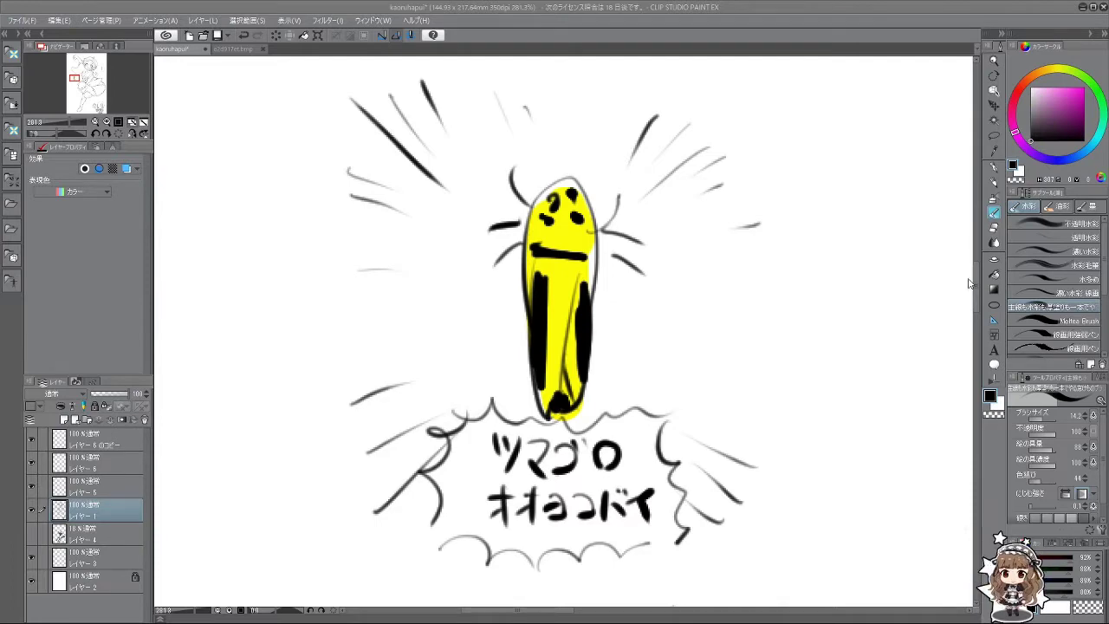
# Step: Add a new folder above Layer 4 with a new empty raster layer inside it
pyautogui.scroll(3, 901, 304)
pyautogui.hscroll(2, 786, 335)
pyautogui.scroll(-10, 786, 336)
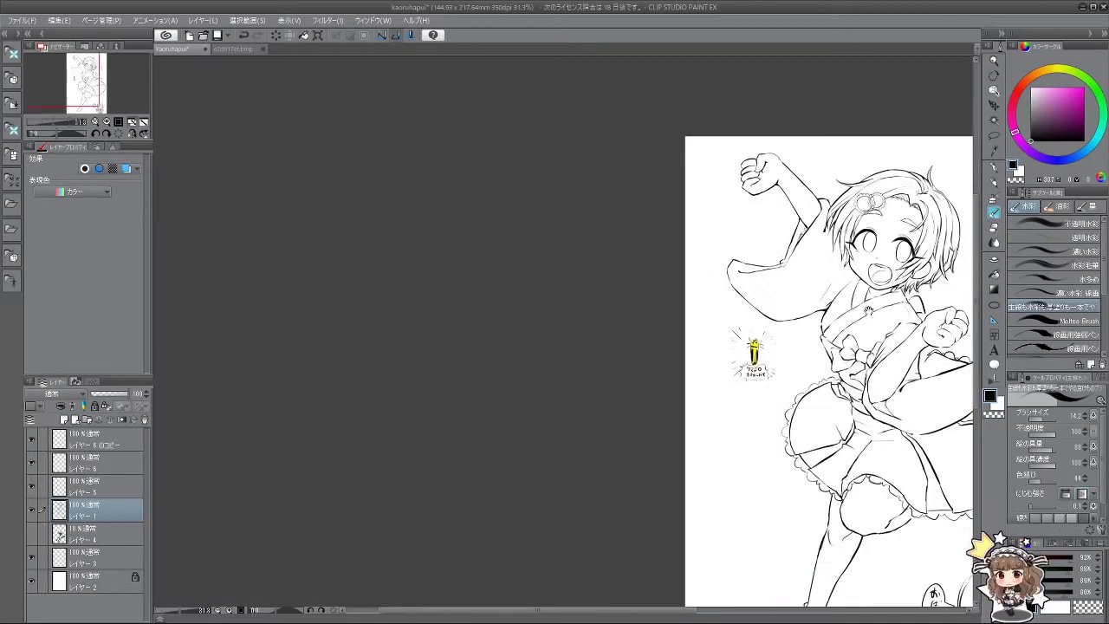
pyautogui.scroll(3, 799, 363)
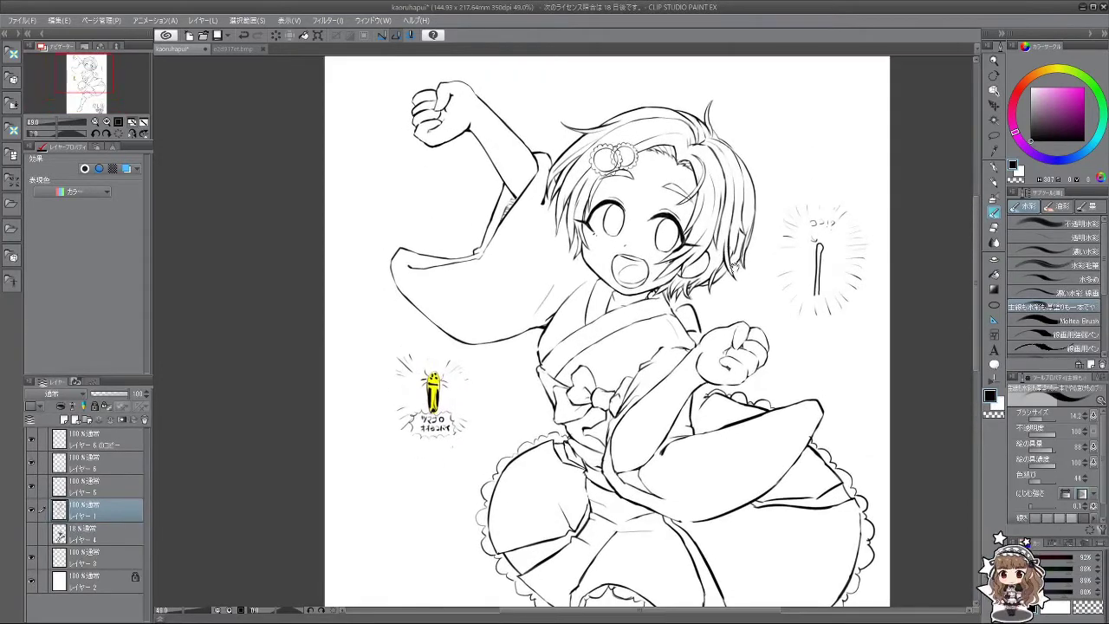
pyautogui.scroll(-2, 726, 252)
pyautogui.moveTo(701, 305); pyautogui.dragTo(627, 286)
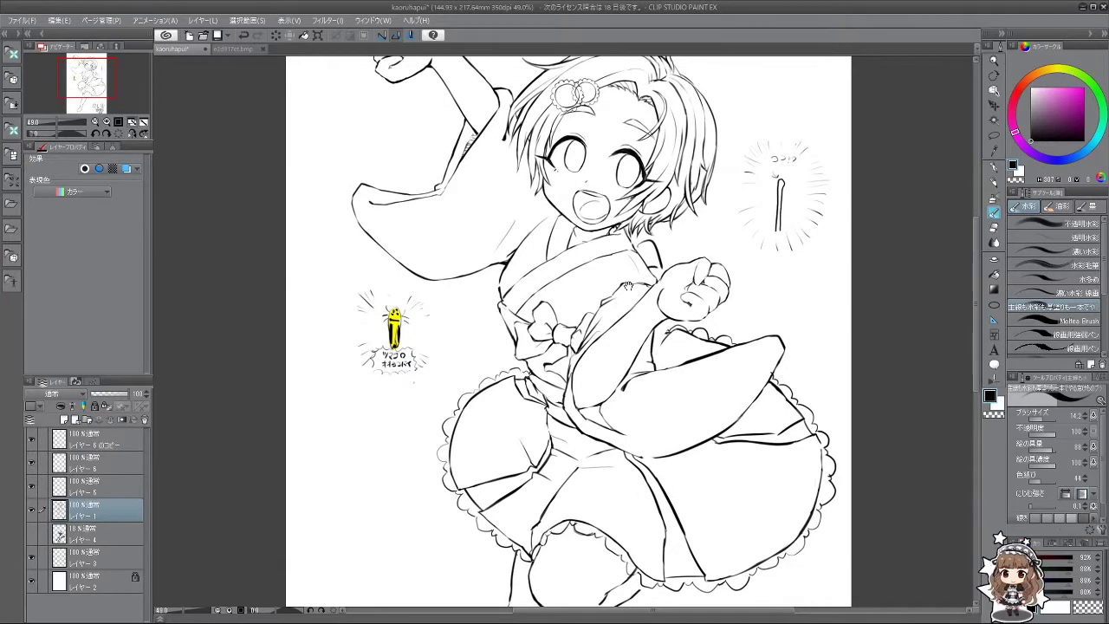
pyautogui.scroll(-1, 637, 268)
pyautogui.scroll(-3, 636, 269)
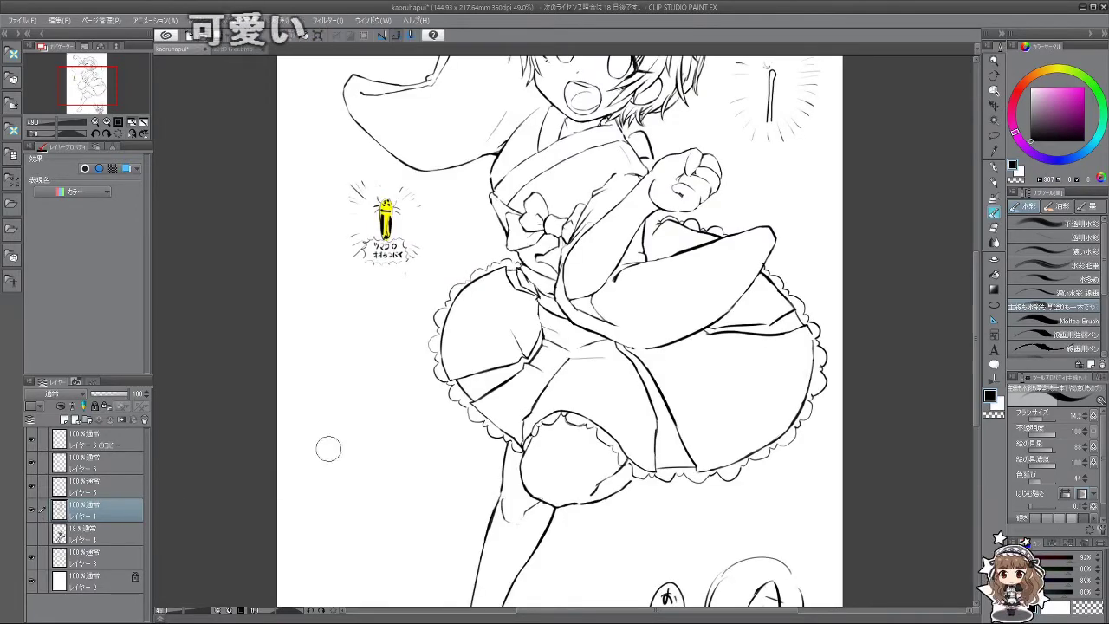
pyautogui.scroll(2, 529, 414)
pyautogui.scroll(3, 530, 414)
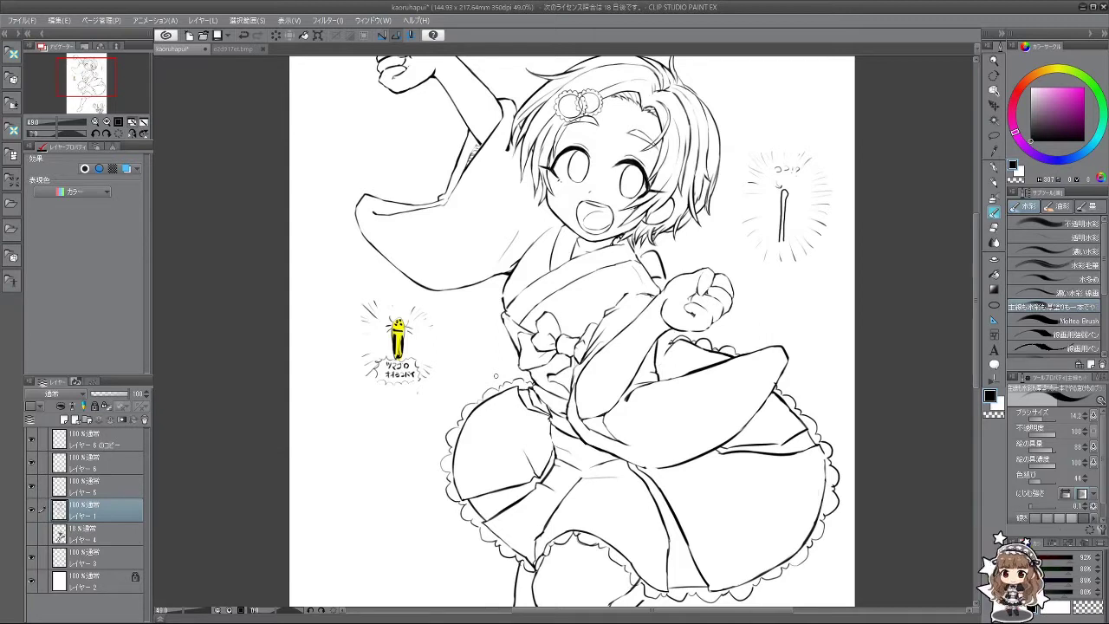
pyautogui.click(100, 540)
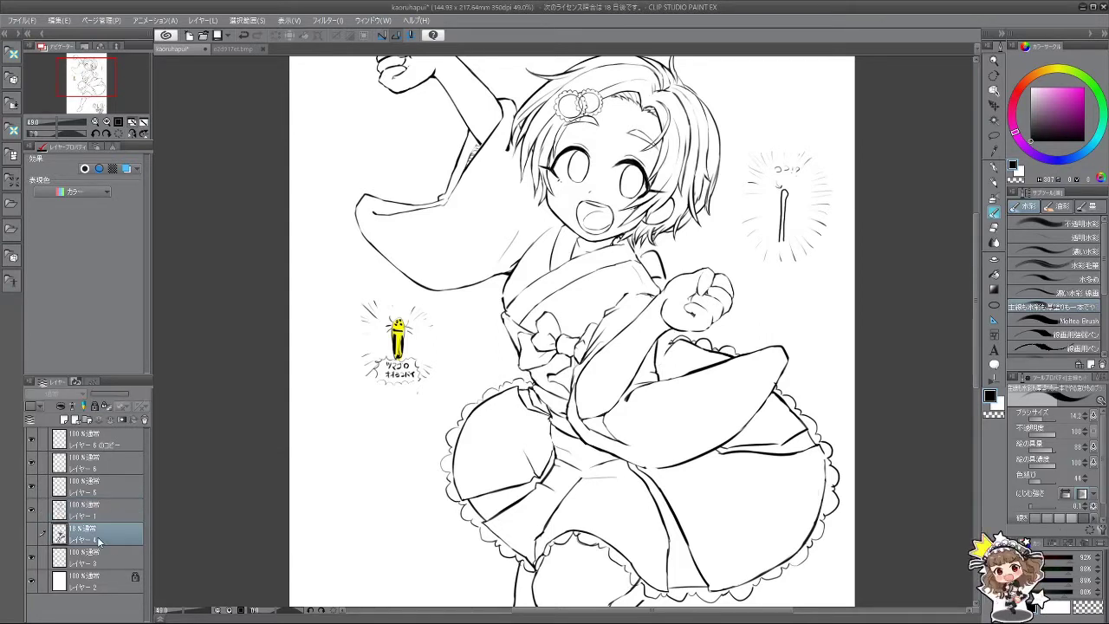
pyautogui.click(65, 421)
pyautogui.click(65, 420)
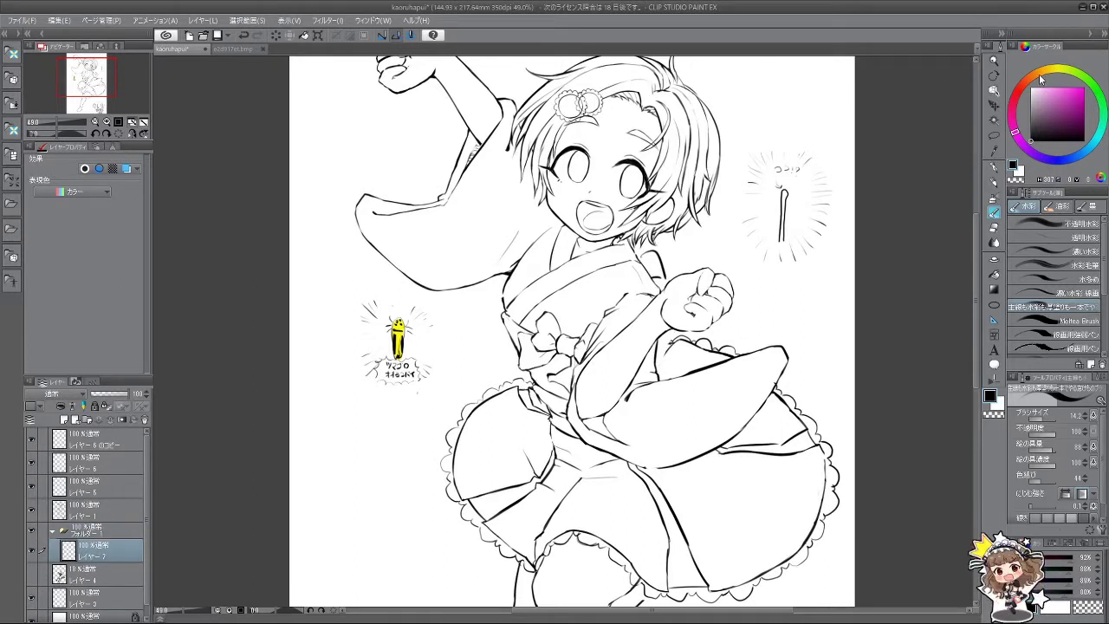
# Step: Set the drawing colour to a pale beige skin tone on the colour wheel
pyautogui.click(1039, 74)
pyautogui.click(1045, 90)
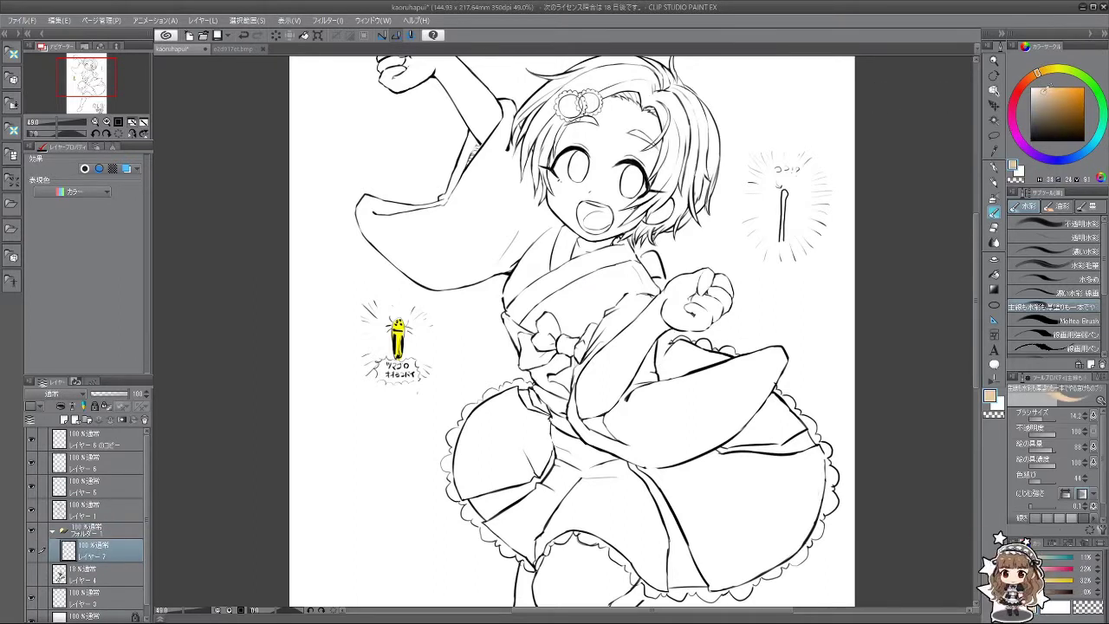
pyautogui.click(1045, 84)
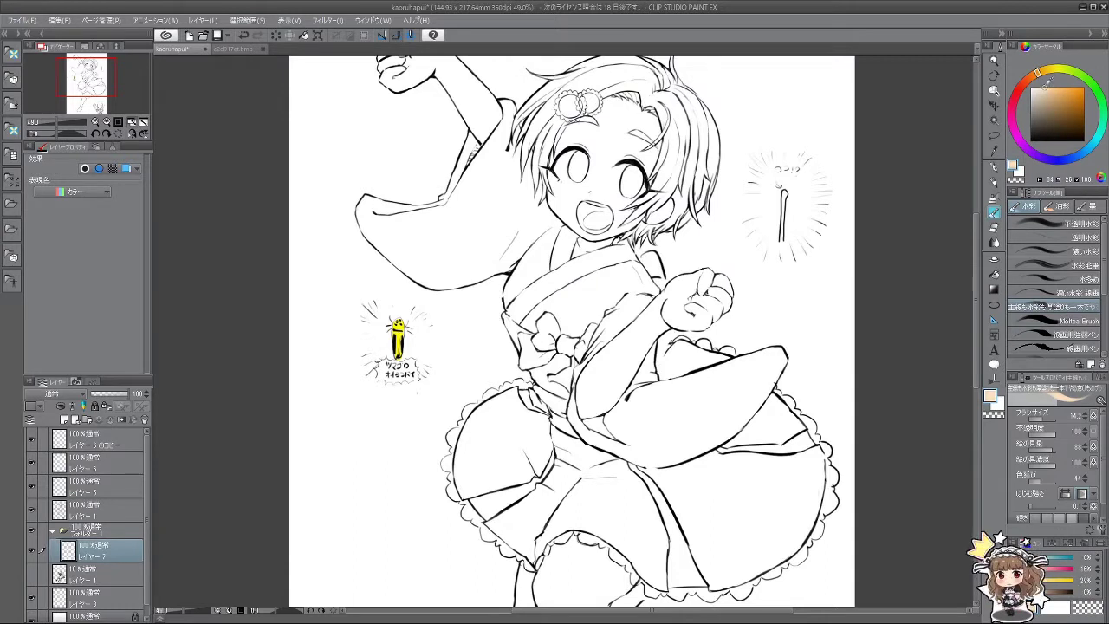
pyautogui.click(1040, 82)
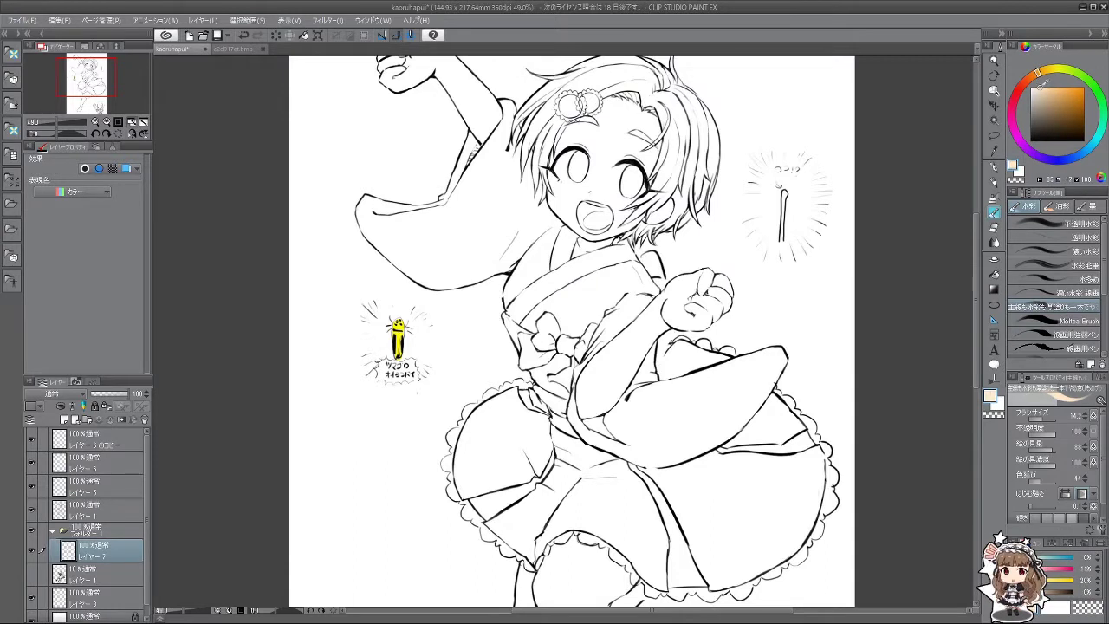
pyautogui.click(1037, 85)
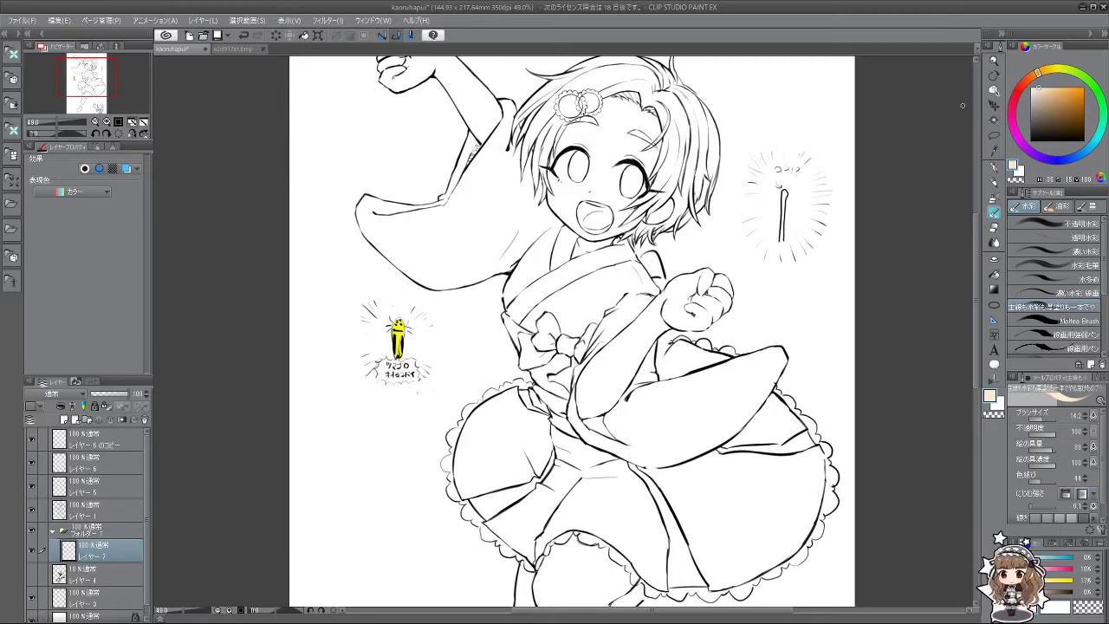
# Step: Flat-fill the face, lowered arm and fist with the beige skin tone
pyautogui.click(993, 276)
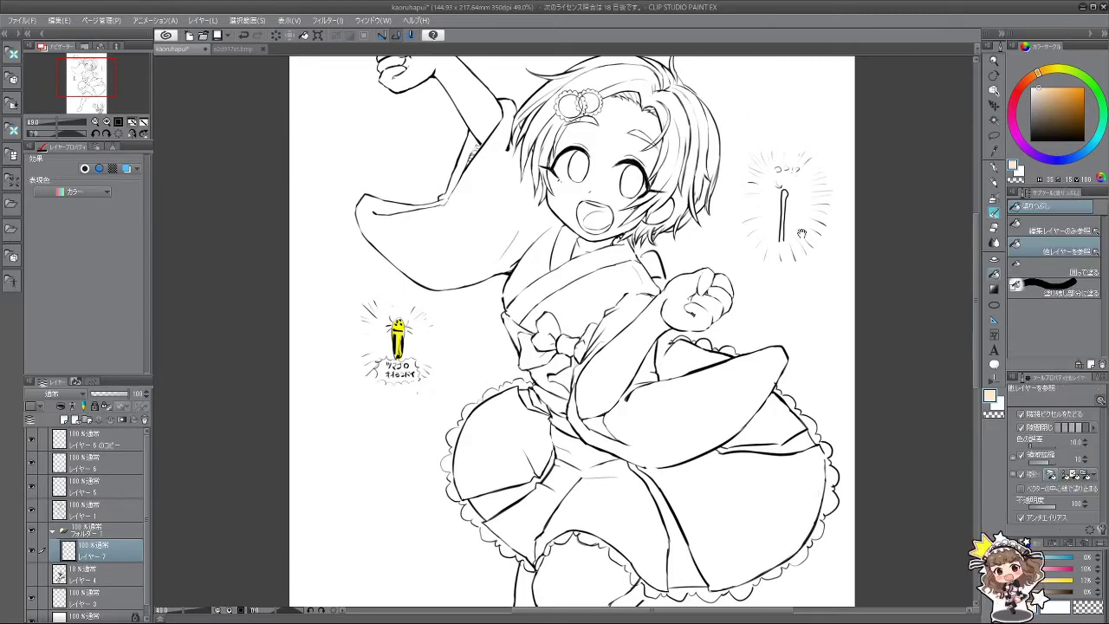
pyautogui.scroll(3, 633, 177)
pyautogui.click(628, 203)
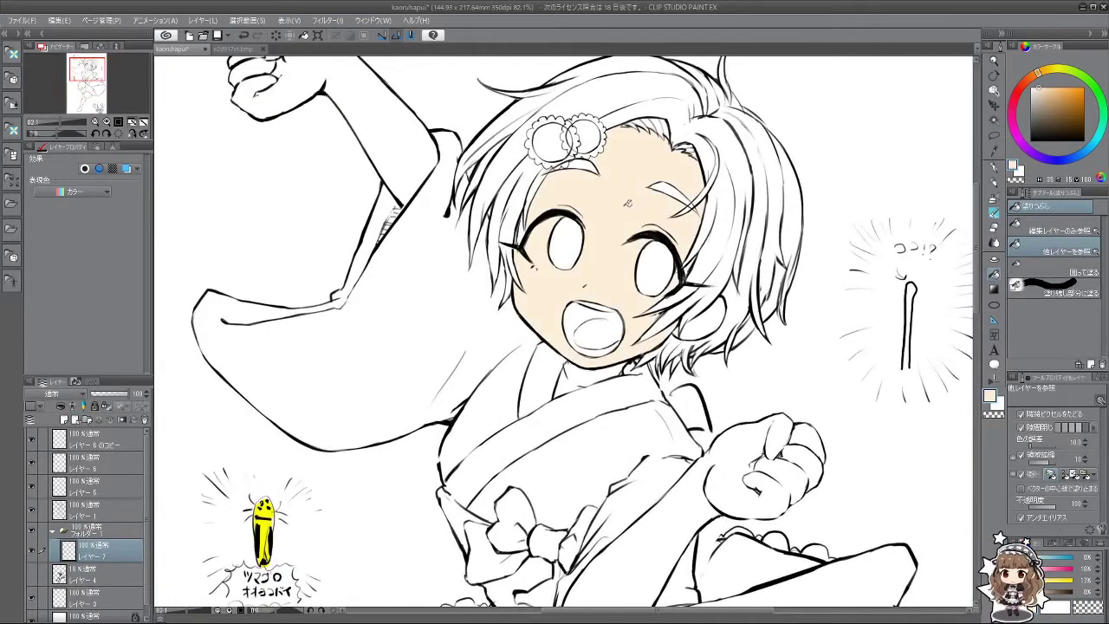
pyautogui.scroll(2, 618, 286)
pyautogui.scroll(2, 554, 250)
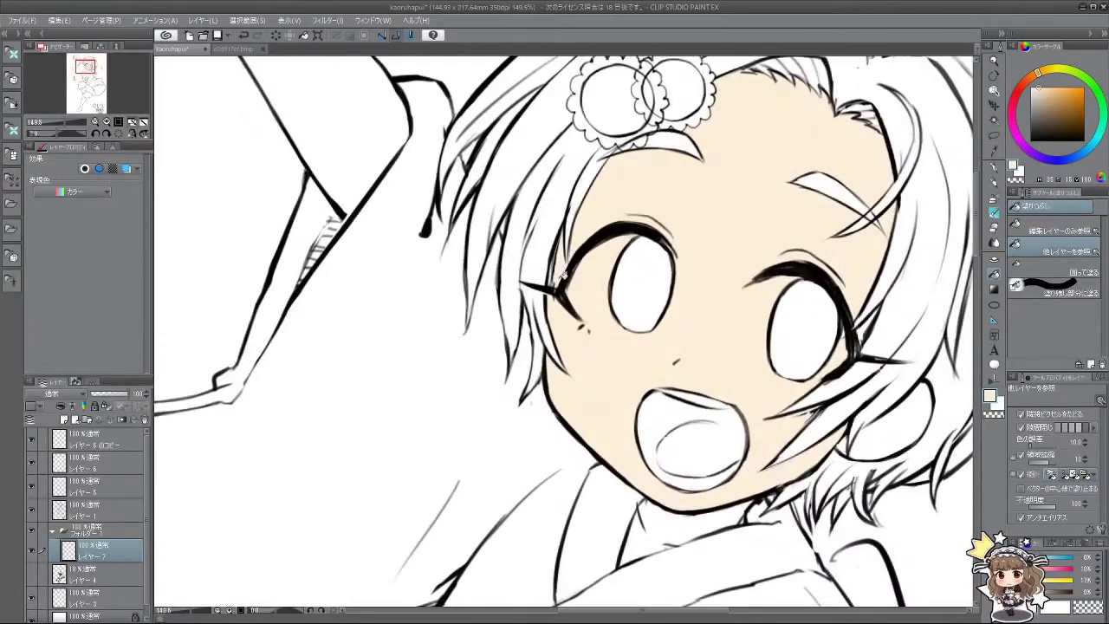
pyautogui.scroll(-1, 823, 309)
pyautogui.scroll(1, 875, 336)
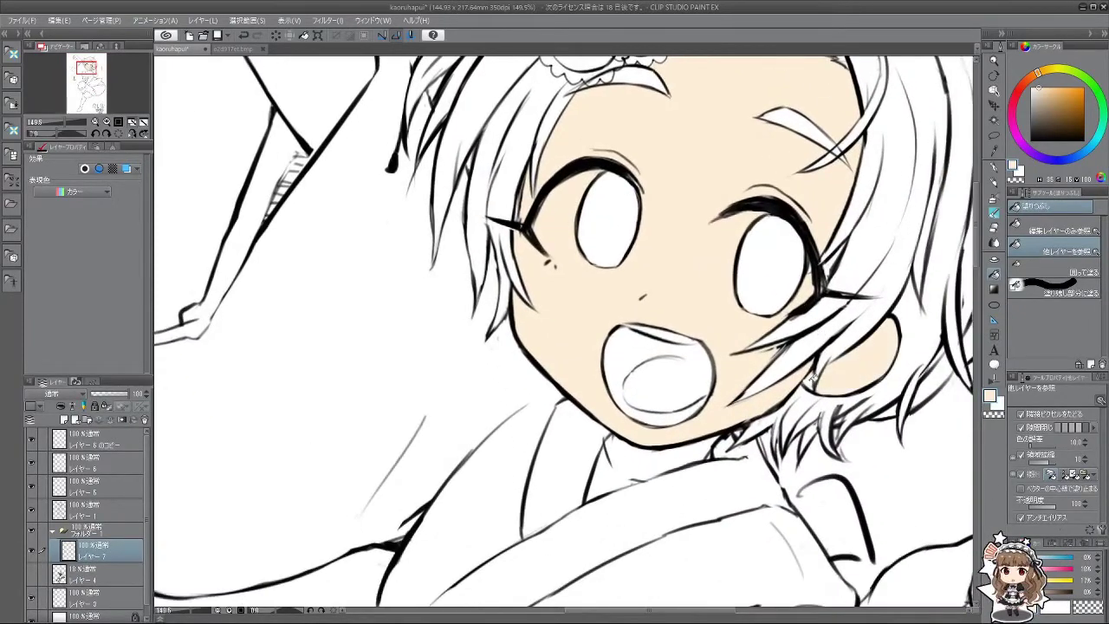
pyautogui.scroll(-2, 856, 343)
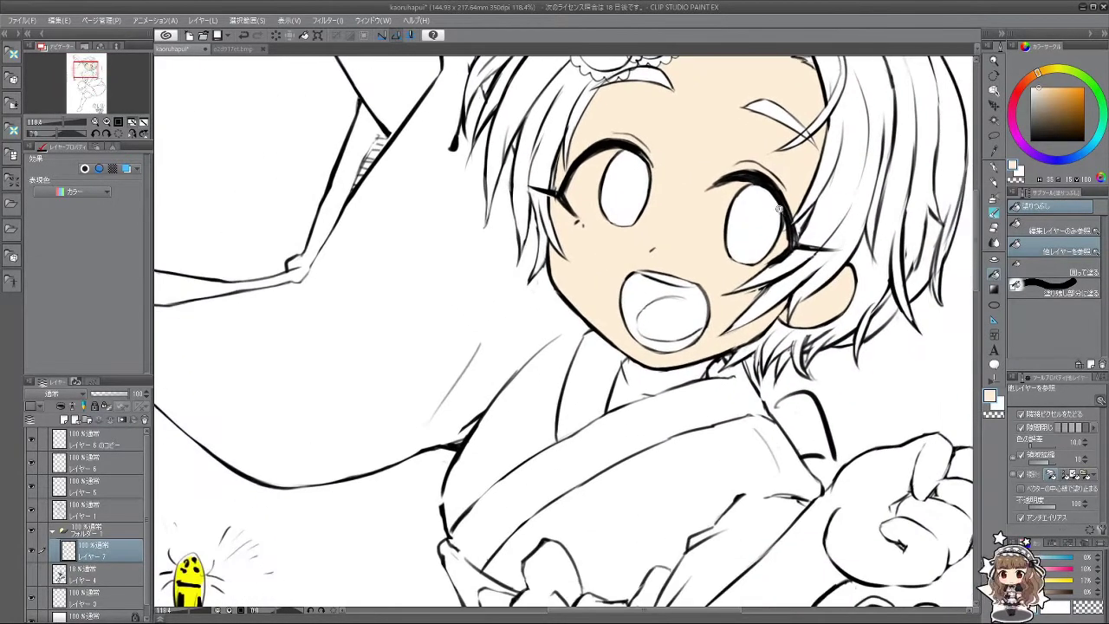
pyautogui.scroll(-3, 779, 209)
pyautogui.scroll(1, 691, 307)
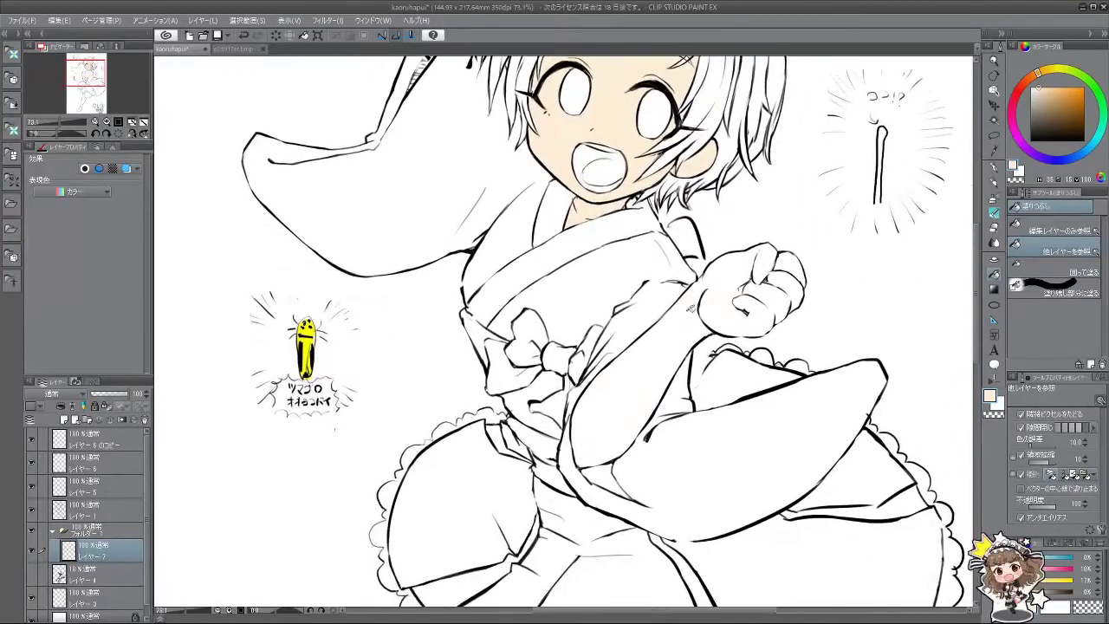
pyautogui.click(742, 308)
pyautogui.click(773, 266)
pyautogui.click(788, 269)
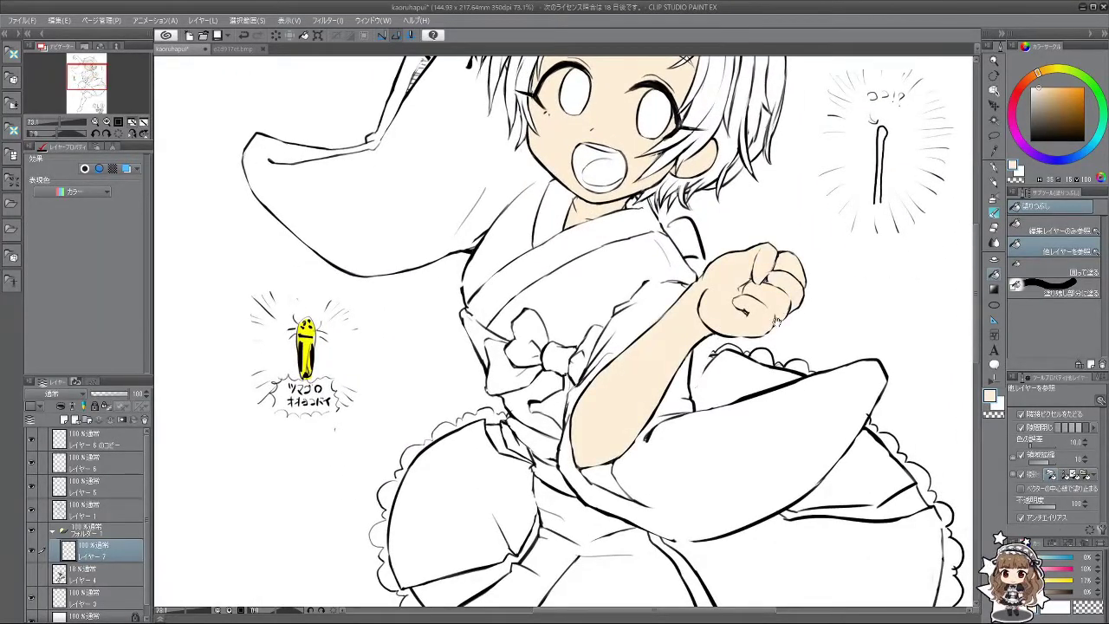
# Step: Fill the thigh, lower leg and raised arm with fist in skin tone
pyautogui.scroll(4, 804, 303)
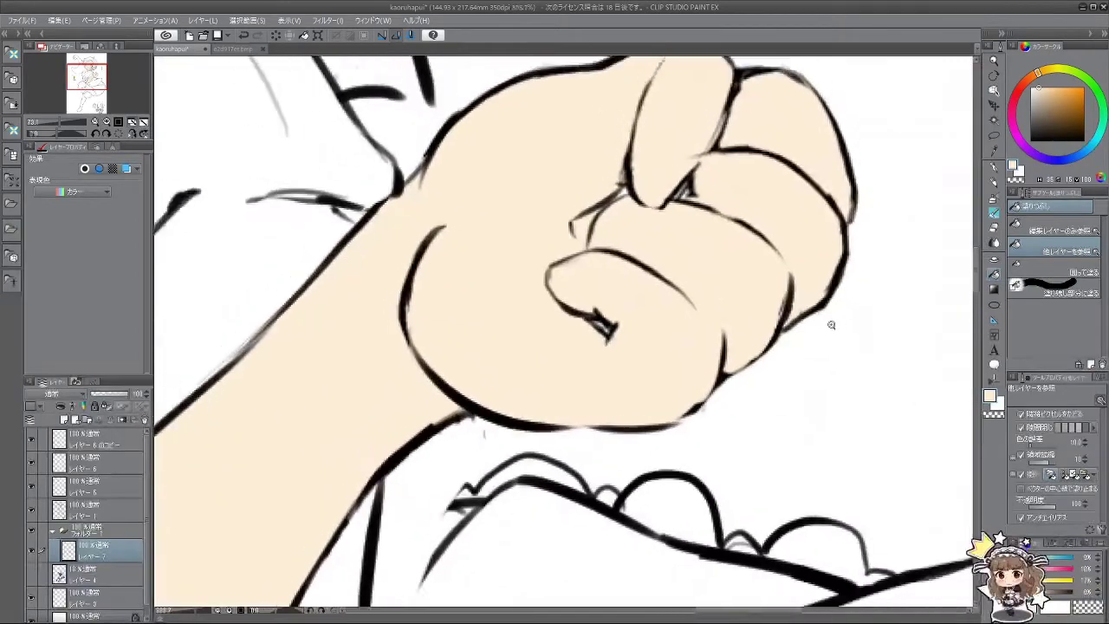
pyautogui.scroll(-4, 831, 325)
pyautogui.scroll(1, 745, 286)
pyautogui.scroll(-1, 655, 259)
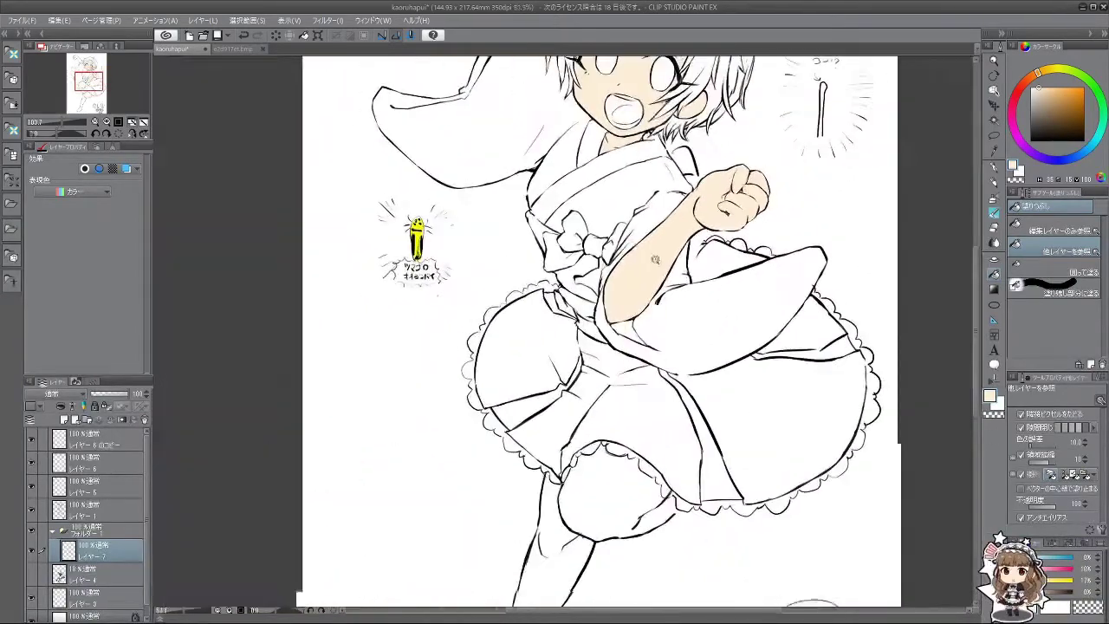
pyautogui.moveTo(655, 259); pyautogui.dragTo(634, 164)
pyautogui.click(648, 420)
pyautogui.click(565, 459)
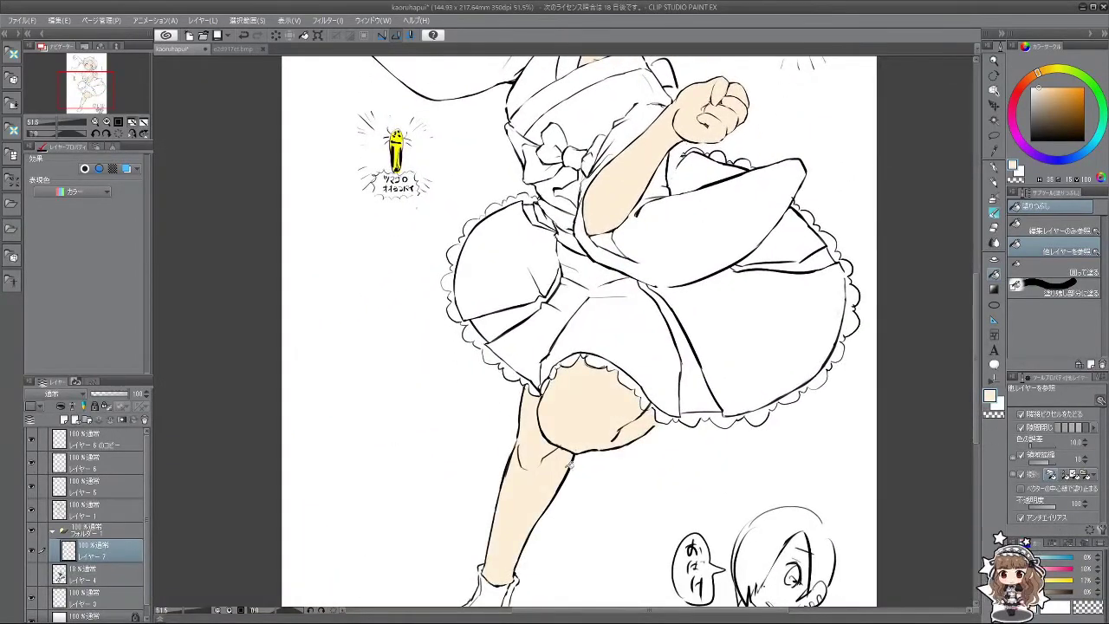
pyautogui.moveTo(572, 251); pyautogui.dragTo(665, 603)
pyautogui.click(511, 184)
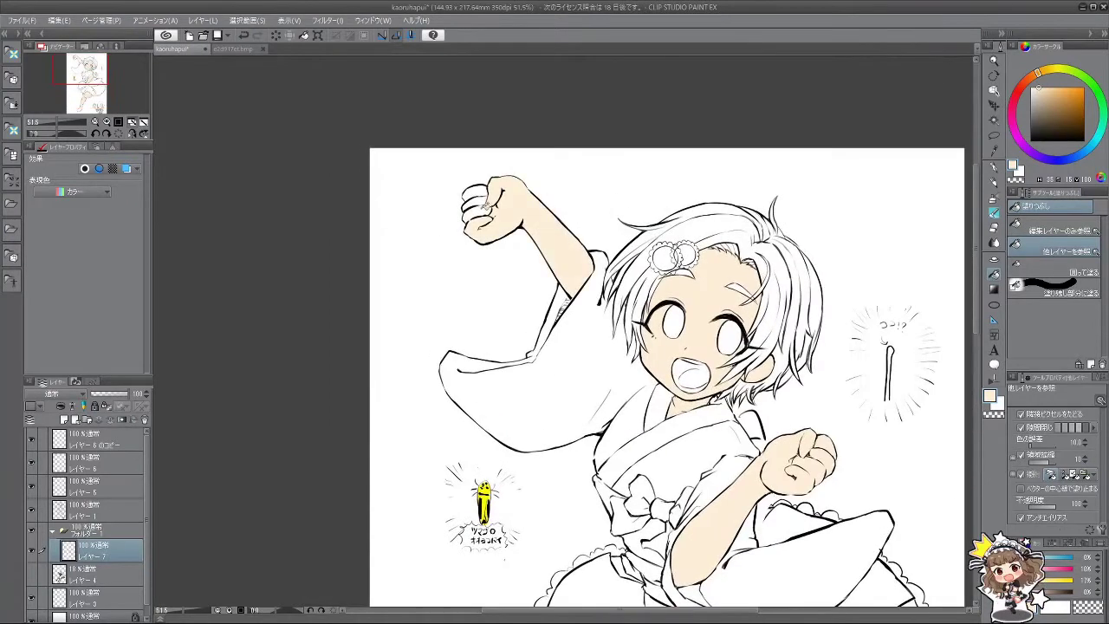
# Step: Shift the skin colour hue slightly toward red
pyautogui.scroll(-3, 780, 269)
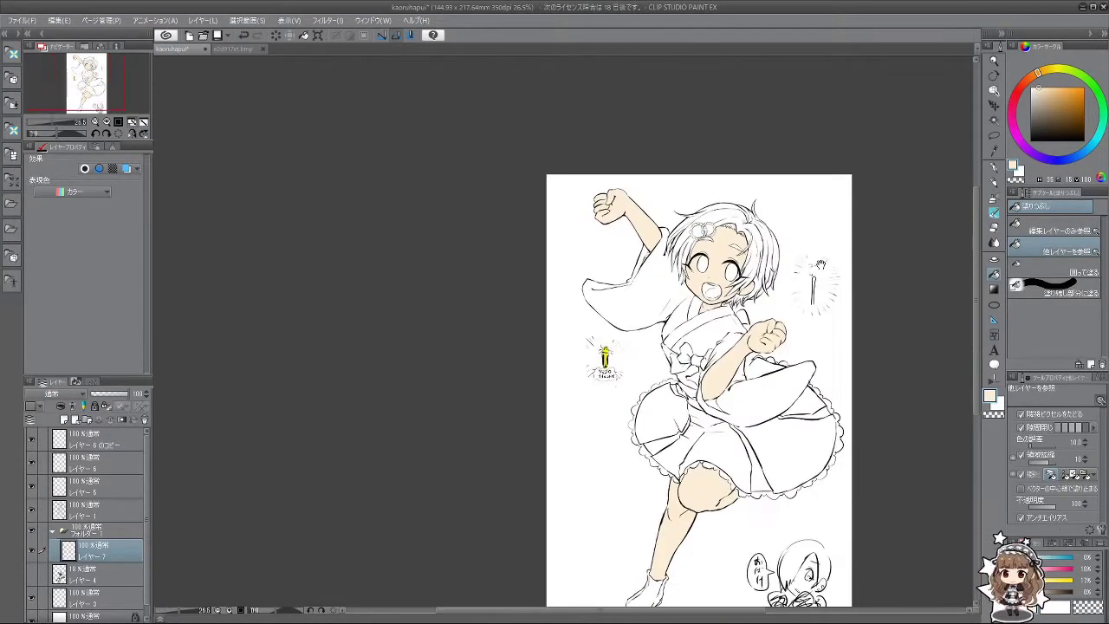
pyautogui.moveTo(821, 264); pyautogui.dragTo(719, 226)
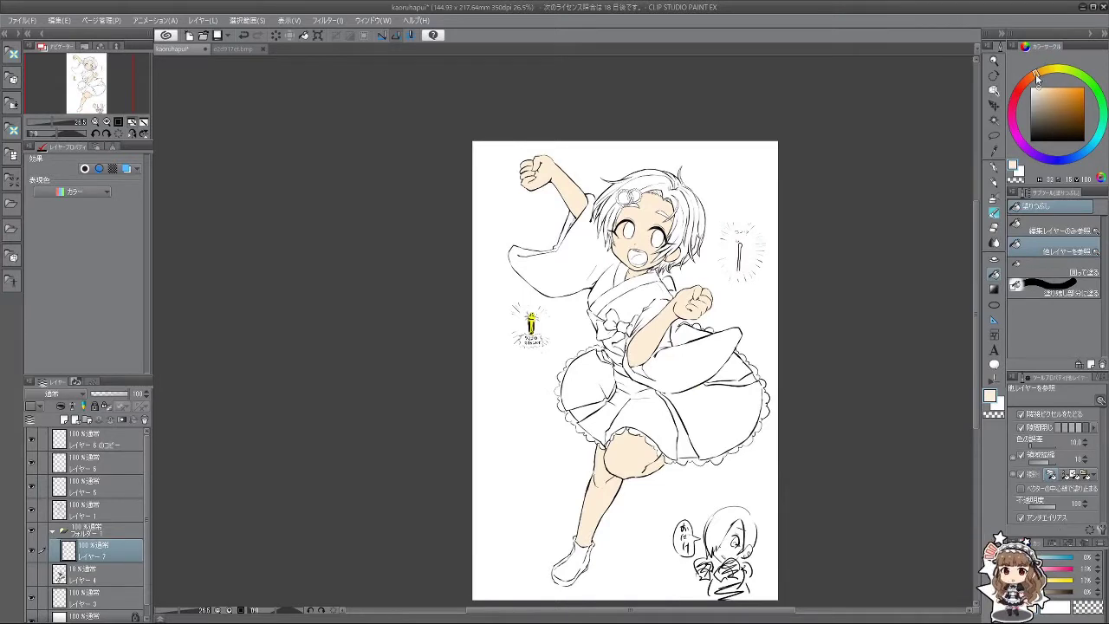
pyautogui.click(1029, 79)
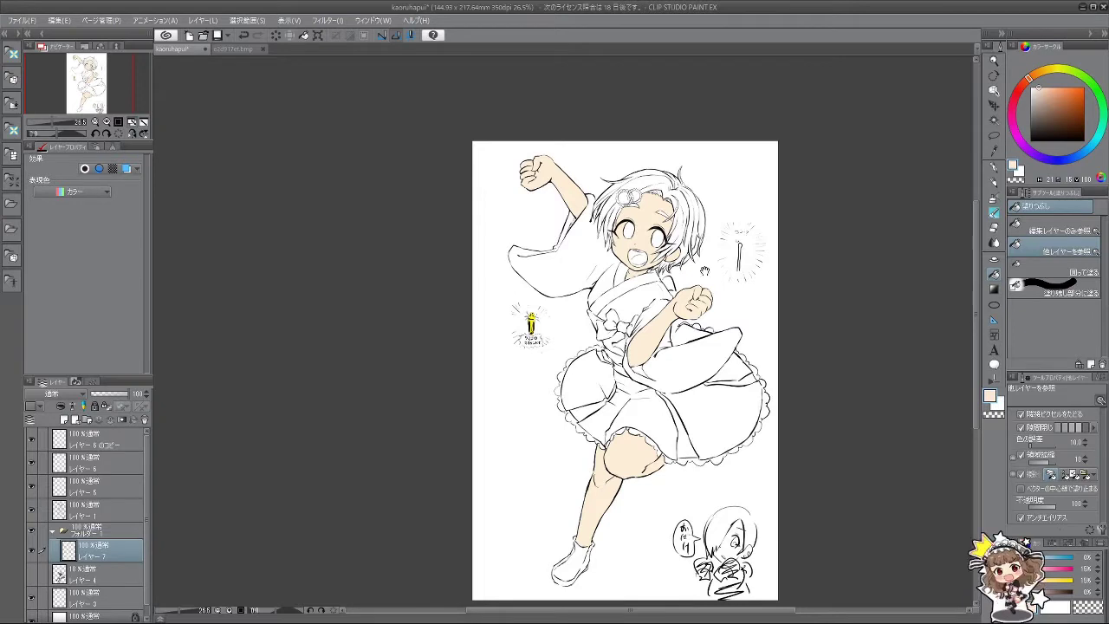
pyautogui.moveTo(707, 264); pyautogui.dragTo(683, 252)
# Step: Add a layer and pick the watercolour brush, then delete the empty layer
pyautogui.click(65, 420)
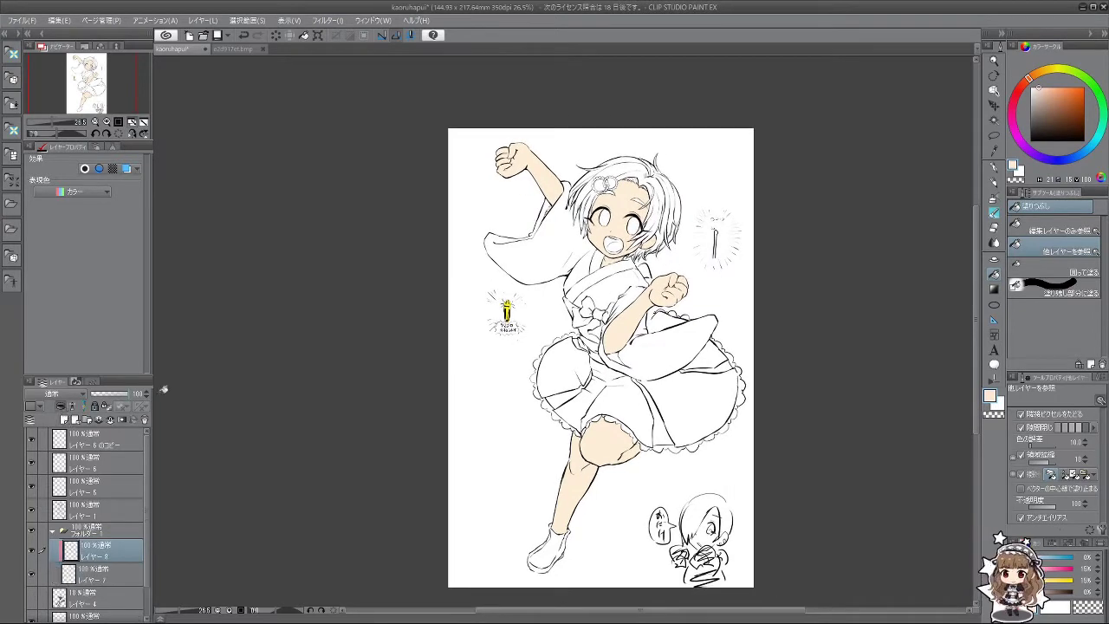
pyautogui.click(993, 212)
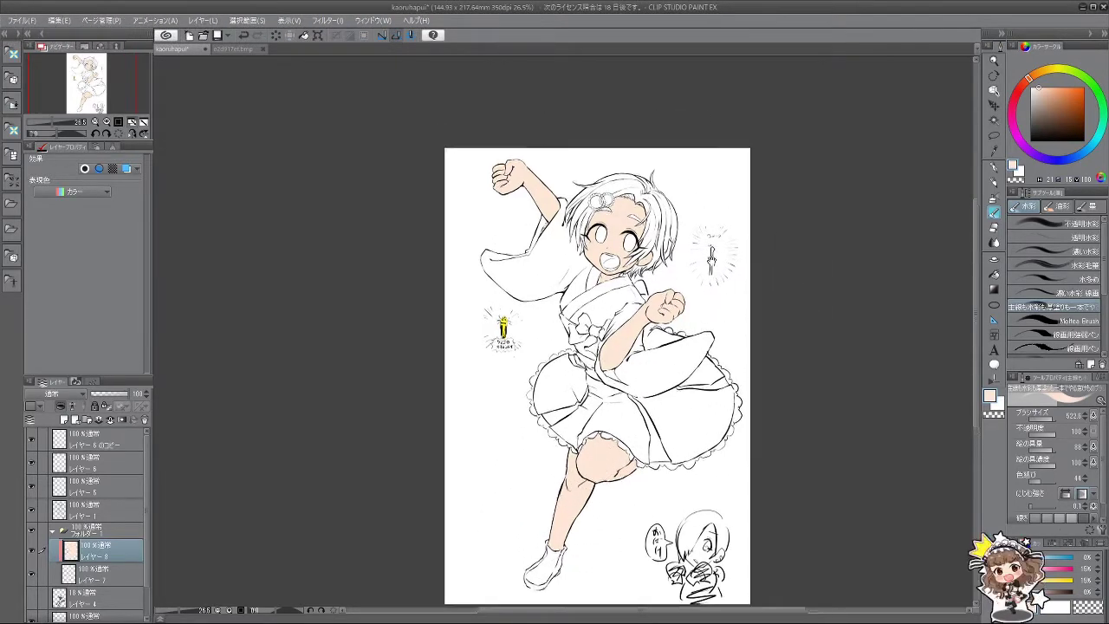
pyautogui.scroll(5, 719, 294)
pyautogui.scroll(-4, 719, 251)
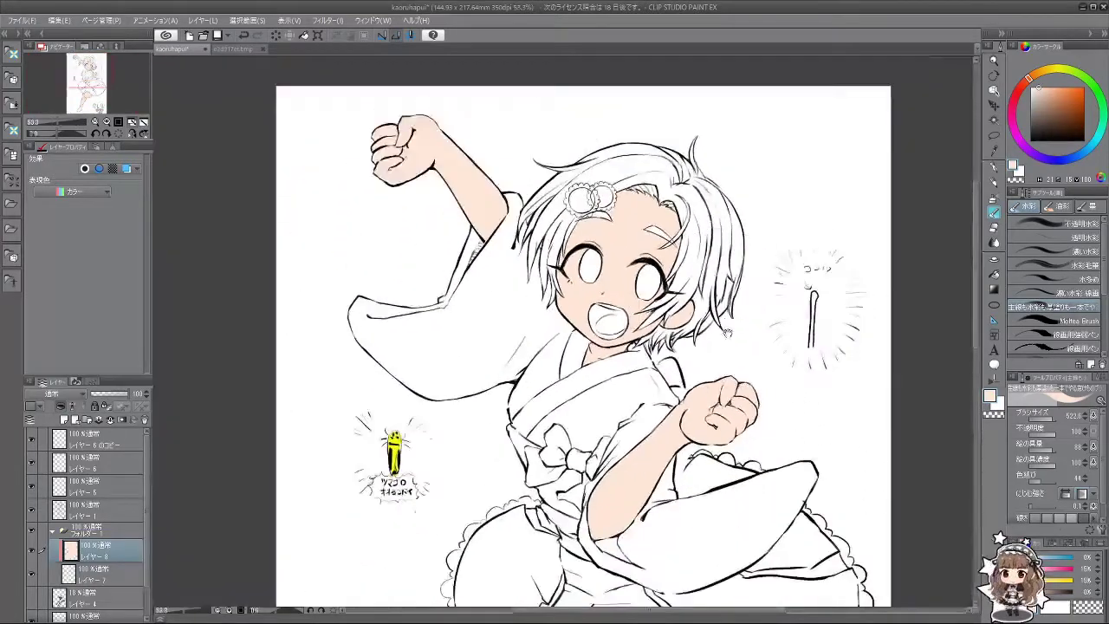
pyautogui.scroll(2, 707, 247)
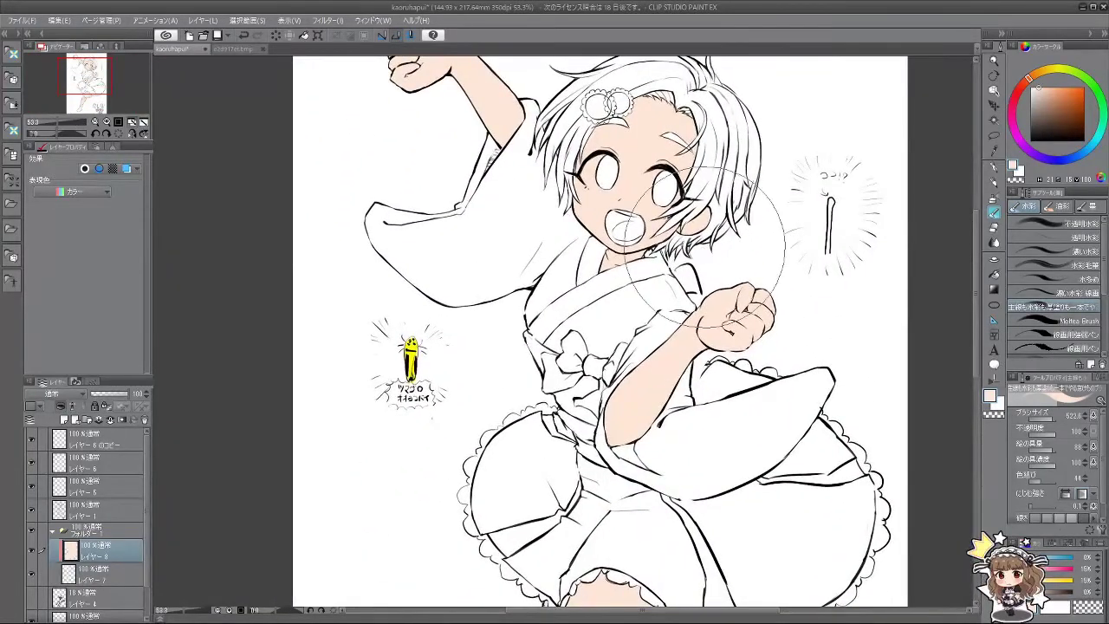
pyautogui.click(110, 419)
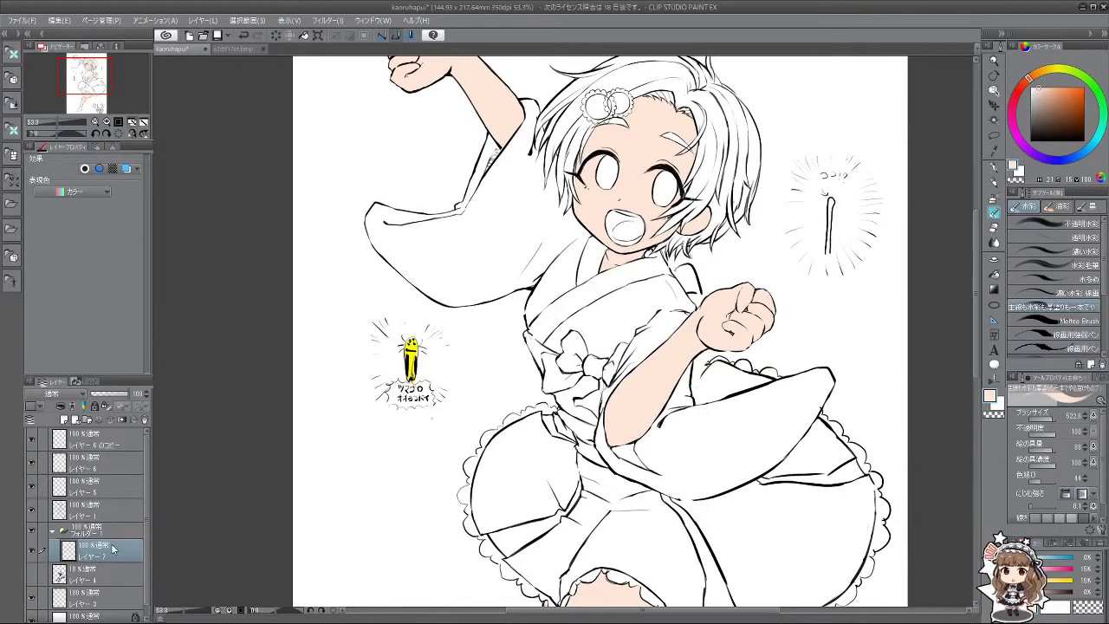
# Step: Add a new layer above Layer 7 and change the drawing colour through red to orange
pyautogui.moveTo(764, 185); pyautogui.dragTo(754, 246)
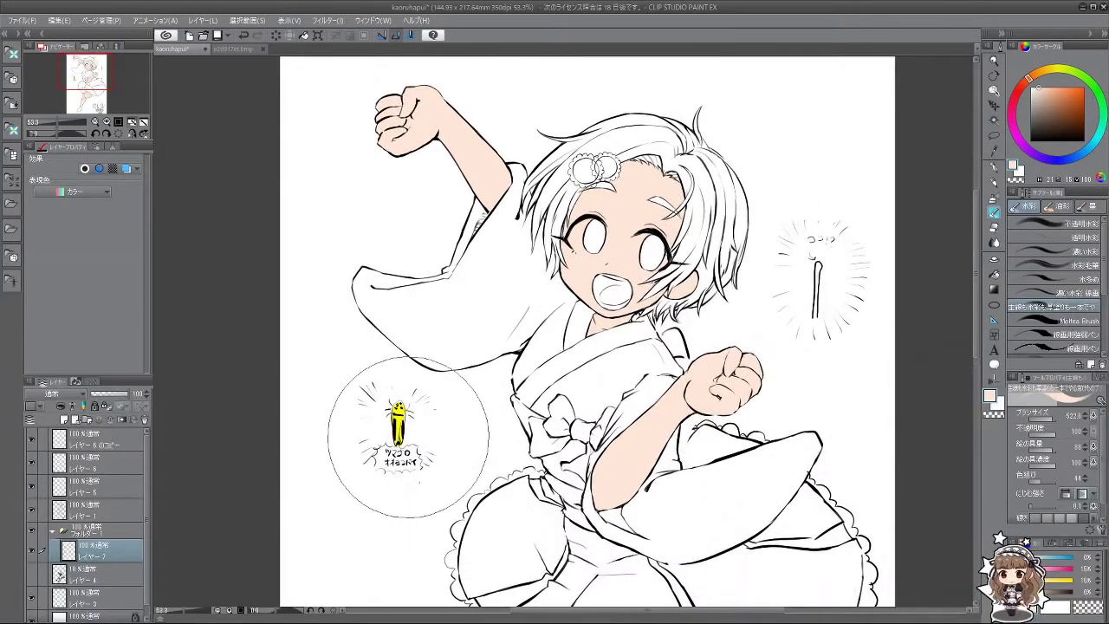
pyautogui.click(66, 420)
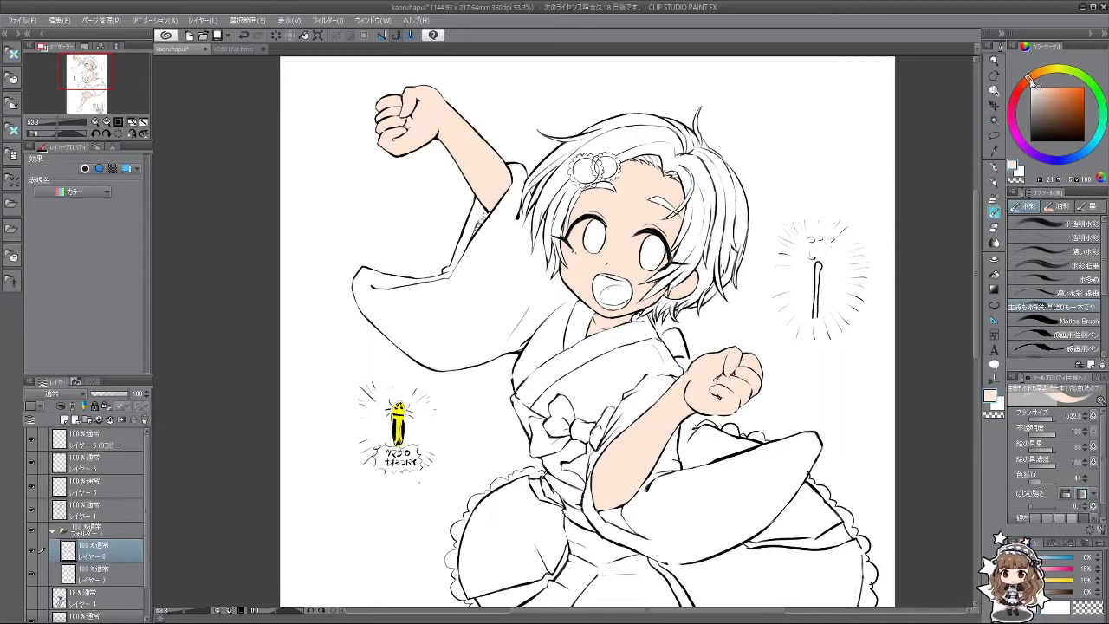
pyautogui.moveTo(1031, 79)
pyautogui.mouseDown()
pyautogui.moveTo(1020, 88)
pyautogui.moveTo(1038, 73)
pyautogui.moveTo(1070, 94)
pyautogui.moveTo(1075, 83)
pyautogui.mouseUp()
pyautogui.click(1068, 87)
pyautogui.click(1072, 84)
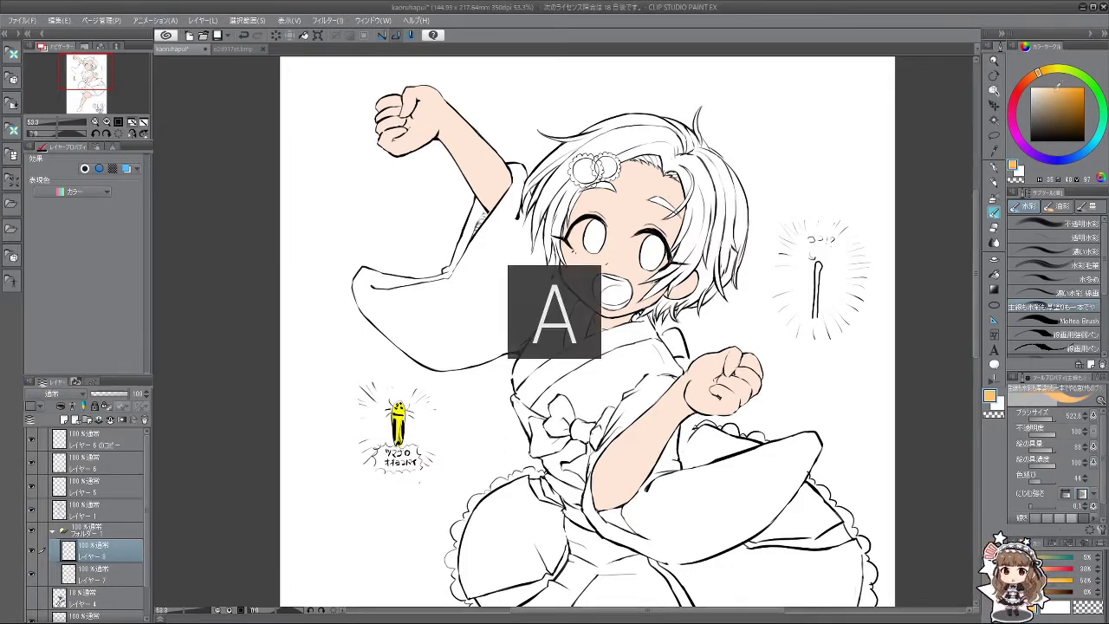
# Step: Tune the orange to a softer, more saturated, slightly darker shade
pyautogui.click(1054, 89)
pyautogui.click(1040, 78)
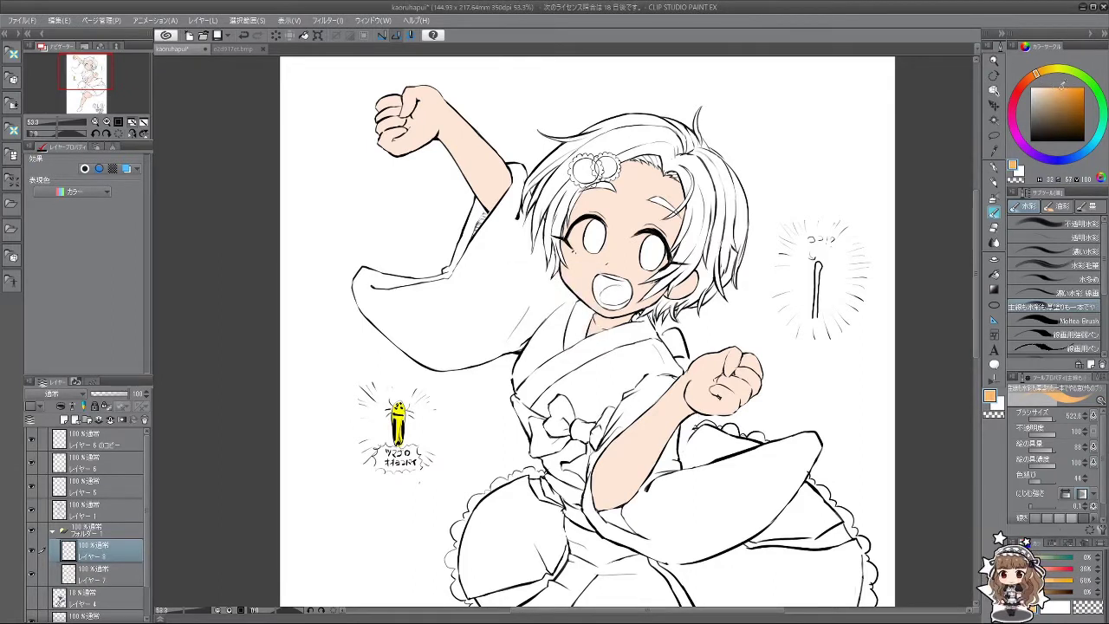
pyautogui.click(1060, 78)
pyautogui.click(1053, 92)
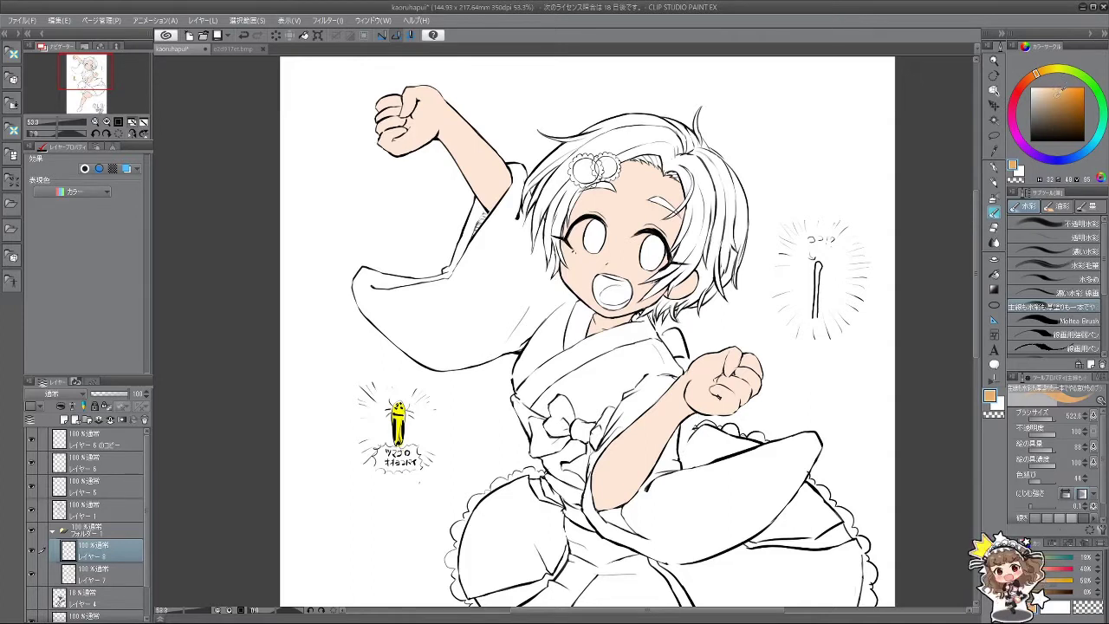
pyautogui.click(1076, 90)
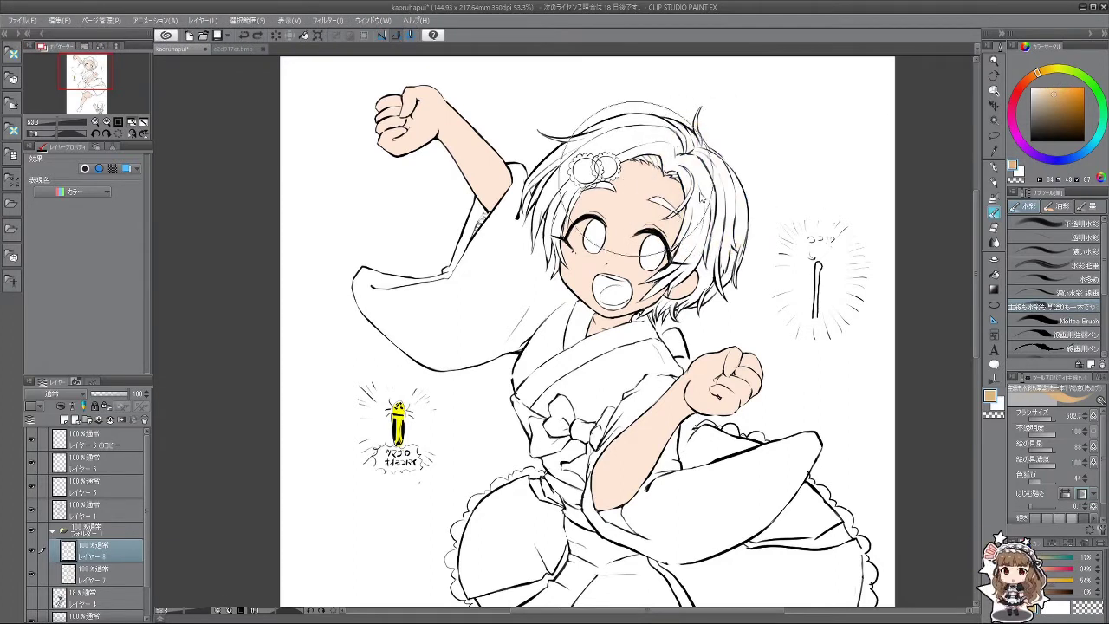
# Step: Test the orange with two brushed patches on the hair, undoing each one
pyautogui.moveTo(687, 188); pyautogui.dragTo(712, 207)
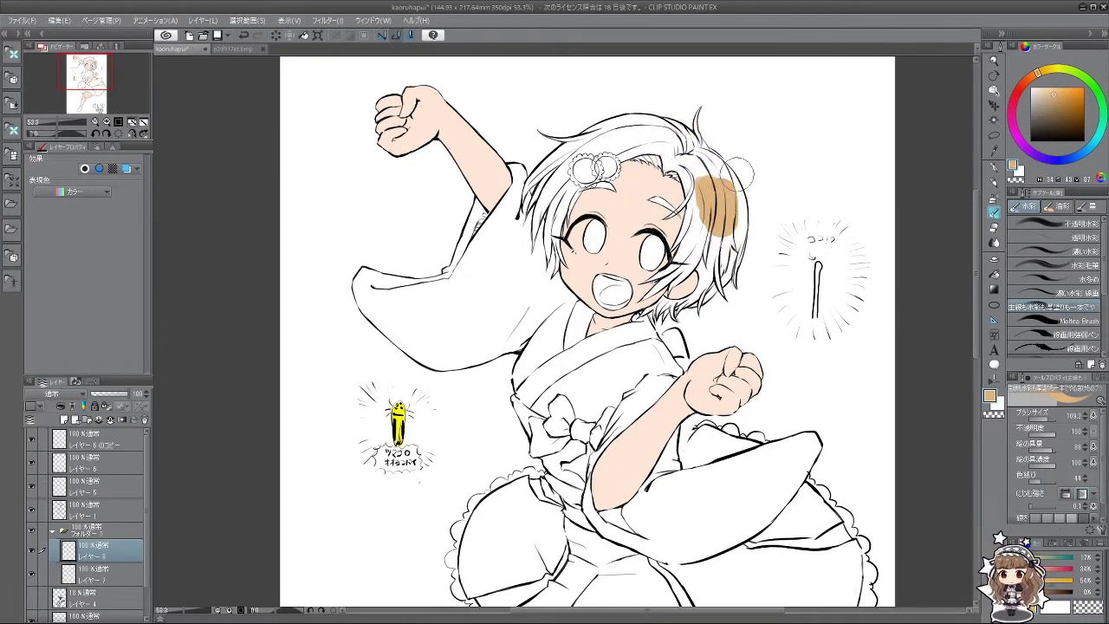
pyautogui.hotkey('ctrl', 'z')
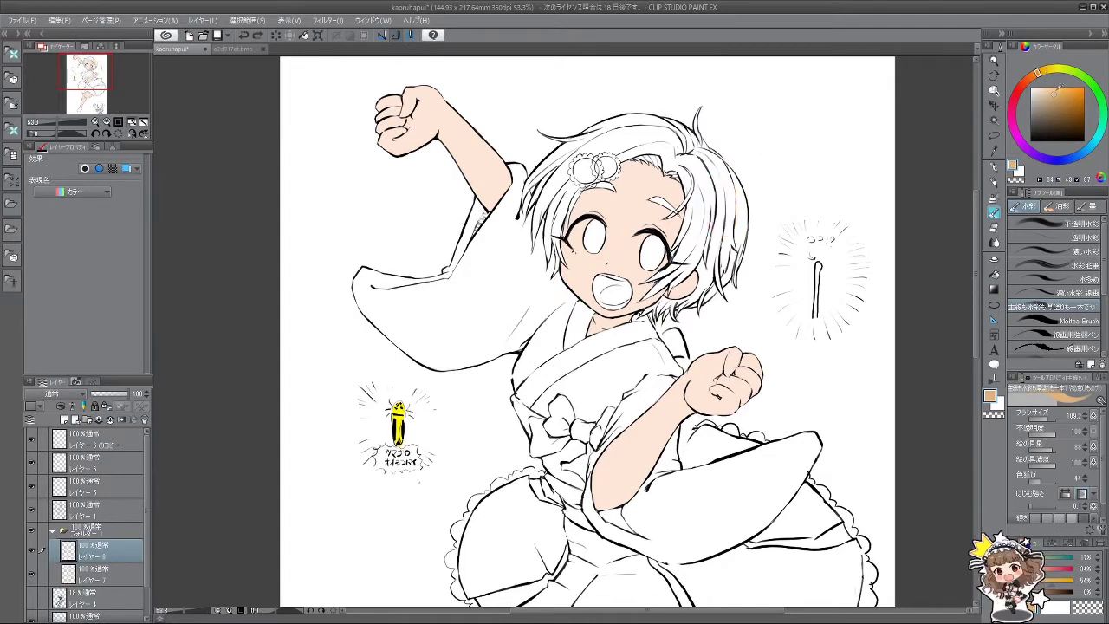
pyautogui.click(1059, 90)
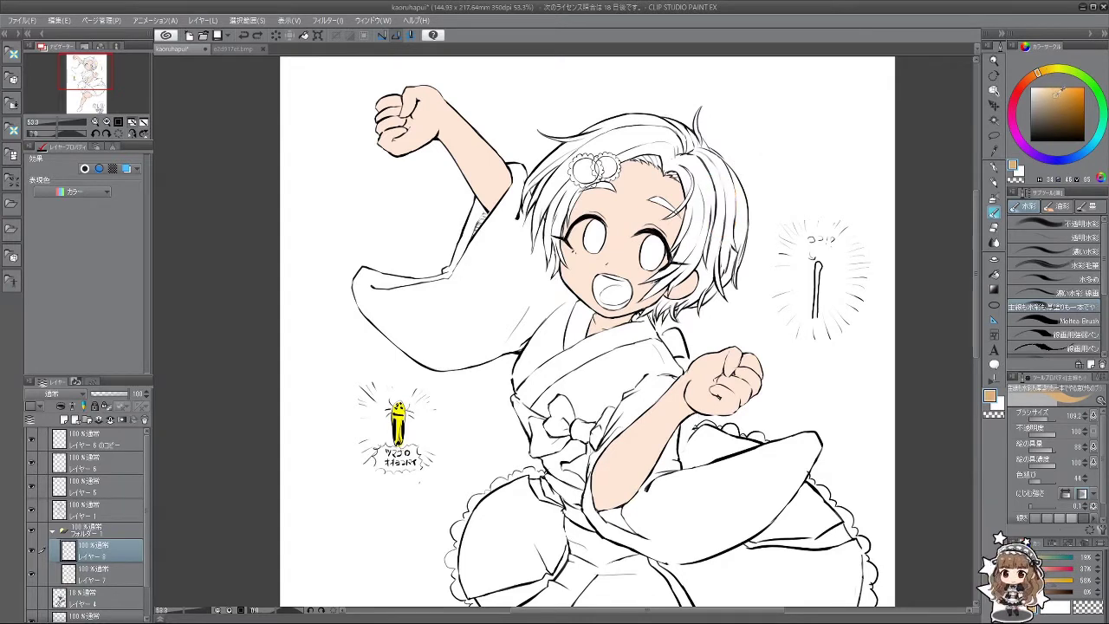
pyautogui.moveTo(697, 178); pyautogui.dragTo(728, 221)
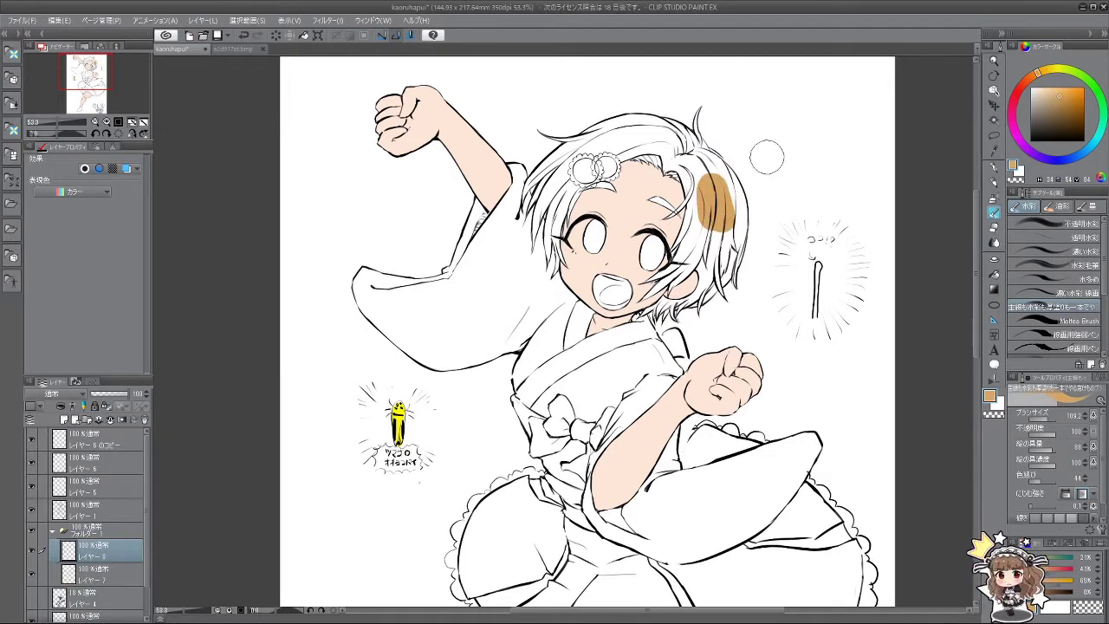
pyautogui.hotkey('ctrl', 'z')
pyautogui.click(994, 286)
pyautogui.scroll(5, 716, 177)
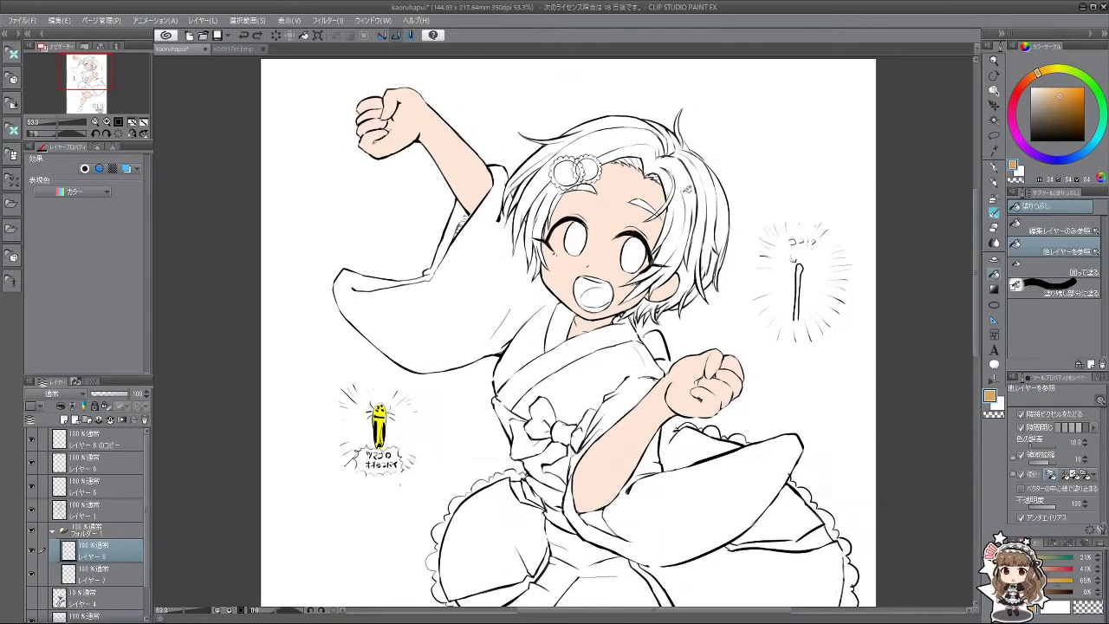
# Step: Fill the right-side hair regions, strands, gaps and lower tips with orange
pyautogui.click(669, 201)
pyautogui.click(664, 208)
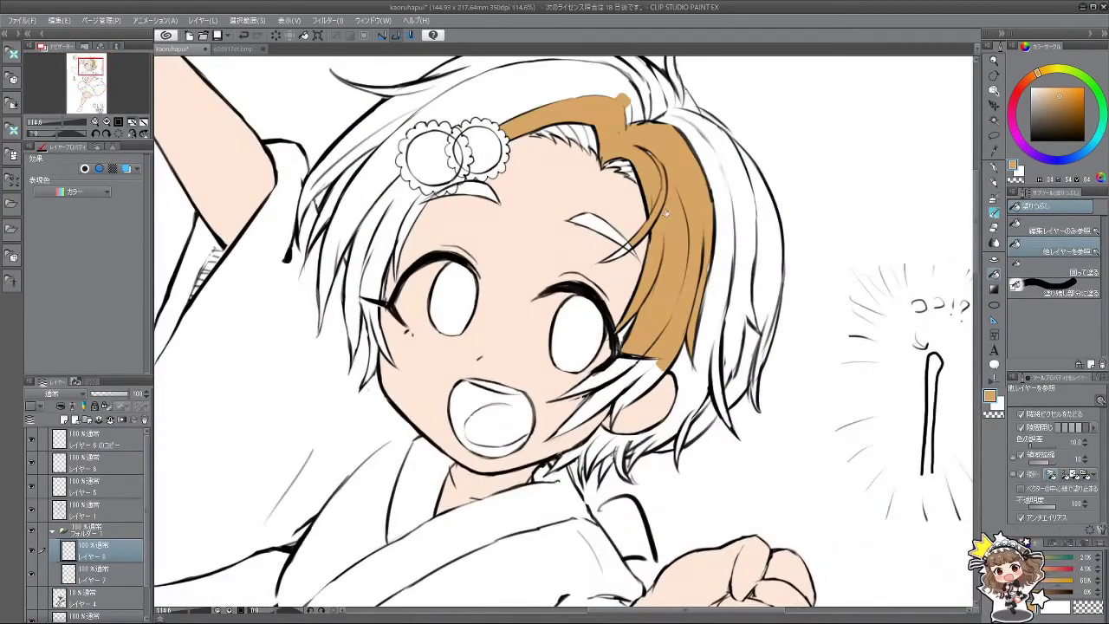
pyautogui.click(736, 217)
pyautogui.click(770, 270)
pyautogui.click(765, 354)
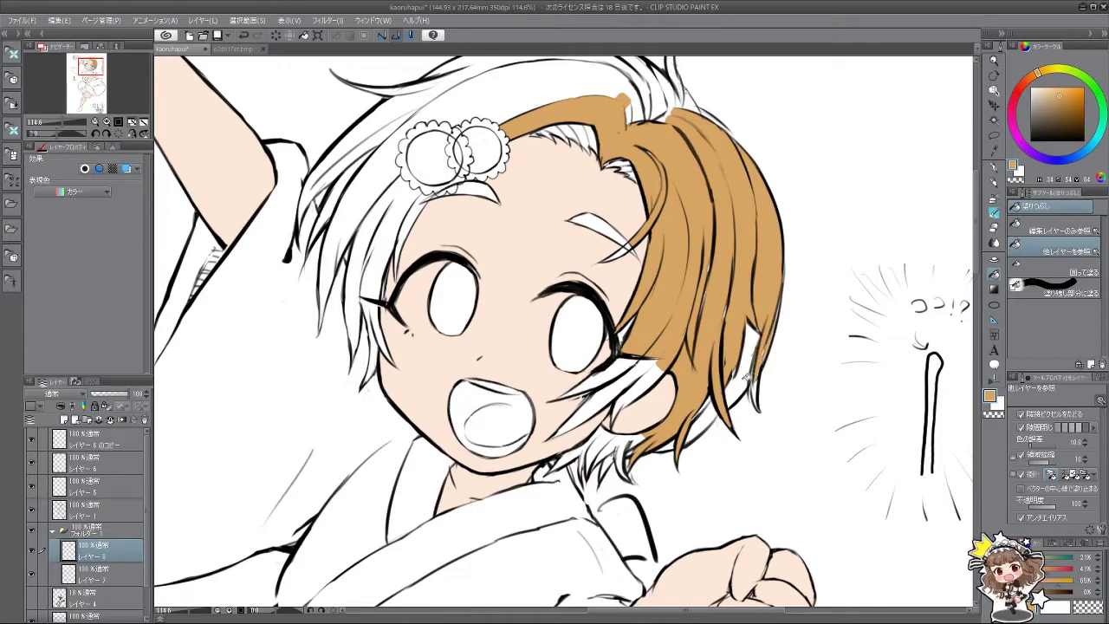
pyautogui.click(742, 386)
pyautogui.click(750, 342)
pyautogui.click(711, 412)
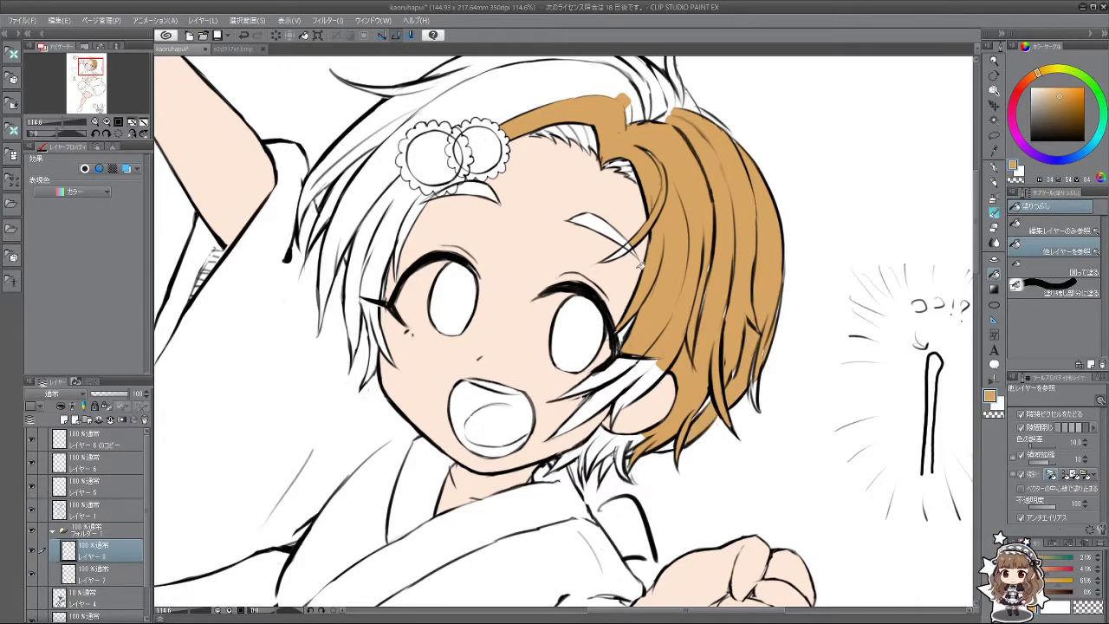
# Step: Brush orange along the hair strands by the ear, rotating the view to reach them
pyautogui.click(994, 212)
pyautogui.moveTo(658, 364)
pyautogui.mouseDown()
pyautogui.moveTo(612, 307)
pyautogui.moveTo(624, 342)
pyautogui.moveTo(655, 305)
pyautogui.mouseUp()
pyautogui.press('-')
pyautogui.press('-')
pyautogui.press('-')
pyautogui.press('-')
pyautogui.press('-')
pyautogui.press('-')
pyautogui.press('-')
pyautogui.press('-')
pyautogui.press('-')
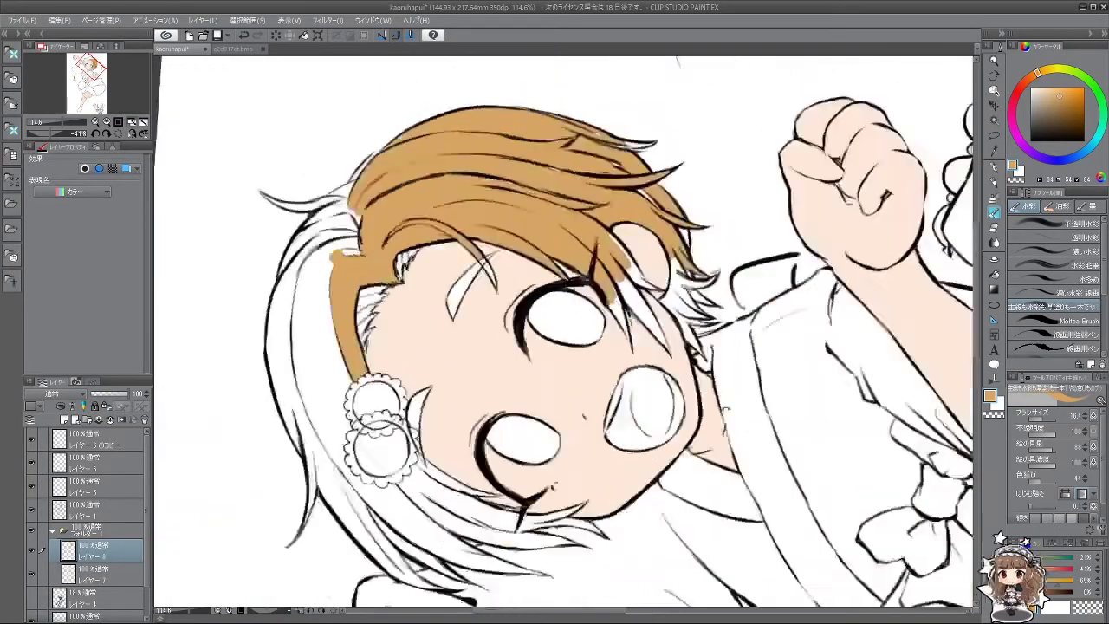
pyautogui.press('^')
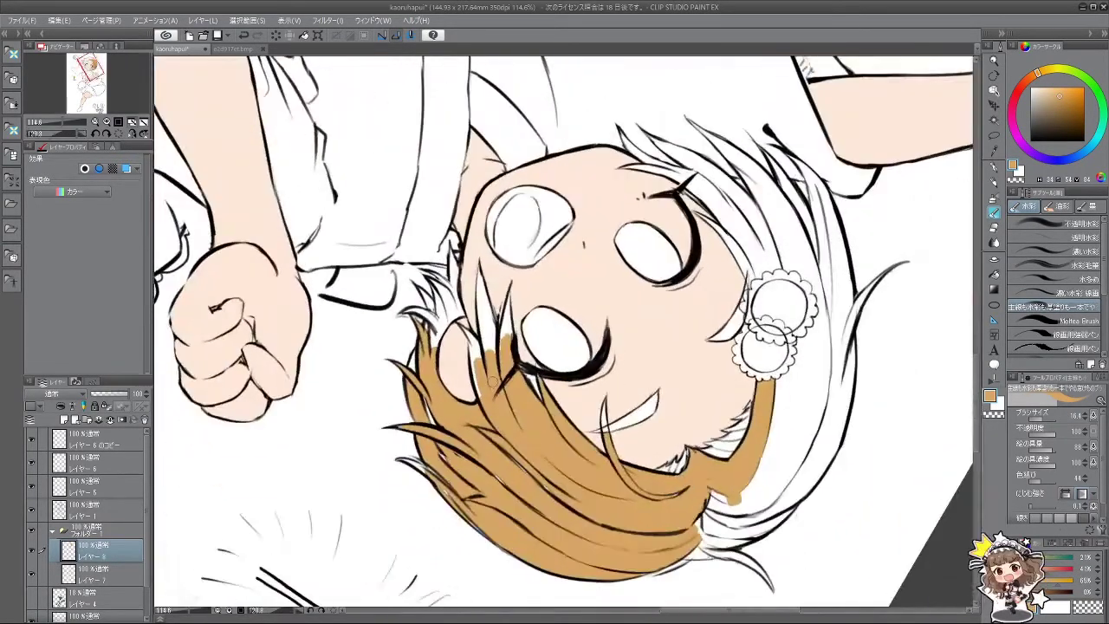
pyautogui.moveTo(476, 354); pyautogui.dragTo(482, 392)
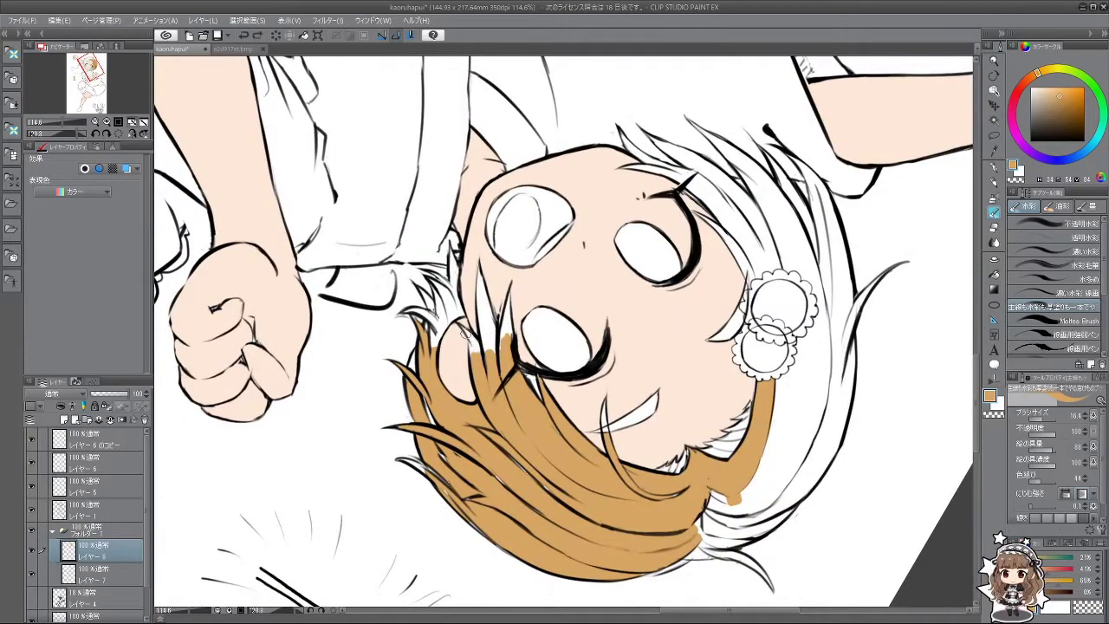
pyautogui.moveTo(466, 332); pyautogui.dragTo(475, 356)
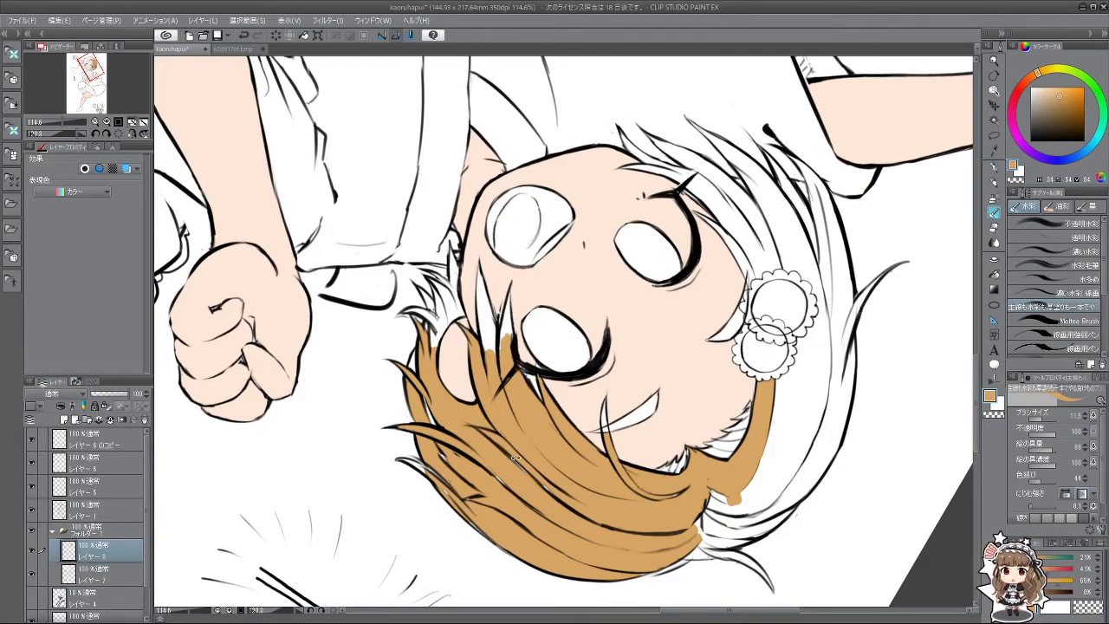
pyautogui.press('-')
pyautogui.press('-')
pyautogui.press('-')
pyautogui.press('-')
pyautogui.press('-')
pyautogui.press('-')
pyautogui.press('-')
pyautogui.press('-')
pyautogui.press('-')
pyautogui.press('-')
pyautogui.press('-')
pyautogui.press('-')
pyautogui.press('-')
pyautogui.press('-')
pyautogui.press('-')
pyautogui.press('-')
pyautogui.press('-')
pyautogui.press('-')
pyautogui.press('-')
pyautogui.press('-')
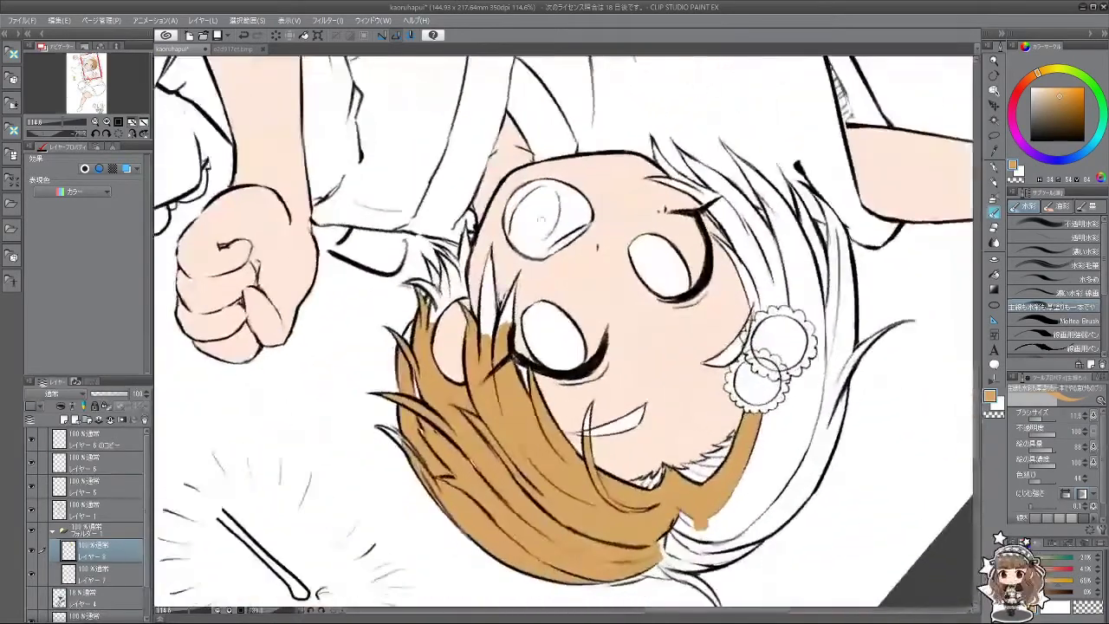
pyautogui.press('-')
pyautogui.press('-')
pyautogui.press('-')
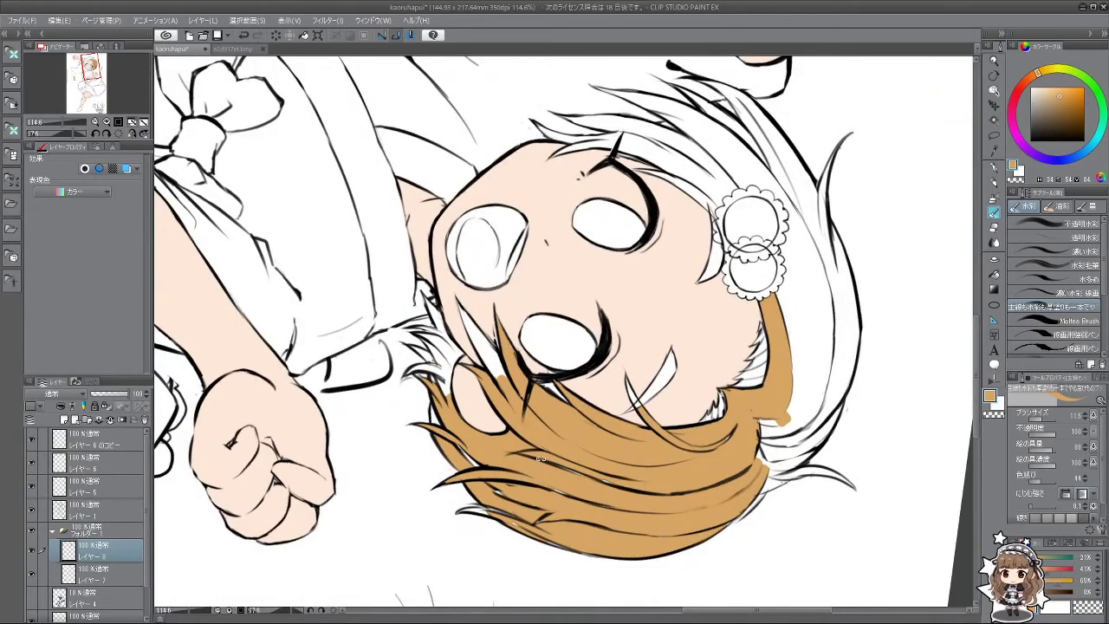
pyautogui.press('-')
pyautogui.press('-')
pyautogui.press('-')
pyautogui.press('-')
pyautogui.press('-')
pyautogui.press('-')
pyautogui.press('-')
pyautogui.press('-')
pyautogui.press('-')
pyautogui.press('-')
pyautogui.press('-')
pyautogui.press('-')
pyautogui.press('-')
pyautogui.press('-')
pyautogui.press('-')
pyautogui.press('-')
pyautogui.press('-')
pyautogui.press('-')
pyautogui.press('-')
pyautogui.press('-')
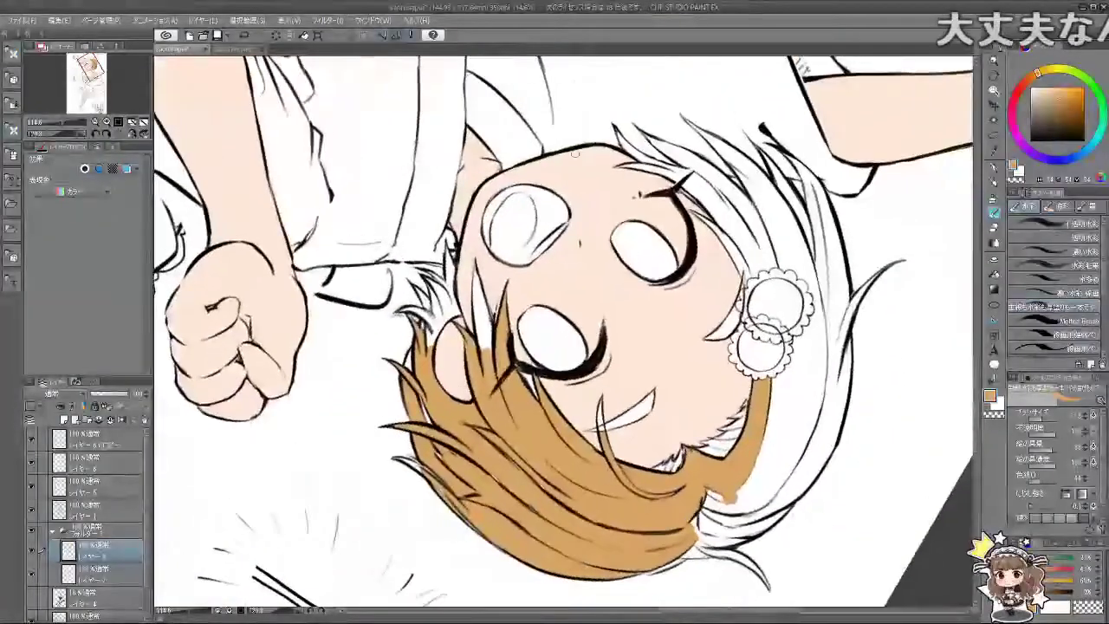
pyautogui.moveTo(475, 264)
pyautogui.mouseDown()
pyautogui.moveTo(486, 303)
pyautogui.moveTo(450, 364)
pyautogui.moveTo(607, 407)
pyautogui.moveTo(659, 260)
pyautogui.moveTo(503, 285)
pyautogui.mouseUp()
# Step: Paint more orange beside the hair near the ear, turning the view back upright
pyautogui.moveTo(563, 329); pyautogui.dragTo(606, 304)
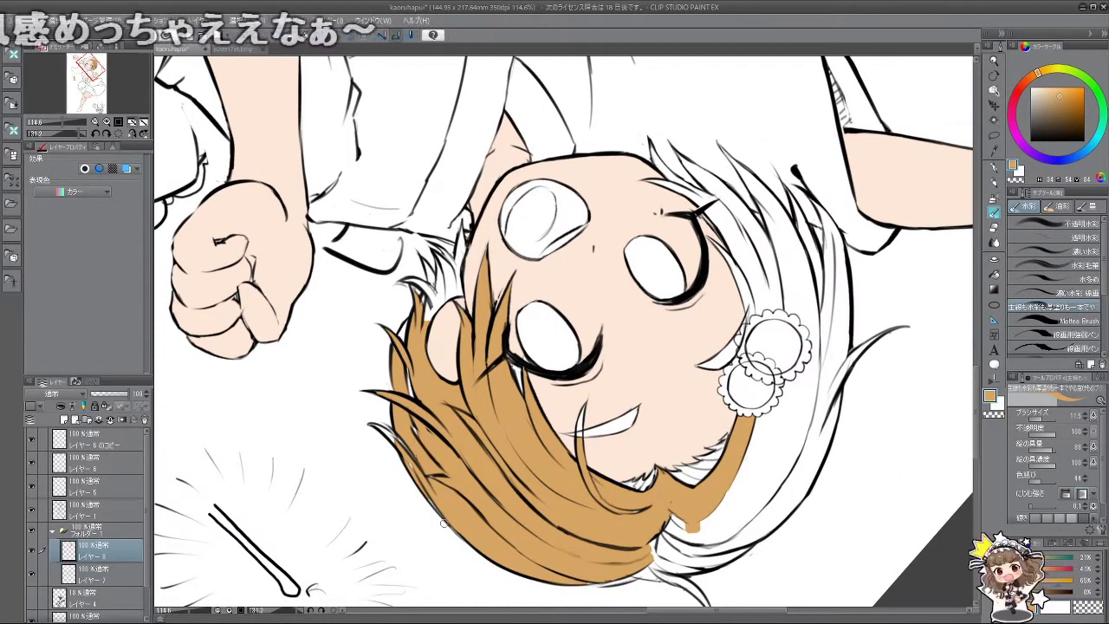
pyautogui.moveTo(405, 478); pyautogui.dragTo(492, 388)
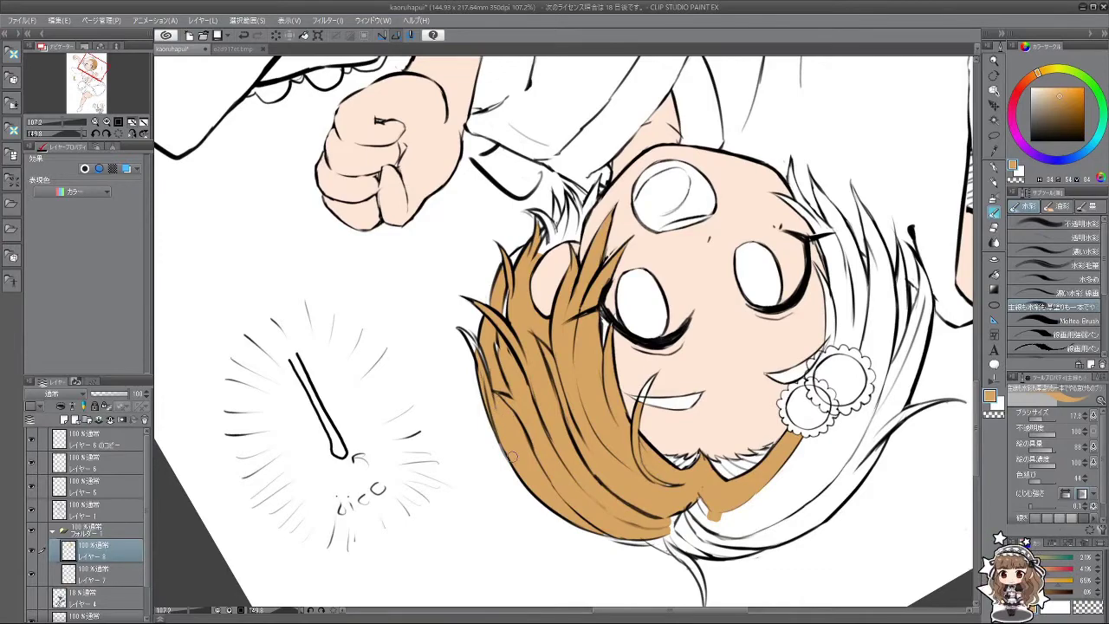
pyautogui.moveTo(548, 495); pyautogui.dragTo(646, 314)
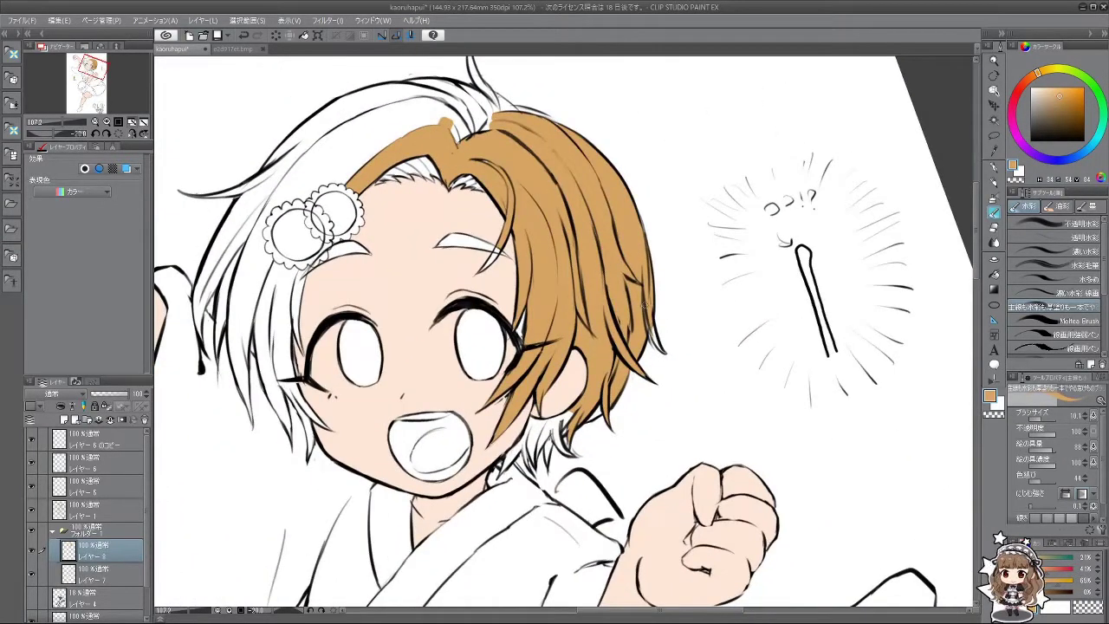
pyautogui.moveTo(646, 313); pyautogui.dragTo(578, 410)
pyautogui.scroll(2, 579, 410)
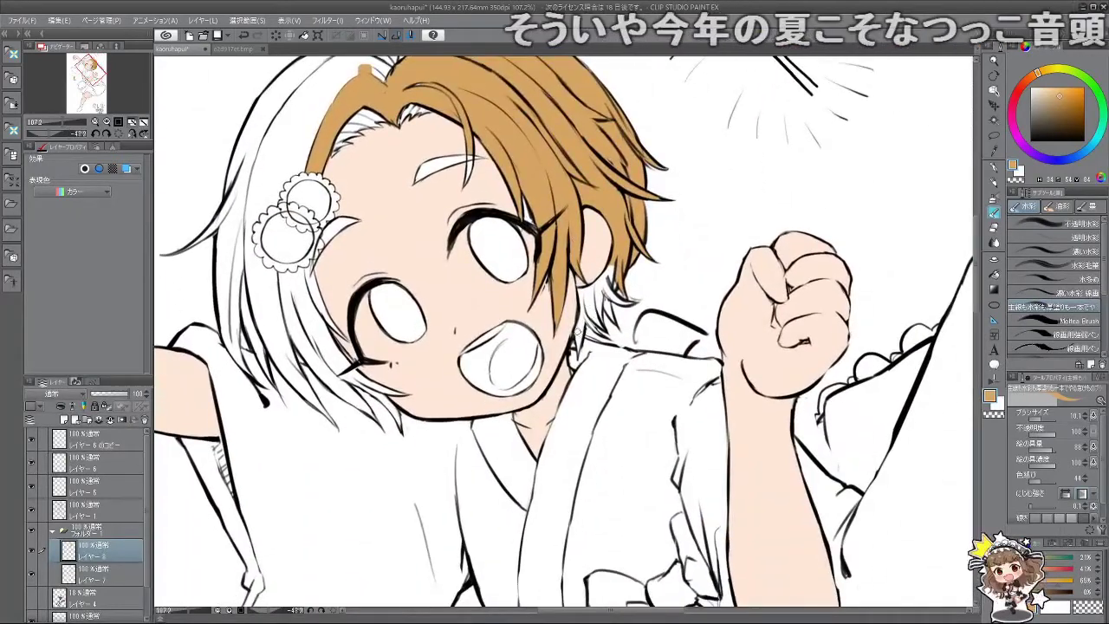
pyautogui.moveTo(578, 343)
pyautogui.mouseDown()
pyautogui.moveTo(581, 283)
pyautogui.moveTo(609, 265)
pyautogui.mouseUp()
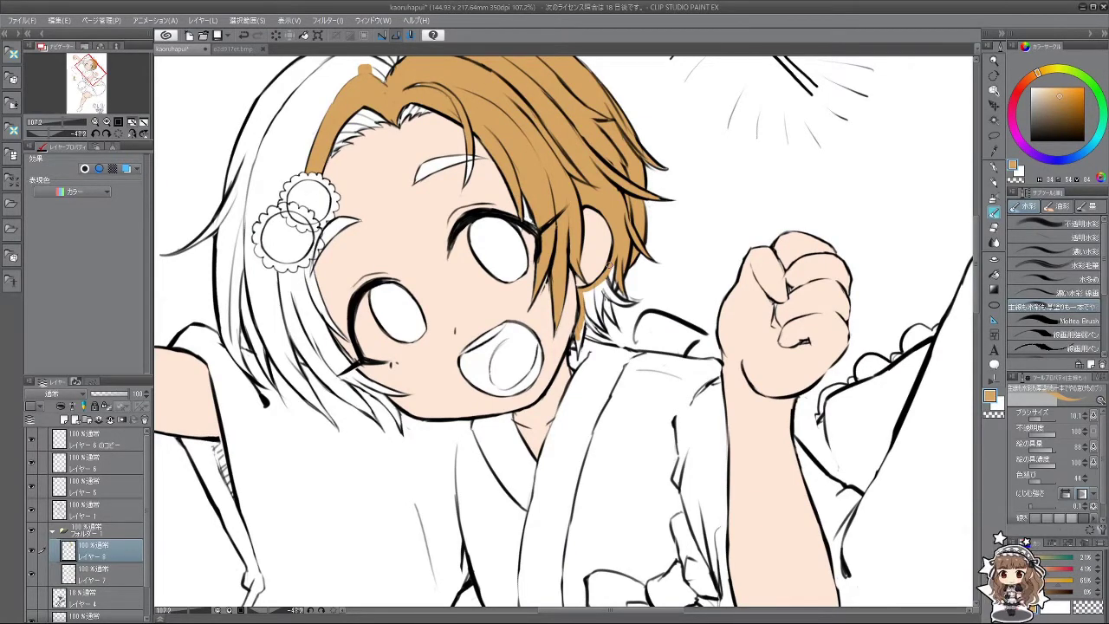
pyautogui.moveTo(528, 430); pyautogui.dragTo(619, 305)
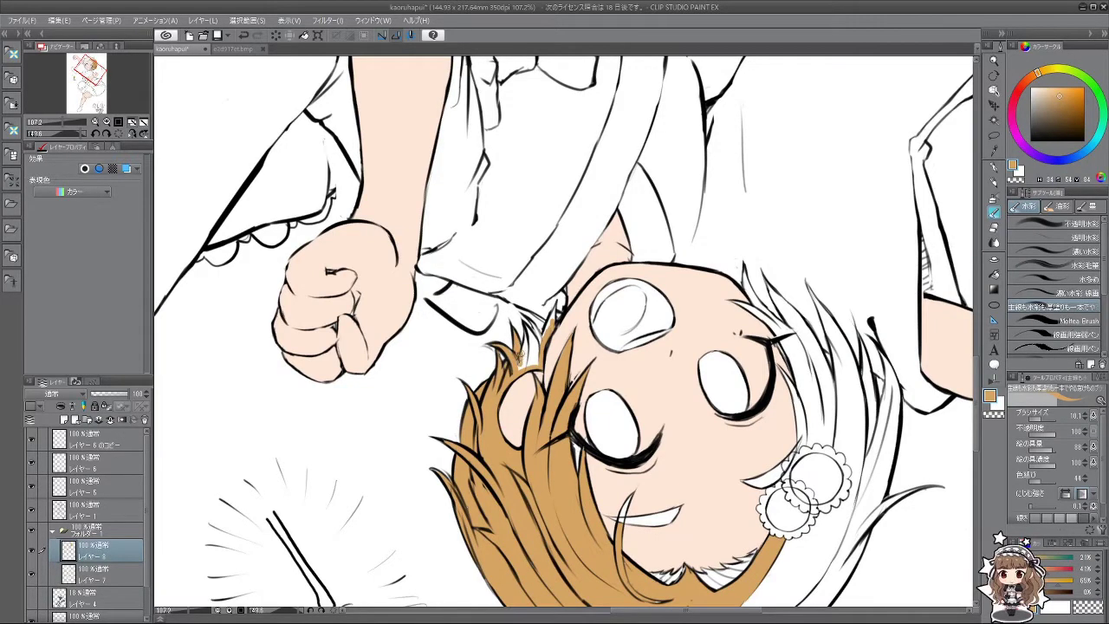
pyautogui.moveTo(564, 512)
pyautogui.mouseDown()
pyautogui.moveTo(585, 329)
pyautogui.moveTo(576, 346)
pyautogui.moveTo(525, 355)
pyautogui.mouseUp()
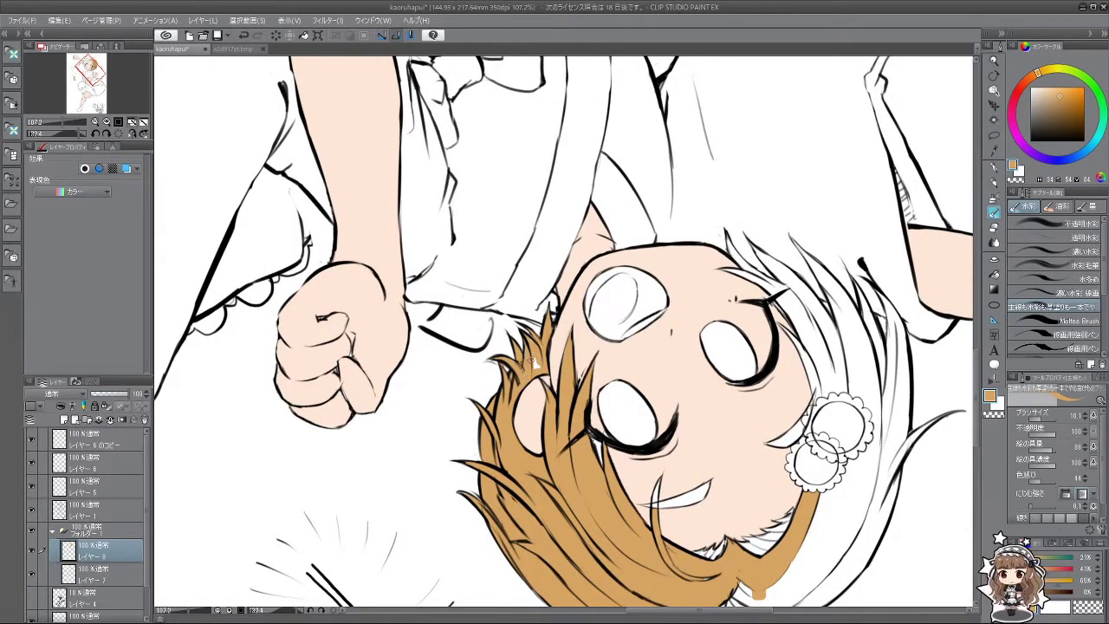
pyautogui.moveTo(533, 342); pyautogui.dragTo(584, 254)
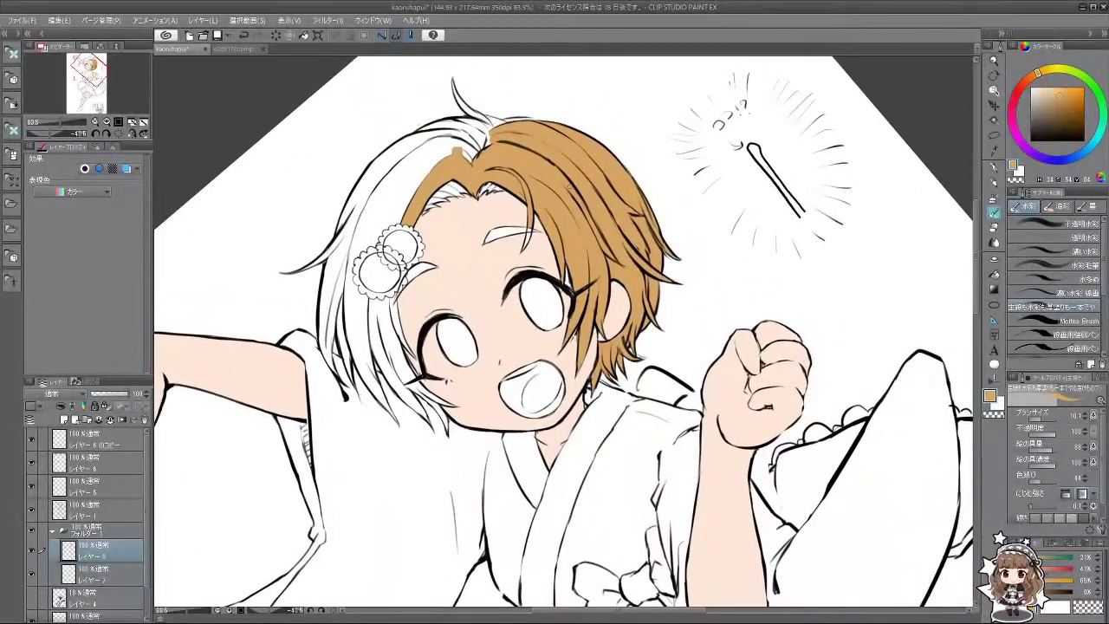
# Step: Sample the skin tone from the forehead on the skin layer
pyautogui.click(114, 578)
pyautogui.keyDown('alt'); pyautogui.click(489, 275); pyautogui.keyUp('alt')
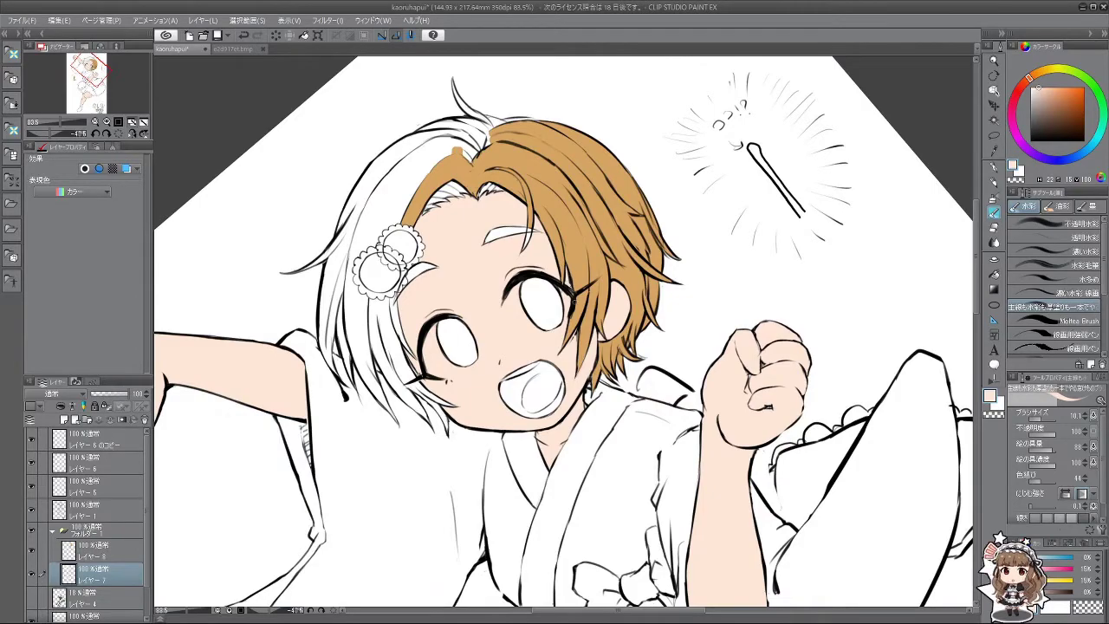
pyautogui.moveTo(584, 253)
pyautogui.mouseDown()
pyautogui.moveTo(555, 251)
pyautogui.moveTo(624, 260)
pyautogui.moveTo(555, 251)
pyautogui.moveTo(572, 253)
pyautogui.mouseUp()
# Step: Fill the left hair side, outer strand, lower strands and thin strands beside the face orange
pyautogui.click(113, 550)
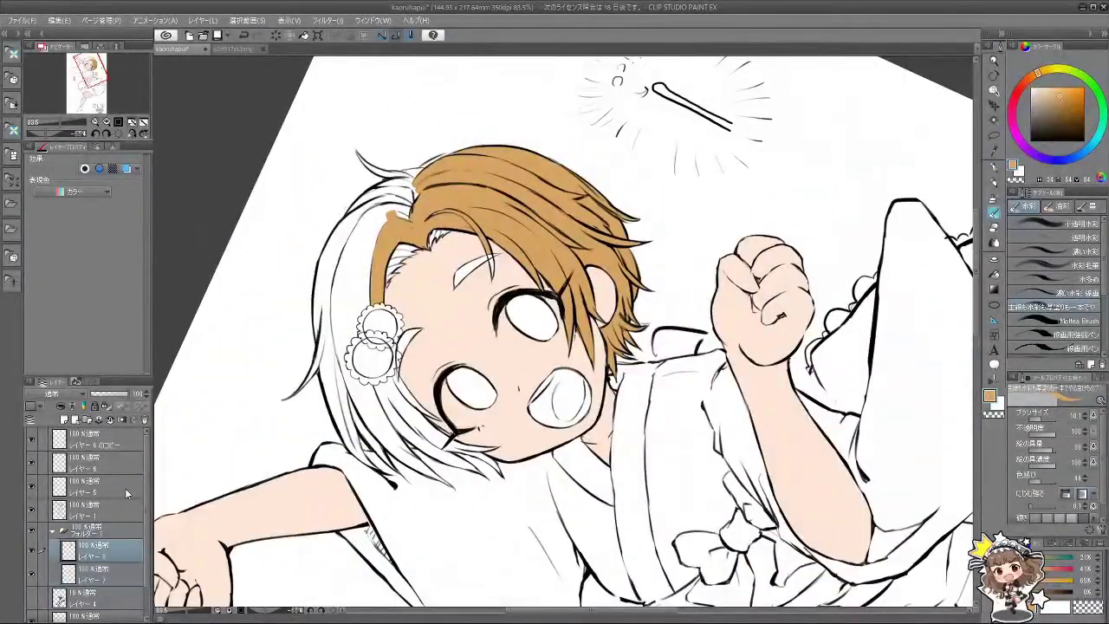
pyautogui.click(993, 274)
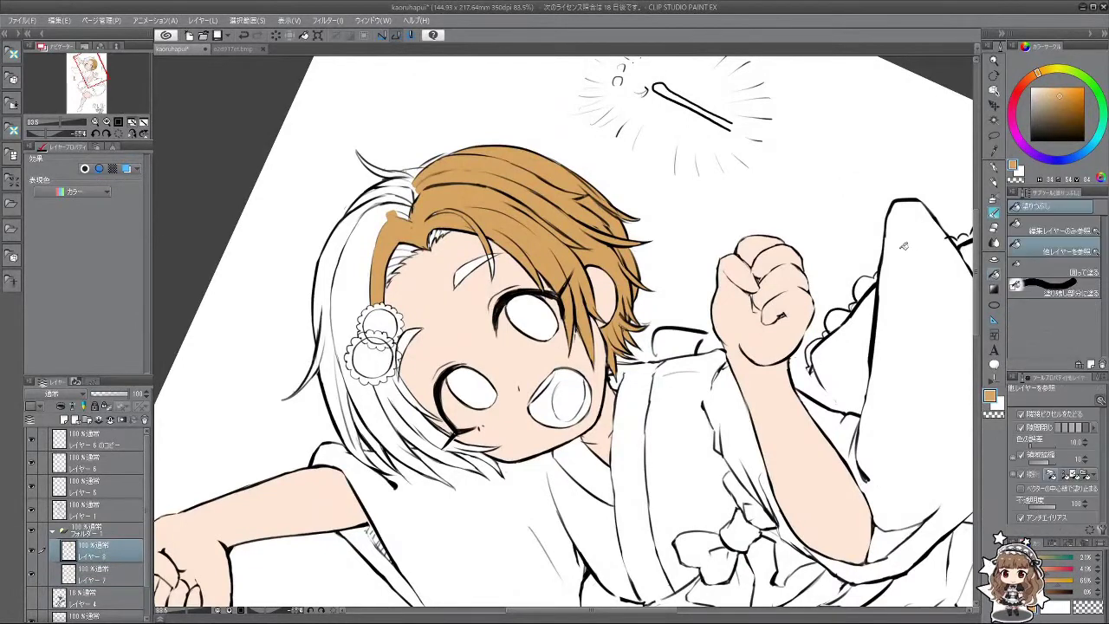
pyautogui.click(355, 275)
pyautogui.click(328, 276)
pyautogui.click(340, 364)
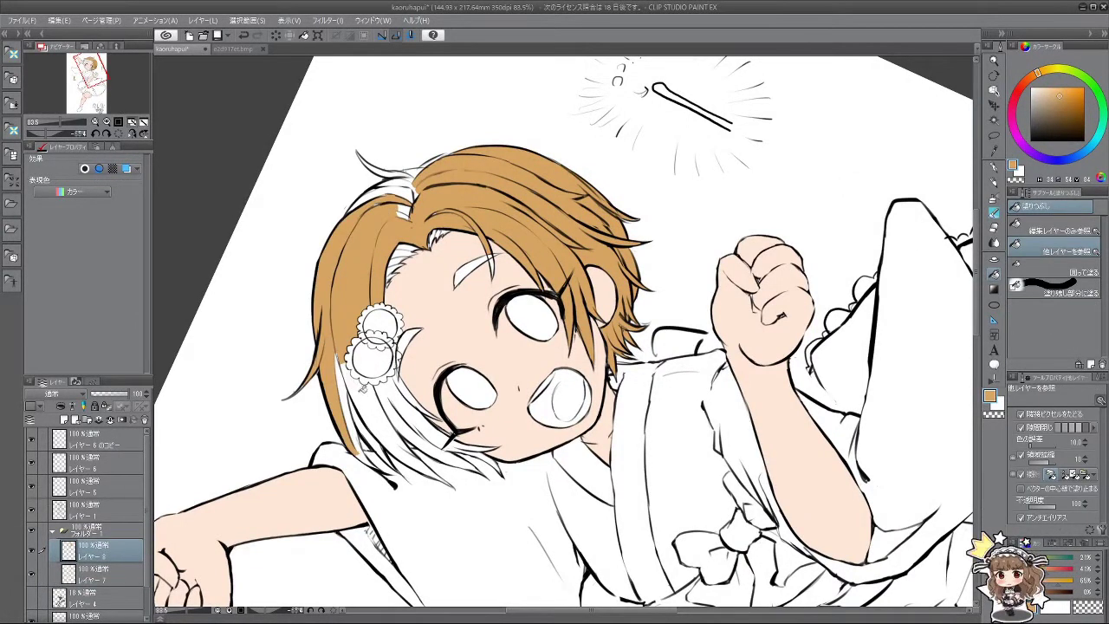
pyautogui.click(367, 400)
pyautogui.click(348, 389)
pyautogui.click(398, 399)
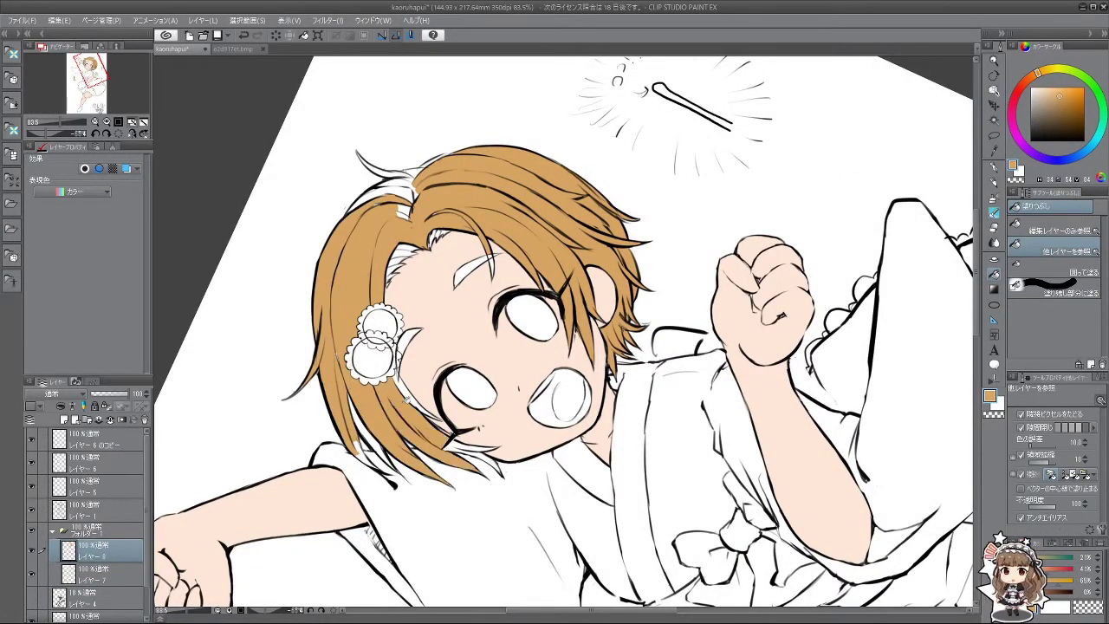
pyautogui.scroll(3, 500, 472)
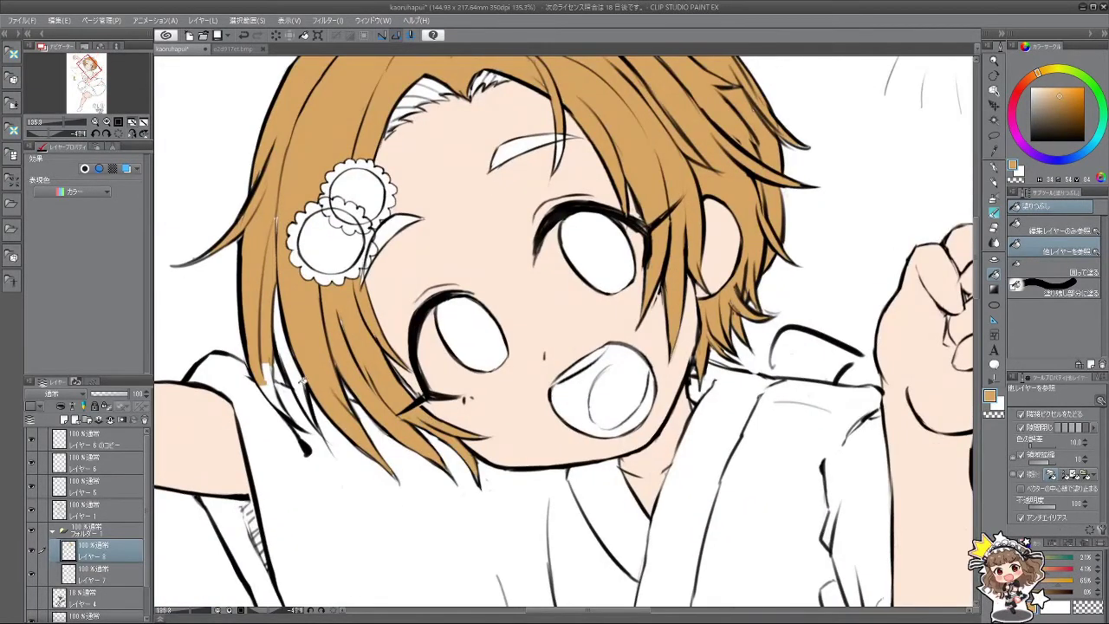
pyautogui.click(299, 378)
pyautogui.click(279, 383)
pyautogui.click(995, 210)
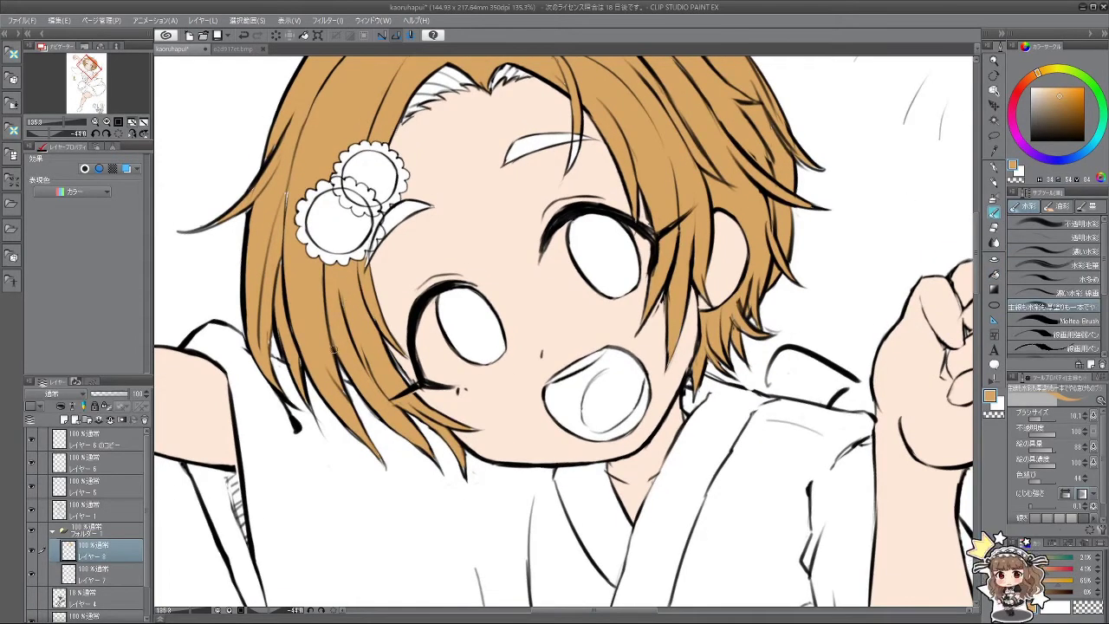
# Step: Rotate the canvas and paint orange into gaps on the left hair edge with a larger brush
pyautogui.moveTo(378, 327)
pyautogui.mouseDown()
pyautogui.moveTo(390, 286)
pyautogui.moveTo(726, 338)
pyautogui.mouseUp()
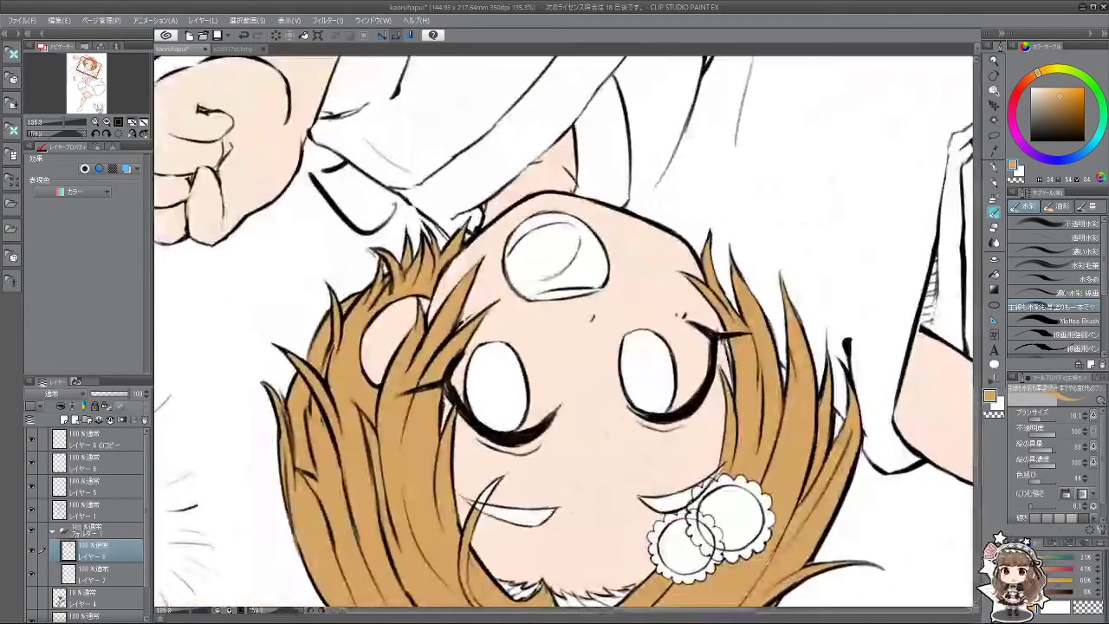
pyautogui.moveTo(607, 487); pyautogui.dragTo(534, 220)
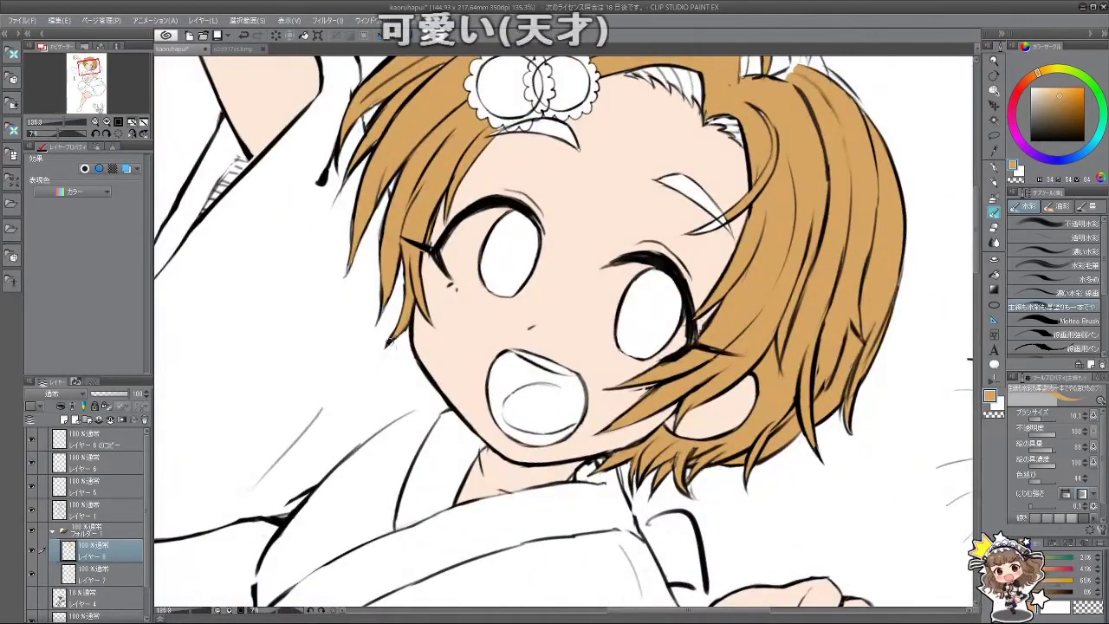
pyautogui.moveTo(433, 334); pyautogui.dragTo(448, 285)
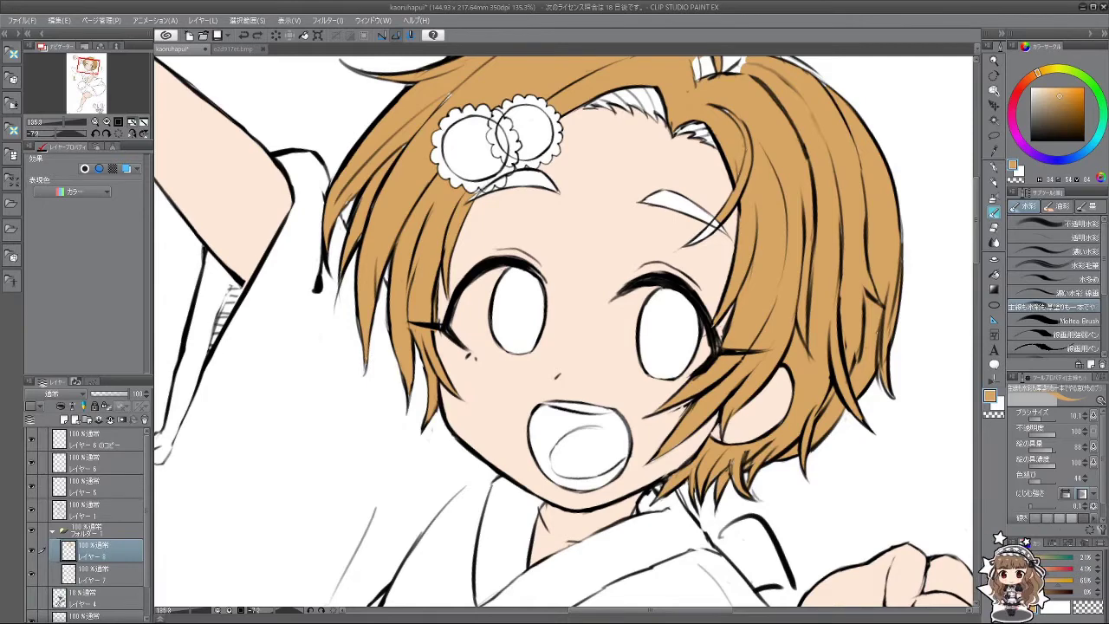
pyautogui.moveTo(327, 456); pyautogui.dragTo(373, 511)
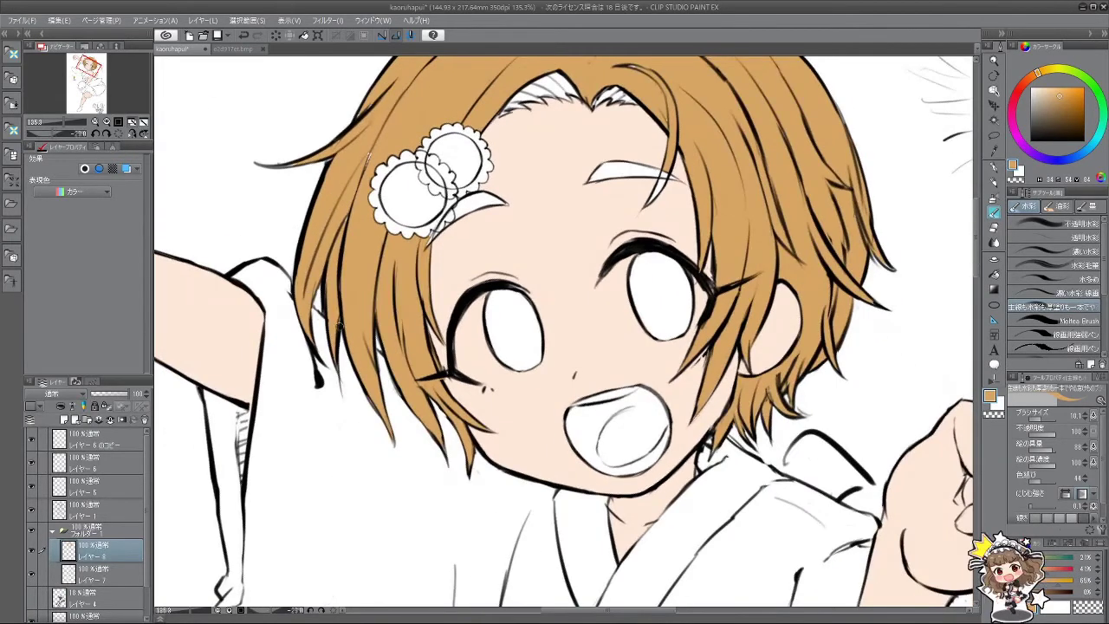
pyautogui.moveTo(305, 344); pyautogui.dragTo(357, 304)
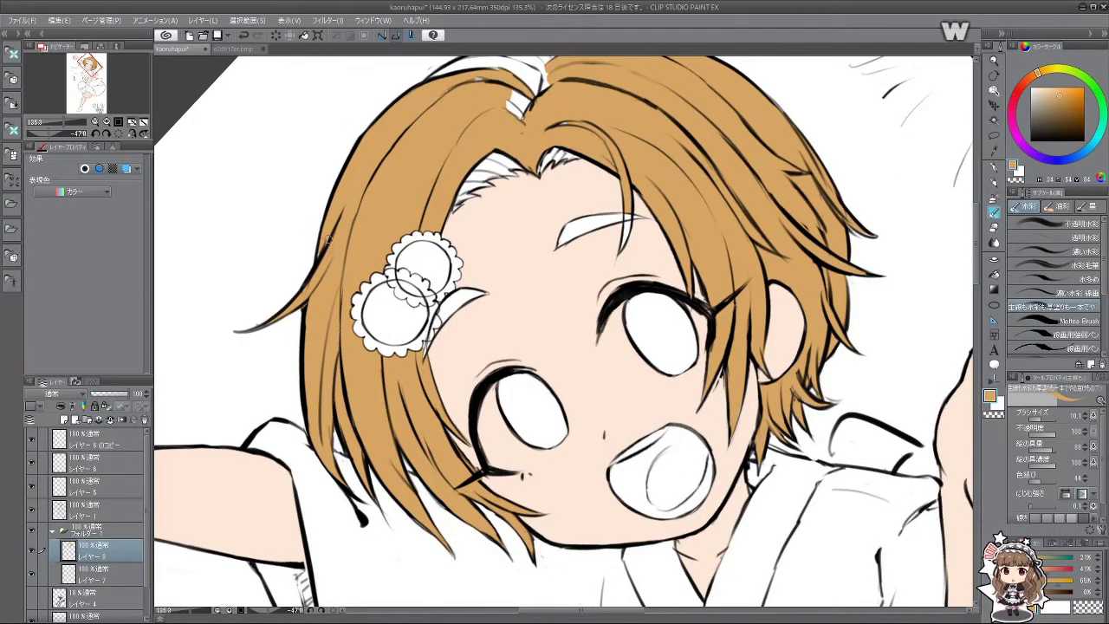
pyautogui.moveTo(265, 326); pyautogui.dragTo(230, 349)
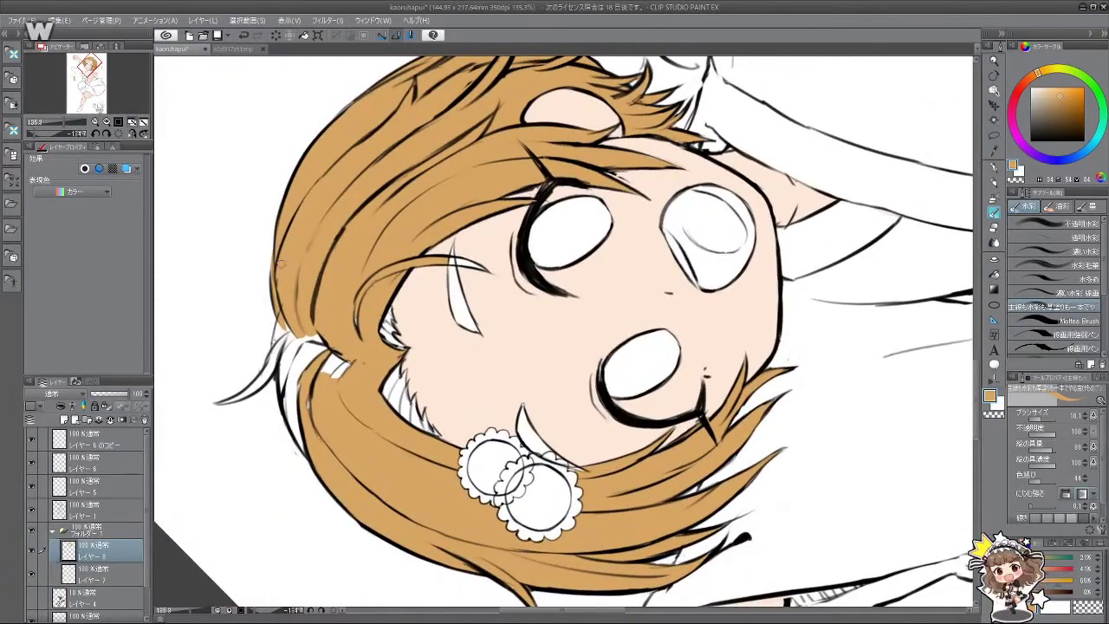
pyautogui.moveTo(292, 334); pyautogui.dragTo(318, 350)
pyautogui.press(']')
pyautogui.press(']')
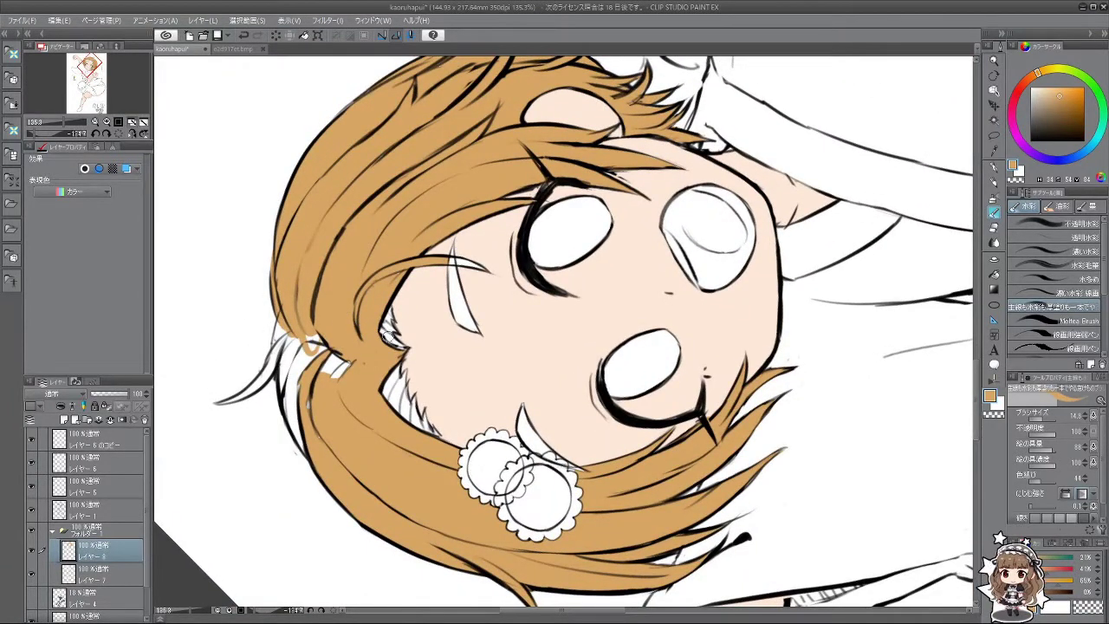
pyautogui.moveTo(374, 328); pyautogui.dragTo(385, 339)
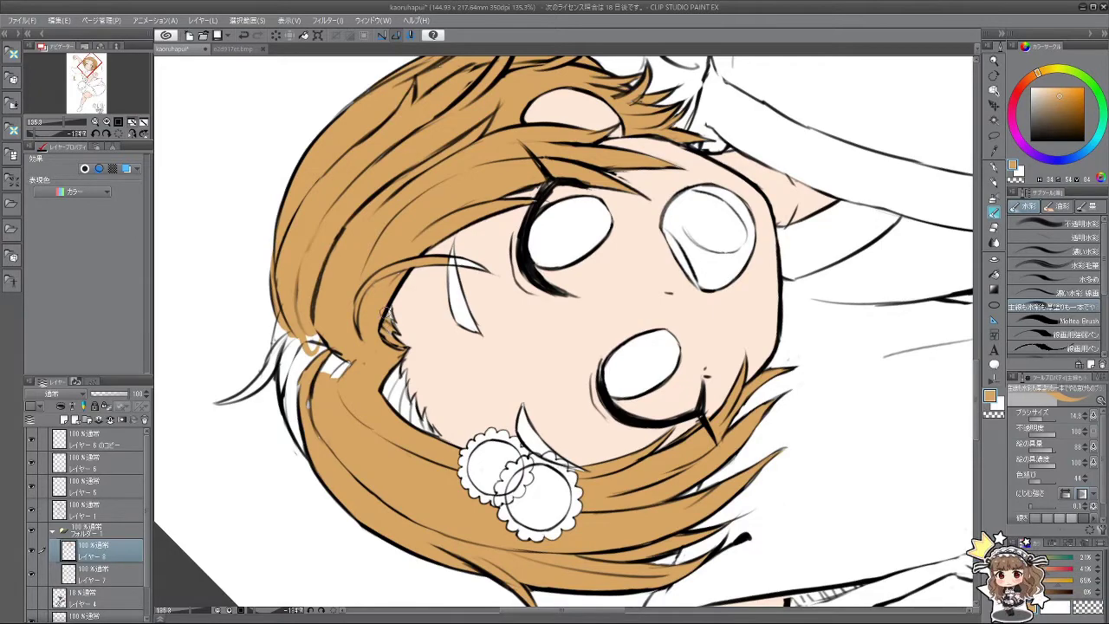
# Step: Touch up the remaining hair-edge gaps and thin strand in orange, cleaning a stray spot with white
pyautogui.moveTo(350, 453); pyautogui.dragTo(448, 355)
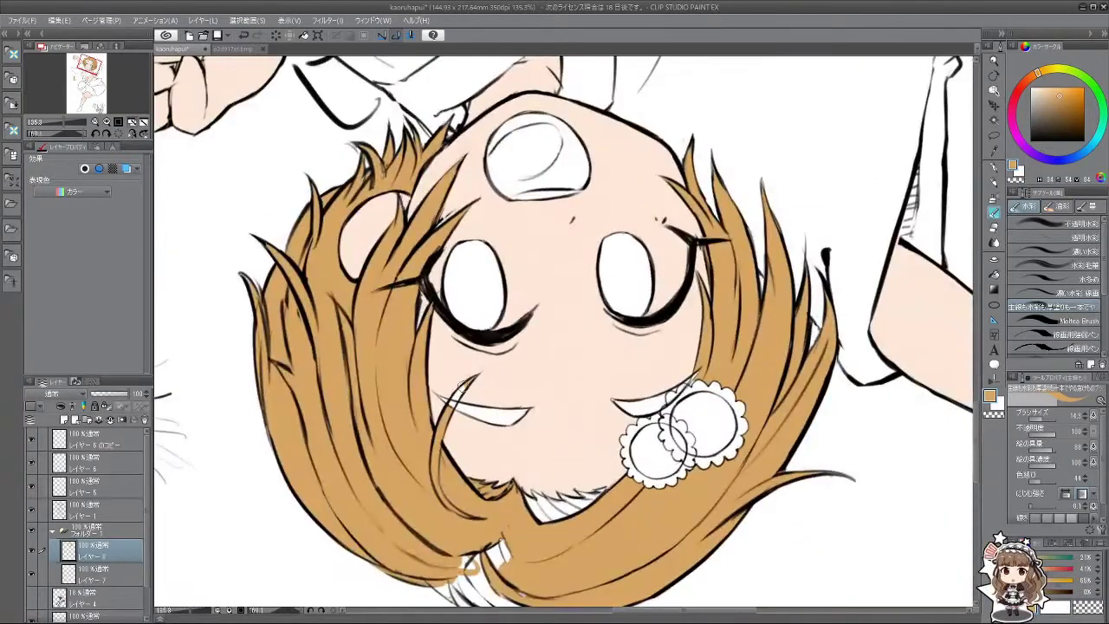
pyautogui.moveTo(425, 496); pyautogui.dragTo(644, 244)
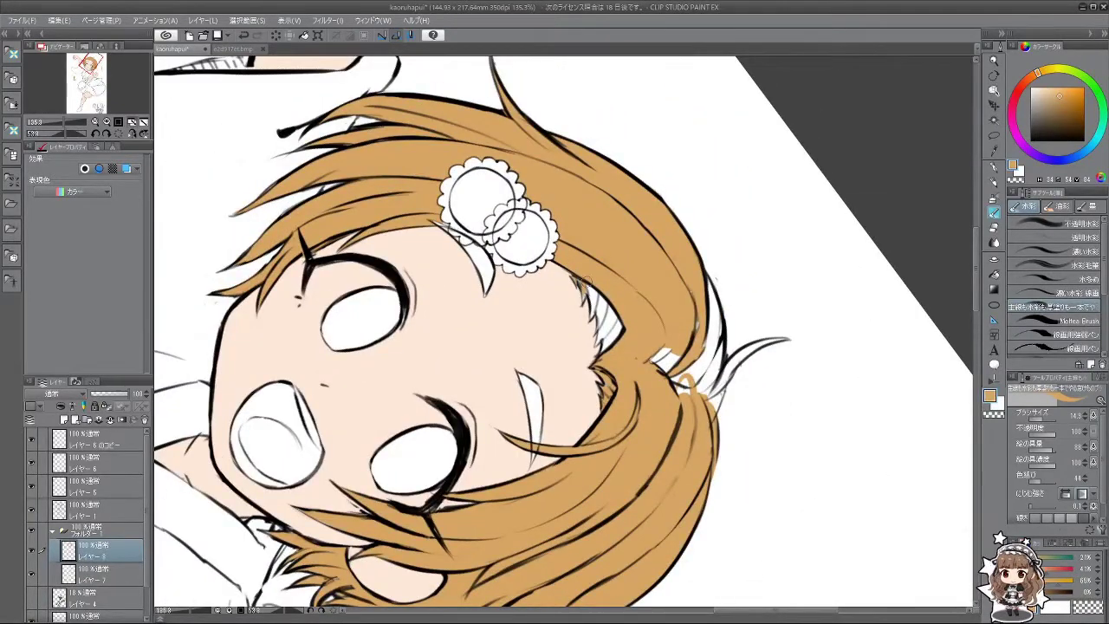
pyautogui.moveTo(594, 308)
pyautogui.mouseDown()
pyautogui.moveTo(599, 299)
pyautogui.moveTo(603, 345)
pyautogui.moveTo(617, 310)
pyautogui.mouseUp()
pyautogui.moveTo(645, 354)
pyautogui.mouseDown()
pyautogui.moveTo(654, 383)
pyautogui.moveTo(681, 349)
pyautogui.moveTo(693, 392)
pyautogui.mouseUp()
pyautogui.moveTo(694, 392)
pyautogui.mouseDown()
pyautogui.moveTo(571, 391)
pyautogui.moveTo(634, 520)
pyautogui.moveTo(657, 290)
pyautogui.moveTo(707, 392)
pyautogui.moveTo(706, 267)
pyautogui.moveTo(530, 150)
pyautogui.mouseUp()
pyautogui.moveTo(414, 260)
pyautogui.mouseDown()
pyautogui.moveTo(410, 347)
pyautogui.moveTo(425, 390)
pyautogui.moveTo(437, 351)
pyautogui.moveTo(422, 279)
pyautogui.moveTo(555, 402)
pyautogui.moveTo(597, 359)
pyautogui.mouseUp()
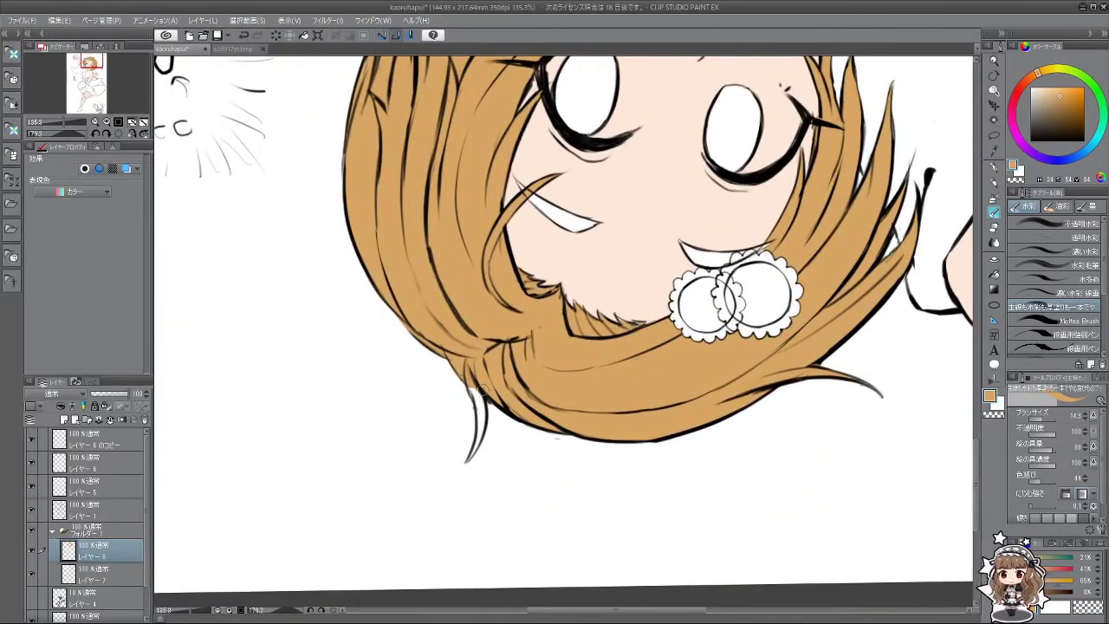
pyautogui.moveTo(472, 379)
pyautogui.mouseDown()
pyautogui.moveTo(477, 444)
pyautogui.moveTo(501, 400)
pyautogui.moveTo(582, 370)
pyautogui.moveTo(537, 360)
pyautogui.moveTo(520, 260)
pyautogui.moveTo(424, 472)
pyautogui.mouseUp()
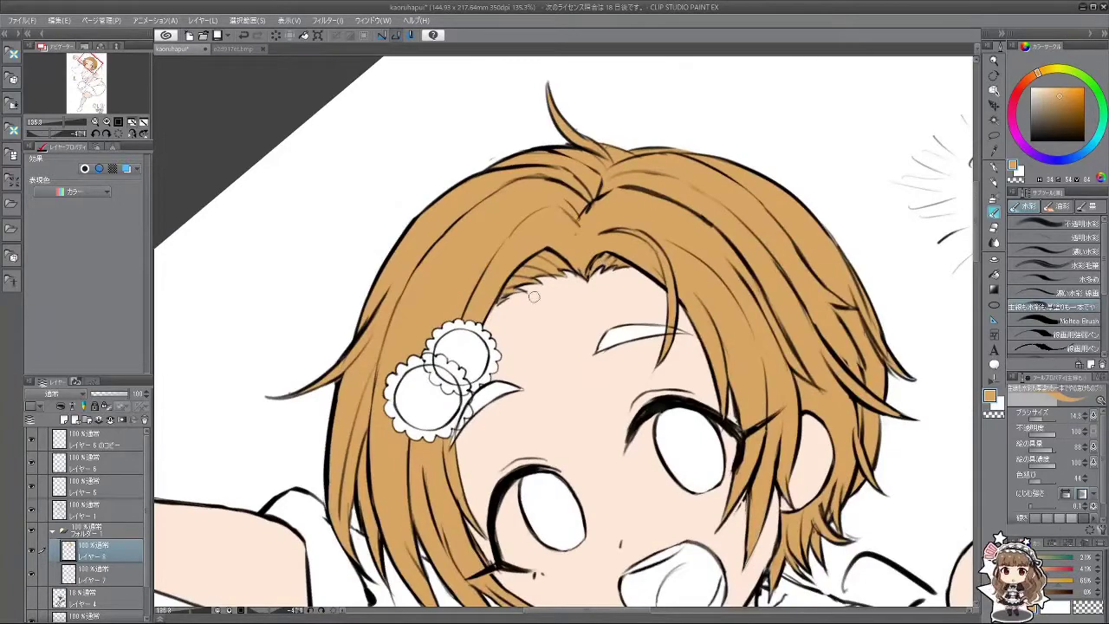
pyautogui.scroll(-5, 482, 465)
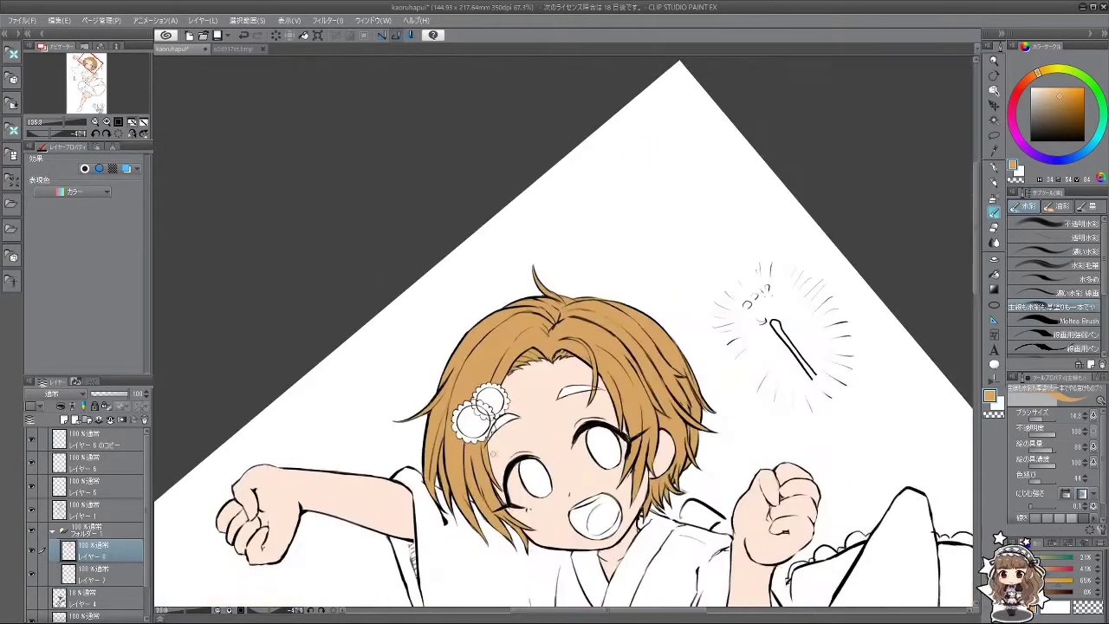
# Step: Straighten the view and pick a darker reddish-brown drawing colour
pyautogui.scroll(4, 452, 403)
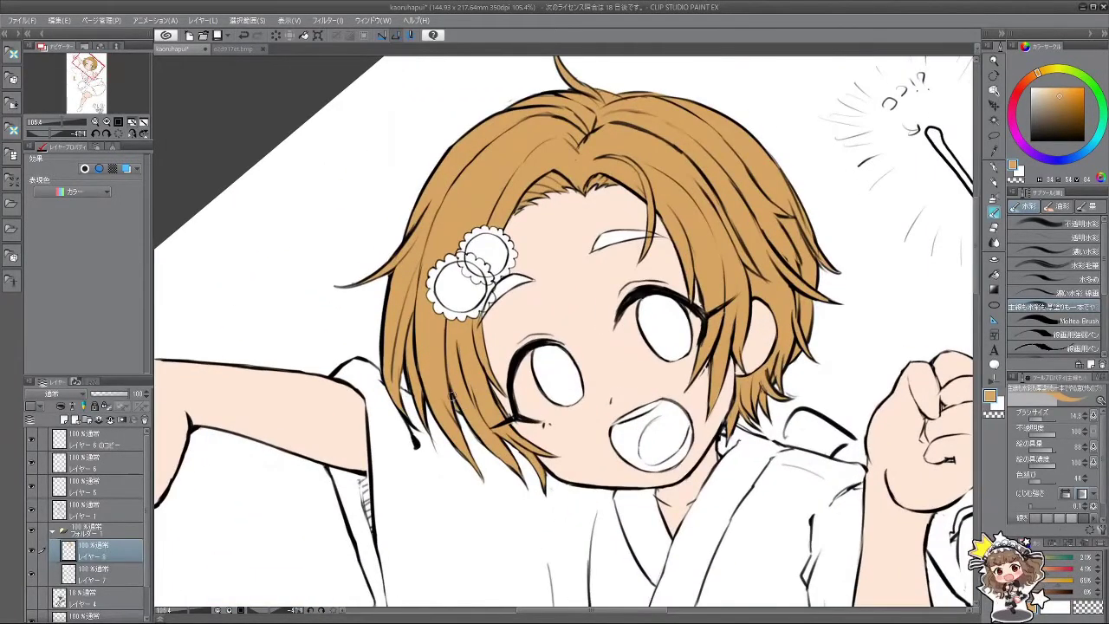
pyautogui.moveTo(488, 493)
pyautogui.mouseDown()
pyautogui.moveTo(693, 485)
pyautogui.moveTo(737, 260)
pyautogui.moveTo(520, 173)
pyautogui.moveTo(652, 358)
pyautogui.mouseUp()
pyautogui.scroll(-4, 656, 357)
pyautogui.scroll(2, 657, 356)
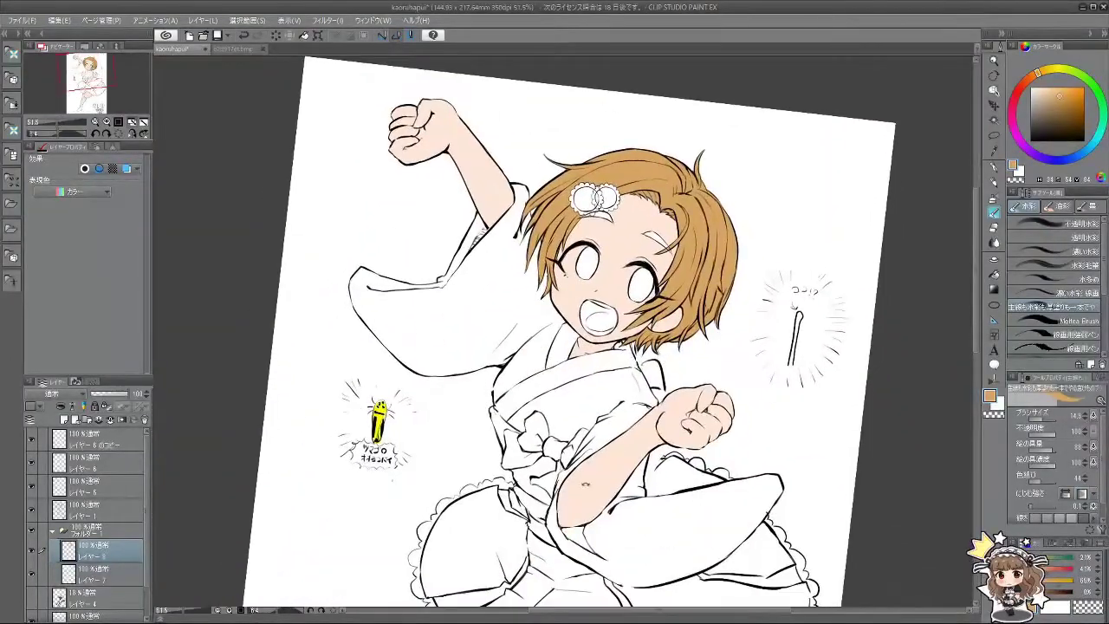
pyautogui.moveTo(736, 481)
pyautogui.mouseDown()
pyautogui.moveTo(715, 429)
pyautogui.moveTo(667, 178)
pyautogui.moveTo(667, 422)
pyautogui.mouseUp()
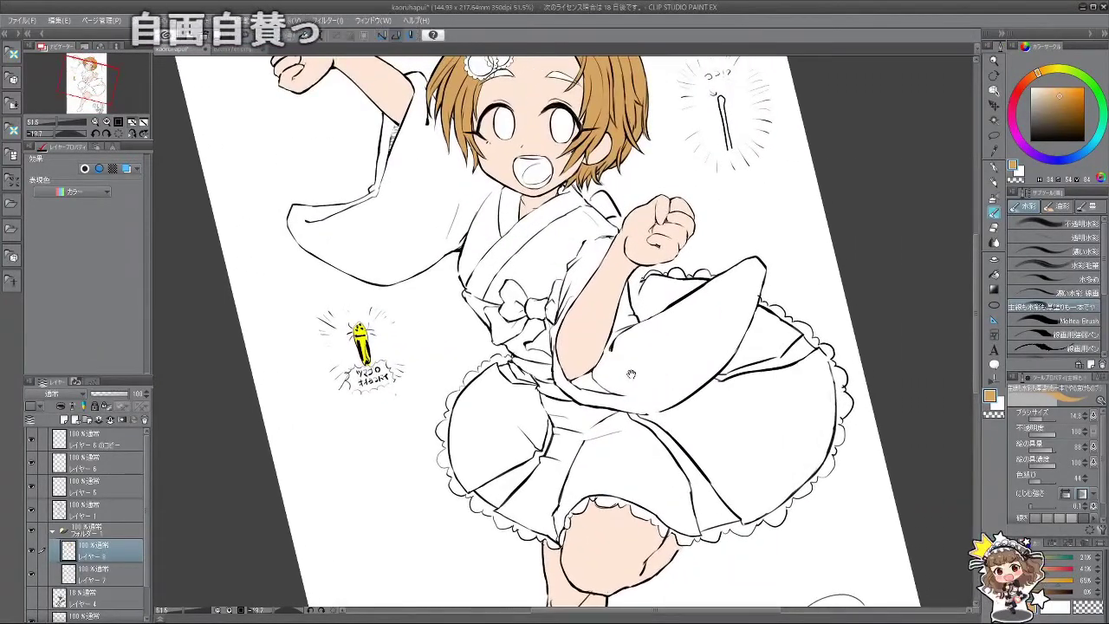
pyautogui.moveTo(665, 104); pyautogui.dragTo(668, 173)
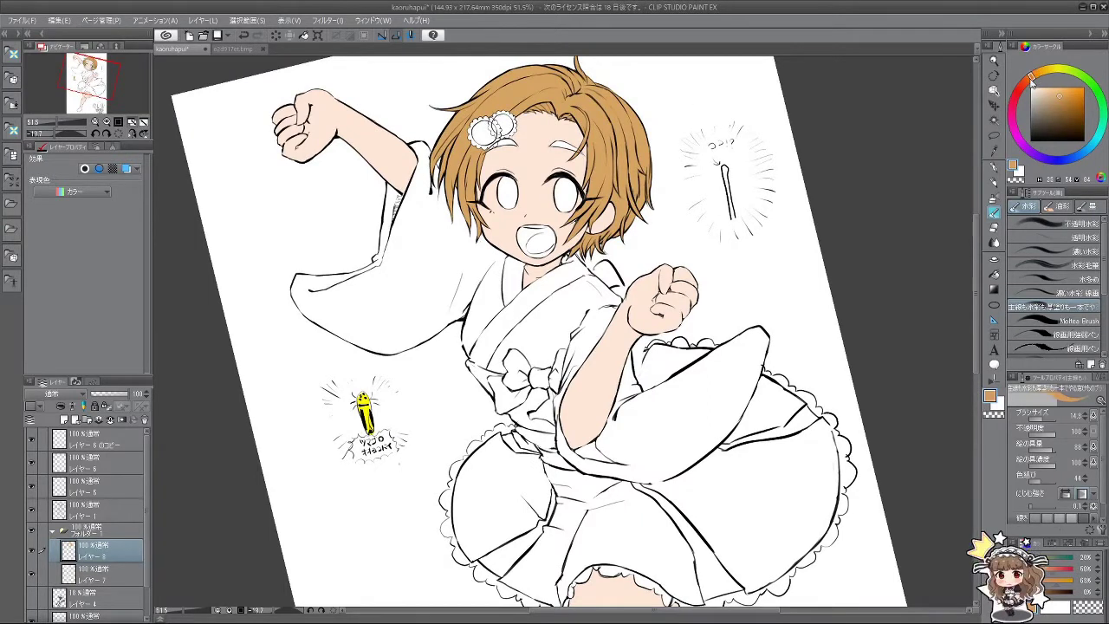
pyautogui.click(1031, 78)
pyautogui.click(1059, 104)
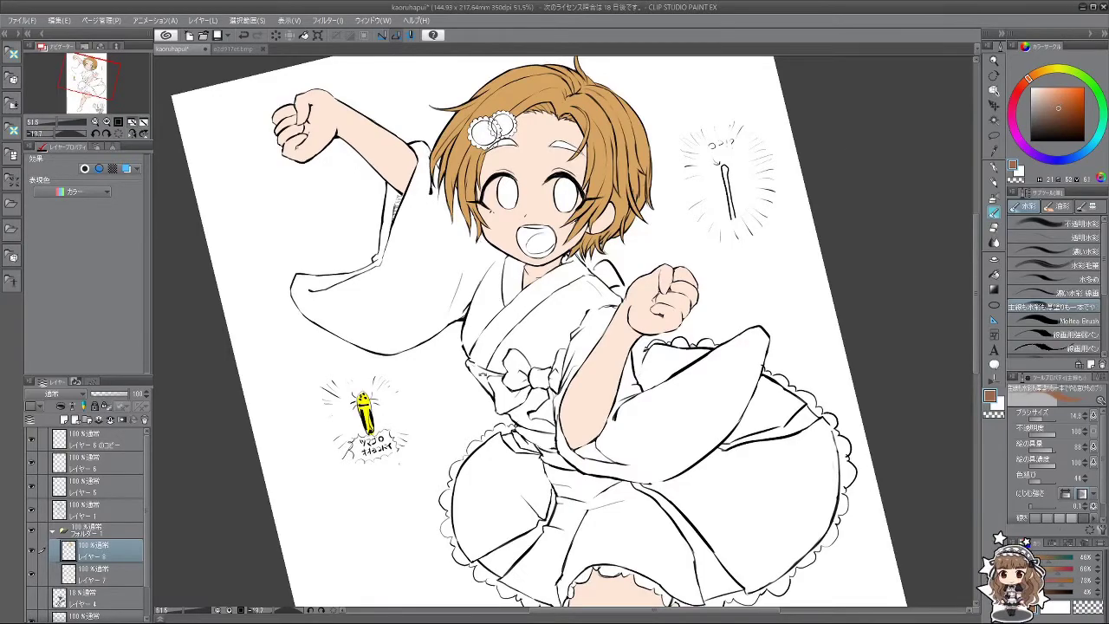
# Step: Add a new layer in the colour folder and make it the active layer
pyautogui.moveTo(659, 173); pyautogui.dragTo(485, 139)
pyautogui.click(66, 419)
pyautogui.click(119, 569)
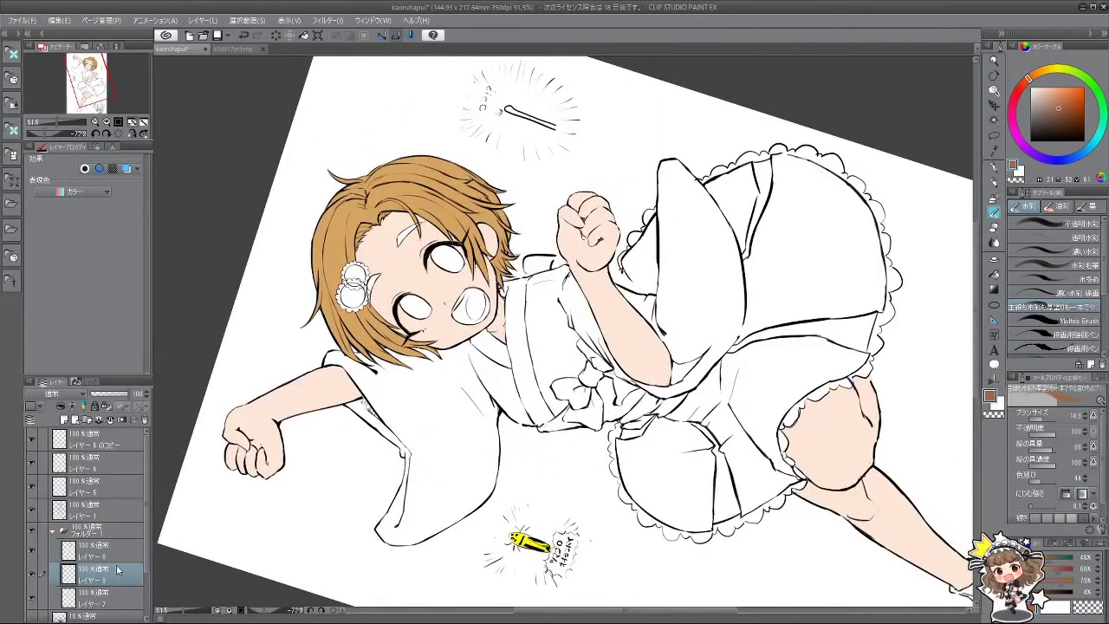
# Step: Zoom onto the face and paint the first eyebrow dark brown with the watercolor brush
pyautogui.press('^')
pyautogui.press('^')
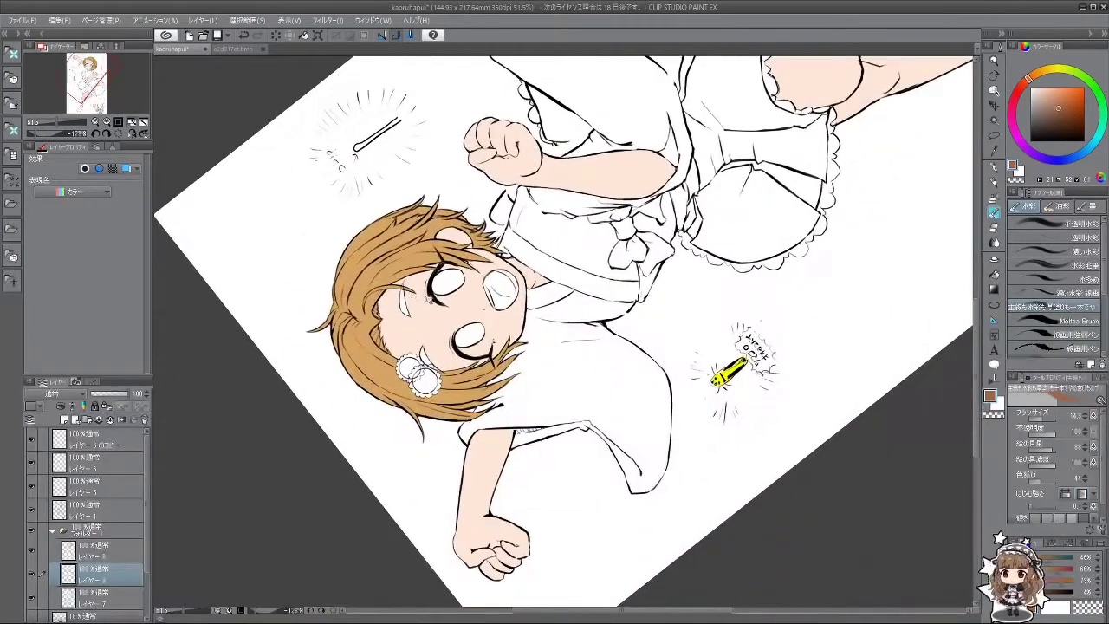
pyautogui.scroll(5, 387, 287)
pyautogui.moveTo(381, 260); pyautogui.dragTo(377, 308)
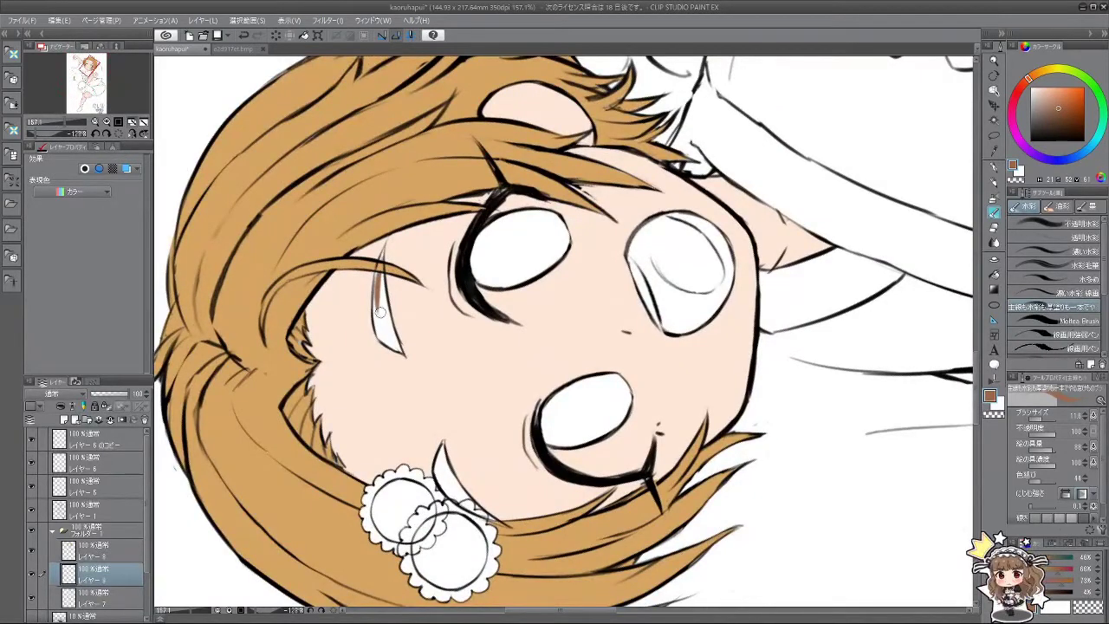
pyautogui.moveTo(382, 260); pyautogui.dragTo(379, 313)
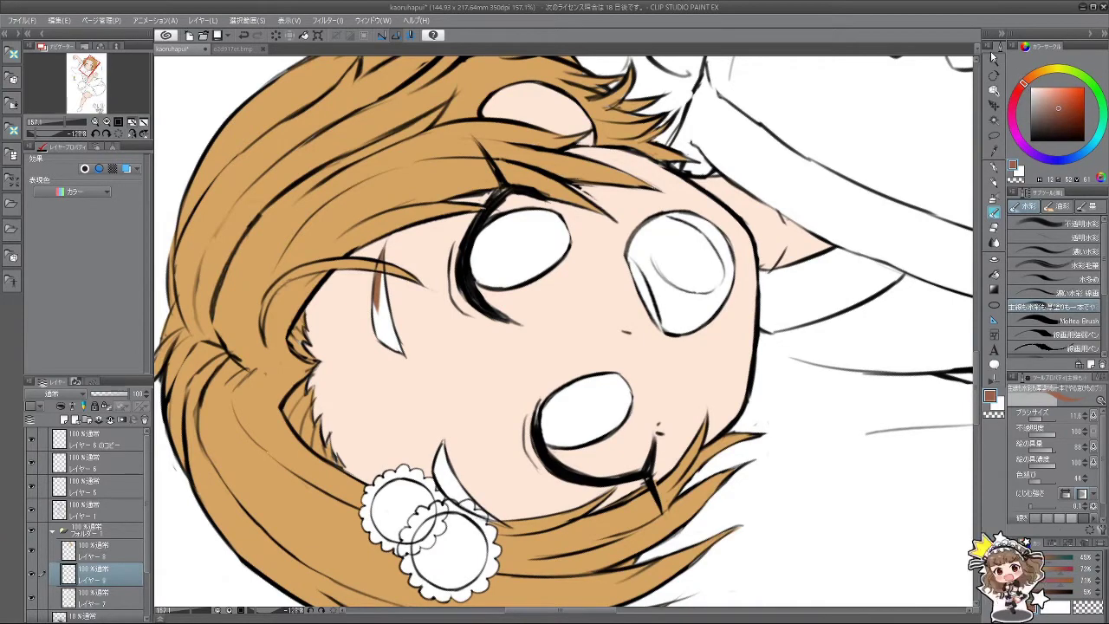
pyautogui.moveTo(382, 270)
pyautogui.mouseDown()
pyautogui.moveTo(376, 338)
pyautogui.moveTo(399, 349)
pyautogui.mouseUp()
pyautogui.moveTo(387, 307); pyautogui.dragTo(394, 343)
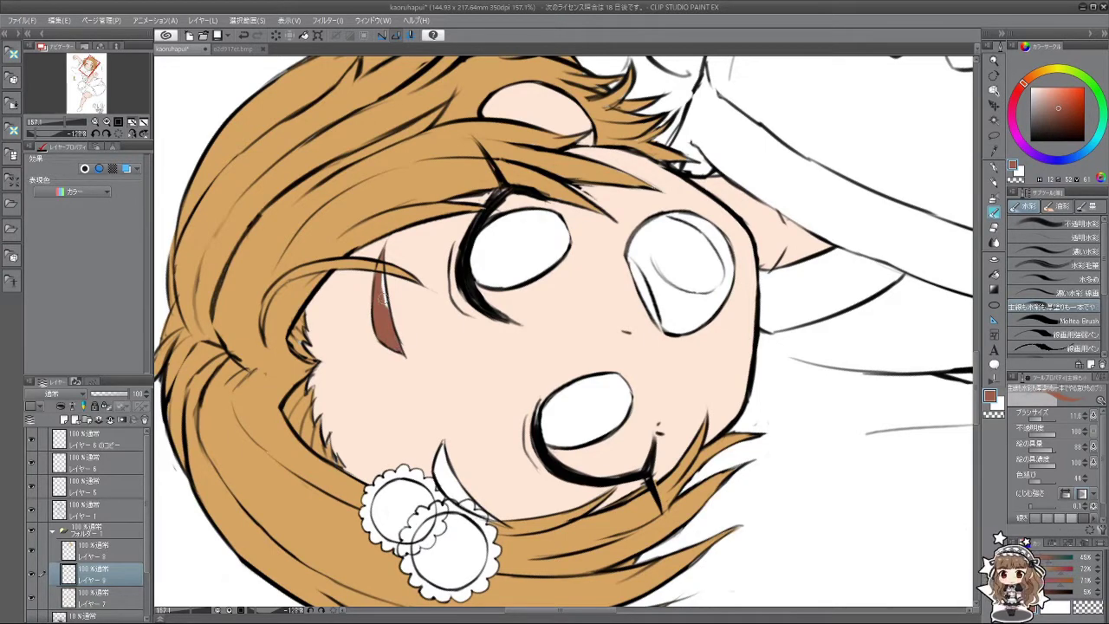
pyautogui.moveTo(381, 274); pyautogui.dragTo(390, 326)
# Step: Rotate the canvas and paint the eyebrow beside the hair ornament dark brown
pyautogui.moveTo(351, 392); pyautogui.dragTo(618, 479)
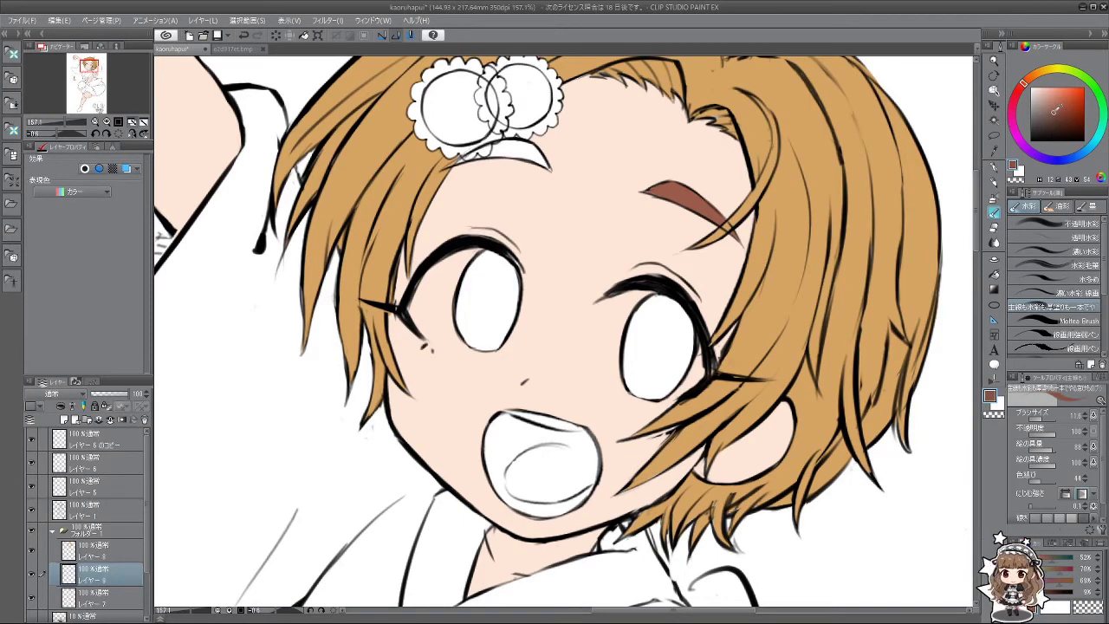
pyautogui.moveTo(600, 442); pyautogui.dragTo(458, 393)
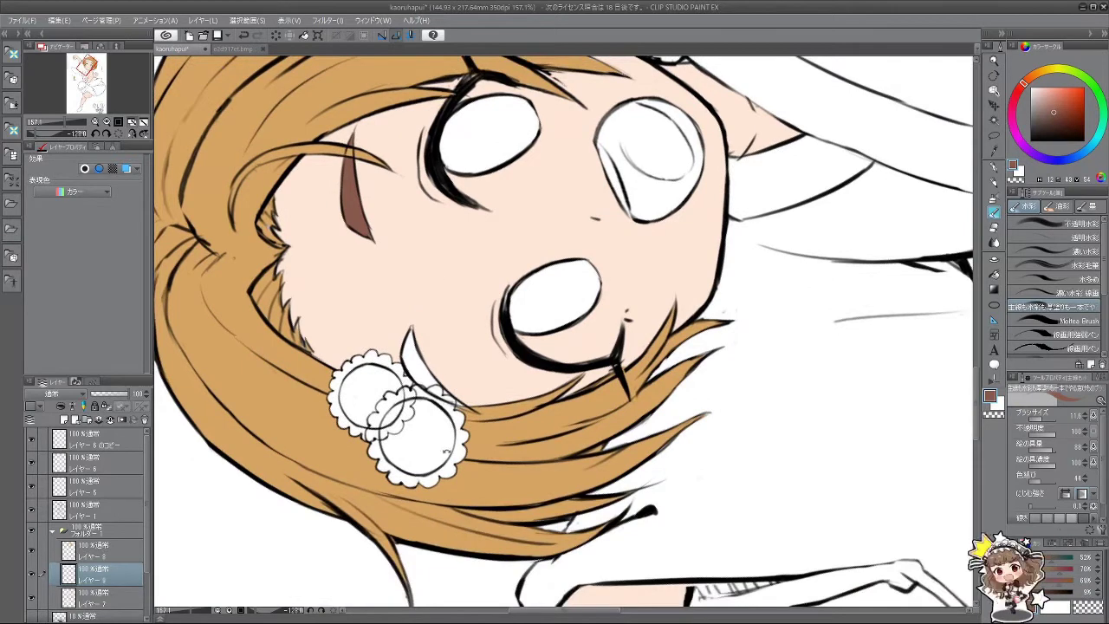
pyautogui.moveTo(401, 335); pyautogui.dragTo(459, 400)
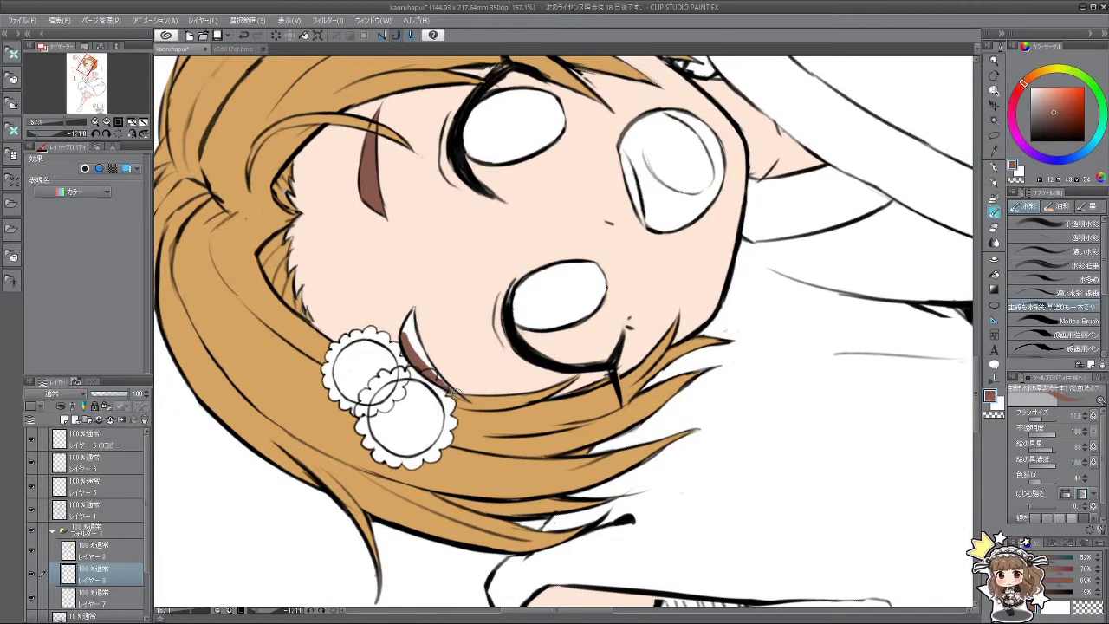
pyautogui.moveTo(449, 388)
pyautogui.mouseDown()
pyautogui.moveTo(415, 345)
pyautogui.moveTo(412, 312)
pyautogui.mouseUp()
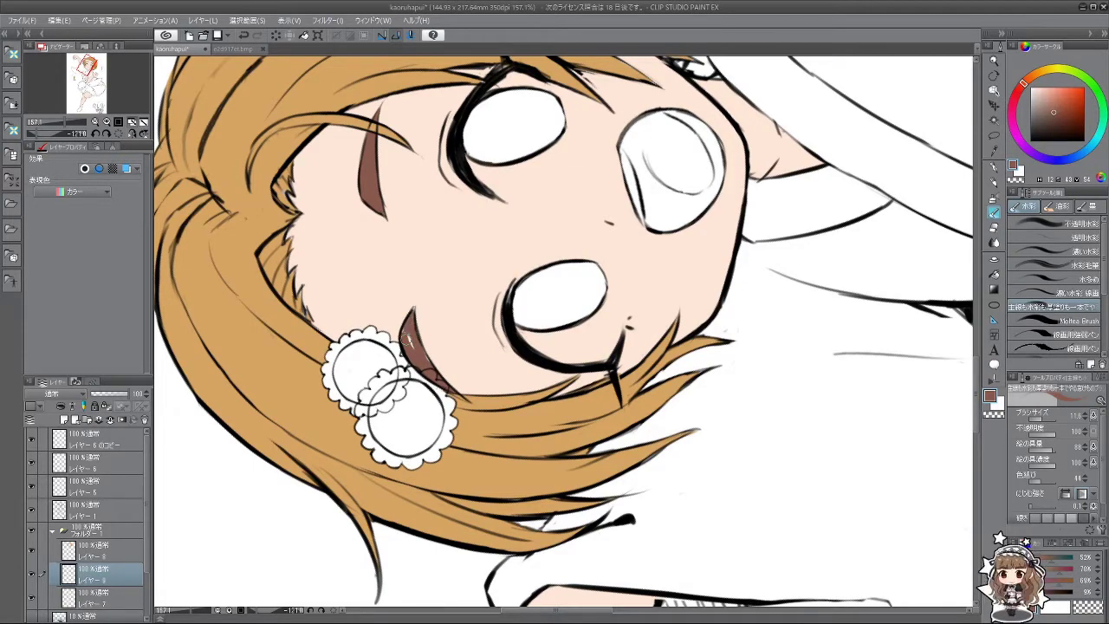
# Step: Zoom back out to the whole figure and add a new Layer 10
pyautogui.moveTo(430, 366)
pyautogui.mouseDown()
pyautogui.moveTo(437, 394)
pyautogui.moveTo(715, 303)
pyautogui.moveTo(736, 421)
pyautogui.moveTo(718, 390)
pyautogui.mouseUp()
pyautogui.scroll(-6, 736, 421)
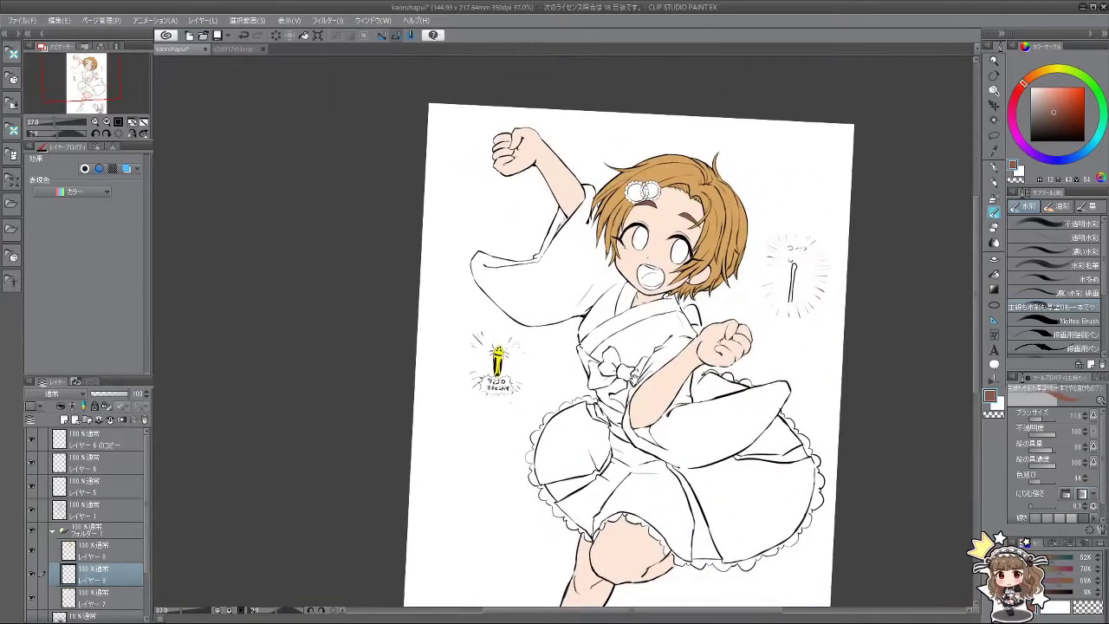
pyautogui.moveTo(635, 379); pyautogui.dragTo(706, 281)
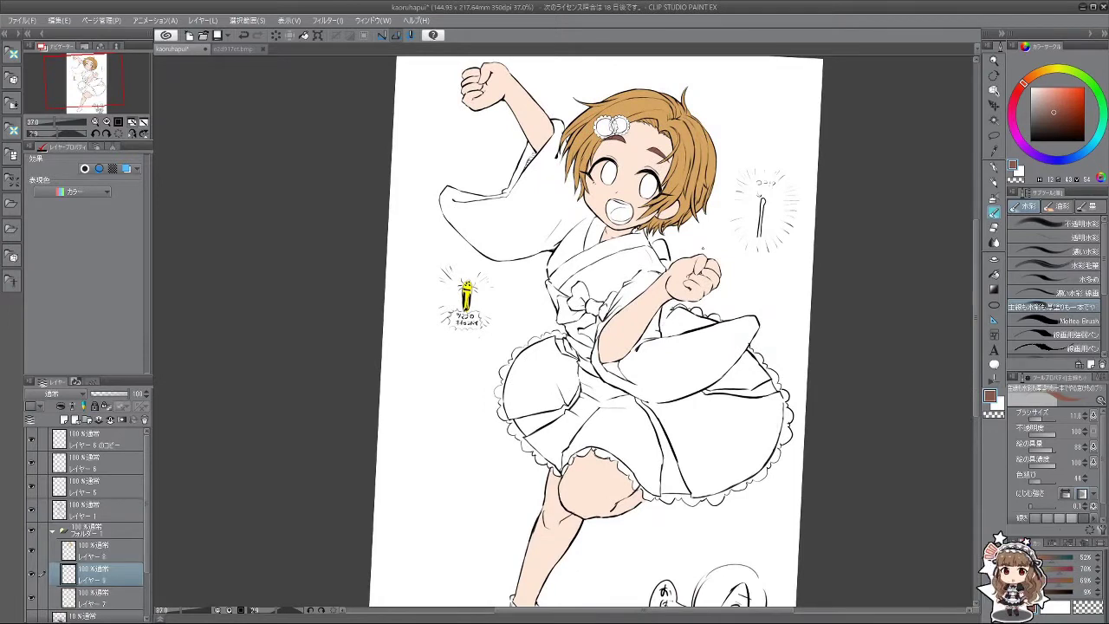
pyautogui.hotkey('ctrl', 'shift', 'n')
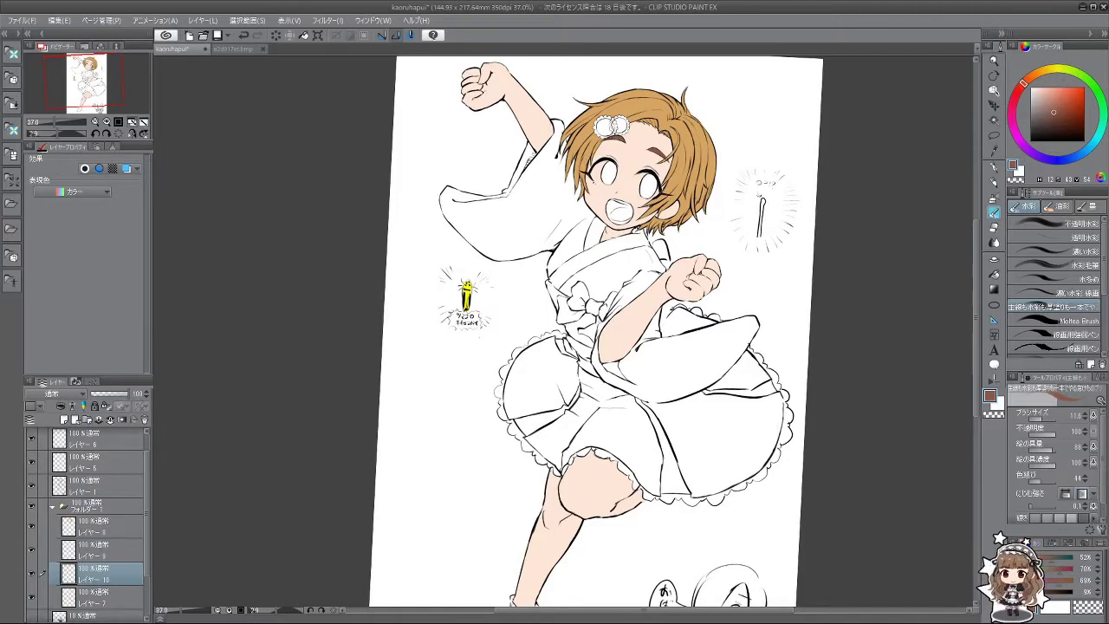
# Step: Sample the light salmon-orange of the middle girl's kimono in e2d917et.bmp, then return to kaoruhapui
pyautogui.click(243, 49)
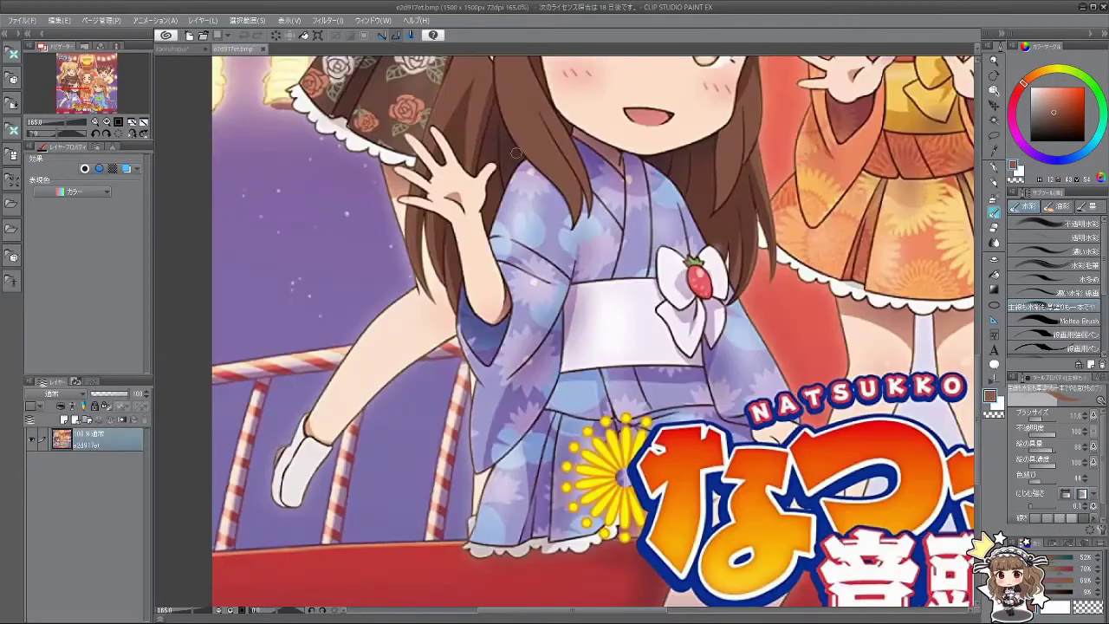
pyautogui.scroll(-5, 516, 152)
pyautogui.scroll(-3, 563, 333)
pyautogui.scroll(5, 563, 333)
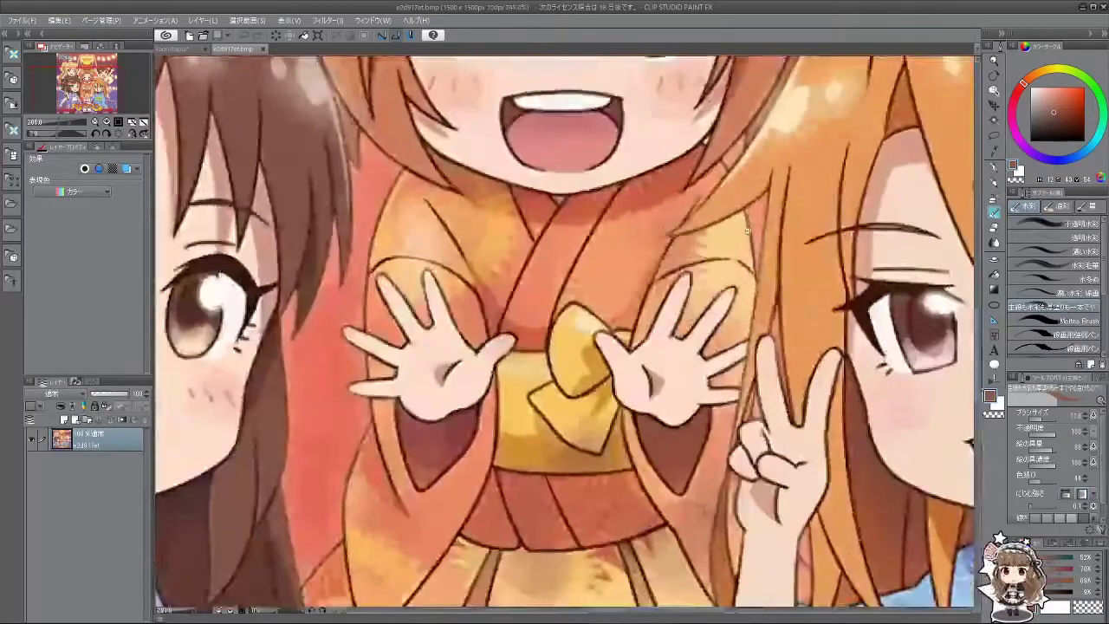
pyautogui.scroll(-5, 563, 333)
pyautogui.scroll(3, 563, 334)
pyautogui.scroll(2, 718, 236)
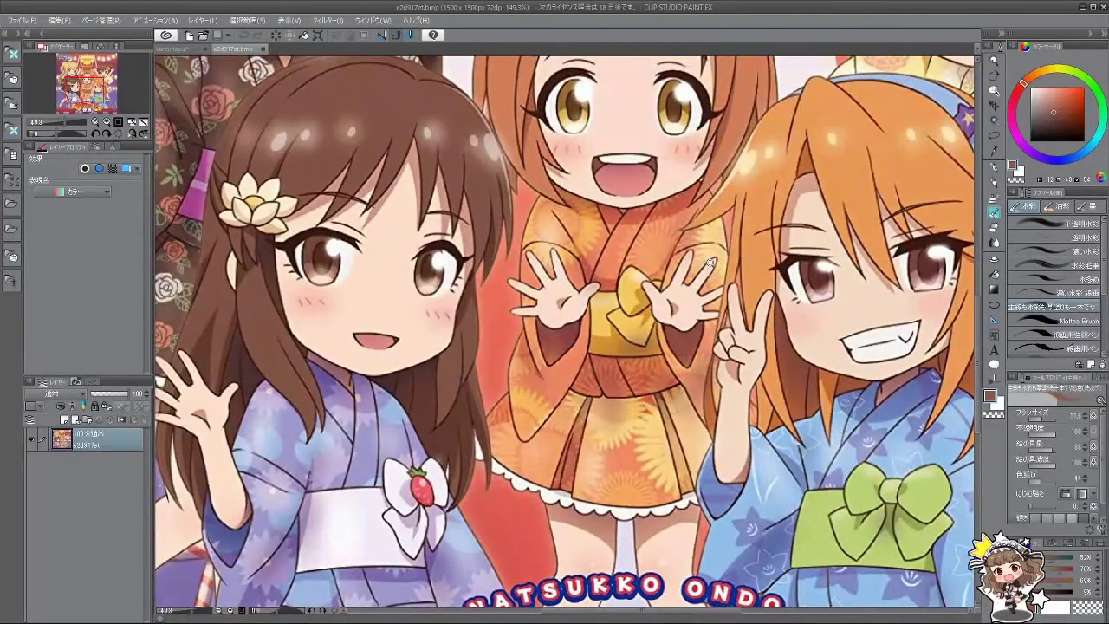
pyautogui.keyDown('alt'); pyautogui.click(619, 258); pyautogui.keyUp('alt')
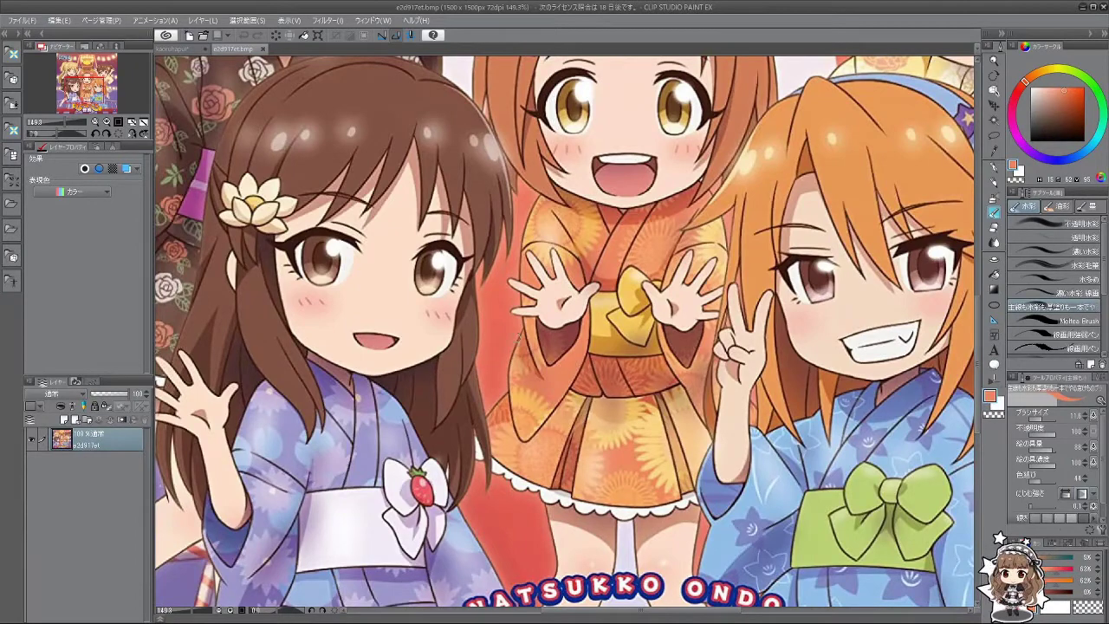
pyautogui.click(177, 49)
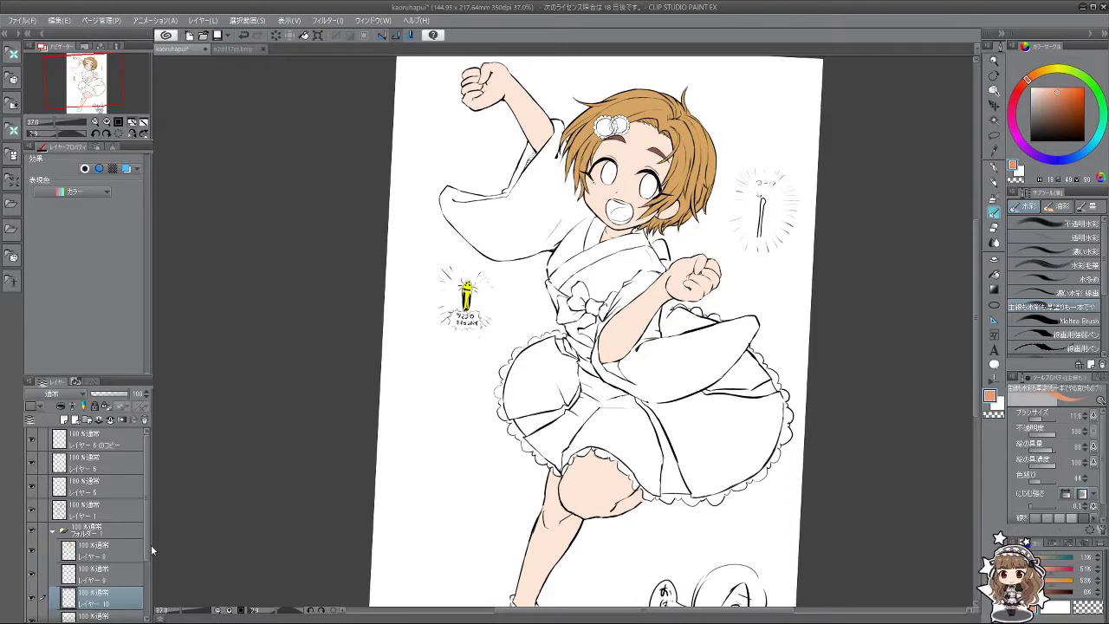
# Step: With the Fill tool, bucket-fill the kimono collar and left sleeve orange
pyautogui.scroll(-2, 151, 545)
pyautogui.click(994, 272)
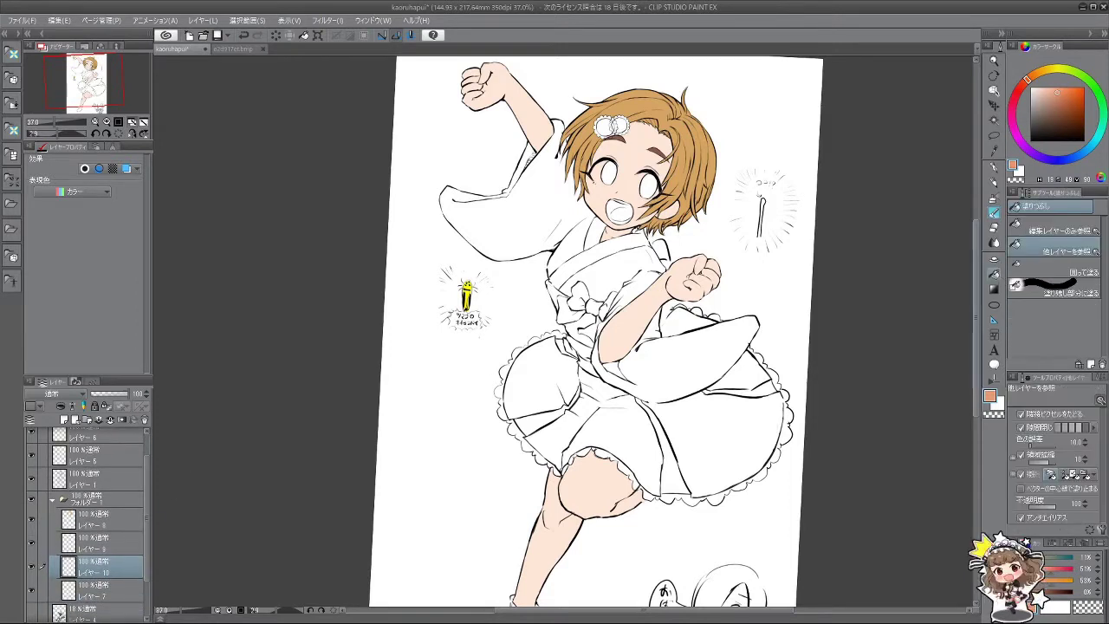
pyautogui.click(32, 589)
pyautogui.click(32, 590)
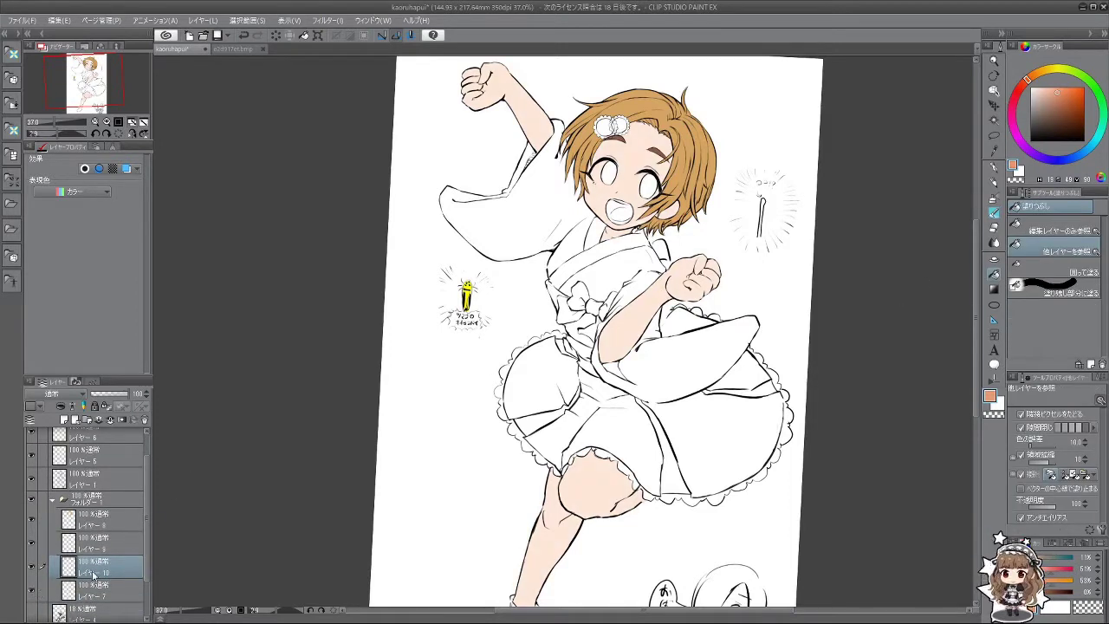
pyautogui.scroll(3, 624, 228)
pyautogui.click(608, 261)
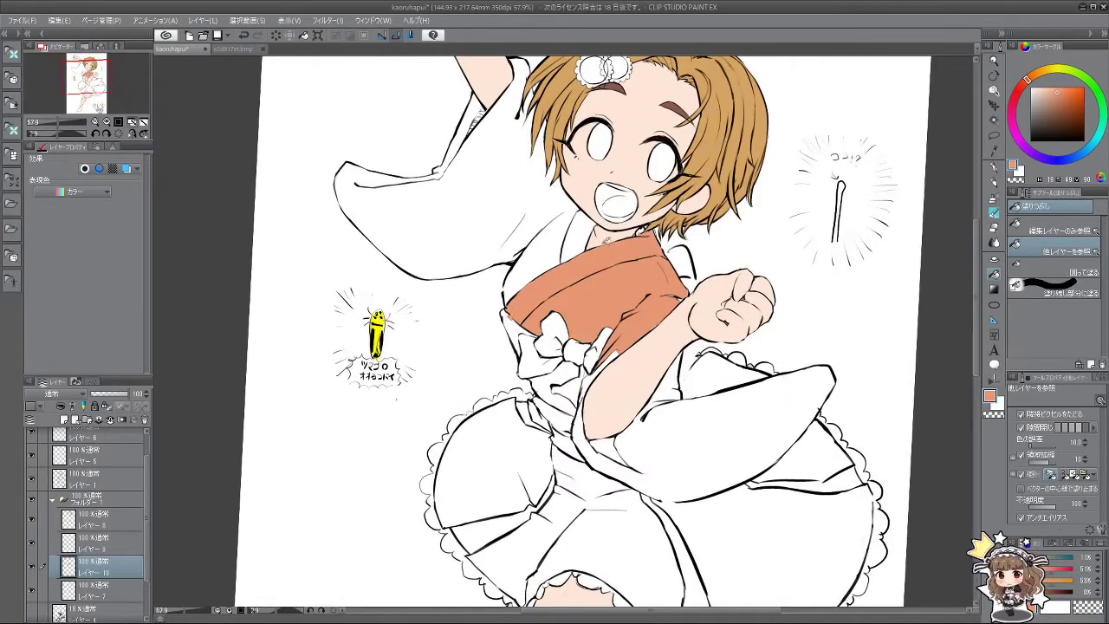
pyautogui.click(565, 234)
# Step: Fill the white gap beside the left sleeve orange
pyautogui.moveTo(529, 335); pyautogui.dragTo(619, 258)
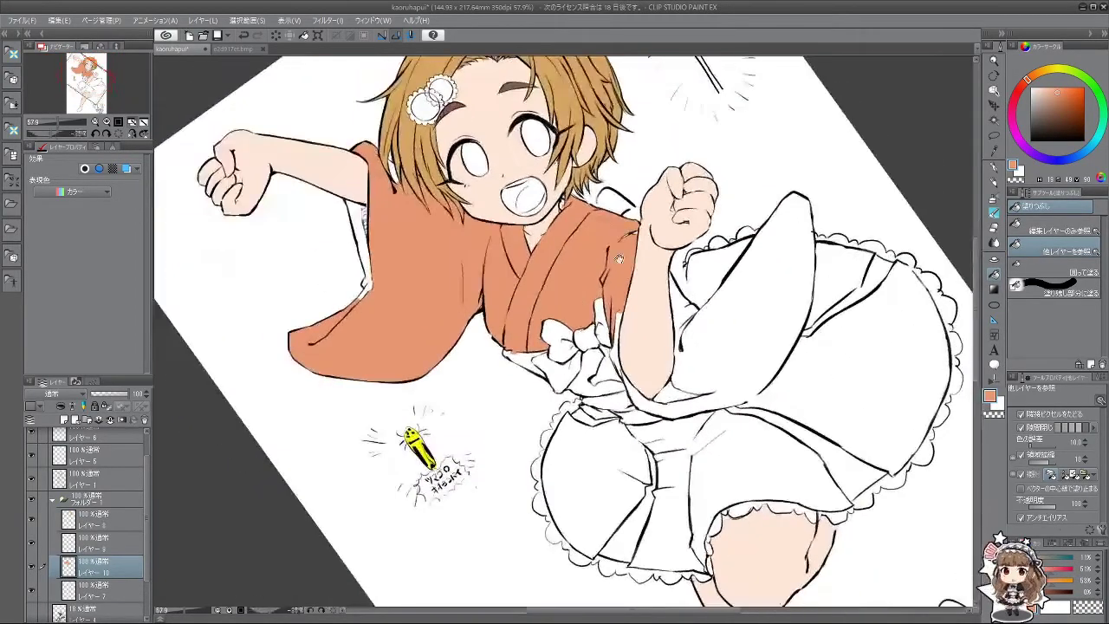
pyautogui.scroll(4, 583, 239)
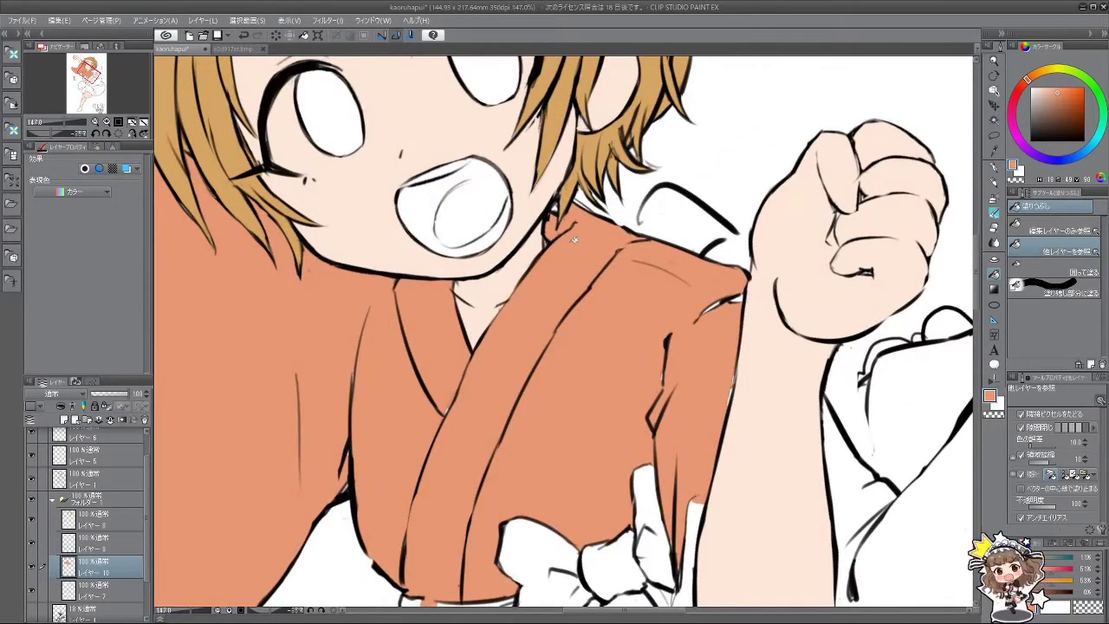
pyautogui.scroll(-4, 582, 261)
pyautogui.scroll(3, 579, 262)
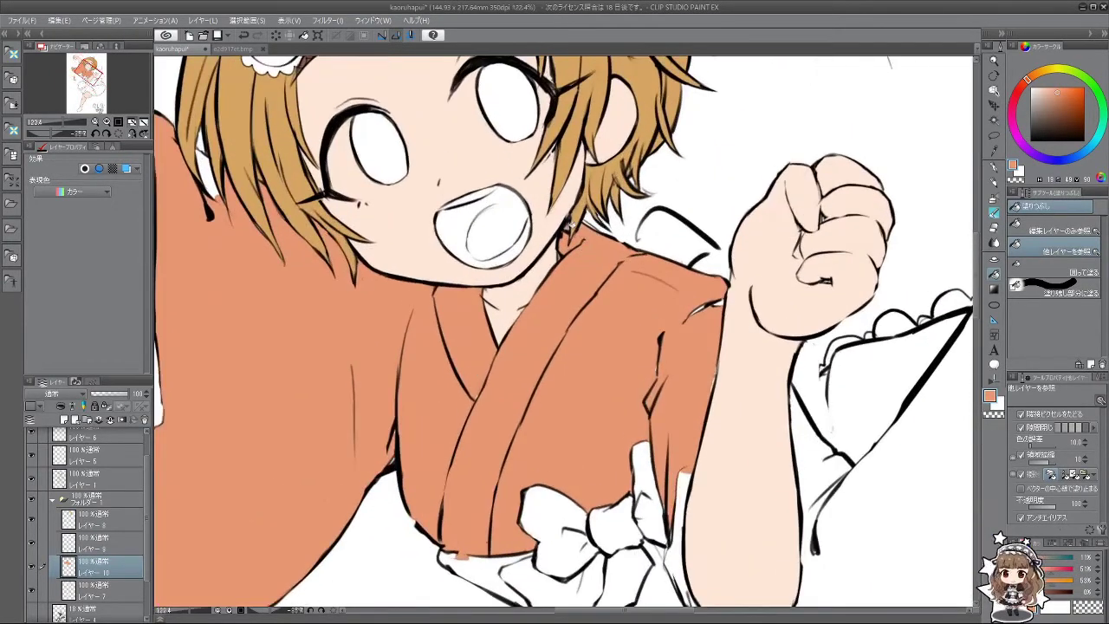
pyautogui.scroll(-4, 571, 293)
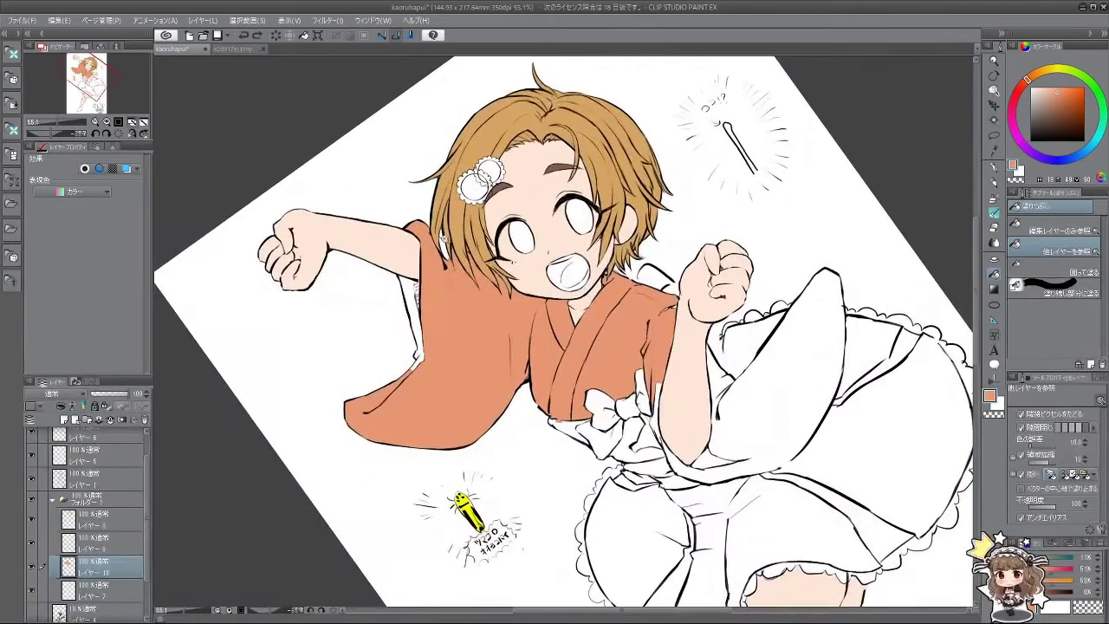
pyautogui.scroll(4, 481, 280)
pyautogui.click(383, 375)
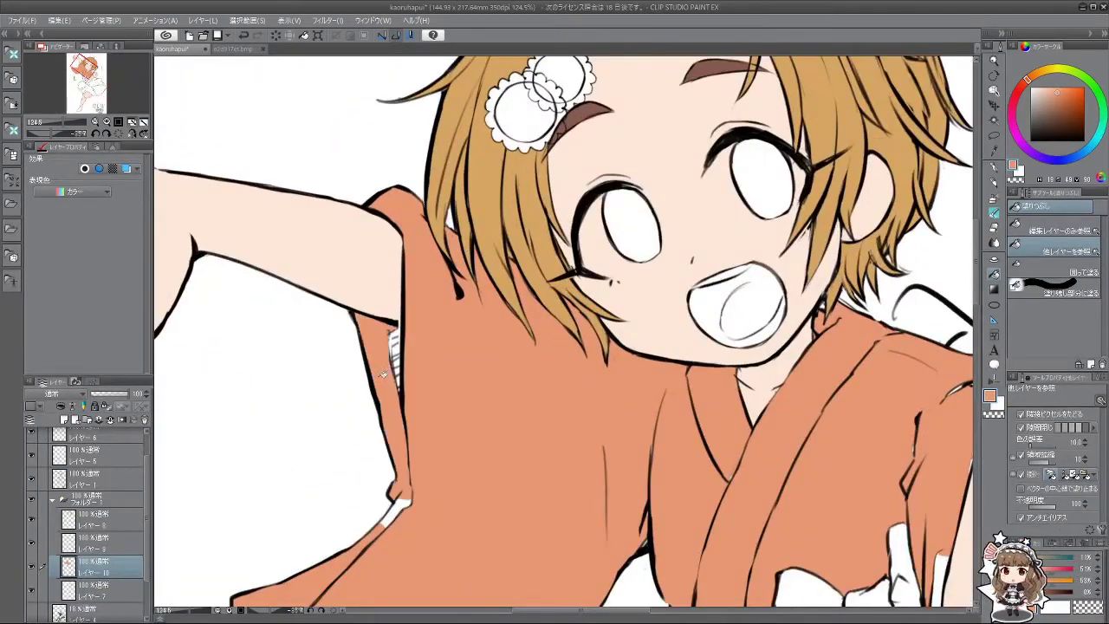
pyautogui.scroll(-2, 399, 344)
pyautogui.scroll(2, 608, 260)
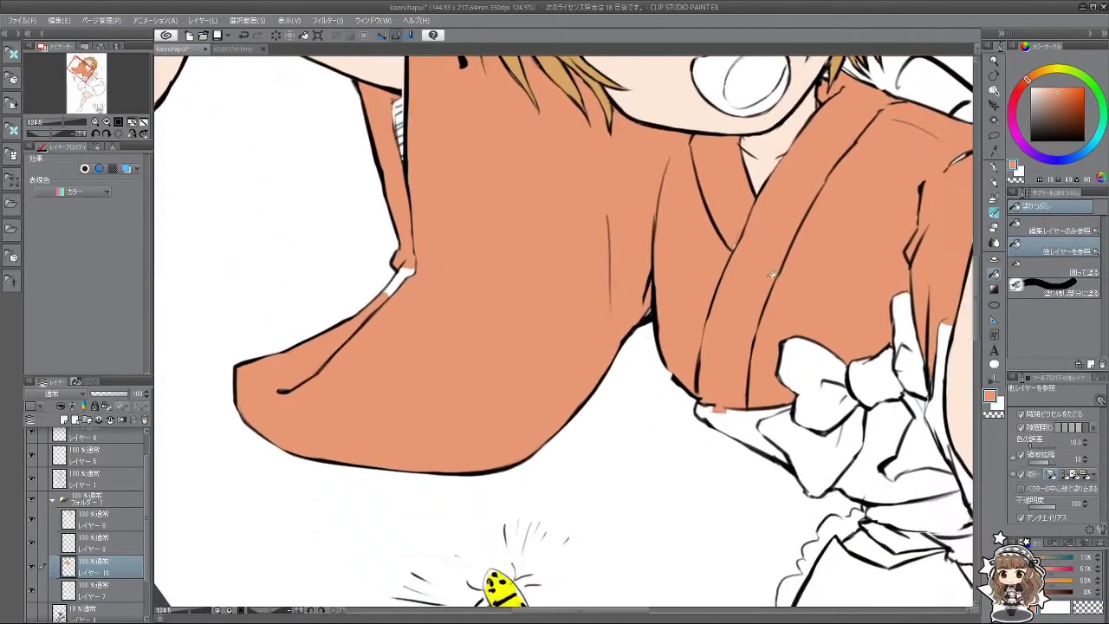
pyautogui.scroll(-3, 776, 312)
pyautogui.scroll(-3, 807, 317)
# Step: Fill the skirt's left and right panels and the large sleeve area orange
pyautogui.click(771, 326)
pyautogui.hscroll(1, 763, 347)
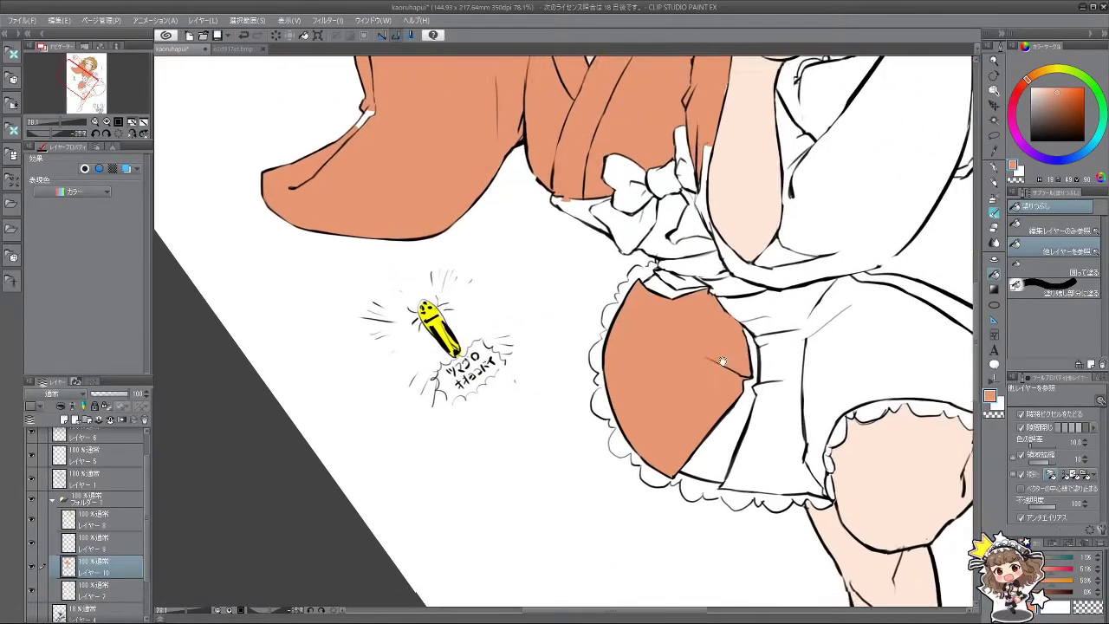
pyautogui.click(758, 390)
pyautogui.scroll(1, 769, 315)
pyautogui.hscroll(2, 769, 314)
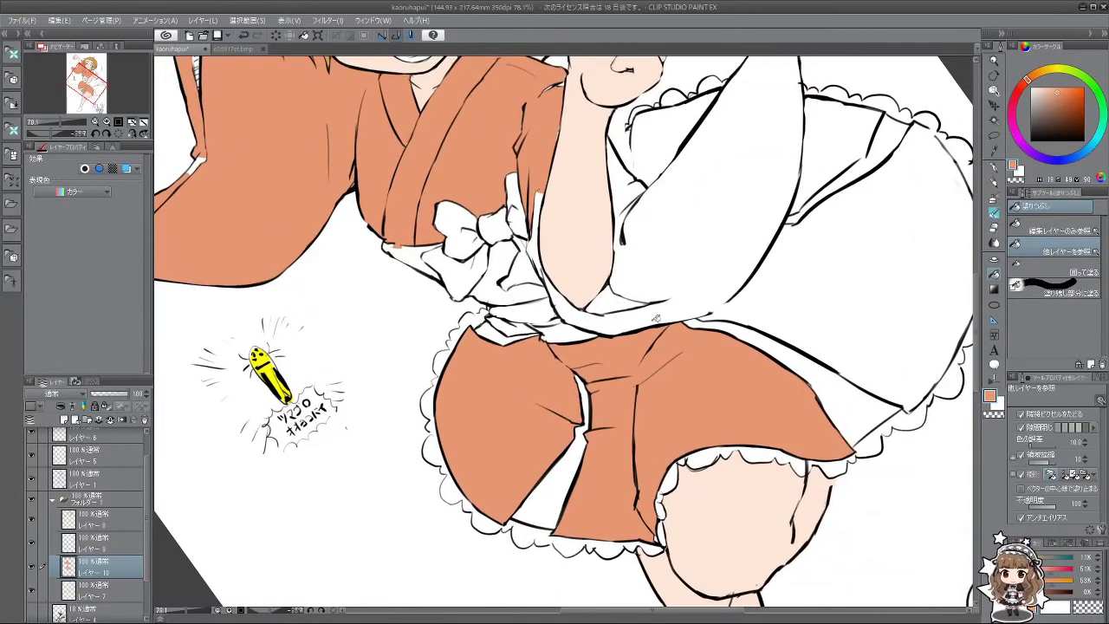
pyautogui.click(810, 299)
pyautogui.scroll(1, 748, 303)
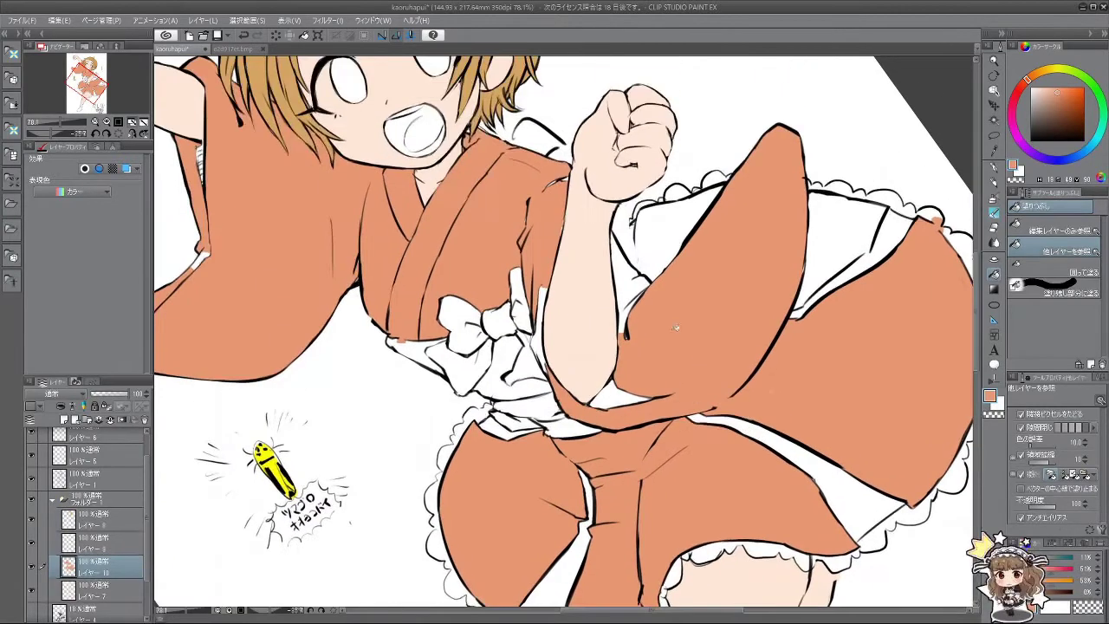
# Step: Fill the white area under the right sleeve, undoing a fill that leaked onto the background
pyautogui.click(660, 249)
pyautogui.hotkey('ctrl', 'z')
pyautogui.moveTo(660, 248)
pyautogui.mouseDown()
pyautogui.moveTo(693, 469)
pyautogui.moveTo(780, 485)
pyautogui.mouseUp()
pyautogui.click(856, 502)
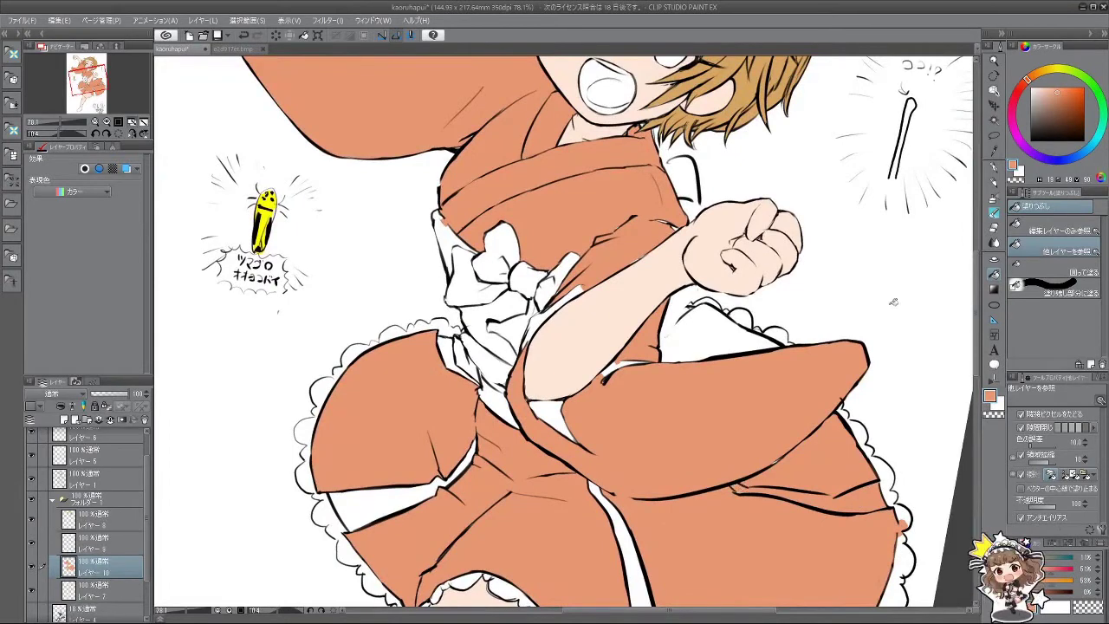
pyautogui.click(995, 212)
pyautogui.scroll(3, 761, 455)
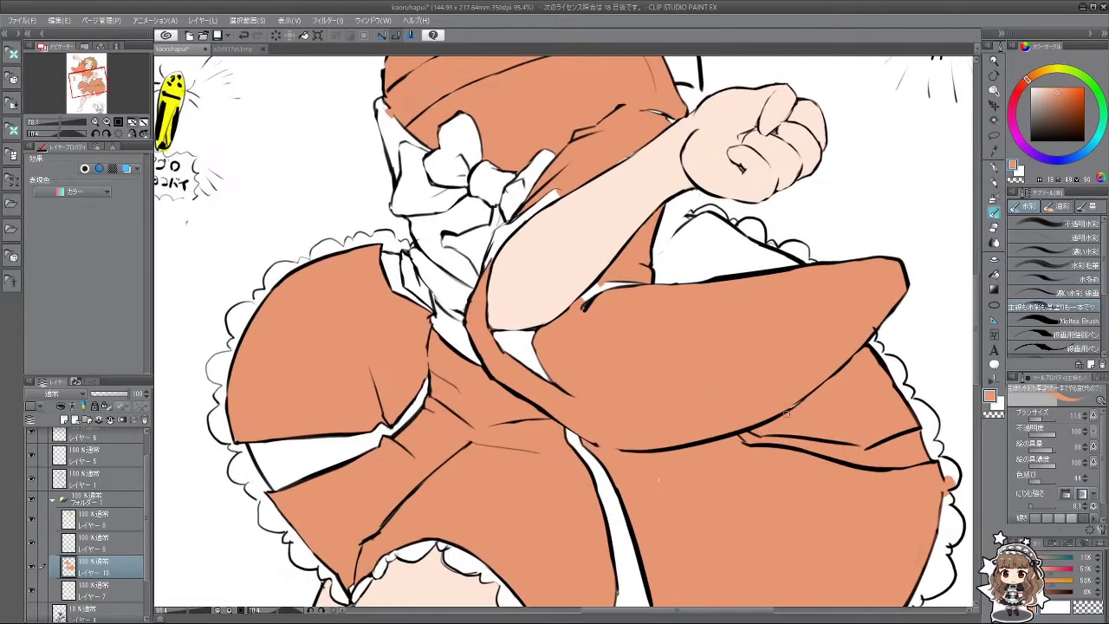
# Step: Brush orange over the gap between arm and sleeve and touch up the sleeve edge
pyautogui.press(']')
pyautogui.press(']')
pyautogui.press(']')
pyautogui.press(']')
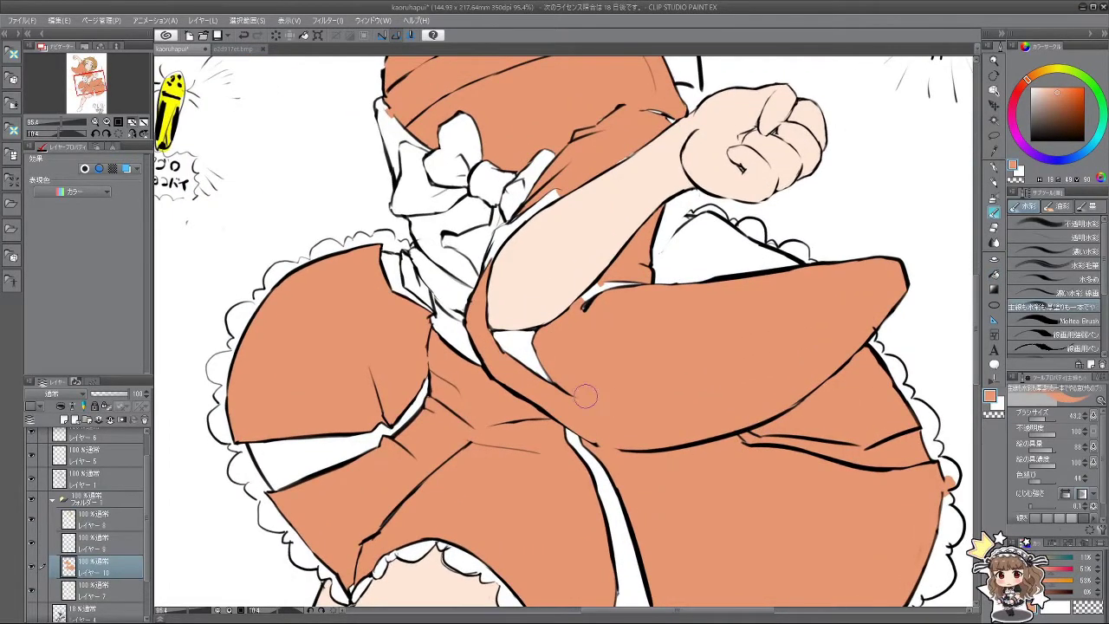
pyautogui.moveTo(596, 330)
pyautogui.mouseDown()
pyautogui.moveTo(610, 287)
pyautogui.moveTo(662, 278)
pyautogui.moveTo(645, 305)
pyautogui.mouseUp()
pyautogui.scroll(-5, 645, 305)
pyautogui.scroll(5, 587, 334)
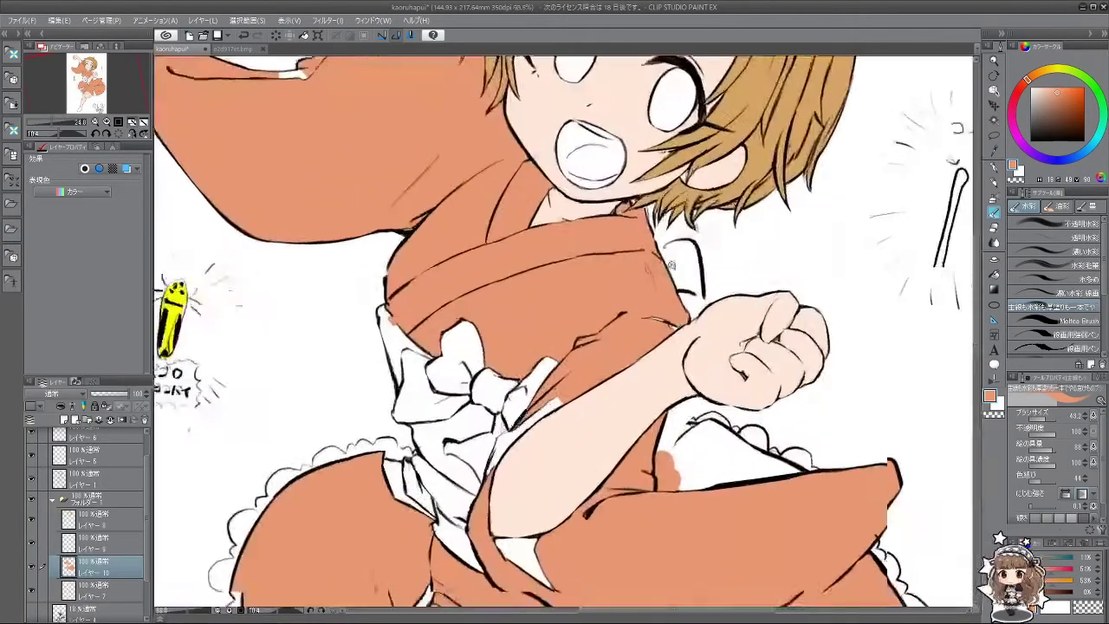
pyautogui.moveTo(649, 307); pyautogui.dragTo(531, 277)
pyautogui.press('[')
pyautogui.press('[')
pyautogui.press('[')
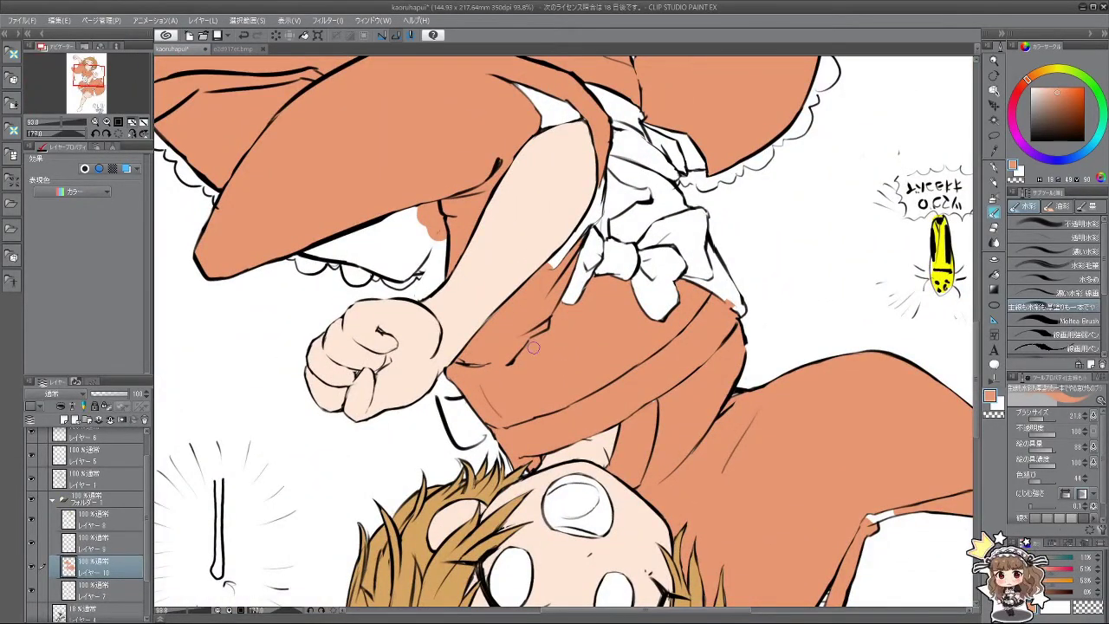
pyautogui.moveTo(532, 346); pyautogui.dragTo(392, 275)
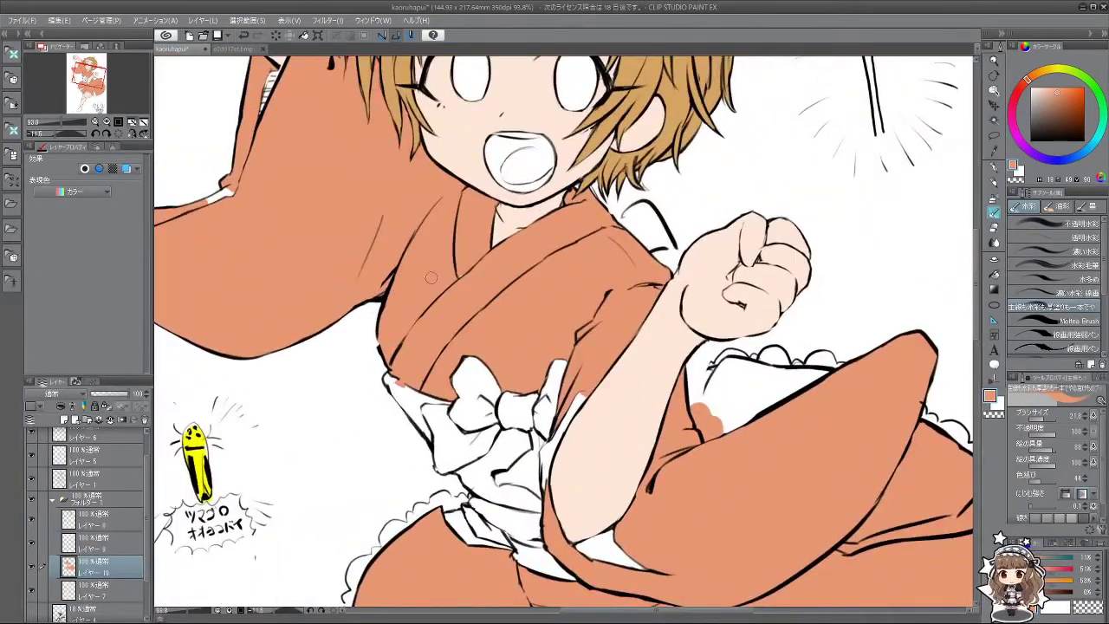
pyautogui.moveTo(462, 280); pyautogui.dragTo(315, 257)
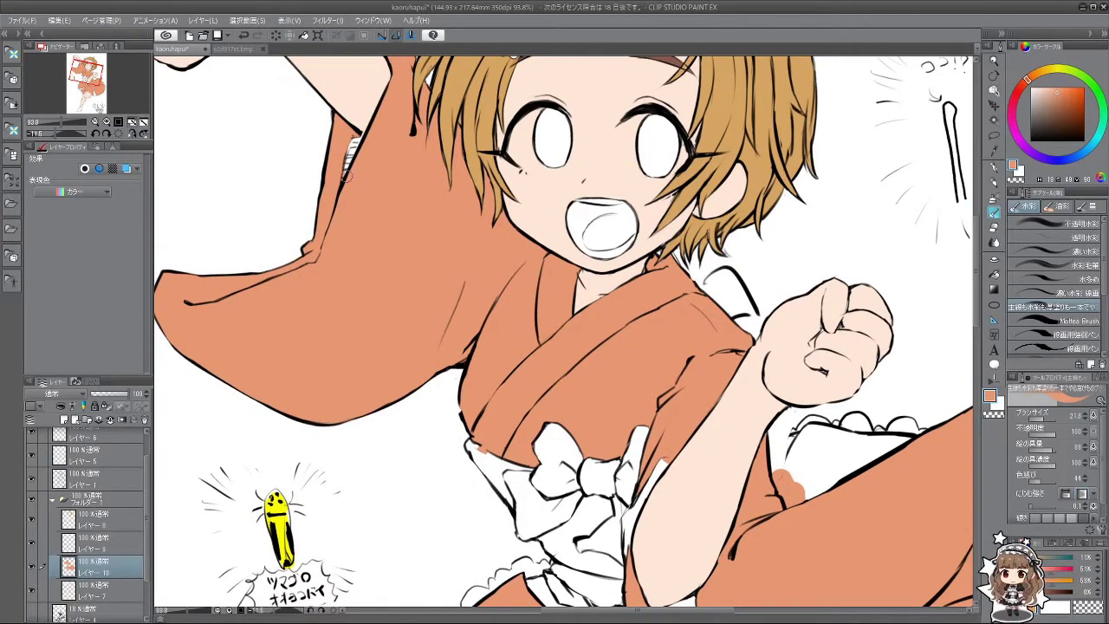
pyautogui.moveTo(346, 180); pyautogui.dragTo(359, 137)
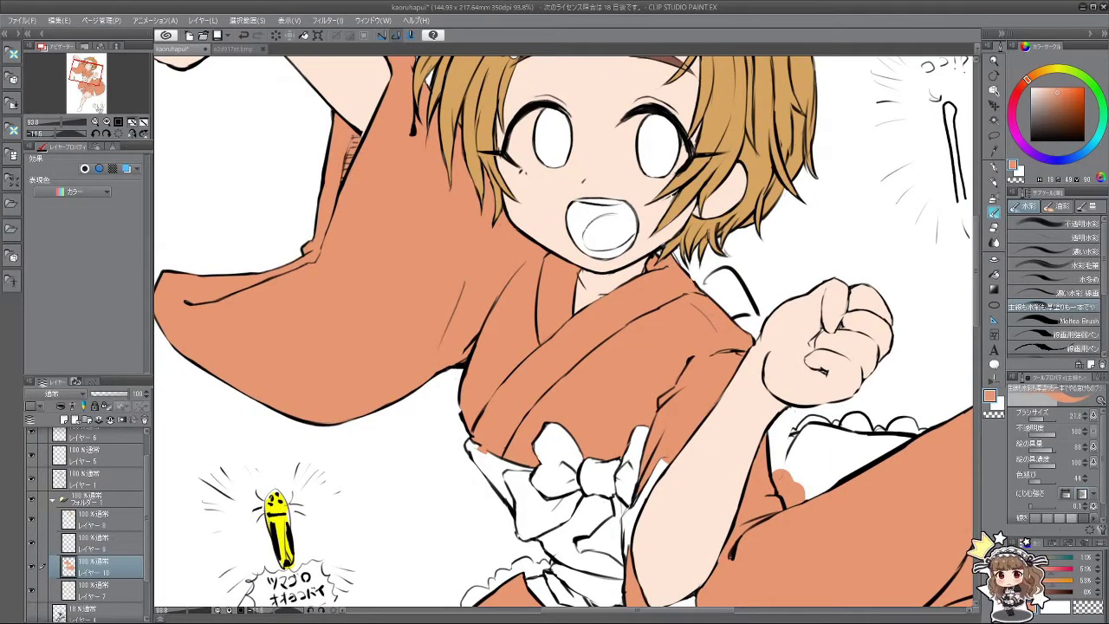
# Step: Paint orange near the ruffle by the fist and along the lower-left skirt edge
pyautogui.moveTo(408, 280); pyautogui.dragTo(555, 198)
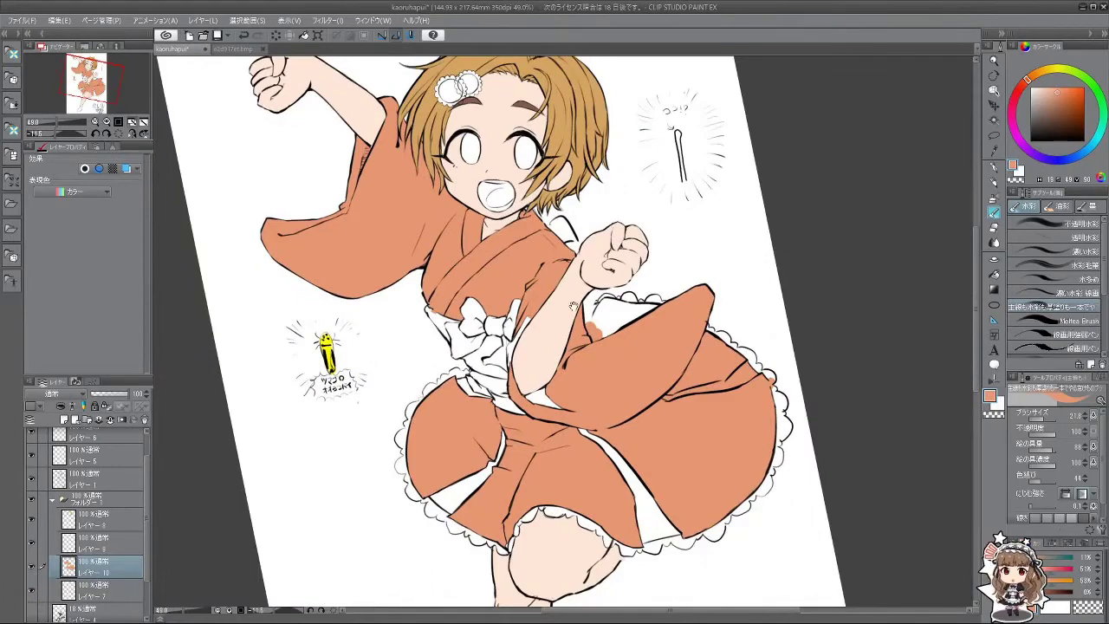
pyautogui.moveTo(578, 351)
pyautogui.mouseDown()
pyautogui.moveTo(495, 278)
pyautogui.moveTo(494, 255)
pyautogui.moveTo(486, 284)
pyautogui.mouseUp()
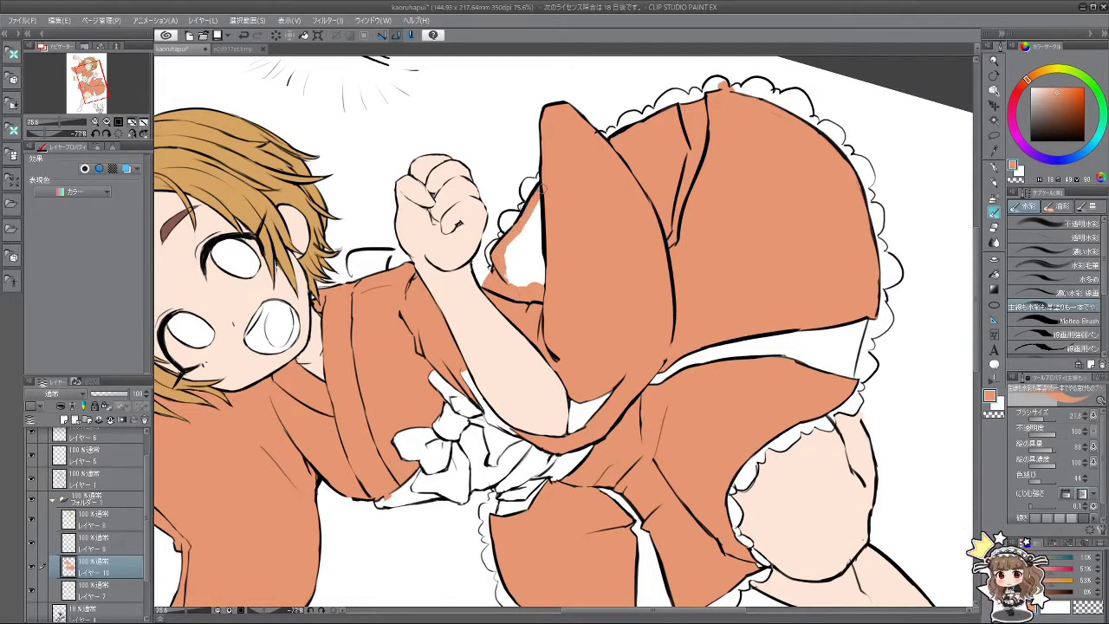
pyautogui.moveTo(515, 234)
pyautogui.mouseDown()
pyautogui.moveTo(524, 217)
pyautogui.moveTo(507, 251)
pyautogui.moveTo(524, 243)
pyautogui.moveTo(554, 346)
pyautogui.moveTo(587, 404)
pyautogui.moveTo(404, 502)
pyautogui.mouseUp()
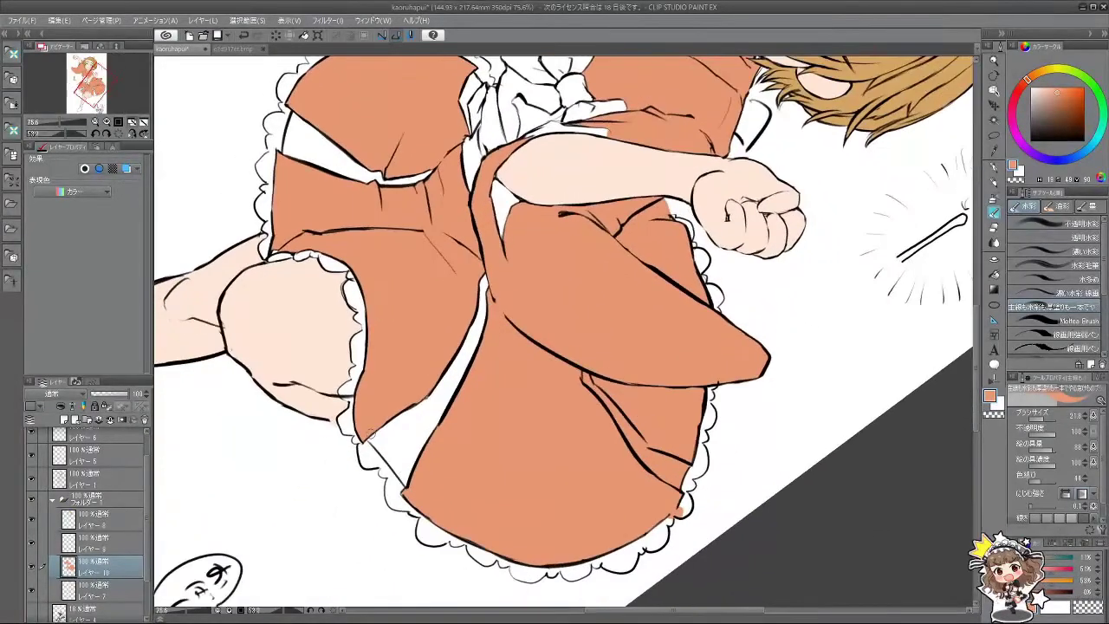
pyautogui.moveTo(368, 431)
pyautogui.mouseDown()
pyautogui.moveTo(403, 480)
pyautogui.moveTo(368, 429)
pyautogui.moveTo(392, 447)
pyautogui.moveTo(414, 427)
pyautogui.moveTo(416, 401)
pyautogui.moveTo(438, 403)
pyautogui.moveTo(486, 282)
pyautogui.moveTo(475, 374)
pyautogui.moveTo(489, 397)
pyautogui.mouseUp()
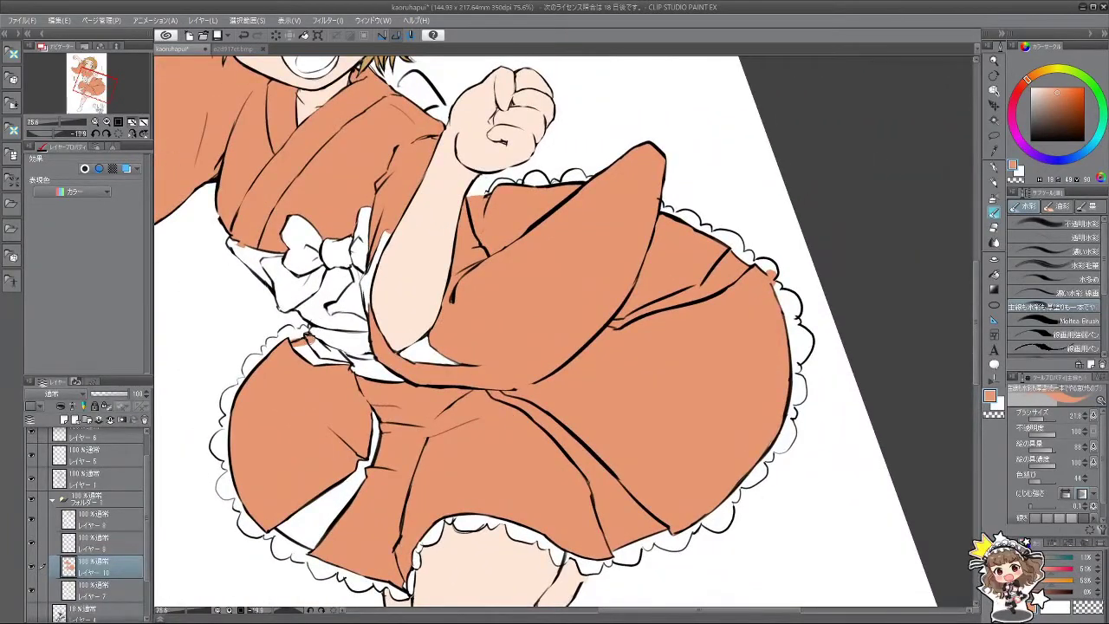
# Step: Paint orange below the bow and over a small gap on the sash
pyautogui.moveTo(312, 340); pyautogui.dragTo(428, 381)
pyautogui.scroll(2, 428, 381)
pyautogui.scroll(2, 428, 379)
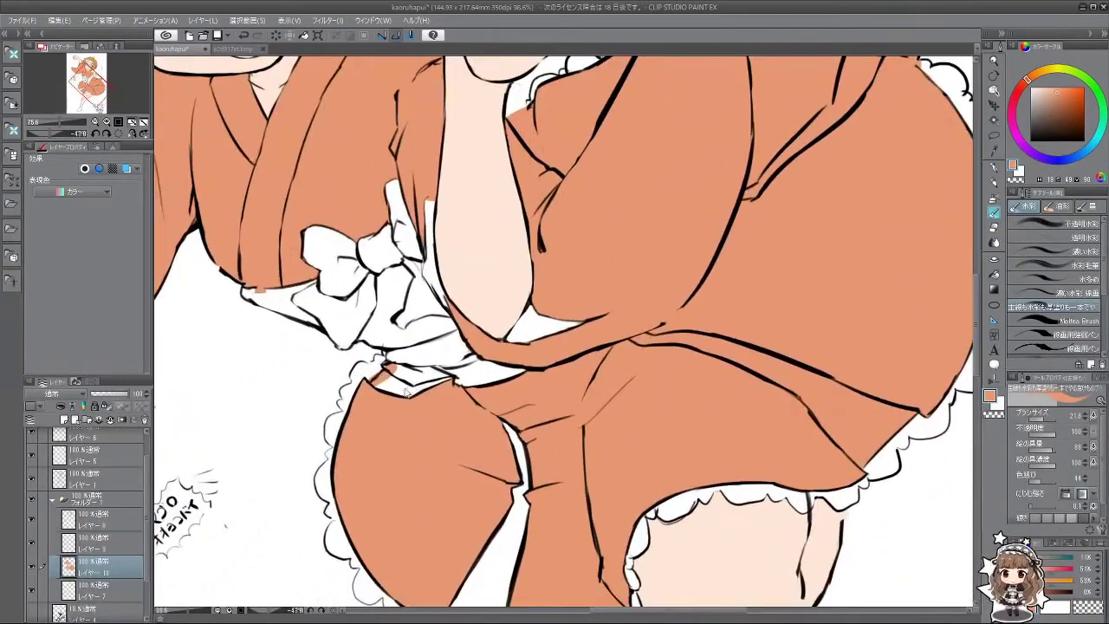
pyautogui.moveTo(381, 380)
pyautogui.mouseDown()
pyautogui.moveTo(407, 351)
pyautogui.moveTo(474, 335)
pyautogui.mouseUp()
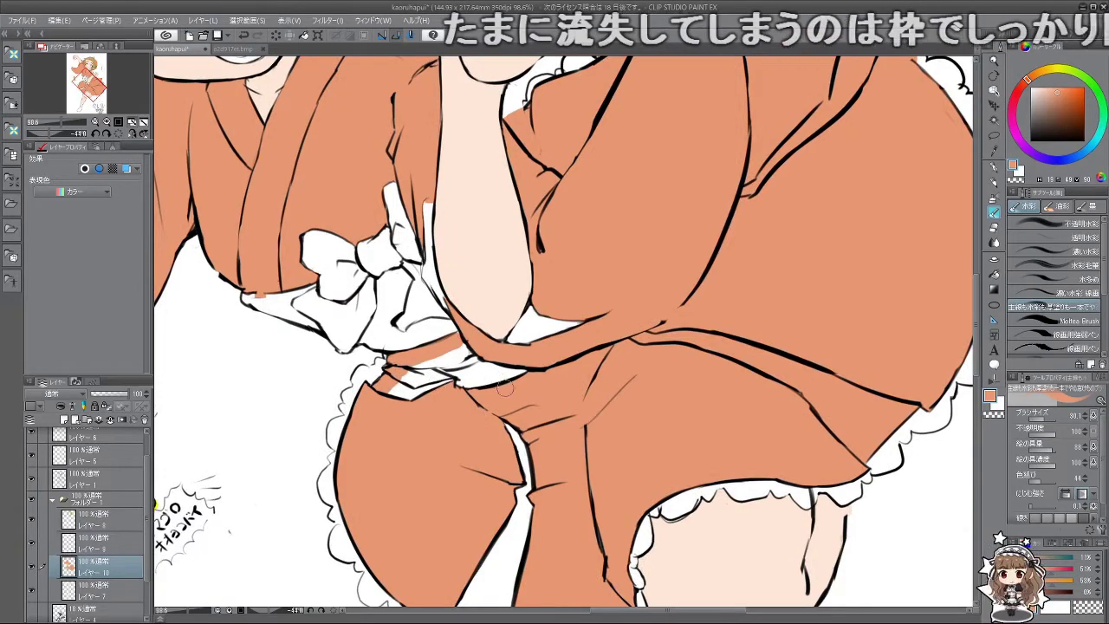
pyautogui.moveTo(467, 381)
pyautogui.mouseDown()
pyautogui.moveTo(443, 363)
pyautogui.moveTo(398, 384)
pyautogui.moveTo(456, 400)
pyautogui.mouseUp()
# Step: Fill the white wedge in the skirt with orange
pyautogui.moveTo(447, 460)
pyautogui.mouseDown()
pyautogui.moveTo(473, 392)
pyautogui.moveTo(474, 355)
pyautogui.moveTo(459, 327)
pyautogui.moveTo(485, 374)
pyautogui.mouseUp()
pyautogui.scroll(-2, 526, 368)
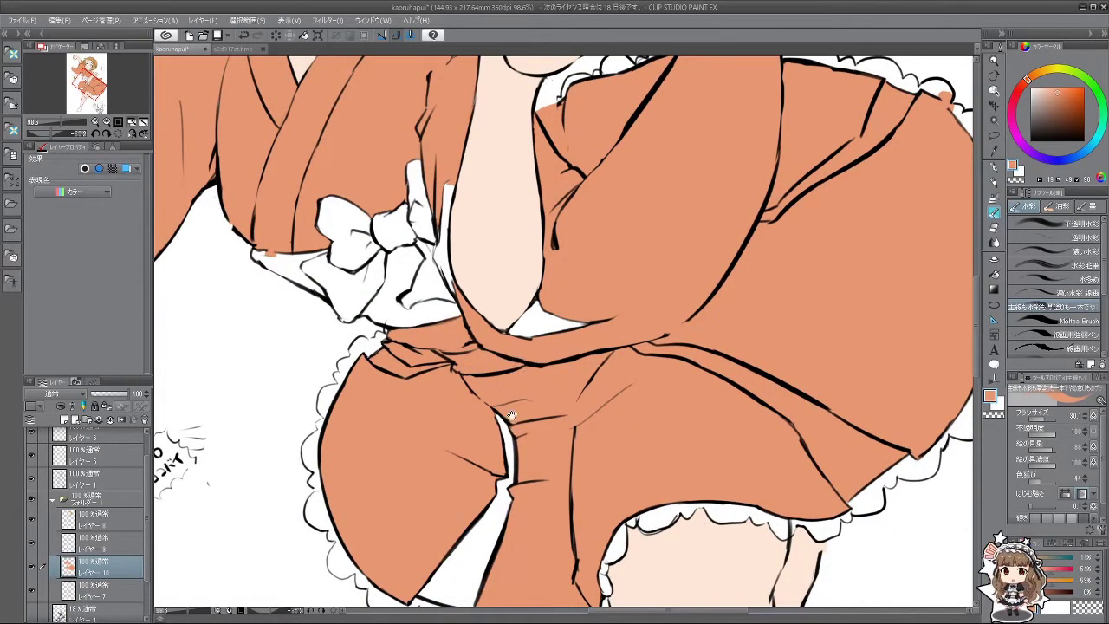
pyautogui.moveTo(494, 521); pyautogui.dragTo(407, 450)
pyautogui.moveTo(312, 372)
pyautogui.mouseDown()
pyautogui.moveTo(370, 428)
pyautogui.moveTo(316, 374)
pyautogui.moveTo(352, 418)
pyautogui.moveTo(377, 414)
pyautogui.moveTo(378, 363)
pyautogui.moveTo(395, 349)
pyautogui.moveTo(442, 359)
pyautogui.moveTo(455, 308)
pyautogui.moveTo(444, 319)
pyautogui.moveTo(465, 315)
pyautogui.moveTo(481, 288)
pyautogui.moveTo(507, 305)
pyautogui.mouseUp()
pyautogui.scroll(-8, 507, 305)
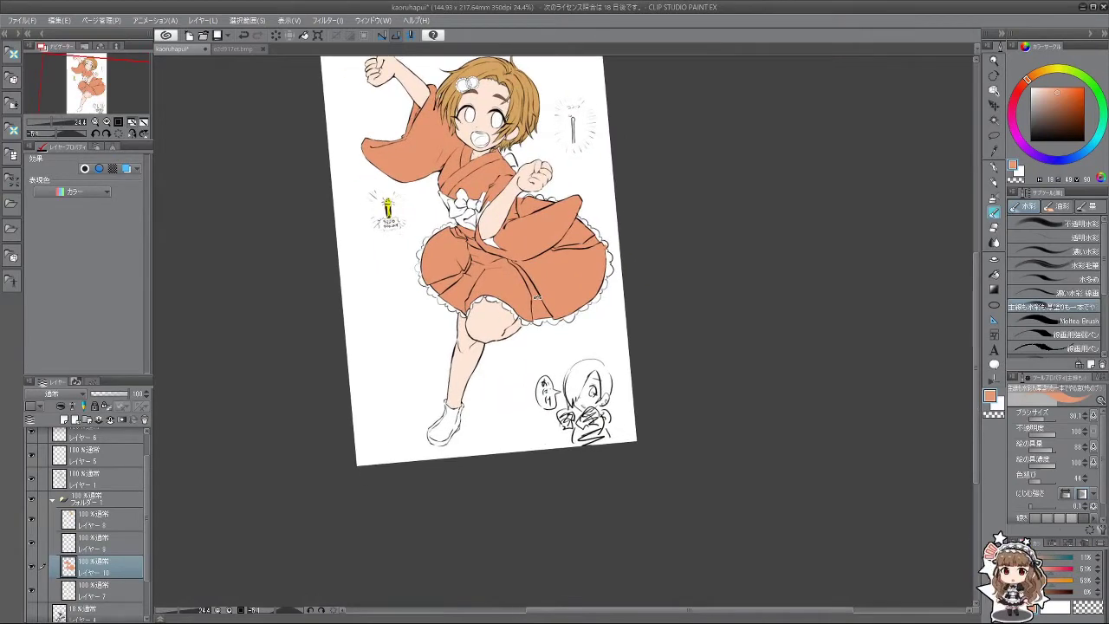
# Step: Brush orange over the white gap near the kimono's waist
pyautogui.moveTo(572, 183); pyautogui.dragTo(581, 162)
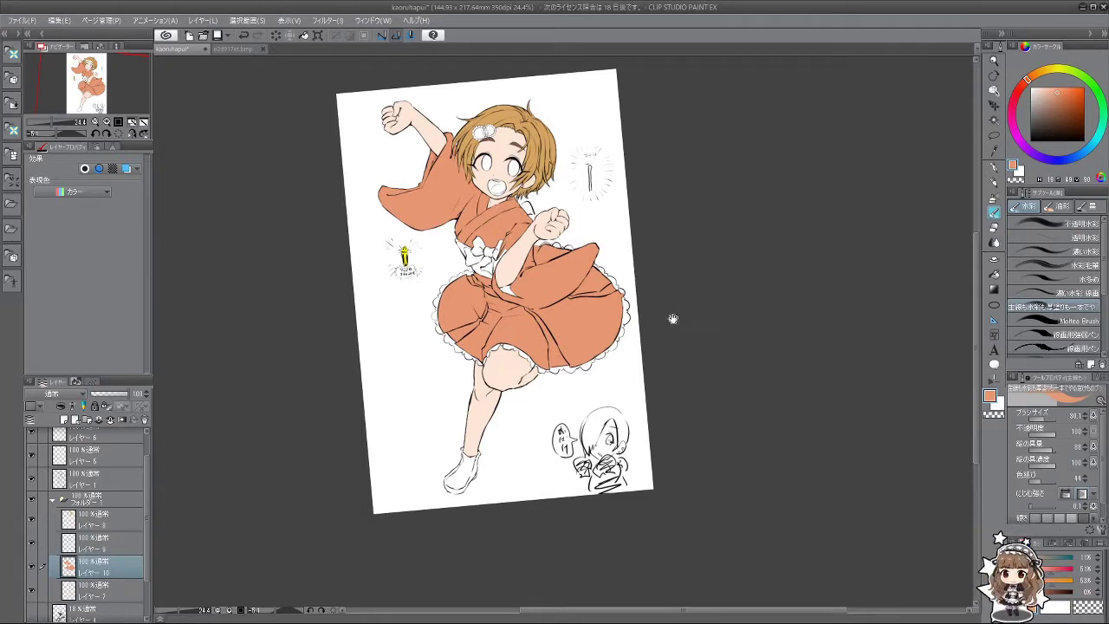
pyautogui.scroll(-1, 674, 317)
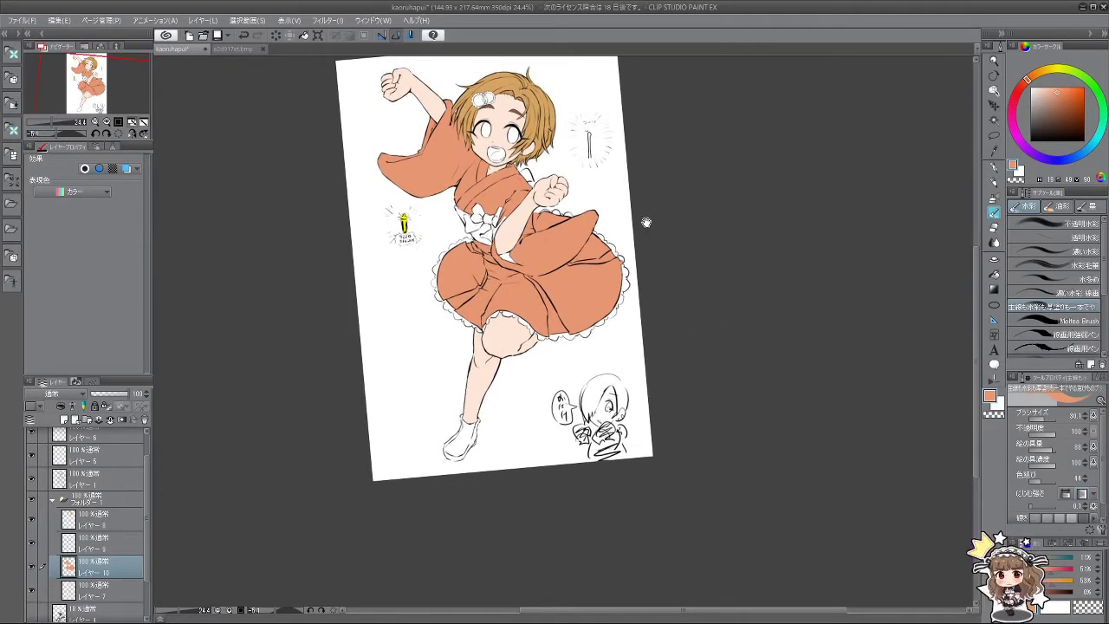
pyautogui.moveTo(646, 222); pyautogui.dragTo(658, 262)
pyautogui.scroll(8, 602, 271)
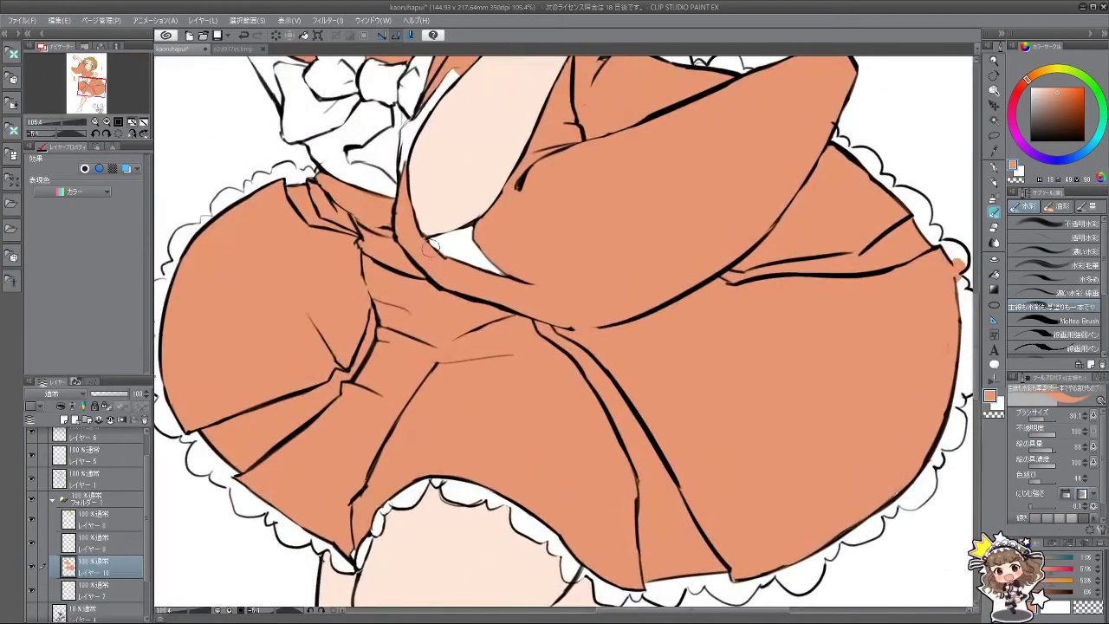
pyautogui.moveTo(431, 248)
pyautogui.mouseDown()
pyautogui.moveTo(473, 236)
pyautogui.moveTo(462, 255)
pyautogui.moveTo(477, 262)
pyautogui.mouseUp()
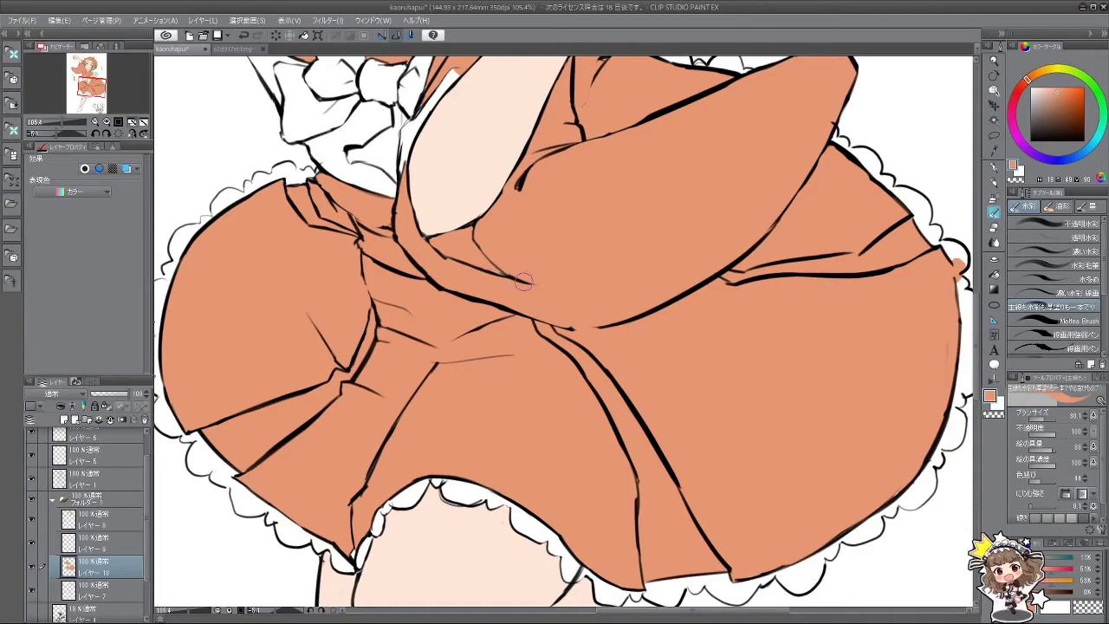
pyautogui.scroll(-3, 571, 277)
pyautogui.scroll(2, 502, 315)
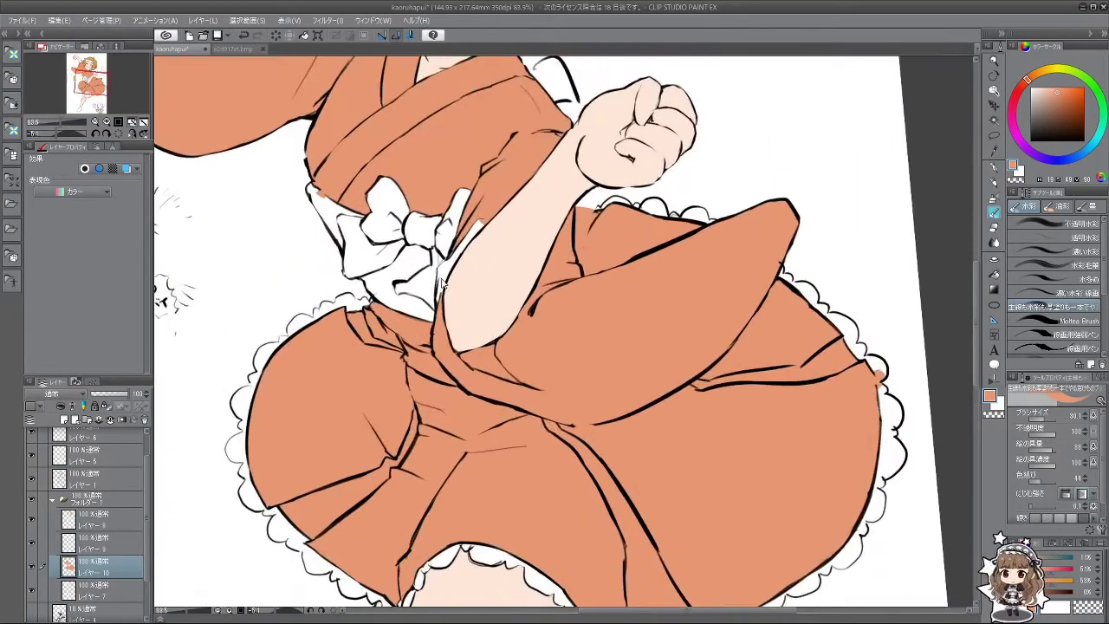
pyautogui.press('-')
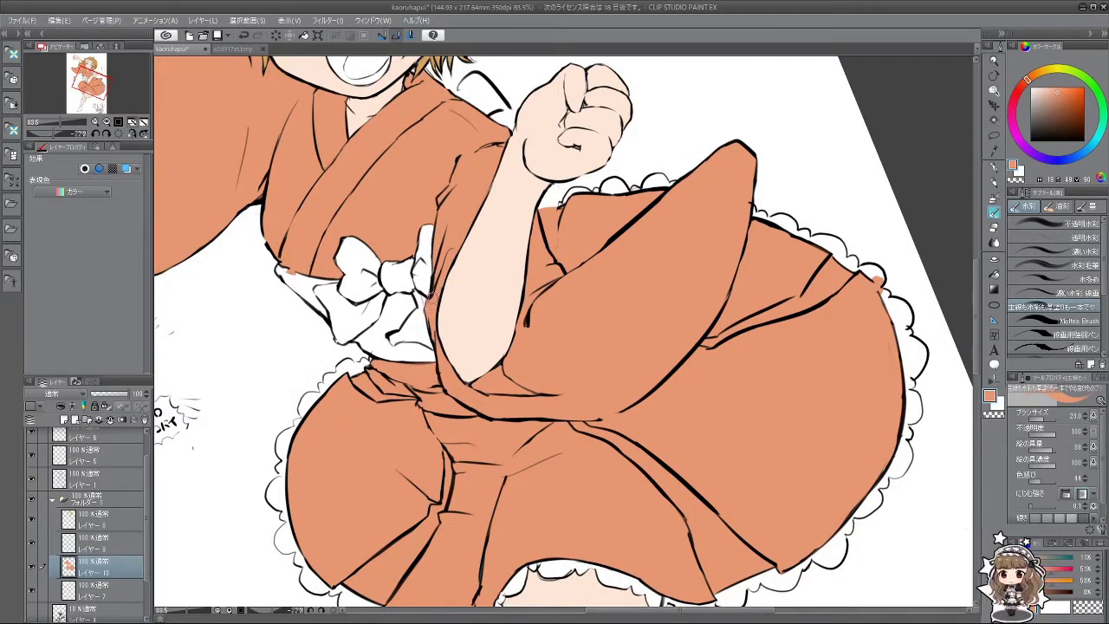
pyautogui.press('^')
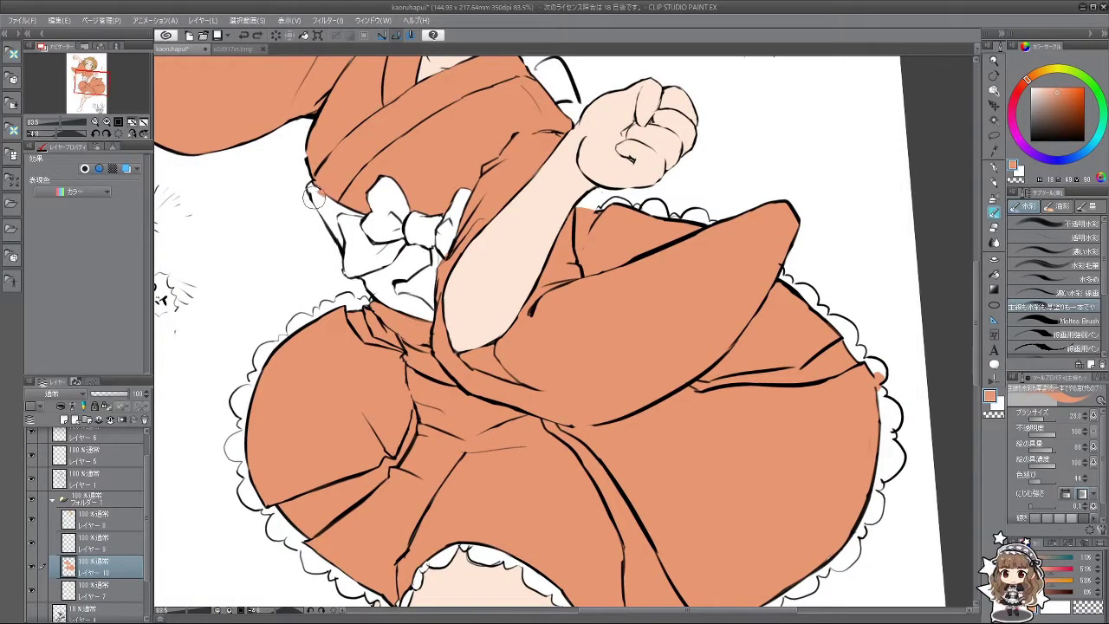
# Step: After checking the e2d917et.bmp reference, paint the obi sash yellow on a new layer
pyautogui.click(248, 50)
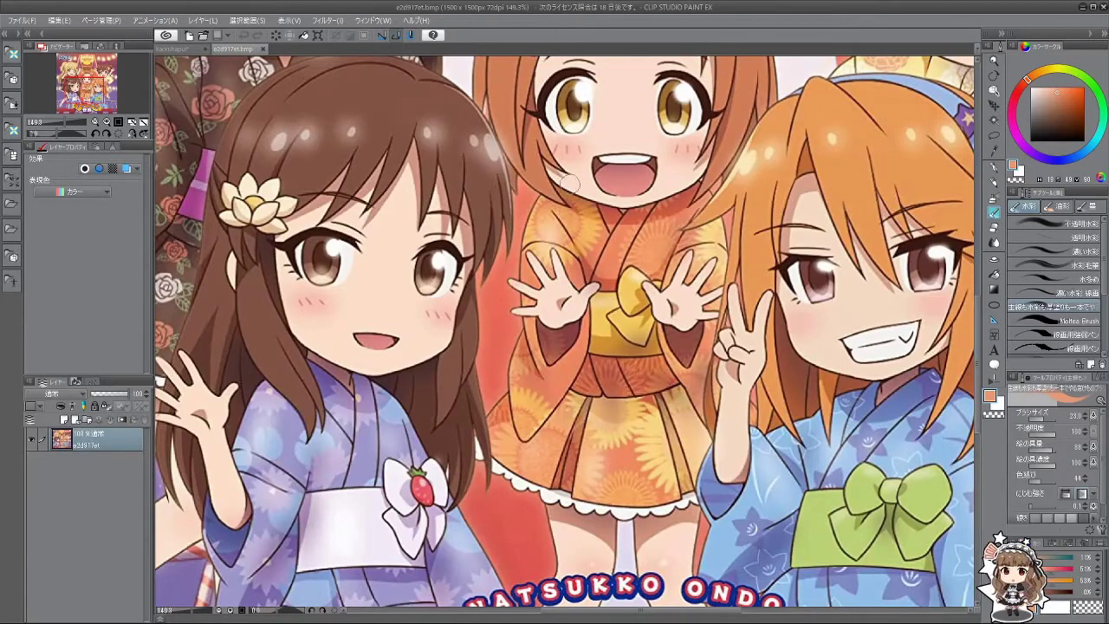
pyautogui.click(192, 50)
pyautogui.click(64, 419)
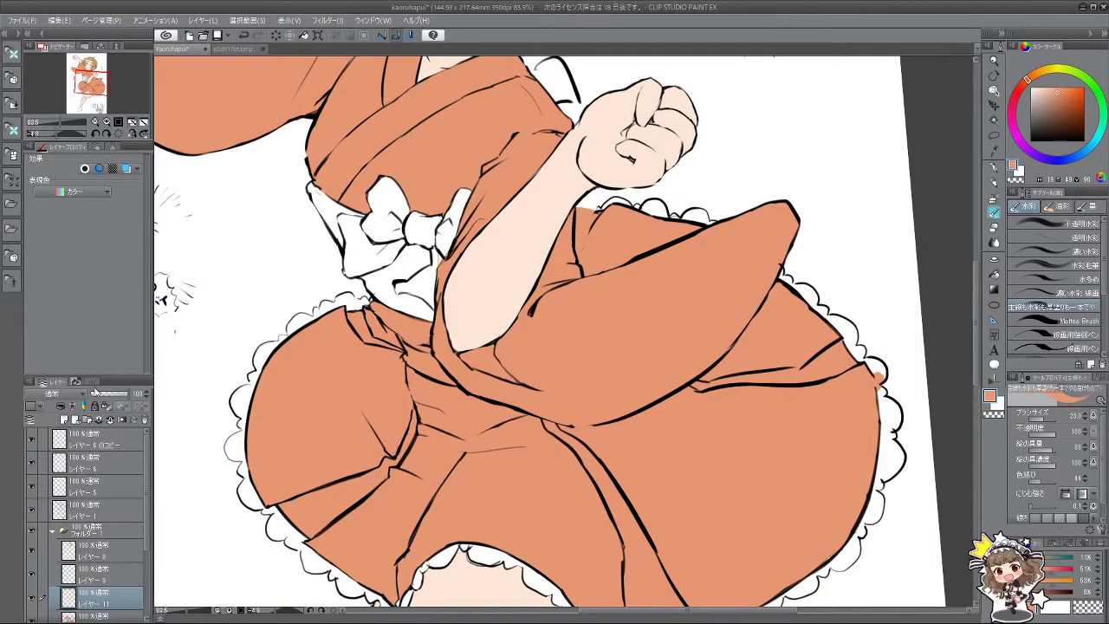
pyautogui.moveTo(1051, 82); pyautogui.dragTo(1057, 90)
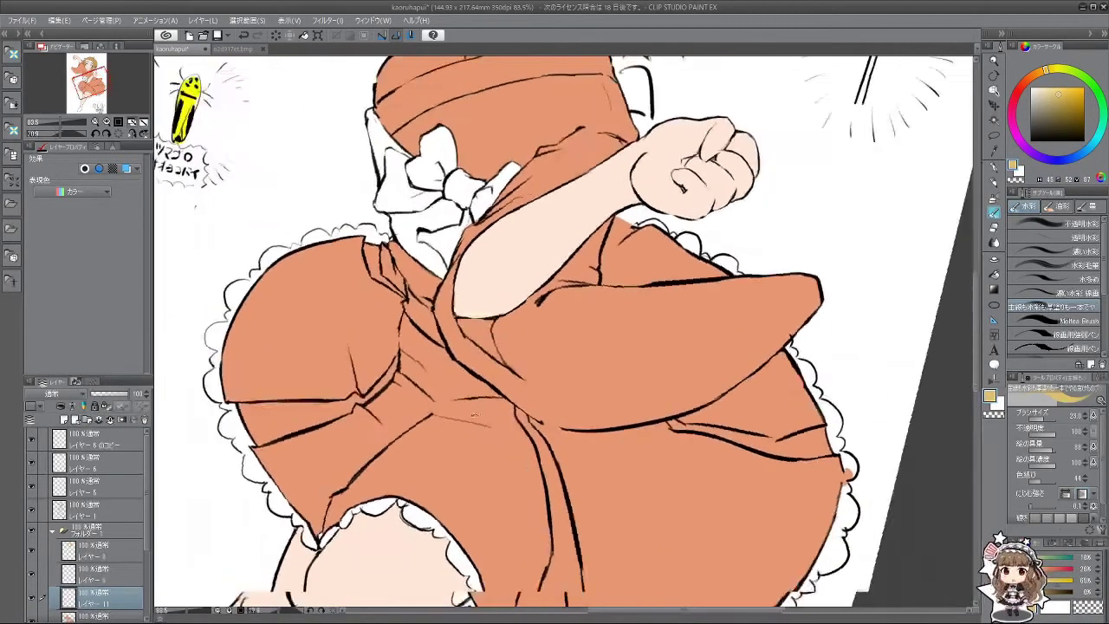
pyautogui.moveTo(327, 204)
pyautogui.mouseDown()
pyautogui.moveTo(313, 196)
pyautogui.moveTo(317, 206)
pyautogui.mouseUp()
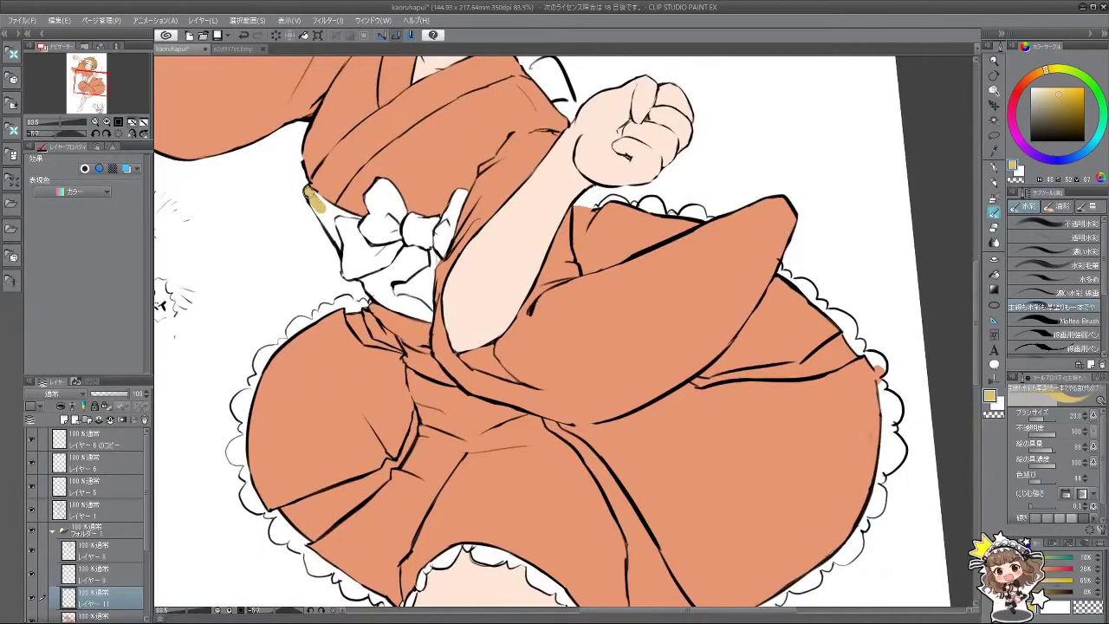
pyautogui.hotkey('ctrl', 'z')
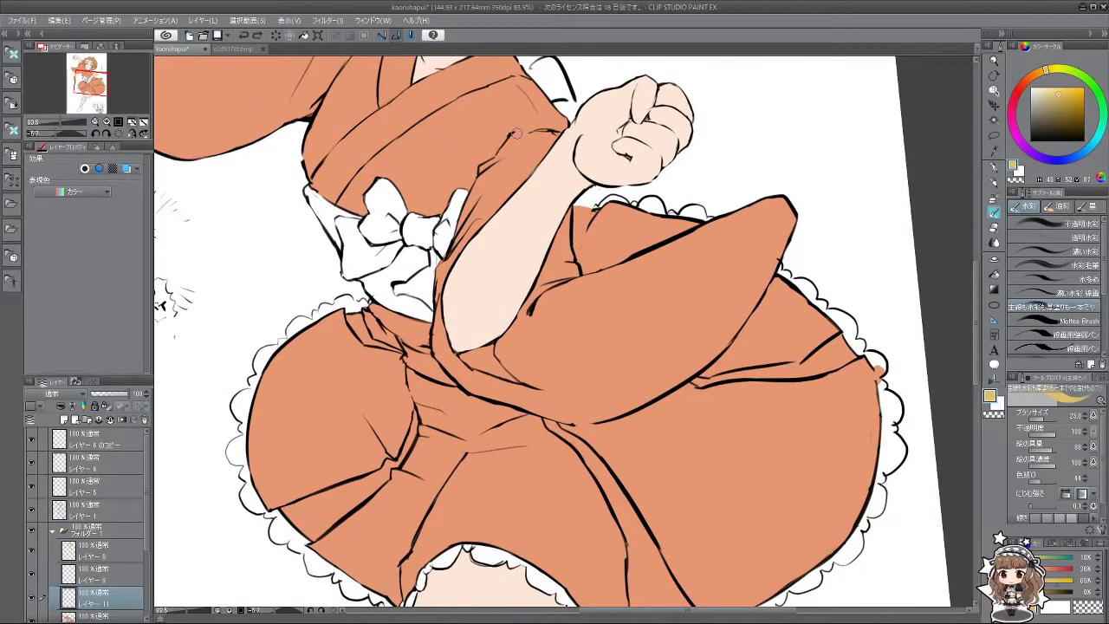
pyautogui.click(1060, 87)
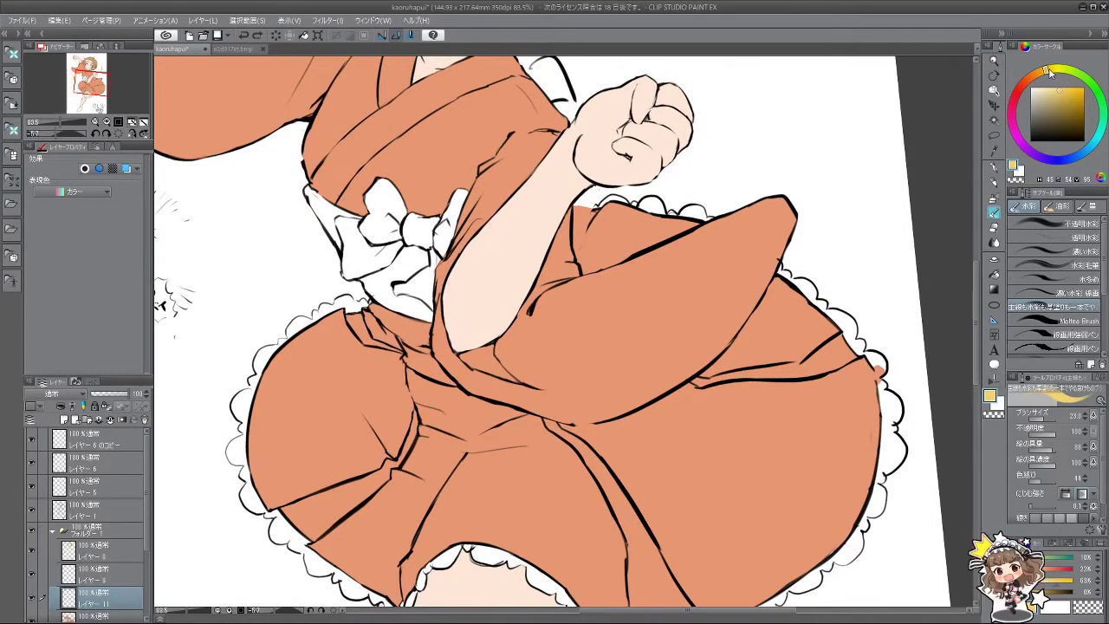
pyautogui.moveTo(1051, 73); pyautogui.dragTo(1053, 71)
pyautogui.moveTo(331, 217); pyautogui.dragTo(308, 189)
pyautogui.hotkey('ctrl', 'z')
# Step: Paint the ribbon edge and ribbon knot yellow
pyautogui.moveTo(310, 425)
pyautogui.mouseDown()
pyautogui.moveTo(528, 465)
pyautogui.moveTo(565, 524)
pyautogui.moveTo(595, 484)
pyautogui.moveTo(584, 441)
pyautogui.moveTo(588, 482)
pyautogui.mouseUp()
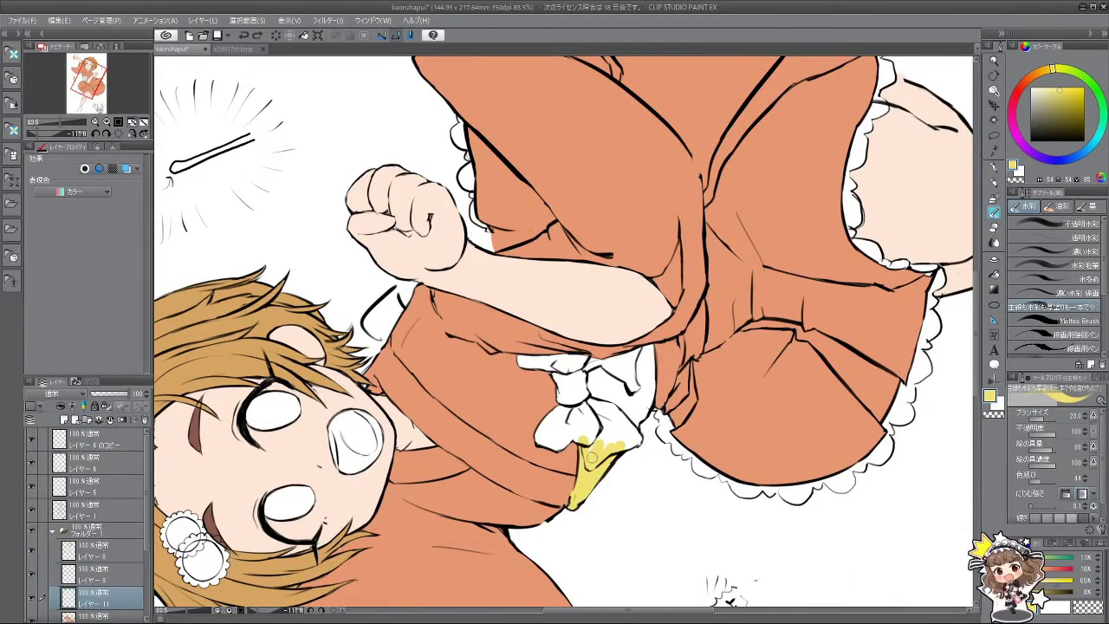
pyautogui.moveTo(598, 435)
pyautogui.mouseDown()
pyautogui.moveTo(587, 463)
pyautogui.moveTo(503, 260)
pyautogui.moveTo(451, 225)
pyautogui.mouseUp()
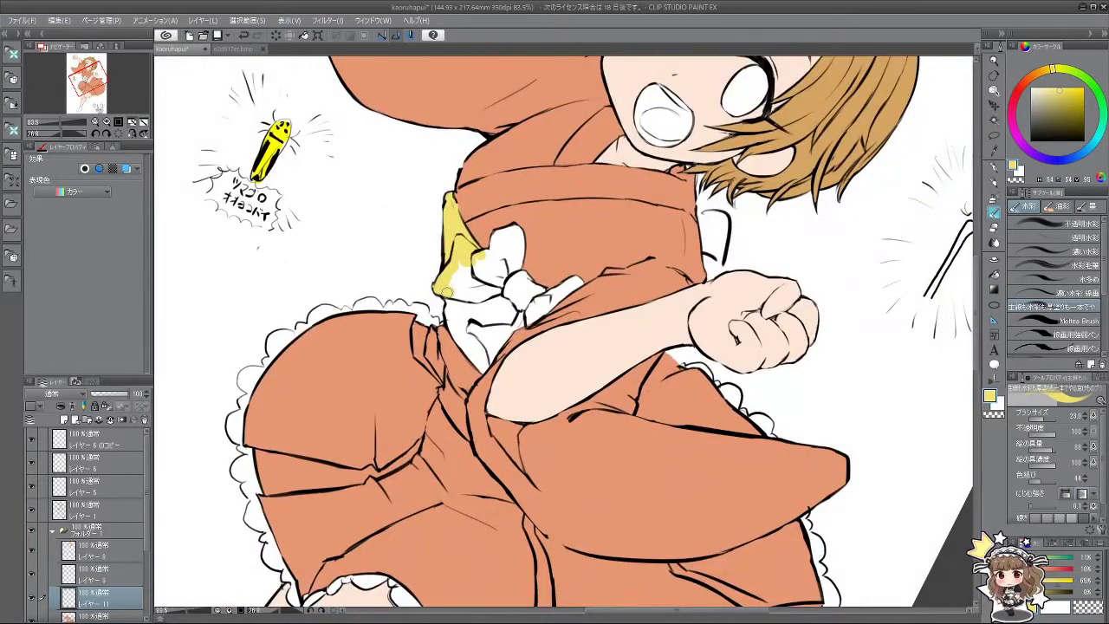
pyautogui.moveTo(449, 305)
pyautogui.mouseDown()
pyautogui.moveTo(459, 345)
pyautogui.moveTo(482, 365)
pyautogui.mouseUp()
pyautogui.moveTo(515, 451)
pyautogui.mouseDown()
pyautogui.moveTo(621, 388)
pyautogui.moveTo(613, 395)
pyautogui.mouseUp()
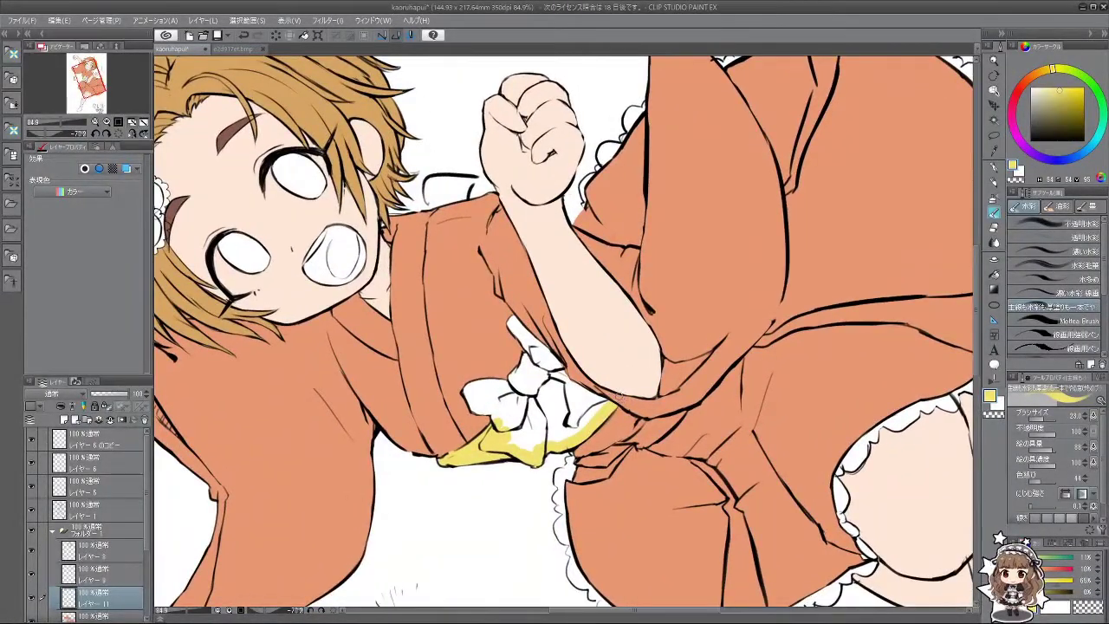
pyautogui.moveTo(486, 406)
pyautogui.mouseDown()
pyautogui.moveTo(492, 413)
pyautogui.moveTo(476, 409)
pyautogui.mouseUp()
pyautogui.hotkey('ctrl', 'z')
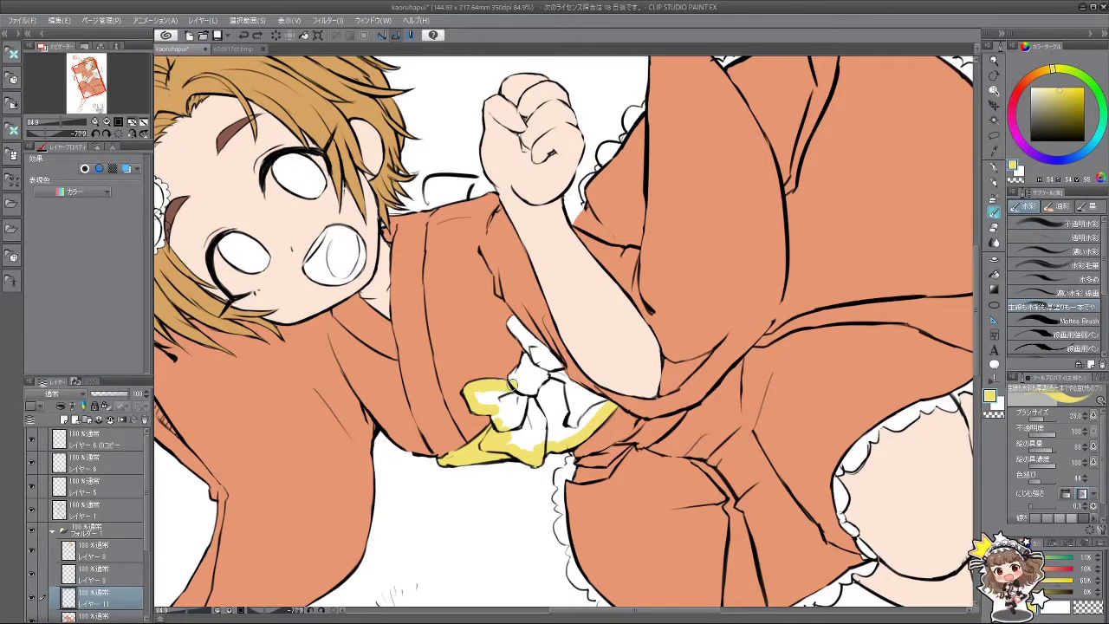
pyautogui.moveTo(513, 378); pyautogui.dragTo(527, 357)
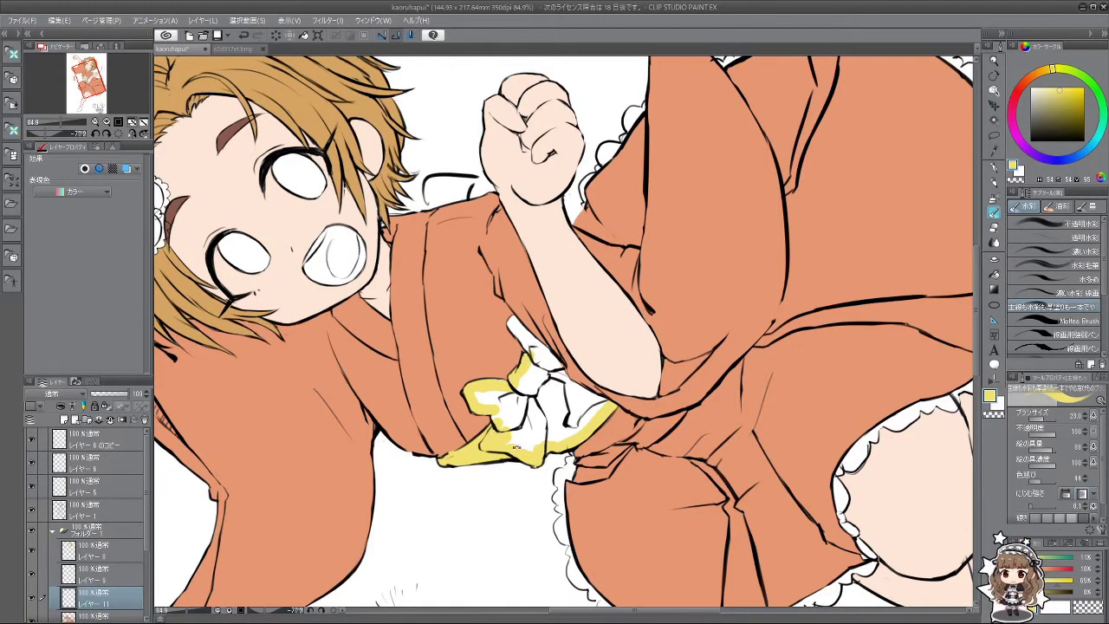
# Step: Fill the white gaps in the bow with yellow
pyautogui.moveTo(515, 444)
pyautogui.mouseDown()
pyautogui.moveTo(581, 298)
pyautogui.moveTo(609, 353)
pyautogui.moveTo(592, 304)
pyautogui.mouseUp()
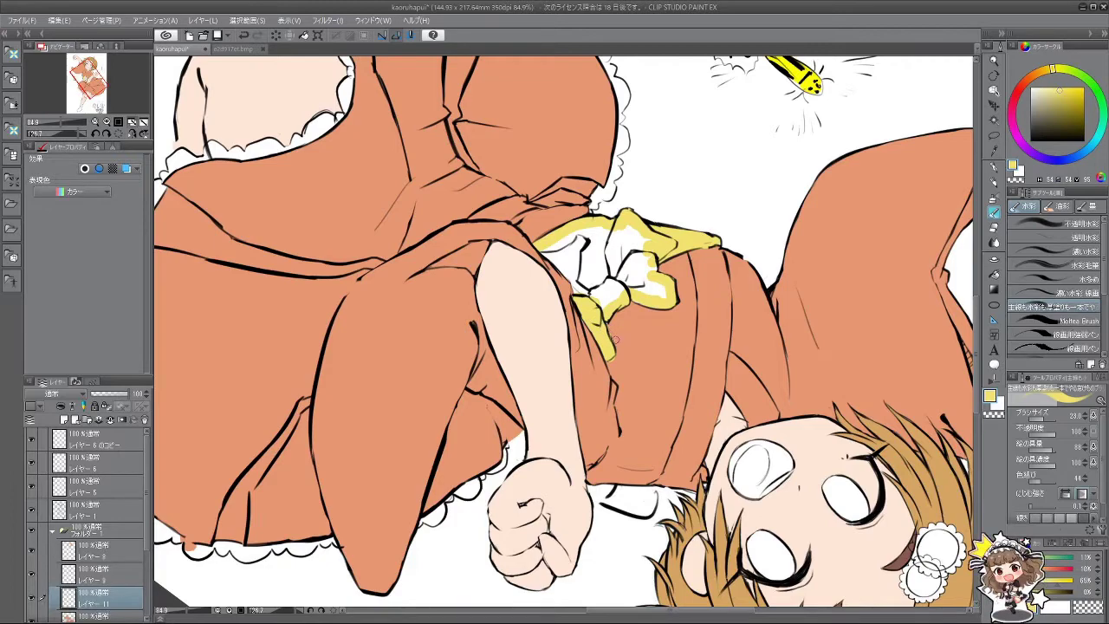
pyautogui.moveTo(610, 362)
pyautogui.mouseDown()
pyautogui.moveTo(588, 397)
pyautogui.moveTo(660, 334)
pyautogui.moveTo(633, 326)
pyautogui.moveTo(552, 387)
pyautogui.moveTo(576, 412)
pyautogui.moveTo(561, 422)
pyautogui.moveTo(484, 432)
pyautogui.moveTo(472, 379)
pyautogui.moveTo(462, 392)
pyautogui.moveTo(486, 378)
pyautogui.moveTo(466, 359)
pyautogui.moveTo(461, 370)
pyautogui.moveTo(478, 364)
pyautogui.moveTo(486, 383)
pyautogui.moveTo(526, 348)
pyautogui.mouseUp()
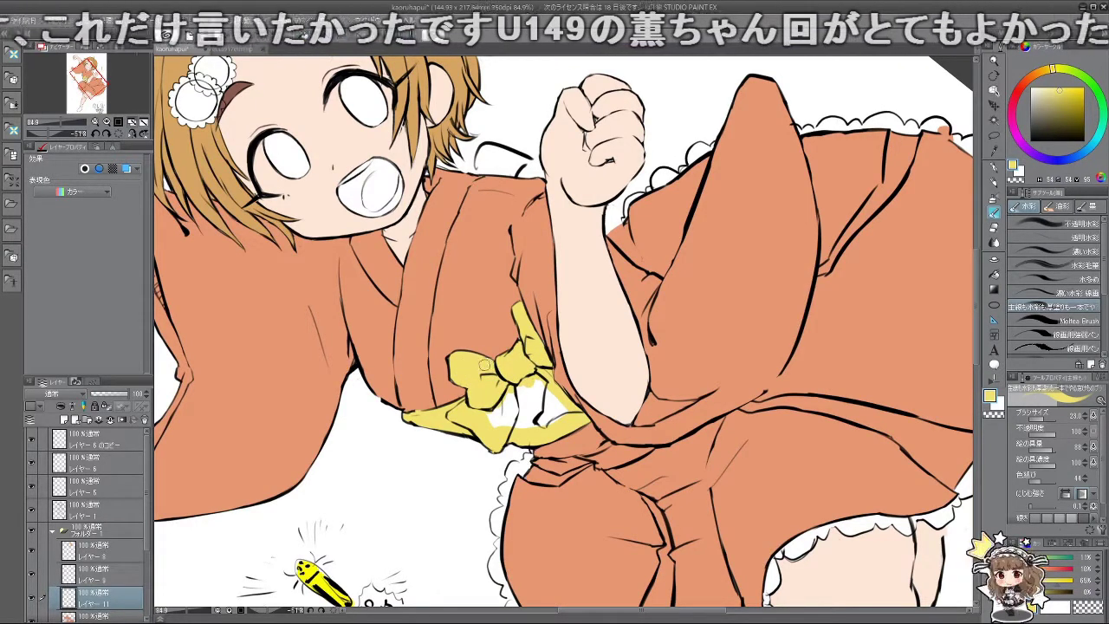
pyautogui.scroll(2, 520, 438)
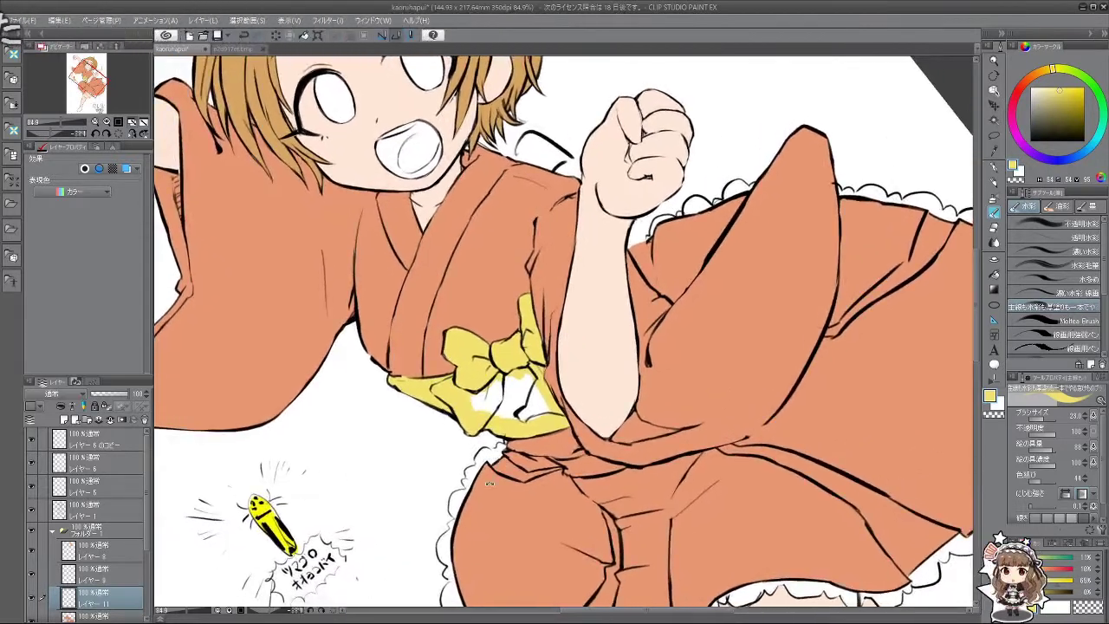
pyautogui.moveTo(481, 391)
pyautogui.mouseDown()
pyautogui.moveTo(509, 378)
pyautogui.moveTo(506, 390)
pyautogui.moveTo(515, 395)
pyautogui.moveTo(522, 380)
pyautogui.moveTo(544, 414)
pyautogui.mouseUp()
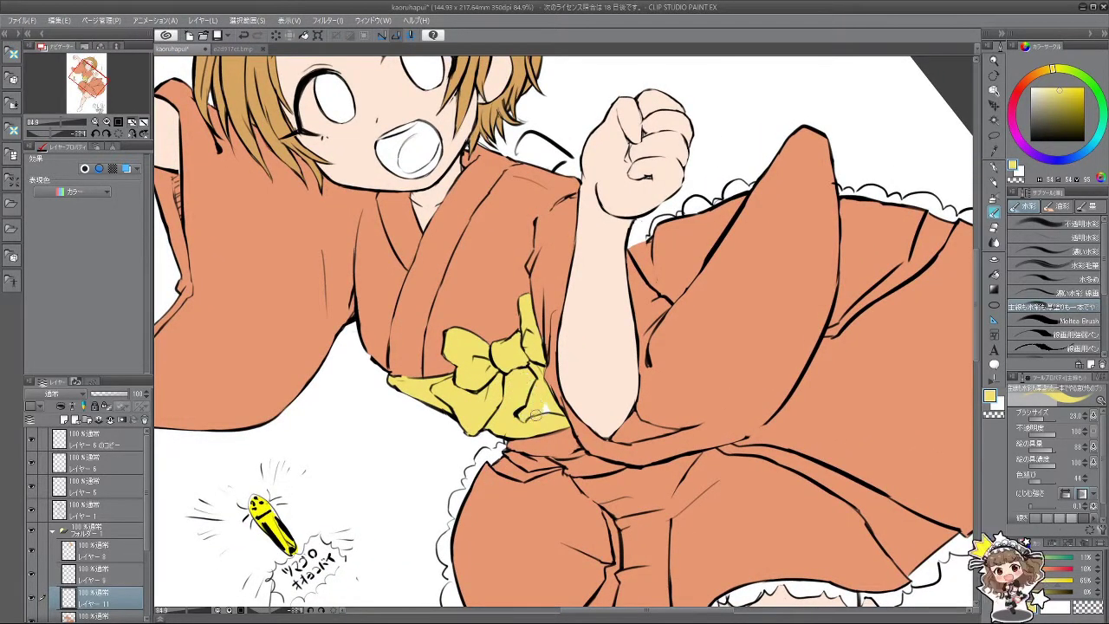
pyautogui.scroll(-3, 622, 412)
pyautogui.press('^')
pyautogui.press('^')
pyautogui.press('^')
pyautogui.press('^')
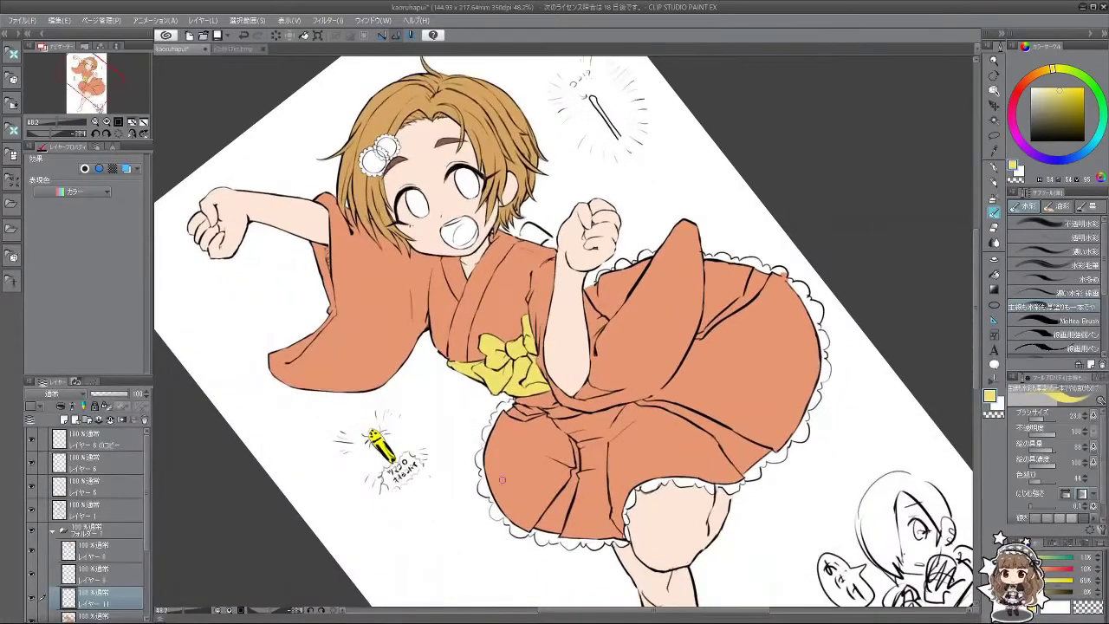
# Step: Brush yellow on the sash piece beside the fist and at the sleeve edge, then zoom out
pyautogui.press('-')
pyautogui.press('-')
pyautogui.press('-')
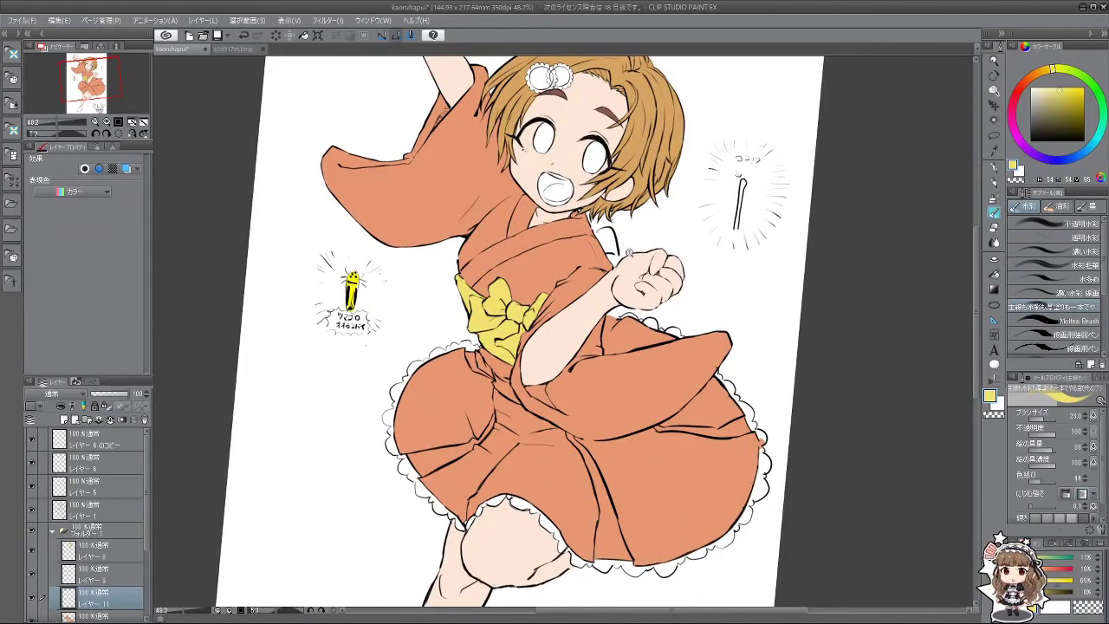
pyautogui.scroll(2, 628, 252)
pyautogui.moveTo(581, 227); pyautogui.dragTo(610, 255)
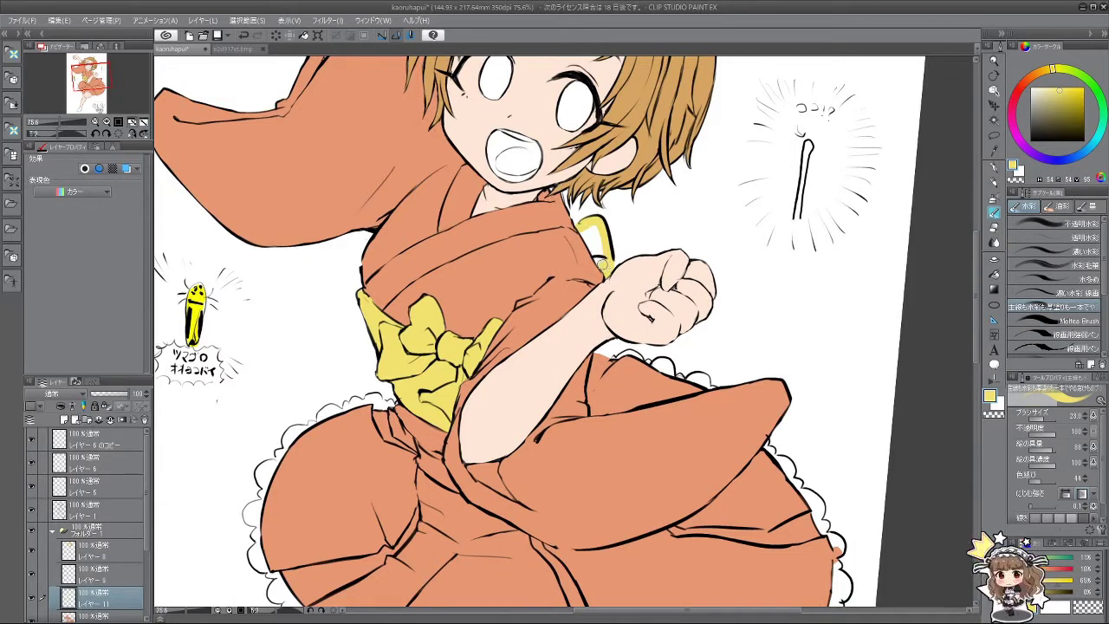
pyautogui.moveTo(594, 251)
pyautogui.mouseDown()
pyautogui.moveTo(587, 233)
pyautogui.moveTo(606, 257)
pyautogui.mouseUp()
pyautogui.moveTo(613, 343); pyautogui.dragTo(610, 351)
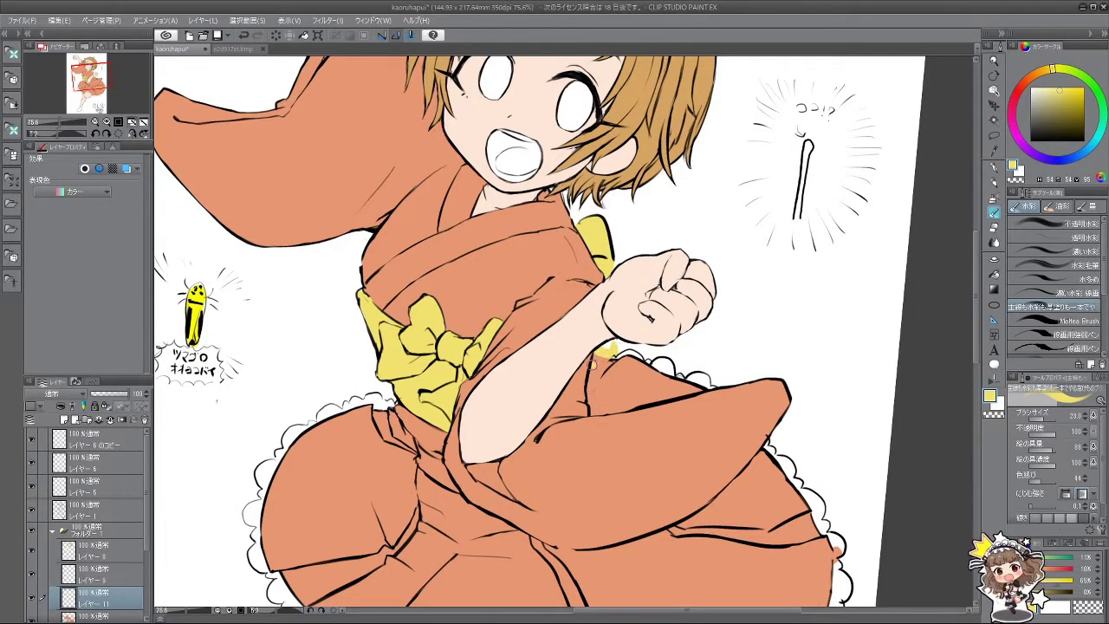
pyautogui.moveTo(594, 364)
pyautogui.mouseDown()
pyautogui.moveTo(585, 284)
pyautogui.moveTo(526, 282)
pyautogui.moveTo(501, 308)
pyautogui.moveTo(497, 322)
pyautogui.moveTo(563, 286)
pyautogui.moveTo(643, 277)
pyautogui.mouseUp()
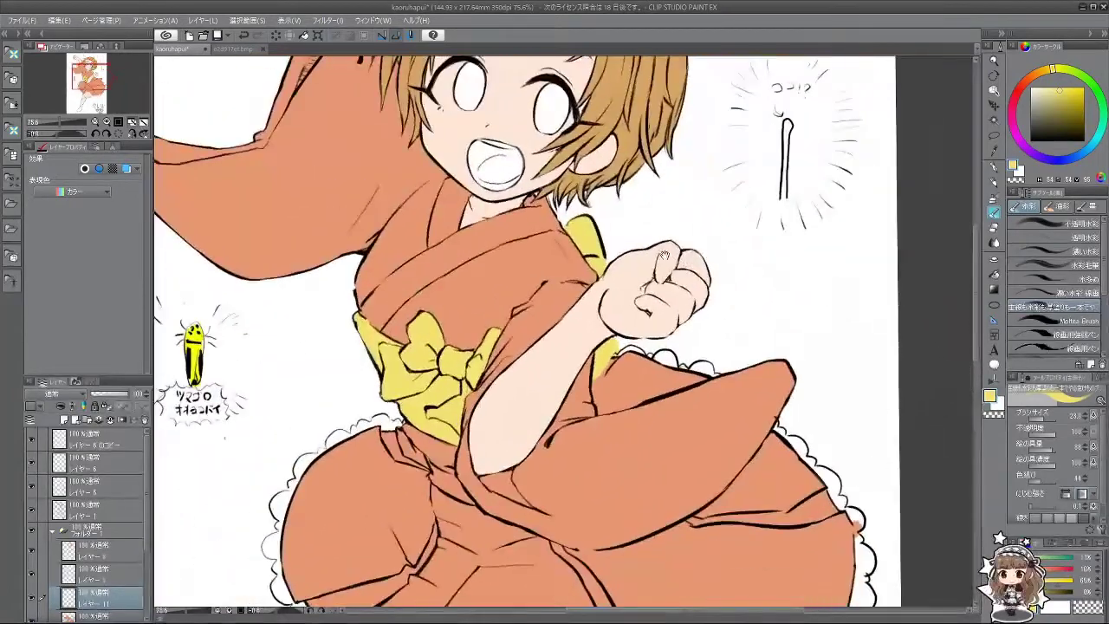
pyautogui.scroll(-2, 643, 277)
pyautogui.scroll(-2, 641, 318)
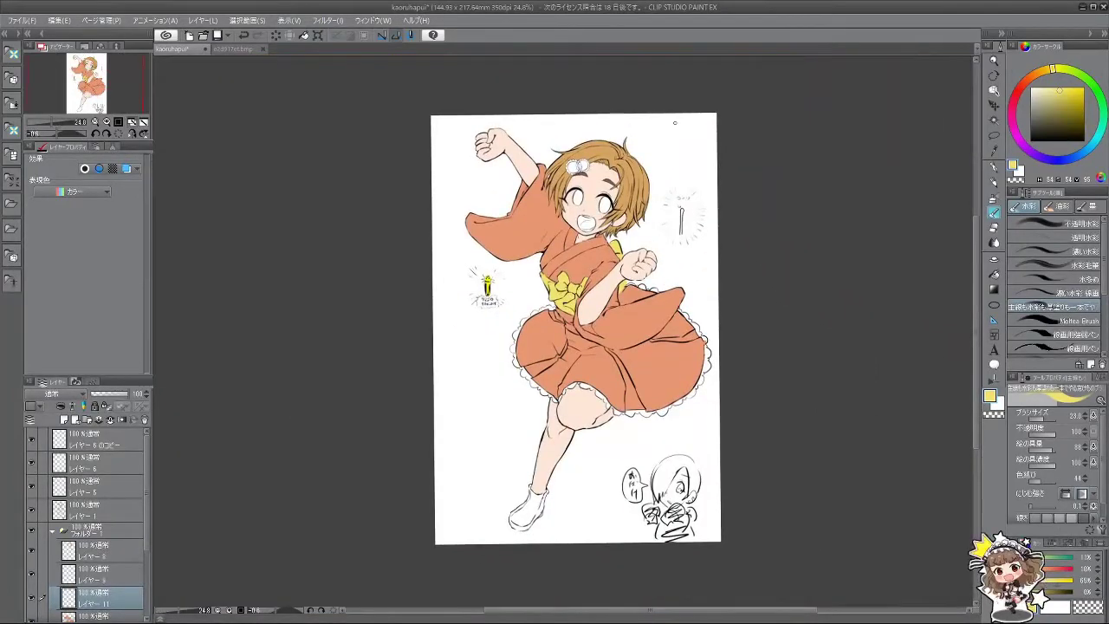
pyautogui.scroll(-1, 642, 245)
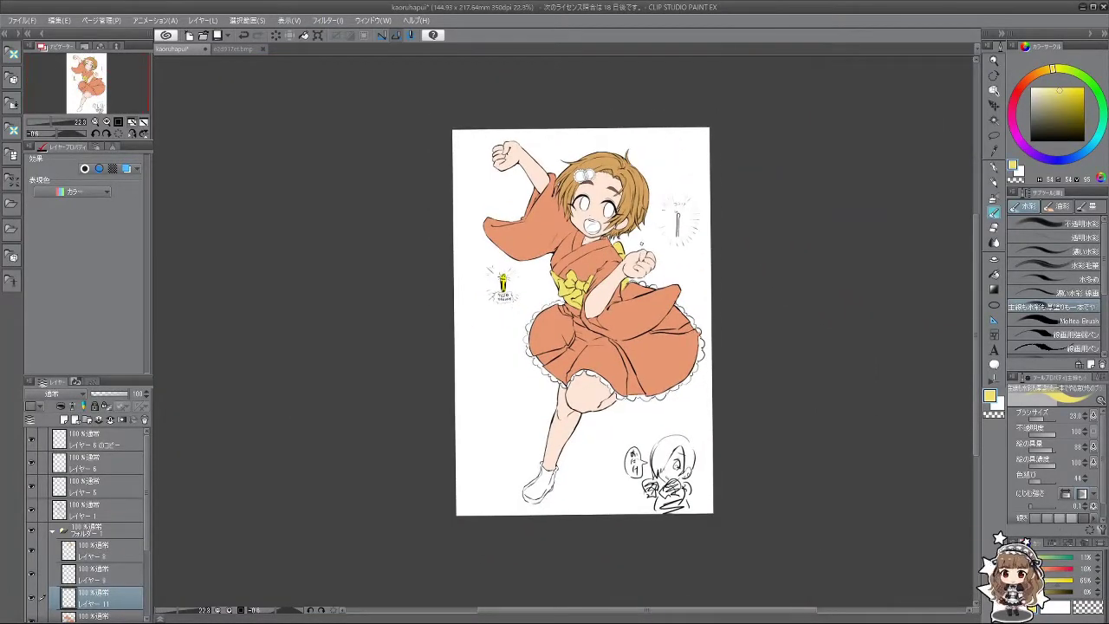
pyautogui.scroll(1, 646, 171)
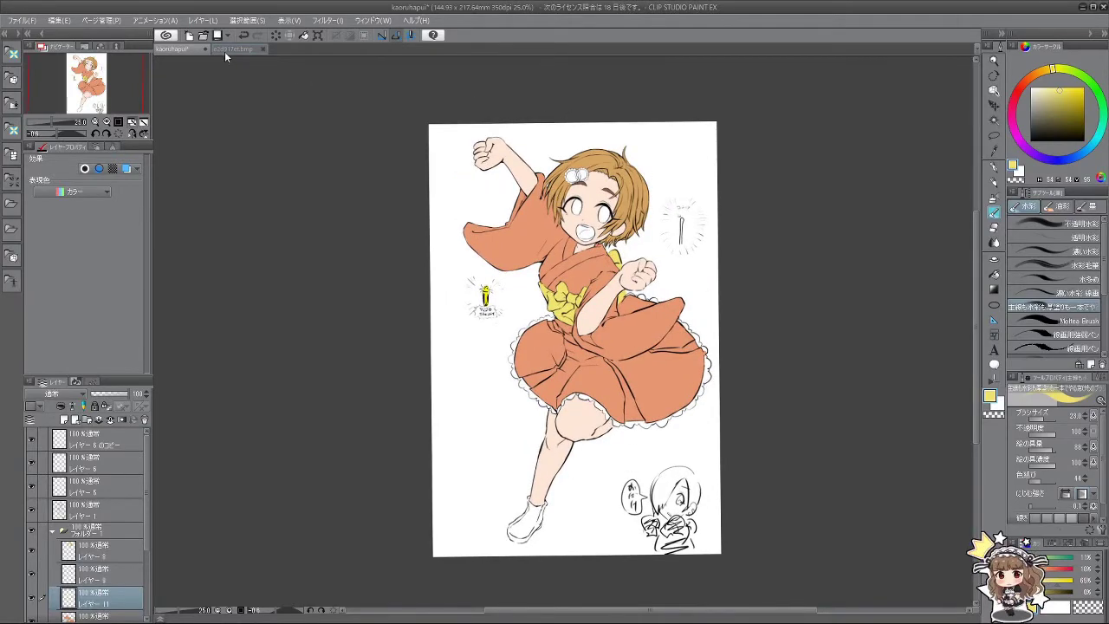
# Step: Look over the e2d917et.bmp reference, then return to the kaoruhapui drawing
pyautogui.click(229, 49)
pyautogui.scroll(-2, 395, 434)
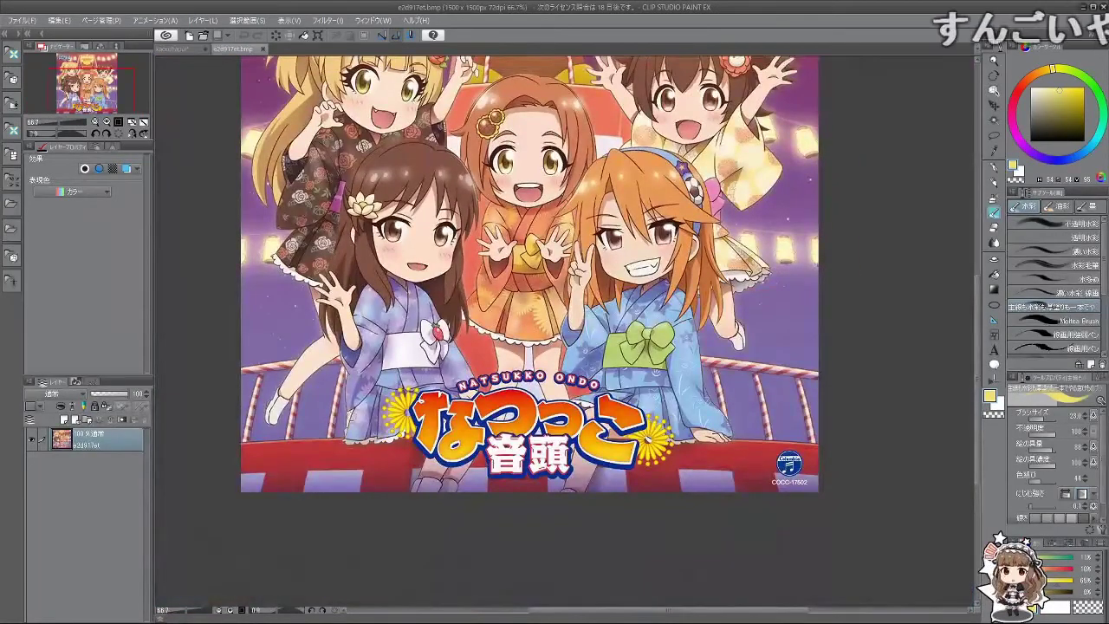
pyautogui.scroll(3, 260, 407)
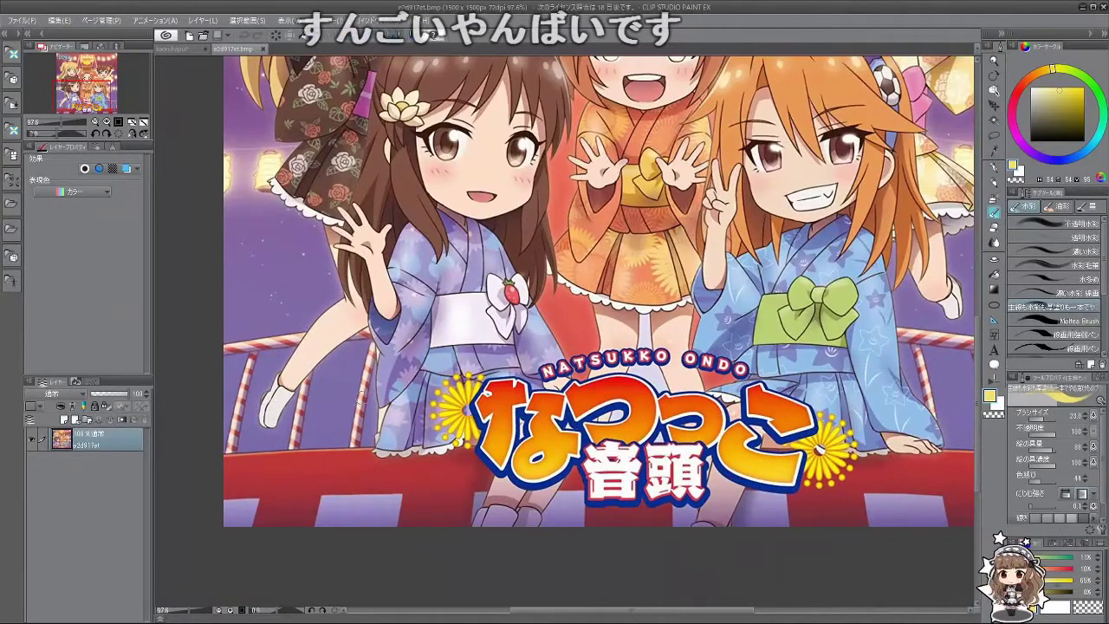
pyautogui.scroll(-3, 437, 254)
pyautogui.scroll(-2, 441, 252)
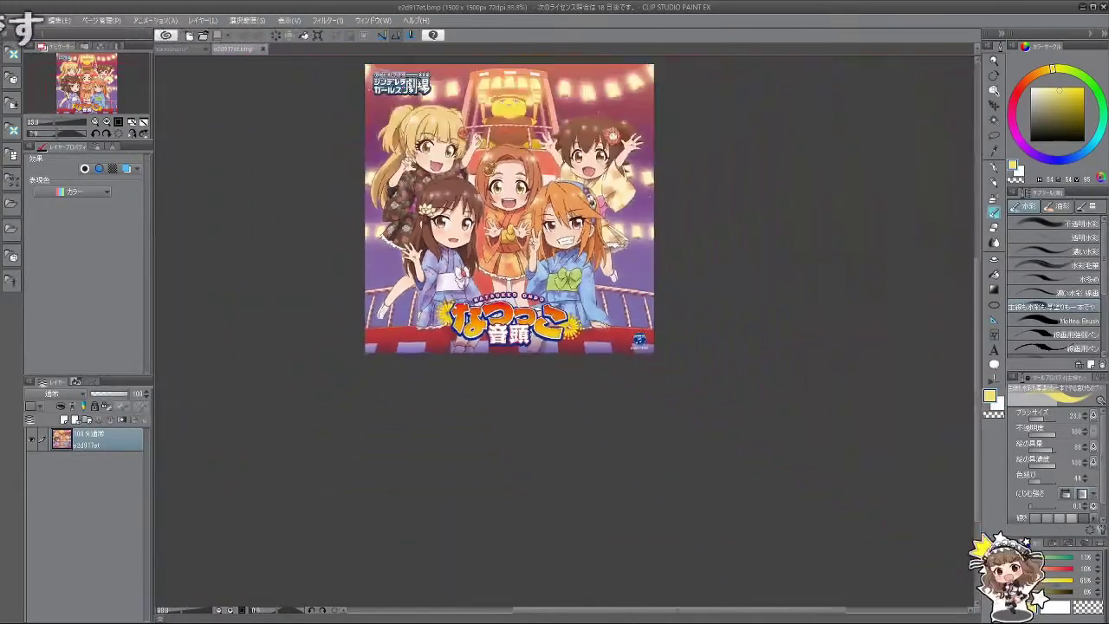
pyautogui.scroll(1, 519, 216)
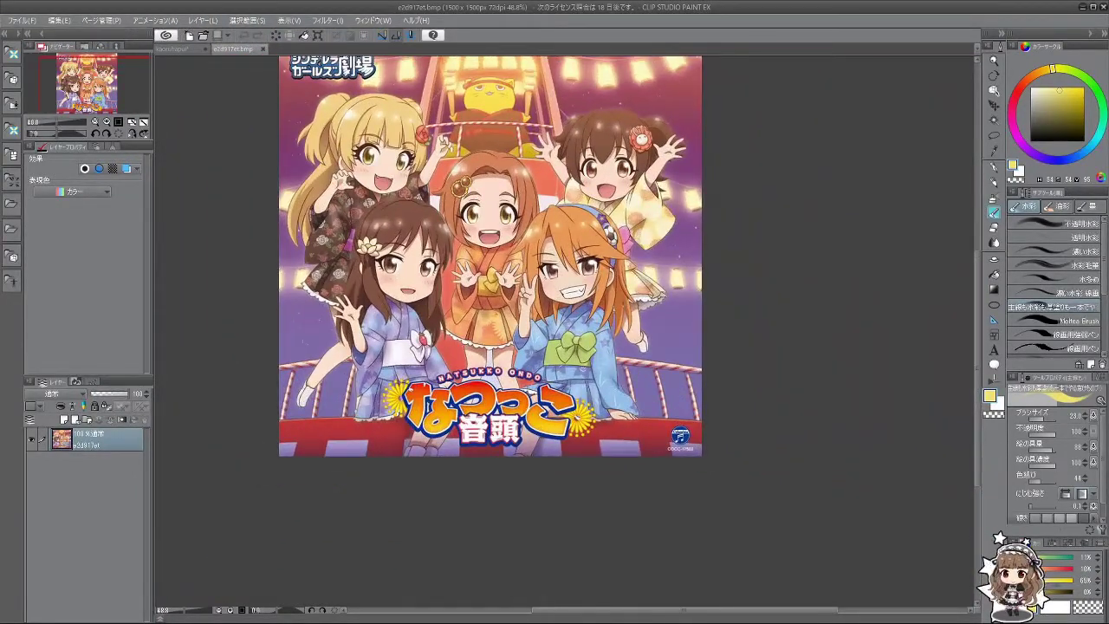
pyautogui.click(177, 50)
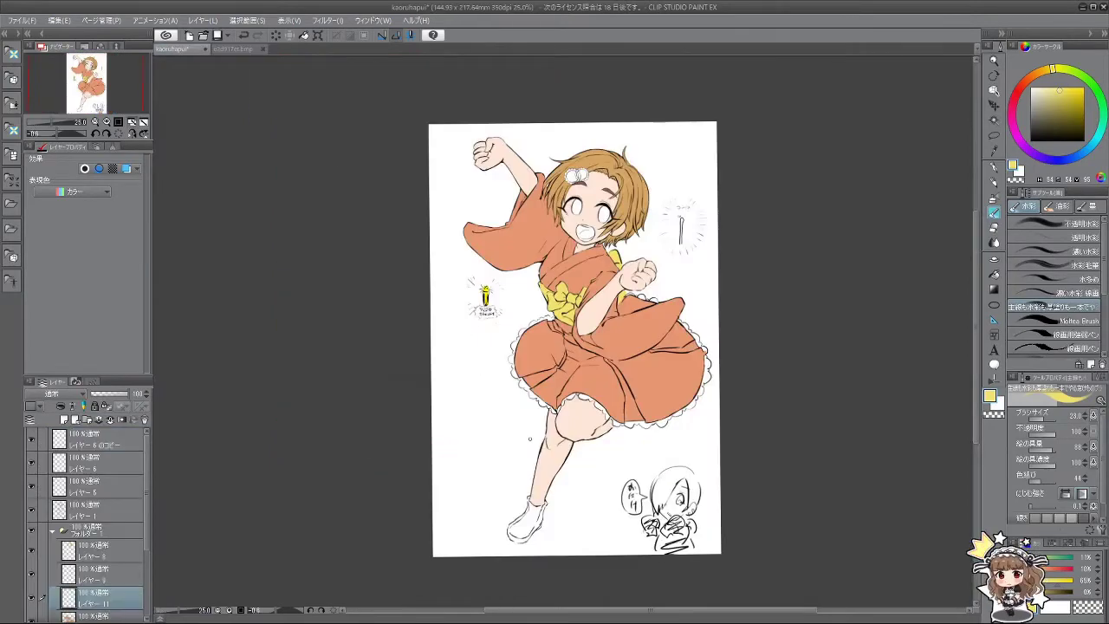
# Step: Pick a pale near-white colour on the wheel and turn the view to the shoe
pyautogui.moveTo(1050, 75); pyautogui.dragTo(1034, 89)
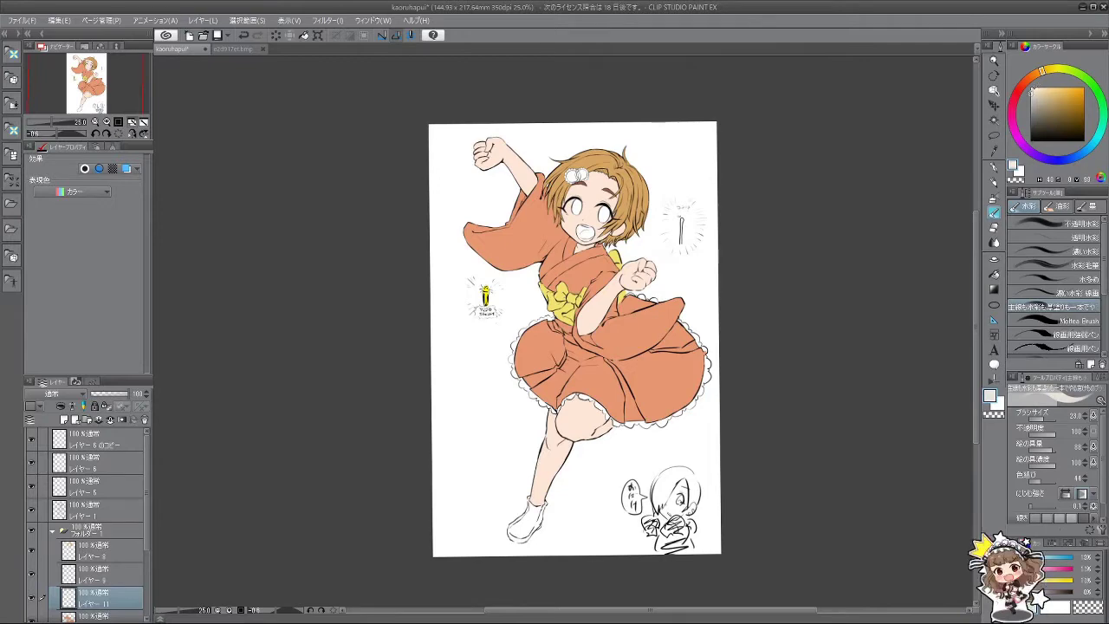
pyautogui.scroll(-3, 965, 118)
pyautogui.scroll(5, 597, 413)
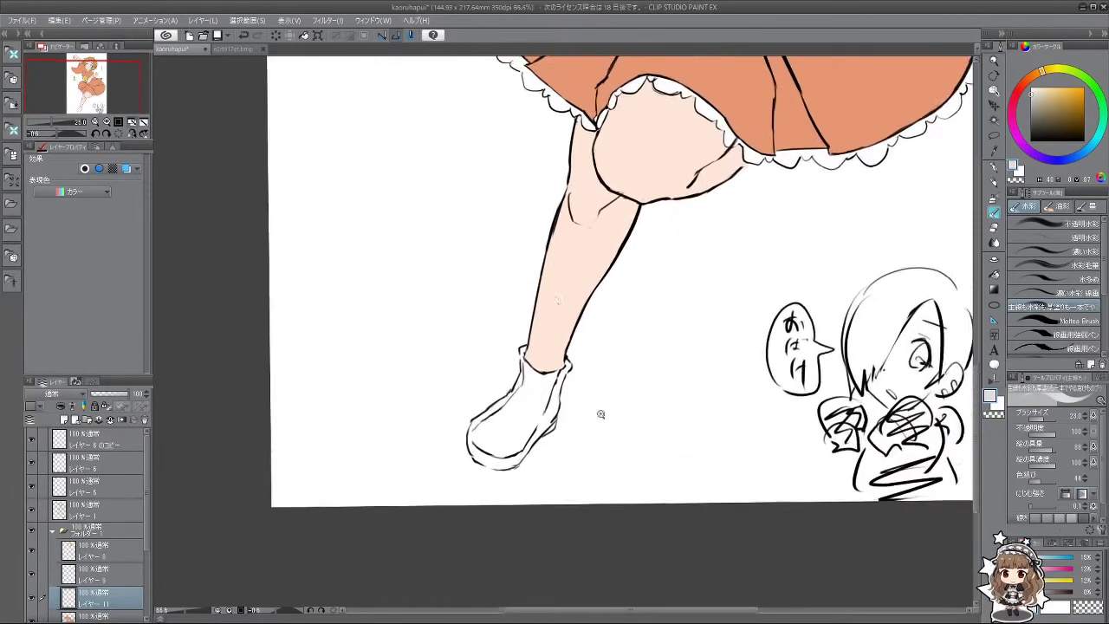
pyautogui.moveTo(522, 422); pyautogui.dragTo(554, 399)
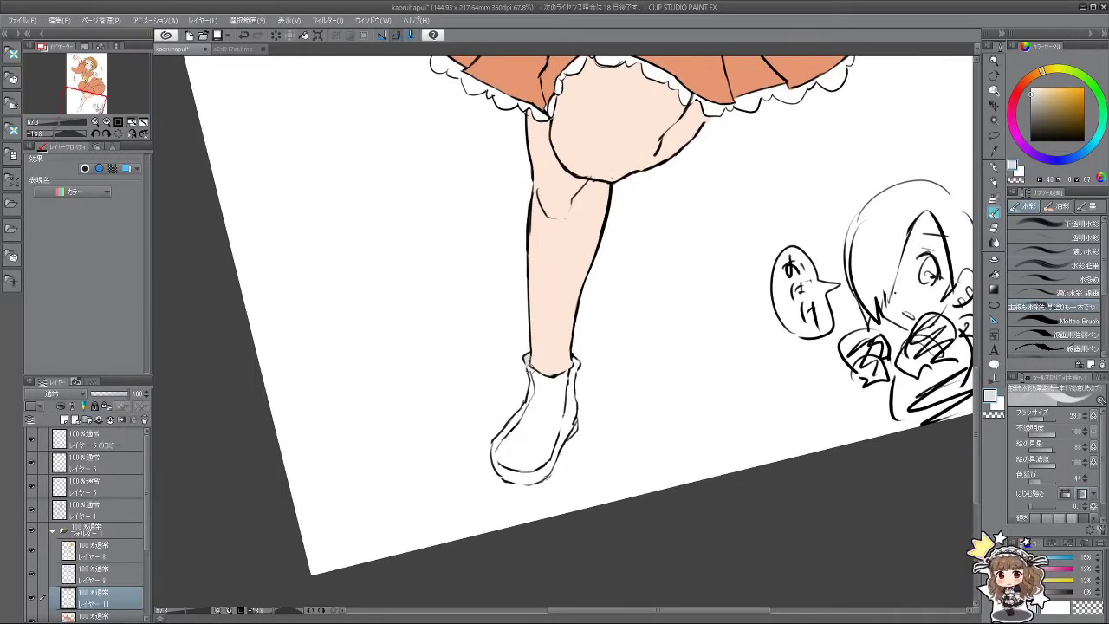
pyautogui.scroll(-3, 135, 521)
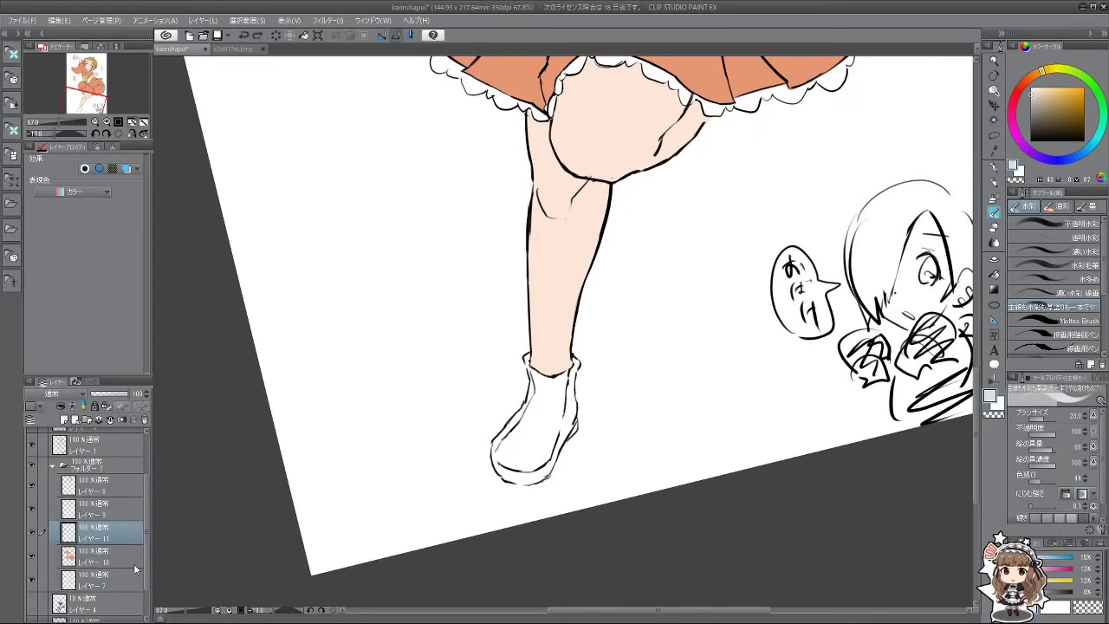
# Step: Add a new raster layer above Layer 7 inside the folder
pyautogui.click(108, 576)
pyautogui.click(64, 420)
pyautogui.scroll(-3, 614, 347)
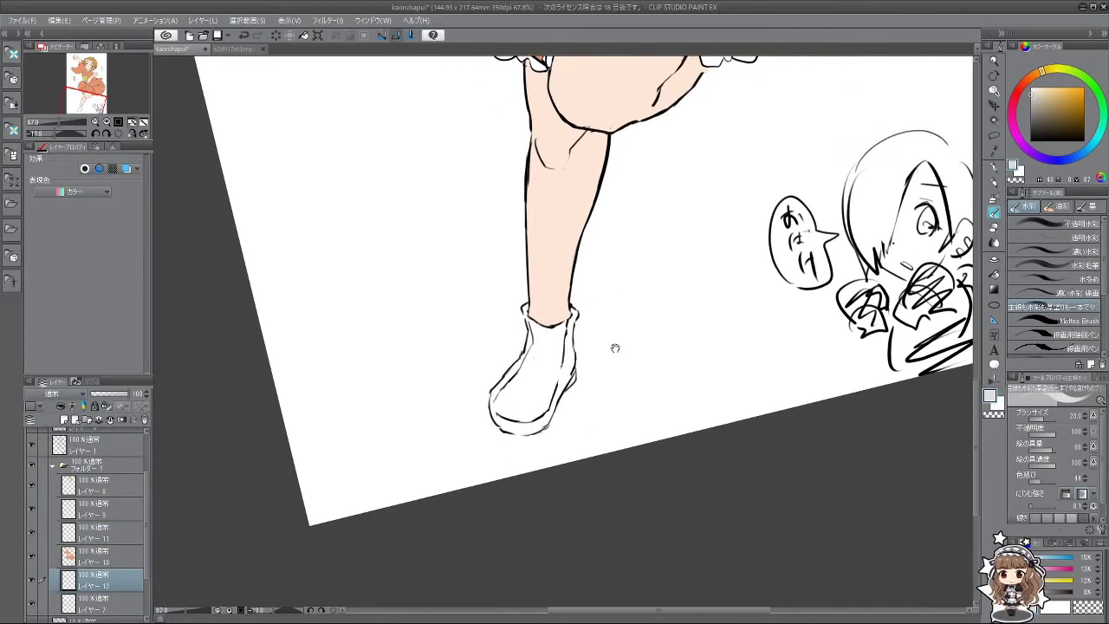
pyautogui.scroll(2, 555, 364)
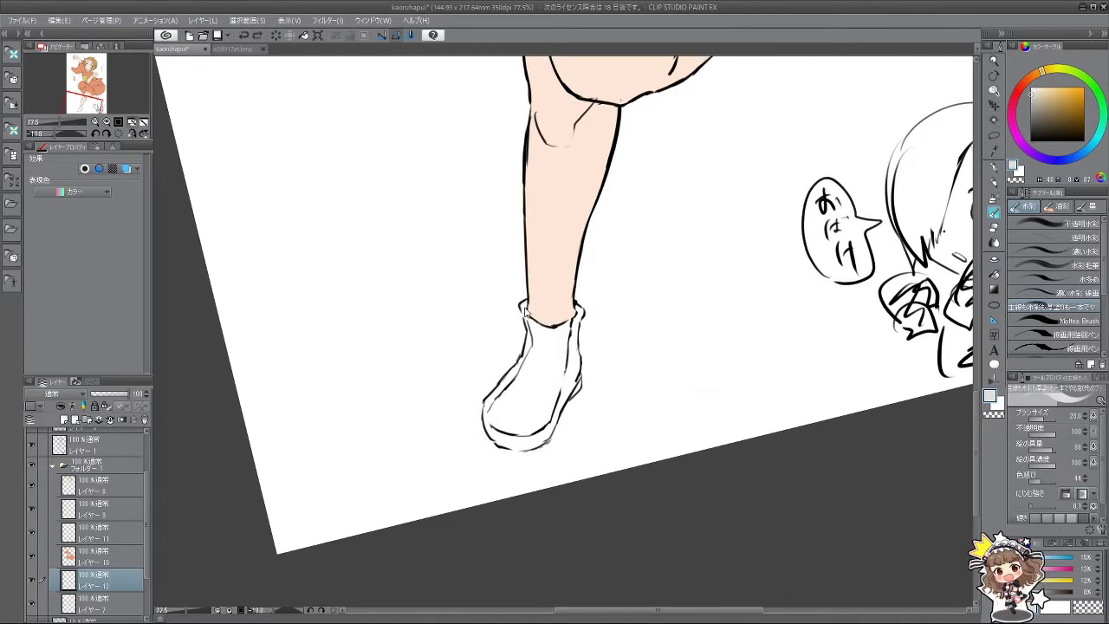
# Step: Paint the shoe flat light grey with the watercolour brush, undoing a stray stroke
pyautogui.press('[')
pyautogui.press('[')
pyautogui.press('[')
pyautogui.press('[')
pyautogui.press('[')
pyautogui.press('[')
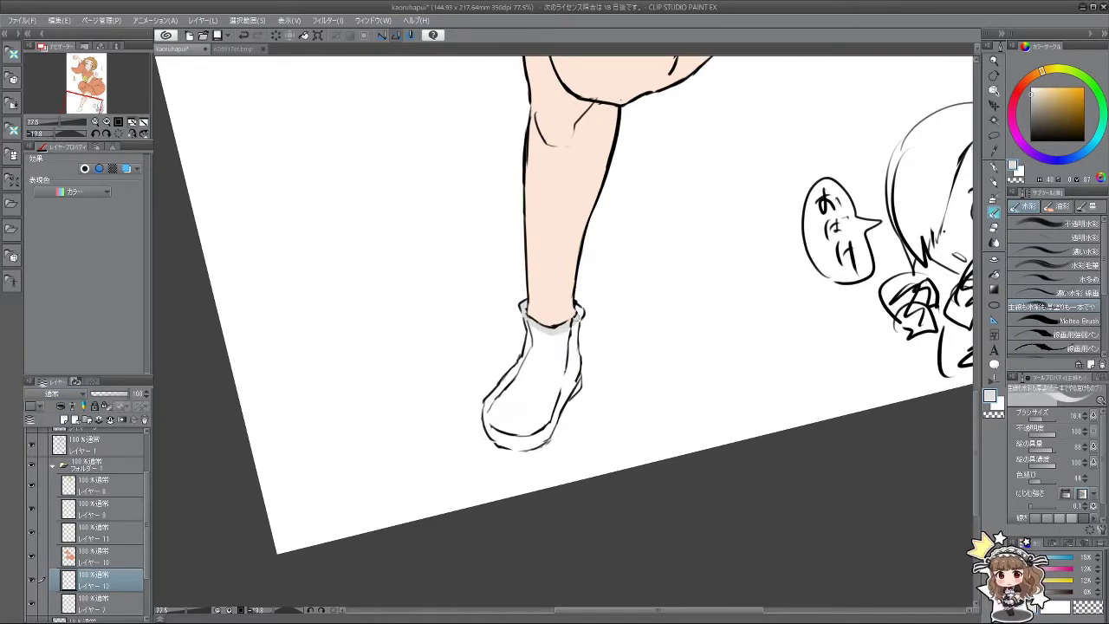
pyautogui.moveTo(488, 457); pyautogui.dragTo(537, 295)
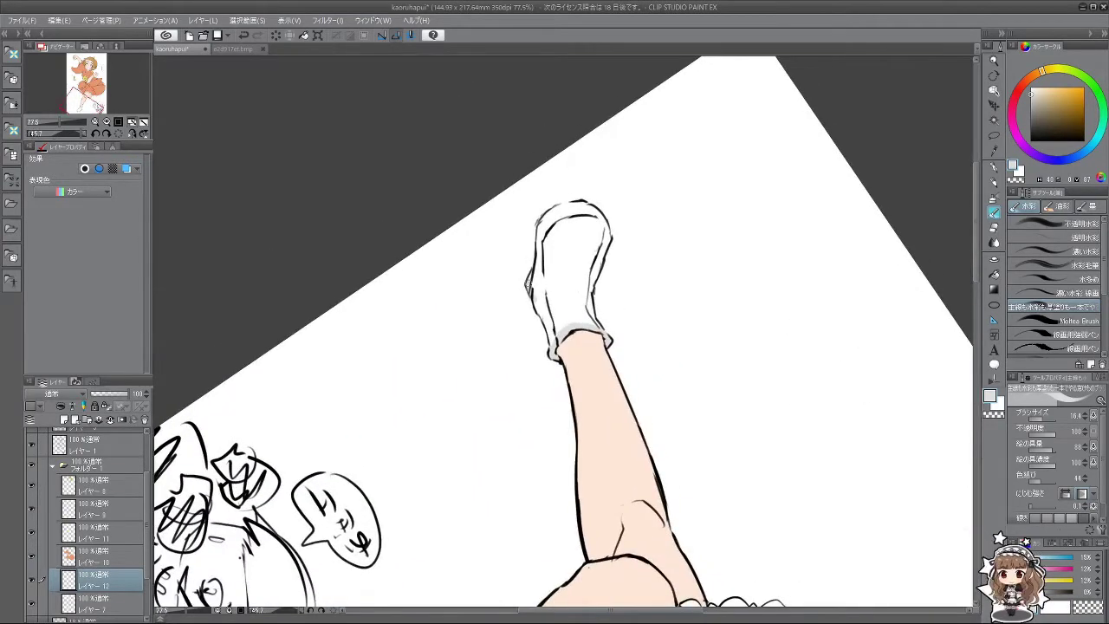
pyautogui.hotkey('ctrl', 'z')
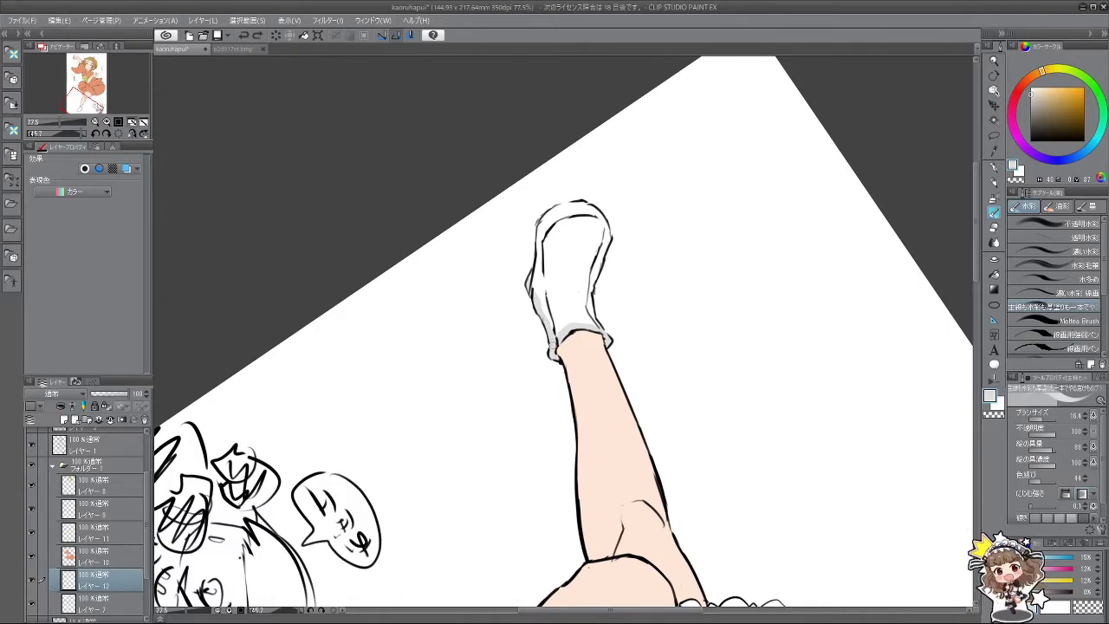
pyautogui.moveTo(494, 441); pyautogui.dragTo(554, 174)
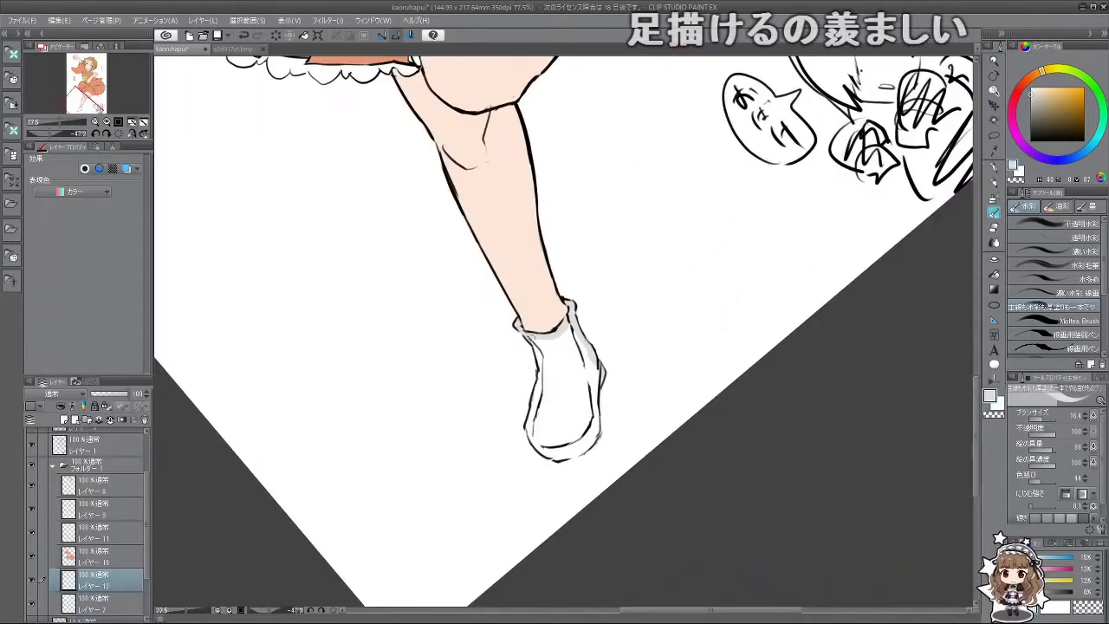
pyautogui.press(']')
pyautogui.press(']')
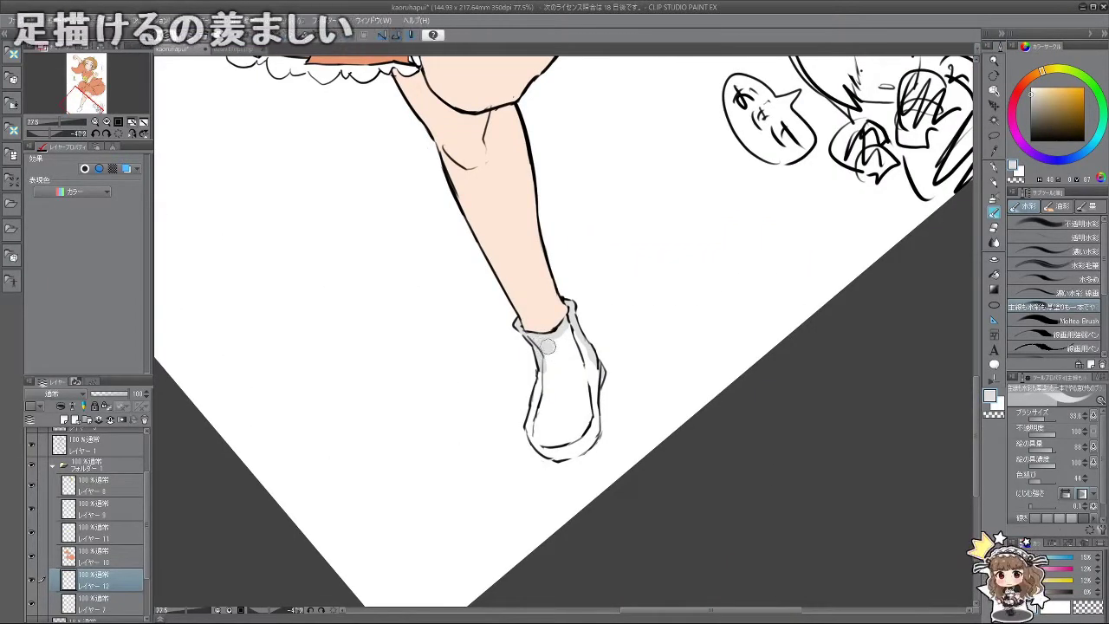
pyautogui.moveTo(542, 351)
pyautogui.mouseDown()
pyautogui.moveTo(565, 329)
pyautogui.moveTo(581, 369)
pyautogui.moveTo(534, 421)
pyautogui.moveTo(546, 362)
pyautogui.moveTo(536, 426)
pyautogui.moveTo(549, 447)
pyautogui.moveTo(562, 454)
pyautogui.moveTo(595, 431)
pyautogui.moveTo(590, 369)
pyautogui.moveTo(587, 401)
pyautogui.mouseUp()
pyautogui.moveTo(577, 438)
pyautogui.mouseDown()
pyautogui.moveTo(552, 388)
pyautogui.moveTo(568, 356)
pyautogui.mouseUp()
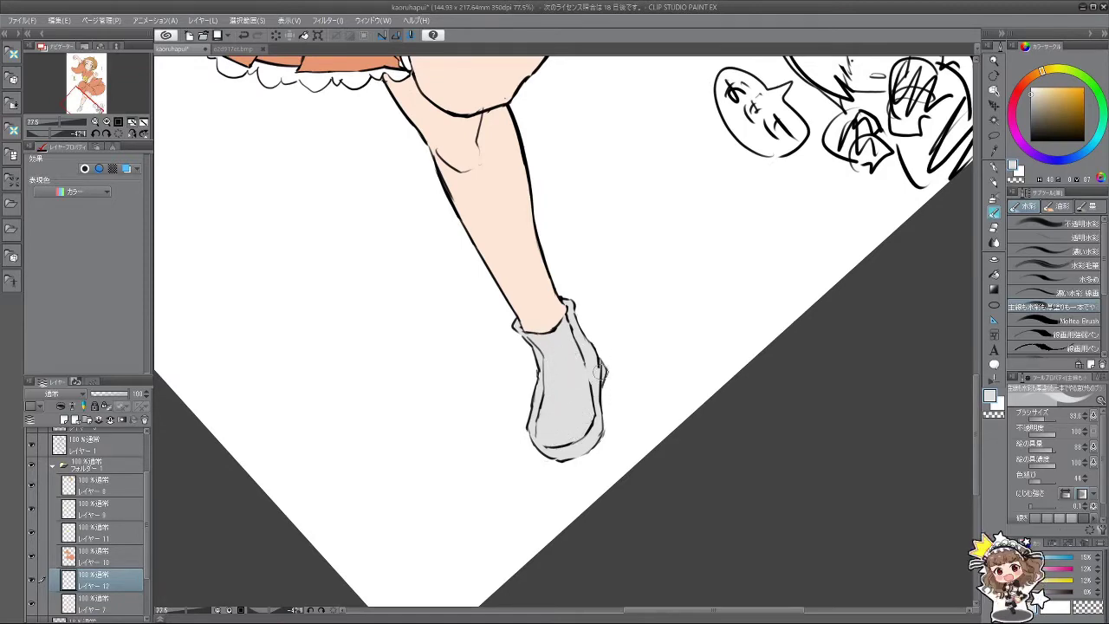
pyautogui.scroll(-5, 658, 372)
pyautogui.moveTo(643, 274); pyautogui.dragTo(524, 138)
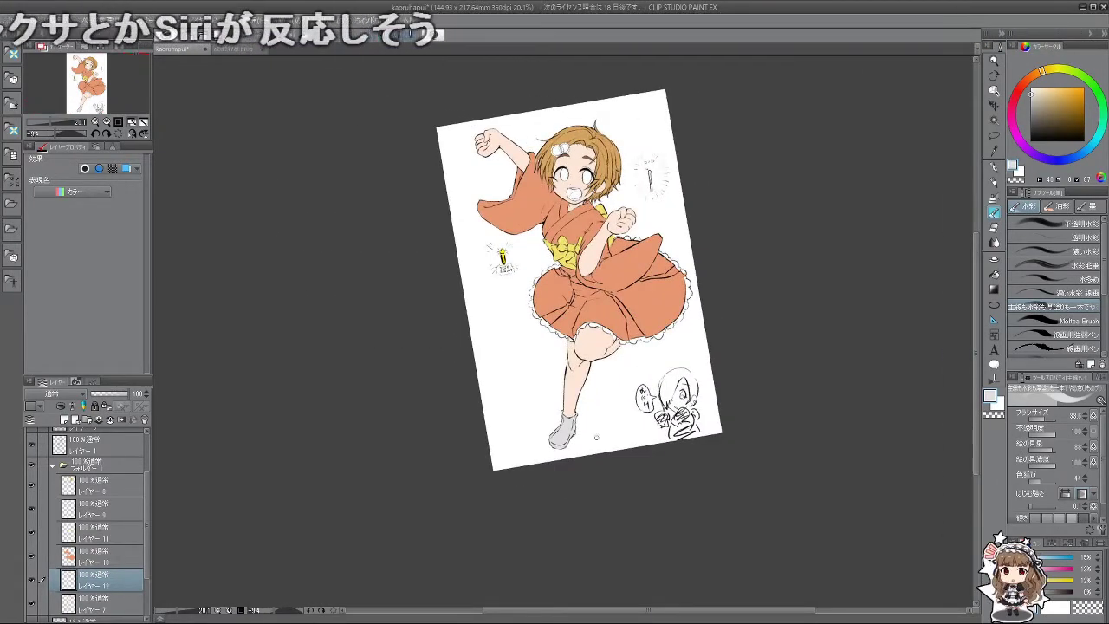
# Step: On a new Layer 13, paint white back over the grey shoe
pyautogui.scroll(2, 596, 138)
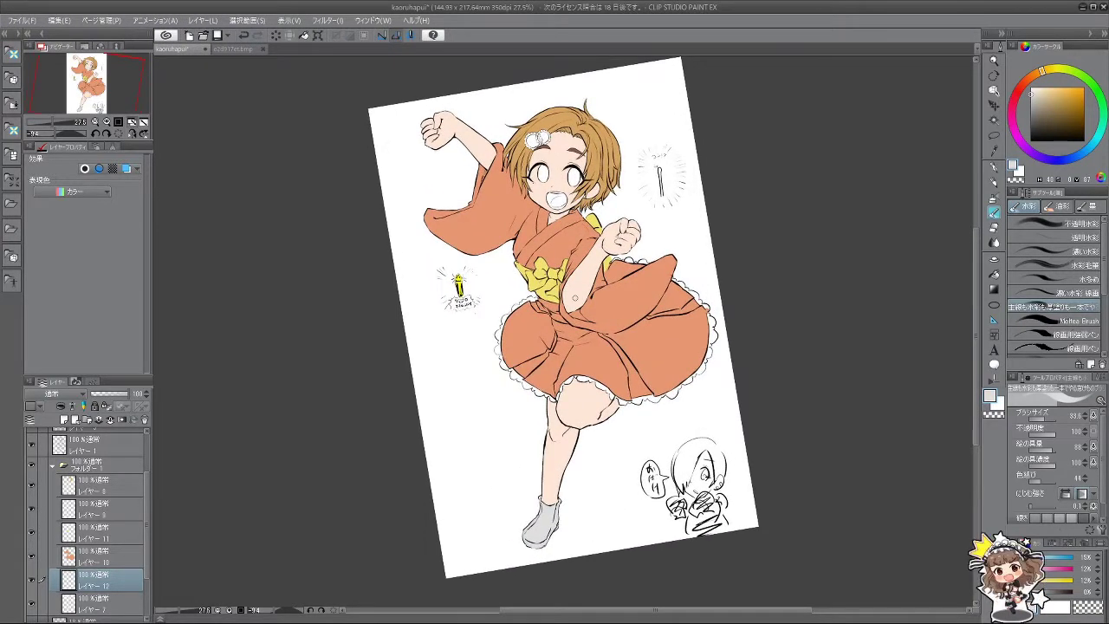
pyautogui.click(64, 420)
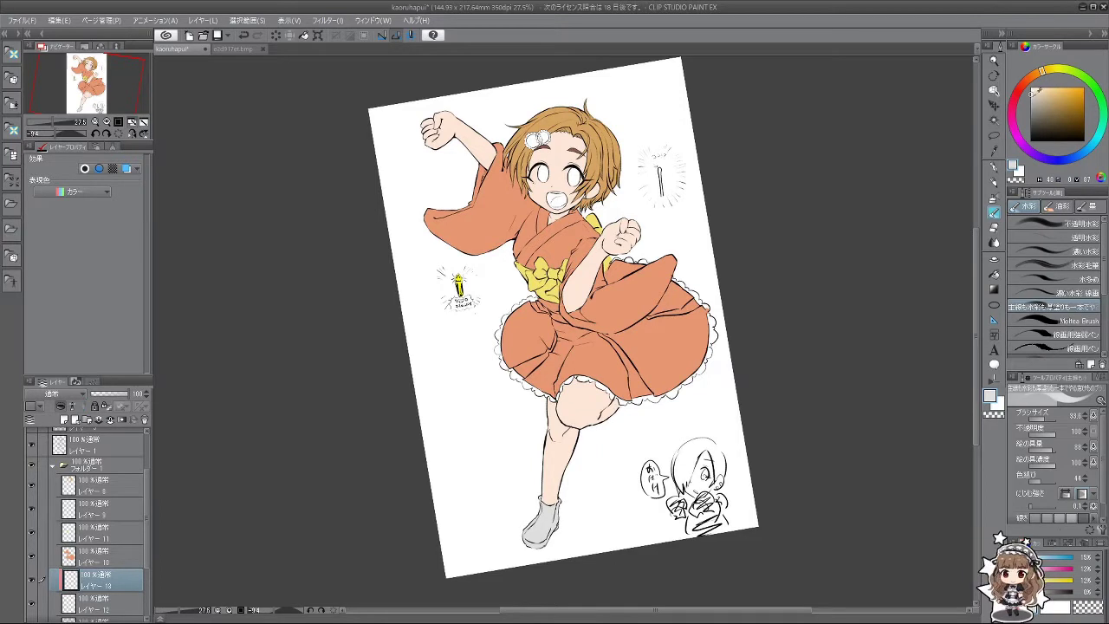
pyautogui.moveTo(553, 511)
pyautogui.mouseDown()
pyautogui.moveTo(529, 532)
pyautogui.moveTo(555, 499)
pyautogui.moveTo(573, 511)
pyautogui.mouseUp()
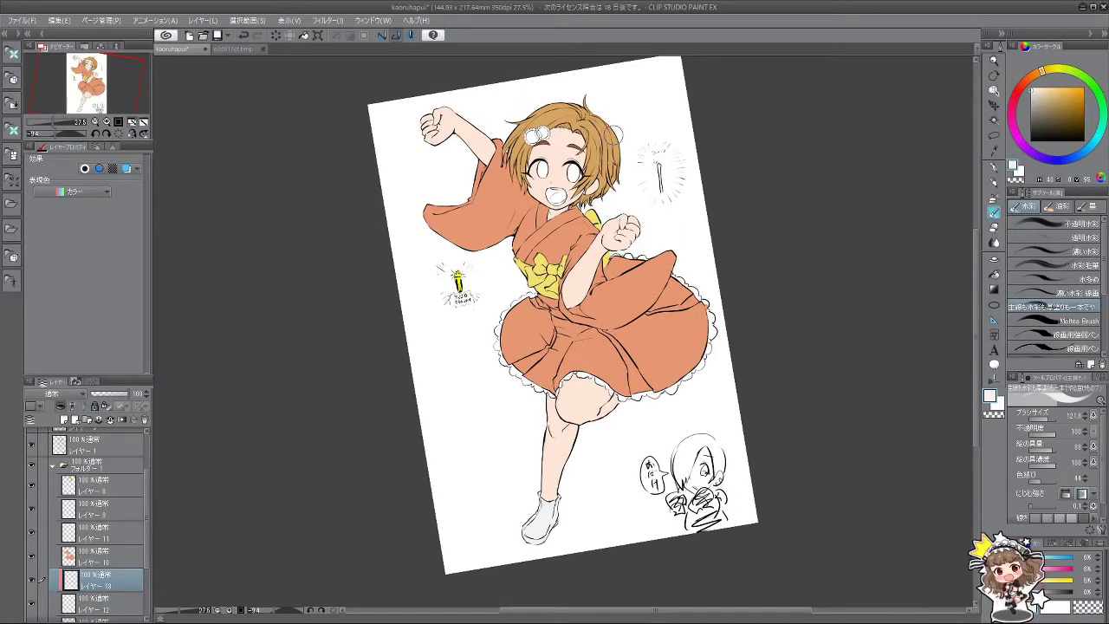
pyautogui.moveTo(677, 235); pyautogui.dragTo(704, 239)
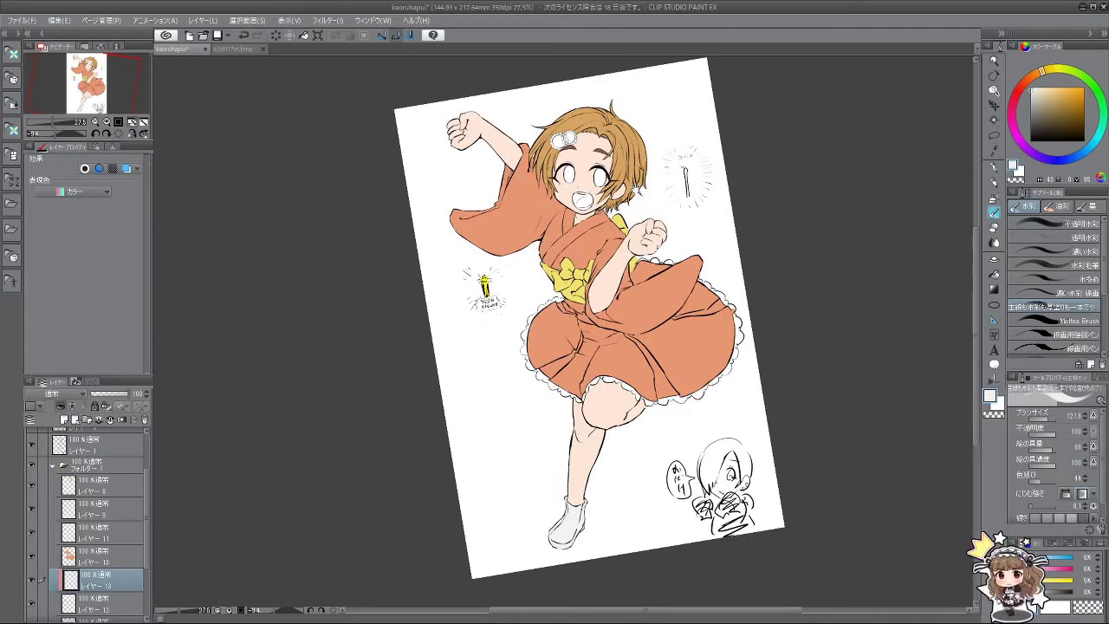
pyautogui.moveTo(636, 185); pyautogui.dragTo(641, 189)
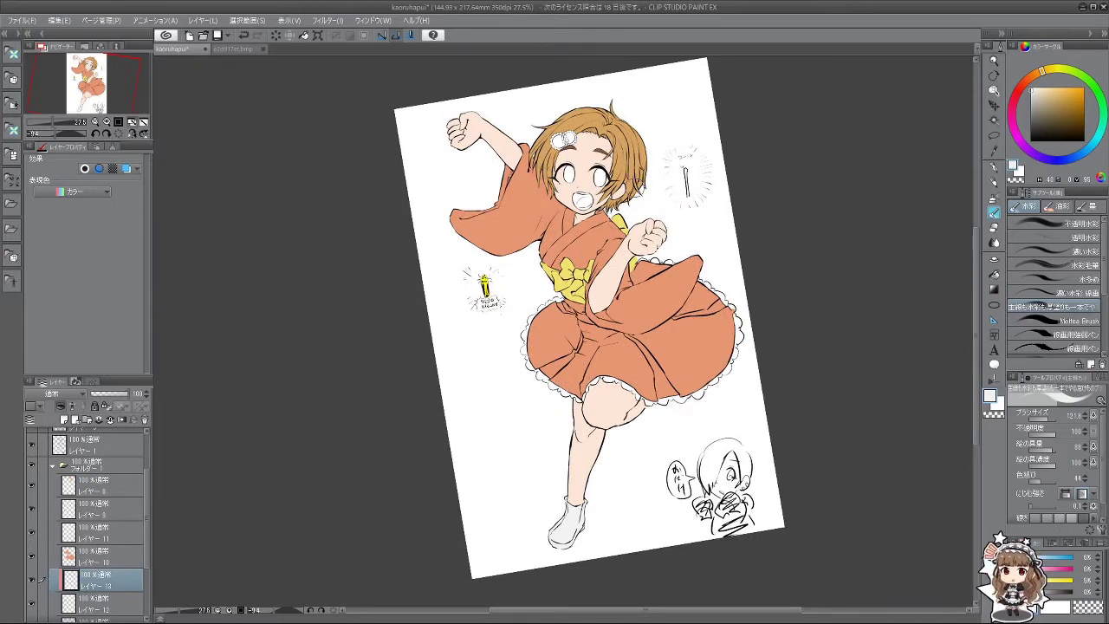
# Step: Select Layer 9 and bring up the e2d917et.bmp reference cover, zoomed in
pyautogui.click(108, 514)
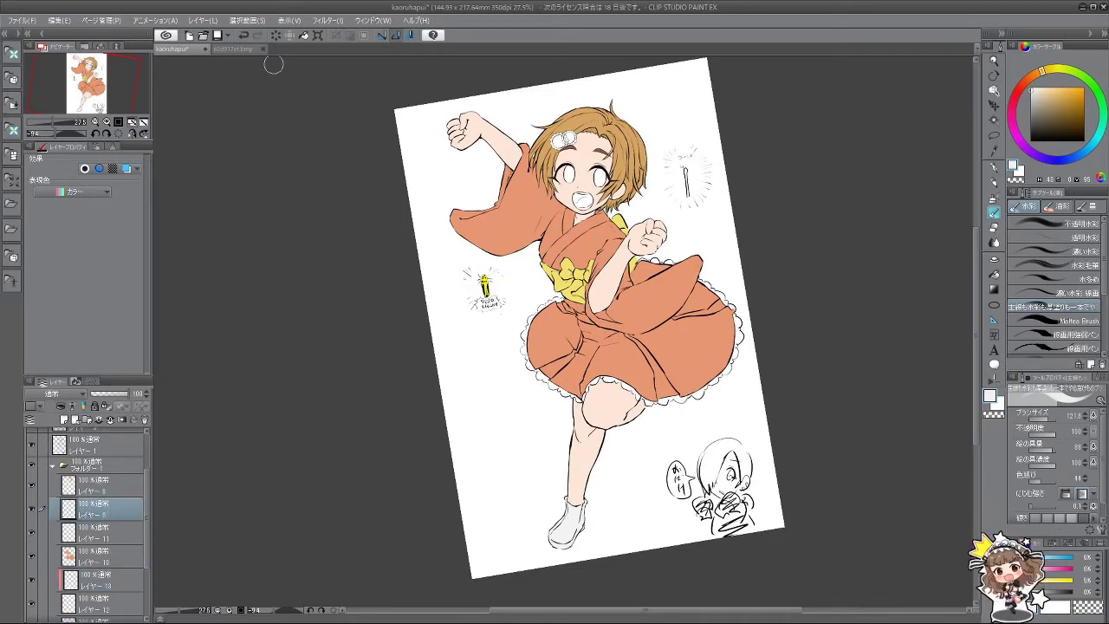
pyautogui.click(233, 49)
pyautogui.scroll(10, 489, 238)
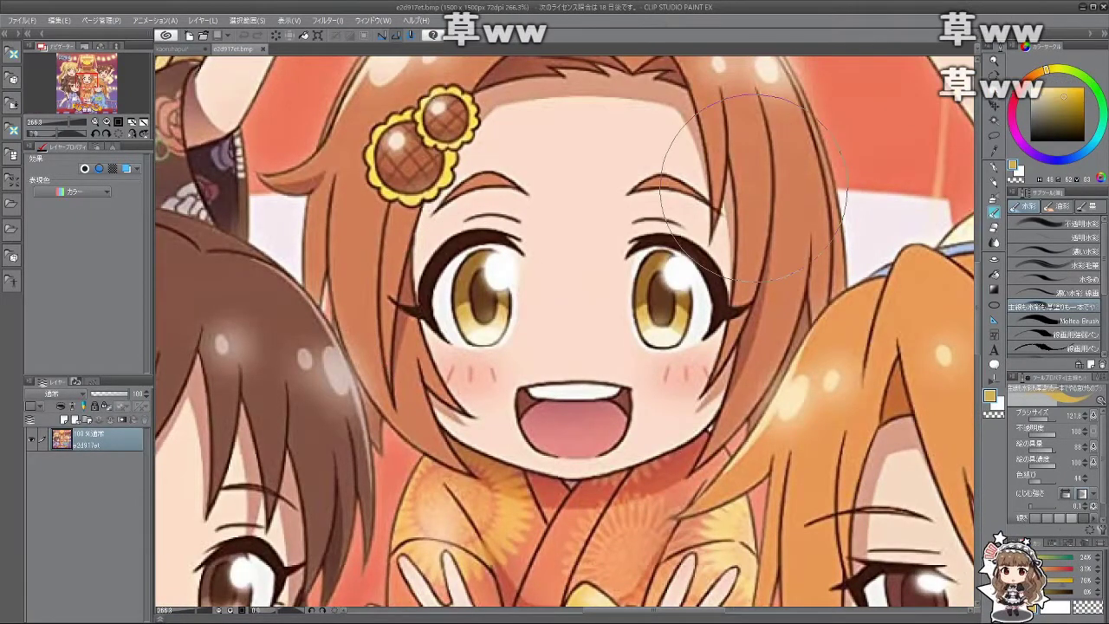
# Step: Back on the kimono drawing, move Layer 13 up to just below Layer 8
pyautogui.click(177, 49)
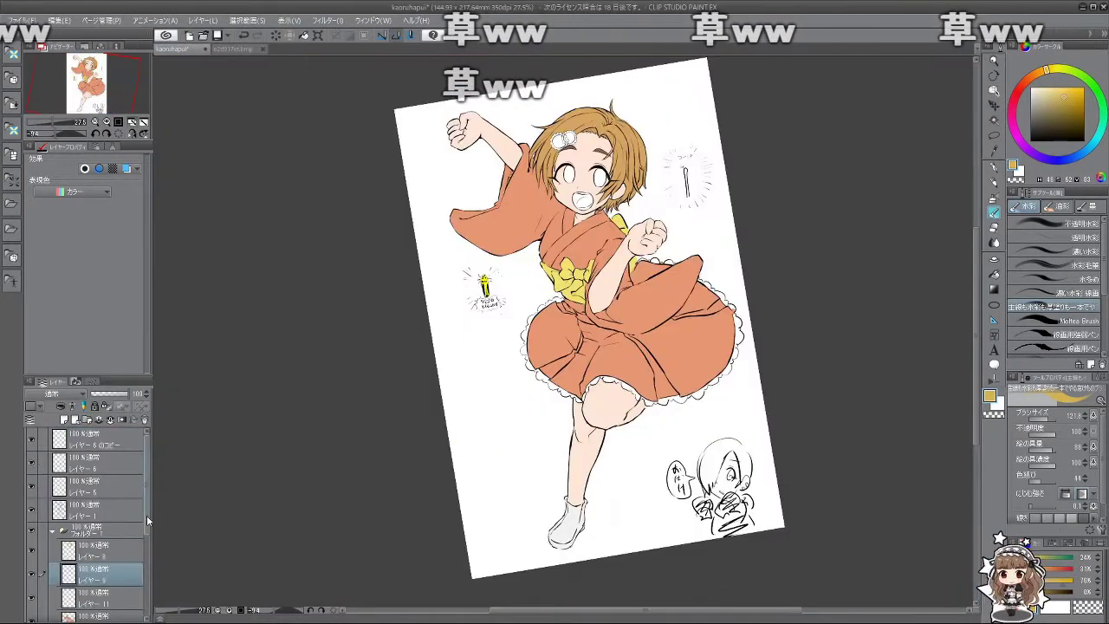
pyautogui.moveTo(146, 514); pyautogui.dragTo(154, 579)
pyautogui.click(119, 535)
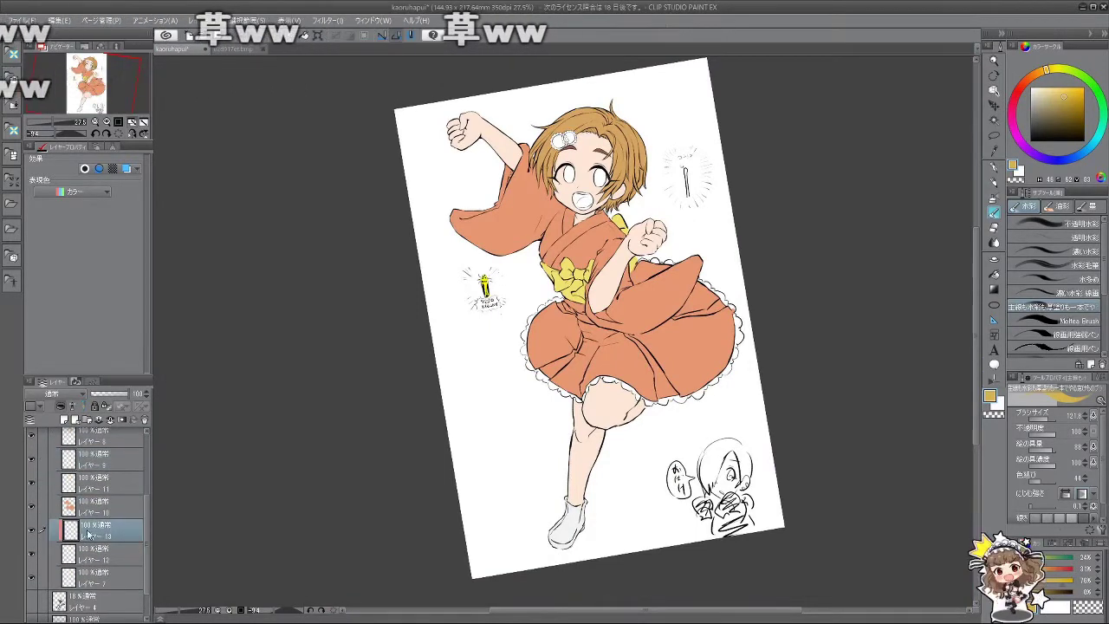
pyautogui.moveTo(119, 533); pyautogui.dragTo(117, 463)
pyautogui.moveTo(149, 514); pyautogui.dragTo(149, 482)
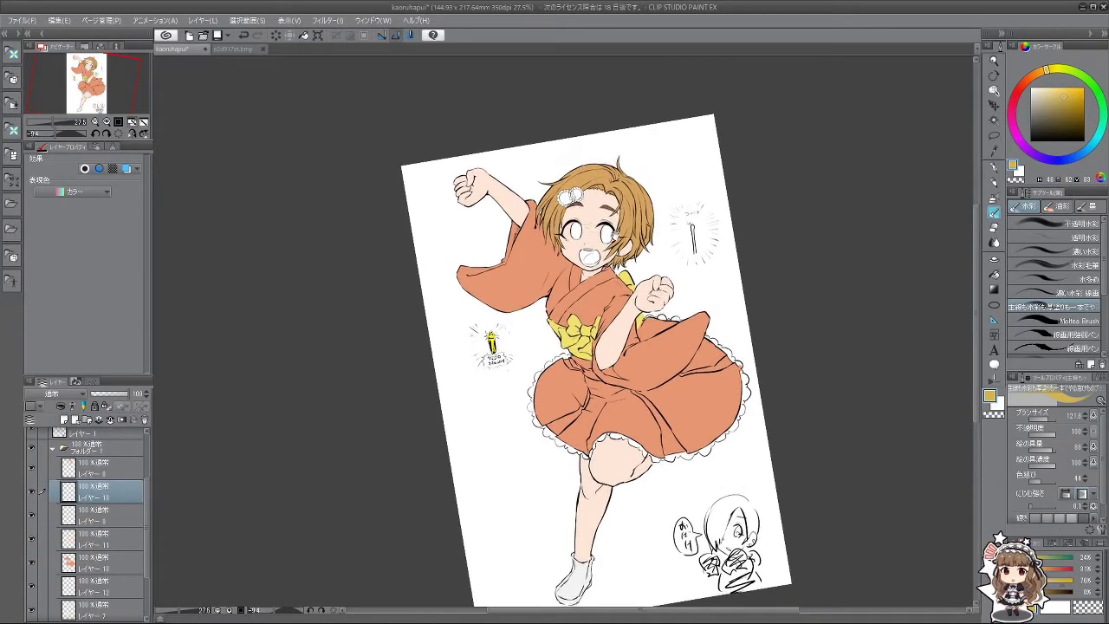
pyautogui.scroll(5, 544, 242)
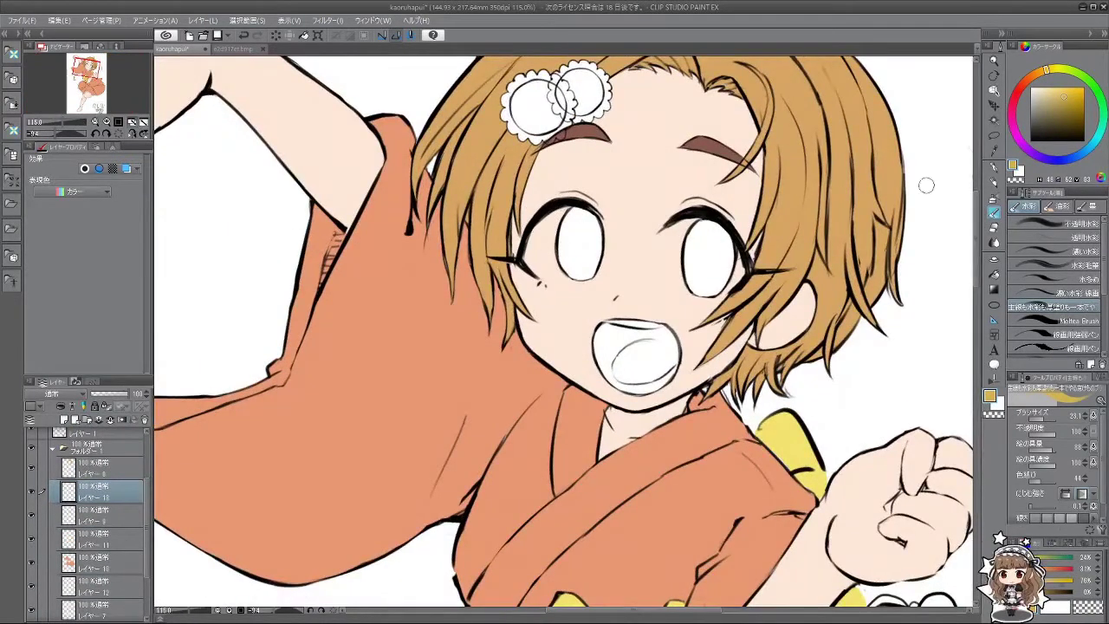
# Step: Fill both of the girl's eyes with golden yellow using the Fill tool
pyautogui.click(995, 274)
pyautogui.click(721, 255)
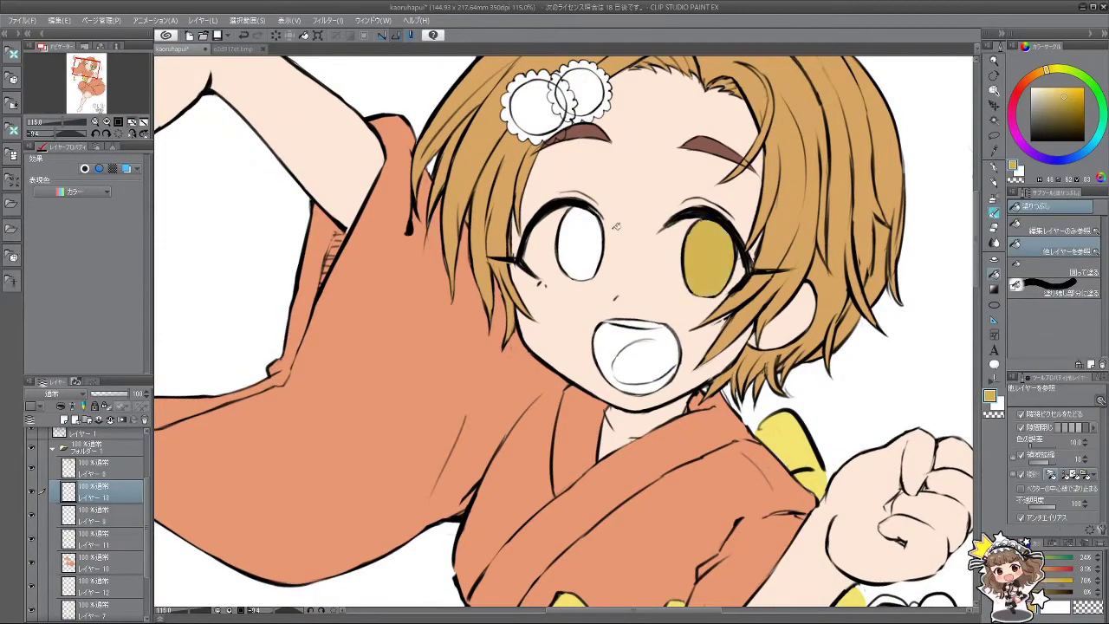
pyautogui.click(584, 245)
pyautogui.moveTo(788, 276); pyautogui.dragTo(752, 246)
pyautogui.scroll(-8, 752, 246)
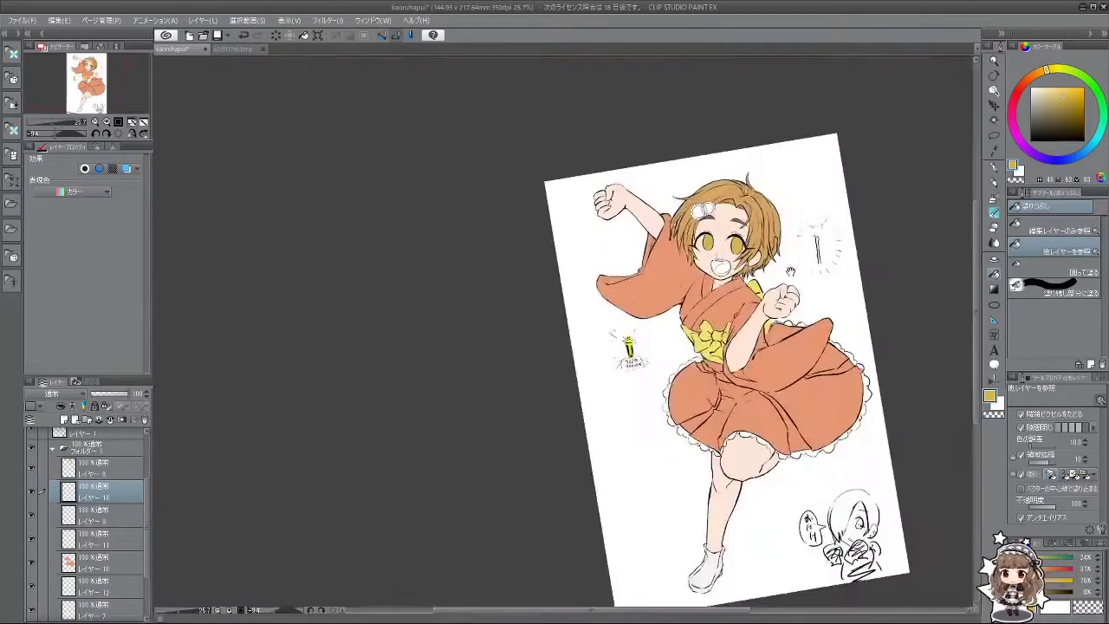
pyautogui.moveTo(625, 354); pyautogui.dragTo(647, 65)
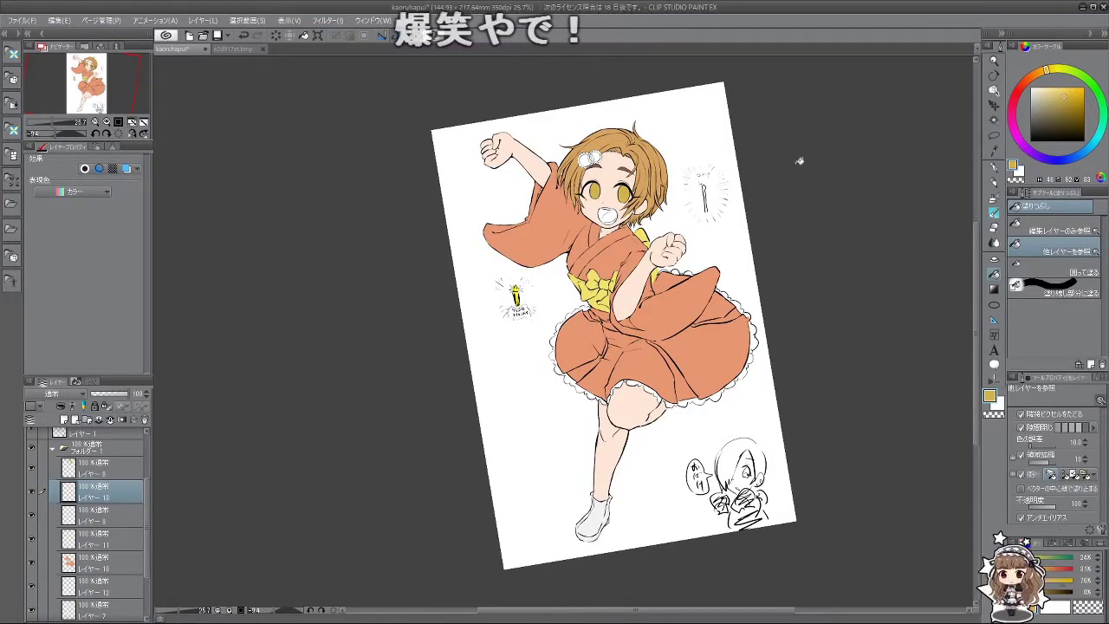
pyautogui.scroll(3, 780, 156)
pyautogui.scroll(6, 588, 180)
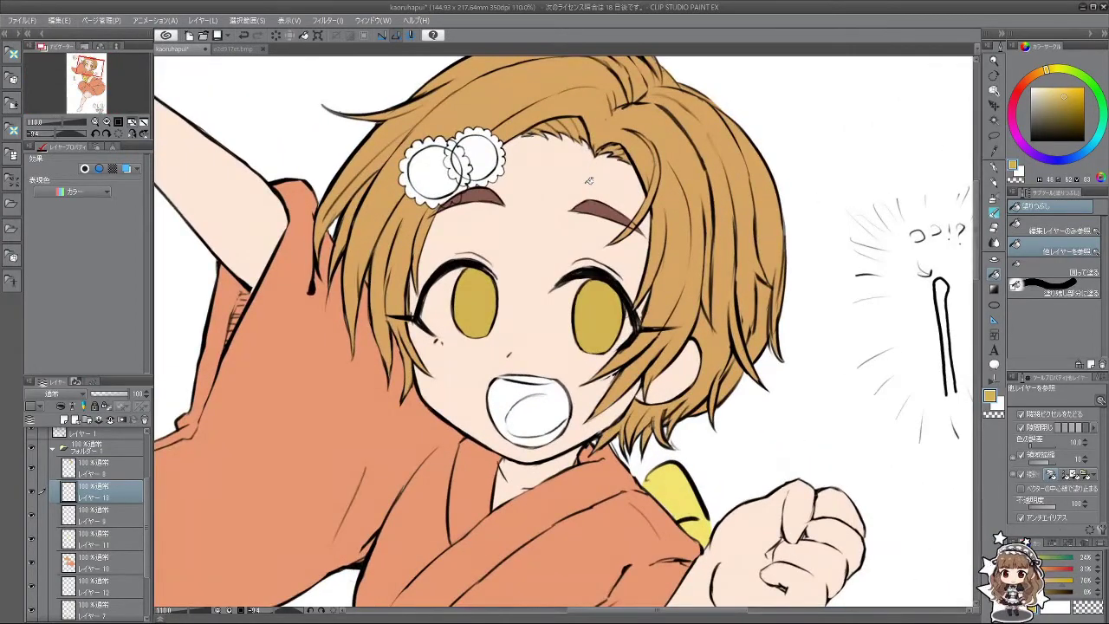
pyautogui.scroll(-5, 588, 180)
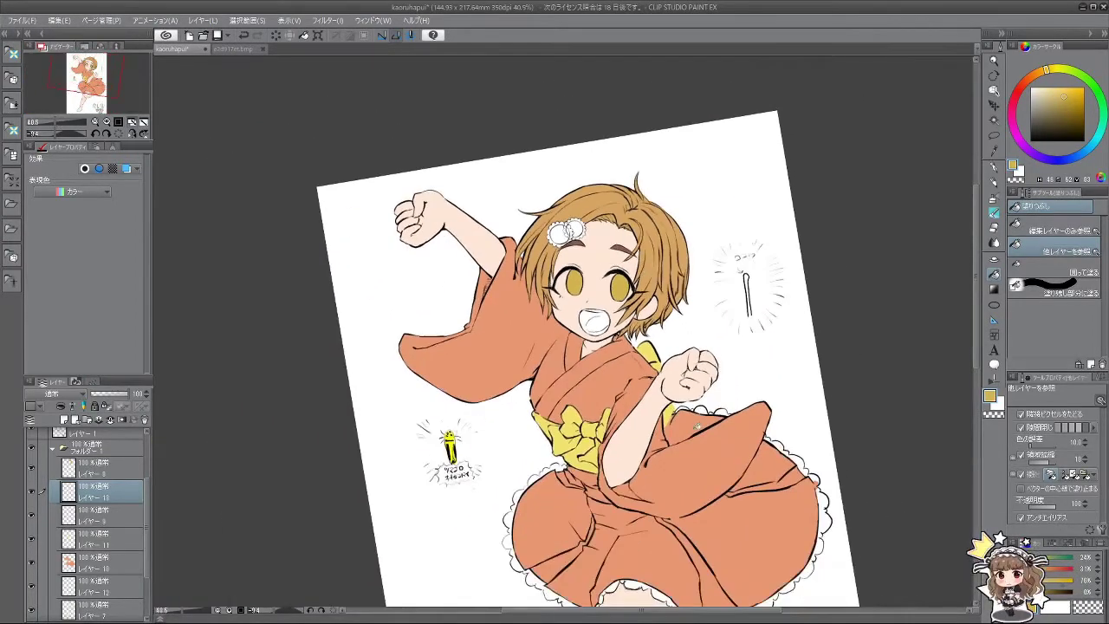
# Step: Select the bottom paper layer and add a new Layer 14 above it
pyautogui.scroll(-6, 698, 425)
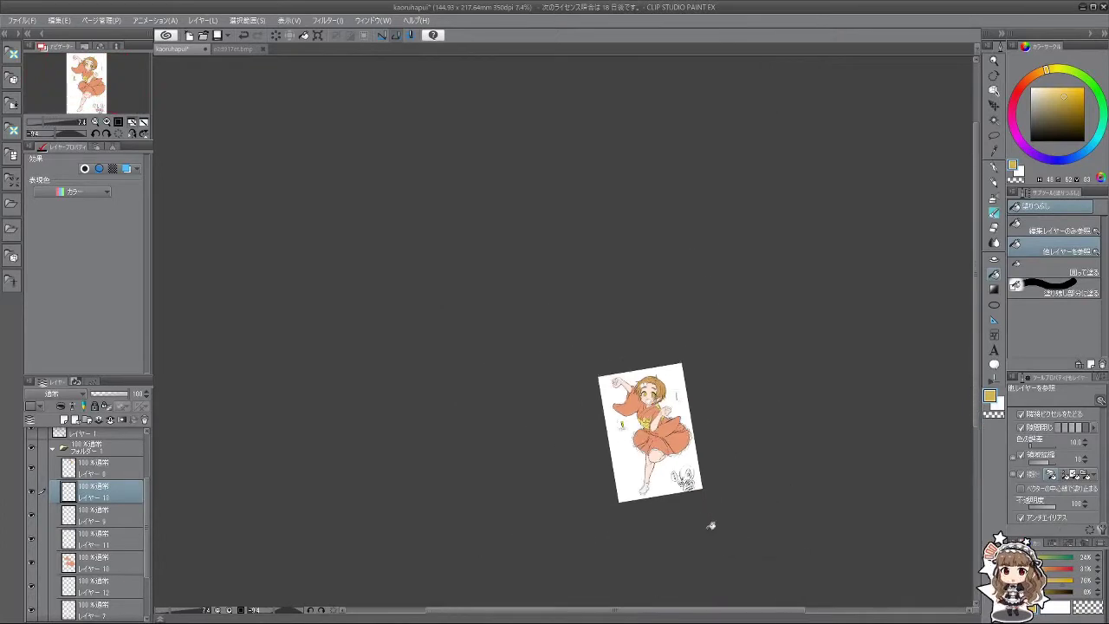
pyautogui.scroll(3, 710, 525)
pyautogui.scroll(-3, 89, 573)
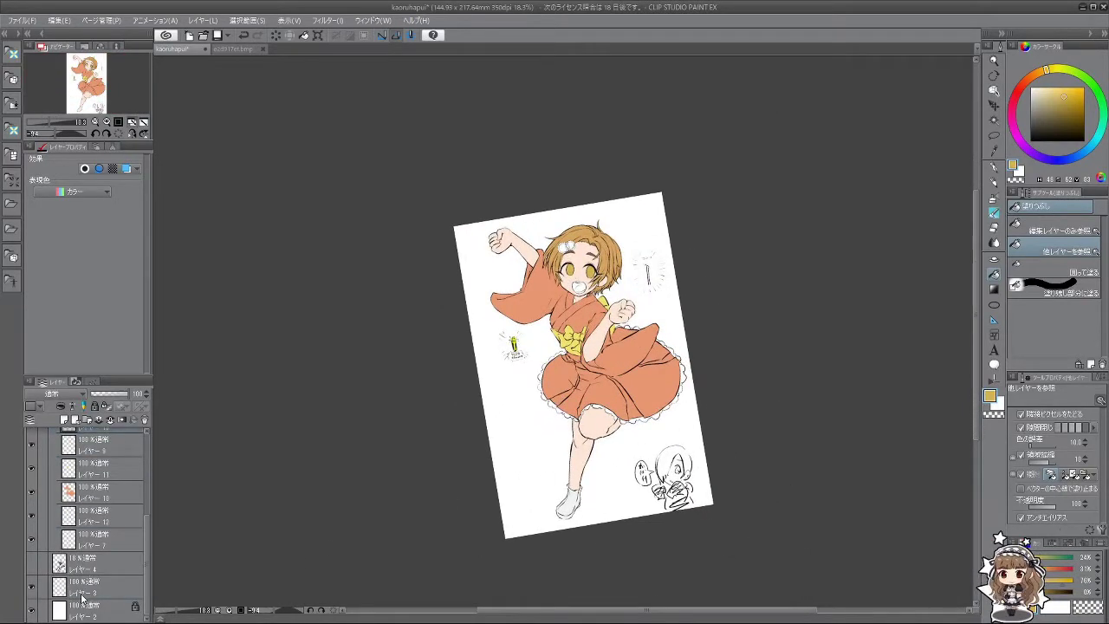
pyautogui.click(82, 596)
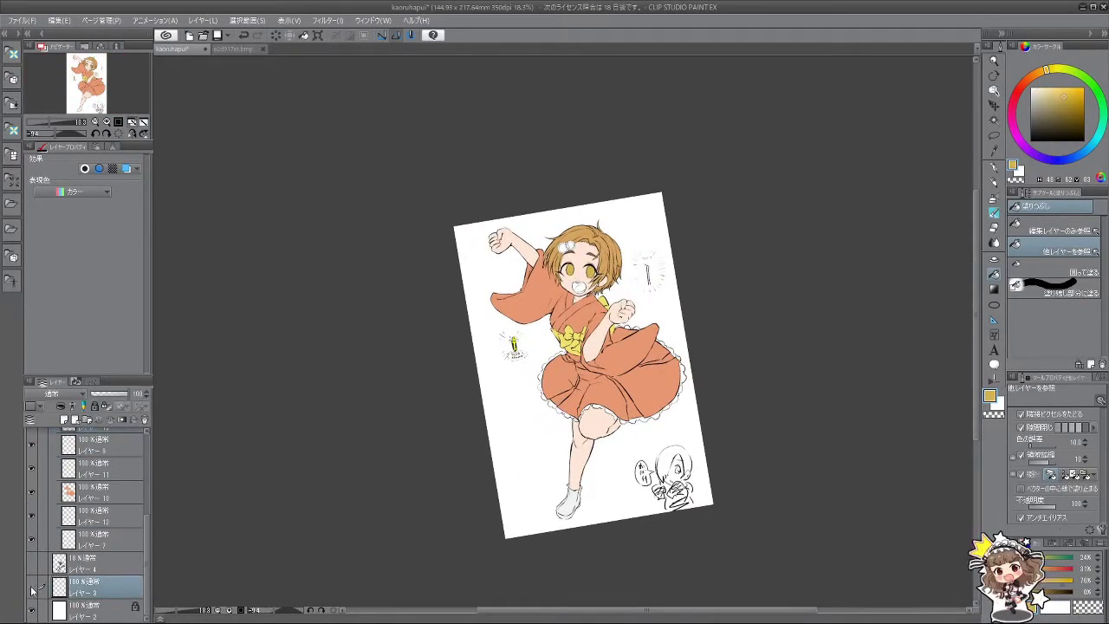
pyautogui.click(98, 609)
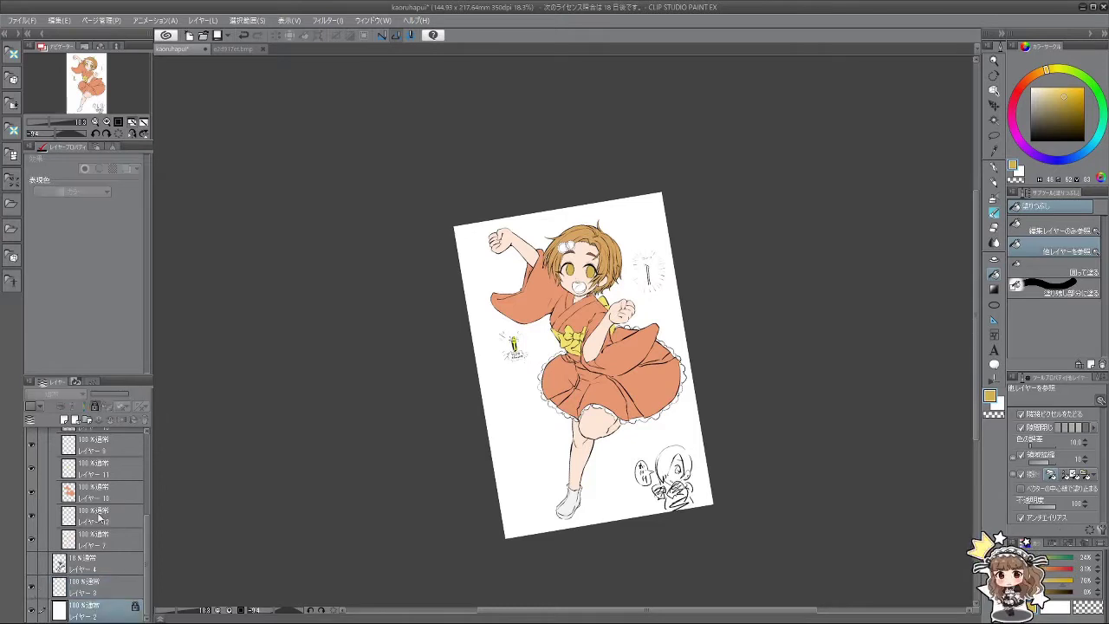
pyautogui.click(64, 422)
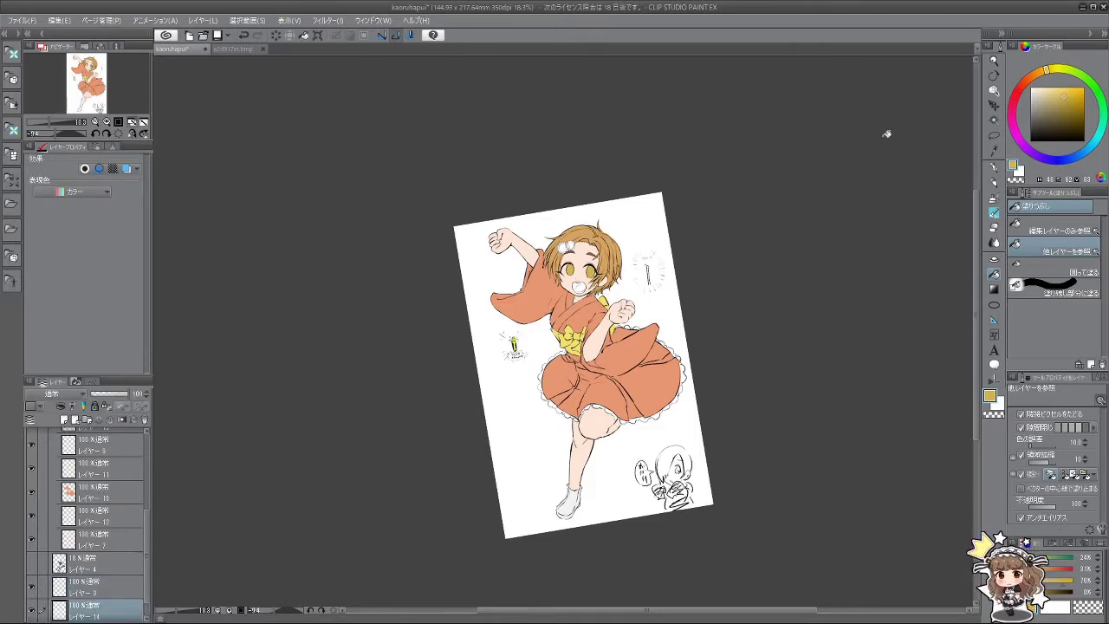
# Step: Flood the background bright saturated blue, filling with reference to the current layer only
pyautogui.moveTo(1099, 151); pyautogui.dragTo(1079, 156)
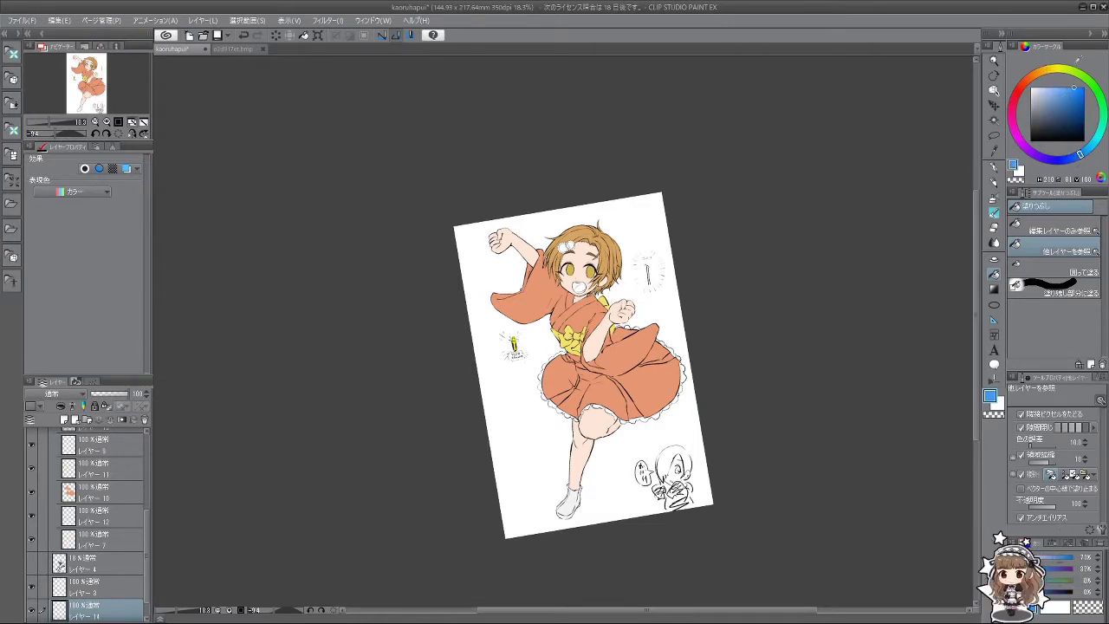
pyautogui.moveTo(1078, 55); pyautogui.dragTo(1083, 58)
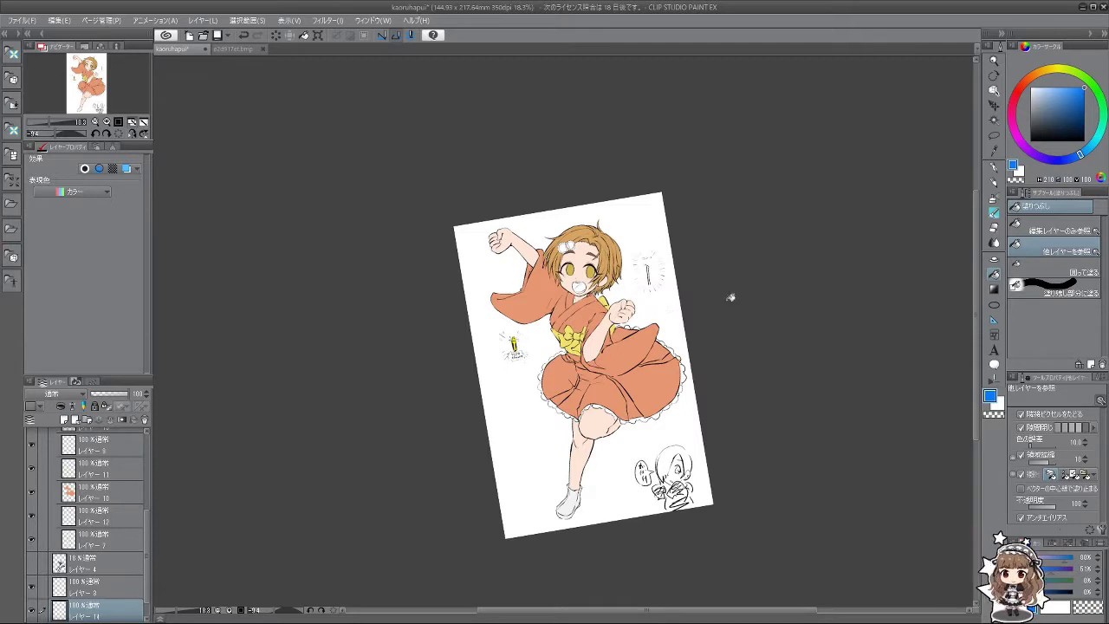
pyautogui.click(1079, 232)
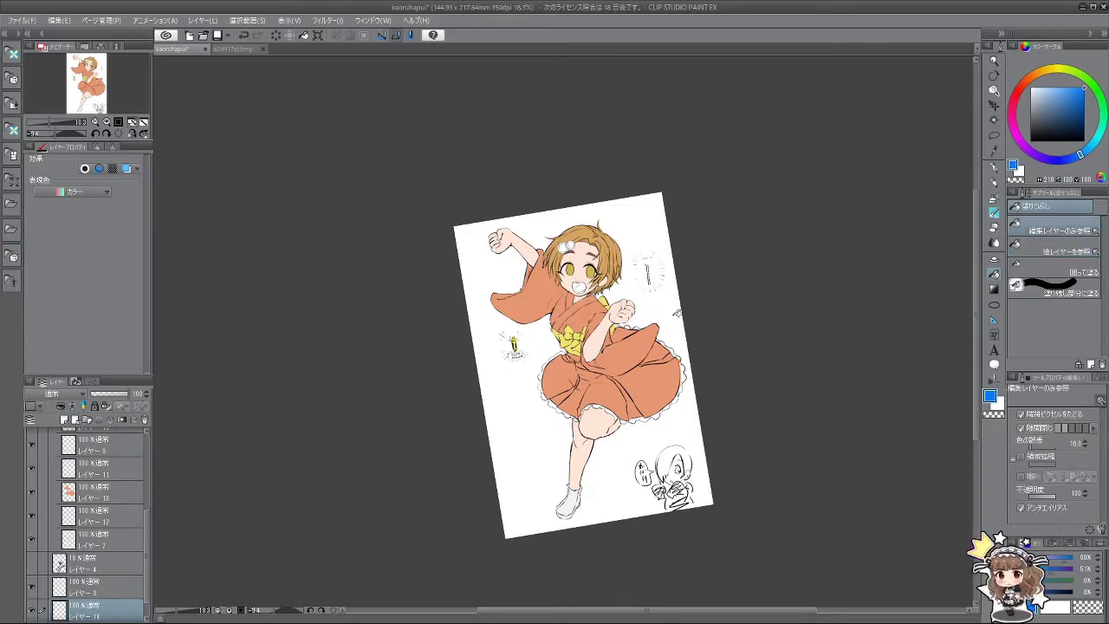
pyautogui.click(676, 313)
pyautogui.click(1018, 247)
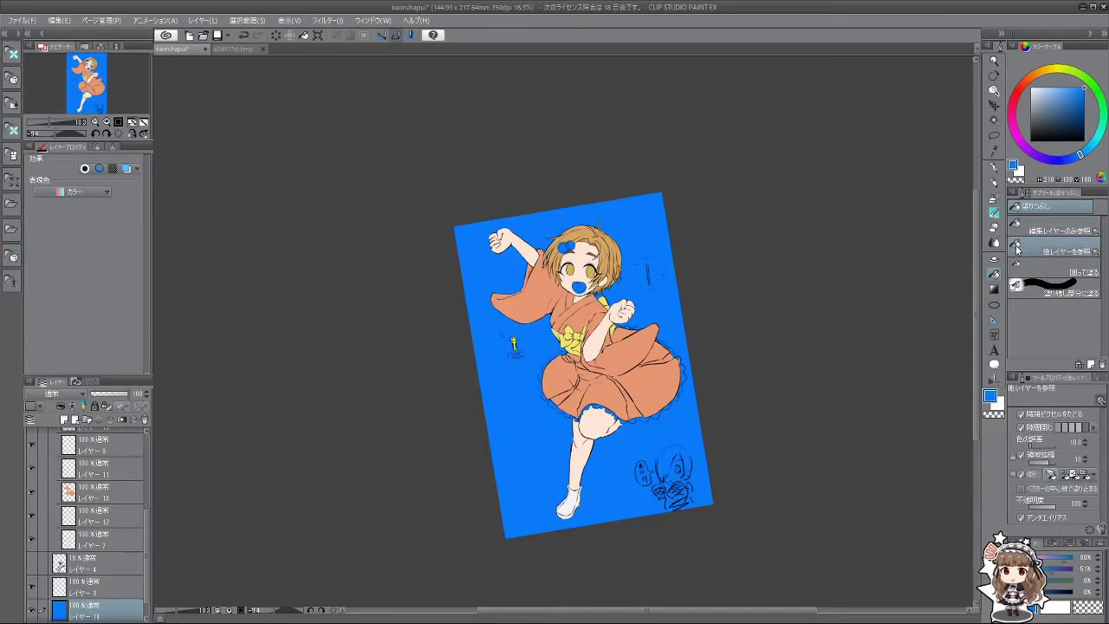
pyautogui.click(994, 210)
pyautogui.scroll(1, 628, 320)
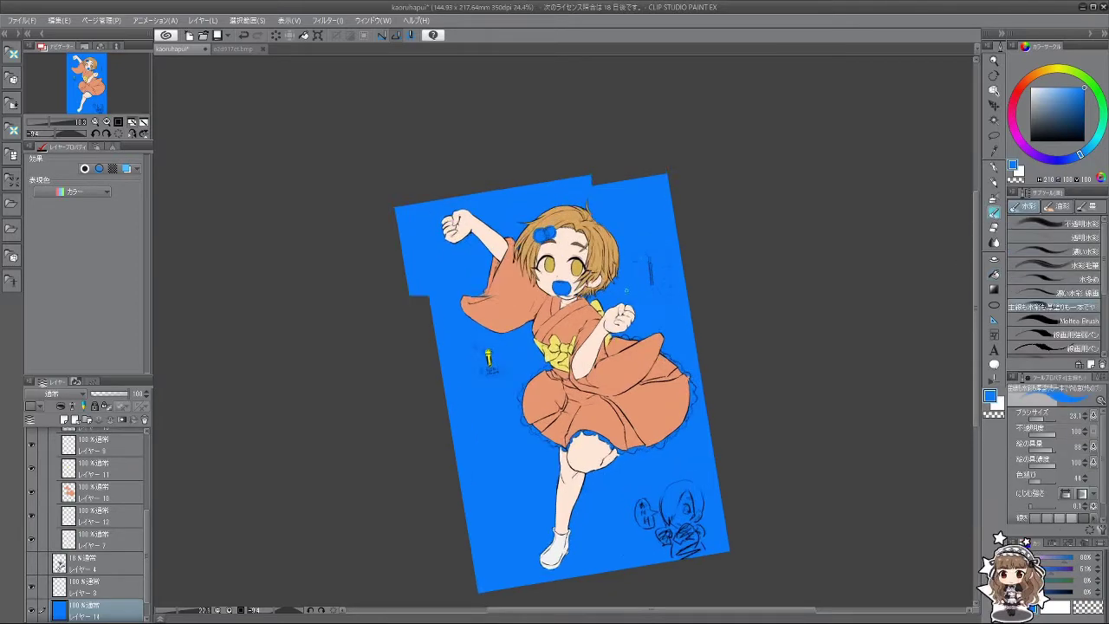
# Step: Place the working layer above Layer 7 and set the fill colour to white
pyautogui.scroll(4, 454, 371)
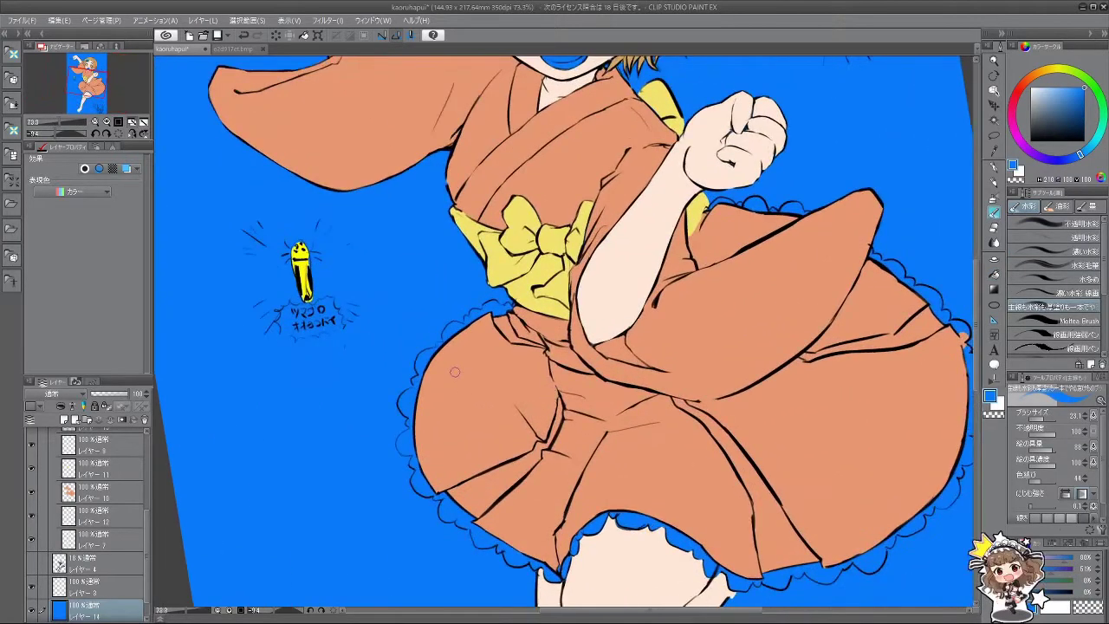
pyautogui.moveTo(76, 539); pyautogui.dragTo(76, 537)
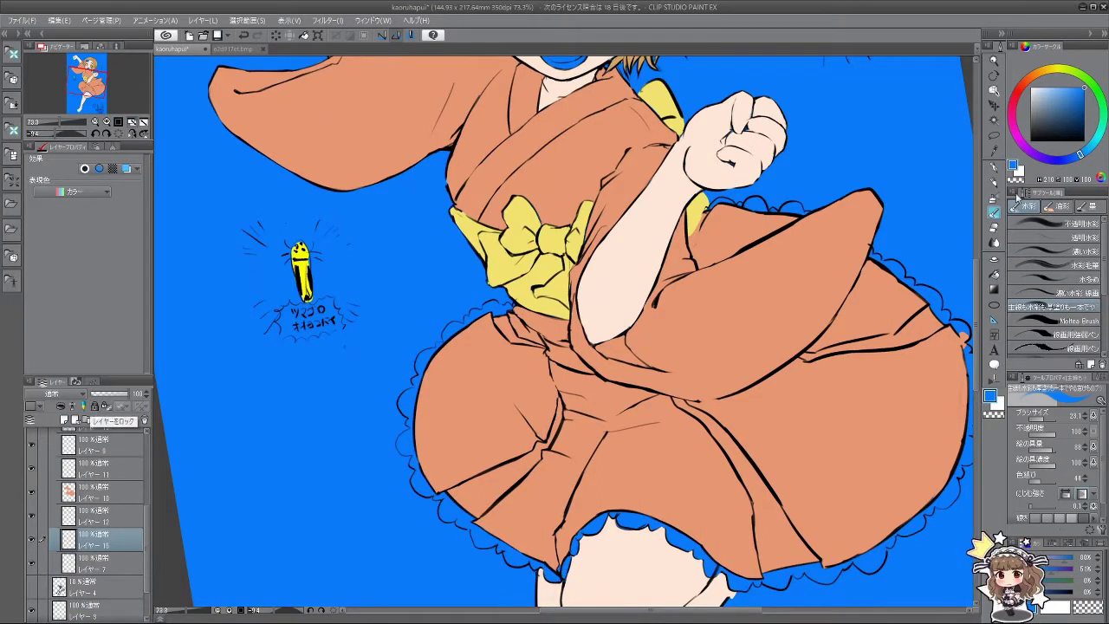
pyautogui.click(1031, 140)
pyautogui.press('x')
pyautogui.press('g')
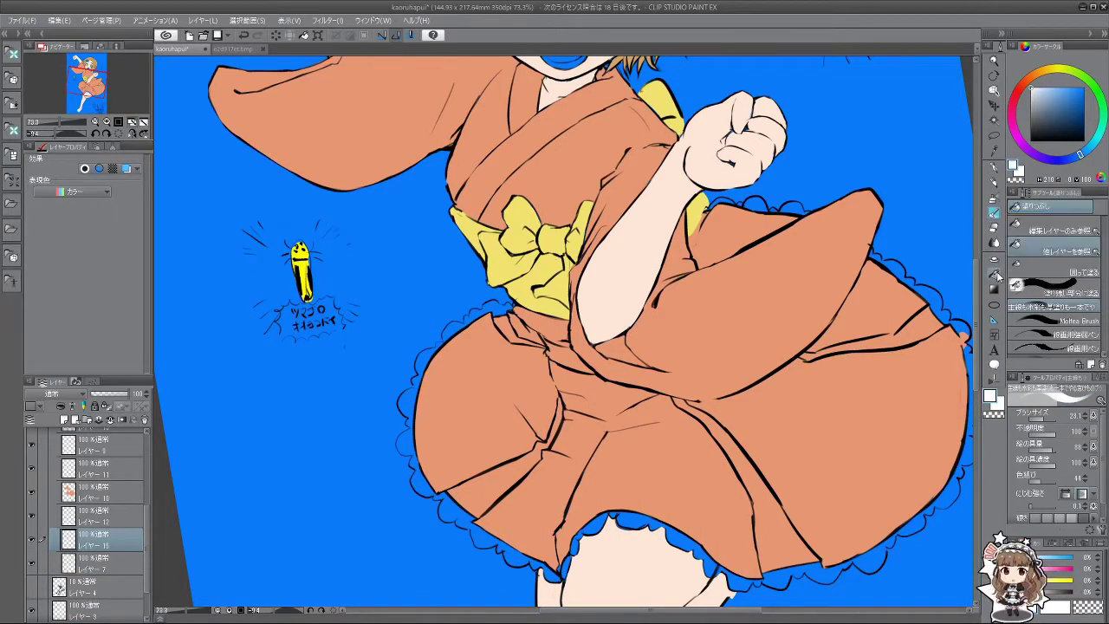
pyautogui.scroll(-1, 693, 297)
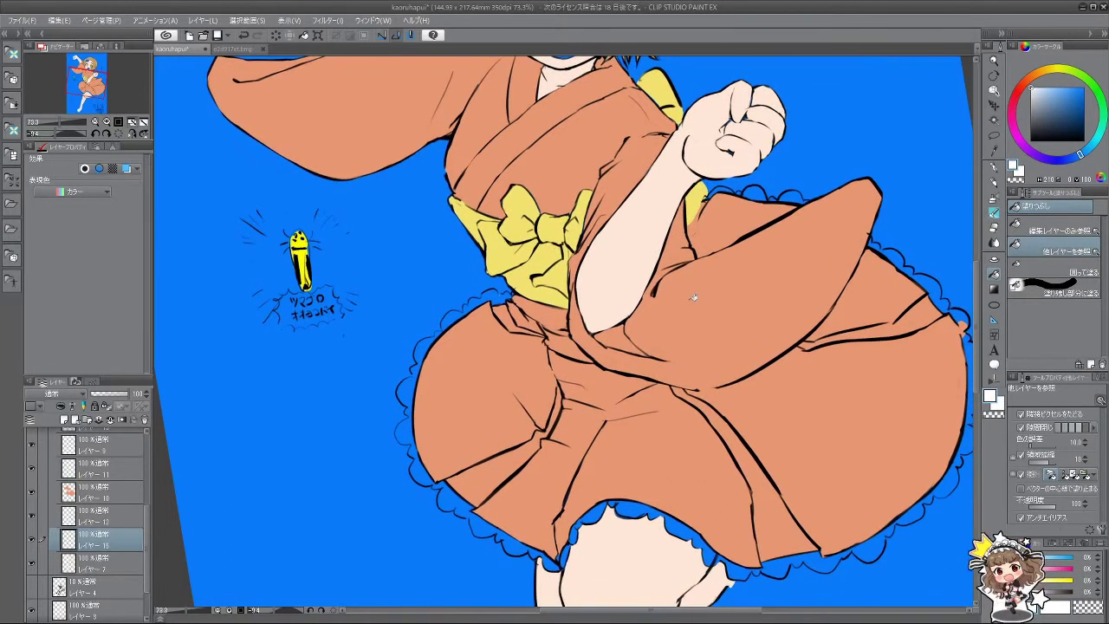
# Step: Fill the skirt's hem frills white, undoing the fill that leaked into the background
pyautogui.click(500, 296)
pyautogui.moveTo(469, 311)
pyautogui.mouseDown()
pyautogui.moveTo(431, 339)
pyautogui.moveTo(411, 434)
pyautogui.moveTo(455, 497)
pyautogui.moveTo(525, 543)
pyautogui.moveTo(442, 511)
pyautogui.mouseUp()
pyautogui.scroll(-2, 144, 555)
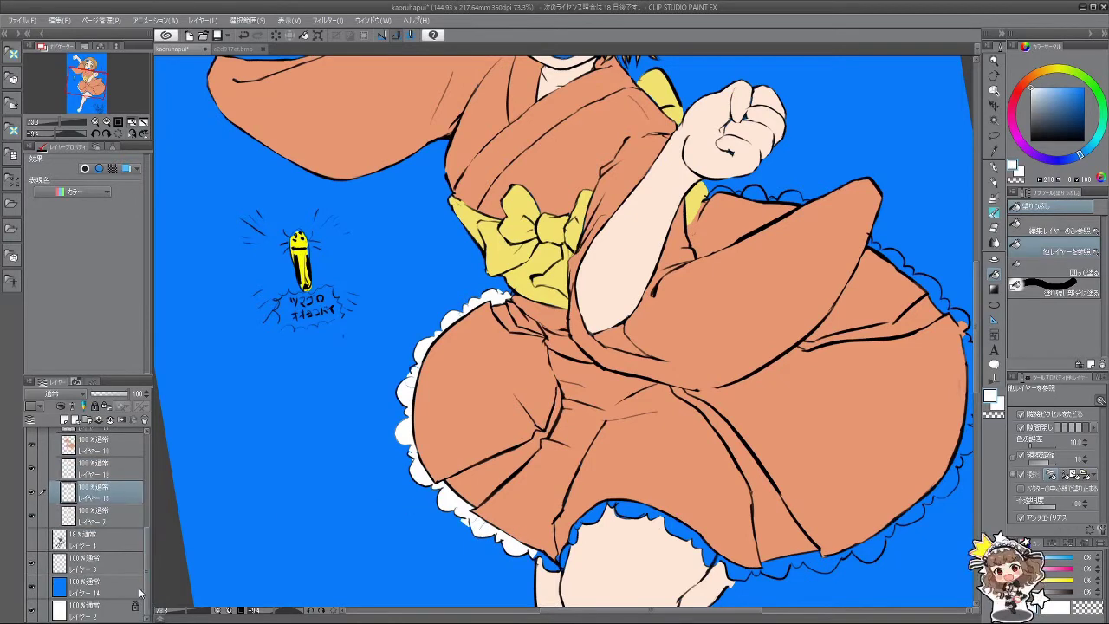
pyautogui.click(1071, 231)
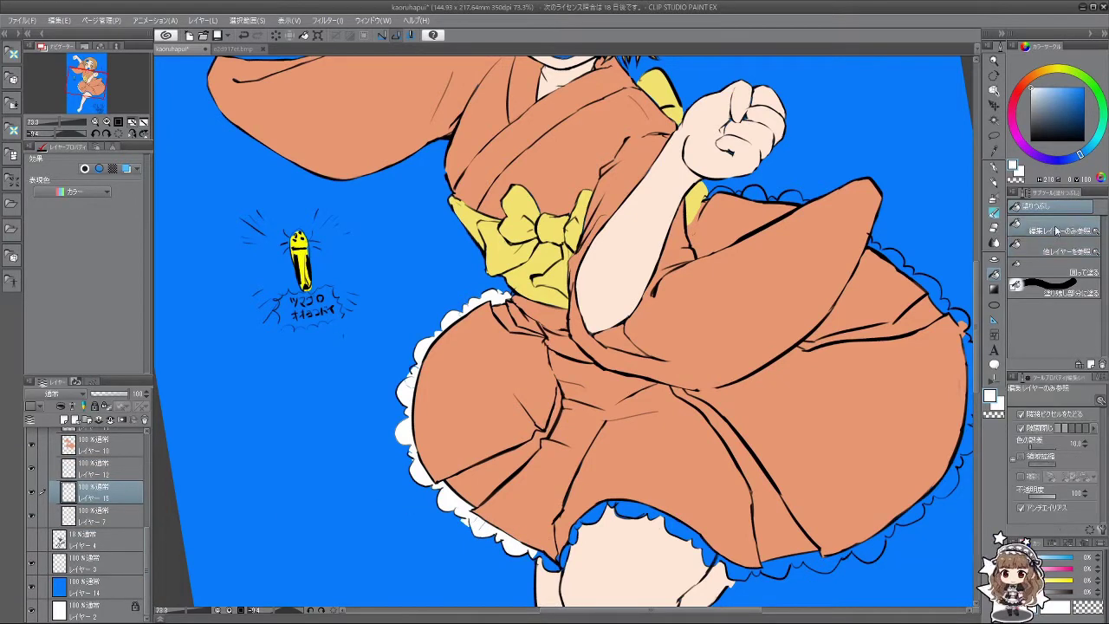
pyautogui.click(1050, 253)
pyautogui.click(551, 561)
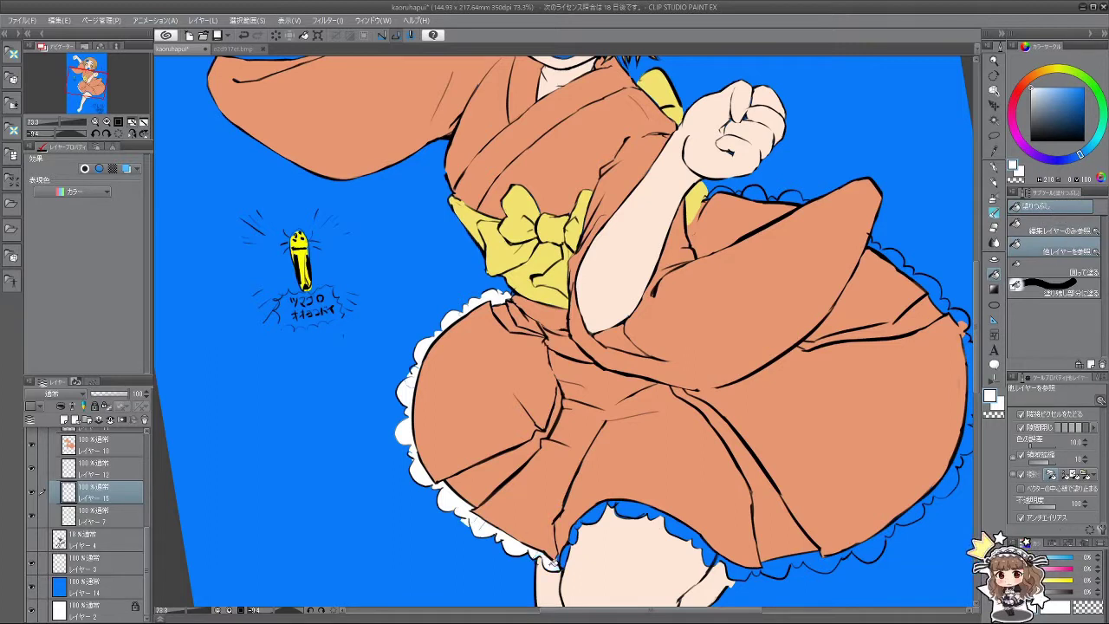
pyautogui.moveTo(571, 552)
pyautogui.mouseDown()
pyautogui.moveTo(584, 530)
pyautogui.moveTo(570, 536)
pyautogui.moveTo(593, 512)
pyautogui.moveTo(642, 502)
pyautogui.moveTo(702, 527)
pyautogui.moveTo(679, 526)
pyautogui.moveTo(731, 547)
pyautogui.moveTo(715, 552)
pyautogui.moveTo(736, 562)
pyautogui.moveTo(793, 561)
pyautogui.mouseUp()
pyautogui.moveTo(861, 542)
pyautogui.mouseDown()
pyautogui.moveTo(917, 503)
pyautogui.moveTo(914, 516)
pyautogui.moveTo(798, 507)
pyautogui.moveTo(801, 432)
pyautogui.moveTo(827, 395)
pyautogui.mouseUp()
pyautogui.hotkey('ctrl', 'z')
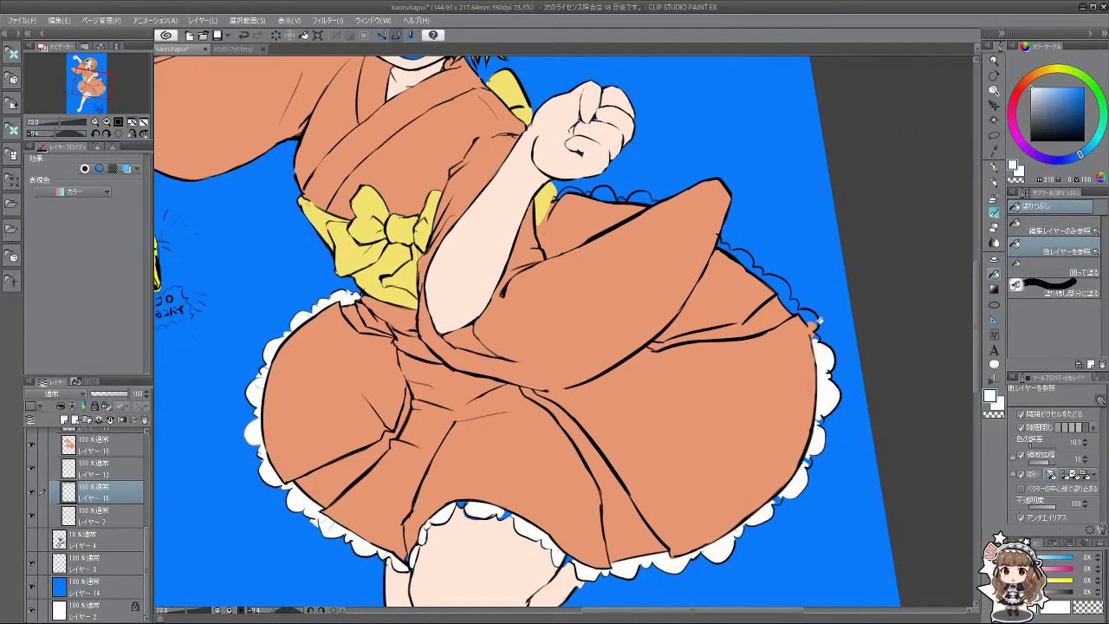
# Step: Fill the right-side frill white and touch up the frill bubble at the hem
pyautogui.moveTo(819, 323); pyautogui.dragTo(808, 313)
pyautogui.click(994, 213)
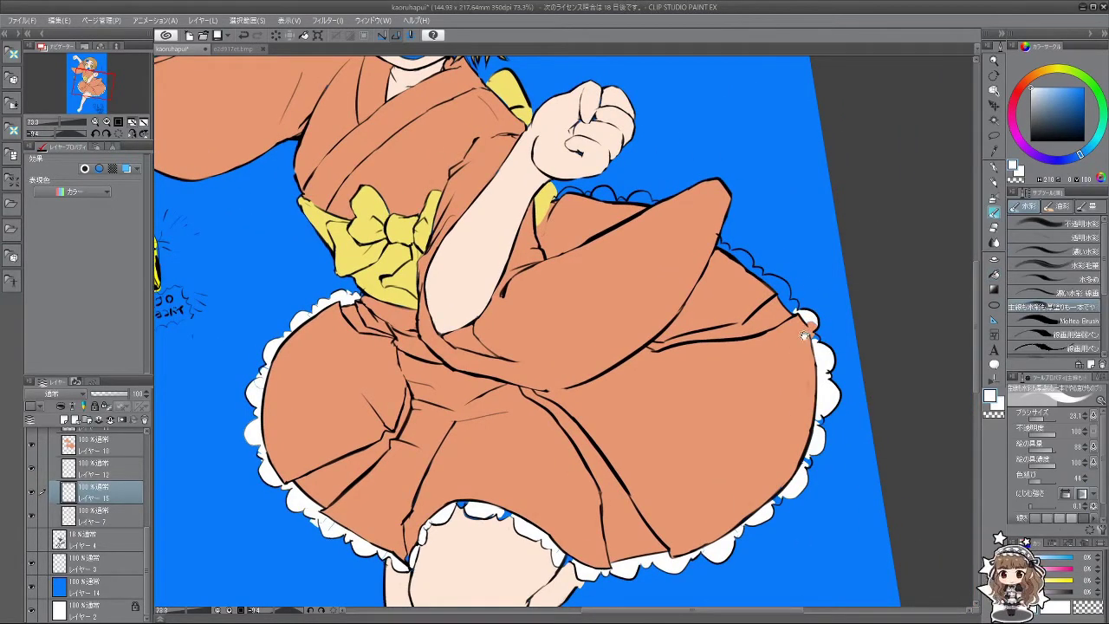
pyautogui.scroll(3, 806, 334)
pyautogui.click(94, 444)
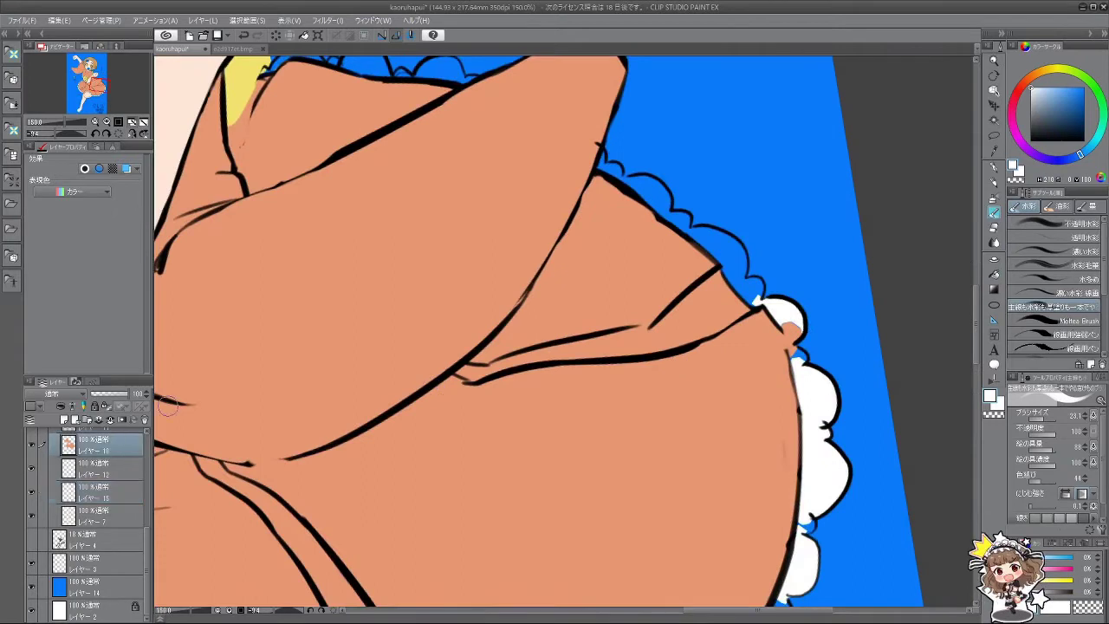
pyautogui.moveTo(773, 321)
pyautogui.mouseDown()
pyautogui.moveTo(792, 328)
pyautogui.moveTo(788, 342)
pyautogui.moveTo(779, 312)
pyautogui.moveTo(792, 357)
pyautogui.moveTo(778, 321)
pyautogui.mouseUp()
pyautogui.click(993, 212)
# Step: With a smaller white brush, paint over the frill's remaining blue patches, rotating the view
pyautogui.press('[')
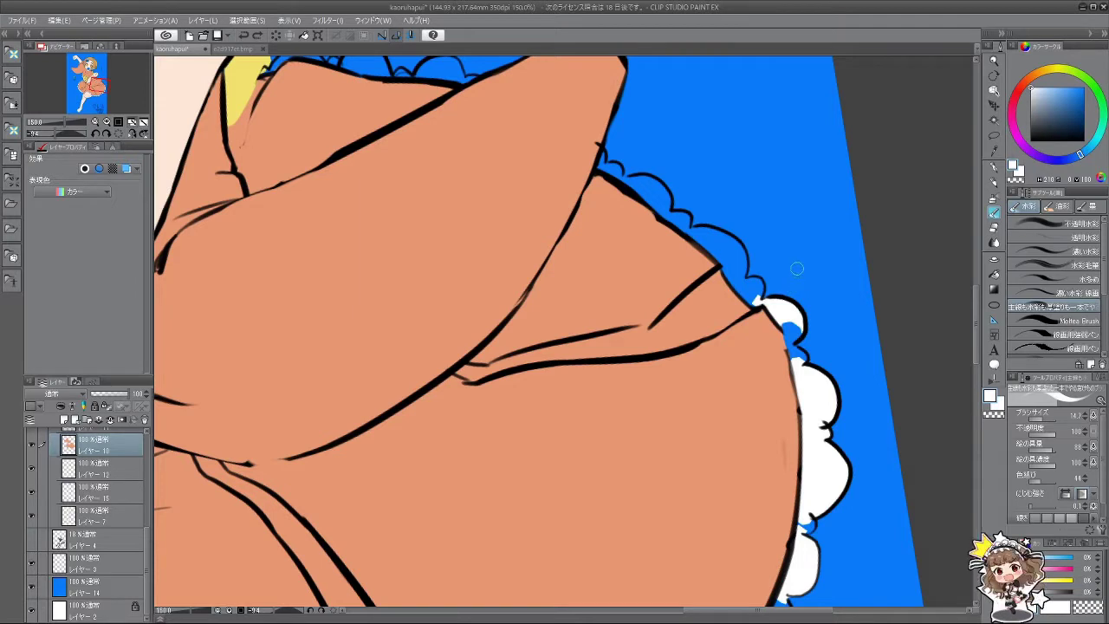
pyautogui.click(36, 493)
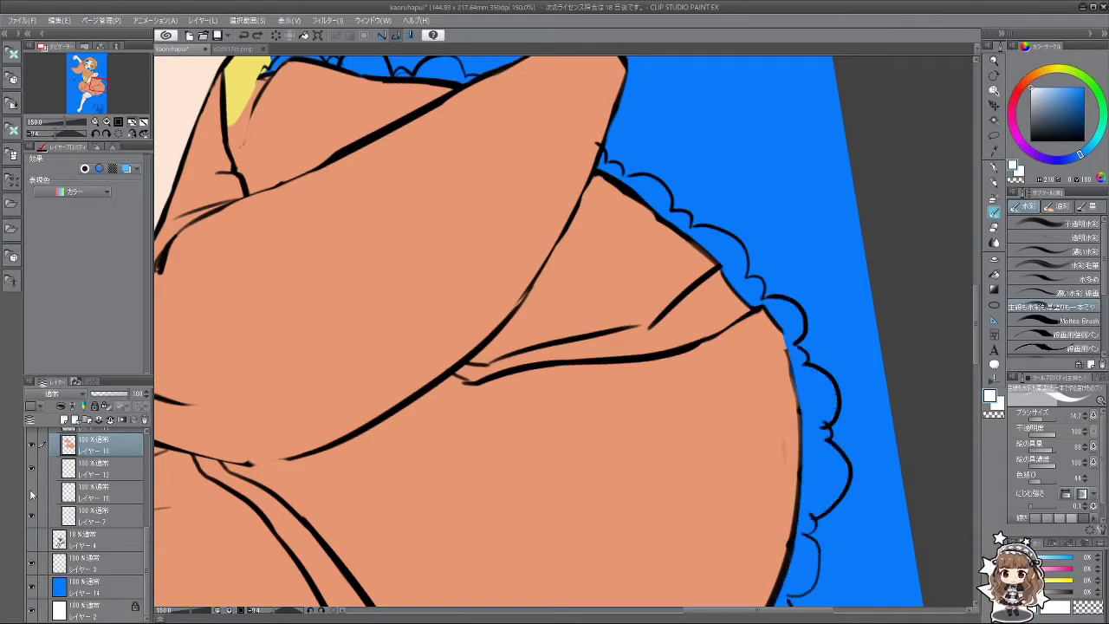
pyautogui.click(35, 492)
pyautogui.click(94, 492)
pyautogui.moveTo(789, 329); pyautogui.dragTo(791, 349)
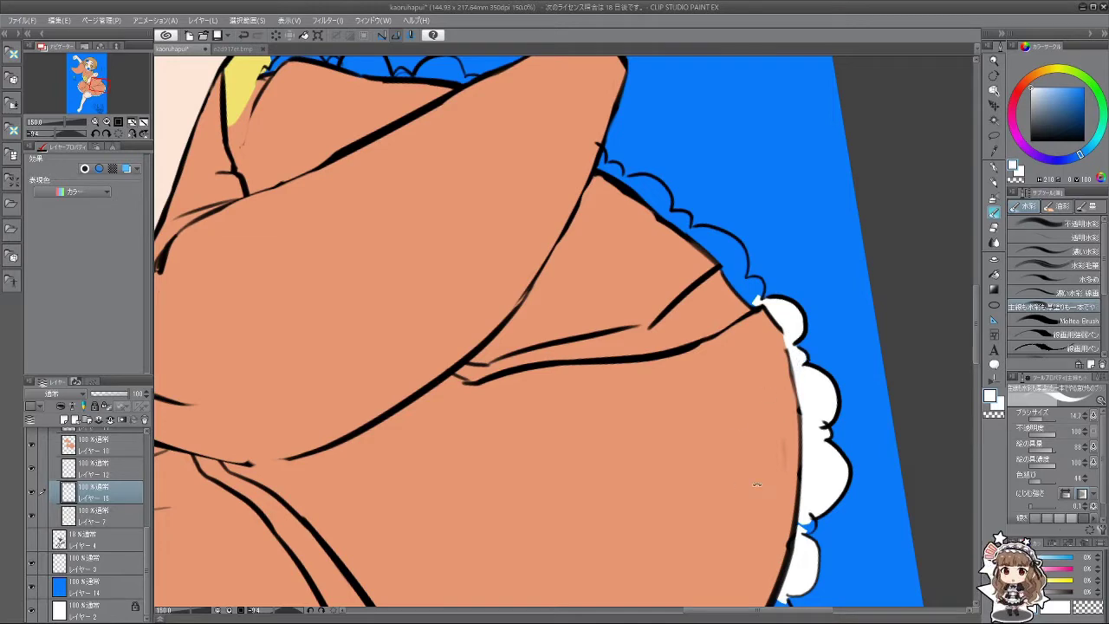
pyautogui.moveTo(757, 484); pyautogui.dragTo(546, 63)
pyautogui.moveTo(365, 345); pyautogui.dragTo(381, 355)
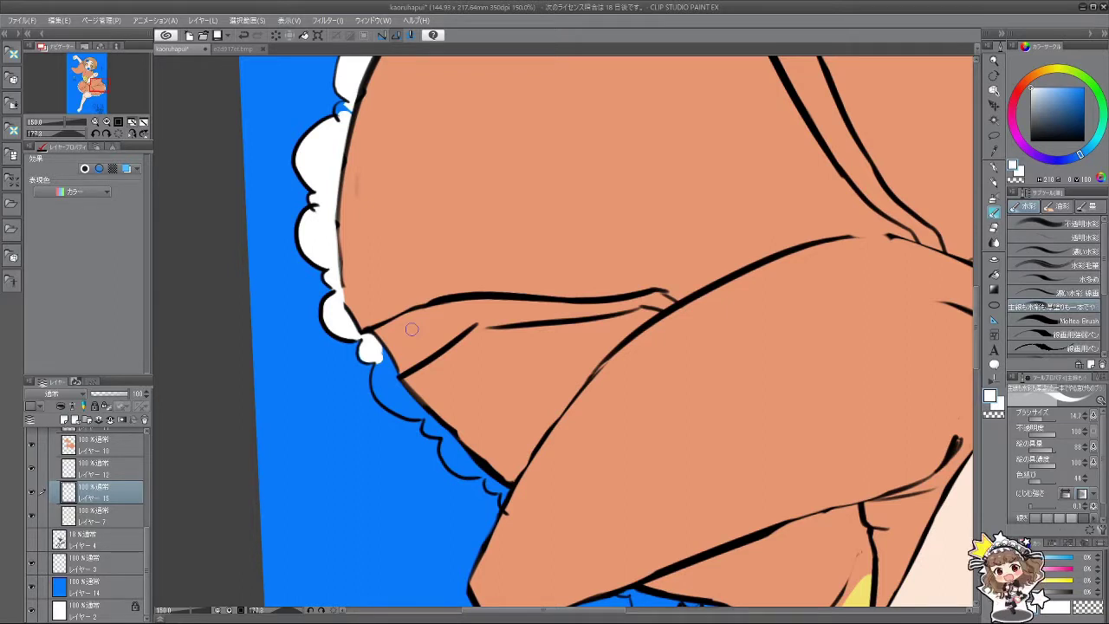
# Step: Brush white over blue gaps along the lower hem frills, following the hem's curve
pyautogui.moveTo(371, 359)
pyautogui.mouseDown()
pyautogui.moveTo(383, 397)
pyautogui.moveTo(394, 399)
pyautogui.moveTo(392, 386)
pyautogui.moveTo(410, 404)
pyautogui.moveTo(383, 358)
pyautogui.moveTo(472, 494)
pyautogui.moveTo(674, 360)
pyautogui.moveTo(714, 277)
pyautogui.moveTo(707, 254)
pyautogui.moveTo(724, 271)
pyautogui.moveTo(707, 253)
pyautogui.moveTo(724, 269)
pyautogui.moveTo(721, 294)
pyautogui.moveTo(727, 280)
pyautogui.moveTo(727, 328)
pyautogui.mouseUp()
pyautogui.hotkey('ctrl', 'z')
pyautogui.hotkey('ctrl', 'z')
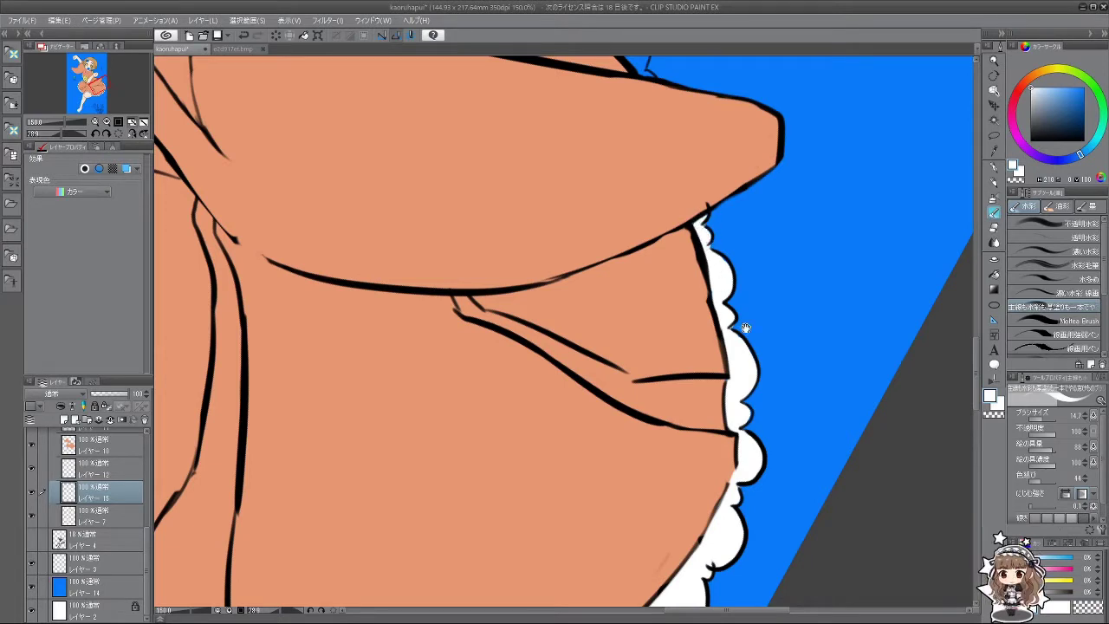
pyautogui.moveTo(745, 327); pyautogui.dragTo(736, 138)
pyautogui.scroll(2, 661, 413)
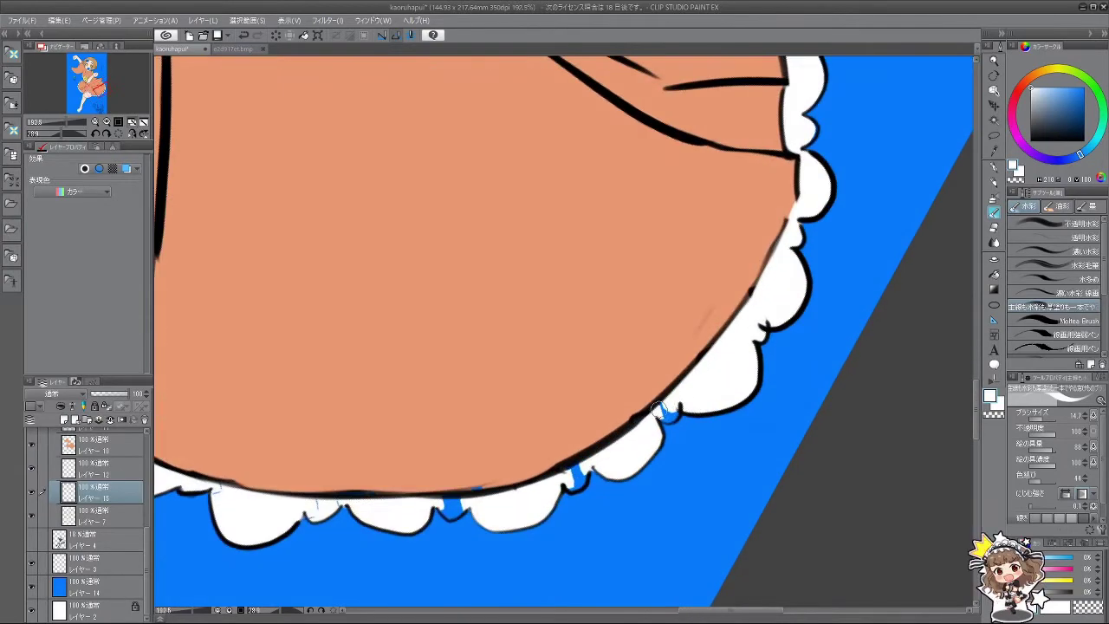
pyautogui.moveTo(658, 509)
pyautogui.mouseDown()
pyautogui.moveTo(490, 447)
pyautogui.moveTo(501, 526)
pyautogui.mouseUp()
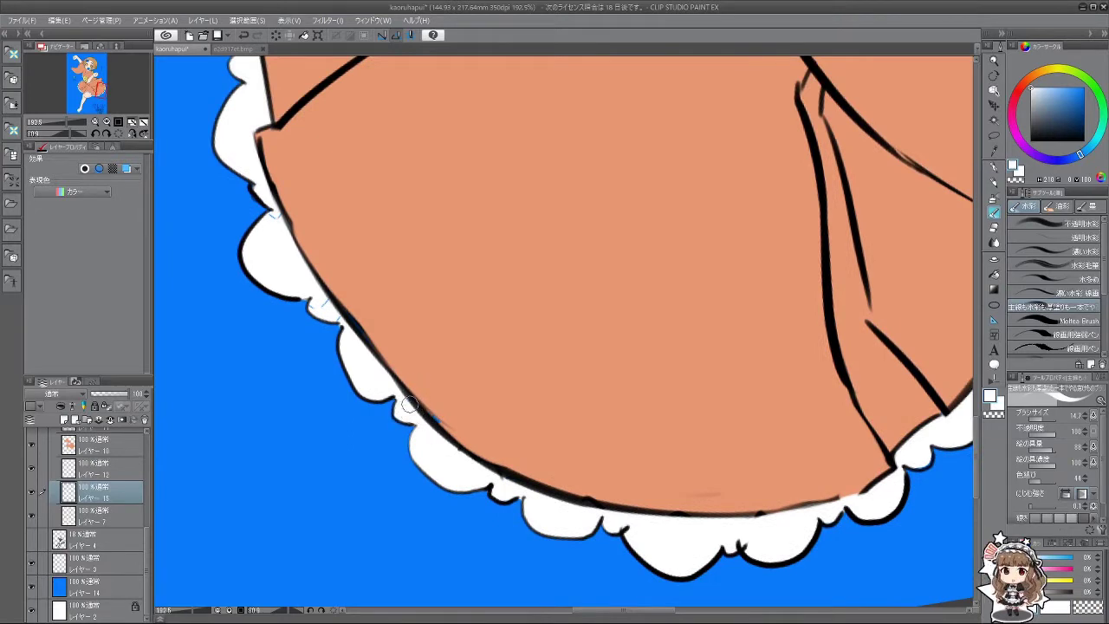
pyautogui.moveTo(387, 358)
pyautogui.mouseDown()
pyautogui.moveTo(396, 380)
pyautogui.moveTo(370, 343)
pyautogui.moveTo(396, 367)
pyautogui.mouseUp()
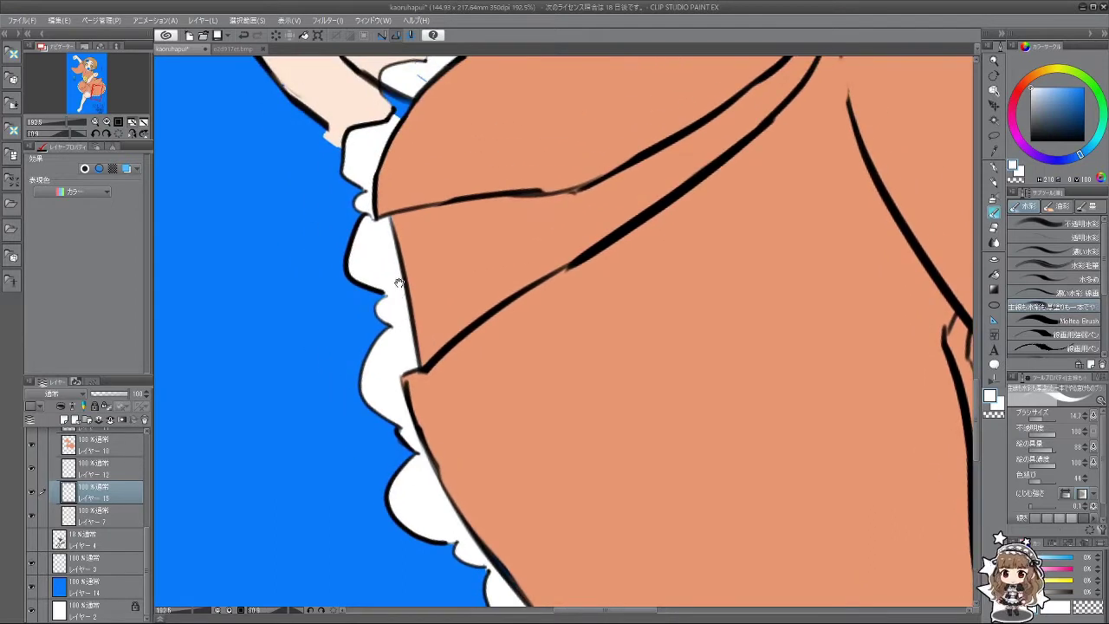
pyautogui.moveTo(399, 282)
pyautogui.mouseDown()
pyautogui.moveTo(404, 321)
pyautogui.moveTo(383, 329)
pyautogui.moveTo(425, 393)
pyautogui.mouseUp()
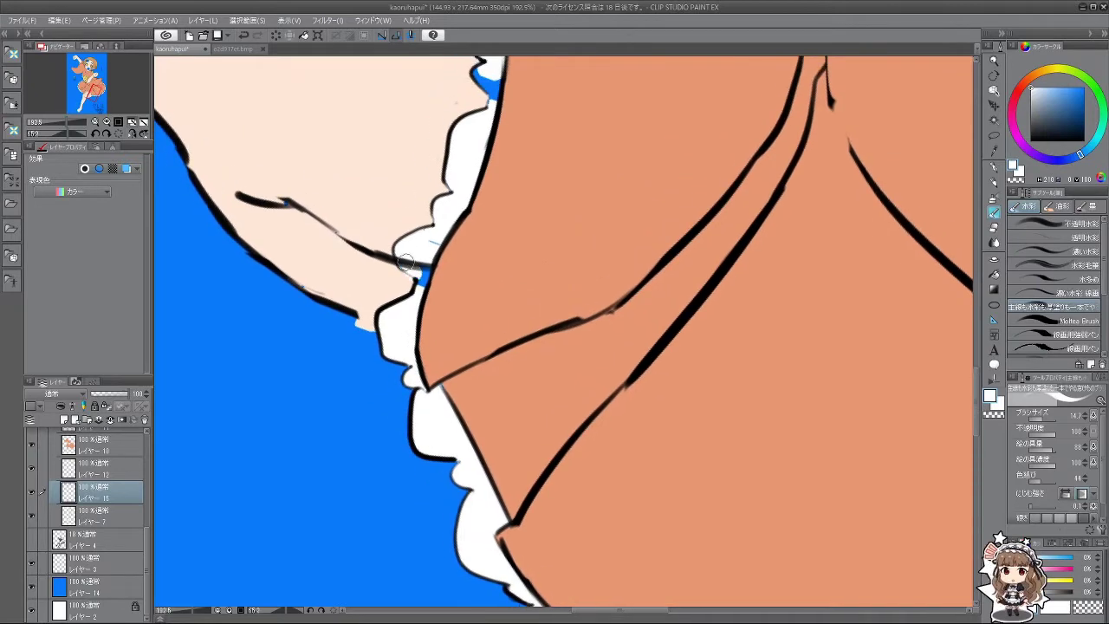
pyautogui.scroll(-4, 430, 339)
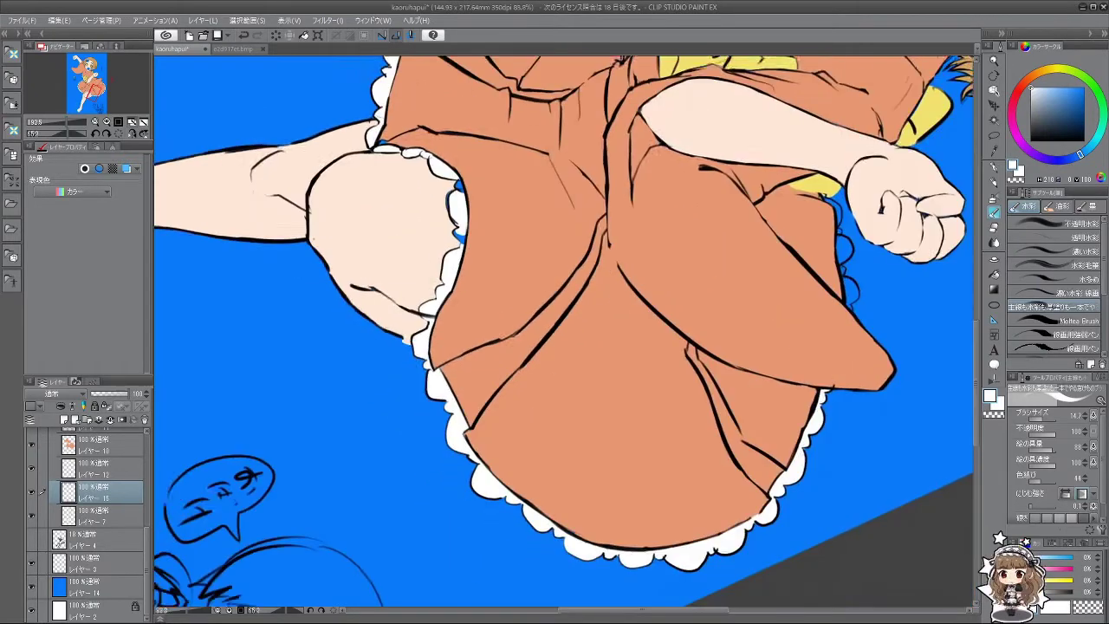
pyautogui.moveTo(433, 331); pyautogui.dragTo(427, 356)
pyautogui.scroll(4, 451, 296)
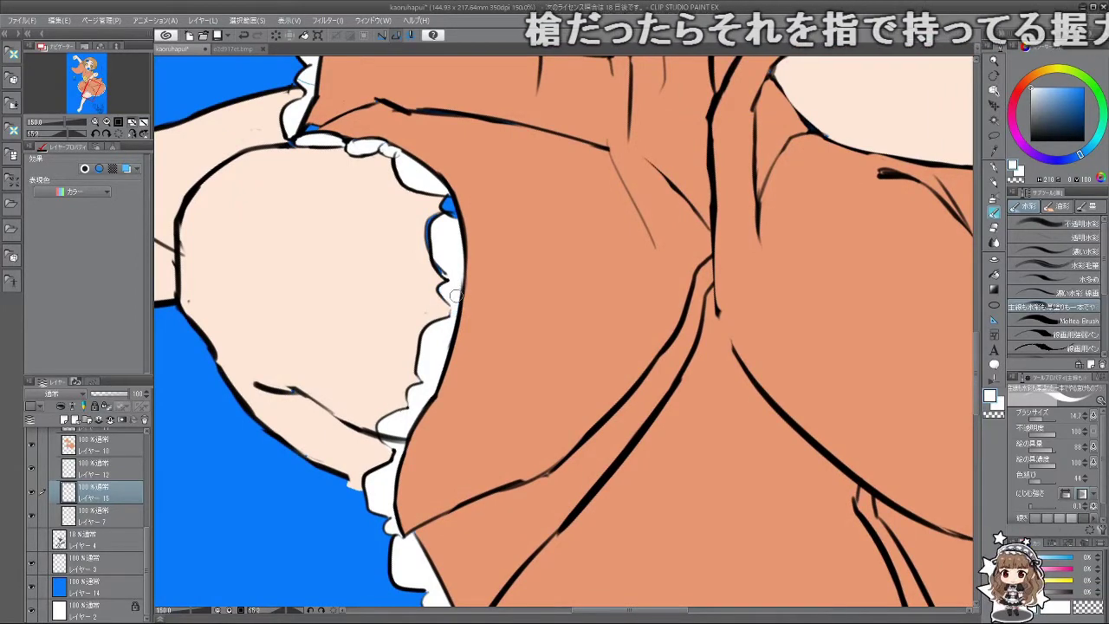
pyautogui.moveTo(455, 291)
pyautogui.mouseDown()
pyautogui.moveTo(382, 402)
pyautogui.moveTo(465, 443)
pyautogui.moveTo(543, 401)
pyautogui.moveTo(403, 341)
pyautogui.mouseUp()
pyautogui.moveTo(444, 381)
pyautogui.mouseDown()
pyautogui.moveTo(294, 422)
pyautogui.moveTo(345, 462)
pyautogui.mouseUp()
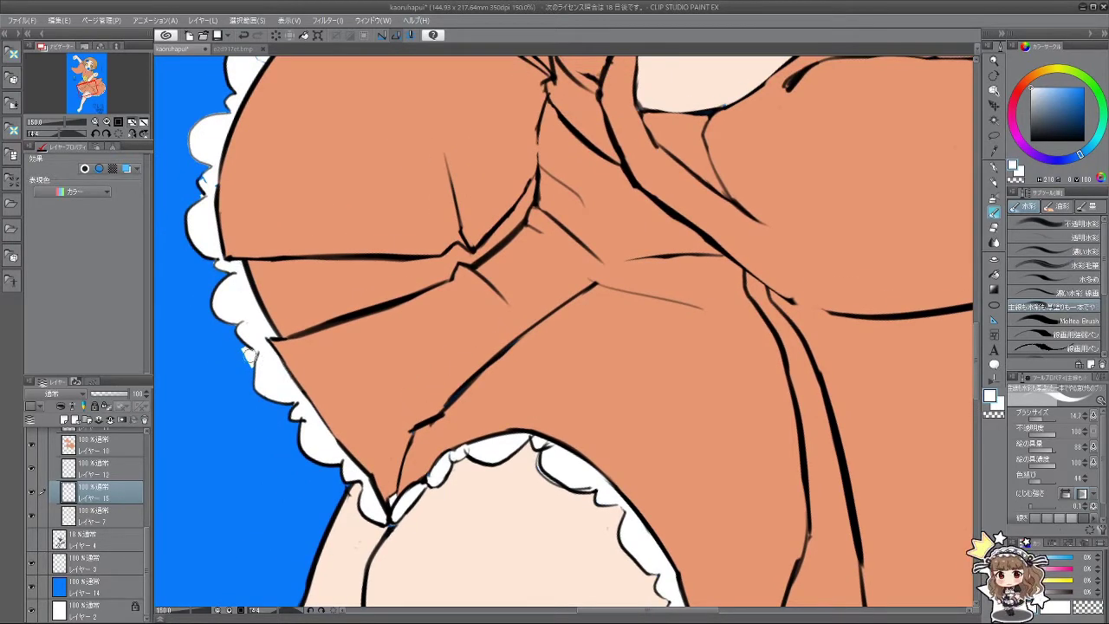
pyautogui.moveTo(248, 322); pyautogui.dragTo(260, 292)
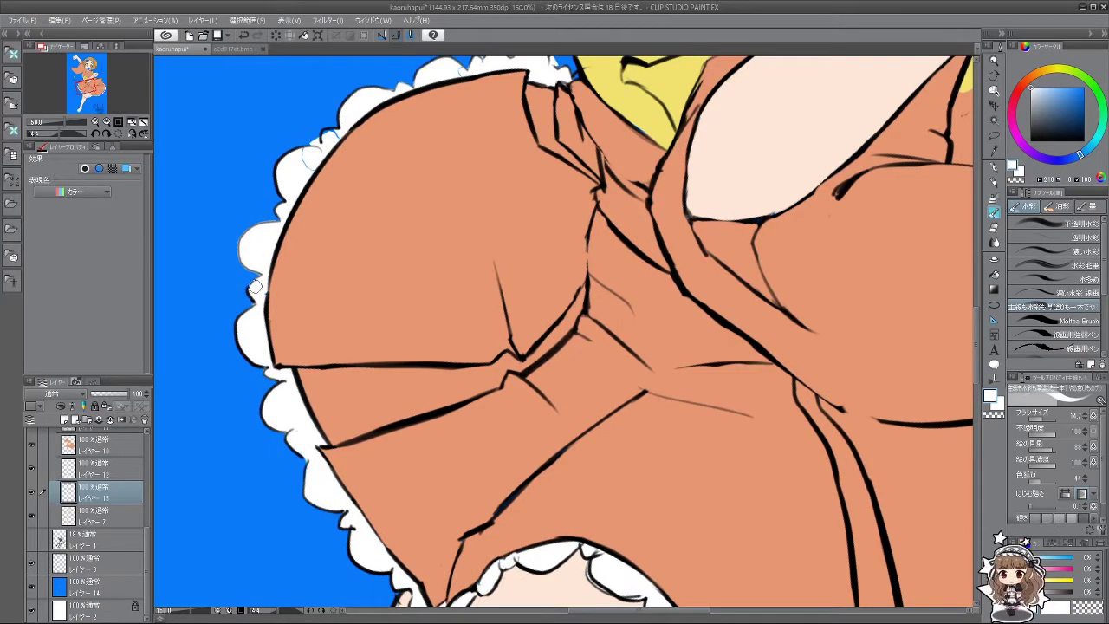
pyautogui.moveTo(271, 355); pyautogui.dragTo(337, 278)
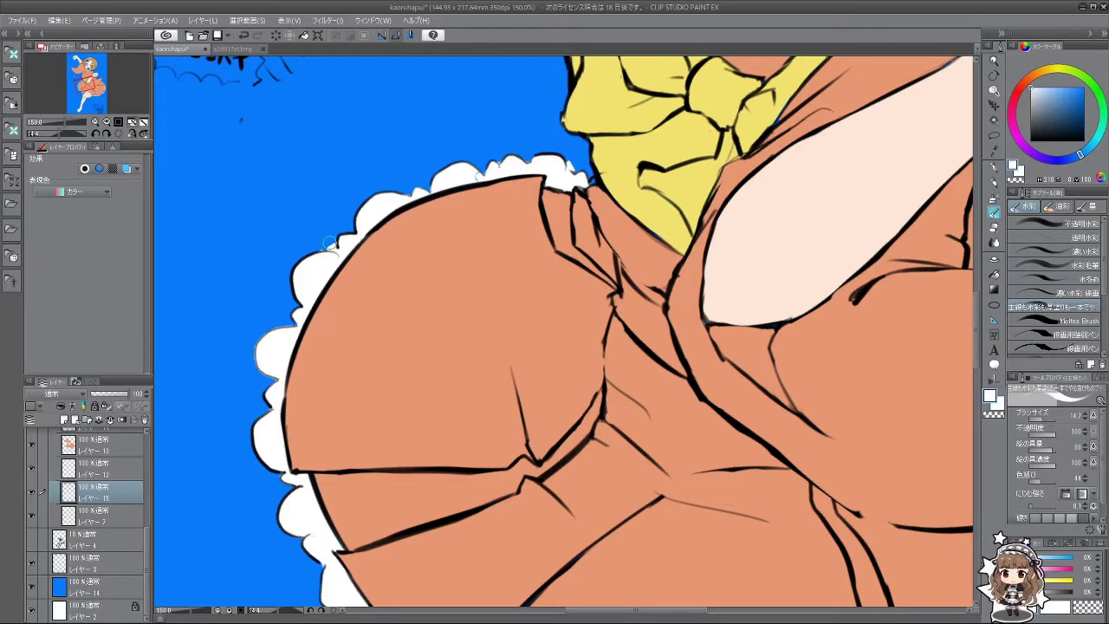
pyautogui.moveTo(273, 382); pyautogui.dragTo(409, 356)
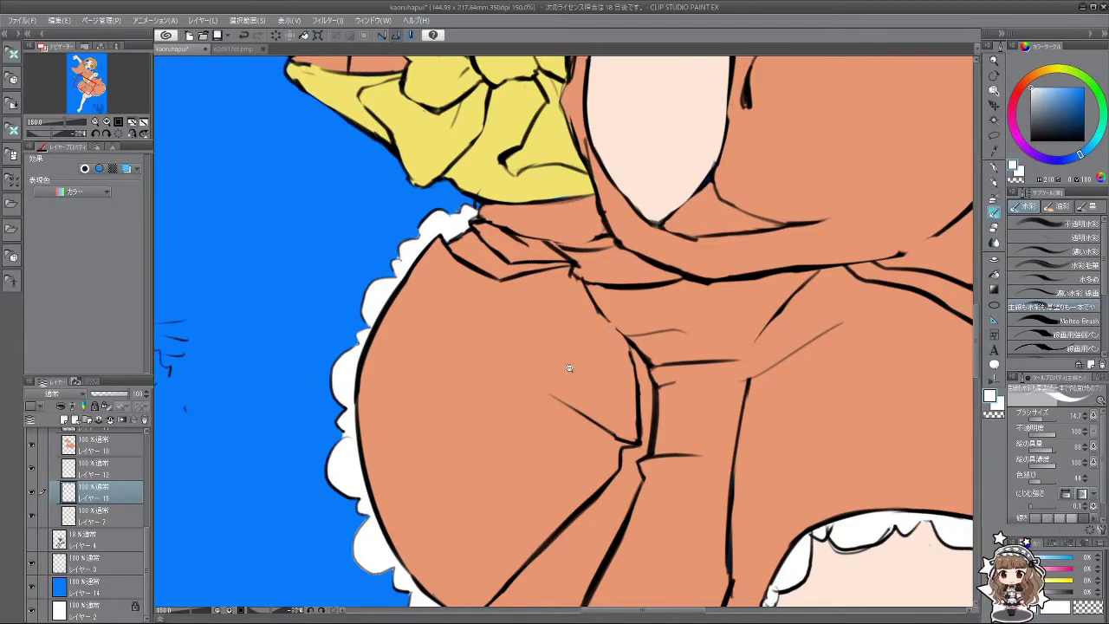
pyautogui.scroll(-5, 568, 369)
pyautogui.scroll(4, 426, 352)
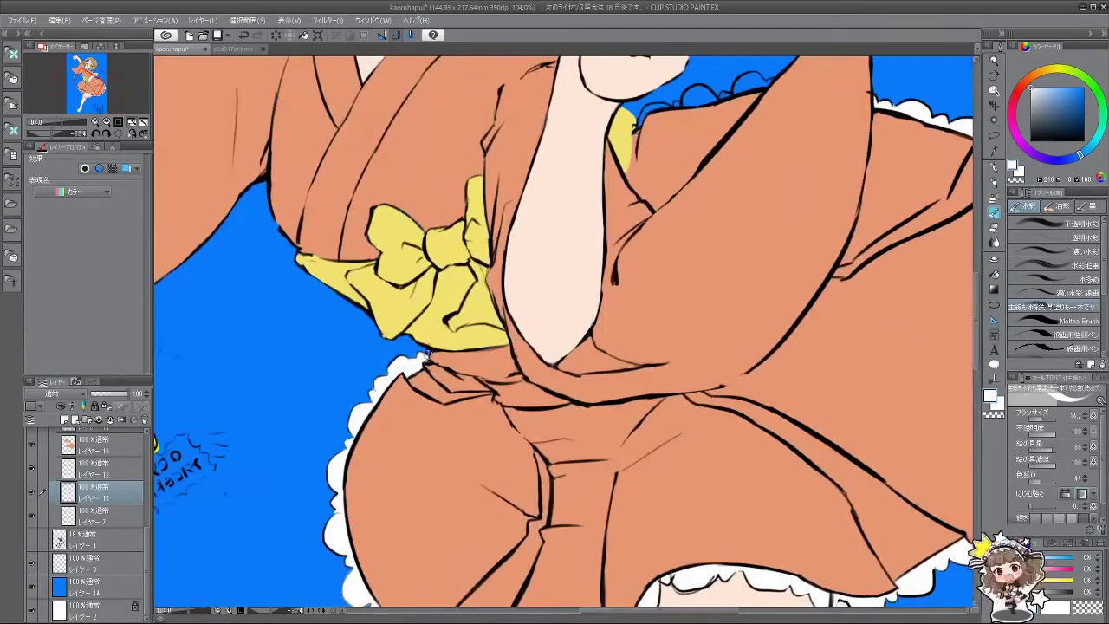
# Step: Paint white frill bumps along the sleeve edge beside the raised fist
pyautogui.scroll(3, 472, 306)
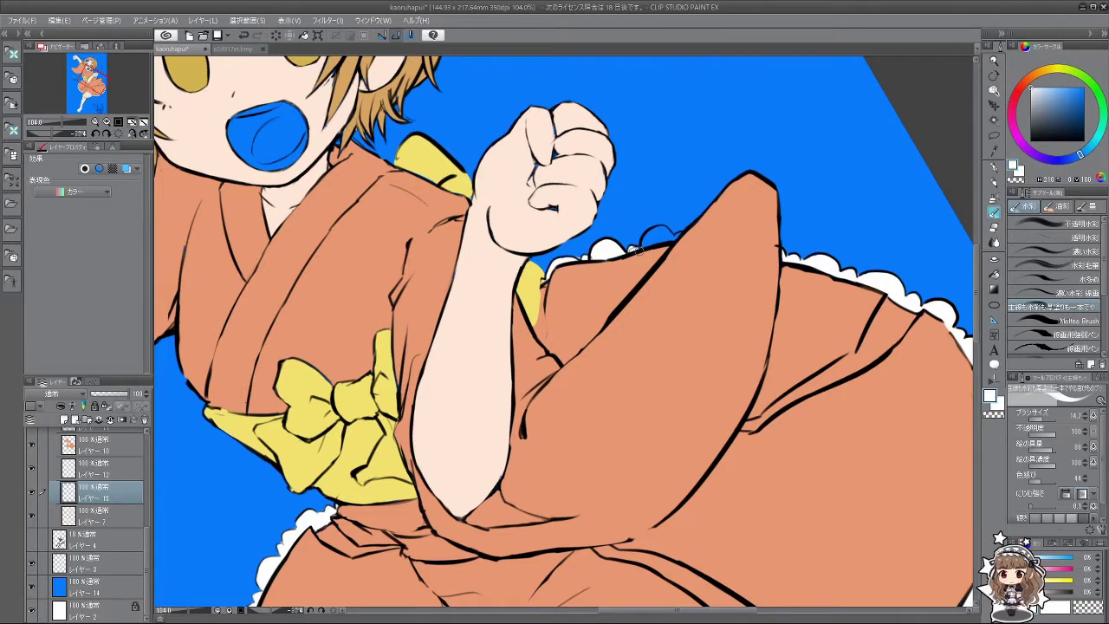
pyautogui.moveTo(642, 247); pyautogui.dragTo(669, 234)
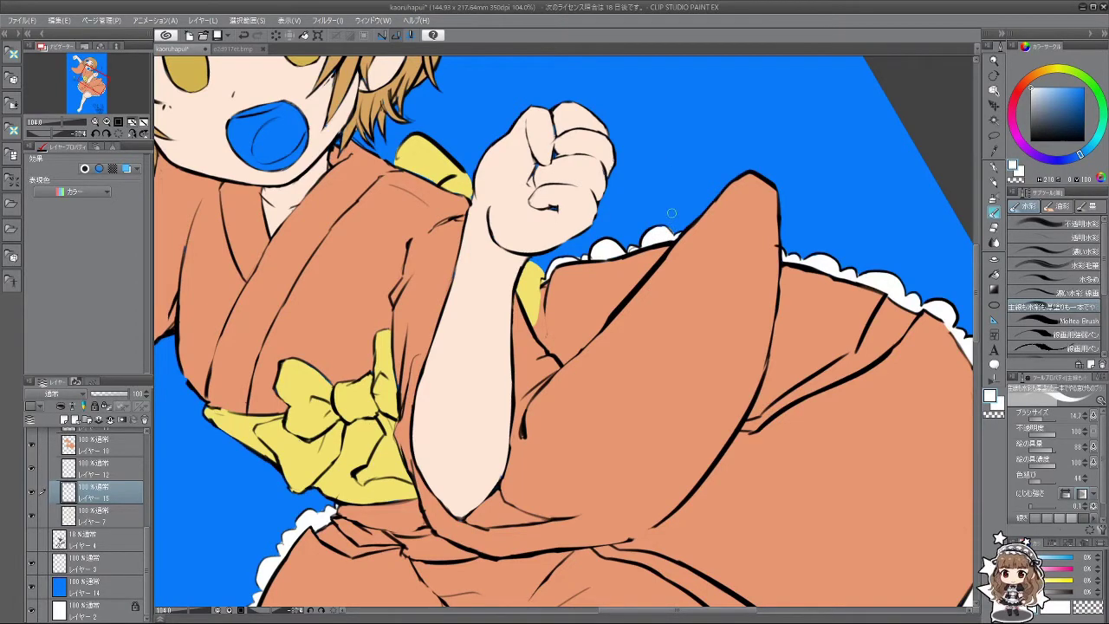
pyautogui.scroll(-6, 671, 212)
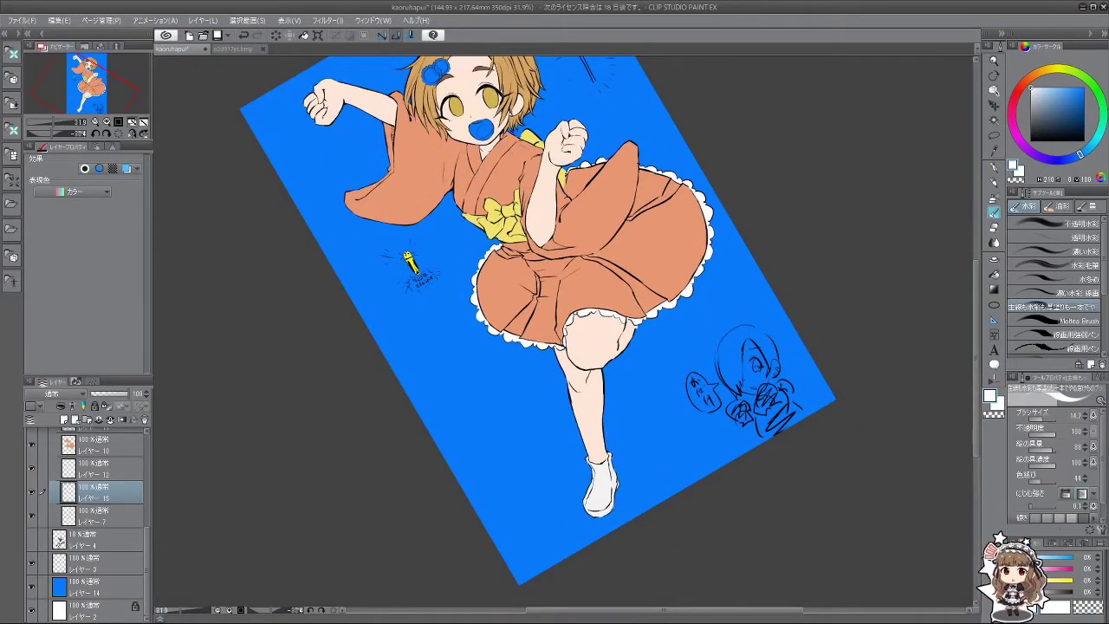
pyautogui.scroll(-2, 537, 321)
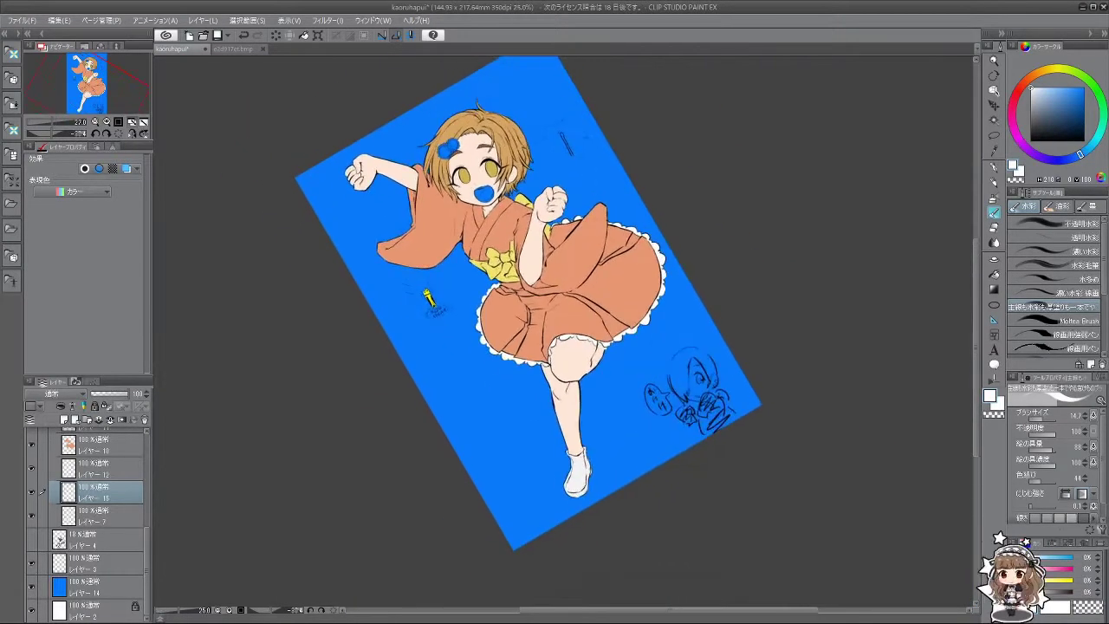
pyautogui.scroll(1, 428, 299)
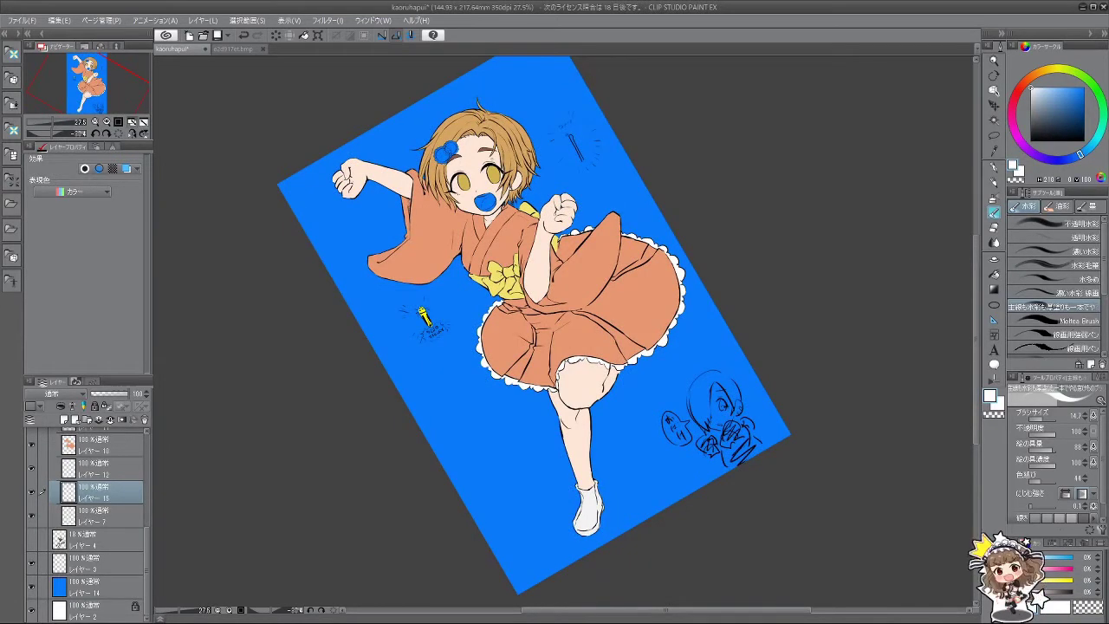
pyautogui.scroll(6, 482, 150)
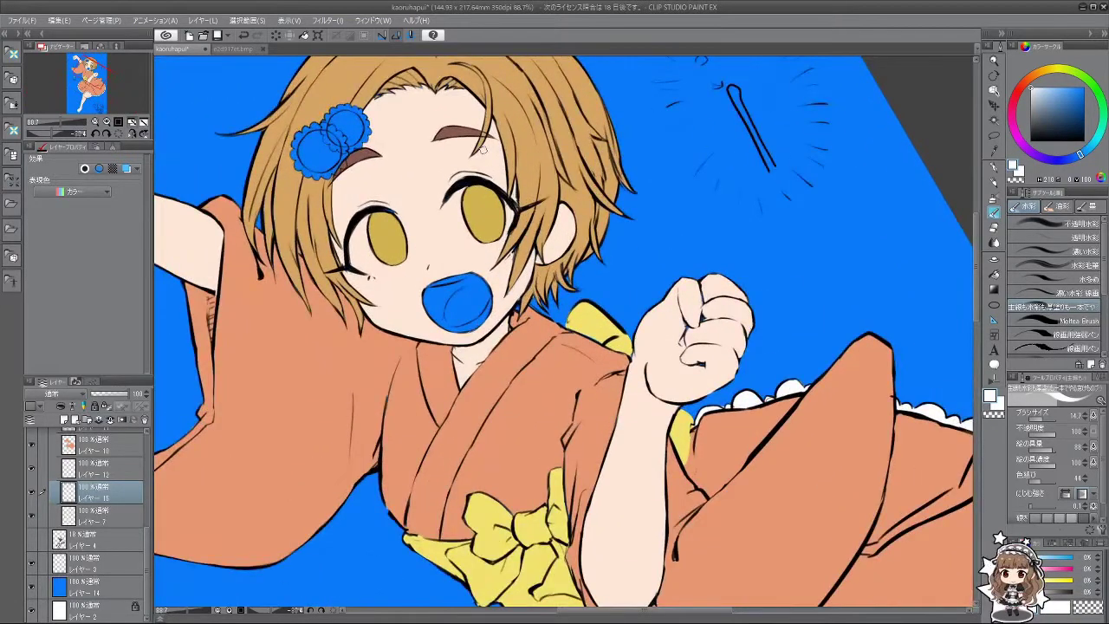
pyautogui.scroll(3, 145, 536)
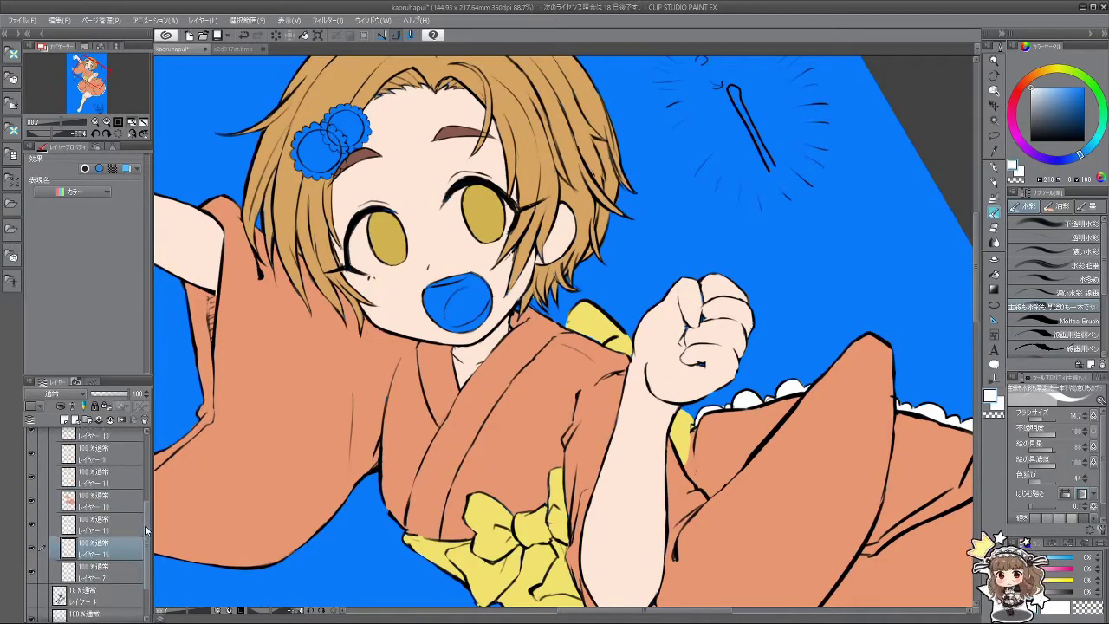
pyautogui.scroll(-1, 145, 525)
# Step: Move the working layer below Layer 7 and paint the blue mouth salmon with a lighter tongue
pyautogui.moveTo(103, 532); pyautogui.dragTo(113, 582)
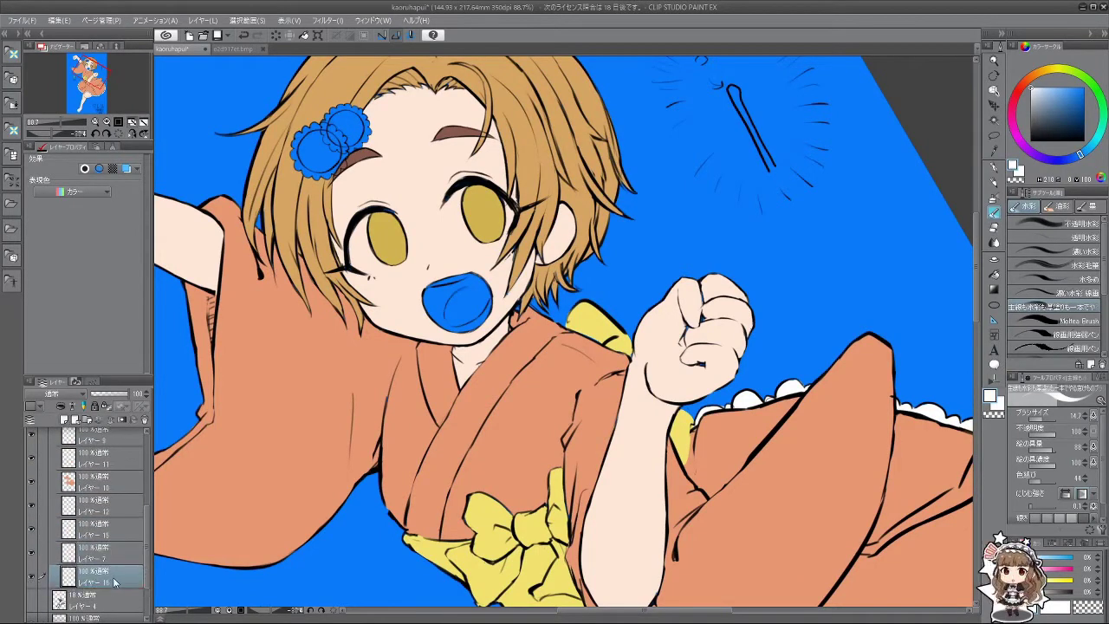
pyautogui.keyDown('alt'); pyautogui.click(458, 242); pyautogui.keyUp('alt')
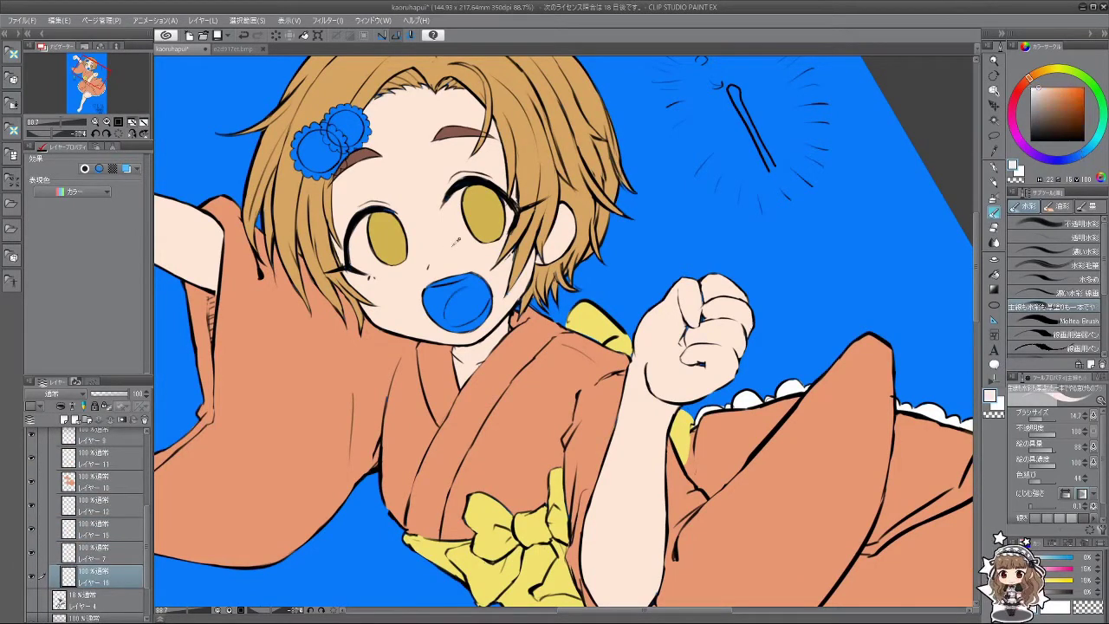
pyautogui.moveTo(1031, 86); pyautogui.dragTo(1055, 90)
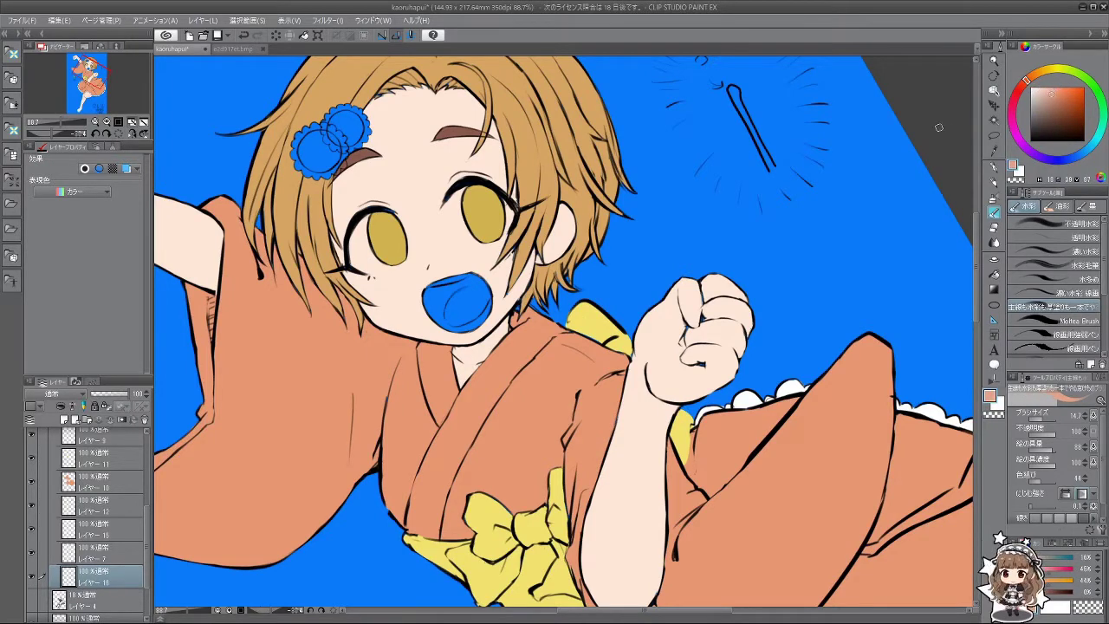
pyautogui.moveTo(429, 276)
pyautogui.mouseDown()
pyautogui.moveTo(462, 283)
pyautogui.moveTo(479, 276)
pyautogui.moveTo(478, 305)
pyautogui.mouseUp()
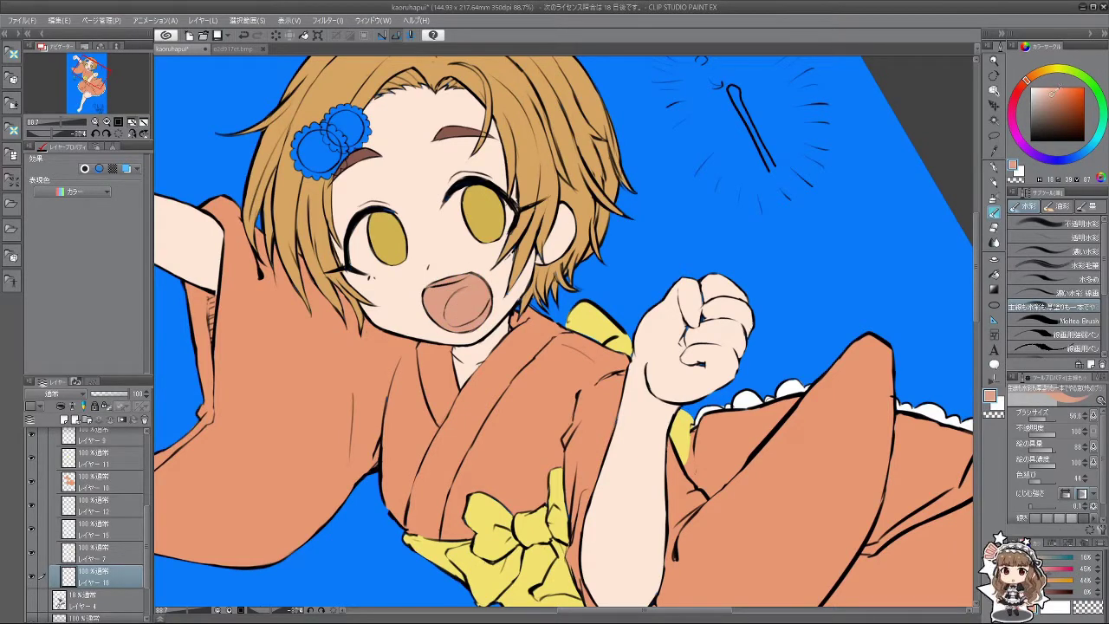
pyautogui.click(1051, 91)
pyautogui.moveTo(424, 282); pyautogui.dragTo(472, 317)
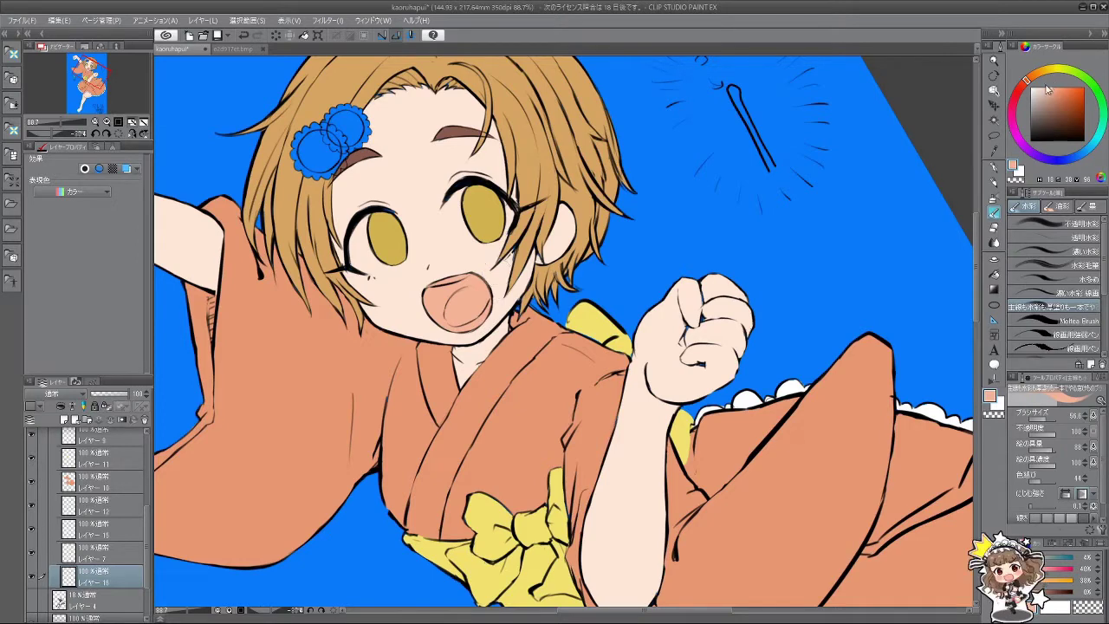
pyautogui.click(1055, 92)
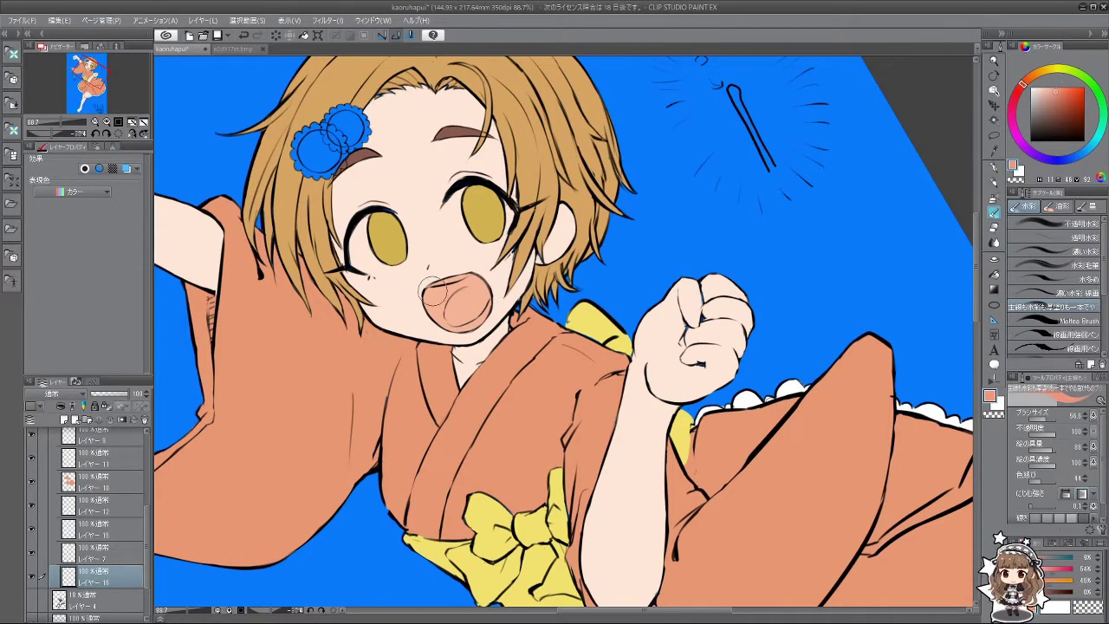
# Step: Pick the light peach skin colour, shrink the brush to 33.3, and add Layer 17 above Layer 16
pyautogui.scroll(-5, 596, 377)
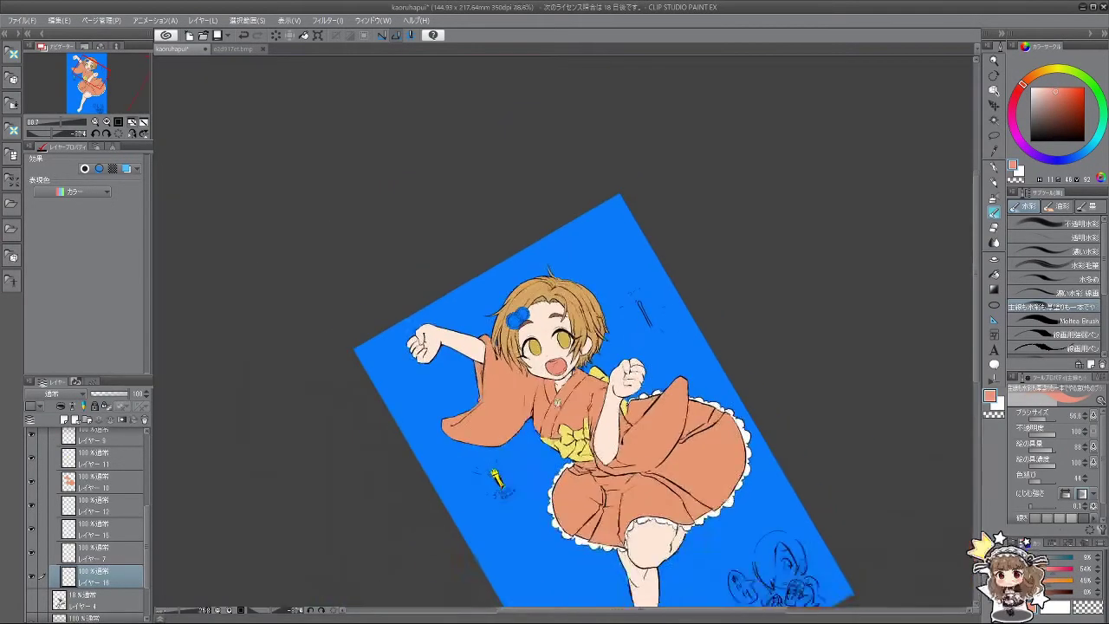
pyautogui.scroll(5, 572, 364)
pyautogui.scroll(3, 518, 317)
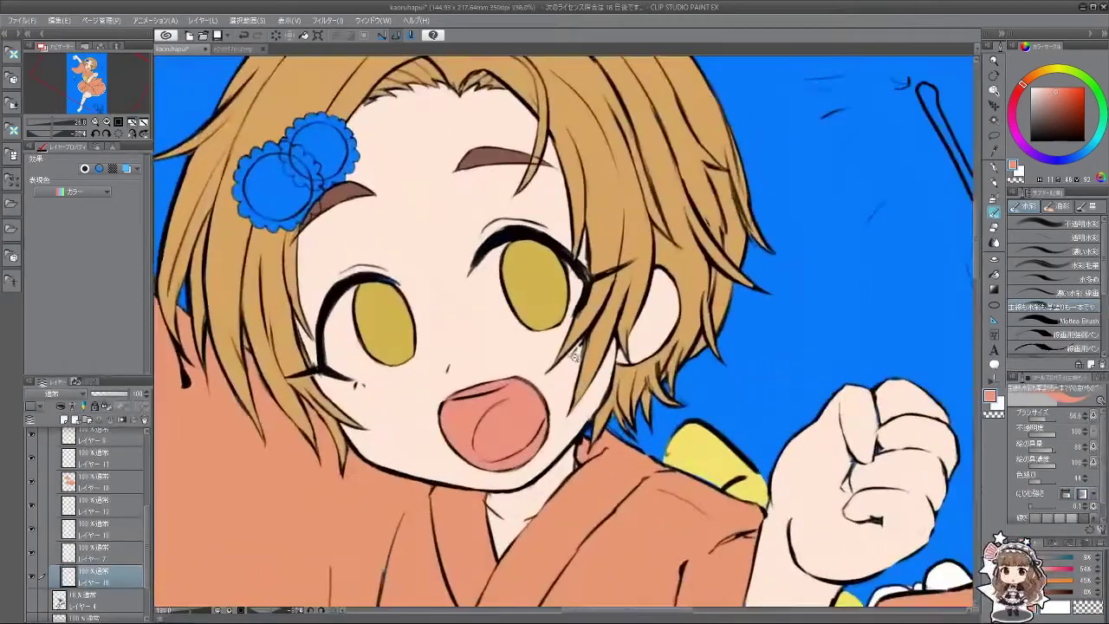
pyautogui.hotkey('alt', ']')
pyautogui.keyDown('alt'); pyautogui.click(424, 281); pyautogui.keyUp('alt')
pyautogui.press('[')
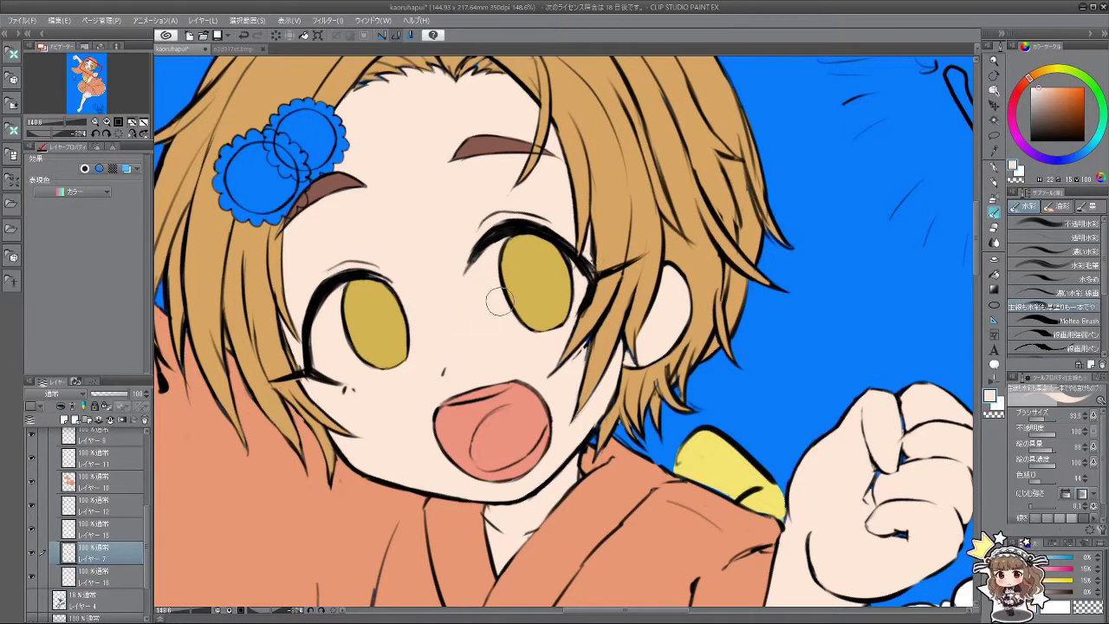
pyautogui.scroll(-5, 506, 205)
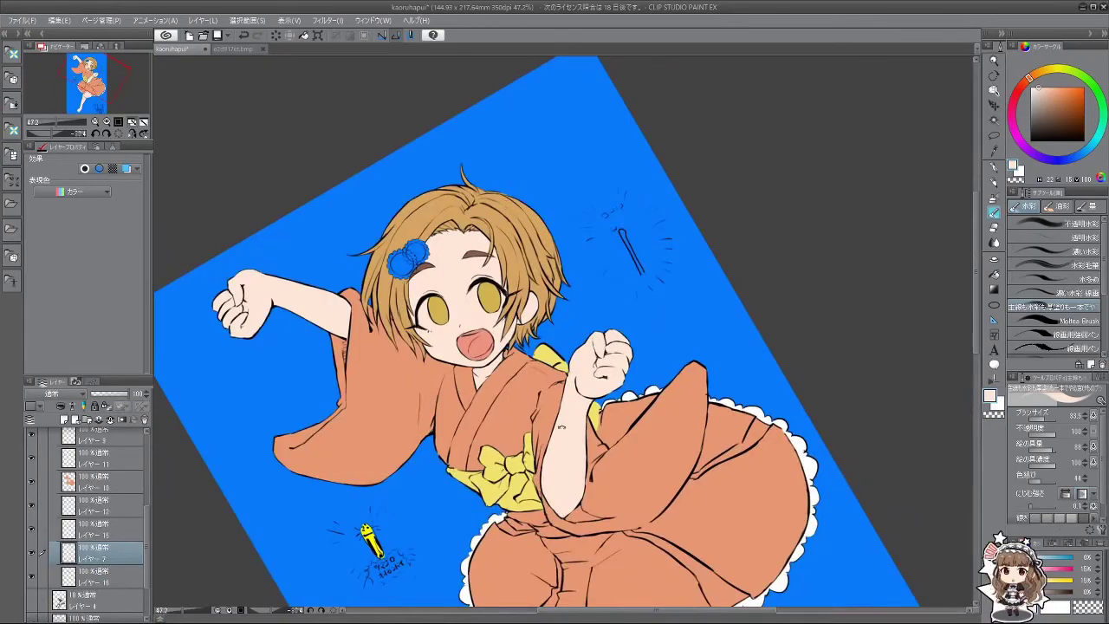
pyautogui.press('-')
pyautogui.press('-')
pyautogui.press('-')
pyautogui.press('-')
pyautogui.press('-')
pyautogui.press('-')
pyautogui.press('-')
pyautogui.press('-')
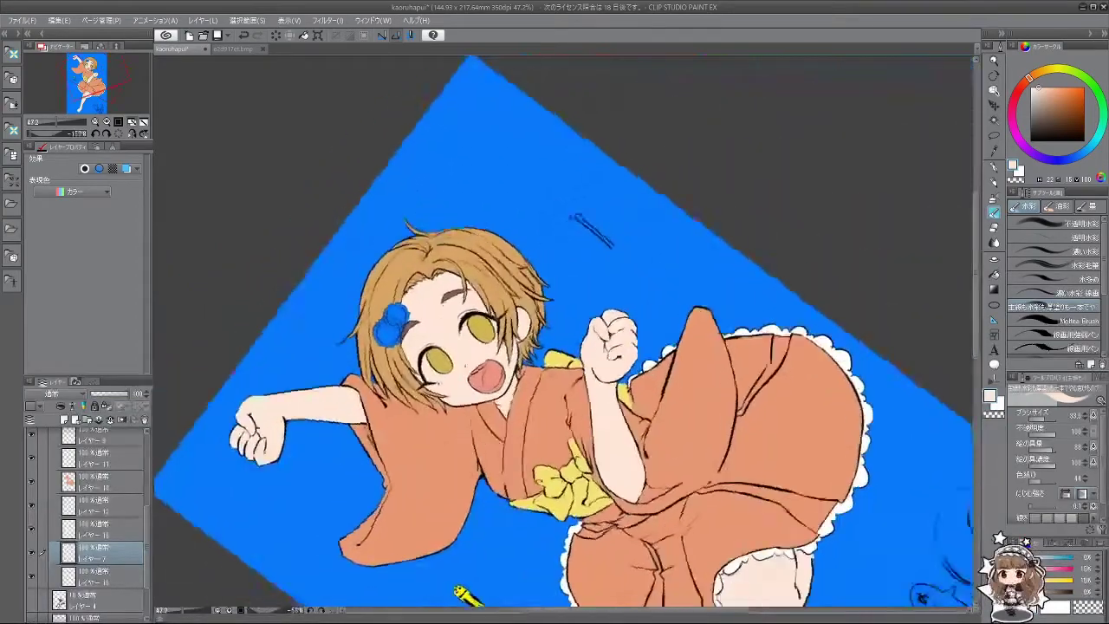
pyautogui.press('-')
pyautogui.press('-')
pyautogui.click(111, 578)
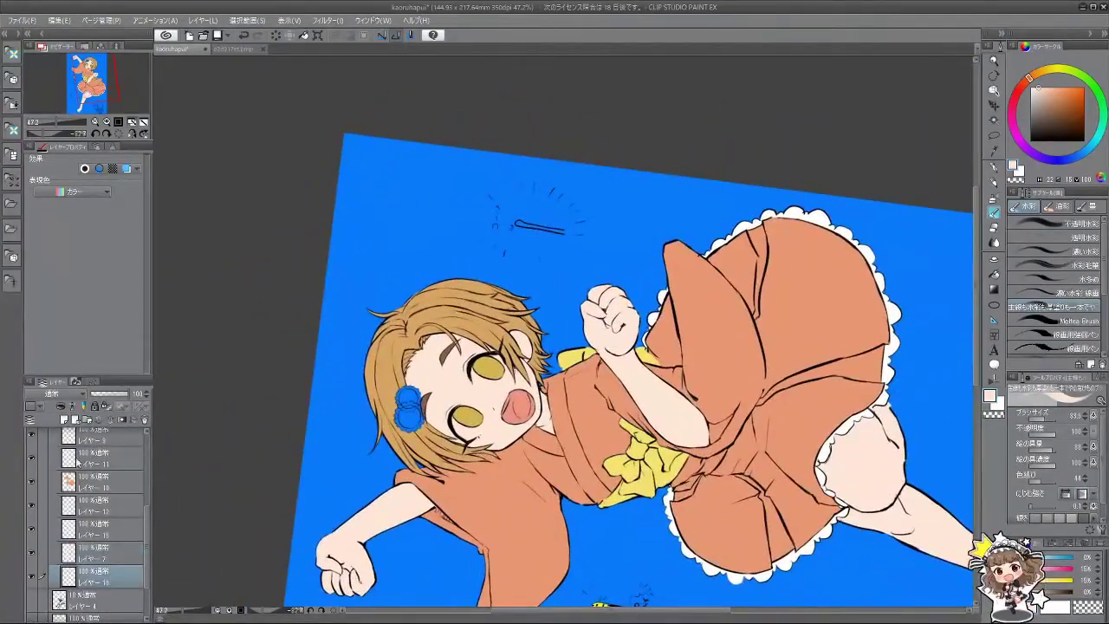
pyautogui.click(64, 421)
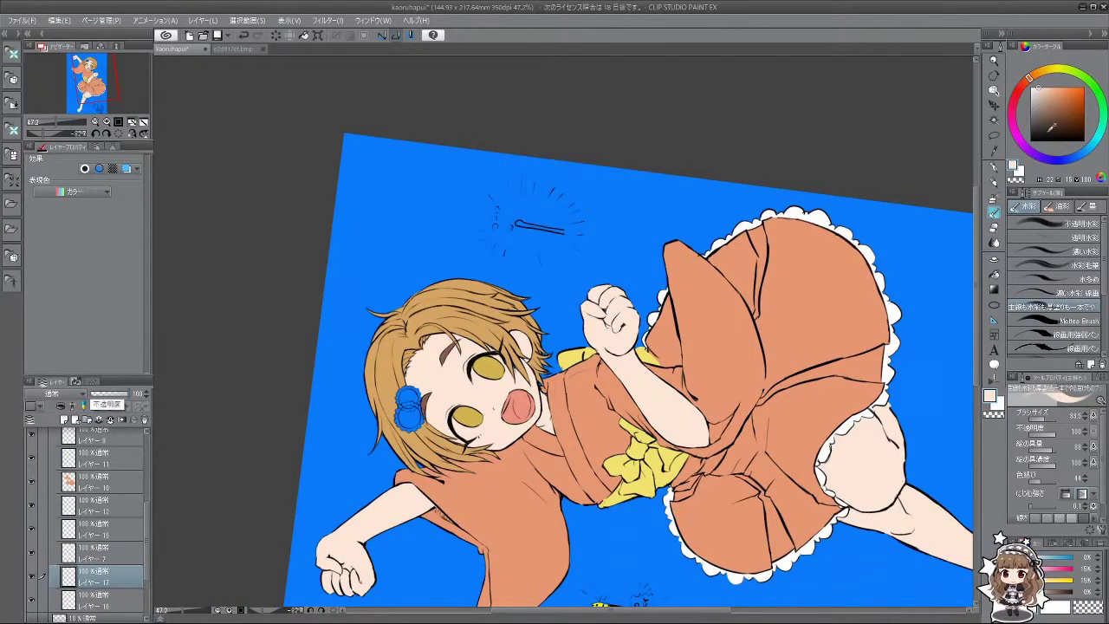
# Step: Rotate the view around the face and brush white teeth along the mouth's upper inside edge
pyautogui.scroll(5, 502, 425)
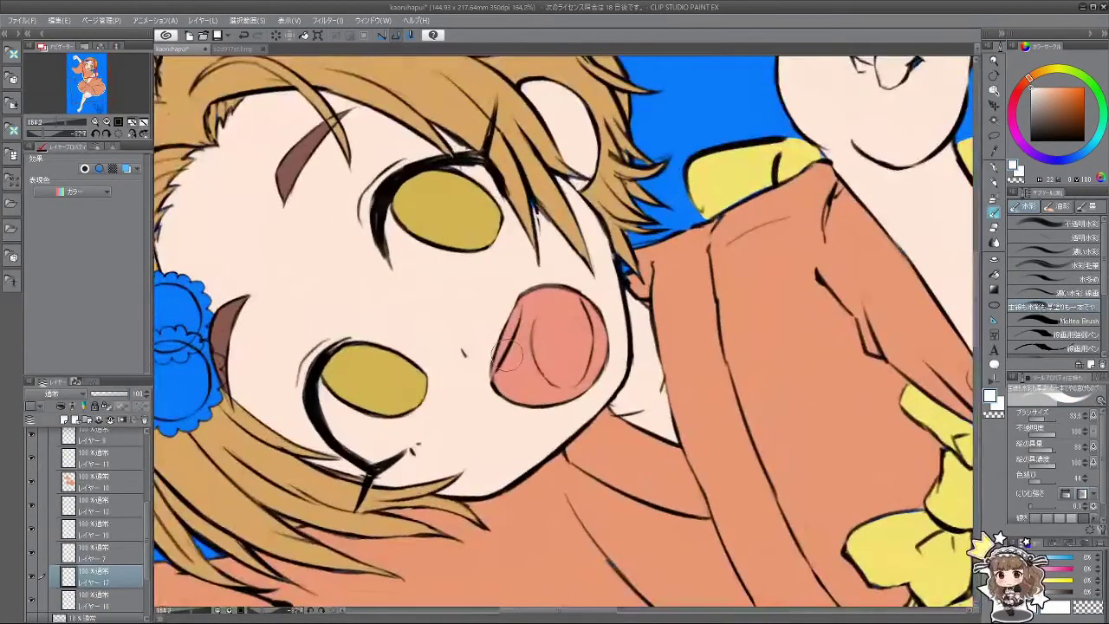
pyautogui.moveTo(501, 364); pyautogui.dragTo(507, 396)
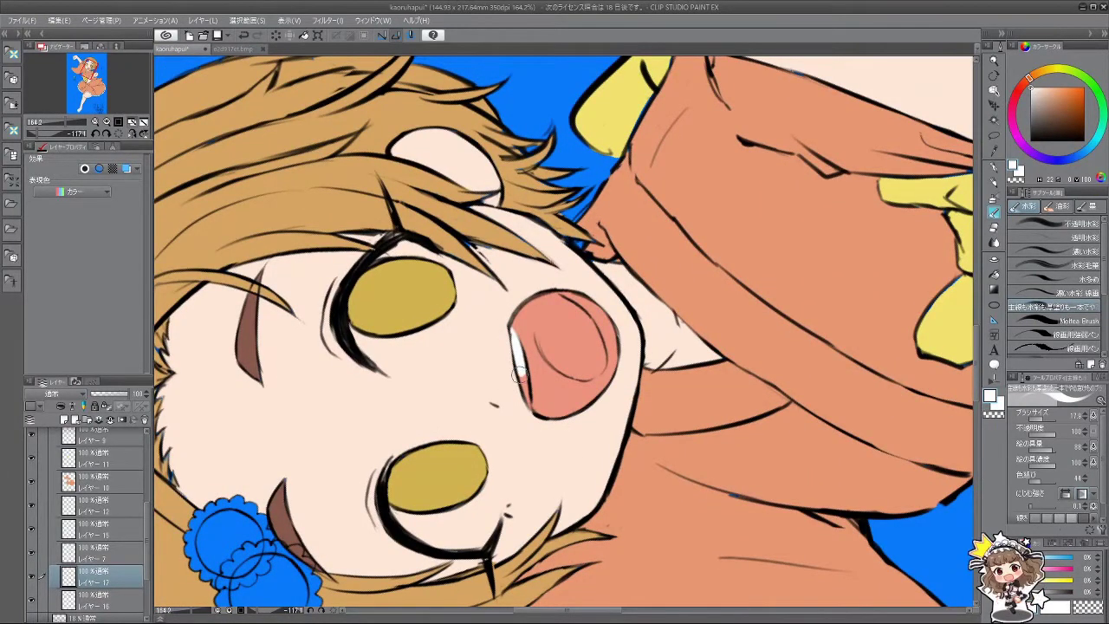
pyautogui.moveTo(506, 517)
pyautogui.mouseDown()
pyautogui.moveTo(658, 485)
pyautogui.moveTo(693, 364)
pyautogui.moveTo(586, 299)
pyautogui.moveTo(602, 333)
pyautogui.moveTo(582, 394)
pyautogui.moveTo(572, 329)
pyautogui.moveTo(549, 364)
pyautogui.mouseUp()
pyautogui.hotkey('ctrl', 'z')
pyautogui.hotkey('ctrl', 'z')
pyautogui.scroll(-6, 608, 398)
pyautogui.scroll(4, 512, 364)
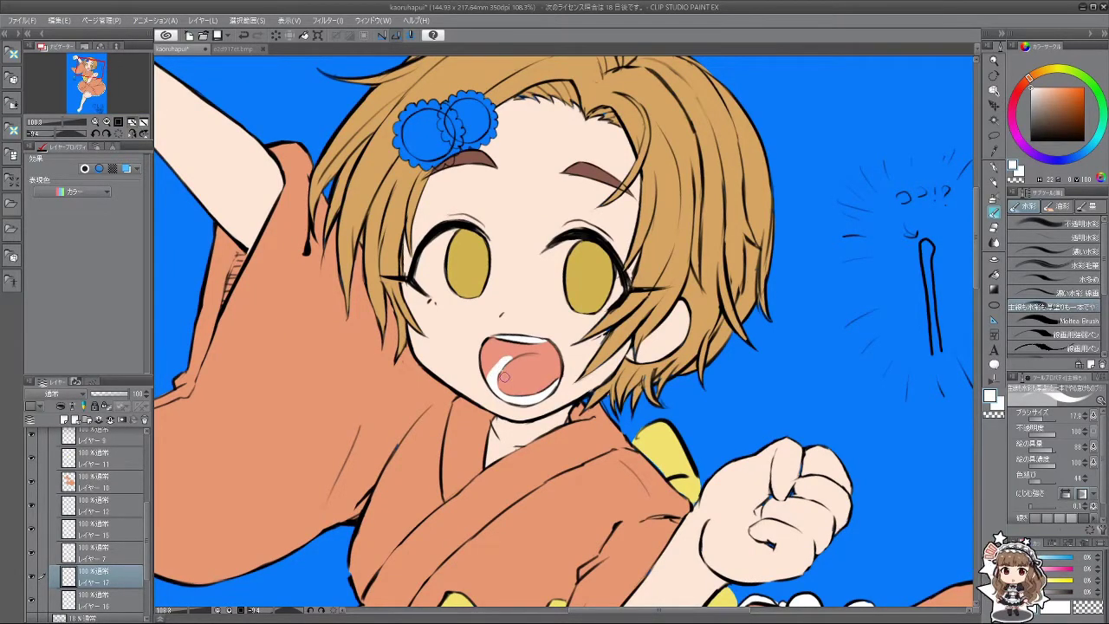
pyautogui.moveTo(506, 378); pyautogui.dragTo(445, 581)
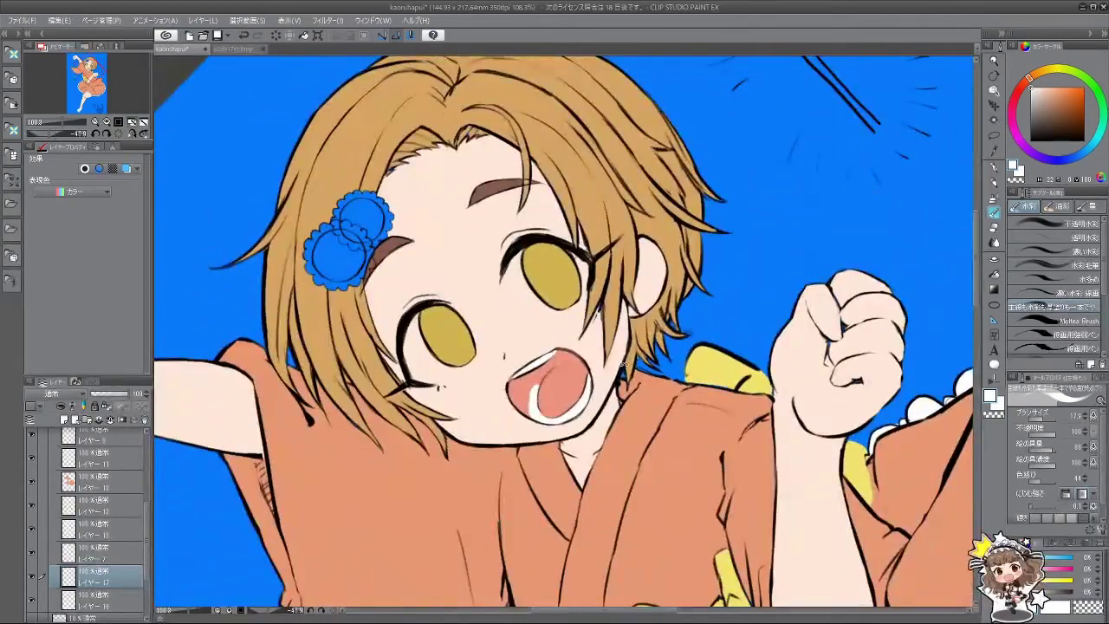
pyautogui.moveTo(622, 364); pyautogui.dragTo(611, 394)
pyautogui.scroll(-5, 612, 394)
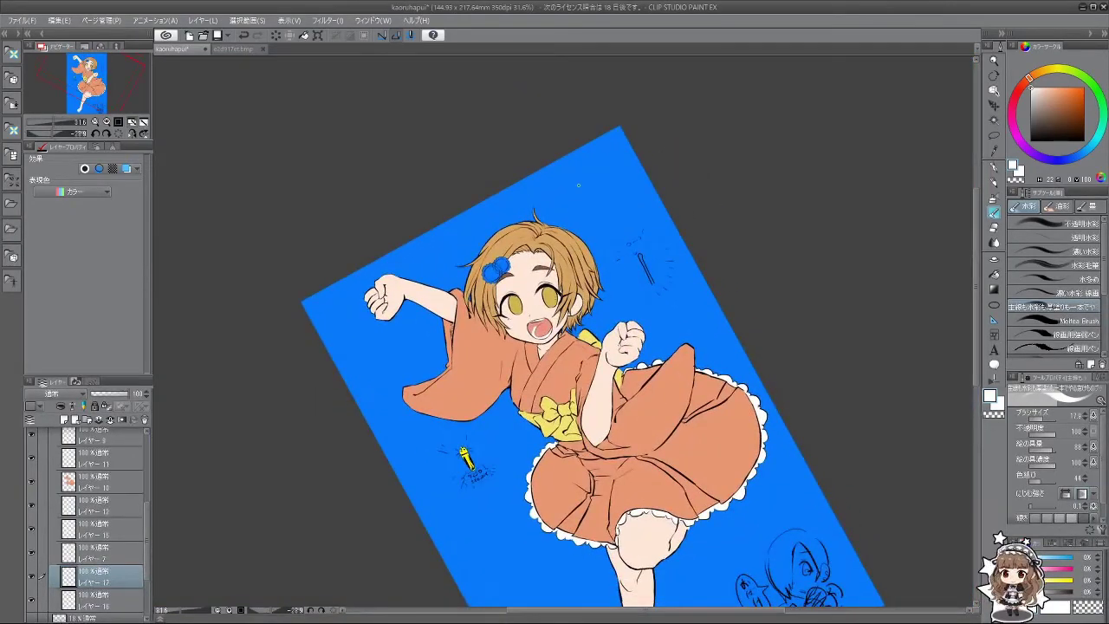
pyautogui.scroll(4, 541, 326)
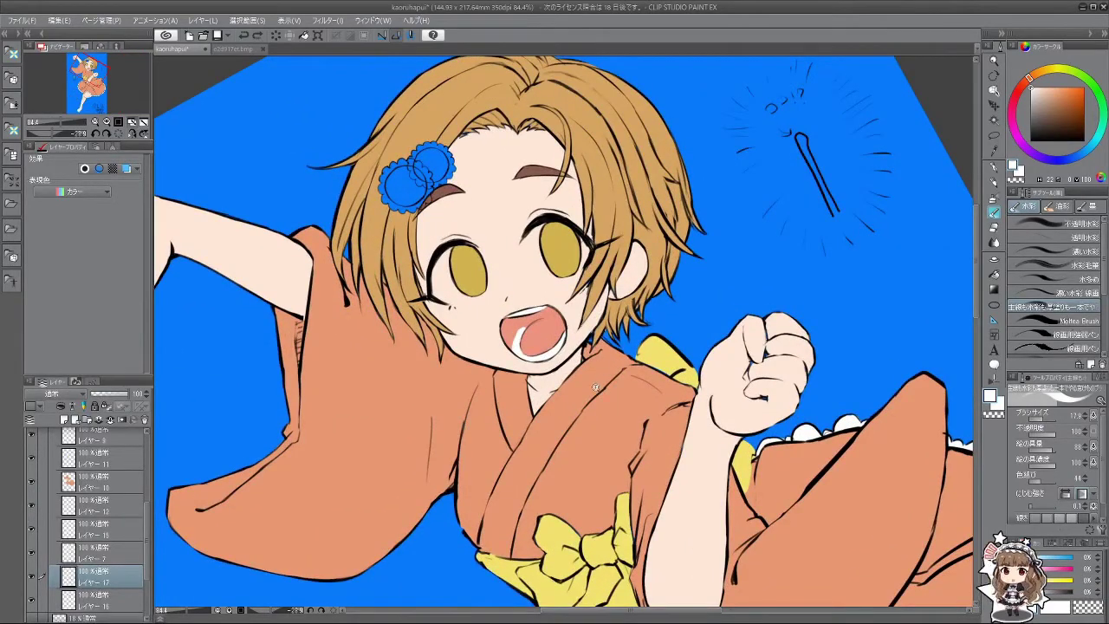
pyautogui.scroll(-4, 596, 387)
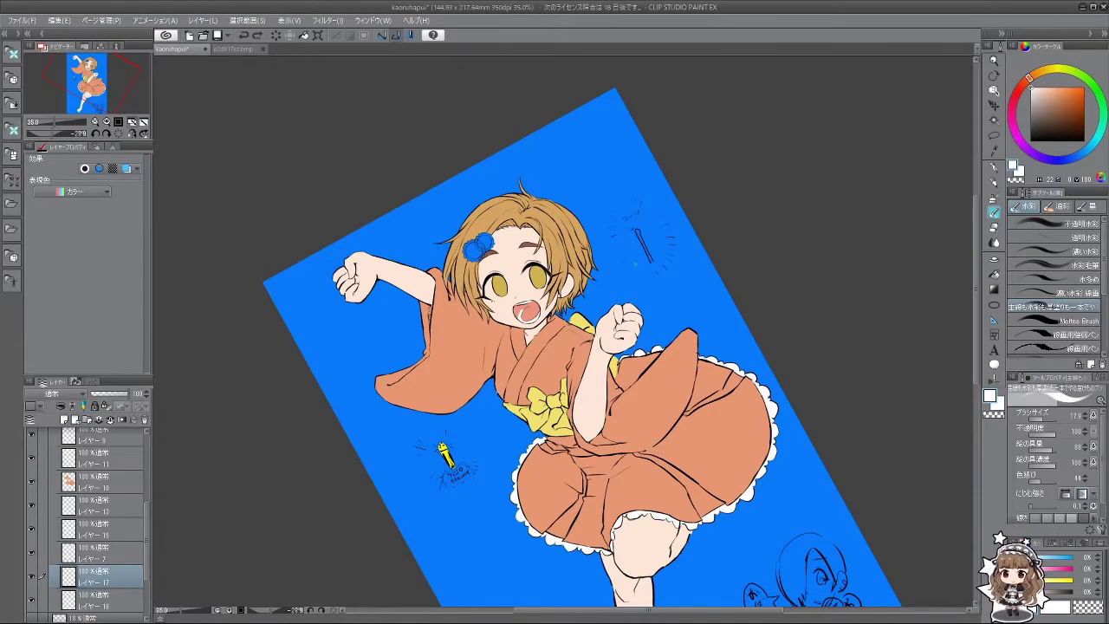
pyautogui.moveTo(652, 343); pyautogui.dragTo(589, 151)
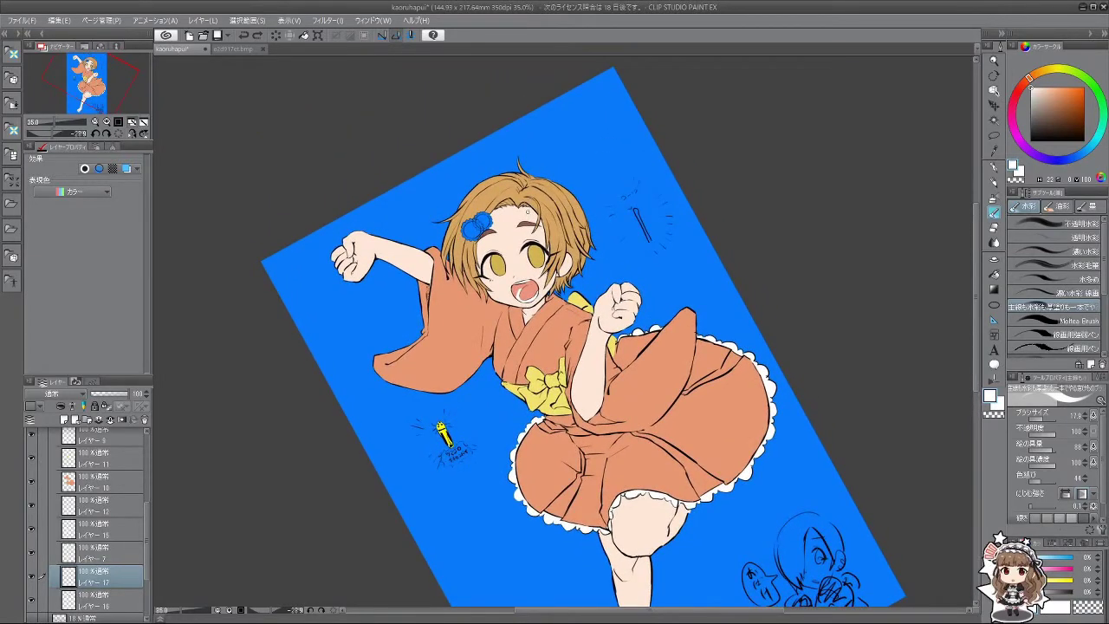
pyautogui.scroll(3, 545, 235)
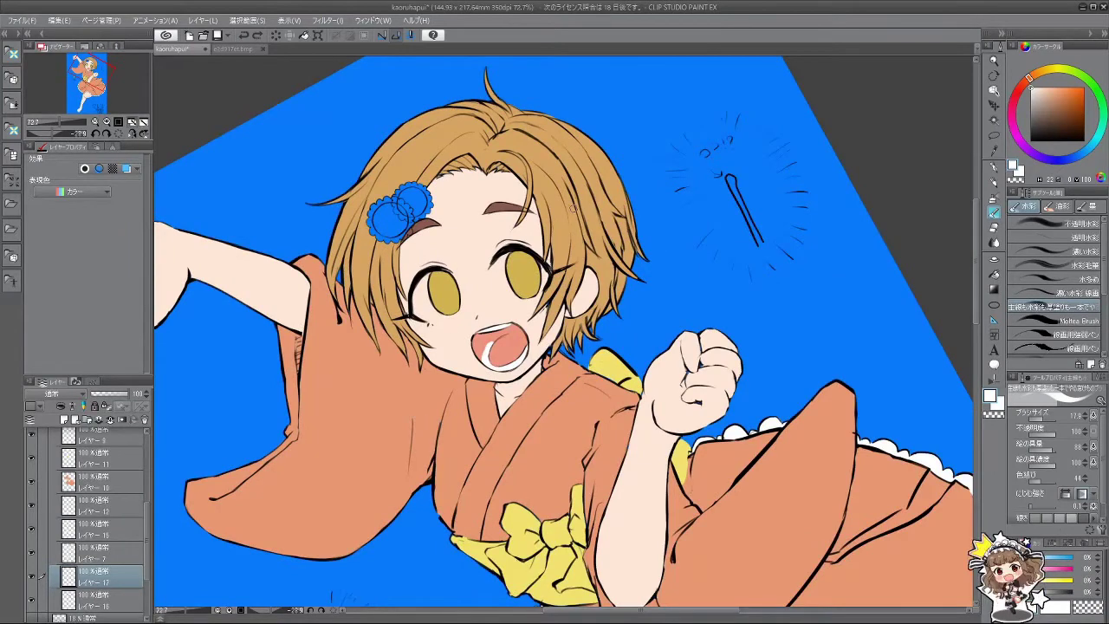
pyautogui.scroll(4, 572, 209)
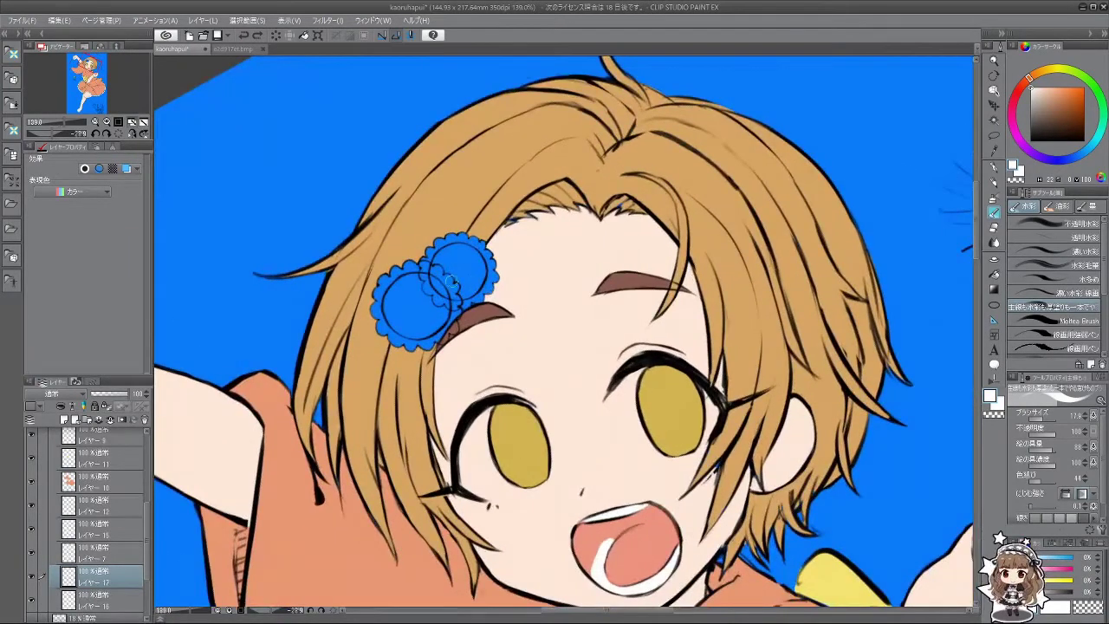
pyautogui.moveTo(145, 520); pyautogui.dragTo(151, 437)
# Step: On Layer 6, paint solid blue over the inner lines where the two hair-flower circles overlap
pyautogui.keyDown('ctrl'); pyautogui.keyDown('shift'); pyautogui.click(433, 286); pyautogui.keyUp('shift'); pyautogui.keyUp('ctrl')
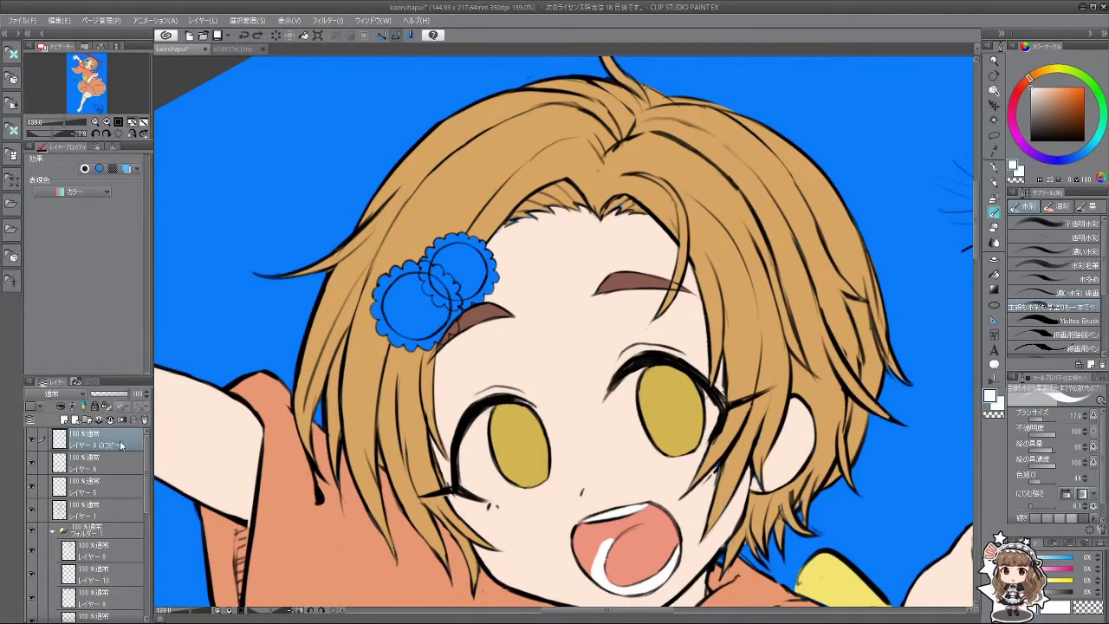
pyautogui.scroll(3, 458, 279)
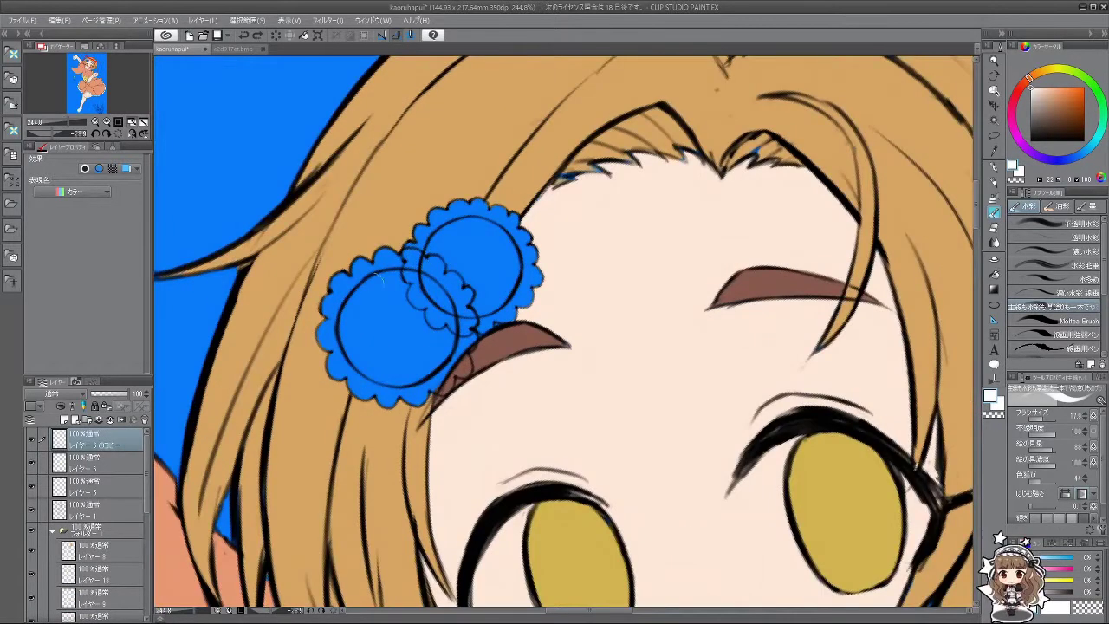
pyautogui.click(90, 468)
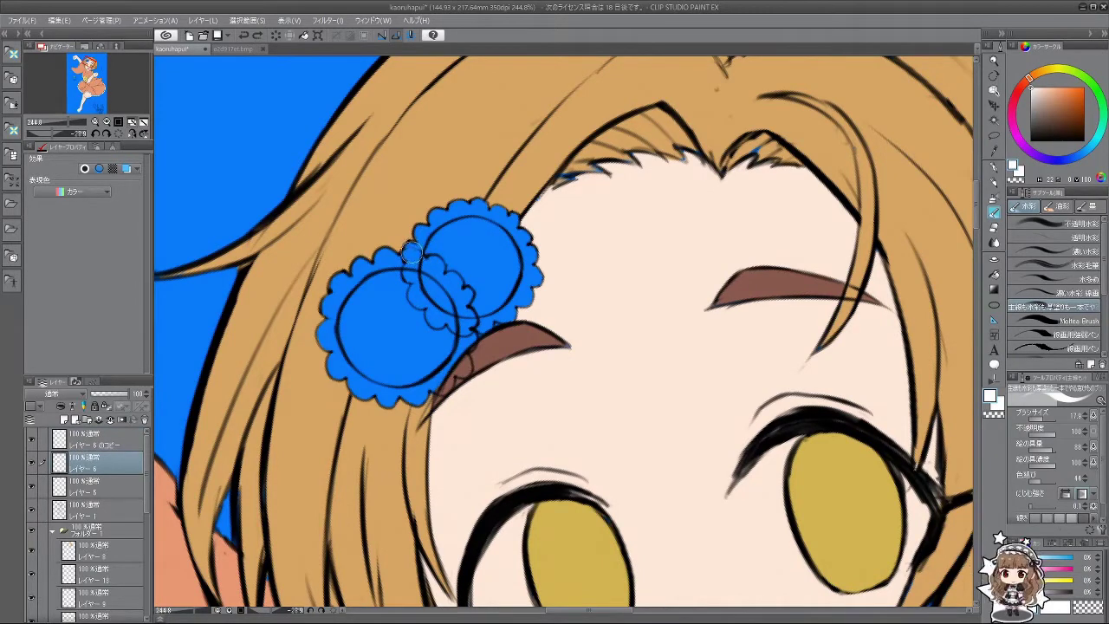
pyautogui.moveTo(412, 251)
pyautogui.mouseDown()
pyautogui.moveTo(452, 271)
pyautogui.moveTo(414, 268)
pyautogui.mouseUp()
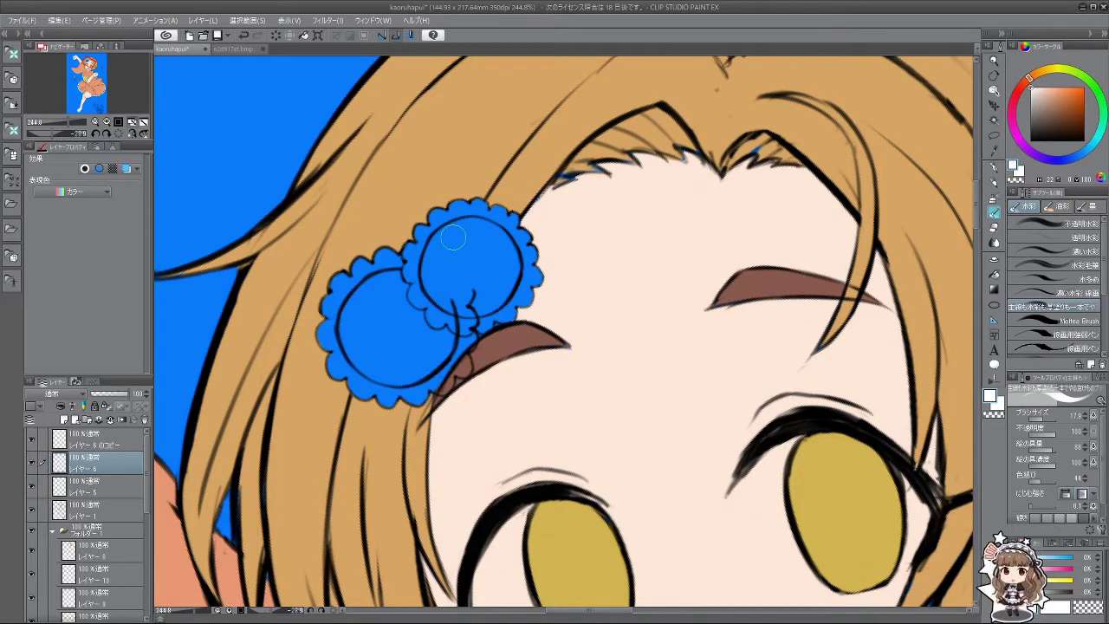
pyautogui.moveTo(459, 251)
pyautogui.mouseDown()
pyautogui.moveTo(460, 322)
pyautogui.moveTo(468, 295)
pyautogui.mouseUp()
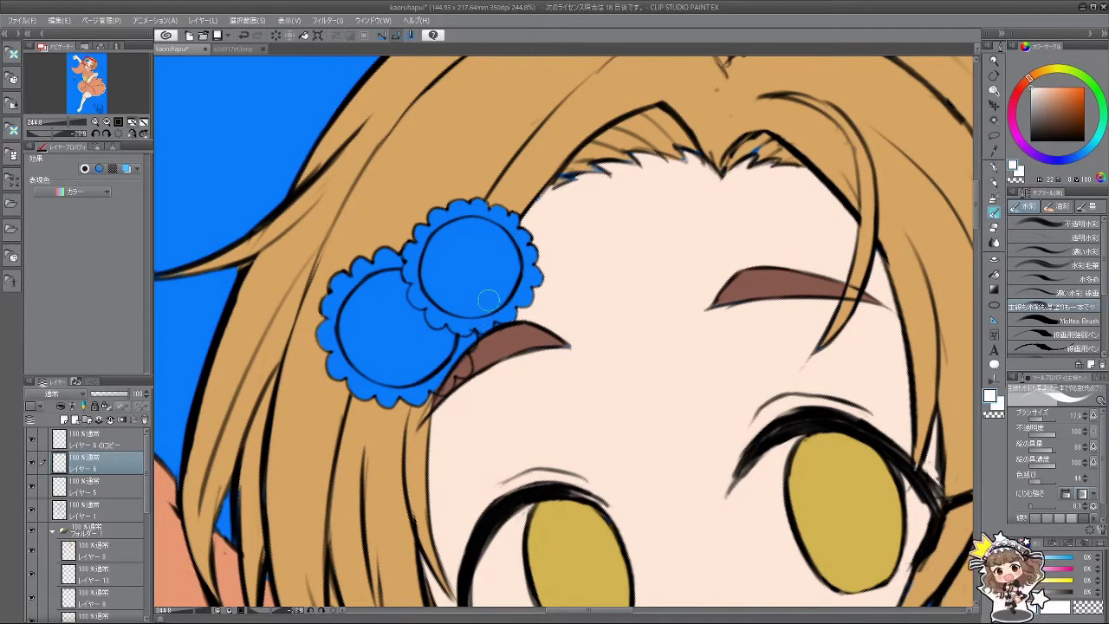
pyautogui.scroll(-4, 589, 327)
pyautogui.moveTo(589, 326); pyautogui.dragTo(544, 275)
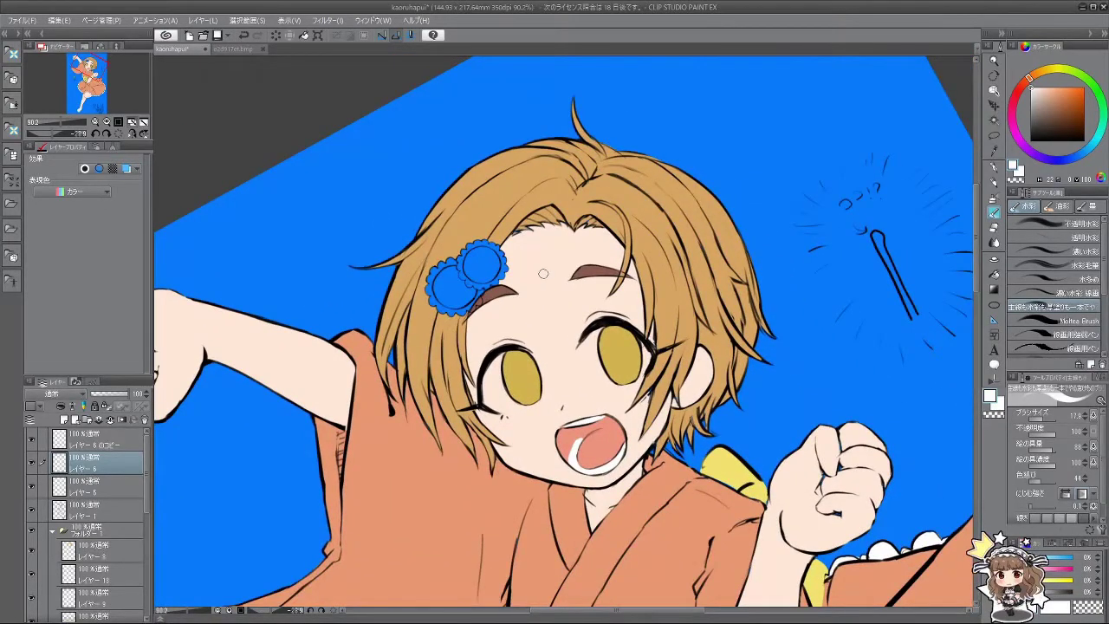
pyautogui.scroll(-5, 617, 284)
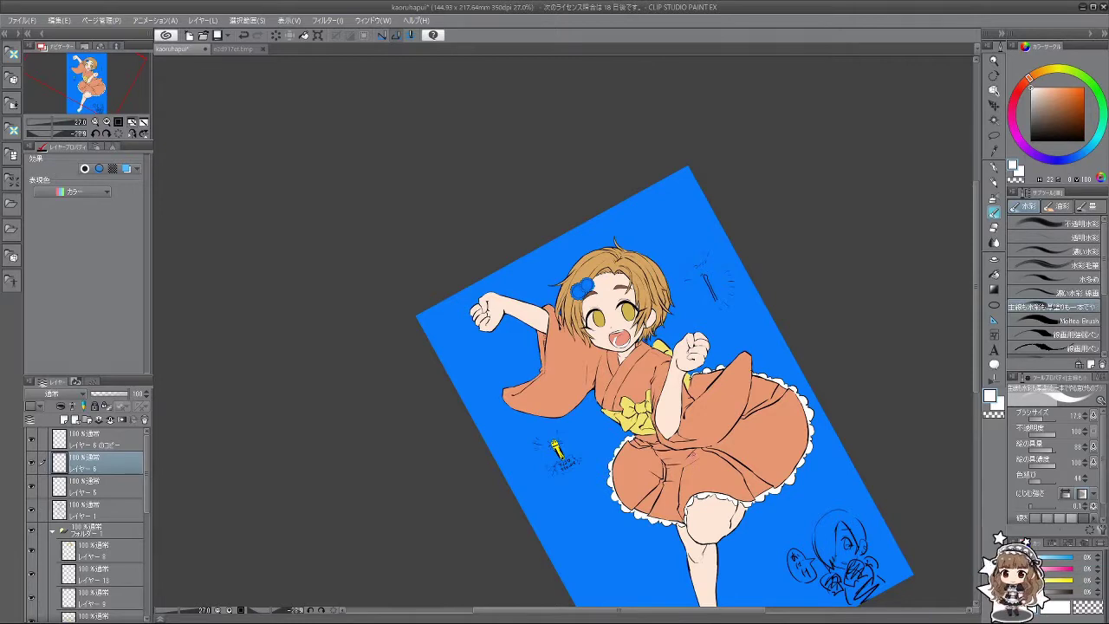
pyautogui.scroll(-2, 697, 431)
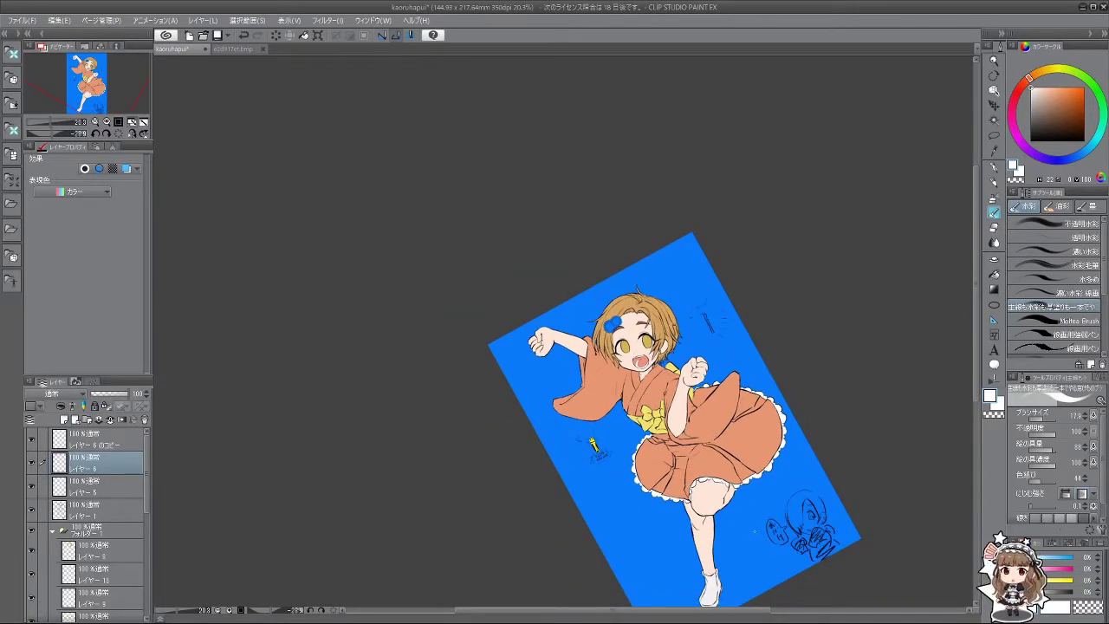
pyautogui.scroll(3, 754, 530)
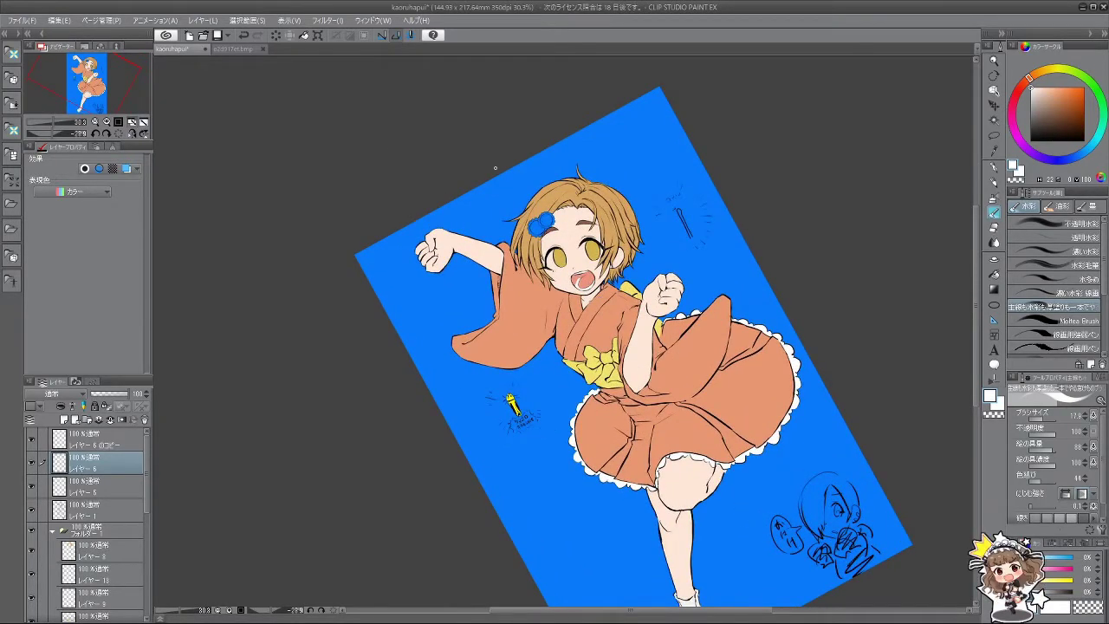
pyautogui.scroll(4, 496, 168)
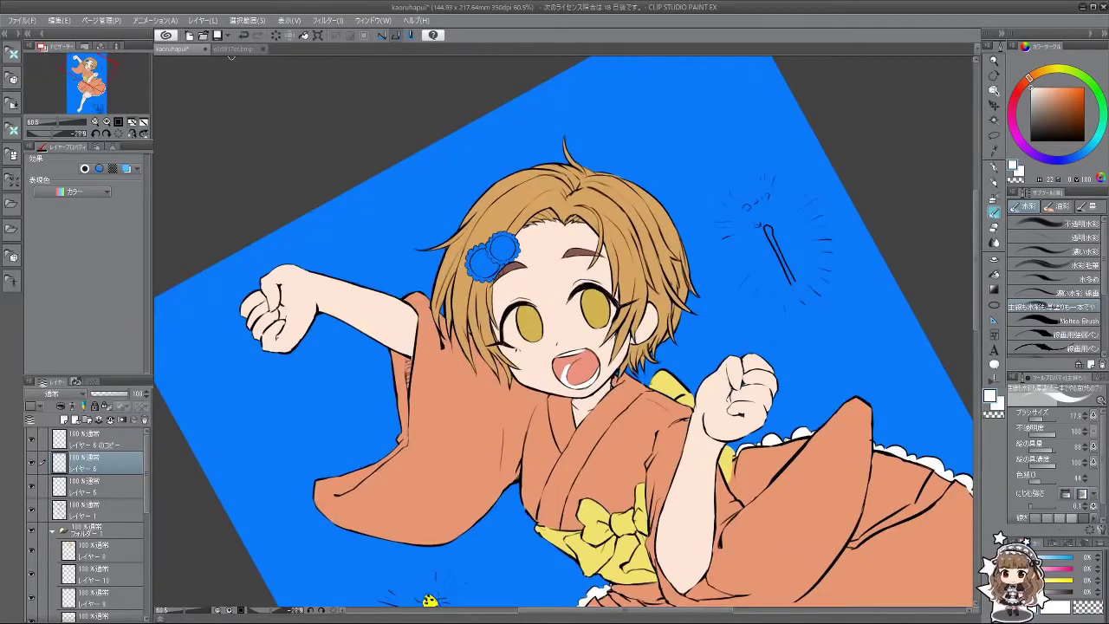
# Step: Compare with the sunflower hair clip in the e2d917et.bmp reference, then return to the kaoruhapui illustration
pyautogui.click(231, 49)
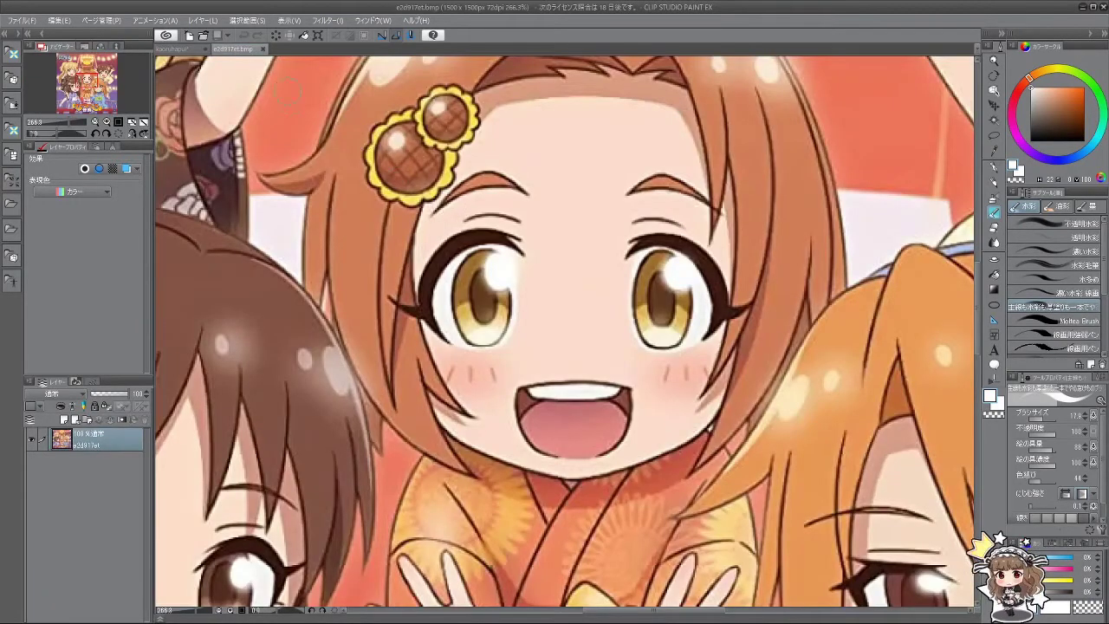
pyautogui.click(170, 49)
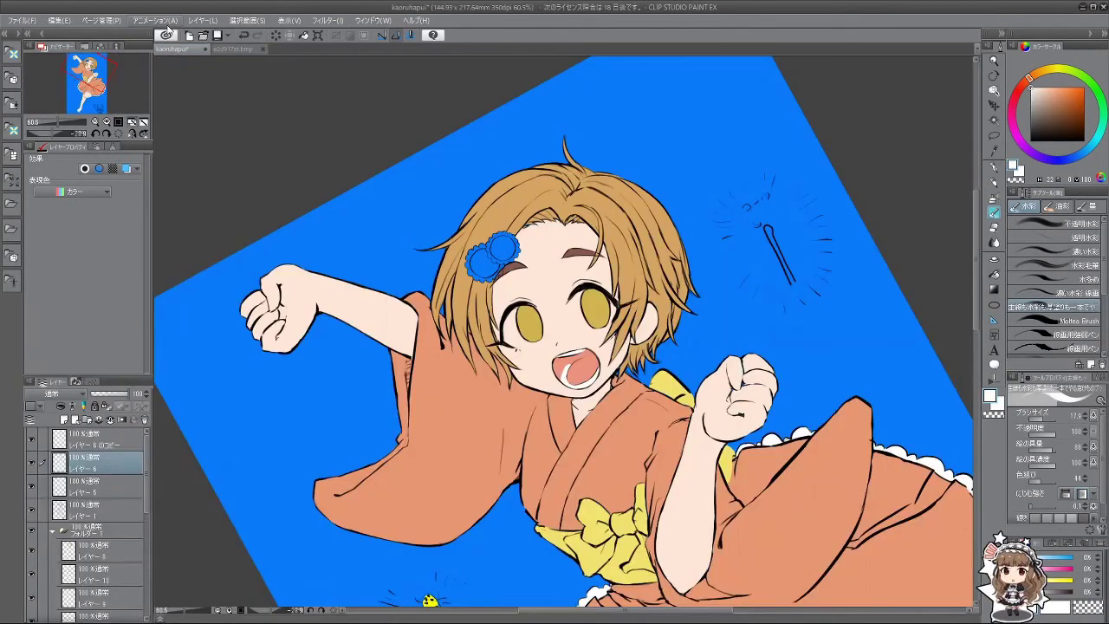
pyautogui.scroll(-5, 147, 497)
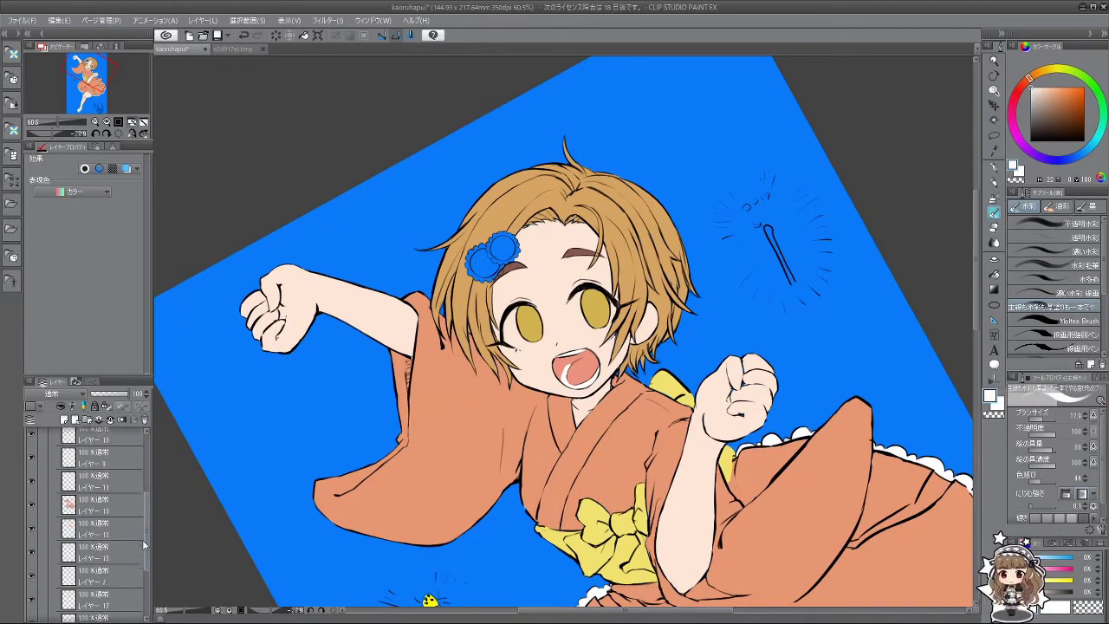
pyautogui.scroll(2, 142, 532)
# Step: Select the flower-rim layer and pick pale yellow from the colour wheel
pyautogui.click(104, 472)
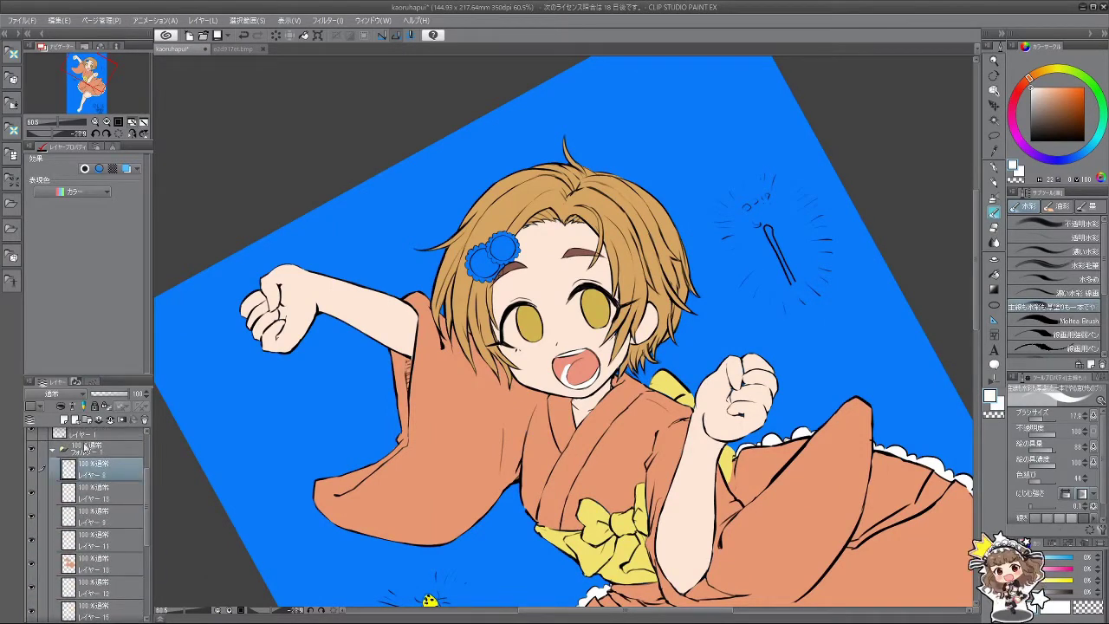
pyautogui.scroll(6, 586, 229)
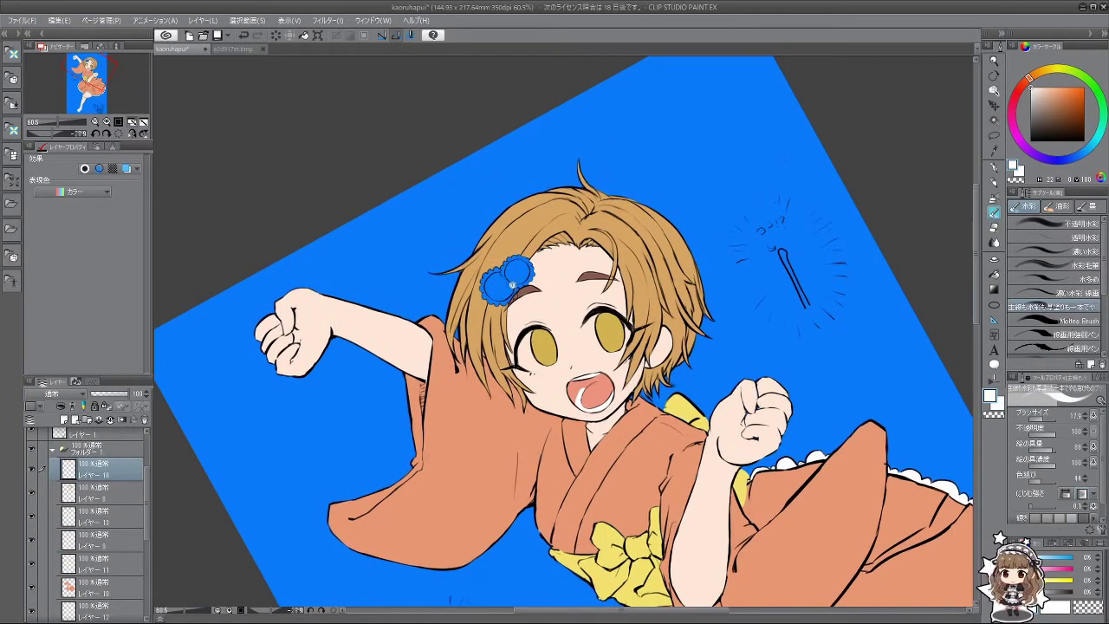
pyautogui.click(1055, 70)
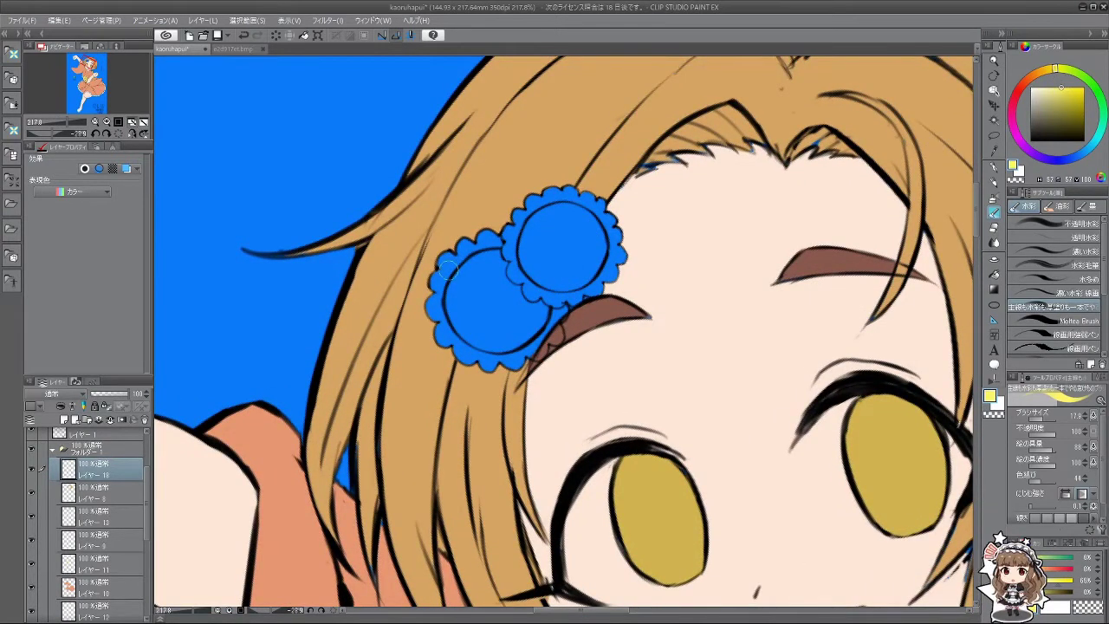
# Step: With a smaller brush, paint yellow along both flower rims, rotating the canvas and back again
pyautogui.moveTo(446, 261)
pyautogui.mouseDown()
pyautogui.moveTo(445, 275)
pyautogui.moveTo(470, 248)
pyautogui.moveTo(459, 252)
pyautogui.mouseUp()
pyautogui.press('[')
pyautogui.moveTo(501, 490); pyautogui.dragTo(461, 384)
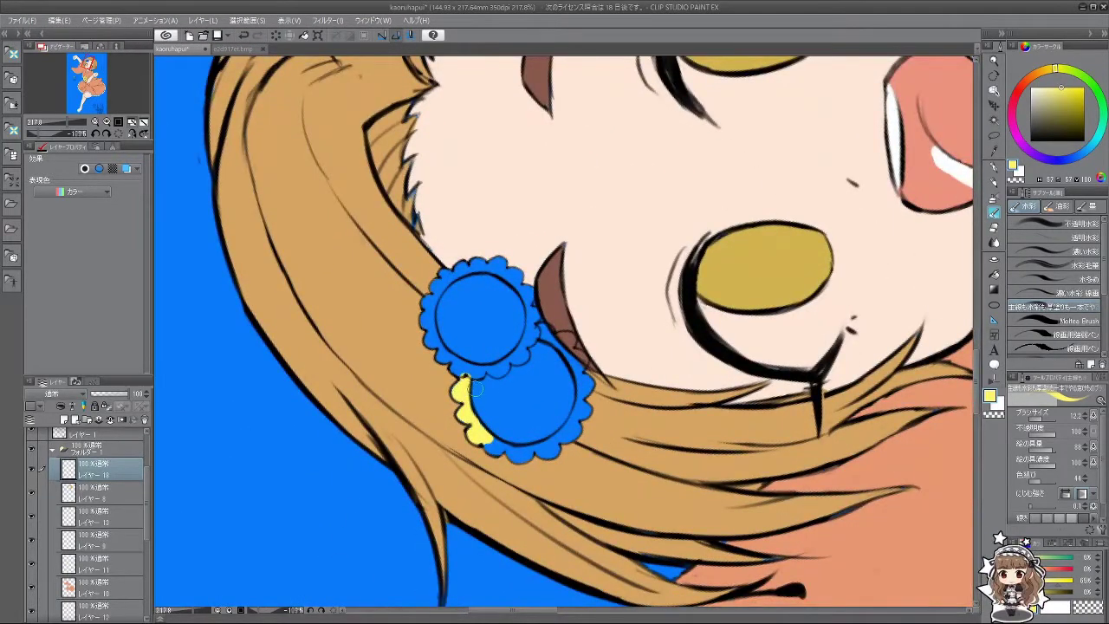
pyautogui.moveTo(559, 384)
pyautogui.mouseDown()
pyautogui.moveTo(556, 336)
pyautogui.moveTo(542, 322)
pyautogui.moveTo(562, 343)
pyautogui.moveTo(585, 310)
pyautogui.moveTo(563, 291)
pyautogui.moveTo(565, 333)
pyautogui.moveTo(547, 322)
pyautogui.moveTo(537, 285)
pyautogui.moveTo(500, 284)
pyautogui.moveTo(496, 260)
pyautogui.mouseUp()
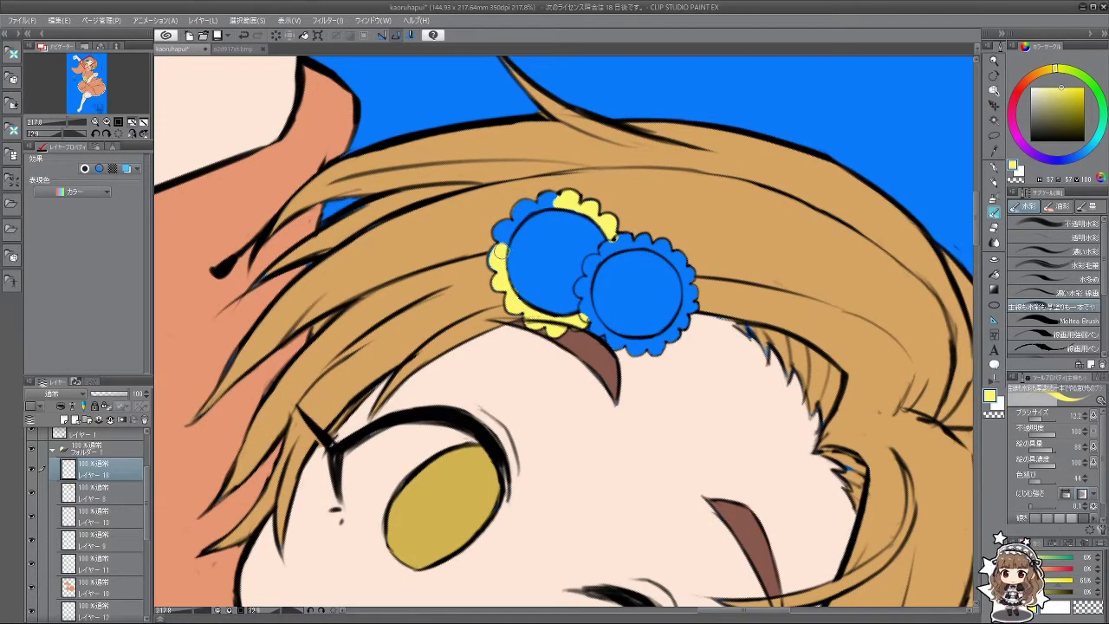
pyautogui.moveTo(498, 264); pyautogui.dragTo(575, 375)
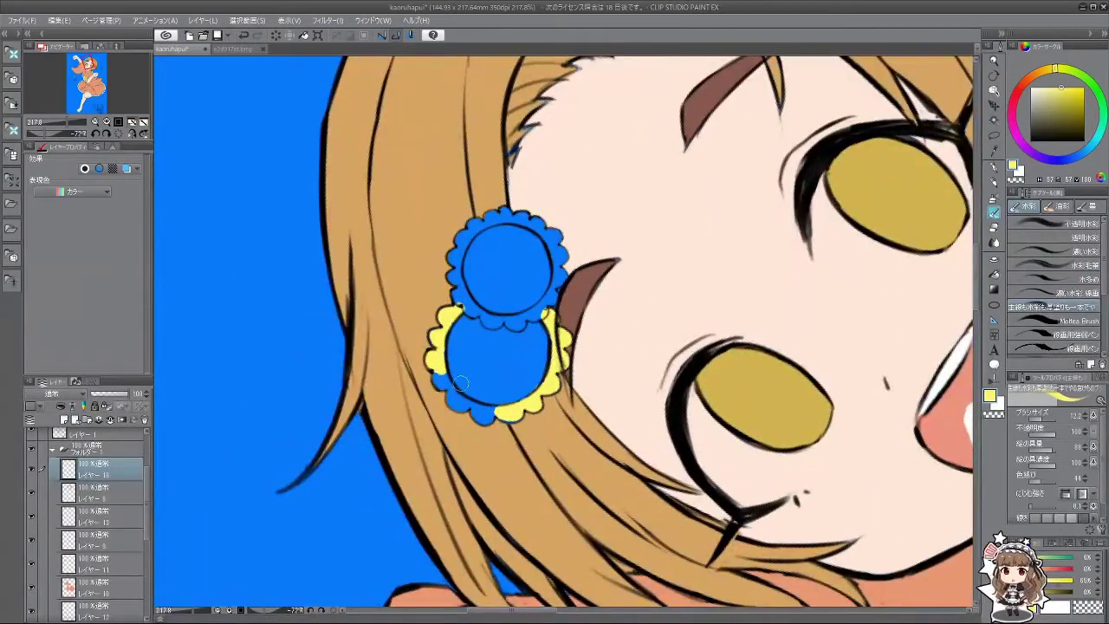
pyautogui.moveTo(459, 383)
pyautogui.mouseDown()
pyautogui.moveTo(440, 373)
pyautogui.moveTo(456, 404)
pyautogui.moveTo(537, 433)
pyautogui.moveTo(641, 407)
pyautogui.moveTo(676, 329)
pyautogui.moveTo(611, 244)
pyautogui.moveTo(645, 251)
pyautogui.mouseUp()
pyautogui.moveTo(606, 322); pyautogui.dragTo(518, 307)
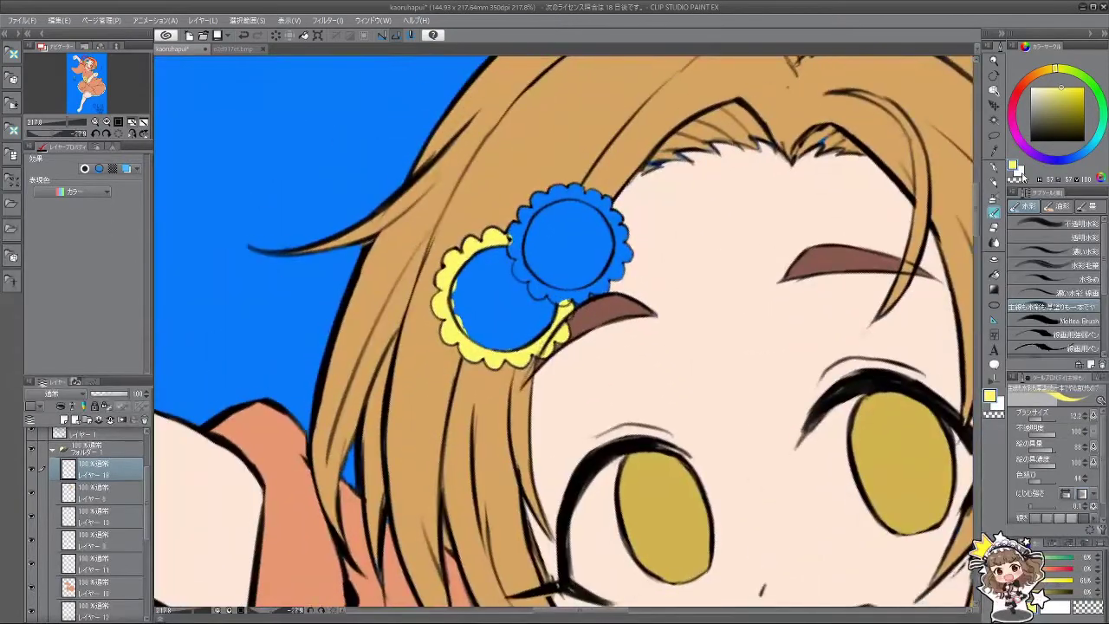
# Step: Fill the four remaining blue rim strips yellow, then touch up the upper flower's top-right rim
pyautogui.click(994, 274)
pyautogui.click(624, 238)
pyautogui.click(592, 195)
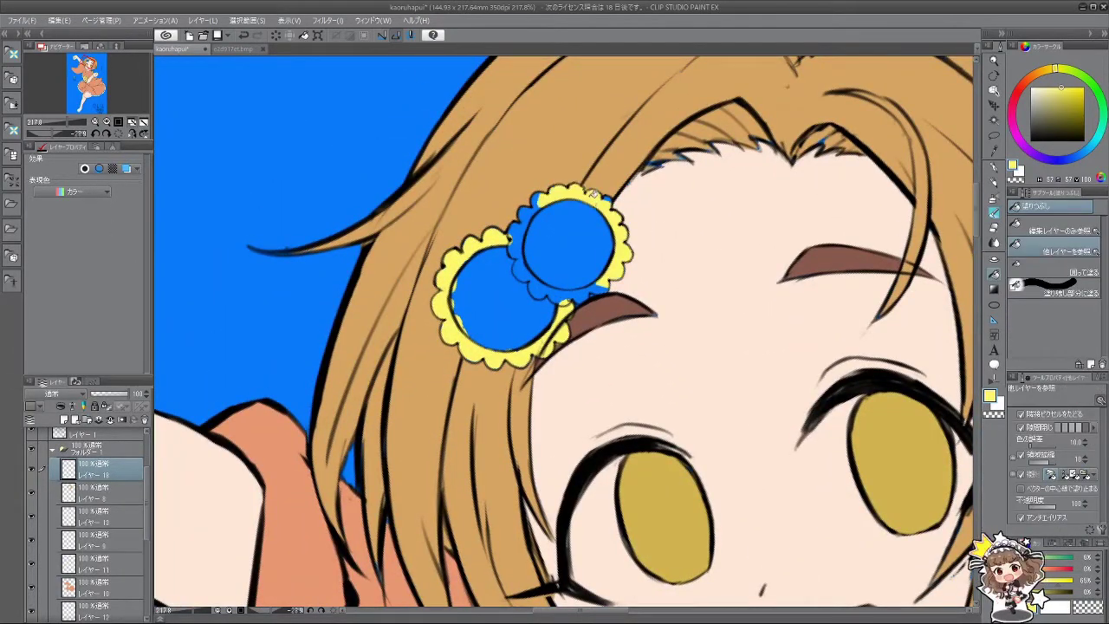
pyautogui.click(532, 210)
pyautogui.click(552, 290)
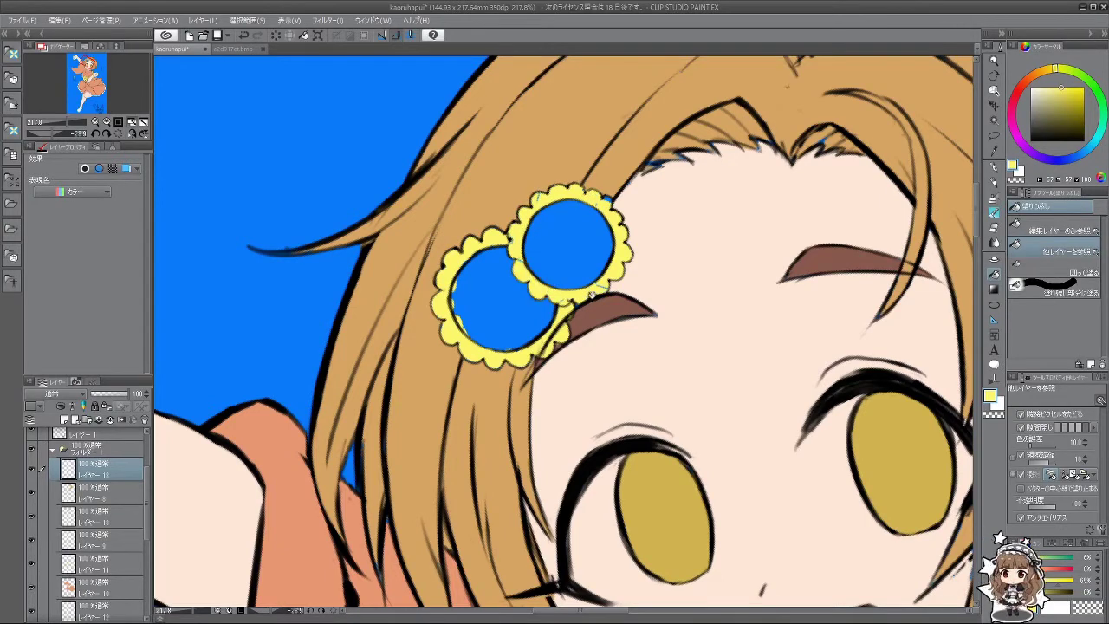
pyautogui.click(995, 211)
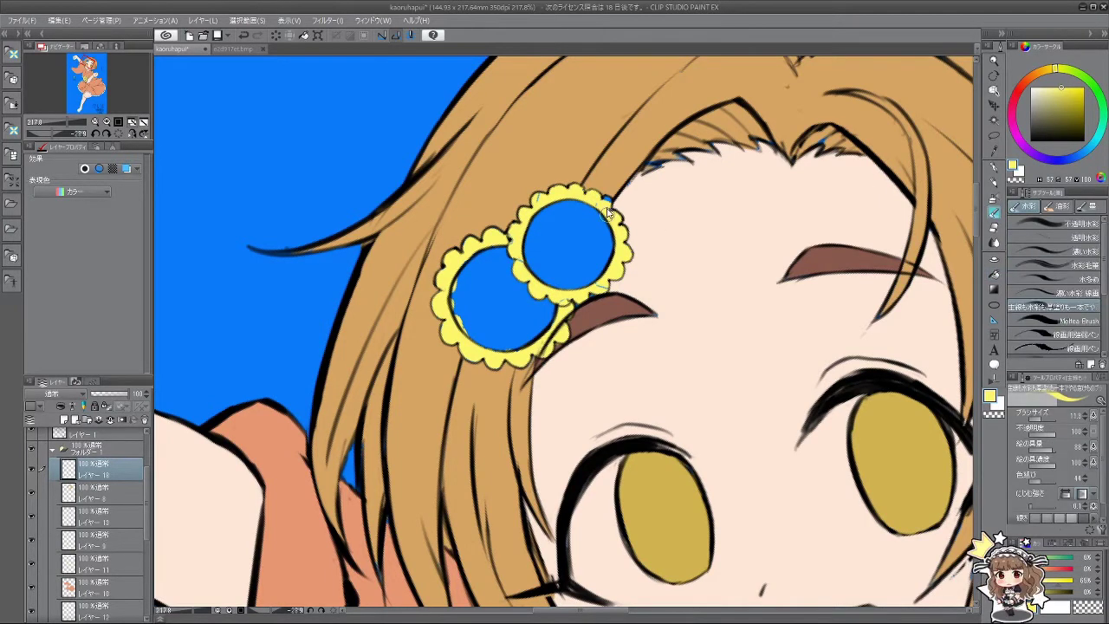
pyautogui.moveTo(602, 205); pyautogui.dragTo(608, 201)
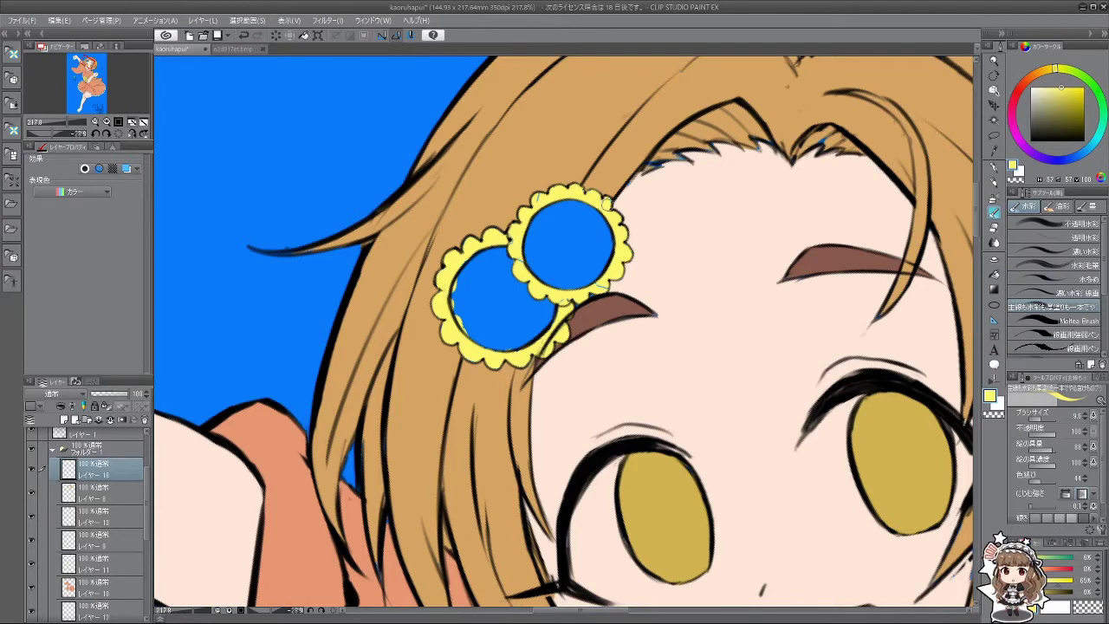
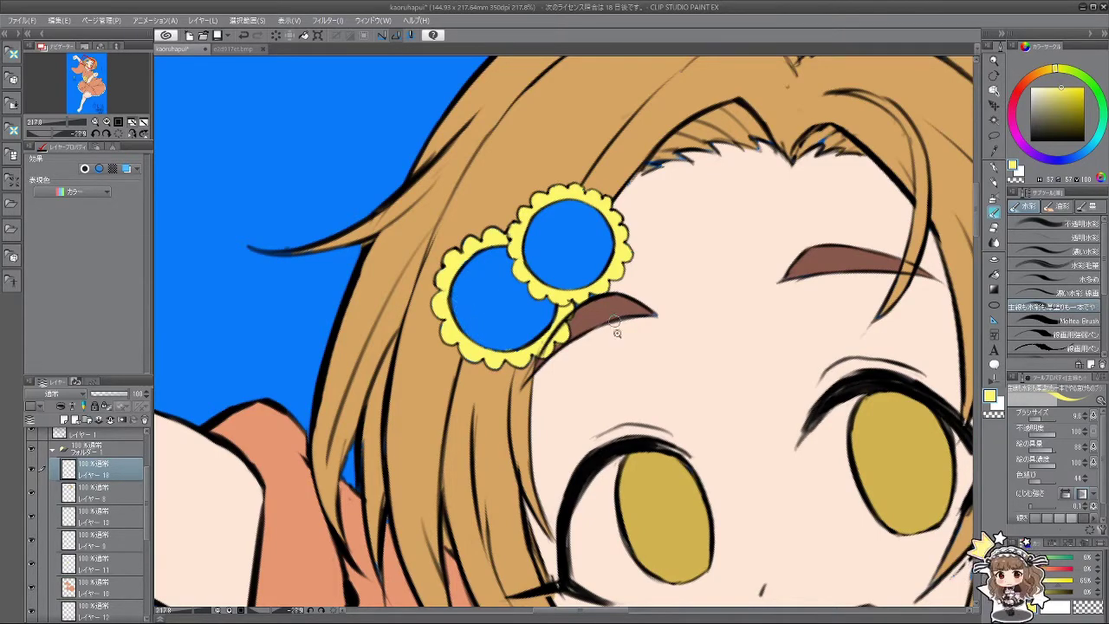
# Step: Add a new raster layer, check the skin fill's coverage, and sample the skin's peach colour
pyautogui.scroll(-5, 529, 173)
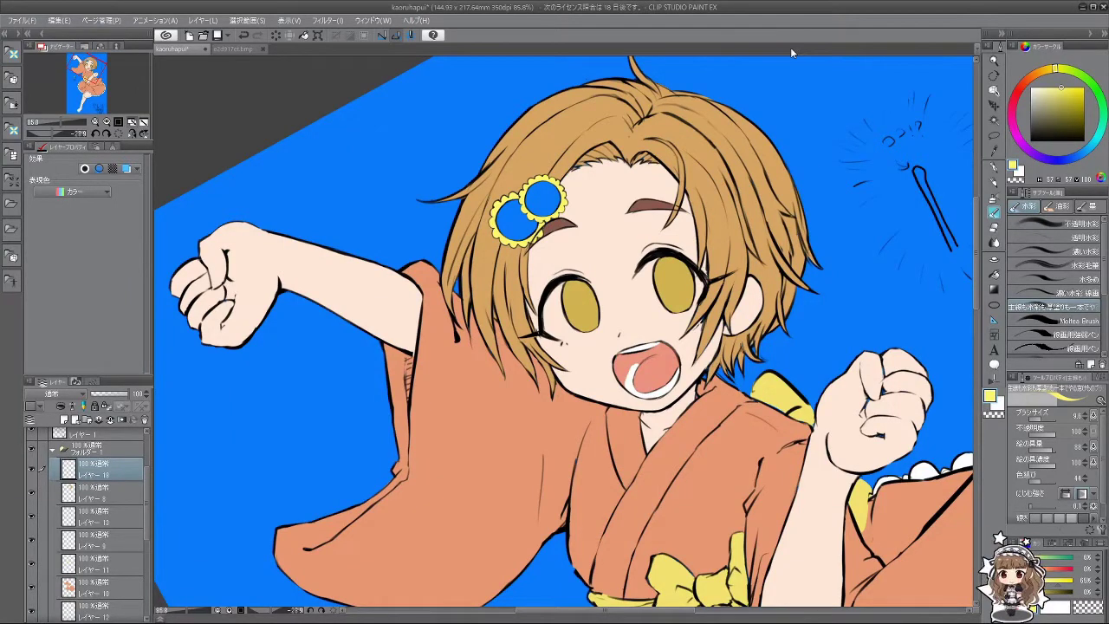
pyautogui.click(64, 419)
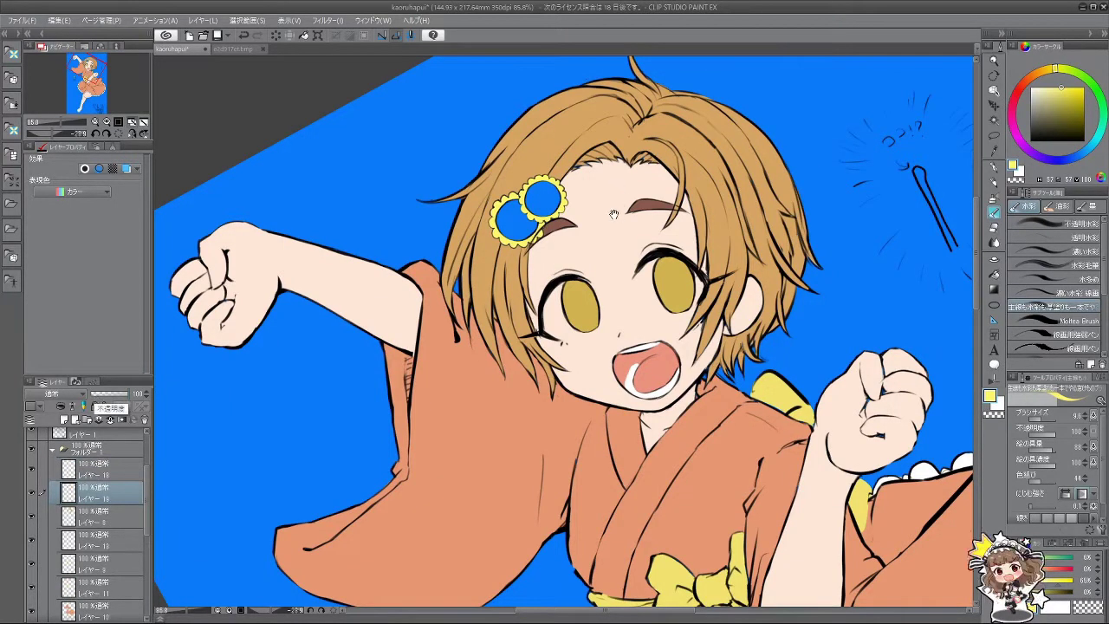
pyautogui.scroll(4, 613, 214)
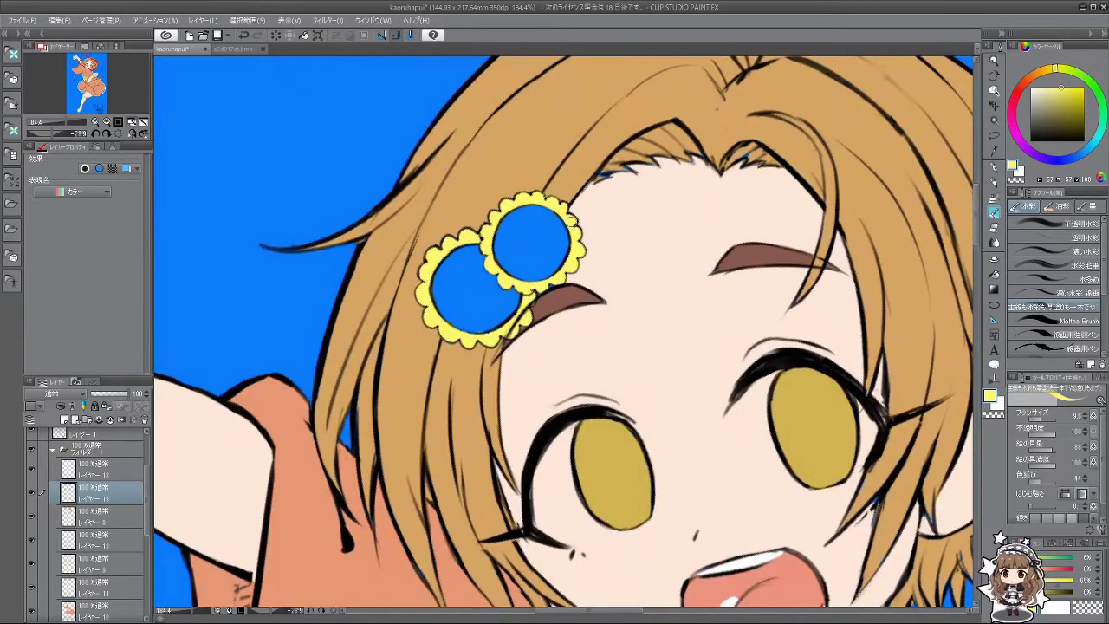
pyautogui.moveTo(147, 524); pyautogui.dragTo(154, 580)
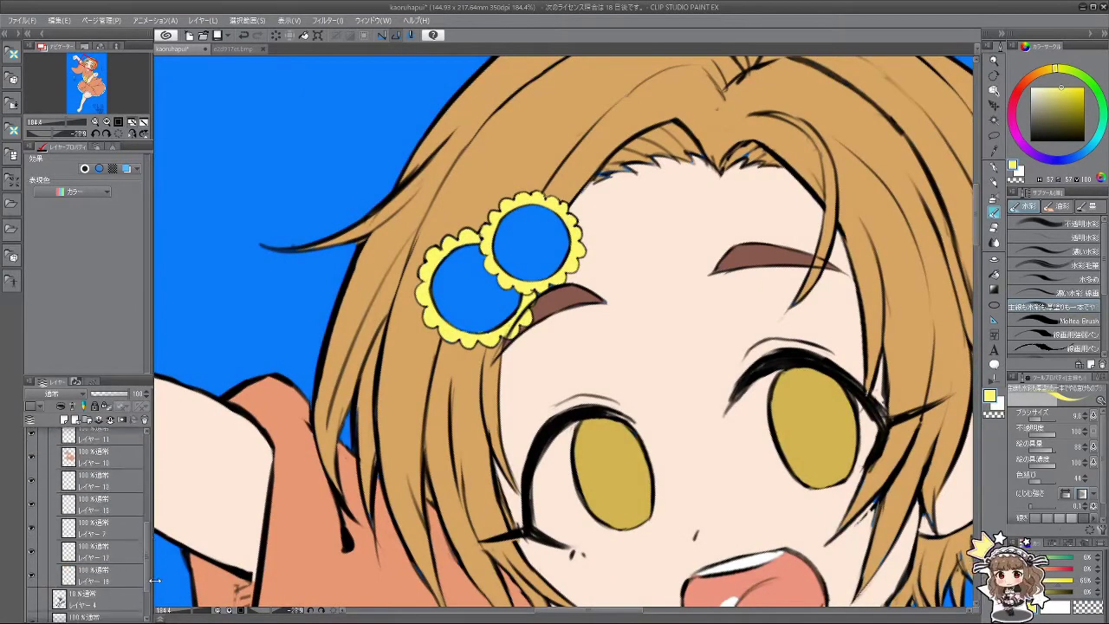
pyautogui.click(97, 535)
pyautogui.click(32, 529)
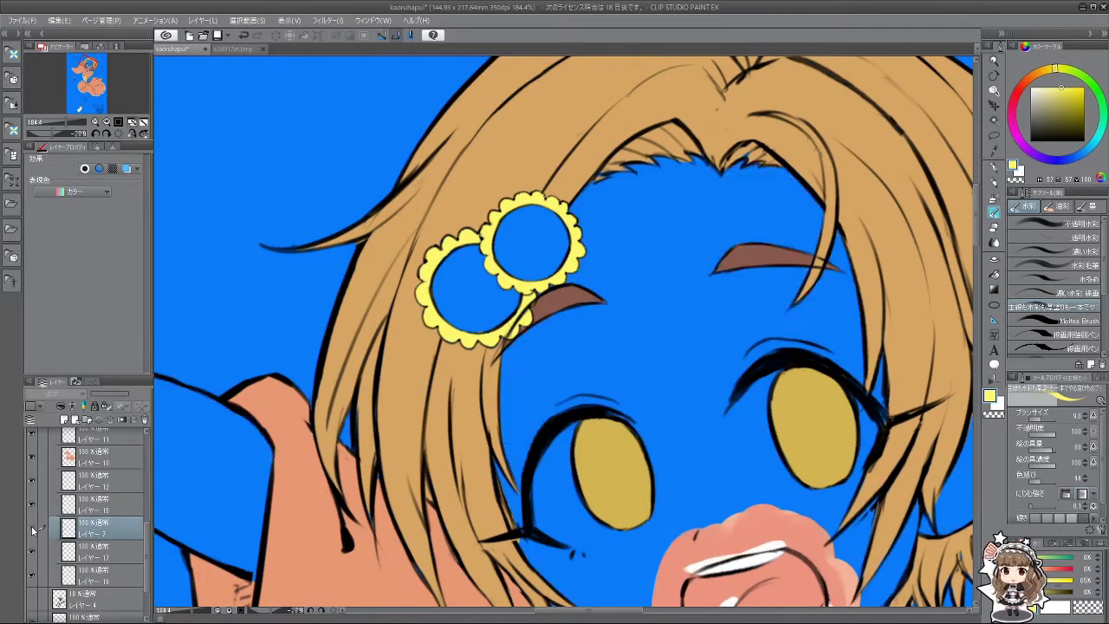
pyautogui.click(32, 529)
pyautogui.keyDown('alt'); pyautogui.click(683, 231); pyautogui.keyUp('alt')
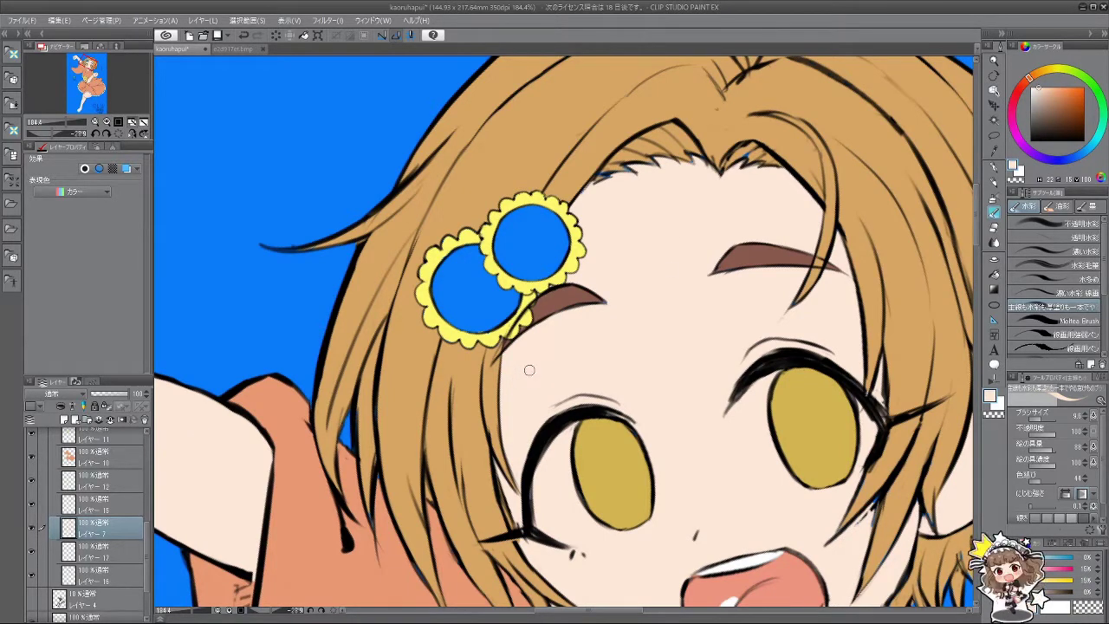
# Step: Select the next layer down in the character folder and zoom out to the whole drawing
pyautogui.scroll(1, 146, 526)
pyautogui.scroll(3, 146, 526)
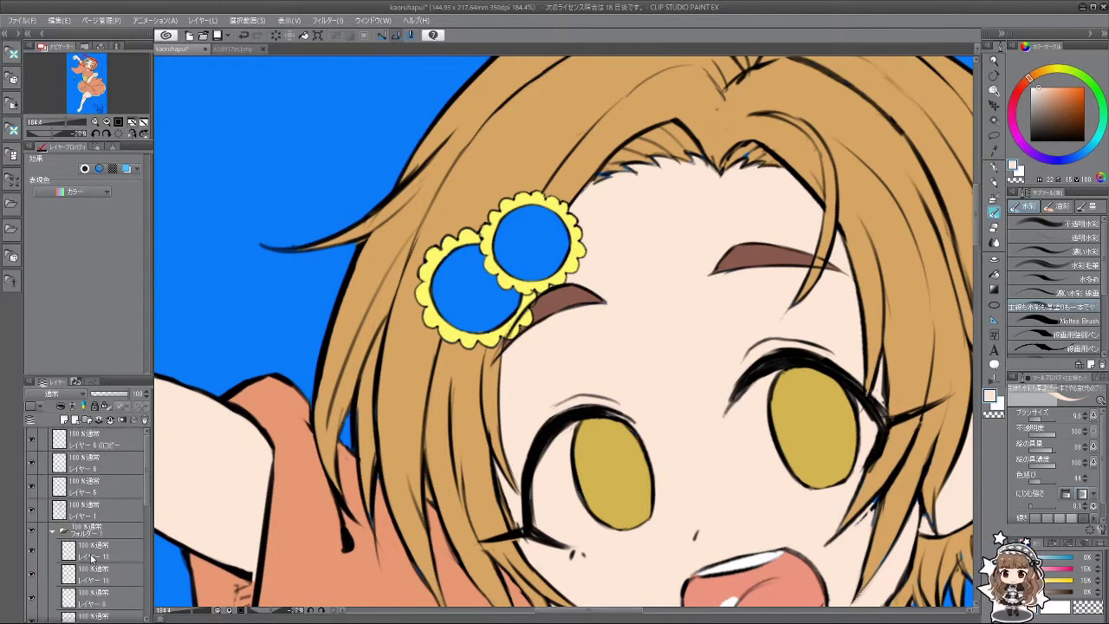
pyautogui.click(80, 553)
pyautogui.click(108, 571)
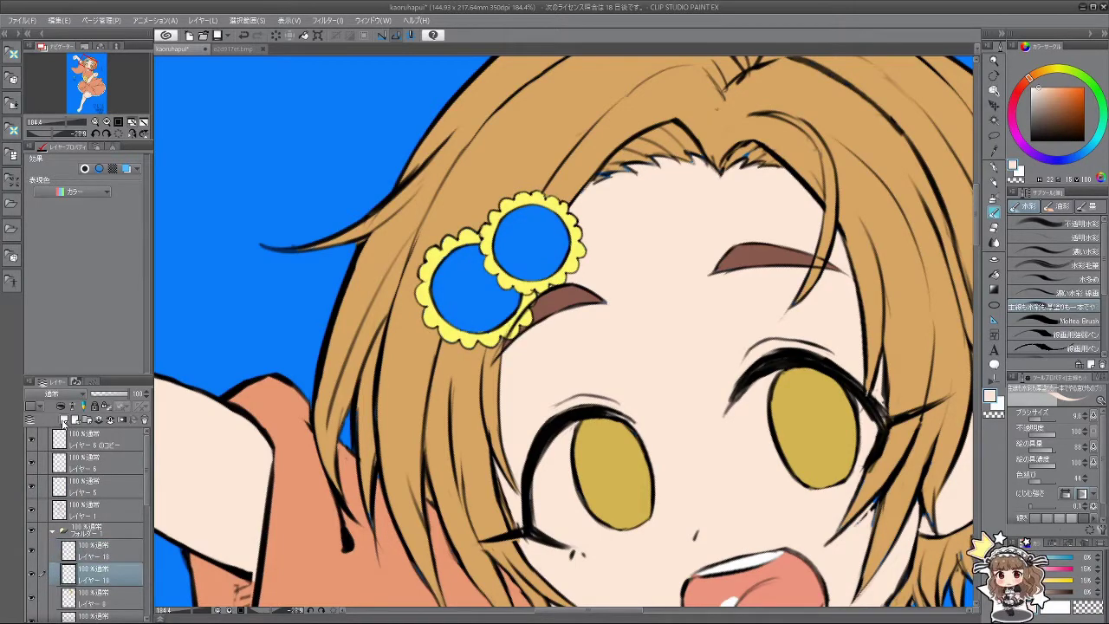
pyautogui.click(33, 575)
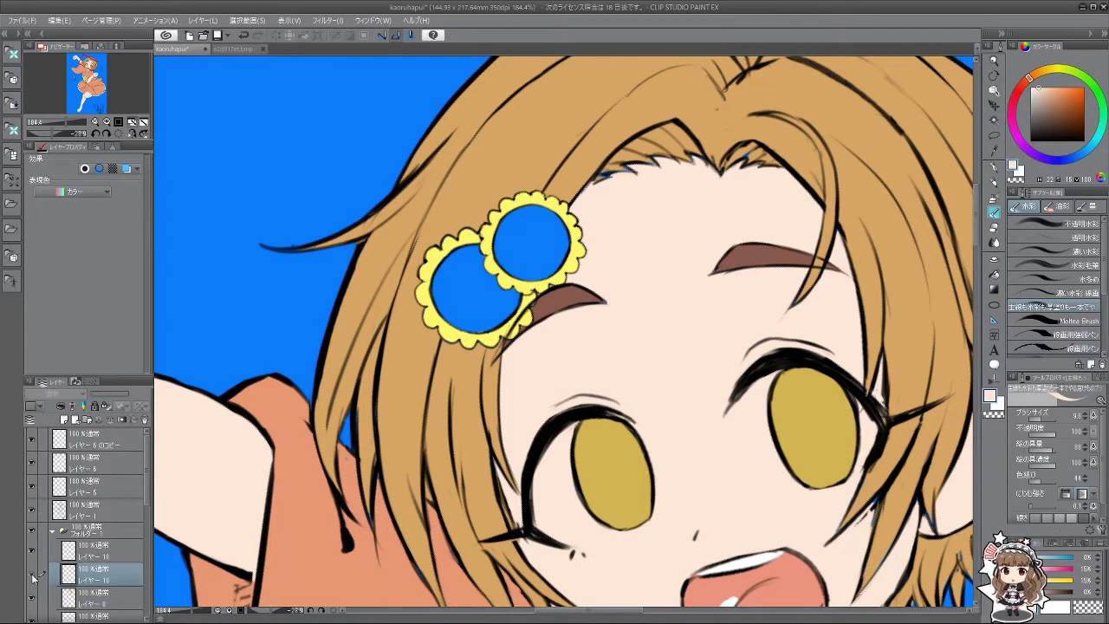
pyautogui.moveTo(312, 499); pyautogui.dragTo(320, 387)
pyautogui.scroll(-5, 320, 387)
pyautogui.moveTo(408, 537); pyautogui.dragTo(413, 299)
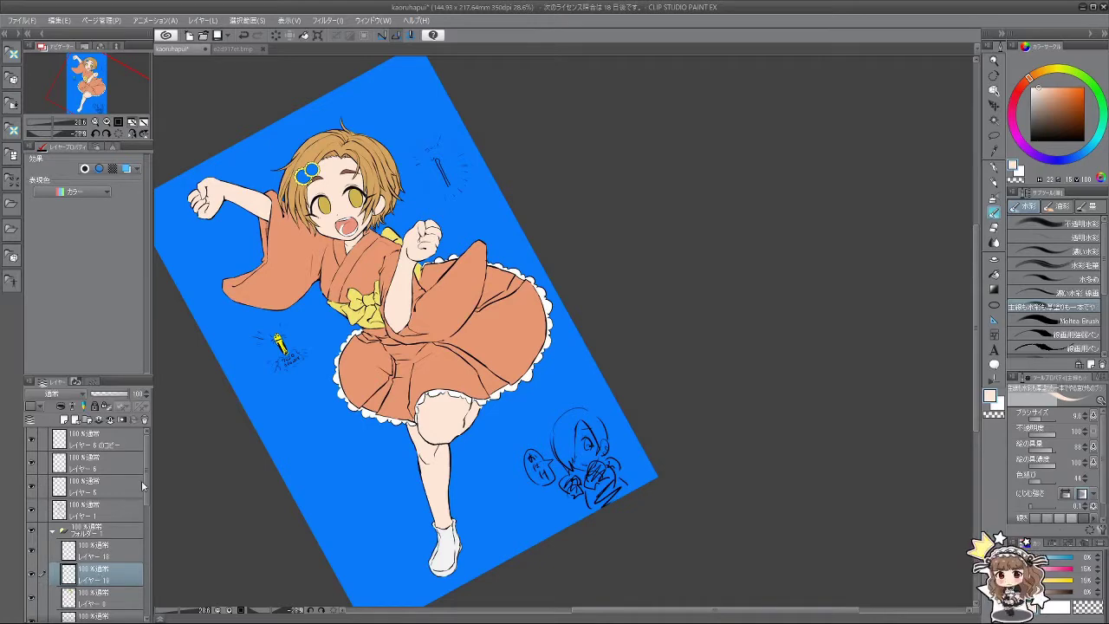
# Step: Pick a reddish brown, enlarge the brush to about 22, and paint over both flower centres
pyautogui.scroll(5, 445, 261)
pyautogui.scroll(3, 427, 249)
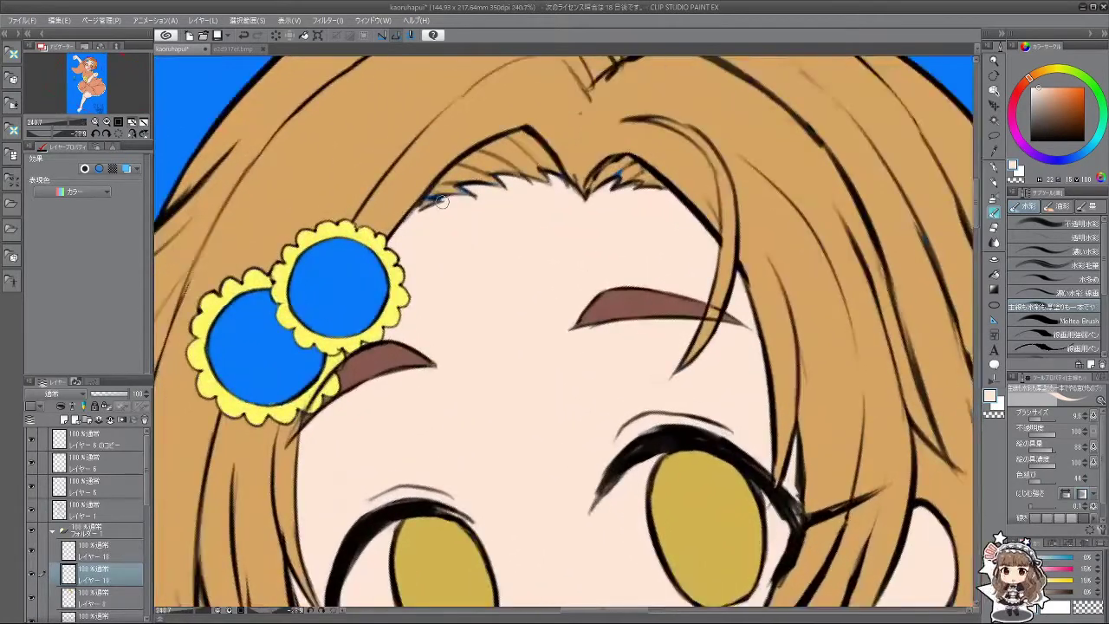
pyautogui.moveTo(1027, 71); pyautogui.dragTo(1066, 105)
pyautogui.click(1064, 103)
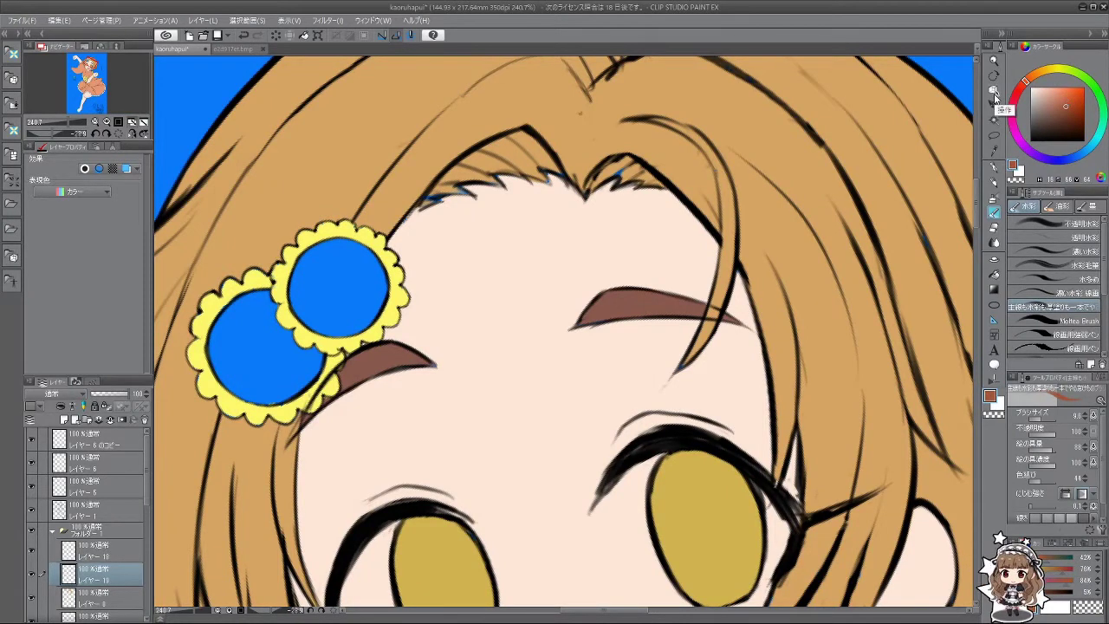
pyautogui.moveTo(294, 334); pyautogui.dragTo(304, 338)
pyautogui.moveTo(260, 315)
pyautogui.mouseDown()
pyautogui.moveTo(238, 316)
pyautogui.moveTo(247, 333)
pyautogui.moveTo(234, 320)
pyautogui.moveTo(224, 357)
pyautogui.moveTo(239, 372)
pyautogui.moveTo(260, 347)
pyautogui.moveTo(299, 347)
pyautogui.moveTo(313, 359)
pyautogui.moveTo(269, 391)
pyautogui.moveTo(294, 363)
pyautogui.mouseUp()
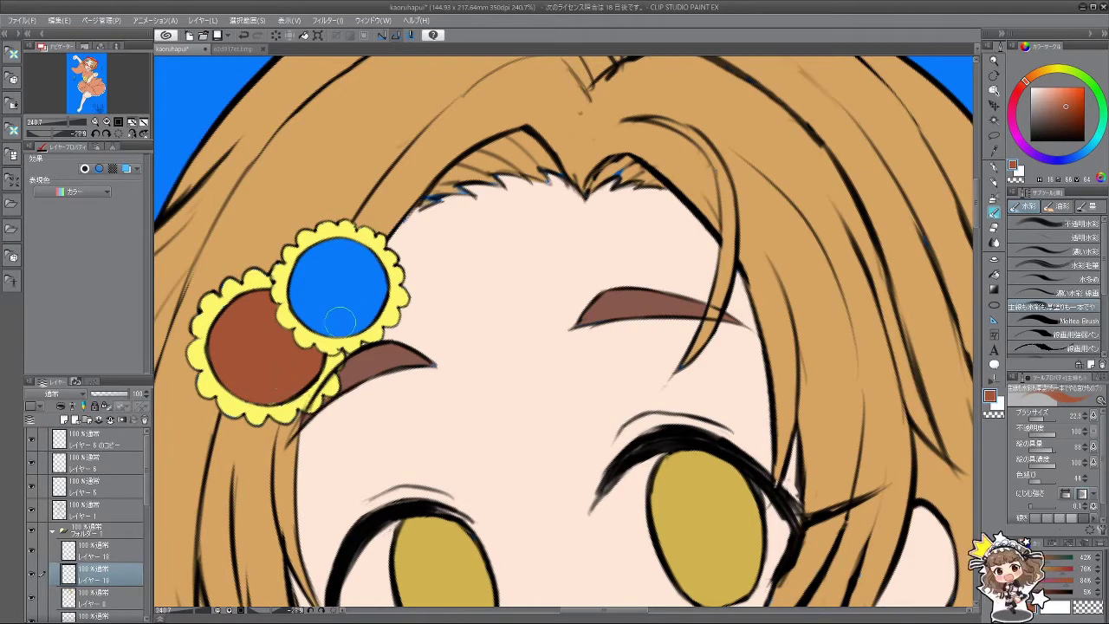
pyautogui.moveTo(341, 323)
pyautogui.mouseDown()
pyautogui.moveTo(309, 312)
pyautogui.moveTo(299, 285)
pyautogui.moveTo(311, 255)
pyautogui.moveTo(365, 254)
pyautogui.moveTo(376, 300)
pyautogui.moveTo(349, 324)
pyautogui.moveTo(321, 278)
pyautogui.moveTo(328, 305)
pyautogui.moveTo(344, 275)
pyautogui.mouseUp()
pyautogui.hotkey('ctrl', '-')
pyautogui.hotkey('ctrl', '-')
pyautogui.hotkey('ctrl', '-')
pyautogui.hotkey('ctrl', '-')
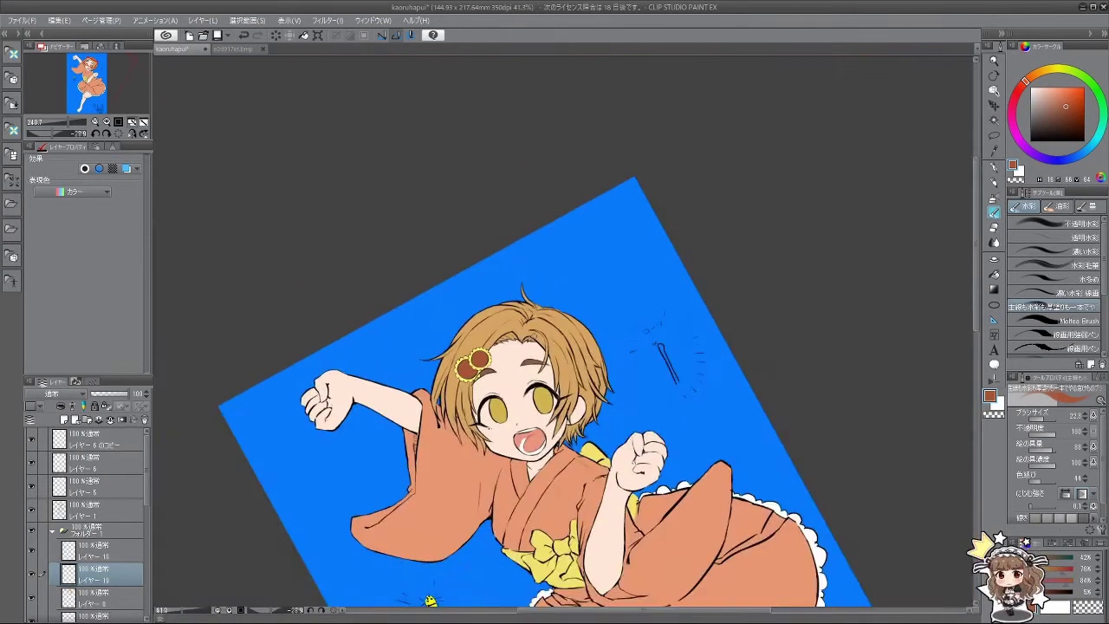
pyautogui.hotkey('ctrl', '-')
pyautogui.hotkey('ctrl', '-')
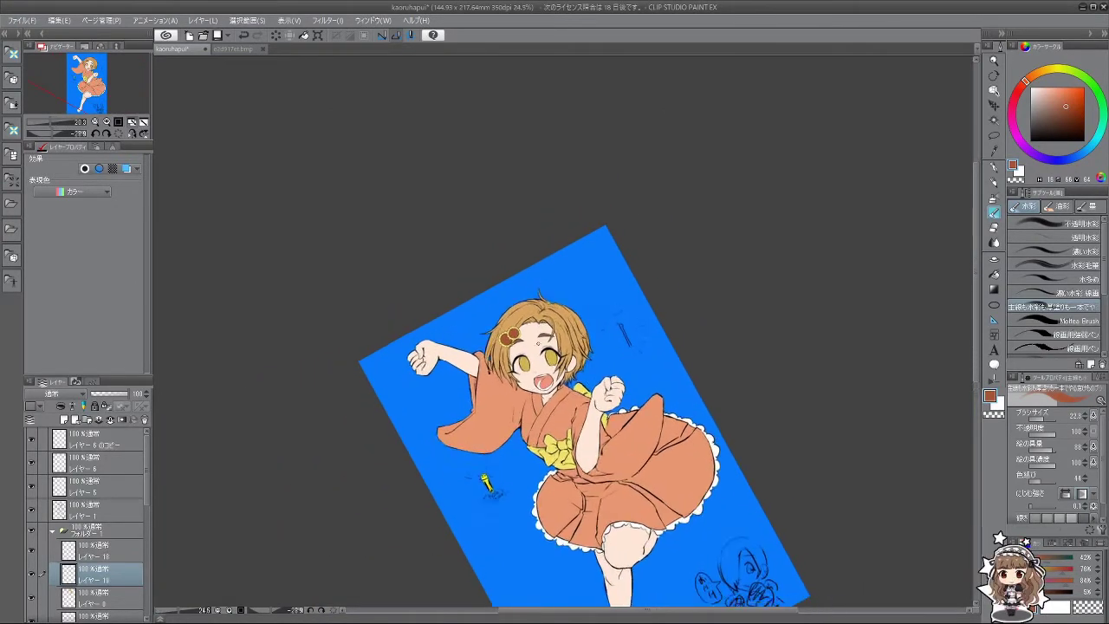
pyautogui.hotkey('ctrl', '-')
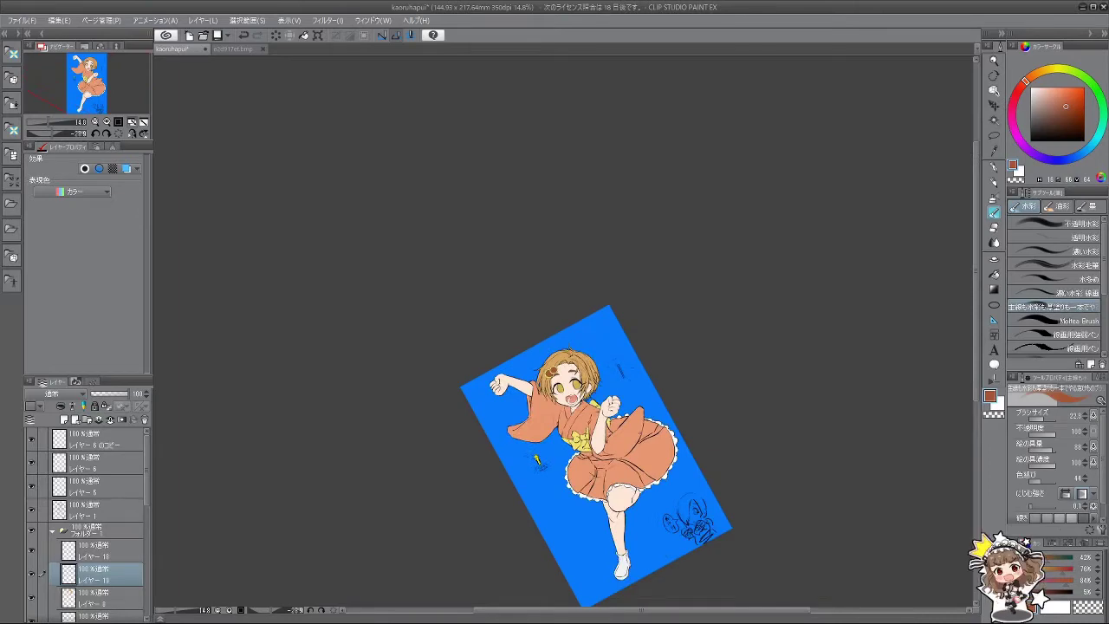
pyautogui.hotkey('ctrl', '+')
pyautogui.hotkey('ctrl', '+')
pyautogui.hotkey('ctrl', '+')
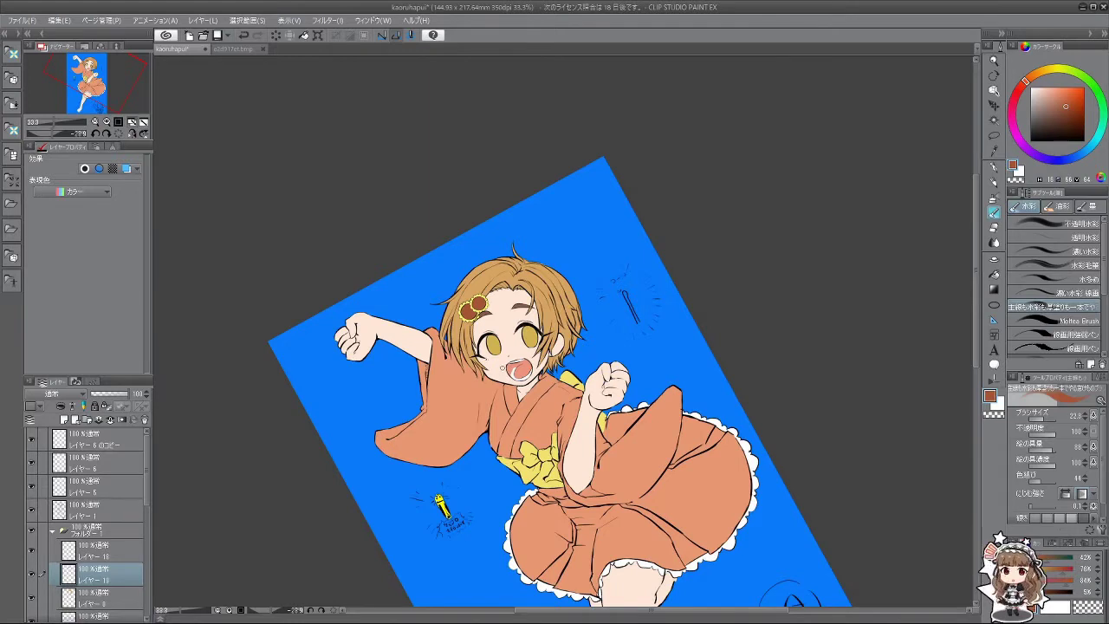
pyautogui.hotkey('ctrl', '-')
pyautogui.hotkey('ctrl', '-')
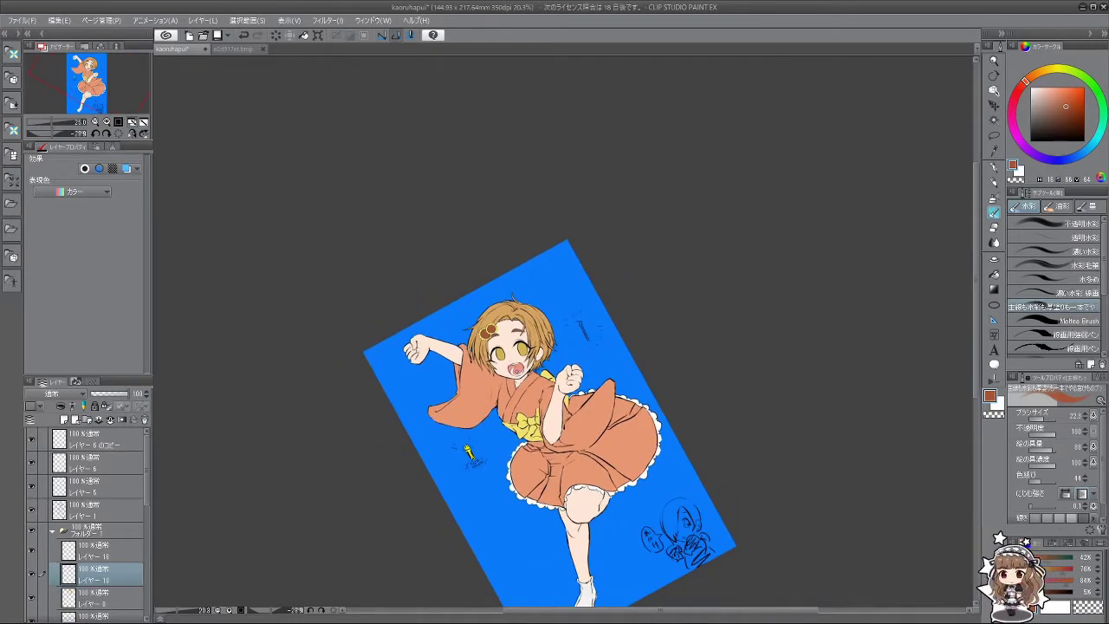
pyautogui.hotkey('ctrl', '+')
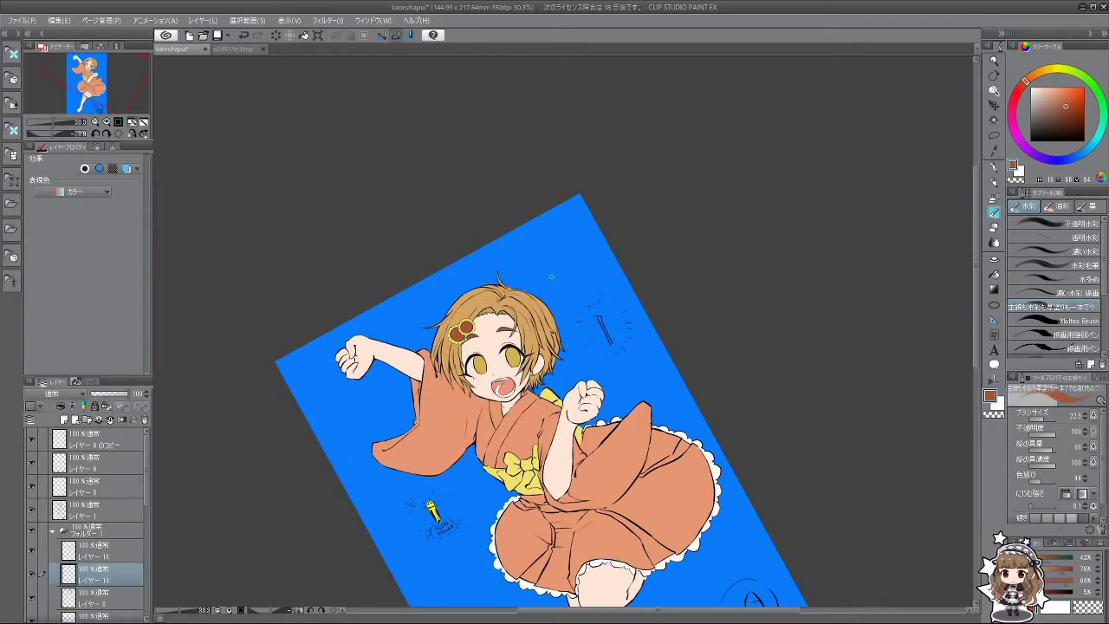
pyautogui.hotkey('ctrl', '-')
pyautogui.hotkey('ctrl', '-')
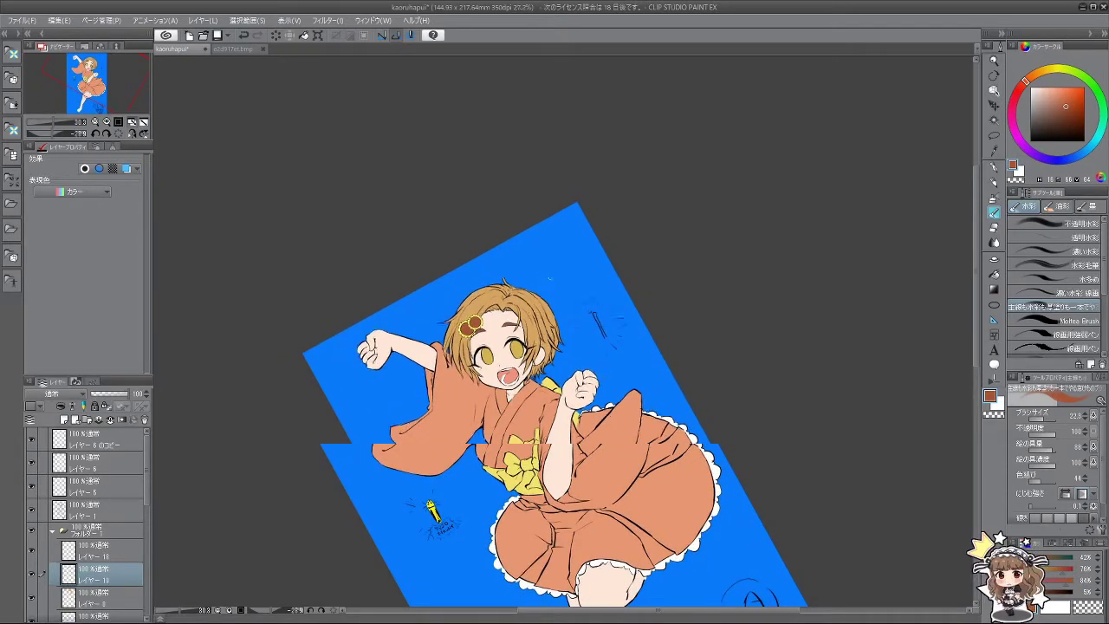
pyautogui.hotkey('ctrl', '+')
pyautogui.hotkey('ctrl', '+')
pyautogui.hotkey('ctrl', '+')
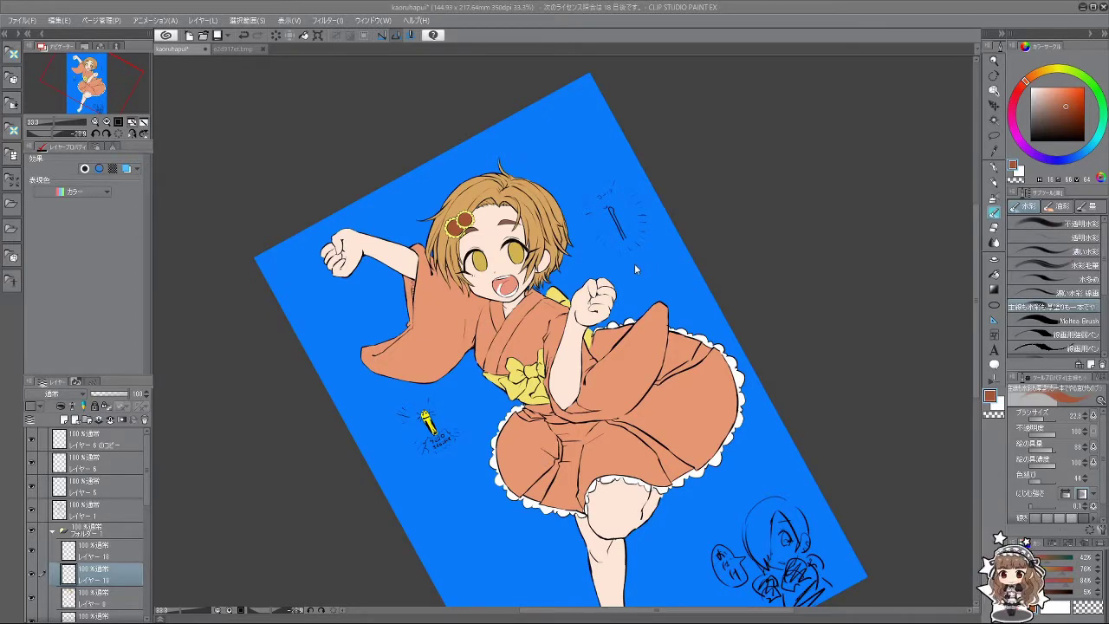
# Step: Check the hair fill layer's coverage by toggling its visibility, then straighten the view
pyautogui.scroll(-2, 143, 497)
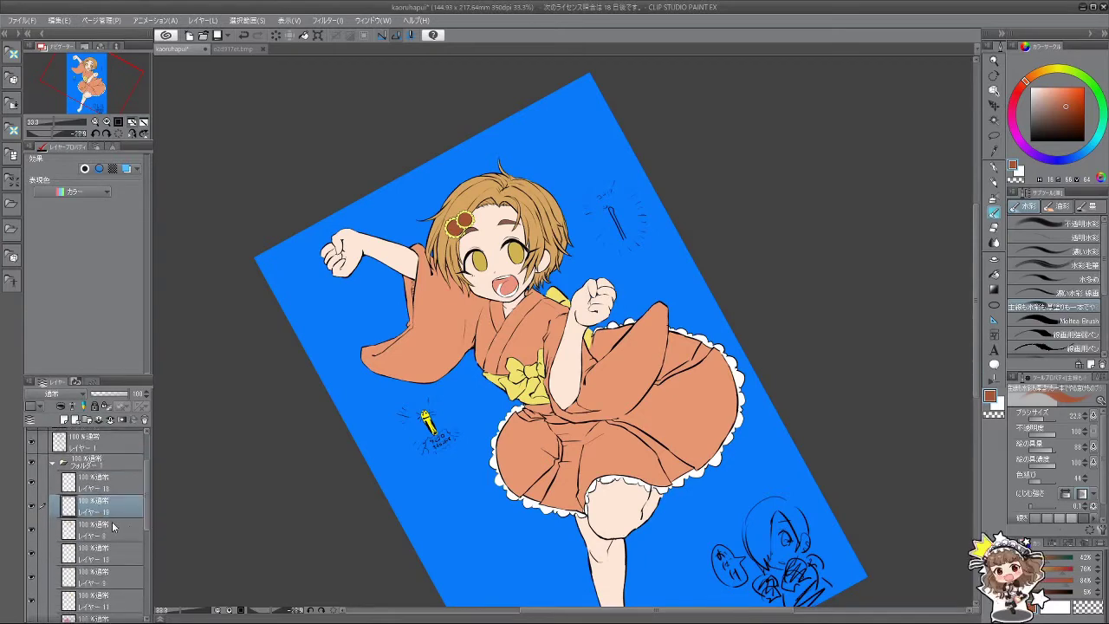
pyautogui.click(95, 527)
pyautogui.click(32, 528)
pyautogui.click(32, 529)
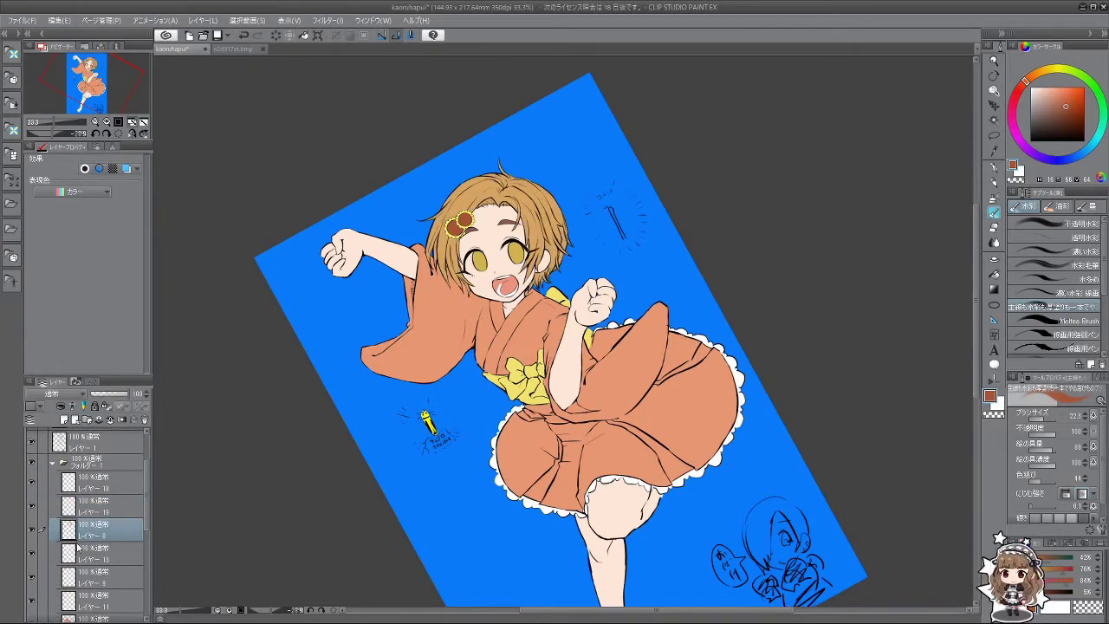
pyautogui.moveTo(762, 191); pyautogui.dragTo(730, 247)
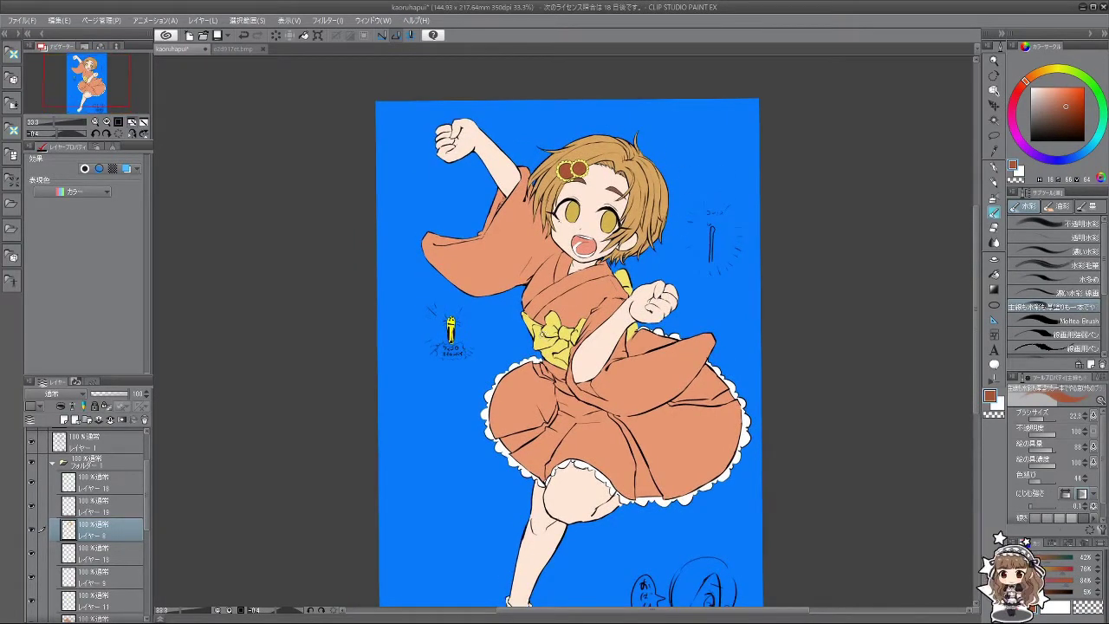
# Step: Add a new layer above the hair fill and try strands over the forehead hairline
pyautogui.click(65, 419)
pyautogui.scroll(5, 674, 204)
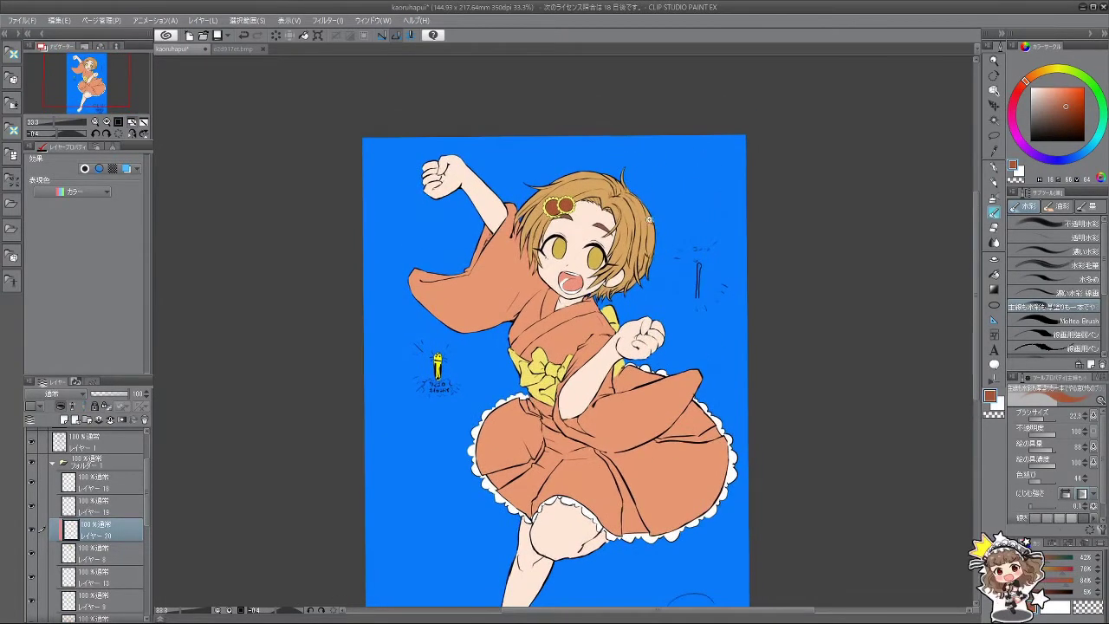
pyautogui.moveTo(606, 260); pyautogui.dragTo(540, 250)
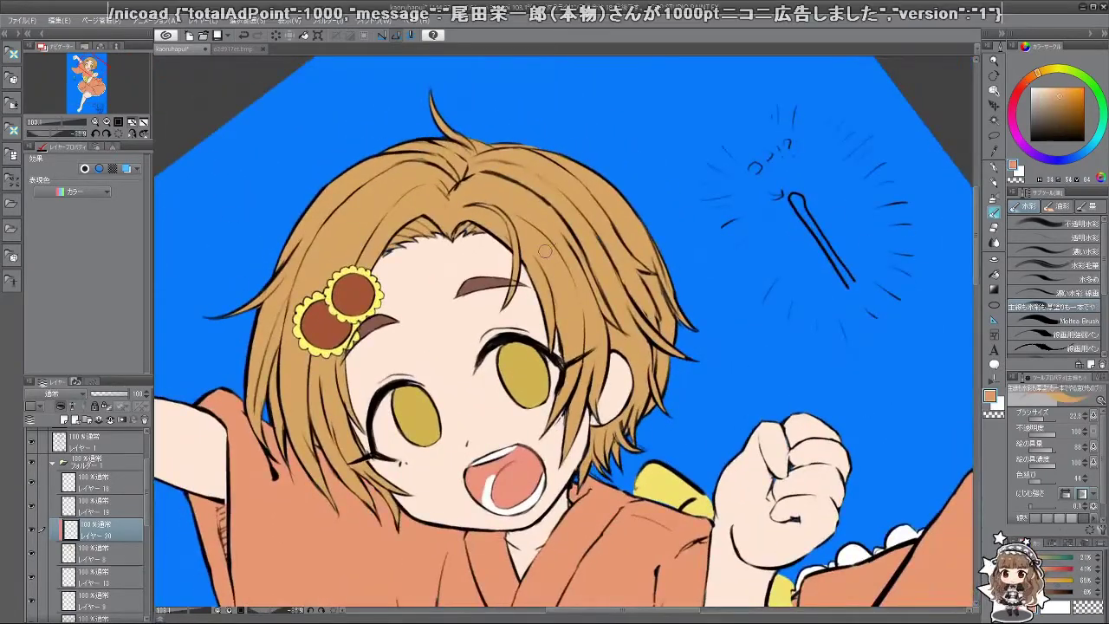
pyautogui.click(117, 548)
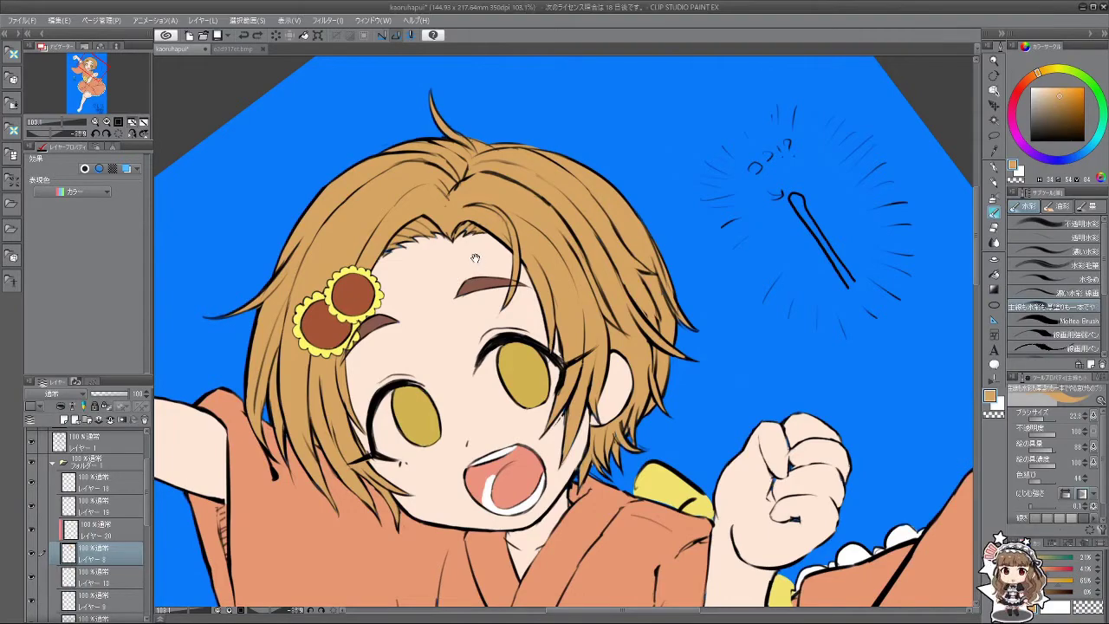
pyautogui.moveTo(439, 237); pyautogui.dragTo(451, 290)
pyautogui.scroll(3, 450, 289)
pyautogui.scroll(3, 382, 427)
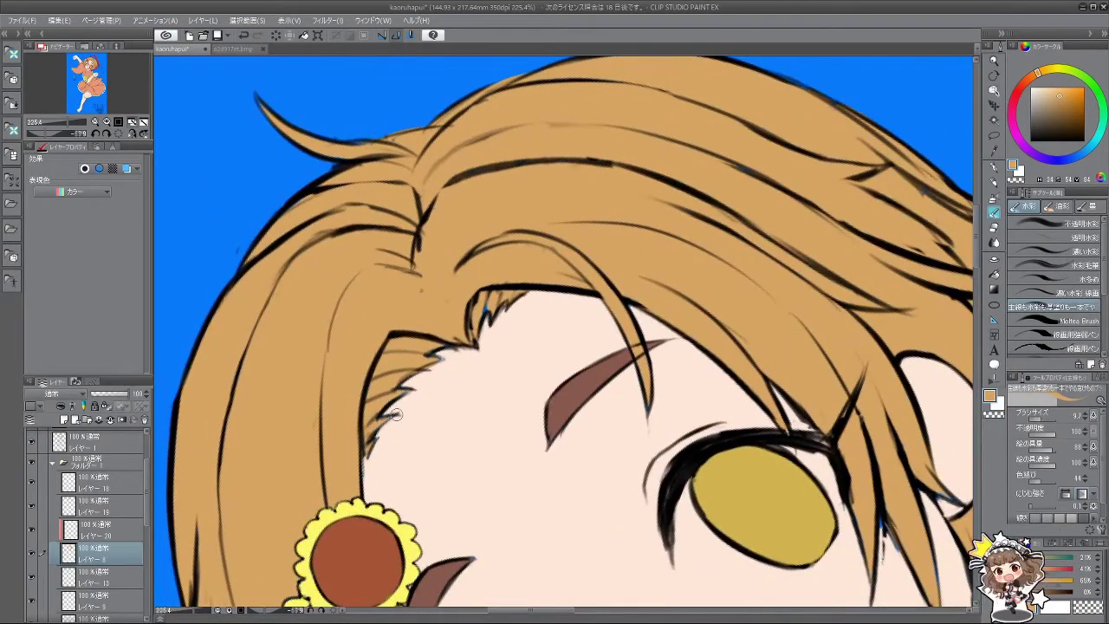
pyautogui.moveTo(404, 401)
pyautogui.mouseDown()
pyautogui.moveTo(455, 347)
pyautogui.moveTo(433, 350)
pyautogui.mouseUp()
pyautogui.press('^')
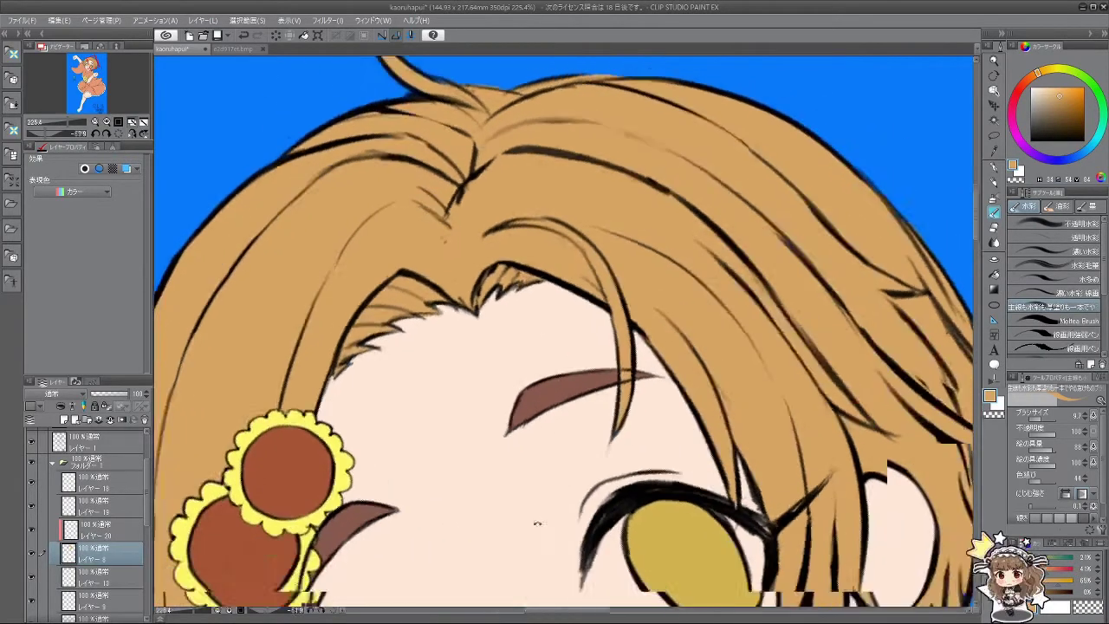
pyautogui.scroll(-5, 600, 476)
pyautogui.press('^')
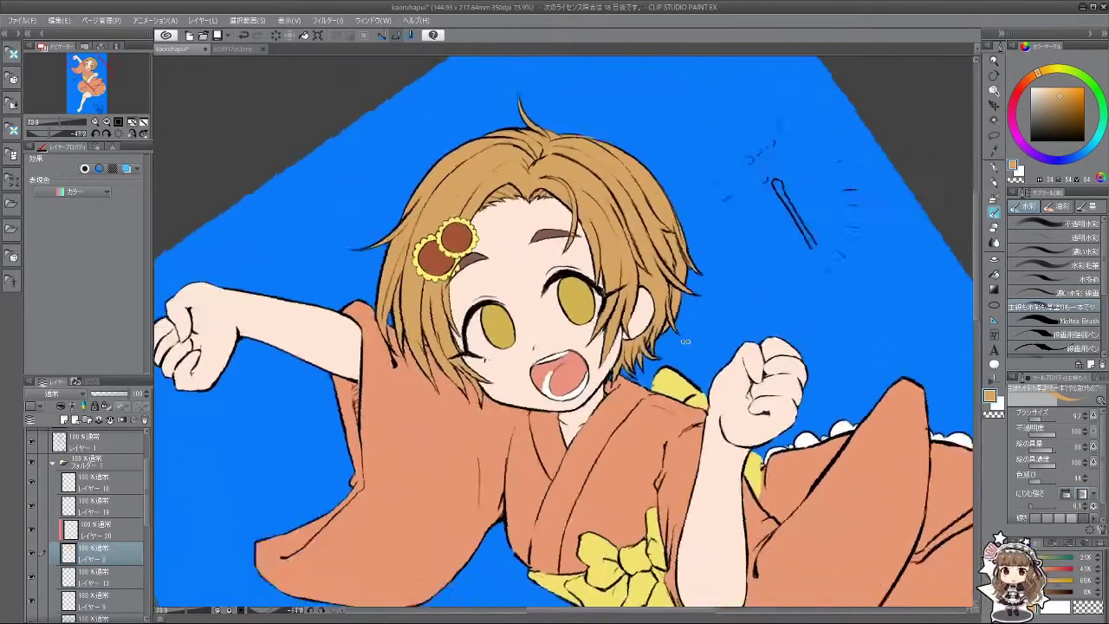
pyautogui.press('-')
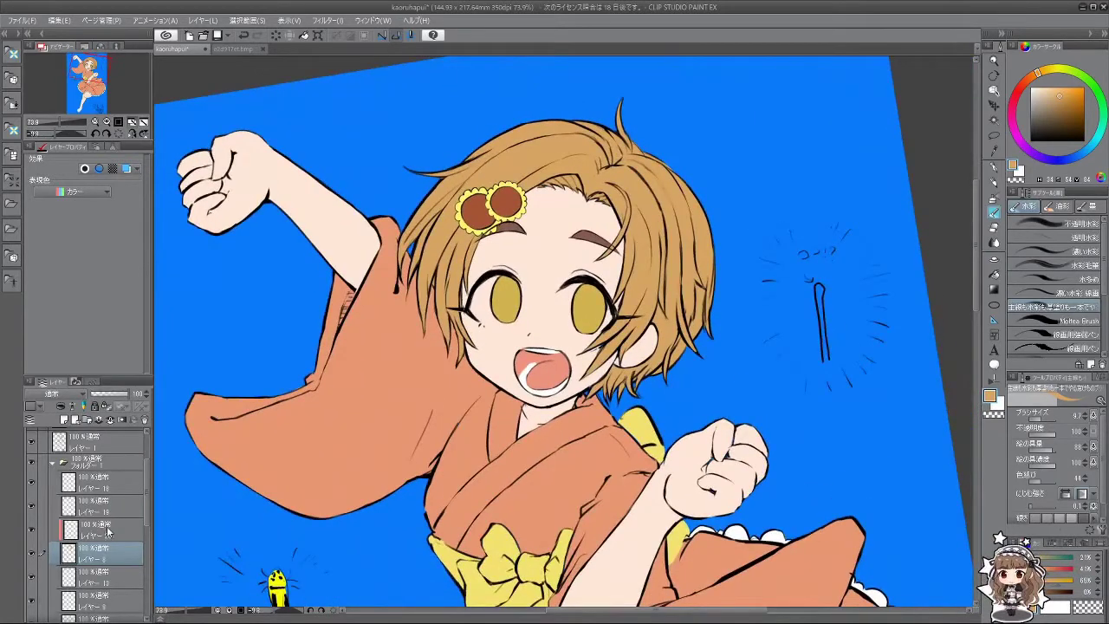
# Step: Set Layer 20 to Multiply, enlarge the brush to 43.7, and undo the trial shading strokes
pyautogui.click(126, 523)
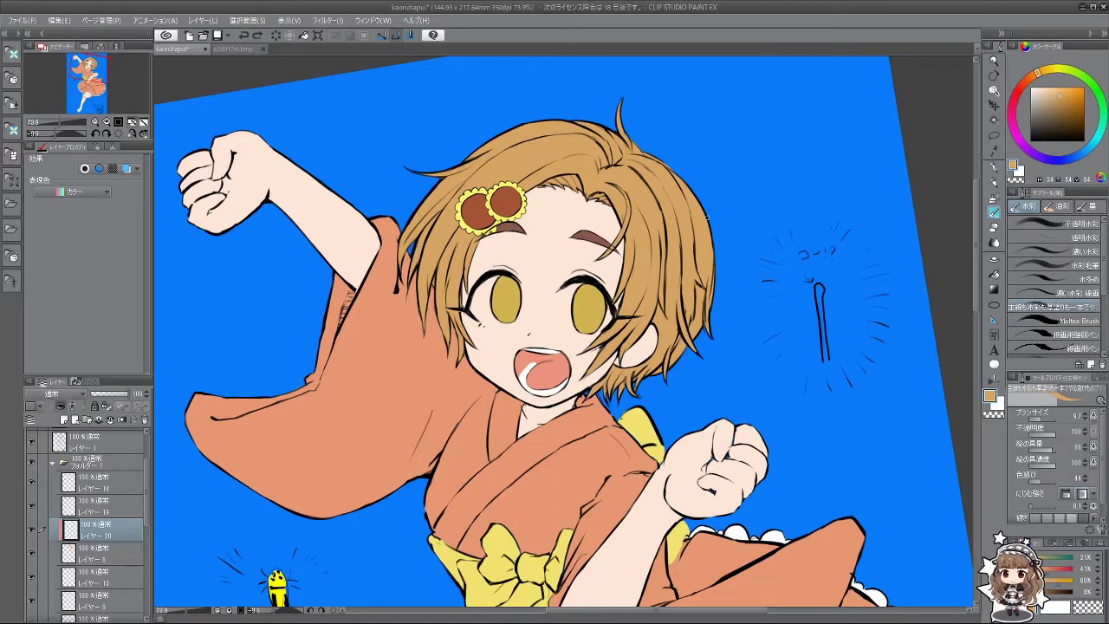
pyautogui.click(54, 393)
pyautogui.click(57, 121)
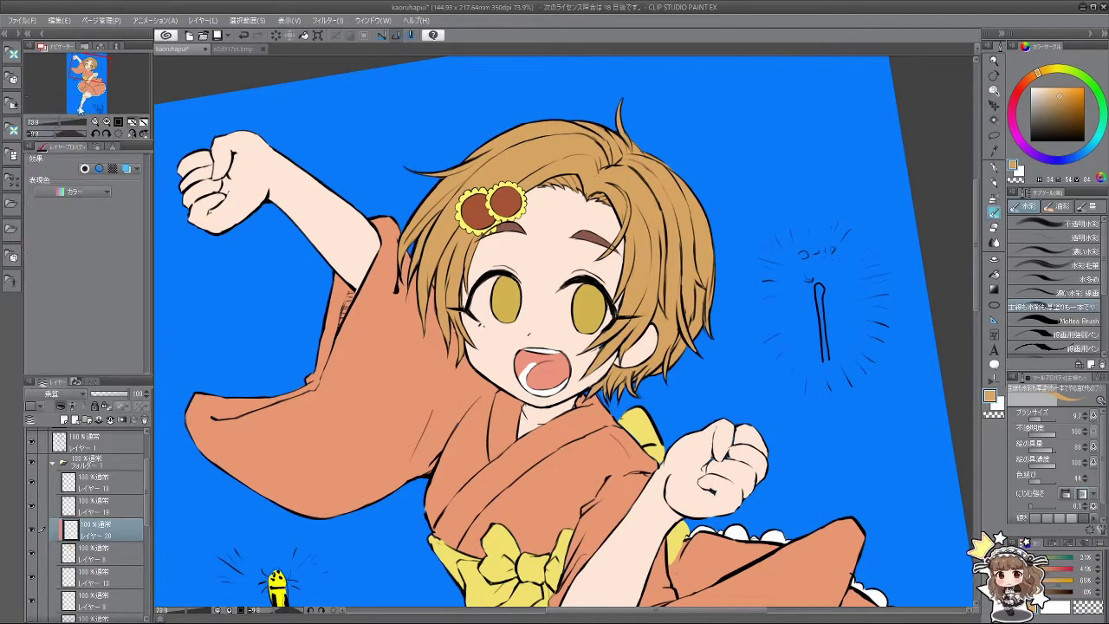
pyautogui.moveTo(631, 250)
pyautogui.keyDown('ctrl'); pyautogui.keyDown('alt'); pyautogui.mouseDown()
pyautogui.moveTo(634, 220)
pyautogui.moveTo(646, 276)
pyautogui.moveTo(508, 412)
pyautogui.moveTo(517, 400)
pyautogui.moveTo(499, 452)
pyautogui.mouseUp(); pyautogui.keyUp('alt'); pyautogui.keyUp('ctrl')
pyautogui.hotkey('ctrl', 'z')
pyautogui.hotkey('ctrl', 'z')
pyautogui.hotkey('ctrl', 'z')
pyautogui.moveTo(512, 382); pyautogui.dragTo(496, 453)
pyautogui.hotkey('ctrl', 'z')
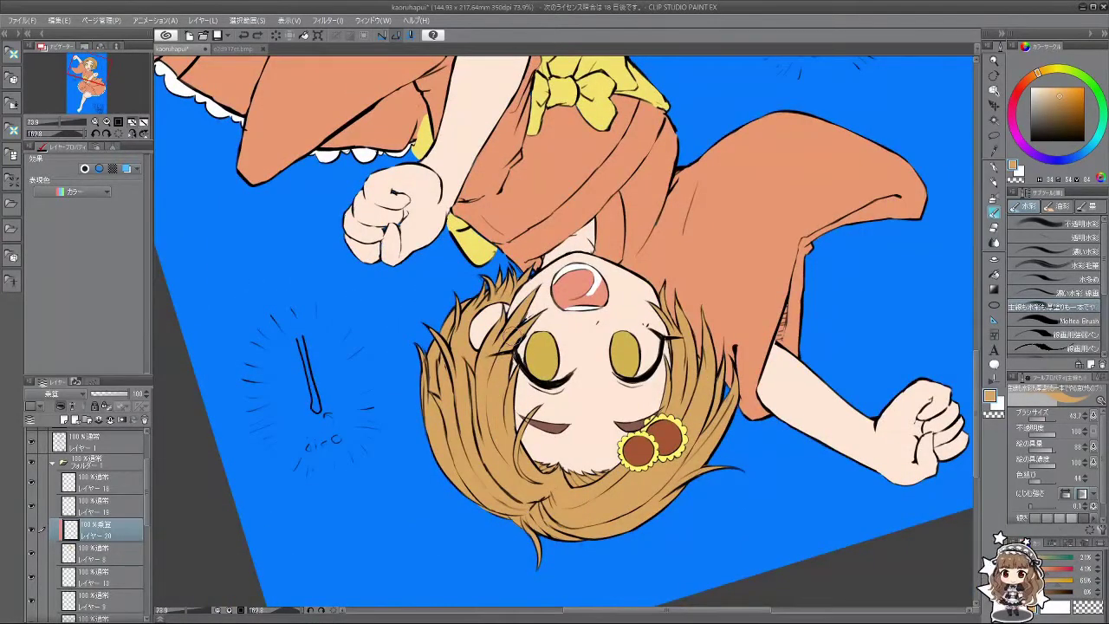
# Step: Paint a darker diagonal shadow band across the hair toward the lower left
pyautogui.moveTo(520, 324)
pyautogui.mouseDown()
pyautogui.moveTo(504, 403)
pyautogui.moveTo(186, 221)
pyautogui.moveTo(572, 320)
pyautogui.moveTo(461, 289)
pyautogui.mouseUp()
pyautogui.hotkey('ctrl', 'z')
pyautogui.hotkey('ctrl', 'z')
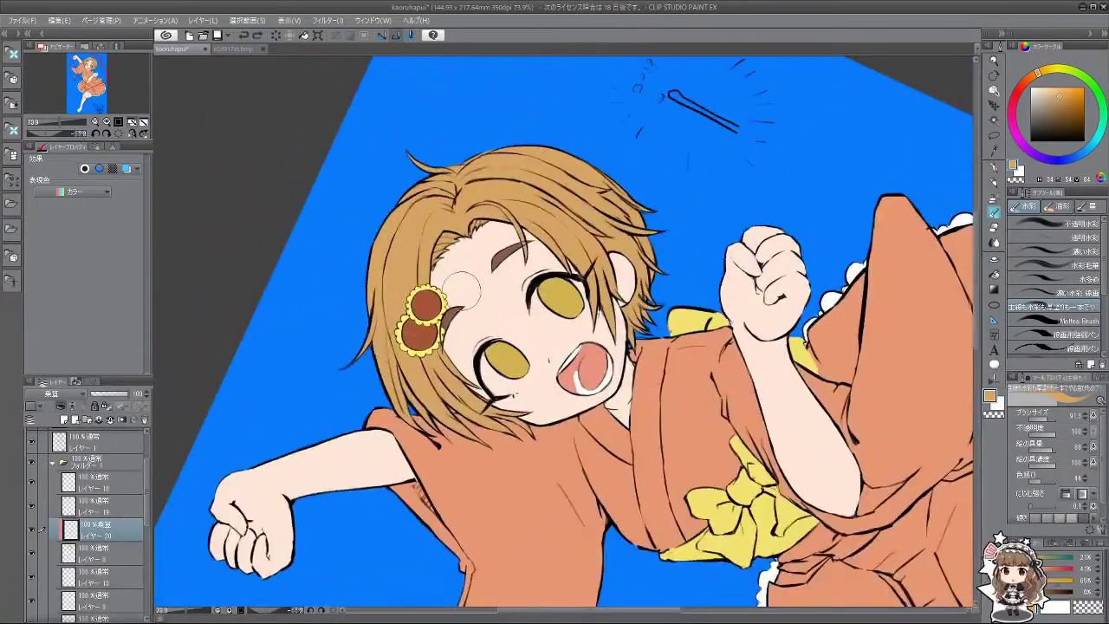
pyautogui.moveTo(654, 201); pyautogui.dragTo(408, 390)
pyautogui.moveTo(606, 247)
pyautogui.mouseDown()
pyautogui.moveTo(485, 321)
pyautogui.moveTo(416, 407)
pyautogui.mouseUp()
pyautogui.moveTo(611, 282); pyautogui.dragTo(429, 424)
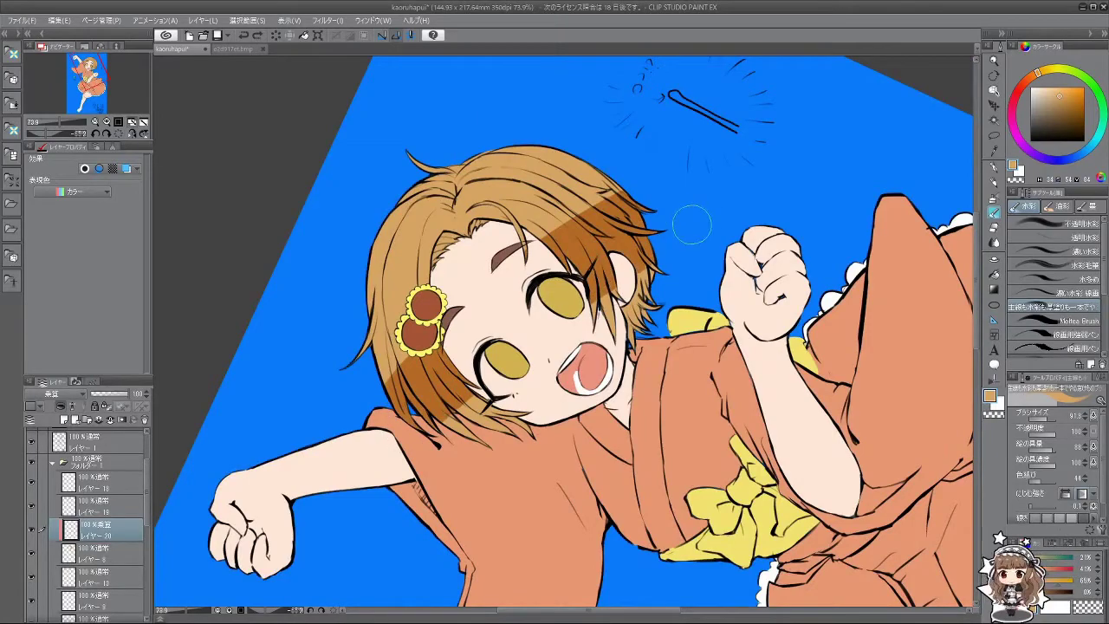
# Step: Dab darker shadow along the hair edges and extend the shading on the right side
pyautogui.moveTo(646, 290)
pyautogui.mouseDown()
pyautogui.moveTo(468, 425)
pyautogui.moveTo(529, 429)
pyautogui.mouseUp()
pyautogui.moveTo(606, 408)
pyautogui.keyDown('shift'); pyautogui.keyDown('space'); pyautogui.mouseDown()
pyautogui.moveTo(486, 260)
pyautogui.moveTo(607, 174)
pyautogui.moveTo(710, 260)
pyautogui.mouseUp(); pyautogui.keyUp('space'); pyautogui.keyUp('shift')
pyautogui.scroll(2, 563, 330)
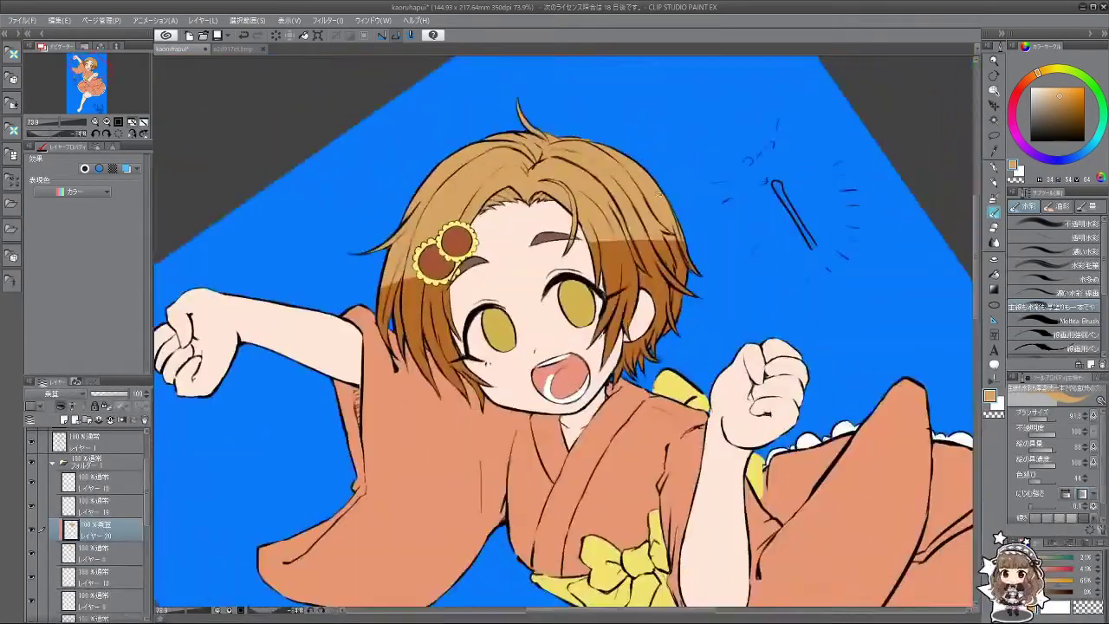
pyautogui.keyDown('shift'); pyautogui.keyDown('space'); pyautogui.moveTo(660, 194); pyautogui.dragTo(640, 246); pyautogui.keyUp('space'); pyautogui.keyUp('shift')
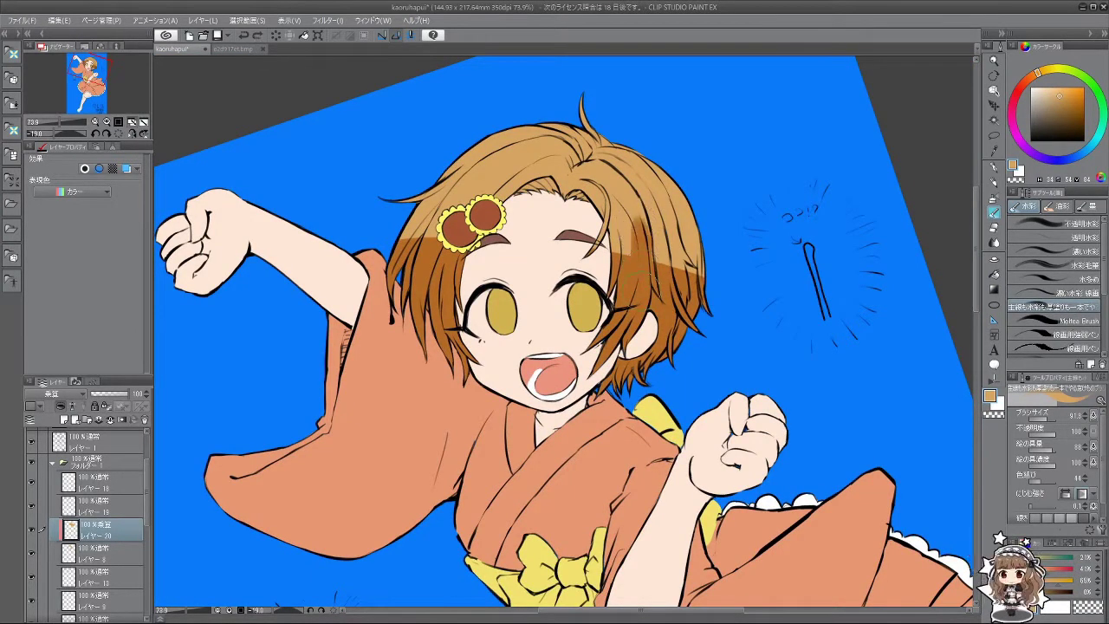
pyautogui.moveTo(637, 273)
pyautogui.mouseDown()
pyautogui.moveTo(658, 291)
pyautogui.moveTo(646, 291)
pyautogui.moveTo(606, 407)
pyautogui.moveTo(463, 411)
pyautogui.moveTo(485, 407)
pyautogui.moveTo(498, 447)
pyautogui.moveTo(663, 417)
pyautogui.moveTo(168, 317)
pyautogui.moveTo(256, 568)
pyautogui.mouseUp()
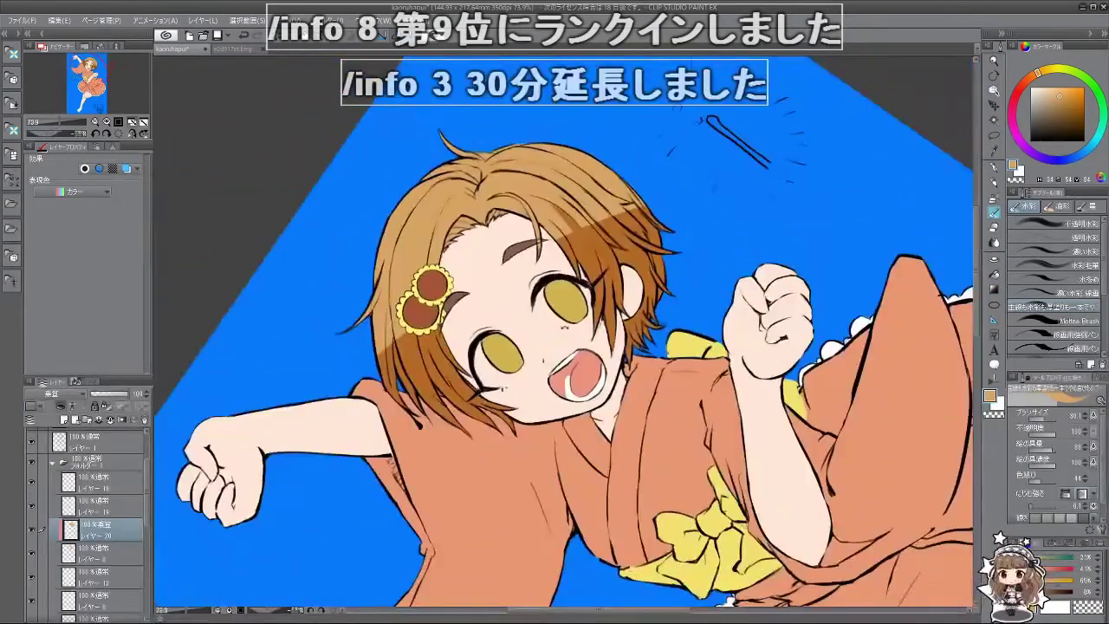
pyautogui.moveTo(484, 391); pyautogui.dragTo(710, 407)
pyautogui.click(63, 395)
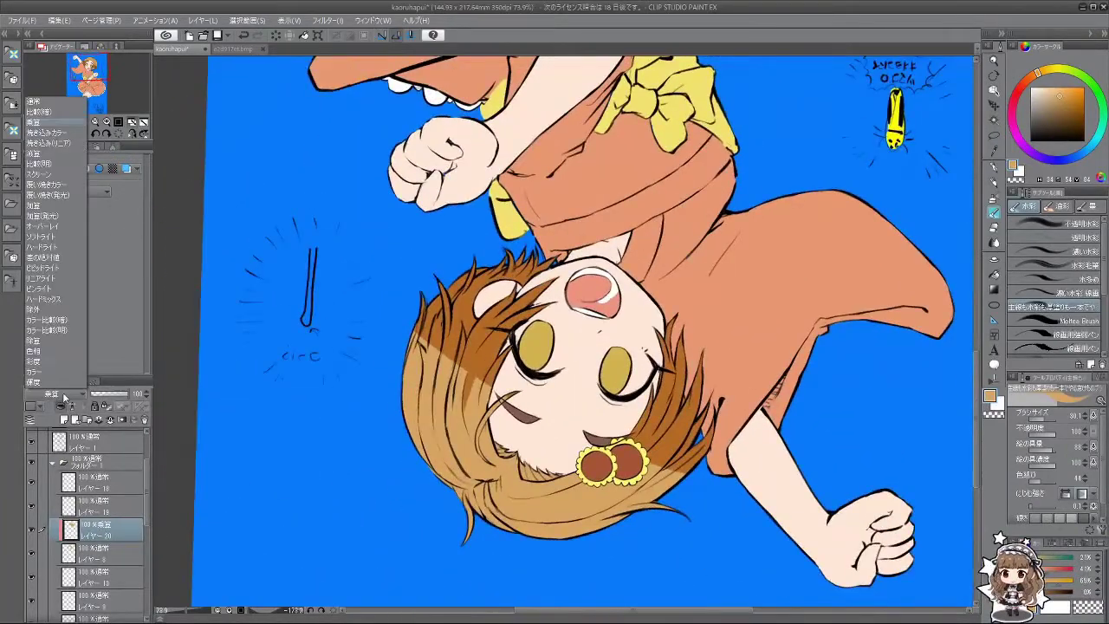
pyautogui.click(62, 234)
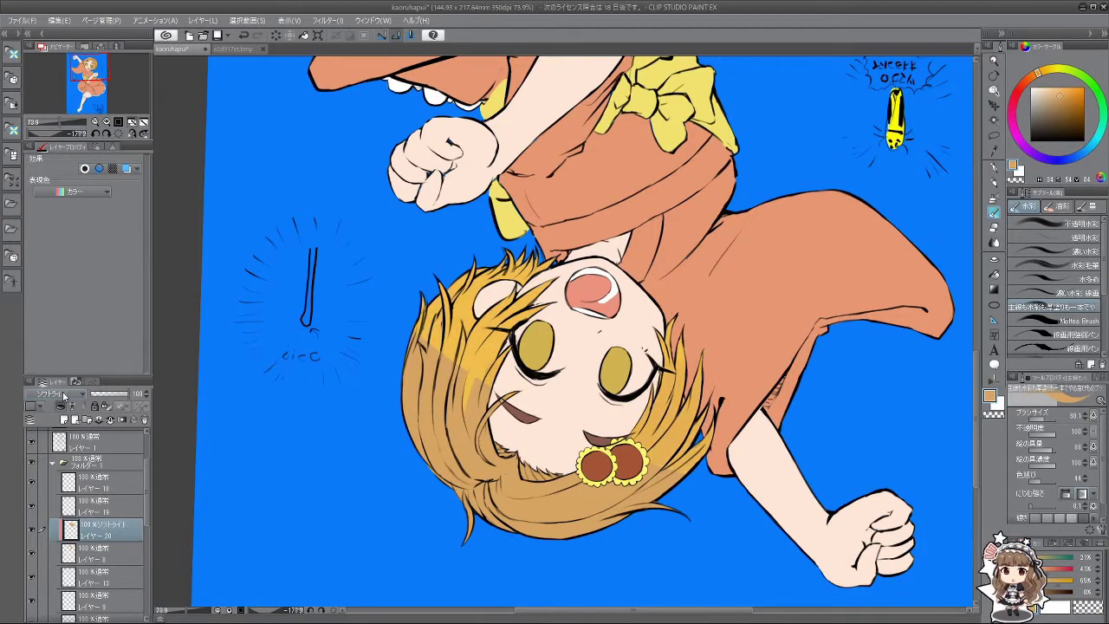
pyautogui.scroll(-4, 63, 395)
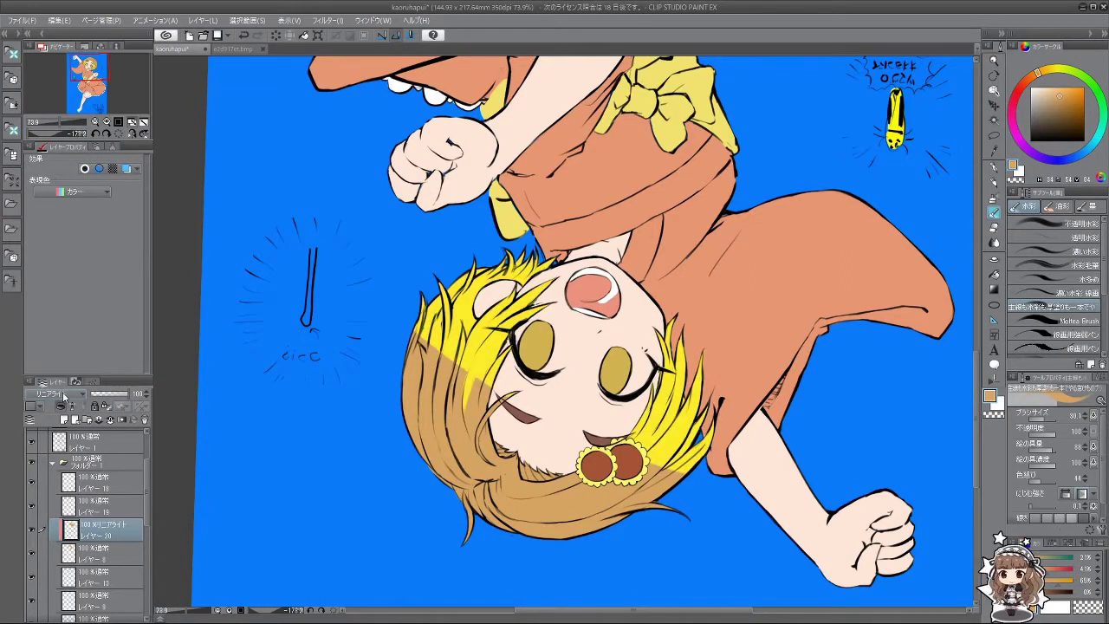
pyautogui.scroll(-1, 63, 395)
pyautogui.scroll(-4, 63, 395)
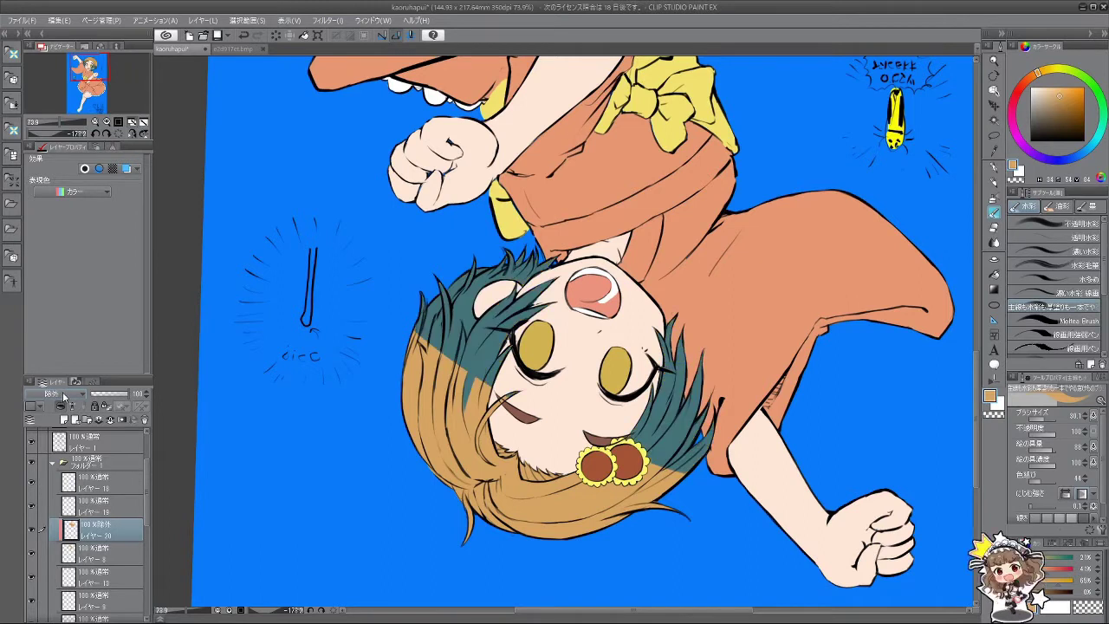
pyautogui.scroll(15, 63, 396)
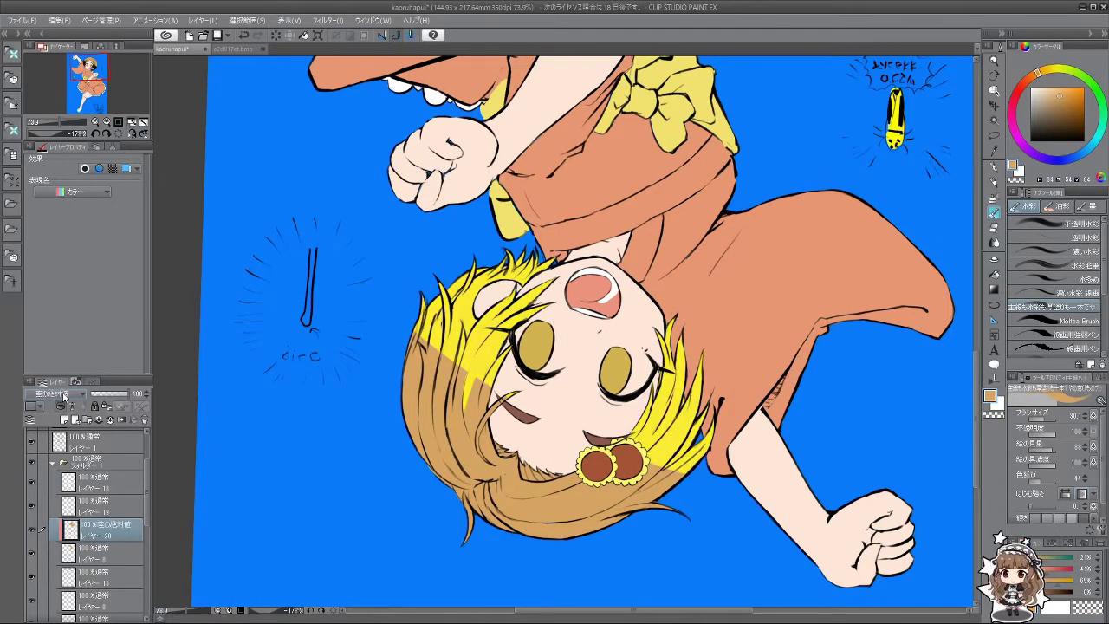
pyautogui.scroll(3, 64, 395)
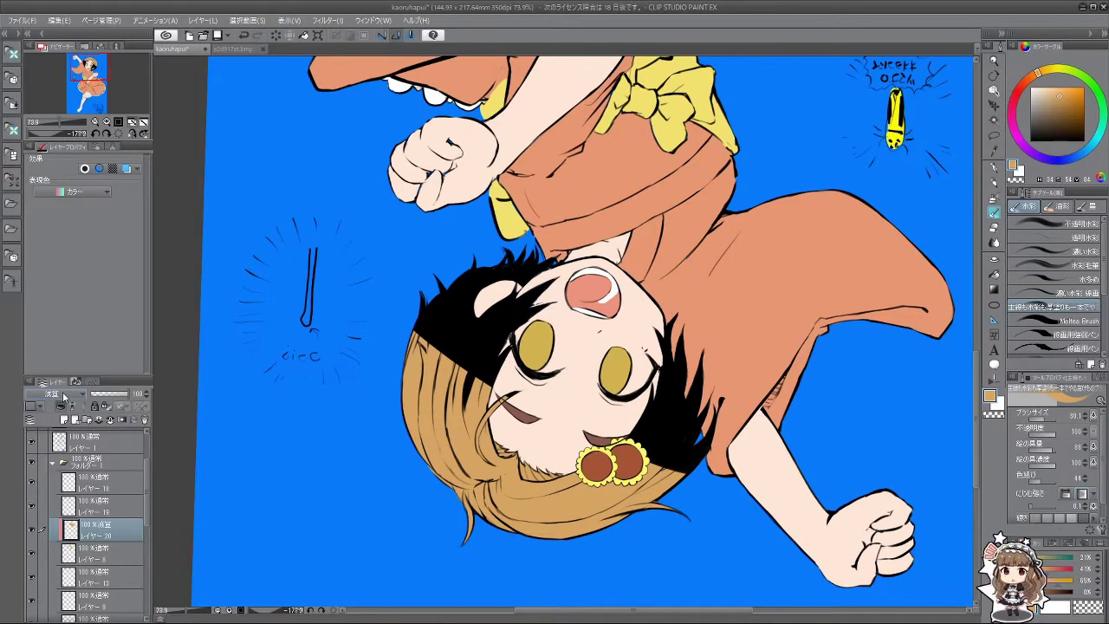
pyautogui.scroll(3, 63, 395)
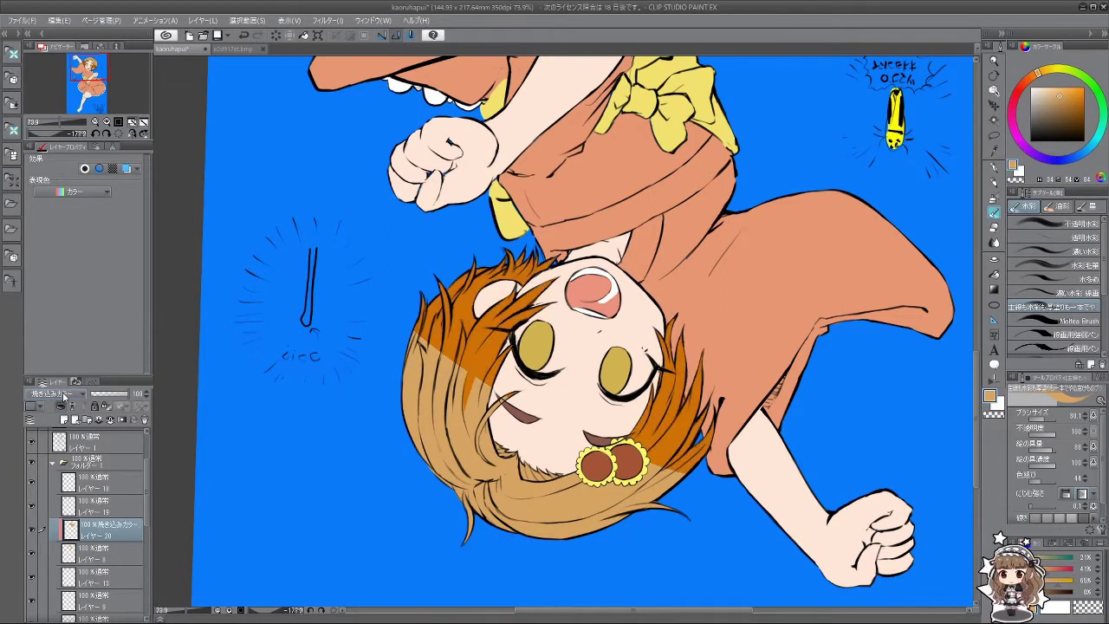
pyautogui.scroll(-1, 63, 396)
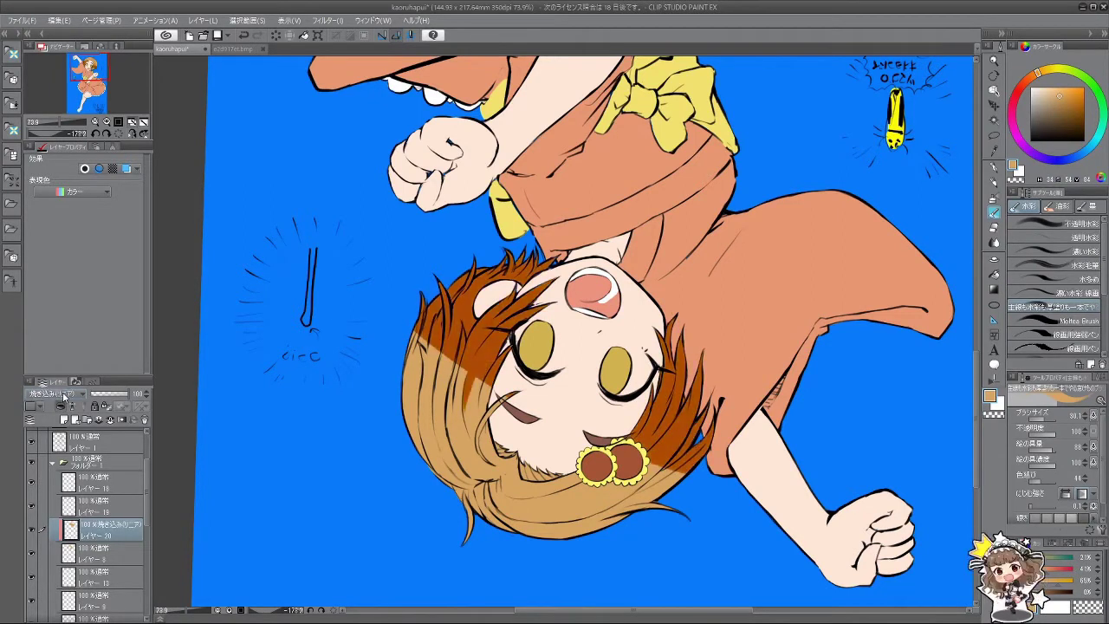
pyautogui.scroll(3, 63, 395)
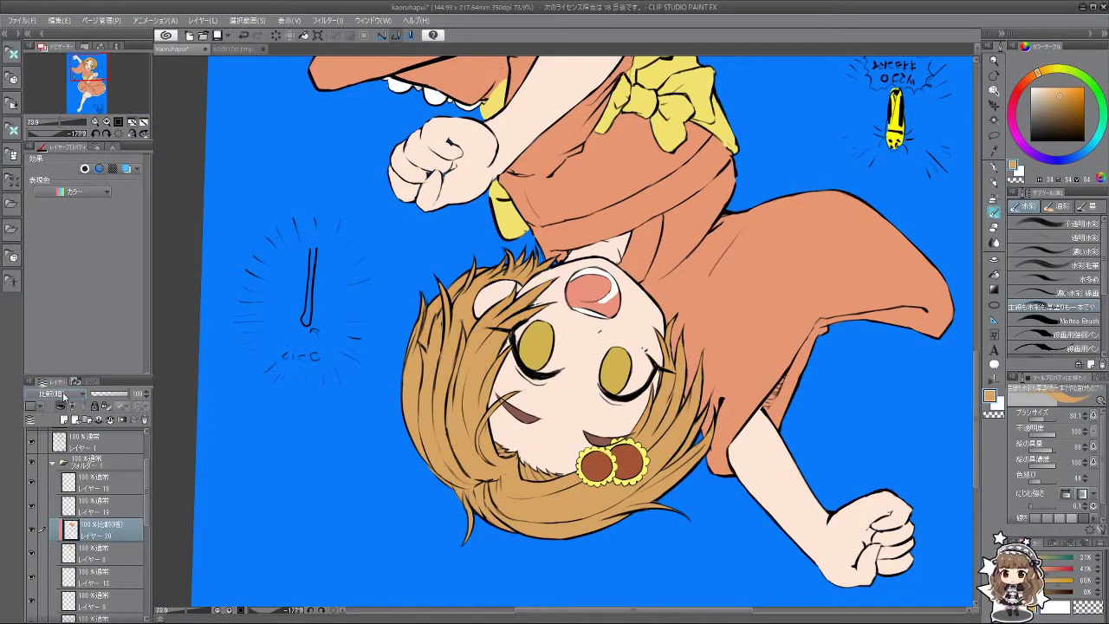
pyautogui.scroll(-1, 63, 395)
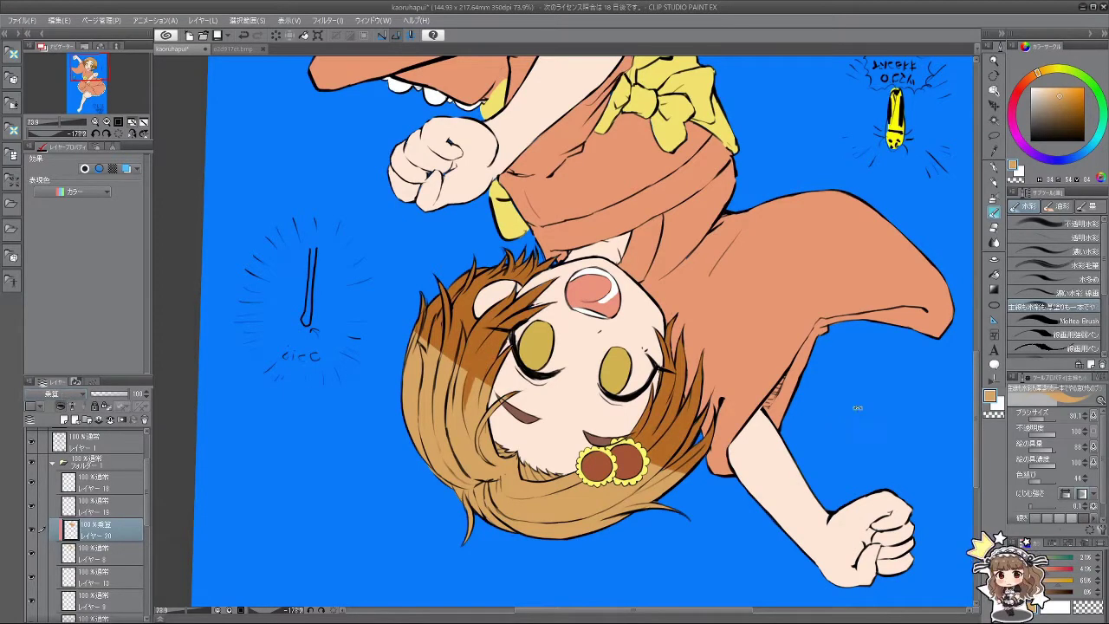
pyautogui.moveTo(844, 424); pyautogui.dragTo(745, 347)
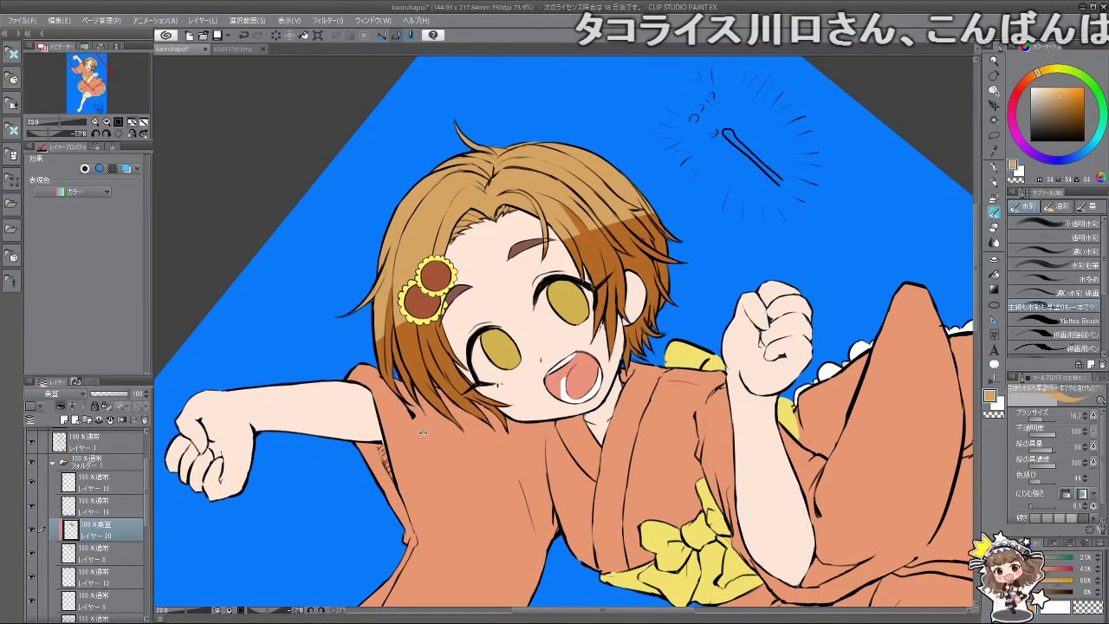
pyautogui.moveTo(393, 322); pyautogui.dragTo(734, 345)
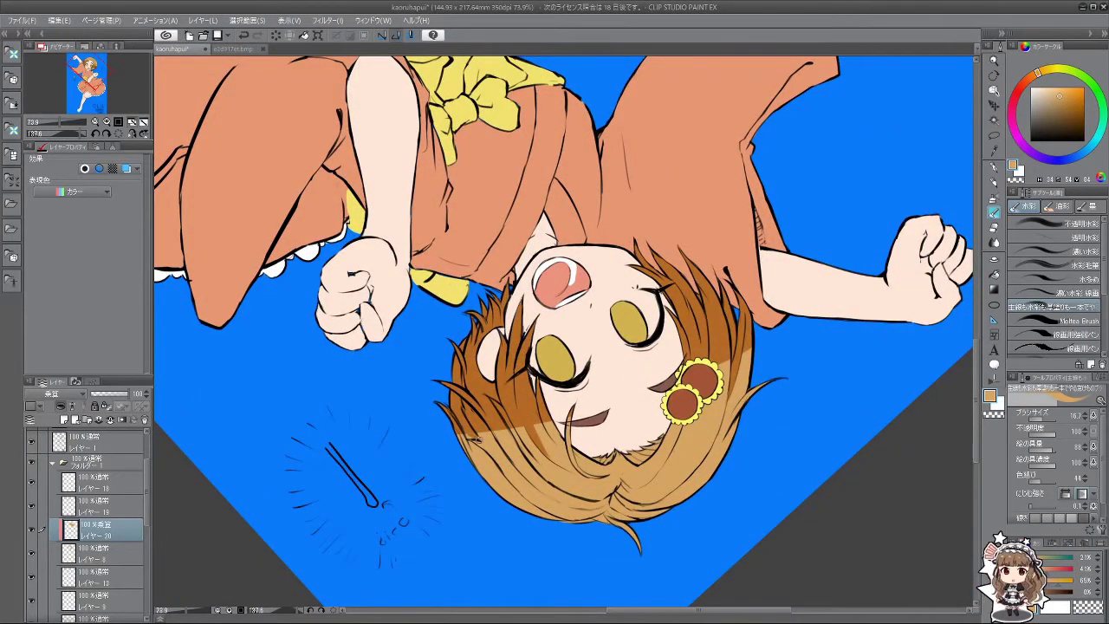
pyautogui.moveTo(494, 470); pyautogui.dragTo(762, 95)
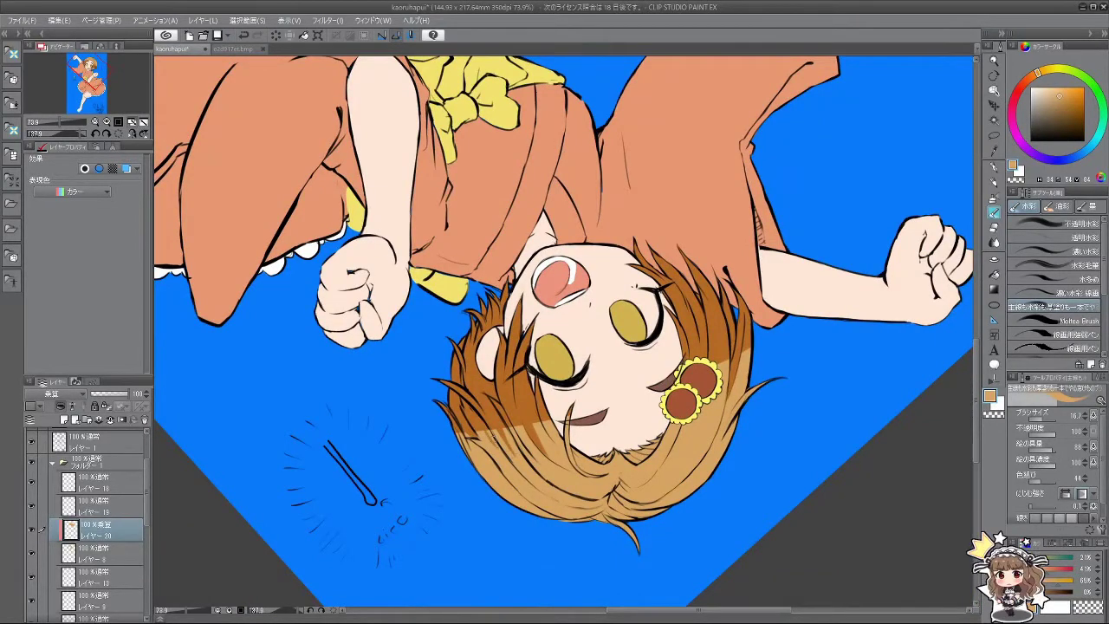
pyautogui.moveTo(624, 485); pyautogui.dragTo(439, 333)
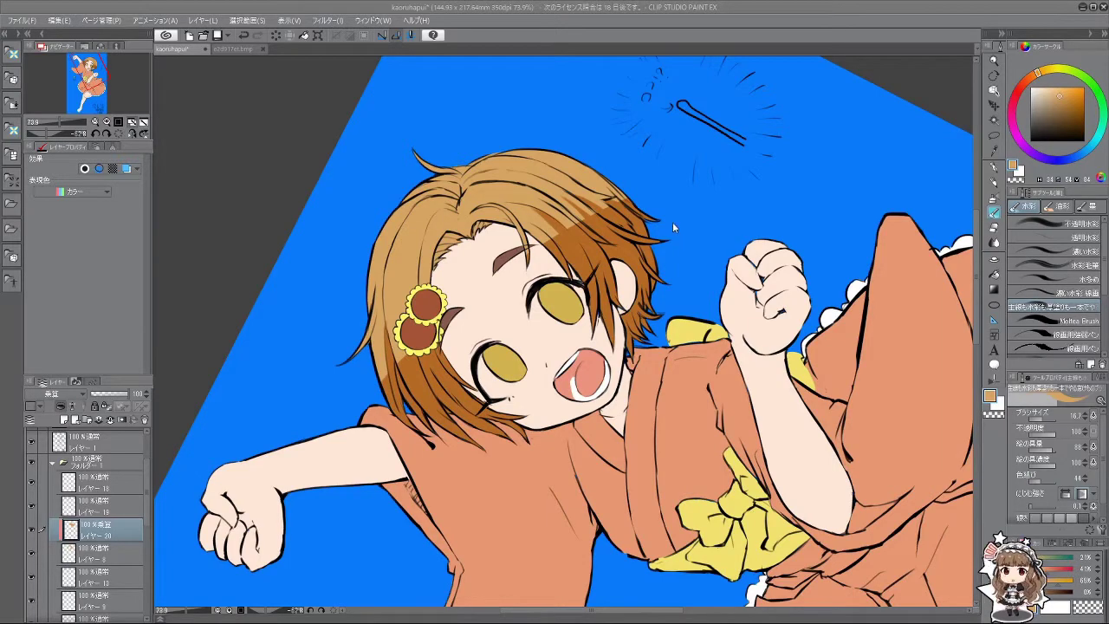
# Step: Brush light watercolour strands into the hair near the cheek from a rotated view
pyautogui.press('a')
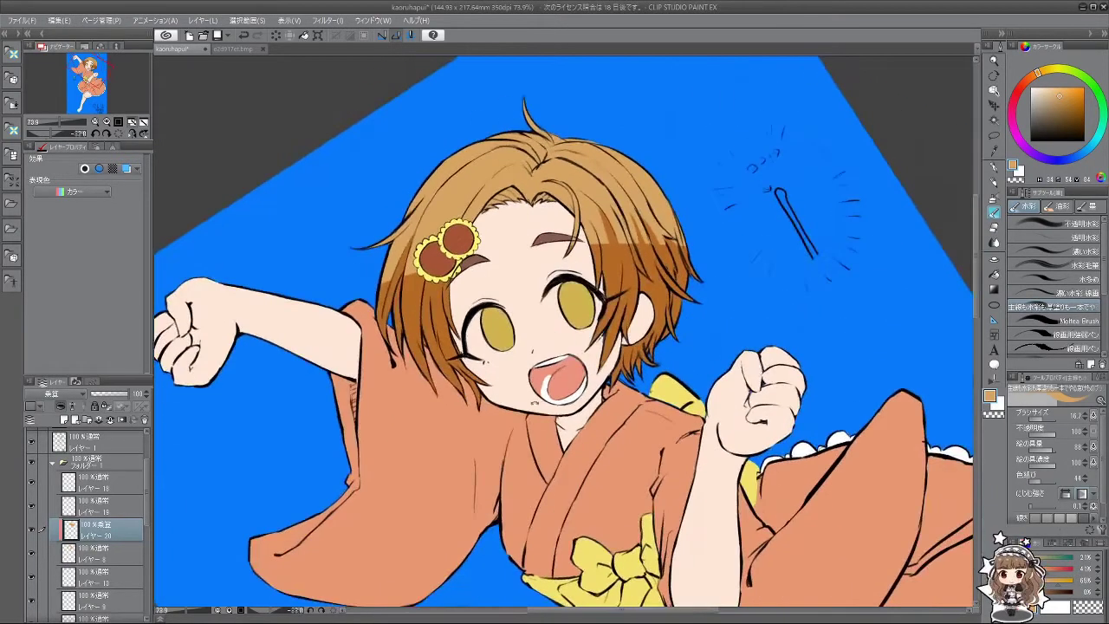
pyautogui.press('a')
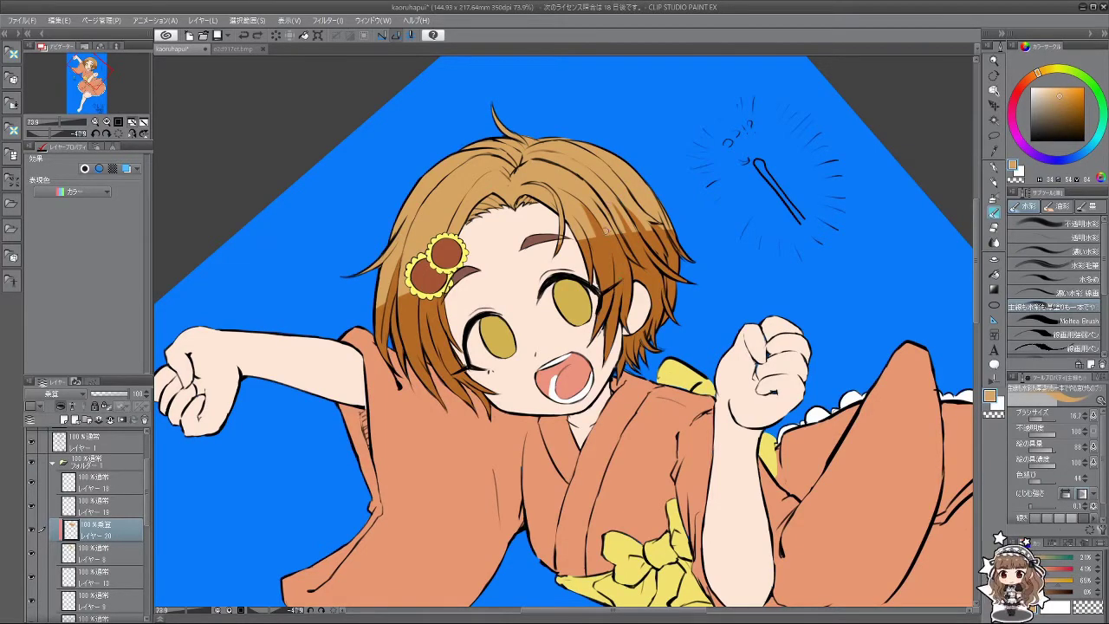
pyautogui.moveTo(607, 232); pyautogui.dragTo(524, 345)
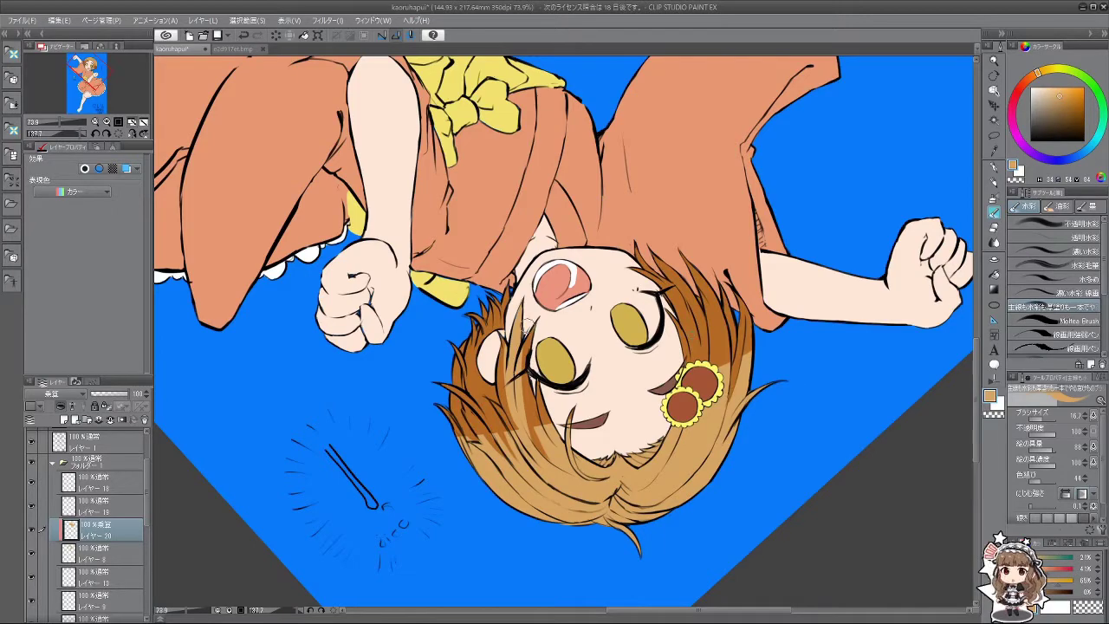
pyautogui.moveTo(524, 327)
pyautogui.mouseDown()
pyautogui.moveTo(534, 433)
pyautogui.moveTo(530, 388)
pyautogui.moveTo(638, 239)
pyautogui.moveTo(609, 224)
pyautogui.mouseUp()
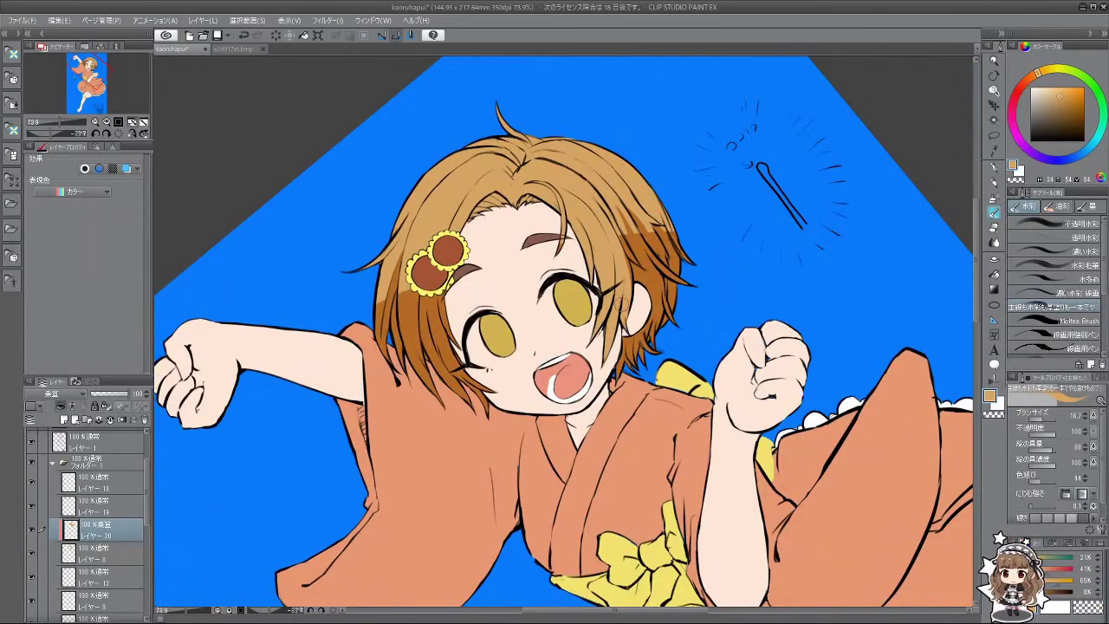
# Step: Paint lighter highlight strokes down the hair's left side with the canvas turned upside down
pyautogui.moveTo(622, 317)
pyautogui.mouseDown()
pyautogui.moveTo(520, 277)
pyautogui.moveTo(511, 381)
pyautogui.moveTo(691, 369)
pyautogui.mouseUp()
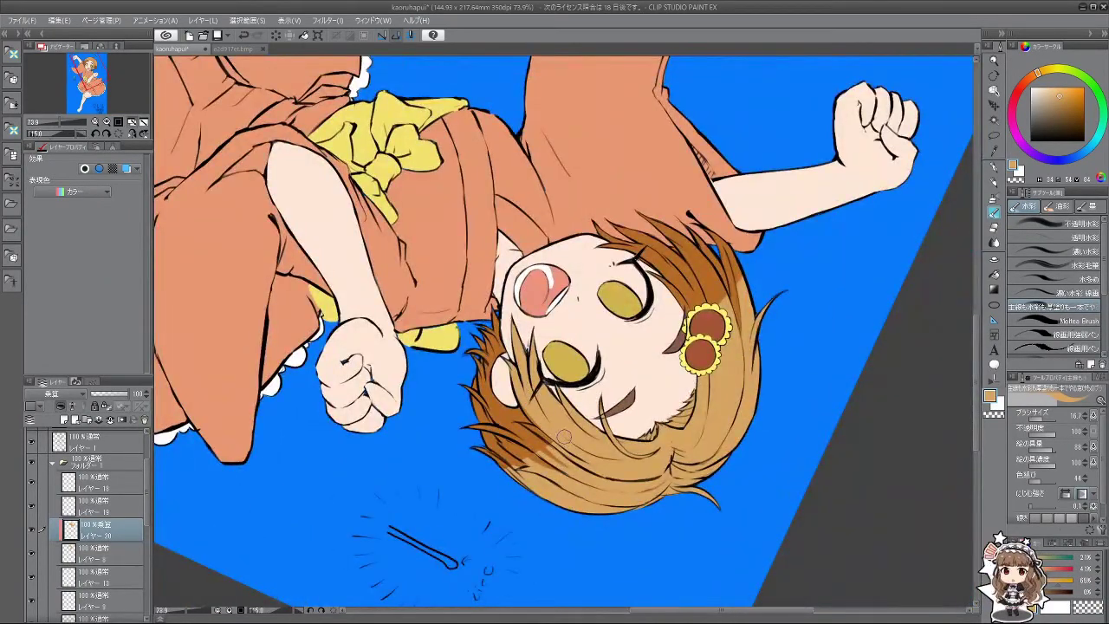
pyautogui.moveTo(536, 409)
pyautogui.mouseDown()
pyautogui.moveTo(617, 275)
pyautogui.moveTo(559, 254)
pyautogui.moveTo(590, 259)
pyautogui.moveTo(451, 265)
pyautogui.mouseUp()
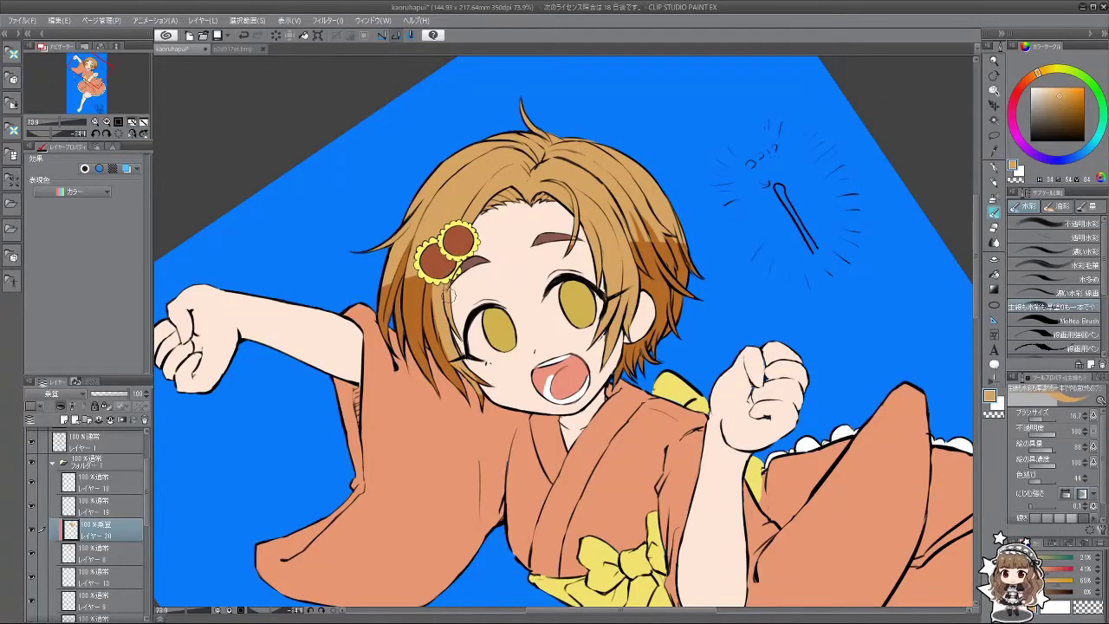
pyautogui.moveTo(503, 389)
pyautogui.mouseDown()
pyautogui.moveTo(494, 378)
pyautogui.moveTo(622, 278)
pyautogui.moveTo(639, 301)
pyautogui.moveTo(619, 393)
pyautogui.moveTo(632, 282)
pyautogui.mouseUp()
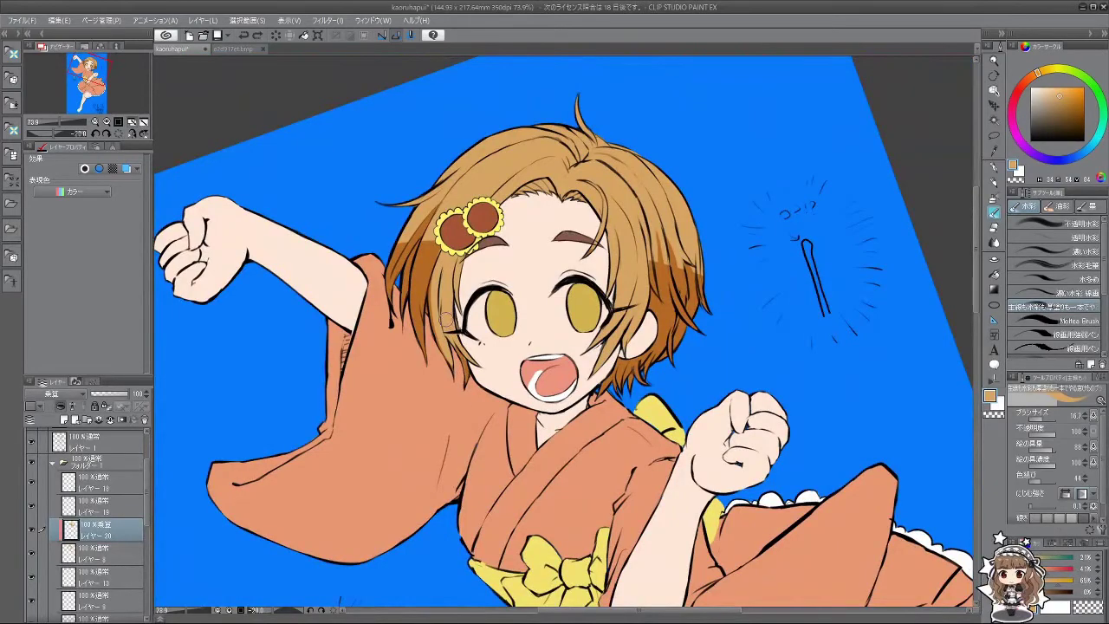
pyautogui.moveTo(447, 346)
pyautogui.mouseDown()
pyautogui.moveTo(452, 369)
pyautogui.moveTo(554, 468)
pyautogui.moveTo(680, 437)
pyautogui.moveTo(734, 374)
pyautogui.moveTo(726, 286)
pyautogui.moveTo(674, 208)
pyautogui.mouseUp()
pyautogui.moveTo(429, 234)
pyautogui.mouseDown()
pyautogui.moveTo(418, 338)
pyautogui.moveTo(422, 330)
pyautogui.mouseUp()
pyautogui.moveTo(415, 292)
pyautogui.mouseDown()
pyautogui.moveTo(409, 329)
pyautogui.moveTo(554, 485)
pyautogui.moveTo(459, 424)
pyautogui.moveTo(502, 400)
pyautogui.moveTo(619, 501)
pyautogui.mouseUp()
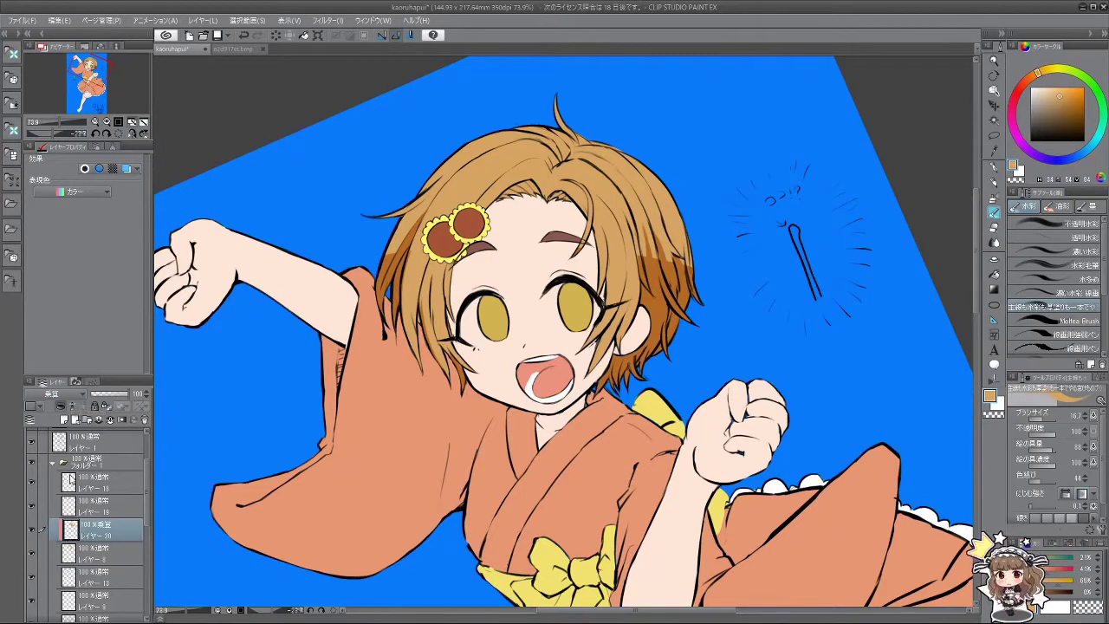
# Step: Set the hair layer back to Normal blending, add a layer, and test then undo a darker stroke
pyautogui.click(52, 394)
pyautogui.click(51, 102)
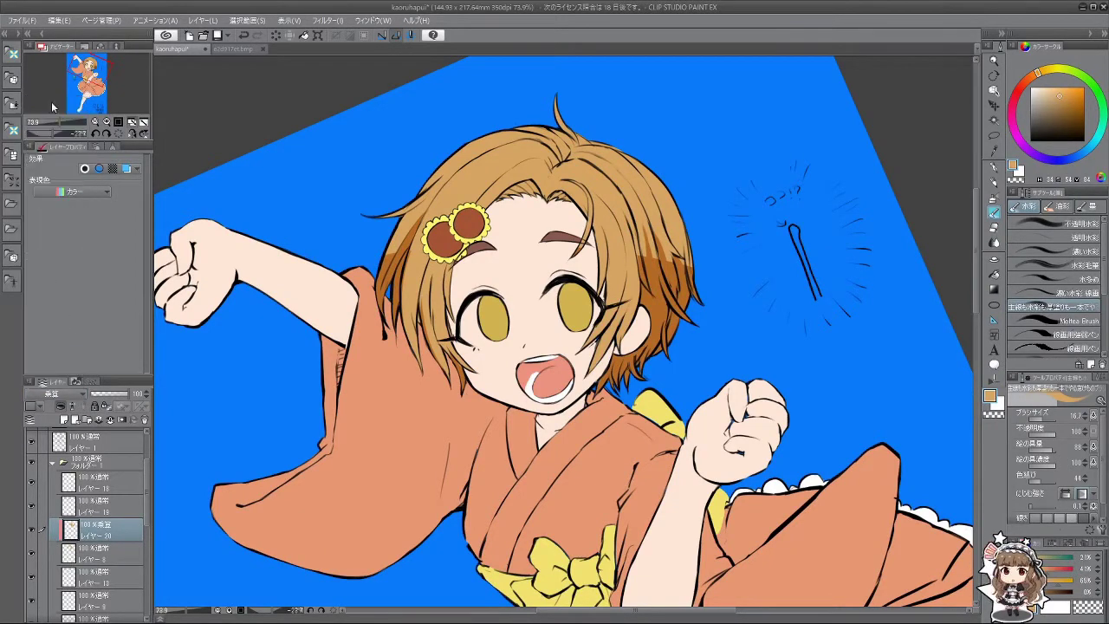
pyautogui.click(64, 420)
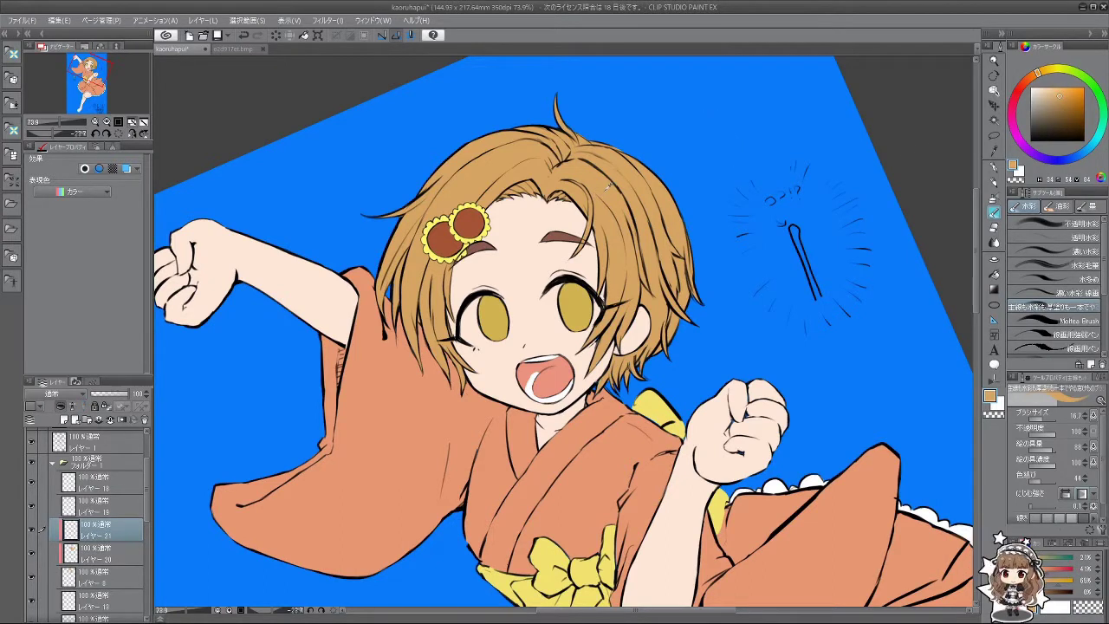
pyautogui.click(1064, 93)
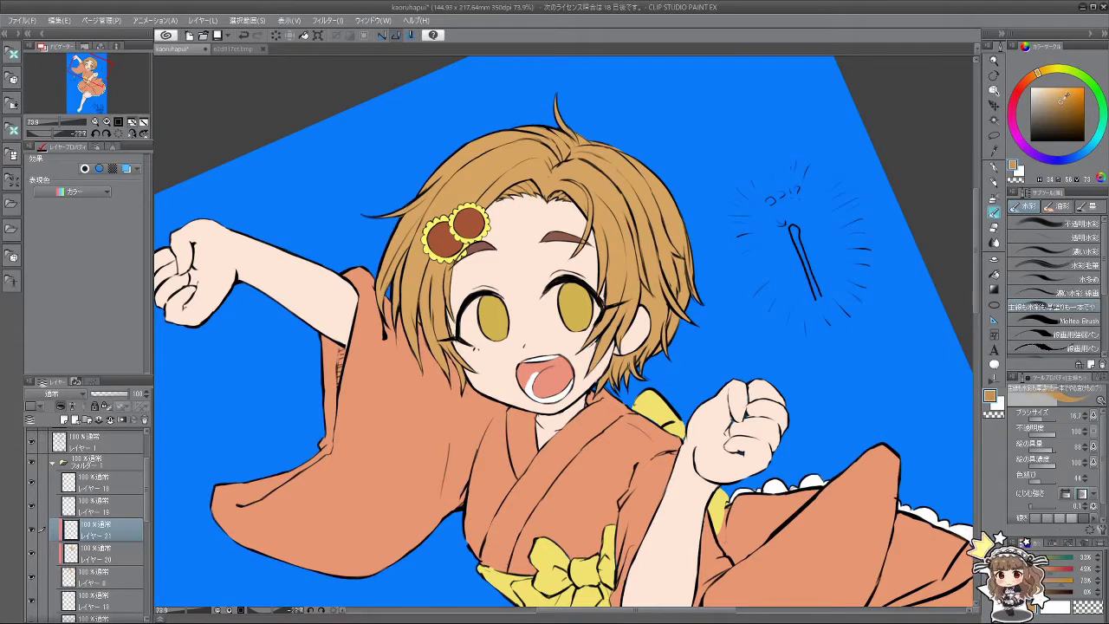
pyautogui.moveTo(1046, 72); pyautogui.dragTo(1037, 80)
pyautogui.moveTo(608, 305)
pyautogui.mouseDown()
pyautogui.moveTo(621, 269)
pyautogui.moveTo(617, 191)
pyautogui.moveTo(658, 244)
pyautogui.moveTo(686, 253)
pyautogui.moveTo(703, 320)
pyautogui.moveTo(485, 318)
pyautogui.moveTo(385, 360)
pyautogui.moveTo(374, 286)
pyautogui.mouseUp()
pyautogui.hotkey('ctrl', 'z')
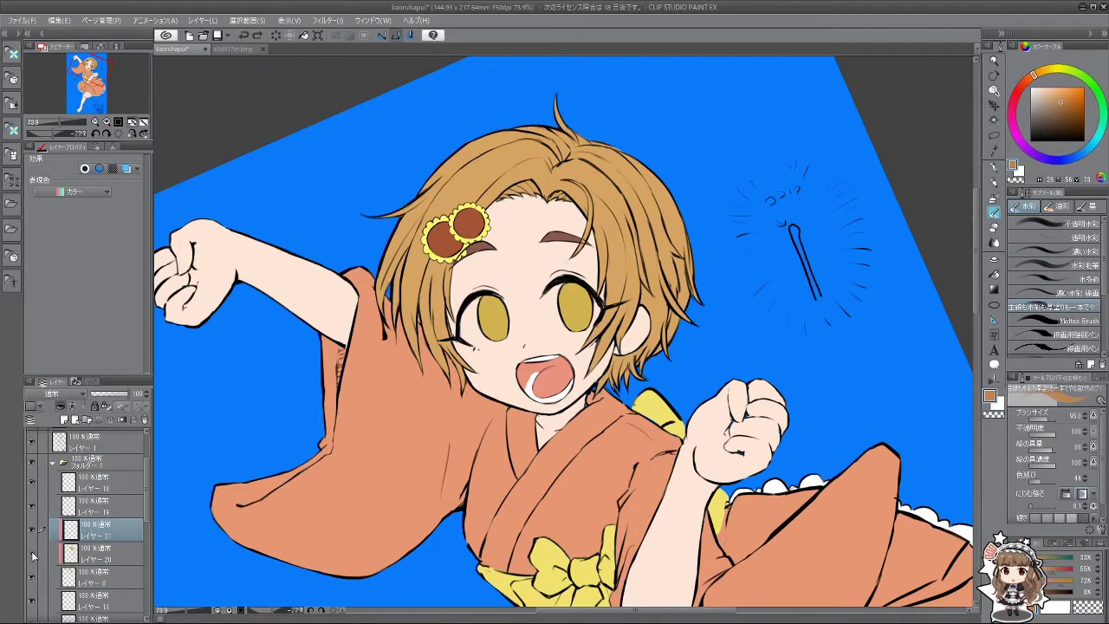
# Step: On Layer 20, brush a tan wash and darker shading over the face and right-side hair
pyautogui.click(86, 552)
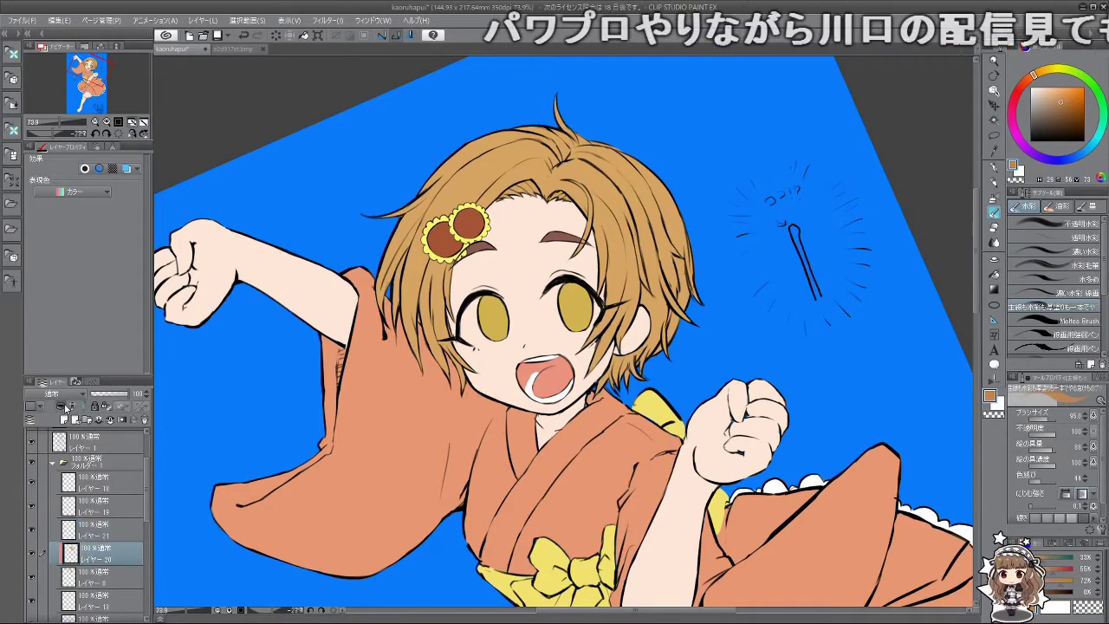
pyautogui.moveTo(87, 553); pyautogui.dragTo(151, 531)
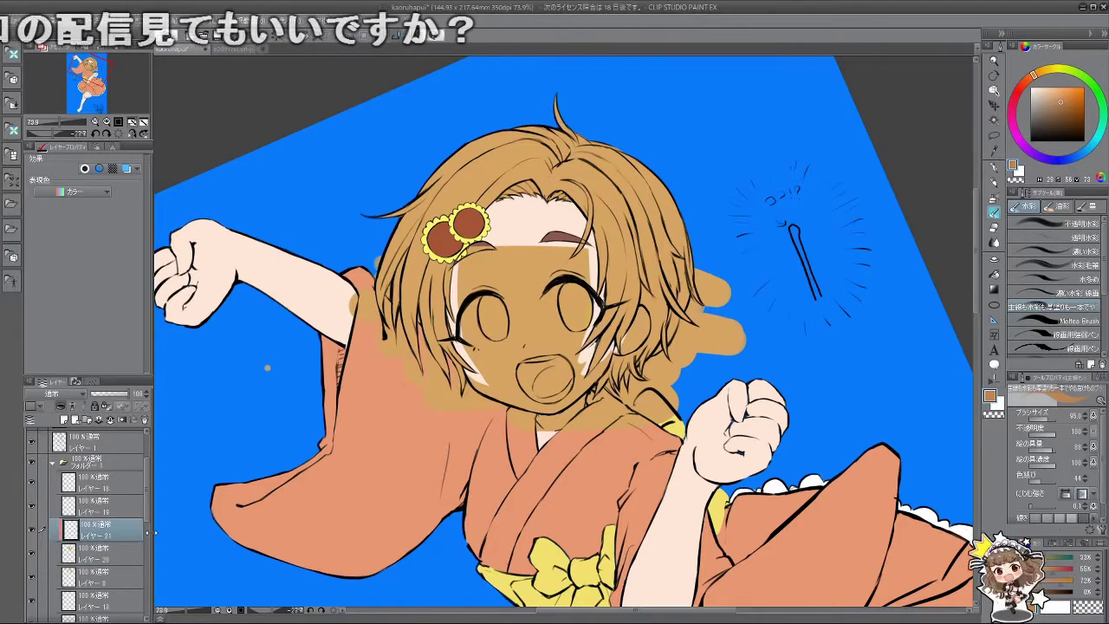
pyautogui.moveTo(666, 249); pyautogui.dragTo(555, 399)
pyautogui.moveTo(572, 255); pyautogui.dragTo(533, 381)
pyautogui.moveTo(650, 233); pyautogui.dragTo(667, 329)
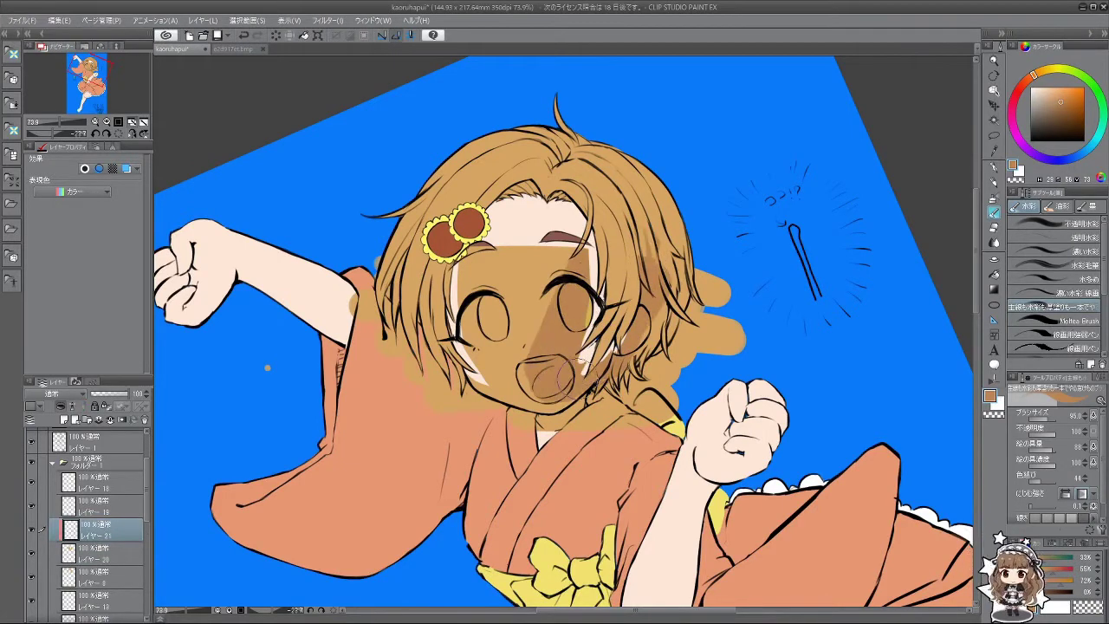
pyautogui.moveTo(575, 381)
pyautogui.mouseDown()
pyautogui.moveTo(576, 307)
pyautogui.moveTo(610, 222)
pyautogui.moveTo(550, 261)
pyautogui.moveTo(436, 387)
pyautogui.moveTo(507, 233)
pyautogui.moveTo(511, 313)
pyautogui.moveTo(368, 361)
pyautogui.moveTo(412, 210)
pyautogui.mouseUp()
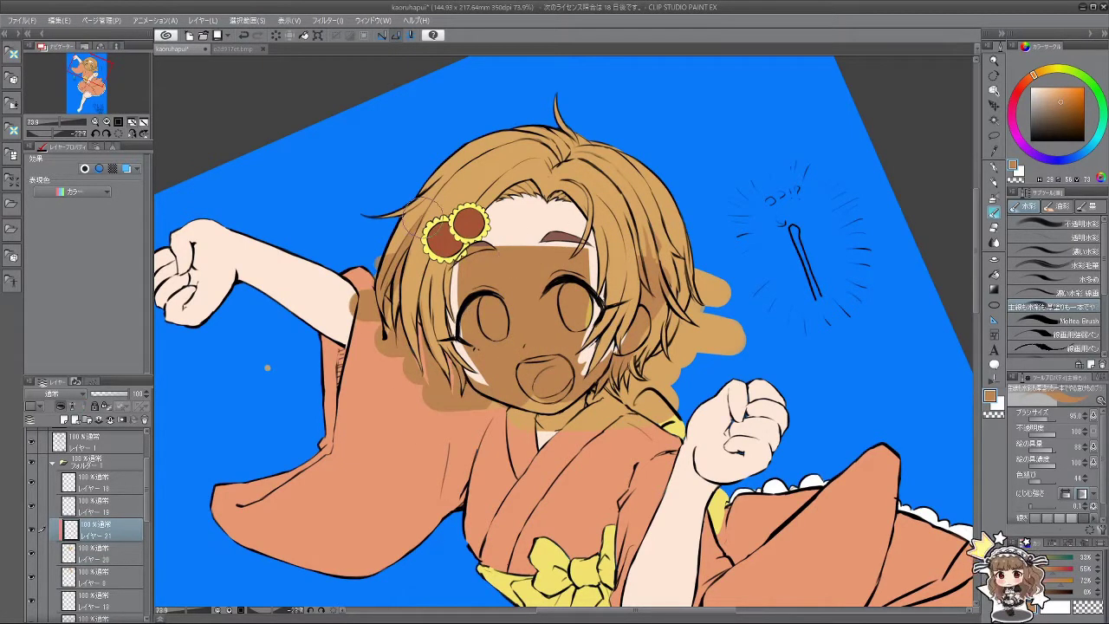
pyautogui.moveTo(641, 364); pyautogui.dragTo(671, 268)
pyautogui.moveTo(672, 269); pyautogui.dragTo(689, 326)
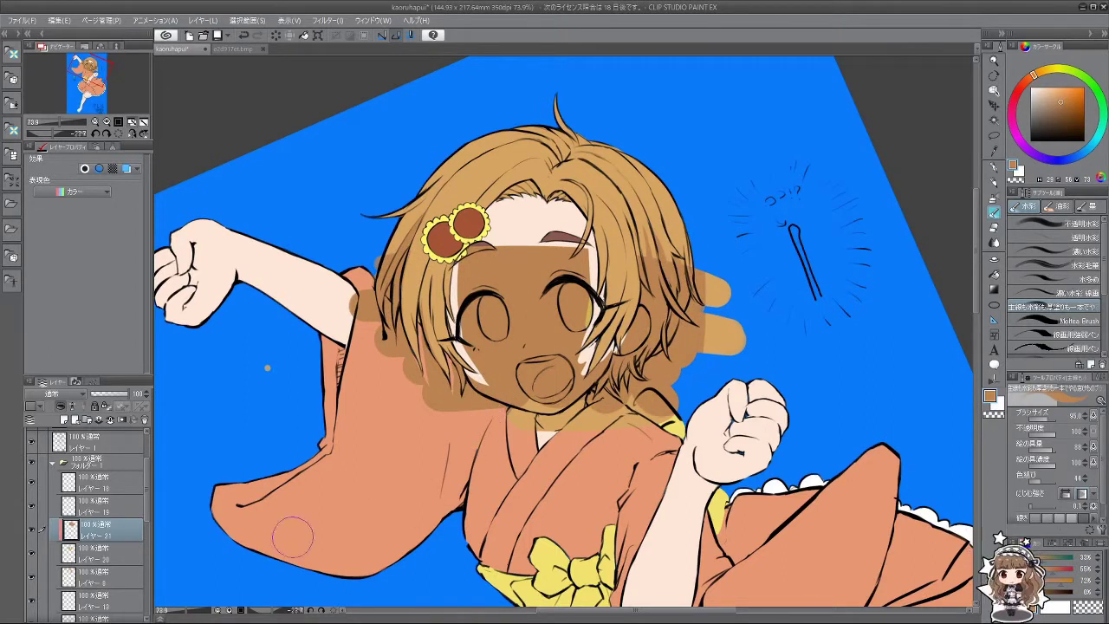
# Step: Delete both trial shading layers and create a fresh layer for the hair shading
pyautogui.click(144, 419)
pyautogui.click(143, 420)
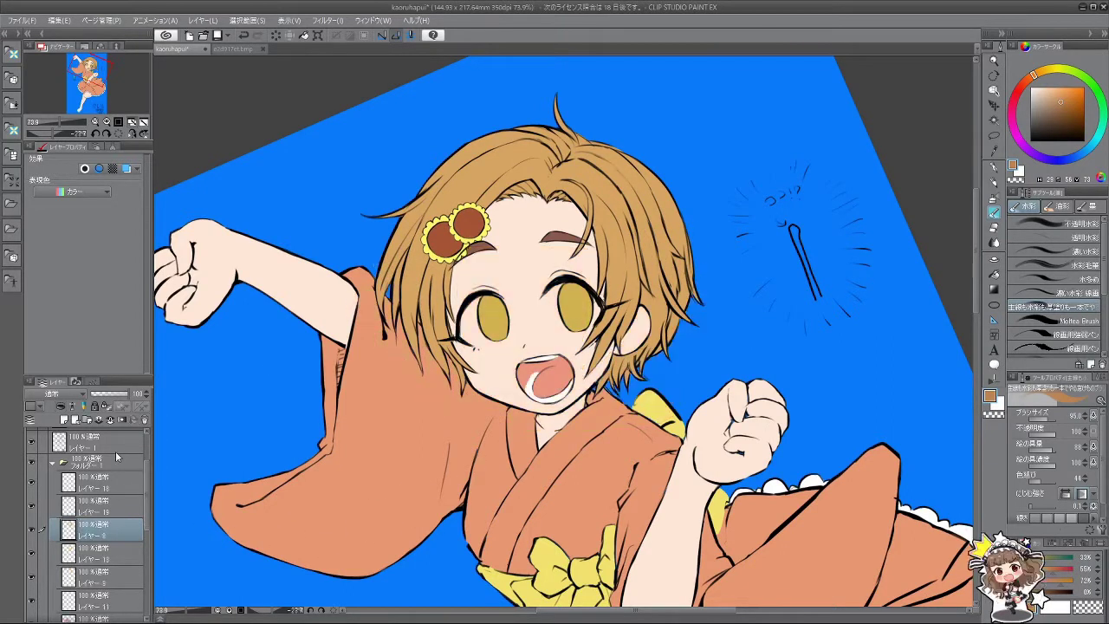
pyautogui.click(63, 420)
# Step: Shrink the brush to about 17.6 and pick a slightly darker brown
pyautogui.press('[')
pyautogui.press('[')
pyautogui.press('[')
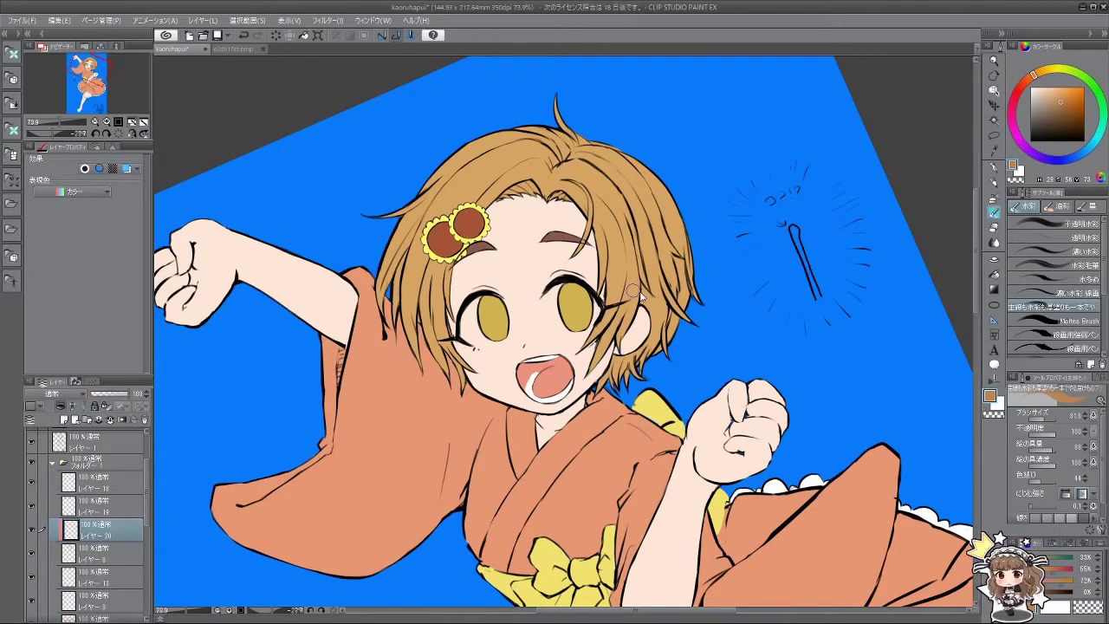
pyautogui.moveTo(567, 360)
pyautogui.mouseDown()
pyautogui.moveTo(654, 365)
pyautogui.moveTo(595, 201)
pyautogui.mouseUp()
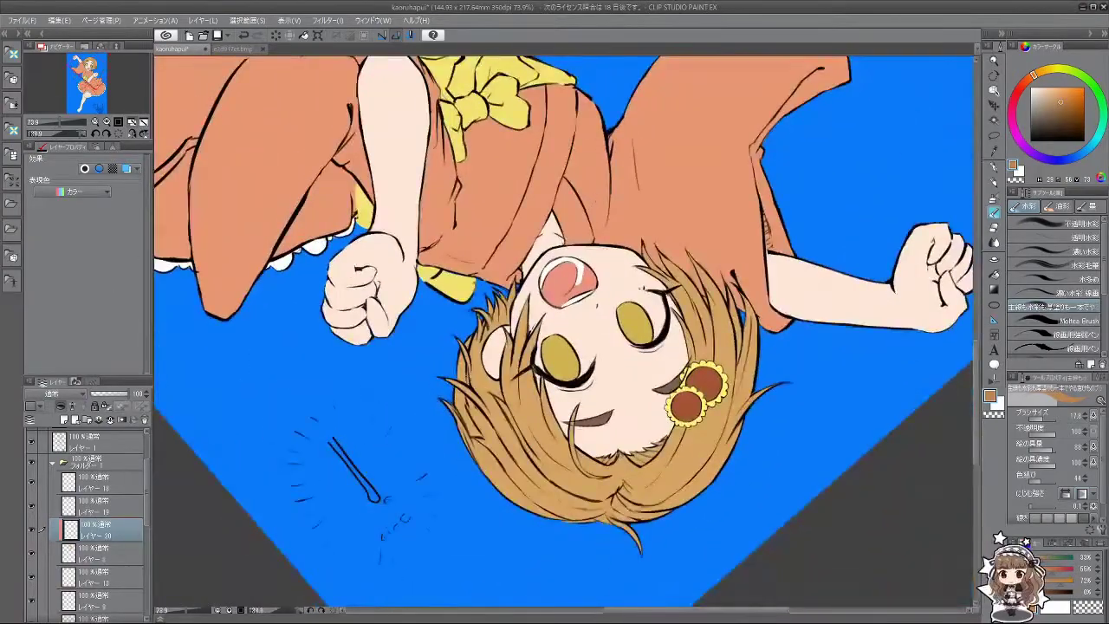
pyautogui.moveTo(432, 417); pyautogui.dragTo(478, 348)
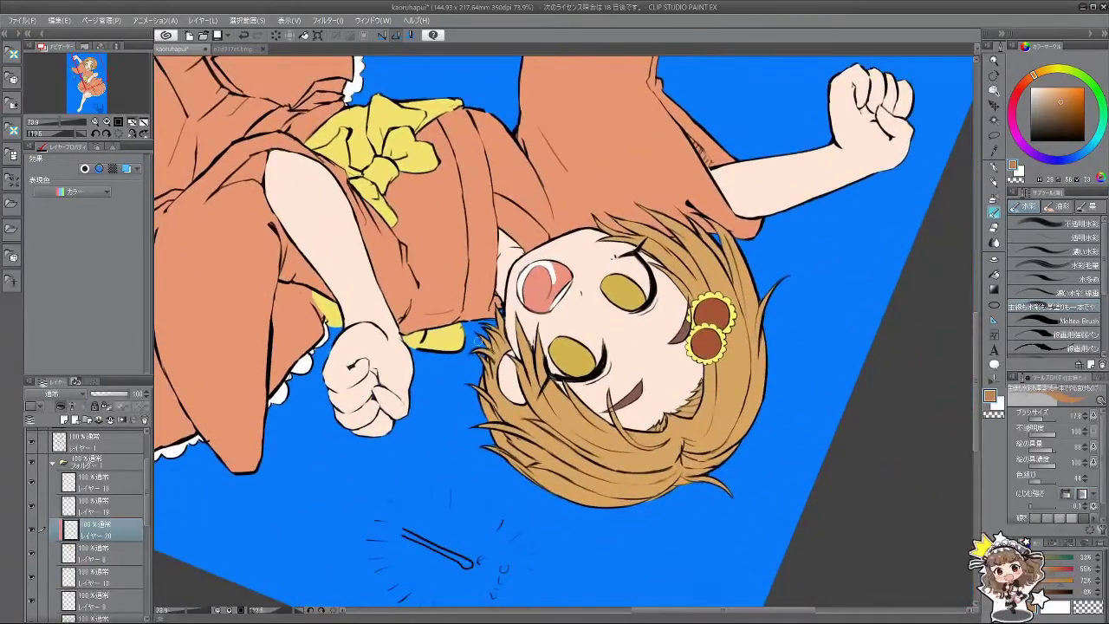
pyautogui.moveTo(494, 401); pyautogui.dragTo(665, 175)
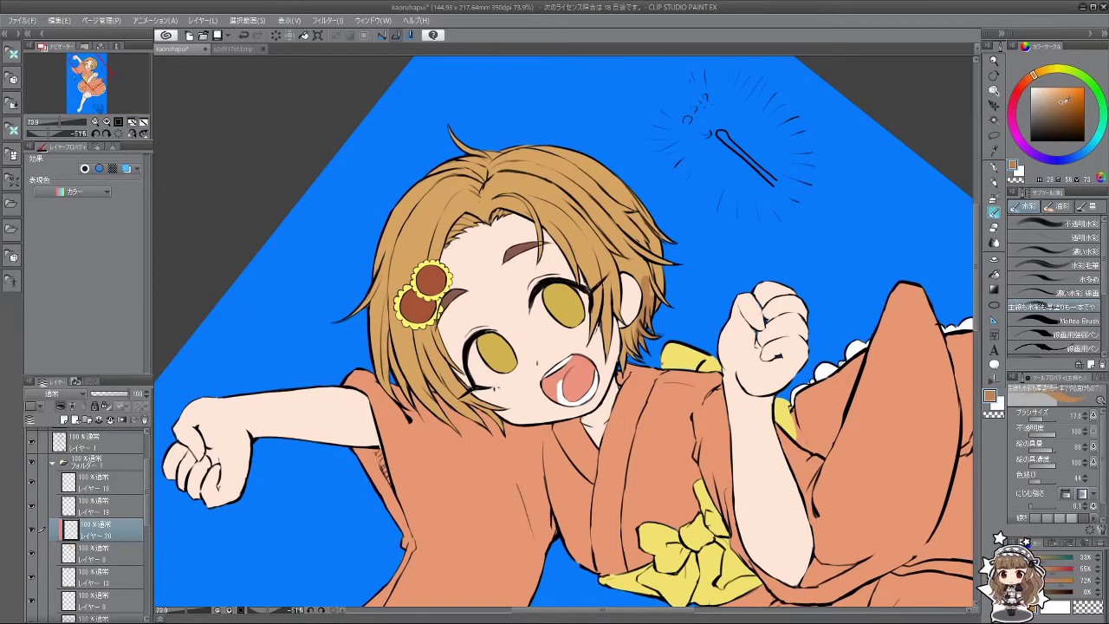
pyautogui.click(1064, 102)
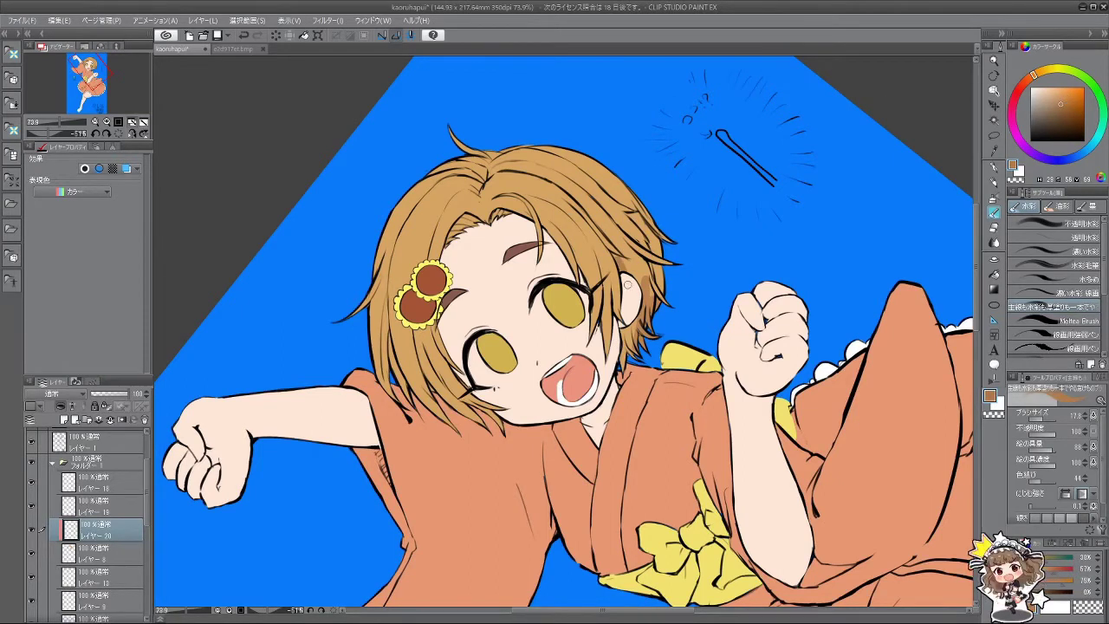
# Step: Paint darker strands into the hair from an upside-down view, redoing one stroke
pyautogui.moveTo(627, 283); pyautogui.dragTo(529, 407)
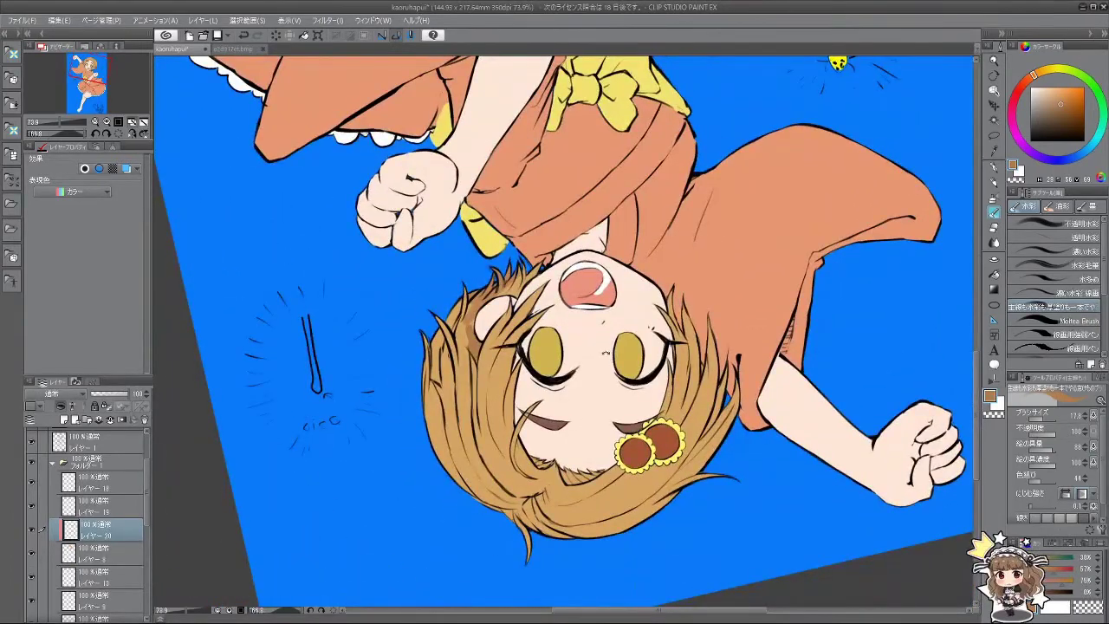
pyautogui.moveTo(450, 349)
pyautogui.mouseDown()
pyautogui.moveTo(455, 439)
pyautogui.moveTo(444, 353)
pyautogui.moveTo(449, 397)
pyautogui.mouseUp()
pyautogui.hotkey('ctrl', 'z')
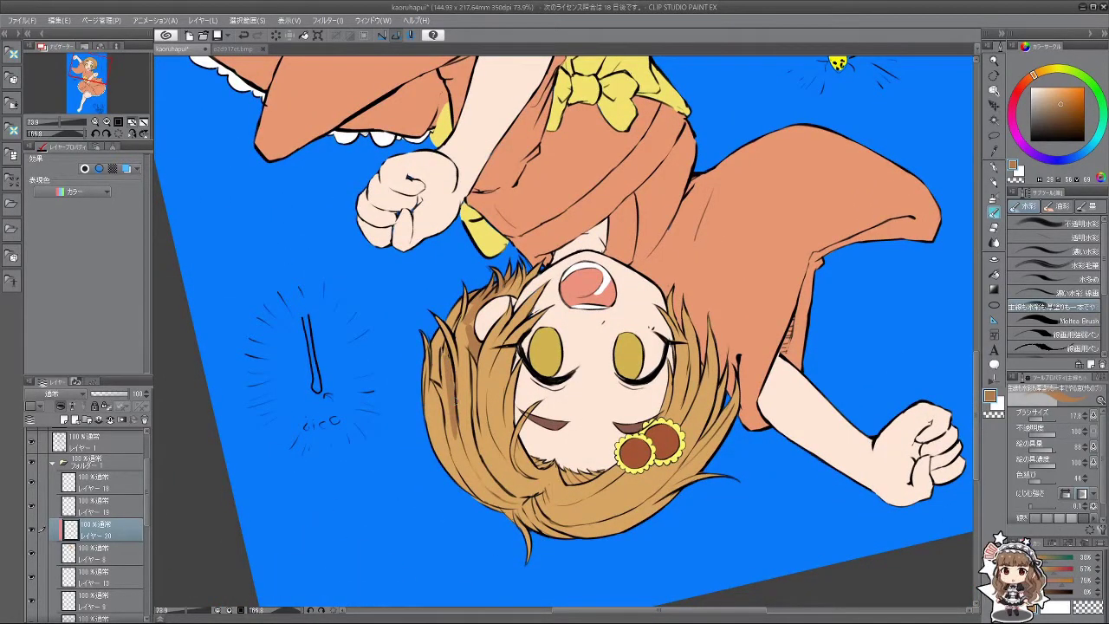
pyautogui.hotkey('ctrl', 'z')
pyautogui.moveTo(438, 336); pyautogui.dragTo(444, 364)
pyautogui.moveTo(435, 465)
pyautogui.mouseDown()
pyautogui.moveTo(555, 407)
pyautogui.moveTo(520, 364)
pyautogui.mouseUp()
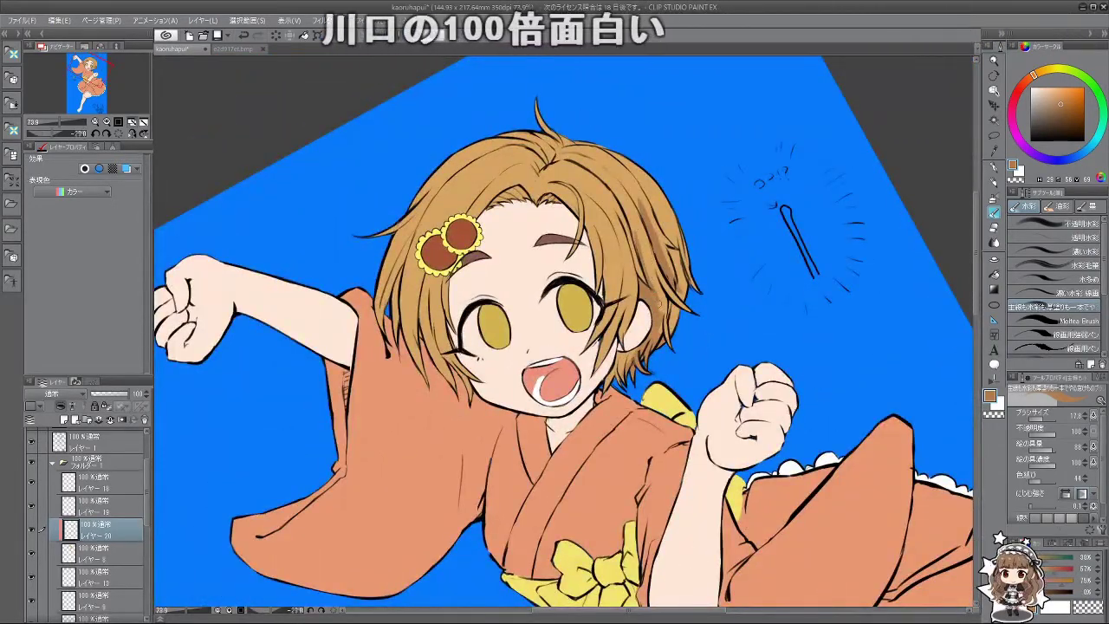
pyautogui.moveTo(239, 553); pyautogui.dragTo(457, 305)
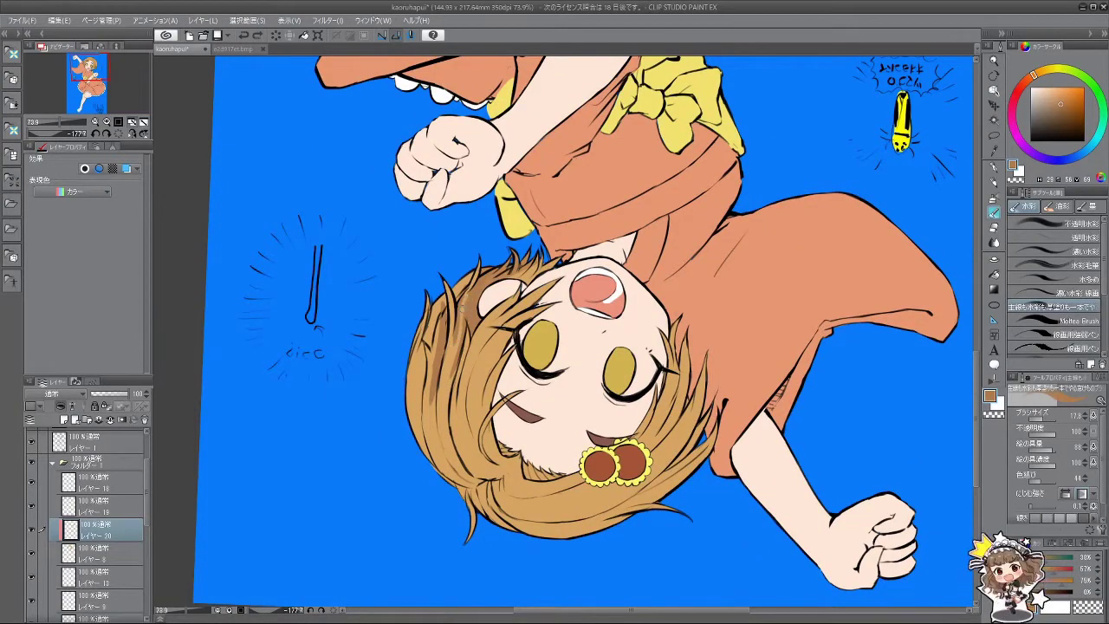
pyautogui.moveTo(563, 330); pyautogui.dragTo(607, 260)
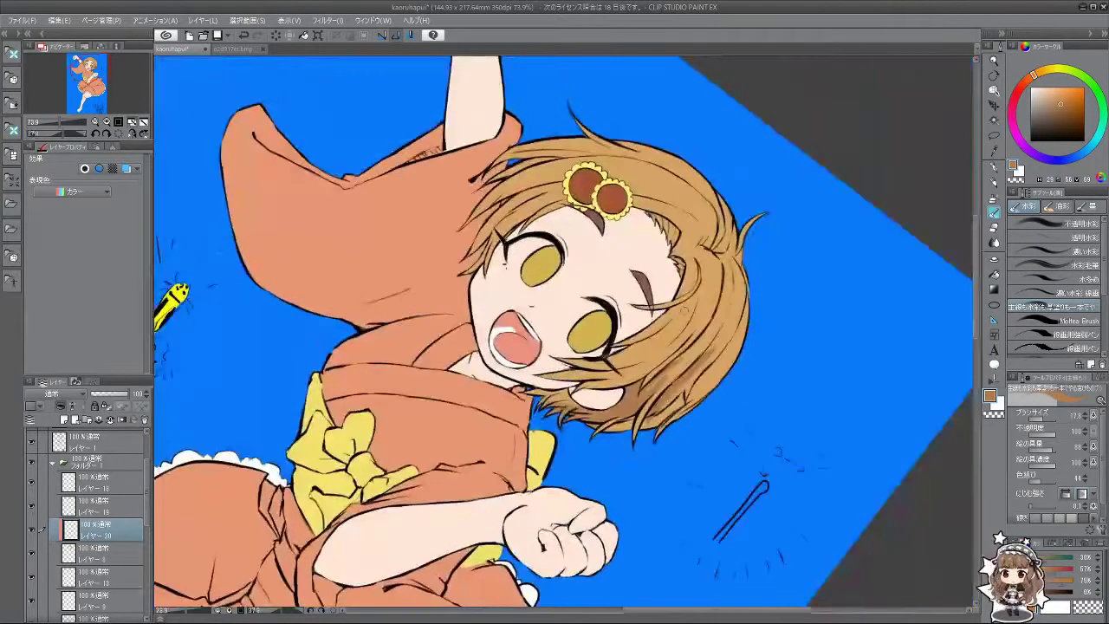
pyautogui.moveTo(598, 486); pyautogui.dragTo(683, 115)
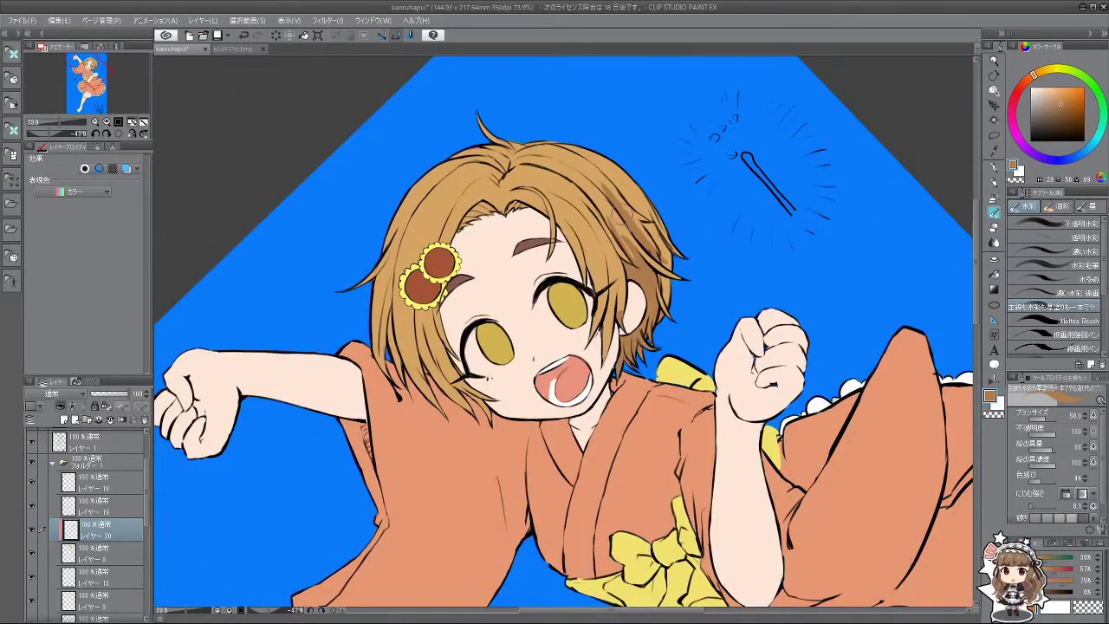
# Step: Enlarge the brush to 50 and paint darker shading into the hair, including beside the hair flower
pyautogui.press(']')
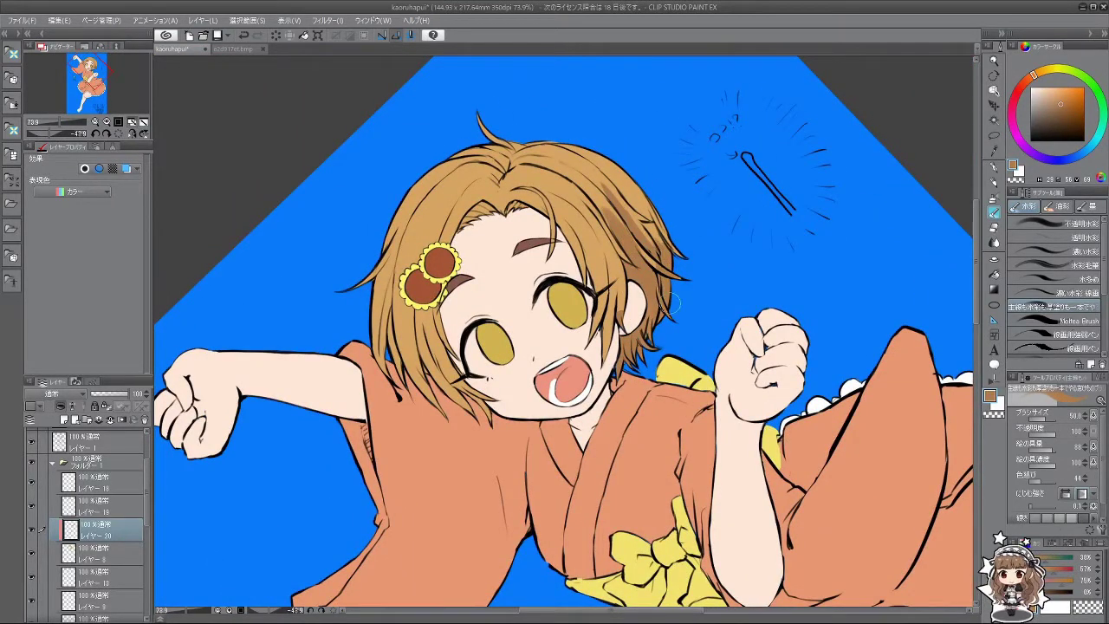
pyautogui.moveTo(667, 260)
pyautogui.mouseDown()
pyautogui.moveTo(553, 461)
pyautogui.moveTo(481, 432)
pyautogui.mouseUp()
pyautogui.moveTo(468, 387)
pyautogui.mouseDown()
pyautogui.moveTo(487, 464)
pyautogui.moveTo(502, 477)
pyautogui.mouseUp()
pyautogui.moveTo(475, 416); pyautogui.dragTo(507, 494)
pyautogui.moveTo(442, 381)
pyautogui.mouseDown()
pyautogui.moveTo(499, 412)
pyautogui.moveTo(518, 473)
pyautogui.mouseUp()
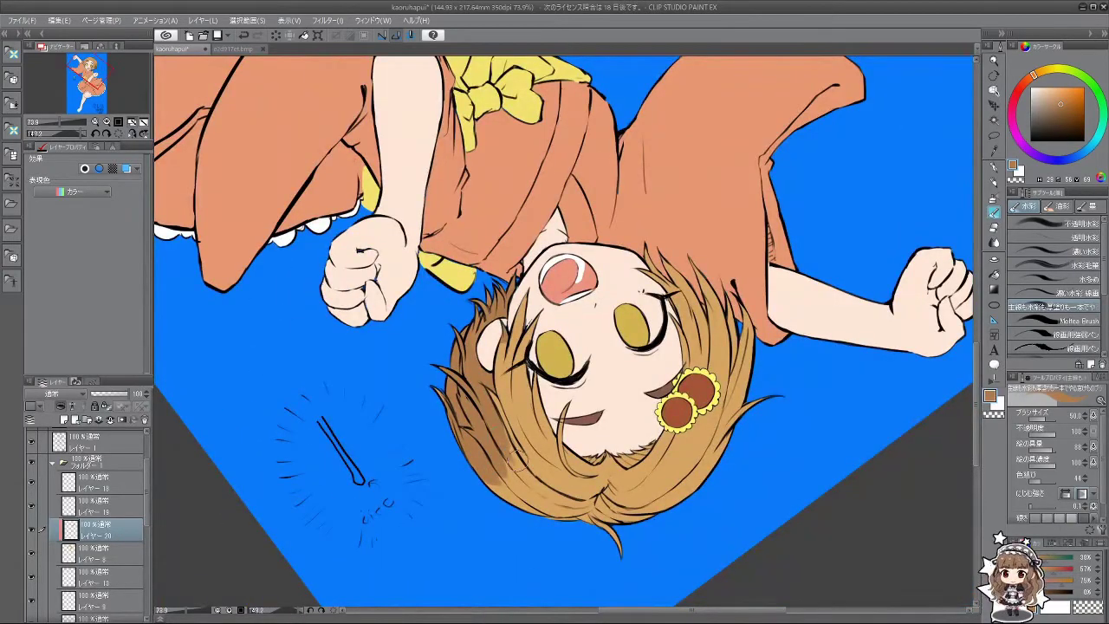
pyautogui.moveTo(554, 346)
pyautogui.mouseDown()
pyautogui.moveTo(174, 376)
pyautogui.moveTo(277, 537)
pyautogui.mouseUp()
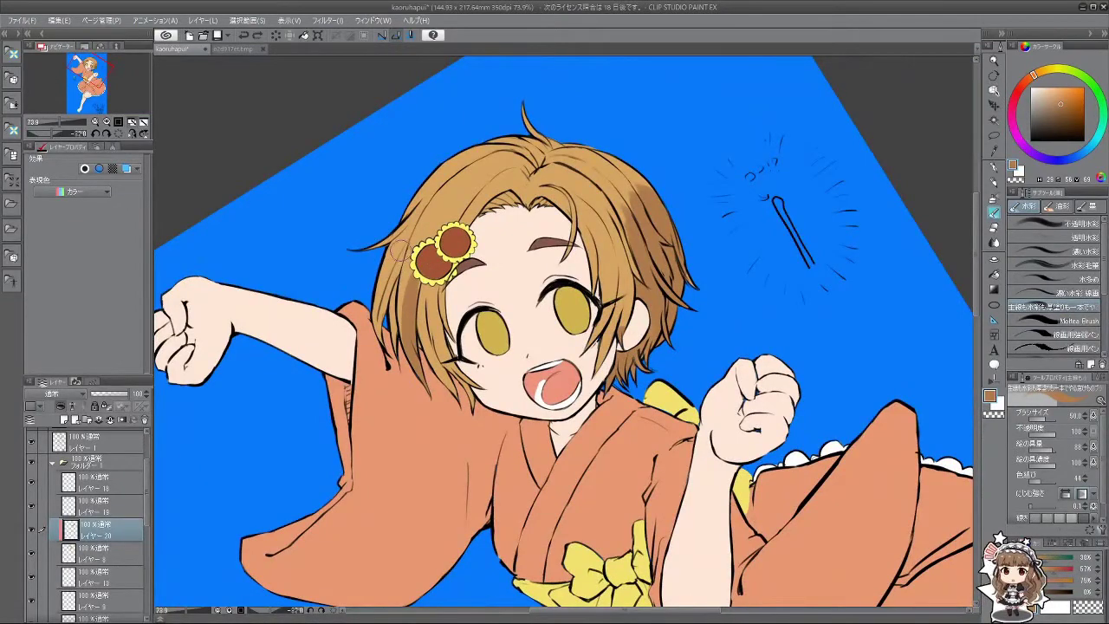
pyautogui.moveTo(391, 244); pyautogui.dragTo(404, 369)
pyautogui.moveTo(360, 450)
pyautogui.mouseDown()
pyautogui.moveTo(390, 345)
pyautogui.moveTo(408, 403)
pyautogui.moveTo(429, 427)
pyautogui.mouseUp()
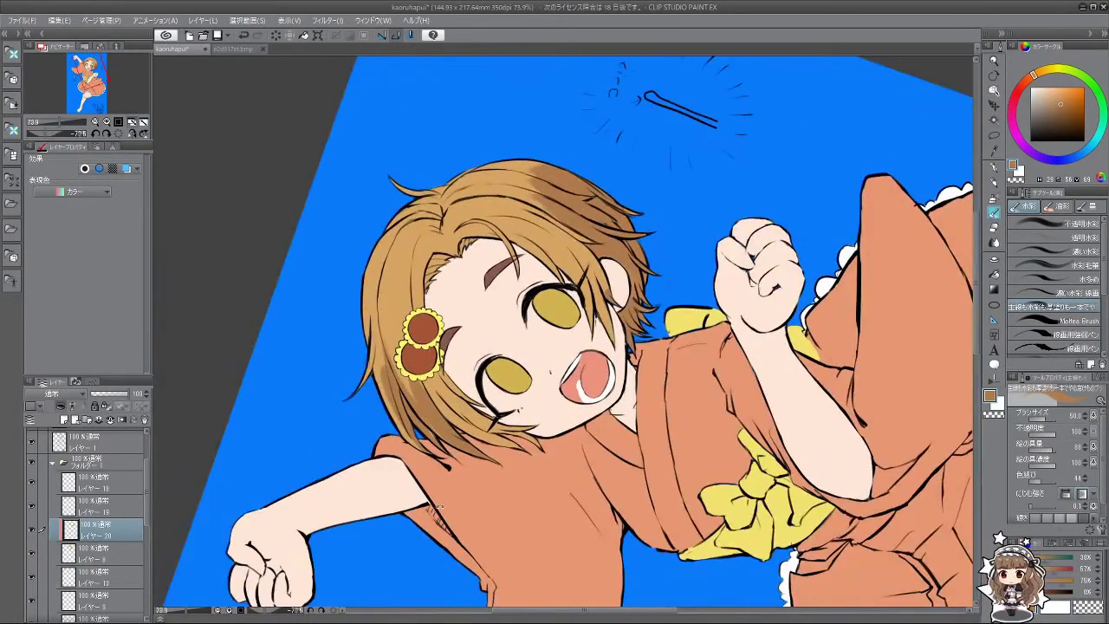
# Step: Sample a lighter orange, then a darker orange-brown, from the hair
pyautogui.moveTo(438, 507); pyautogui.dragTo(631, 408)
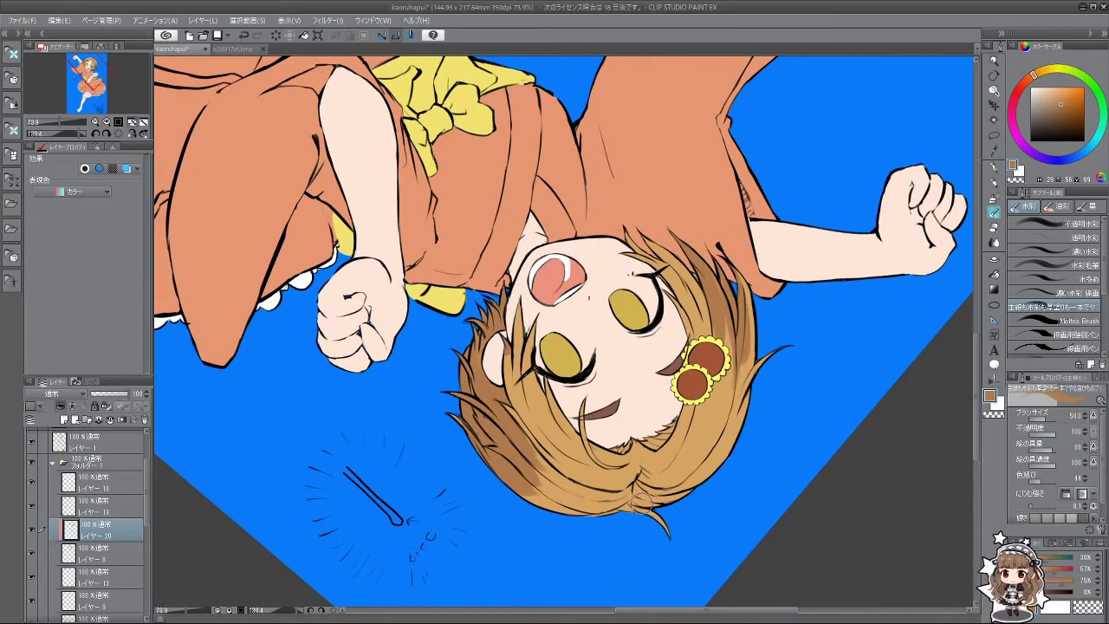
pyautogui.moveTo(629, 477)
pyautogui.mouseDown()
pyautogui.moveTo(762, 347)
pyautogui.moveTo(645, 208)
pyautogui.moveTo(616, 220)
pyautogui.mouseUp()
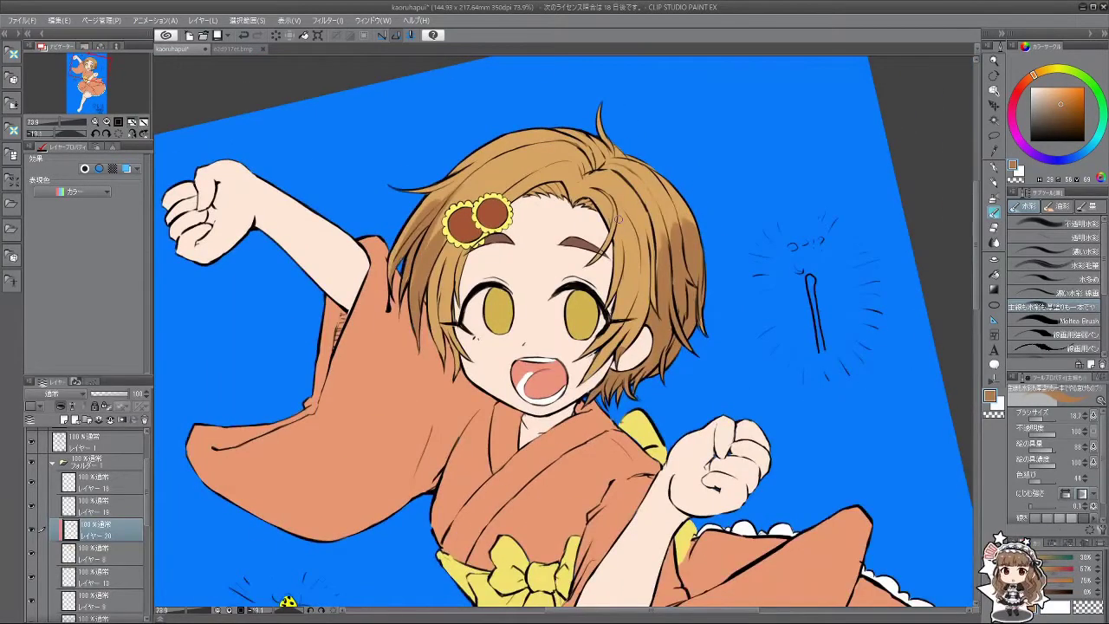
pyautogui.moveTo(567, 368); pyautogui.dragTo(559, 280)
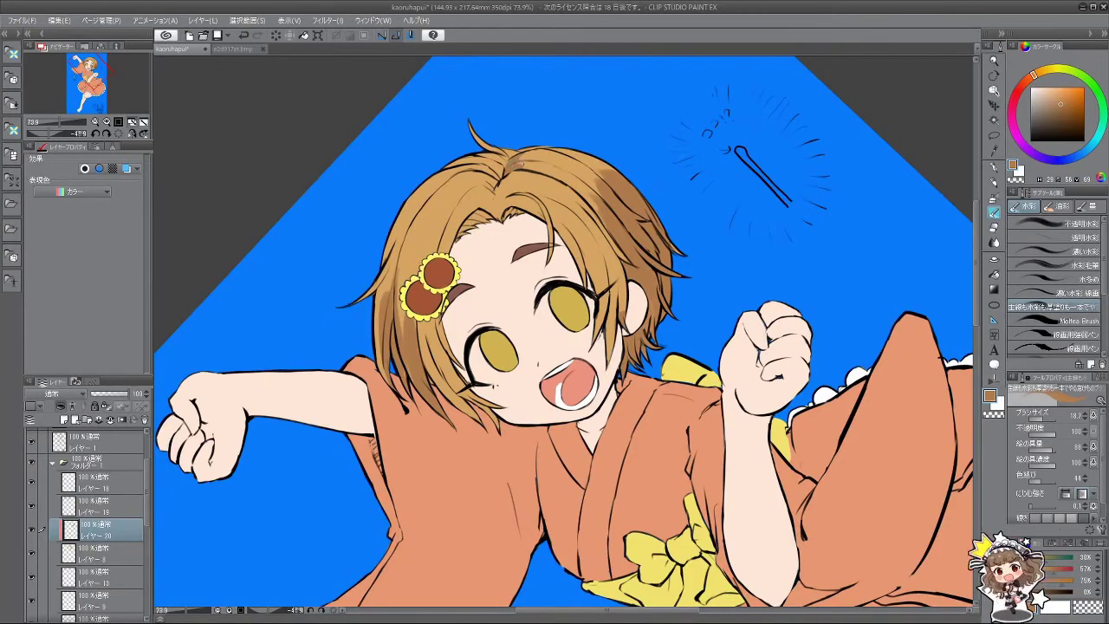
pyautogui.moveTo(491, 226); pyautogui.dragTo(518, 423)
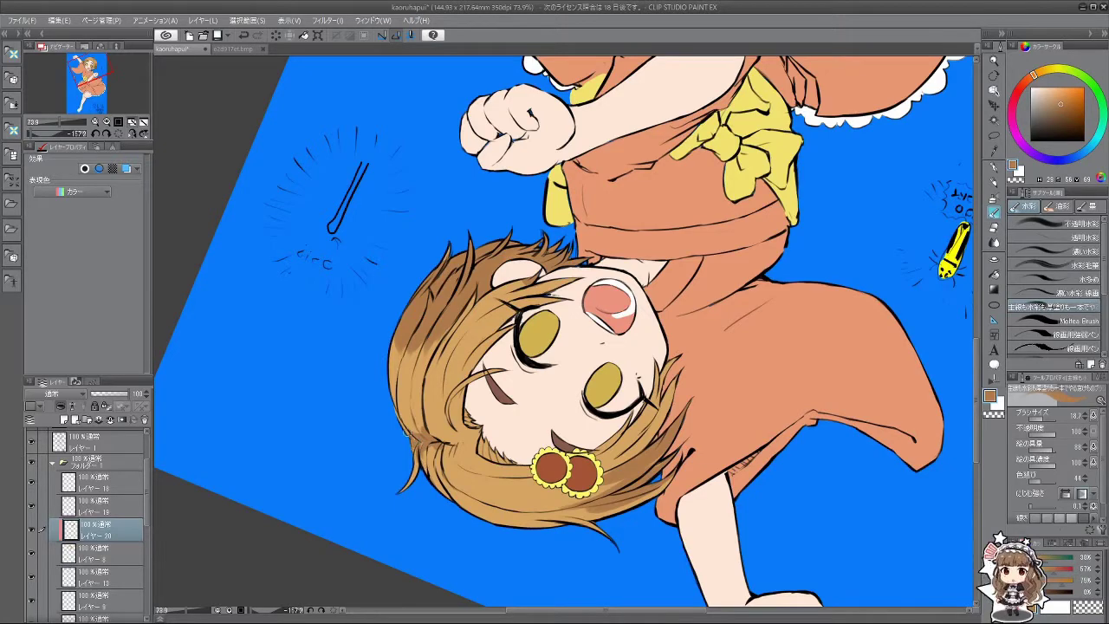
pyautogui.moveTo(414, 462); pyautogui.dragTo(665, 404)
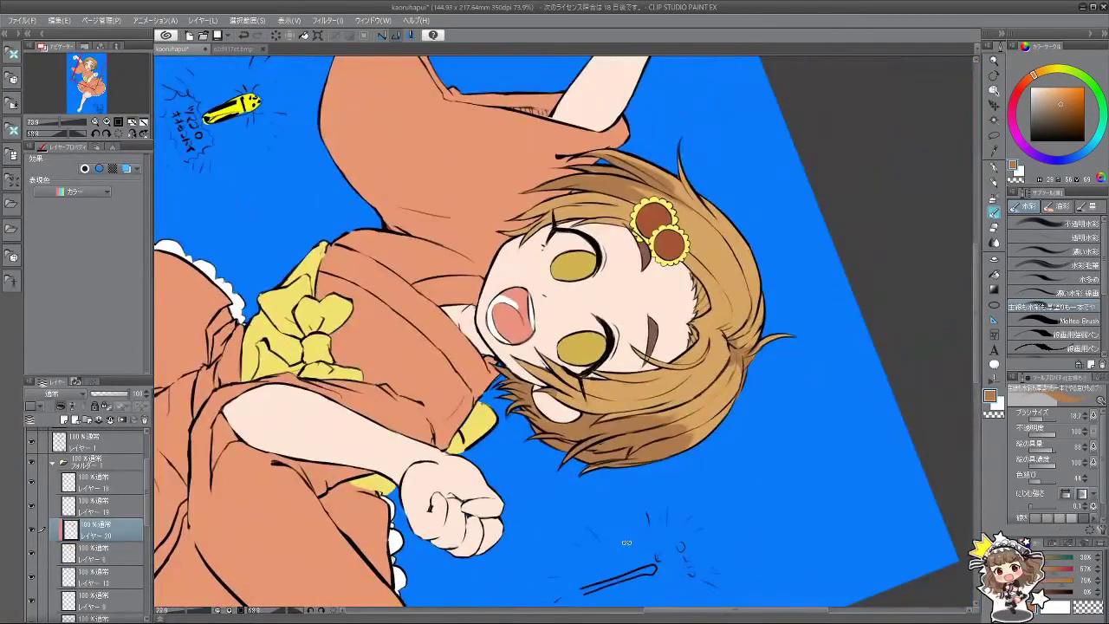
pyautogui.moveTo(692, 479); pyautogui.dragTo(738, 312)
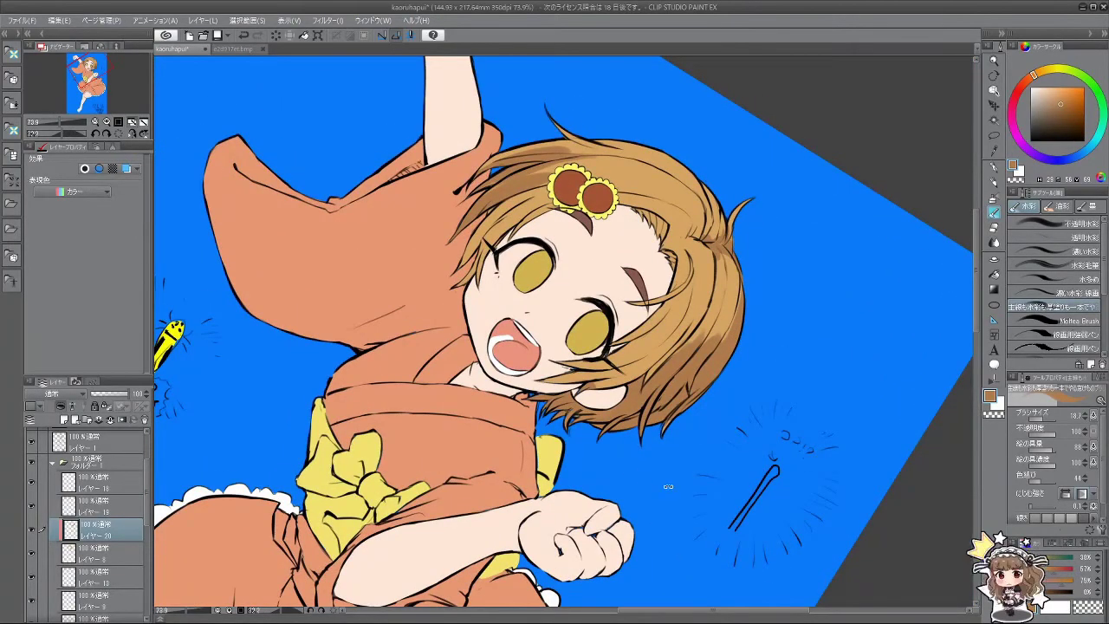
pyautogui.moveTo(668, 486); pyautogui.dragTo(260, 199)
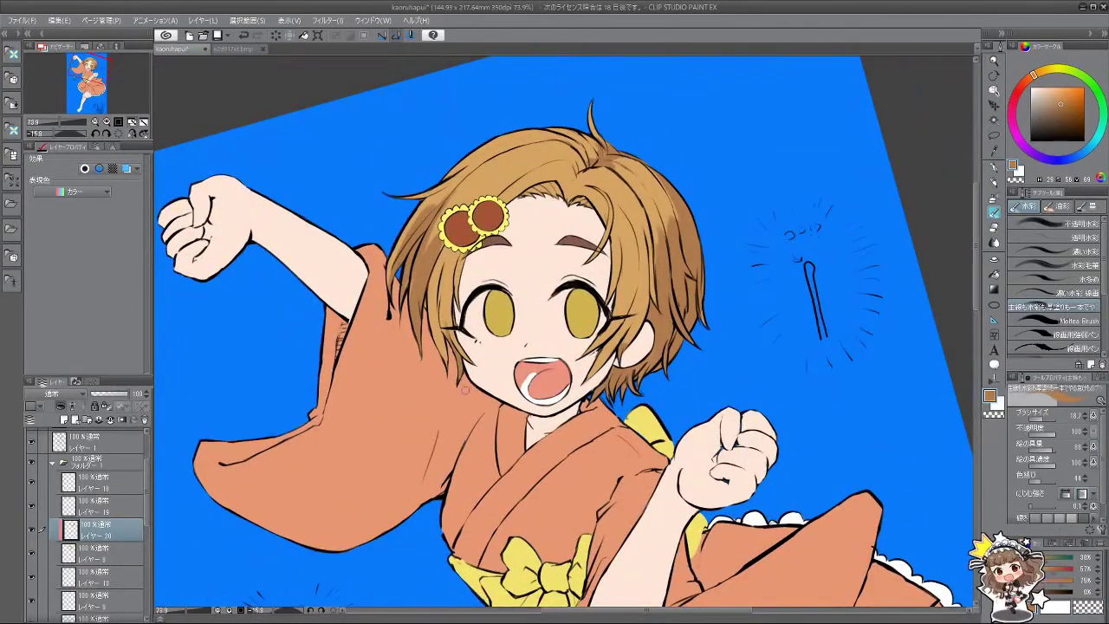
pyautogui.moveTo(593, 415); pyautogui.dragTo(555, 247)
pyautogui.moveTo(654, 446); pyautogui.dragTo(732, 320)
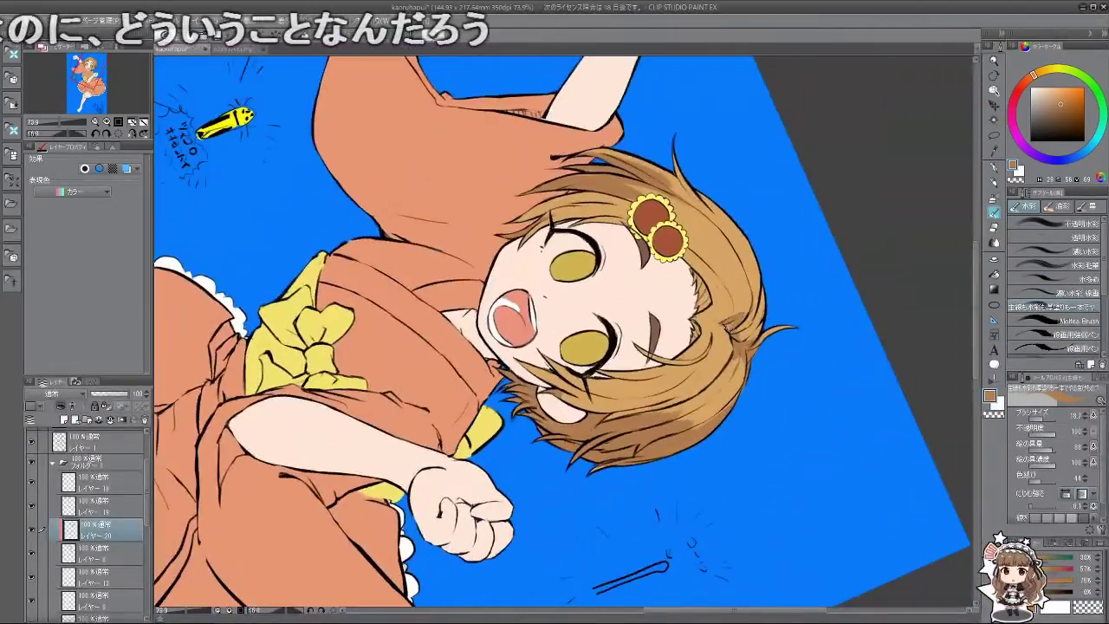
pyautogui.moveTo(732, 321); pyautogui.dragTo(416, 416)
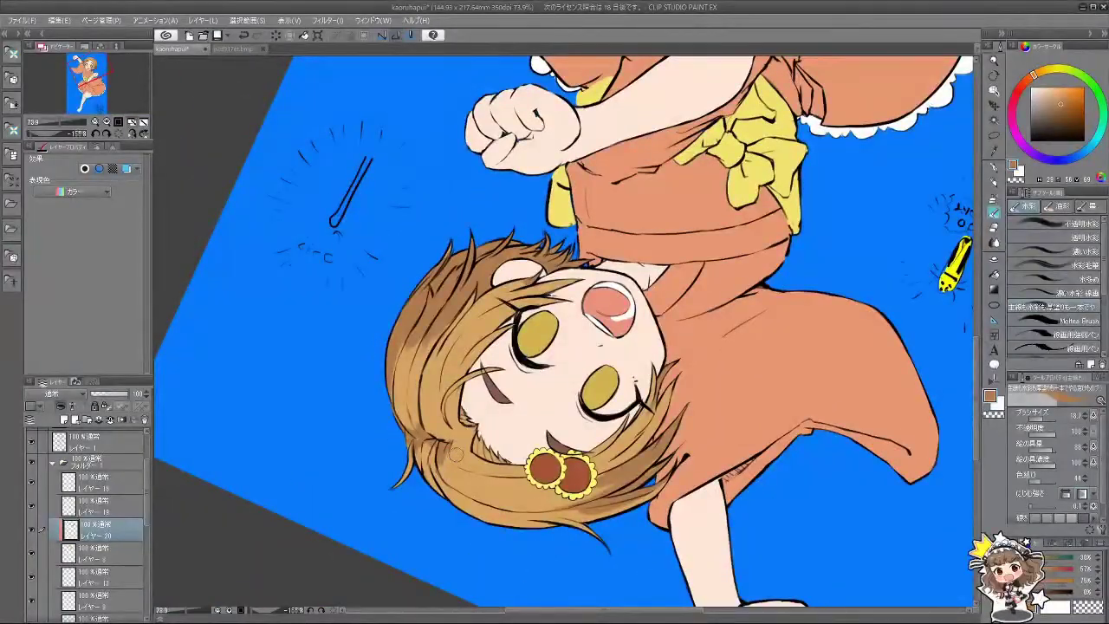
pyautogui.keyDown('alt'); pyautogui.click(462, 446); pyautogui.keyUp('alt')
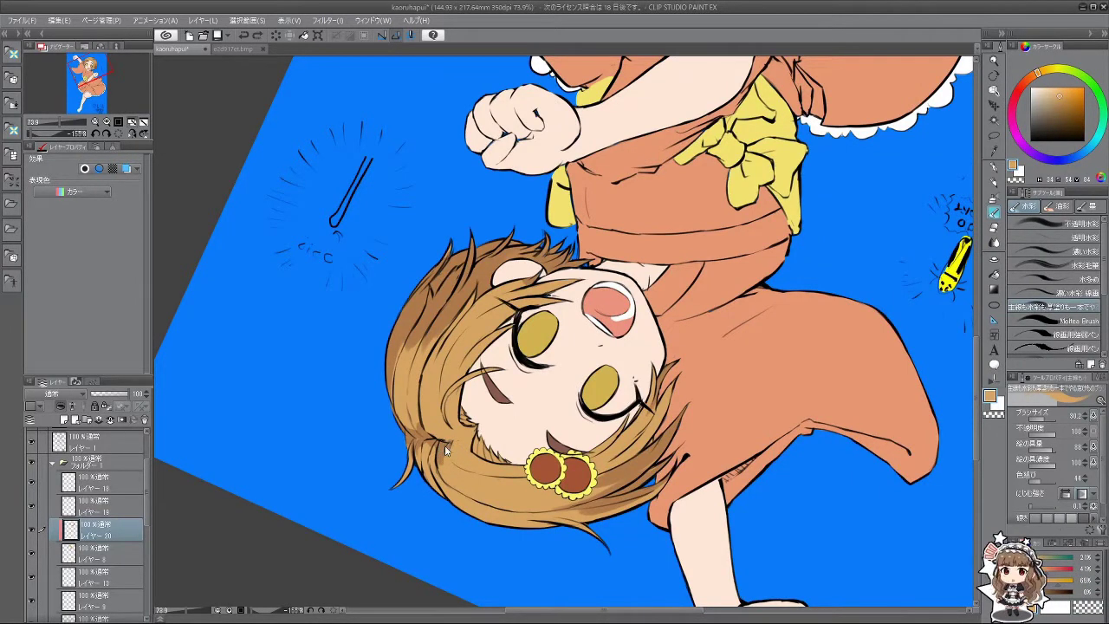
pyautogui.keyDown('alt'); pyautogui.click(445, 450); pyautogui.keyUp('alt')
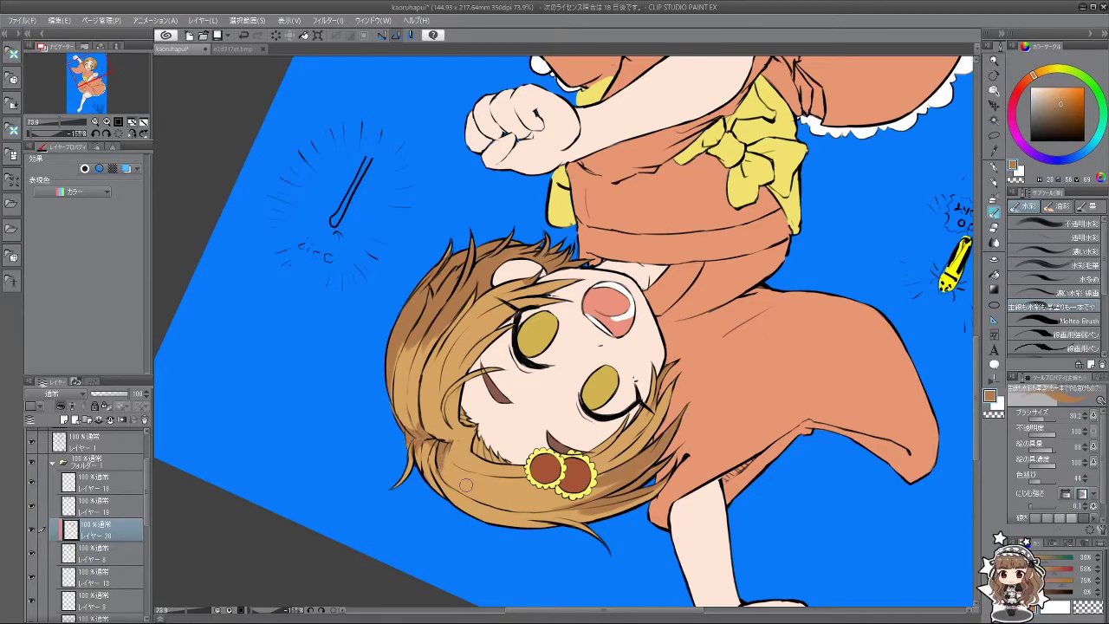
# Step: Reselect the light-brown hair colour and bring the canvas upright, zoomed in on the face
pyautogui.moveTo(466, 485); pyautogui.dragTo(416, 405)
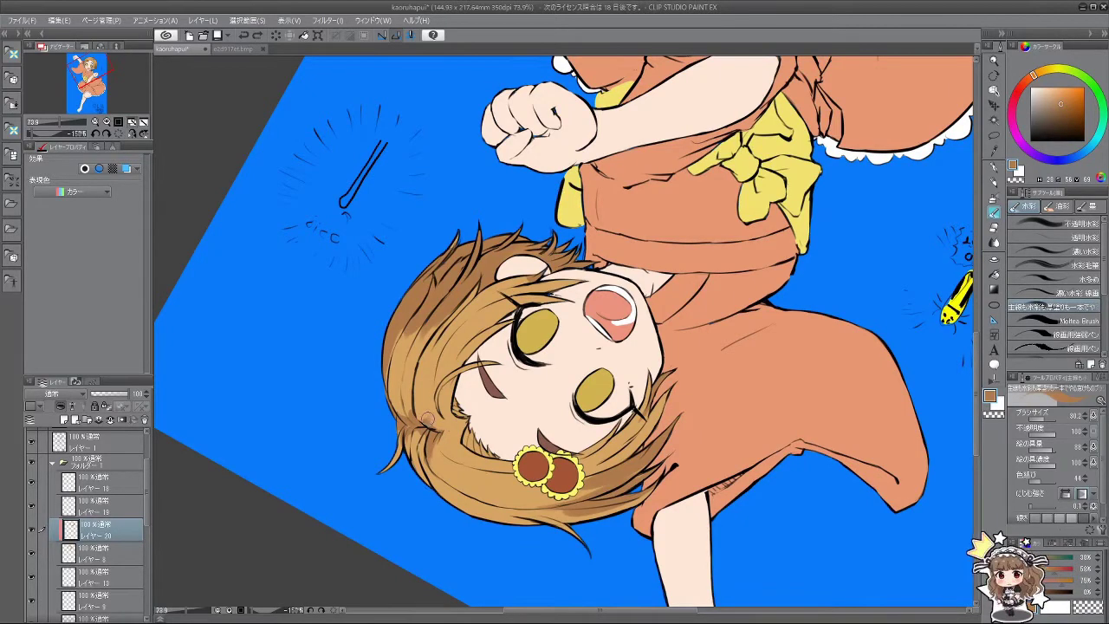
pyautogui.moveTo(443, 459); pyautogui.dragTo(615, 472)
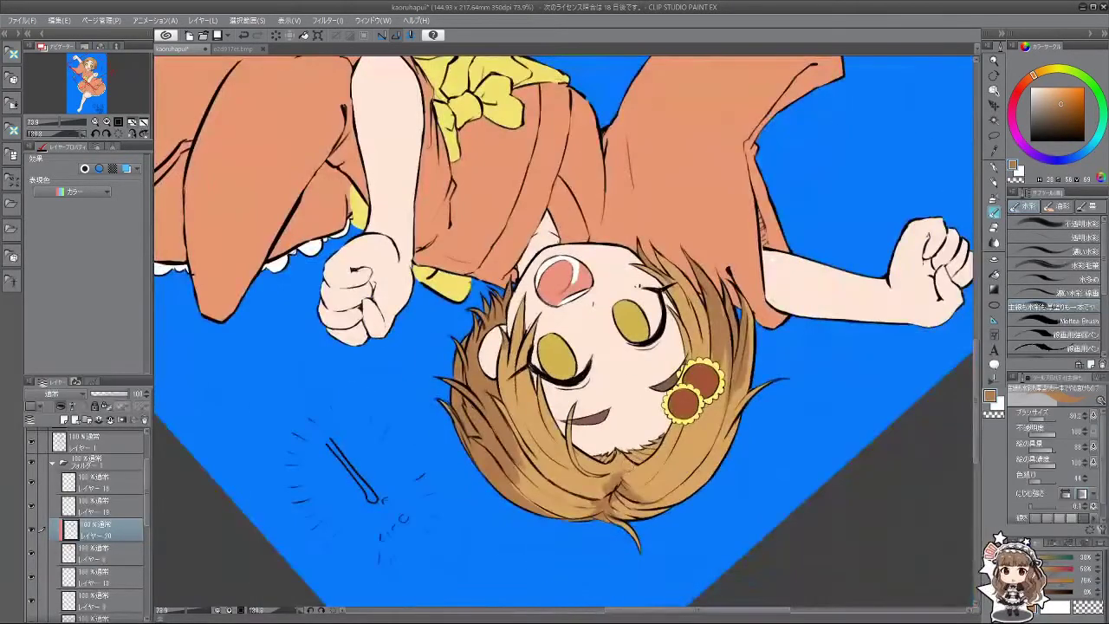
pyautogui.moveTo(562, 533); pyautogui.dragTo(430, 244)
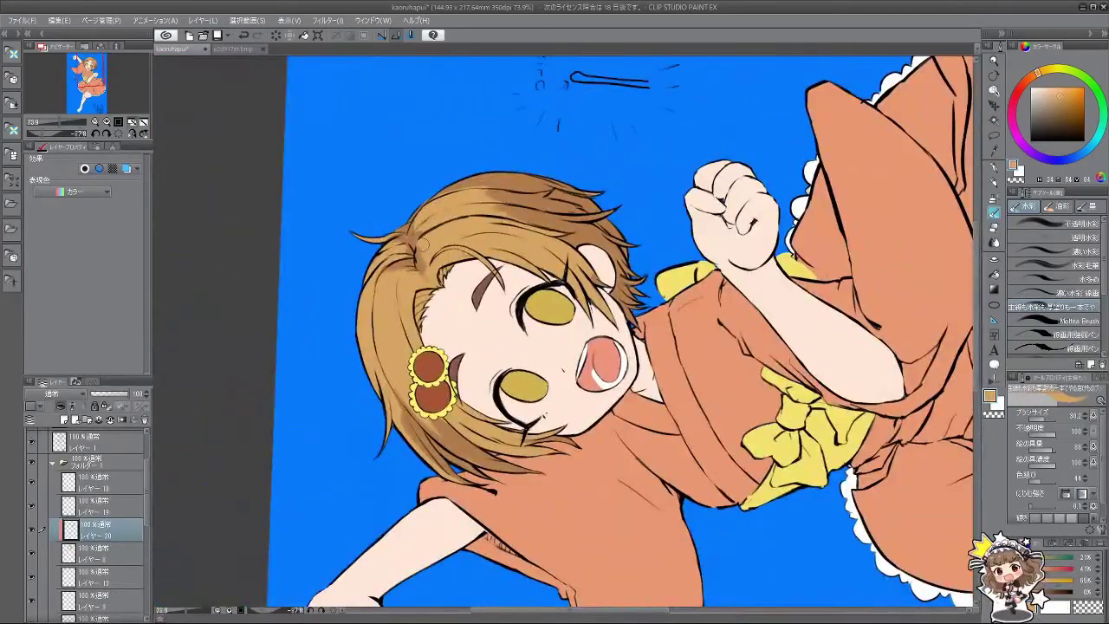
pyautogui.moveTo(435, 310); pyautogui.dragTo(538, 590)
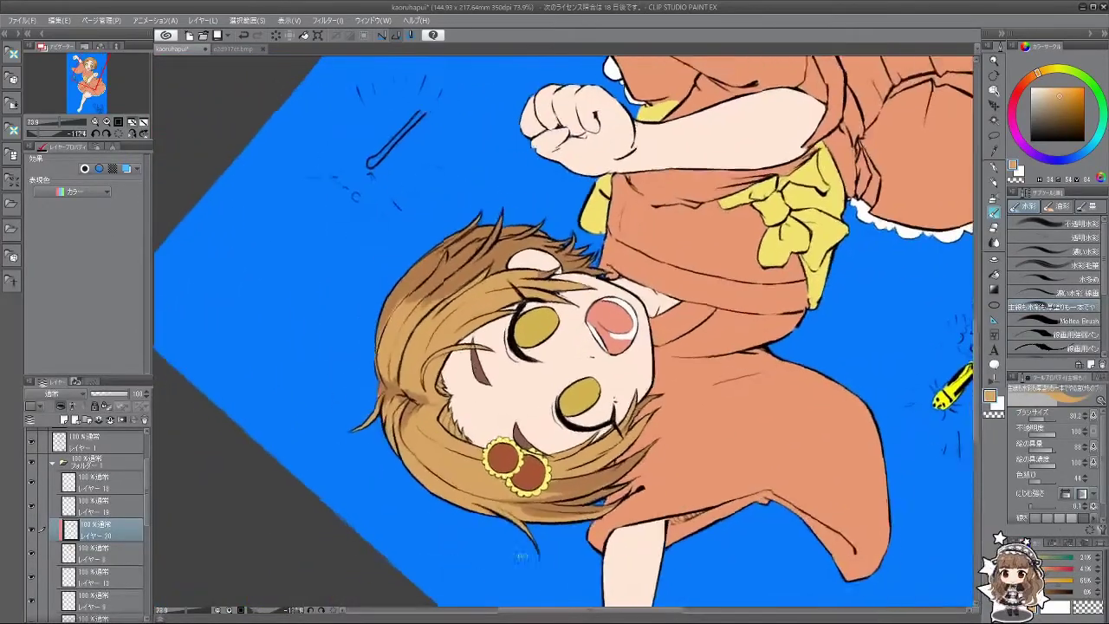
pyautogui.moveTo(414, 414); pyautogui.dragTo(397, 342)
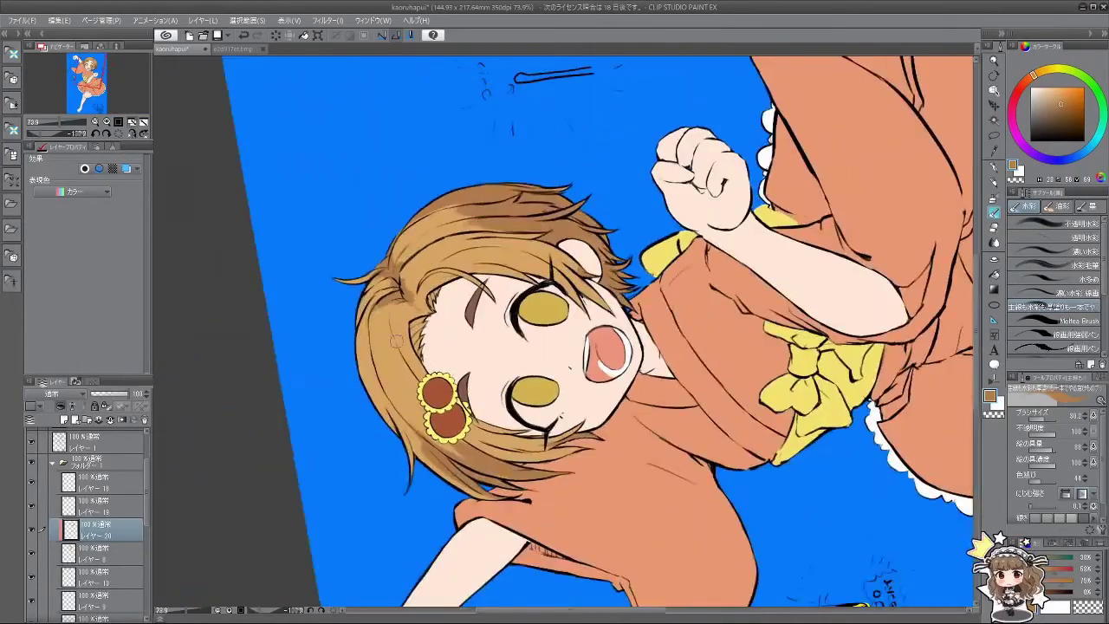
pyautogui.moveTo(476, 534); pyautogui.dragTo(609, 545)
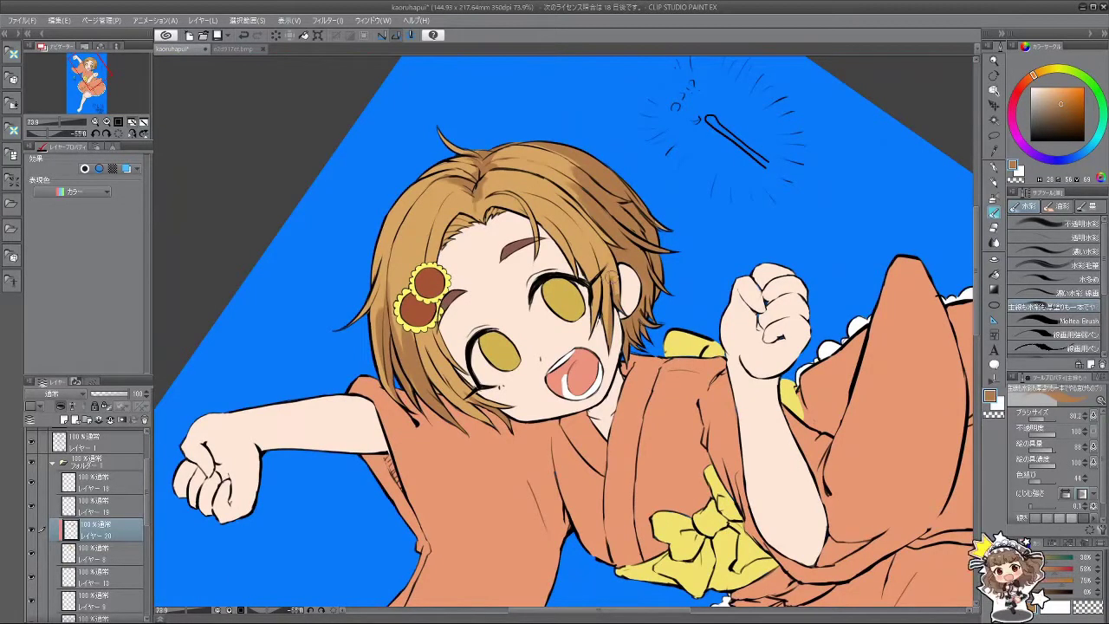
pyautogui.keyDown('alt'); pyautogui.click(611, 270); pyautogui.keyUp('alt')
pyautogui.keyDown('alt'); pyautogui.click(604, 253); pyautogui.keyUp('alt')
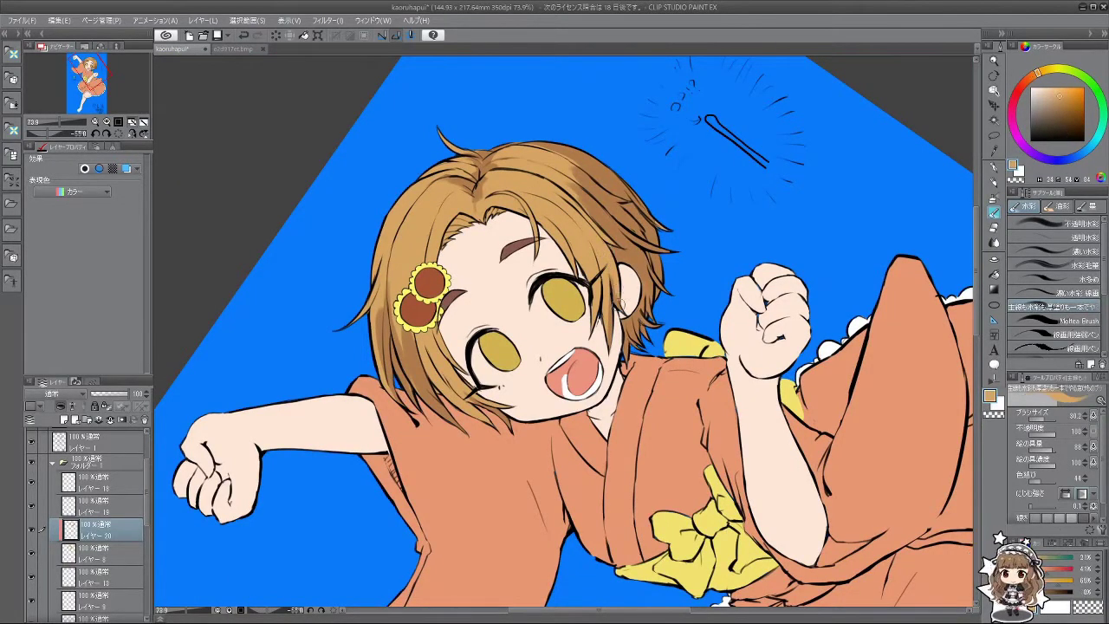
pyautogui.moveTo(625, 312); pyautogui.dragTo(679, 422)
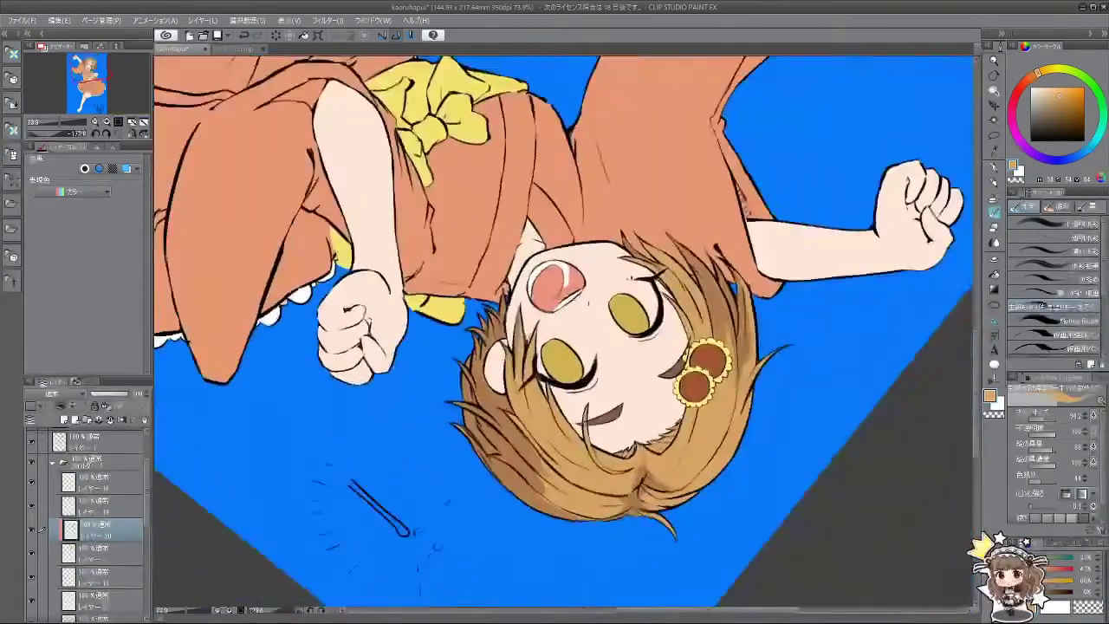
pyautogui.moveTo(503, 462); pyautogui.dragTo(601, 336)
pyautogui.moveTo(431, 464); pyautogui.dragTo(460, 338)
pyautogui.scroll(2, 459, 338)
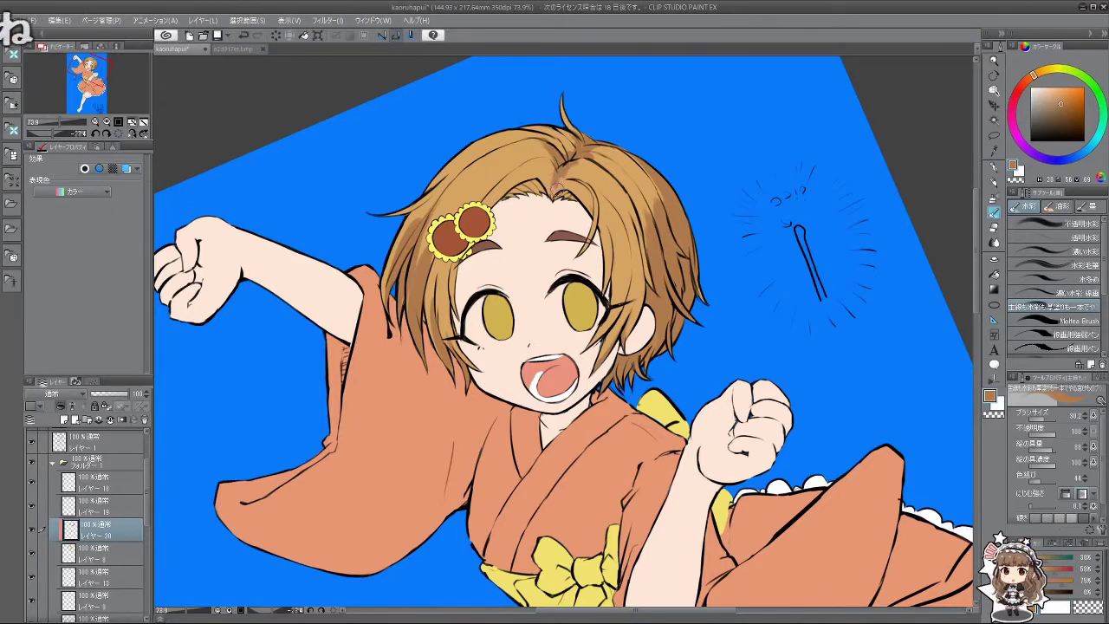
# Step: Sample a lighter orange from the hair and make the brush slightly bigger
pyautogui.keyDown('alt'); pyautogui.click(552, 179); pyautogui.keyUp('alt')
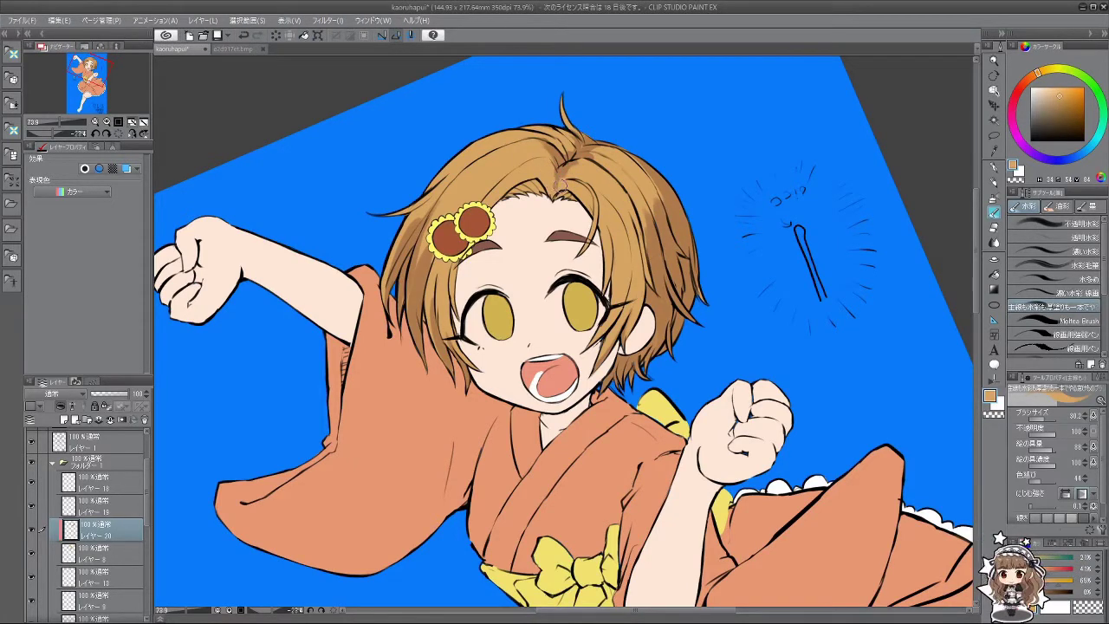
pyautogui.moveTo(562, 190); pyautogui.dragTo(494, 178)
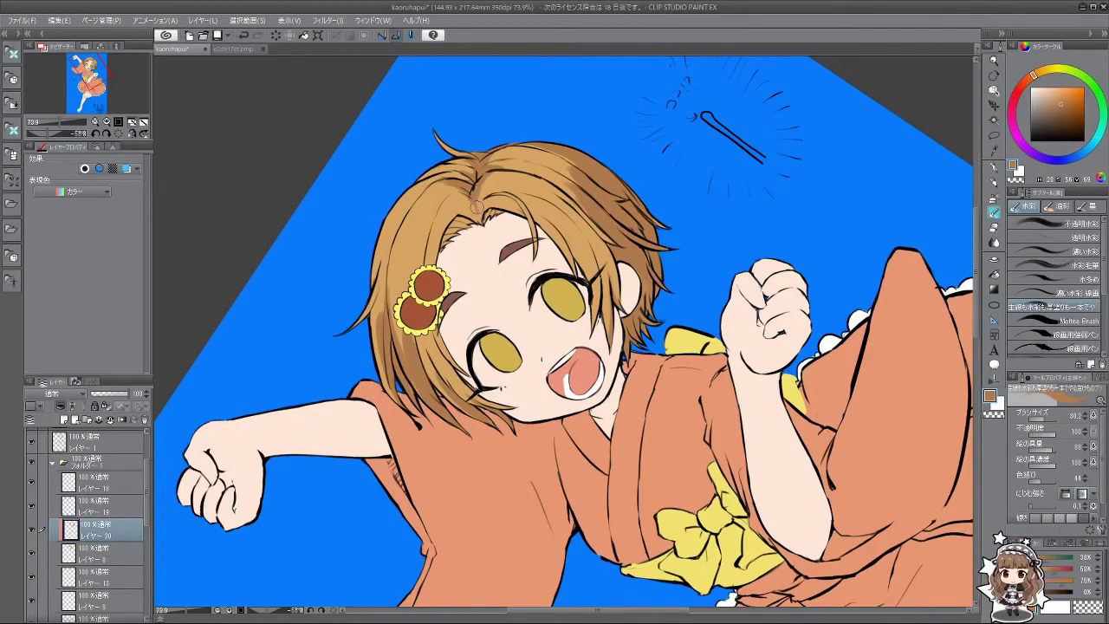
pyautogui.moveTo(474, 206); pyautogui.dragTo(433, 371)
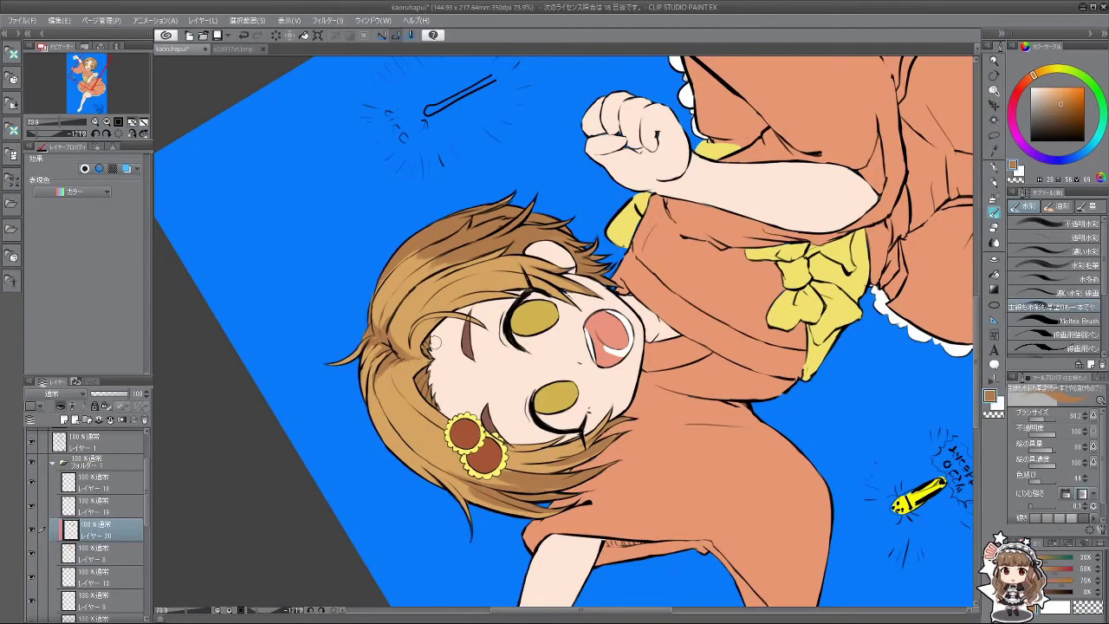
pyautogui.moveTo(431, 348); pyautogui.dragTo(584, 414)
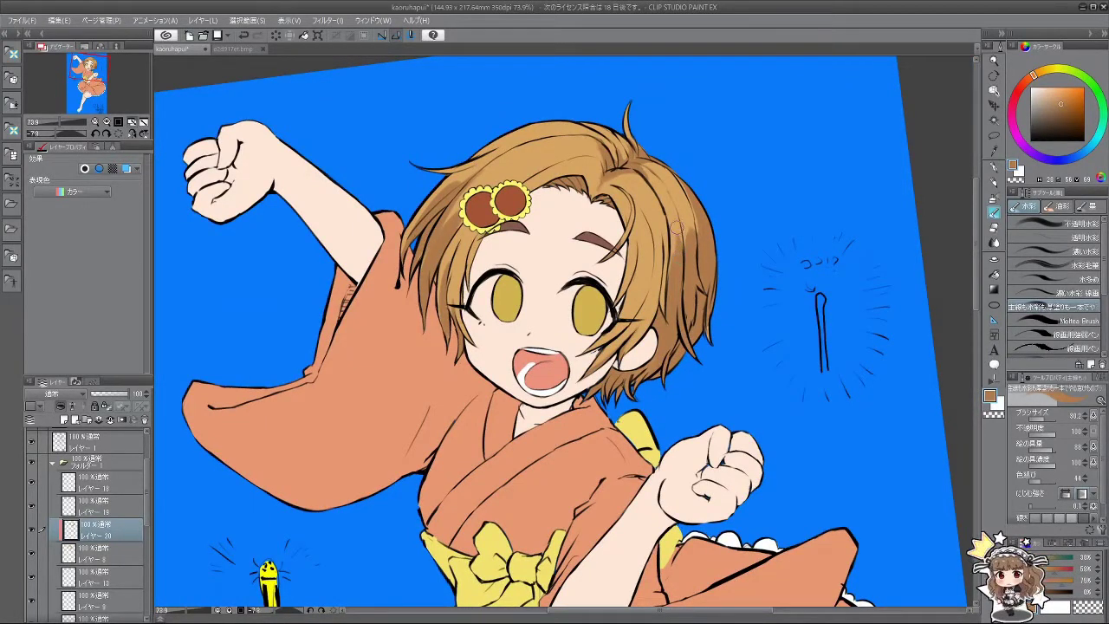
pyautogui.moveTo(687, 241); pyautogui.dragTo(687, 212)
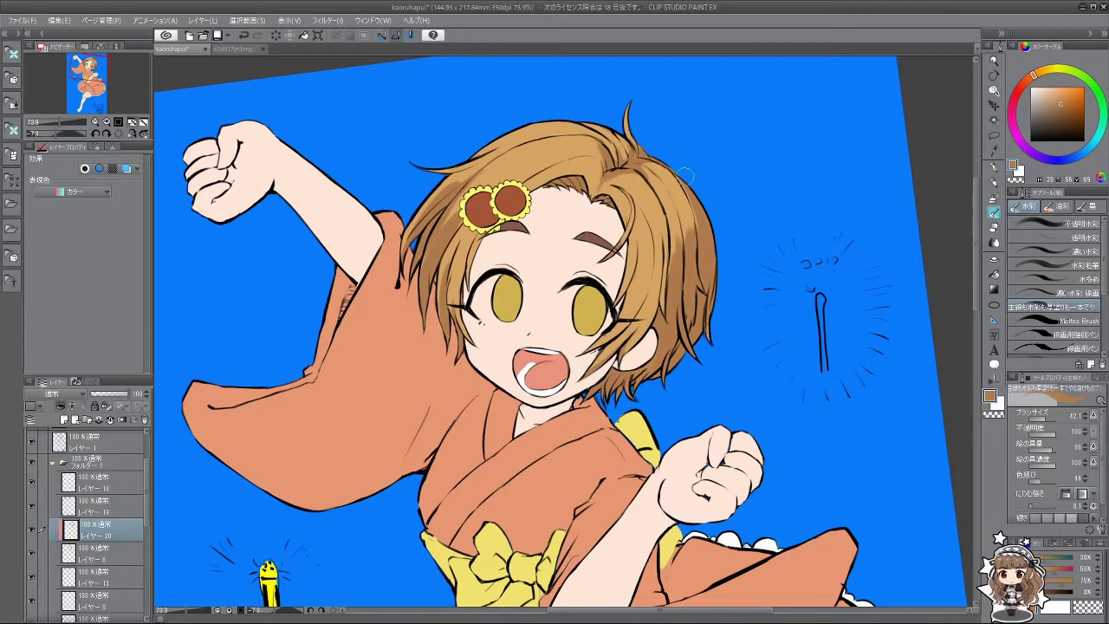
# Step: Sample the hair's light tan and turn the canvas view upside down to inspect it
pyautogui.moveTo(648, 425); pyautogui.dragTo(390, 333)
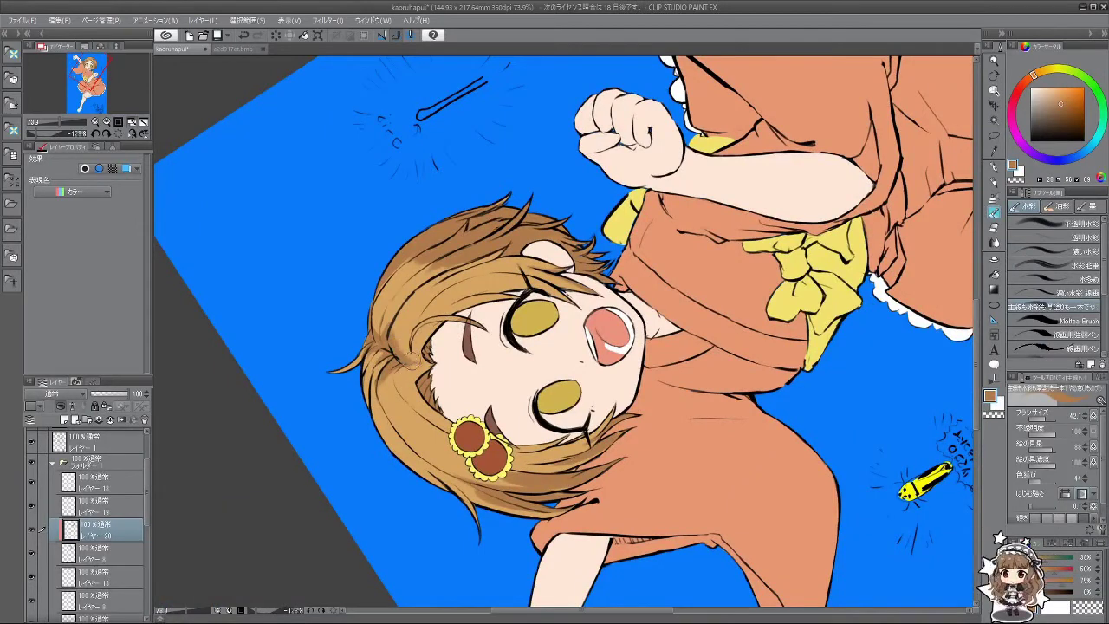
pyautogui.keyDown('alt'); pyautogui.click(397, 328); pyautogui.keyUp('alt')
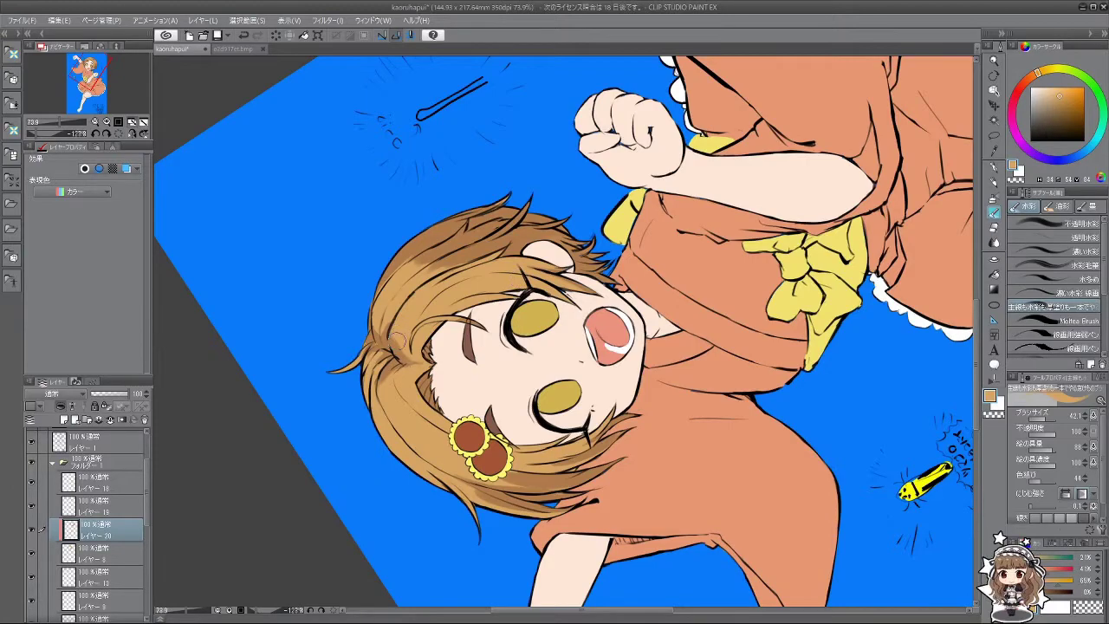
pyautogui.moveTo(386, 327); pyautogui.dragTo(796, 249)
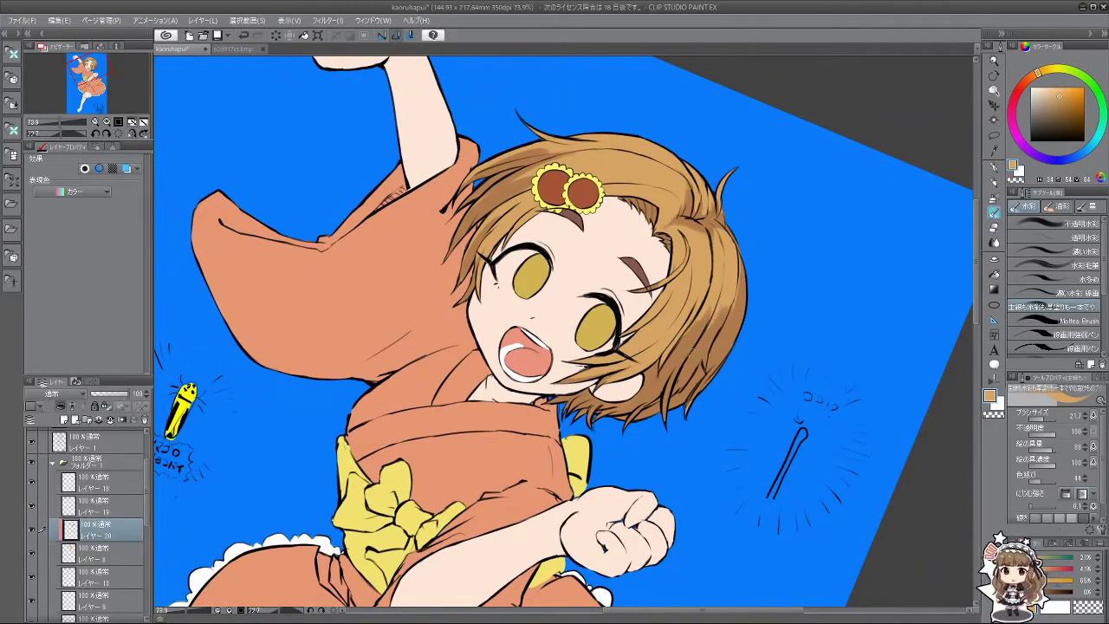
pyautogui.moveTo(693, 347); pyautogui.dragTo(692, 64)
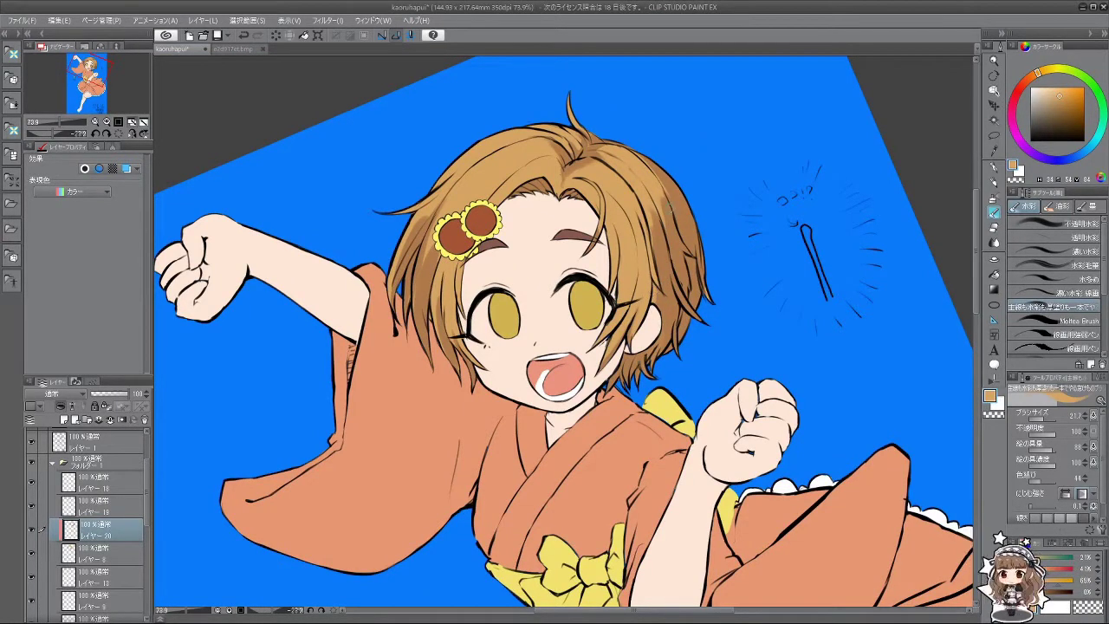
pyautogui.moveTo(668, 206); pyautogui.dragTo(487, 300)
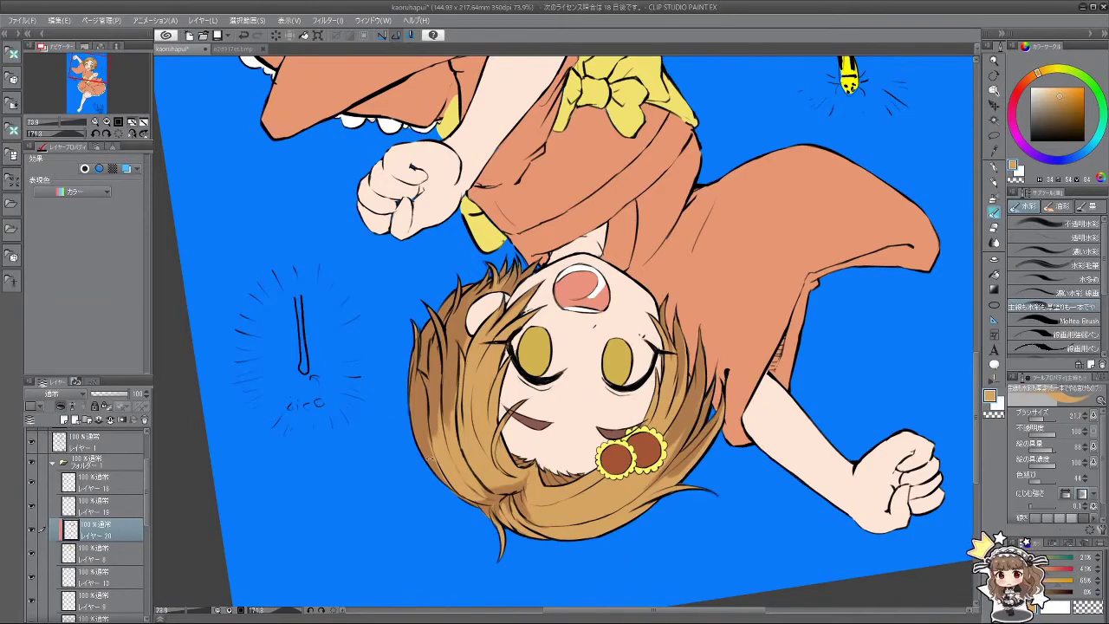
# Step: Tilt the canvas counter-clockwise with the rotate keys and sample the girl's near-white skin tone
pyautogui.moveTo(431, 458); pyautogui.dragTo(685, 238)
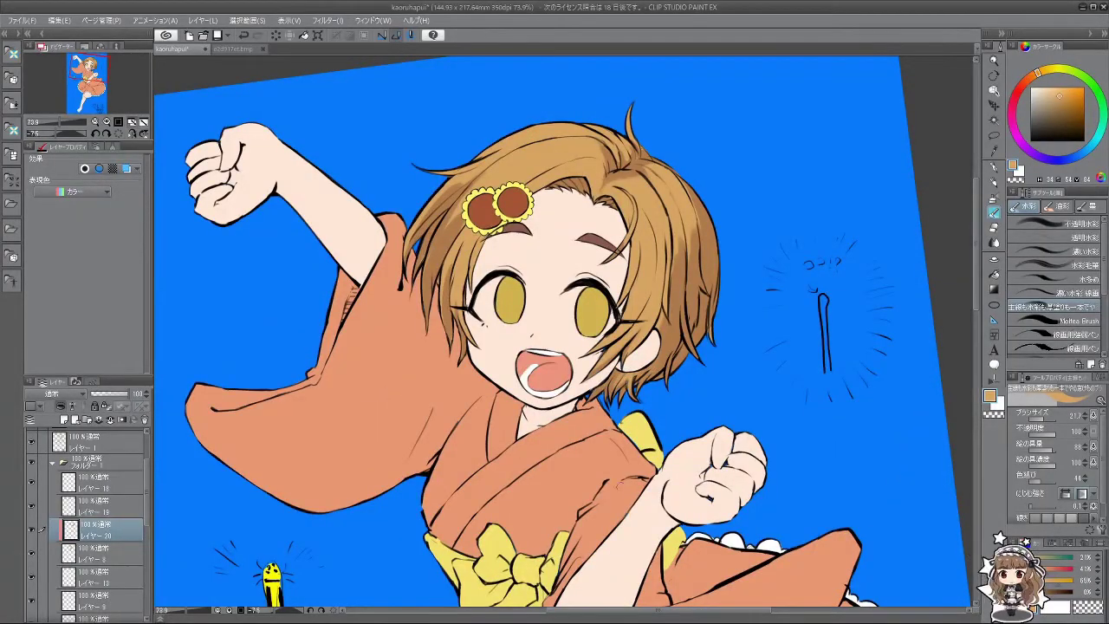
pyautogui.press('-')
pyautogui.press('-')
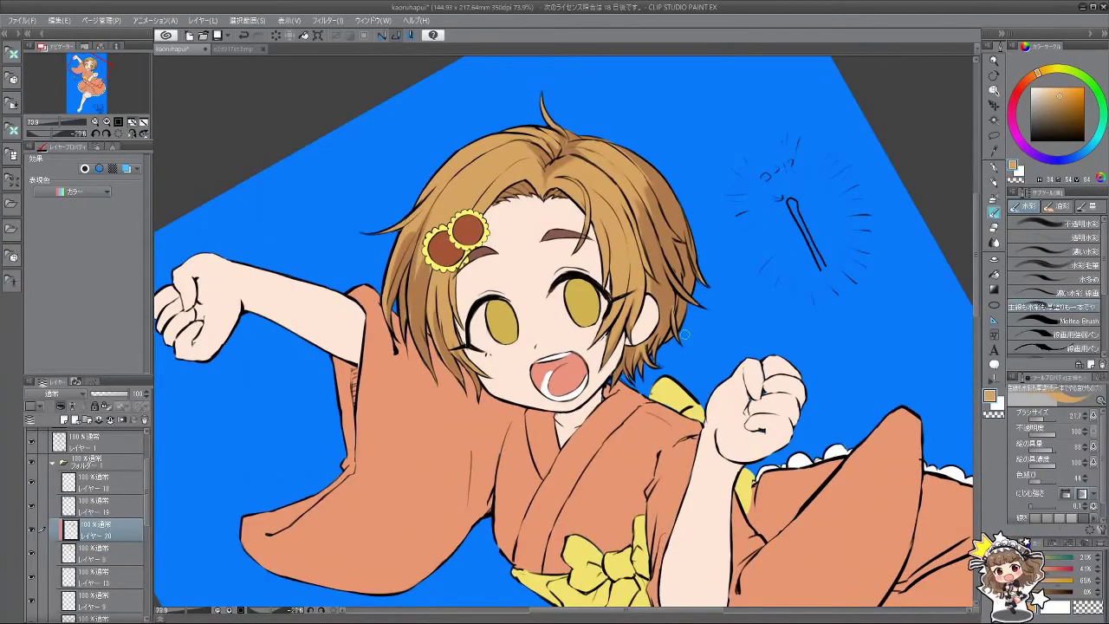
pyautogui.press('-')
pyautogui.press('-')
pyautogui.press('-')
pyautogui.press('-')
pyautogui.press('^')
pyautogui.press('^')
pyautogui.press('^')
pyautogui.press('^')
pyautogui.press('^')
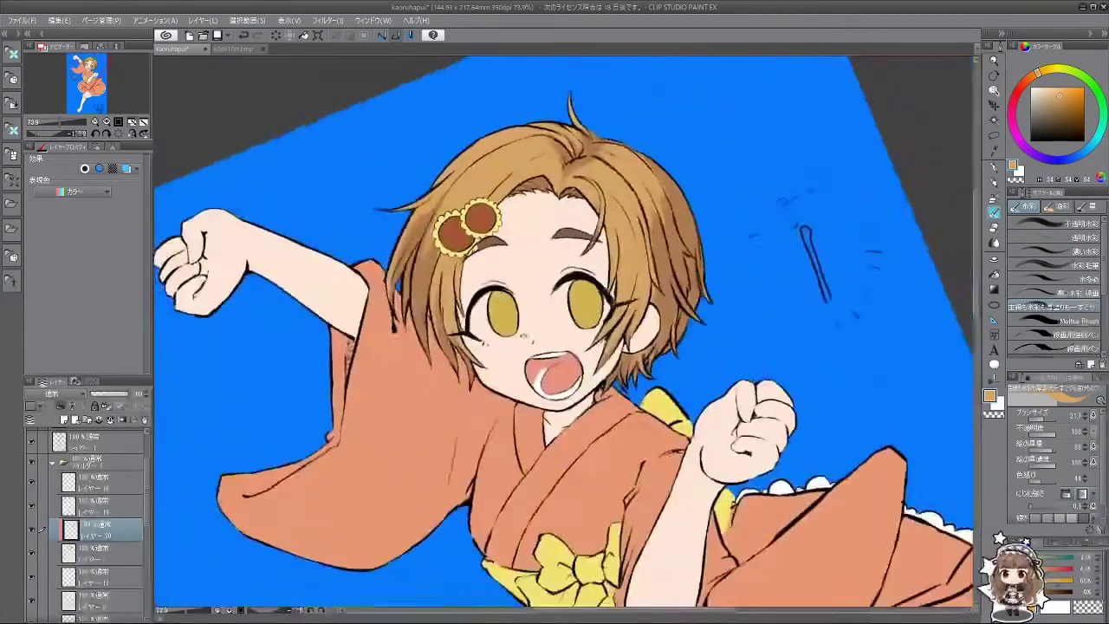
pyautogui.press('-')
pyautogui.press('-')
pyautogui.press('-')
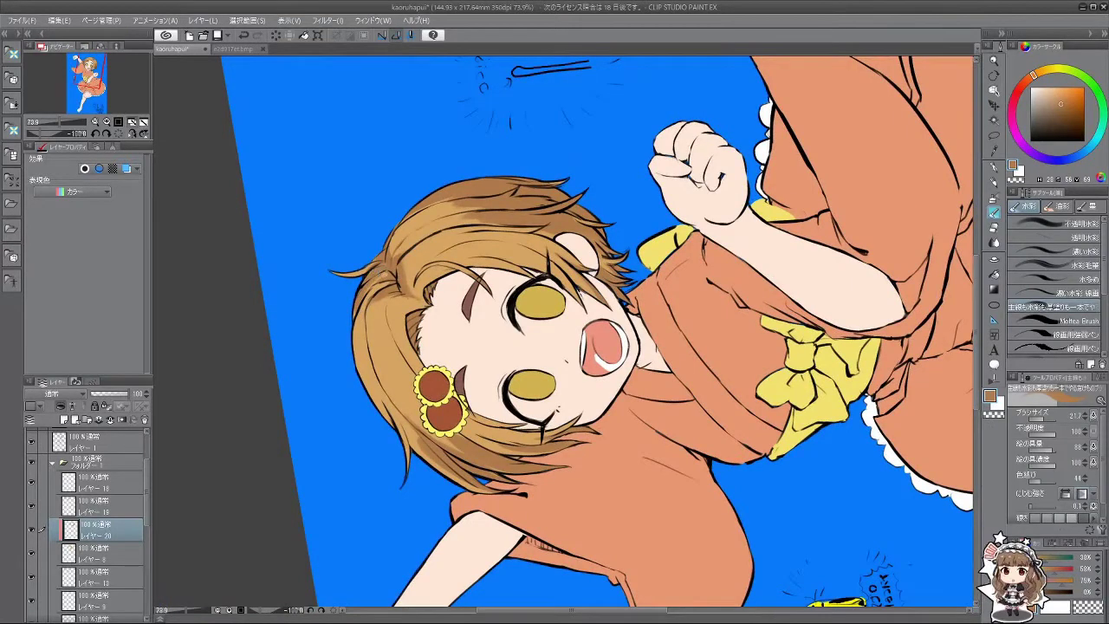
pyautogui.press('^')
pyautogui.press('^')
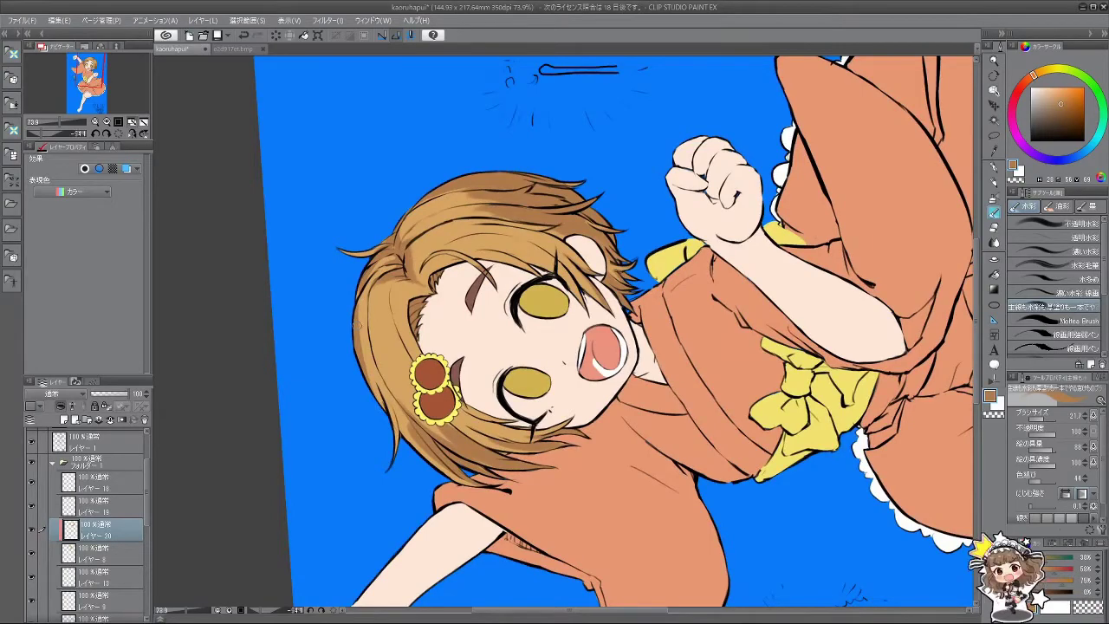
pyautogui.press('-')
pyautogui.press('-')
pyautogui.press('-')
pyautogui.press('-')
pyautogui.press('-')
pyautogui.press('-')
pyautogui.press('-')
pyautogui.press('-')
pyautogui.press('-')
pyautogui.press('-')
pyautogui.press('-')
pyautogui.press('-')
pyautogui.press('-')
pyautogui.press('-')
pyautogui.press('-')
pyautogui.press('-')
pyautogui.press('-')
pyautogui.press('-')
pyautogui.press('-')
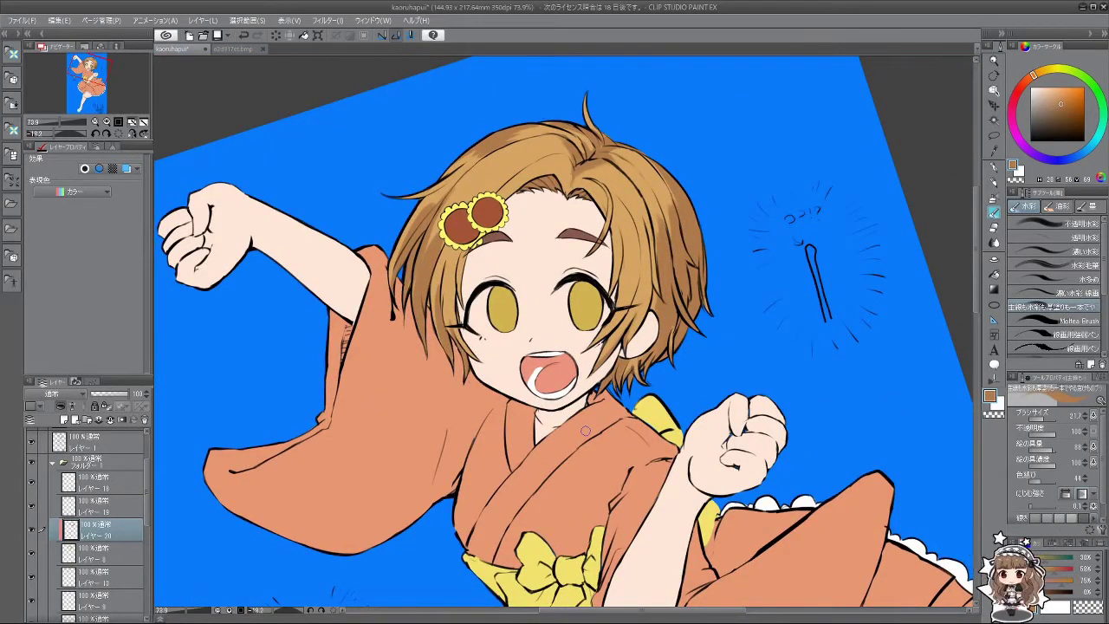
pyautogui.press('-')
pyautogui.press('-')
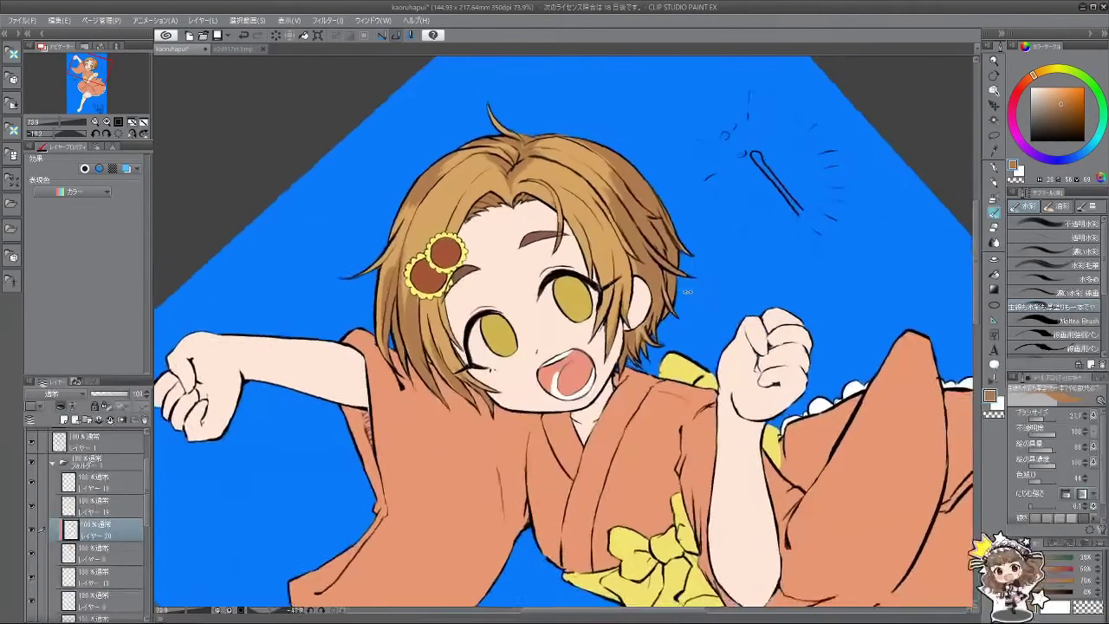
pyautogui.keyDown('alt'); pyautogui.click(530, 319); pyautogui.keyUp('alt')
pyautogui.scroll(-5, 148, 500)
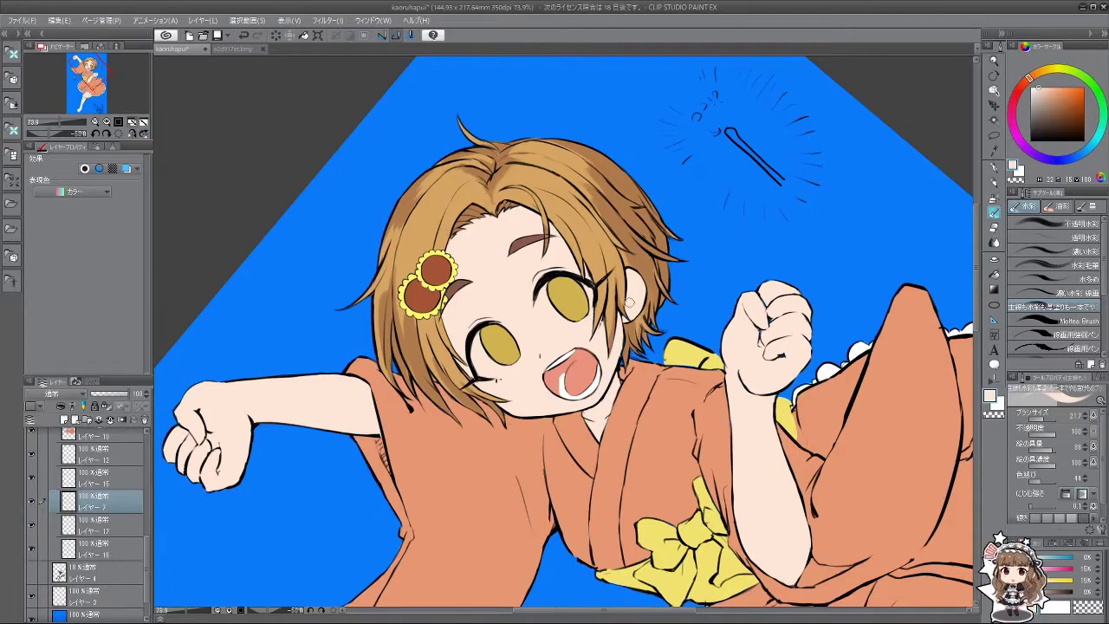
# Step: Switch to layer レイヤー 20, sample the hair's tan and enlarge the brush to 48.8
pyautogui.press('^')
pyautogui.press('^')
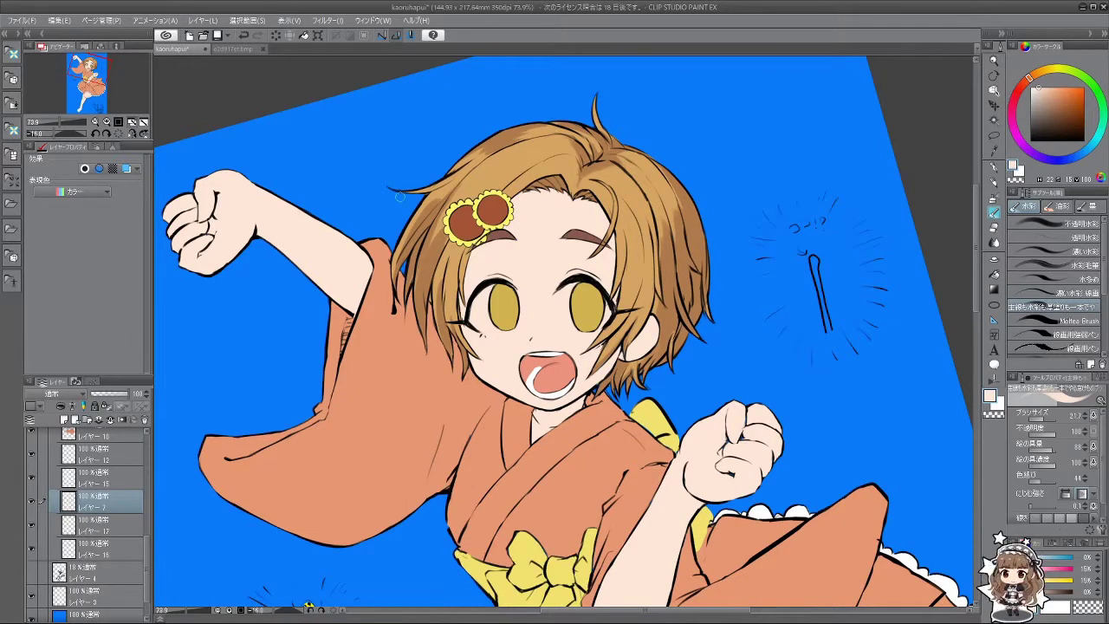
pyautogui.moveTo(149, 537); pyautogui.dragTo(146, 472)
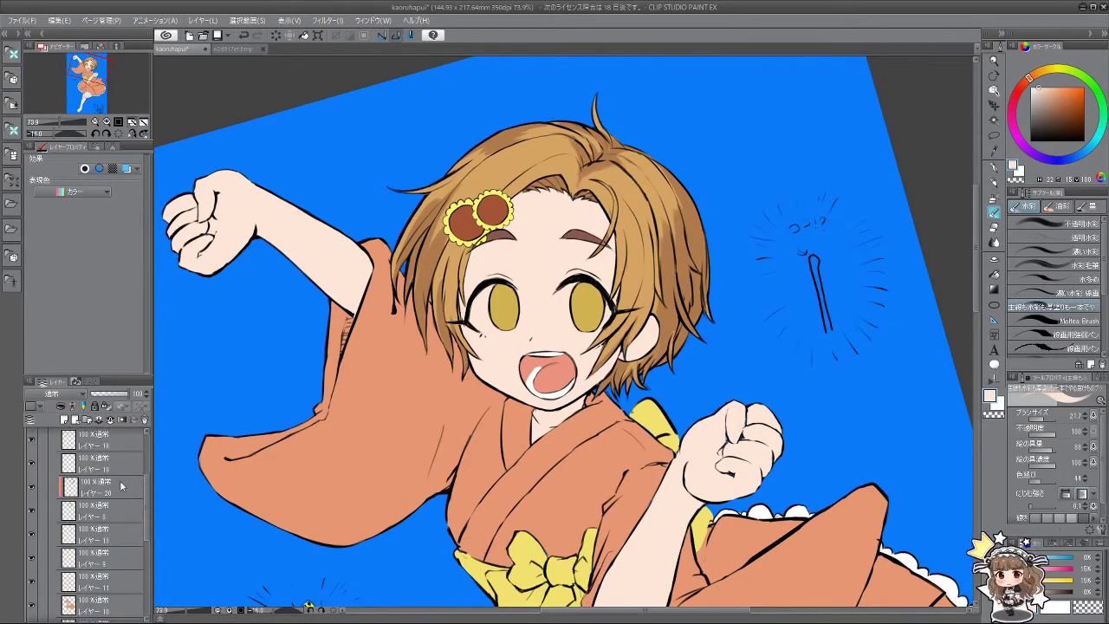
pyautogui.click(96, 487)
pyautogui.keyDown('alt'); pyautogui.click(550, 150); pyautogui.keyUp('alt')
pyautogui.moveTo(532, 152); pyautogui.dragTo(528, 158)
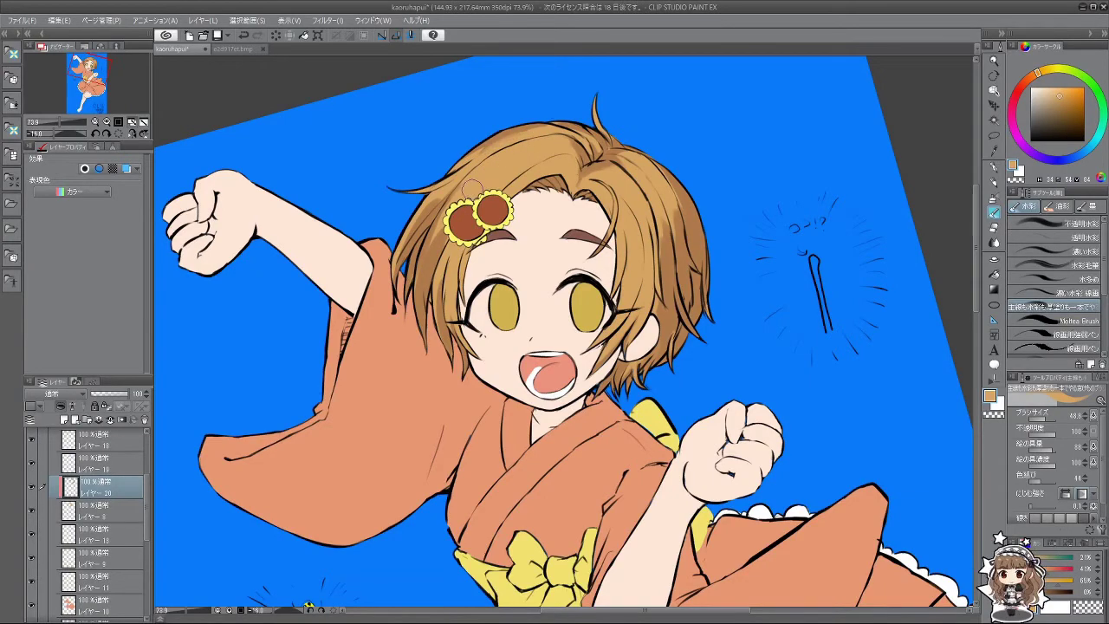
# Step: Paint short darker brown strokes in the hair, then recentre the whole illustration in view
pyautogui.moveTo(468, 314)
pyautogui.mouseDown()
pyautogui.moveTo(452, 478)
pyautogui.moveTo(509, 508)
pyautogui.moveTo(595, 513)
pyautogui.mouseUp()
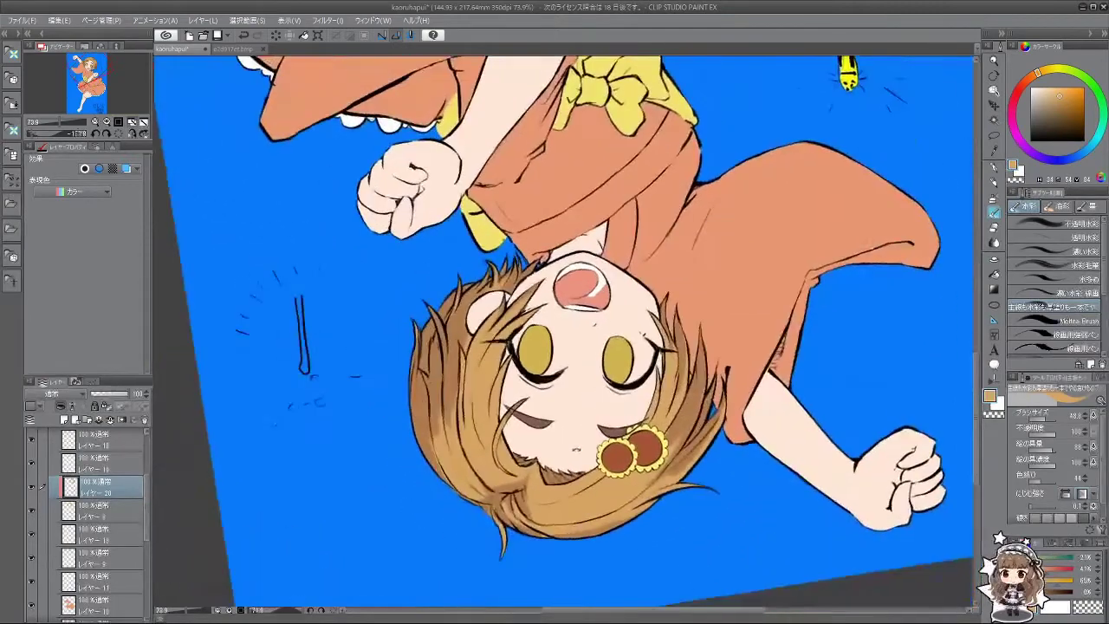
pyautogui.keyDown('alt'); pyautogui.click(457, 399); pyautogui.keyUp('alt')
pyautogui.moveTo(457, 418)
pyautogui.mouseDown()
pyautogui.moveTo(452, 472)
pyautogui.moveTo(464, 446)
pyautogui.mouseUp()
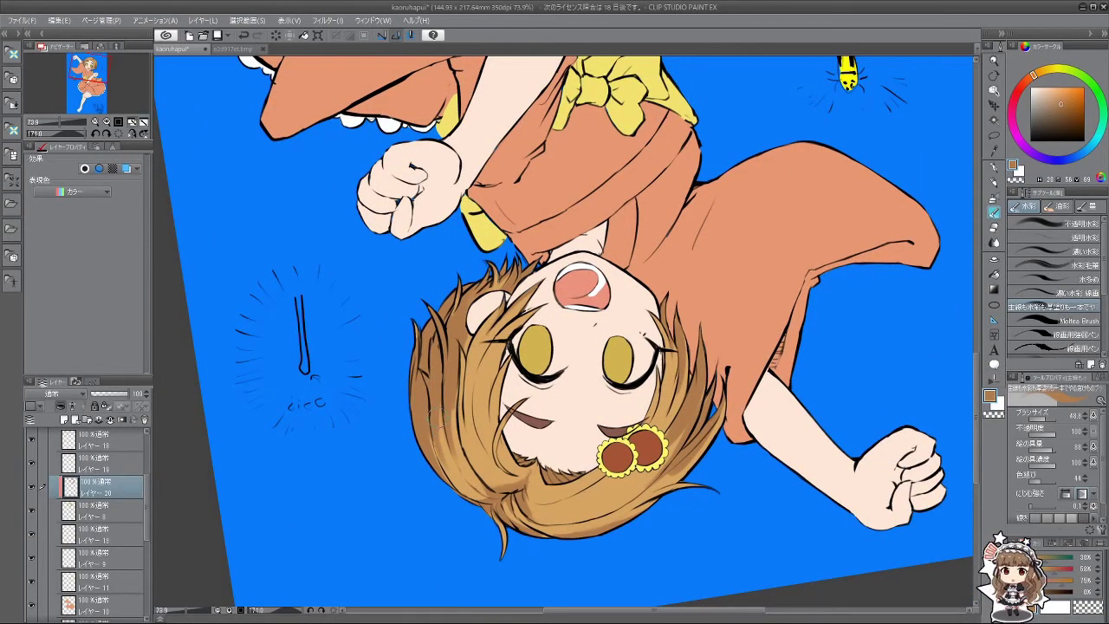
pyautogui.moveTo(467, 492)
pyautogui.mouseDown()
pyautogui.moveTo(537, 407)
pyautogui.moveTo(485, 381)
pyautogui.moveTo(468, 312)
pyautogui.moveTo(503, 260)
pyautogui.moveTo(563, 234)
pyautogui.mouseUp()
pyautogui.scroll(-2, 671, 407)
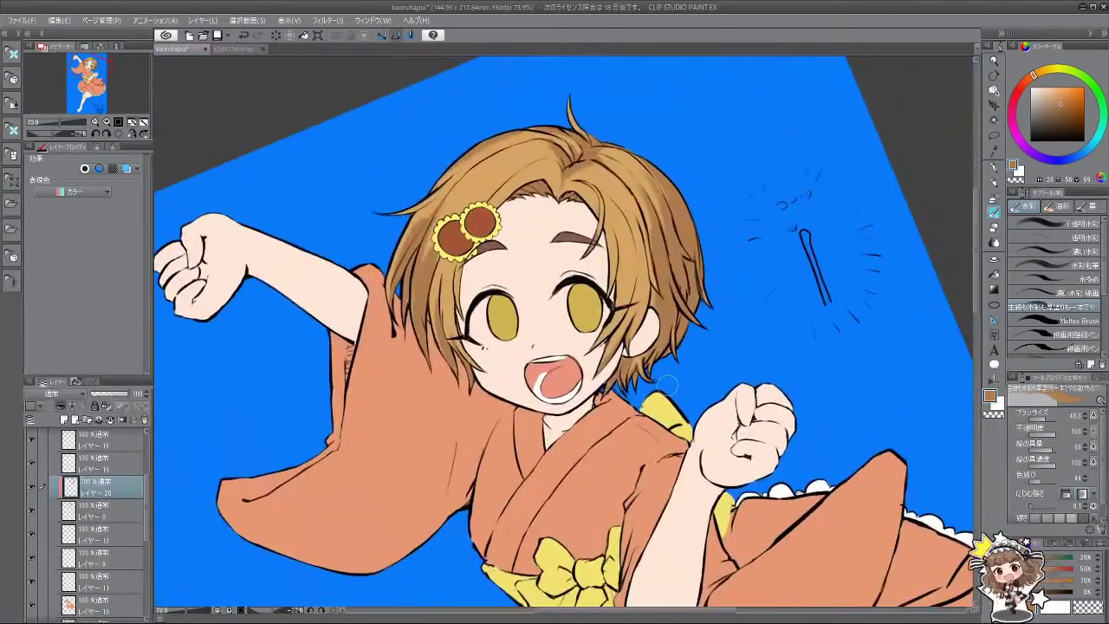
pyautogui.scroll(-3, 678, 415)
pyautogui.moveTo(679, 414); pyautogui.dragTo(675, 363)
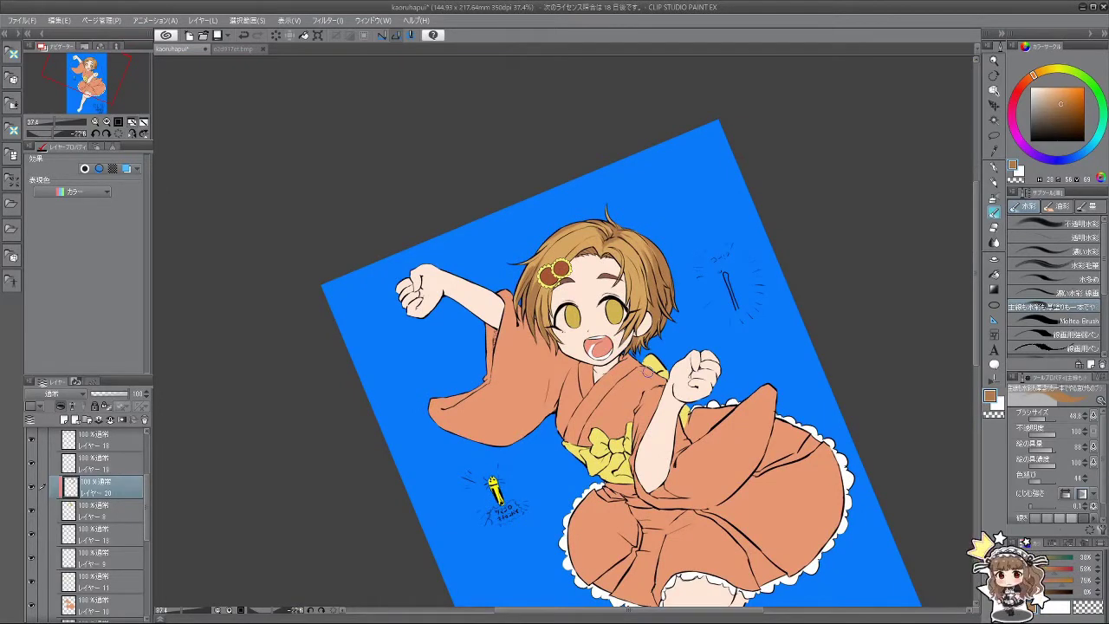
# Step: Sample a lighter hair tan and undo the last hair stroke
pyautogui.scroll(3, 697, 331)
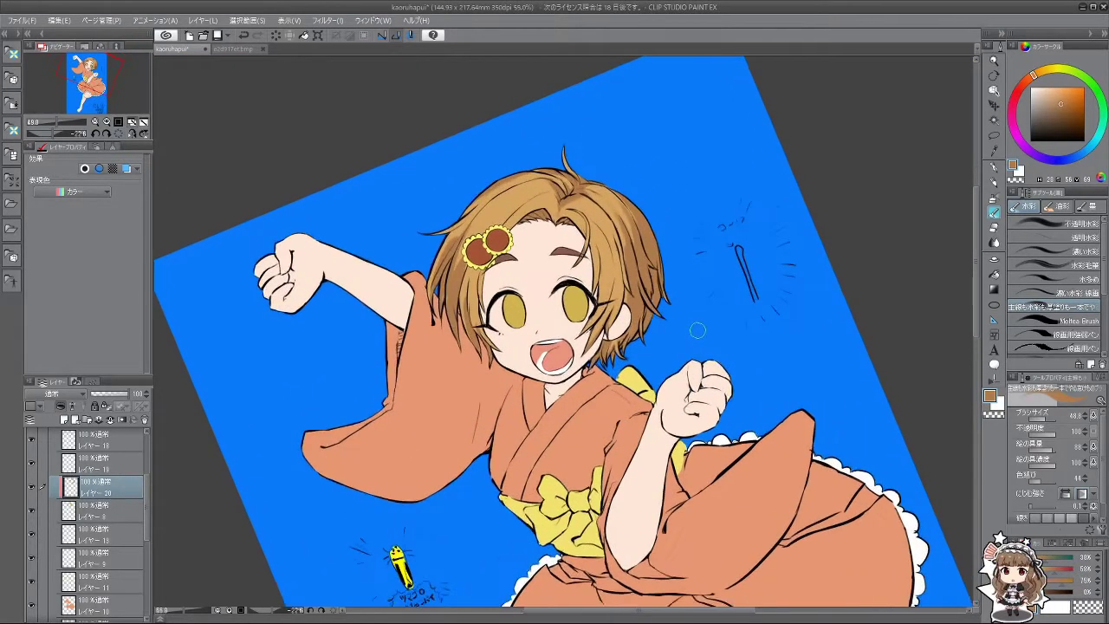
pyautogui.scroll(3, 642, 297)
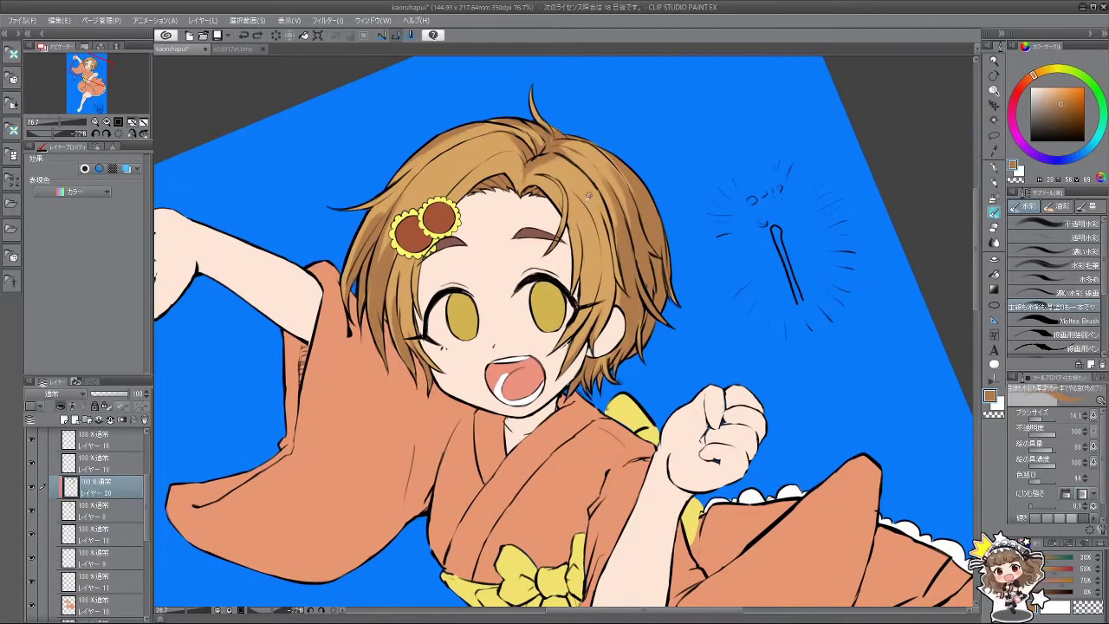
pyautogui.keyDown('alt'); pyautogui.click(592, 227); pyautogui.keyUp('alt')
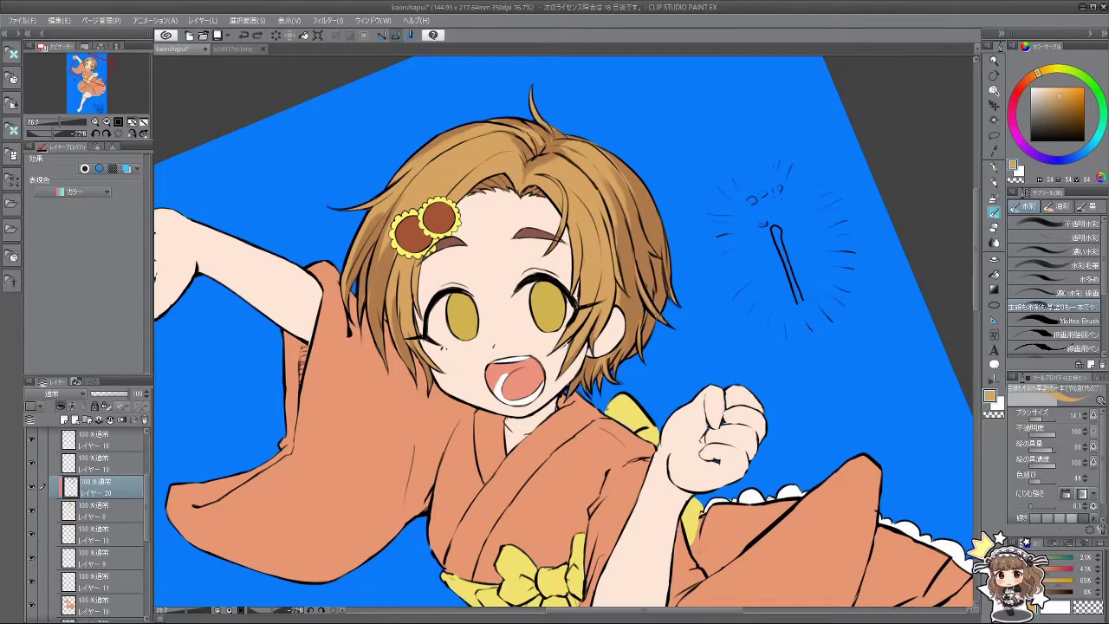
pyautogui.moveTo(667, 325); pyautogui.dragTo(480, 341)
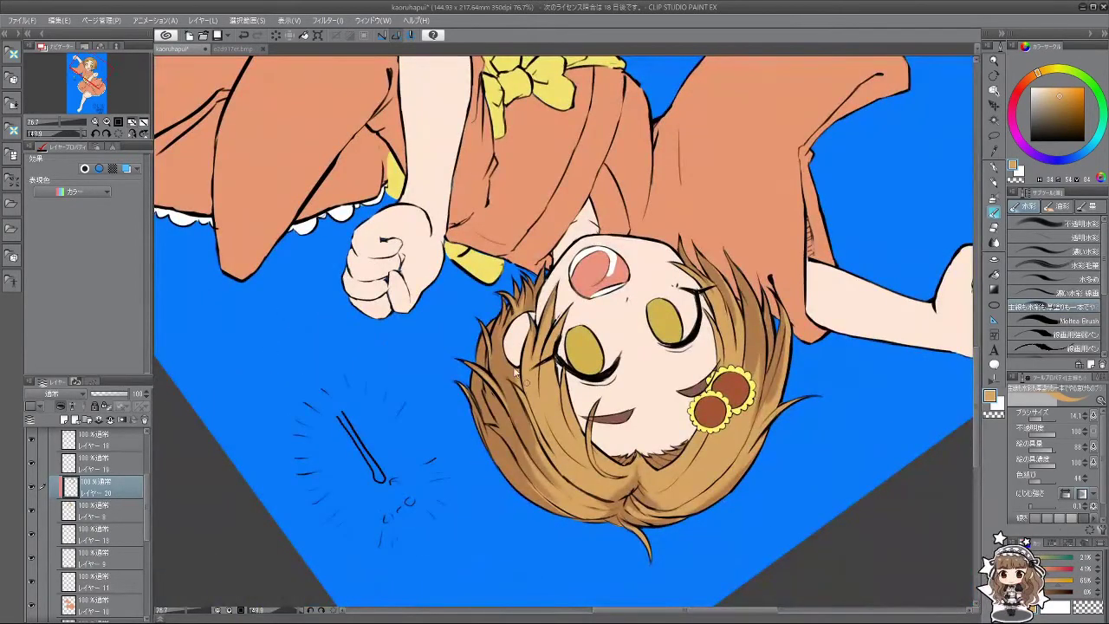
pyautogui.hotkey('ctrl', 'z')
pyautogui.moveTo(526, 390); pyautogui.dragTo(607, 148)
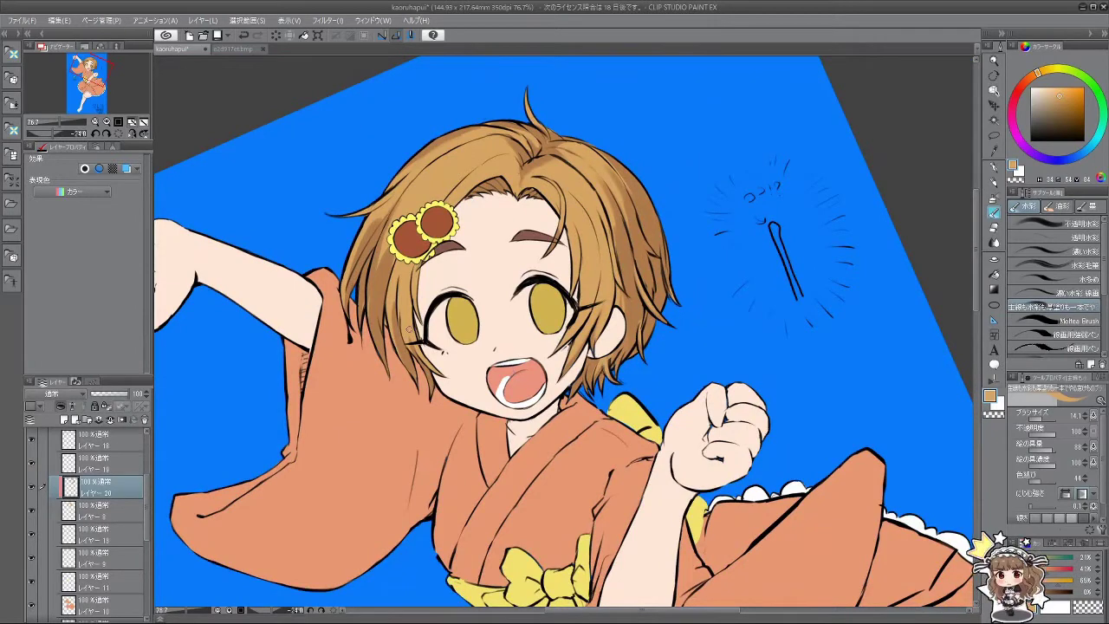
# Step: Enlarge the brush to 44.1 and bring the artwork nearly upright
pyautogui.press(']')
pyautogui.press(']')
pyautogui.press(']')
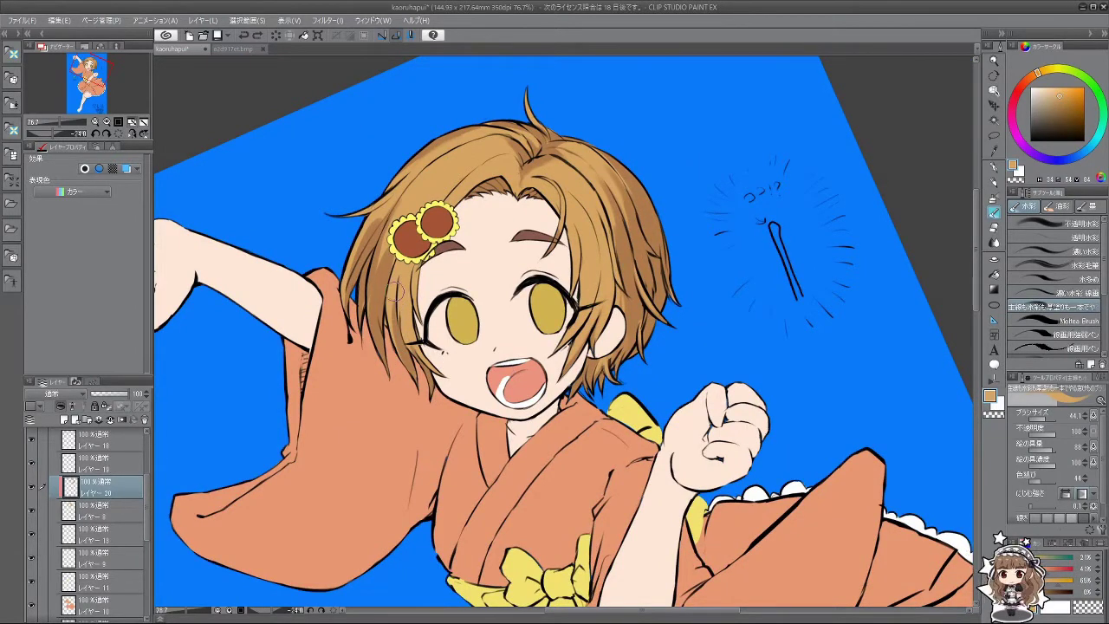
pyautogui.press('-')
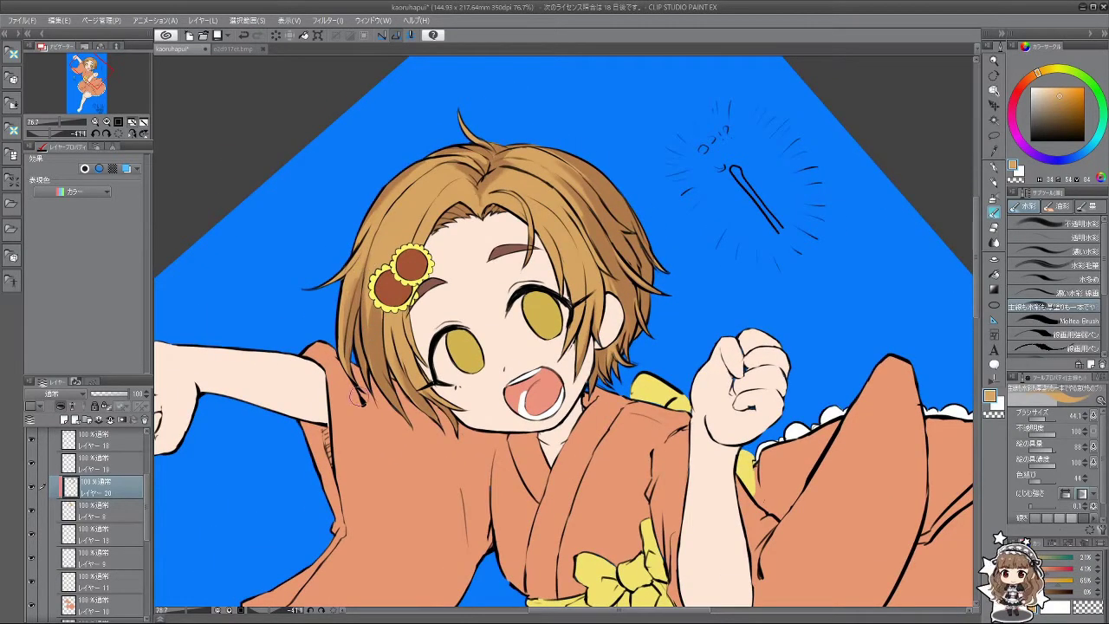
pyautogui.press('^')
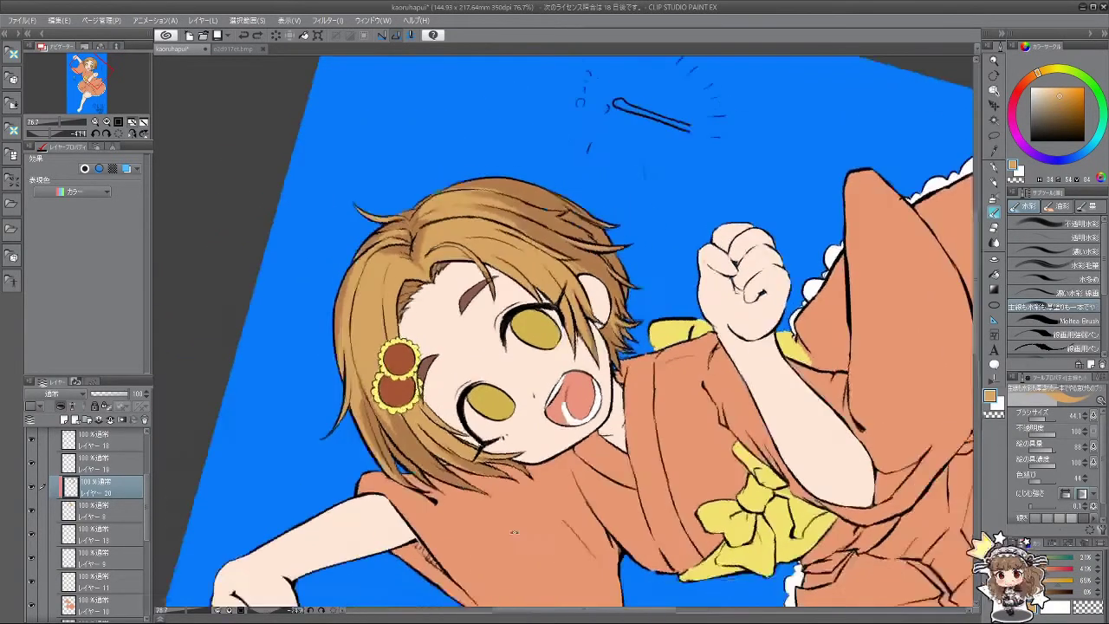
pyautogui.press('^')
pyautogui.press('^')
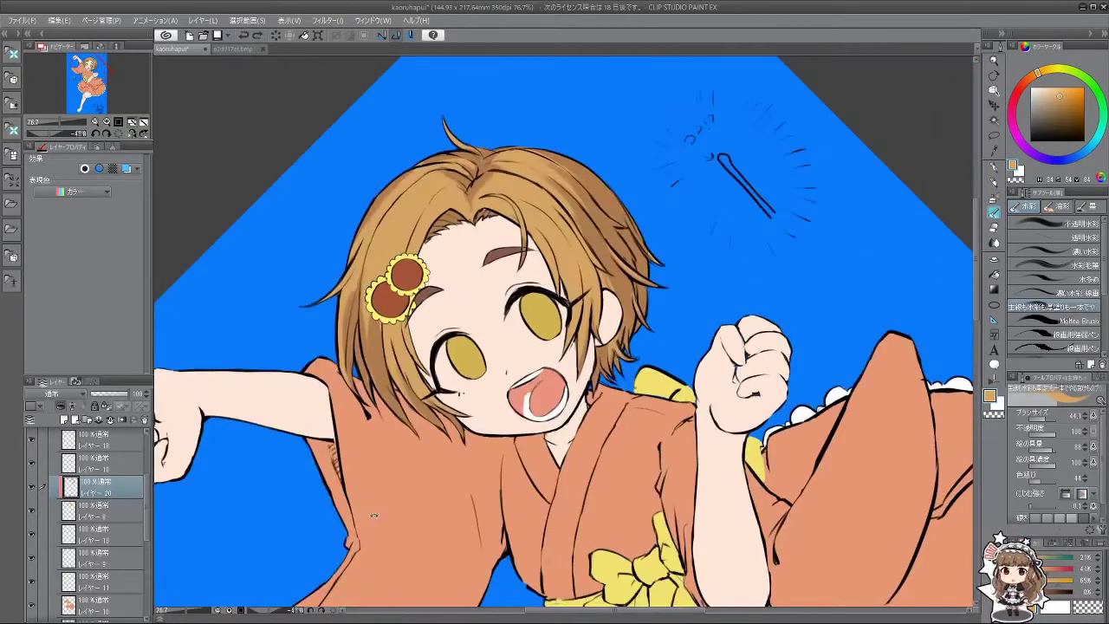
pyautogui.press('^')
pyautogui.press('^')
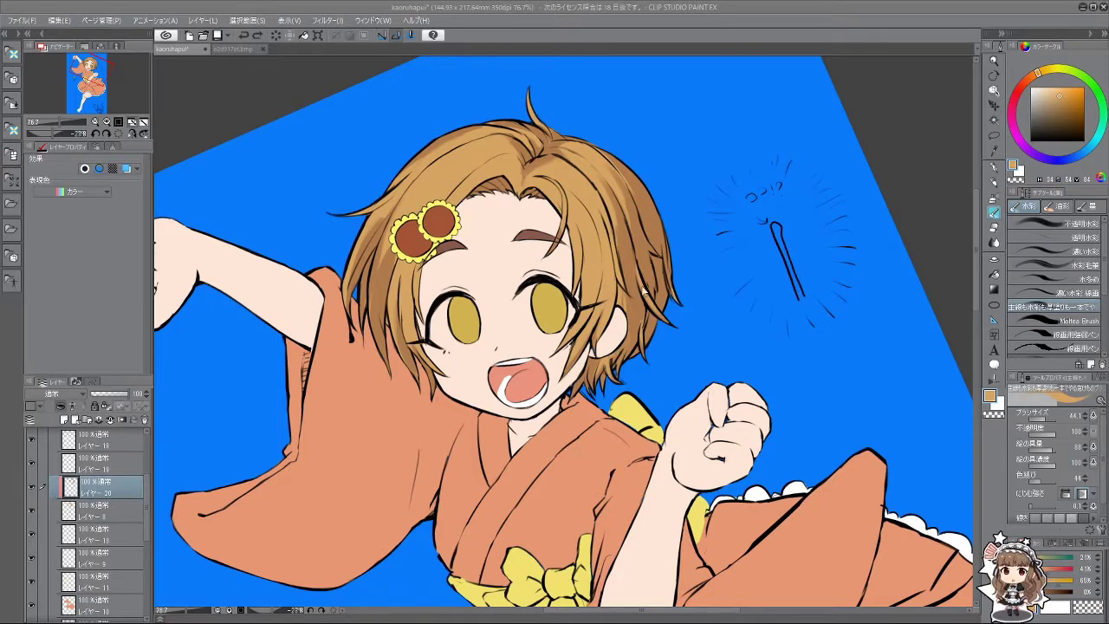
# Step: Sample darker brown and lighter tan hair shades, check strokes with undo/redo, then sample the face's skin tone
pyautogui.keyDown('alt'); pyautogui.click(626, 338); pyautogui.keyUp('alt')
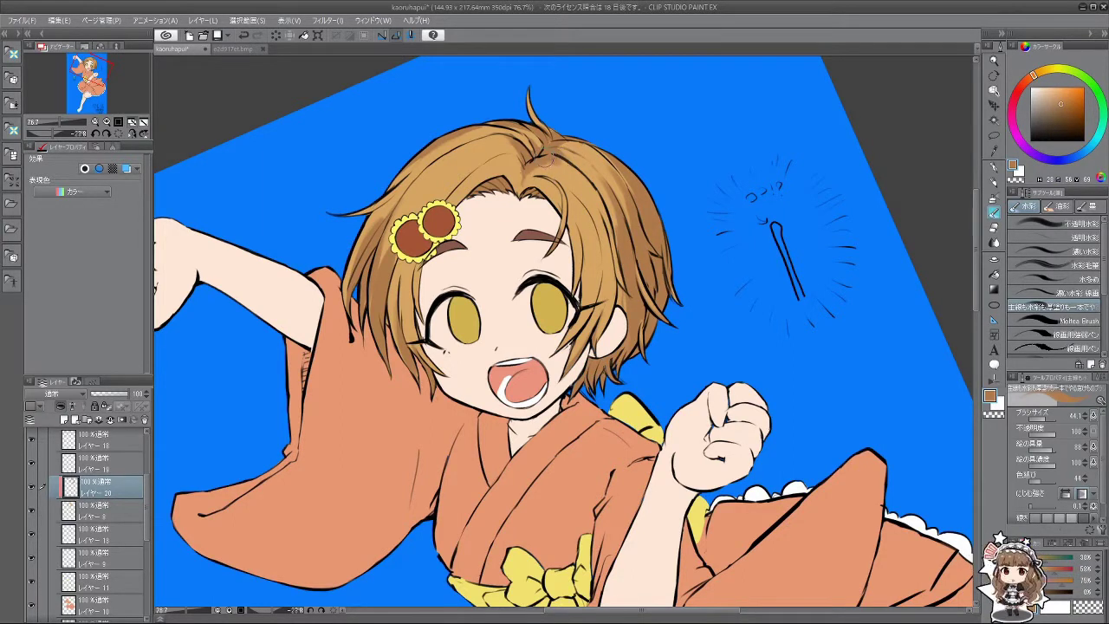
pyautogui.keyDown('alt'); pyautogui.click(559, 165); pyautogui.keyUp('alt')
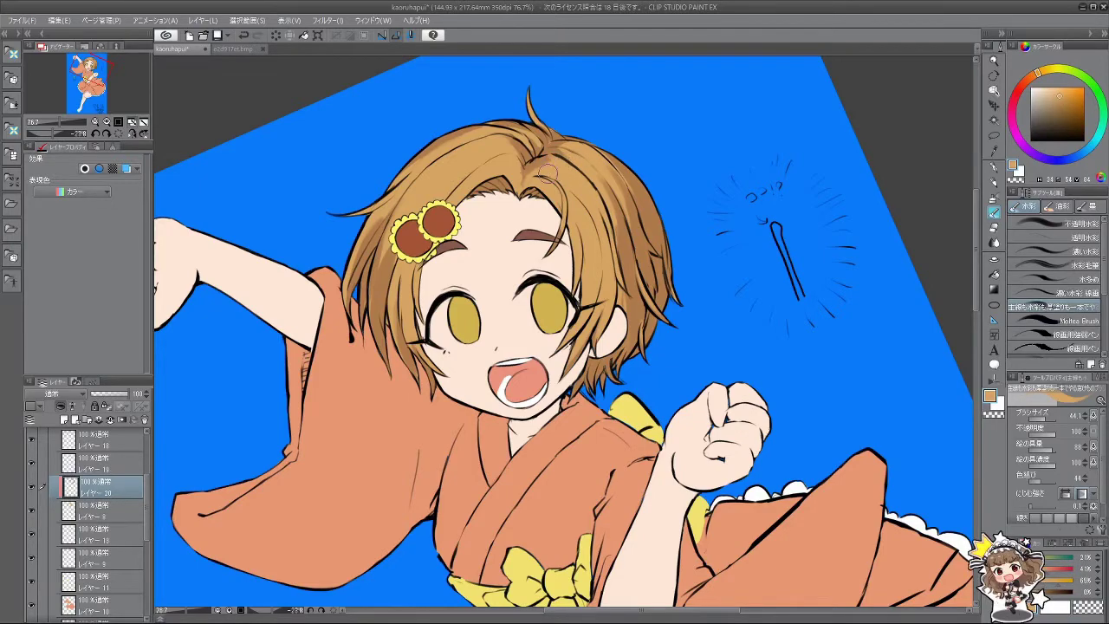
pyautogui.moveTo(555, 169)
pyautogui.mouseDown()
pyautogui.moveTo(515, 254)
pyautogui.moveTo(606, 408)
pyautogui.mouseUp()
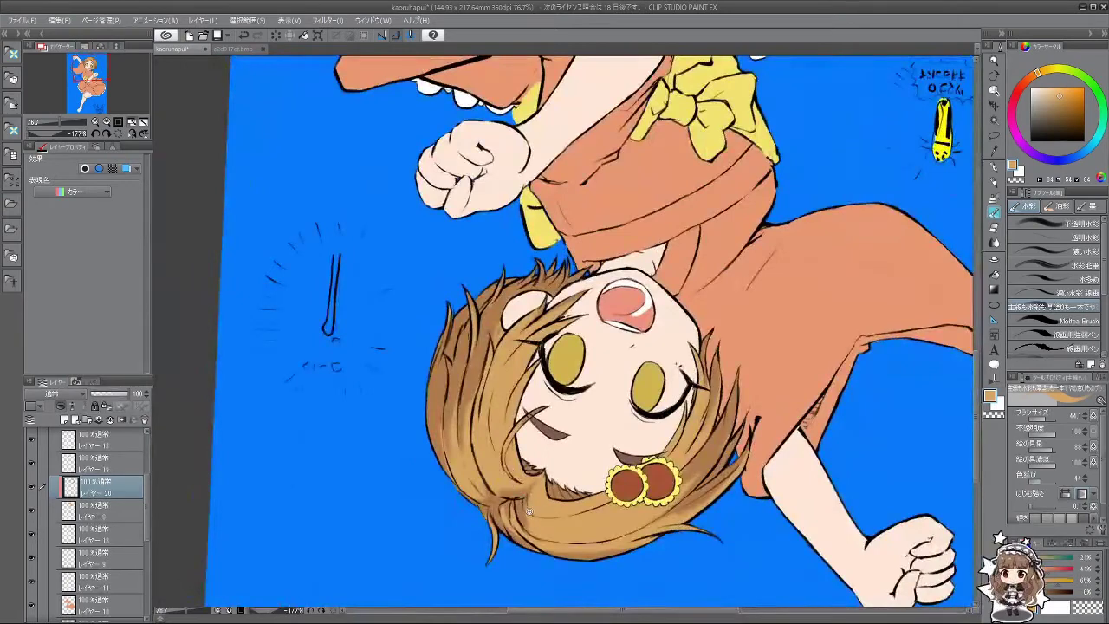
pyautogui.scroll(1, 529, 512)
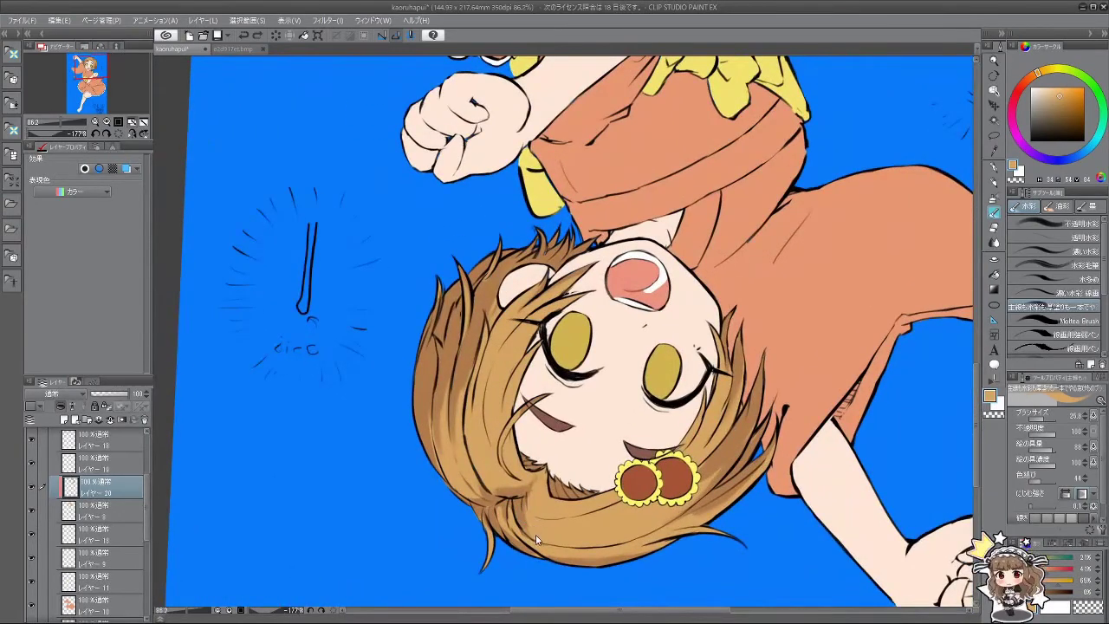
pyautogui.hotkey('ctrl', 'z')
pyautogui.hotkey('ctrl', 'z')
pyautogui.hotkey('ctrl', 'y')
pyautogui.hotkey('ctrl', 'y')
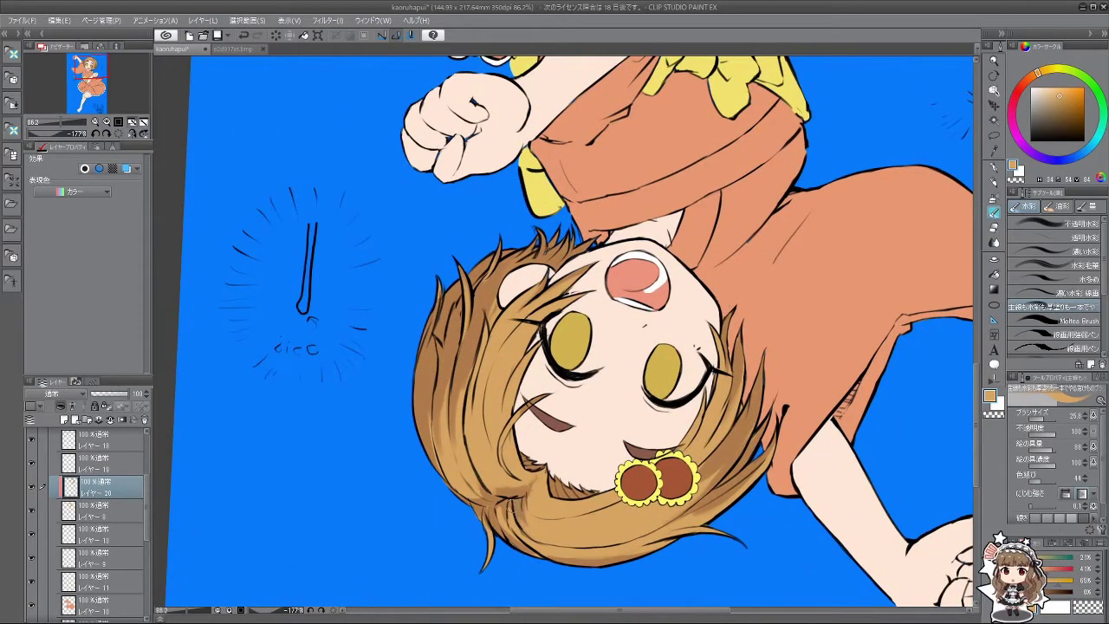
pyautogui.moveTo(523, 498); pyautogui.dragTo(650, 397)
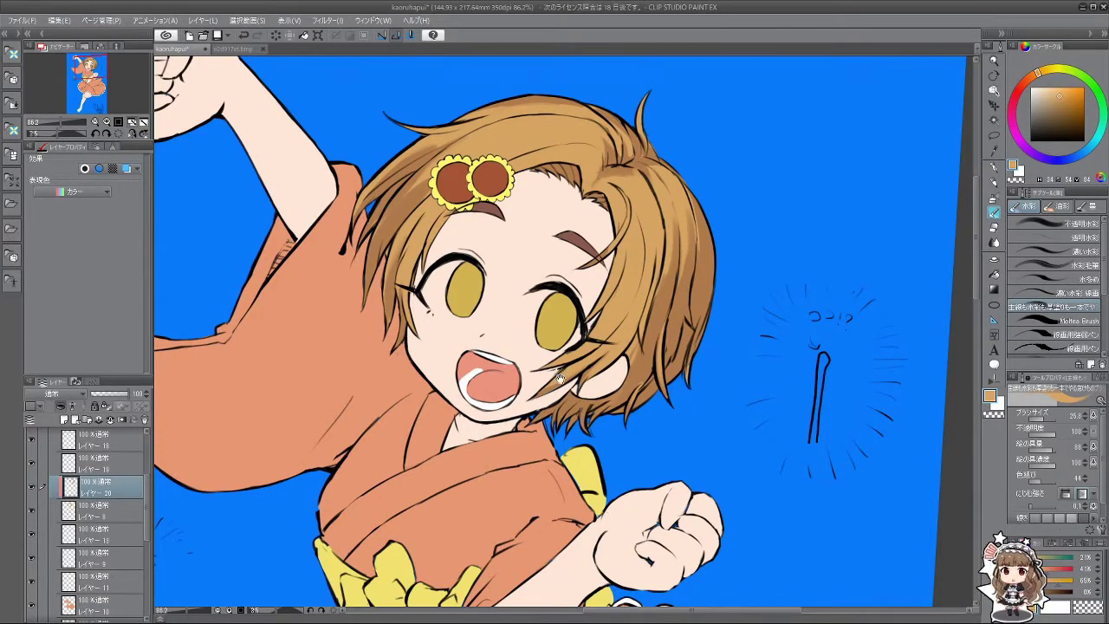
pyautogui.scroll(-1, 560, 381)
pyautogui.keyDown('alt'); pyautogui.click(511, 303); pyautogui.keyUp('alt')
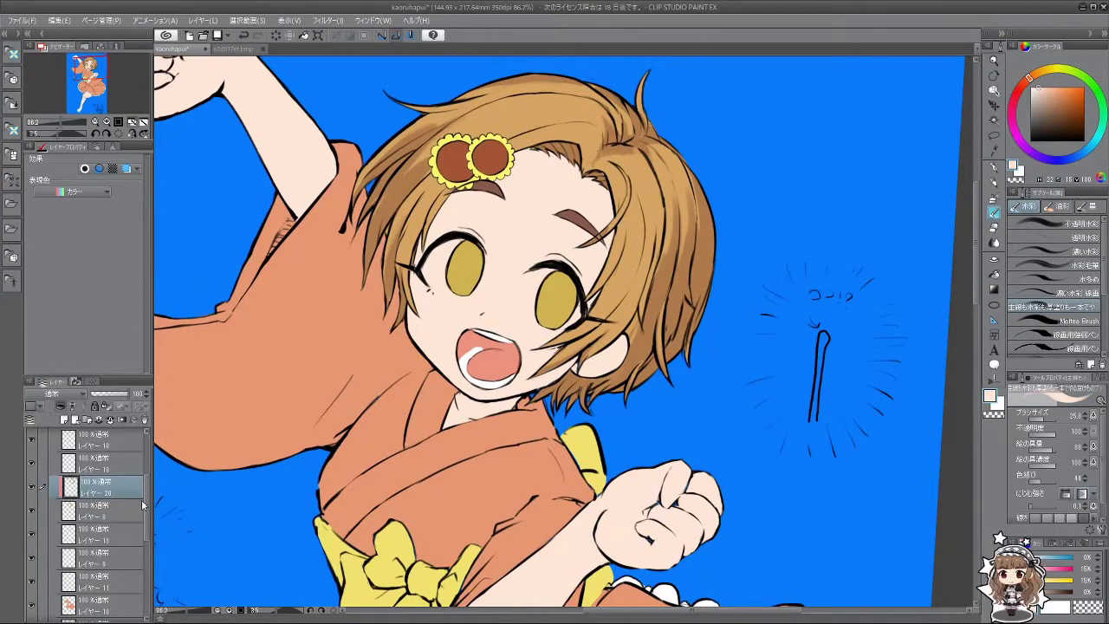
# Step: Select layer レイヤー 7 and add a new layer for skin shading
pyautogui.moveTo(143, 506); pyautogui.dragTo(139, 562)
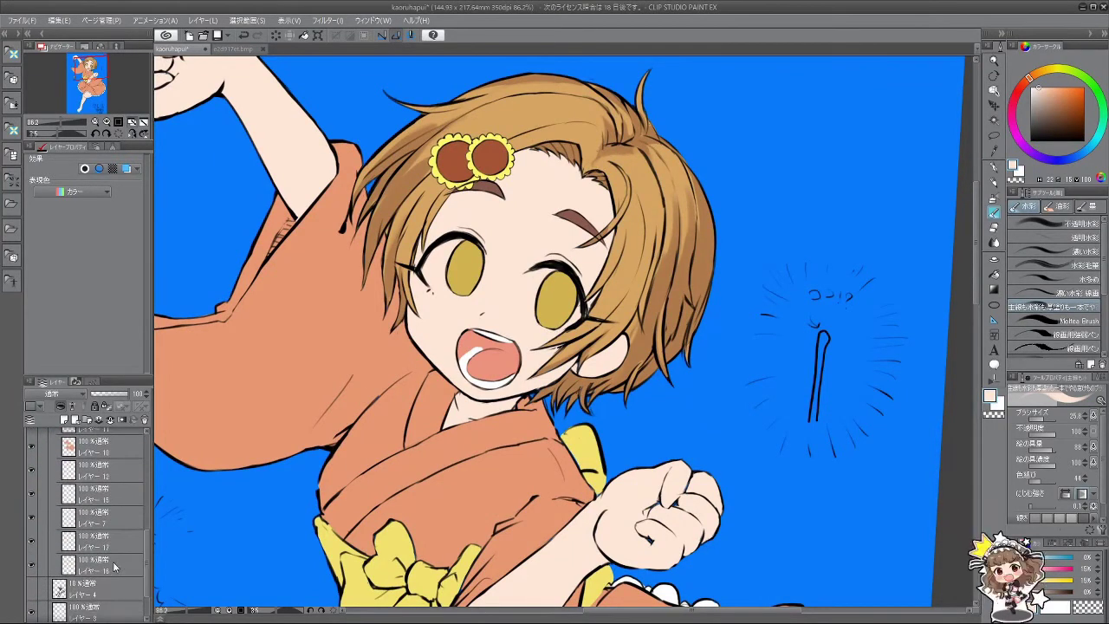
pyautogui.click(98, 521)
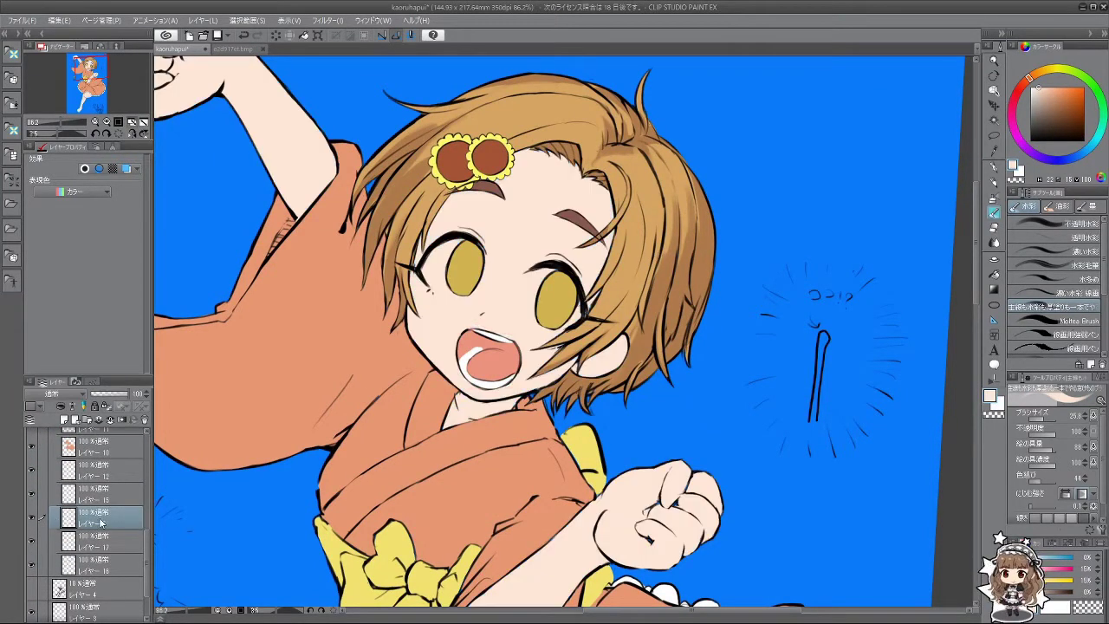
pyautogui.click(63, 418)
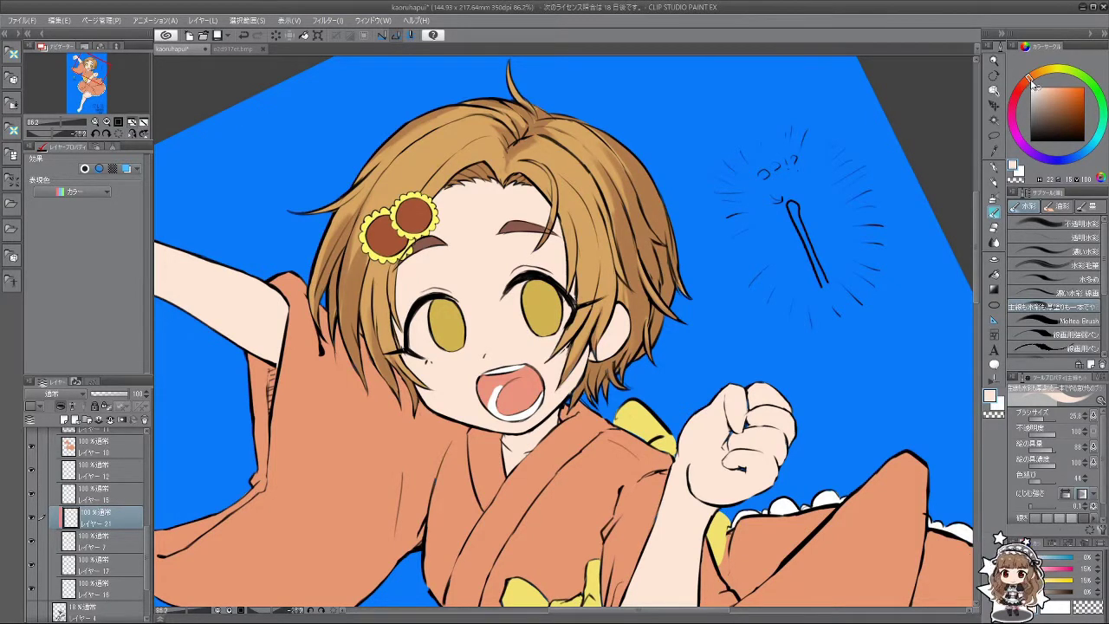
# Step: Pick a light pink on the colour wheel and paint faint shading under the bangs
pyautogui.moveTo(1028, 83); pyautogui.dragTo(1015, 98)
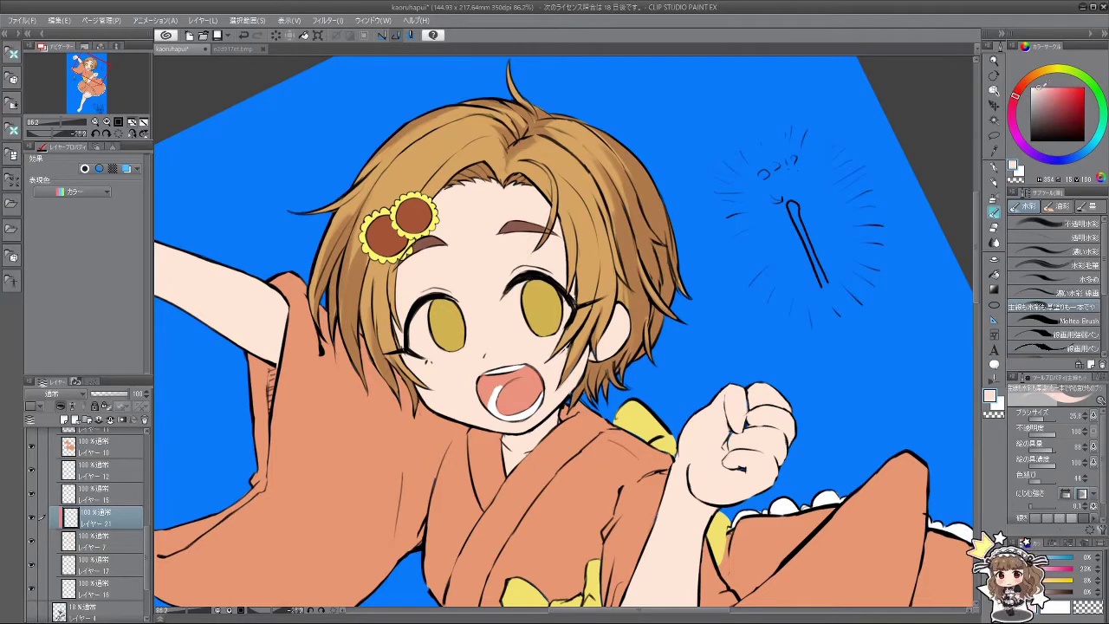
pyautogui.click(1046, 86)
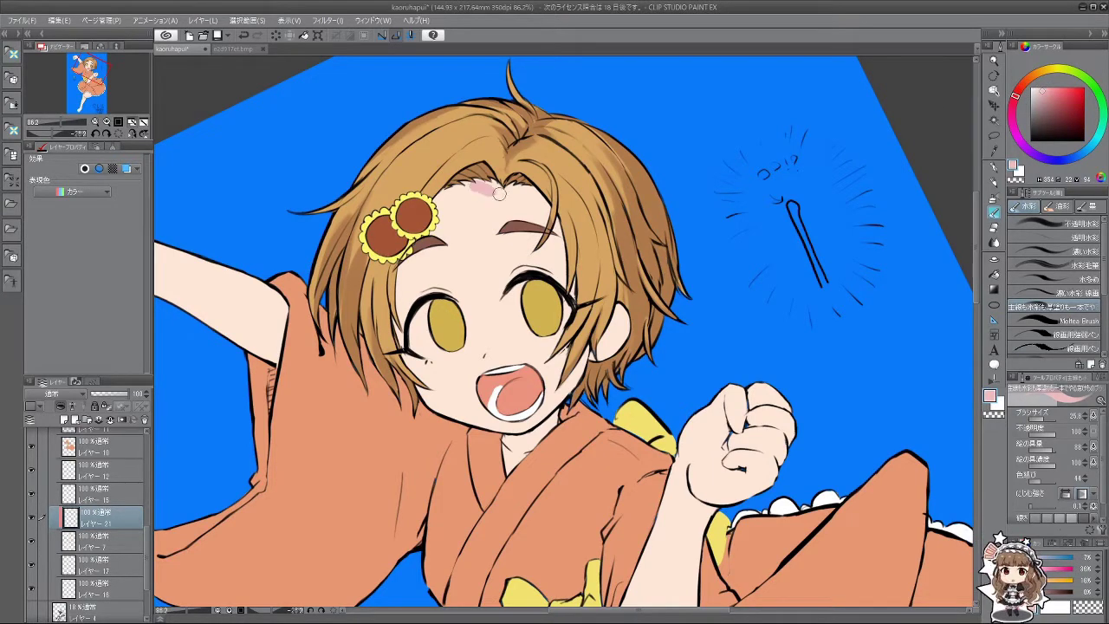
pyautogui.press('-')
pyautogui.press('-')
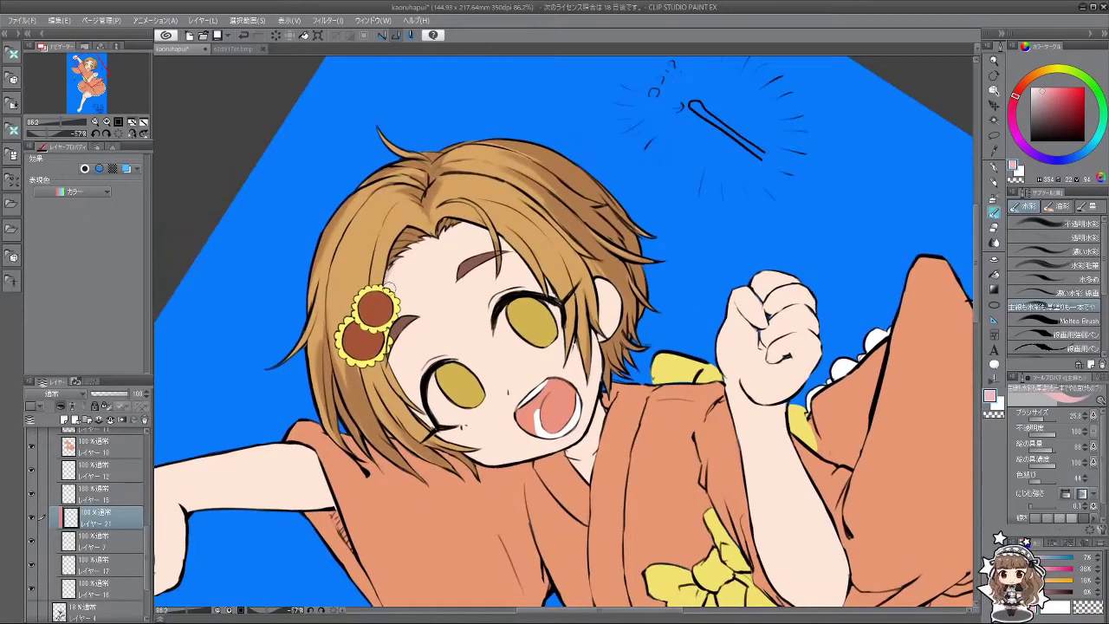
pyautogui.moveTo(394, 258); pyautogui.dragTo(428, 277)
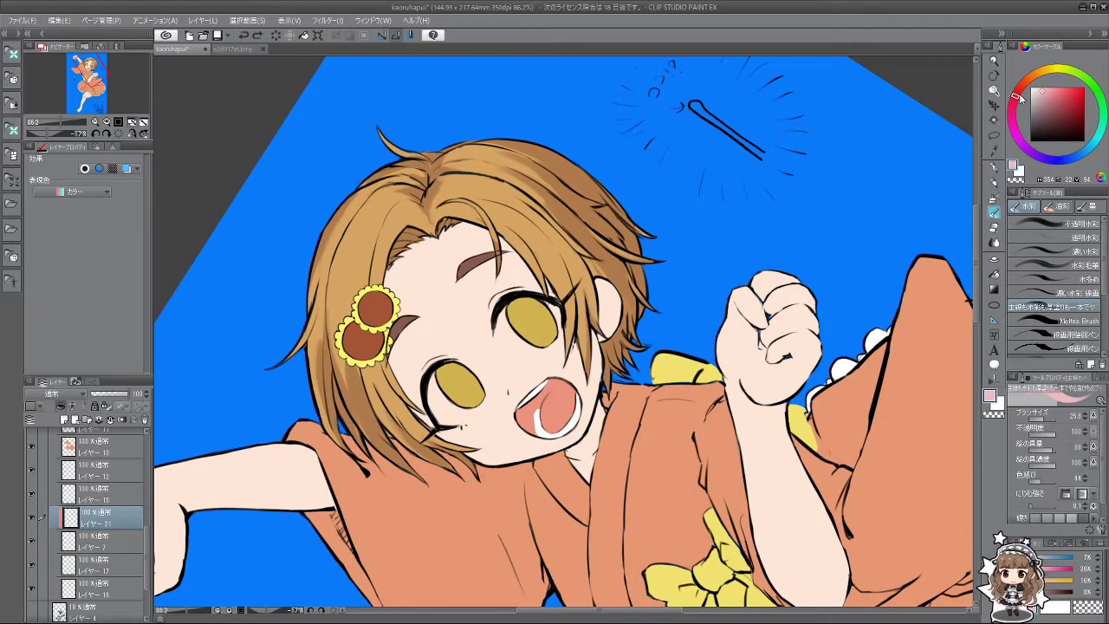
# Step: Shift the shading colour toward a lighter orange, then sample a peach skin tone
pyautogui.click(1021, 91)
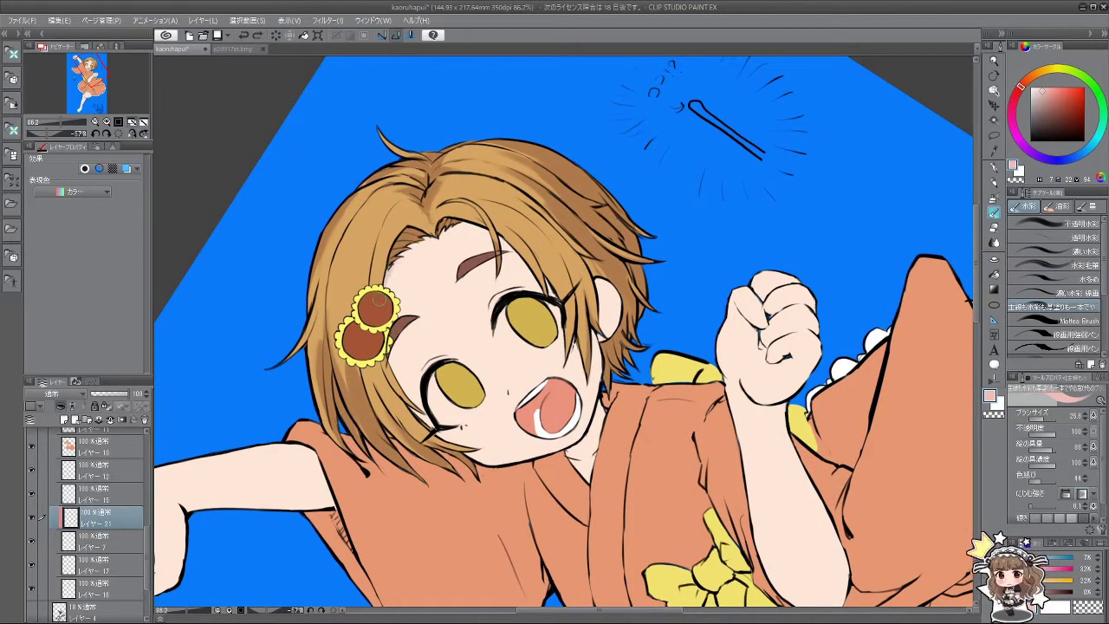
pyautogui.click(1041, 86)
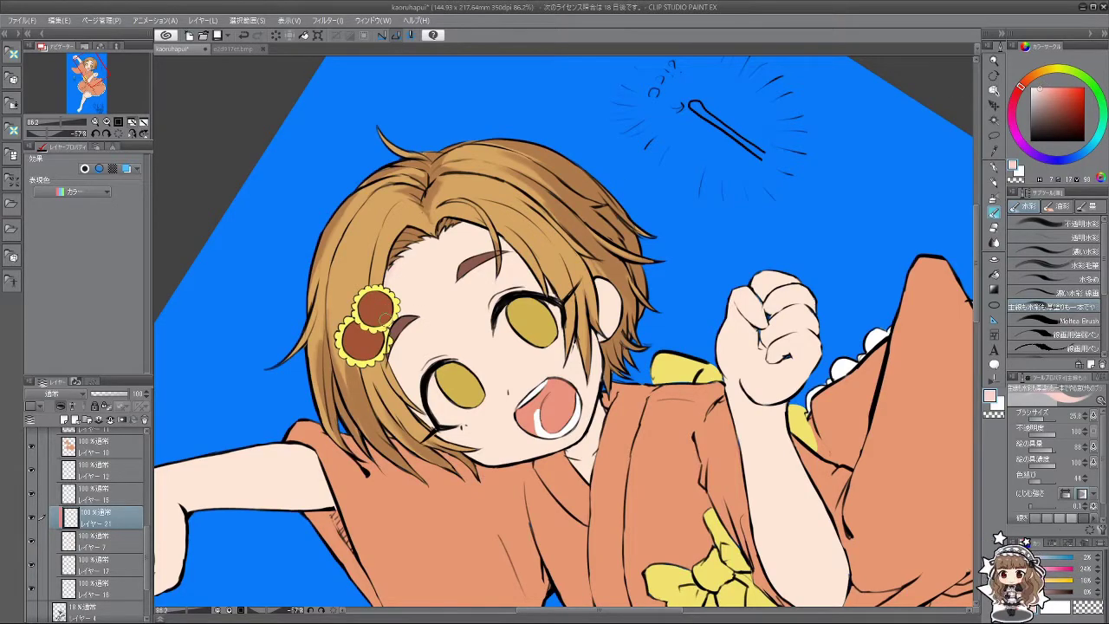
pyautogui.moveTo(373, 321); pyautogui.dragTo(441, 371)
pyautogui.keyDown('alt'); pyautogui.click(428, 323); pyautogui.keyUp('alt')
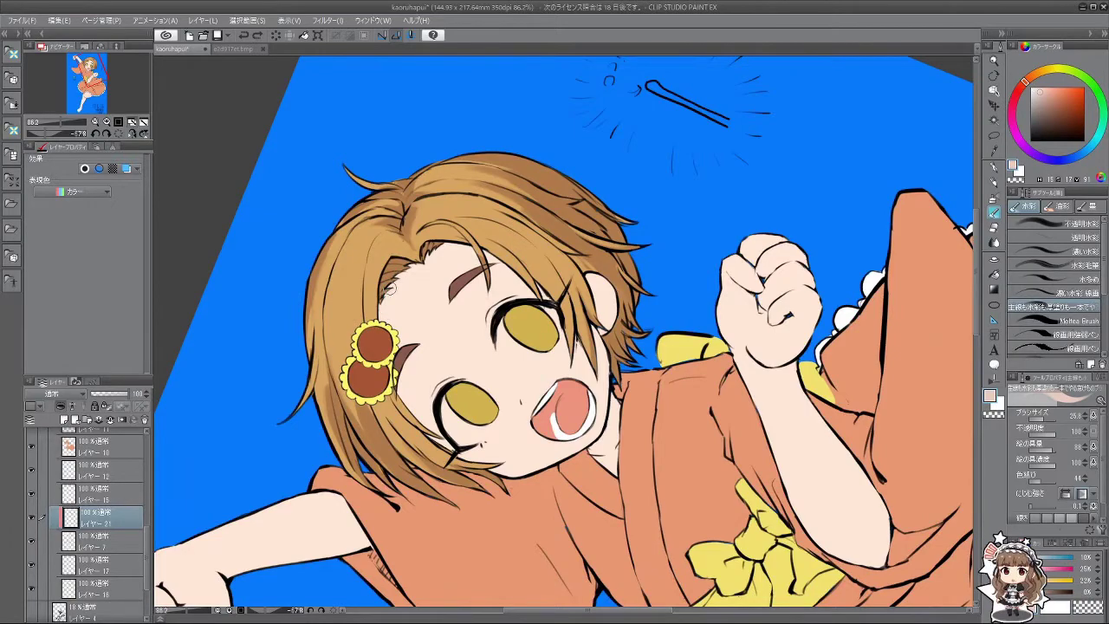
pyautogui.moveTo(390, 286)
pyautogui.mouseDown()
pyautogui.moveTo(485, 363)
pyautogui.moveTo(424, 446)
pyautogui.mouseUp()
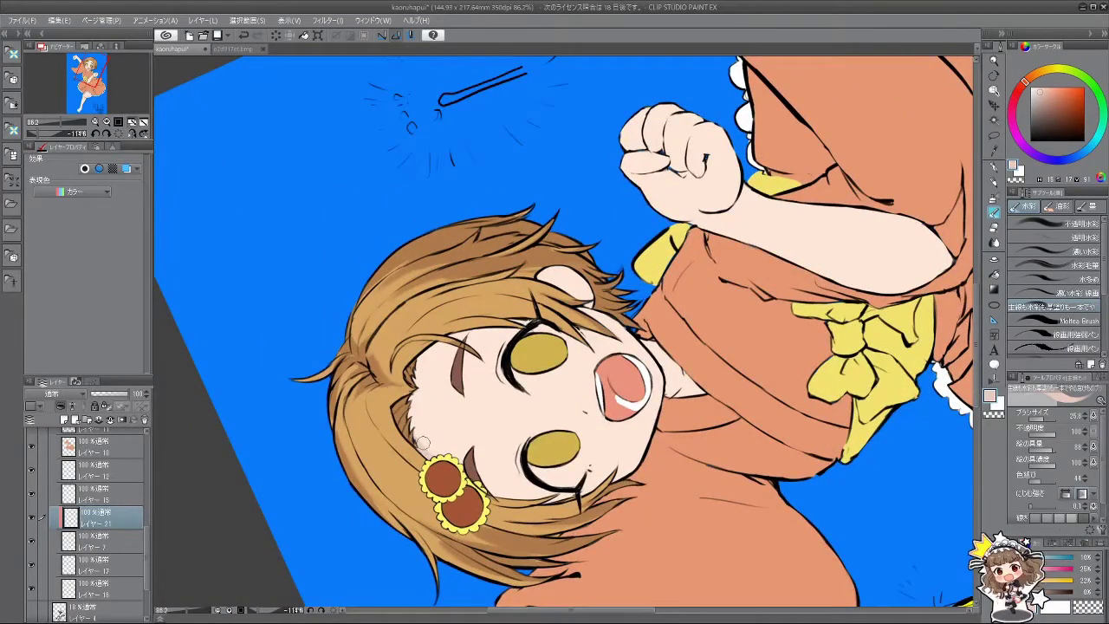
pyautogui.moveTo(452, 503); pyautogui.dragTo(669, 77)
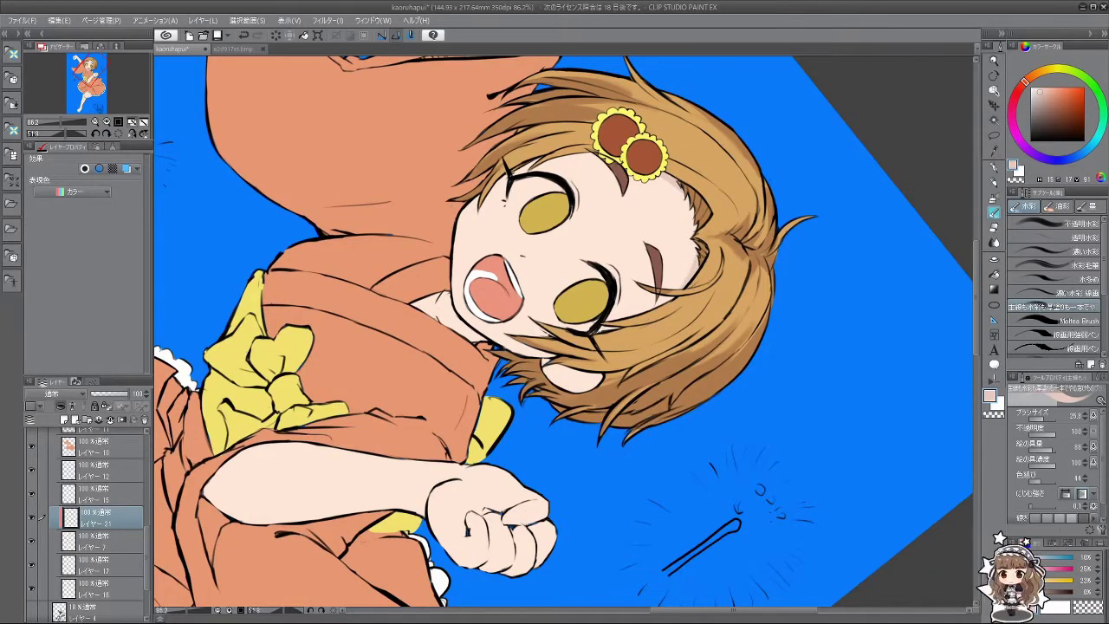
pyautogui.moveTo(693, 259)
pyautogui.mouseDown()
pyautogui.moveTo(690, 362)
pyautogui.moveTo(660, 366)
pyautogui.mouseUp()
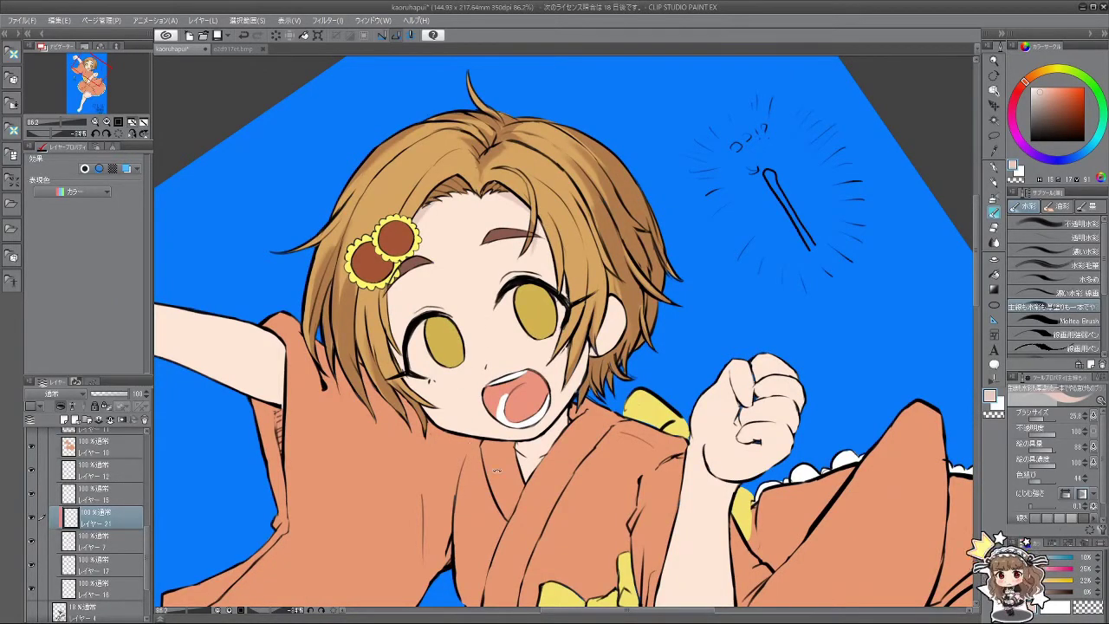
# Step: Undo the too-dark shading patch on the neck under the collar
pyautogui.moveTo(496, 470); pyautogui.dragTo(616, 375)
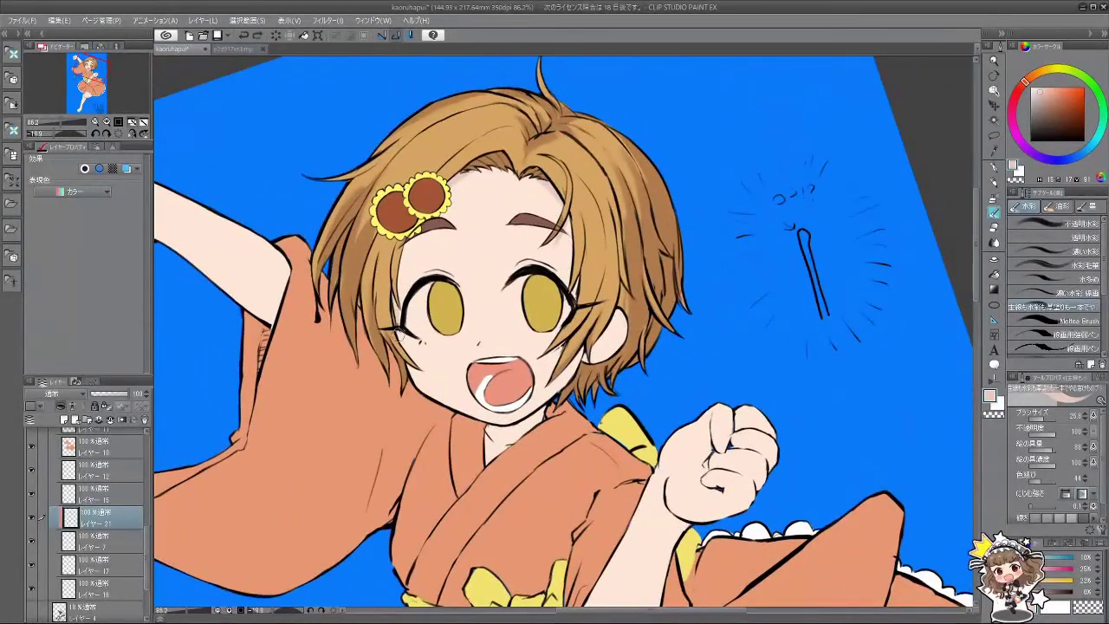
pyautogui.moveTo(494, 476); pyautogui.dragTo(550, 467)
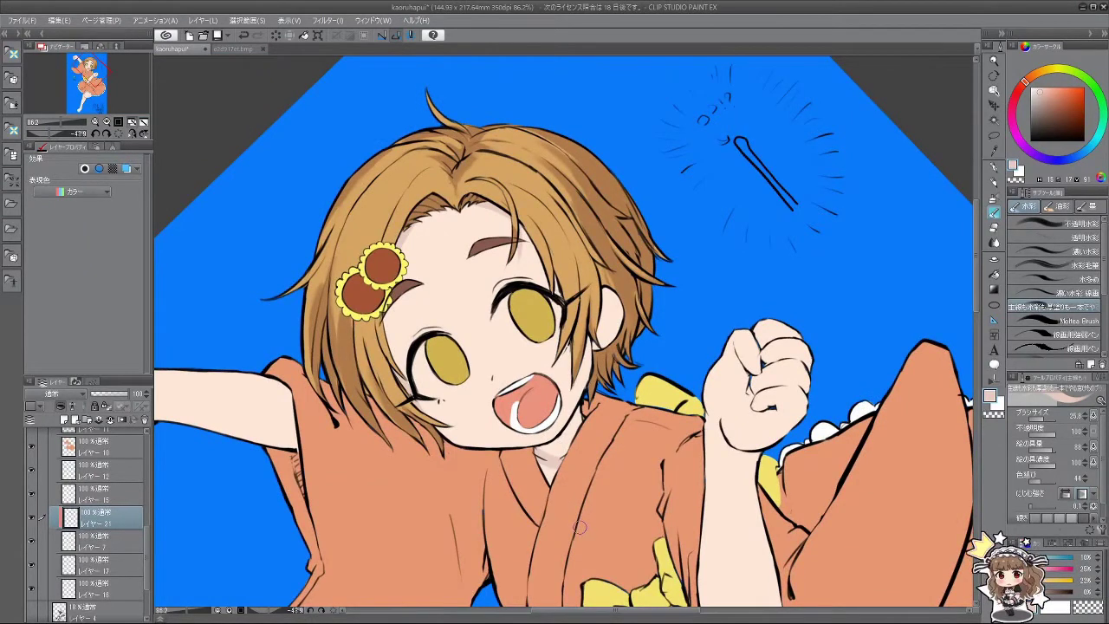
pyautogui.hotkey('ctrl', 'z')
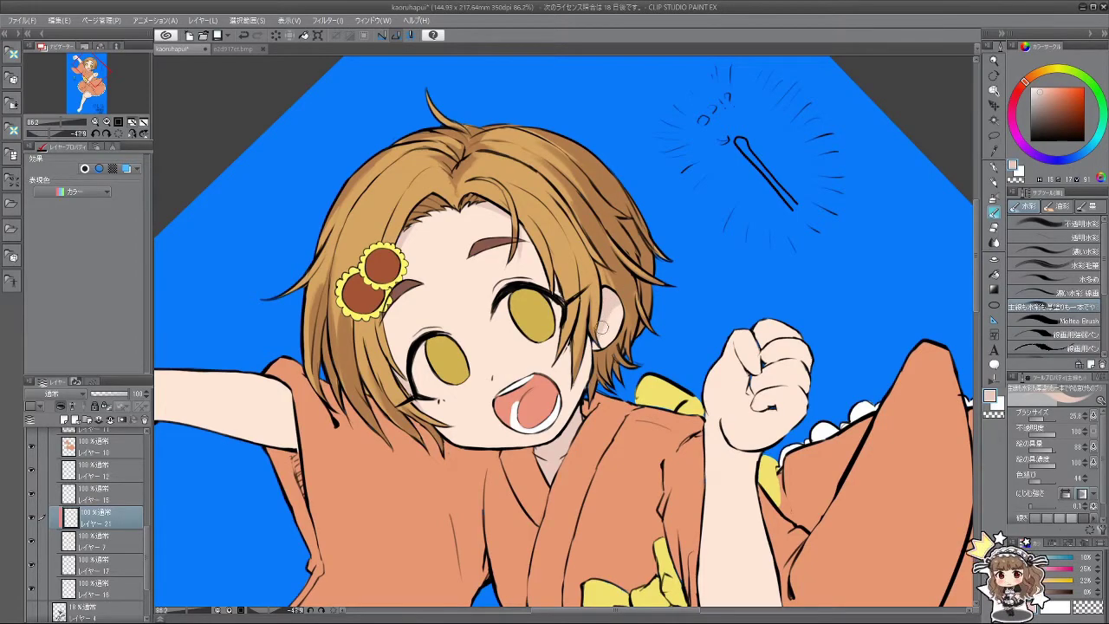
# Step: Zoom in on the face and shade softly along the upper eye's outline
pyautogui.moveTo(605, 379)
pyautogui.mouseDown()
pyautogui.moveTo(520, 407)
pyautogui.moveTo(485, 312)
pyautogui.moveTo(572, 260)
pyautogui.moveTo(658, 346)
pyautogui.mouseUp()
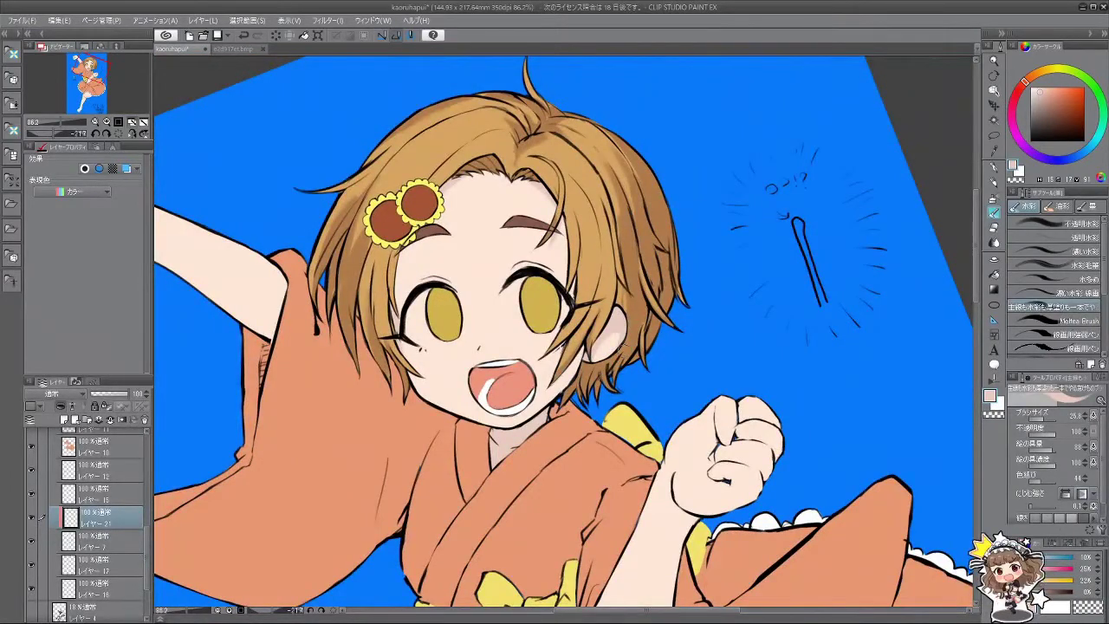
pyautogui.scroll(-5, 633, 343)
pyautogui.scroll(5, 607, 355)
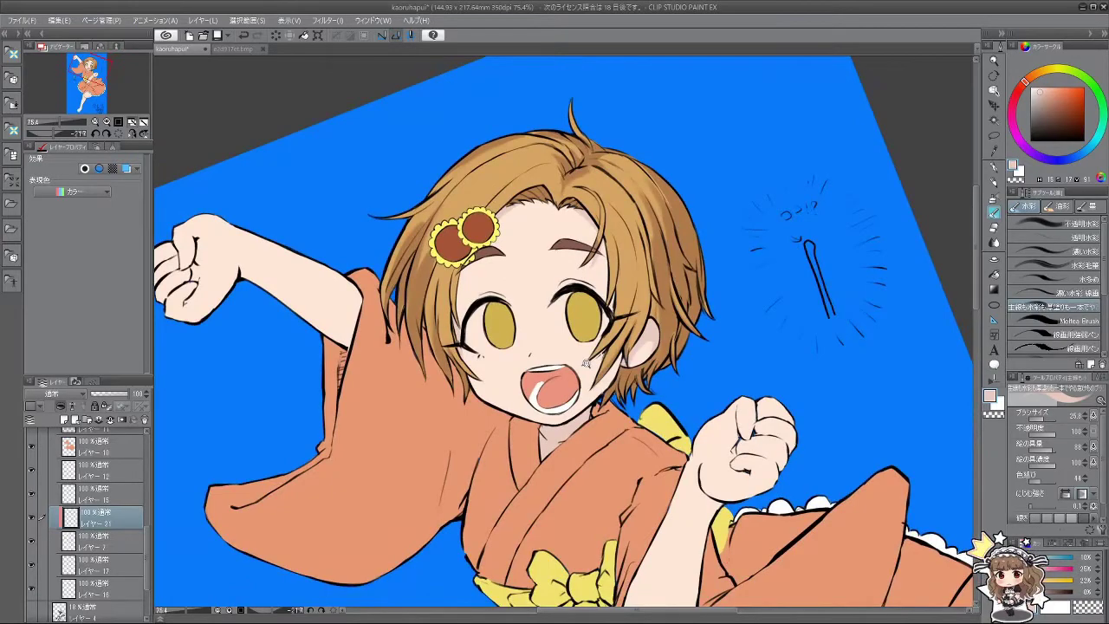
pyautogui.moveTo(586, 362)
pyautogui.mouseDown()
pyautogui.moveTo(533, 351)
pyautogui.moveTo(542, 294)
pyautogui.moveTo(598, 299)
pyautogui.moveTo(606, 355)
pyautogui.mouseUp()
pyautogui.moveTo(622, 319); pyautogui.dragTo(571, 418)
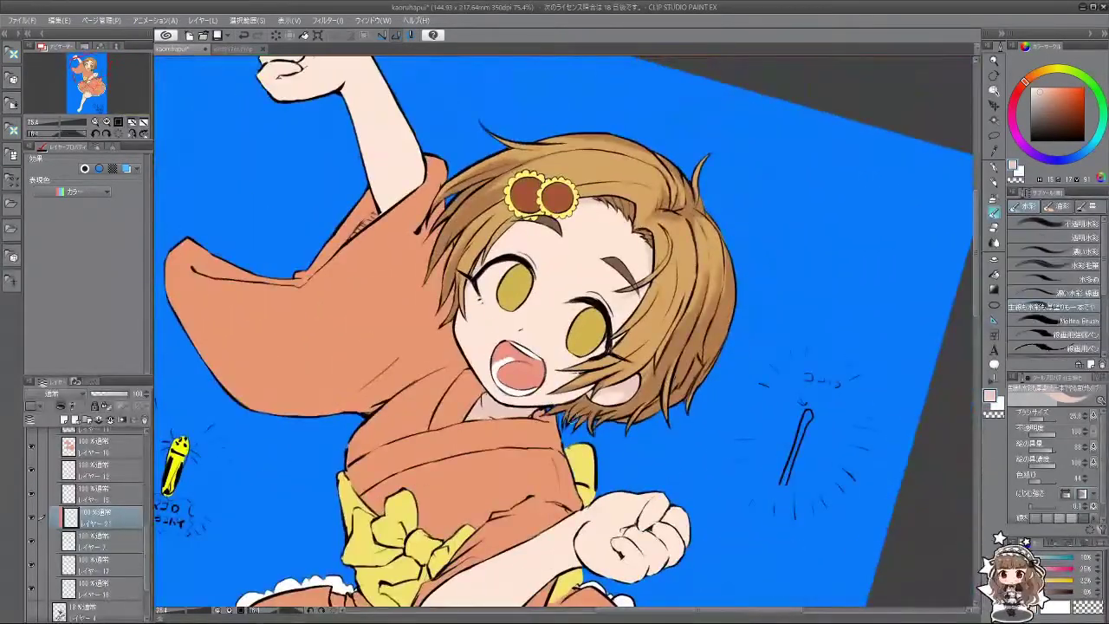
pyautogui.moveTo(519, 445); pyautogui.dragTo(523, 387)
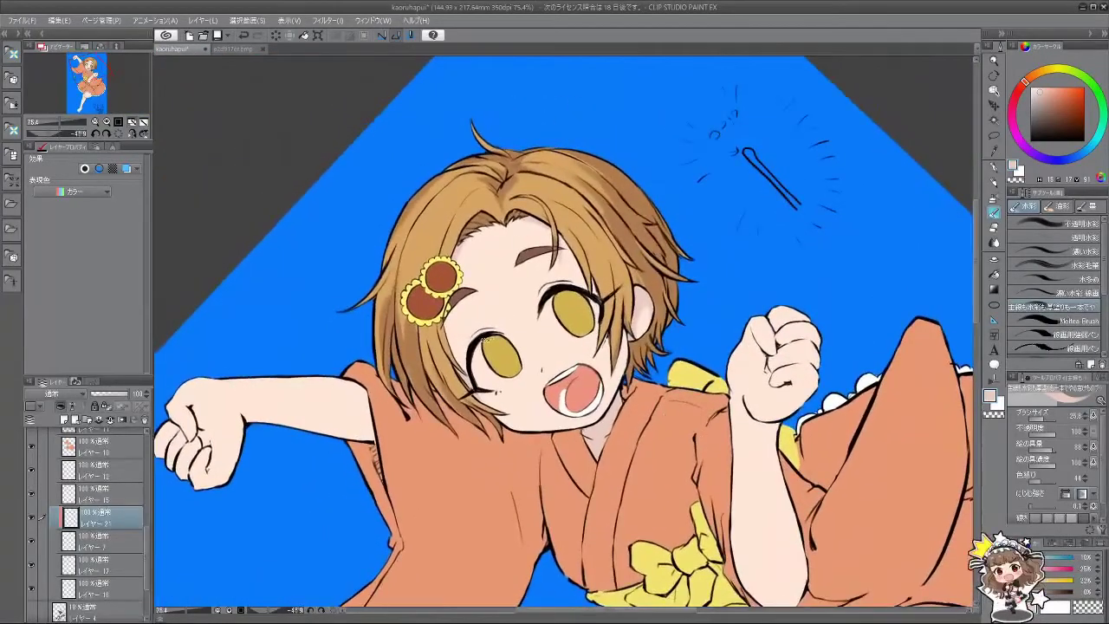
pyautogui.scroll(2, 523, 387)
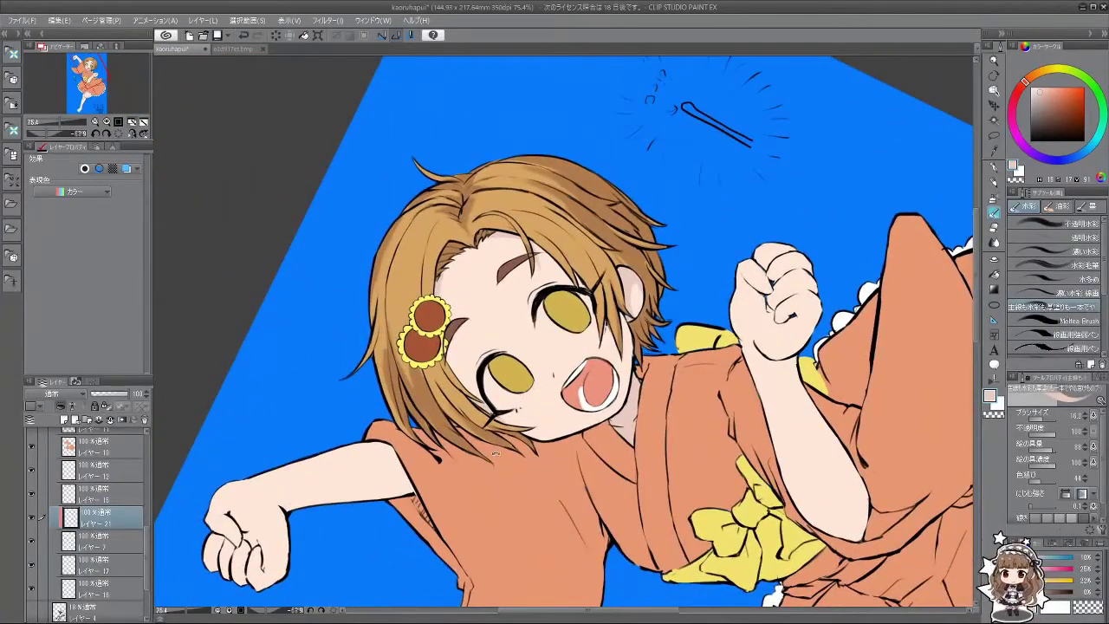
pyautogui.moveTo(524, 414); pyautogui.dragTo(542, 328)
pyautogui.scroll(3, 572, 420)
pyautogui.moveTo(582, 417)
pyautogui.mouseDown()
pyautogui.moveTo(606, 396)
pyautogui.moveTo(600, 381)
pyautogui.moveTo(626, 331)
pyautogui.moveTo(678, 275)
pyautogui.mouseUp()
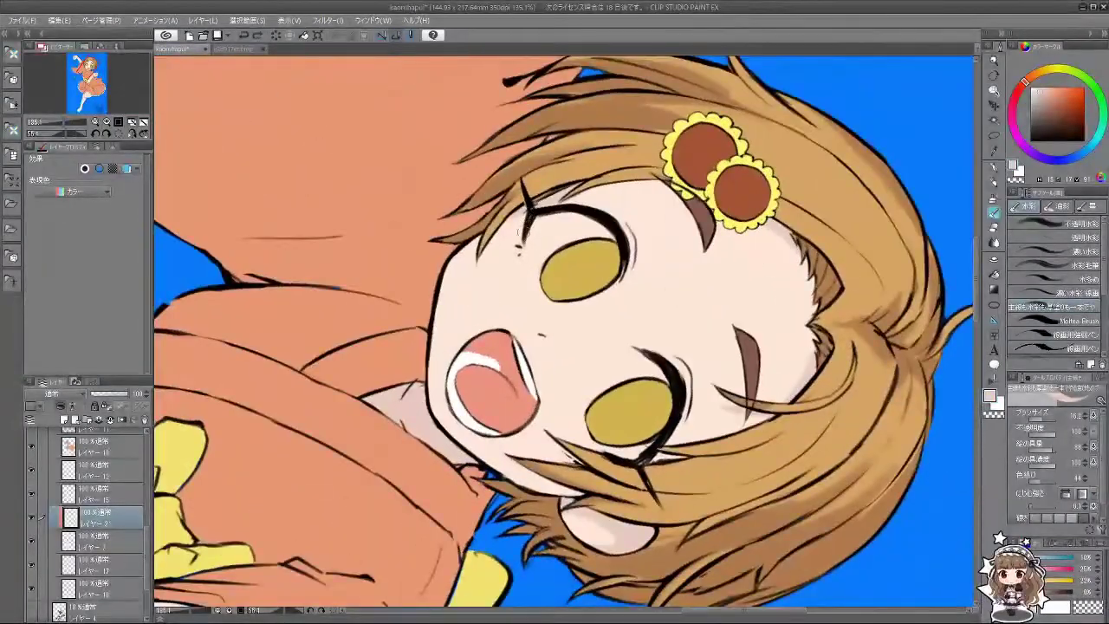
pyautogui.moveTo(526, 264)
pyautogui.mouseDown()
pyautogui.moveTo(644, 255)
pyautogui.moveTo(646, 221)
pyautogui.moveTo(654, 237)
pyautogui.moveTo(559, 406)
pyautogui.moveTo(599, 402)
pyautogui.moveTo(515, 366)
pyautogui.moveTo(473, 406)
pyautogui.moveTo(482, 436)
pyautogui.mouseUp()
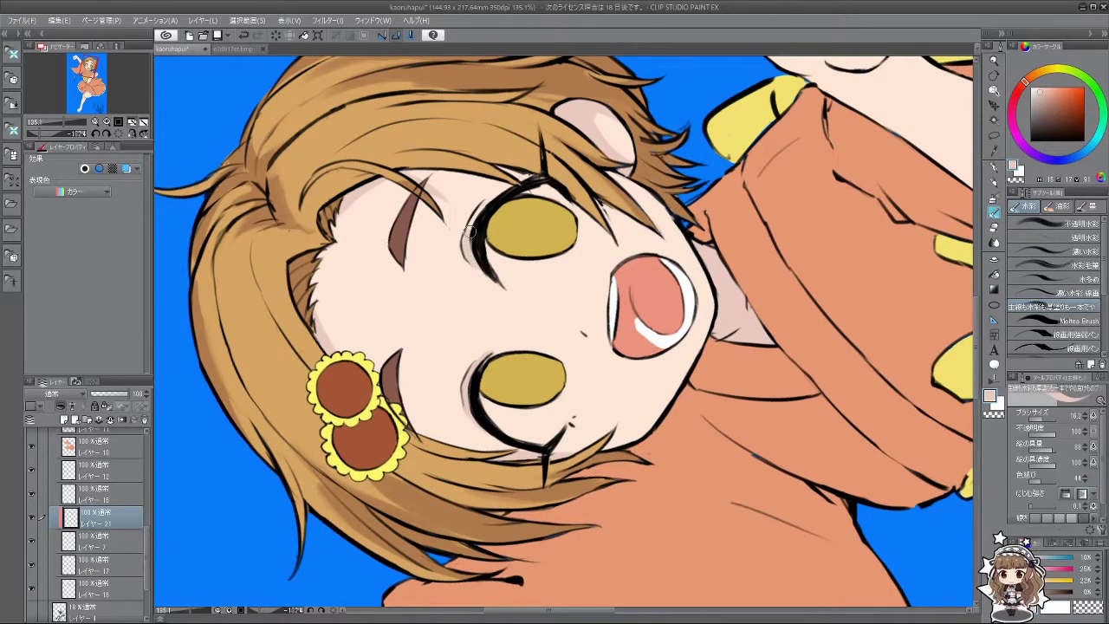
pyautogui.moveTo(473, 234); pyautogui.dragTo(498, 201)
# Step: Rotate the view back upright and zoom out to the full illustration
pyautogui.moveTo(506, 411); pyautogui.dragTo(736, 511)
pyautogui.scroll(-5, 670, 297)
pyautogui.scroll(-3, 736, 511)
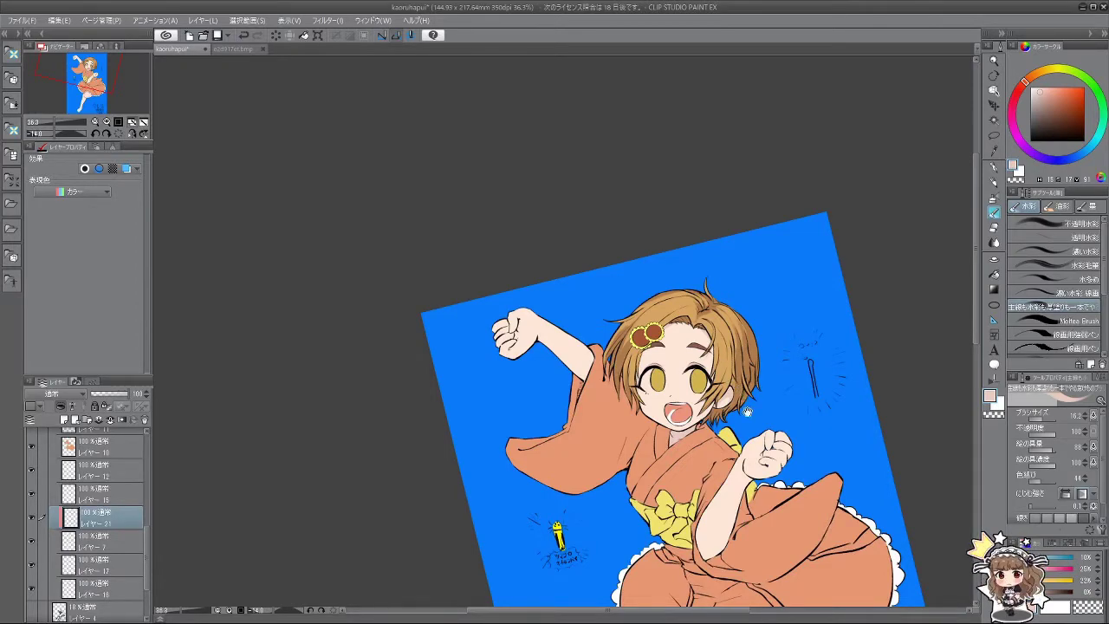
# Step: Add faint shading down the inner arm and on the forearm near the sleeve
pyautogui.scroll(3, 746, 412)
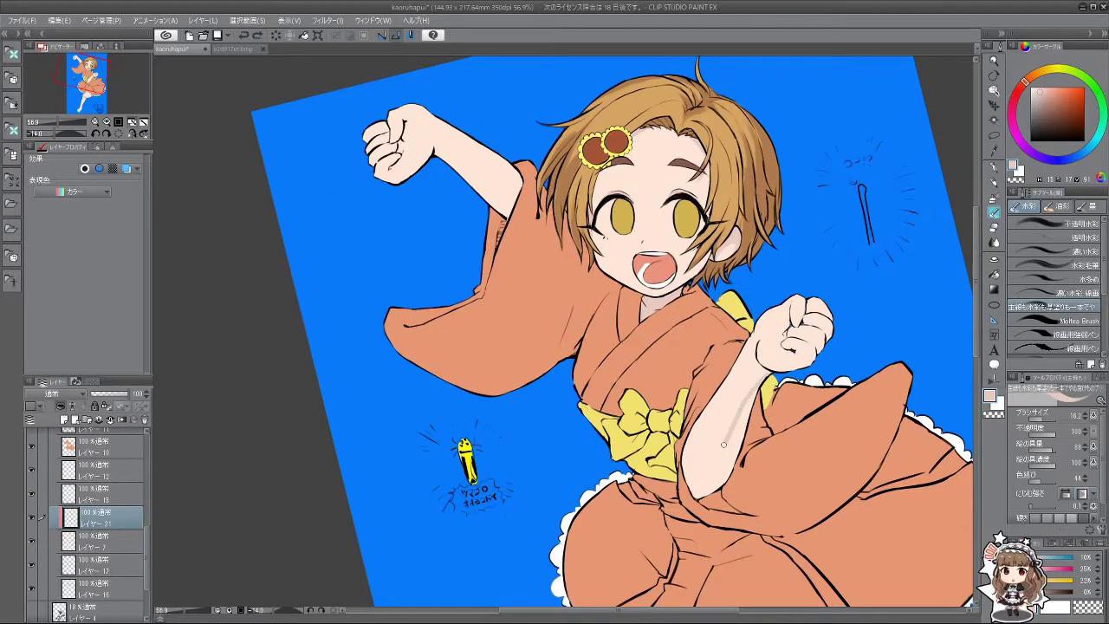
pyautogui.moveTo(723, 445)
pyautogui.mouseDown()
pyautogui.moveTo(695, 492)
pyautogui.moveTo(706, 500)
pyautogui.mouseUp()
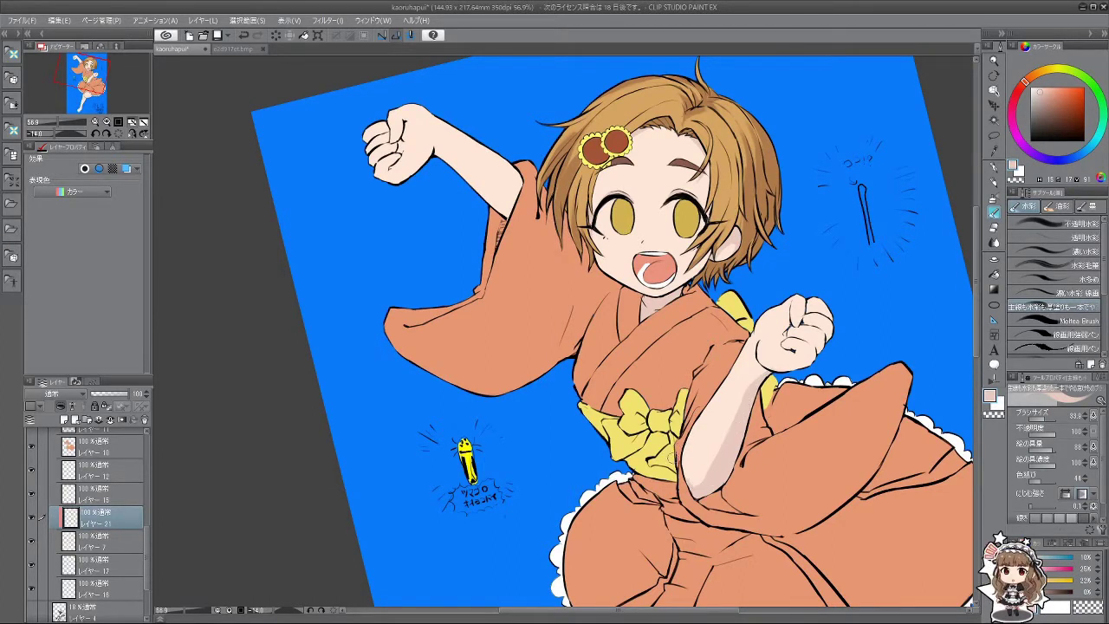
pyautogui.scroll(2, 563, 329)
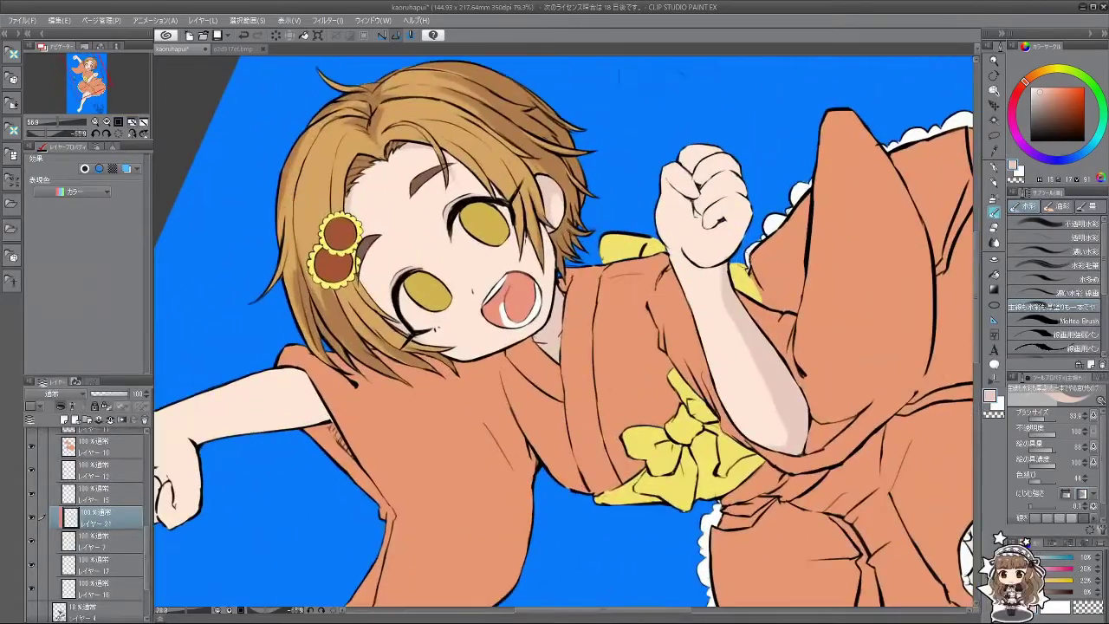
pyautogui.scroll(2, 733, 262)
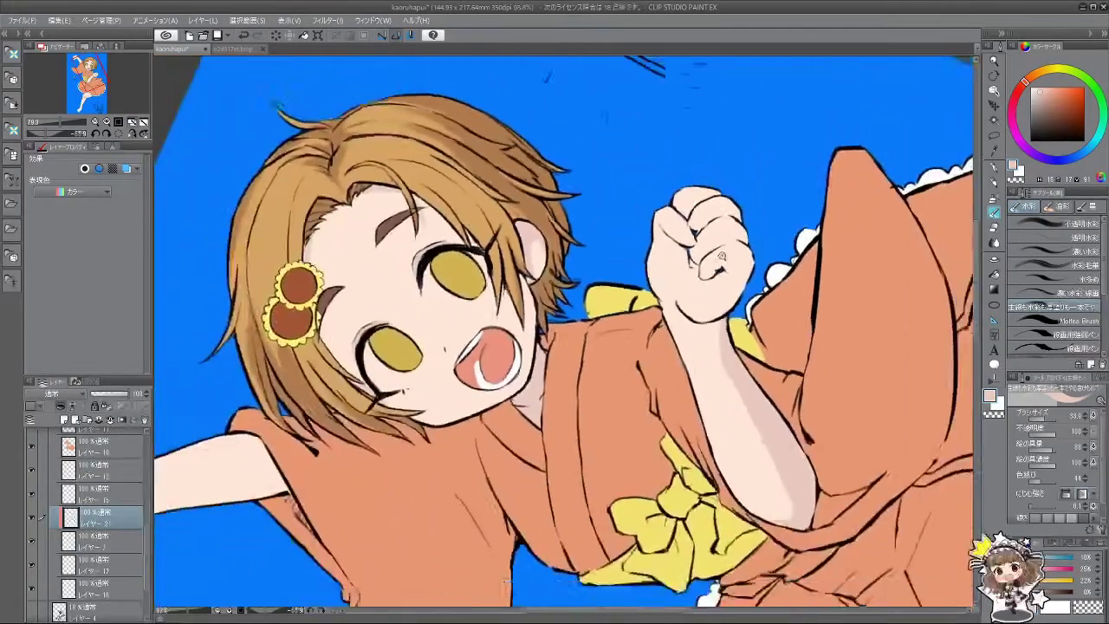
pyautogui.scroll(-3, 722, 256)
pyautogui.press('^')
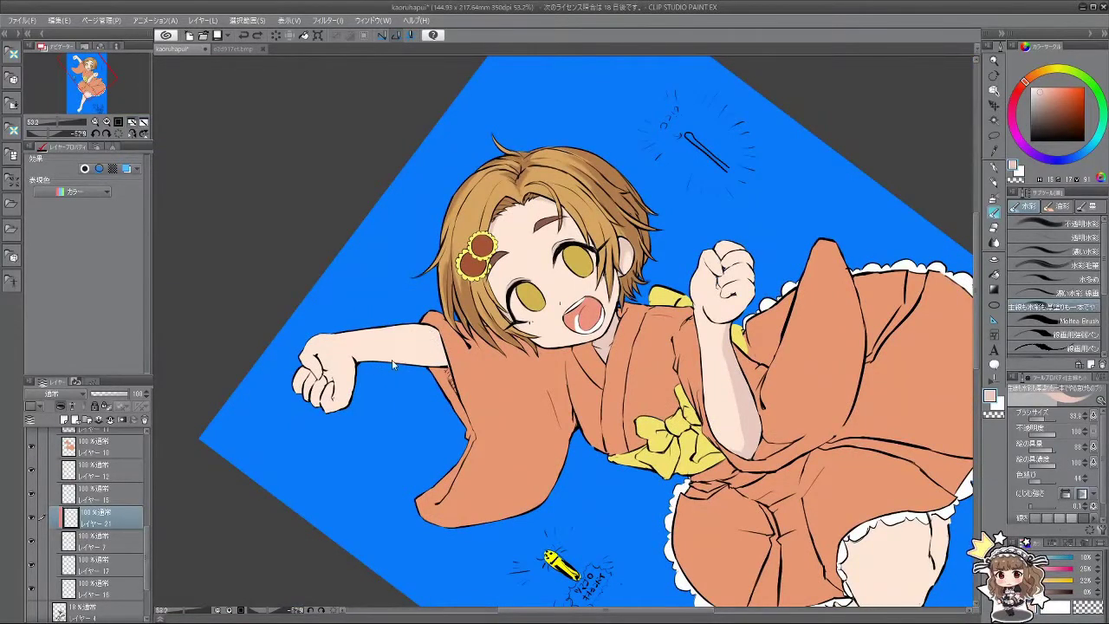
pyautogui.moveTo(383, 353)
pyautogui.mouseDown()
pyautogui.moveTo(444, 337)
pyautogui.moveTo(376, 360)
pyautogui.moveTo(440, 350)
pyautogui.mouseUp()
# Step: Rework the small strokes on the fist, undoing the last one
pyautogui.press('-')
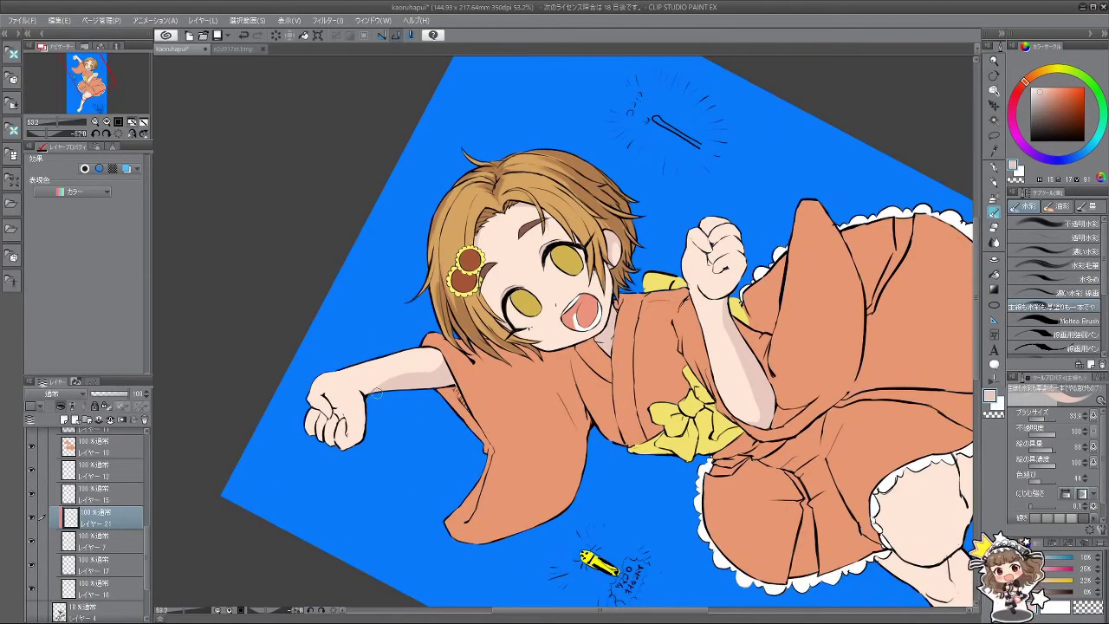
pyautogui.moveTo(386, 477); pyautogui.dragTo(459, 424)
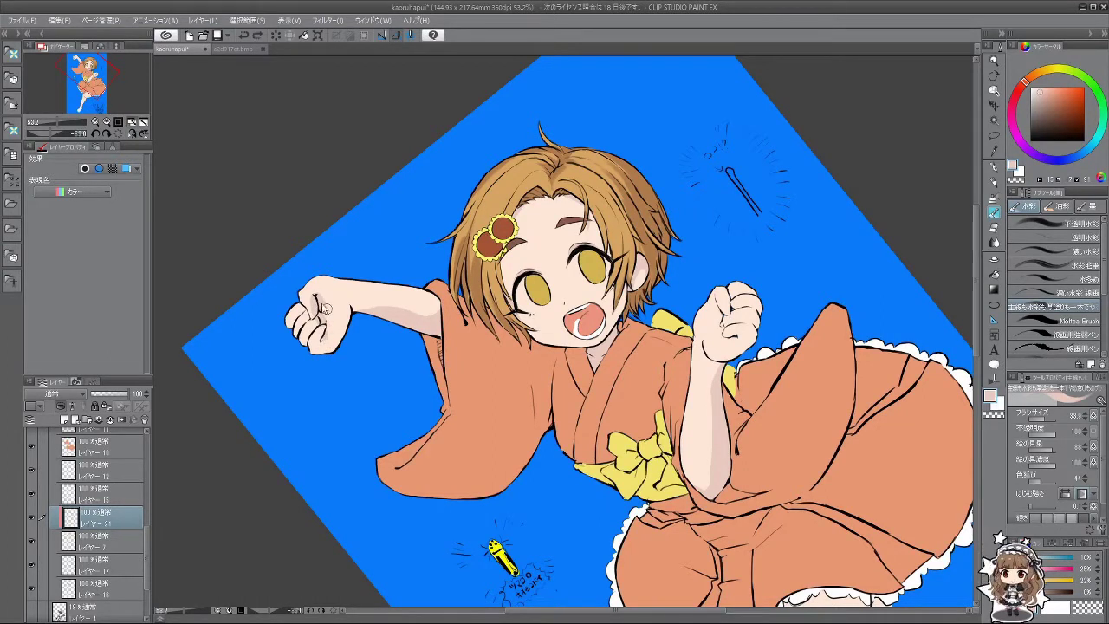
pyautogui.moveTo(322, 311); pyautogui.dragTo(381, 487)
pyautogui.hotkey('ctrl', 'z')
pyautogui.moveTo(318, 426)
pyautogui.mouseDown()
pyautogui.moveTo(487, 501)
pyautogui.moveTo(514, 471)
pyautogui.moveTo(421, 552)
pyautogui.moveTo(532, 523)
pyautogui.moveTo(575, 433)
pyautogui.mouseUp()
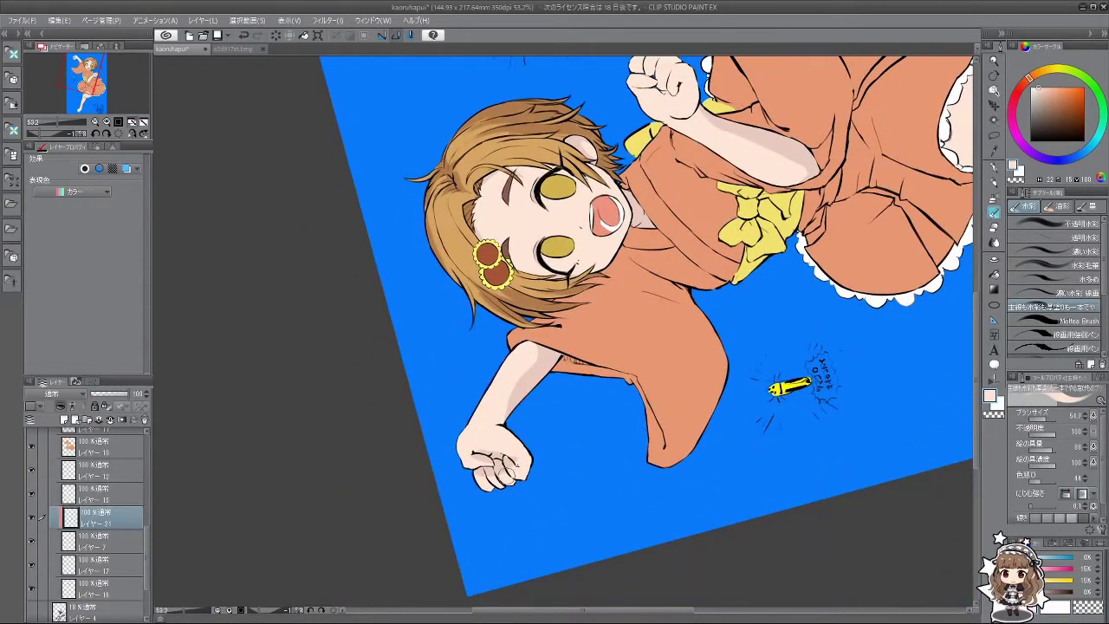
pyautogui.hotkey('ctrl', 'z')
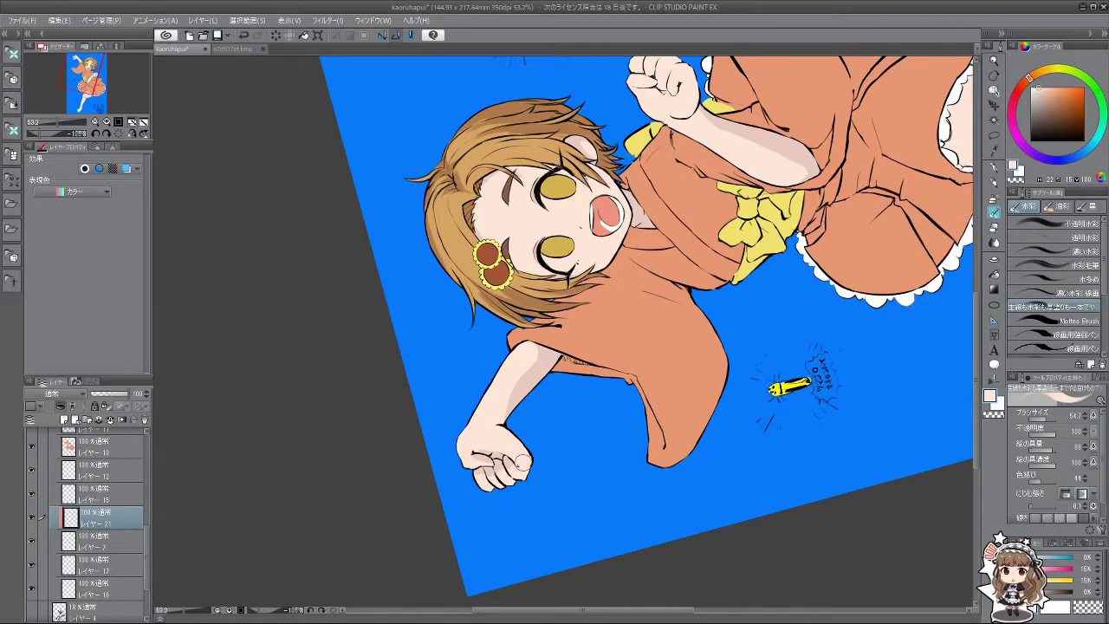
# Step: Straighten the view to a slight tilt and zoom out over the whole character
pyautogui.moveTo(524, 462)
pyautogui.mouseDown()
pyautogui.moveTo(482, 441)
pyautogui.moveTo(426, 351)
pyautogui.moveTo(601, 196)
pyautogui.moveTo(485, 208)
pyautogui.moveTo(407, 329)
pyautogui.mouseUp()
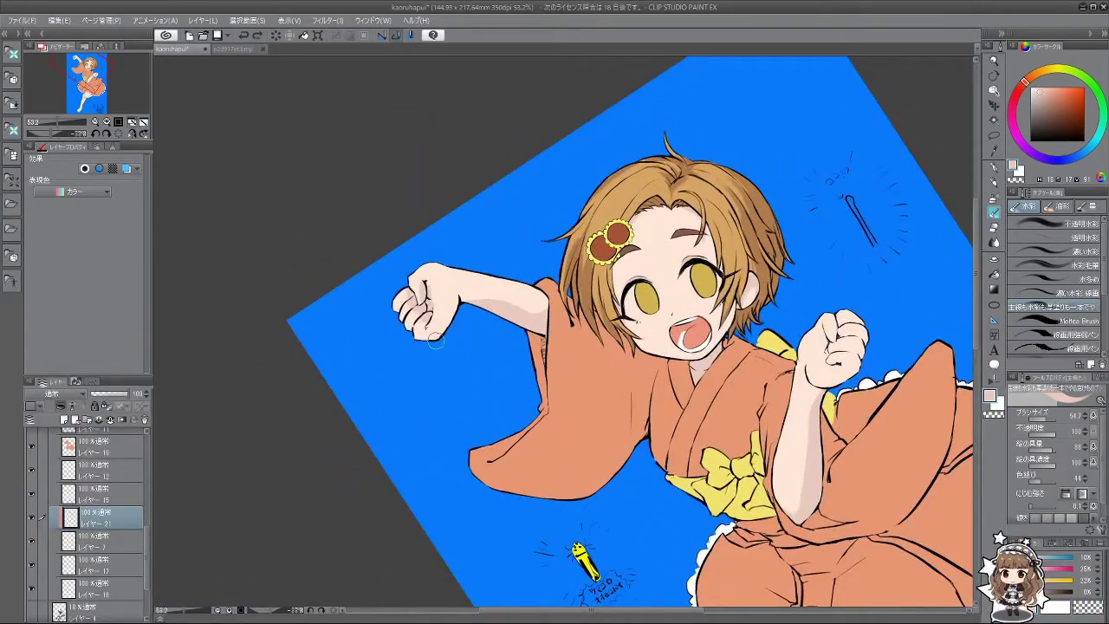
pyautogui.moveTo(436, 367); pyautogui.dragTo(457, 319)
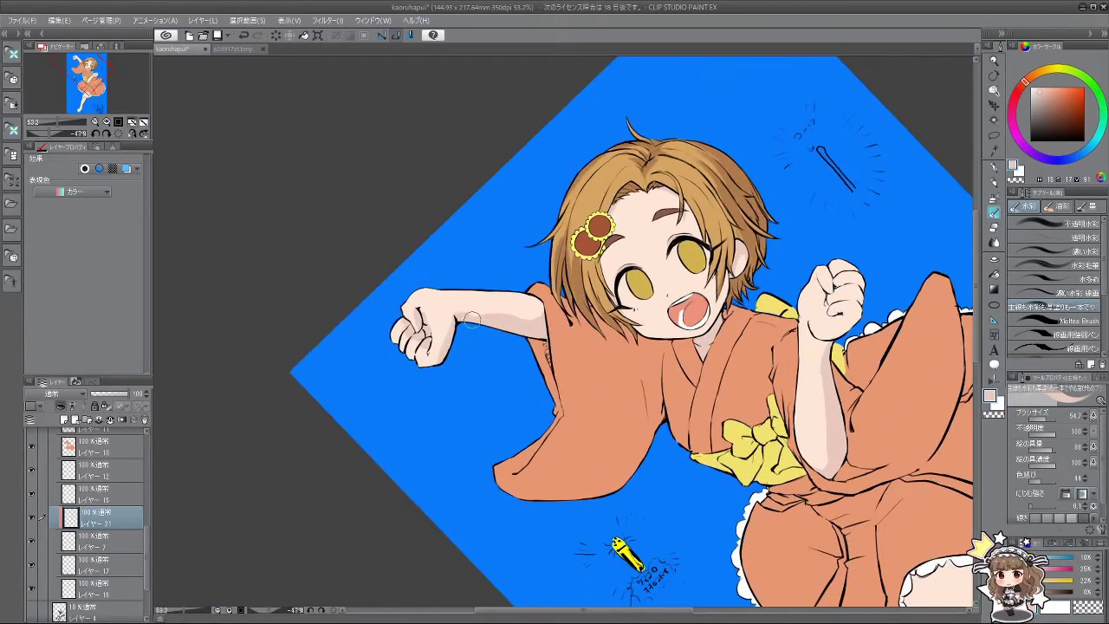
pyautogui.moveTo(462, 467); pyautogui.dragTo(620, 351)
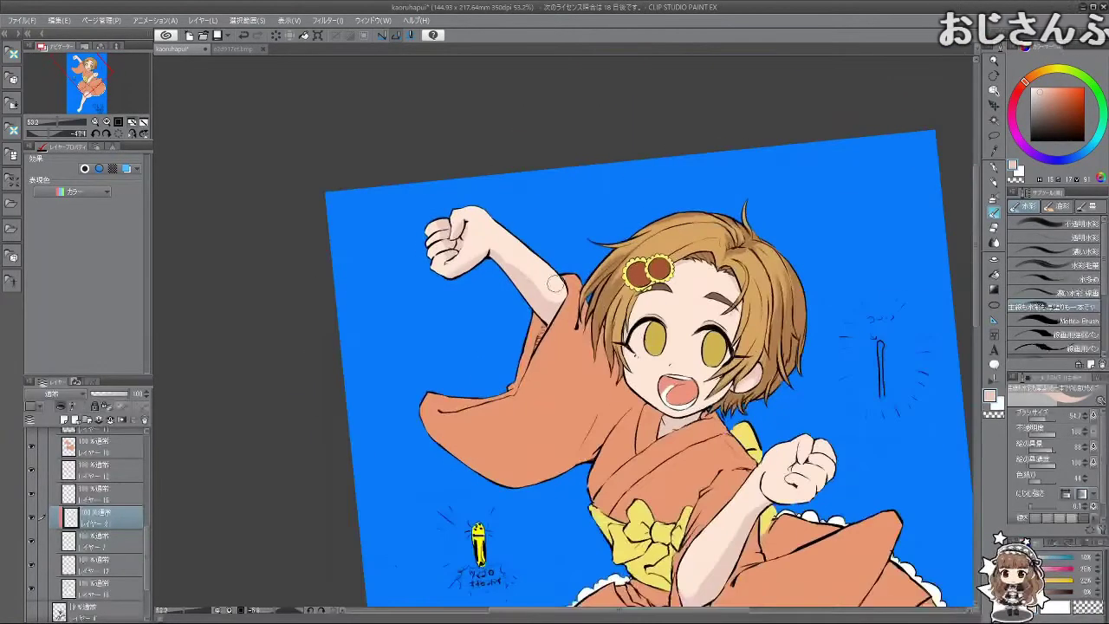
pyautogui.moveTo(468, 449); pyautogui.dragTo(739, 302)
pyautogui.scroll(-5, 739, 302)
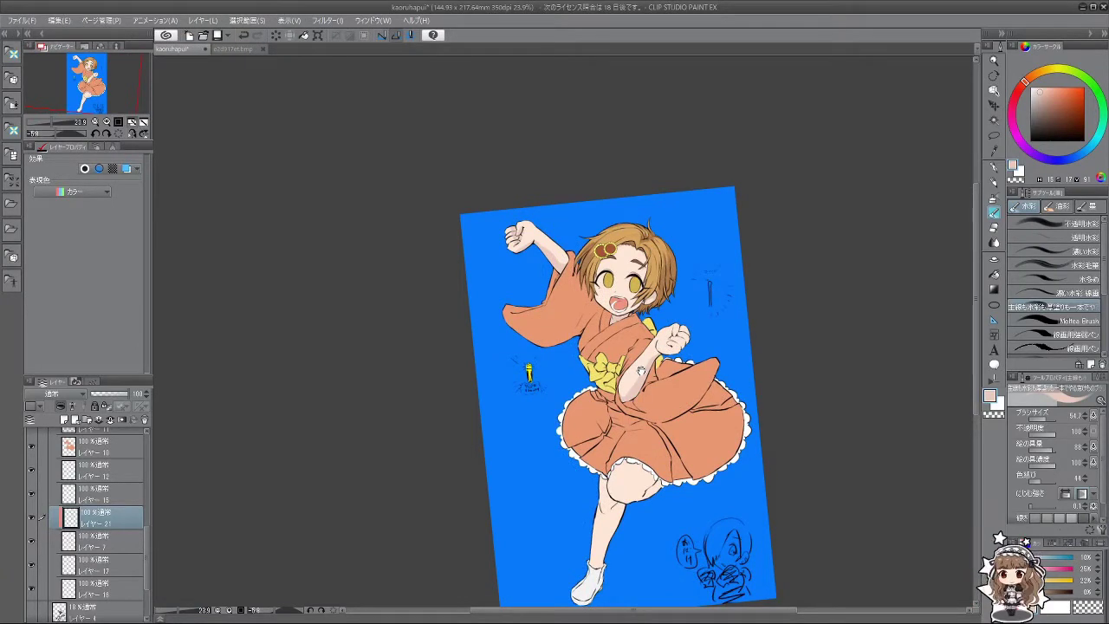
# Step: Sample a lighter skin tone from the fist and brush it over the knuckle shadow lines
pyautogui.scroll(5, 710, 295)
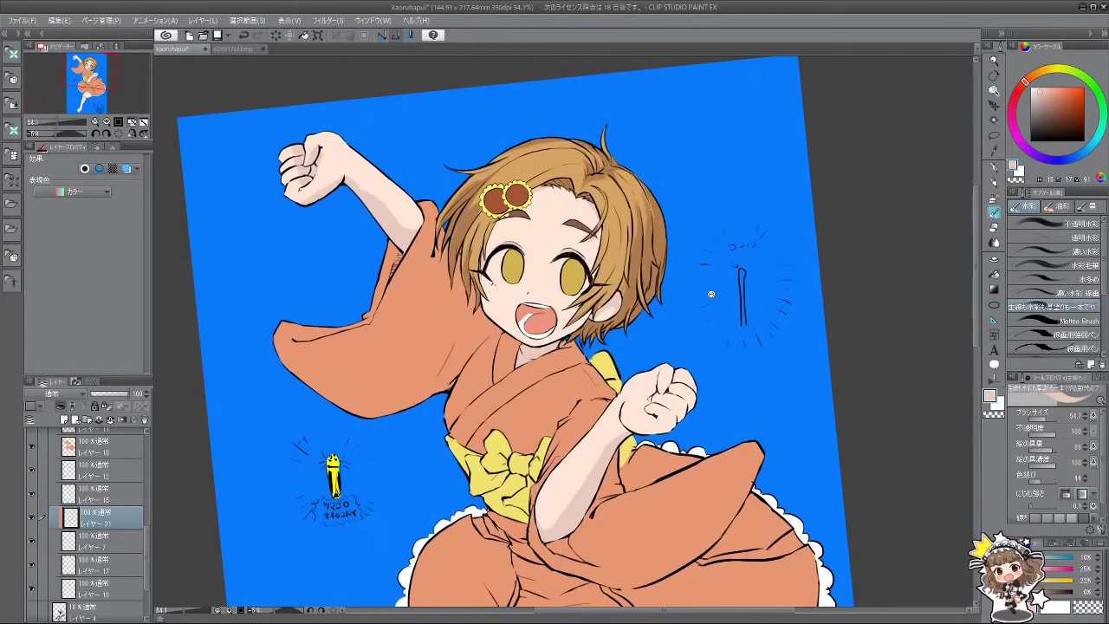
pyautogui.scroll(-1, 710, 294)
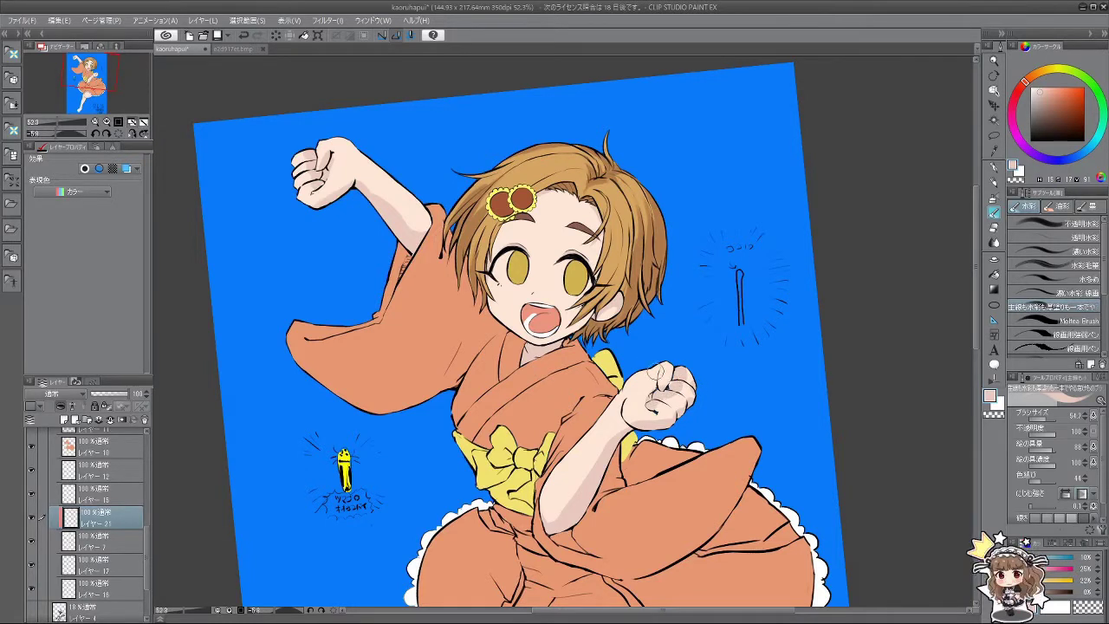
pyautogui.keyDown('alt'); pyautogui.click(667, 401); pyautogui.keyUp('alt')
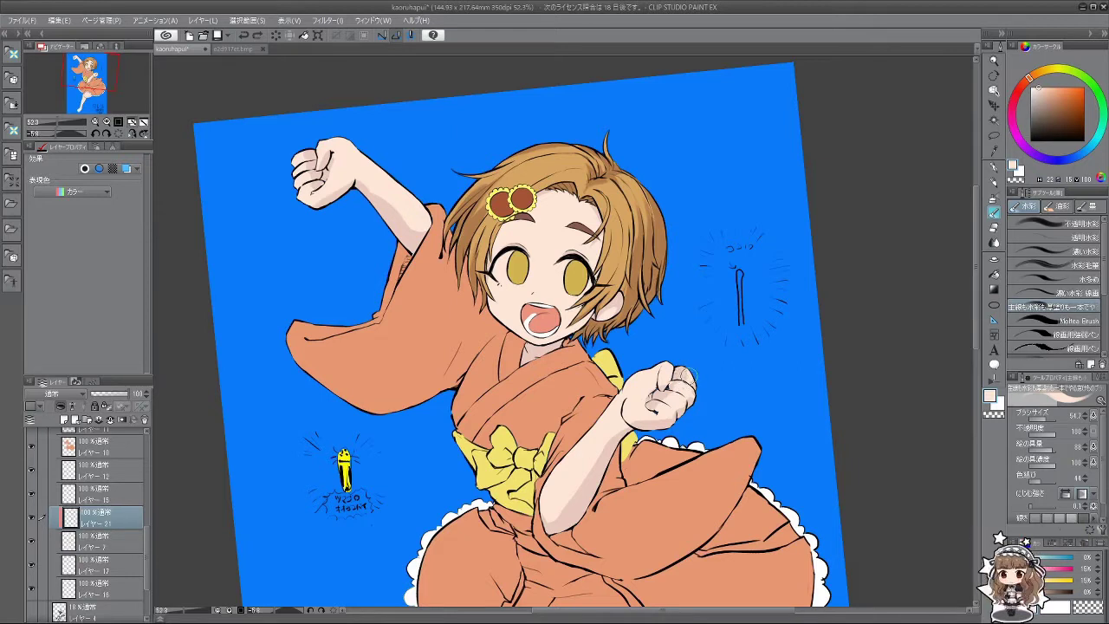
pyautogui.keyDown('alt'); pyautogui.click(660, 385); pyautogui.keyUp('alt')
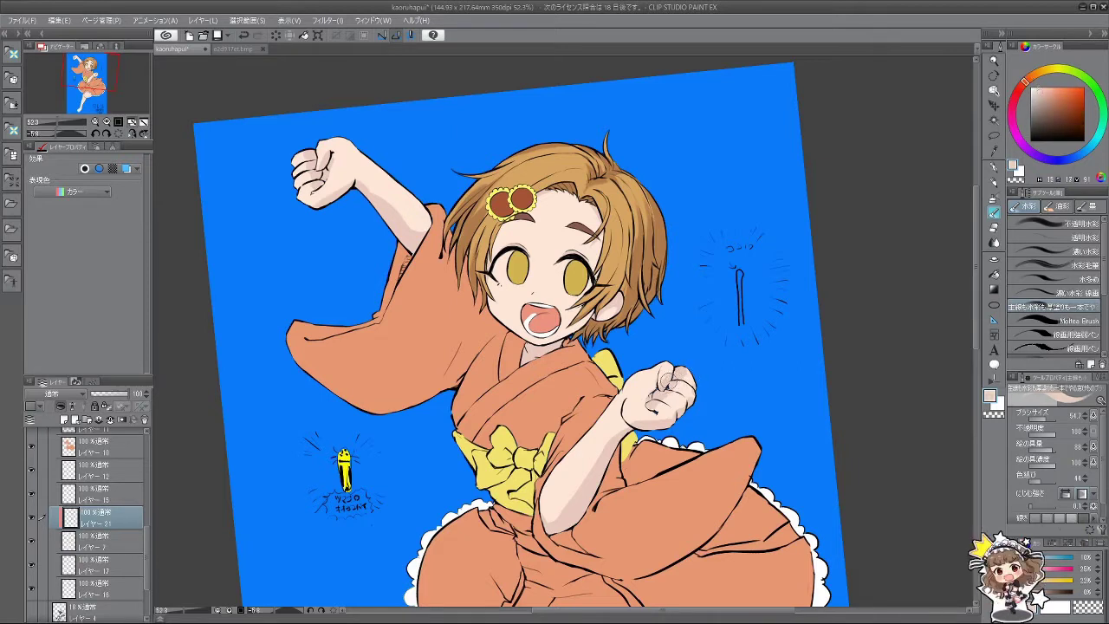
pyautogui.moveTo(650, 439)
pyautogui.mouseDown()
pyautogui.moveTo(582, 467)
pyautogui.moveTo(534, 466)
pyautogui.moveTo(559, 469)
pyautogui.mouseUp()
pyautogui.moveTo(692, 346); pyautogui.dragTo(691, 368)
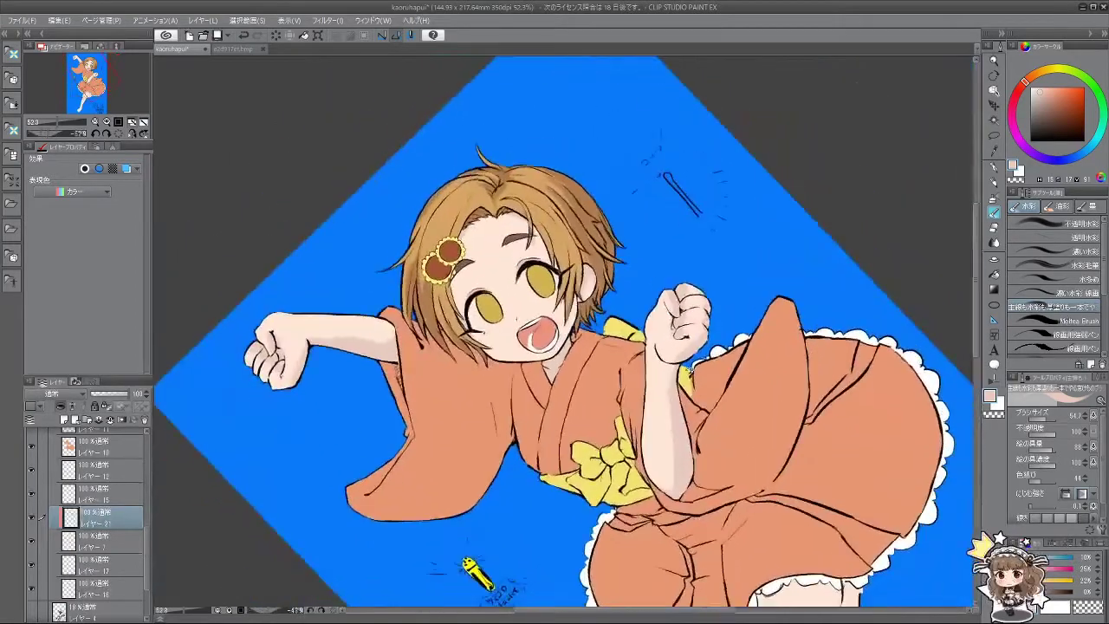
pyautogui.keyDown('alt'); pyautogui.click(690, 289); pyautogui.keyUp('alt')
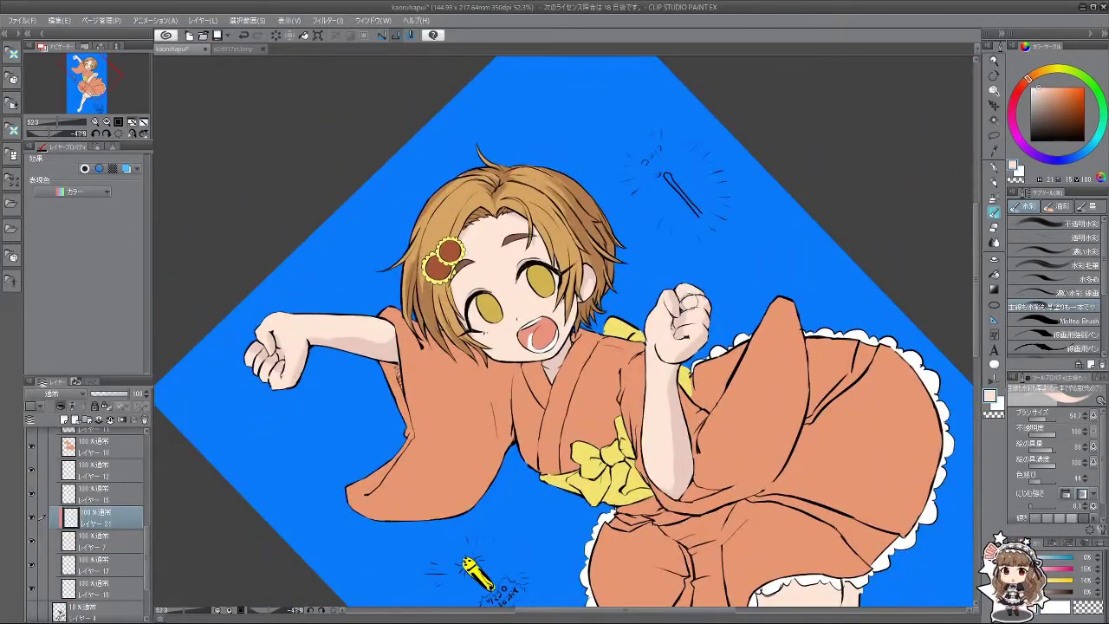
pyautogui.moveTo(689, 299); pyautogui.dragTo(686, 314)
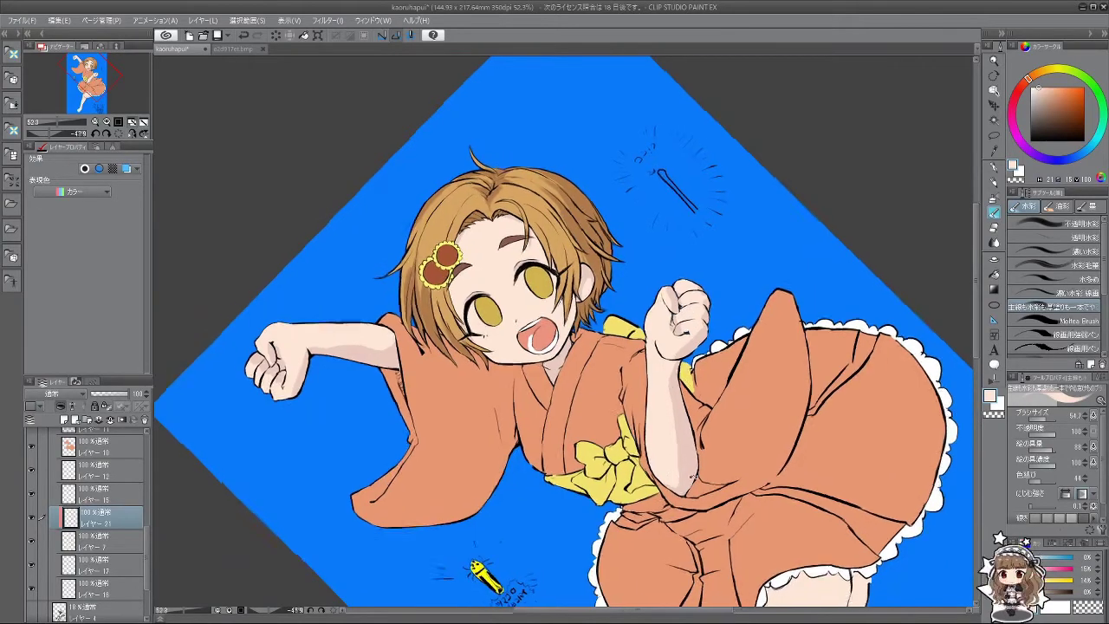
# Step: Rotate and reposition the view over the skirt
pyautogui.moveTo(676, 400)
pyautogui.mouseDown()
pyautogui.moveTo(762, 366)
pyautogui.moveTo(671, 347)
pyautogui.moveTo(685, 356)
pyautogui.moveTo(673, 371)
pyautogui.mouseUp()
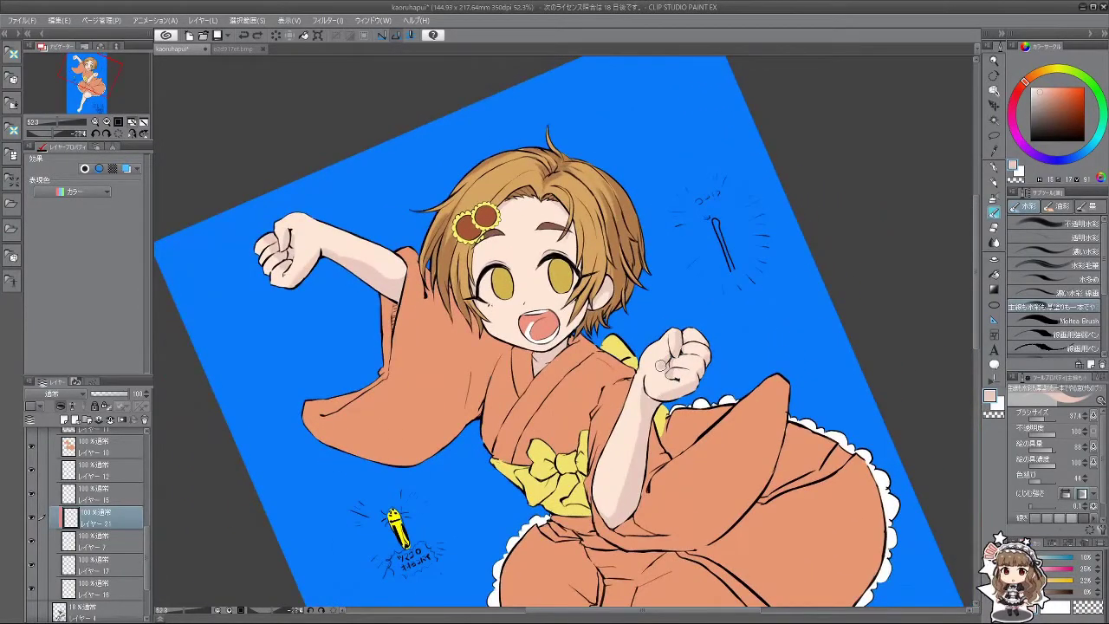
pyautogui.moveTo(652, 450); pyautogui.dragTo(732, 267)
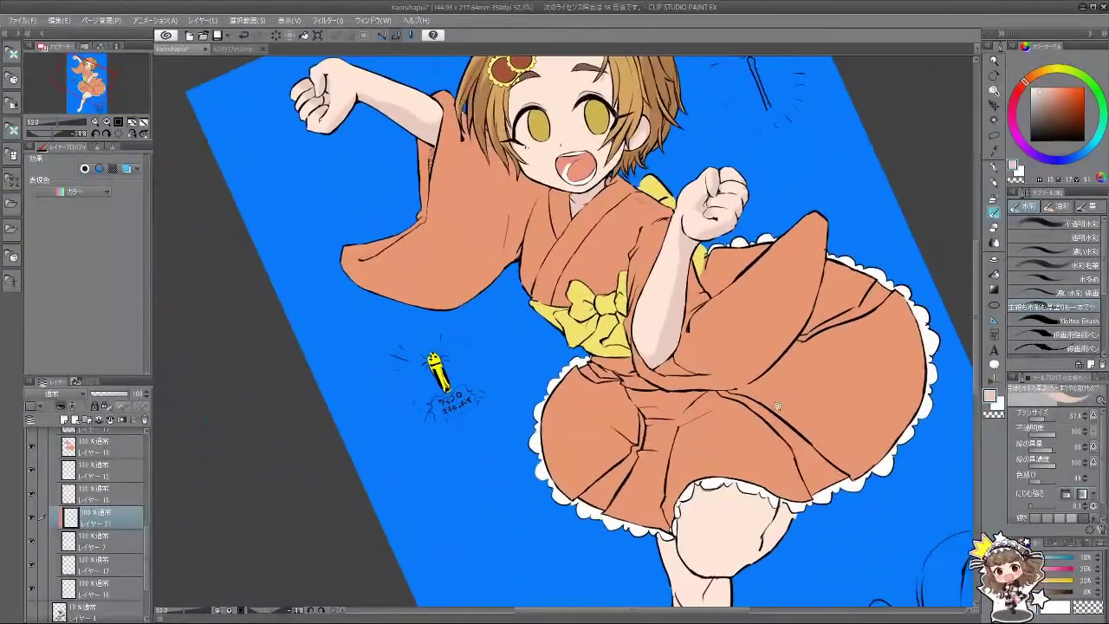
pyautogui.scroll(-3, 777, 405)
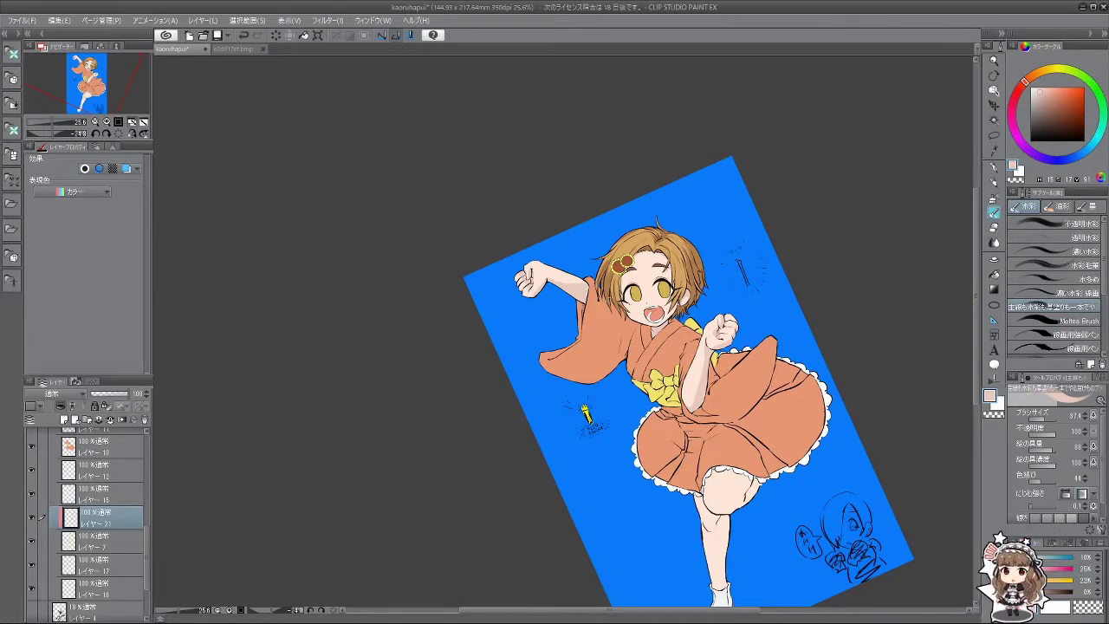
pyautogui.moveTo(732, 260); pyautogui.dragTo(607, 217)
pyautogui.scroll(4, 503, 345)
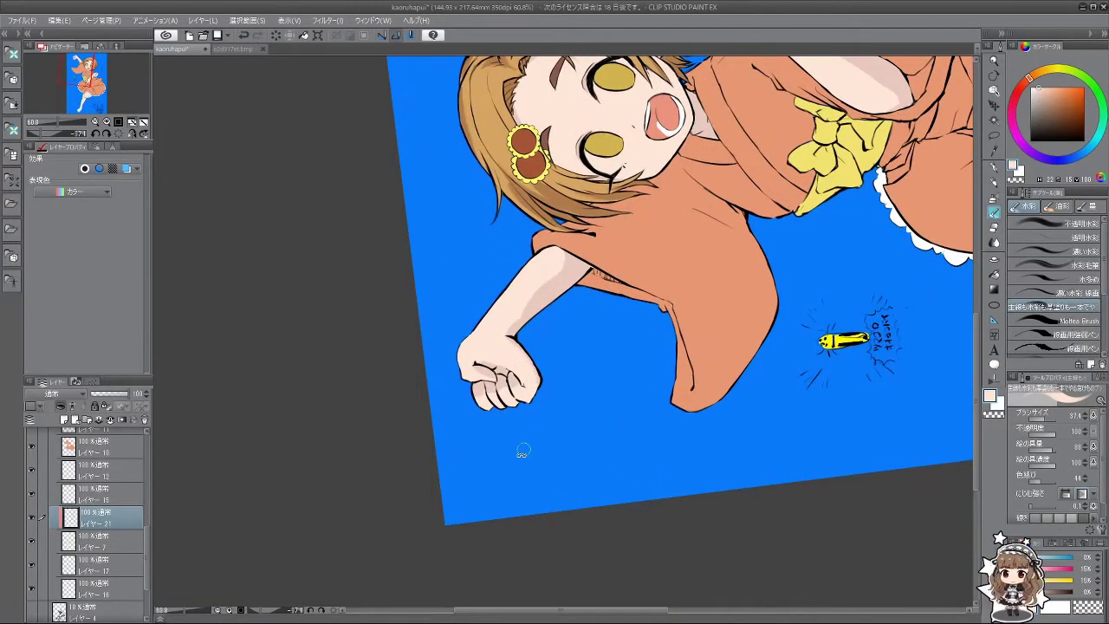
# Step: Sample a slightly darker skin tone and paint faint shading on the upper arm, undoing extra strokes
pyautogui.moveTo(522, 450); pyautogui.dragTo(607, 315)
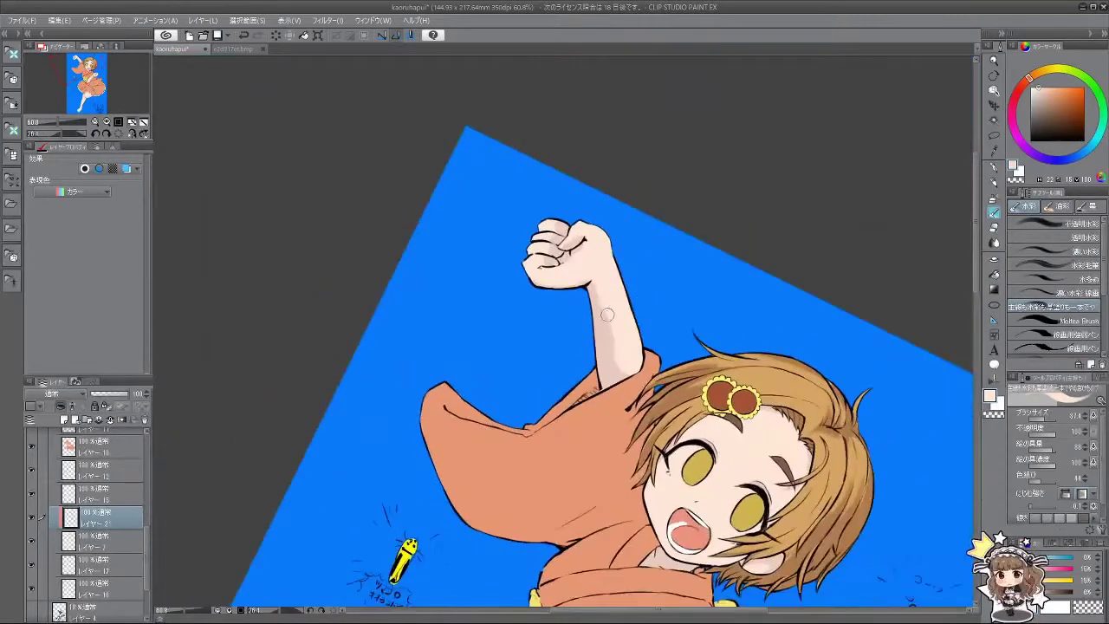
pyautogui.keyDown('alt'); pyautogui.click(608, 314); pyautogui.keyUp('alt')
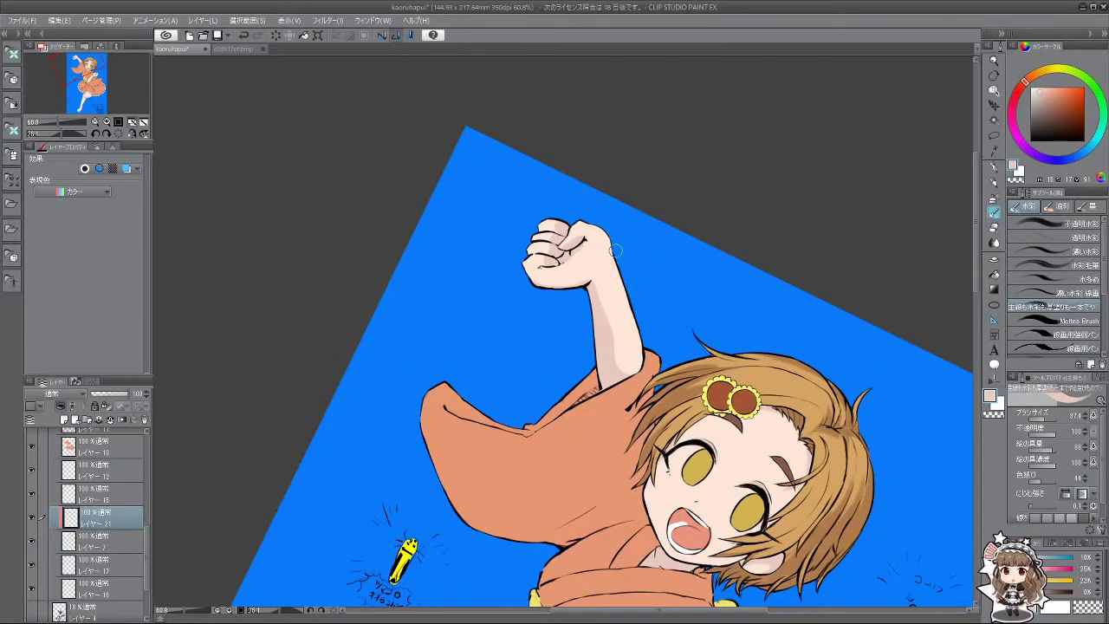
pyautogui.hotkey('ctrl', 'z')
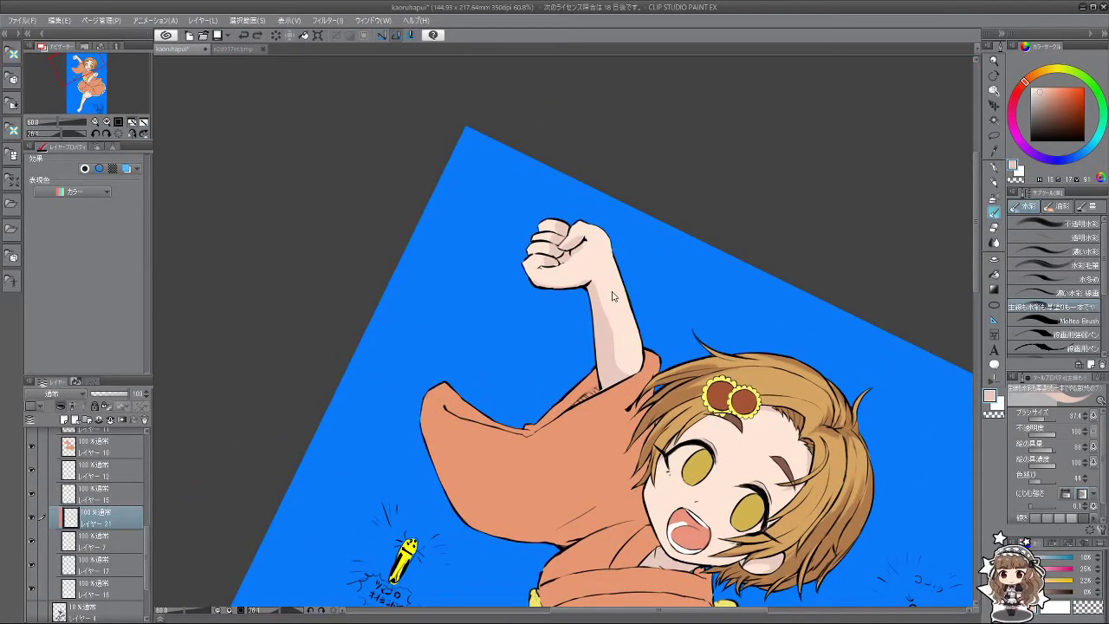
pyautogui.moveTo(594, 282)
pyautogui.mouseDown()
pyautogui.moveTo(634, 295)
pyautogui.moveTo(596, 290)
pyautogui.moveTo(629, 300)
pyautogui.moveTo(597, 295)
pyautogui.moveTo(640, 321)
pyautogui.moveTo(594, 284)
pyautogui.mouseUp()
pyautogui.hotkey('ctrl', 'z')
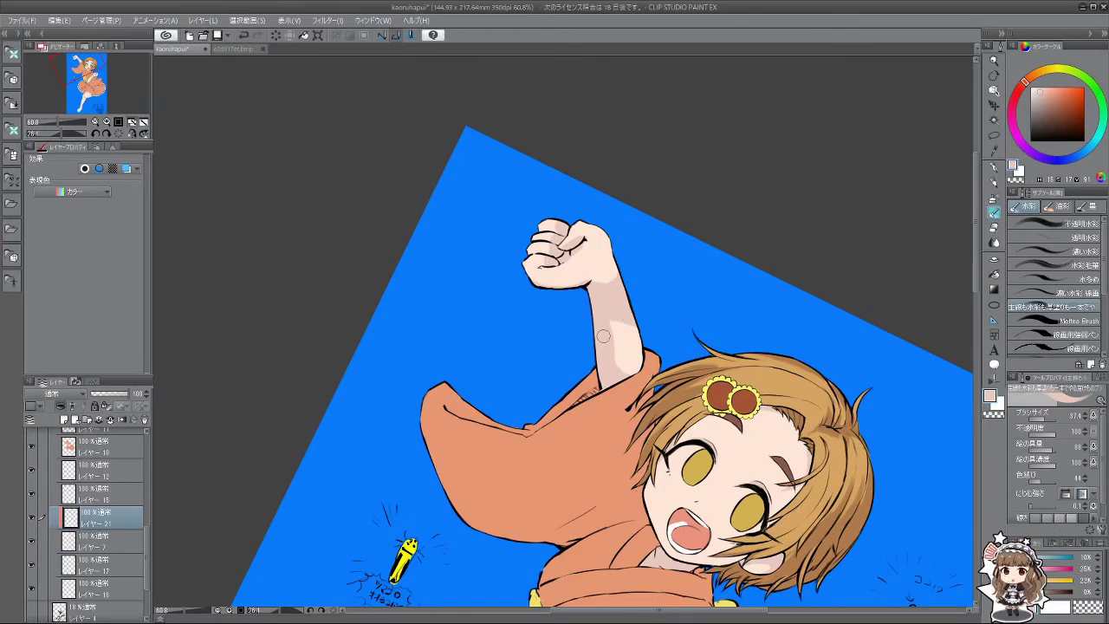
# Step: Reset the view rotation to upright, then angle the view toward the fist
pyautogui.moveTo(595, 381)
pyautogui.mouseDown()
pyautogui.moveTo(554, 425)
pyautogui.moveTo(608, 435)
pyautogui.moveTo(654, 244)
pyautogui.mouseUp()
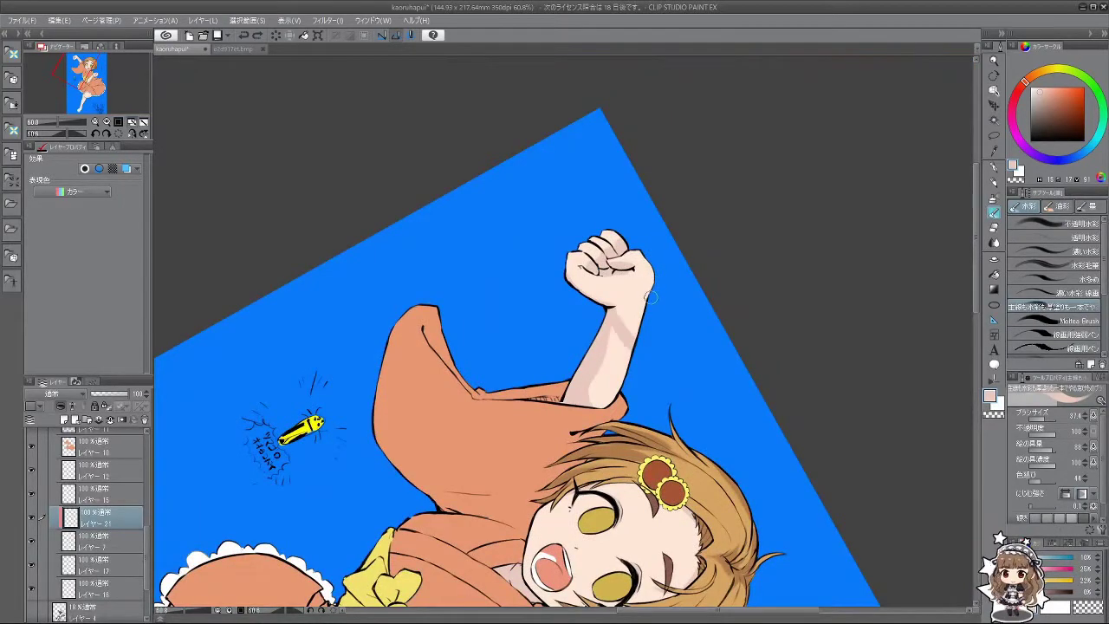
pyautogui.press('@')
pyautogui.moveTo(538, 415); pyautogui.dragTo(519, 301)
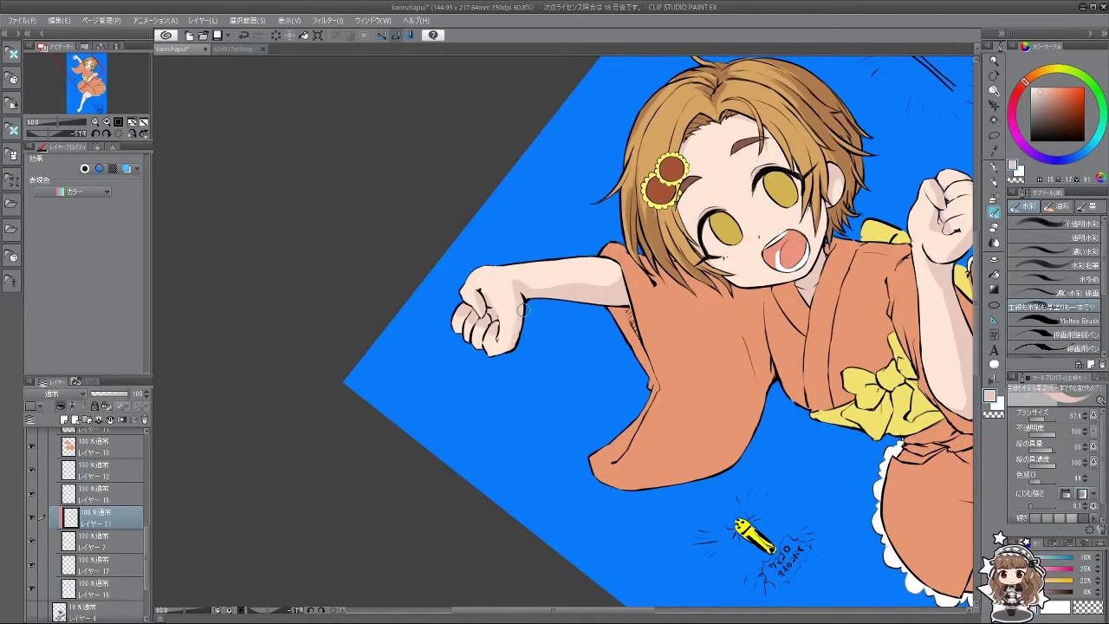
pyautogui.moveTo(483, 470)
pyautogui.mouseDown()
pyautogui.moveTo(619, 402)
pyautogui.moveTo(630, 362)
pyautogui.moveTo(685, 426)
pyautogui.moveTo(697, 301)
pyautogui.moveTo(655, 434)
pyautogui.moveTo(678, 456)
pyautogui.moveTo(669, 466)
pyautogui.moveTo(698, 449)
pyautogui.mouseUp()
pyautogui.scroll(-3, 698, 300)
pyautogui.scroll(2, 638, 440)
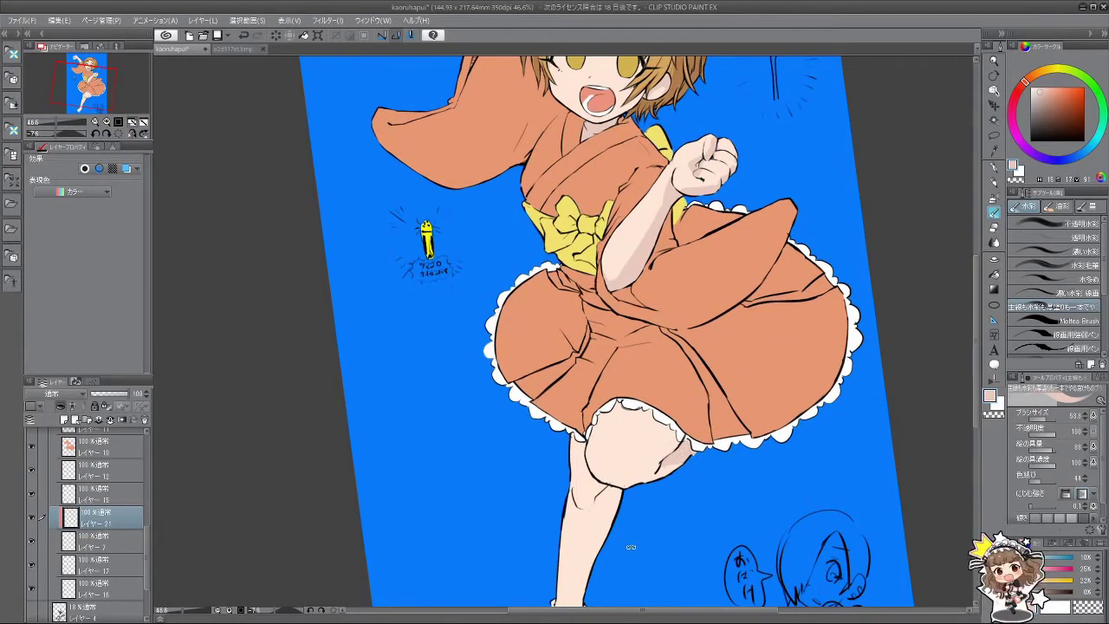
# Step: Undo stray marks along the lace edge and thigh, then brush soft shading onto the thigh's edge
pyautogui.moveTo(631, 546); pyautogui.dragTo(749, 255)
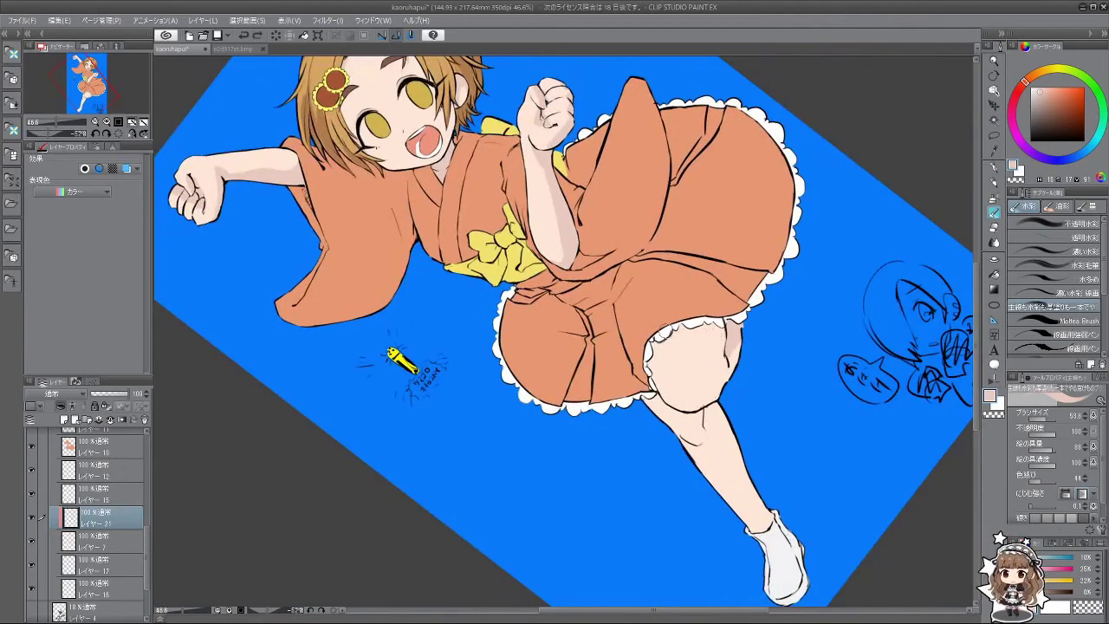
pyautogui.hotkey('ctrl', 'z')
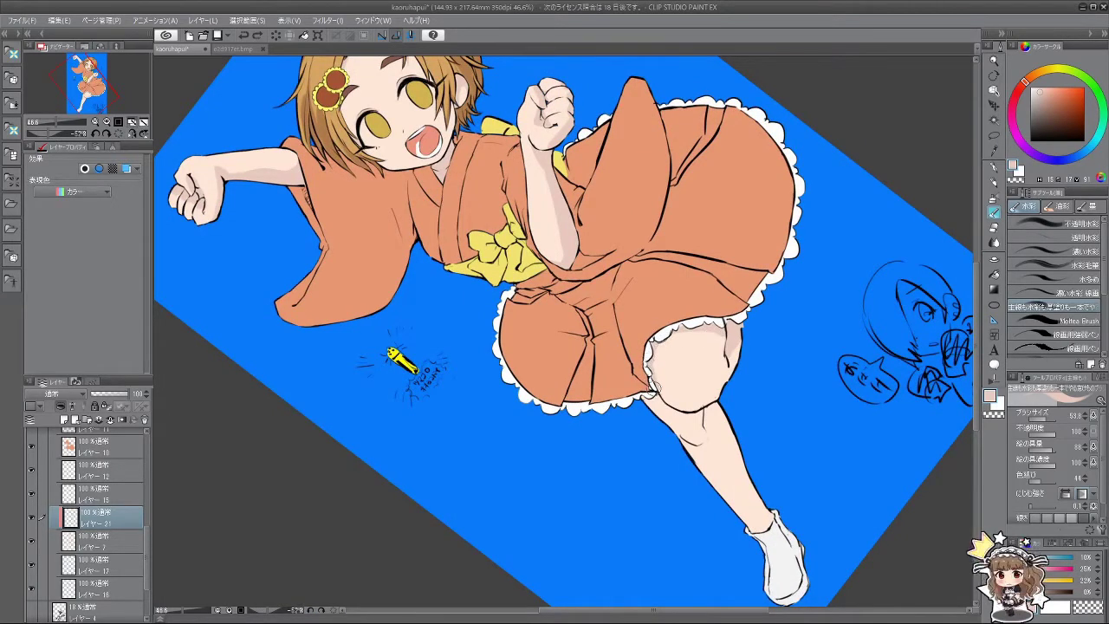
pyautogui.hotkey('ctrl', 'z')
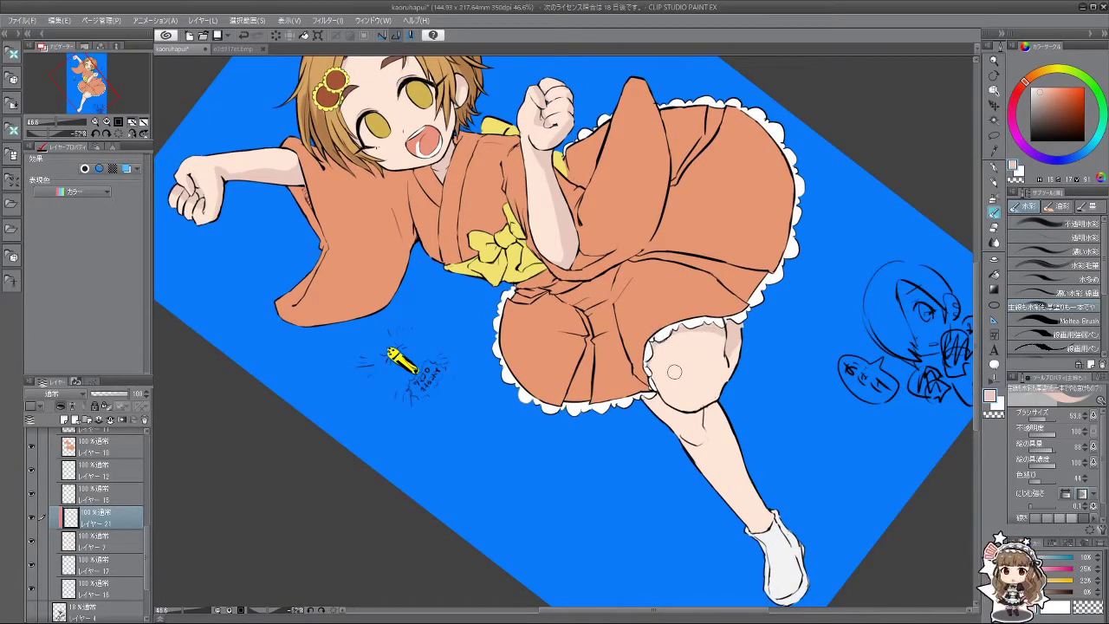
pyautogui.moveTo(713, 374); pyautogui.dragTo(733, 355)
# Step: Alternate between lighter and darker skin tones, settling on the darker shading colour for the knee
pyautogui.keyDown('alt'); pyautogui.click(710, 390); pyautogui.keyUp('alt')
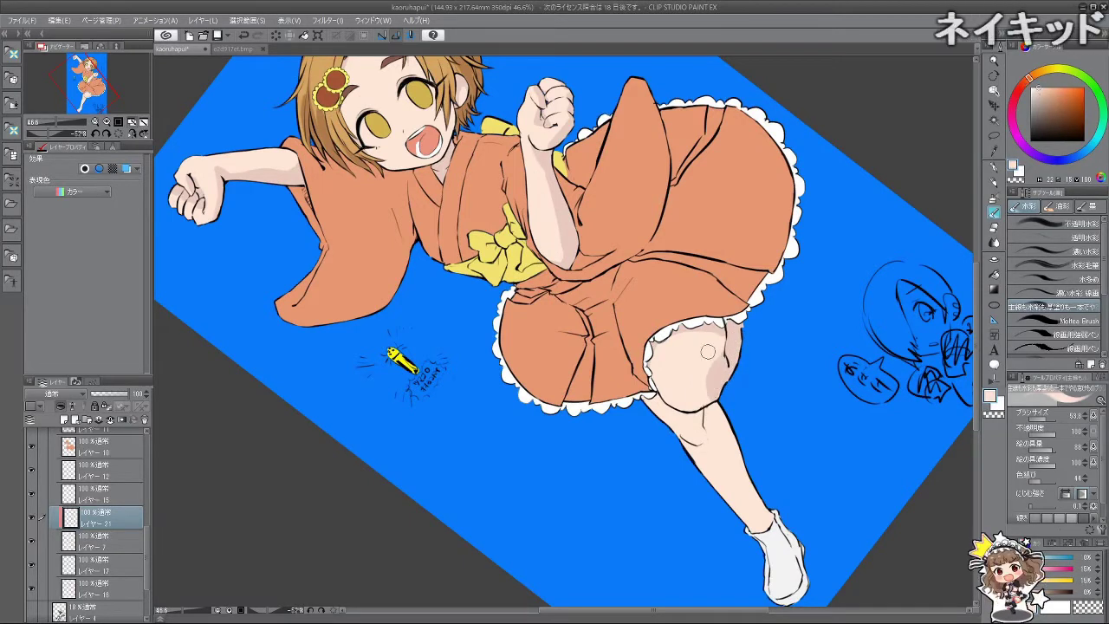
pyautogui.press('^')
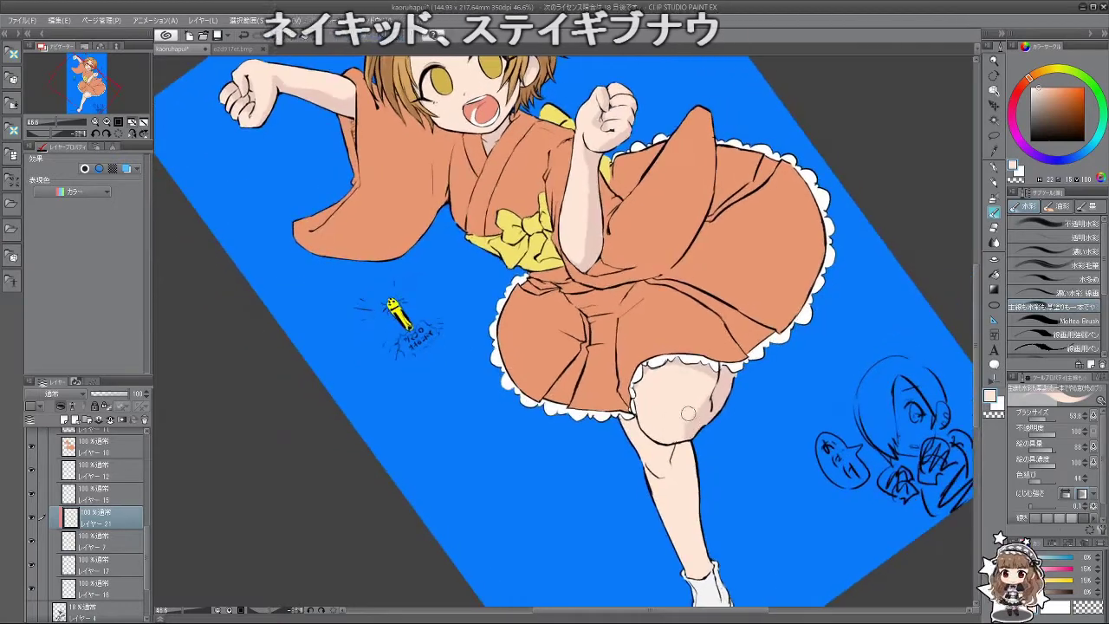
pyautogui.keyDown('alt'); pyautogui.click(680, 436); pyautogui.keyUp('alt')
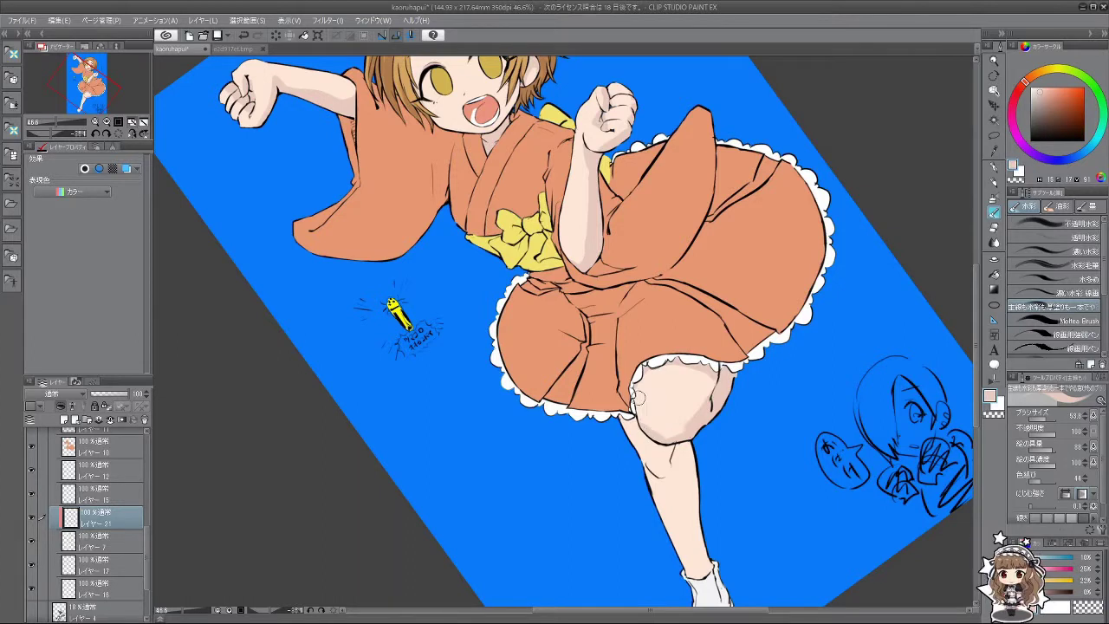
pyautogui.keyDown('alt'); pyautogui.click(649, 421); pyautogui.keyUp('alt')
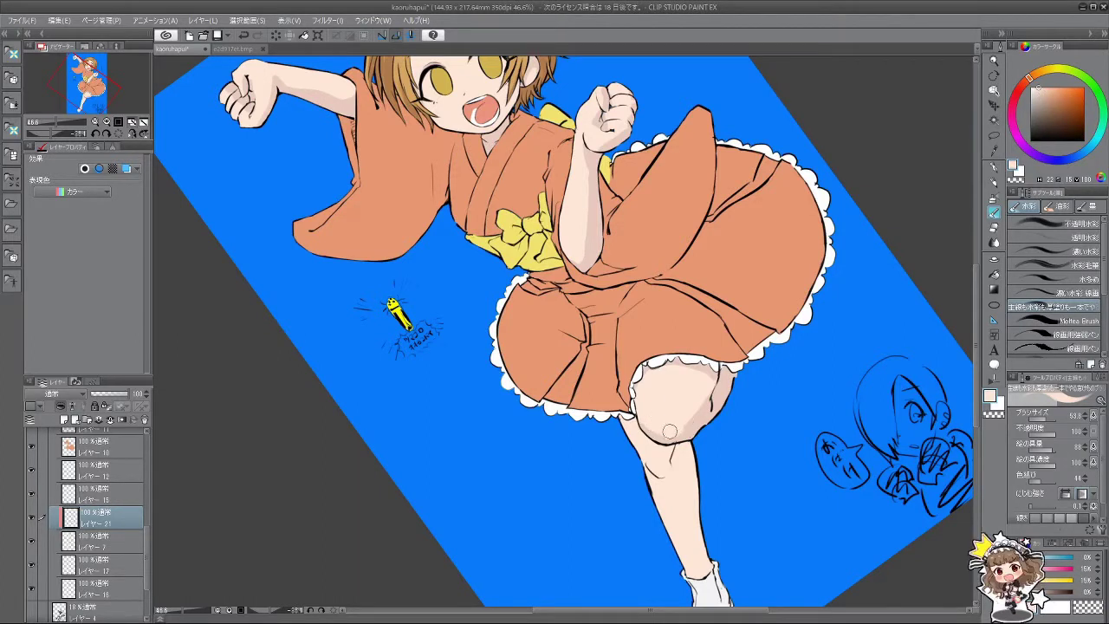
pyautogui.keyDown('alt'); pyautogui.click(685, 433); pyautogui.keyUp('alt')
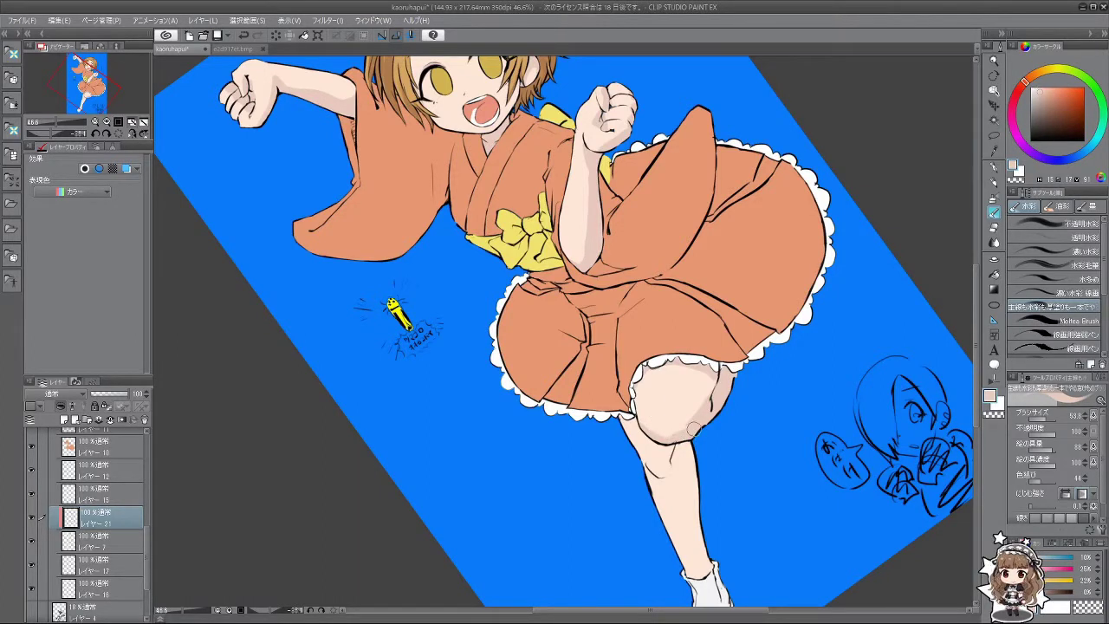
pyautogui.moveTo(706, 450); pyautogui.dragTo(657, 443)
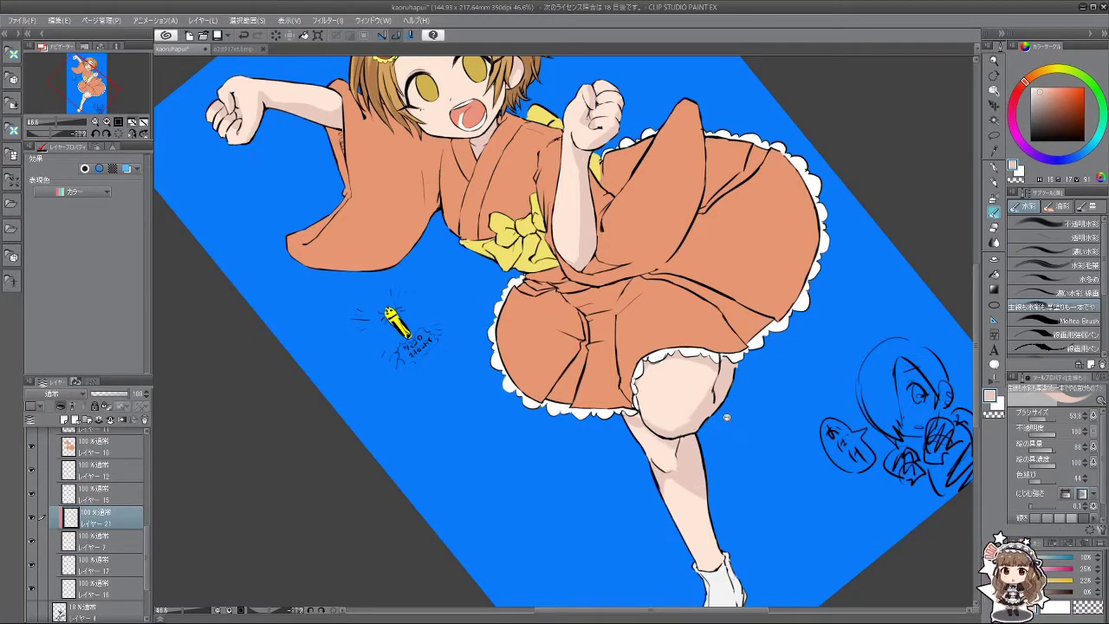
pyautogui.scroll(-4, 726, 417)
pyautogui.scroll(2, 690, 429)
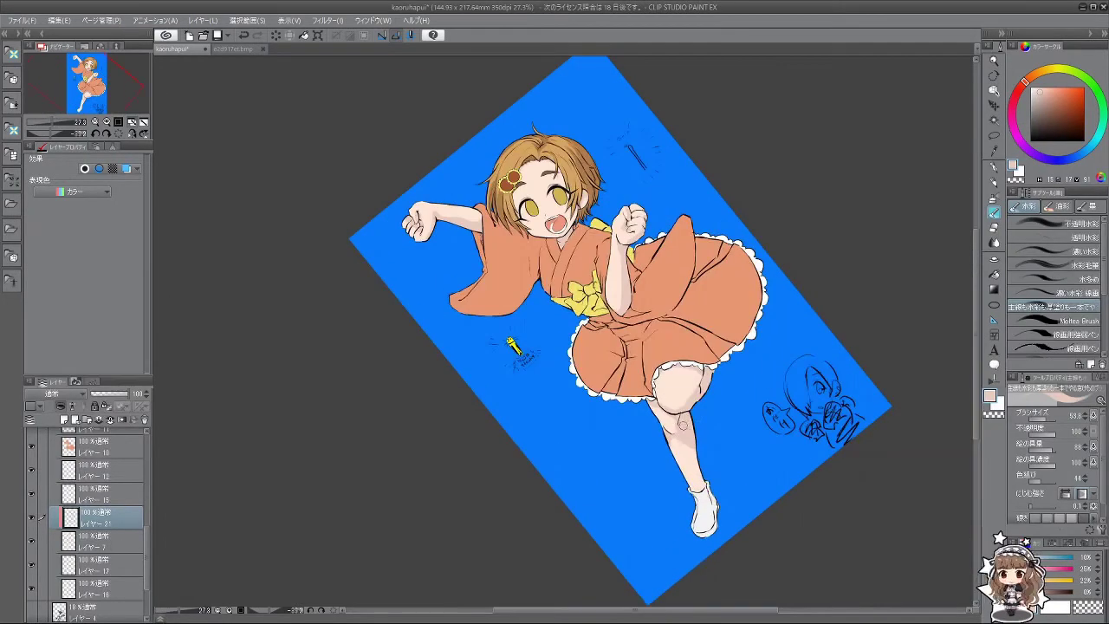
# Step: Tilt the canvas about 33° counter-clockwise and sample the light skin tone from the leg
pyautogui.press('-')
pyautogui.press('-')
pyautogui.press('-')
pyautogui.press('-')
pyautogui.press('-')
pyautogui.press('-')
pyautogui.press('-')
pyautogui.press('-')
pyautogui.press('-')
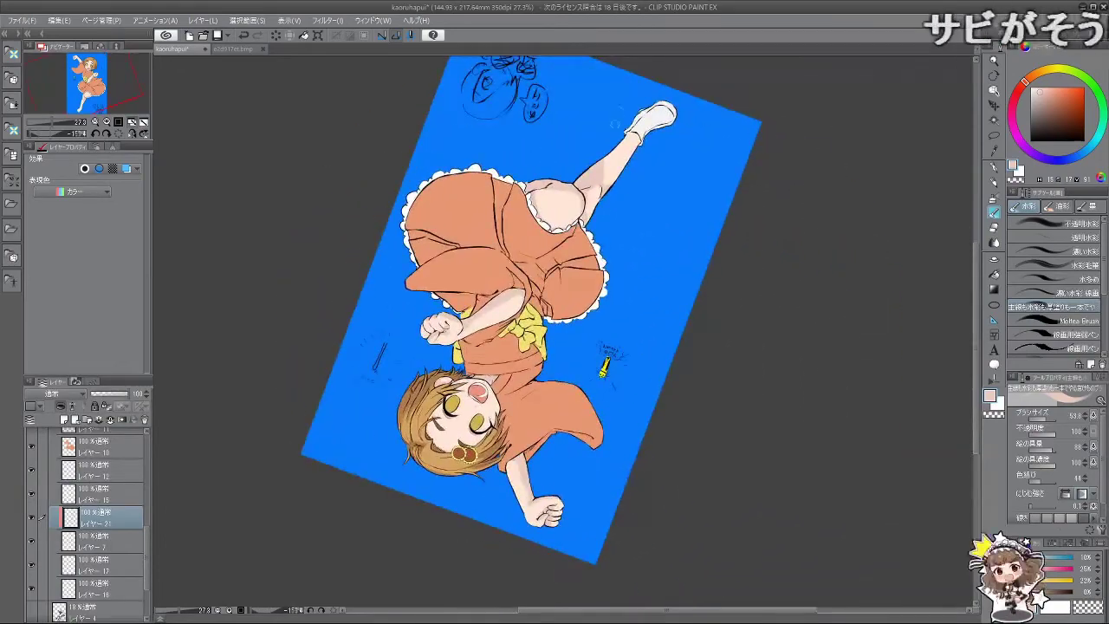
pyautogui.press('-')
pyautogui.press('-')
pyautogui.press('-')
pyautogui.press('-')
pyautogui.press('-')
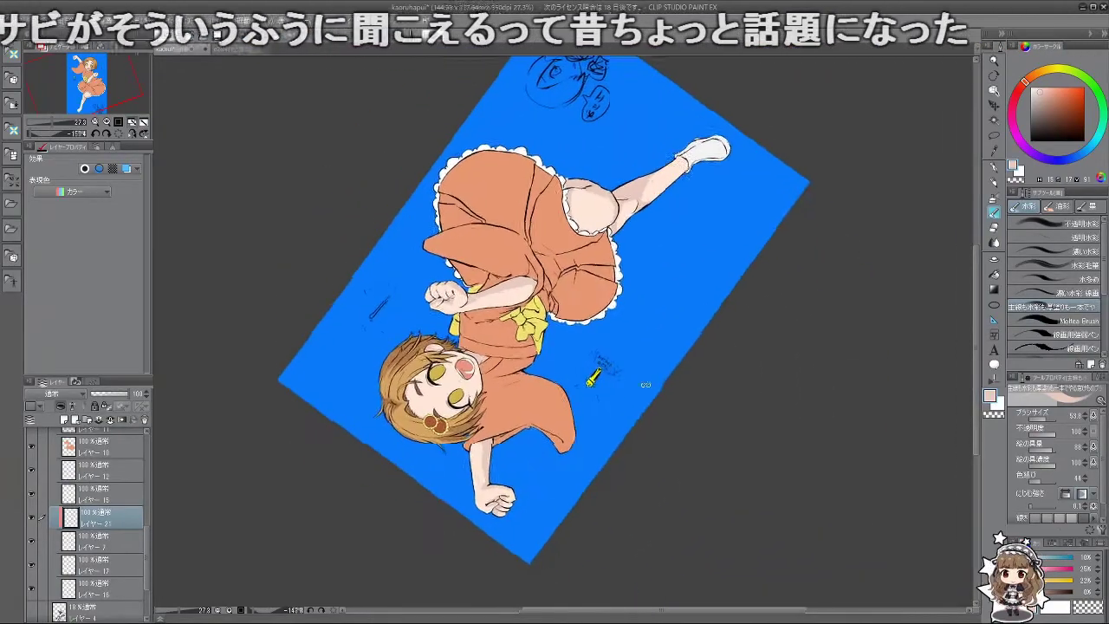
pyautogui.press('-')
pyautogui.press('-')
pyautogui.press('-')
pyautogui.press('-')
pyautogui.press('-')
pyautogui.press('-')
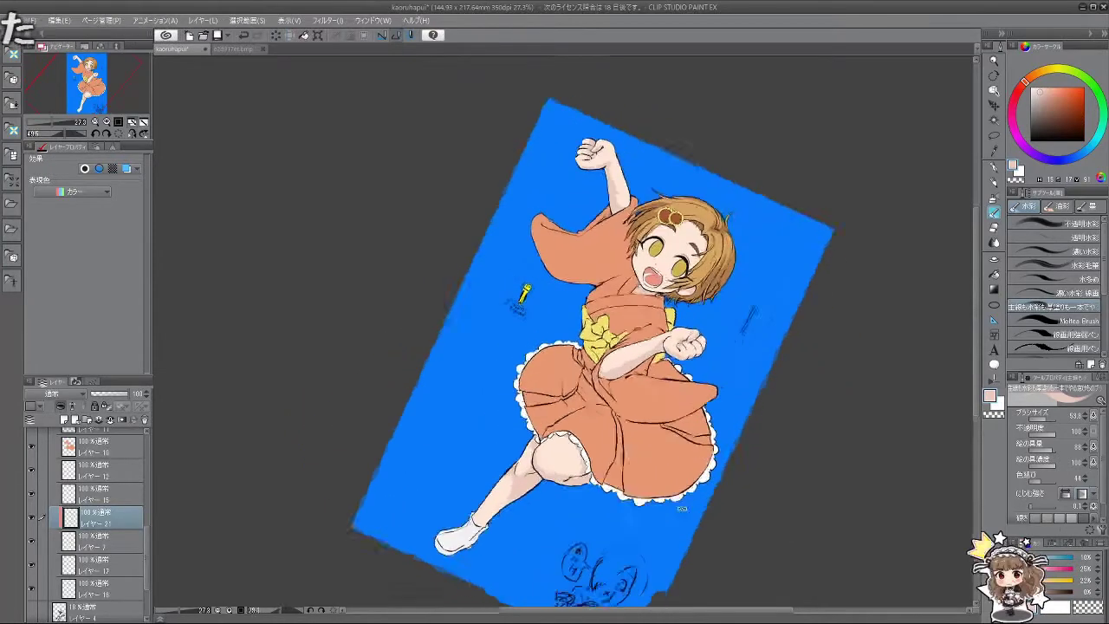
pyautogui.press('-')
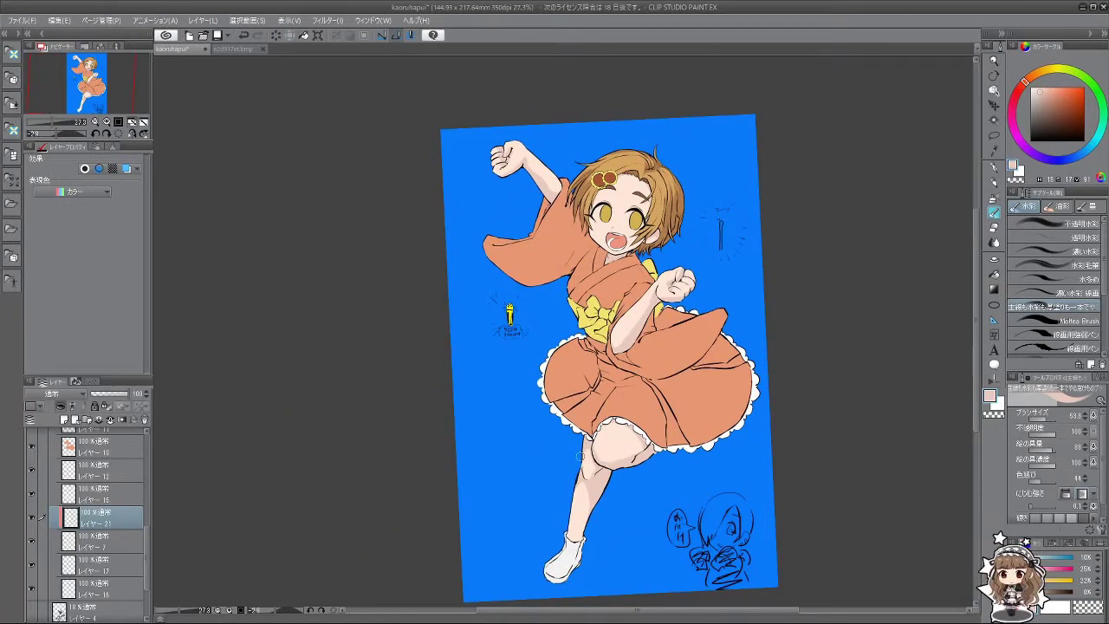
pyautogui.press('-')
pyautogui.press('-')
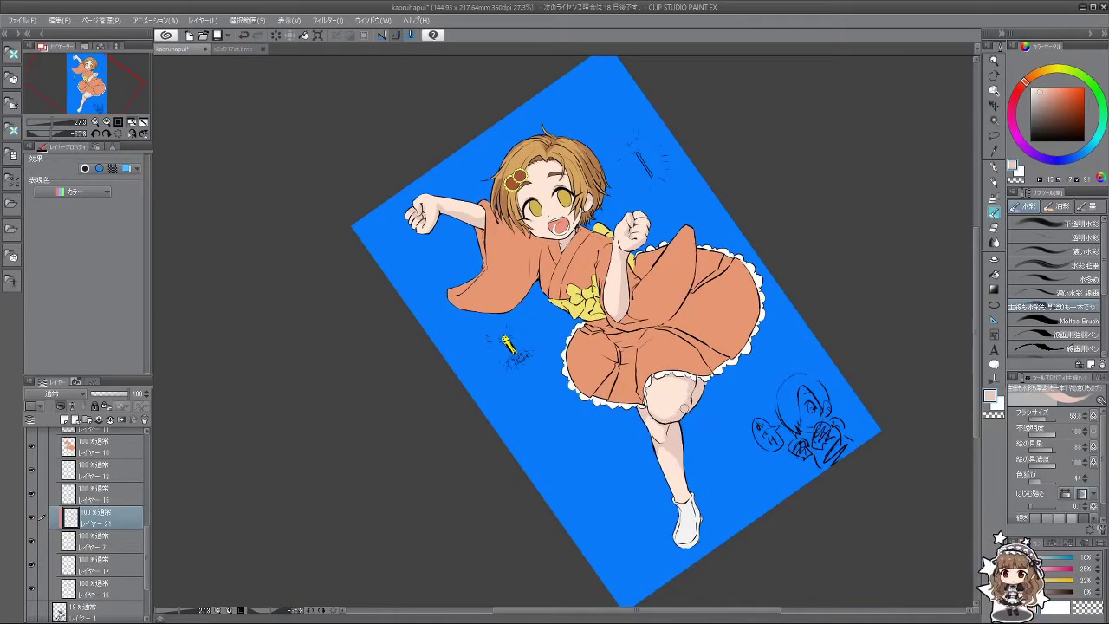
pyautogui.press('-')
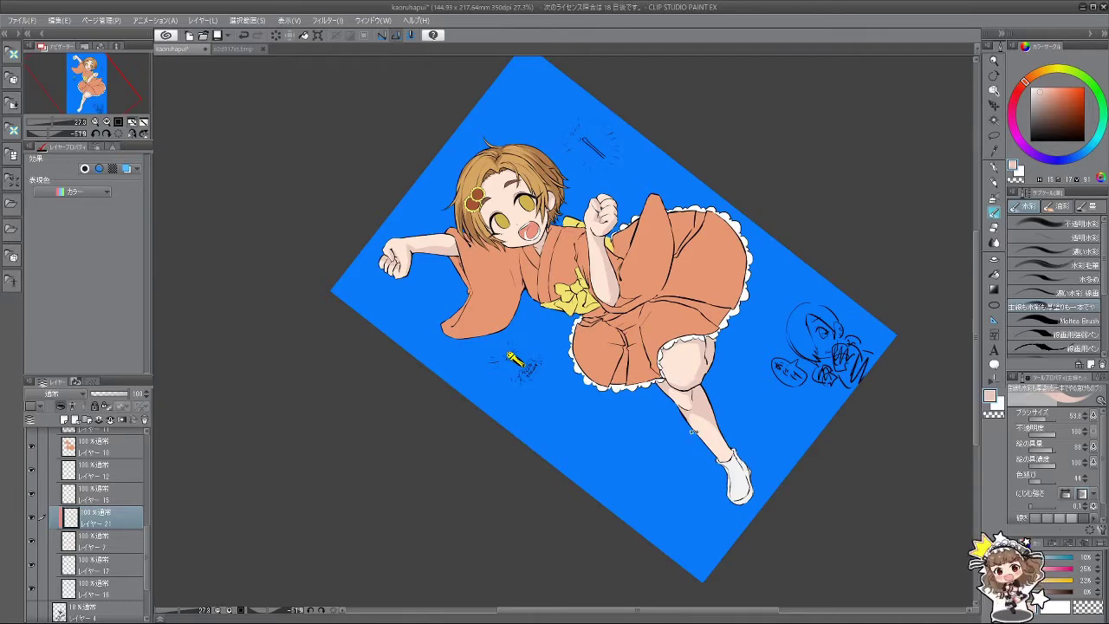
pyautogui.press('^')
pyautogui.keyDown('alt'); pyautogui.click(692, 451); pyautogui.keyUp('alt')
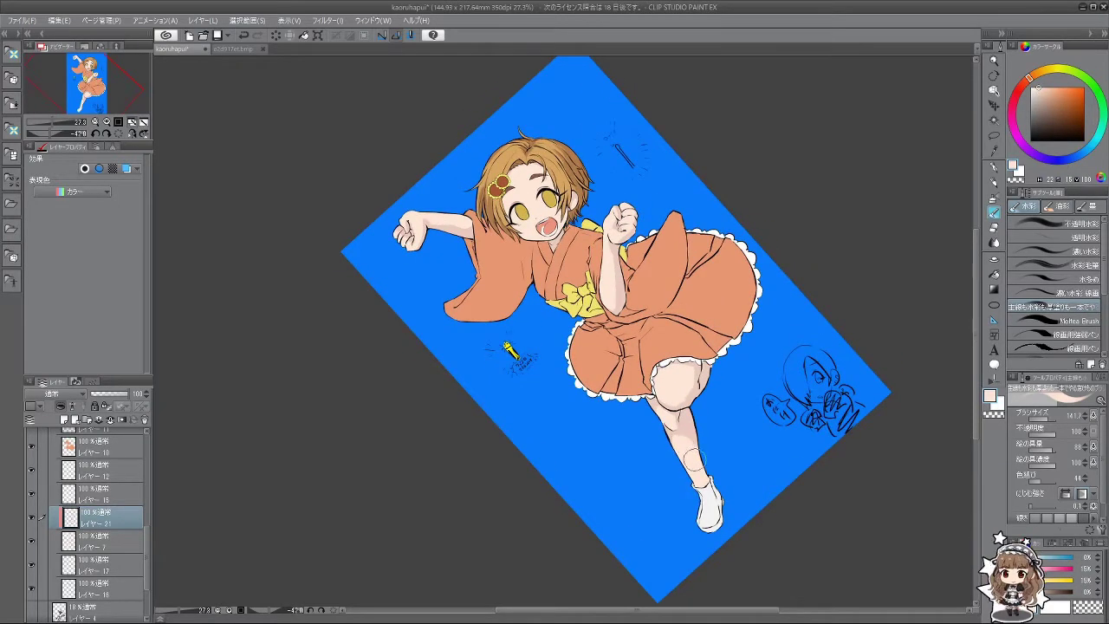
# Step: Turn the canvas head-up again and resample the knee's skin tone
pyautogui.moveTo(691, 451); pyautogui.dragTo(735, 403)
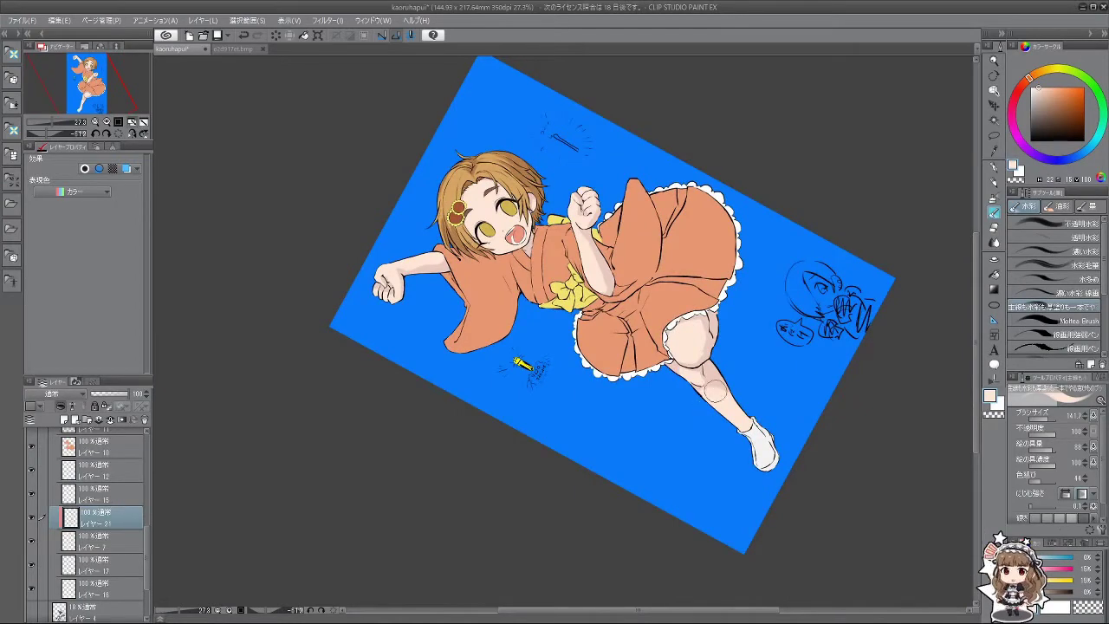
pyautogui.moveTo(728, 407); pyautogui.dragTo(686, 430)
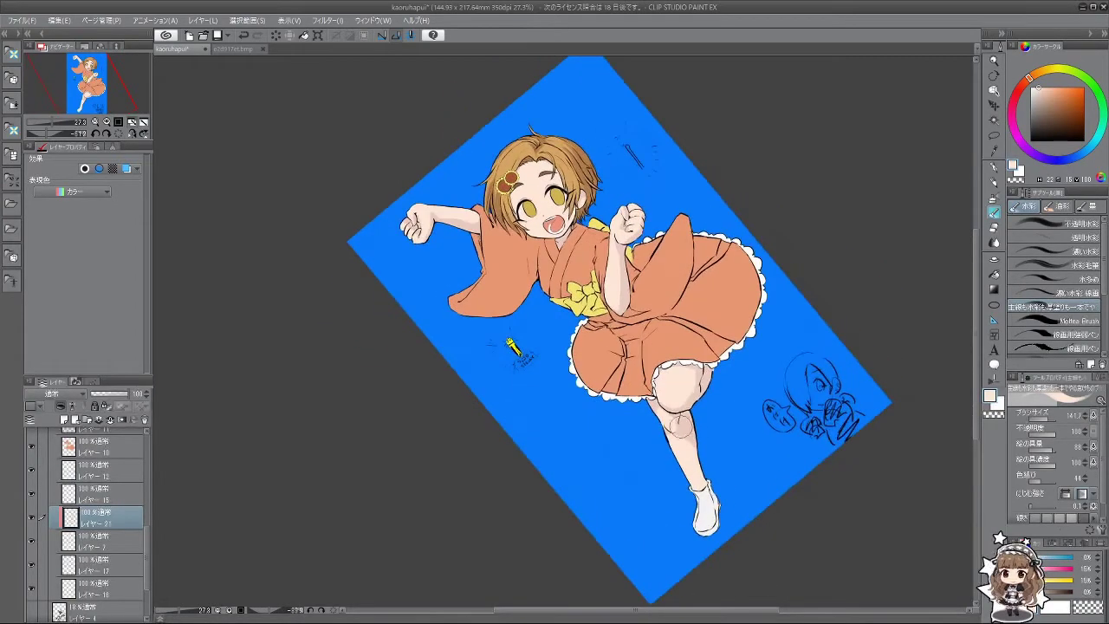
pyautogui.keyDown('alt'); pyautogui.click(681, 435); pyautogui.keyUp('alt')
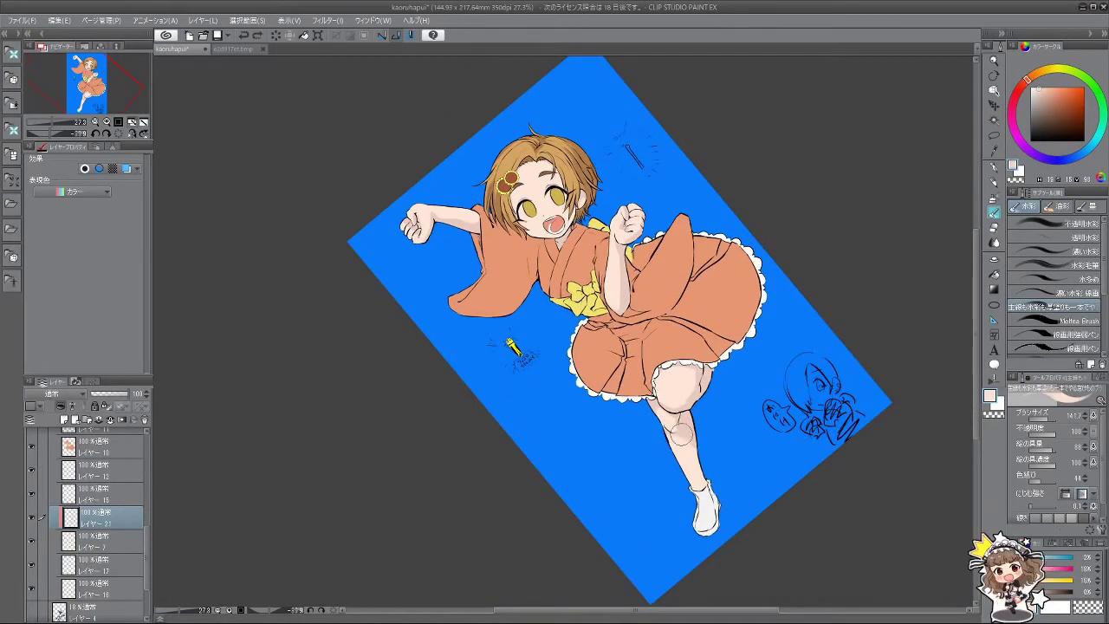
pyautogui.keyDown('alt'); pyautogui.click(693, 432); pyautogui.keyUp('alt')
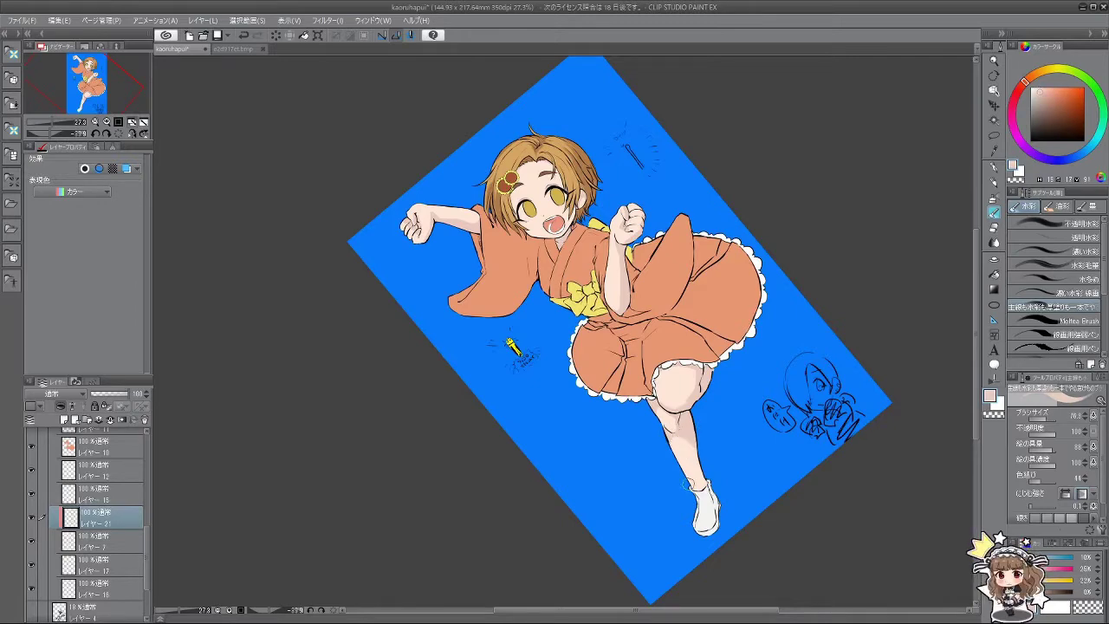
pyautogui.moveTo(598, 482); pyautogui.dragTo(657, 478)
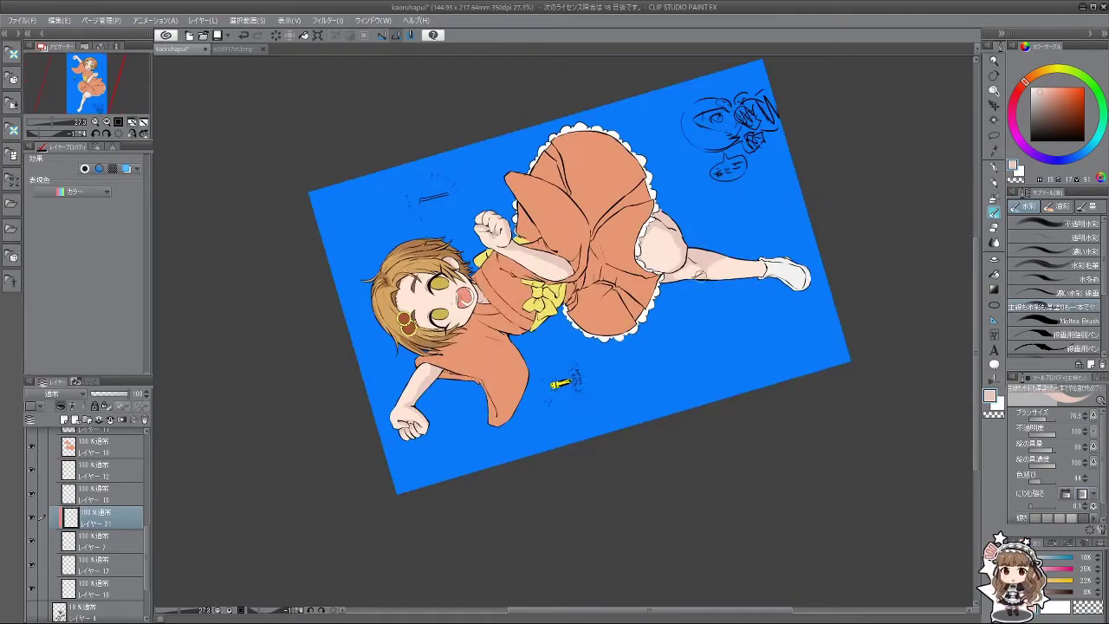
pyautogui.moveTo(603, 399); pyautogui.dragTo(457, 245)
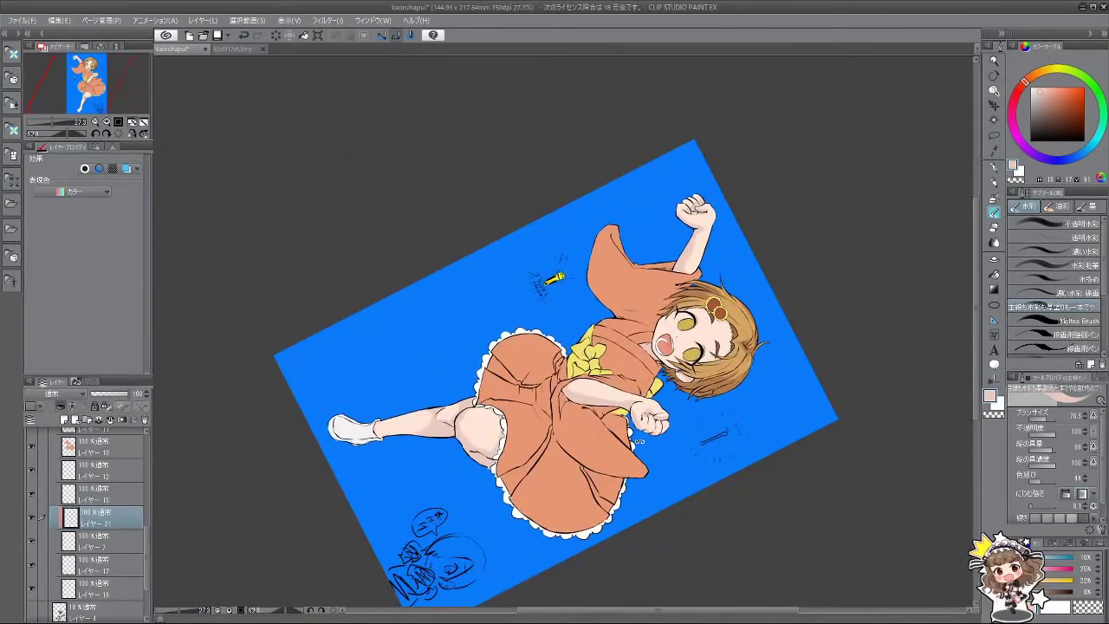
pyautogui.press('-')
pyautogui.press('-')
pyautogui.press('-')
pyautogui.press('-')
pyautogui.press('-')
pyautogui.press('-')
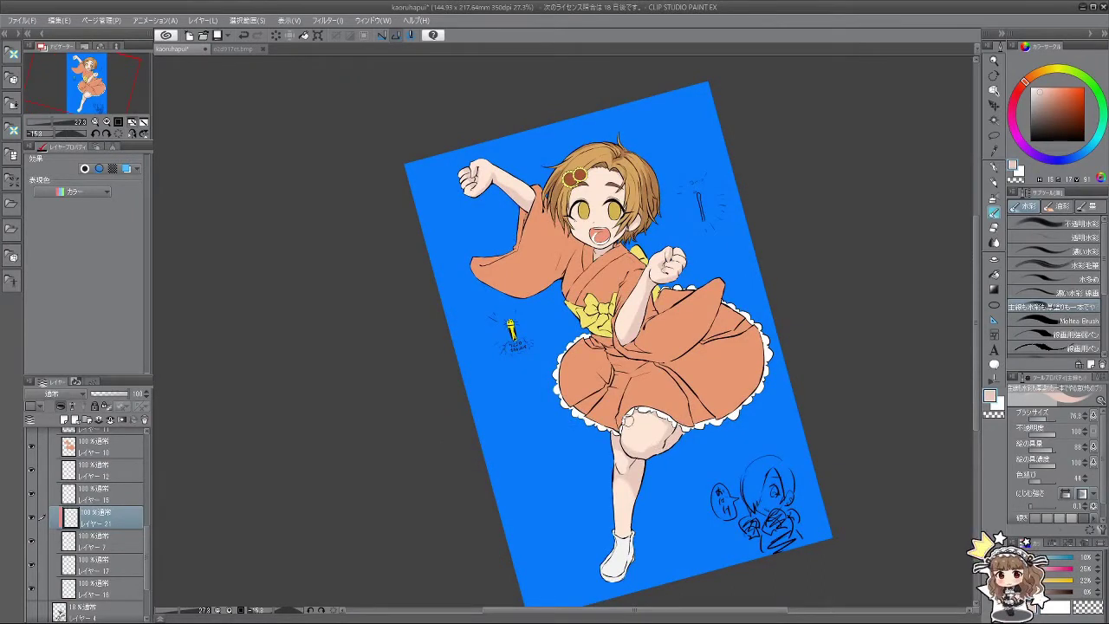
pyautogui.press('-')
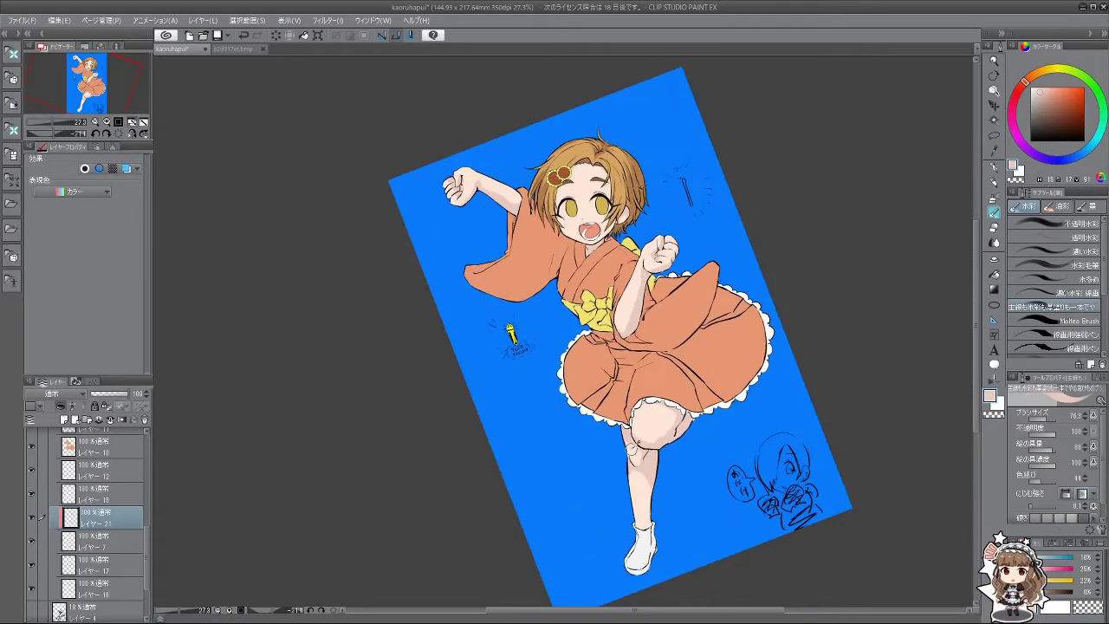
pyautogui.keyDown('alt'); pyautogui.click(631, 451); pyautogui.keyUp('alt')
# Step: Enlarge the brush to about 122.8 for broad blending on the tilted canvas
pyautogui.press(']')
pyautogui.press(']')
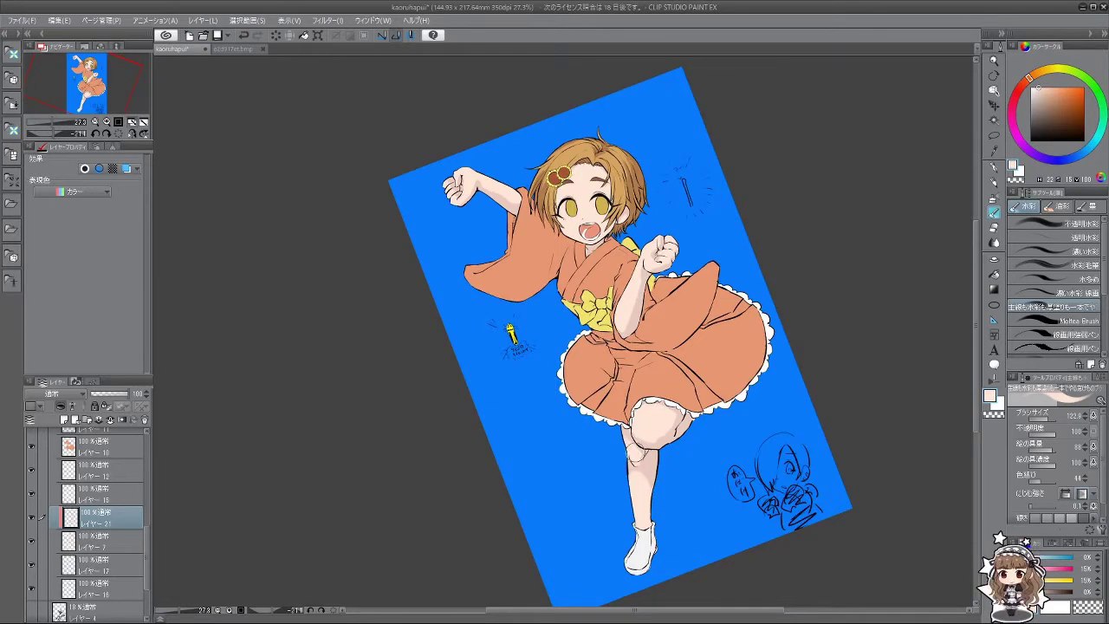
pyautogui.press('-')
pyautogui.press('-')
pyautogui.press('-')
pyautogui.press('-')
pyautogui.press('^')
pyautogui.press('^')
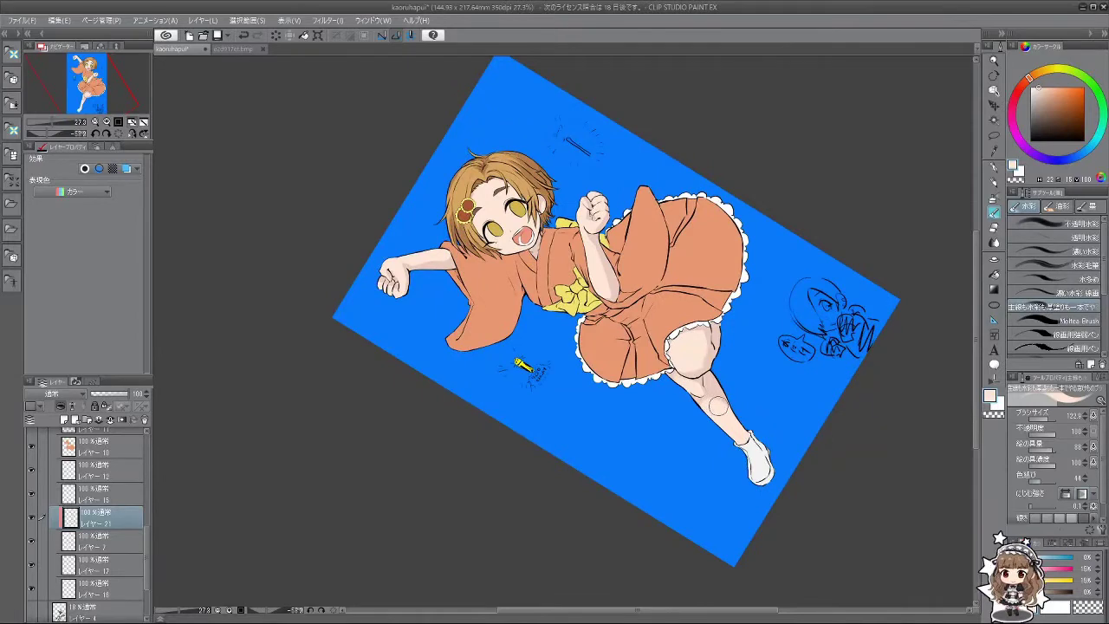
pyautogui.press('^')
pyautogui.press('^')
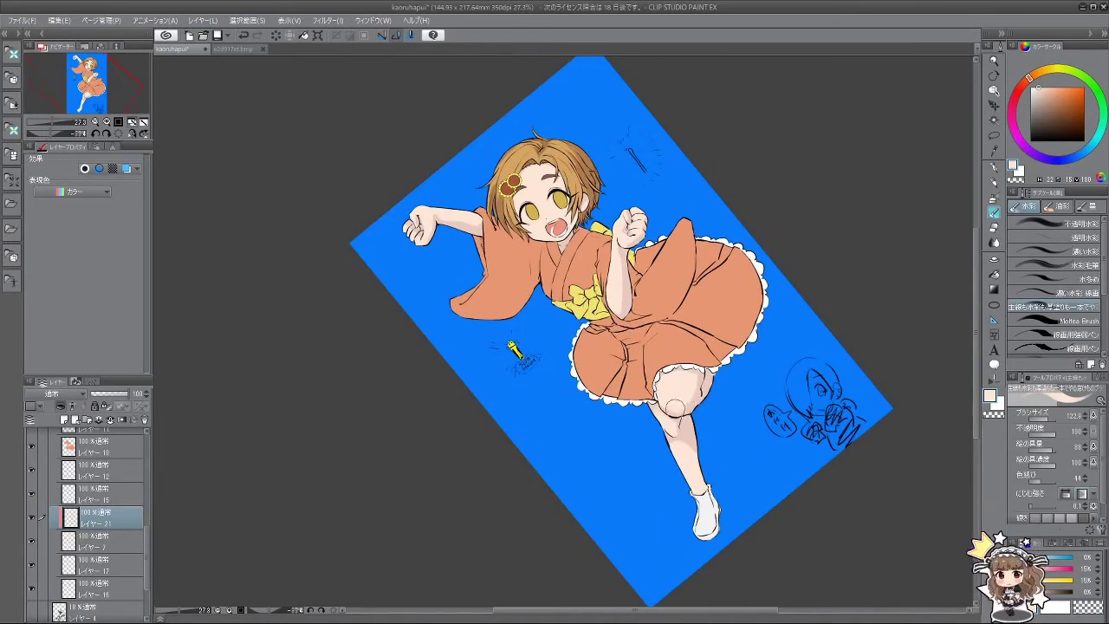
pyautogui.press('-')
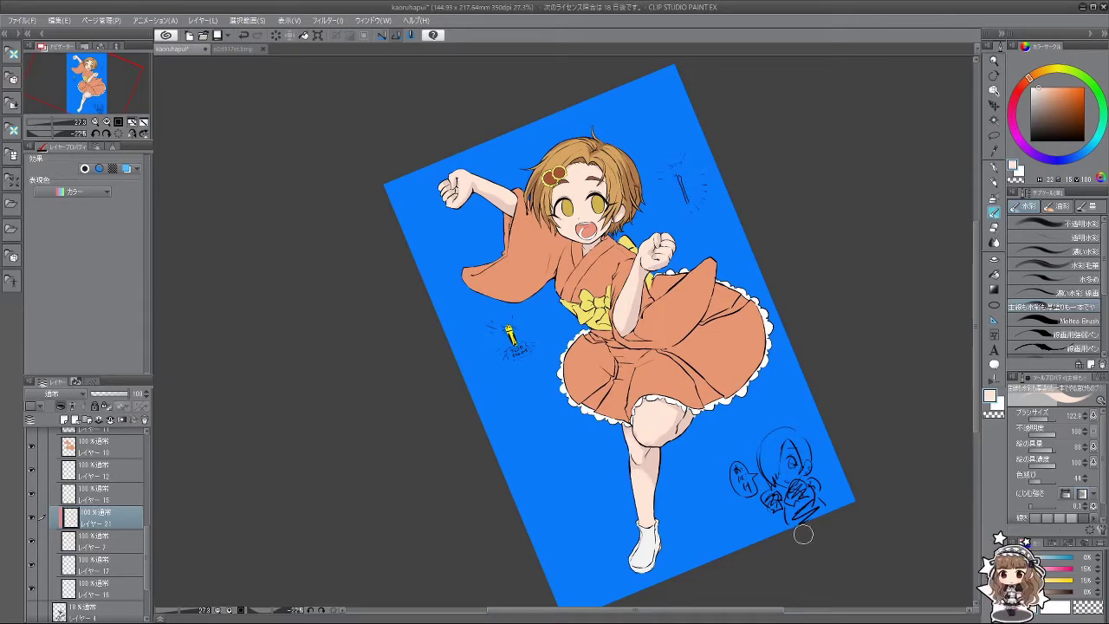
pyautogui.scroll(5, 693, 297)
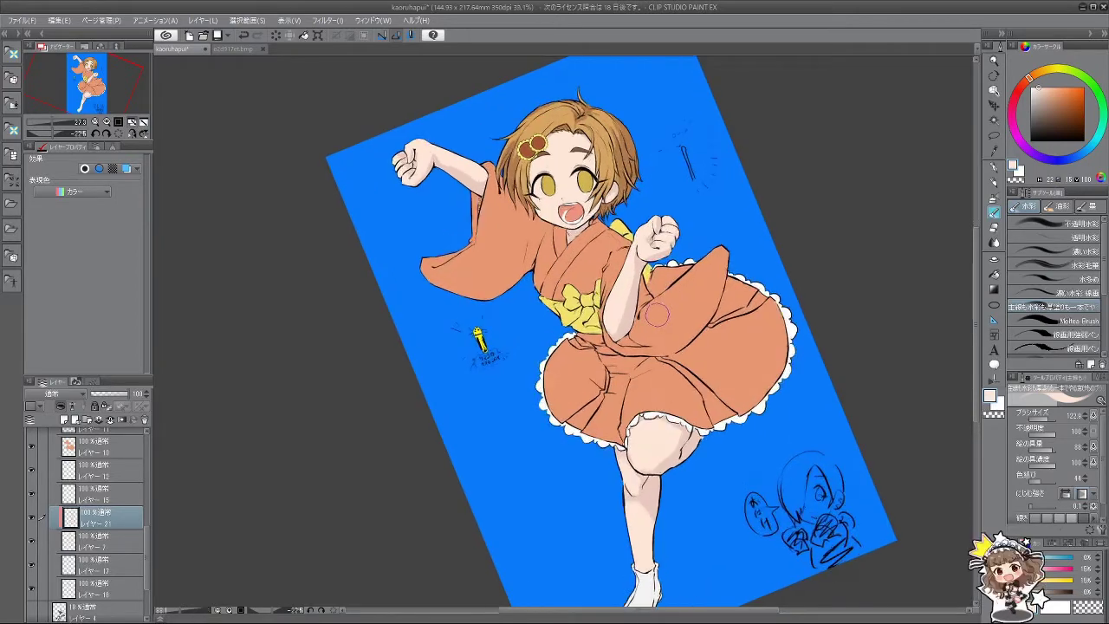
pyautogui.scroll(-3, 650, 325)
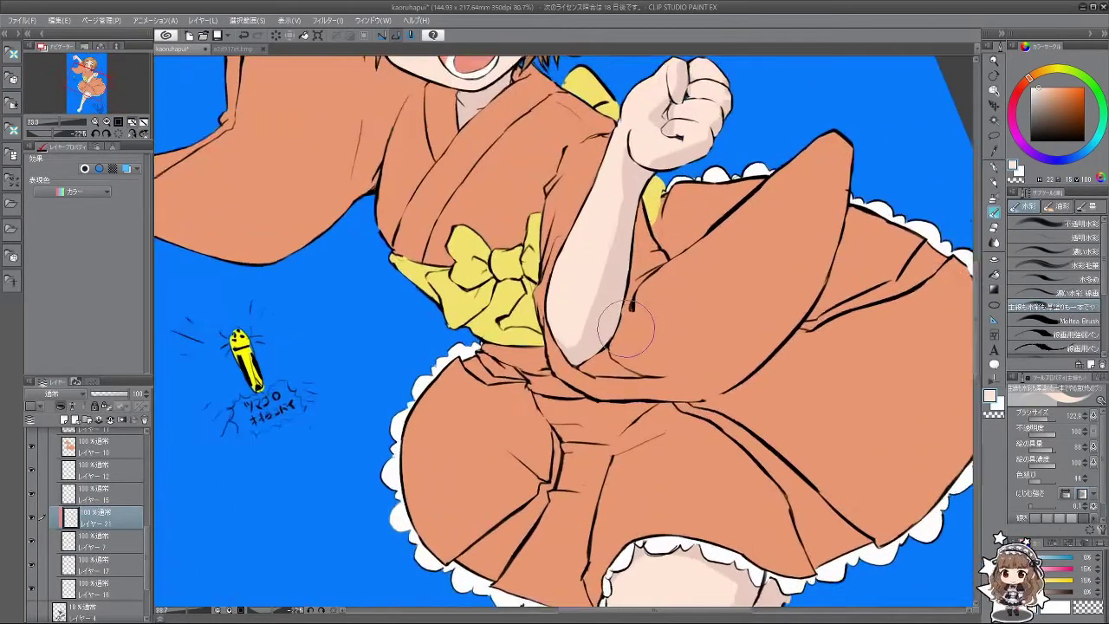
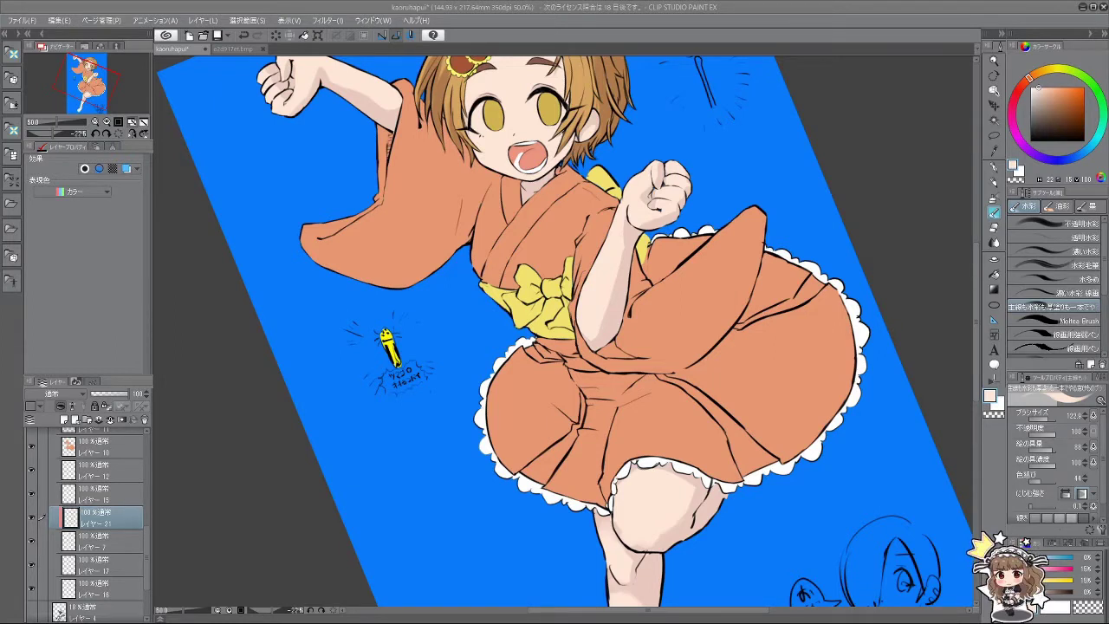
# Step: Add a new layer and set a darker brown shading colour from the sampled skirt orange
pyautogui.press('a')
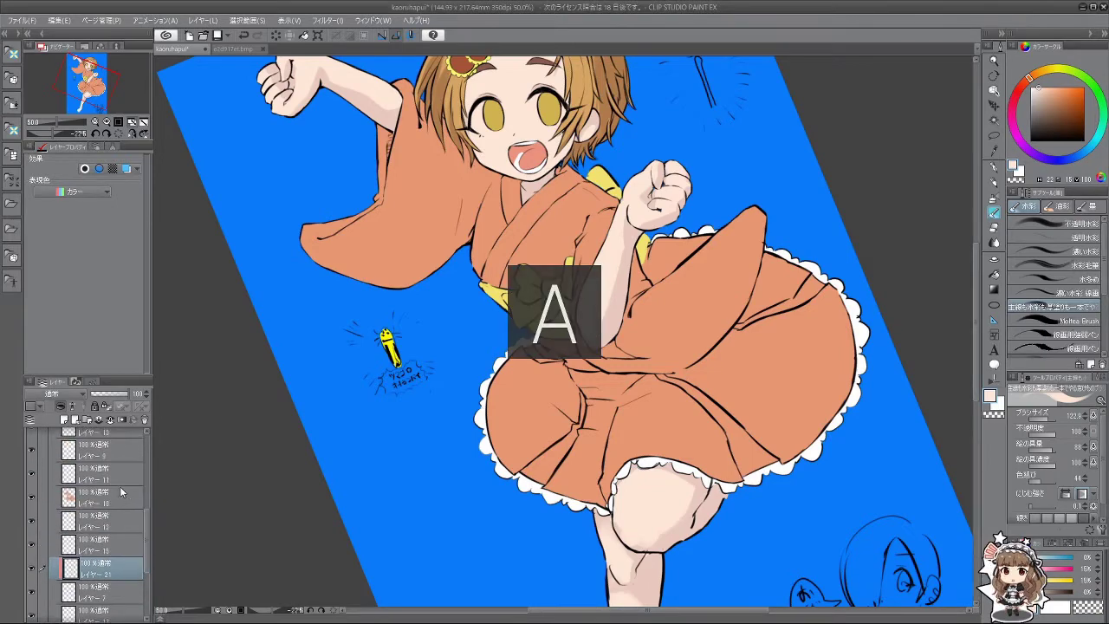
pyautogui.keyDown('alt'); pyautogui.click(711, 321); pyautogui.keyUp('alt')
pyautogui.scroll(-2, 694, 295)
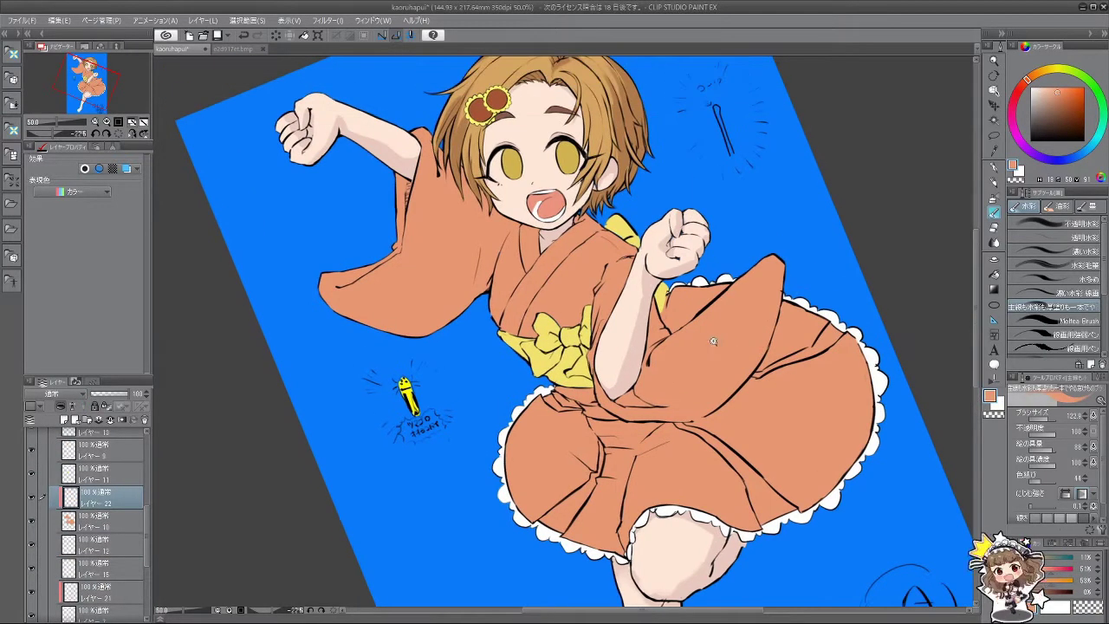
pyautogui.scroll(1, 593, 253)
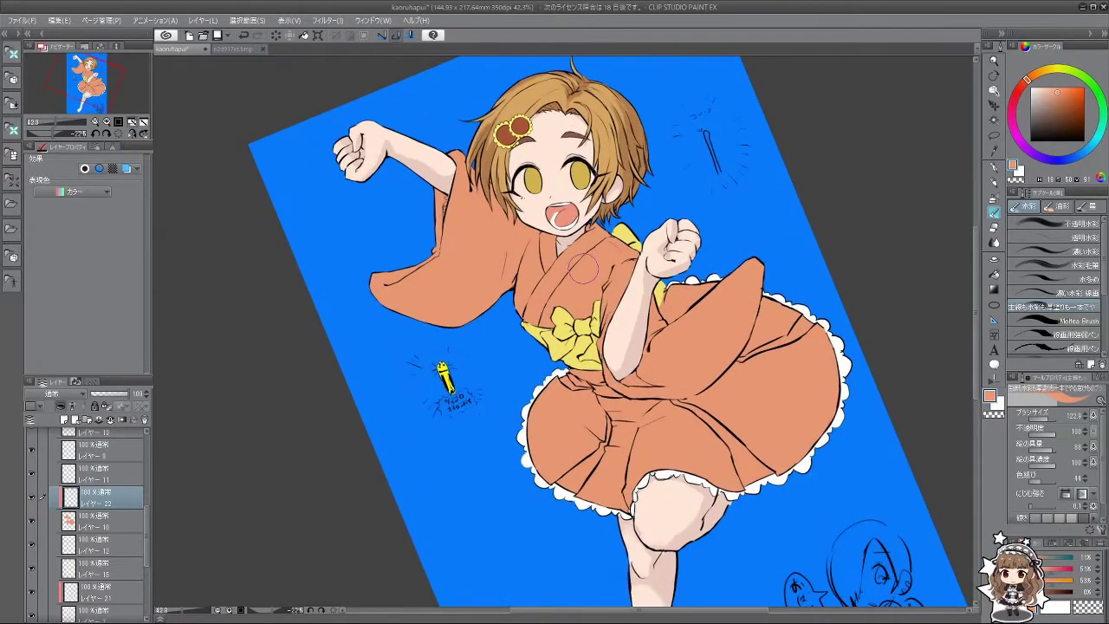
pyautogui.moveTo(582, 270); pyautogui.dragTo(700, 319)
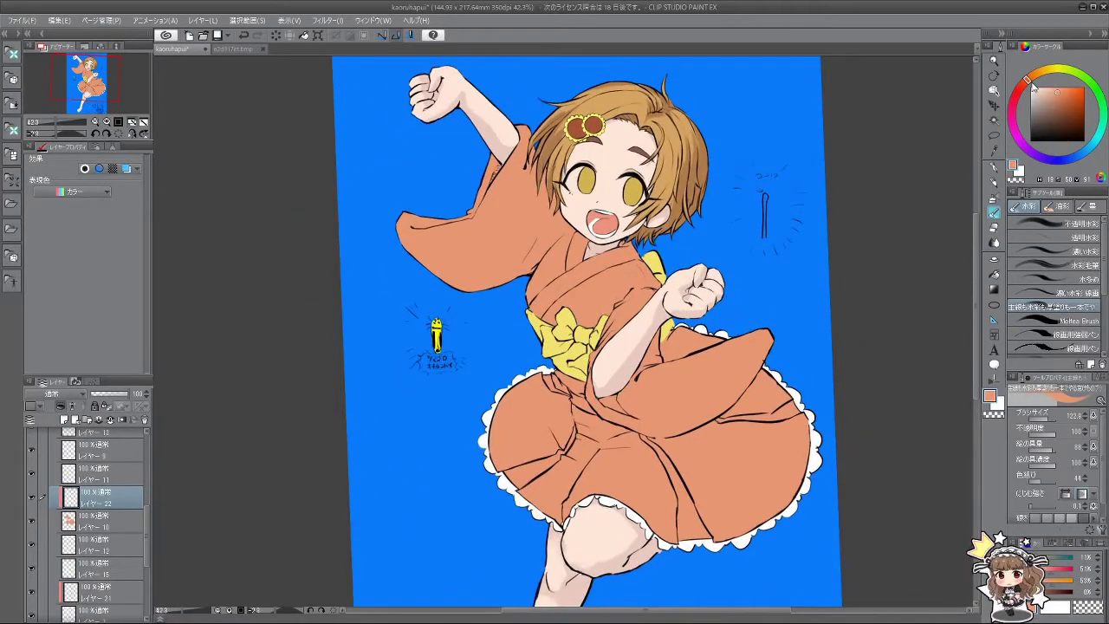
pyautogui.moveTo(1027, 84); pyautogui.dragTo(1034, 81)
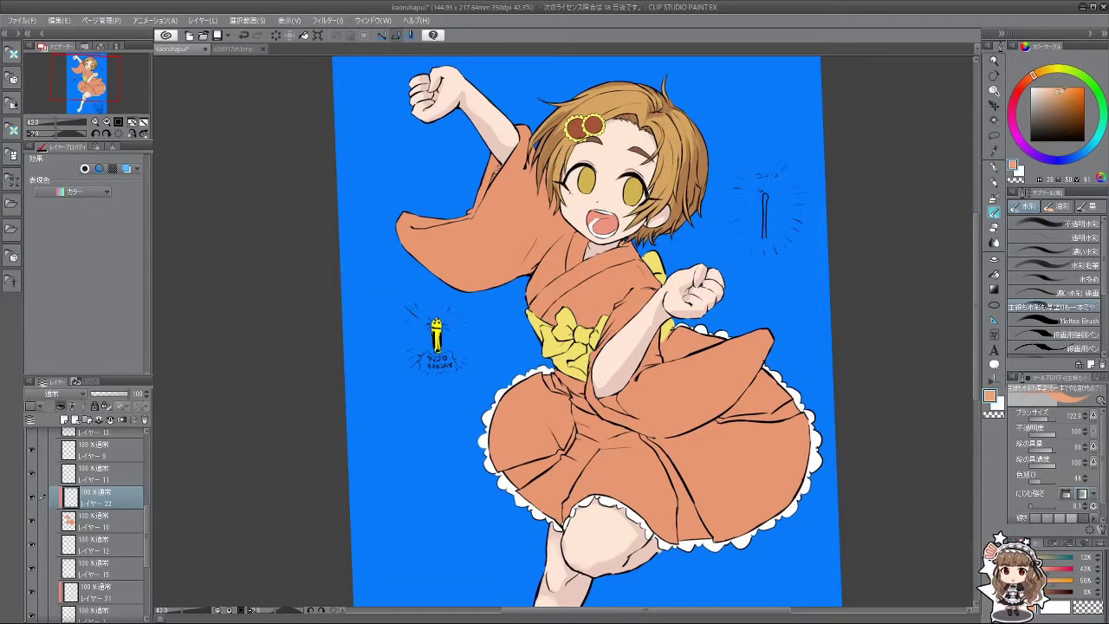
pyautogui.click(1057, 99)
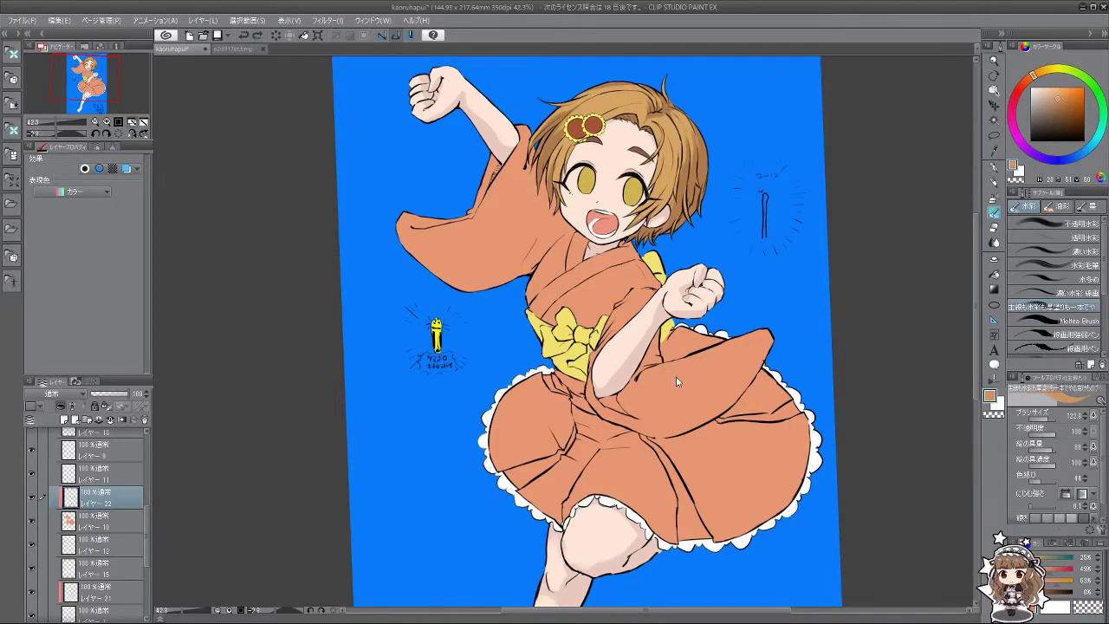
pyautogui.moveTo(674, 383); pyautogui.dragTo(673, 381)
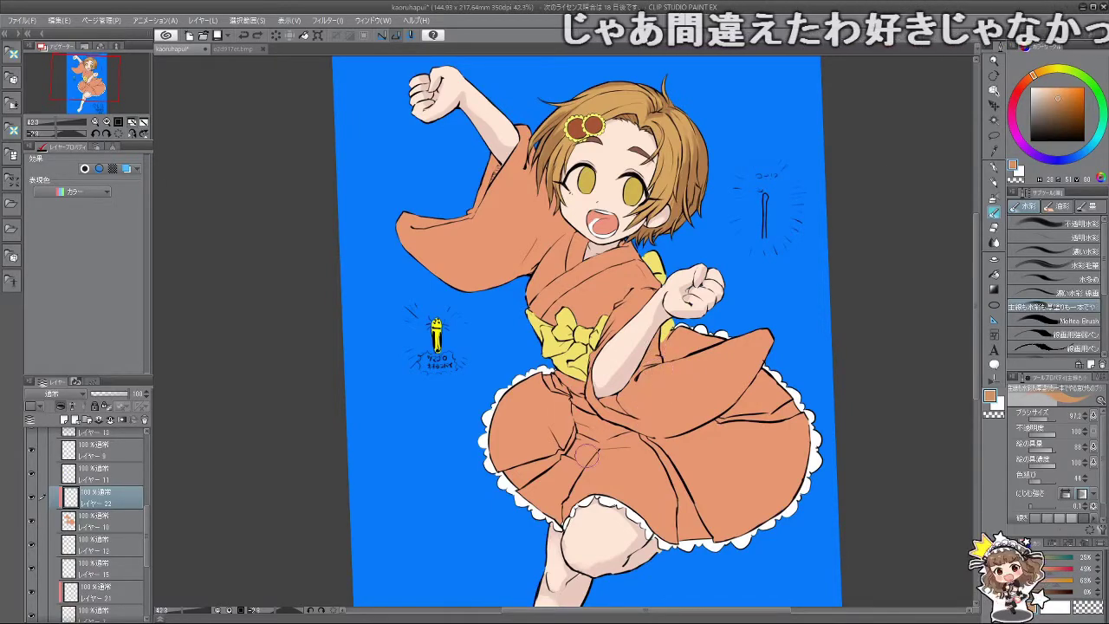
pyautogui.moveTo(587, 456); pyautogui.dragTo(425, 317)
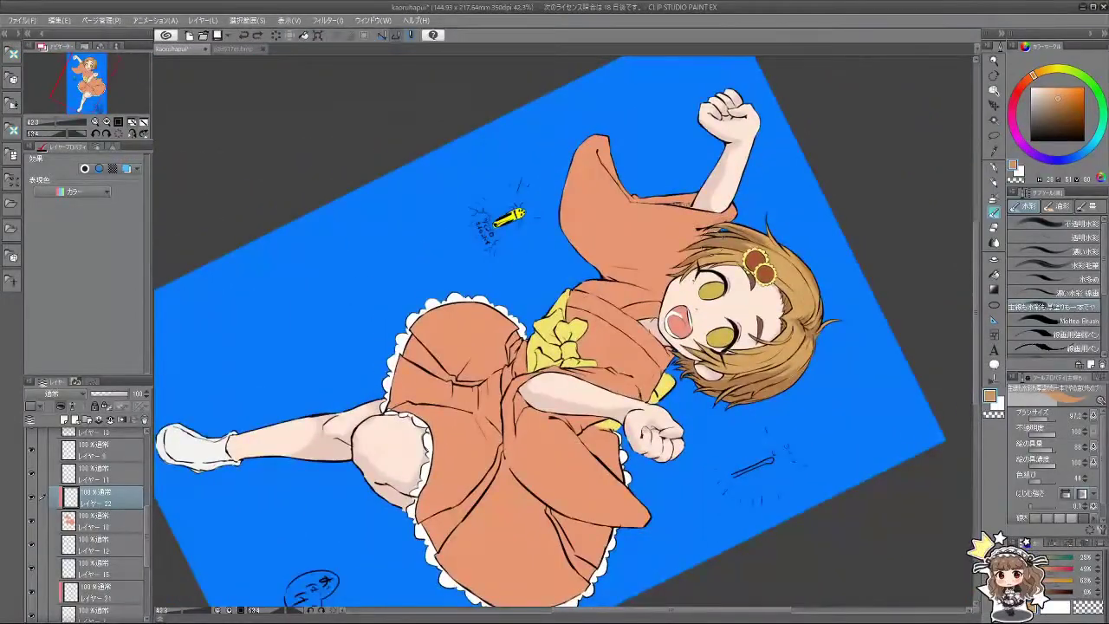
pyautogui.click(1060, 103)
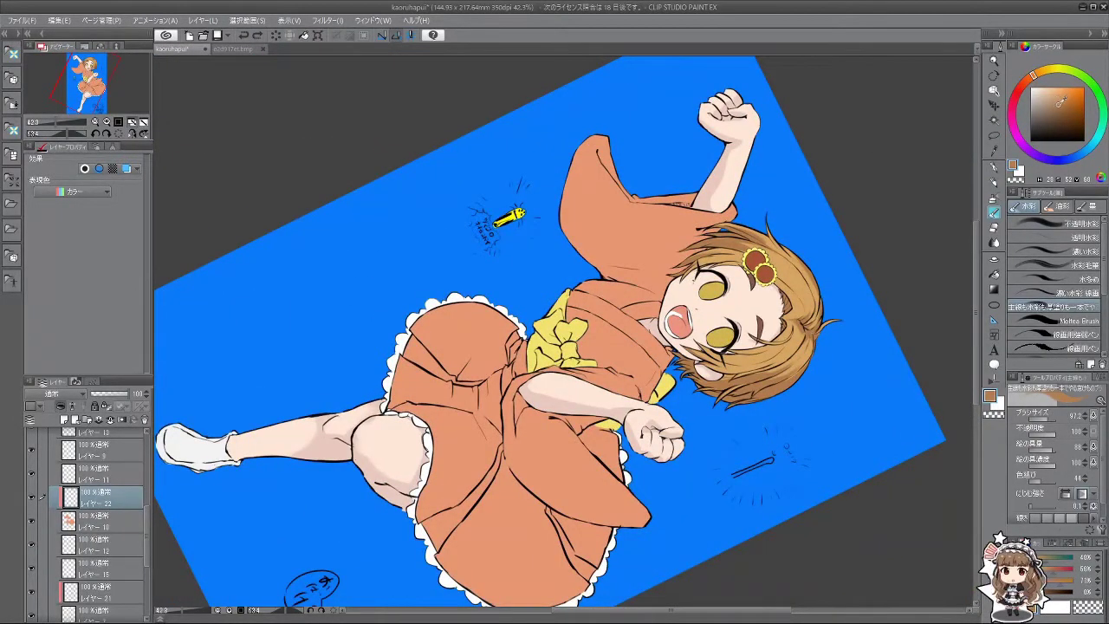
# Step: Brush a soft brown watercolour shadow under the chin across the kimono collar
pyautogui.press('-')
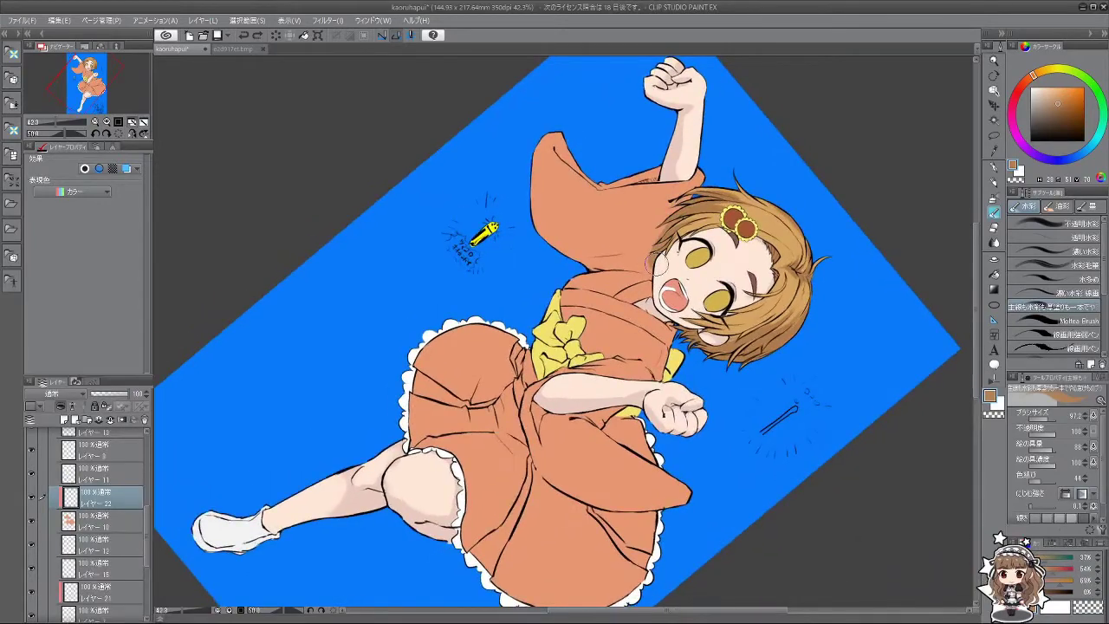
pyautogui.press('-')
pyautogui.press('-')
pyautogui.press('-')
pyautogui.press('-')
pyautogui.press('-')
pyautogui.press('-')
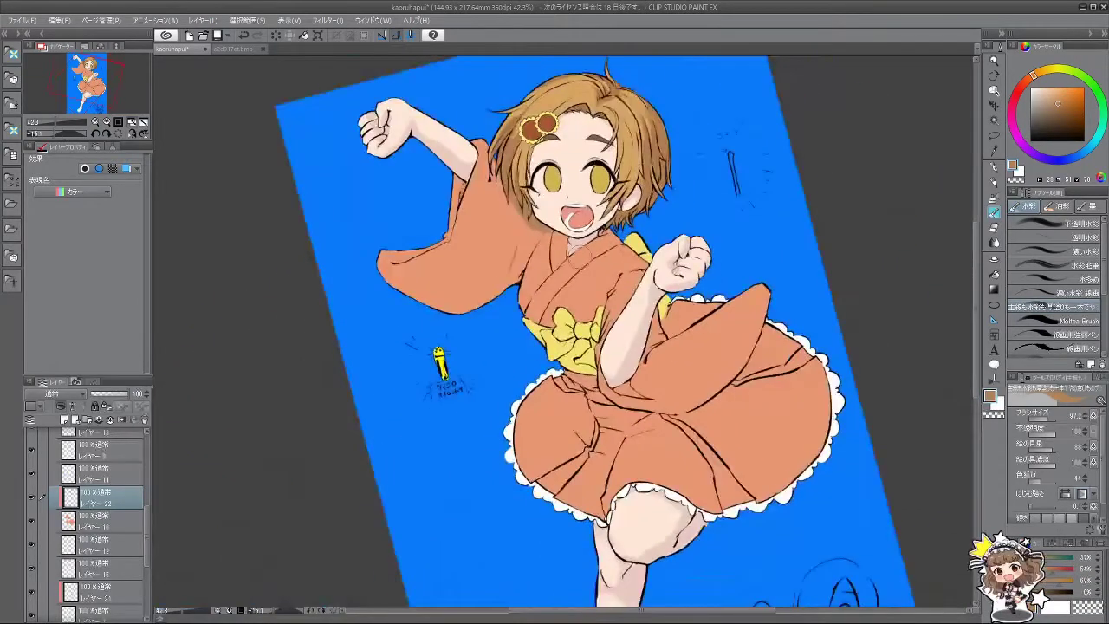
pyautogui.press('-')
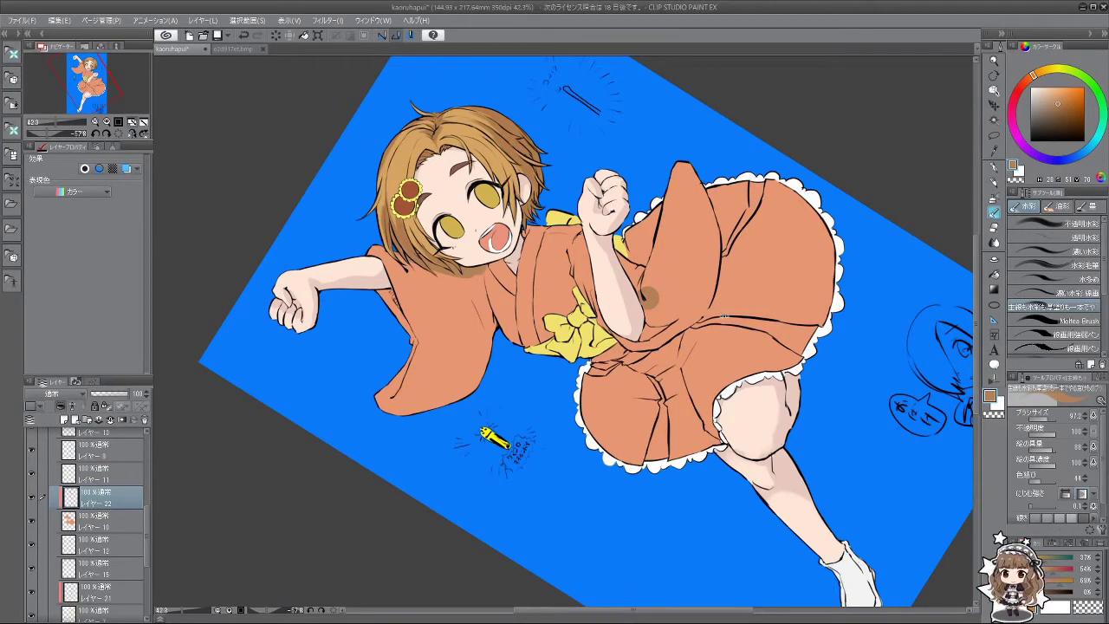
pyautogui.press('-')
pyautogui.press('-')
pyautogui.moveTo(542, 232)
pyautogui.mouseDown()
pyautogui.moveTo(579, 266)
pyautogui.moveTo(610, 255)
pyautogui.moveTo(577, 260)
pyautogui.moveTo(593, 247)
pyautogui.moveTo(631, 252)
pyautogui.mouseUp()
# Step: Straighten the canvas rotation and zoom out to see more of the illustration
pyautogui.press('-')
pyautogui.press('-')
pyautogui.press('-')
pyautogui.press('-')
pyautogui.press('-')
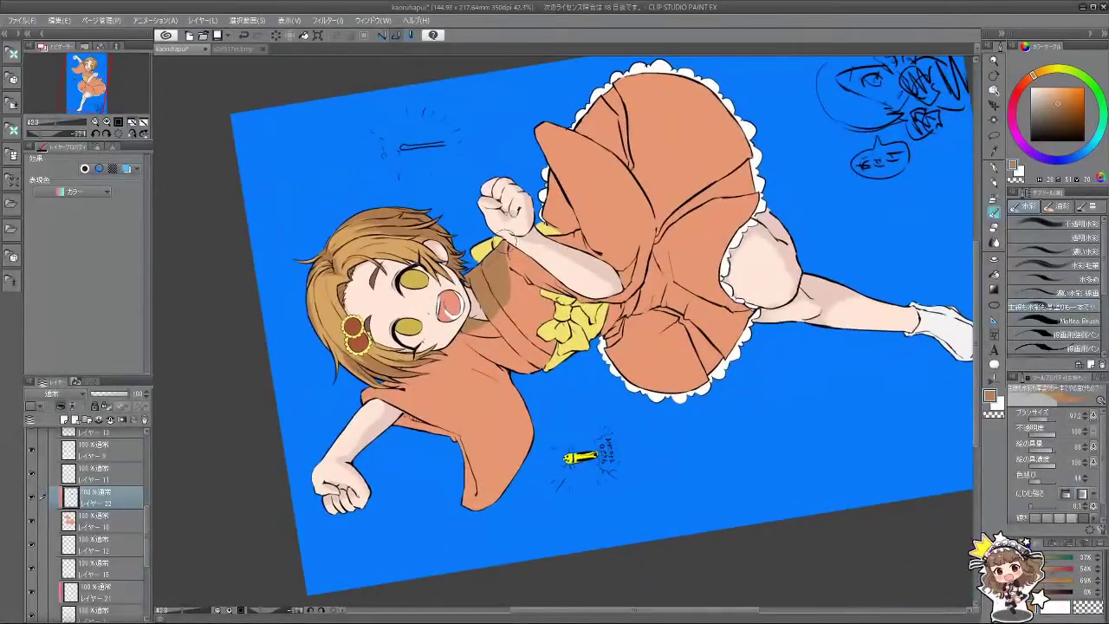
pyautogui.press('-')
pyautogui.press('-')
pyautogui.press('-')
pyautogui.press('-')
pyautogui.press('-')
pyautogui.press('-')
pyautogui.press('-')
pyautogui.press('-')
pyautogui.press('-')
pyautogui.press('-')
pyautogui.press('-')
pyautogui.press('-')
pyautogui.press('-')
pyautogui.press('-')
pyautogui.press('-')
pyautogui.press('-')
pyautogui.press('-')
pyautogui.press('-')
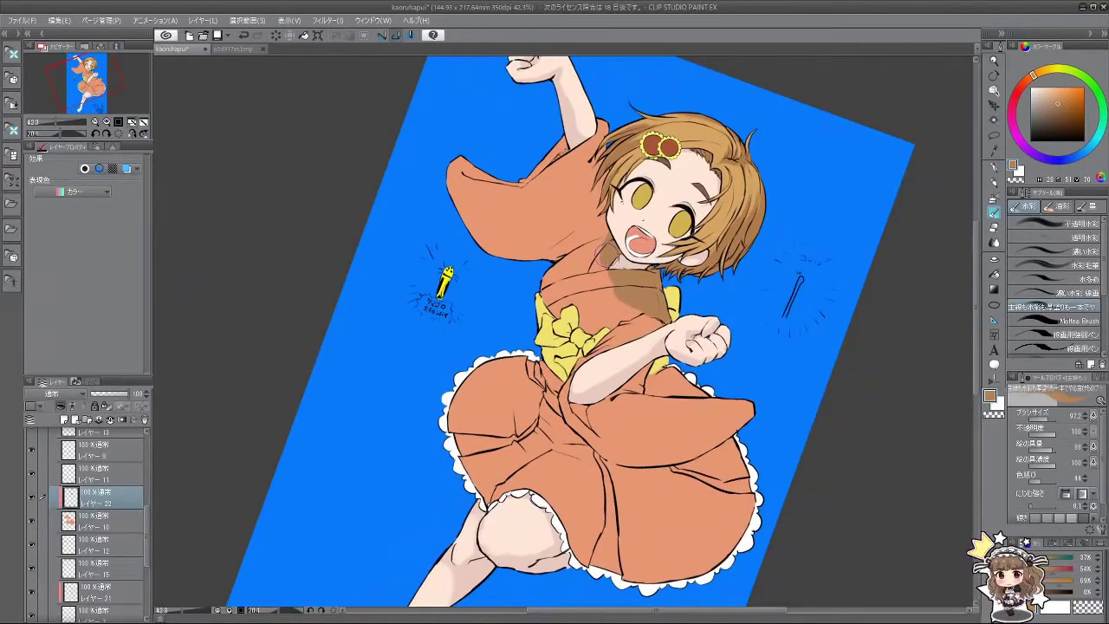
pyautogui.press('-')
pyautogui.press('-')
pyautogui.scroll(-3, 745, 316)
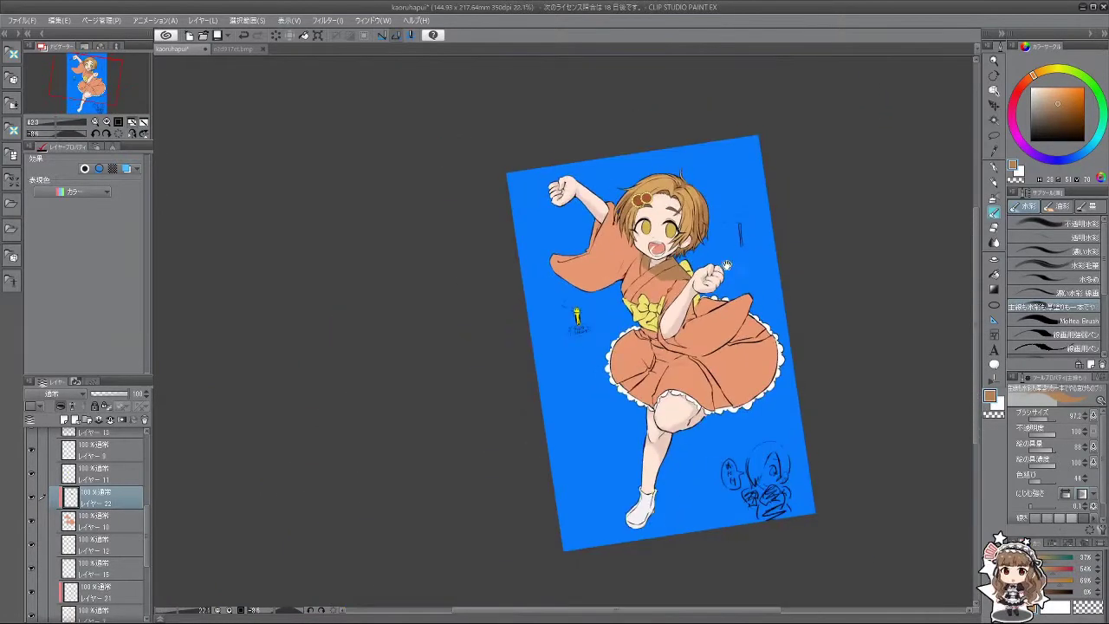
pyautogui.press('-')
# Step: Pick the kimono orange, resize the brush and reshape the brown shadow on the sleeve
pyautogui.scroll(3, 690, 300)
pyautogui.keyDown('alt'); pyautogui.click(611, 327); pyautogui.keyUp('alt')
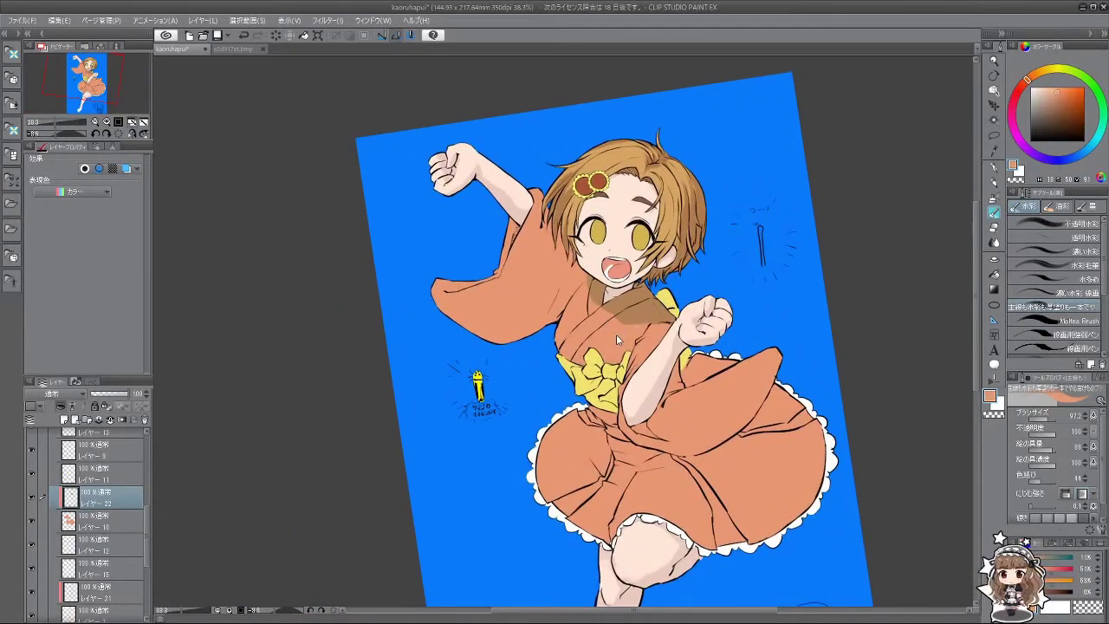
pyautogui.press(']')
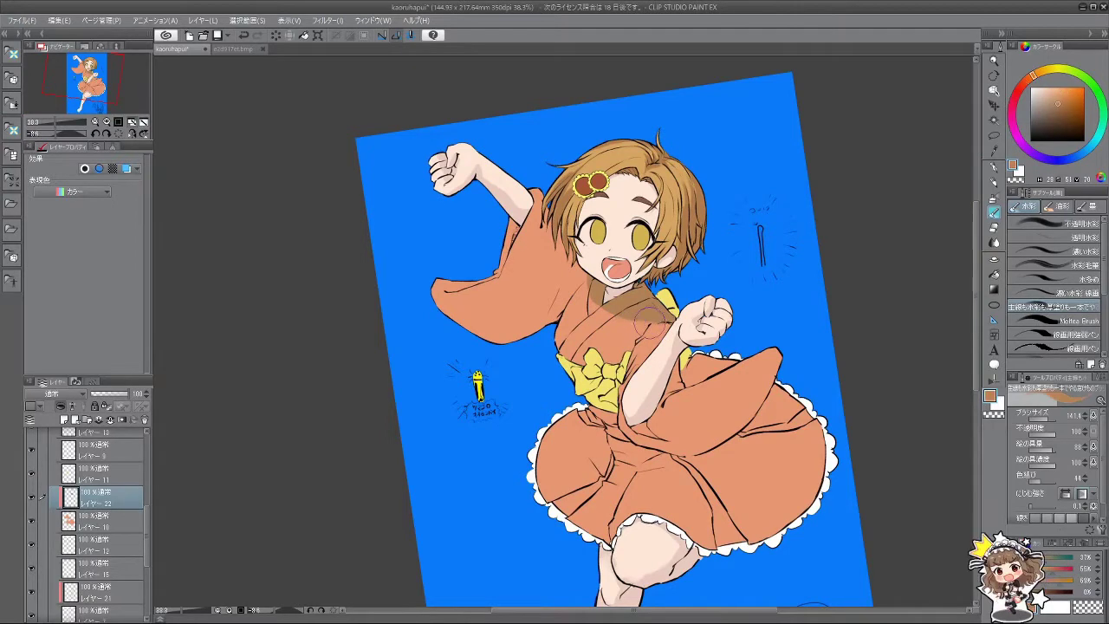
pyautogui.press('-')
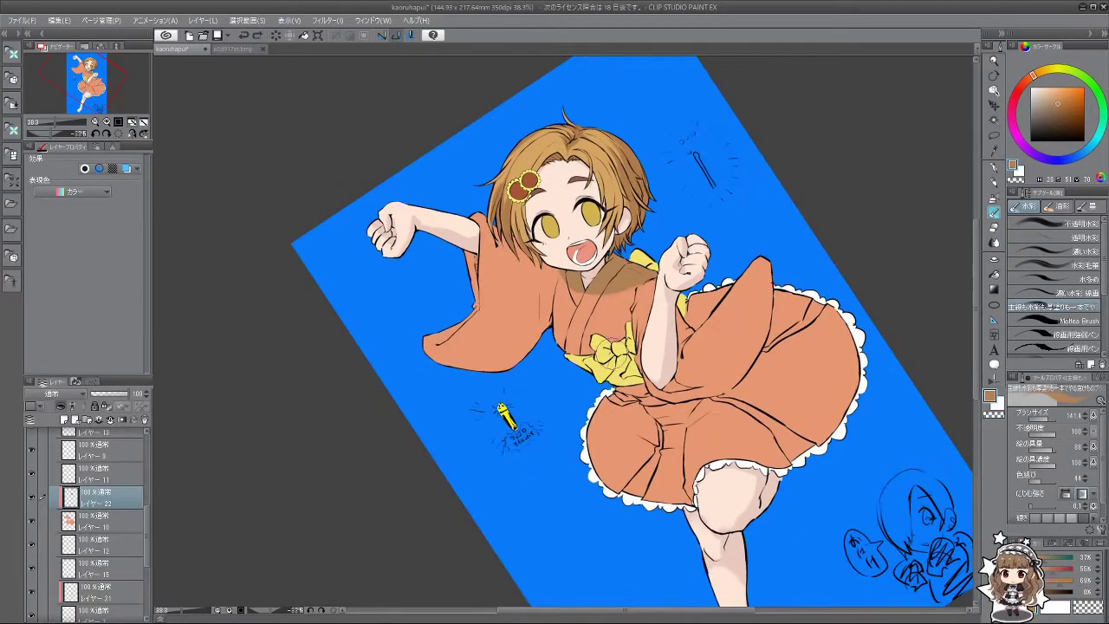
pyautogui.press('[')
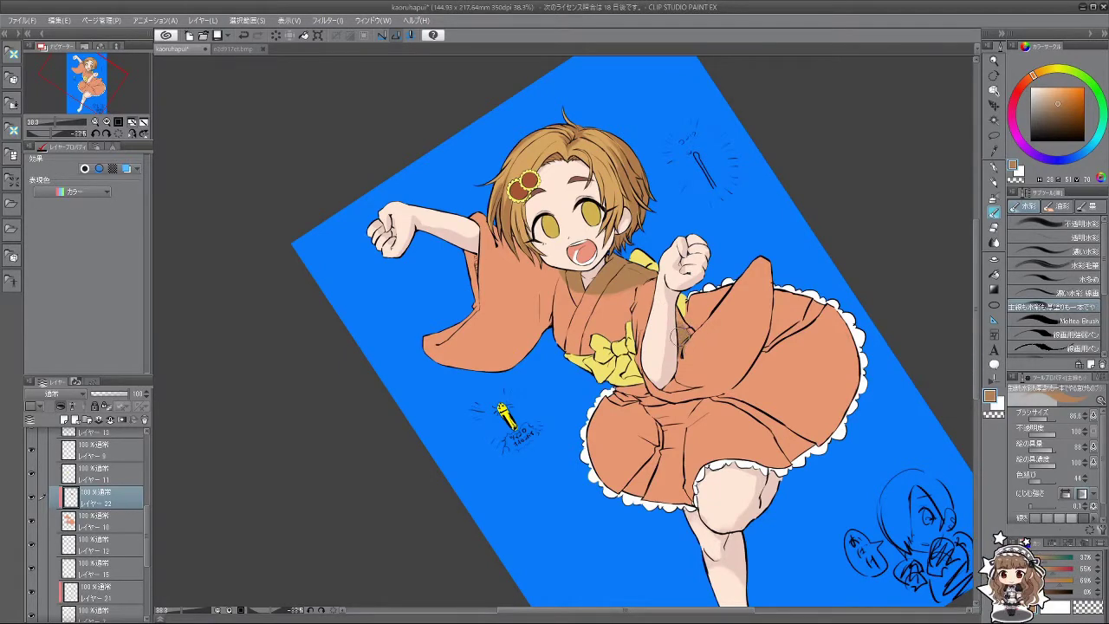
pyautogui.moveTo(679, 329)
pyautogui.mouseDown()
pyautogui.moveTo(717, 395)
pyautogui.moveTo(768, 303)
pyautogui.moveTo(684, 240)
pyautogui.moveTo(673, 209)
pyautogui.moveTo(694, 238)
pyautogui.moveTo(684, 269)
pyautogui.moveTo(685, 188)
pyautogui.mouseUp()
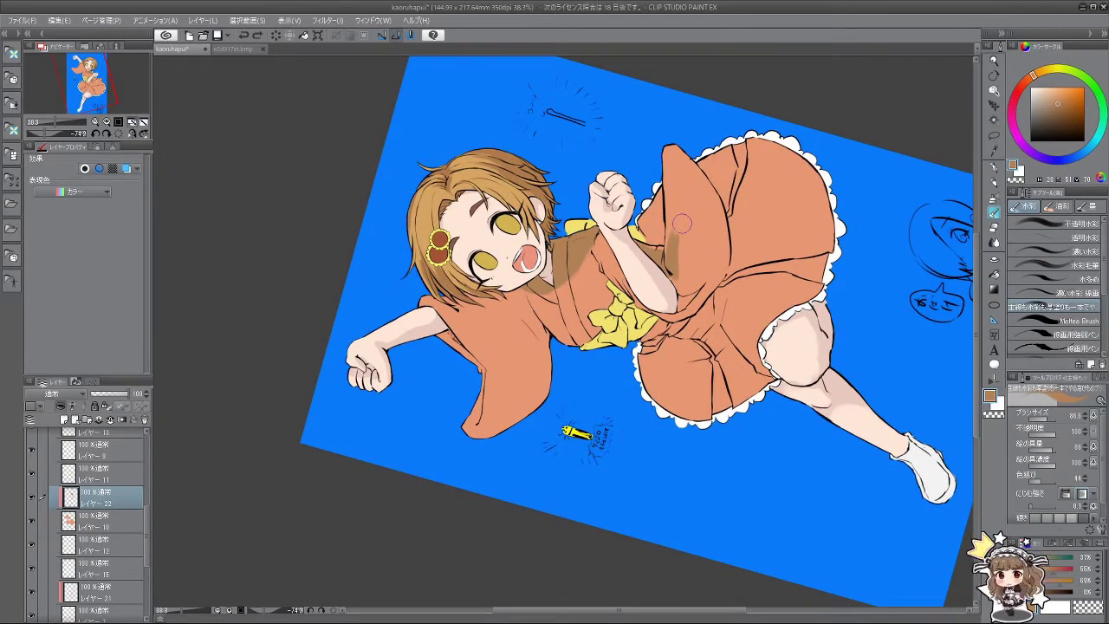
pyautogui.moveTo(681, 227)
pyautogui.mouseDown()
pyautogui.moveTo(687, 346)
pyautogui.moveTo(706, 330)
pyautogui.moveTo(680, 340)
pyautogui.moveTo(710, 322)
pyautogui.moveTo(718, 306)
pyautogui.moveTo(707, 297)
pyautogui.moveTo(698, 345)
pyautogui.moveTo(692, 326)
pyautogui.moveTo(700, 337)
pyautogui.moveTo(693, 323)
pyautogui.moveTo(710, 318)
pyautogui.moveTo(704, 334)
pyautogui.moveTo(713, 283)
pyautogui.moveTo(716, 314)
pyautogui.moveTo(722, 302)
pyautogui.moveTo(710, 350)
pyautogui.moveTo(706, 323)
pyautogui.moveTo(709, 340)
pyautogui.moveTo(707, 331)
pyautogui.moveTo(692, 354)
pyautogui.moveTo(730, 281)
pyautogui.moveTo(698, 348)
pyautogui.moveTo(699, 301)
pyautogui.moveTo(681, 335)
pyautogui.moveTo(696, 311)
pyautogui.moveTo(688, 298)
pyautogui.moveTo(670, 357)
pyautogui.moveTo(767, 352)
pyautogui.moveTo(765, 208)
pyautogui.moveTo(654, 357)
pyautogui.moveTo(698, 329)
pyautogui.mouseUp()
pyautogui.keyDown('alt'); pyautogui.click(718, 303); pyautogui.keyUp('alt')
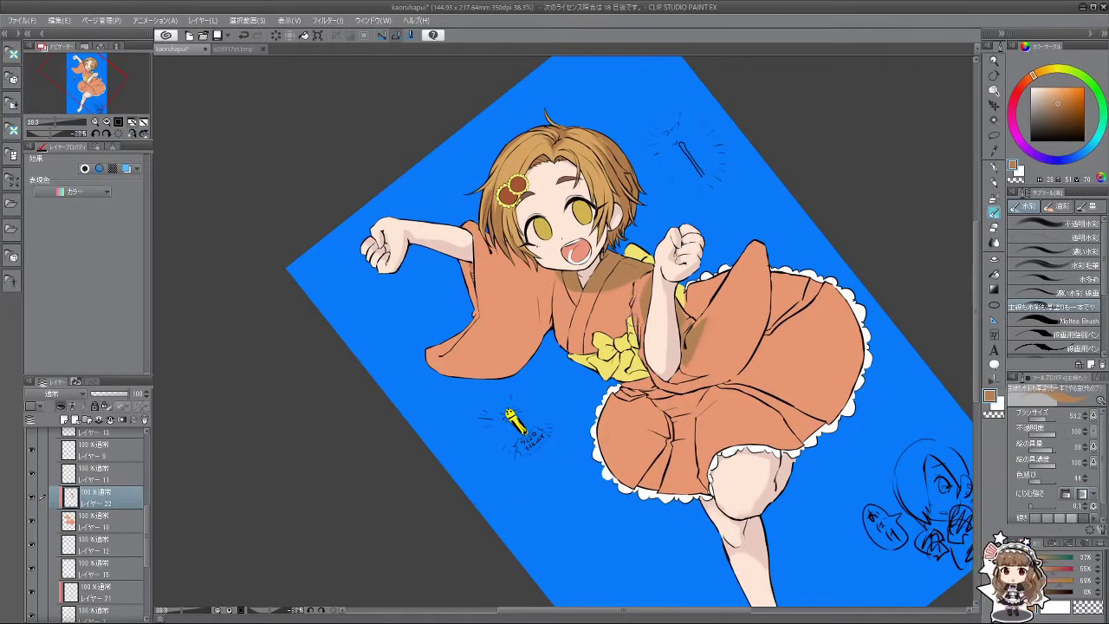
# Step: Paint brownish shading on the orange skirt, darker near its upper edge
pyautogui.moveTo(652, 366); pyautogui.dragTo(614, 434)
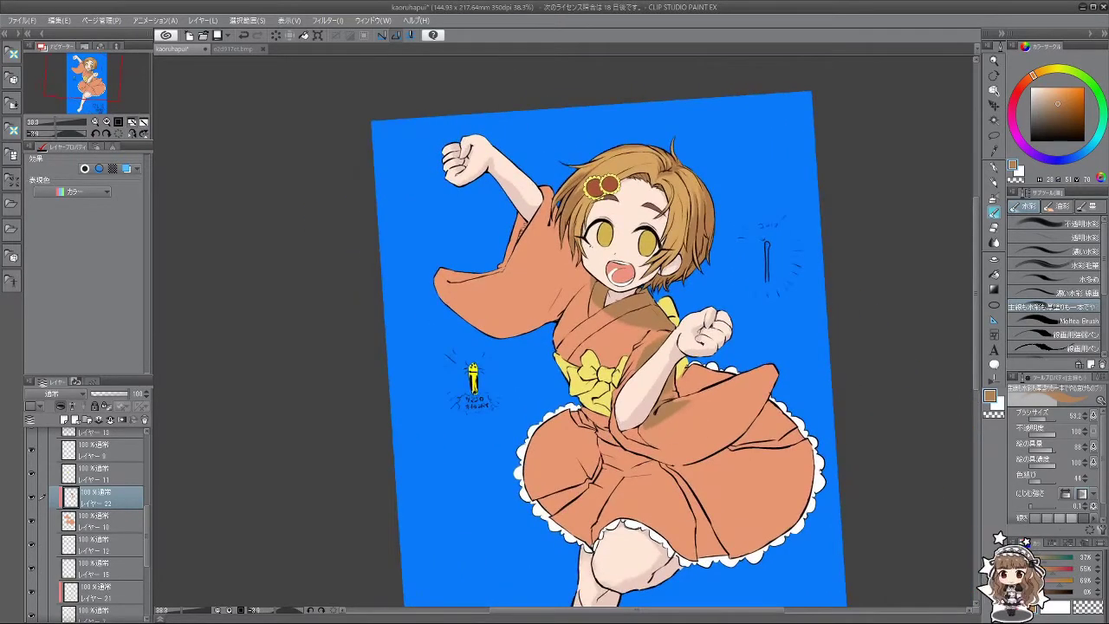
pyautogui.scroll(-3, 699, 446)
pyautogui.scroll(2, 658, 468)
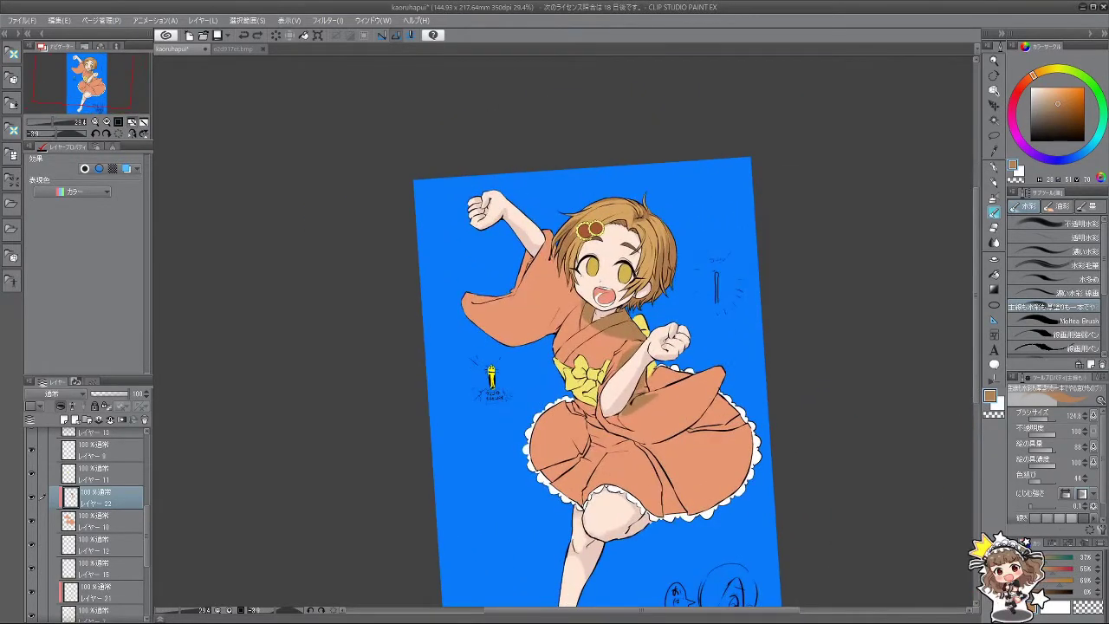
pyautogui.moveTo(660, 486)
pyautogui.mouseDown()
pyautogui.moveTo(686, 447)
pyautogui.moveTo(650, 388)
pyautogui.moveTo(668, 379)
pyautogui.mouseUp()
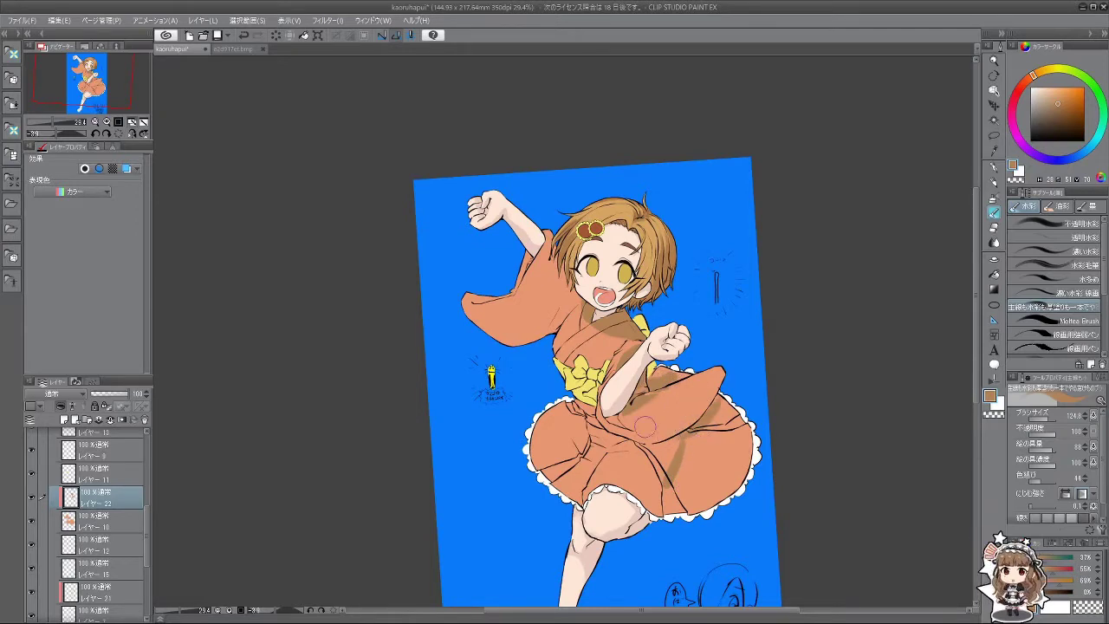
pyautogui.moveTo(680, 433)
pyautogui.mouseDown()
pyautogui.moveTo(720, 379)
pyautogui.moveTo(679, 427)
pyautogui.moveTo(646, 439)
pyautogui.moveTo(684, 398)
pyautogui.moveTo(697, 356)
pyautogui.moveTo(683, 476)
pyautogui.moveTo(623, 347)
pyautogui.moveTo(572, 270)
pyautogui.mouseUp()
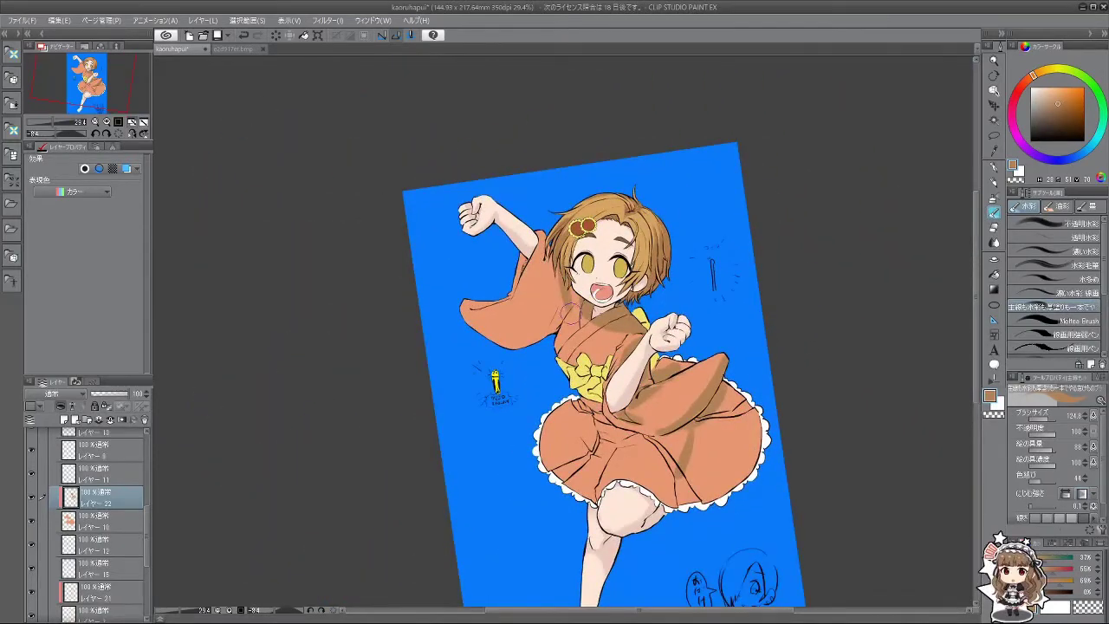
pyautogui.moveTo(569, 309)
pyautogui.mouseDown()
pyautogui.moveTo(598, 278)
pyautogui.moveTo(578, 212)
pyautogui.mouseUp()
# Step: Enlarge the brush to 80 and paint darker watercolour shading on the left sleeve
pyautogui.scroll(3, 561, 341)
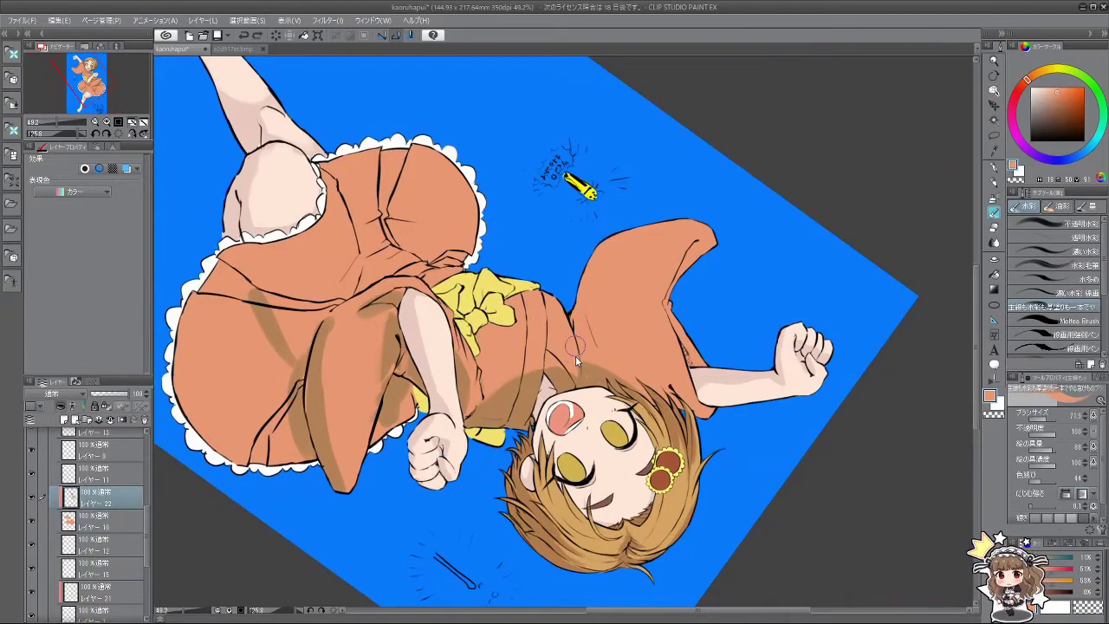
pyautogui.hotkey('ctrl', '@')
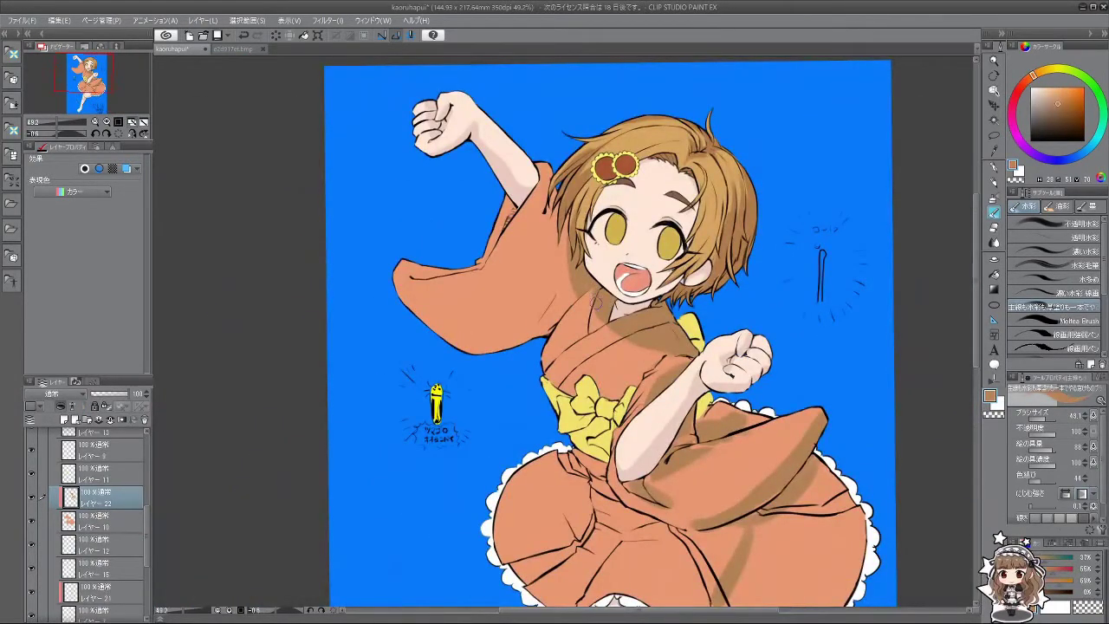
pyautogui.press('-')
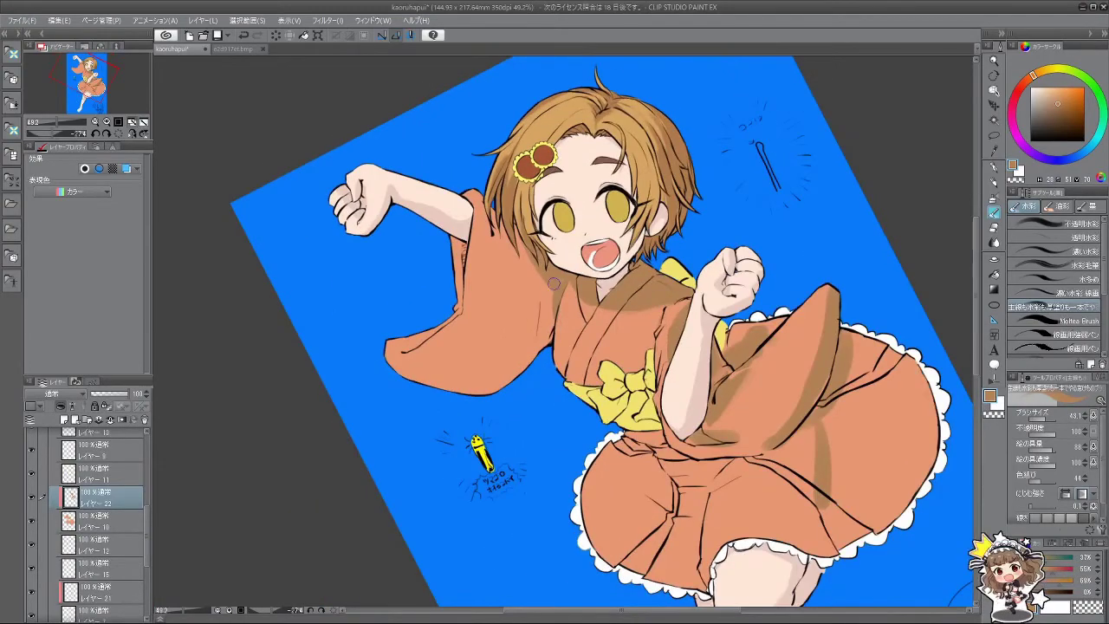
pyautogui.press('-')
pyautogui.press('-')
pyautogui.press('-')
pyautogui.press('-')
pyautogui.press('-')
pyautogui.press('-')
pyautogui.press('-')
pyautogui.press('-')
pyautogui.press('-')
pyautogui.press('-')
pyautogui.press('-')
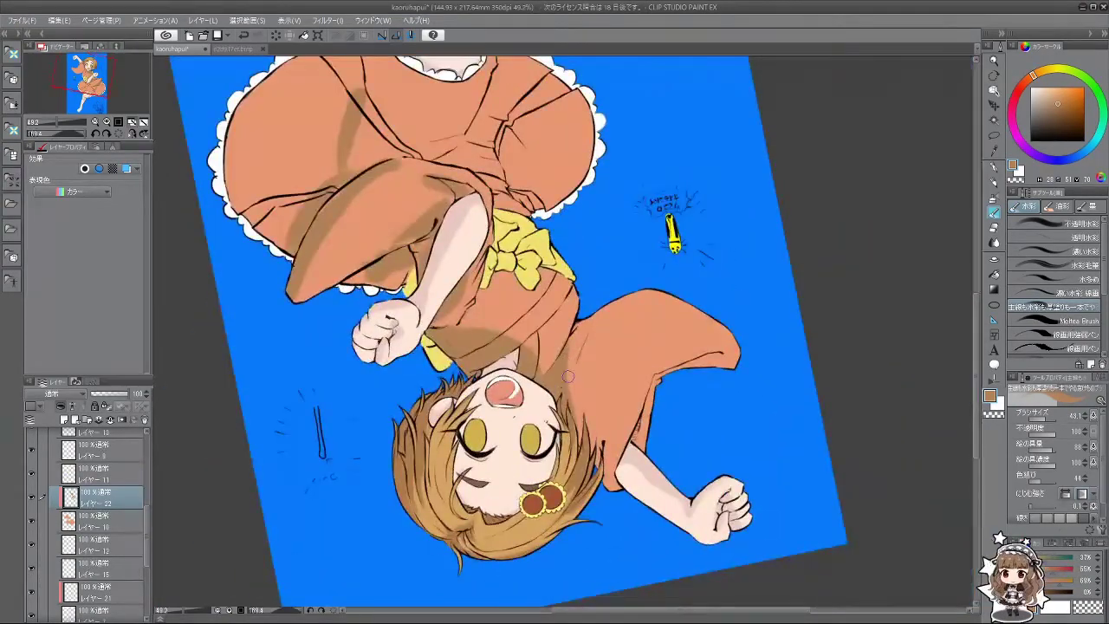
pyautogui.press('-')
pyautogui.press('-')
pyautogui.press('-')
pyautogui.press('-')
pyautogui.press('-')
pyautogui.press('-')
pyautogui.press('-')
pyautogui.press('-')
pyautogui.press('-')
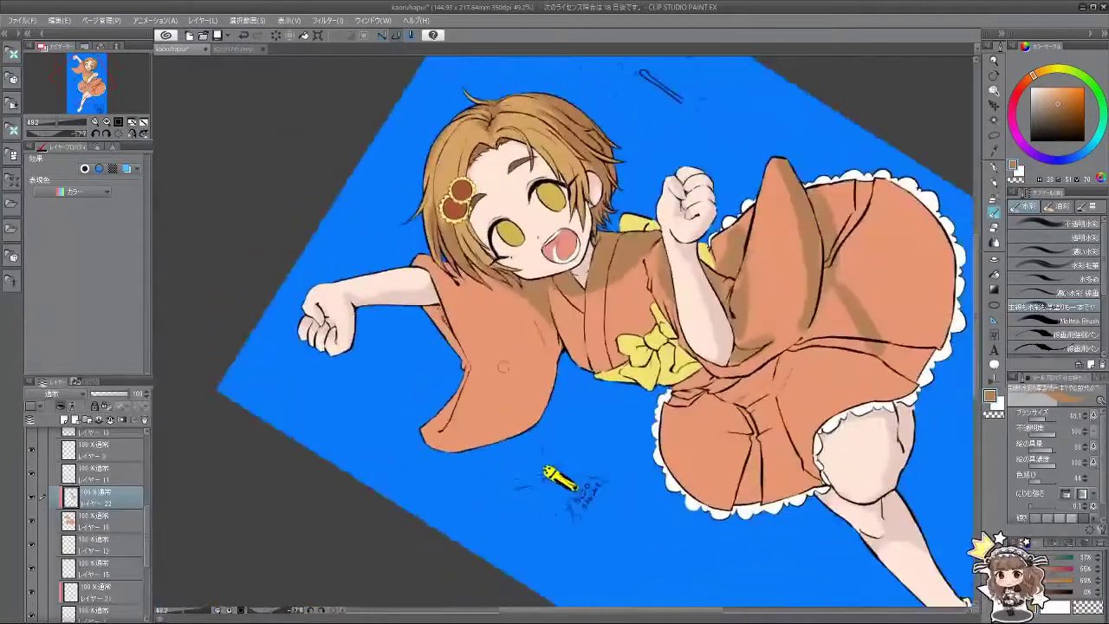
pyautogui.press(']')
pyautogui.moveTo(451, 447)
pyautogui.mouseDown()
pyautogui.moveTo(472, 395)
pyautogui.moveTo(463, 429)
pyautogui.moveTo(470, 396)
pyautogui.moveTo(503, 371)
pyautogui.moveTo(553, 362)
pyautogui.moveTo(533, 417)
pyautogui.moveTo(490, 381)
pyautogui.moveTo(467, 429)
pyautogui.moveTo(476, 443)
pyautogui.moveTo(424, 317)
pyautogui.mouseUp()
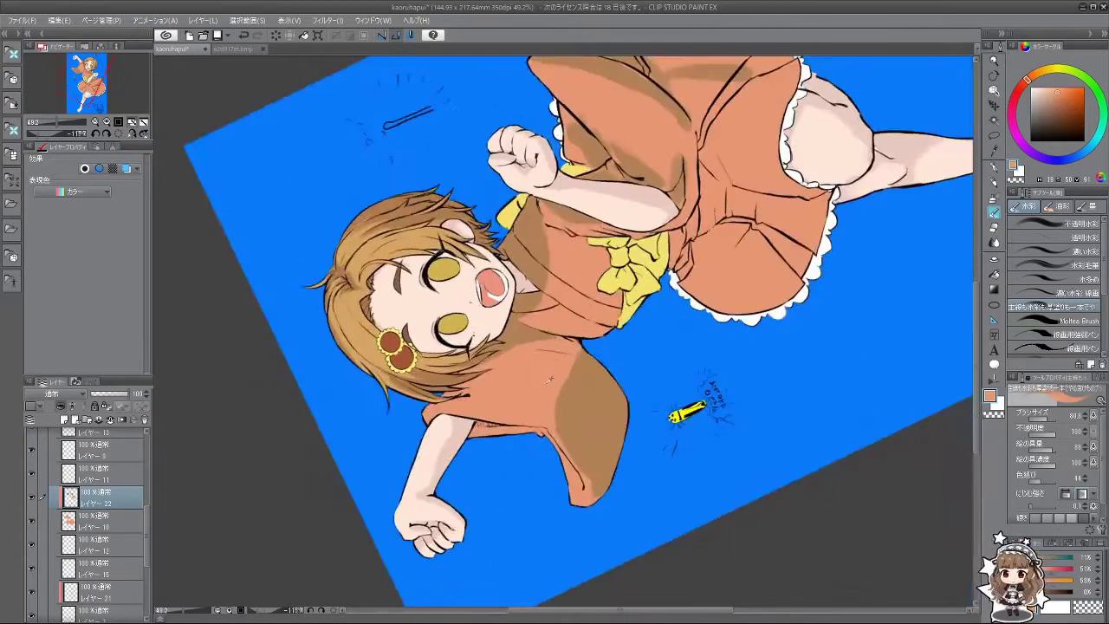
pyautogui.moveTo(576, 351)
pyautogui.mouseDown()
pyautogui.moveTo(554, 407)
pyautogui.moveTo(557, 396)
pyautogui.mouseUp()
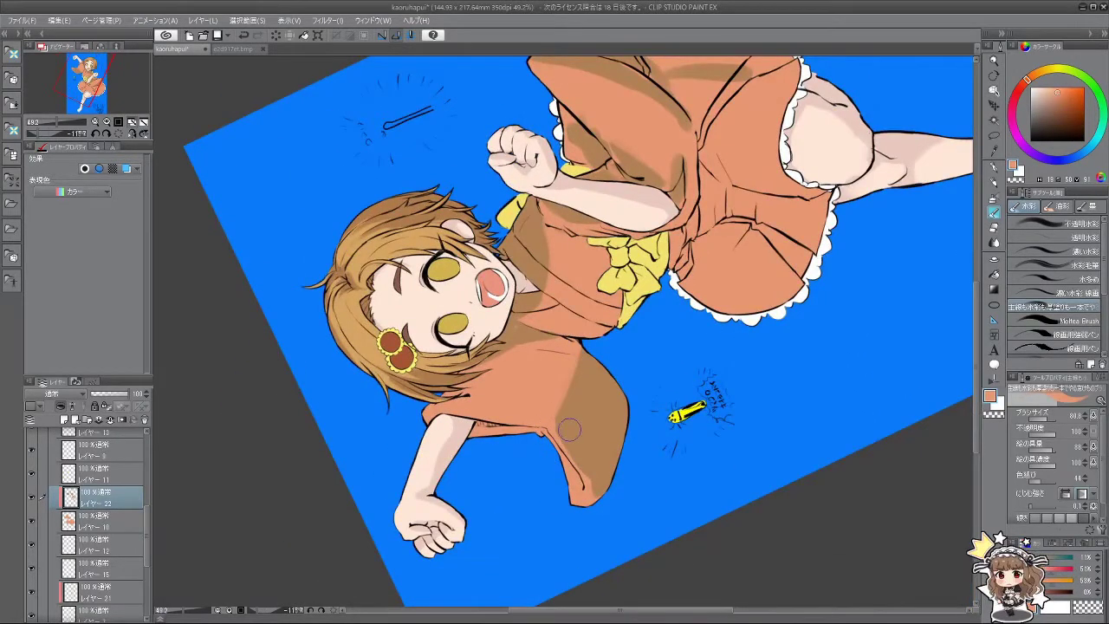
# Step: Eyedrop the darker sleeve brown, then rotate and zoom out to view the whole figure
pyautogui.keyDown('alt'); pyautogui.click(584, 456); pyautogui.keyUp('alt')
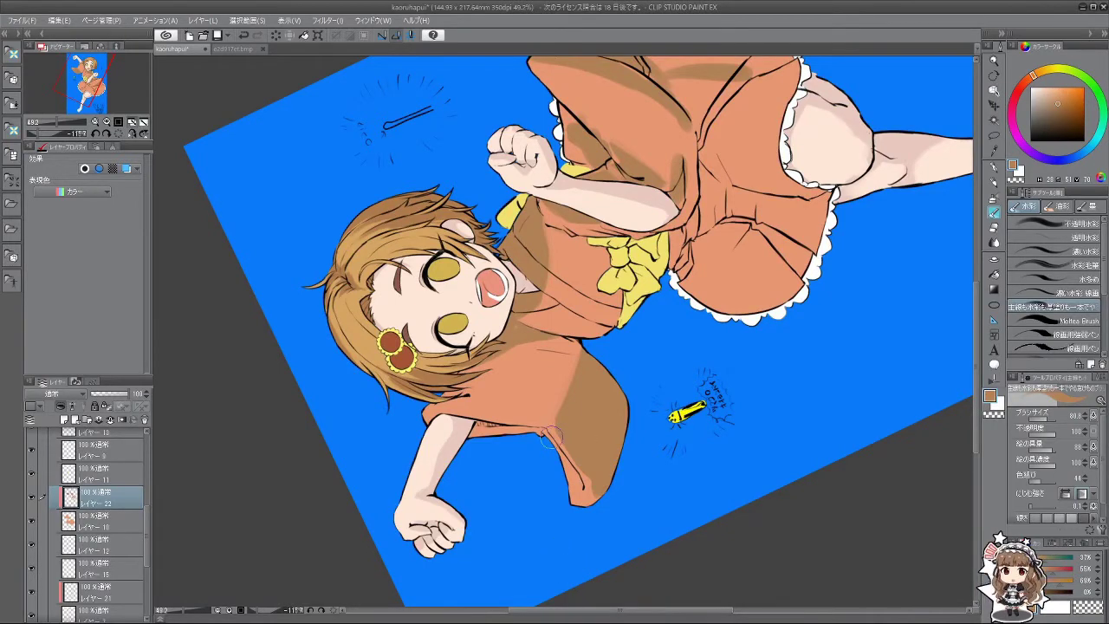
pyautogui.moveTo(547, 427)
pyautogui.mouseDown()
pyautogui.moveTo(525, 516)
pyautogui.moveTo(610, 455)
pyautogui.moveTo(595, 445)
pyautogui.moveTo(623, 410)
pyautogui.moveTo(597, 443)
pyautogui.mouseUp()
pyautogui.moveTo(700, 405); pyautogui.dragTo(558, 483)
pyautogui.scroll(-5, 644, 416)
pyautogui.scroll(5, 520, 355)
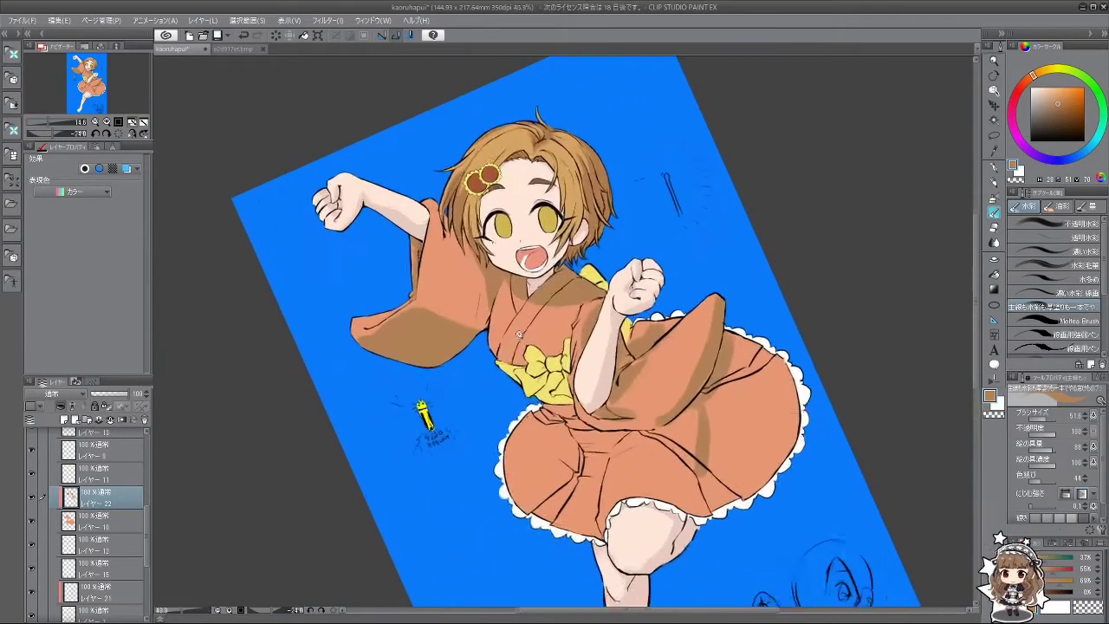
# Step: Tilt the canvas about 10 degrees and undo/redo to compare the skirt colouring
pyautogui.moveTo(518, 334)
pyautogui.mouseDown()
pyautogui.moveTo(464, 473)
pyautogui.moveTo(490, 420)
pyautogui.moveTo(590, 476)
pyautogui.moveTo(736, 357)
pyautogui.moveTo(711, 240)
pyautogui.moveTo(619, 165)
pyautogui.moveTo(501, 167)
pyautogui.moveTo(429, 220)
pyautogui.mouseUp()
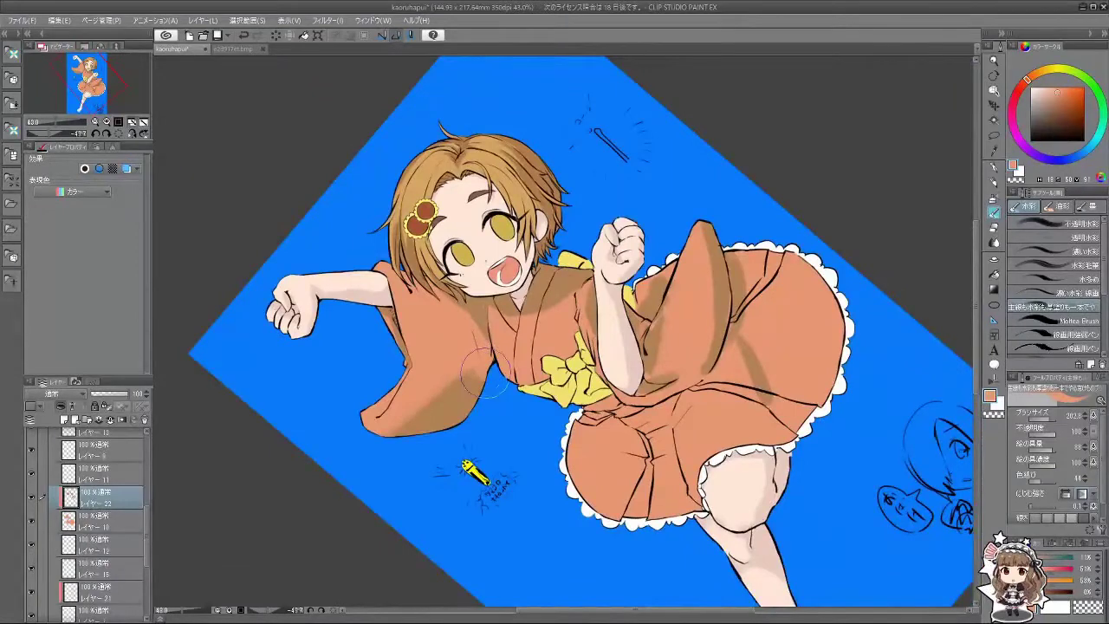
pyautogui.scroll(-4, 485, 438)
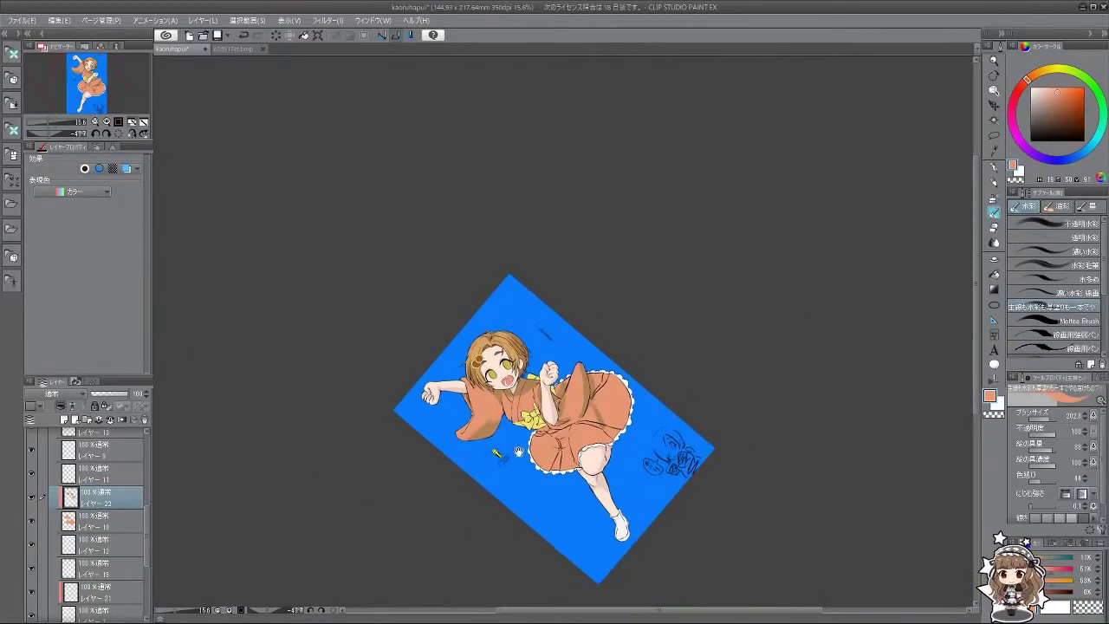
pyautogui.scroll(4, 483, 424)
pyautogui.scroll(-5, 527, 314)
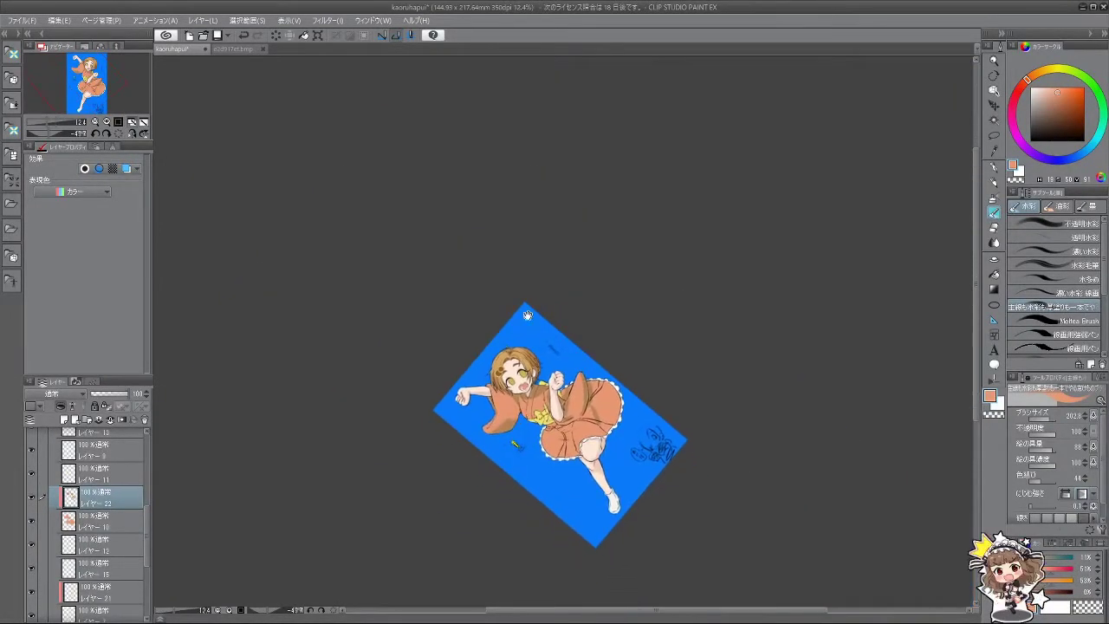
pyautogui.scroll(3, 515, 443)
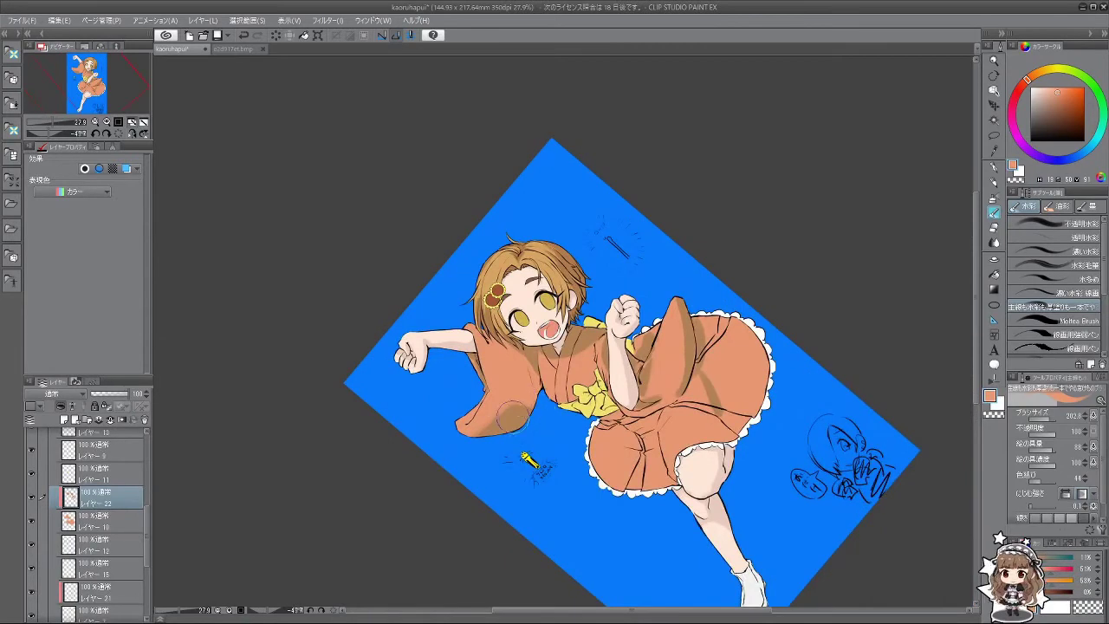
pyautogui.press('^')
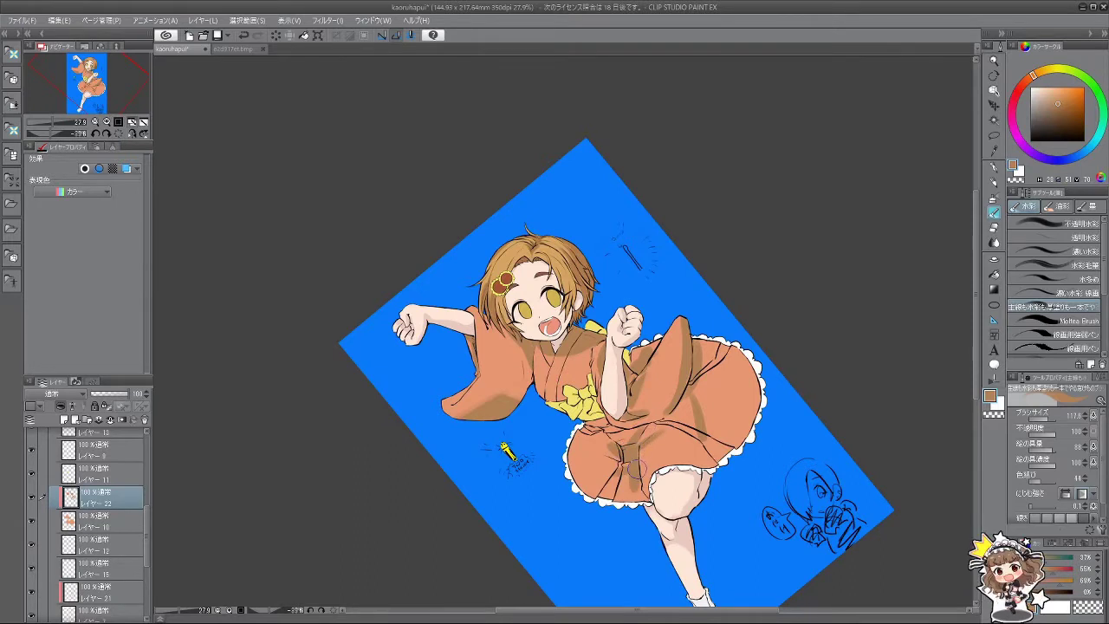
pyautogui.hotkey('ctrl', 'z')
pyautogui.hotkey('ctrl', 'y')
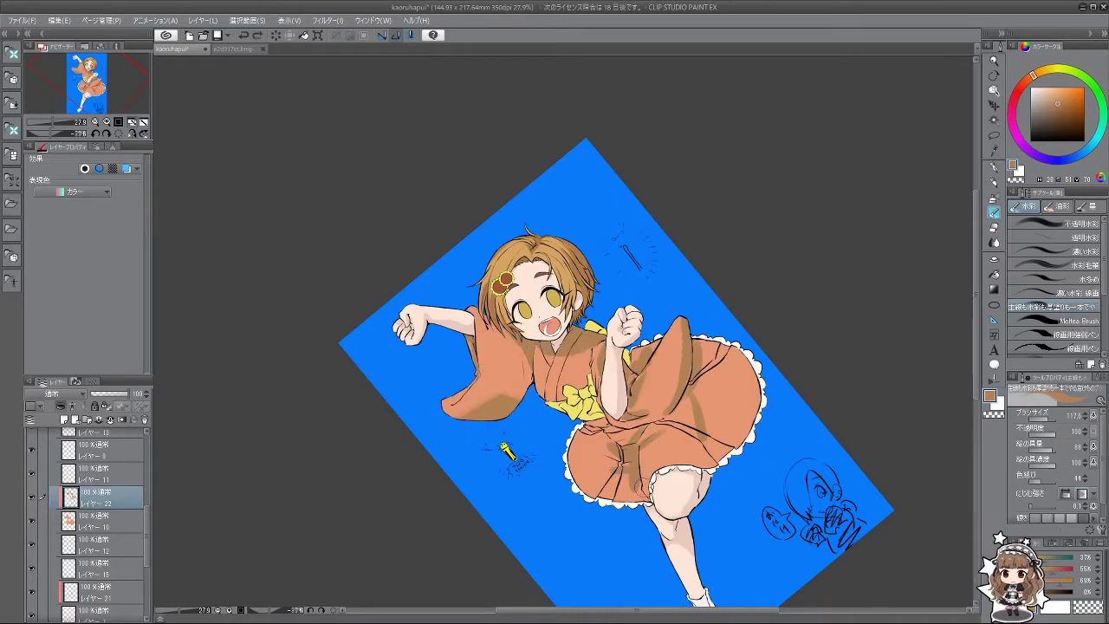
pyautogui.moveTo(637, 494)
pyautogui.mouseDown()
pyautogui.moveTo(555, 503)
pyautogui.moveTo(520, 485)
pyautogui.moveTo(623, 499)
pyautogui.mouseUp()
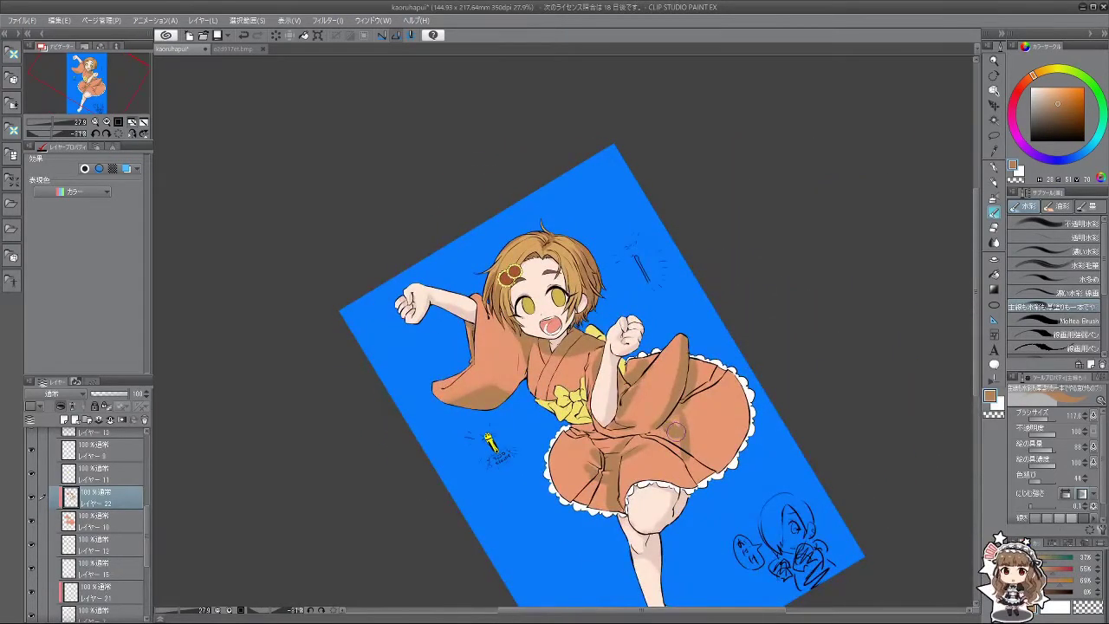
# Step: Paint darker shading on the upper skirt, undoing a stray small stroke
pyautogui.moveTo(691, 396)
pyautogui.mouseDown()
pyautogui.moveTo(704, 364)
pyautogui.moveTo(580, 479)
pyautogui.mouseUp()
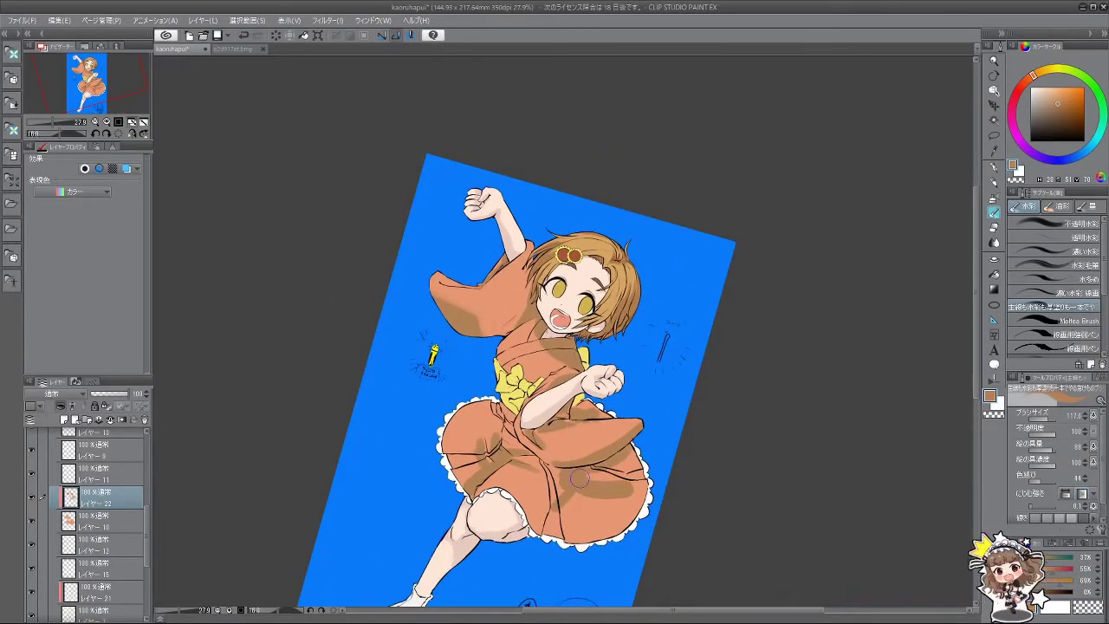
pyautogui.moveTo(607, 485); pyautogui.dragTo(615, 555)
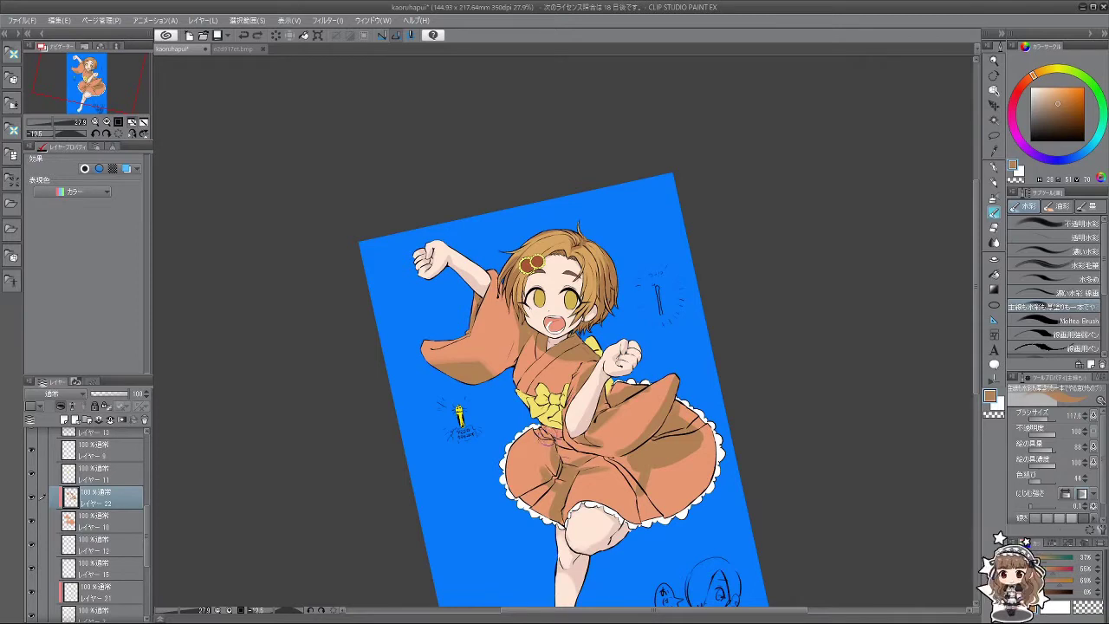
pyautogui.moveTo(544, 472); pyautogui.dragTo(547, 459)
pyautogui.hotkey('ctrl', 'z')
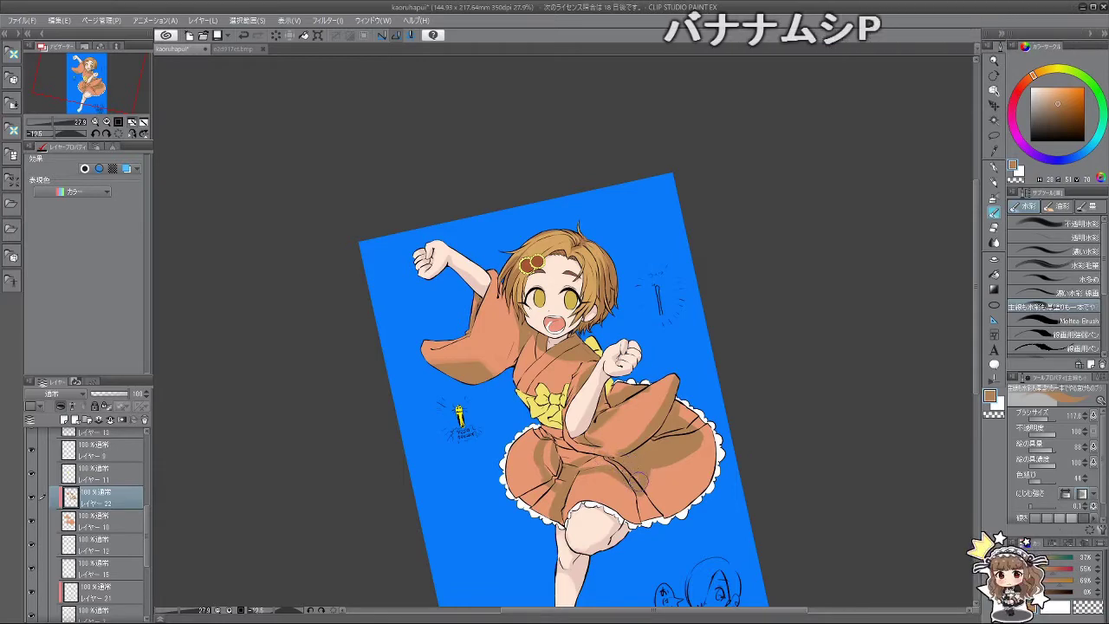
pyautogui.moveTo(563, 450); pyautogui.dragTo(743, 307)
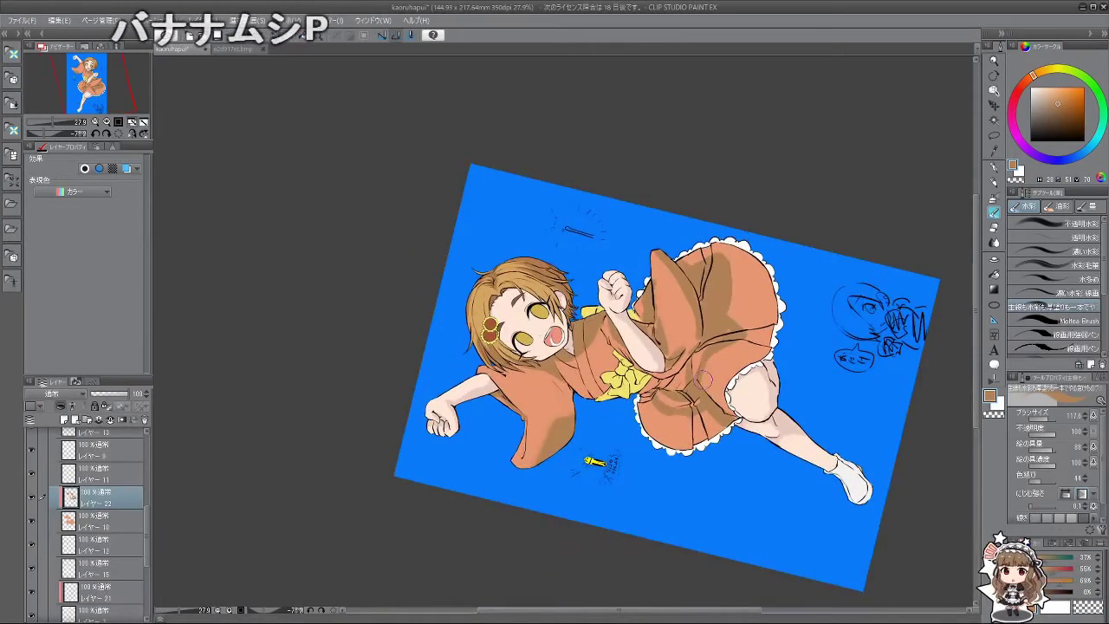
pyautogui.moveTo(709, 401); pyautogui.dragTo(713, 424)
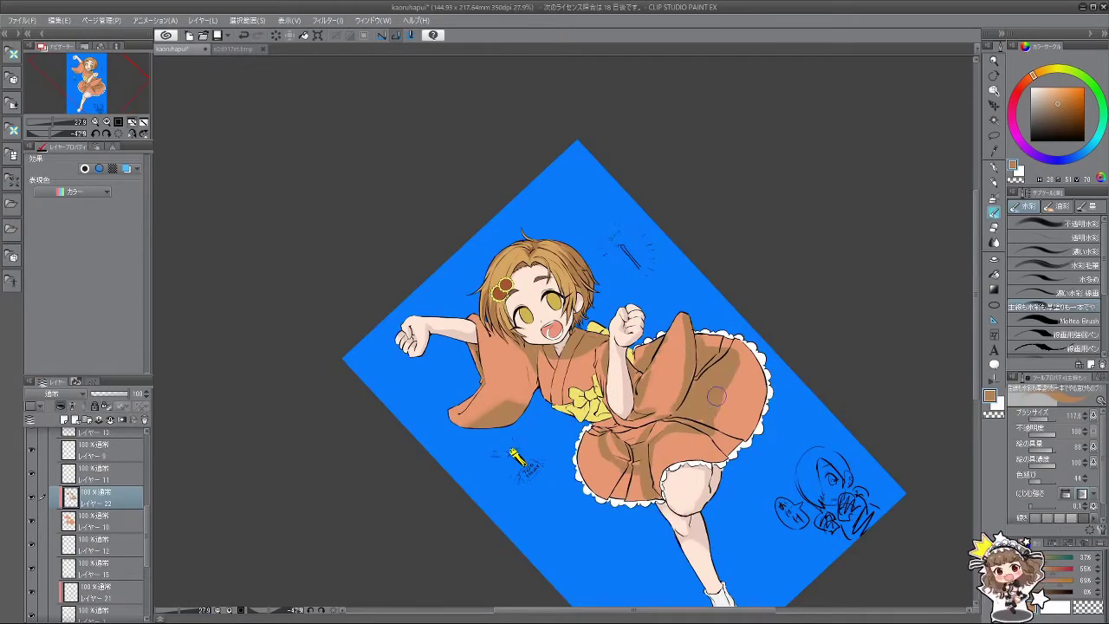
pyautogui.moveTo(712, 419)
pyautogui.mouseDown()
pyautogui.moveTo(785, 374)
pyautogui.moveTo(762, 409)
pyautogui.moveTo(642, 498)
pyautogui.mouseUp()
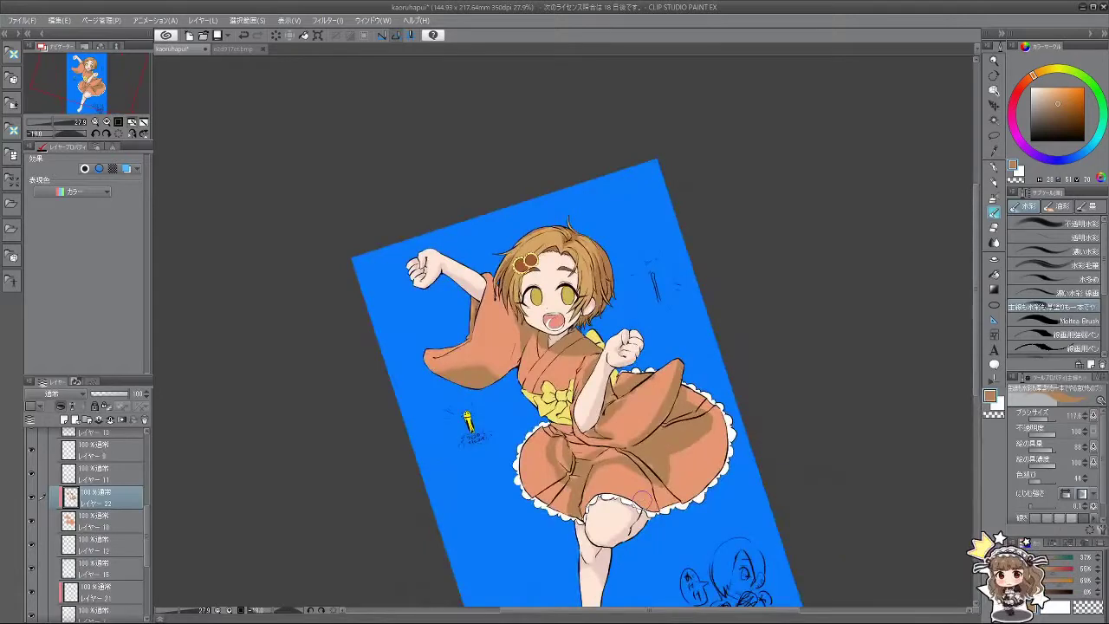
pyautogui.scroll(1, 655, 352)
pyautogui.scroll(-3, 655, 352)
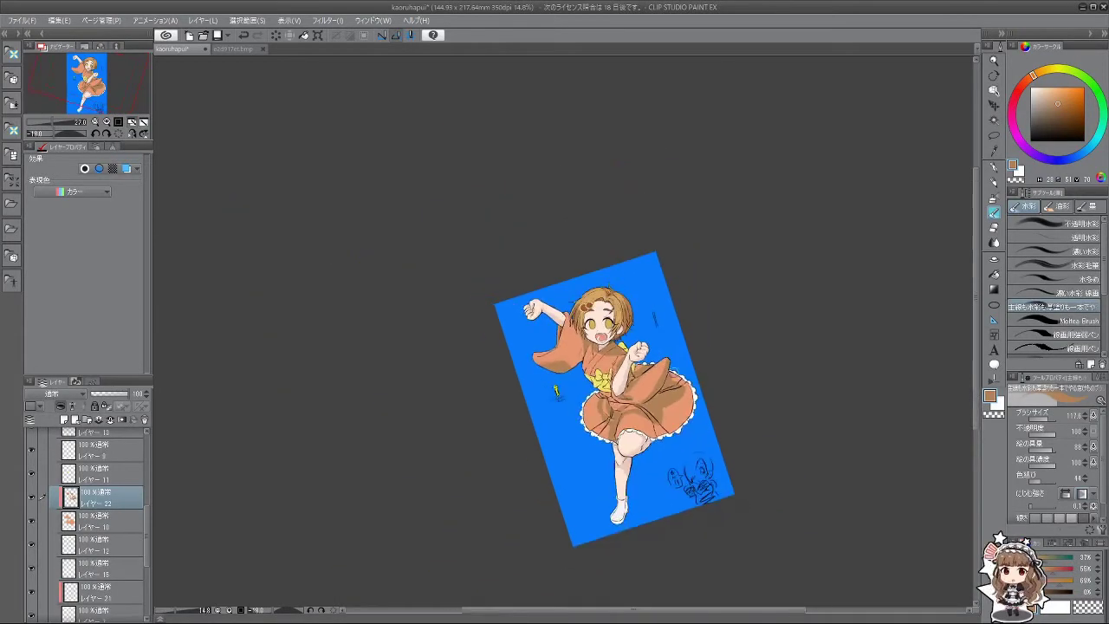
pyautogui.scroll(1, 636, 507)
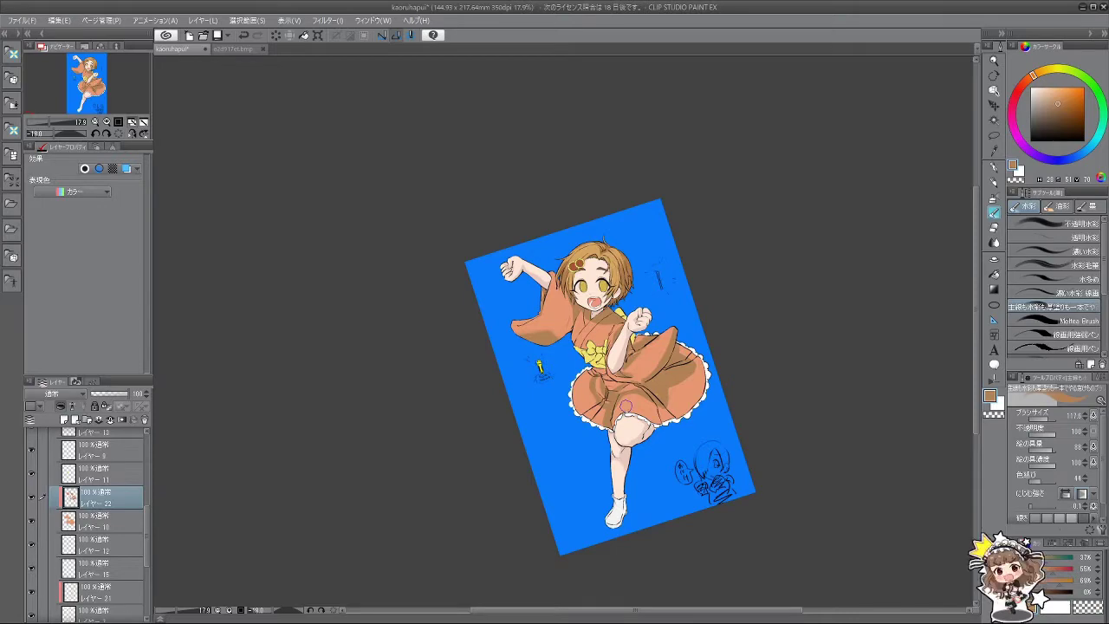
pyautogui.scroll(5, 616, 402)
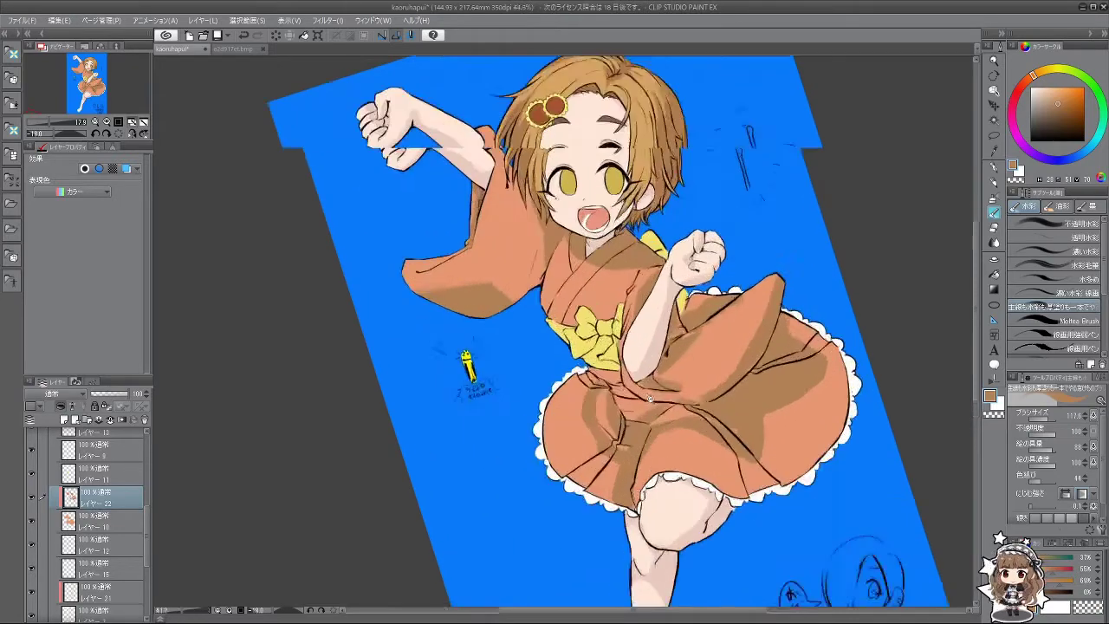
# Step: Pick a darker brown-orange and add a small dark brown stroke on the skirt
pyautogui.moveTo(636, 439); pyautogui.dragTo(580, 399)
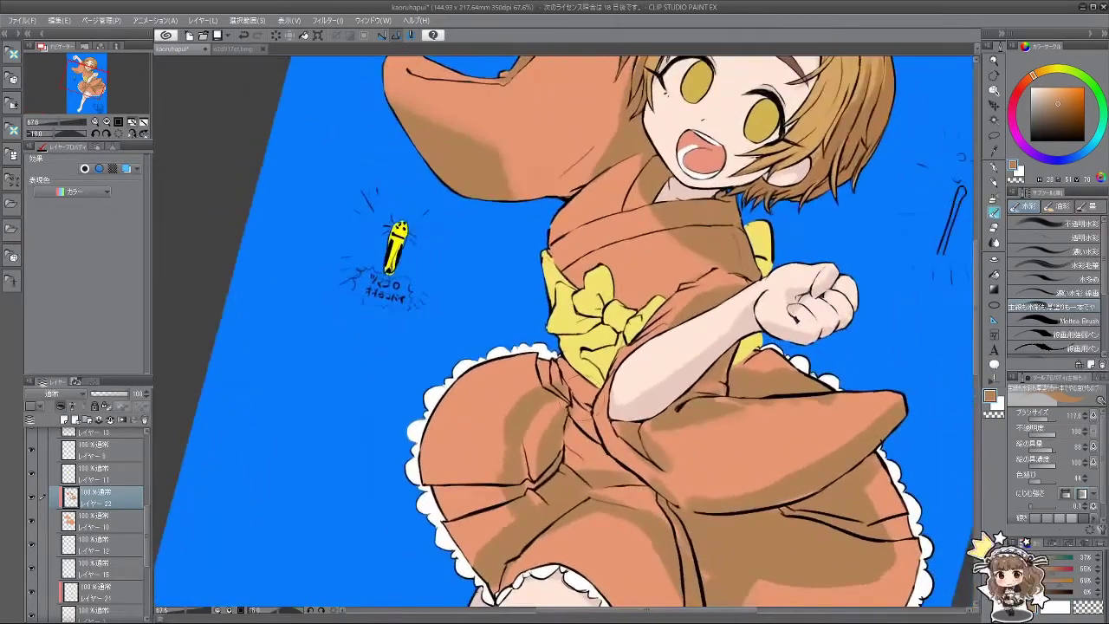
pyautogui.moveTo(584, 440)
pyautogui.mouseDown()
pyautogui.moveTo(699, 410)
pyautogui.moveTo(690, 337)
pyautogui.moveTo(591, 348)
pyautogui.moveTo(625, 346)
pyautogui.moveTo(709, 422)
pyautogui.moveTo(627, 285)
pyautogui.mouseUp()
pyautogui.moveTo(609, 356); pyautogui.dragTo(639, 407)
pyautogui.scroll(-2, 743, 446)
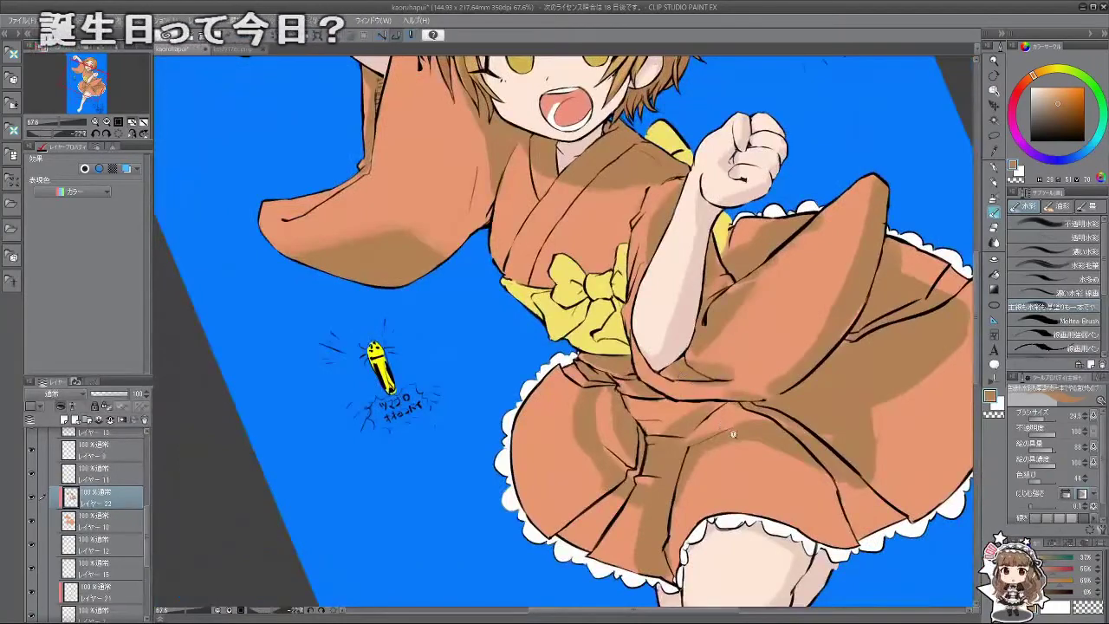
pyautogui.scroll(-5, 742, 446)
pyautogui.scroll(4, 742, 446)
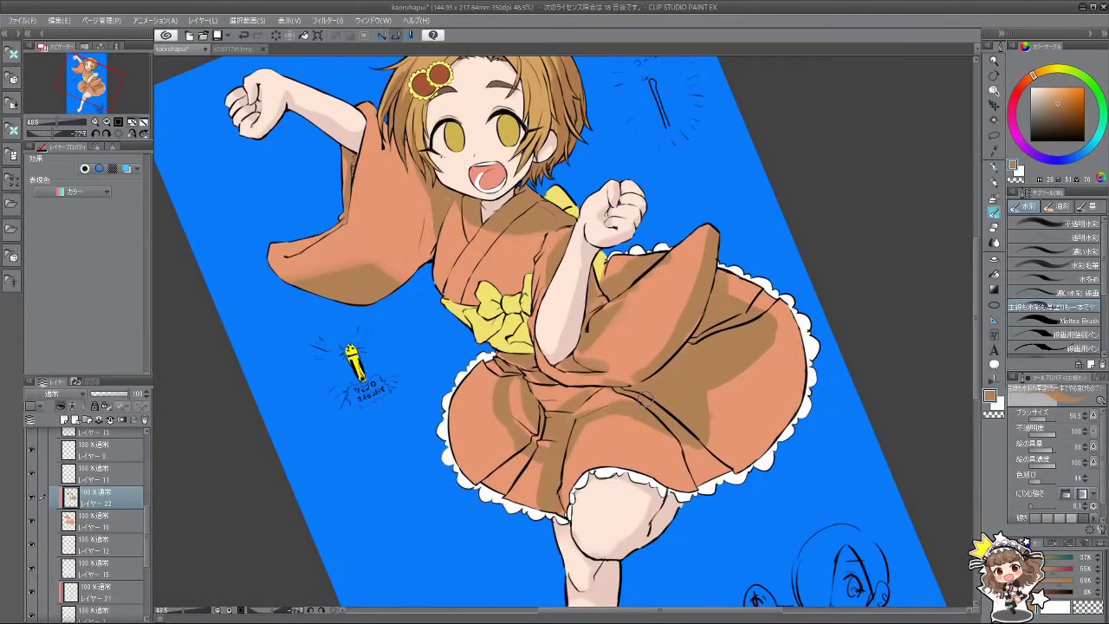
pyautogui.moveTo(662, 417); pyautogui.dragTo(414, 350)
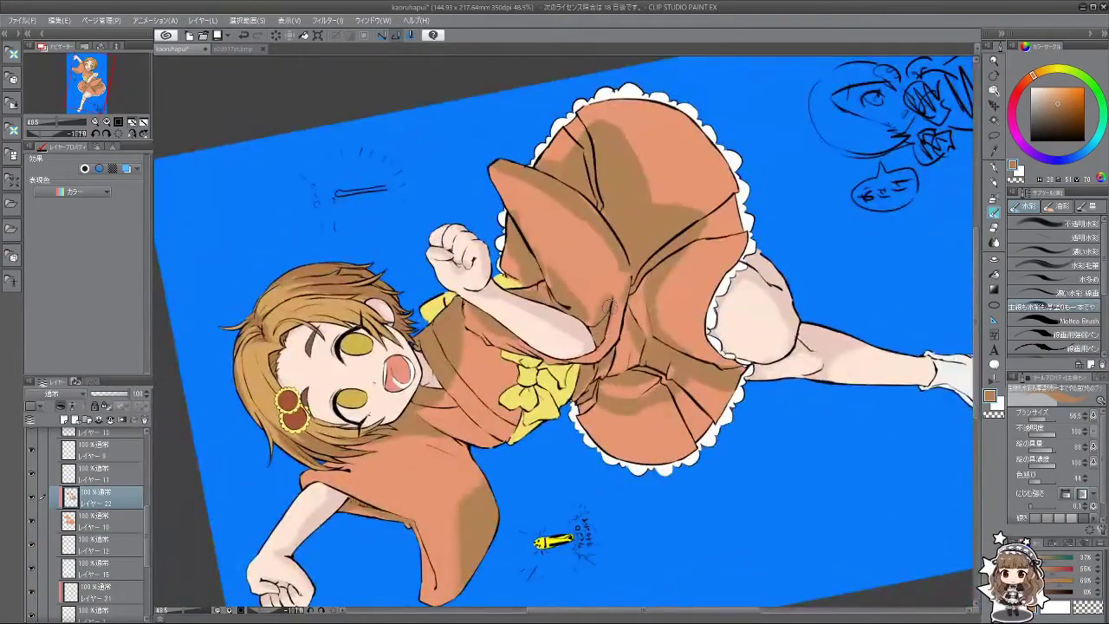
pyautogui.moveTo(591, 344); pyautogui.dragTo(629, 398)
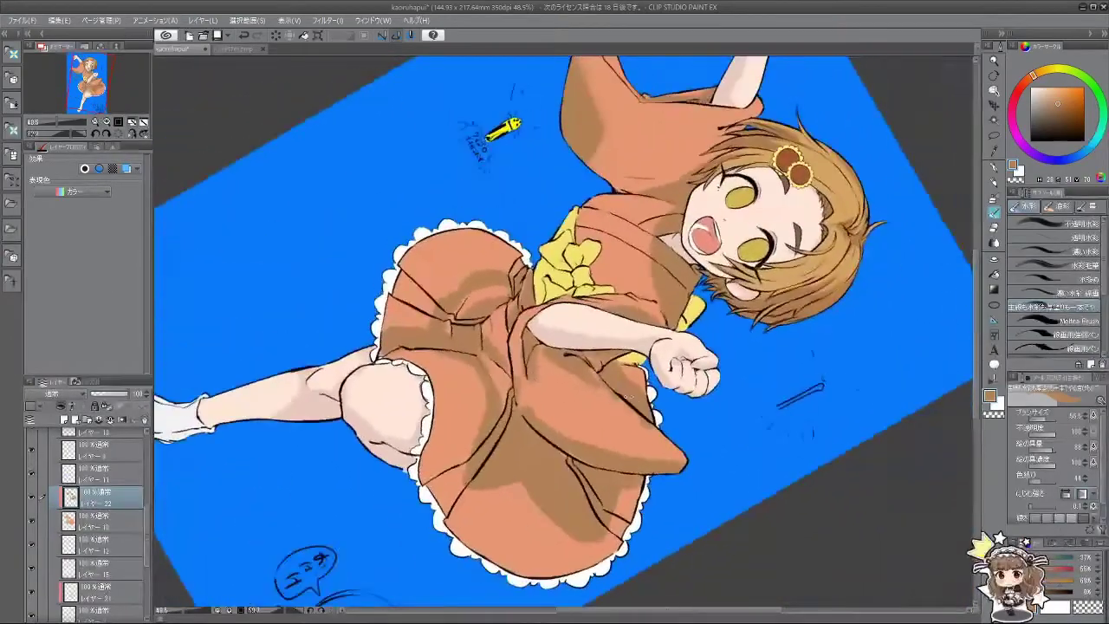
pyautogui.keyDown('alt'); pyautogui.click(547, 383); pyautogui.keyUp('alt')
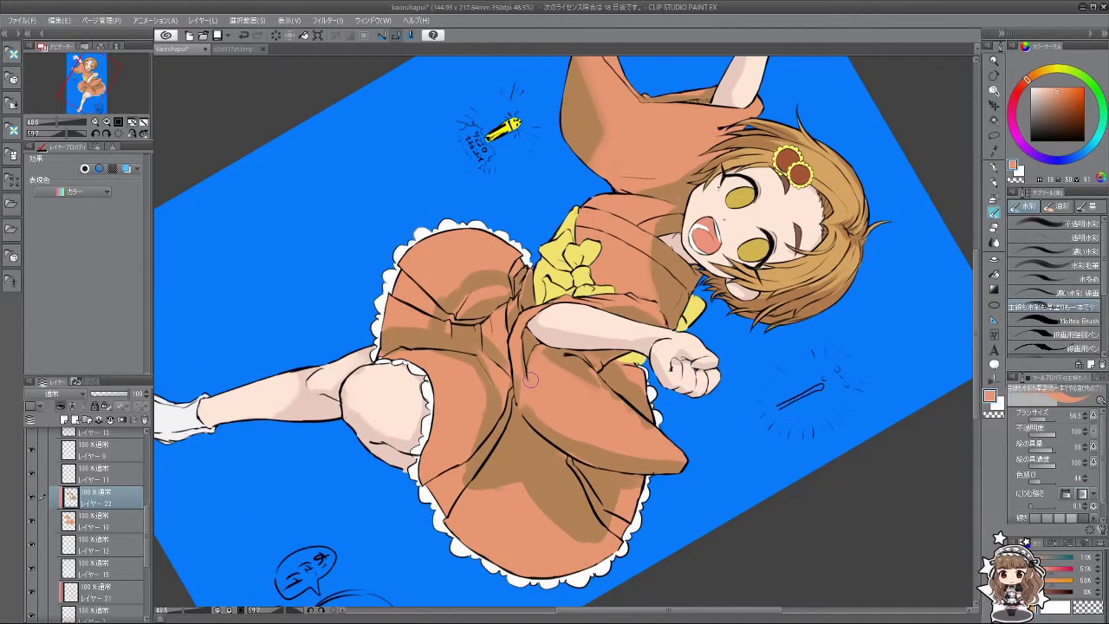
pyautogui.press('-')
pyautogui.press('-')
pyautogui.press('-')
pyautogui.press('-')
pyautogui.press('-')
pyautogui.press('-')
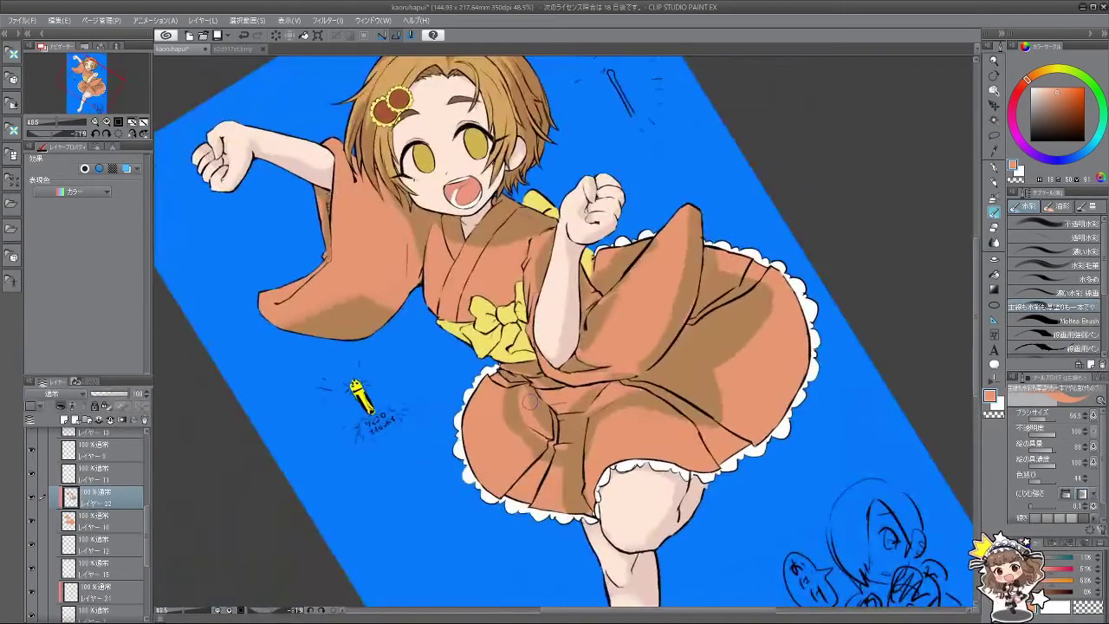
pyautogui.keyDown('alt'); pyautogui.click(529, 398); pyautogui.keyUp('alt')
pyautogui.press('-')
pyautogui.press('-')
pyautogui.press('-')
pyautogui.press('-')
pyautogui.press('-')
pyautogui.press('-')
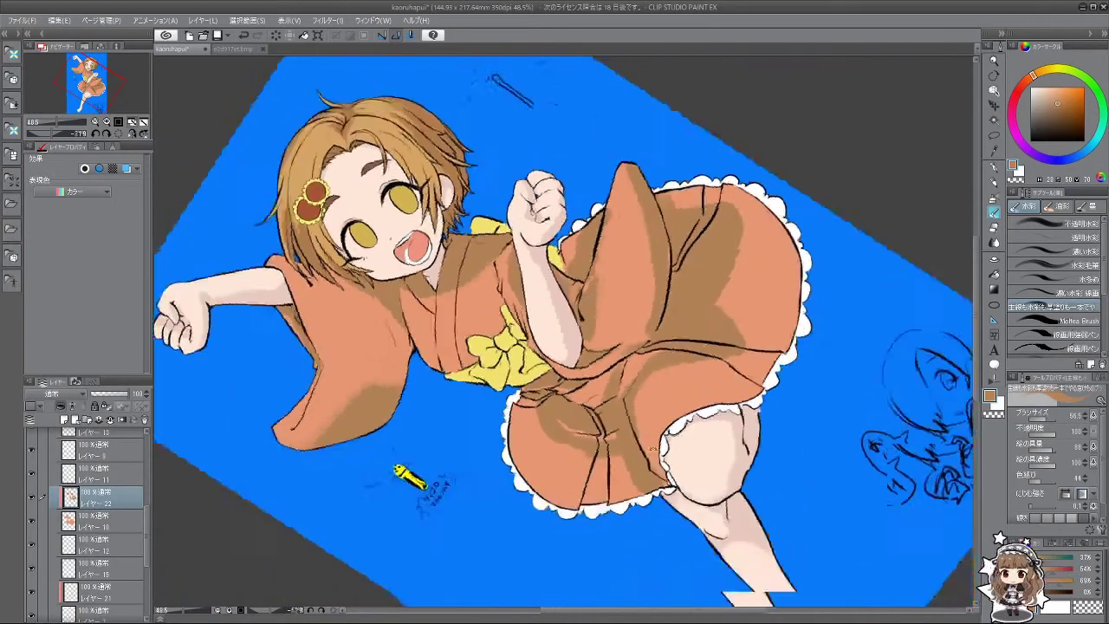
pyautogui.moveTo(620, 350); pyautogui.dragTo(610, 367)
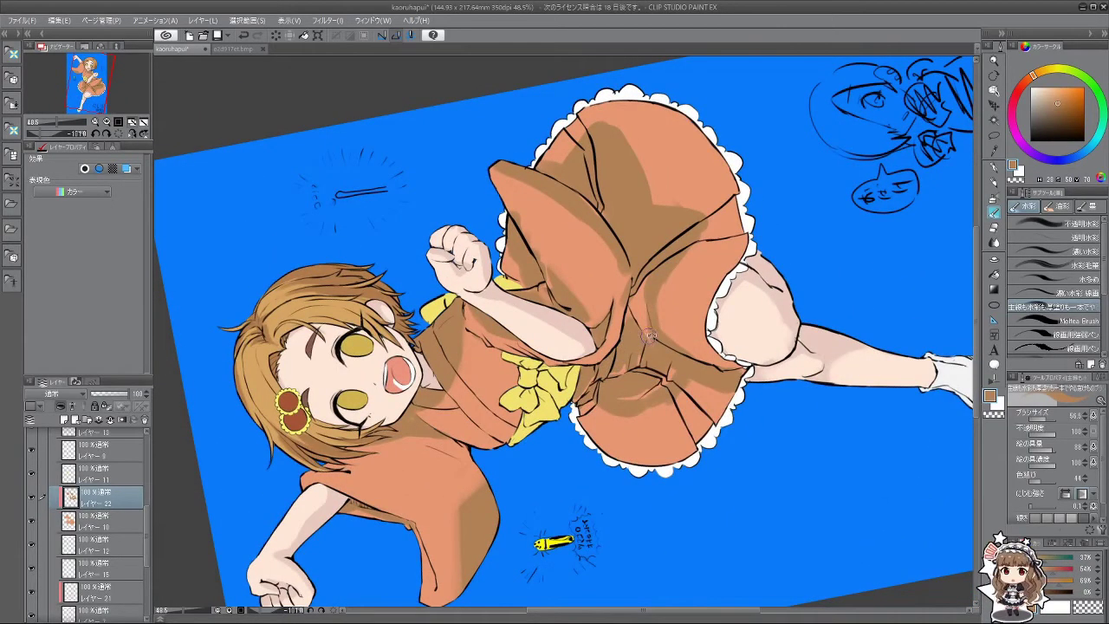
# Step: Brush slightly darker shading onto the skirt and turn the view back toward upright
pyautogui.press('^')
pyautogui.press('^')
pyautogui.press('^')
pyautogui.press('^')
pyautogui.press('^')
pyautogui.moveTo(586, 398)
pyautogui.mouseDown()
pyautogui.moveTo(617, 415)
pyautogui.moveTo(576, 408)
pyautogui.moveTo(620, 399)
pyautogui.moveTo(603, 403)
pyautogui.moveTo(665, 346)
pyautogui.moveTo(655, 343)
pyautogui.moveTo(621, 397)
pyautogui.moveTo(700, 265)
pyautogui.moveTo(720, 252)
pyautogui.moveTo(635, 374)
pyautogui.moveTo(692, 343)
pyautogui.moveTo(605, 406)
pyautogui.moveTo(544, 322)
pyautogui.moveTo(510, 403)
pyautogui.mouseUp()
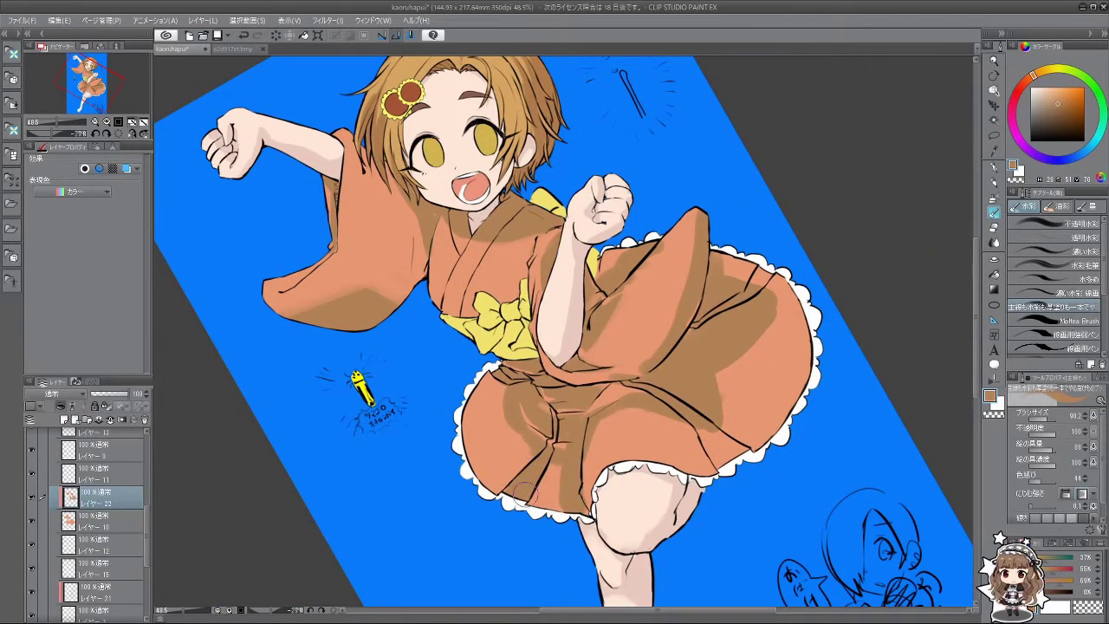
pyautogui.moveTo(531, 481); pyautogui.dragTo(706, 464)
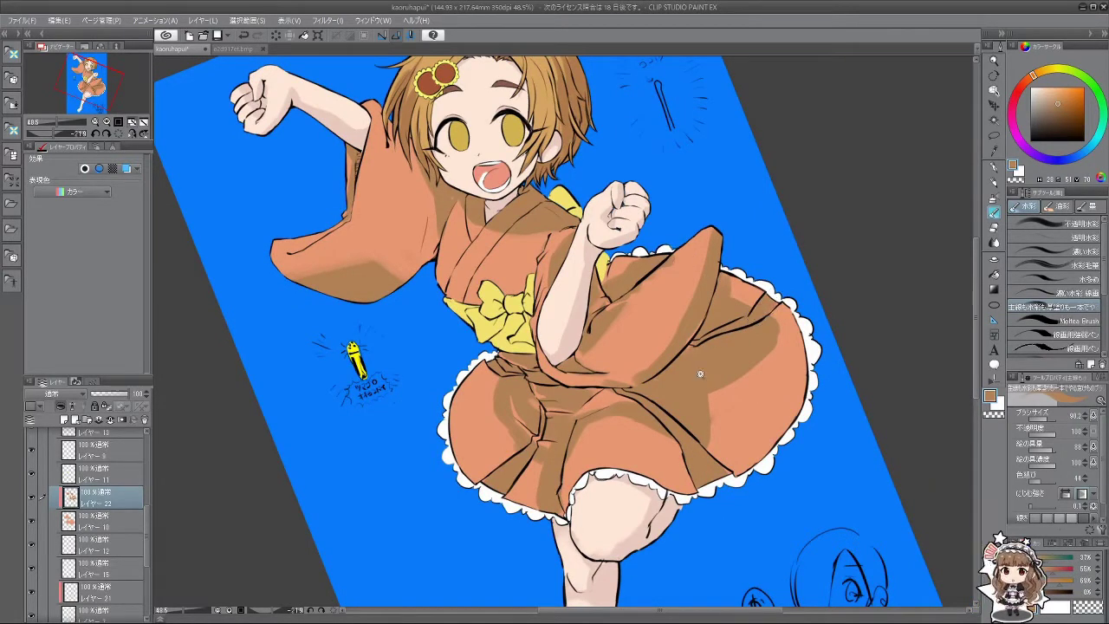
pyautogui.scroll(-2, 673, 415)
pyautogui.moveTo(615, 465)
pyautogui.mouseDown()
pyautogui.moveTo(494, 493)
pyautogui.moveTo(486, 533)
pyautogui.mouseUp()
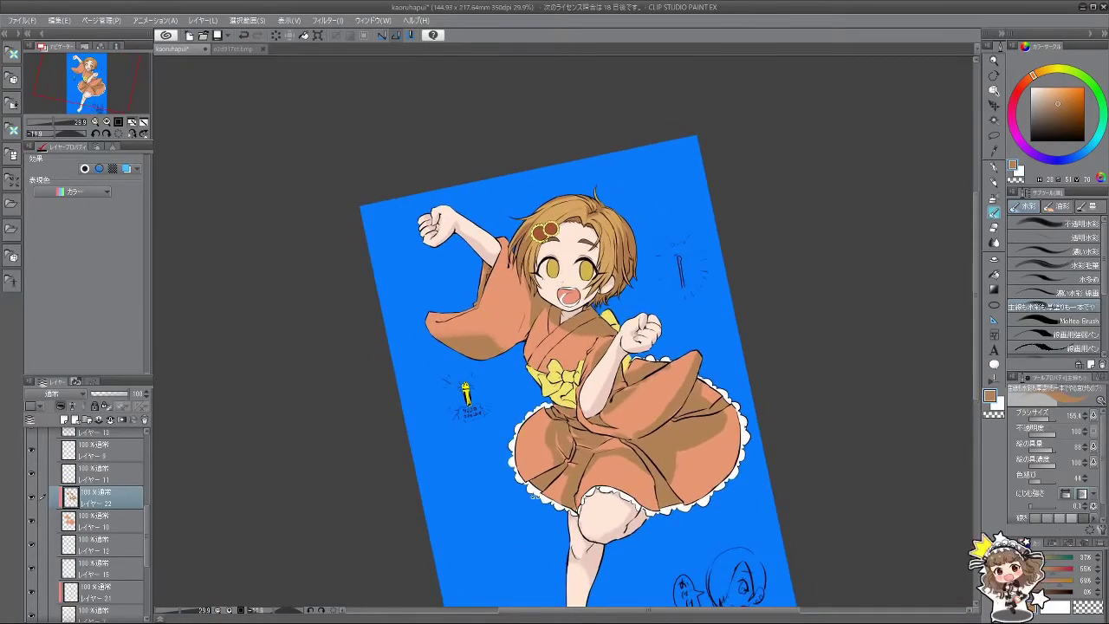
pyautogui.scroll(4, 571, 403)
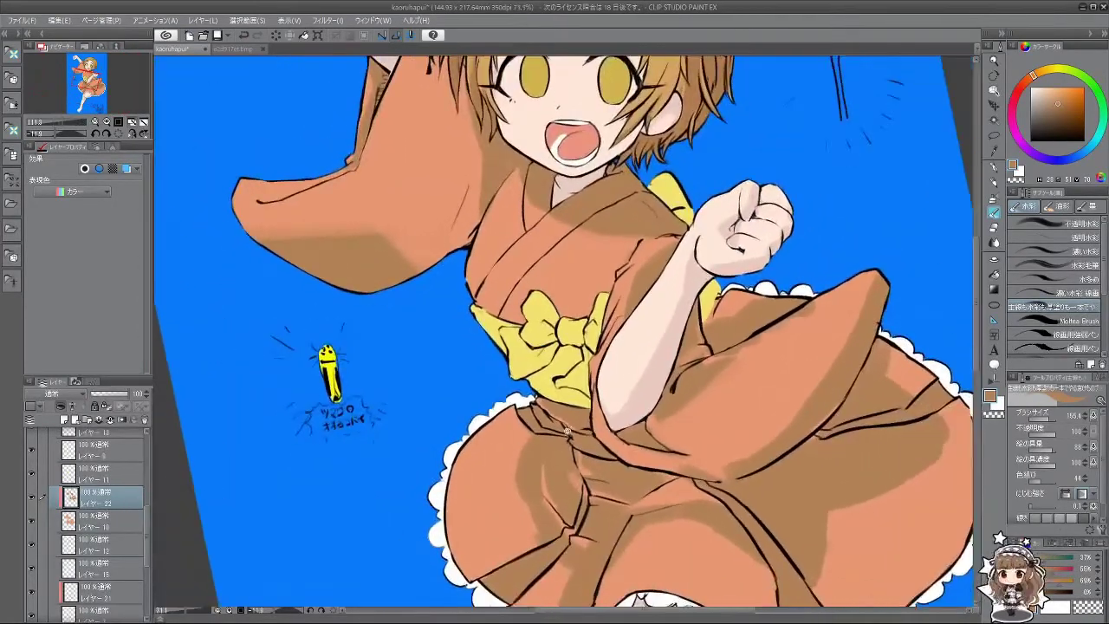
pyautogui.moveTo(144, 520); pyautogui.dragTo(143, 436)
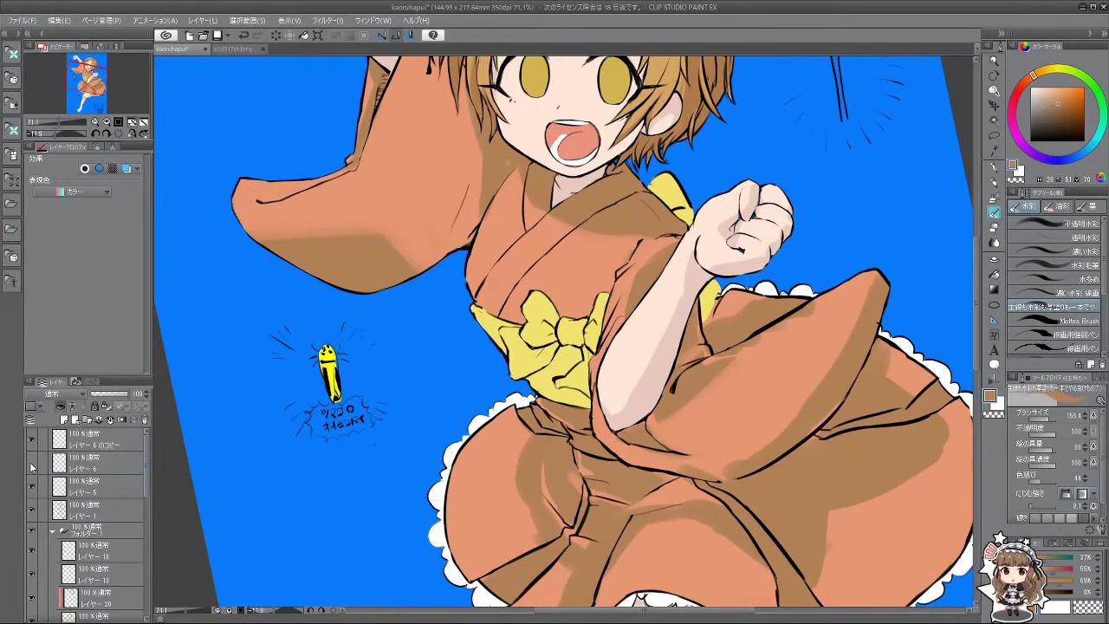
# Step: On Layer 1, set the drawing colour to black and brush size to about 101.8
pyautogui.click(86, 510)
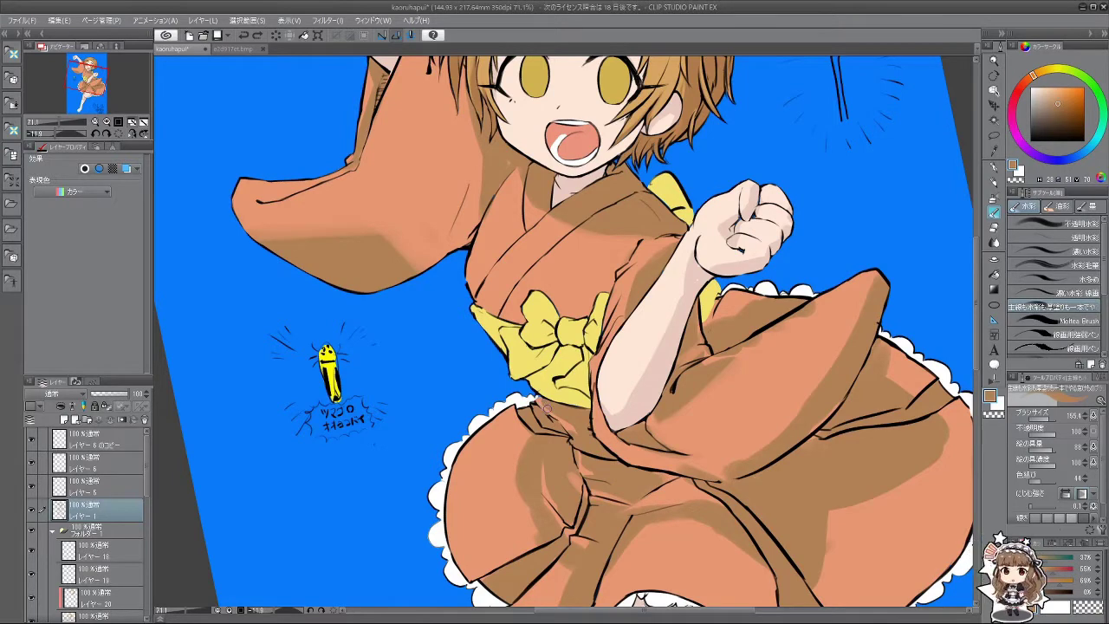
pyautogui.keyDown('alt'); pyautogui.click(531, 357); pyautogui.keyUp('alt')
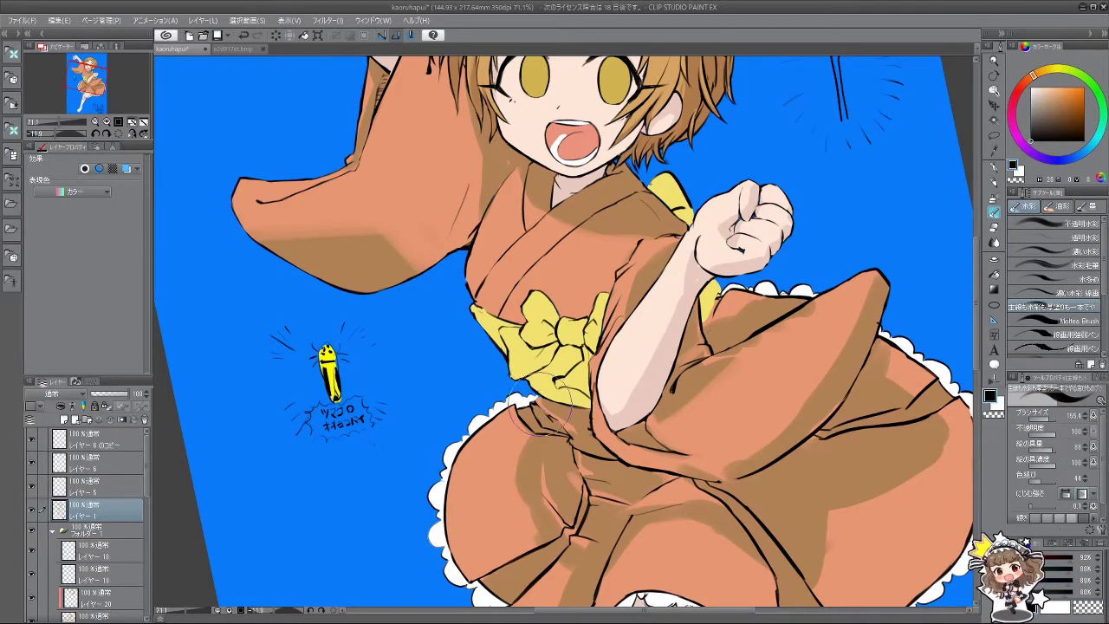
pyautogui.moveTo(544, 407)
pyautogui.mouseDown()
pyautogui.moveTo(555, 403)
pyautogui.moveTo(561, 429)
pyautogui.moveTo(571, 421)
pyautogui.moveTo(539, 397)
pyautogui.mouseUp()
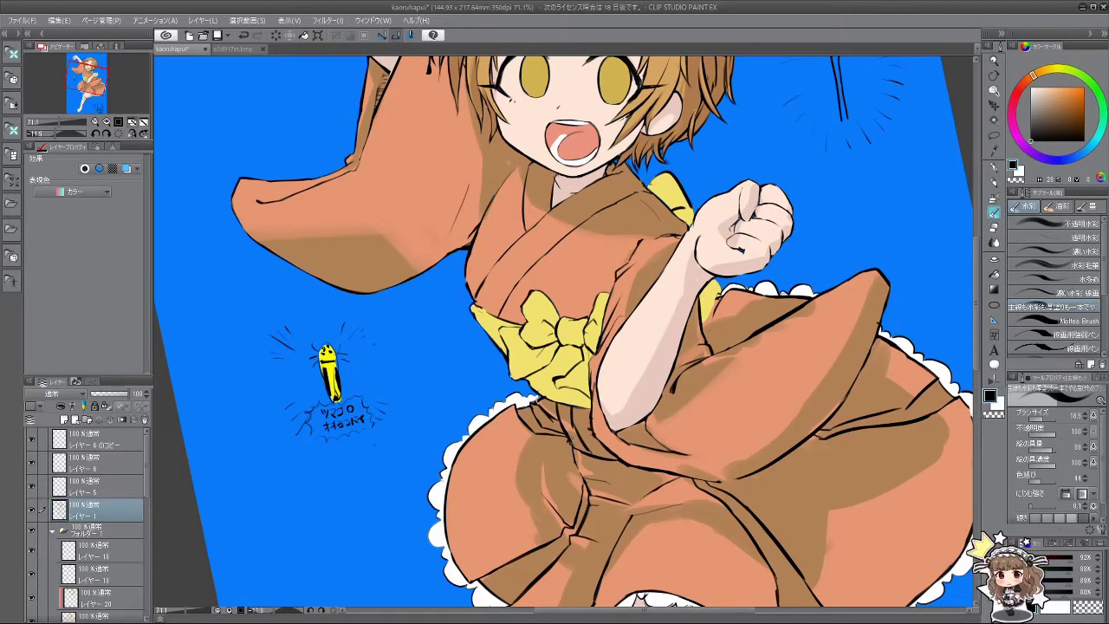
# Step: Rotate and zoom the canvas to inspect the whole illustration
pyautogui.moveTo(559, 458); pyautogui.dragTo(454, 397)
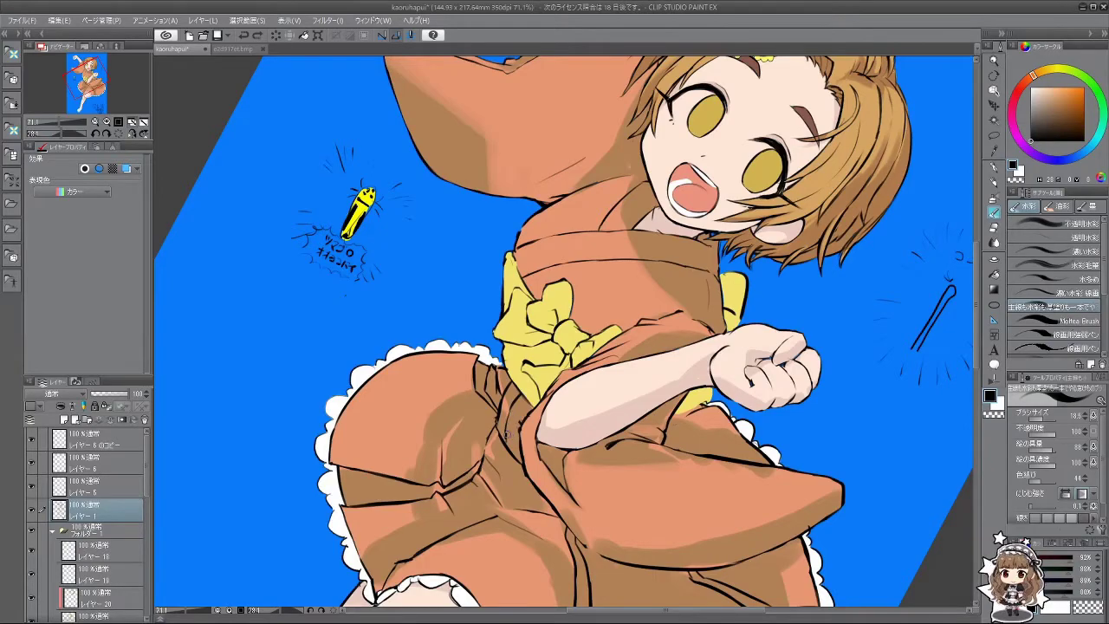
pyautogui.moveTo(523, 434); pyautogui.dragTo(554, 364)
pyautogui.scroll(-5, 555, 381)
pyautogui.scroll(3, 554, 382)
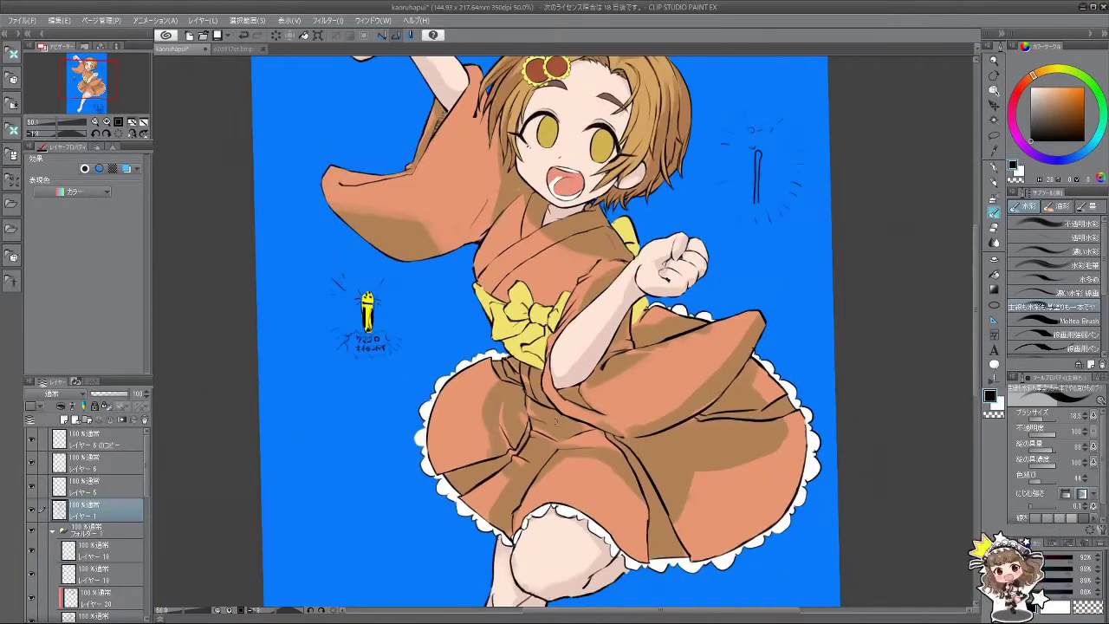
pyautogui.scroll(-3, 554, 381)
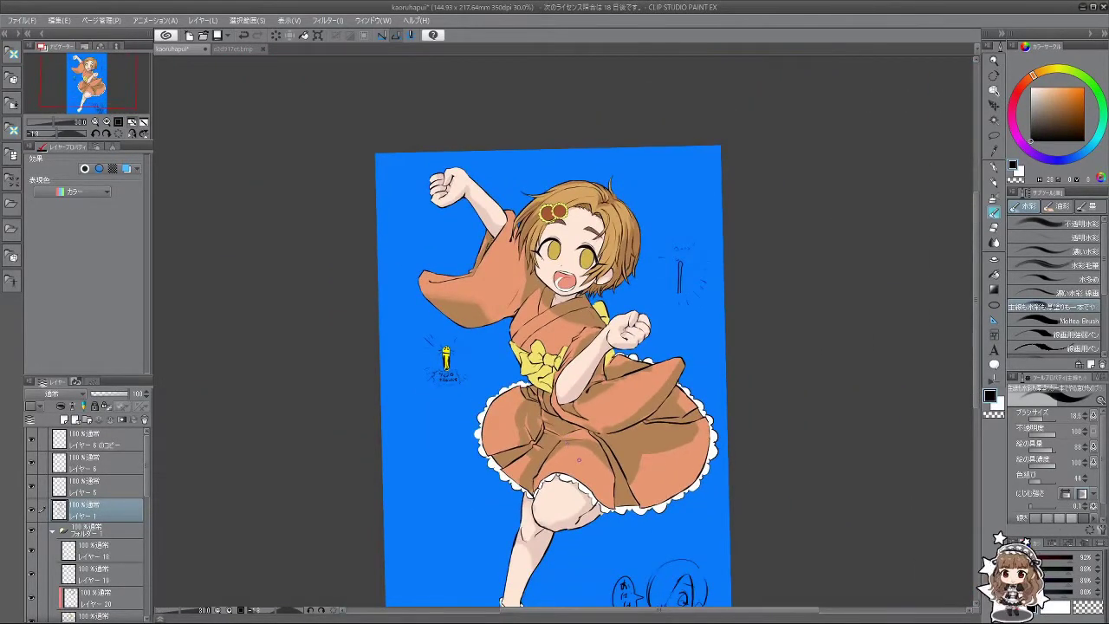
pyautogui.scroll(1, 555, 381)
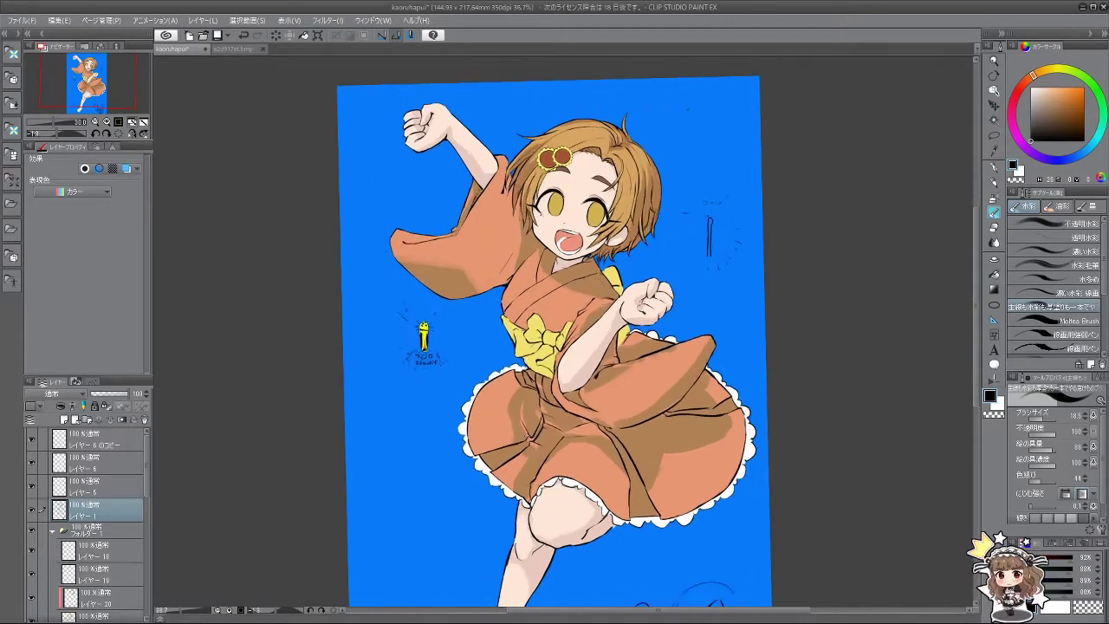
pyautogui.scroll(-4, 555, 381)
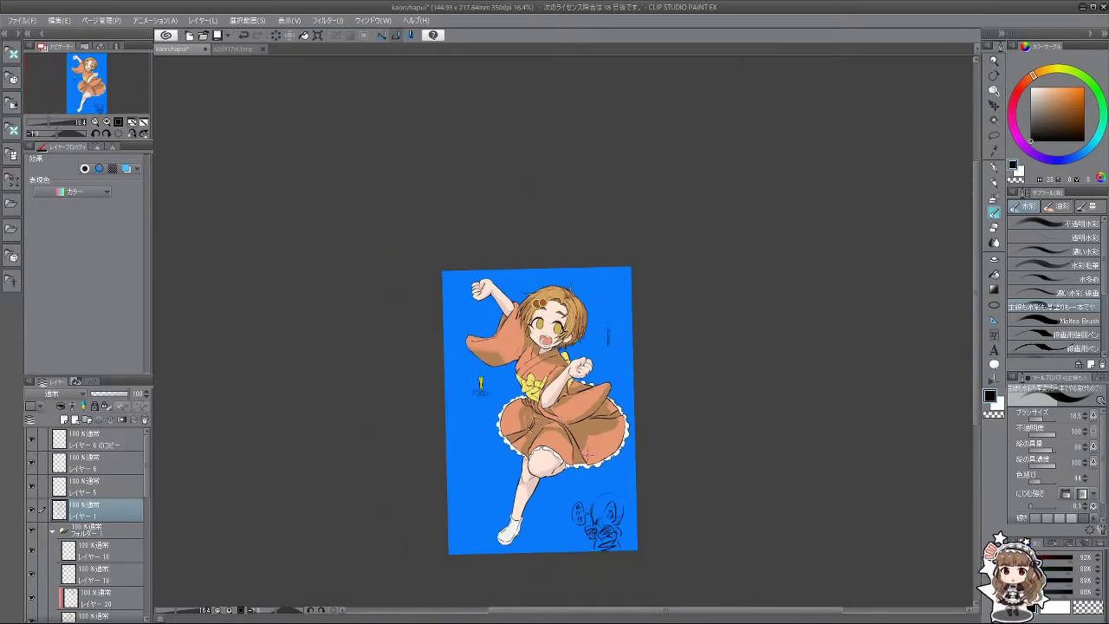
pyautogui.scroll(5, 589, 453)
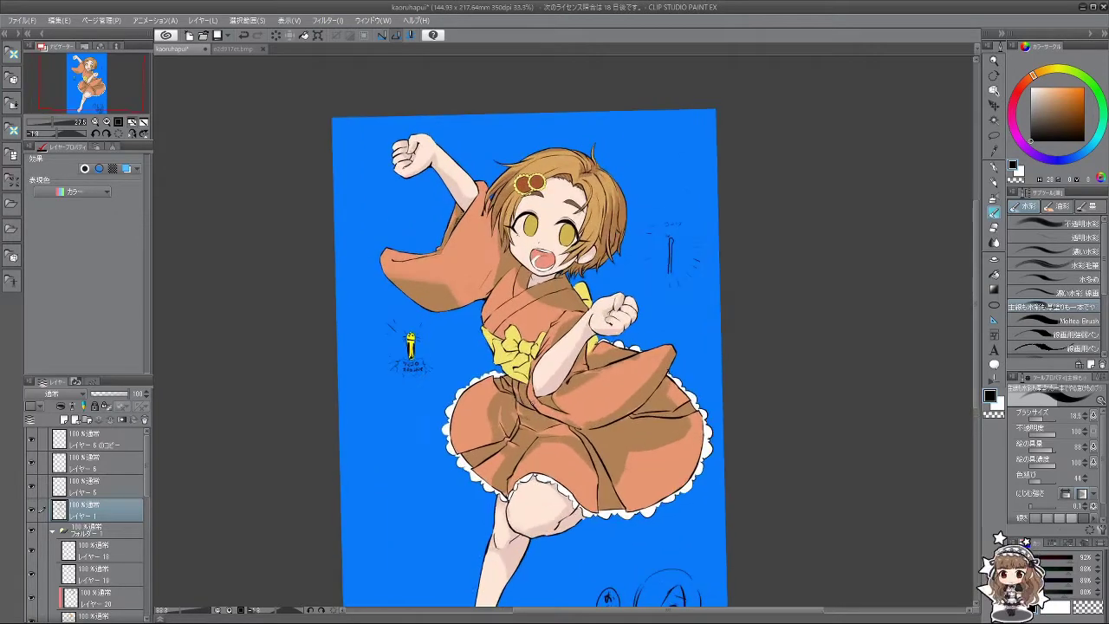
pyautogui.scroll(-5, 110, 612)
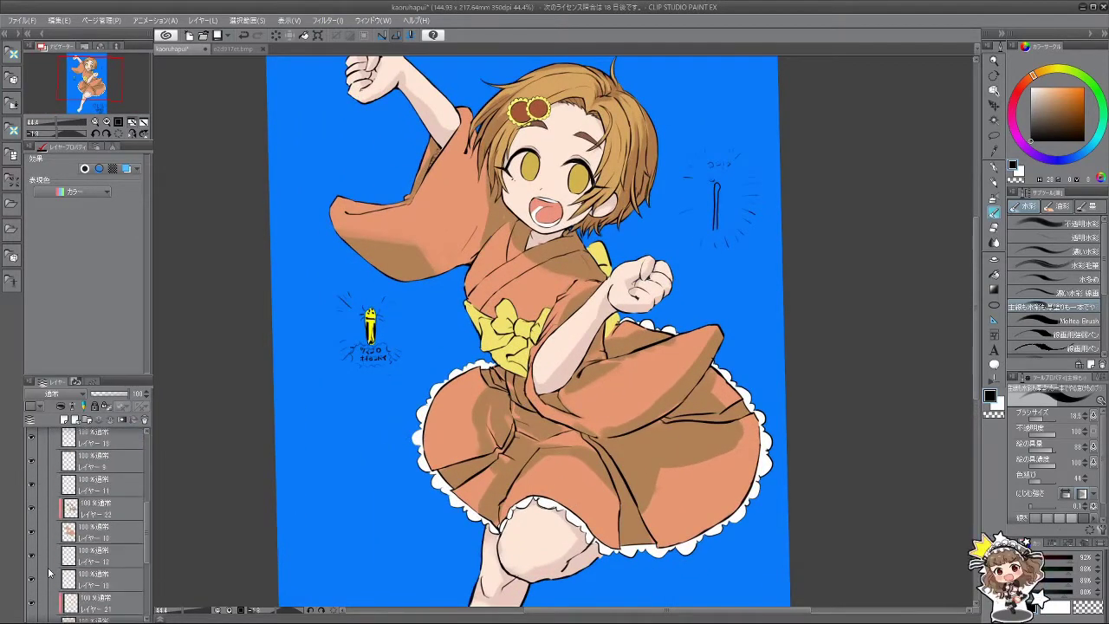
# Step: Switch to Layer 22 and sample orange tones from the kimono, re-centring the canvas
pyautogui.click(100, 514)
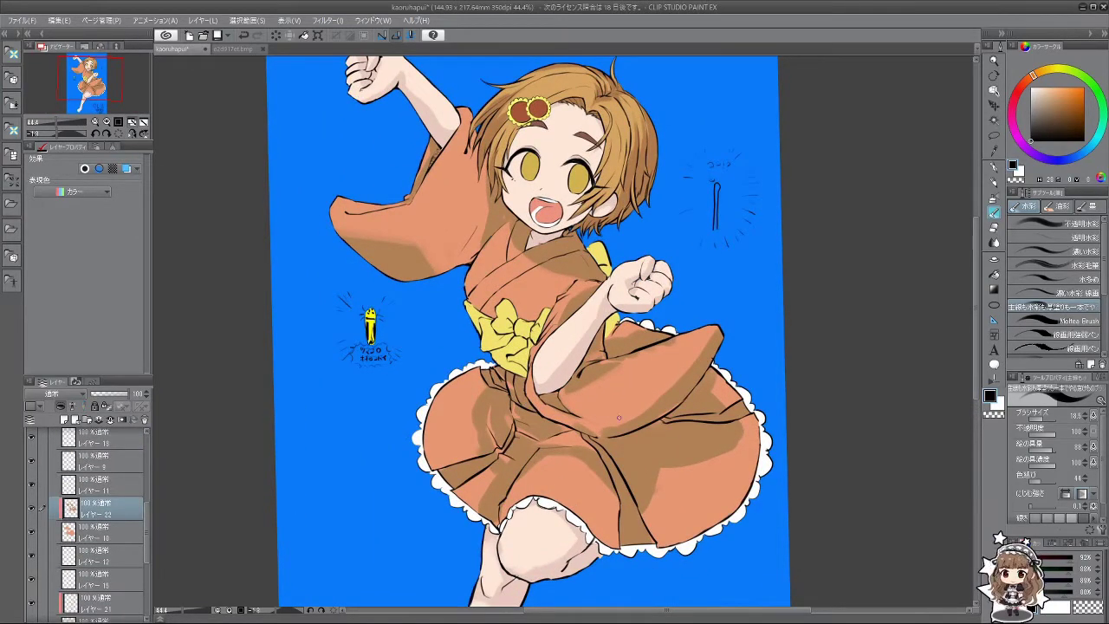
pyautogui.keyDown('alt'); pyautogui.click(645, 442); pyautogui.keyUp('alt')
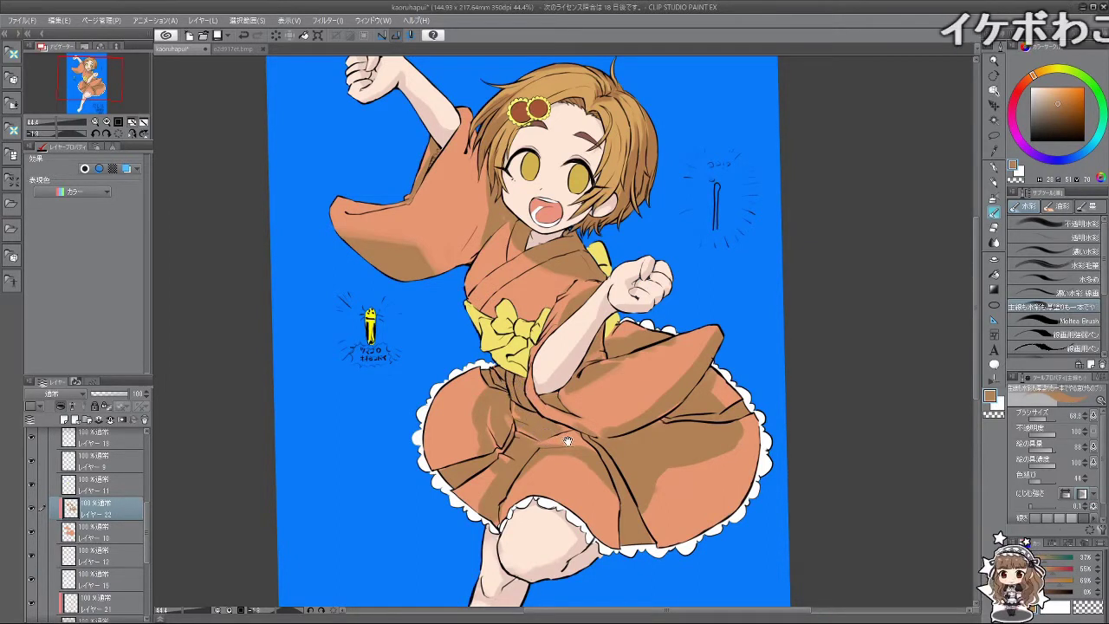
pyautogui.hotkey('ctrl', '0')
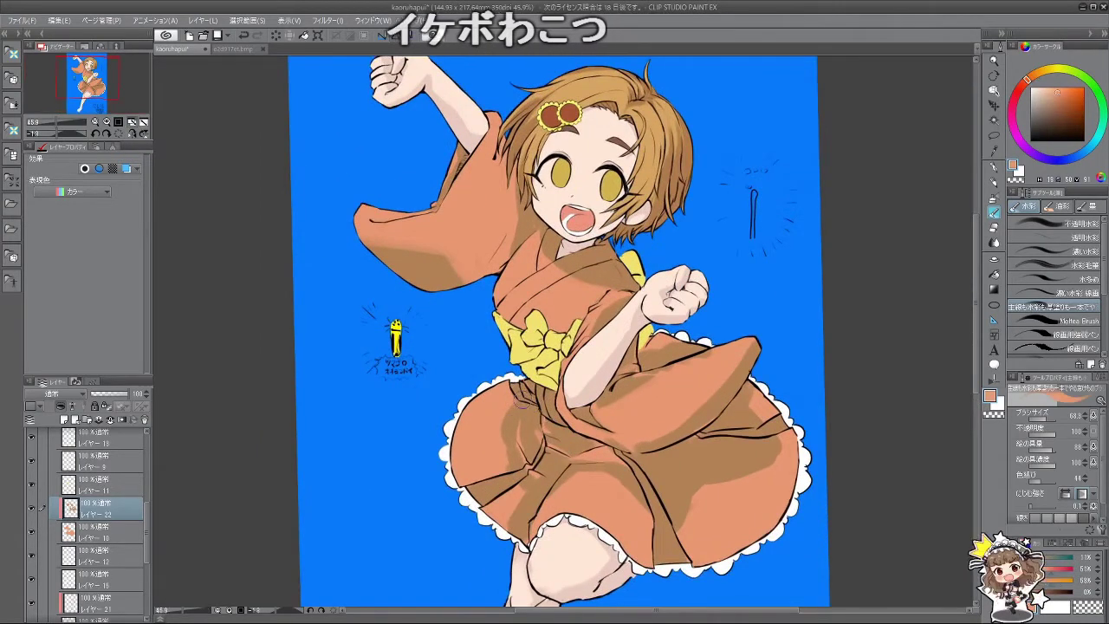
pyautogui.keyDown('alt'); pyautogui.click(551, 424); pyautogui.keyUp('alt')
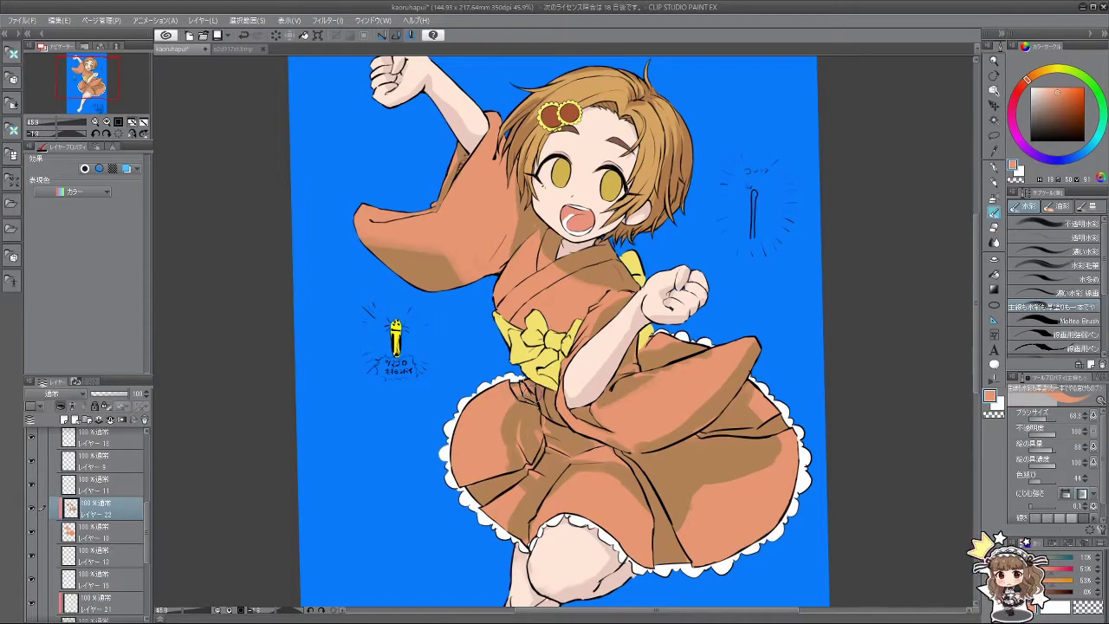
pyautogui.moveTo(526, 389); pyautogui.dragTo(681, 374)
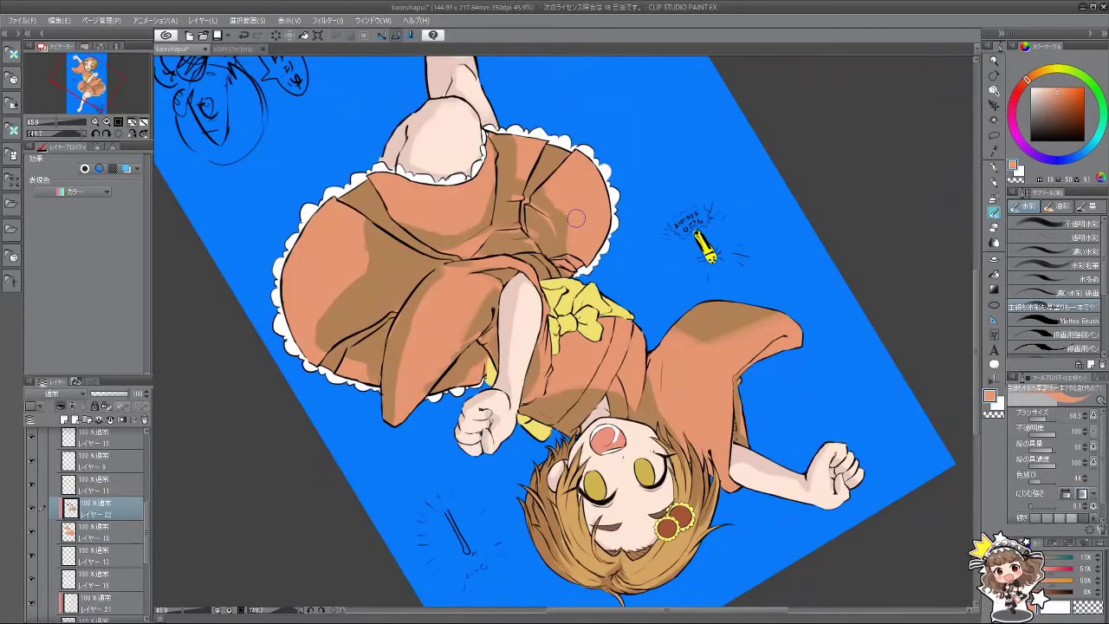
pyautogui.moveTo(575, 223); pyautogui.dragTo(633, 371)
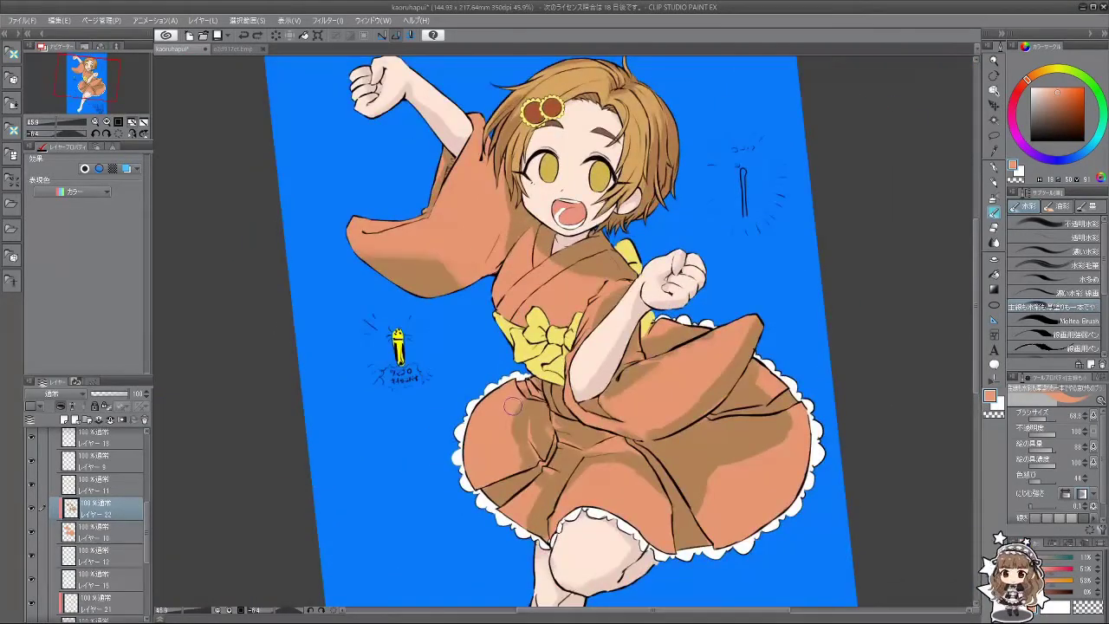
pyautogui.scroll(-3, 587, 530)
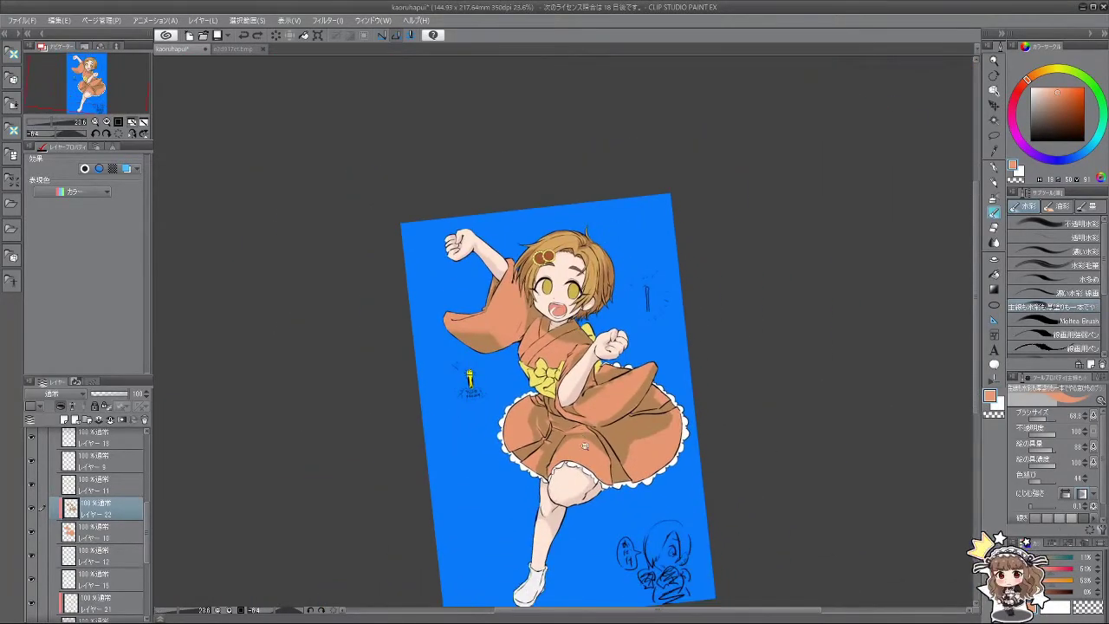
pyautogui.scroll(2, 585, 446)
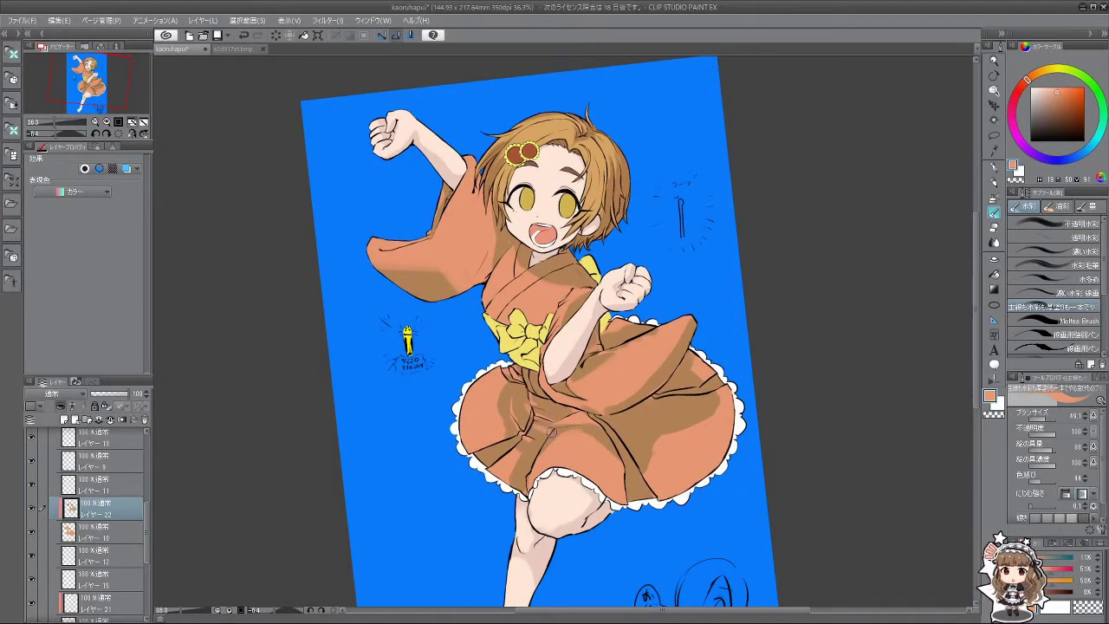
# Step: Sample the skirt's darker brown shadow and lighter salmon colours while turning the view
pyautogui.moveTo(542, 438); pyautogui.dragTo(661, 371)
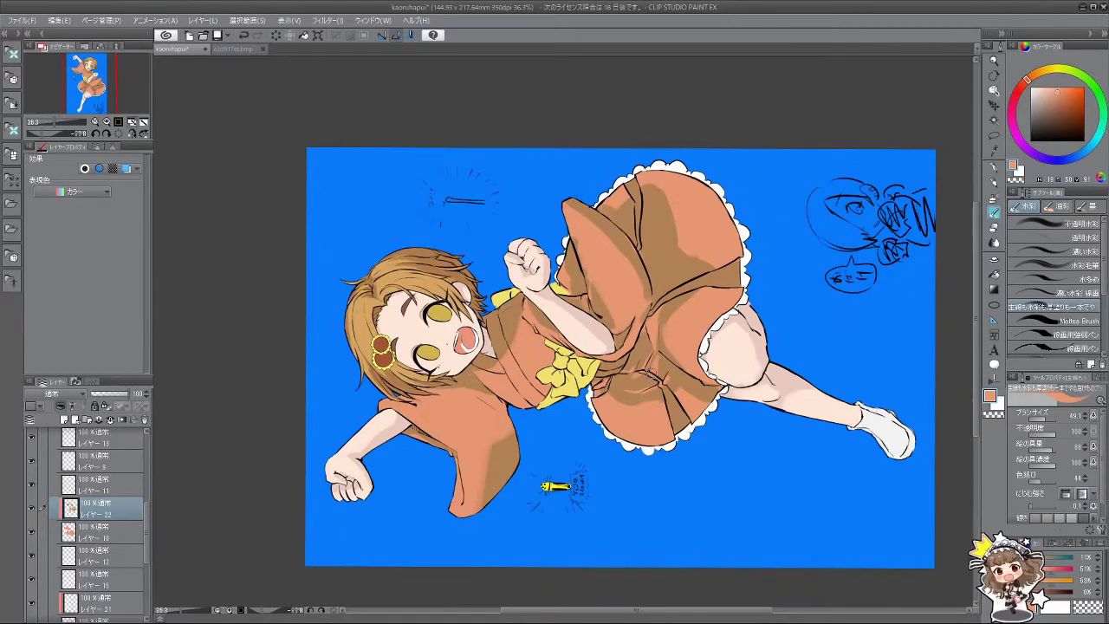
pyautogui.moveTo(648, 378); pyautogui.dragTo(649, 327)
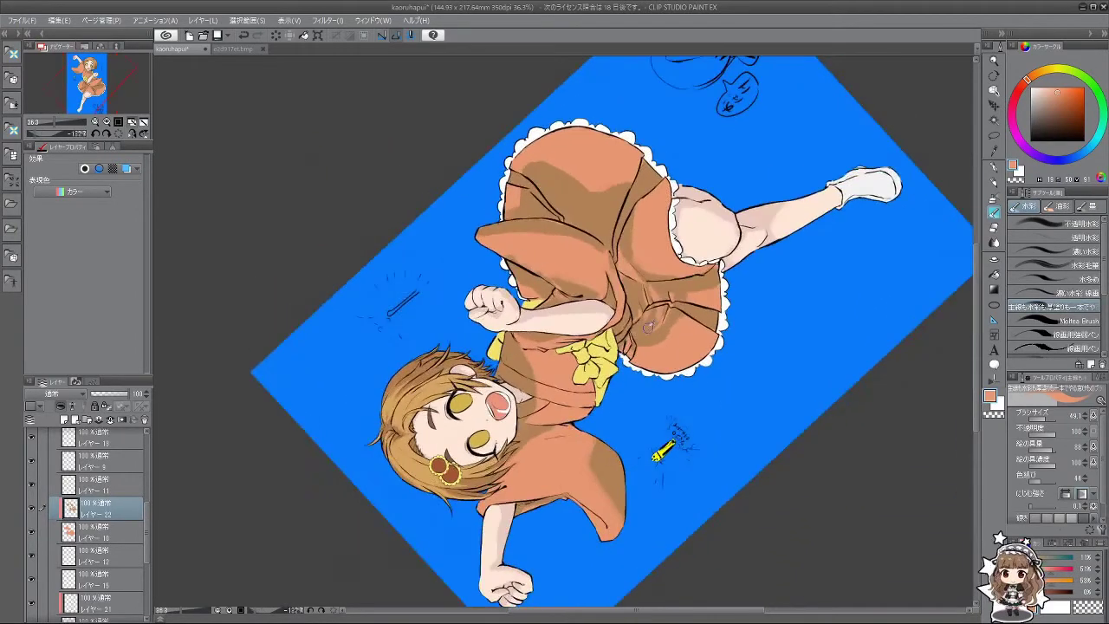
pyautogui.keyDown('alt'); pyautogui.click(648, 326); pyautogui.keyUp('alt')
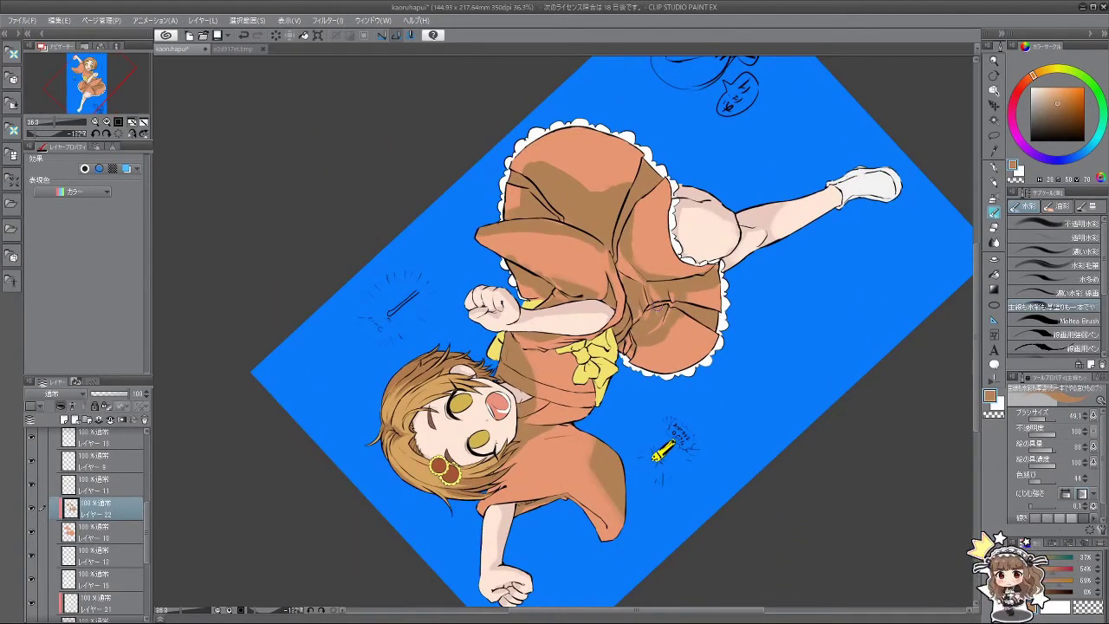
pyautogui.moveTo(582, 384); pyautogui.dragTo(648, 404)
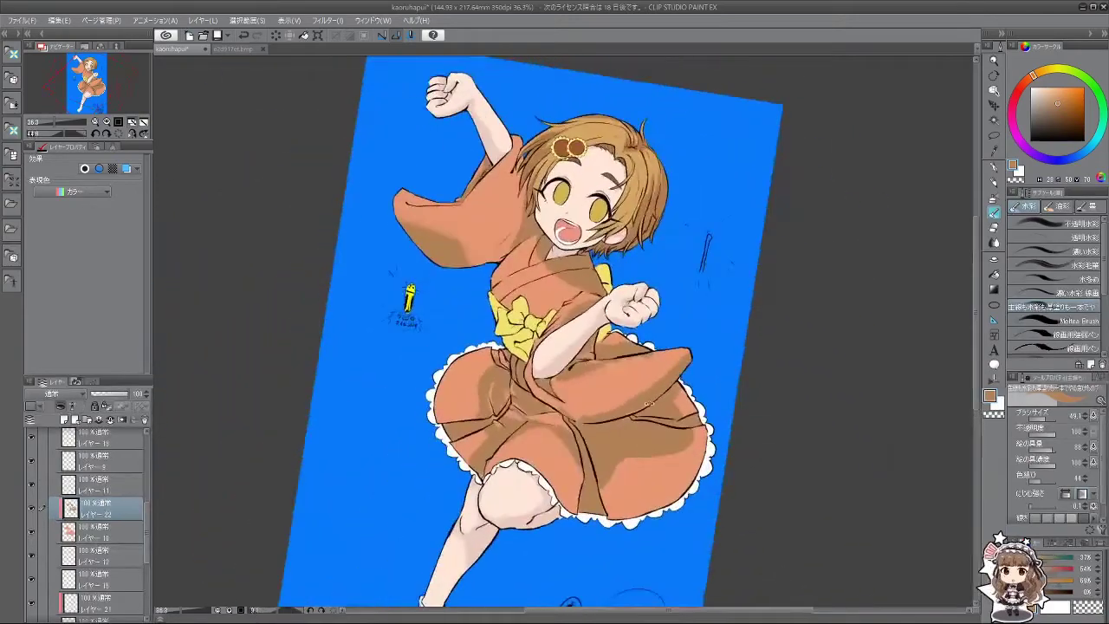
pyautogui.moveTo(582, 473)
pyautogui.mouseDown()
pyautogui.moveTo(601, 478)
pyautogui.moveTo(587, 468)
pyautogui.moveTo(589, 500)
pyautogui.mouseUp()
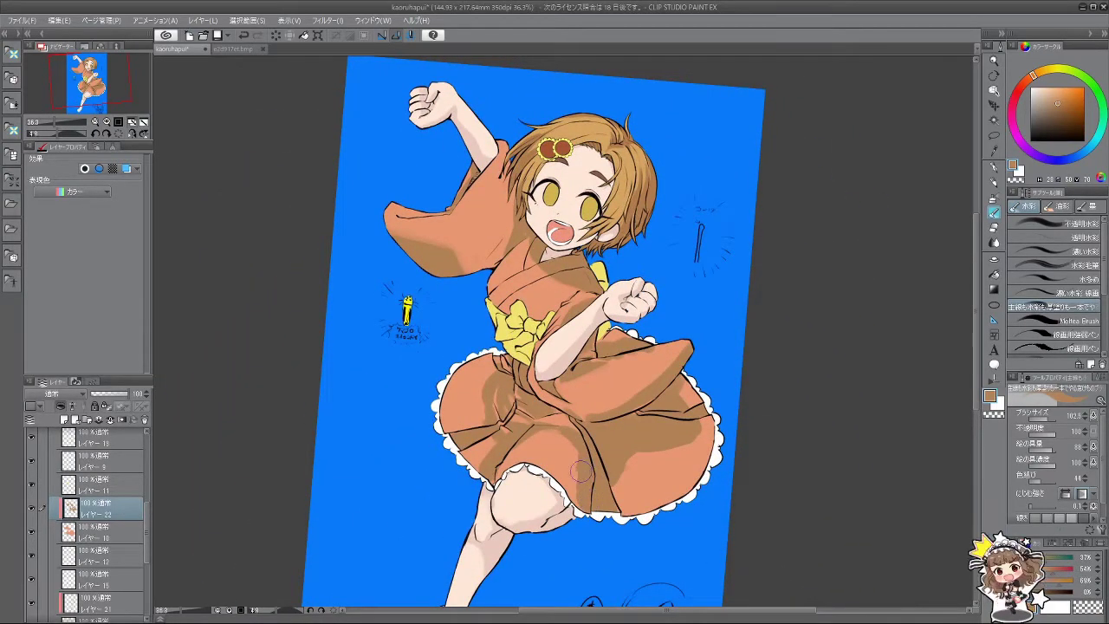
pyautogui.keyDown('alt'); pyautogui.click(571, 461); pyautogui.keyUp('alt')
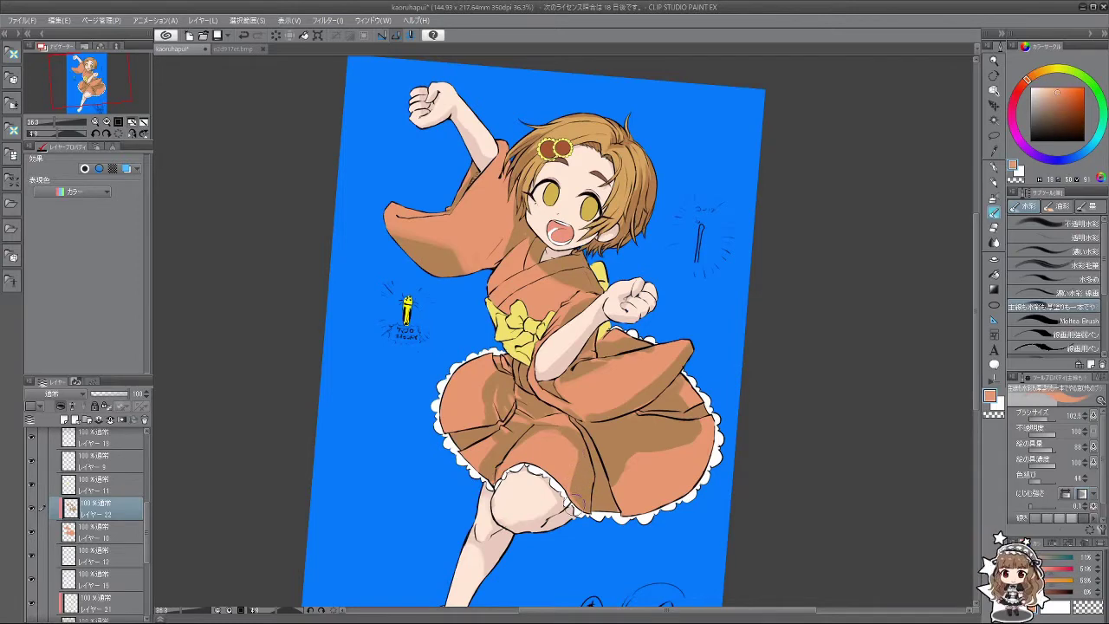
pyautogui.scroll(-3, 647, 500)
pyautogui.moveTo(647, 501); pyautogui.dragTo(595, 353)
pyautogui.scroll(3, 594, 353)
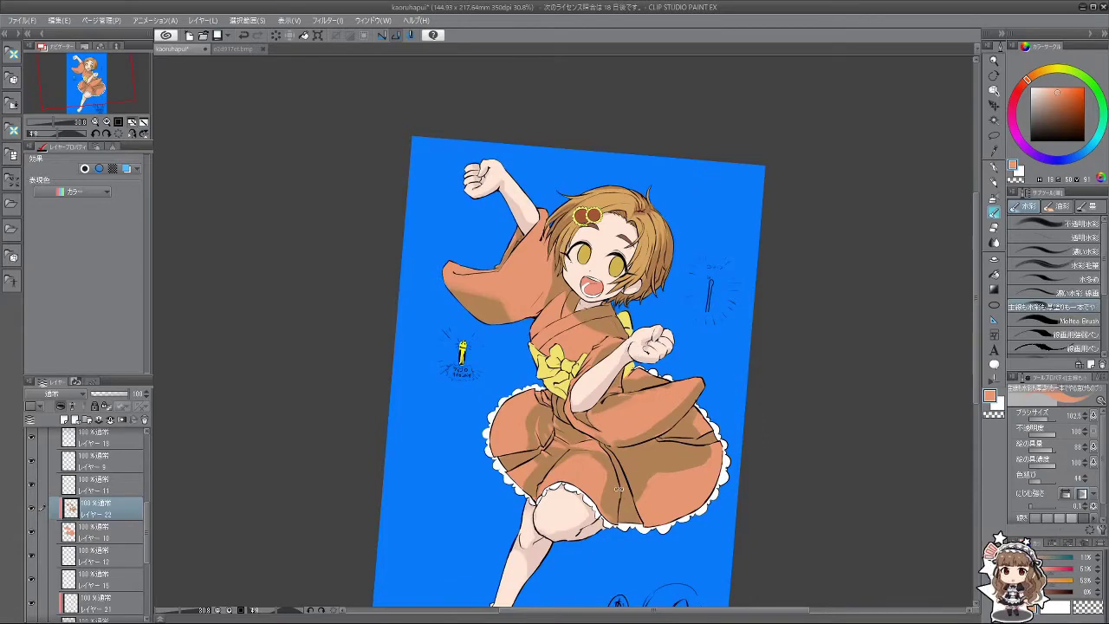
pyautogui.moveTo(633, 351); pyautogui.dragTo(657, 267)
pyautogui.scroll(1, 658, 273)
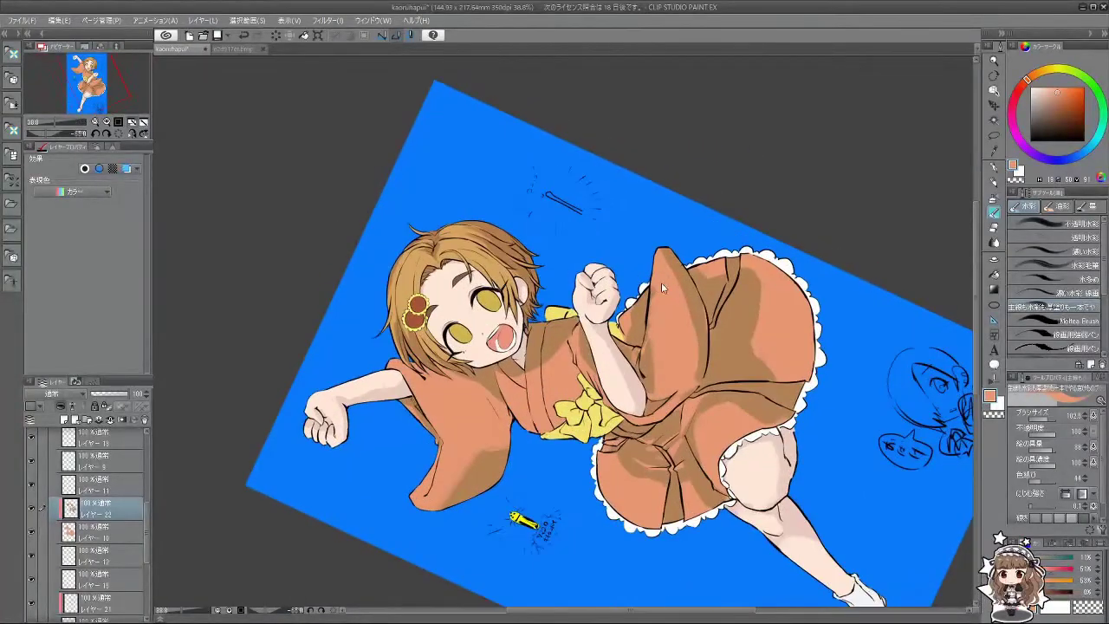
# Step: Paint darker brown-orange watercolour shading down the dress's left fold
pyautogui.keyDown('alt'); pyautogui.click(685, 279); pyautogui.keyUp('alt')
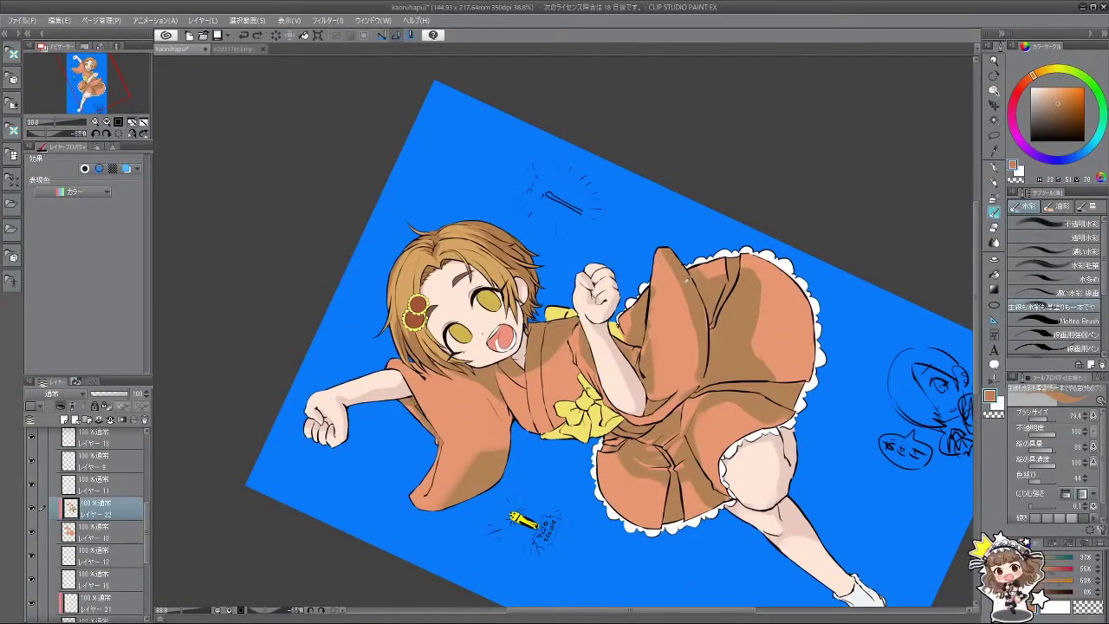
pyautogui.moveTo(649, 269)
pyautogui.mouseDown()
pyautogui.moveTo(664, 303)
pyautogui.moveTo(649, 340)
pyautogui.moveTo(648, 330)
pyautogui.moveTo(649, 369)
pyautogui.moveTo(666, 324)
pyautogui.moveTo(650, 370)
pyautogui.mouseUp()
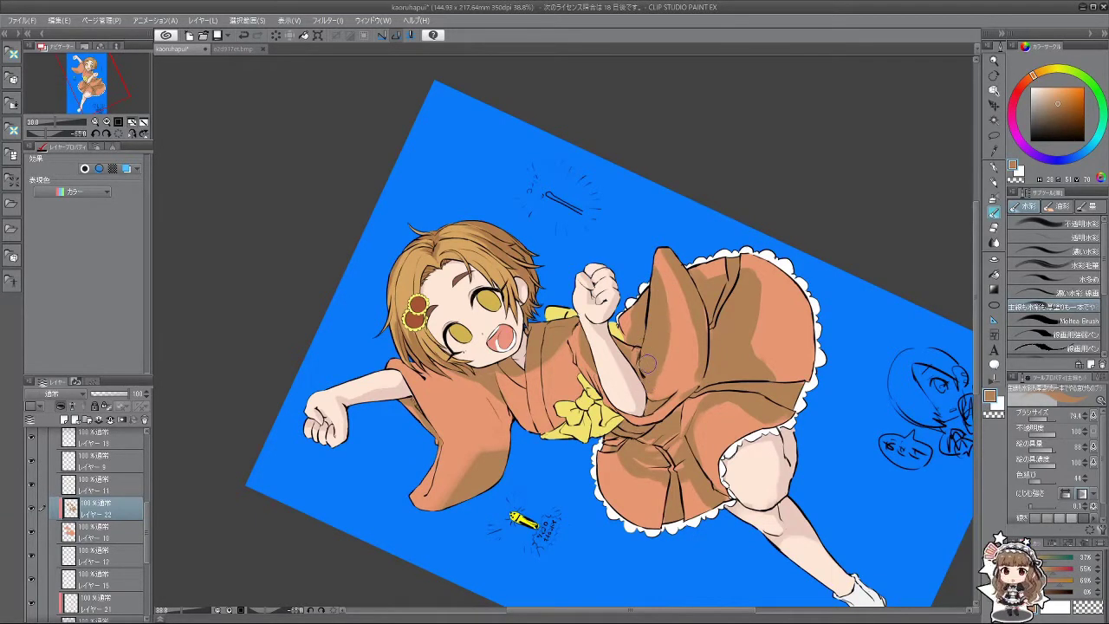
pyautogui.press('-')
pyautogui.press('-')
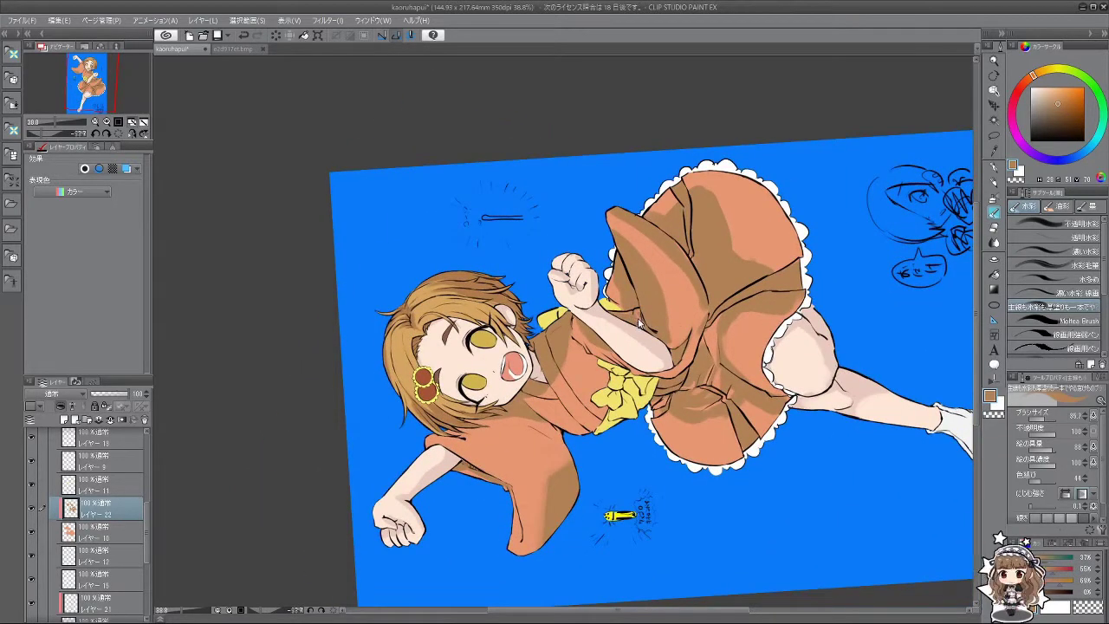
pyautogui.keyDown('alt'); pyautogui.click(680, 280); pyautogui.keyUp('alt')
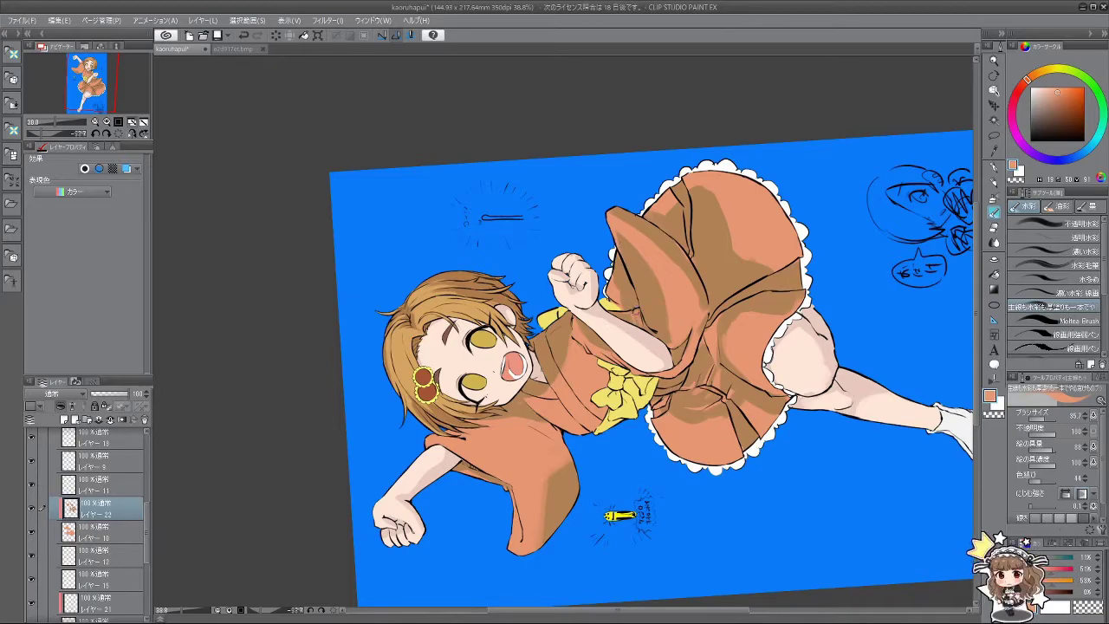
pyautogui.moveTo(644, 448)
pyautogui.mouseDown()
pyautogui.moveTo(506, 454)
pyautogui.moveTo(445, 405)
pyautogui.moveTo(434, 285)
pyautogui.moveTo(525, 207)
pyautogui.moveTo(606, 244)
pyautogui.moveTo(651, 319)
pyautogui.mouseUp()
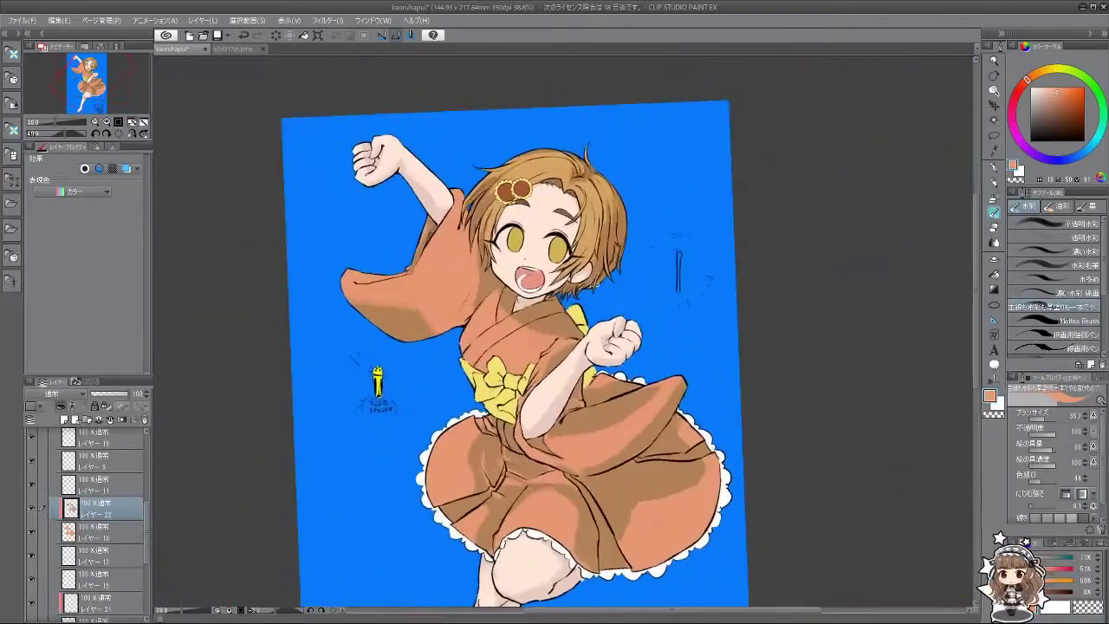
pyautogui.keyDown('alt'); pyautogui.click(507, 337); pyautogui.keyUp('alt')
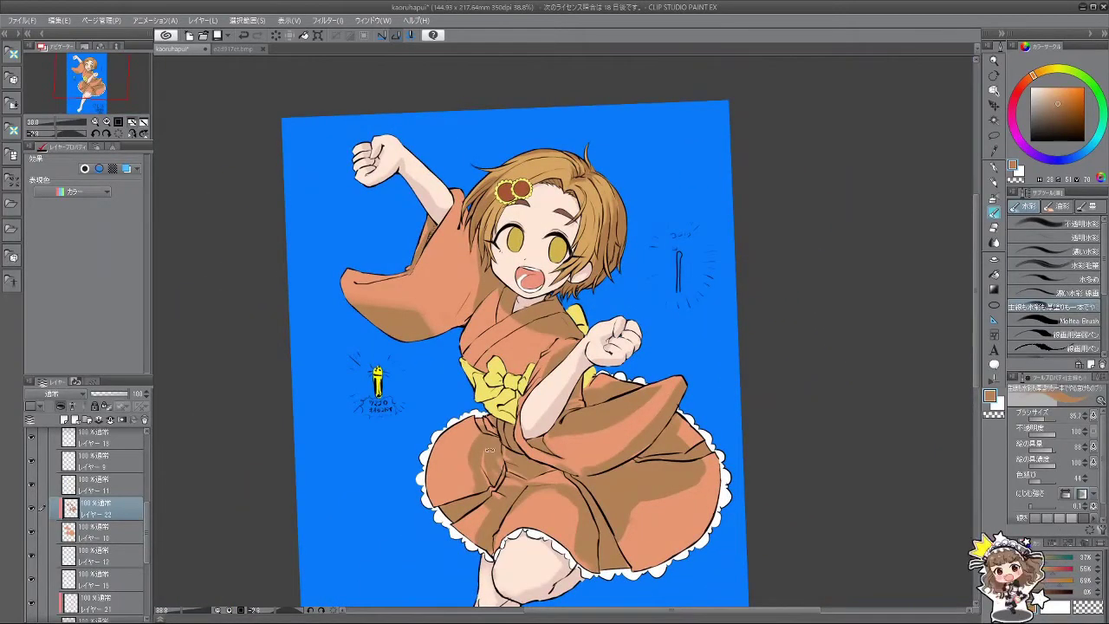
pyautogui.moveTo(489, 449); pyautogui.dragTo(470, 500)
pyautogui.scroll(-3, 559, 433)
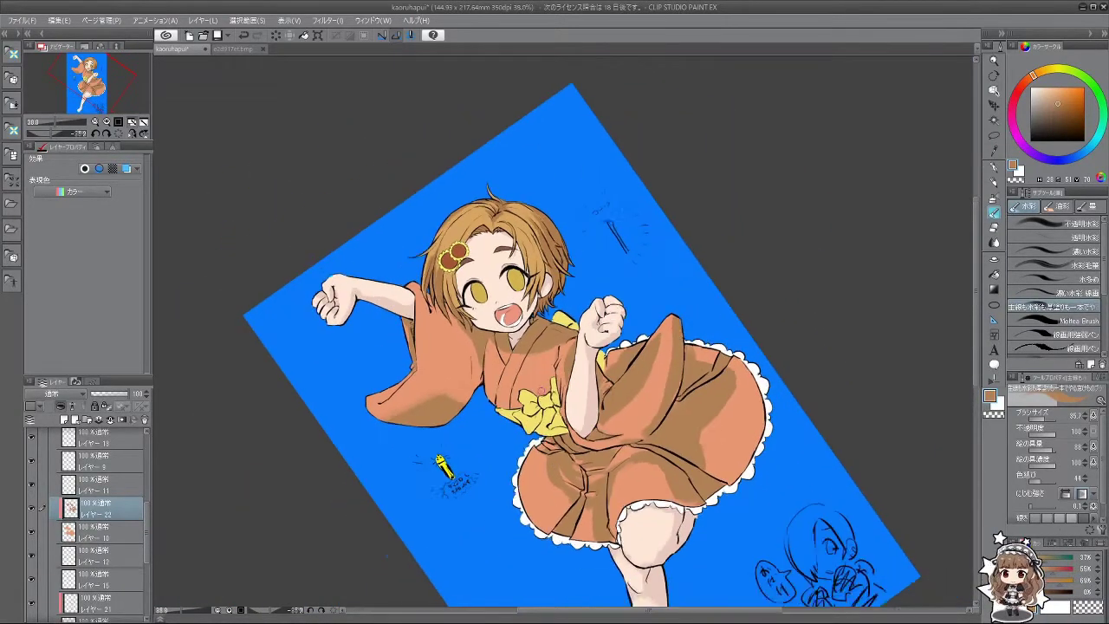
pyautogui.scroll(1, 485, 442)
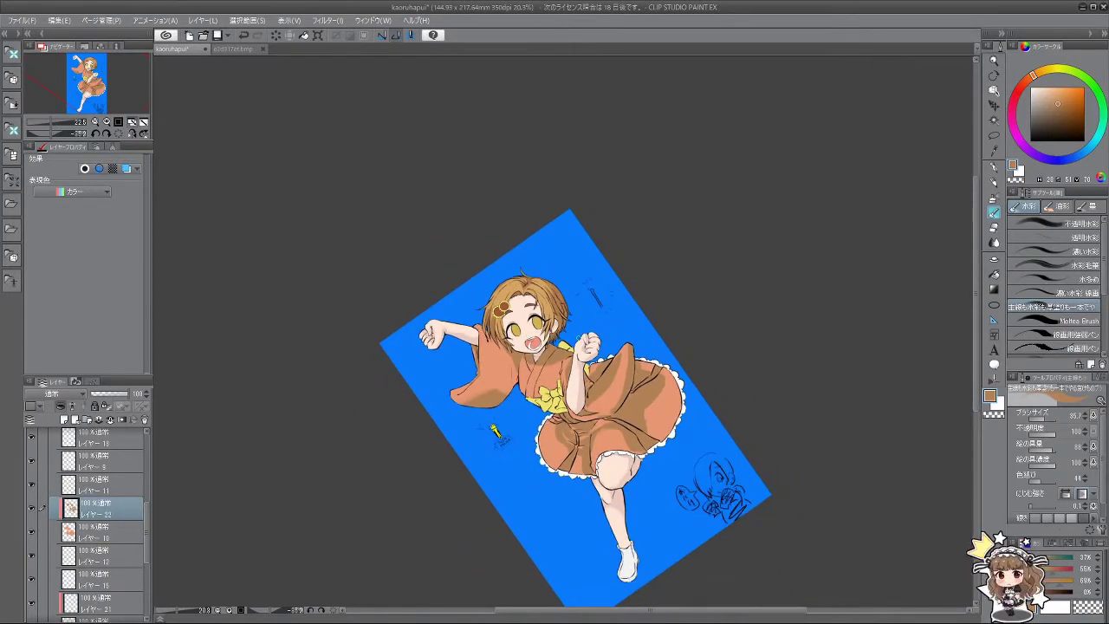
pyautogui.scroll(2, 620, 385)
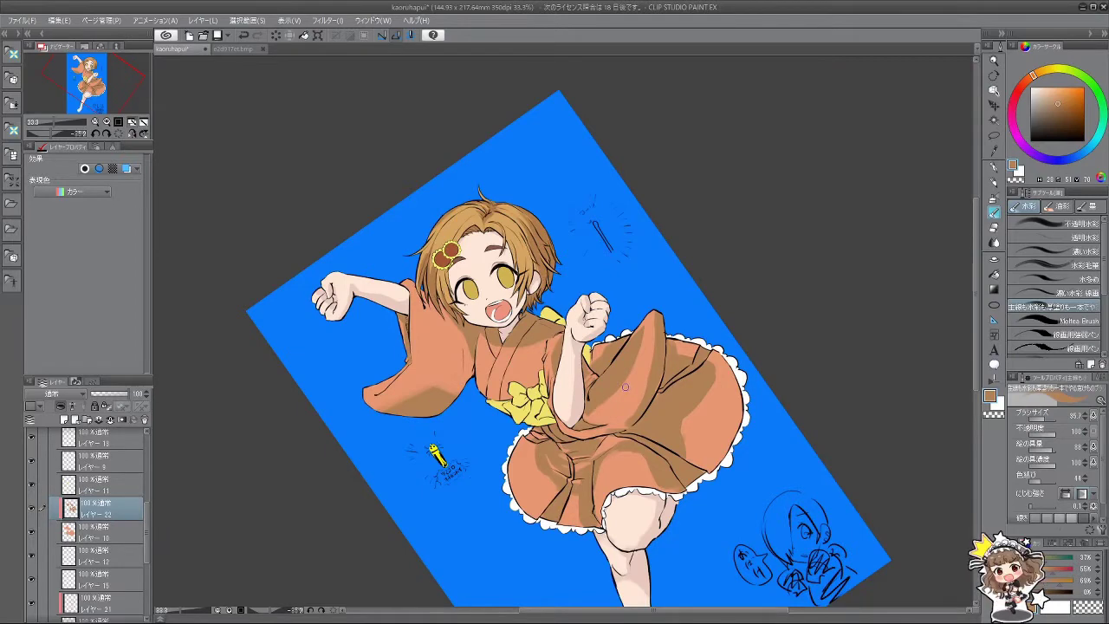
pyautogui.scroll(1, 601, 395)
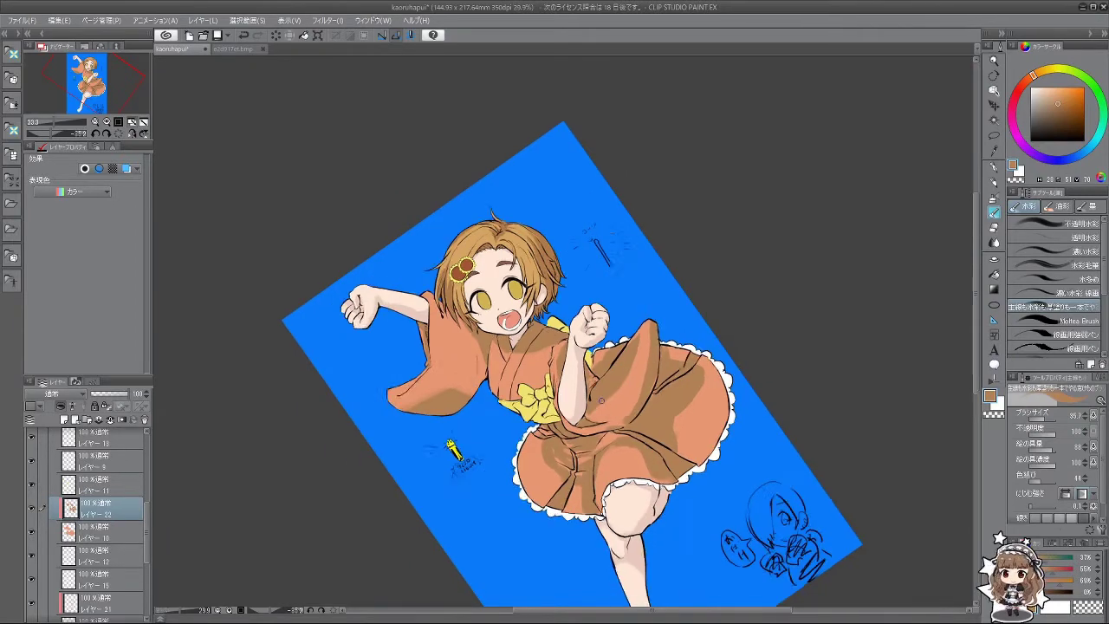
pyautogui.scroll(5, 139, 494)
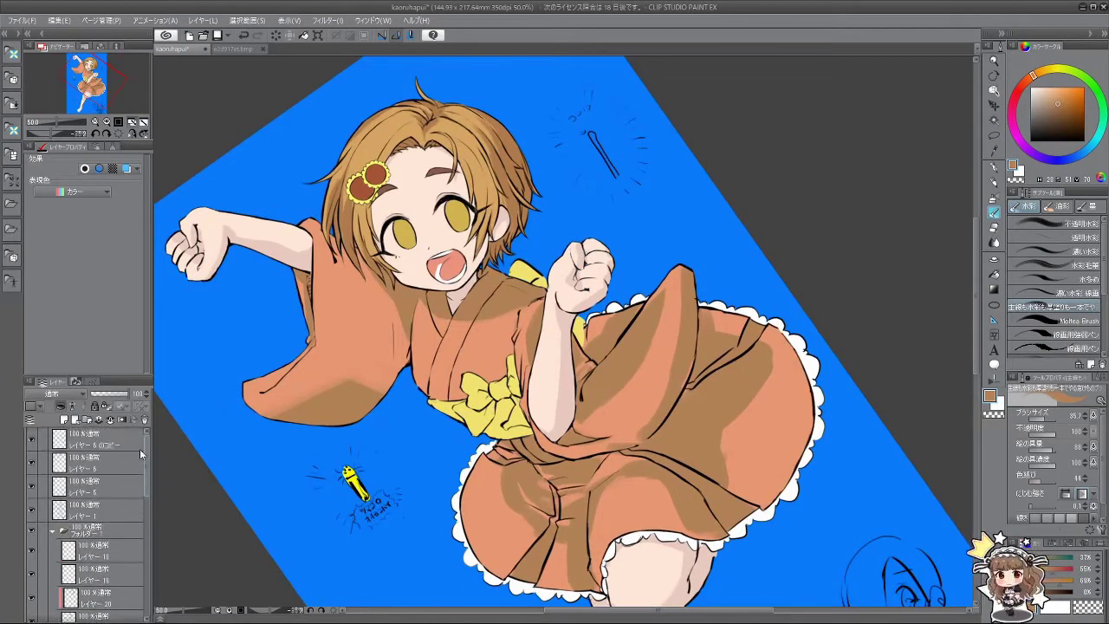
# Step: On Layer 1, switch to black and shrink the brush to 12.9, then select Layer 22
pyautogui.click(130, 483)
pyautogui.click(110, 511)
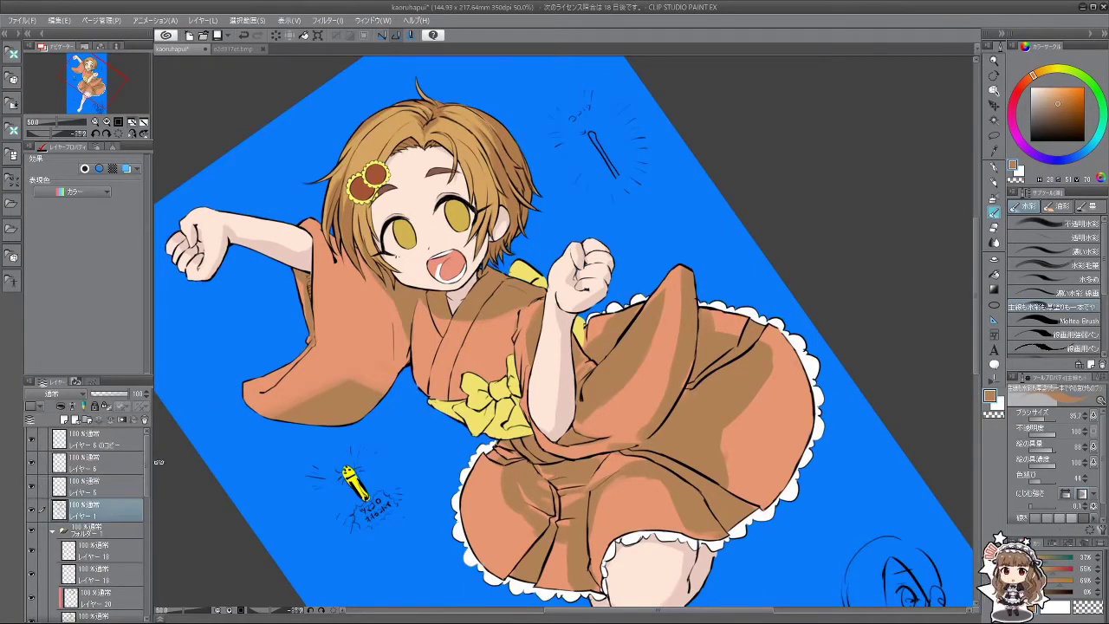
pyautogui.press('-')
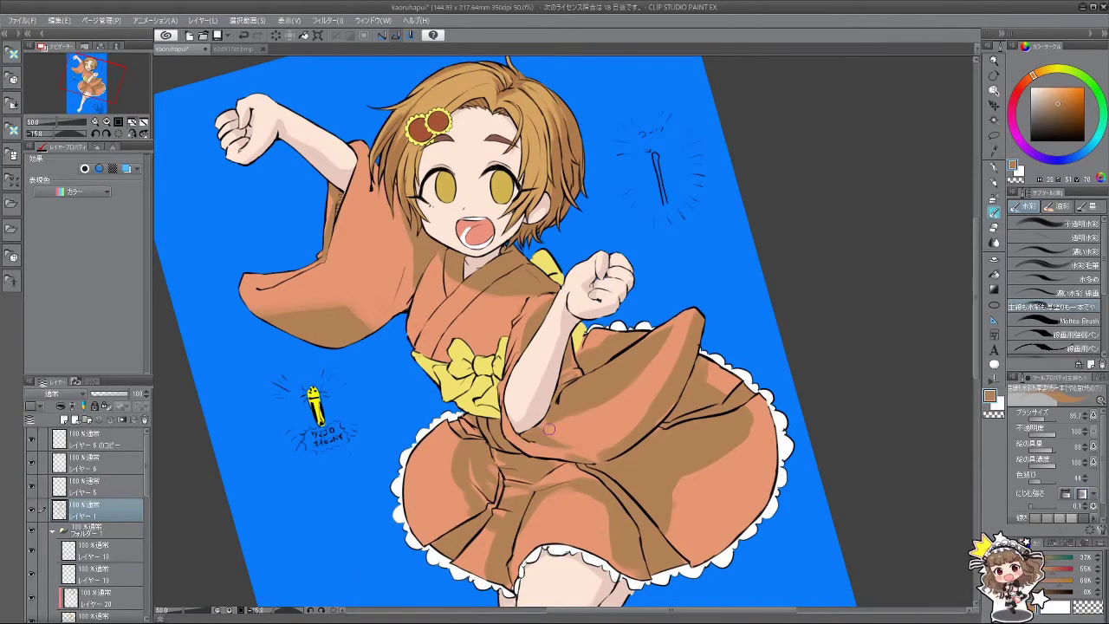
pyautogui.press('-')
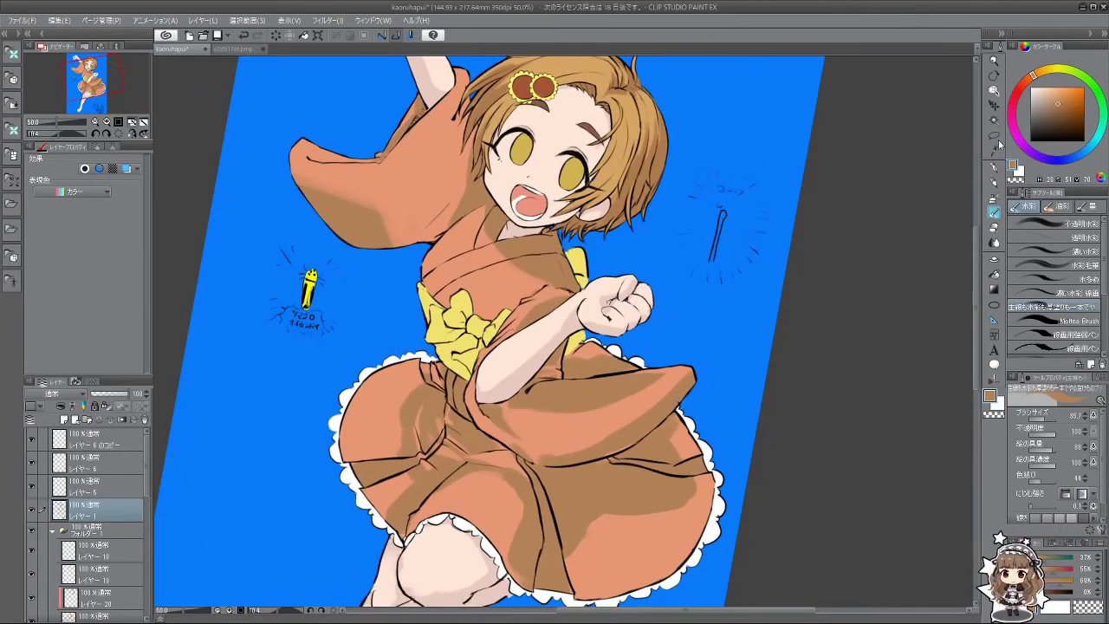
pyautogui.press('d')
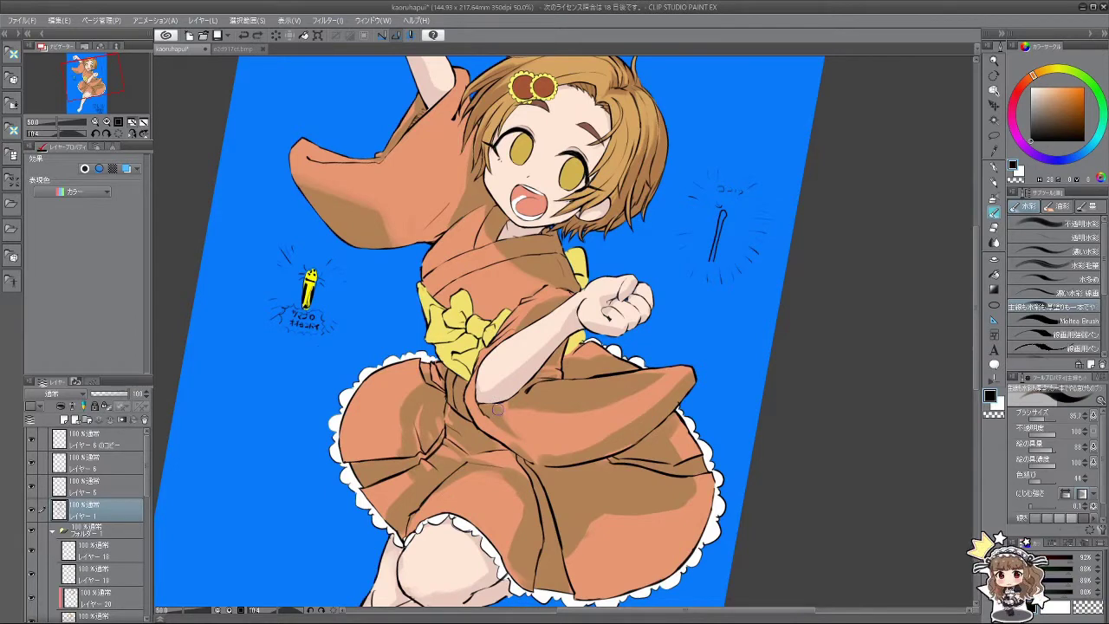
pyautogui.press('[')
pyautogui.press('[')
pyautogui.press('[')
pyautogui.press('[')
pyautogui.press('[')
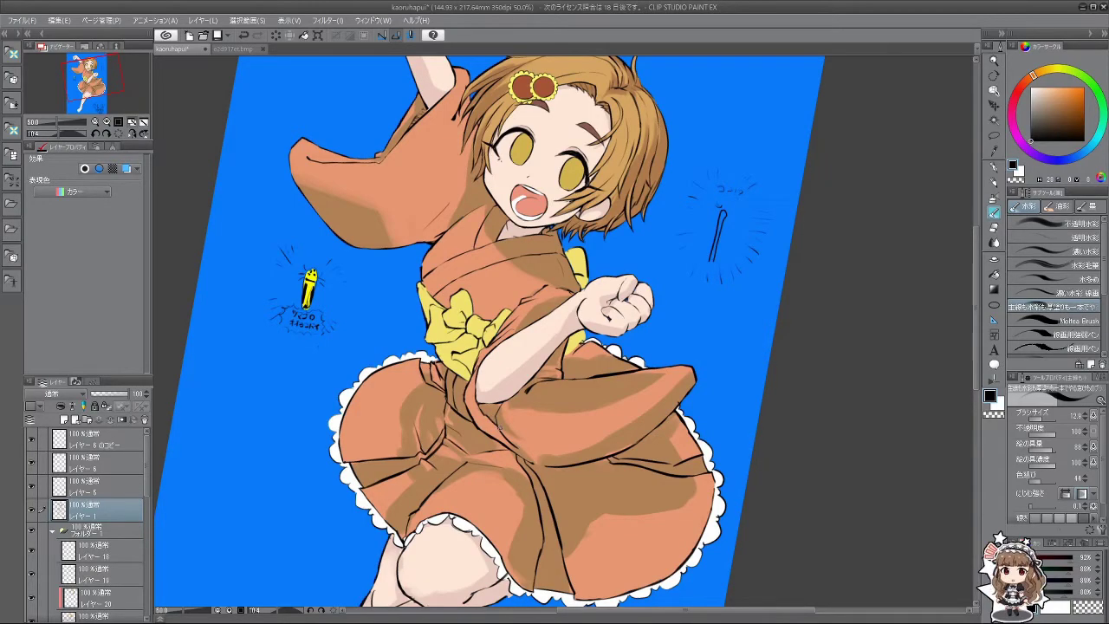
pyautogui.moveTo(498, 471); pyautogui.dragTo(501, 334)
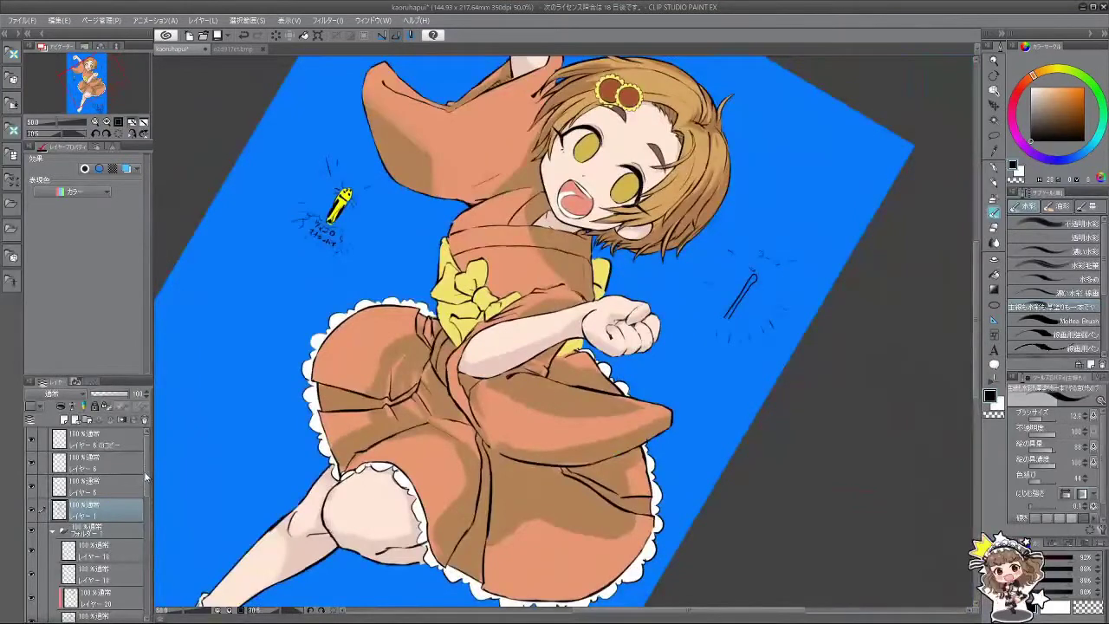
pyautogui.scroll(-5, 145, 476)
pyautogui.click(104, 570)
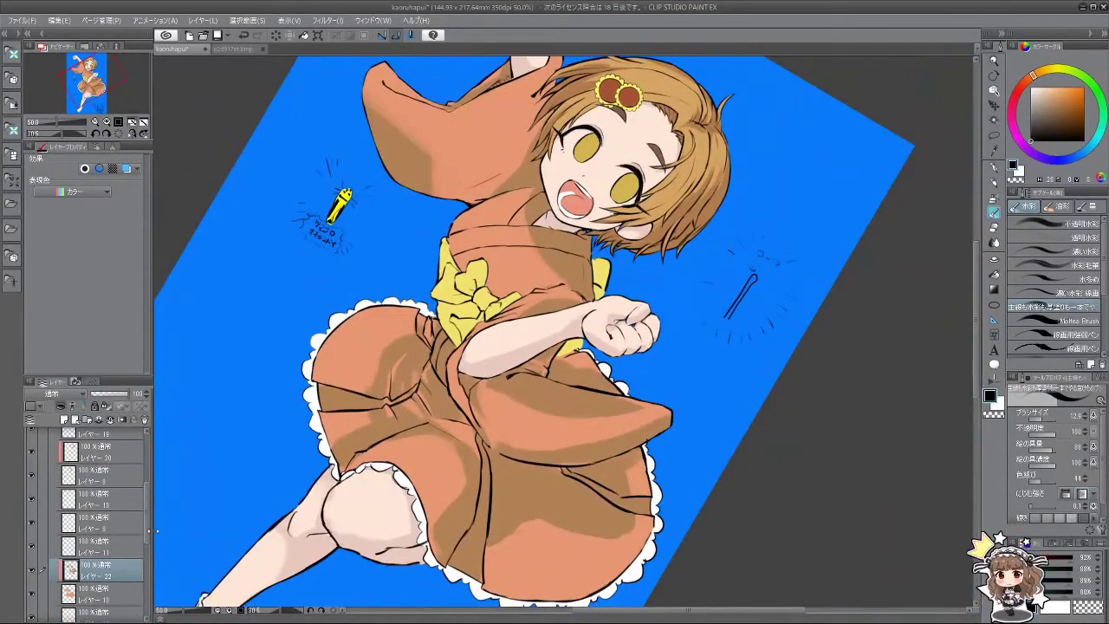
# Step: Sample the kimono's salmon orange, enlarge the brush to about 60, and rotate the view about 80°
pyautogui.keyDown('alt'); pyautogui.click(498, 402); pyautogui.keyUp('alt')
pyautogui.moveTo(494, 408); pyautogui.dragTo(506, 409)
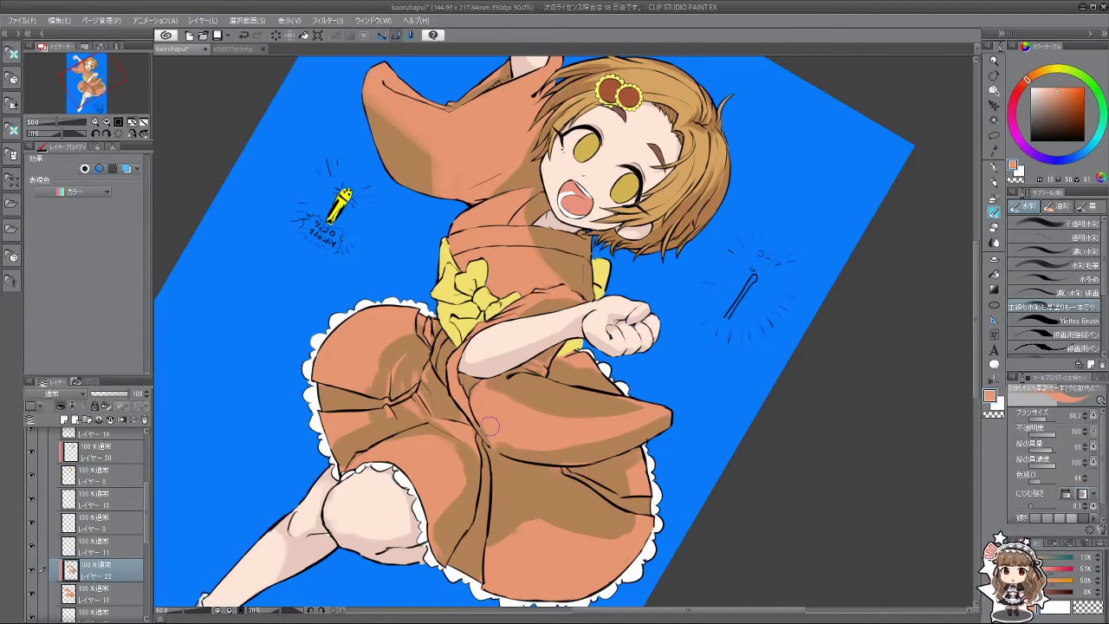
pyautogui.moveTo(586, 439); pyautogui.dragTo(663, 290)
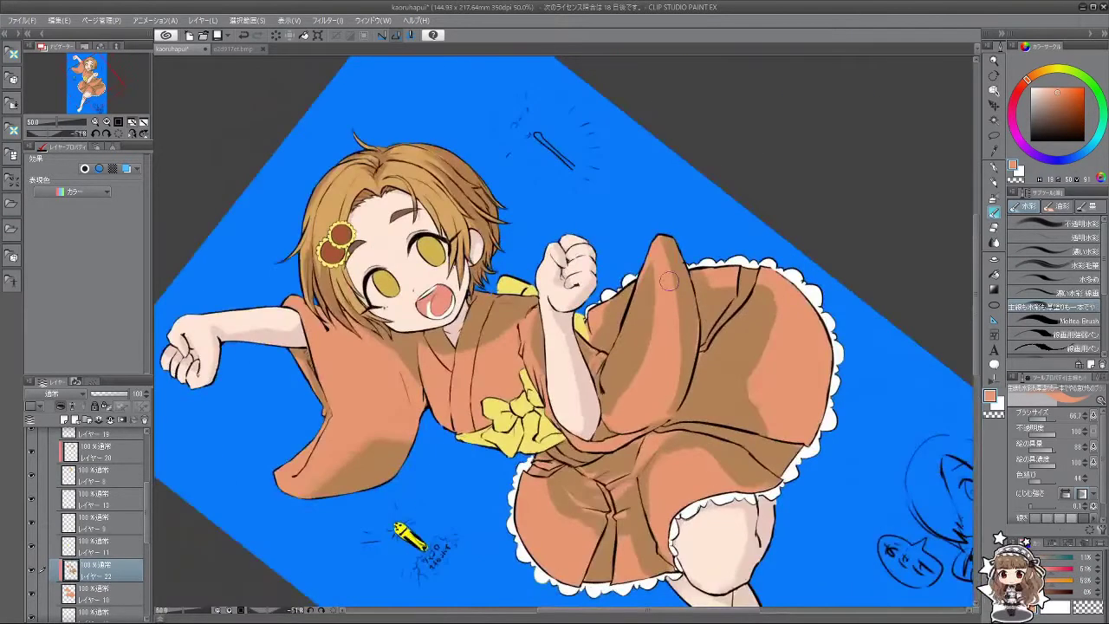
pyautogui.scroll(-4, 661, 363)
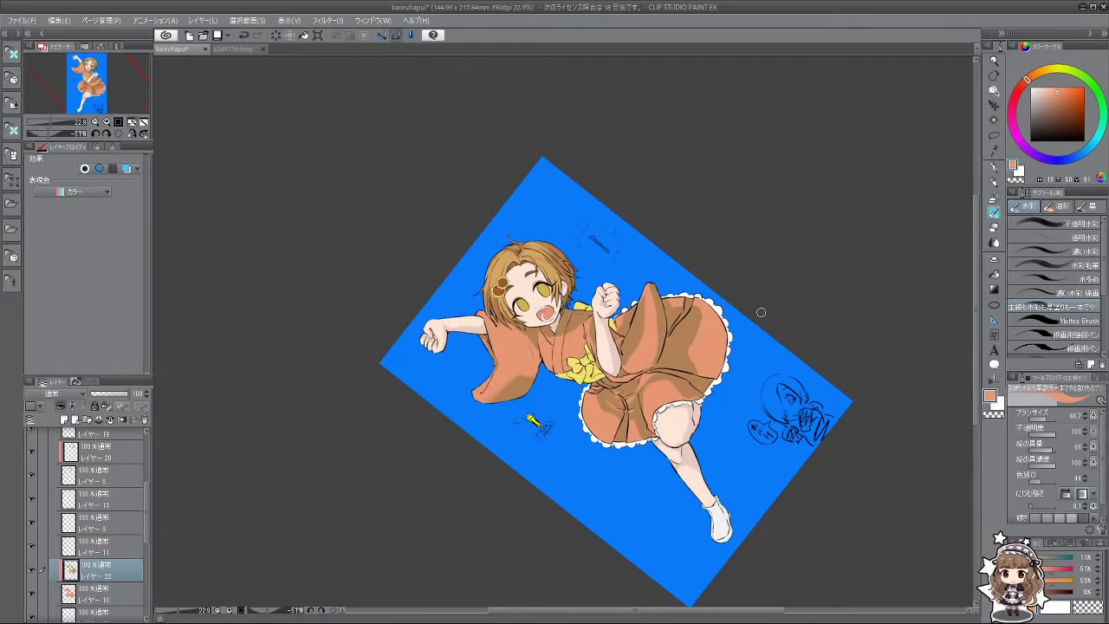
pyautogui.scroll(2, 736, 314)
pyautogui.scroll(-2, 719, 317)
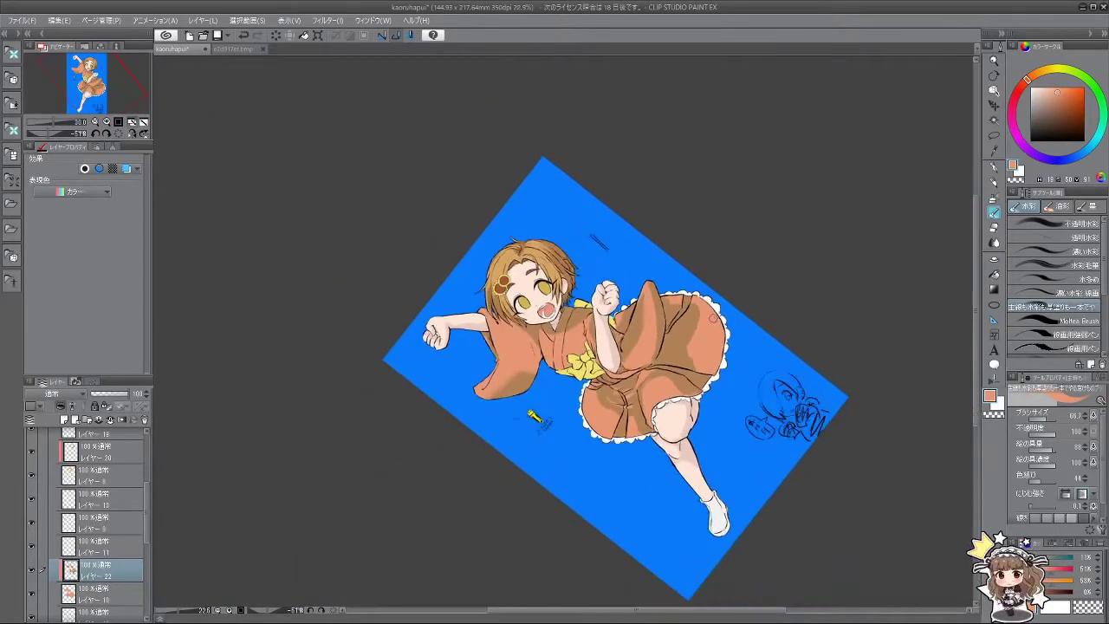
pyautogui.scroll(2, 714, 321)
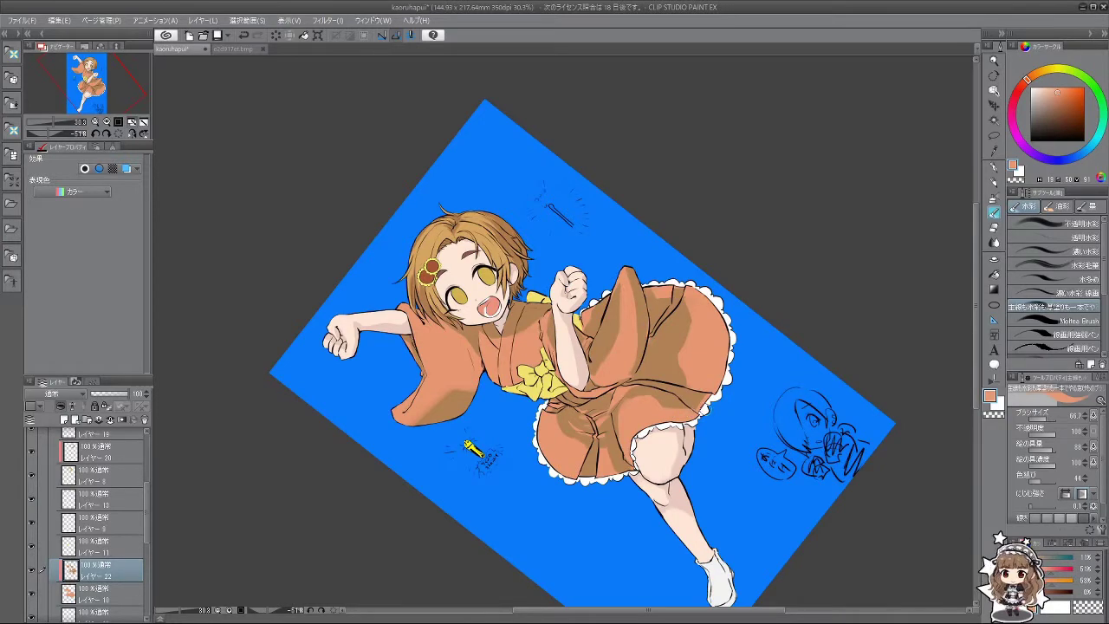
pyautogui.moveTo(714, 417); pyautogui.dragTo(650, 455)
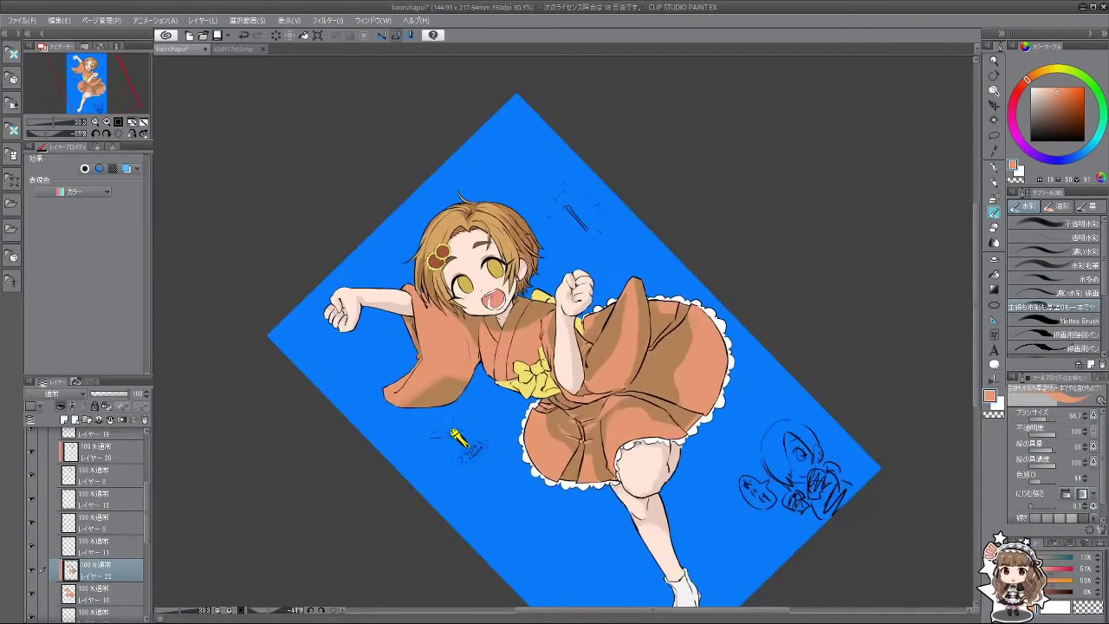
pyautogui.scroll(3, 501, 356)
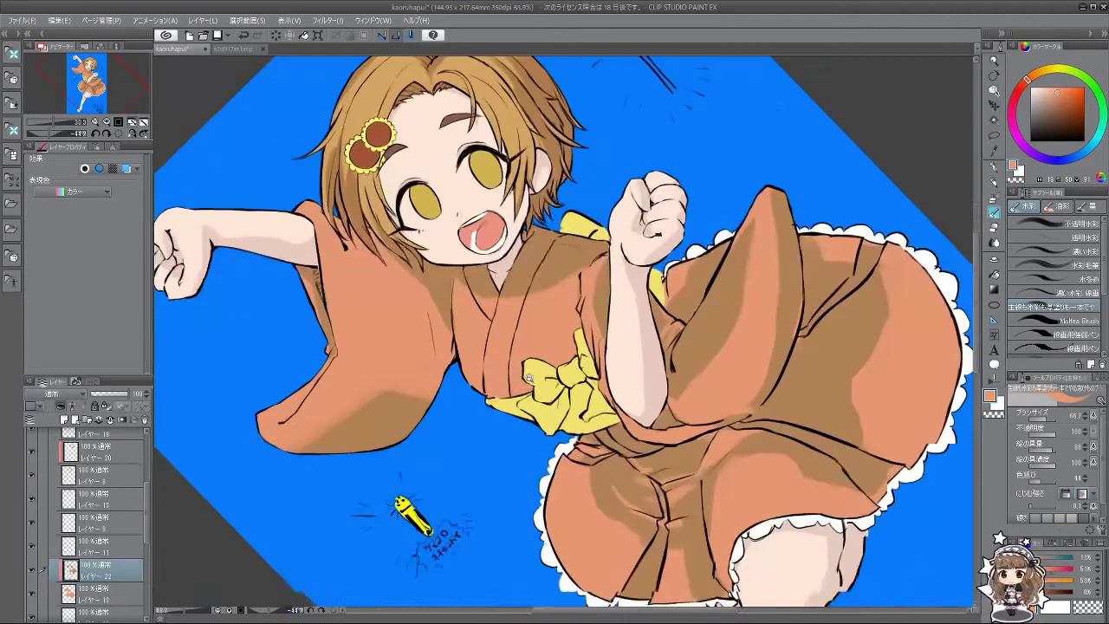
# Step: Reduce the brush to about 20, re-sample the salmon colour, and turn the view nearly upright
pyautogui.moveTo(507, 403); pyautogui.dragTo(483, 392)
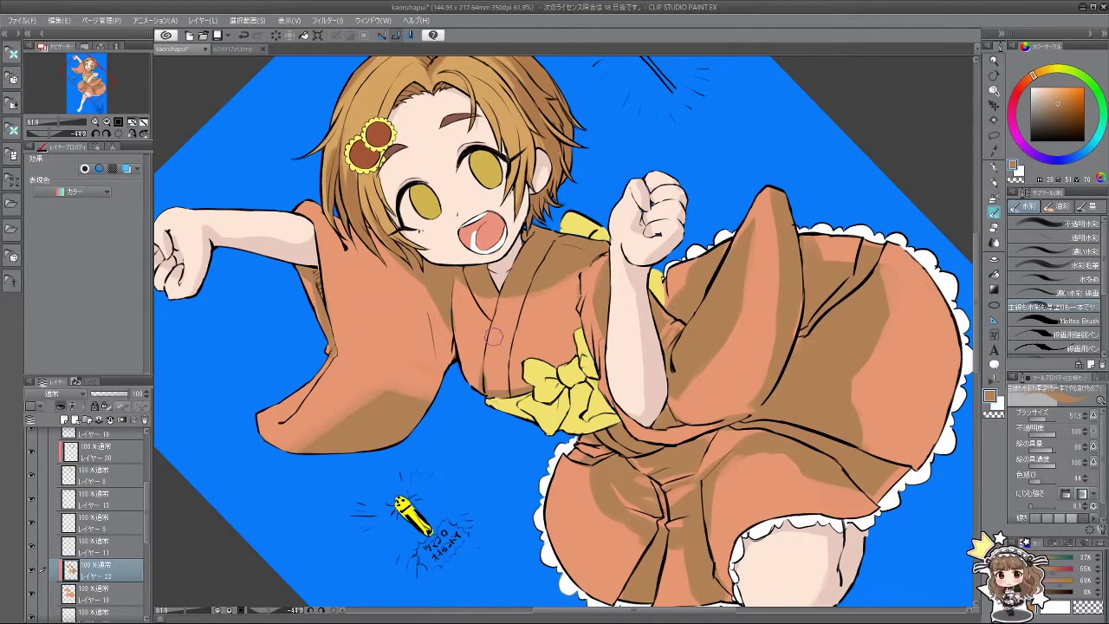
pyautogui.moveTo(494, 351); pyautogui.dragTo(497, 295)
pyautogui.moveTo(530, 401)
pyautogui.mouseDown()
pyautogui.moveTo(564, 390)
pyautogui.moveTo(587, 339)
pyautogui.moveTo(586, 295)
pyautogui.moveTo(583, 345)
pyautogui.moveTo(586, 329)
pyautogui.mouseUp()
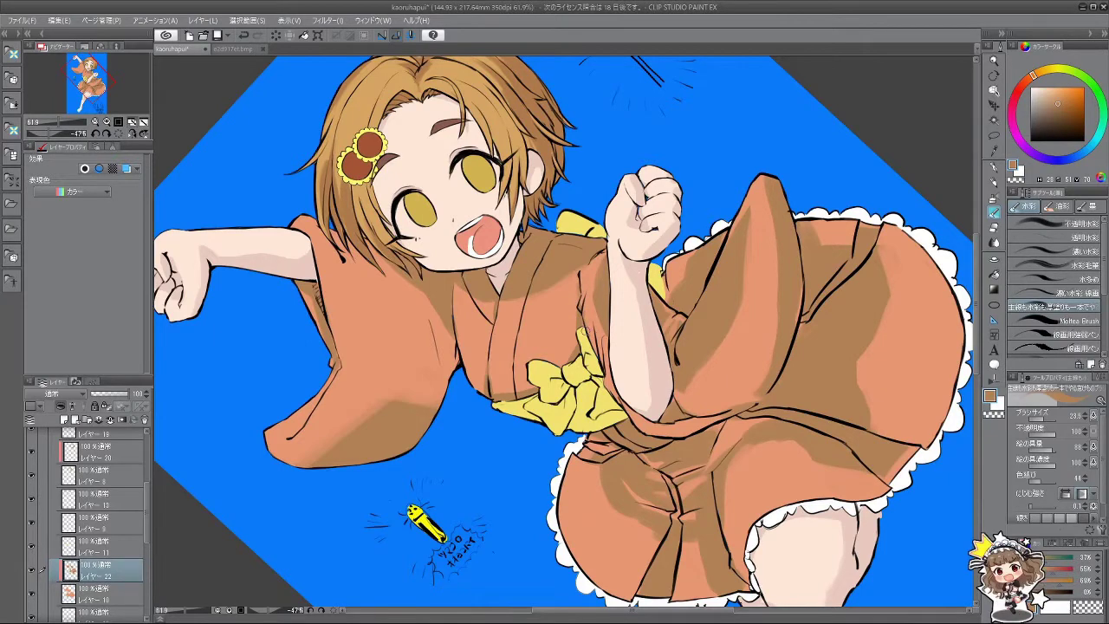
pyautogui.keyDown('alt'); pyautogui.click(597, 314); pyautogui.keyUp('alt')
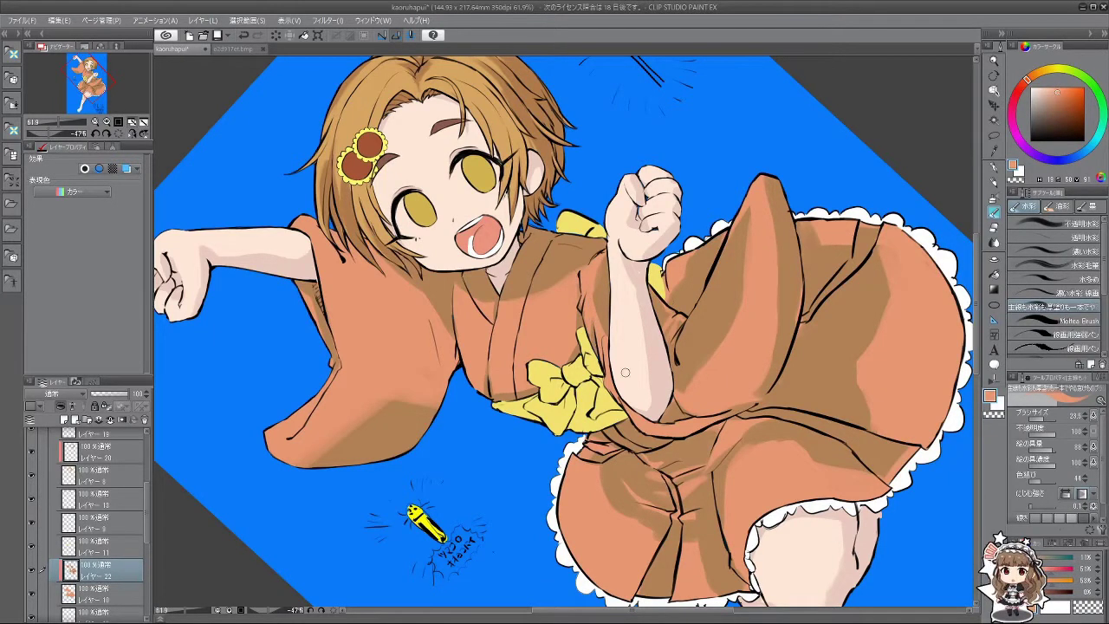
pyautogui.scroll(-5, 625, 371)
pyautogui.moveTo(624, 372); pyautogui.dragTo(539, 468)
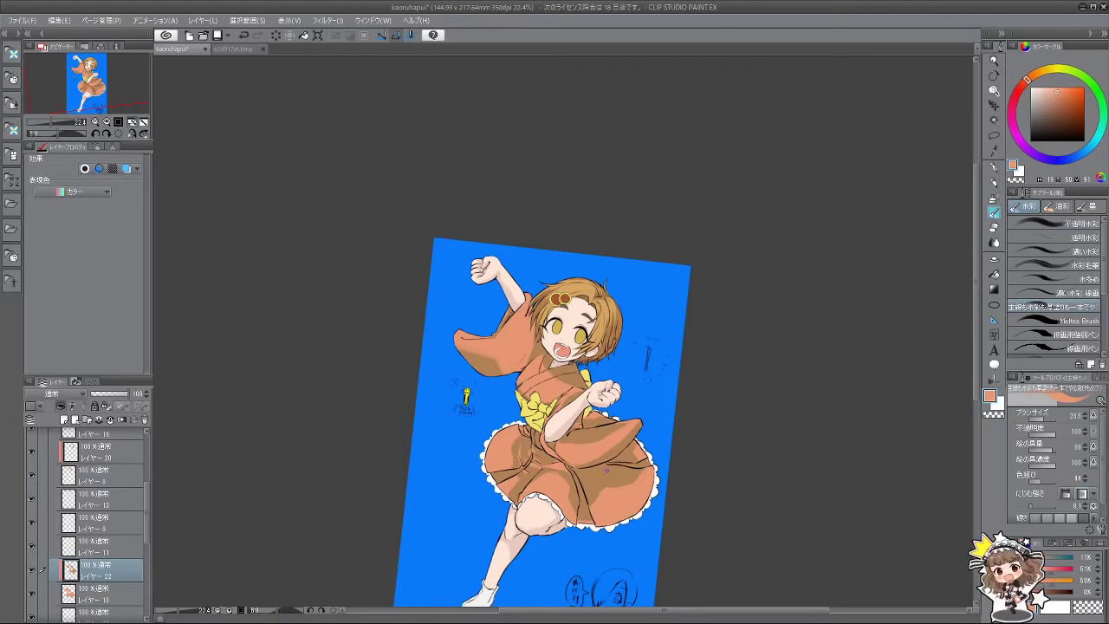
# Step: Sample a darker brown from the kimono and shade down the sleeve with it
pyautogui.scroll(-1, 616, 472)
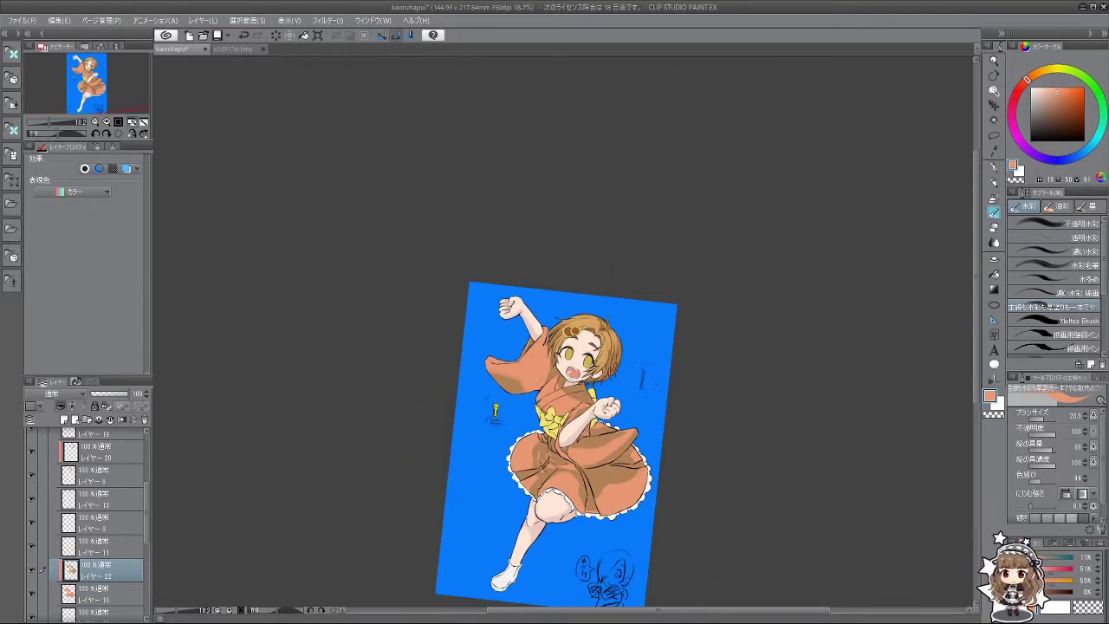
pyautogui.scroll(4, 597, 468)
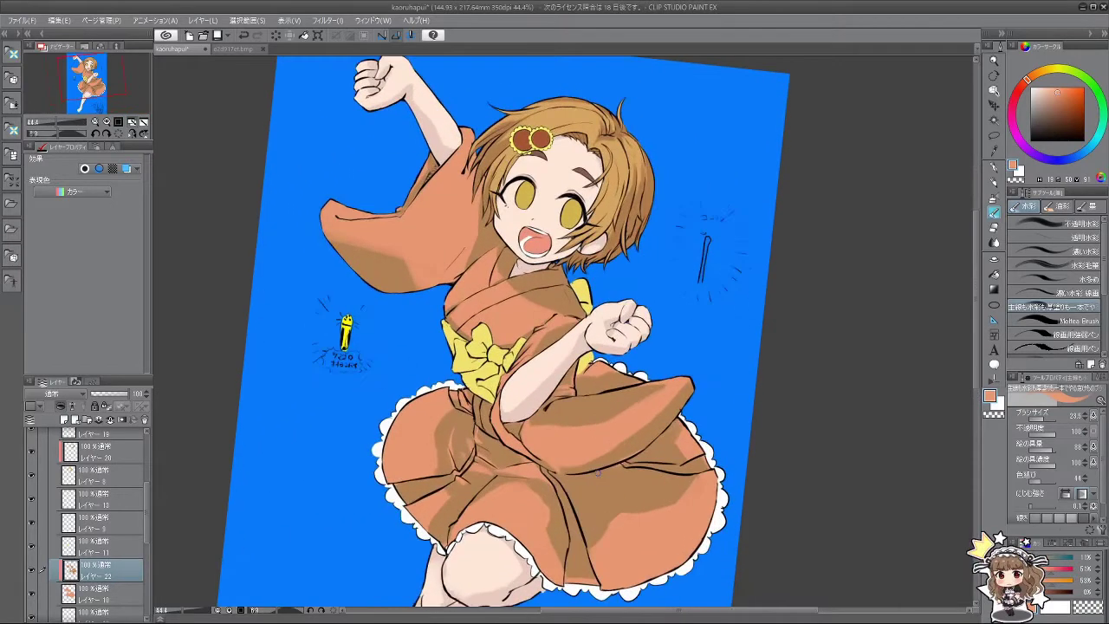
pyautogui.keyDown('alt'); pyautogui.click(559, 417); pyautogui.keyUp('alt')
pyautogui.moveTo(552, 419)
pyautogui.mouseDown()
pyautogui.moveTo(548, 437)
pyautogui.moveTo(565, 440)
pyautogui.moveTo(618, 424)
pyautogui.moveTo(552, 422)
pyautogui.moveTo(620, 420)
pyautogui.moveTo(628, 405)
pyautogui.moveTo(563, 427)
pyautogui.mouseUp()
pyautogui.press('-')
pyautogui.press('-')
pyautogui.press('-')
pyautogui.moveTo(679, 296)
pyautogui.mouseDown()
pyautogui.moveTo(648, 401)
pyautogui.moveTo(666, 396)
pyautogui.mouseUp()
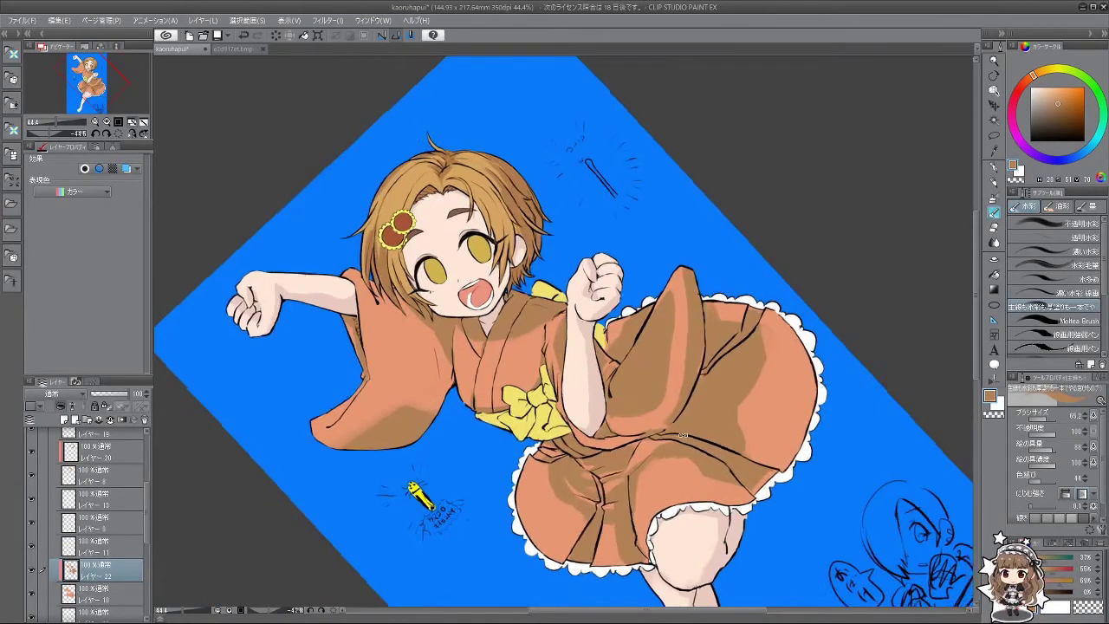
pyautogui.press('^')
pyautogui.press('^')
pyautogui.press('^')
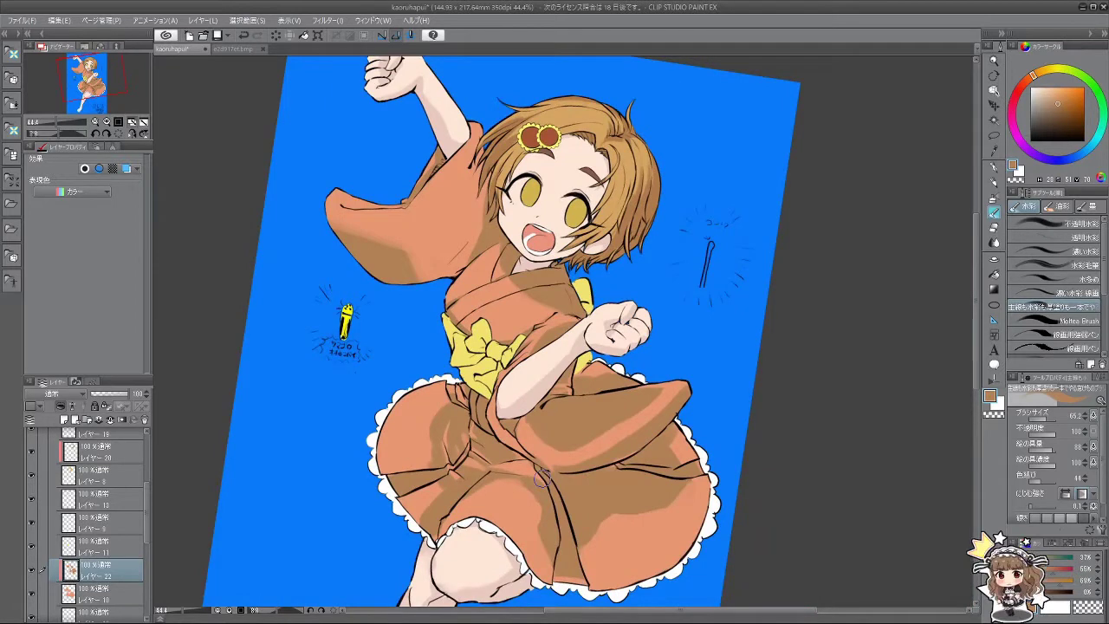
# Step: Lighten the sleeve shading with a light orange sampled from the kimono
pyautogui.press('-')
pyautogui.press('-')
pyautogui.press('-')
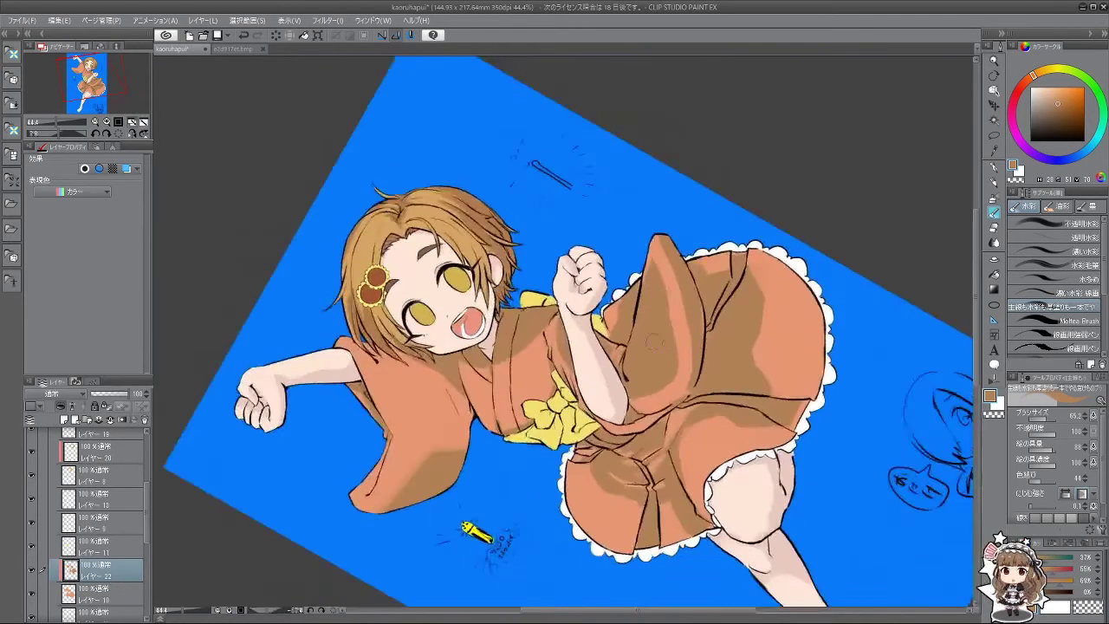
pyautogui.keyDown('alt'); pyautogui.click(673, 268); pyautogui.keyUp('alt')
pyautogui.moveTo(658, 265)
pyautogui.mouseDown()
pyautogui.moveTo(642, 377)
pyautogui.moveTo(655, 351)
pyautogui.moveTo(667, 356)
pyautogui.moveTo(663, 343)
pyautogui.mouseUp()
pyautogui.press('-')
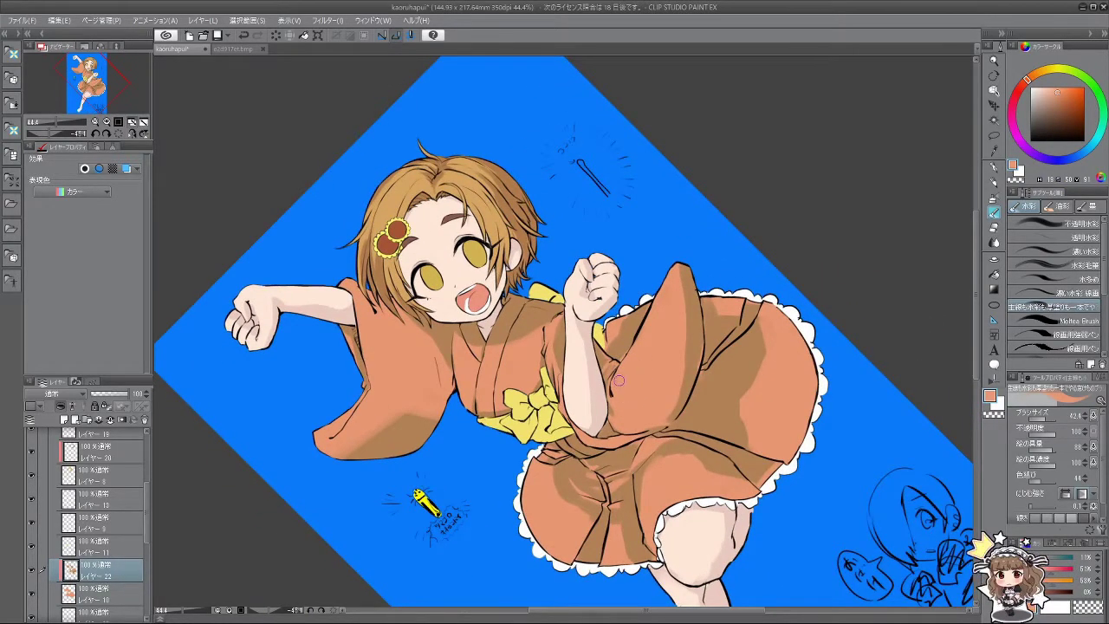
pyautogui.keyDown('alt'); pyautogui.click(554, 329); pyautogui.keyUp('alt')
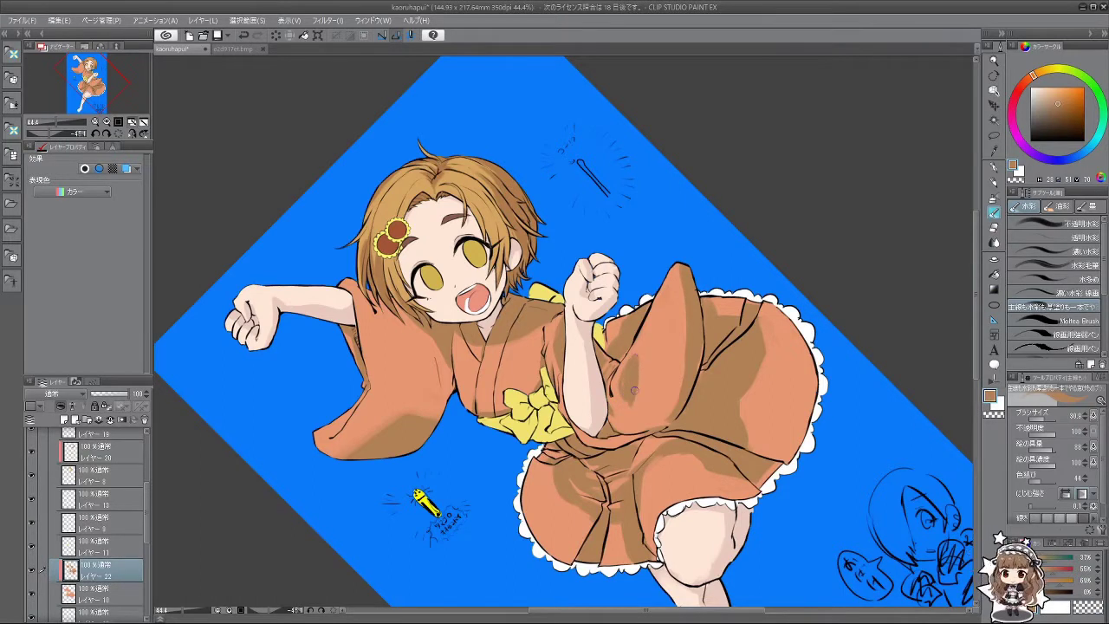
pyautogui.keyDown('alt'); pyautogui.click(638, 354); pyautogui.keyUp('alt')
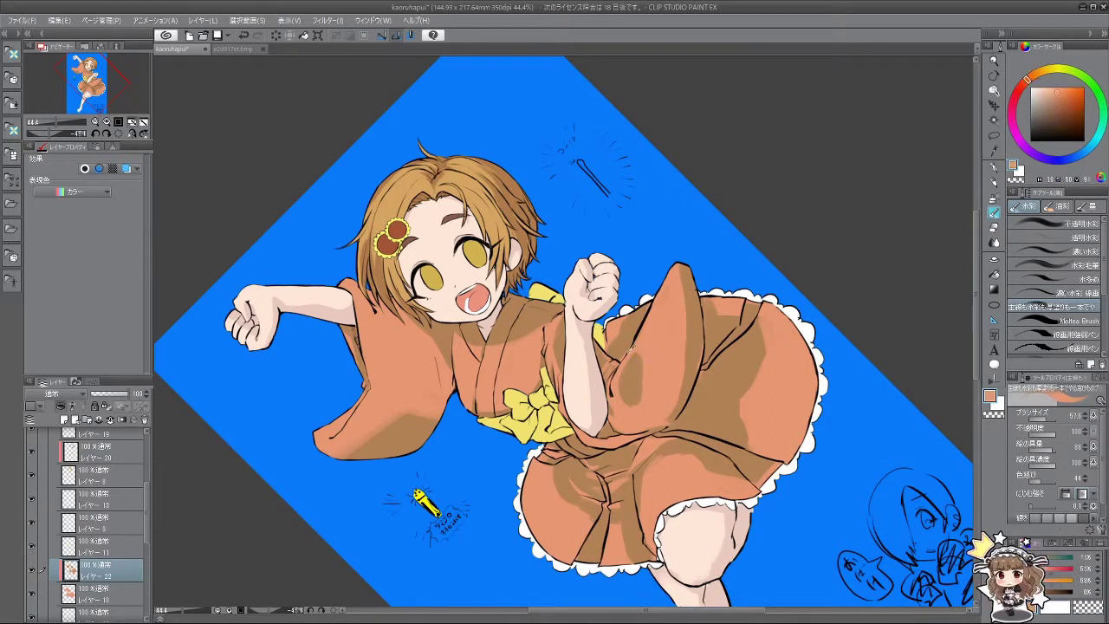
# Step: Try near-black and orange-brown strokes on the sleeve fold, undoing both
pyautogui.moveTo(617, 433)
pyautogui.mouseDown()
pyautogui.moveTo(676, 338)
pyautogui.moveTo(555, 208)
pyautogui.moveTo(434, 329)
pyautogui.moveTo(486, 451)
pyautogui.moveTo(752, 324)
pyautogui.moveTo(693, 347)
pyautogui.moveTo(676, 385)
pyautogui.mouseUp()
pyautogui.keyDown('alt'); pyautogui.click(684, 364); pyautogui.keyUp('alt')
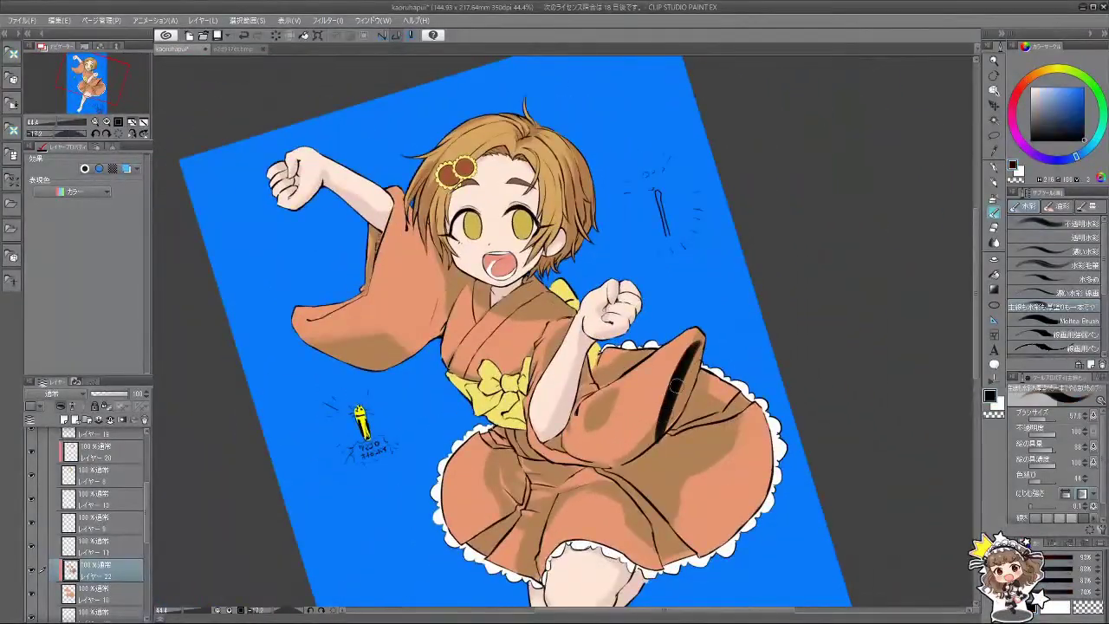
pyautogui.hotkey('ctrl', 'z')
pyautogui.keyDown('alt'); pyautogui.click(676, 385); pyautogui.keyUp('alt')
pyautogui.moveTo(700, 342); pyautogui.dragTo(650, 426)
pyautogui.hotkey('ctrl', 'z')
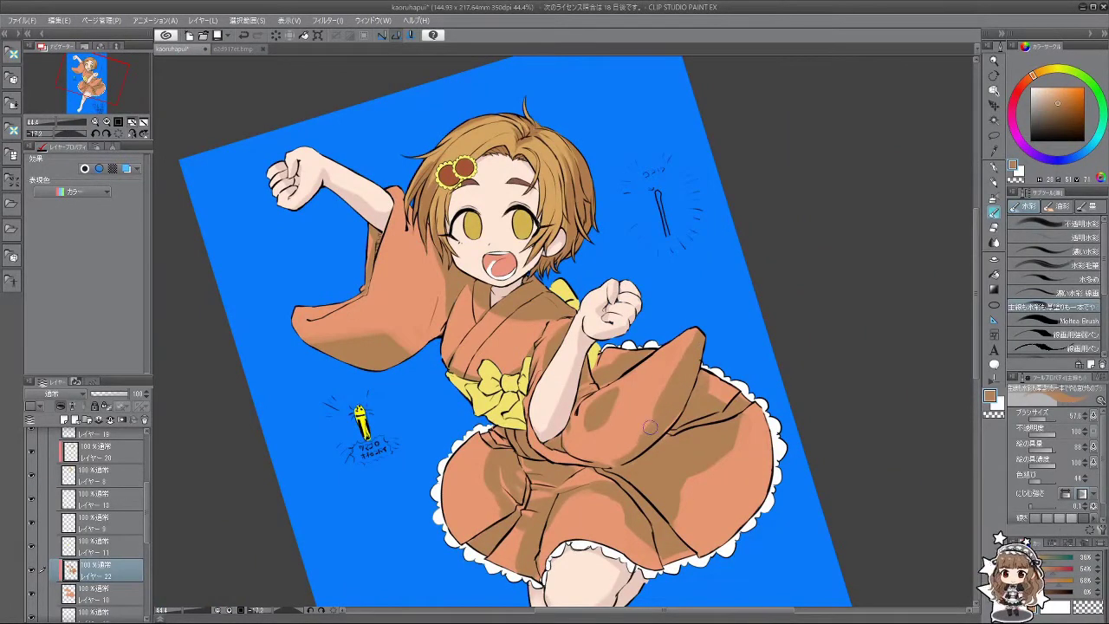
# Step: Repaint the kimono fold shading in a lighter, even tone
pyautogui.moveTo(599, 475)
pyautogui.mouseDown()
pyautogui.moveTo(663, 340)
pyautogui.moveTo(642, 403)
pyautogui.mouseUp()
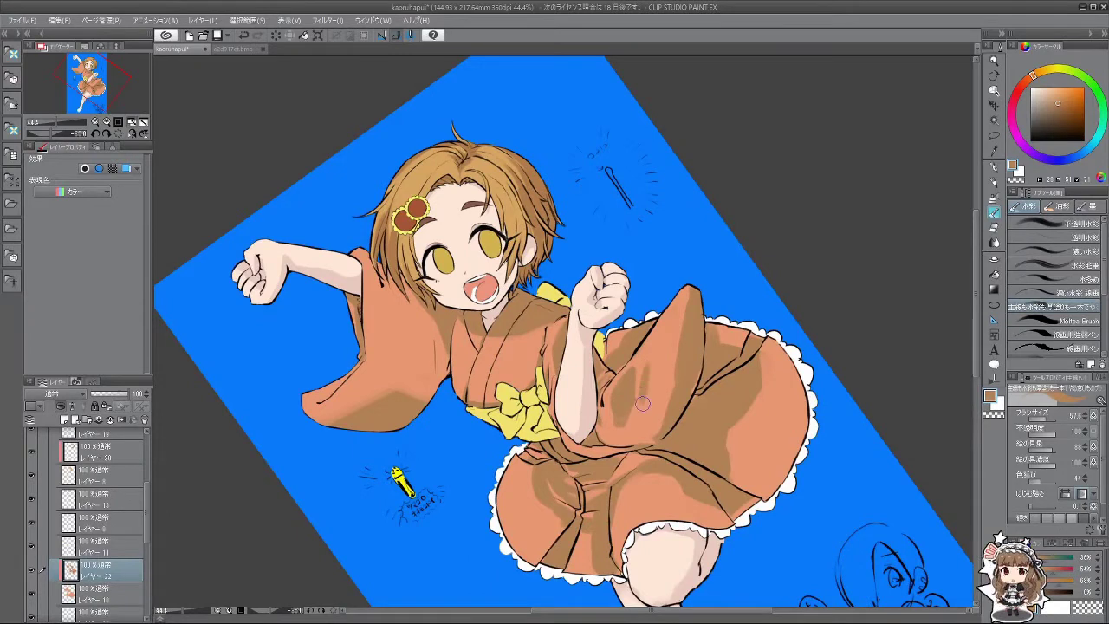
pyautogui.moveTo(650, 346); pyautogui.dragTo(641, 407)
pyautogui.hotkey('ctrl', 'z')
pyautogui.moveTo(651, 347); pyautogui.dragTo(642, 407)
pyautogui.moveTo(669, 326); pyautogui.dragTo(646, 403)
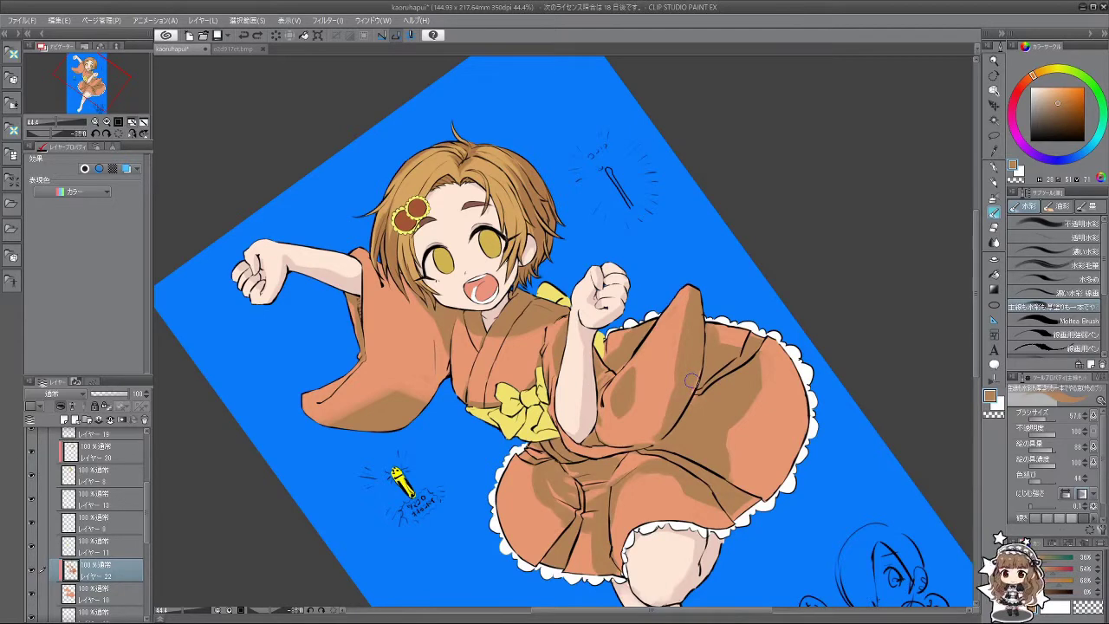
pyautogui.scroll(-2, 700, 308)
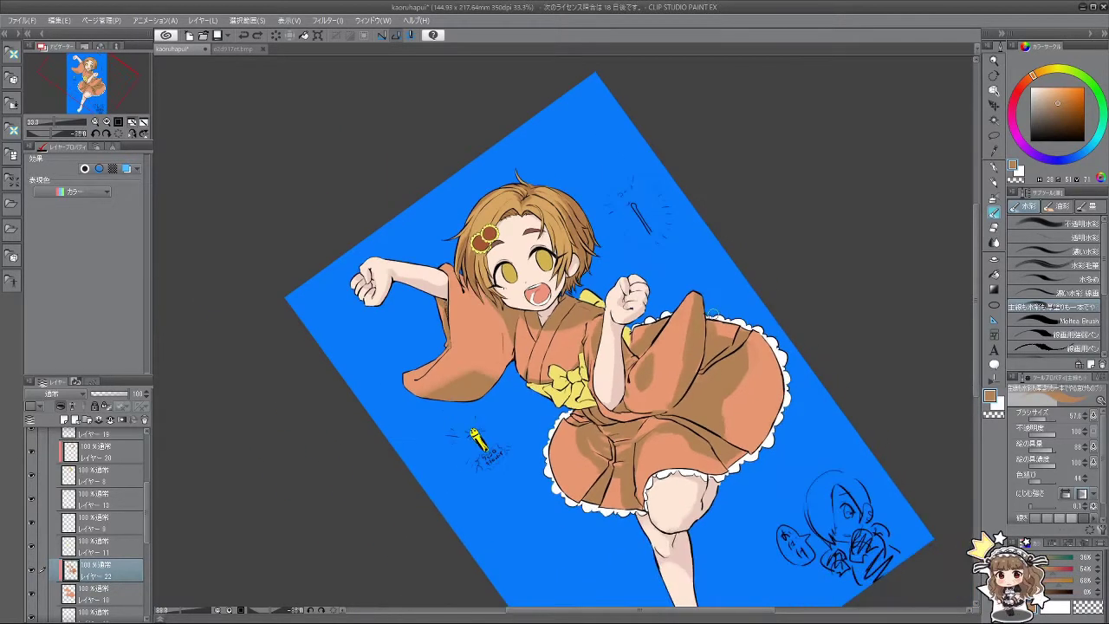
pyautogui.scroll(2, 689, 381)
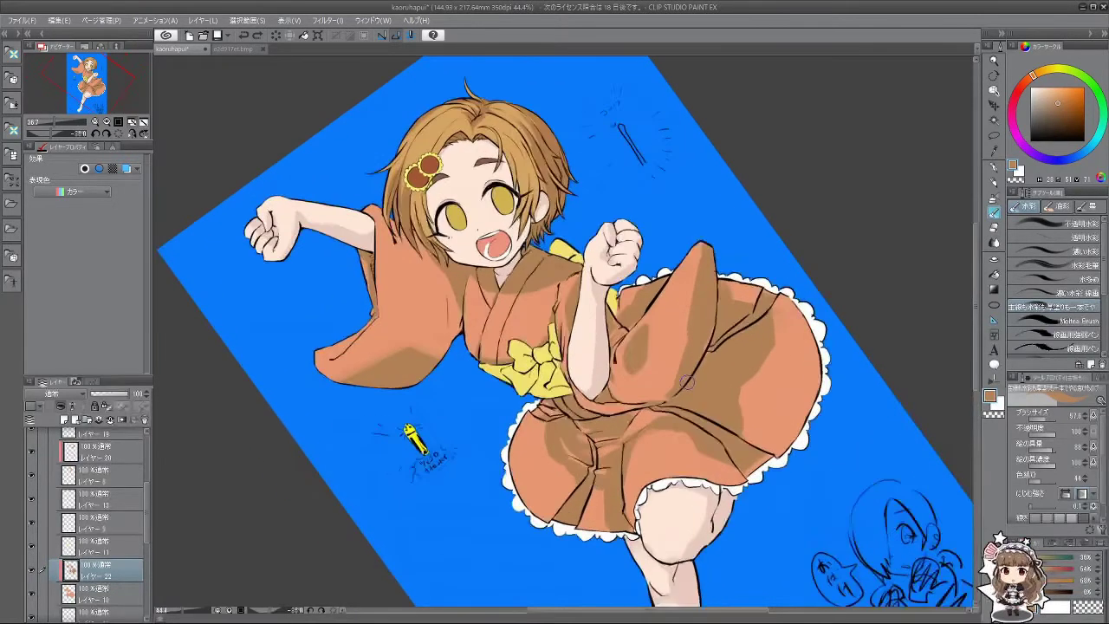
pyautogui.scroll(1, 633, 351)
pyautogui.scroll(2, 633, 351)
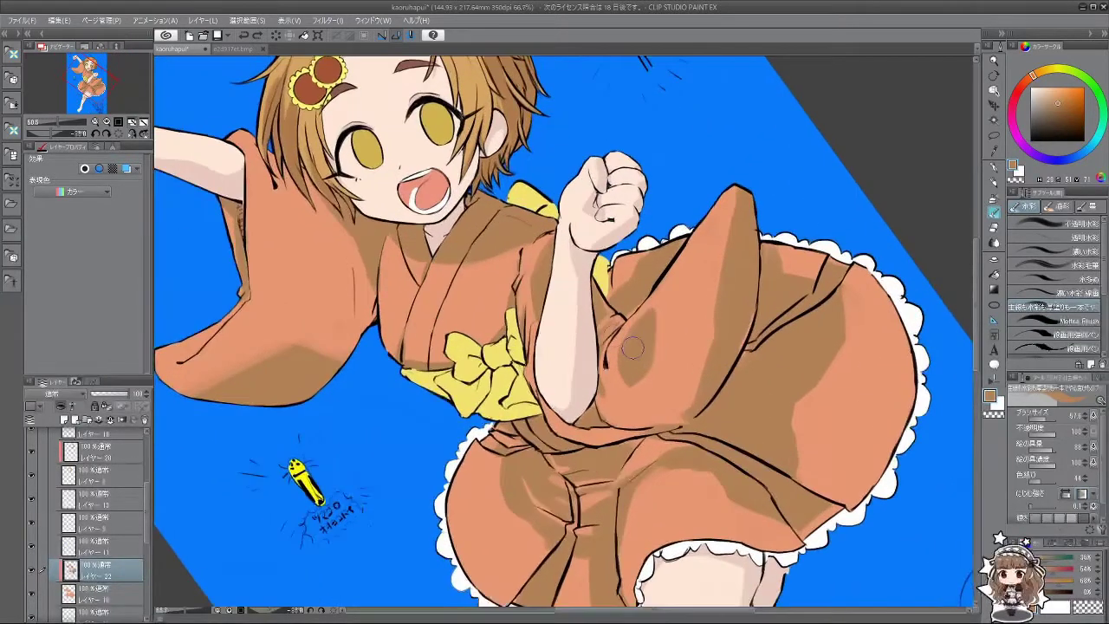
pyautogui.scroll(-3, 624, 329)
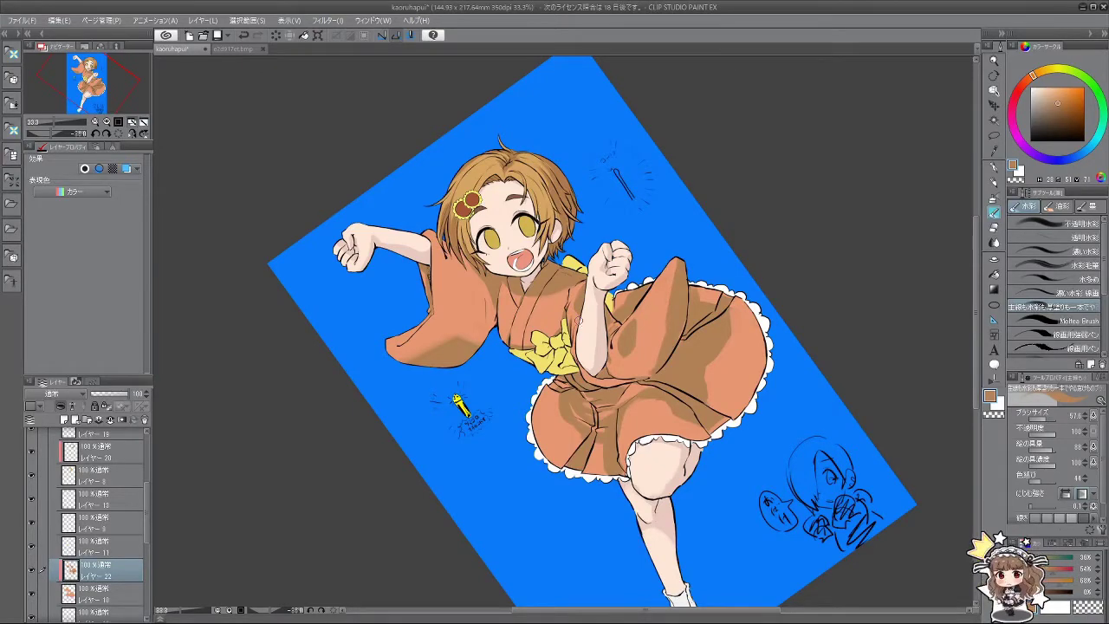
# Step: At a 45° canvas tilt, sample darker and lighter orange-brown tones with the brush shrunk to about 41
pyautogui.moveTo(595, 337); pyautogui.dragTo(557, 383)
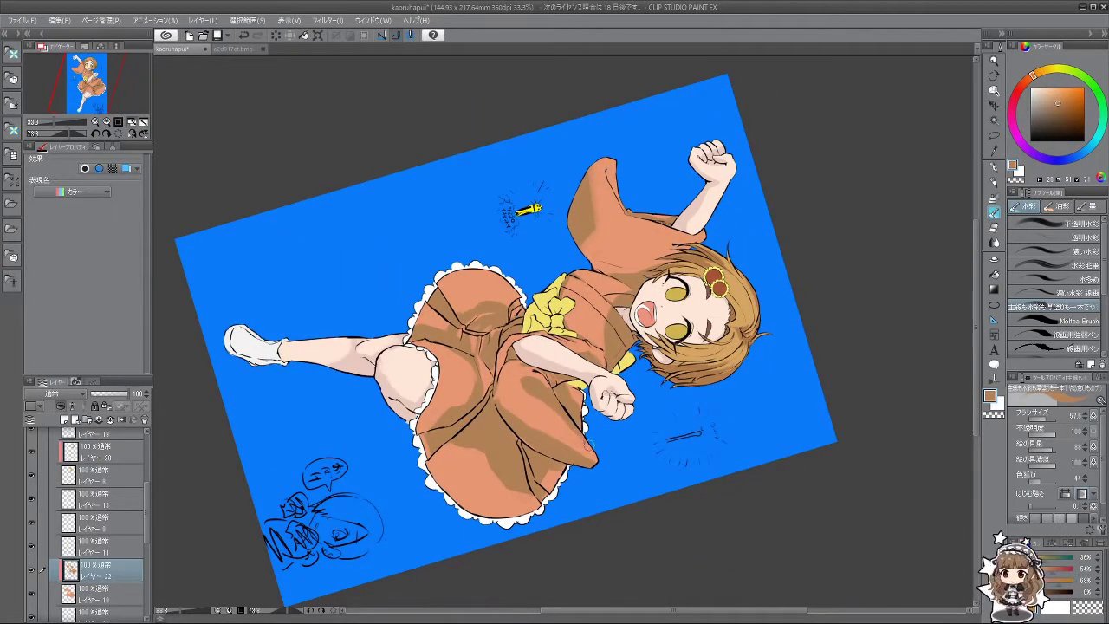
pyautogui.moveTo(590, 446); pyautogui.dragTo(648, 375)
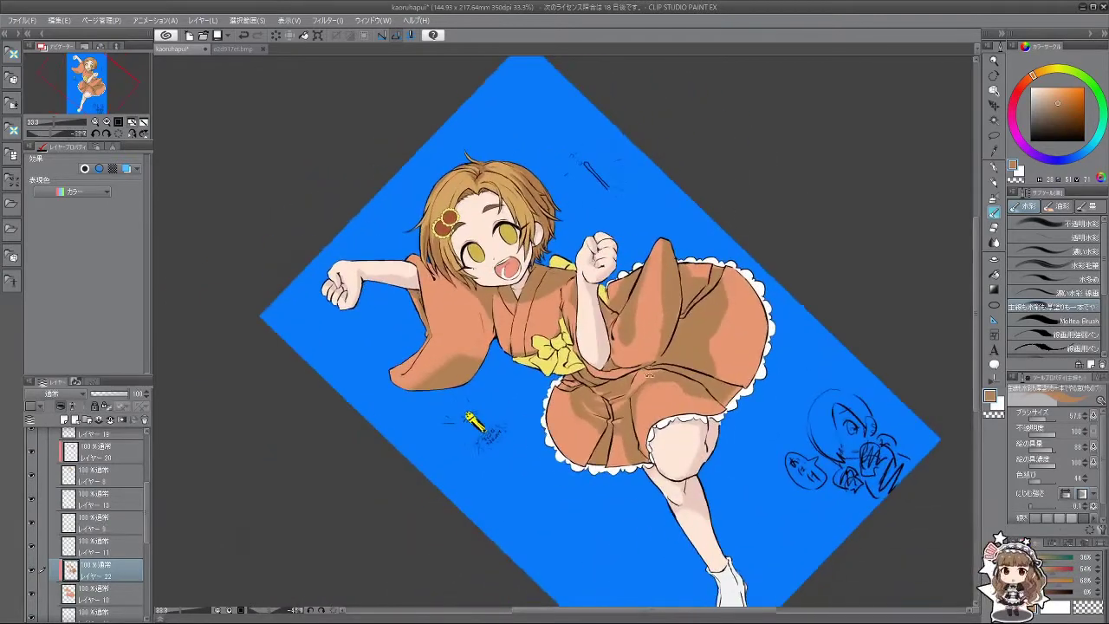
pyautogui.keyDown('alt'); pyautogui.click(644, 288); pyautogui.keyUp('alt')
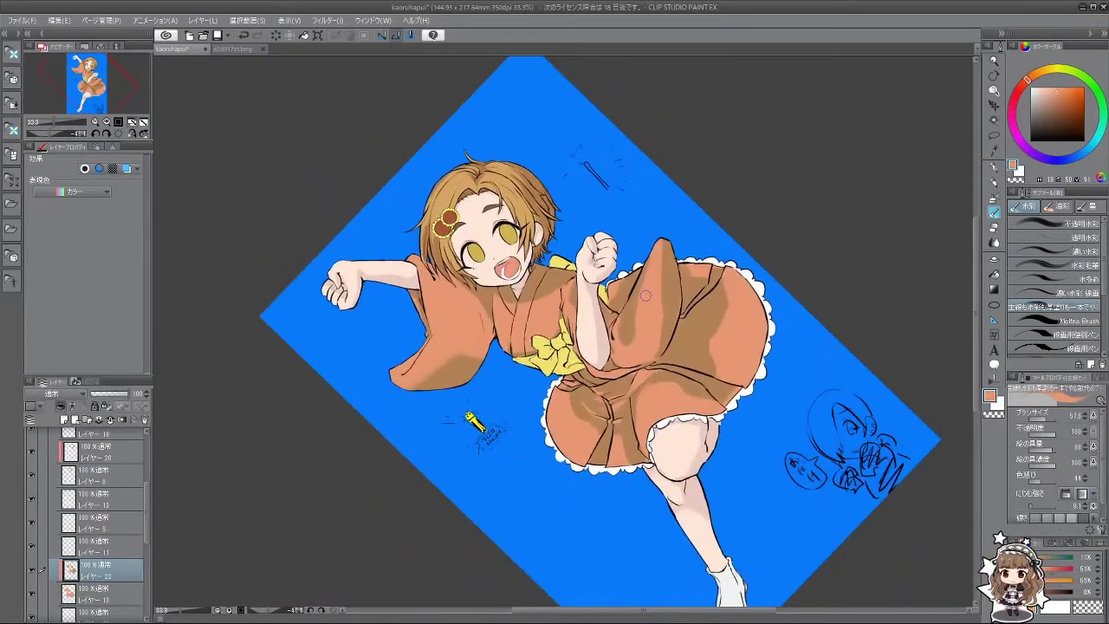
pyautogui.keyDown('alt'); pyautogui.click(620, 337); pyautogui.keyUp('alt')
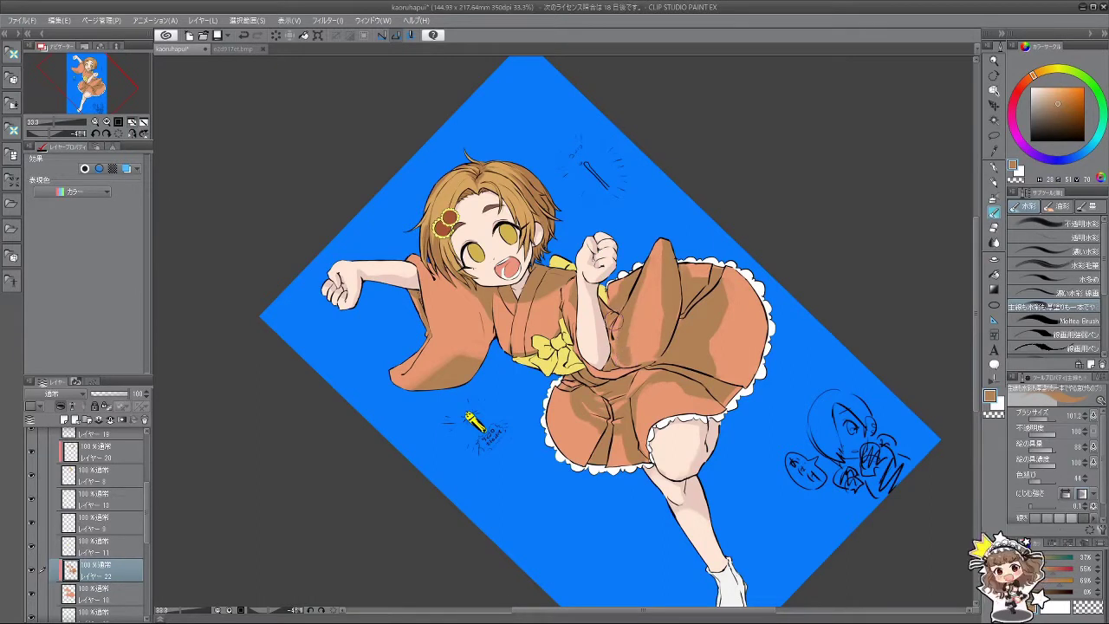
pyautogui.keyDown('alt'); pyautogui.click(629, 343); pyautogui.keyUp('alt')
pyautogui.moveTo(630, 341); pyautogui.dragTo(635, 338)
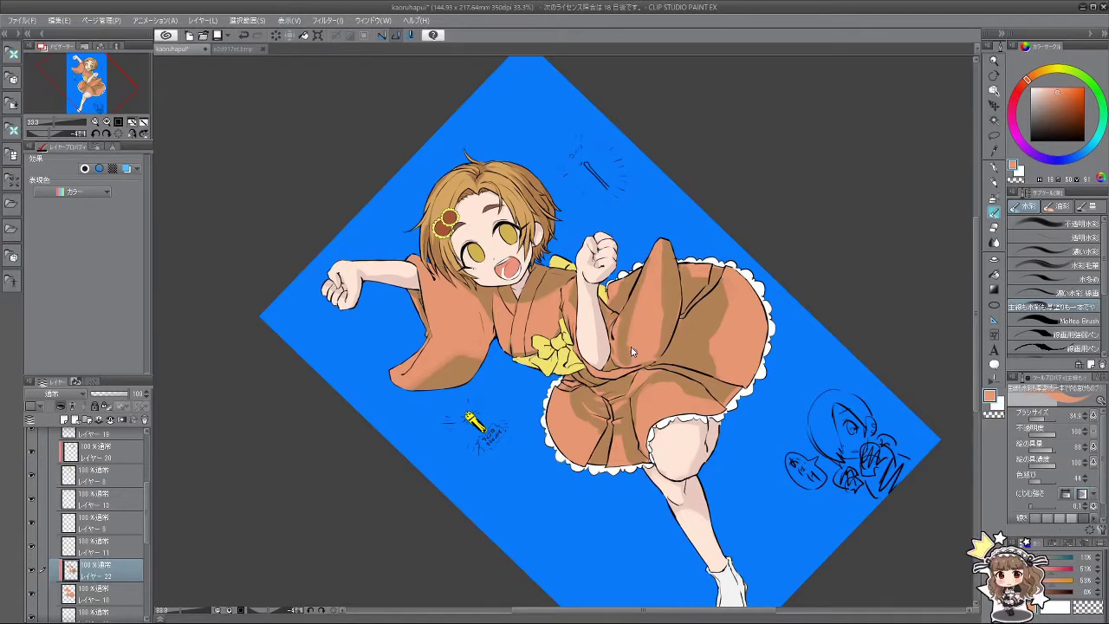
pyautogui.keyDown('alt'); pyautogui.click(635, 355); pyautogui.keyUp('alt')
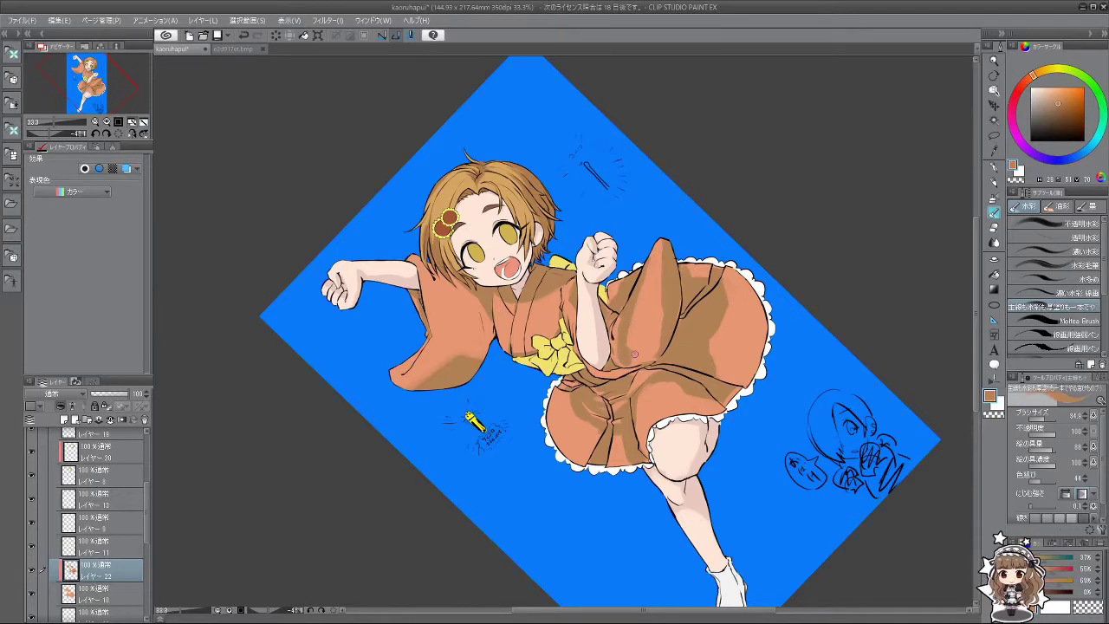
pyautogui.keyDown('alt'); pyautogui.click(642, 357); pyautogui.keyUp('alt')
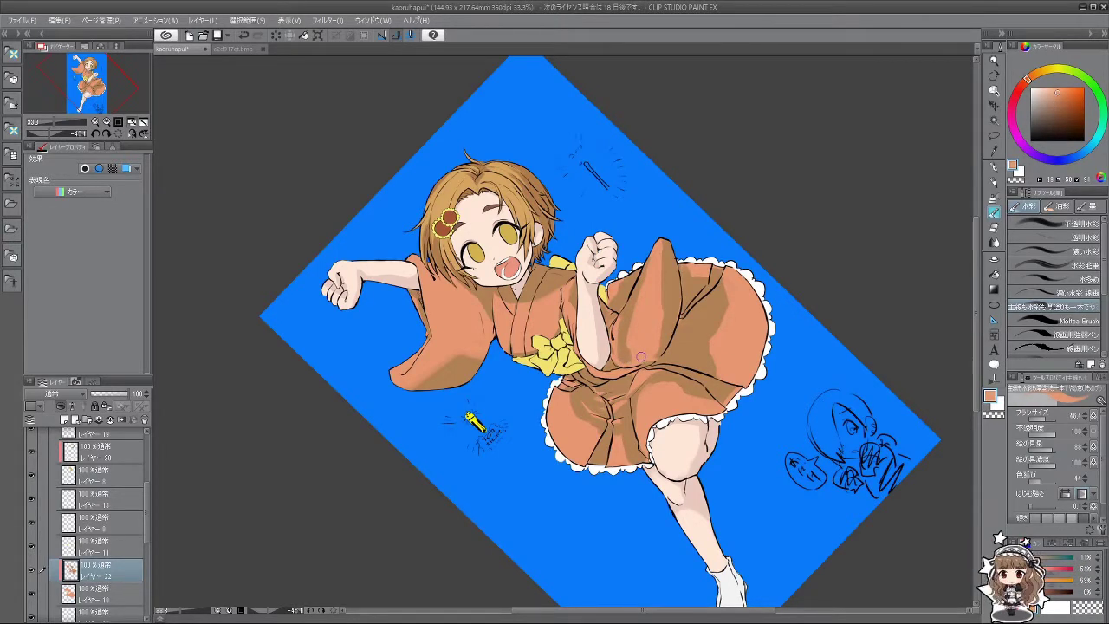
pyautogui.keyDown('alt'); pyautogui.click(626, 339); pyautogui.keyUp('alt')
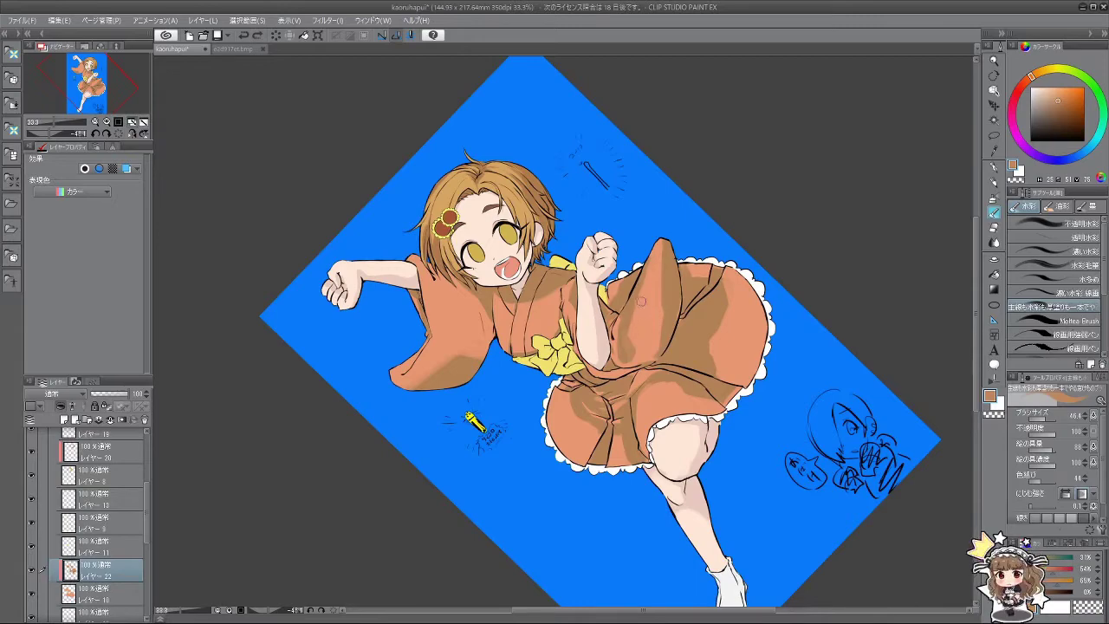
# Step: Straighten the canvas nearly upright and shift the illustration up and right in view
pyautogui.press('-')
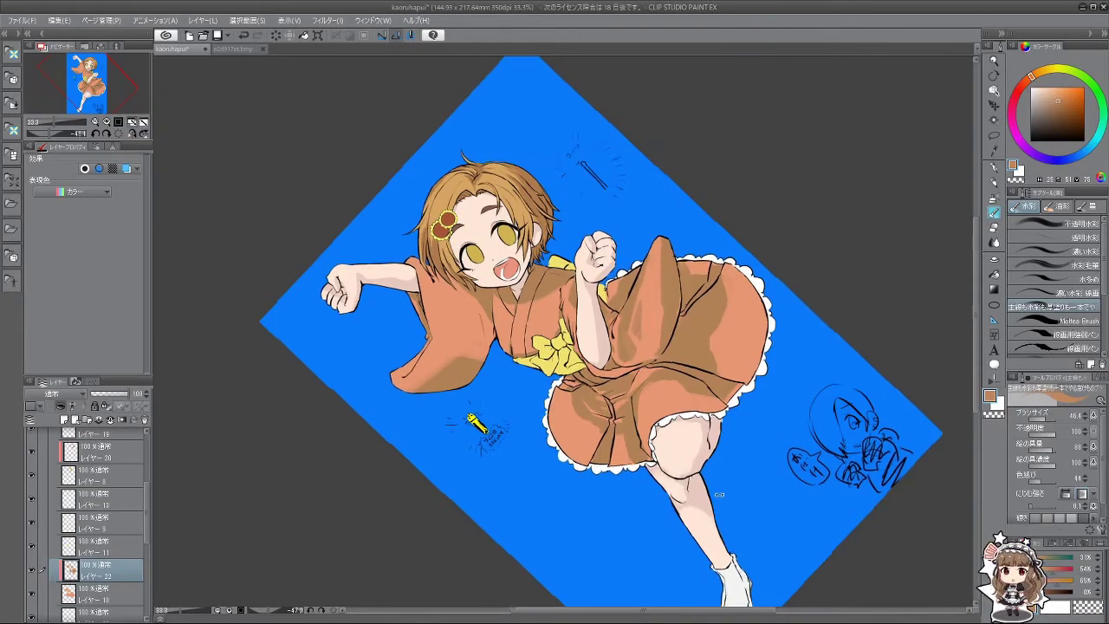
pyautogui.press('-')
pyautogui.press('-')
pyautogui.press('-')
pyautogui.press('-')
pyautogui.press('-')
pyautogui.press('-')
pyautogui.press('-')
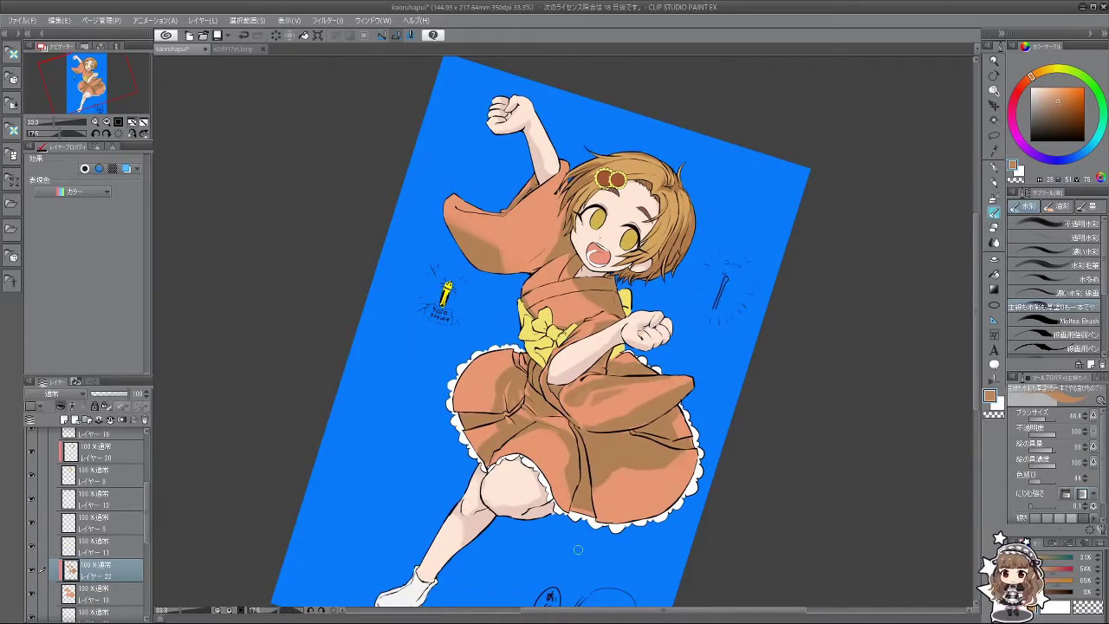
pyautogui.scroll(-4, 519, 569)
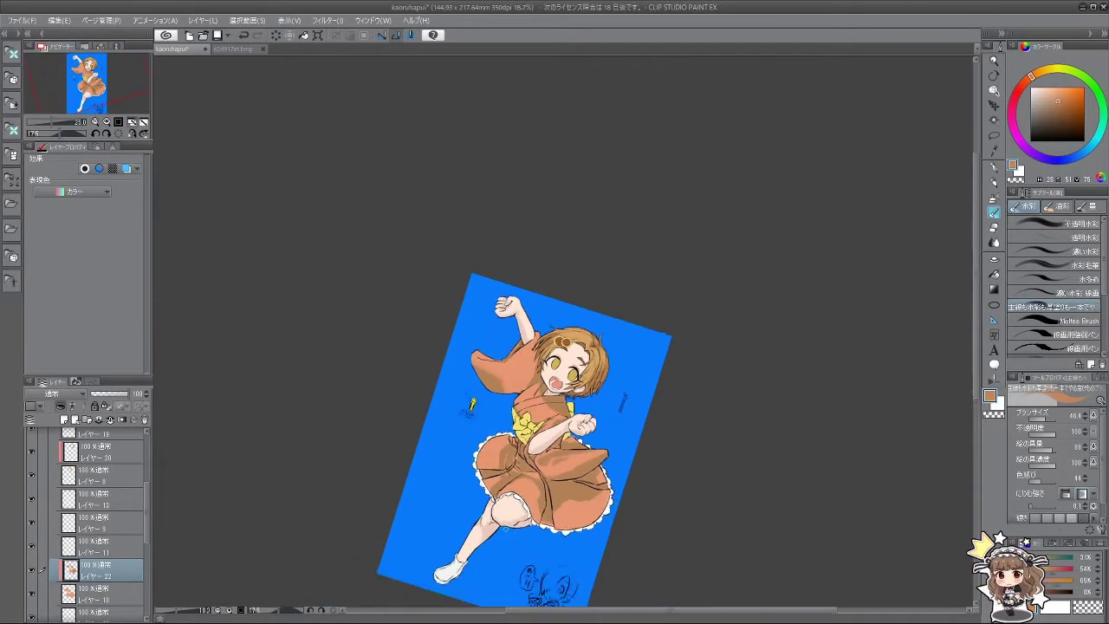
pyautogui.scroll(3, 571, 426)
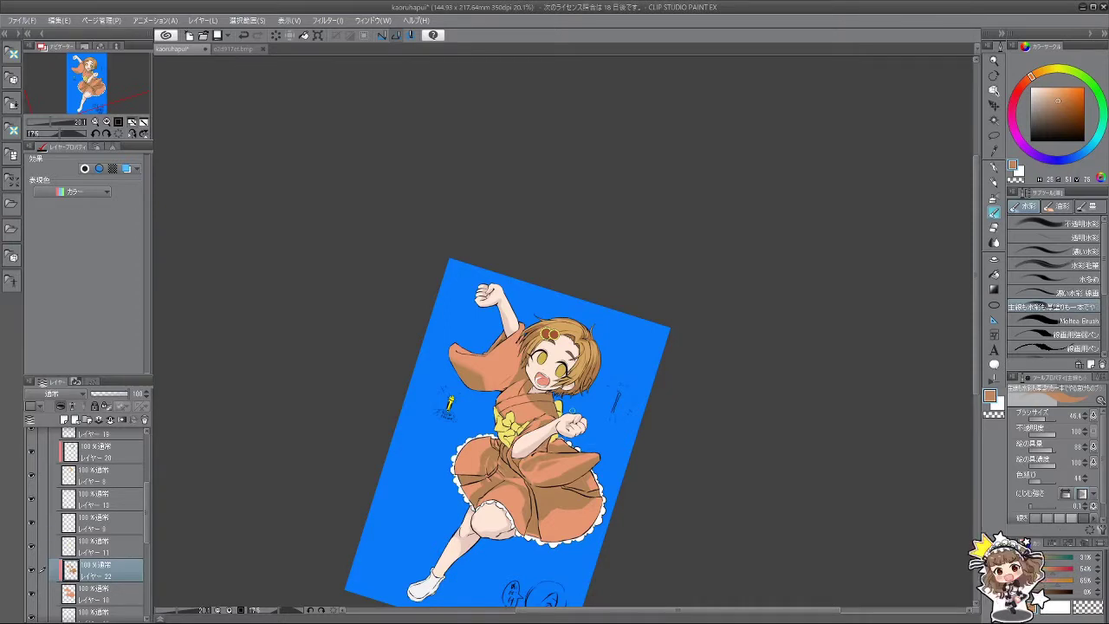
pyautogui.moveTo(968, 263); pyautogui.dragTo(815, 301)
pyautogui.moveTo(651, 418); pyautogui.dragTo(683, 261)
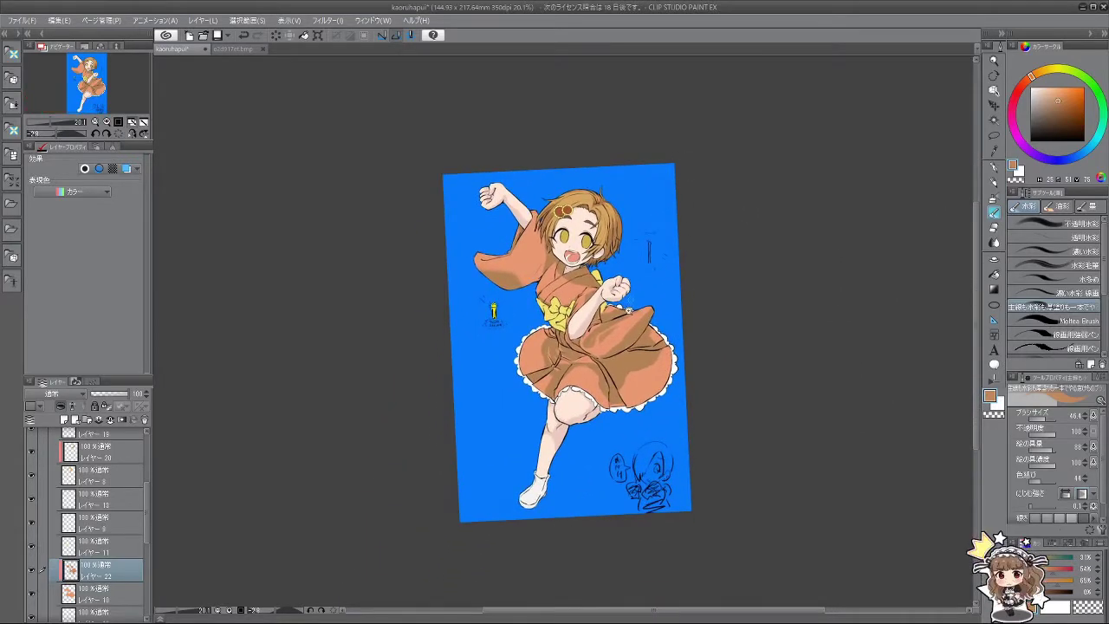
# Step: Rotate the view about 25° and sample a lighter orange and a darker brown-orange from the kimono
pyautogui.scroll(3, 629, 310)
pyautogui.moveTo(643, 331); pyautogui.dragTo(520, 490)
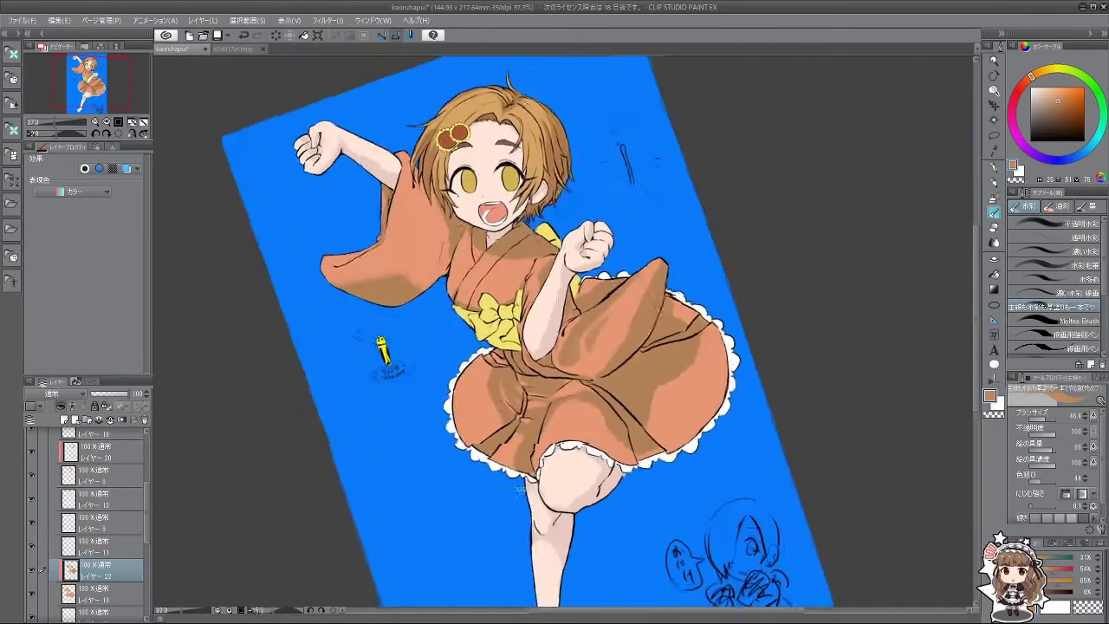
pyautogui.scroll(3, 520, 490)
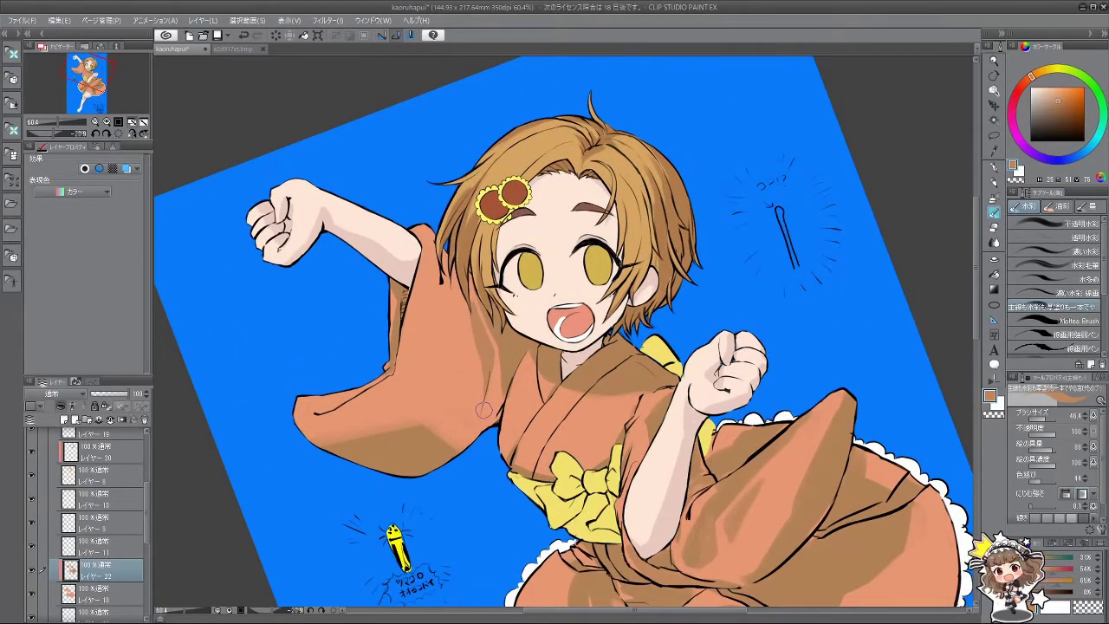
pyautogui.moveTo(484, 409); pyautogui.dragTo(677, 400)
pyautogui.keyDown('alt'); pyautogui.click(664, 414); pyautogui.keyUp('alt')
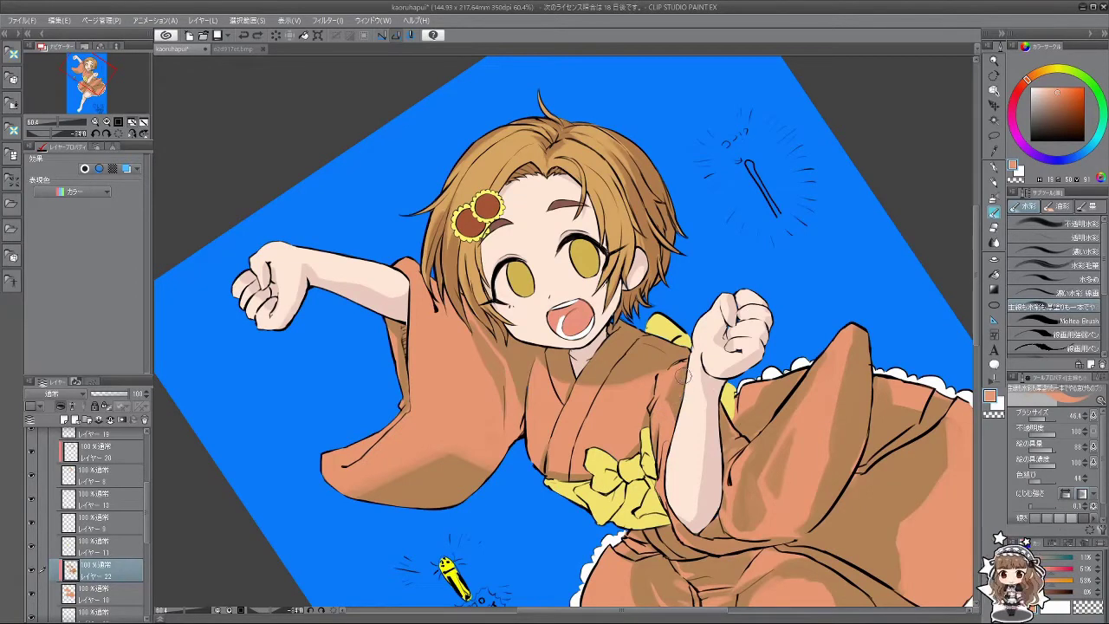
pyautogui.keyDown('alt'); pyautogui.click(720, 417); pyautogui.keyUp('alt')
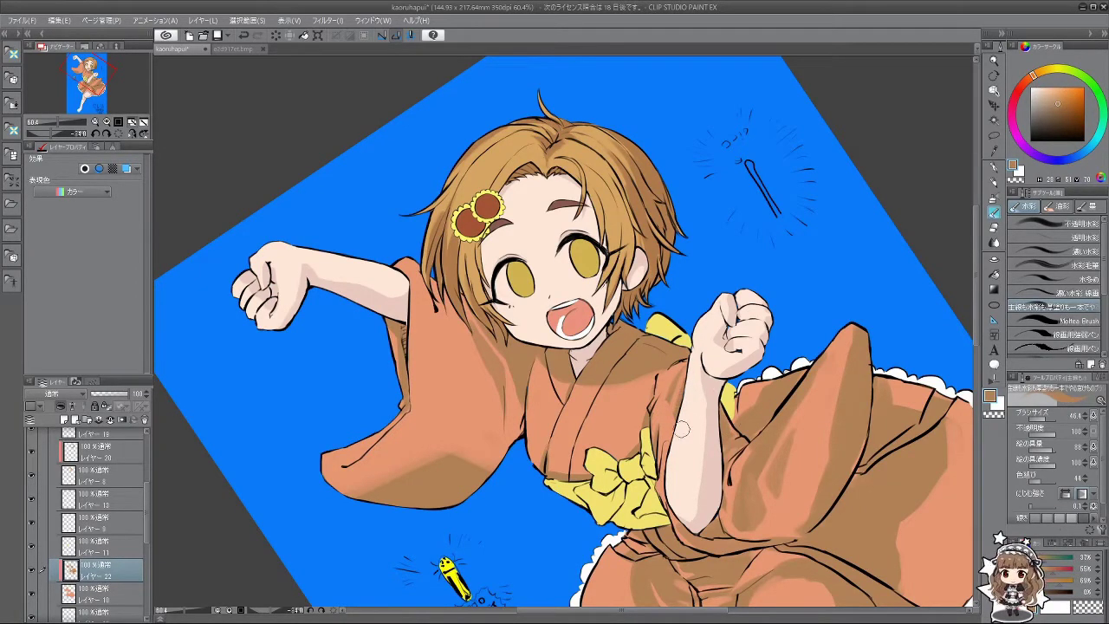
pyautogui.moveTo(641, 501); pyautogui.dragTo(654, 394)
pyautogui.scroll(-5, 660, 355)
pyautogui.scroll(5, 718, 405)
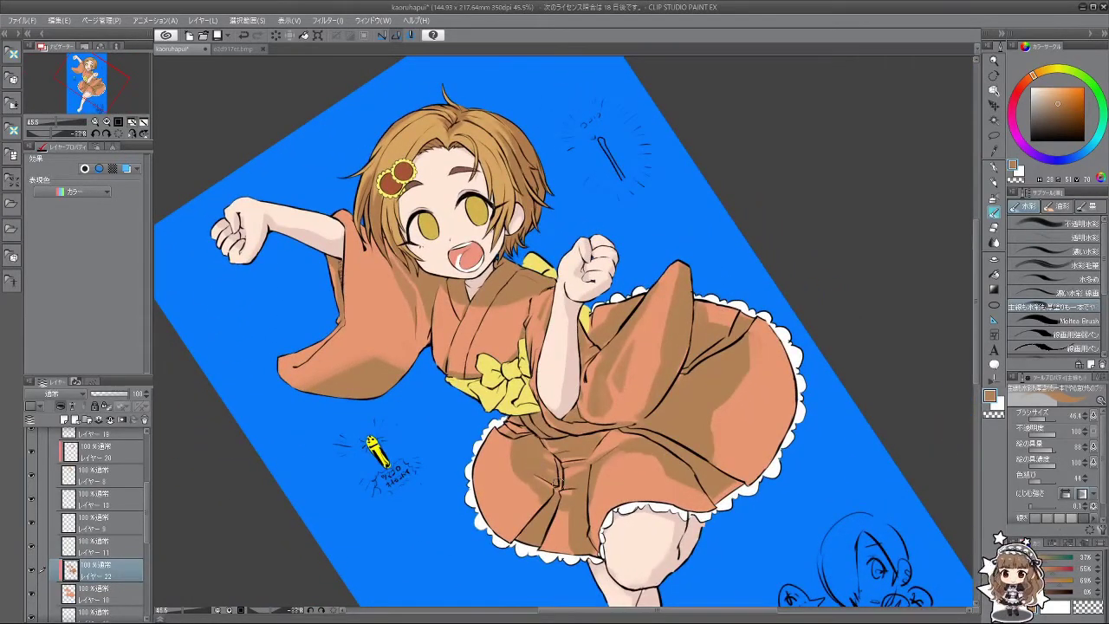
# Step: Sample the skirt's shadow brown, then with light orange and a larger brush stroke over the right-side fold
pyautogui.moveTo(558, 482); pyautogui.dragTo(659, 446)
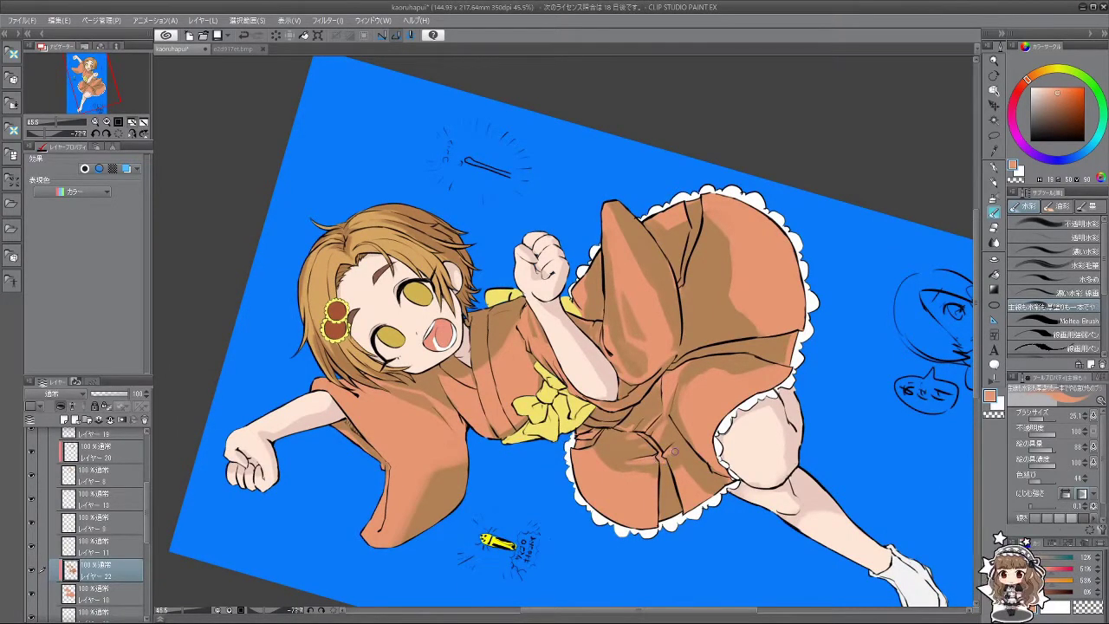
pyautogui.moveTo(674, 461); pyautogui.dragTo(691, 434)
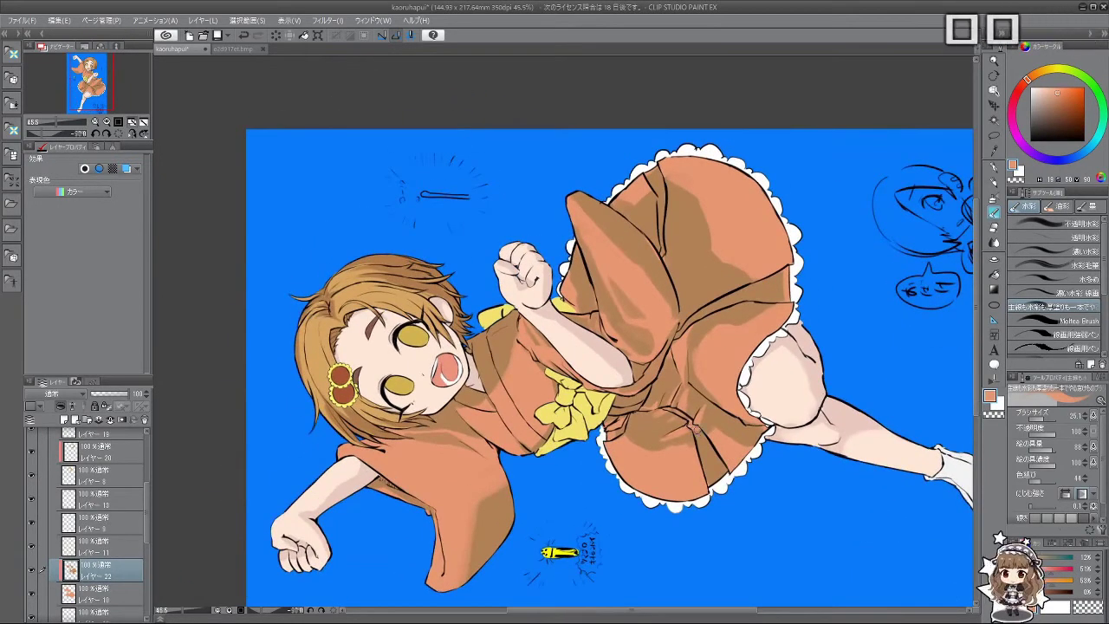
pyautogui.keyDown('alt'); pyautogui.click(700, 428); pyautogui.keyUp('alt')
pyautogui.moveTo(700, 428); pyautogui.dragTo(713, 474)
pyautogui.keyDown('alt'); pyautogui.click(735, 350); pyautogui.keyUp('alt')
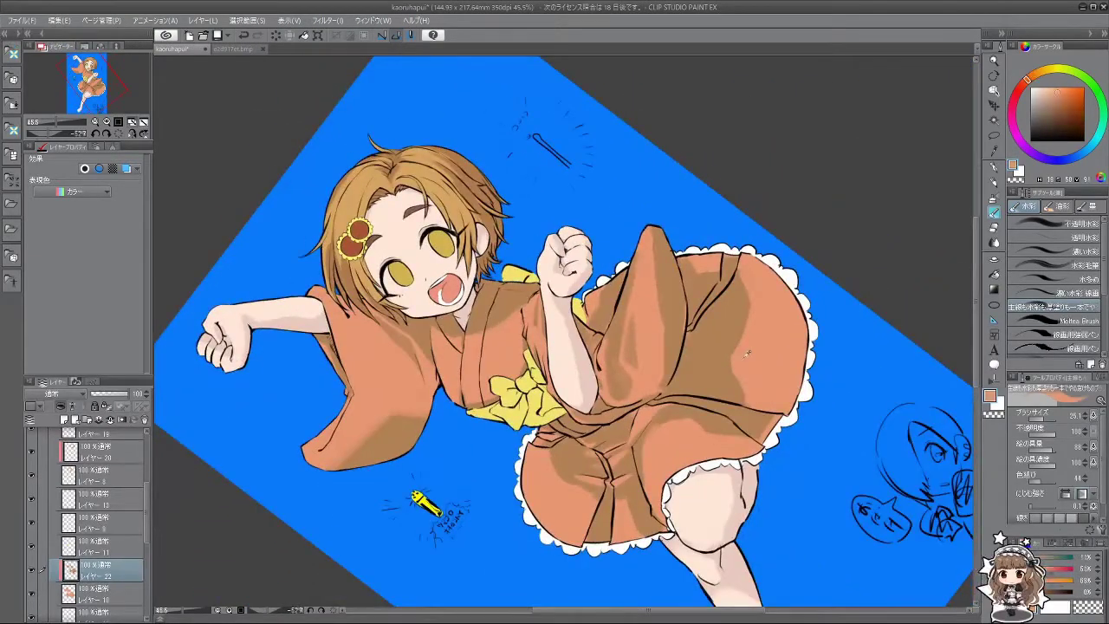
pyautogui.moveTo(735, 355); pyautogui.dragTo(730, 373)
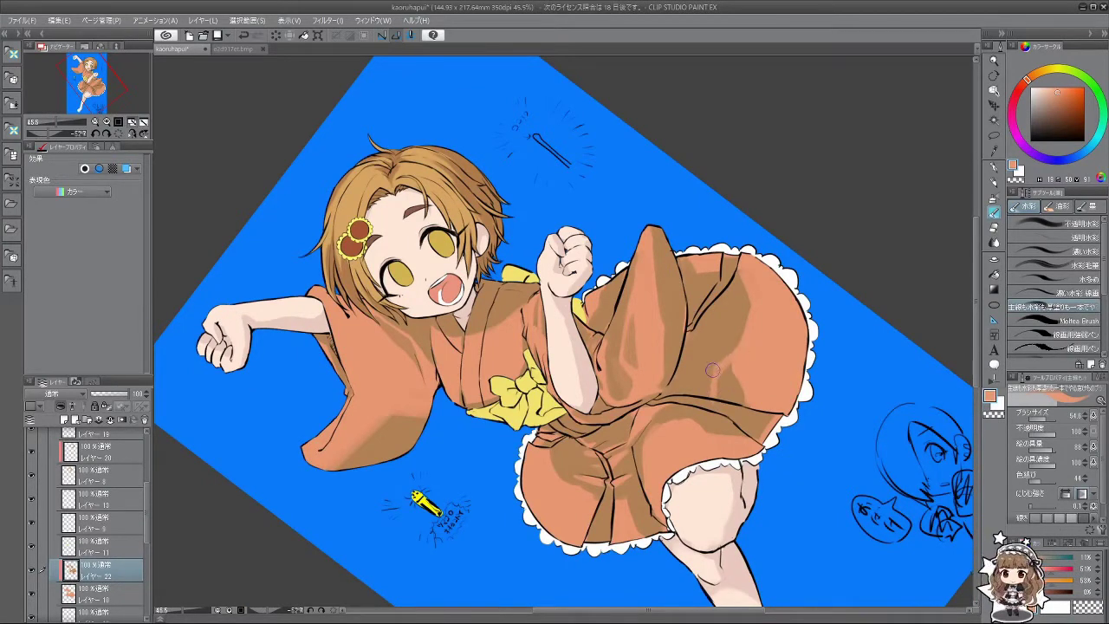
pyautogui.moveTo(719, 407)
pyautogui.mouseDown()
pyautogui.moveTo(646, 480)
pyautogui.moveTo(708, 420)
pyautogui.moveTo(727, 372)
pyautogui.mouseUp()
pyautogui.moveTo(758, 335)
pyautogui.mouseDown()
pyautogui.moveTo(714, 386)
pyautogui.moveTo(735, 411)
pyautogui.moveTo(710, 478)
pyautogui.mouseUp()
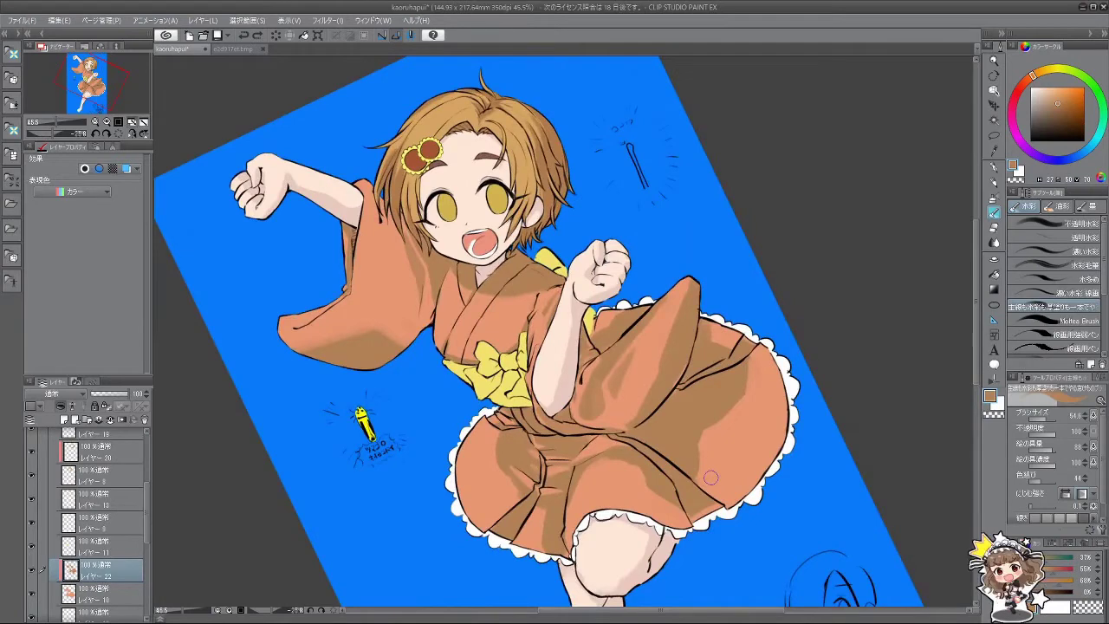
pyautogui.scroll(-5, 711, 477)
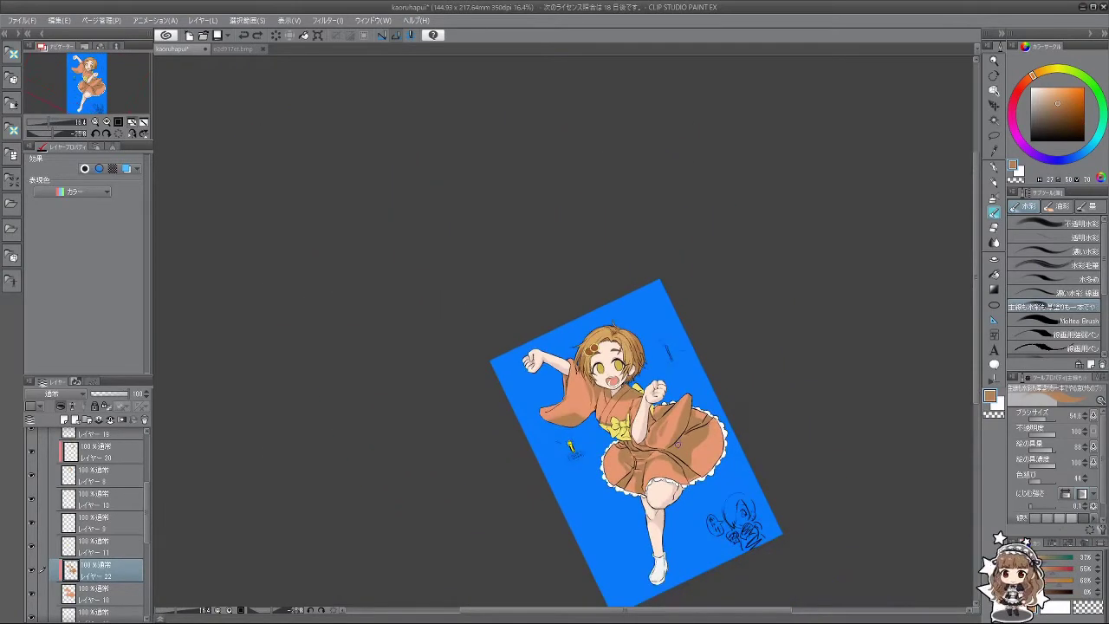
pyautogui.scroll(4, 640, 443)
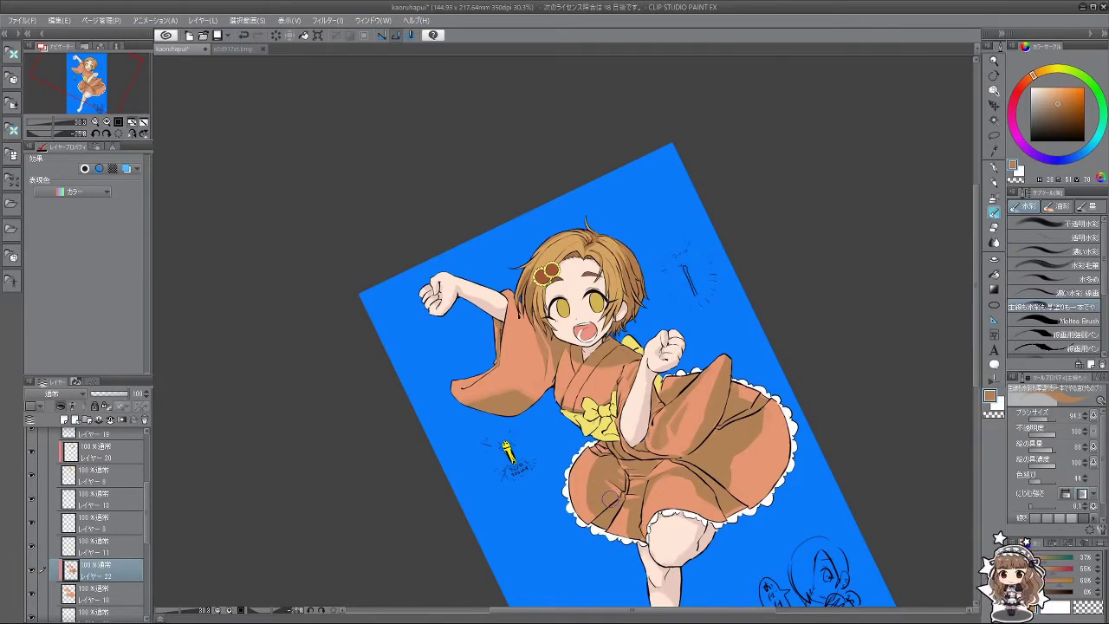
pyautogui.moveTo(613, 501); pyautogui.dragTo(581, 526)
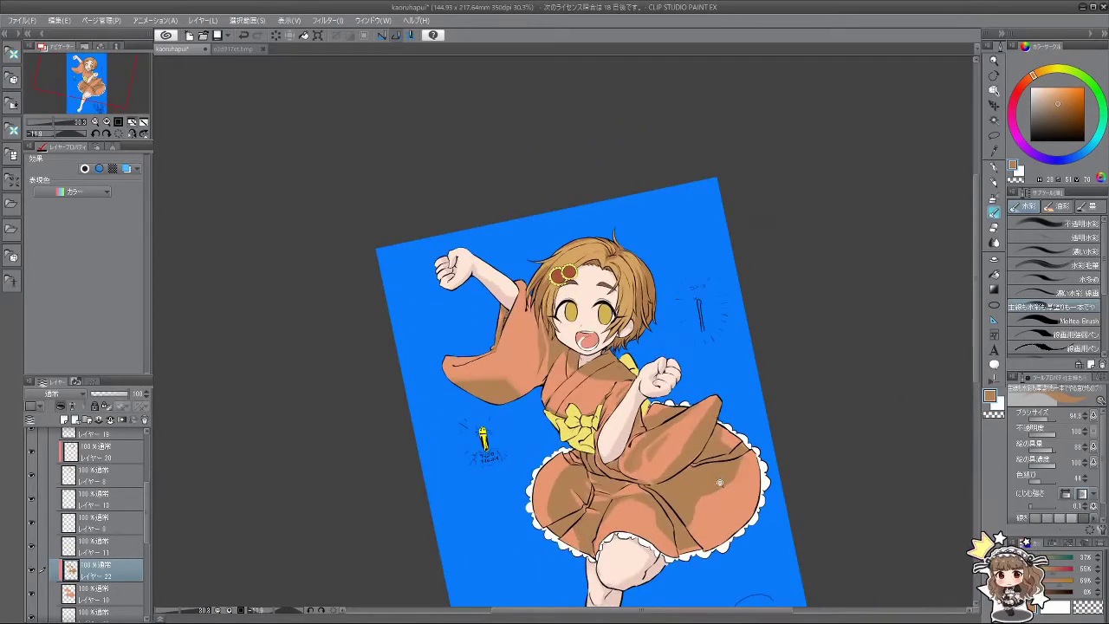
pyautogui.scroll(-3, 710, 484)
pyautogui.scroll(4, 598, 456)
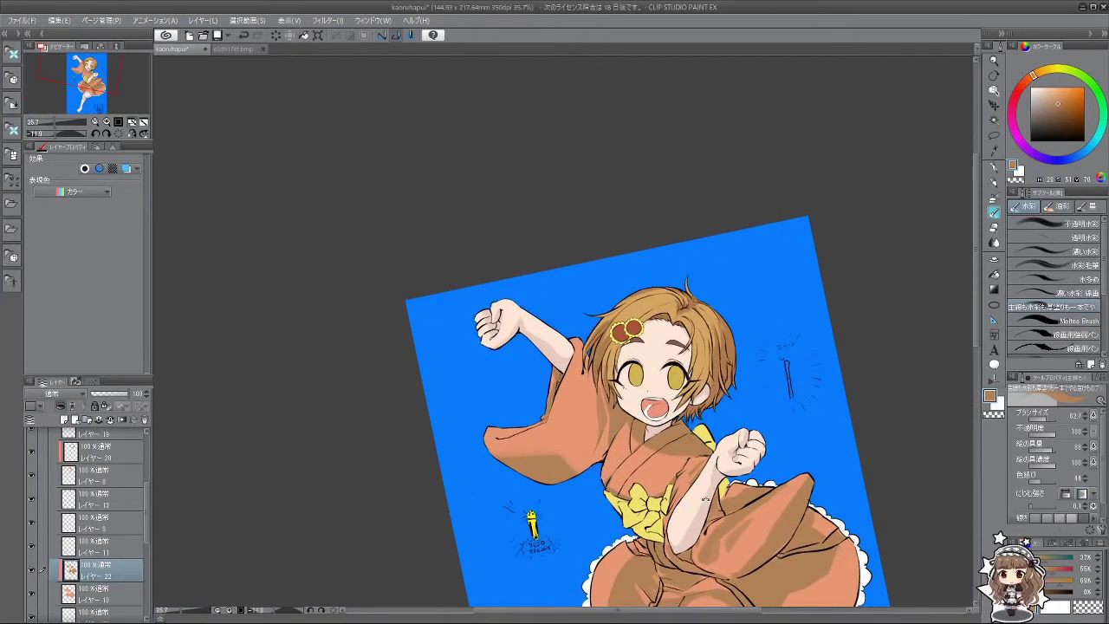
pyautogui.press('-')
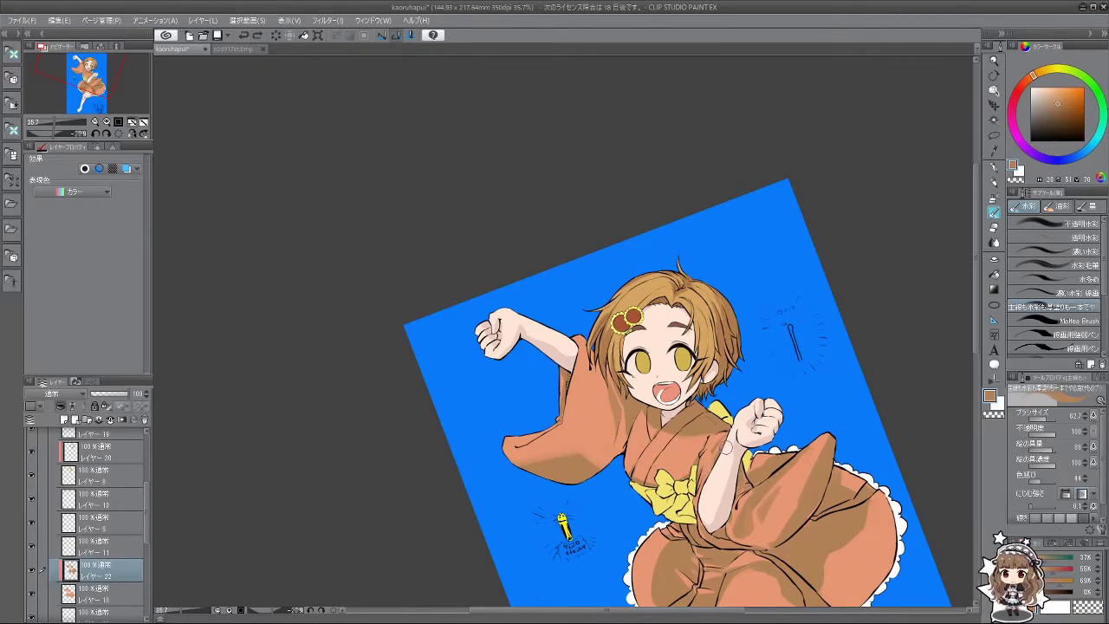
pyautogui.press('-')
pyautogui.press('-')
pyautogui.press('-')
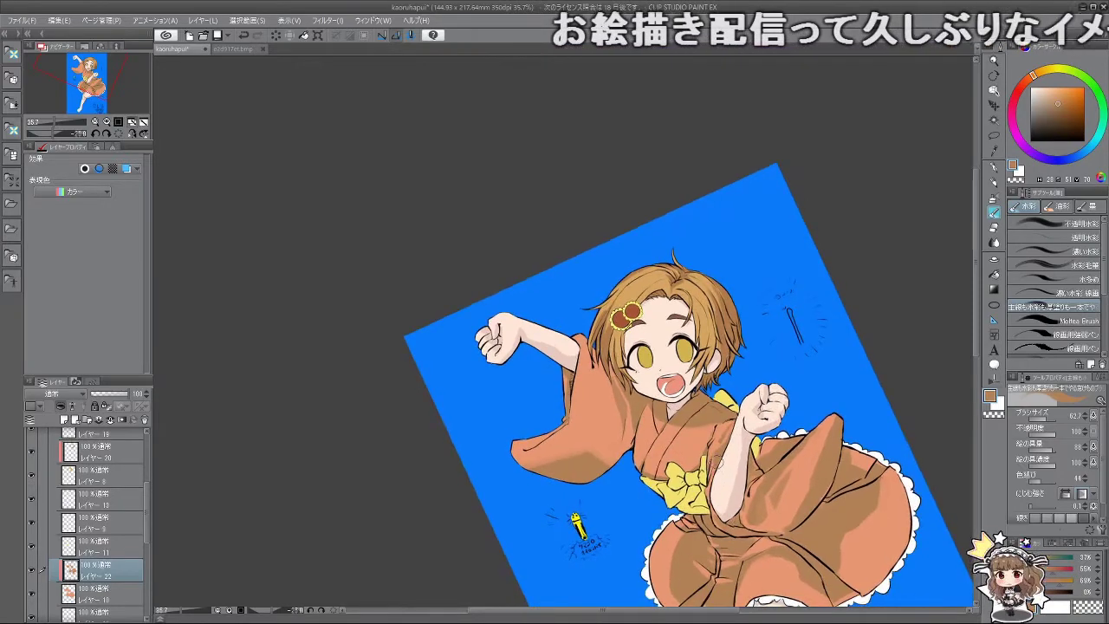
pyautogui.press('-')
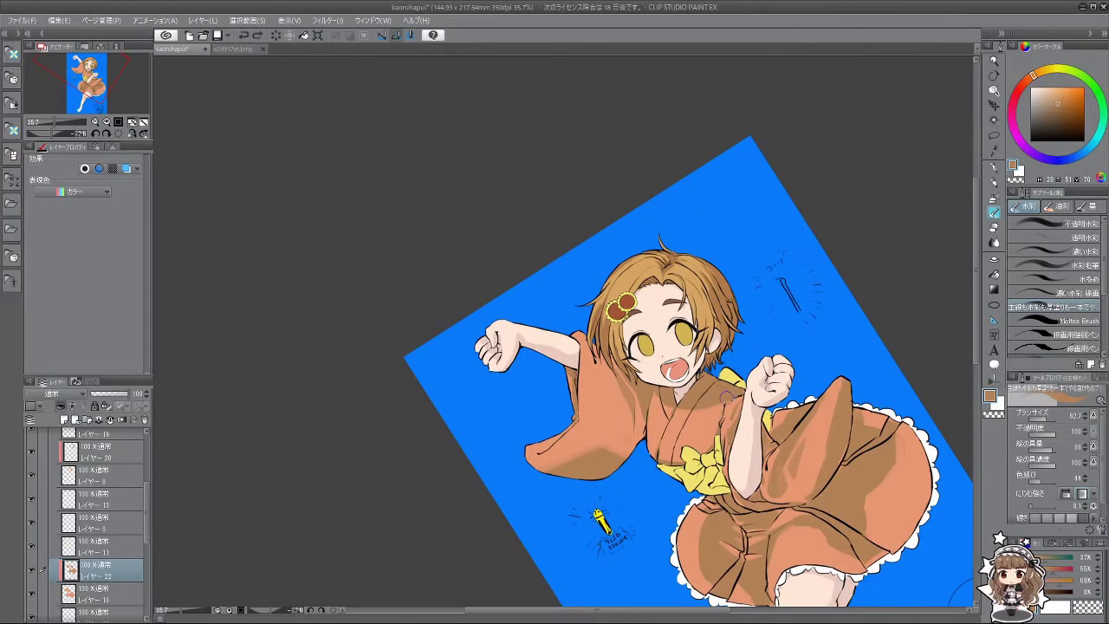
pyautogui.press('^')
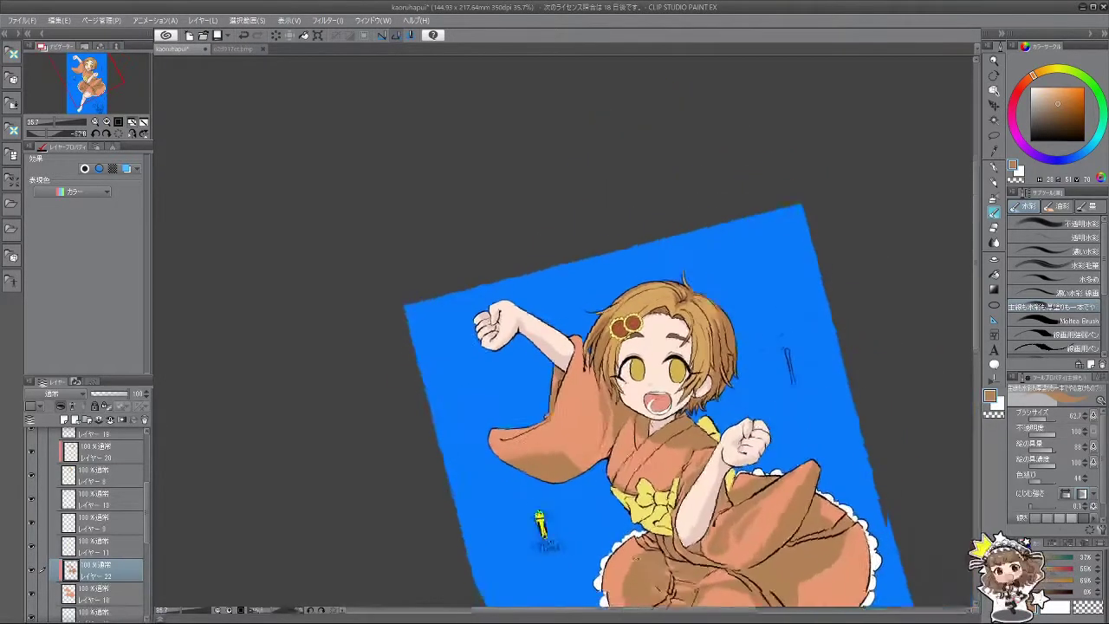
pyautogui.scroll(-3, 694, 380)
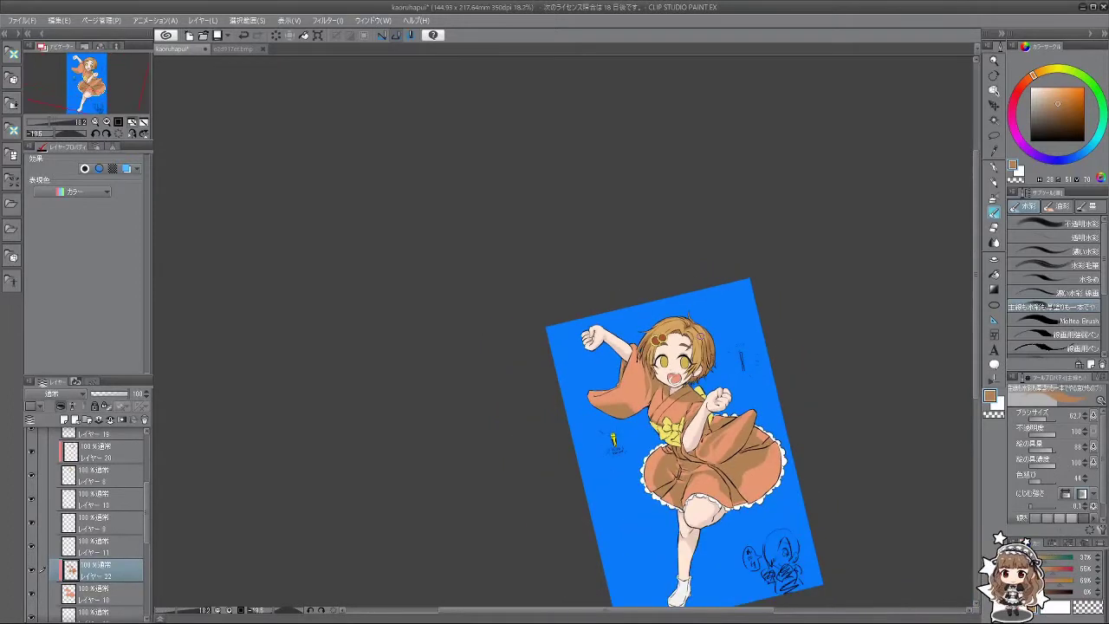
pyautogui.scroll(-1, 754, 533)
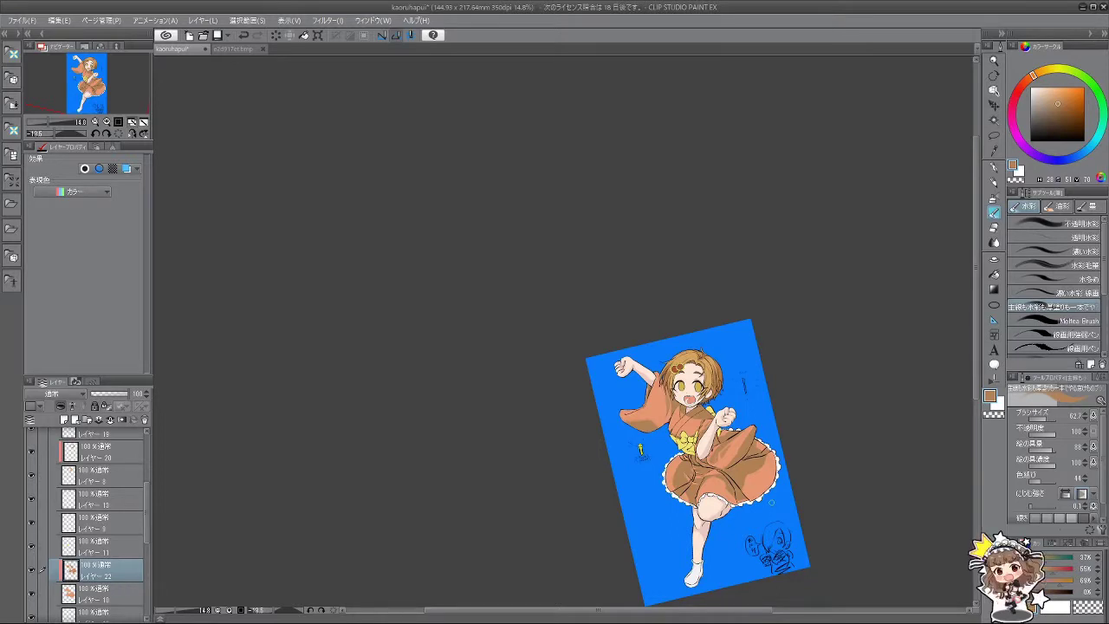
pyautogui.scroll(5, 729, 433)
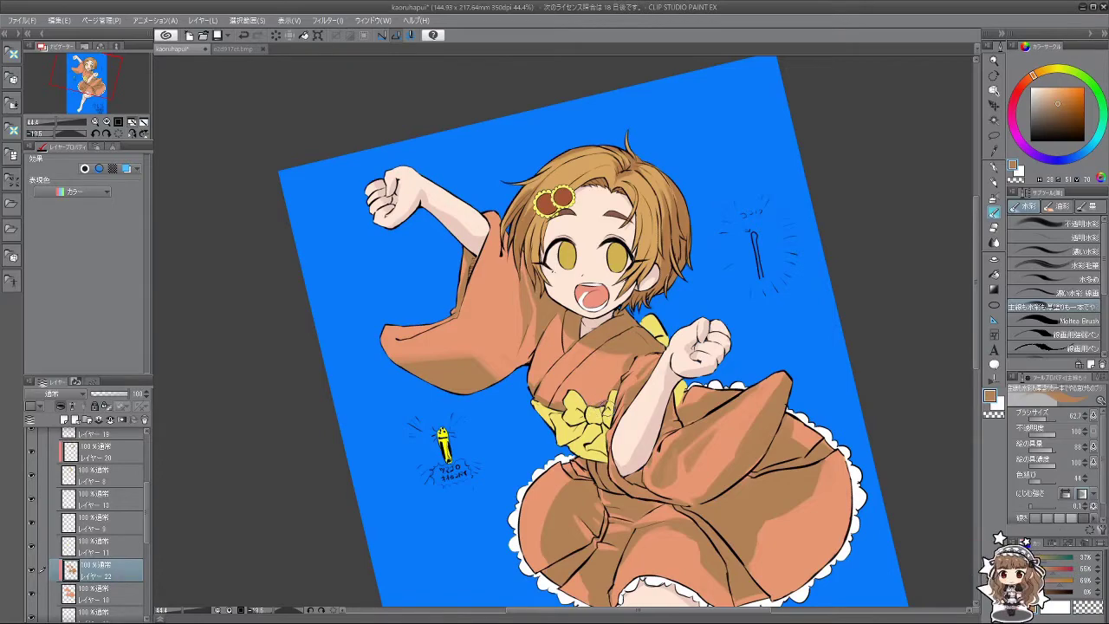
pyautogui.press('-')
pyautogui.press('-')
pyautogui.press('-')
pyautogui.press('-')
pyautogui.press('-')
pyautogui.press('-')
pyautogui.press('-')
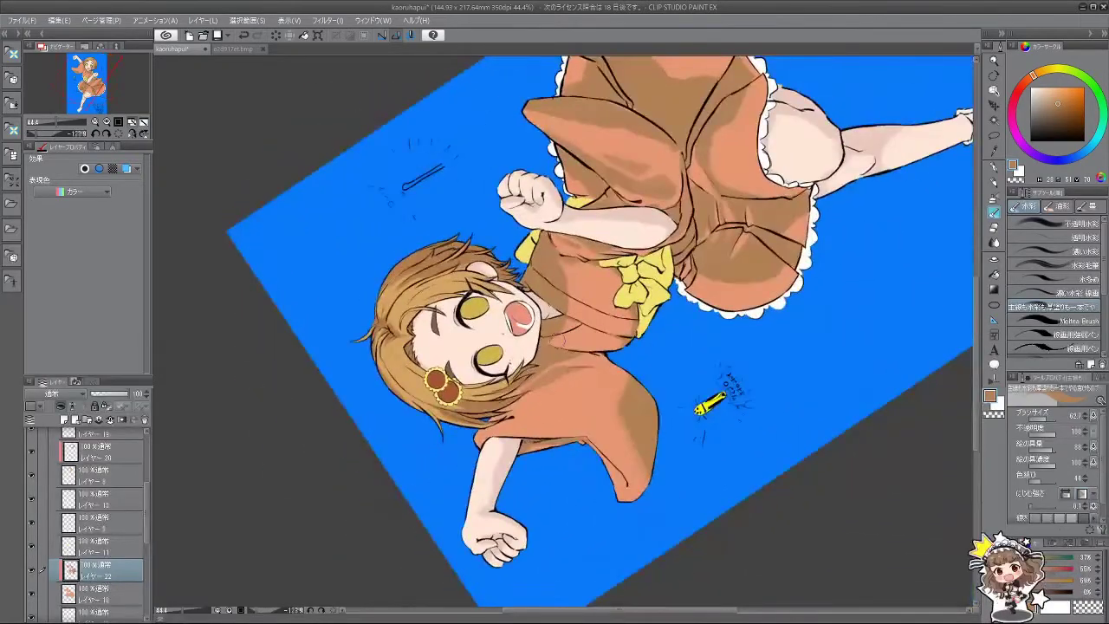
pyautogui.press('-')
pyautogui.press('-')
pyautogui.press('-')
pyautogui.press('-')
pyautogui.press('-')
pyautogui.press('-')
pyautogui.press('-')
pyautogui.press('-')
pyautogui.press('-')
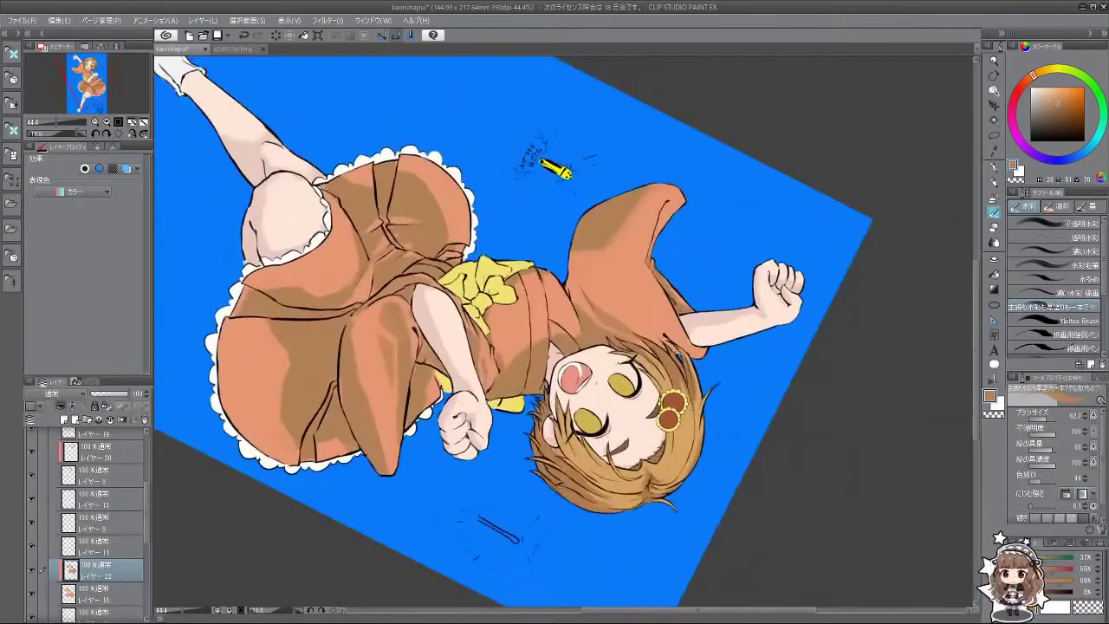
pyautogui.press('-')
pyautogui.press('-')
pyautogui.press('-')
pyautogui.press('-')
pyautogui.press('-')
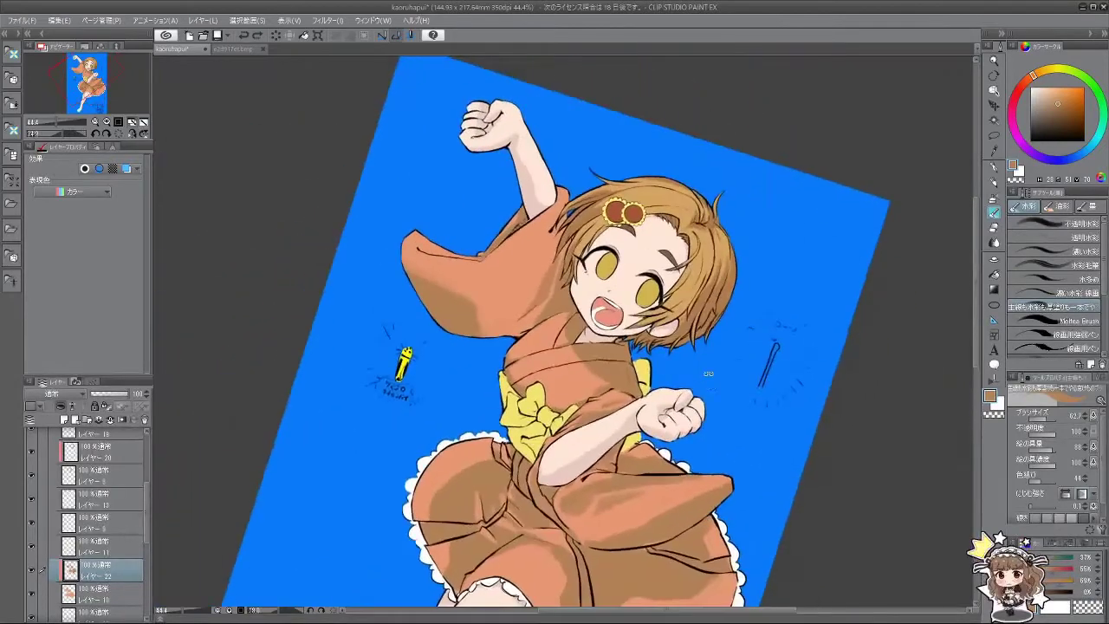
pyautogui.press('-')
pyautogui.press('-')
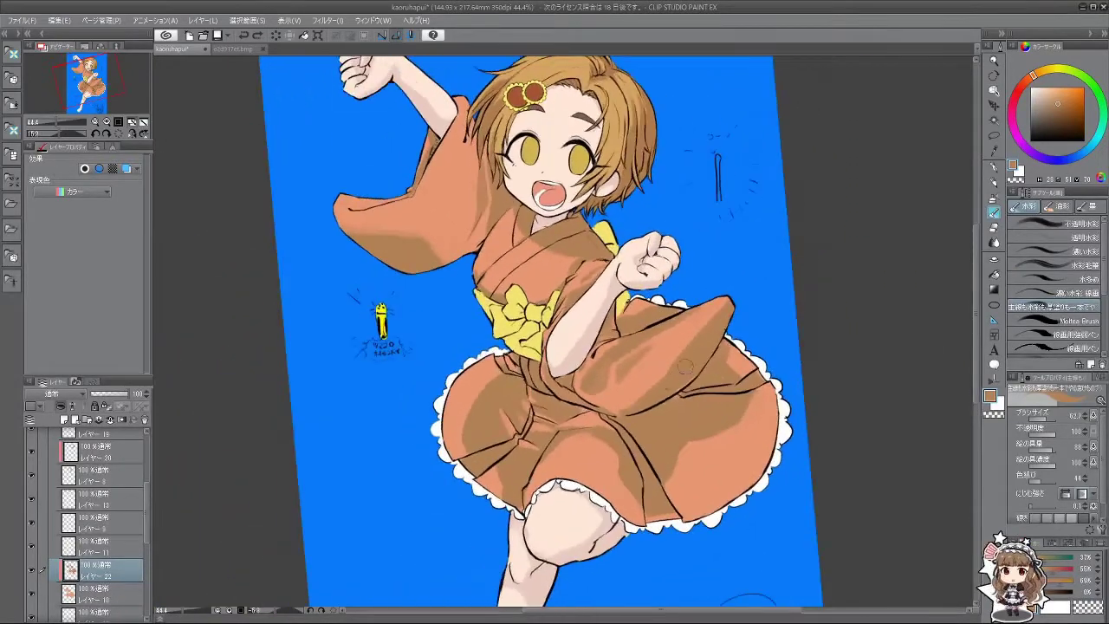
pyautogui.scroll(-5, 607, 363)
pyautogui.scroll(-3, 593, 350)
pyautogui.scroll(4, 592, 350)
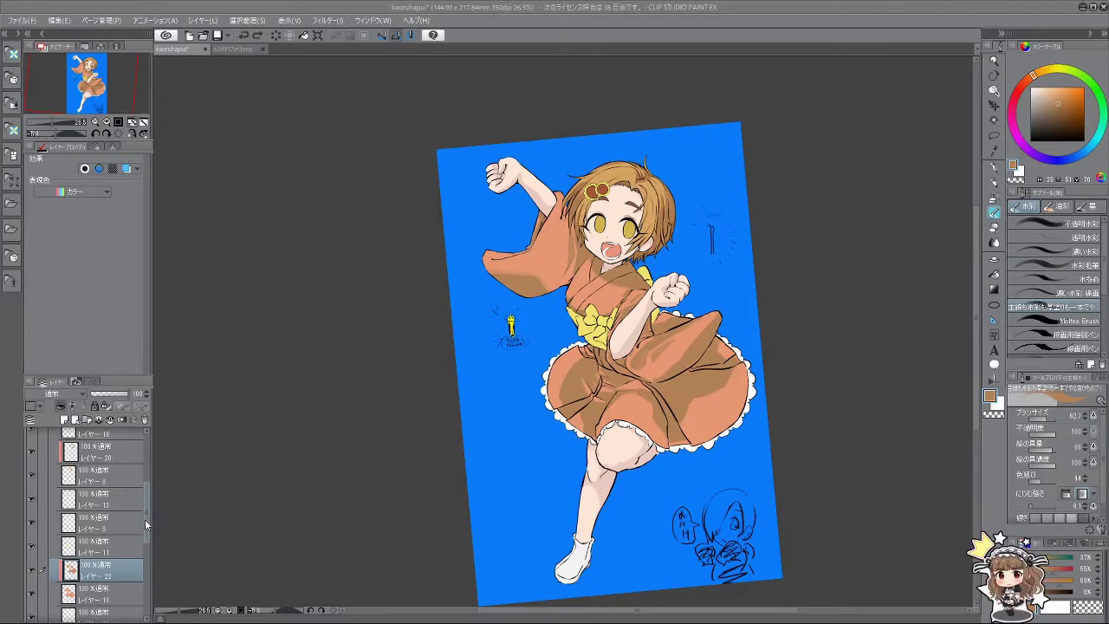
# Step: Toggle the mouth, skirt shading, leg and obi layers off and on to identify them
pyautogui.moveTo(146, 517); pyautogui.dragTo(153, 561)
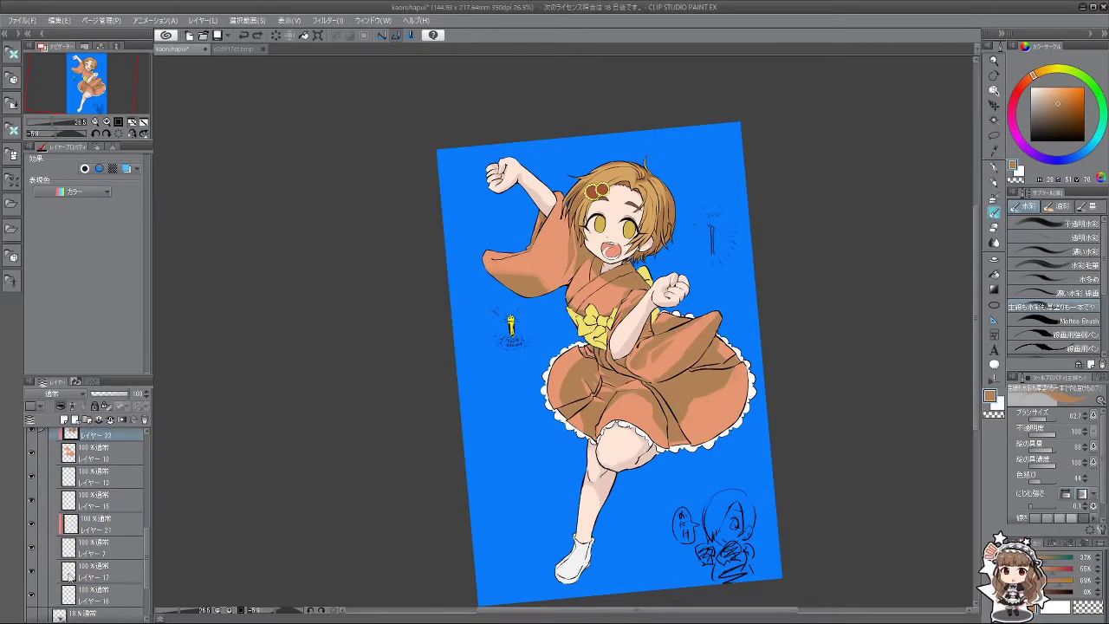
pyautogui.click(32, 575)
pyautogui.click(32, 575)
pyautogui.click(32, 500)
pyautogui.click(33, 501)
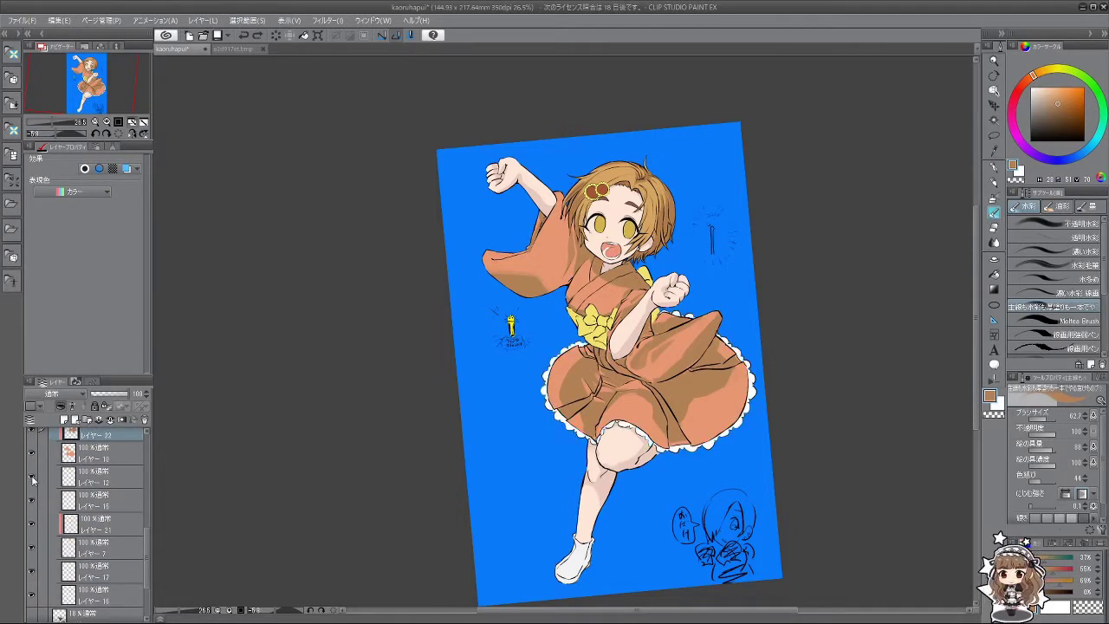
pyautogui.click(32, 500)
pyautogui.click(32, 500)
pyautogui.click(32, 476)
pyautogui.click(32, 477)
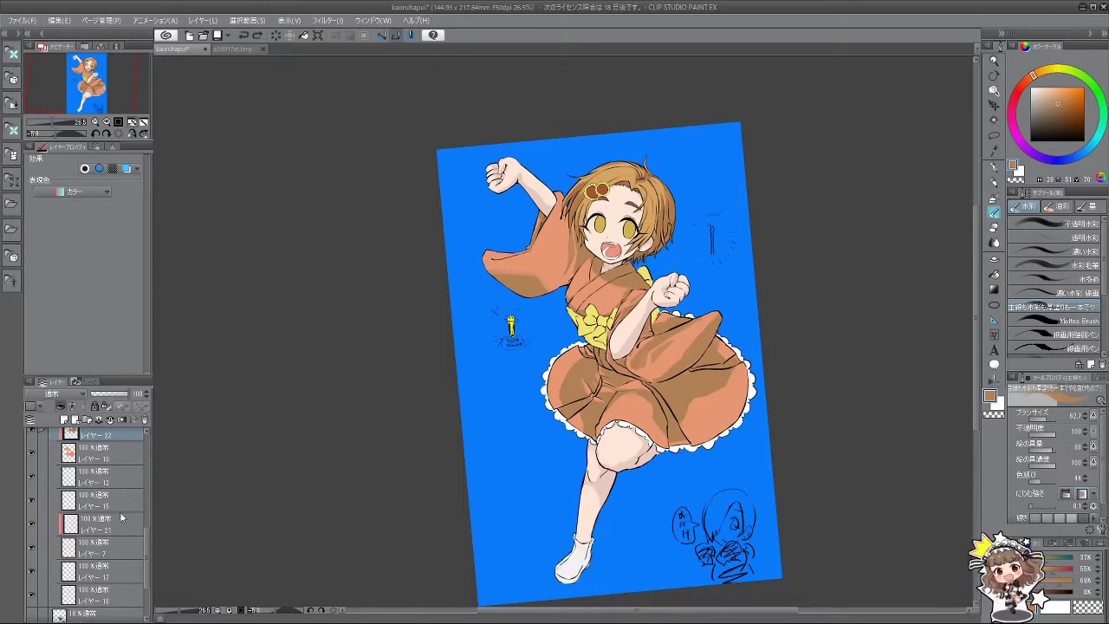
pyautogui.moveTo(147, 542); pyautogui.dragTo(131, 506)
pyautogui.click(32, 529)
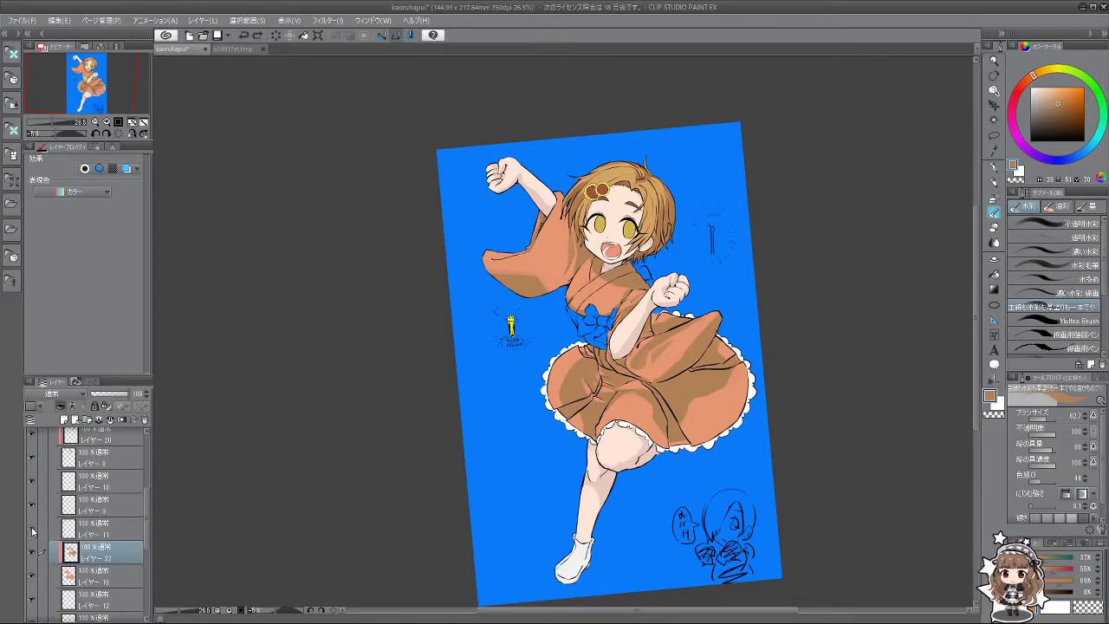
pyautogui.click(32, 530)
# Step: Select the yellow obi layer and add a new layer above it
pyautogui.click(96, 532)
pyautogui.click(63, 420)
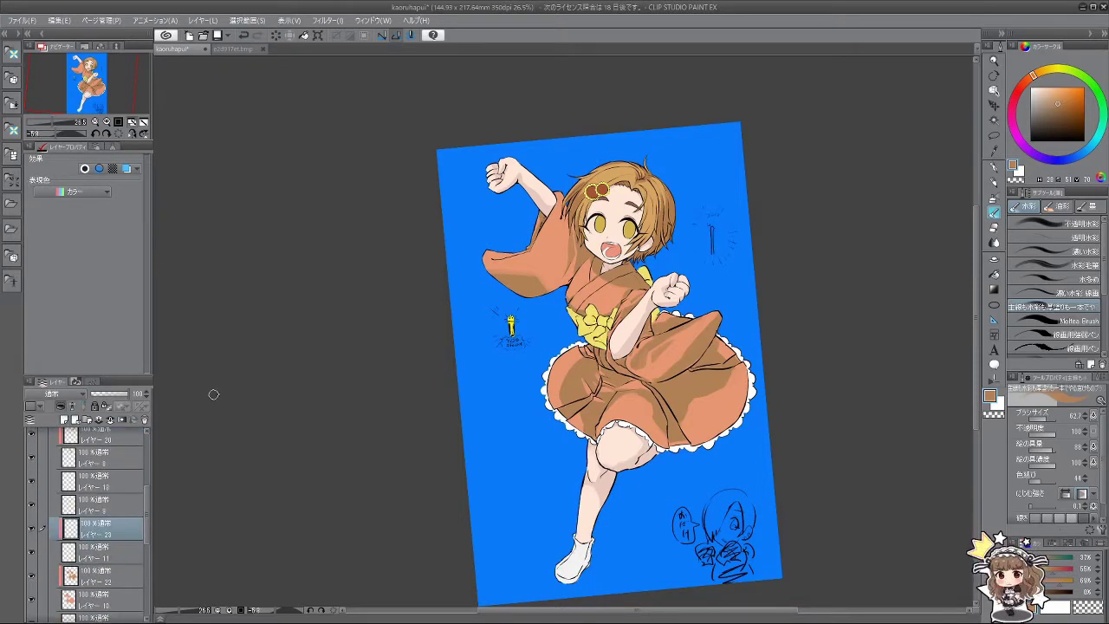
pyautogui.scroll(5, 602, 325)
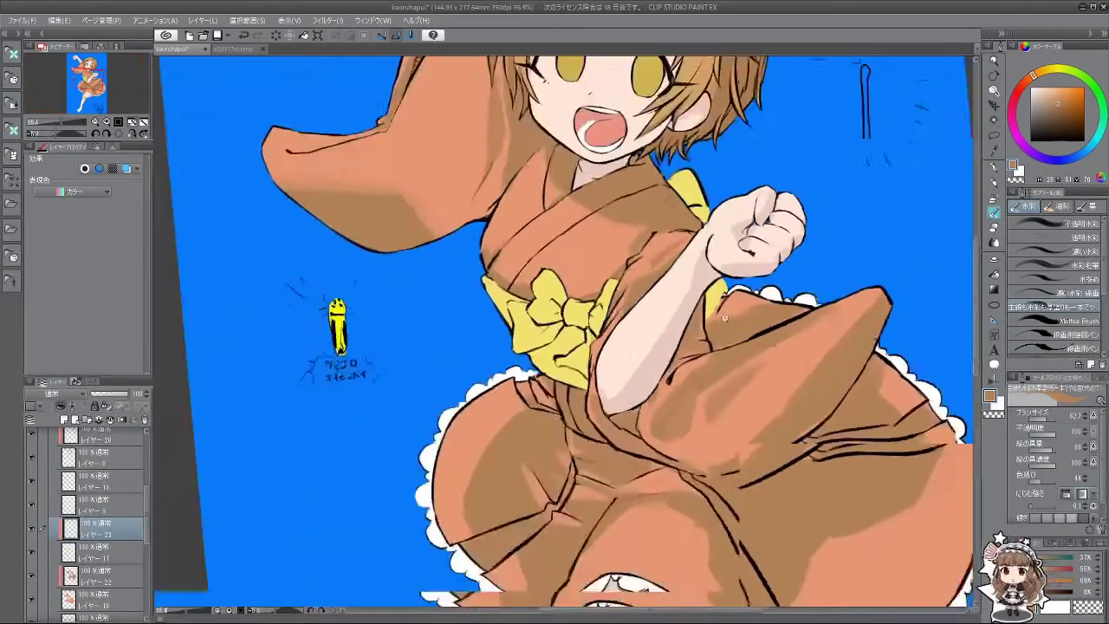
pyautogui.scroll(-3, 732, 204)
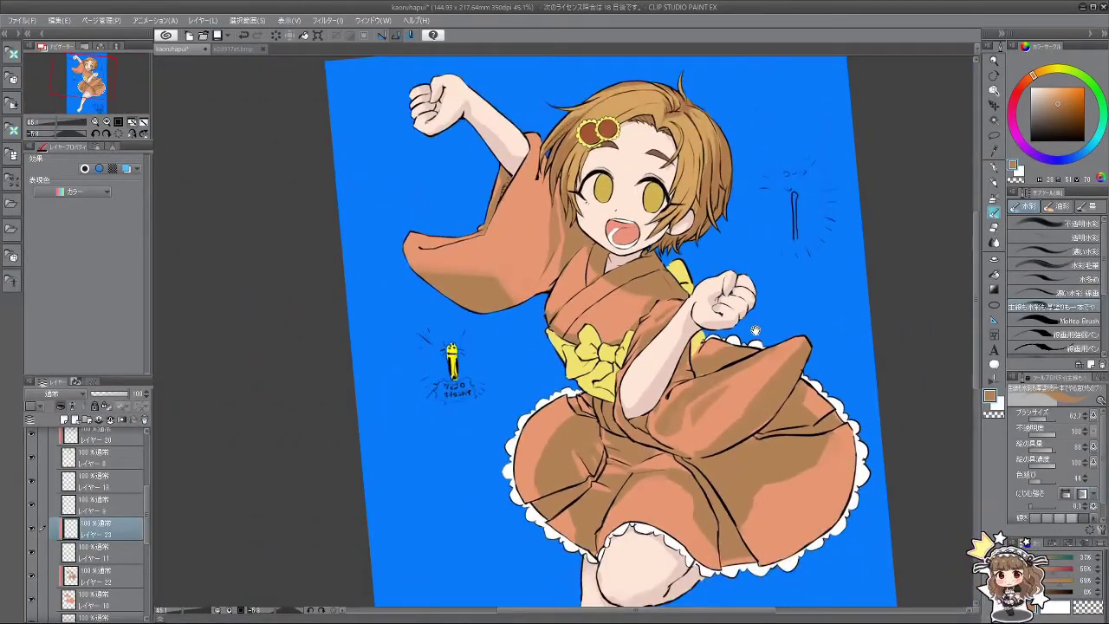
# Step: Sample the obi's yellow, shift its hue toward orange-gold, and slightly enlarge the brush
pyautogui.moveTo(755, 331); pyautogui.dragTo(745, 337)
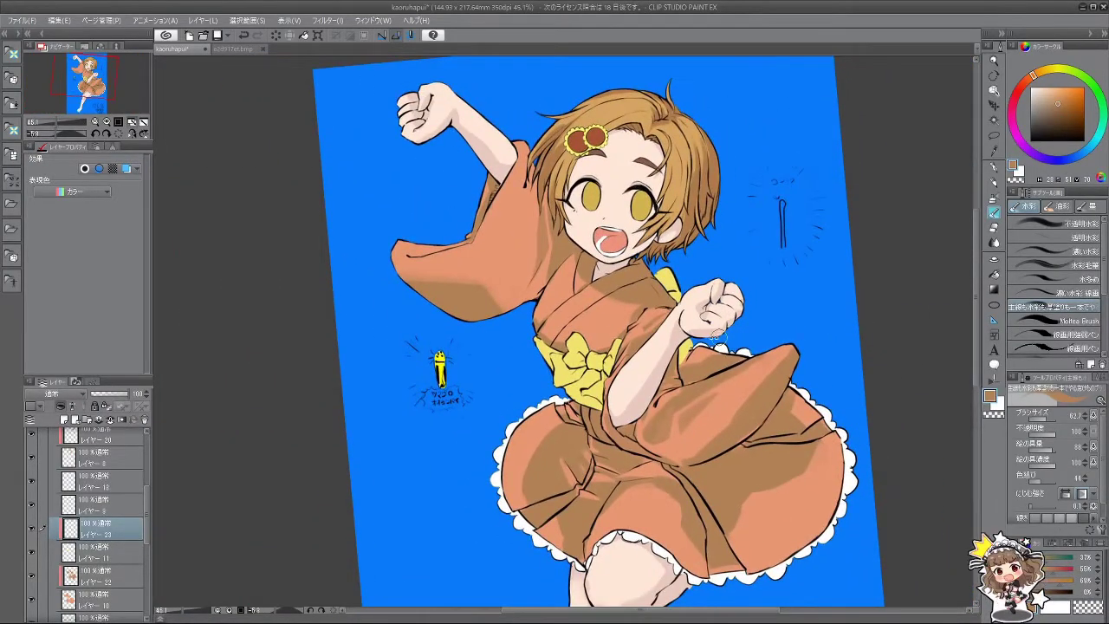
pyautogui.keyDown('alt'); pyautogui.click(565, 394); pyautogui.keyUp('alt')
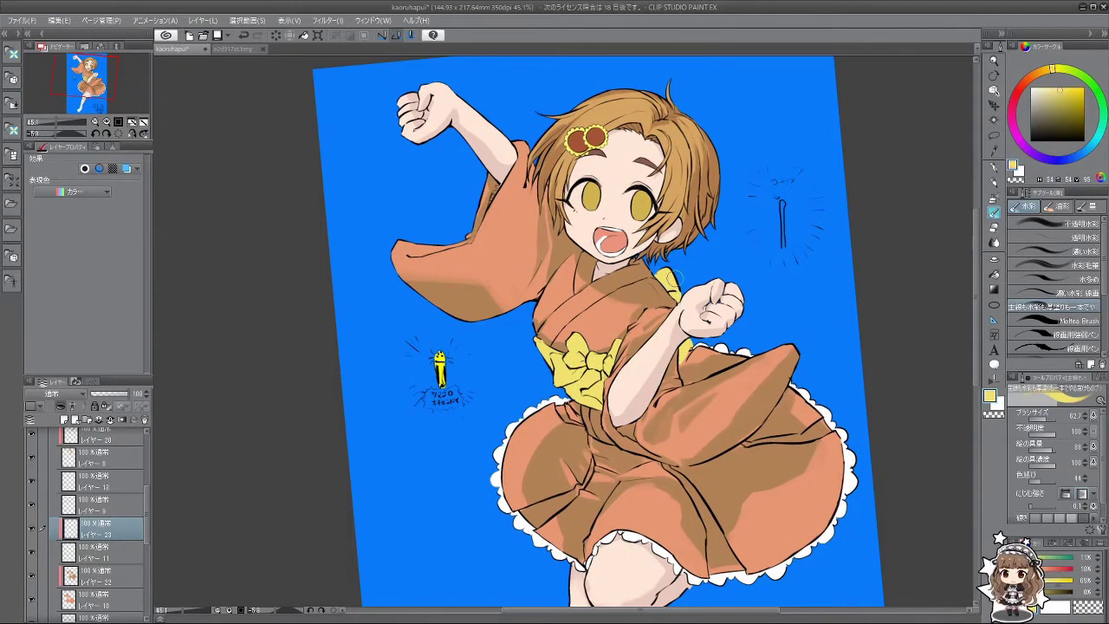
pyautogui.moveTo(1050, 76); pyautogui.dragTo(1041, 76)
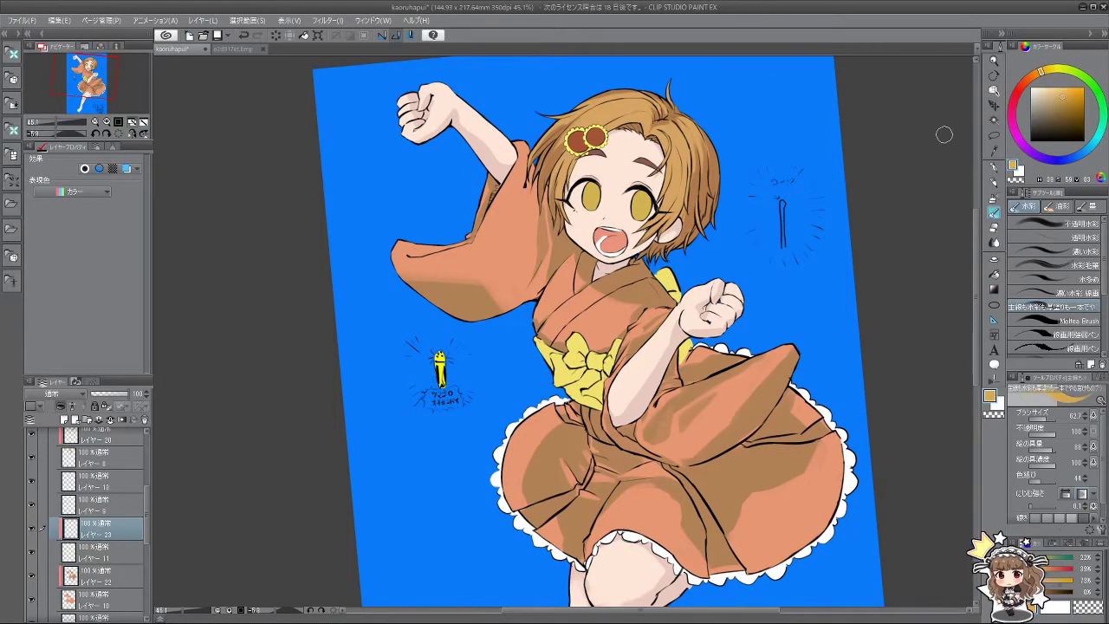
pyautogui.moveTo(574, 388)
pyautogui.mouseDown()
pyautogui.moveTo(658, 364)
pyautogui.moveTo(624, 286)
pyautogui.moveTo(607, 273)
pyautogui.moveTo(590, 288)
pyautogui.moveTo(606, 291)
pyautogui.moveTo(614, 251)
pyautogui.moveTo(627, 364)
pyautogui.mouseUp()
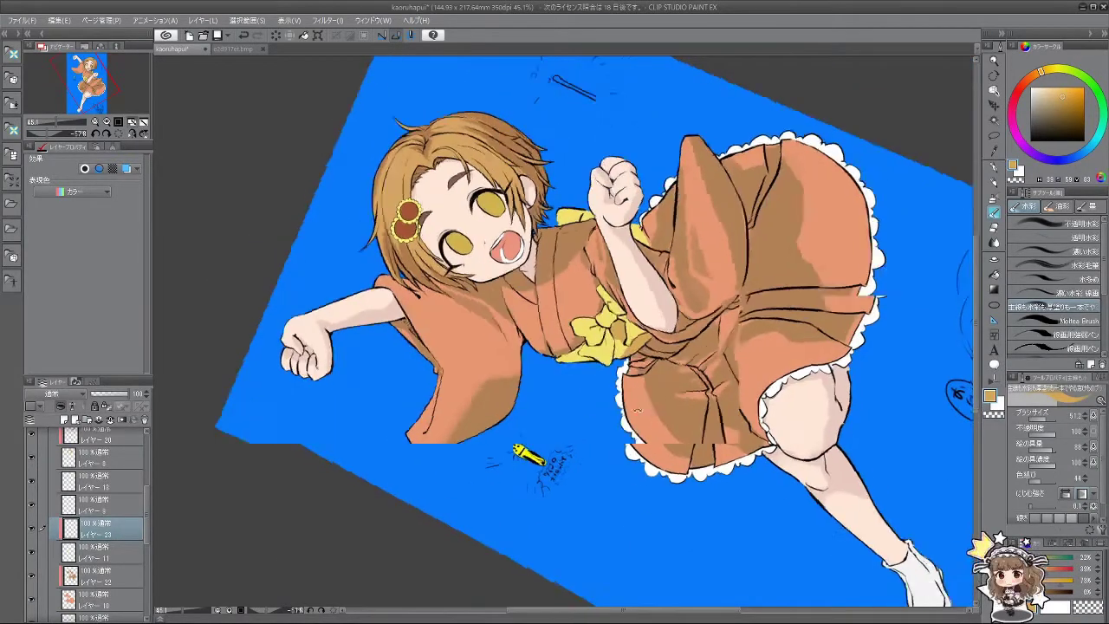
# Step: Rotate the canvas through several angles, ending roughly upside down
pyautogui.moveTo(637, 408); pyautogui.dragTo(611, 334)
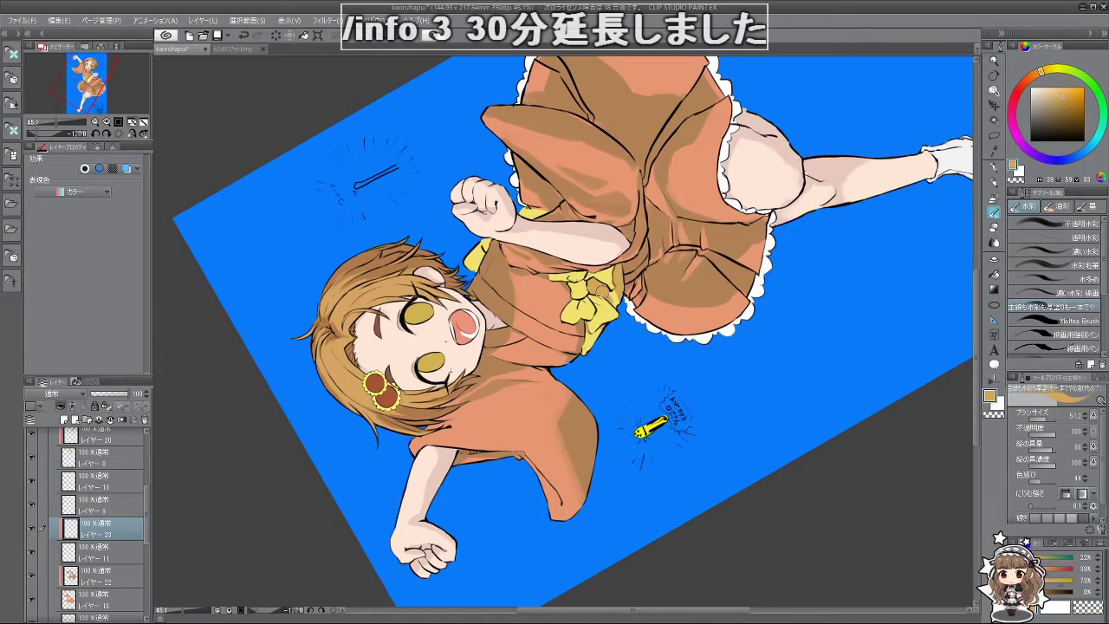
pyautogui.moveTo(619, 306); pyautogui.dragTo(538, 339)
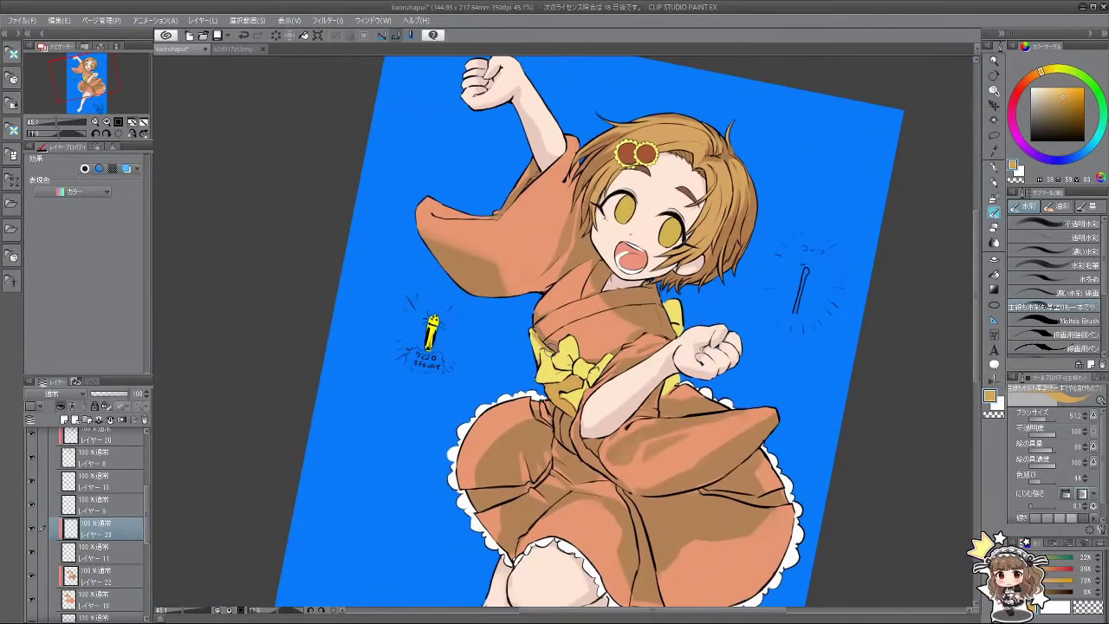
pyautogui.moveTo(561, 446); pyautogui.dragTo(601, 436)
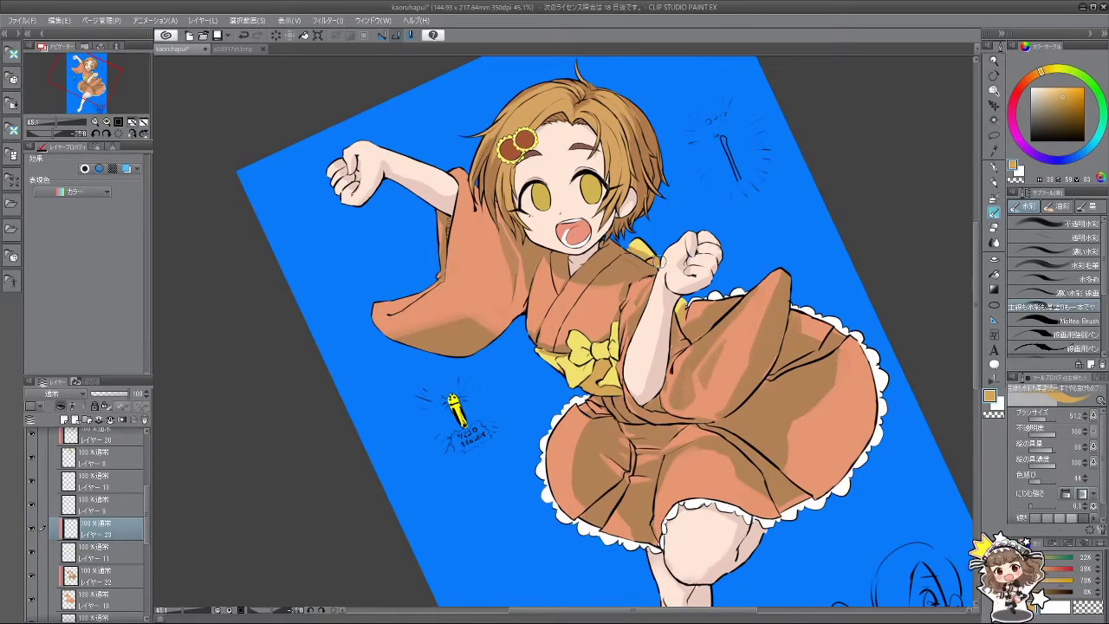
pyautogui.moveTo(607, 368)
pyautogui.mouseDown()
pyautogui.moveTo(623, 346)
pyautogui.moveTo(555, 407)
pyautogui.moveTo(621, 342)
pyautogui.moveTo(625, 364)
pyautogui.moveTo(562, 366)
pyautogui.moveTo(580, 355)
pyautogui.moveTo(568, 349)
pyautogui.moveTo(611, 337)
pyautogui.mouseUp()
pyautogui.scroll(3, 599, 363)
pyautogui.press('-')
pyautogui.press('-')
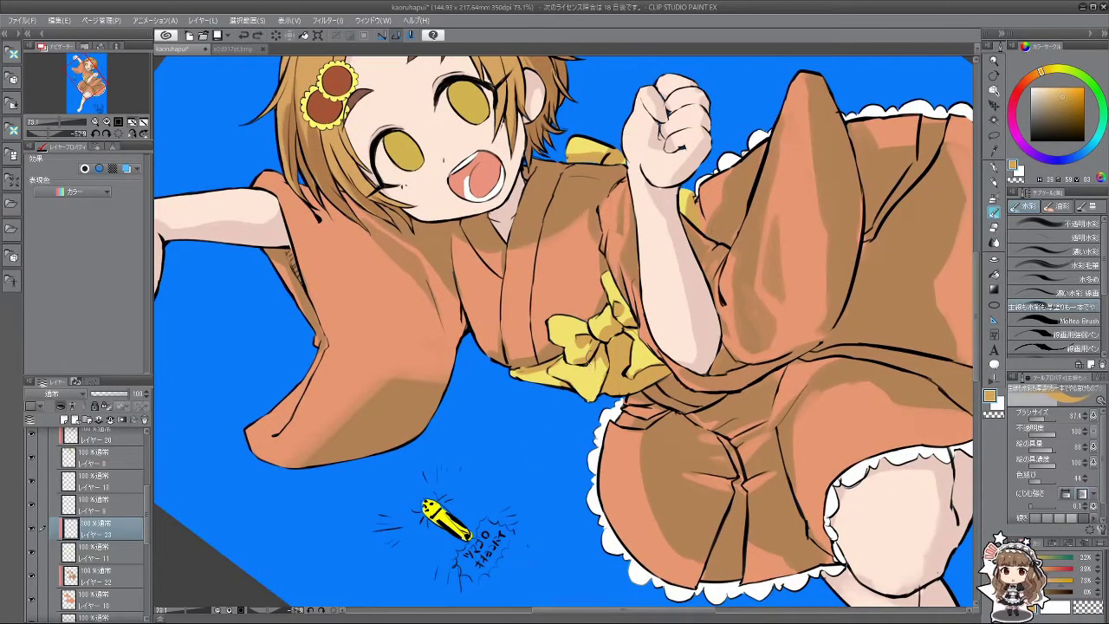
pyautogui.press('-')
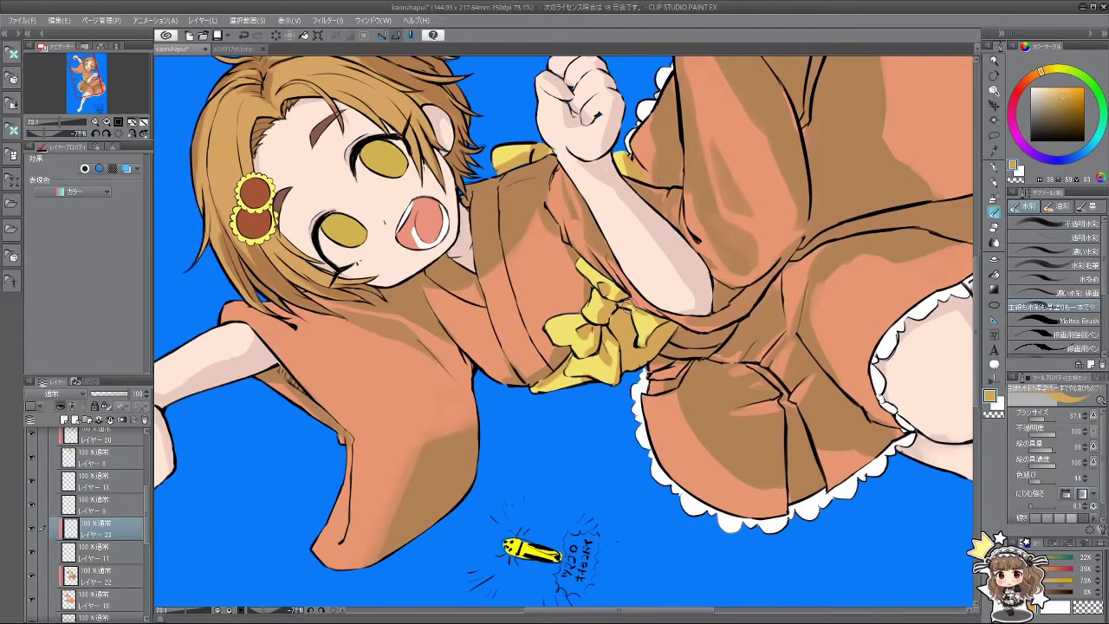
pyautogui.moveTo(658, 338); pyautogui.dragTo(572, 407)
pyautogui.scroll(-3, 578, 395)
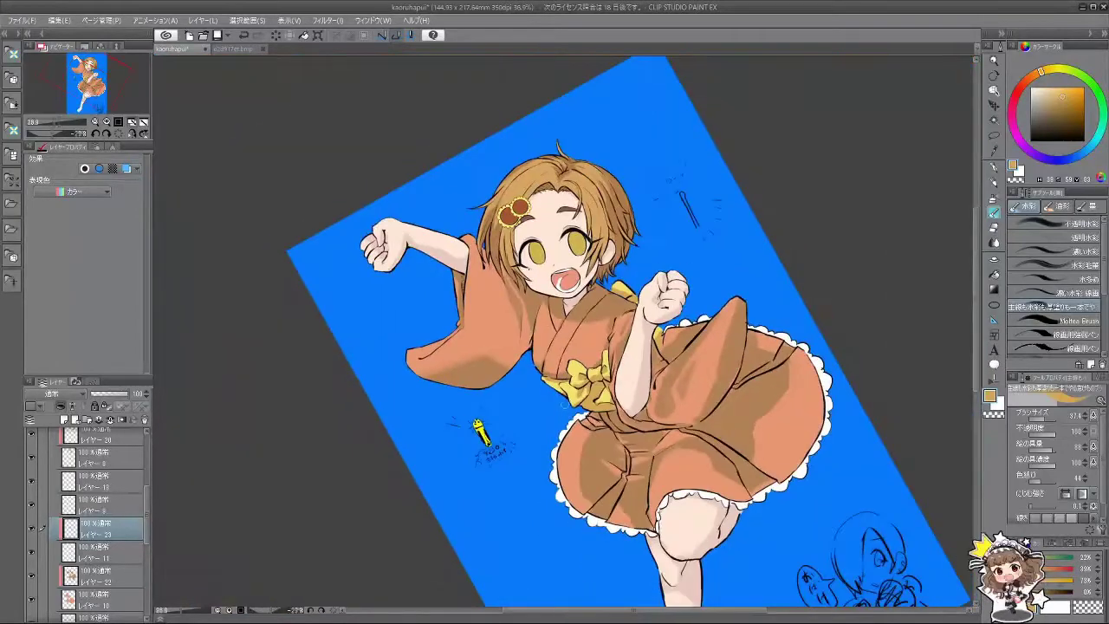
pyautogui.scroll(3, 578, 394)
pyautogui.scroll(-4, 704, 354)
pyautogui.moveTo(704, 355); pyautogui.dragTo(644, 328)
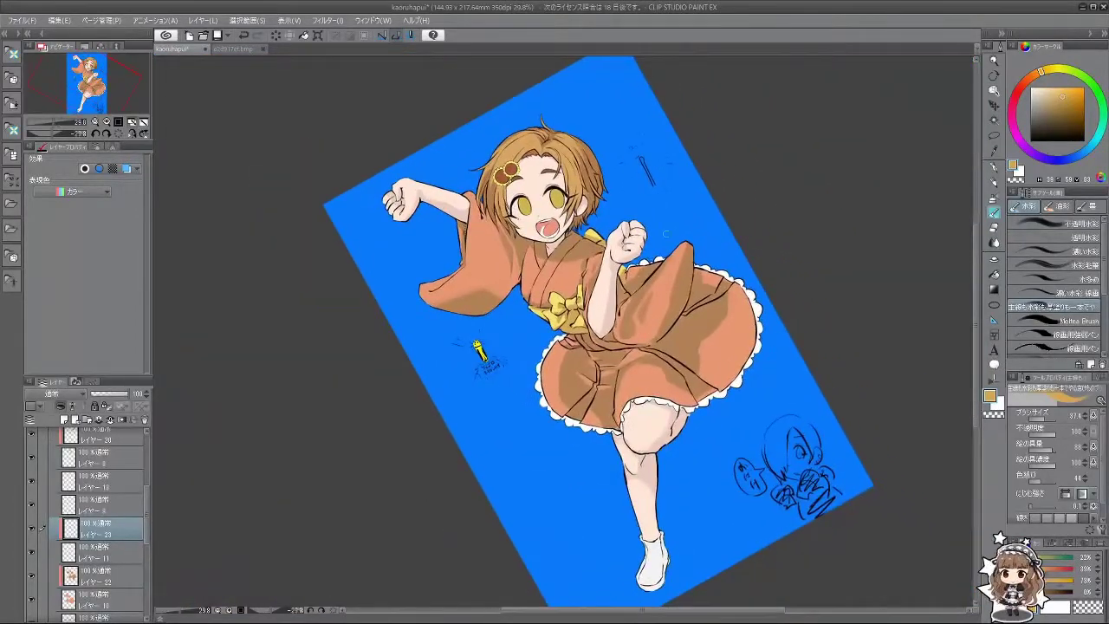
pyautogui.moveTo(673, 186); pyautogui.dragTo(723, 447)
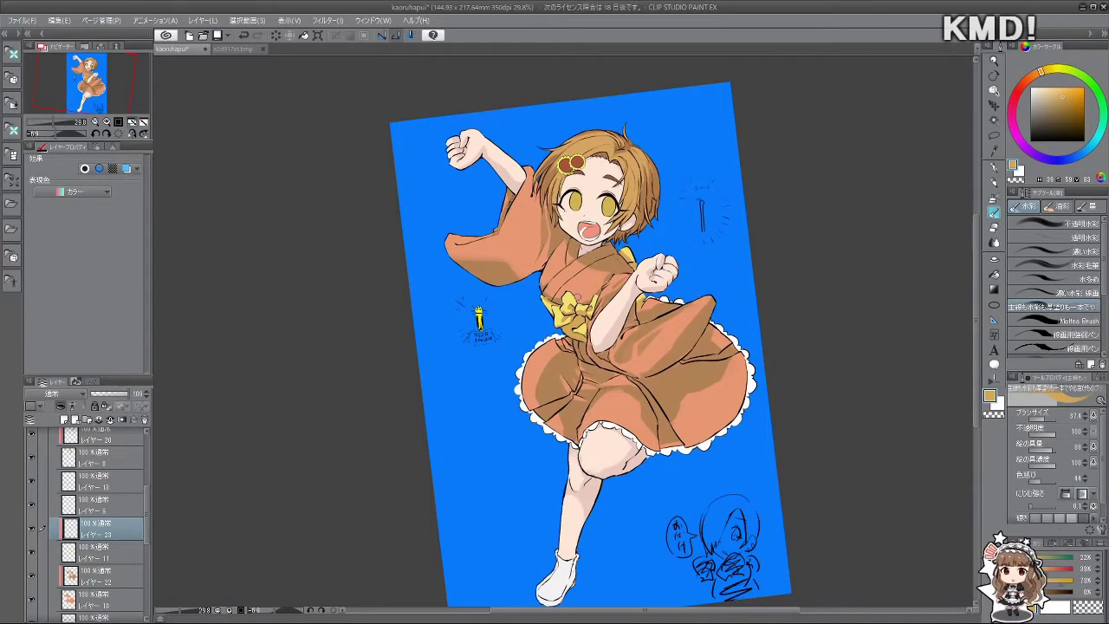
pyautogui.scroll(2, 578, 295)
pyautogui.scroll(-1, 578, 296)
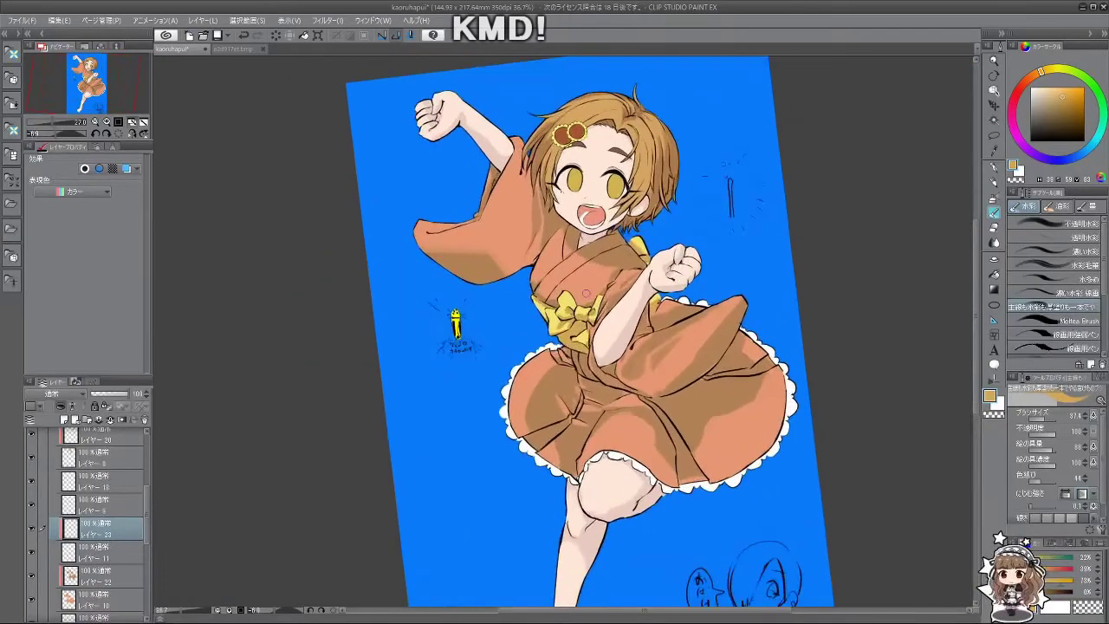
pyautogui.scroll(3, 578, 295)
pyautogui.scroll(-5, 621, 342)
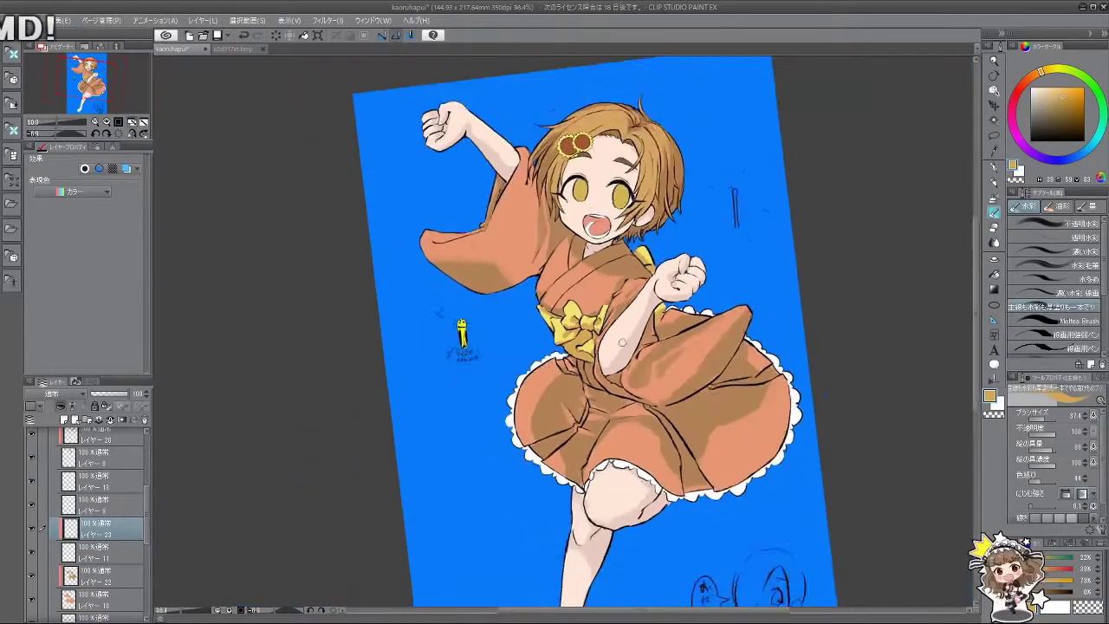
pyautogui.scroll(3, 598, 364)
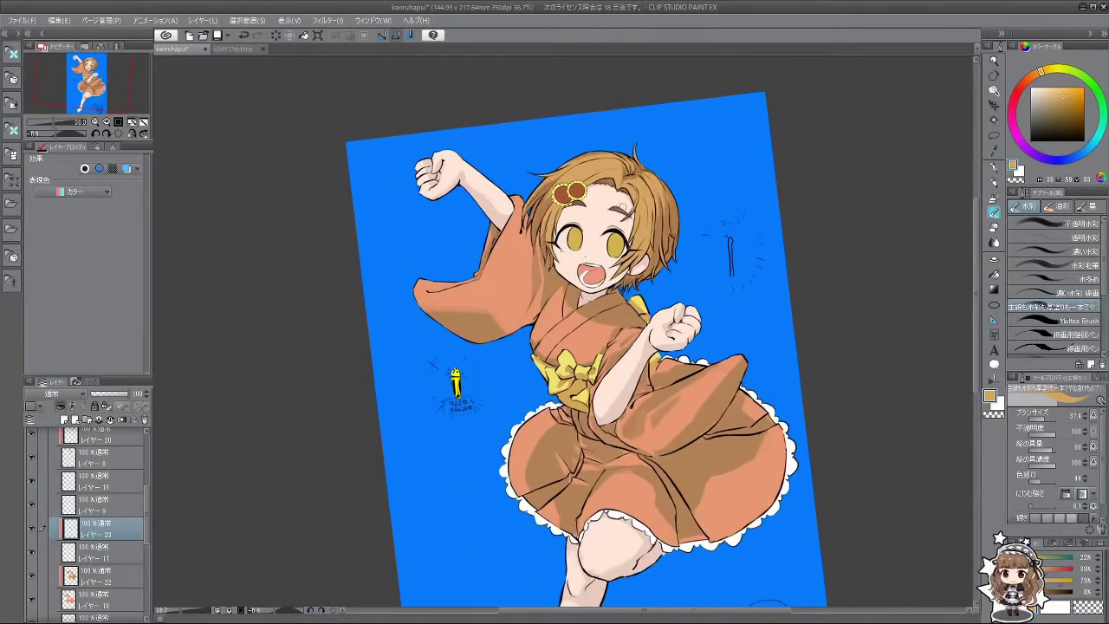
pyautogui.scroll(-2, 598, 364)
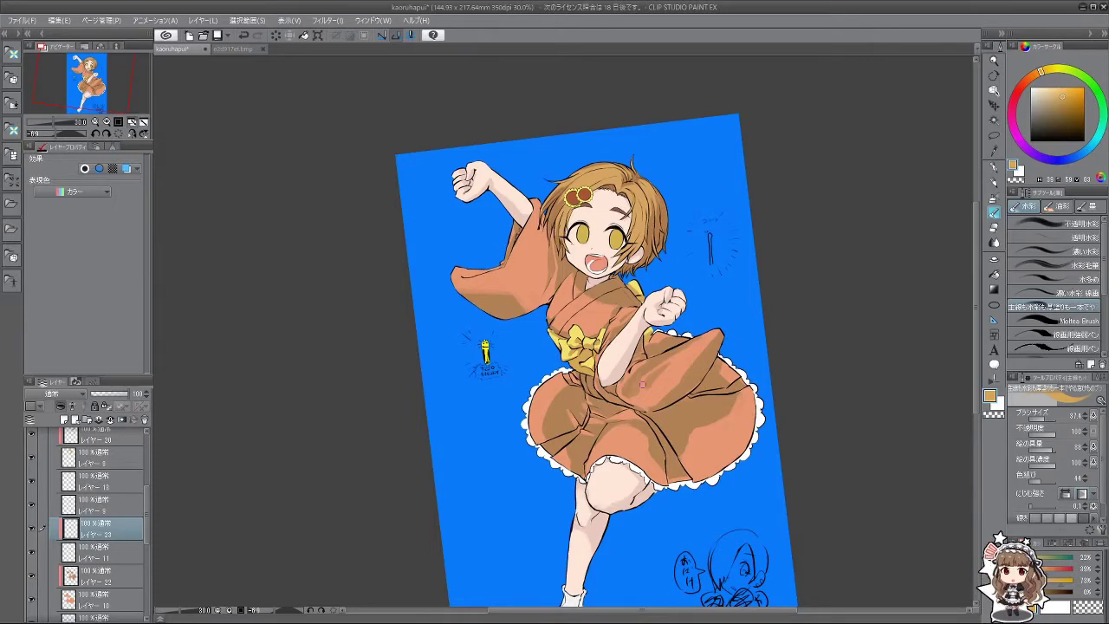
pyautogui.scroll(2, 645, 404)
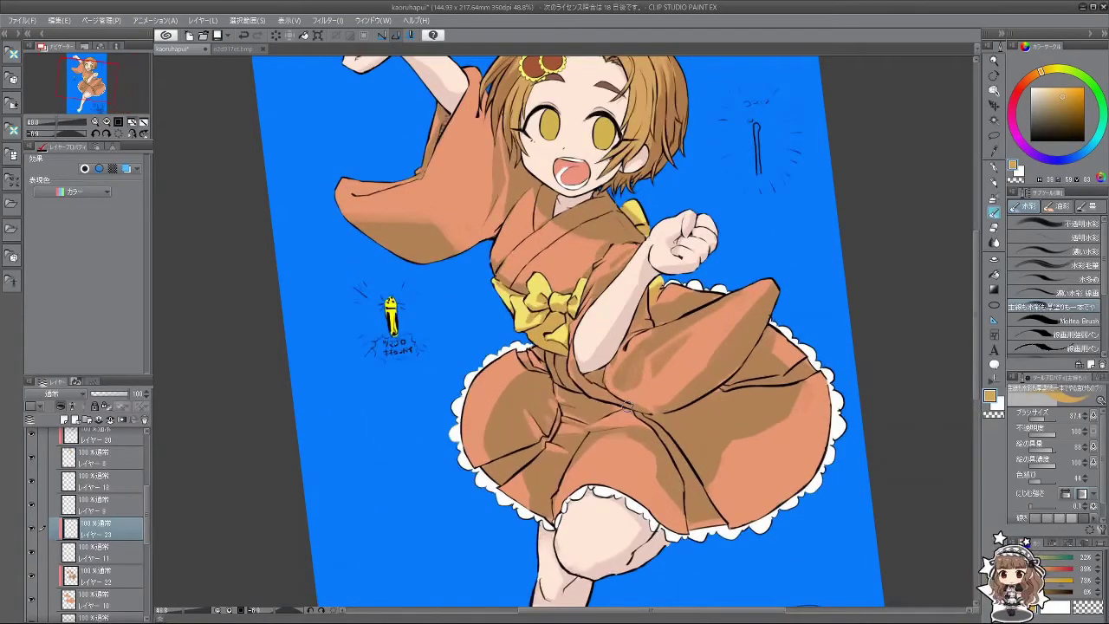
# Step: On a new layer above レイヤー22, paint darker brown shading under the forearm with a smaller brush
pyautogui.click(110, 579)
pyautogui.click(64, 420)
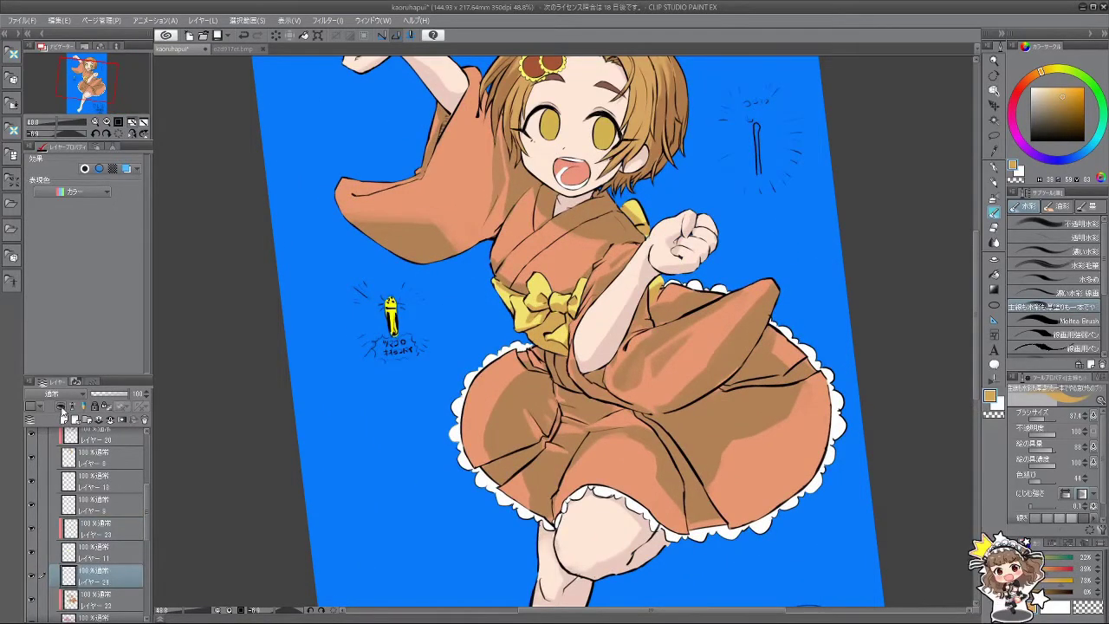
pyautogui.scroll(3, 667, 383)
pyautogui.keyDown('alt'); pyautogui.click(631, 386); pyautogui.keyUp('alt')
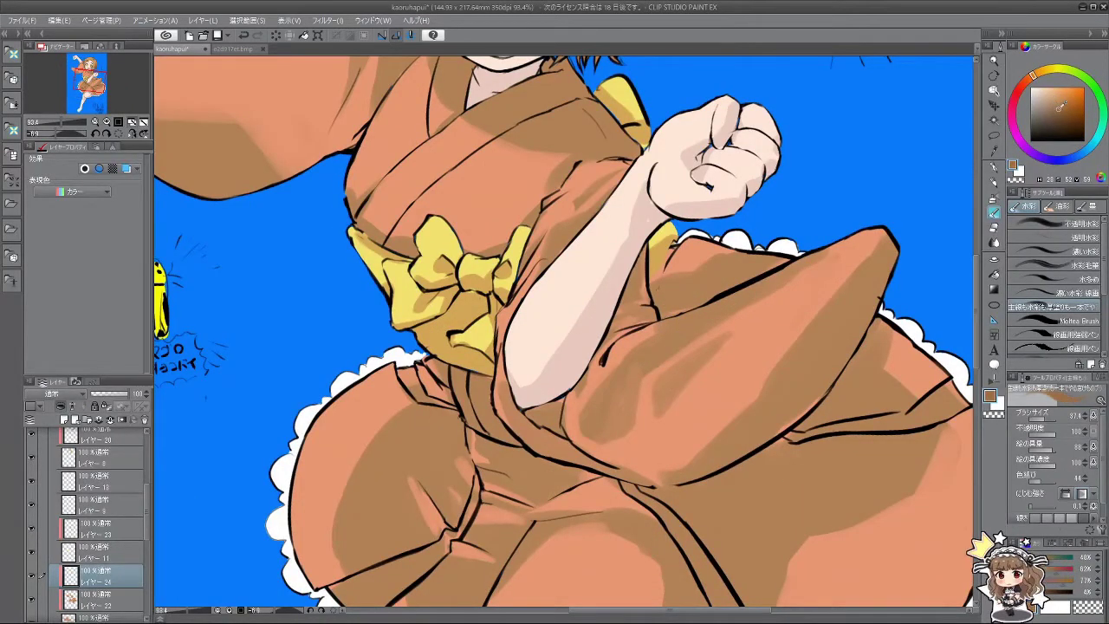
pyautogui.click(1056, 116)
pyautogui.press('[')
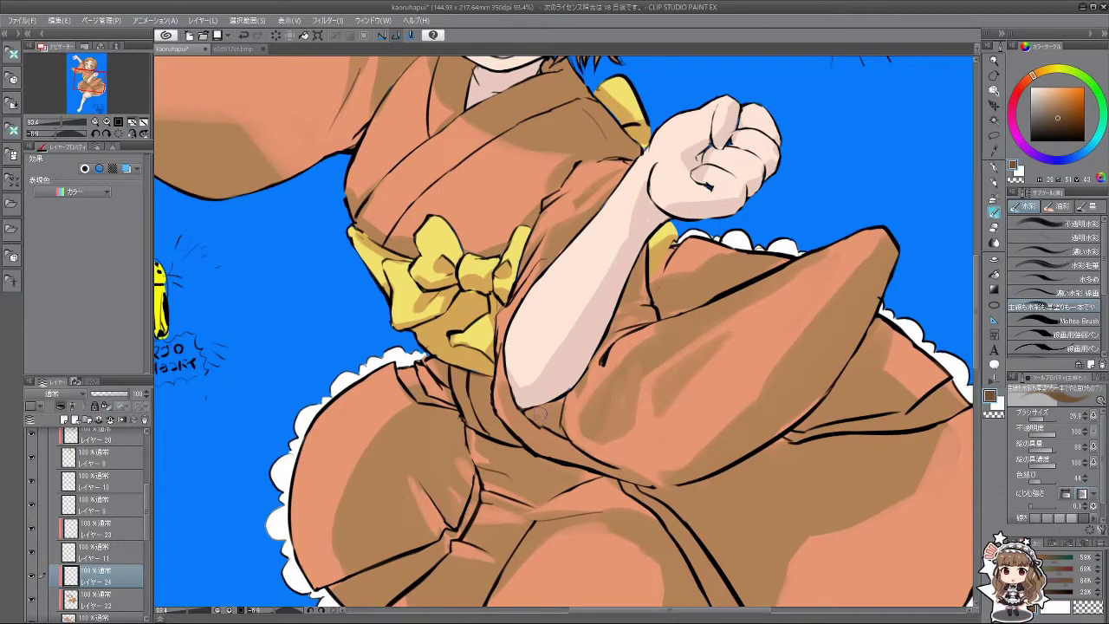
pyautogui.moveTo(543, 408)
pyautogui.mouseDown()
pyautogui.moveTo(559, 401)
pyautogui.moveTo(555, 433)
pyautogui.moveTo(545, 423)
pyautogui.moveTo(598, 359)
pyautogui.moveTo(688, 286)
pyautogui.moveTo(462, 443)
pyautogui.mouseUp()
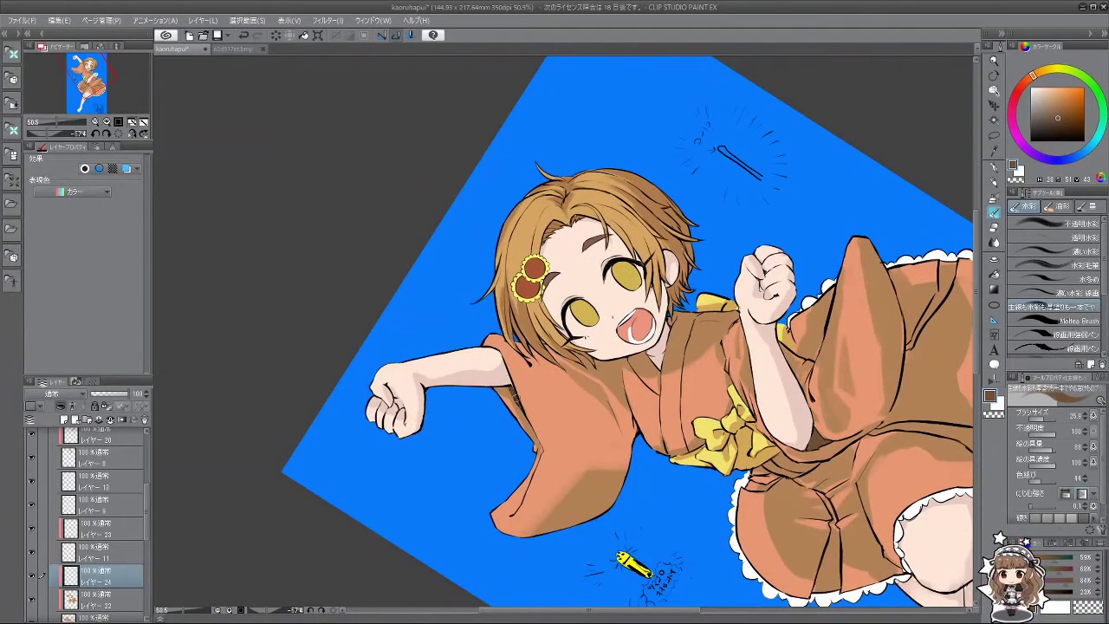
# Step: Rotate the canvas through sideways and upside-down angles to inspect the shading
pyautogui.moveTo(589, 527); pyautogui.dragTo(598, 407)
pyautogui.scroll(3, 658, 322)
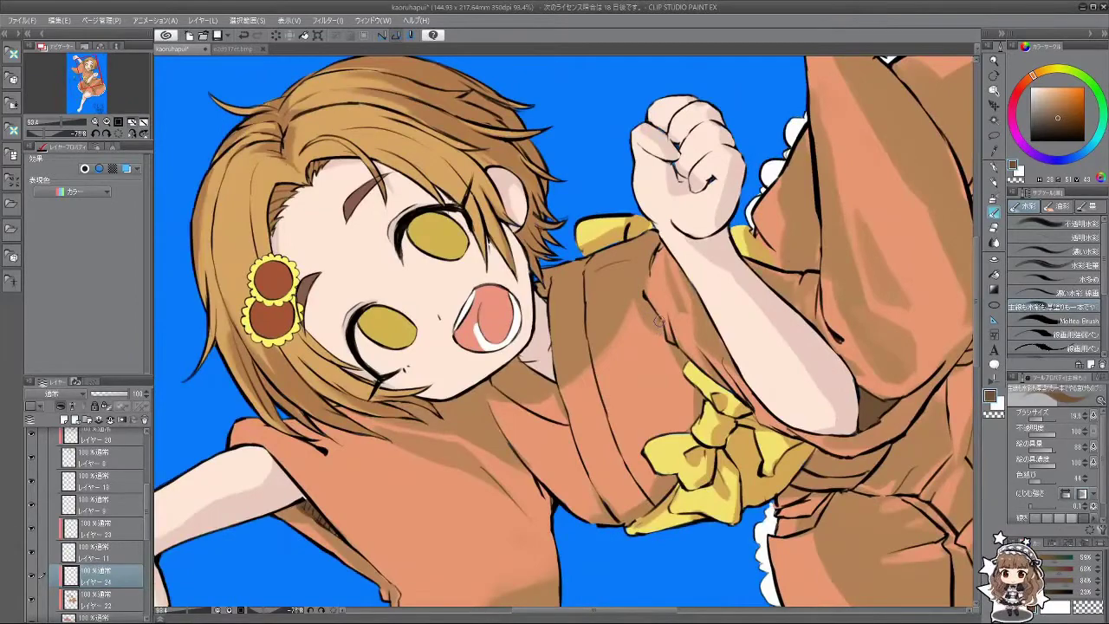
pyautogui.moveTo(662, 326); pyautogui.dragTo(518, 509)
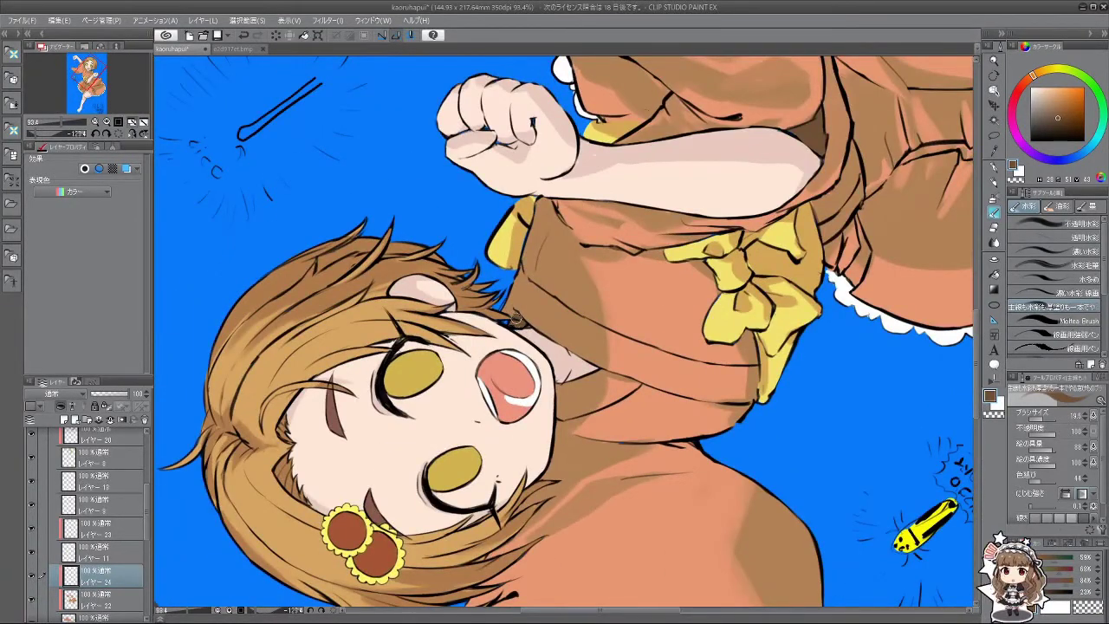
pyautogui.moveTo(518, 317); pyautogui.dragTo(412, 356)
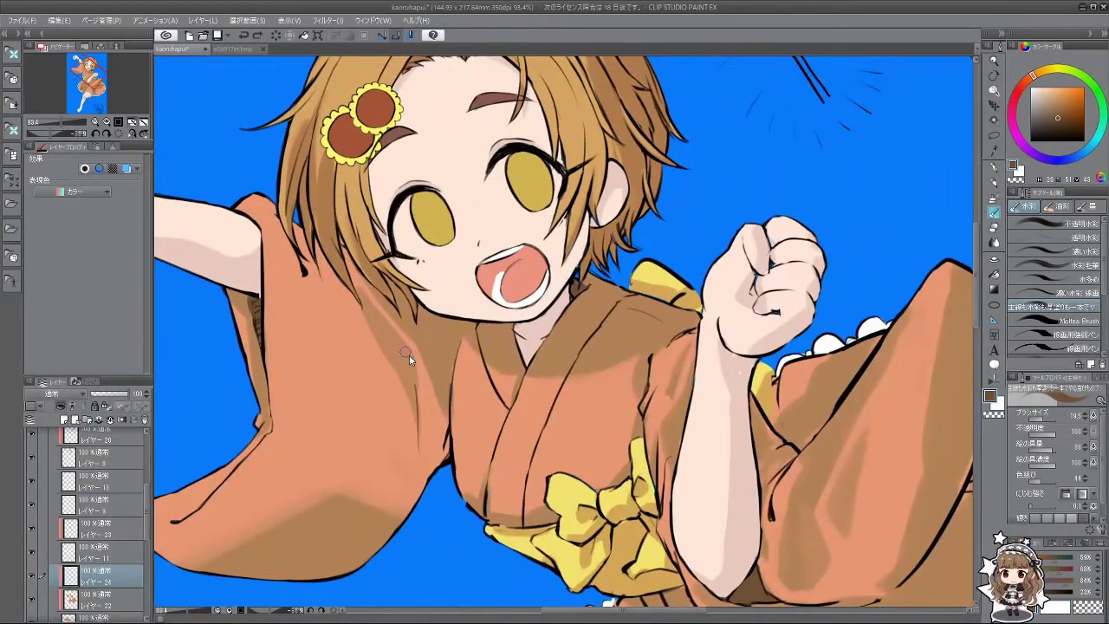
pyautogui.moveTo(409, 356); pyautogui.dragTo(717, 303)
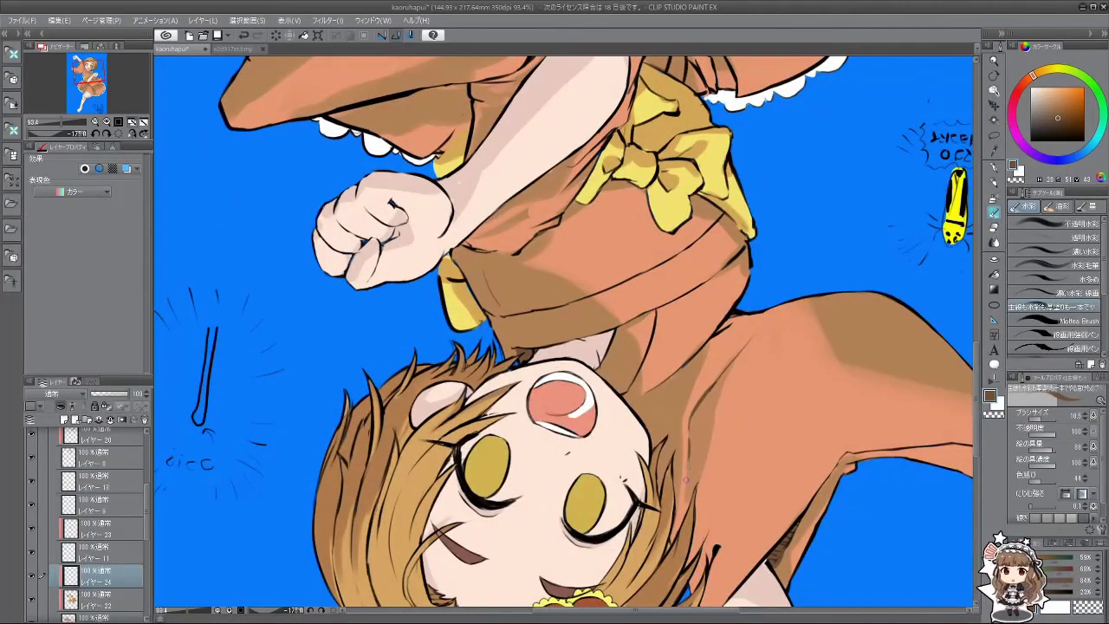
pyautogui.moveTo(688, 431); pyautogui.dragTo(727, 394)
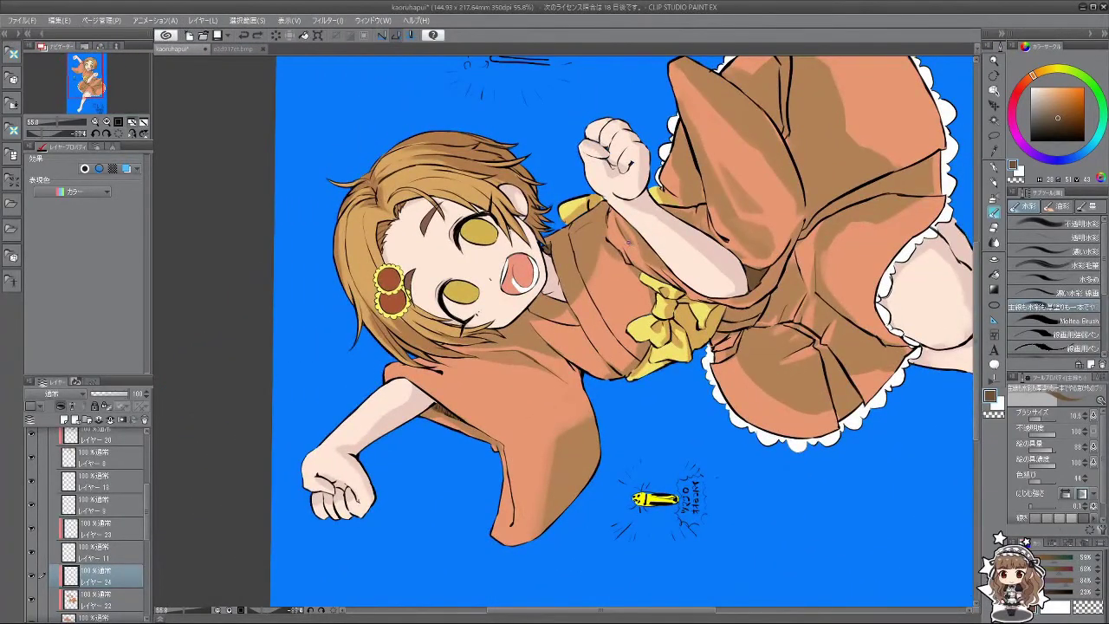
# Step: Rotate the figure upright and zoom out to view the whole page
pyautogui.press('-')
pyautogui.press('-')
pyautogui.press('-')
pyautogui.press('-')
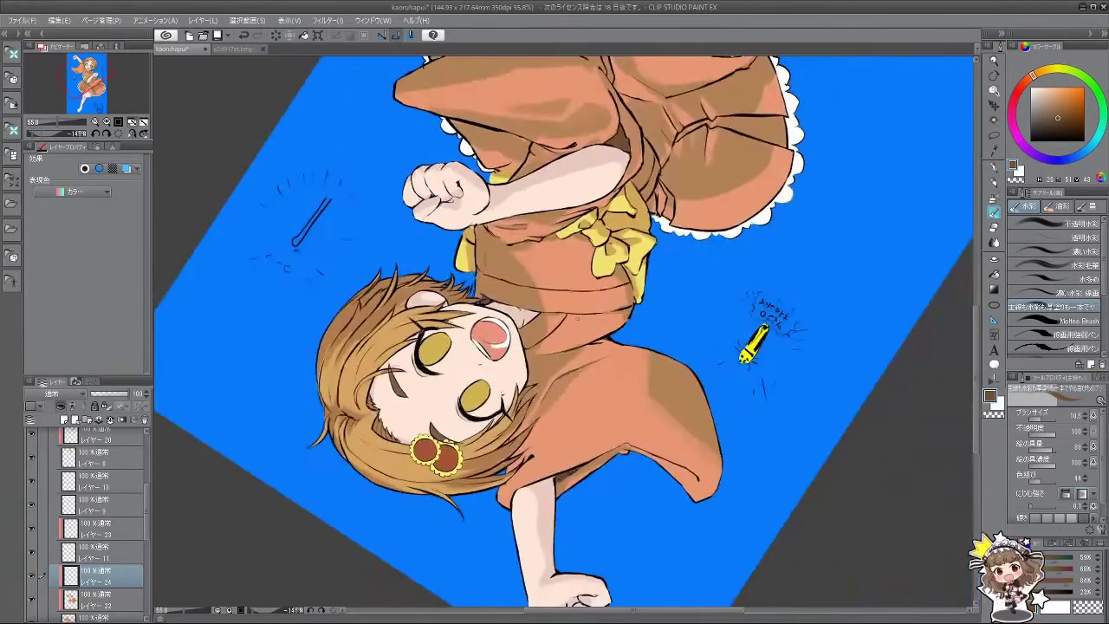
pyautogui.press('-')
pyautogui.press('-')
pyautogui.press('-')
pyautogui.press('-')
pyautogui.press('-')
pyautogui.press('-')
pyautogui.press('-')
pyautogui.press('-')
pyautogui.press('-')
pyautogui.press('-')
pyautogui.press('-')
pyautogui.press('-')
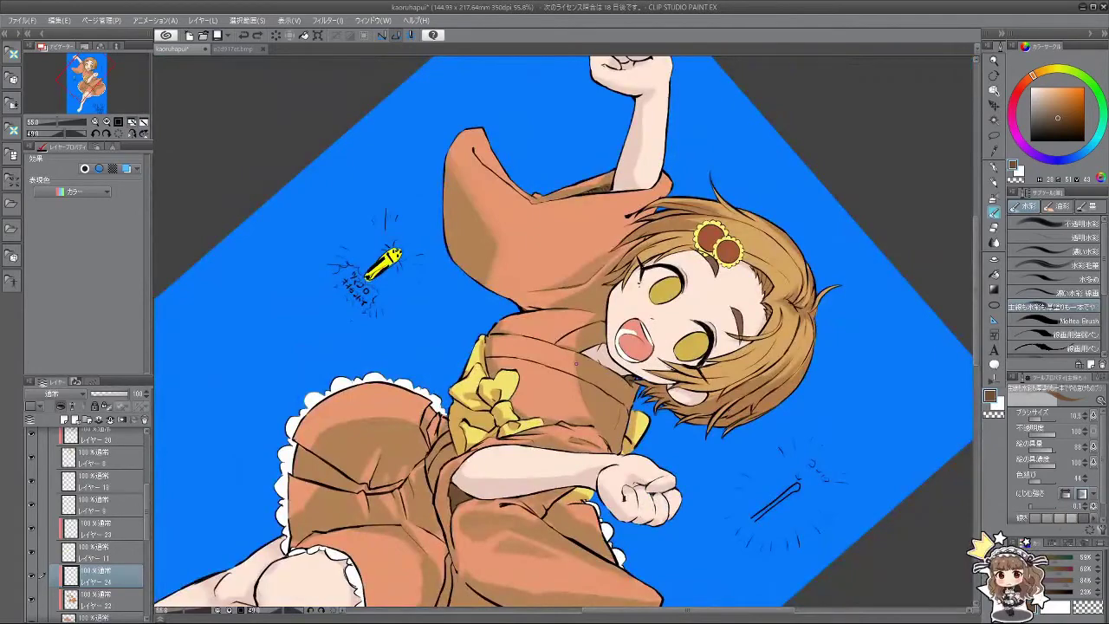
pyautogui.press('-')
pyautogui.press('-')
pyautogui.press('-')
pyautogui.press('-')
pyautogui.press('-')
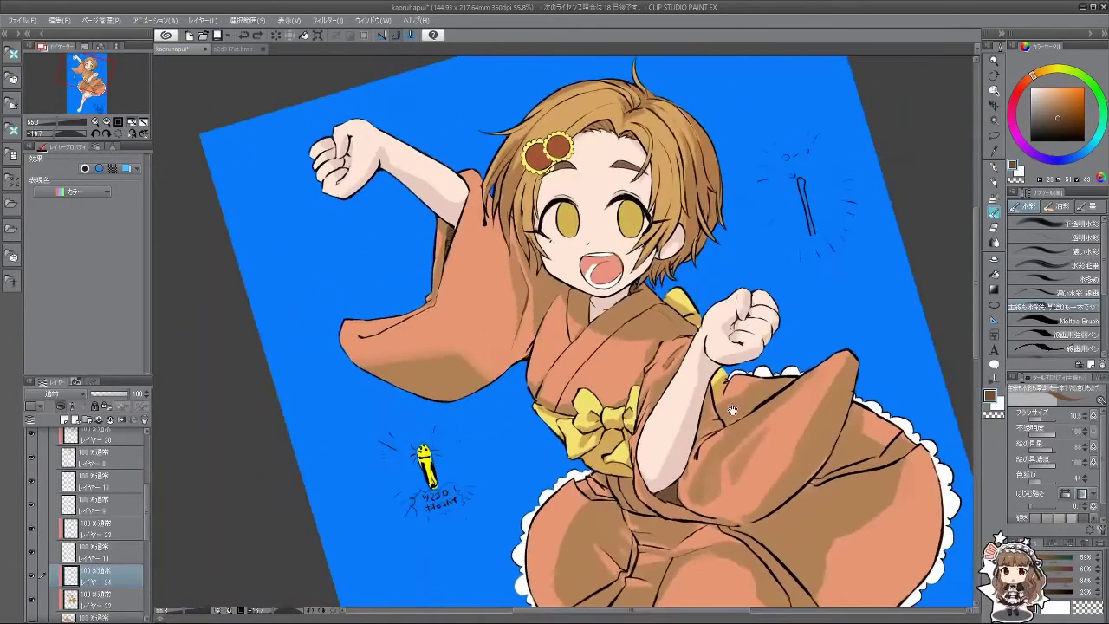
pyautogui.hotkey('ctrl', '-')
pyautogui.hotkey('ctrl', '-')
pyautogui.scroll(5, 775, 418)
pyautogui.scroll(-2, 745, 408)
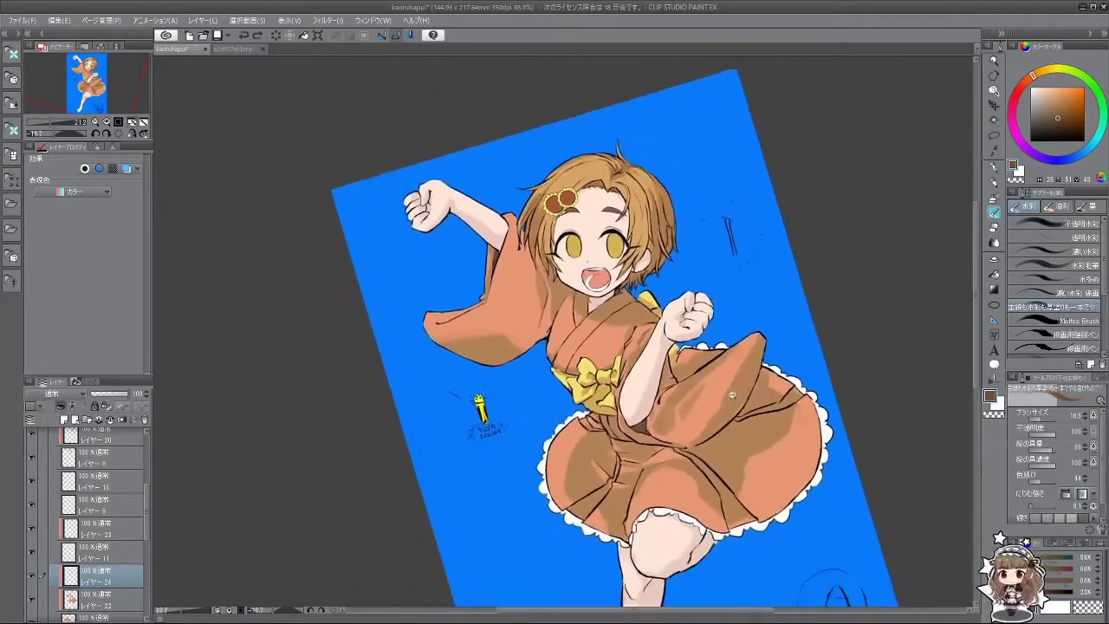
pyautogui.scroll(2, 715, 400)
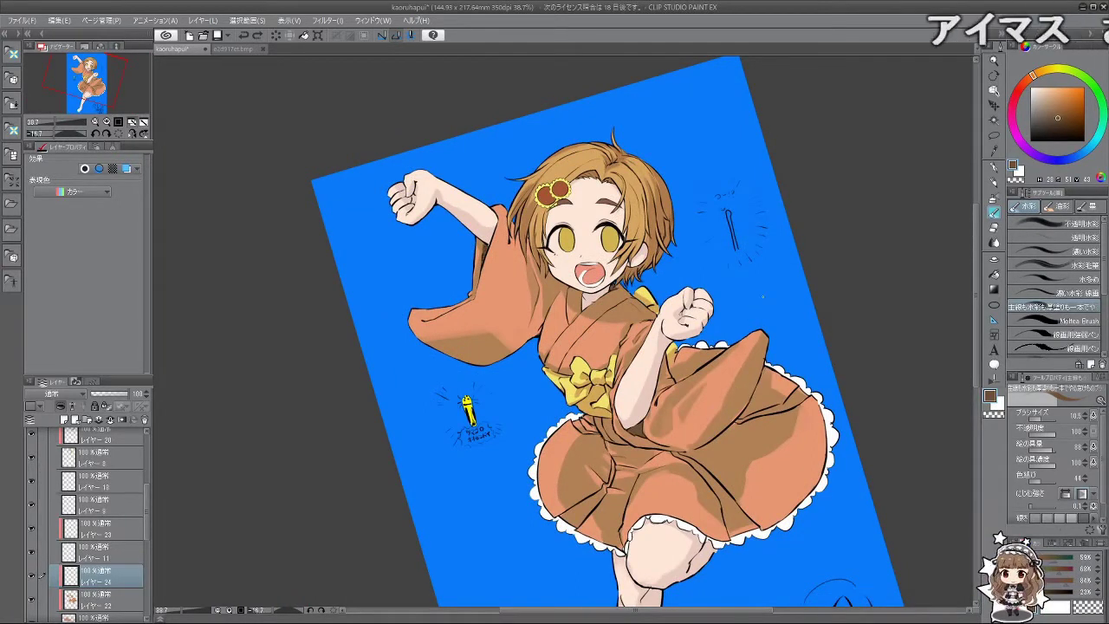
# Step: On Layer 22, brush a lighter skirt orange at size 62.7 over the skirt's upper-right shading
pyautogui.click(104, 600)
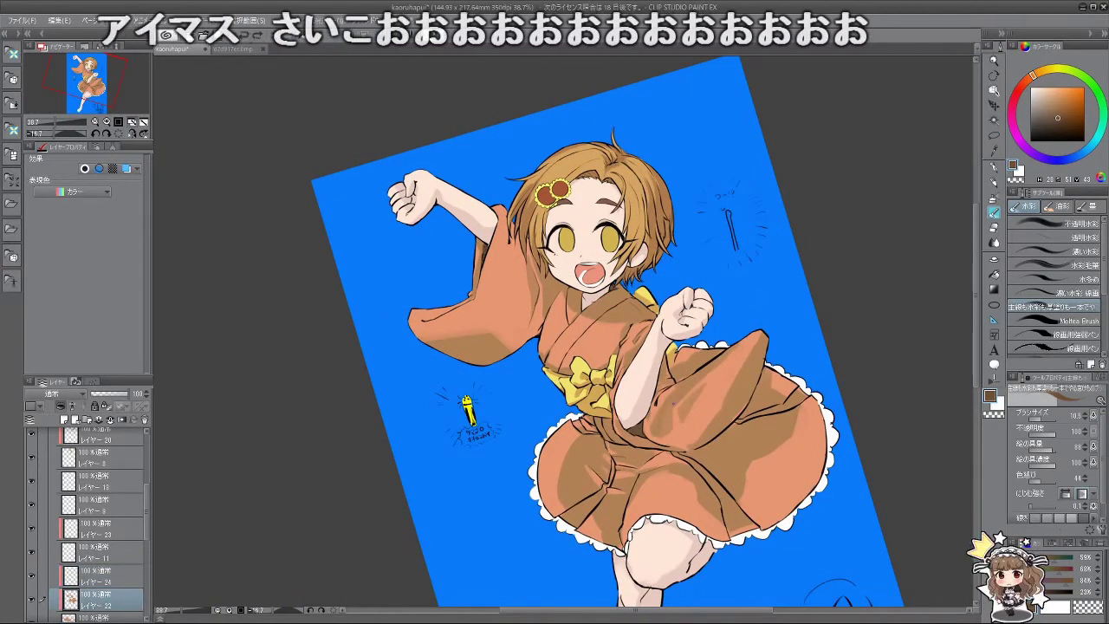
pyautogui.keyDown('alt'); pyautogui.click(706, 406); pyautogui.keyUp('alt')
pyautogui.moveTo(706, 405)
pyautogui.mouseDown()
pyautogui.moveTo(672, 398)
pyautogui.moveTo(680, 420)
pyautogui.moveTo(667, 397)
pyautogui.moveTo(689, 415)
pyautogui.moveTo(742, 376)
pyautogui.moveTo(712, 394)
pyautogui.moveTo(744, 358)
pyautogui.moveTo(668, 412)
pyautogui.moveTo(737, 385)
pyautogui.moveTo(668, 414)
pyautogui.mouseUp()
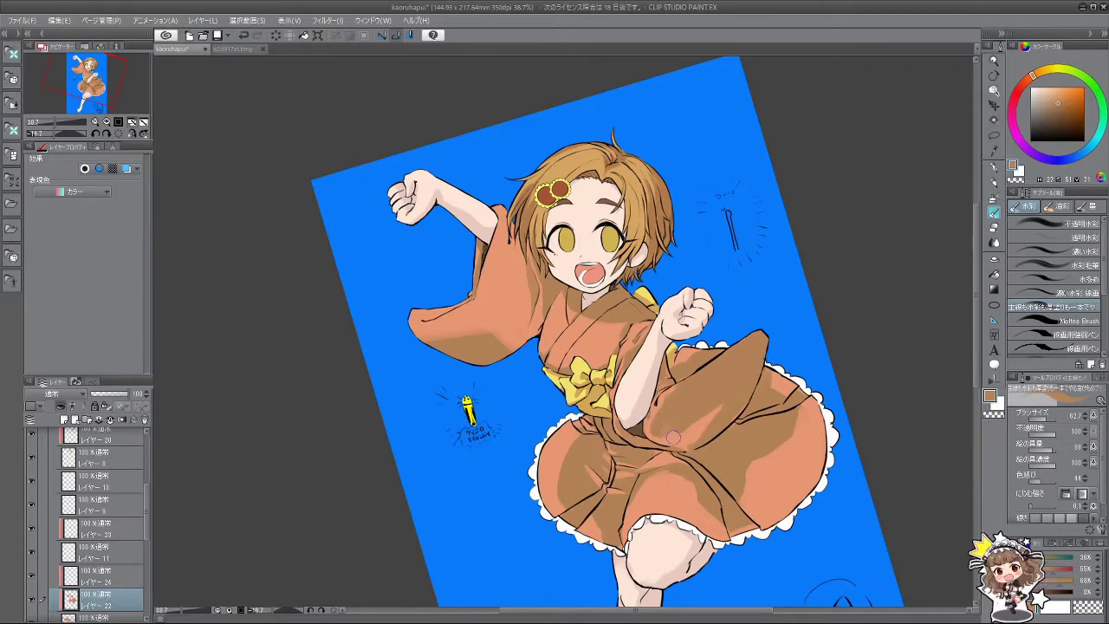
pyautogui.keyDown('alt'); pyautogui.click(673, 438); pyautogui.keyUp('alt')
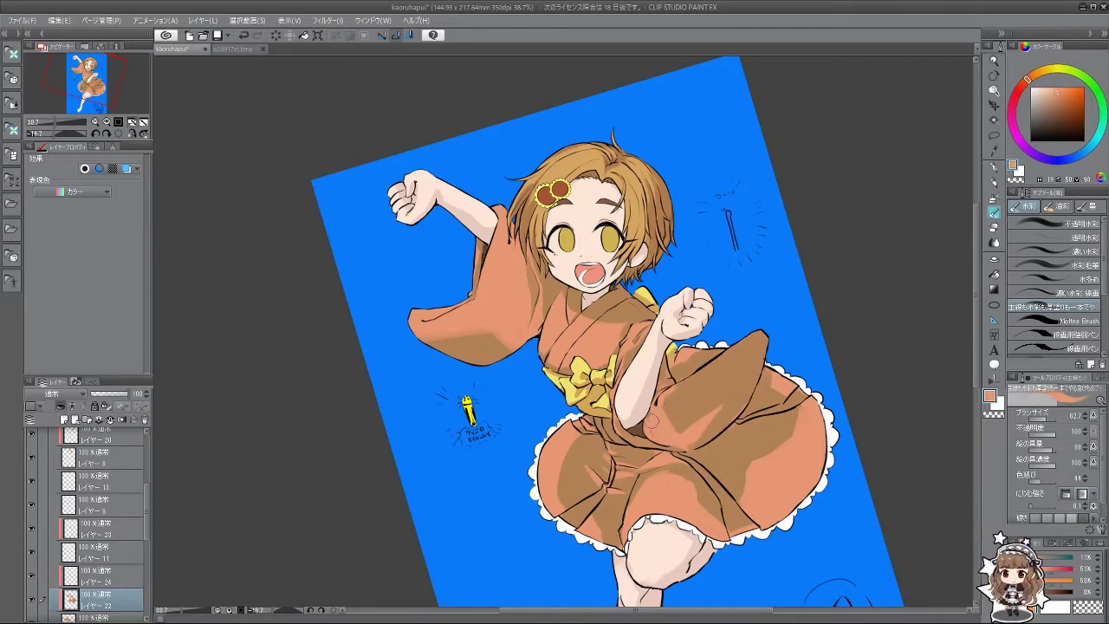
pyautogui.moveTo(685, 438)
pyautogui.mouseDown()
pyautogui.moveTo(728, 395)
pyautogui.moveTo(716, 426)
pyautogui.moveTo(725, 382)
pyautogui.moveTo(708, 414)
pyautogui.moveTo(658, 363)
pyautogui.moveTo(773, 305)
pyautogui.mouseUp()
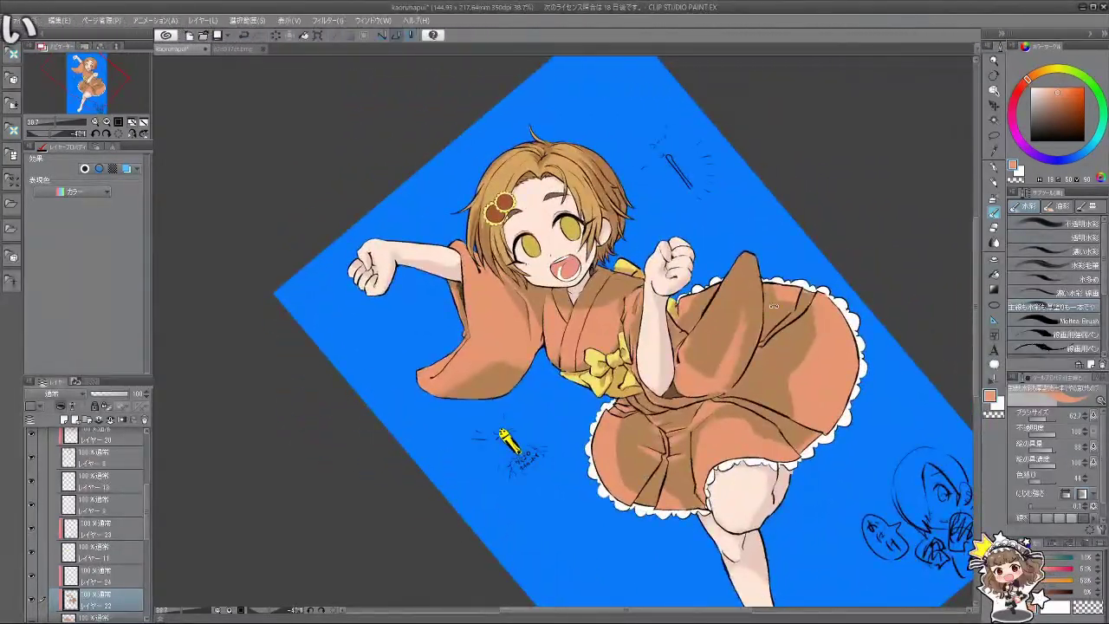
# Step: Sample another lighter skirt orange and rotate the view back near its original tilt
pyautogui.moveTo(782, 234); pyautogui.dragTo(713, 307)
pyautogui.scroll(1, 713, 308)
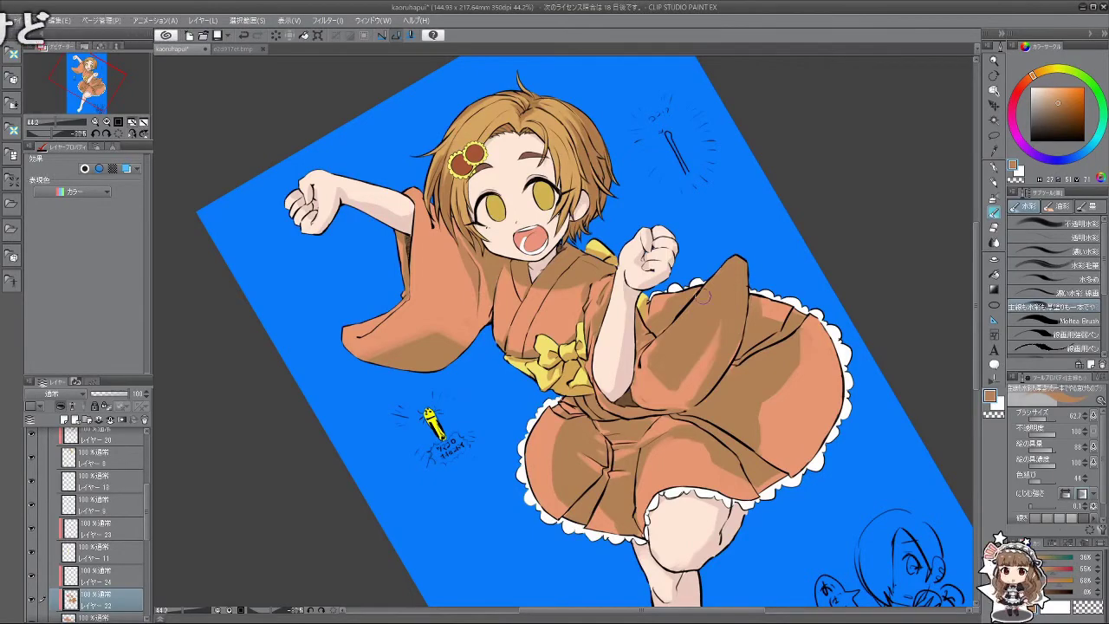
pyautogui.press('^')
pyautogui.press('-')
pyautogui.press('-')
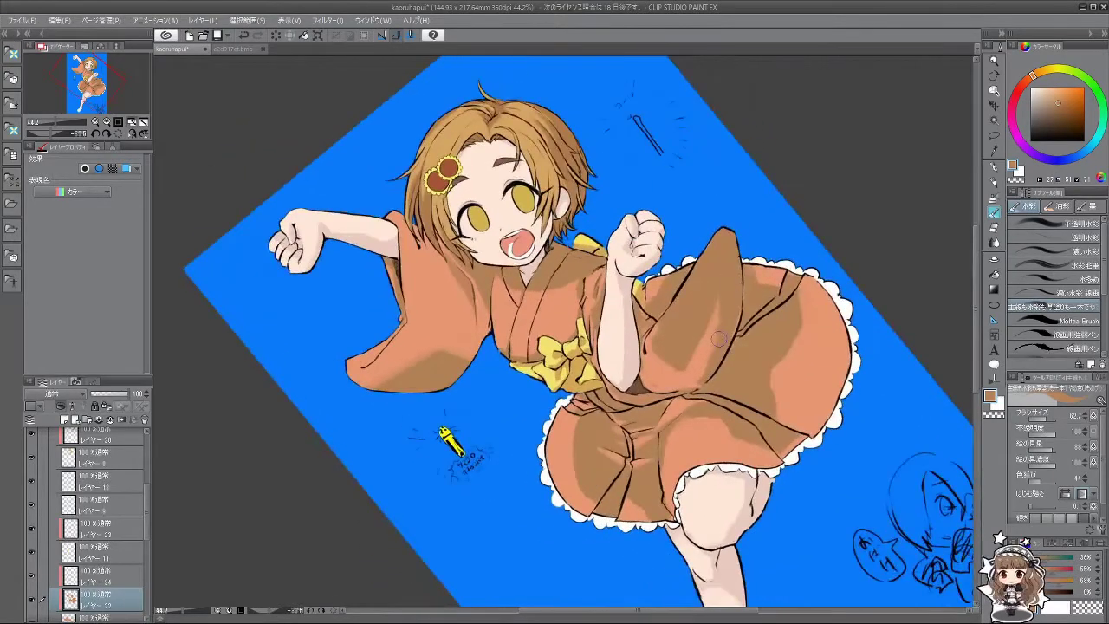
pyautogui.keyDown('alt'); pyautogui.click(706, 344); pyautogui.keyUp('alt')
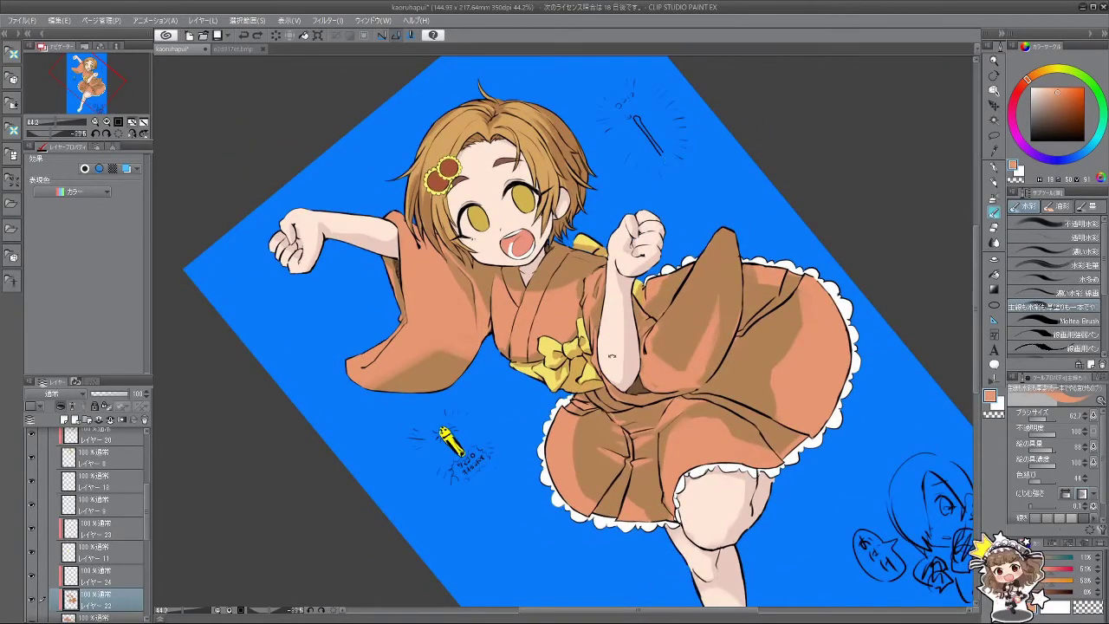
pyautogui.moveTo(612, 355); pyautogui.dragTo(780, 317)
pyautogui.scroll(1, 146, 512)
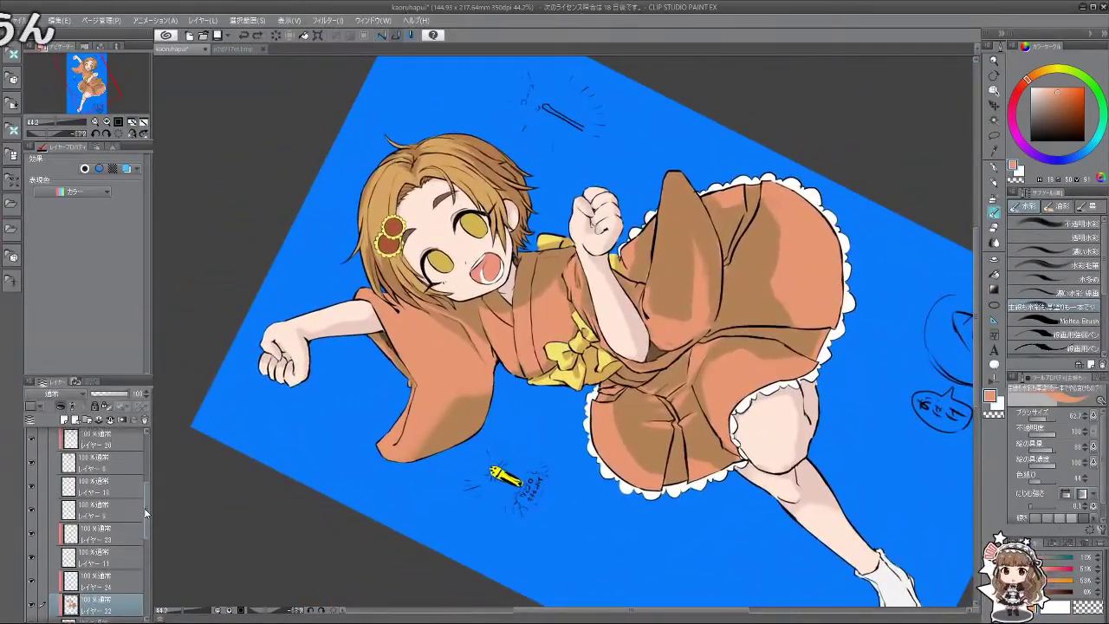
pyautogui.scroll(4, 145, 513)
# Step: Select Layer 1, zoom in on the skirt, and shrink the black brush to size 17.5
pyautogui.click(118, 504)
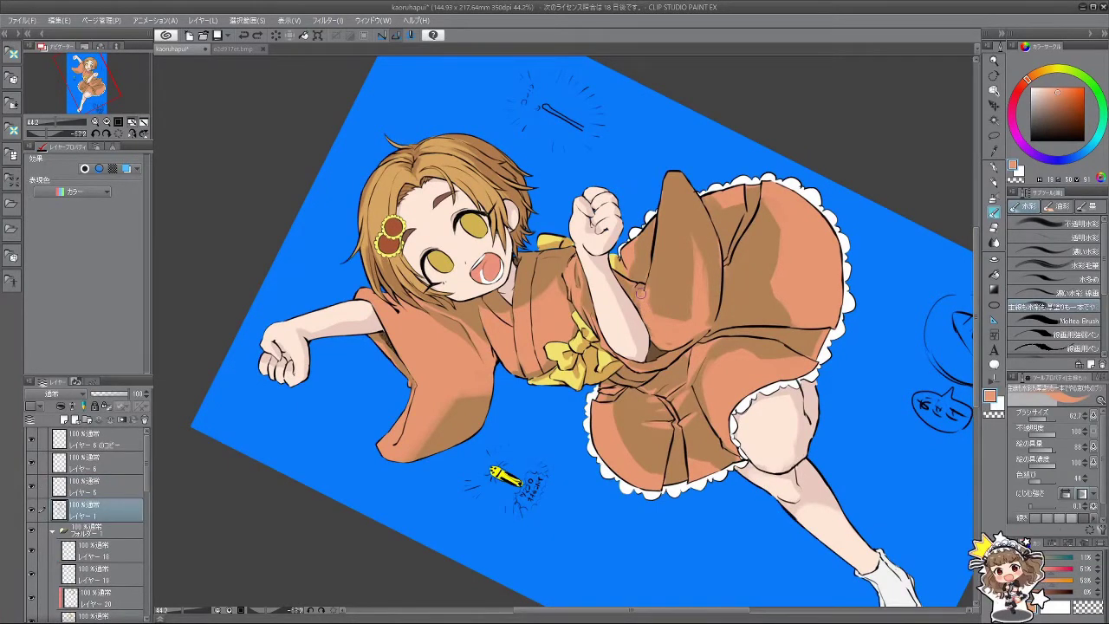
pyautogui.moveTo(645, 290); pyautogui.dragTo(643, 281)
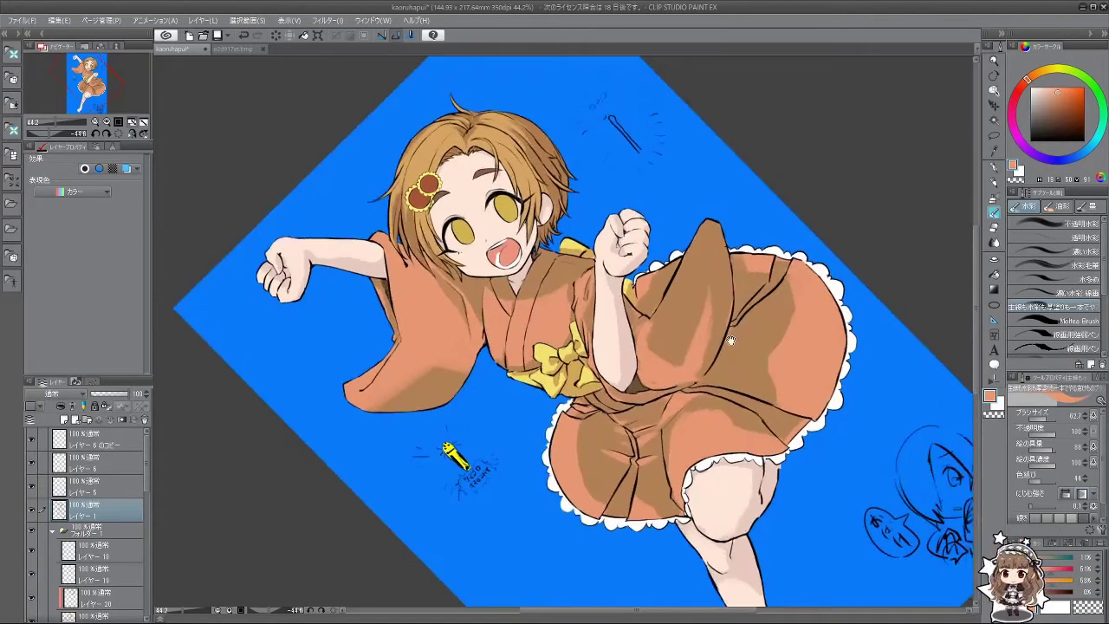
pyautogui.scroll(2, 656, 244)
pyautogui.scroll(3, 655, 245)
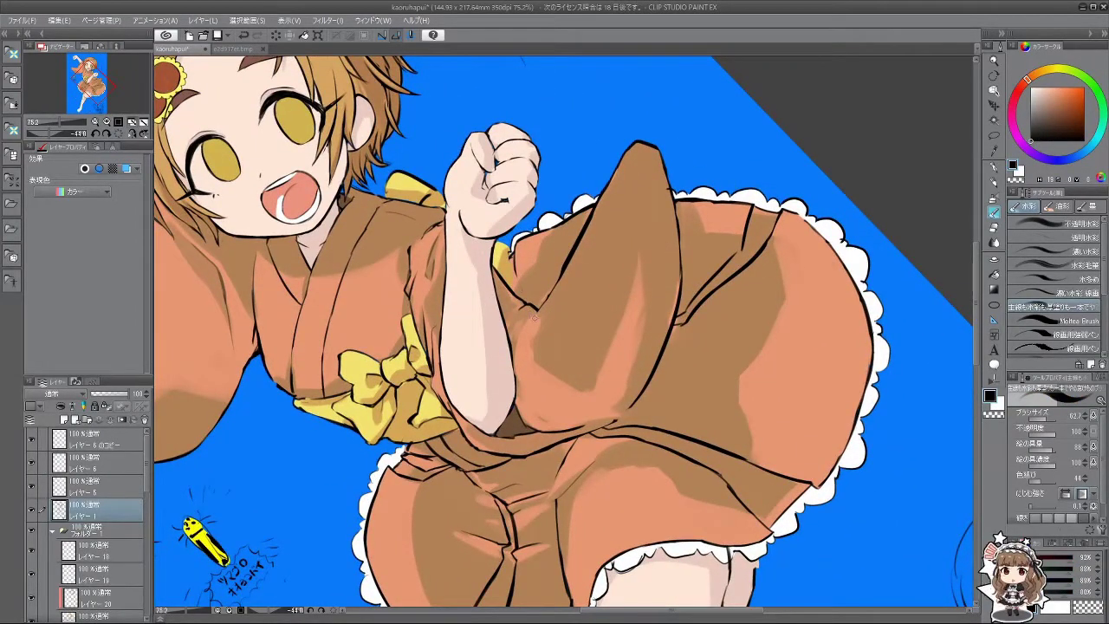
pyautogui.press('[')
pyautogui.press('[')
pyautogui.press('[')
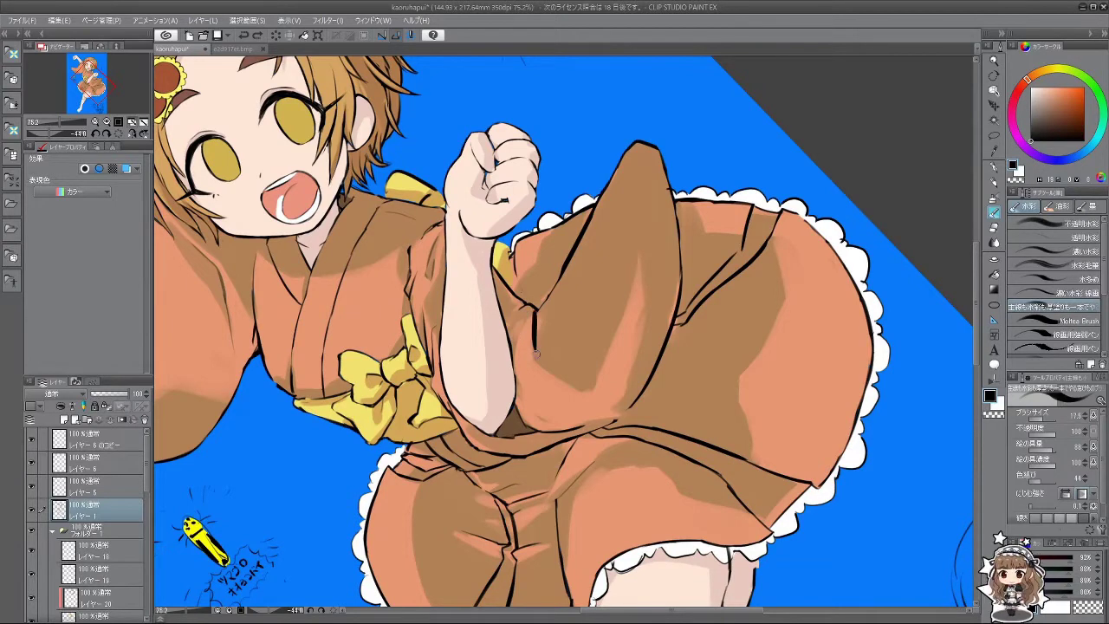
# Step: Draw a short black crease line on the skirt beside the raised fist, redrawing it once
pyautogui.moveTo(536, 310); pyautogui.dragTo(540, 348)
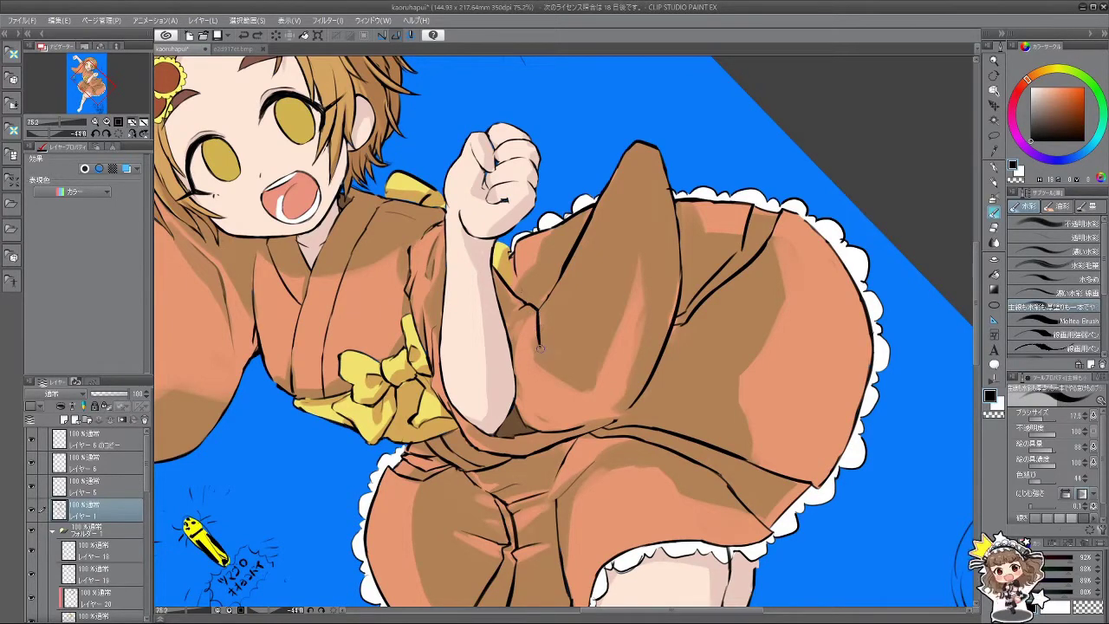
pyautogui.hotkey('ctrl', 'z')
pyautogui.moveTo(536, 308); pyautogui.dragTo(543, 344)
pyautogui.hotkey('ctrl', 'z')
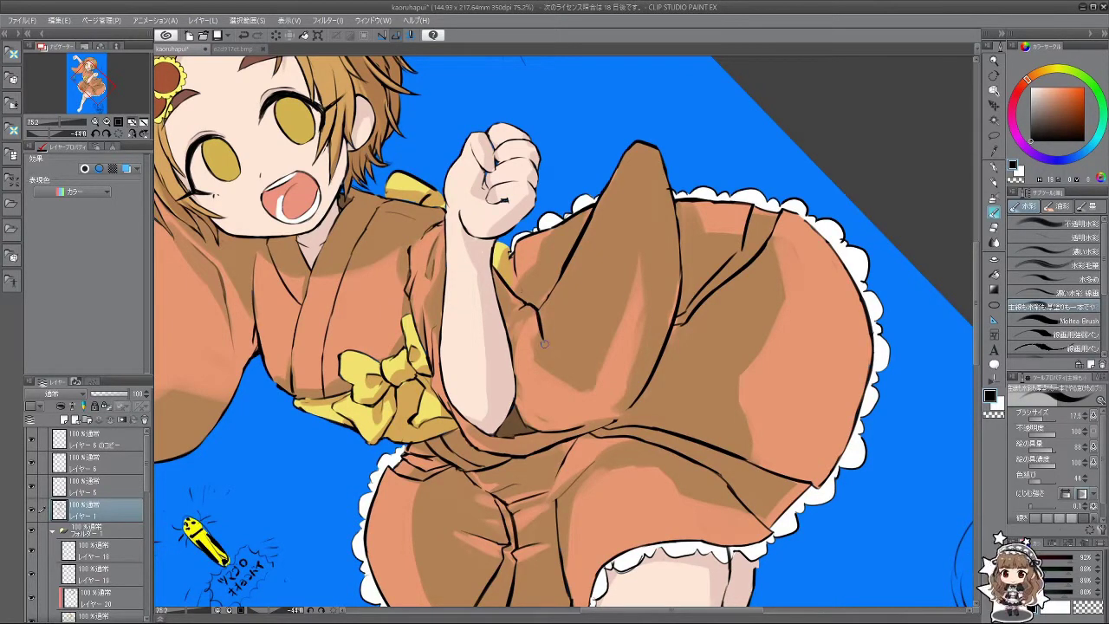
# Step: Rotate and zoom the canvas back out to show the whole kimono figure
pyautogui.press('-')
pyautogui.press('-')
pyautogui.press('-')
pyautogui.press('-')
pyautogui.press('-')
pyautogui.press('-')
pyautogui.press('-')
pyautogui.press('-')
pyautogui.press('-')
pyautogui.press('-')
pyautogui.press('-')
pyautogui.press('-')
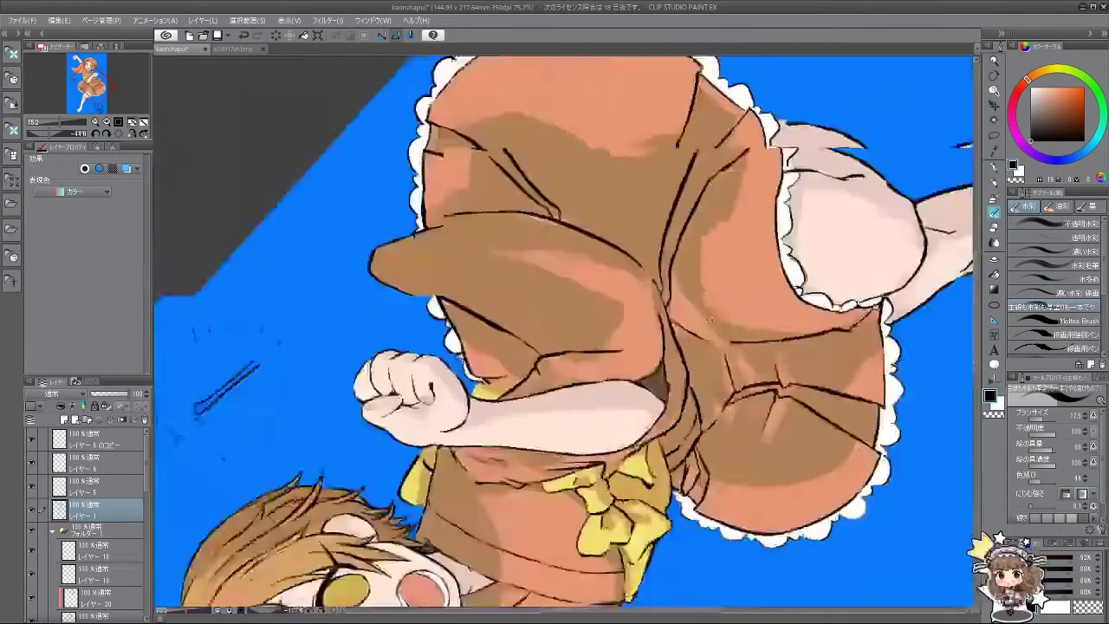
pyautogui.press('-')
pyautogui.press('-')
pyautogui.press('-')
pyautogui.press('-')
pyautogui.press('-')
pyautogui.press('-')
pyautogui.press('-')
pyautogui.press('-')
pyautogui.press('-')
pyautogui.press('-')
pyautogui.press('-')
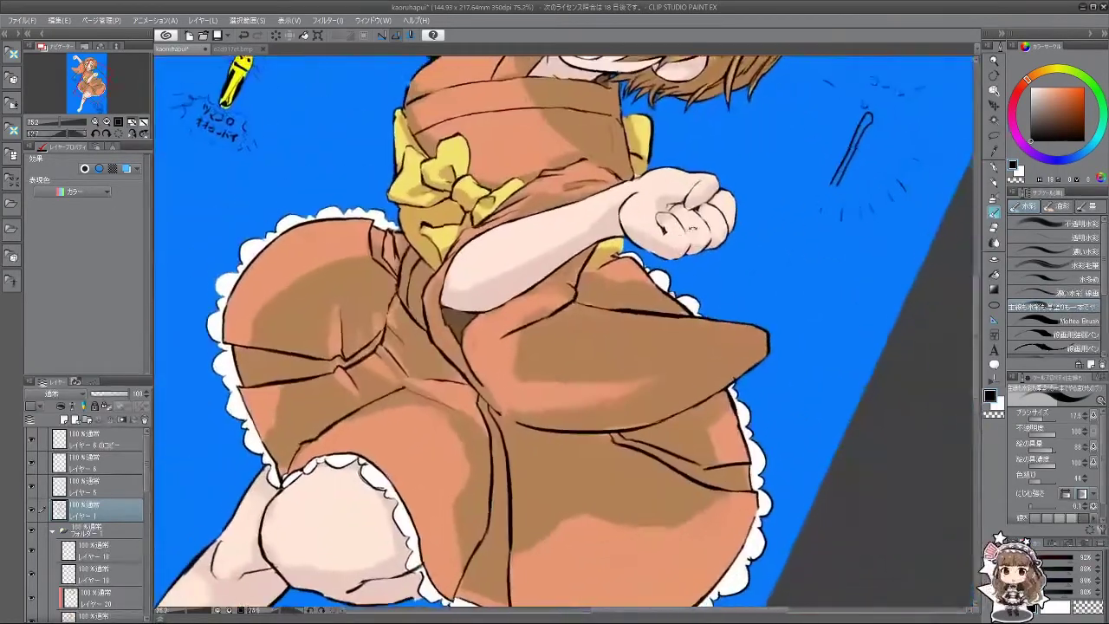
pyautogui.press('-')
pyautogui.press('-')
pyautogui.press('-')
pyautogui.press('-')
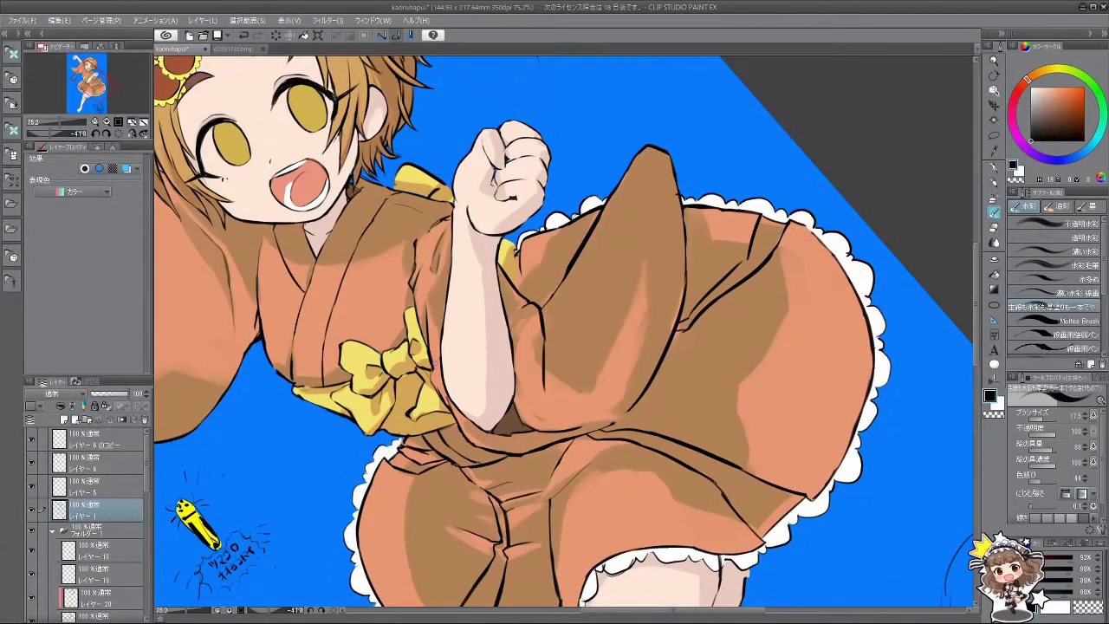
pyautogui.scroll(-3, 491, 409)
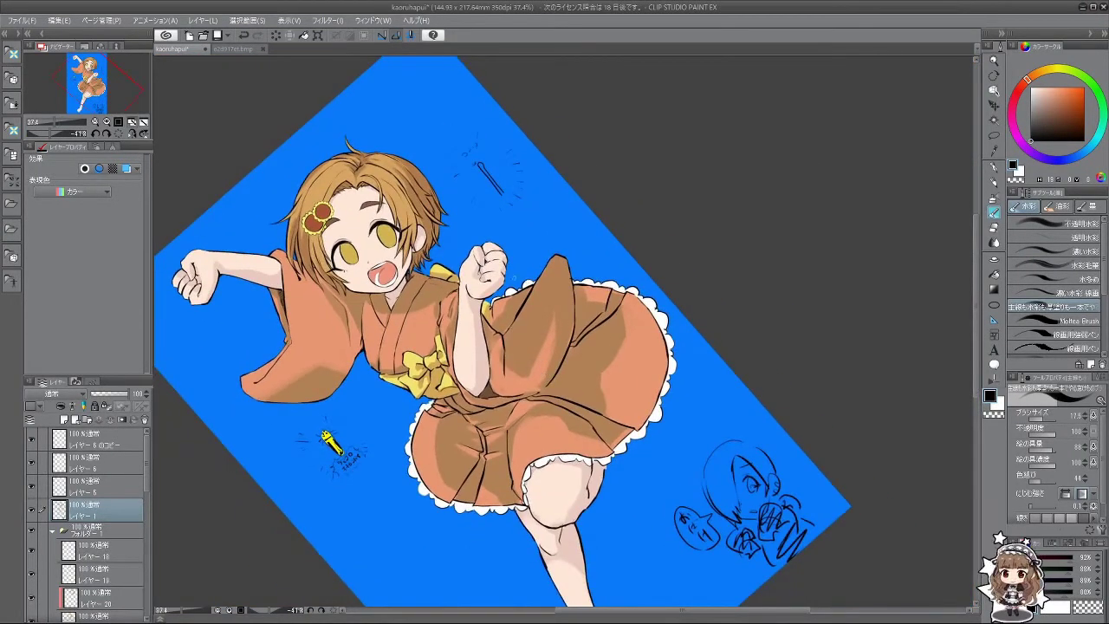
pyautogui.moveTo(510, 425); pyautogui.dragTo(460, 322)
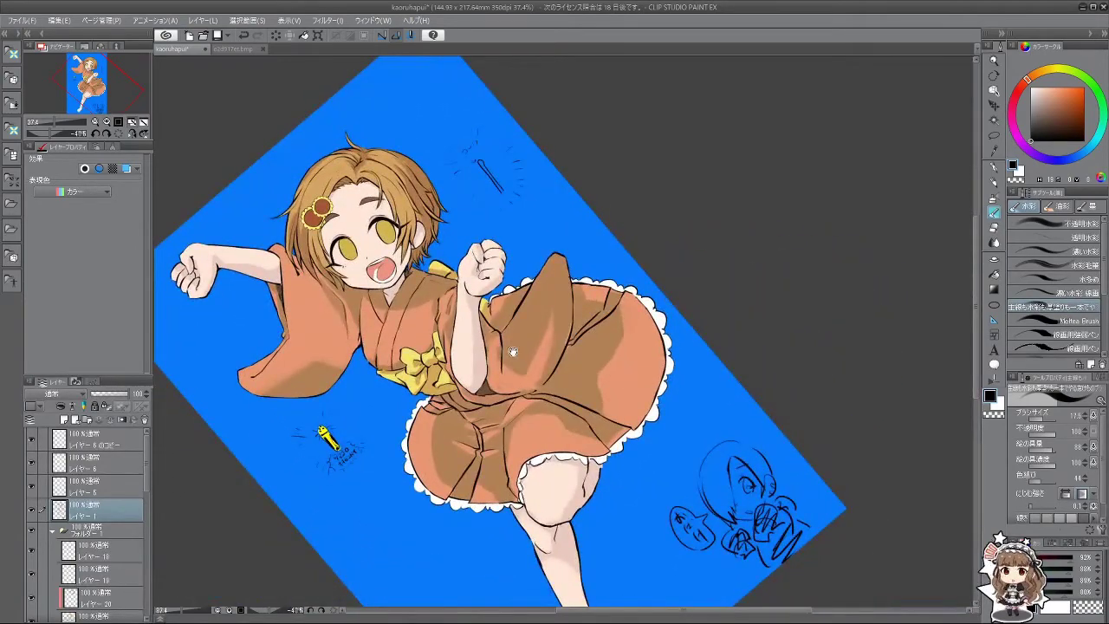
pyautogui.scroll(2, 513, 353)
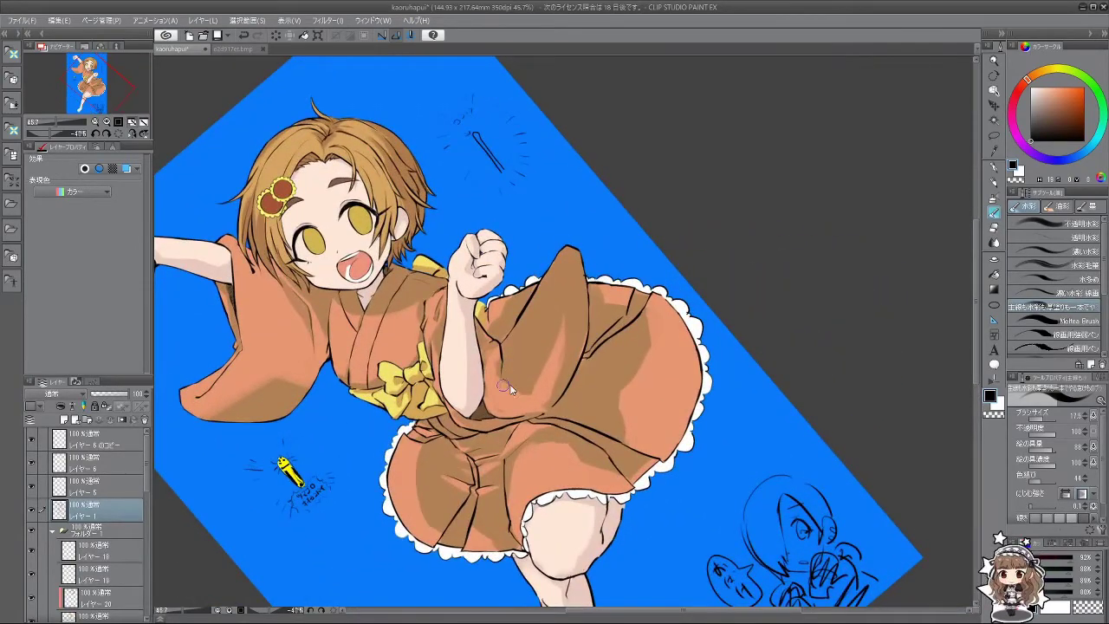
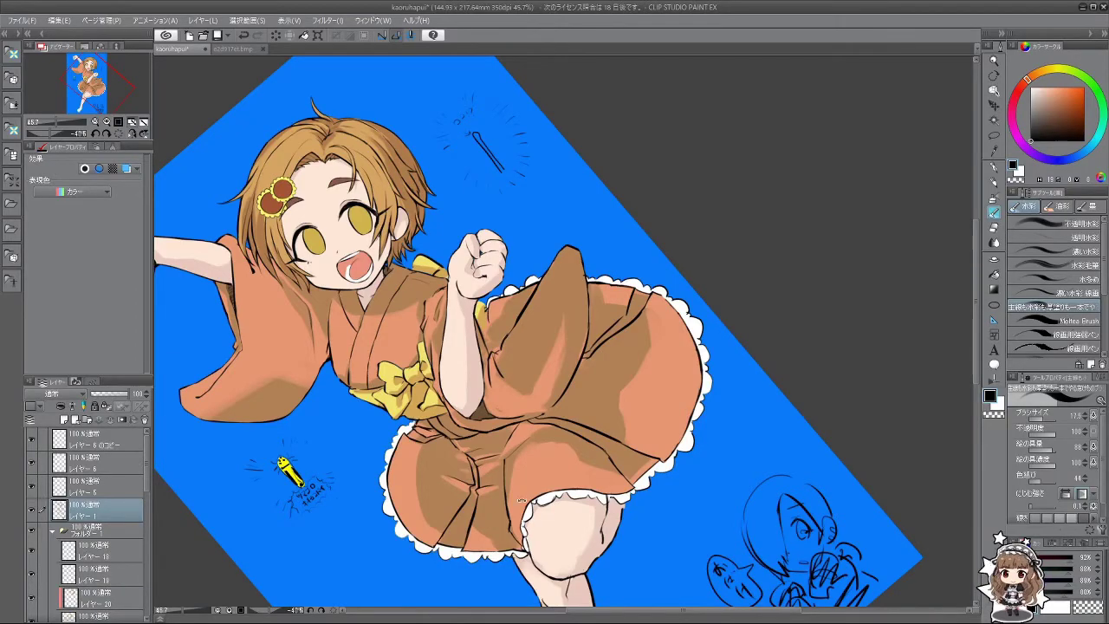
# Step: Rotate the canvas until the girl is nearly upright and select レイヤー 22
pyautogui.moveTo(521, 500)
pyautogui.mouseDown()
pyautogui.moveTo(728, 286)
pyautogui.moveTo(519, 165)
pyautogui.moveTo(399, 364)
pyautogui.moveTo(648, 372)
pyautogui.moveTo(658, 286)
pyautogui.moveTo(607, 226)
pyautogui.moveTo(555, 286)
pyautogui.moveTo(519, 355)
pyautogui.mouseUp()
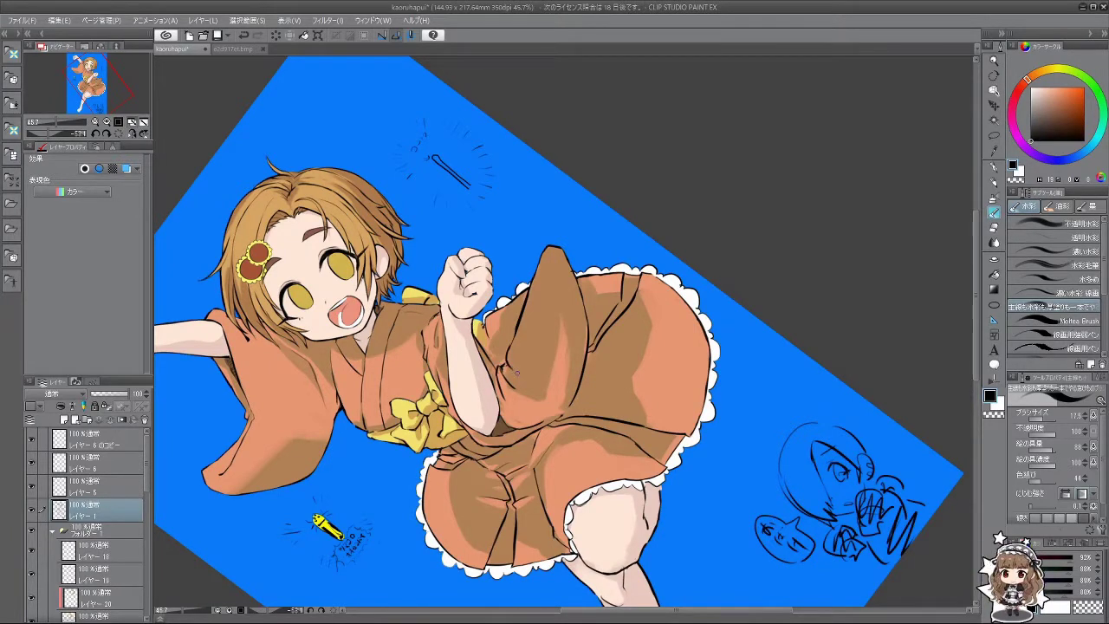
pyautogui.moveTo(509, 369); pyautogui.dragTo(606, 362)
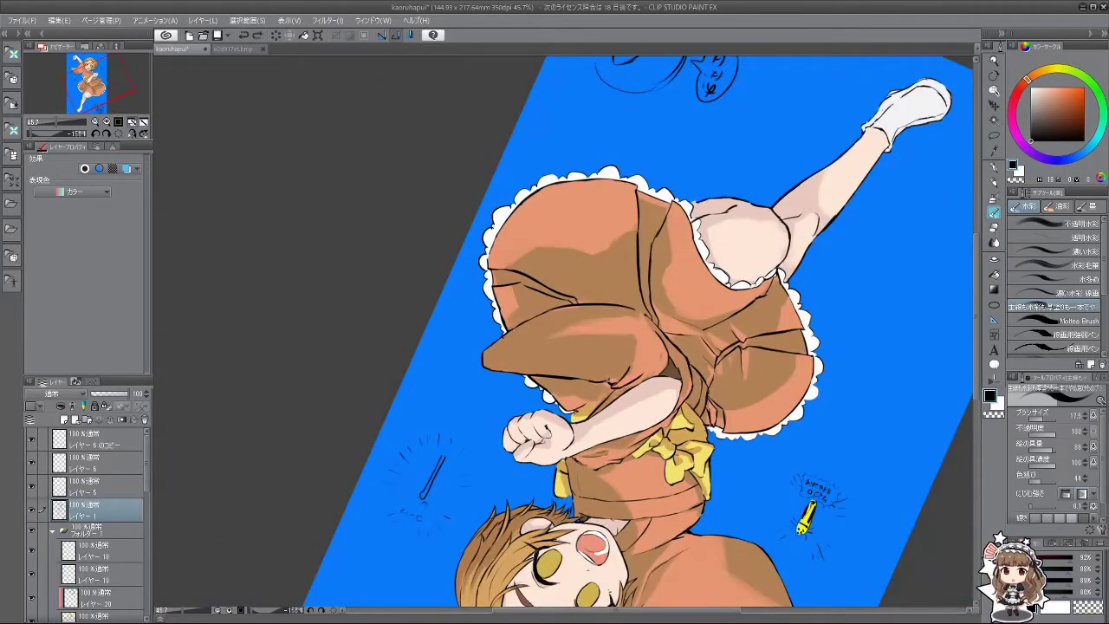
pyautogui.moveTo(610, 380); pyautogui.dragTo(606, 355)
pyautogui.scroll(-3, 146, 476)
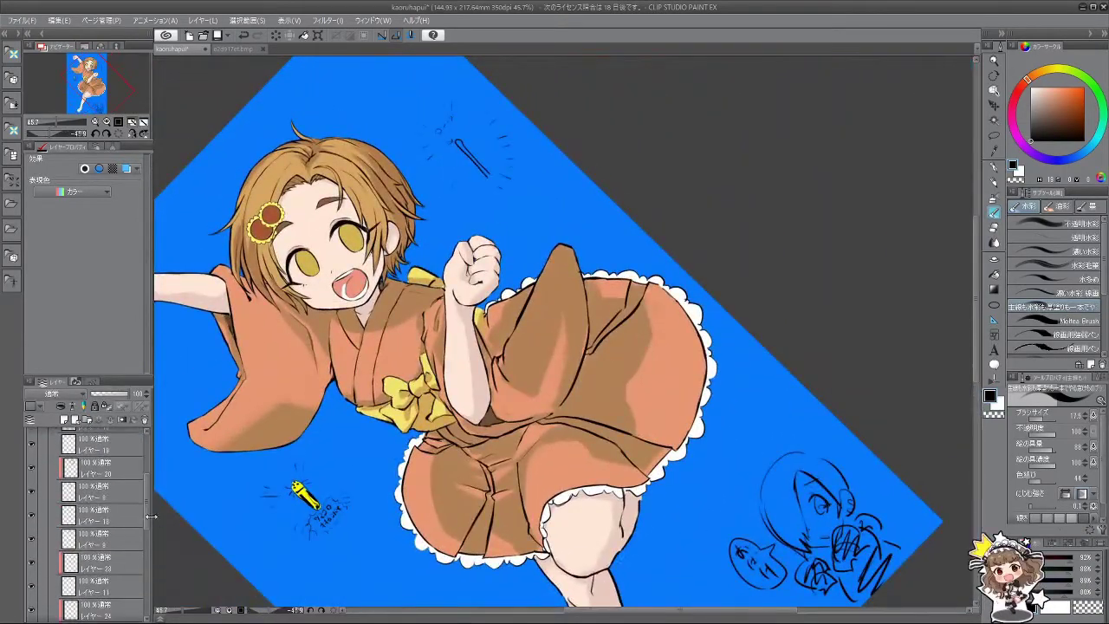
pyautogui.scroll(-3, 128, 563)
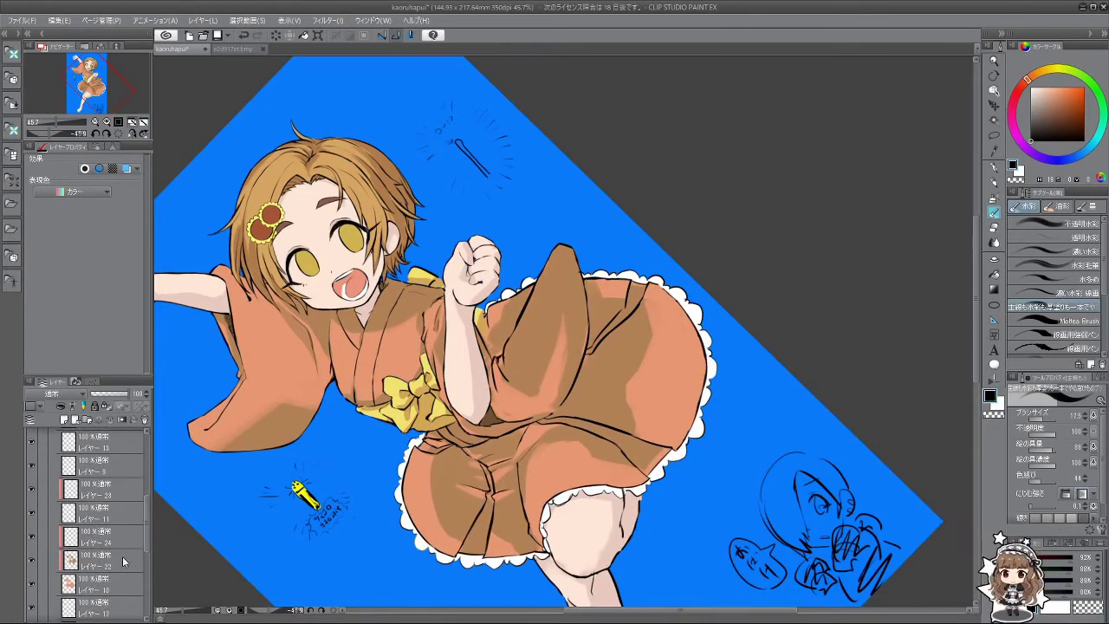
pyautogui.click(125, 560)
# Step: Sample several browns from the dress and skirt, ending on a light salmon from the skirt
pyautogui.keyDown('alt'); pyautogui.click(523, 353); pyautogui.keyUp('alt')
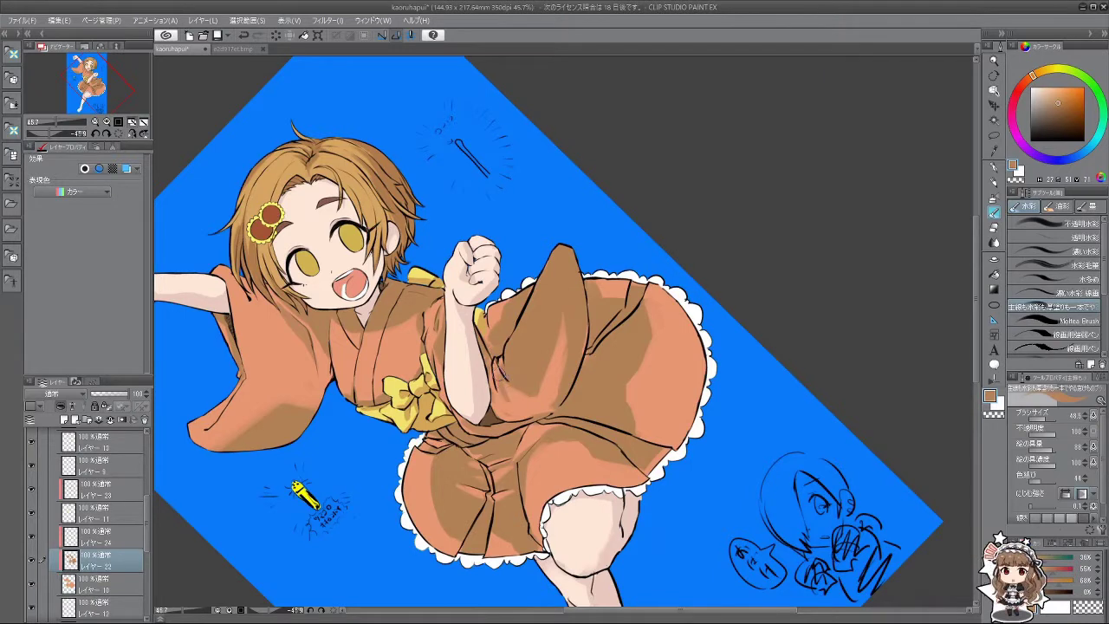
pyautogui.keyDown('alt'); pyautogui.click(523, 403); pyautogui.keyUp('alt')
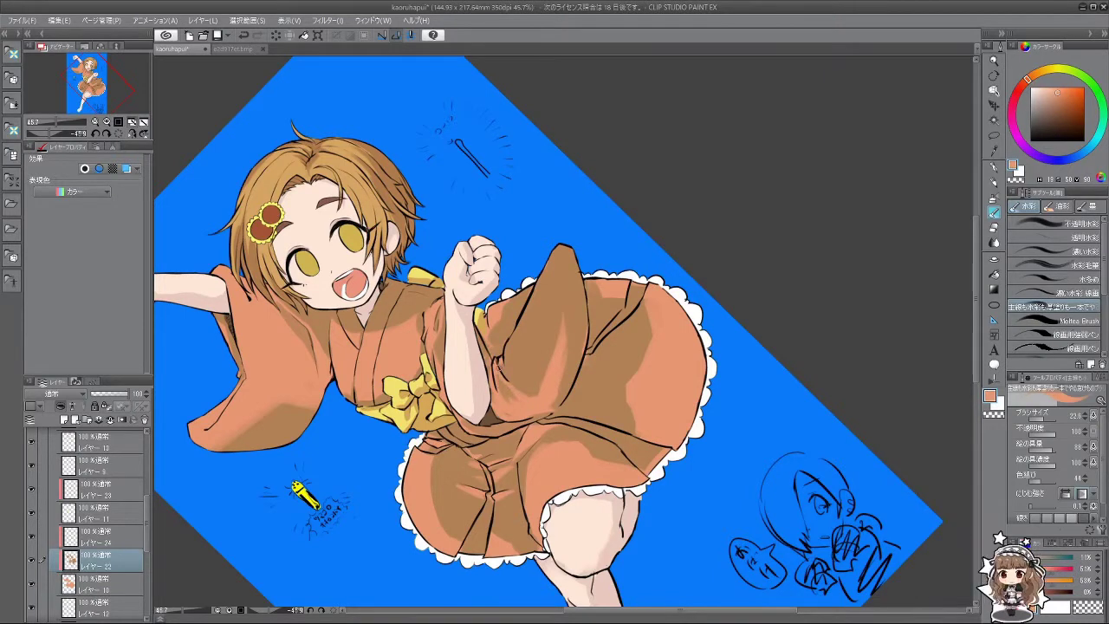
pyautogui.keyDown('alt'); pyautogui.click(505, 390); pyautogui.keyUp('alt')
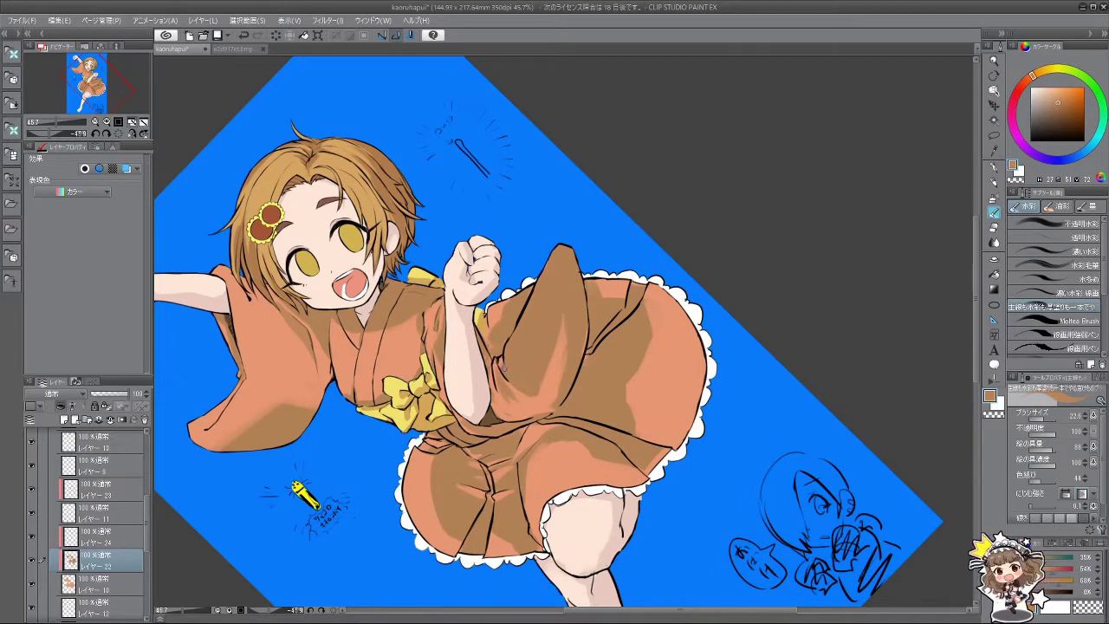
pyautogui.keyDown('alt'); pyautogui.click(511, 376); pyautogui.keyUp('alt')
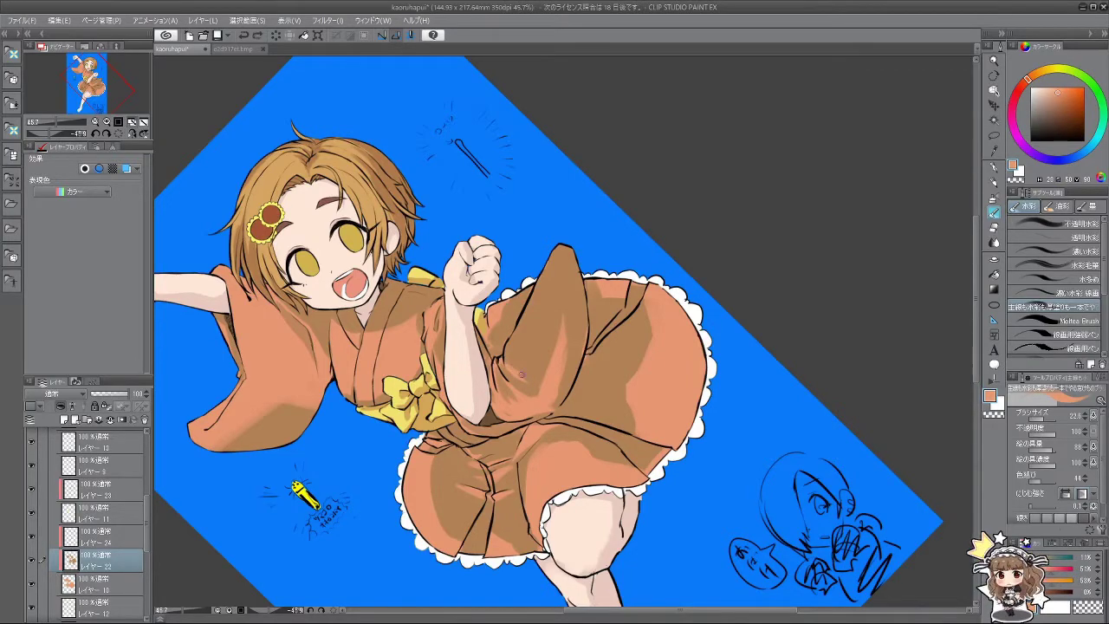
pyautogui.moveTo(522, 374); pyautogui.dragTo(532, 336)
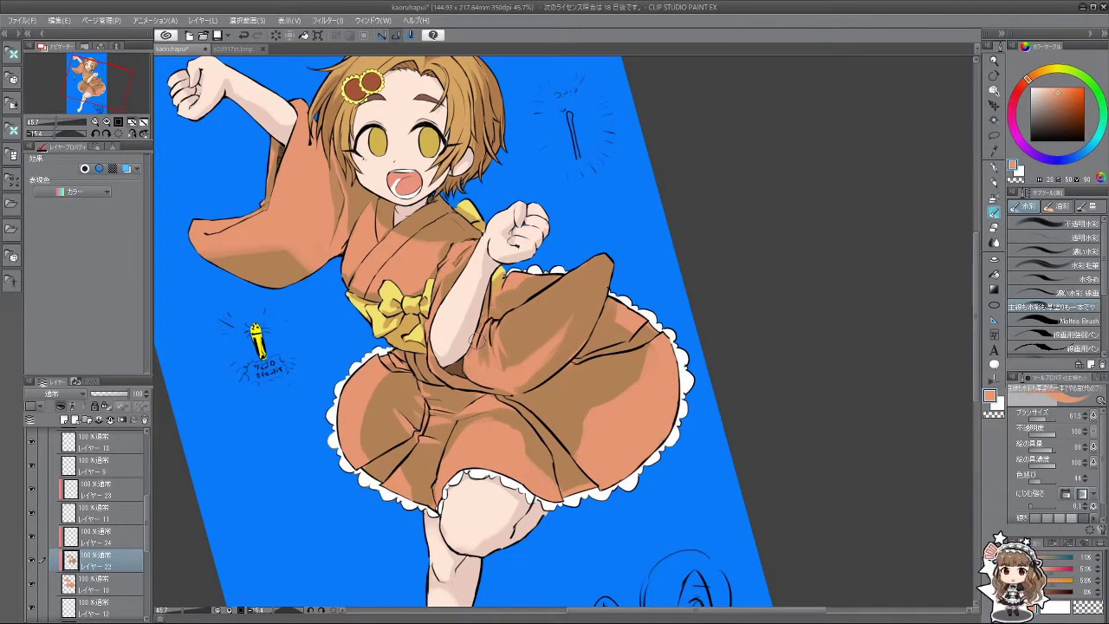
pyautogui.keyDown('alt'); pyautogui.click(525, 325); pyautogui.keyUp('alt')
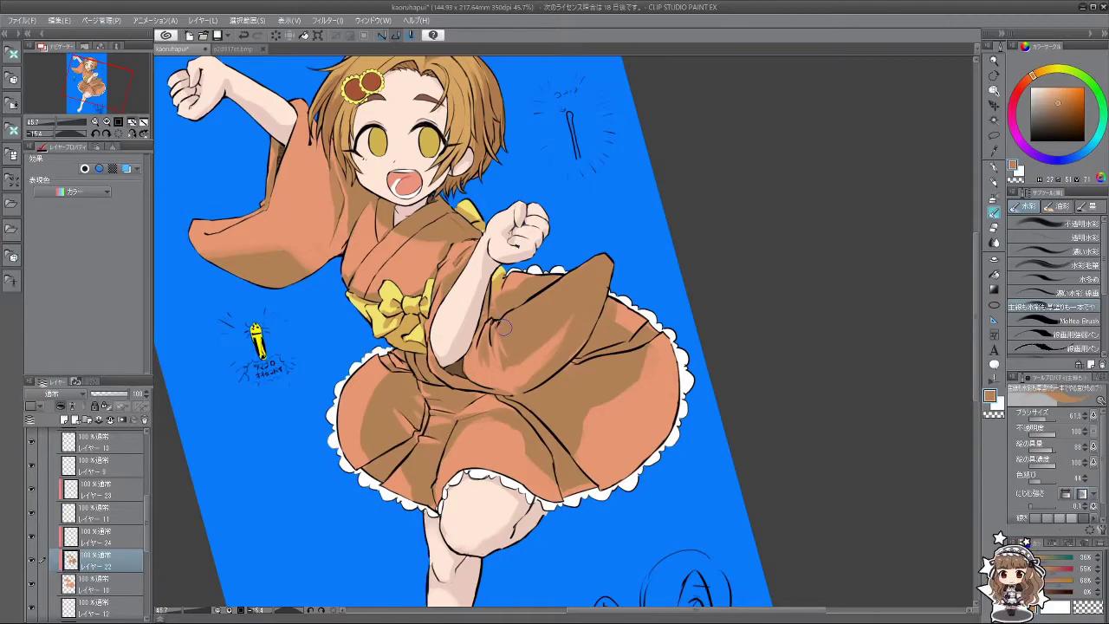
pyautogui.moveTo(530, 426); pyautogui.dragTo(468, 329)
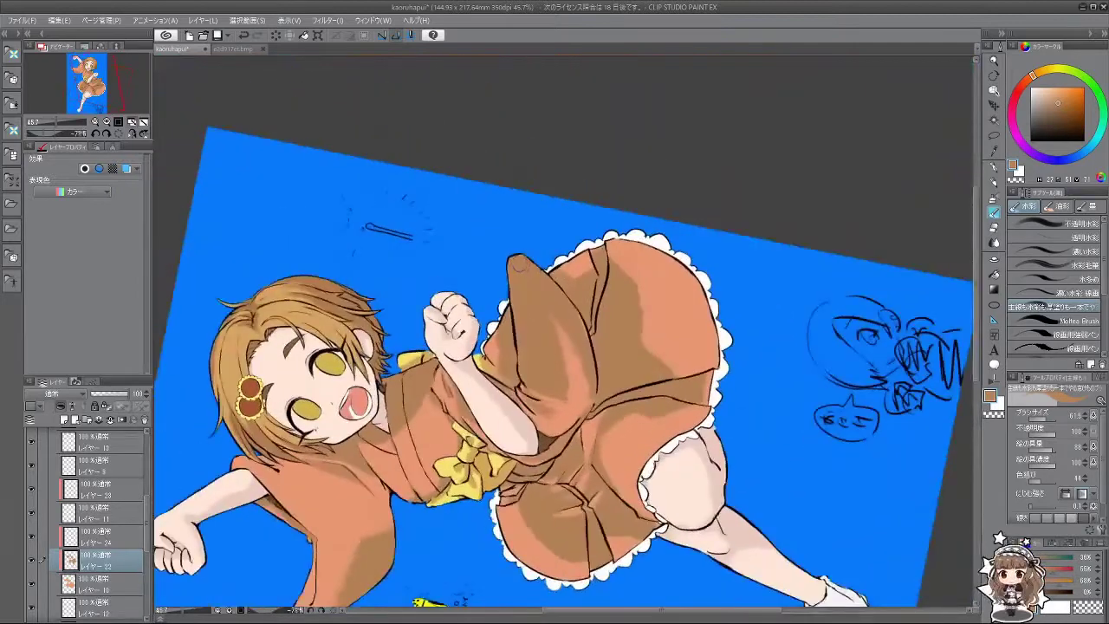
pyautogui.keyDown('alt'); pyautogui.click(562, 351); pyautogui.keyUp('alt')
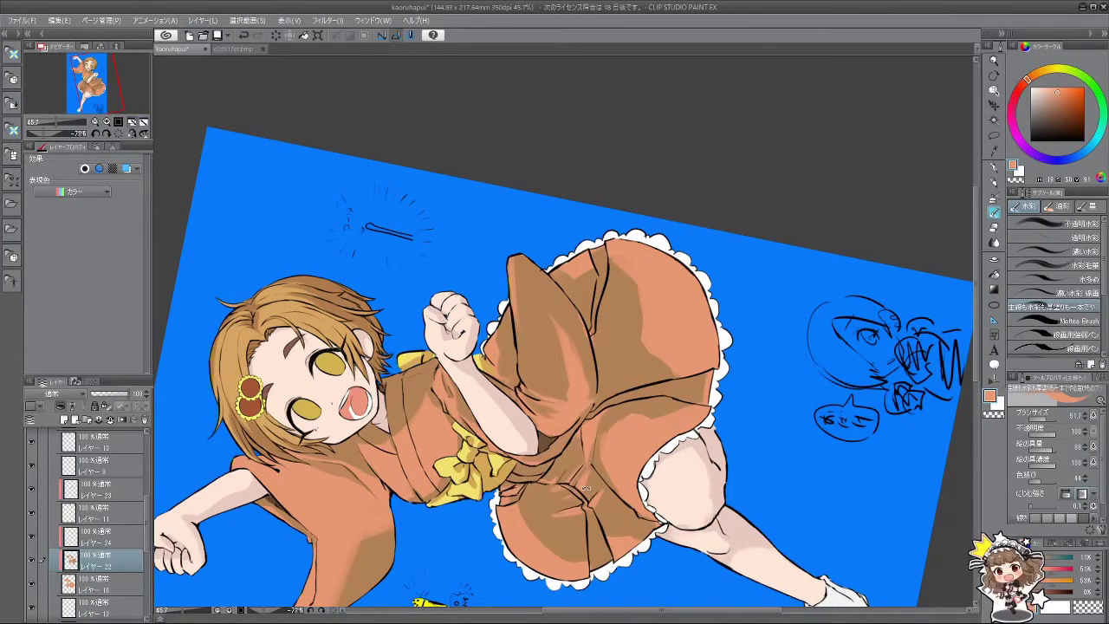
pyautogui.moveTo(586, 488); pyautogui.dragTo(524, 368)
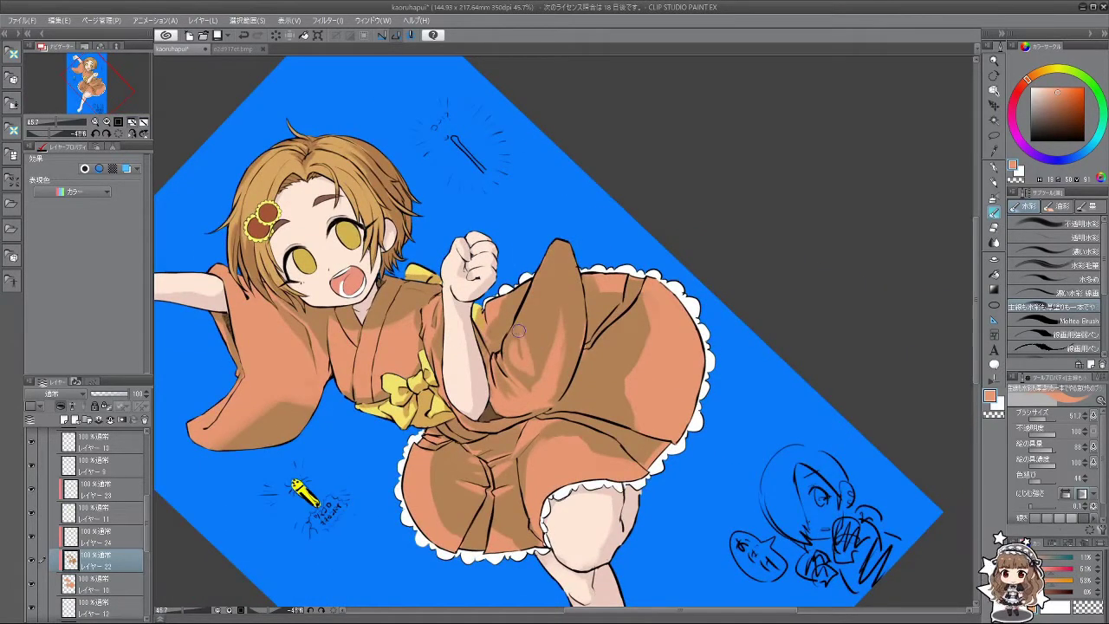
# Step: Sample the darker skirt brown and widen the shadow beside her arm
pyautogui.moveTo(538, 420)
pyautogui.mouseDown()
pyautogui.moveTo(669, 439)
pyautogui.moveTo(520, 365)
pyautogui.mouseUp()
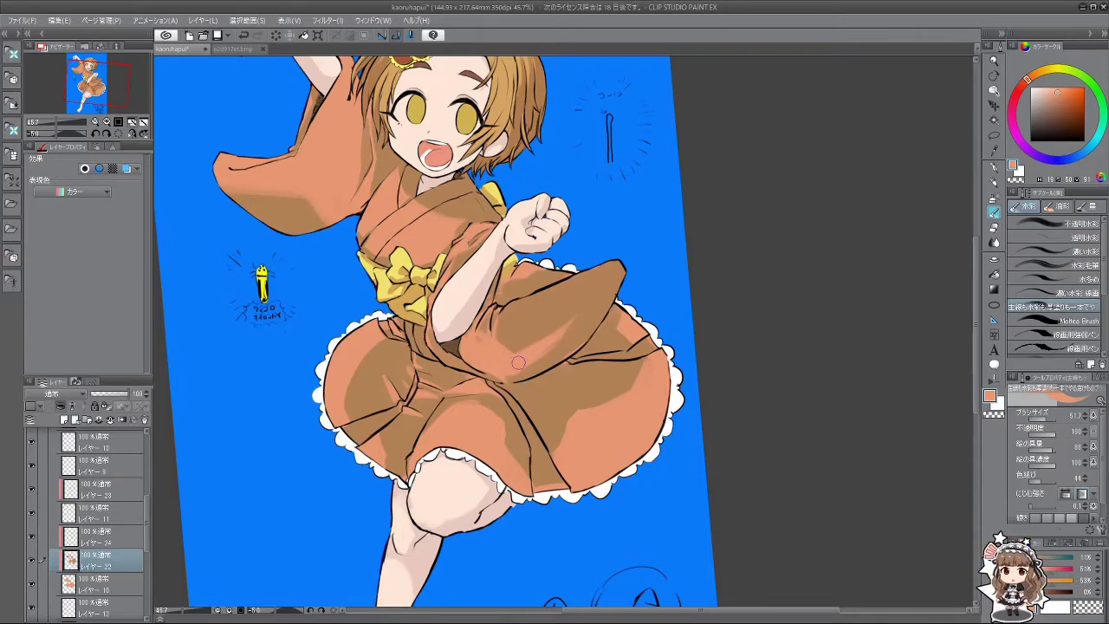
pyautogui.moveTo(518, 362); pyautogui.dragTo(568, 339)
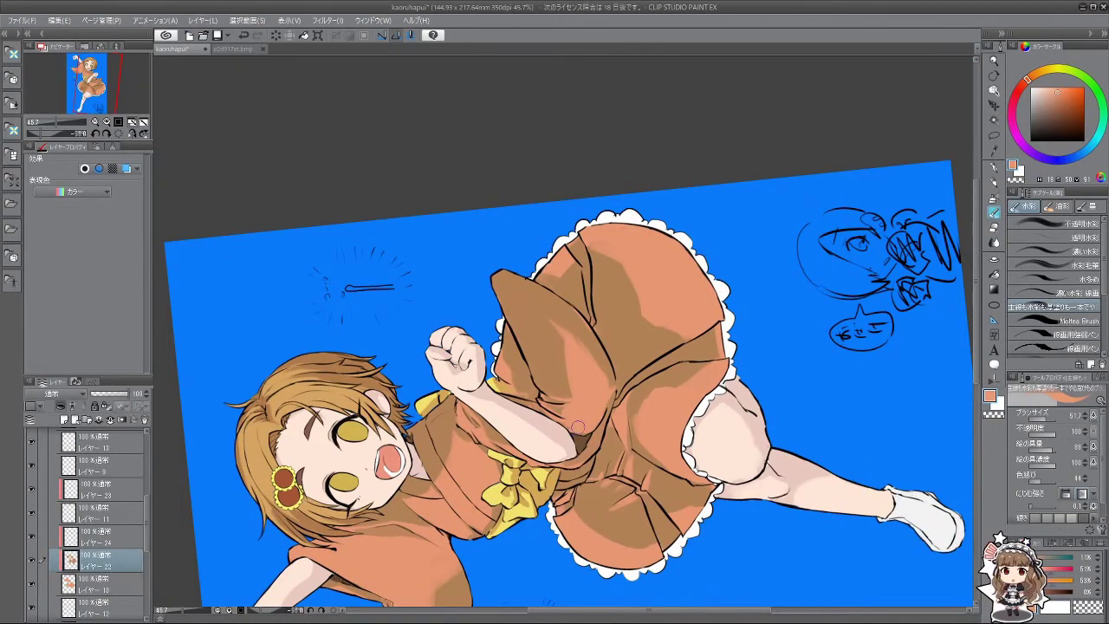
pyautogui.moveTo(578, 427); pyautogui.dragTo(608, 392)
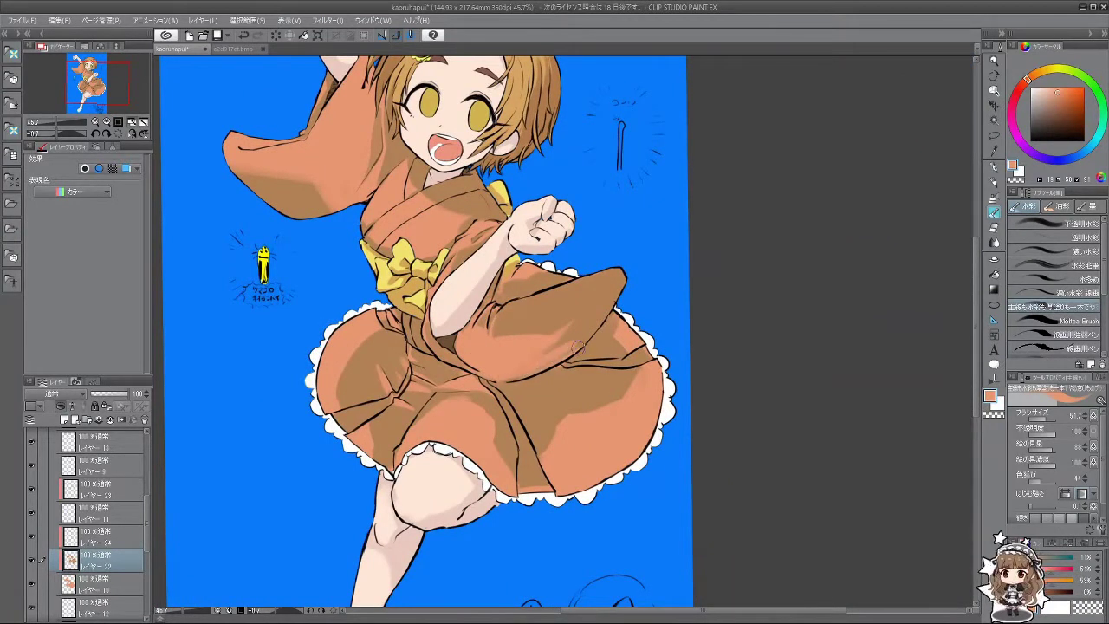
pyautogui.keyDown('alt'); pyautogui.click(598, 328); pyautogui.keyUp('alt')
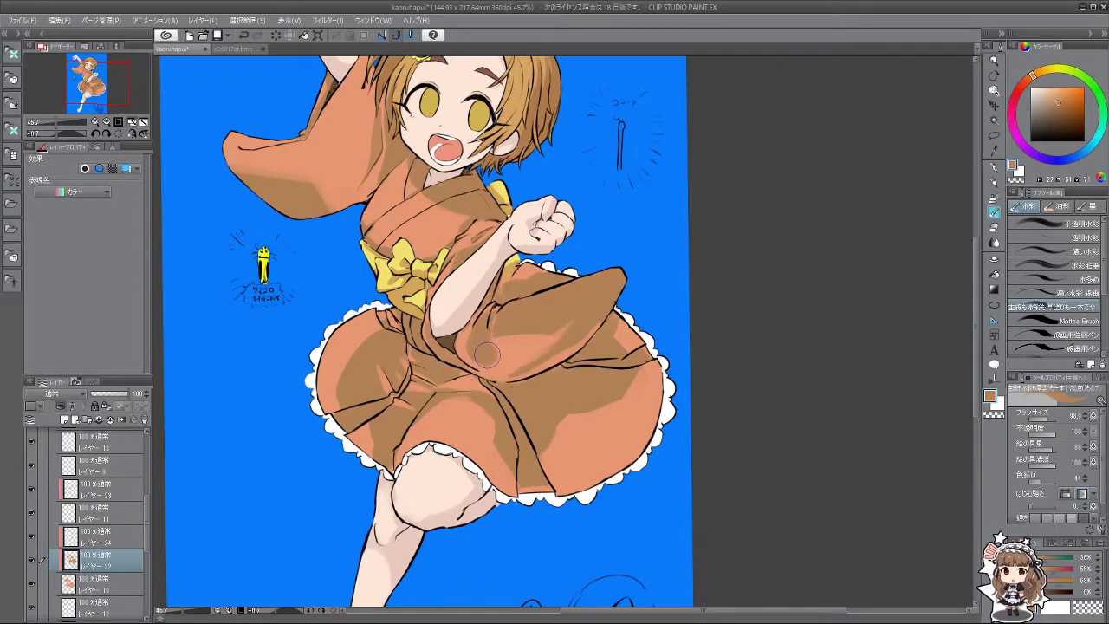
pyautogui.moveTo(482, 348)
pyautogui.mouseDown()
pyautogui.moveTo(544, 341)
pyautogui.moveTo(516, 359)
pyautogui.moveTo(587, 309)
pyautogui.mouseUp()
# Step: Switch to a lighter skirt shade at brush size 40, with the canvas nearly upright
pyautogui.moveTo(507, 440); pyautogui.dragTo(556, 271)
pyautogui.keyDown('alt'); pyautogui.click(537, 293); pyautogui.keyUp('alt')
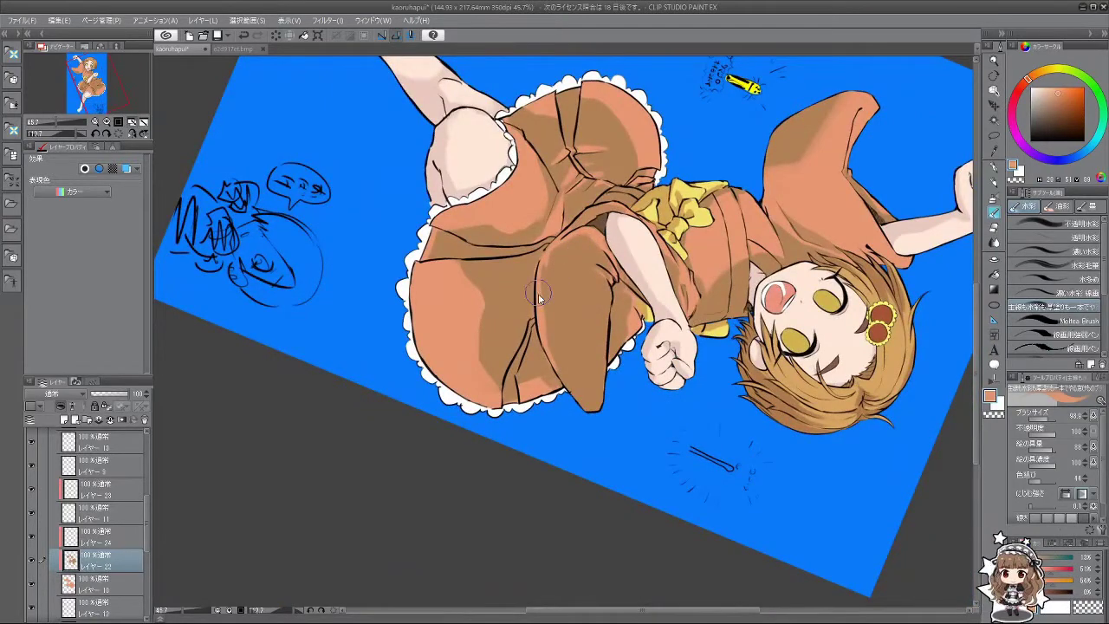
pyautogui.moveTo(538, 340); pyautogui.dragTo(575, 271)
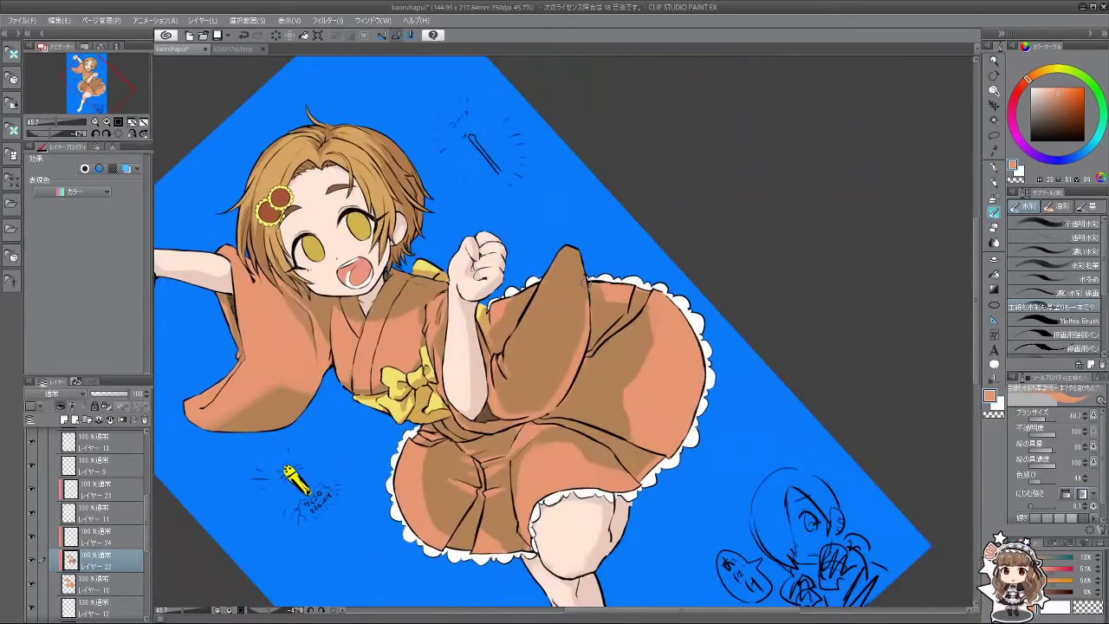
pyautogui.scroll(-3, 576, 335)
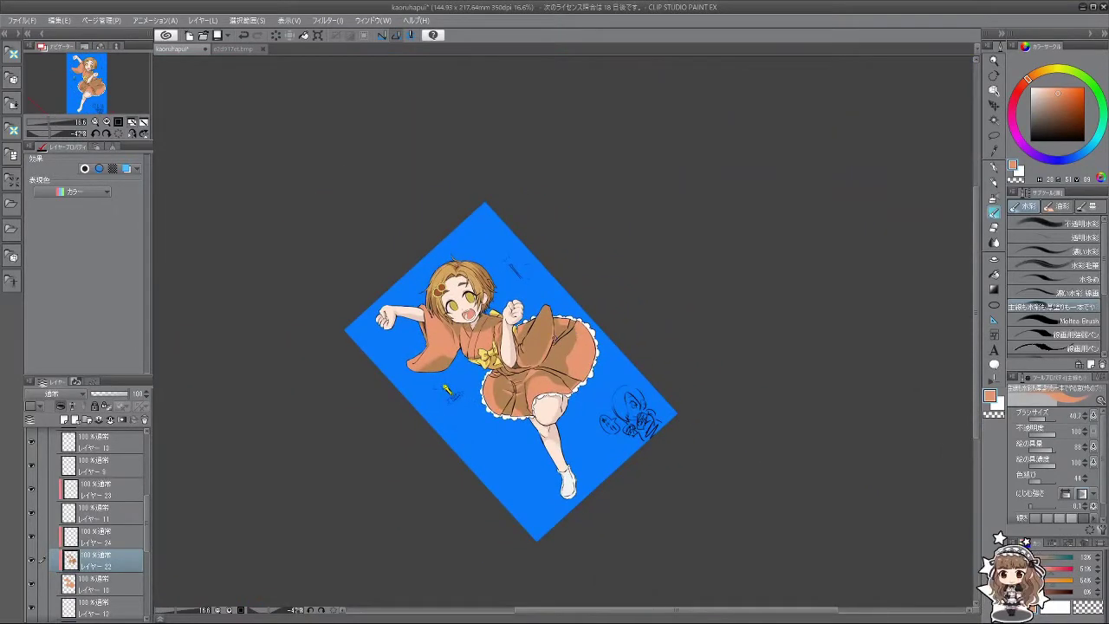
pyautogui.scroll(3, 524, 325)
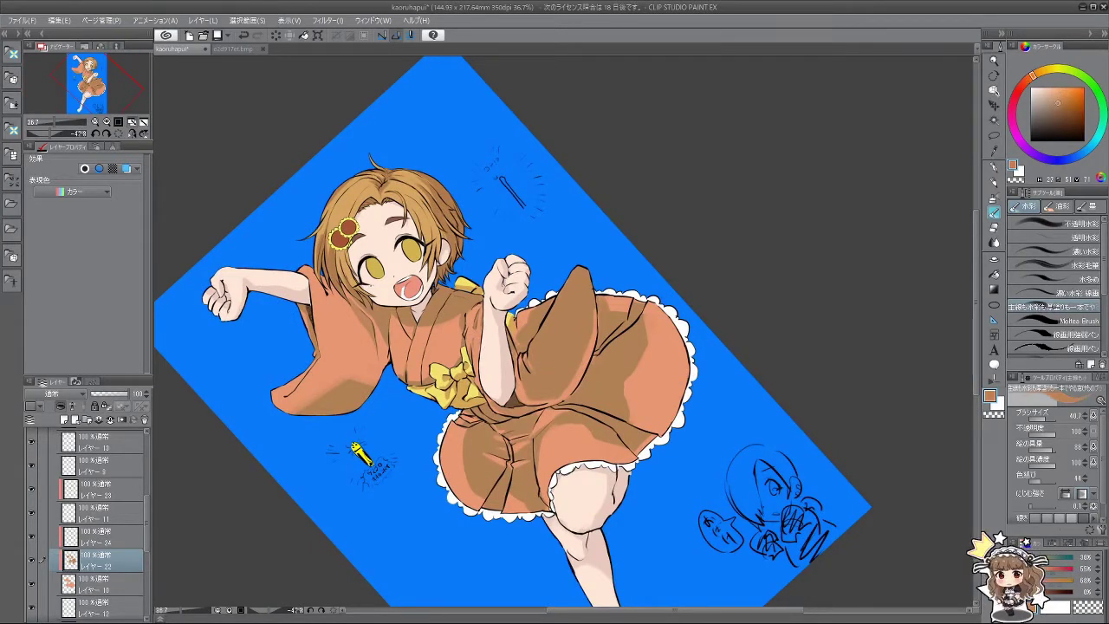
pyautogui.keyDown('alt'); pyautogui.click(548, 351); pyautogui.keyUp('alt')
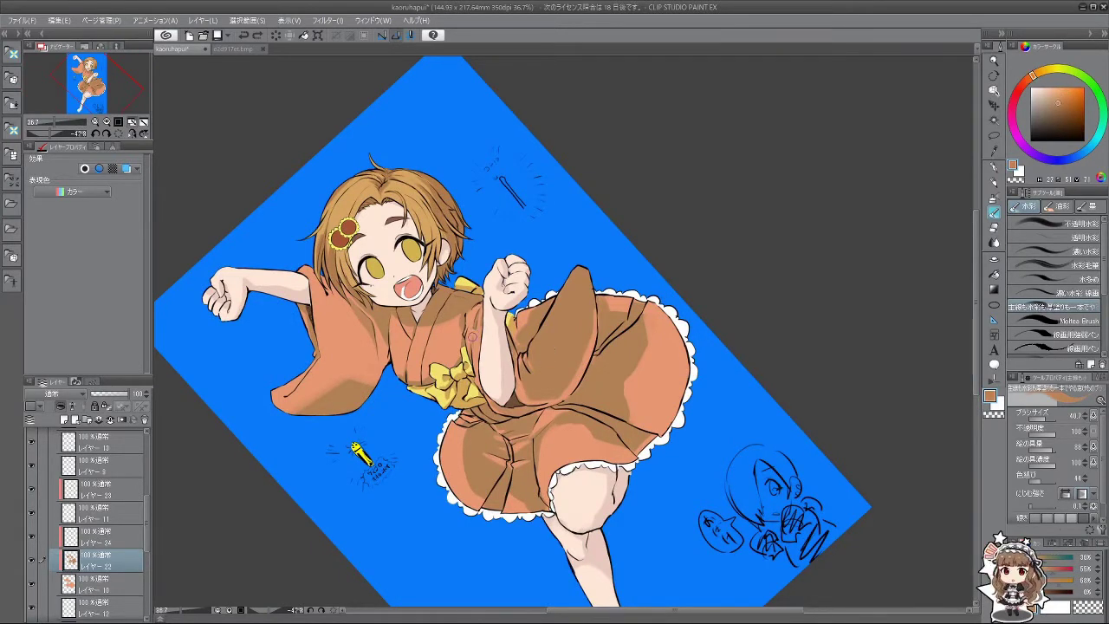
pyautogui.keyDown('alt'); pyautogui.click(478, 336); pyautogui.keyUp('alt')
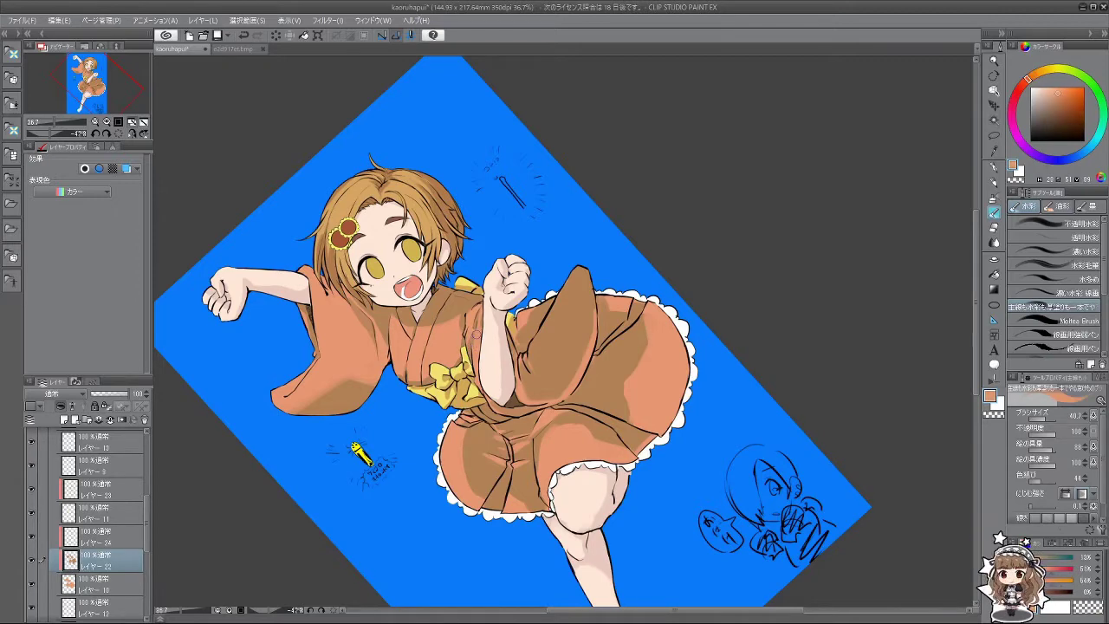
pyautogui.press('-')
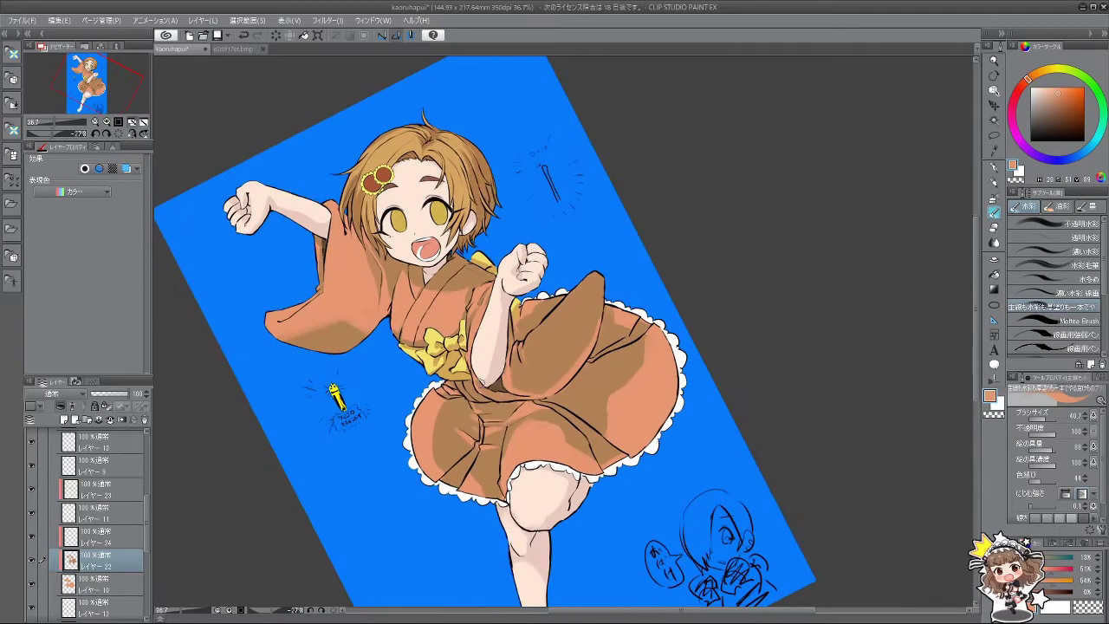
pyautogui.moveTo(479, 339); pyautogui.dragTo(466, 350)
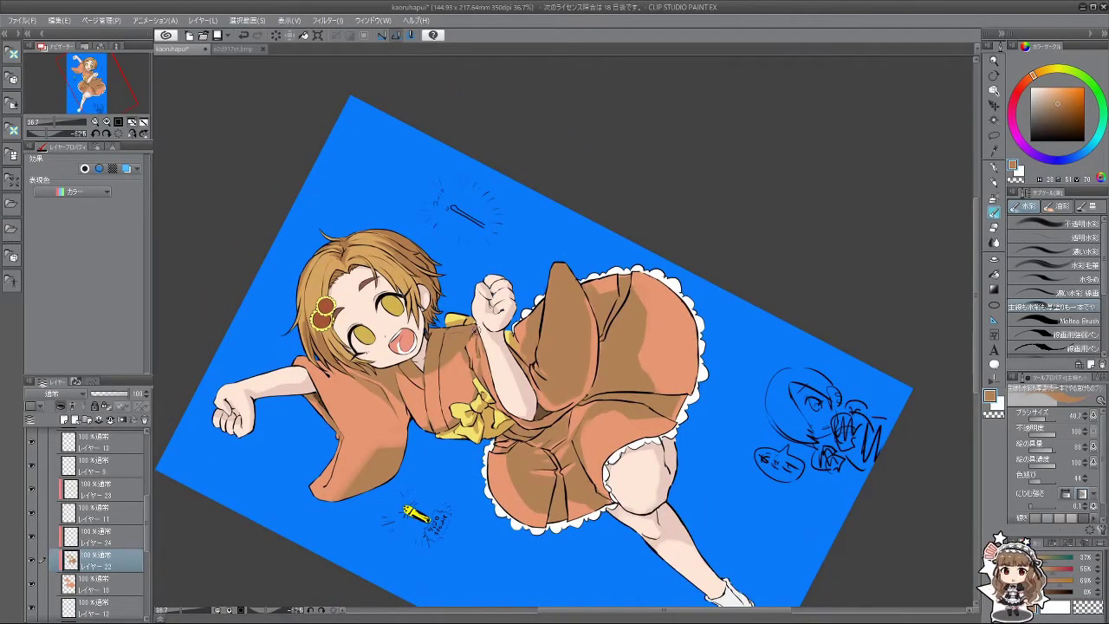
pyautogui.moveTo(546, 401); pyautogui.dragTo(529, 315)
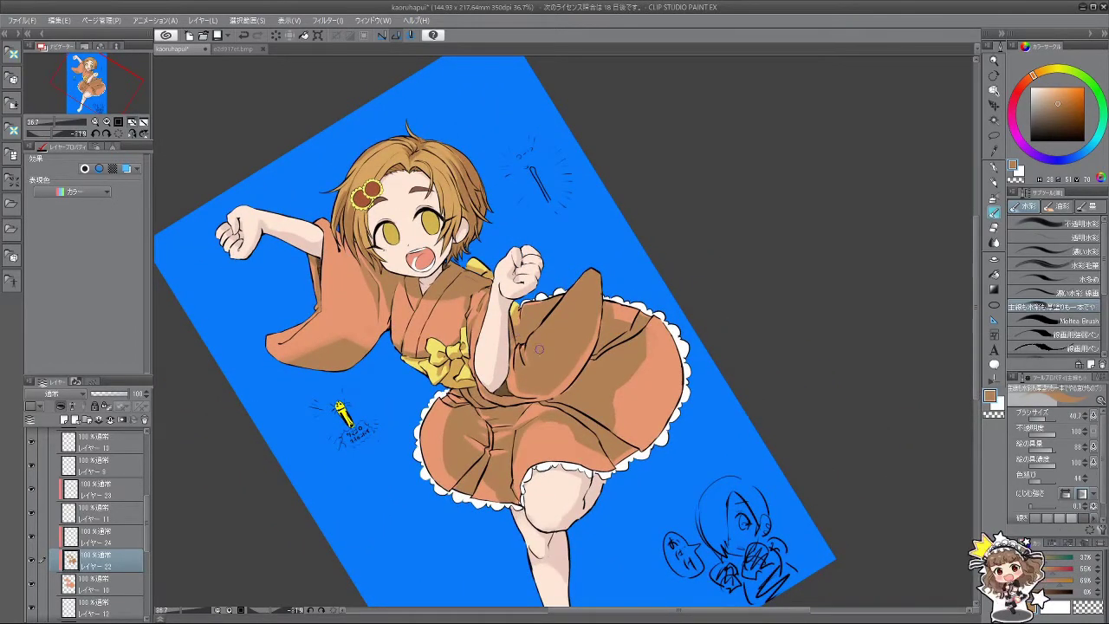
pyautogui.moveTo(526, 349); pyautogui.dragTo(634, 358)
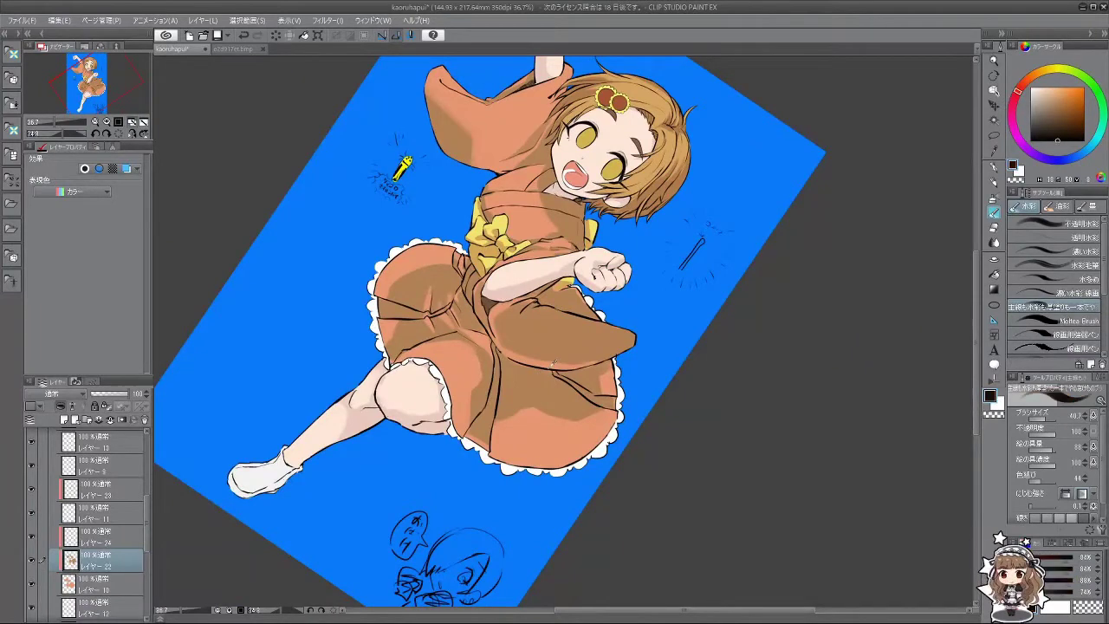
pyautogui.keyDown('alt'); pyautogui.click(565, 345); pyautogui.keyUp('alt')
pyautogui.keyDown('alt'); pyautogui.click(547, 364); pyautogui.keyUp('alt')
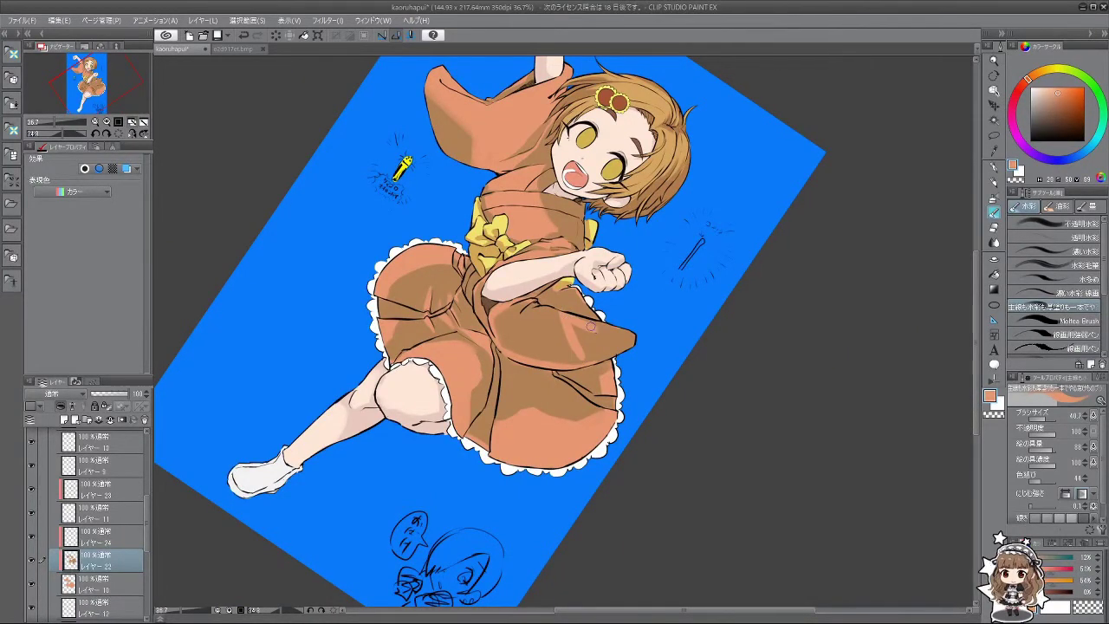
pyautogui.moveTo(598, 326); pyautogui.dragTo(554, 330)
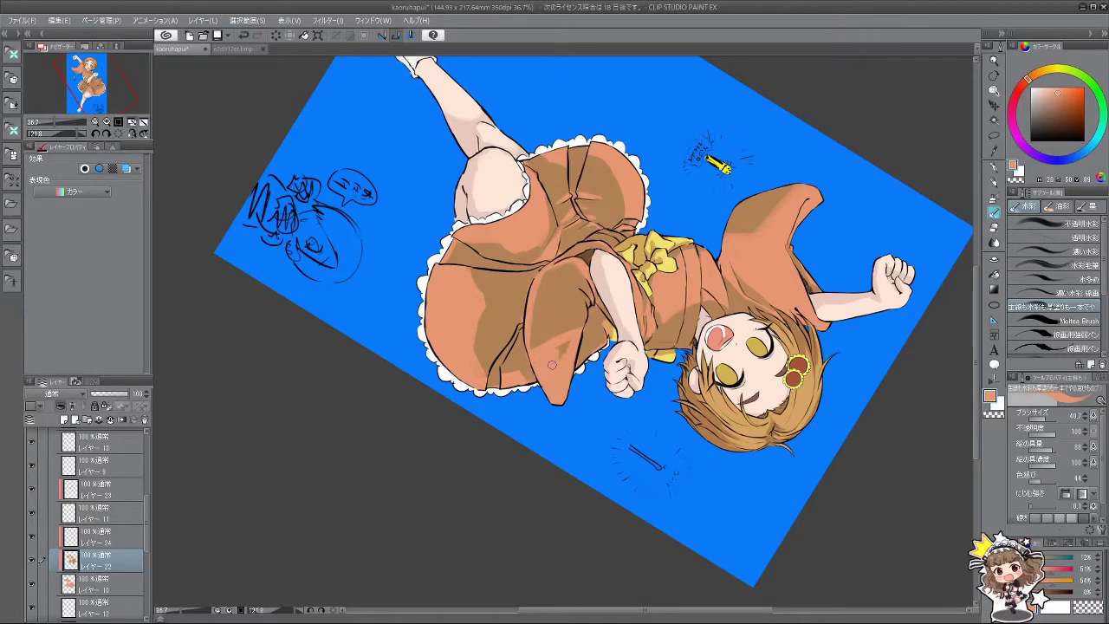
pyautogui.moveTo(570, 345)
pyautogui.mouseDown()
pyautogui.moveTo(530, 423)
pyautogui.moveTo(560, 327)
pyautogui.mouseUp()
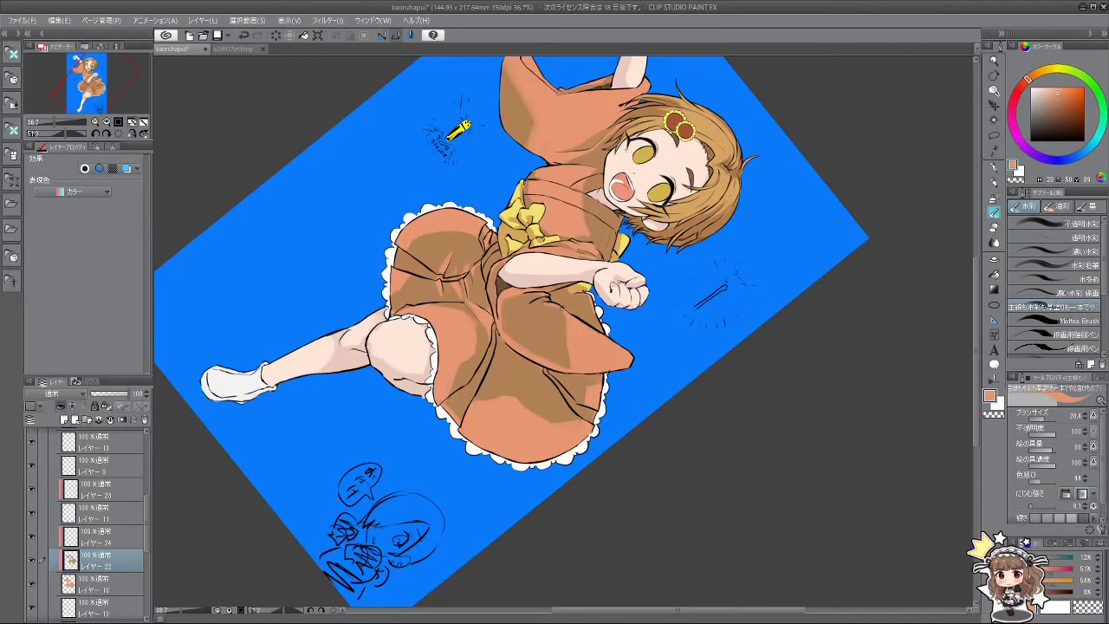
pyautogui.moveTo(569, 317); pyautogui.dragTo(588, 311)
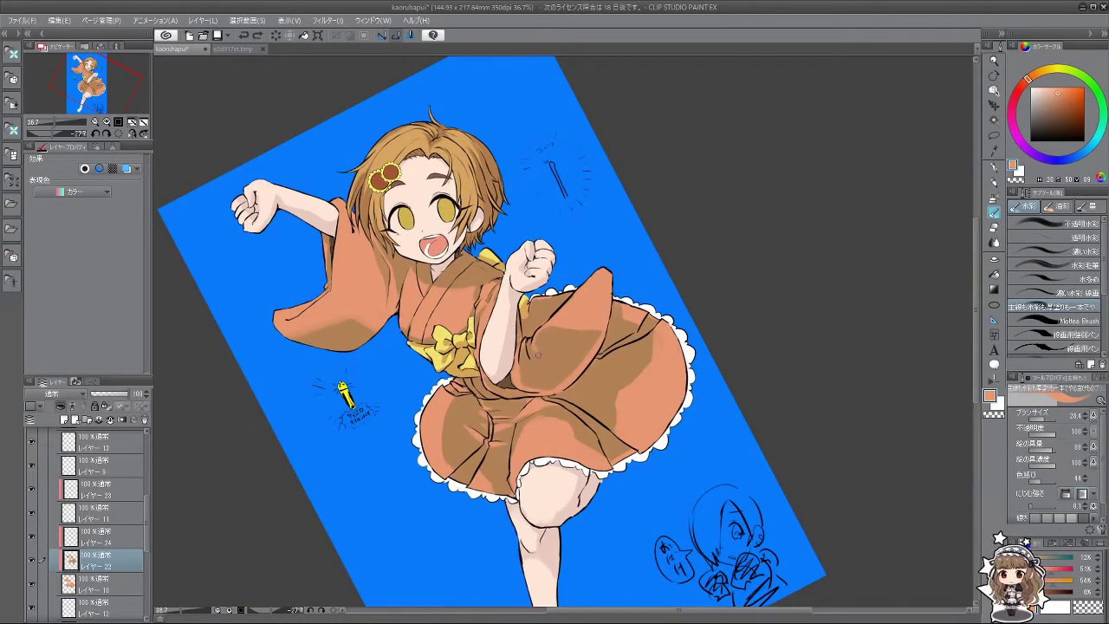
pyautogui.moveTo(582, 442); pyautogui.dragTo(667, 364)
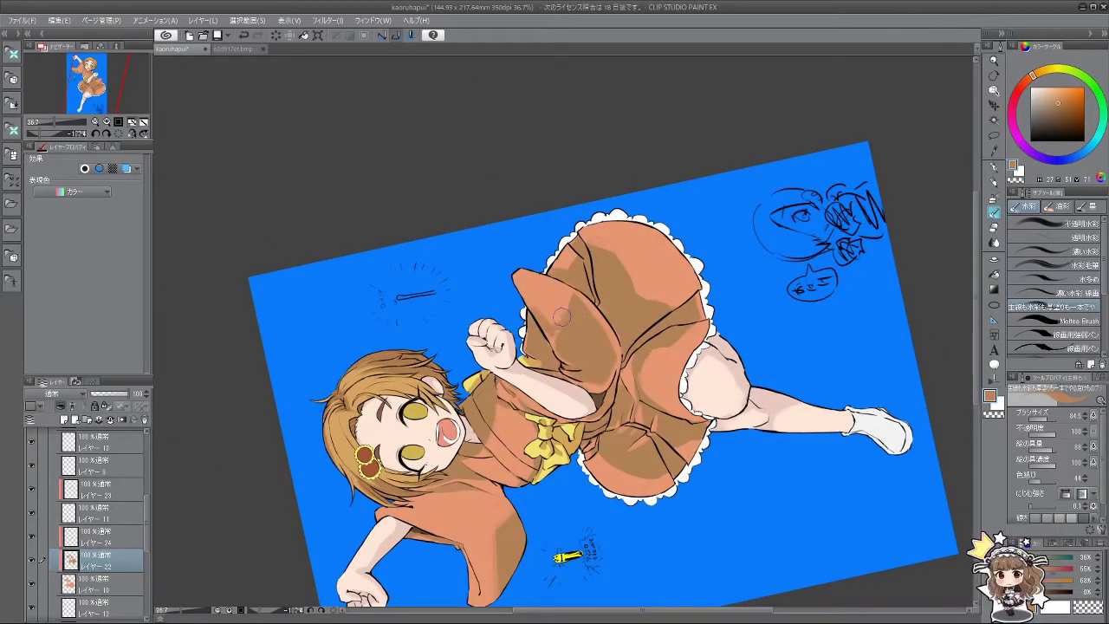
pyautogui.moveTo(562, 317); pyautogui.dragTo(545, 462)
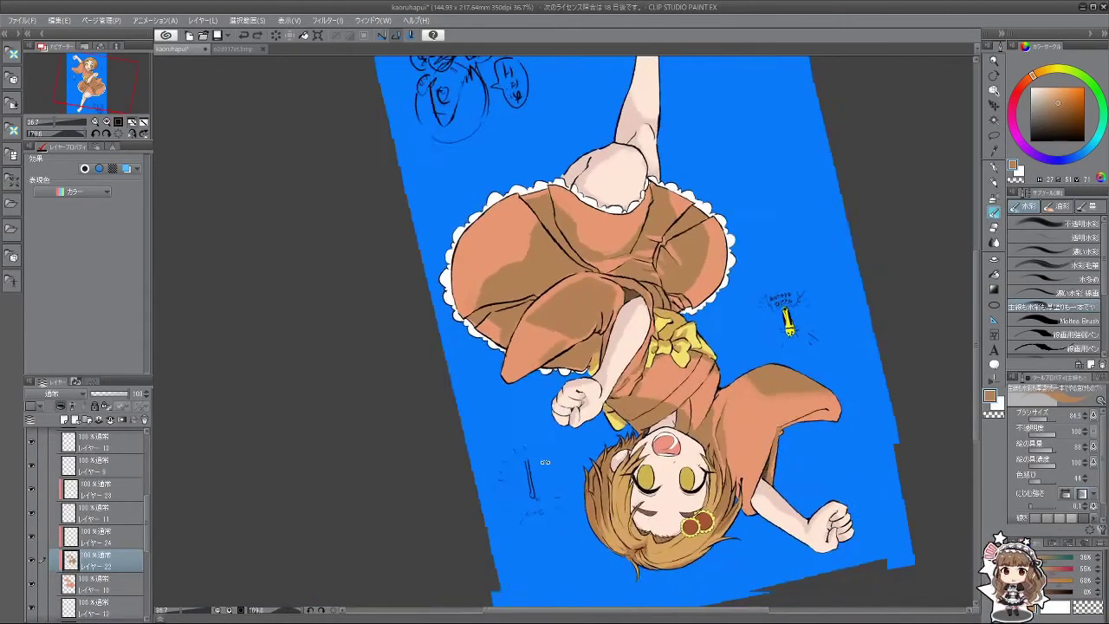
# Step: Zoom out to check the whole illustration, then sample a dress brown and shrink the brush
pyautogui.press('-')
pyautogui.press('-')
pyautogui.press('-')
pyautogui.hotkey('ctrl', '-')
pyautogui.hotkey('ctrl', '-')
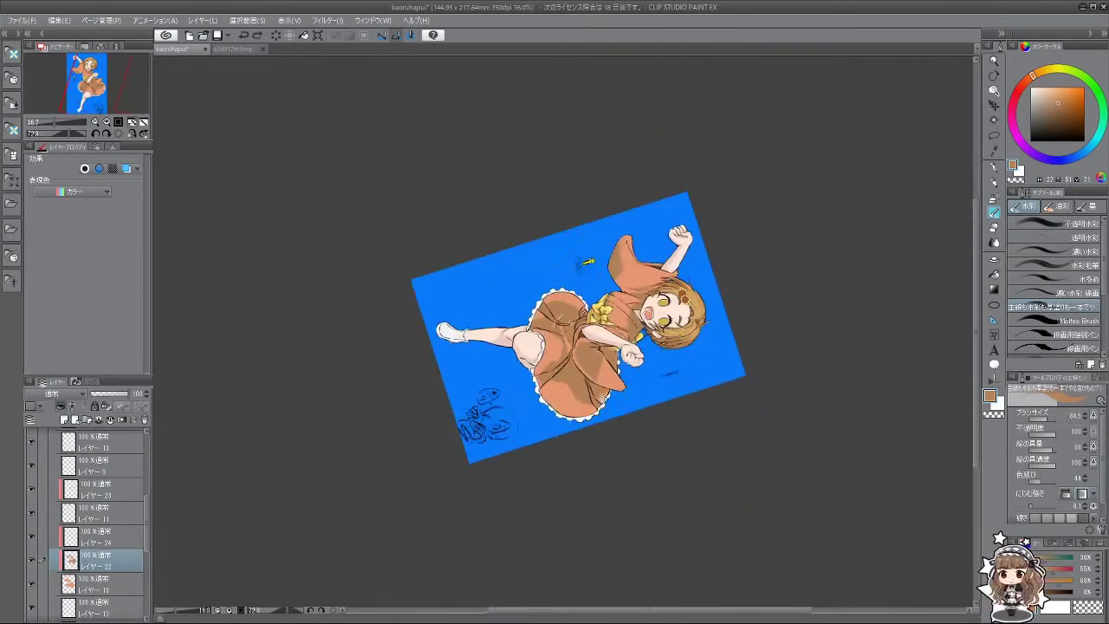
pyautogui.hotkey('ctrl', '-')
pyautogui.press('-')
pyautogui.press('-')
pyautogui.press('-')
pyautogui.press('-')
pyautogui.press('-')
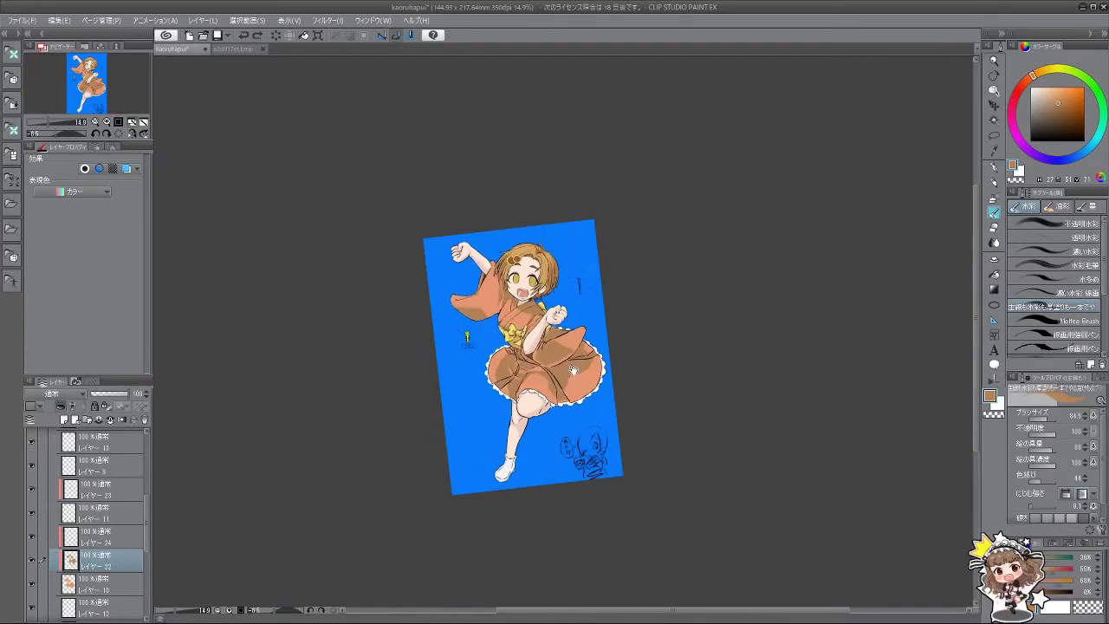
pyautogui.press('-')
pyautogui.hotkey('ctrl', '+')
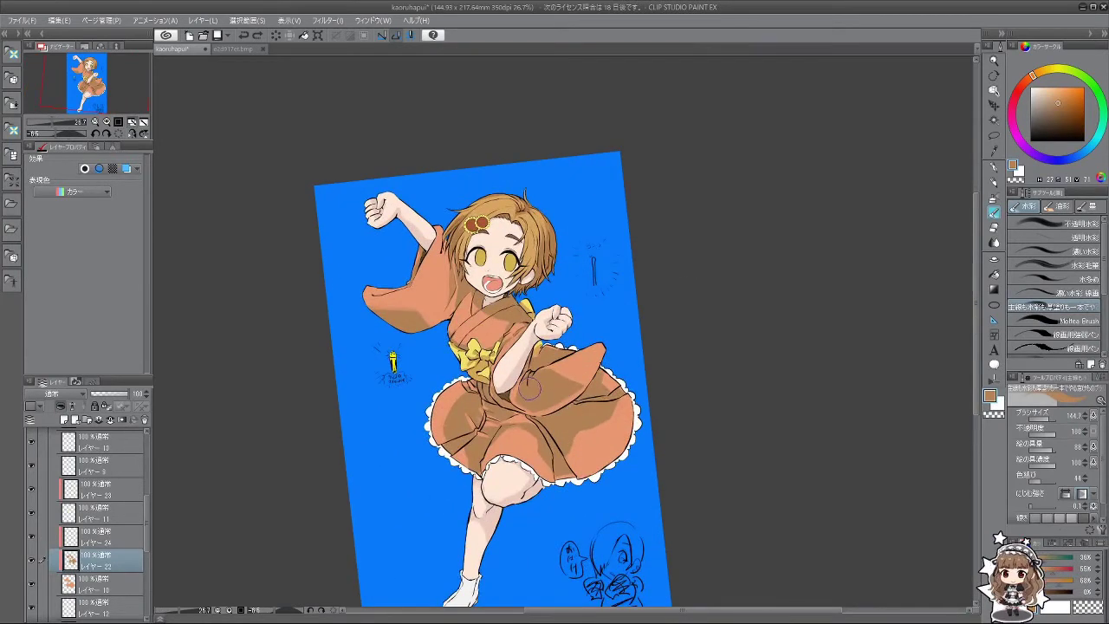
pyautogui.keyDown('alt'); pyautogui.click(565, 373); pyautogui.keyUp('alt')
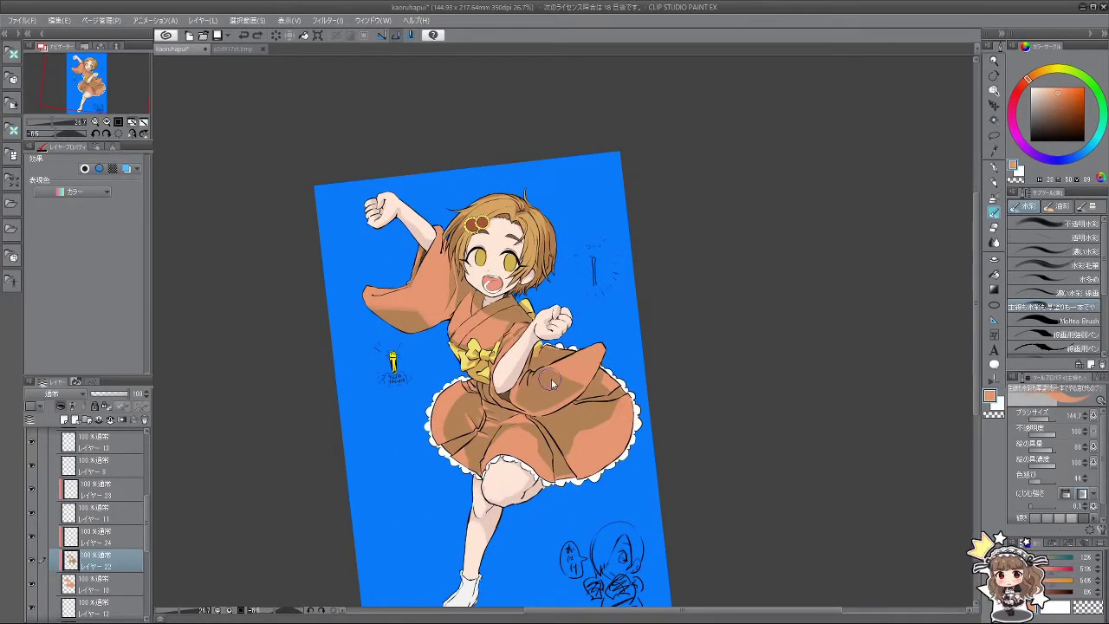
pyautogui.moveTo(565, 373); pyautogui.dragTo(535, 380)
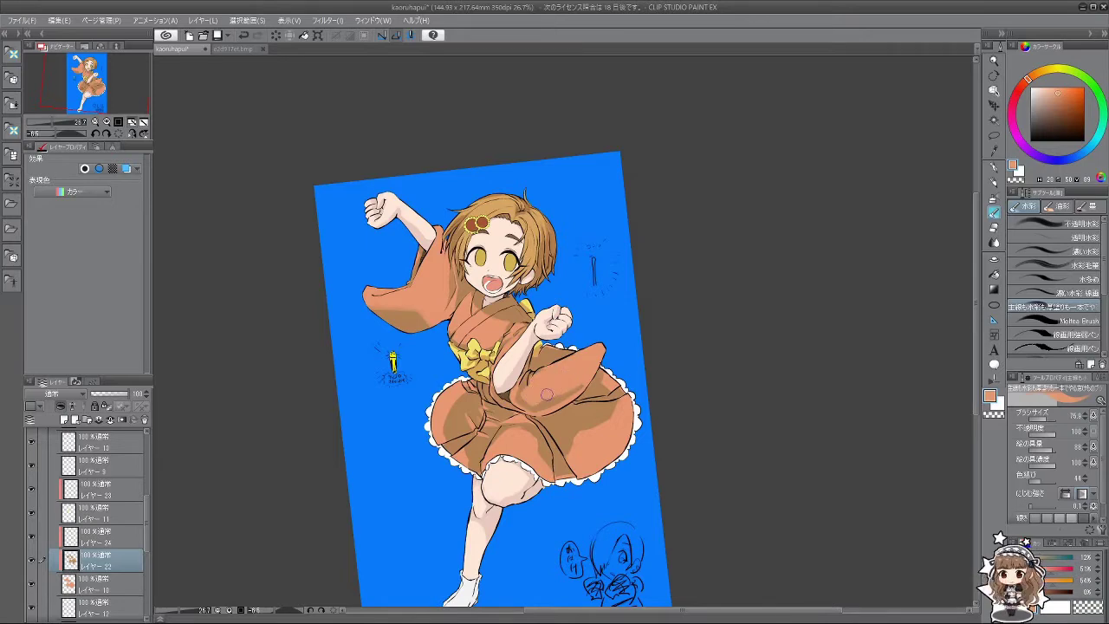
pyautogui.moveTo(541, 375)
pyautogui.mouseDown()
pyautogui.moveTo(589, 433)
pyautogui.moveTo(546, 381)
pyautogui.mouseUp()
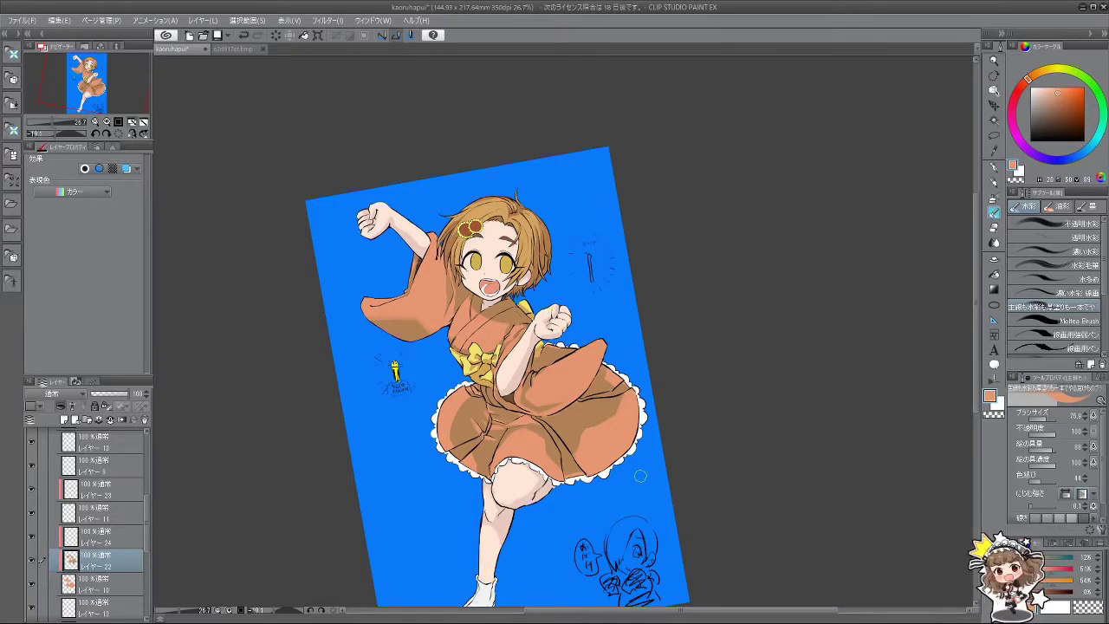
# Step: Set the brush to about 29 and pick orange shading colours, resetting the rotation to upright
pyautogui.press('[')
pyautogui.press('[')
pyautogui.press('[')
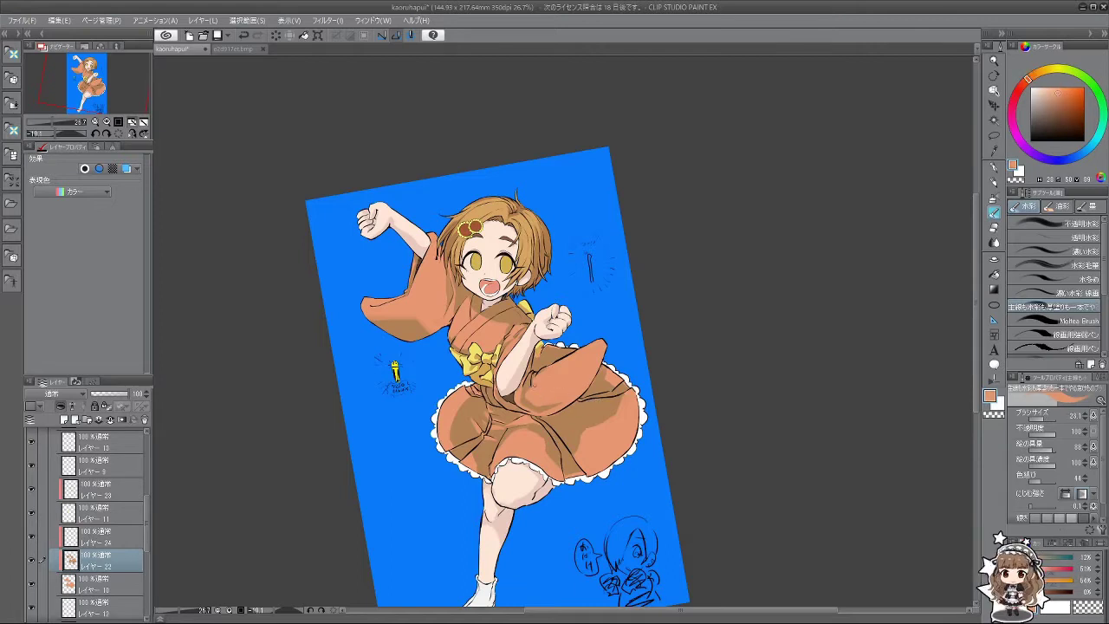
pyautogui.keyDown('alt'); pyautogui.click(535, 382); pyautogui.keyUp('alt')
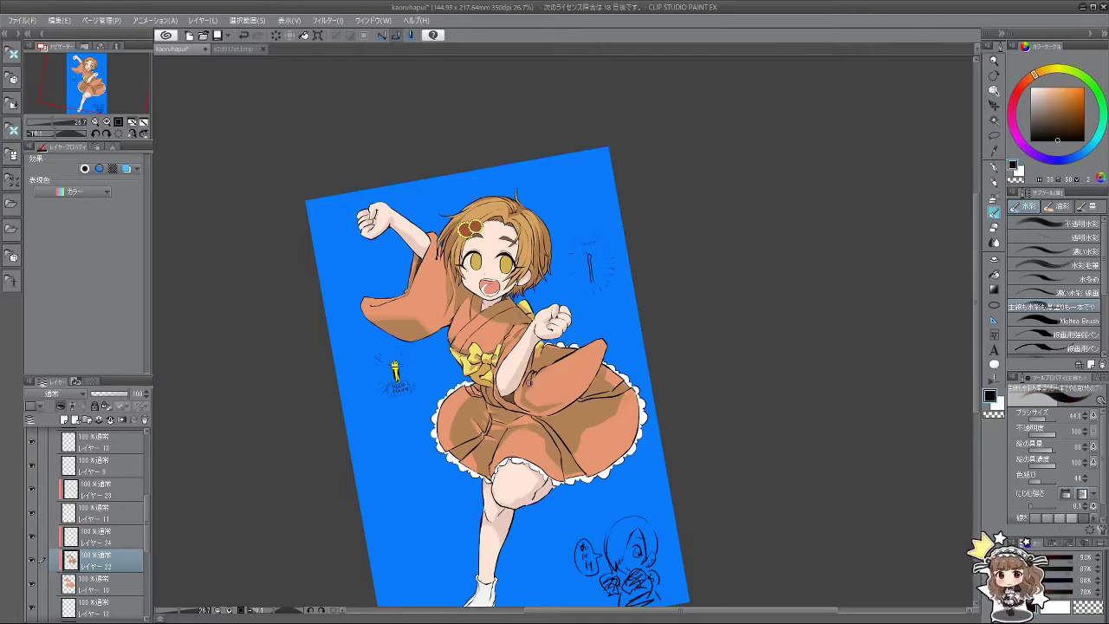
pyautogui.keyDown('alt'); pyautogui.click(539, 375); pyautogui.keyUp('alt')
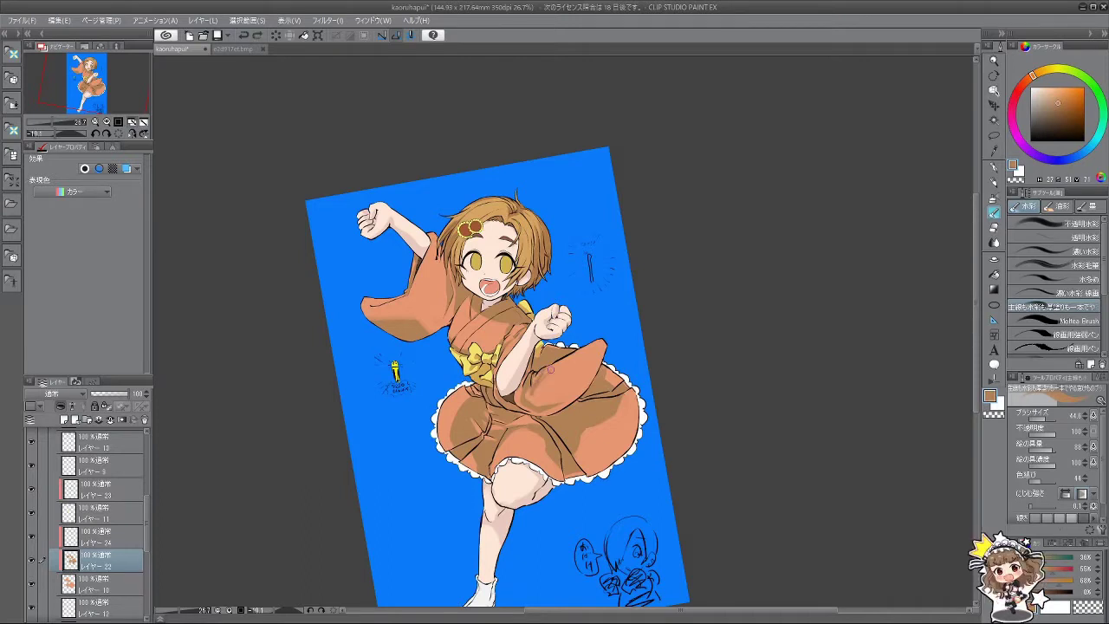
pyautogui.keyDown('alt'); pyautogui.click(536, 394); pyautogui.keyUp('alt')
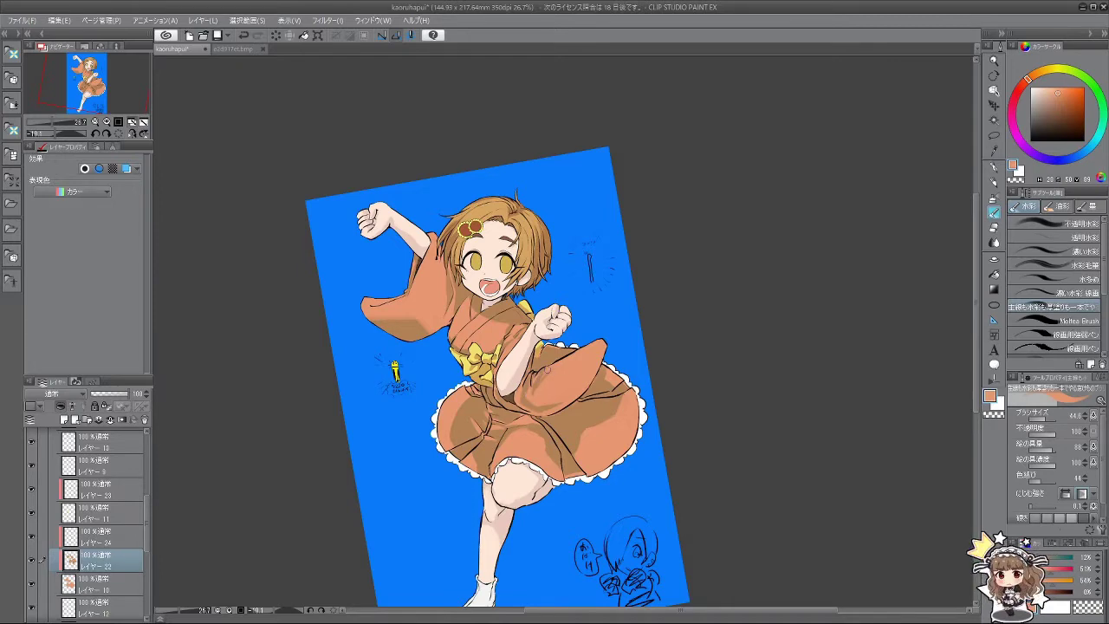
pyautogui.keyDown('alt'); pyautogui.click(536, 382); pyautogui.keyUp('alt')
pyautogui.moveTo(551, 401); pyautogui.dragTo(499, 368)
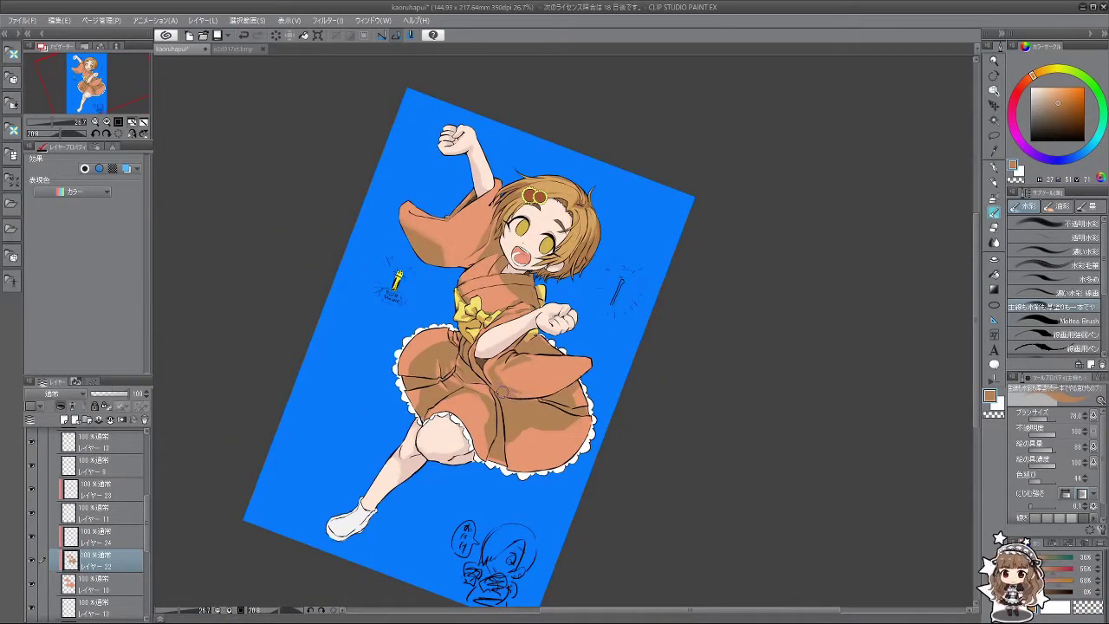
pyautogui.keyDown('alt'); pyautogui.click(509, 387); pyautogui.keyUp('alt')
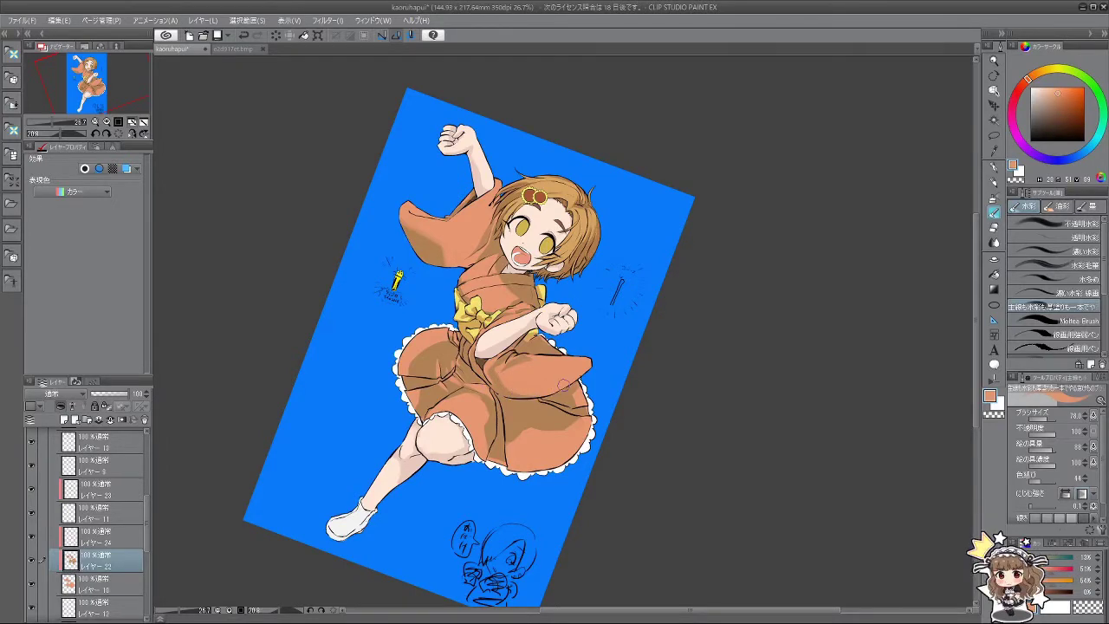
pyautogui.moveTo(563, 384); pyautogui.dragTo(608, 360)
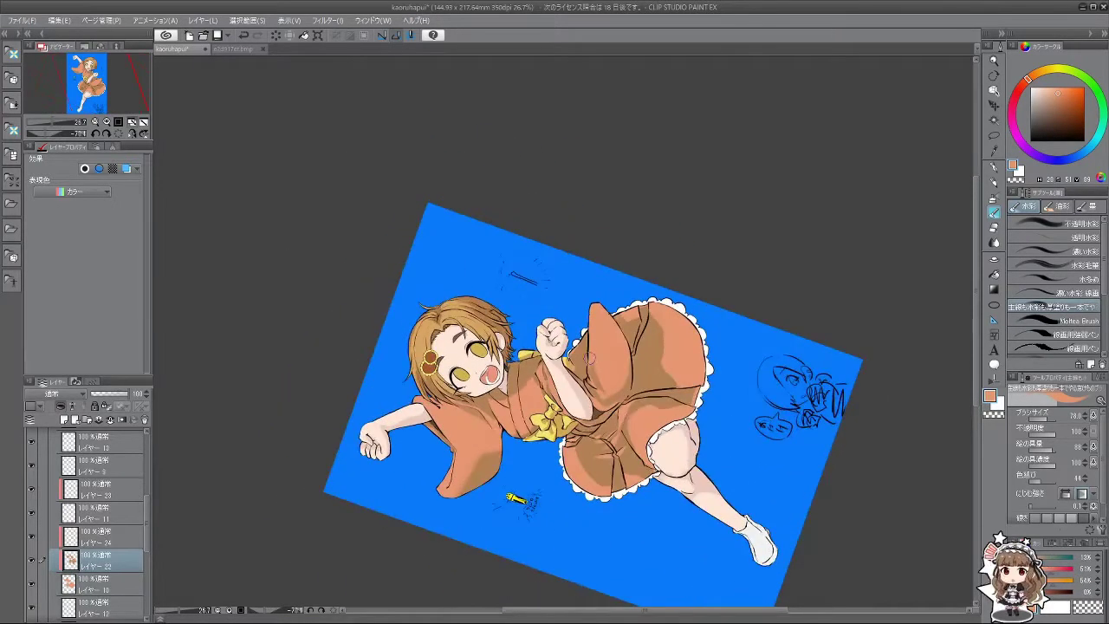
pyautogui.moveTo(569, 402); pyautogui.dragTo(646, 371)
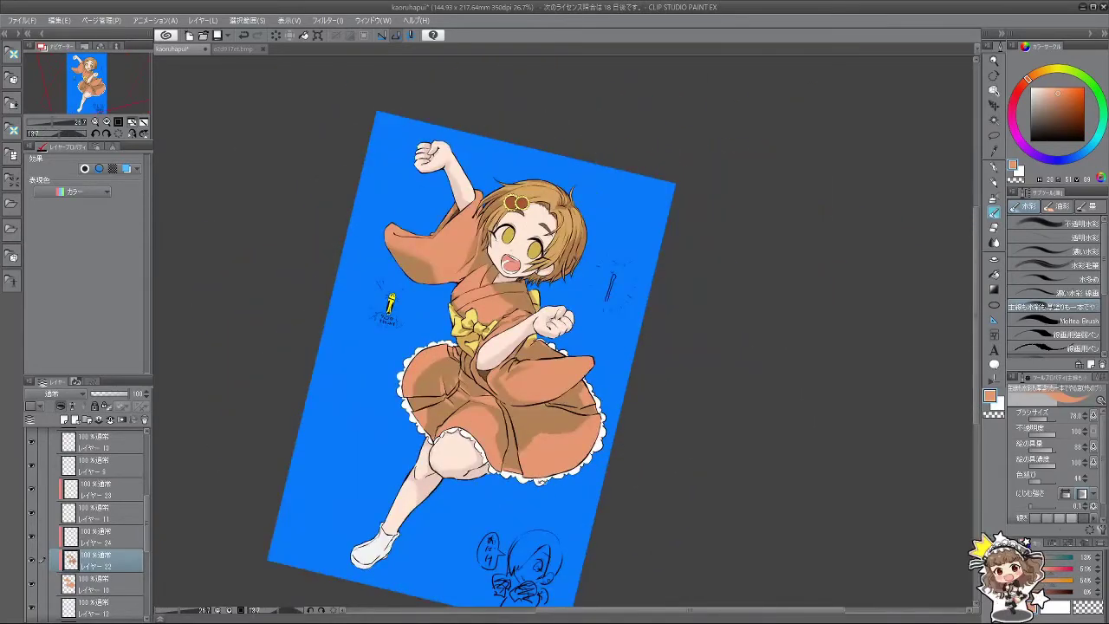
pyautogui.press('=')
# Step: Sample the darker orange and several other shades from the dress
pyautogui.keyDown('alt'); pyautogui.click(554, 404); pyautogui.keyUp('alt')
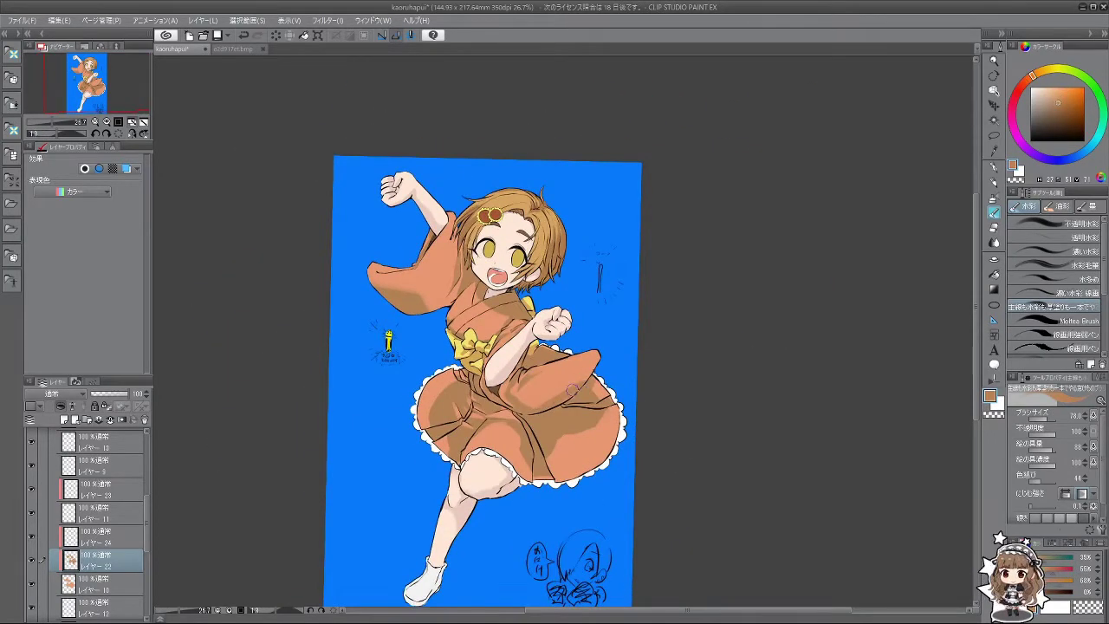
pyautogui.moveTo(552, 532)
pyautogui.mouseDown()
pyautogui.moveTo(656, 469)
pyautogui.moveTo(626, 543)
pyautogui.moveTo(560, 561)
pyautogui.moveTo(544, 550)
pyautogui.moveTo(553, 510)
pyautogui.mouseUp()
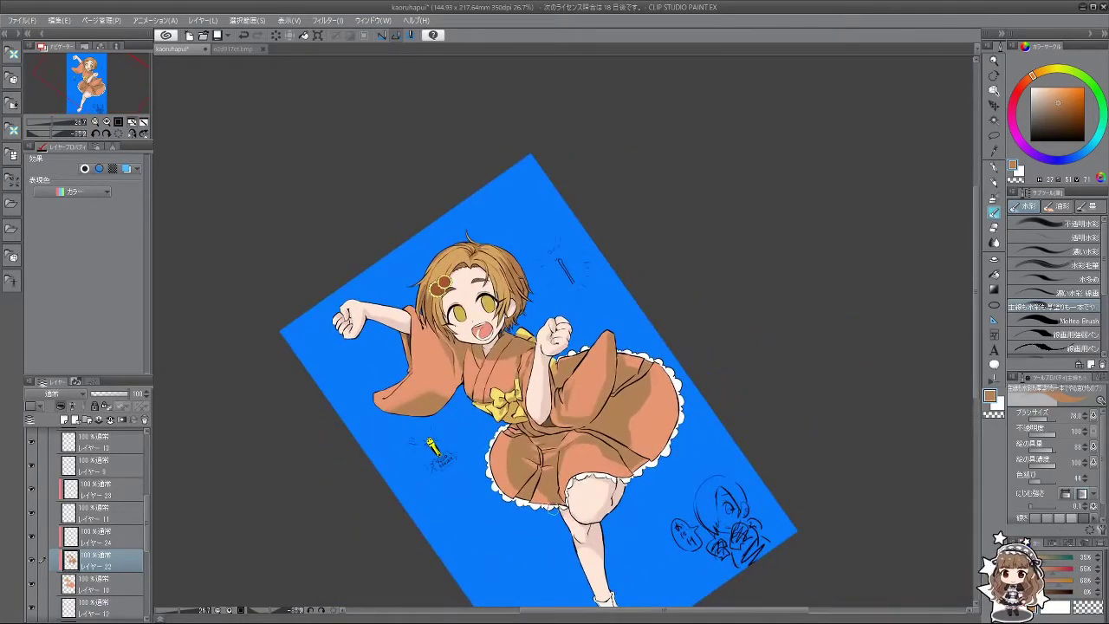
pyautogui.keyDown('alt'); pyautogui.click(578, 408); pyautogui.keyUp('alt')
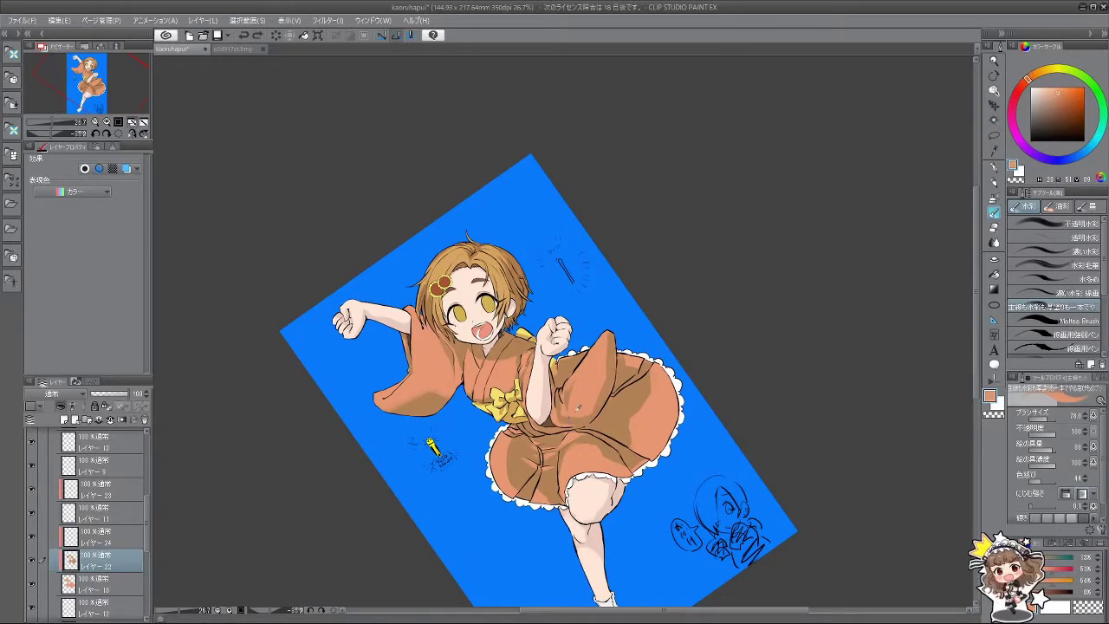
pyautogui.keyDown('alt'); pyautogui.click(570, 419); pyautogui.keyUp('alt')
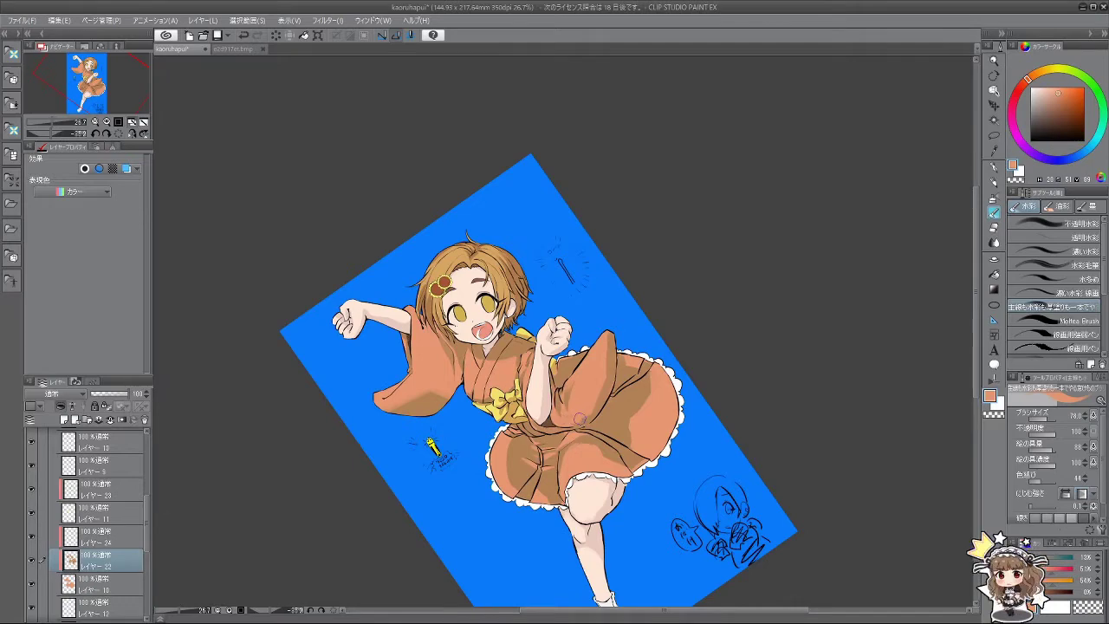
pyautogui.moveTo(575, 445); pyautogui.dragTo(551, 448)
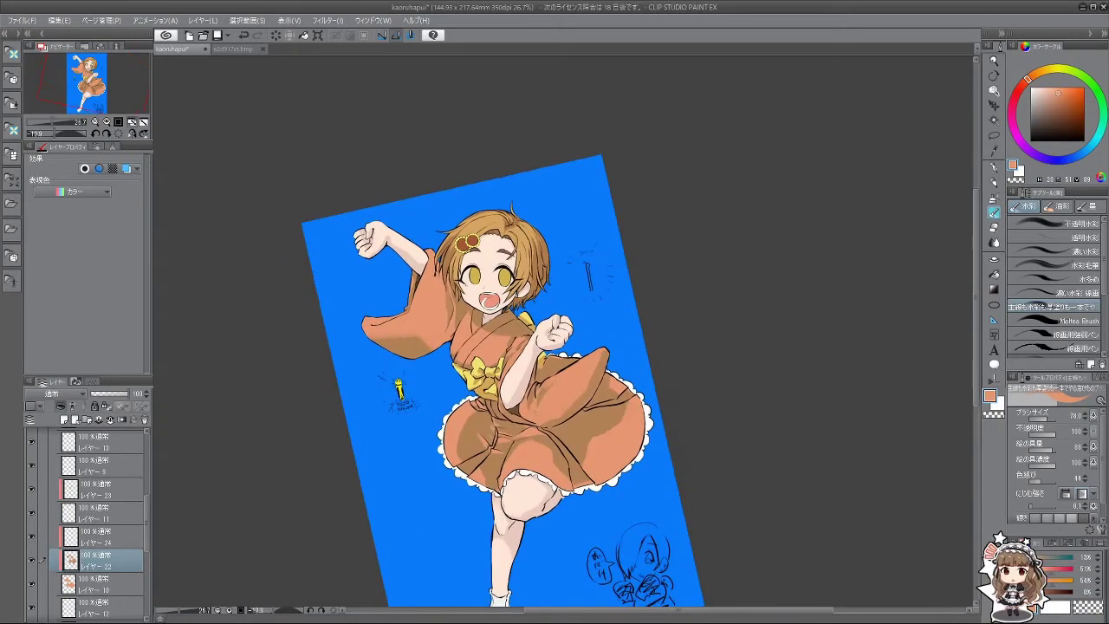
pyautogui.keyDown('alt'); pyautogui.click(552, 421); pyautogui.keyUp('alt')
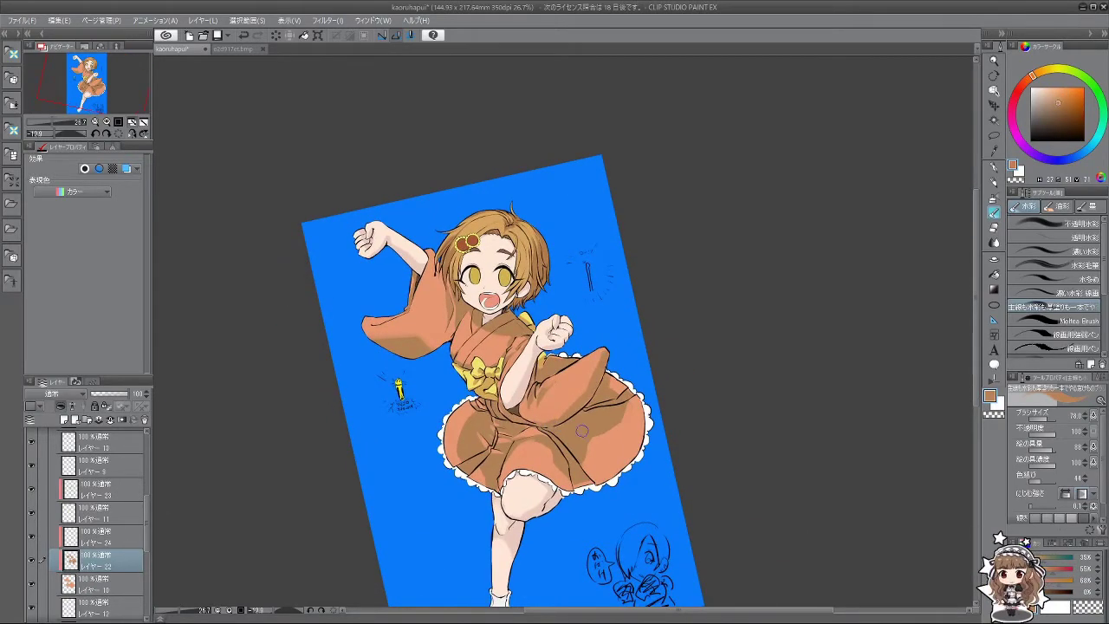
pyautogui.scroll(-3, 597, 447)
pyautogui.scroll(2, 585, 421)
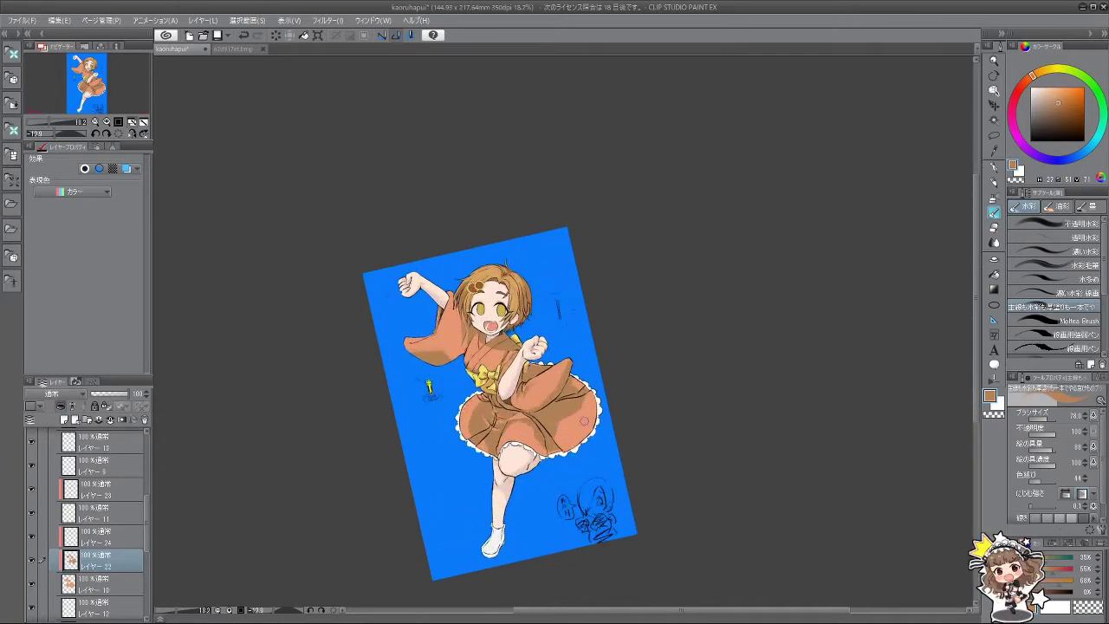
pyautogui.scroll(3, 584, 421)
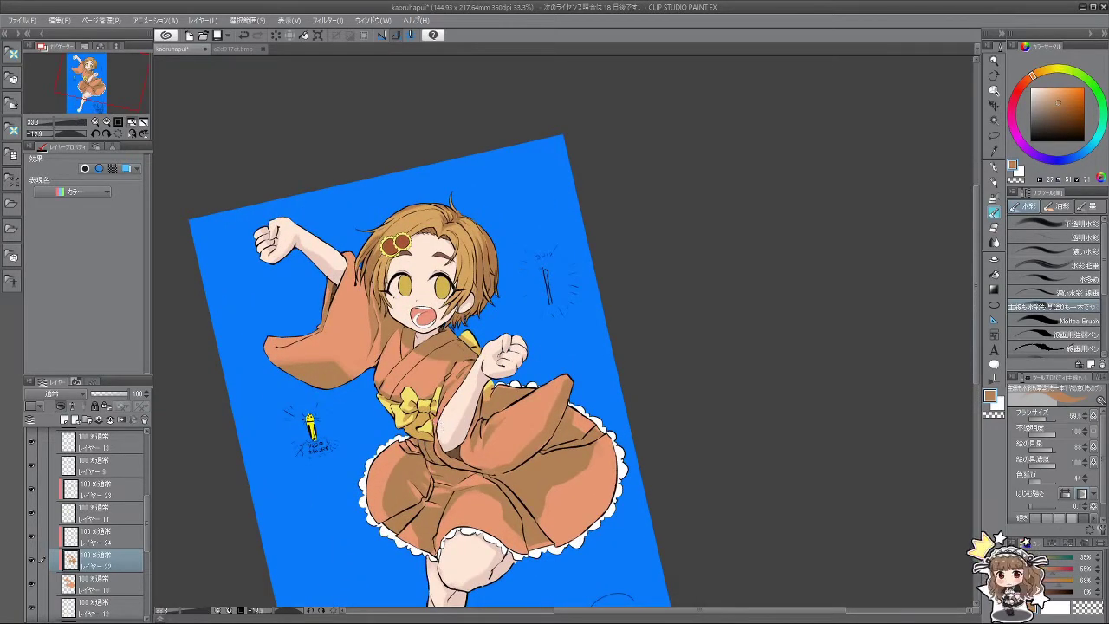
pyautogui.scroll(2, 443, 433)
# Step: Shrink the brush to about 33, enlarge it for skirt shading, and undo the last skirt stroke
pyautogui.press('[')
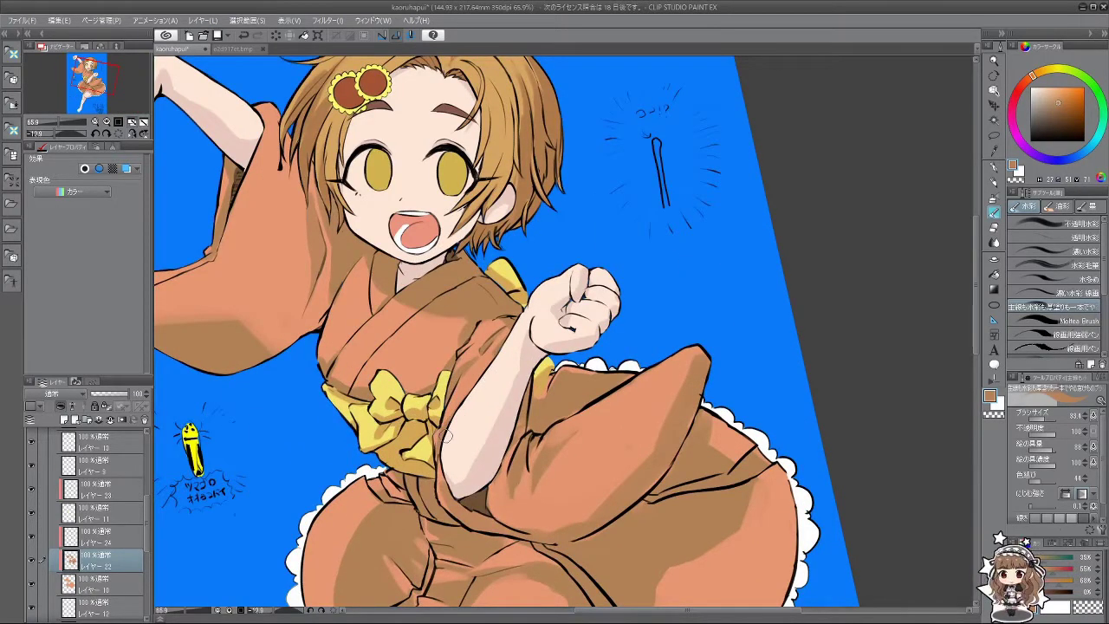
pyautogui.scroll(-2, 471, 464)
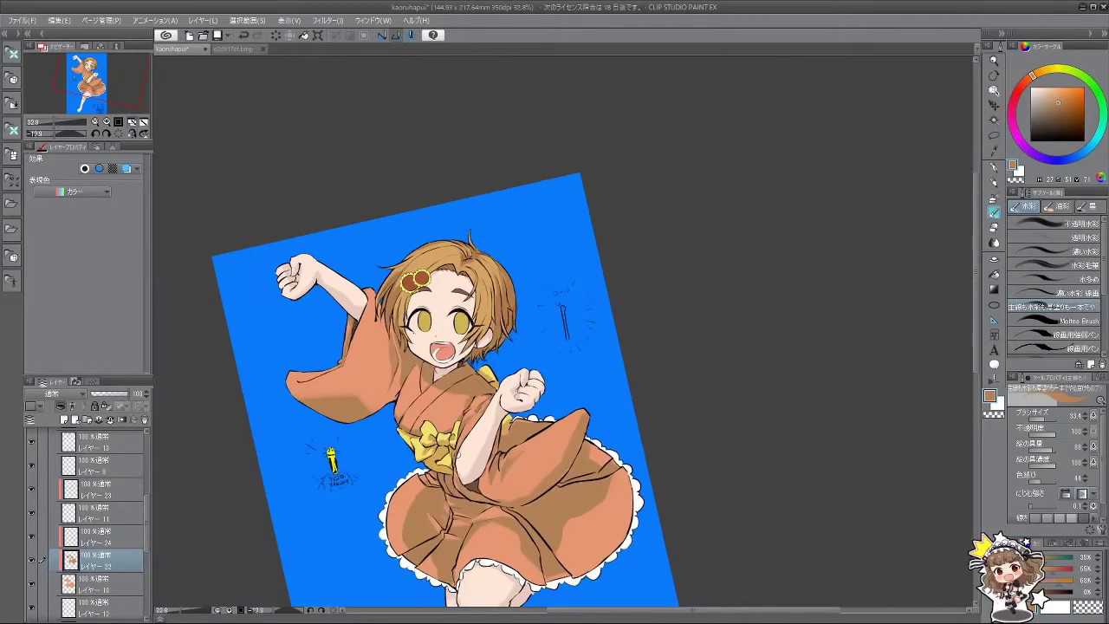
pyautogui.moveTo(430, 530); pyautogui.dragTo(596, 396)
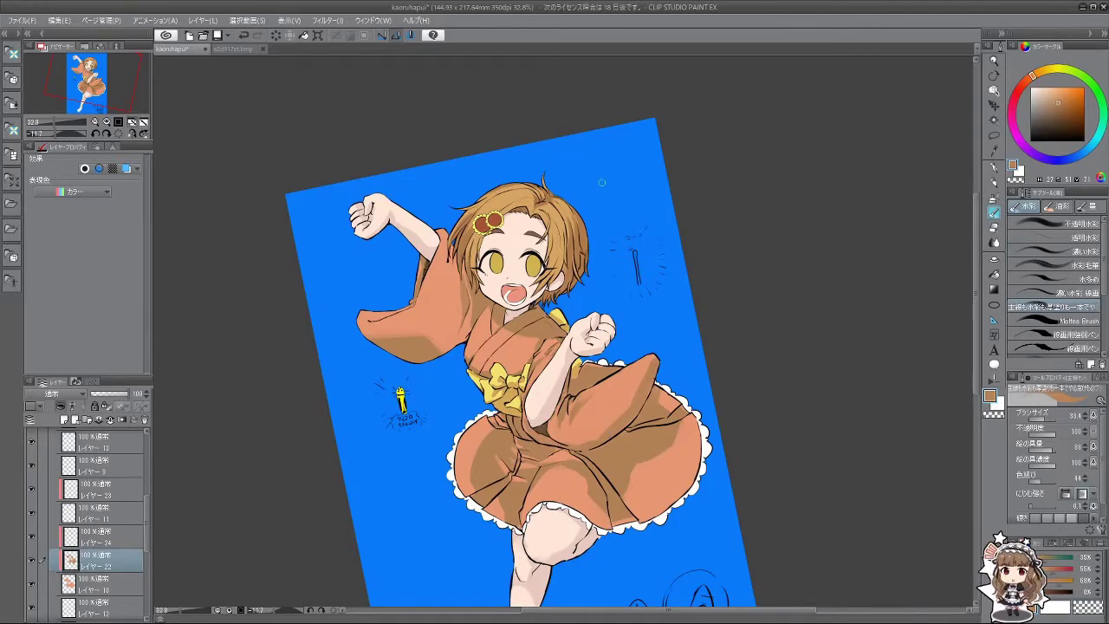
pyautogui.scroll(-2, 611, 398)
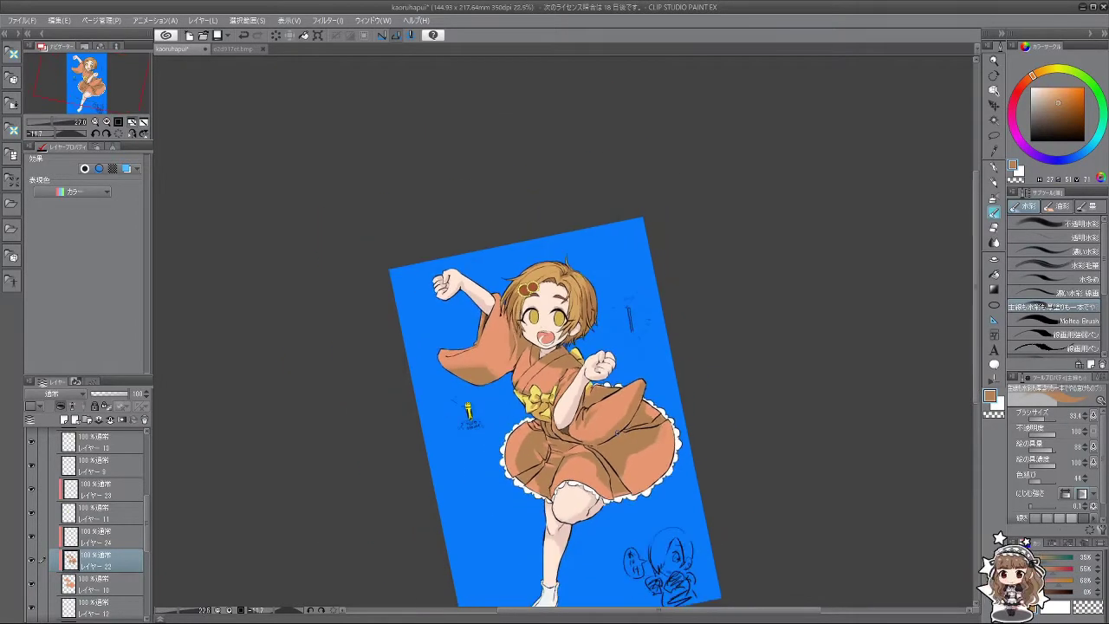
pyautogui.scroll(3, 631, 497)
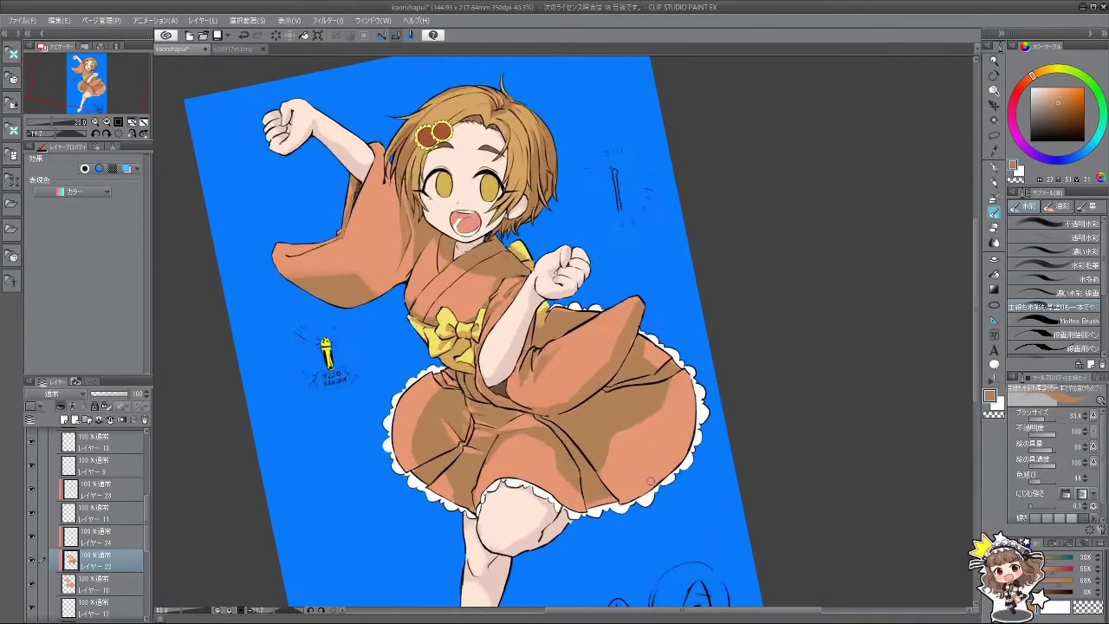
pyautogui.keyDown('alt'); pyautogui.click(546, 442); pyautogui.keyUp('alt')
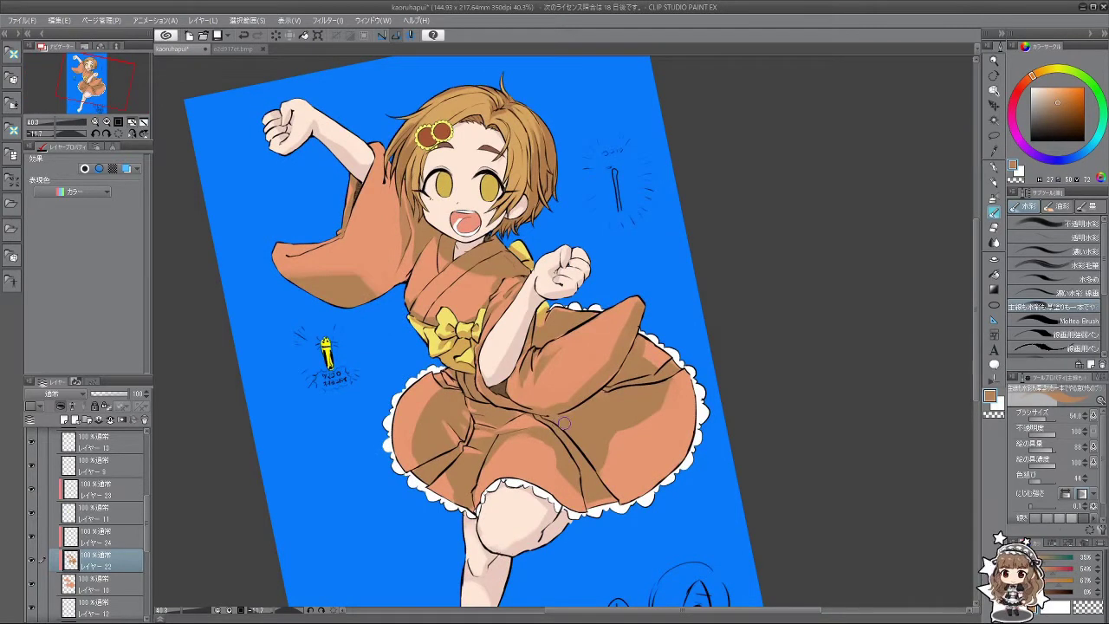
pyautogui.moveTo(544, 416)
pyautogui.mouseDown()
pyautogui.moveTo(540, 421)
pyautogui.moveTo(575, 415)
pyautogui.moveTo(568, 428)
pyautogui.moveTo(544, 415)
pyautogui.mouseUp()
pyautogui.hotkey('ctrl', 'z')
pyautogui.hotkey('ctrl', 'z')
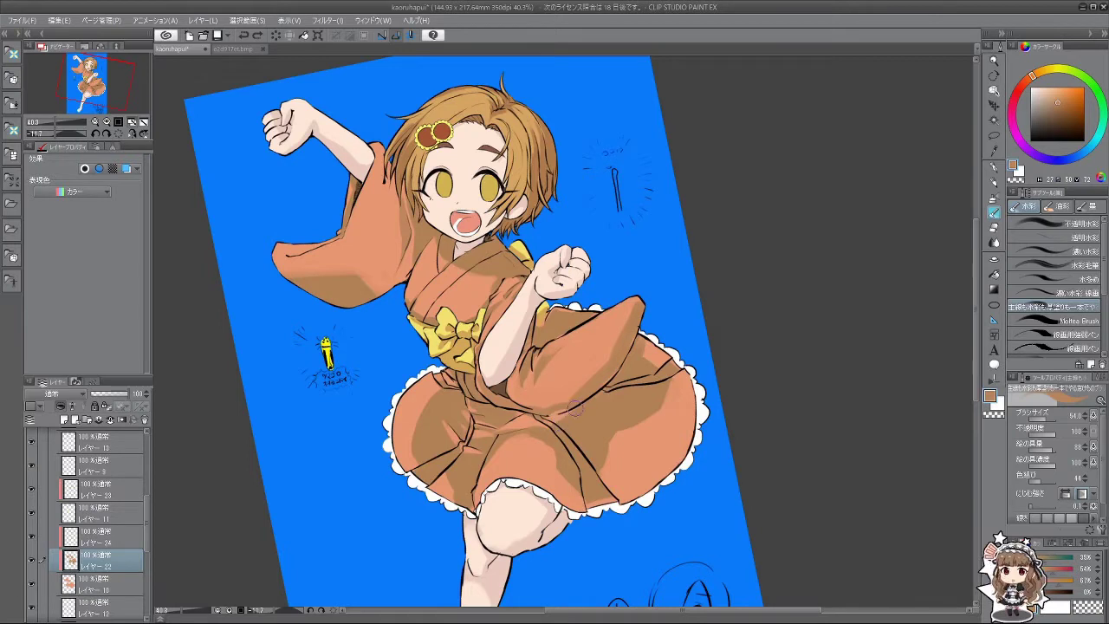
# Step: Sample a lighter orange from the skirt, undo a test stroke, and turn the view upright
pyautogui.keyDown('alt'); pyautogui.click(631, 440); pyautogui.keyUp('alt')
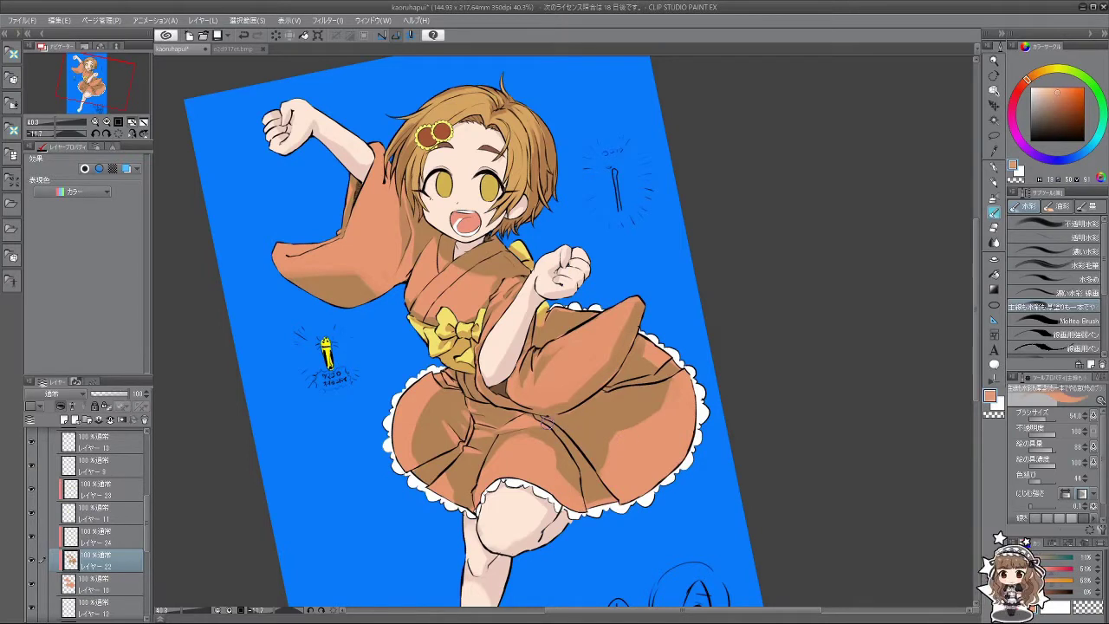
pyautogui.moveTo(567, 424)
pyautogui.mouseDown()
pyautogui.moveTo(544, 416)
pyautogui.moveTo(644, 376)
pyautogui.moveTo(593, 249)
pyautogui.moveTo(548, 252)
pyautogui.mouseUp()
pyautogui.hotkey('ctrl', 'z')
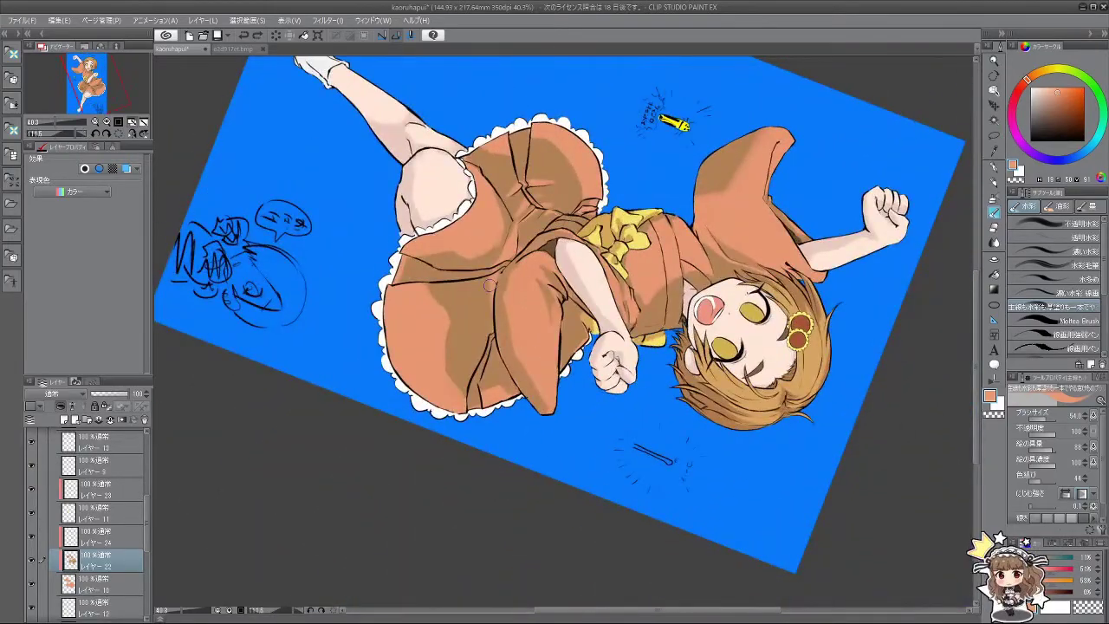
pyautogui.moveTo(447, 356); pyautogui.dragTo(512, 271)
pyautogui.scroll(-4, 513, 414)
pyautogui.scroll(1, 528, 384)
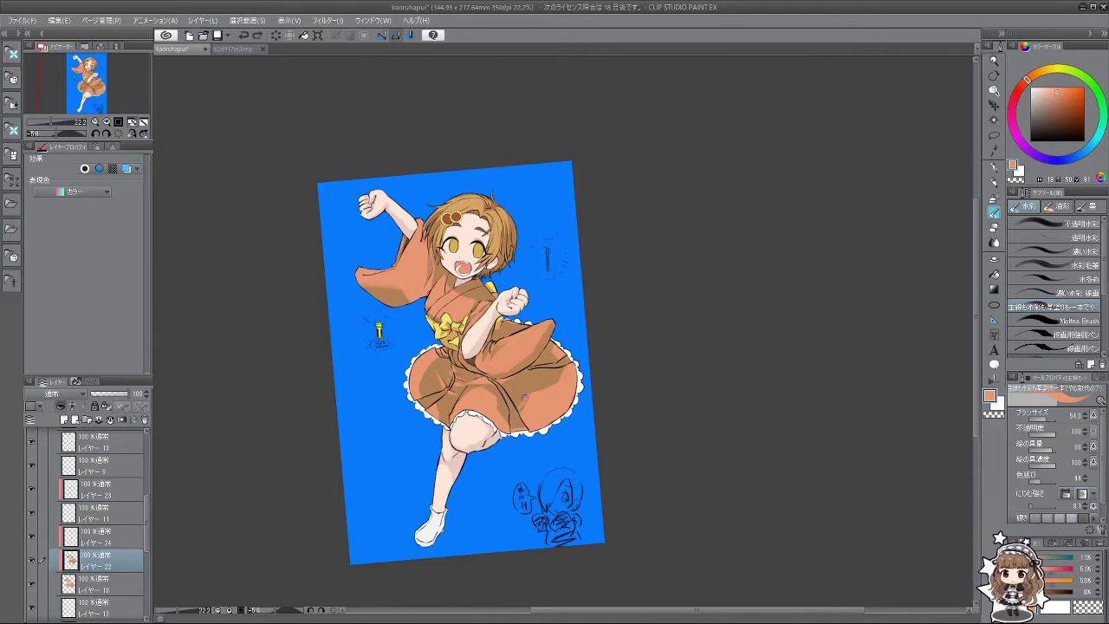
# Step: Tilt the canvas and sample the kimono's colours around the chest
pyautogui.moveTo(495, 464); pyautogui.dragTo(565, 416)
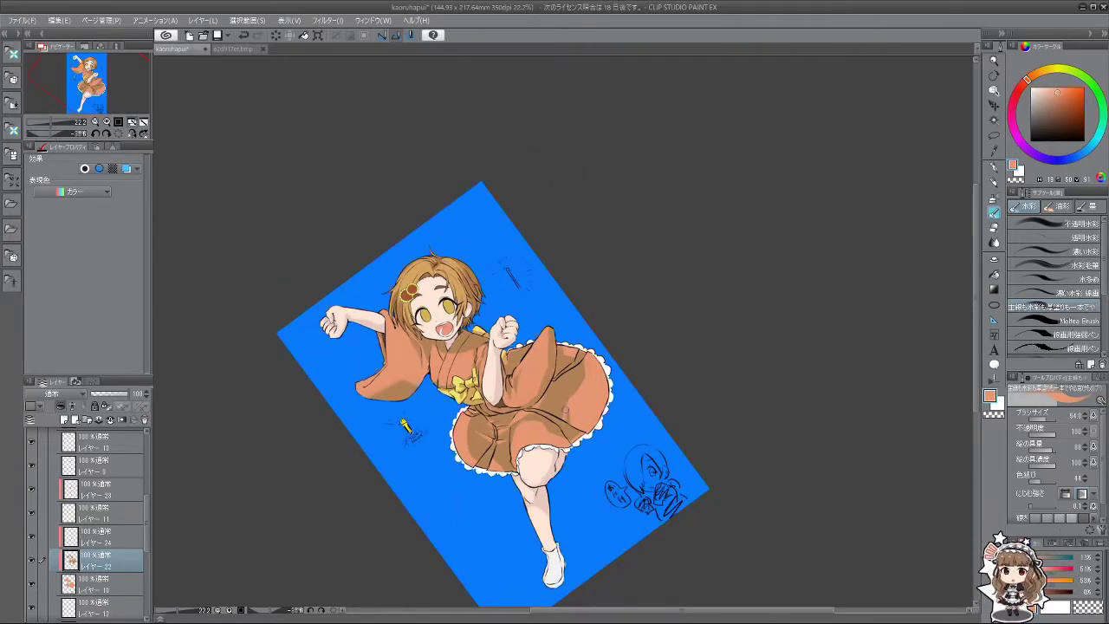
pyautogui.moveTo(568, 414); pyautogui.dragTo(469, 330)
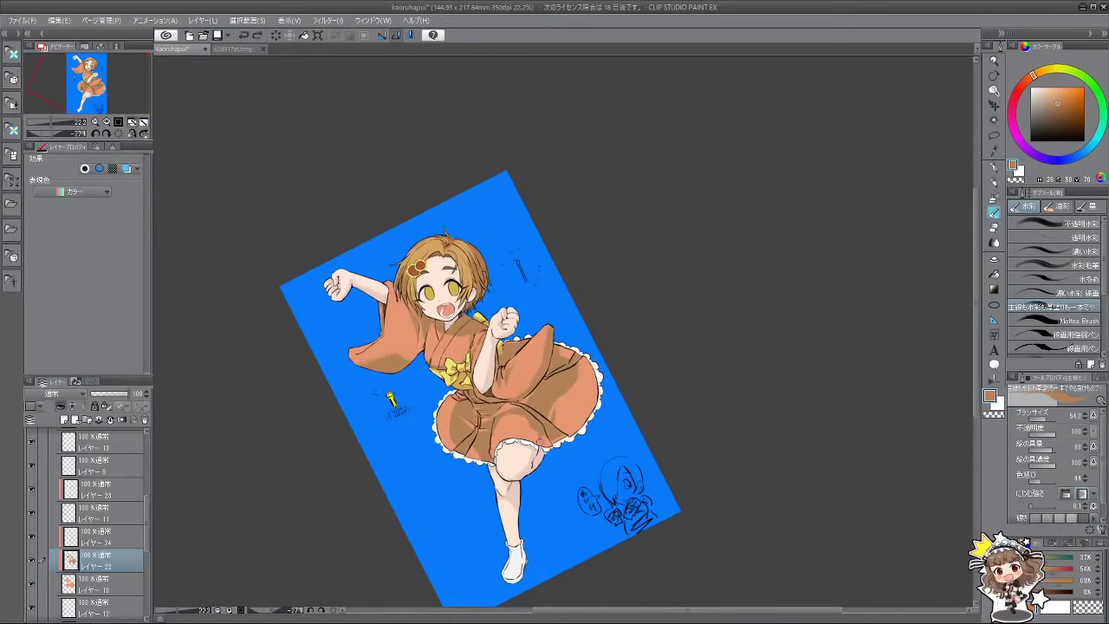
pyautogui.moveTo(557, 455); pyautogui.dragTo(496, 356)
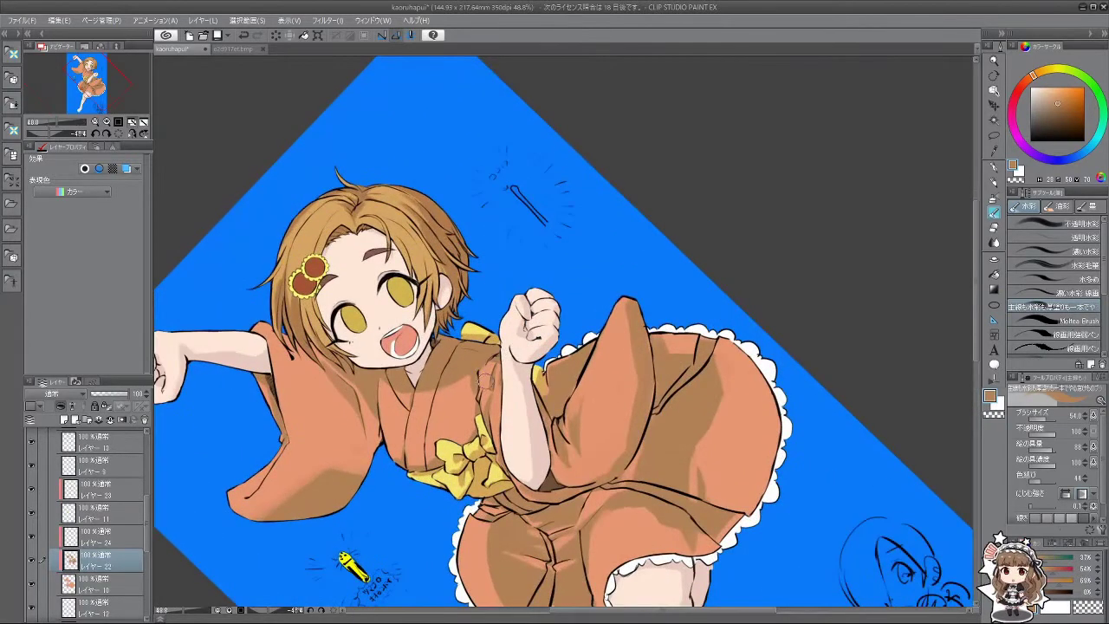
pyautogui.keyDown('alt'); pyautogui.click(497, 404); pyautogui.keyUp('alt')
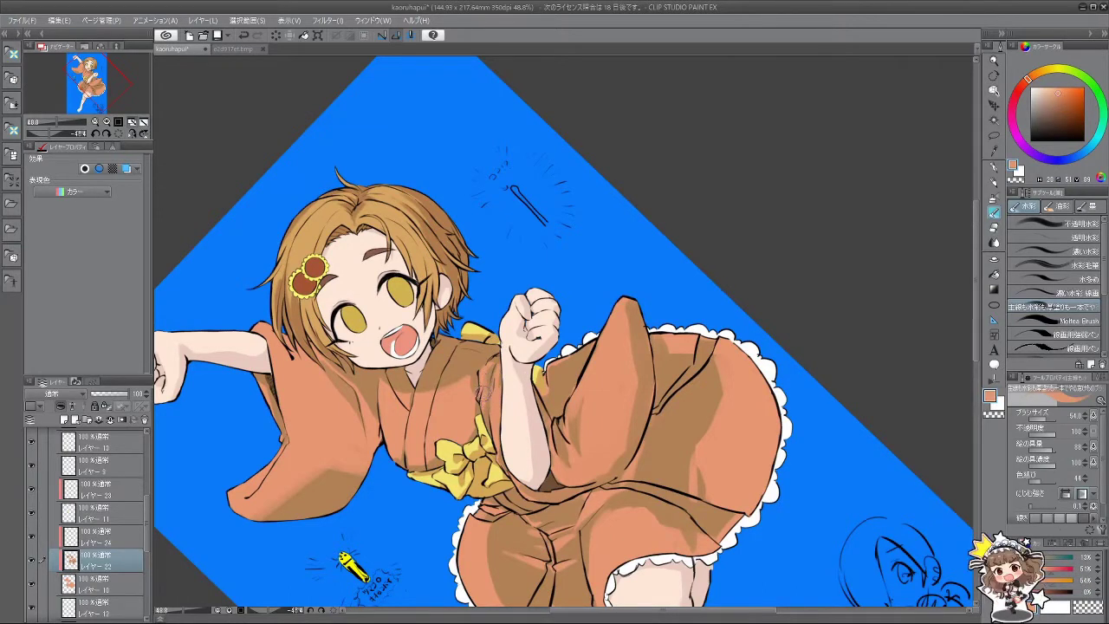
pyautogui.keyDown('alt'); pyautogui.click(485, 391); pyautogui.keyUp('alt')
pyautogui.keyDown('alt'); pyautogui.click(494, 388); pyautogui.keyUp('alt')
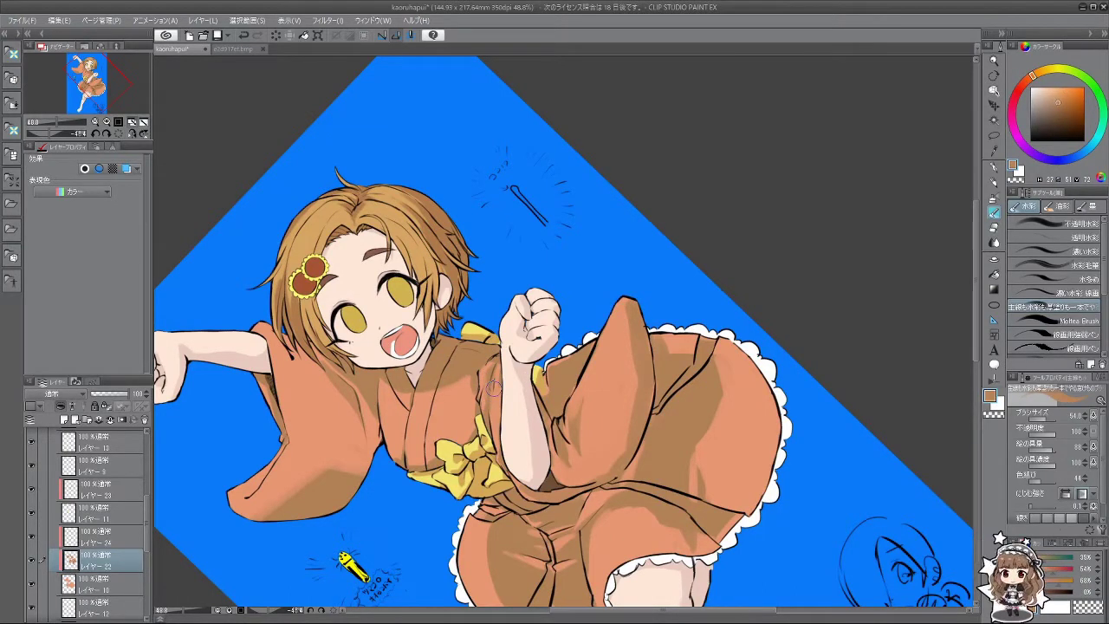
pyautogui.scroll(-5, 447, 407)
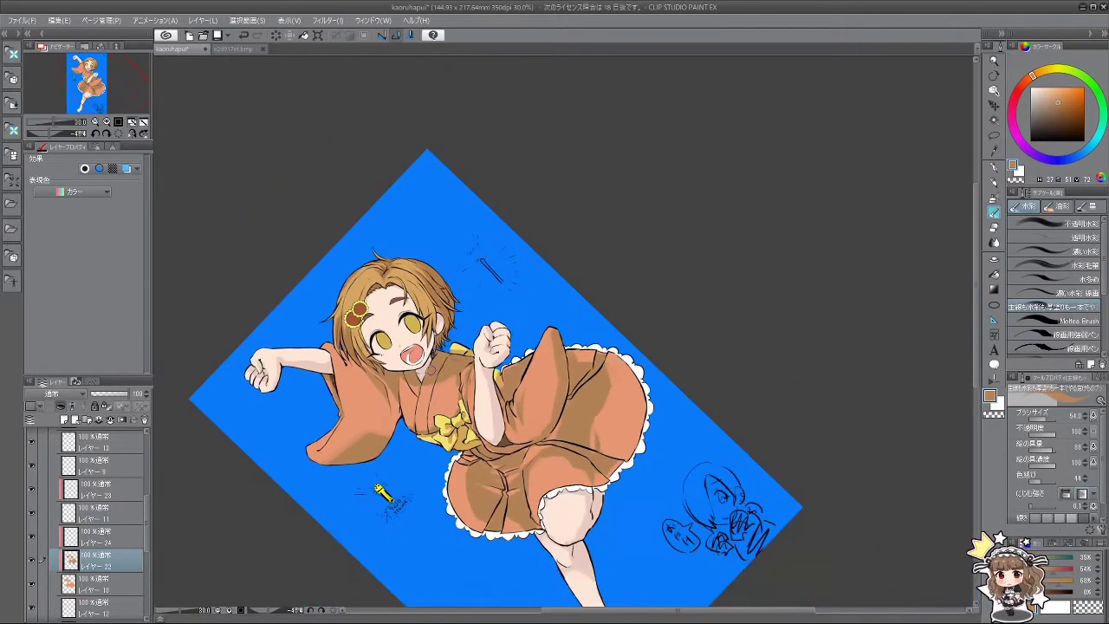
pyautogui.scroll(-2, 392, 452)
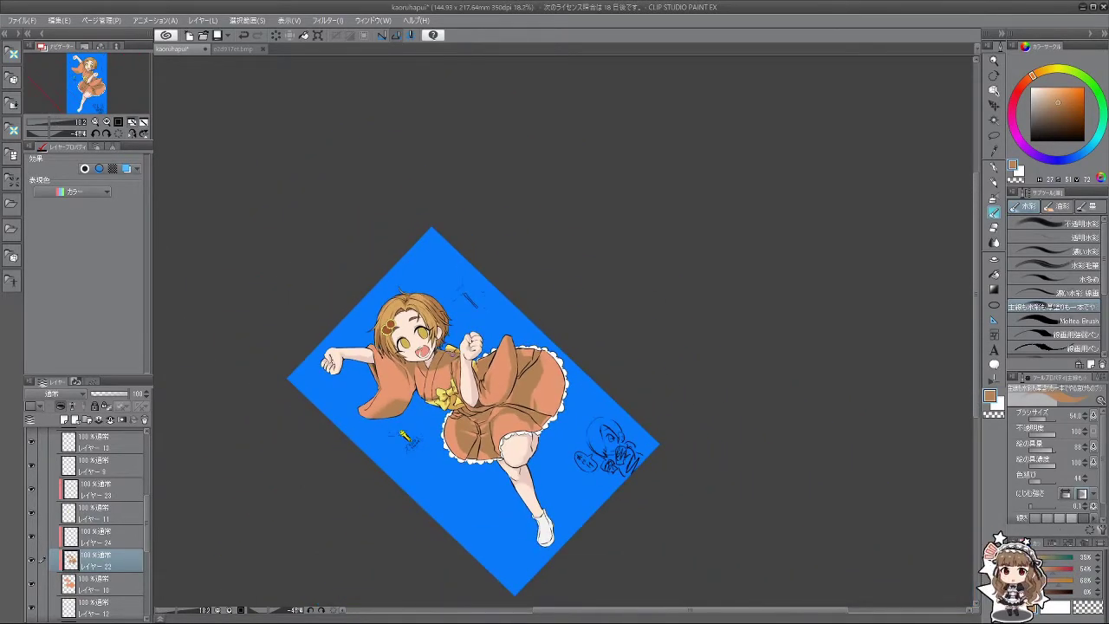
pyautogui.scroll(-1, 452, 356)
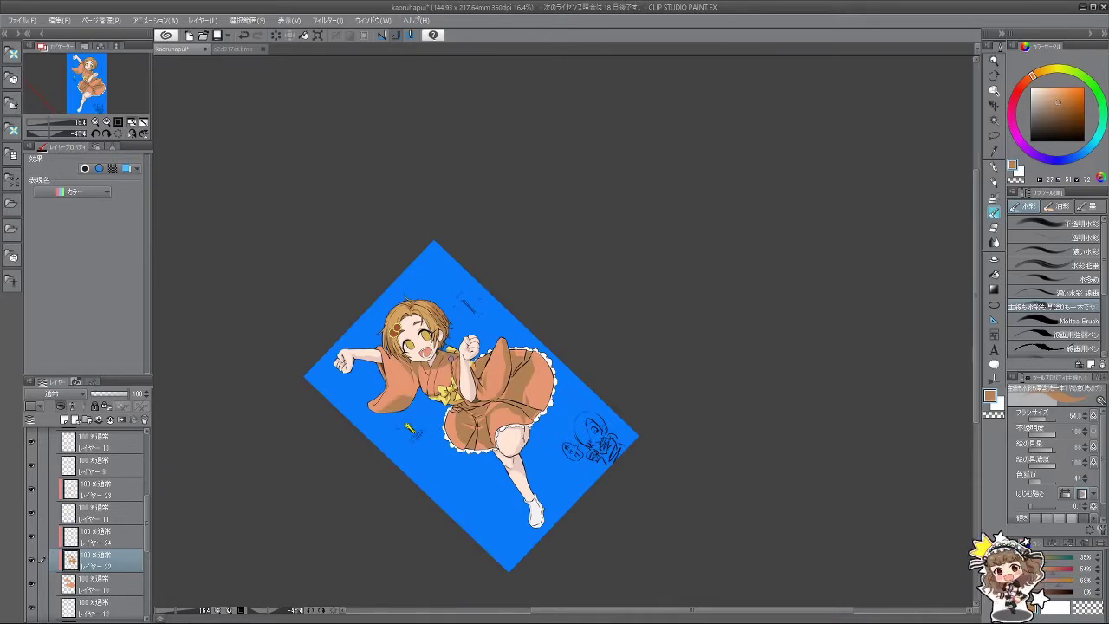
pyautogui.scroll(5, 453, 322)
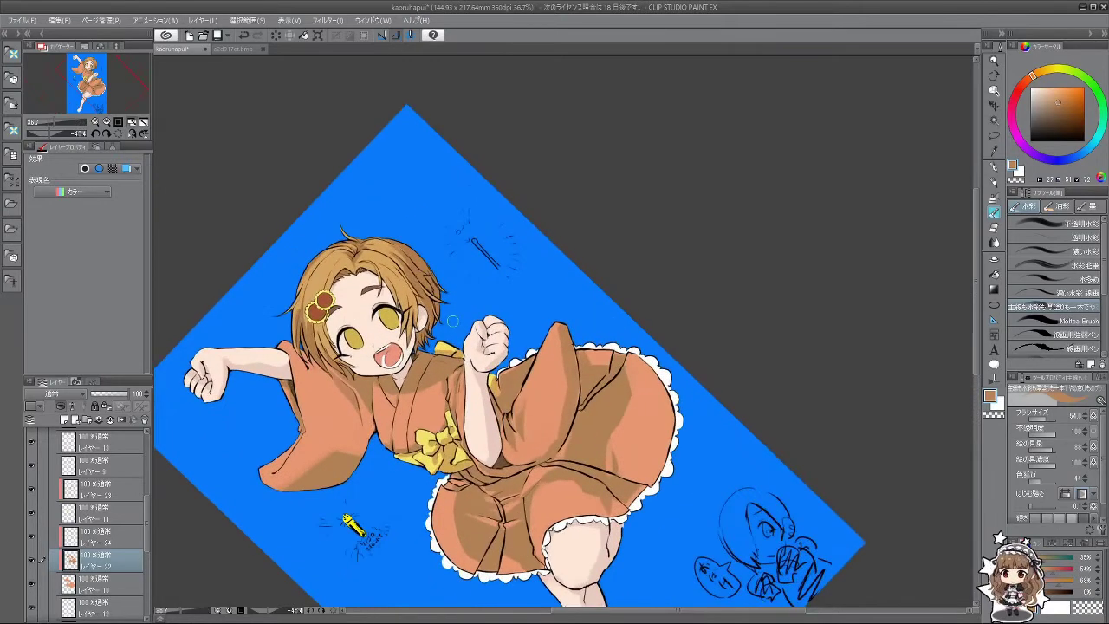
pyautogui.moveTo(325, 491)
pyautogui.mouseDown()
pyautogui.moveTo(358, 523)
pyautogui.moveTo(314, 539)
pyautogui.moveTo(301, 520)
pyautogui.moveTo(323, 485)
pyautogui.moveTo(318, 542)
pyautogui.moveTo(299, 529)
pyautogui.moveTo(347, 515)
pyautogui.moveTo(359, 495)
pyautogui.moveTo(386, 501)
pyautogui.moveTo(401, 474)
pyautogui.moveTo(393, 453)
pyautogui.moveTo(399, 478)
pyautogui.moveTo(385, 511)
pyautogui.moveTo(520, 364)
pyautogui.moveTo(485, 451)
pyautogui.moveTo(659, 450)
pyautogui.moveTo(676, 260)
pyautogui.moveTo(520, 226)
pyautogui.moveTo(537, 329)
pyautogui.moveTo(486, 363)
pyautogui.moveTo(555, 311)
pyautogui.mouseUp()
# Step: Make white the drawing colour and toggle layer visibility to locate the skirt frill layer
pyautogui.press('x')
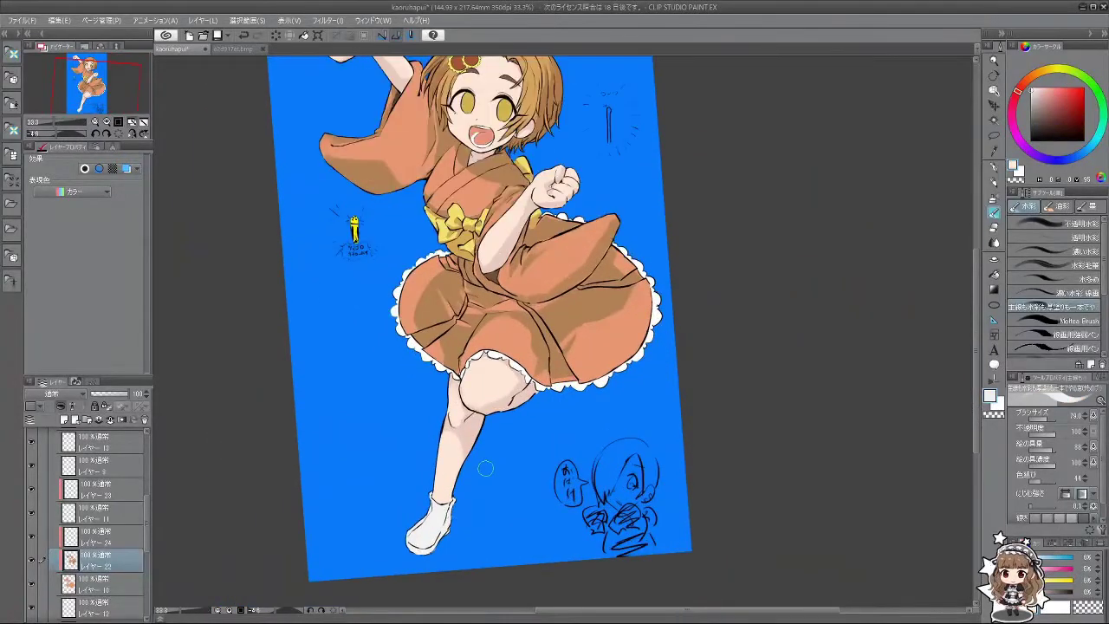
pyautogui.scroll(-5, 150, 535)
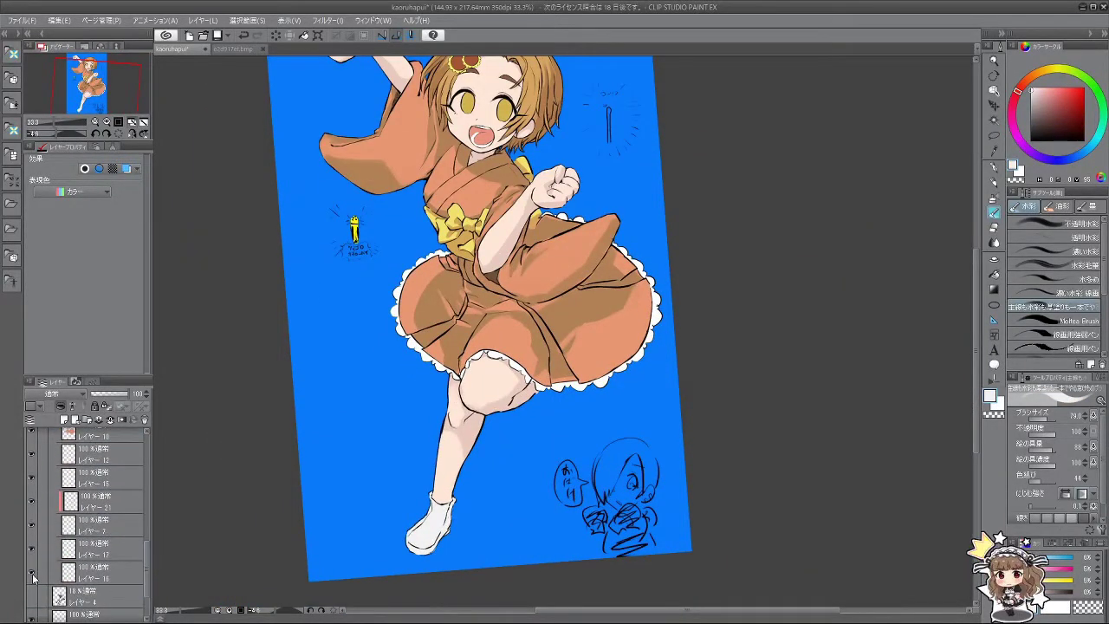
pyautogui.click(32, 575)
pyautogui.click(32, 575)
pyautogui.click(32, 574)
pyautogui.click(32, 574)
pyautogui.click(32, 551)
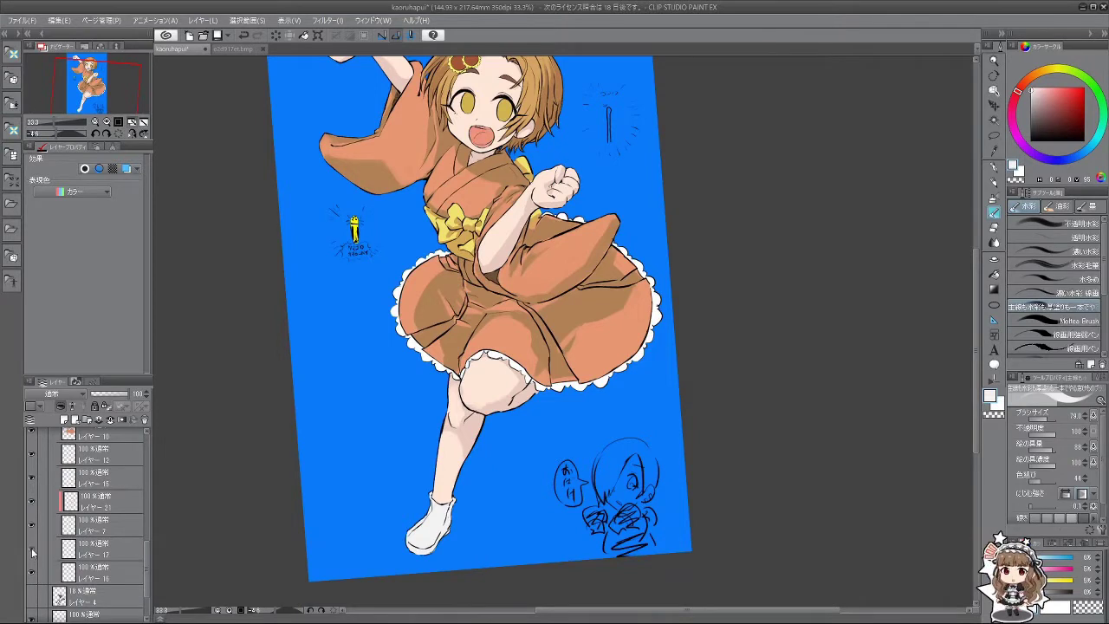
pyautogui.click(33, 551)
pyautogui.click(32, 524)
pyautogui.click(32, 524)
pyautogui.click(32, 501)
pyautogui.click(32, 501)
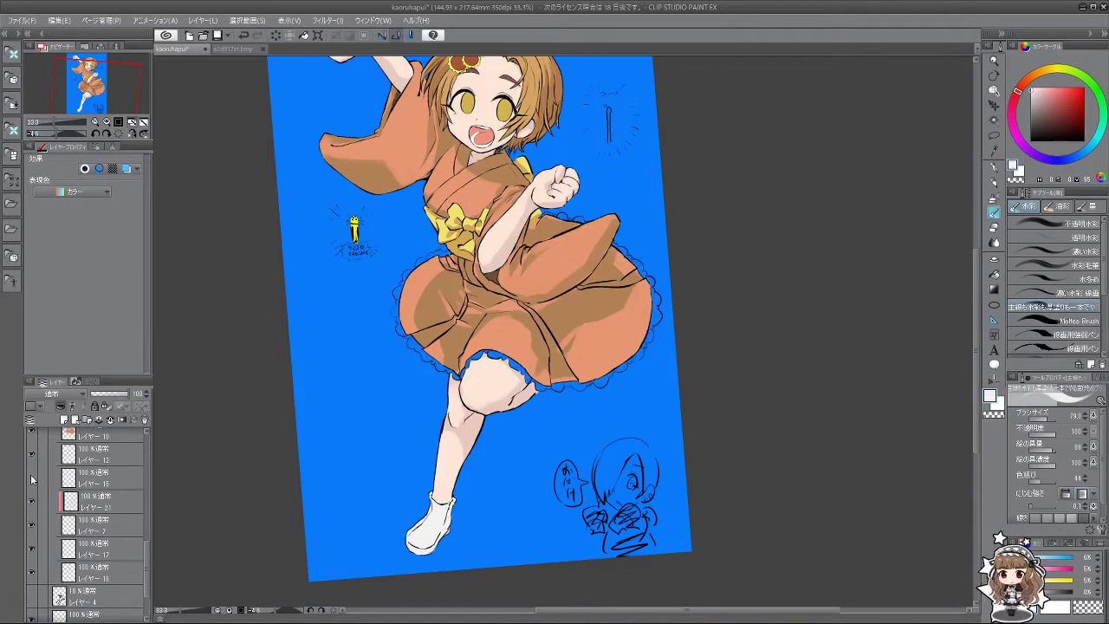
pyautogui.click(32, 479)
pyautogui.click(32, 480)
pyautogui.scroll(-2, 35, 529)
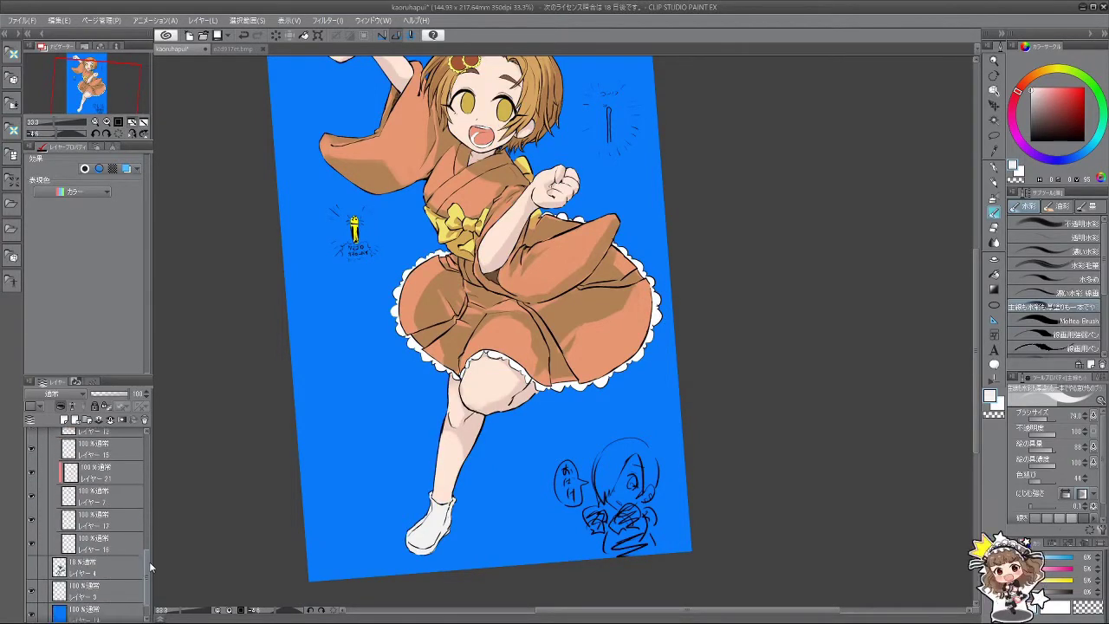
# Step: Toggle the mouth, eye colour, hair ornament and skin layers to identify their contents
pyautogui.click(32, 534)
pyautogui.click(32, 534)
pyautogui.click(33, 534)
pyautogui.click(33, 533)
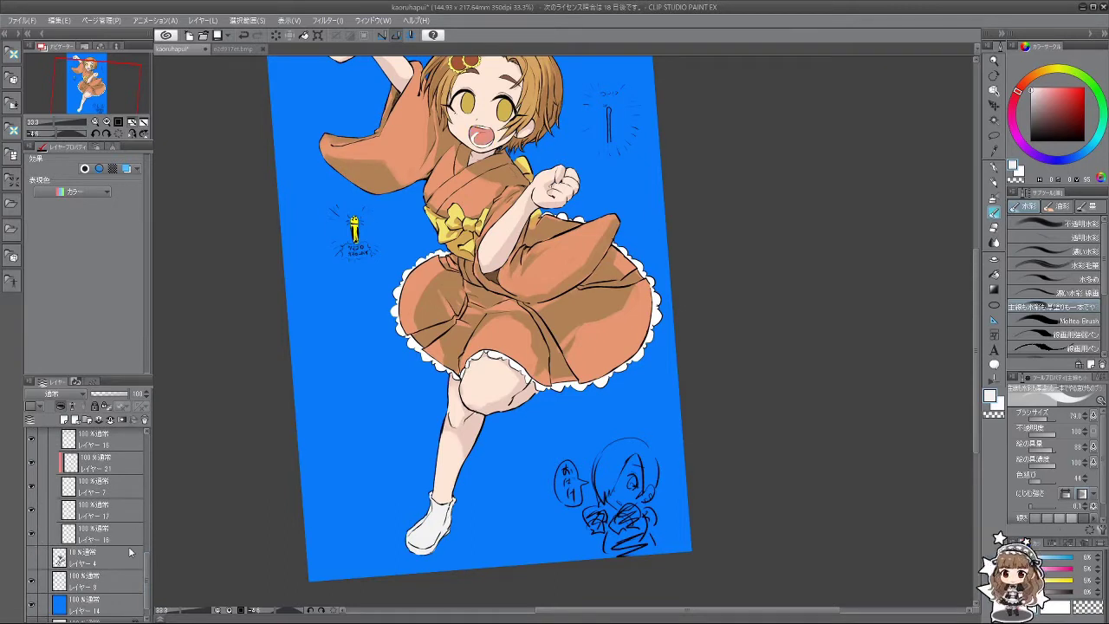
pyautogui.moveTo(147, 568); pyautogui.dragTo(147, 512)
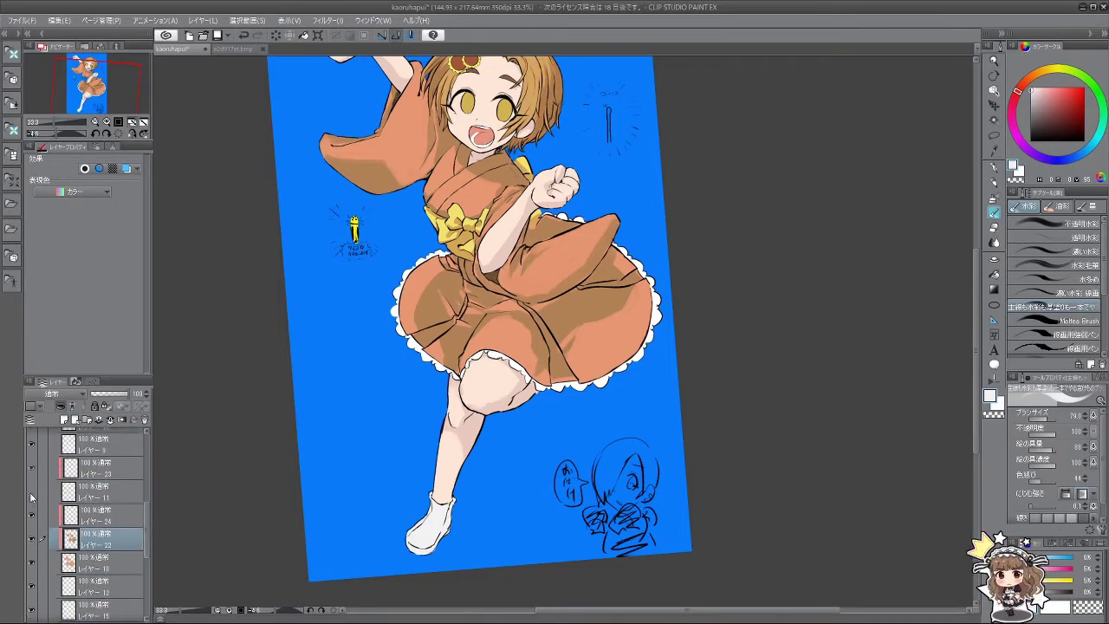
pyautogui.scroll(4, 52, 516)
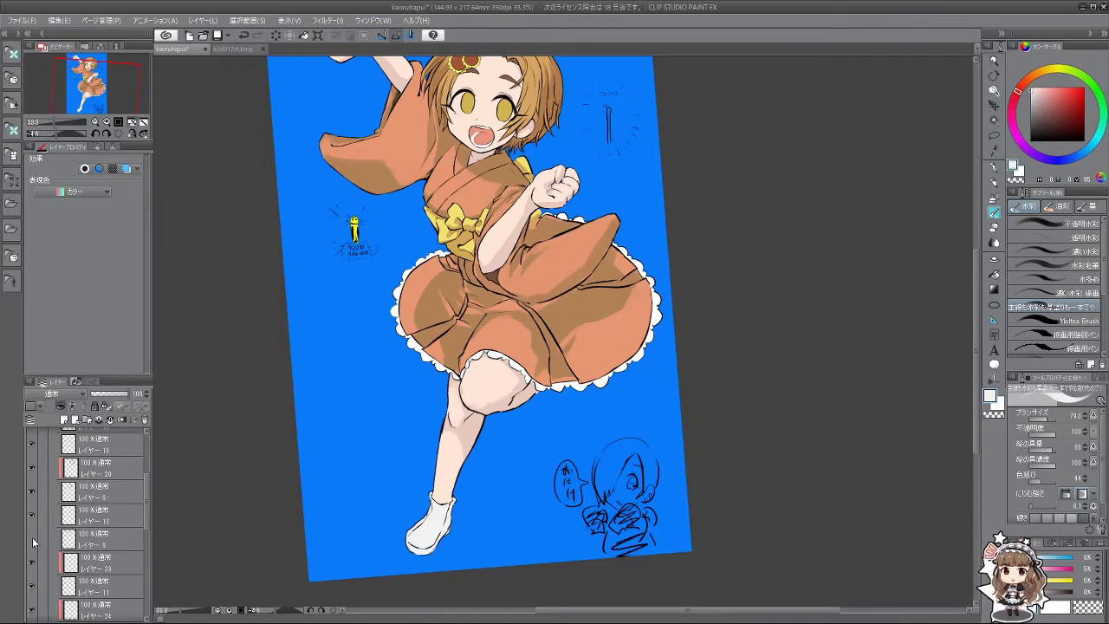
pyautogui.click(32, 516)
pyautogui.click(32, 516)
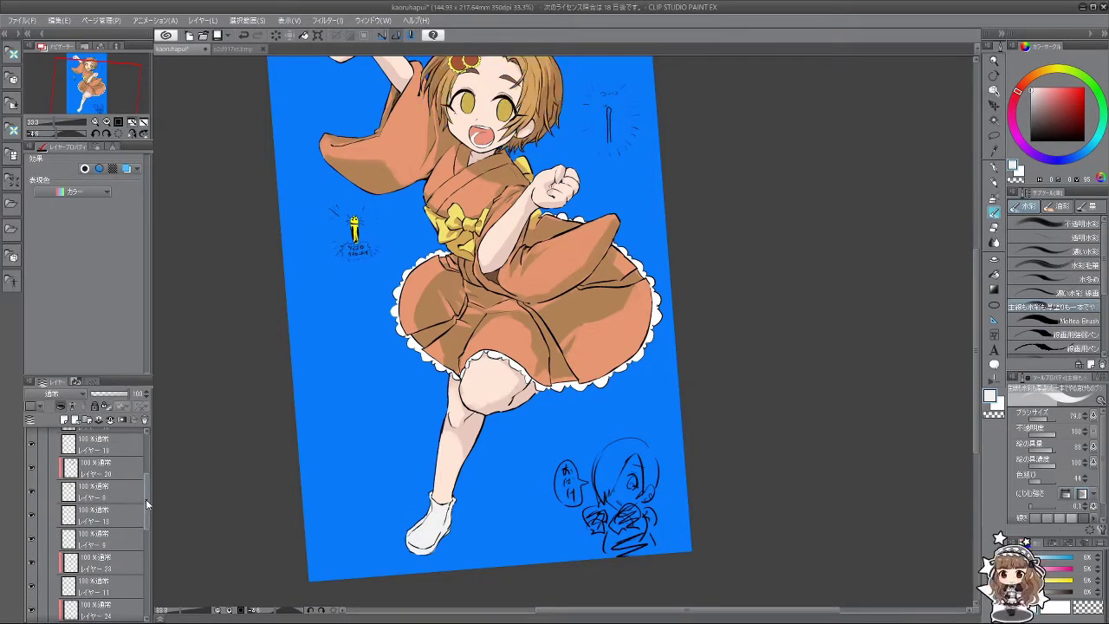
pyautogui.scroll(2, 147, 504)
pyautogui.click(33, 477)
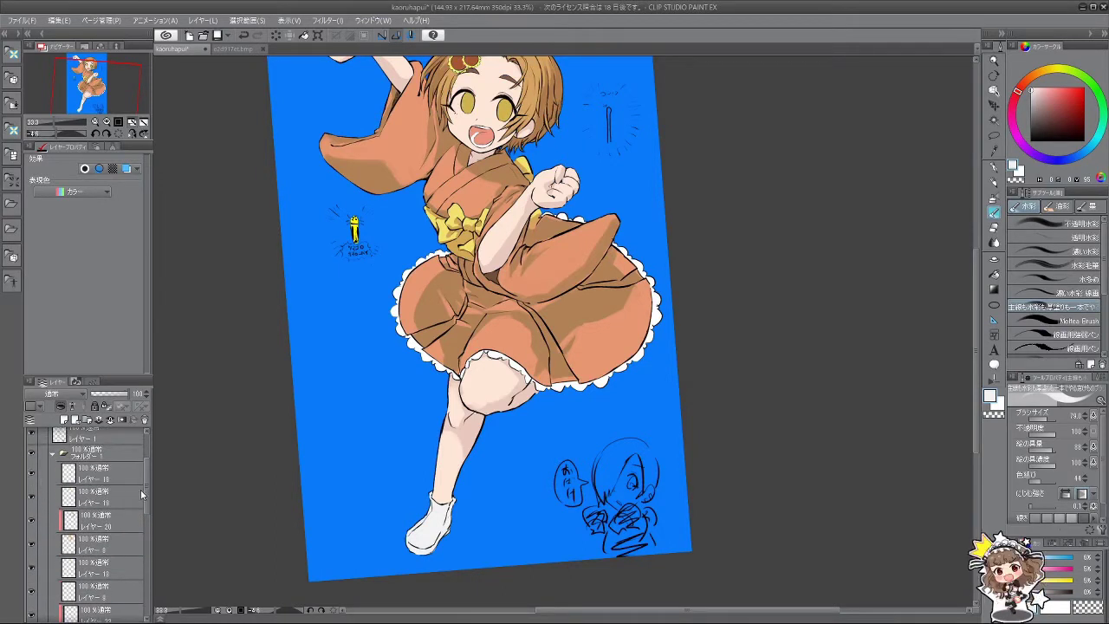
pyautogui.moveTo(146, 493); pyautogui.dragTo(152, 607)
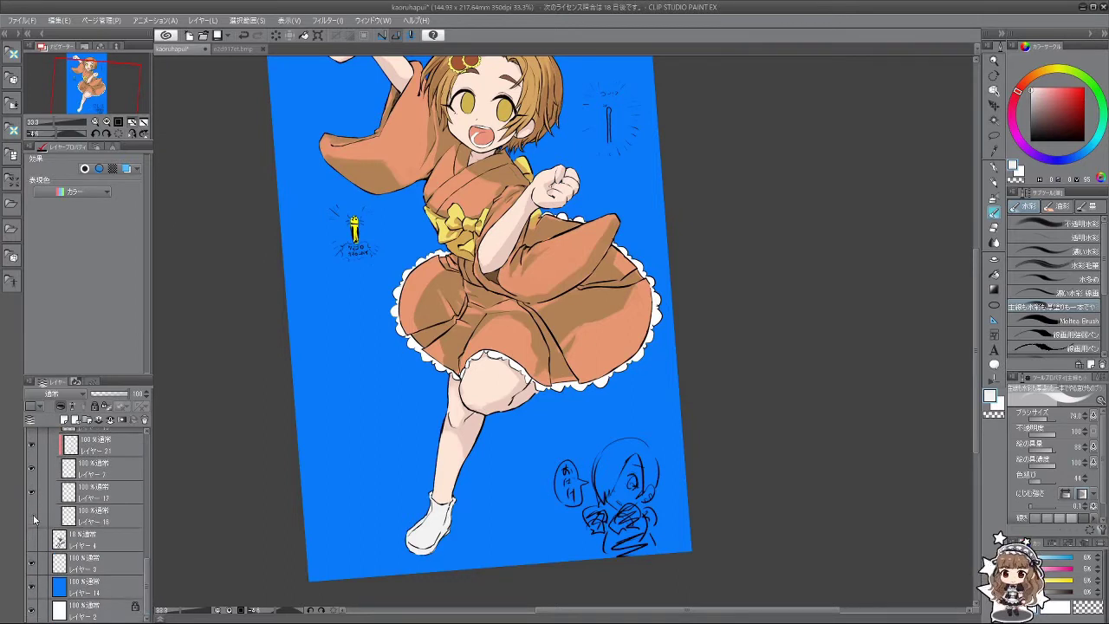
pyautogui.click(33, 475)
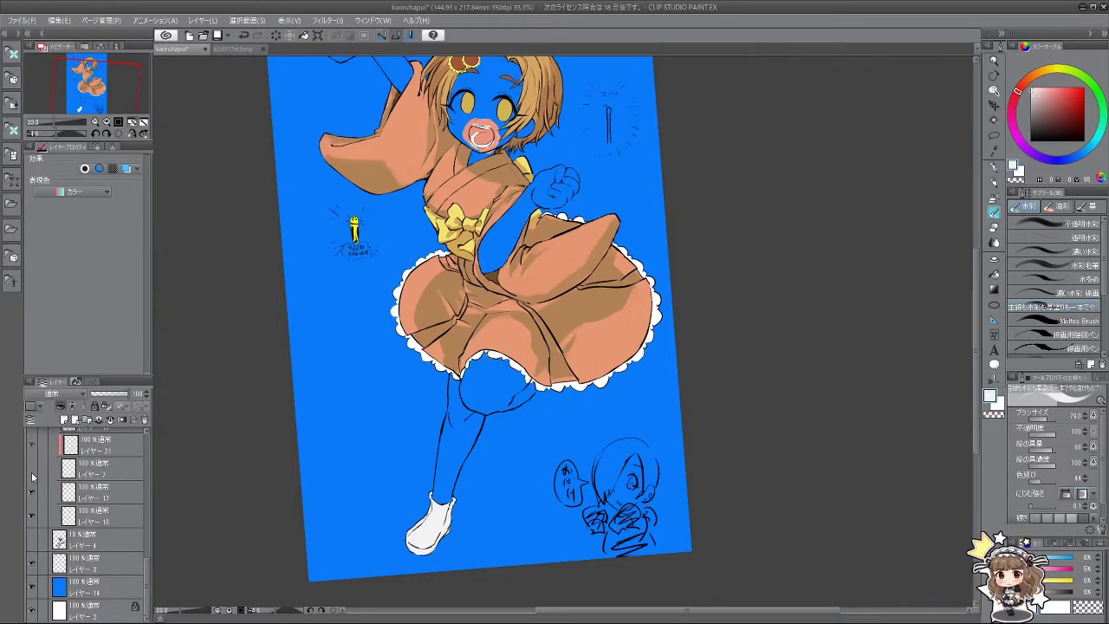
pyautogui.click(32, 476)
pyautogui.click(33, 476)
pyautogui.click(35, 478)
pyautogui.click(31, 450)
pyautogui.click(31, 450)
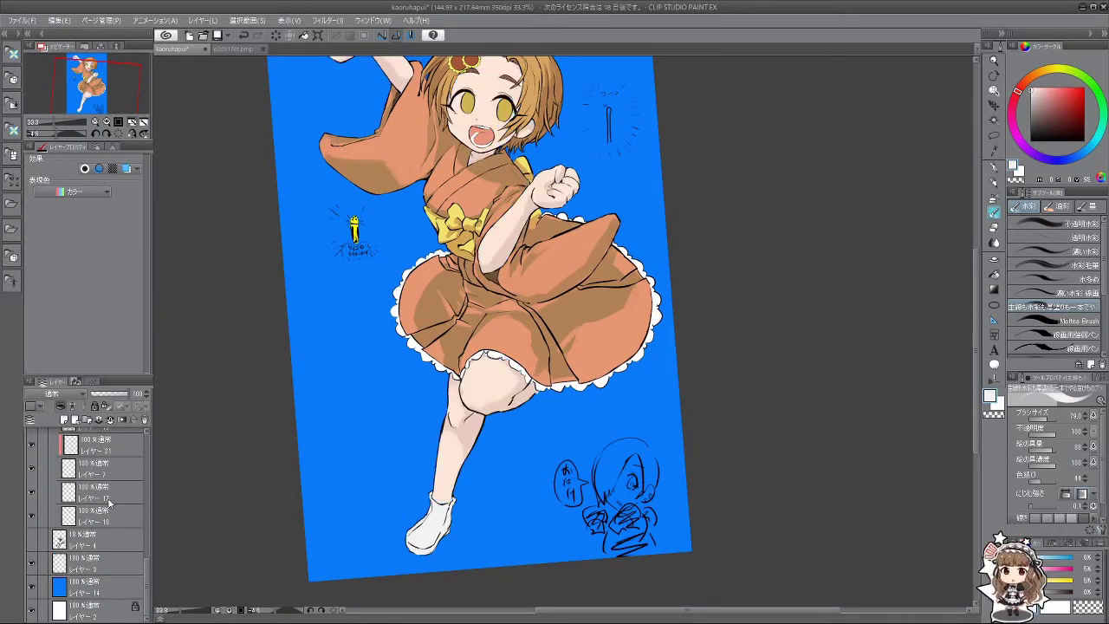
# Step: Check the skirt shading and shoe layers, then add a new layer above レイヤー 12
pyautogui.scroll(2, 32, 485)
pyautogui.click(32, 500)
pyautogui.click(32, 500)
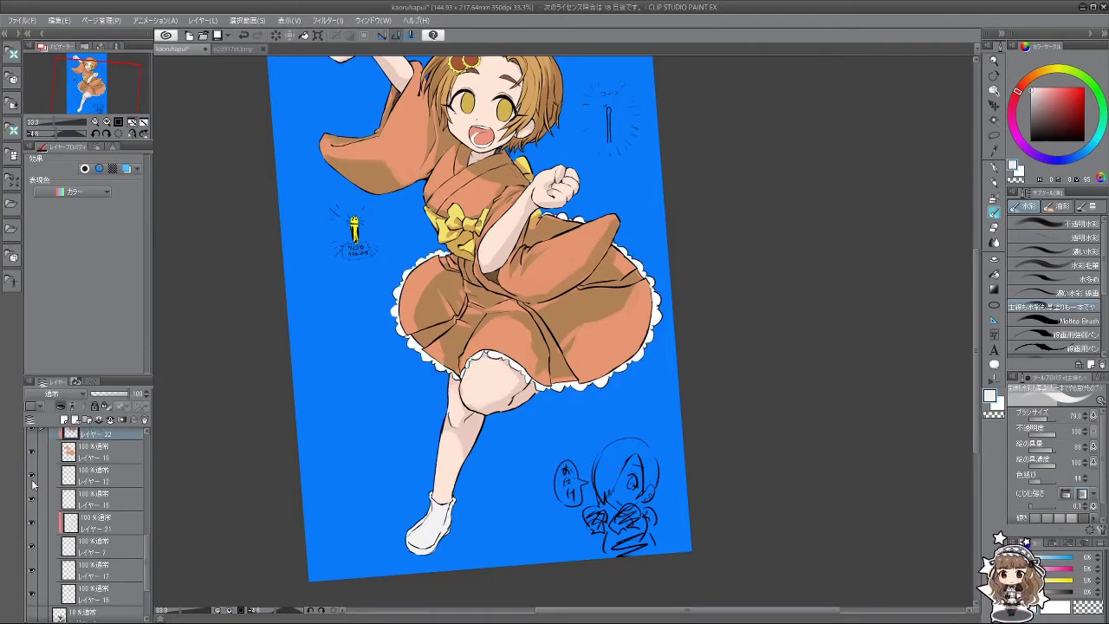
pyautogui.click(33, 476)
pyautogui.click(32, 477)
pyautogui.click(86, 478)
pyautogui.click(64, 420)
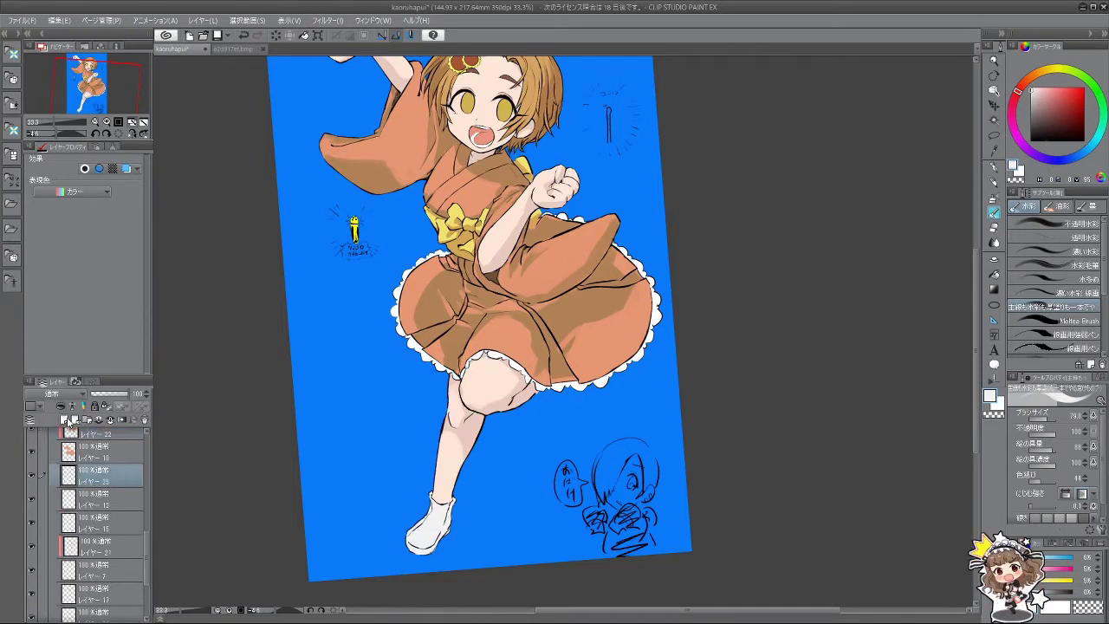
# Step: Choose a yellowish peach on the colour wheel and paint shading onto the white shoe
pyautogui.scroll(-2, 480, 319)
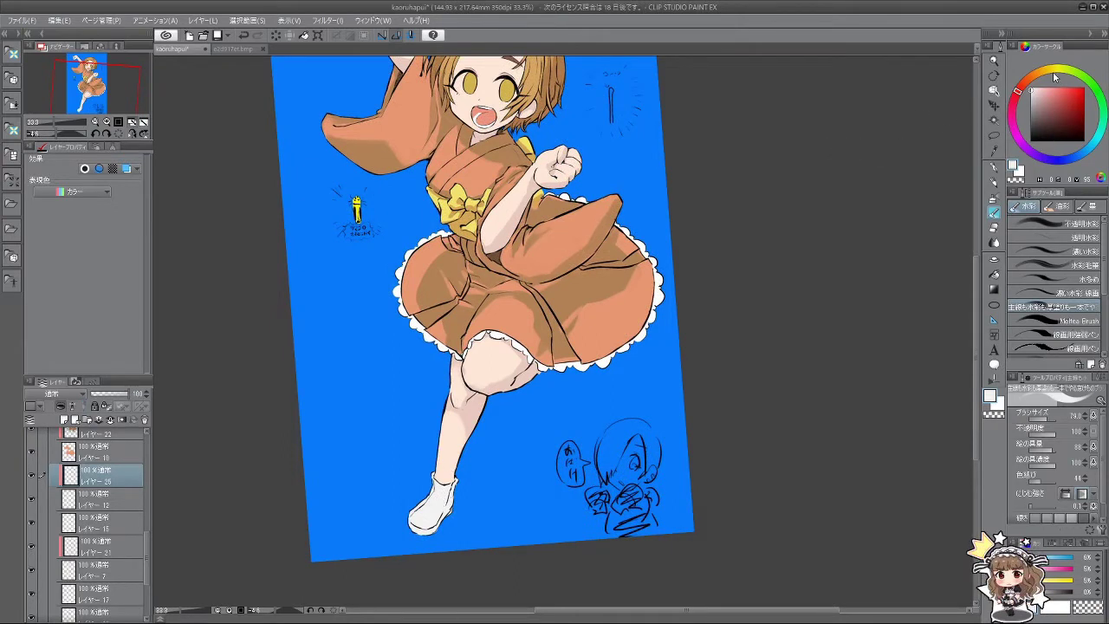
pyautogui.click(1031, 82)
pyautogui.click(1044, 91)
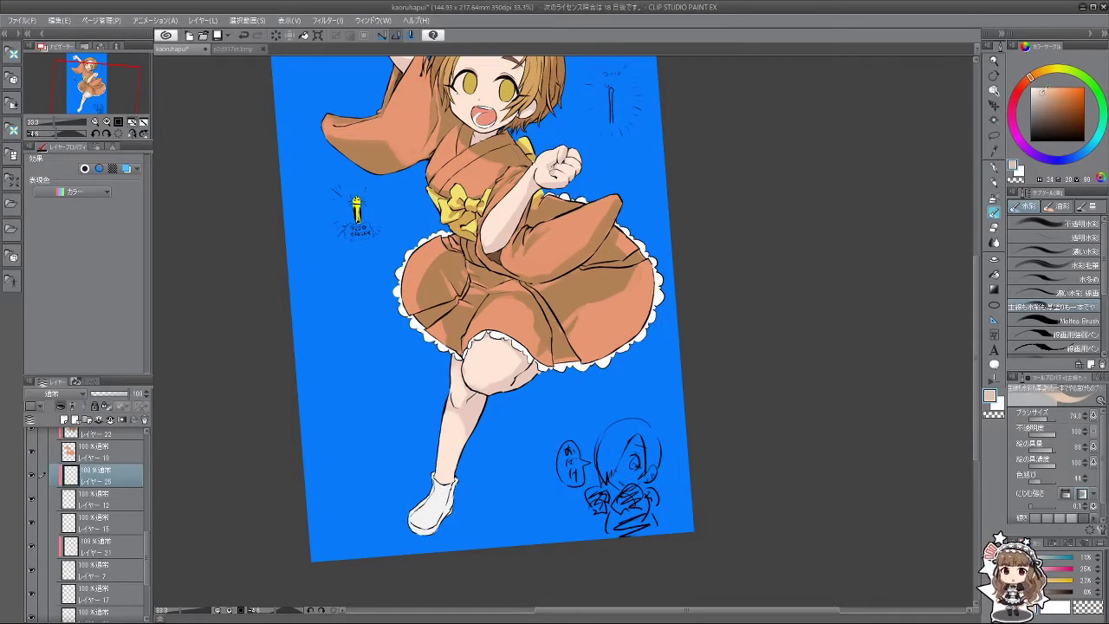
pyautogui.click(1034, 74)
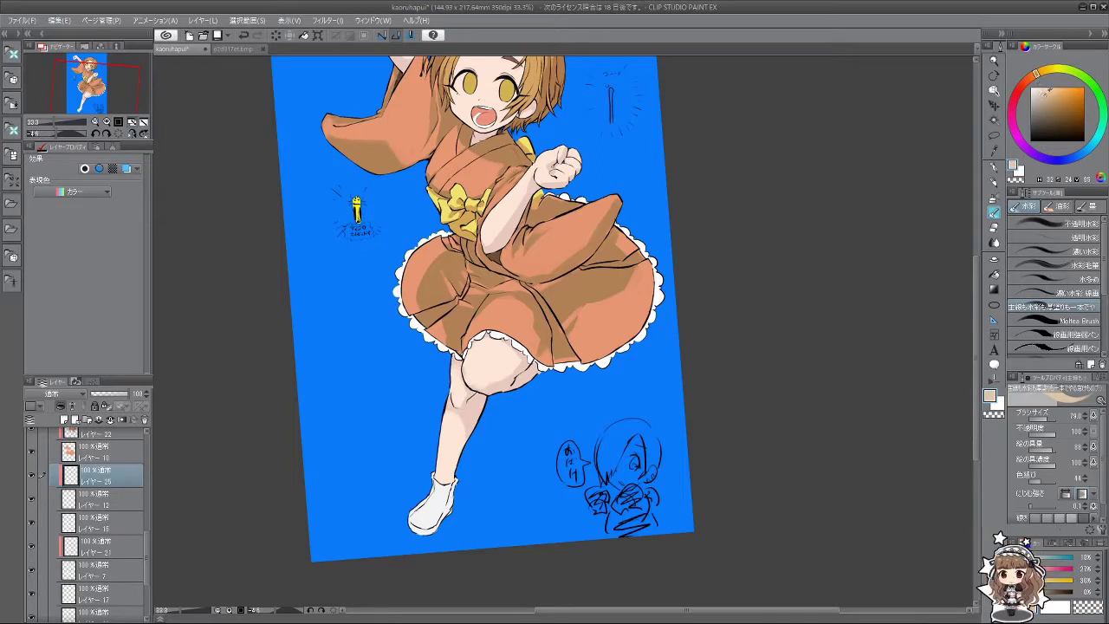
pyautogui.moveTo(458, 483); pyautogui.dragTo(421, 539)
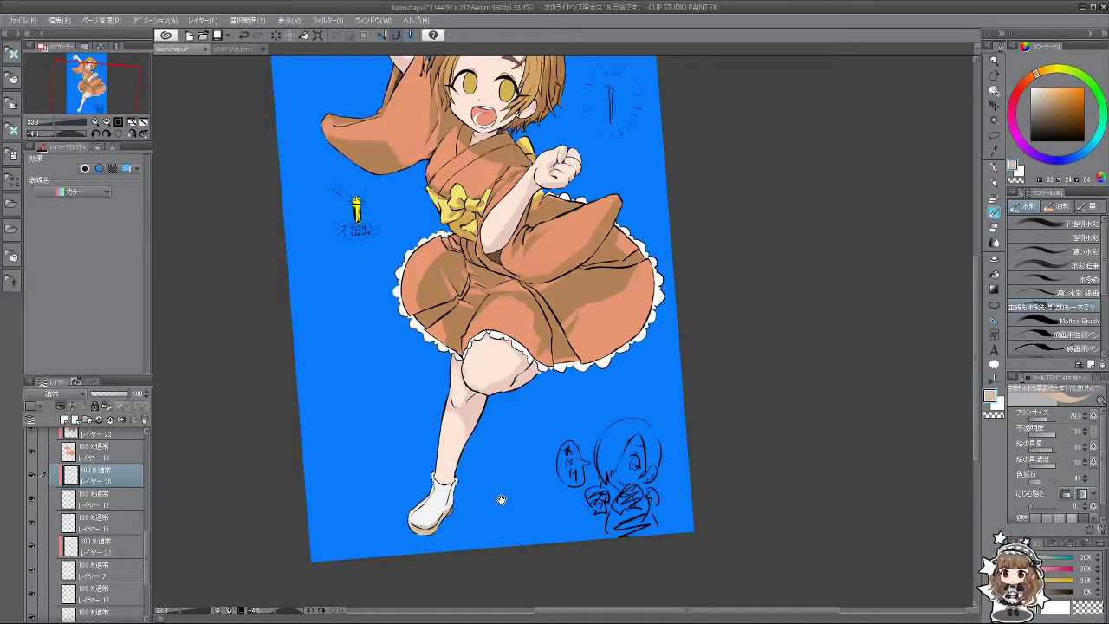
# Step: Lighten the peach, make the brush slightly smaller, and rotate the view until she stands upright
pyautogui.scroll(-5, 505, 508)
pyautogui.scroll(4, 502, 524)
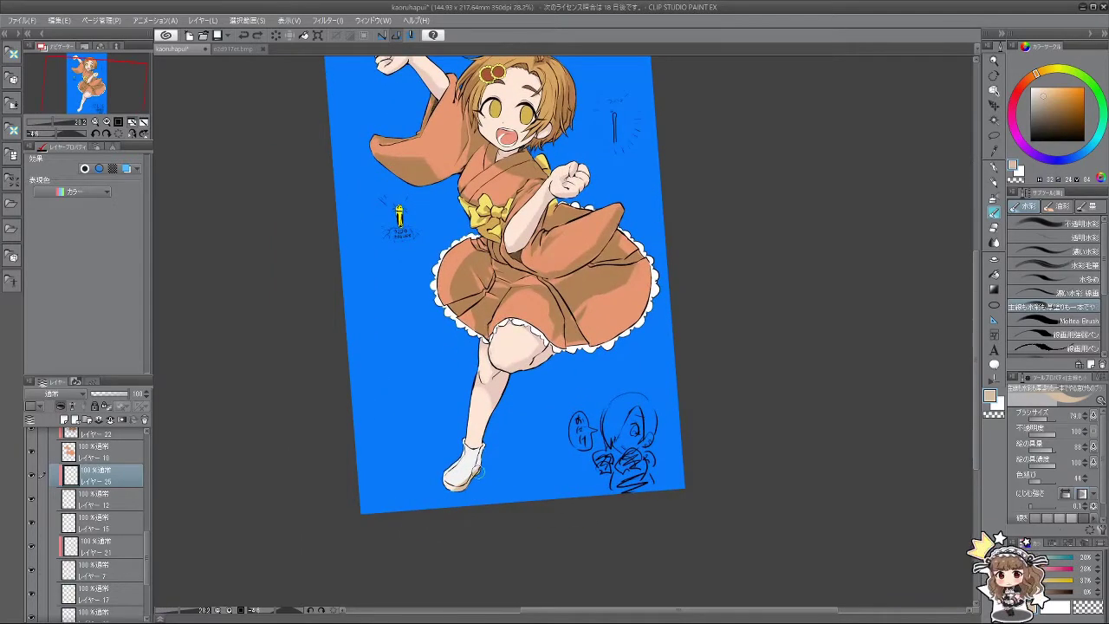
pyautogui.click(1039, 92)
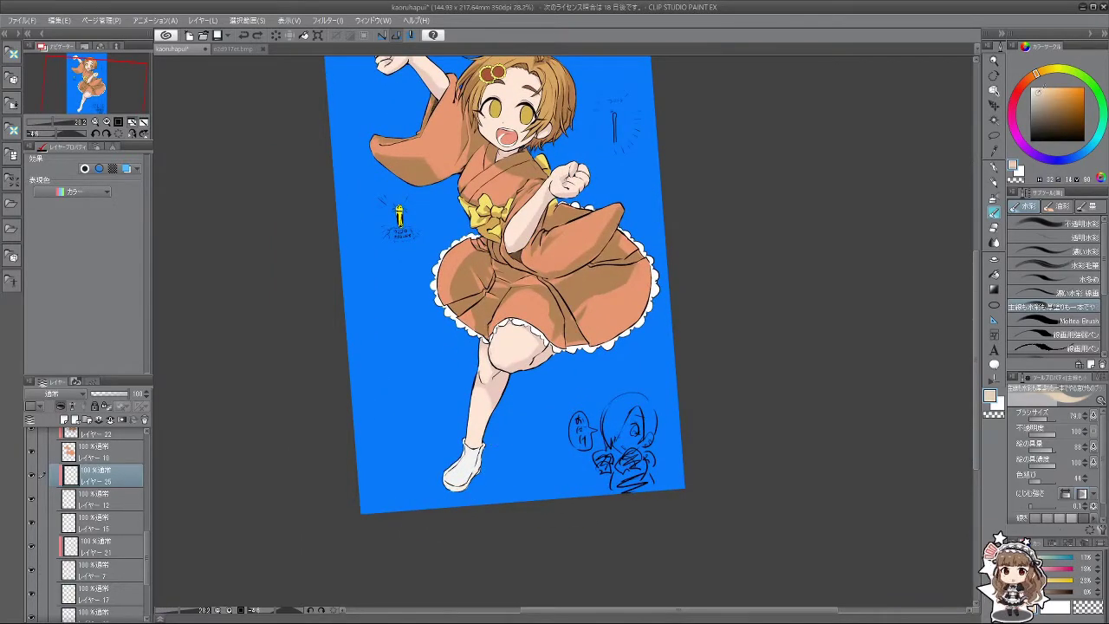
pyautogui.press('[')
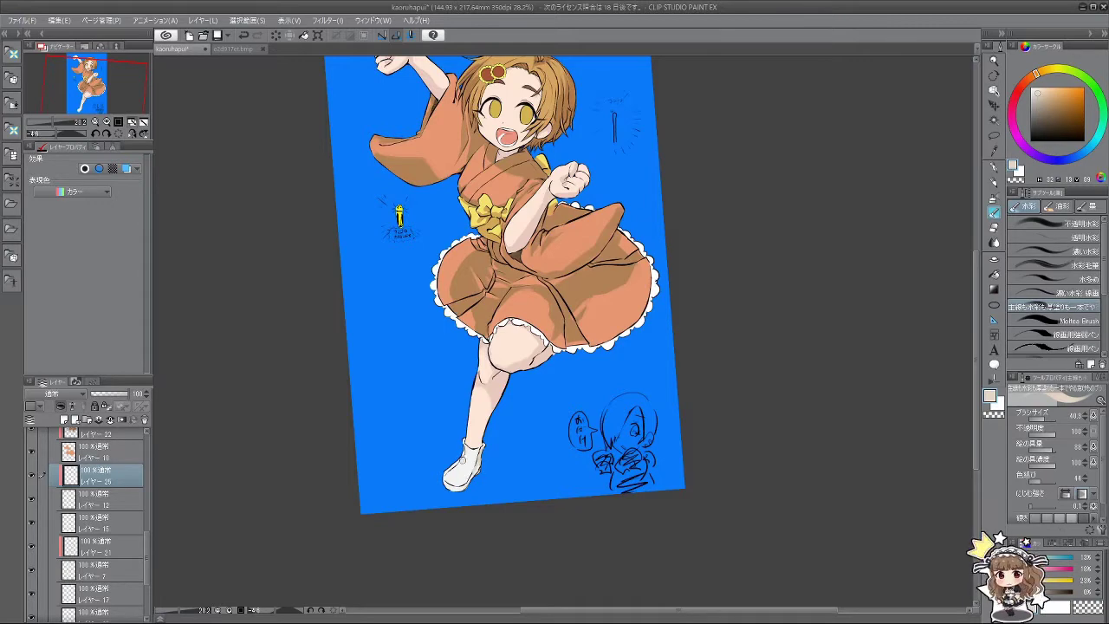
pyautogui.moveTo(440, 513); pyautogui.dragTo(624, 555)
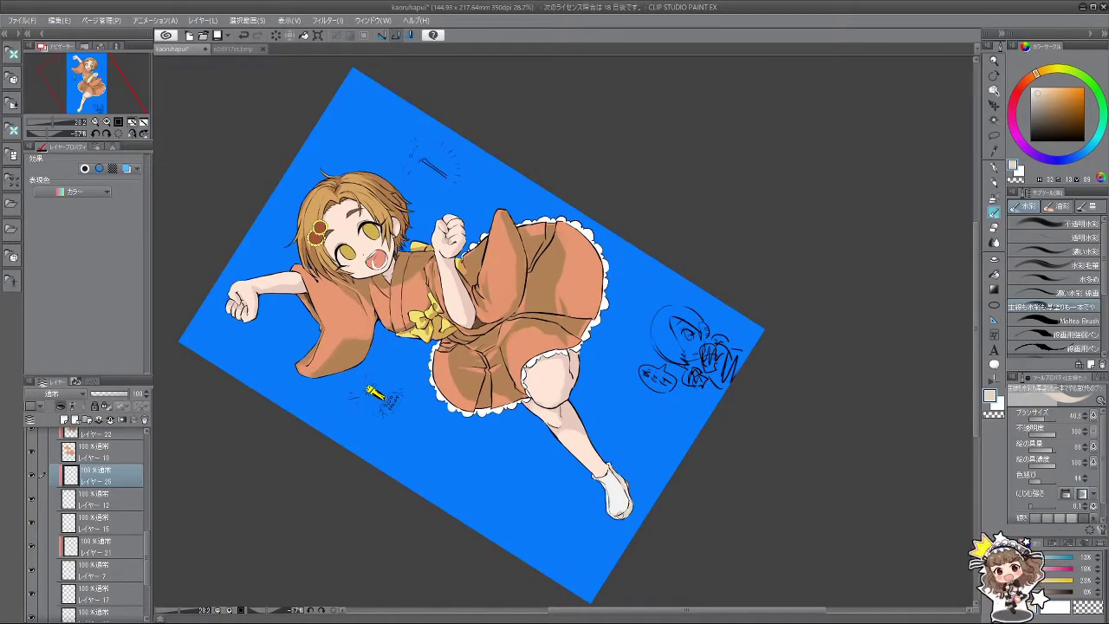
pyautogui.moveTo(625, 542); pyautogui.dragTo(744, 452)
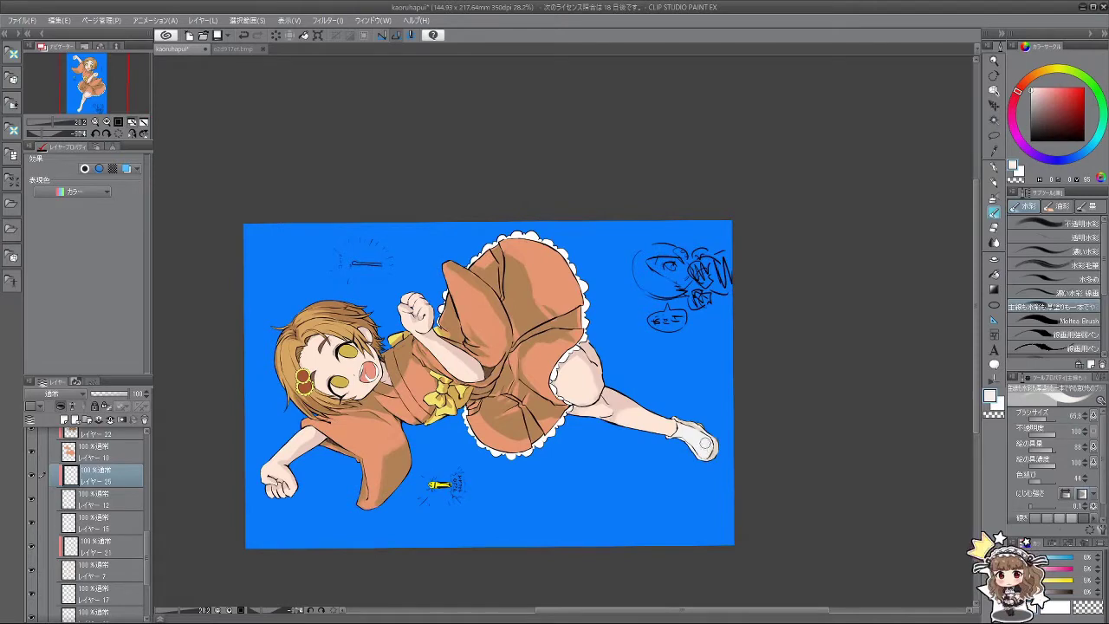
pyautogui.moveTo(710, 452); pyautogui.dragTo(572, 589)
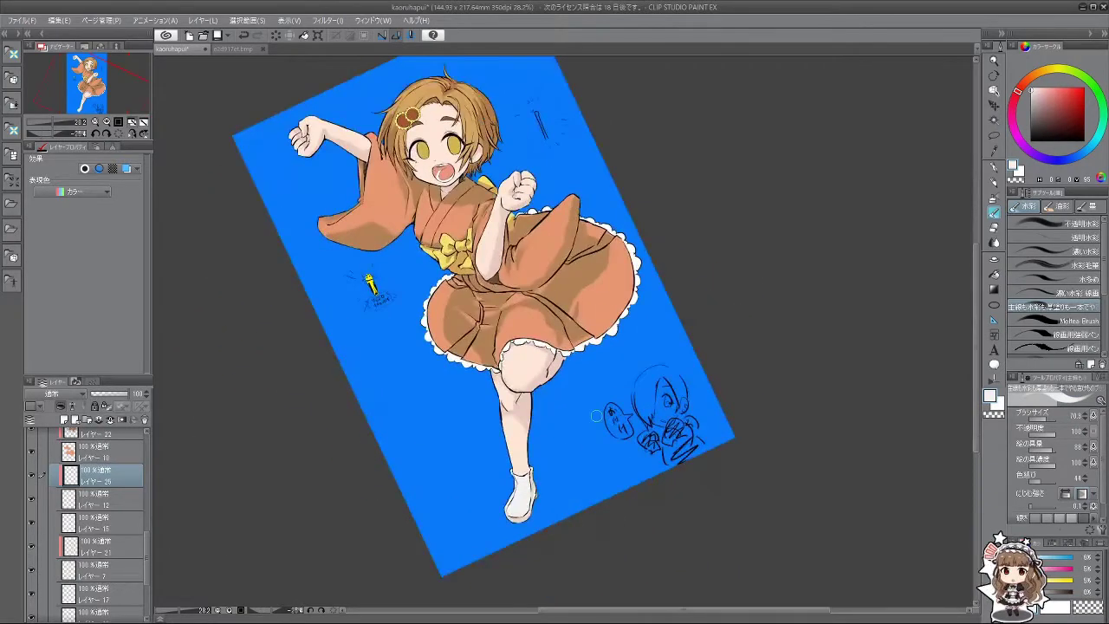
pyautogui.scroll(-4, 535, 251)
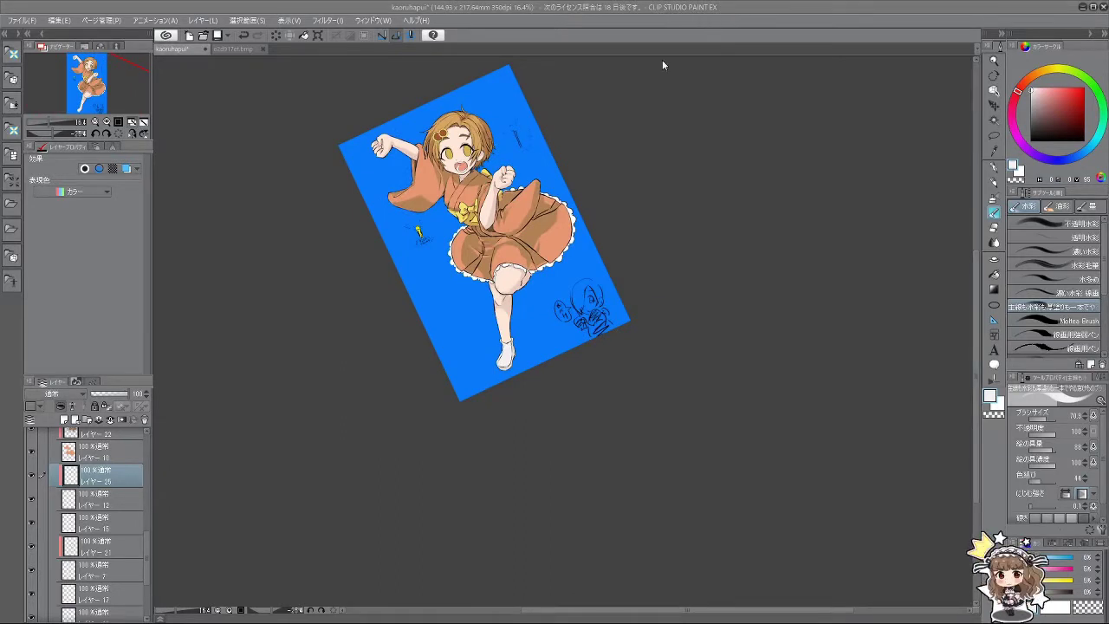
pyautogui.scroll(2, 484, 93)
pyautogui.scroll(-1, 509, 173)
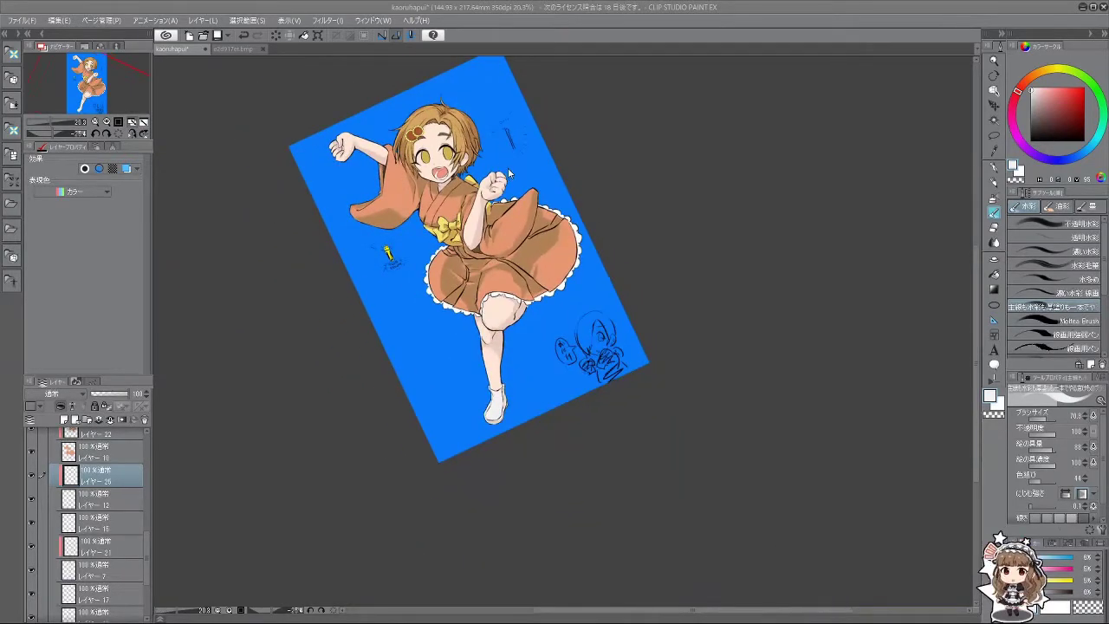
pyautogui.scroll(4, 407, 111)
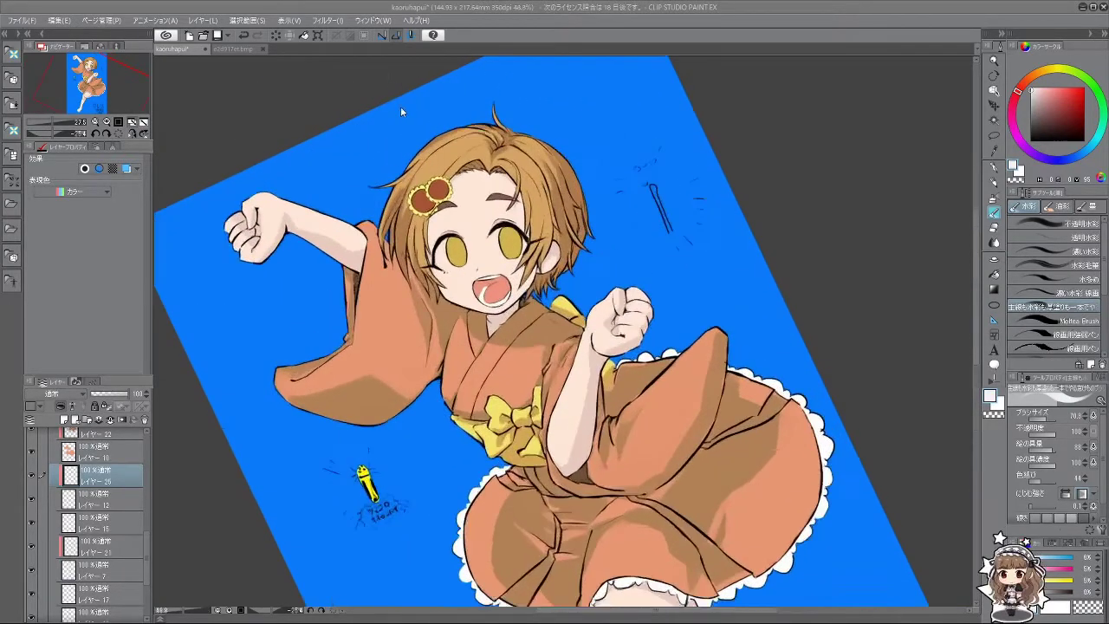
# Step: Toggle visibility of レイヤー 17, the skirt frill layer and レイヤー 12 to check their contents
pyautogui.scroll(1, 407, 121)
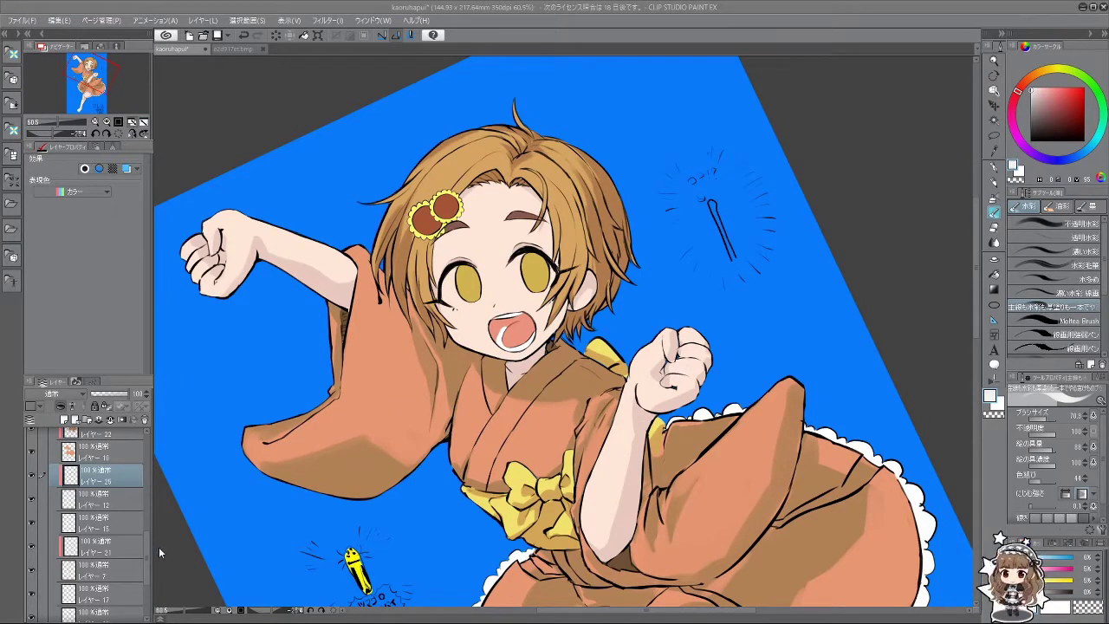
pyautogui.moveTo(145, 541)
pyautogui.mouseDown()
pyautogui.moveTo(149, 570)
pyautogui.moveTo(150, 548)
pyautogui.mouseUp()
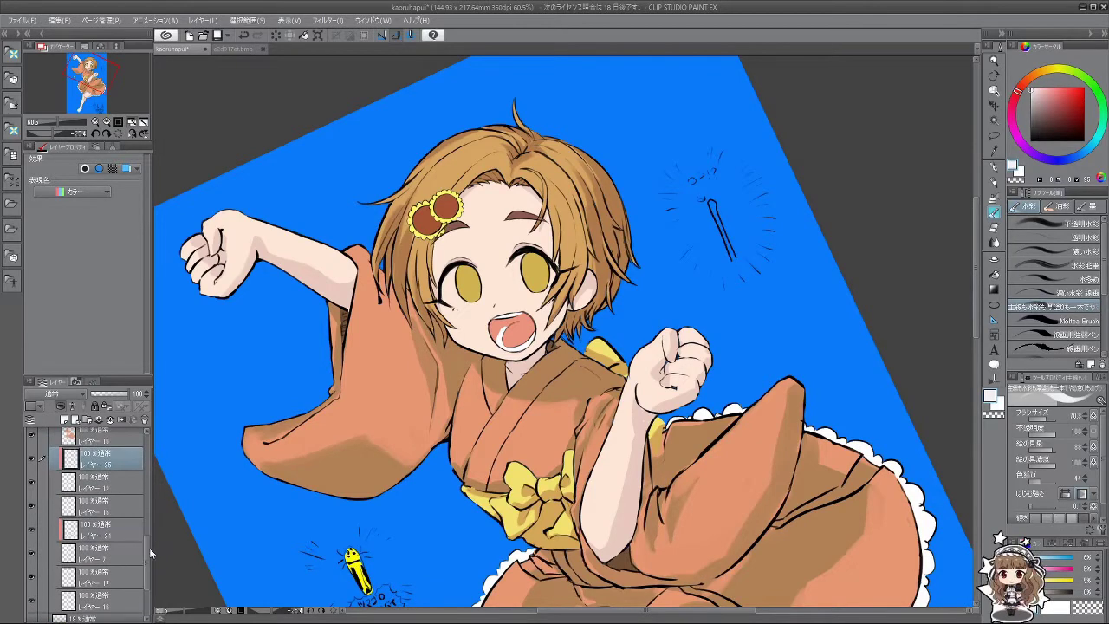
pyautogui.click(32, 577)
pyautogui.click(33, 577)
pyautogui.click(32, 507)
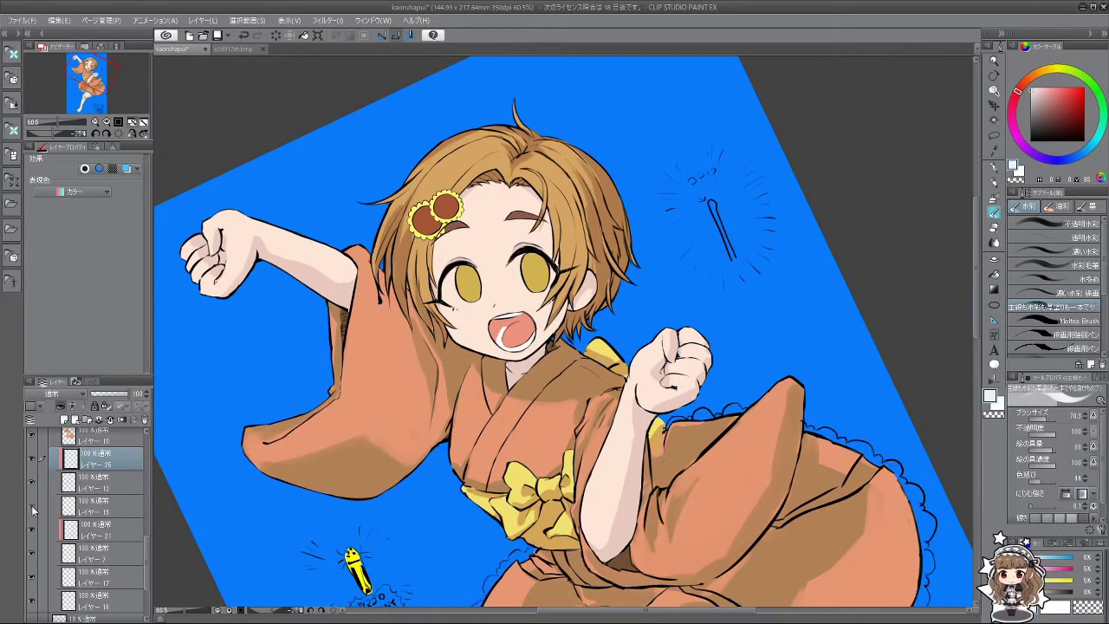
pyautogui.click(32, 507)
pyautogui.click(32, 483)
pyautogui.click(32, 484)
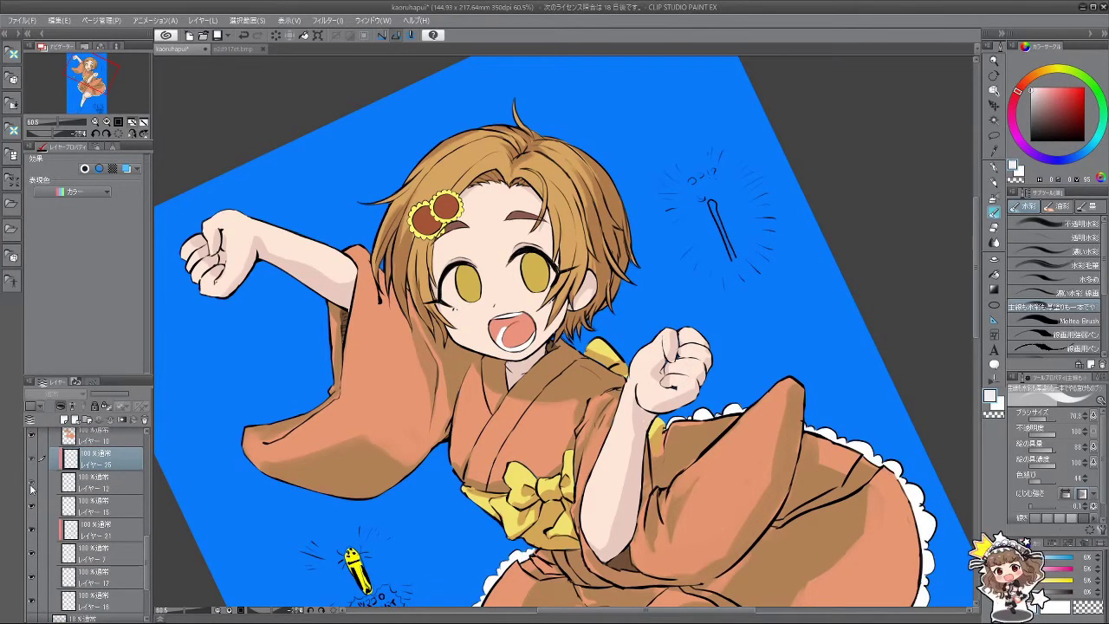
# Step: Identify which layers hold the eye colour and the hair-clip colour
pyautogui.moveTo(145, 539); pyautogui.dragTo(140, 496)
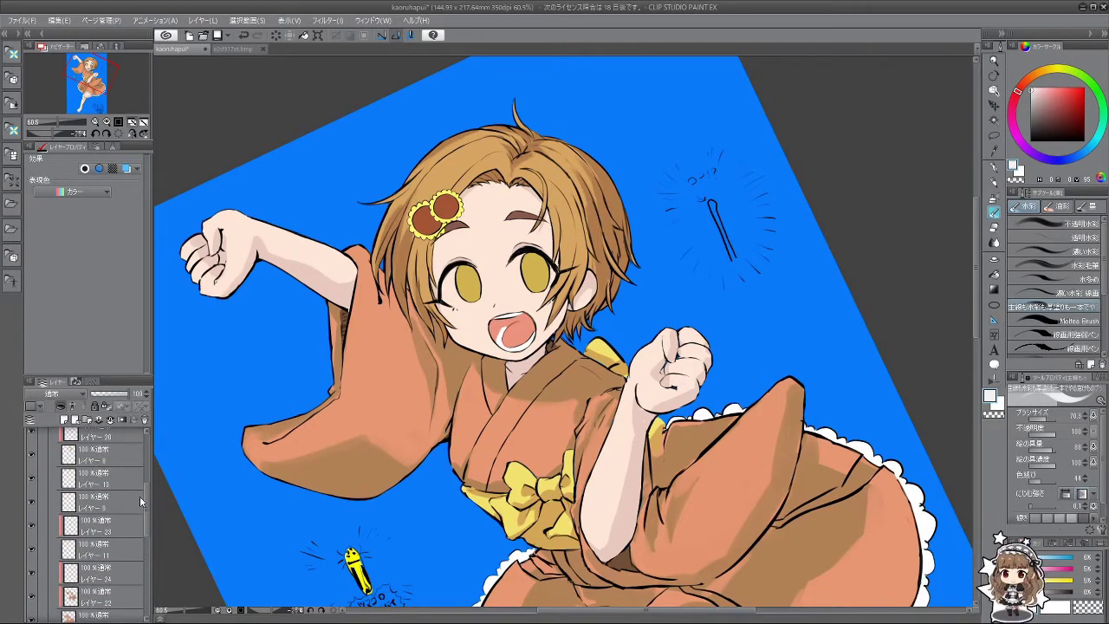
pyautogui.click(36, 481)
pyautogui.click(35, 481)
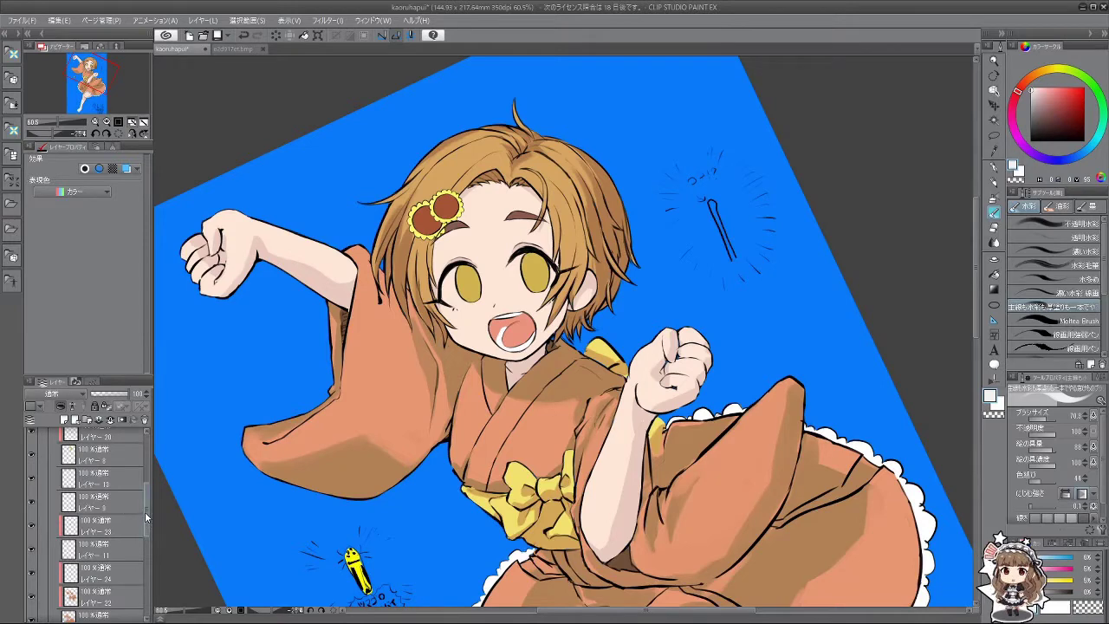
pyautogui.moveTo(144, 512); pyautogui.dragTo(147, 486)
pyautogui.click(33, 496)
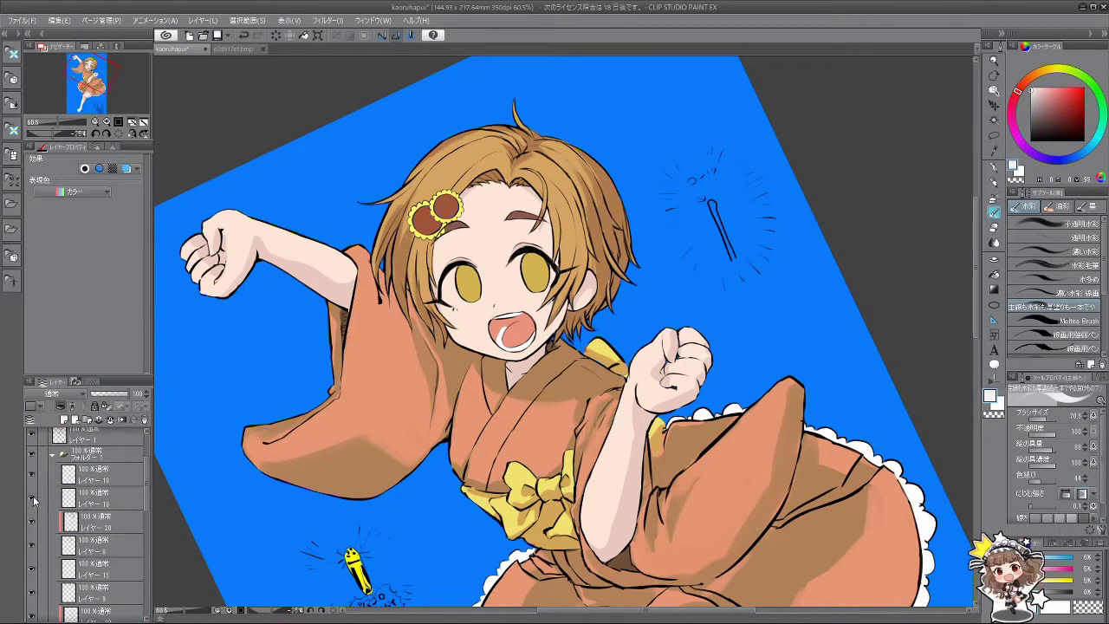
# Step: Recheck the yellow eye-colour layer by hiding and showing it, and select the layer to move
pyautogui.scroll(-2, 104, 511)
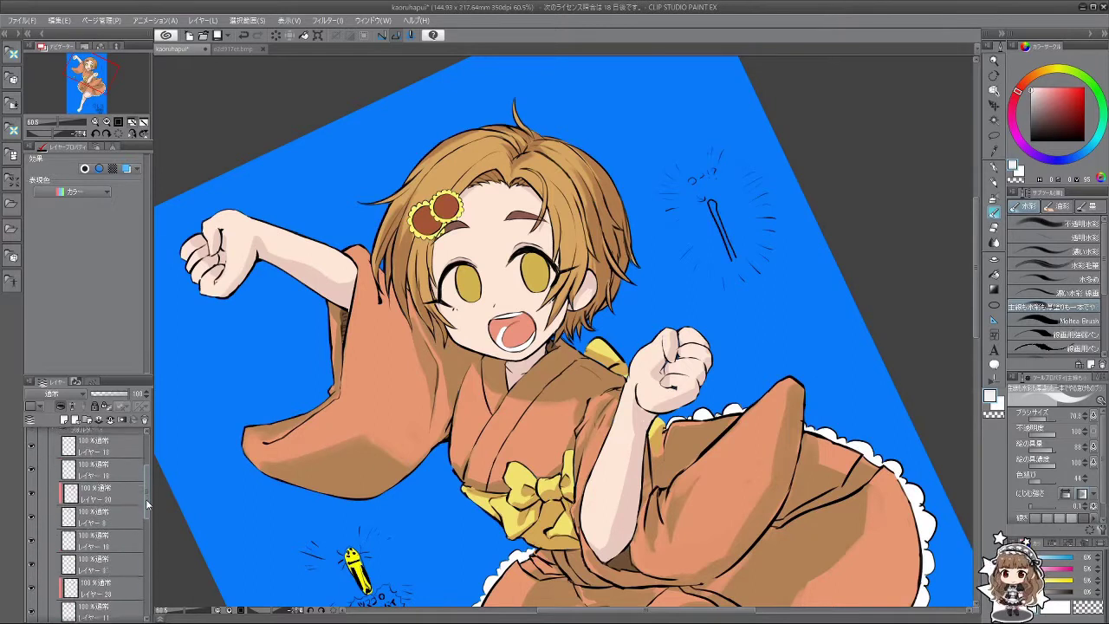
pyautogui.click(32, 548)
pyautogui.click(32, 547)
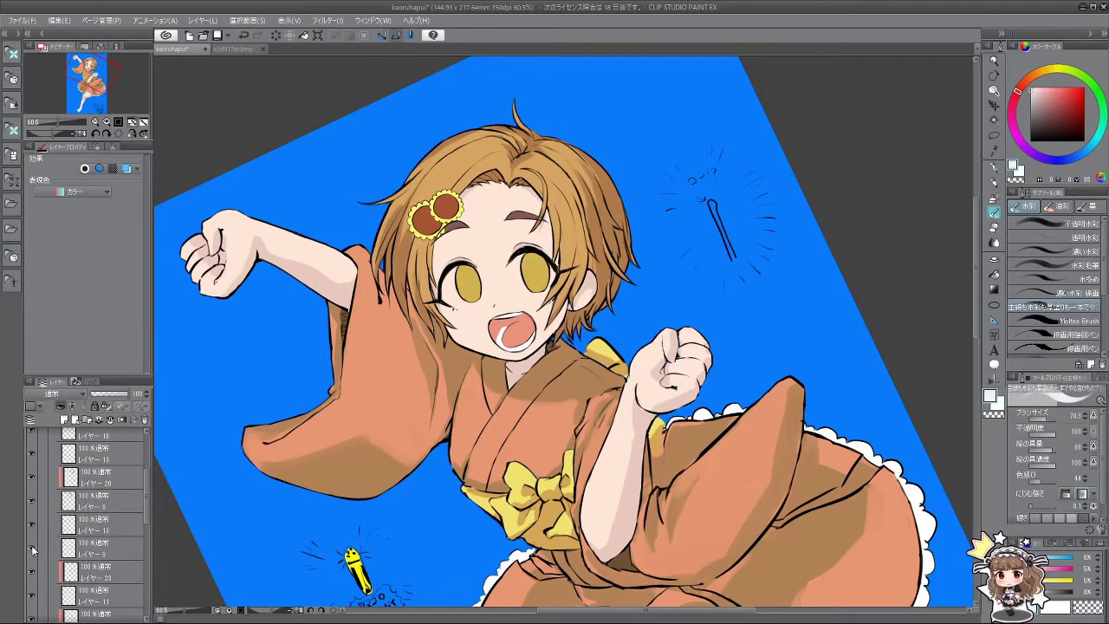
pyautogui.click(32, 546)
pyautogui.click(32, 521)
pyautogui.click(32, 522)
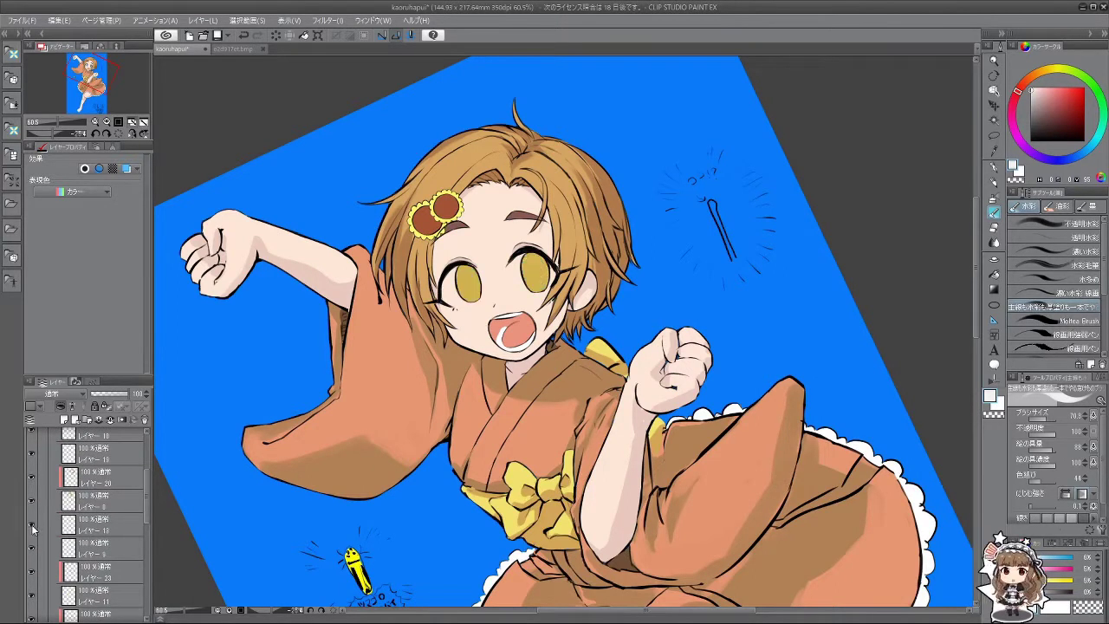
pyautogui.click(32, 522)
pyautogui.click(32, 522)
pyautogui.click(84, 527)
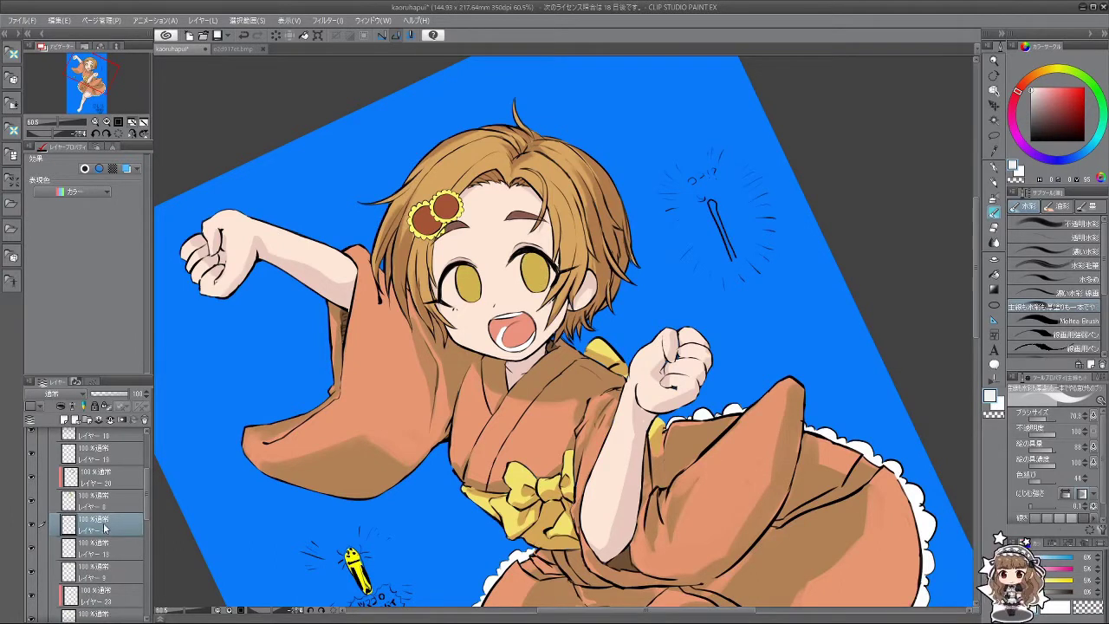
# Step: Move the selected layer further down the stack and pick a light peach skin colour
pyautogui.moveTo(105, 529)
pyautogui.mouseDown()
pyautogui.moveTo(108, 559)
pyautogui.moveTo(109, 548)
pyautogui.mouseUp()
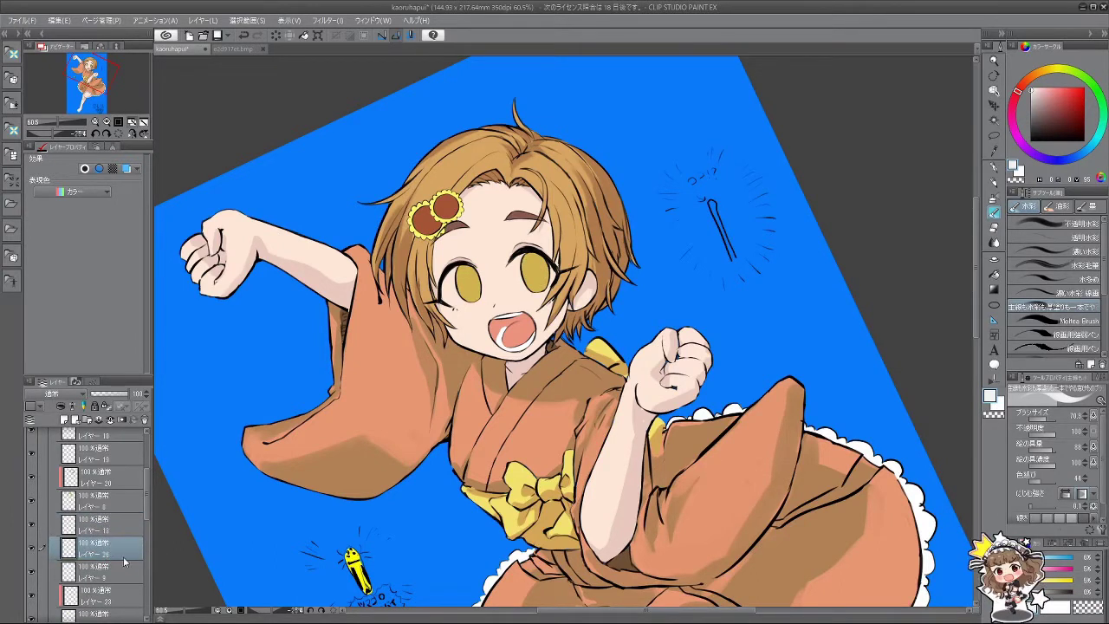
pyautogui.click(1033, 91)
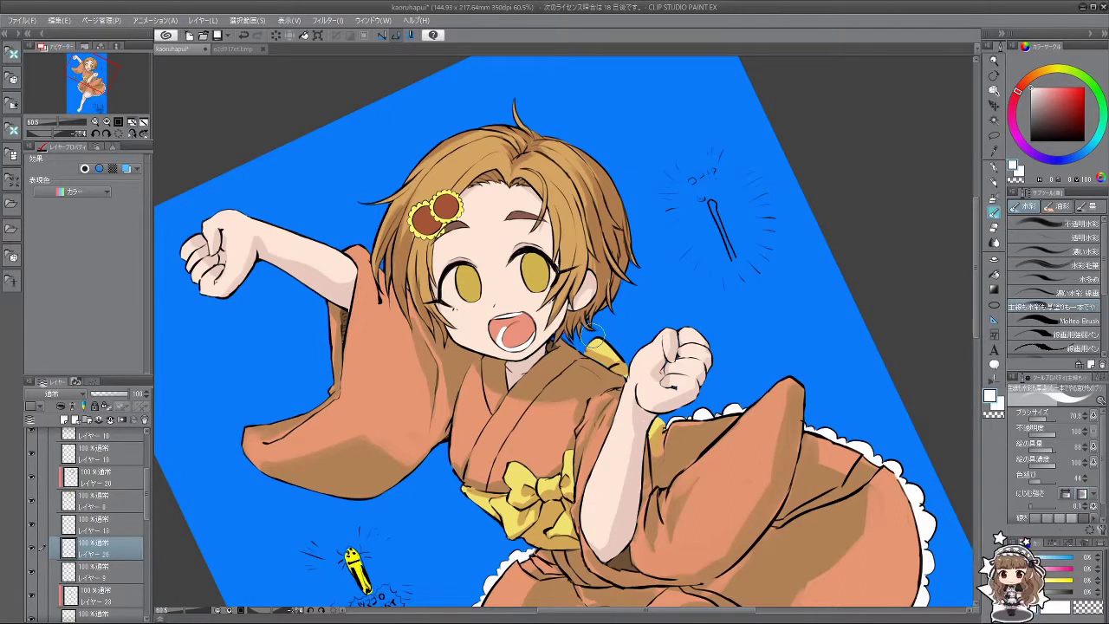
pyautogui.keyDown('alt'); pyautogui.click(495, 270); pyautogui.keyUp('alt')
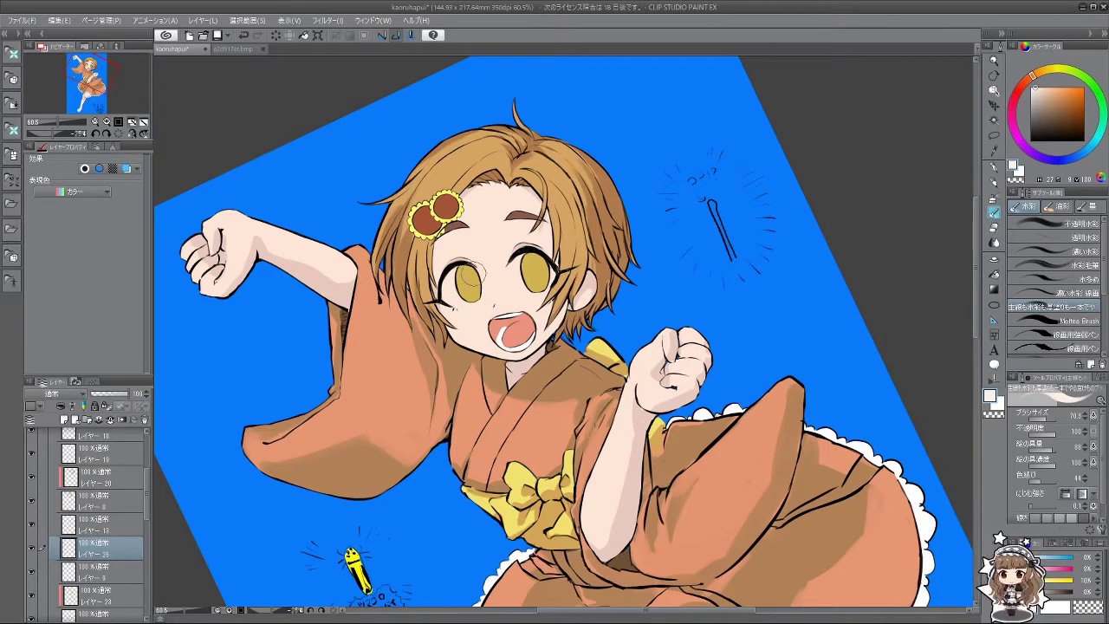
# Step: Shrink the brush size and rotate the canvas to inspect the face, ending zoomed out
pyautogui.scroll(5, 477, 320)
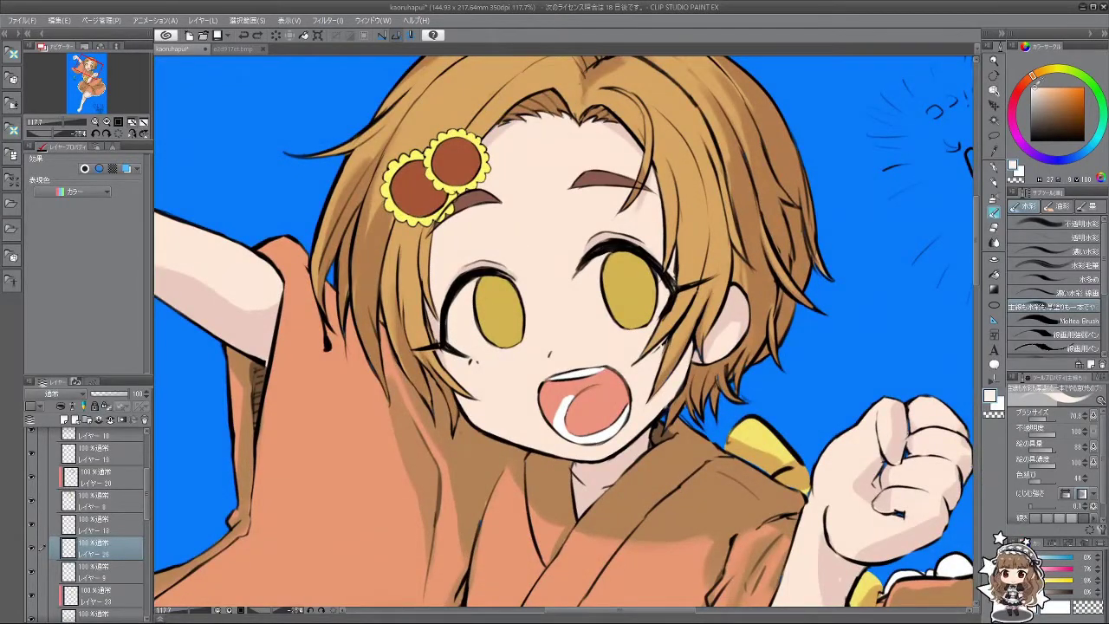
pyautogui.moveTo(456, 318)
pyautogui.mouseDown()
pyautogui.moveTo(465, 309)
pyautogui.moveTo(560, 429)
pyautogui.moveTo(648, 383)
pyautogui.moveTo(657, 320)
pyautogui.mouseUp()
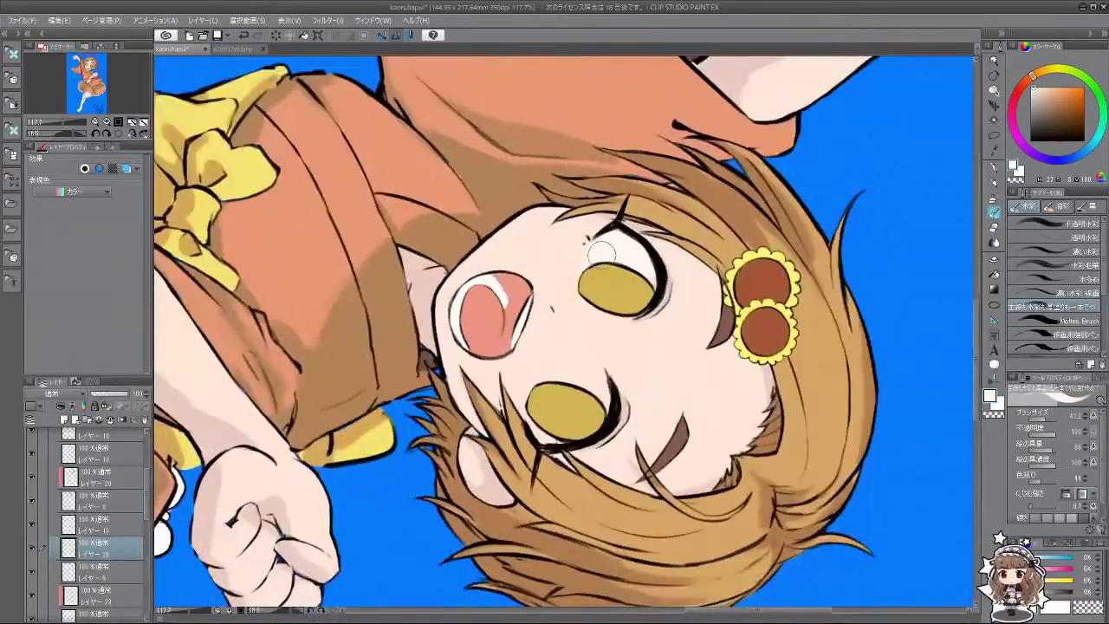
pyautogui.moveTo(596, 358)
pyautogui.mouseDown()
pyautogui.moveTo(554, 364)
pyautogui.moveTo(580, 321)
pyautogui.moveTo(623, 312)
pyautogui.moveTo(604, 299)
pyautogui.mouseUp()
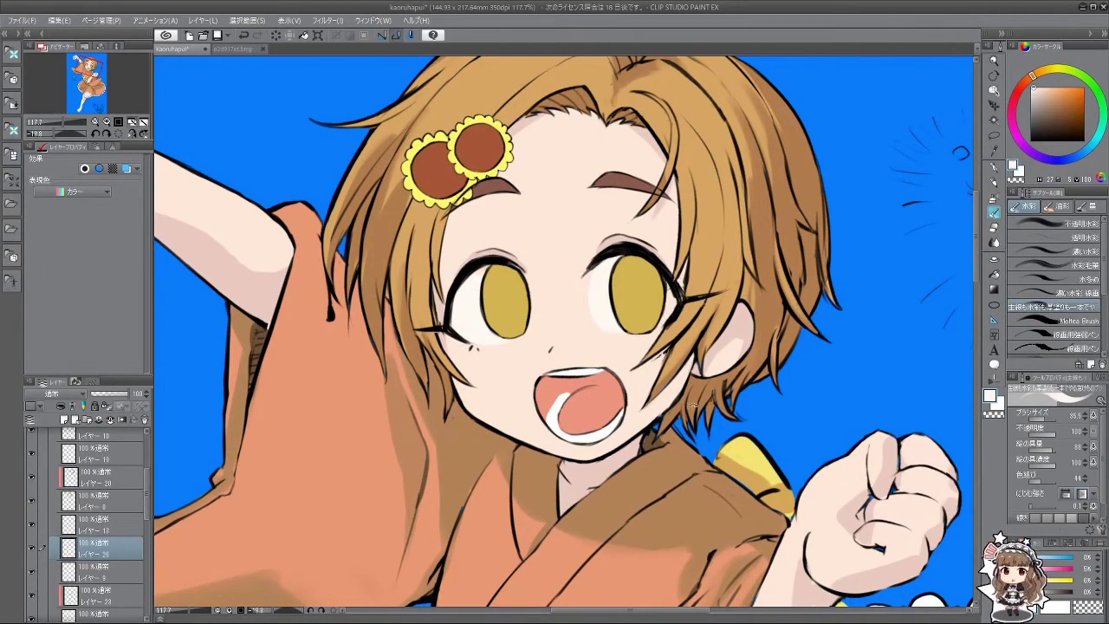
pyautogui.moveTo(581, 372)
pyautogui.mouseDown()
pyautogui.moveTo(607, 321)
pyautogui.moveTo(572, 295)
pyautogui.moveTo(537, 311)
pyautogui.moveTo(546, 429)
pyautogui.moveTo(641, 407)
pyautogui.moveTo(665, 422)
pyautogui.moveTo(564, 358)
pyautogui.mouseUp()
pyautogui.scroll(-5, 665, 422)
pyautogui.scroll(5, 564, 358)
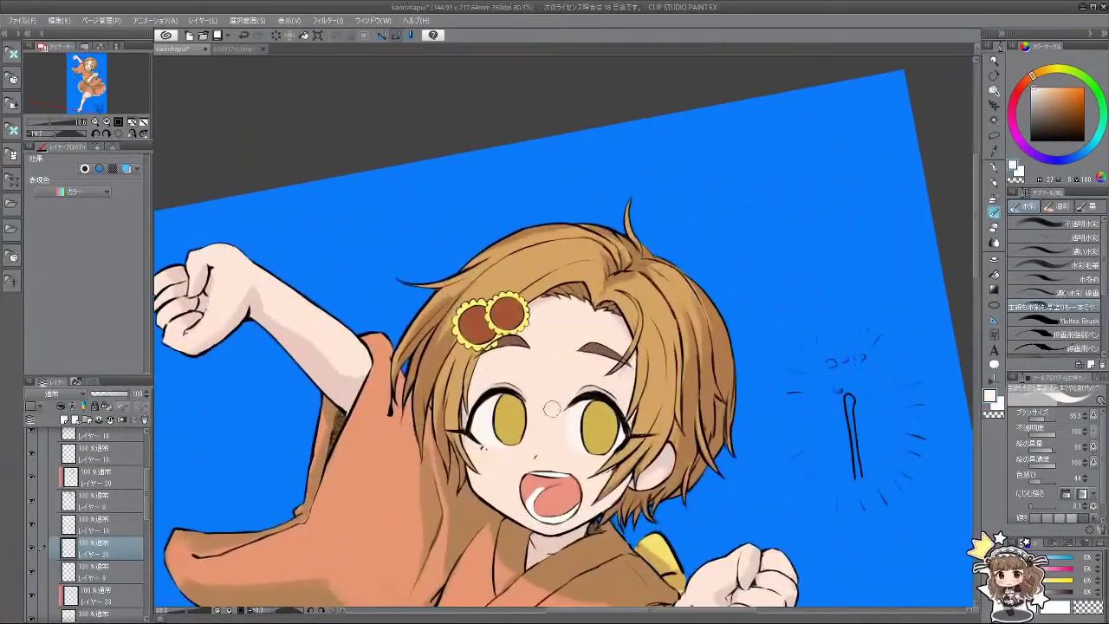
pyautogui.scroll(-1, 533, 424)
pyautogui.scroll(3, 538, 431)
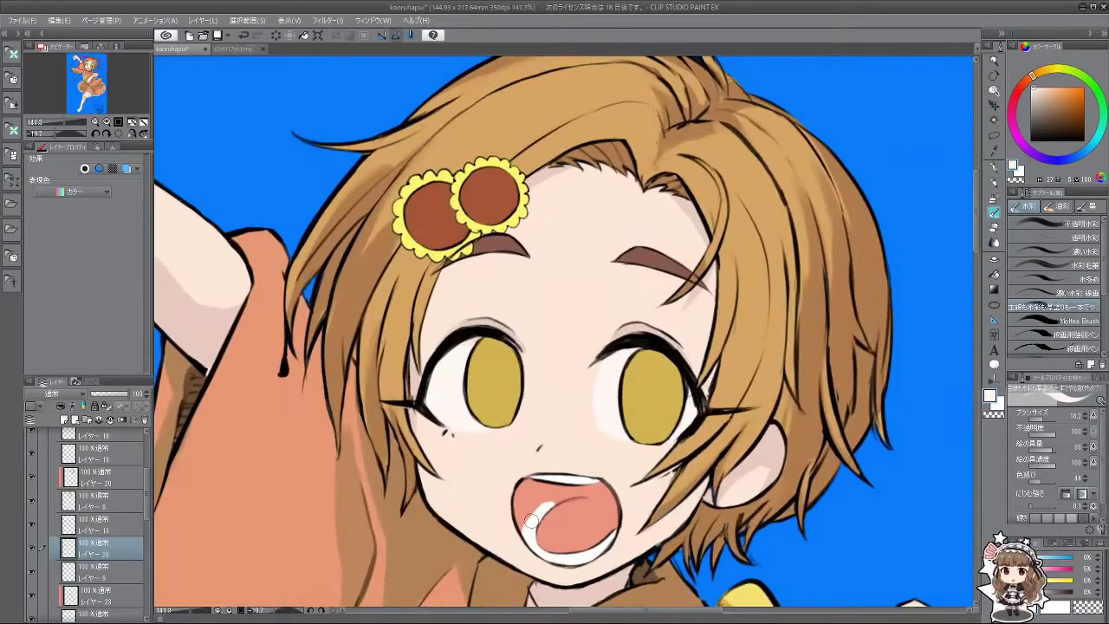
pyautogui.moveTo(538, 430); pyautogui.dragTo(632, 329)
pyautogui.scroll(2, 631, 345)
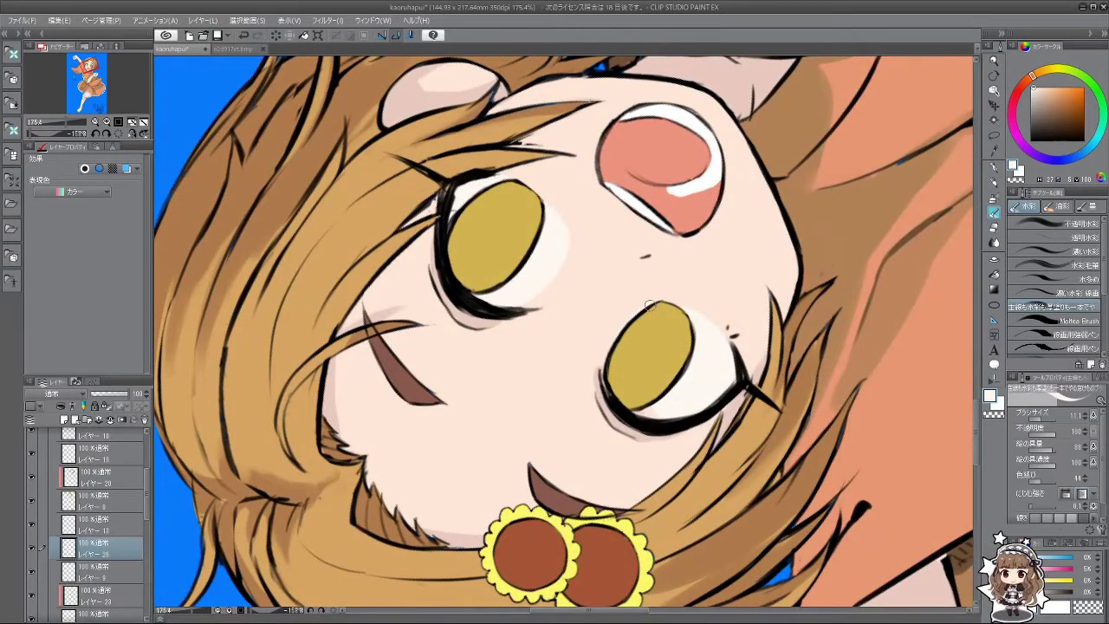
pyautogui.moveTo(614, 350); pyautogui.dragTo(668, 348)
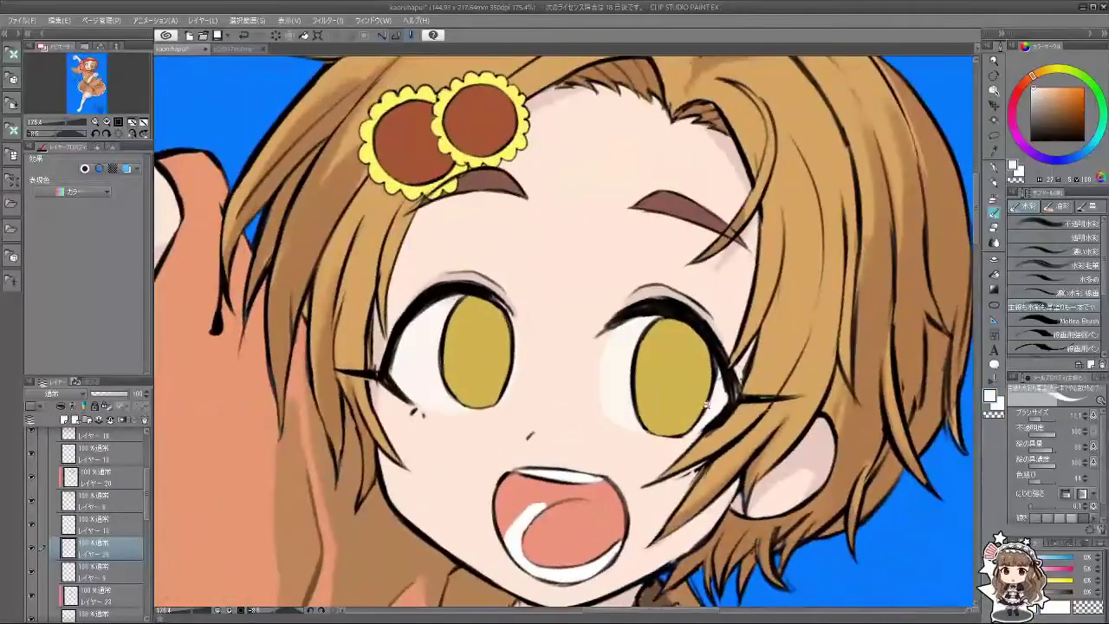
pyautogui.scroll(-4, 669, 347)
pyautogui.scroll(2, 589, 355)
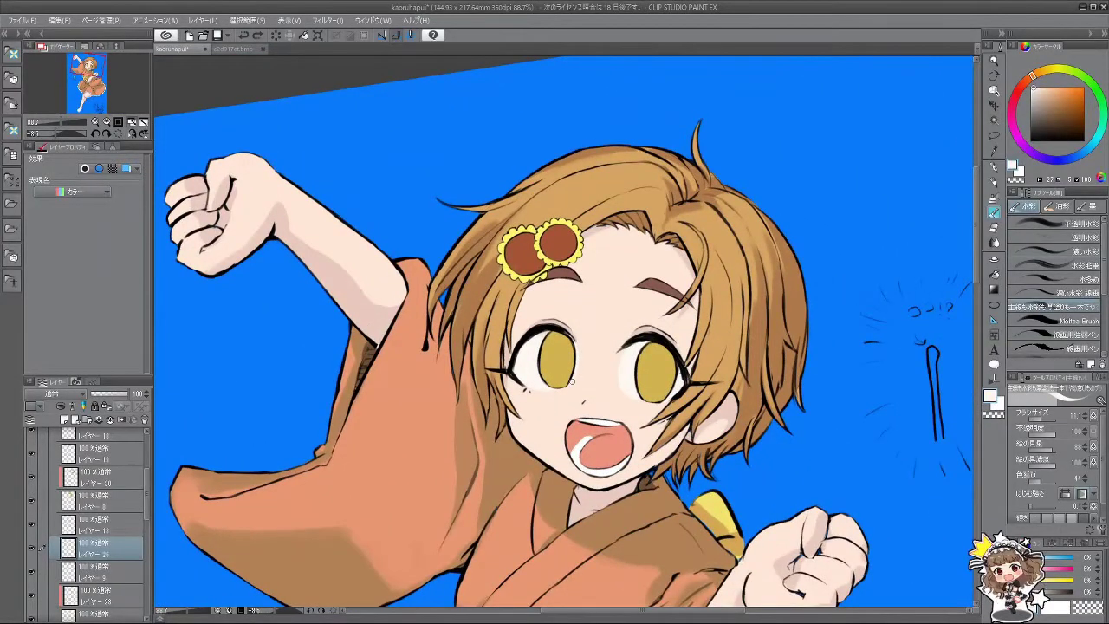
pyautogui.moveTo(515, 460); pyautogui.dragTo(642, 349)
pyautogui.scroll(2, 641, 349)
pyautogui.scroll(1, 627, 332)
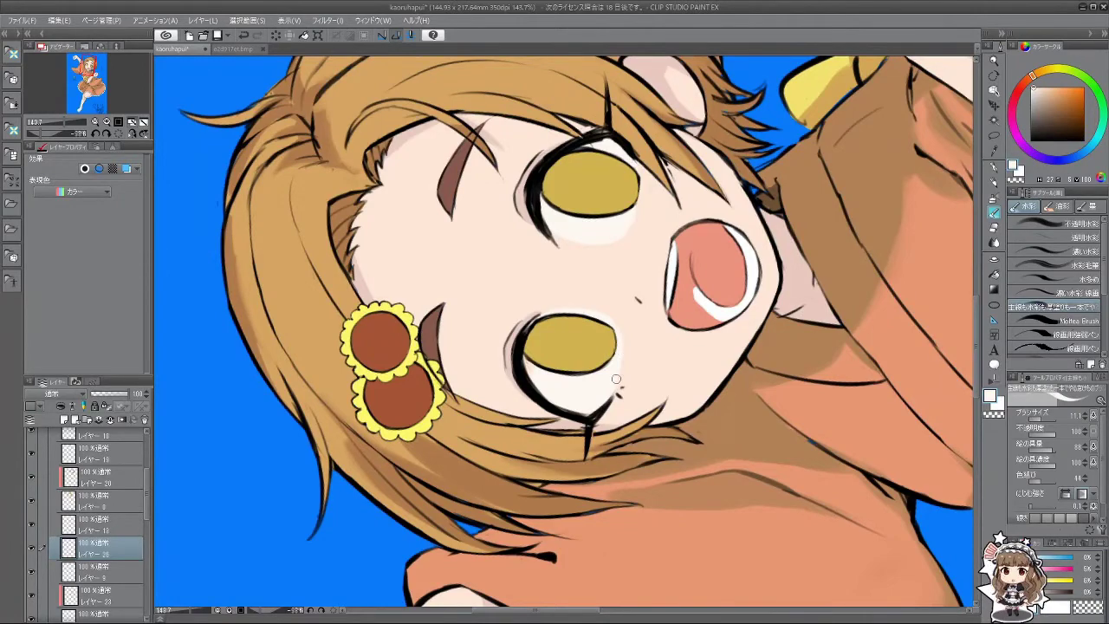
pyautogui.moveTo(616, 378); pyautogui.dragTo(507, 283)
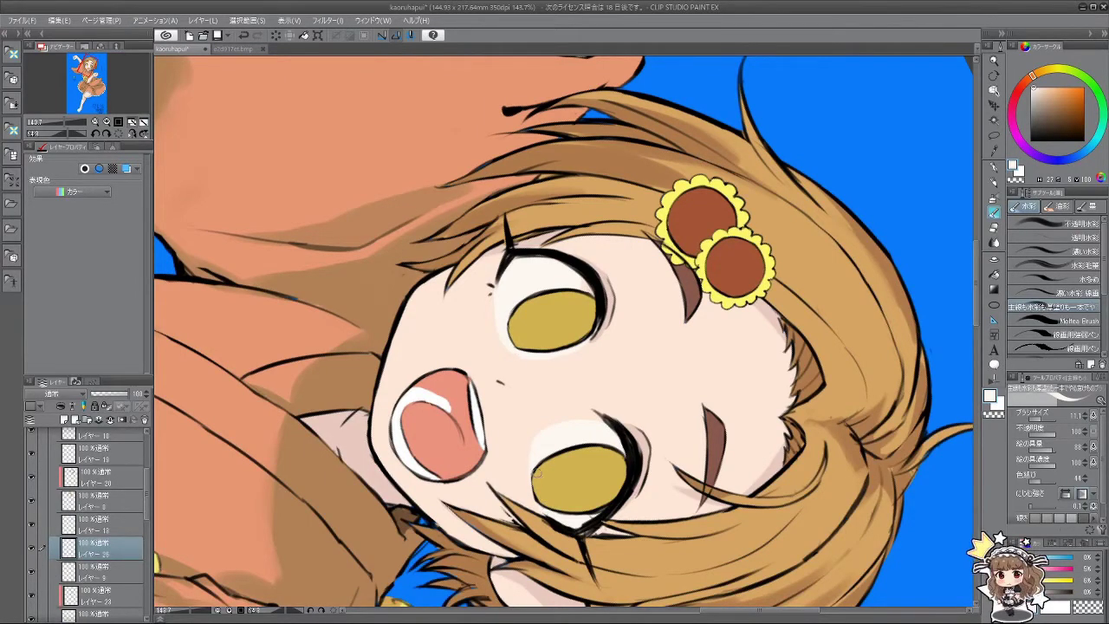
pyautogui.moveTo(552, 516); pyautogui.dragTo(631, 300)
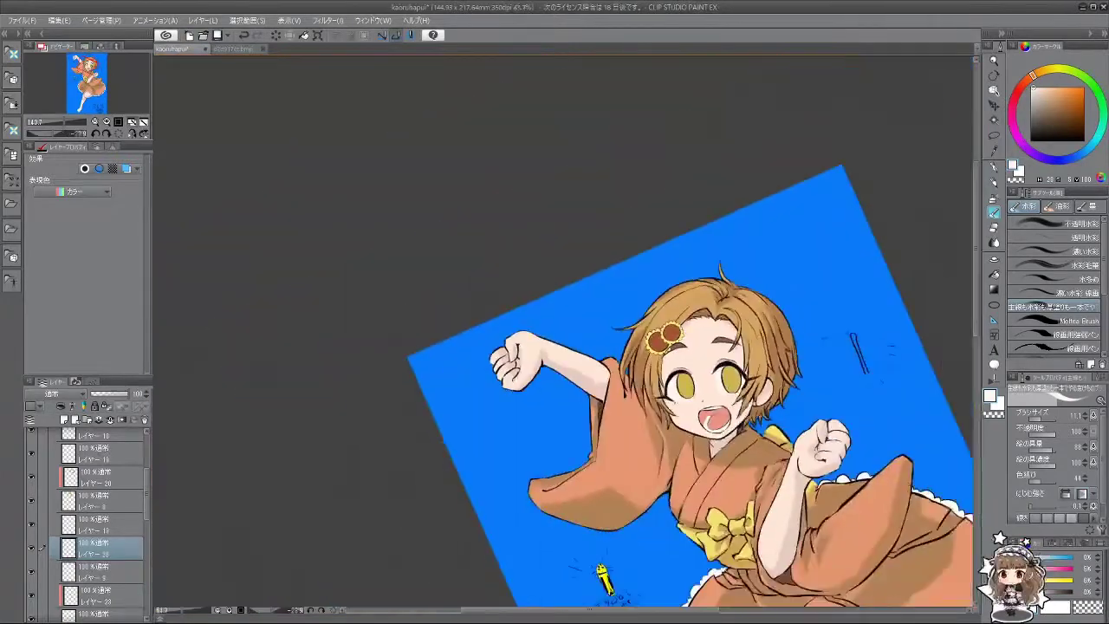
# Step: Rotate and zoom the canvas to inspect the face from upside-down, sideways and upright angles
pyautogui.scroll(5, 554, 378)
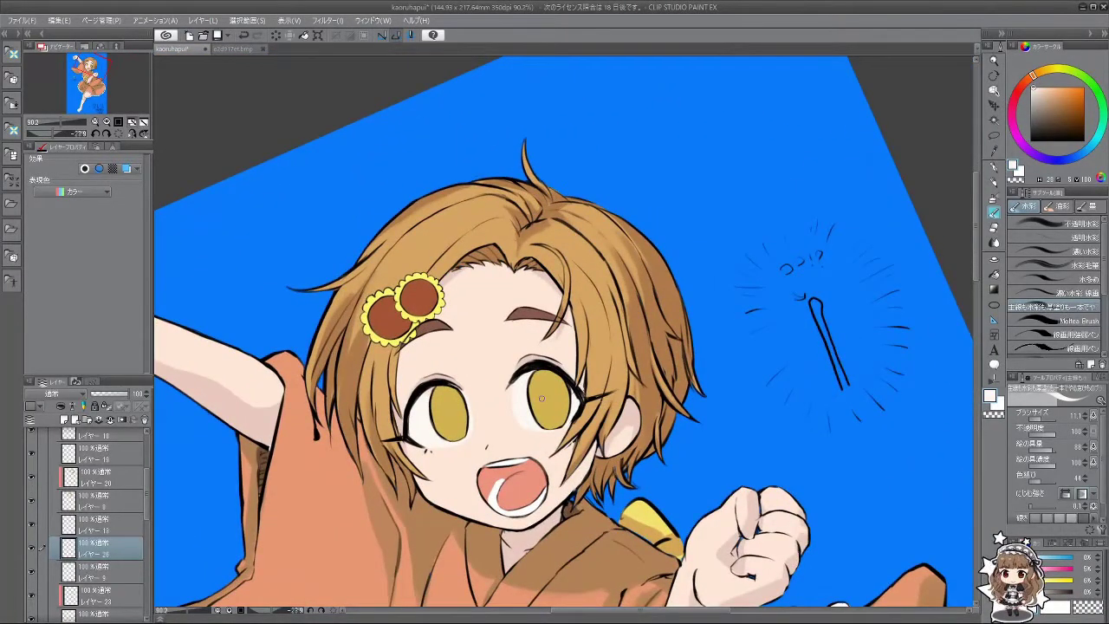
pyautogui.scroll(3, 569, 389)
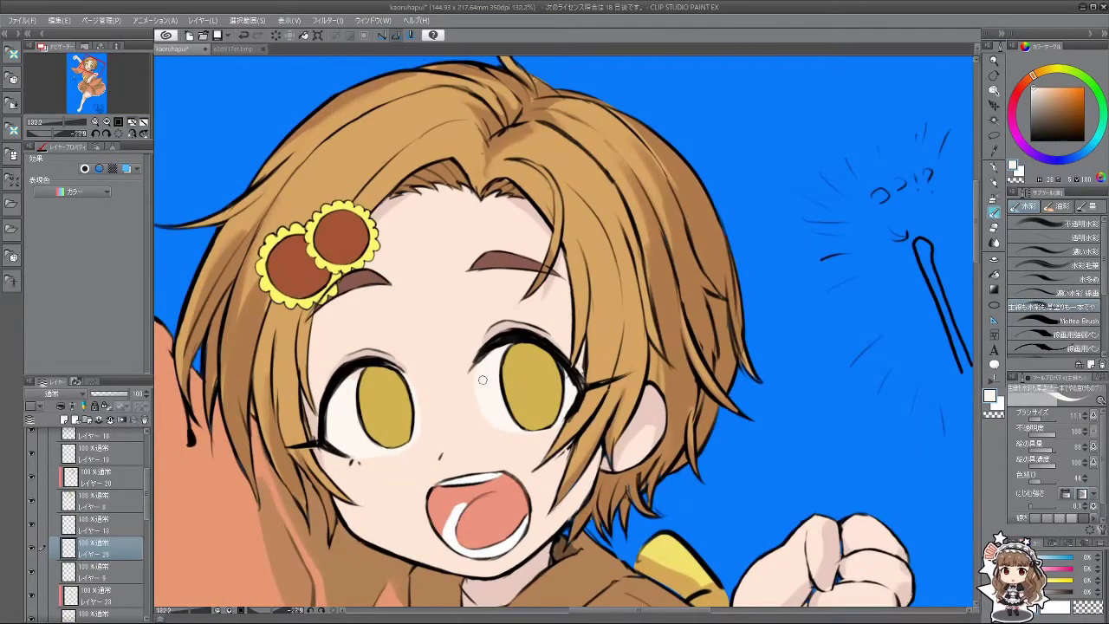
pyautogui.moveTo(498, 466); pyautogui.dragTo(584, 331)
pyautogui.scroll(2, 692, 300)
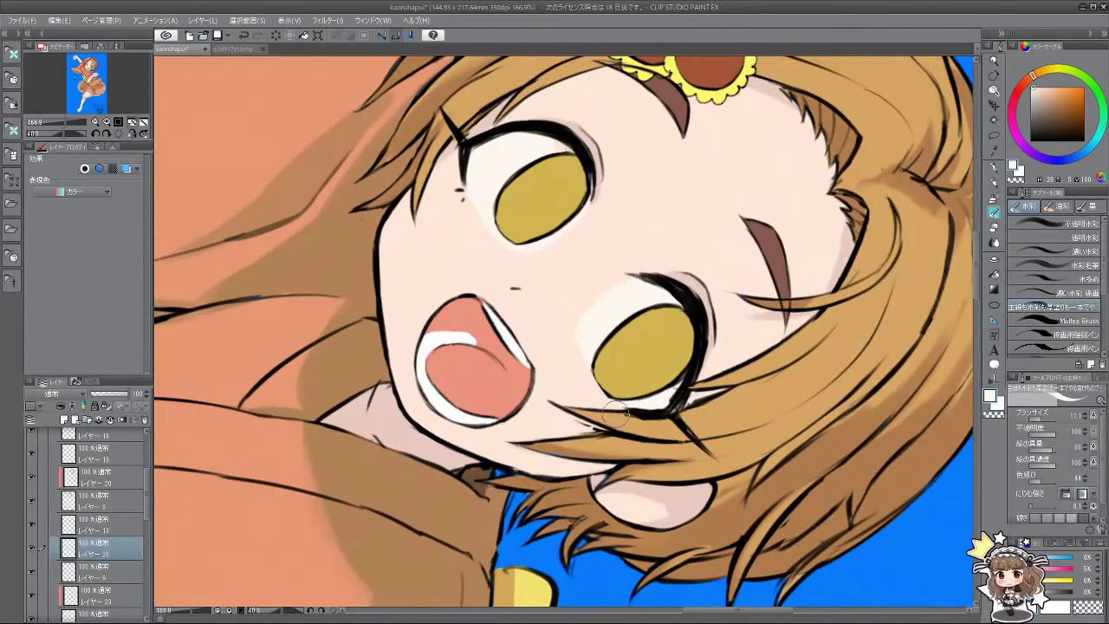
pyautogui.moveTo(621, 418); pyautogui.dragTo(595, 320)
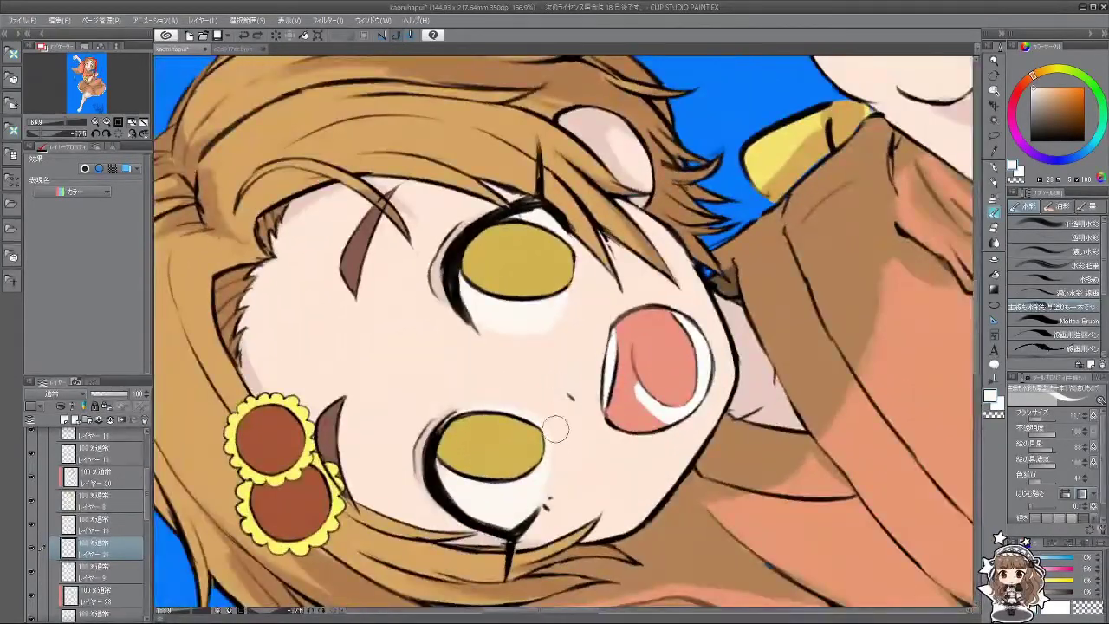
pyautogui.moveTo(533, 509); pyautogui.dragTo(528, 390)
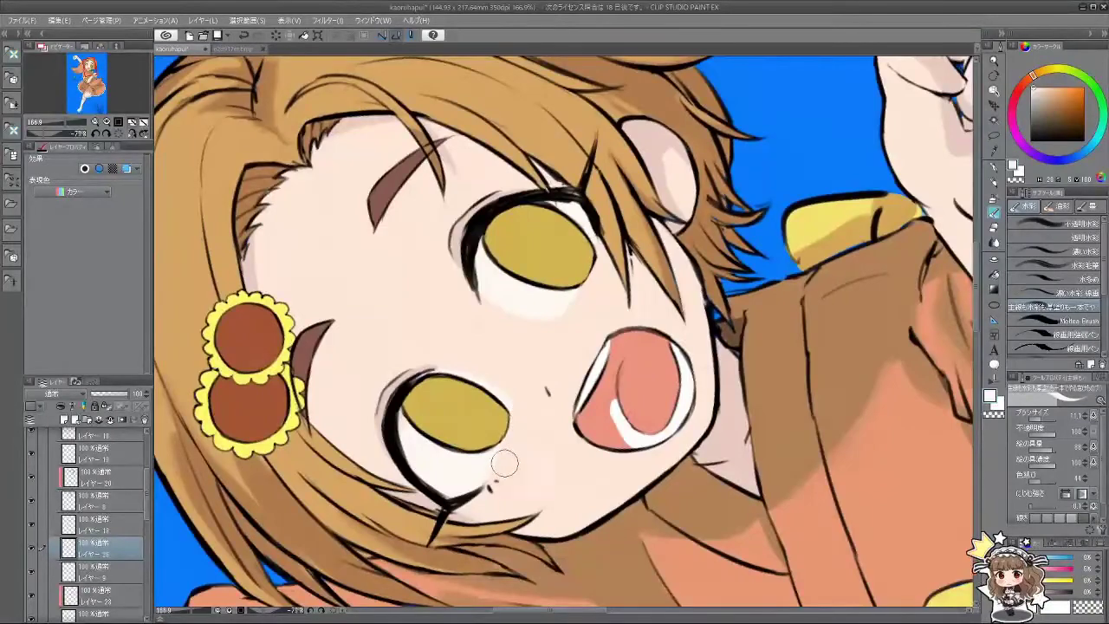
pyautogui.moveTo(502, 462); pyautogui.dragTo(630, 371)
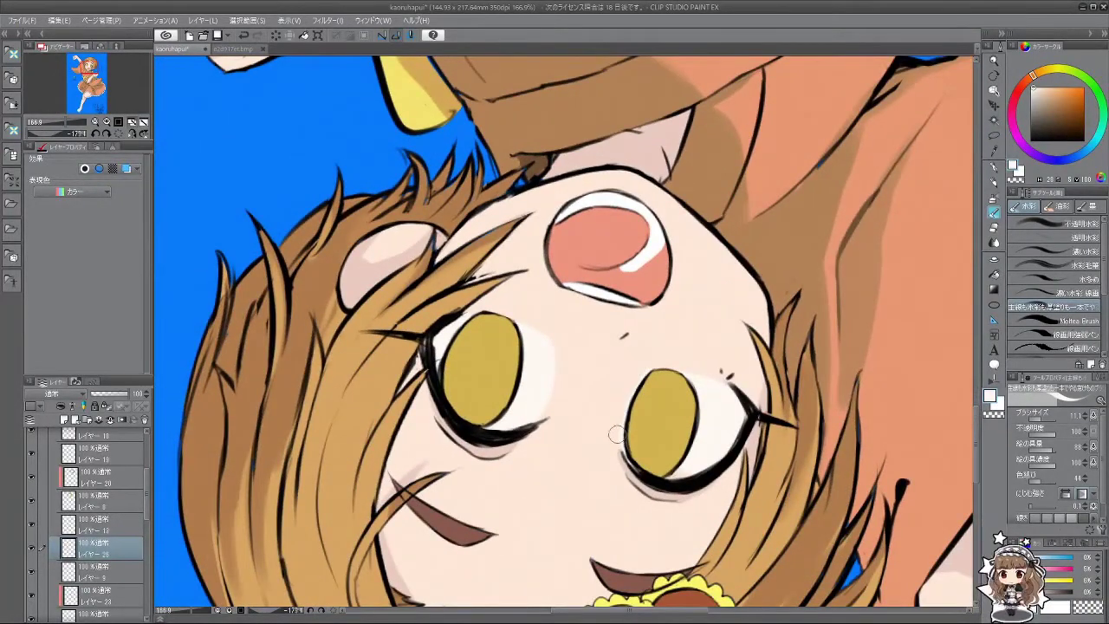
pyautogui.moveTo(619, 462); pyautogui.dragTo(507, 197)
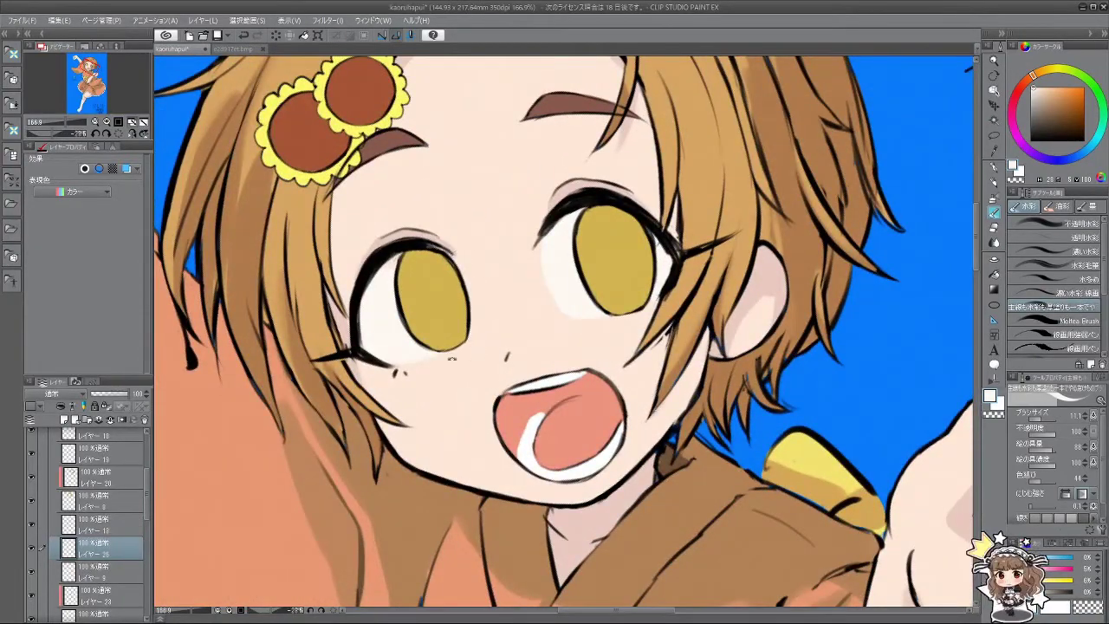
pyautogui.moveTo(466, 256); pyautogui.dragTo(490, 426)
pyautogui.scroll(-4, 617, 431)
pyautogui.scroll(7, 607, 438)
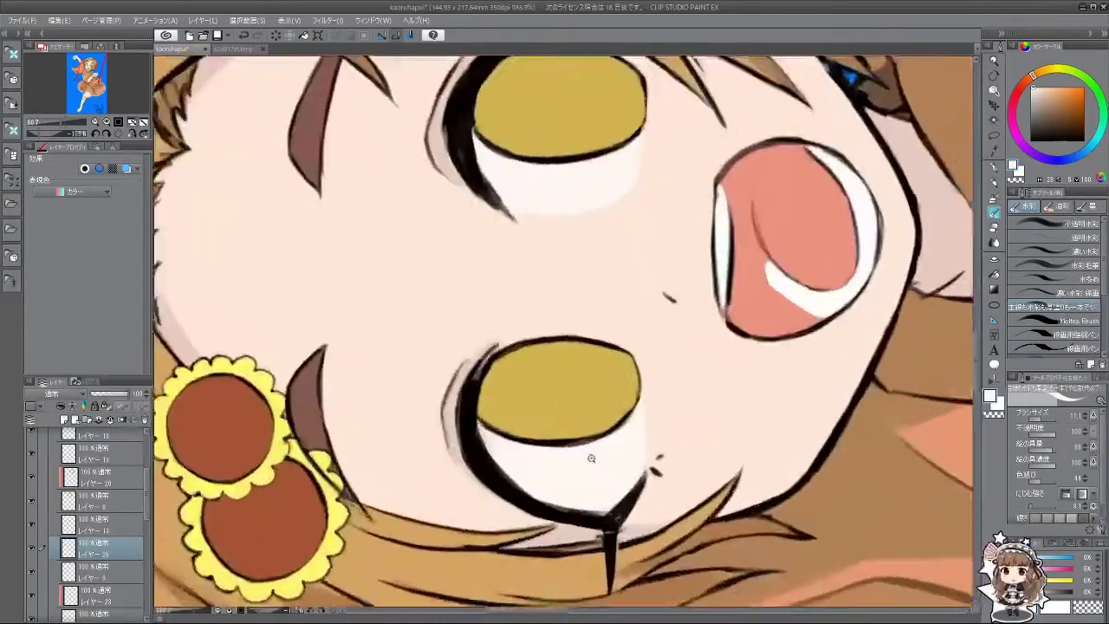
pyautogui.scroll(-2, 520, 464)
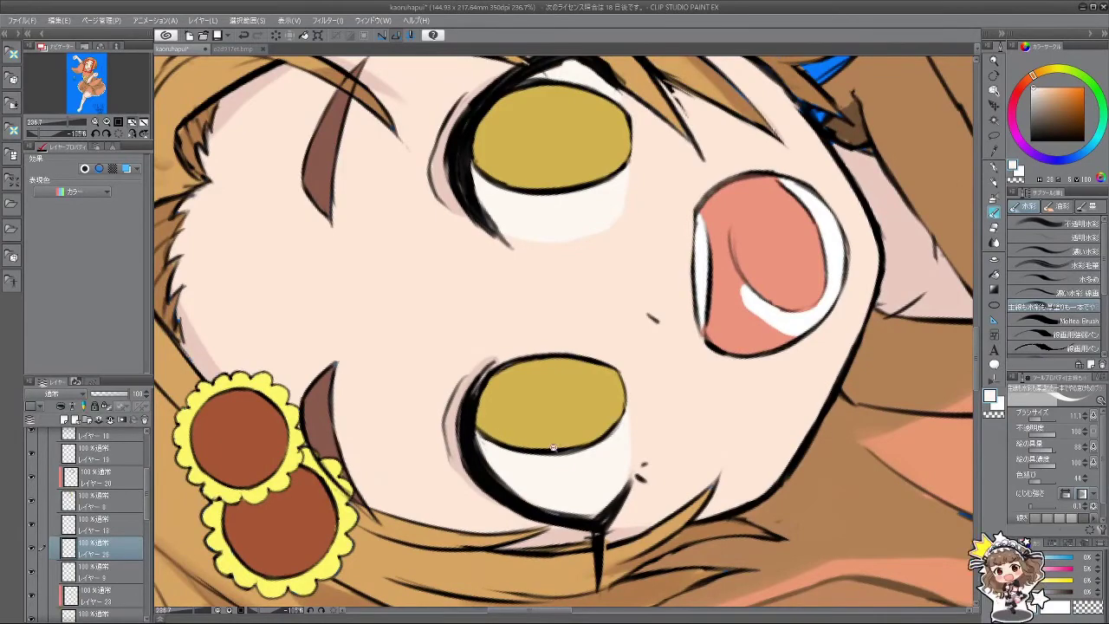
pyautogui.scroll(-5, 494, 451)
pyautogui.moveTo(494, 450); pyautogui.dragTo(243, 592)
pyautogui.scroll(-1, 570, 366)
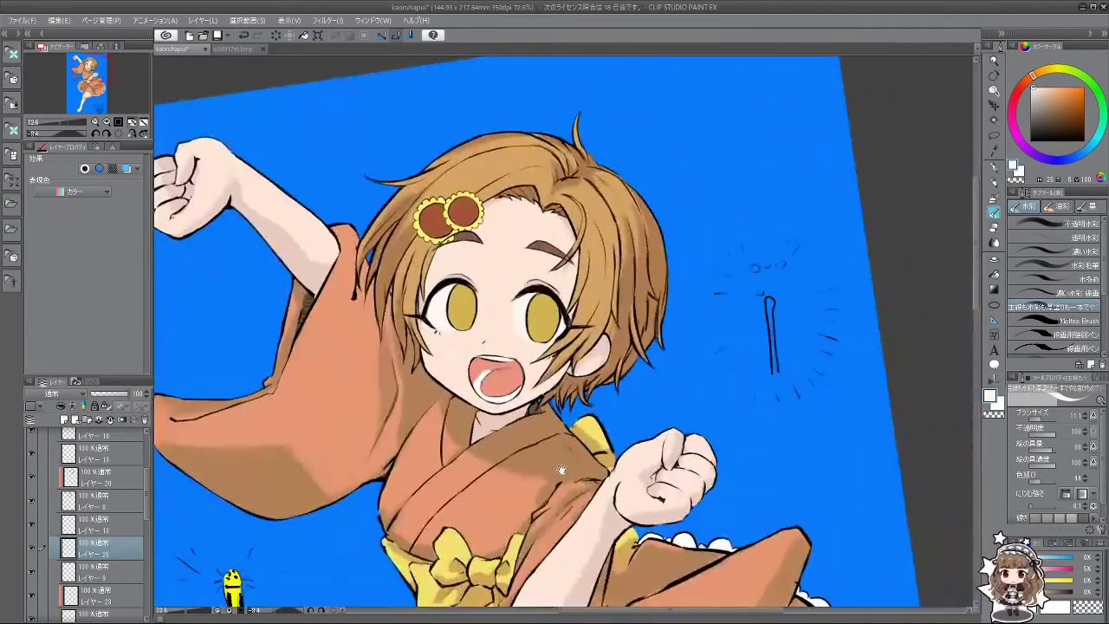
pyautogui.scroll(-3, 570, 366)
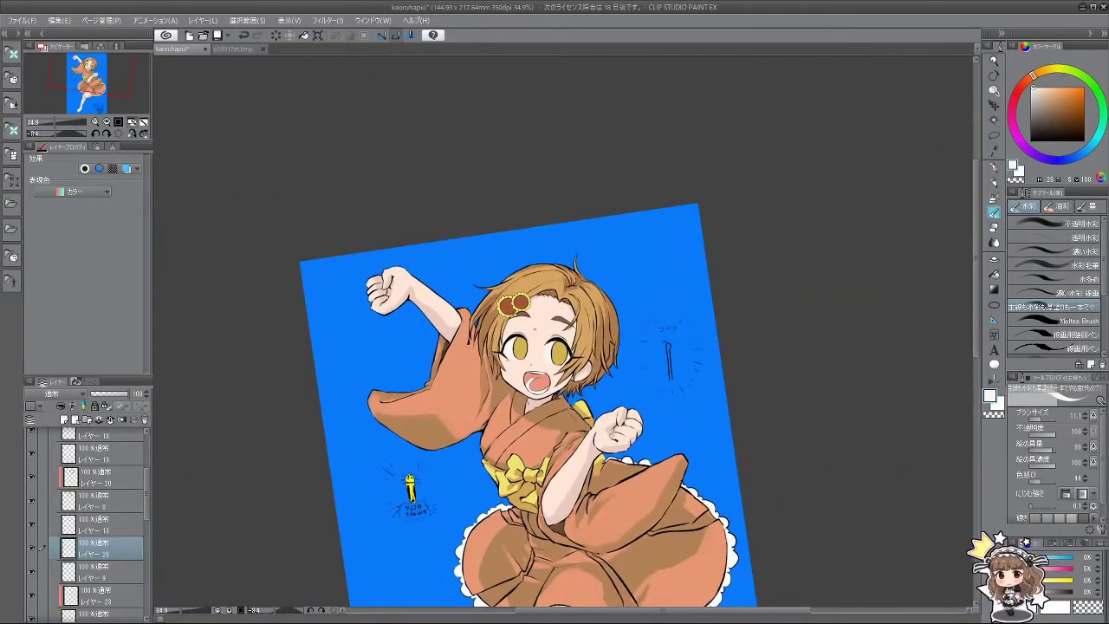
pyautogui.scroll(2, 555, 340)
pyautogui.scroll(-1, 555, 339)
pyautogui.scroll(1, 555, 340)
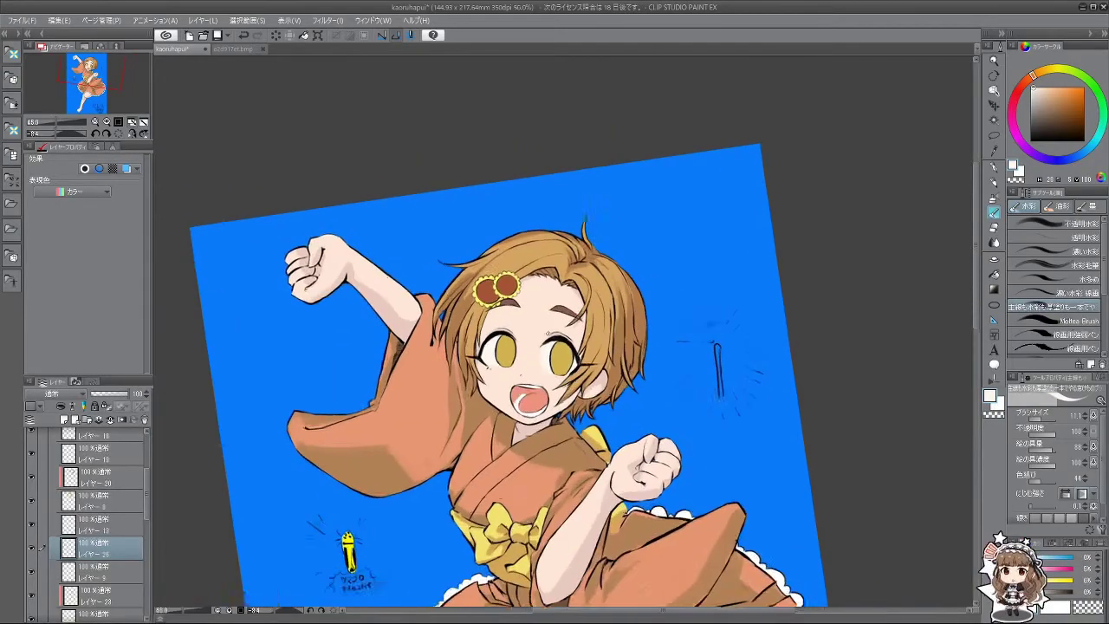
pyautogui.scroll(-1, 550, 332)
pyautogui.scroll(5, 550, 332)
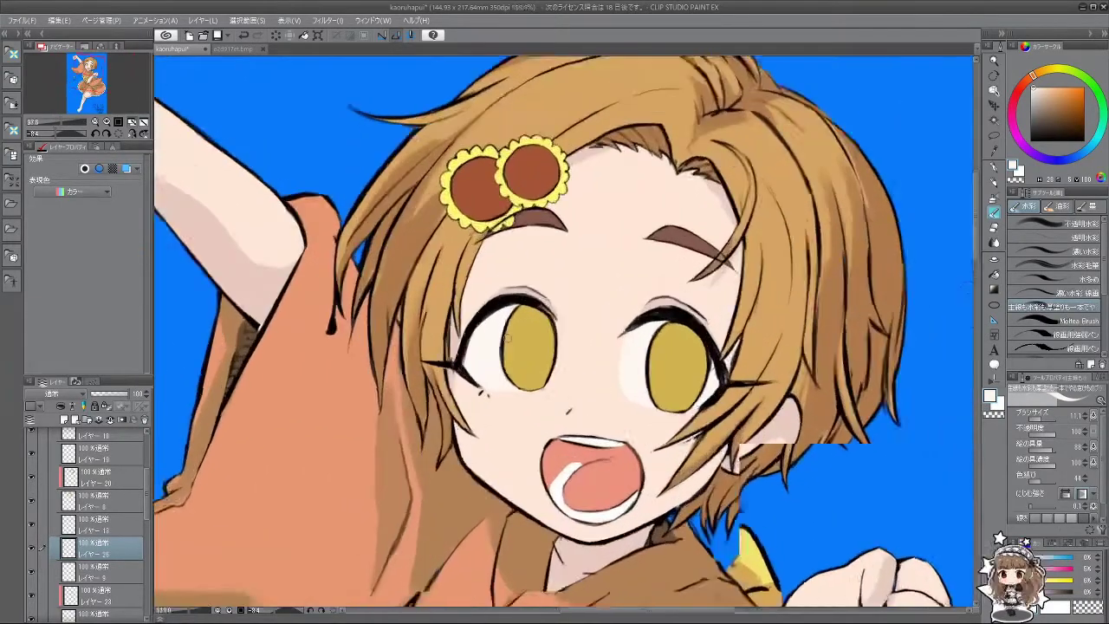
pyautogui.scroll(-5, 508, 338)
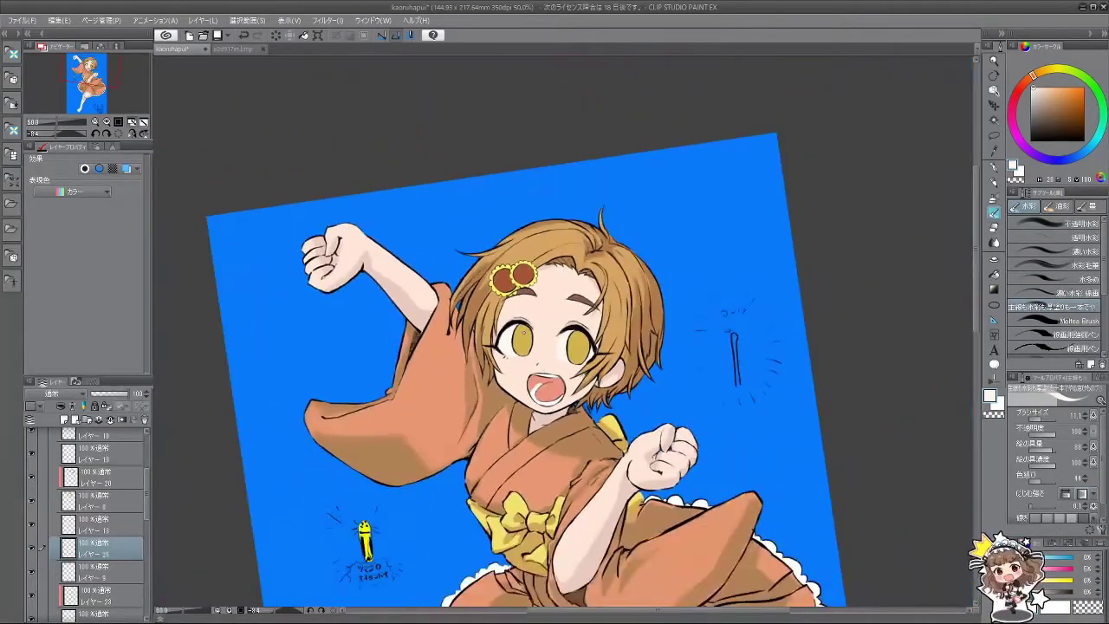
pyautogui.scroll(3, 545, 339)
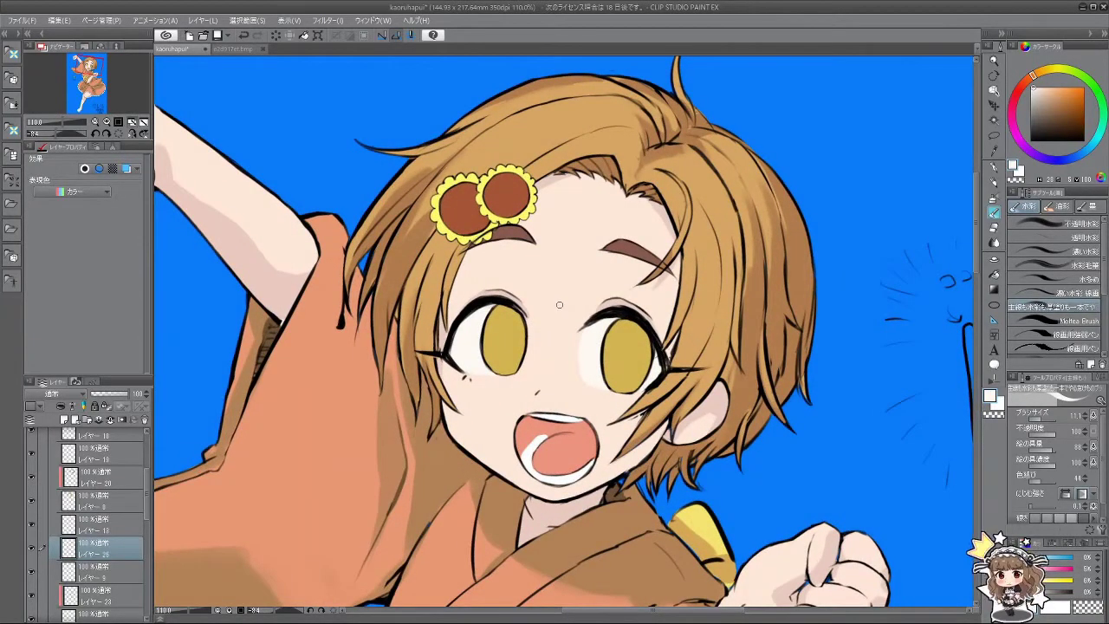
# Step: Add a new layer above the chosen layer and pick a darker shade of the eye's olive-yellow
pyautogui.click(100, 527)
pyautogui.click(64, 419)
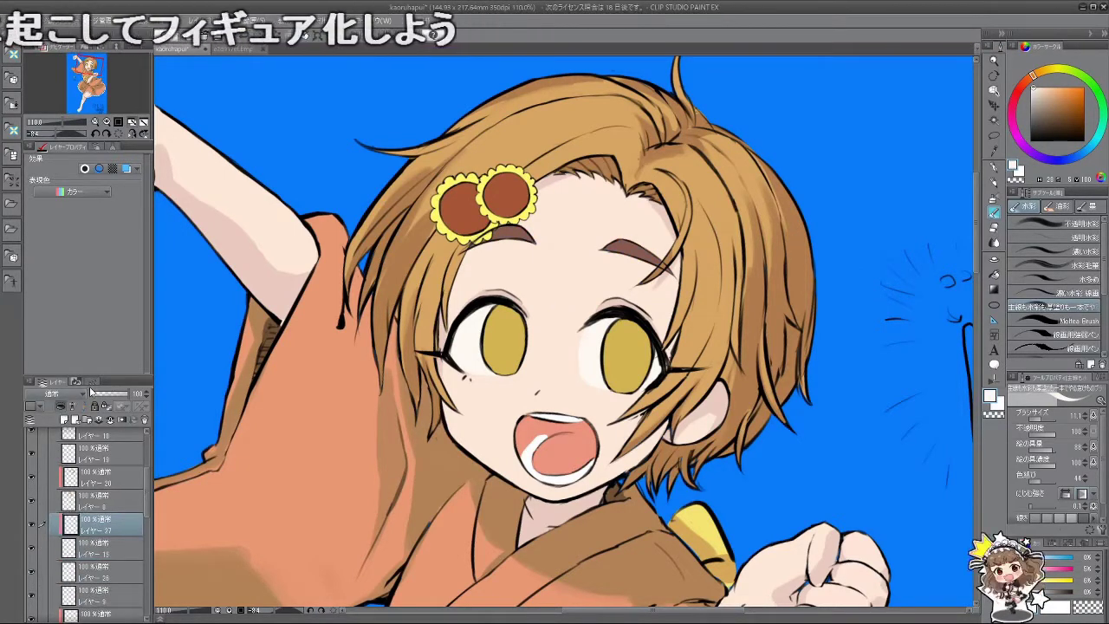
pyautogui.moveTo(637, 388); pyautogui.dragTo(605, 318)
pyautogui.keyDown('alt'); pyautogui.click(603, 317); pyautogui.keyUp('alt')
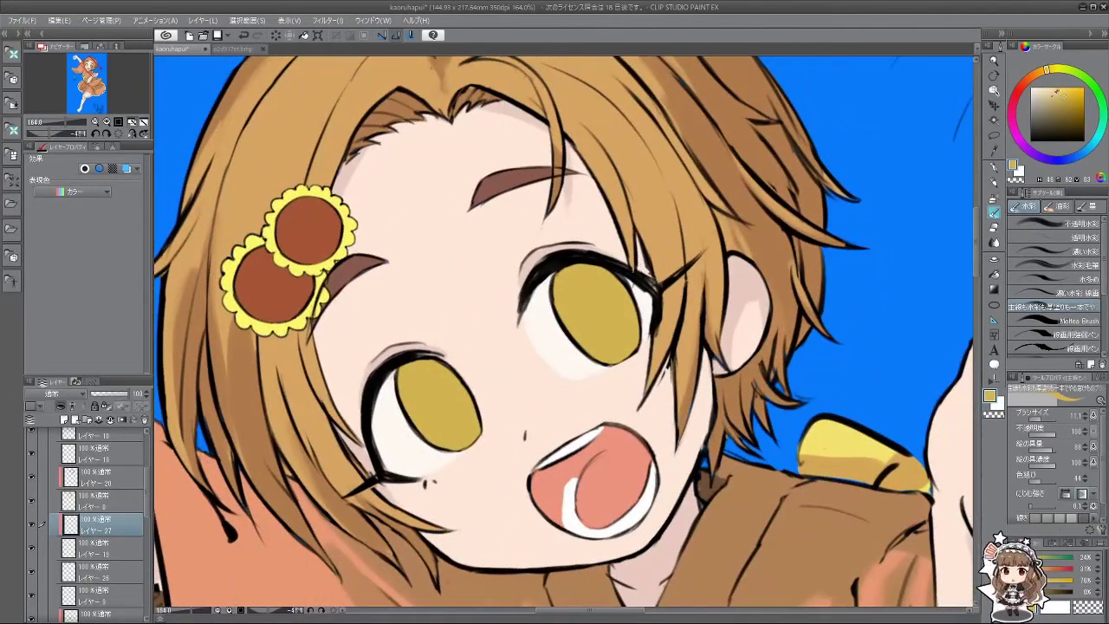
pyautogui.moveTo(1051, 75); pyautogui.dragTo(1041, 78)
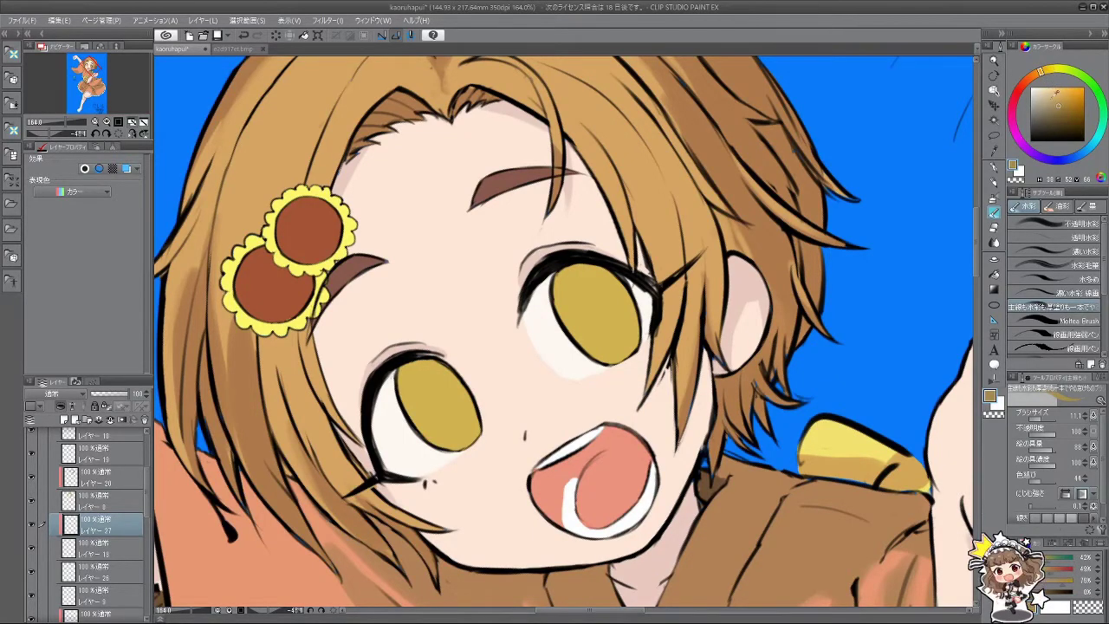
pyautogui.click(1064, 107)
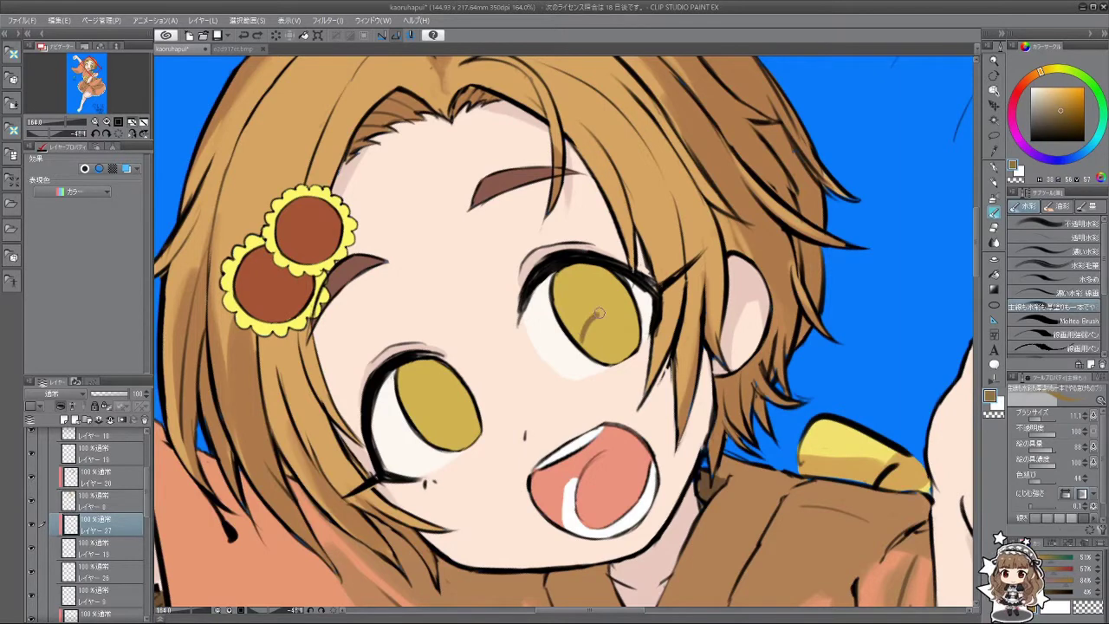
pyautogui.click(1063, 116)
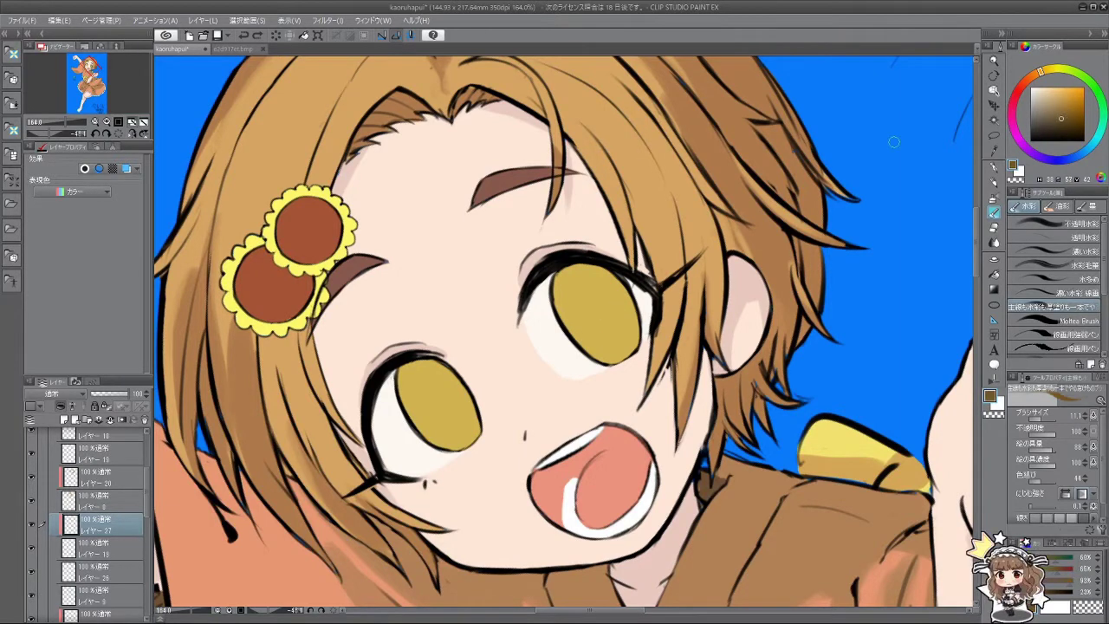
# Step: Draw curved pupil lines in the left and upper eyes, undoing misplaced strokes
pyautogui.moveTo(429, 425); pyautogui.dragTo(459, 399)
pyautogui.hotkey('ctrl', 'z')
pyautogui.moveTo(429, 433)
pyautogui.mouseDown()
pyautogui.moveTo(456, 395)
pyautogui.moveTo(466, 398)
pyautogui.moveTo(436, 417)
pyautogui.mouseUp()
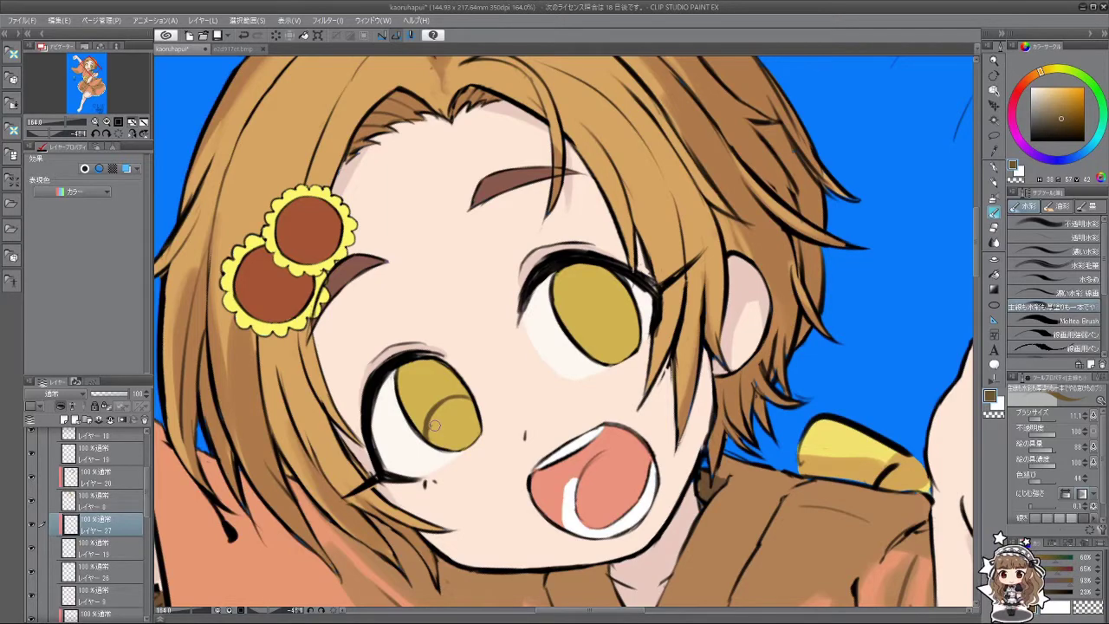
pyautogui.press('-')
pyautogui.press('-')
pyautogui.press('-')
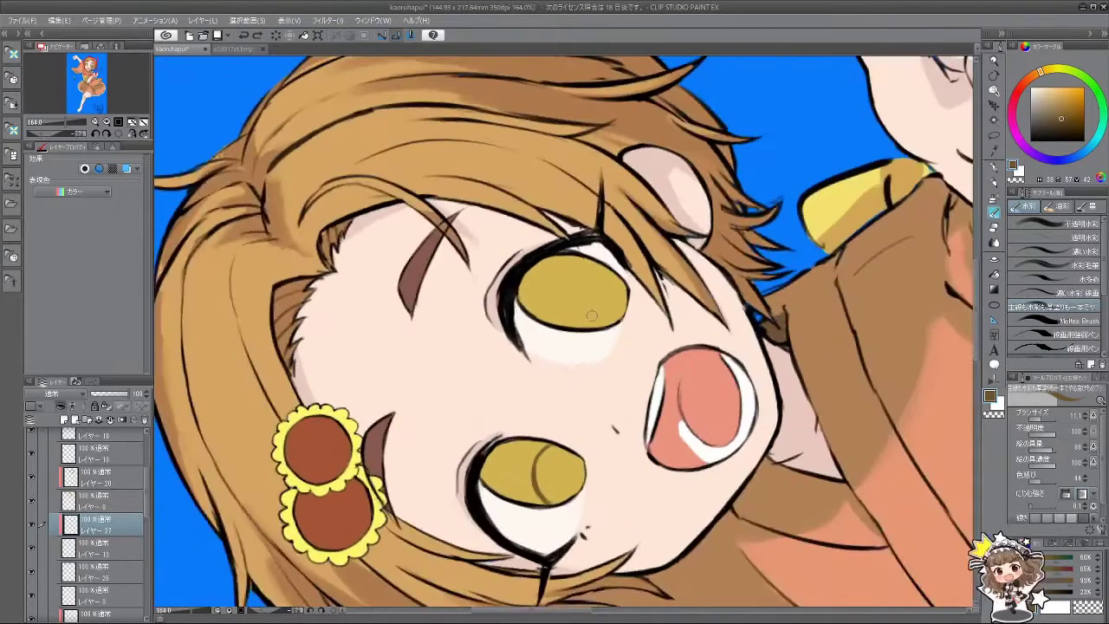
pyautogui.moveTo(582, 334)
pyautogui.mouseDown()
pyautogui.moveTo(593, 274)
pyautogui.moveTo(576, 280)
pyautogui.moveTo(579, 321)
pyautogui.moveTo(580, 277)
pyautogui.moveTo(595, 260)
pyautogui.moveTo(571, 327)
pyautogui.mouseUp()
pyautogui.hotkey('ctrl', 'z')
pyautogui.hotkey('ctrl', 'z')
pyautogui.hotkey('ctrl', 'z')
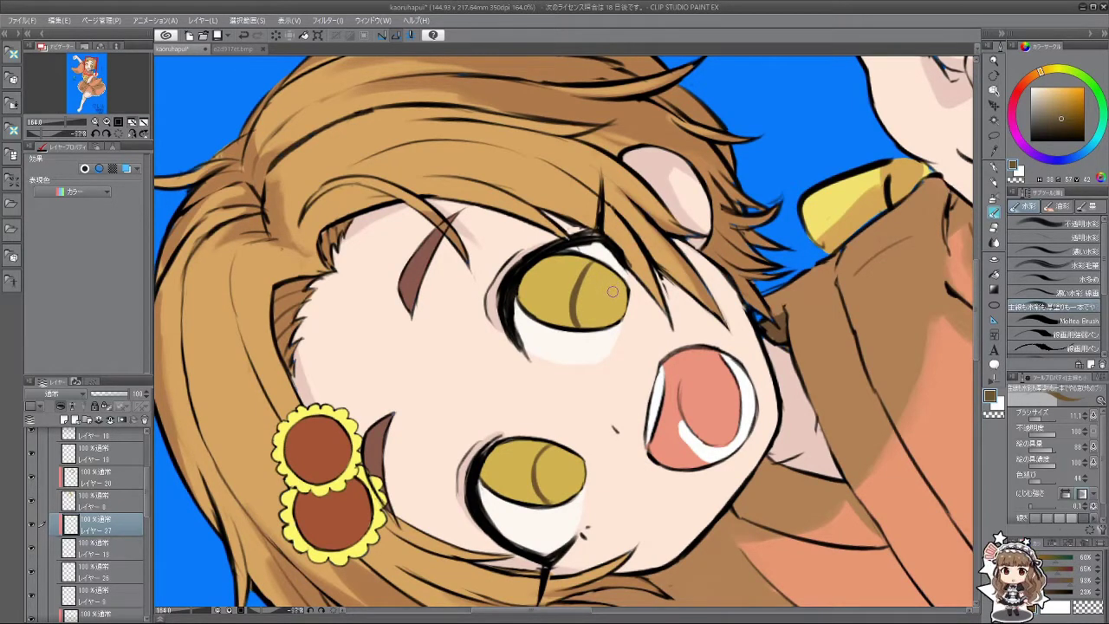
pyautogui.hotkey('ctrl', 'z')
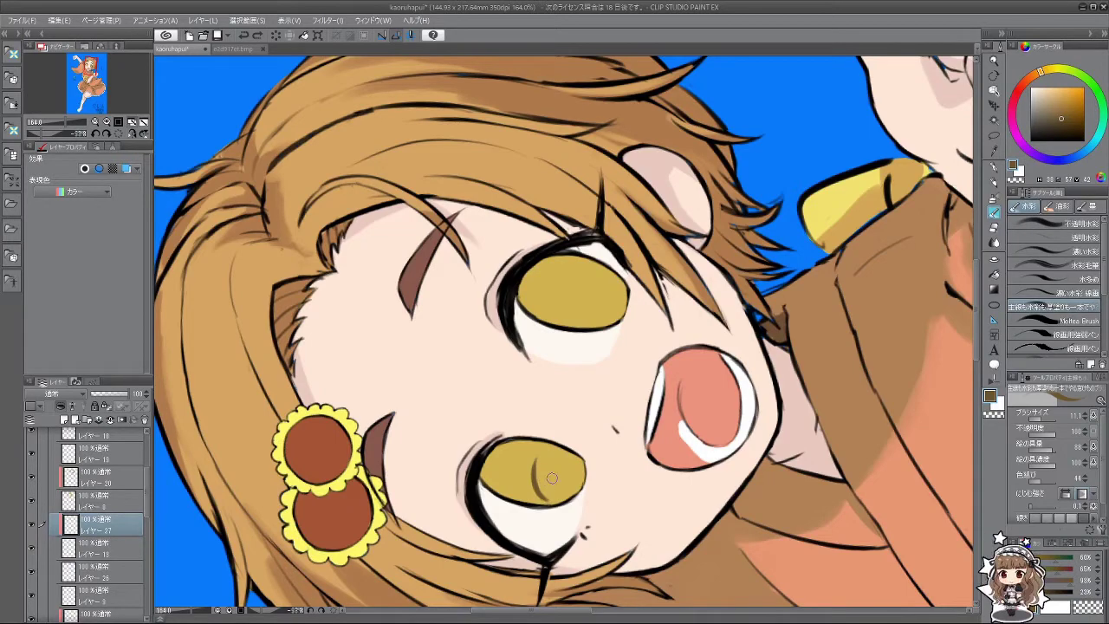
pyautogui.hotkey('ctrl', 'z')
# Step: Redraw short pupil strokes on the lower eye and reset the canvas rotation
pyautogui.moveTo(539, 501)
pyautogui.mouseDown()
pyautogui.moveTo(541, 446)
pyautogui.moveTo(544, 456)
pyautogui.mouseUp()
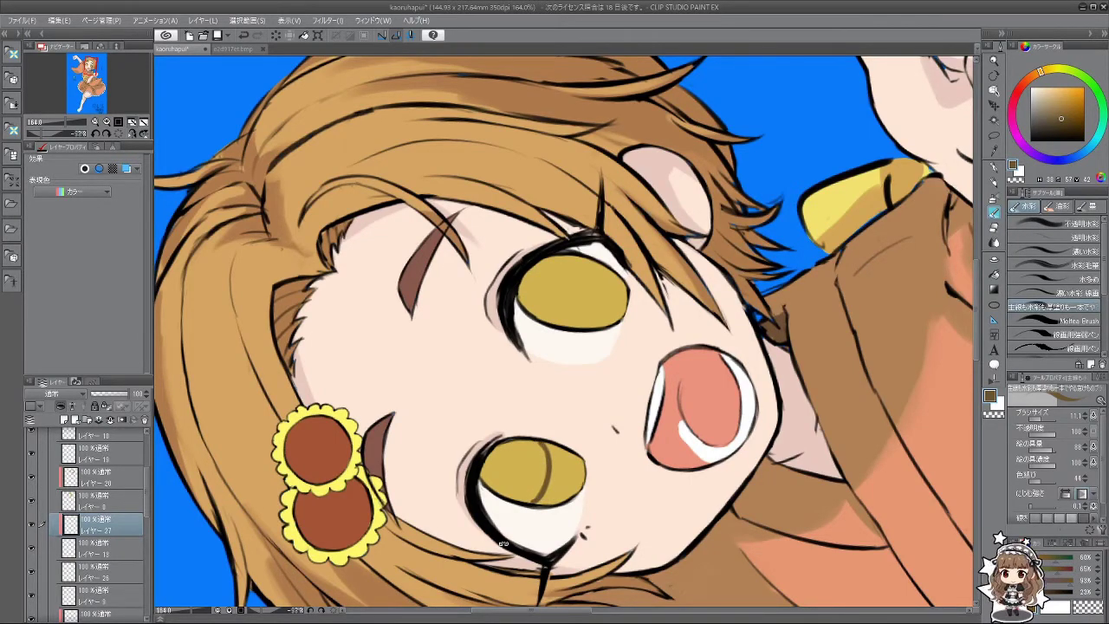
pyautogui.moveTo(503, 543)
pyautogui.mouseDown()
pyautogui.moveTo(559, 383)
pyautogui.moveTo(561, 340)
pyautogui.moveTo(562, 386)
pyautogui.mouseUp()
pyautogui.hotkey('ctrl', 'z')
pyautogui.moveTo(555, 333)
pyautogui.mouseDown()
pyautogui.moveTo(572, 404)
pyautogui.moveTo(586, 407)
pyautogui.mouseUp()
pyautogui.hotkey('ctrl', '@')
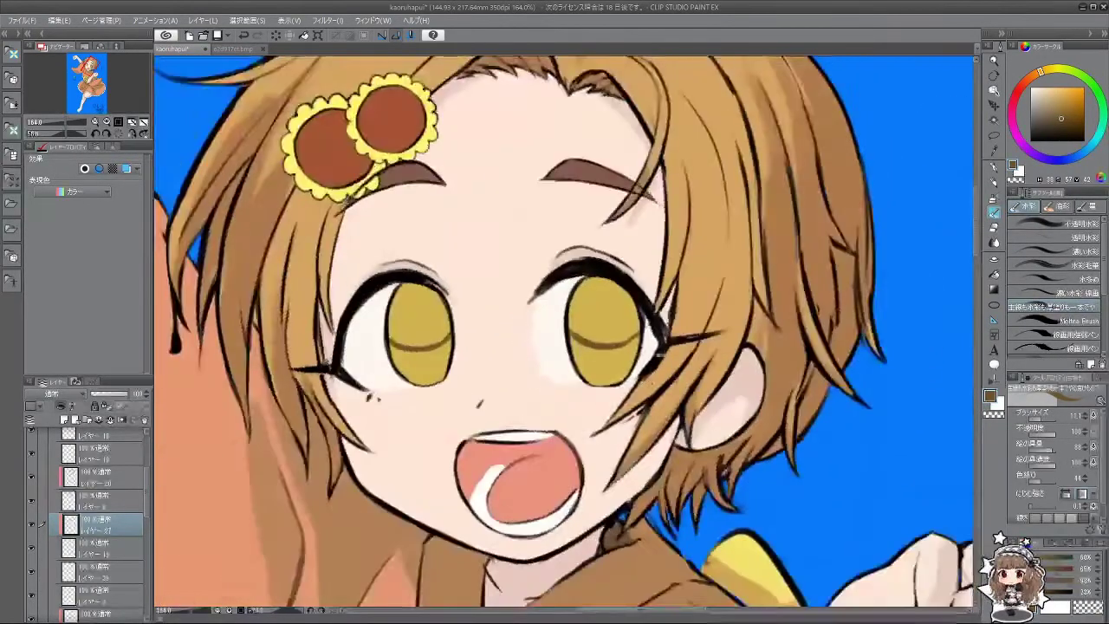
pyautogui.press('-')
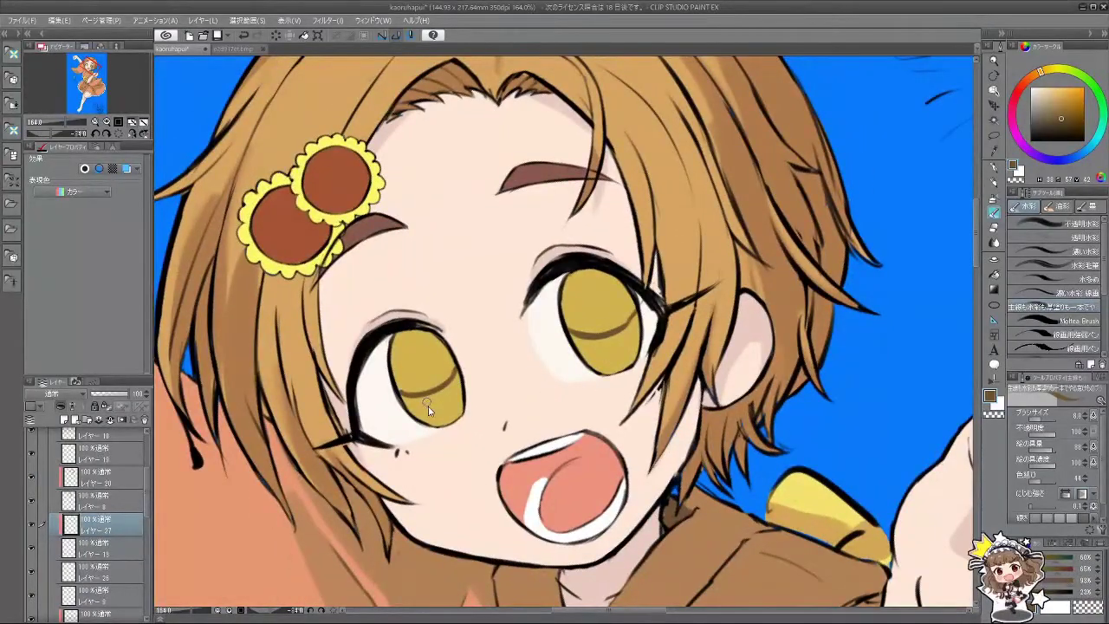
# Step: Brush dark brown over the upper parts of the left and right irises at brush sizes 30 and 15
pyautogui.press(']')
pyautogui.press(']')
pyautogui.press(']')
pyautogui.press(']')
pyautogui.press(']')
pyautogui.moveTo(421, 365)
pyautogui.mouseDown()
pyautogui.moveTo(400, 351)
pyautogui.moveTo(407, 369)
pyautogui.moveTo(400, 340)
pyautogui.moveTo(426, 341)
pyautogui.moveTo(449, 375)
pyautogui.moveTo(411, 387)
pyautogui.moveTo(423, 364)
pyautogui.moveTo(438, 369)
pyautogui.mouseUp()
pyautogui.press('[')
pyautogui.press('[')
pyautogui.press('[')
pyautogui.press('[')
pyautogui.moveTo(586, 329)
pyautogui.mouseDown()
pyautogui.moveTo(570, 284)
pyautogui.moveTo(572, 316)
pyautogui.moveTo(585, 270)
pyautogui.moveTo(601, 300)
pyautogui.moveTo(629, 290)
pyautogui.moveTo(633, 311)
pyautogui.moveTo(601, 327)
pyautogui.mouseUp()
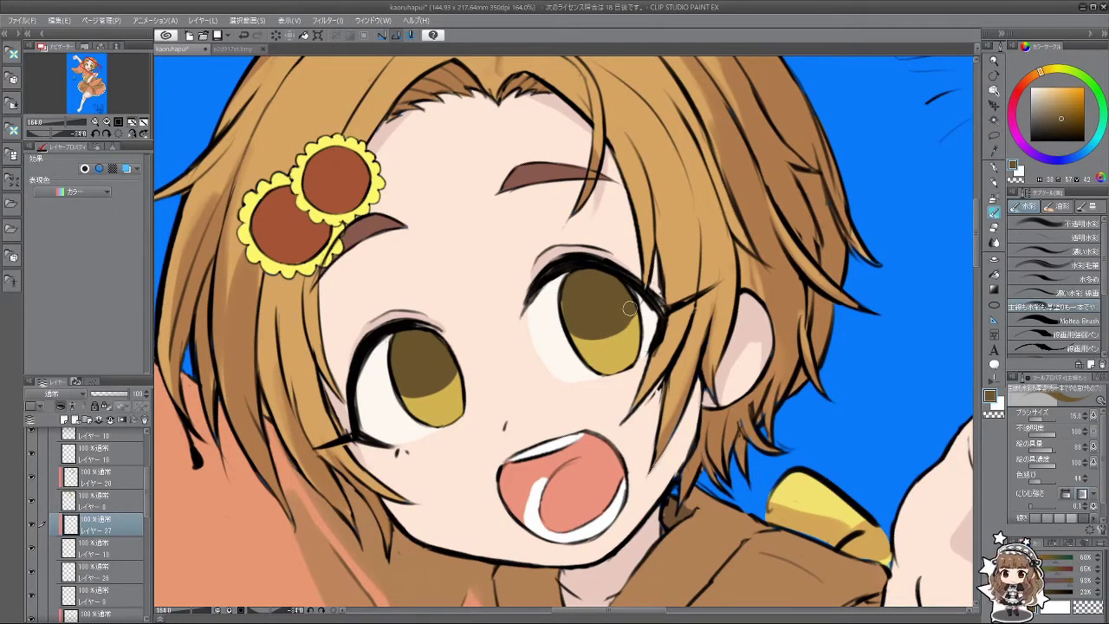
pyautogui.moveTo(425, 394); pyautogui.dragTo(415, 393)
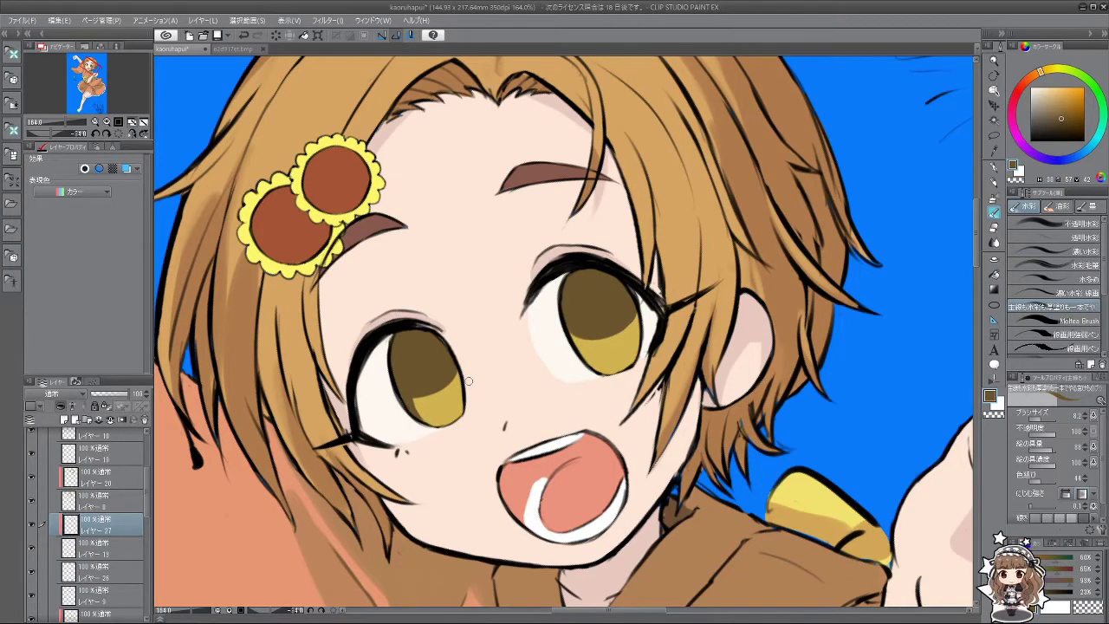
pyautogui.moveTo(468, 381); pyautogui.dragTo(434, 284)
pyautogui.hotkey('ctrl', 'z')
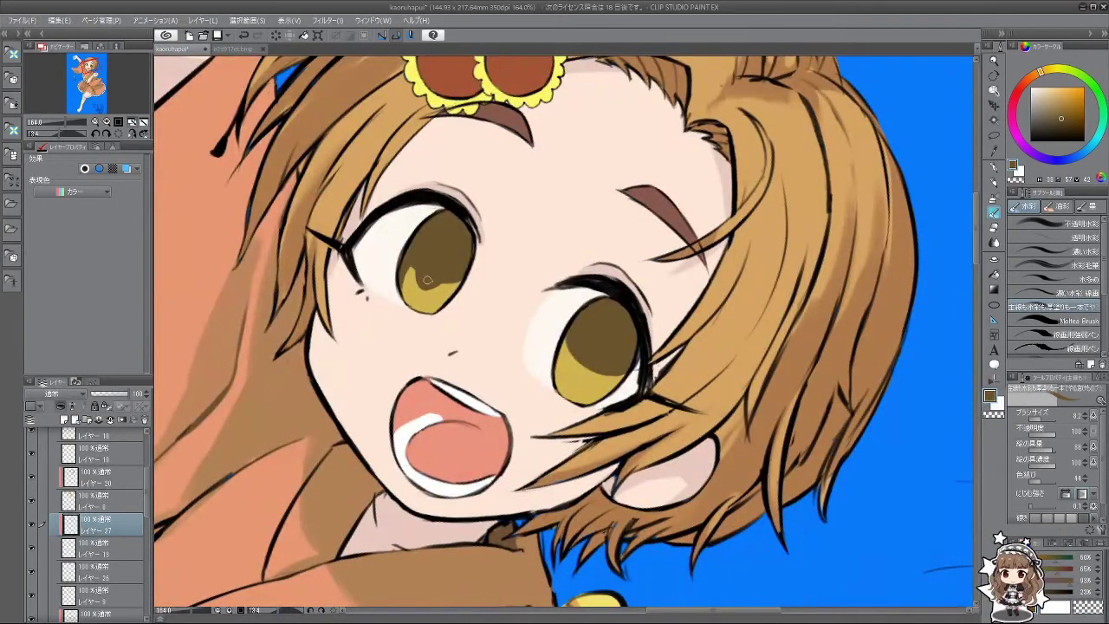
# Step: Refine both irises' shading with trial strokes and undos, using a sampled iris brown
pyautogui.moveTo(446, 405); pyautogui.dragTo(472, 414)
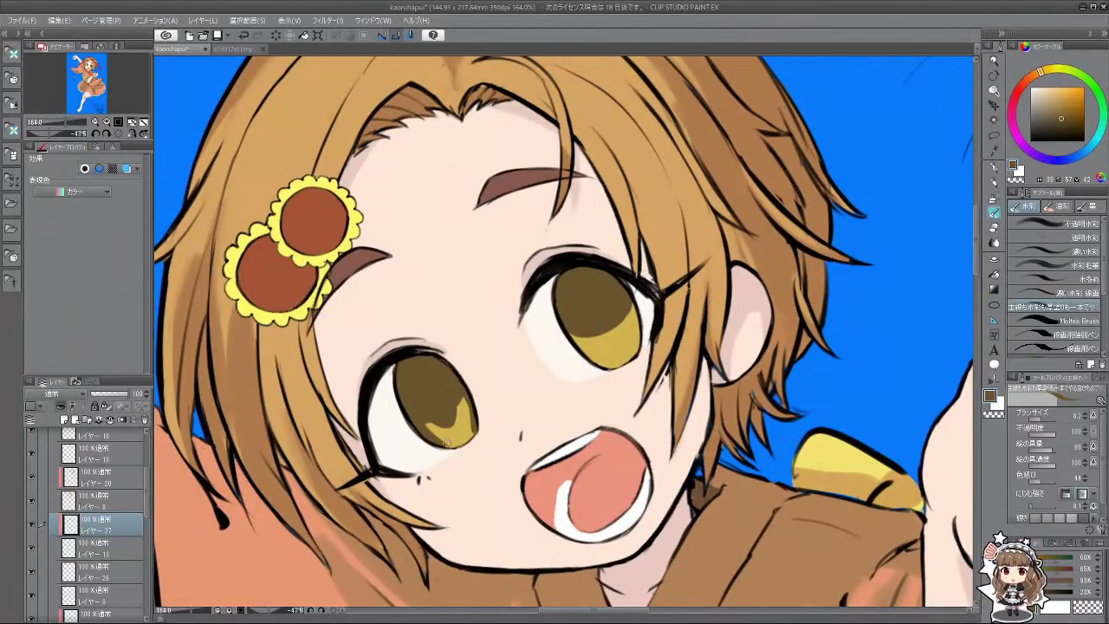
pyautogui.hotkey('ctrl', 'z')
pyautogui.moveTo(448, 440); pyautogui.dragTo(457, 442)
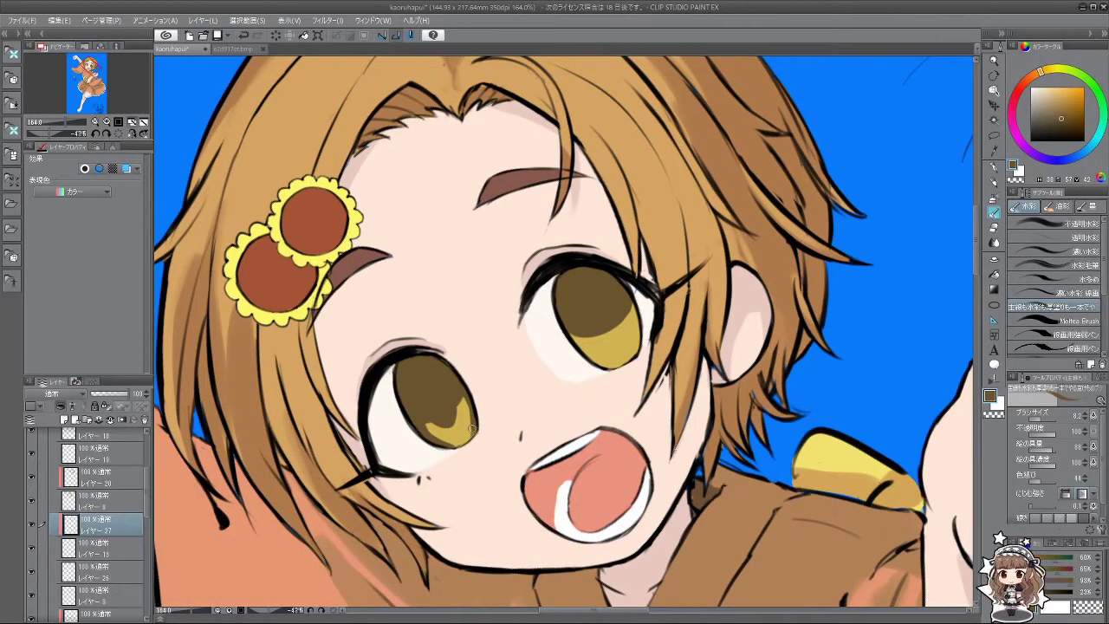
pyautogui.moveTo(464, 396); pyautogui.dragTo(675, 333)
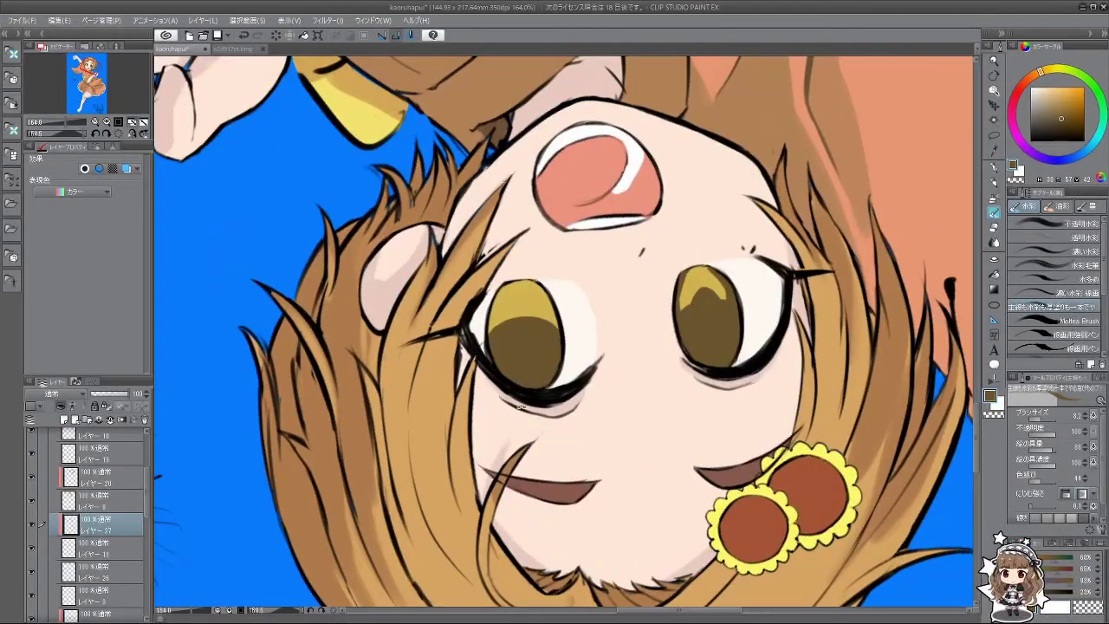
pyautogui.moveTo(520, 316); pyautogui.dragTo(599, 367)
pyautogui.hotkey('ctrl', 'z')
pyautogui.hotkey('ctrl', 'z')
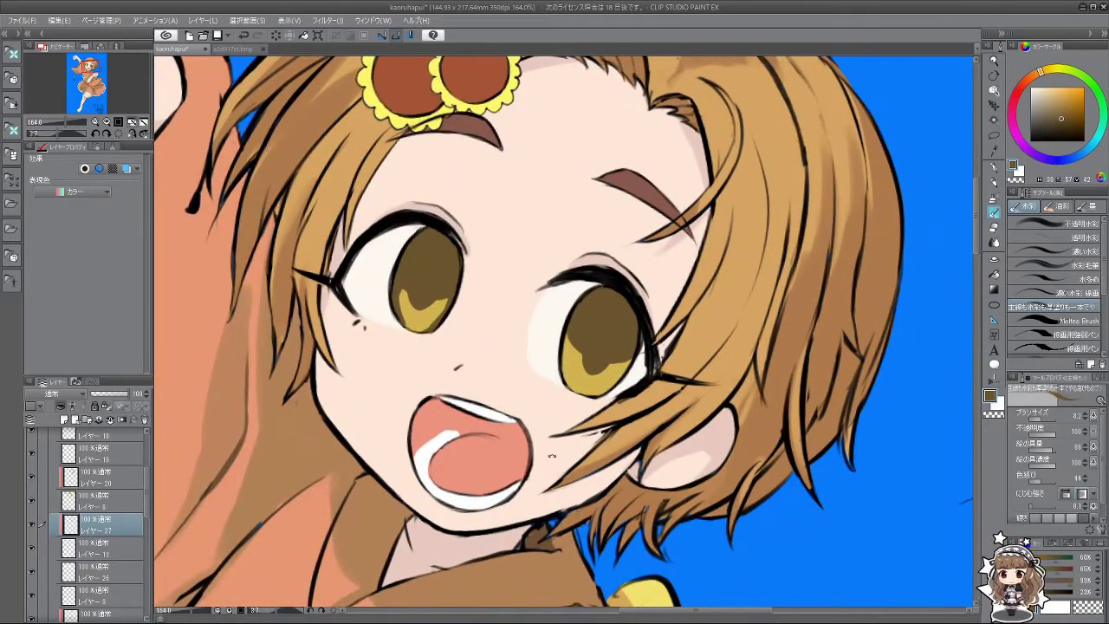
pyautogui.moveTo(552, 456); pyautogui.dragTo(588, 459)
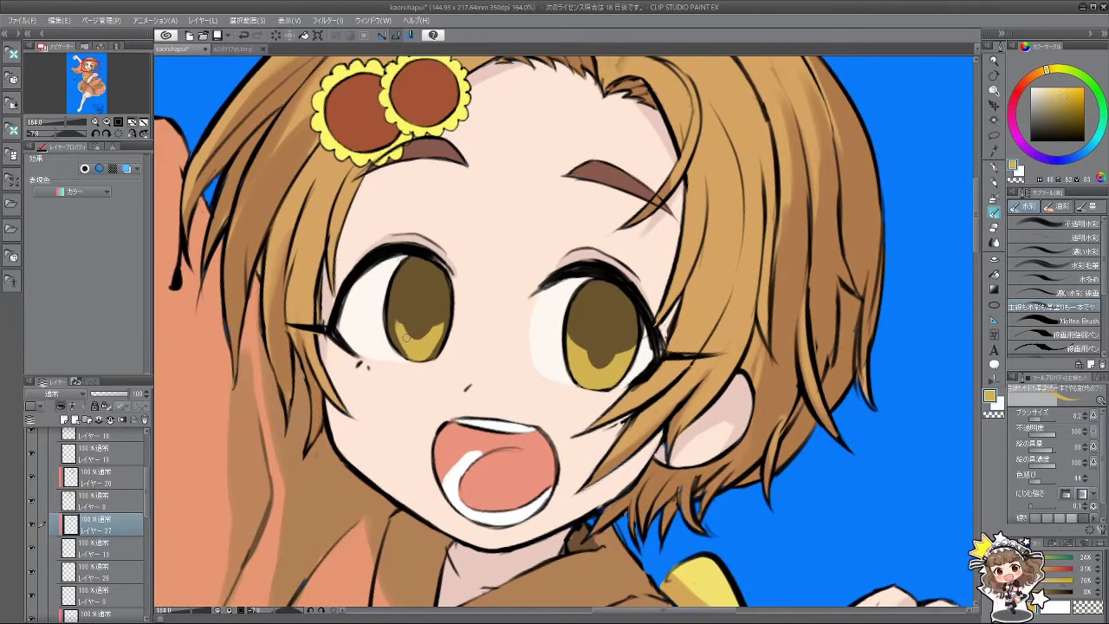
pyautogui.keyDown('alt'); pyautogui.click(422, 296); pyautogui.keyUp('alt')
pyautogui.moveTo(583, 355); pyautogui.dragTo(574, 340)
pyautogui.hotkey('ctrl', 'z')
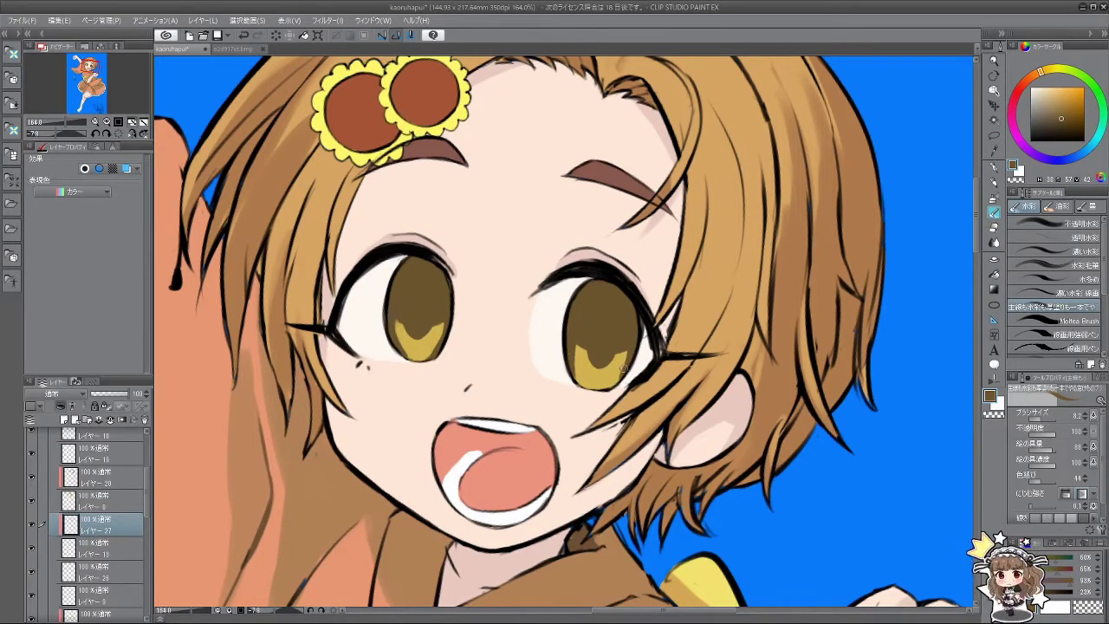
pyautogui.moveTo(617, 419); pyautogui.dragTo(450, 417)
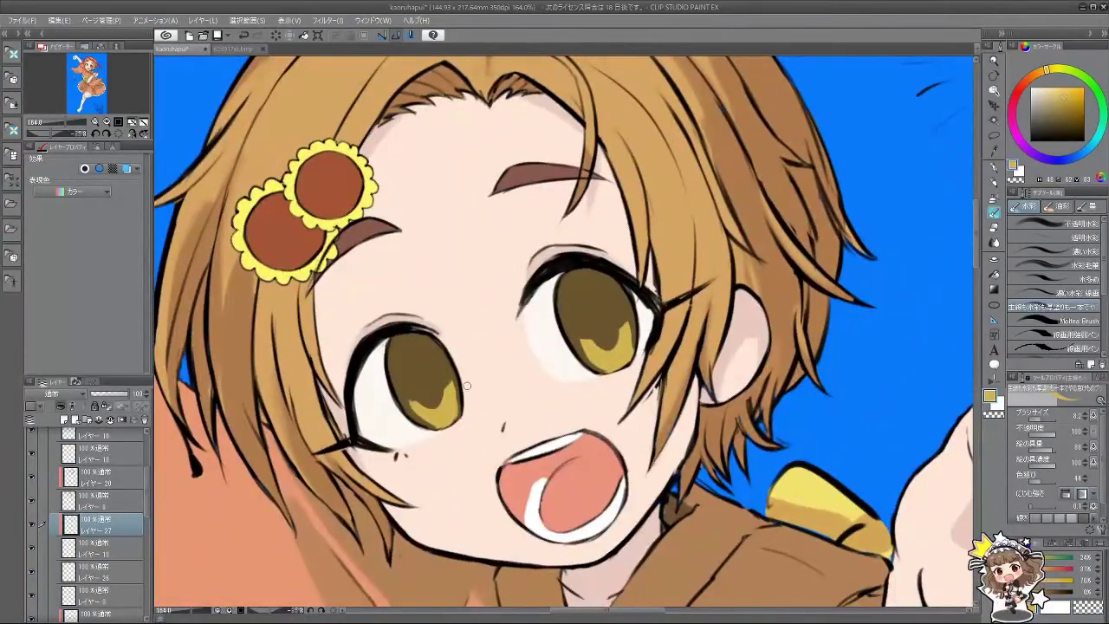
pyautogui.keyDown('alt'); pyautogui.click(454, 390); pyautogui.keyUp('alt')
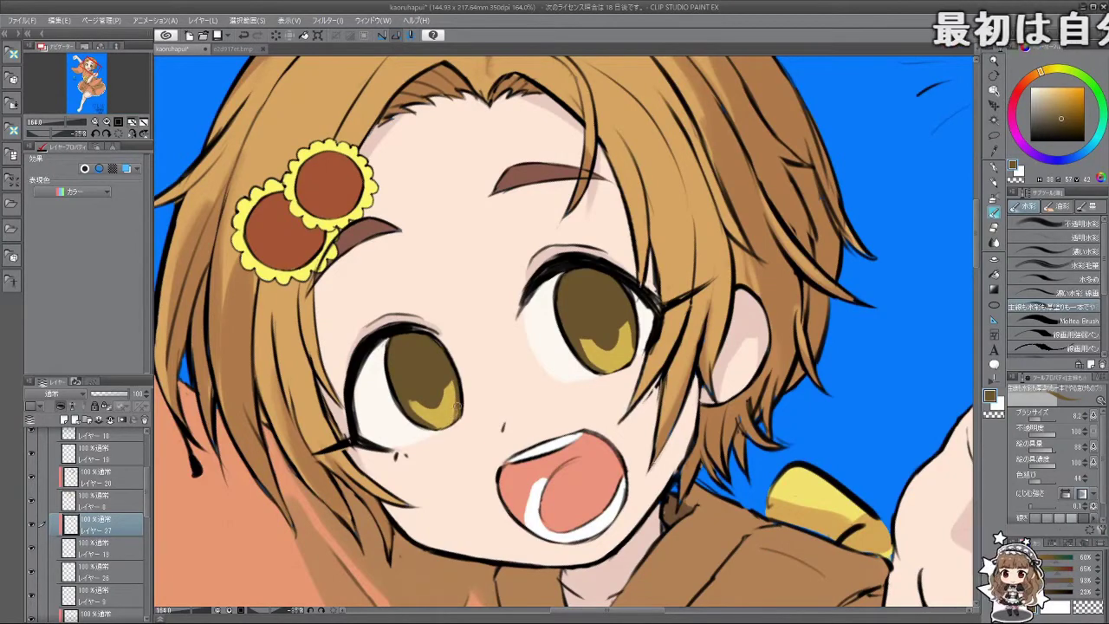
pyautogui.moveTo(459, 385); pyautogui.dragTo(555, 447)
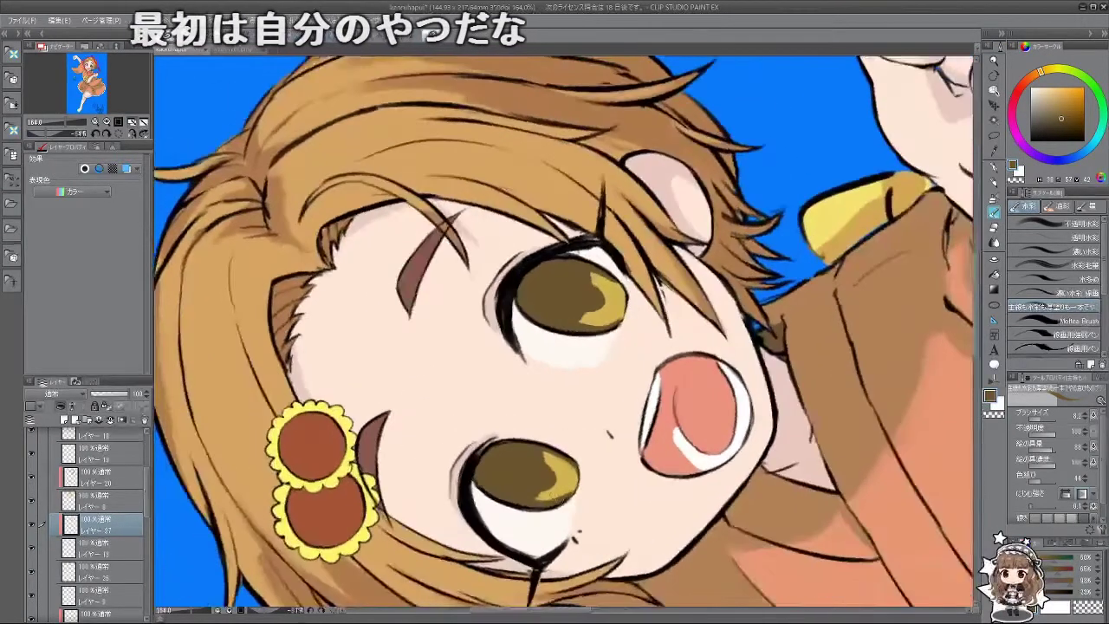
pyautogui.keyDown('alt'); pyautogui.click(539, 497); pyautogui.keyUp('alt')
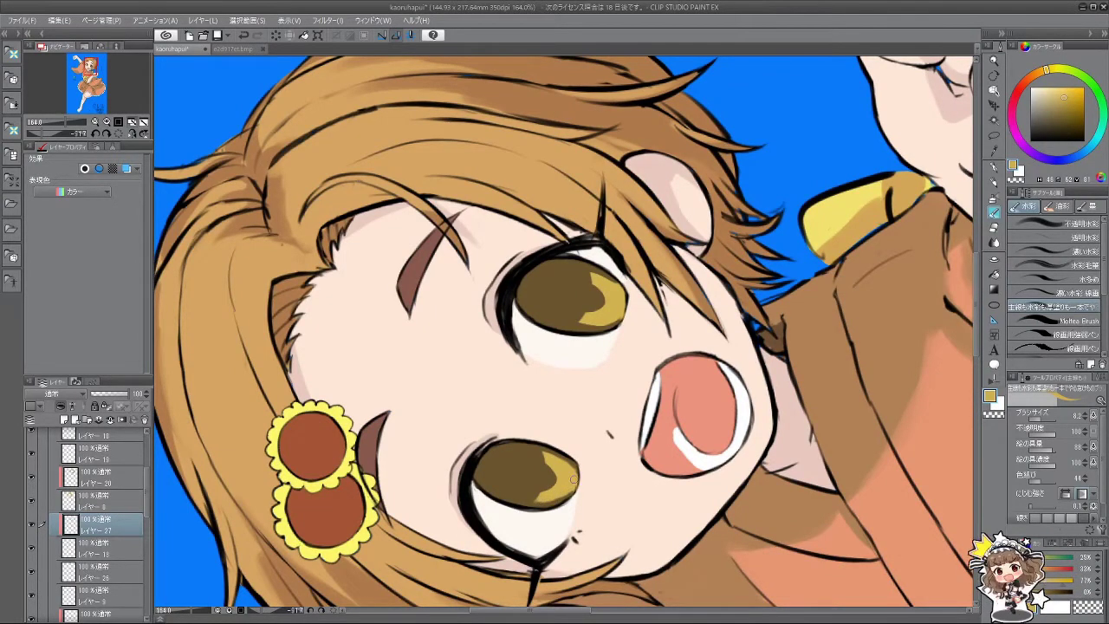
pyautogui.moveTo(551, 499); pyautogui.dragTo(624, 403)
pyautogui.keyDown('alt'); pyautogui.click(375, 349); pyautogui.keyUp('alt')
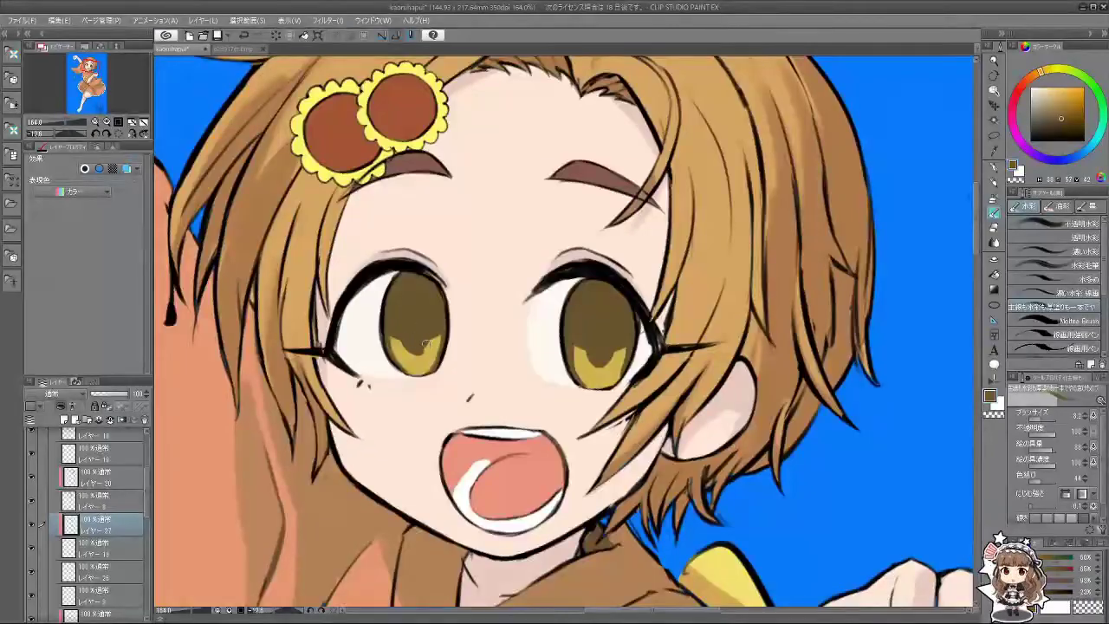
pyautogui.moveTo(410, 345)
pyautogui.mouseDown()
pyautogui.moveTo(425, 340)
pyautogui.moveTo(426, 442)
pyautogui.mouseUp()
pyautogui.hotkey('ctrl', 'z')
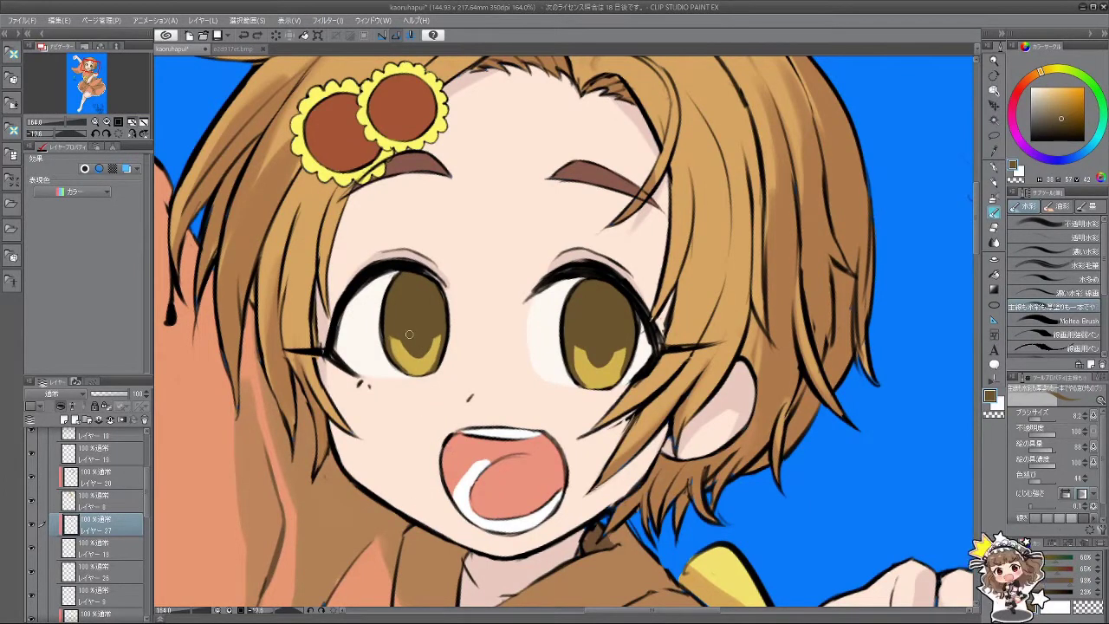
pyautogui.moveTo(403, 324); pyautogui.dragTo(403, 352)
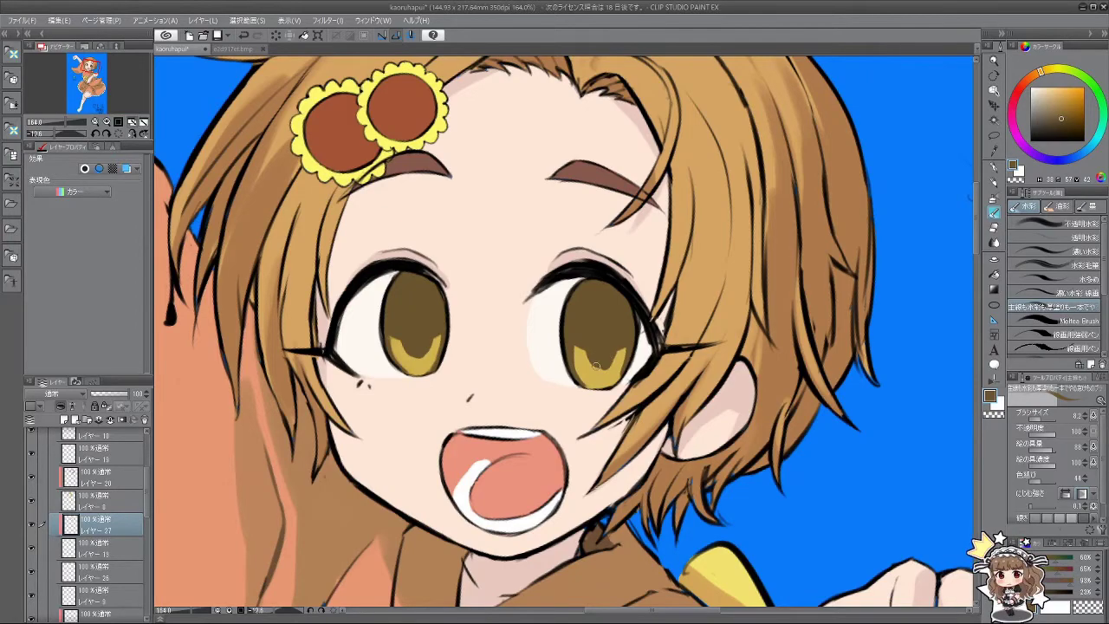
pyautogui.scroll(-3, 596, 367)
pyautogui.moveTo(597, 368); pyautogui.dragTo(554, 329)
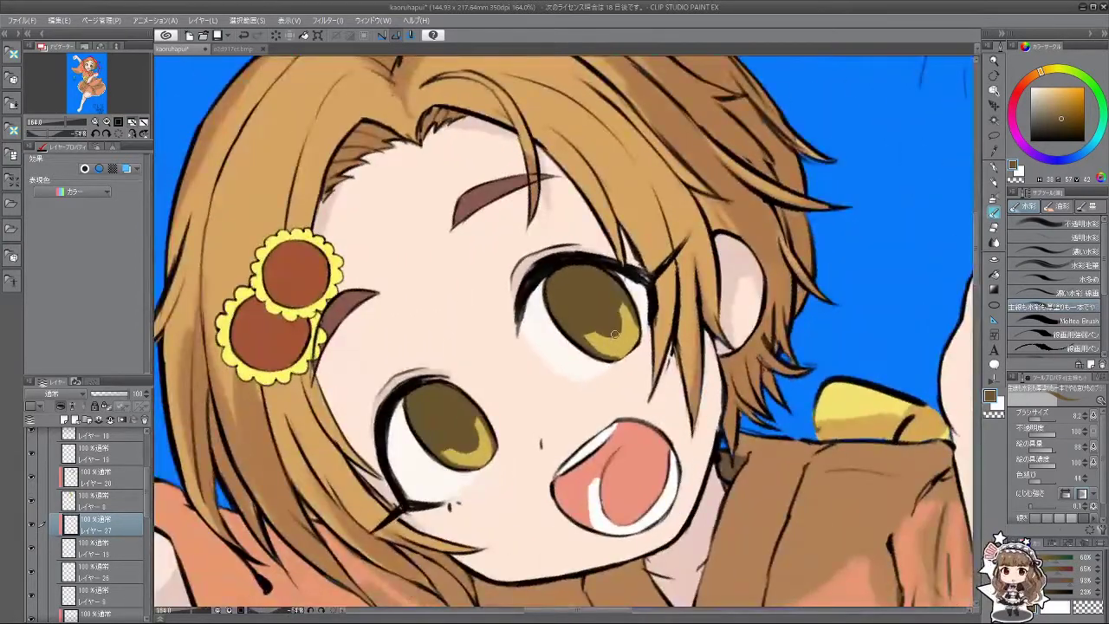
pyautogui.moveTo(614, 333); pyautogui.dragTo(582, 470)
pyautogui.scroll(5, 563, 352)
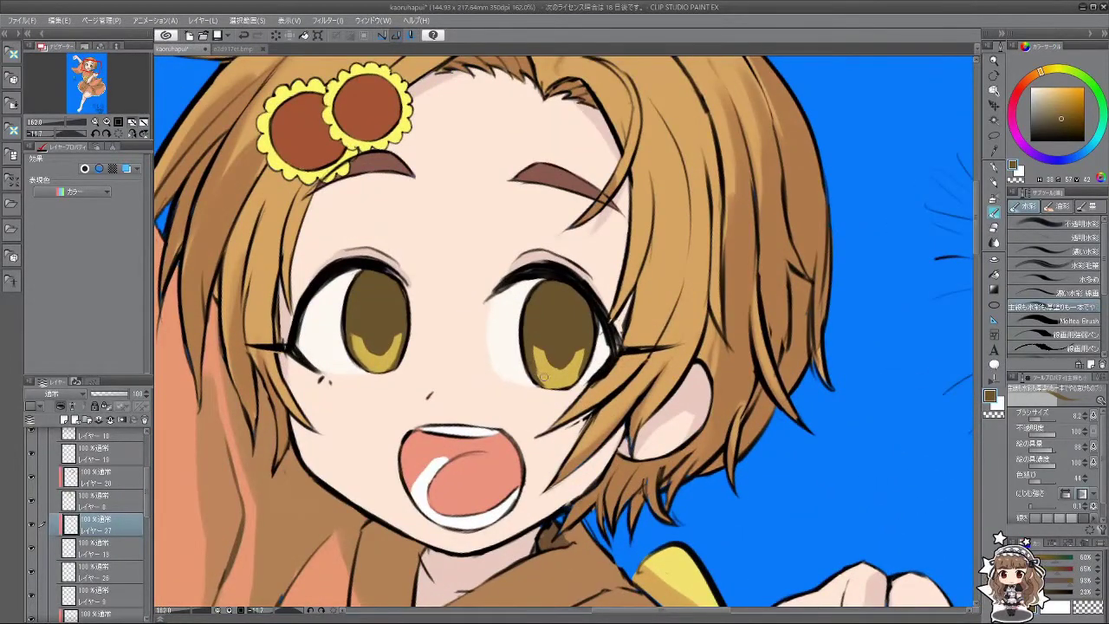
pyautogui.keyDown('alt'); pyautogui.click(544, 381); pyautogui.keyUp('alt')
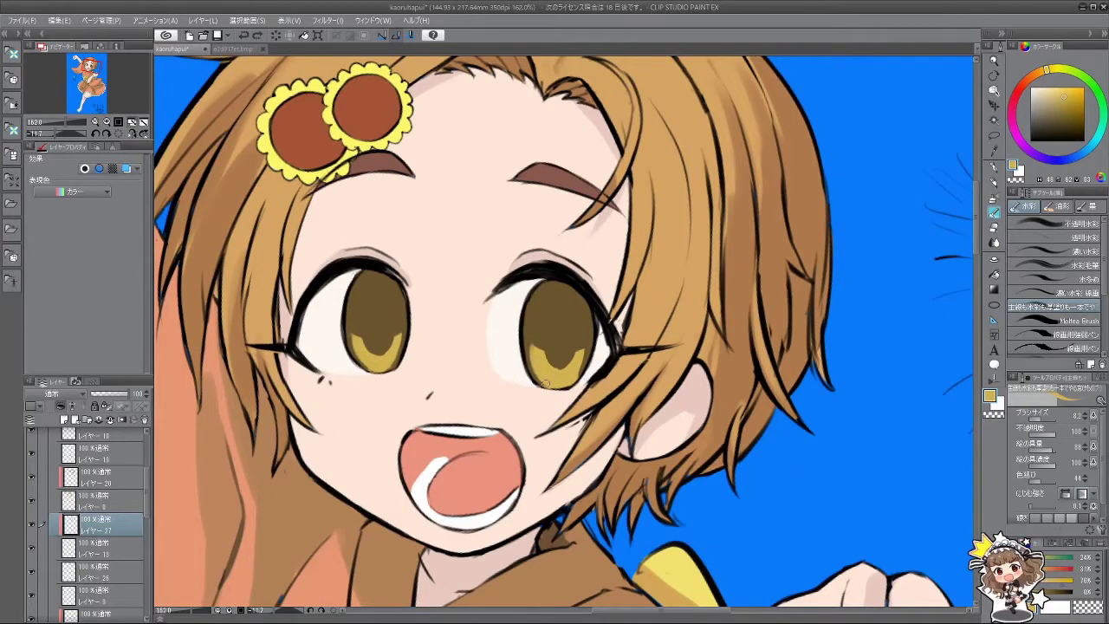
pyautogui.moveTo(555, 382); pyautogui.dragTo(528, 338)
pyautogui.scroll(3, 586, 345)
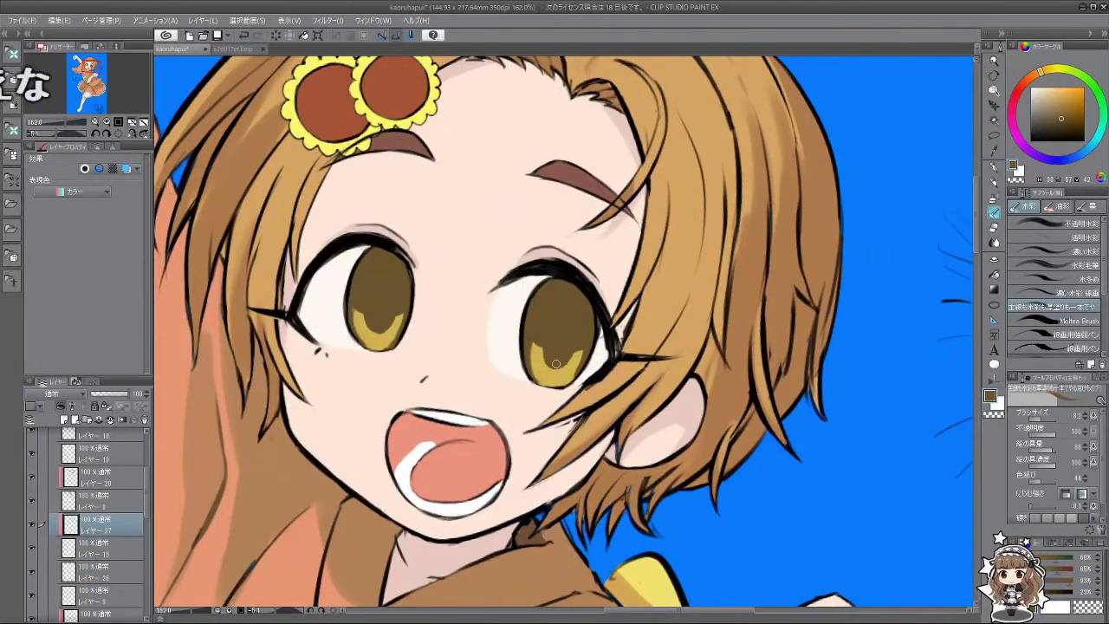
pyautogui.moveTo(524, 332); pyautogui.dragTo(355, 350)
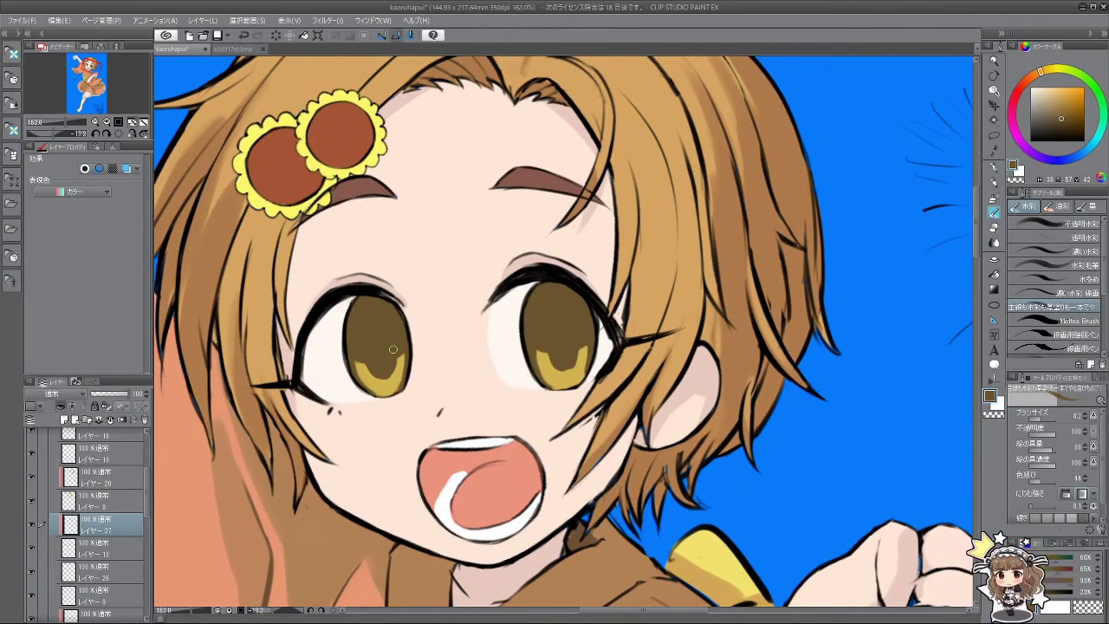
pyautogui.moveTo(393, 349)
pyautogui.mouseDown()
pyautogui.moveTo(433, 496)
pyautogui.moveTo(456, 513)
pyautogui.moveTo(566, 532)
pyautogui.moveTo(659, 476)
pyautogui.moveTo(626, 444)
pyautogui.moveTo(605, 487)
pyautogui.mouseUp()
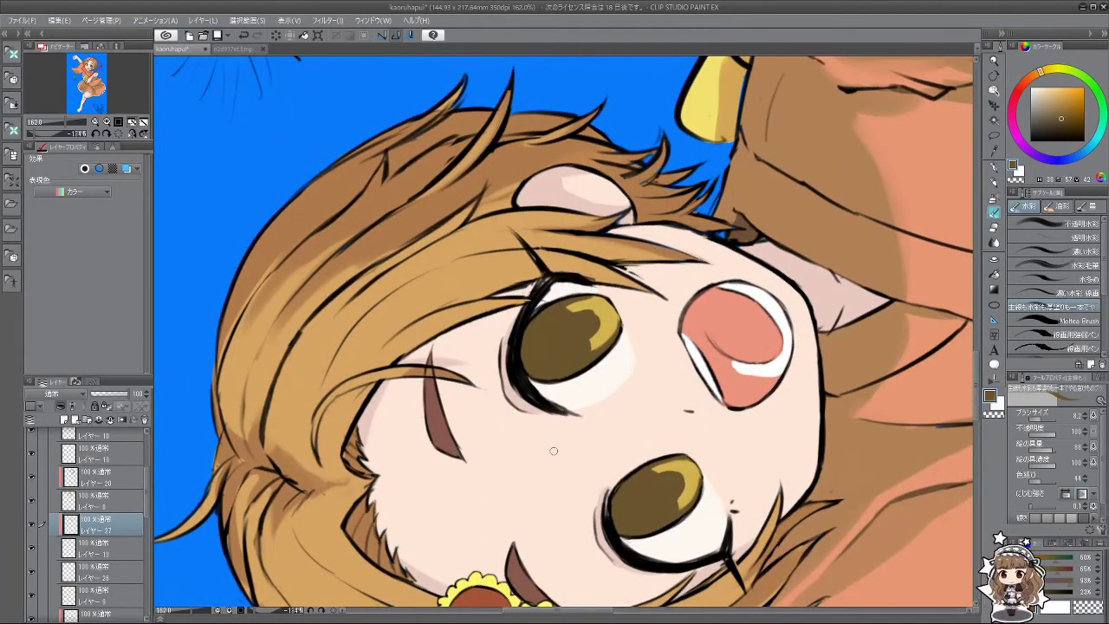
pyautogui.moveTo(733, 220); pyautogui.dragTo(555, 364)
pyautogui.scroll(-5, 532, 326)
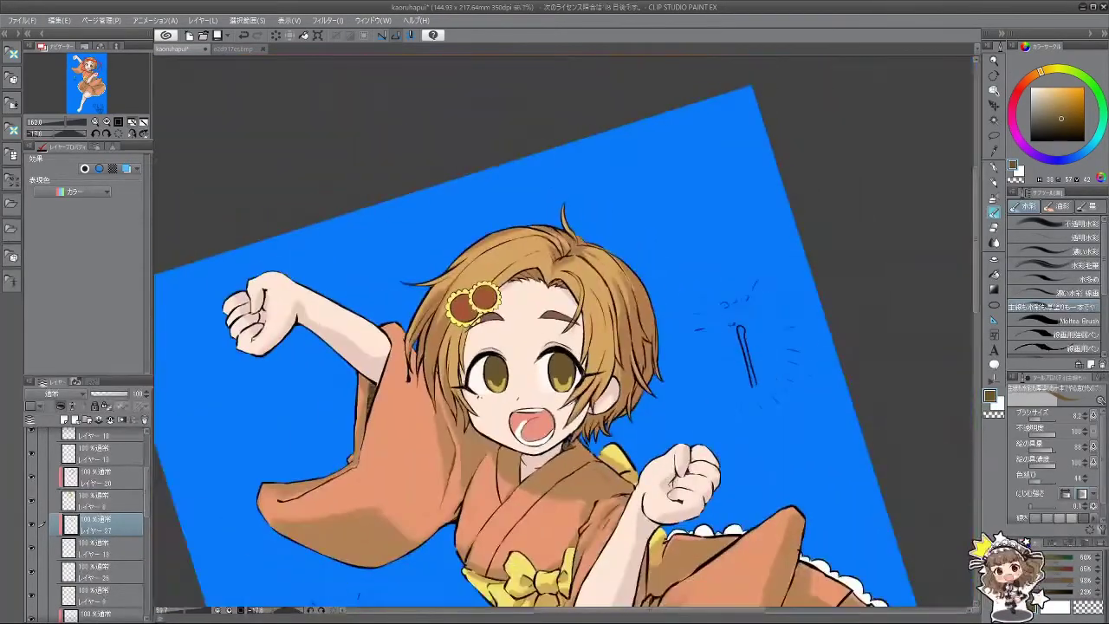
# Step: Paint short yellow highlight streaks on the lower iris with a smaller brush
pyautogui.scroll(1, 532, 326)
pyautogui.scroll(5, 476, 335)
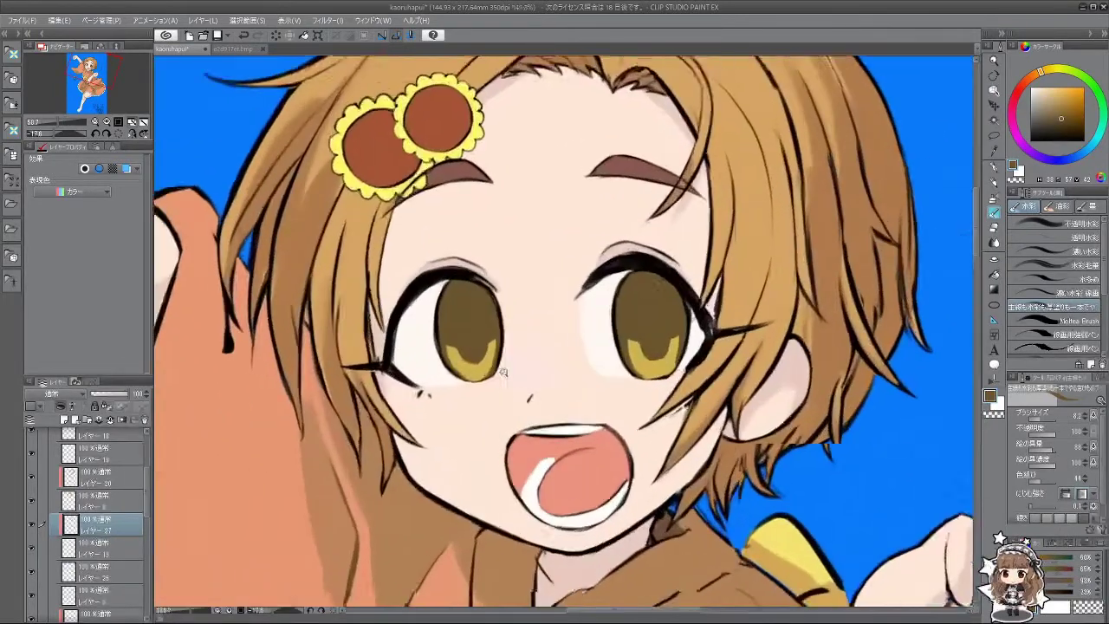
pyautogui.moveTo(447, 368); pyautogui.dragTo(457, 370)
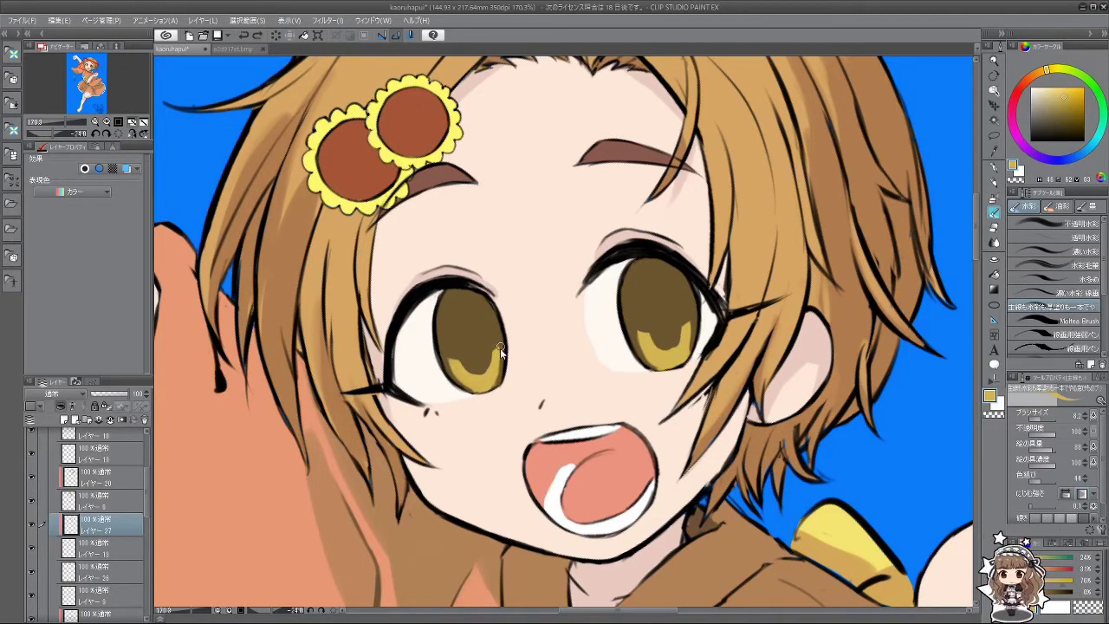
pyautogui.press('^')
pyautogui.press('^')
pyautogui.press('^')
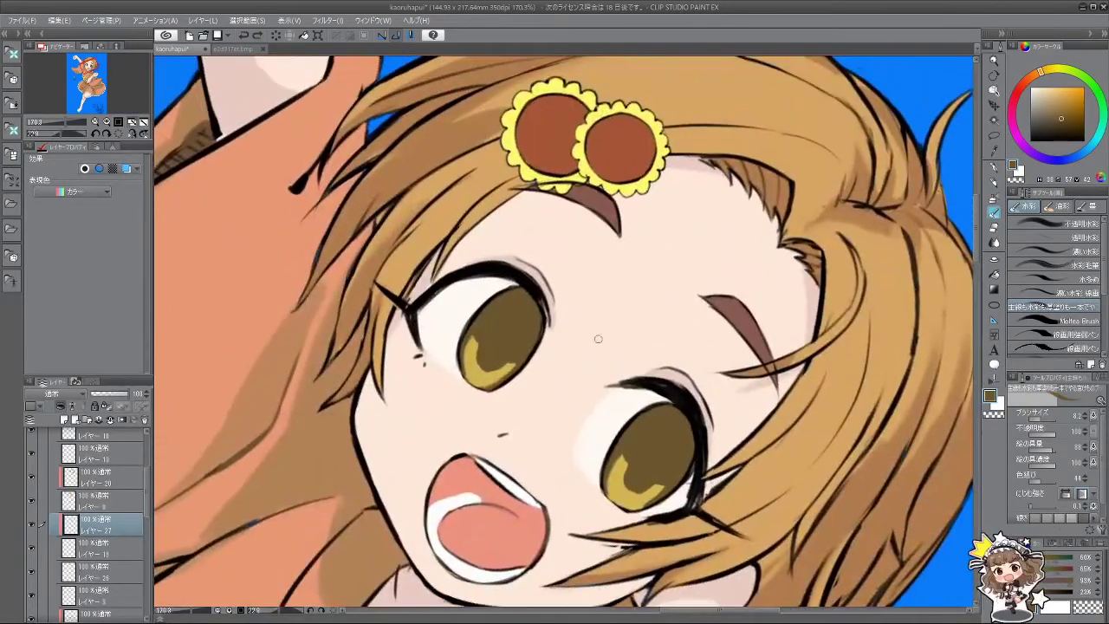
pyautogui.scroll(4, 527, 355)
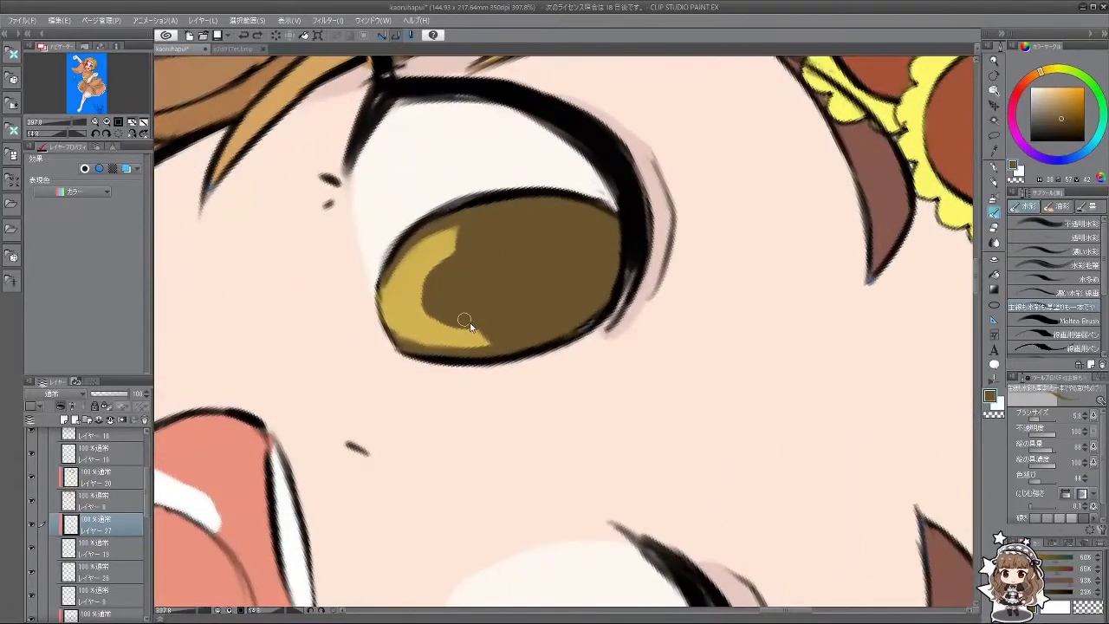
pyautogui.press('[')
pyautogui.press('[')
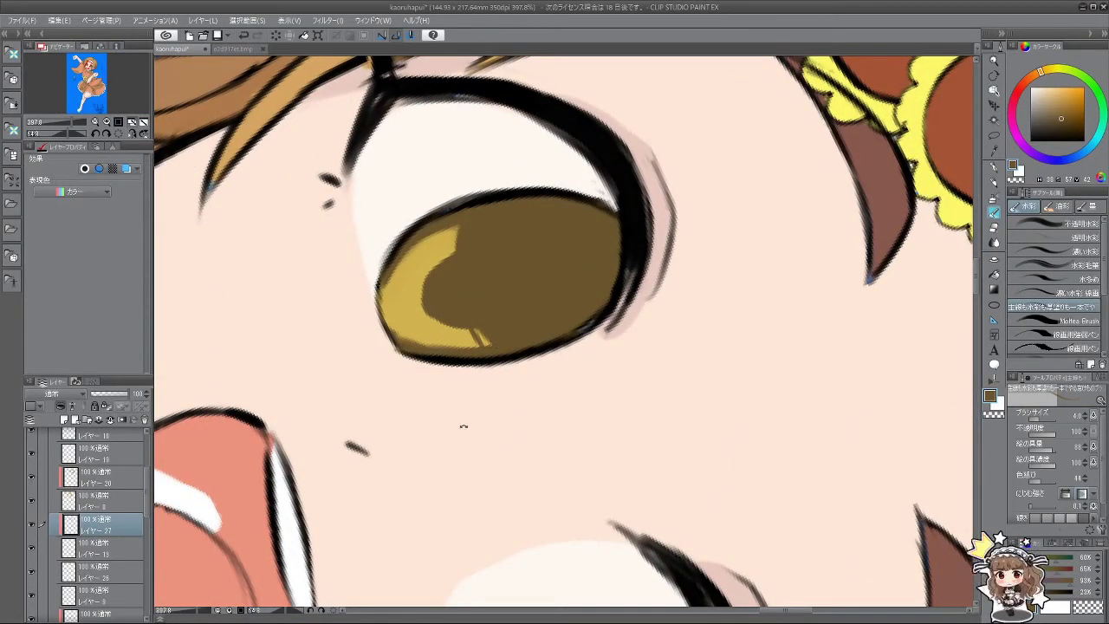
pyautogui.press('-')
pyautogui.press('-')
pyautogui.press('-')
pyautogui.press('-')
pyautogui.press('-')
pyautogui.press('-')
pyautogui.press('-')
pyautogui.press('-')
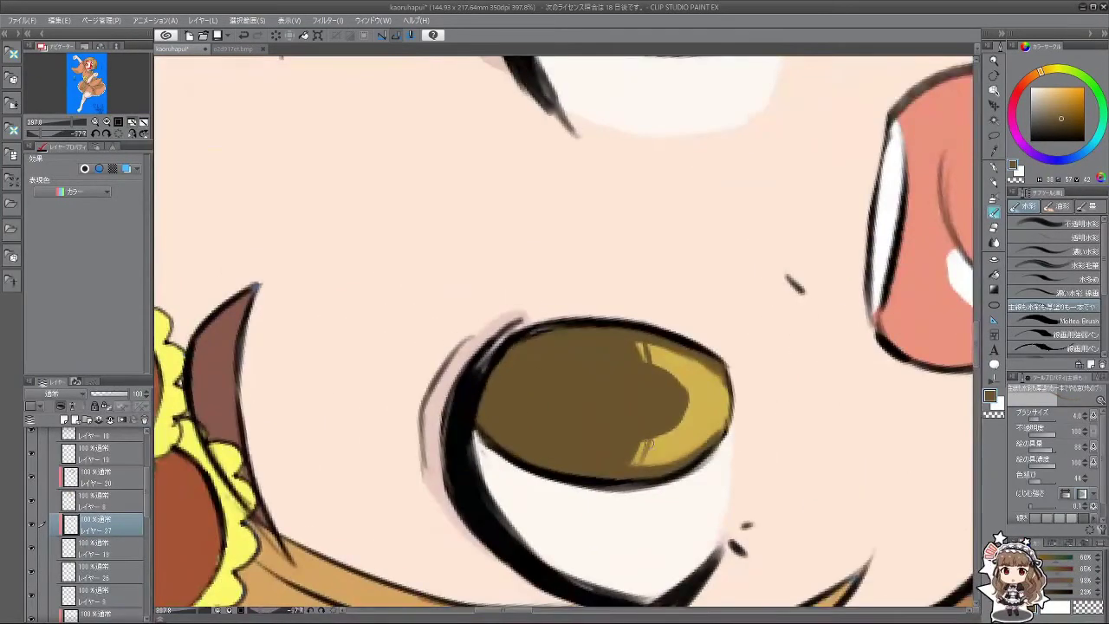
pyautogui.moveTo(648, 444)
pyautogui.mouseDown()
pyautogui.moveTo(634, 469)
pyautogui.moveTo(653, 465)
pyautogui.mouseUp()
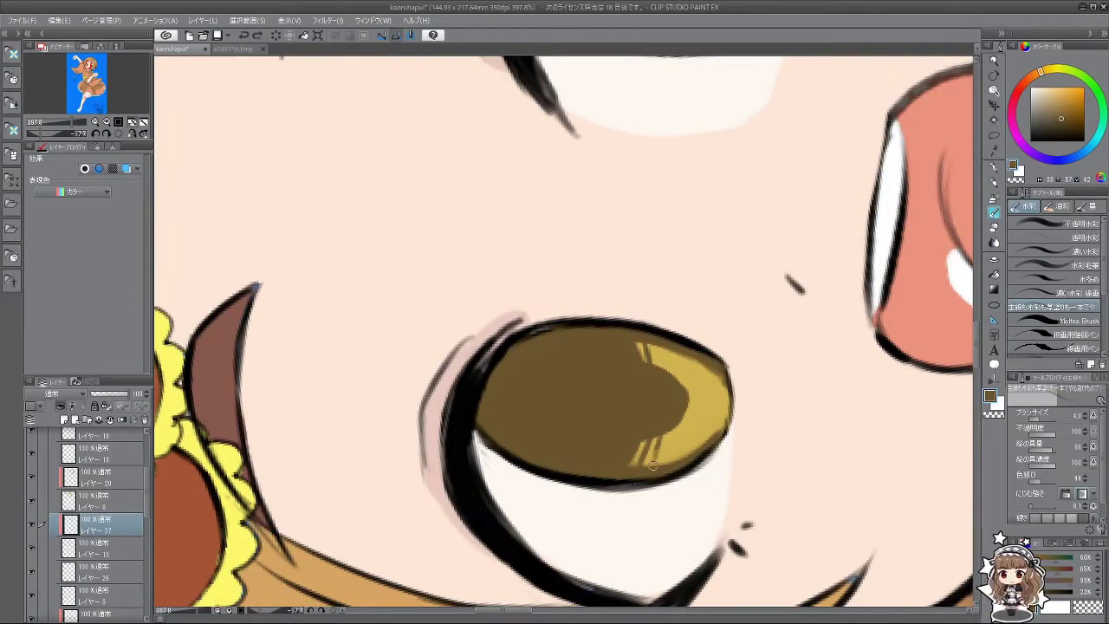
pyautogui.moveTo(667, 345); pyautogui.dragTo(655, 373)
# Step: Sample the light cream skin tone as the highlight colour and enlarge the brush
pyautogui.press('^')
pyautogui.press('^')
pyautogui.press('@')
pyautogui.scroll(-5, 591, 442)
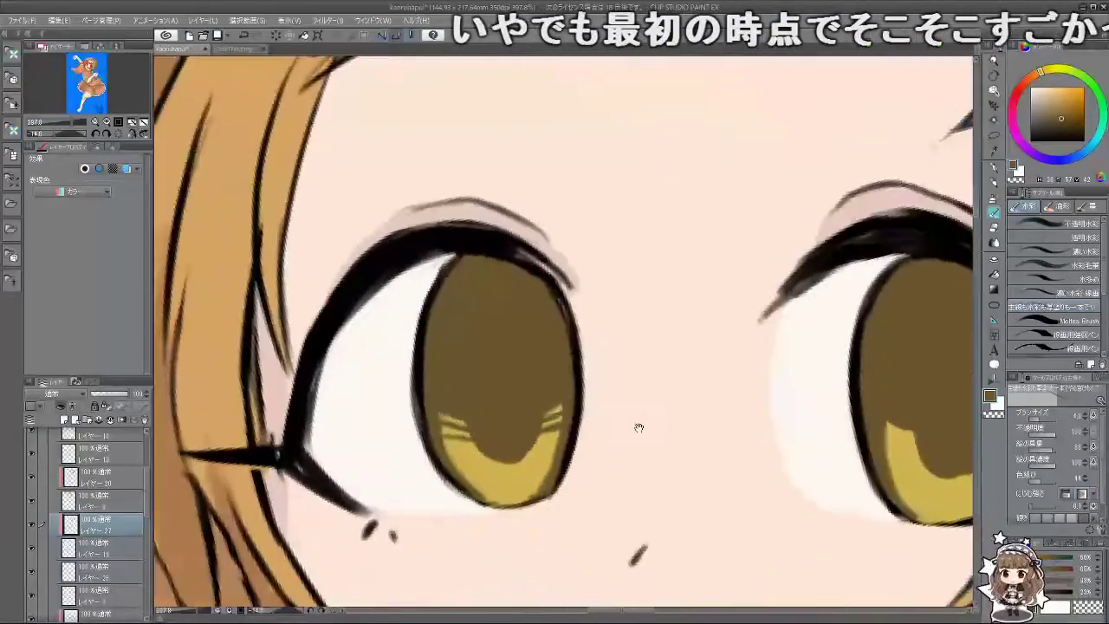
pyautogui.scroll(1, 581, 432)
pyautogui.scroll(1, 581, 433)
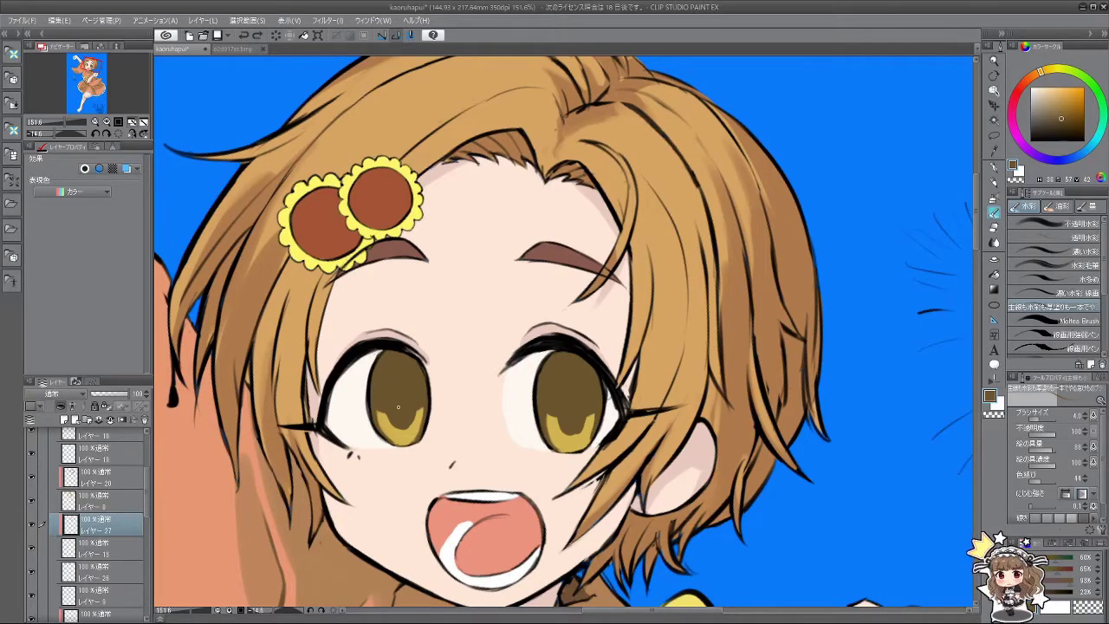
pyautogui.scroll(-5, 576, 408)
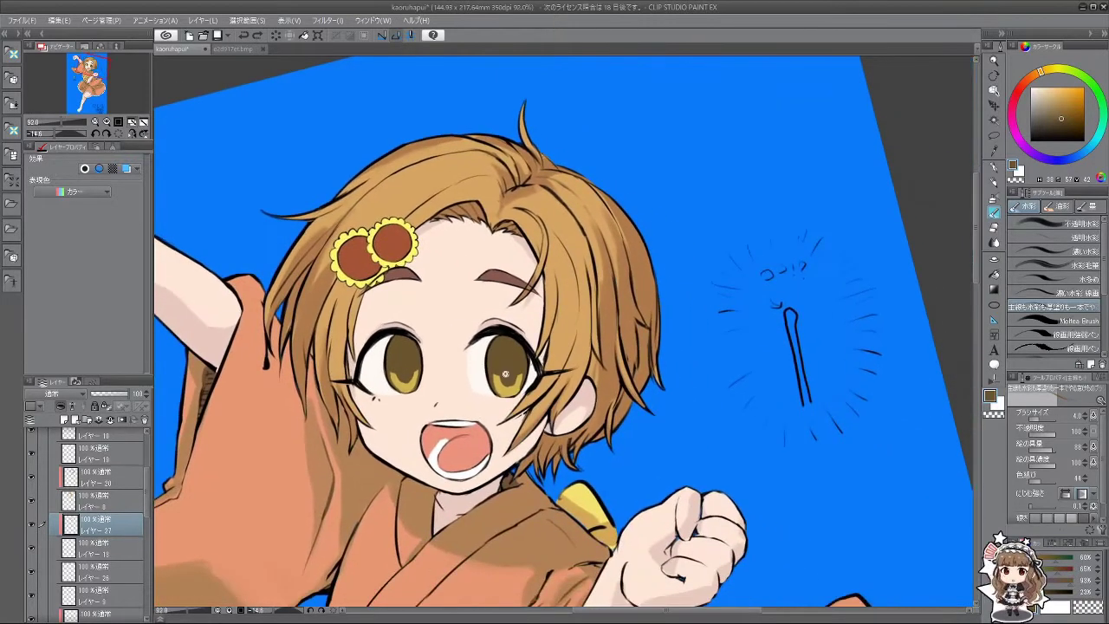
pyautogui.scroll(-4, 510, 354)
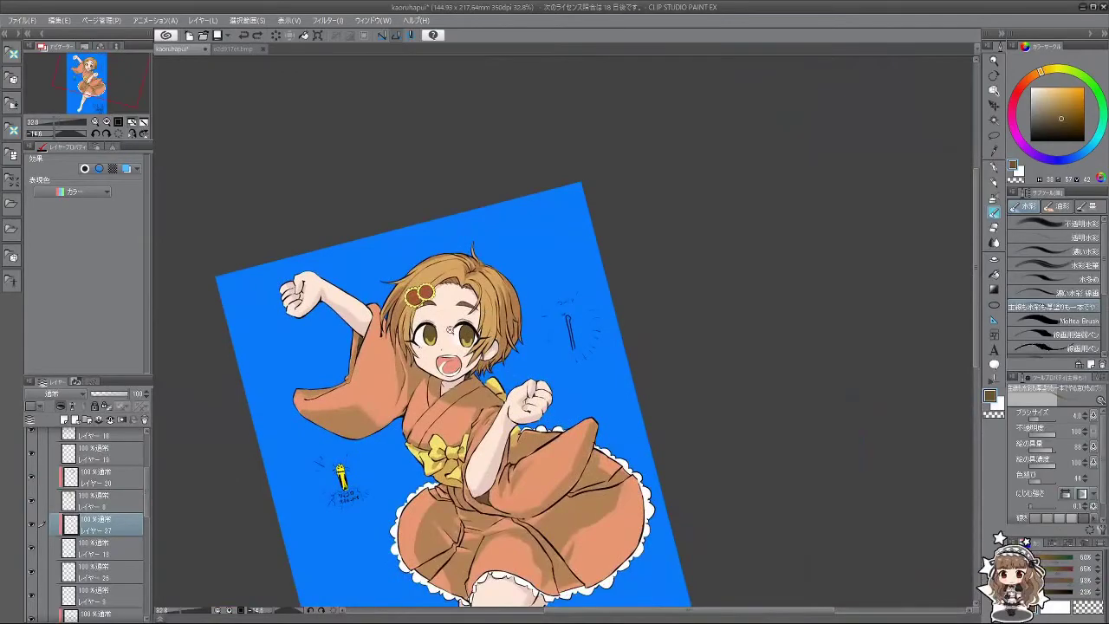
pyautogui.scroll(10, 449, 330)
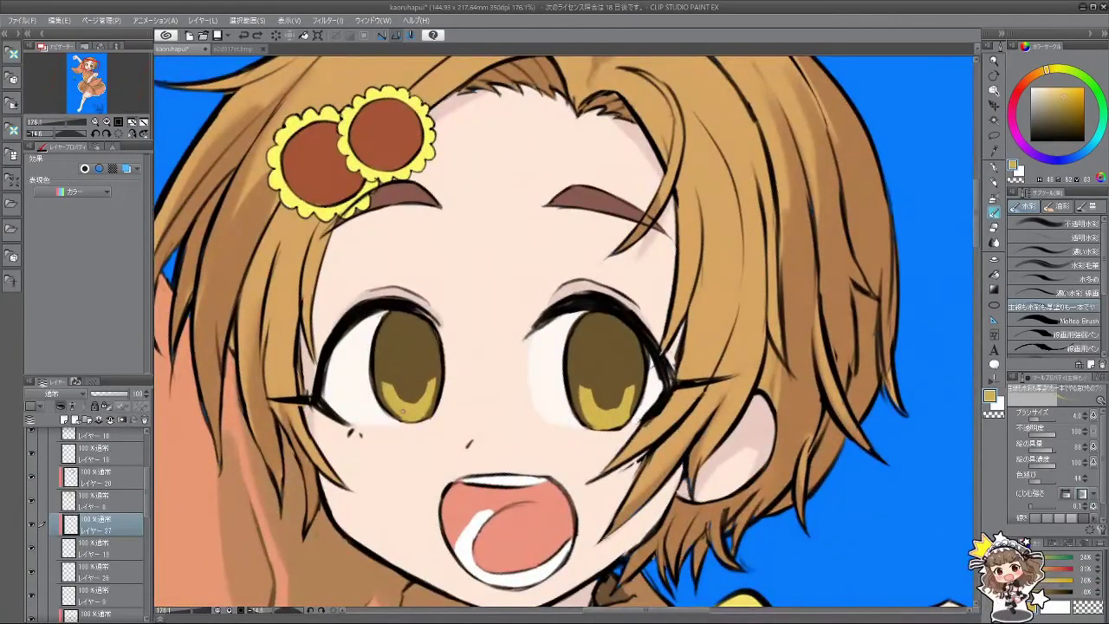
pyautogui.moveTo(404, 411); pyautogui.dragTo(491, 498)
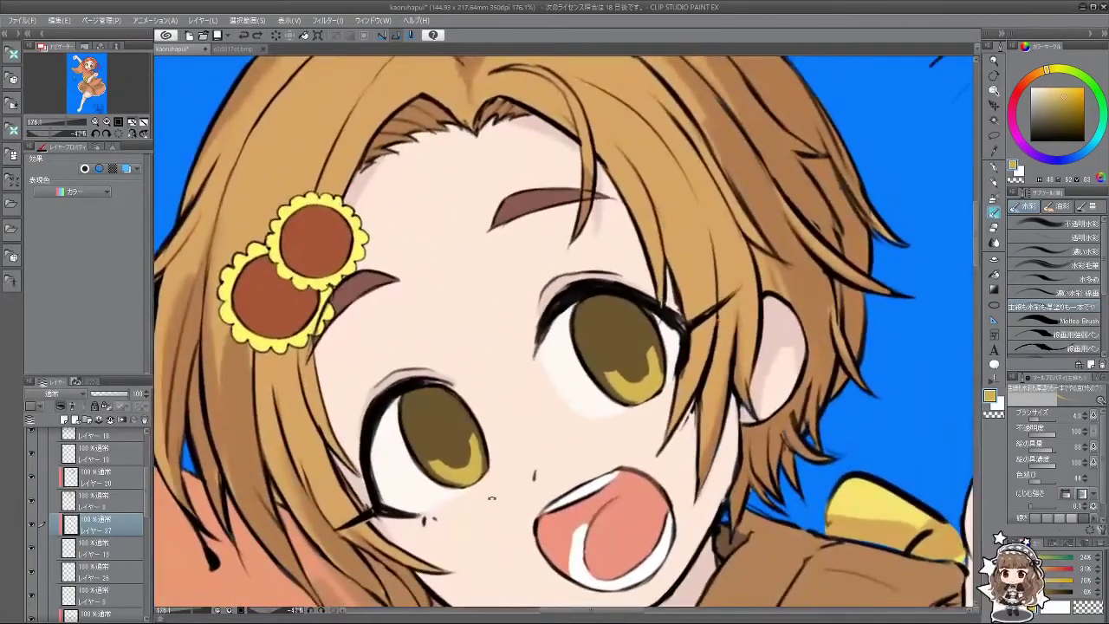
pyautogui.press('x')
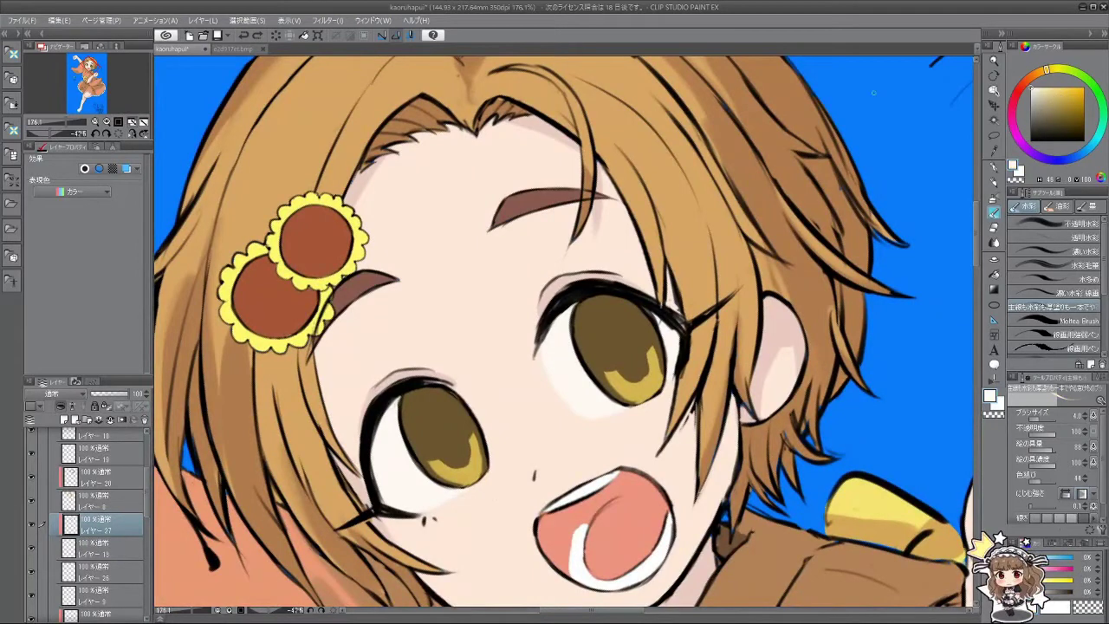
pyautogui.keyDown('alt'); pyautogui.click(437, 418); pyautogui.keyUp('alt')
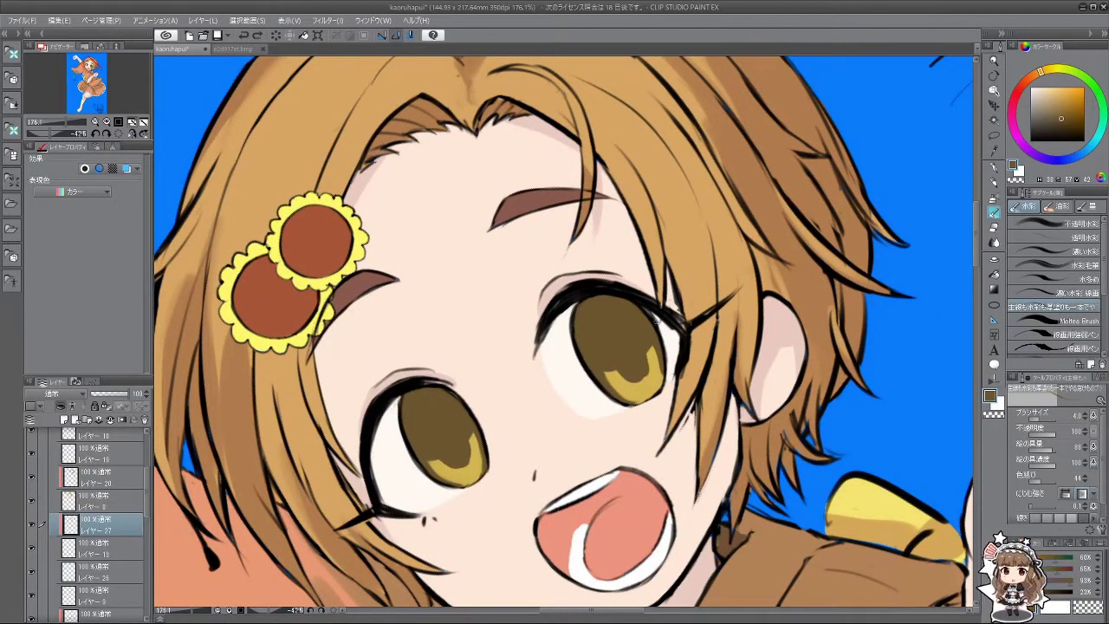
pyautogui.keyDown('alt'); pyautogui.click(656, 319); pyautogui.keyUp('alt')
pyautogui.moveTo(443, 427)
pyautogui.mouseDown()
pyautogui.moveTo(429, 423)
pyautogui.moveTo(531, 497)
pyautogui.moveTo(665, 466)
pyautogui.mouseUp()
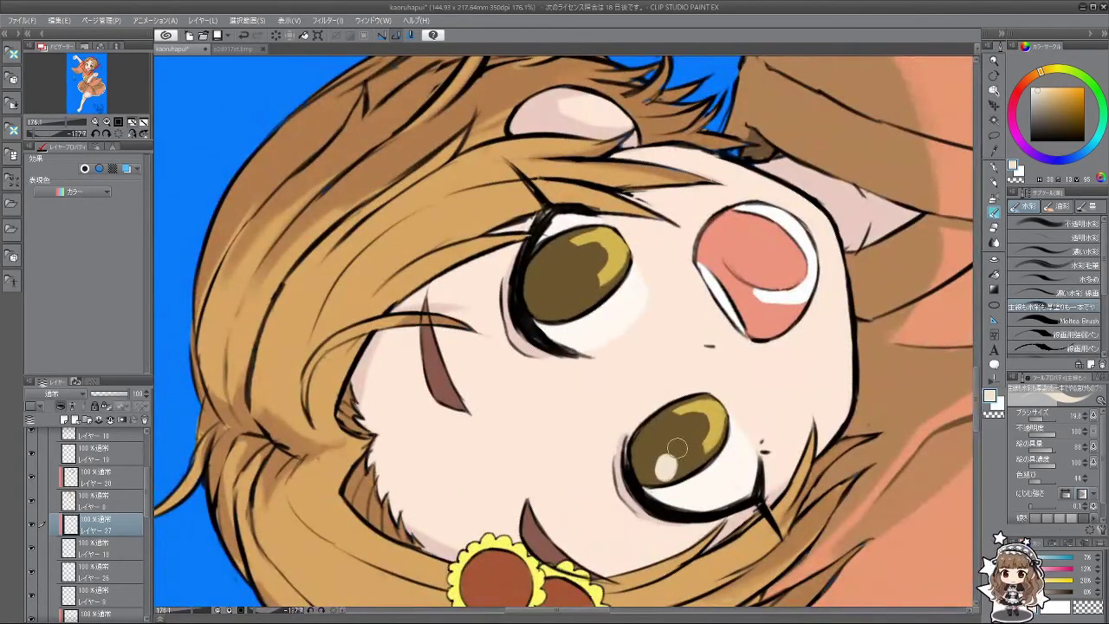
# Step: Dab white catchlights into both irises, redoing the right one and adding a tiny extra dot left
pyautogui.moveTo(654, 474)
pyautogui.mouseDown()
pyautogui.moveTo(407, 341)
pyautogui.moveTo(429, 236)
pyautogui.mouseUp()
pyautogui.press('[')
pyautogui.press('[')
pyautogui.press('[')
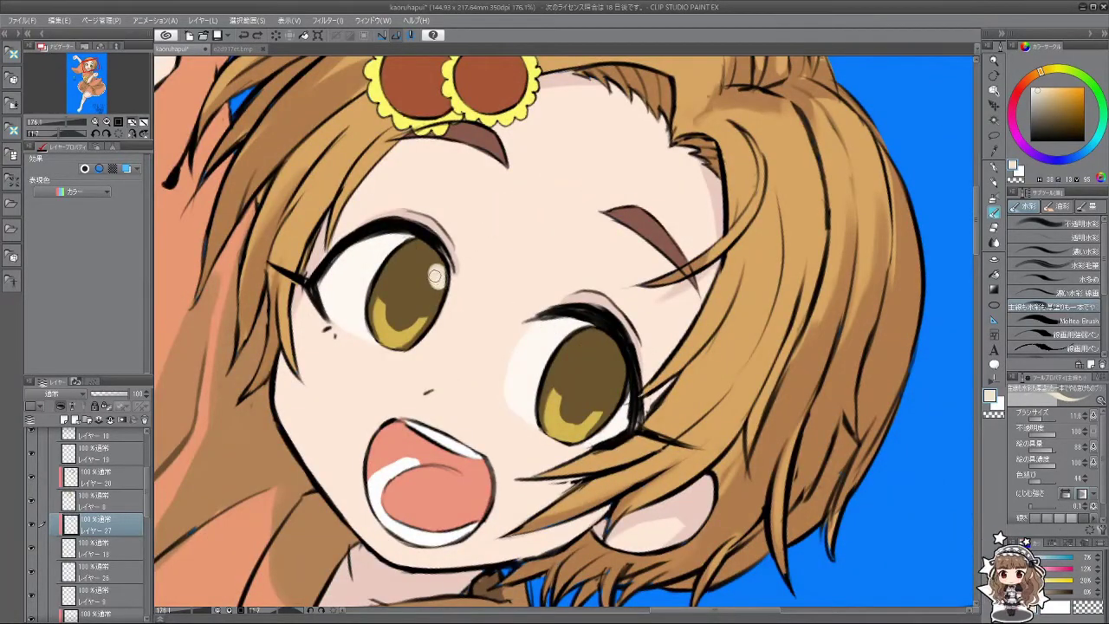
pyautogui.click(437, 276)
pyautogui.click(620, 374)
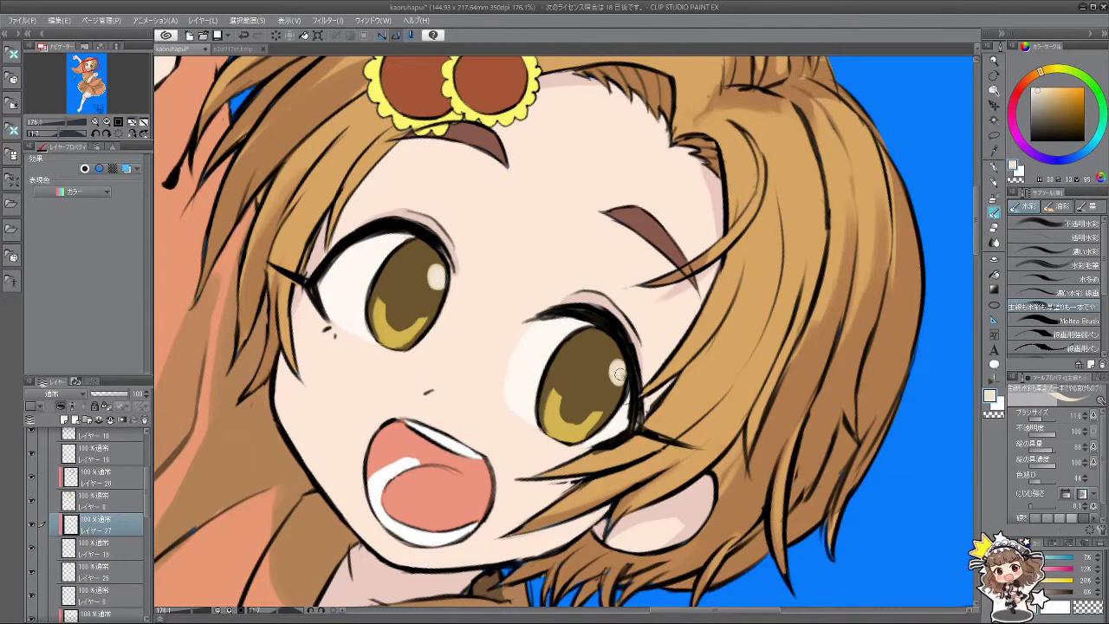
pyautogui.hotkey('ctrl', 'z')
pyautogui.click(616, 370)
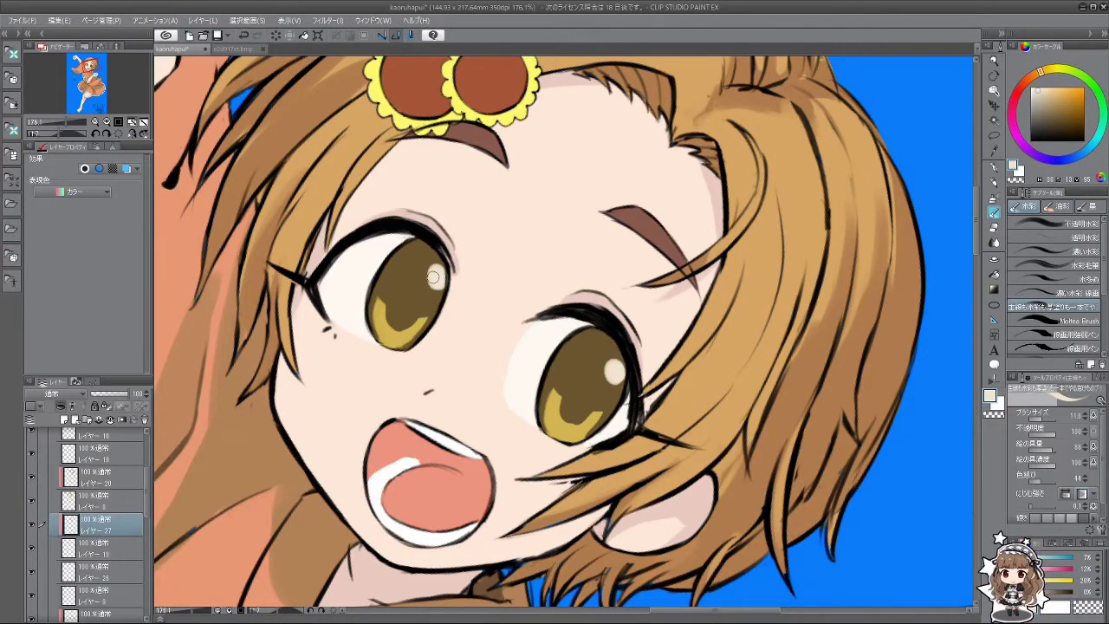
pyautogui.click(434, 271)
pyautogui.press('[')
pyautogui.click(422, 285)
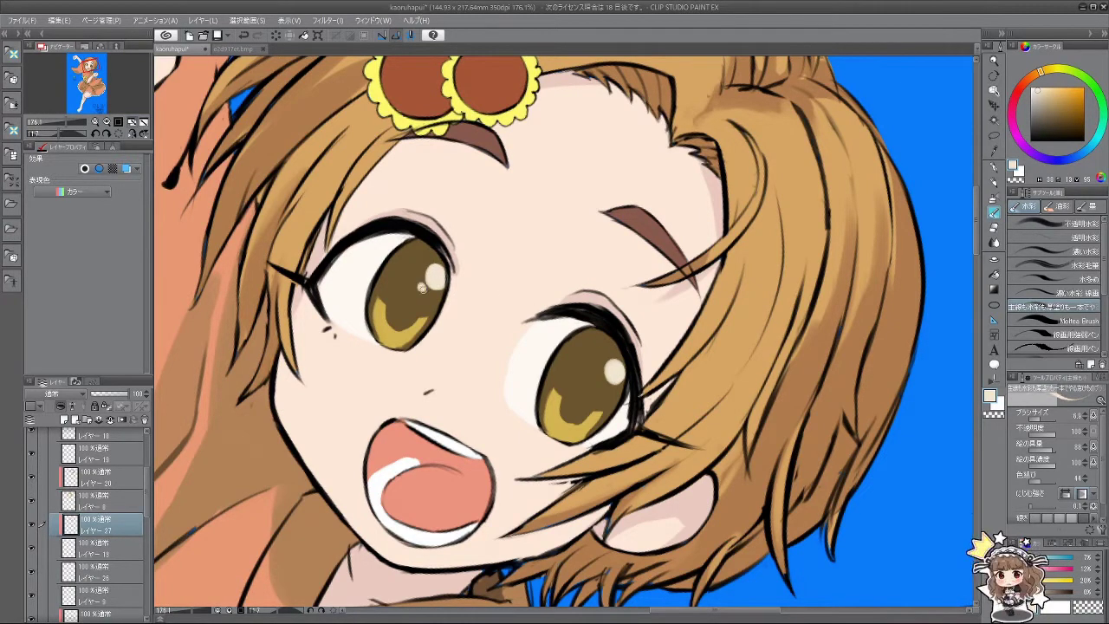
pyautogui.hotkey('ctrl', '-')
pyautogui.hotkey('ctrl', '-')
pyautogui.hotkey('ctrl', '-')
pyautogui.hotkey('ctrl', '-')
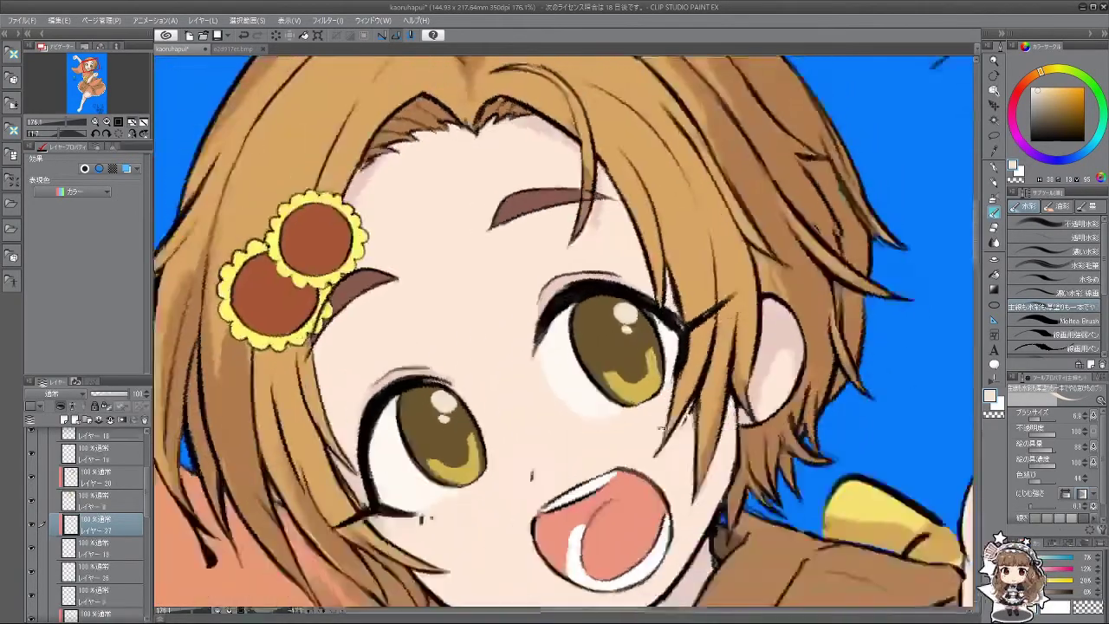
pyautogui.press('-')
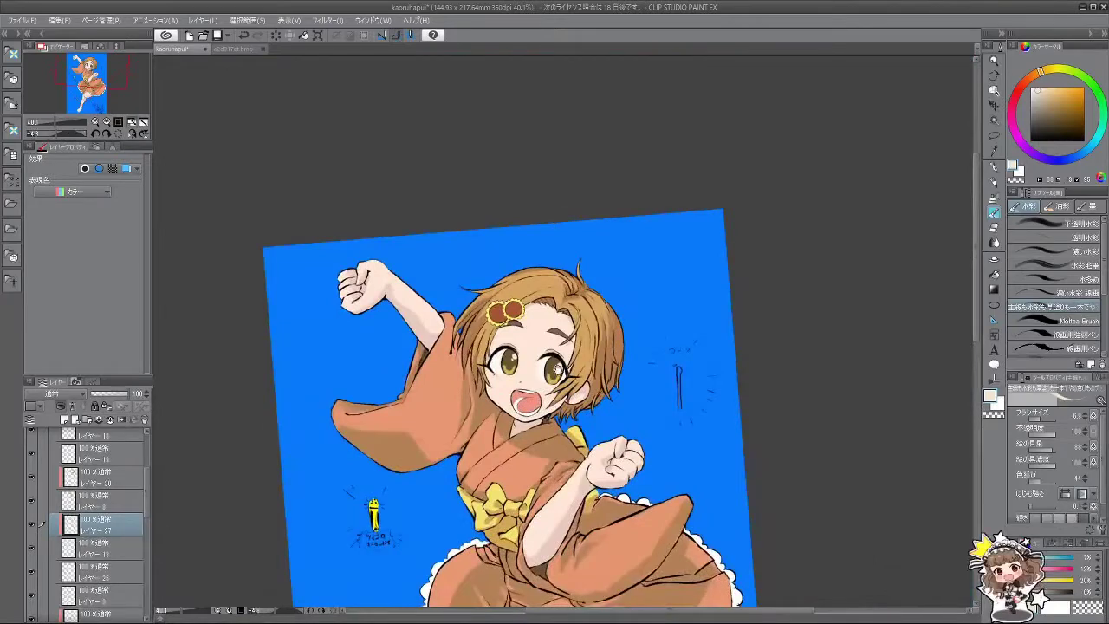
pyautogui.scroll(5, 563, 355)
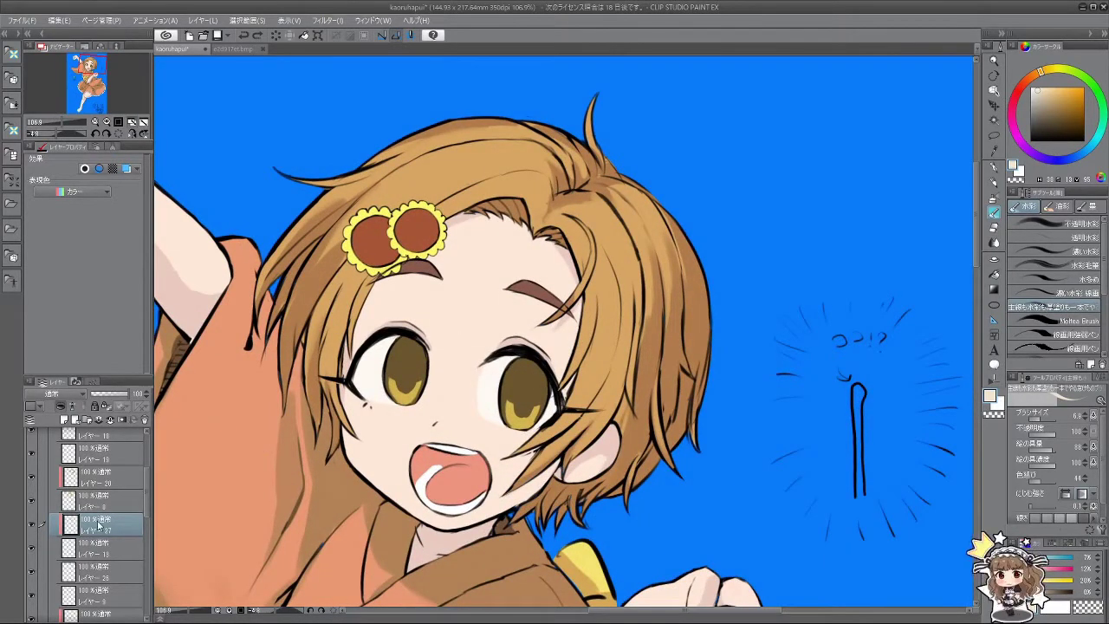
# Step: On a new layer, eyedrop the iris brown, deepen it, and shade the left iris's left side
pyautogui.click(64, 419)
pyautogui.scroll(3, 400, 381)
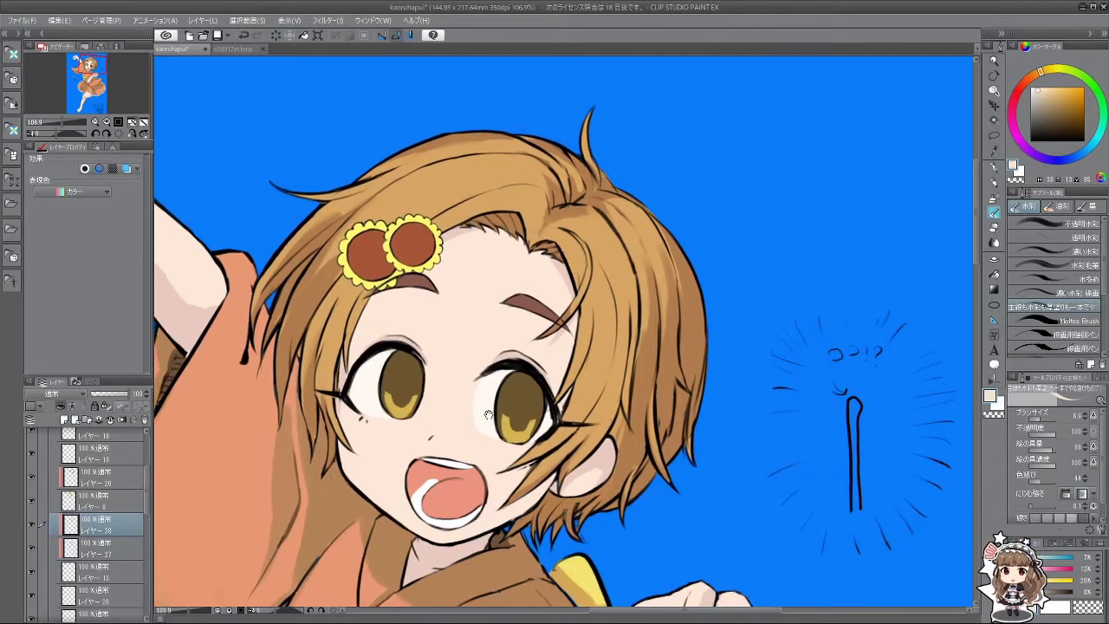
pyautogui.keyDown('alt'); pyautogui.click(405, 395); pyautogui.keyUp('alt')
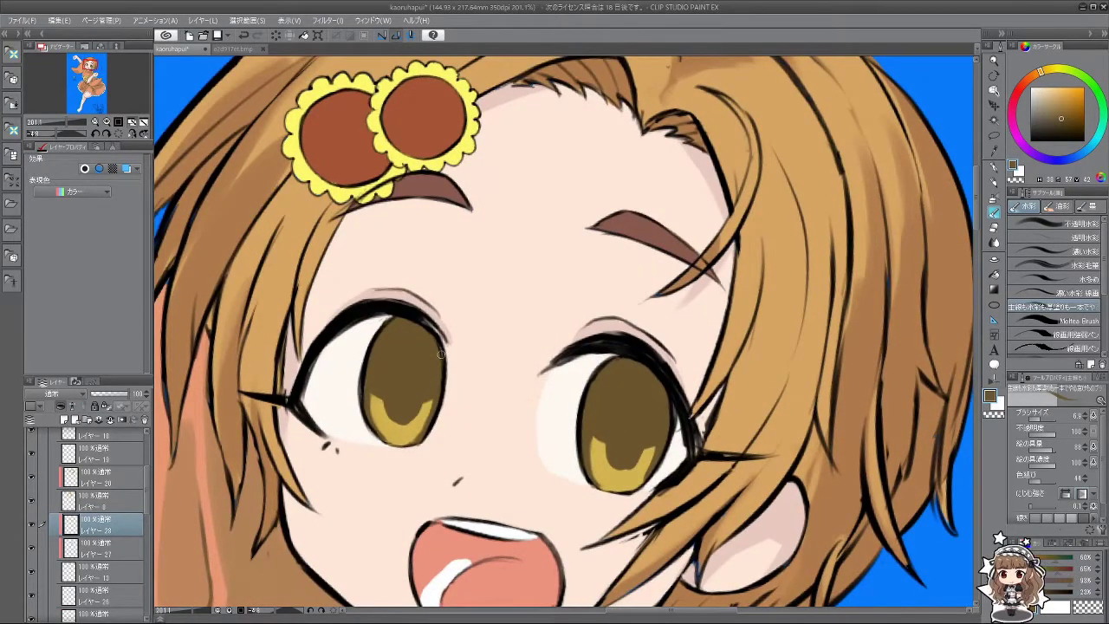
pyautogui.moveTo(1064, 120); pyautogui.dragTo(1060, 128)
pyautogui.press(']')
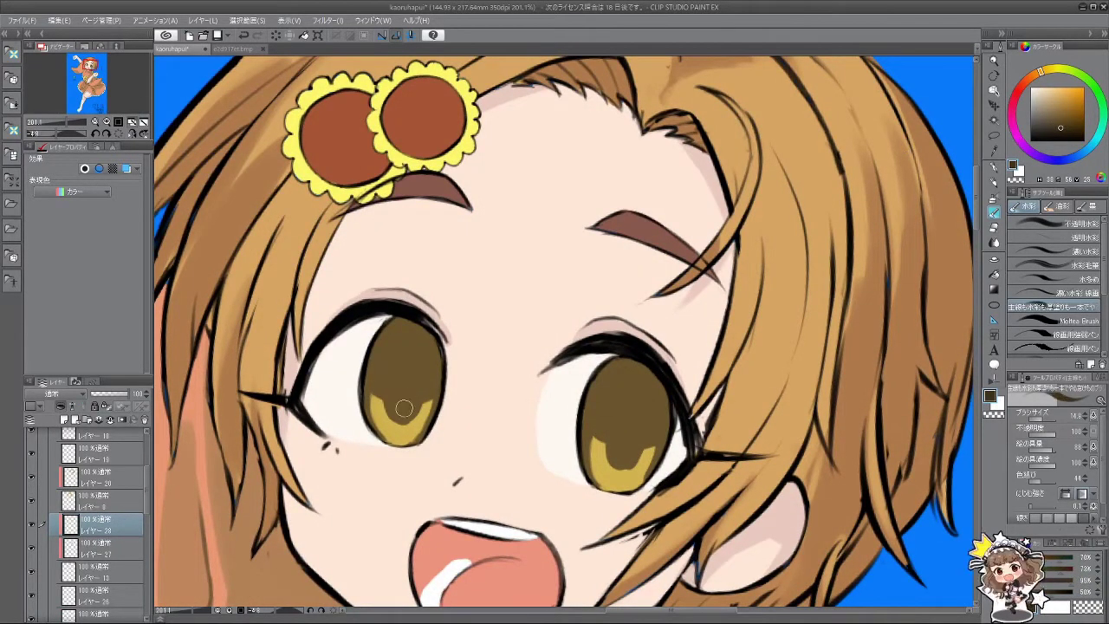
pyautogui.moveTo(401, 367)
pyautogui.mouseDown()
pyautogui.moveTo(411, 410)
pyautogui.moveTo(413, 382)
pyautogui.moveTo(402, 408)
pyautogui.moveTo(407, 361)
pyautogui.moveTo(402, 412)
pyautogui.moveTo(399, 374)
pyautogui.moveTo(397, 407)
pyautogui.moveTo(407, 412)
pyautogui.moveTo(414, 370)
pyautogui.mouseUp()
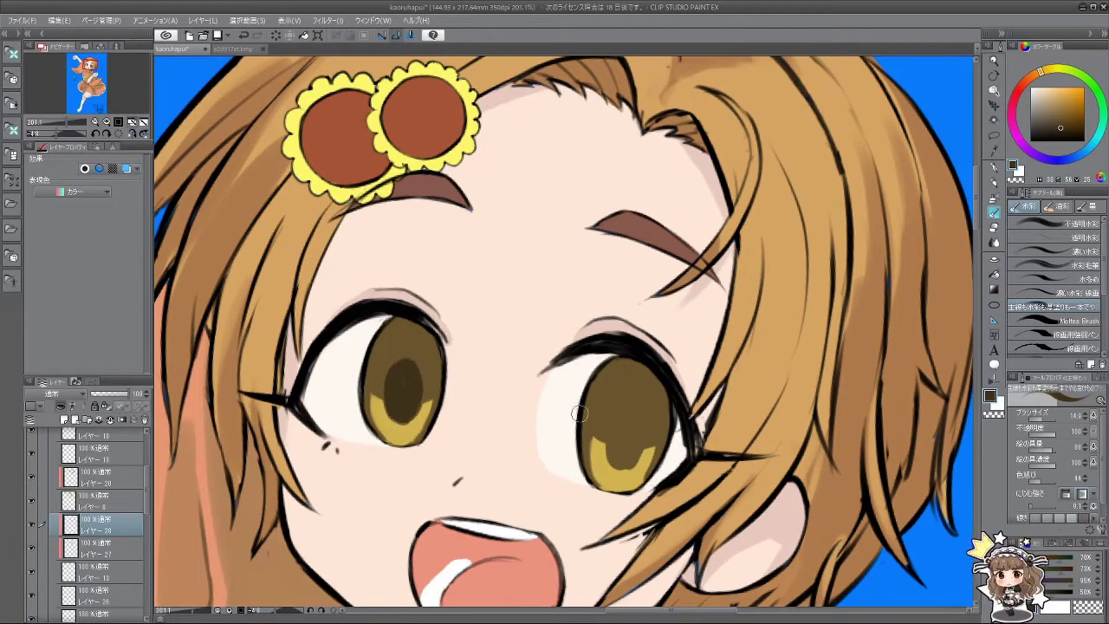
# Step: Paint darker brown shading over the right iris and pupil area, then darken the left pupil
pyautogui.moveTo(620, 404); pyautogui.dragTo(624, 459)
pyautogui.hotkey('ctrl', 'z')
pyautogui.moveTo(617, 407); pyautogui.dragTo(623, 461)
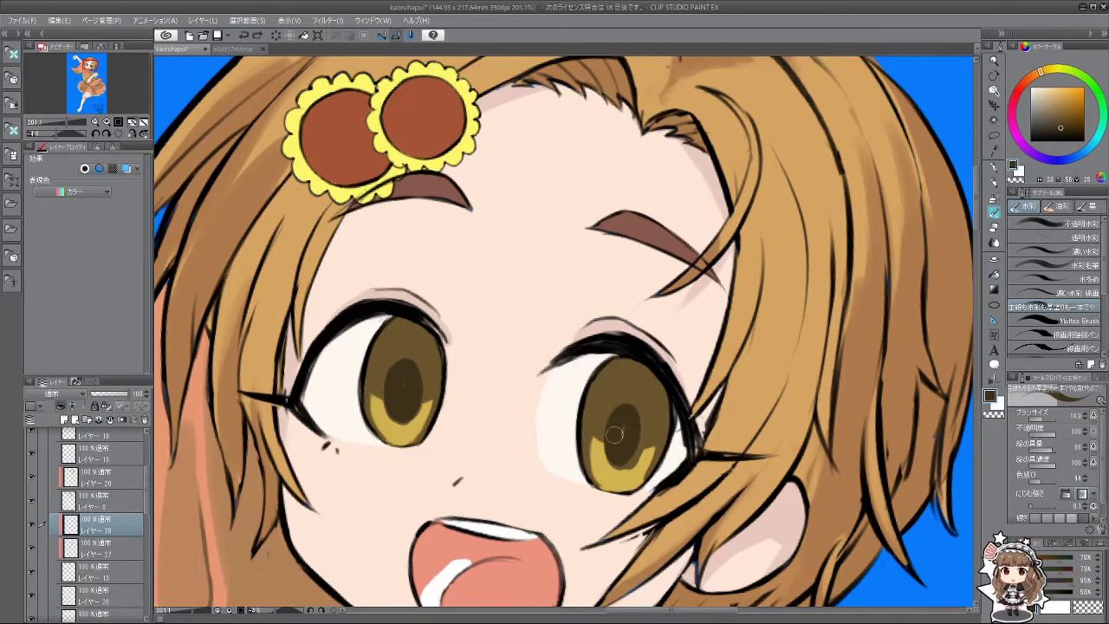
pyautogui.moveTo(626, 406); pyautogui.dragTo(630, 463)
pyautogui.press('-')
pyautogui.moveTo(667, 398); pyautogui.dragTo(669, 429)
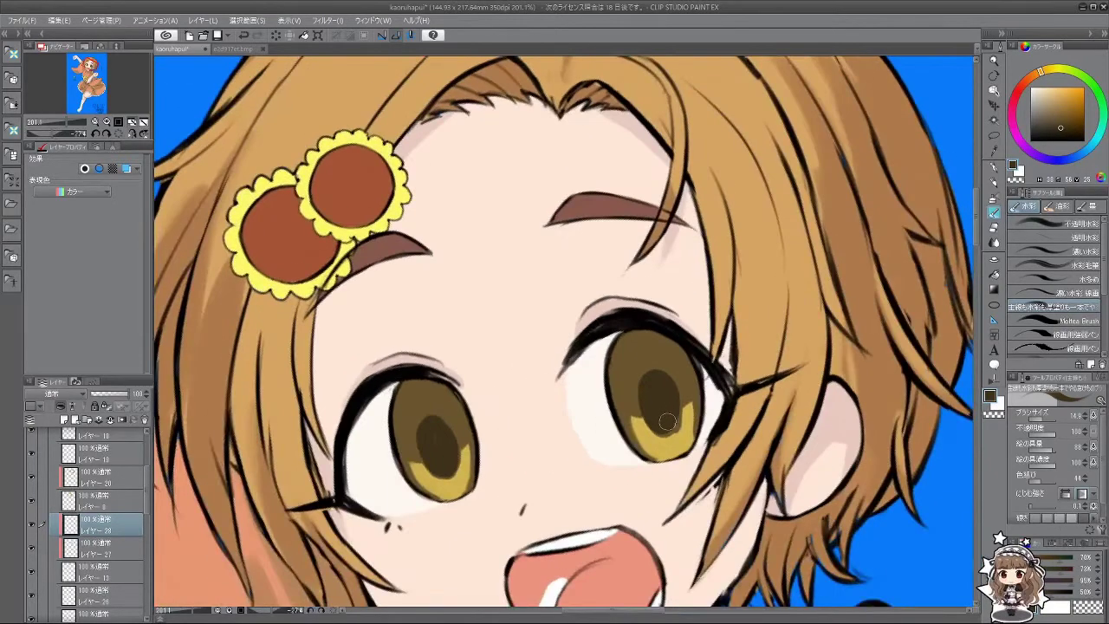
pyautogui.moveTo(655, 368); pyautogui.dragTo(664, 418)
pyautogui.moveTo(432, 416)
pyautogui.mouseDown()
pyautogui.moveTo(438, 449)
pyautogui.moveTo(452, 452)
pyautogui.moveTo(434, 450)
pyautogui.mouseUp()
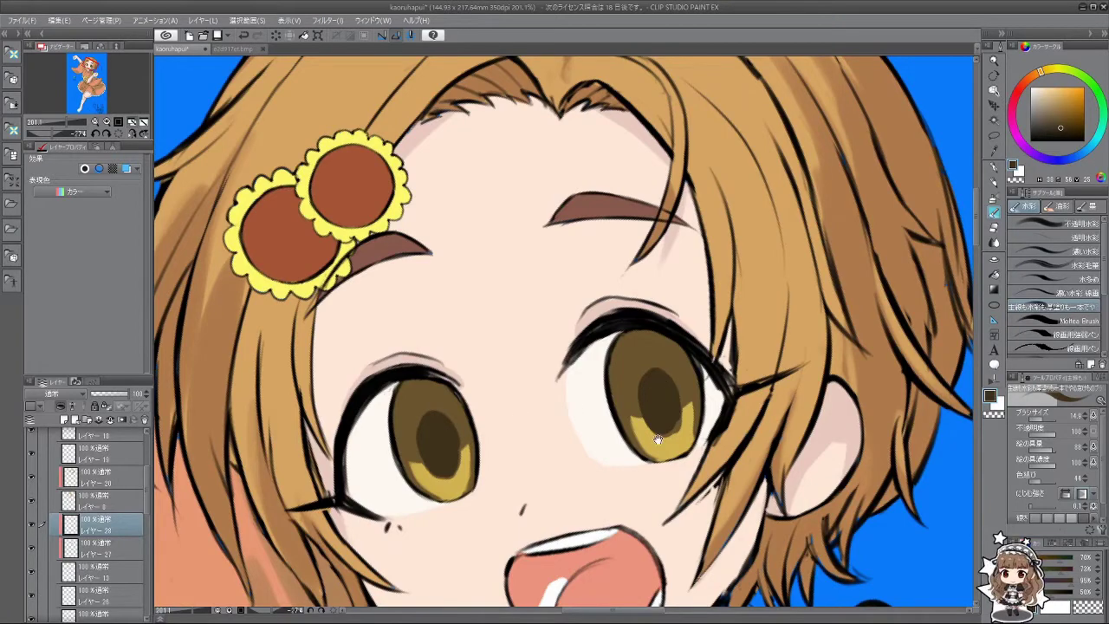
# Step: With a smaller brush, paint a lighter gold glow along the lower-left of the left iris
pyautogui.scroll(-10, 658, 461)
pyautogui.scroll(9, 510, 458)
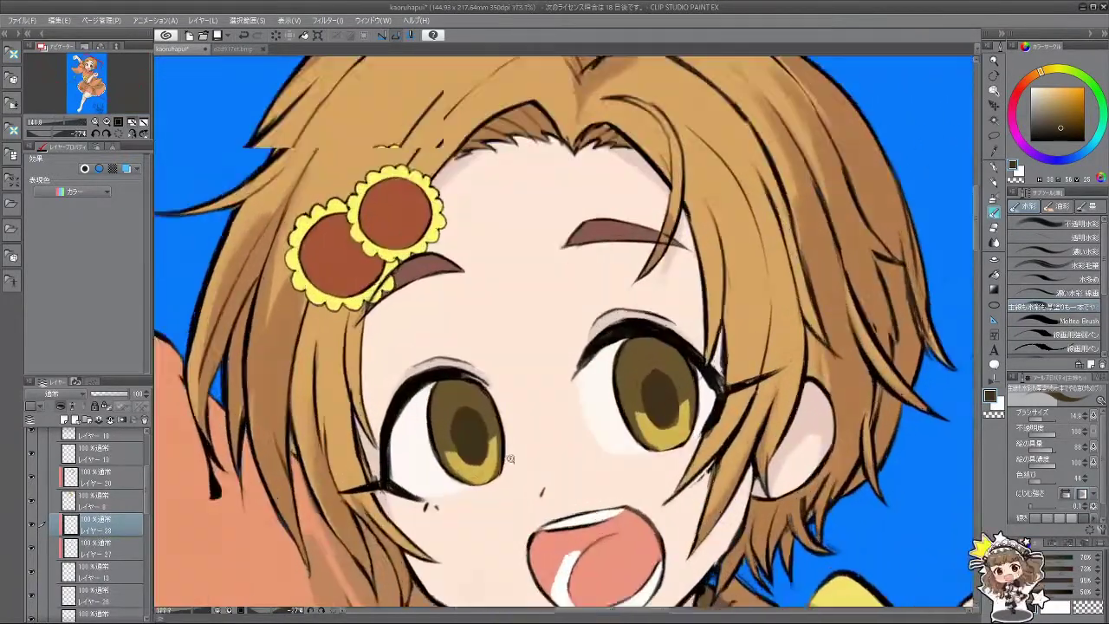
pyautogui.scroll(1, 510, 459)
pyautogui.keyDown('alt'); pyautogui.click(481, 468); pyautogui.keyUp('alt')
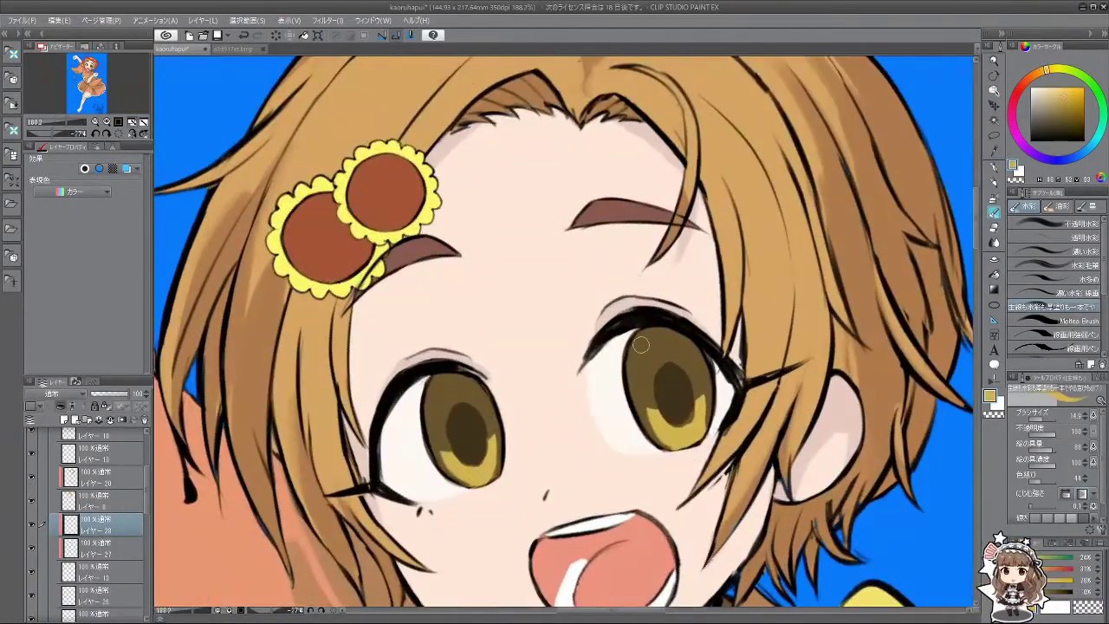
pyautogui.keyDown('alt'); pyautogui.click(448, 469); pyautogui.keyUp('alt')
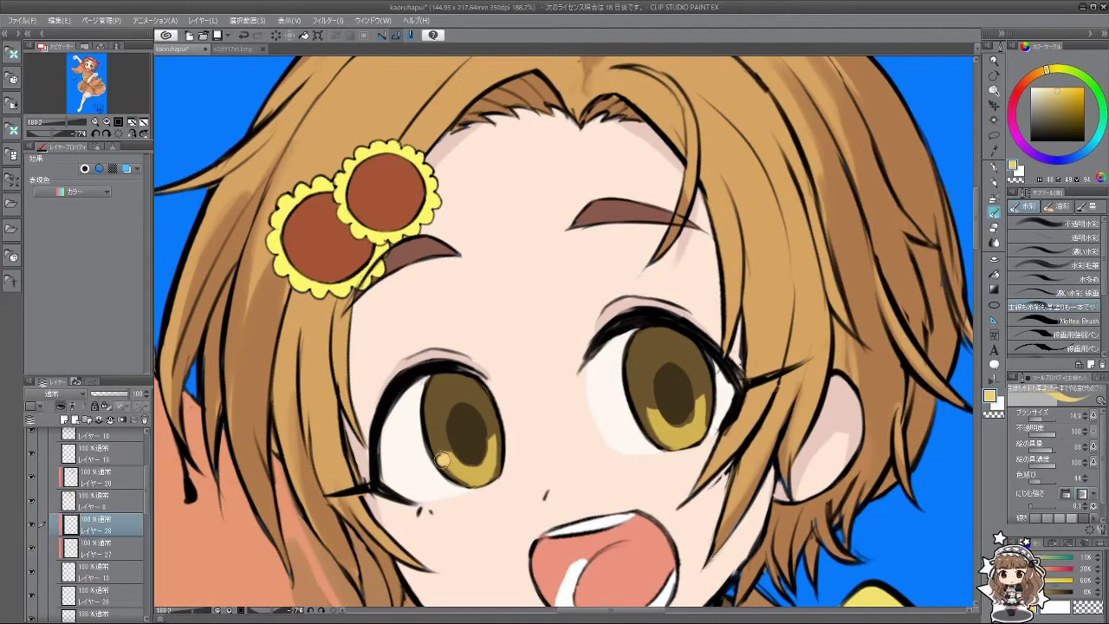
pyautogui.press('[')
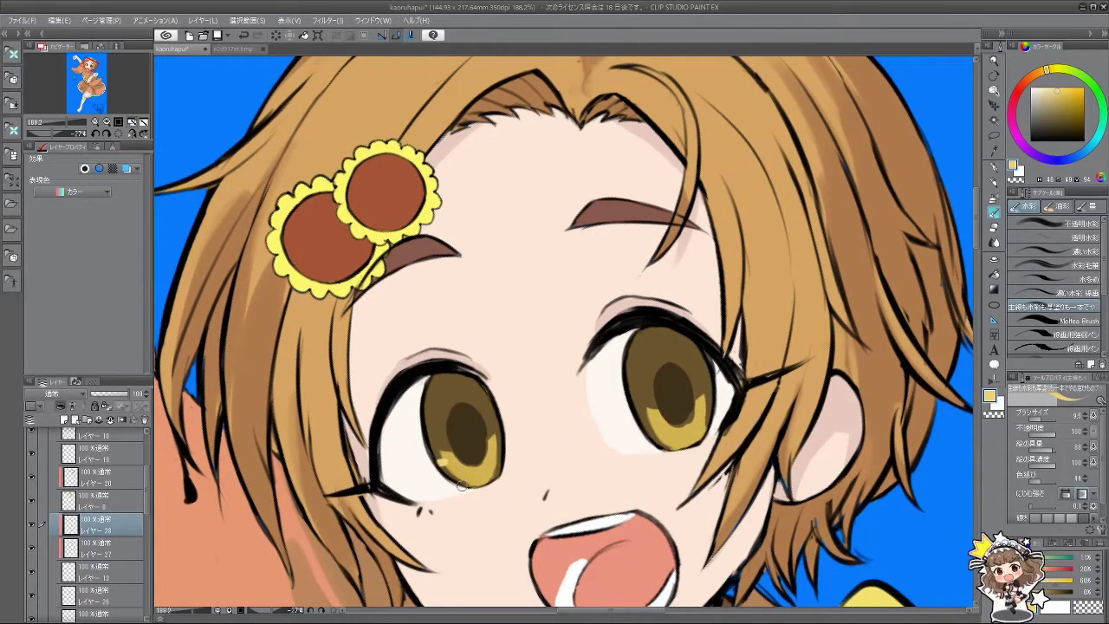
pyautogui.moveTo(444, 467); pyautogui.dragTo(462, 464)
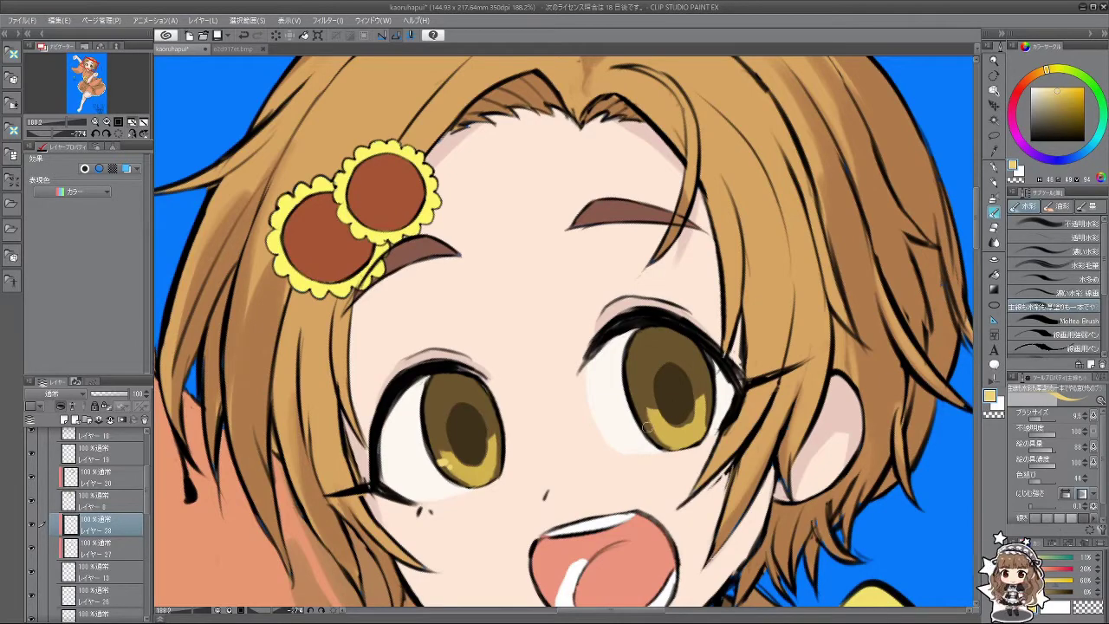
pyautogui.scroll(-5, 681, 454)
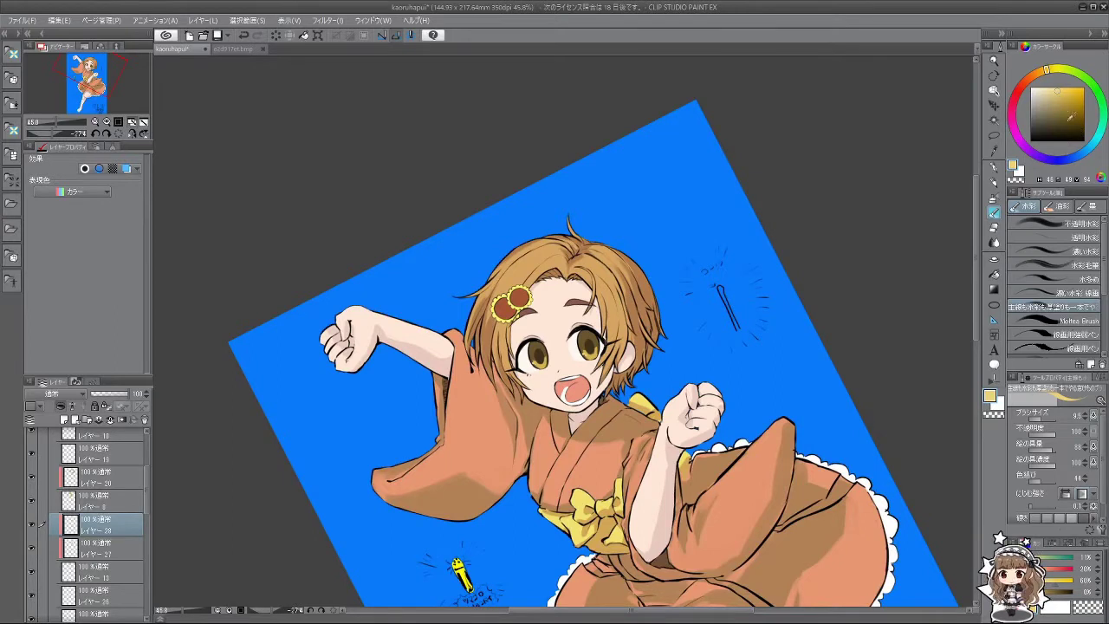
# Step: Choose a pale light blue on the colour wheel for the eye reflections
pyautogui.click(1077, 160)
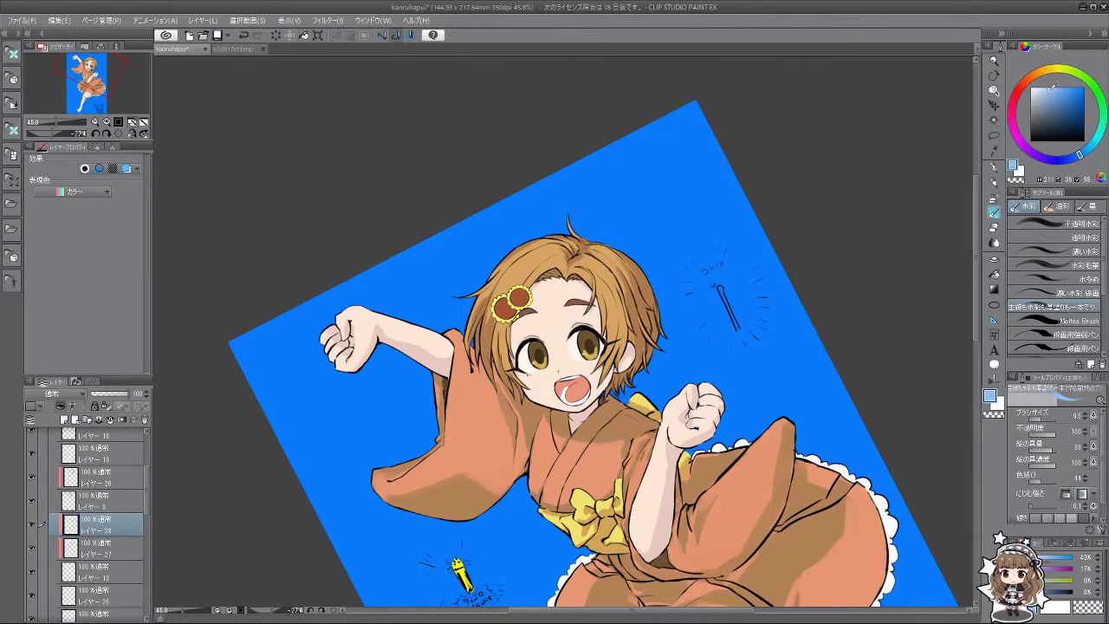
pyautogui.moveTo(1054, 87); pyautogui.dragTo(1048, 85)
pyautogui.scroll(5, 534, 359)
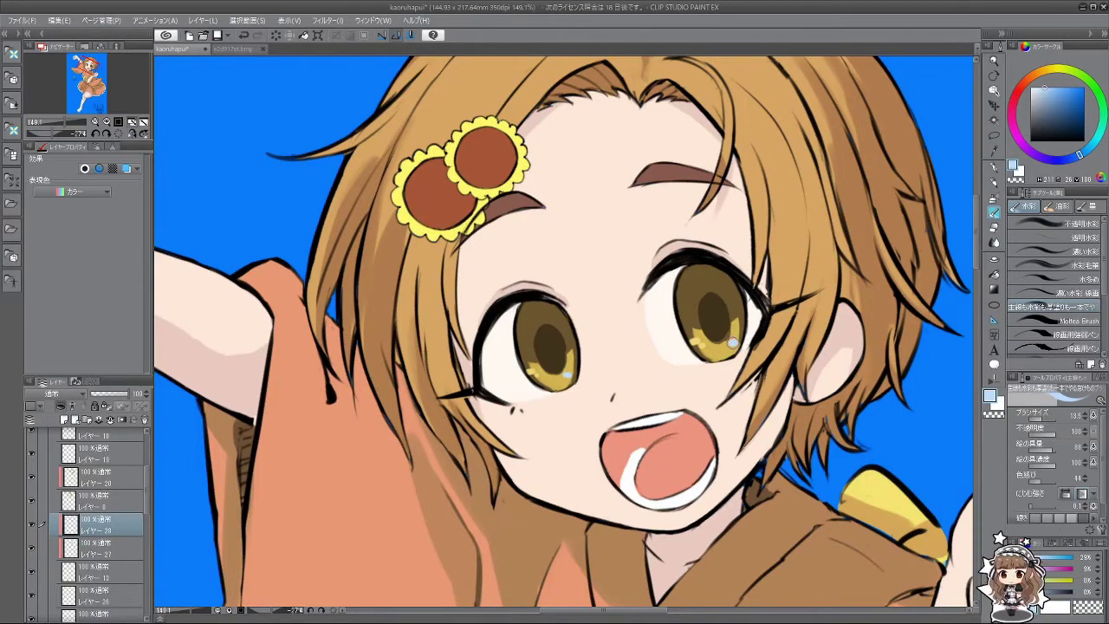
pyautogui.scroll(-6, 624, 260)
pyautogui.scroll(4, 589, 268)
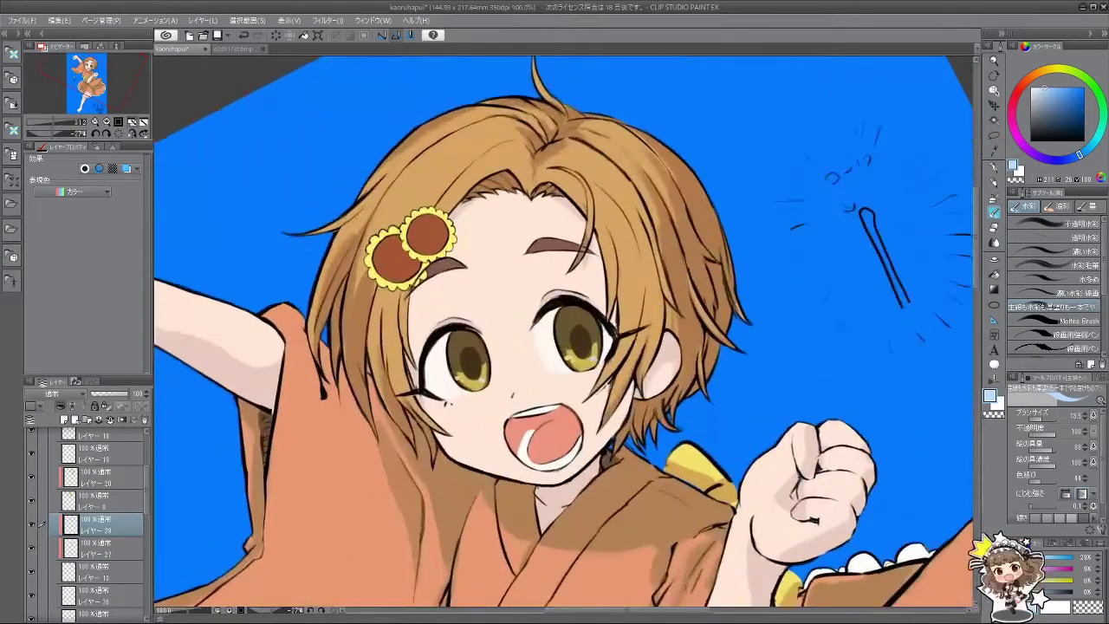
# Step: Rotate the canvas around the face and eyedrop white from the eye for catchlights
pyautogui.press('^')
pyautogui.press('^')
pyautogui.scroll(3, 462, 341)
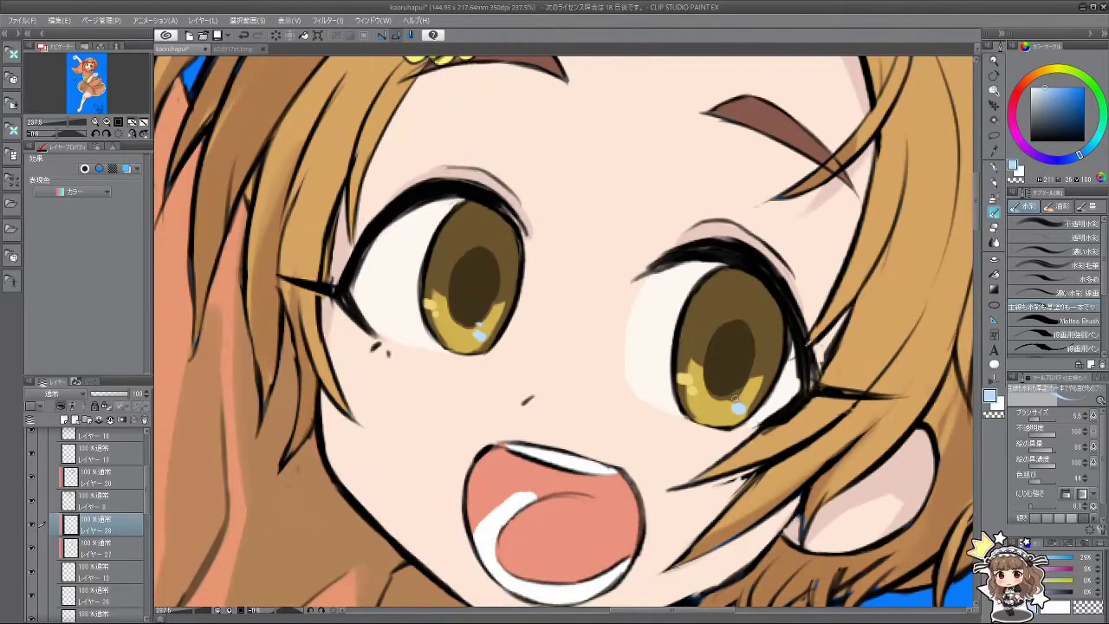
pyautogui.scroll(-5, 738, 398)
pyautogui.press('-')
pyautogui.press('-')
pyautogui.press('-')
pyautogui.press('-')
pyautogui.press('-')
pyautogui.press('-')
pyautogui.press('-')
pyautogui.press('-')
pyautogui.press('-')
pyautogui.press('-')
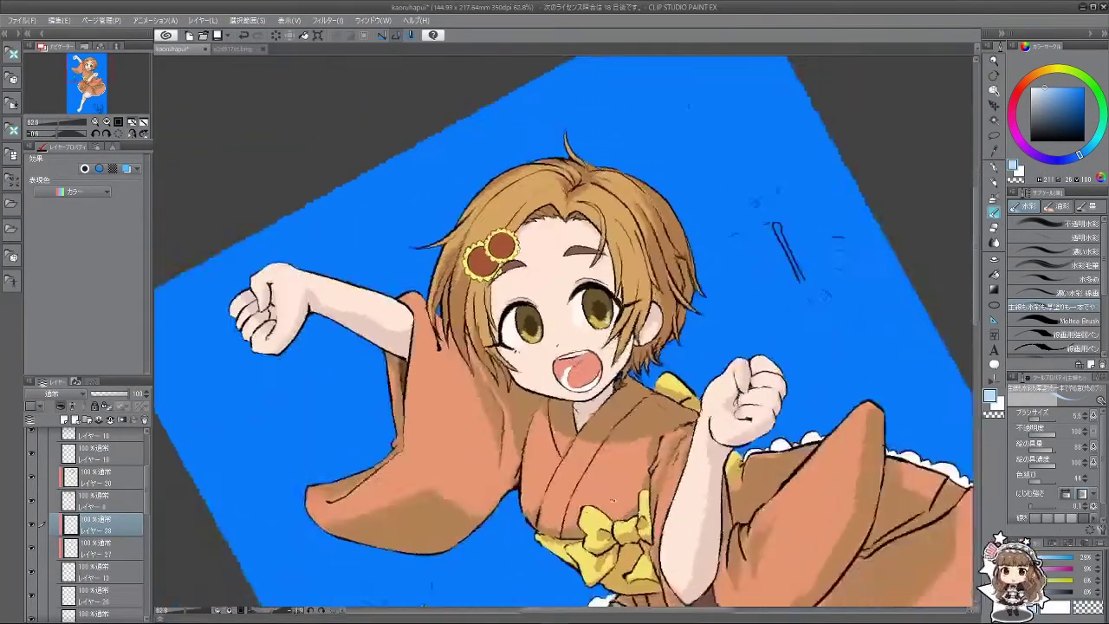
pyautogui.press('-')
pyautogui.press('-')
pyautogui.press('-')
pyautogui.press('-')
pyautogui.press('-')
pyautogui.press('-')
pyautogui.press('-')
pyautogui.press('-')
pyautogui.press('-')
pyautogui.press('-')
pyautogui.press('-')
pyautogui.press('-')
pyautogui.press('-')
pyautogui.press('-')
pyautogui.press('-')
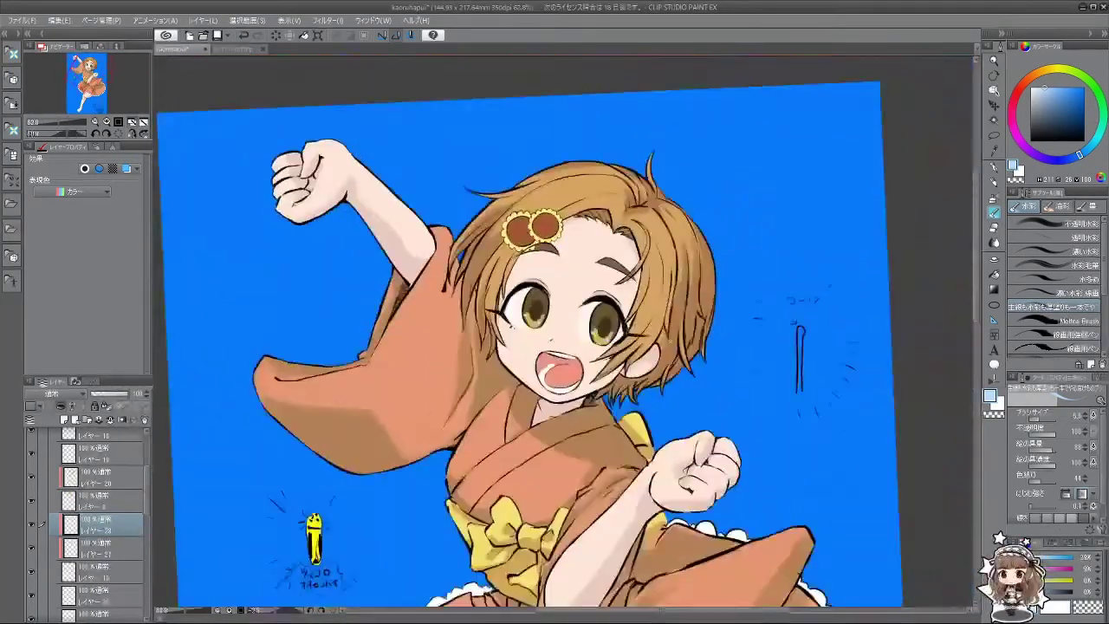
pyautogui.scroll(4, 570, 296)
pyautogui.press('-')
pyautogui.press('-')
pyautogui.scroll(-4, 581, 338)
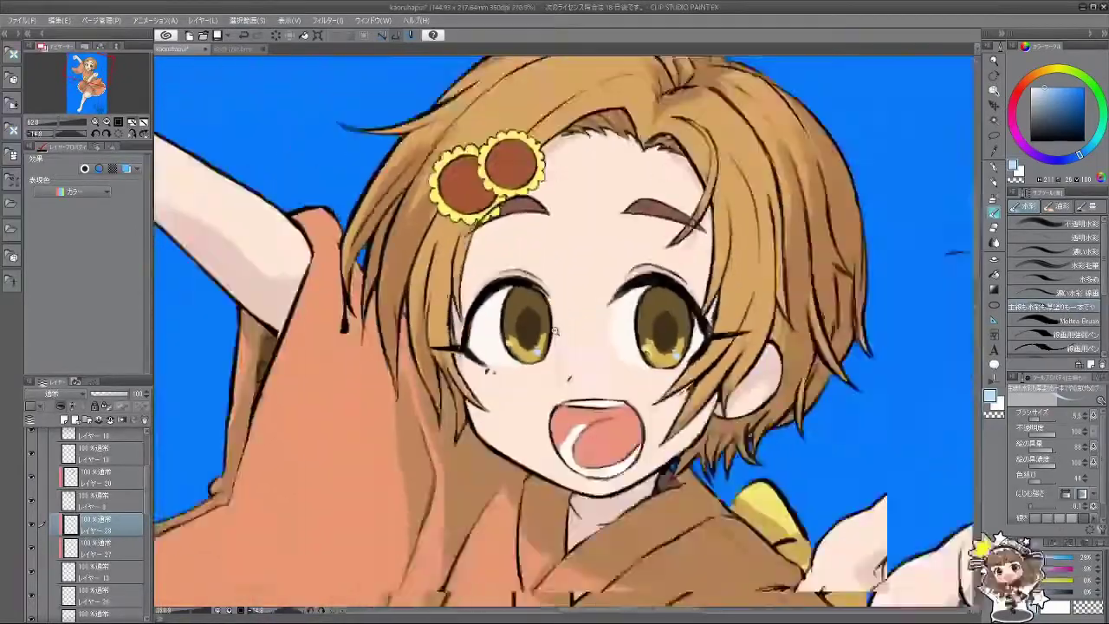
pyautogui.scroll(-3, 618, 390)
pyautogui.scroll(6, 618, 390)
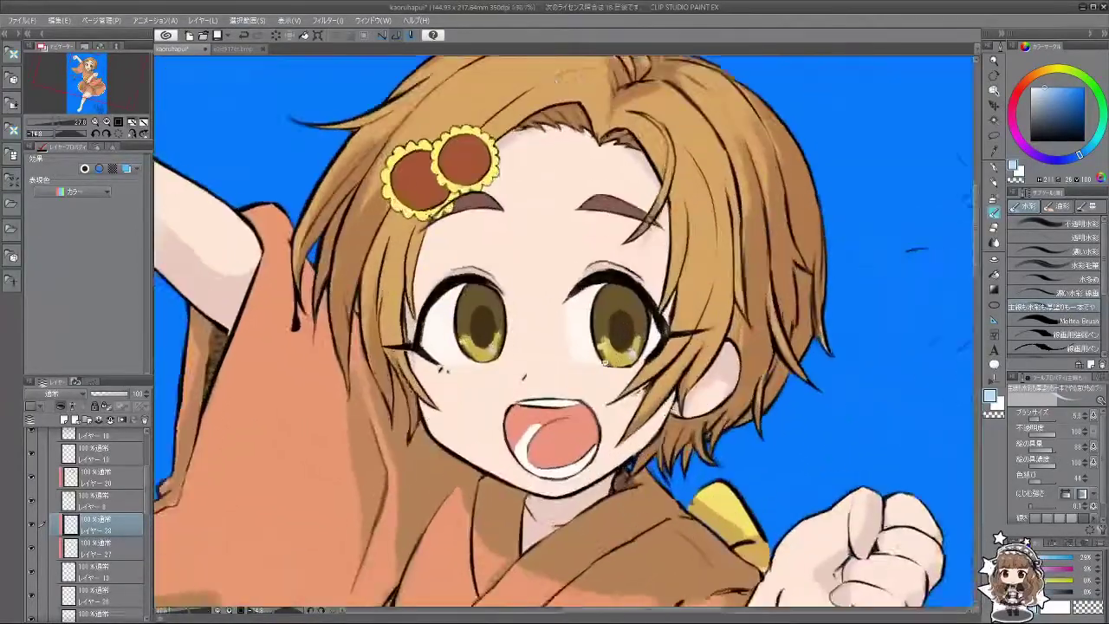
pyautogui.press('-')
pyautogui.press('-')
pyautogui.press('-')
pyautogui.press('-')
pyautogui.press('-')
pyautogui.press('-')
pyautogui.press('-')
pyautogui.keyDown('alt'); pyautogui.click(617, 424); pyautogui.keyUp('alt')
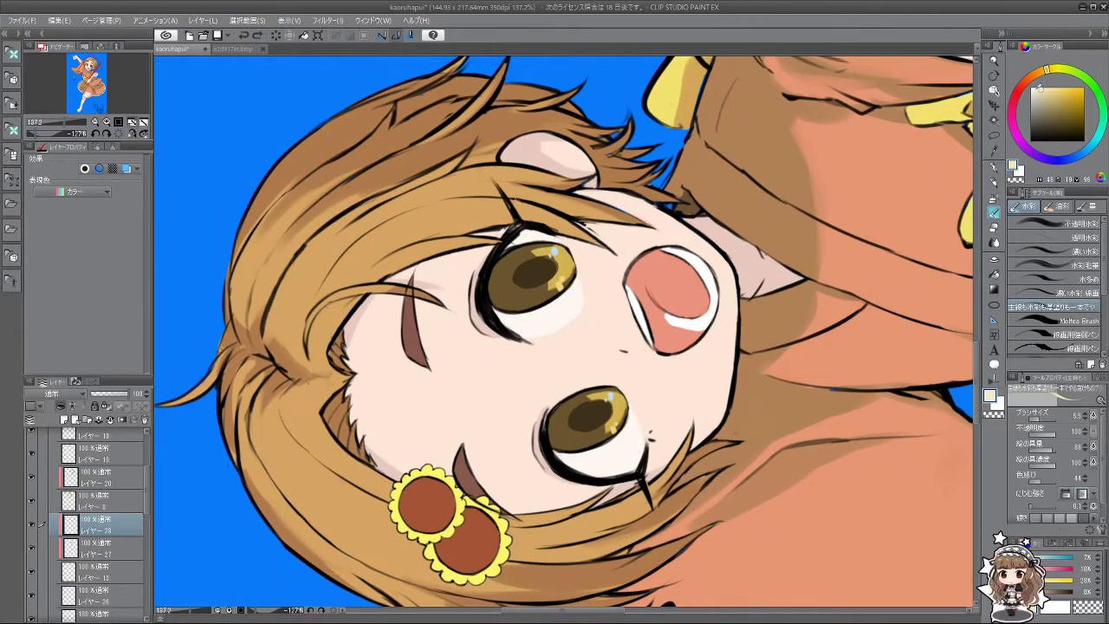
pyautogui.keyDown('alt'); pyautogui.click(620, 429); pyautogui.keyUp('alt')
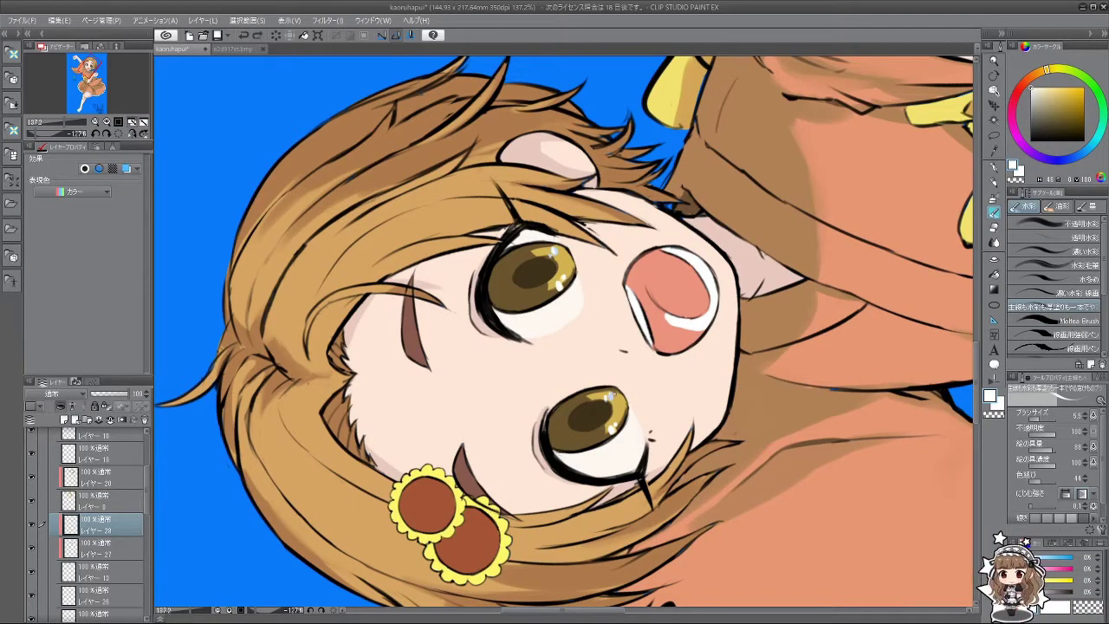
# Step: Straighten the canvas, pick a lighter hue from the skin near the eye, and centre on the eyes
pyautogui.moveTo(504, 494); pyautogui.dragTo(529, 468)
pyautogui.scroll(-5, 529, 467)
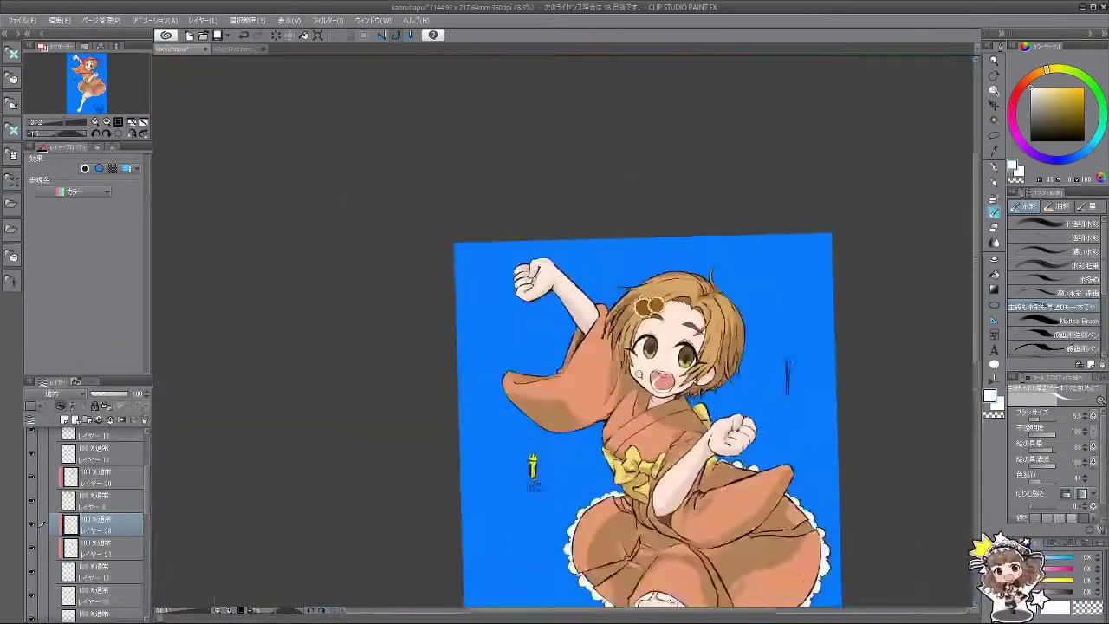
pyautogui.scroll(5, 594, 350)
pyautogui.scroll(-3, 595, 350)
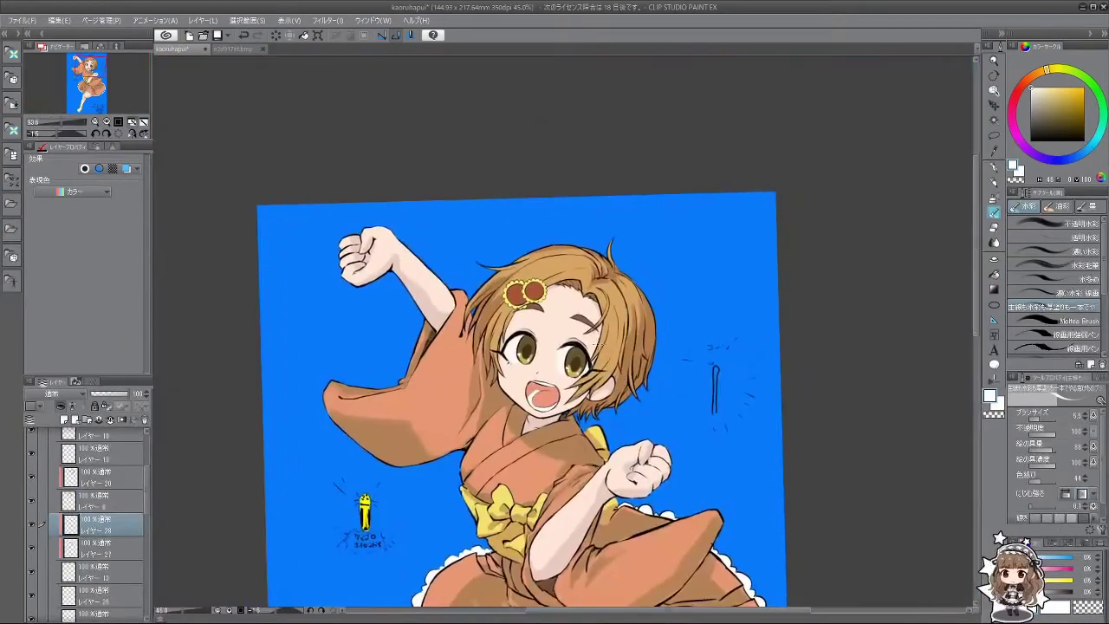
pyautogui.scroll(2, 594, 350)
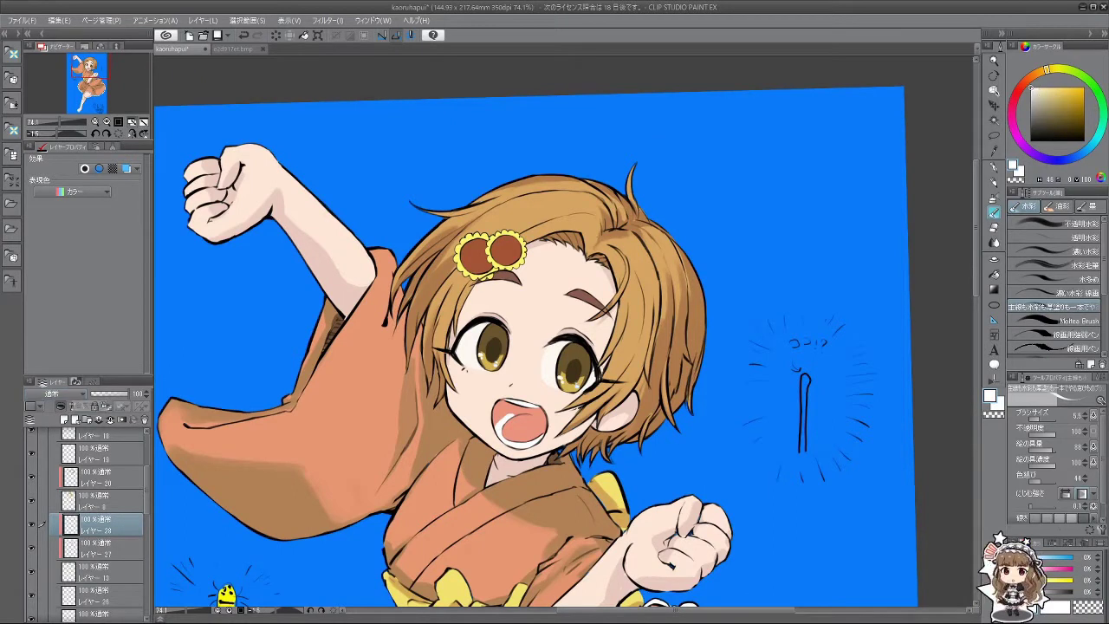
pyautogui.keyDown('alt'); pyautogui.click(482, 329); pyautogui.keyUp('alt')
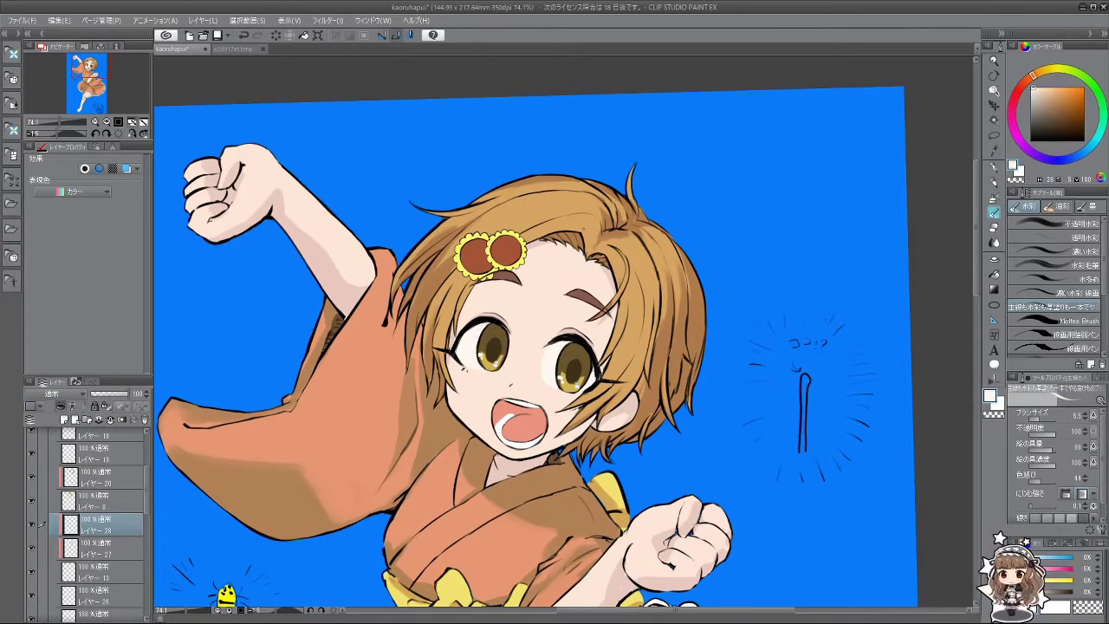
pyautogui.click(1042, 74)
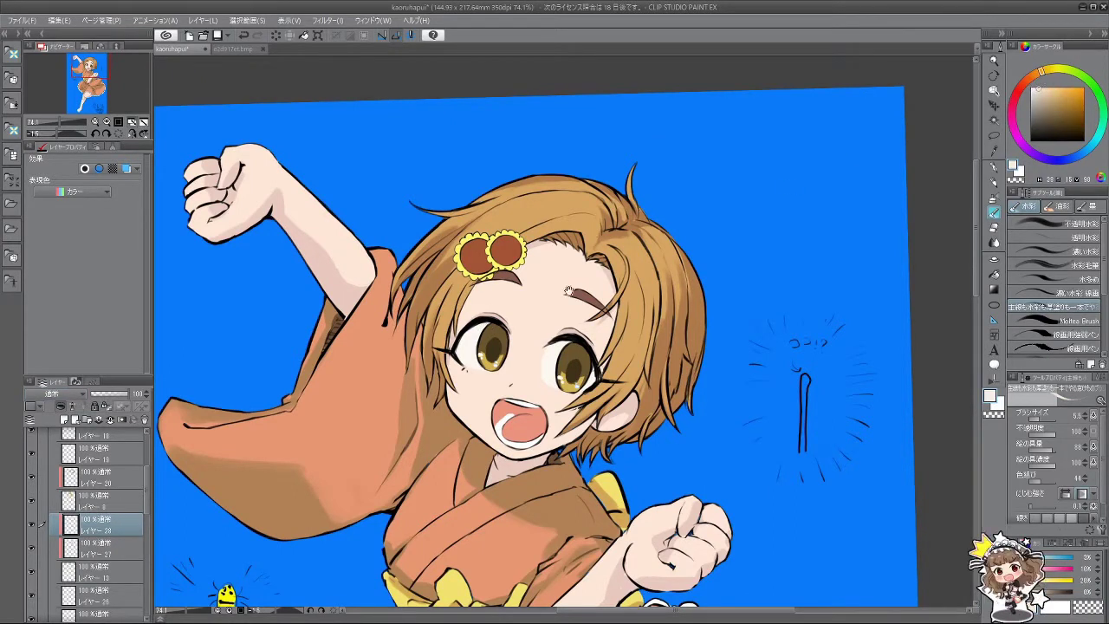
pyautogui.scroll(4, 568, 292)
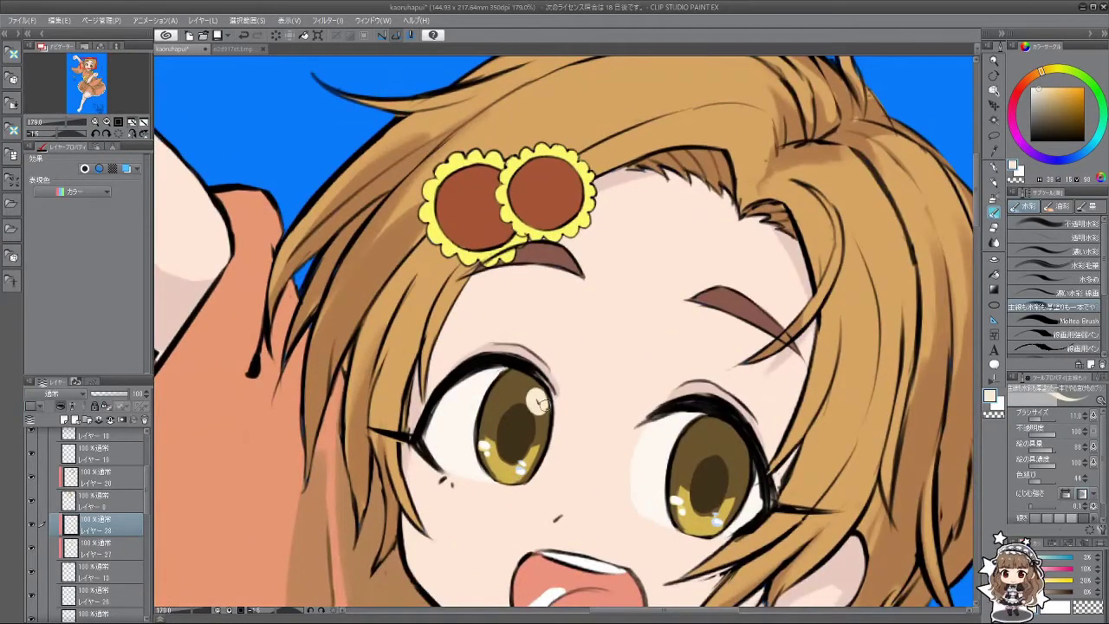
pyautogui.moveTo(721, 366); pyautogui.dragTo(600, 322)
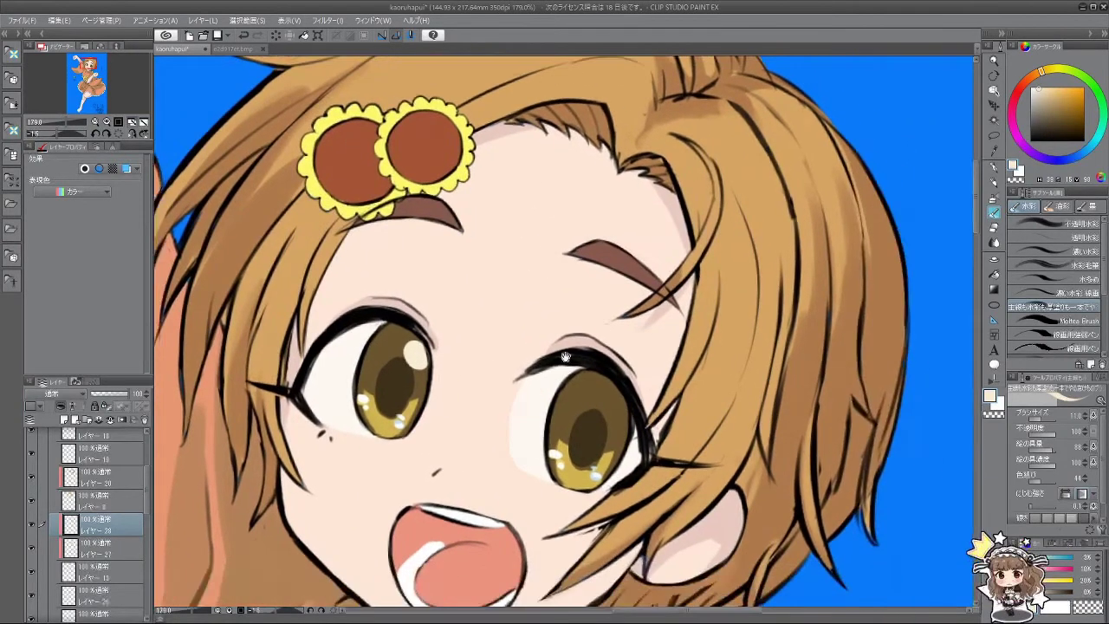
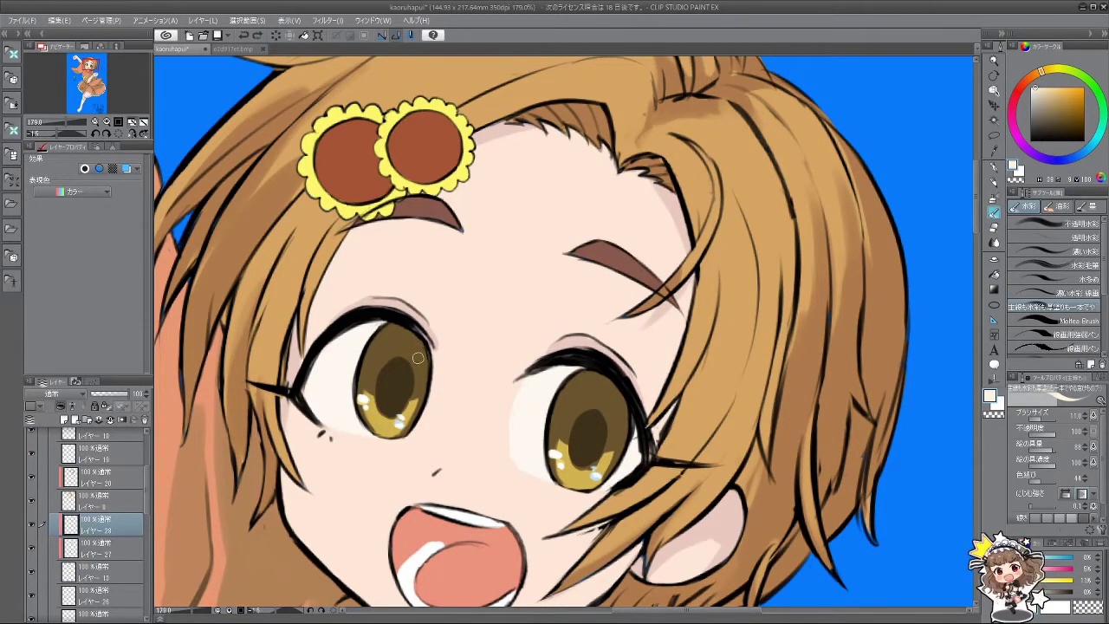
# Step: Dab white catchlights on the upper left and right irises, redoing the left one rounder
pyautogui.moveTo(418, 357); pyautogui.dragTo(415, 355)
pyautogui.hotkey('ctrl', 'z')
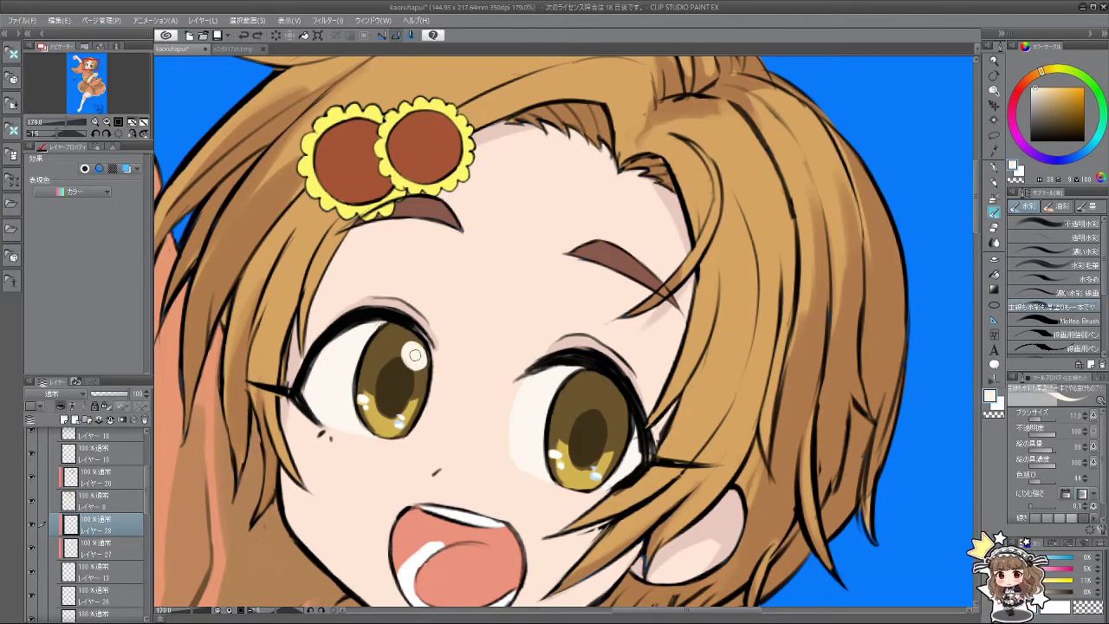
pyautogui.moveTo(617, 411)
pyautogui.mouseDown()
pyautogui.moveTo(612, 401)
pyautogui.moveTo(616, 409)
pyautogui.mouseUp()
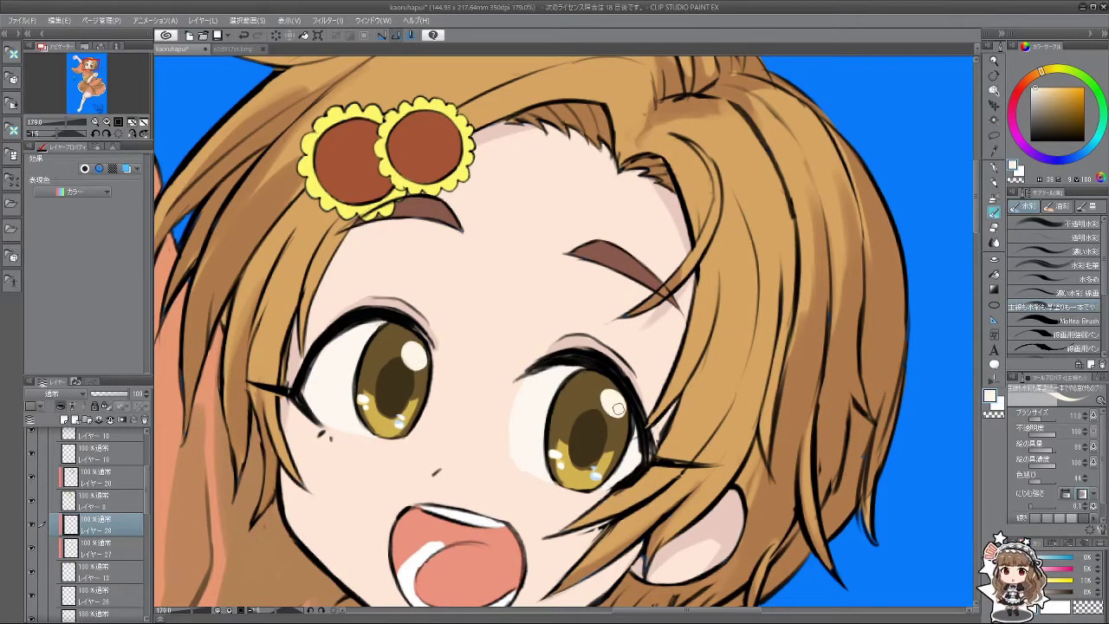
# Step: Zoom, pan and rotate the view to check the new eye highlights
pyautogui.scroll(-5, 628, 431)
pyautogui.moveTo(511, 359); pyautogui.dragTo(492, 342)
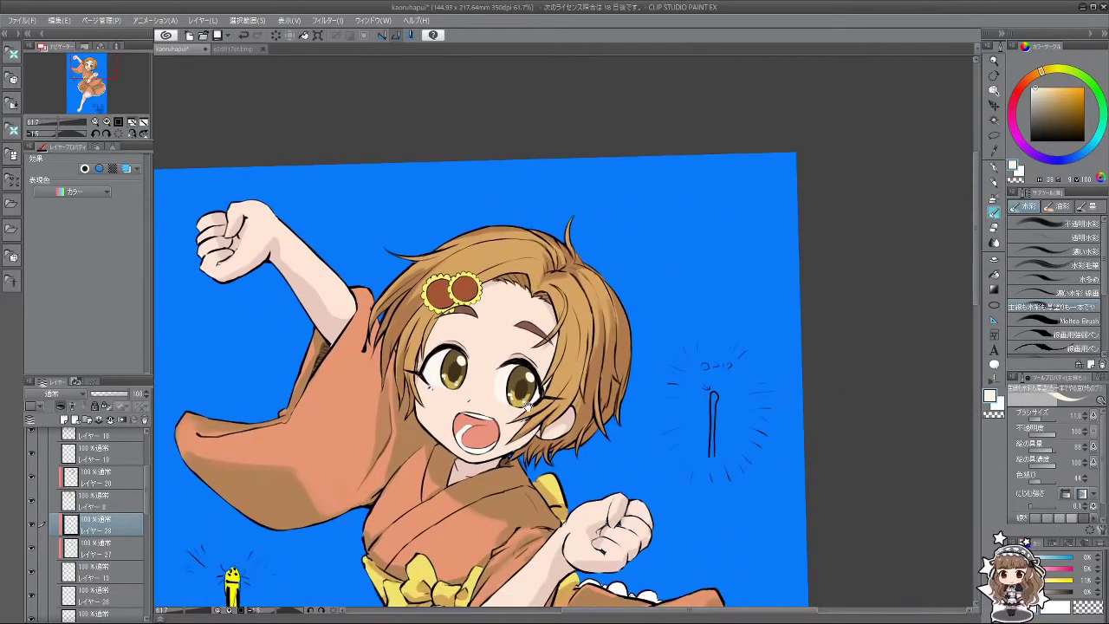
pyautogui.moveTo(526, 405); pyautogui.dragTo(506, 379)
pyautogui.scroll(5, 455, 317)
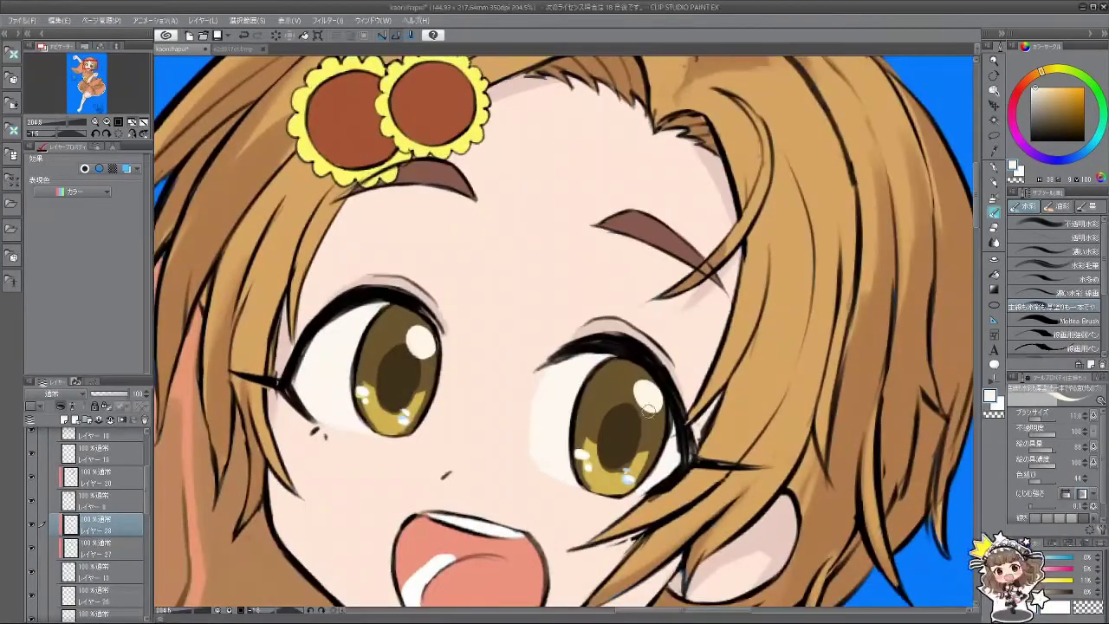
pyautogui.scroll(-5, 659, 405)
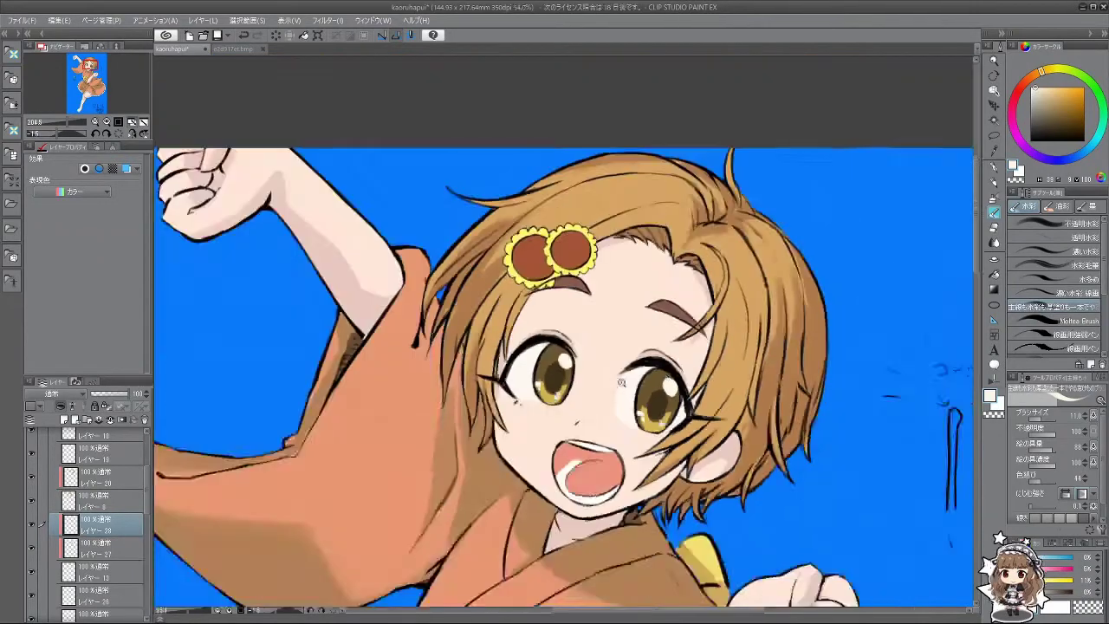
pyautogui.scroll(4, 529, 446)
pyautogui.scroll(2, 528, 444)
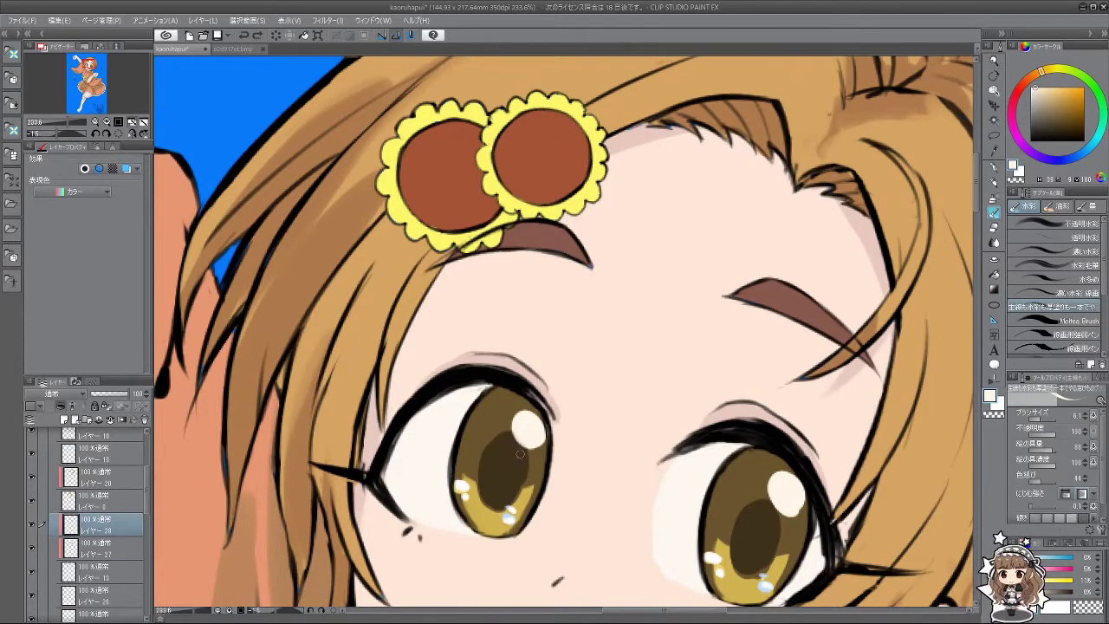
pyautogui.scroll(-5, 590, 445)
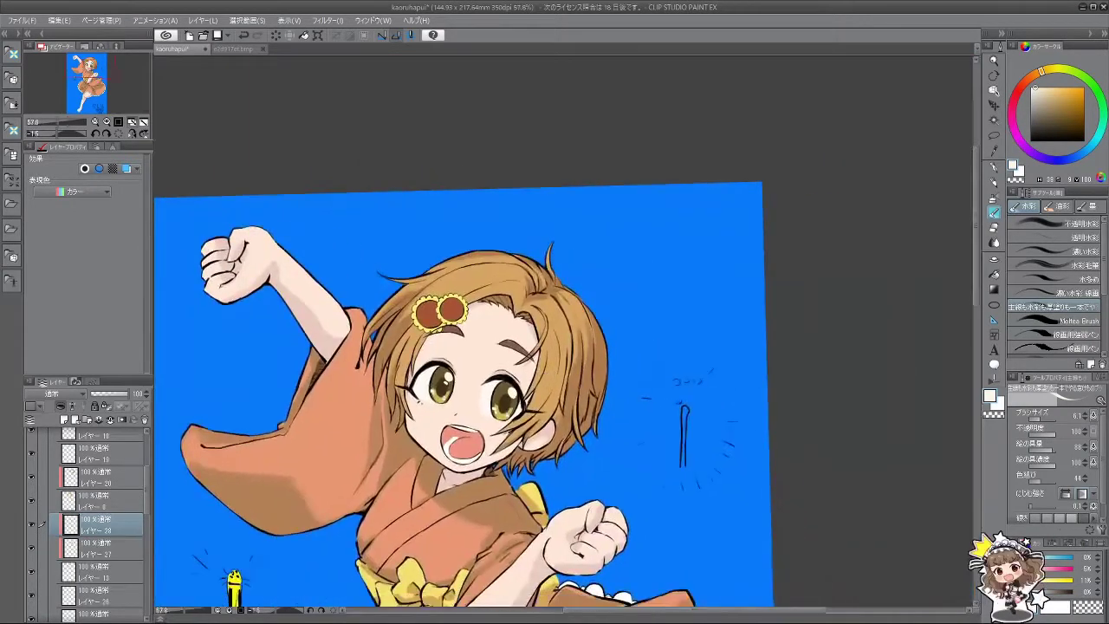
pyautogui.scroll(3, 590, 445)
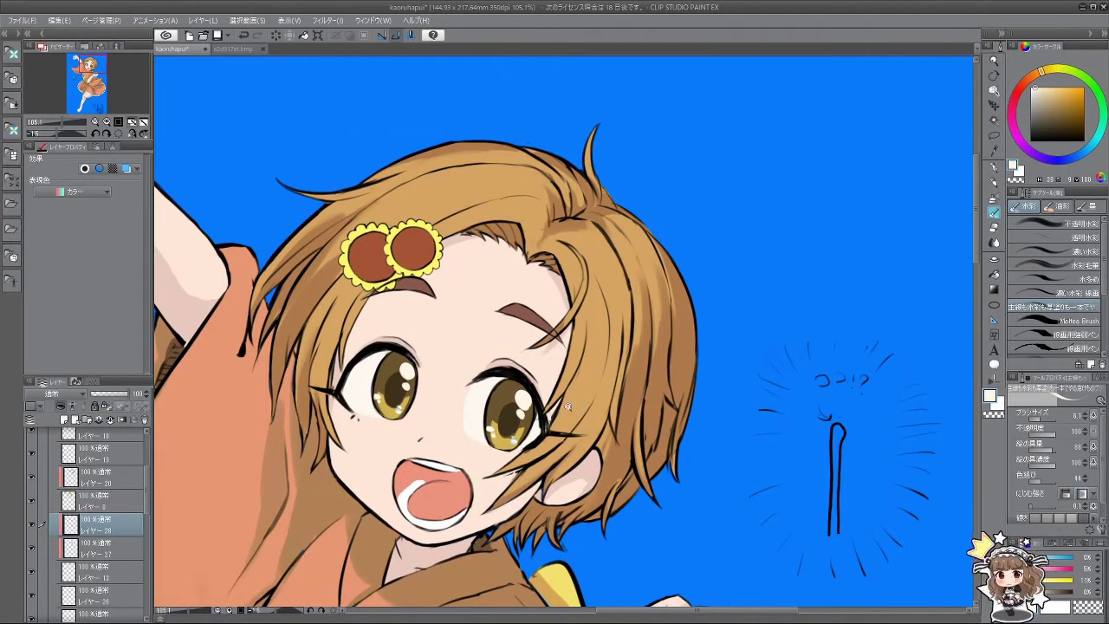
pyautogui.scroll(-5, 568, 405)
pyautogui.moveTo(568, 405); pyautogui.dragTo(598, 394)
pyautogui.scroll(5, 615, 385)
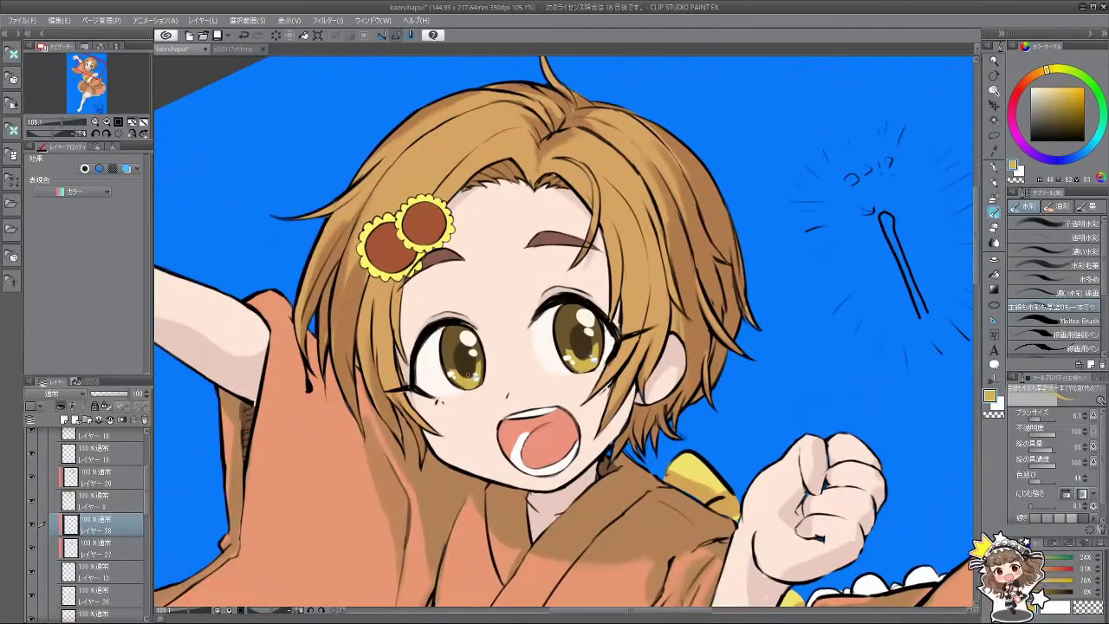
# Step: Sample the iris brown from the left eye and brighten it in the colour square
pyautogui.keyDown('alt'); pyautogui.click(470, 360); pyautogui.keyUp('alt')
pyautogui.keyDown('alt'); pyautogui.click(457, 374); pyautogui.keyUp('alt')
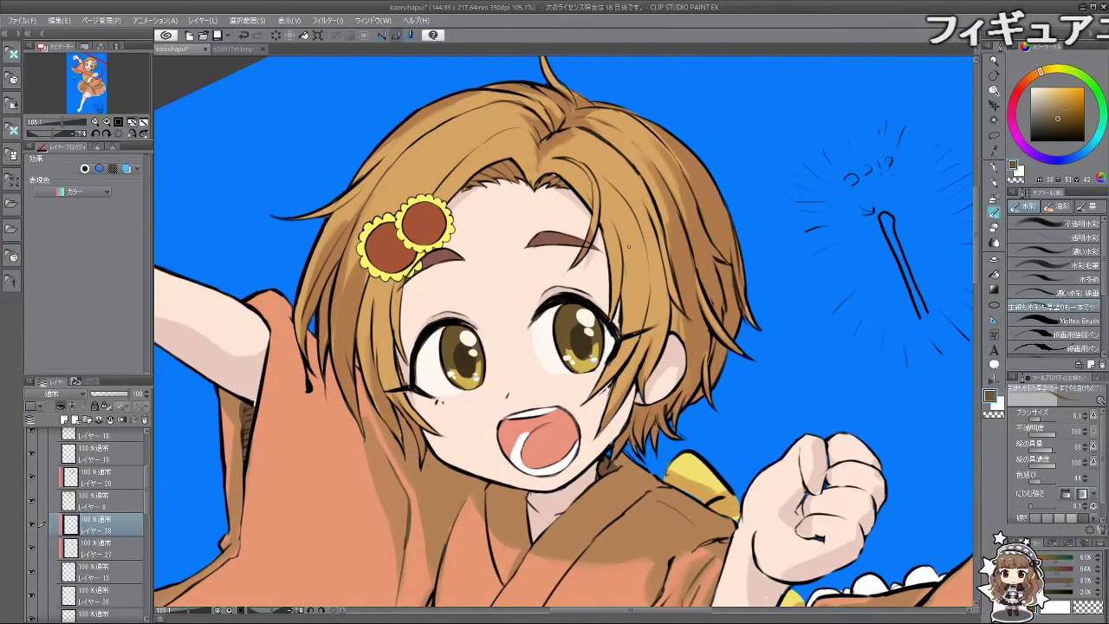
pyautogui.click(137, 546)
pyautogui.scroll(4, 457, 375)
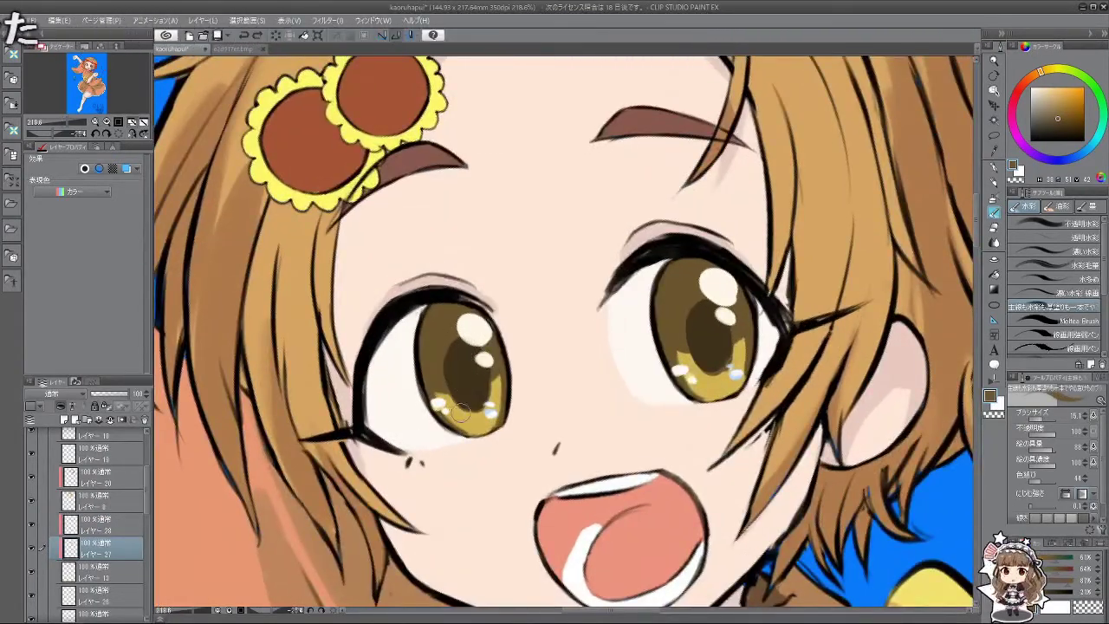
pyautogui.keyDown('alt'); pyautogui.click(470, 384); pyautogui.keyUp('alt')
pyautogui.click(1062, 115)
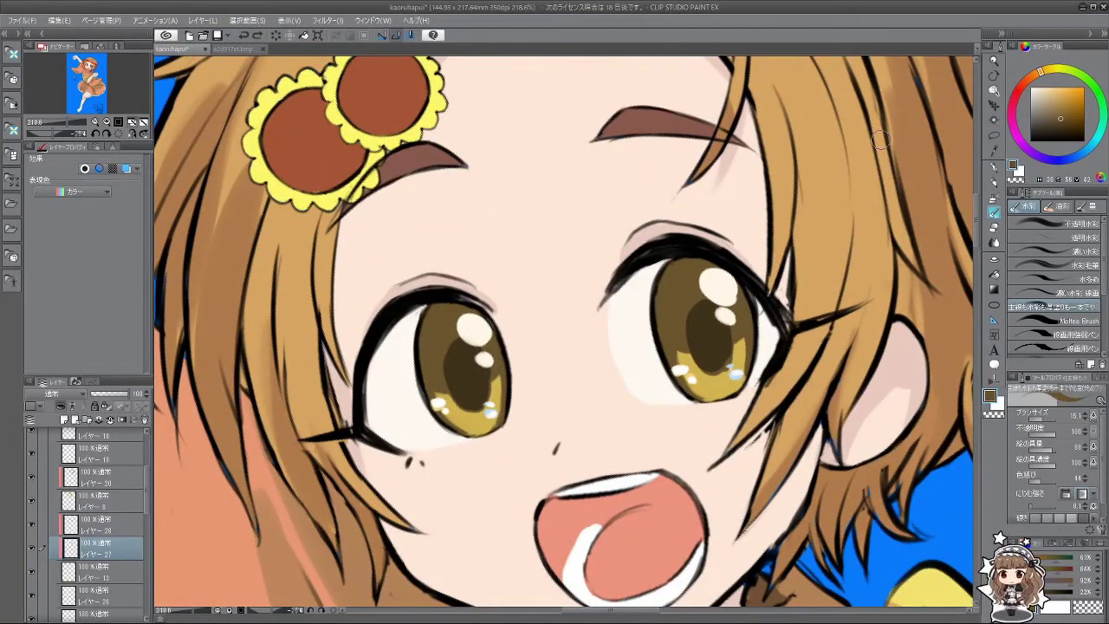
pyautogui.click(1062, 102)
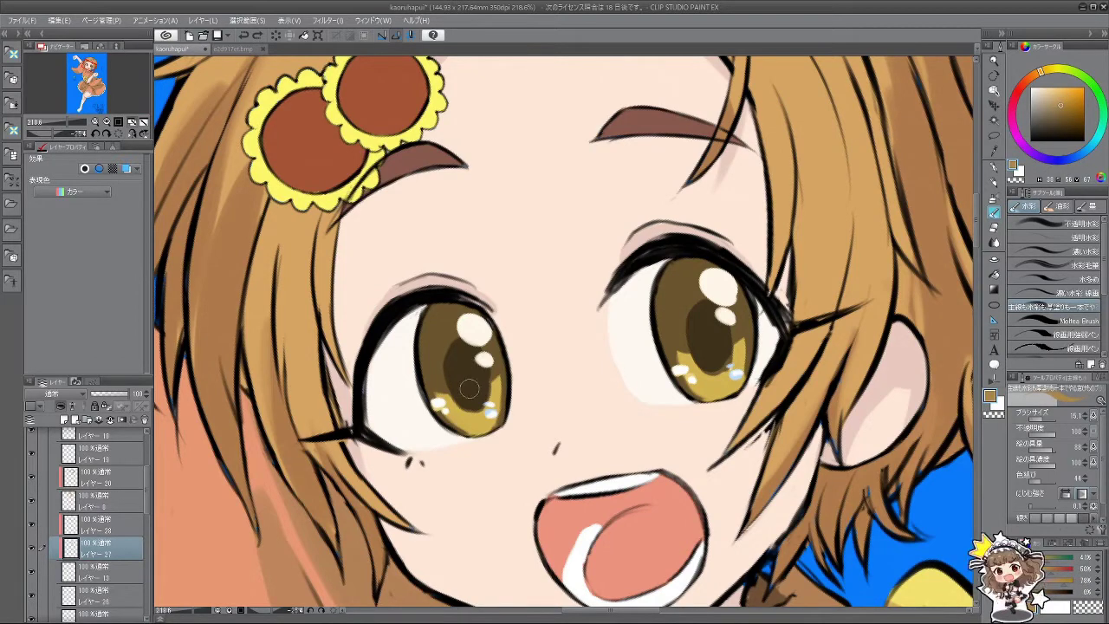
# Step: Return to レイヤー28 and shrink the brush to about 7 for eye detail
pyautogui.click(139, 526)
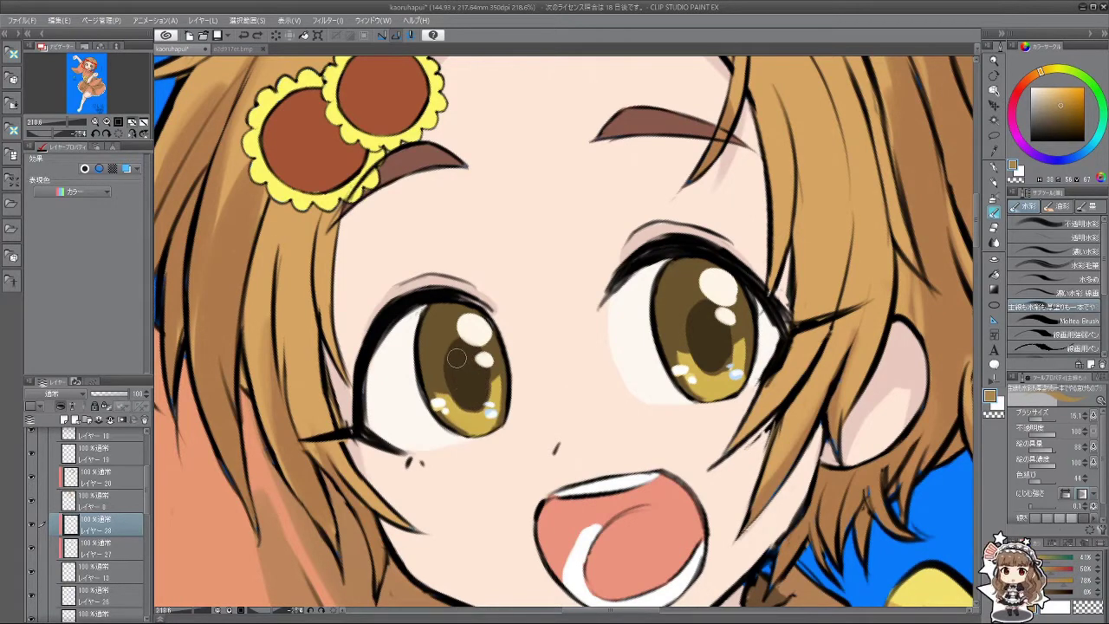
pyautogui.press('[')
pyautogui.press('[')
pyautogui.press('[')
pyautogui.press('[')
pyautogui.press('[')
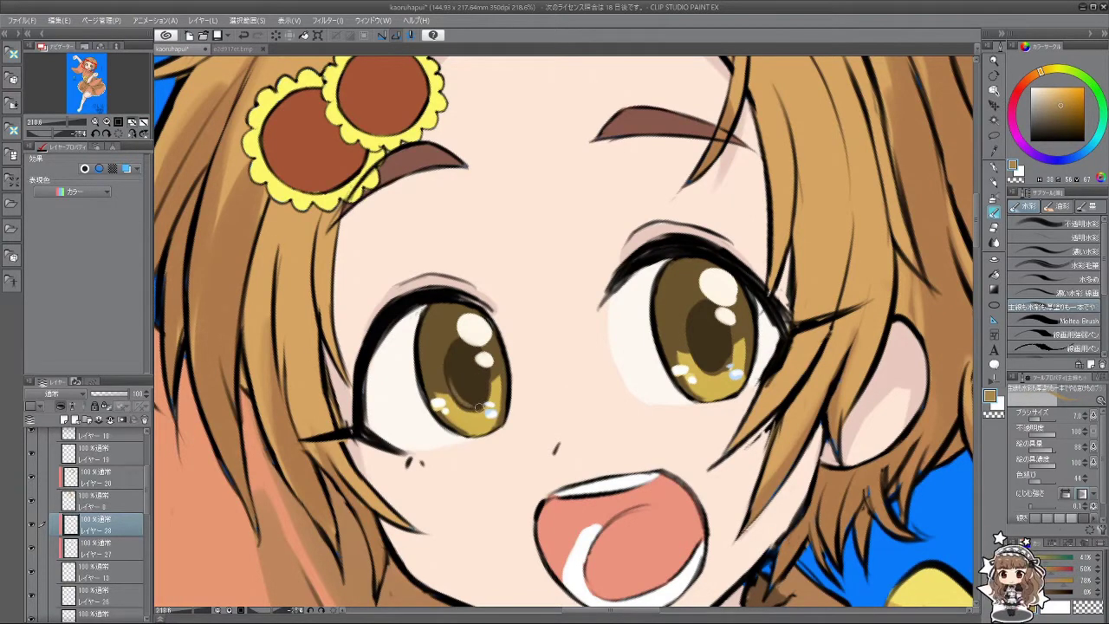
pyautogui.scroll(-5, 593, 447)
pyautogui.scroll(3, 481, 305)
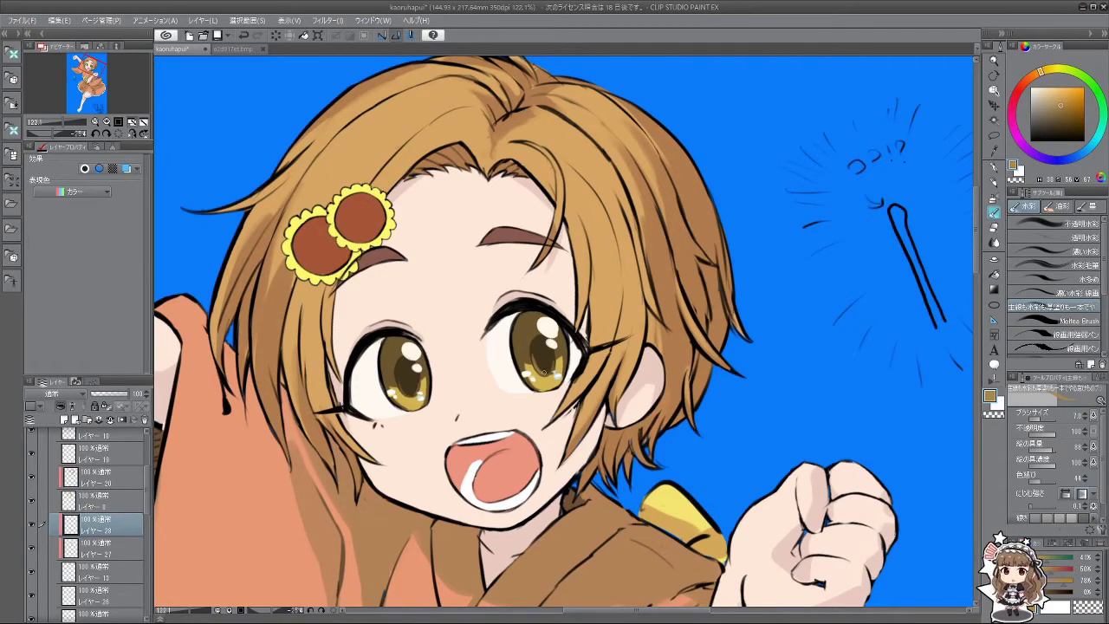
pyautogui.moveTo(544, 370); pyautogui.dragTo(609, 470)
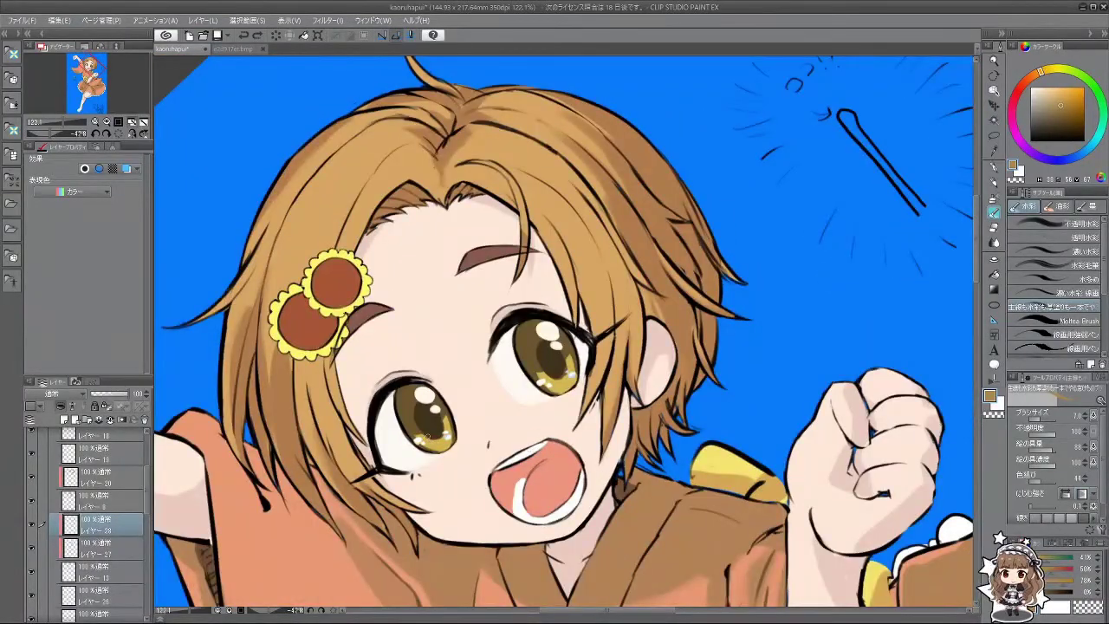
# Step: Sample colours from the eye, then straighten, zoom out and re-rotate the face view
pyautogui.keyDown('alt'); pyautogui.click(427, 439); pyautogui.keyUp('alt')
pyautogui.keyDown('alt'); pyautogui.click(416, 425); pyautogui.keyUp('alt')
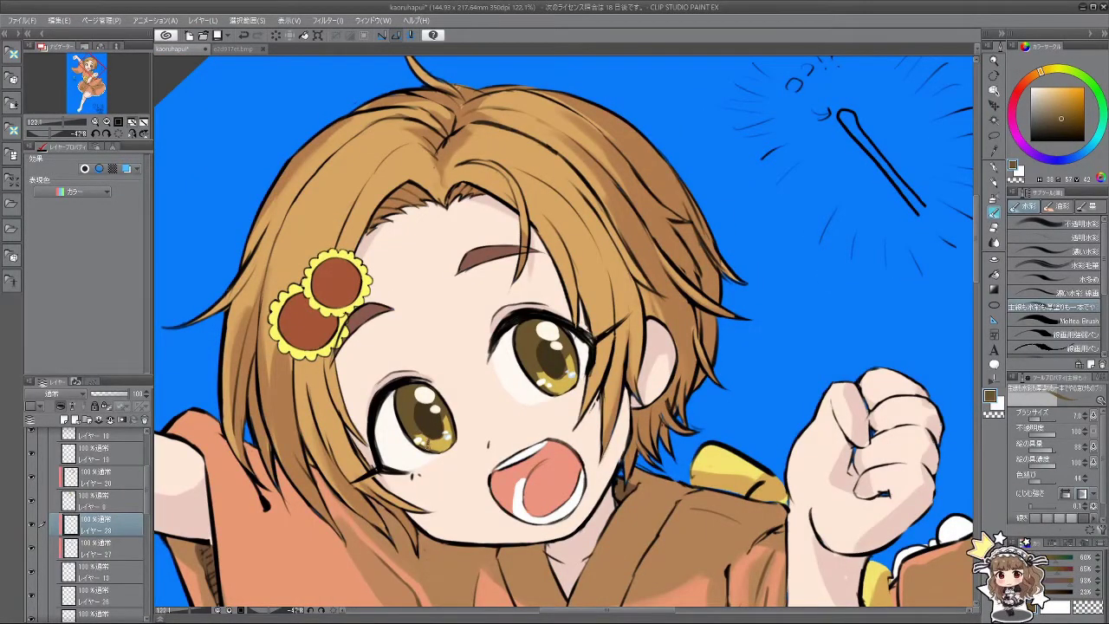
pyautogui.moveTo(552, 453); pyautogui.dragTo(489, 458)
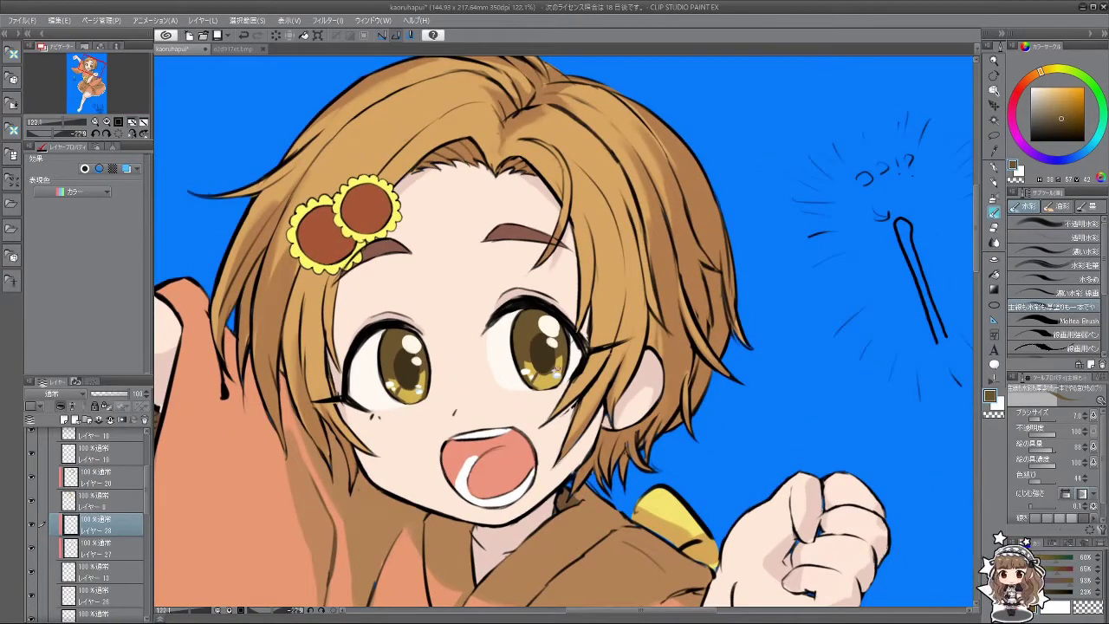
pyautogui.moveTo(577, 455); pyautogui.dragTo(481, 452)
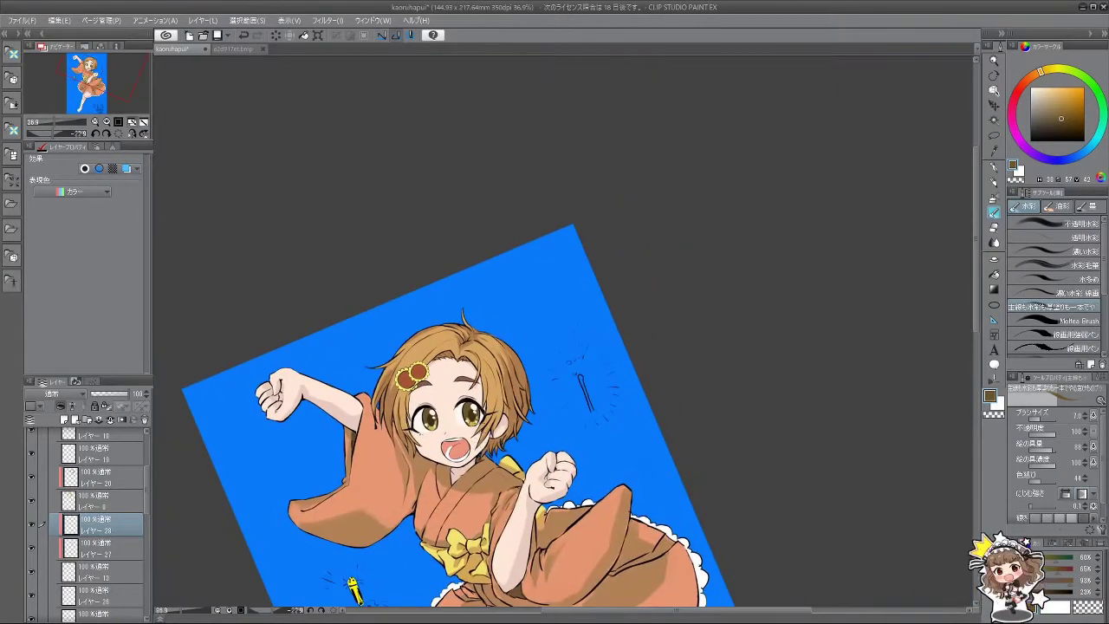
pyautogui.scroll(5, 439, 430)
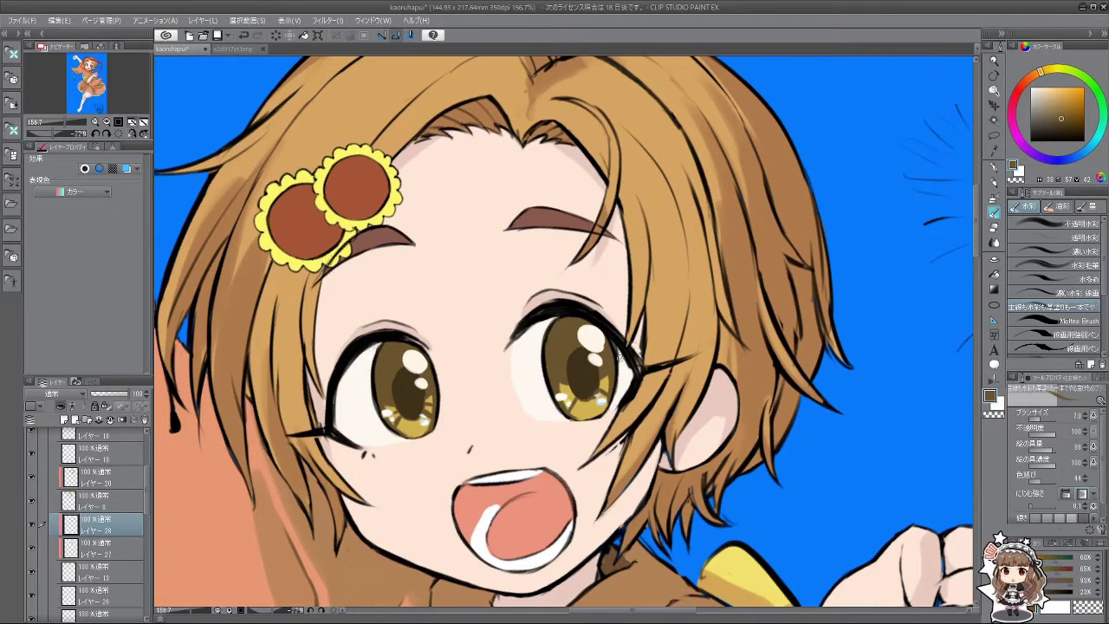
pyautogui.moveTo(591, 384); pyautogui.dragTo(390, 485)
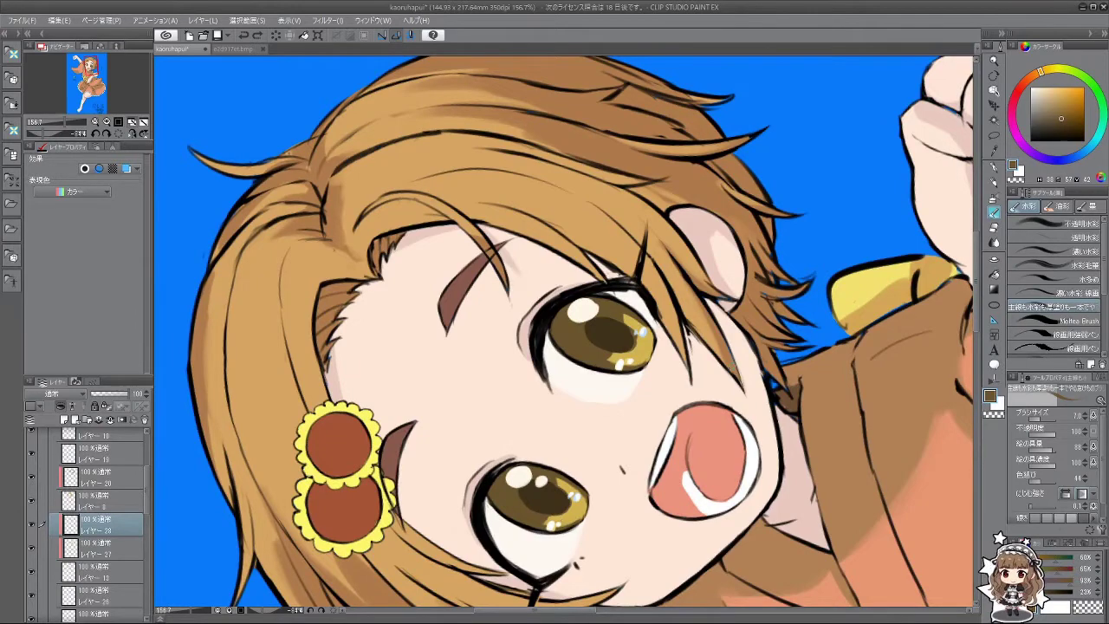
pyautogui.moveTo(390, 486); pyautogui.dragTo(433, 511)
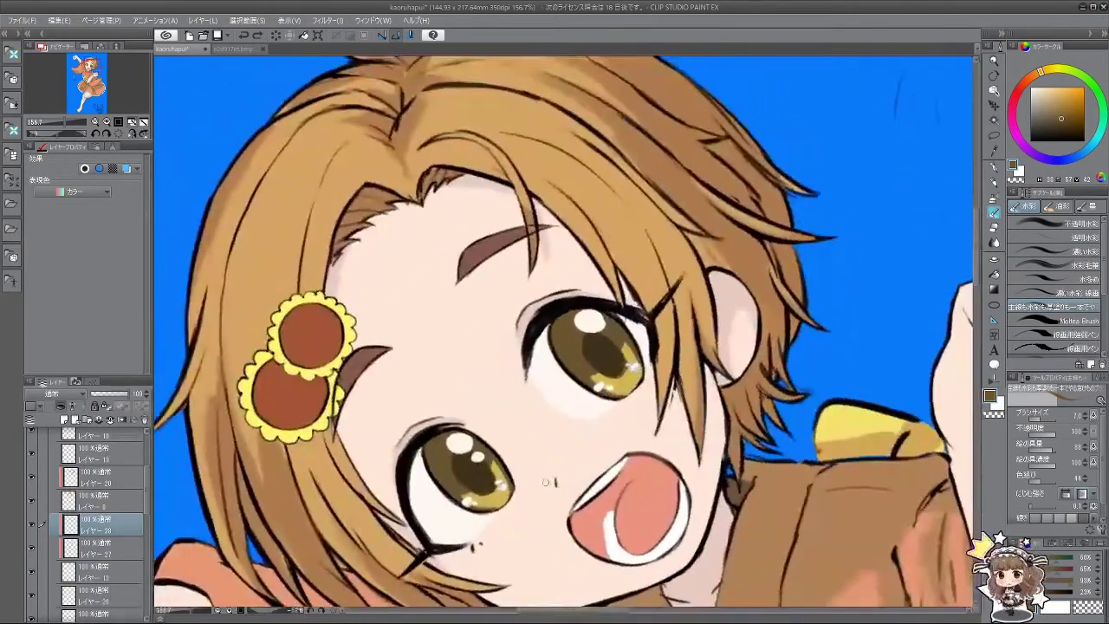
# Step: Pick the iris yellow-gold and enlarge the brush to about 13
pyautogui.keyDown('alt'); pyautogui.click(490, 491); pyautogui.keyUp('alt')
pyautogui.press(']')
pyautogui.press(']')
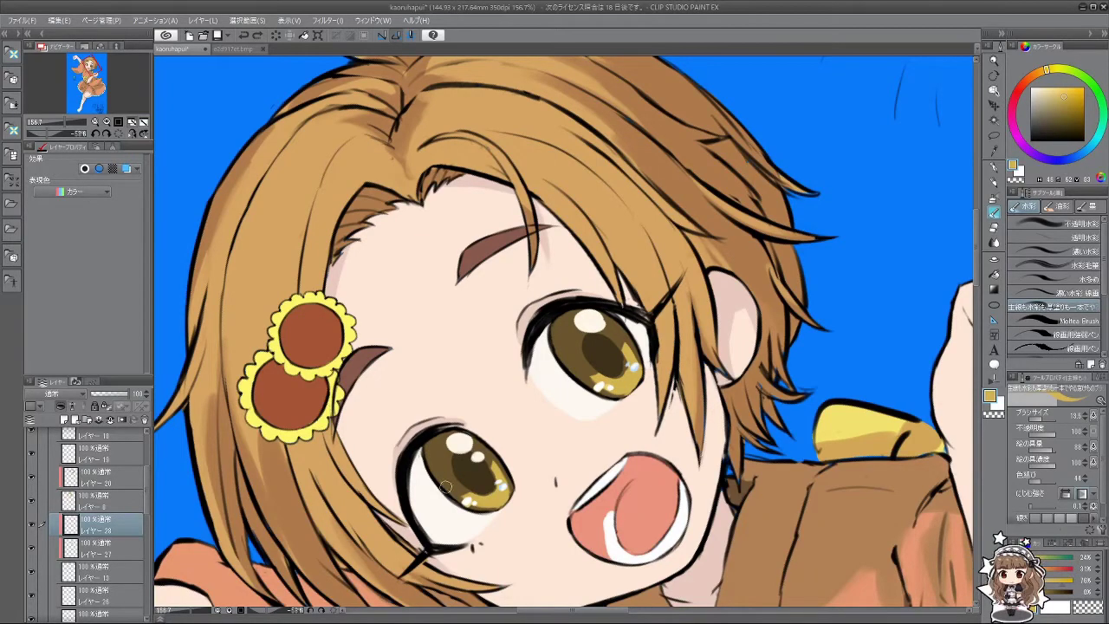
pyautogui.moveTo(481, 502); pyautogui.dragTo(676, 234)
pyautogui.scroll(-5, 524, 374)
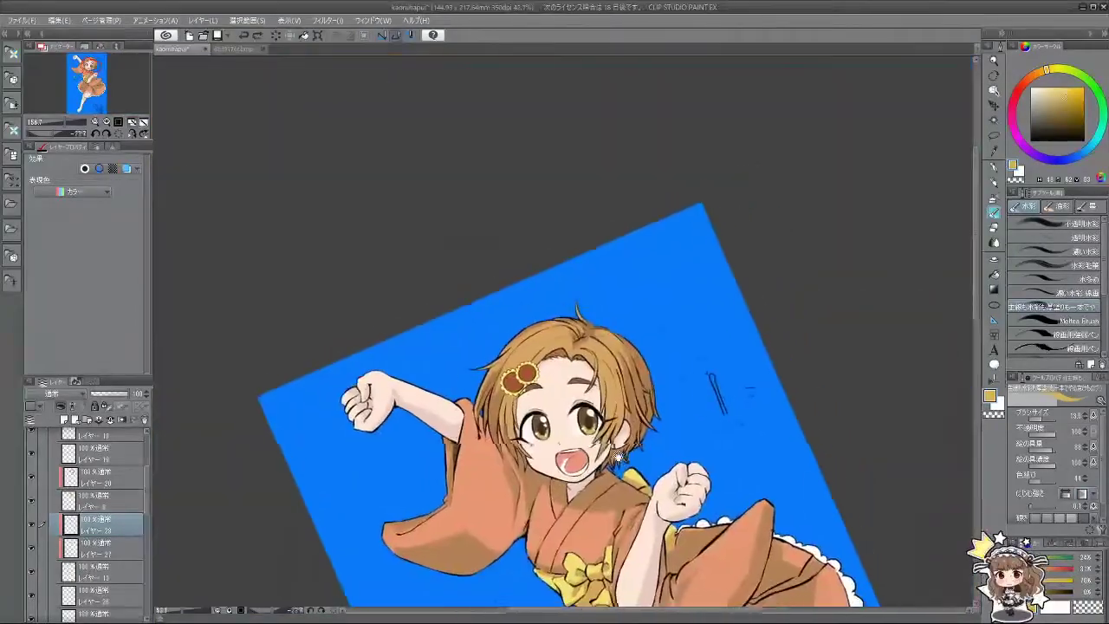
# Step: Select レイヤー26 and add a new layer above it
pyautogui.scroll(-2, 507, 428)
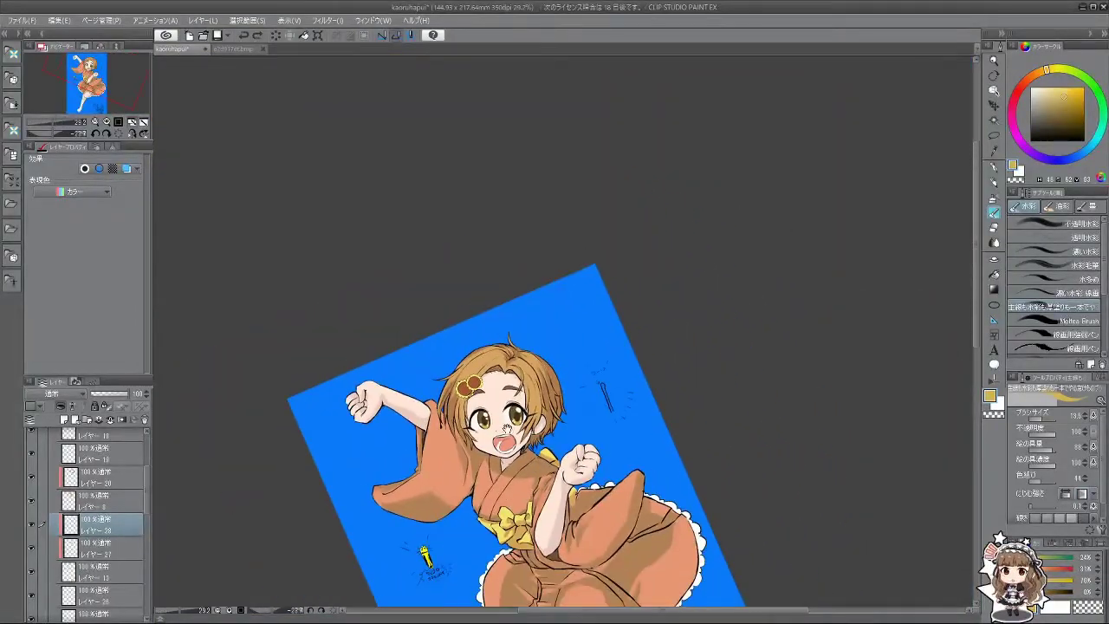
pyautogui.scroll(-2, 145, 512)
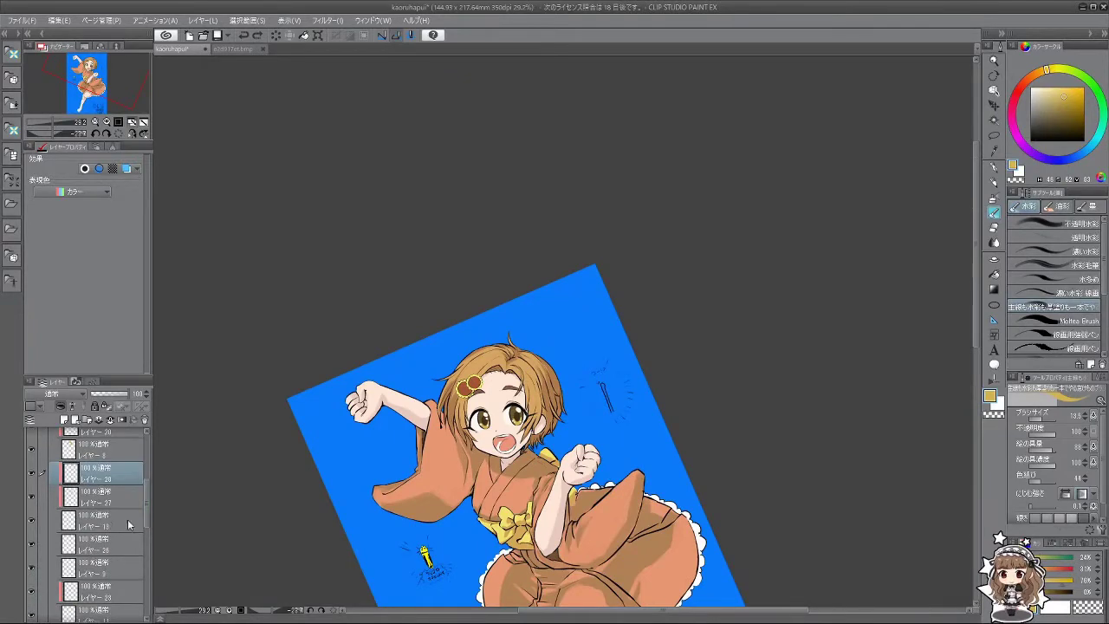
pyautogui.click(79, 527)
pyautogui.click(106, 540)
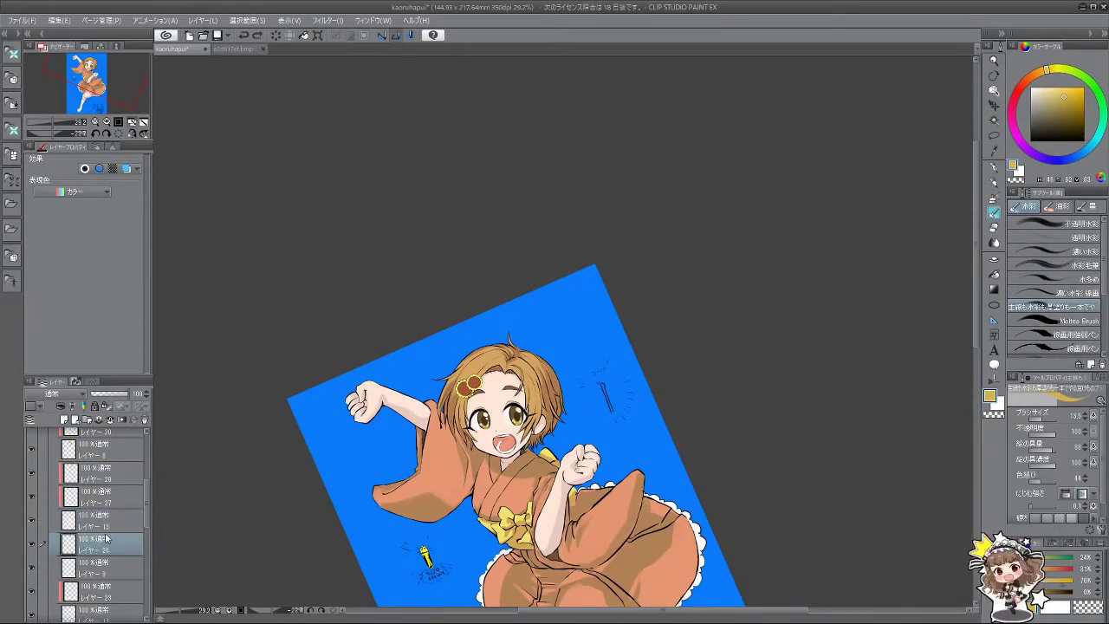
pyautogui.click(63, 420)
# Step: Set the paint colour to skin peach and rotate the canvas back toward upright
pyautogui.scroll(4, 485, 450)
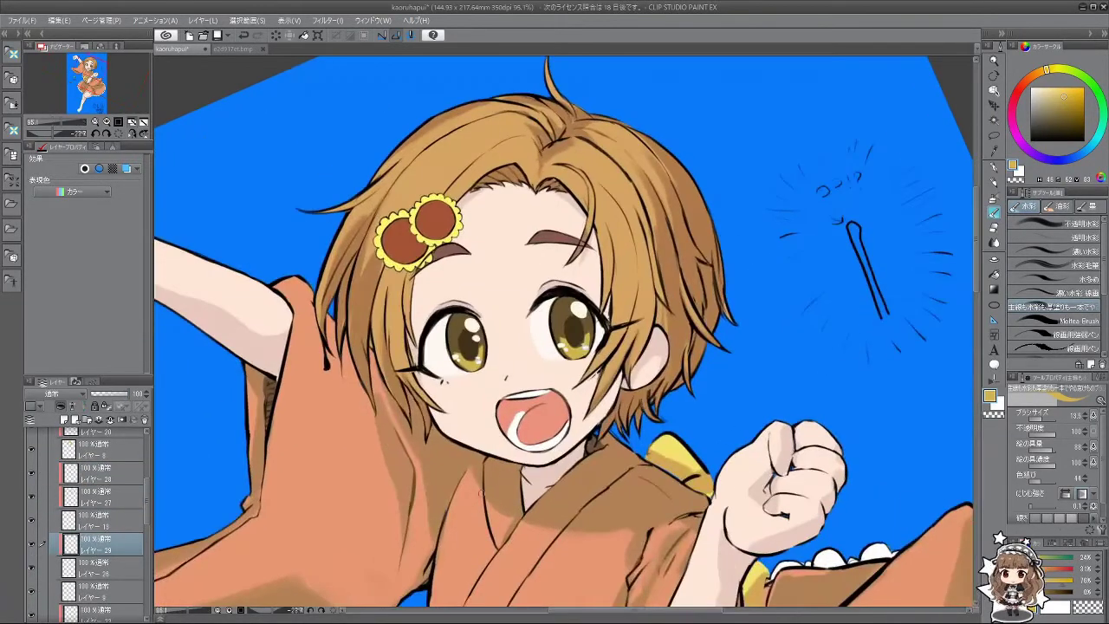
pyautogui.keyDown('alt'); pyautogui.click(444, 352); pyautogui.keyUp('alt')
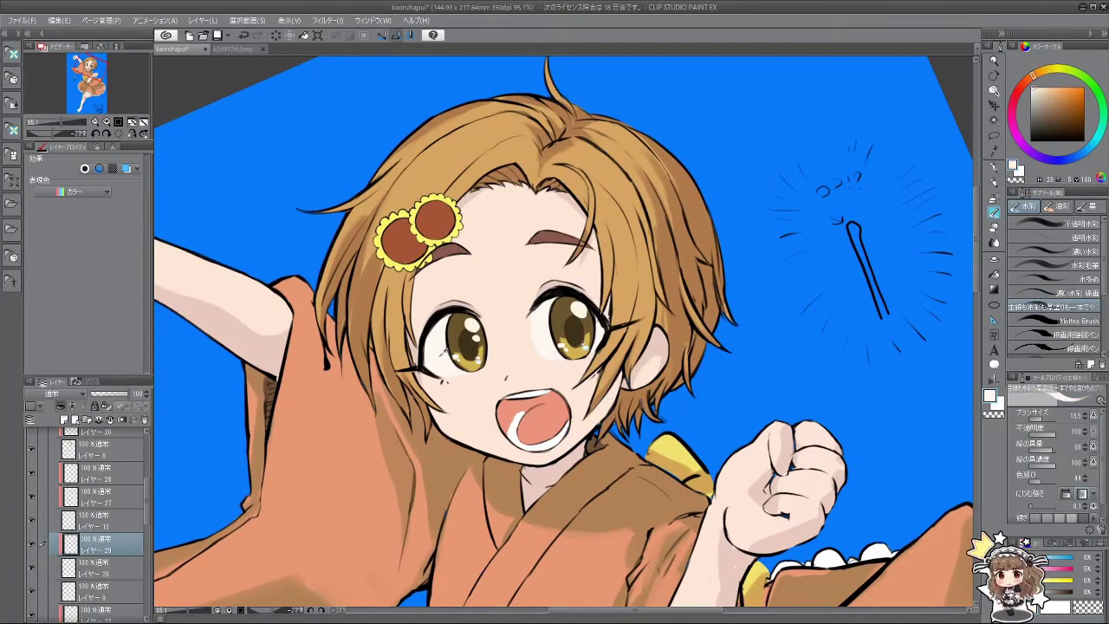
pyautogui.keyDown('alt'); pyautogui.click(537, 217); pyautogui.keyUp('alt')
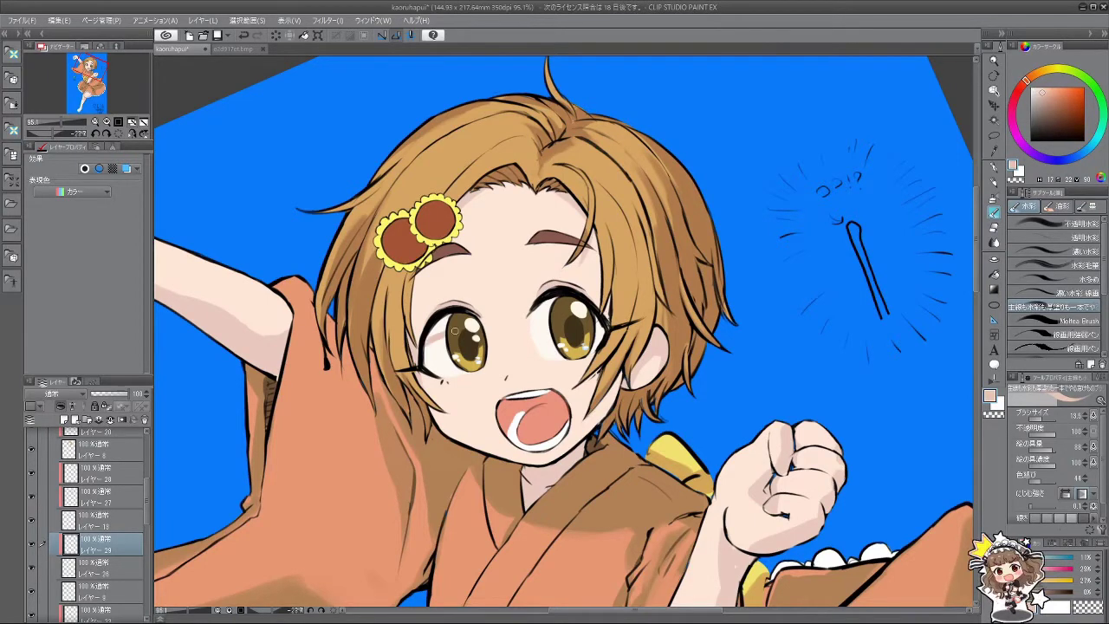
pyautogui.moveTo(454, 330)
pyautogui.mouseDown()
pyautogui.moveTo(477, 424)
pyautogui.moveTo(587, 460)
pyautogui.moveTo(698, 397)
pyautogui.moveTo(598, 457)
pyautogui.mouseUp()
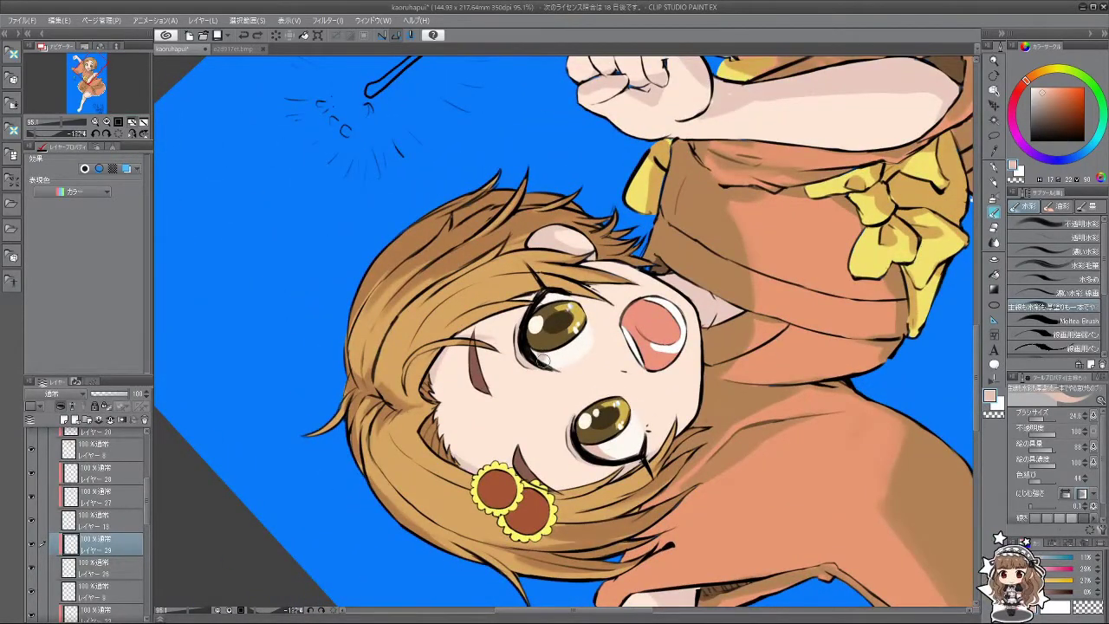
pyautogui.moveTo(551, 318); pyautogui.dragTo(857, 447)
pyautogui.click(995, 243)
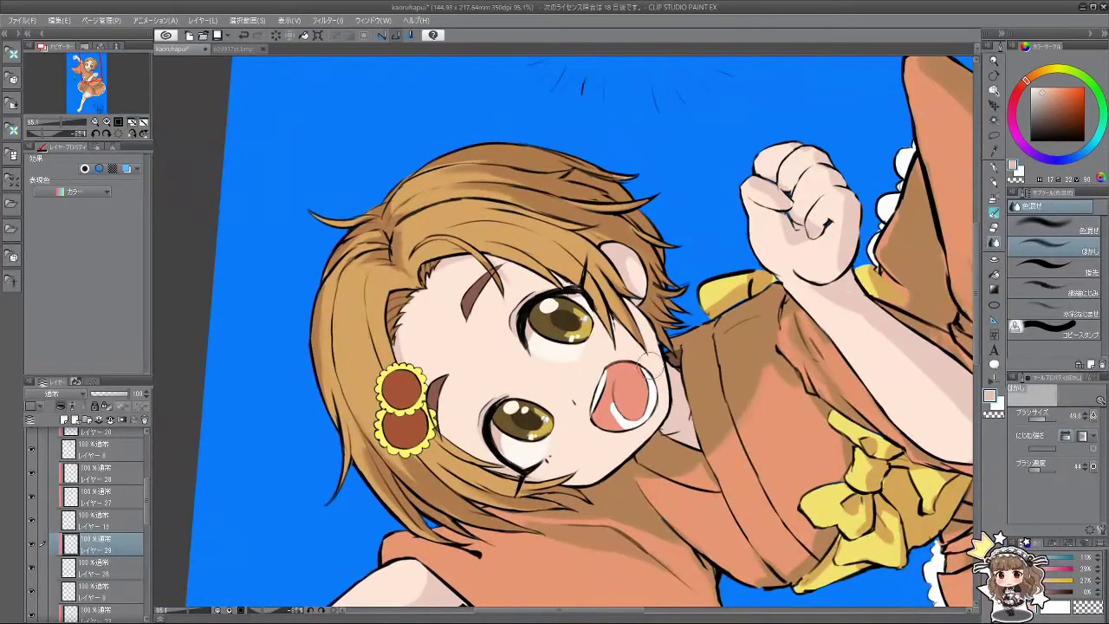
pyautogui.press(']')
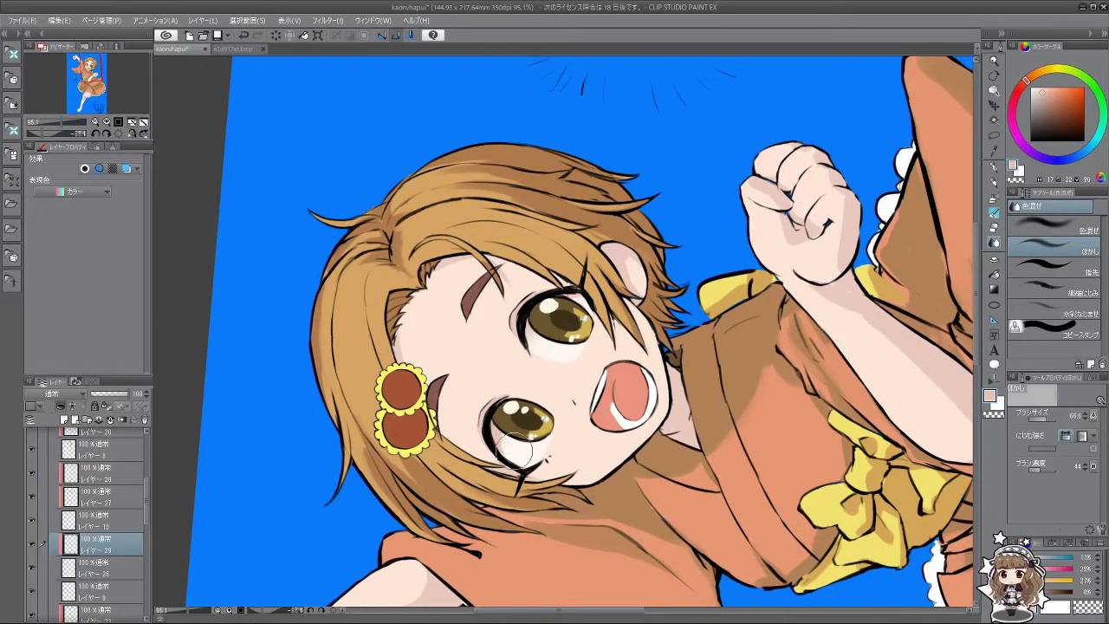
pyautogui.moveTo(518, 448)
pyautogui.mouseDown()
pyautogui.moveTo(606, 407)
pyautogui.moveTo(571, 373)
pyautogui.moveTo(606, 373)
pyautogui.moveTo(579, 391)
pyautogui.moveTo(501, 329)
pyautogui.mouseUp()
pyautogui.hotkey('ctrl', '0')
pyautogui.scroll(3, 579, 391)
pyautogui.press('b')
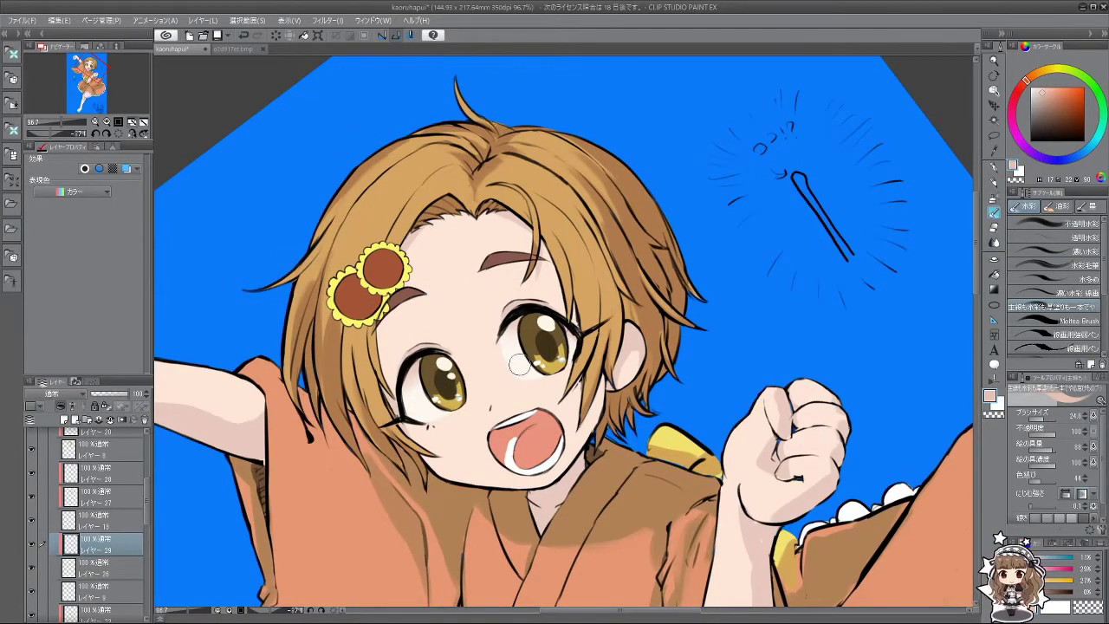
# Step: Tilt and zoom the view to survey the whole illustration
pyautogui.scroll(-4, 577, 406)
pyautogui.moveTo(577, 405); pyautogui.dragTo(607, 356)
pyautogui.moveTo(559, 407)
pyautogui.mouseDown()
pyautogui.moveTo(537, 390)
pyautogui.moveTo(559, 408)
pyautogui.mouseUp()
pyautogui.scroll(3, 559, 407)
pyautogui.scroll(-4, 559, 408)
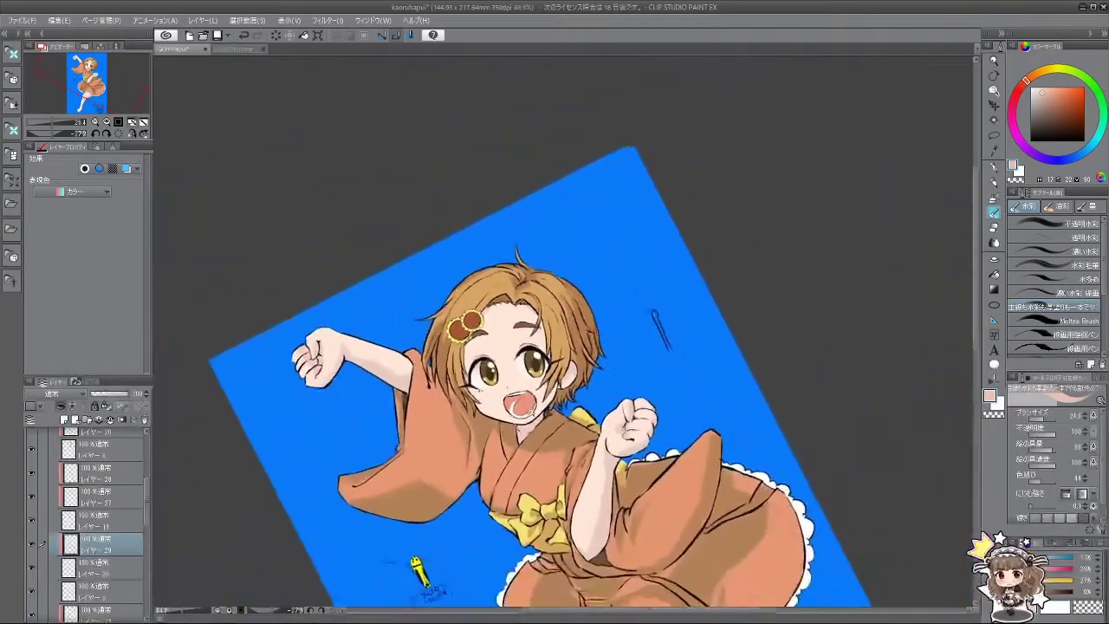
pyautogui.scroll(4, 559, 407)
pyautogui.scroll(-4, 558, 408)
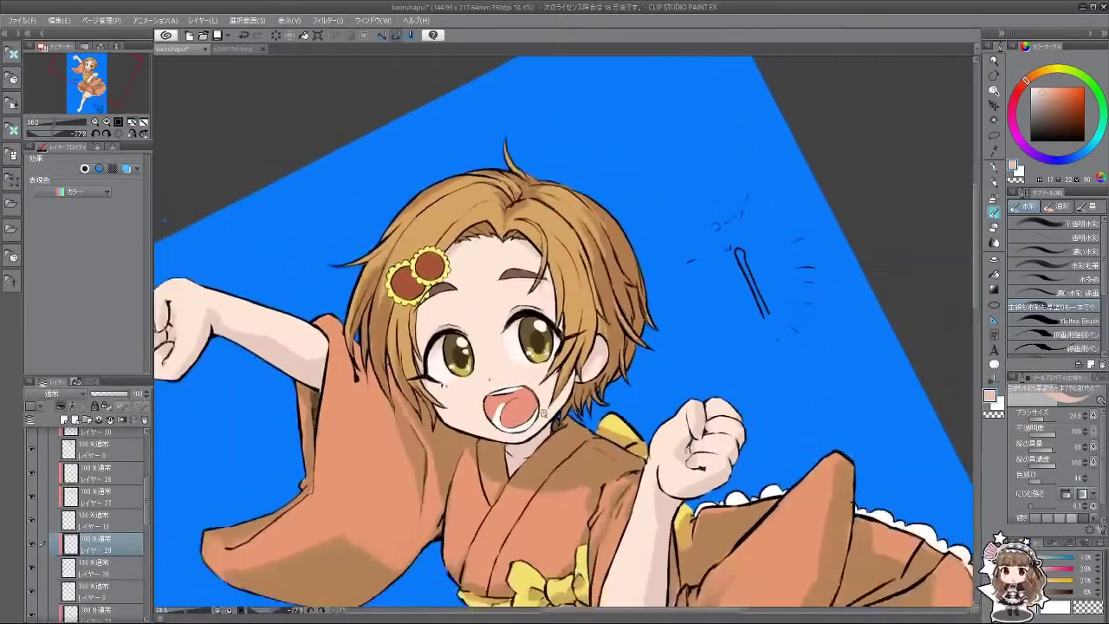
pyautogui.scroll(3, 543, 425)
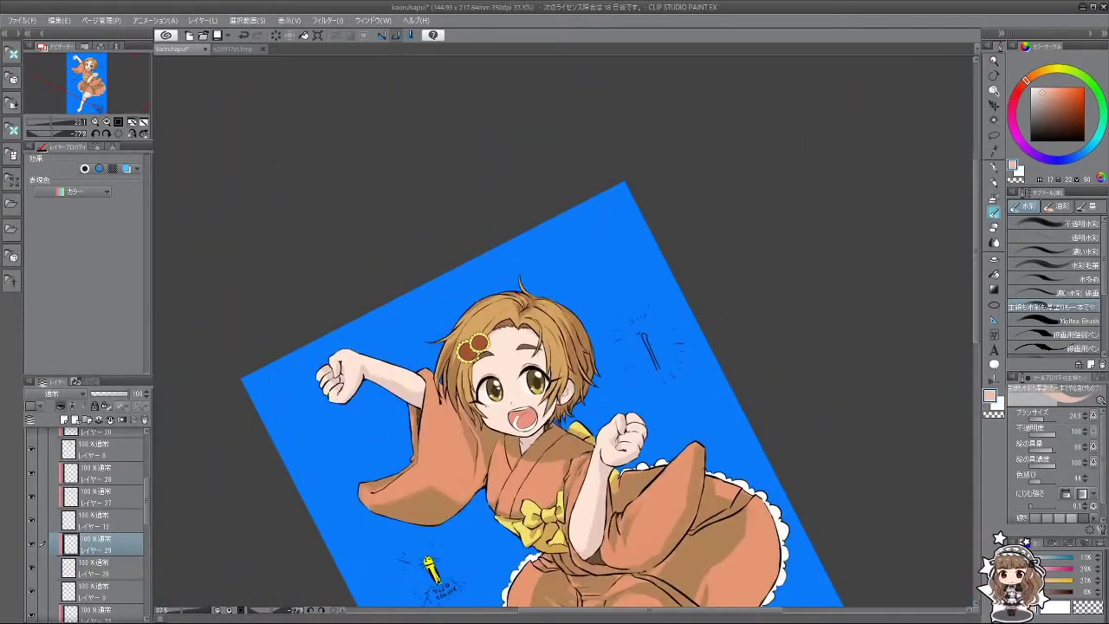
pyautogui.scroll(-1, 542, 425)
pyautogui.scroll(1, 542, 424)
# Step: Zoom onto the face and sample the light skin tone above the eye
pyautogui.moveTo(518, 409); pyautogui.dragTo(524, 433)
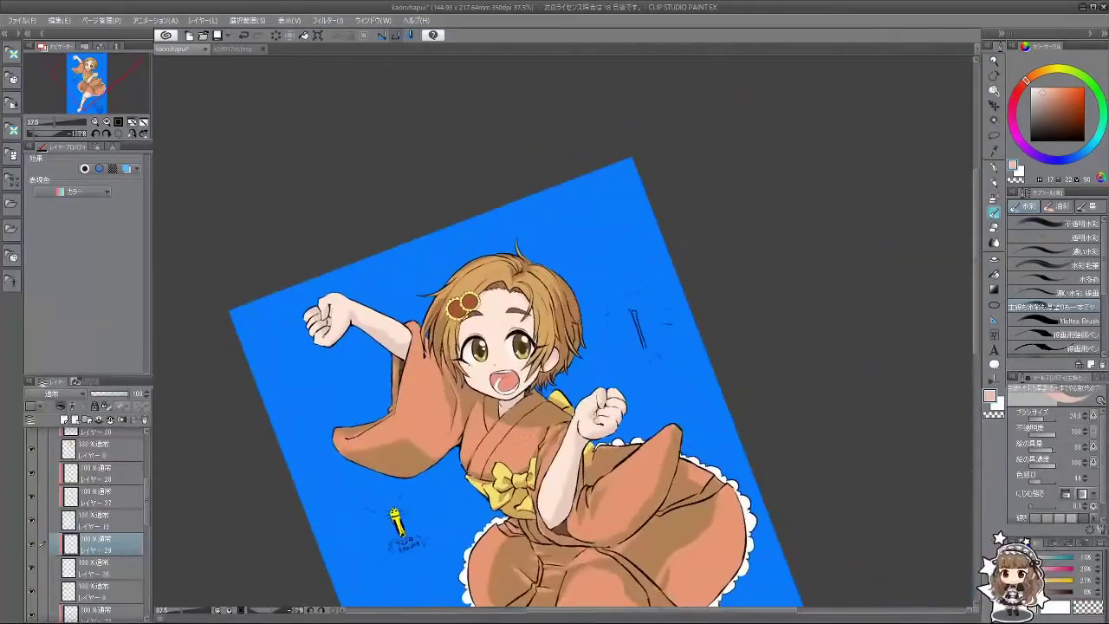
pyautogui.scroll(-3, 586, 330)
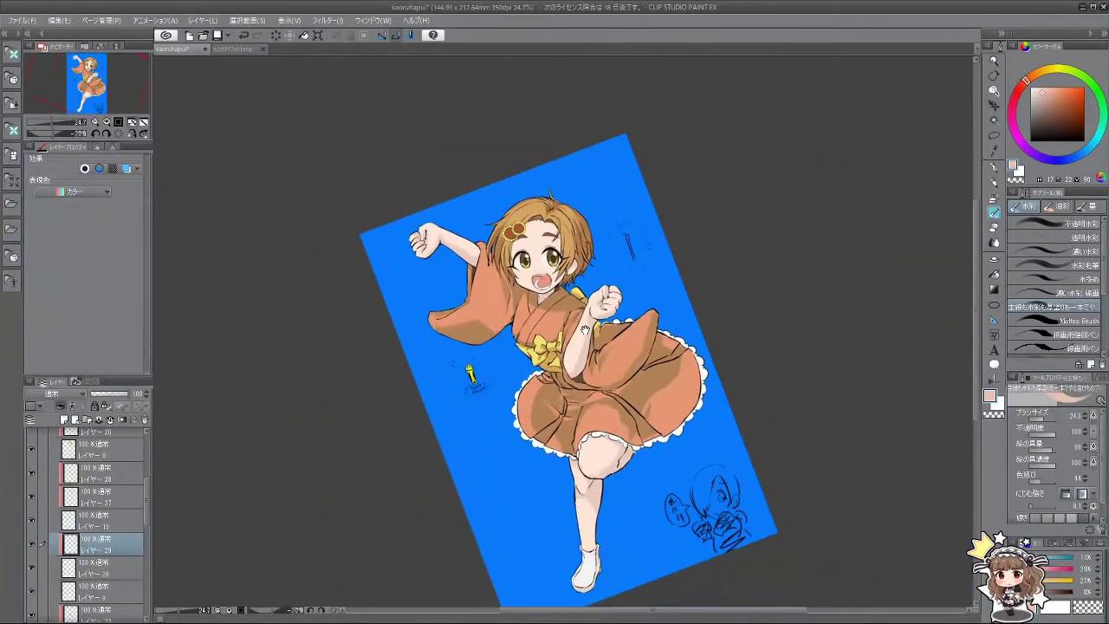
pyautogui.scroll(2, 563, 373)
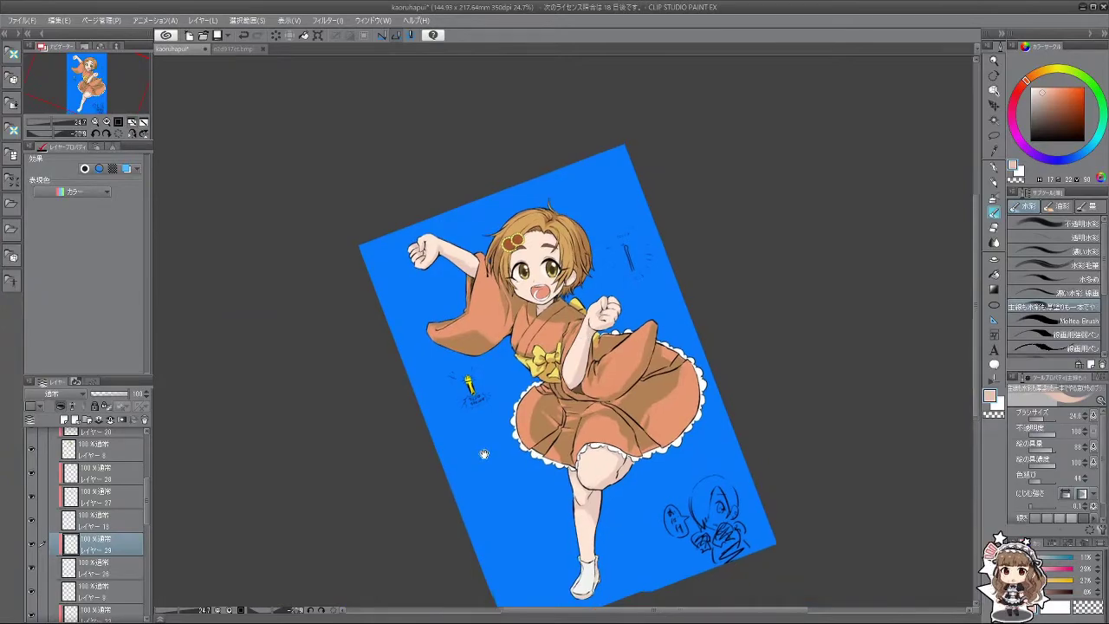
pyautogui.scroll(2, 549, 275)
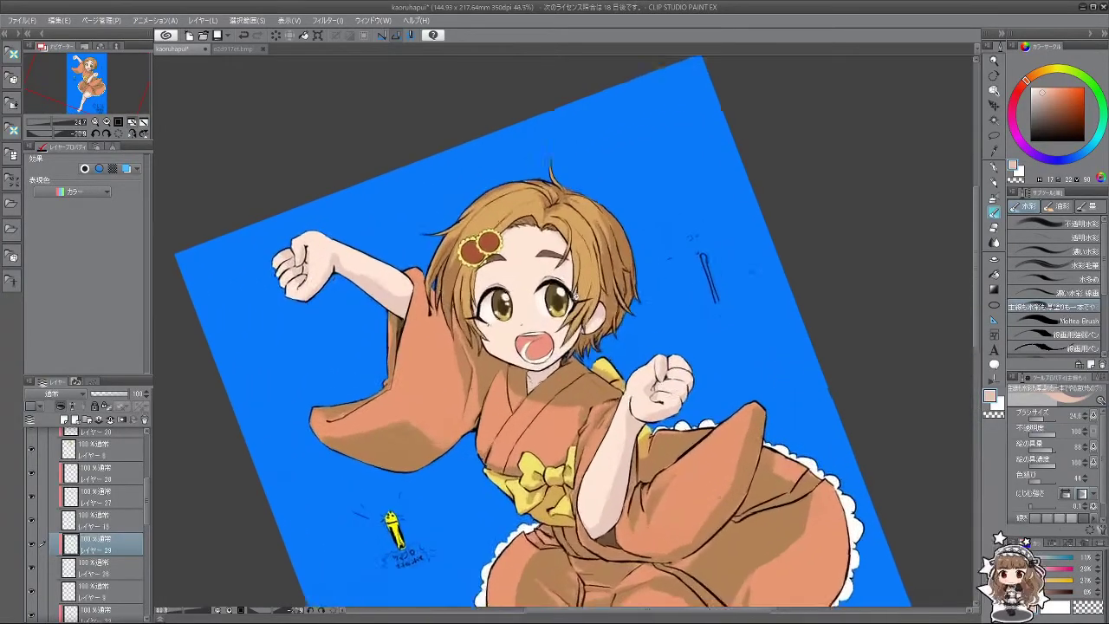
pyautogui.scroll(-1, 559, 291)
pyautogui.scroll(1, 567, 299)
pyautogui.scroll(2, 573, 302)
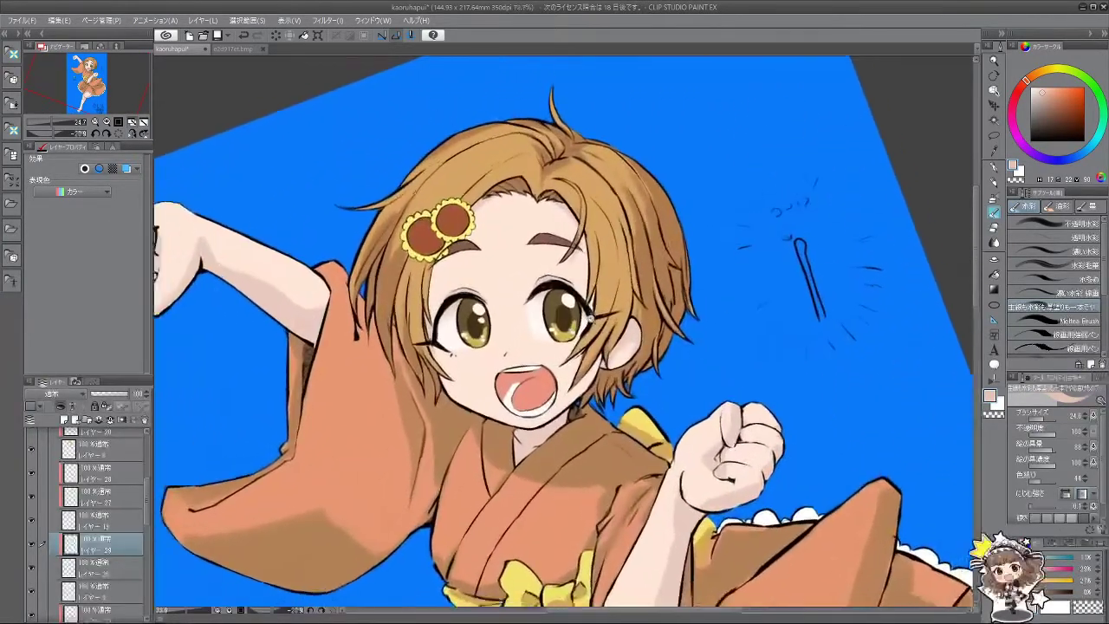
pyautogui.scroll(-1, 591, 318)
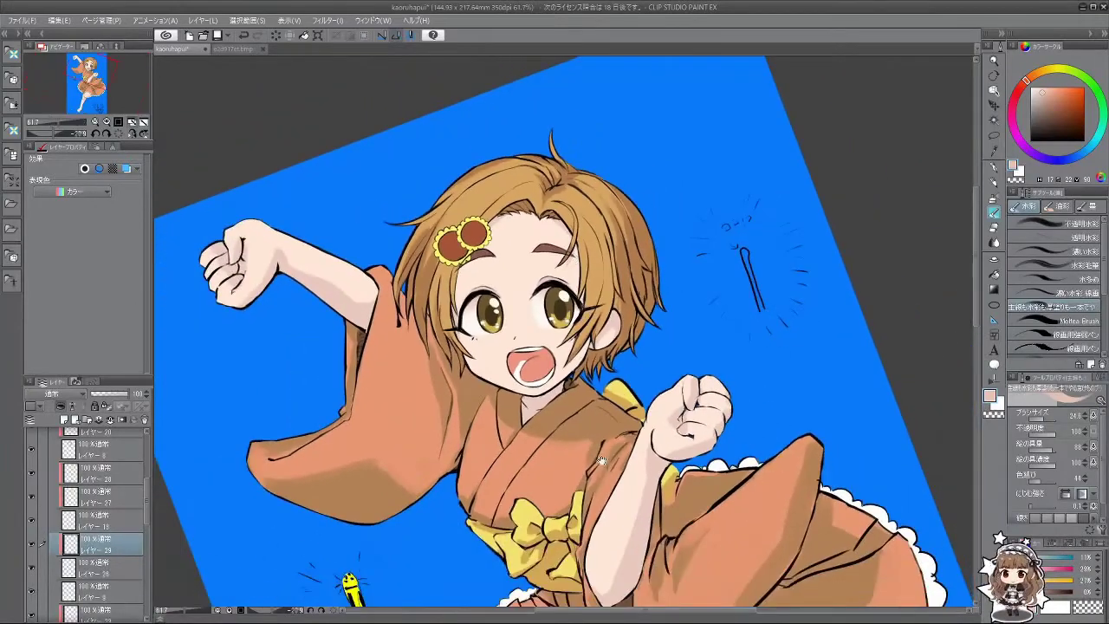
pyautogui.scroll(3, 601, 461)
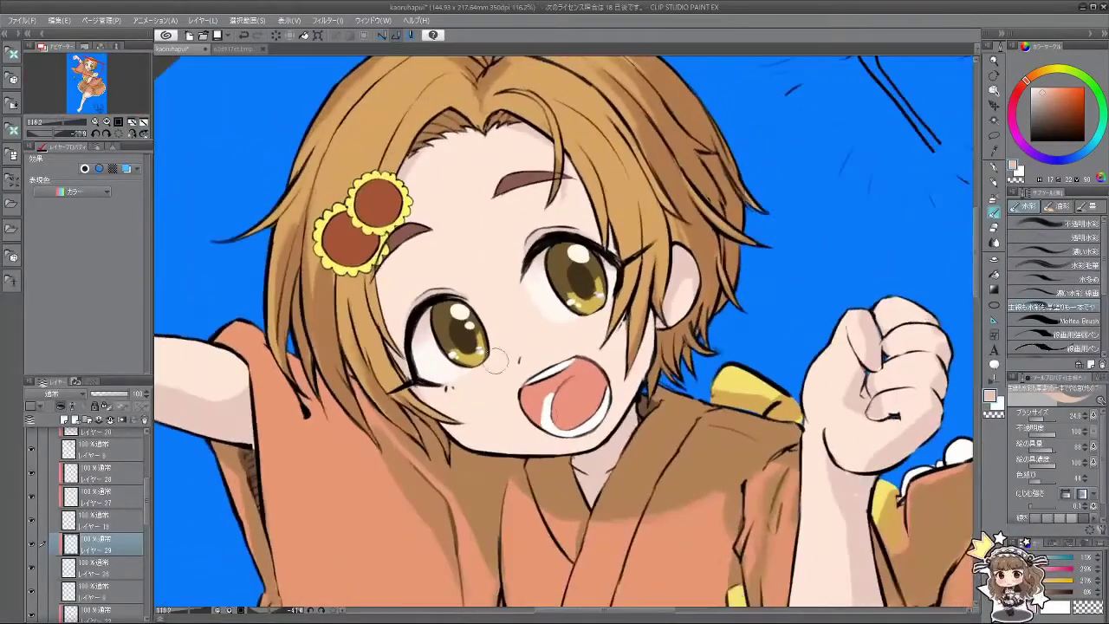
pyautogui.keyDown('alt'); pyautogui.click(431, 292); pyautogui.keyUp('alt')
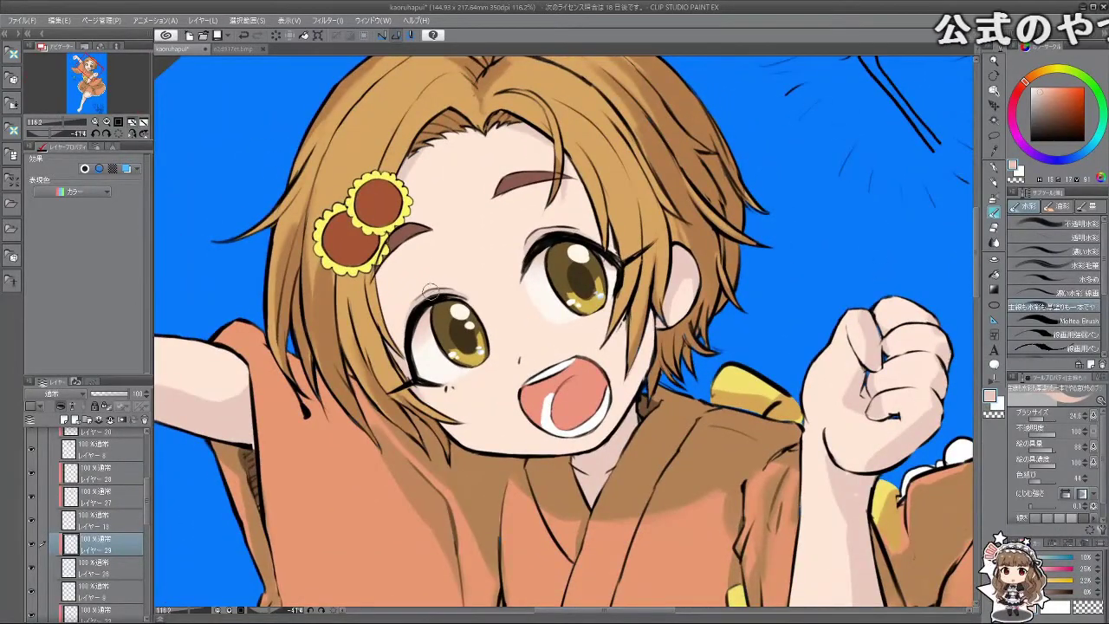
# Step: On レイヤー 21, dab a grey-pink shade onto the nose with a slightly larger brush
pyautogui.moveTo(147, 503); pyautogui.dragTo(155, 583)
pyautogui.click(104, 515)
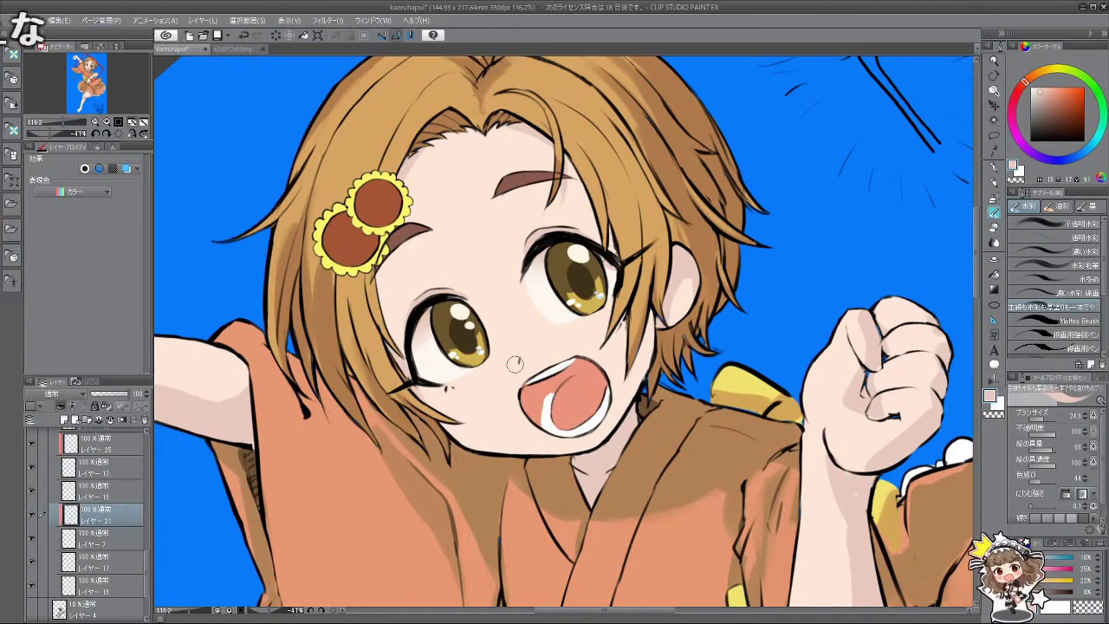
pyautogui.press(']')
pyautogui.press(']')
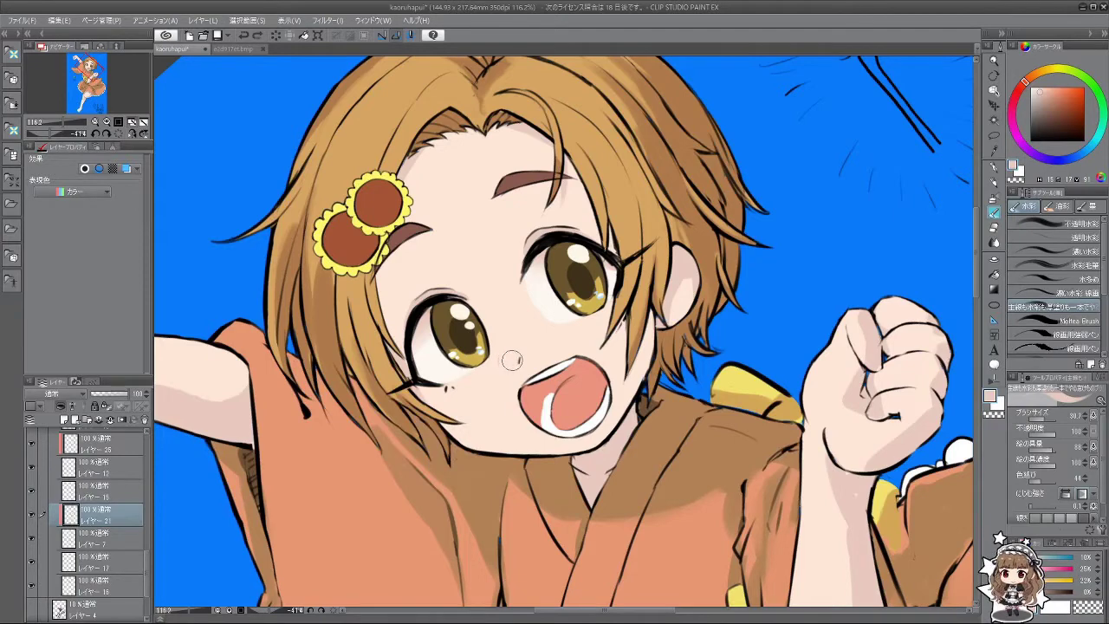
pyautogui.click(510, 355)
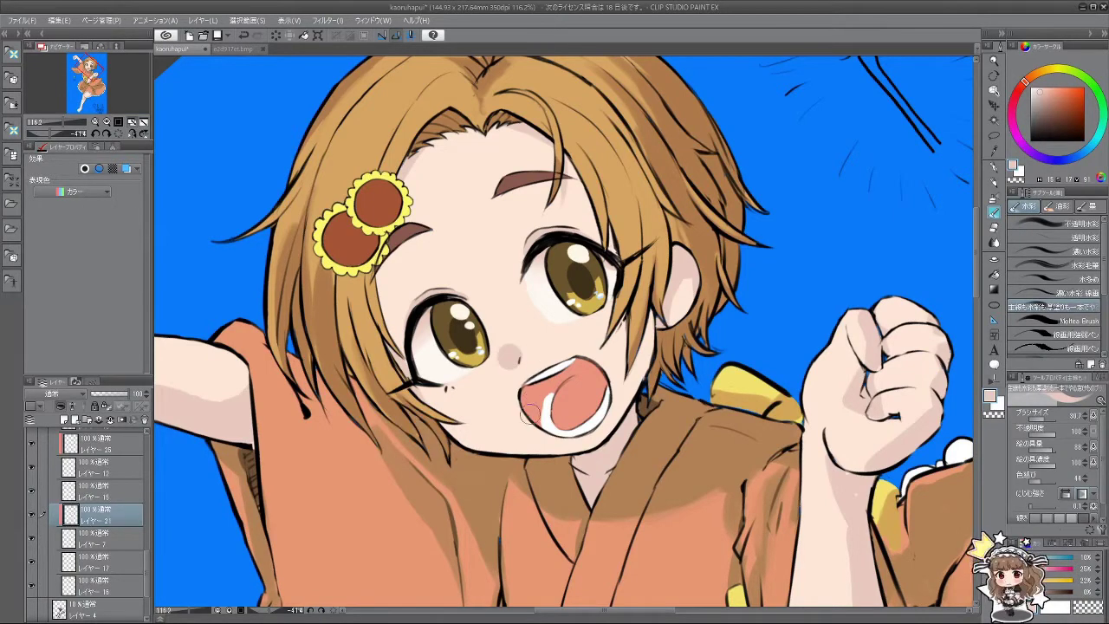
# Step: Blur the nose dab into the skin, checking it from rotated views
pyautogui.press('j')
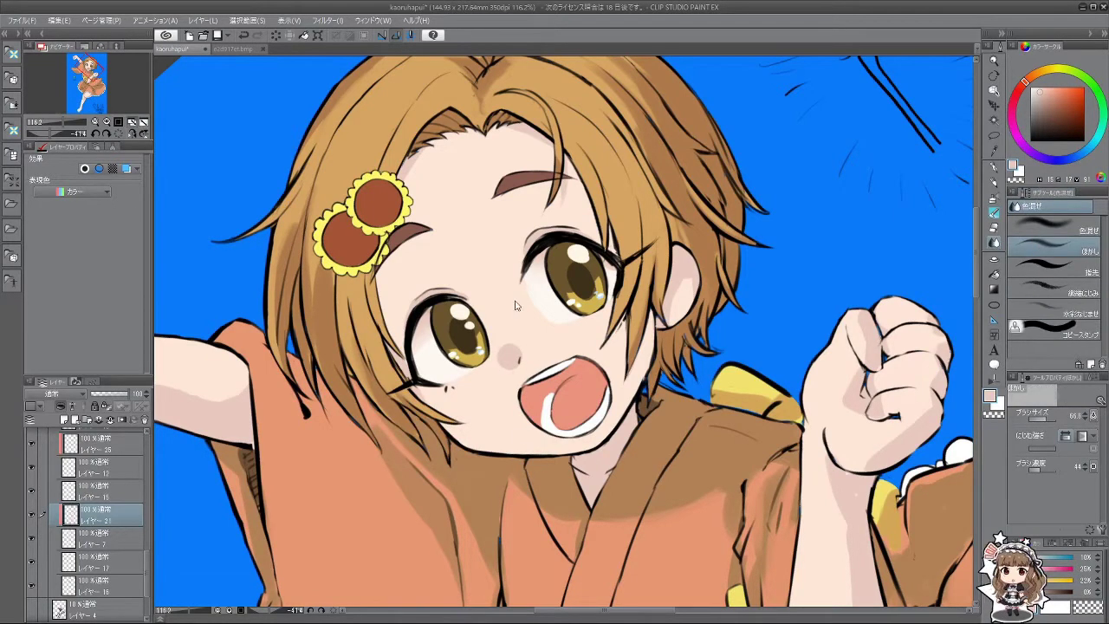
pyautogui.moveTo(501, 346)
pyautogui.mouseDown()
pyautogui.moveTo(498, 360)
pyautogui.moveTo(512, 351)
pyautogui.moveTo(502, 357)
pyautogui.mouseUp()
pyautogui.moveTo(468, 437)
pyautogui.mouseDown()
pyautogui.moveTo(585, 454)
pyautogui.moveTo(651, 384)
pyautogui.moveTo(646, 321)
pyautogui.moveTo(632, 305)
pyautogui.mouseUp()
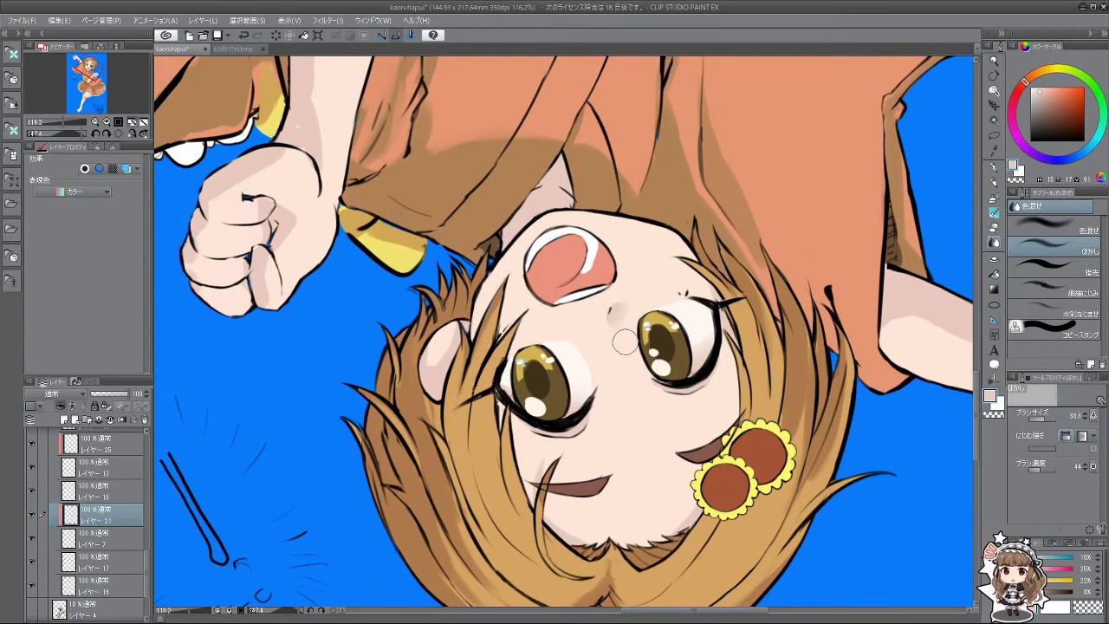
pyautogui.moveTo(622, 350)
pyautogui.mouseDown()
pyautogui.moveTo(598, 285)
pyautogui.moveTo(556, 408)
pyautogui.mouseUp()
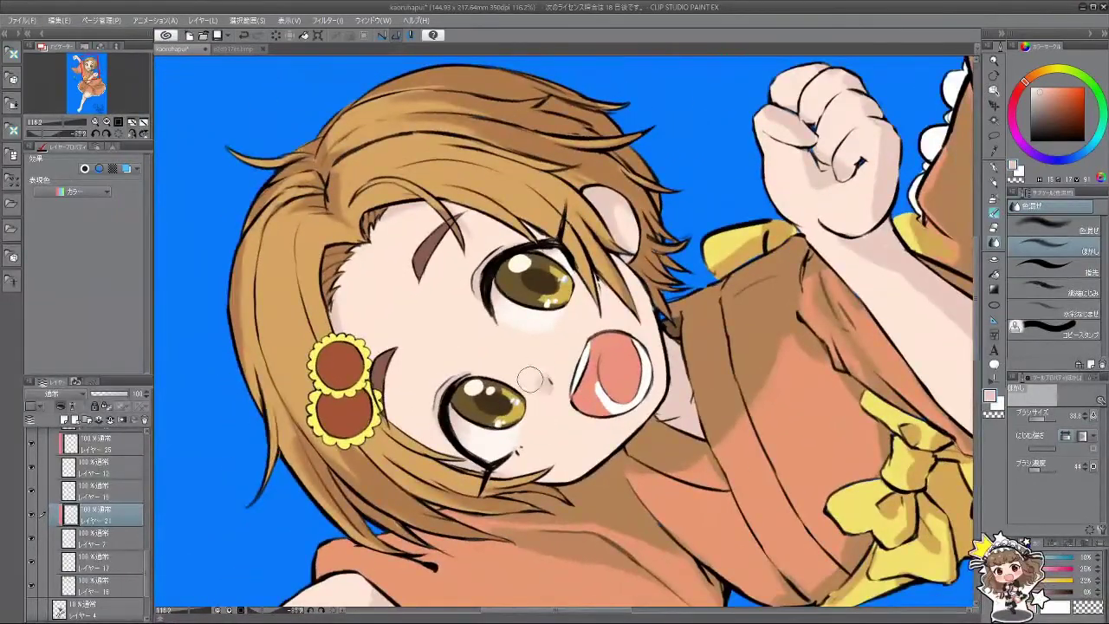
pyautogui.moveTo(558, 409); pyautogui.dragTo(540, 409)
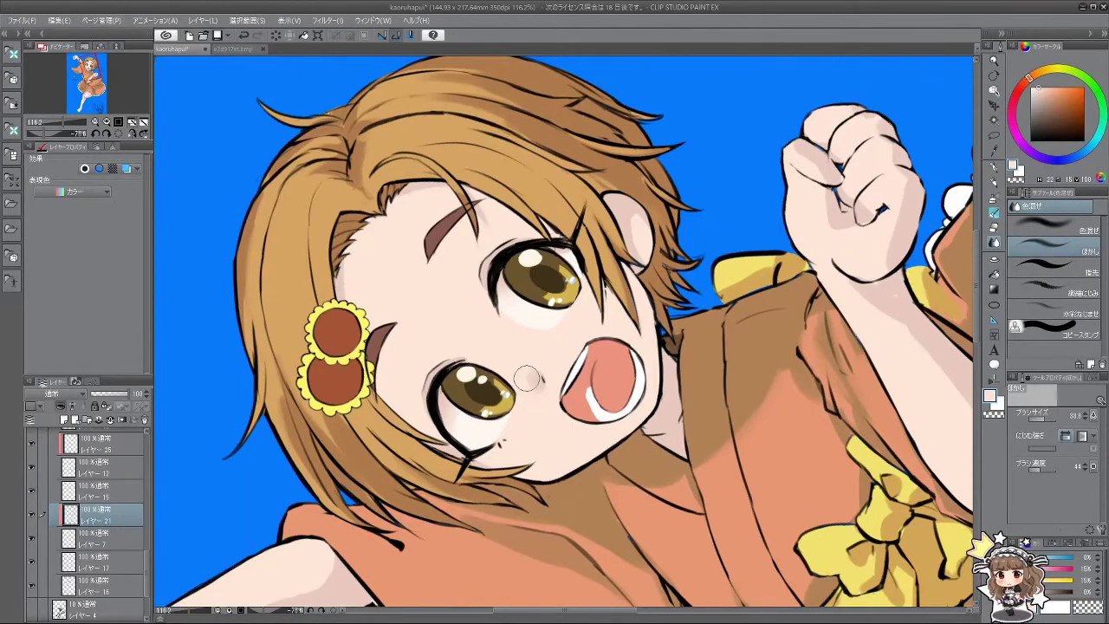
pyautogui.scroll(-4, 573, 433)
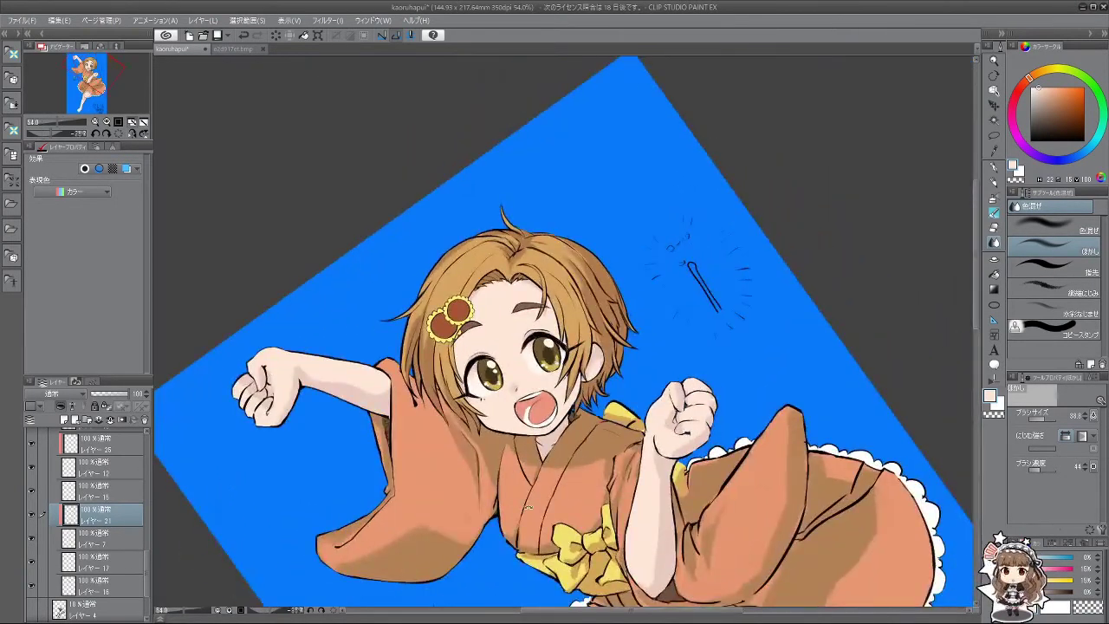
pyautogui.moveTo(260, 277); pyautogui.dragTo(607, 54)
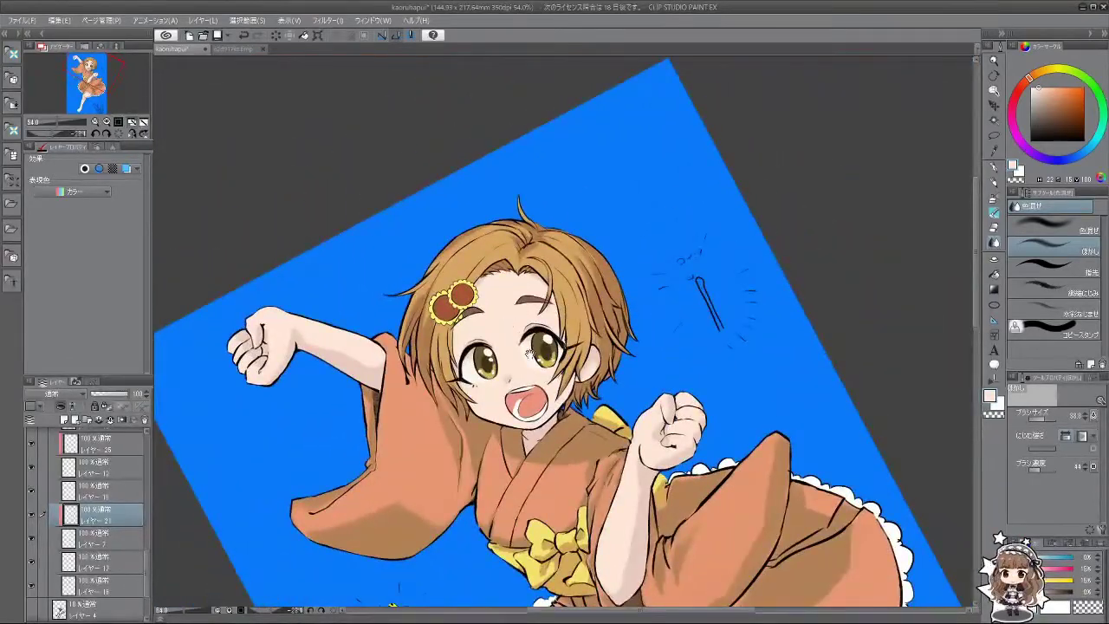
pyautogui.scroll(-1, 532, 421)
pyautogui.scroll(5, 532, 421)
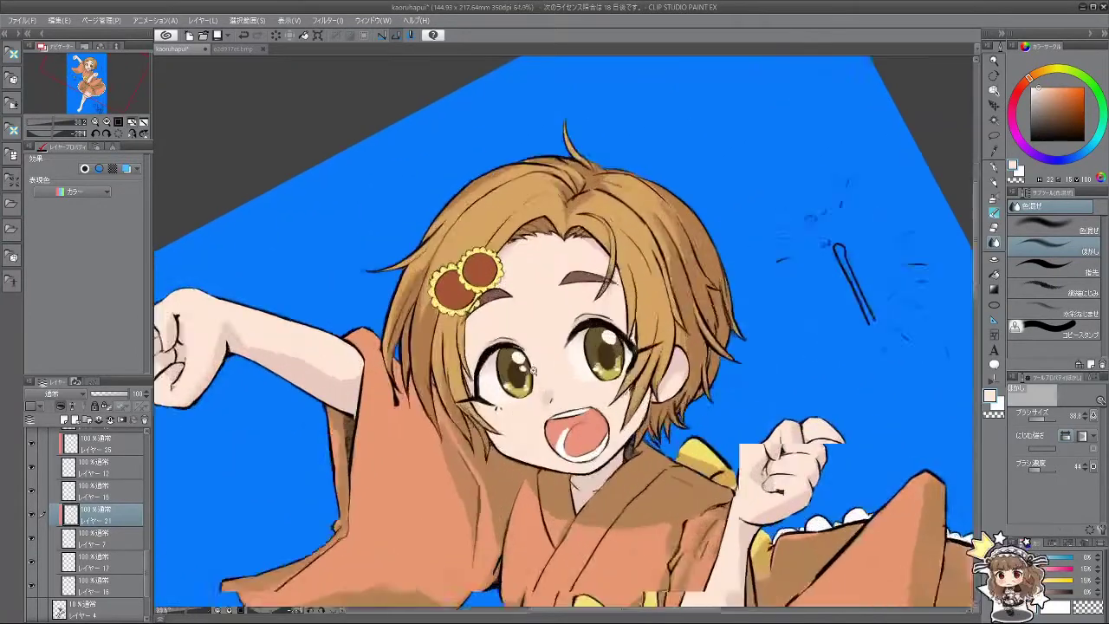
# Step: Resample the light skin colour and set the watercolour brush to about 19
pyautogui.keyDown('alt'); pyautogui.click(513, 320); pyautogui.keyUp('alt')
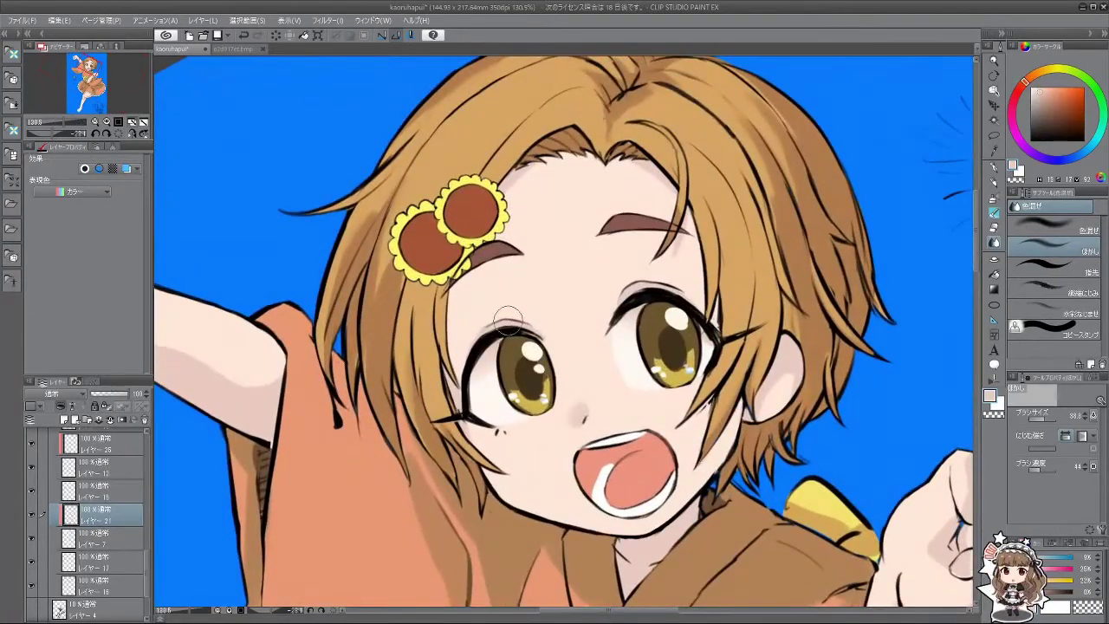
pyautogui.click(995, 212)
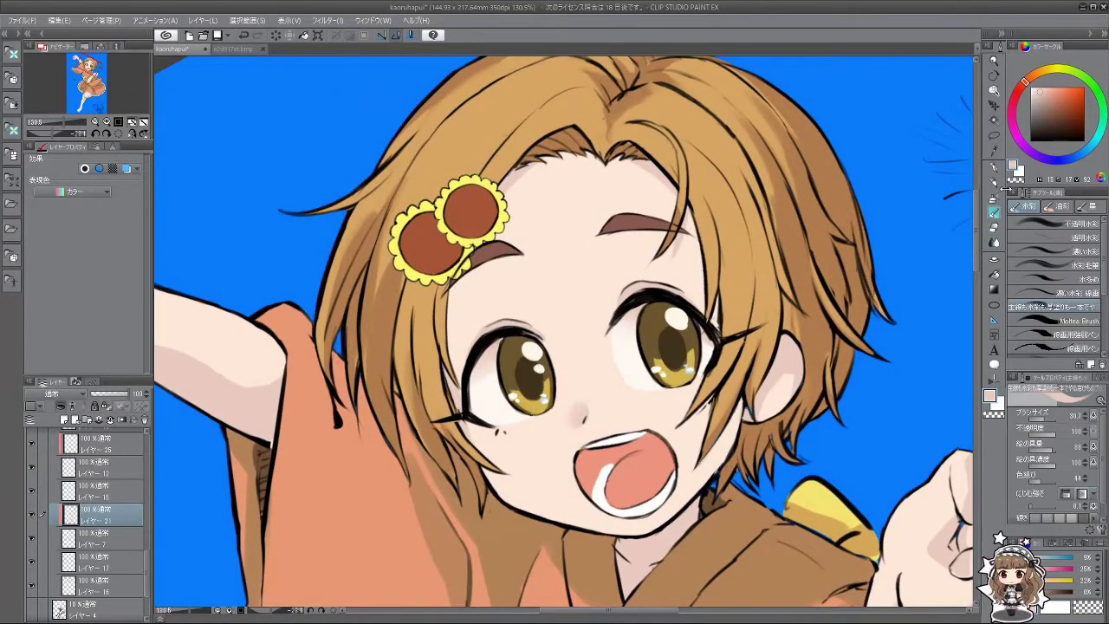
pyautogui.moveTo(417, 319)
pyautogui.mouseDown()
pyautogui.moveTo(459, 312)
pyautogui.moveTo(457, 292)
pyautogui.moveTo(451, 347)
pyautogui.mouseUp()
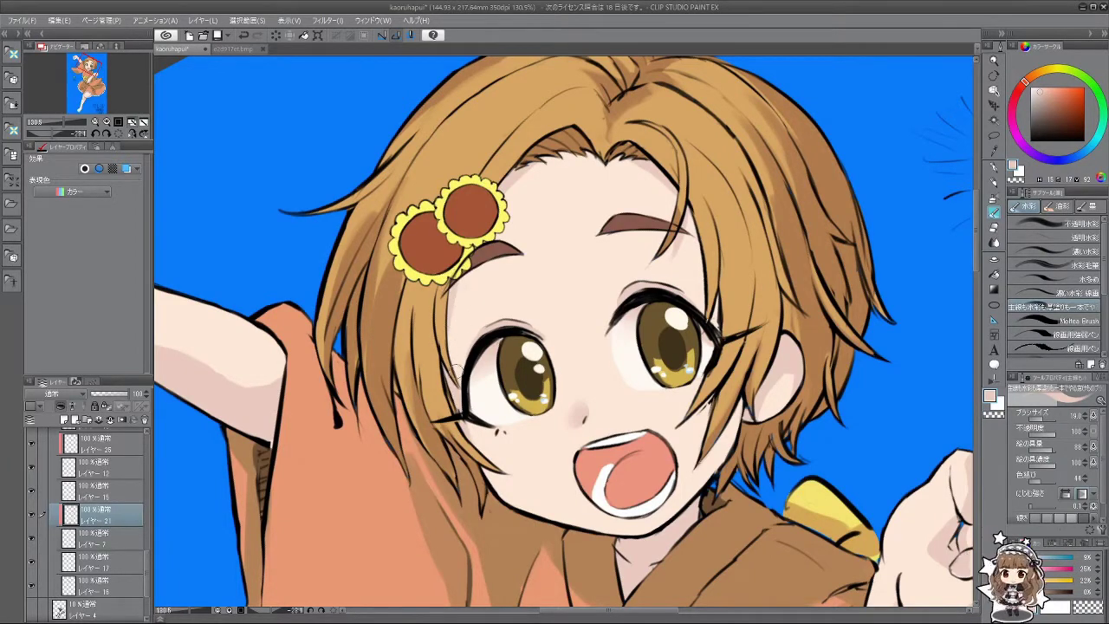
pyautogui.press('-')
pyautogui.press('-')
pyautogui.press('-')
pyautogui.press('-')
pyautogui.press('-')
pyautogui.press('-')
pyautogui.press('-')
pyautogui.press('-')
pyautogui.press('-')
pyautogui.press('-')
pyautogui.press('-')
pyautogui.press('-')
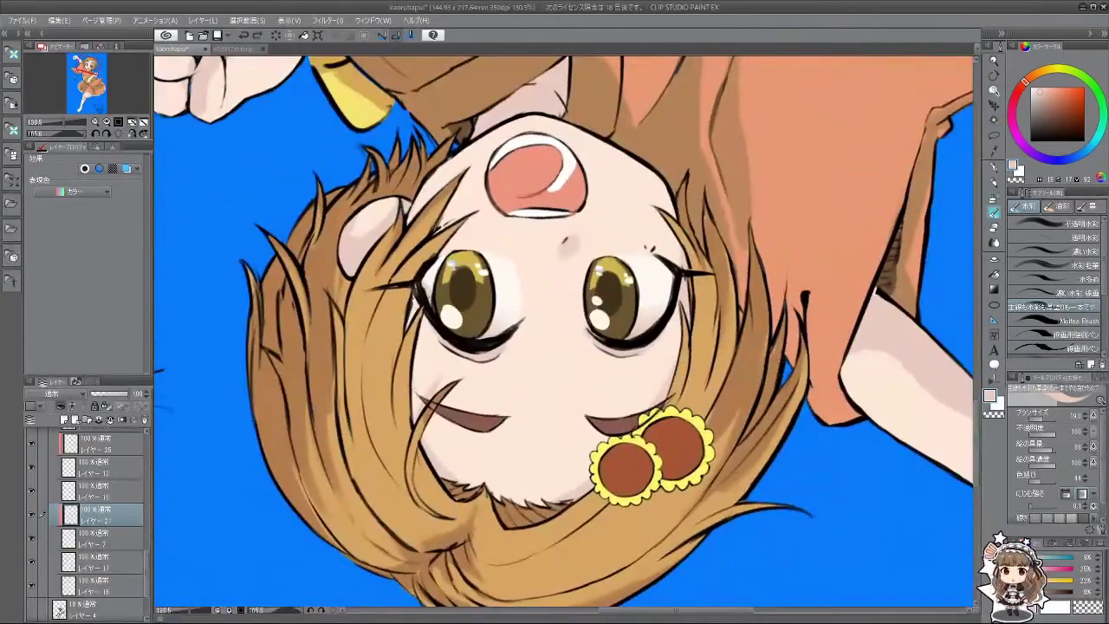
pyautogui.press('-')
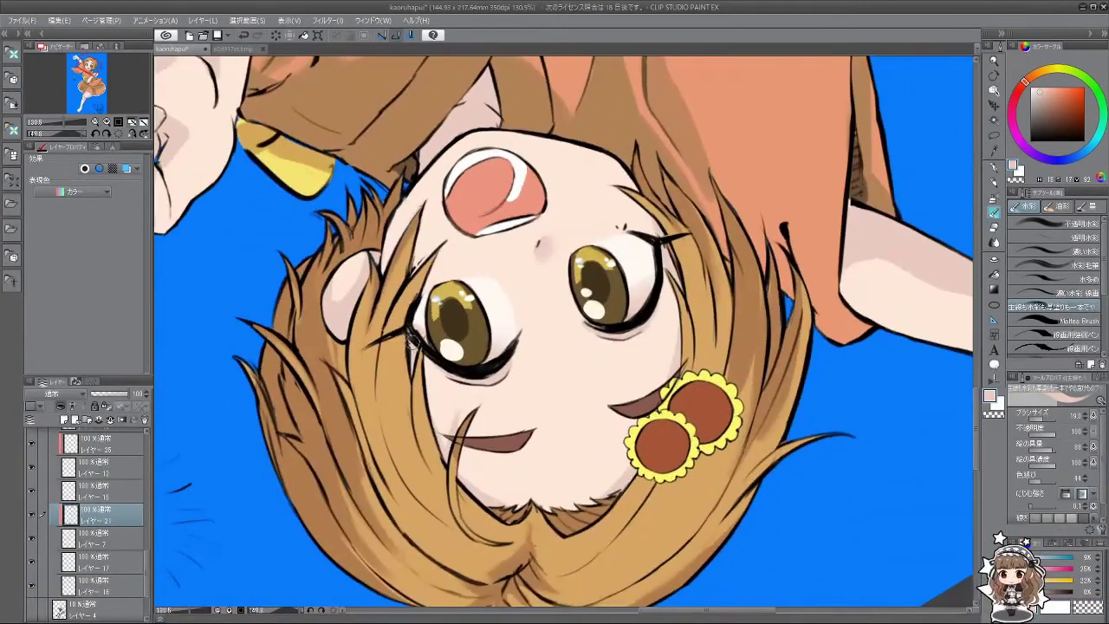
pyautogui.press('-')
pyautogui.press('-')
pyautogui.press('-')
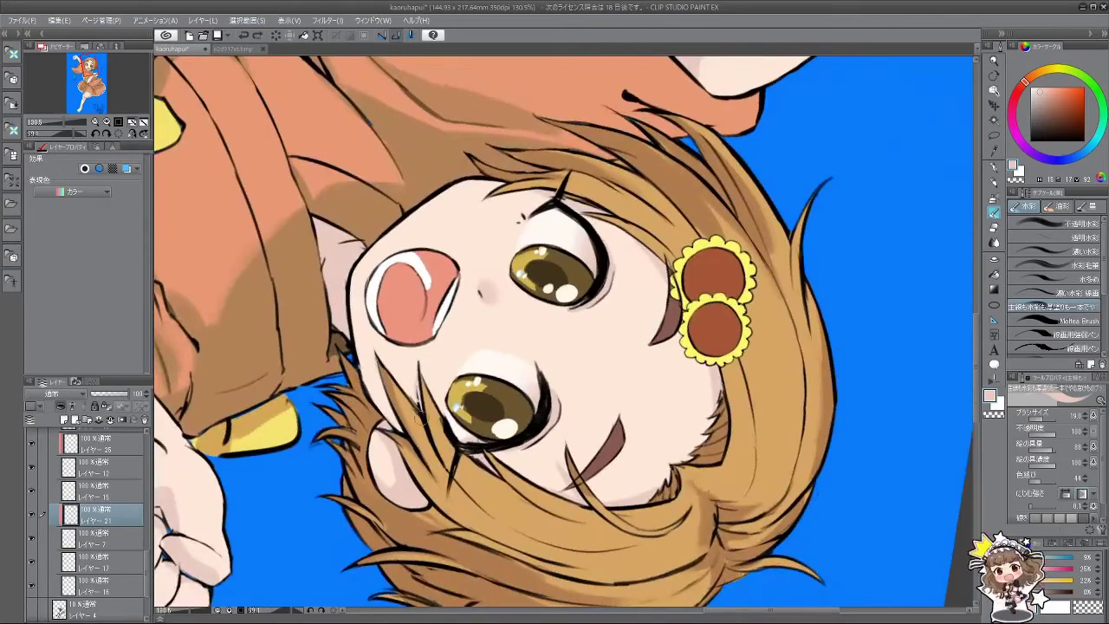
pyautogui.press('-')
pyautogui.press('-')
pyautogui.press('-')
pyautogui.press('-')
pyautogui.press('-')
pyautogui.press('-')
pyautogui.press('-')
pyautogui.press('-')
pyautogui.press('-')
pyautogui.press('-')
pyautogui.press('-')
pyautogui.press('-')
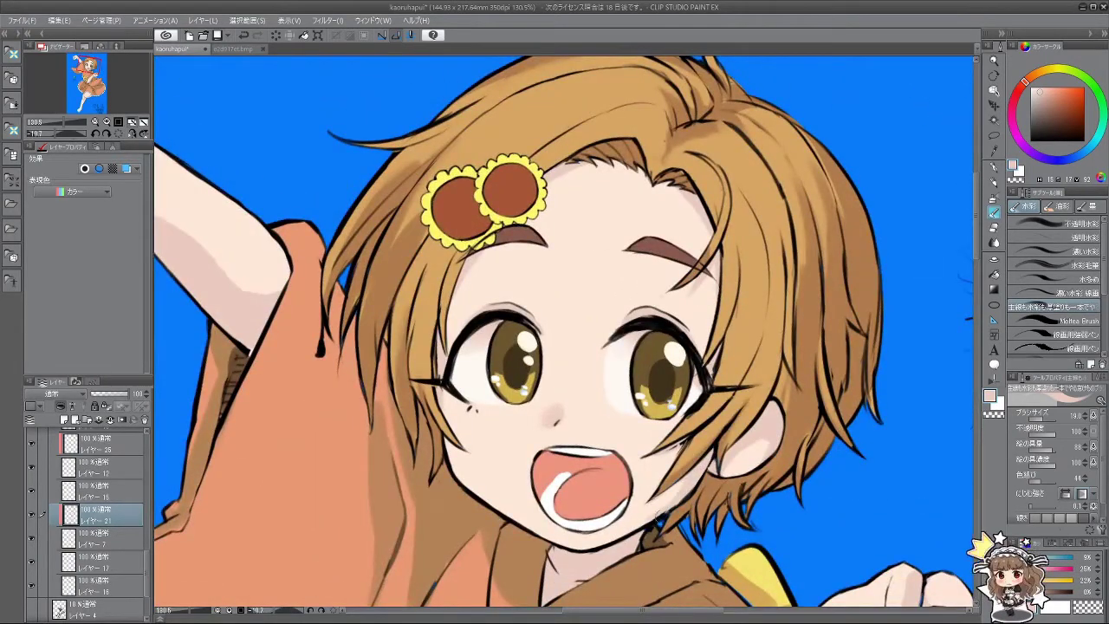
pyautogui.scroll(-5, 658, 517)
pyautogui.moveTo(777, 478); pyautogui.dragTo(687, 314)
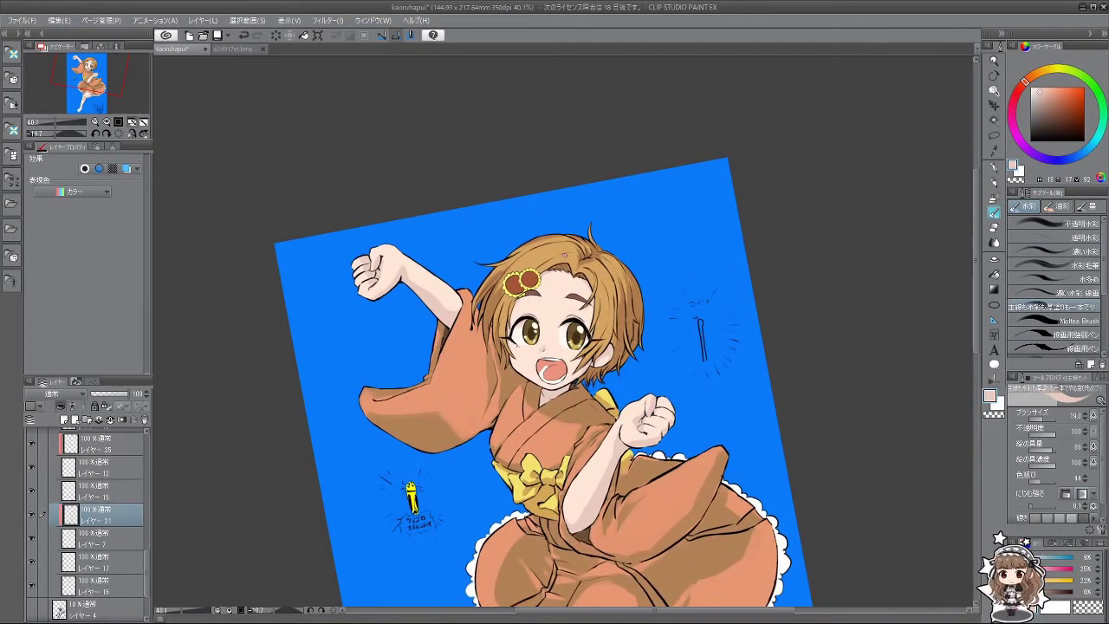
# Step: Hide and show the frill and hair clip layers to identify them
pyautogui.scroll(4, 564, 254)
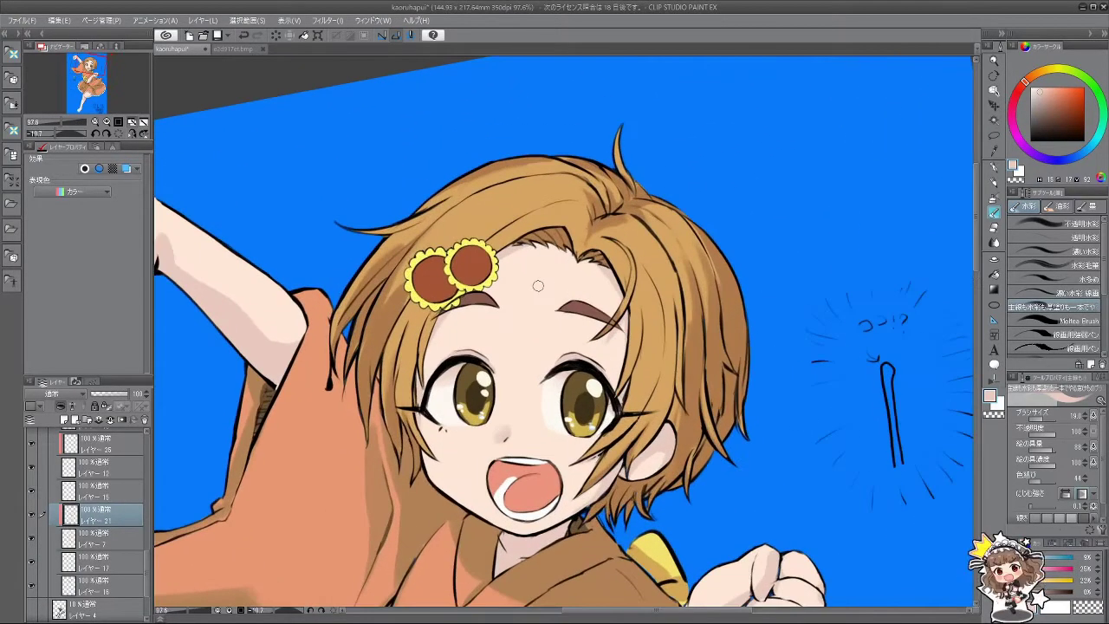
pyautogui.scroll(-2, 538, 286)
pyautogui.scroll(2, 540, 388)
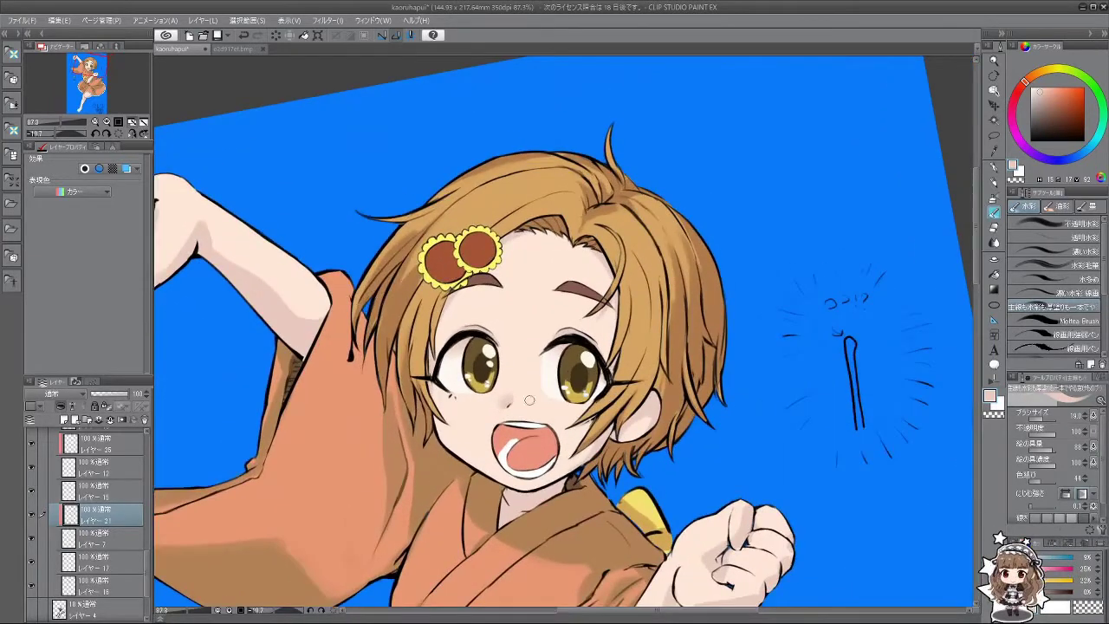
pyautogui.scroll(1, 530, 400)
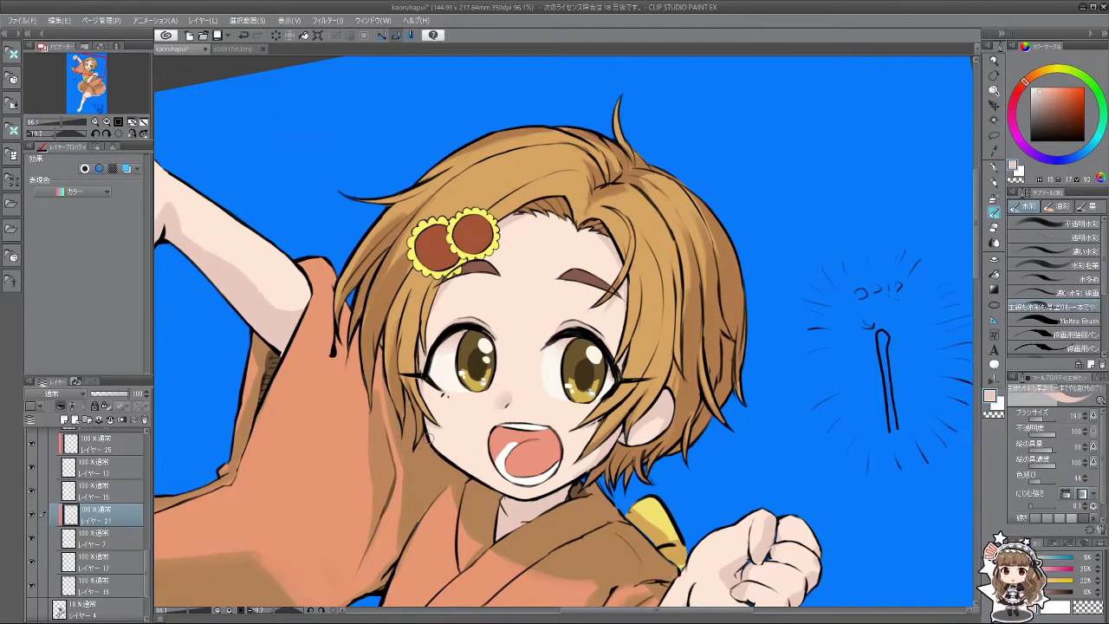
pyautogui.scroll(-3, 549, 442)
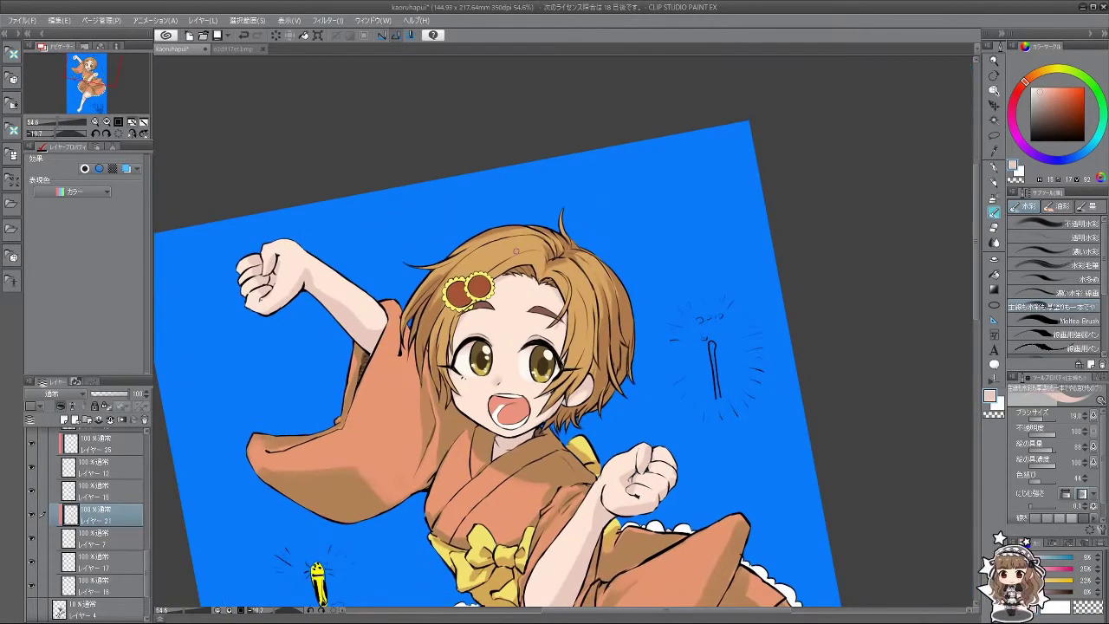
pyautogui.scroll(2, 111, 536)
pyautogui.click(33, 540)
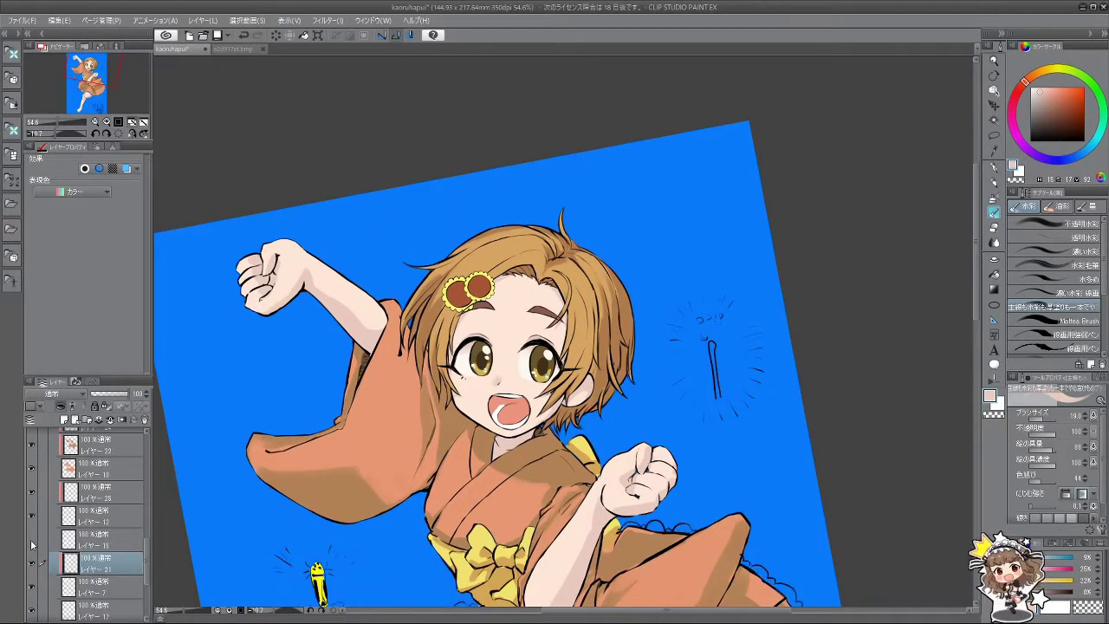
pyautogui.click(32, 542)
pyautogui.moveTo(146, 558); pyautogui.dragTo(148, 483)
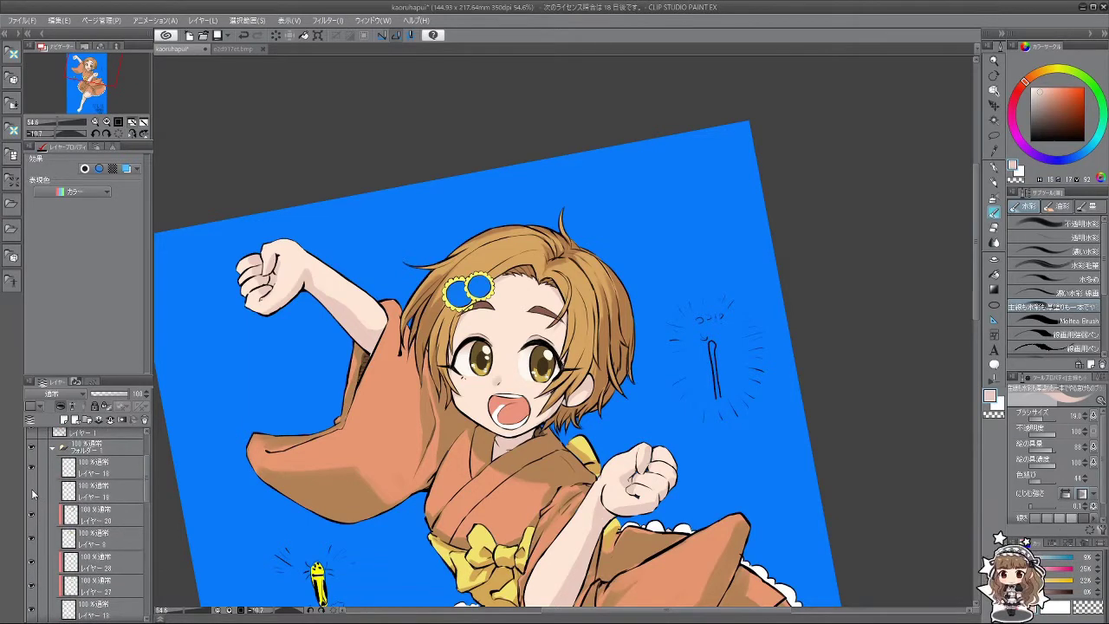
pyautogui.click(33, 470)
pyautogui.click(33, 470)
pyautogui.click(33, 470)
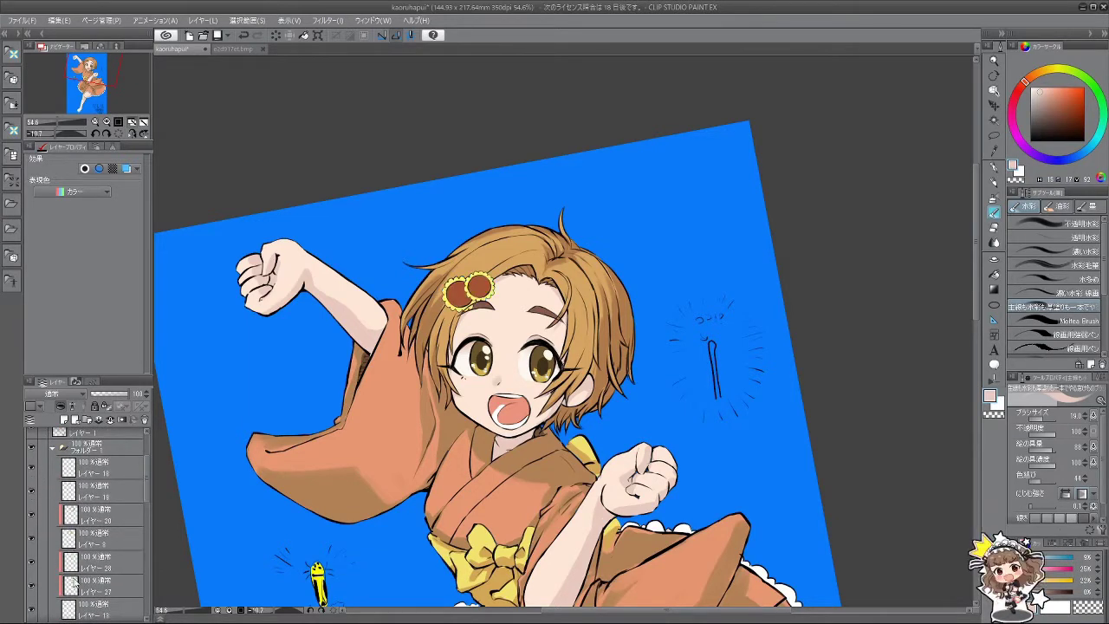
# Step: Hide and show the lace and skin colour layers to identify them
pyautogui.moveTo(147, 491); pyautogui.dragTo(150, 513)
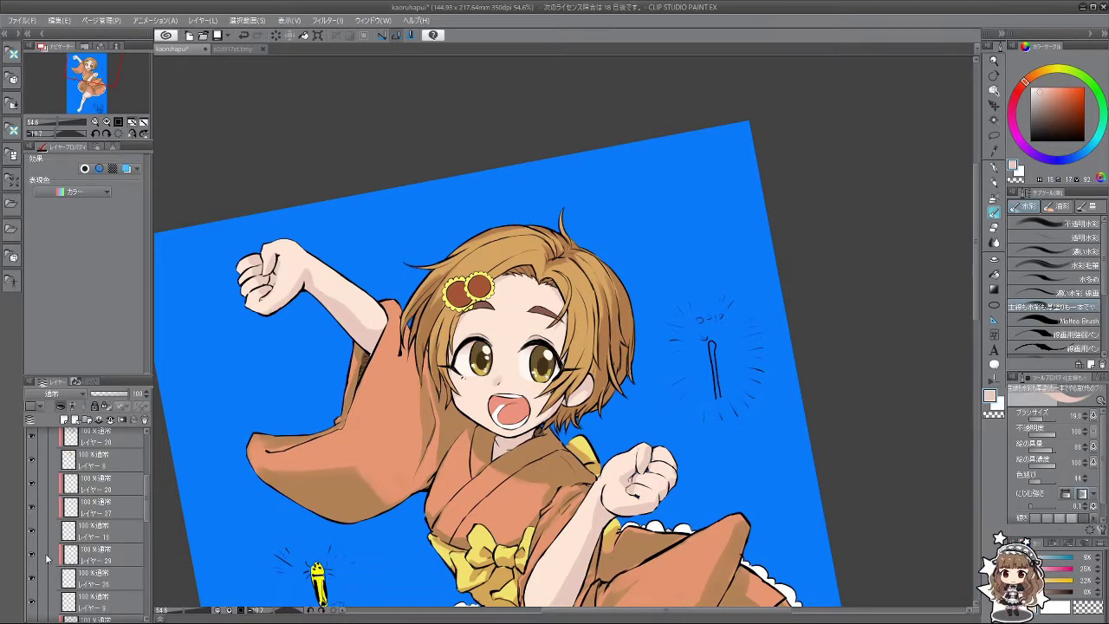
pyautogui.scroll(-3, 147, 518)
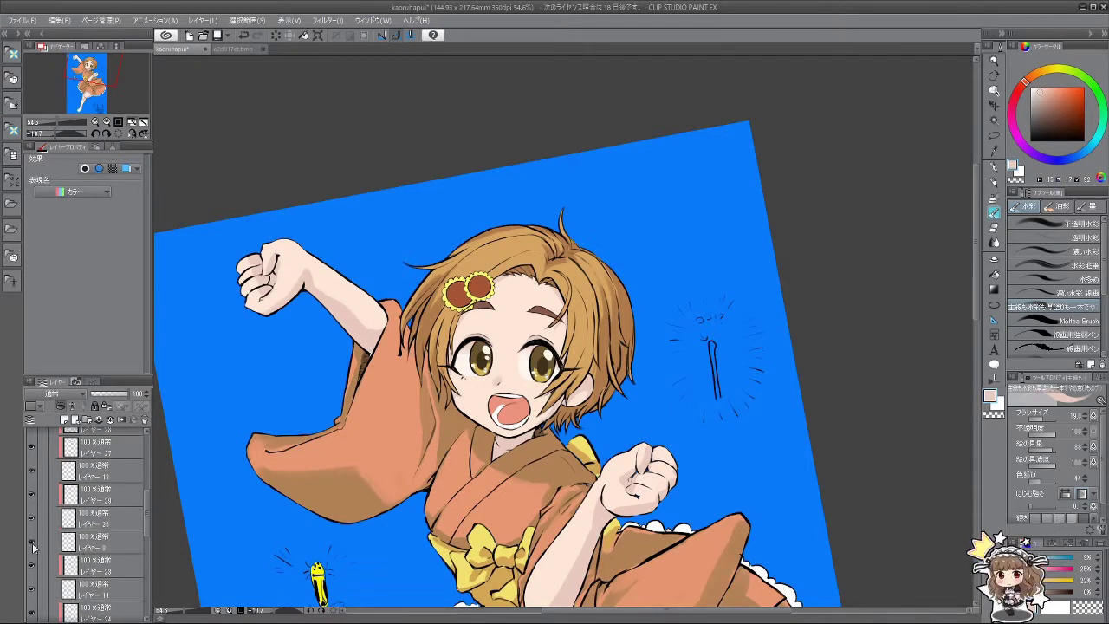
pyautogui.moveTo(142, 515); pyautogui.dragTo(147, 560)
pyautogui.click(32, 574)
pyautogui.click(32, 573)
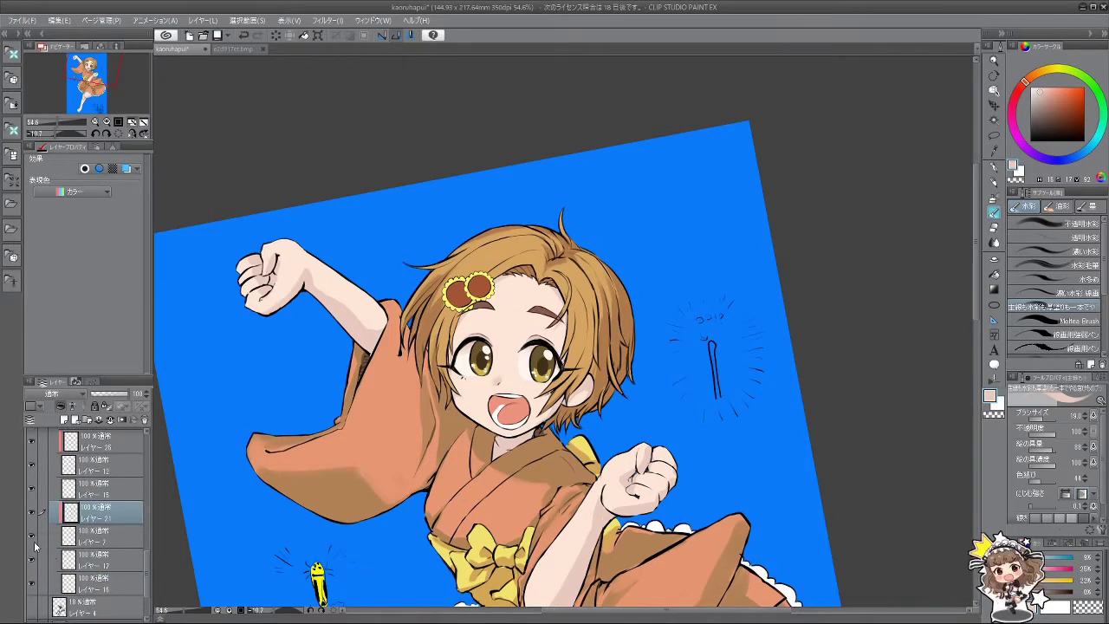
pyautogui.click(31, 534)
pyautogui.click(32, 535)
pyautogui.click(31, 535)
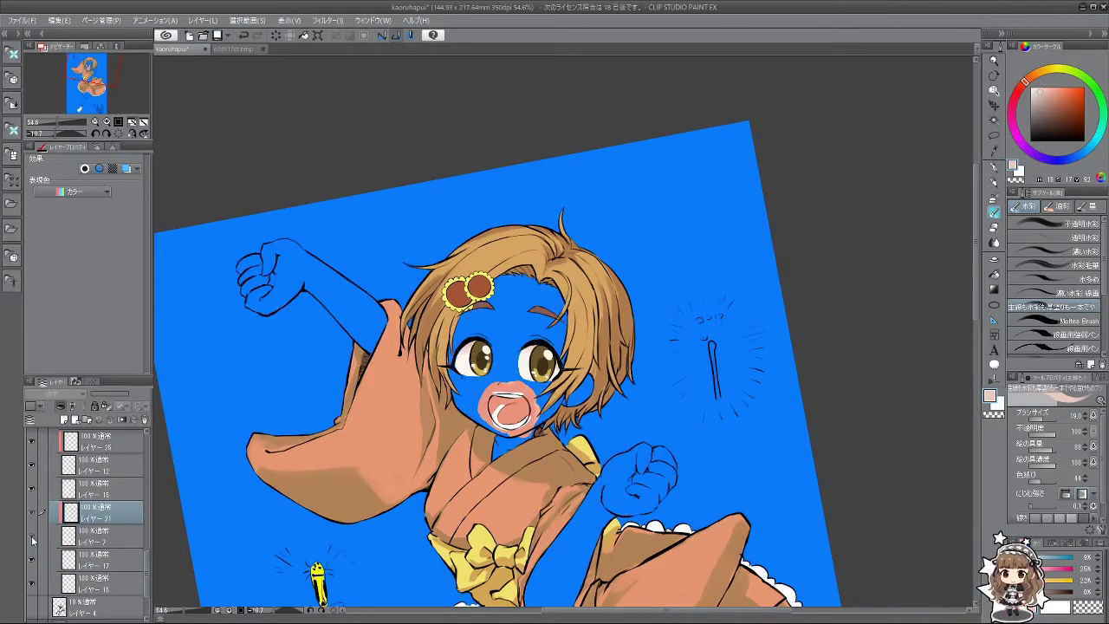
pyautogui.click(31, 536)
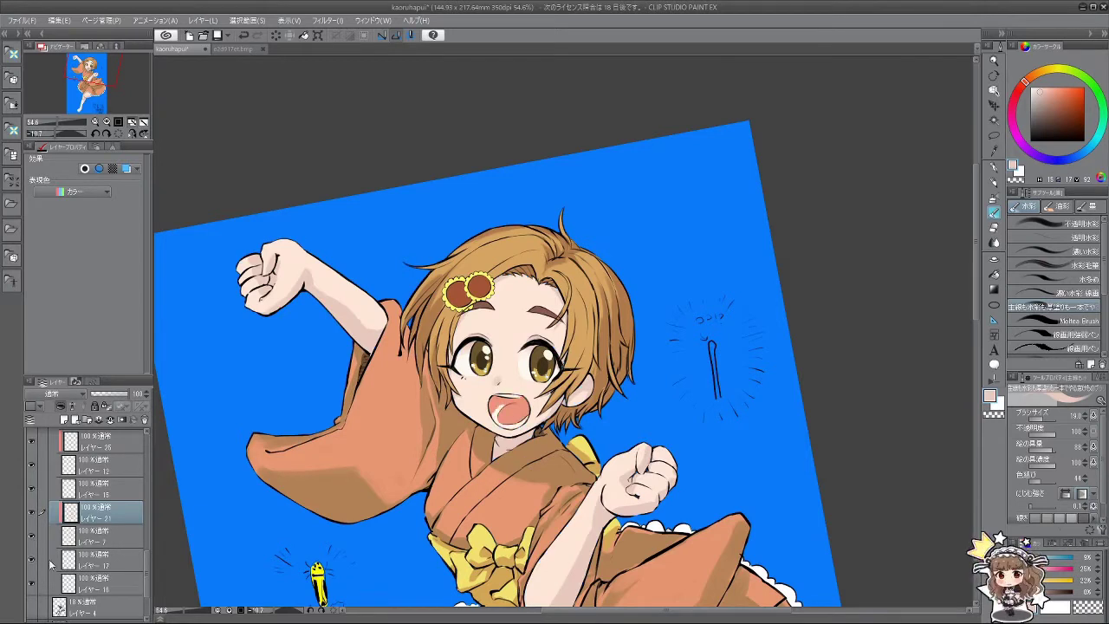
# Step: Find the mouth colour layer, select it and add レイヤー 30 above it
pyautogui.click(32, 585)
pyautogui.click(32, 585)
pyautogui.click(104, 582)
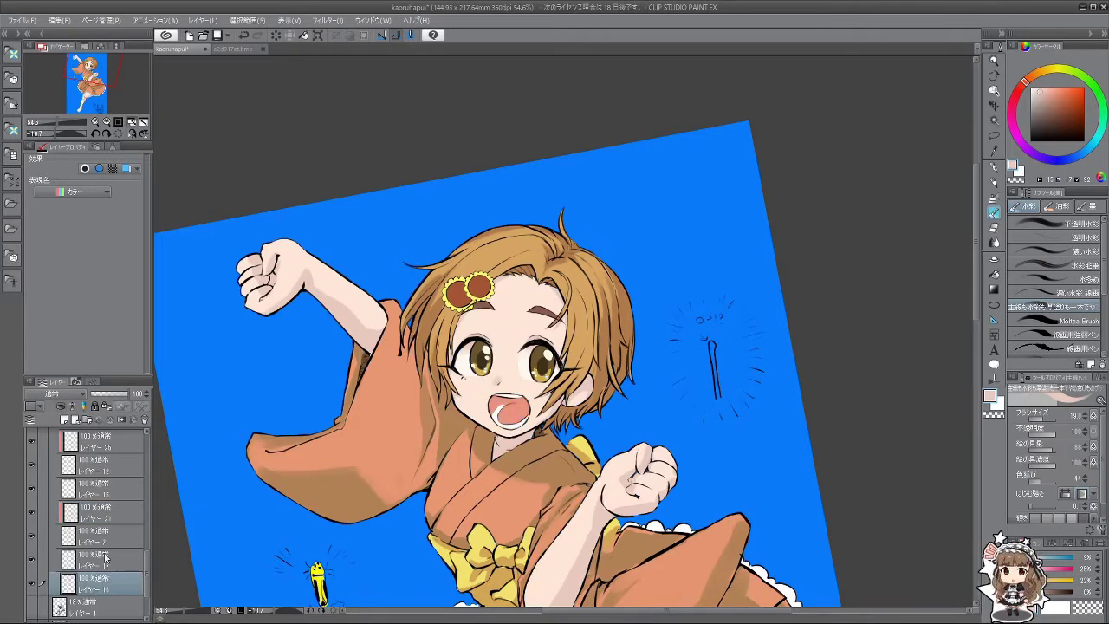
pyautogui.click(63, 420)
pyautogui.scroll(5, 531, 381)
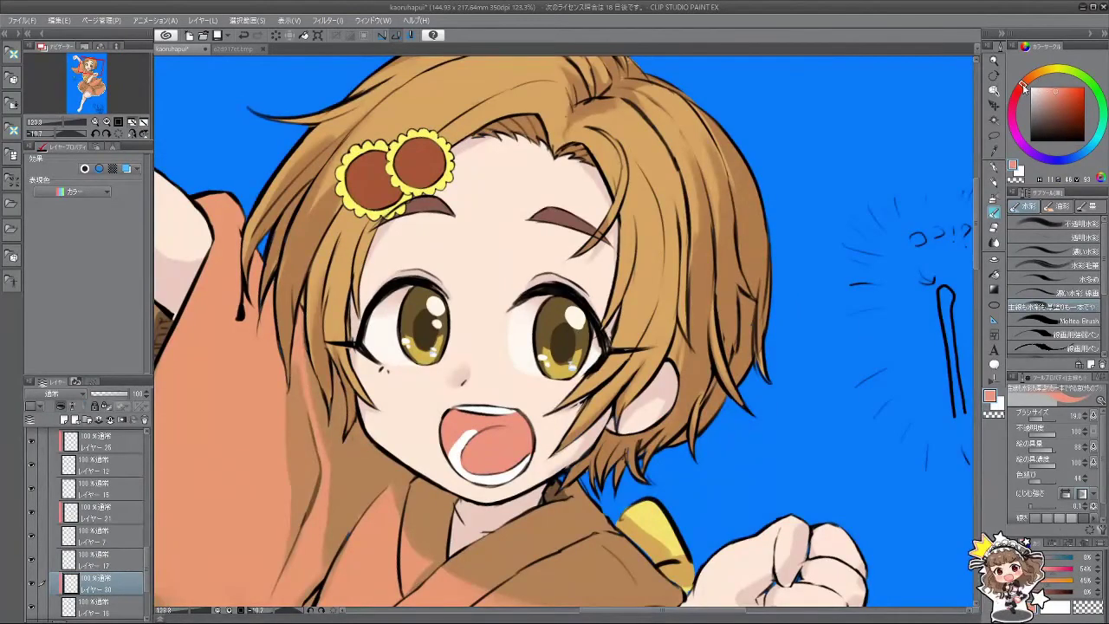
# Step: Paint a darker salmon shade inside the mouth, across the top of its highlight
pyautogui.click(1058, 93)
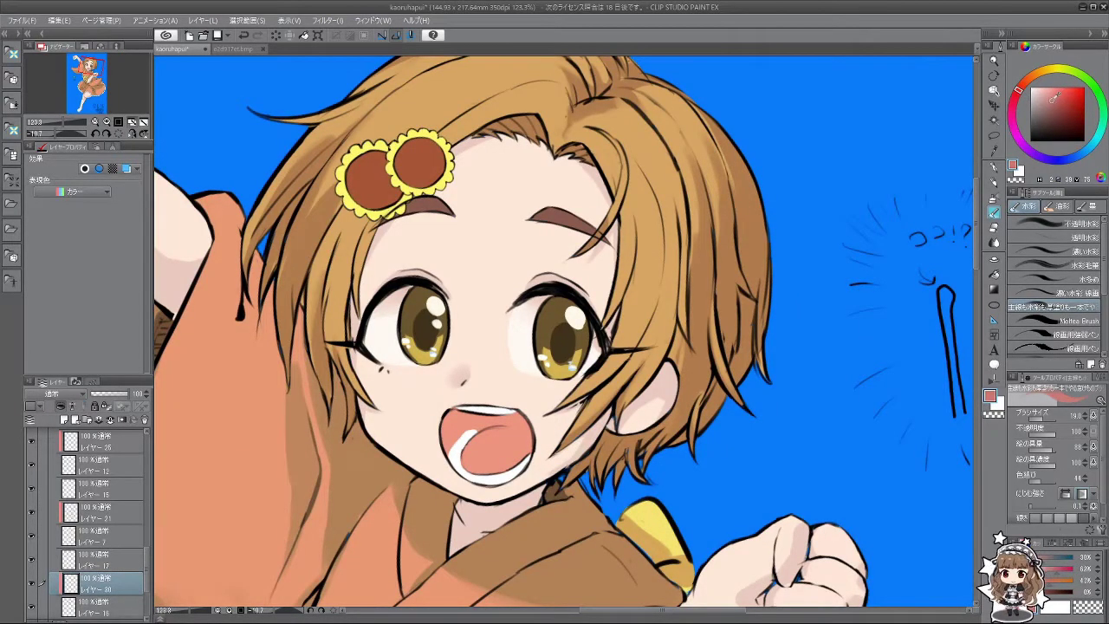
pyautogui.moveTo(448, 425); pyautogui.dragTo(454, 430)
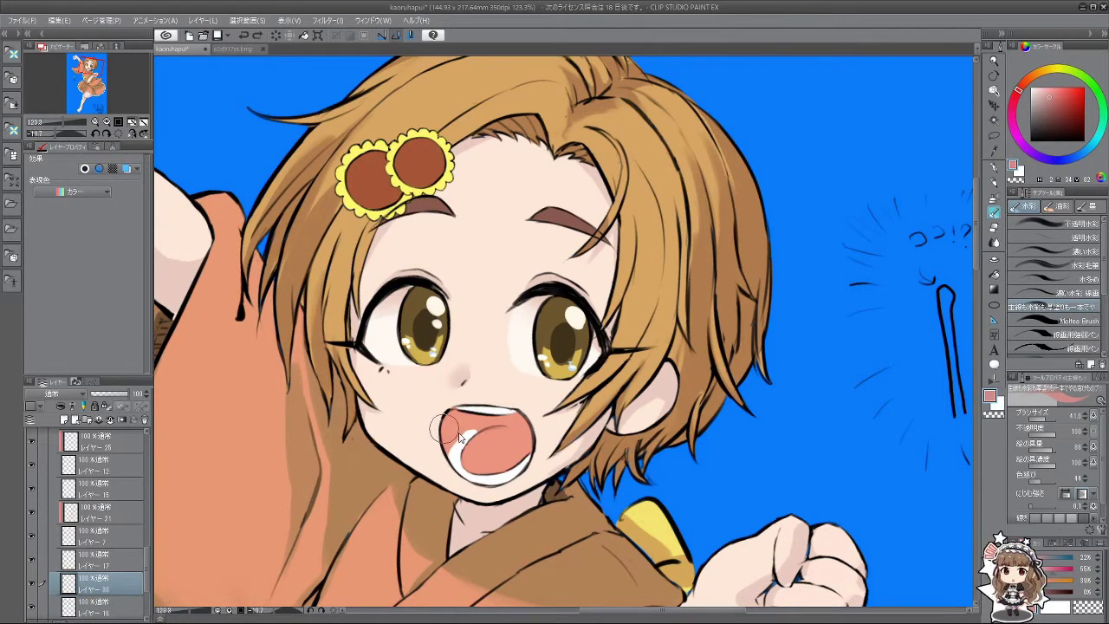
pyautogui.hotkey('ctrl', 'z')
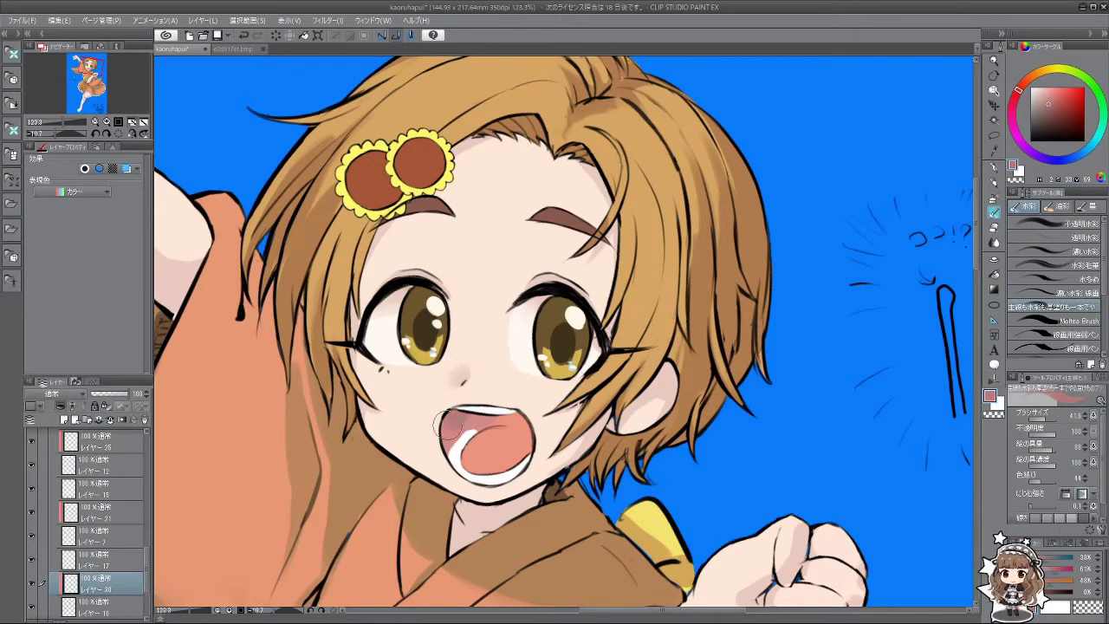
pyautogui.moveTo(458, 433)
pyautogui.mouseDown()
pyautogui.moveTo(472, 409)
pyautogui.moveTo(491, 420)
pyautogui.moveTo(484, 427)
pyautogui.moveTo(525, 419)
pyautogui.moveTo(513, 416)
pyautogui.moveTo(541, 429)
pyautogui.moveTo(501, 421)
pyautogui.moveTo(529, 424)
pyautogui.mouseUp()
pyautogui.scroll(-6, 531, 421)
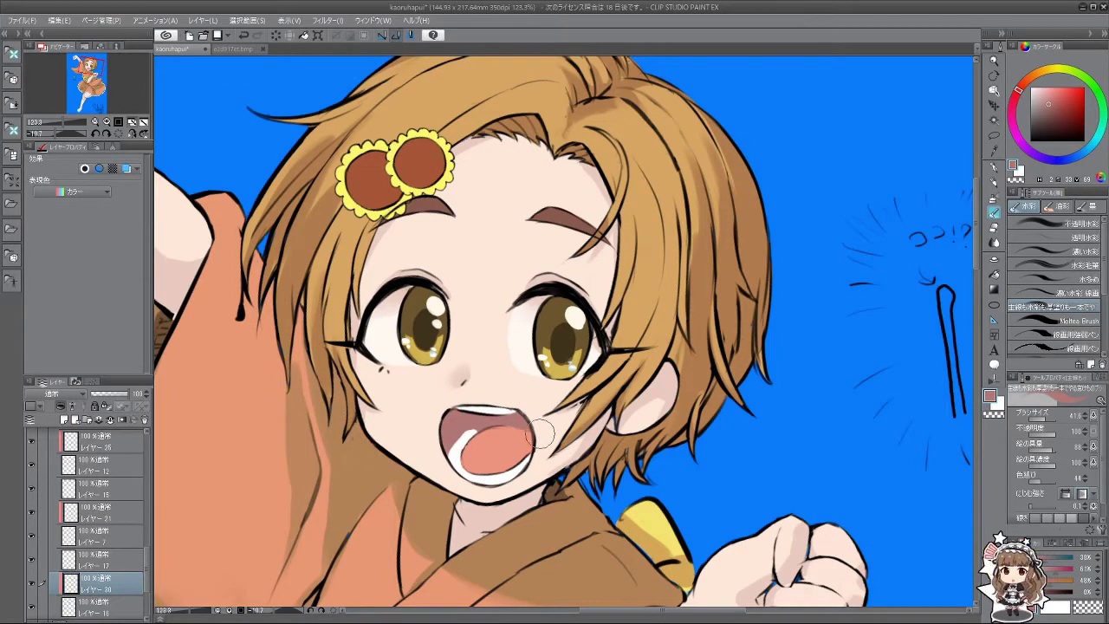
pyautogui.scroll(5, 536, 452)
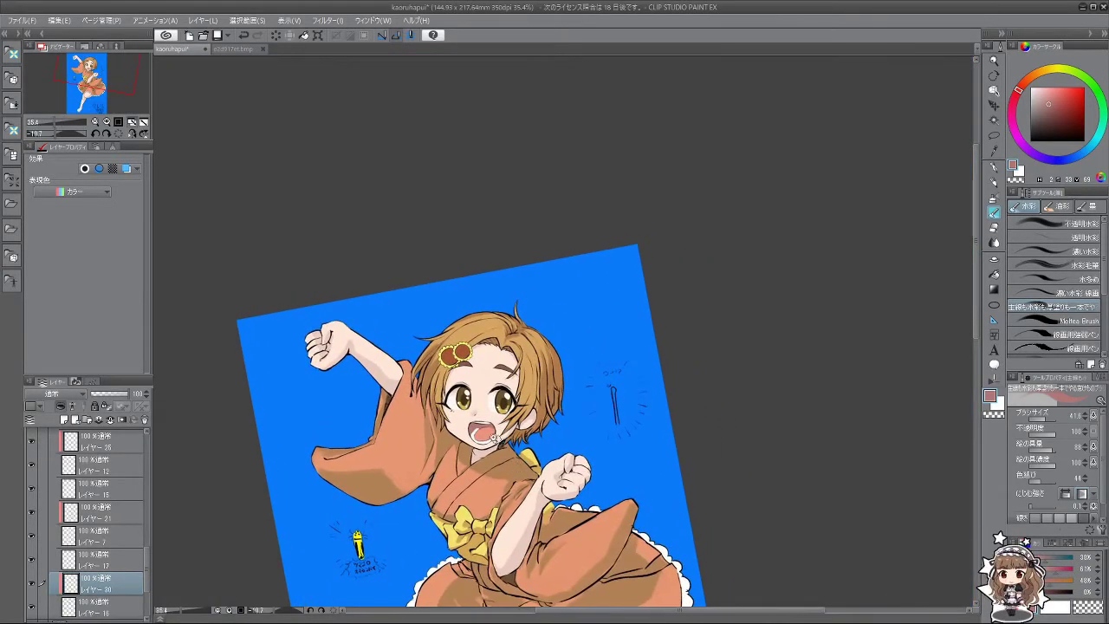
pyautogui.scroll(2, 524, 444)
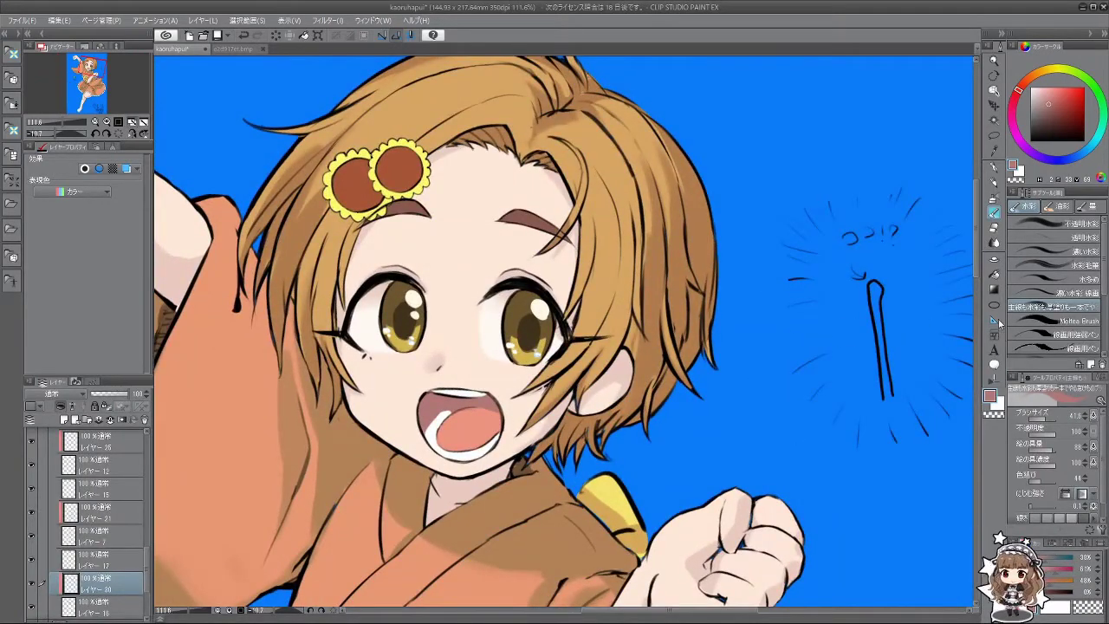
pyautogui.click(993, 261)
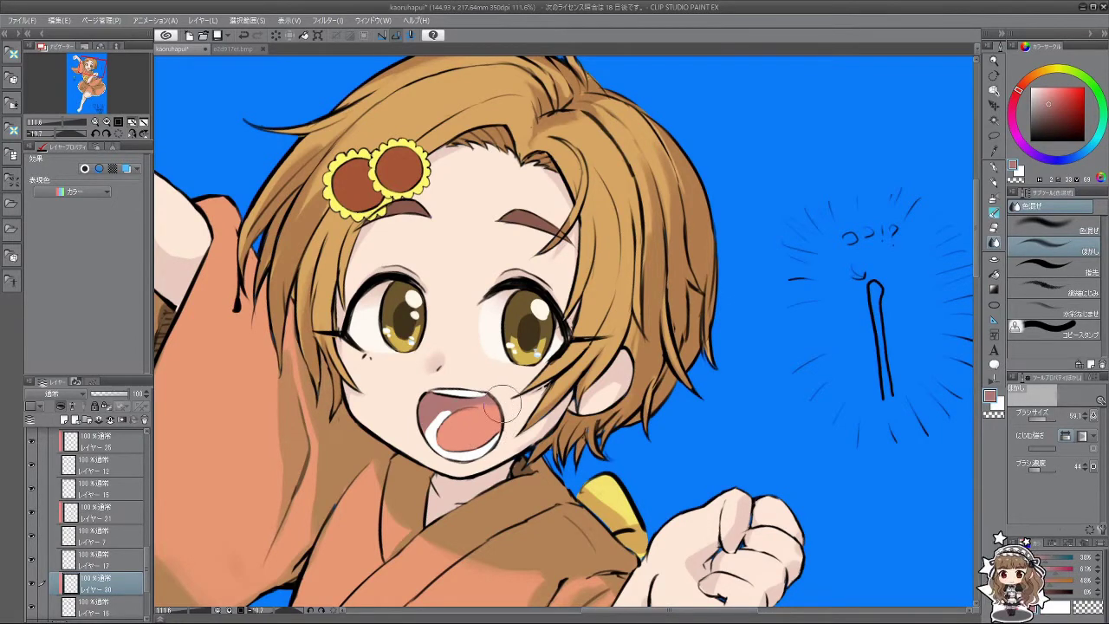
pyautogui.scroll(-5, 496, 436)
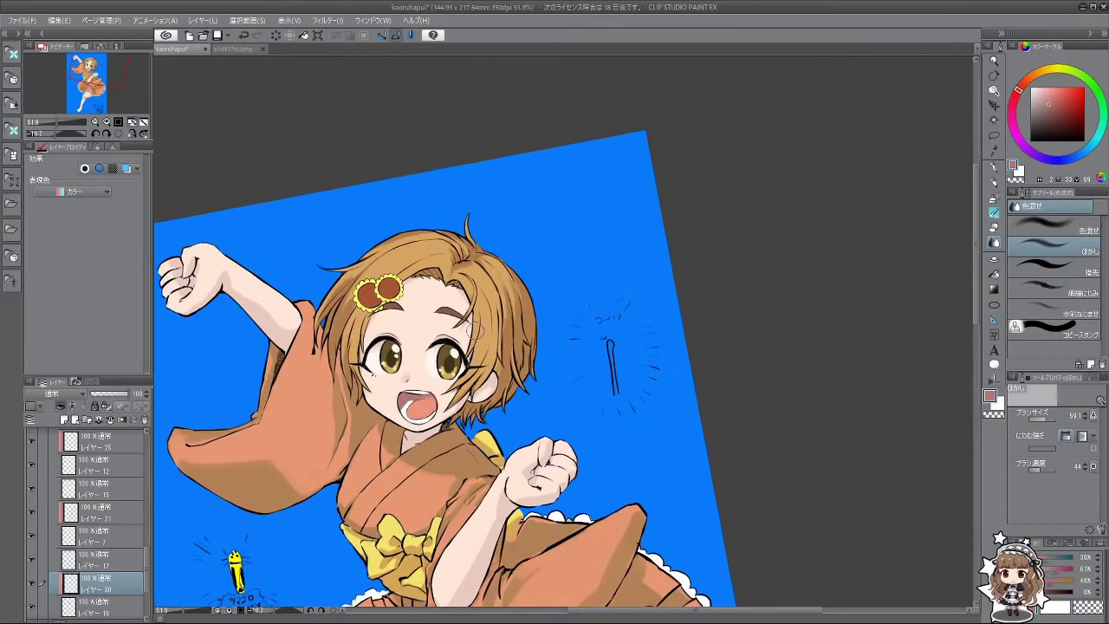
# Step: Switch to a different colour layer and sample the skin tone from the cheek
pyautogui.scroll(-5, 476, 328)
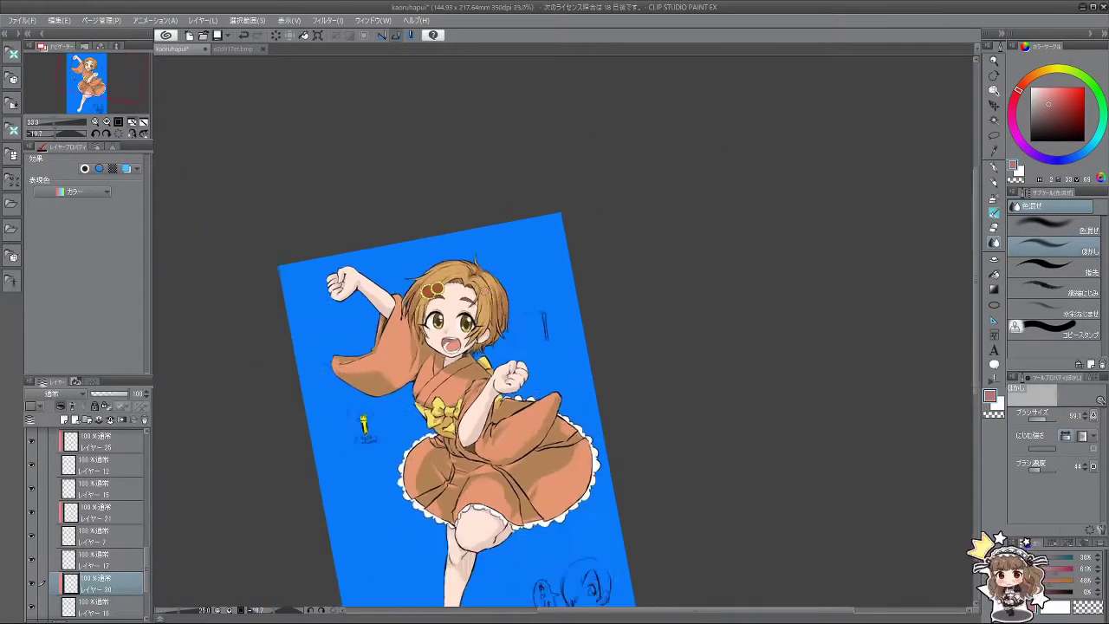
pyautogui.scroll(1, 479, 494)
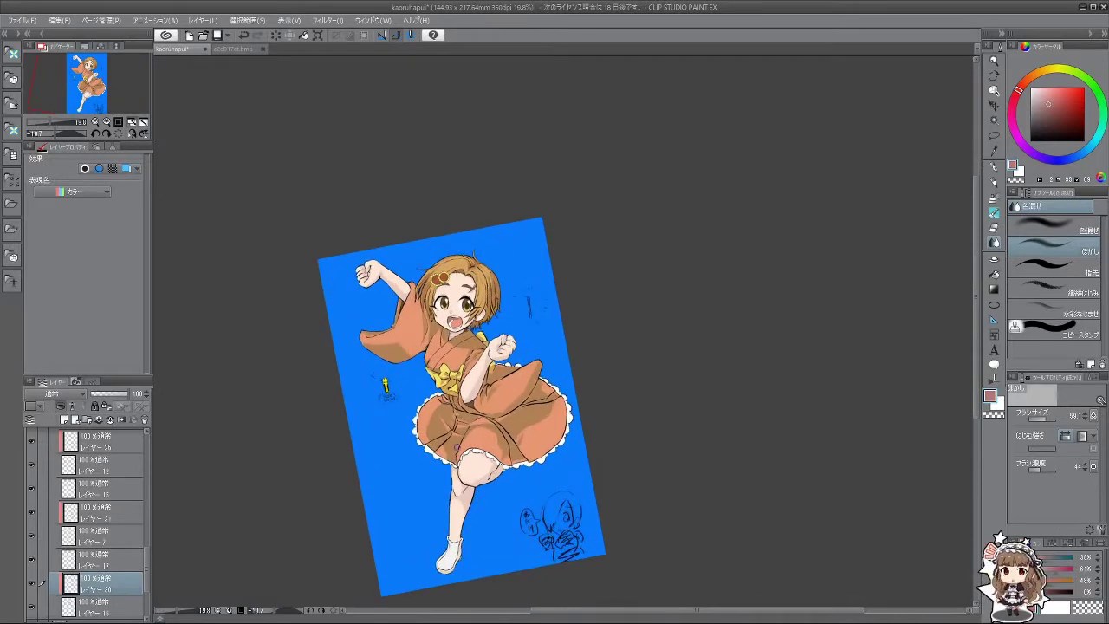
pyautogui.scroll(3, 384, 387)
pyautogui.scroll(-2, 378, 389)
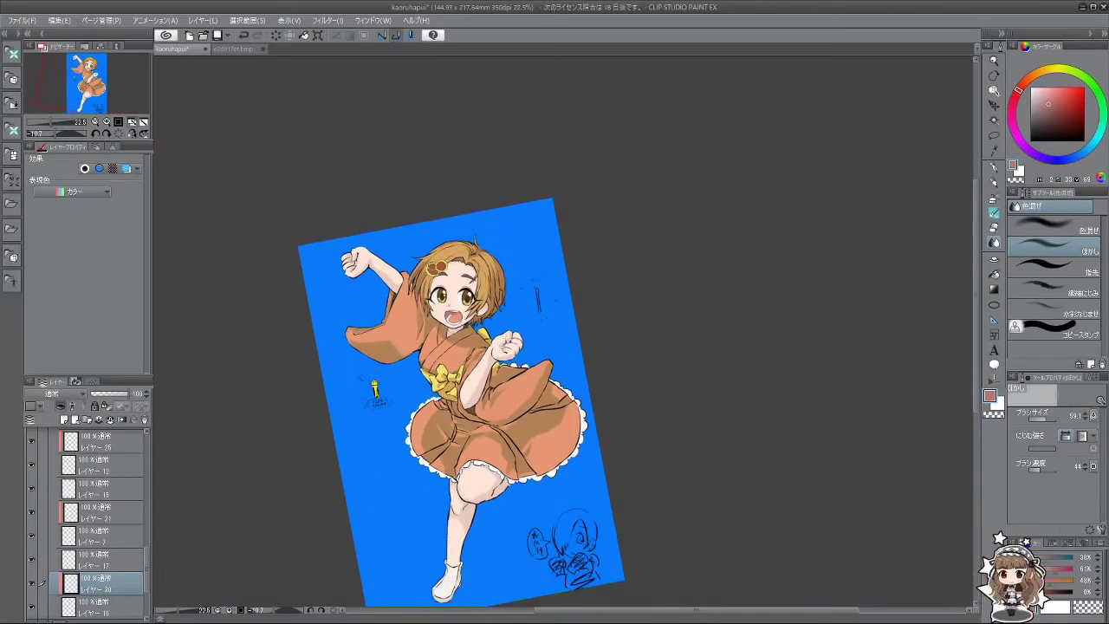
pyautogui.scroll(6, 446, 292)
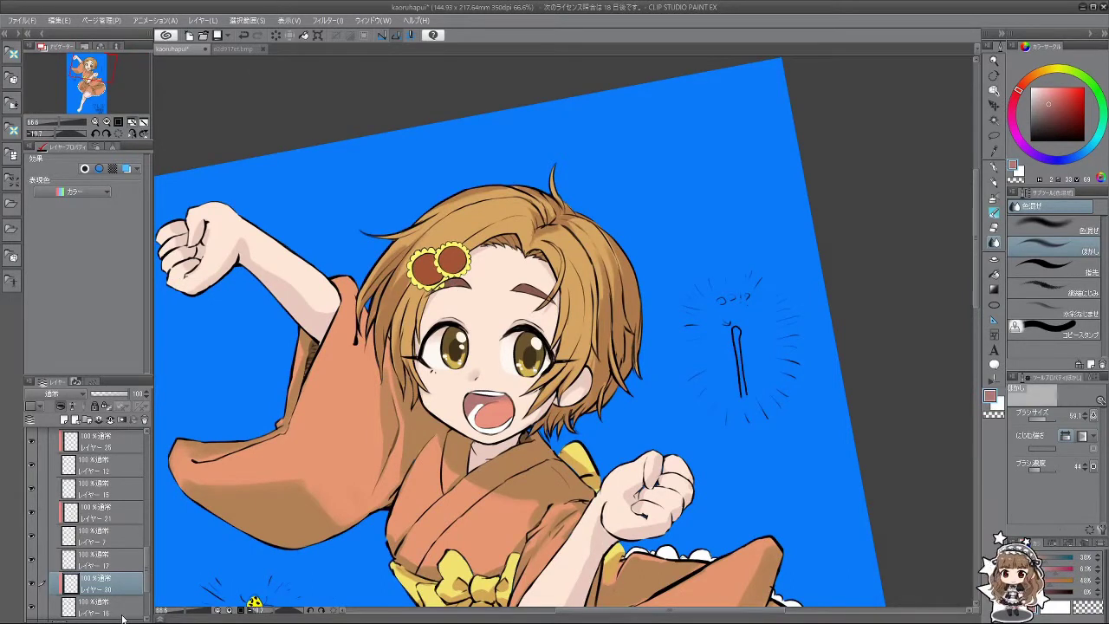
pyautogui.scroll(2, 148, 555)
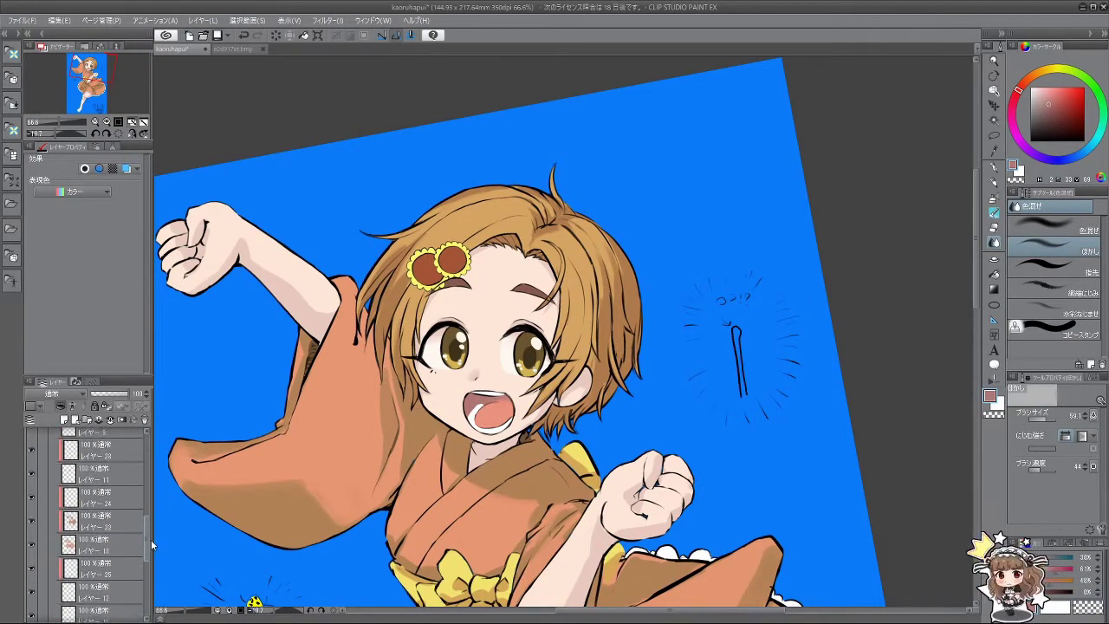
pyautogui.scroll(-1, 121, 555)
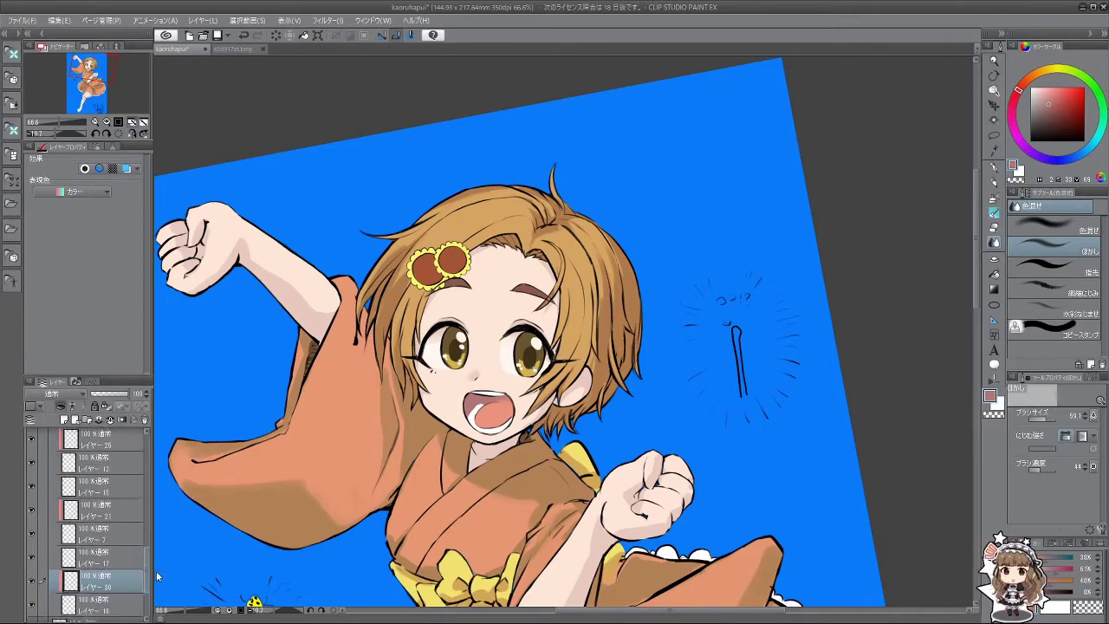
pyautogui.click(102, 516)
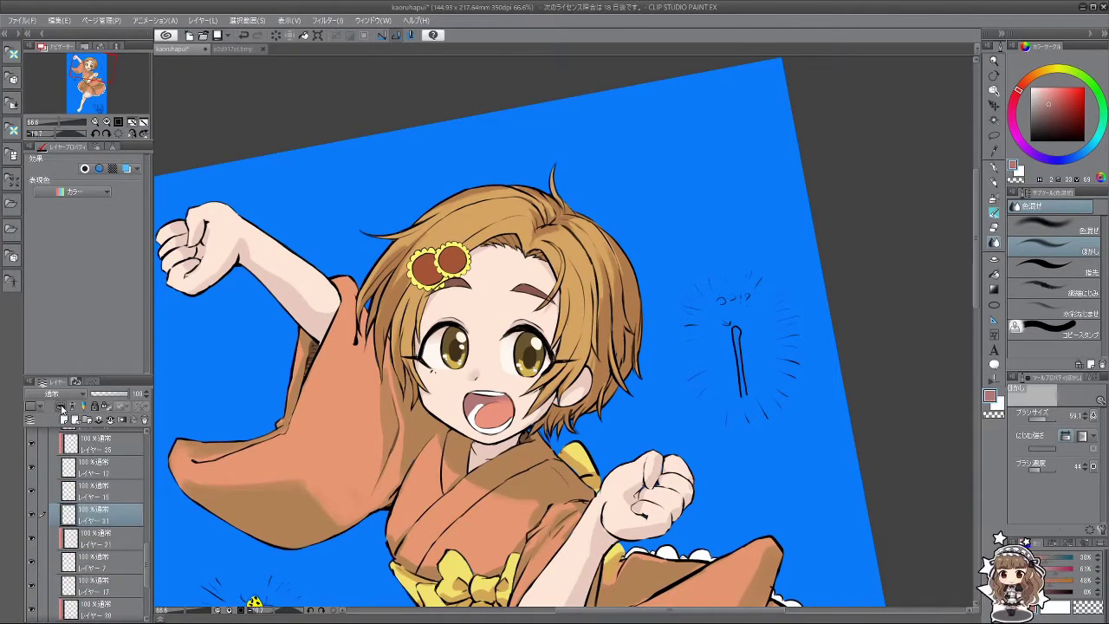
pyautogui.scroll(4, 459, 413)
pyautogui.keyDown('alt'); pyautogui.click(447, 411); pyautogui.keyUp('alt')
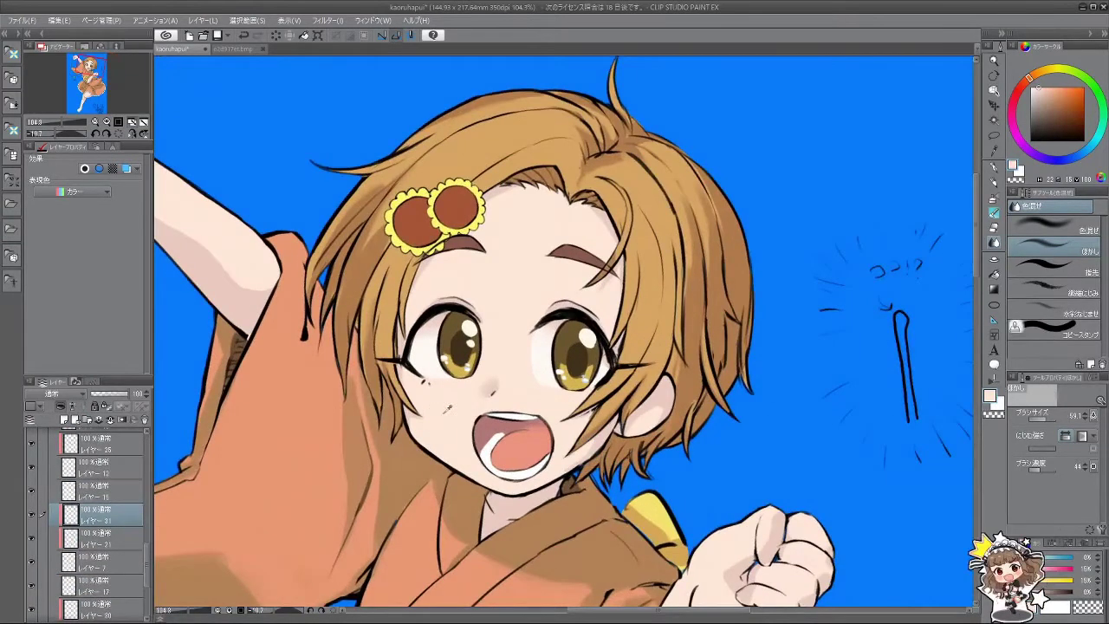
# Step: Pick a redder, more saturated pink and paint blush on the cheeks with watercolour, redoing trial strokes
pyautogui.click(995, 210)
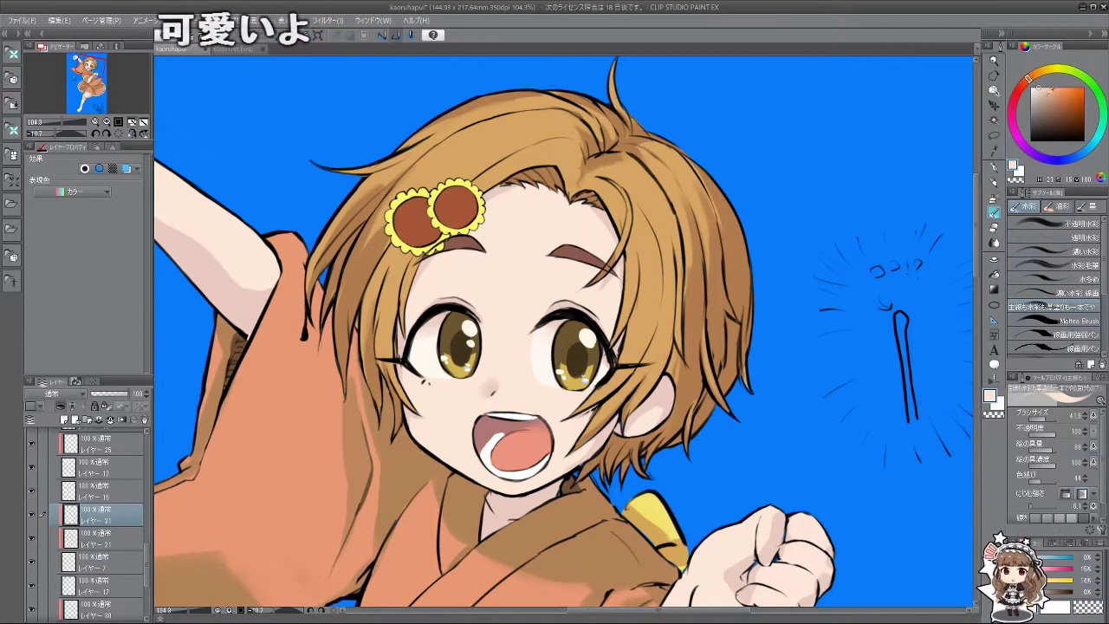
pyautogui.click(1044, 91)
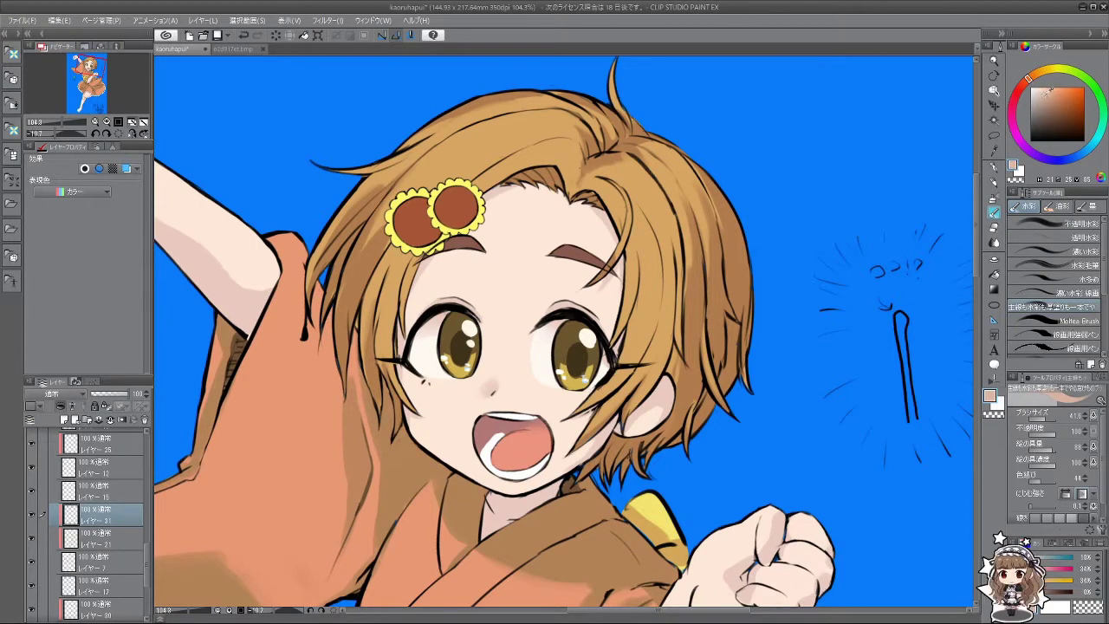
pyautogui.click(1027, 86)
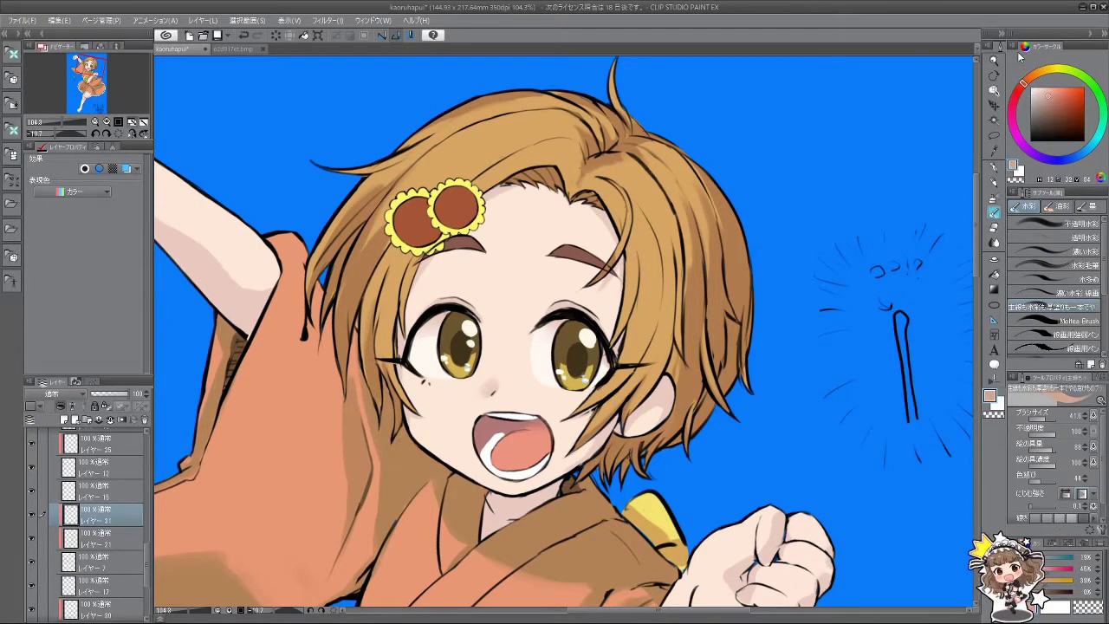
pyautogui.moveTo(414, 426)
pyautogui.mouseDown()
pyautogui.moveTo(429, 406)
pyautogui.moveTo(451, 402)
pyautogui.moveTo(426, 406)
pyautogui.moveTo(439, 401)
pyautogui.mouseUp()
pyautogui.hotkey('ctrl', 'z')
pyautogui.hotkey('ctrl', 'z')
pyautogui.click(1051, 87)
pyautogui.hotkey('ctrl', 'z')
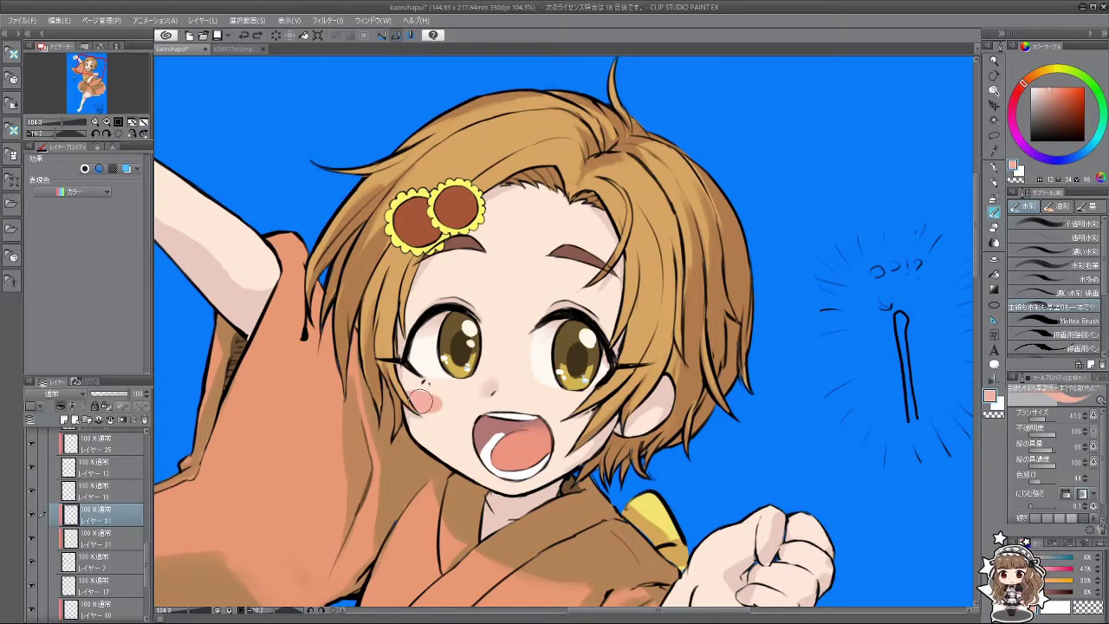
pyautogui.moveTo(570, 414); pyautogui.dragTo(596, 406)
pyautogui.scroll(-5, 605, 425)
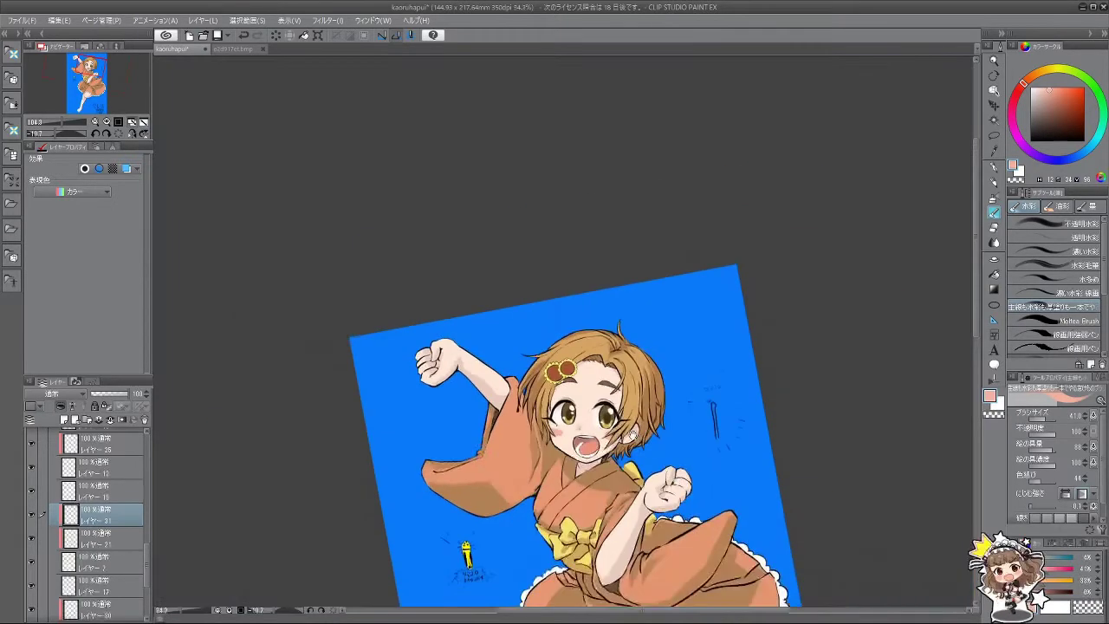
# Step: Select the layer inside the folder and drag it to the top of the layer stack
pyautogui.scroll(3, 567, 435)
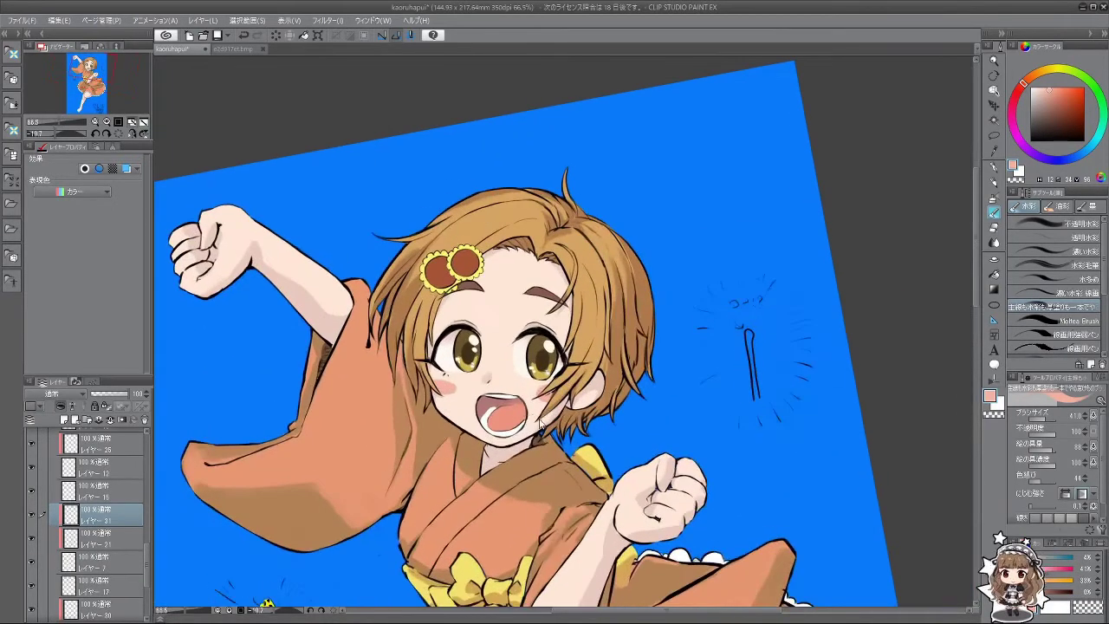
pyautogui.moveTo(532, 421); pyautogui.dragTo(692, 400)
pyautogui.moveTo(960, 381); pyautogui.dragTo(920, 513)
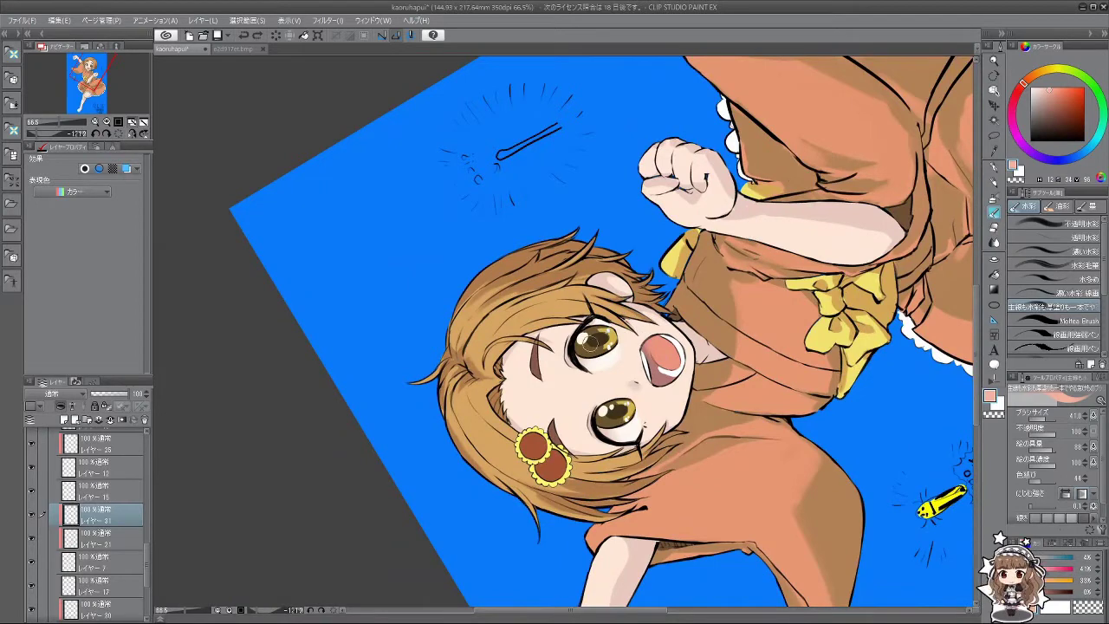
pyautogui.moveTo(145, 555); pyautogui.dragTo(145, 447)
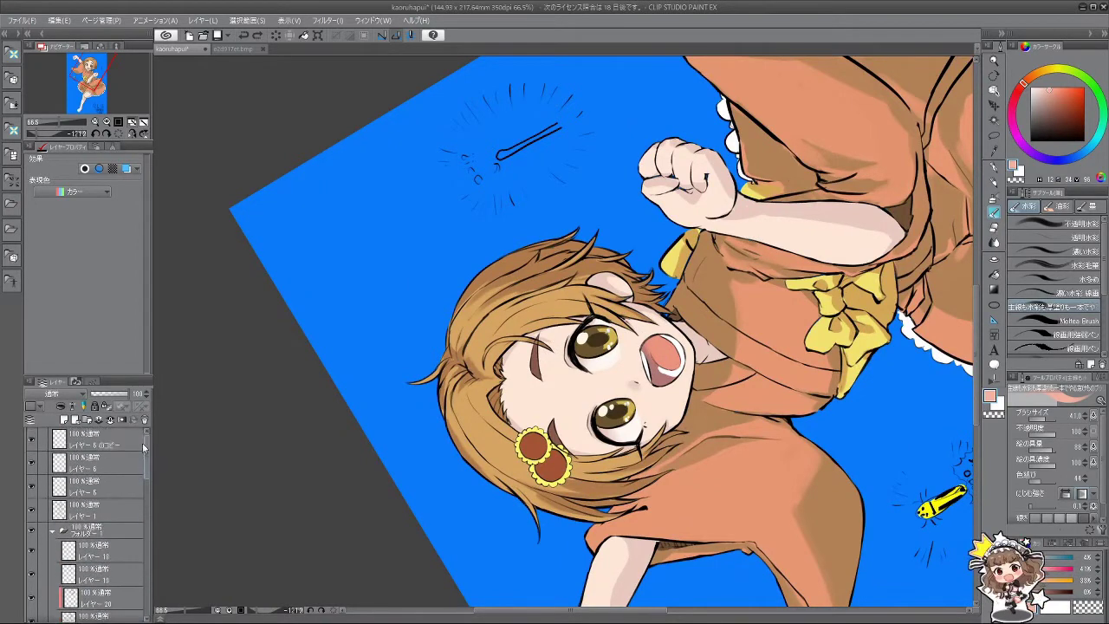
pyautogui.click(106, 557)
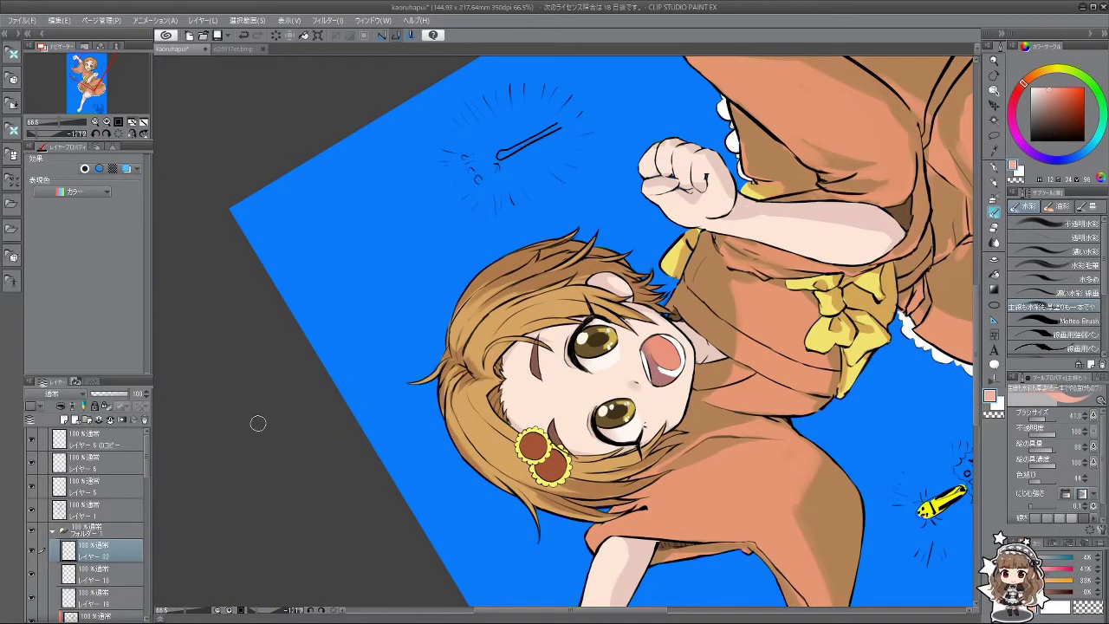
pyautogui.scroll(2, 561, 328)
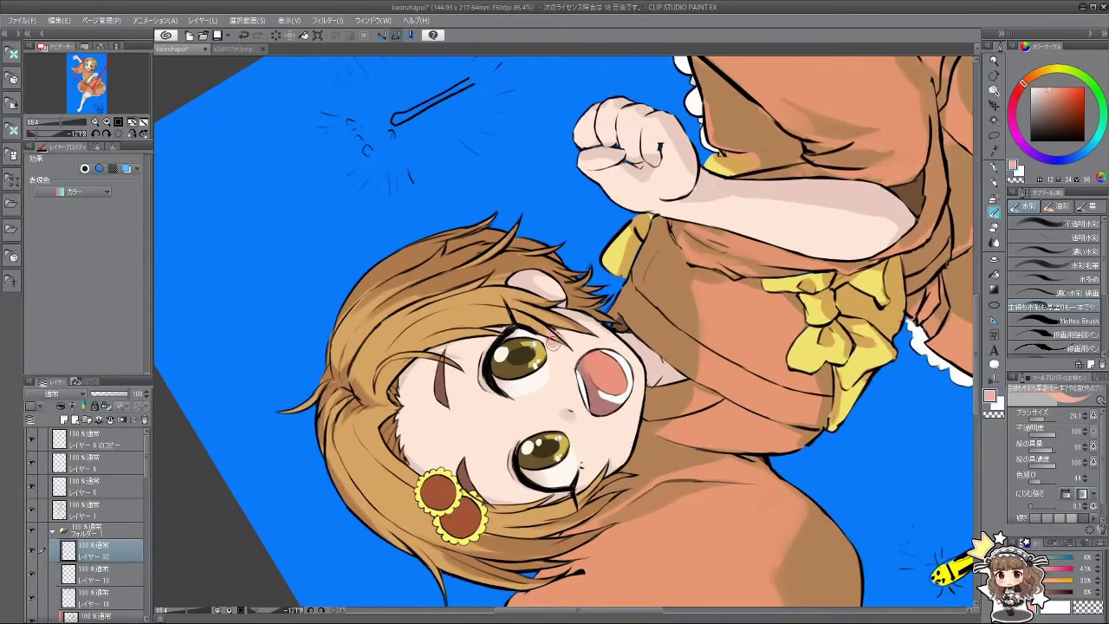
pyautogui.moveTo(596, 491); pyautogui.dragTo(613, 409)
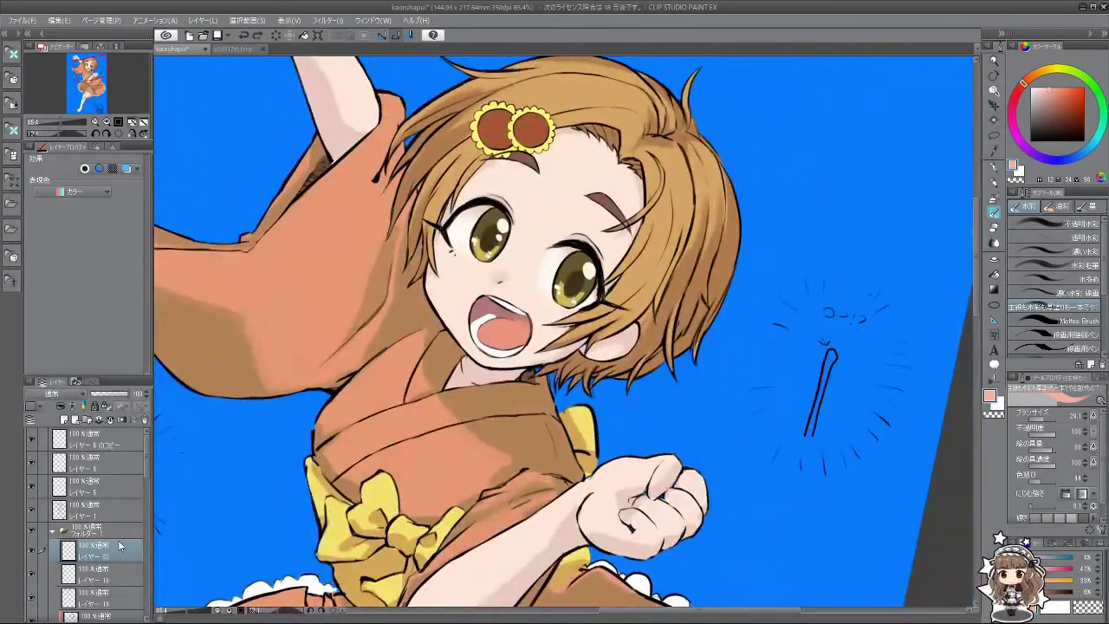
pyautogui.moveTo(120, 544); pyautogui.dragTo(121, 425)
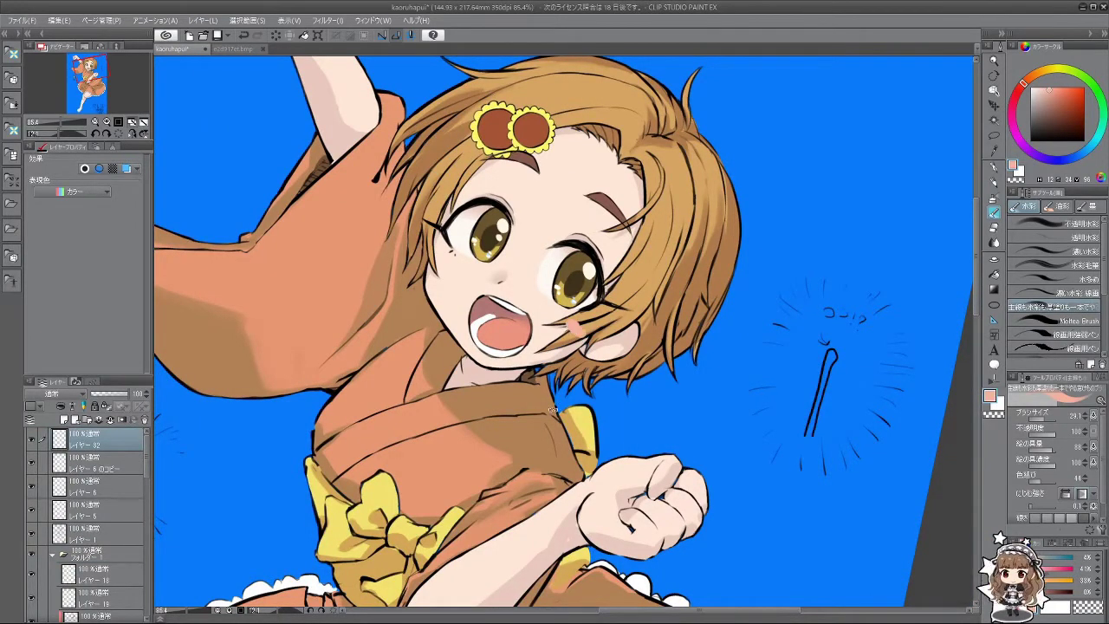
# Step: Smudge the cheek blush softly into the skin with the Blend tool at size 43.7
pyautogui.moveTo(553, 409); pyautogui.dragTo(557, 322)
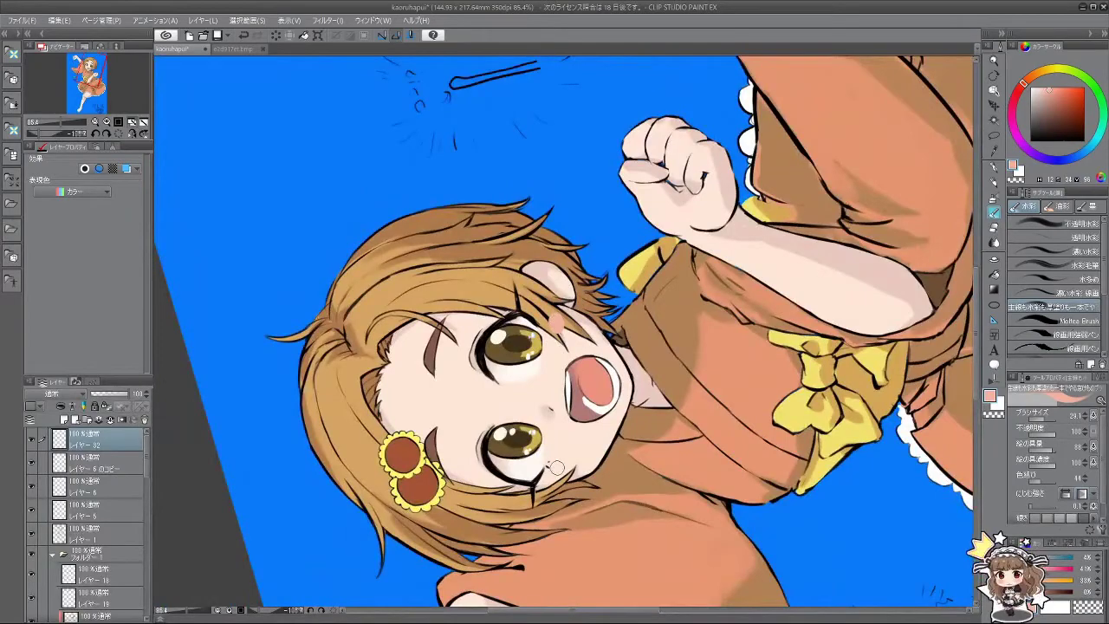
pyautogui.moveTo(556, 474); pyautogui.dragTo(454, 421)
pyautogui.click(995, 241)
pyautogui.moveTo(559, 339)
pyautogui.mouseDown()
pyautogui.moveTo(548, 329)
pyautogui.moveTo(563, 322)
pyautogui.mouseUp()
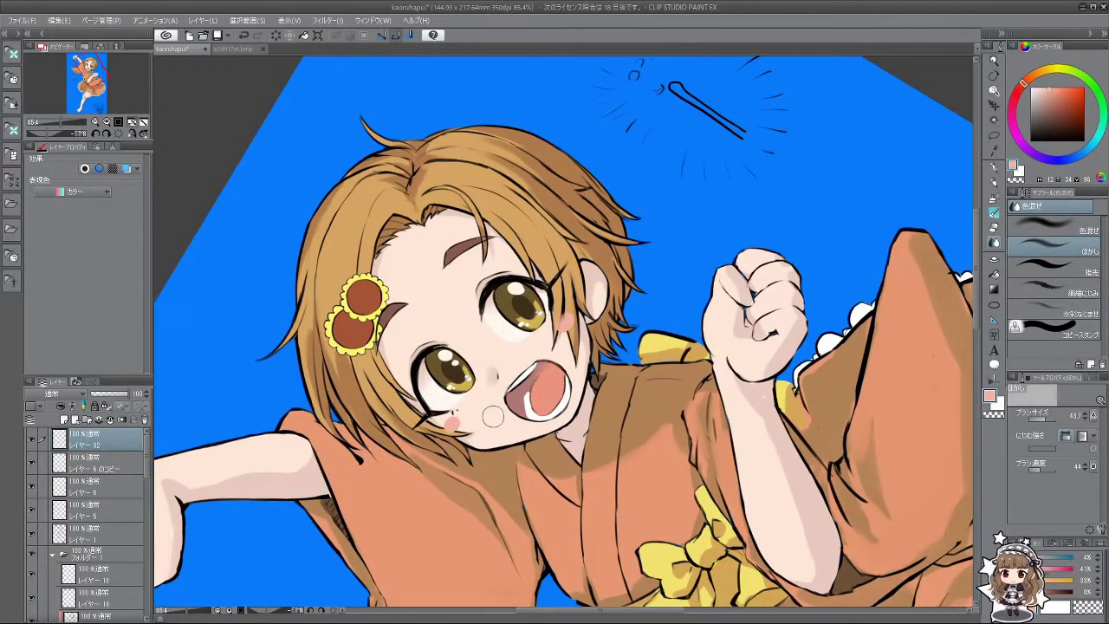
pyautogui.moveTo(493, 417); pyautogui.dragTo(447, 422)
pyautogui.moveTo(457, 468)
pyautogui.mouseDown()
pyautogui.moveTo(518, 469)
pyautogui.moveTo(520, 433)
pyautogui.moveTo(494, 403)
pyautogui.mouseUp()
pyautogui.scroll(-4, 568, 488)
pyautogui.scroll(3, 485, 363)
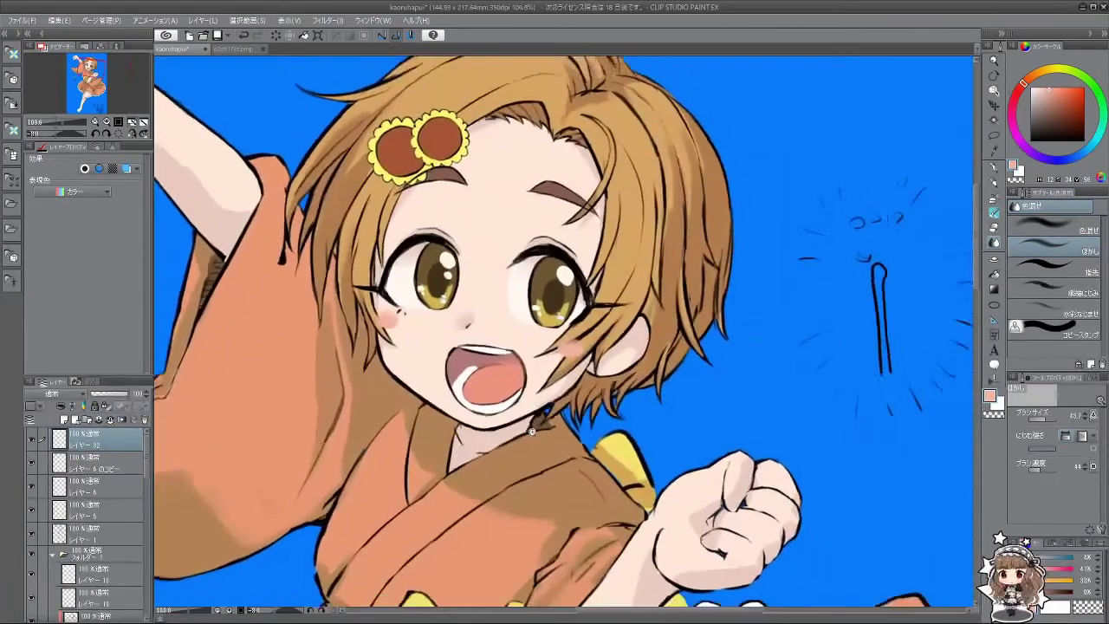
pyautogui.scroll(-3, 486, 363)
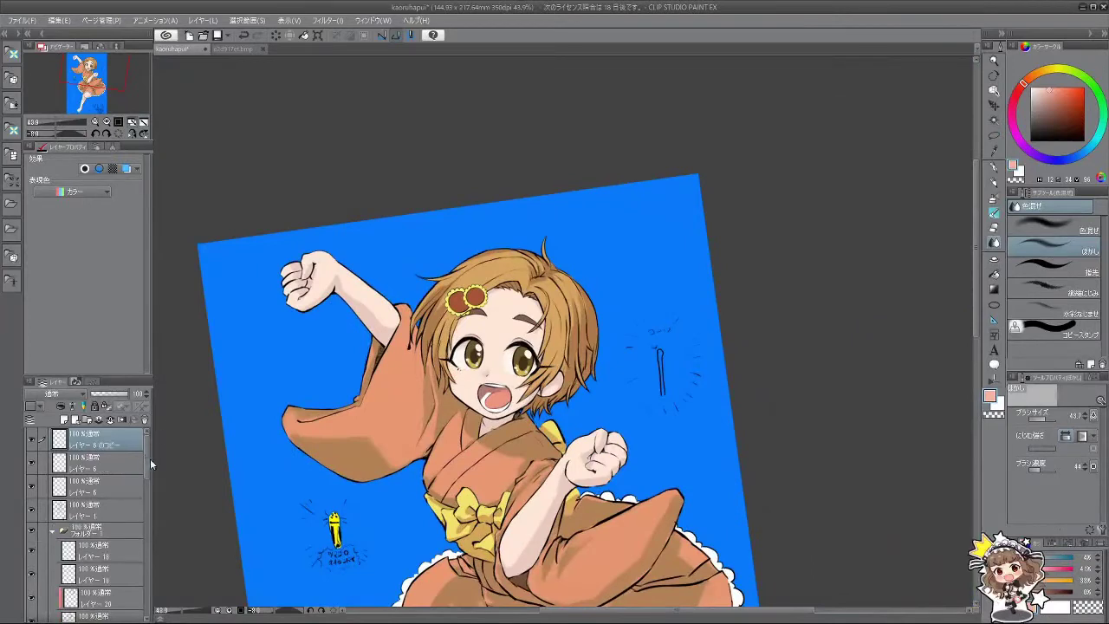
pyautogui.moveTo(150, 458)
pyautogui.mouseDown()
pyautogui.moveTo(155, 564)
pyautogui.moveTo(100, 541)
pyautogui.mouseUp()
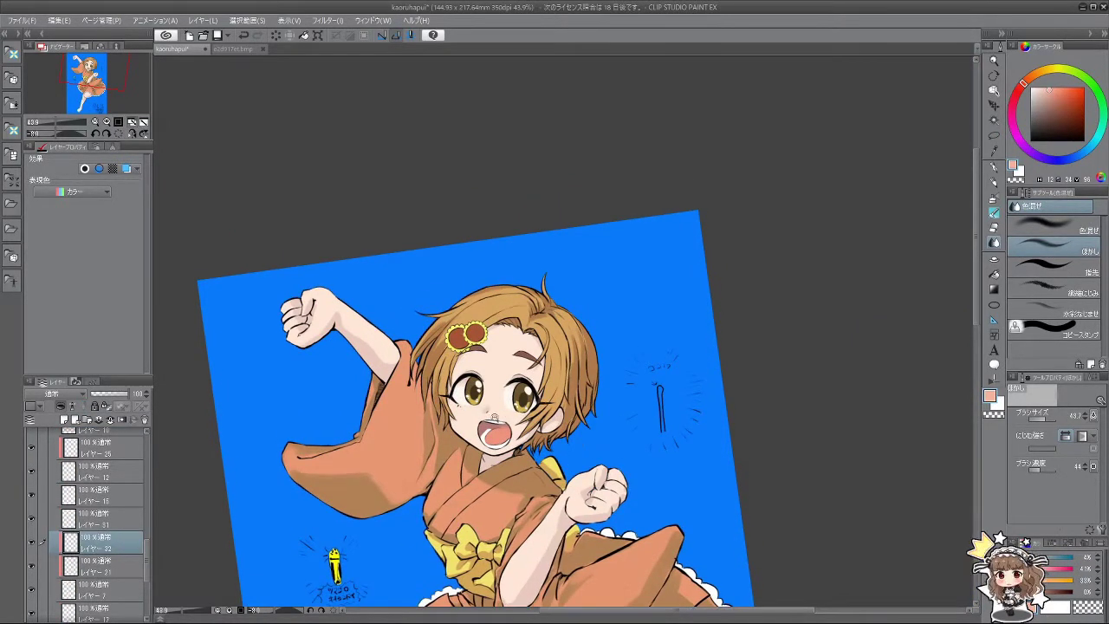
pyautogui.scroll(3, 577, 400)
pyautogui.click(994, 214)
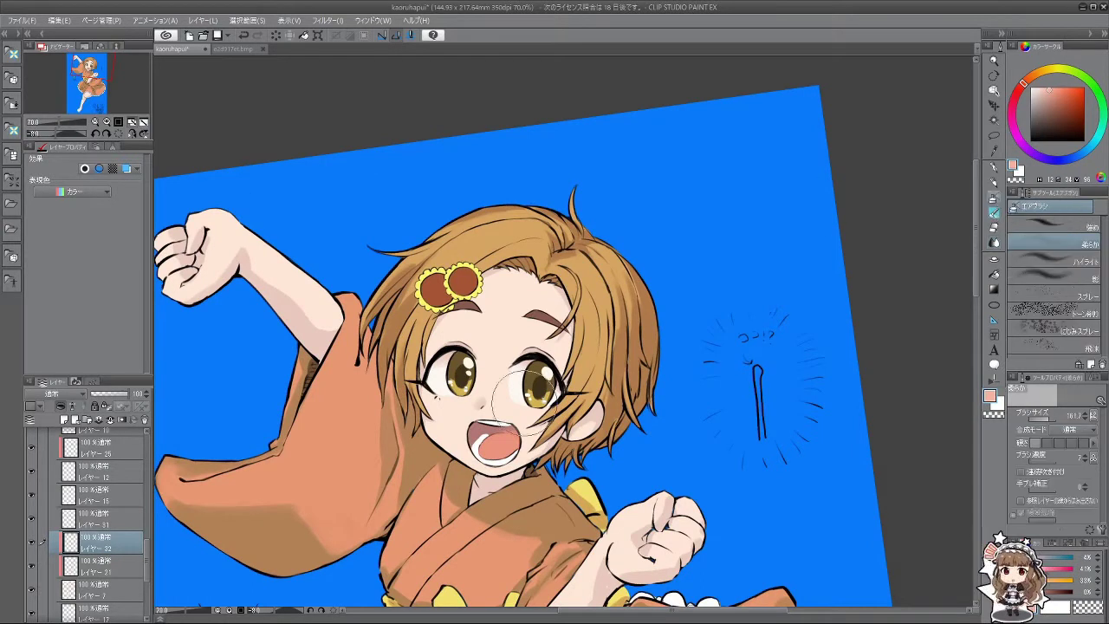
# Step: Airbrush a redder peach flush over the left cheek and chin, deepening the pink
pyautogui.keyDown('alt'); pyautogui.click(451, 408); pyautogui.keyUp('alt')
pyautogui.moveTo(1030, 79); pyautogui.dragTo(1022, 85)
pyautogui.click(1046, 87)
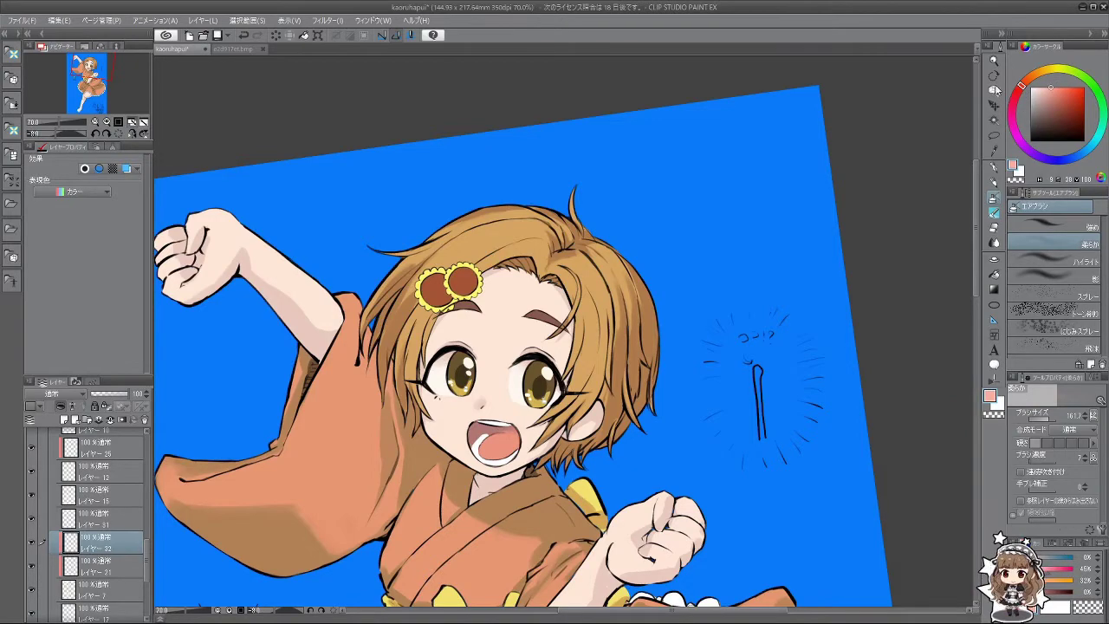
pyautogui.moveTo(473, 403)
pyautogui.mouseDown()
pyautogui.moveTo(428, 413)
pyautogui.moveTo(437, 414)
pyautogui.mouseUp()
pyautogui.moveTo(617, 466)
pyautogui.mouseDown()
pyautogui.moveTo(611, 474)
pyautogui.moveTo(624, 449)
pyautogui.mouseUp()
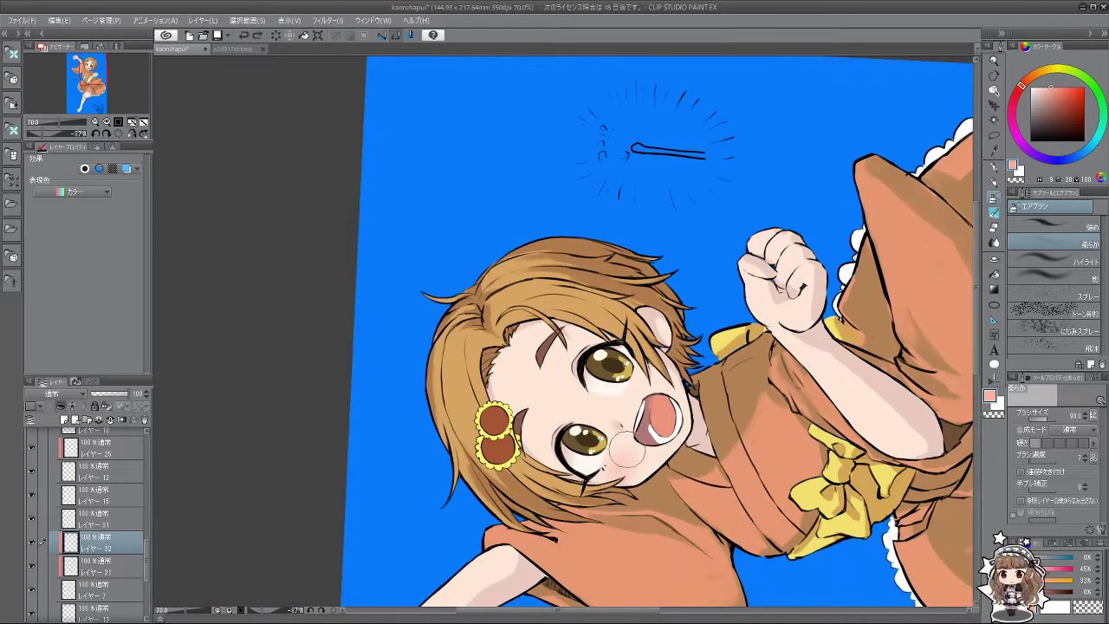
pyautogui.moveTo(643, 374)
pyautogui.mouseDown()
pyautogui.moveTo(641, 360)
pyautogui.moveTo(648, 379)
pyautogui.moveTo(520, 416)
pyautogui.moveTo(563, 485)
pyautogui.moveTo(635, 522)
pyautogui.moveTo(652, 375)
pyautogui.mouseUp()
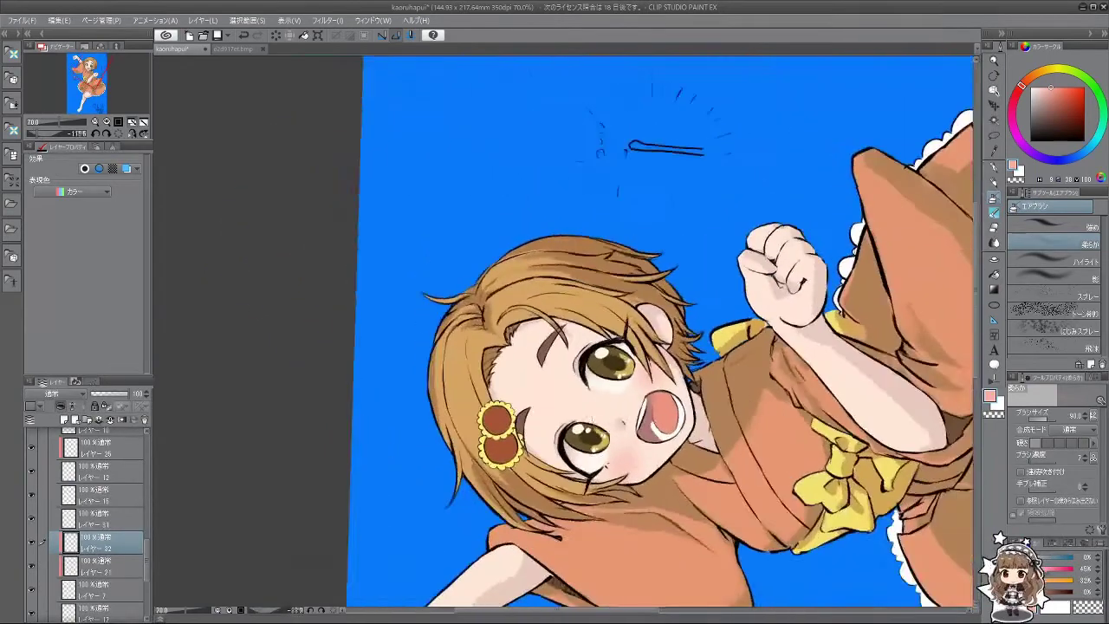
# Step: Change the paint colour to light peach and turn the view back nearly upright
pyautogui.click(1042, 76)
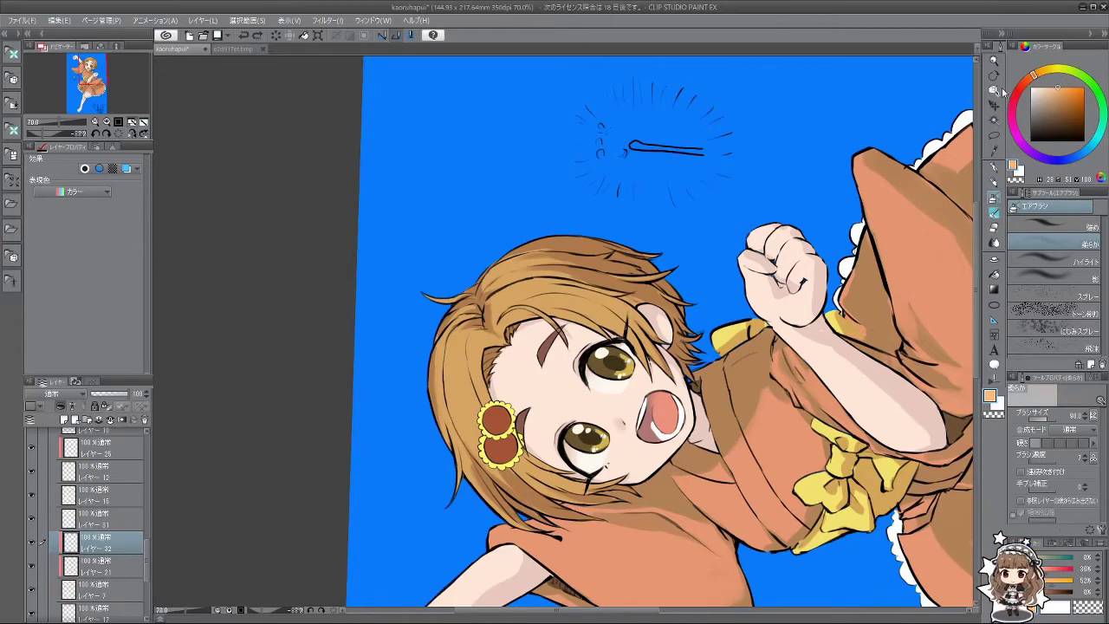
pyautogui.moveTo(628, 490); pyautogui.dragTo(633, 460)
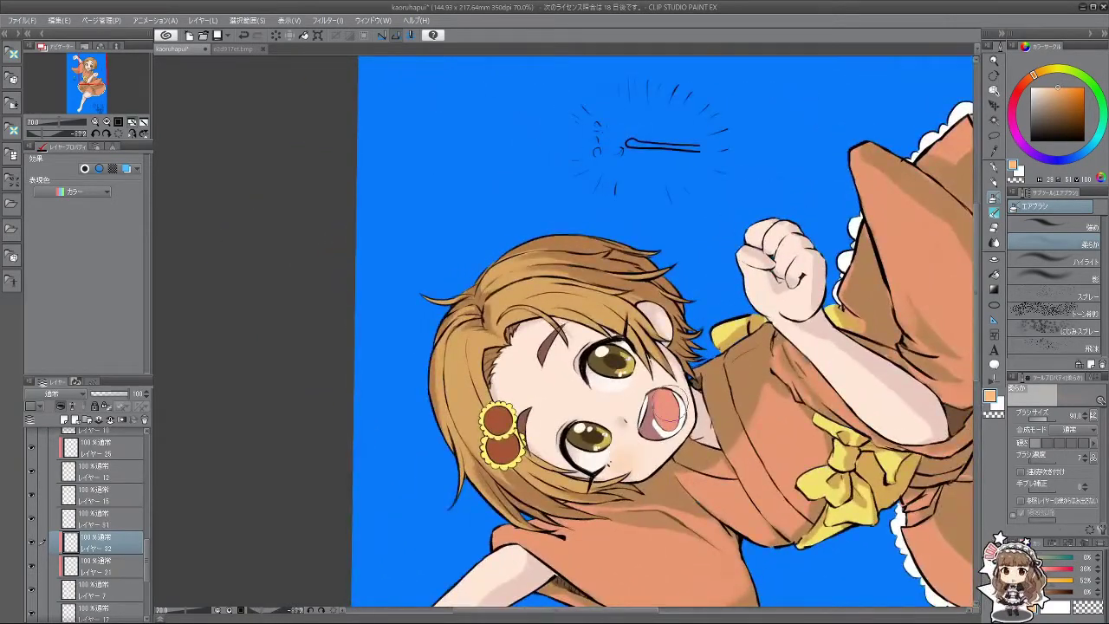
pyautogui.moveTo(552, 524); pyautogui.dragTo(714, 448)
pyautogui.scroll(-5, 714, 448)
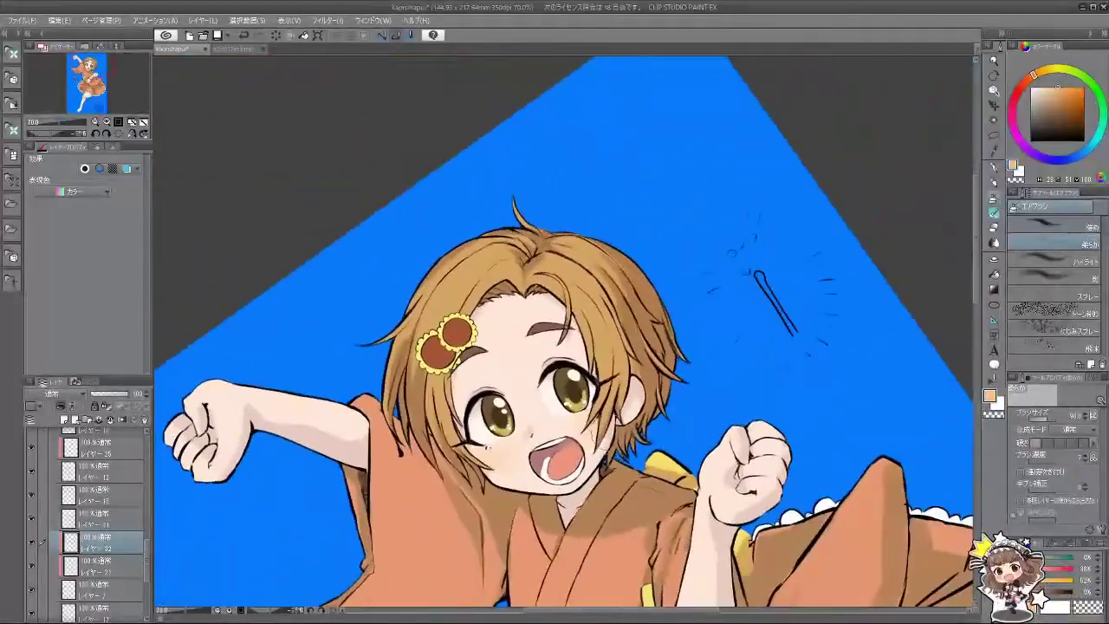
pyautogui.scroll(-1, 638, 507)
pyautogui.scroll(5, 638, 506)
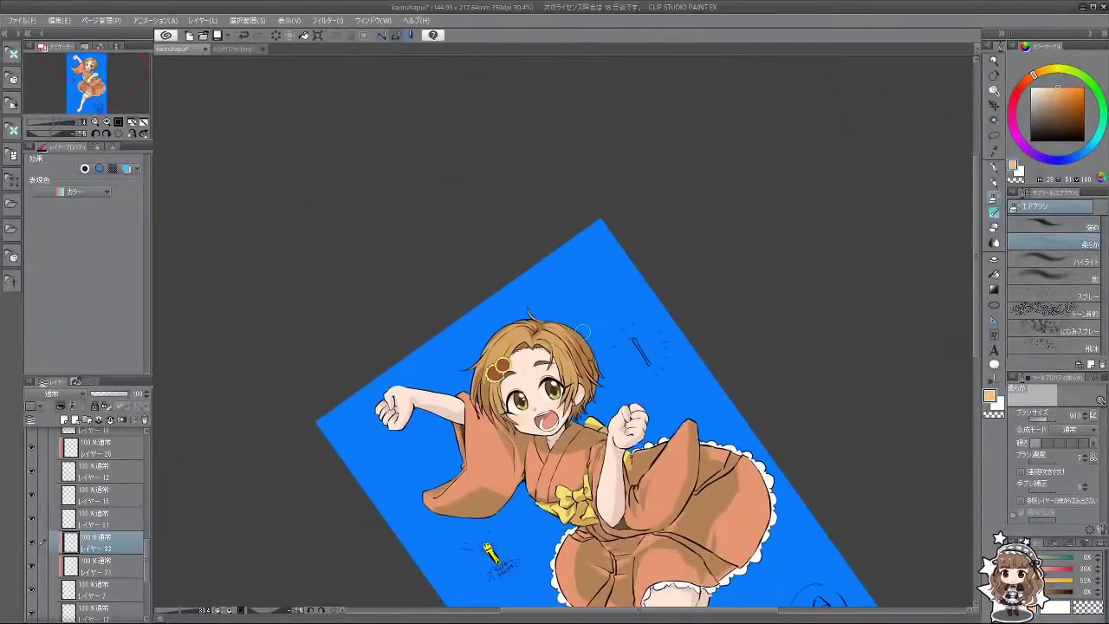
pyautogui.scroll(-5, 573, 417)
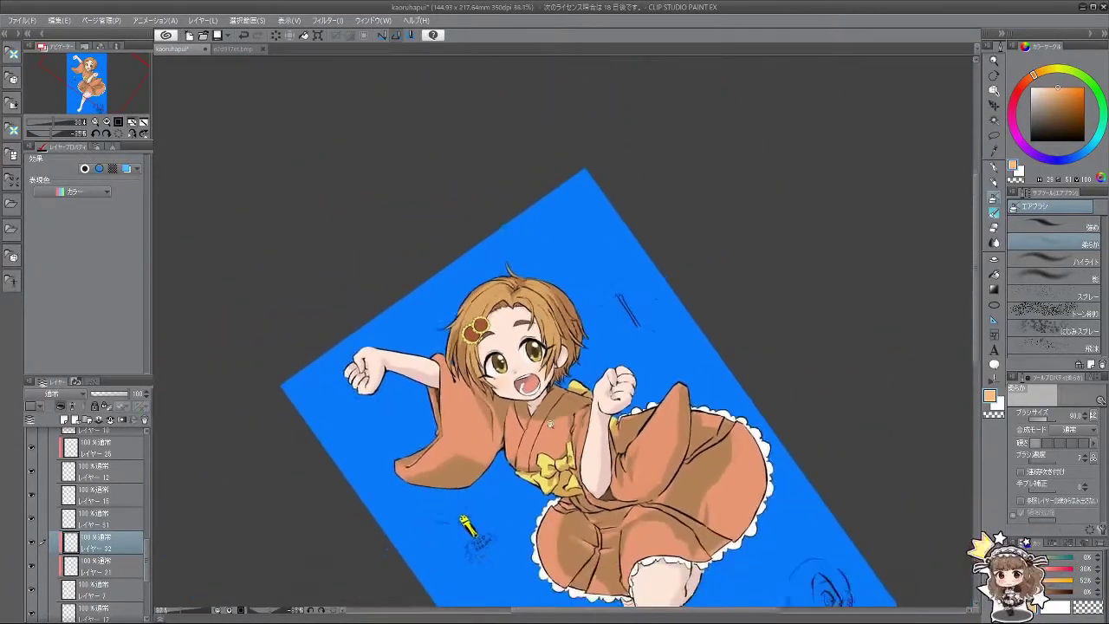
pyautogui.scroll(1, 574, 417)
pyautogui.moveTo(1035, 78); pyautogui.dragTo(1031, 85)
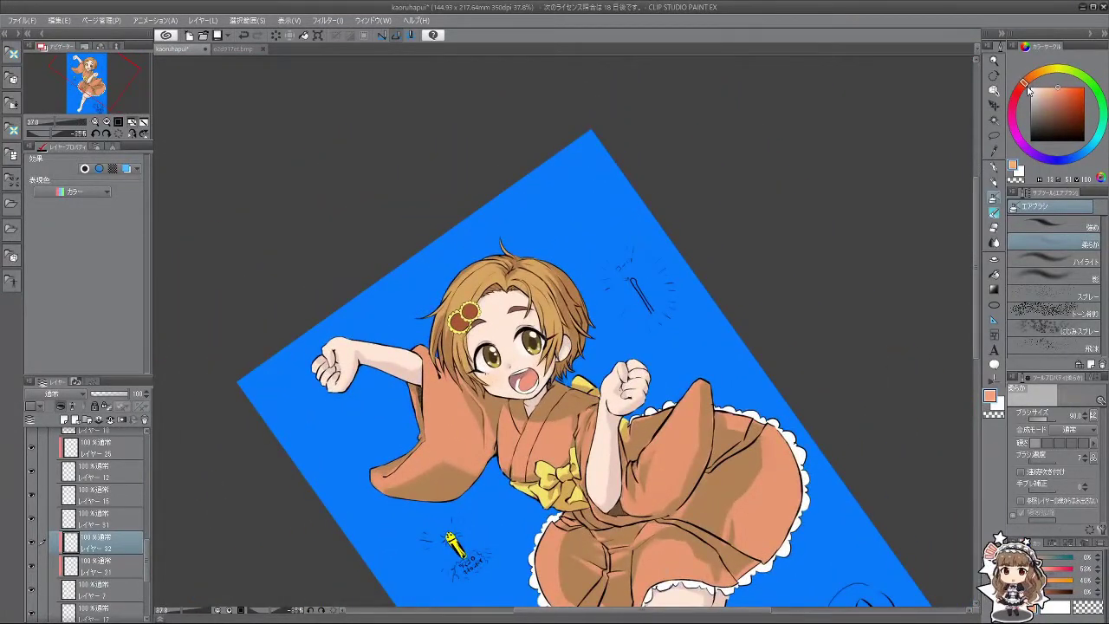
pyautogui.moveTo(847, 162); pyautogui.dragTo(844, 104)
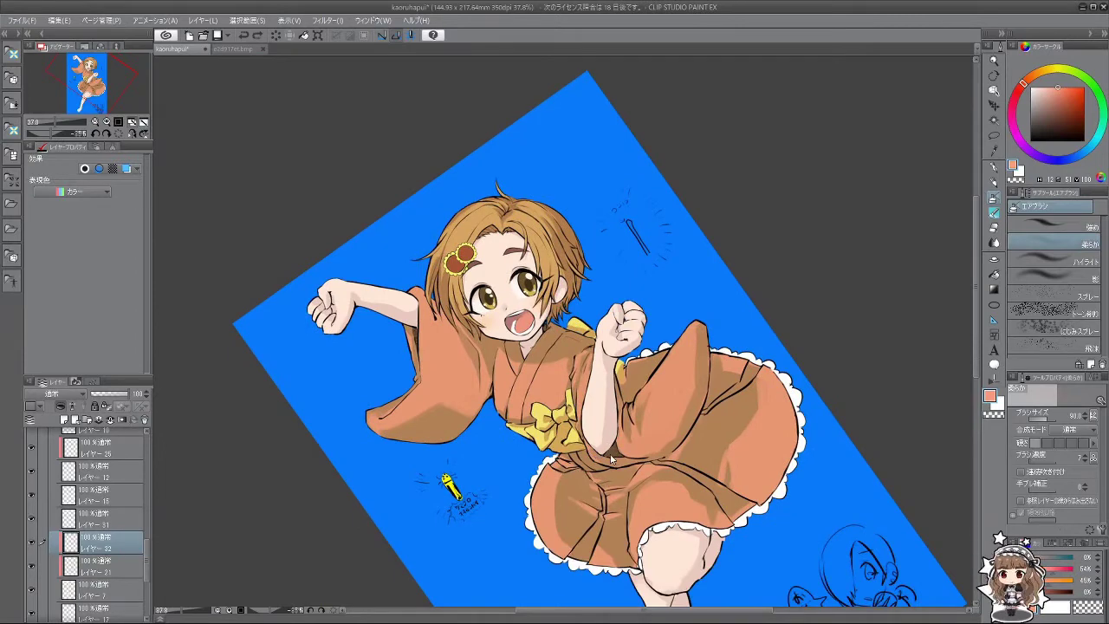
pyautogui.press('-')
pyautogui.press('-')
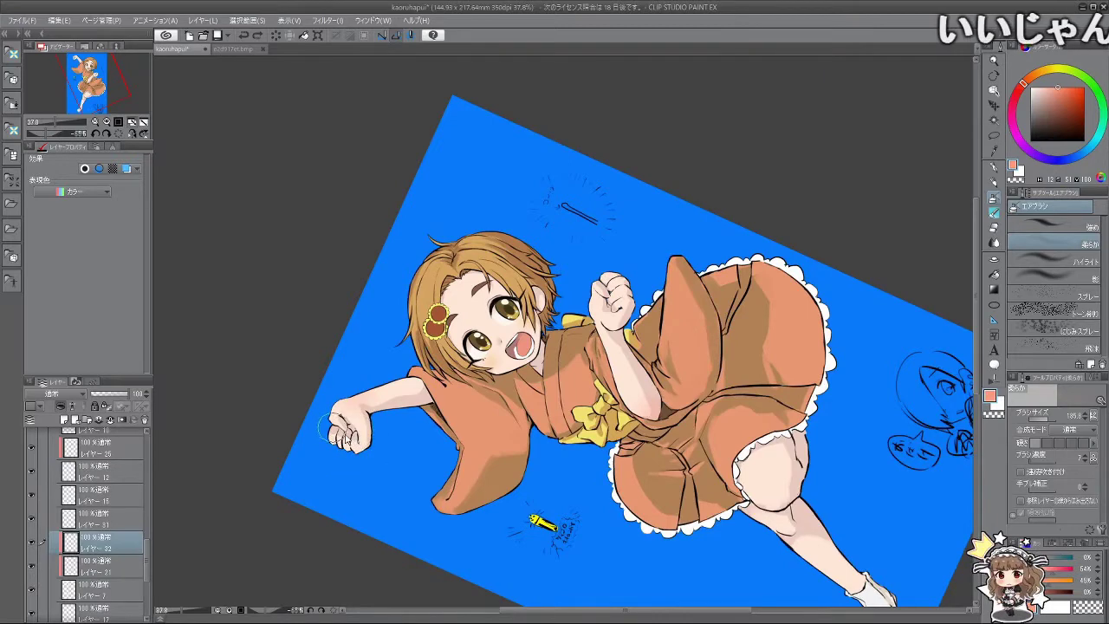
pyautogui.hscroll(2, 700, 430)
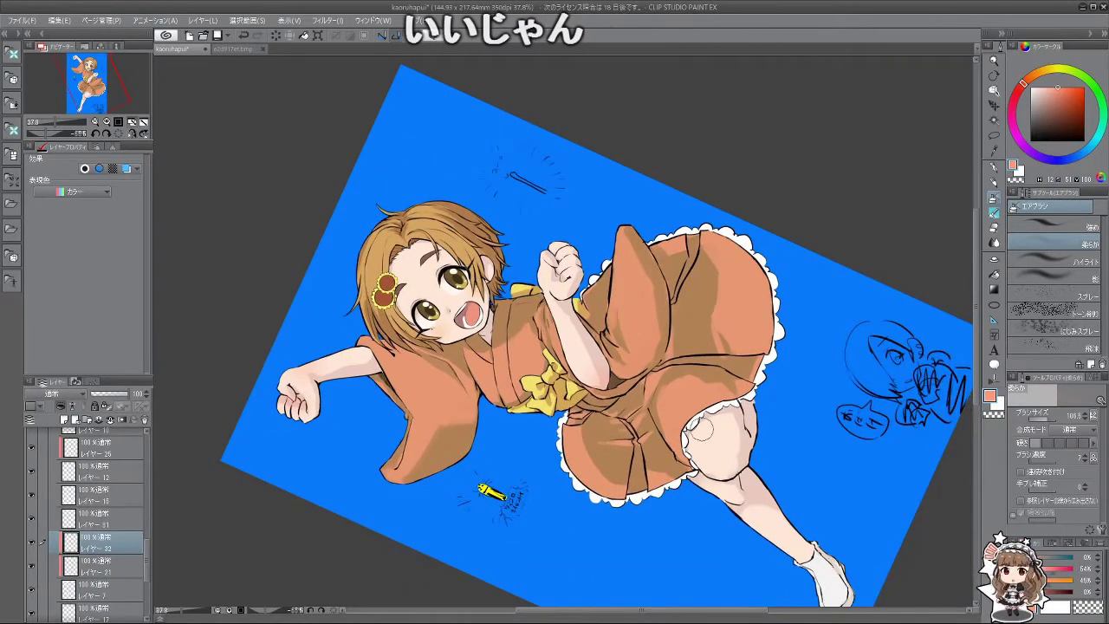
pyautogui.press('^')
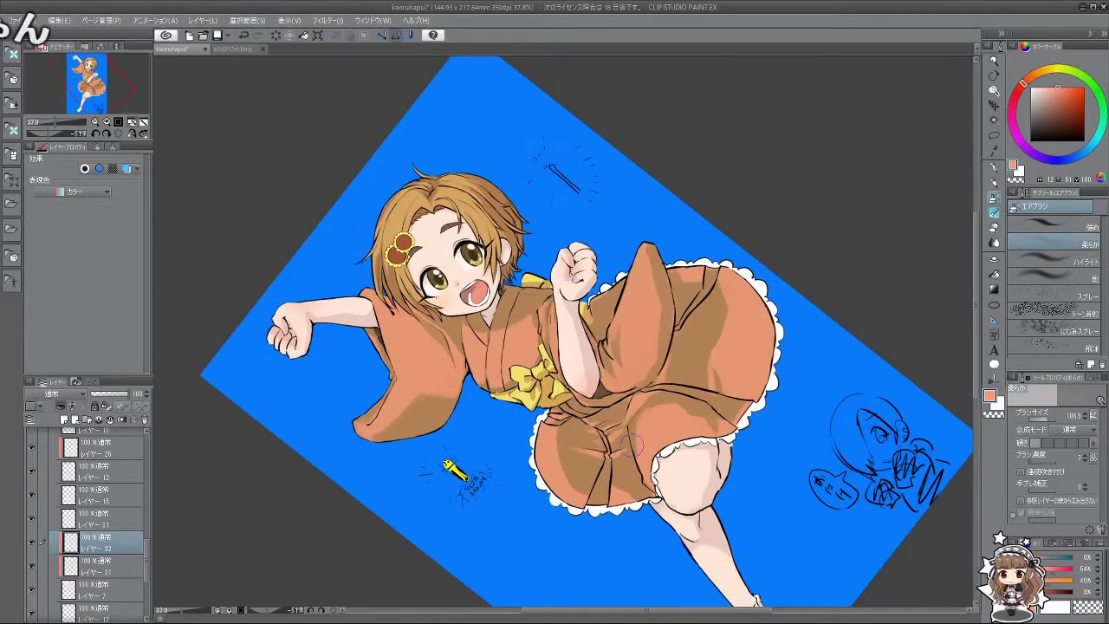
pyautogui.scroll(-3, 631, 443)
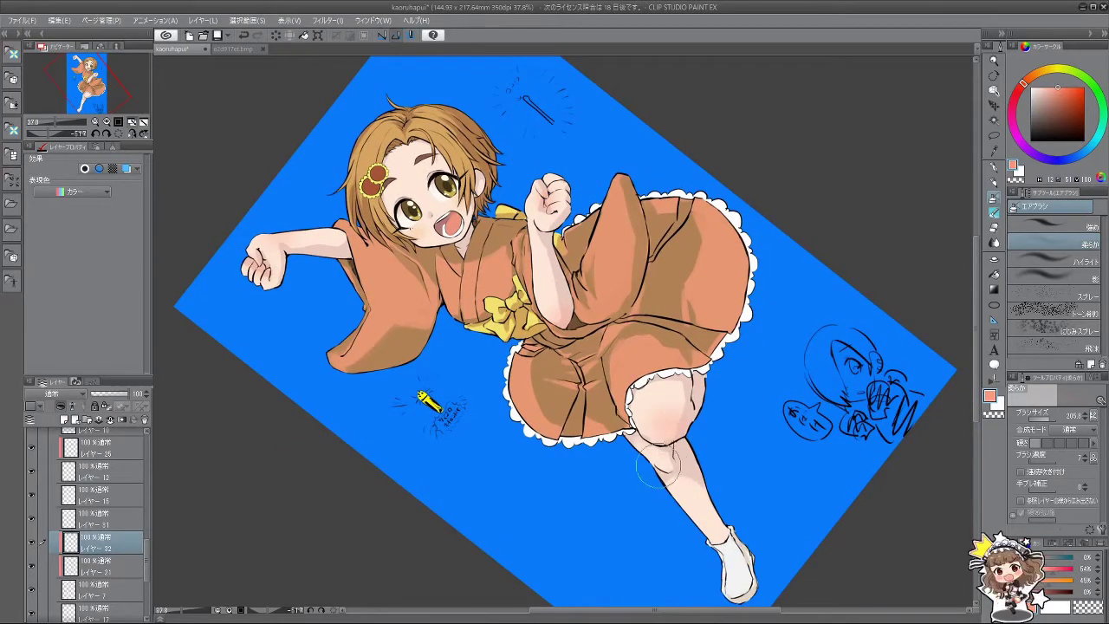
pyautogui.press('^')
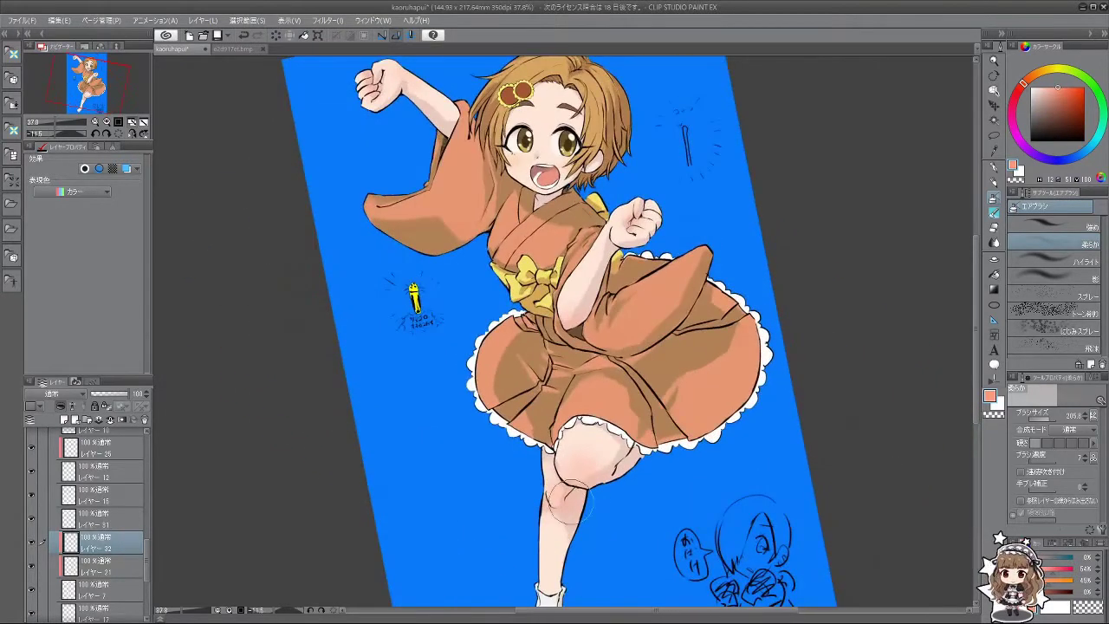
pyautogui.scroll(-4, 603, 469)
pyautogui.scroll(3, 603, 470)
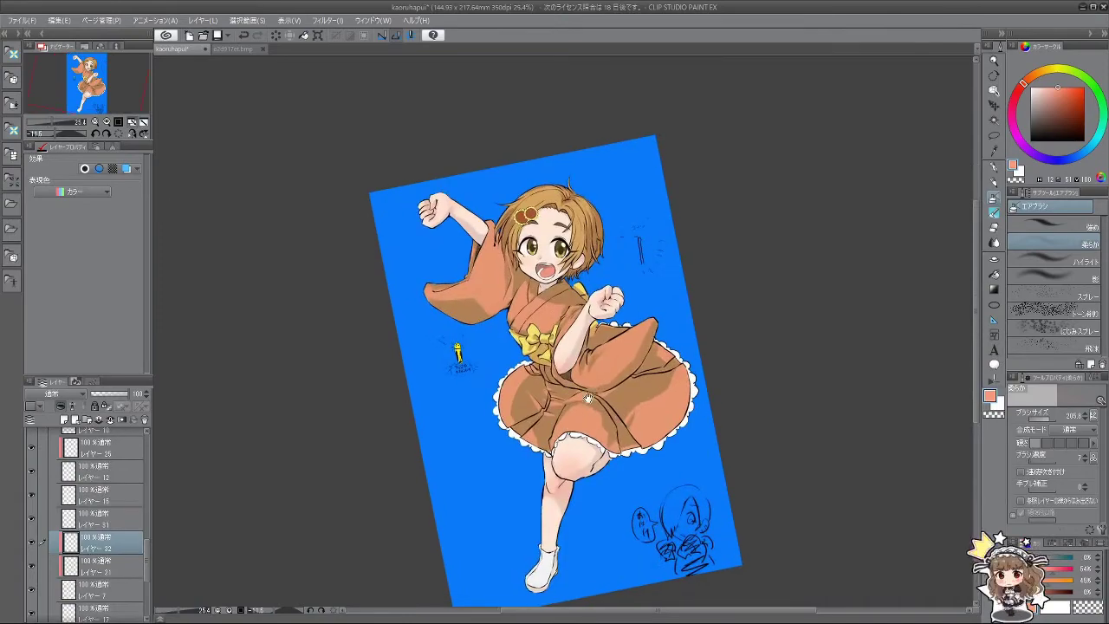
pyautogui.scroll(4, 572, 365)
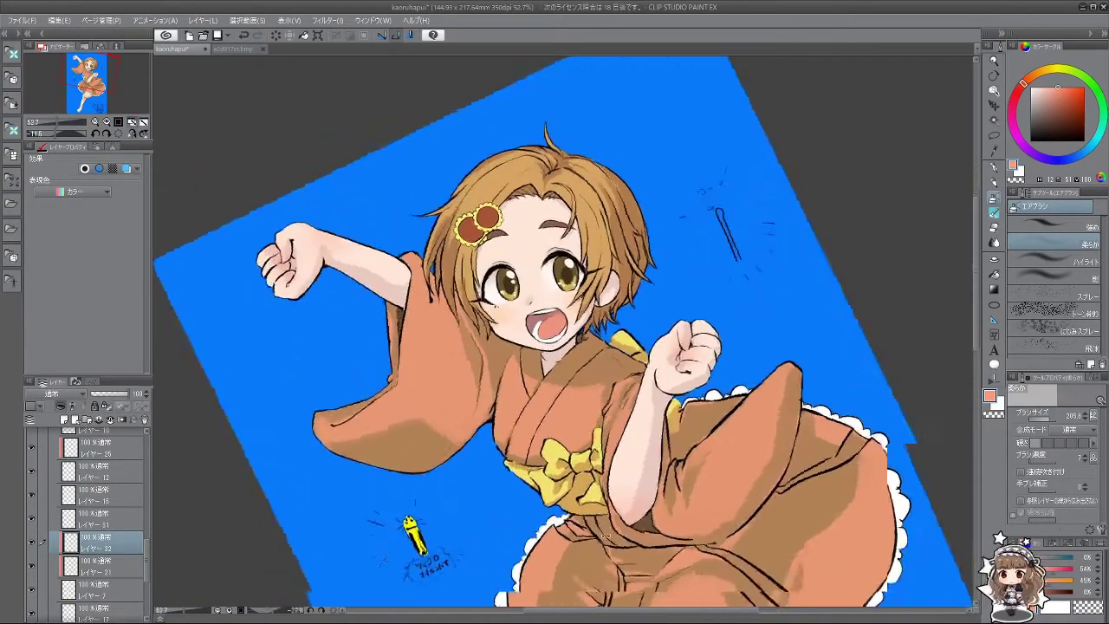
pyautogui.moveTo(588, 412); pyautogui.dragTo(654, 221)
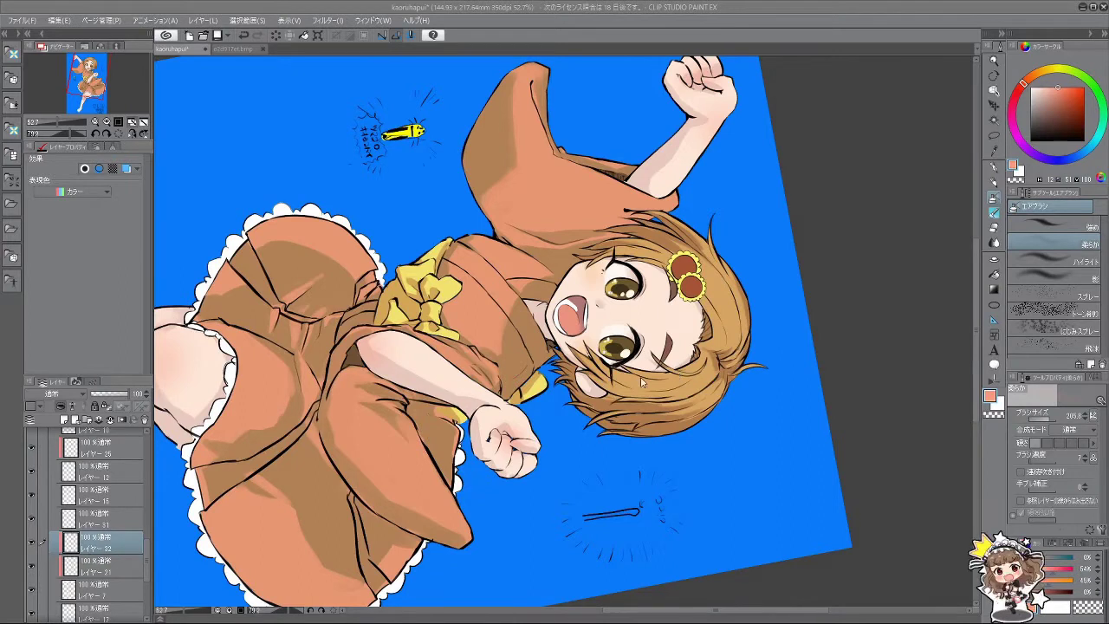
pyautogui.moveTo(147, 562); pyautogui.dragTo(149, 498)
pyautogui.click(143, 518)
pyautogui.click(104, 463)
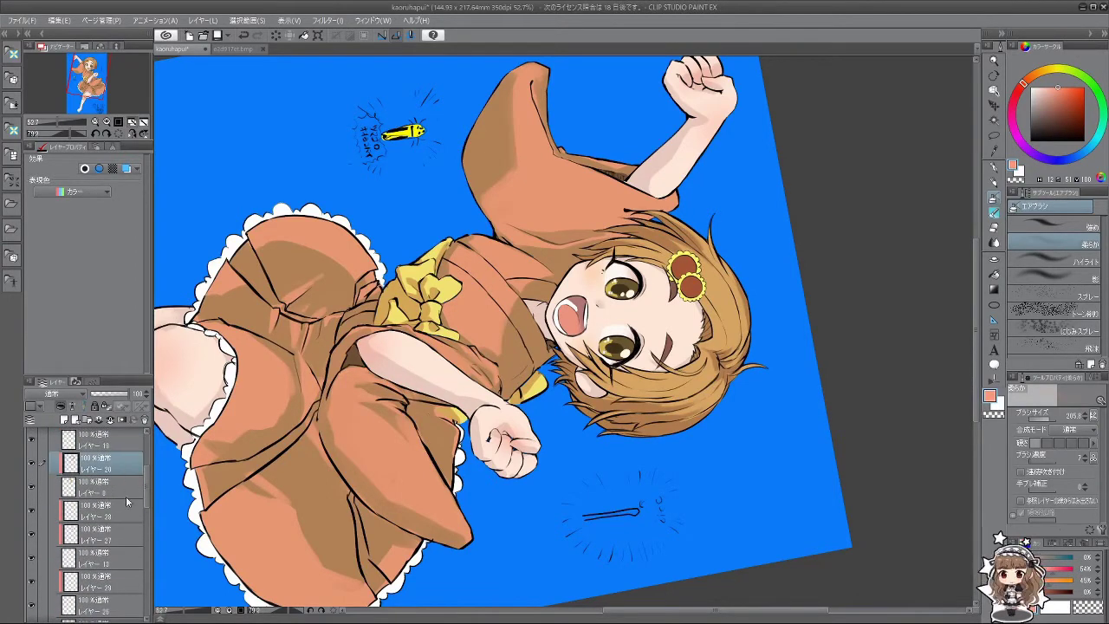
# Step: Add a new layer above レイヤー 20 and sample the light skin colour from the face
pyautogui.press('-')
pyautogui.press('-')
pyautogui.click(73, 419)
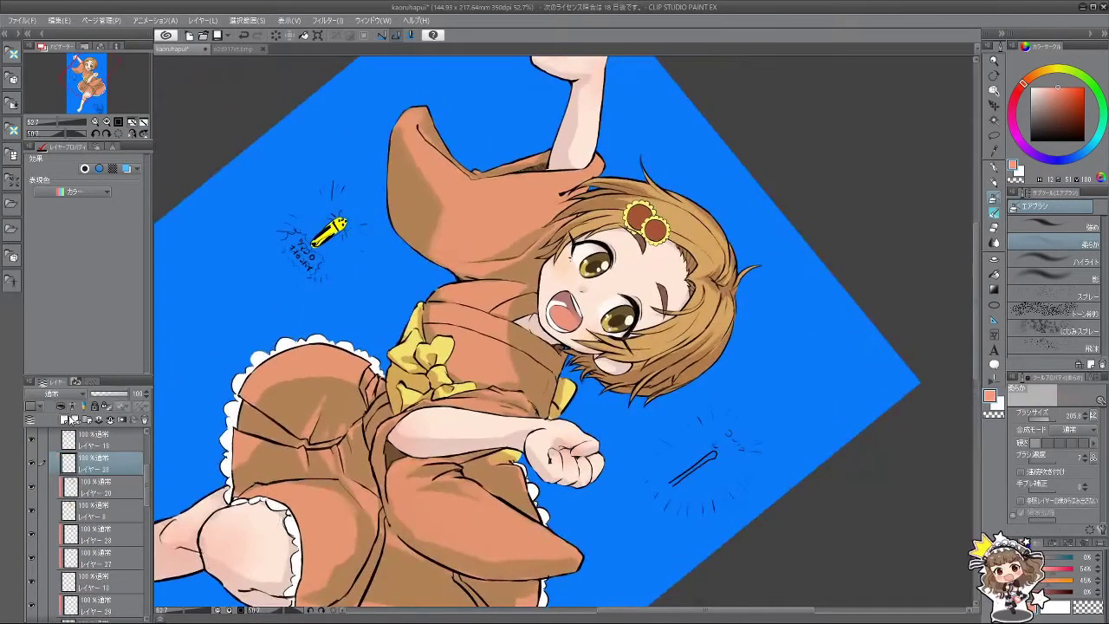
pyautogui.moveTo(575, 453)
pyautogui.mouseDown()
pyautogui.moveTo(546, 390)
pyautogui.moveTo(574, 453)
pyautogui.mouseUp()
pyautogui.press('-')
pyautogui.keyDown('alt'); pyautogui.click(585, 325); pyautogui.keyUp('alt')
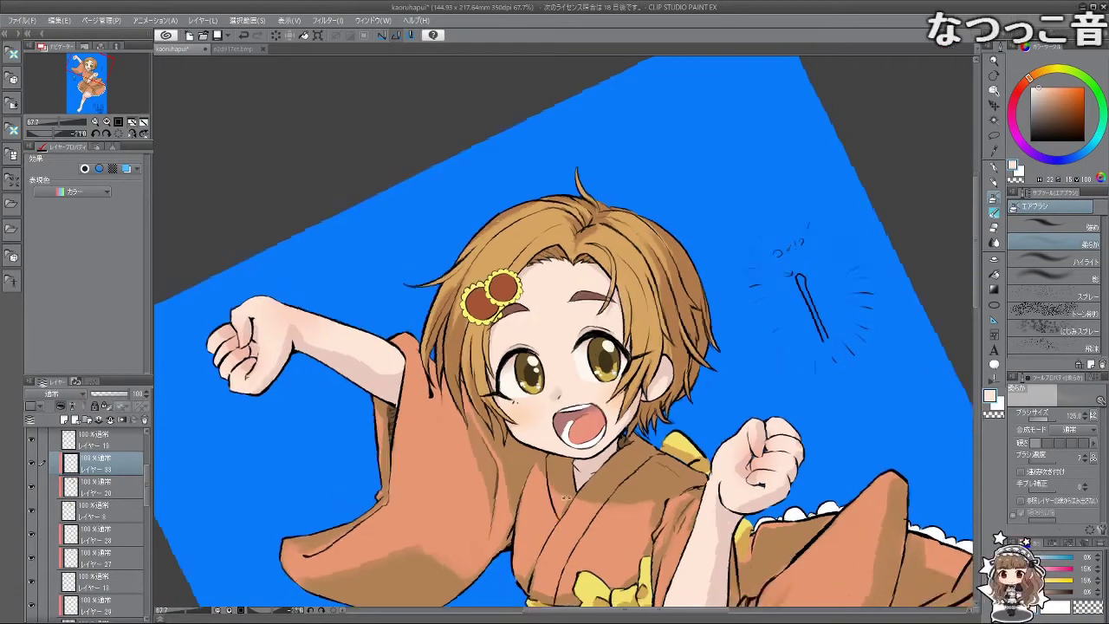
# Step: Paint light skin-tone touches near the face and lower the layer's opacity to 85%
pyautogui.moveTo(605, 293); pyautogui.dragTo(541, 264)
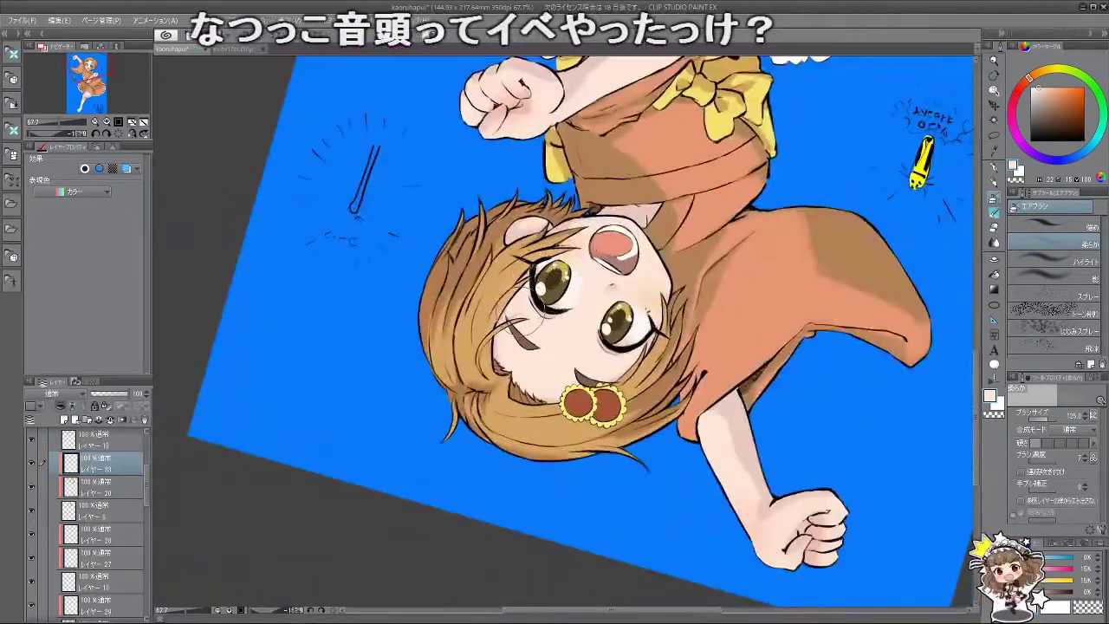
pyautogui.press('-')
pyautogui.moveTo(597, 443); pyautogui.dragTo(620, 303)
pyautogui.moveTo(548, 494); pyautogui.dragTo(573, 400)
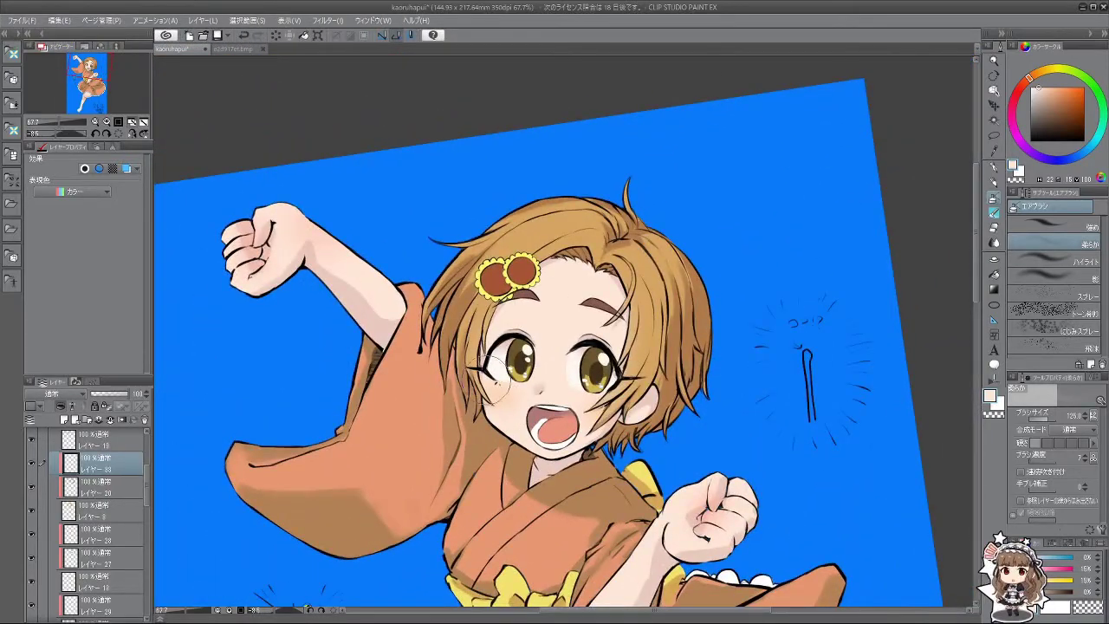
pyautogui.moveTo(500, 423)
pyautogui.mouseDown()
pyautogui.moveTo(619, 428)
pyautogui.moveTo(948, 372)
pyautogui.moveTo(676, 217)
pyautogui.mouseUp()
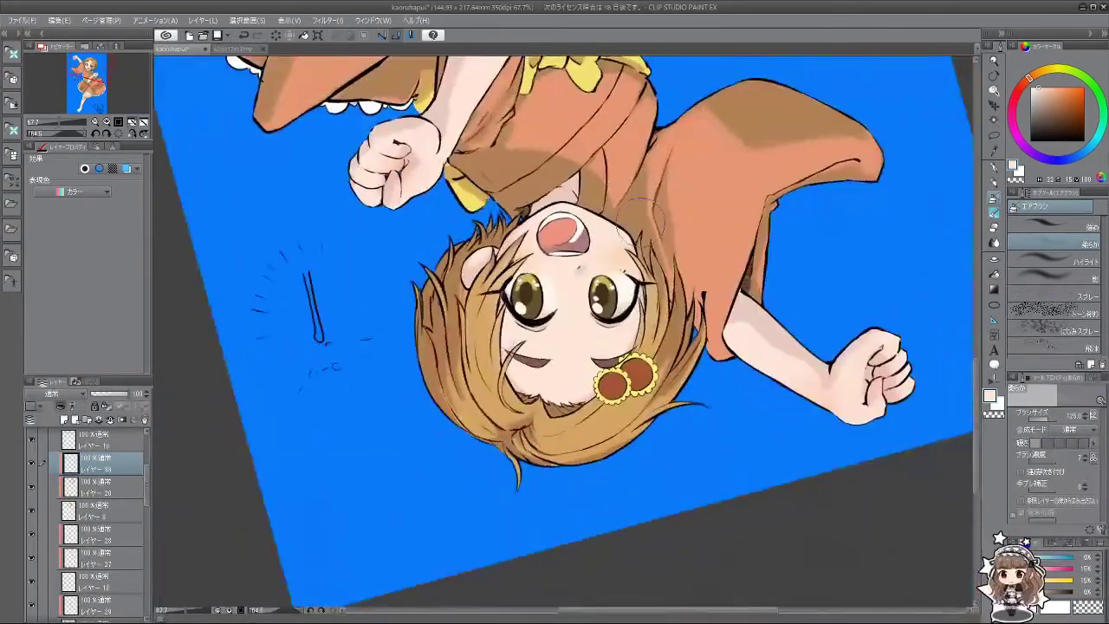
pyautogui.moveTo(131, 396); pyautogui.dragTo(124, 396)
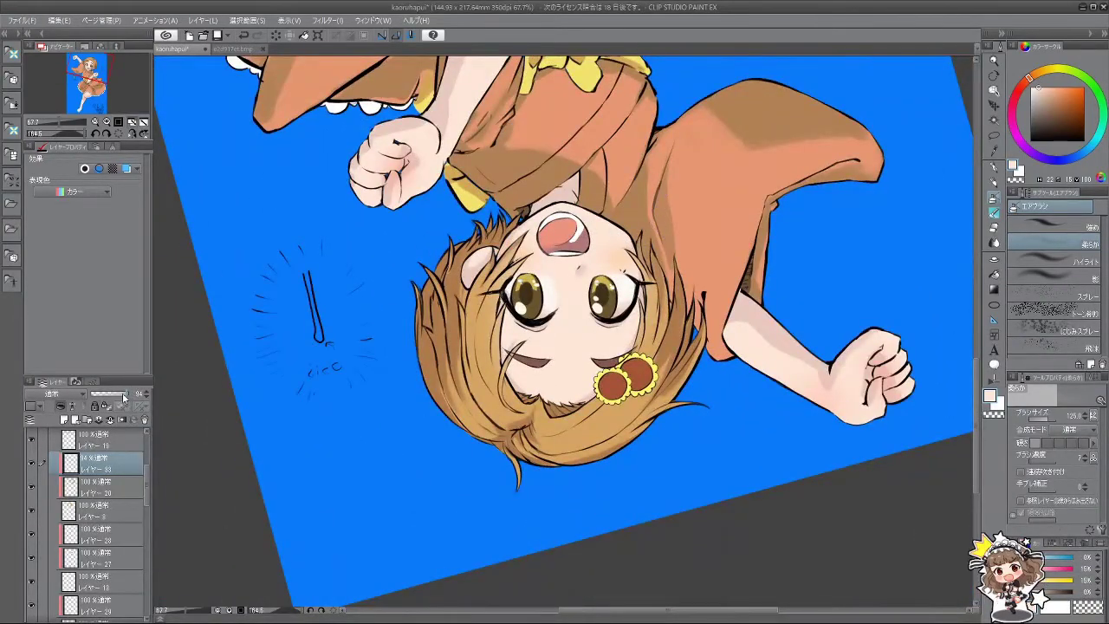
# Step: Rotate and zoom the canvas to check the drawing from several angles
pyautogui.moveTo(319, 488); pyautogui.dragTo(300, 604)
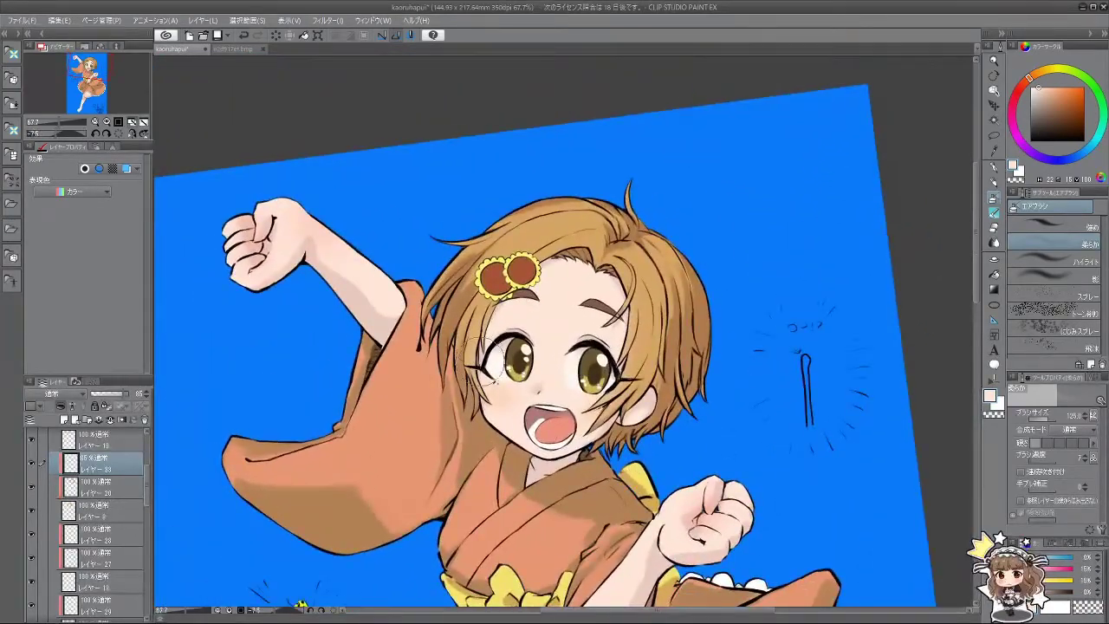
pyautogui.scroll(-5, 554, 347)
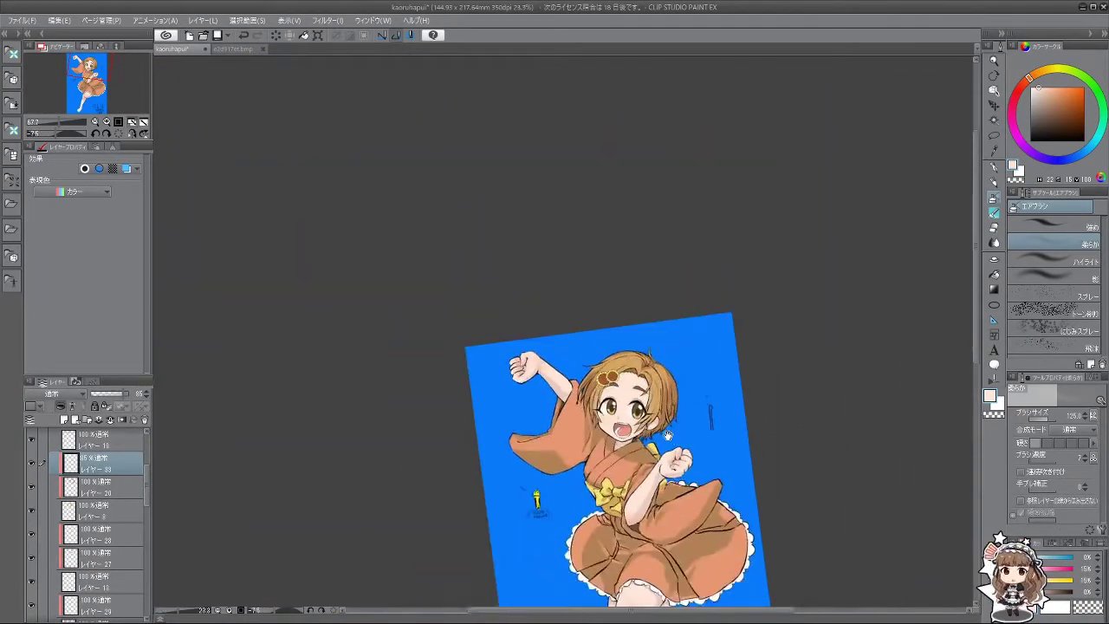
pyautogui.scroll(4, 554, 347)
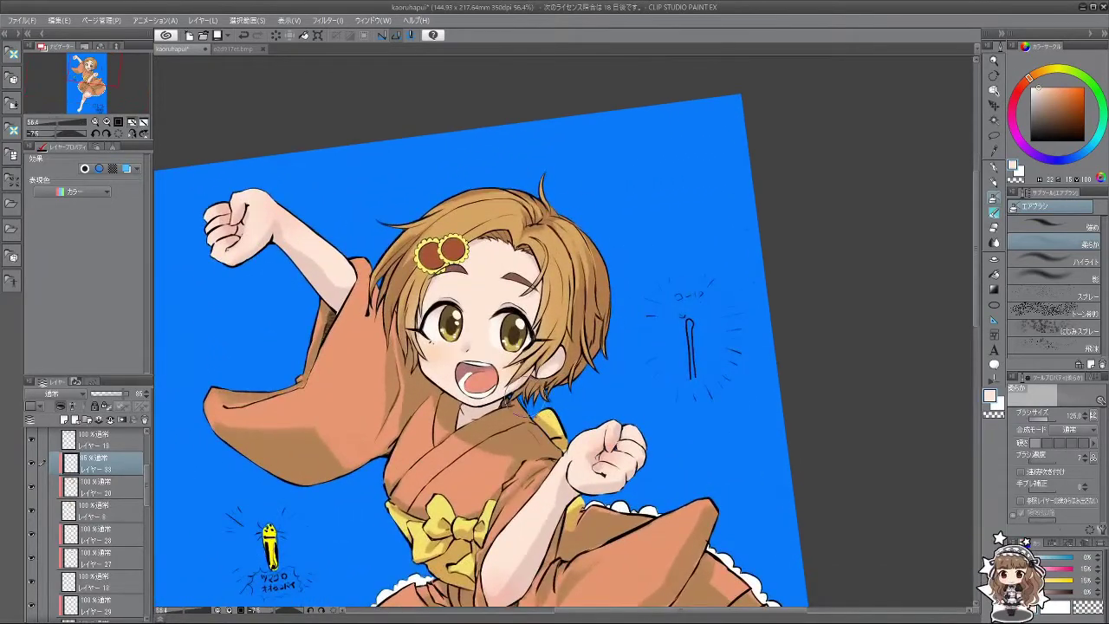
pyautogui.moveTo(532, 443)
pyautogui.mouseDown()
pyautogui.moveTo(530, 490)
pyautogui.moveTo(554, 520)
pyautogui.moveTo(624, 502)
pyautogui.moveTo(676, 468)
pyautogui.moveTo(593, 390)
pyautogui.mouseUp()
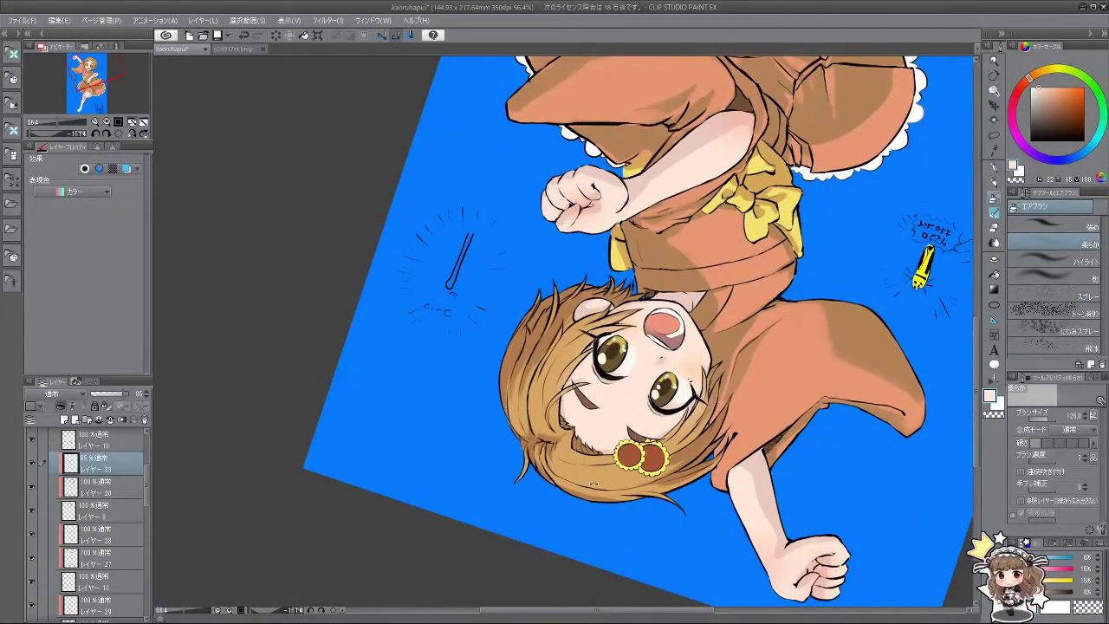
pyautogui.moveTo(593, 482); pyautogui.dragTo(468, 203)
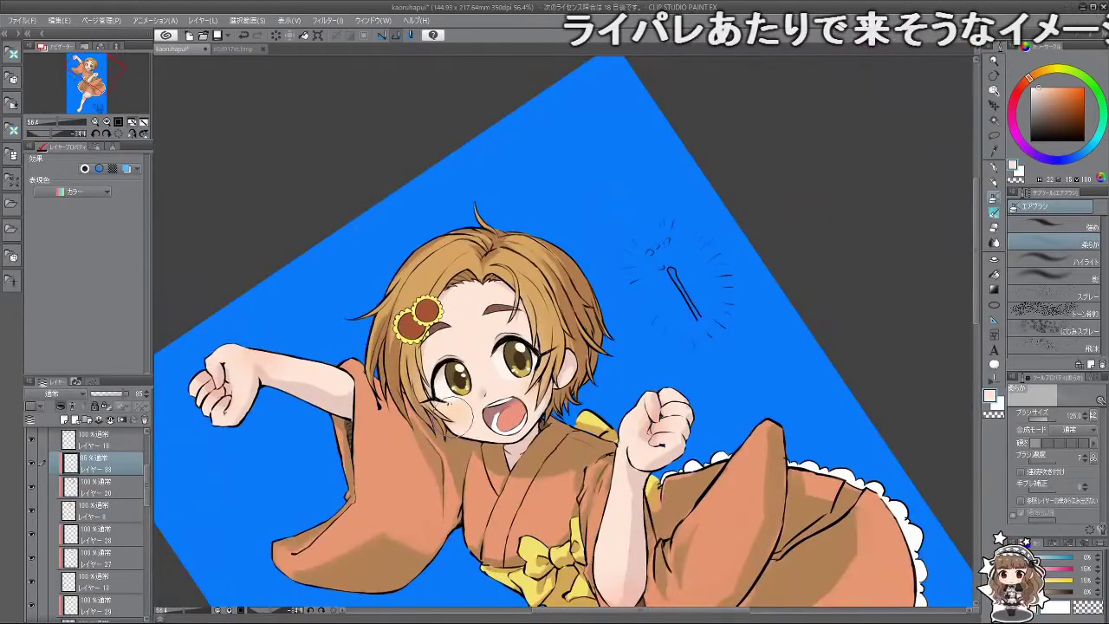
pyautogui.scroll(-3, 459, 416)
pyautogui.scroll(2, 520, 433)
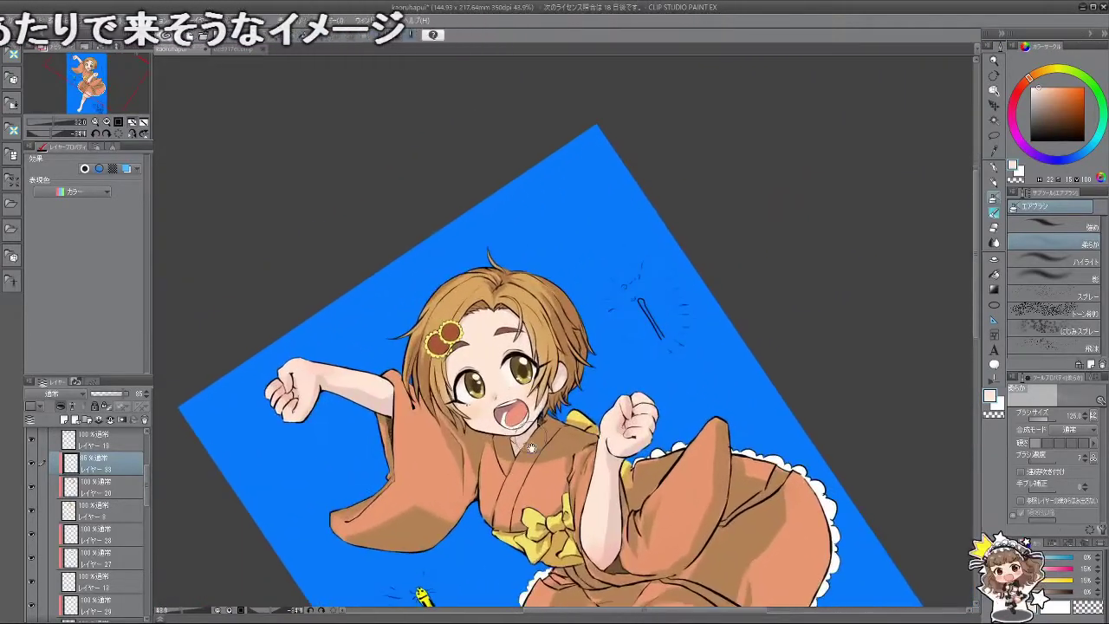
pyautogui.moveTo(531, 448)
pyautogui.mouseDown()
pyautogui.moveTo(554, 407)
pyautogui.moveTo(606, 364)
pyautogui.moveTo(537, 433)
pyautogui.mouseUp()
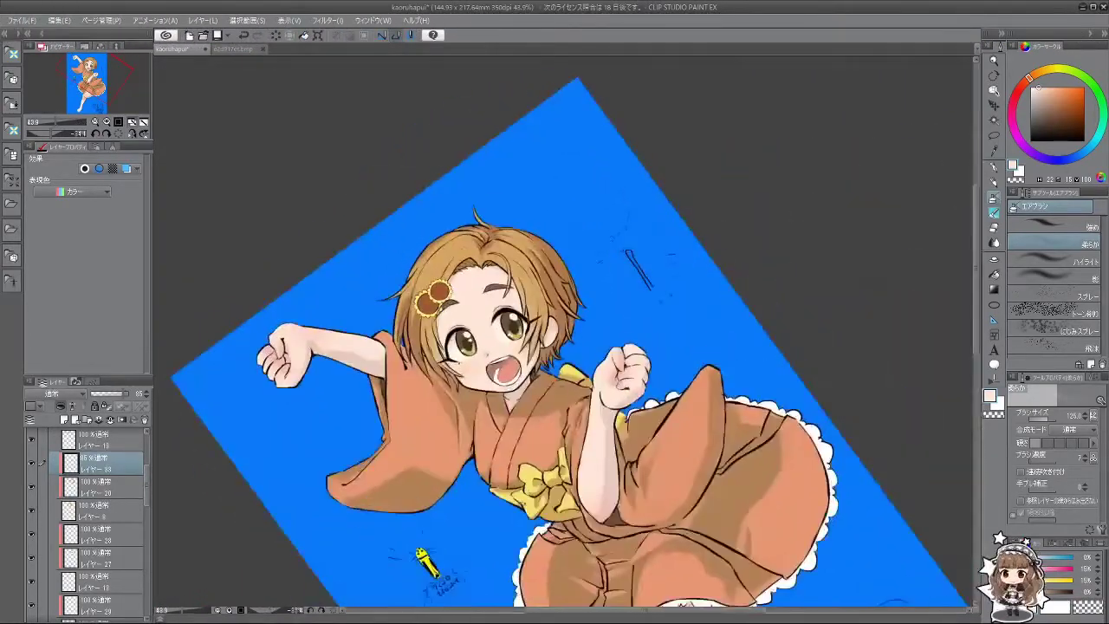
pyautogui.scroll(-2, 555, 388)
pyautogui.moveTo(555, 388); pyautogui.dragTo(619, 346)
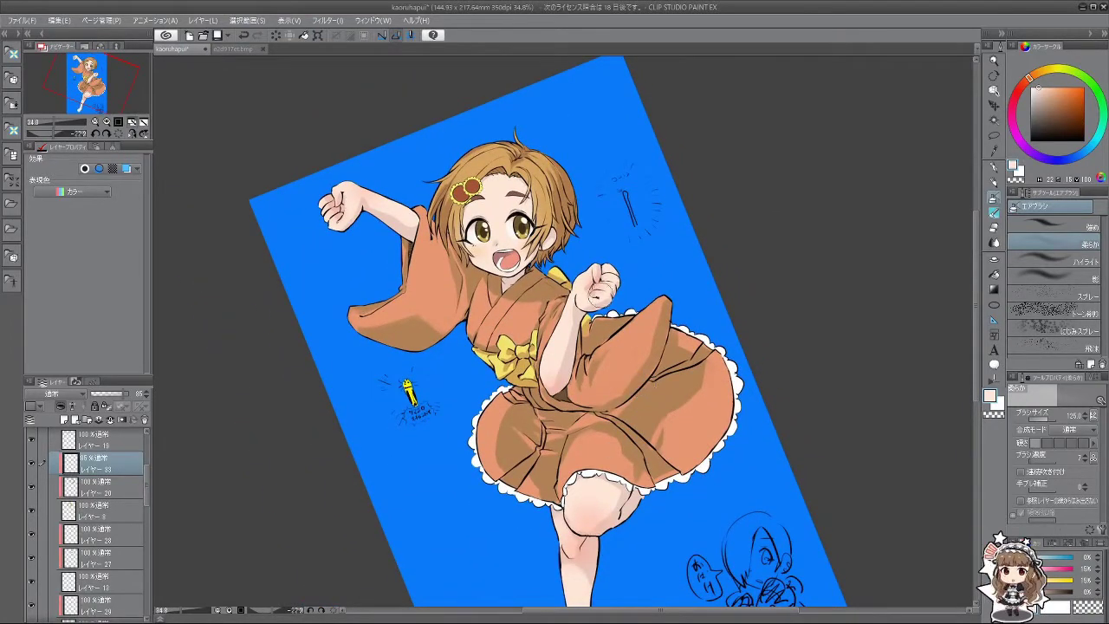
pyautogui.scroll(-2, 563, 269)
pyautogui.scroll(1, 559, 221)
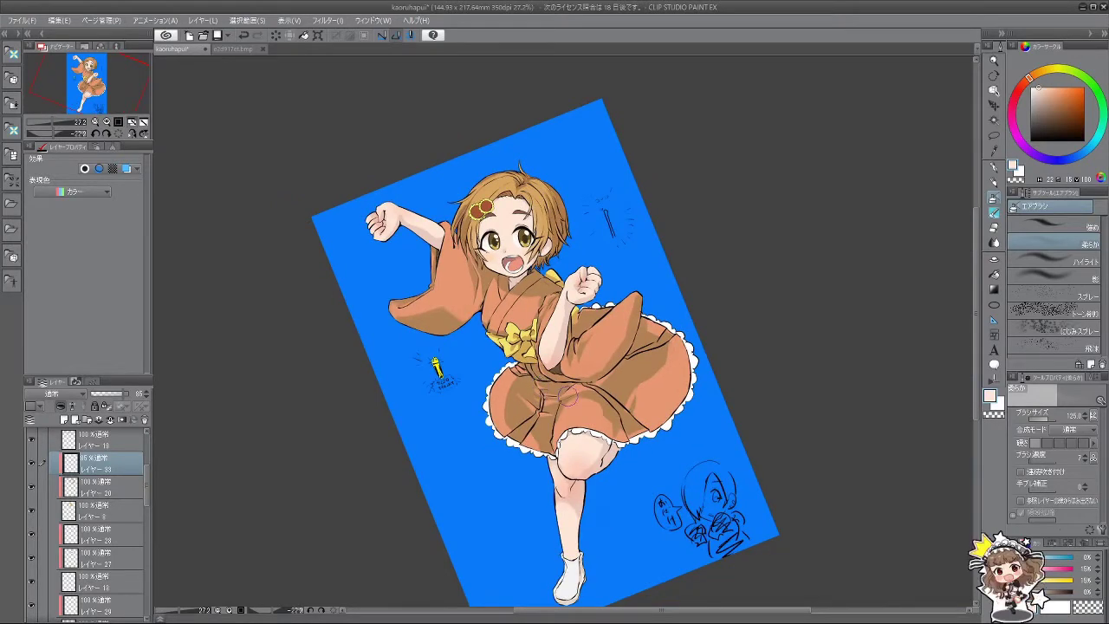
pyautogui.scroll(3, 551, 395)
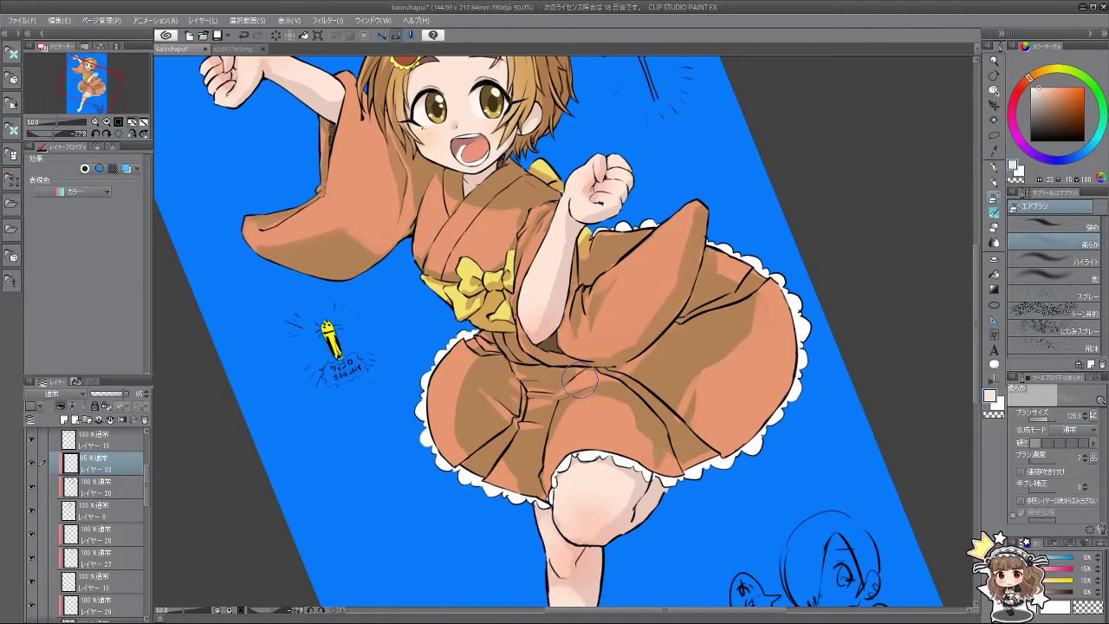
pyautogui.scroll(-5, 149, 511)
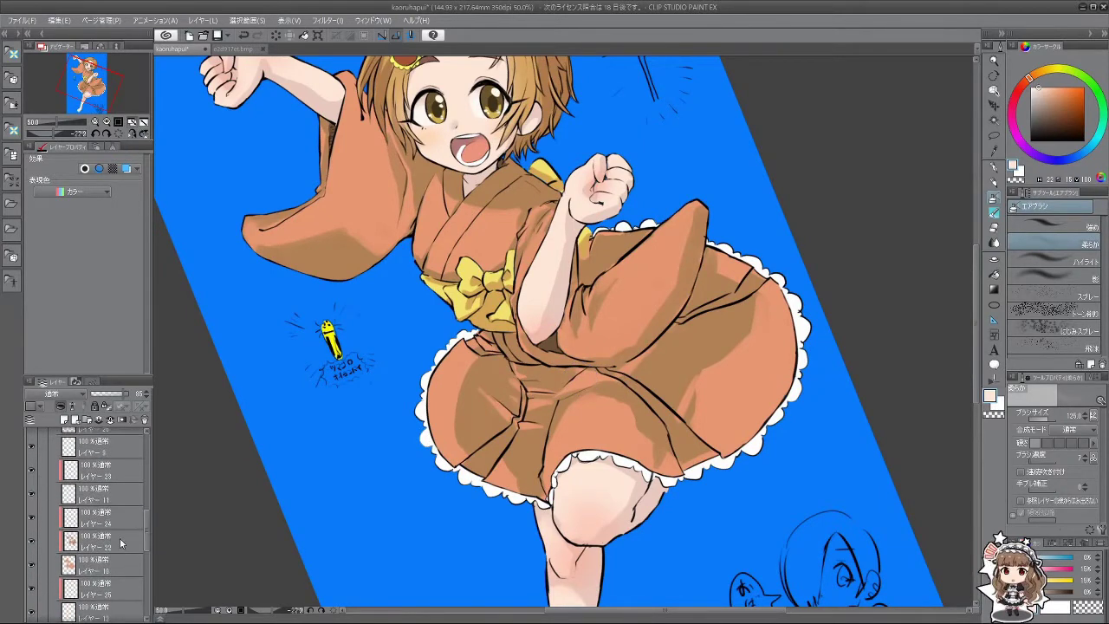
# Step: Select レイヤー 22 and sample the skirt's brown as the paint colour
pyautogui.click(138, 540)
pyautogui.scroll(3, 445, 468)
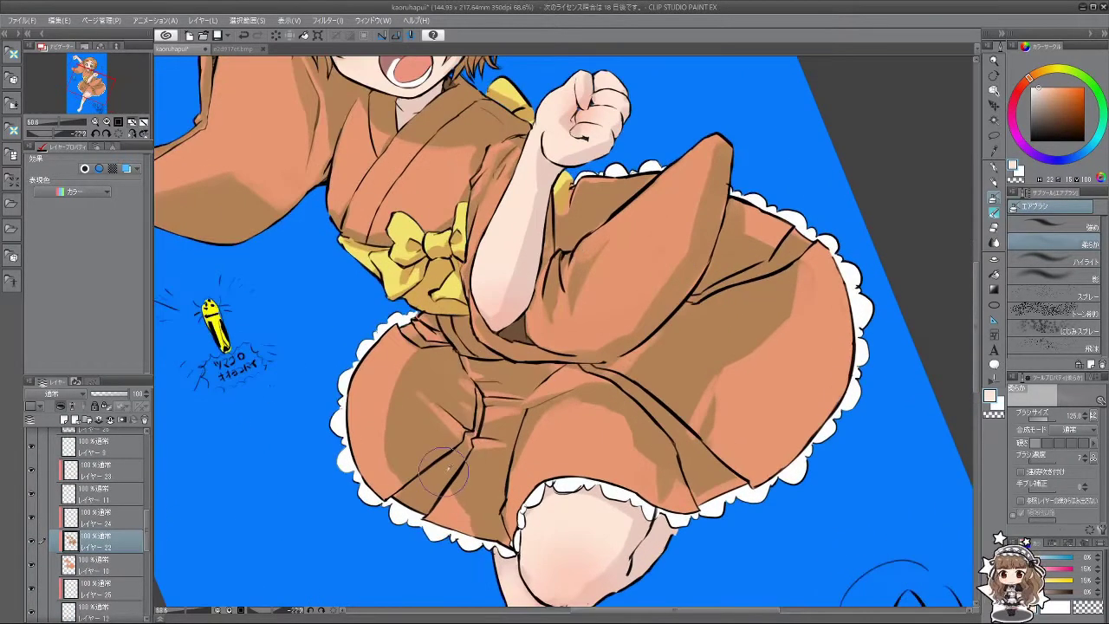
pyautogui.keyDown('alt'); pyautogui.click(445, 468); pyautogui.keyUp('alt')
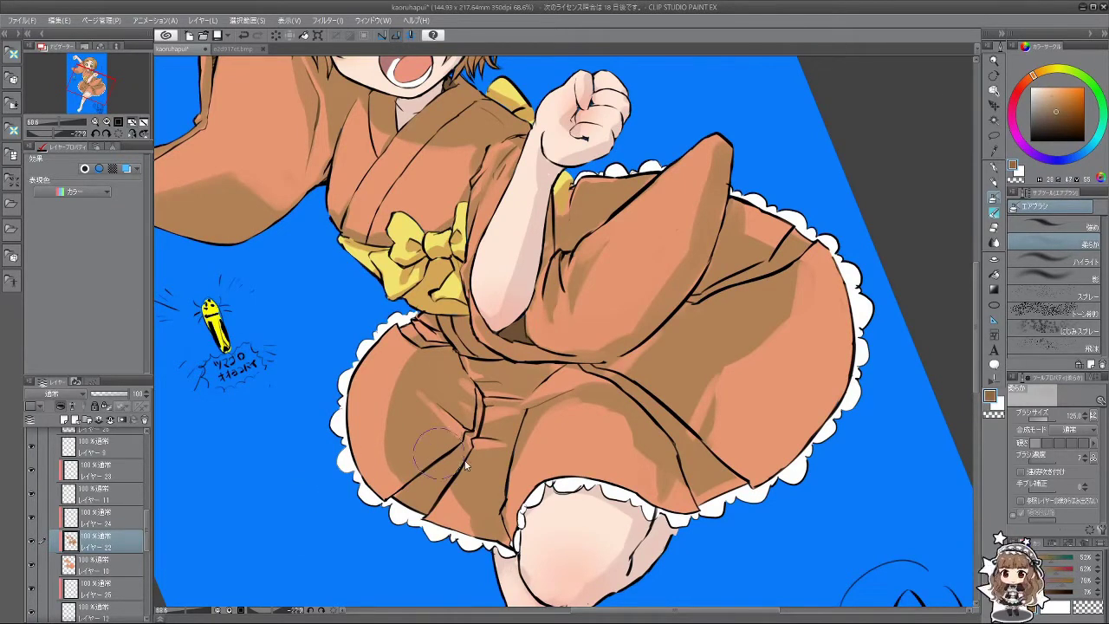
pyautogui.moveTo(461, 465); pyautogui.dragTo(452, 464)
pyautogui.hotkey('ctrl', 'z')
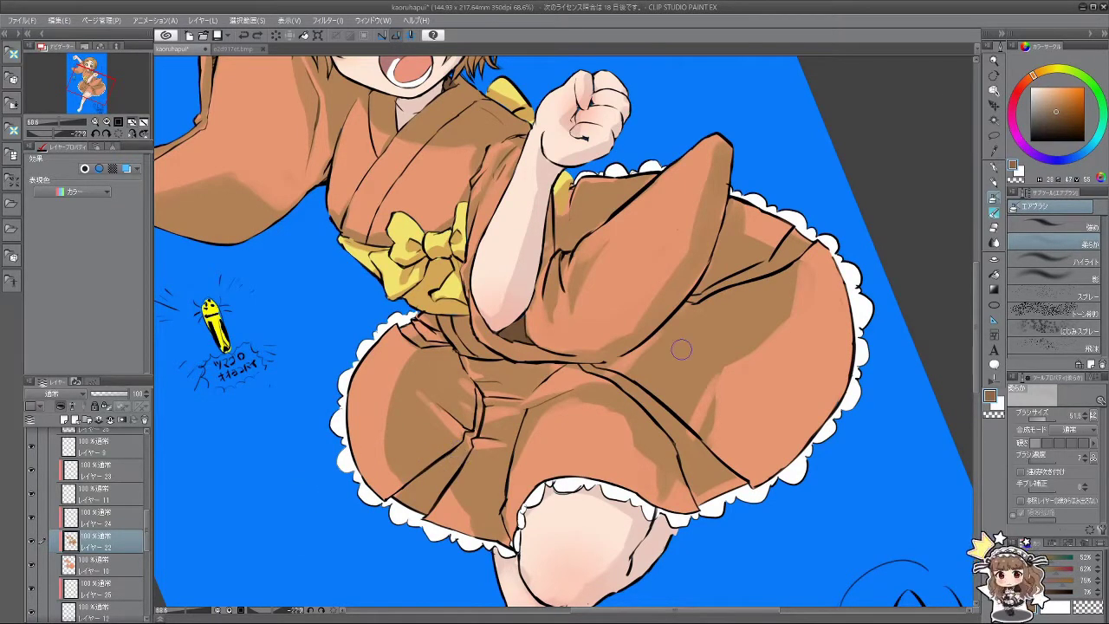
pyautogui.click(995, 213)
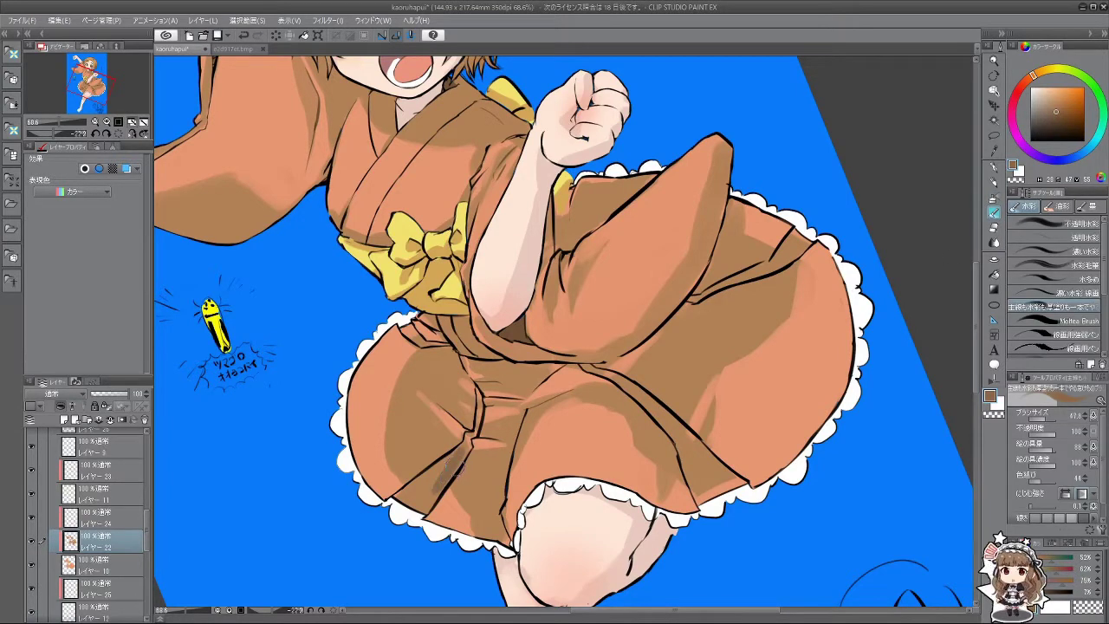
# Step: Paint darker watercolour shadows along the vertical, diagonal and lower-right skirt folds
pyautogui.moveTo(466, 443)
pyautogui.mouseDown()
pyautogui.moveTo(427, 490)
pyautogui.moveTo(443, 476)
pyautogui.mouseUp()
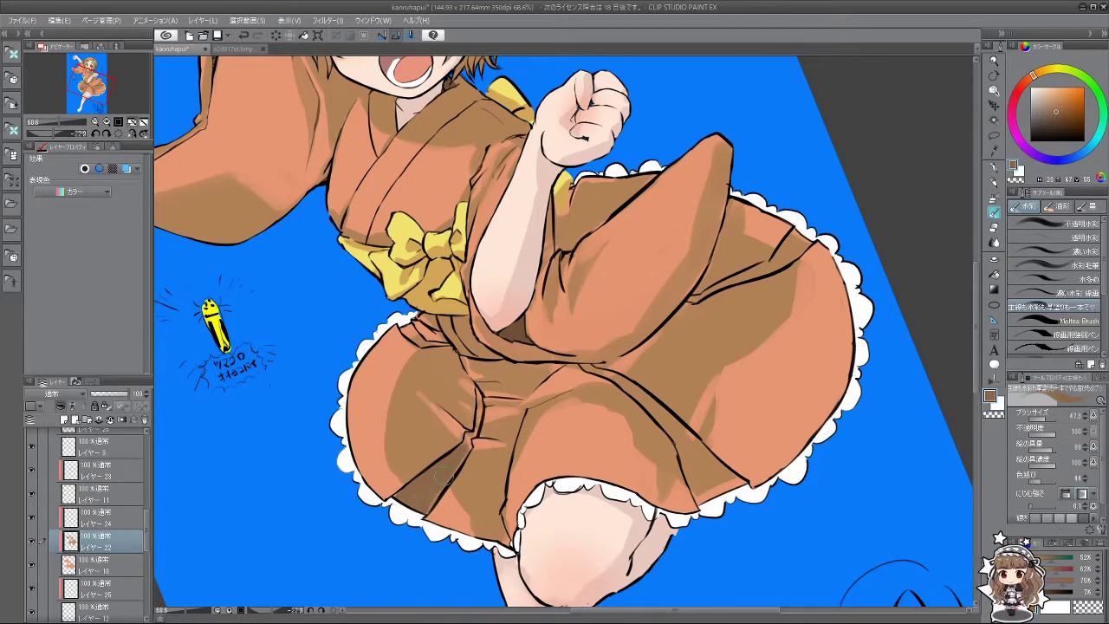
pyautogui.moveTo(475, 430)
pyautogui.mouseDown()
pyautogui.moveTo(486, 388)
pyautogui.moveTo(475, 418)
pyautogui.moveTo(474, 391)
pyautogui.moveTo(475, 437)
pyautogui.mouseUp()
pyautogui.scroll(1, 467, 438)
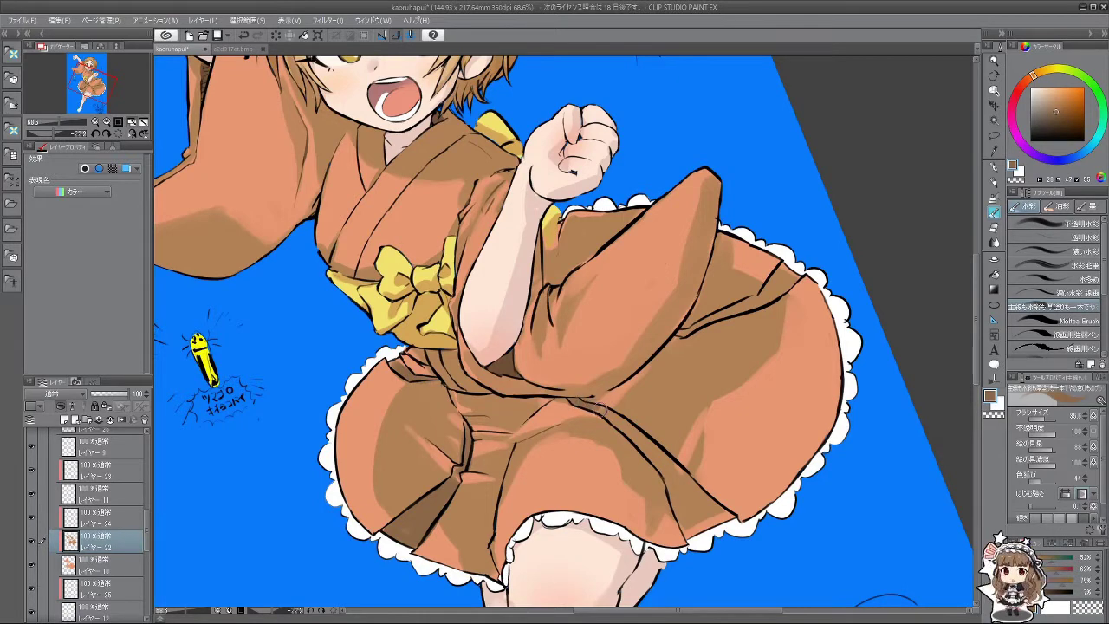
pyautogui.moveTo(598, 403)
pyautogui.mouseDown()
pyautogui.moveTo(668, 468)
pyautogui.moveTo(685, 523)
pyautogui.moveTo(698, 517)
pyautogui.moveTo(672, 474)
pyautogui.mouseUp()
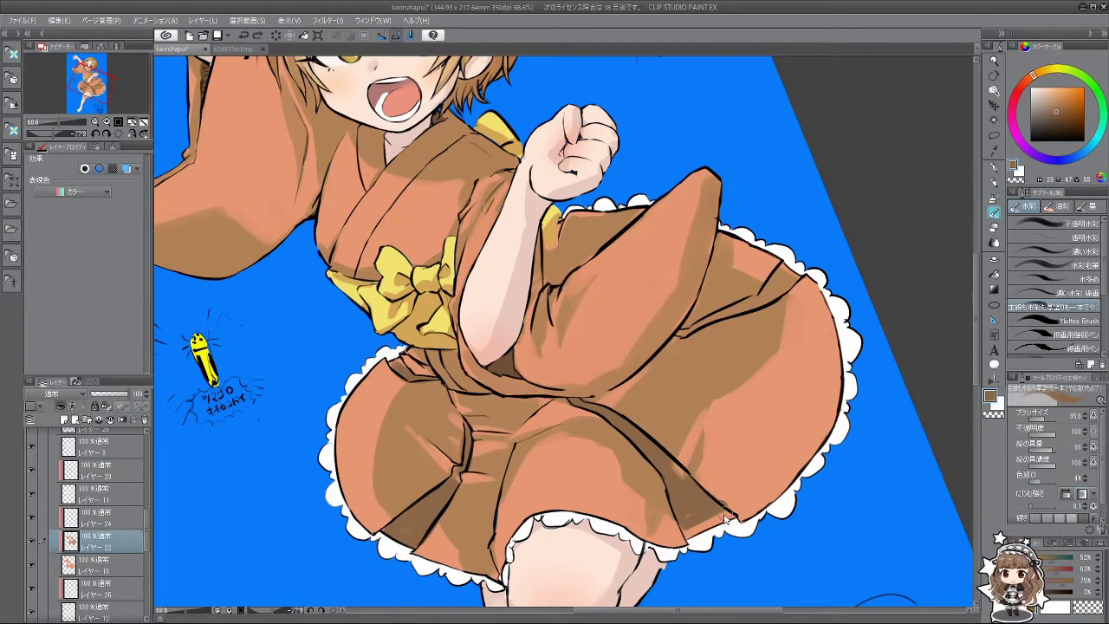
pyautogui.moveTo(726, 519); pyautogui.dragTo(691, 508)
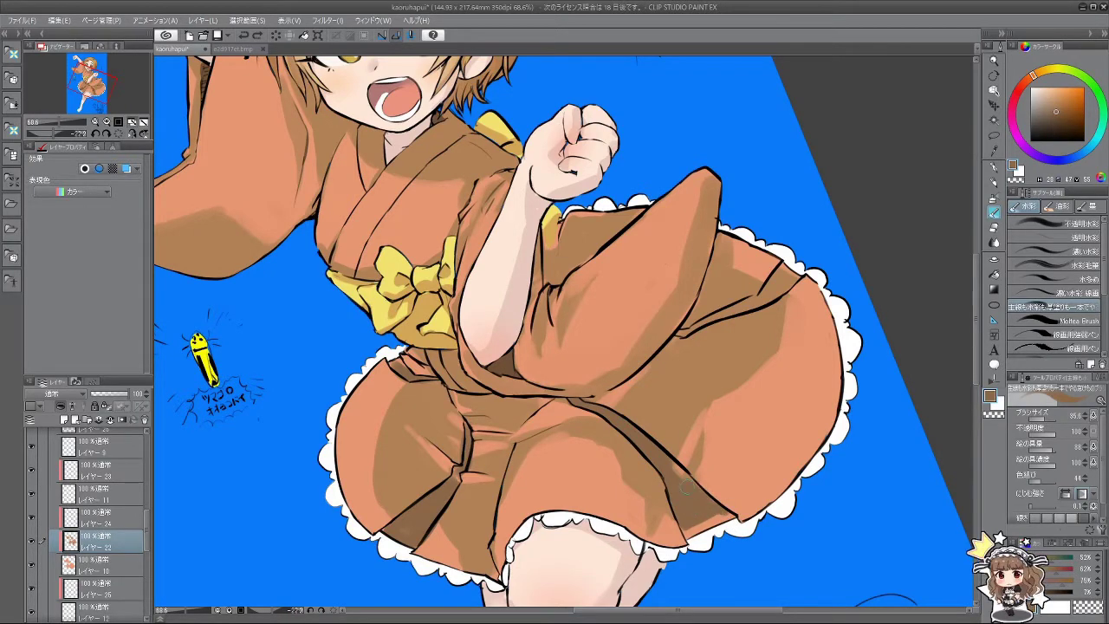
pyautogui.scroll(-4, 704, 520)
pyautogui.scroll(1, 704, 520)
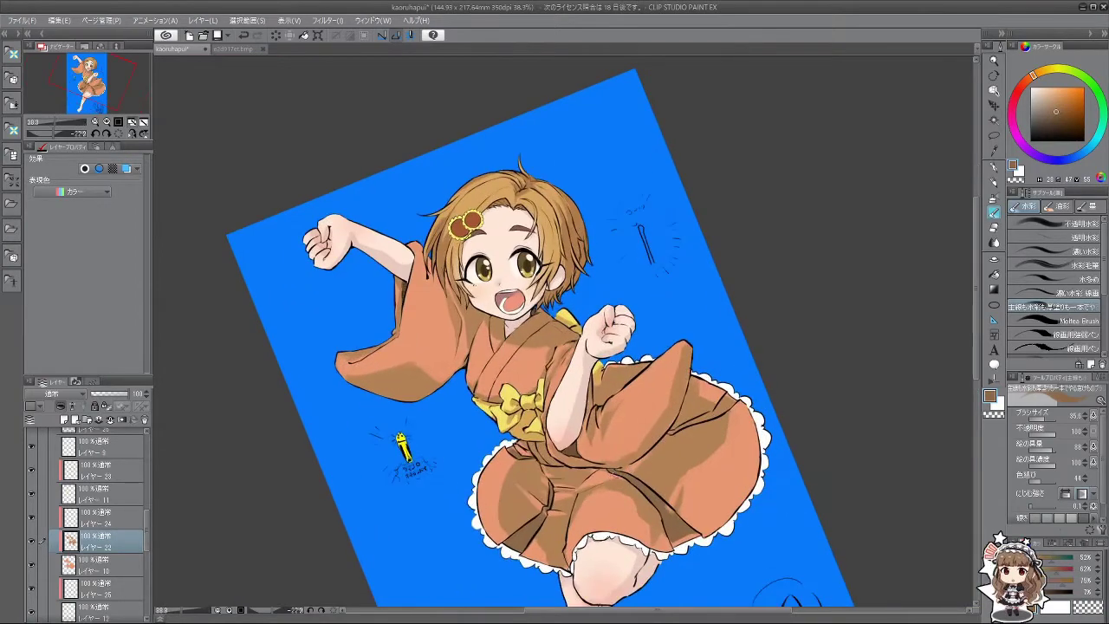
# Step: Rotate, zoom out and recentre the canvas so the figure stands upright
pyautogui.moveTo(597, 541); pyautogui.dragTo(650, 348)
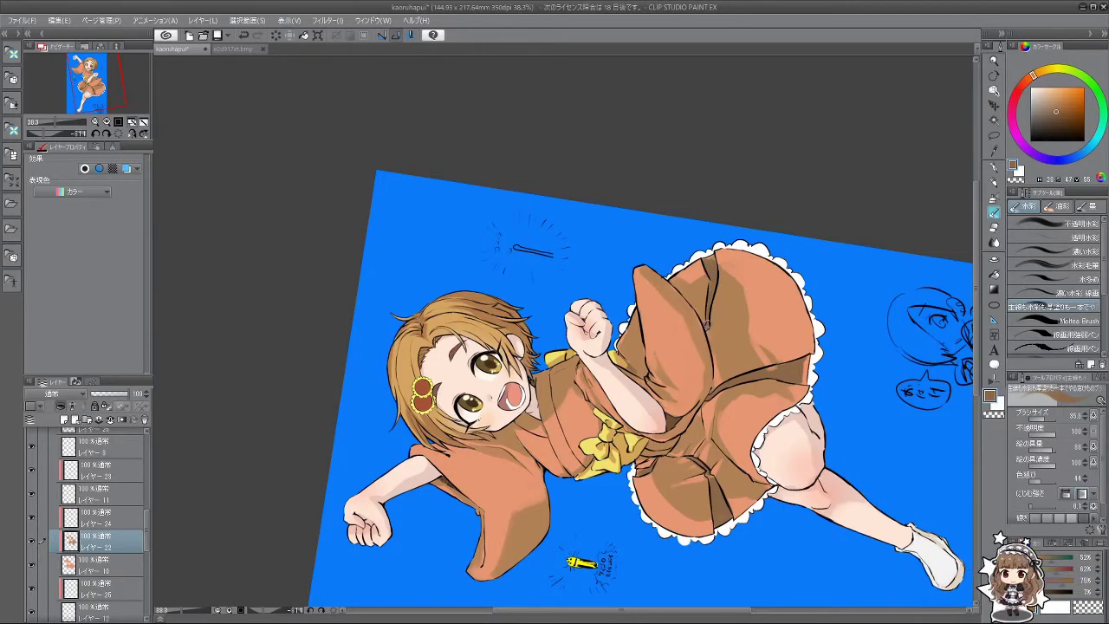
pyautogui.moveTo(644, 505); pyautogui.dragTo(514, 517)
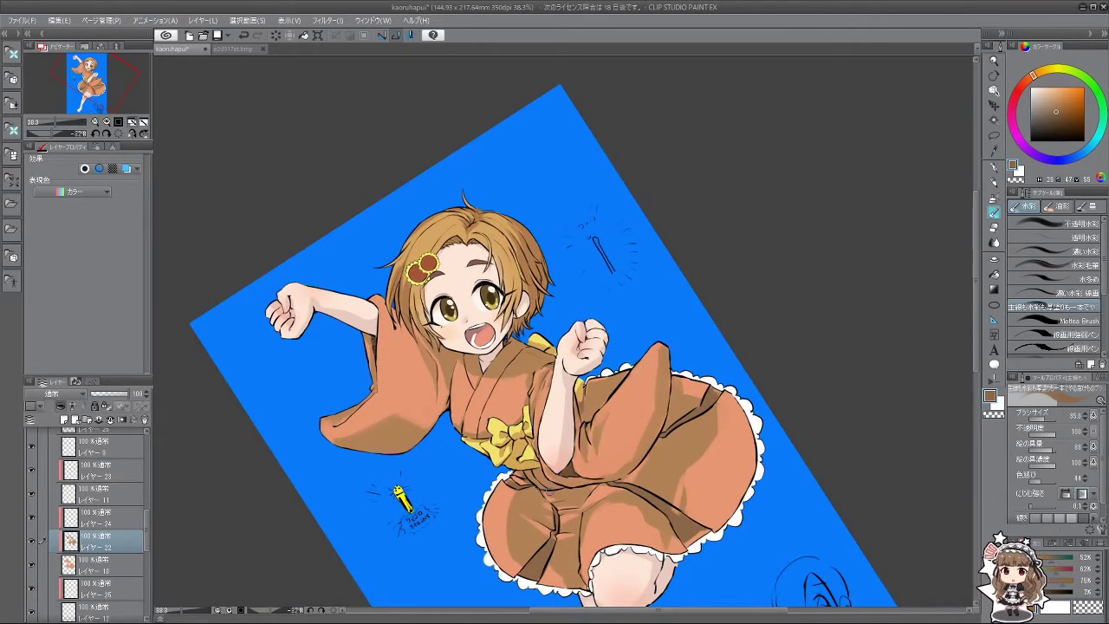
pyautogui.moveTo(609, 485); pyautogui.dragTo(445, 367)
pyautogui.moveTo(570, 345); pyautogui.dragTo(575, 351)
# Step: Select レイヤー 32 and add the new blank layer レイヤー 34 above it
pyautogui.scroll(2, 530, 490)
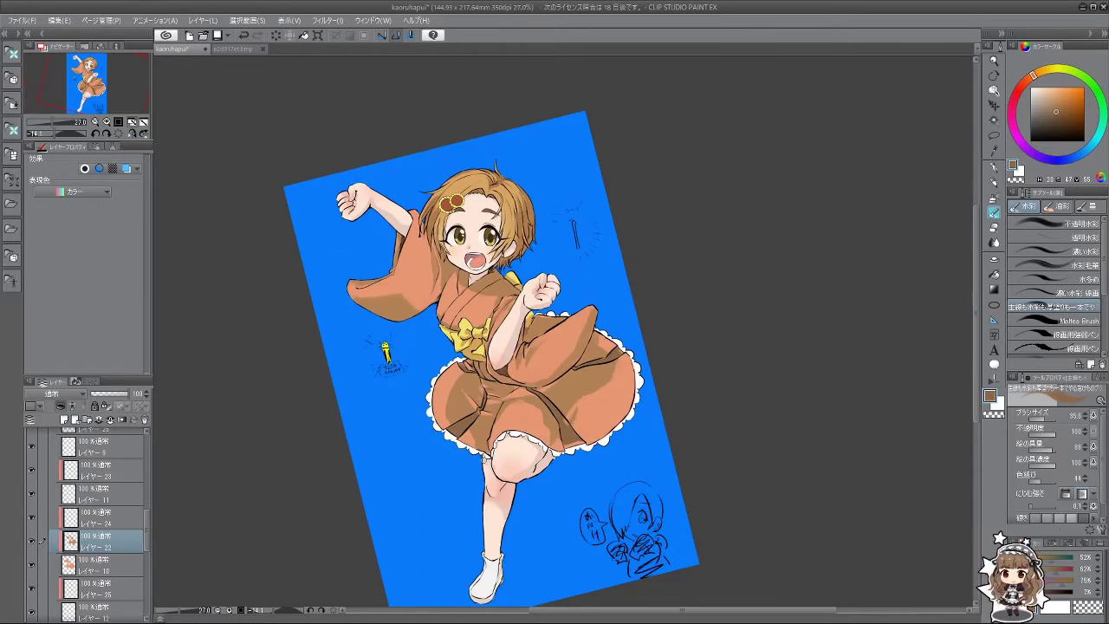
pyautogui.scroll(5, 144, 520)
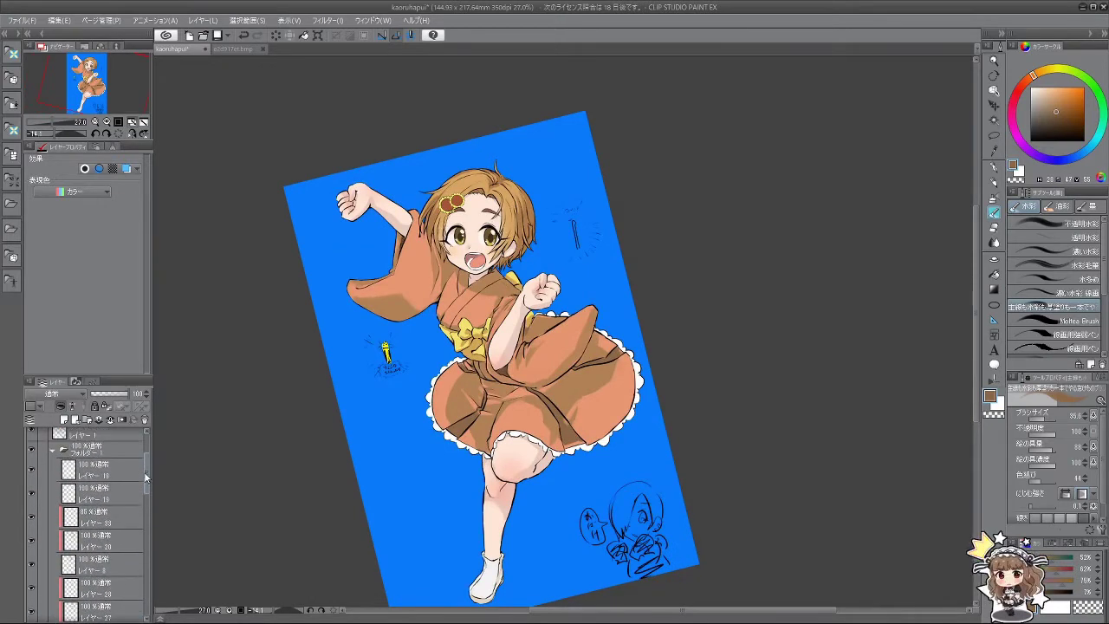
pyautogui.scroll(-6, 144, 499)
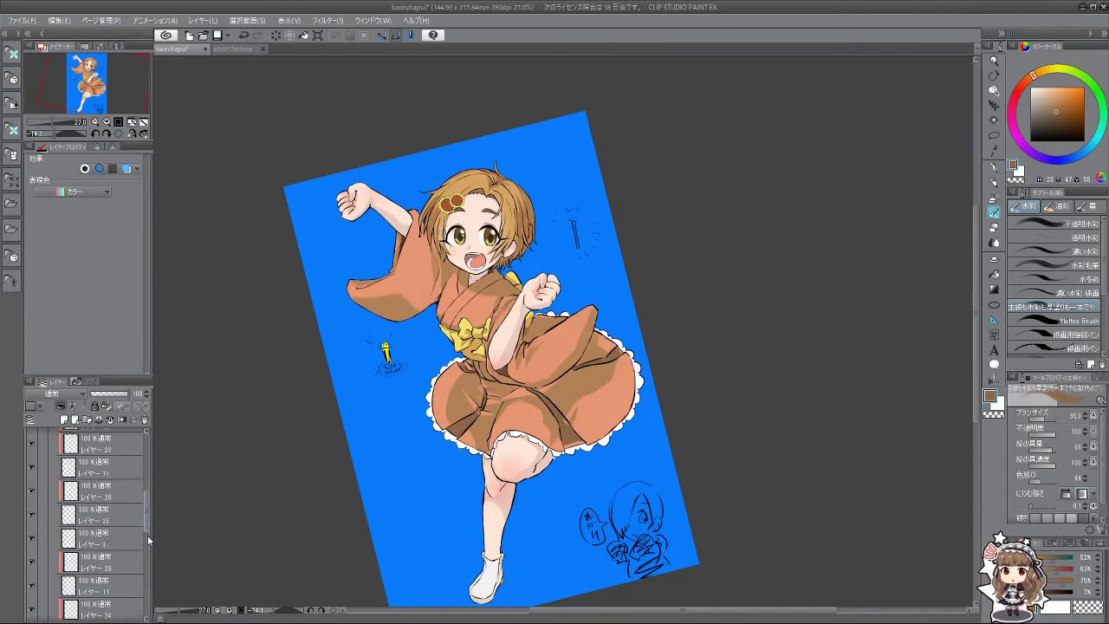
pyautogui.scroll(-2, 151, 569)
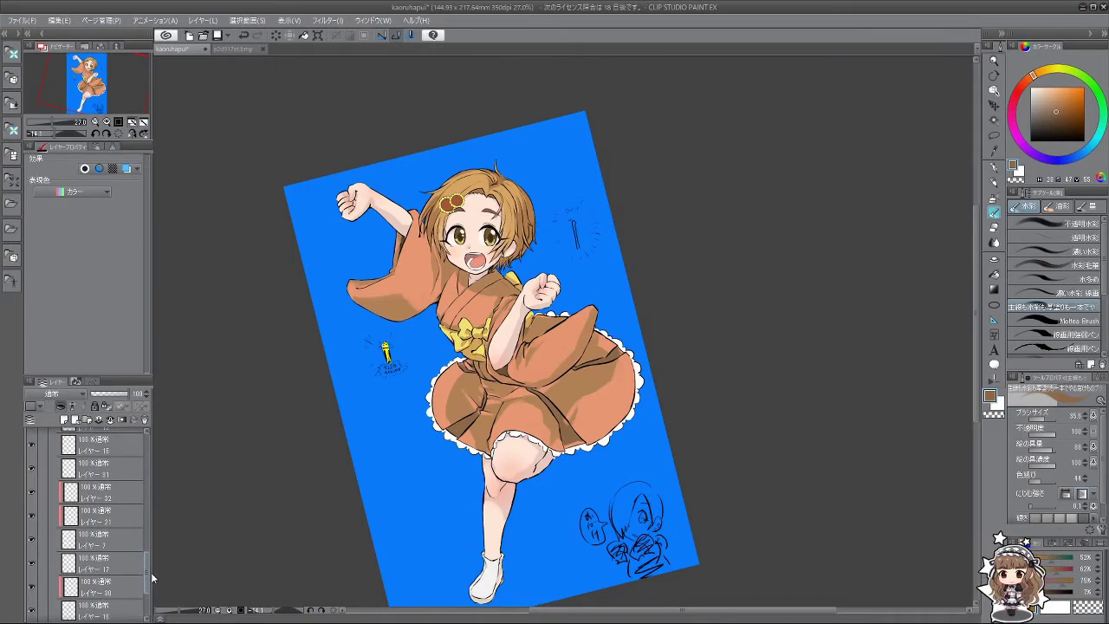
pyautogui.scroll(-1, 150, 579)
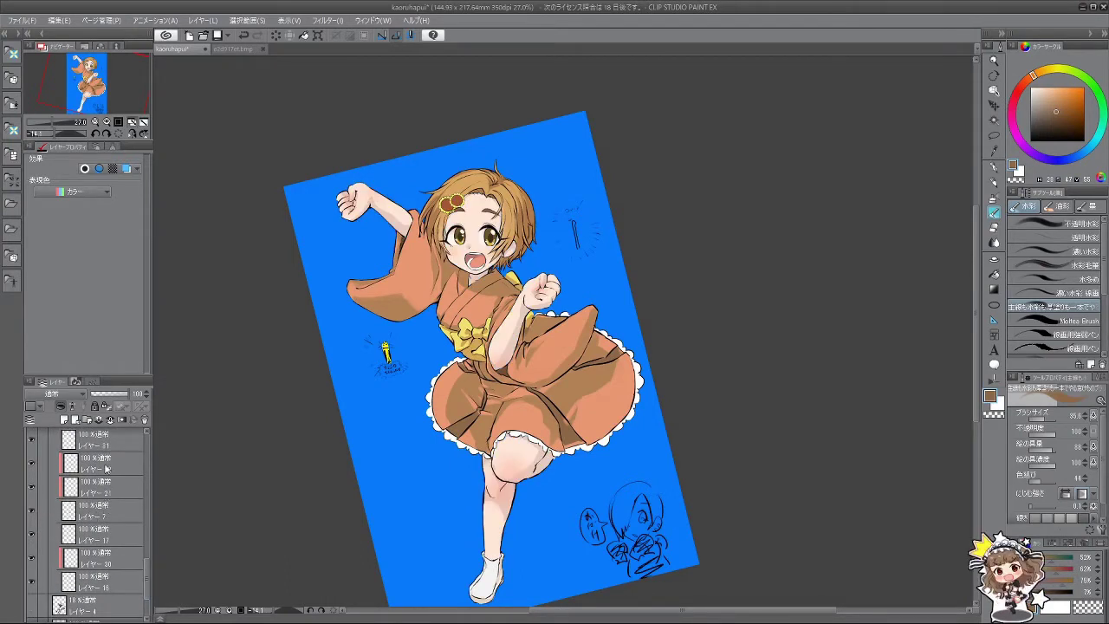
pyautogui.click(106, 469)
pyautogui.click(65, 420)
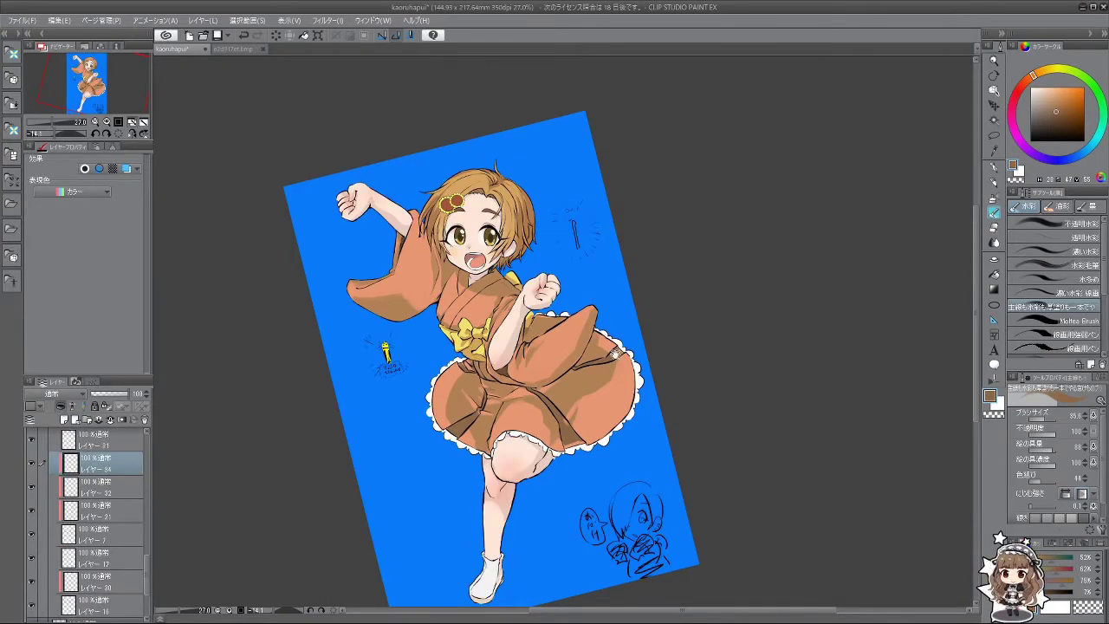
# Step: Swap to white and paint a soft highlight stroke on the raised knee with a smaller brush
pyautogui.scroll(4, 614, 354)
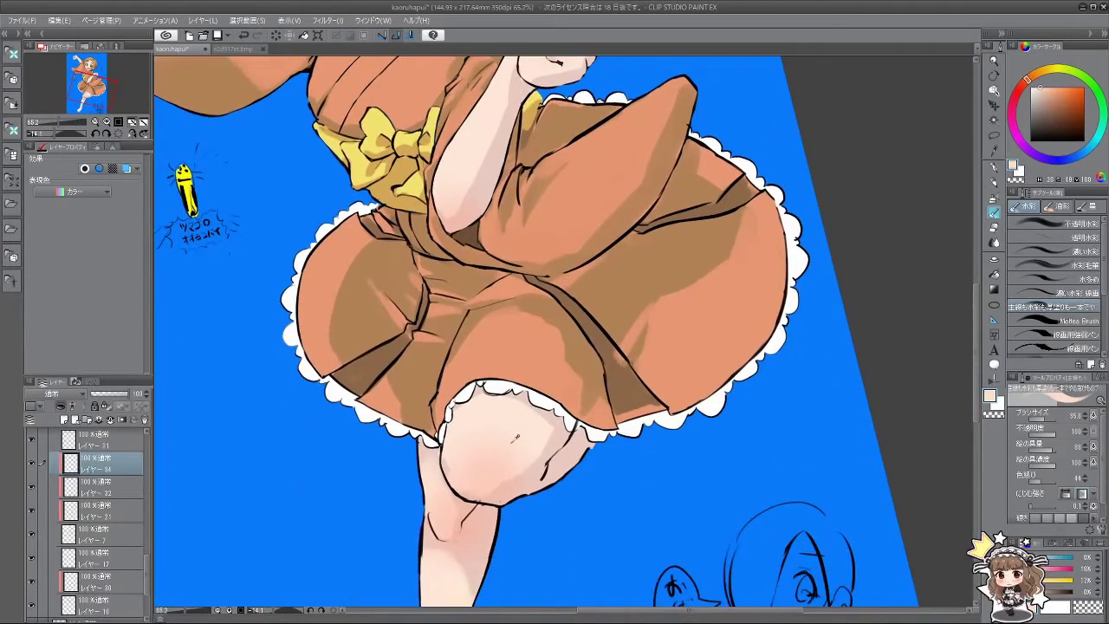
pyautogui.press('x')
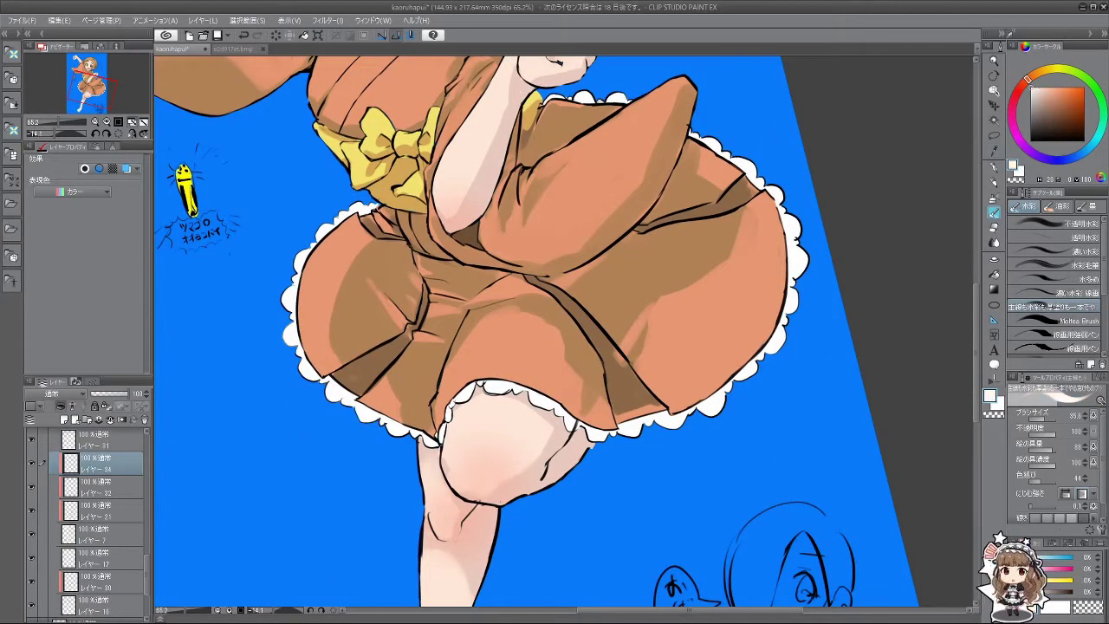
pyautogui.moveTo(530, 412); pyautogui.dragTo(516, 440)
pyautogui.press('[')
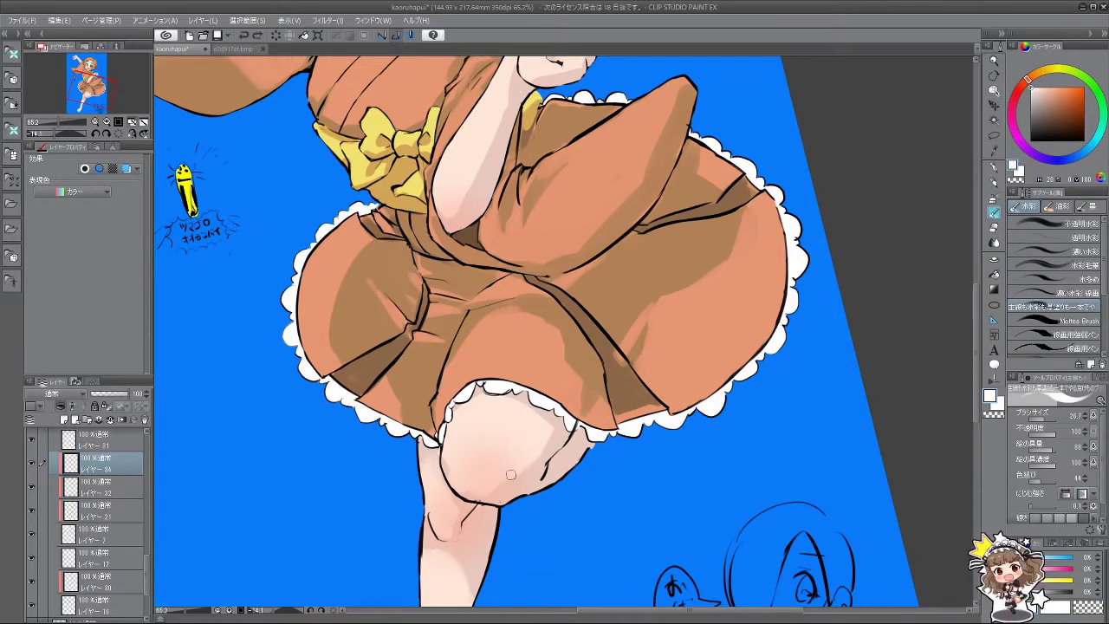
pyautogui.scroll(-4, 511, 503)
pyautogui.scroll(3, 511, 503)
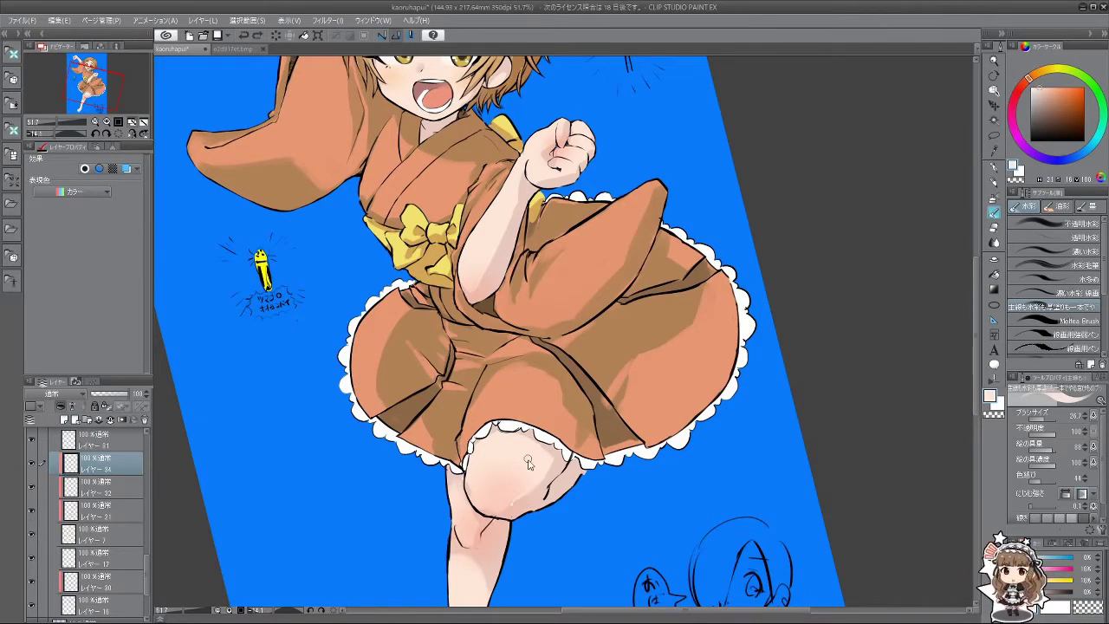
pyautogui.scroll(4, 520, 443)
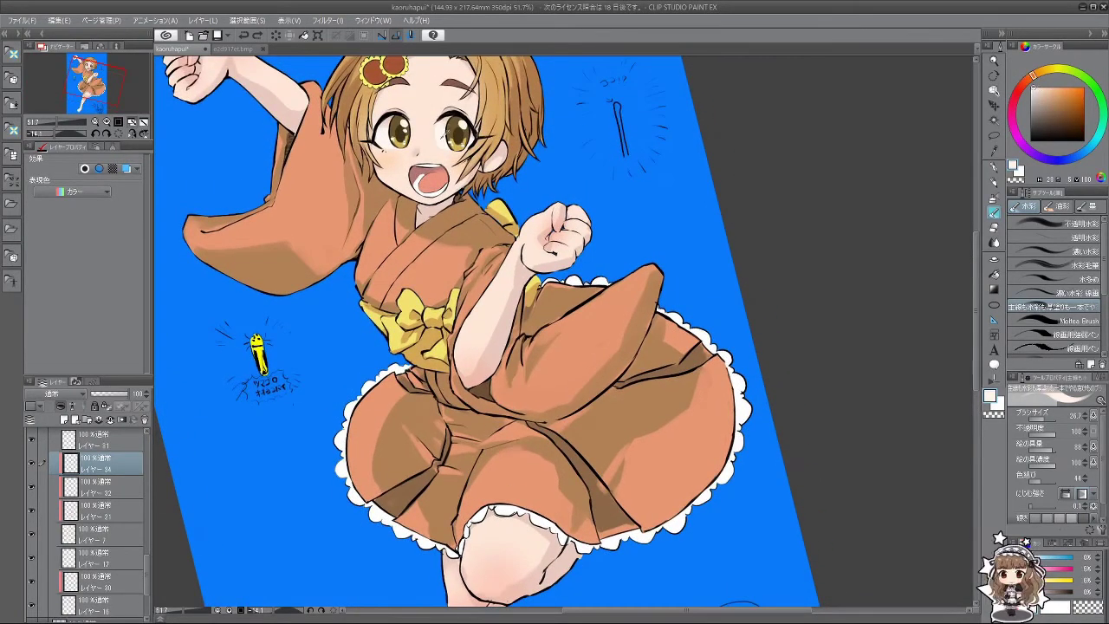
pyautogui.scroll(-4, 512, 478)
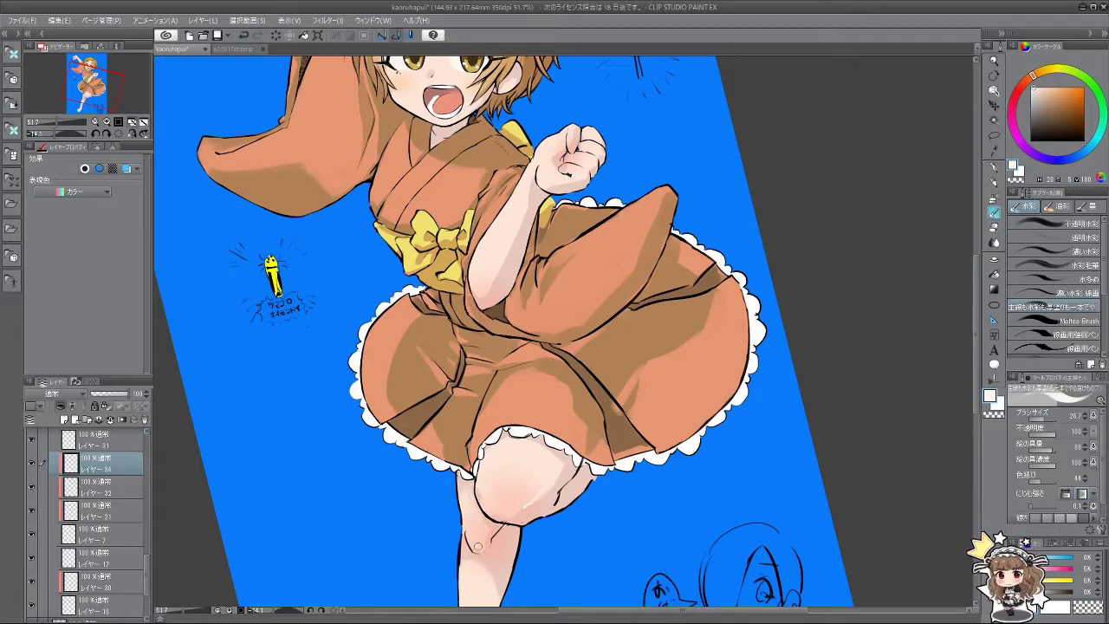
# Step: Enlarge the brush to about 54 and paint soft light onto the lower forearm
pyautogui.scroll(-5, 556, 552)
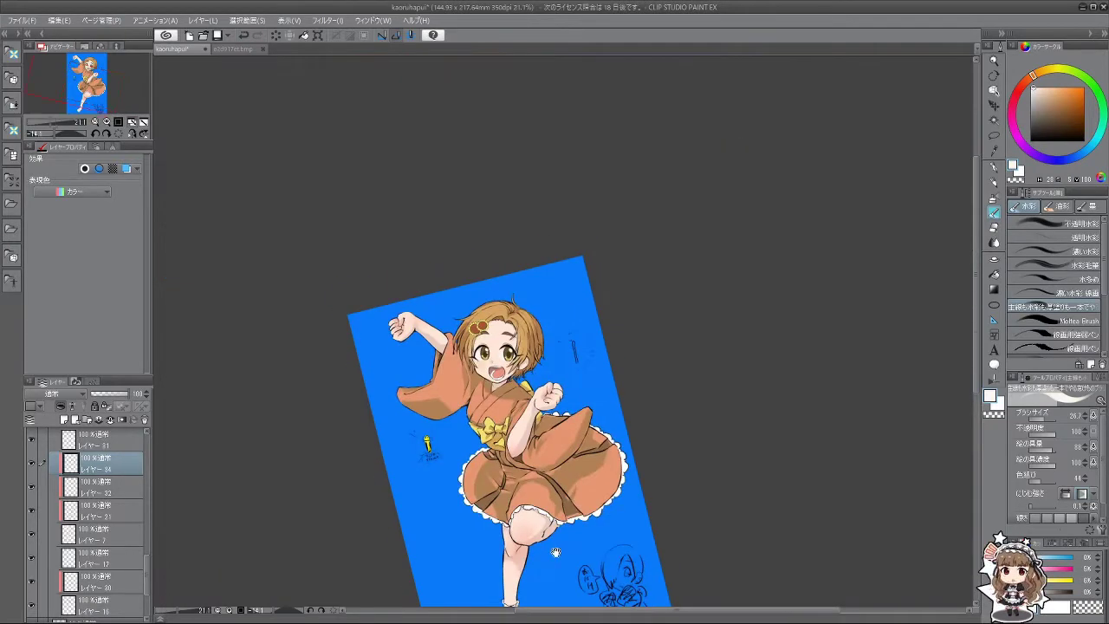
pyautogui.scroll(3, 556, 552)
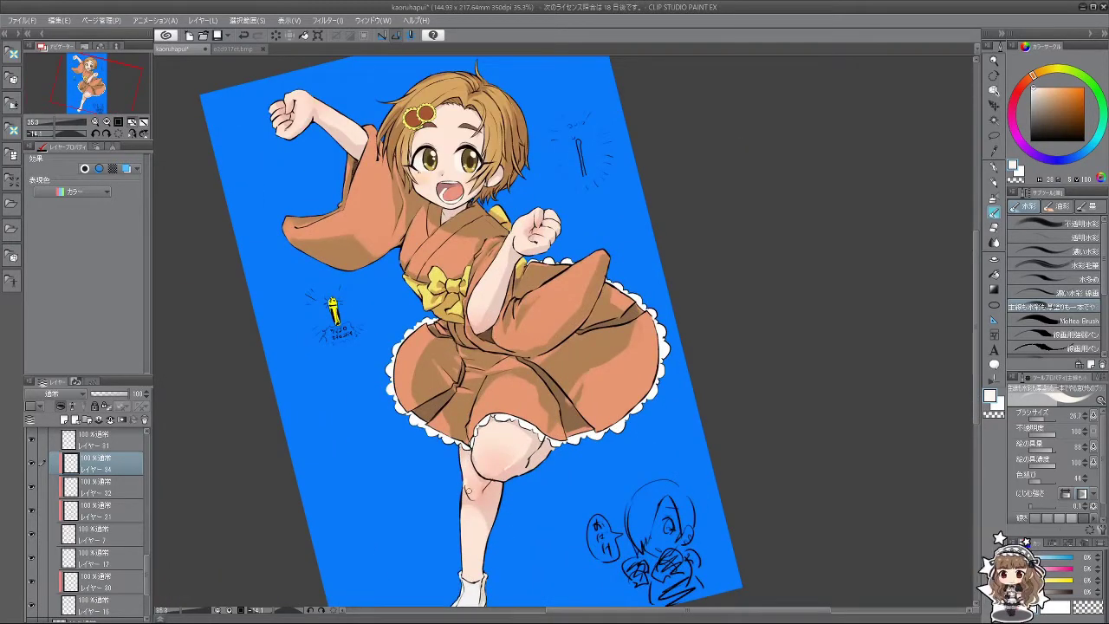
pyautogui.press(']')
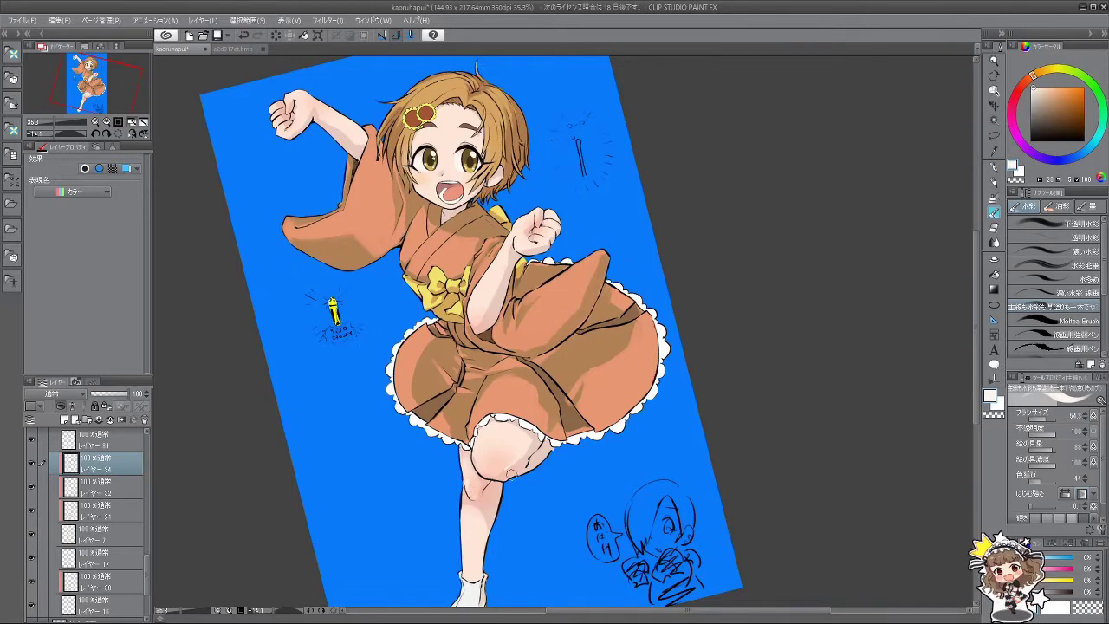
pyautogui.scroll(-4, 501, 472)
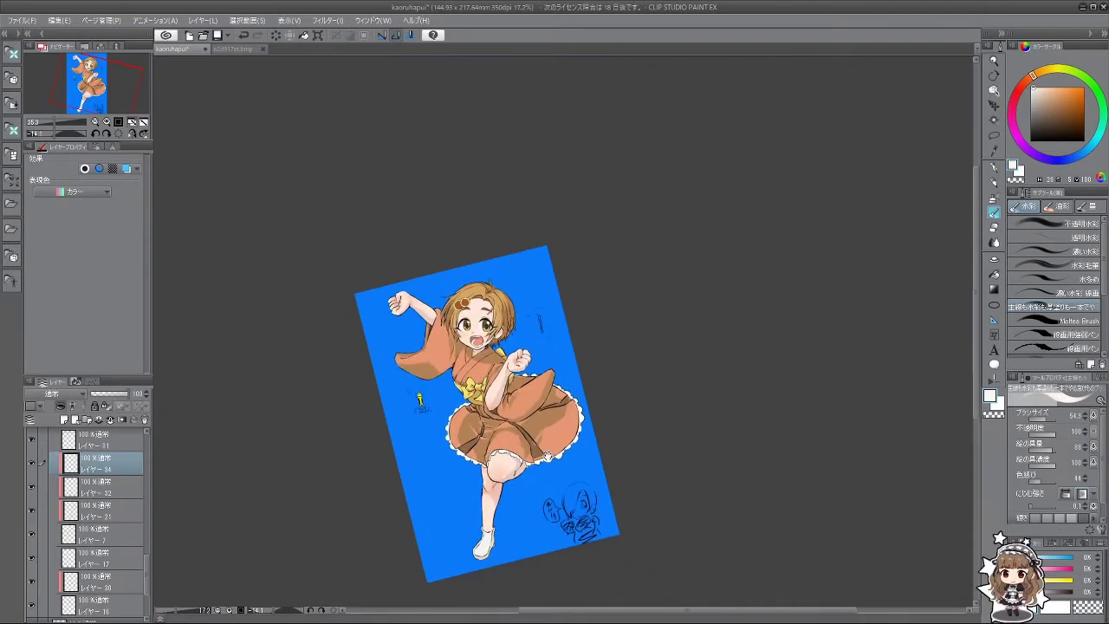
pyautogui.scroll(5, 500, 467)
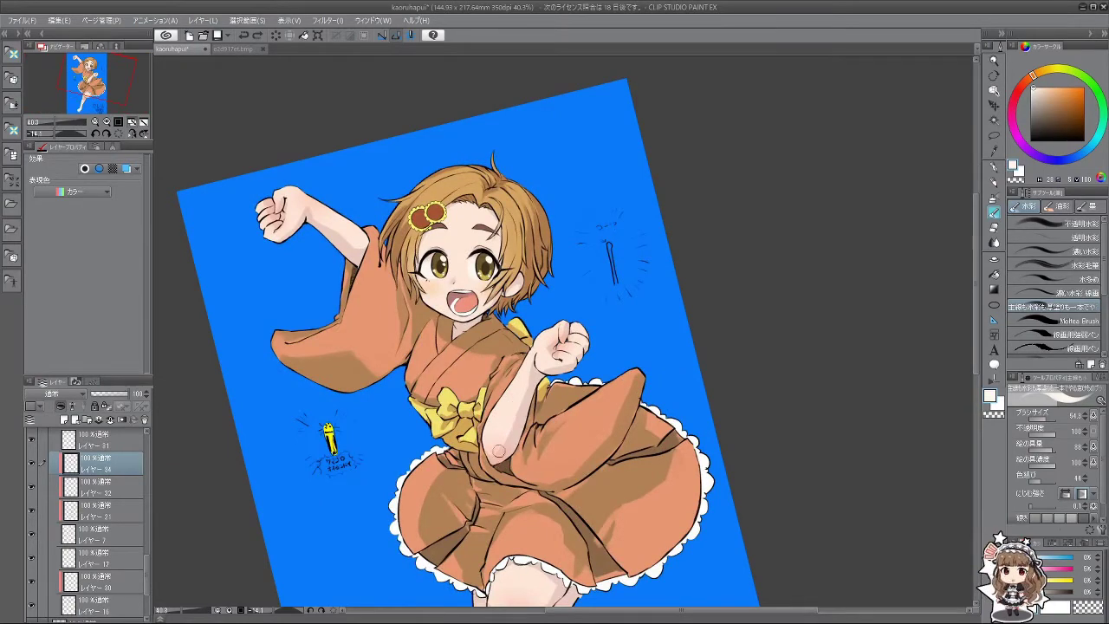
pyautogui.hotkey('ctrl', 'z')
pyautogui.moveTo(507, 431); pyautogui.dragTo(496, 450)
pyautogui.press('-')
pyautogui.press('-')
pyautogui.press('-')
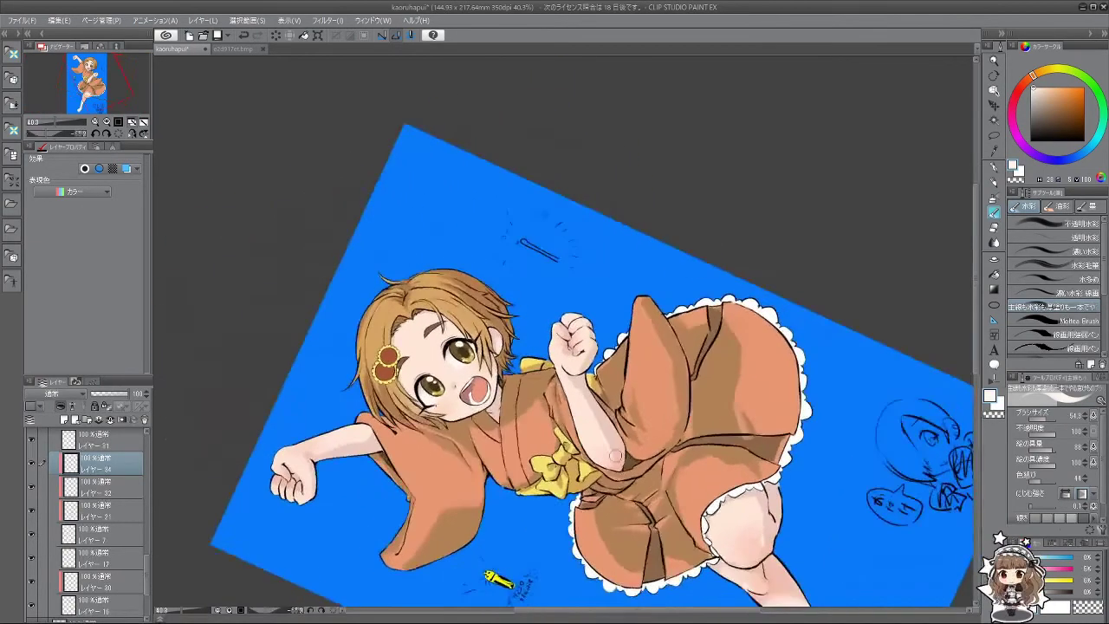
pyautogui.press('^')
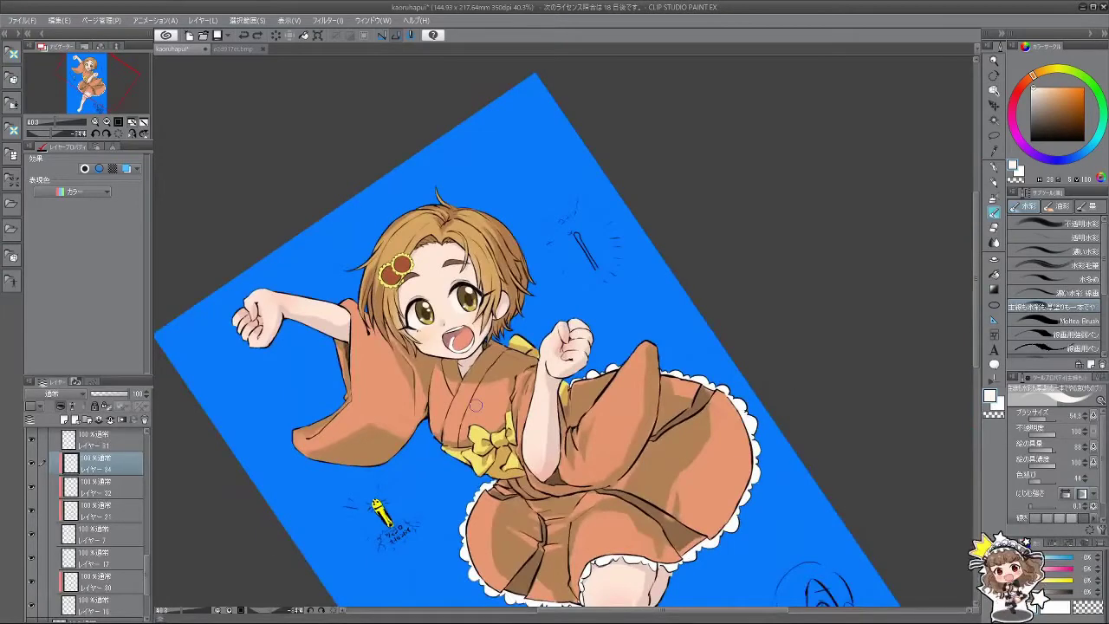
pyautogui.scroll(3, 565, 466)
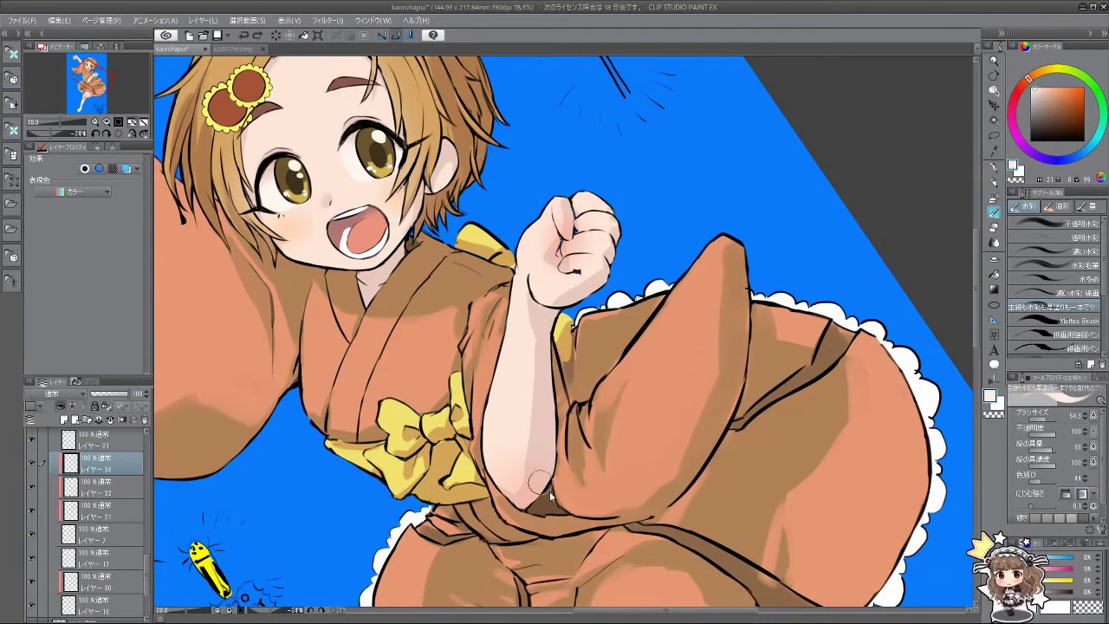
pyautogui.press('[')
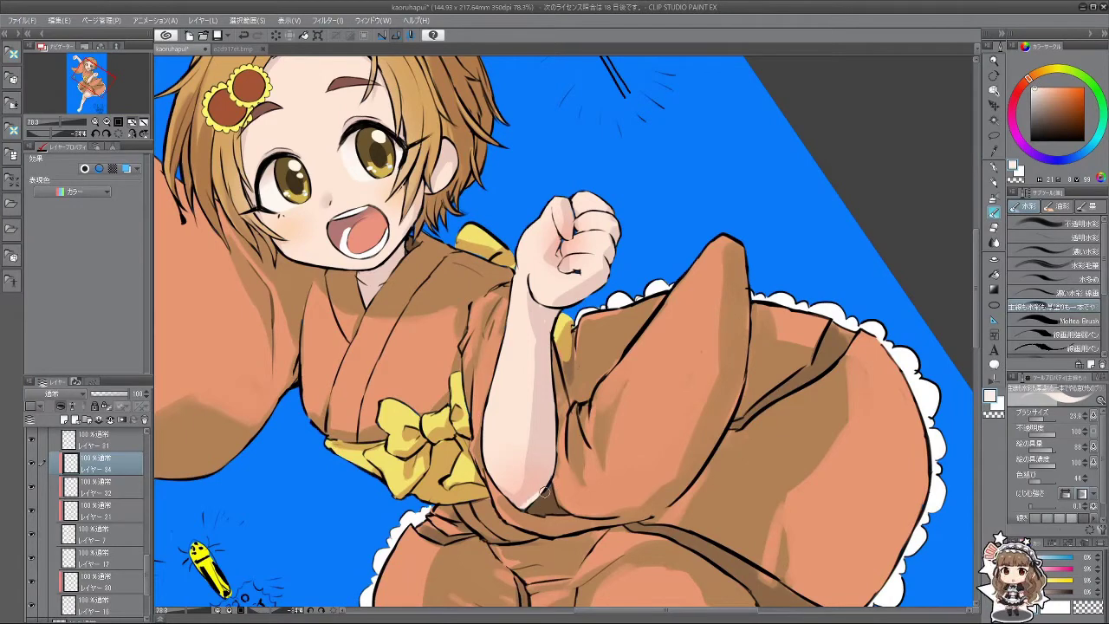
pyautogui.moveTo(553, 467)
pyautogui.mouseDown()
pyautogui.moveTo(526, 504)
pyautogui.moveTo(557, 441)
pyautogui.moveTo(545, 486)
pyautogui.moveTo(556, 427)
pyautogui.moveTo(538, 492)
pyautogui.mouseUp()
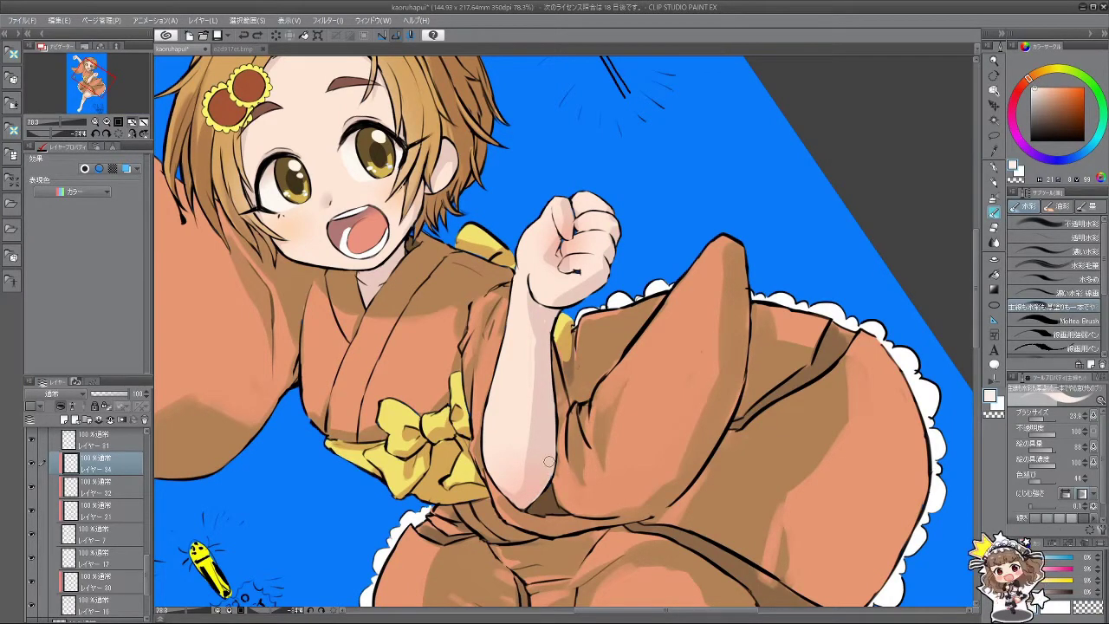
# Step: Pick a pale peach skin tone and brush it along the forearm's edge
pyautogui.keyDown('alt'); pyautogui.click(568, 479); pyautogui.keyUp('alt')
pyautogui.keyDown('alt'); pyautogui.click(875, 390); pyautogui.keyUp('alt')
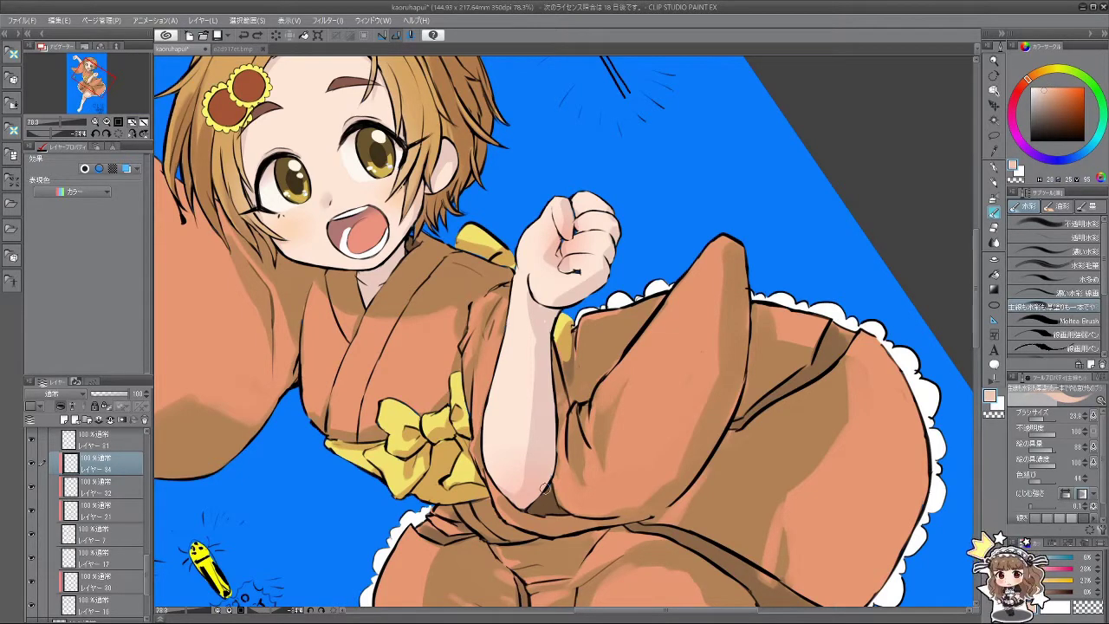
pyautogui.keyDown('alt'); pyautogui.click(520, 407); pyautogui.keyUp('alt')
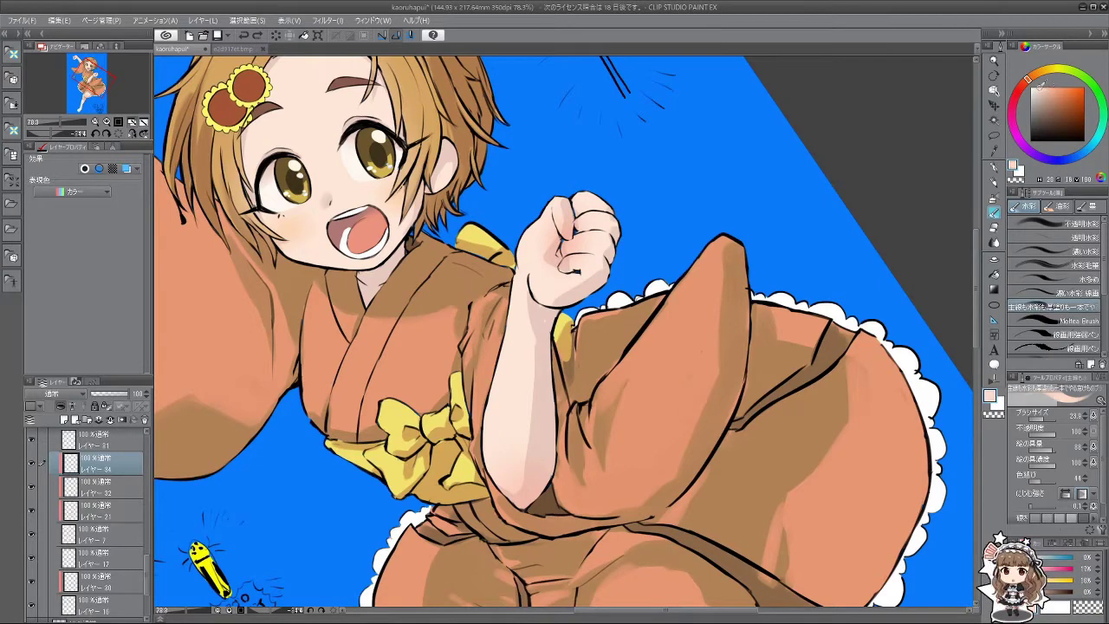
pyautogui.moveTo(554, 408)
pyautogui.mouseDown()
pyautogui.moveTo(547, 483)
pyautogui.moveTo(557, 447)
pyautogui.moveTo(550, 475)
pyautogui.mouseUp()
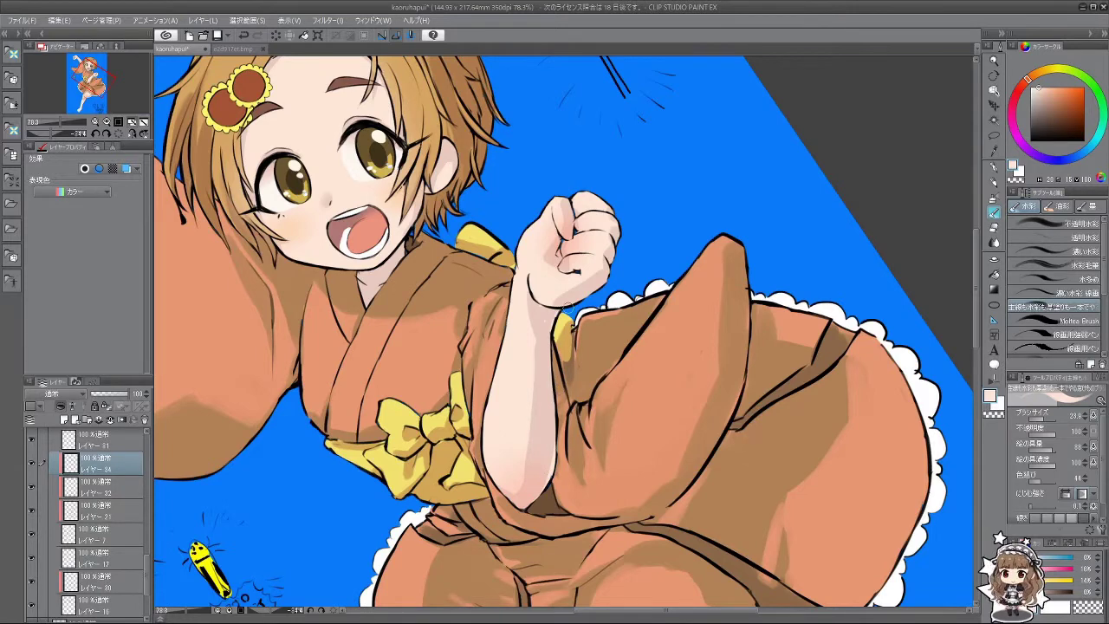
# Step: Rotate the canvas until the girl stands upright and shrink the brush to about 11
pyautogui.scroll(-4, 646, 452)
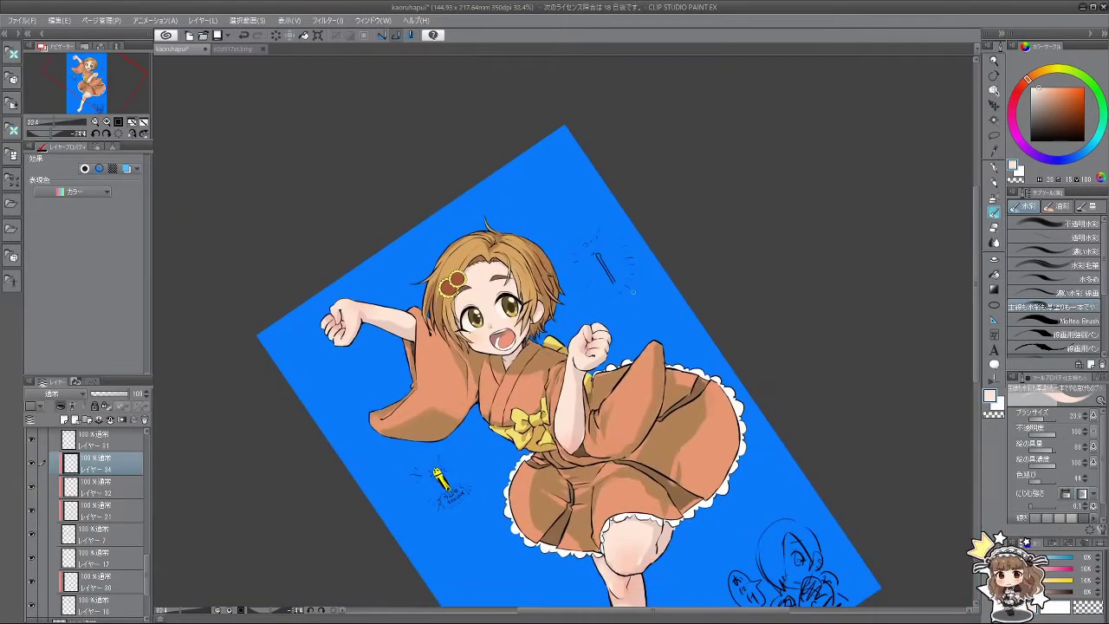
pyautogui.scroll(2, 626, 418)
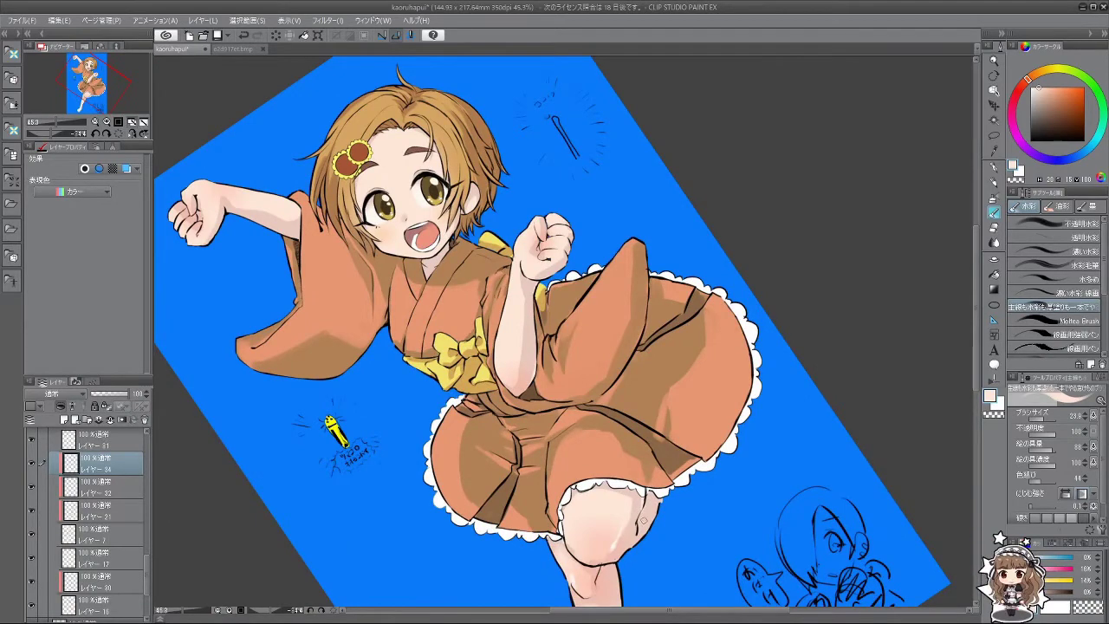
pyautogui.scroll(-3, 643, 518)
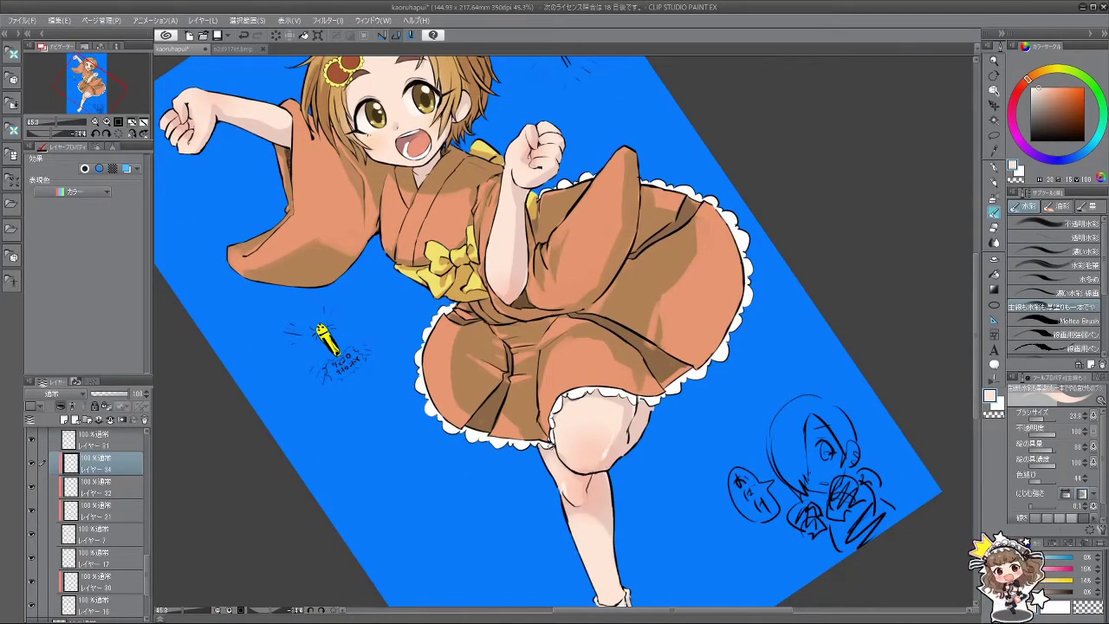
pyautogui.moveTo(539, 483); pyautogui.dragTo(451, 555)
pyautogui.scroll(2, 545, 481)
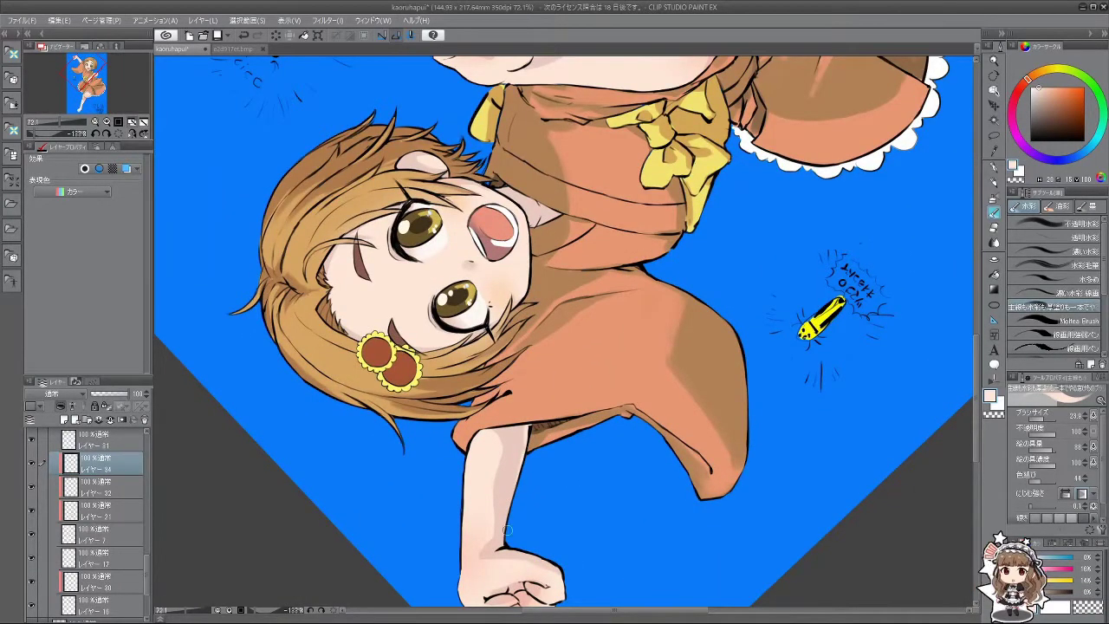
pyautogui.moveTo(507, 547); pyautogui.dragTo(393, 534)
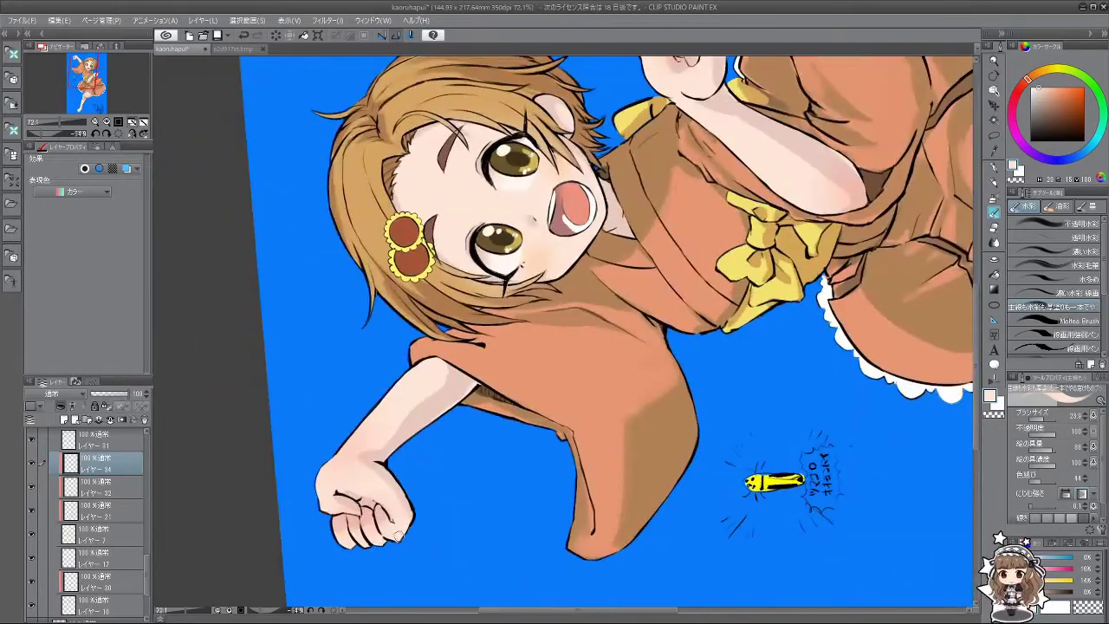
pyautogui.moveTo(593, 435); pyautogui.dragTo(649, 364)
pyautogui.scroll(3, 648, 363)
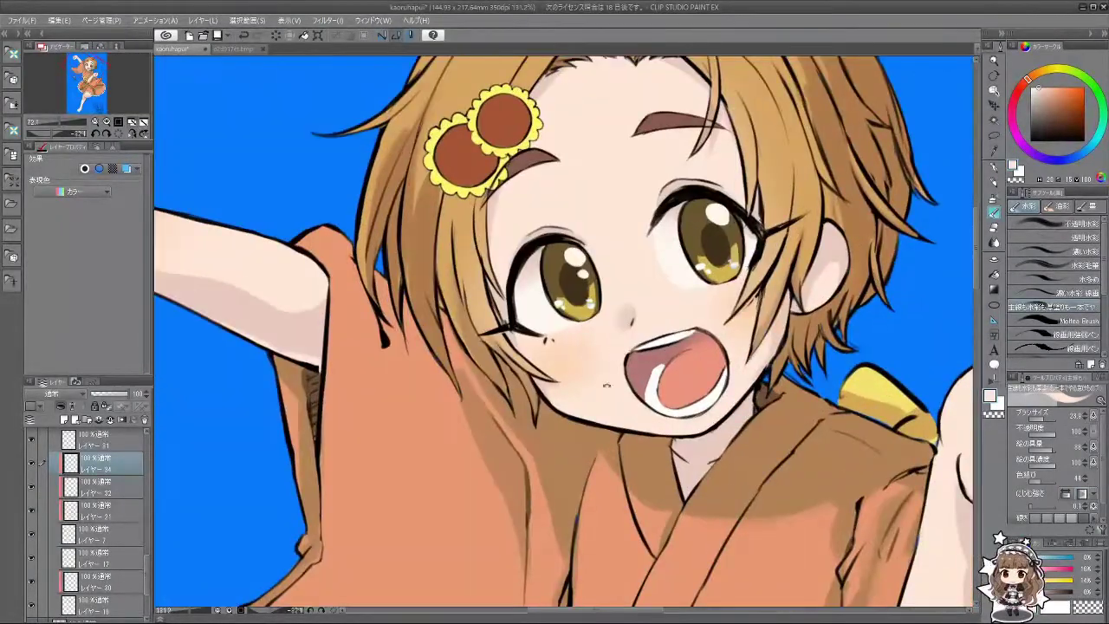
pyautogui.moveTo(521, 379); pyautogui.dragTo(514, 377)
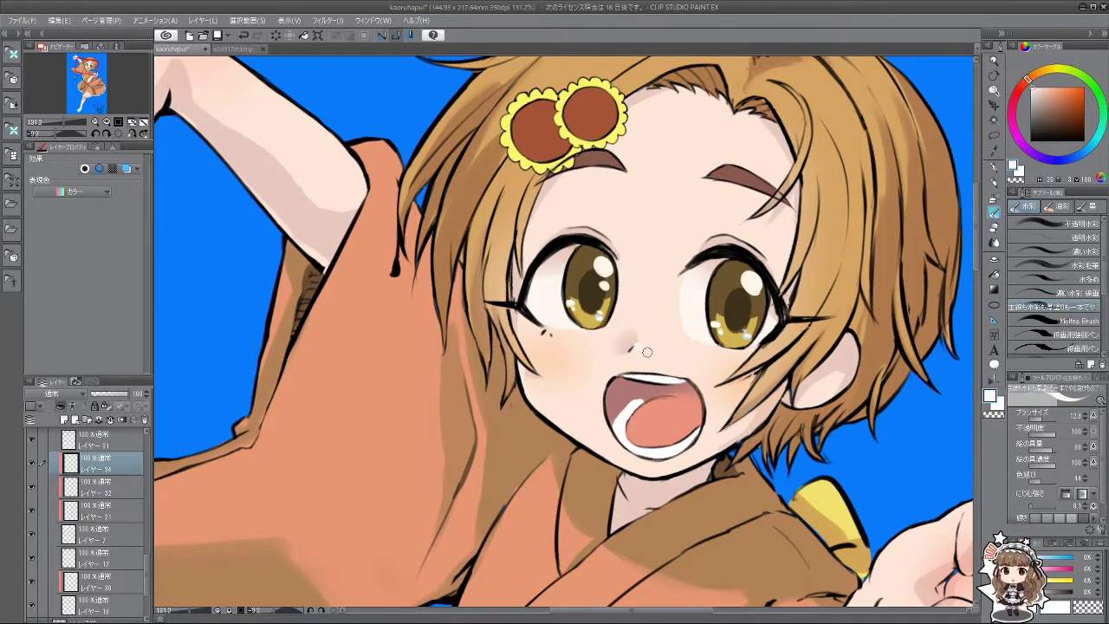
pyautogui.scroll(-5, 694, 437)
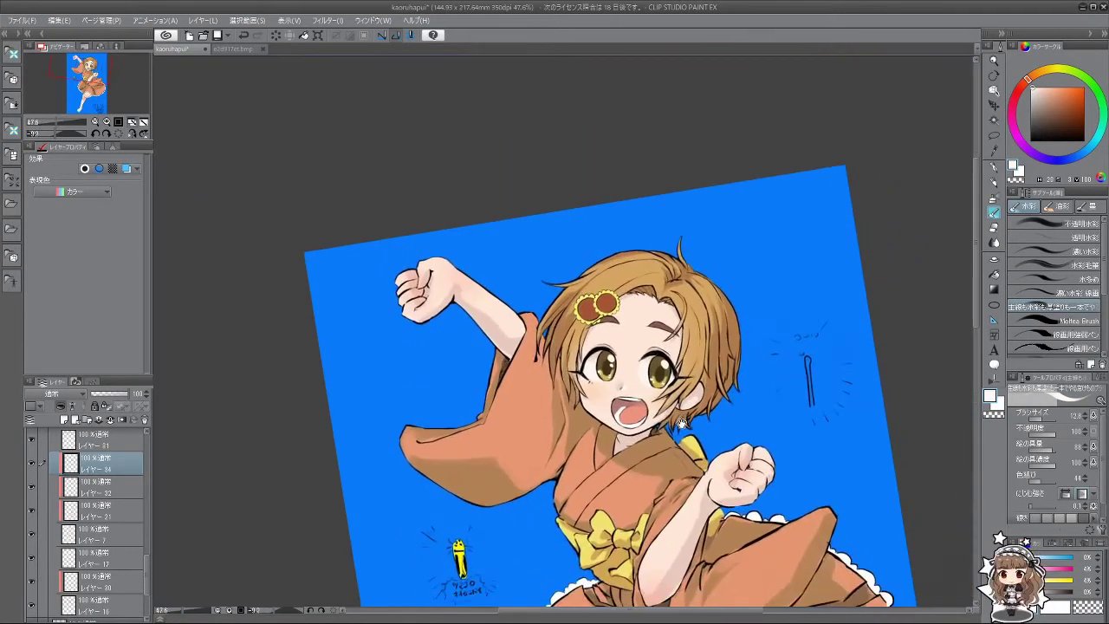
pyautogui.scroll(3, 657, 371)
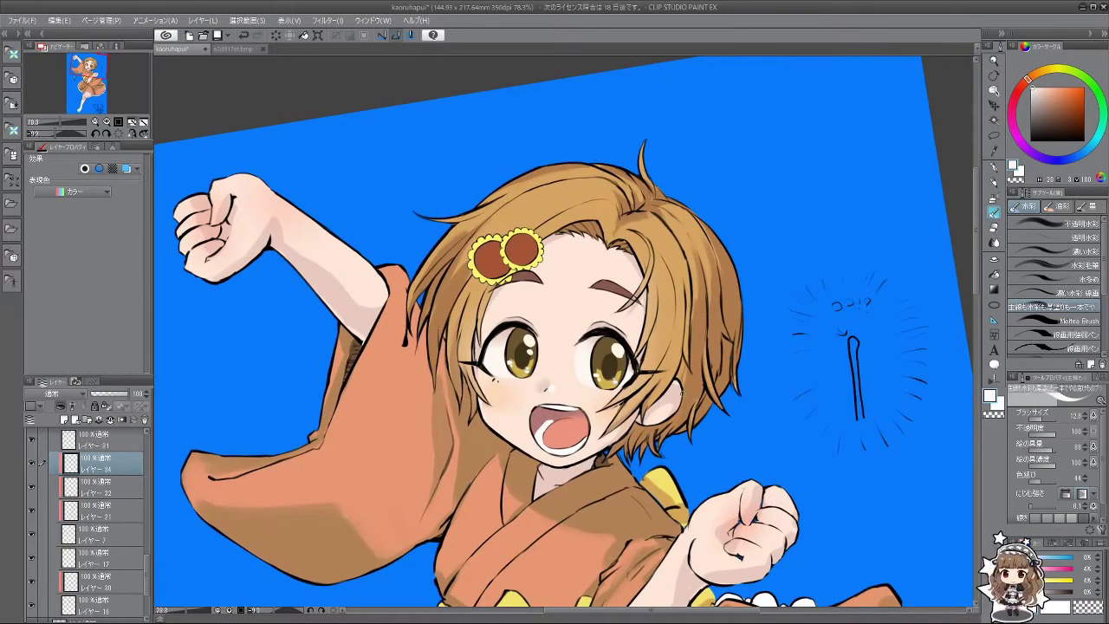
pyautogui.scroll(-3, 744, 441)
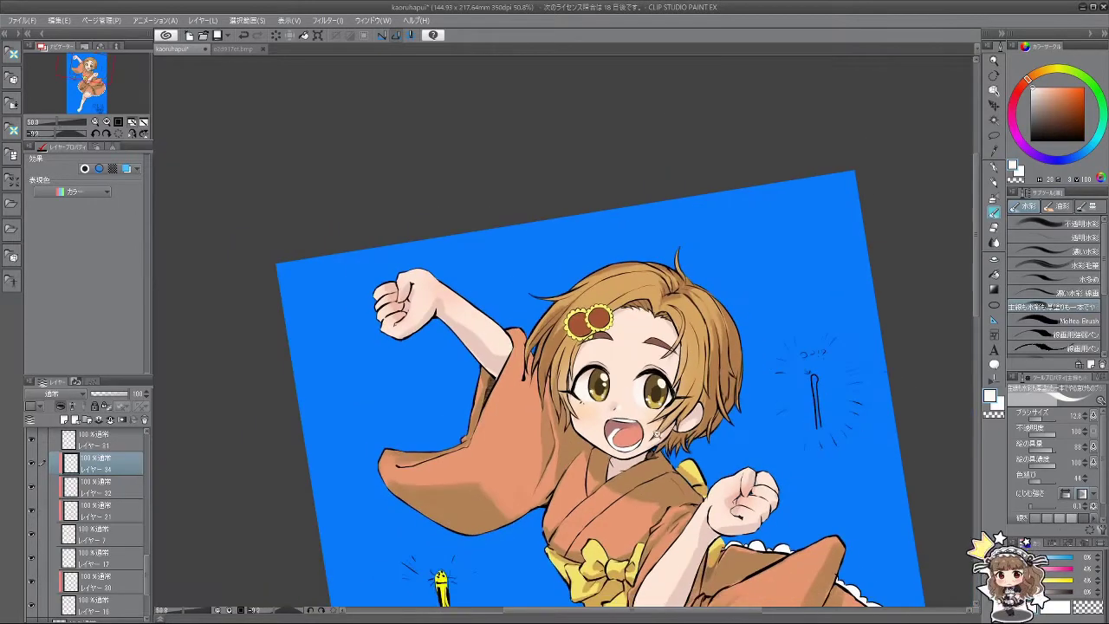
pyautogui.scroll(4, 667, 429)
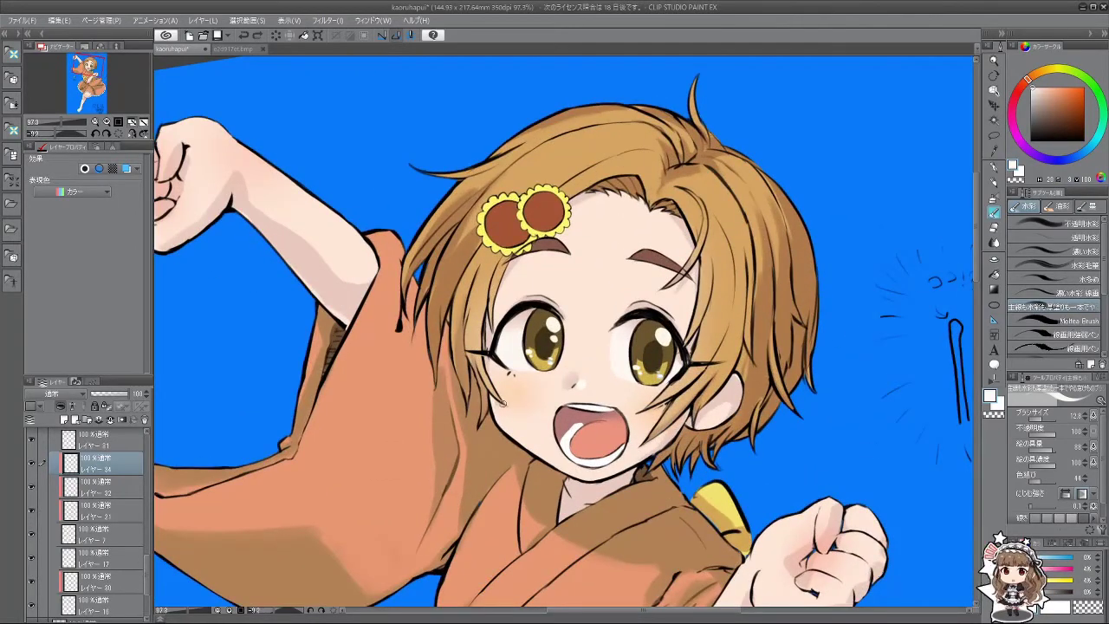
pyautogui.scroll(-4, 496, 411)
pyautogui.moveTo(496, 411); pyautogui.dragTo(630, 299)
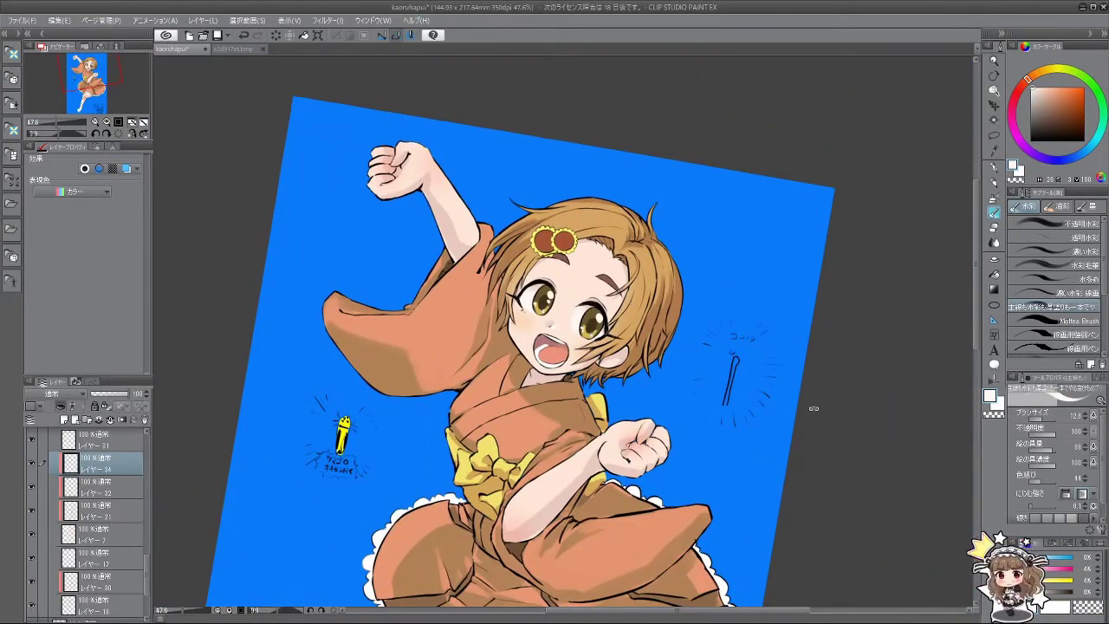
pyautogui.scroll(-3, 742, 354)
pyautogui.moveTo(812, 404); pyautogui.dragTo(678, 303)
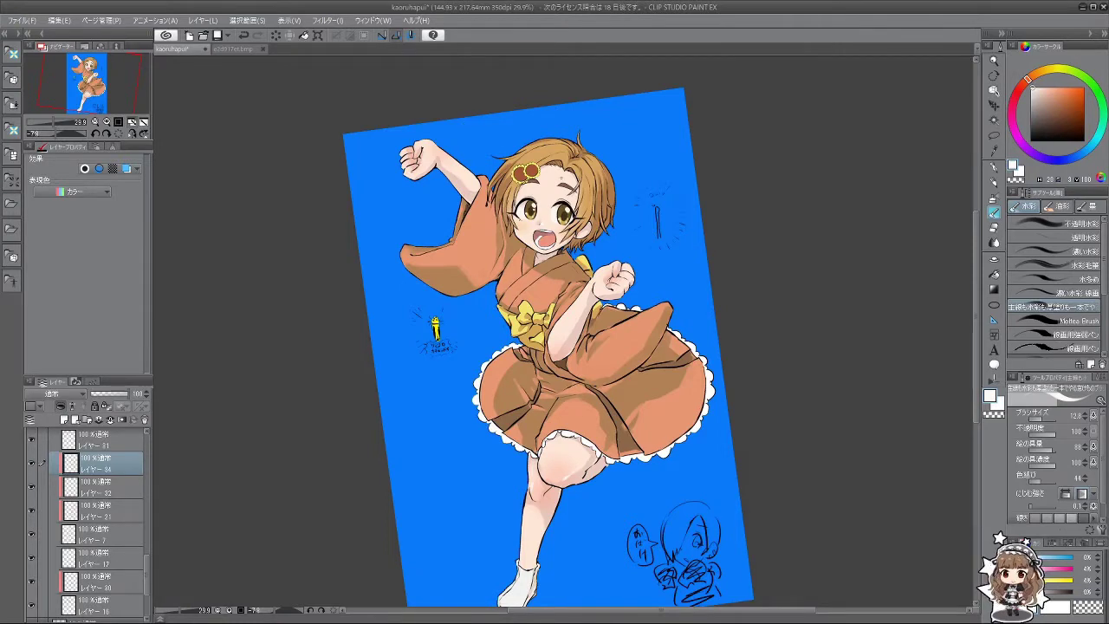
pyautogui.scroll(-1, 596, 253)
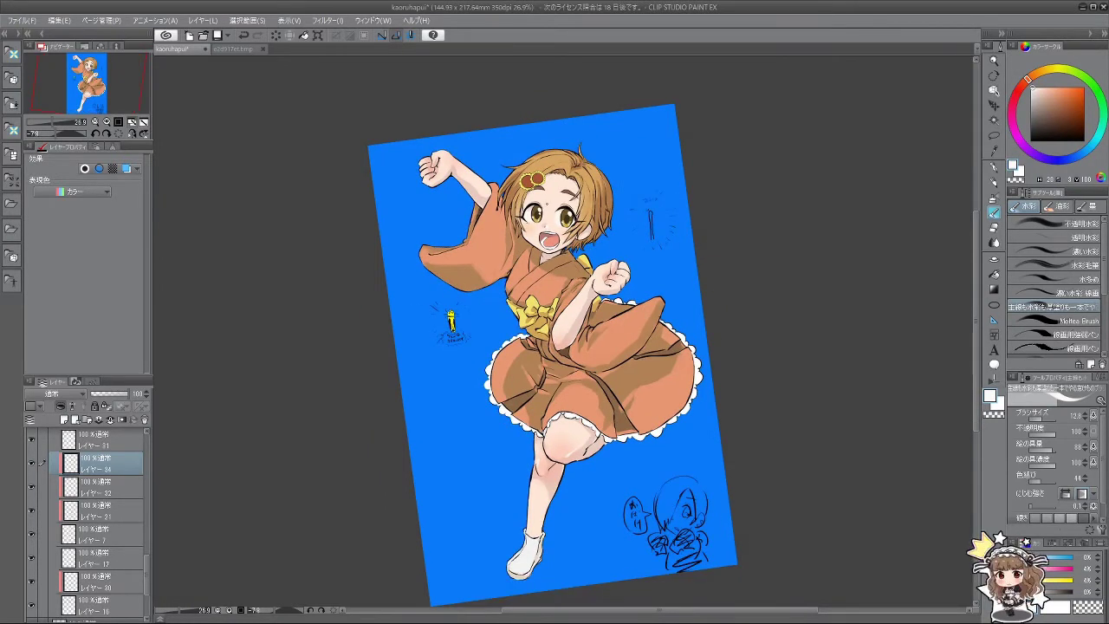
pyautogui.scroll(-1, 656, 250)
pyautogui.scroll(2, 656, 249)
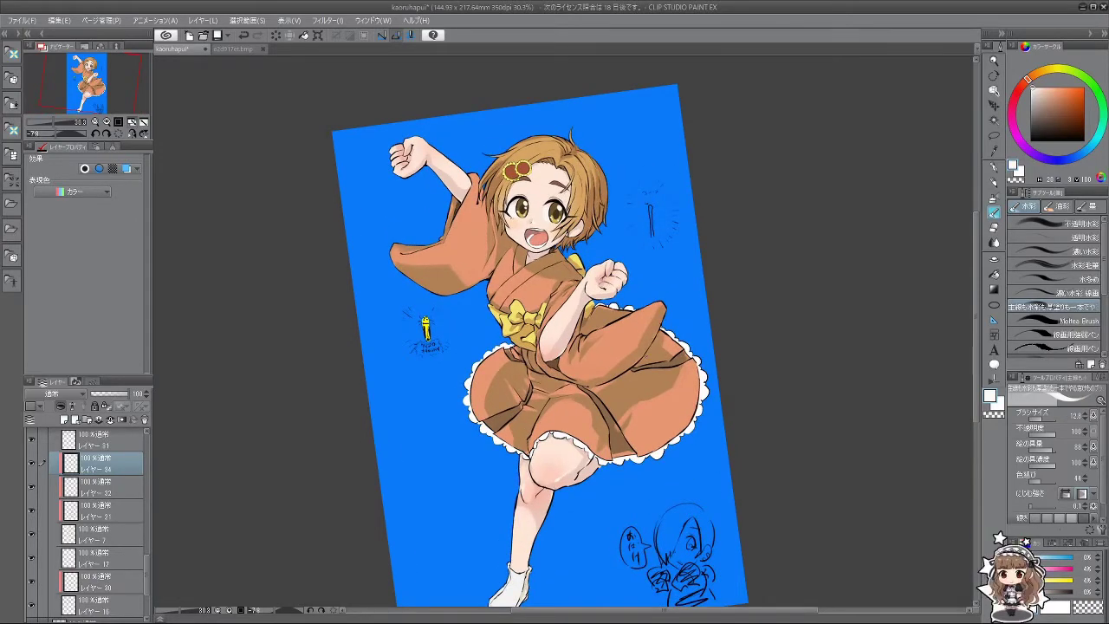
pyautogui.scroll(2, 537, 286)
pyautogui.scroll(-2, 537, 285)
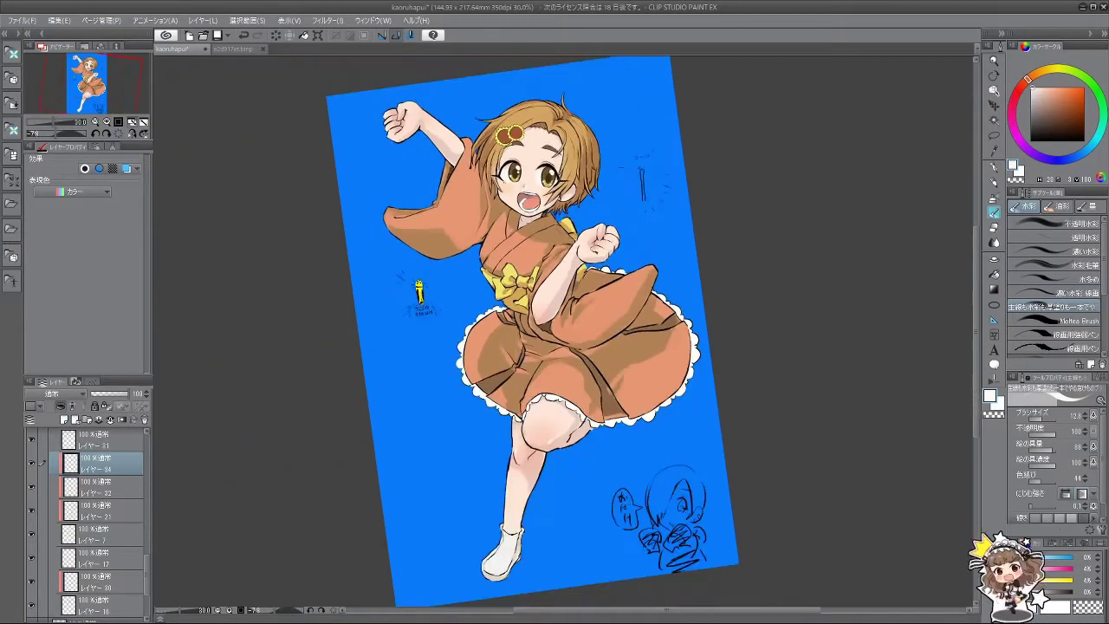
pyautogui.scroll(-6, 418, 294)
pyautogui.scroll(1, 496, 282)
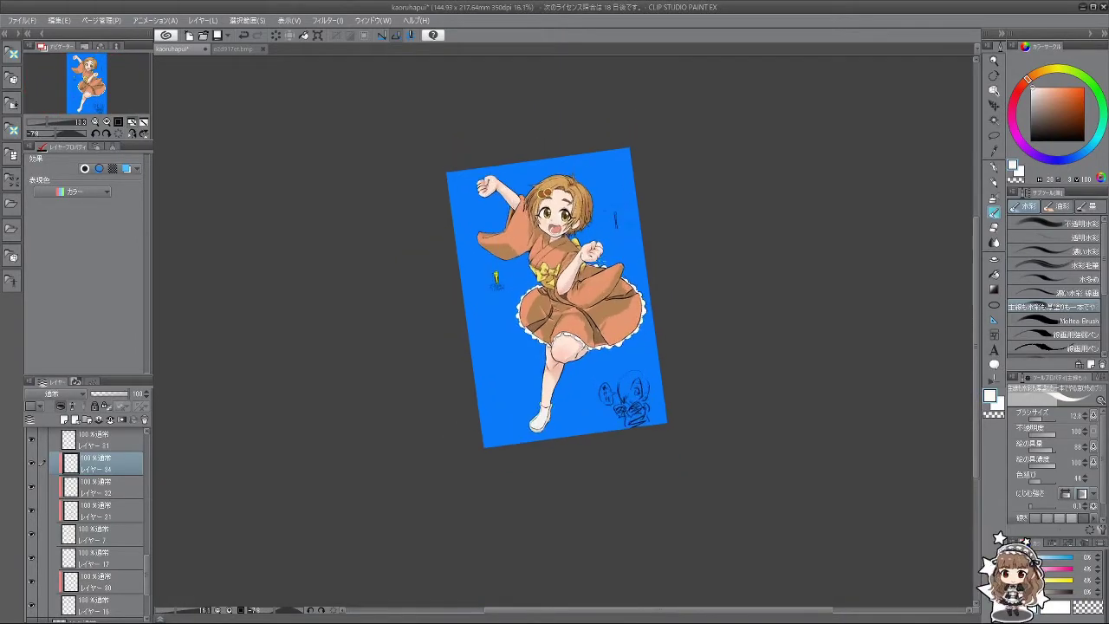
pyautogui.scroll(3, 489, 282)
pyautogui.scroll(3, 496, 97)
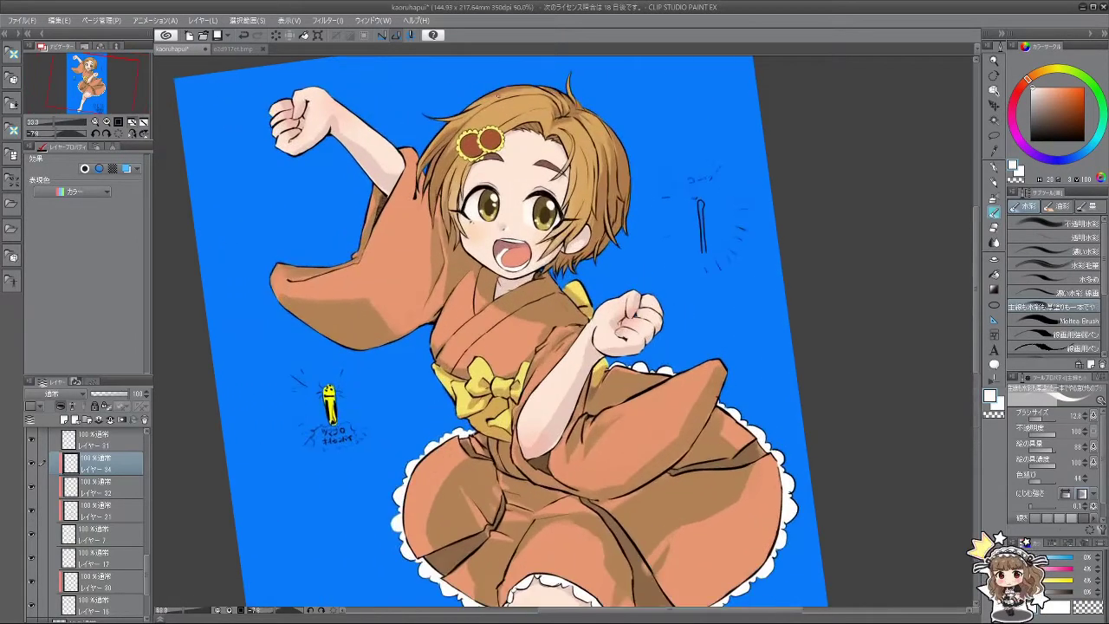
pyautogui.scroll(5, 148, 544)
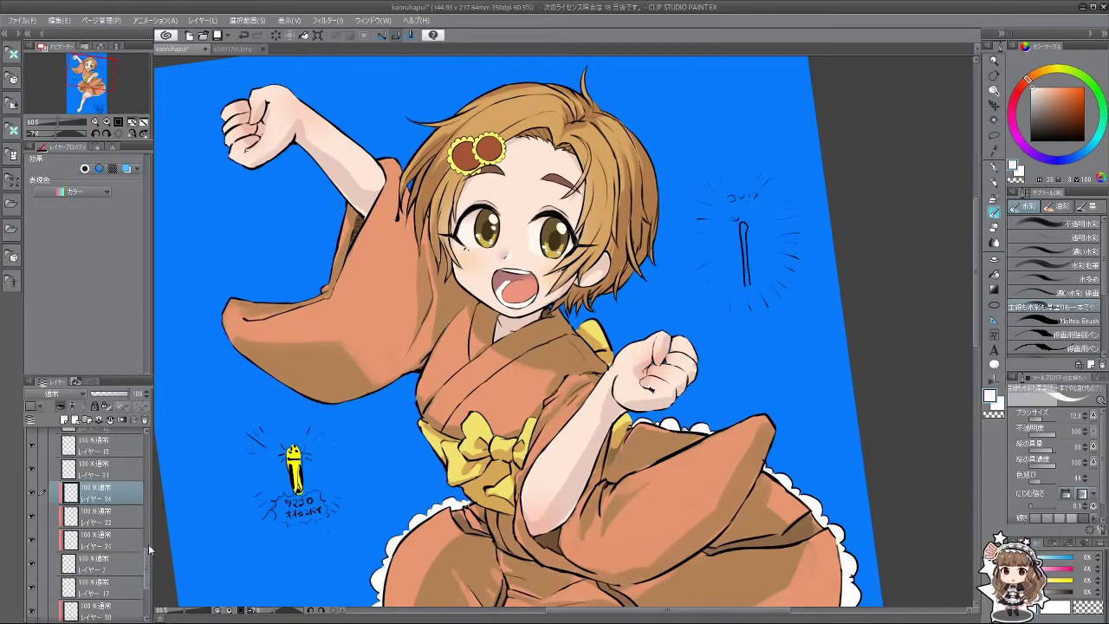
# Step: Select レイヤー 33 and add the new blank layer レイヤー 35 above it
pyautogui.scroll(2, 147, 535)
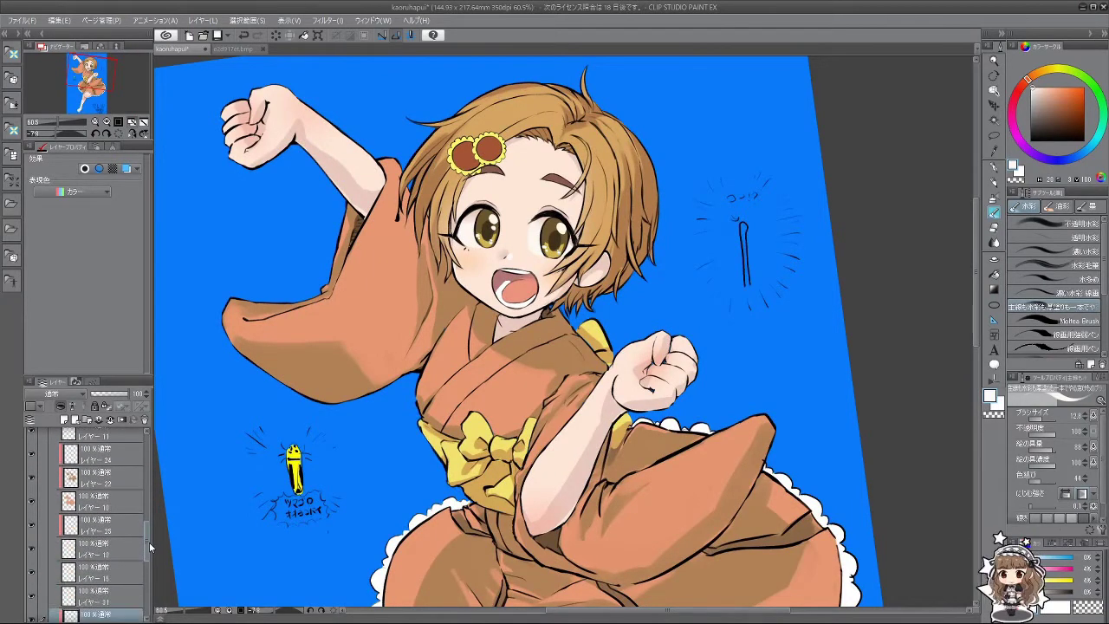
pyautogui.click(119, 527)
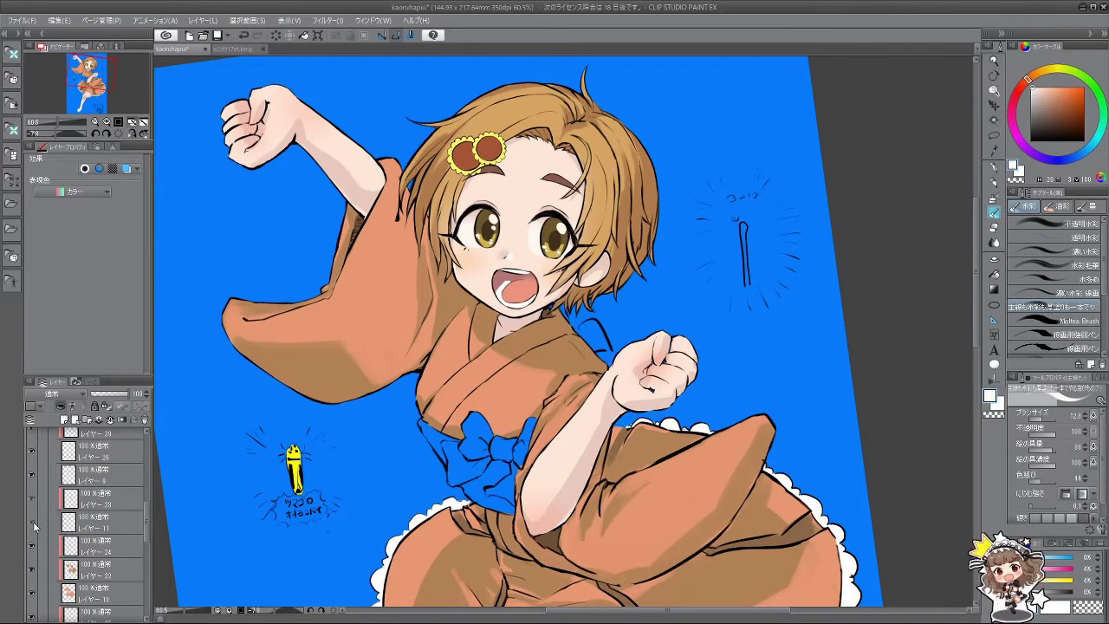
pyautogui.moveTo(147, 524); pyautogui.dragTo(148, 472)
pyautogui.click(102, 511)
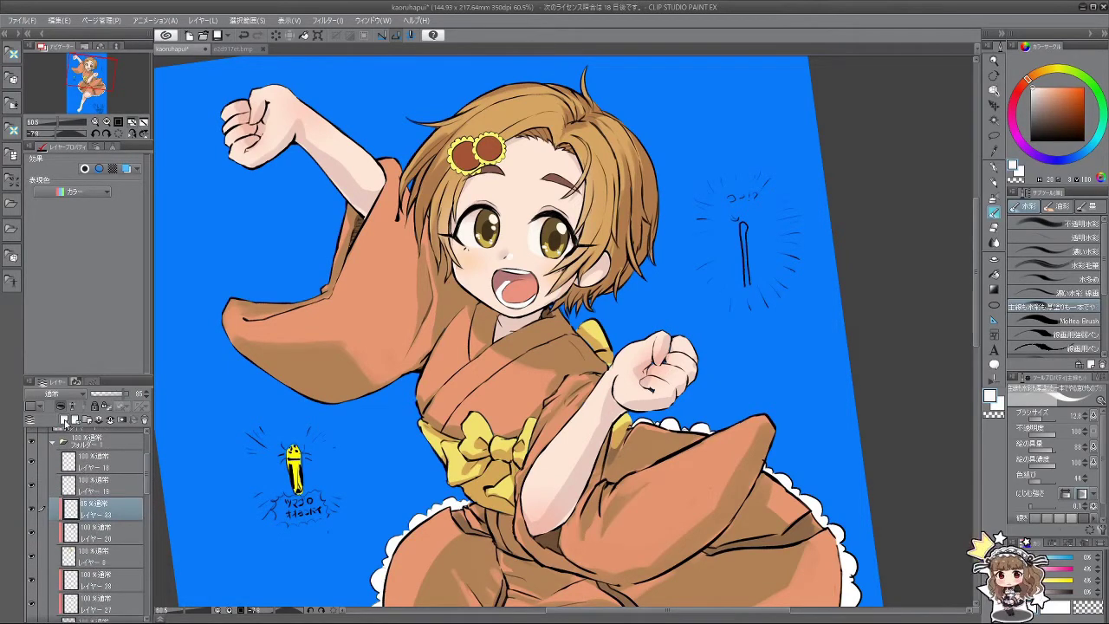
pyautogui.click(63, 419)
pyautogui.scroll(5, 600, 205)
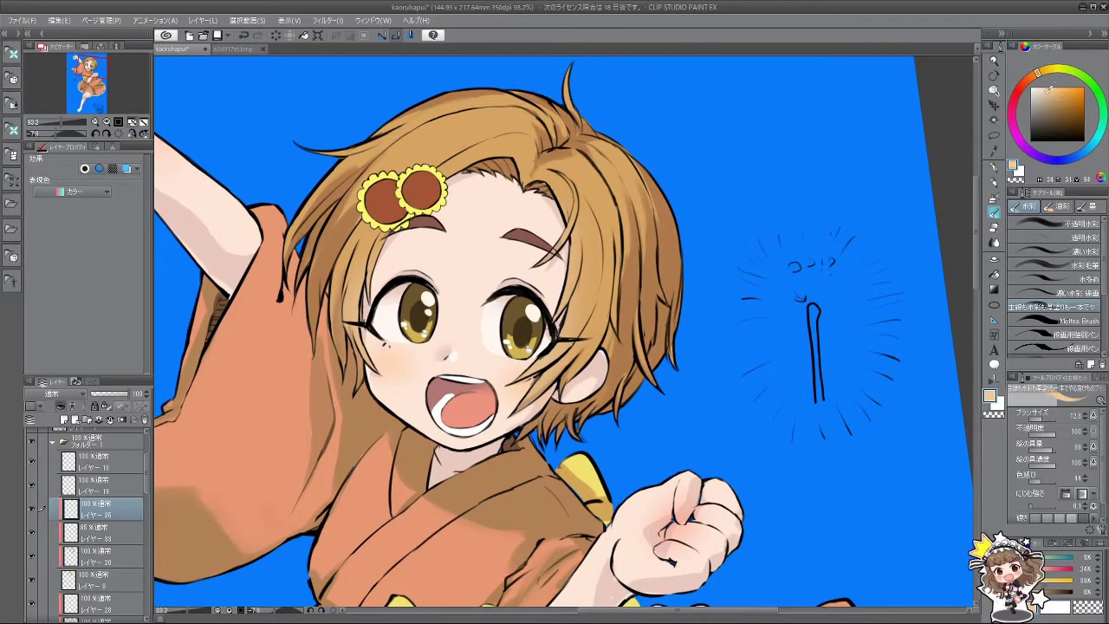
# Step: Try light highlight strokes across the top of the hair, undoing the misplaced ones
pyautogui.moveTo(567, 249); pyautogui.dragTo(598, 260)
pyautogui.hotkey('ctrl', 'z')
pyautogui.hotkey('ctrl', 'y')
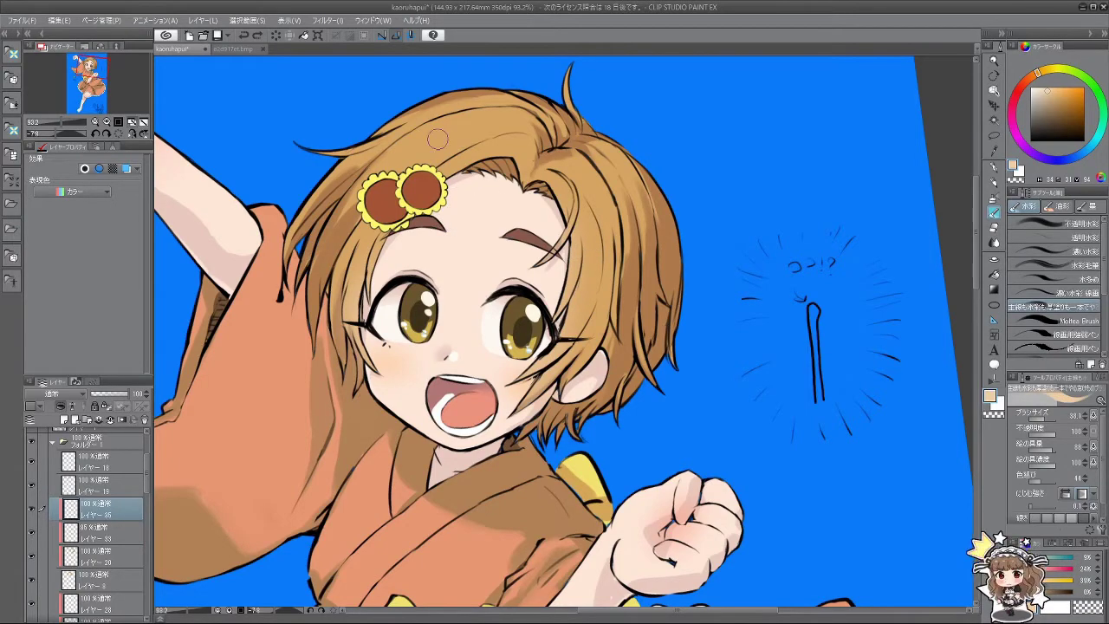
pyautogui.moveTo(453, 106)
pyautogui.mouseDown()
pyautogui.moveTo(430, 149)
pyautogui.moveTo(460, 338)
pyautogui.moveTo(469, 288)
pyautogui.moveTo(468, 310)
pyautogui.moveTo(482, 293)
pyautogui.moveTo(475, 285)
pyautogui.mouseUp()
pyautogui.hotkey('ctrl', 'z')
pyautogui.hotkey('ctrl', 'y')
pyautogui.hotkey('ctrl', 'z')
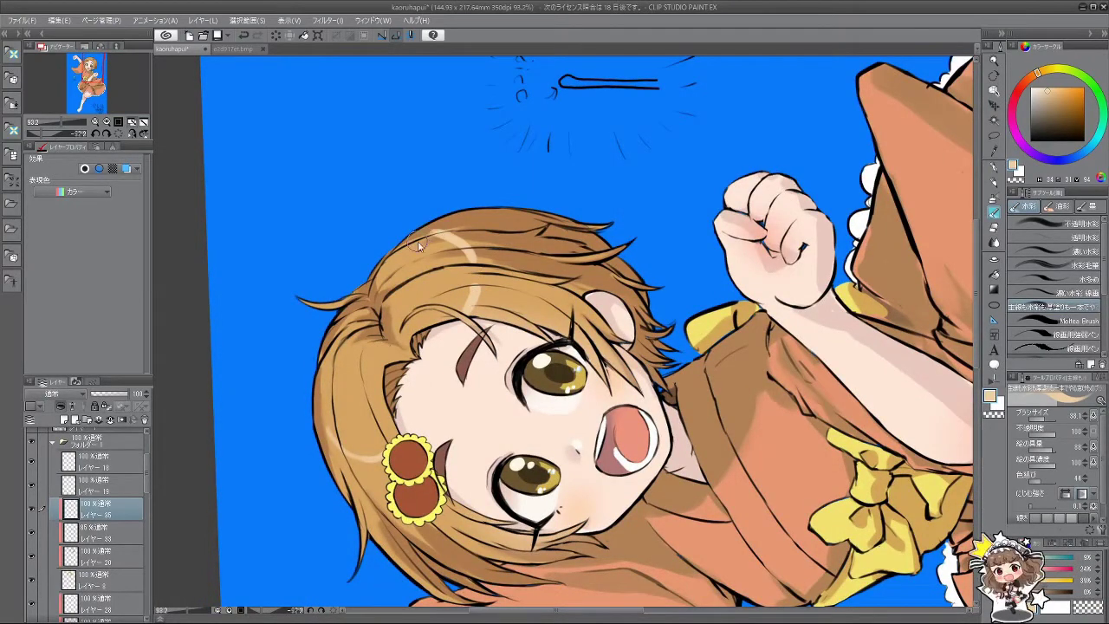
pyautogui.moveTo(407, 245)
pyautogui.mouseDown()
pyautogui.moveTo(463, 258)
pyautogui.moveTo(478, 295)
pyautogui.moveTo(579, 405)
pyautogui.moveTo(587, 394)
pyautogui.mouseUp()
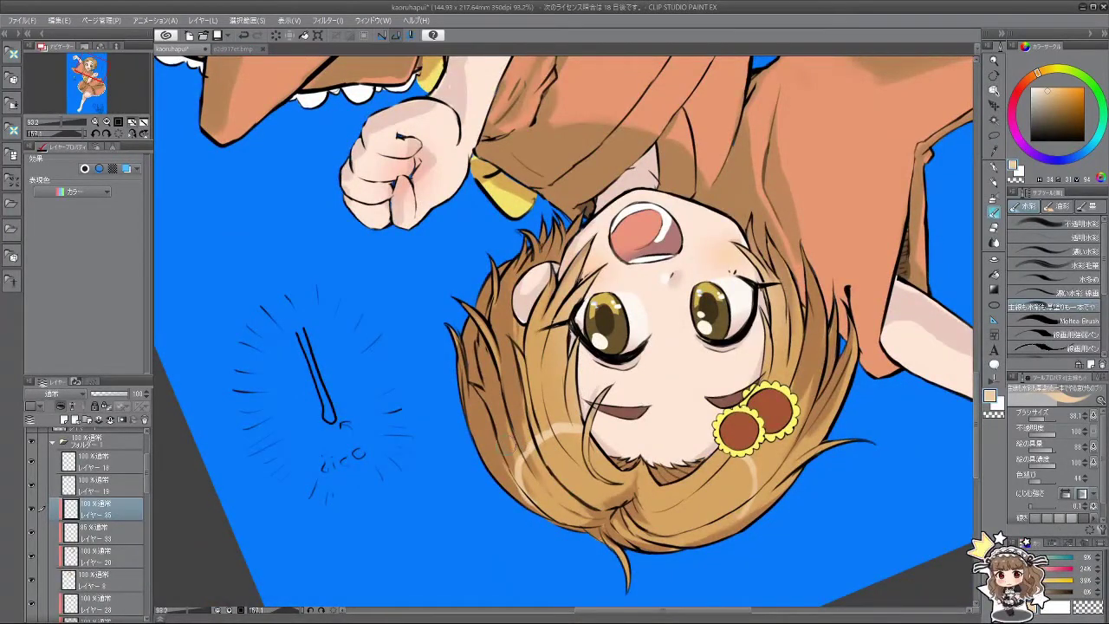
pyautogui.hotkey('ctrl', 'z')
# Step: Keep a light highlight strand on the hair after comparing, then highlight the hair's right side
pyautogui.moveTo(528, 440)
pyautogui.mouseDown()
pyautogui.moveTo(506, 476)
pyautogui.moveTo(522, 481)
pyautogui.mouseUp()
pyautogui.hotkey('ctrl', 'z')
pyautogui.hotkey('ctrl', 'y')
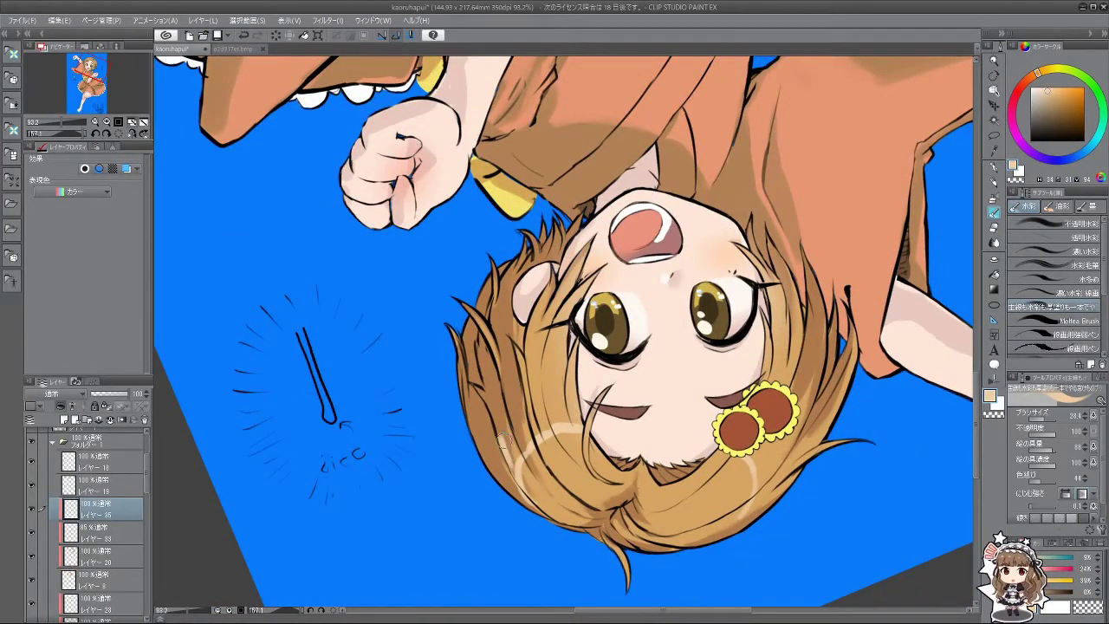
pyautogui.hotkey('ctrl', 'z')
pyautogui.hotkey('ctrl', 'y')
pyautogui.hotkey('ctrl', 'z')
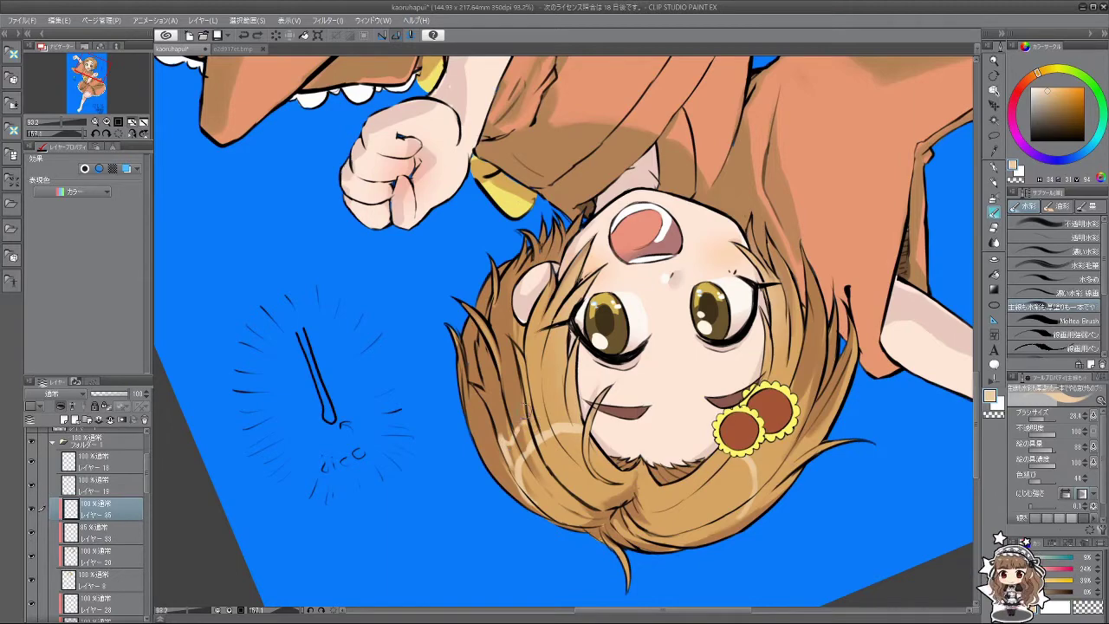
pyautogui.hotkey('ctrl', 'y')
pyautogui.hotkey('ctrl', 'z')
pyautogui.hotkey('ctrl', 'y')
pyautogui.moveTo(530, 421)
pyautogui.mouseDown()
pyautogui.moveTo(579, 509)
pyautogui.moveTo(485, 269)
pyautogui.moveTo(571, 244)
pyautogui.mouseUp()
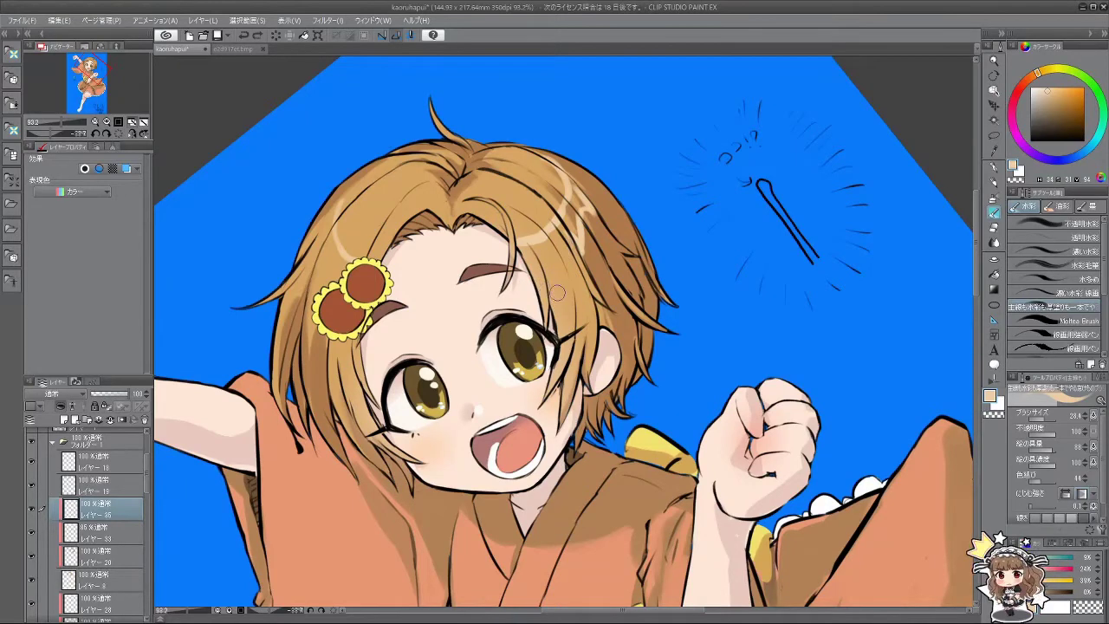
pyautogui.moveTo(518, 258)
pyautogui.mouseDown()
pyautogui.moveTo(558, 239)
pyautogui.moveTo(518, 416)
pyautogui.moveTo(364, 426)
pyautogui.mouseUp()
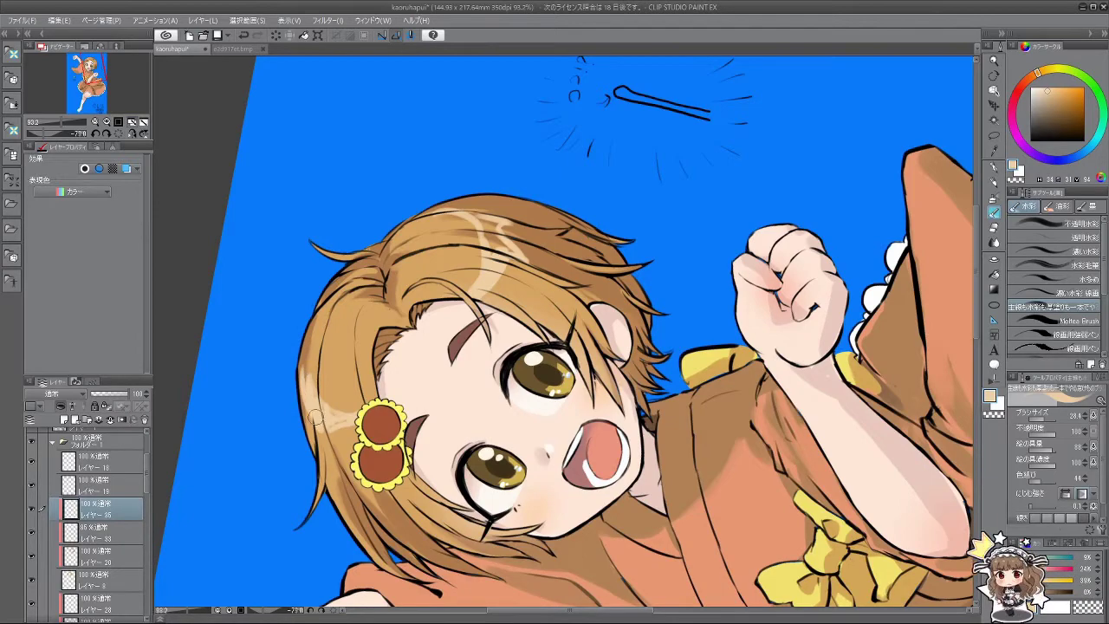
# Step: Rotate the canvas sideways, upright and upside down to review the painting
pyautogui.moveTo(338, 424)
pyautogui.mouseDown()
pyautogui.moveTo(402, 514)
pyautogui.moveTo(542, 561)
pyautogui.moveTo(292, 269)
pyautogui.mouseUp()
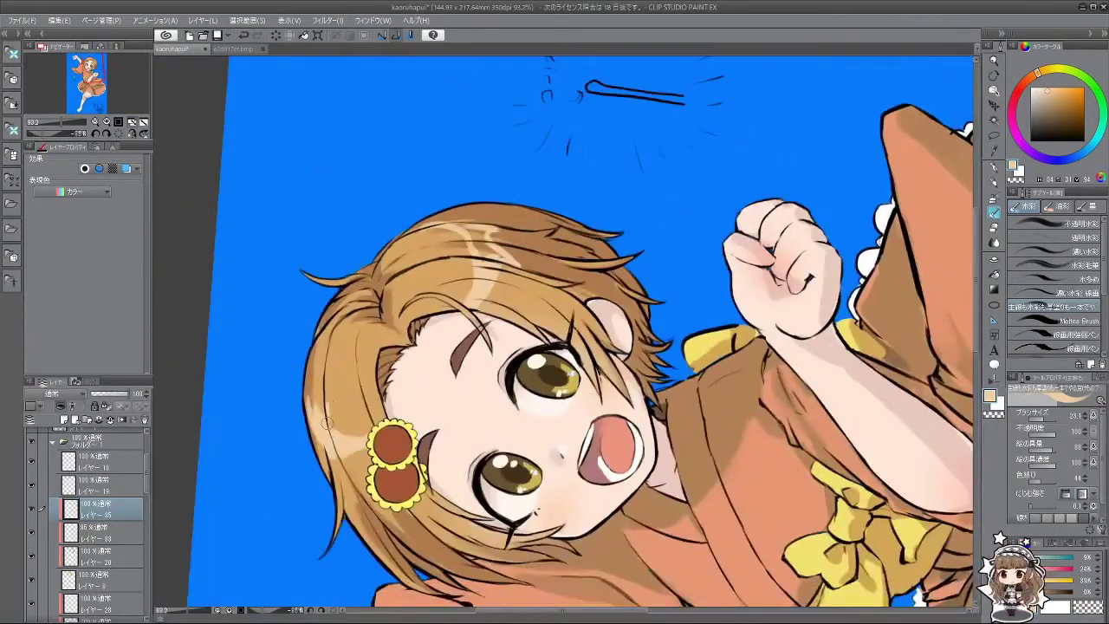
pyautogui.scroll(-3, 505, 394)
pyautogui.moveTo(505, 394); pyautogui.dragTo(554, 277)
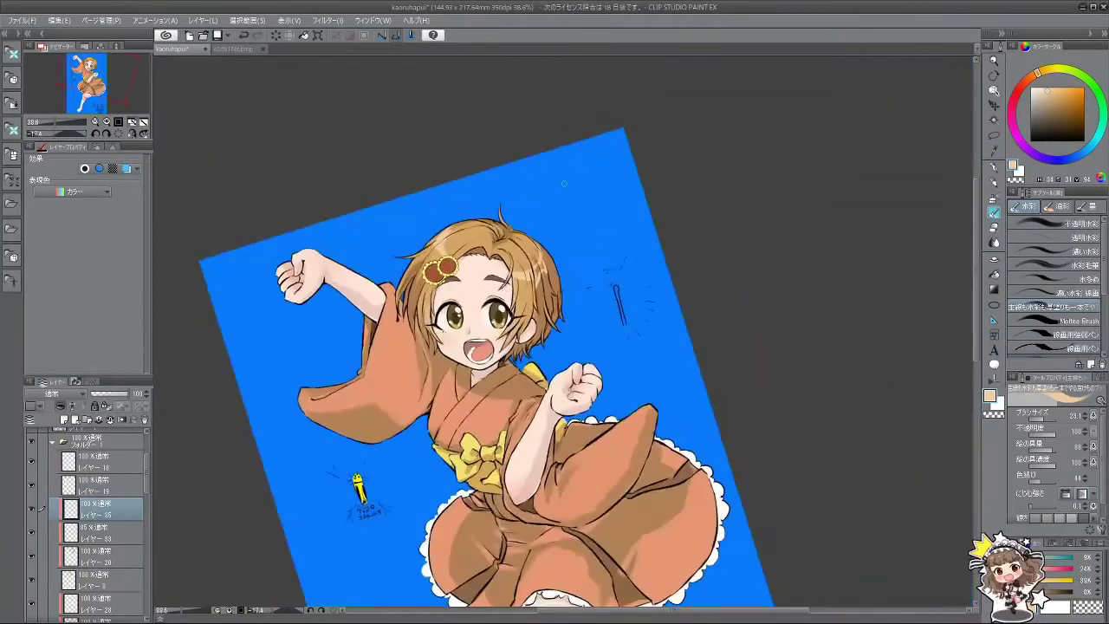
pyautogui.scroll(2, 554, 276)
pyautogui.moveTo(375, 374); pyautogui.dragTo(374, 335)
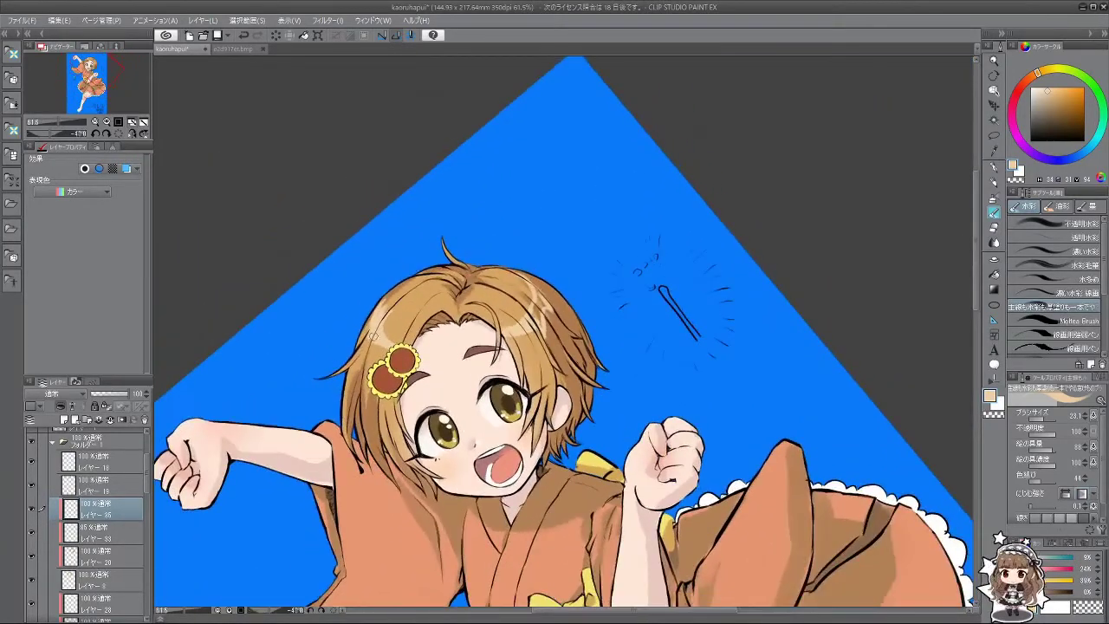
pyautogui.moveTo(495, 342); pyautogui.dragTo(576, 351)
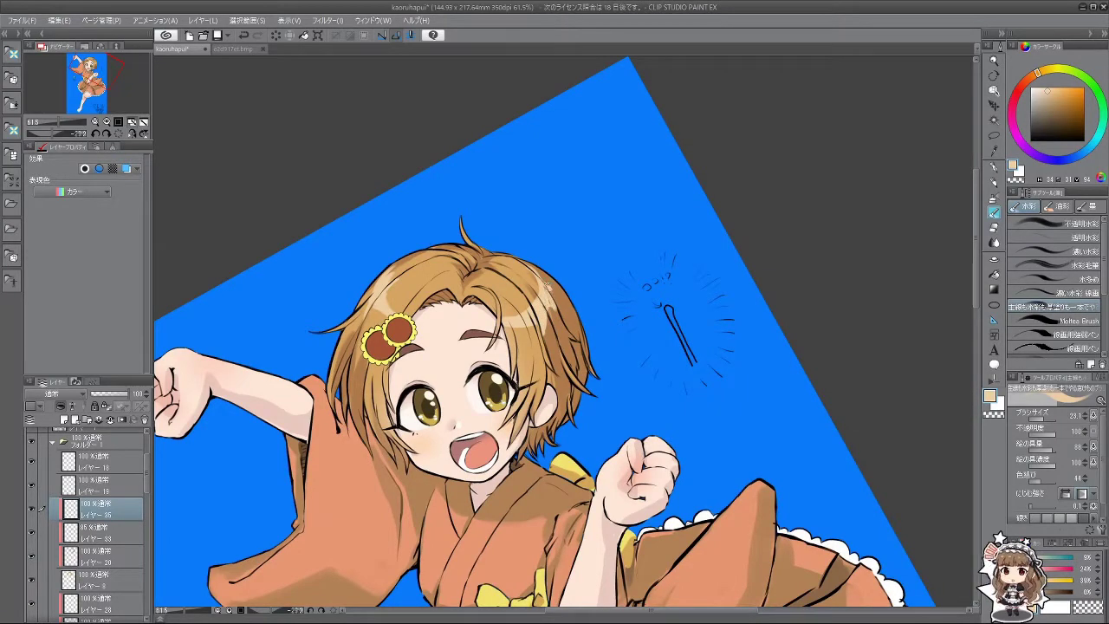
pyautogui.moveTo(548, 296); pyautogui.dragTo(568, 374)
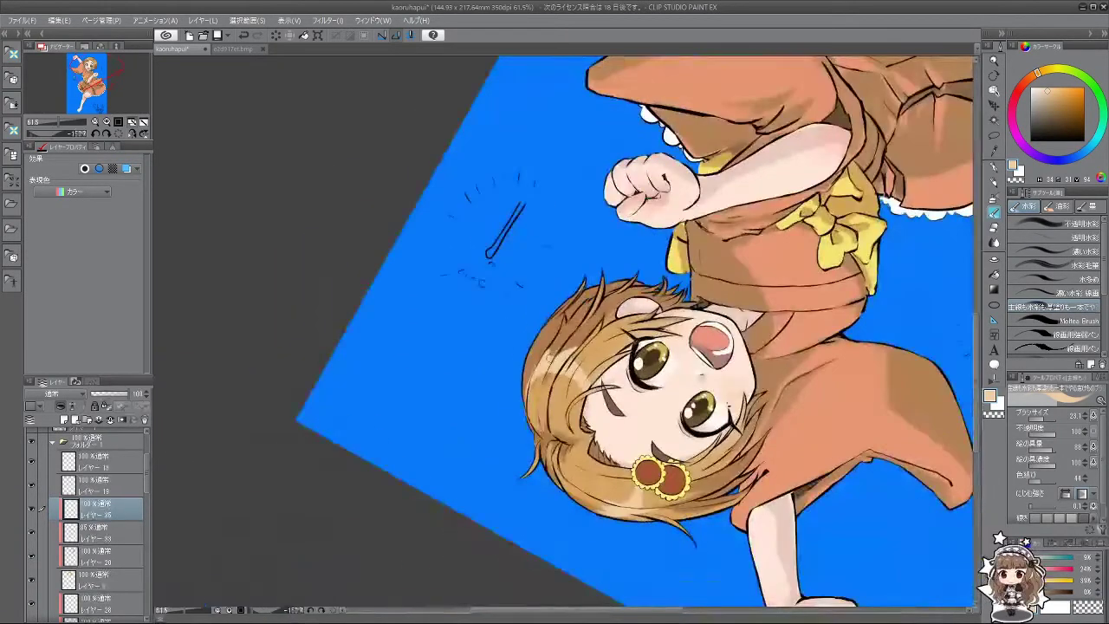
# Step: Swing the view from upside down back toward upright, checking face, hair and kimono
pyautogui.moveTo(522, 456); pyautogui.dragTo(569, 374)
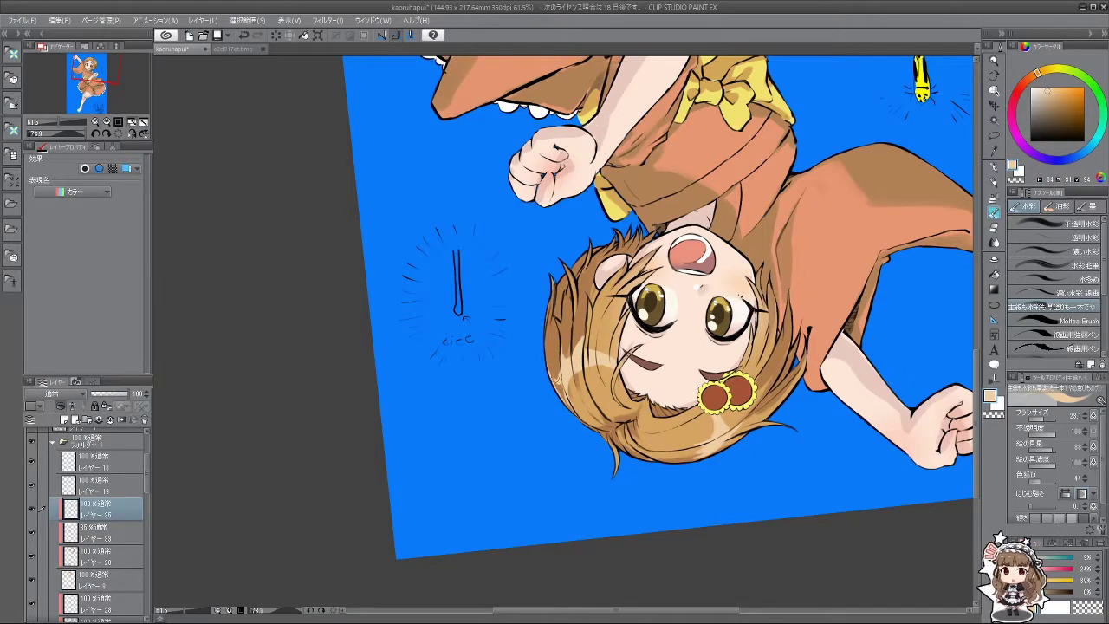
pyautogui.moveTo(570, 421); pyautogui.dragTo(627, 394)
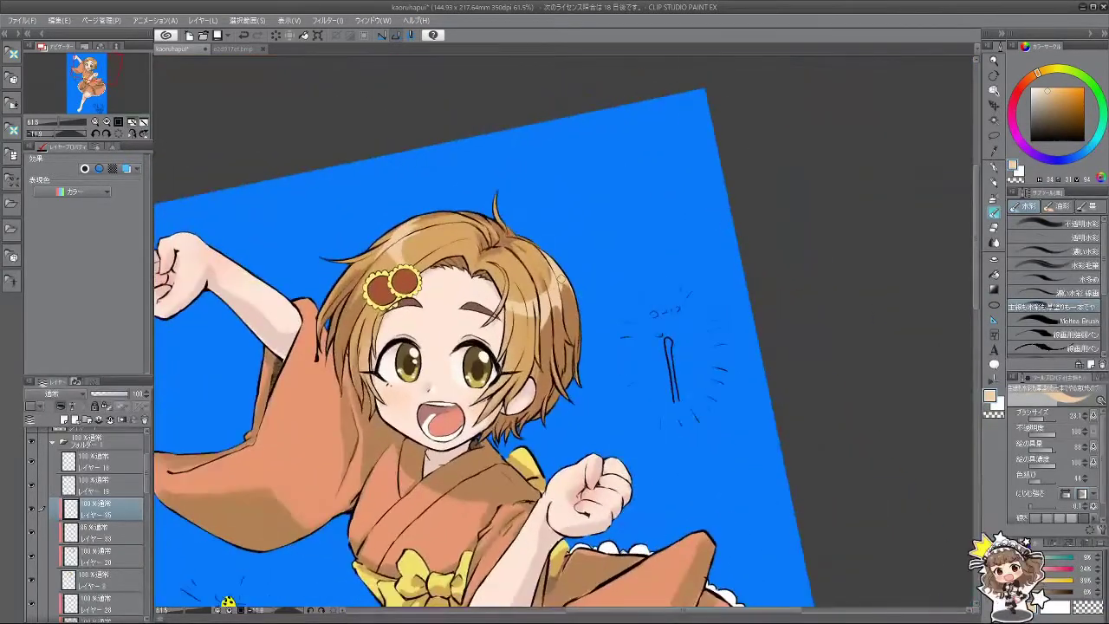
pyautogui.moveTo(590, 337); pyautogui.dragTo(551, 378)
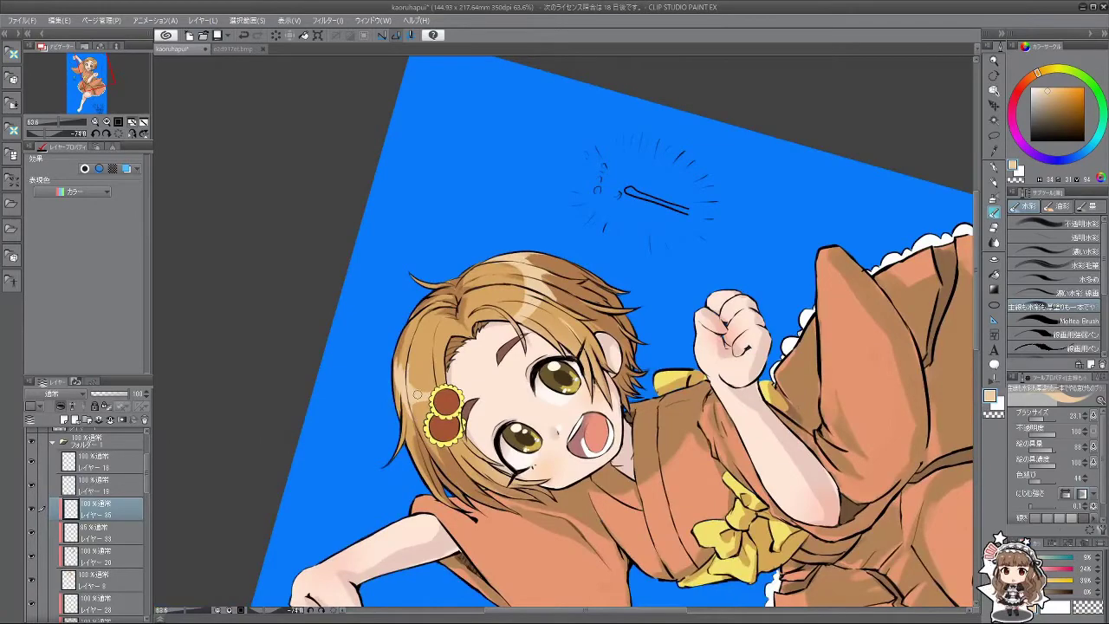
pyautogui.moveTo(623, 193); pyautogui.dragTo(537, 275)
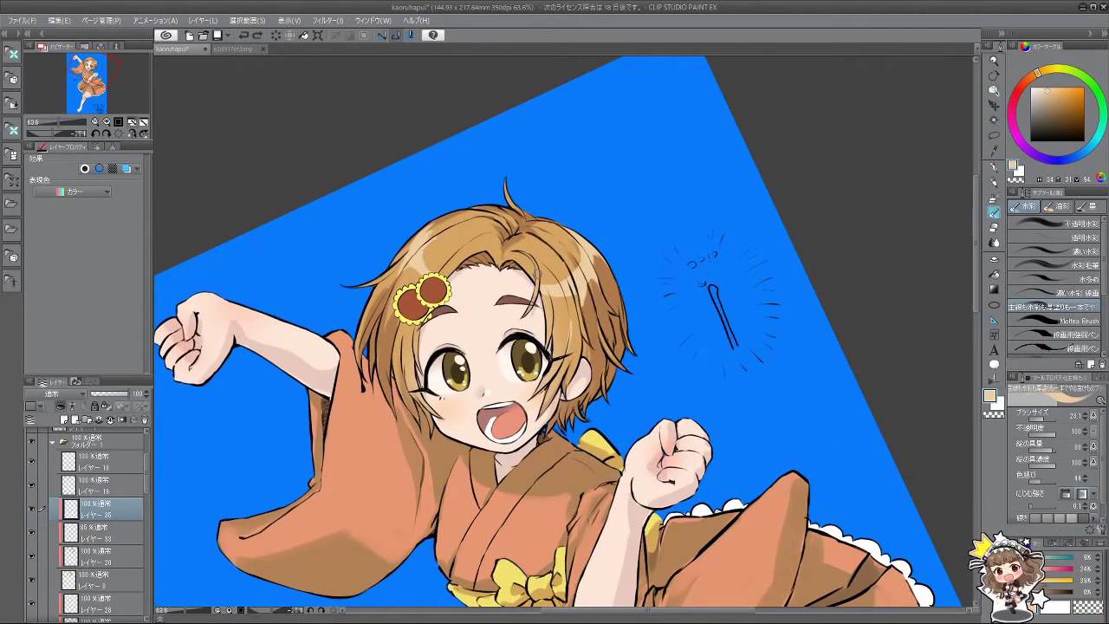
pyautogui.moveTo(537, 276); pyautogui.dragTo(165, 290)
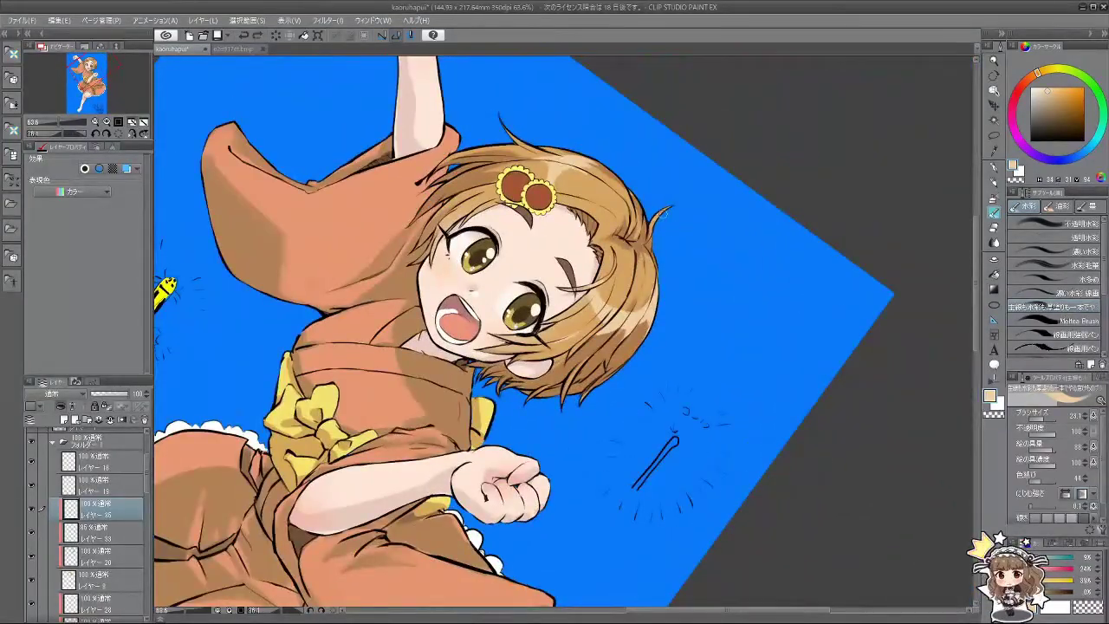
pyautogui.moveTo(620, 364); pyautogui.dragTo(387, 404)
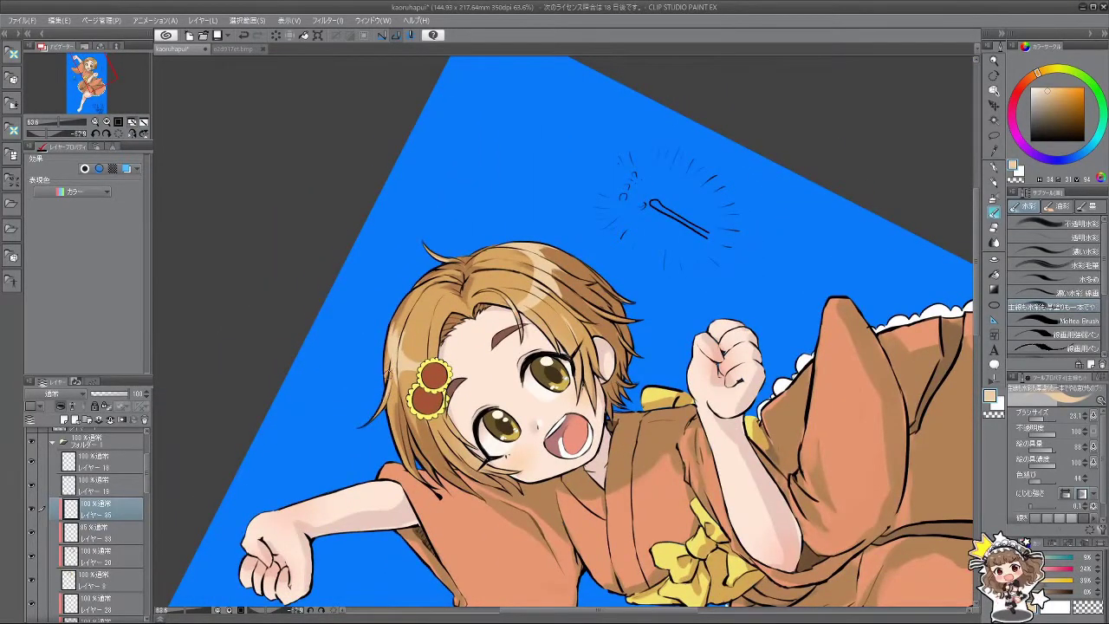
pyautogui.moveTo(559, 466); pyautogui.dragTo(346, 446)
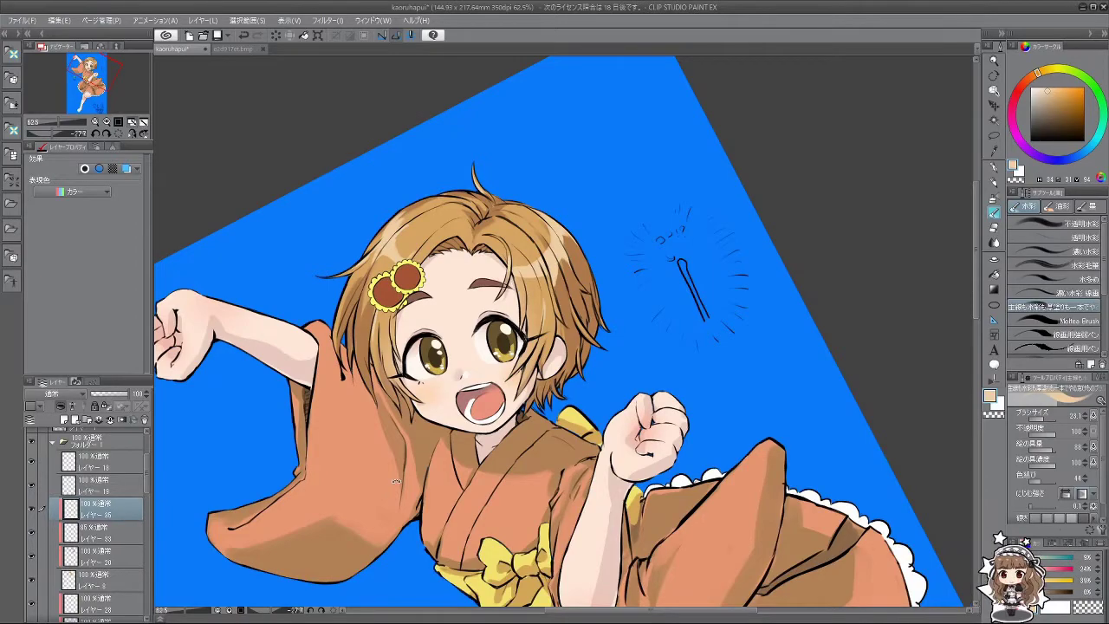
pyautogui.moveTo(396, 482); pyautogui.dragTo(156, 506)
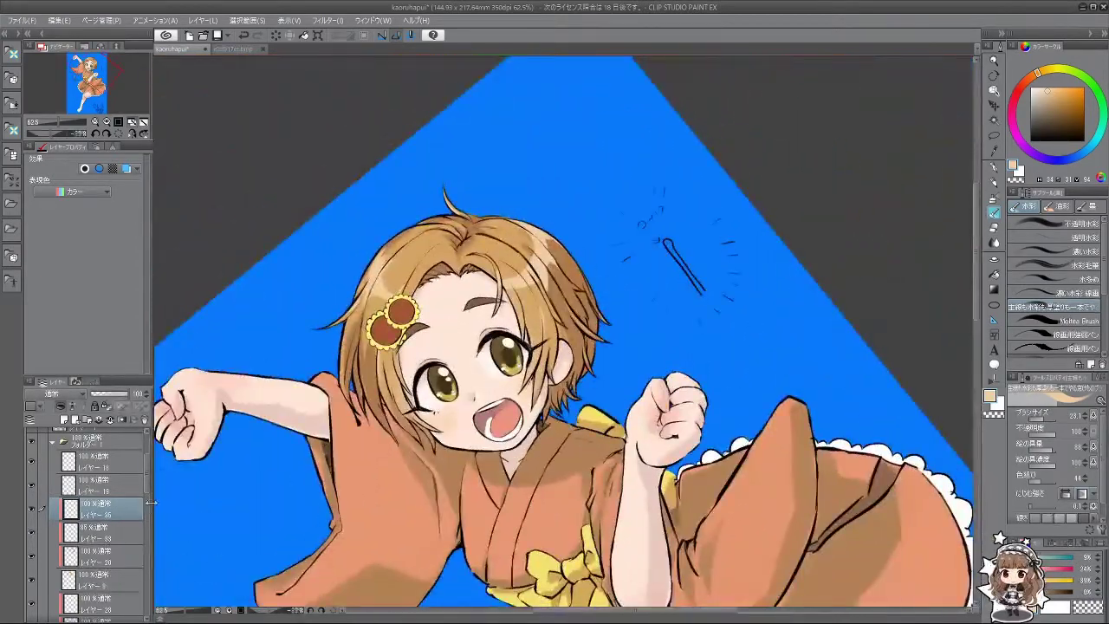
# Step: Make layer 34 the active colour layer in the Layers panel
pyautogui.click(111, 466)
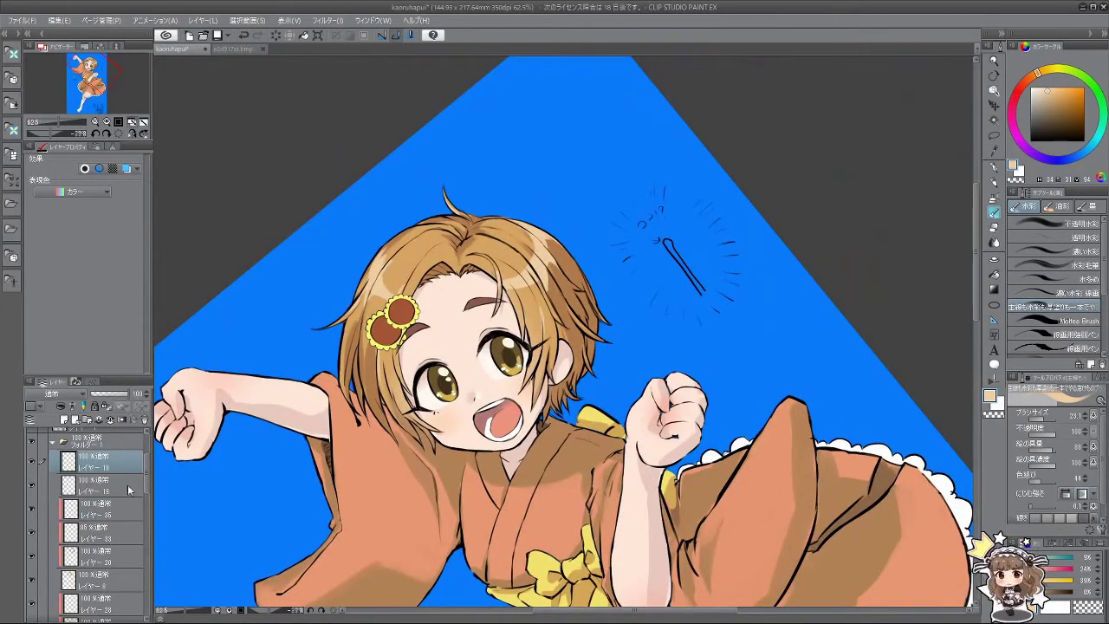
pyautogui.moveTo(146, 489); pyautogui.dragTo(162, 597)
pyautogui.scroll(4, 87, 520)
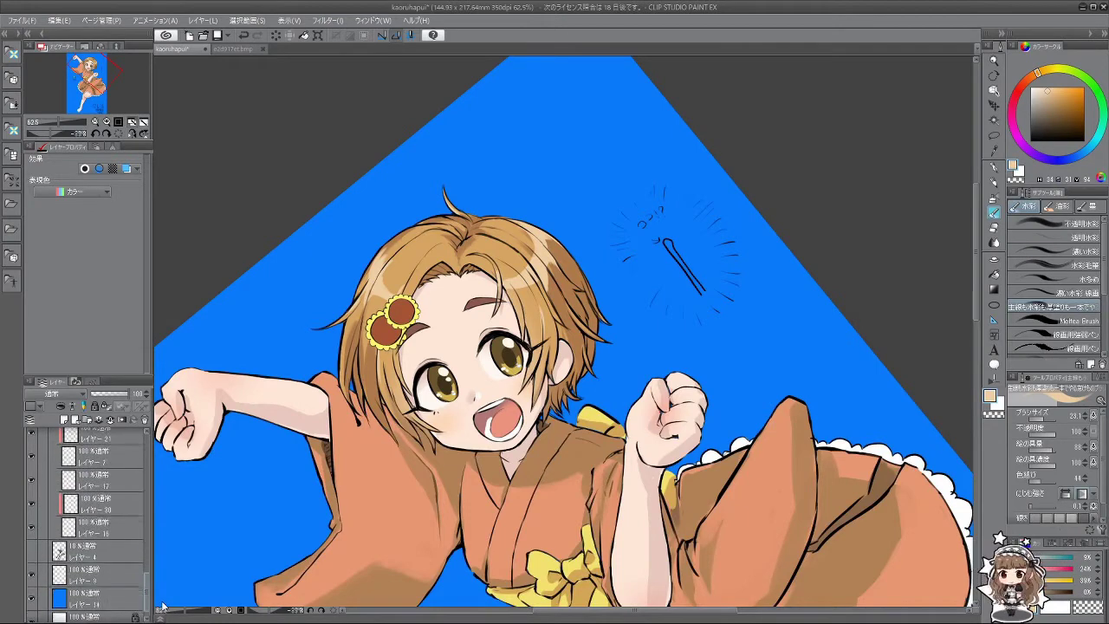
pyautogui.click(41, 520)
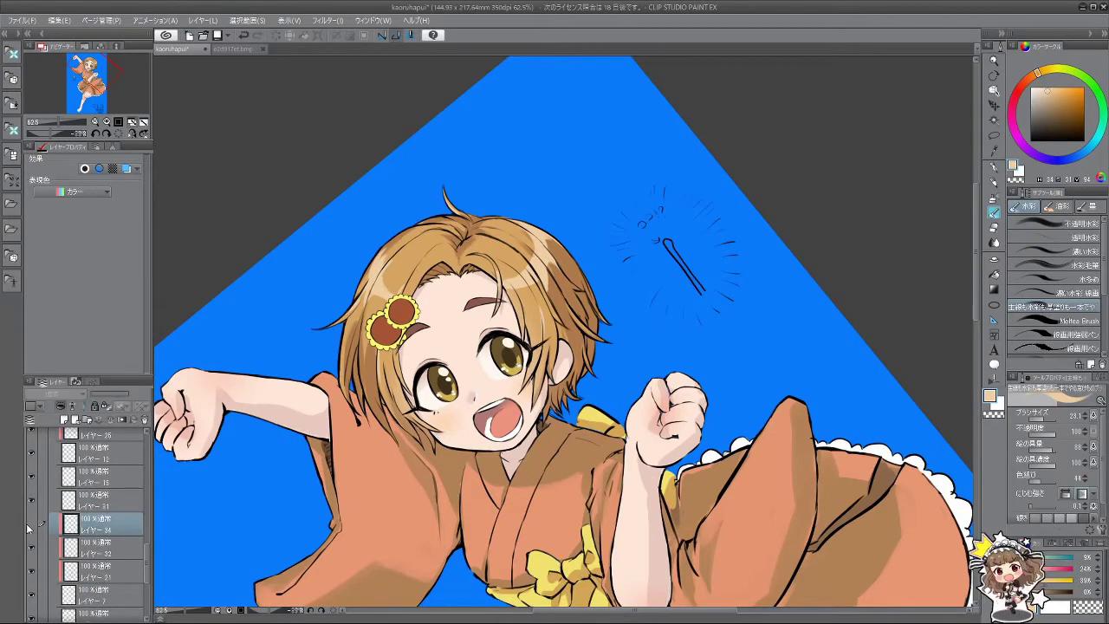
pyautogui.scroll(5, 491, 418)
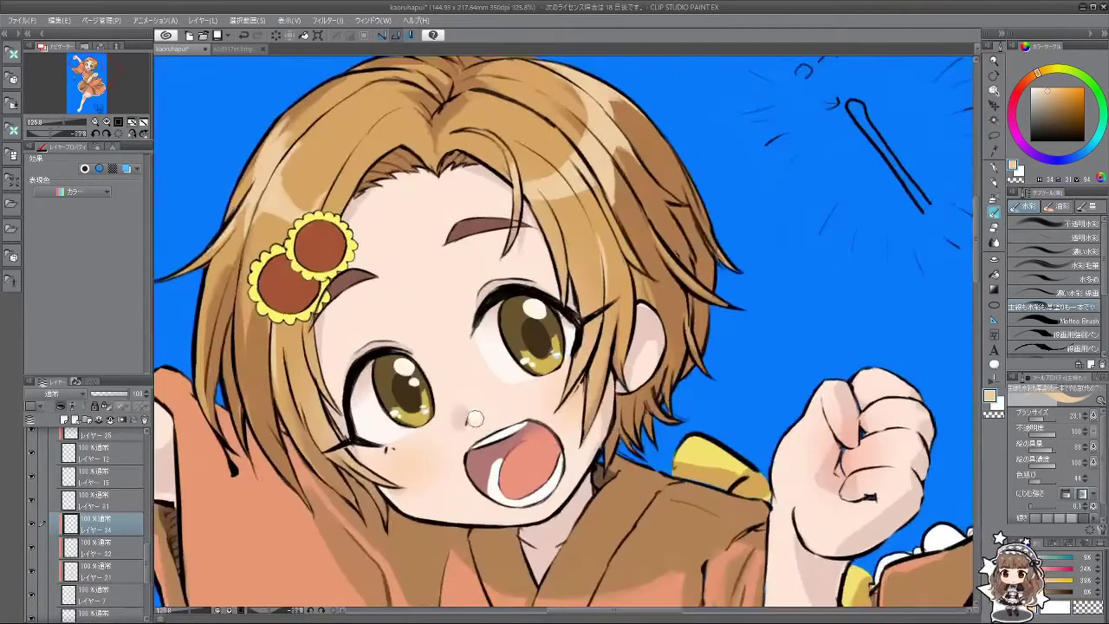
# Step: Shrink the brush to about 9.8 for detail work and turn the view near upright
pyautogui.press('[')
pyautogui.press('[')
pyautogui.press('[')
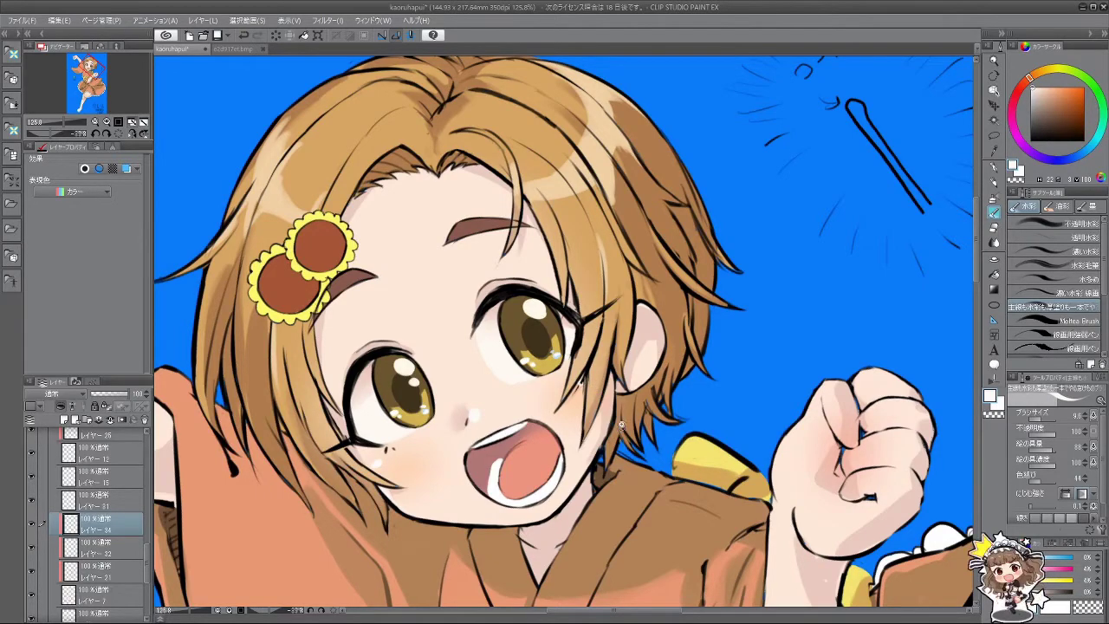
pyautogui.scroll(-5, 602, 417)
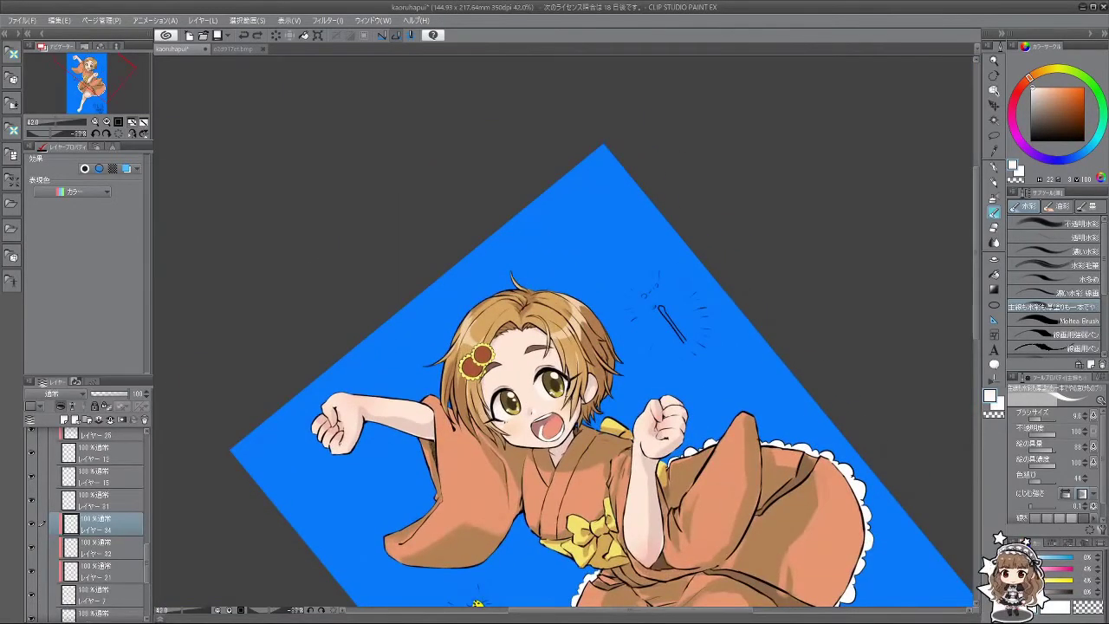
pyautogui.scroll(5, 592, 403)
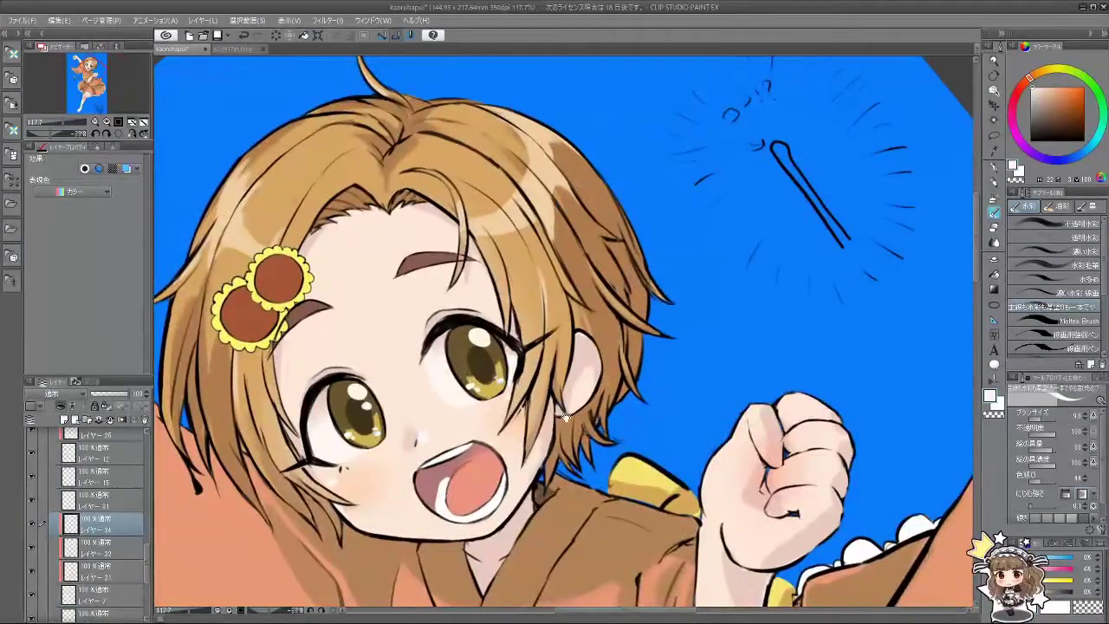
pyautogui.scroll(-5, 564, 416)
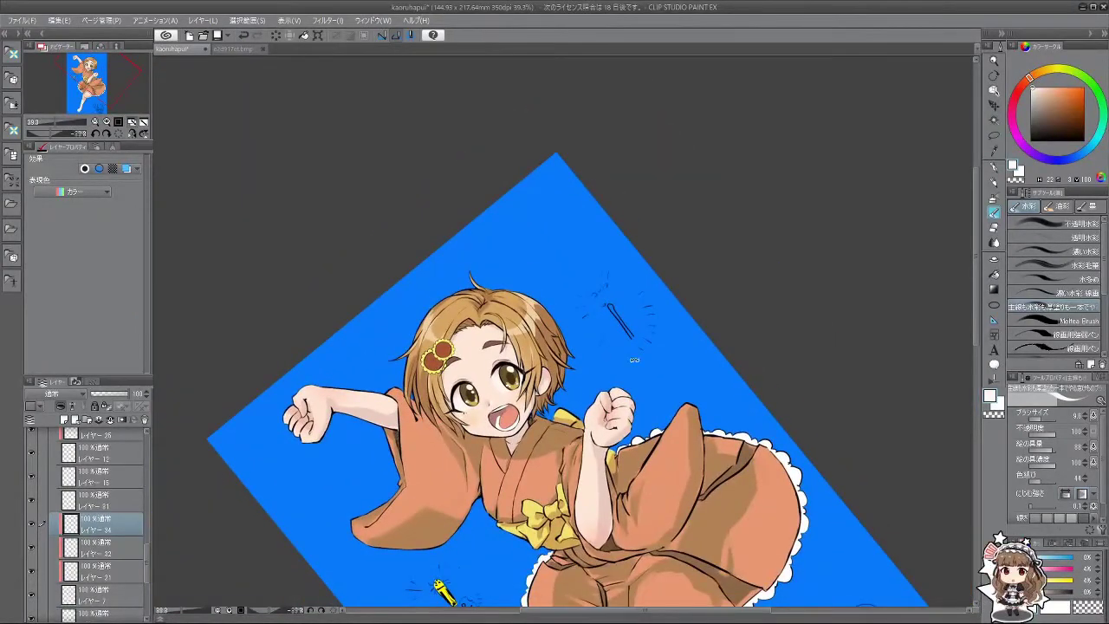
pyautogui.moveTo(634, 358)
pyautogui.mouseDown()
pyautogui.moveTo(627, 334)
pyautogui.moveTo(621, 371)
pyautogui.mouseUp()
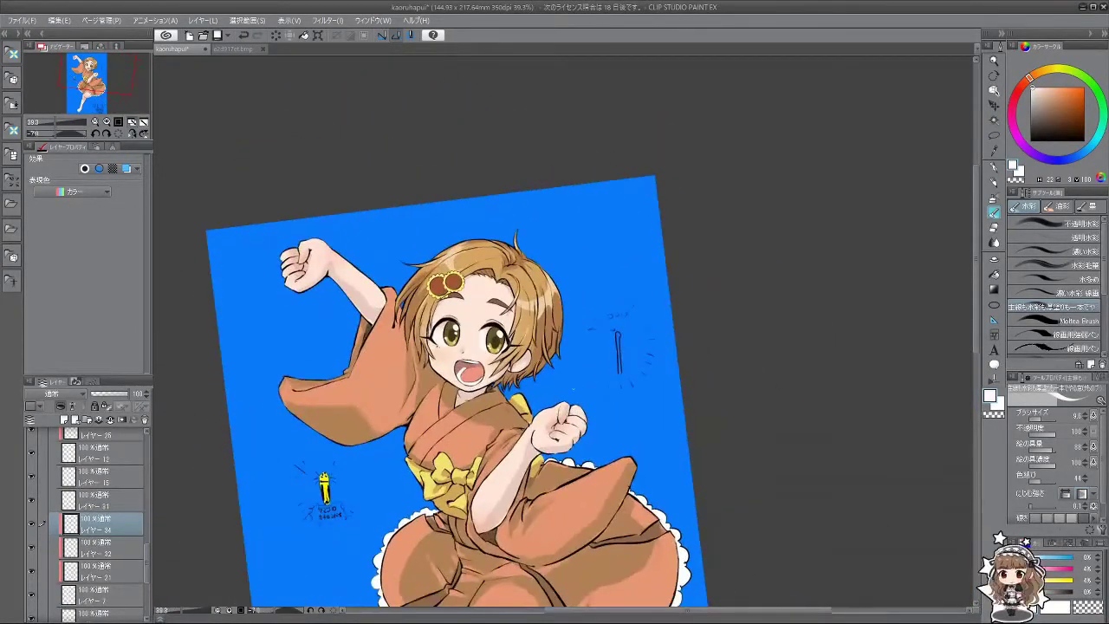
pyautogui.scroll(2, 524, 283)
pyautogui.scroll(-5, 147, 482)
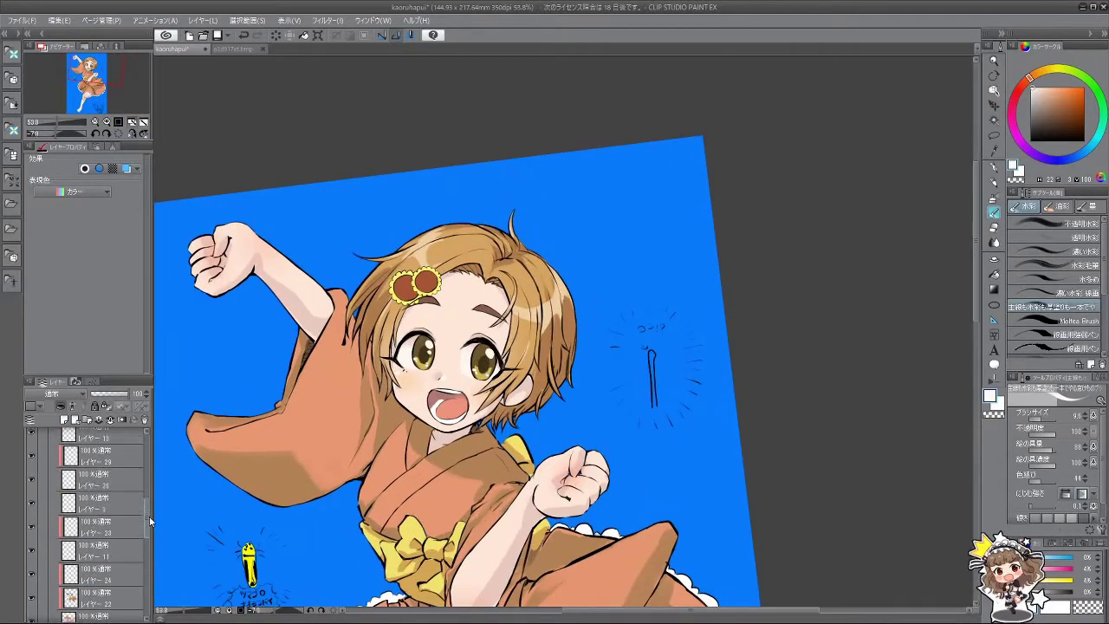
pyautogui.scroll(2, 148, 481)
# Step: On layer 20, pick a slightly darker hair brown and enlarge the brush to about 11.2
pyautogui.click(130, 555)
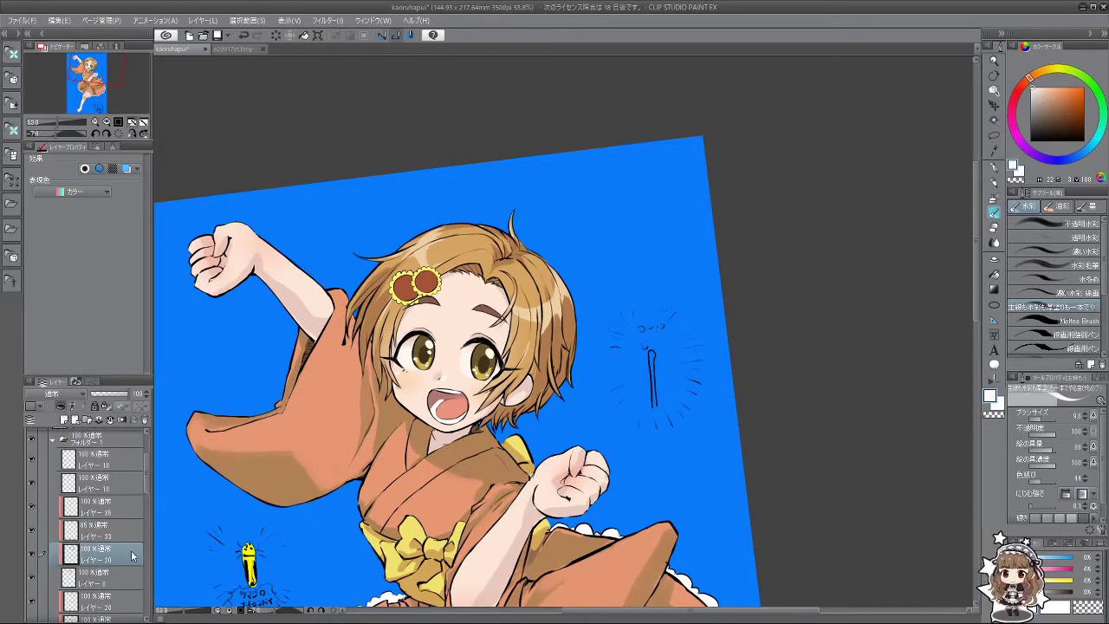
pyautogui.scroll(3, 465, 376)
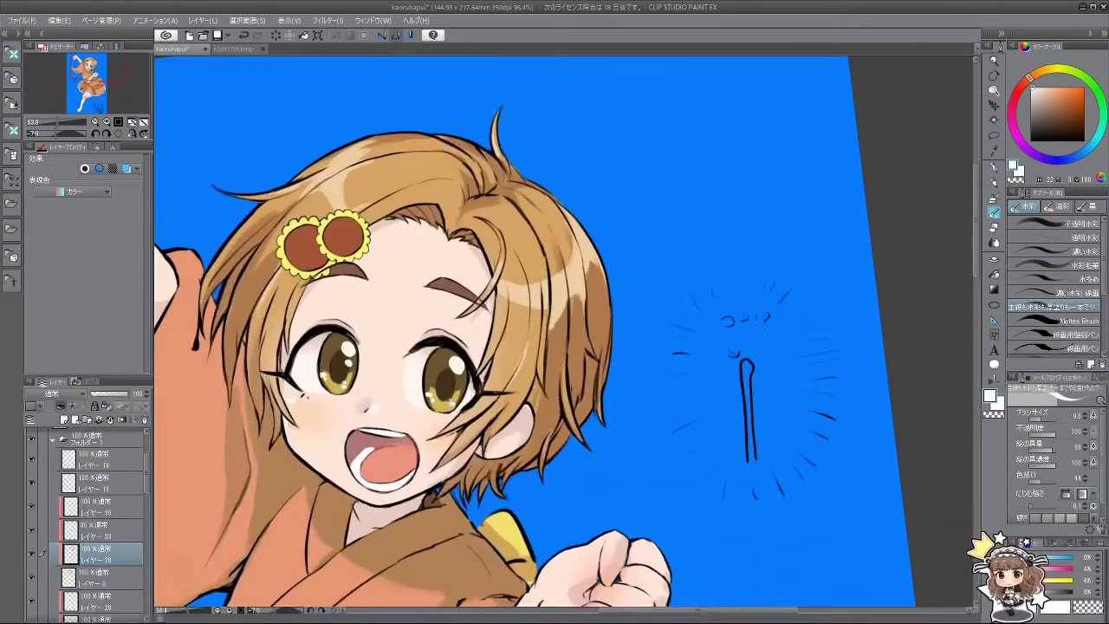
pyautogui.keyDown('alt'); pyautogui.click(615, 339); pyautogui.keyUp('alt')
pyautogui.click(1066, 108)
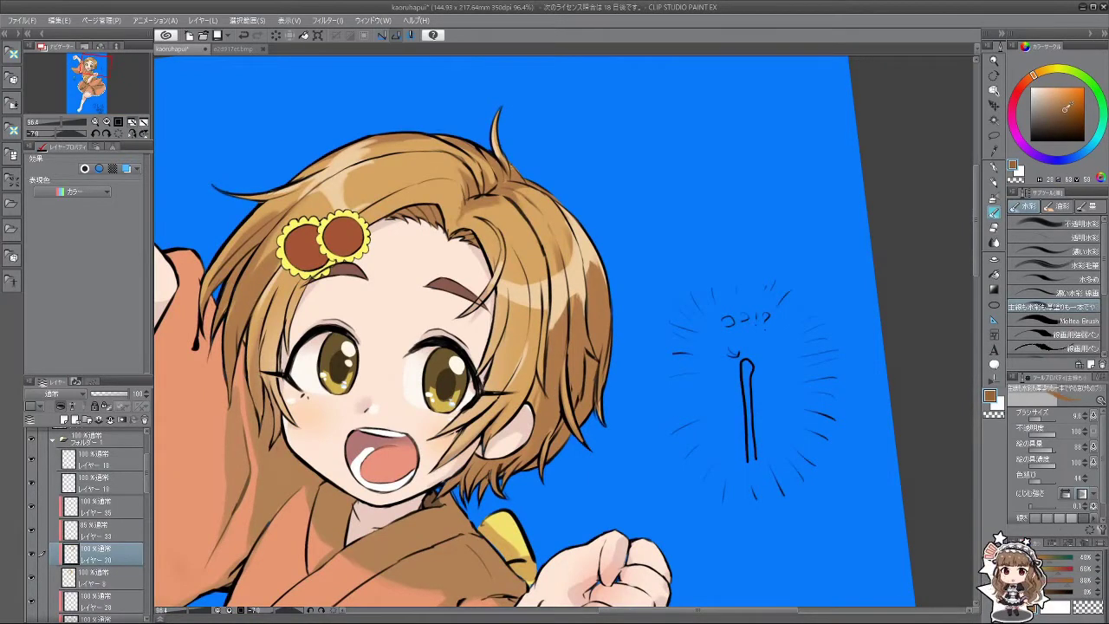
pyautogui.moveTo(513, 475); pyautogui.dragTo(520, 478)
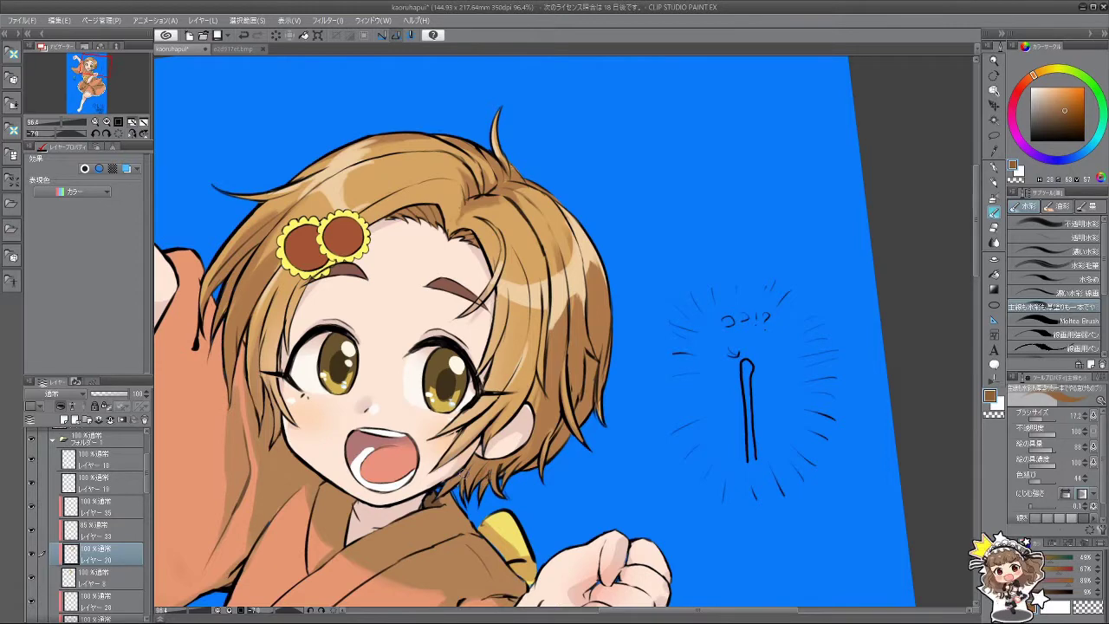
# Step: Paint short dark brown strokes along the hair's right edge, then return the view upright
pyautogui.moveTo(440, 494); pyautogui.dragTo(368, 535)
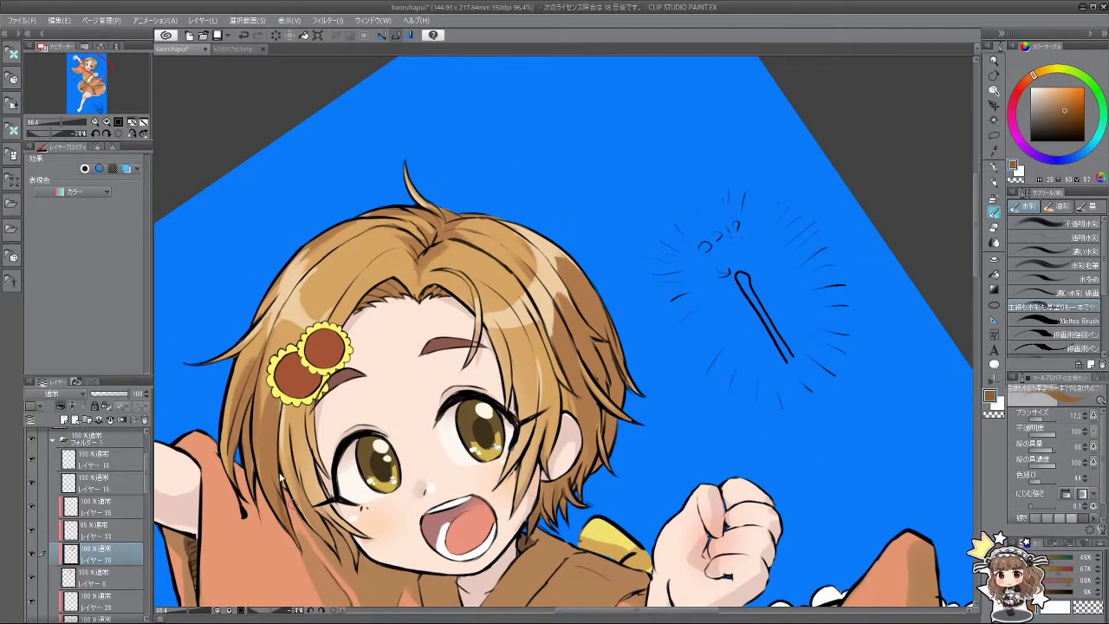
pyautogui.moveTo(344, 546)
pyautogui.mouseDown()
pyautogui.moveTo(639, 461)
pyautogui.moveTo(578, 524)
pyautogui.mouseUp()
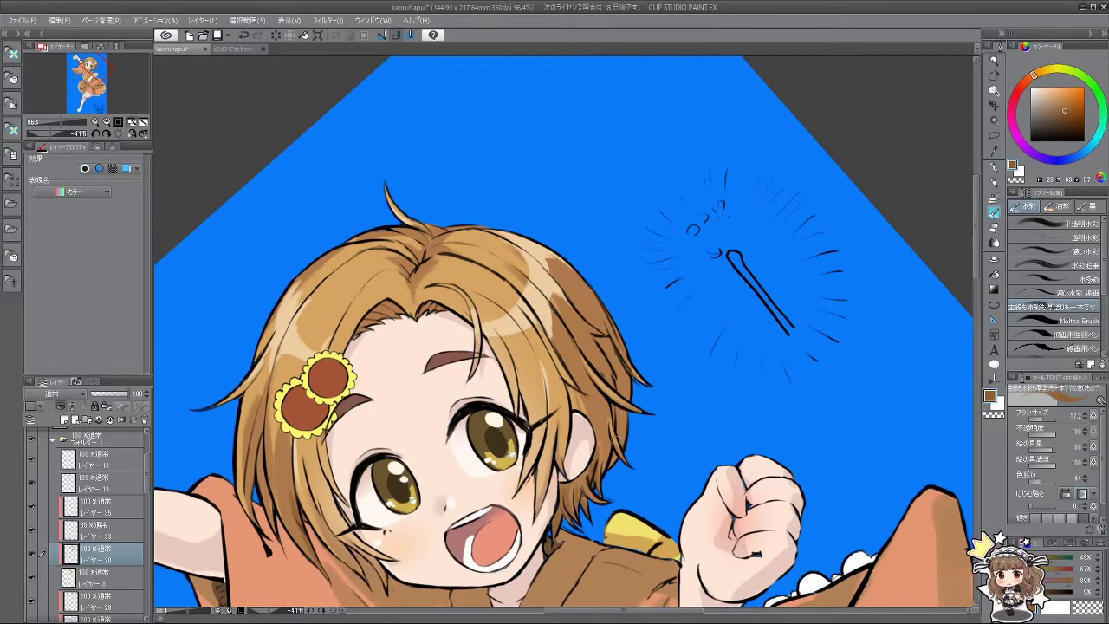
pyautogui.moveTo(609, 454); pyautogui.dragTo(605, 478)
pyautogui.moveTo(621, 405)
pyautogui.mouseDown()
pyautogui.moveTo(616, 444)
pyautogui.moveTo(584, 461)
pyautogui.mouseUp()
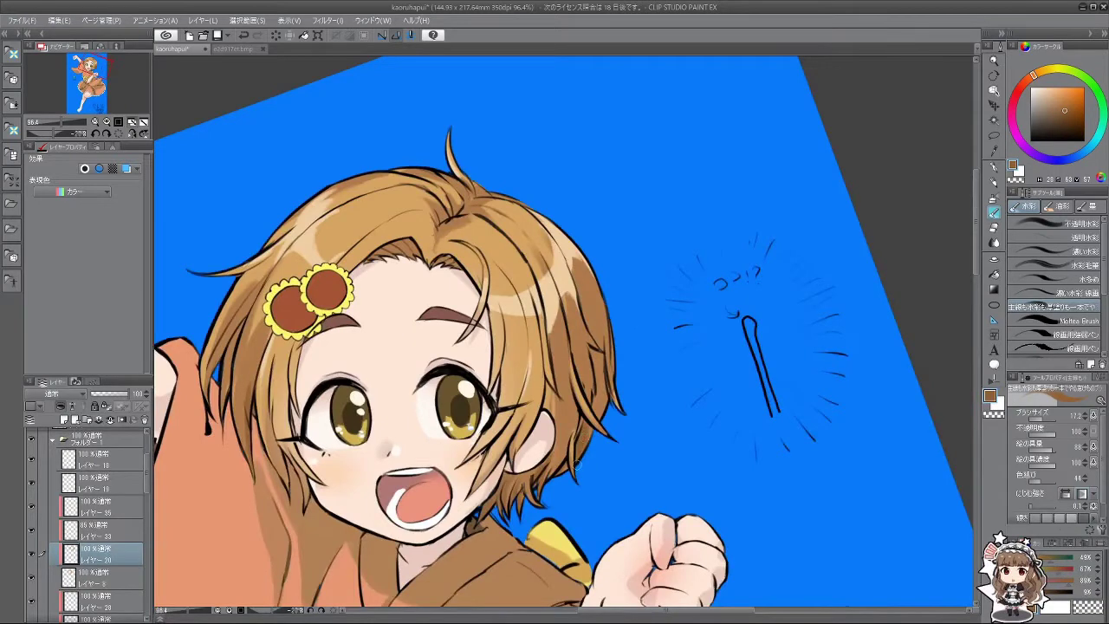
pyautogui.scroll(-5, 621, 453)
pyautogui.scroll(3, 607, 409)
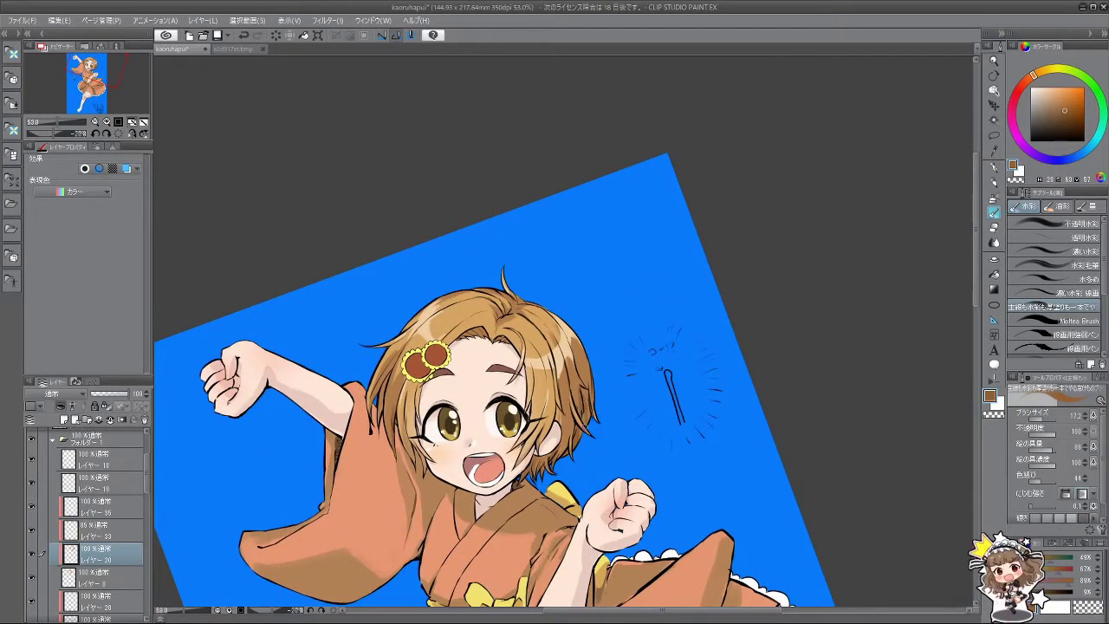
pyautogui.moveTo(606, 409); pyautogui.dragTo(553, 422)
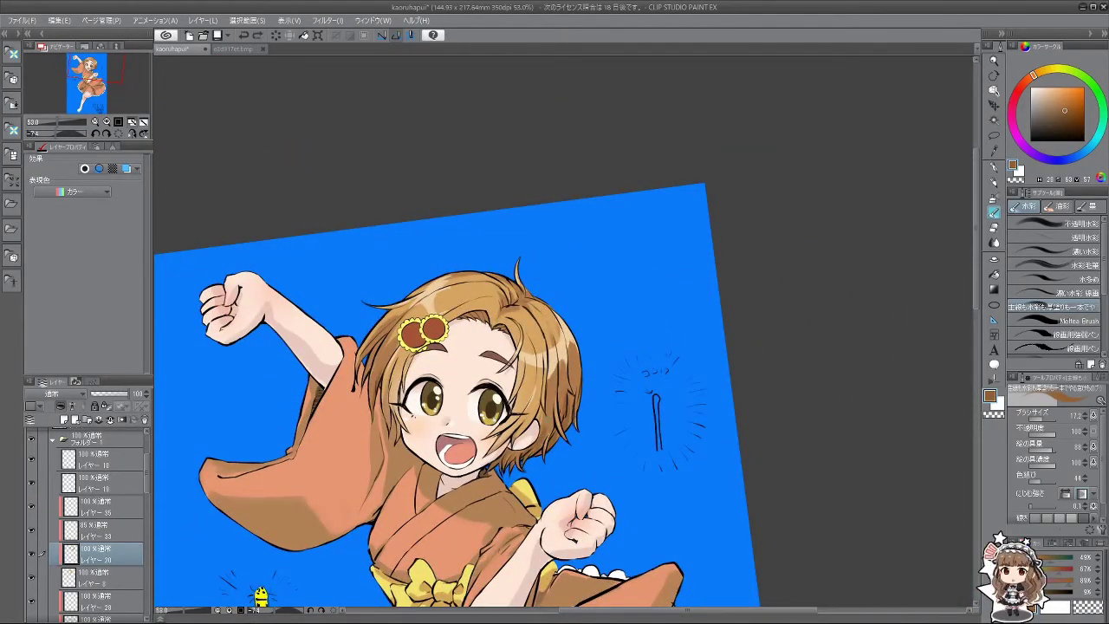
pyautogui.moveTo(553, 422); pyautogui.dragTo(639, 451)
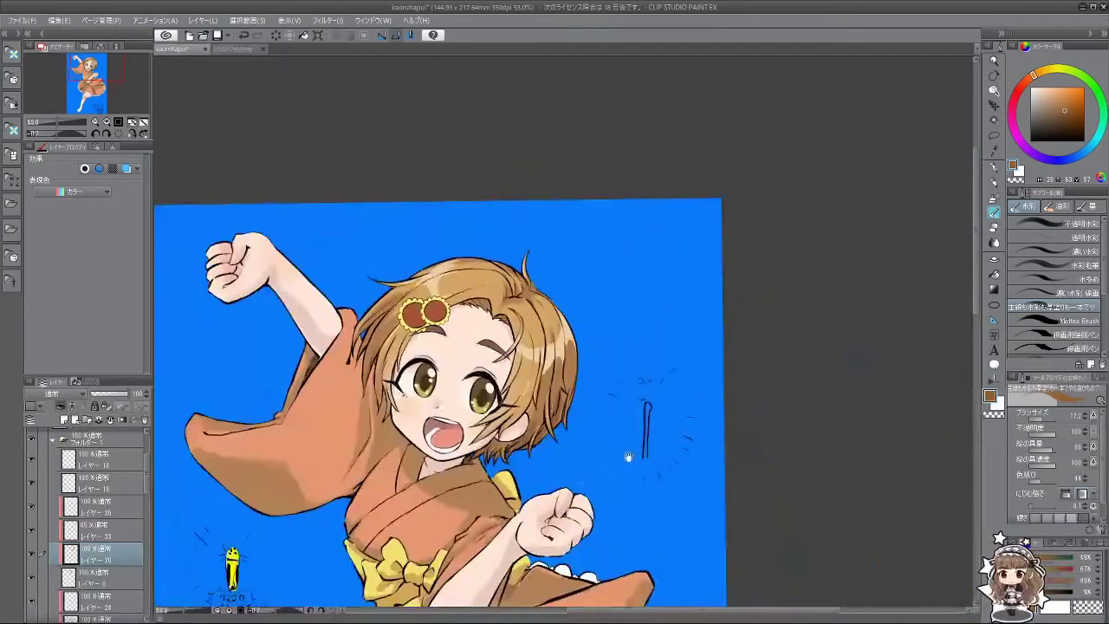
pyautogui.scroll(-3, 639, 451)
pyautogui.scroll(2, 652, 466)
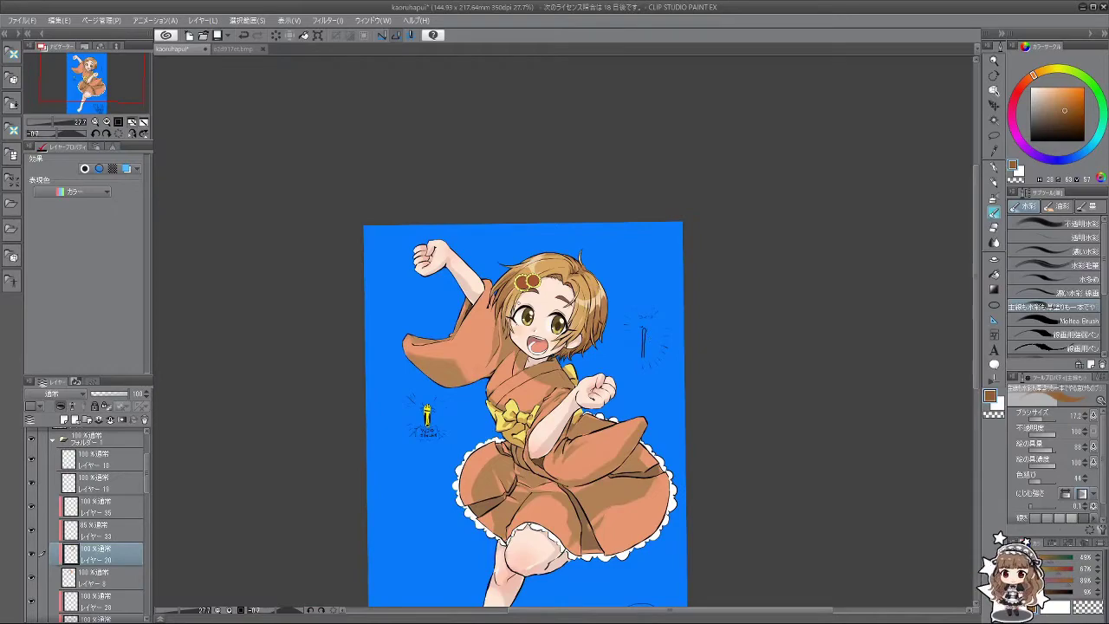
pyautogui.scroll(6, 542, 277)
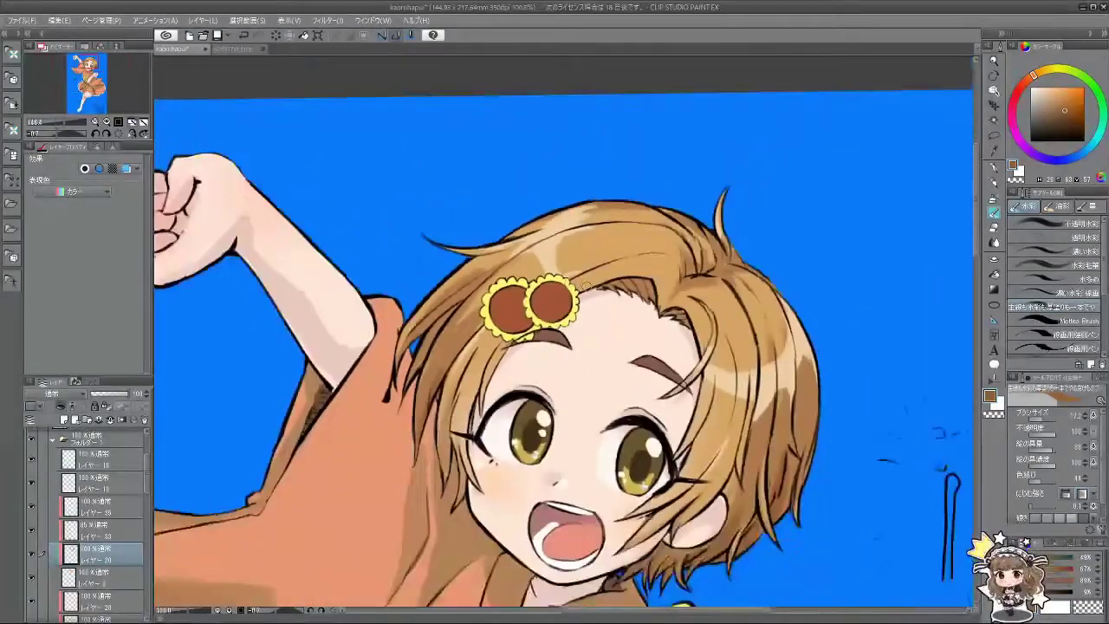
pyautogui.scroll(-6, 586, 284)
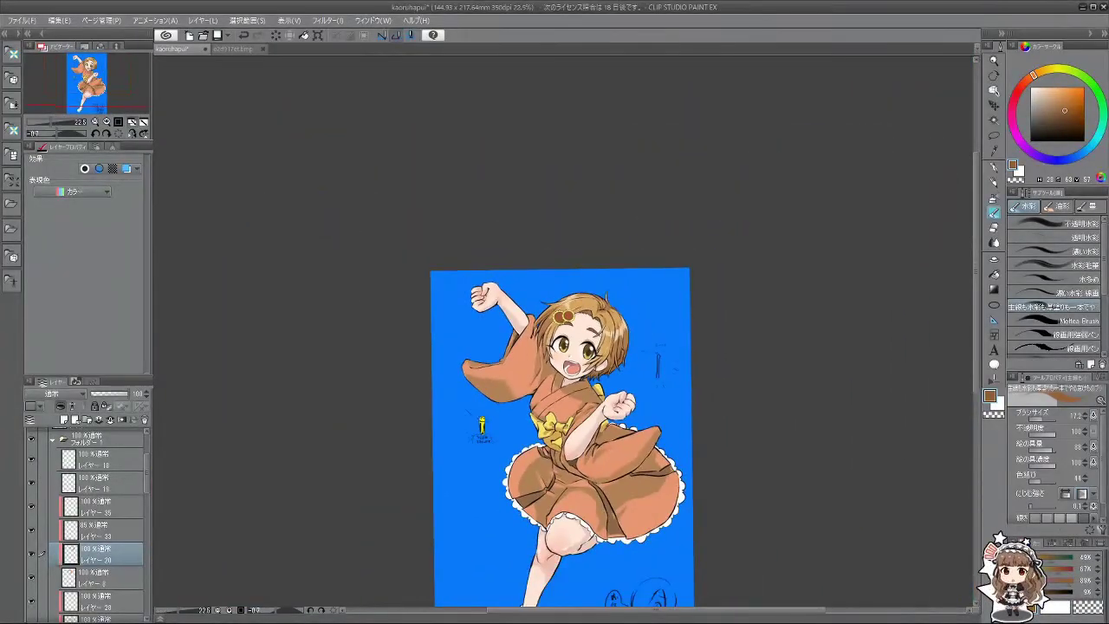
pyautogui.scroll(4, 537, 320)
pyautogui.scroll(-5, 571, 316)
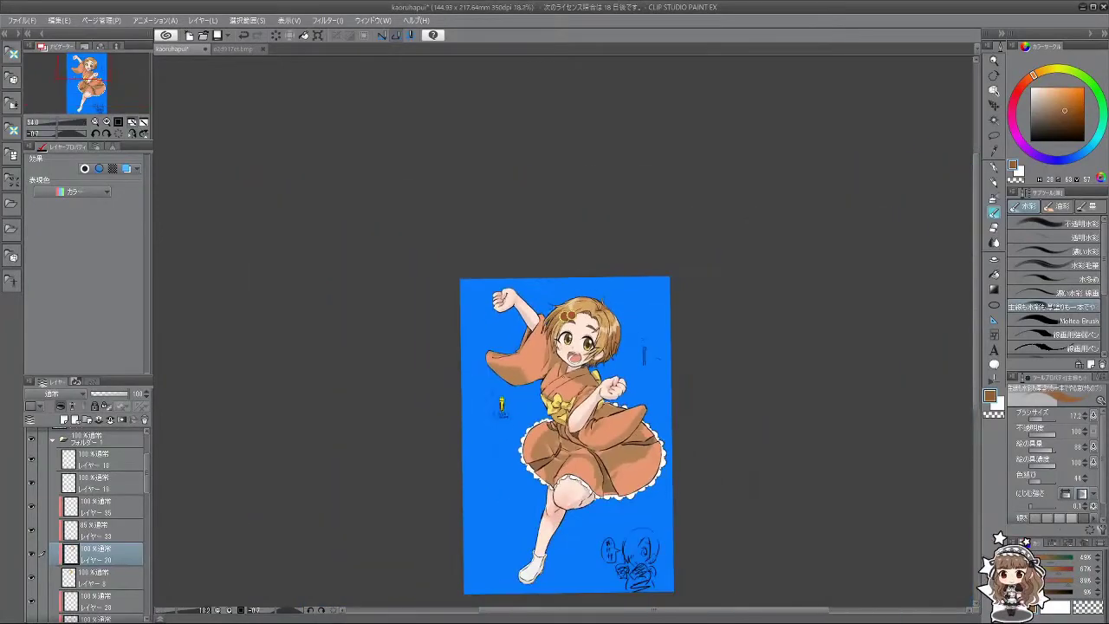
pyautogui.scroll(4, 578, 414)
pyautogui.scroll(-2, 579, 414)
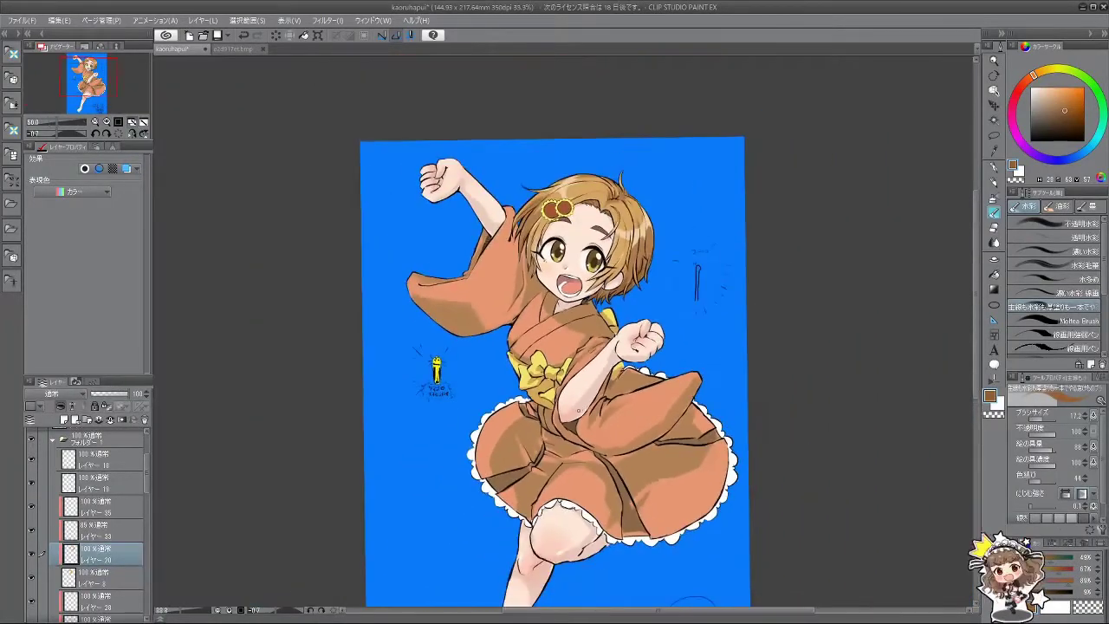
pyautogui.scroll(-3, 579, 410)
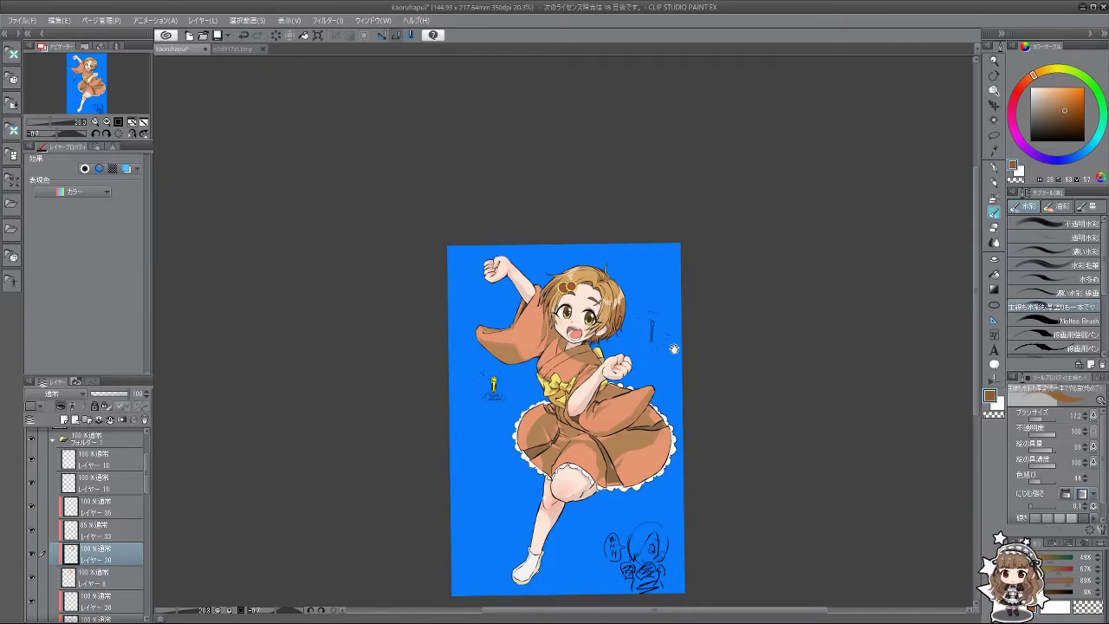
# Step: Rotate and mirror the canvas view to check the drawing
pyautogui.scroll(5, 674, 348)
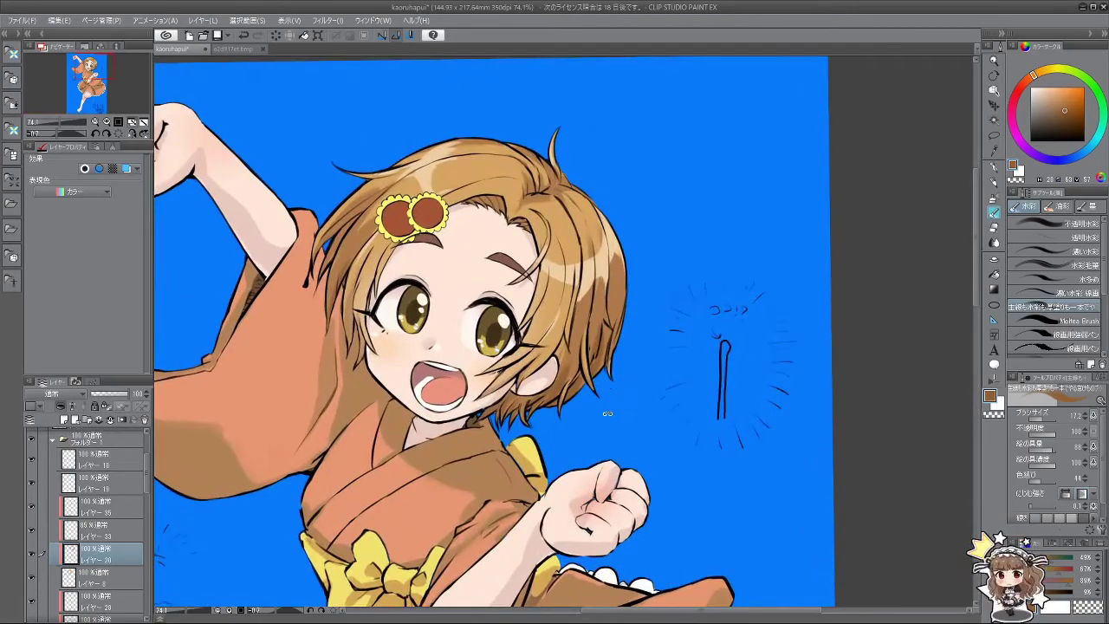
pyautogui.moveTo(607, 413); pyautogui.dragTo(714, 336)
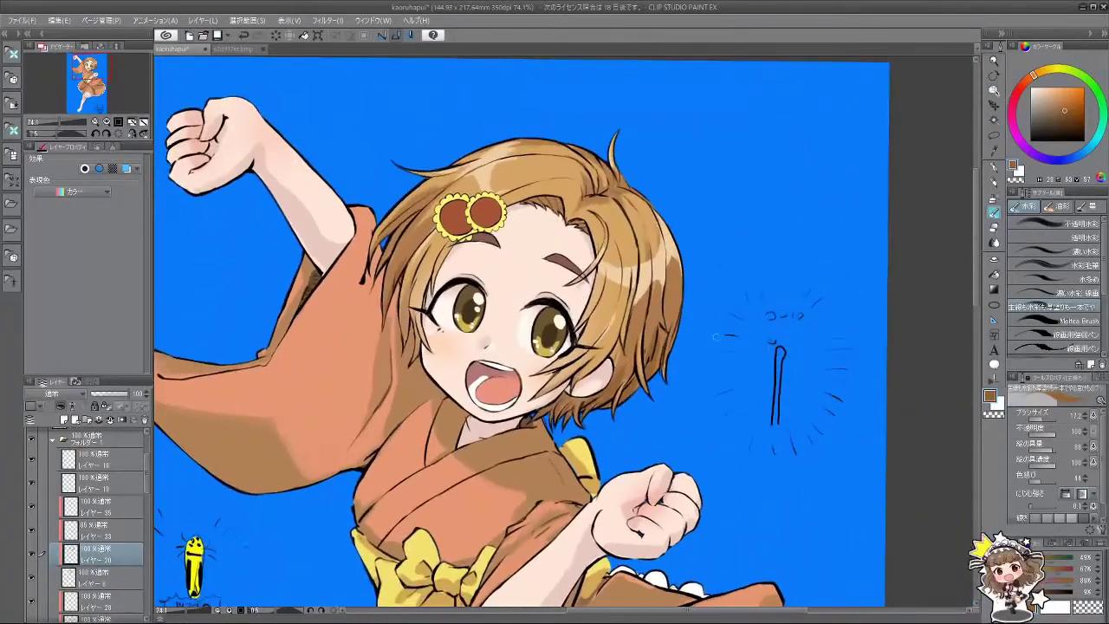
pyautogui.scroll(-3, 715, 336)
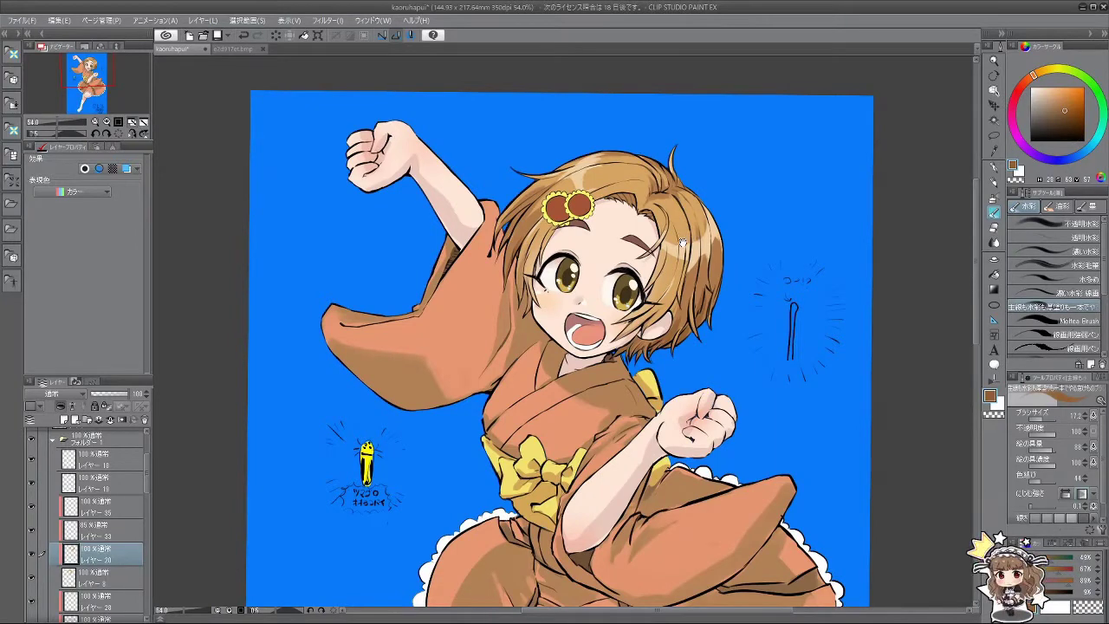
pyautogui.click(143, 132)
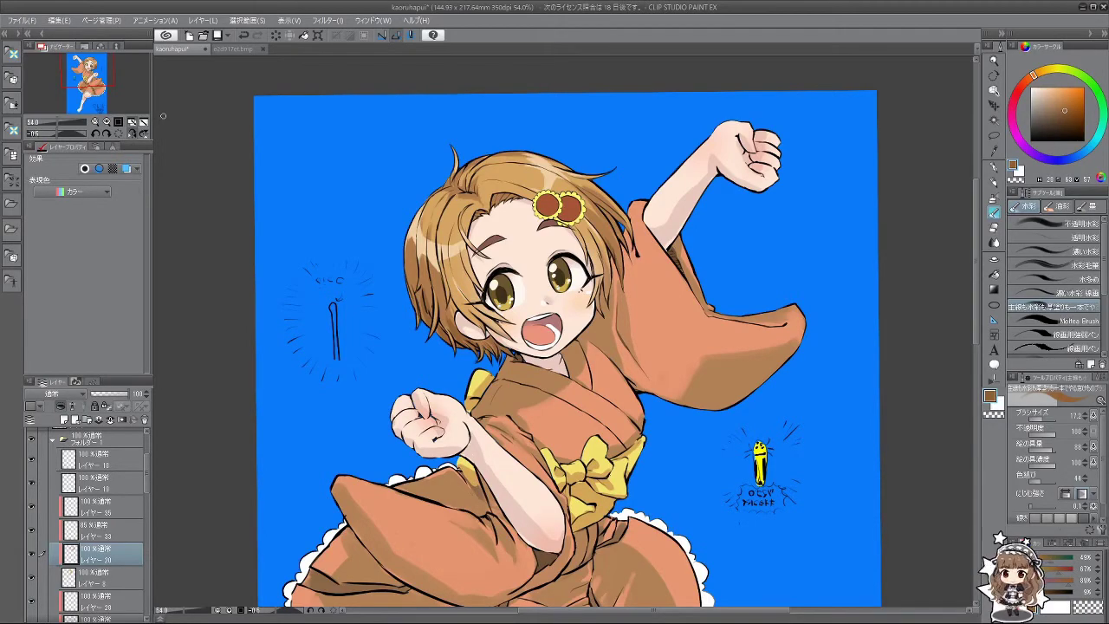
pyautogui.moveTo(163, 115); pyautogui.dragTo(656, 379)
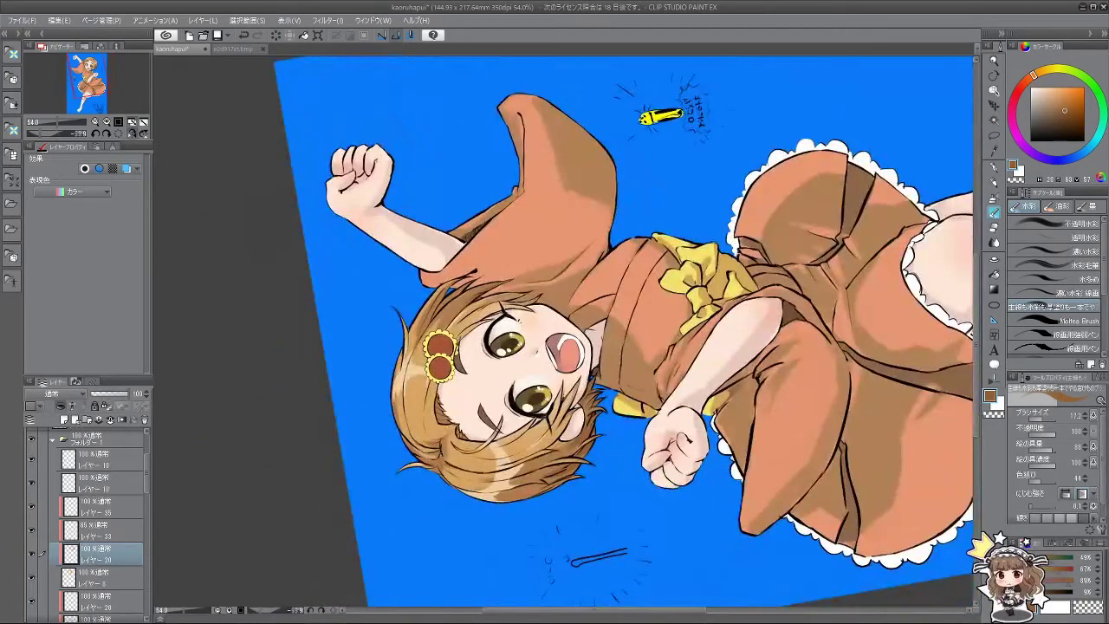
pyautogui.scroll(3, 118, 496)
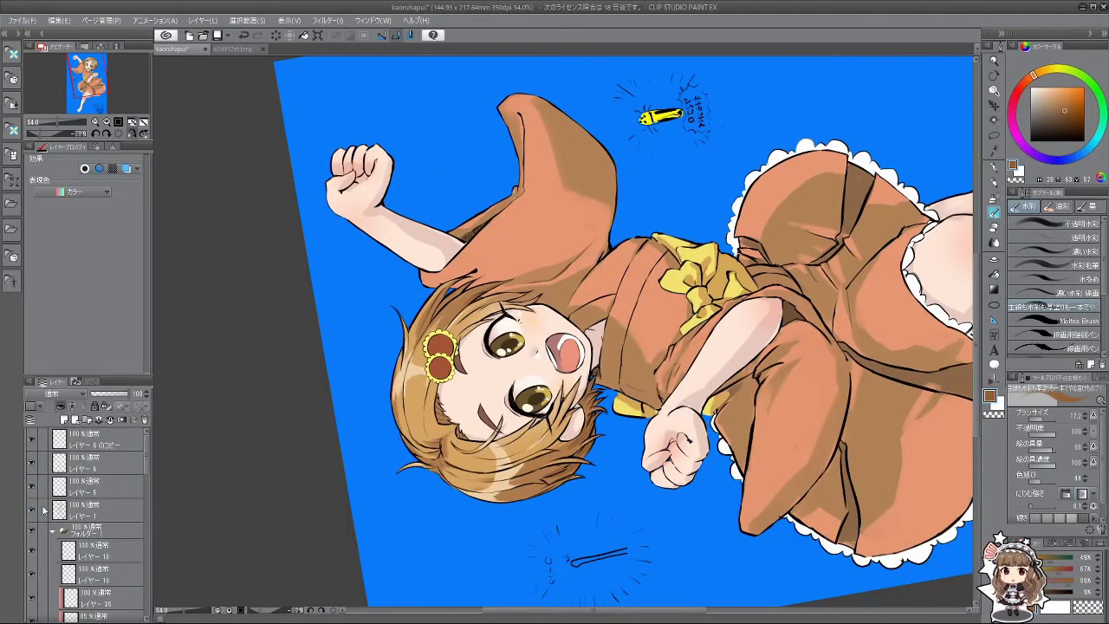
# Step: On Layer 1, trace the left eye's outline in black with the brush shrunk to about 8
pyautogui.click(33, 511)
pyautogui.click(33, 511)
pyautogui.click(96, 509)
pyautogui.scroll(4, 490, 346)
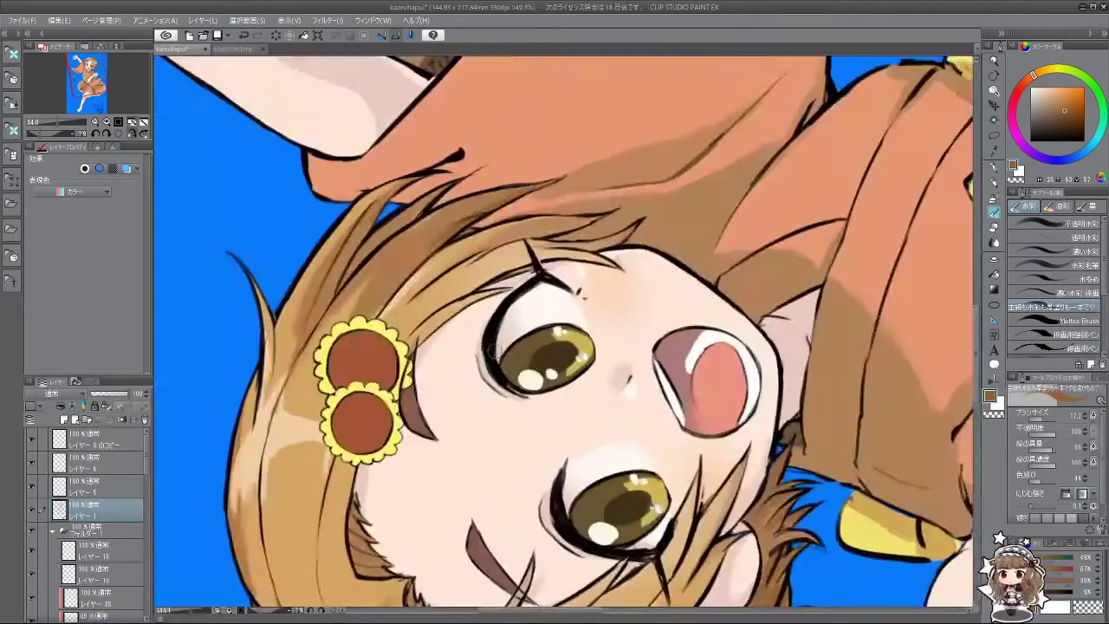
pyautogui.keyDown('alt'); pyautogui.click(491, 349); pyautogui.keyUp('alt')
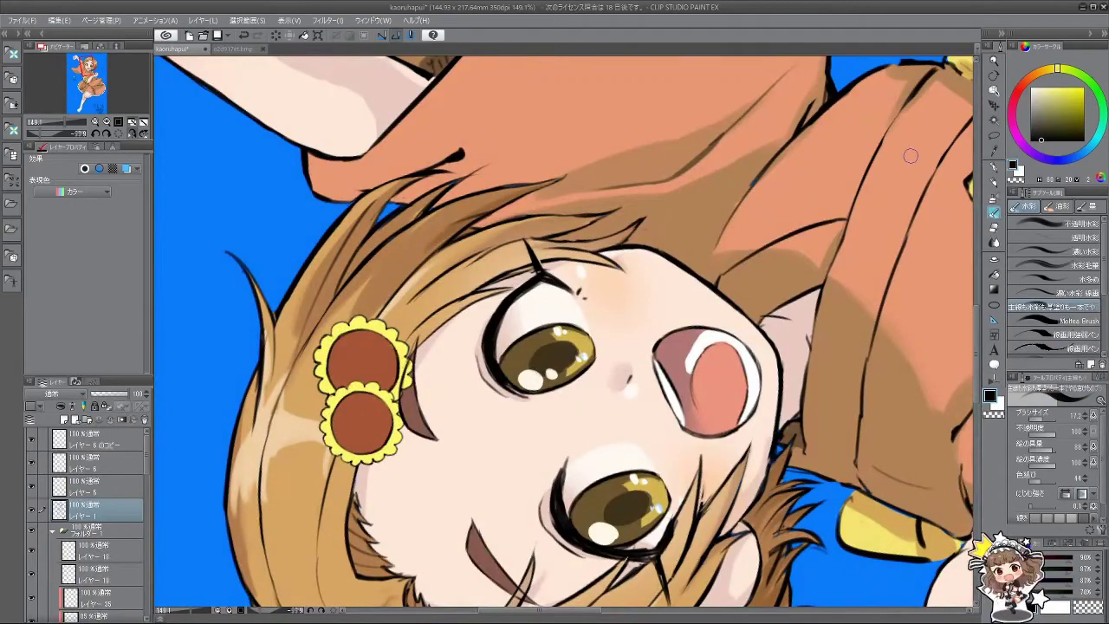
pyautogui.press('[')
pyautogui.press('[')
pyautogui.press('[')
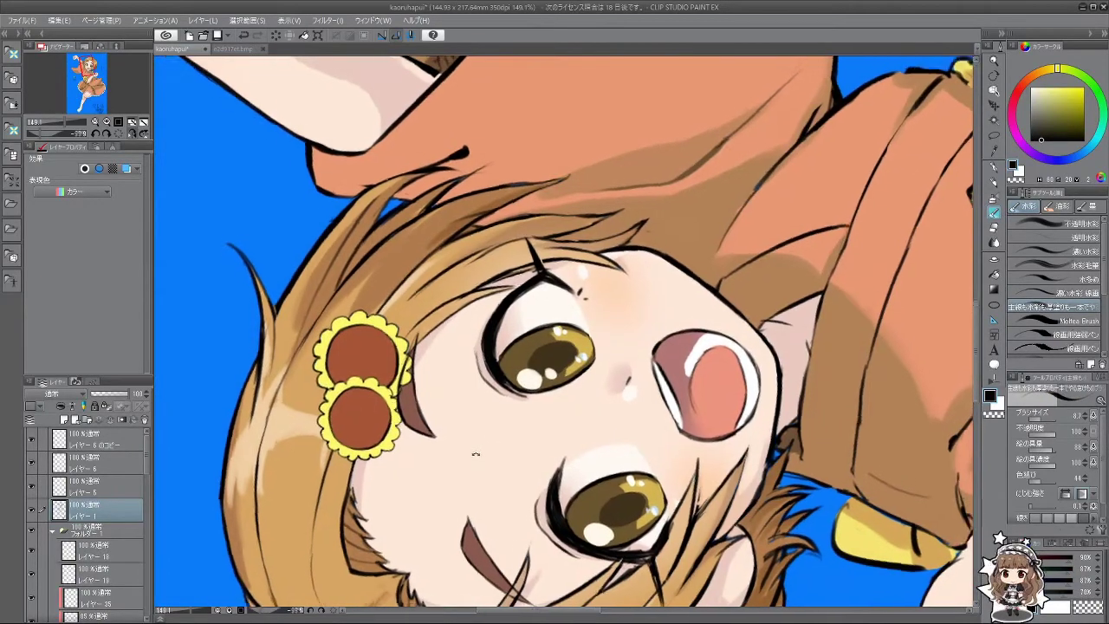
pyautogui.moveTo(475, 453); pyautogui.dragTo(498, 467)
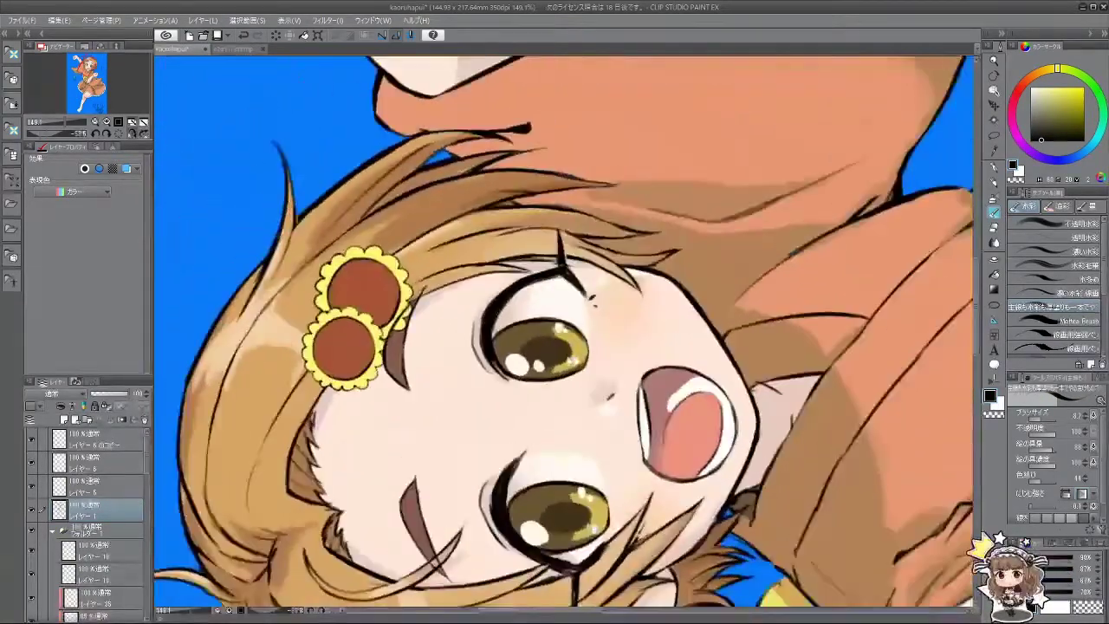
pyautogui.moveTo(483, 313)
pyautogui.mouseDown()
pyautogui.moveTo(478, 342)
pyautogui.moveTo(496, 371)
pyautogui.mouseUp()
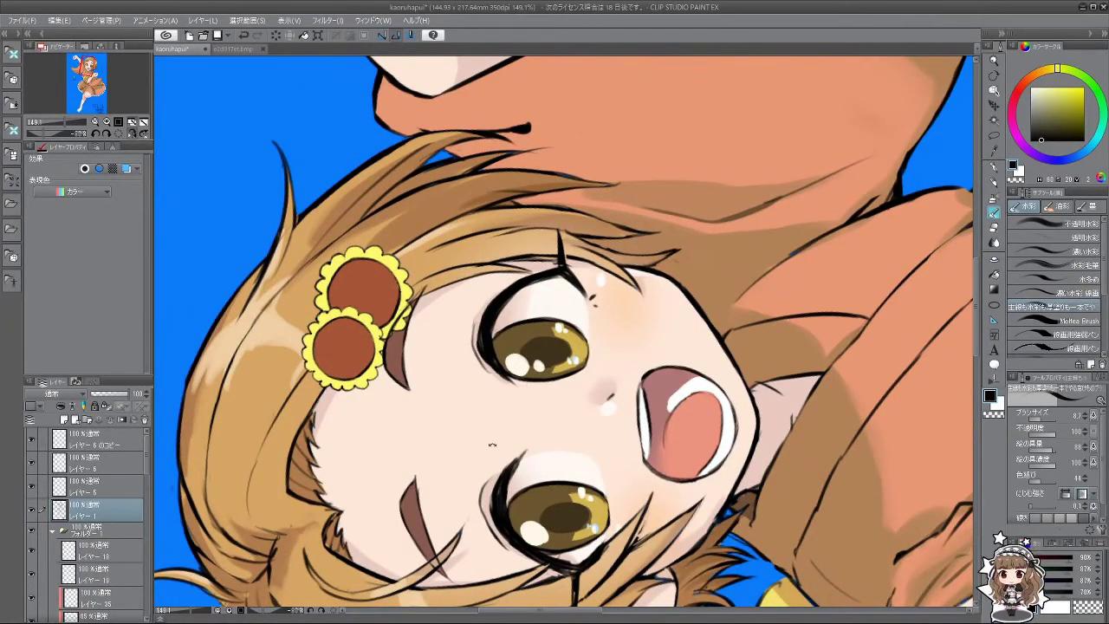
# Step: Add a new raster layer above Layer 1
pyautogui.moveTo(492, 444); pyautogui.dragTo(572, 182)
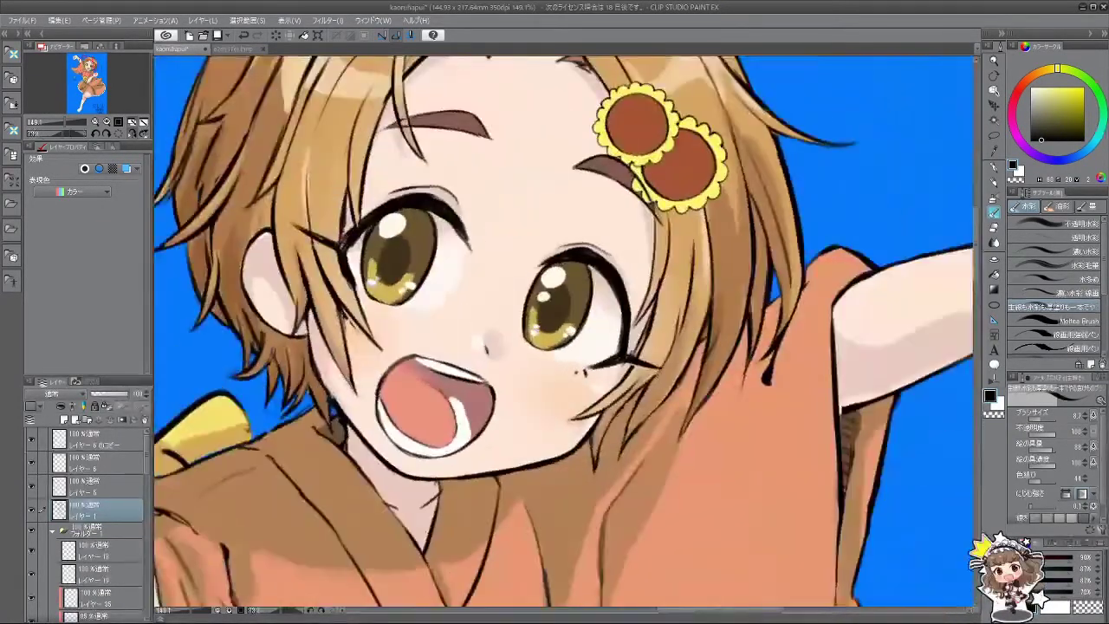
pyautogui.scroll(-5, 664, 376)
pyautogui.moveTo(663, 375); pyautogui.dragTo(477, 217)
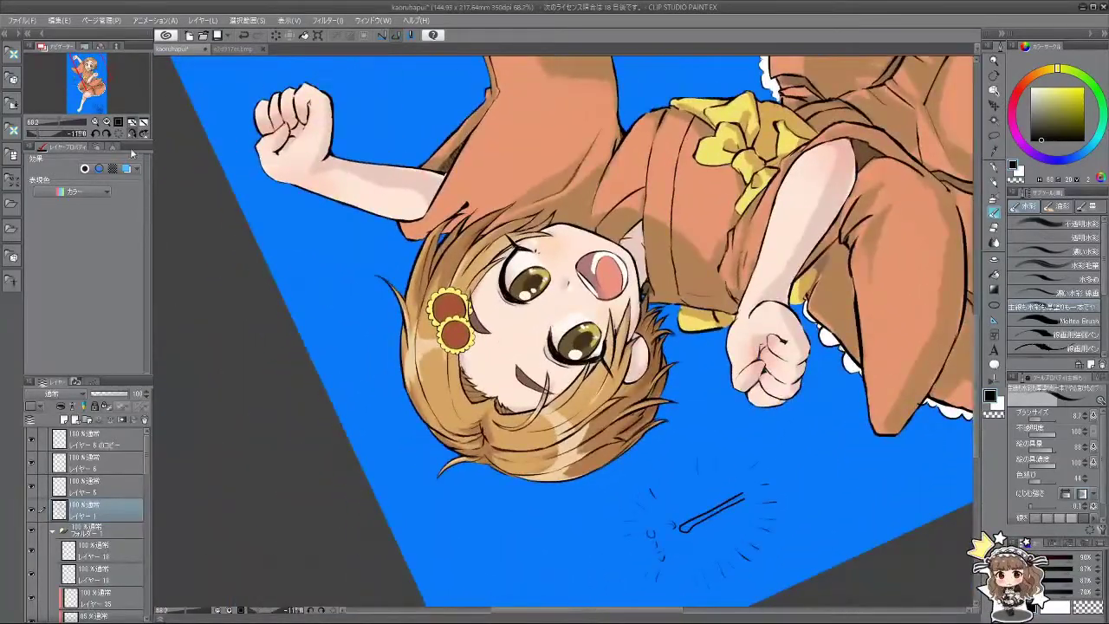
pyautogui.click(132, 133)
pyautogui.click(143, 133)
pyautogui.moveTo(586, 475); pyautogui.dragTo(413, 427)
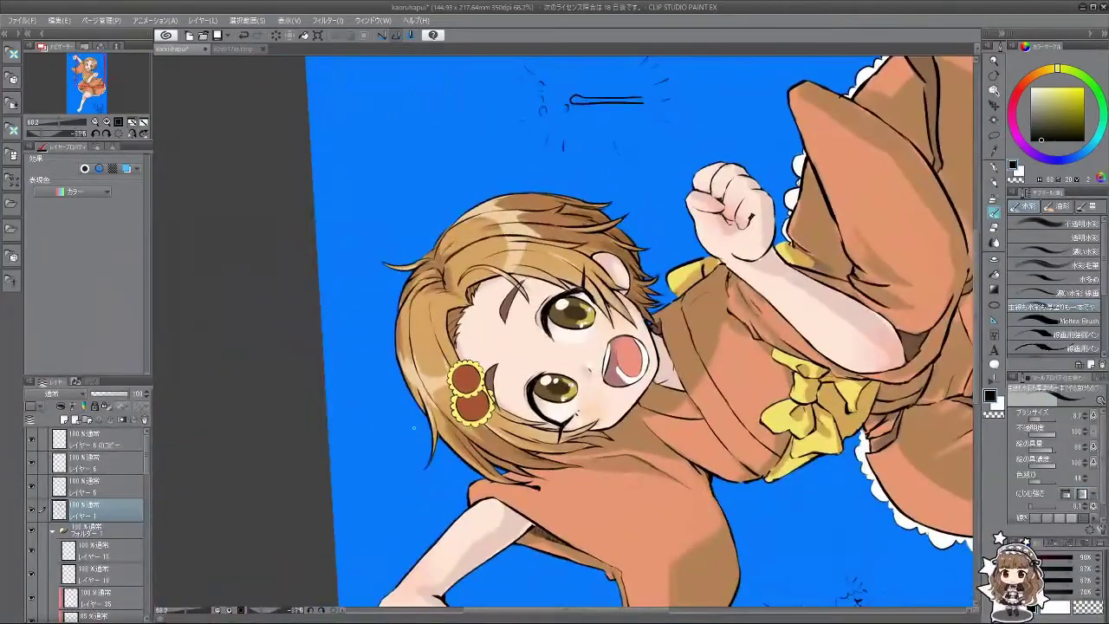
pyautogui.click(64, 420)
pyautogui.scroll(3, 558, 370)
pyautogui.scroll(3, 576, 385)
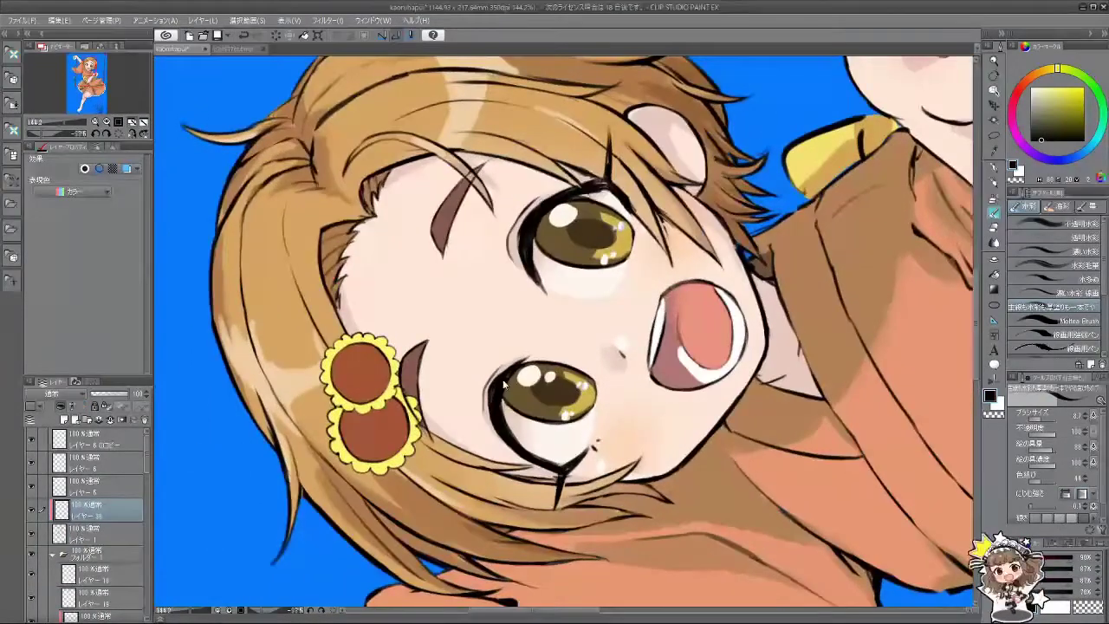
pyautogui.keyDown('alt'); pyautogui.click(499, 390); pyautogui.keyUp('alt')
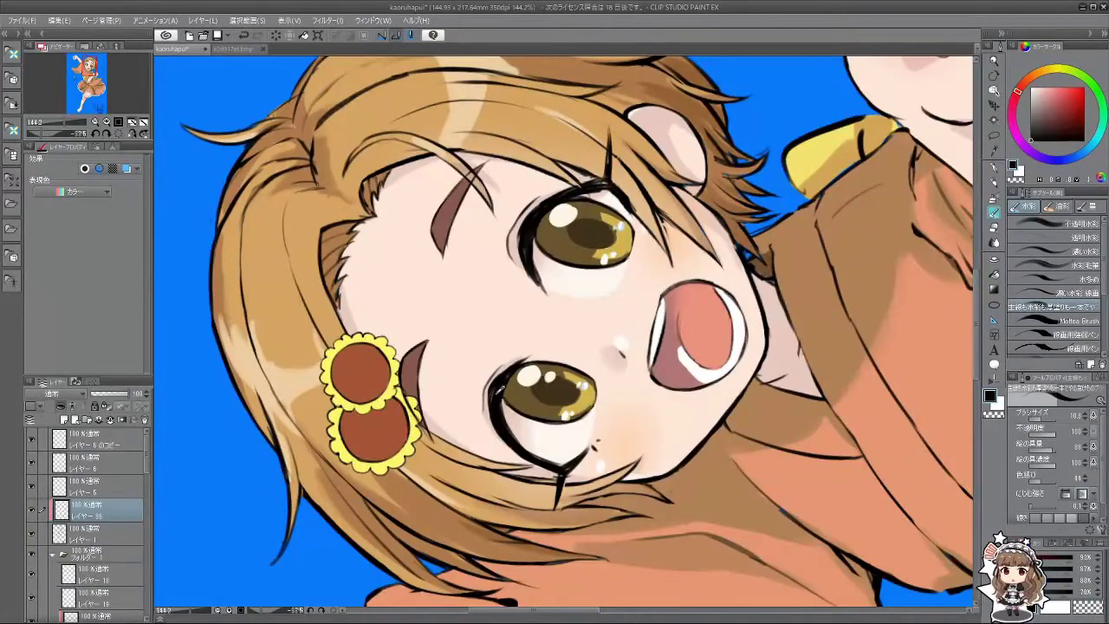
# Step: Sample dark brown from the eye and darken the right eye's outer and lower outline
pyautogui.keyDown('alt'); pyautogui.click(436, 460); pyautogui.keyUp('alt')
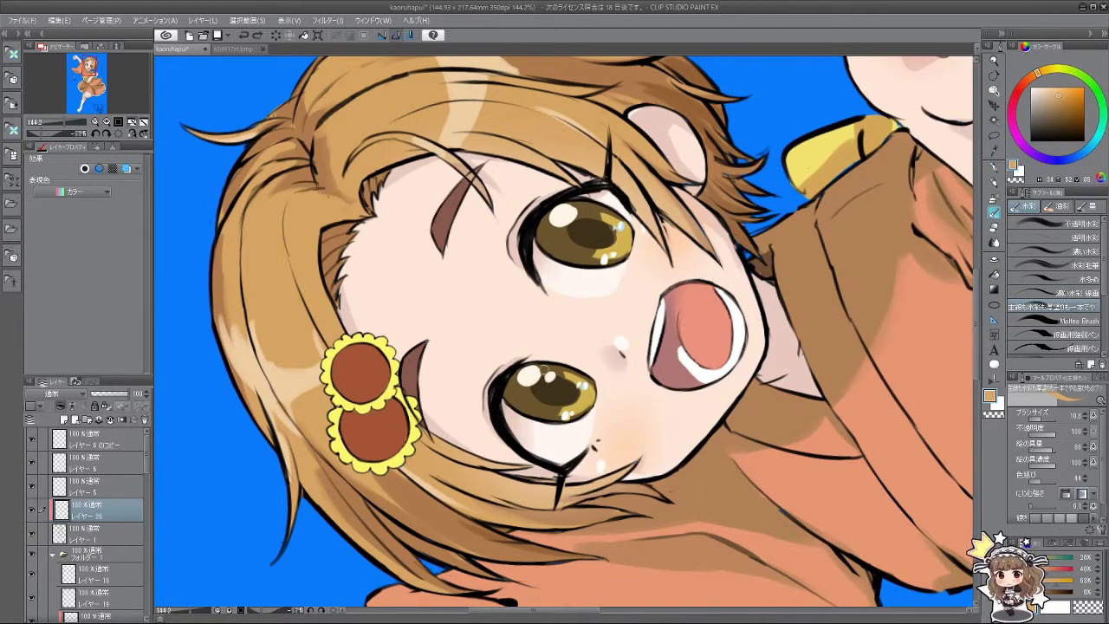
pyautogui.keyDown('alt'); pyautogui.click(485, 402); pyautogui.keyUp('alt')
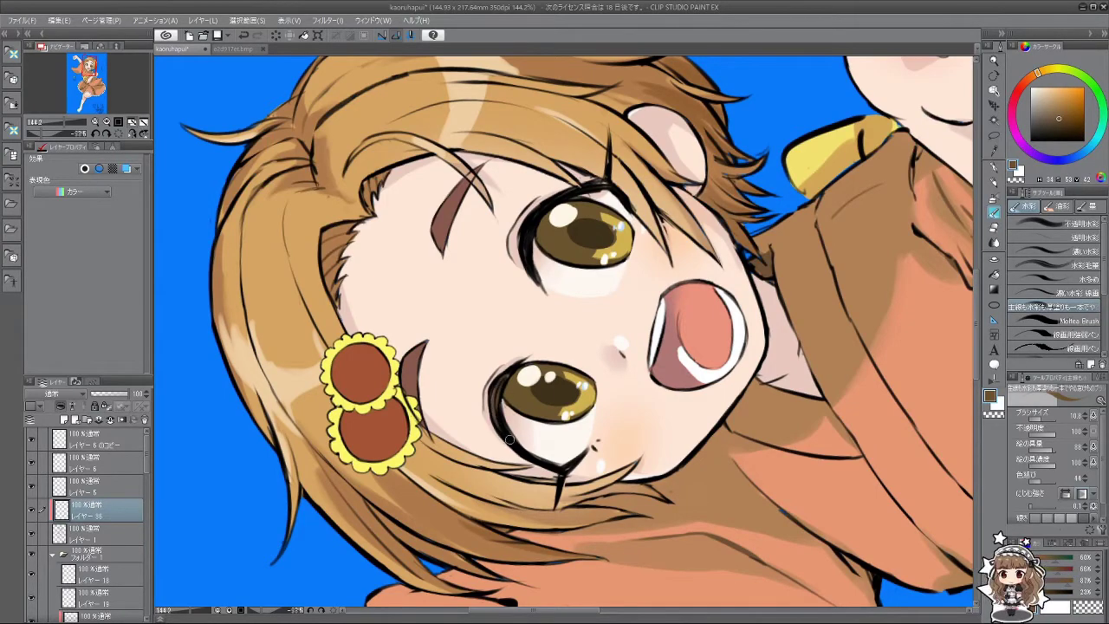
pyautogui.moveTo(522, 455)
pyautogui.mouseDown()
pyautogui.moveTo(606, 364)
pyautogui.moveTo(675, 343)
pyautogui.moveTo(658, 369)
pyautogui.mouseUp()
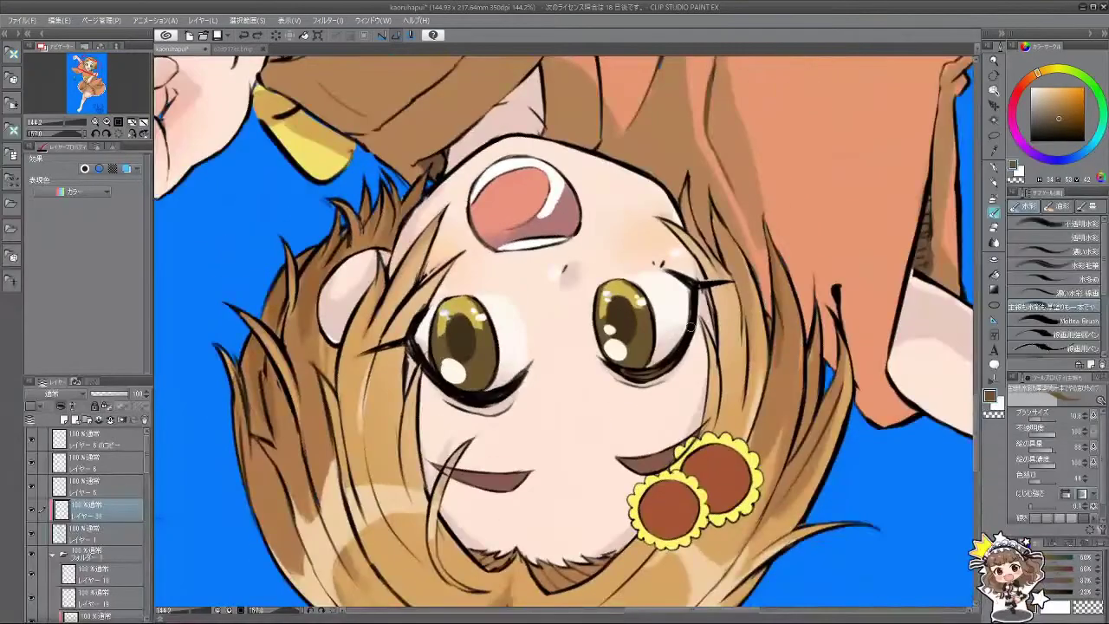
pyautogui.moveTo(689, 328); pyautogui.dragTo(623, 376)
pyautogui.moveTo(613, 468); pyautogui.dragTo(617, 392)
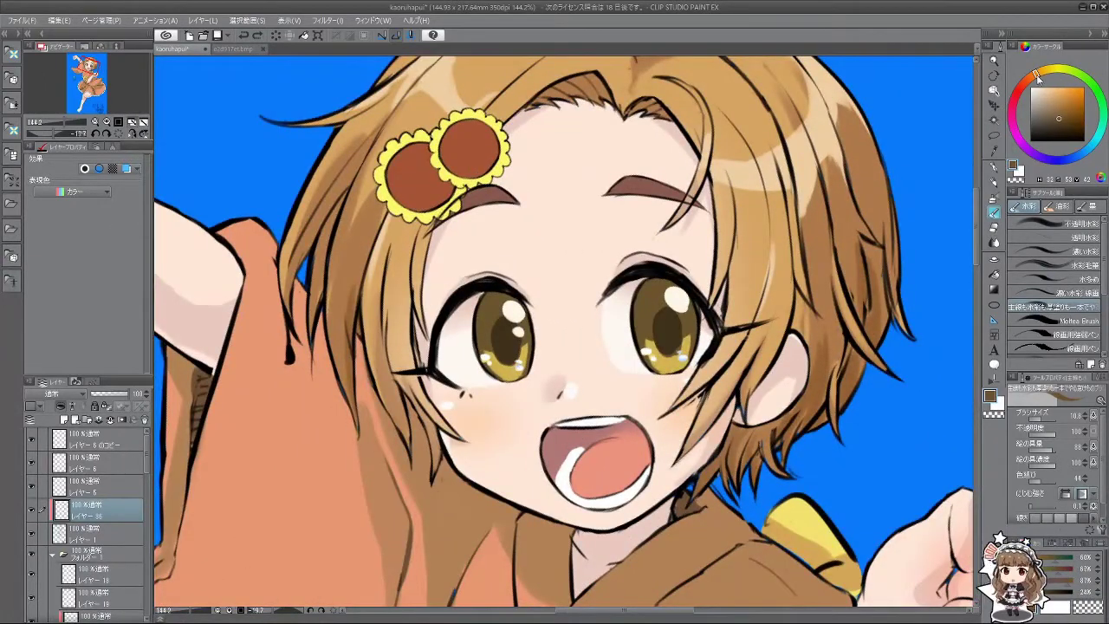
# Step: Choose a light orange colour and switch to the soft airbrush
pyautogui.click(1065, 89)
pyautogui.click(1066, 87)
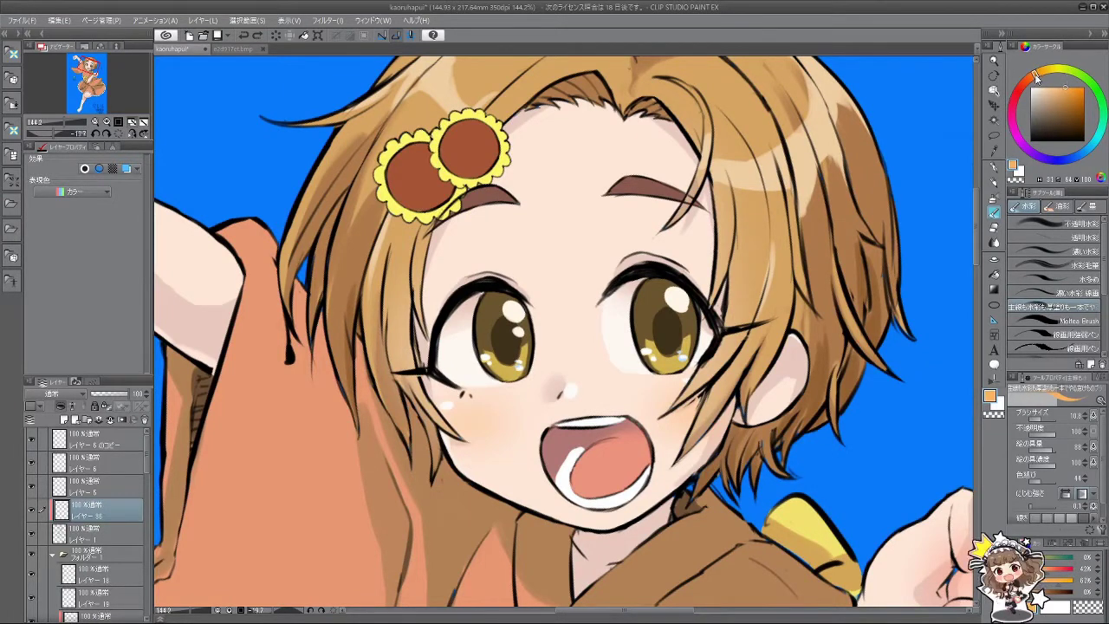
pyautogui.click(994, 198)
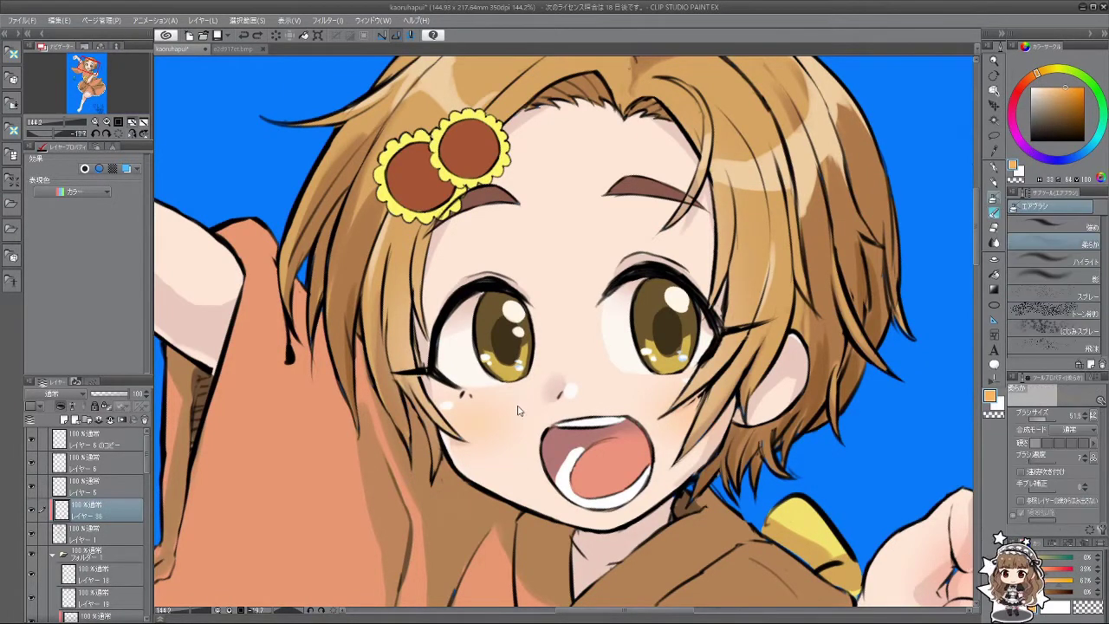
pyautogui.moveTo(519, 411); pyautogui.dragTo(507, 387)
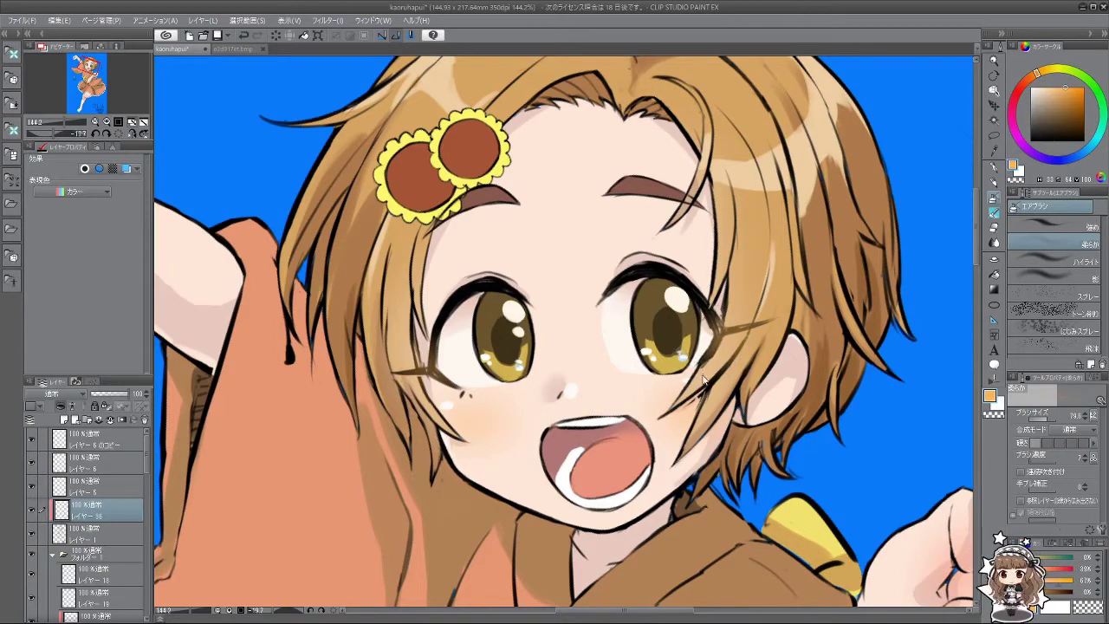
pyautogui.scroll(-3, 672, 419)
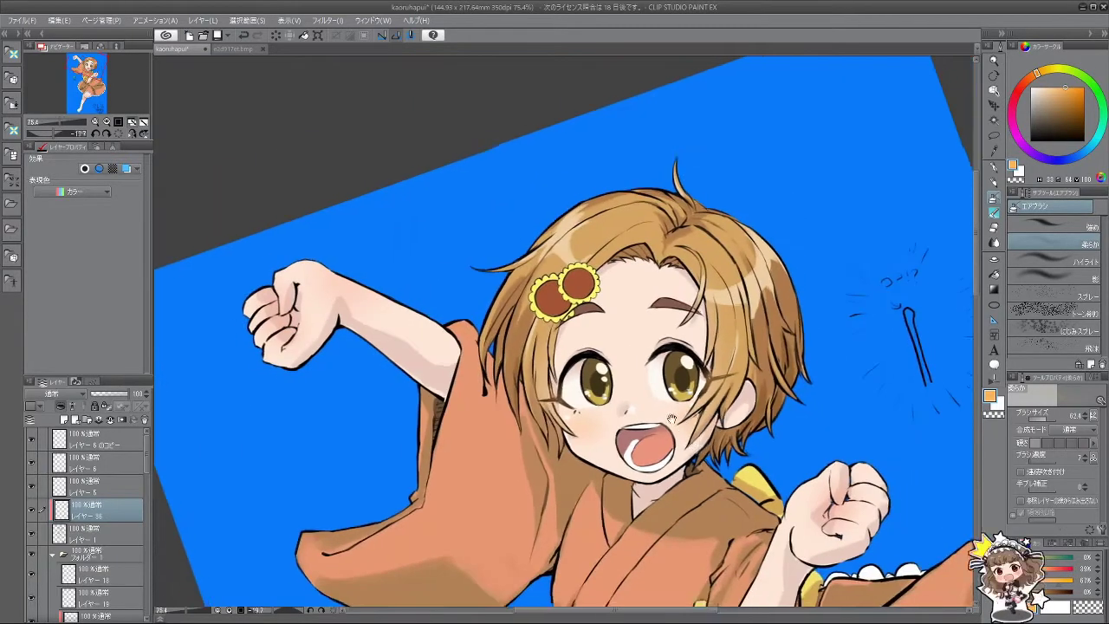
pyautogui.scroll(3, 673, 419)
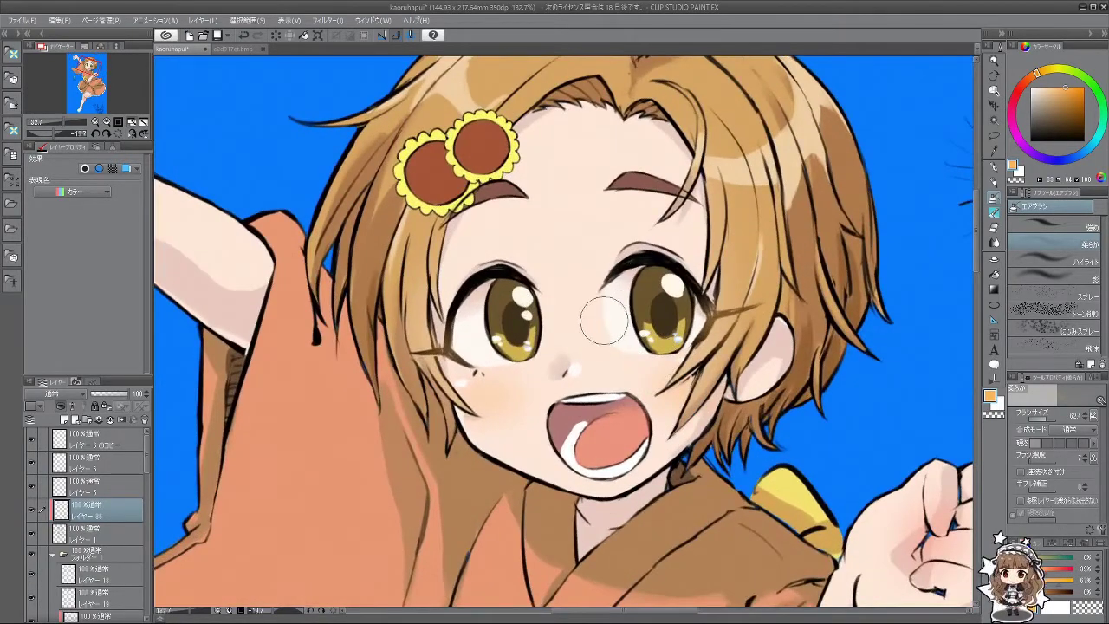
pyautogui.click(1065, 105)
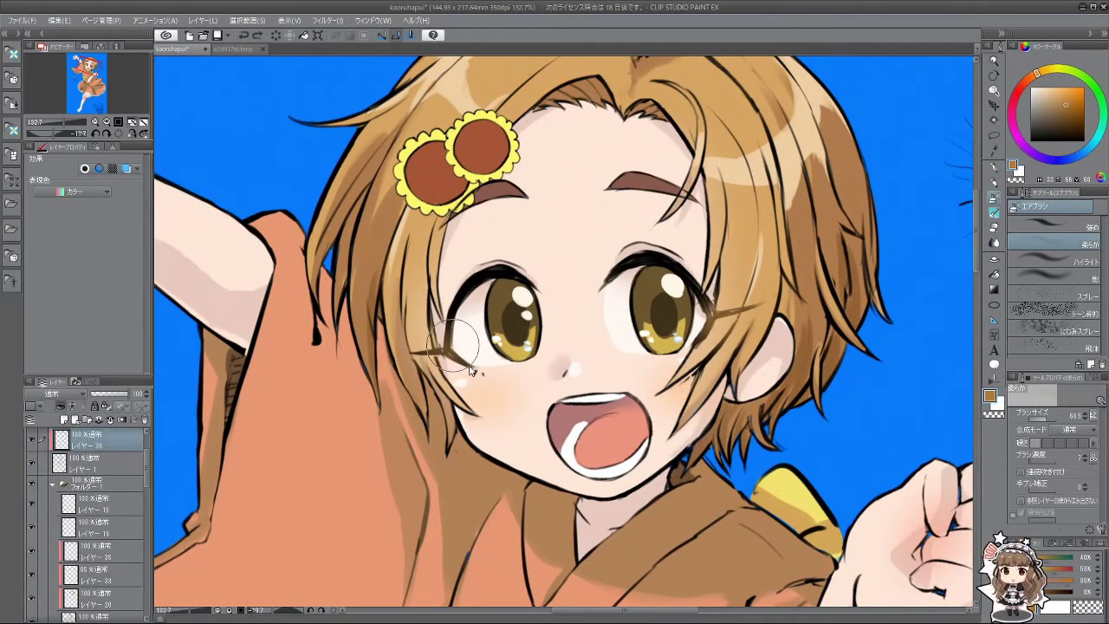
pyautogui.press(']')
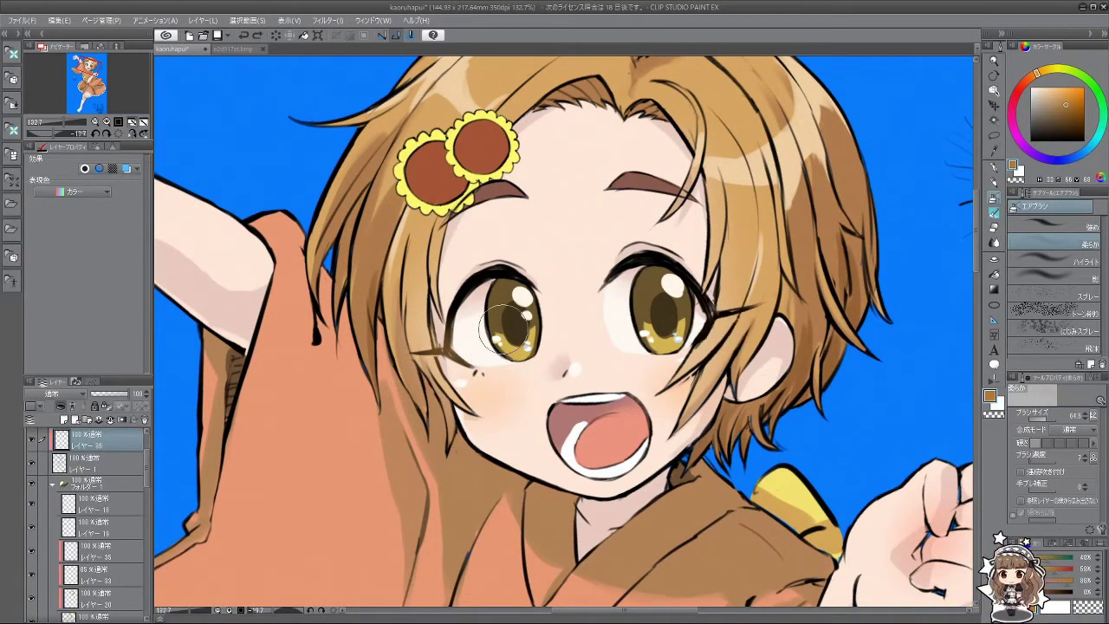
pyautogui.moveTo(449, 354); pyautogui.dragTo(468, 329)
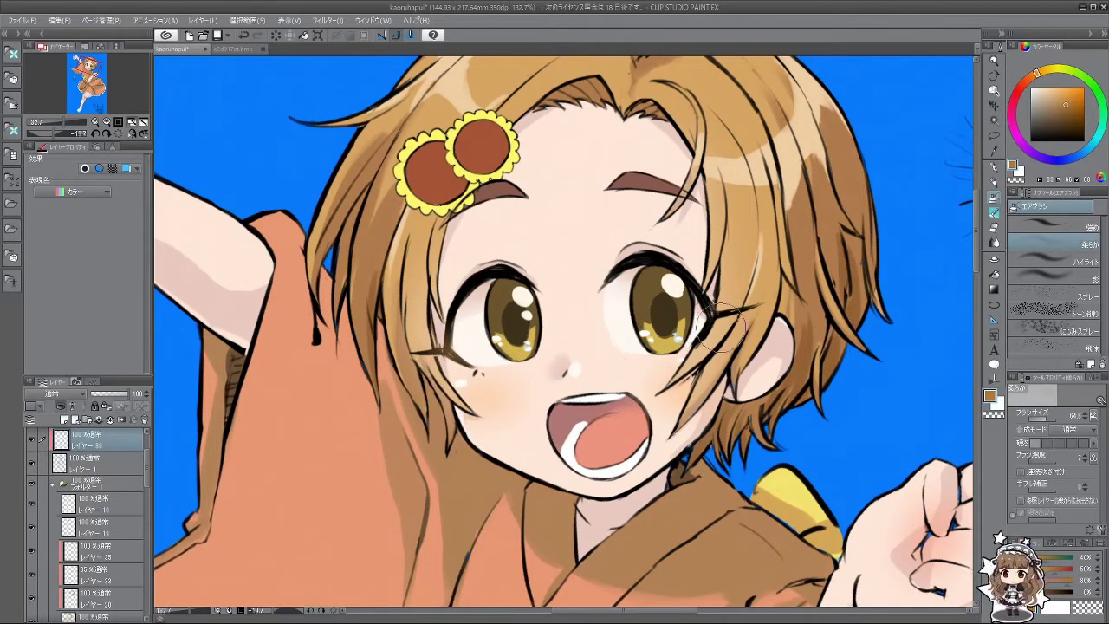
pyautogui.moveTo(689, 351)
pyautogui.mouseDown()
pyautogui.moveTo(580, 208)
pyautogui.moveTo(463, 256)
pyautogui.moveTo(438, 316)
pyautogui.moveTo(555, 199)
pyautogui.moveTo(702, 355)
pyautogui.mouseUp()
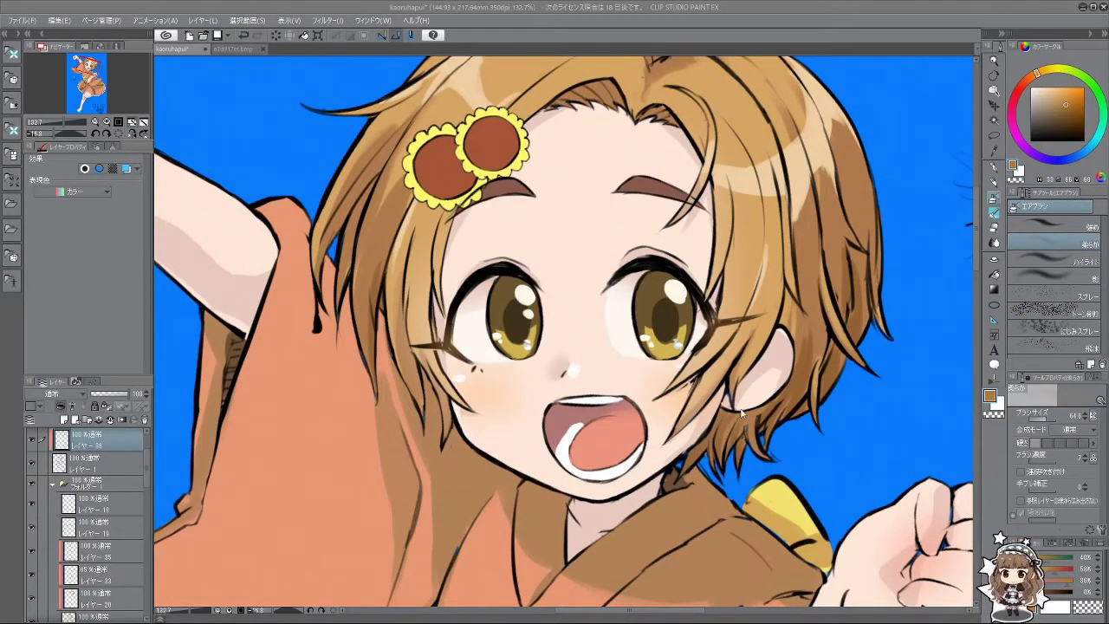
pyautogui.hotkey('ctrl', 'alt', '0')
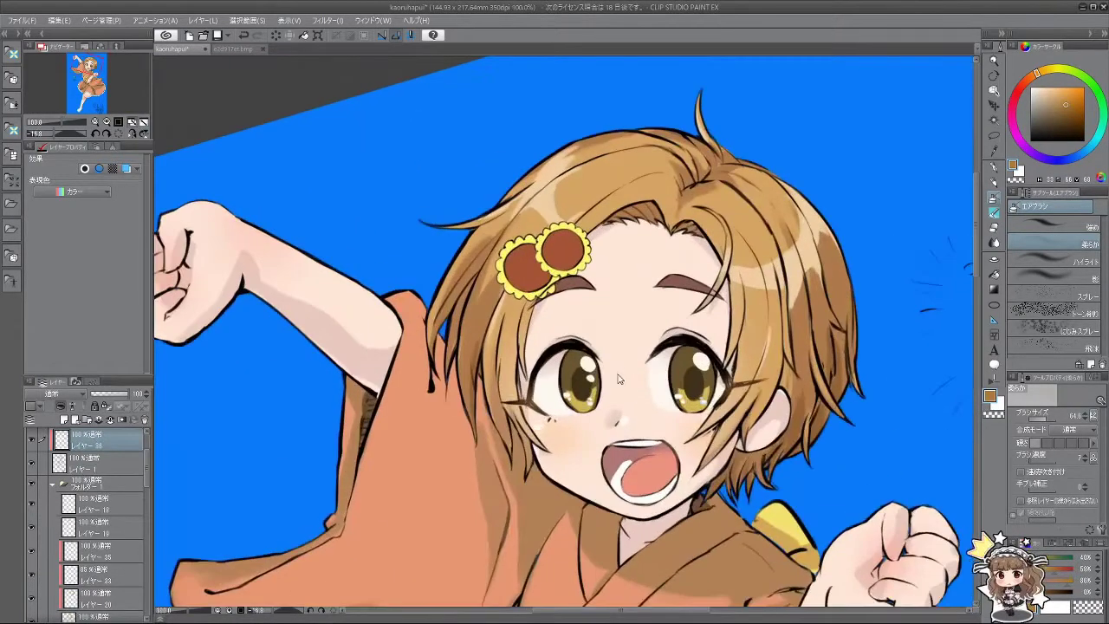
pyautogui.moveTo(572, 438); pyautogui.dragTo(624, 381)
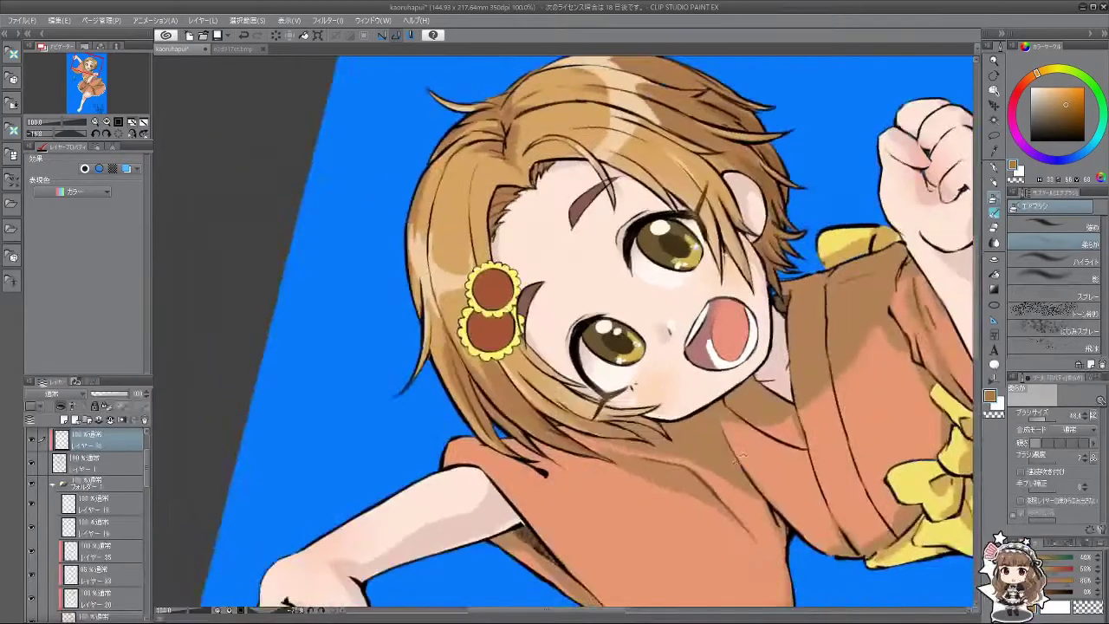
pyautogui.moveTo(667, 329)
pyautogui.mouseDown()
pyautogui.moveTo(680, 433)
pyautogui.moveTo(665, 349)
pyautogui.mouseUp()
pyautogui.scroll(-3, 683, 448)
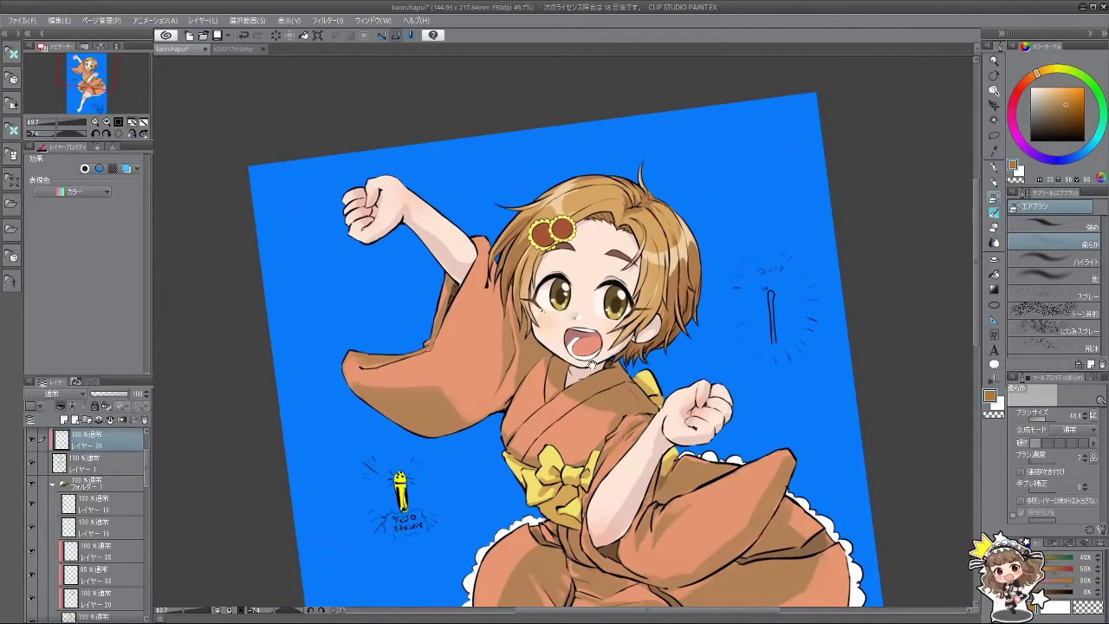
pyautogui.scroll(-2, 593, 365)
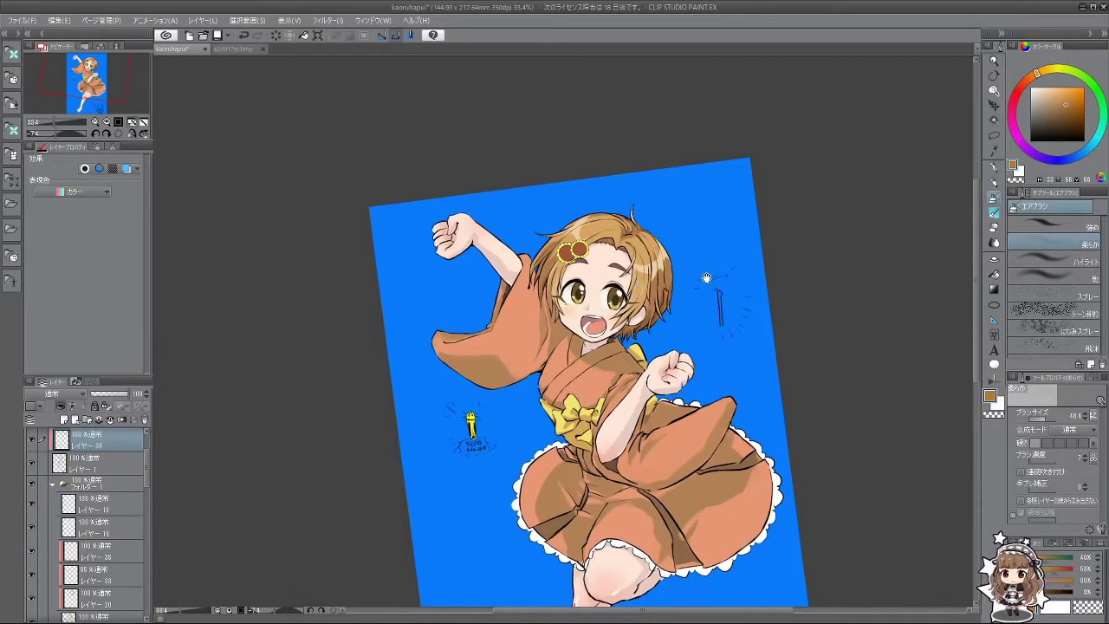
# Step: Lower the top layer's opacity to 77
pyautogui.moveTo(706, 278); pyautogui.dragTo(598, 232)
pyautogui.scroll(6, 457, 329)
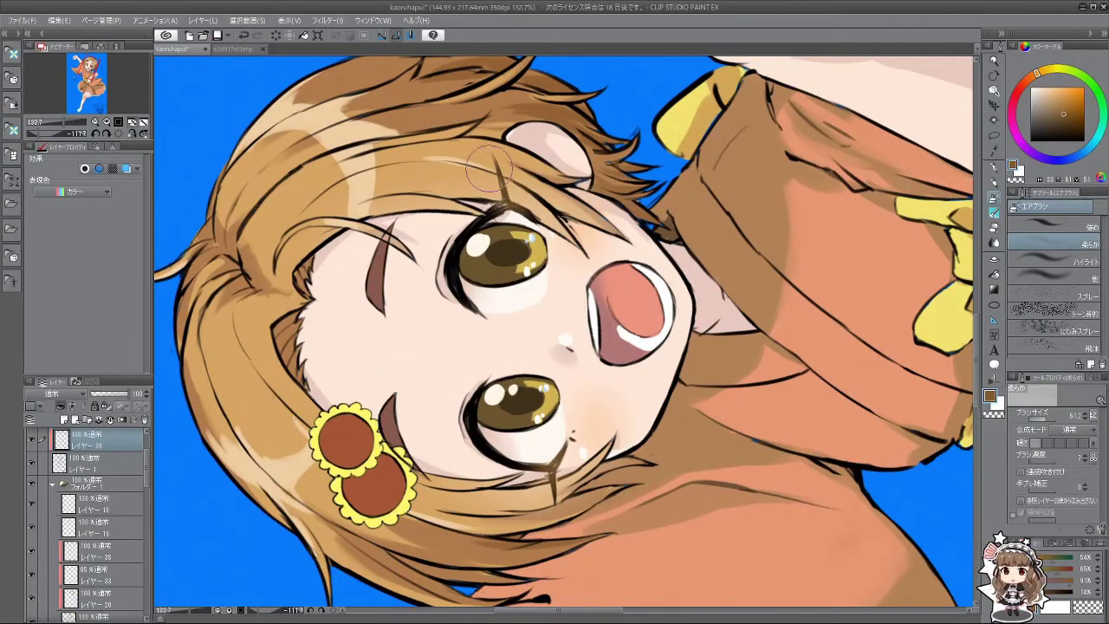
pyautogui.moveTo(452, 277); pyautogui.dragTo(712, 385)
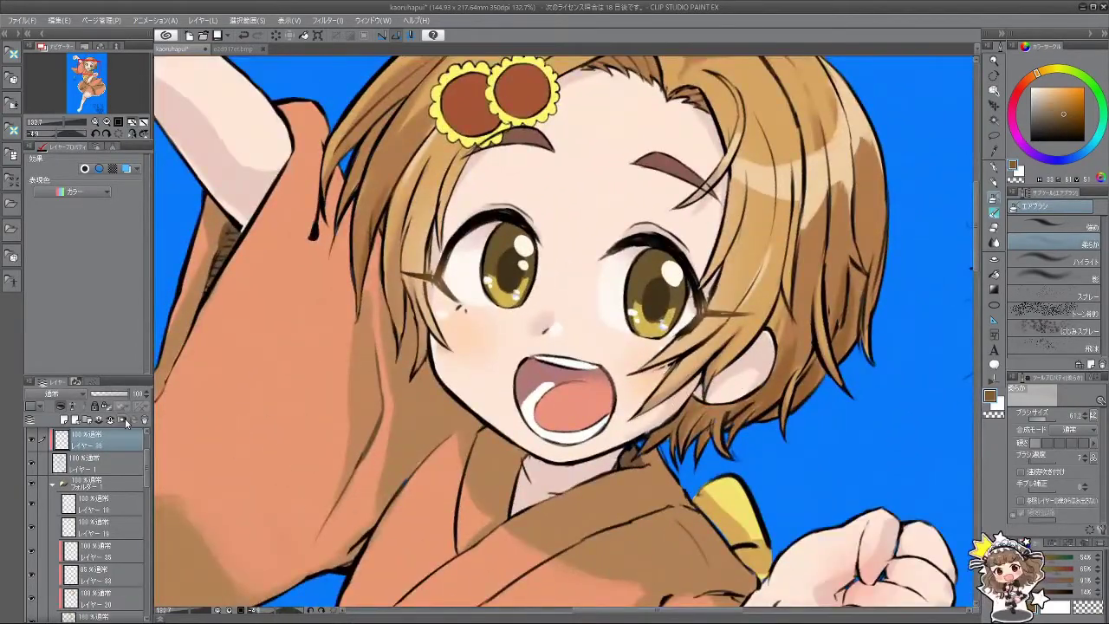
pyautogui.moveTo(123, 397); pyautogui.dragTo(121, 396)
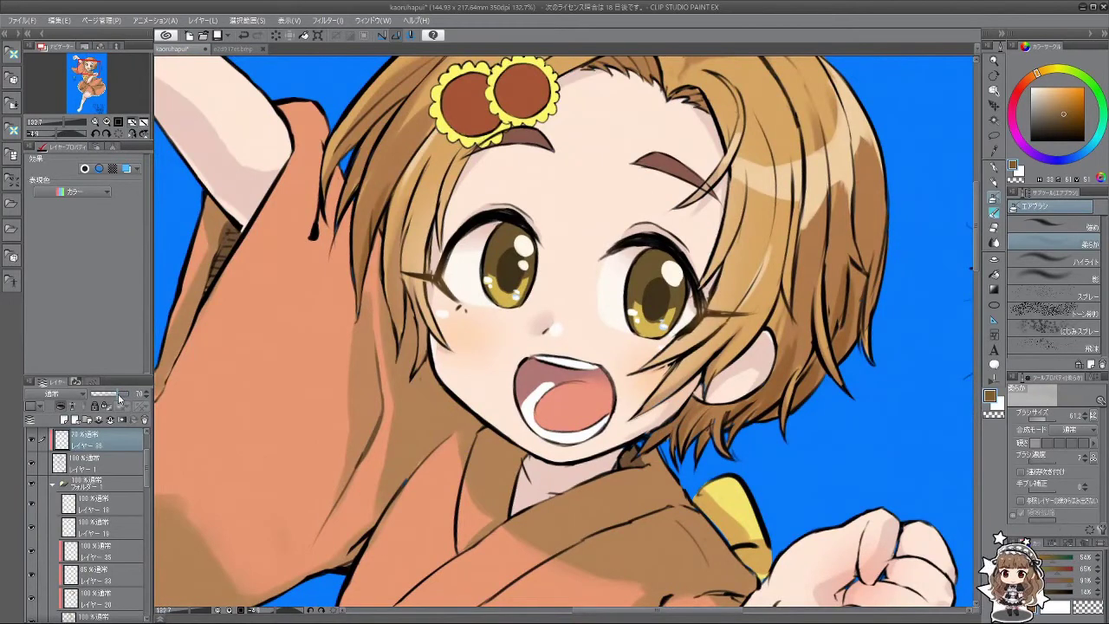
# Step: Add a new blank layer, レイヤー 37, above レイヤー 1
pyautogui.click(118, 468)
pyautogui.click(64, 420)
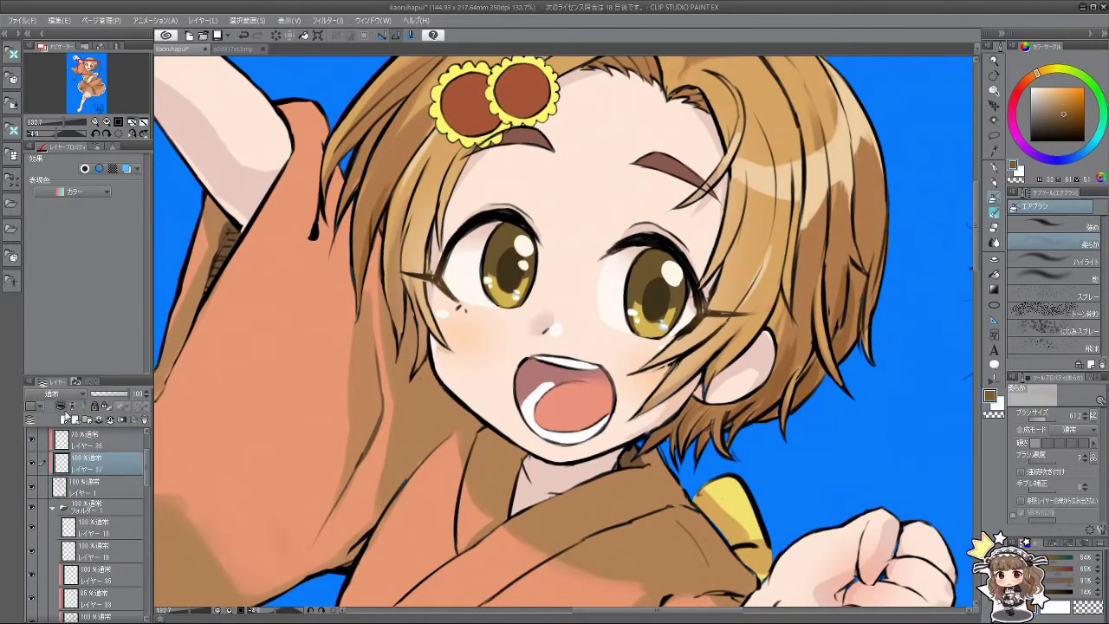
pyautogui.scroll(-3, 741, 433)
pyautogui.press('^')
pyautogui.press('^')
pyautogui.press('^')
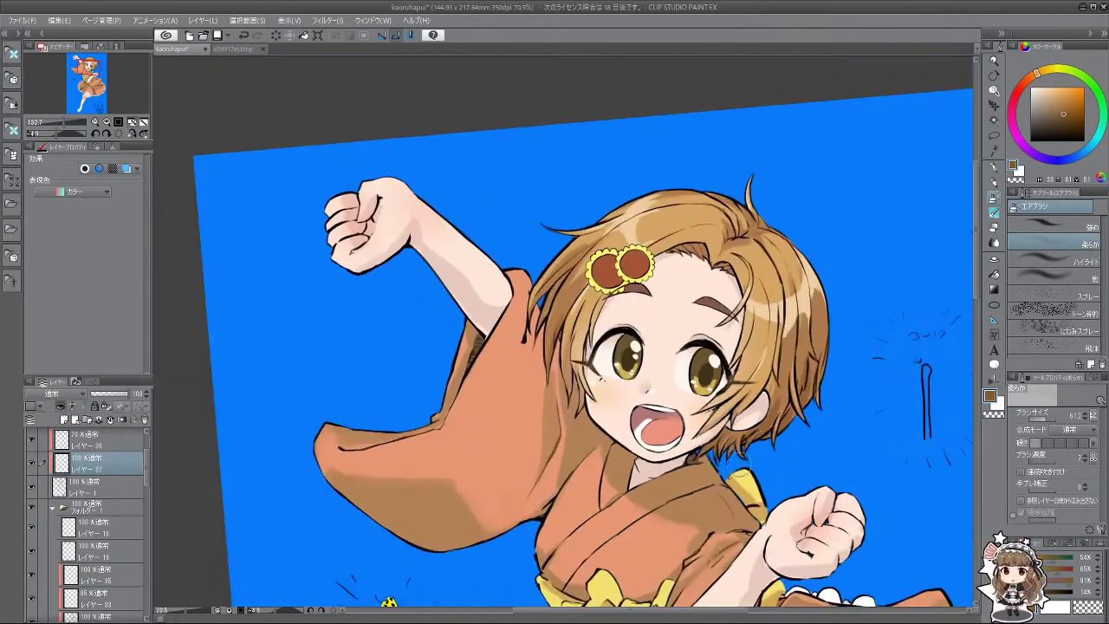
pyautogui.press('^')
pyautogui.press('^')
pyautogui.press('^')
pyautogui.press('^')
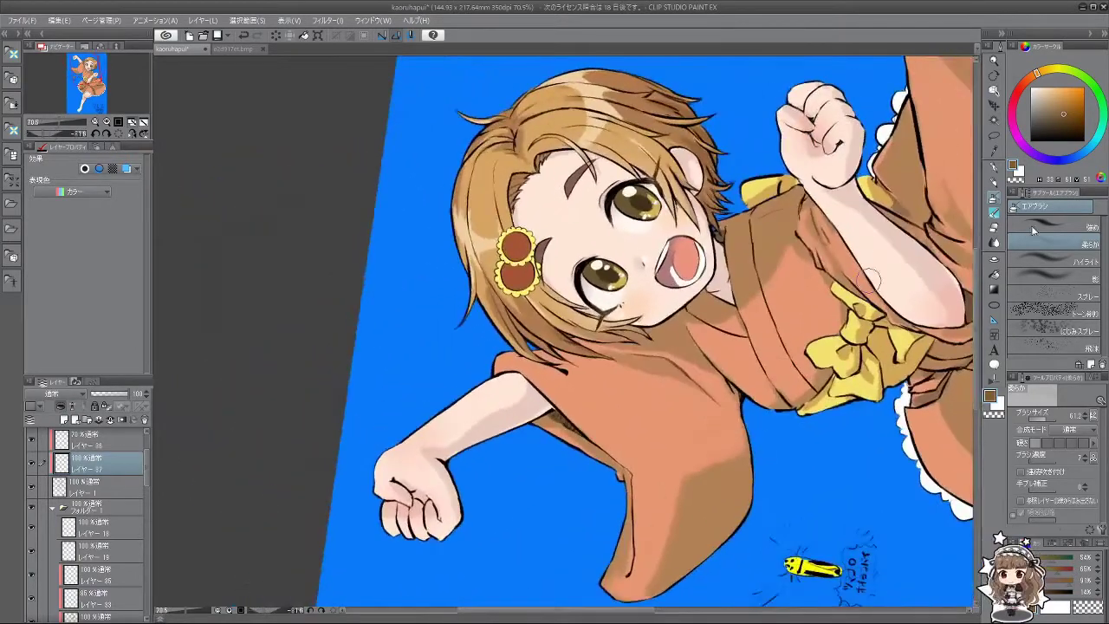
# Step: Choose a watercolor brush, sample the skin, and set a lightened deep brown at size about 92
pyautogui.click(995, 214)
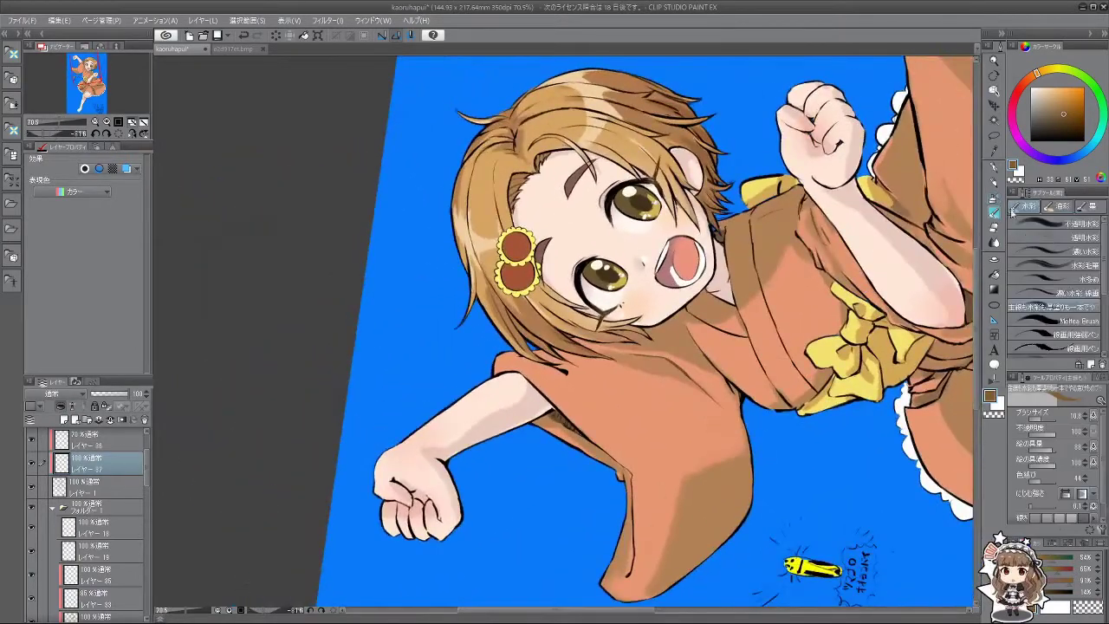
pyautogui.keyDown('alt'); pyautogui.click(489, 405); pyautogui.keyUp('alt')
pyautogui.moveTo(1031, 84)
pyautogui.mouseDown()
pyautogui.moveTo(1063, 113)
pyautogui.moveTo(1058, 126)
pyautogui.mouseUp()
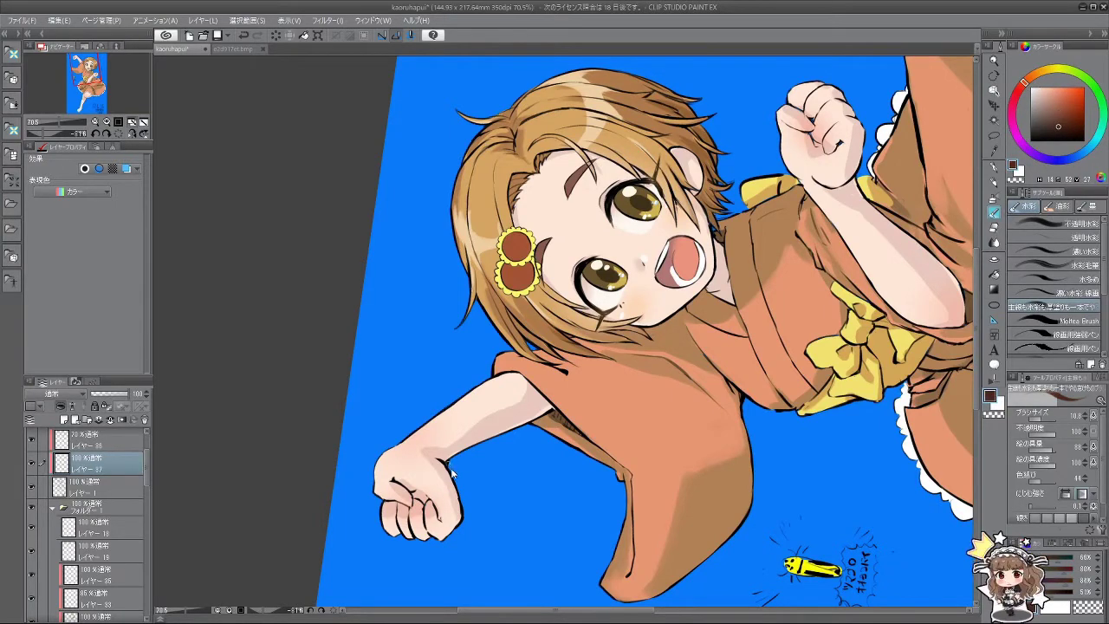
pyautogui.moveTo(555, 381); pyautogui.dragTo(589, 381)
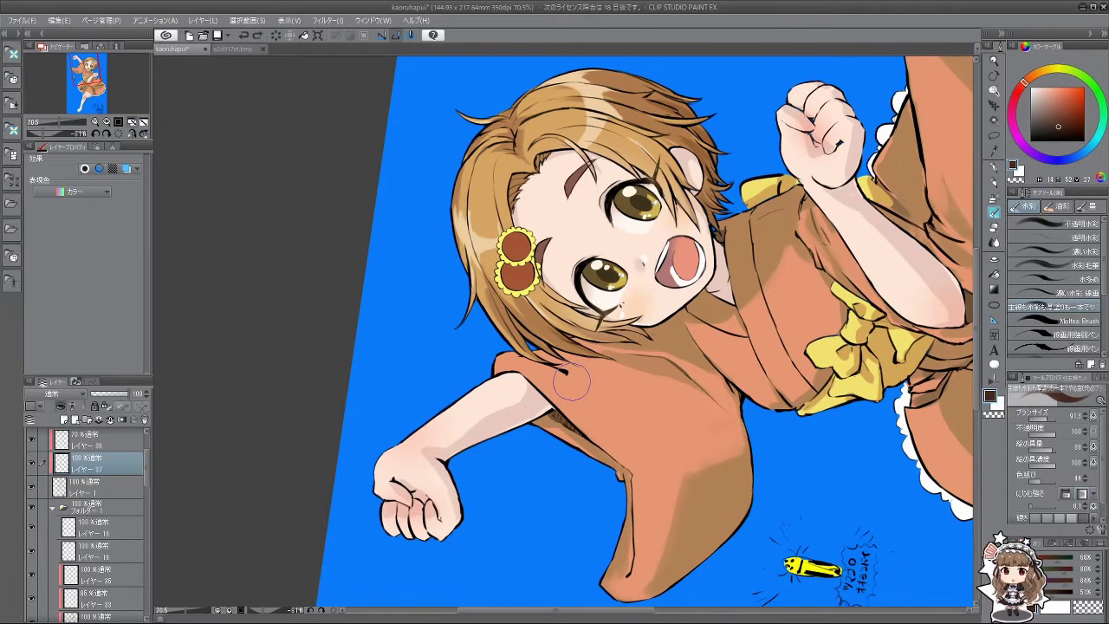
pyautogui.click(1058, 121)
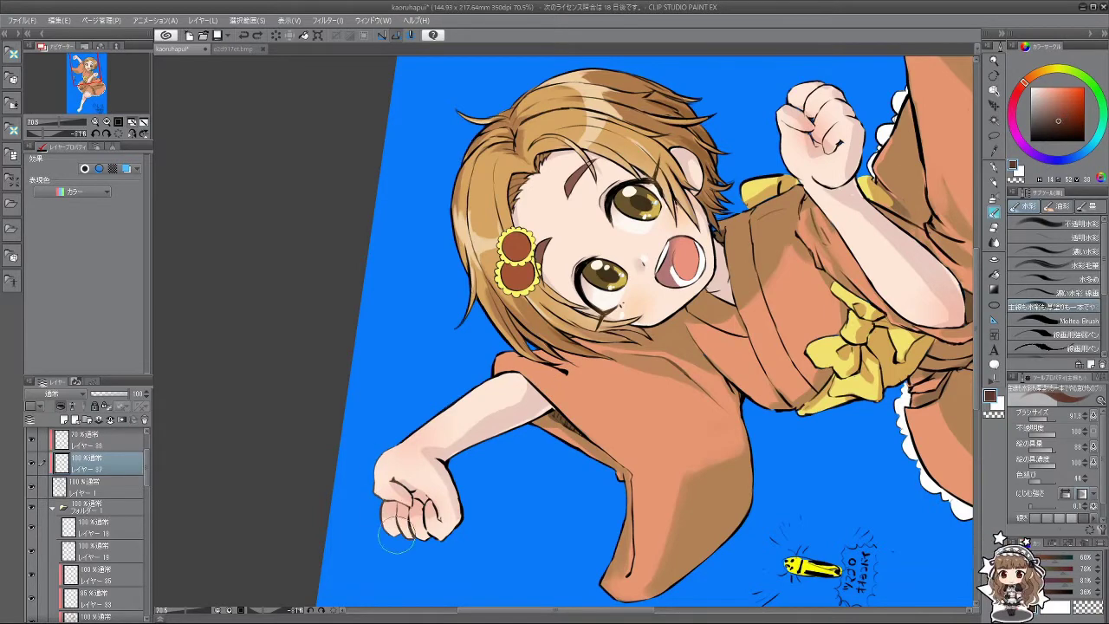
pyautogui.moveTo(443, 463); pyautogui.dragTo(548, 442)
pyautogui.scroll(2, 549, 442)
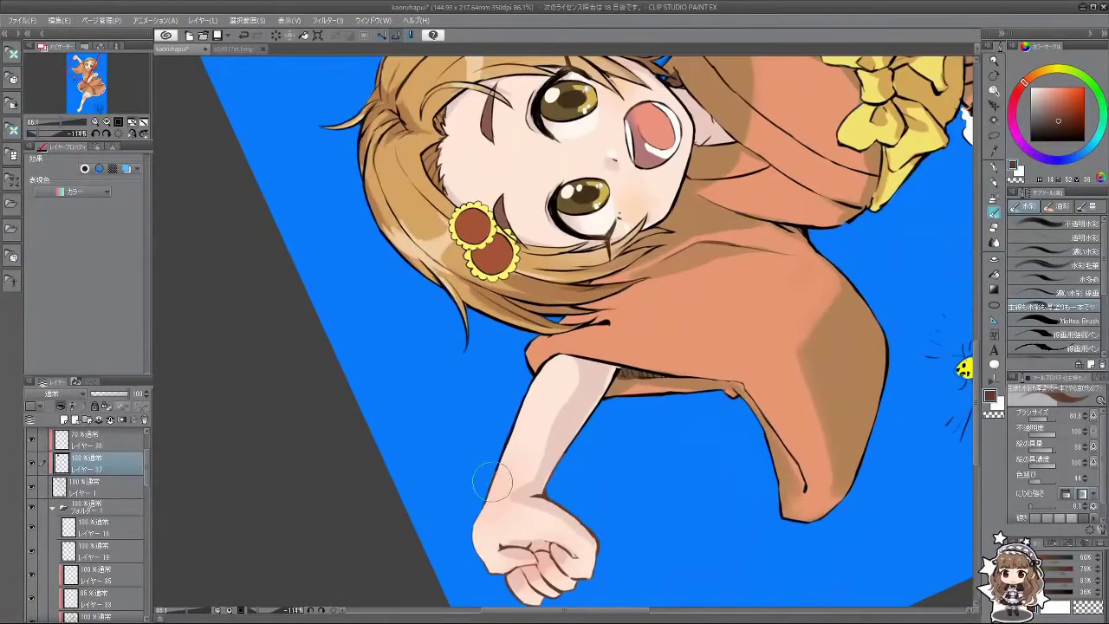
# Step: Resize the brush from about 62 to 85 and switch to the airbrush
pyautogui.press('[')
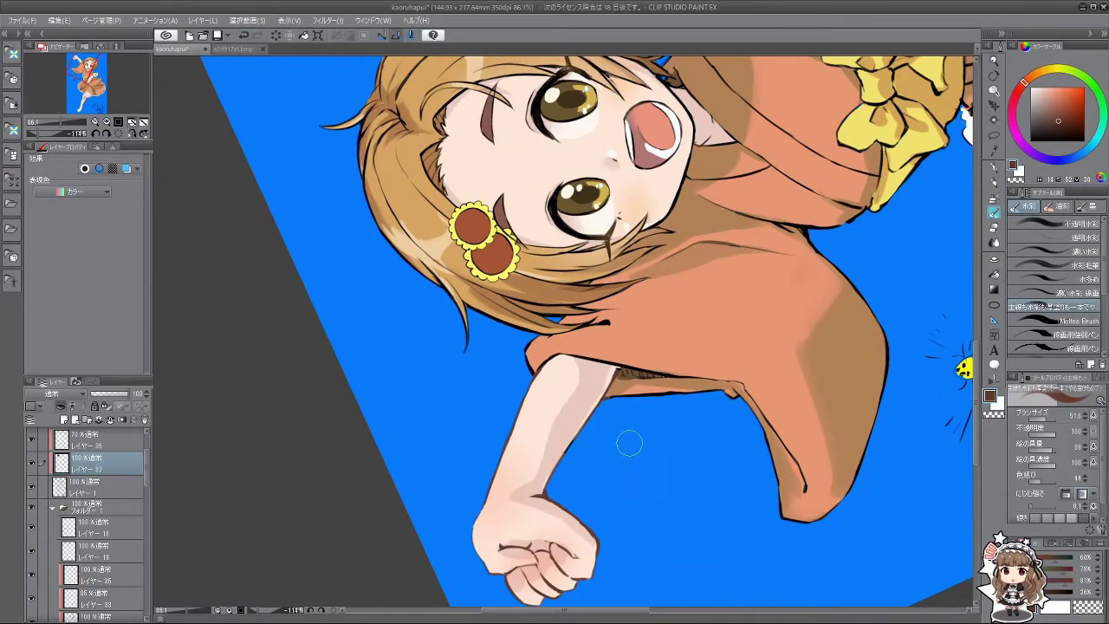
pyautogui.scroll(-4, 629, 444)
pyautogui.moveTo(596, 464); pyautogui.dragTo(637, 400)
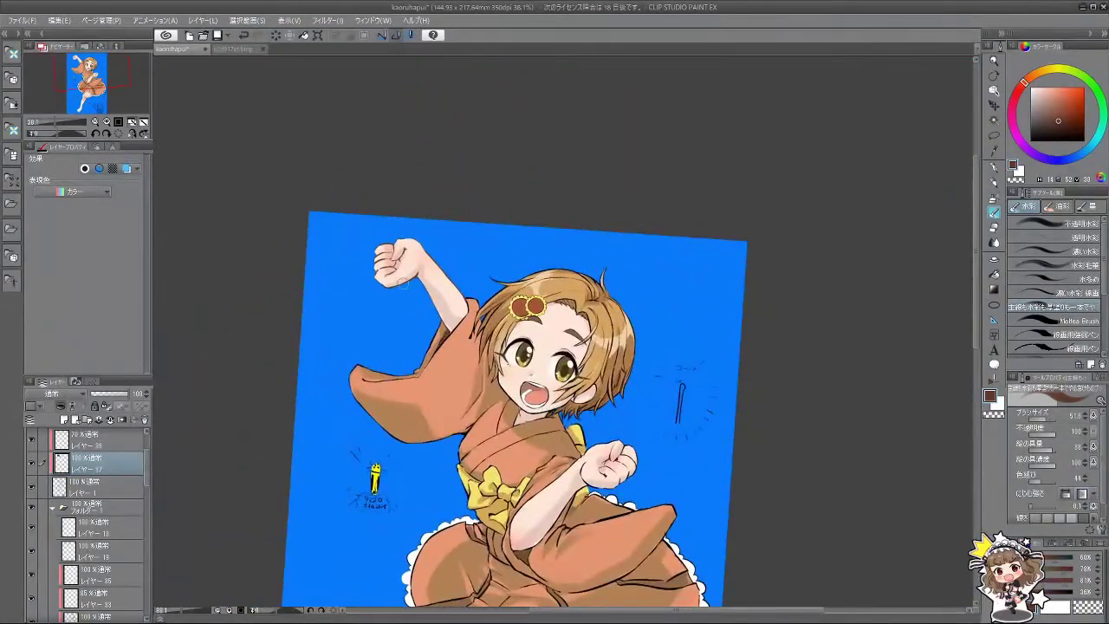
pyautogui.scroll(3, 401, 282)
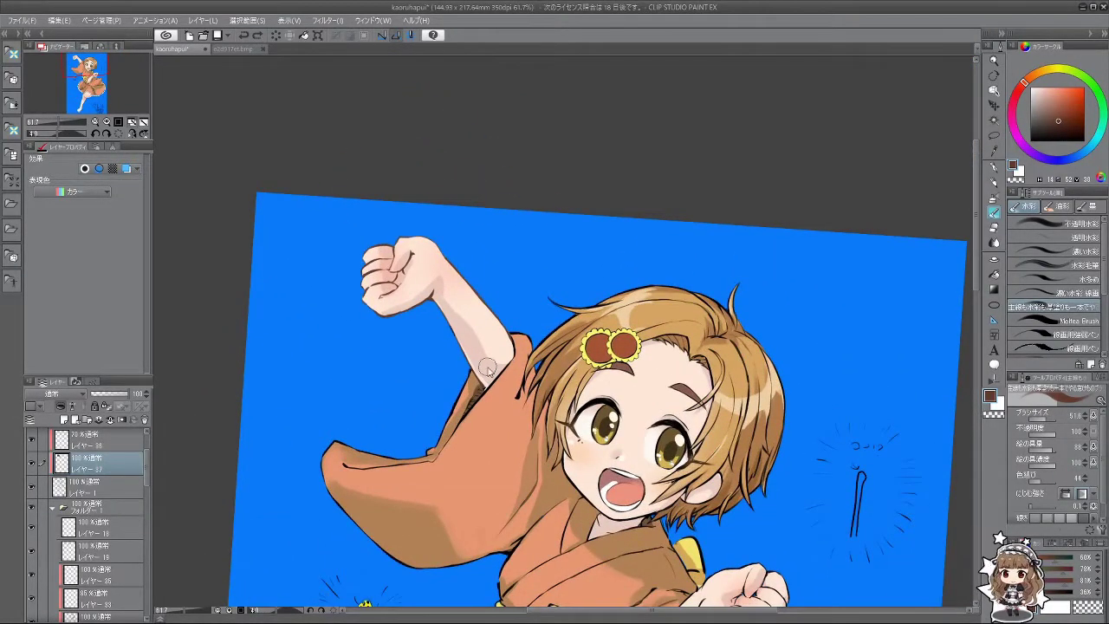
pyautogui.scroll(-4, 698, 317)
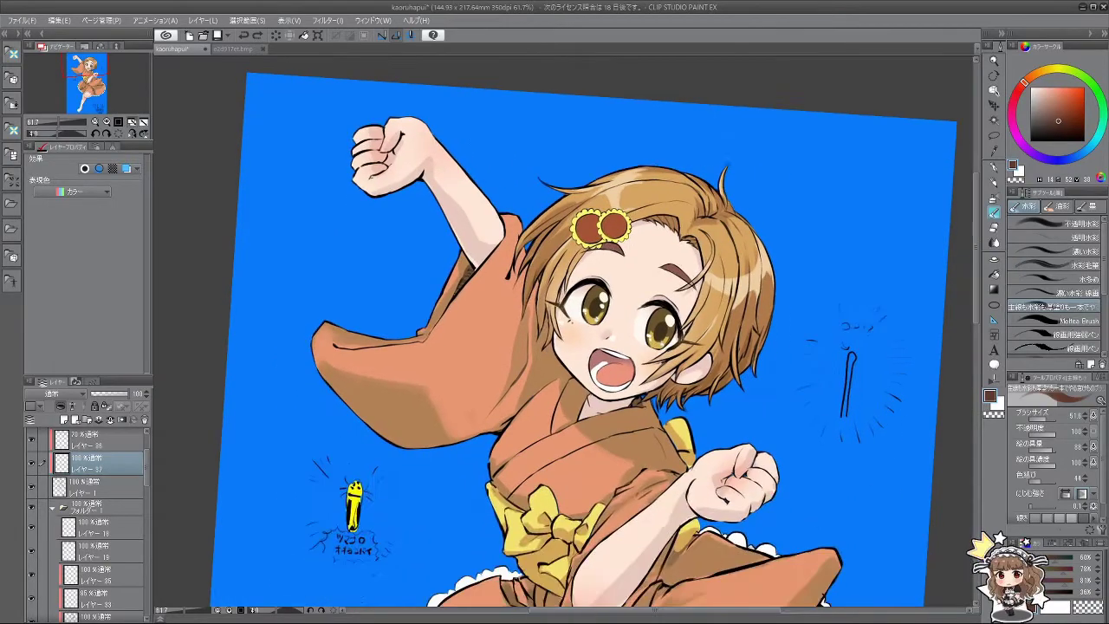
pyautogui.scroll(4, 684, 372)
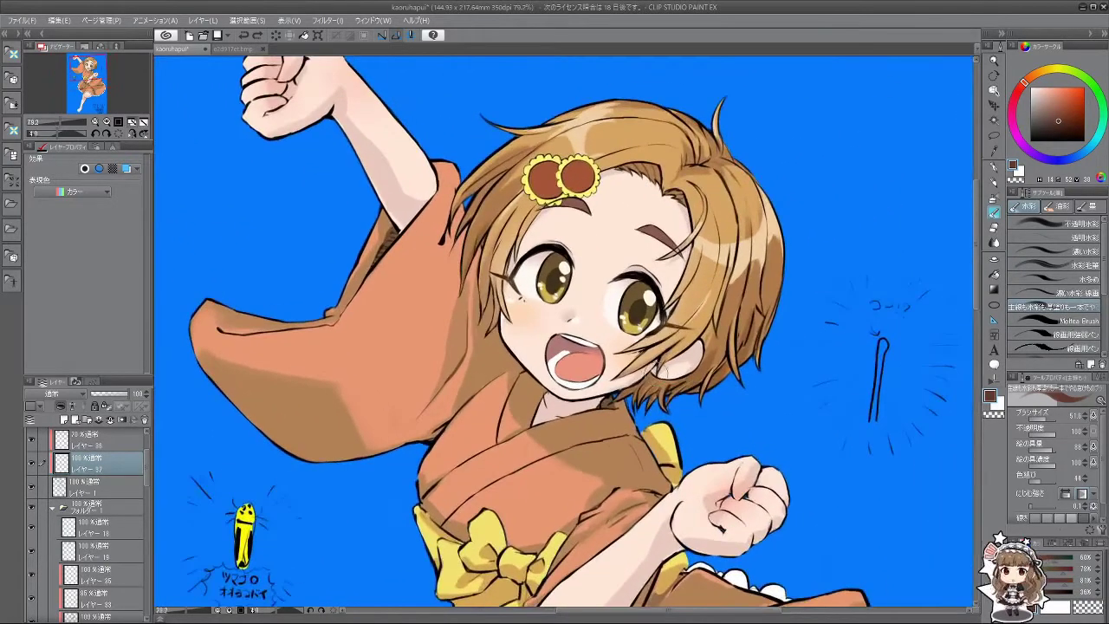
pyautogui.moveTo(684, 375); pyautogui.dragTo(628, 355)
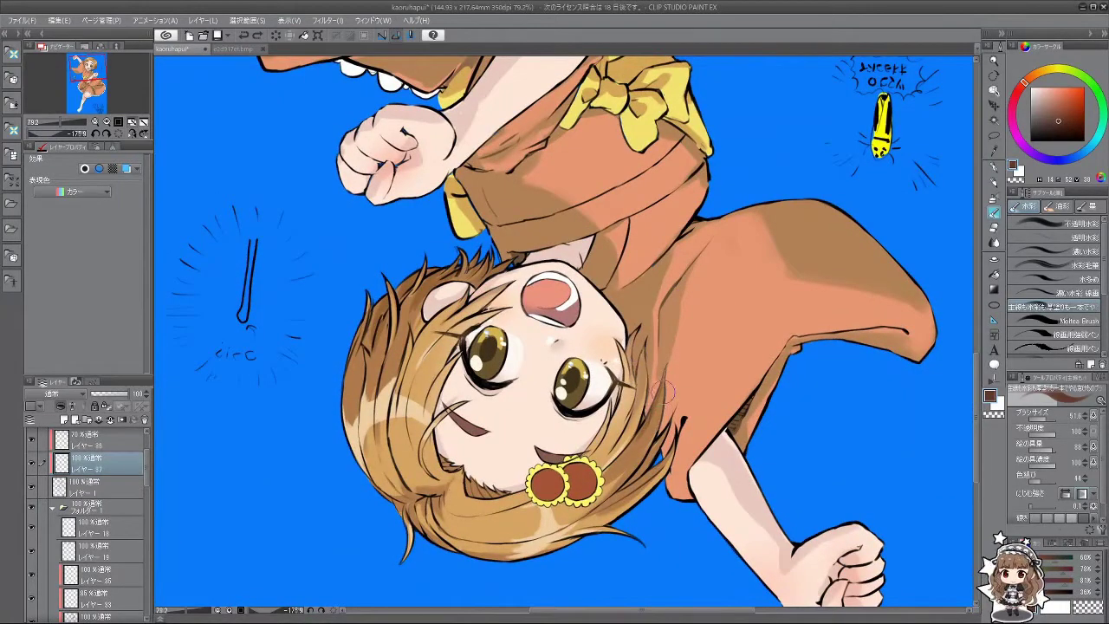
pyautogui.moveTo(644, 412); pyautogui.dragTo(674, 344)
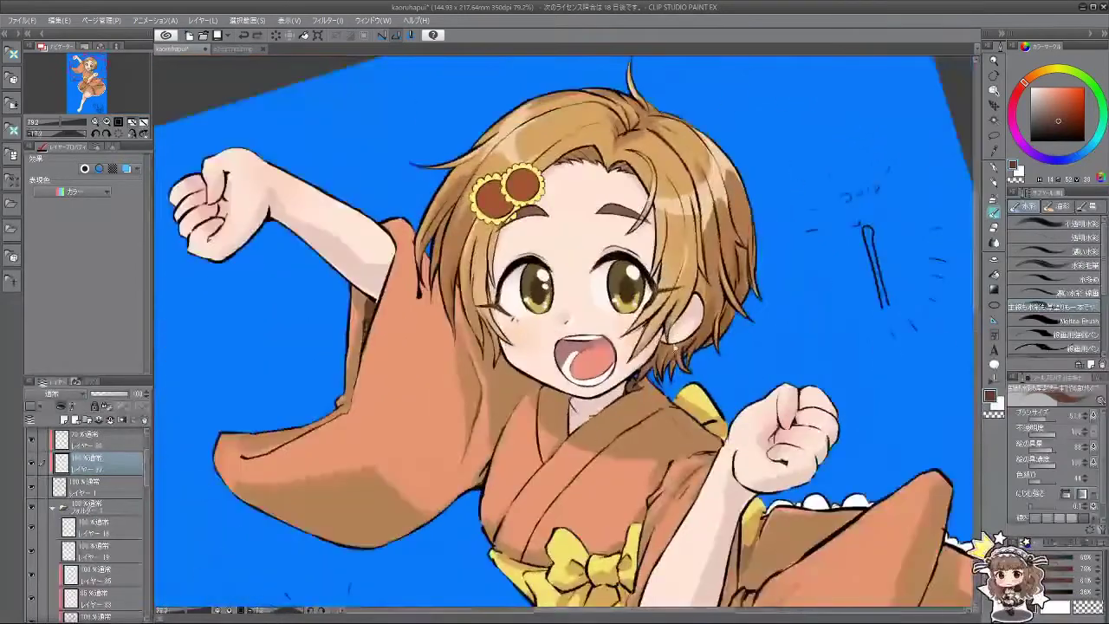
pyautogui.moveTo(477, 475); pyautogui.dragTo(525, 255)
pyautogui.keyDown('ctrl'); pyautogui.keyDown('alt'); pyautogui.moveTo(395, 271); pyautogui.dragTo(400, 236); pyautogui.keyUp('alt'); pyautogui.keyUp('ctrl')
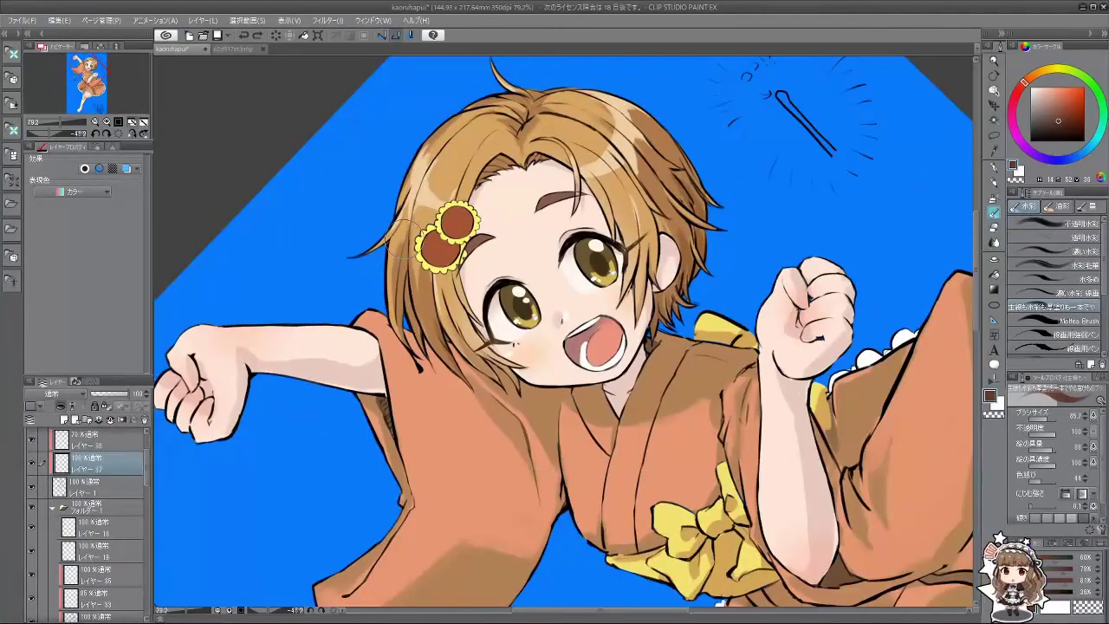
pyautogui.click(996, 214)
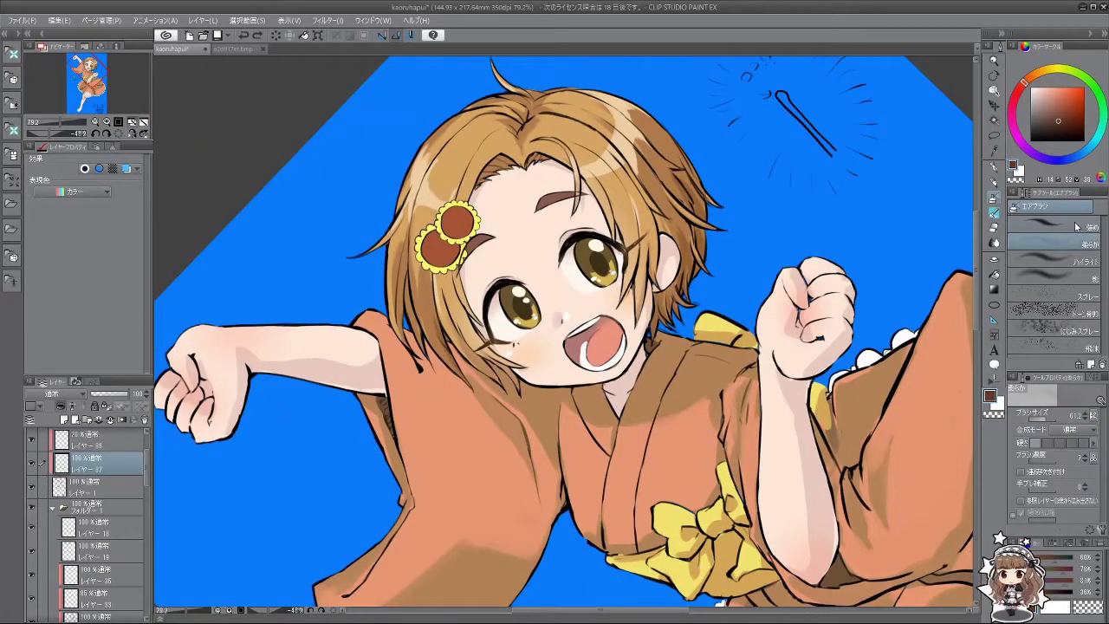
pyautogui.click(1057, 224)
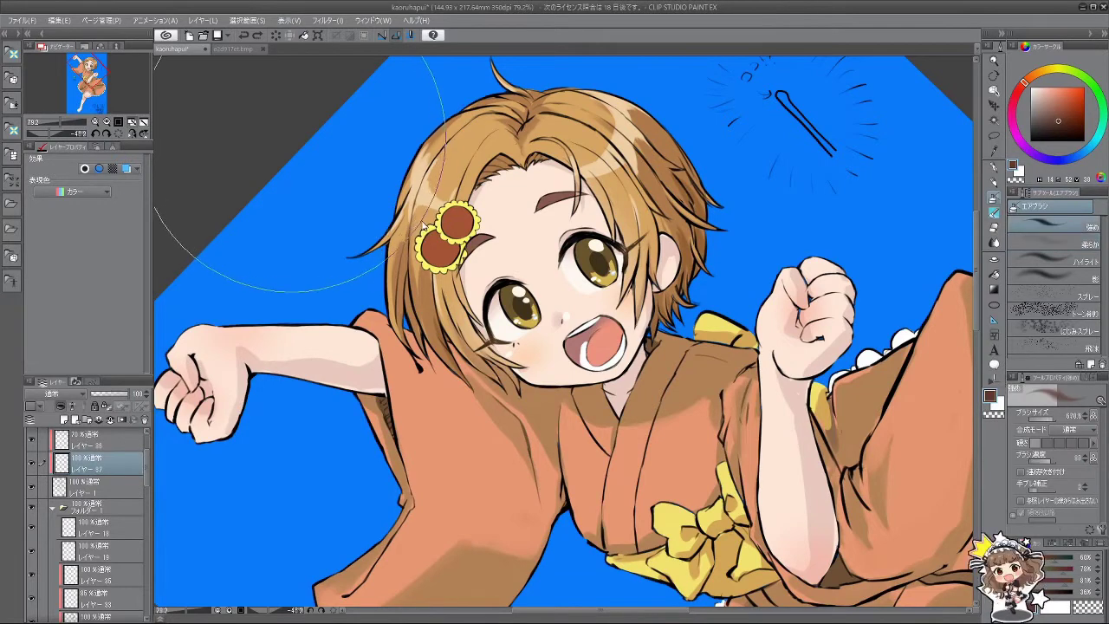
pyautogui.moveTo(428, 136)
pyautogui.keyDown('ctrl'); pyautogui.keyDown('alt'); pyautogui.mouseDown()
pyautogui.moveTo(334, 173)
pyautogui.moveTo(434, 143)
pyautogui.mouseUp(); pyautogui.keyUp('alt'); pyautogui.keyUp('ctrl')
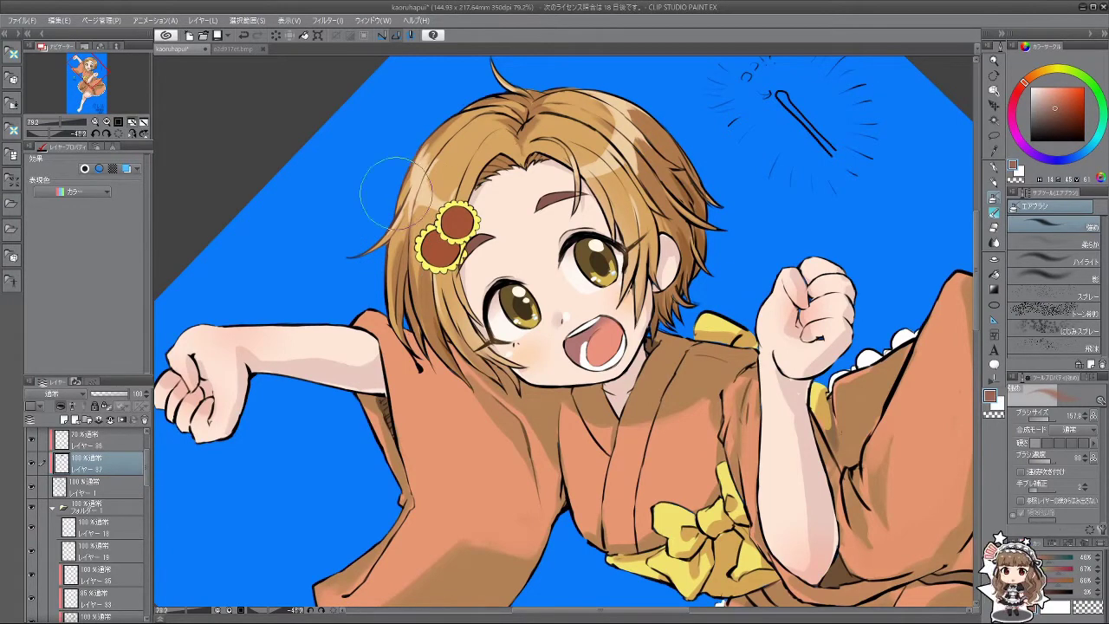
pyautogui.click(1046, 91)
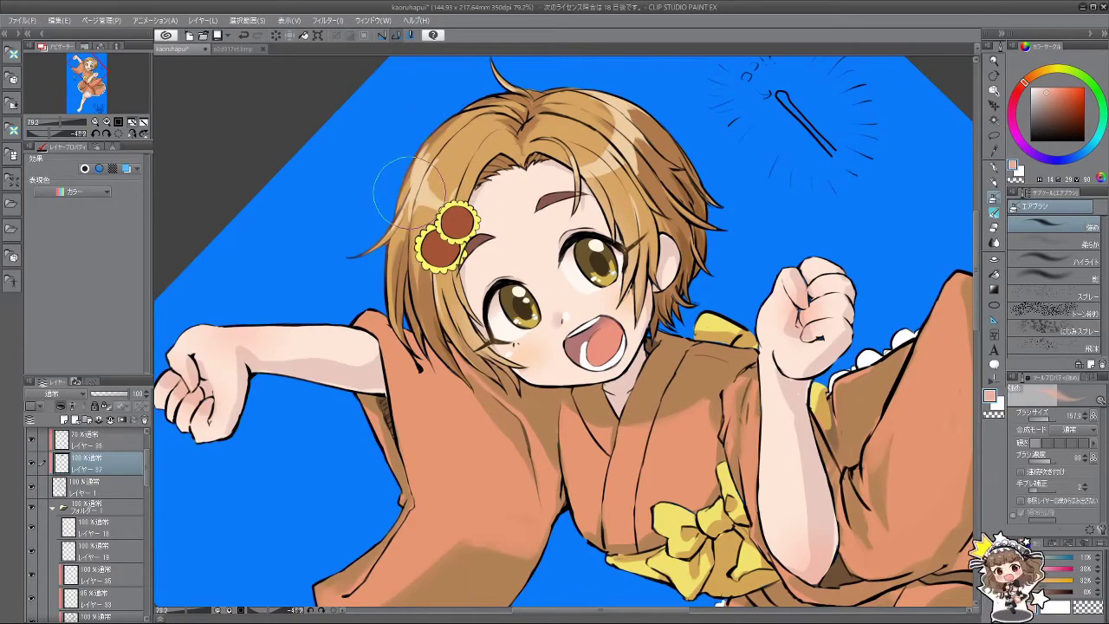
pyautogui.moveTo(395, 317)
pyautogui.mouseDown()
pyautogui.moveTo(407, 364)
pyautogui.moveTo(639, 452)
pyautogui.mouseUp()
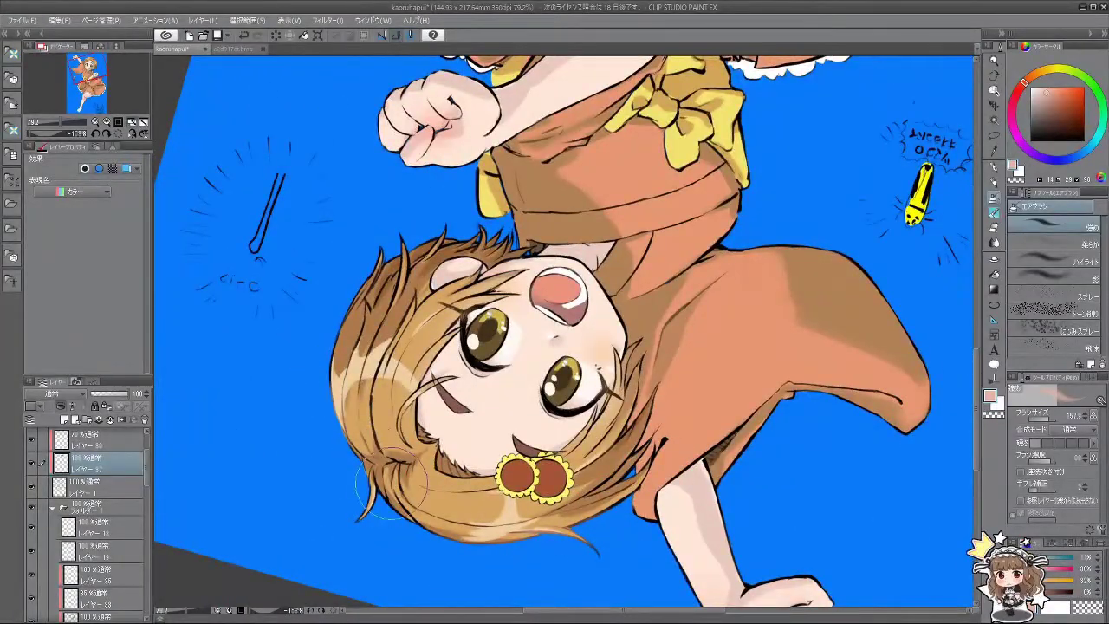
pyautogui.moveTo(494, 533)
pyautogui.mouseDown()
pyautogui.moveTo(754, 260)
pyautogui.moveTo(710, 451)
pyautogui.moveTo(519, 519)
pyautogui.mouseUp()
pyautogui.scroll(-3, 564, 347)
pyautogui.scroll(1, 520, 389)
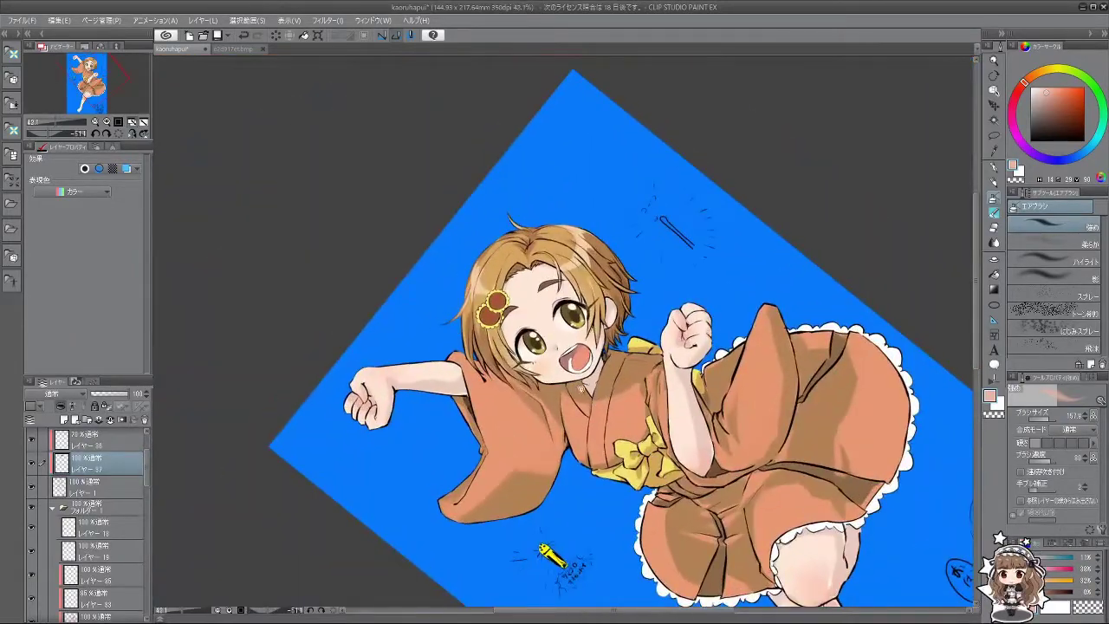
pyautogui.moveTo(520, 390); pyautogui.dragTo(492, 410)
pyautogui.click(1040, 244)
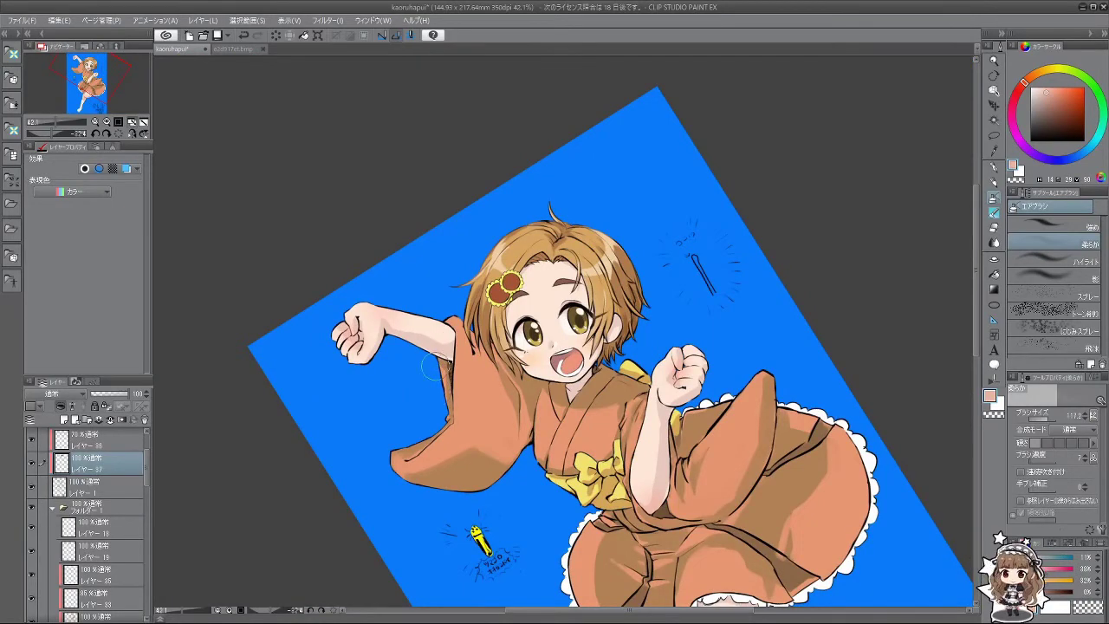
pyautogui.moveTo(433, 367)
pyautogui.mouseDown()
pyautogui.moveTo(520, 437)
pyautogui.moveTo(667, 390)
pyautogui.moveTo(606, 243)
pyautogui.moveTo(460, 304)
pyautogui.moveTo(439, 373)
pyautogui.mouseUp()
pyautogui.scroll(1, 594, 449)
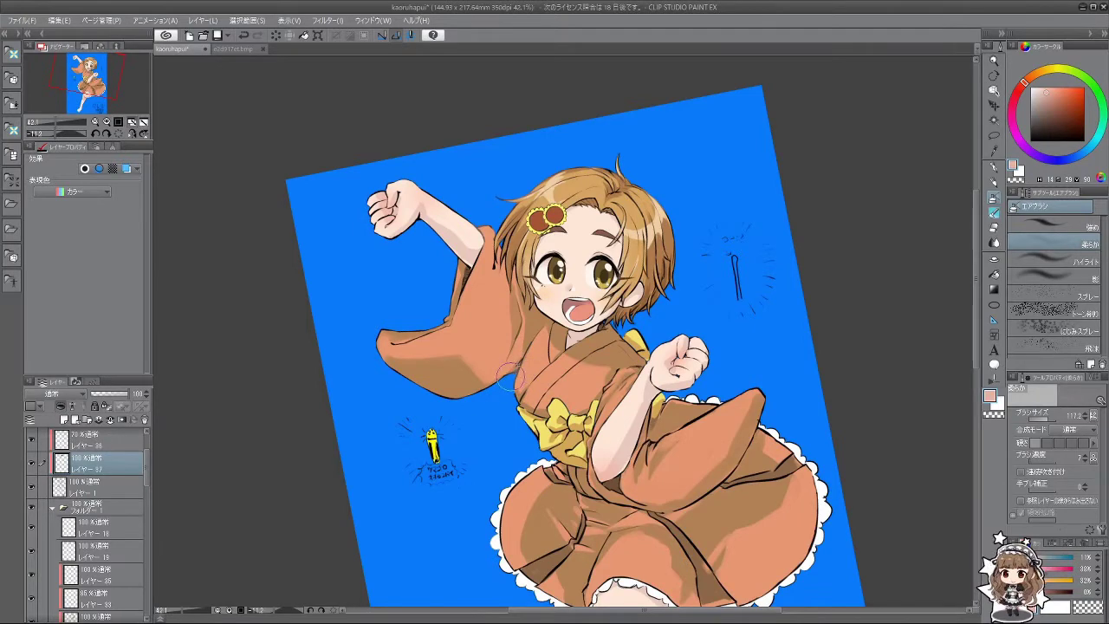
pyautogui.moveTo(511, 377); pyautogui.dragTo(565, 355)
pyautogui.moveTo(596, 451); pyautogui.dragTo(579, 395)
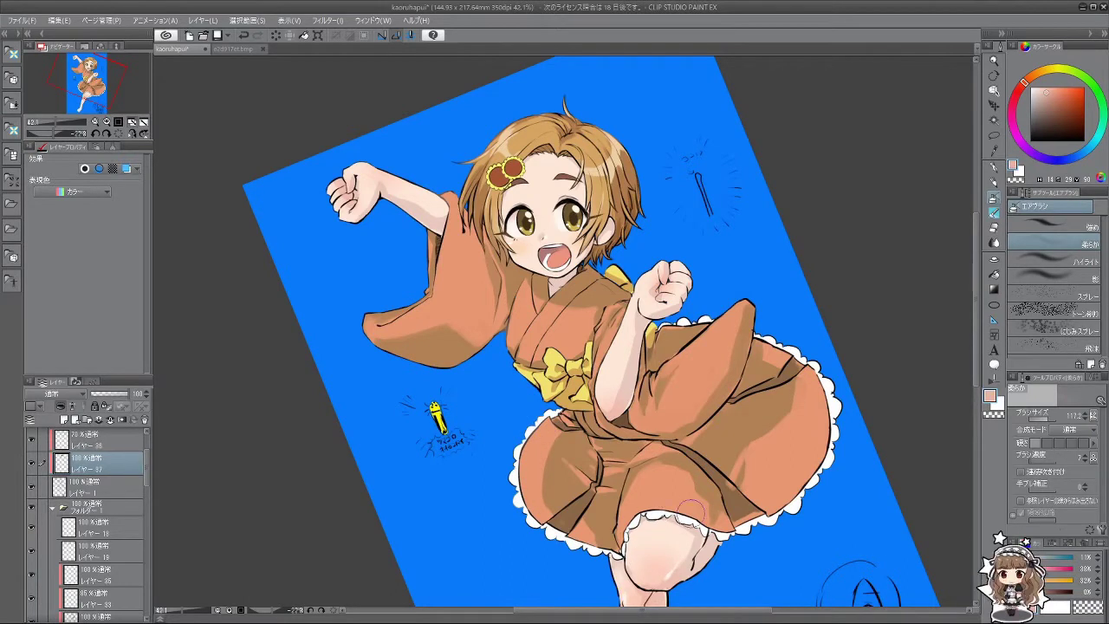
pyautogui.moveTo(690, 510); pyautogui.dragTo(680, 437)
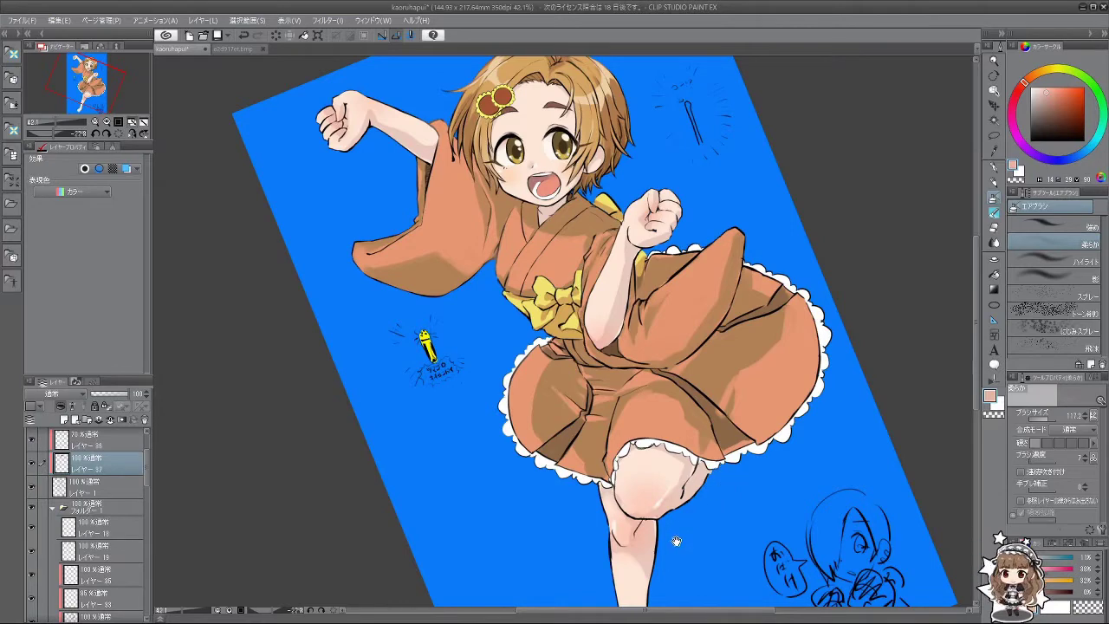
pyautogui.moveTo(676, 541); pyautogui.dragTo(673, 485)
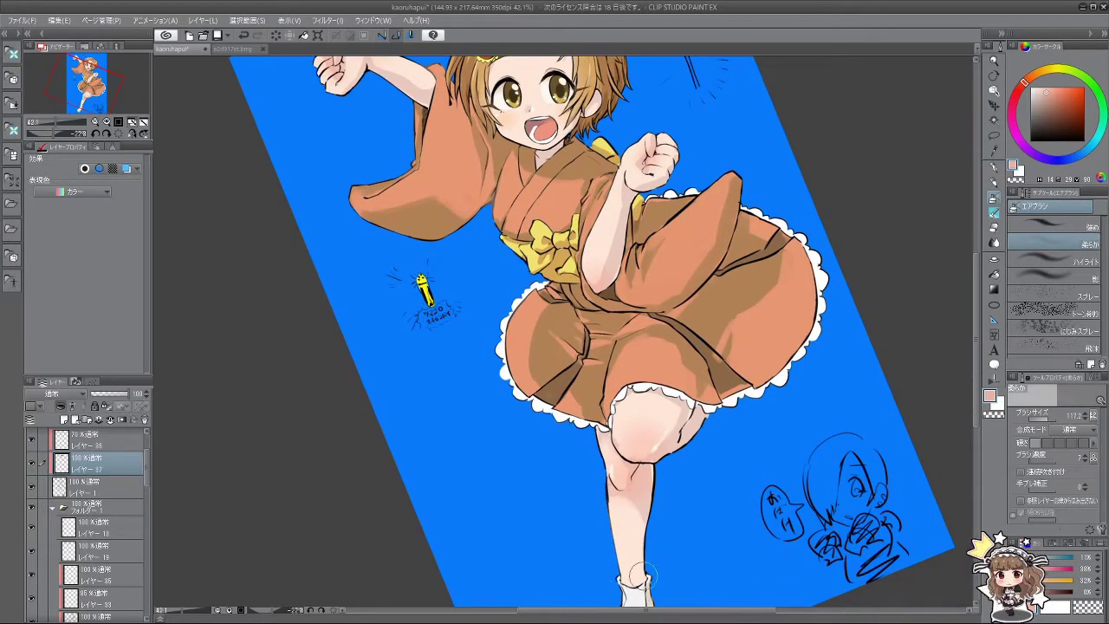
pyautogui.moveTo(665, 552); pyautogui.dragTo(652, 483)
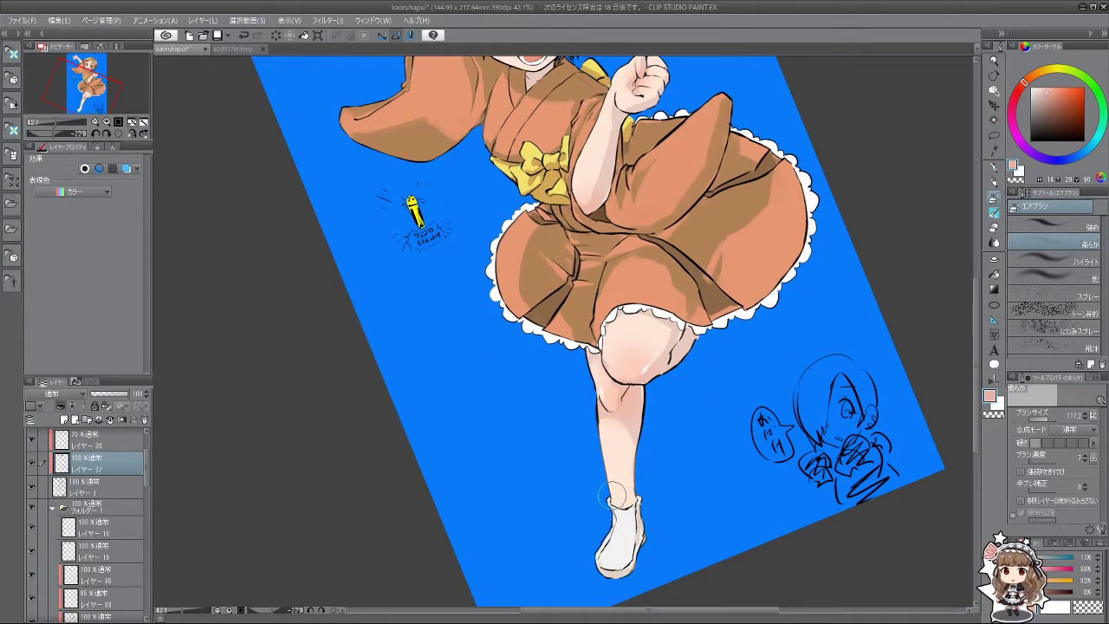
pyautogui.moveTo(610, 342)
pyautogui.mouseDown()
pyautogui.moveTo(561, 441)
pyautogui.moveTo(567, 494)
pyautogui.mouseUp()
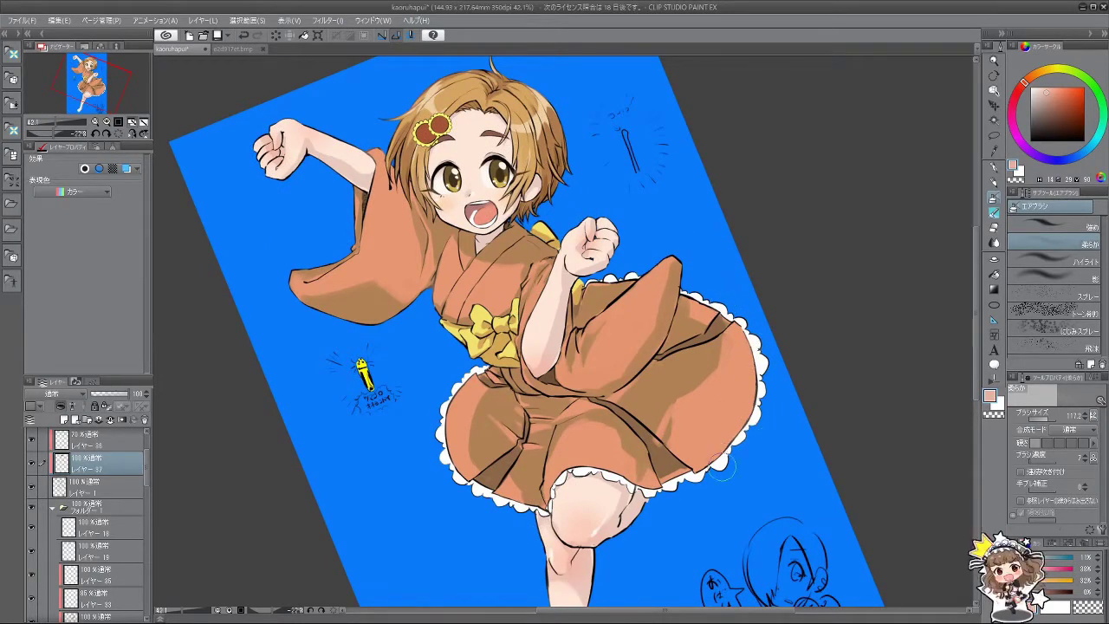
pyautogui.moveTo(704, 443); pyautogui.dragTo(684, 472)
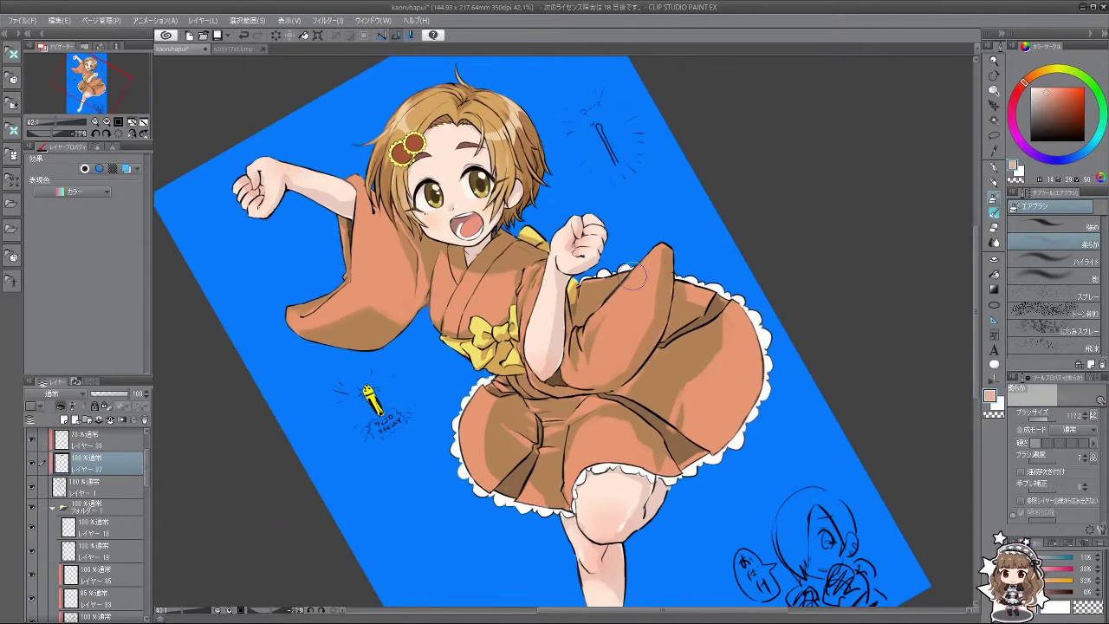
pyautogui.moveTo(646, 268)
pyautogui.mouseDown()
pyautogui.moveTo(684, 346)
pyautogui.moveTo(623, 407)
pyautogui.moveTo(537, 425)
pyautogui.mouseUp()
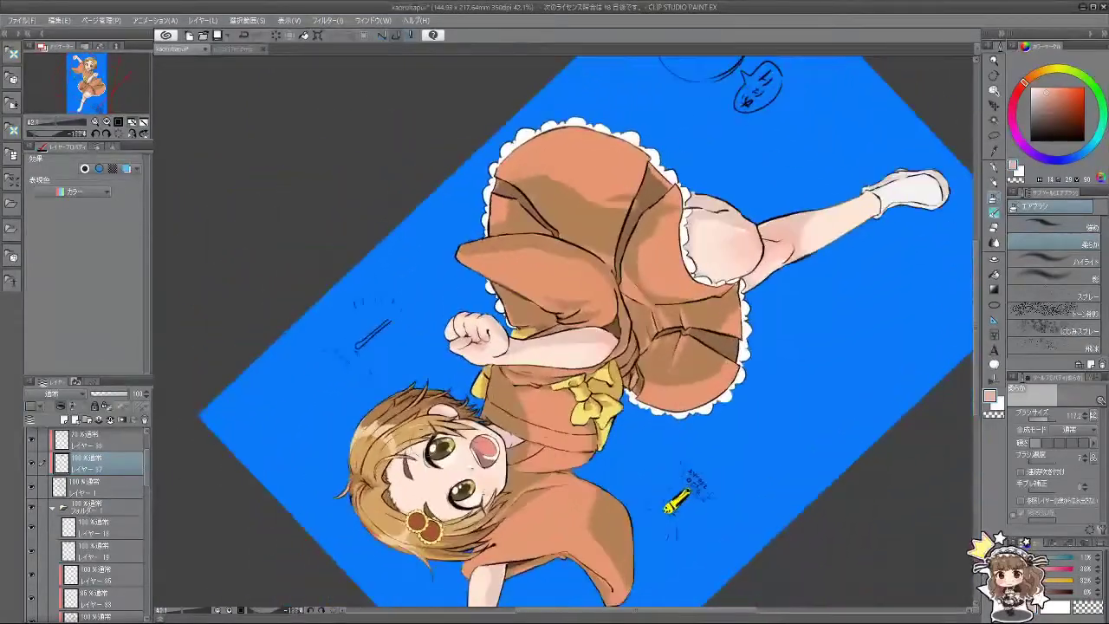
pyautogui.moveTo(442, 448)
pyautogui.mouseDown()
pyautogui.moveTo(648, 502)
pyautogui.moveTo(601, 473)
pyautogui.moveTo(414, 260)
pyautogui.mouseUp()
pyautogui.scroll(4, 632, 494)
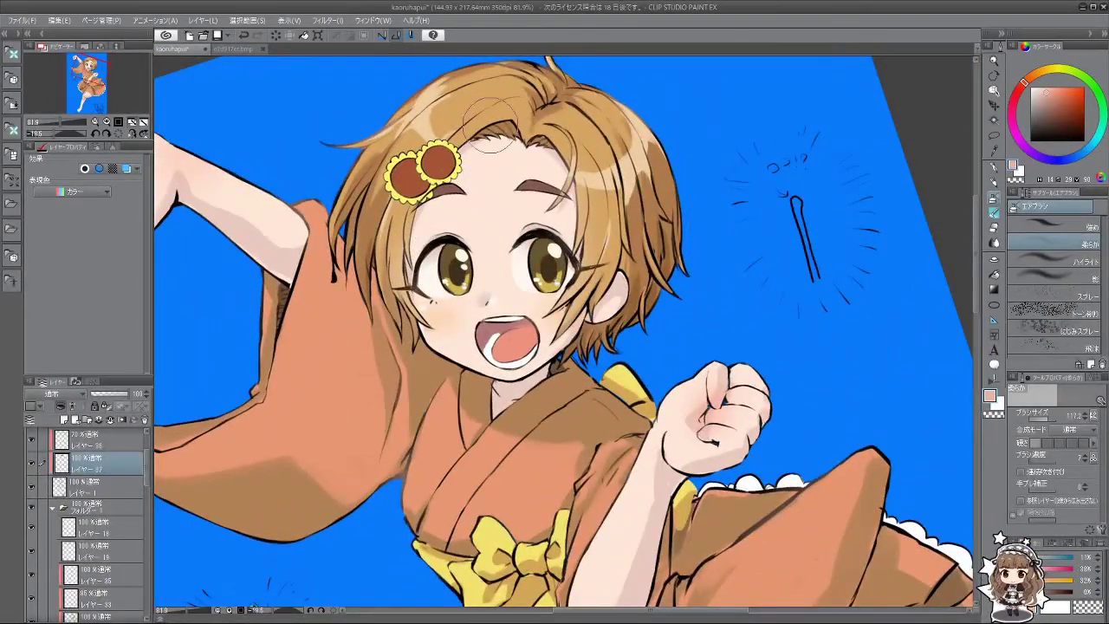
pyautogui.scroll(-3, 575, 311)
pyautogui.moveTo(575, 311)
pyautogui.mouseDown()
pyautogui.moveTo(546, 282)
pyautogui.moveTo(693, 400)
pyautogui.mouseUp()
pyautogui.scroll(2, 607, 337)
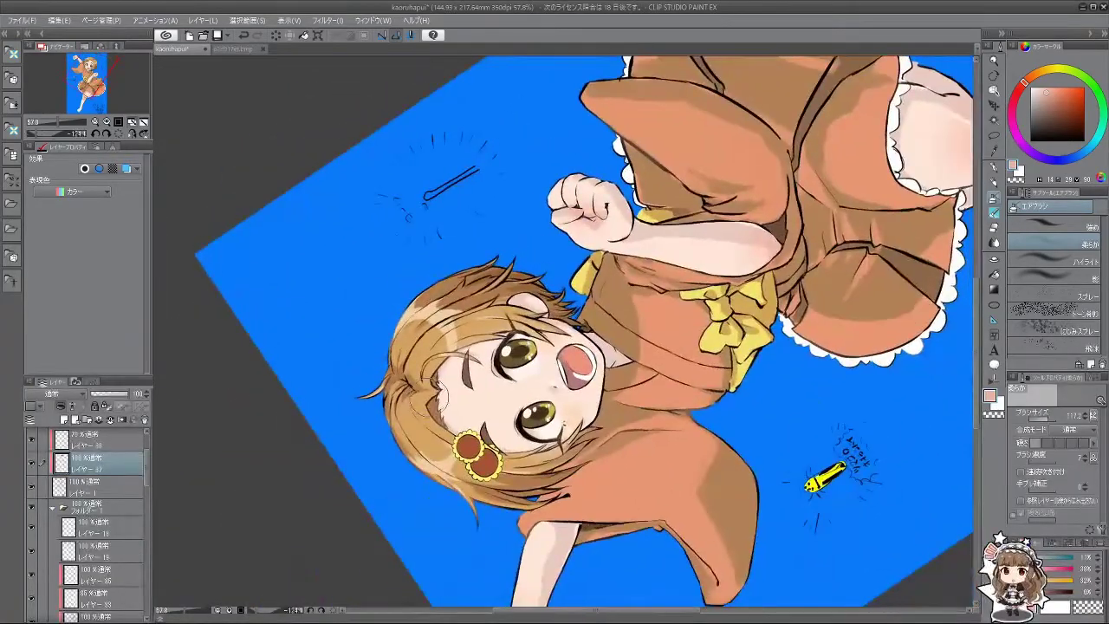
pyautogui.moveTo(394, 411)
pyautogui.mouseDown()
pyautogui.moveTo(416, 468)
pyautogui.moveTo(555, 520)
pyautogui.moveTo(745, 273)
pyautogui.mouseUp()
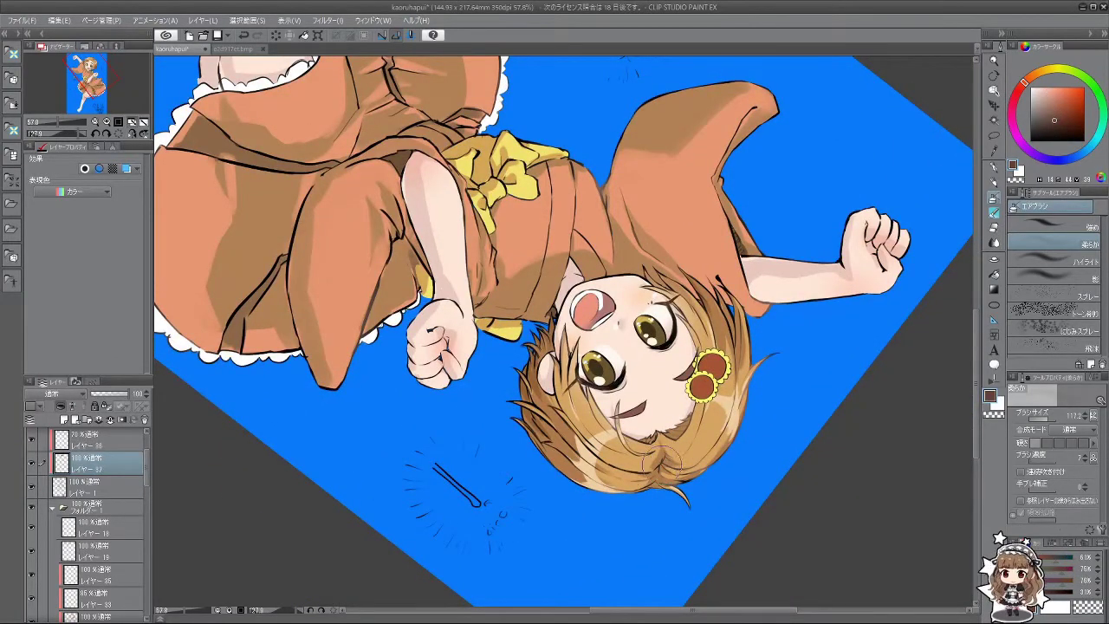
pyautogui.moveTo(609, 544)
pyautogui.mouseDown()
pyautogui.moveTo(780, 434)
pyautogui.moveTo(682, 320)
pyautogui.mouseUp()
pyautogui.scroll(-1, 682, 321)
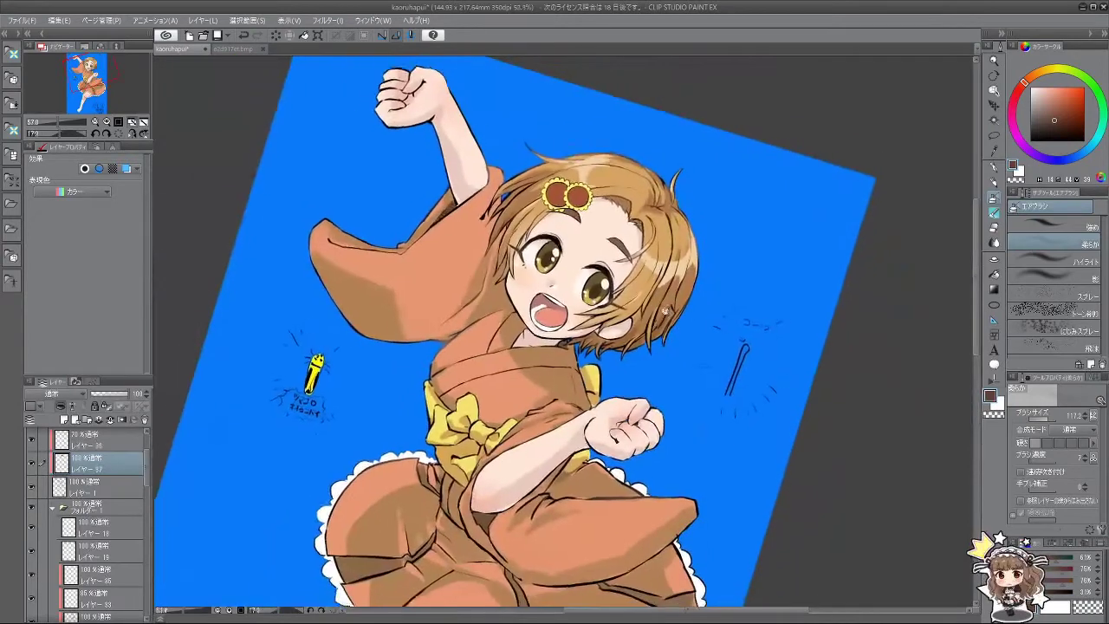
pyautogui.moveTo(631, 354); pyautogui.dragTo(693, 286)
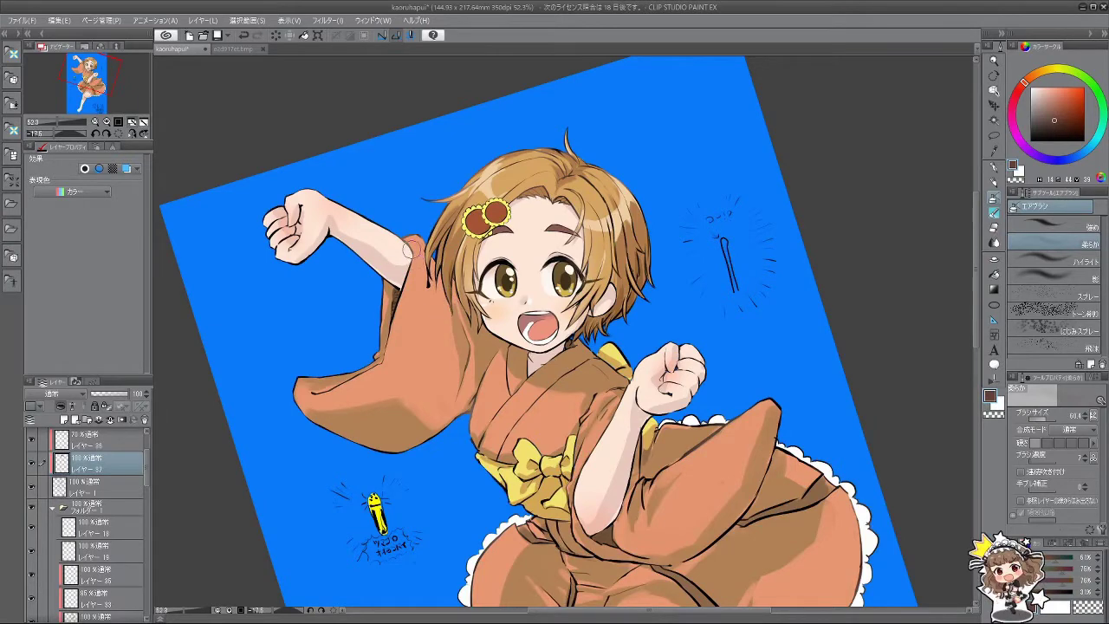
pyautogui.scroll(-2, 569, 441)
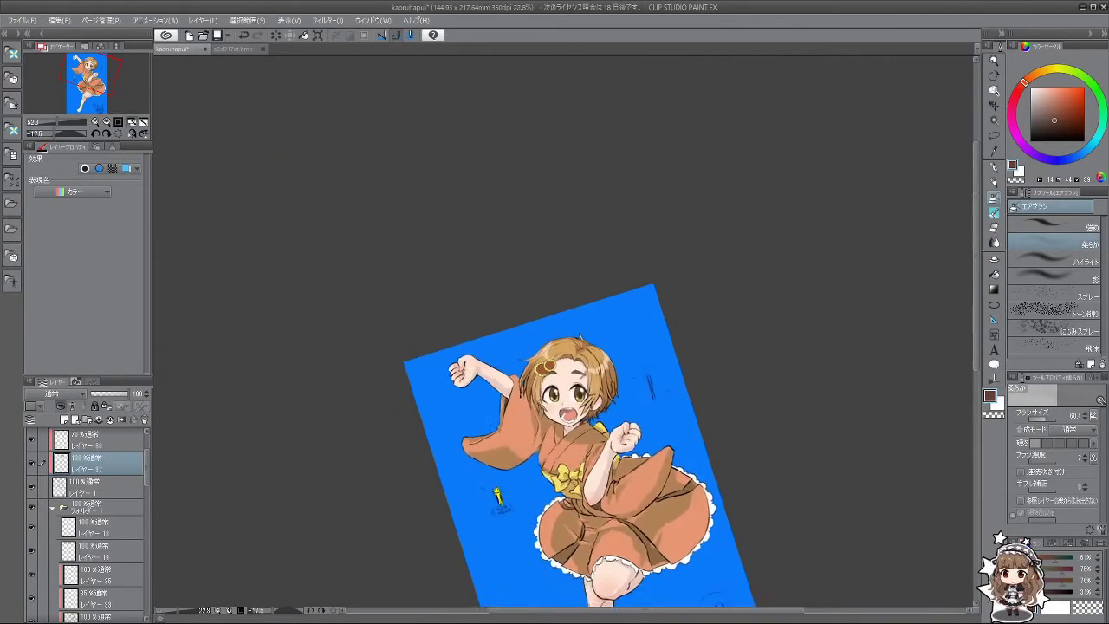
pyautogui.moveTo(569, 441); pyautogui.dragTo(555, 485)
pyautogui.scroll(3, 555, 485)
pyautogui.scroll(-1, 553, 505)
pyautogui.moveTo(561, 567); pyautogui.dragTo(572, 527)
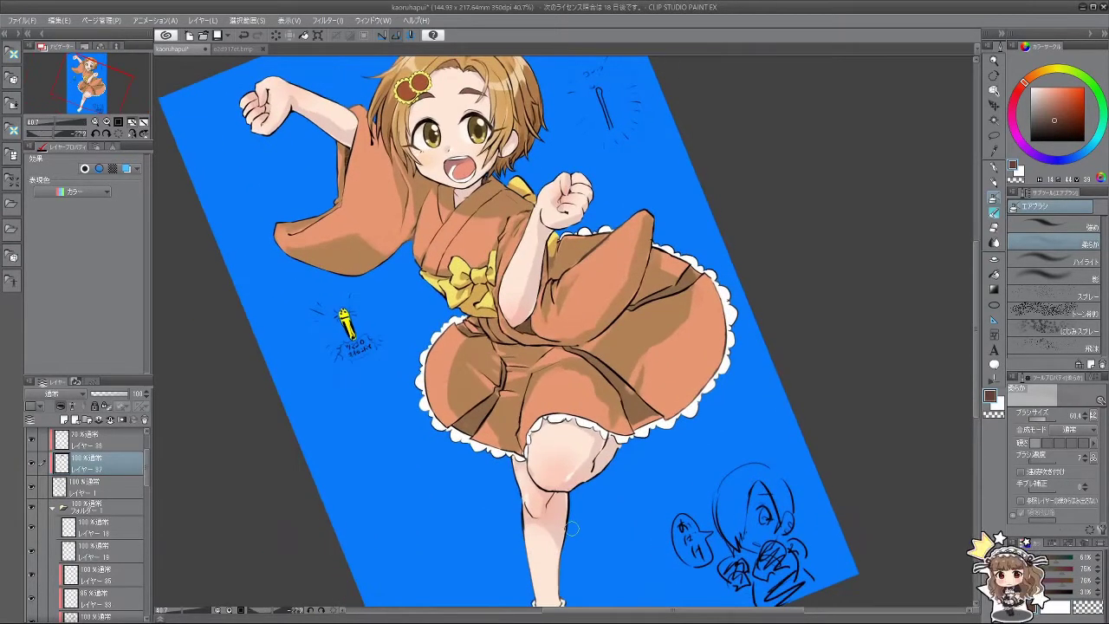
pyautogui.scroll(-1, 551, 258)
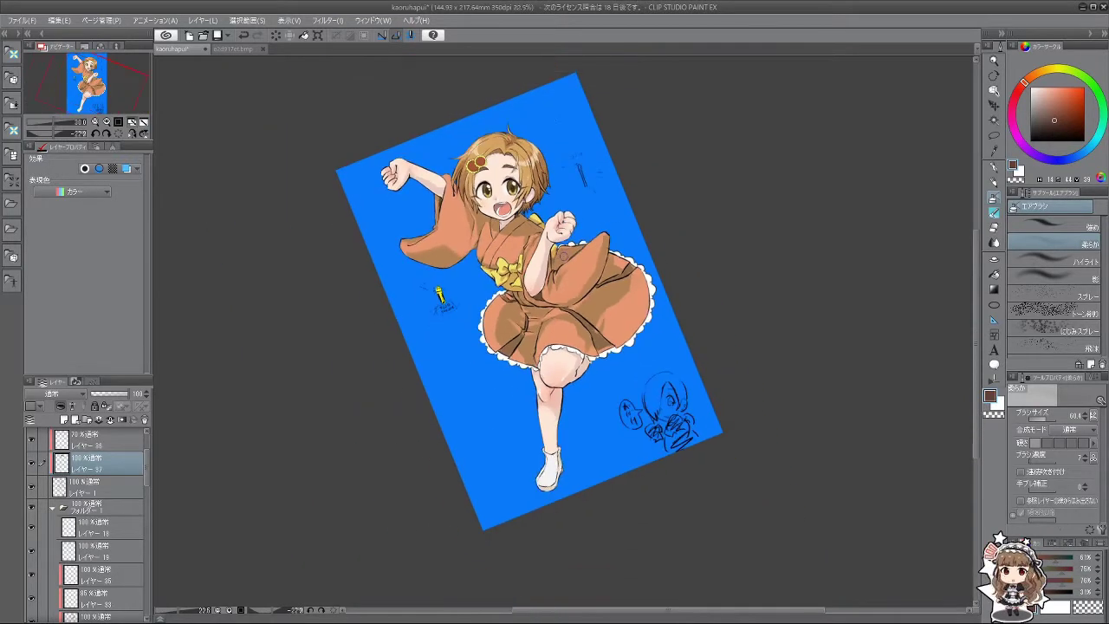
pyautogui.scroll(4, 555, 205)
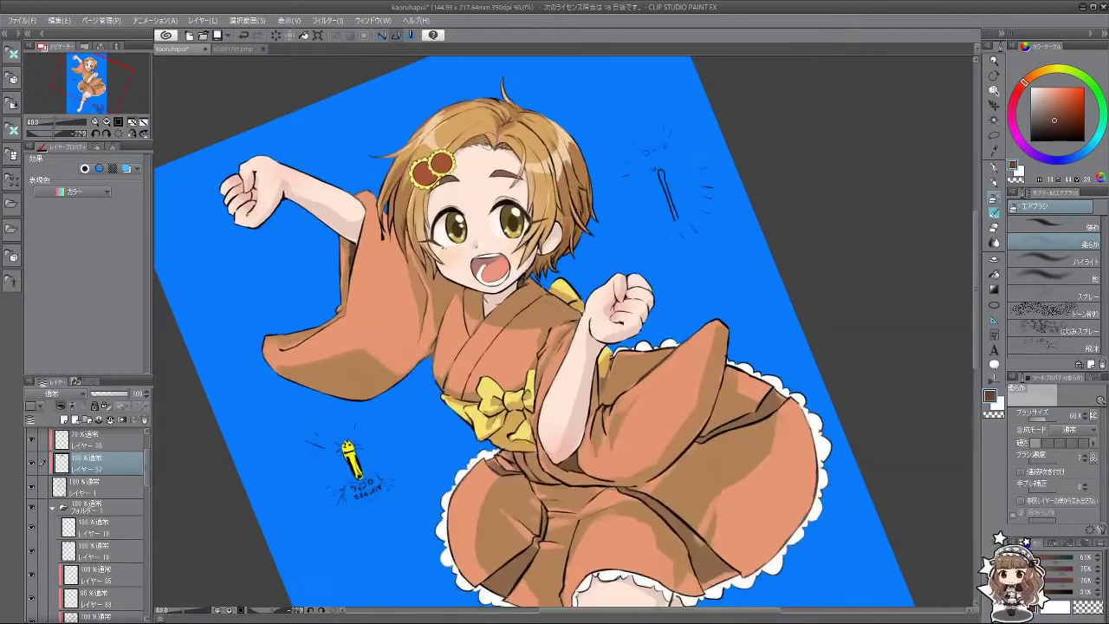
pyautogui.scroll(2, 485, 166)
pyautogui.scroll(1, 483, 168)
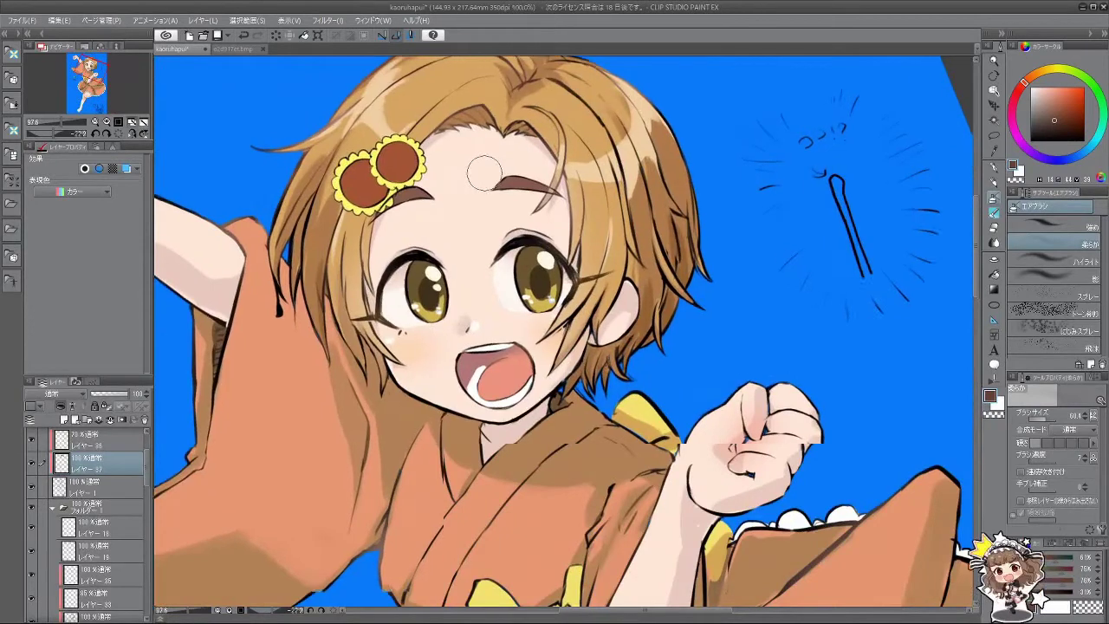
pyautogui.scroll(-1, 483, 169)
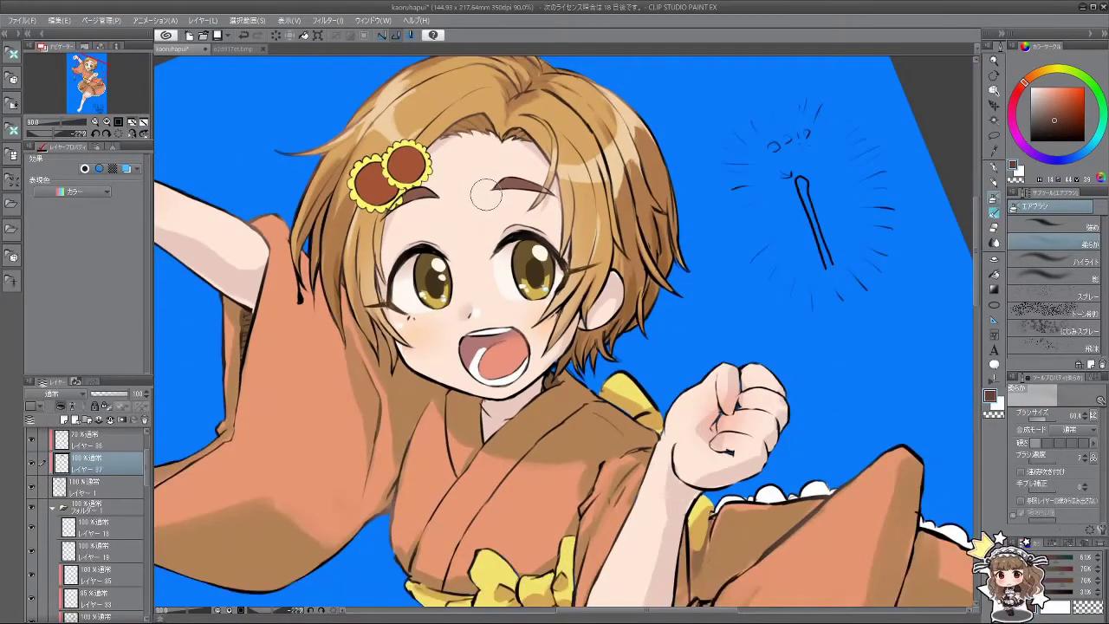
pyautogui.scroll(-2, 151, 475)
# Step: Add a new layer above レイヤー 19 and set a small watercolour brush
pyautogui.click(100, 501)
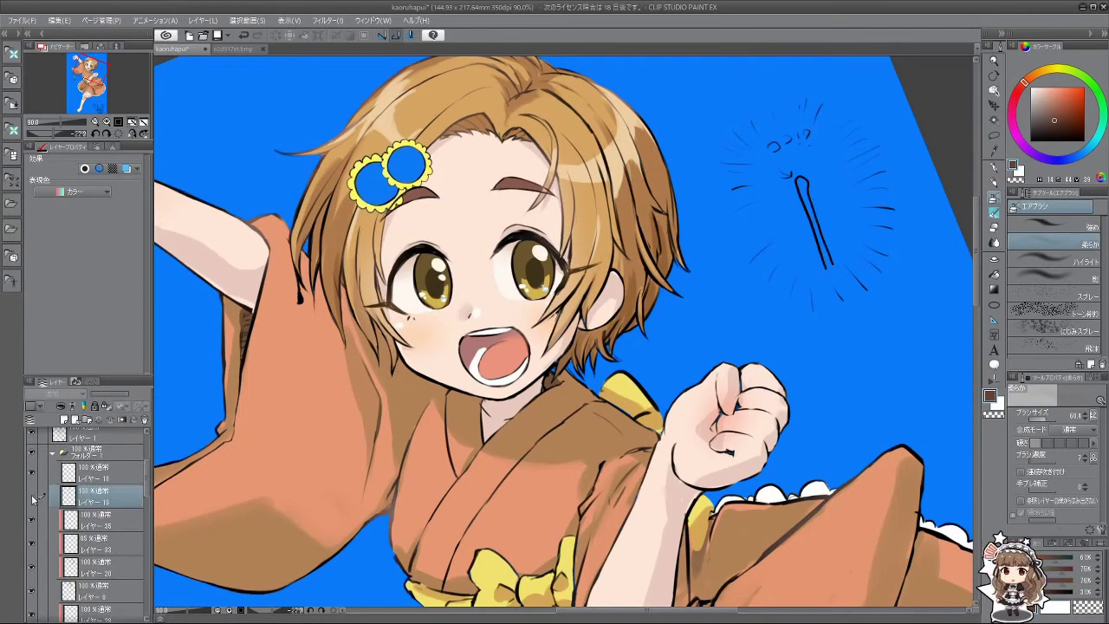
pyautogui.click(65, 420)
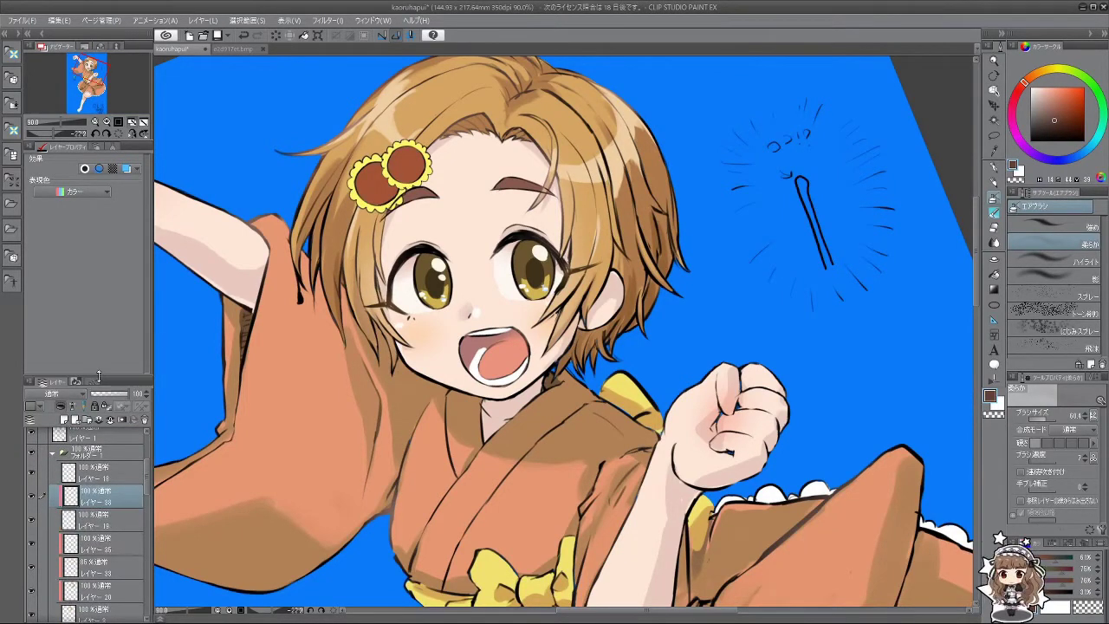
pyautogui.scroll(4, 347, 86)
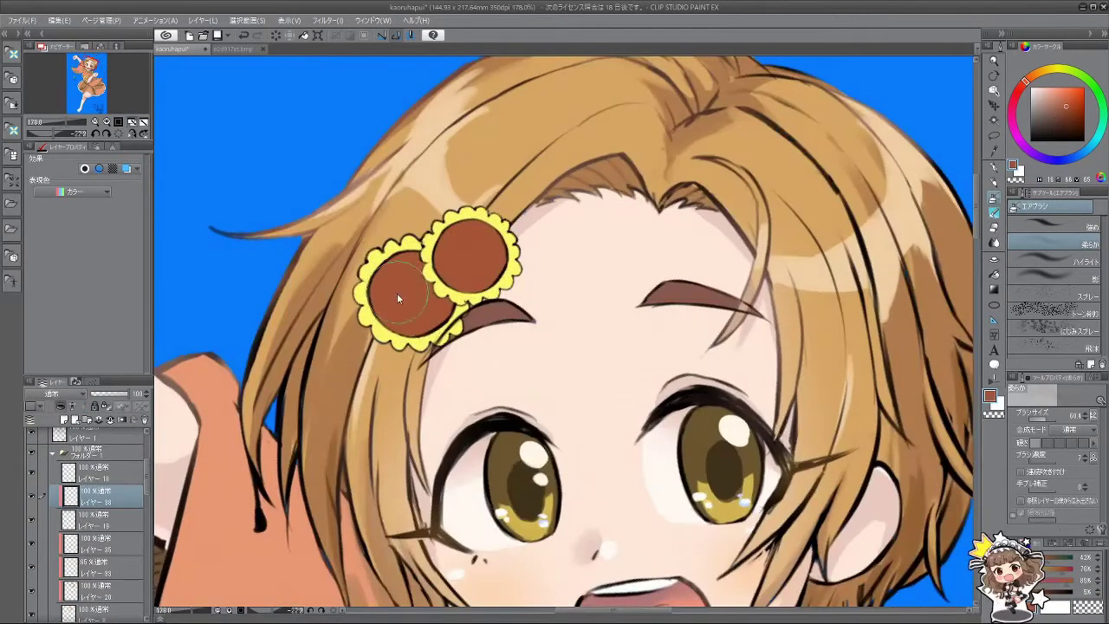
pyautogui.press('[')
pyautogui.press('[')
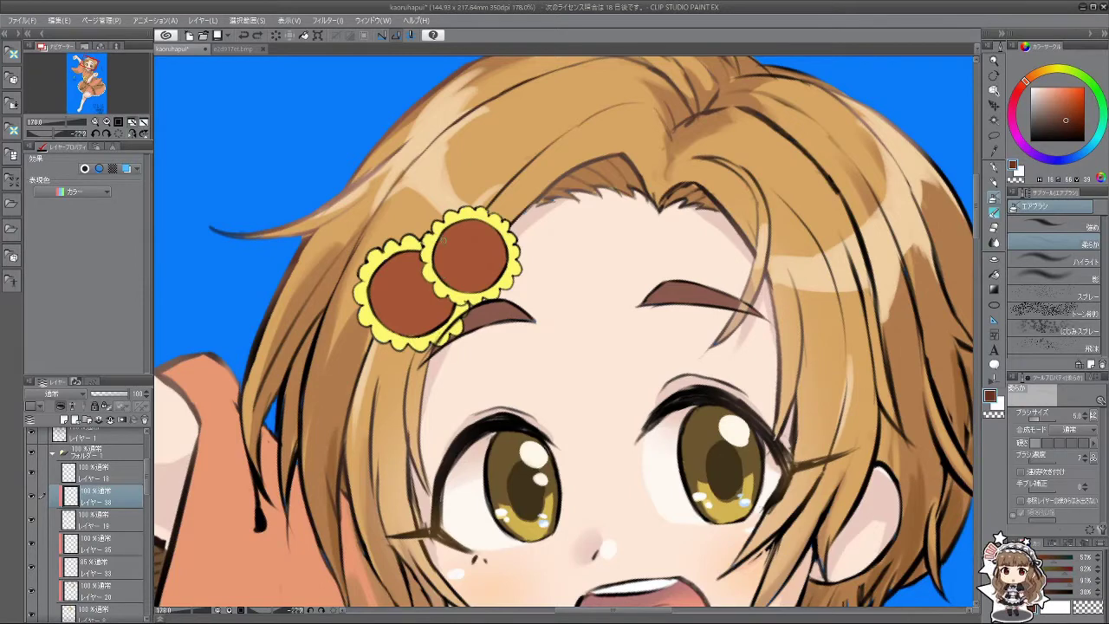
pyautogui.click(994, 198)
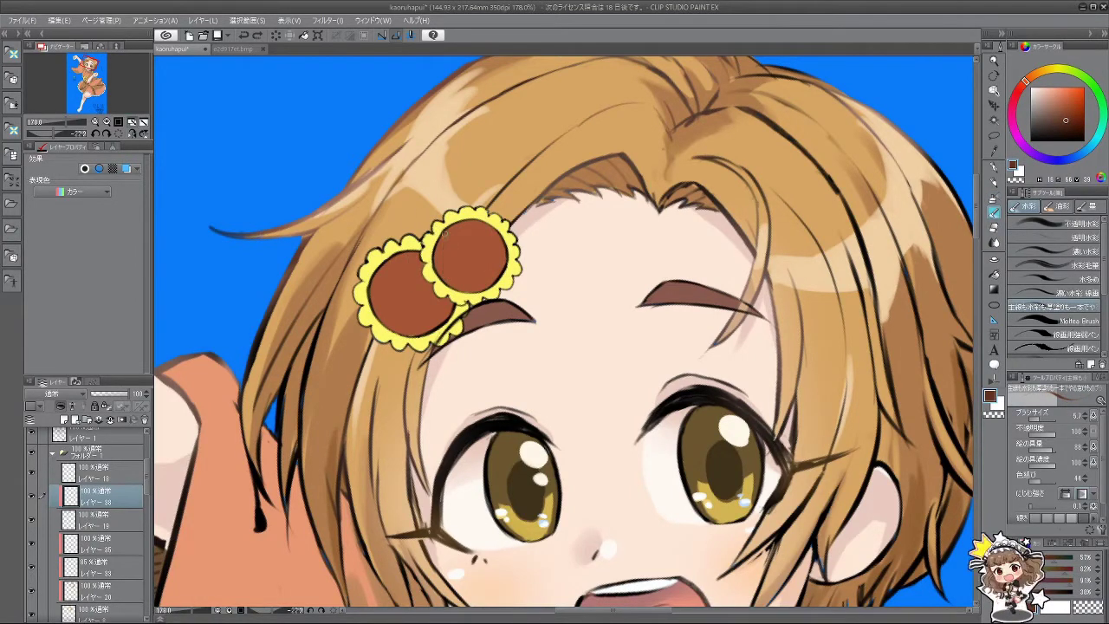
# Step: Draw thin vertical dark lines across the upper sunflower's centre
pyautogui.moveTo(445, 236)
pyautogui.mouseDown()
pyautogui.moveTo(442, 286)
pyautogui.moveTo(452, 272)
pyautogui.moveTo(454, 292)
pyautogui.mouseUp()
pyautogui.hotkey('ctrl', 'z')
pyautogui.hotkey('ctrl', 'z')
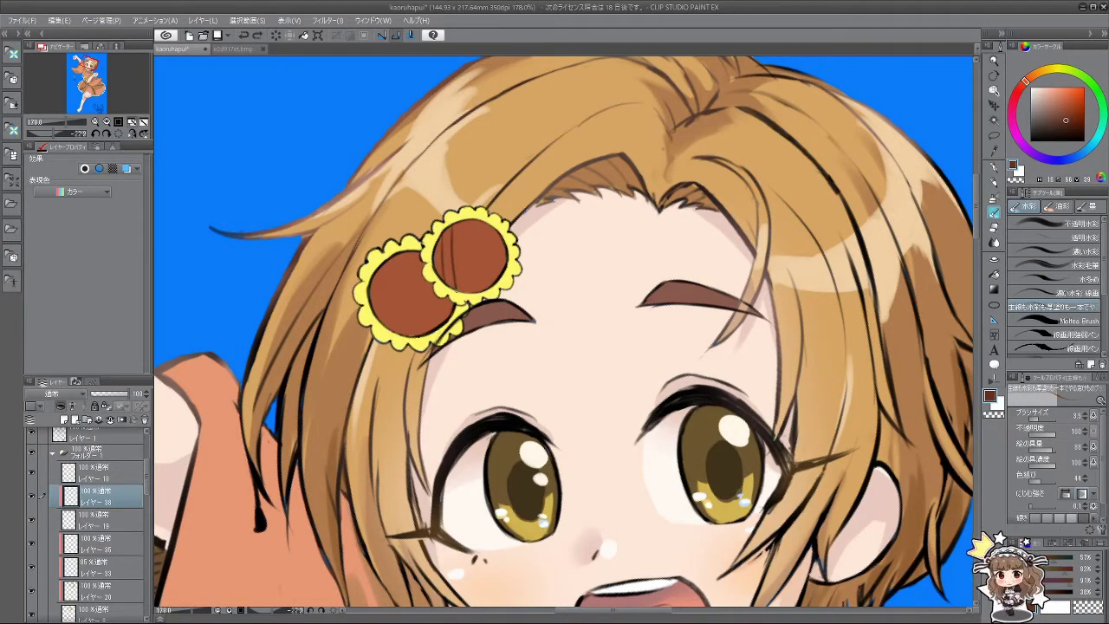
pyautogui.hotkey('ctrl', 'z')
pyautogui.moveTo(453, 225); pyautogui.dragTo(453, 291)
pyautogui.moveTo(461, 222); pyautogui.dragTo(462, 293)
pyautogui.moveTo(472, 220); pyautogui.dragTo(473, 292)
pyautogui.moveTo(482, 222); pyautogui.dragTo(484, 290)
pyautogui.moveTo(490, 227); pyautogui.dragTo(491, 282)
# Step: Cross-hatch the upper sunflower centre with crossing strokes
pyautogui.moveTo(425, 420); pyautogui.dragTo(559, 414)
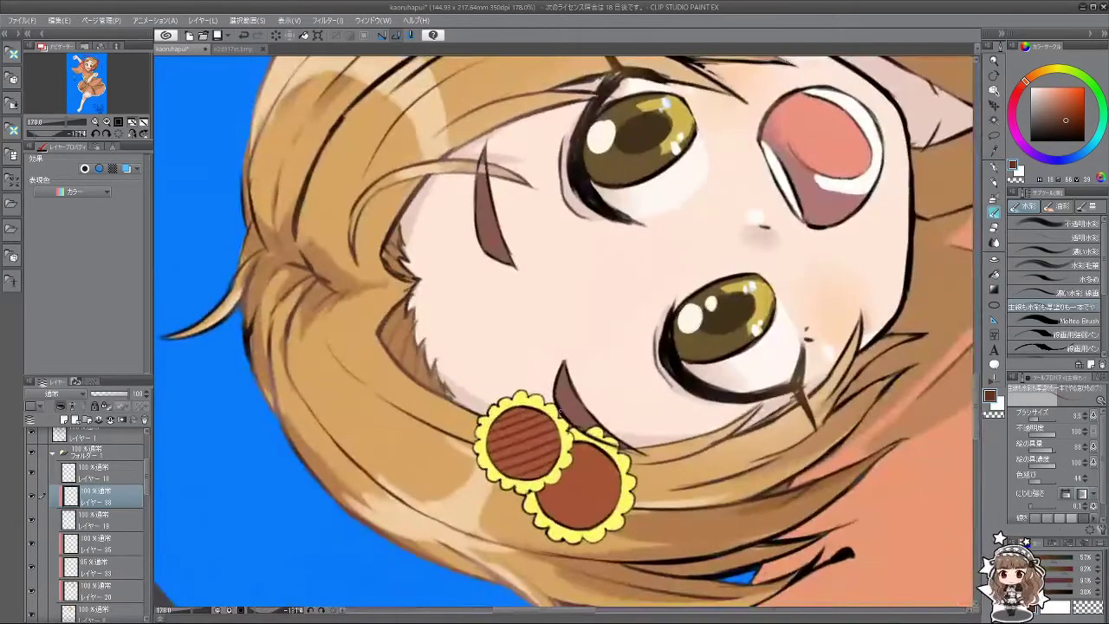
pyautogui.moveTo(496, 427)
pyautogui.mouseDown()
pyautogui.moveTo(499, 468)
pyautogui.moveTo(532, 470)
pyautogui.mouseUp()
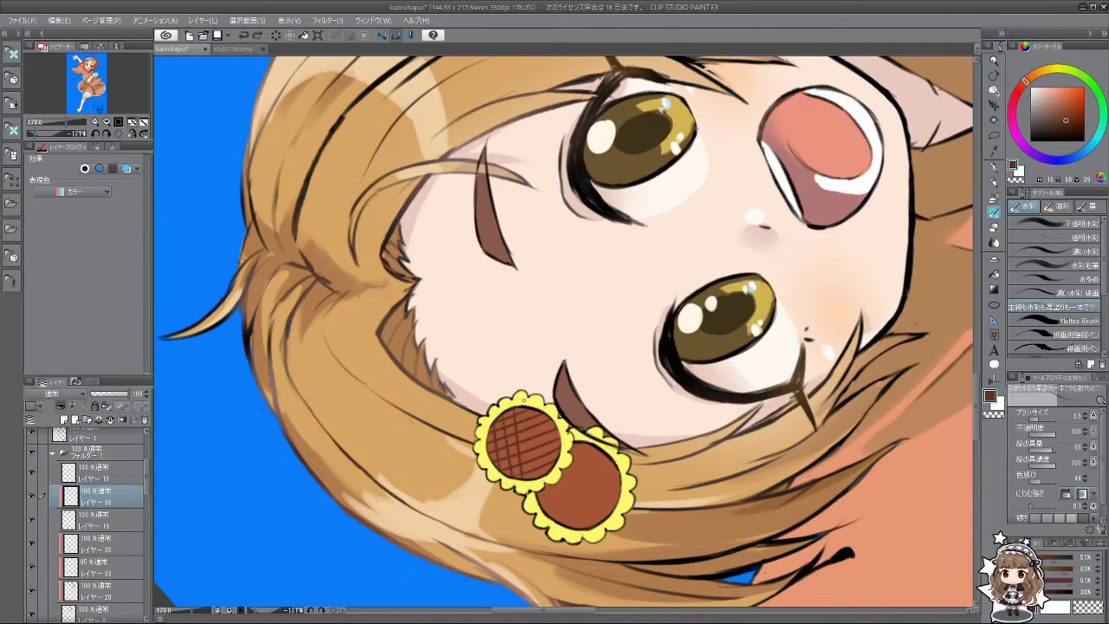
pyautogui.moveTo(530, 430); pyautogui.dragTo(535, 479)
pyautogui.moveTo(537, 410); pyautogui.dragTo(539, 456)
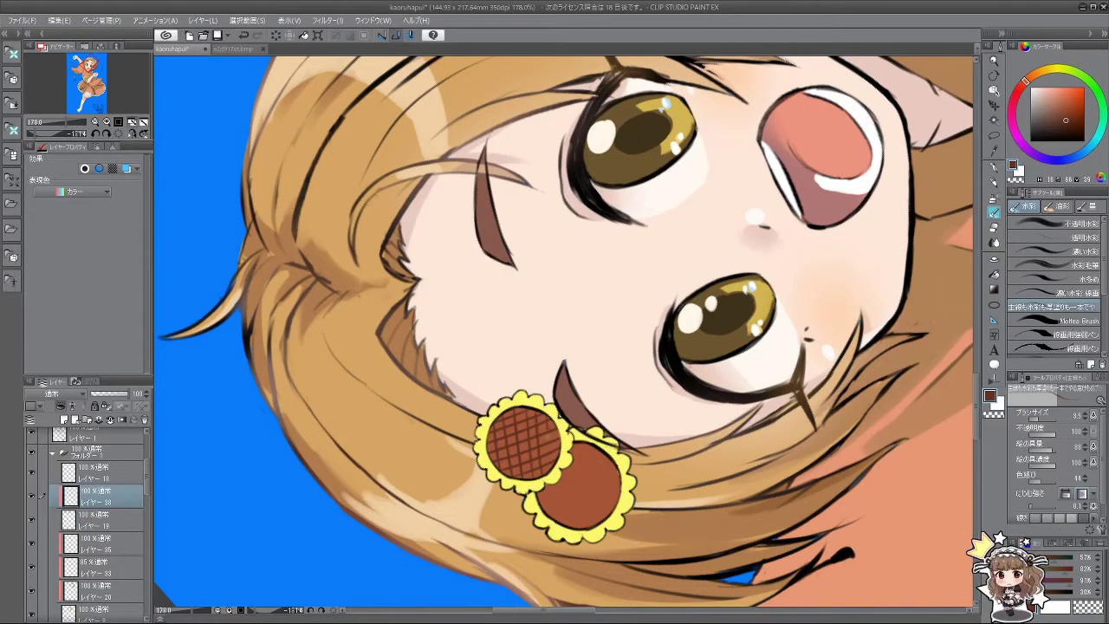
pyautogui.moveTo(693, 433); pyautogui.dragTo(364, 260)
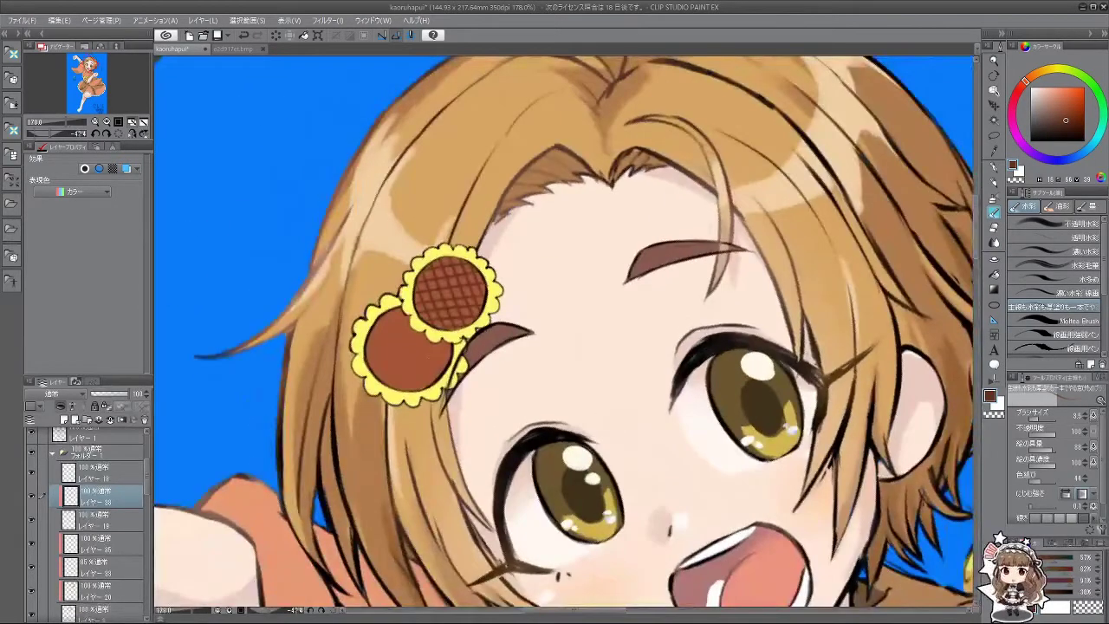
pyautogui.moveTo(473, 451); pyautogui.dragTo(551, 308)
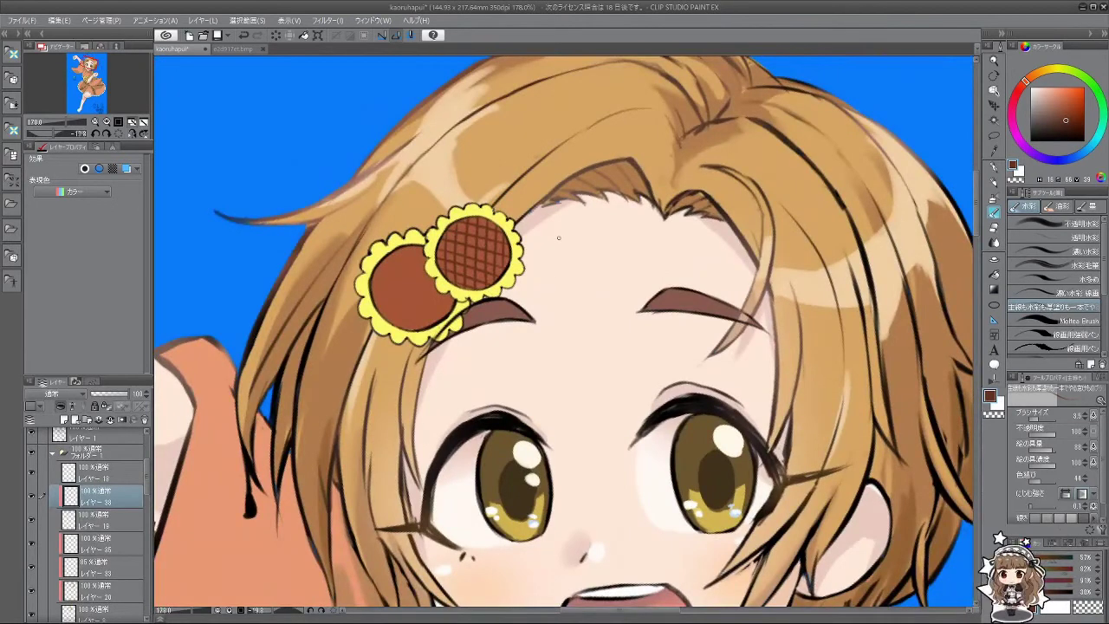
# Step: Hatch thin lines across the lower sunflower's brown centre
pyautogui.moveTo(382, 265)
pyautogui.mouseDown()
pyautogui.moveTo(379, 310)
pyautogui.moveTo(406, 317)
pyautogui.mouseUp()
pyautogui.hotkey('ctrl', 'z')
pyautogui.moveTo(414, 248); pyautogui.dragTo(420, 326)
pyautogui.moveTo(426, 275); pyautogui.dragTo(432, 322)
pyautogui.hotkey('ctrl', 'z')
pyautogui.hotkey('ctrl', 'z')
pyautogui.moveTo(411, 248); pyautogui.dragTo(420, 326)
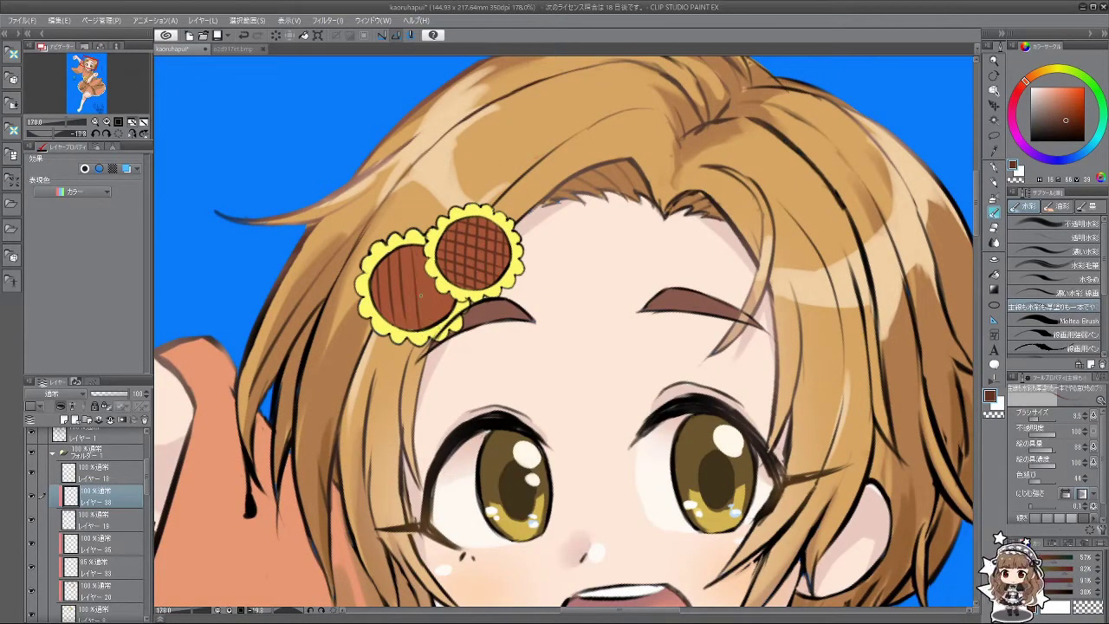
pyautogui.moveTo(428, 279); pyautogui.dragTo(433, 322)
pyautogui.hotkey('ctrl', 'z')
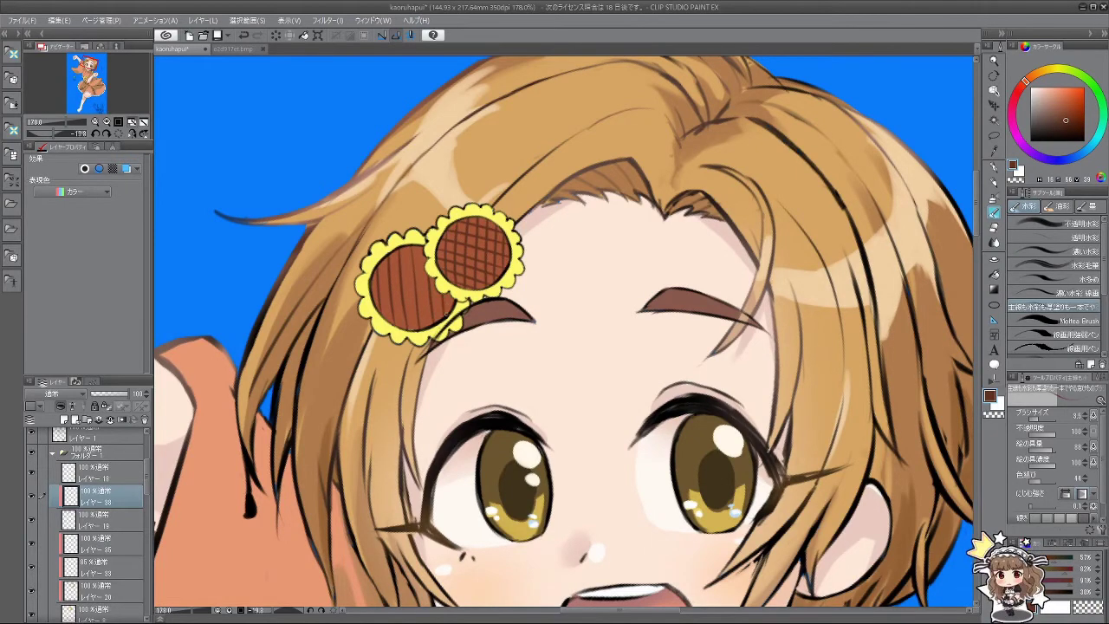
# Step: Cross-hatch the lower sunflower centre, then return the view upright
pyautogui.moveTo(392, 415)
pyautogui.mouseDown()
pyautogui.moveTo(476, 479)
pyautogui.moveTo(486, 507)
pyautogui.mouseUp()
pyautogui.hotkey('ctrl', 'z')
pyautogui.hotkey('ctrl', 'z')
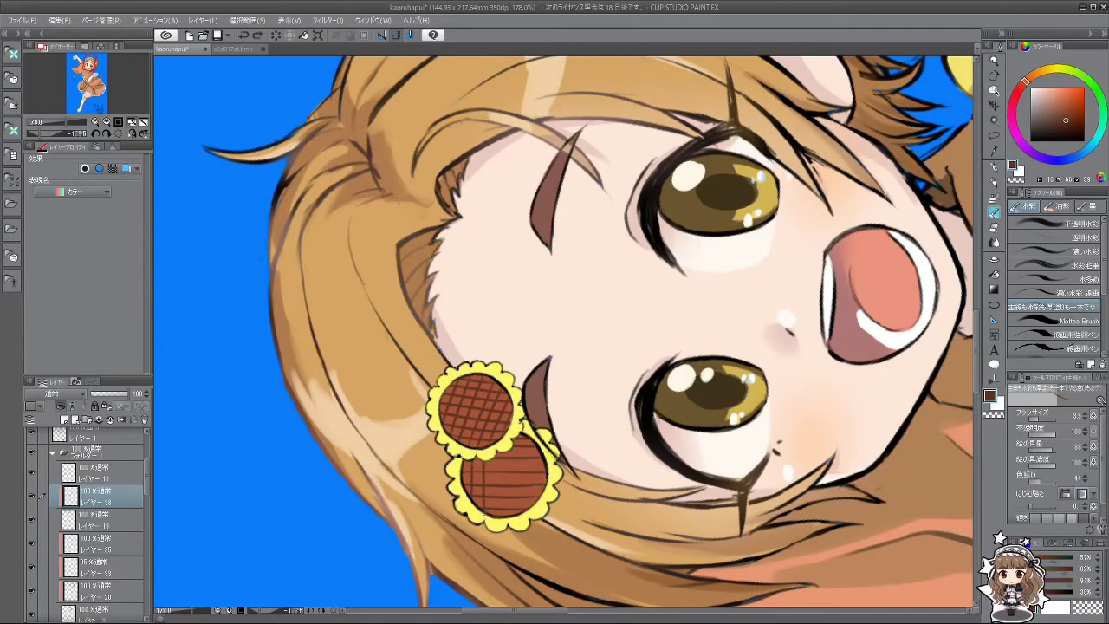
pyautogui.moveTo(499, 453); pyautogui.dragTo(496, 508)
pyautogui.moveTo(518, 448)
pyautogui.mouseDown()
pyautogui.moveTo(517, 497)
pyautogui.moveTo(523, 513)
pyautogui.moveTo(531, 506)
pyautogui.mouseUp()
pyautogui.hotkey('ctrl', 'z')
pyautogui.hotkey('ctrl', 'z')
pyautogui.moveTo(736, 334); pyautogui.dragTo(534, 506)
pyautogui.scroll(-6, 534, 506)
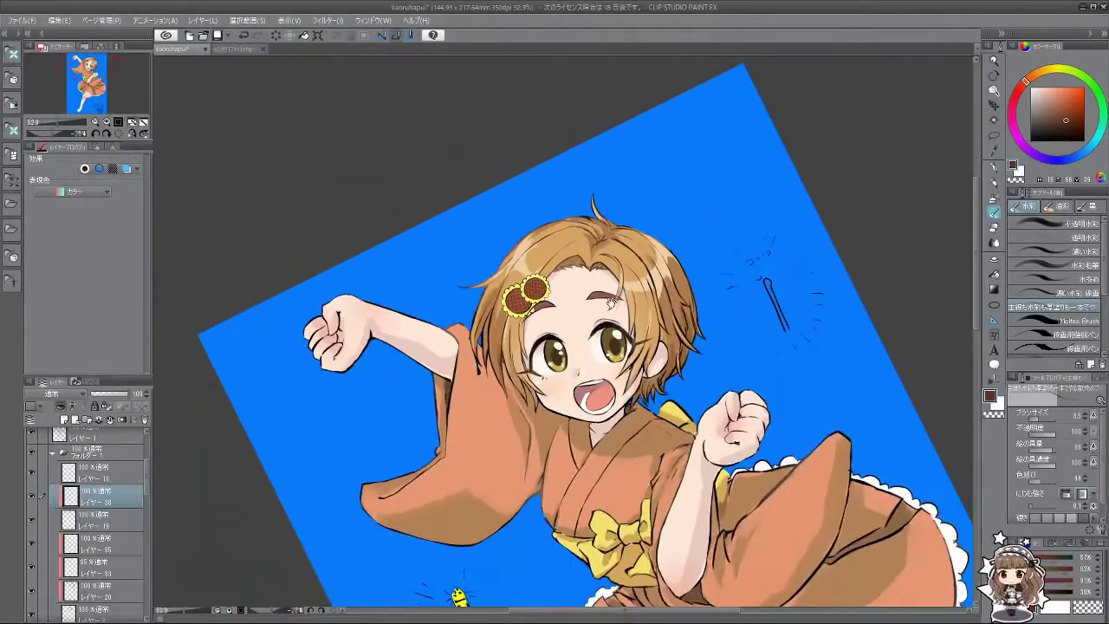
pyautogui.moveTo(612, 303); pyautogui.dragTo(588, 278)
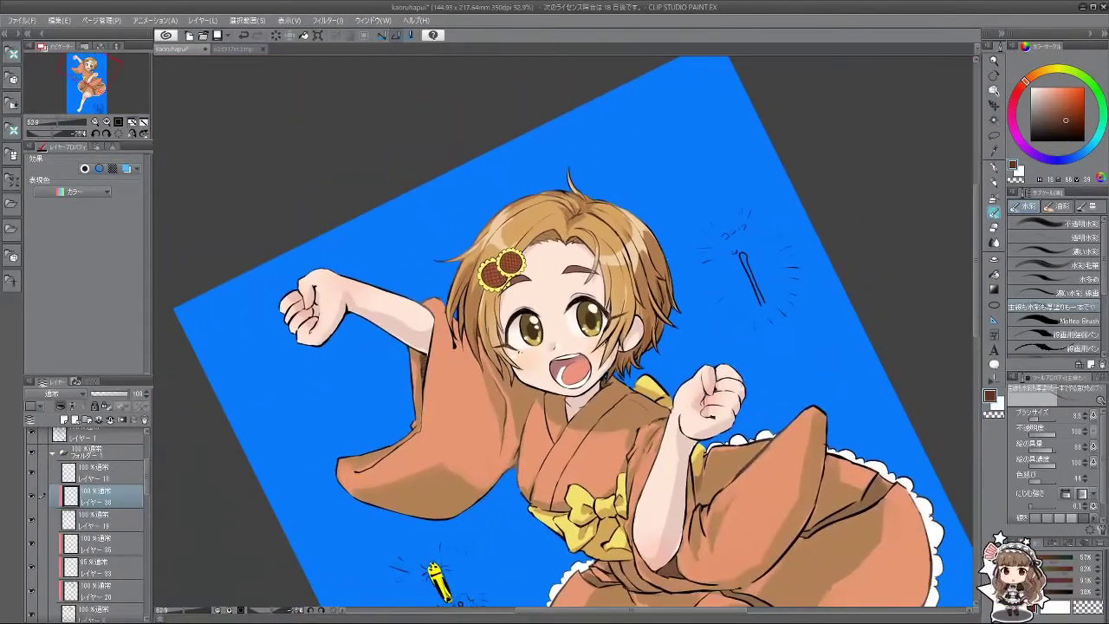
# Step: On a new layer, shade the hairpin's petal edges in sampled yellow at brush size 14.8
pyautogui.scroll(5, 511, 279)
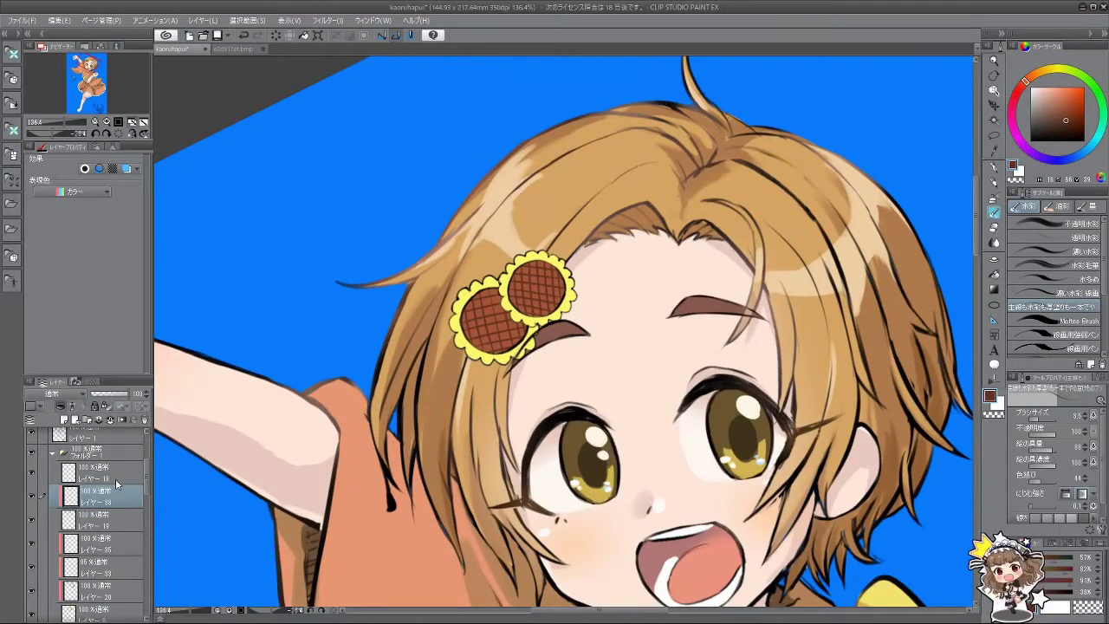
pyautogui.click(97, 473)
pyautogui.click(65, 419)
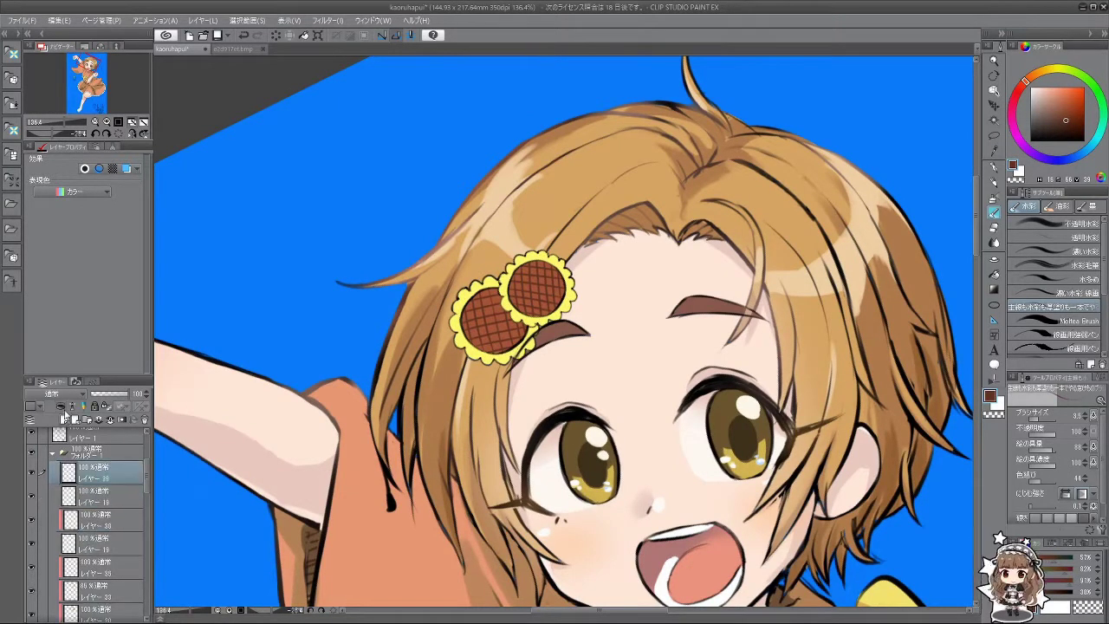
pyautogui.keyDown('alt'); pyautogui.click(520, 344); pyautogui.keyUp('alt')
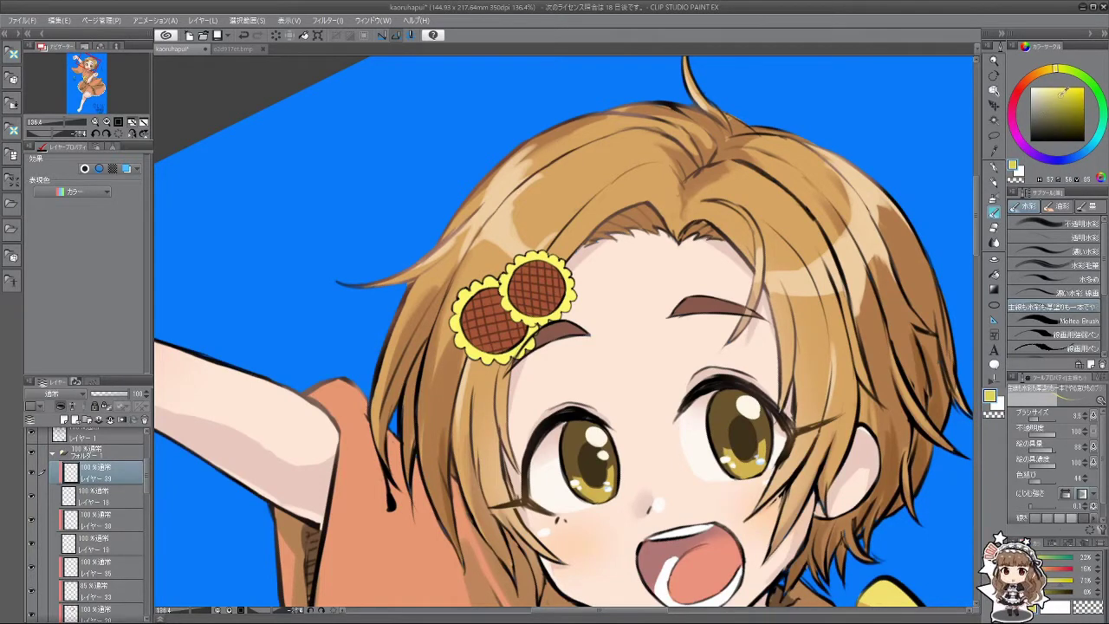
pyautogui.press(']')
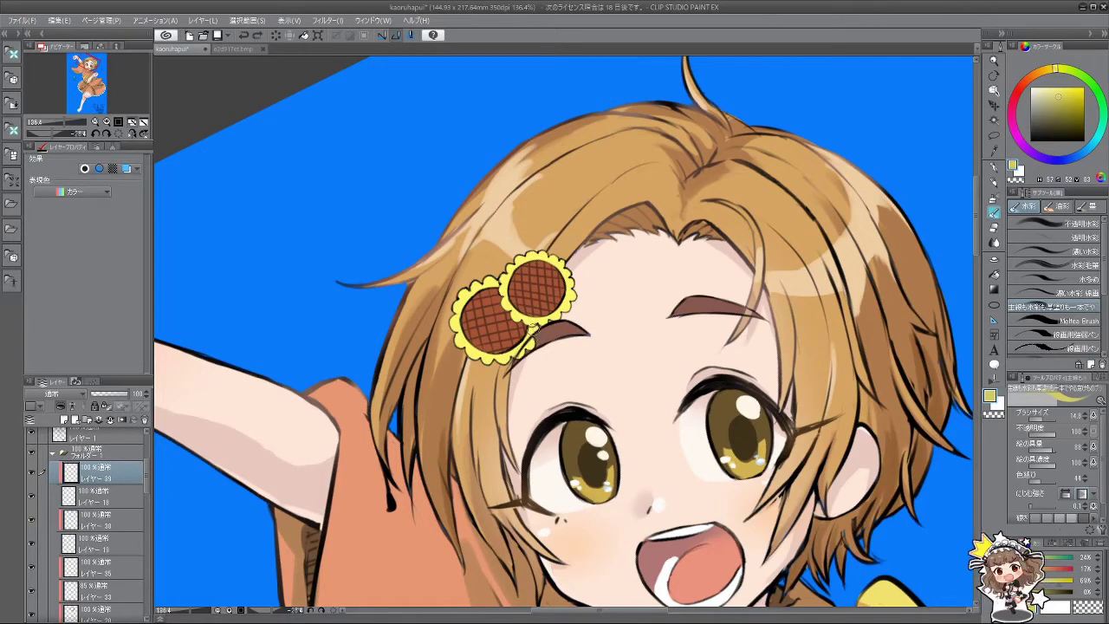
pyautogui.moveTo(525, 354)
pyautogui.mouseDown()
pyautogui.moveTo(482, 362)
pyautogui.moveTo(506, 355)
pyautogui.moveTo(469, 354)
pyautogui.mouseUp()
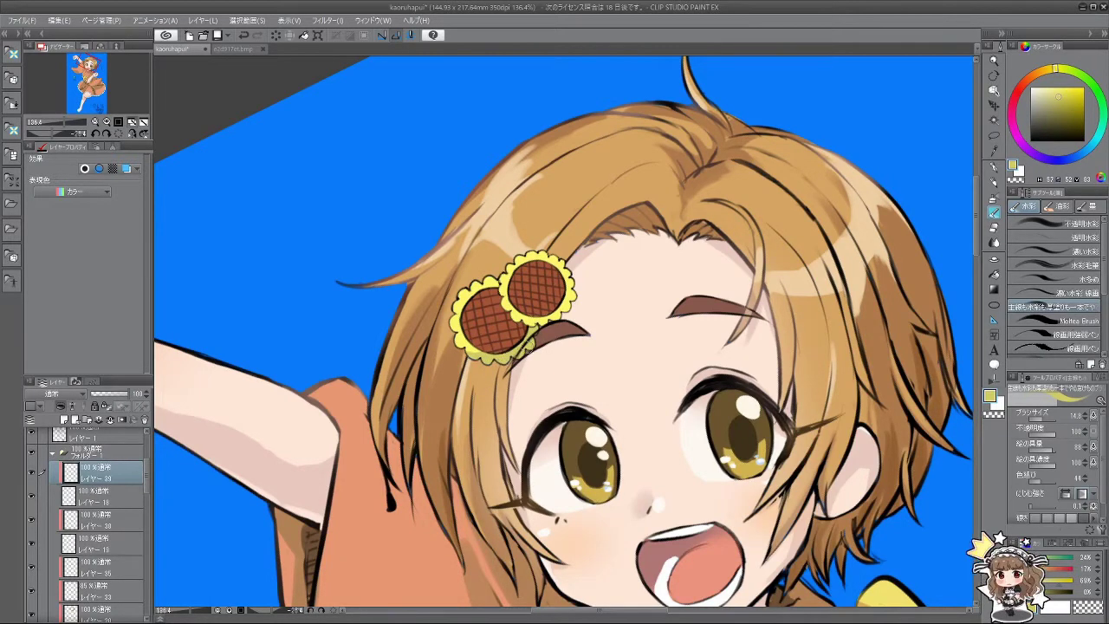
pyautogui.moveTo(524, 320)
pyautogui.mouseDown()
pyautogui.moveTo(564, 315)
pyautogui.moveTo(572, 273)
pyautogui.moveTo(539, 319)
pyautogui.mouseUp()
pyautogui.moveTo(499, 350)
pyautogui.mouseDown()
pyautogui.moveTo(537, 364)
pyautogui.moveTo(683, 370)
pyautogui.moveTo(607, 217)
pyautogui.moveTo(433, 260)
pyautogui.mouseUp()
# Step: Add レイヤー 40 below レイヤー 38 and pick a dark brown from the sunflower centre
pyautogui.click(100, 521)
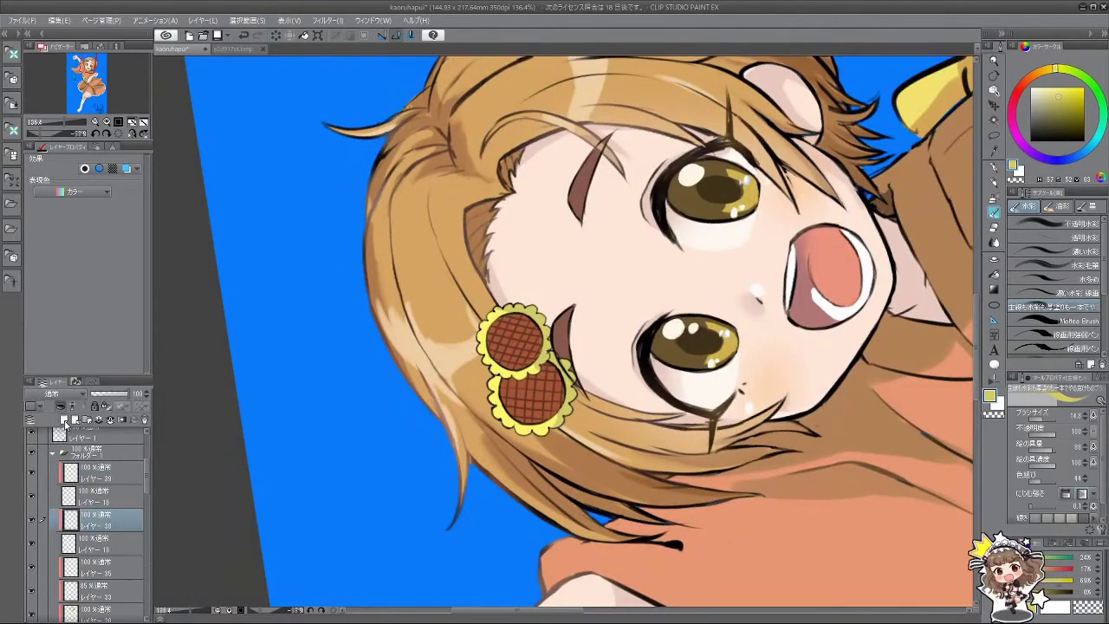
pyautogui.click(63, 419)
pyautogui.moveTo(103, 526); pyautogui.dragTo(112, 553)
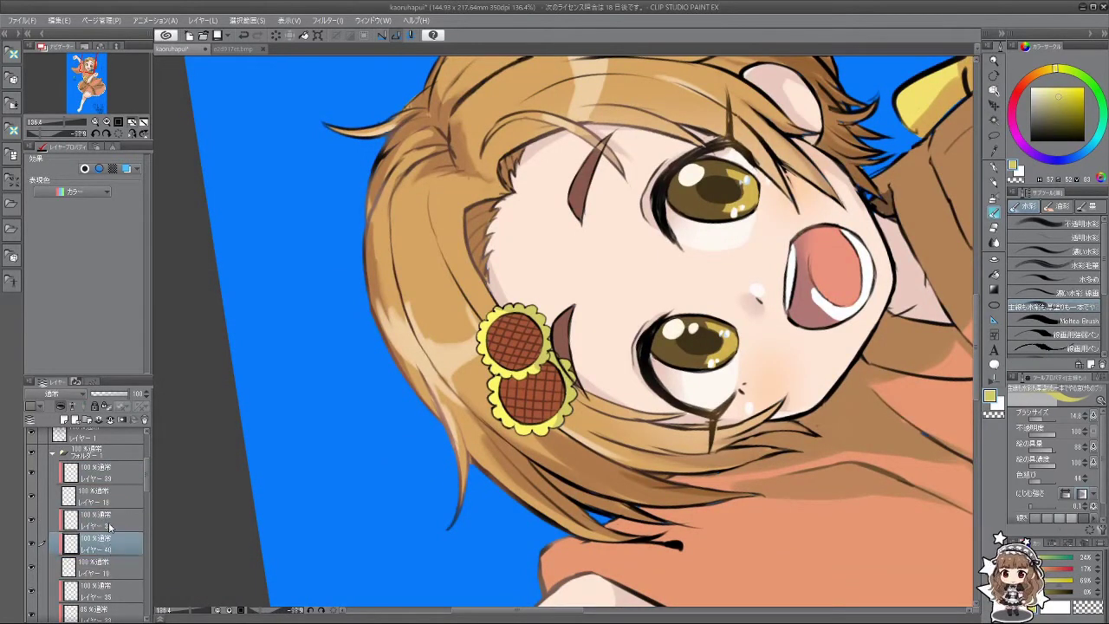
pyautogui.keyDown('alt'); pyautogui.click(516, 345); pyautogui.keyUp('alt')
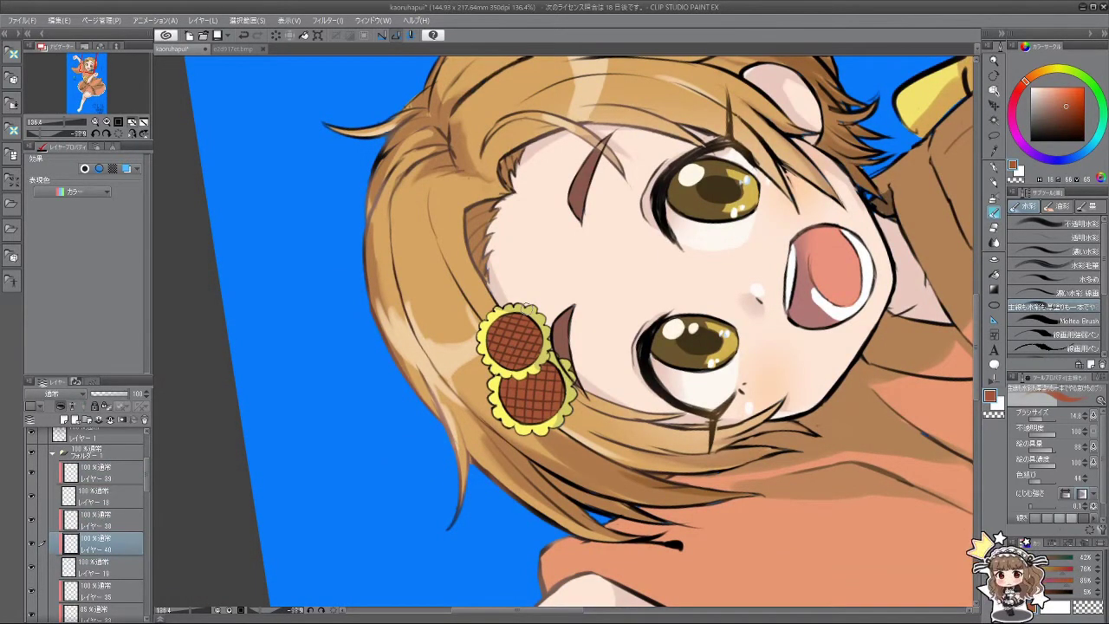
pyautogui.keyDown('alt'); pyautogui.click(515, 344); pyautogui.keyUp('alt')
pyautogui.press('^')
pyautogui.press('^')
pyautogui.press('^')
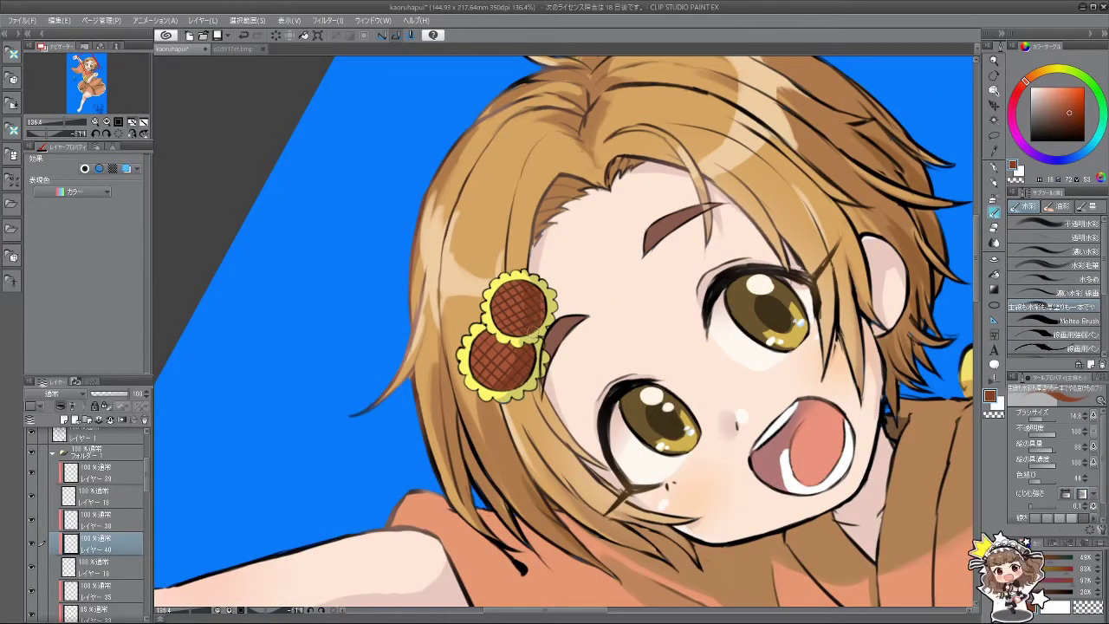
pyautogui.scroll(-4, 607, 412)
# Step: Straighten the canvas view, then zoom out and pan until the whole kimono girl fits
pyautogui.press('^')
pyautogui.press('^')
pyautogui.press('^')
pyautogui.scroll(-2, 572, 468)
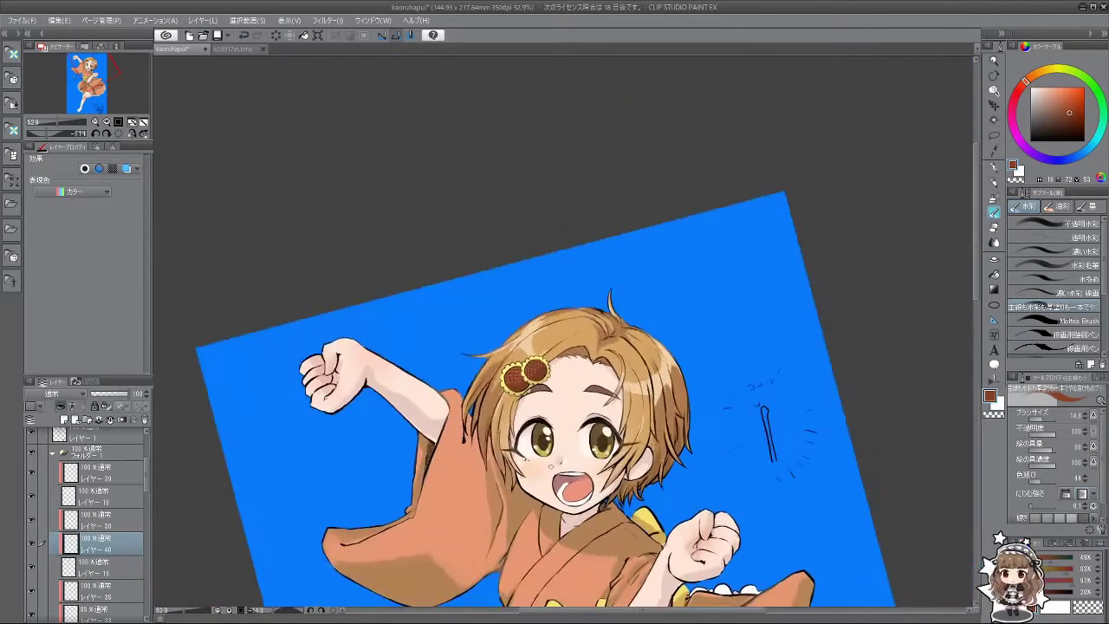
pyautogui.scroll(-3, 587, 431)
pyautogui.moveTo(587, 430); pyautogui.dragTo(566, 360)
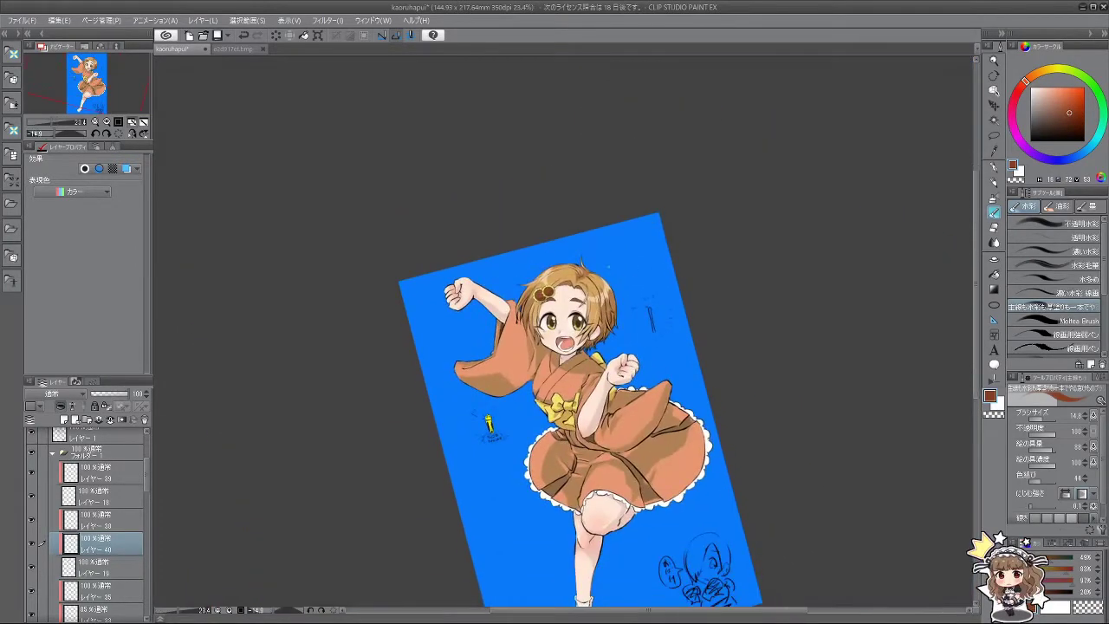
pyautogui.scroll(2, 640, 449)
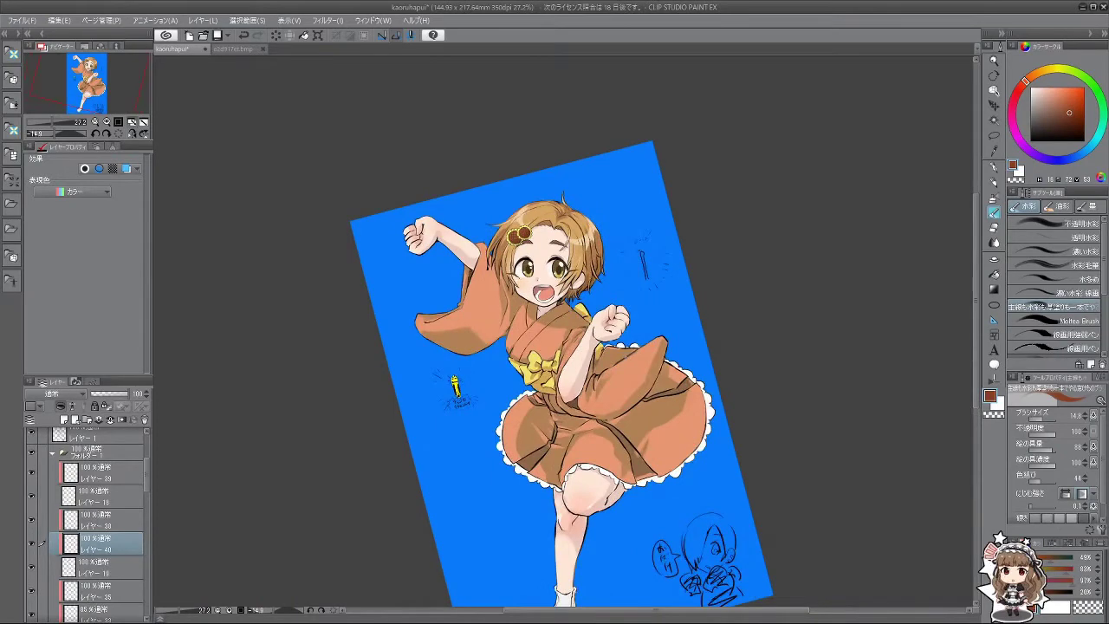
pyautogui.scroll(-1, 561, 372)
pyautogui.scroll(2, 562, 373)
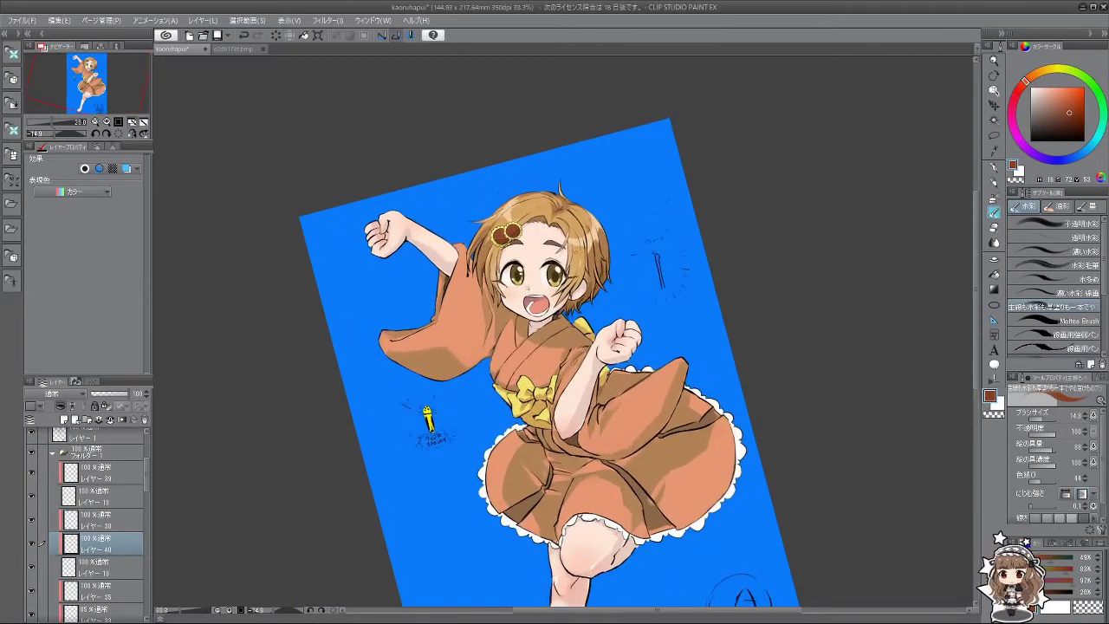
pyautogui.scroll(-3, 561, 372)
pyautogui.scroll(1, 559, 348)
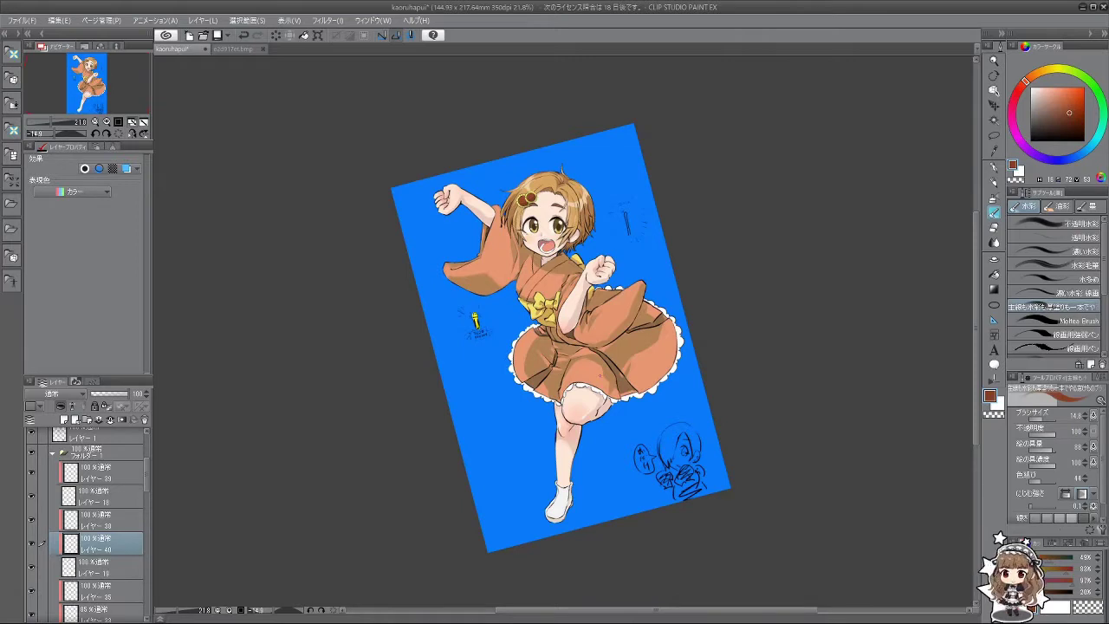
pyautogui.scroll(2, 475, 322)
pyautogui.scroll(-3, 486, 312)
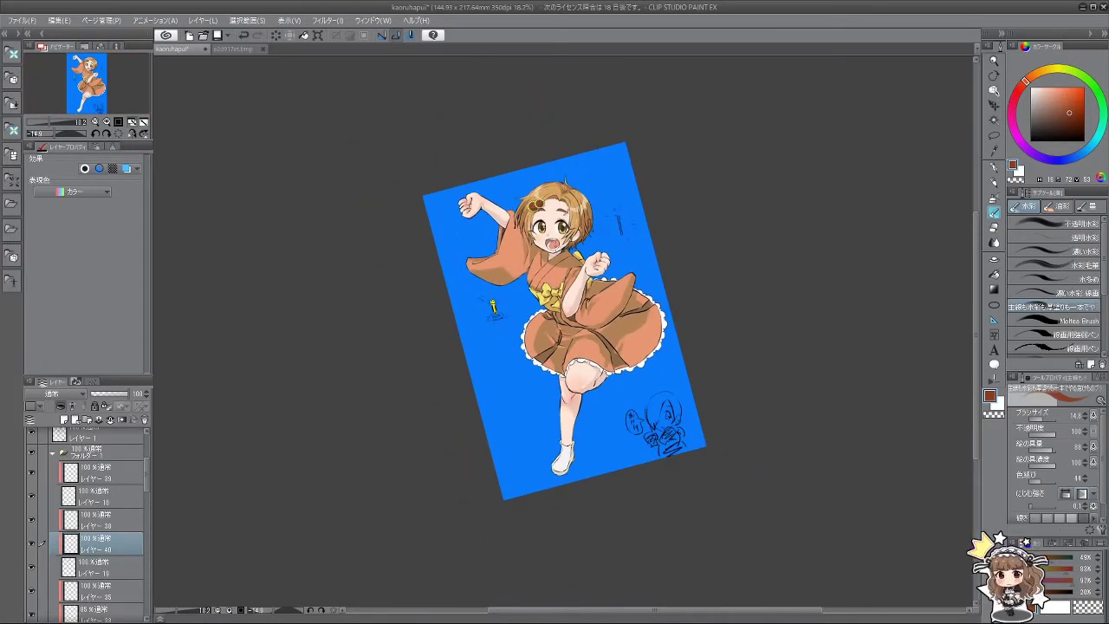
pyautogui.scroll(1, 549, 248)
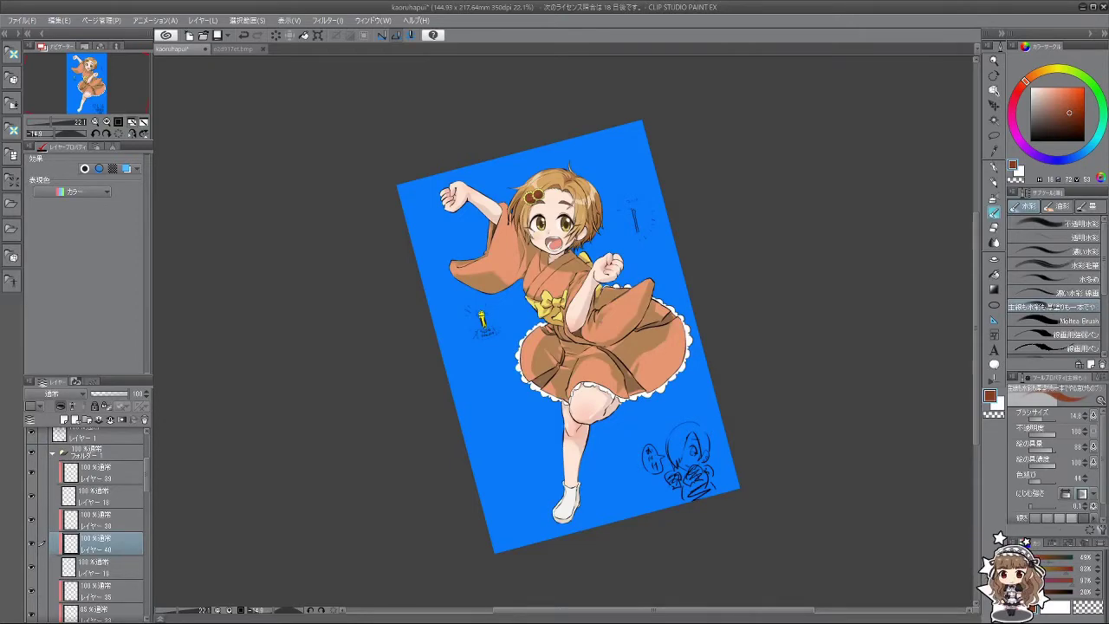
pyautogui.scroll(1, 480, 319)
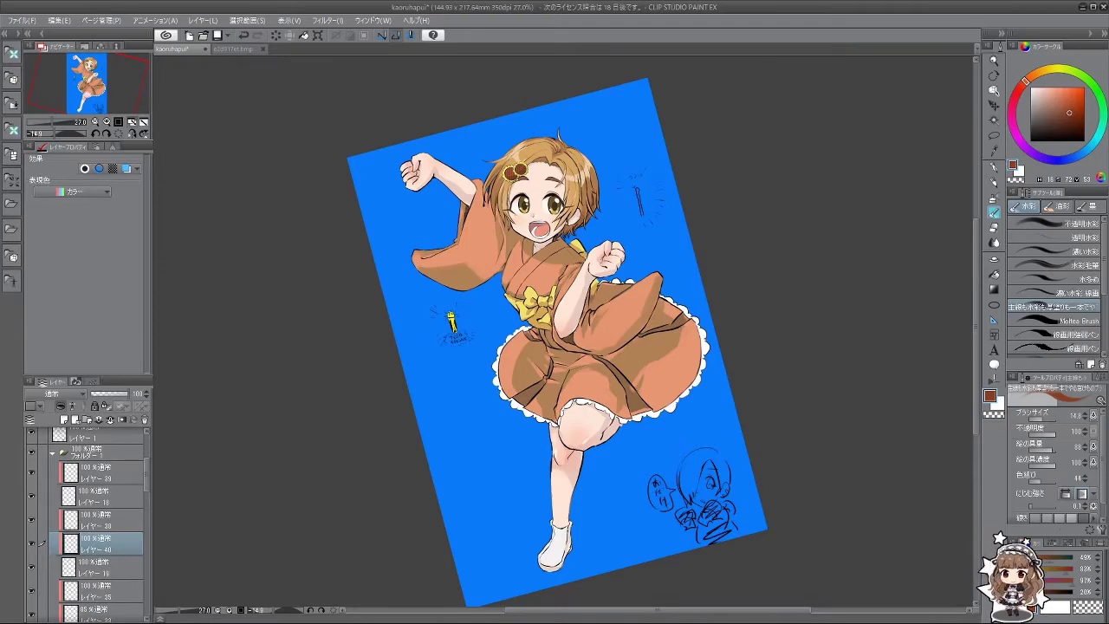
pyautogui.click(232, 49)
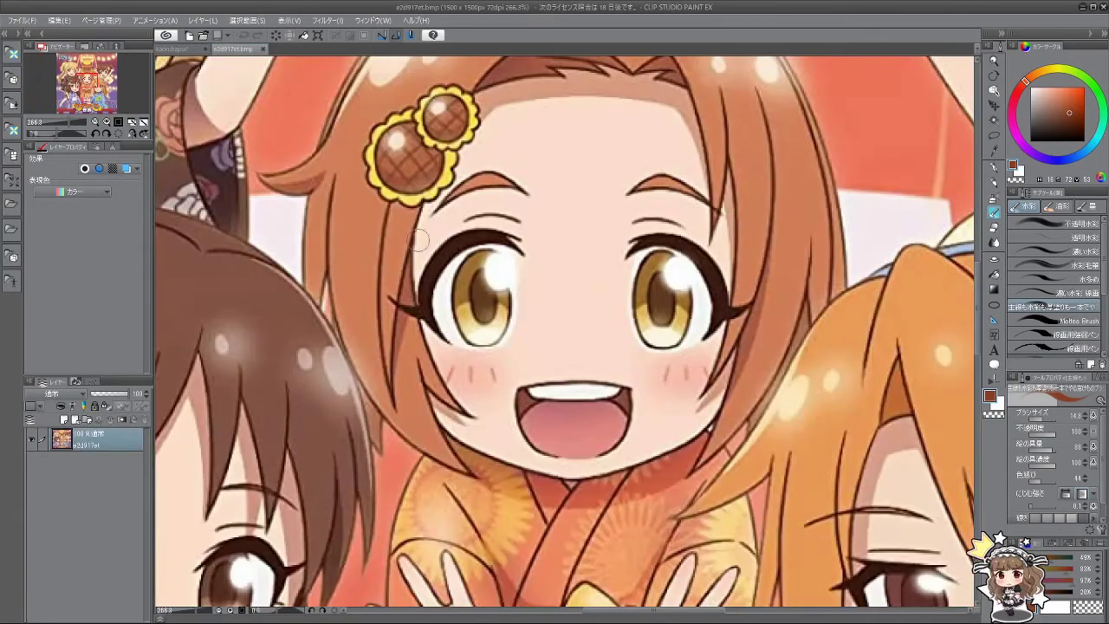
pyautogui.scroll(-4, 621, 517)
pyautogui.scroll(-2, 621, 517)
pyautogui.scroll(4, 598, 517)
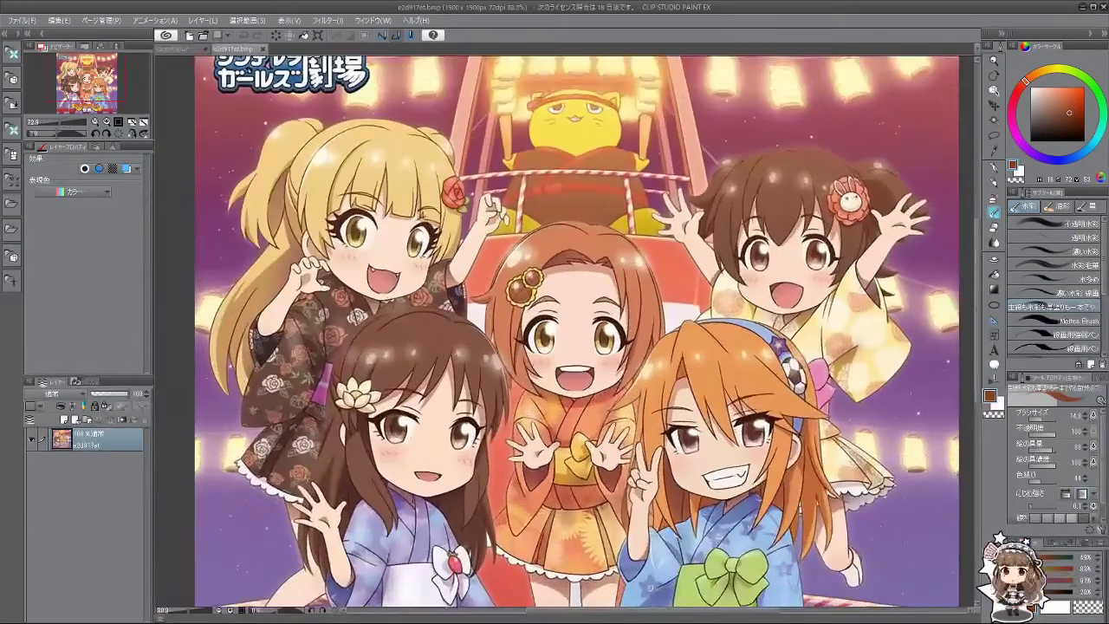
pyautogui.scroll(1, 560, 516)
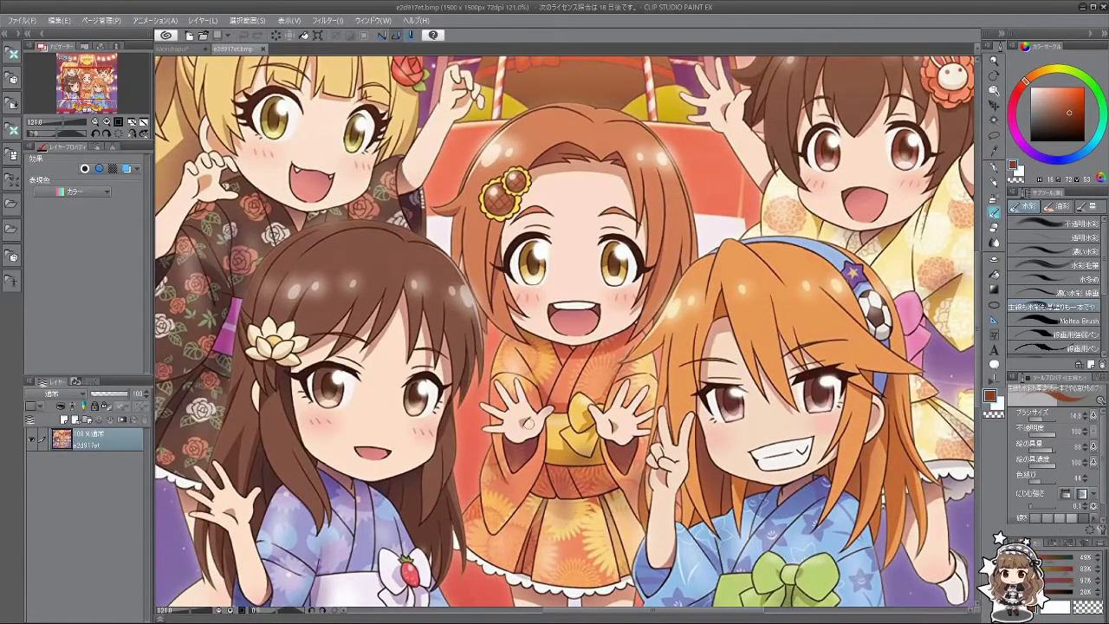
pyautogui.click(175, 49)
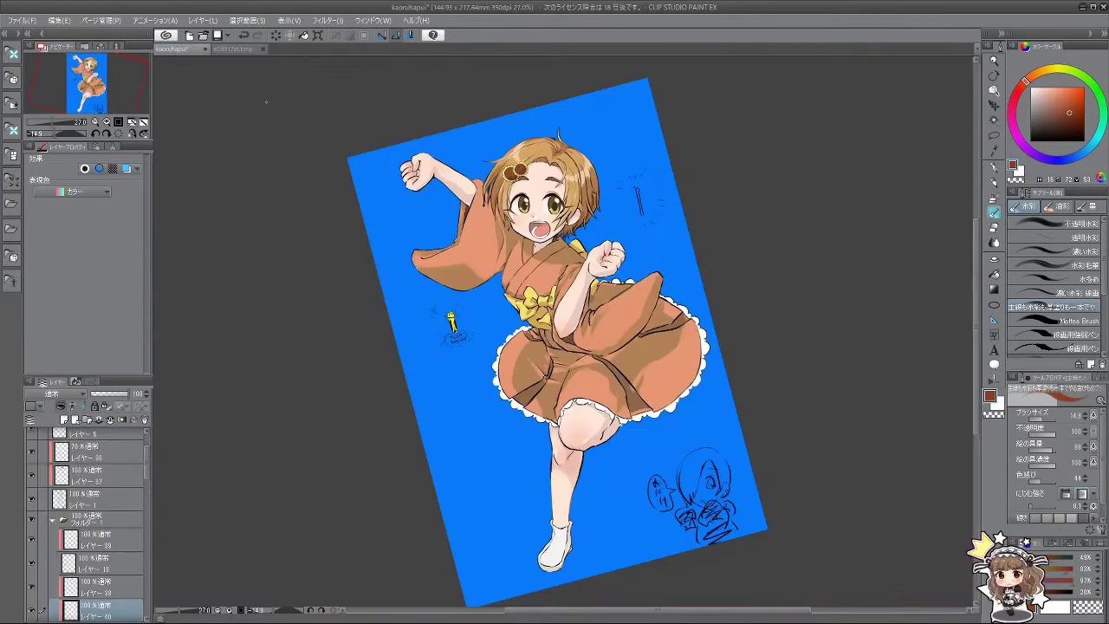
pyautogui.scroll(1, 555, 342)
pyautogui.scroll(-2, 554, 342)
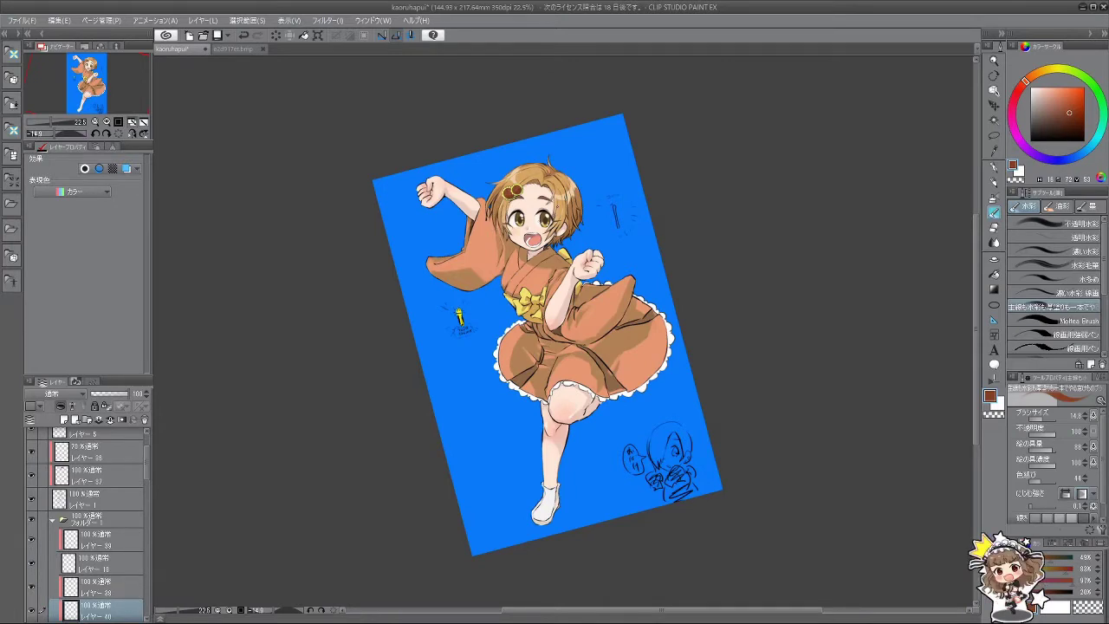
pyautogui.scroll(3, 541, 331)
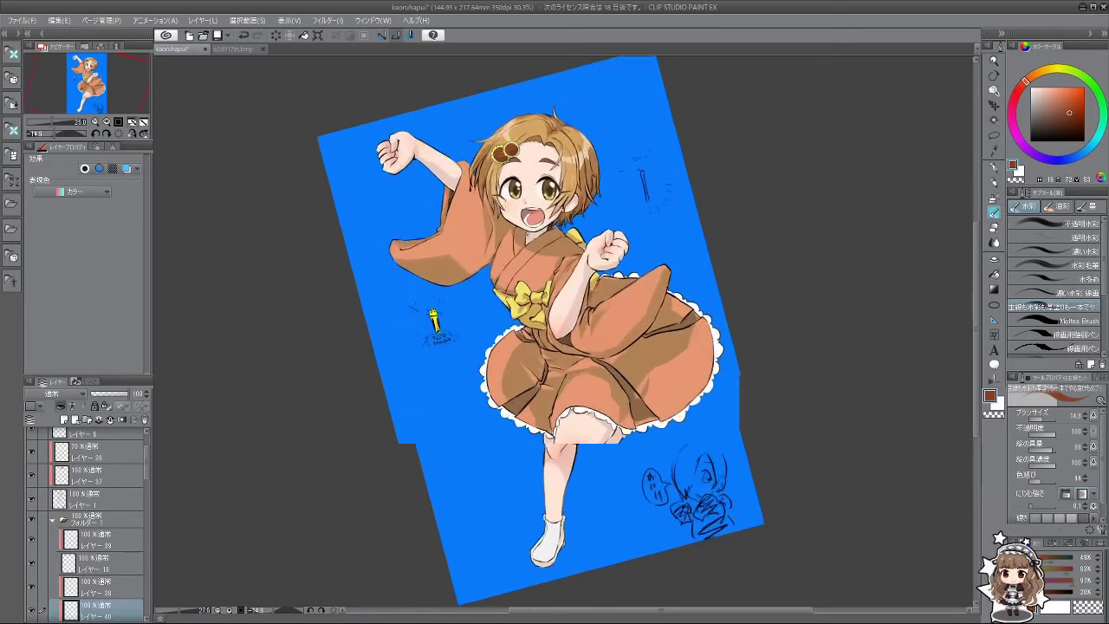
pyautogui.scroll(-2, 554, 331)
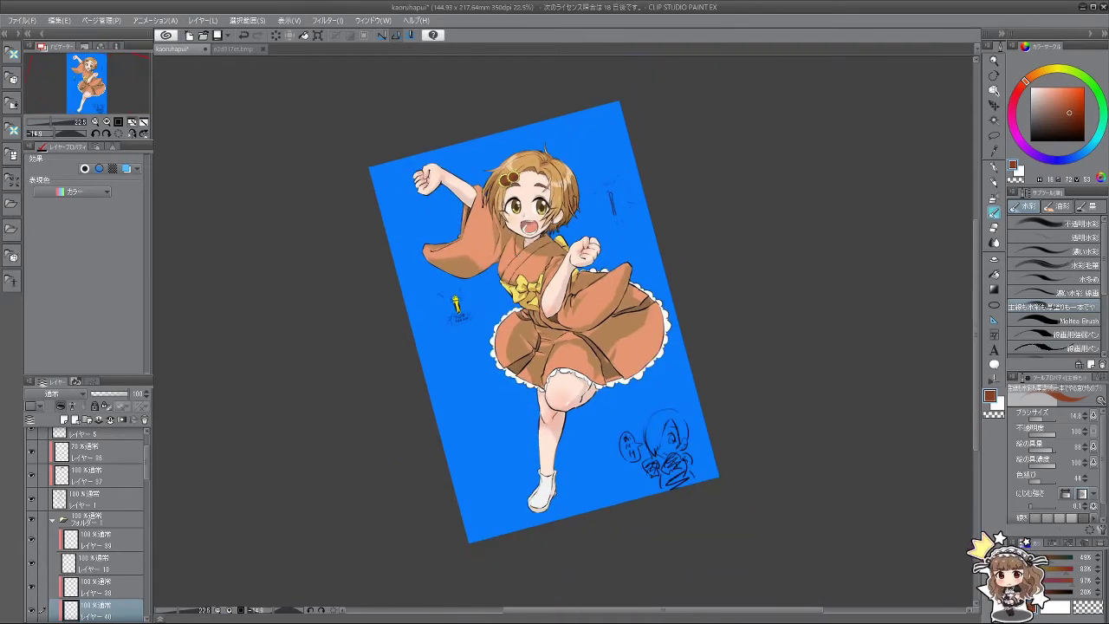
pyautogui.scroll(4, 519, 242)
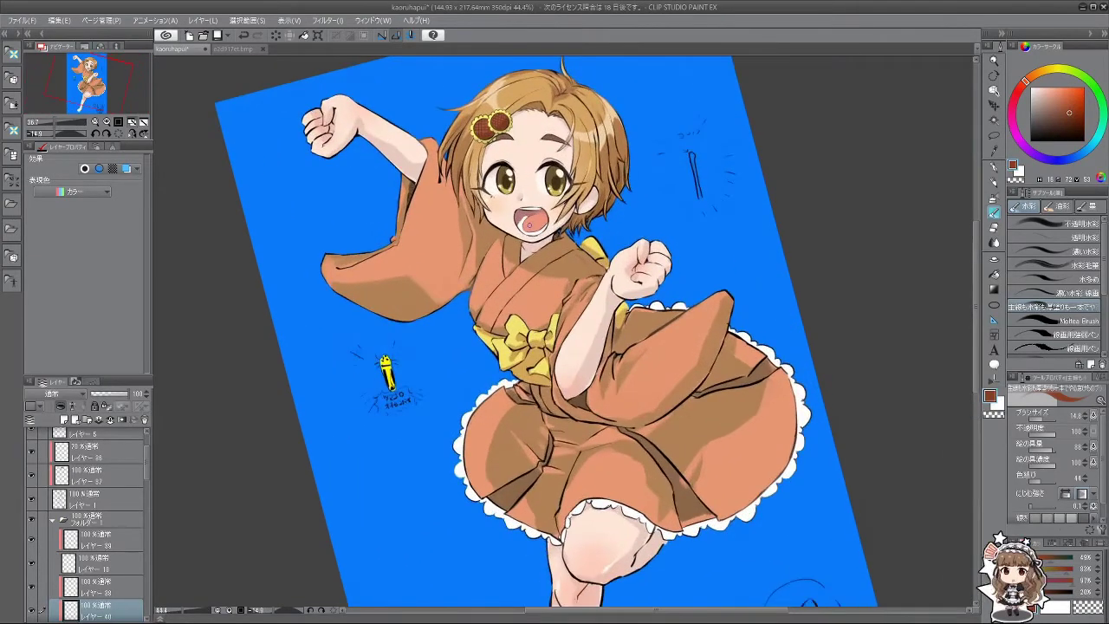
pyautogui.scroll(-1, 564, 331)
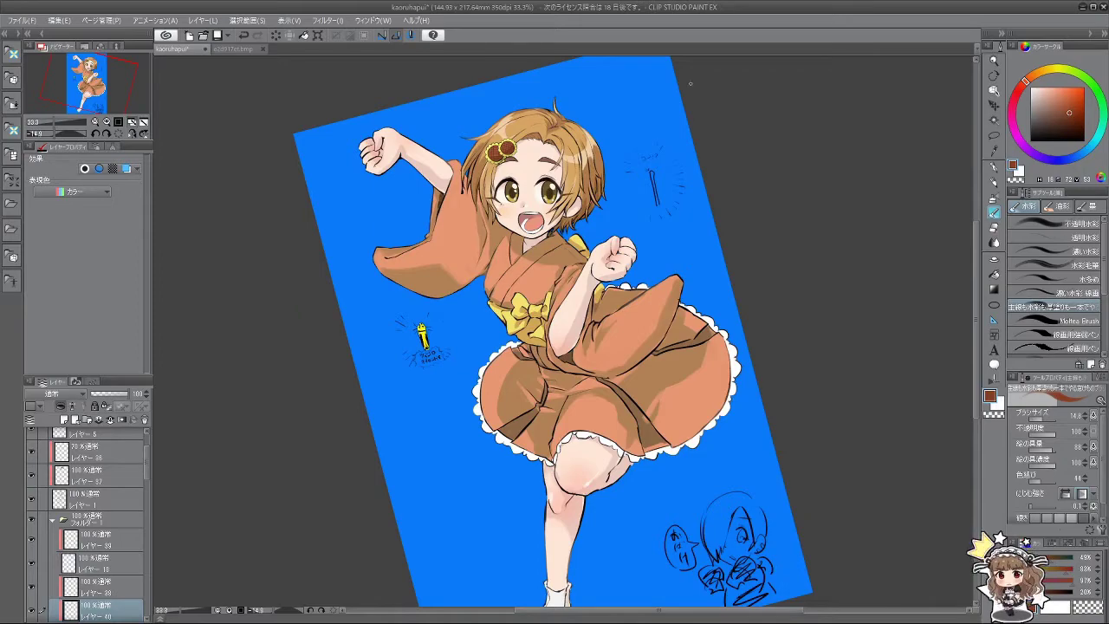
pyautogui.scroll(1, 528, 197)
pyautogui.scroll(-2, 528, 197)
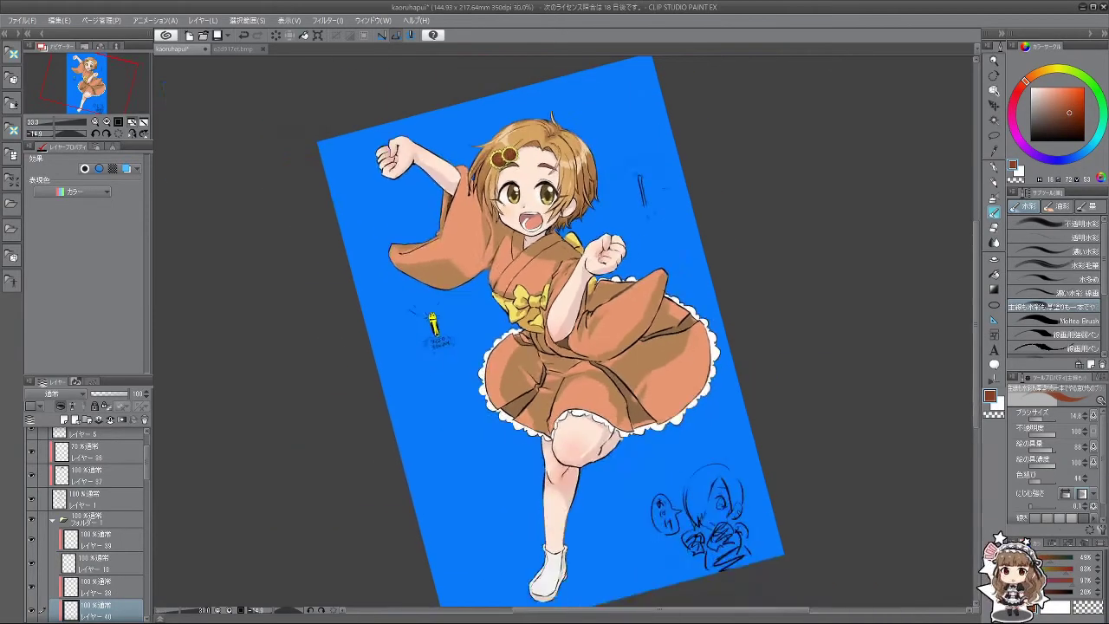
pyautogui.scroll(3, 538, 196)
pyautogui.scroll(-4, 538, 196)
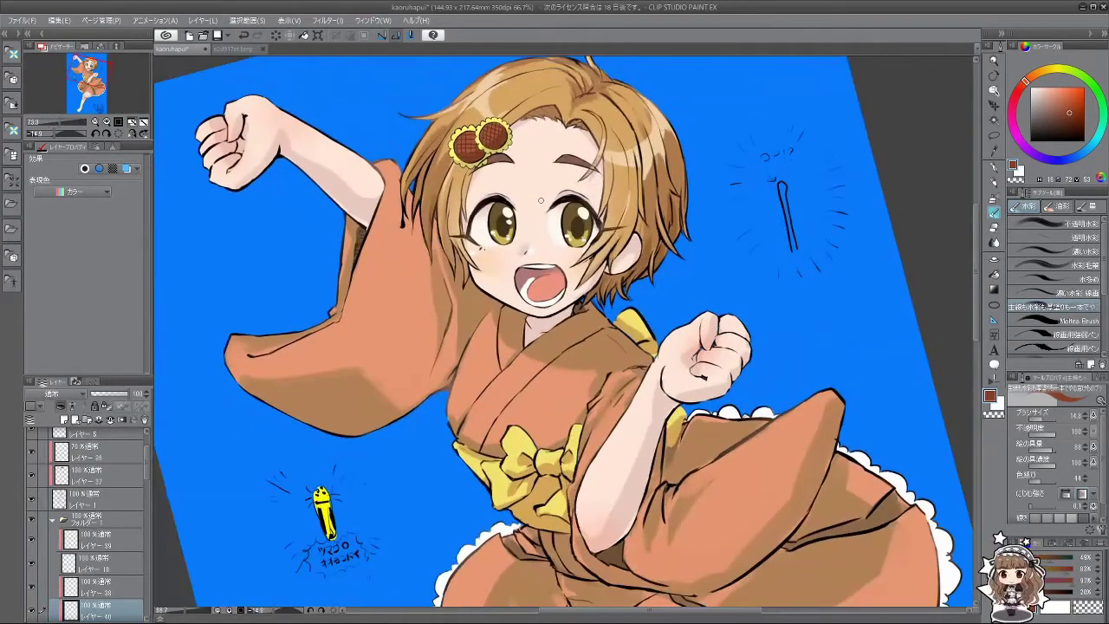
pyautogui.scroll(-1, 546, 188)
pyautogui.scroll(4, 546, 187)
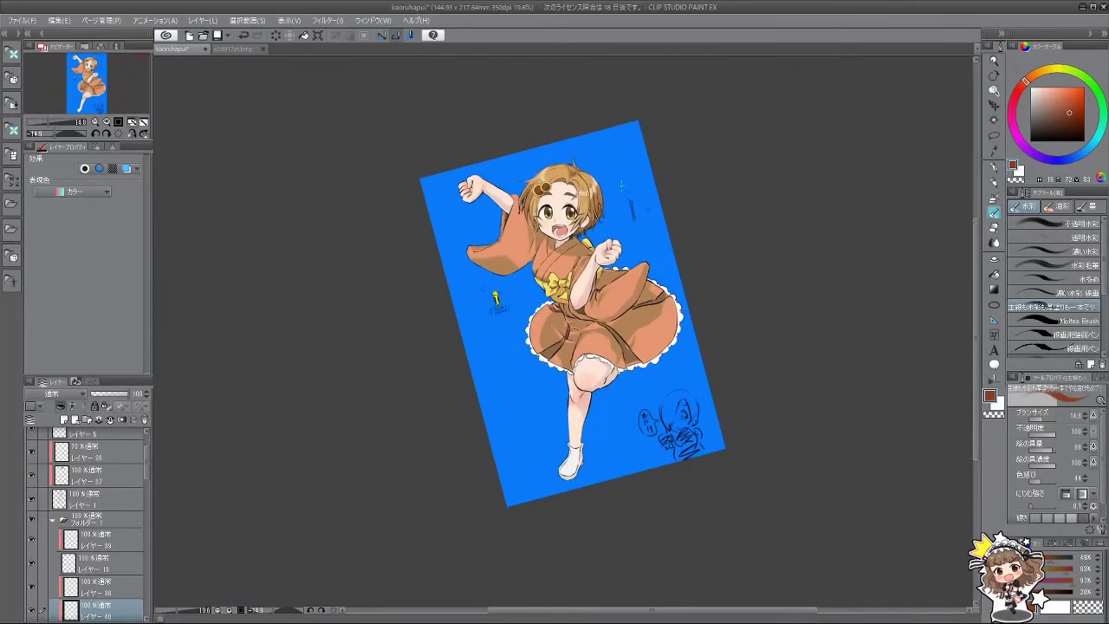
pyautogui.scroll(1, 548, 251)
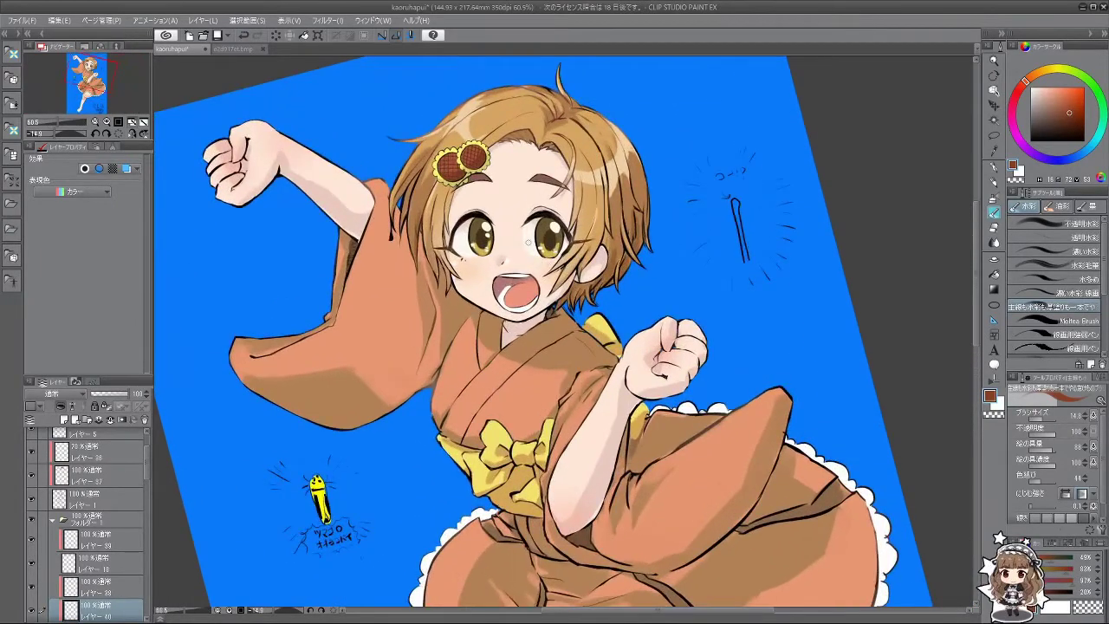
pyautogui.scroll(2, 529, 260)
pyautogui.scroll(-3, 528, 260)
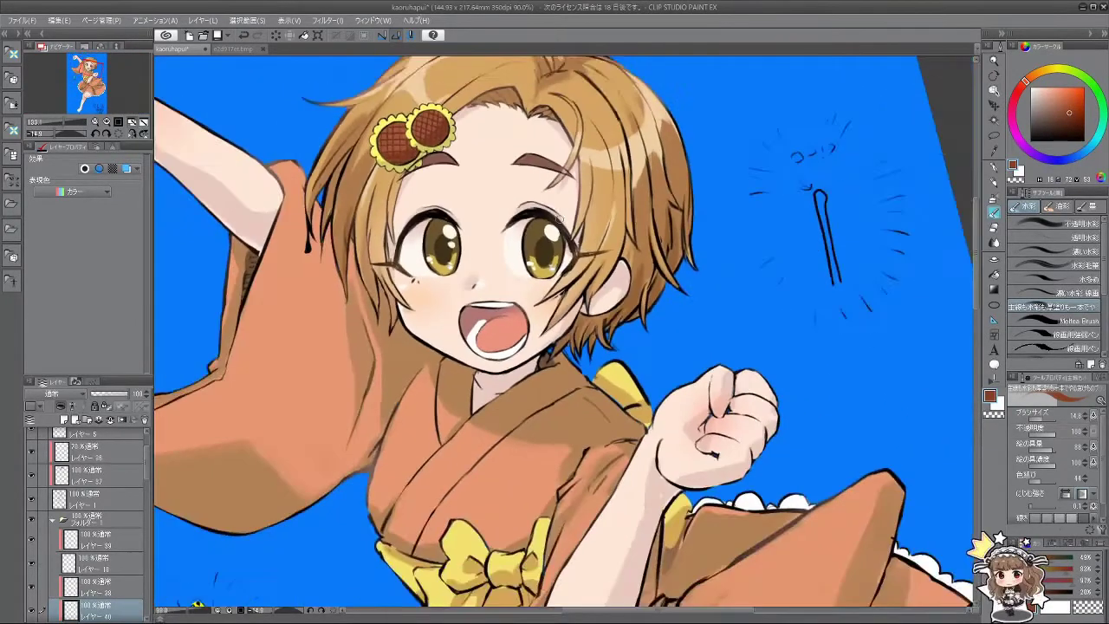
pyautogui.scroll(-2, 528, 260)
# Step: Turn on the eye-sparkle highlight layer and select layer 28
pyautogui.scroll(-1, 528, 260)
pyautogui.scroll(1, 529, 260)
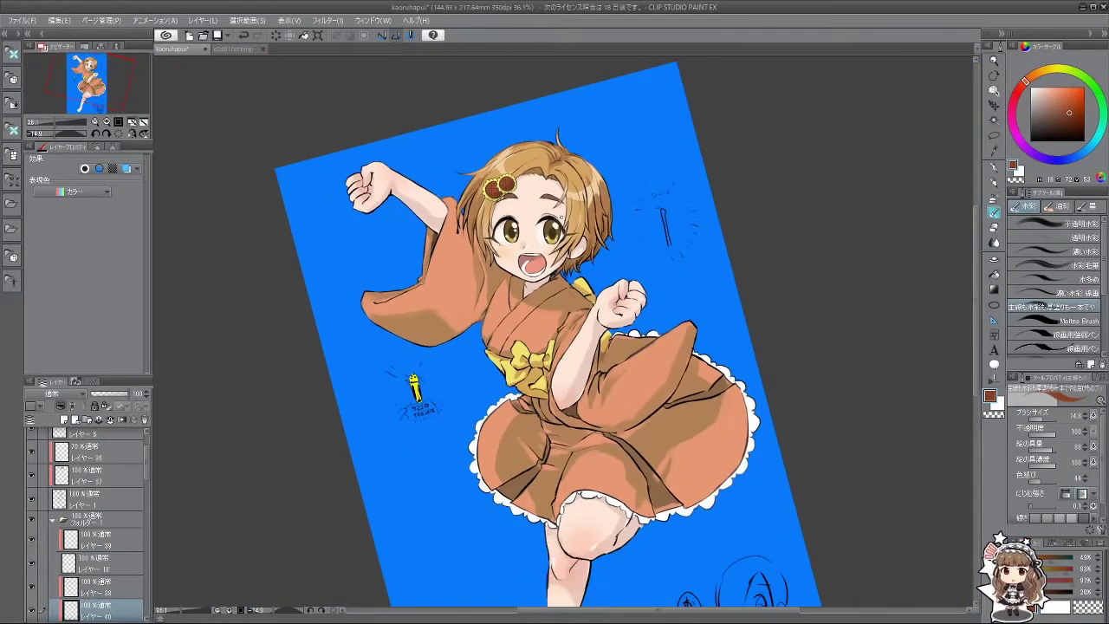
pyautogui.scroll(5, 560, 218)
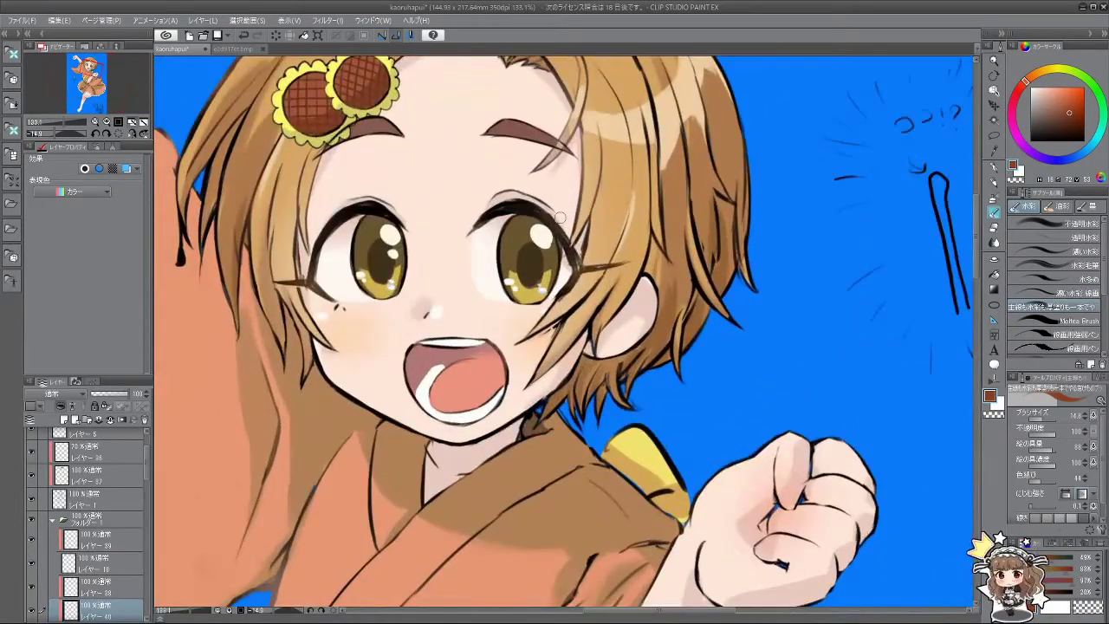
pyautogui.moveTo(150, 464); pyautogui.dragTo(151, 487)
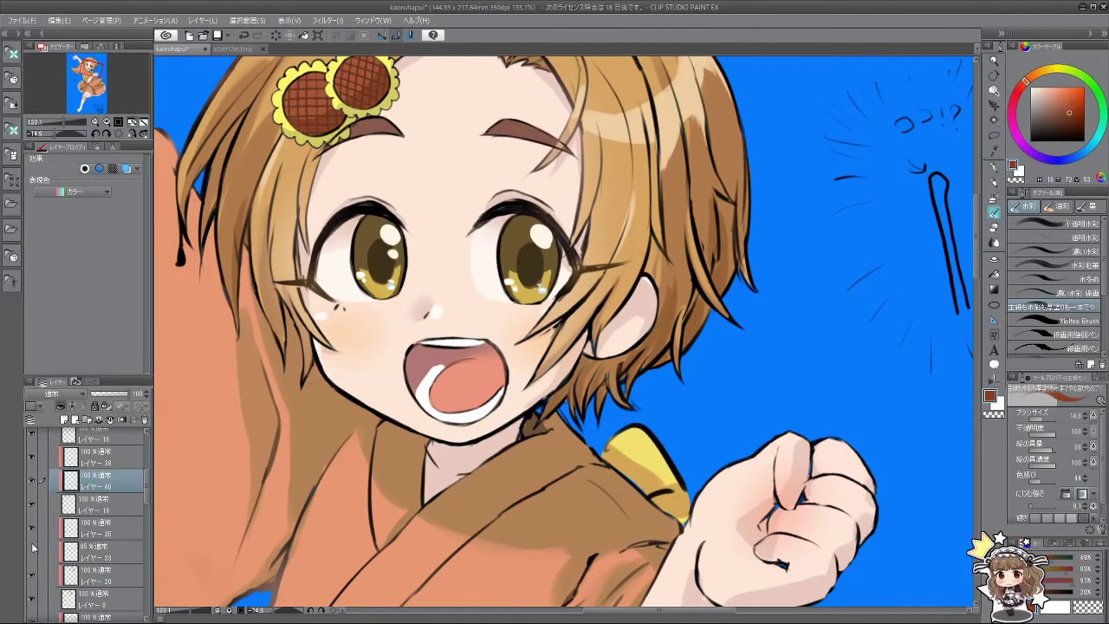
pyautogui.moveTo(152, 483); pyautogui.dragTo(149, 518)
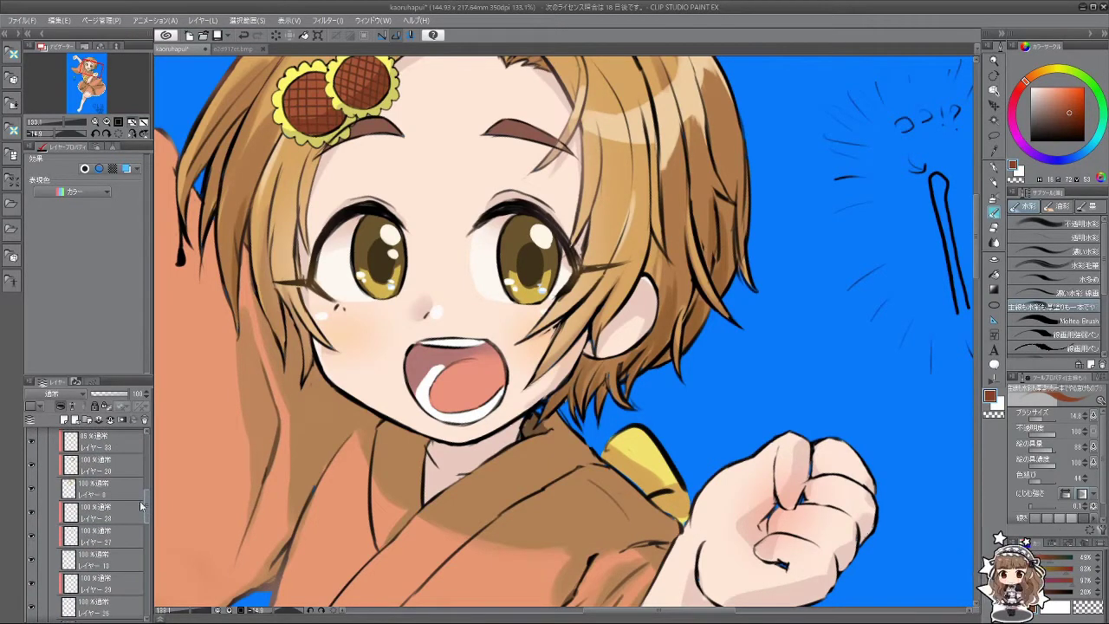
pyautogui.click(33, 537)
pyautogui.click(102, 518)
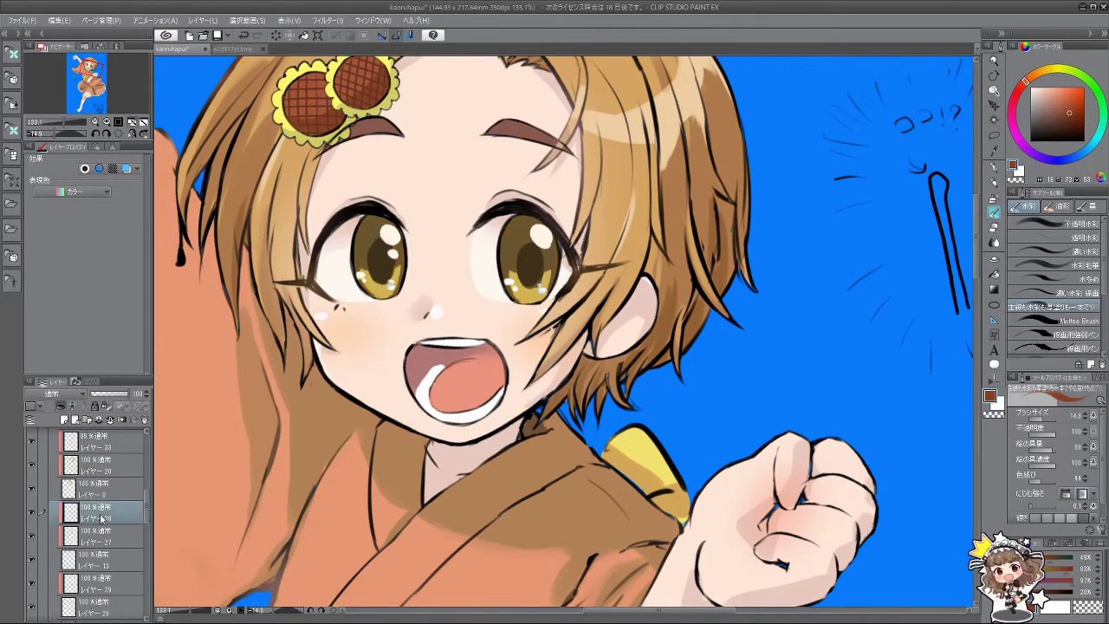
# Step: Tilt the canvas, shrink the brush two sizes, pick dark brown from the artwork, and select layer 1
pyautogui.moveTo(206, 447); pyautogui.dragTo(607, 233)
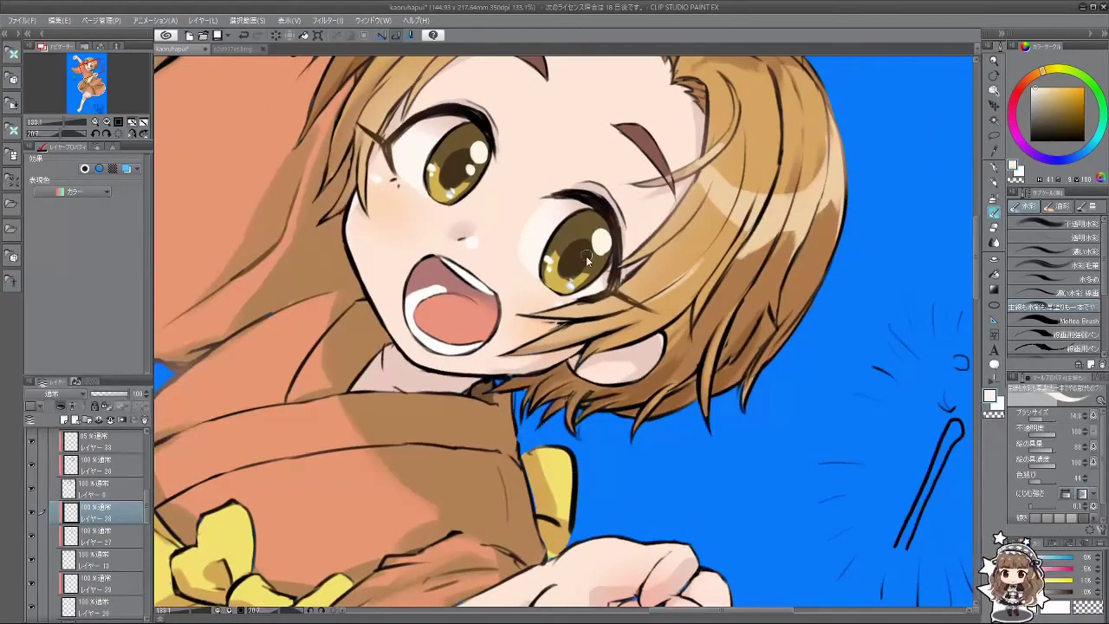
pyautogui.press('[')
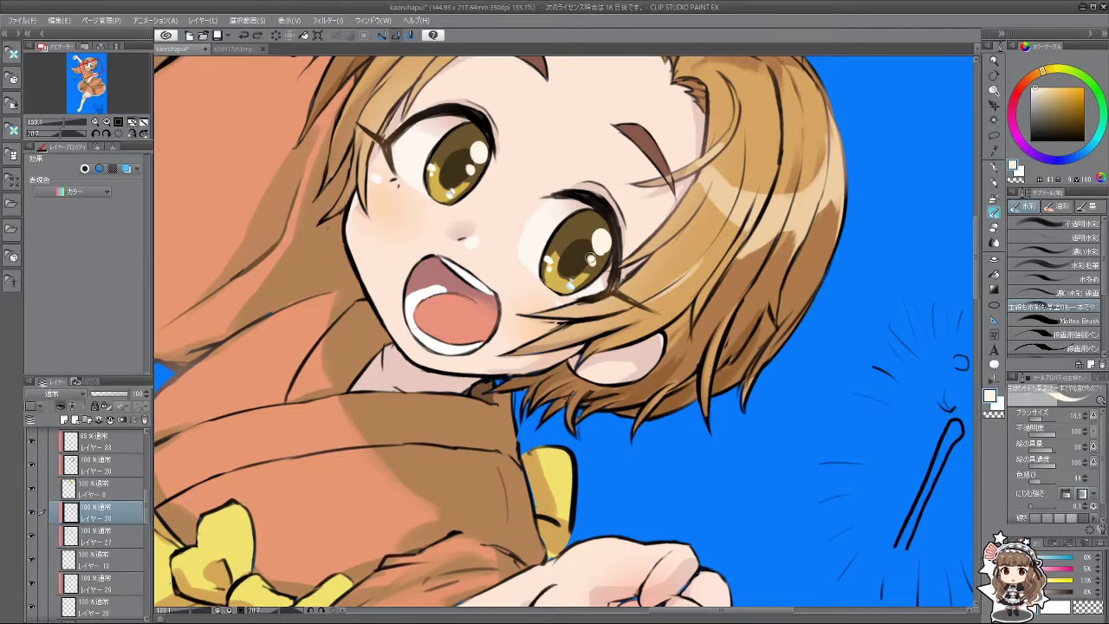
pyautogui.press('[')
pyautogui.press('[')
pyautogui.press('[')
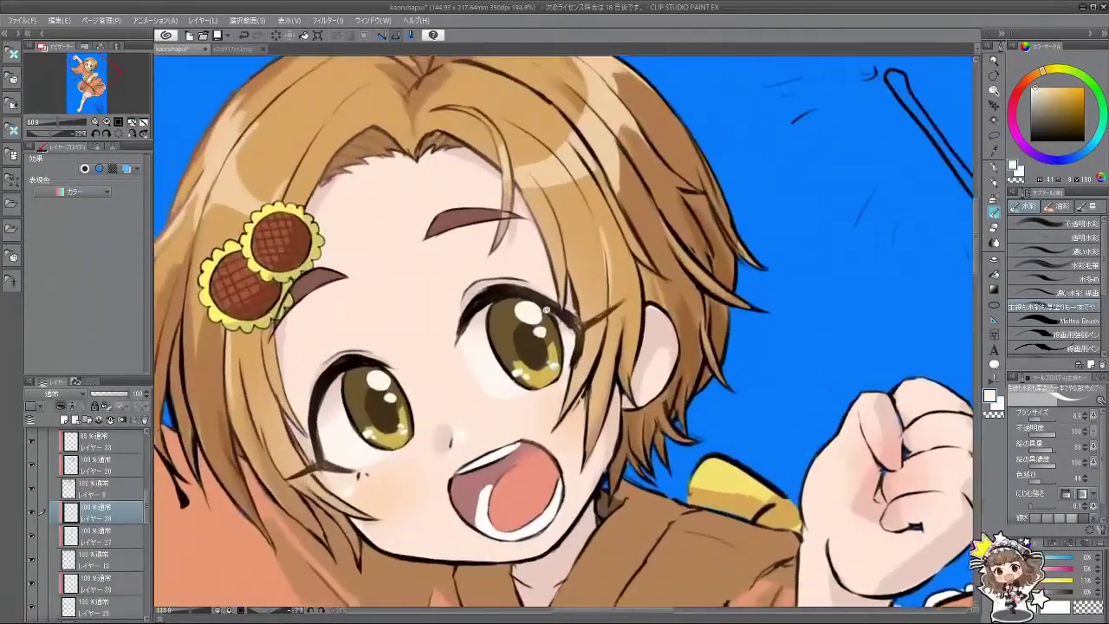
pyautogui.scroll(1, 547, 309)
pyautogui.keyDown('alt'); pyautogui.click(497, 362); pyautogui.keyUp('alt')
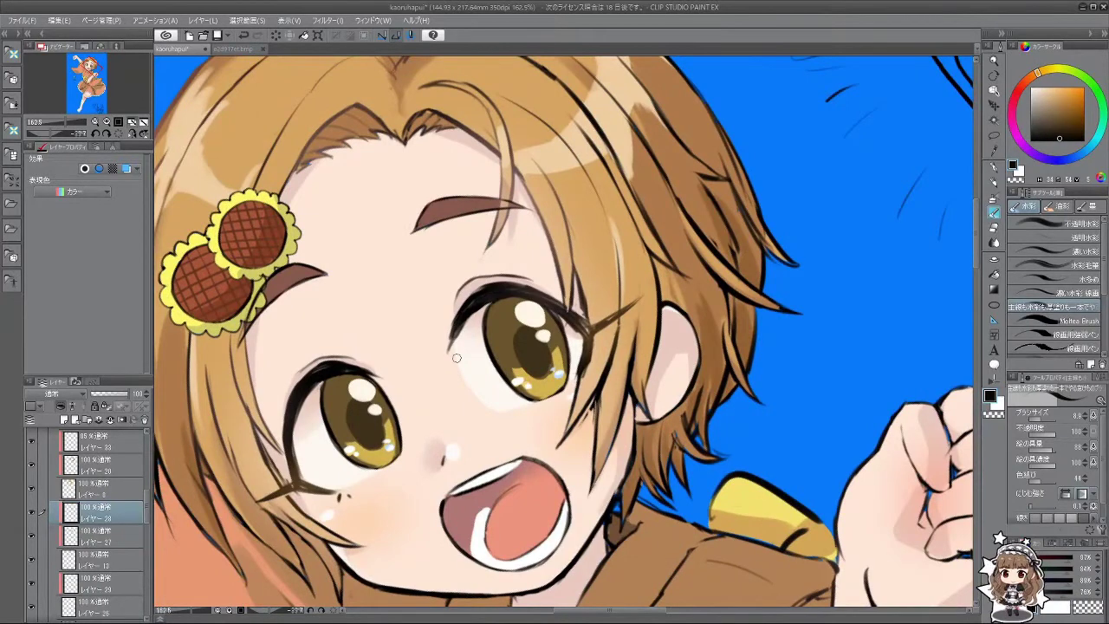
pyautogui.scroll(5, 132, 466)
pyautogui.click(121, 558)
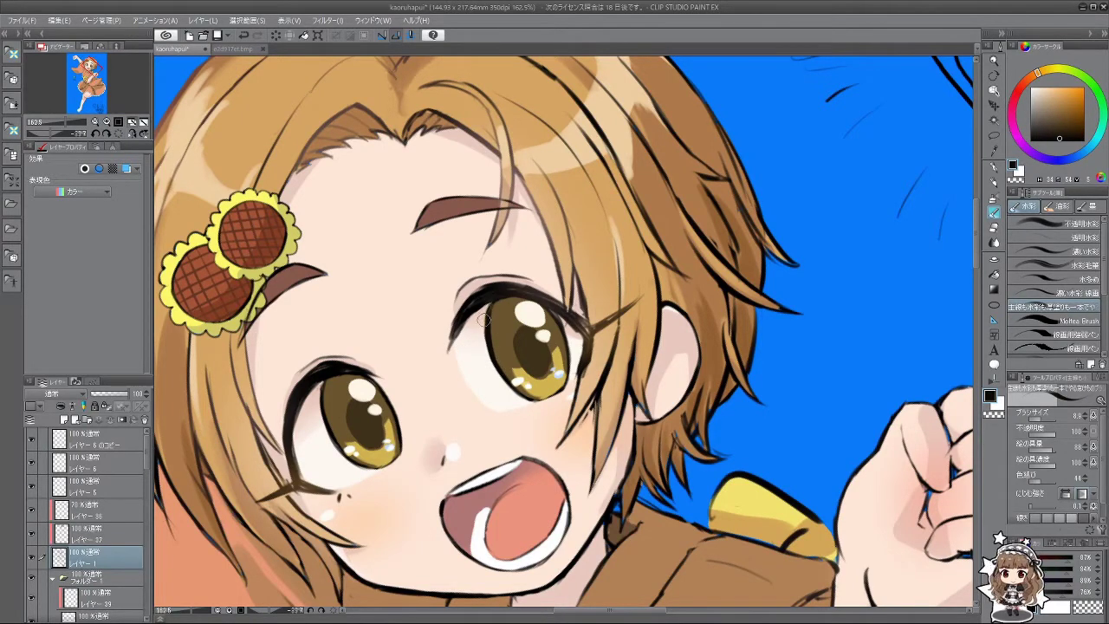
# Step: Rotate the canvas upside down and back upright, then select layers 27 and 11
pyautogui.moveTo(502, 390); pyautogui.dragTo(685, 340)
pyautogui.moveTo(722, 476); pyautogui.dragTo(145, 485)
pyautogui.scroll(-5, 130, 511)
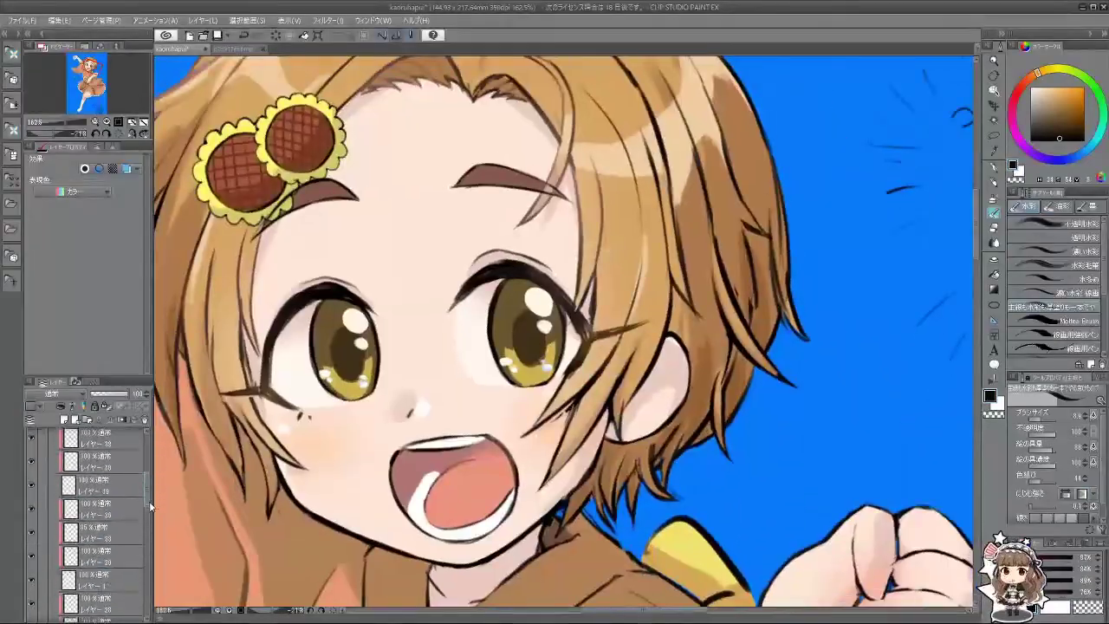
pyautogui.click(124, 530)
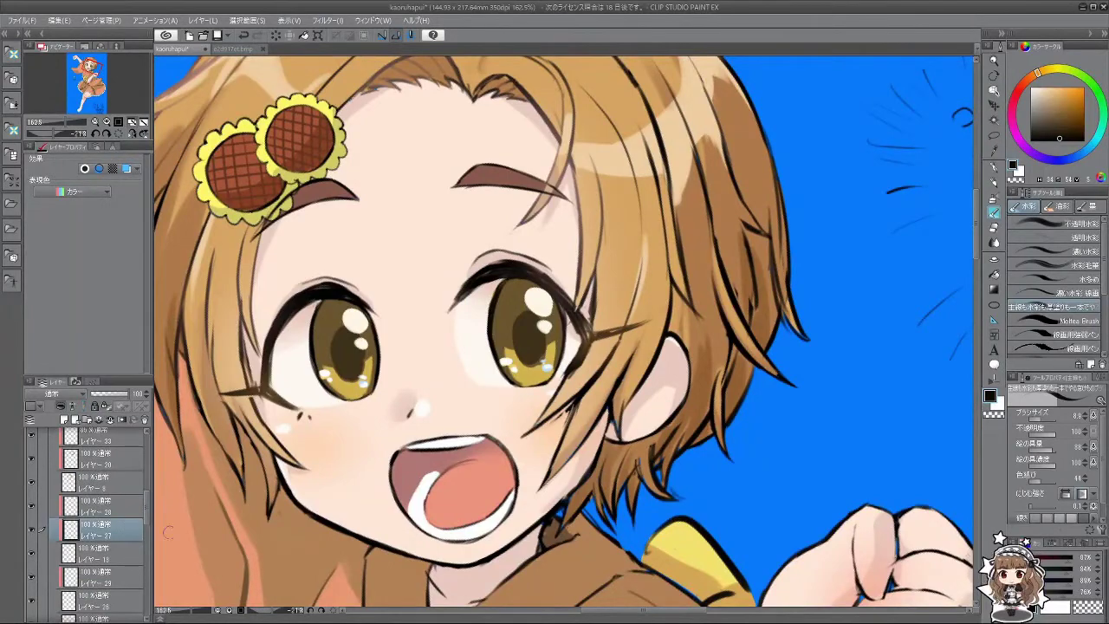
pyautogui.click(132, 551)
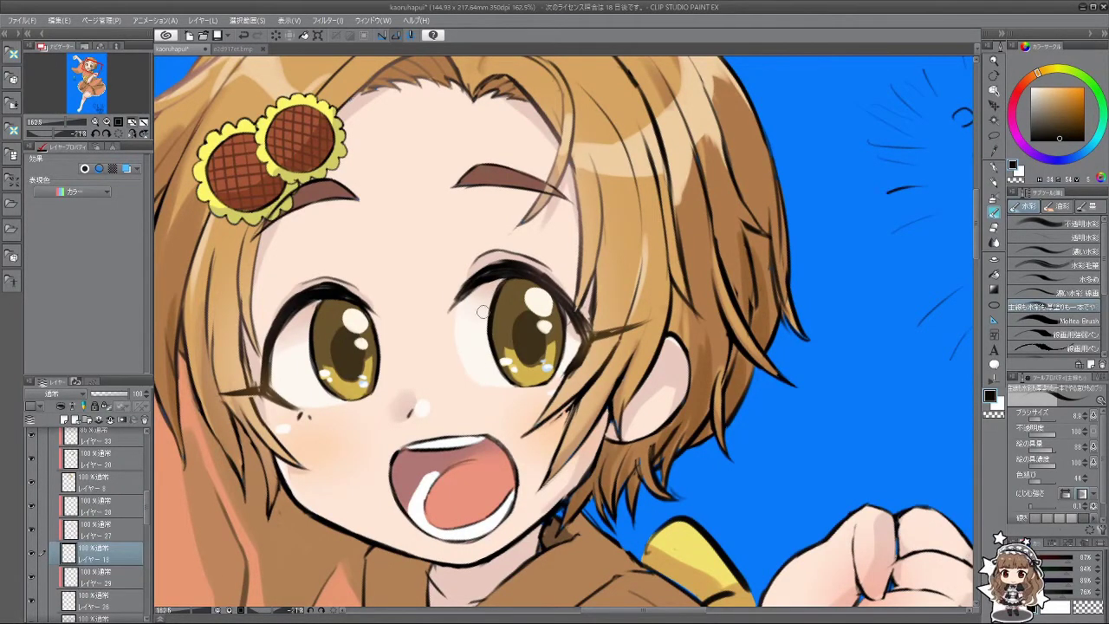
pyautogui.scroll(-5, 483, 311)
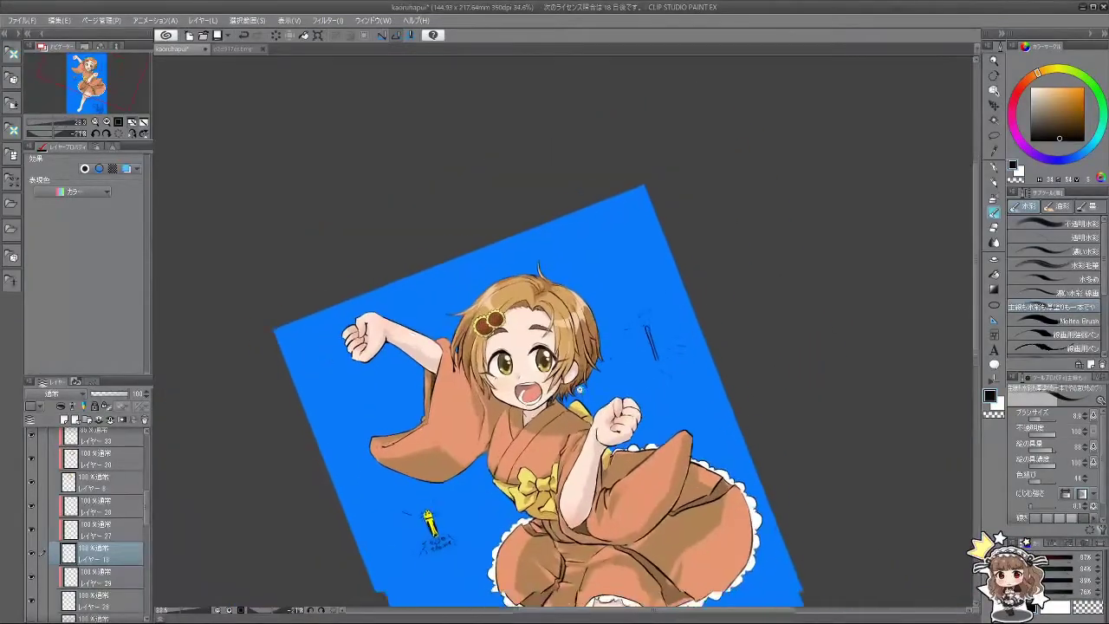
# Step: Rotate the canvas back to an upright view of the whole girl
pyautogui.moveTo(563, 364); pyautogui.dragTo(485, 451)
pyautogui.moveTo(353, 392); pyautogui.dragTo(783, 357)
pyautogui.scroll(-3, 783, 357)
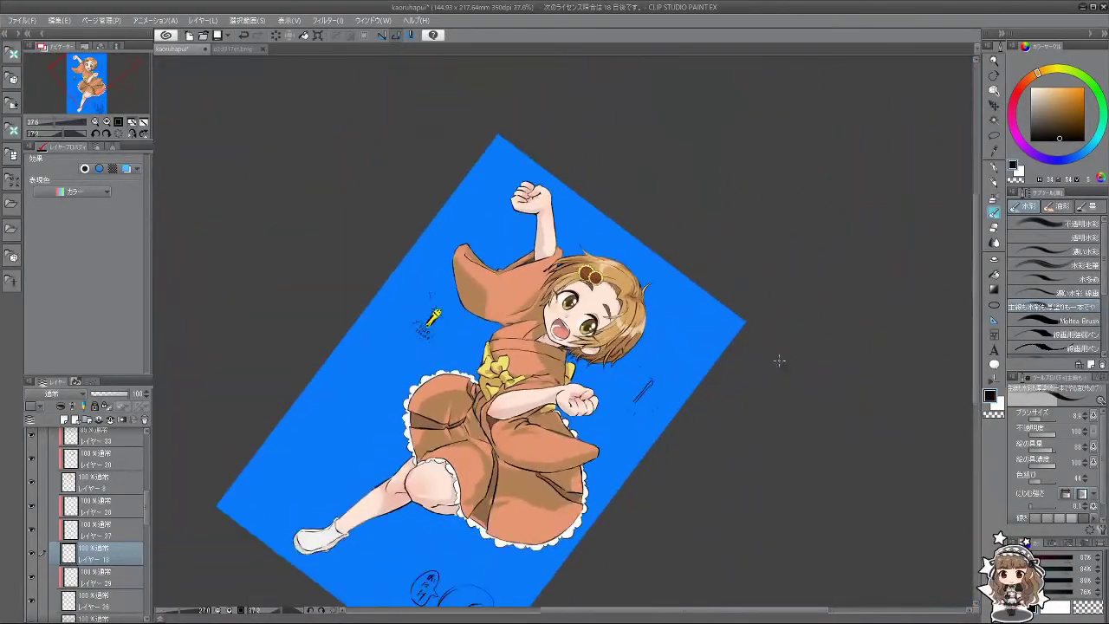
pyautogui.scroll(5, 559, 358)
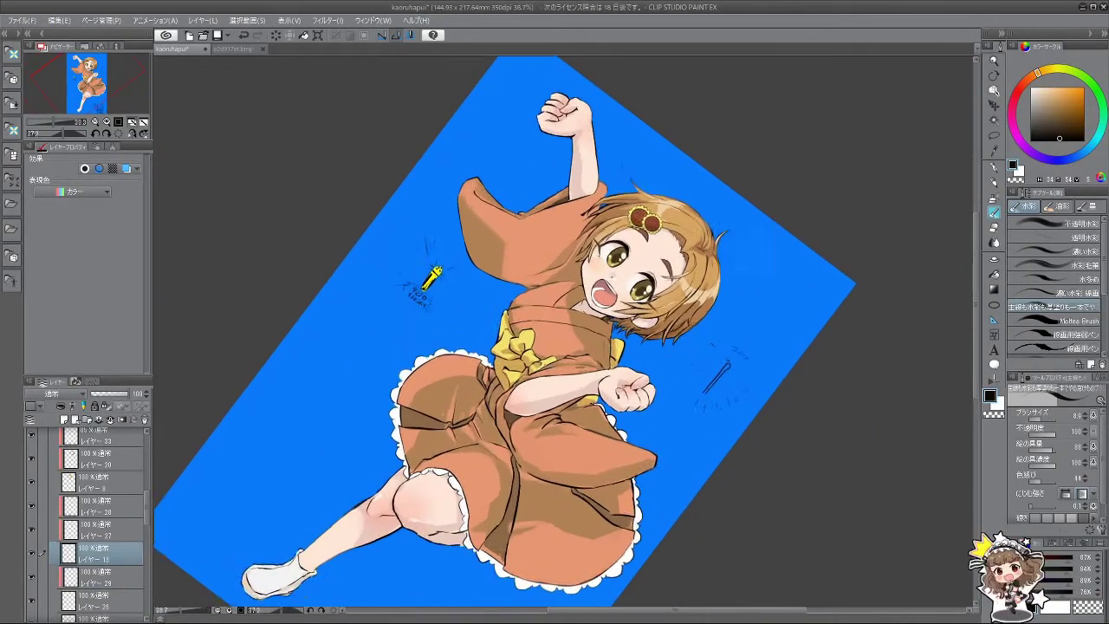
pyautogui.scroll(-3, 526, 338)
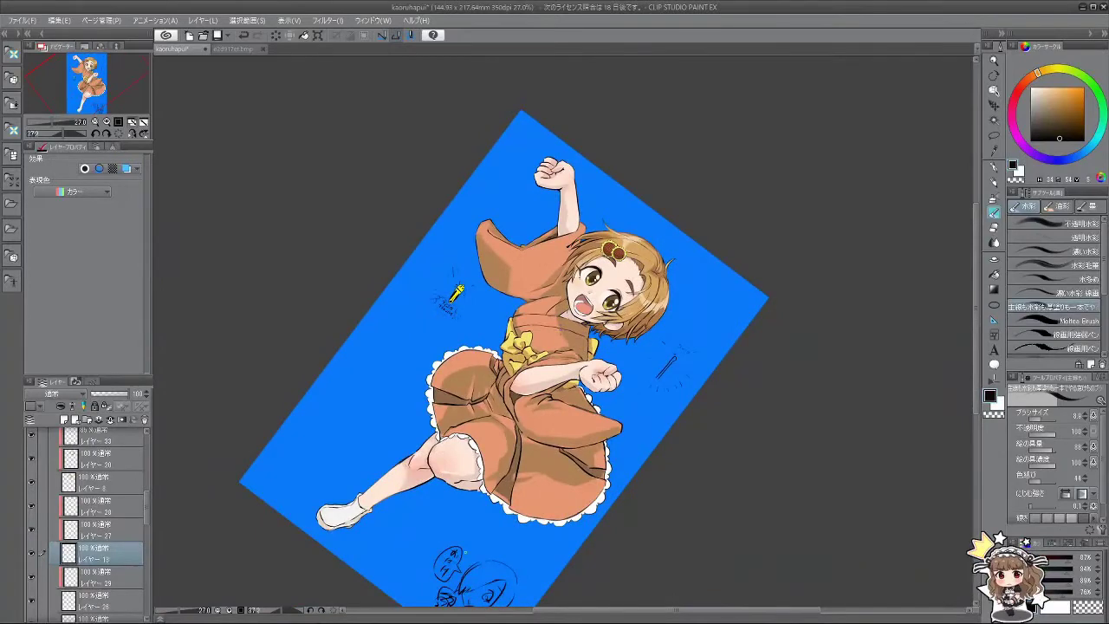
pyautogui.moveTo(491, 555); pyautogui.dragTo(689, 567)
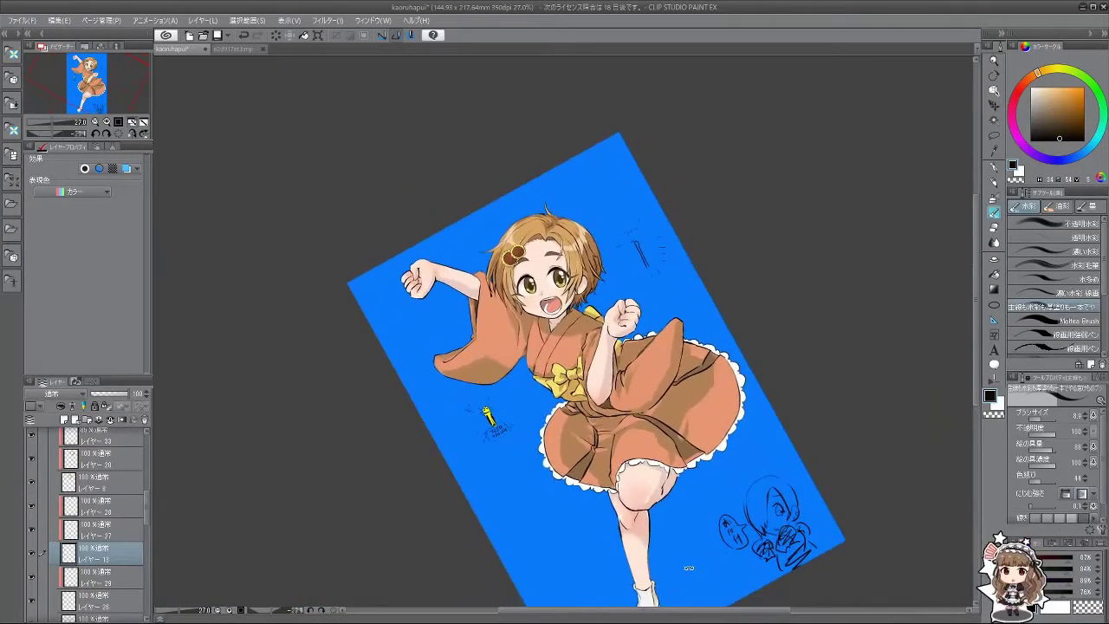
pyautogui.moveTo(146, 506); pyautogui.dragTo(39, 553)
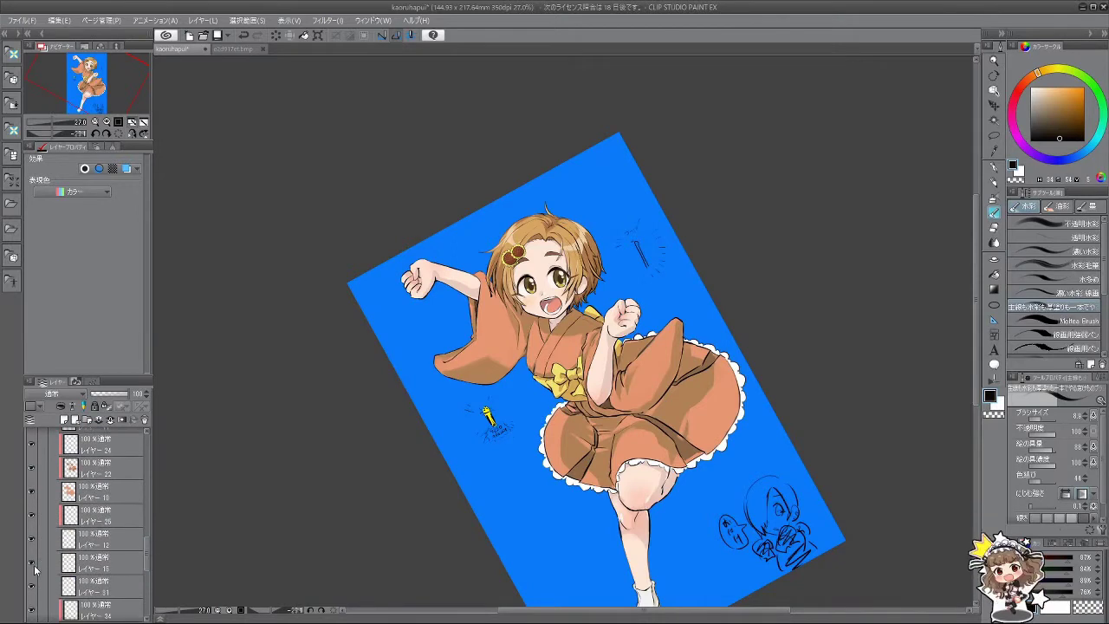
# Step: Add new layer 41 above layer 15, clipped to it, and undo an accidental delete
pyautogui.click(94, 565)
pyautogui.click(64, 420)
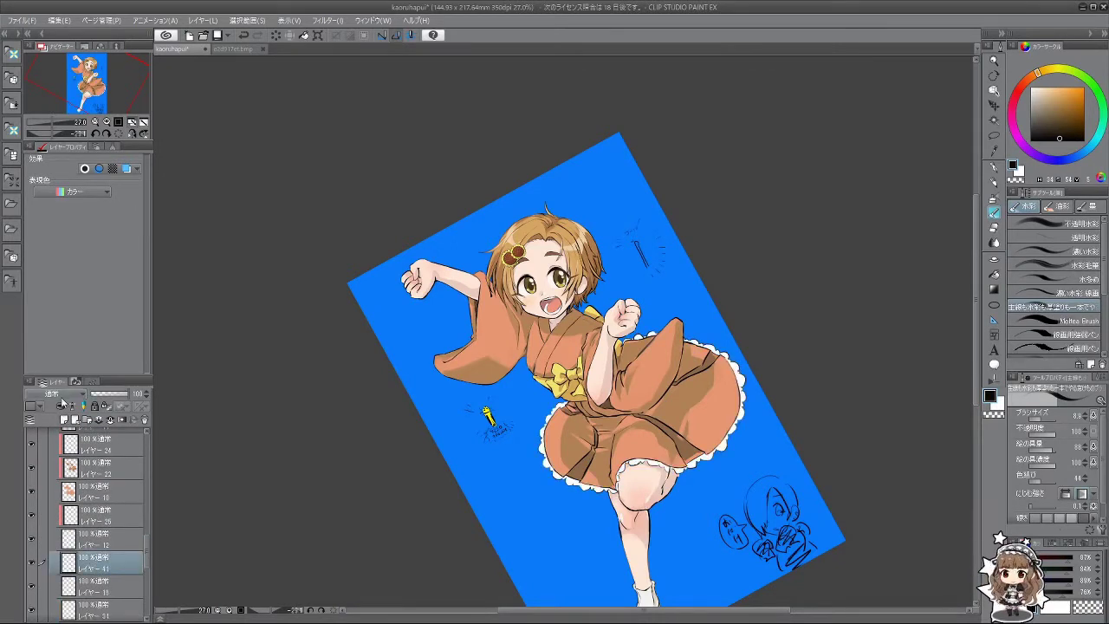
pyautogui.click(64, 409)
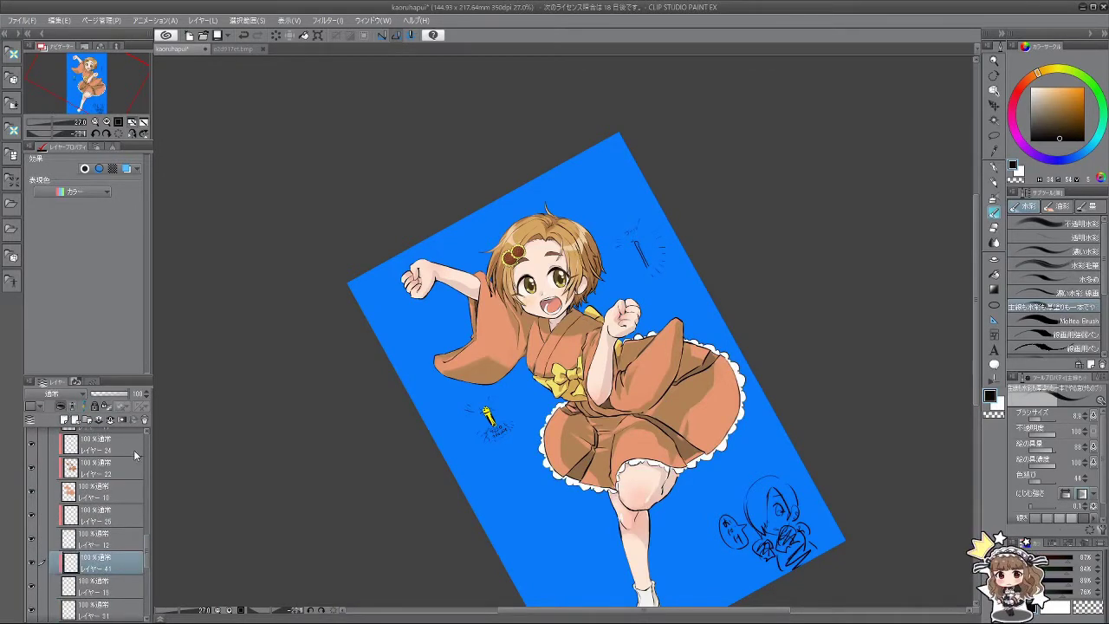
pyautogui.press('Delete')
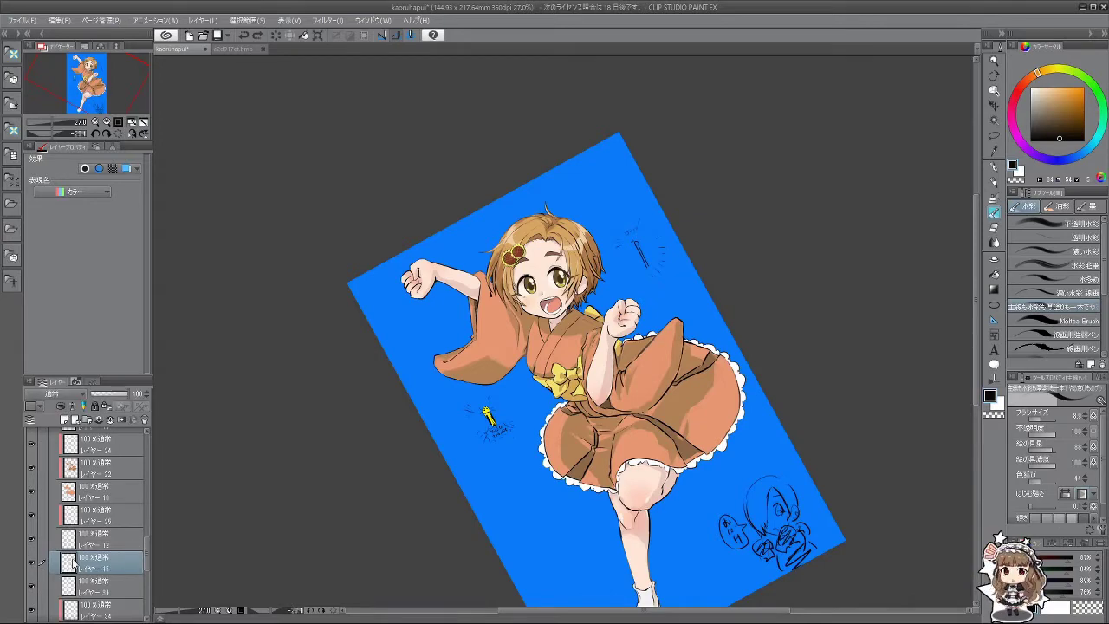
pyautogui.hotkey('ctrl', 'z')
pyautogui.scroll(2, 660, 349)
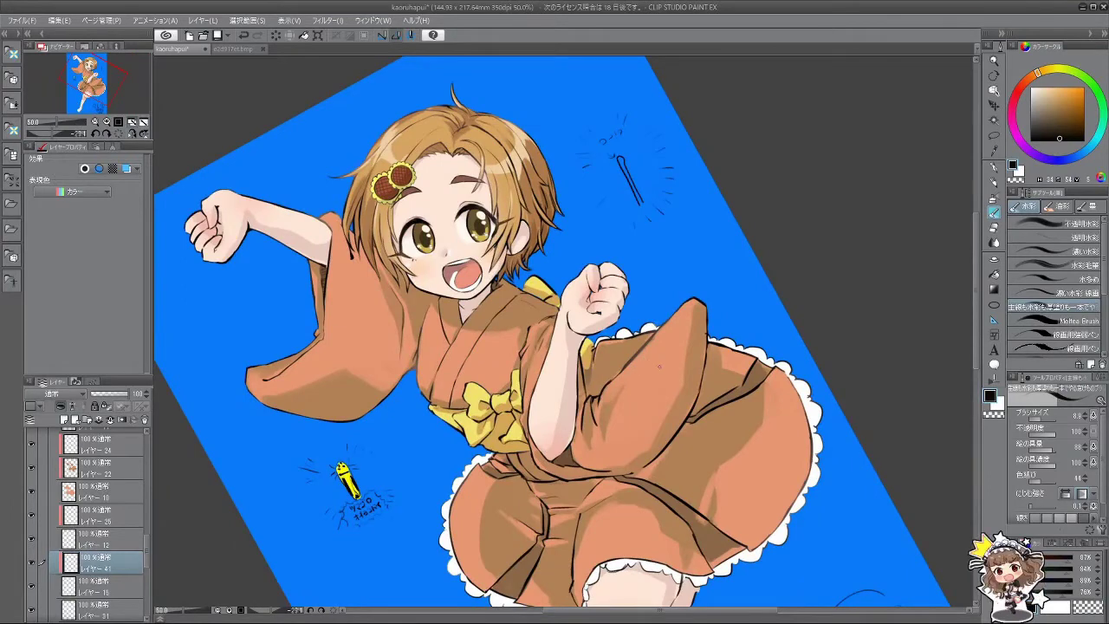
# Step: Sample the kimono orange, enlarge the watercolour brush, and turn the canvas upright on the legs
pyautogui.keyDown('alt'); pyautogui.click(658, 365); pyautogui.keyUp('alt')
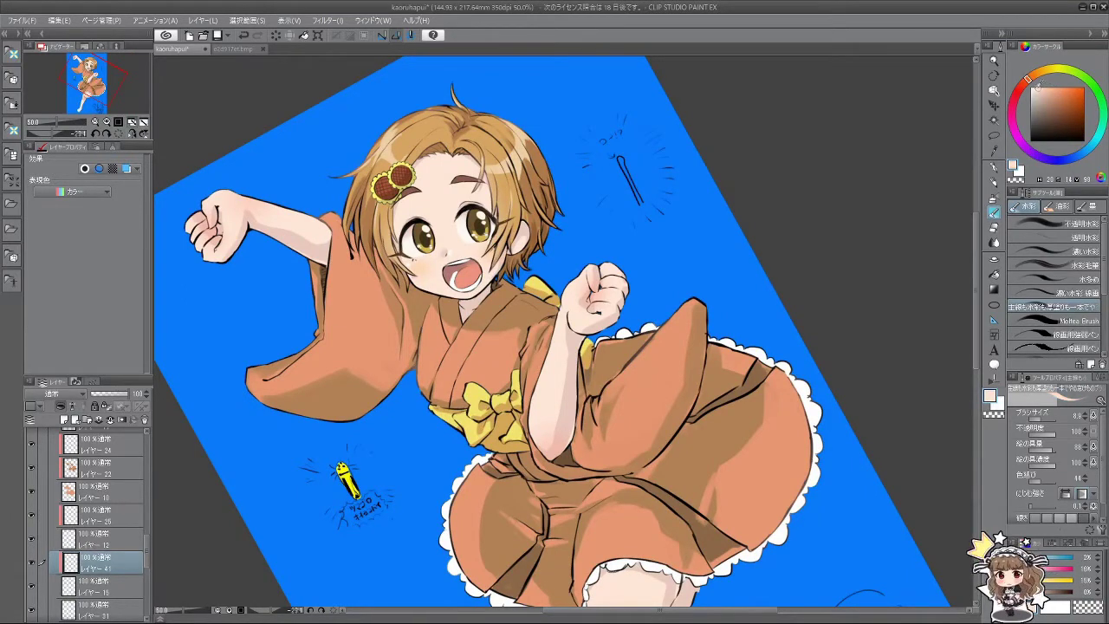
pyautogui.moveTo(598, 428); pyautogui.dragTo(606, 289)
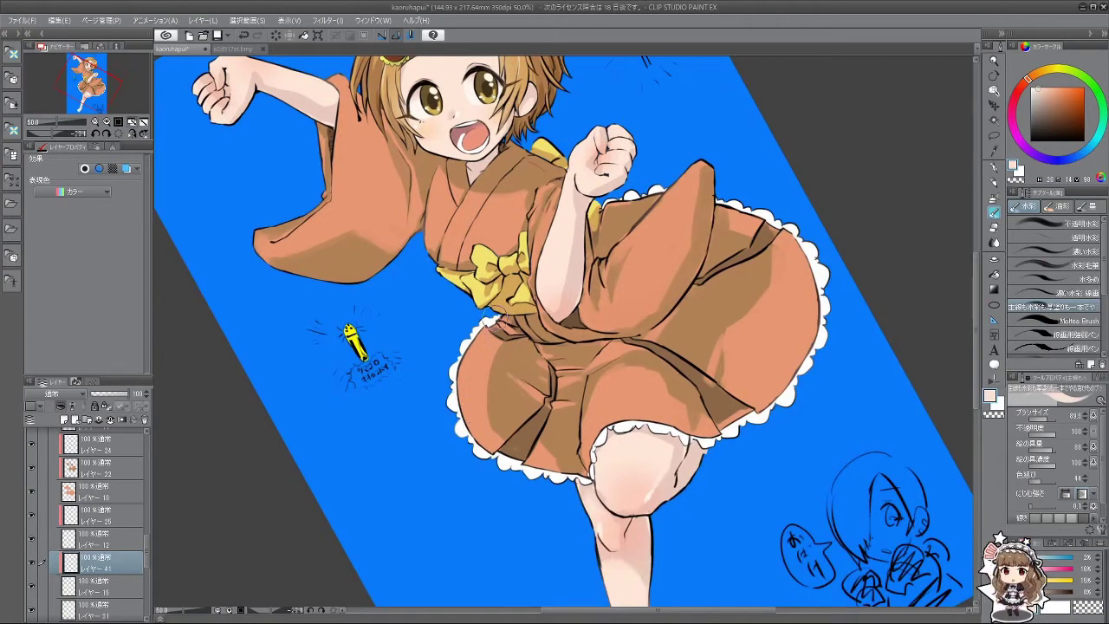
pyautogui.moveTo(475, 332); pyautogui.dragTo(463, 346)
pyautogui.moveTo(415, 453); pyautogui.dragTo(708, 460)
pyautogui.moveTo(637, 468); pyautogui.dragTo(477, 459)
# Step: Paint pink shading on the knee and thigh, then darker shading on the lower sleeve
pyautogui.moveTo(637, 464); pyautogui.dragTo(700, 459)
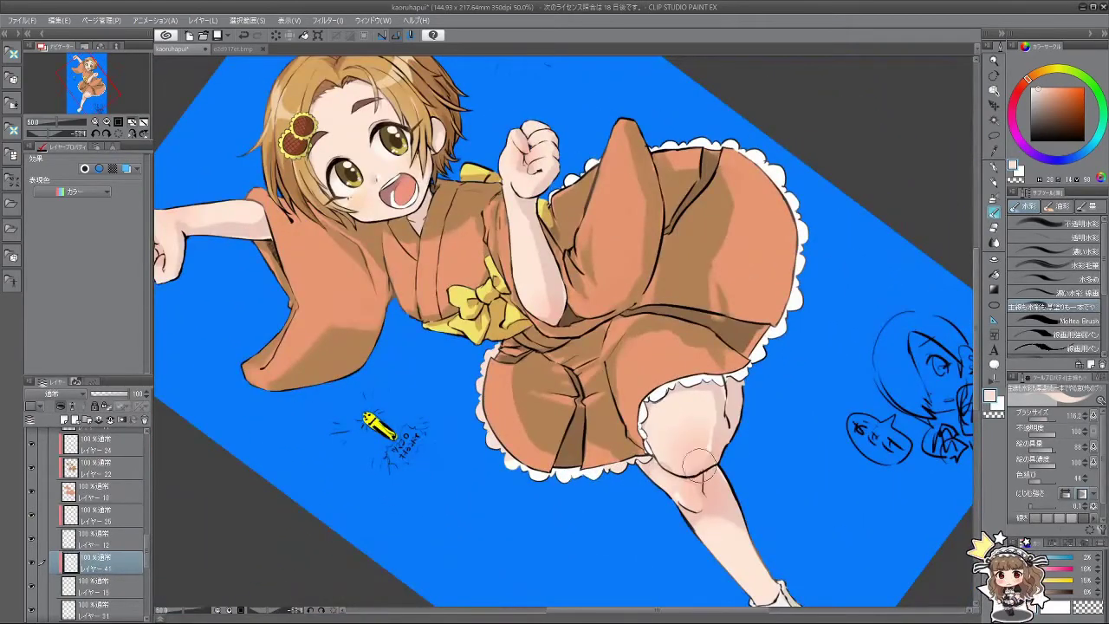
pyautogui.moveTo(709, 362)
pyautogui.mouseDown()
pyautogui.moveTo(726, 388)
pyautogui.moveTo(706, 364)
pyautogui.moveTo(651, 456)
pyautogui.moveTo(637, 442)
pyautogui.moveTo(688, 440)
pyautogui.mouseUp()
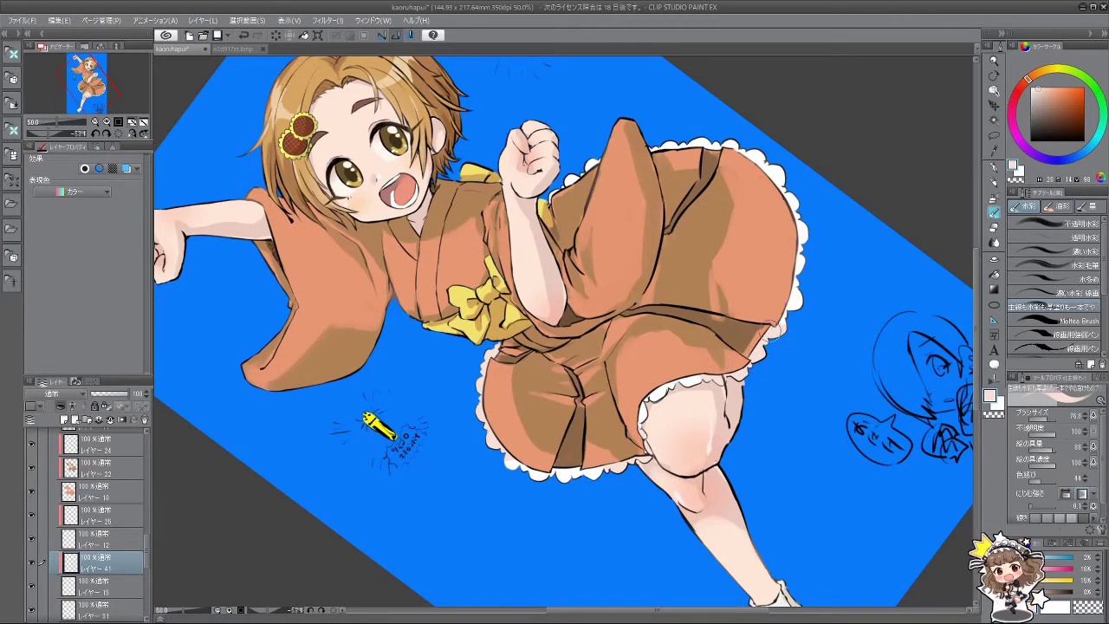
pyautogui.moveTo(783, 334)
pyautogui.mouseDown()
pyautogui.moveTo(716, 472)
pyautogui.moveTo(771, 331)
pyautogui.mouseUp()
pyautogui.press(']')
pyautogui.press(']')
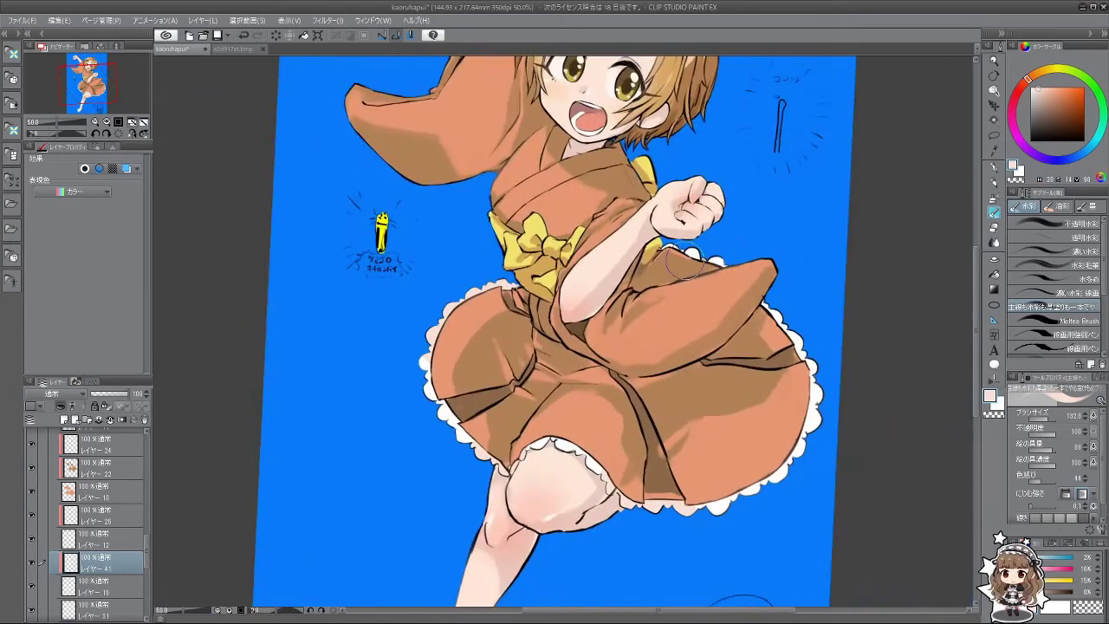
pyautogui.moveTo(741, 277)
pyautogui.mouseDown()
pyautogui.moveTo(797, 312)
pyautogui.moveTo(812, 336)
pyautogui.moveTo(781, 325)
pyautogui.moveTo(813, 348)
pyautogui.moveTo(778, 384)
pyautogui.moveTo(824, 387)
pyautogui.moveTo(781, 387)
pyautogui.mouseUp()
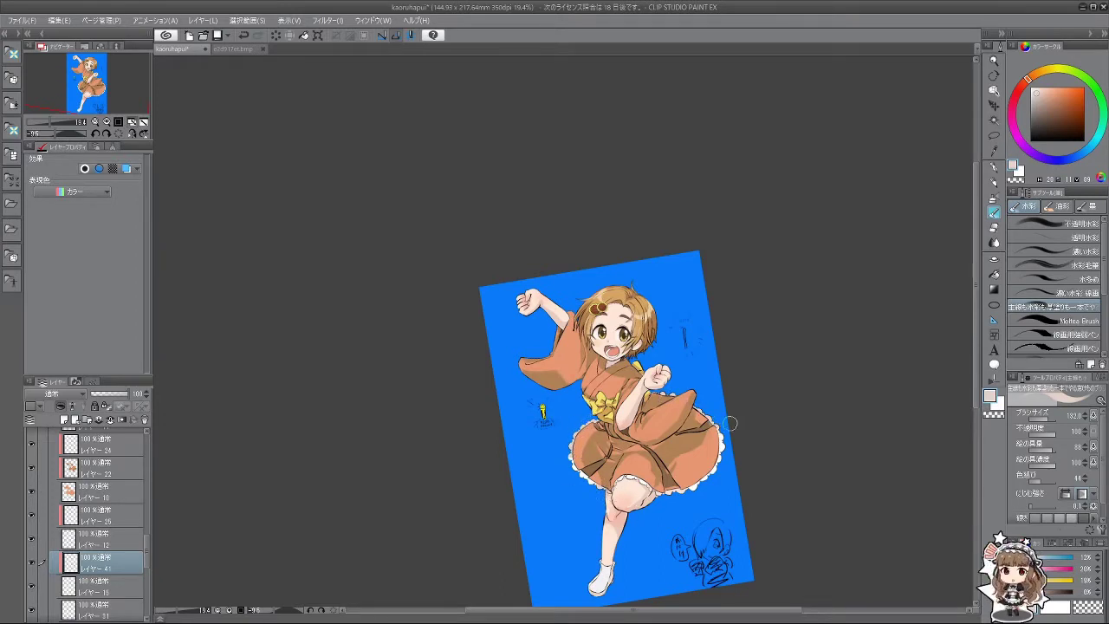
# Step: Make layer 21 active and sample a light peach skin tone from the leg
pyautogui.scroll(-3, 714, 367)
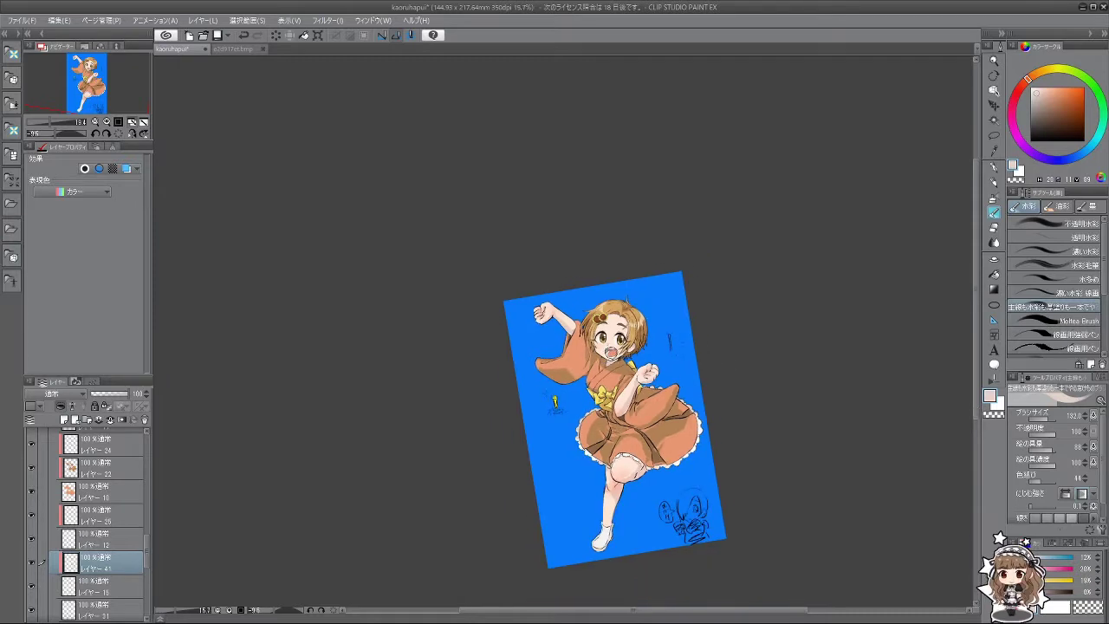
pyautogui.scroll(2, 649, 475)
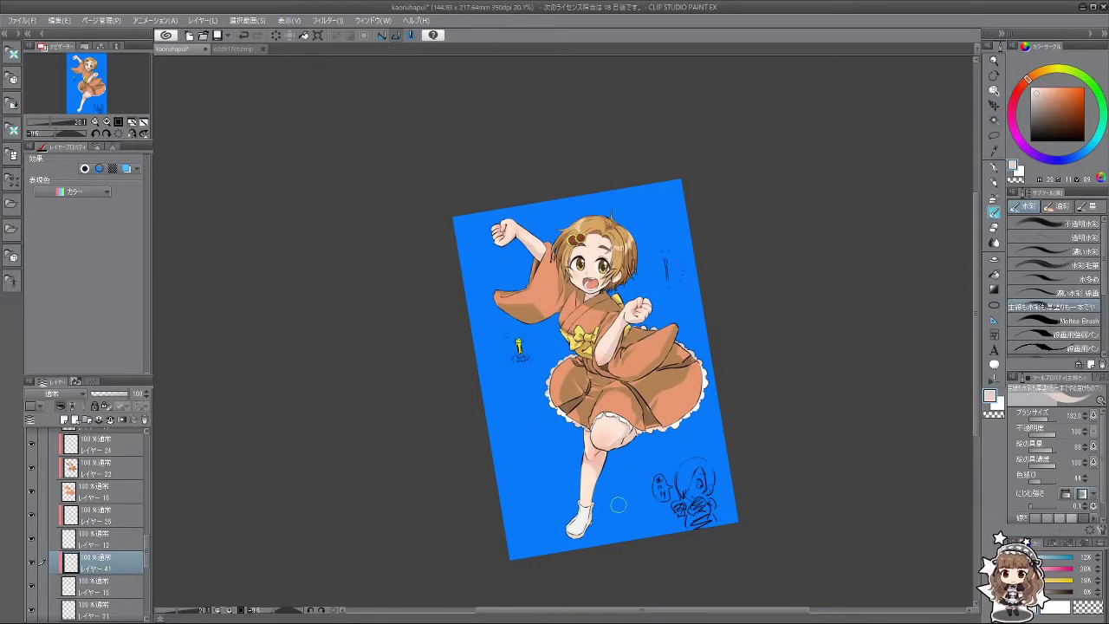
pyautogui.scroll(4, 618, 504)
pyautogui.scroll(-3, 607, 485)
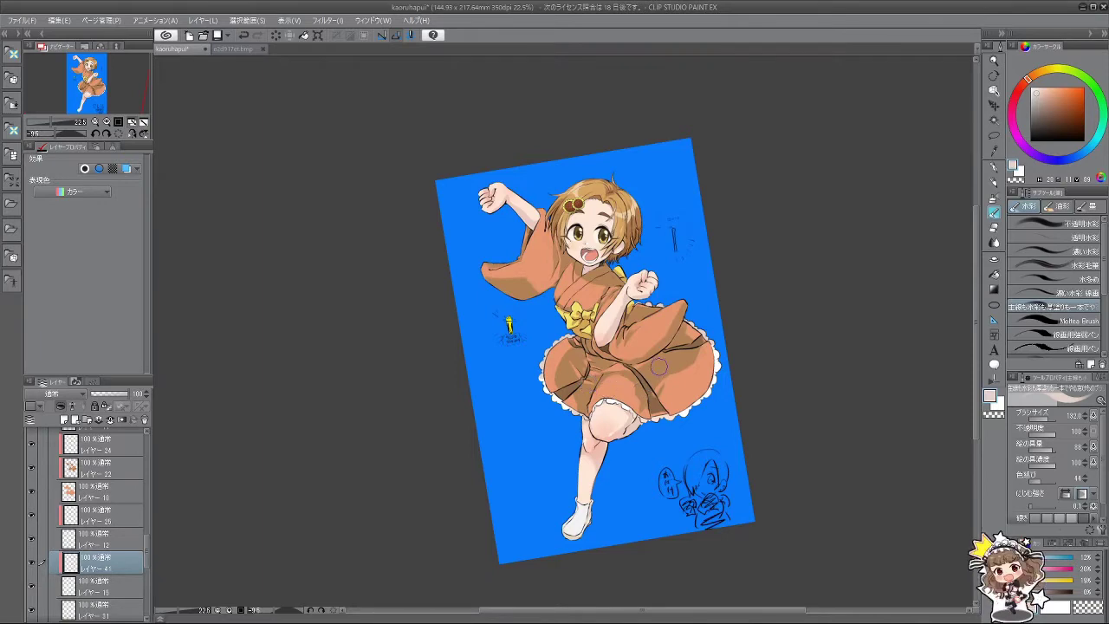
pyautogui.scroll(-2, 659, 367)
pyautogui.scroll(4, 663, 368)
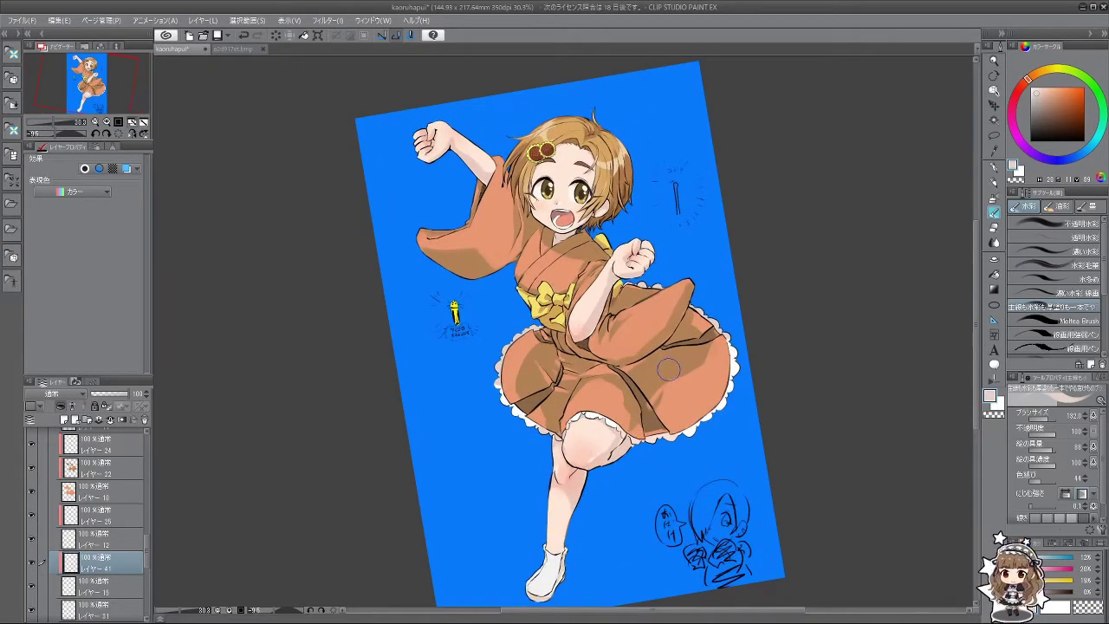
pyautogui.scroll(2, 668, 370)
pyautogui.scroll(-4, 667, 370)
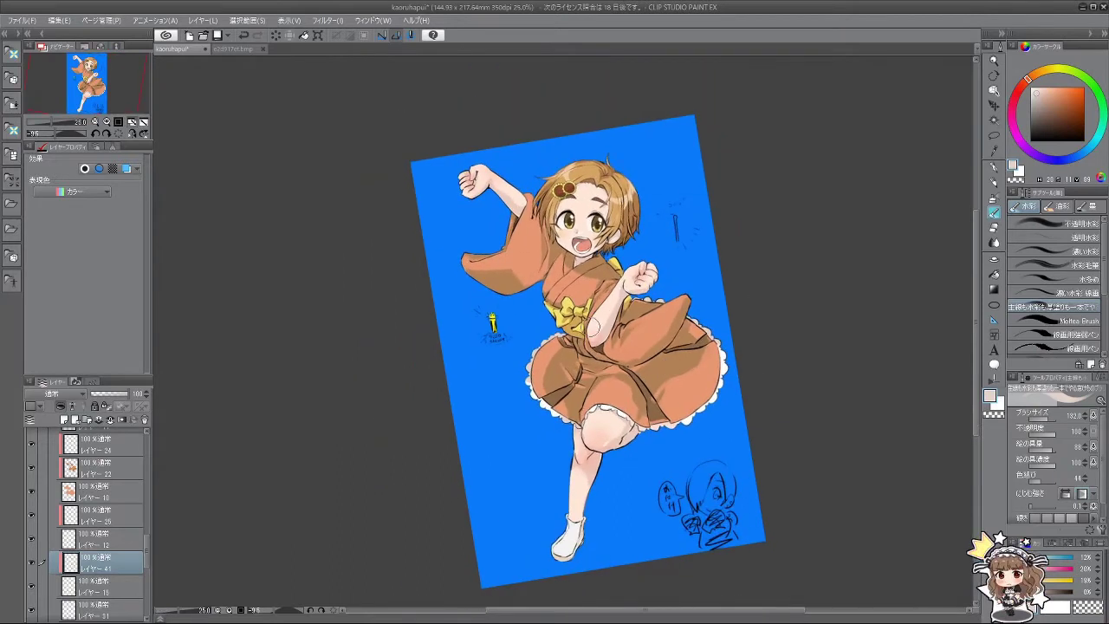
pyautogui.scroll(-5, 77, 542)
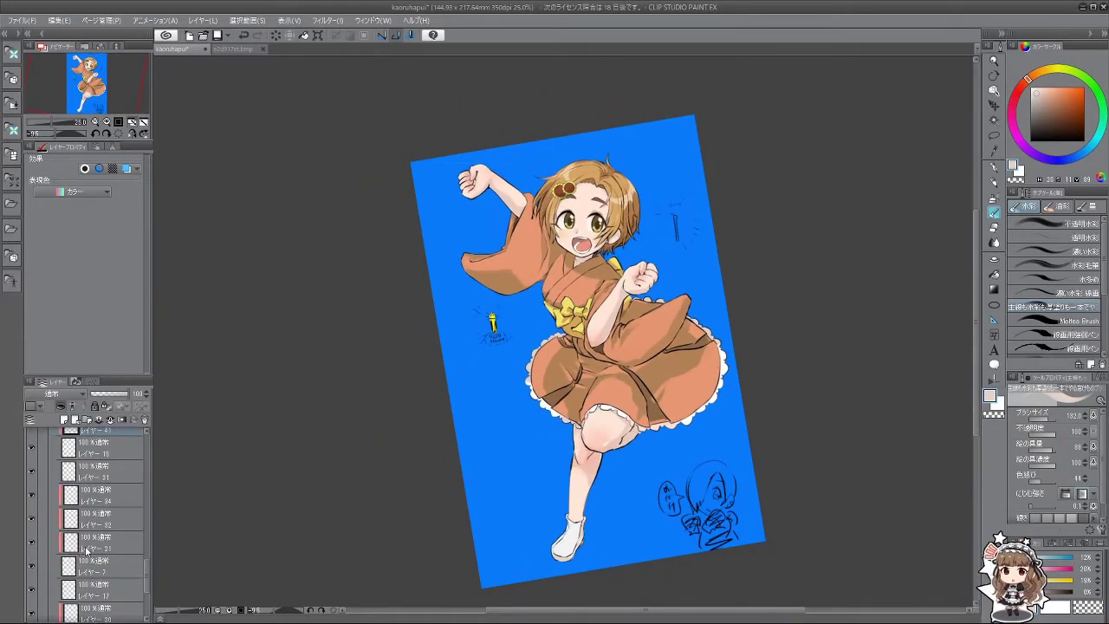
pyautogui.click(97, 538)
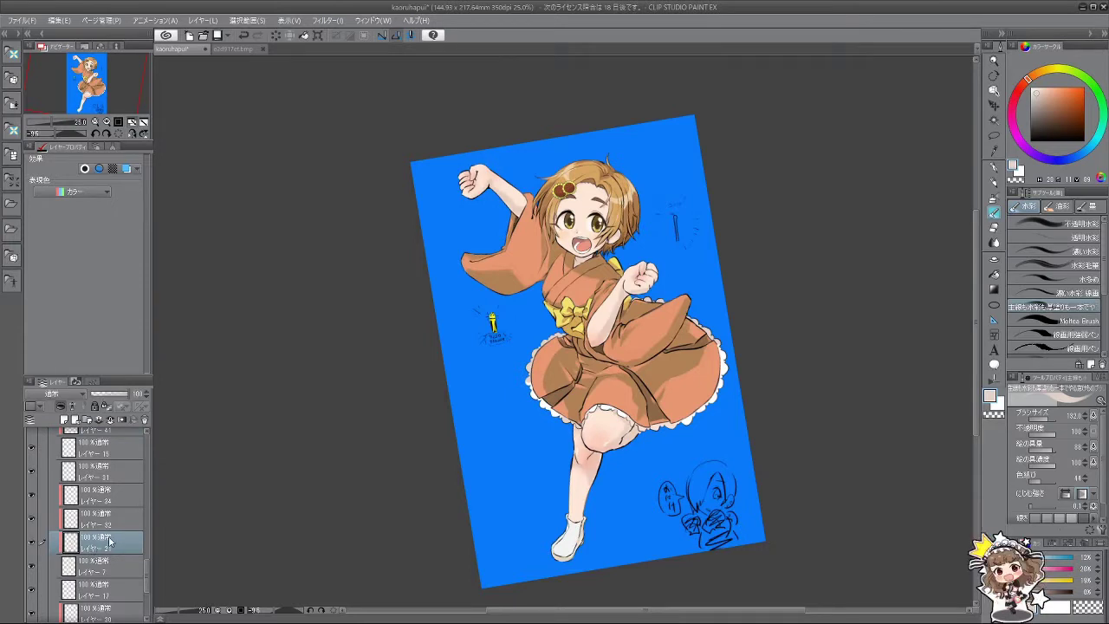
pyautogui.keyDown('alt'); pyautogui.click(594, 473); pyautogui.keyUp('alt')
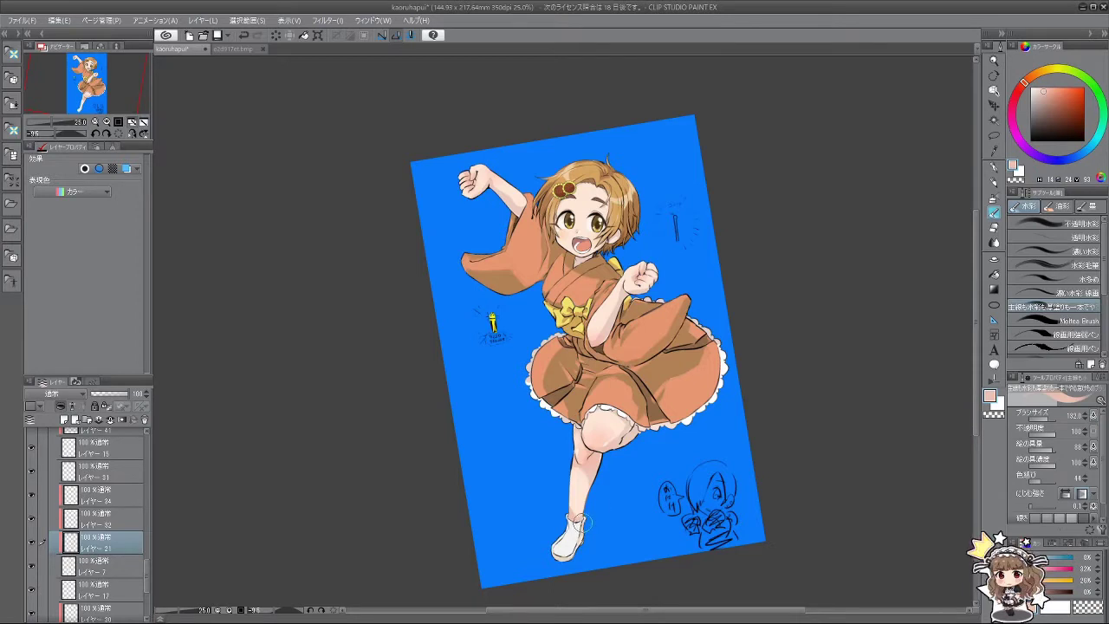
pyautogui.keyDown('alt'); pyautogui.click(570, 507); pyautogui.keyUp('alt')
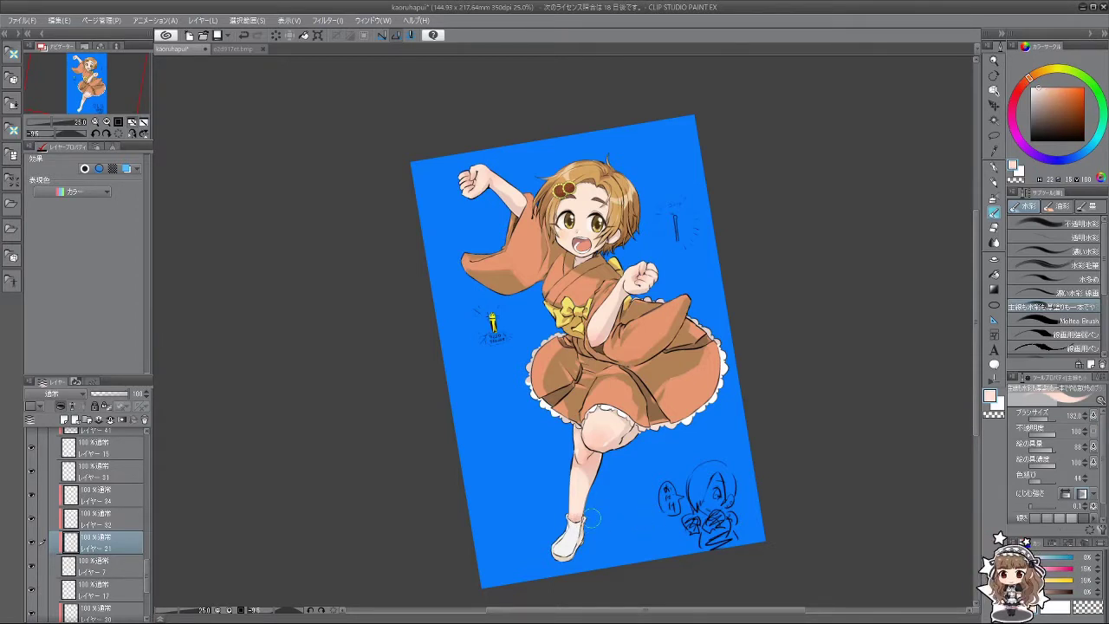
# Step: Open the Material palette from the left dock
pyautogui.scroll(-3, 625, 512)
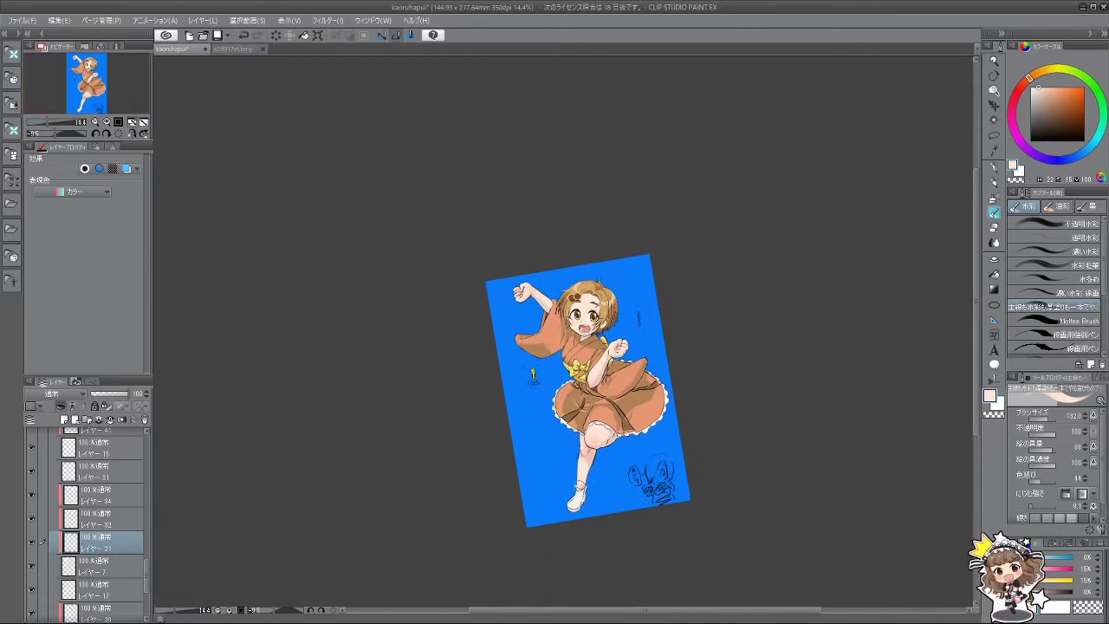
pyautogui.scroll(5, 638, 483)
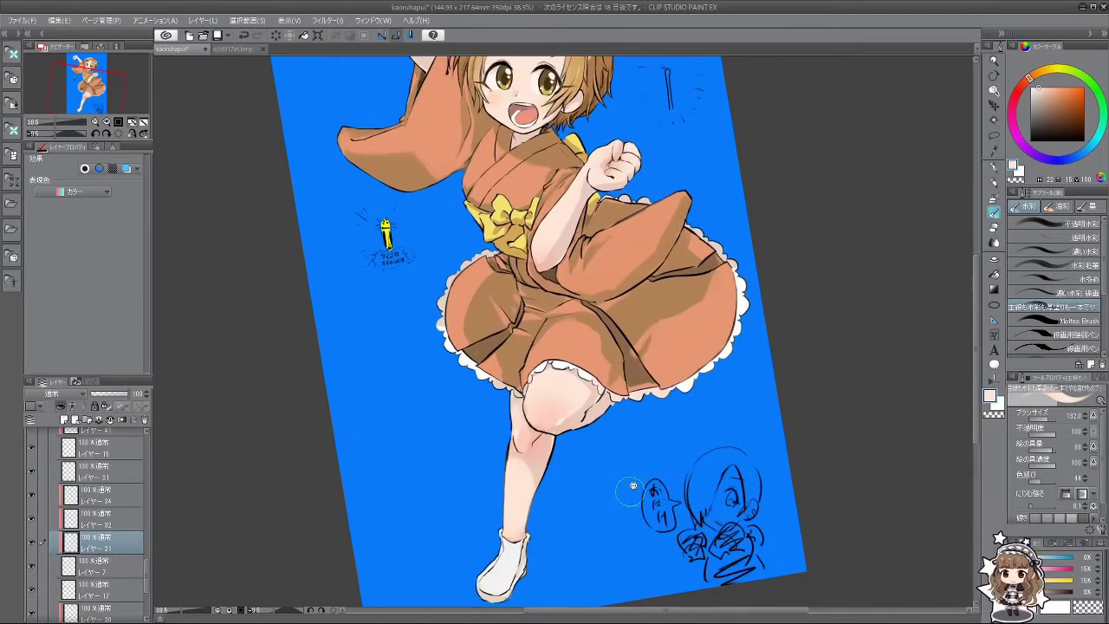
pyautogui.scroll(-2, 631, 448)
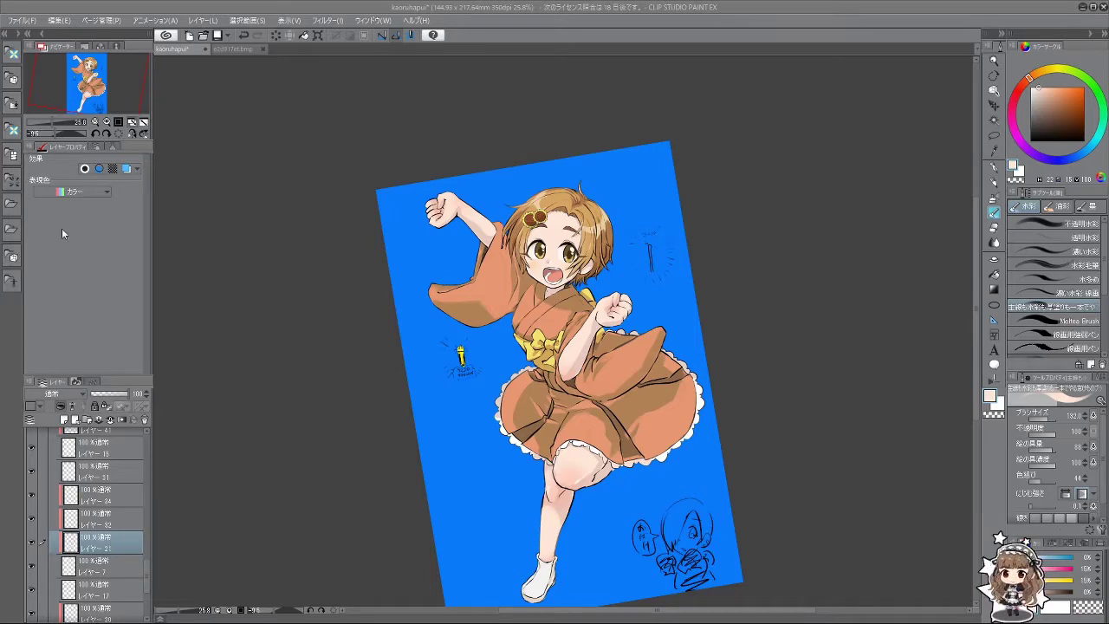
pyautogui.click(11, 107)
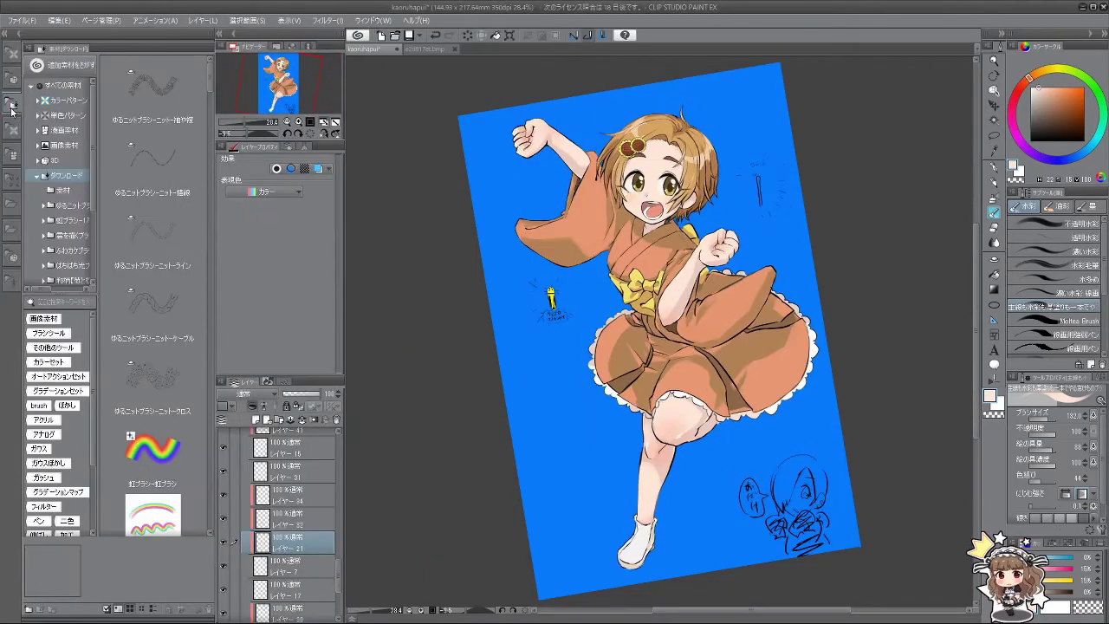
pyautogui.click(12, 108)
# Step: Browse the downloaded material folders and scroll through the Image materials
pyautogui.click(11, 108)
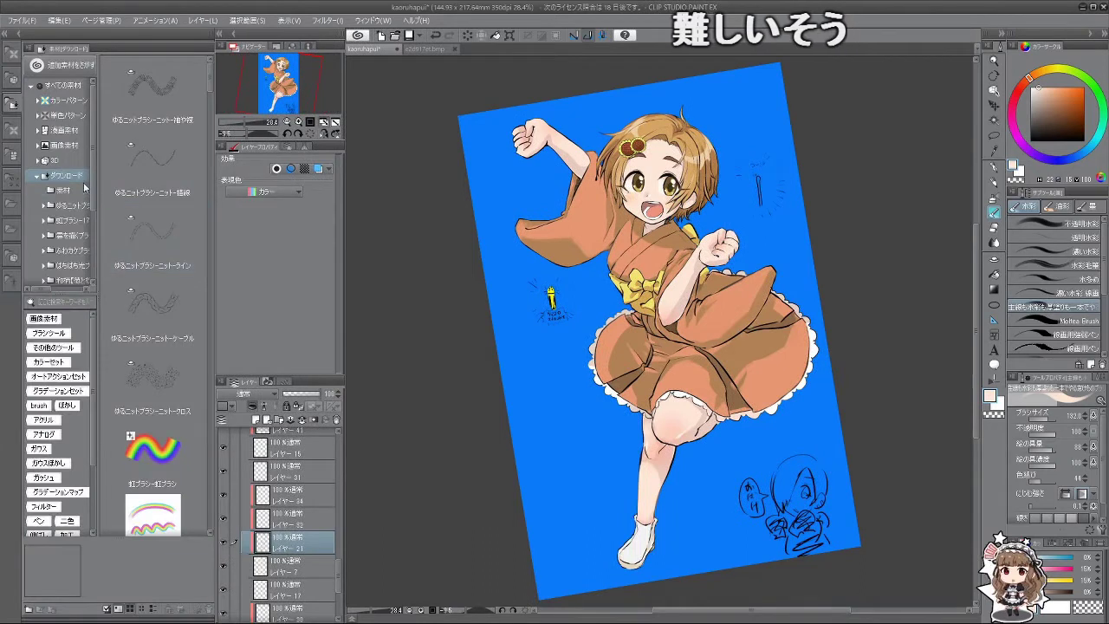
pyautogui.click(84, 189)
pyautogui.click(85, 206)
pyautogui.scroll(-2, 84, 208)
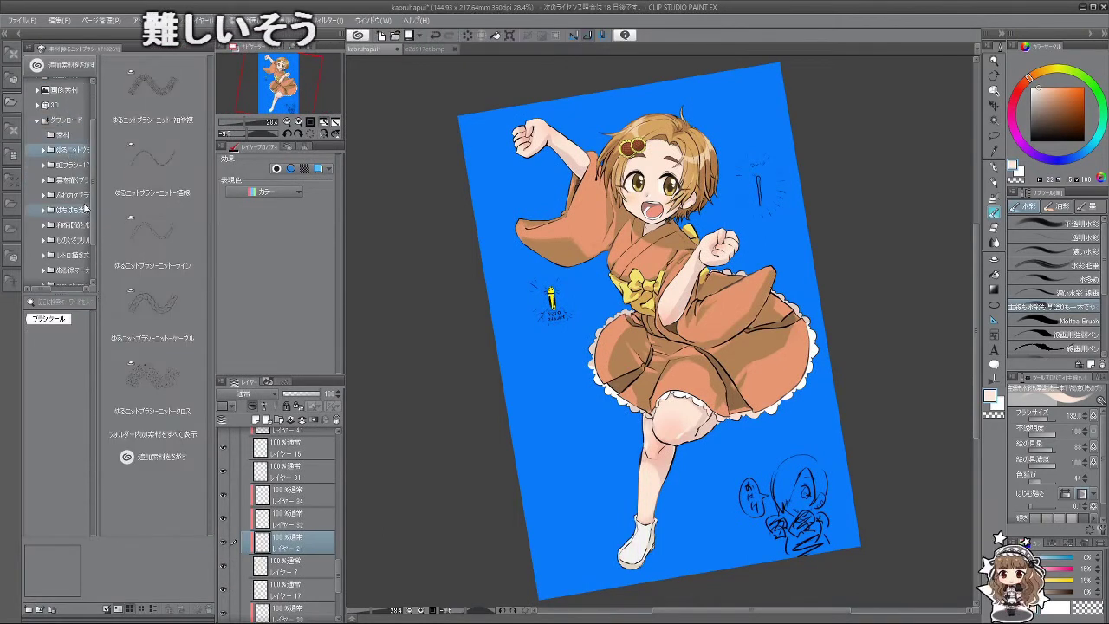
pyautogui.scroll(2, 69, 232)
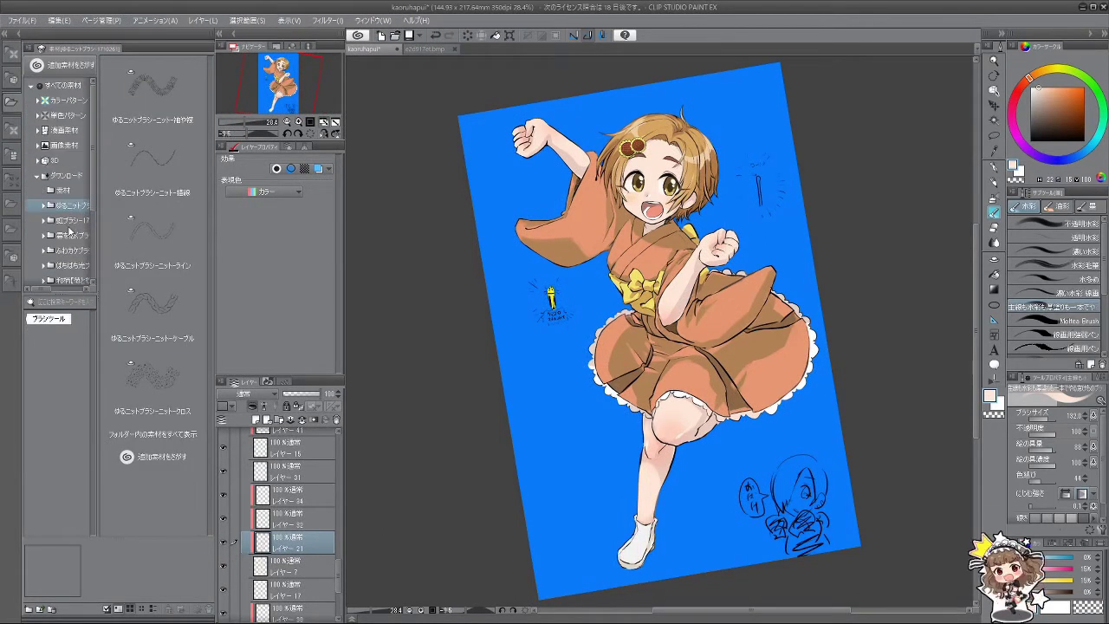
pyautogui.click(62, 144)
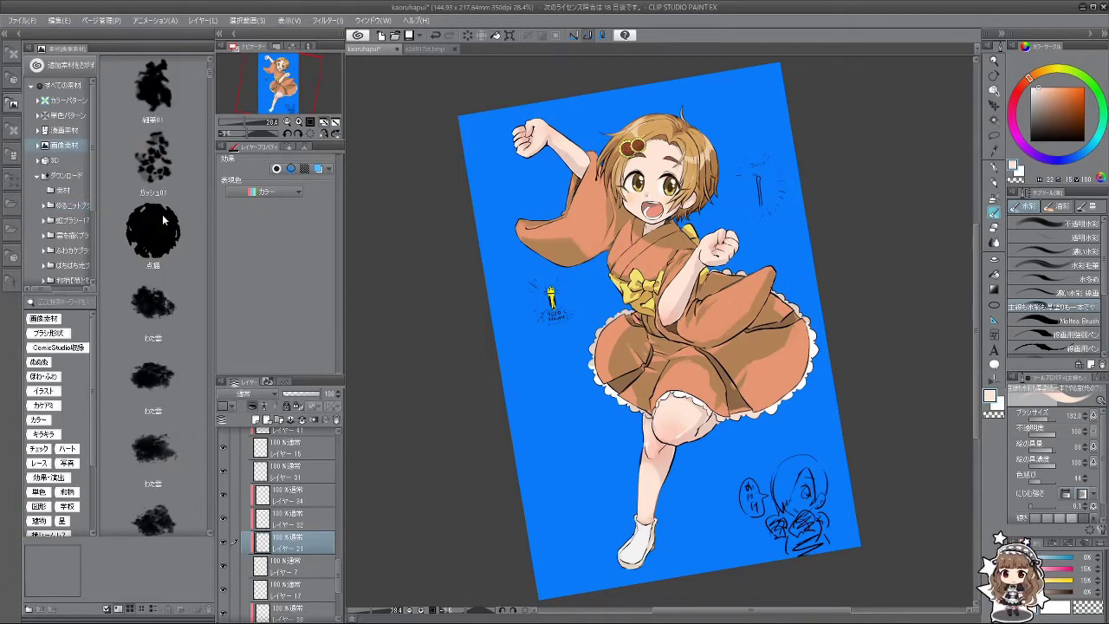
pyautogui.scroll(-15, 163, 221)
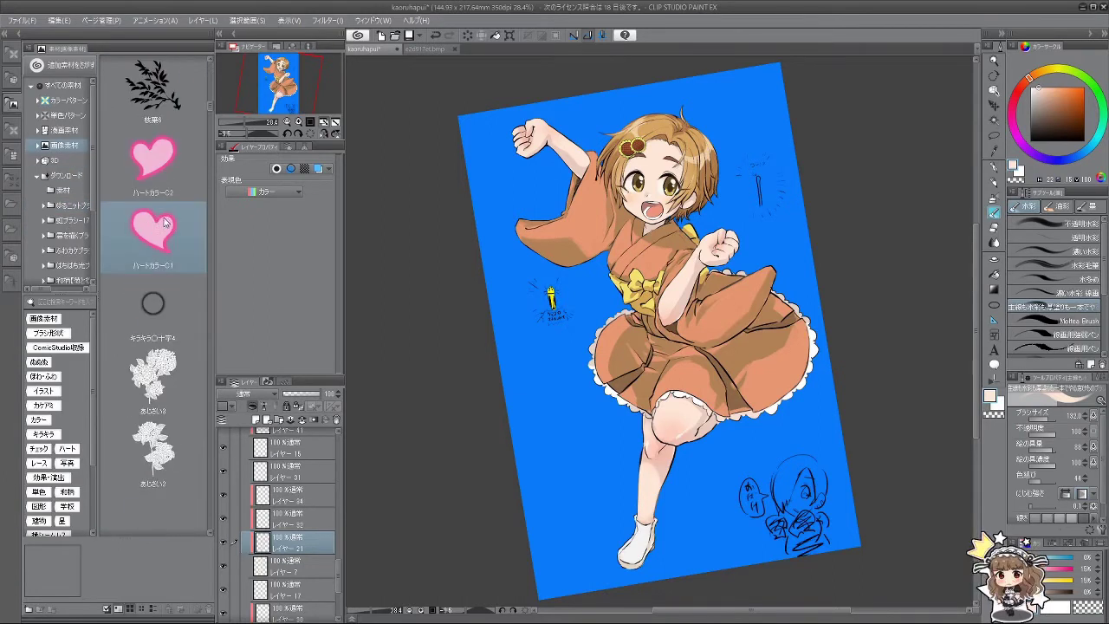
pyautogui.scroll(-15, 165, 223)
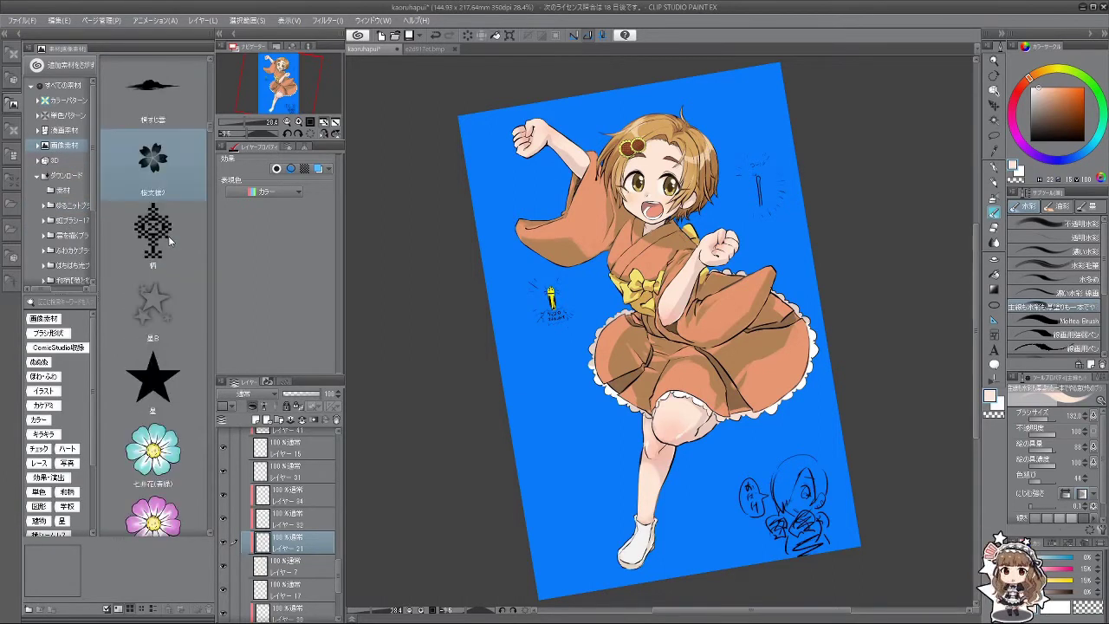
pyautogui.scroll(-10, 169, 251)
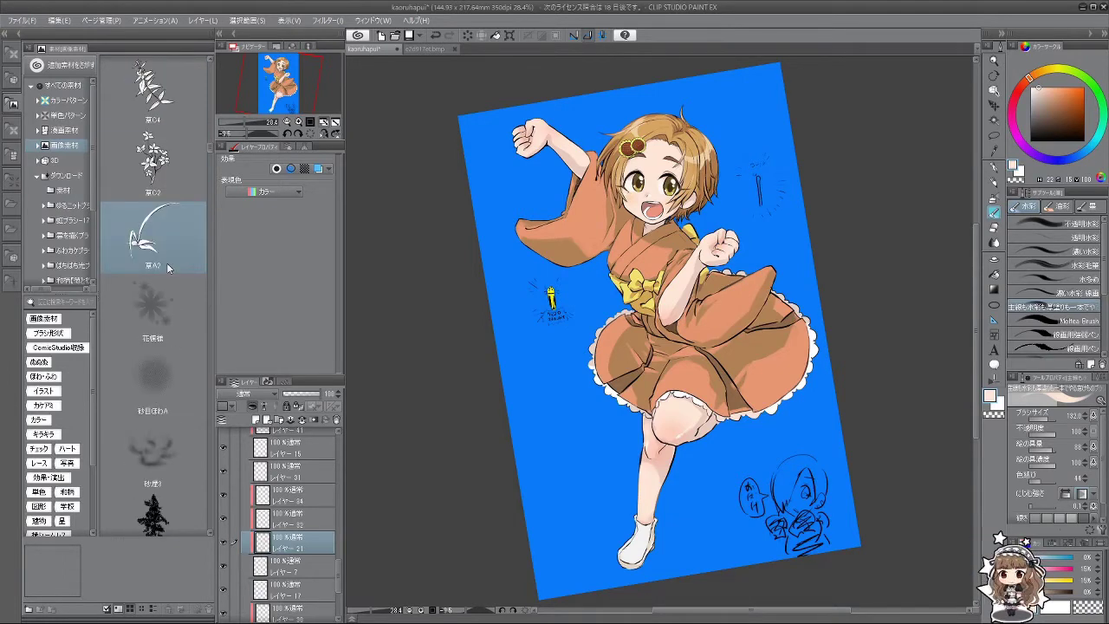
pyautogui.scroll(-15, 165, 260)
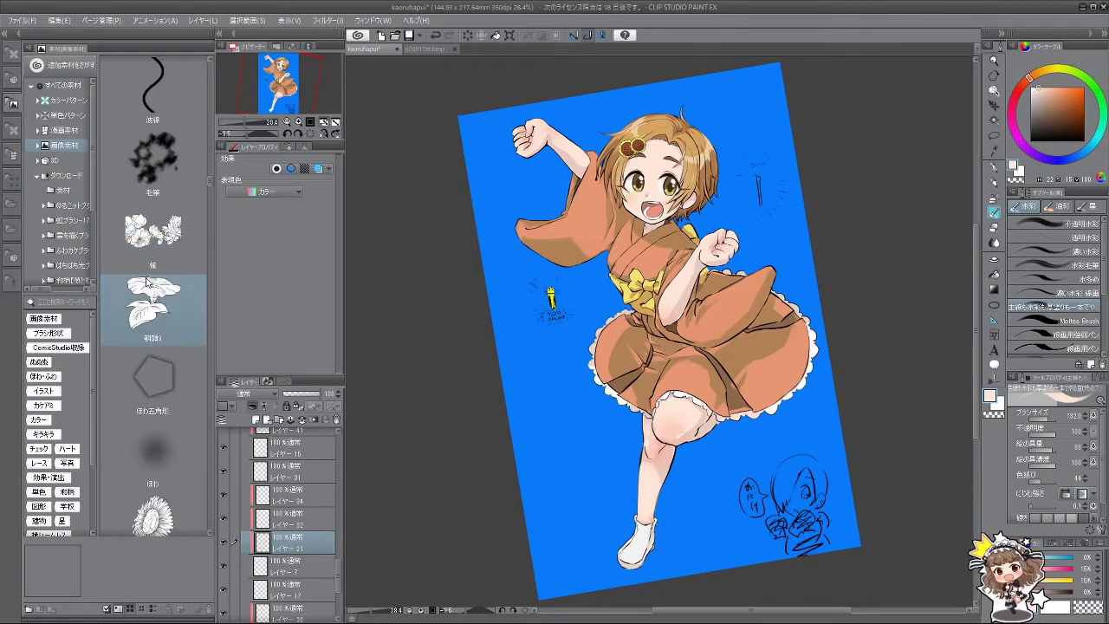
pyautogui.scroll(-3, 147, 281)
pyautogui.scroll(-12, 151, 319)
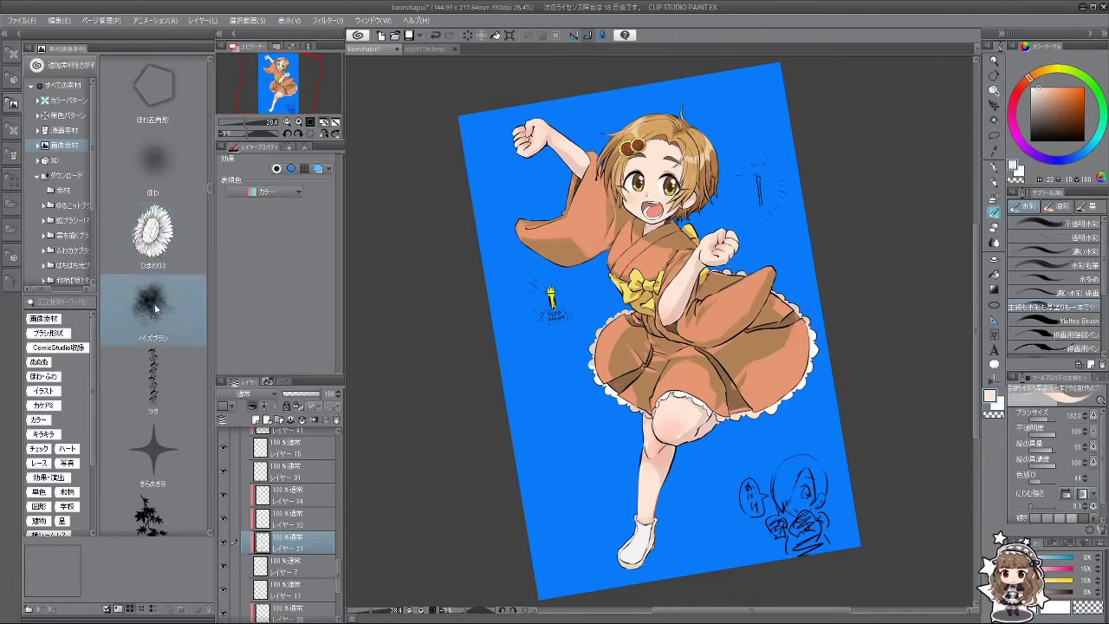
pyautogui.scroll(-12, 151, 246)
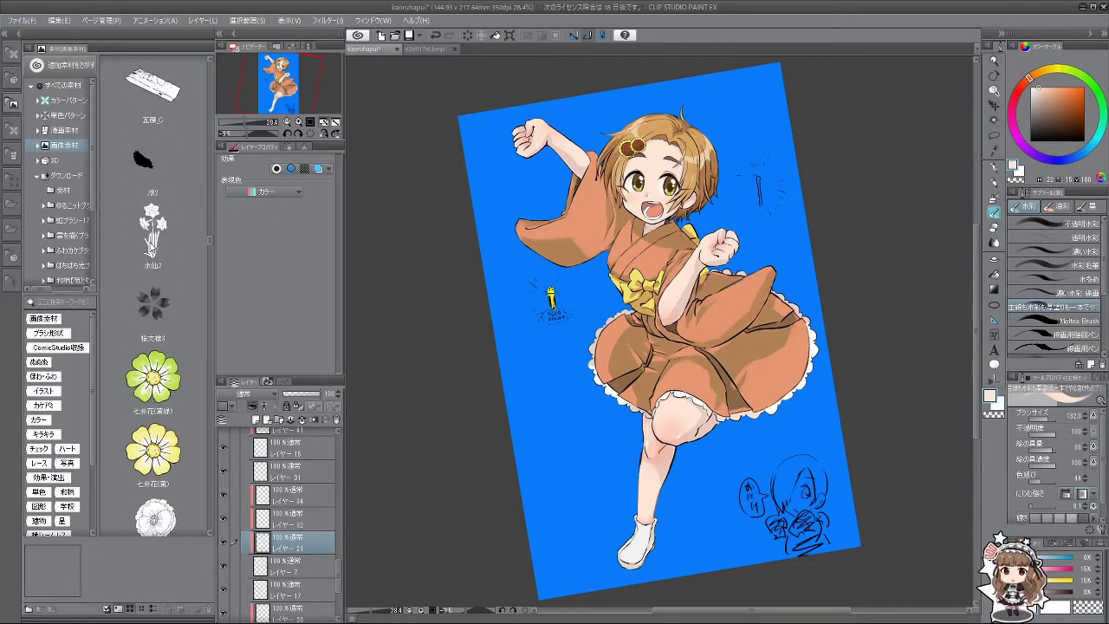
pyautogui.scroll(-10, 152, 252)
pyautogui.scroll(-10, 151, 251)
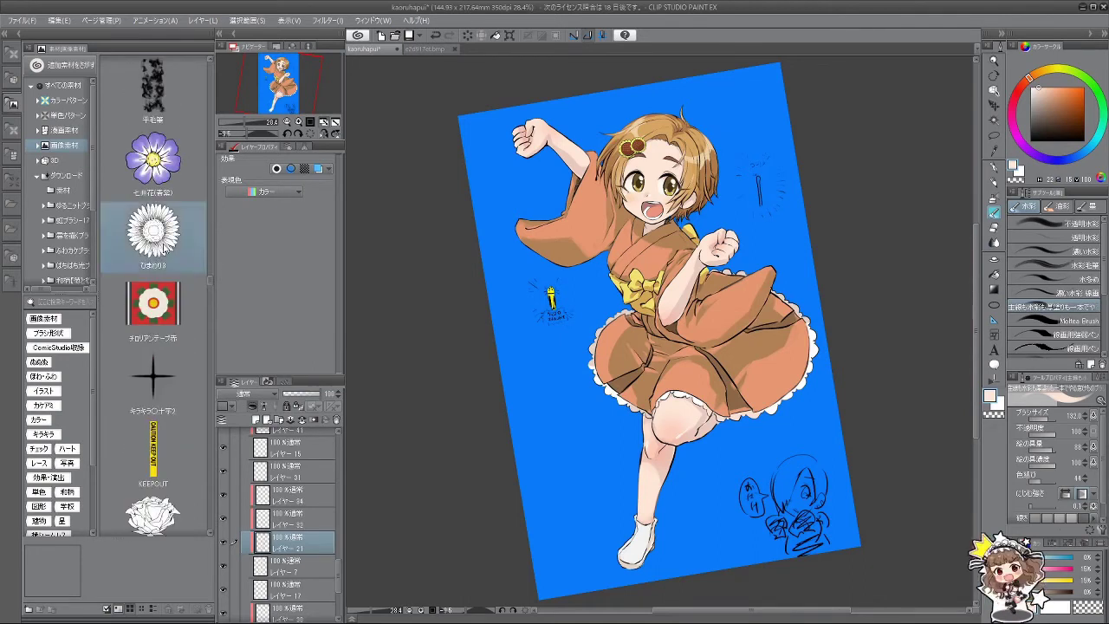
# Step: Select ひまわり3, view its material properties, and close them with OK
pyautogui.click(164, 244)
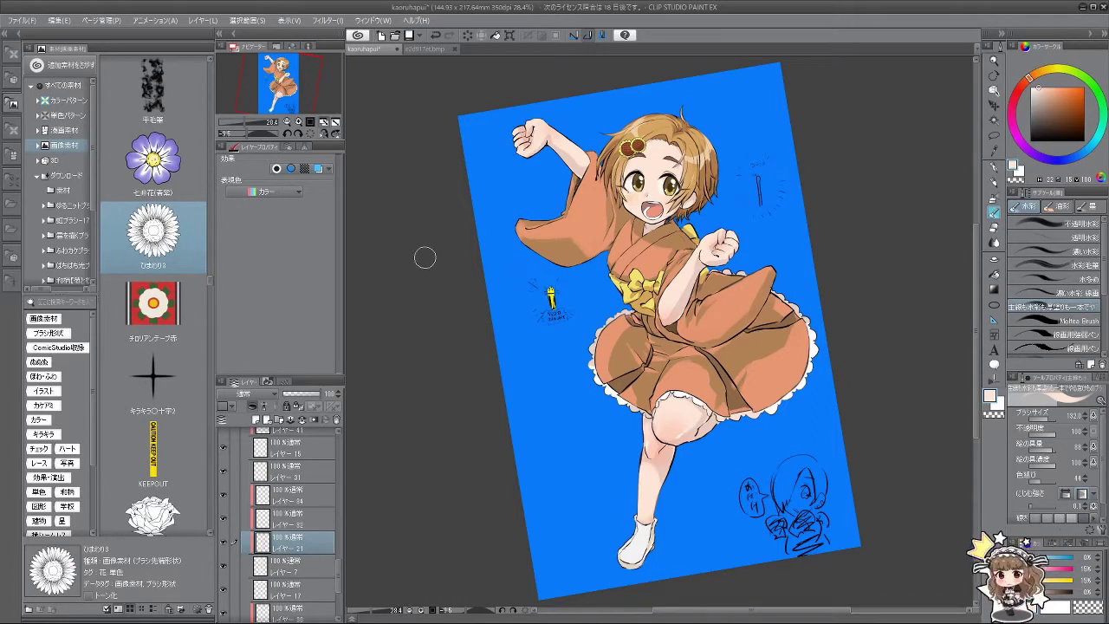
pyautogui.moveTo(161, 241); pyautogui.dragTo(1066, 286)
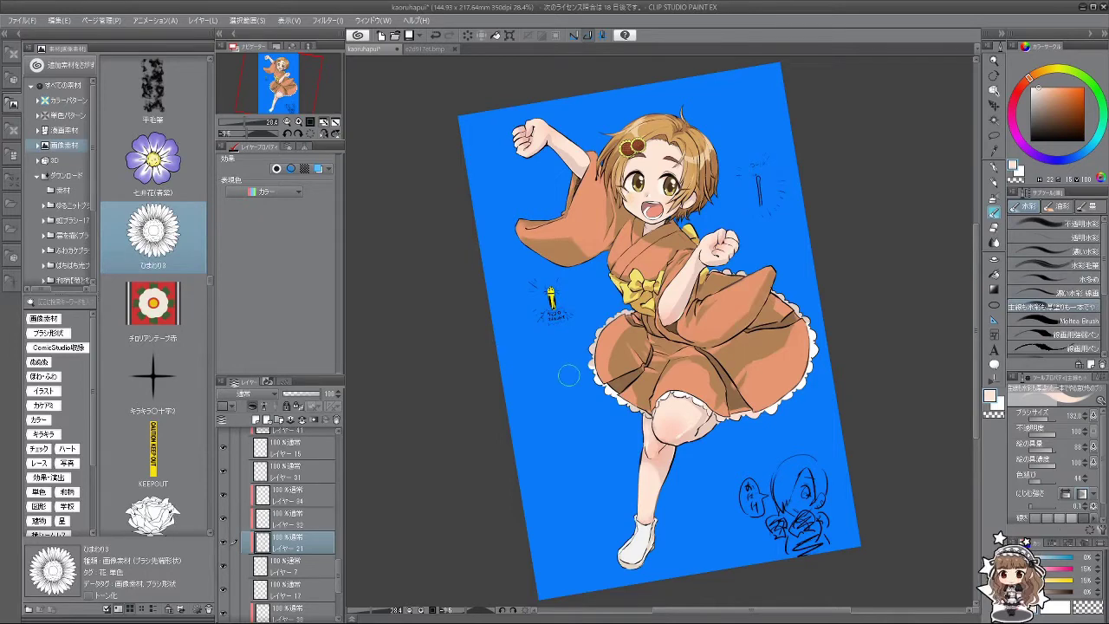
pyautogui.doubleClick(171, 242)
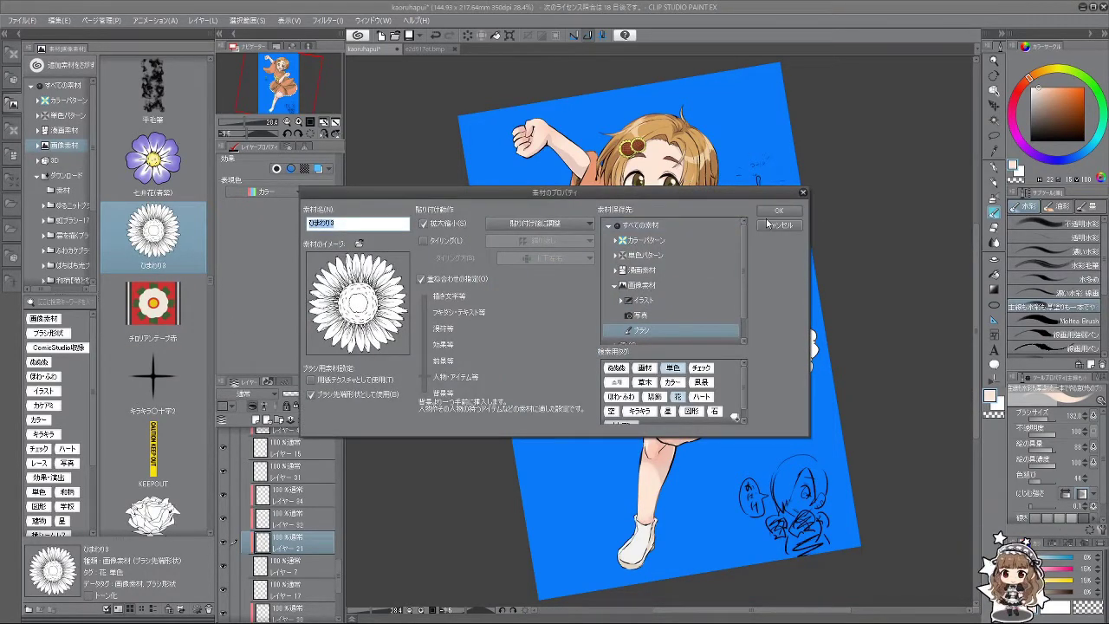
pyautogui.click(778, 210)
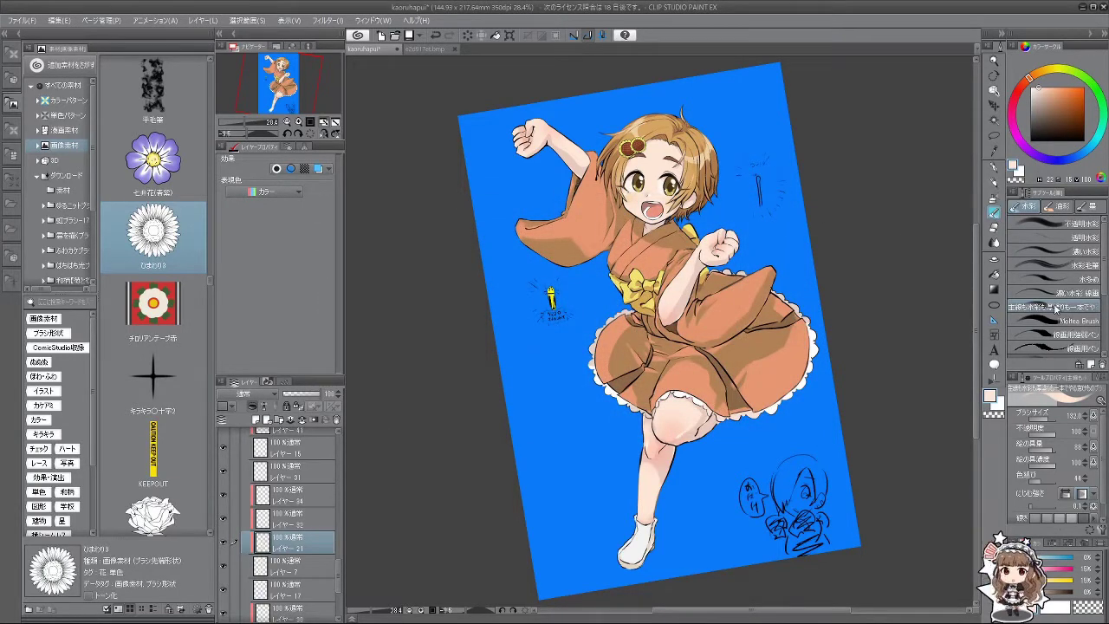
# Step: Drag ひまわり3 onto the canvas and scale it to a small flower beside the skirt
pyautogui.scroll(-5, 1055, 309)
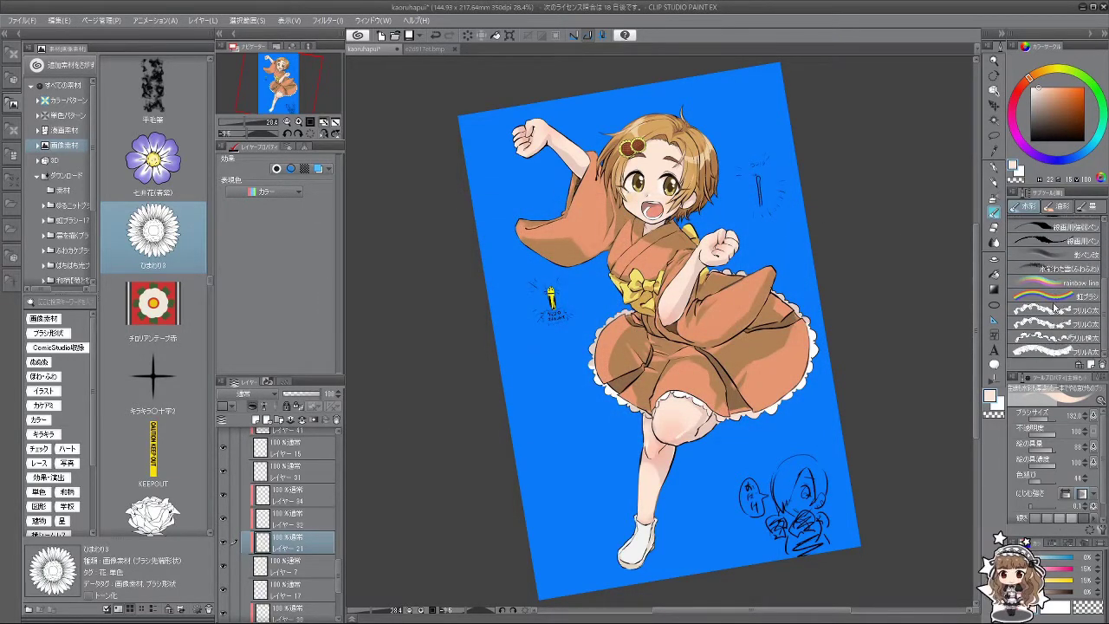
pyautogui.moveTo(136, 234)
pyautogui.mouseDown()
pyautogui.moveTo(1034, 317)
pyautogui.moveTo(1065, 369)
pyautogui.moveTo(1074, 241)
pyautogui.moveTo(1005, 216)
pyautogui.moveTo(1006, 333)
pyautogui.moveTo(922, 466)
pyautogui.moveTo(750, 459)
pyautogui.moveTo(751, 476)
pyautogui.mouseUp()
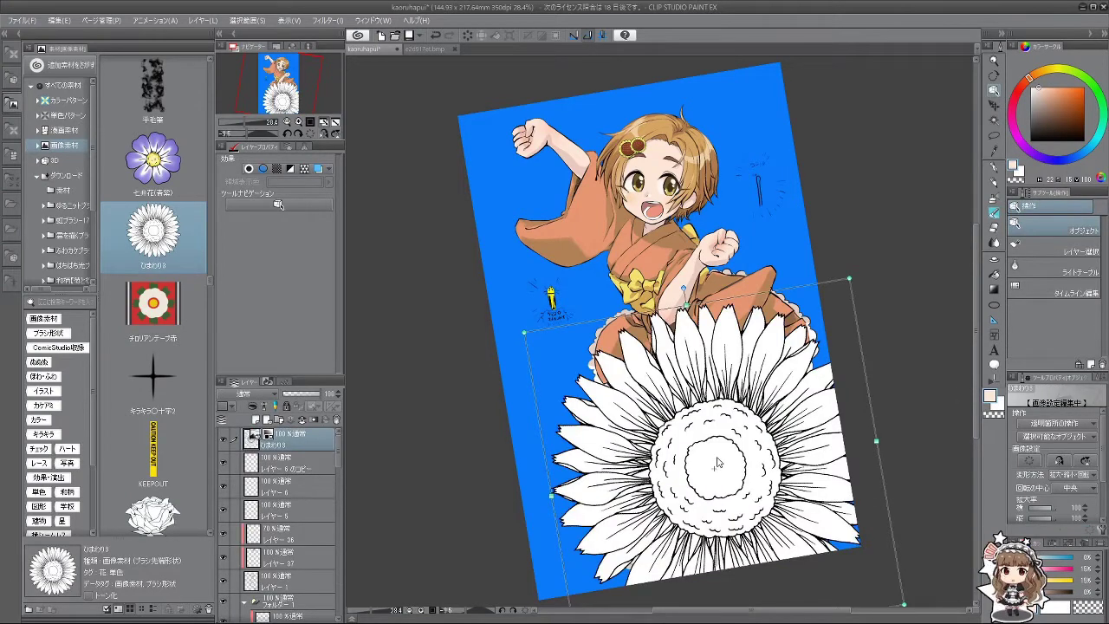
pyautogui.moveTo(905, 604); pyautogui.dragTo(569, 420)
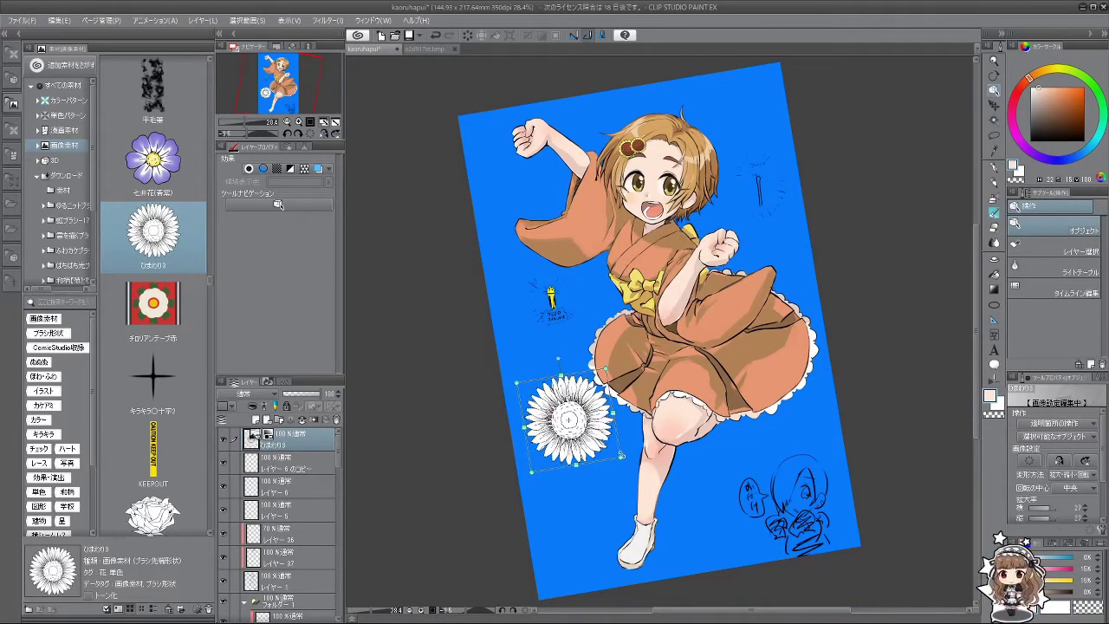
pyautogui.moveTo(621, 455); pyautogui.dragTo(613, 452)
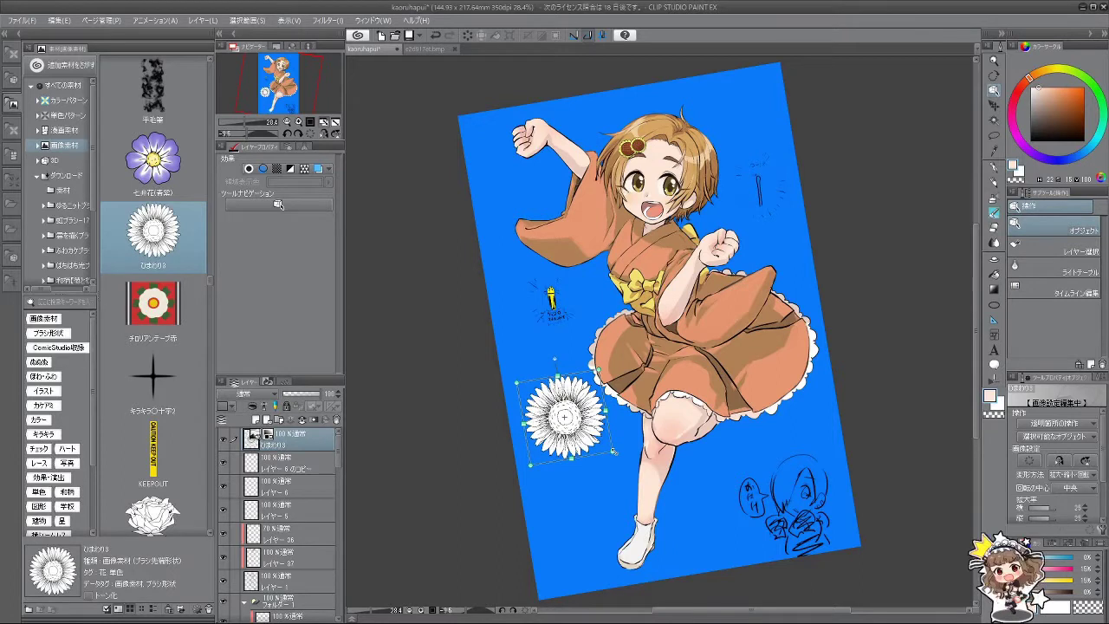
pyautogui.moveTo(610, 455); pyautogui.dragTo(624, 465)
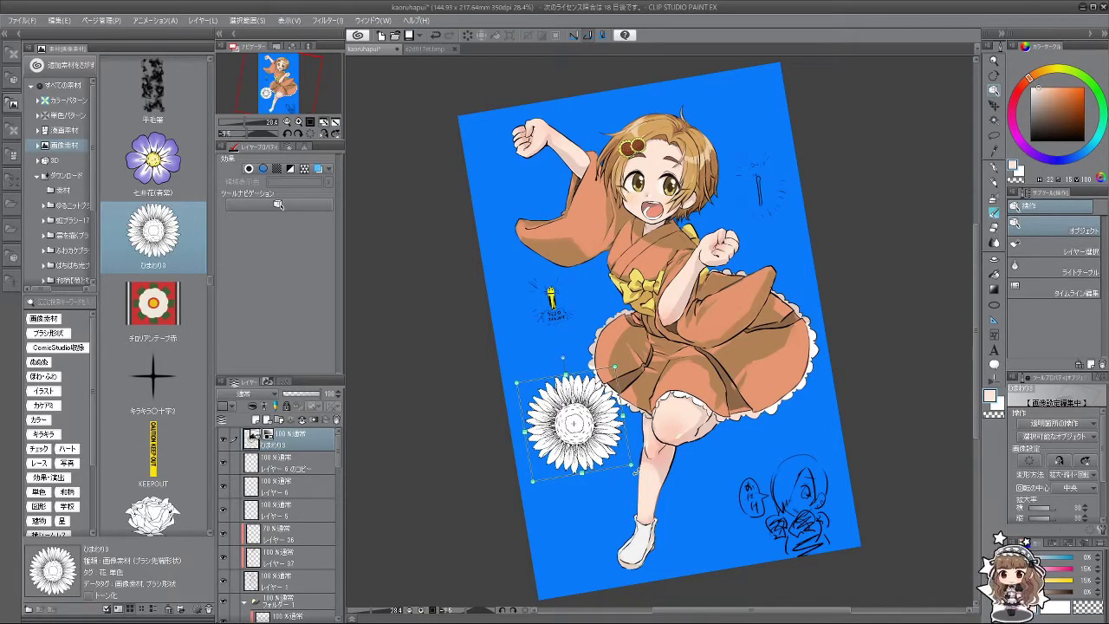
# Step: Scroll the materials and drop the ひまわり1 sunflower image onto the canvas
pyautogui.scroll(-10, 183, 422)
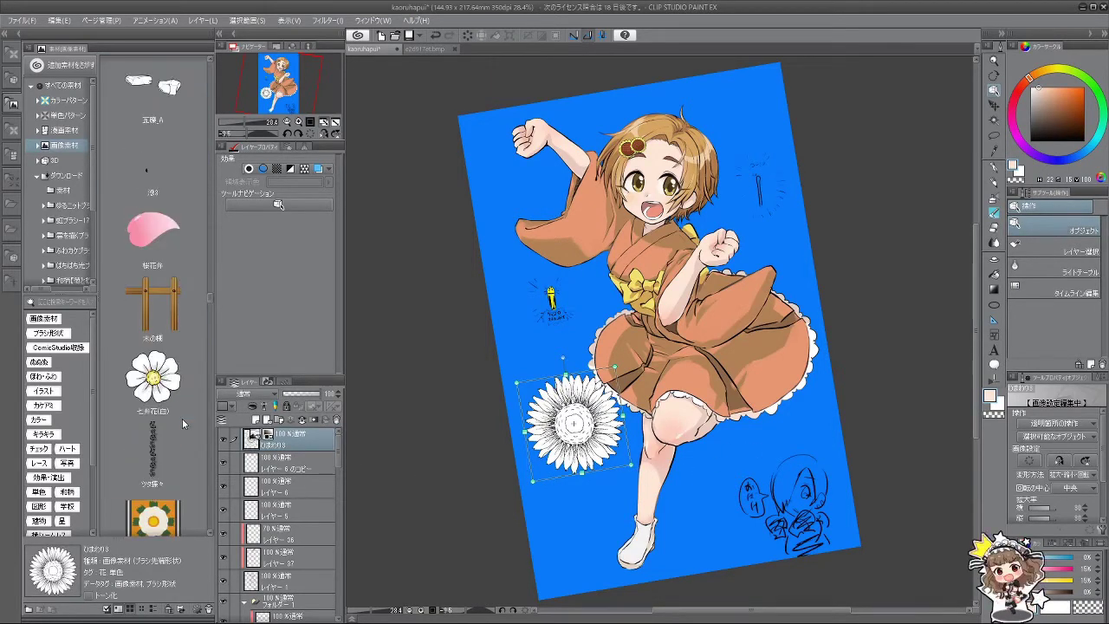
pyautogui.scroll(-15, 182, 419)
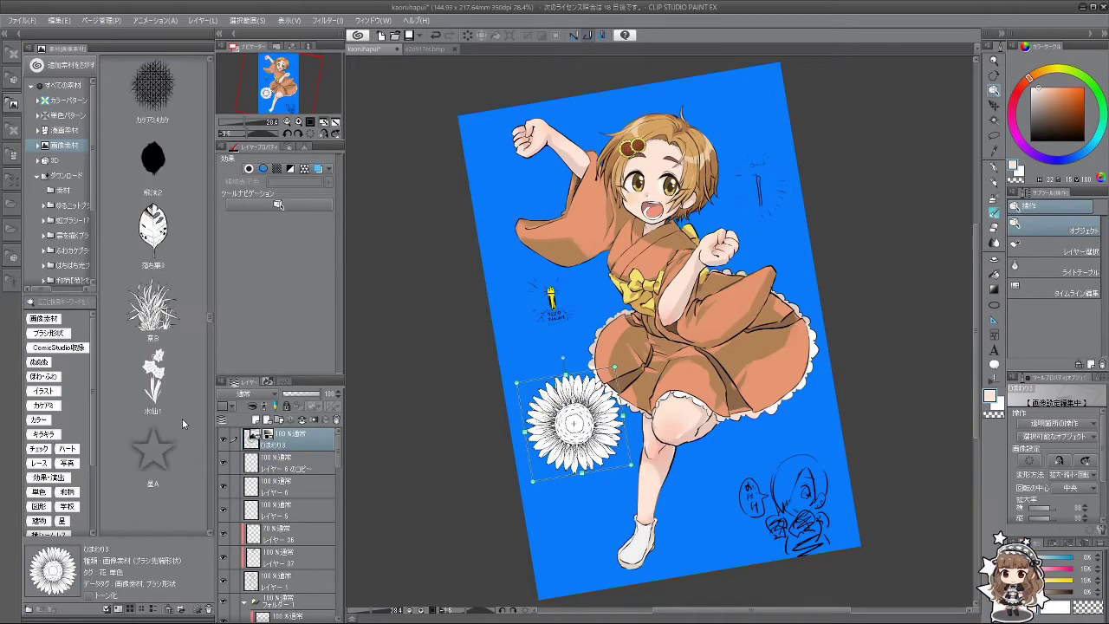
pyautogui.scroll(-10, 182, 418)
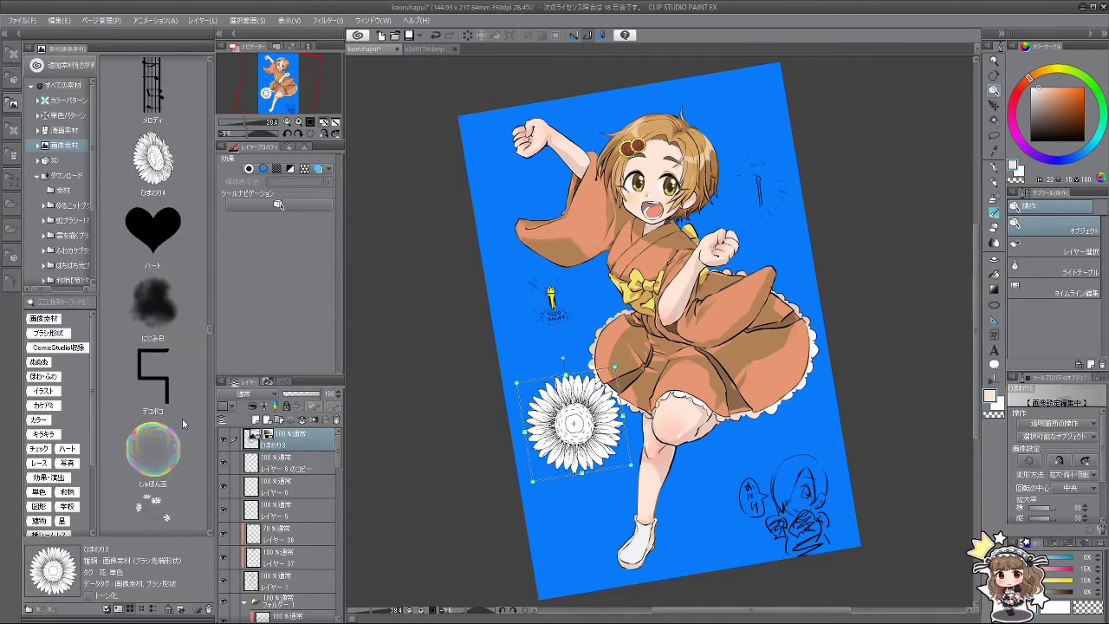
pyautogui.scroll(-5, 182, 422)
pyautogui.scroll(-10, 182, 419)
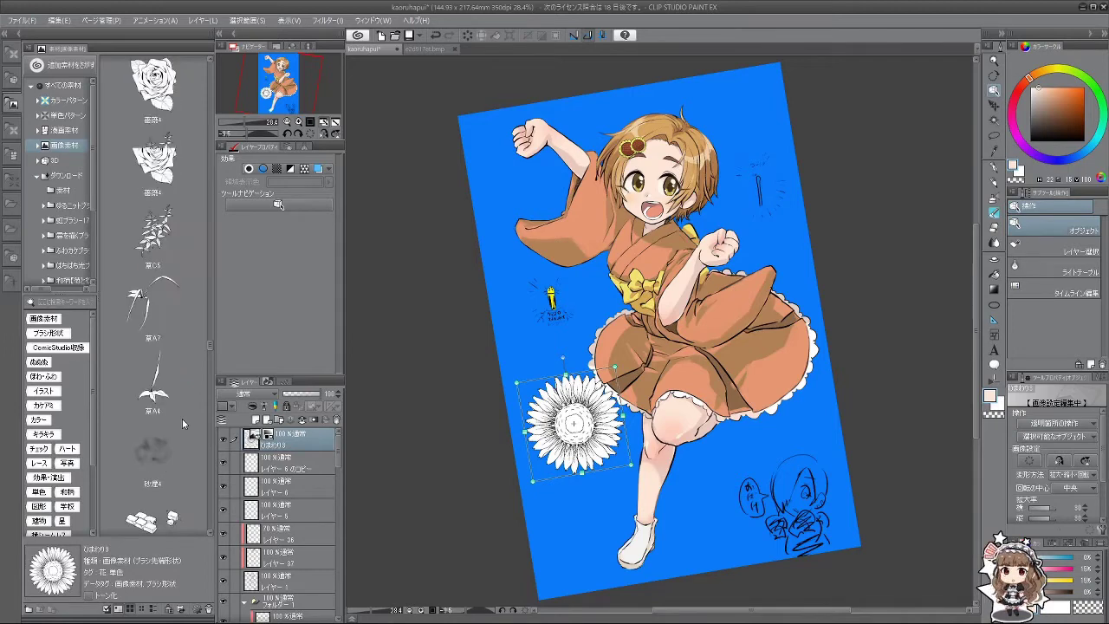
pyautogui.scroll(-10, 182, 419)
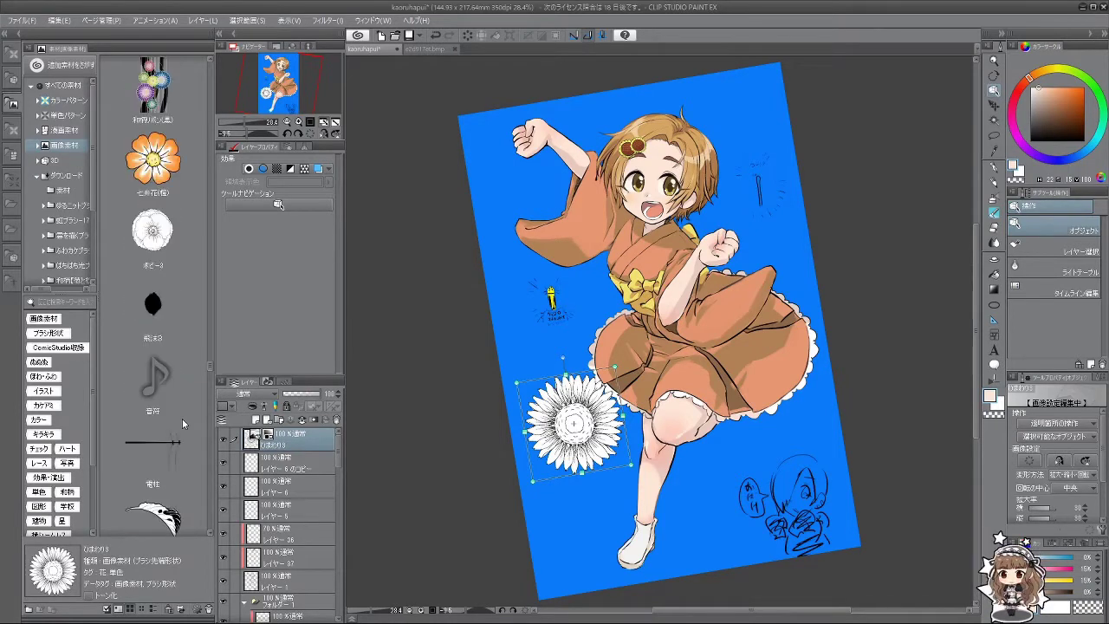
pyautogui.scroll(-2, 182, 418)
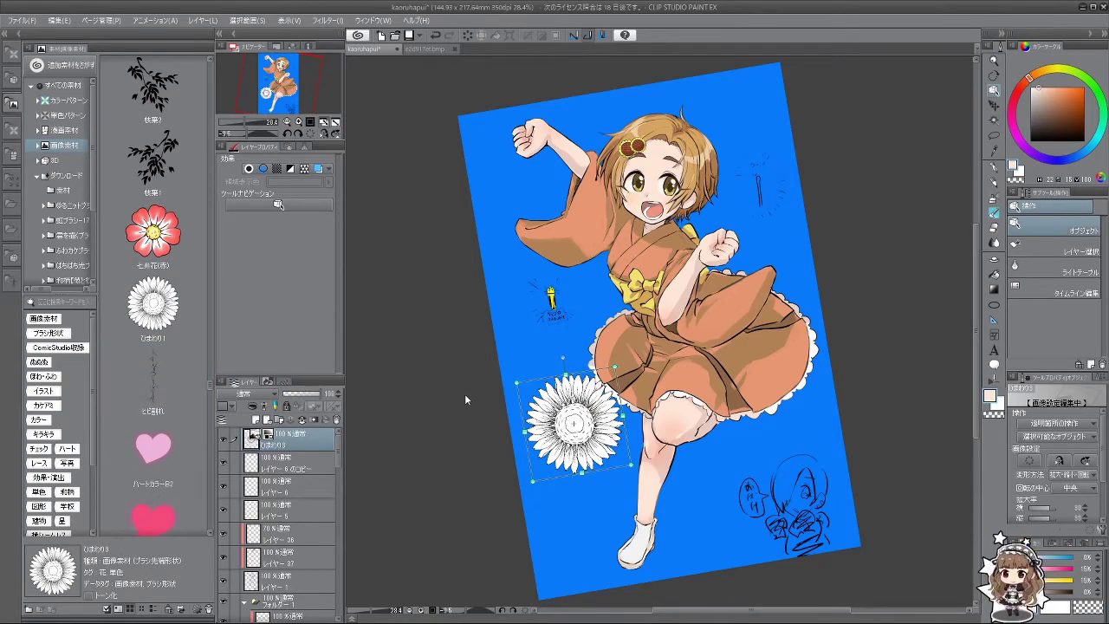
pyautogui.moveTo(155, 312); pyautogui.dragTo(600, 222)
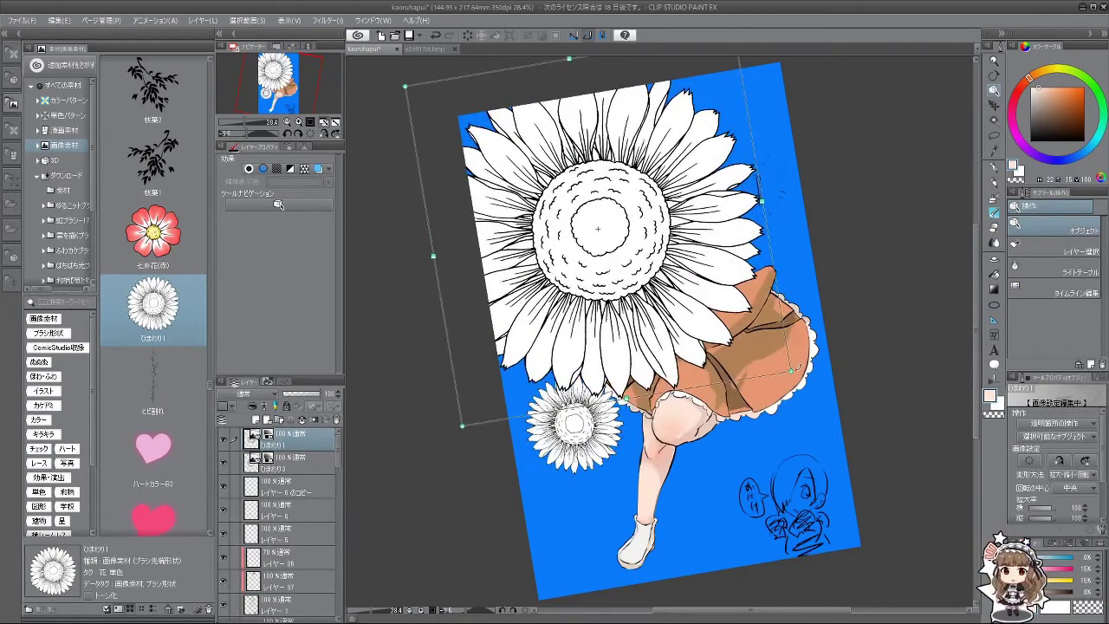
# Step: Rotate and shrink the second sunflower, moving it over the lower legs
pyautogui.moveTo(797, 368); pyautogui.dragTo(594, 211)
pyautogui.moveTo(525, 139); pyautogui.dragTo(696, 465)
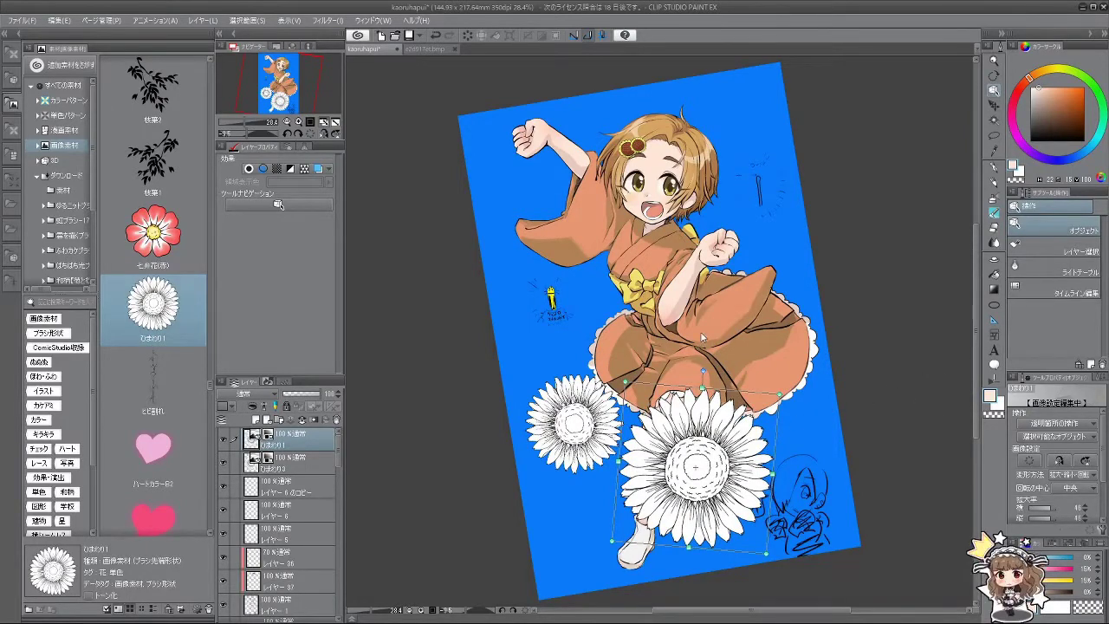
pyautogui.scroll(-10, 154, 372)
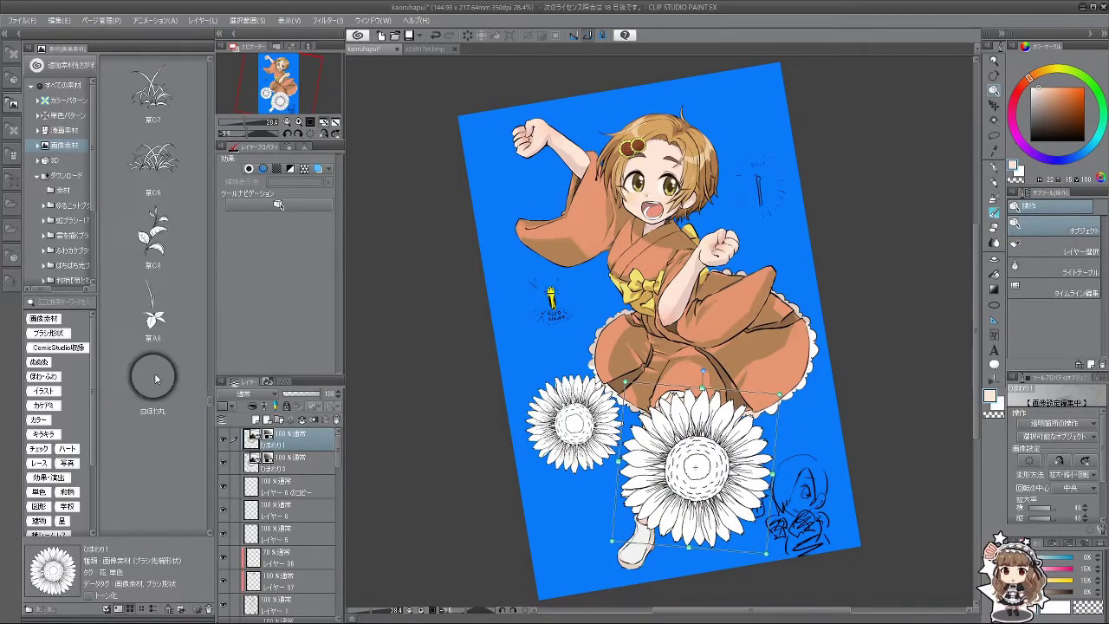
pyautogui.scroll(-10, 155, 377)
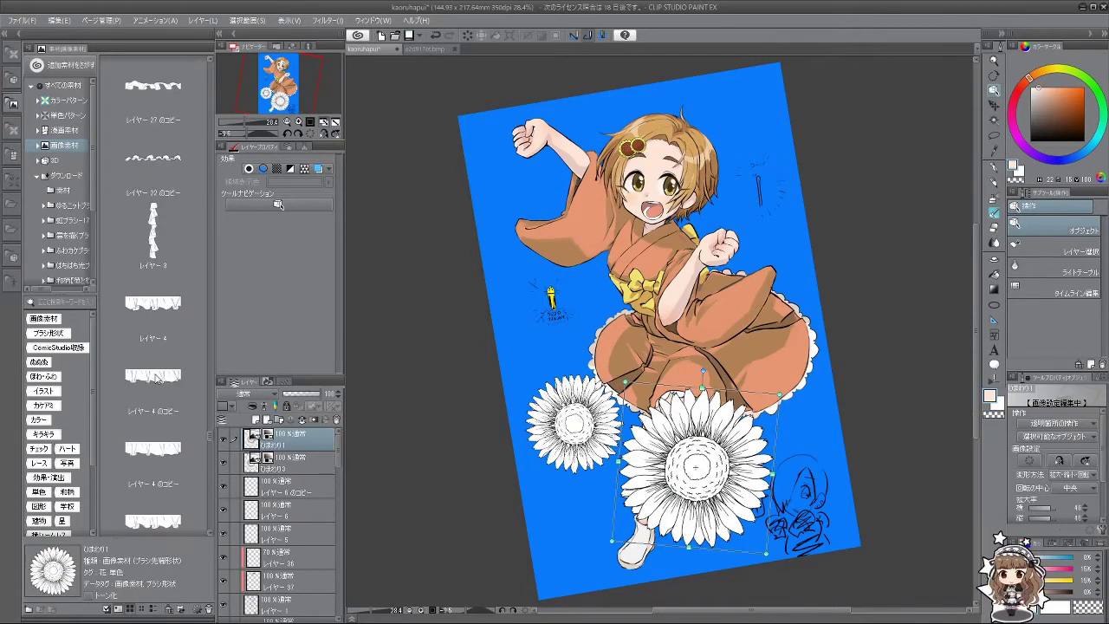
pyautogui.scroll(-4, 155, 373)
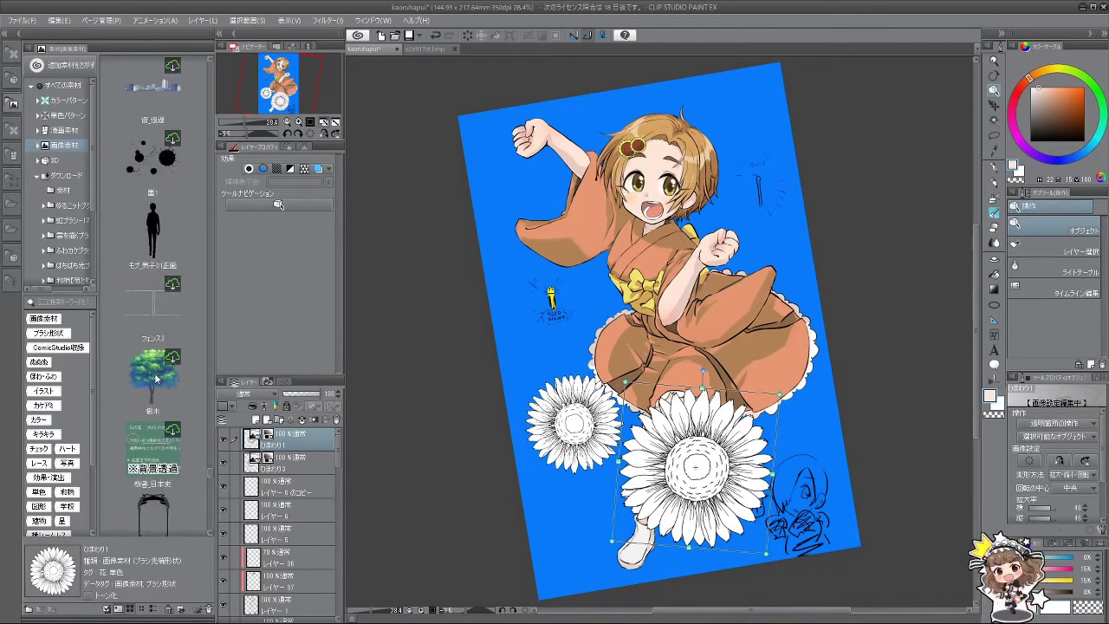
pyautogui.scroll(-10, 158, 378)
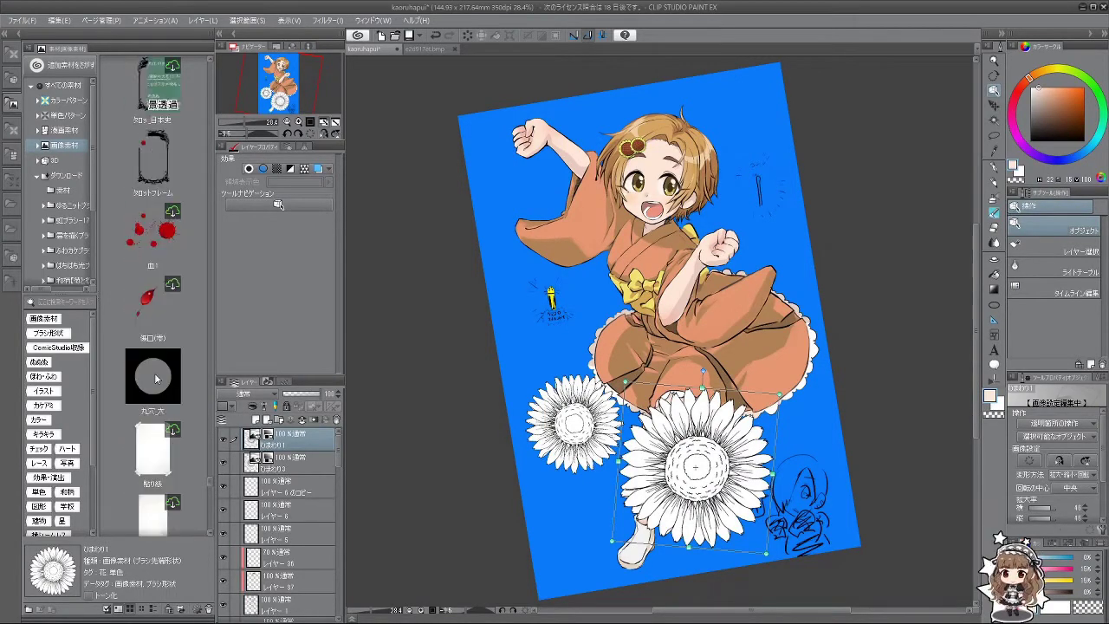
pyautogui.scroll(-10, 158, 380)
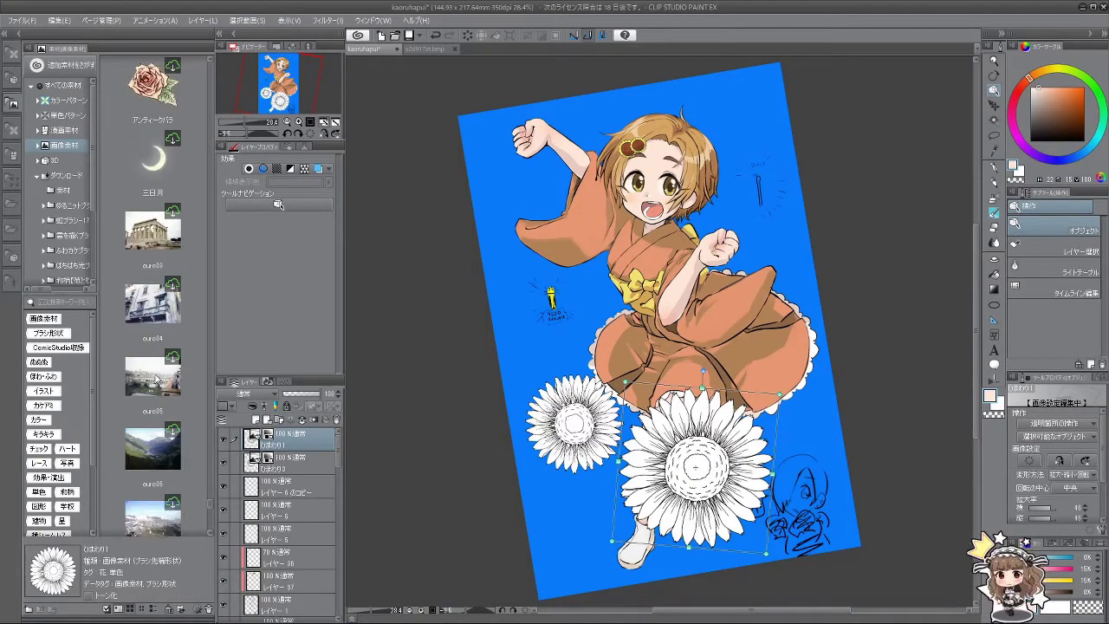
pyautogui.scroll(-3, 161, 398)
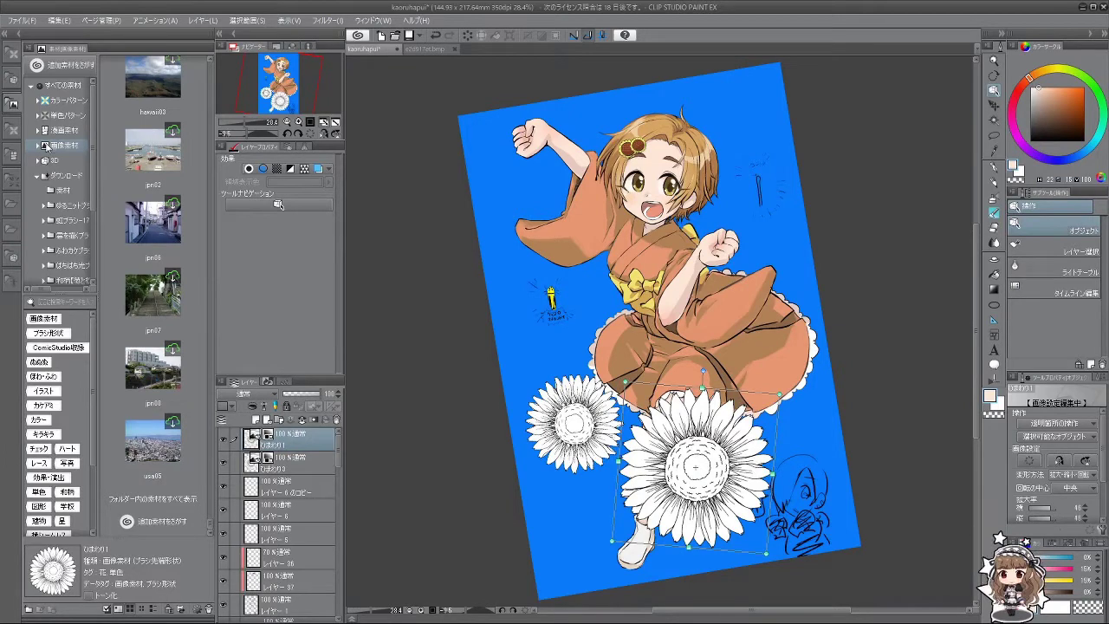
# Step: Collapse the Material palette and zoom the canvas in
pyautogui.click(12, 103)
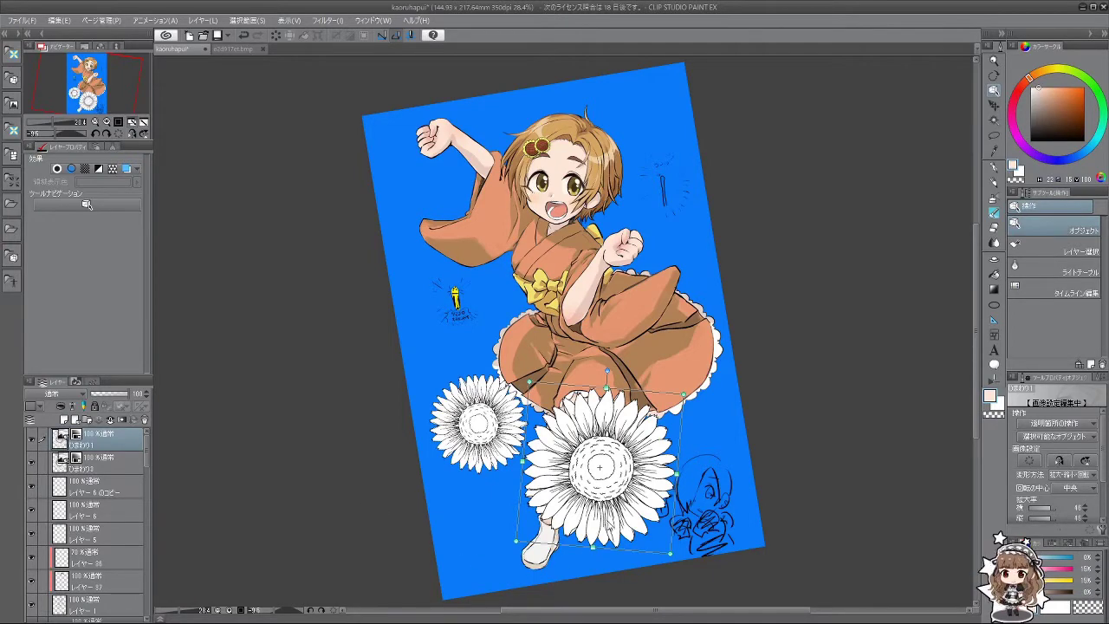
pyautogui.scroll(2, 605, 520)
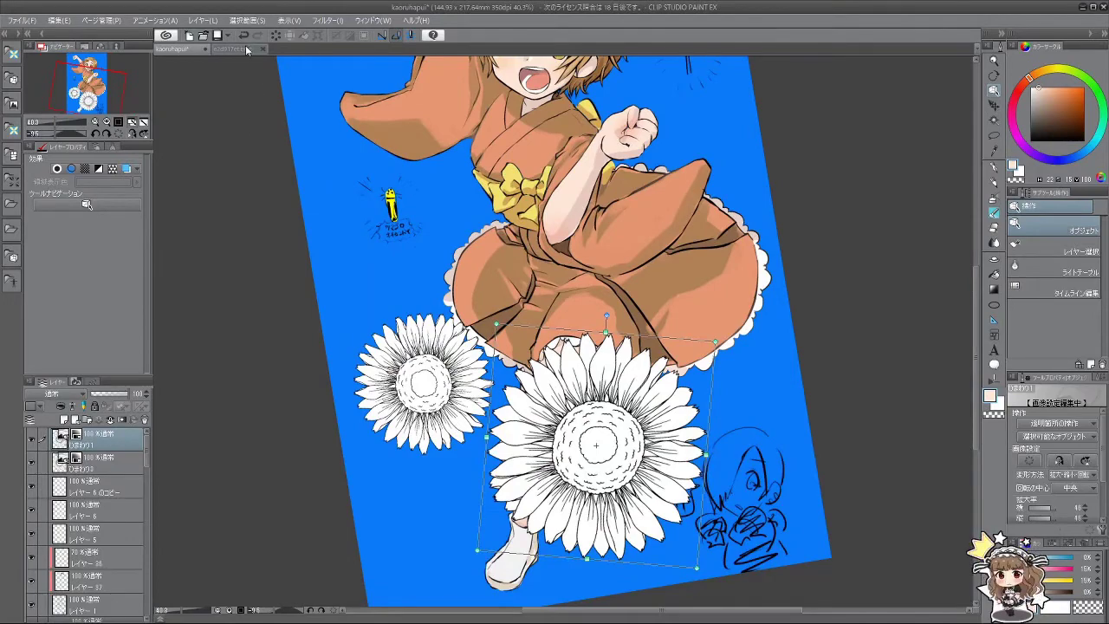
pyautogui.click(233, 48)
pyautogui.scroll(1, 517, 288)
pyautogui.scroll(2, 517, 371)
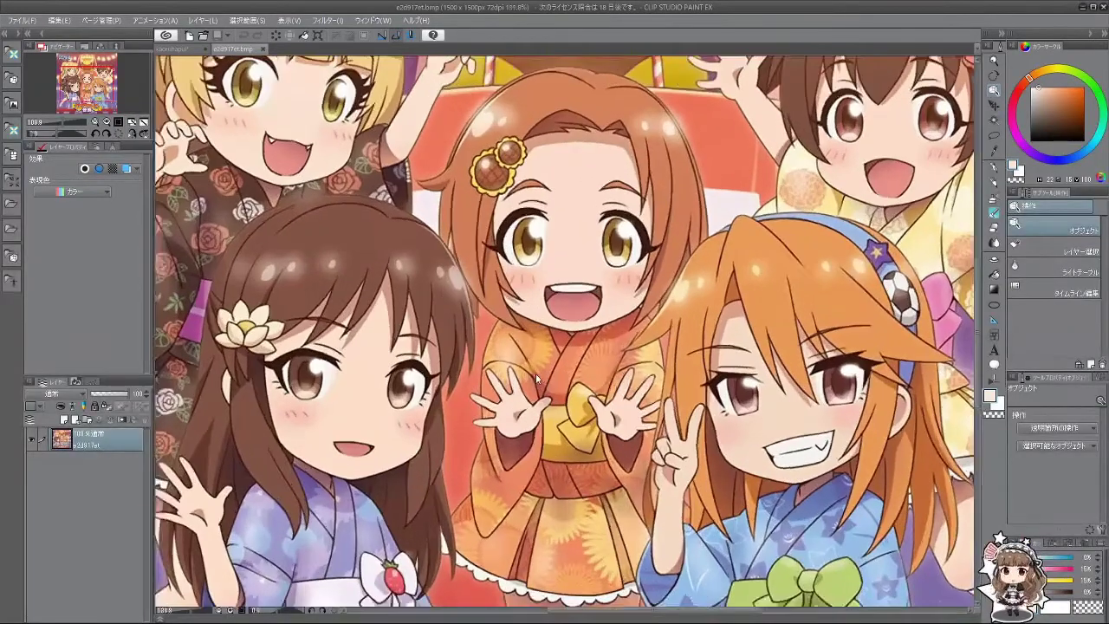
pyautogui.scroll(-1, 607, 362)
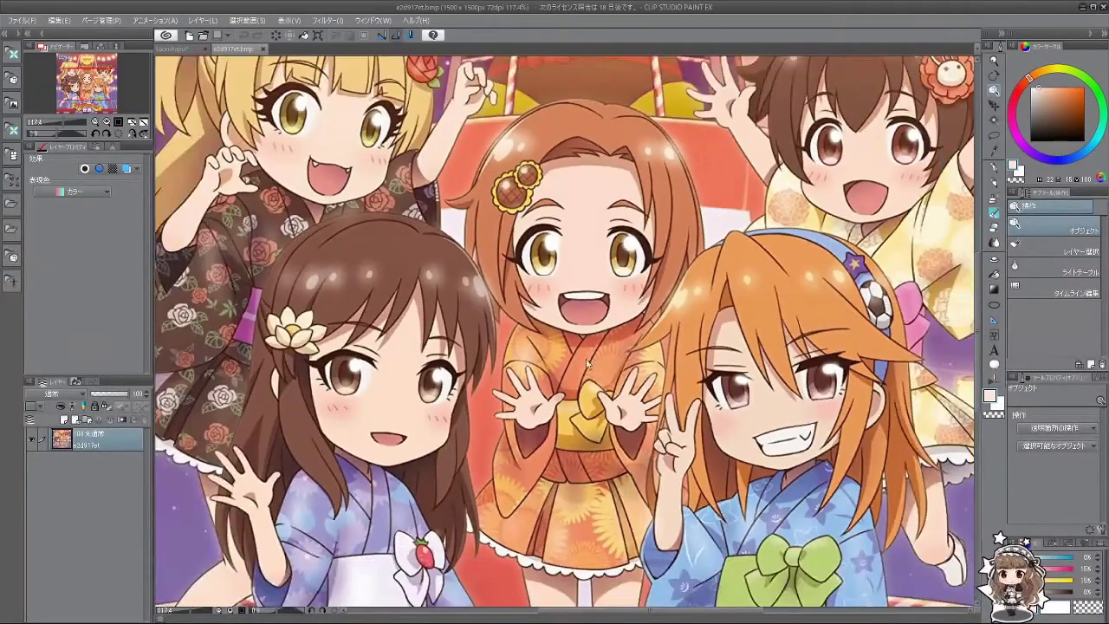
pyautogui.scroll(3, 612, 517)
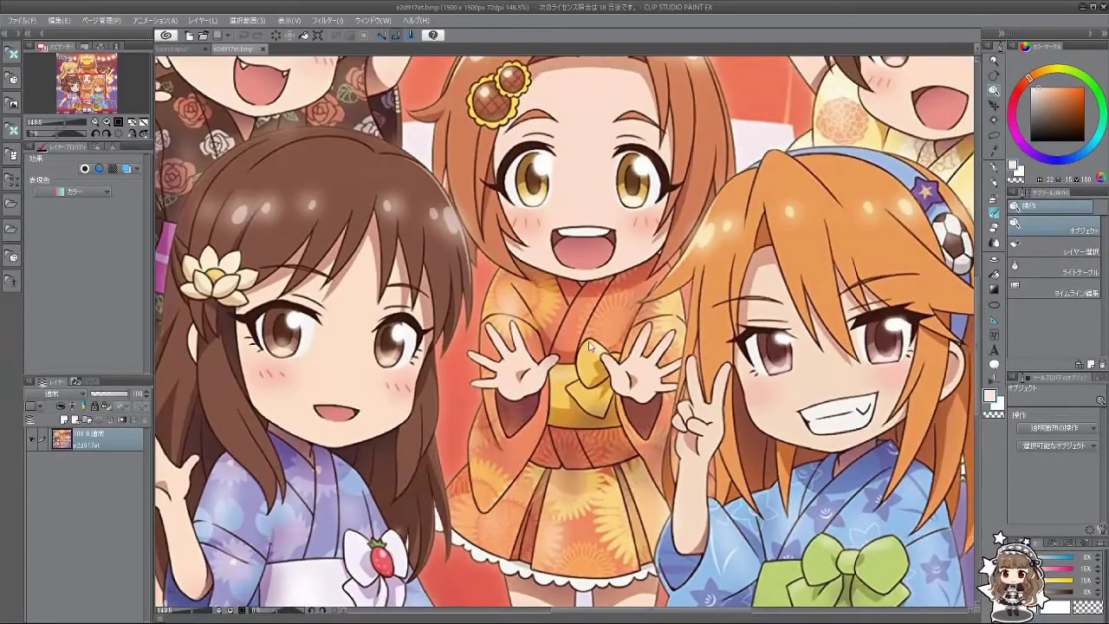
pyautogui.scroll(-2, 590, 346)
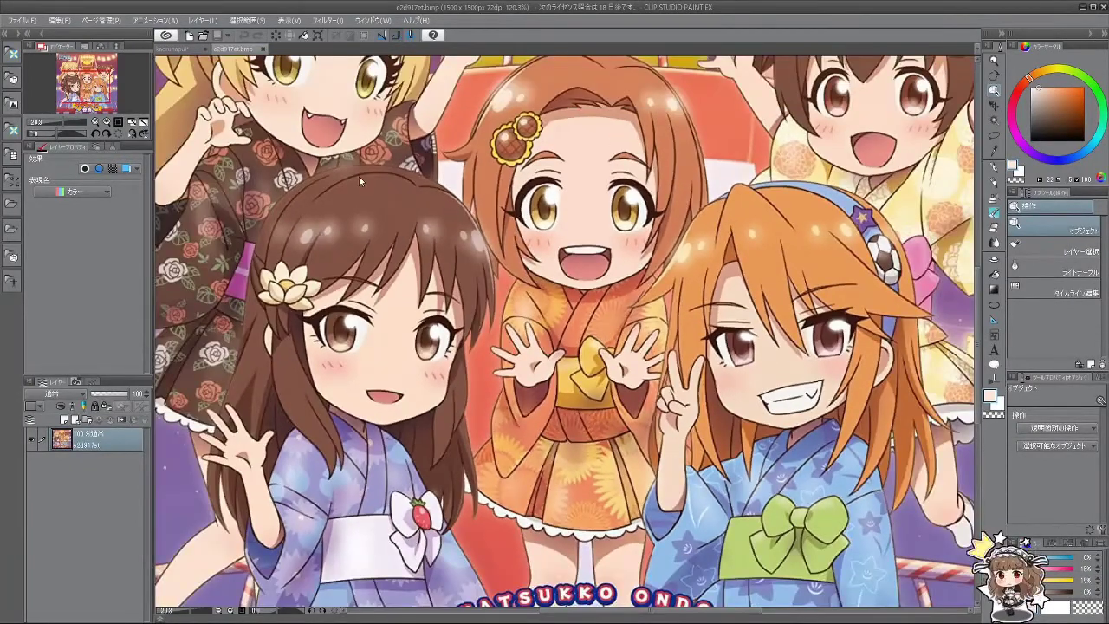
pyautogui.click(176, 49)
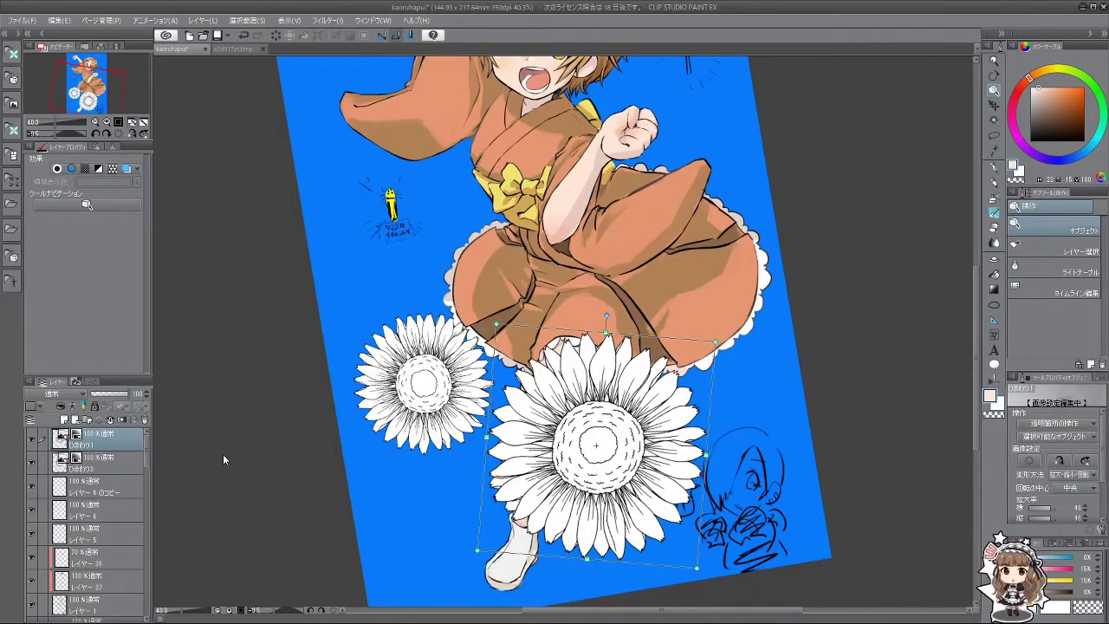
# Step: Select the small sunflower's layer and drag it up onto the kimono skirt
pyautogui.click(107, 463)
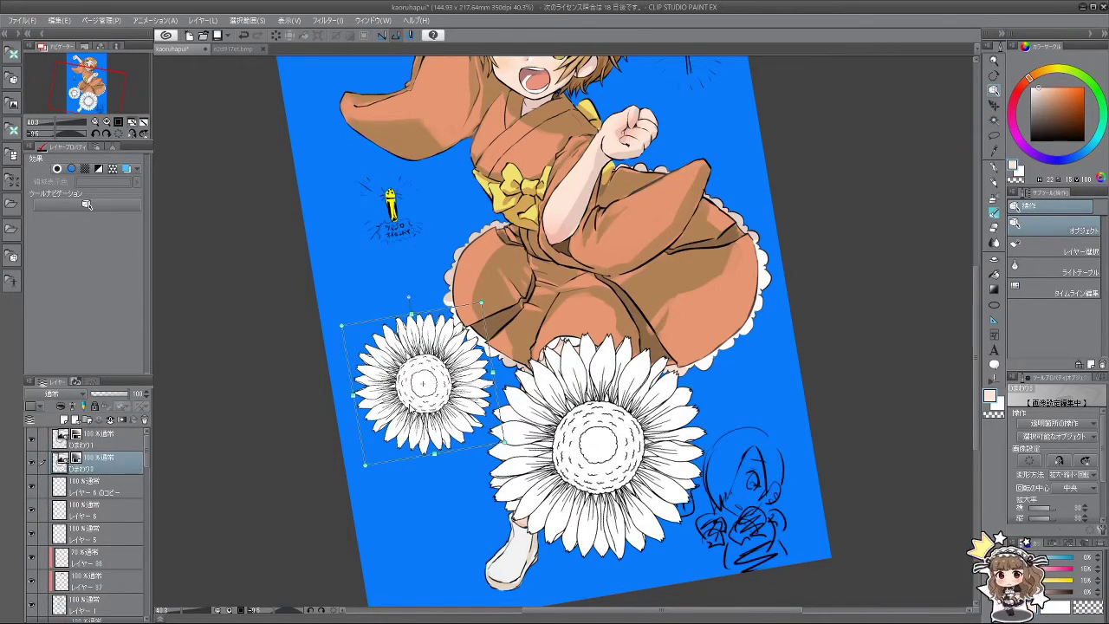
pyautogui.moveTo(480, 430); pyautogui.dragTo(565, 236)
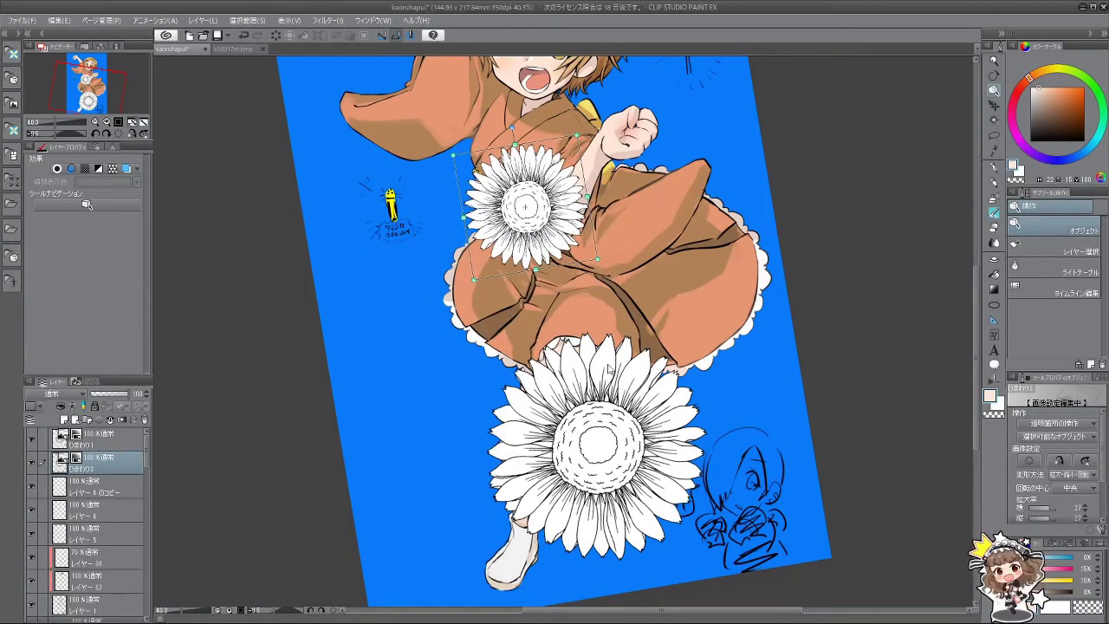
# Step: Commit the small sunflower, then copy layer ひまわり0 and paste a duplicate
pyautogui.click(387, 327)
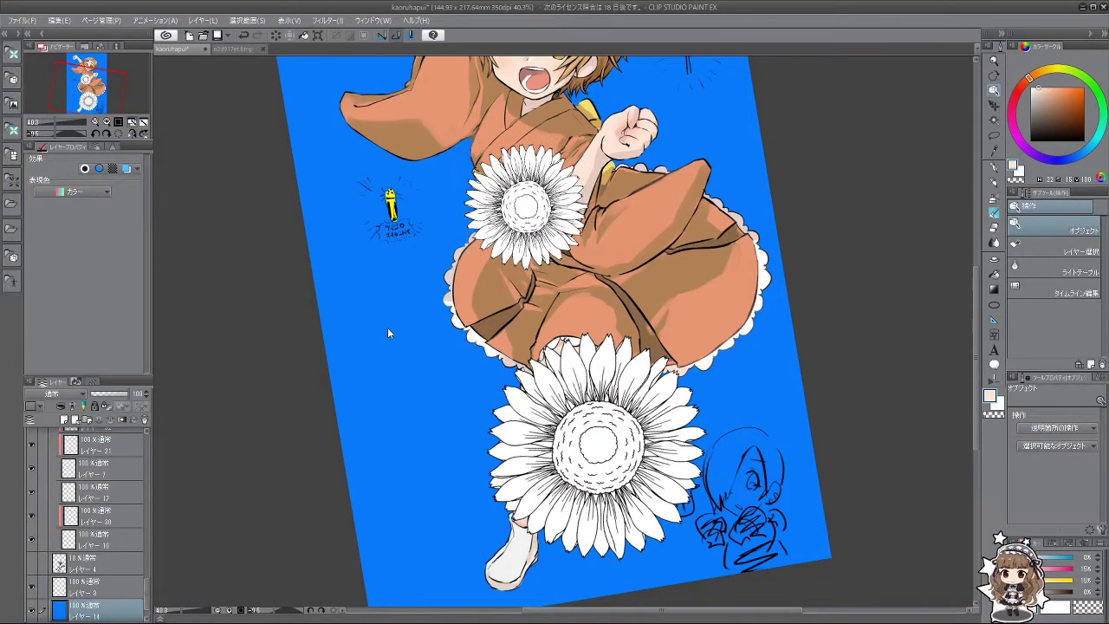
pyautogui.scroll(8, 145, 524)
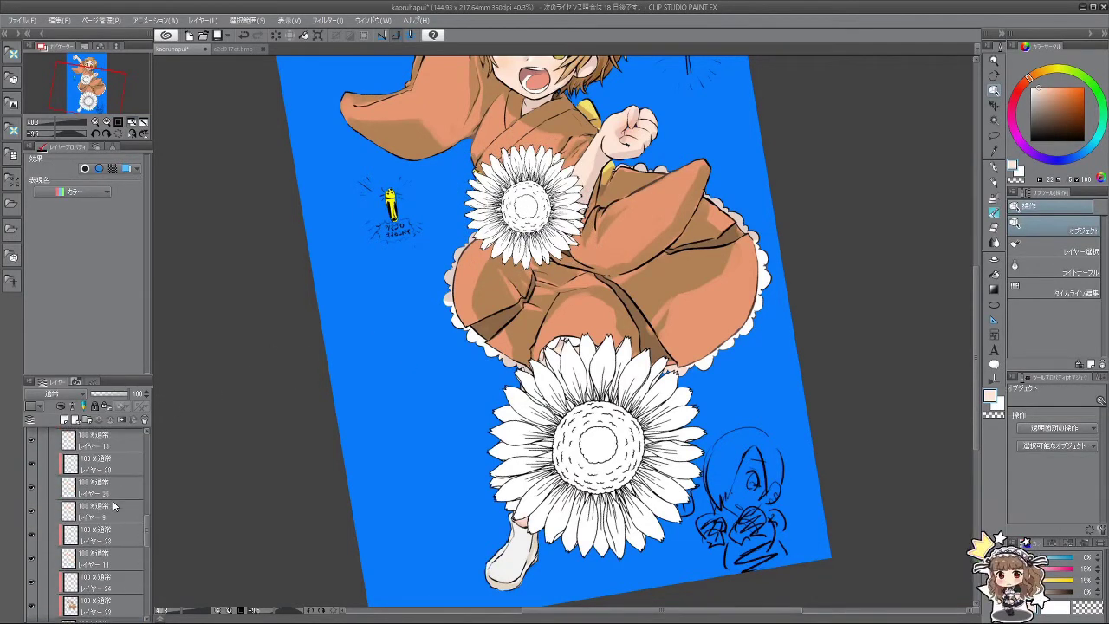
pyautogui.scroll(6, 145, 520)
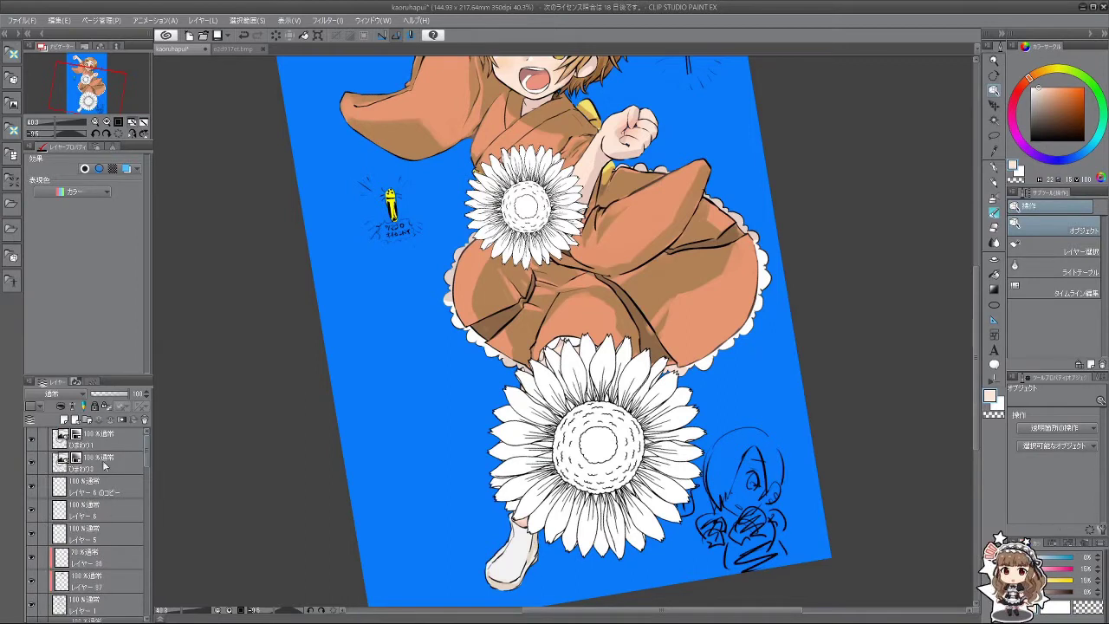
pyautogui.click(104, 466)
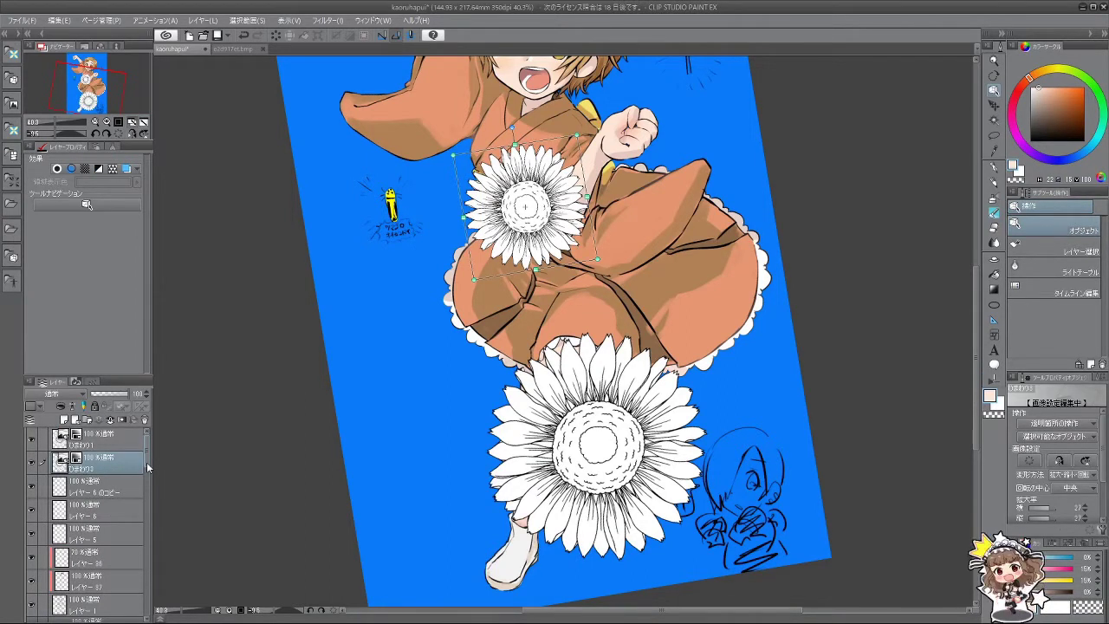
pyautogui.hotkey('ctrl', 'c')
pyautogui.hotkey('ctrl', 'v')
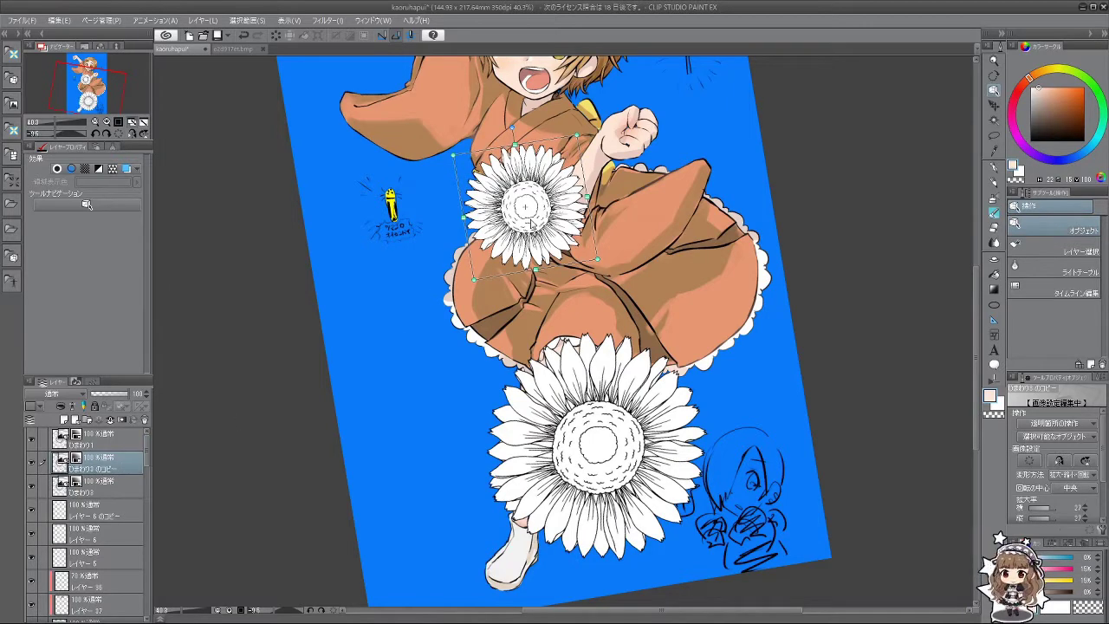
# Step: Move, scale and rotate the copy so it sits mid-kimono on the skirt
pyautogui.moveTo(534, 225); pyautogui.dragTo(646, 270)
pyautogui.moveTo(699, 300); pyautogui.dragTo(733, 389)
pyautogui.click(737, 395)
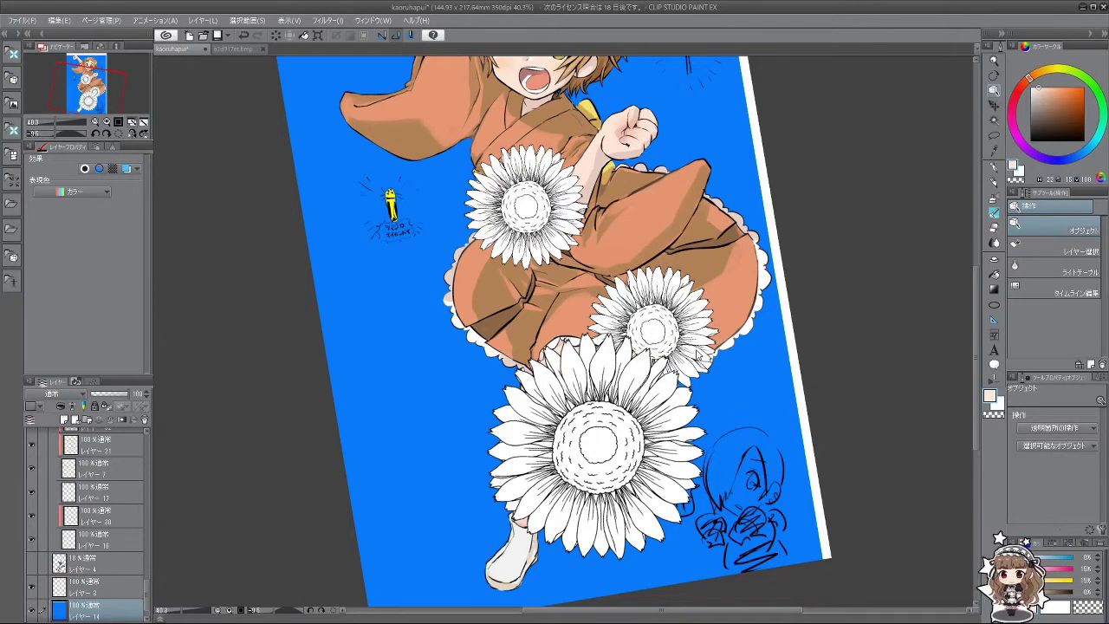
pyautogui.click(700, 349)
pyautogui.click(737, 396)
pyautogui.click(726, 385)
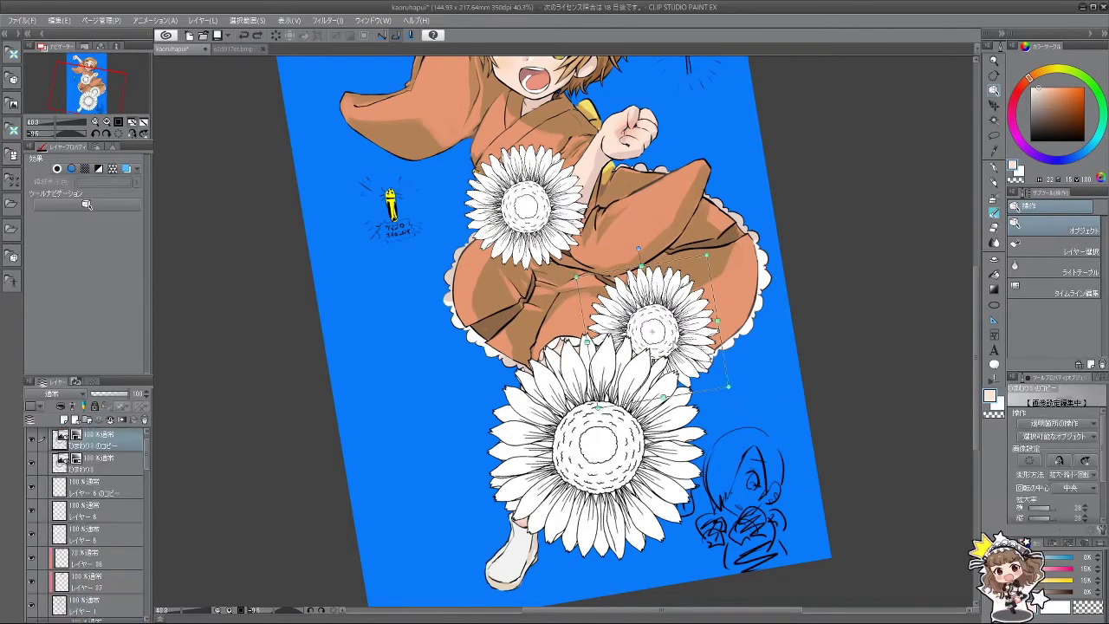
pyautogui.moveTo(730, 389); pyautogui.dragTo(706, 431)
pyautogui.moveTo(735, 307); pyautogui.dragTo(621, 382)
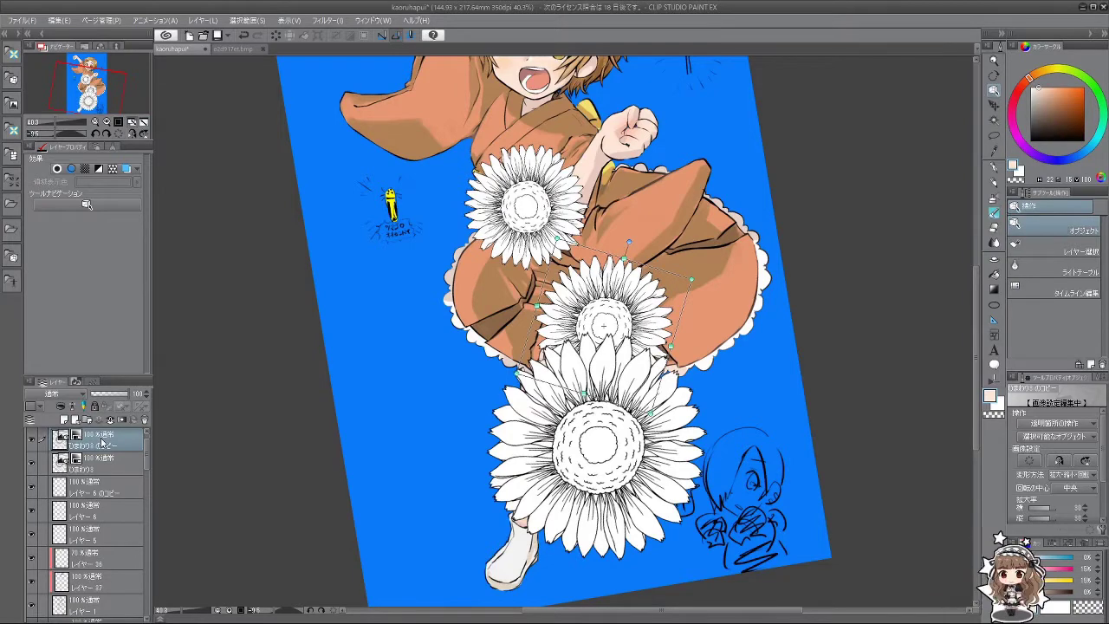
# Step: Paste another sunflower copy, shrink it onto the right arm, and select both copies' layers
pyautogui.hotkey('ctrl', 'v')
pyautogui.moveTo(549, 313); pyautogui.dragTo(615, 221)
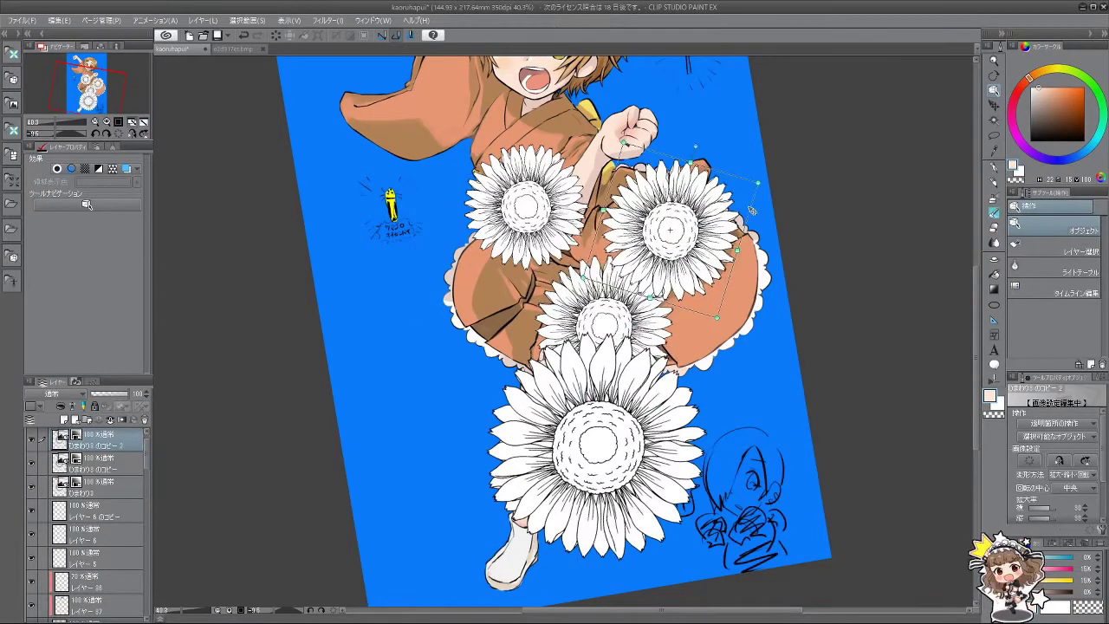
pyautogui.moveTo(756, 181); pyautogui.dragTo(658, 211)
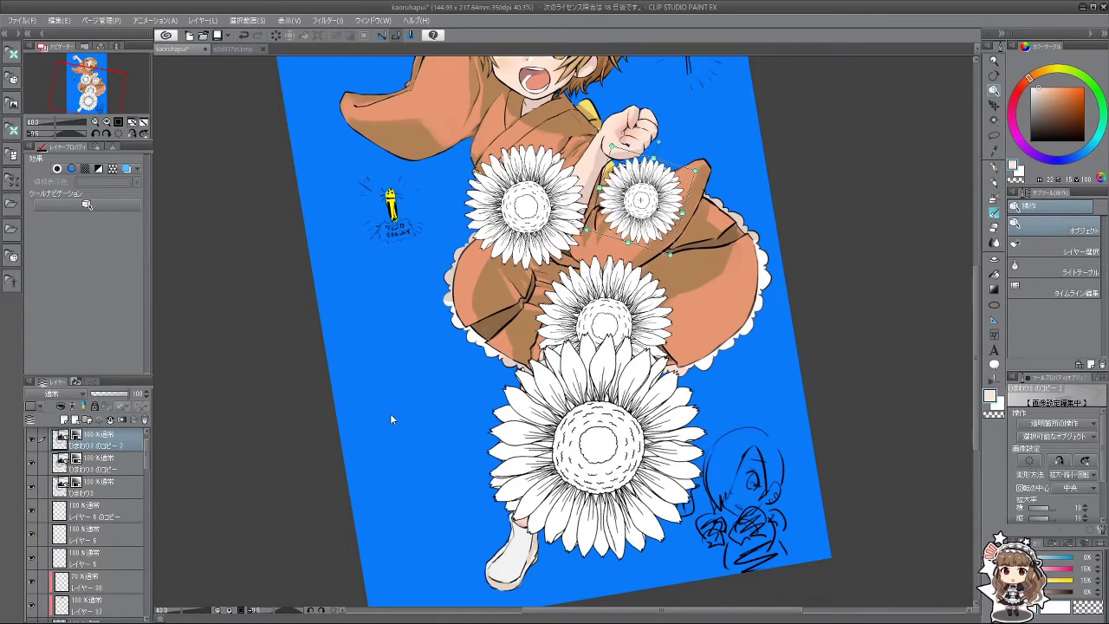
pyautogui.click(102, 485)
pyautogui.click(115, 466)
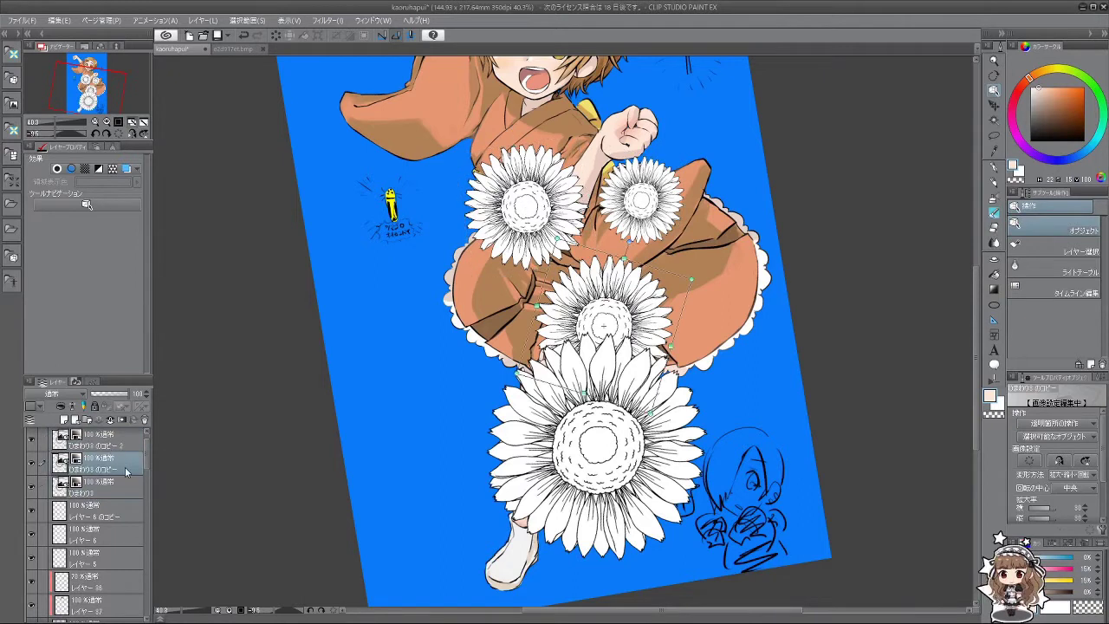
pyautogui.scroll(1, 134, 486)
pyautogui.click(119, 466)
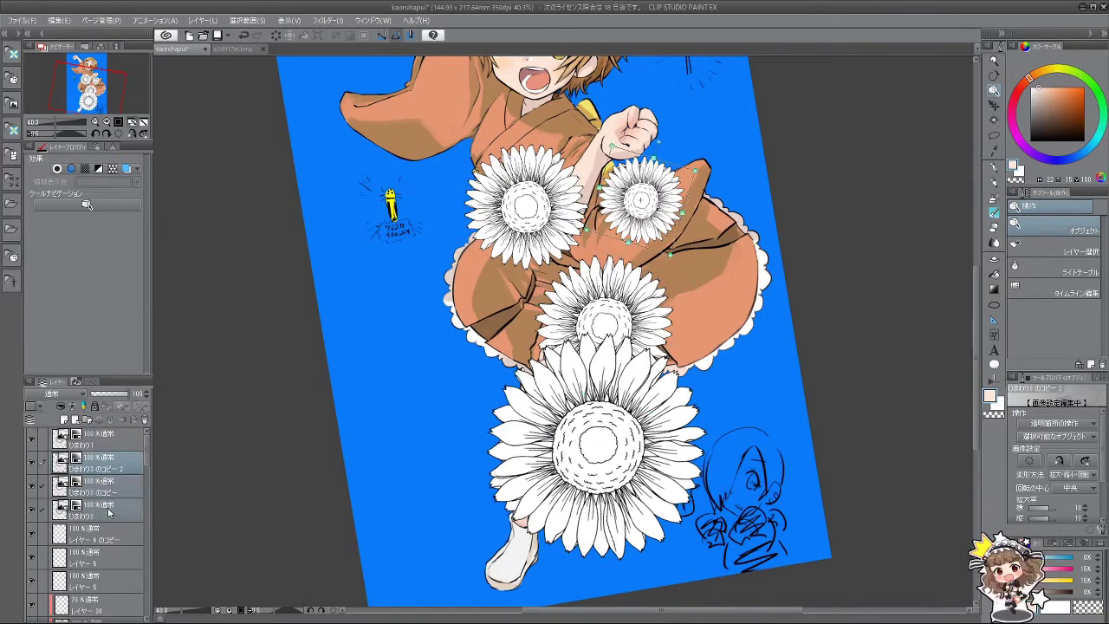
pyautogui.scroll(-5, 140, 518)
pyautogui.scroll(5, 134, 518)
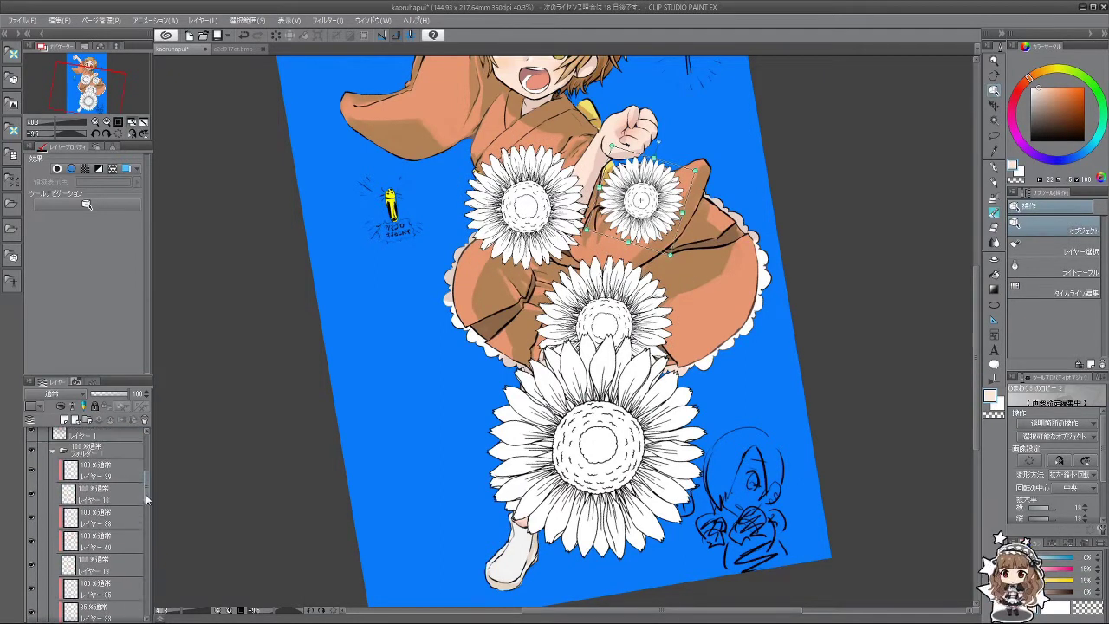
# Step: Clip the sunflower layers to the kimono layer below so they only show inside the kimono
pyautogui.moveTo(113, 520); pyautogui.dragTo(119, 470)
pyautogui.scroll(3, 118, 469)
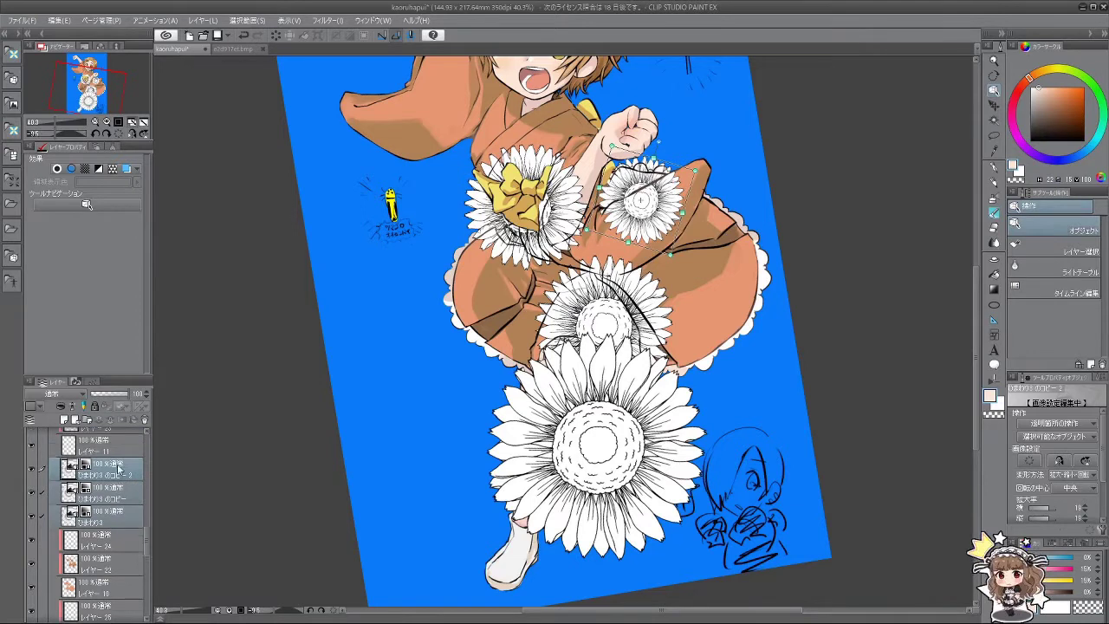
pyautogui.click(61, 406)
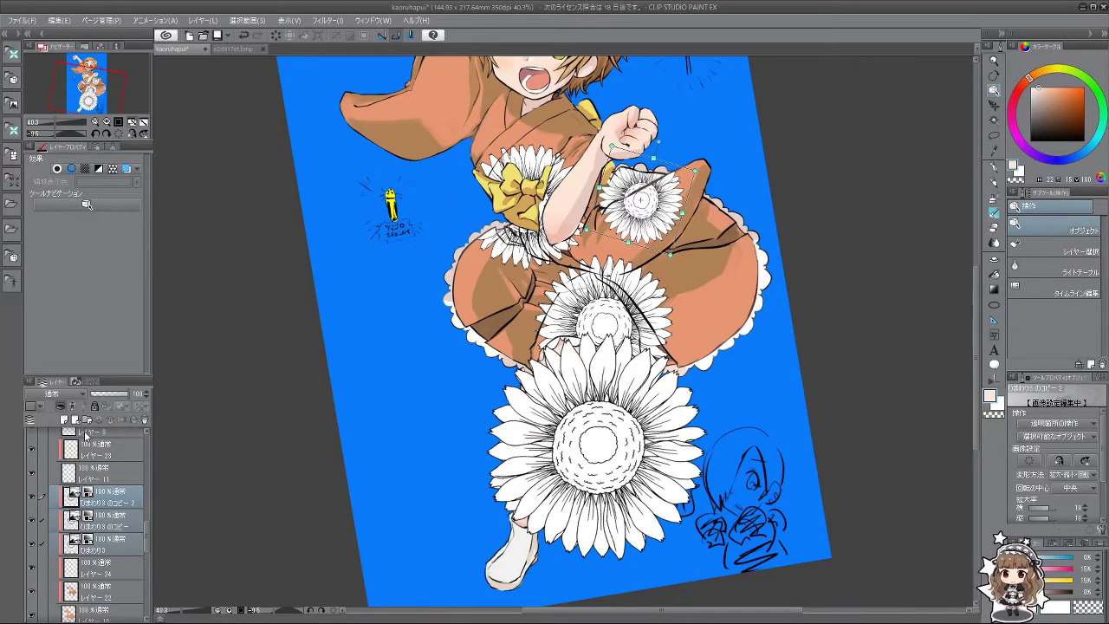
pyautogui.click(79, 395)
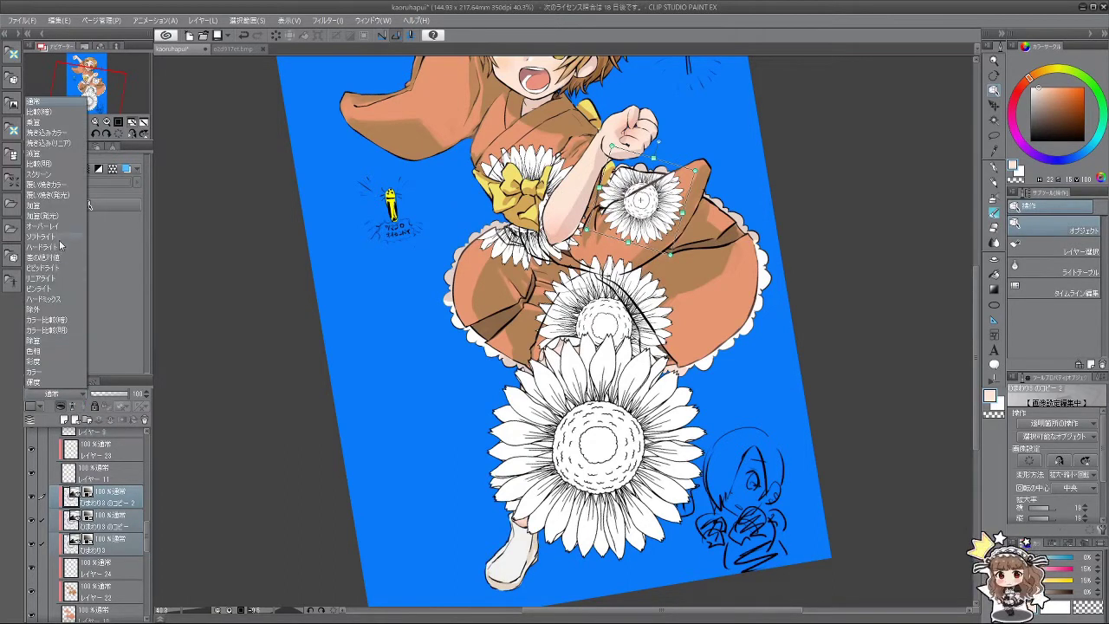
# Step: Try Screen, Darken, Linear Burn and other blend modes on the sunflowers, settling on Color Burn
pyautogui.click(57, 174)
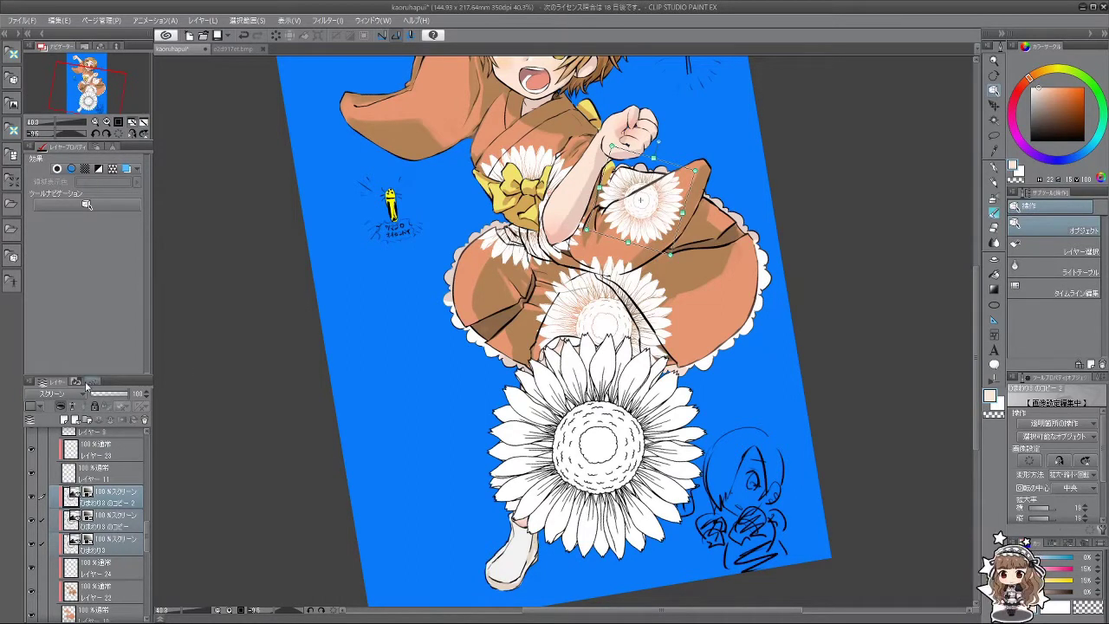
pyautogui.scroll(-1, 75, 399)
pyautogui.scroll(3, 74, 398)
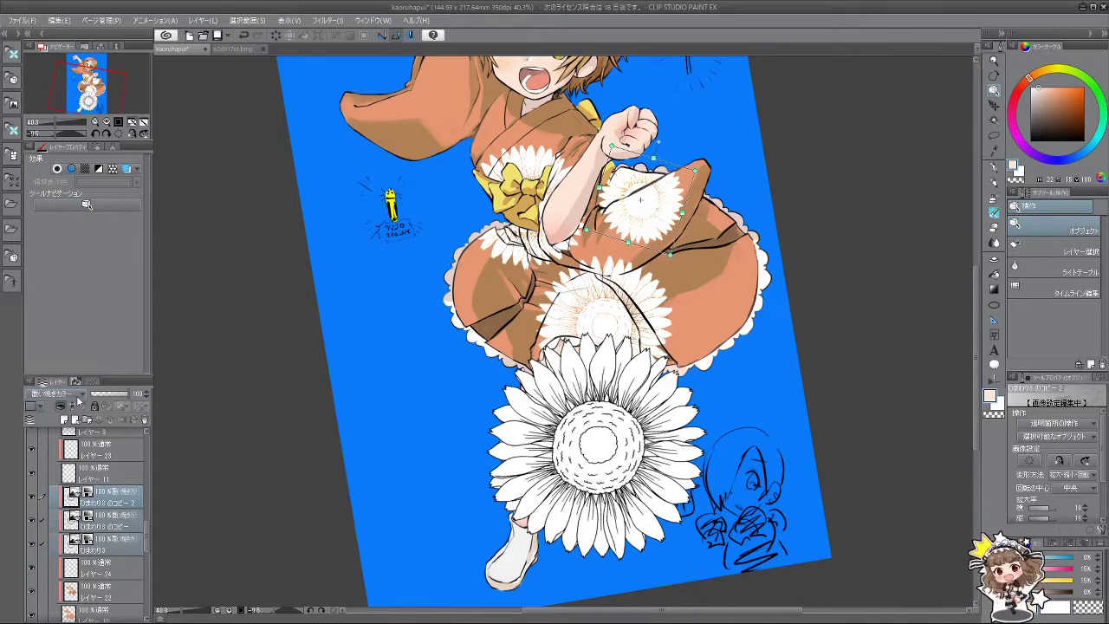
pyautogui.scroll(1, 74, 398)
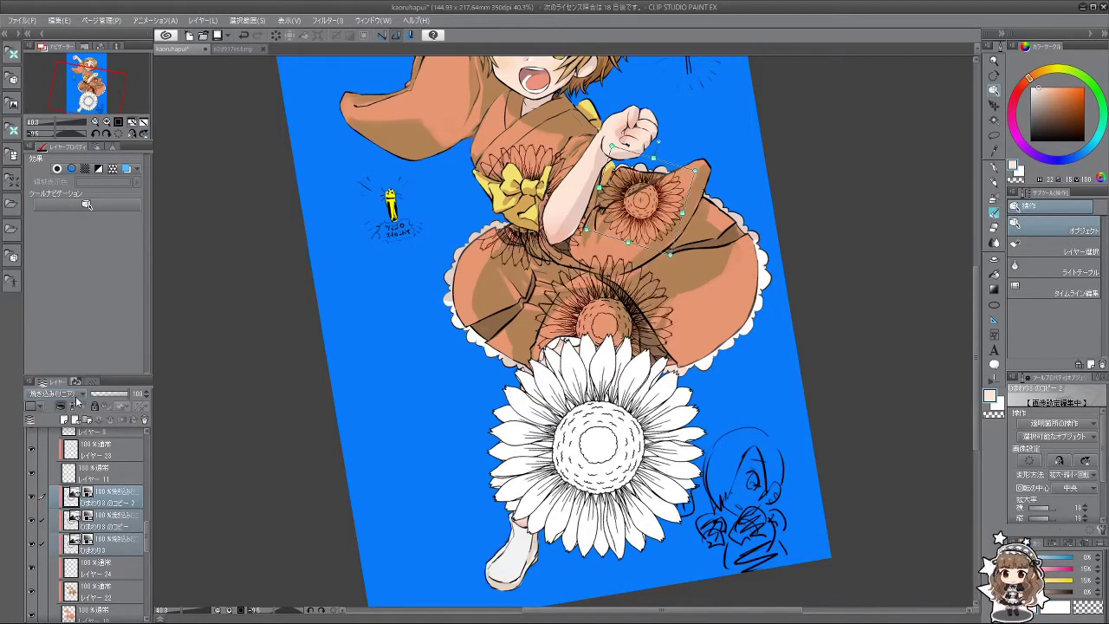
pyautogui.scroll(1, 76, 402)
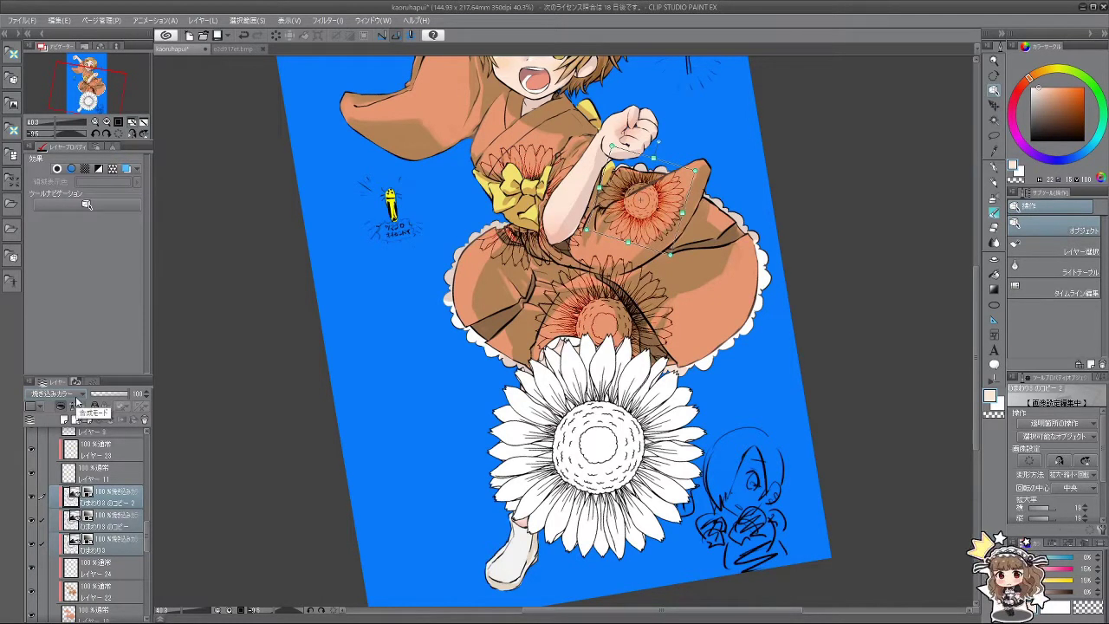
pyautogui.scroll(2, 76, 402)
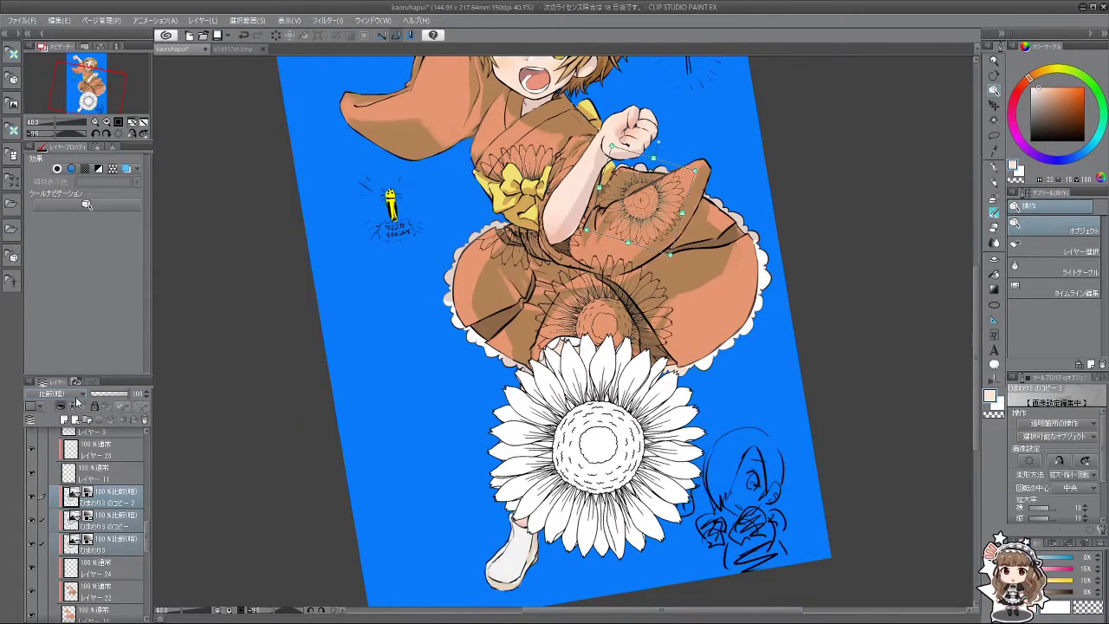
pyautogui.scroll(-1, 76, 403)
pyautogui.scroll(1, 76, 403)
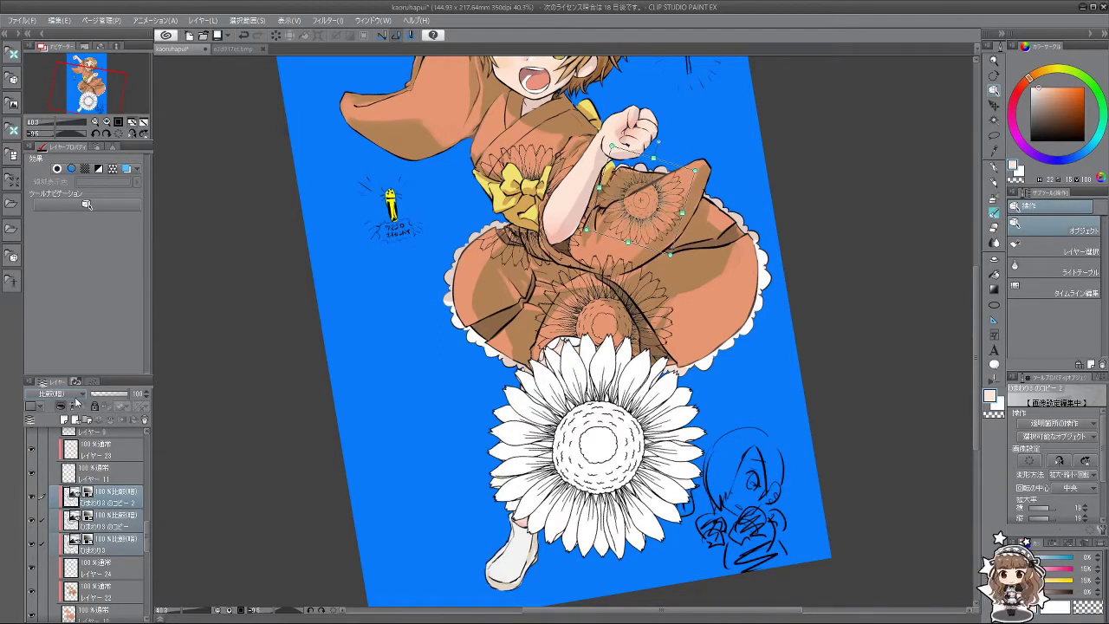
pyautogui.scroll(-4, 77, 403)
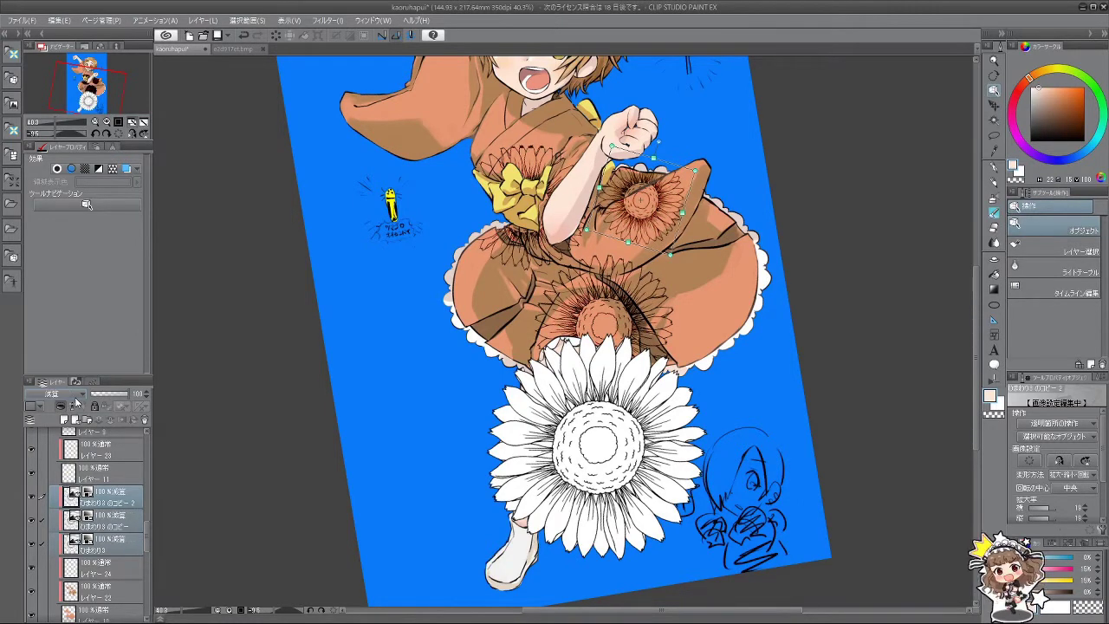
pyautogui.scroll(-4, 77, 403)
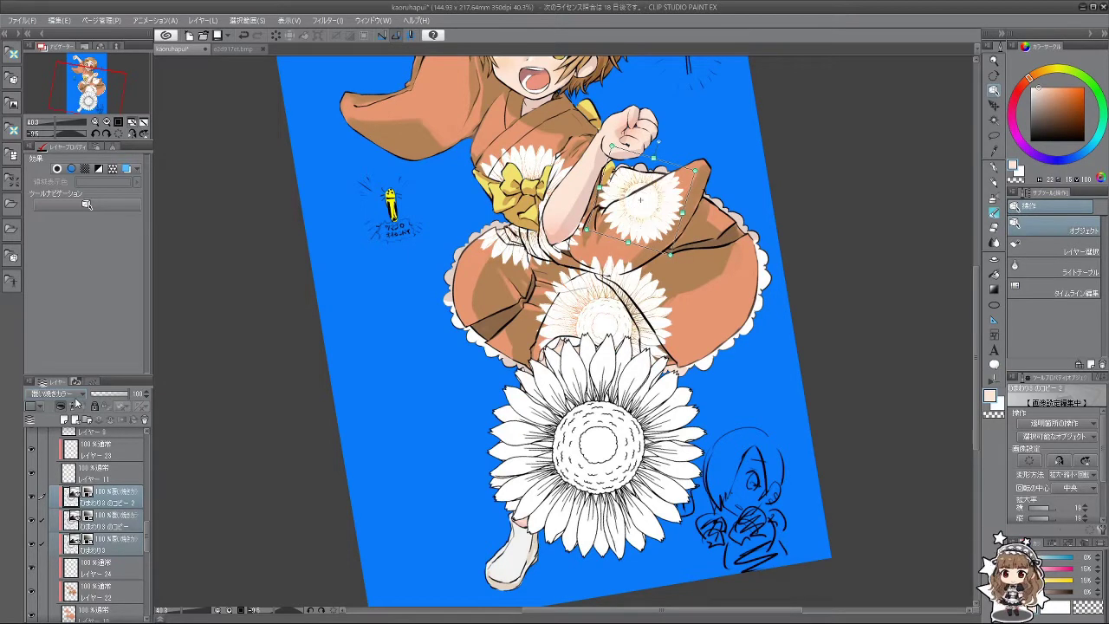
pyautogui.scroll(5, 76, 403)
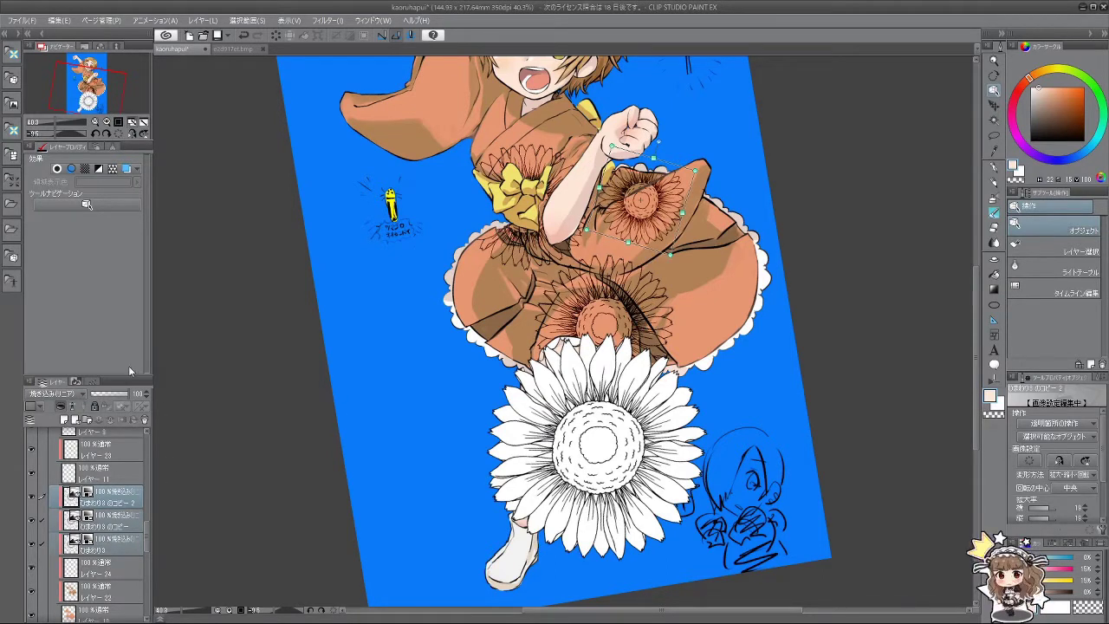
pyautogui.scroll(1, 60, 393)
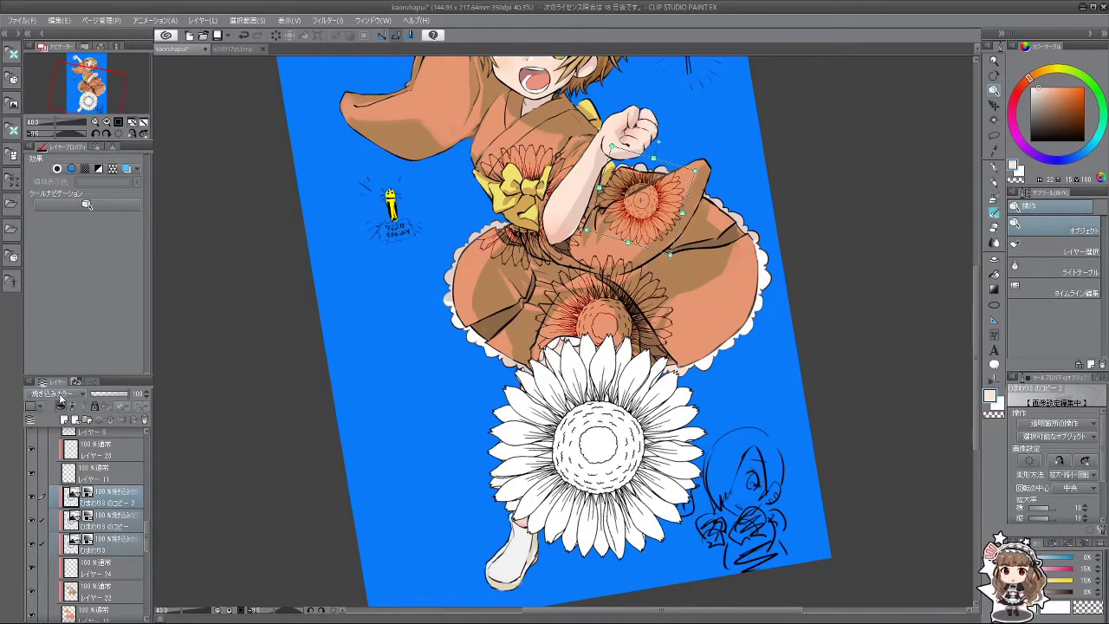
pyautogui.scroll(1, 60, 395)
pyautogui.scroll(-1, 60, 395)
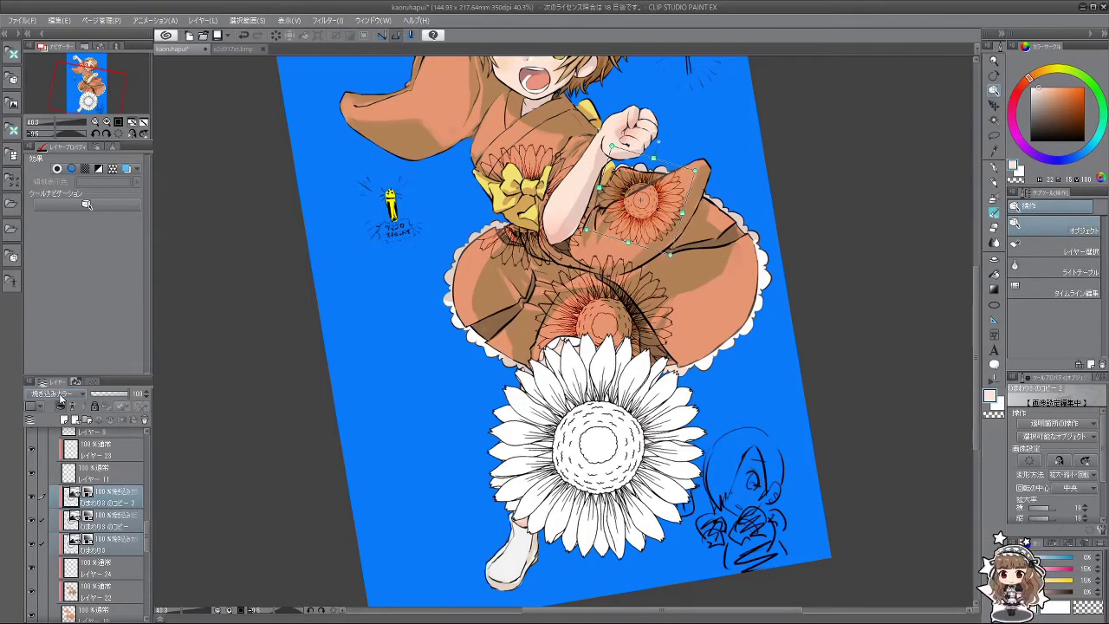
# Step: Merge the three sunflower layers into a single ひまわり3 layer
pyautogui.click(102, 20)
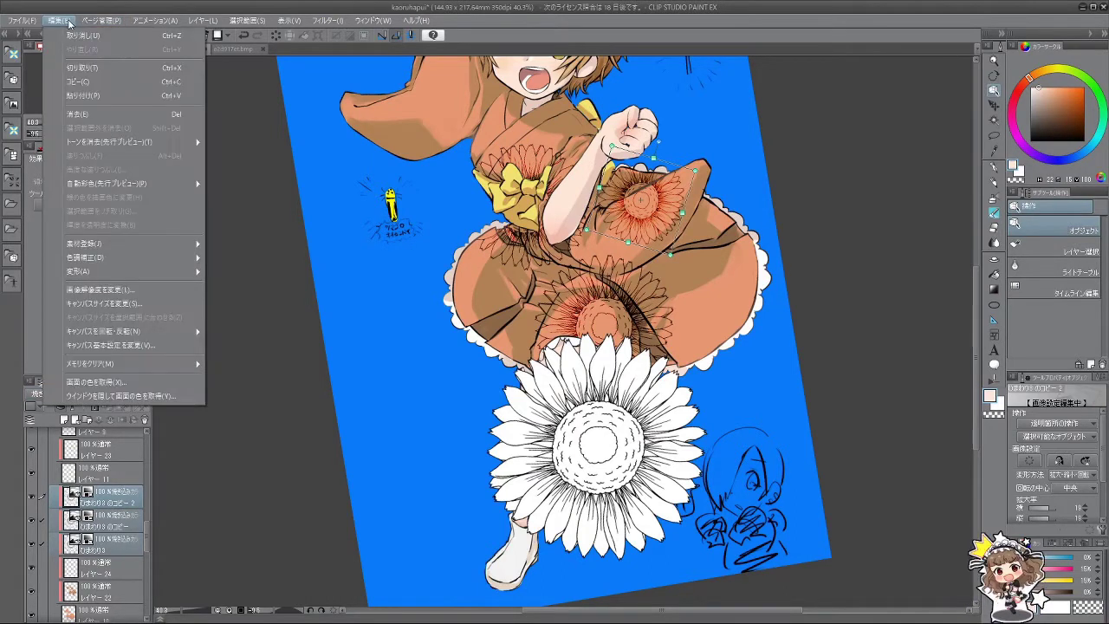
pyautogui.click(216, 414)
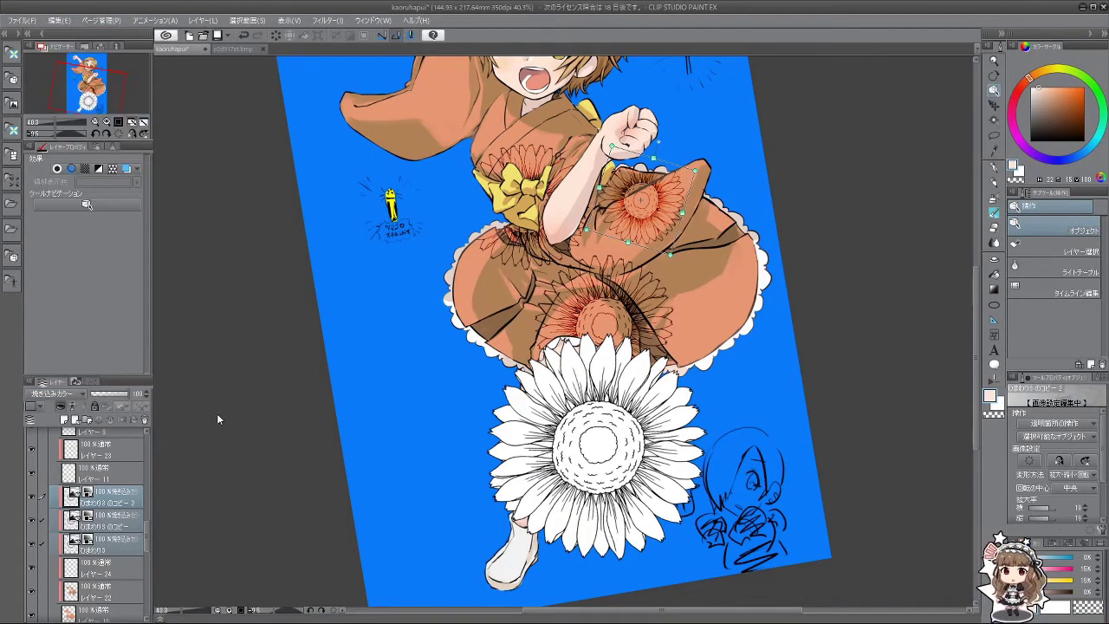
pyautogui.click(109, 420)
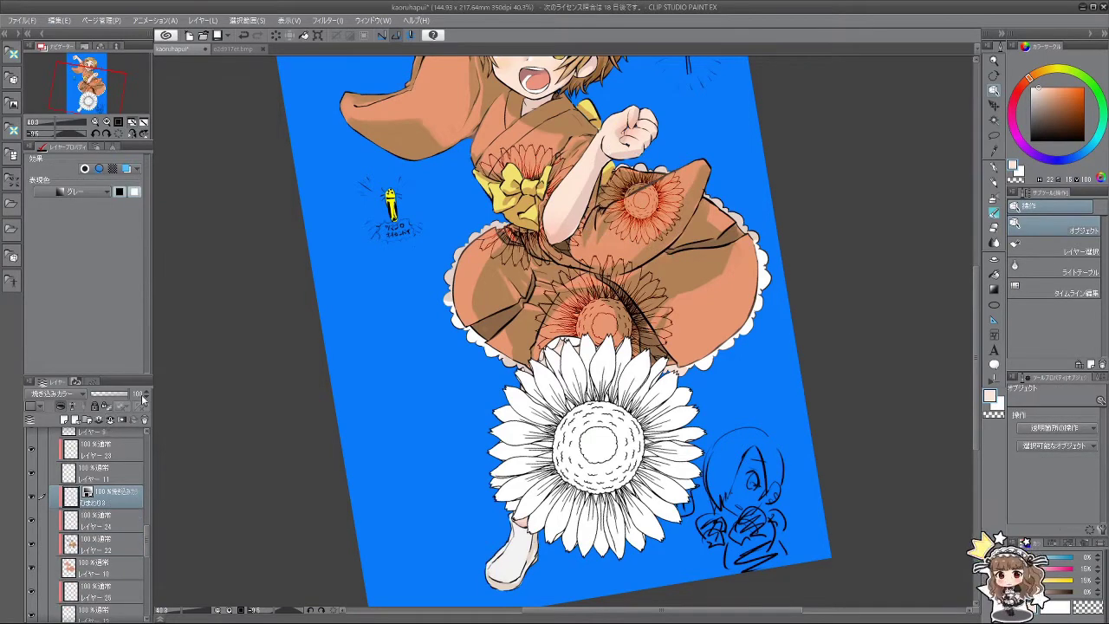
# Step: Toggle the sunflower layer's line colour on and off, restoring the orange sunflower line art
pyautogui.scroll(-2, 605, 304)
pyautogui.scroll(4, 604, 303)
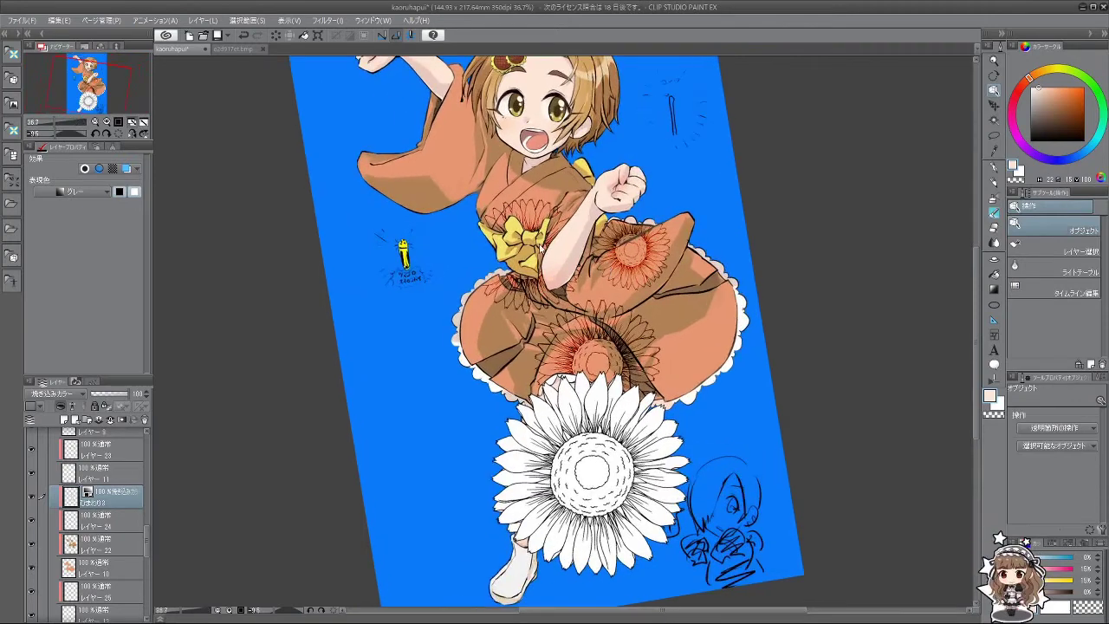
pyautogui.click(101, 21)
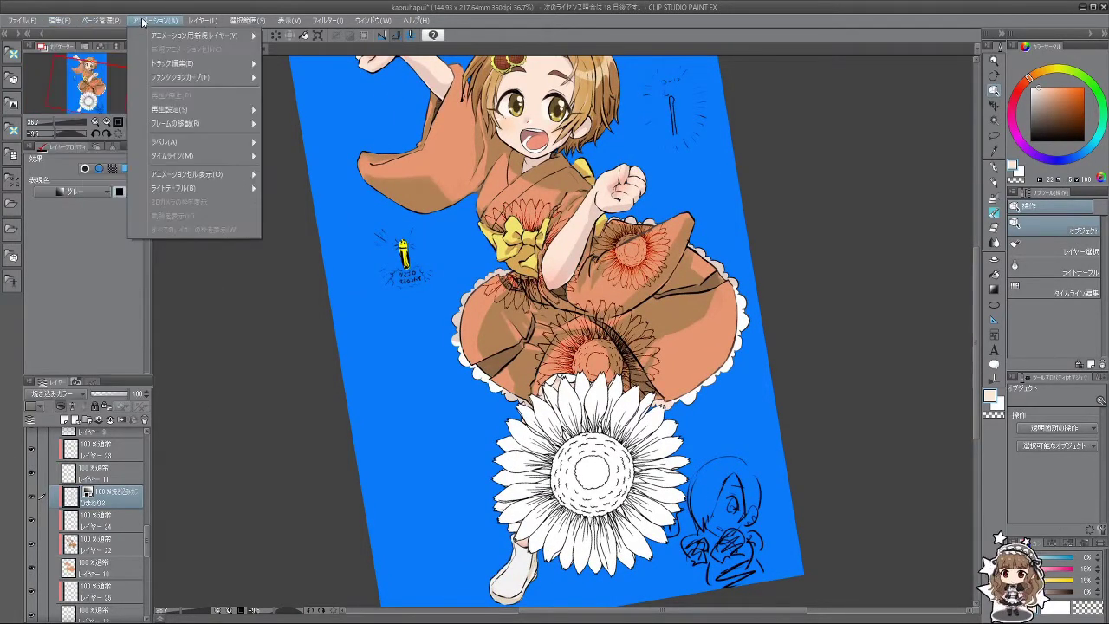
pyautogui.moveTo(59, 20)
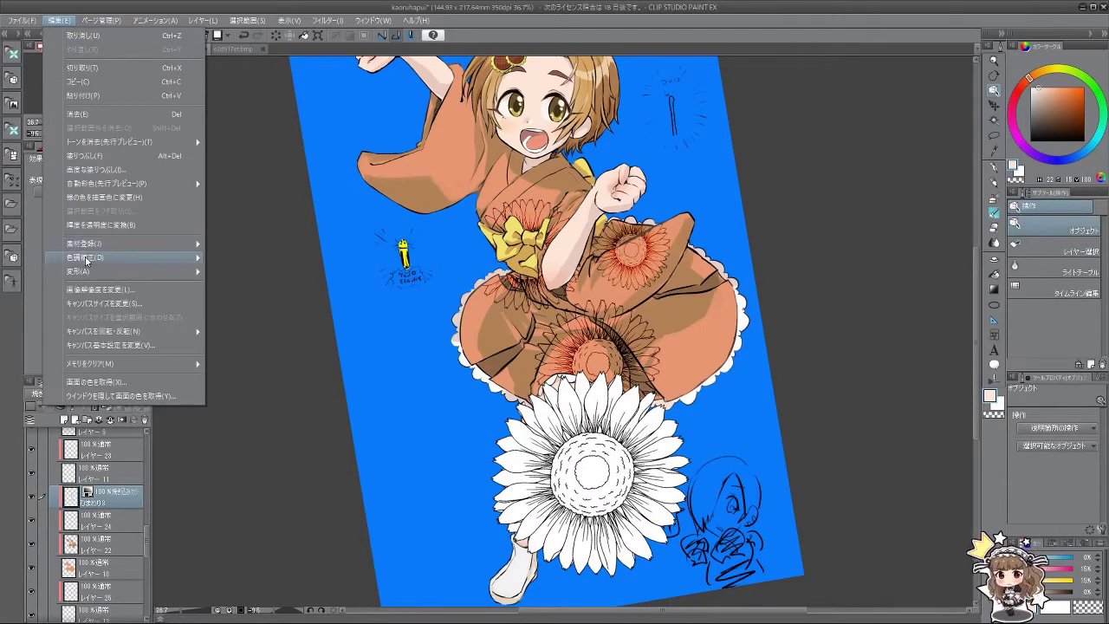
pyautogui.moveTo(88, 260)
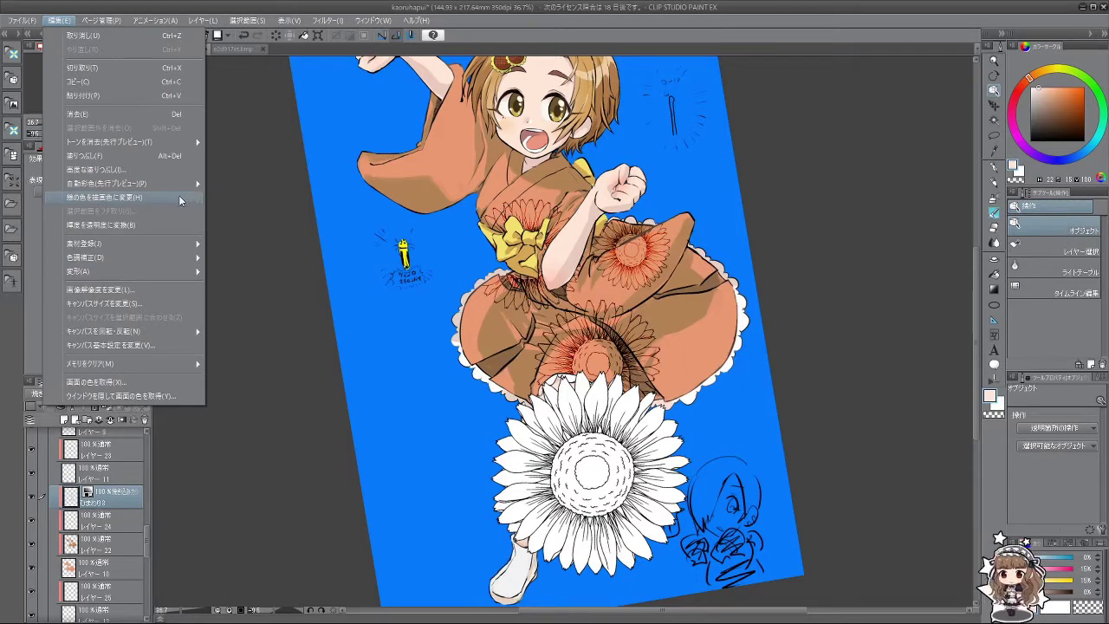
pyautogui.click(141, 198)
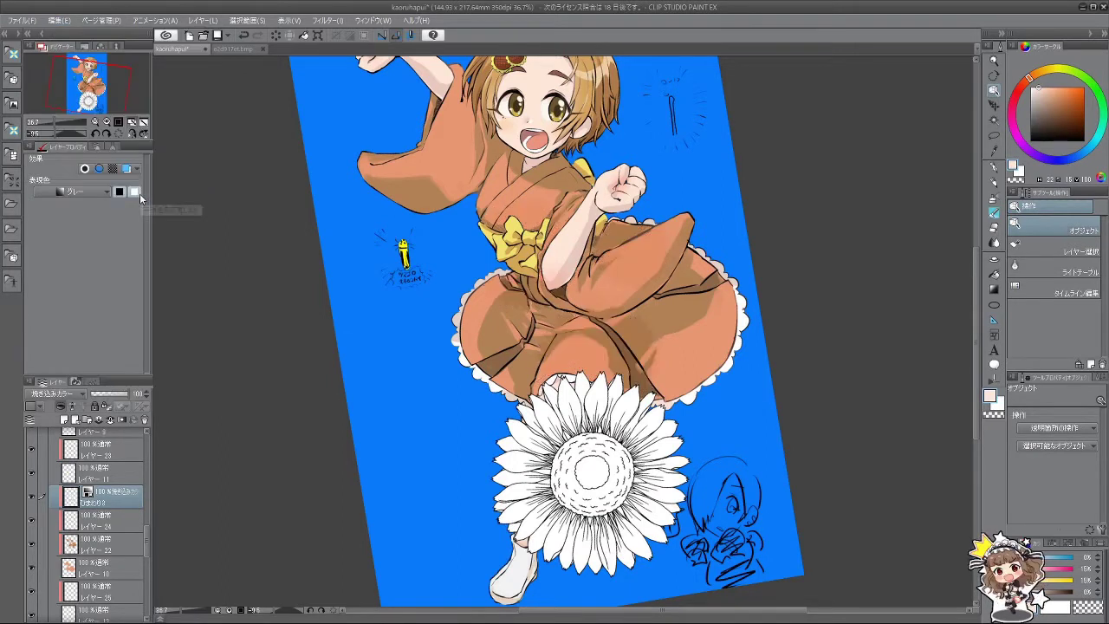
pyautogui.click(141, 198)
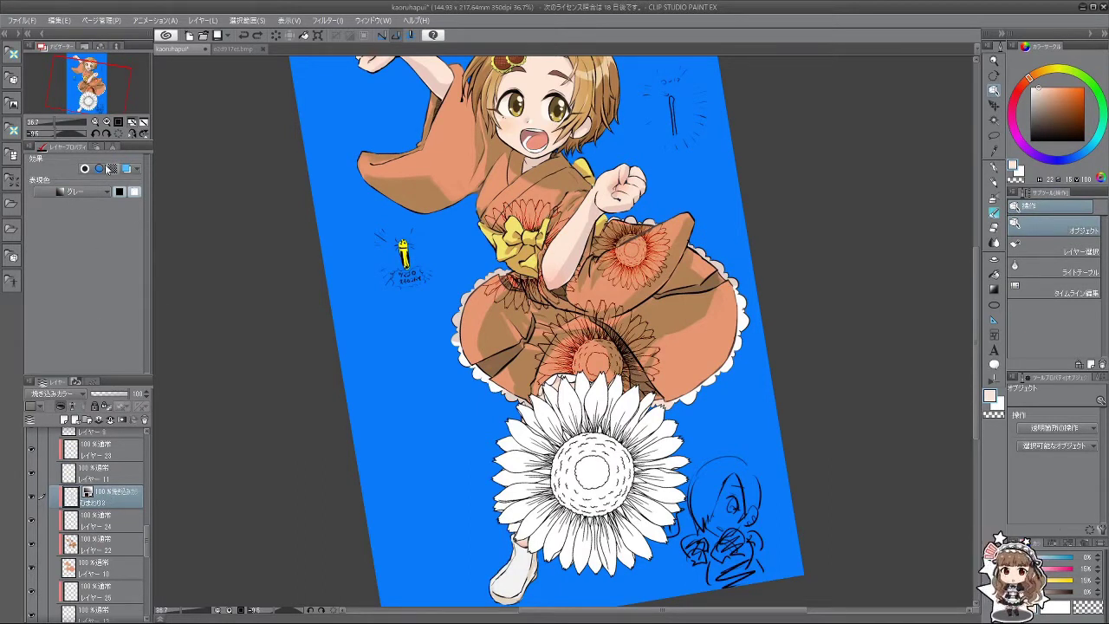
# Step: Change the merged sunflower layer's Expression color from Gray to Color
pyautogui.click(59, 20)
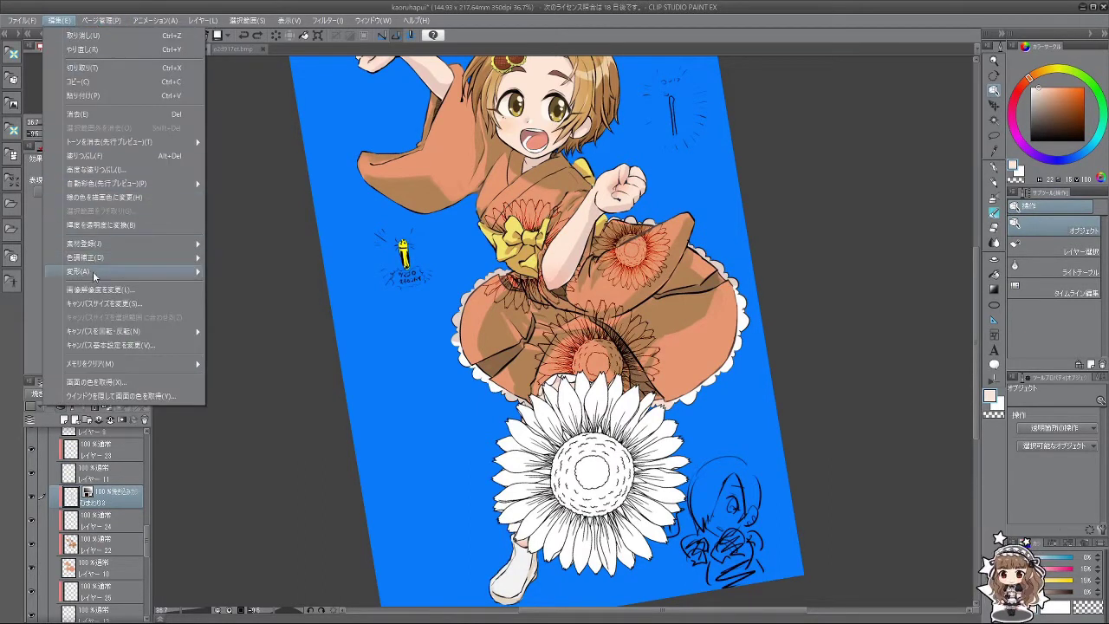
pyautogui.moveTo(99, 258)
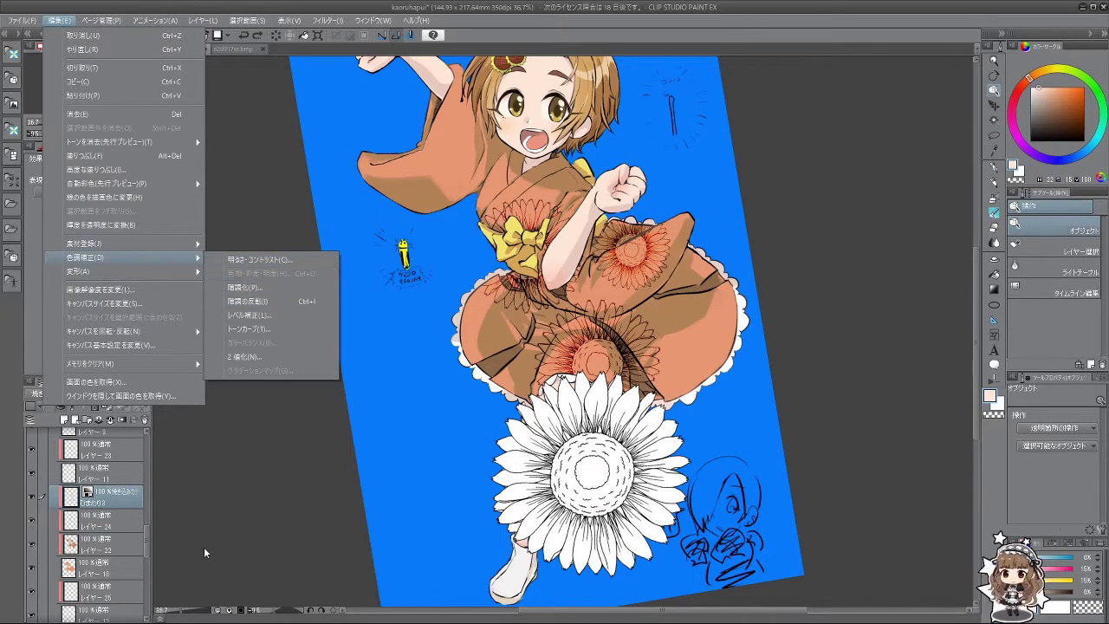
pyautogui.click(90, 501)
pyautogui.click(87, 191)
pyautogui.click(91, 205)
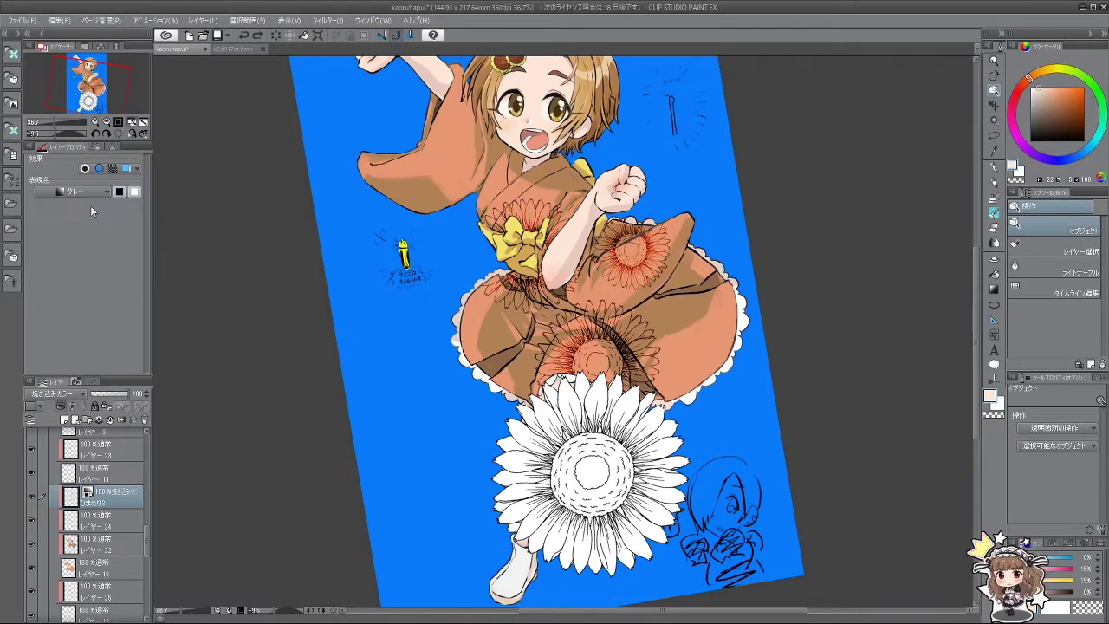
# Step: Go to Edit > Tonal Correction > Hue/Saturation/Luminosity to adjust the sunflowers' hue
pyautogui.click(101, 20)
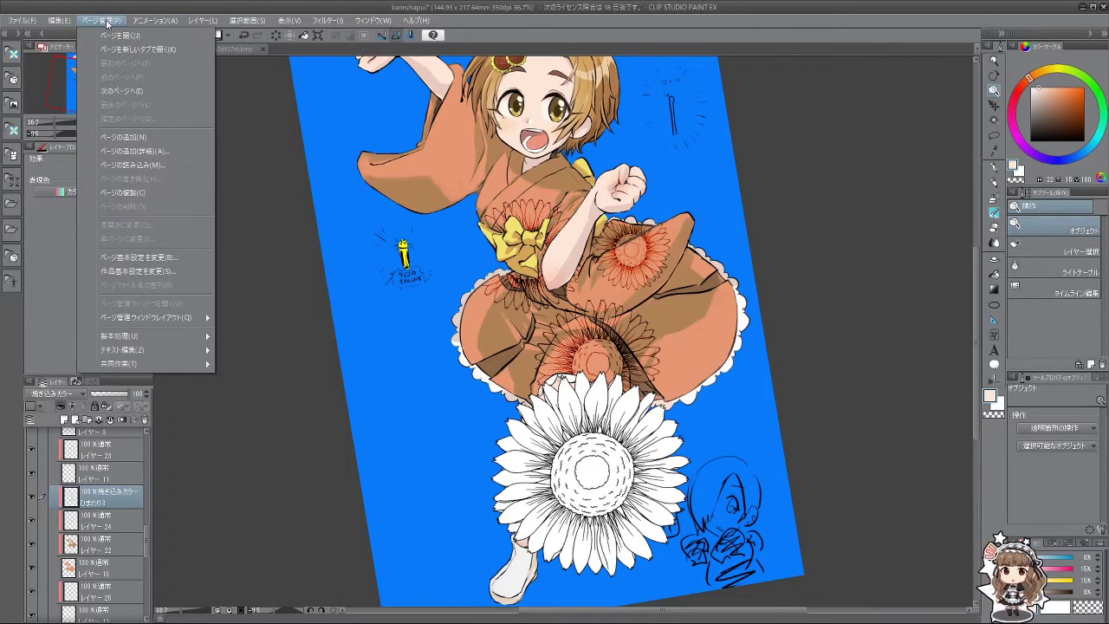
pyautogui.moveTo(59, 20)
pyautogui.moveTo(180, 260)
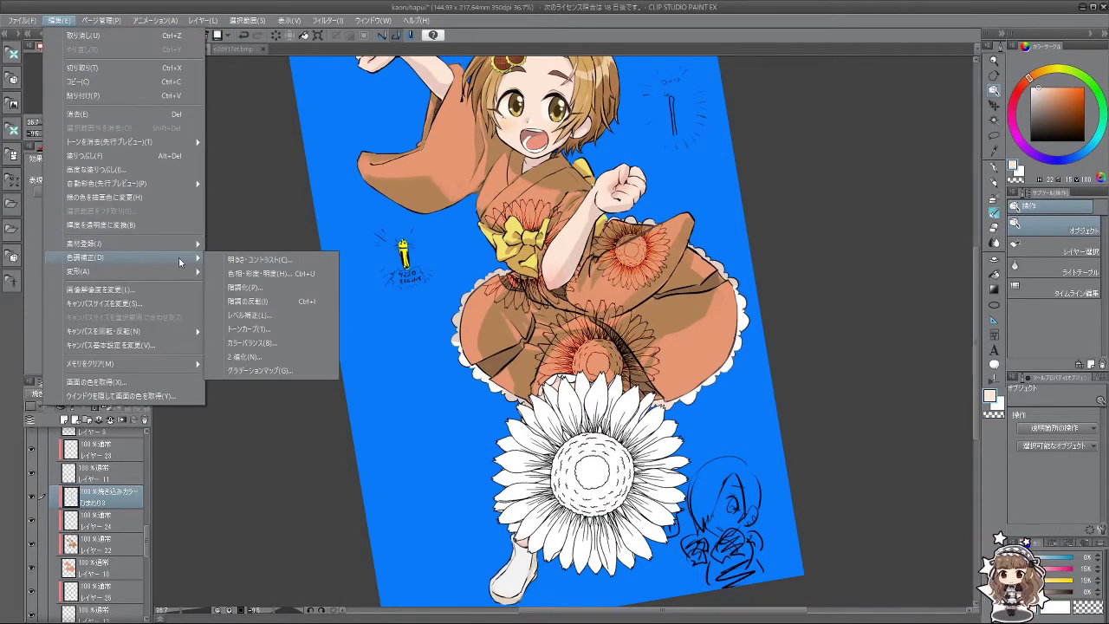
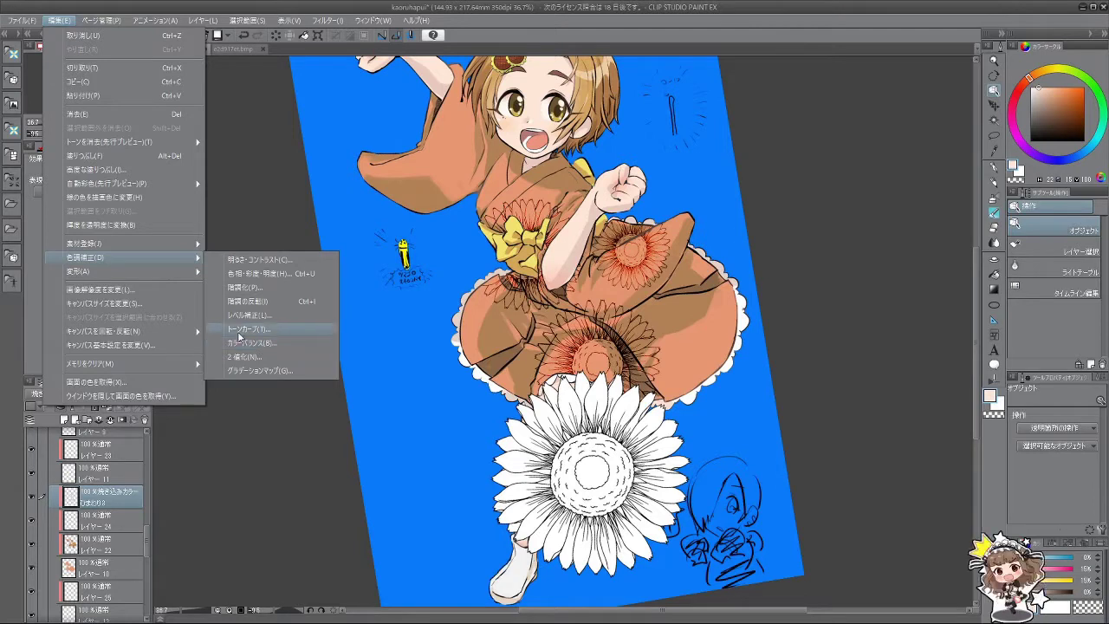
# Step: Convert the kimono pattern layer's brightness to transparency
pyautogui.click(169, 227)
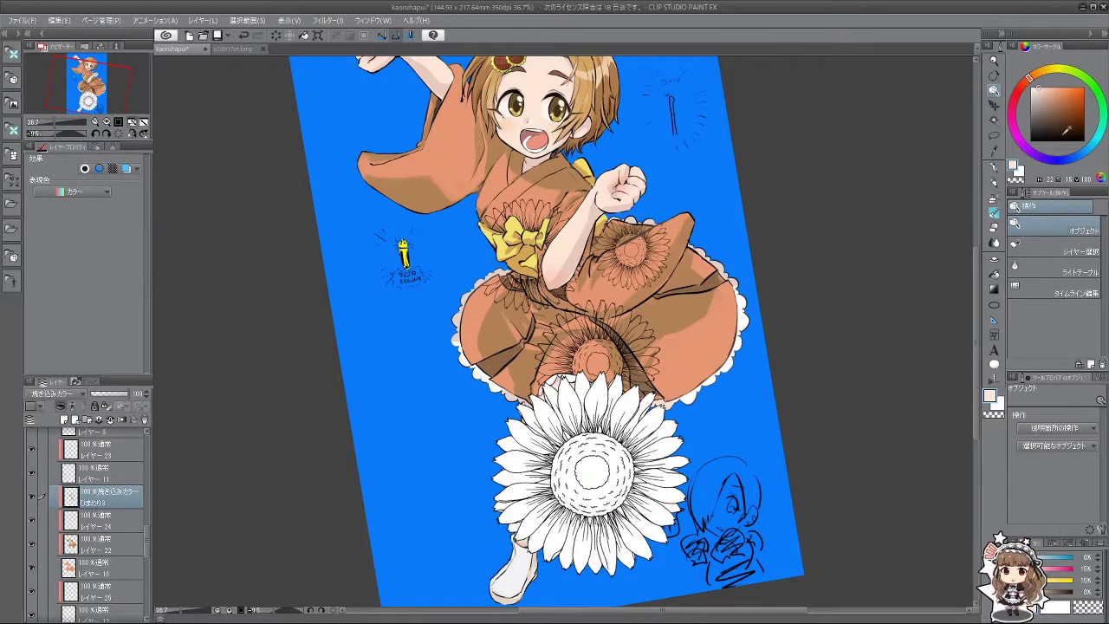
pyautogui.rightClick(713, 347)
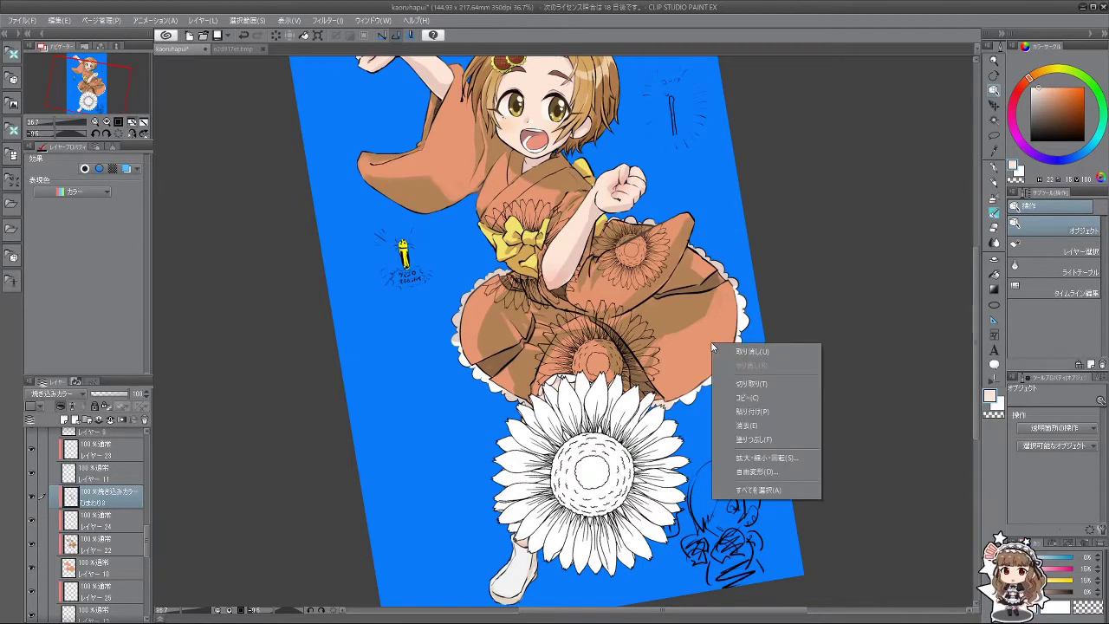
pyautogui.click(904, 250)
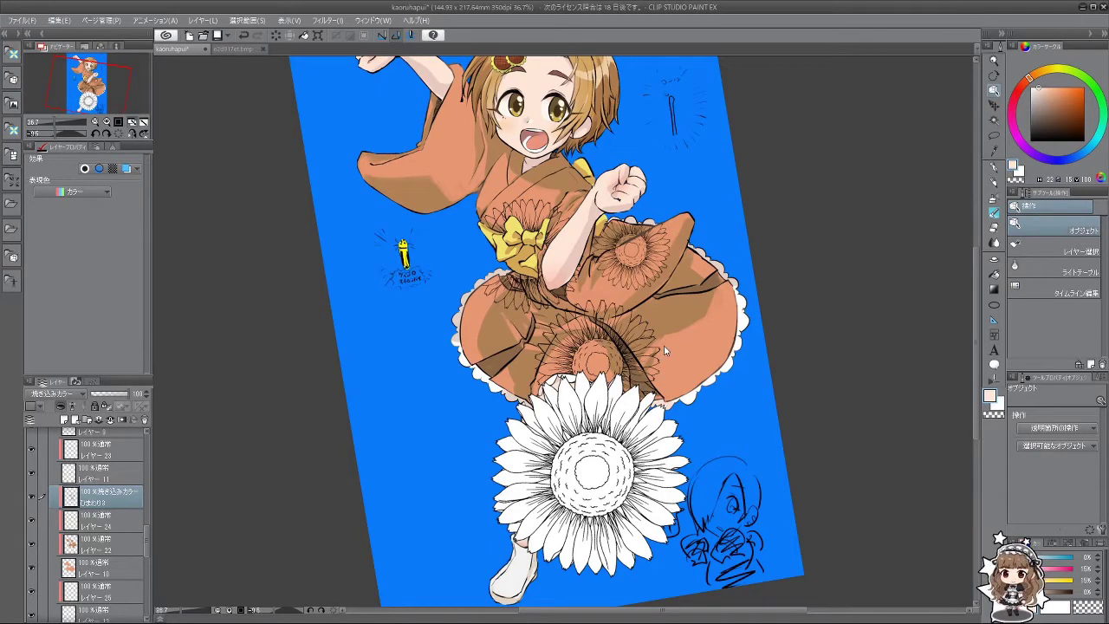
pyautogui.rightClick(703, 352)
pyautogui.click(817, 309)
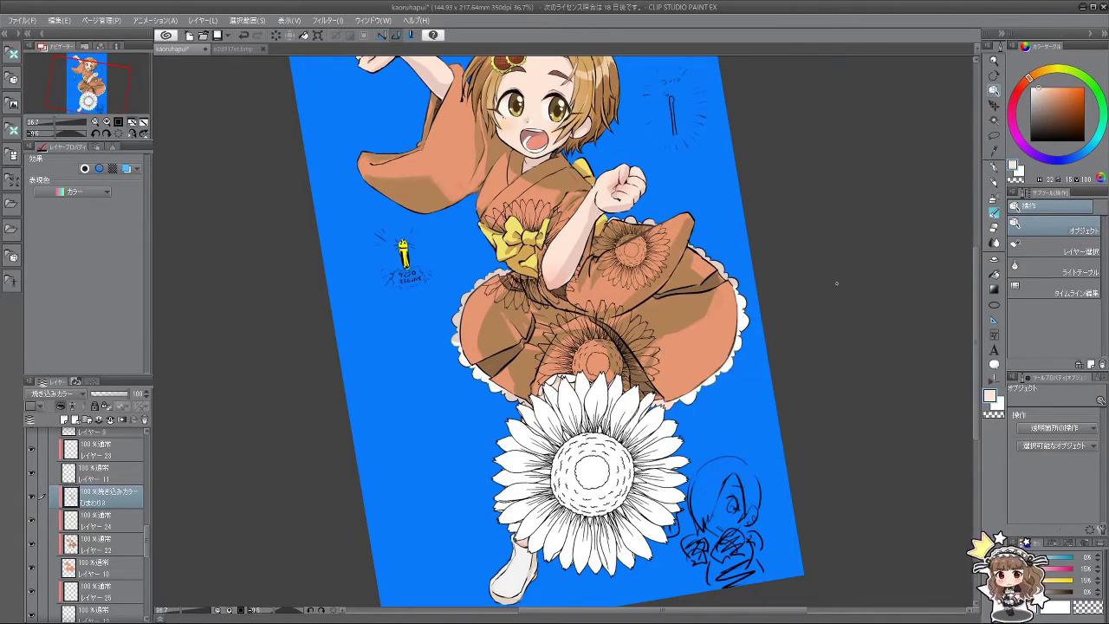
# Step: Zoom in and sample the skirt's salmon colour as the drawing colour
pyautogui.scroll(4, 745, 401)
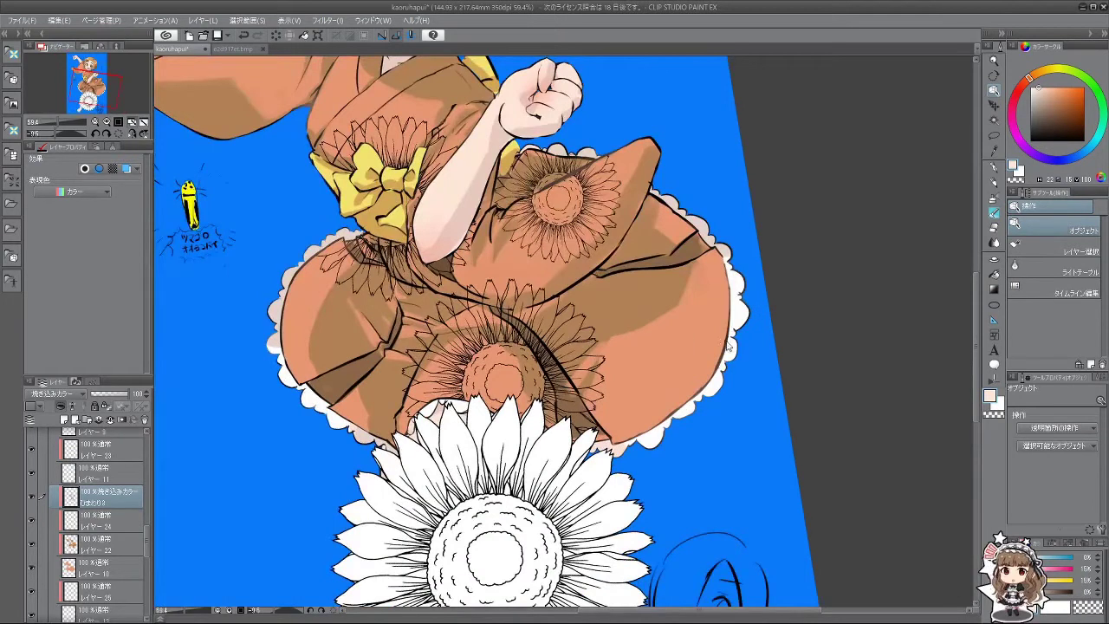
pyautogui.keyDown('alt'); pyautogui.click(696, 339); pyautogui.keyUp('alt')
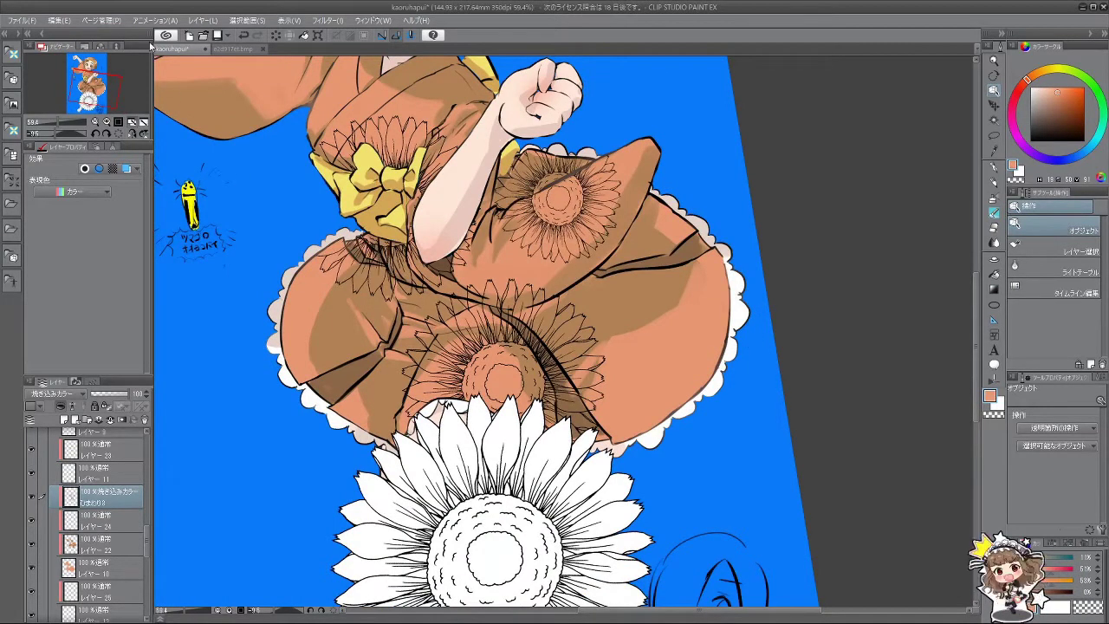
pyautogui.click(58, 20)
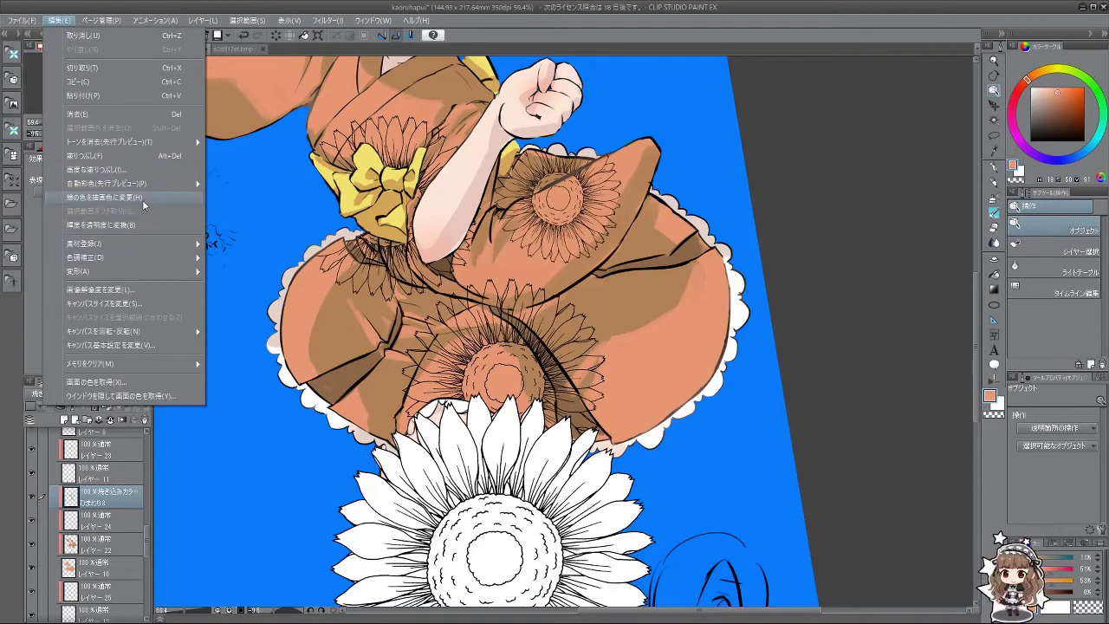
# Step: Turn the kimono sunflower pattern into orange line art by converting brightness to transparency
pyautogui.click(150, 226)
pyautogui.scroll(-4, 518, 327)
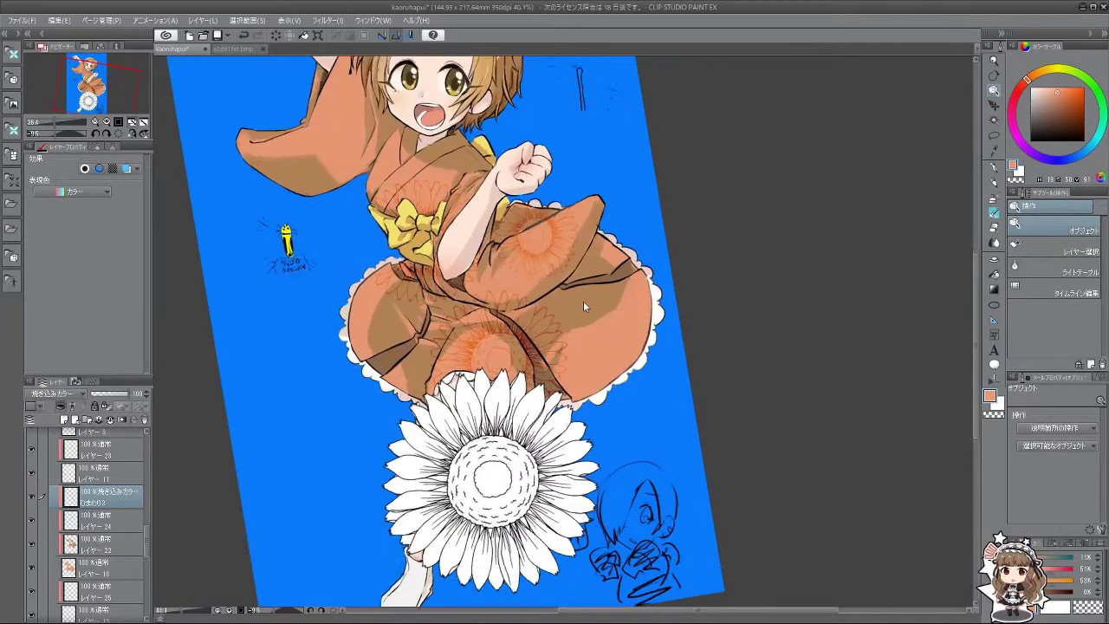
pyautogui.scroll(2, 583, 294)
pyautogui.scroll(-2, 576, 285)
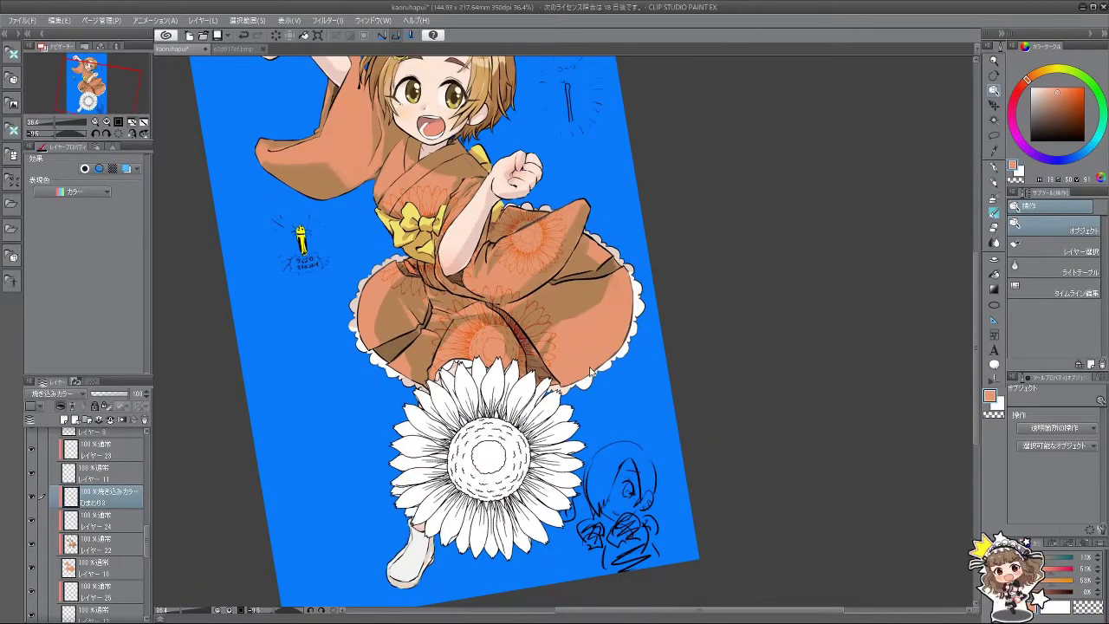
# Step: Scale the kimono pattern down to 77% and rotate the view to check it
pyautogui.hotkey('ctrl', 't')
pyautogui.moveTo(555, 161); pyautogui.dragTo(513, 205)
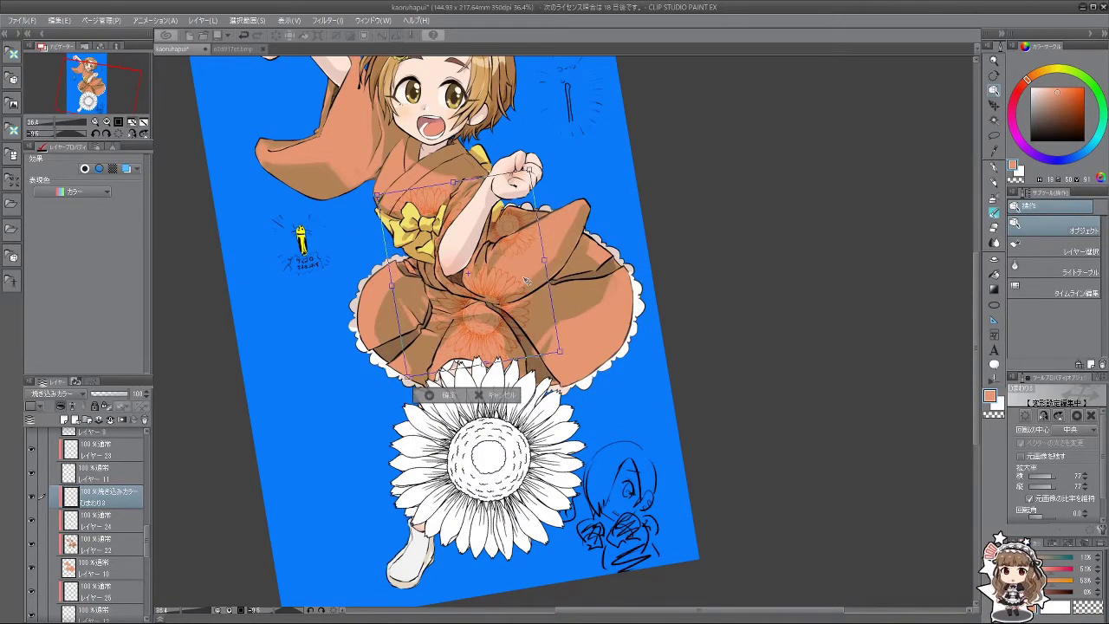
pyautogui.click(444, 395)
pyautogui.scroll(2, 530, 275)
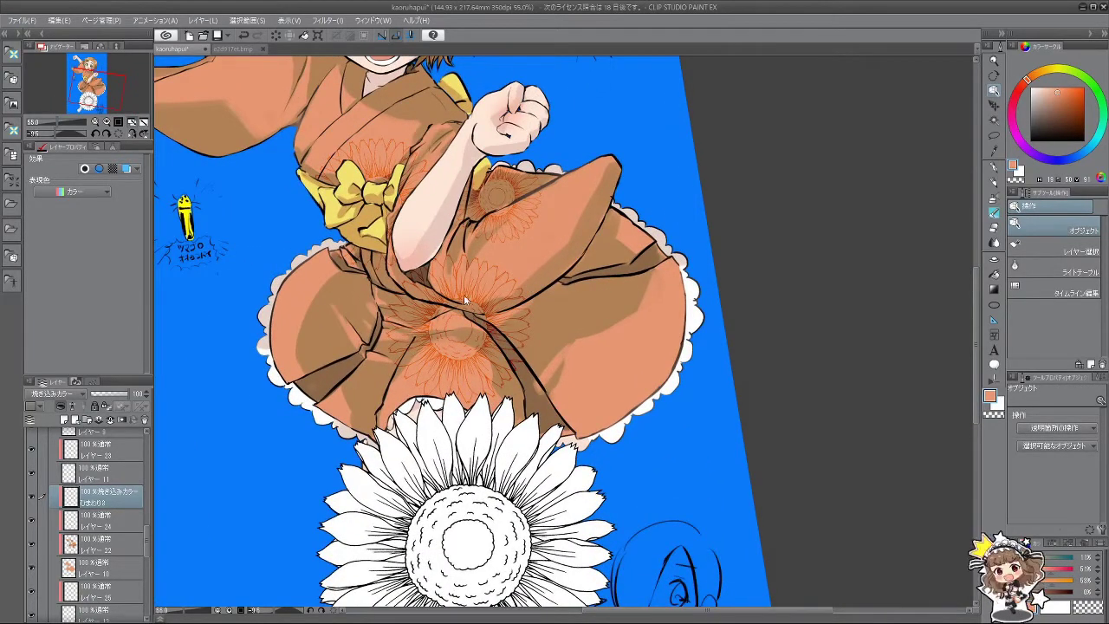
pyautogui.moveTo(580, 335); pyautogui.dragTo(532, 252)
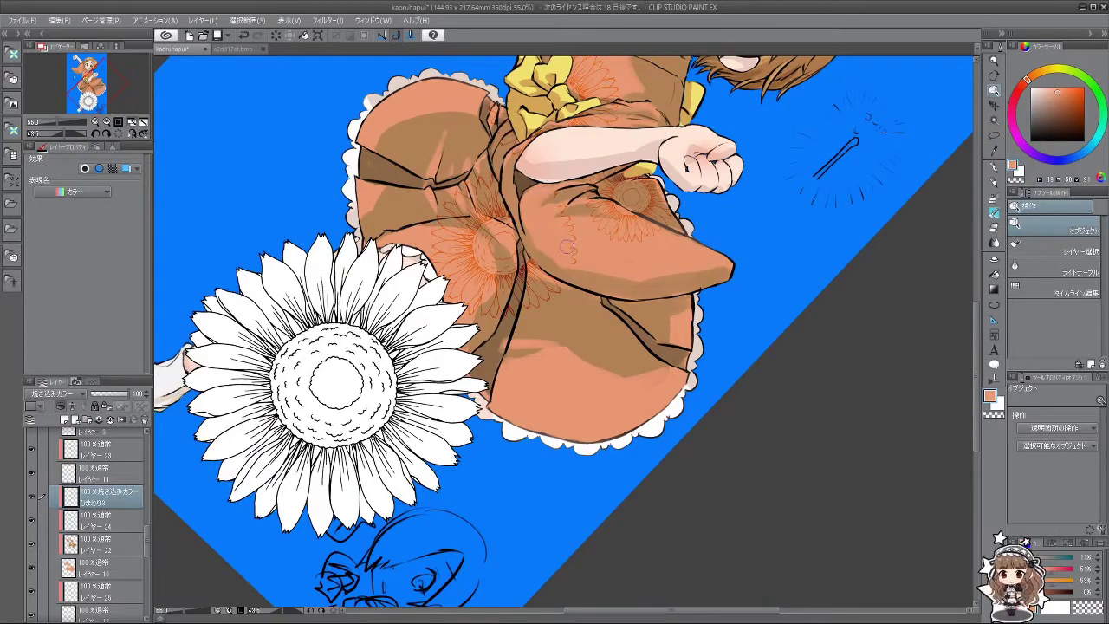
pyautogui.moveTo(552, 199); pyautogui.dragTo(388, 361)
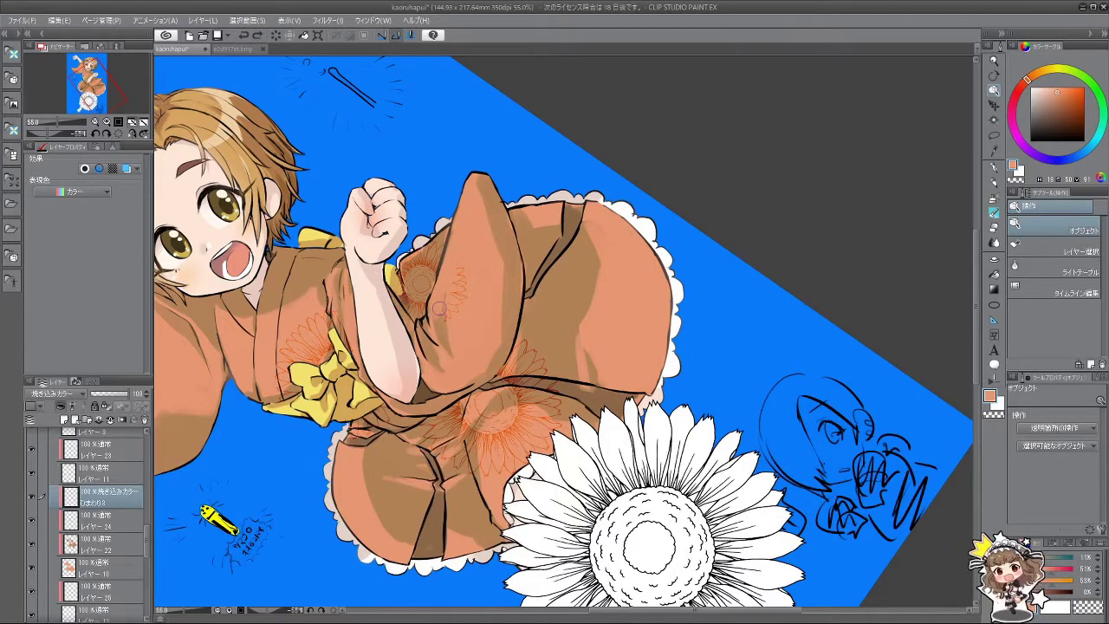
pyautogui.moveTo(535, 271); pyautogui.dragTo(694, 433)
pyautogui.scroll(-3, 606, 364)
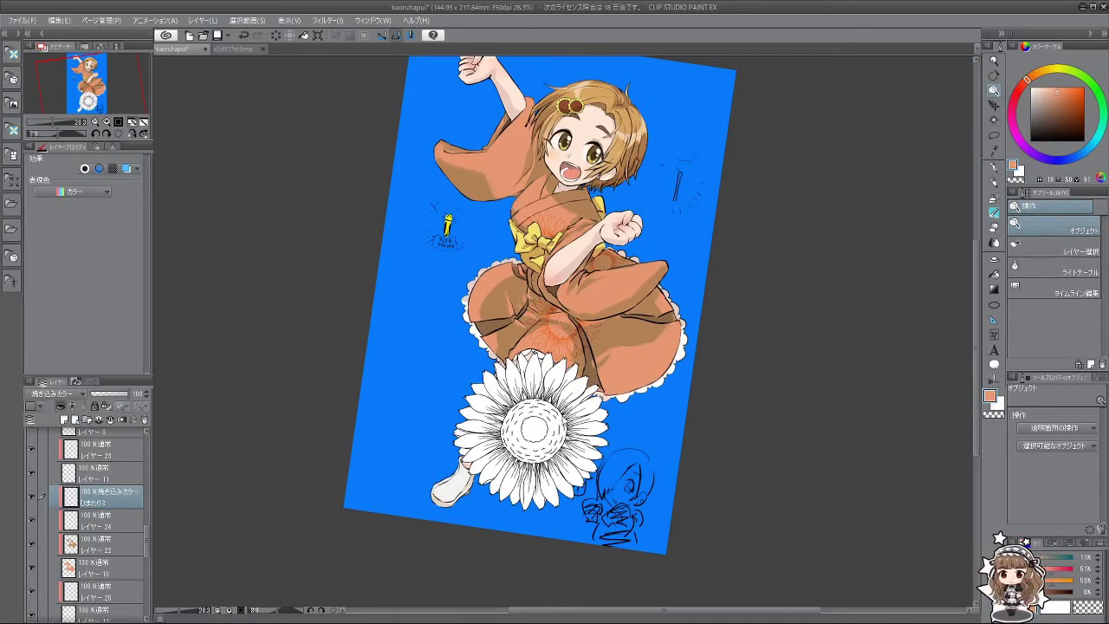
# Step: Select the ひまわり1 sunflower layer and add a new raster layer
pyautogui.scroll(3, 577, 423)
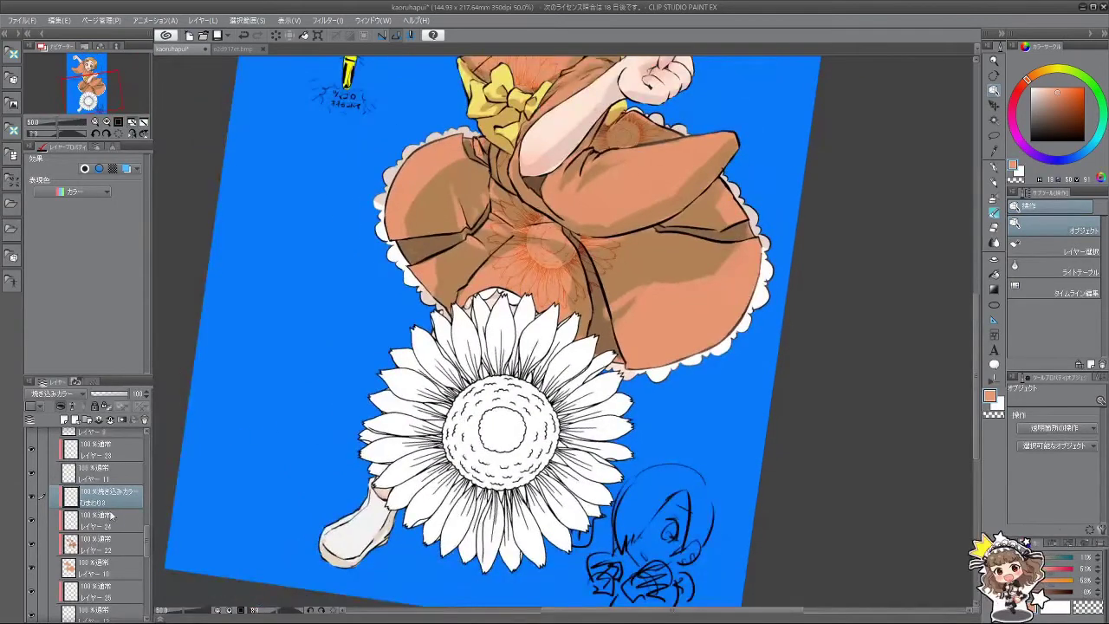
pyautogui.moveTo(144, 536); pyautogui.dragTo(147, 428)
pyautogui.click(104, 442)
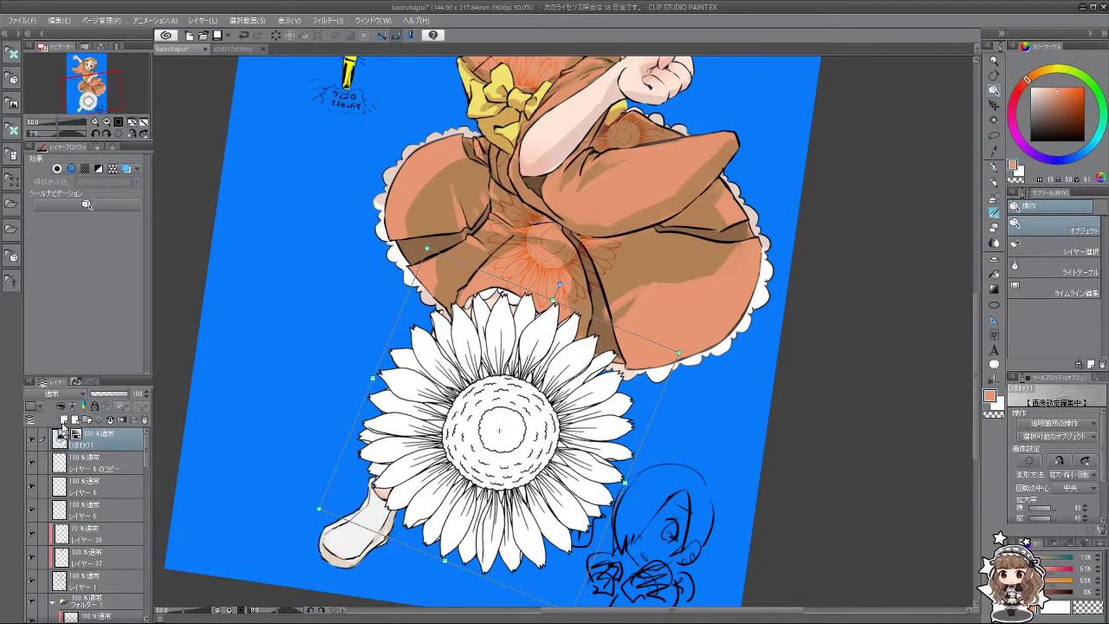
pyautogui.click(64, 419)
pyautogui.scroll(-1, 102, 447)
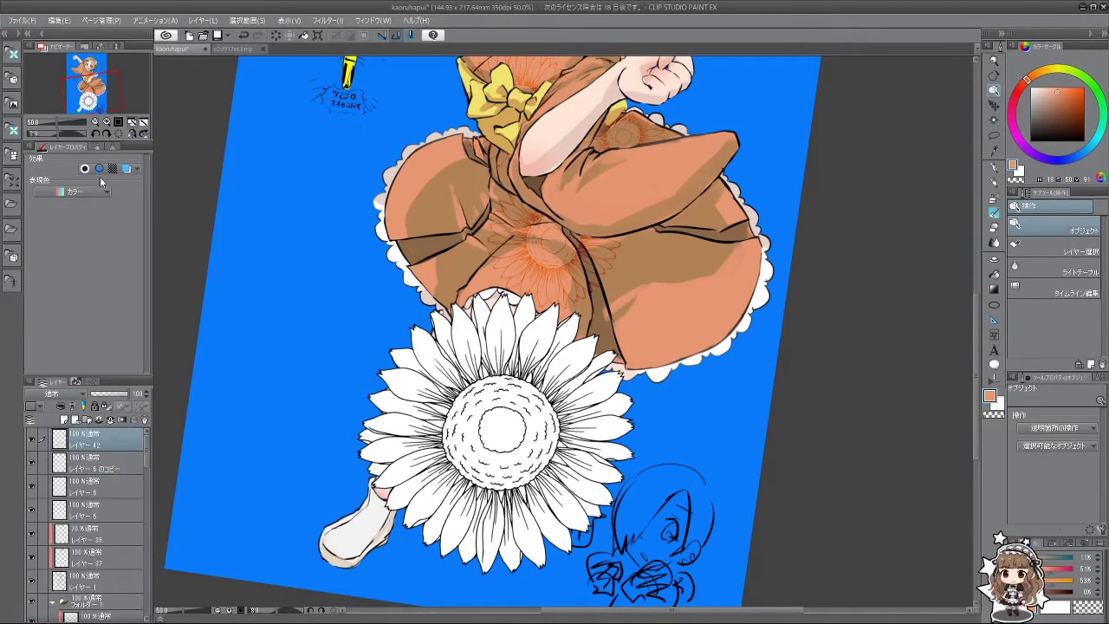
# Step: Convert the large sunflower's white fill to transparency, leaving only its line art
pyautogui.click(99, 19)
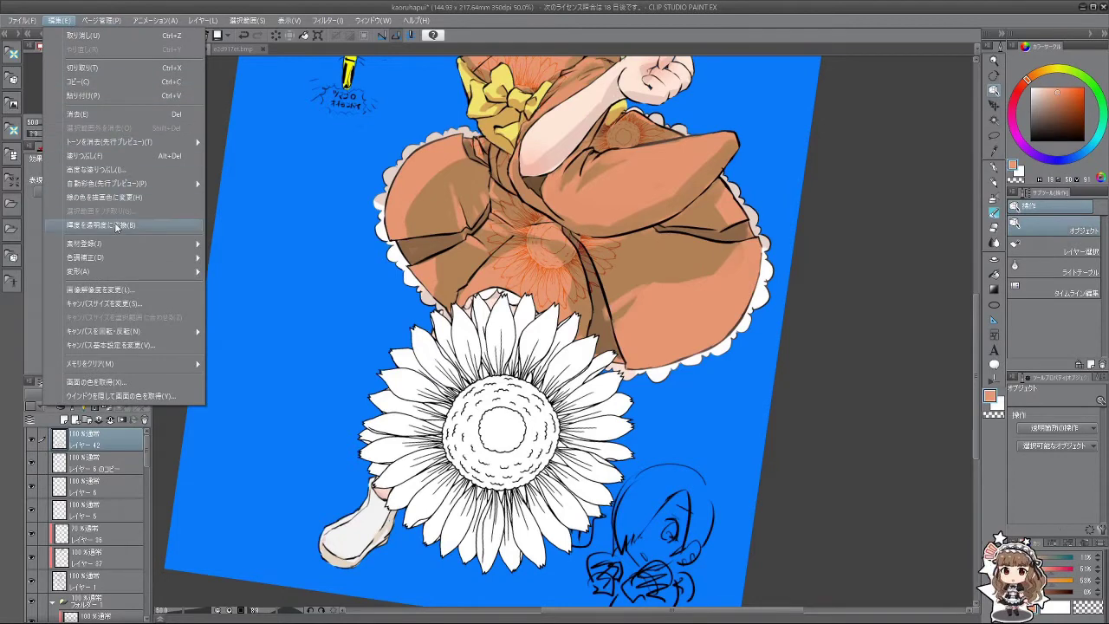
pyautogui.click(117, 227)
pyautogui.scroll(-2, 299, 216)
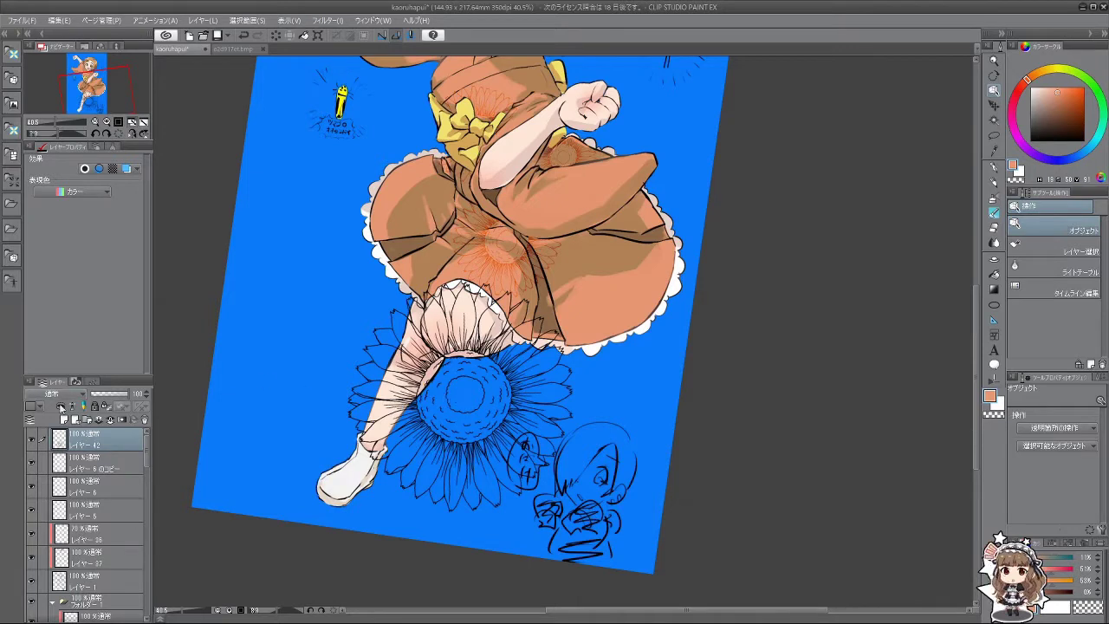
# Step: Add a new layer above レイヤー 6のコピー and hide the girl's colour, line and copy layers
pyautogui.click(70, 462)
pyautogui.click(65, 419)
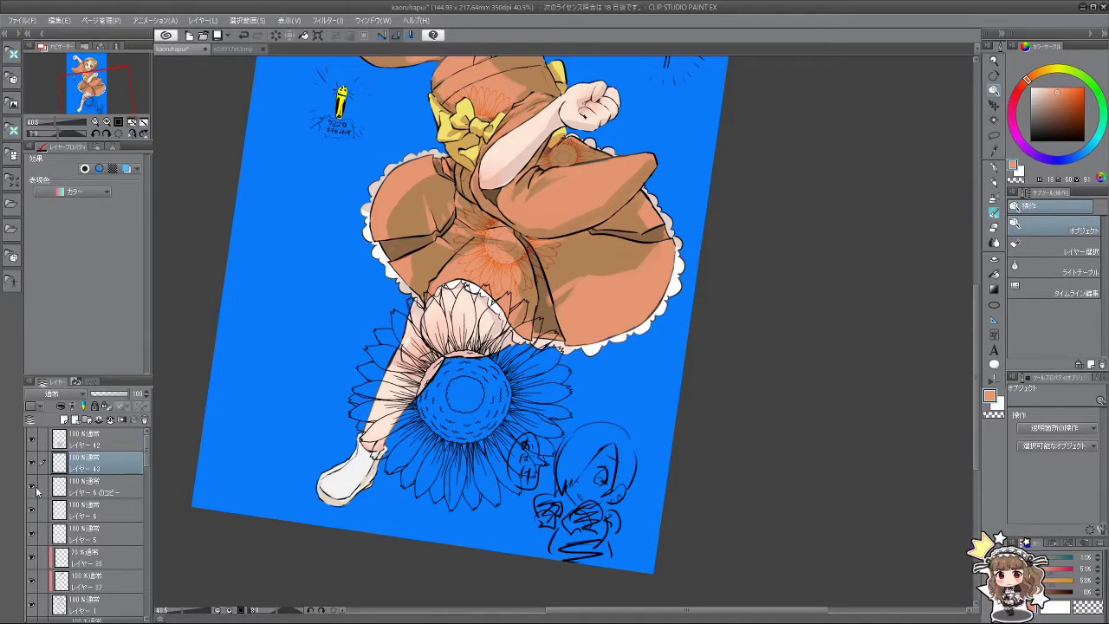
pyautogui.scroll(-10, 97, 492)
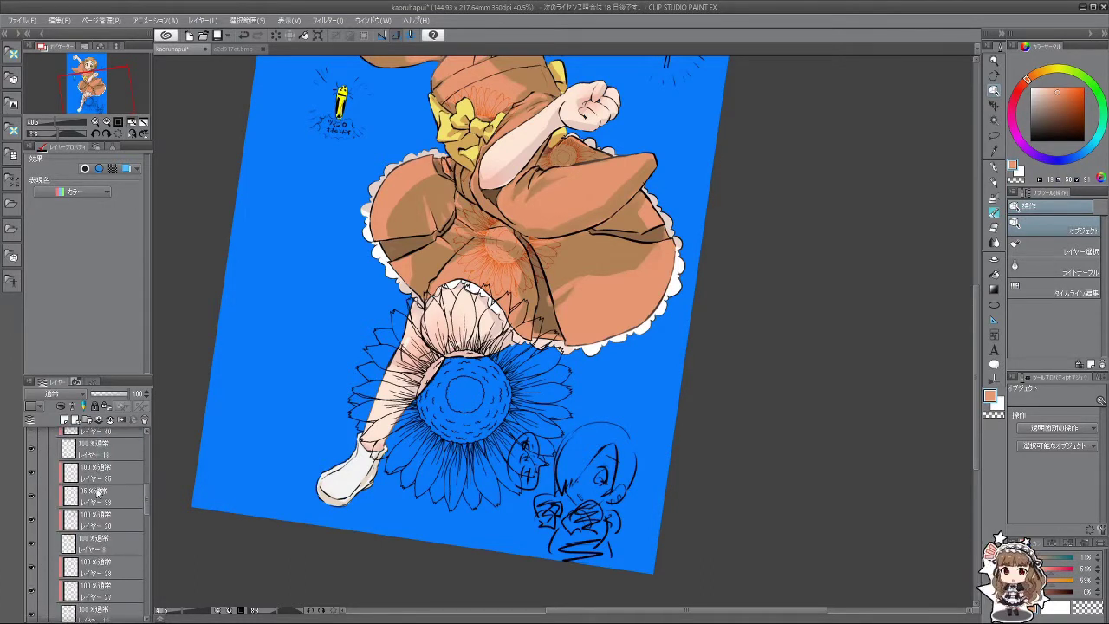
pyautogui.scroll(-10, 97, 492)
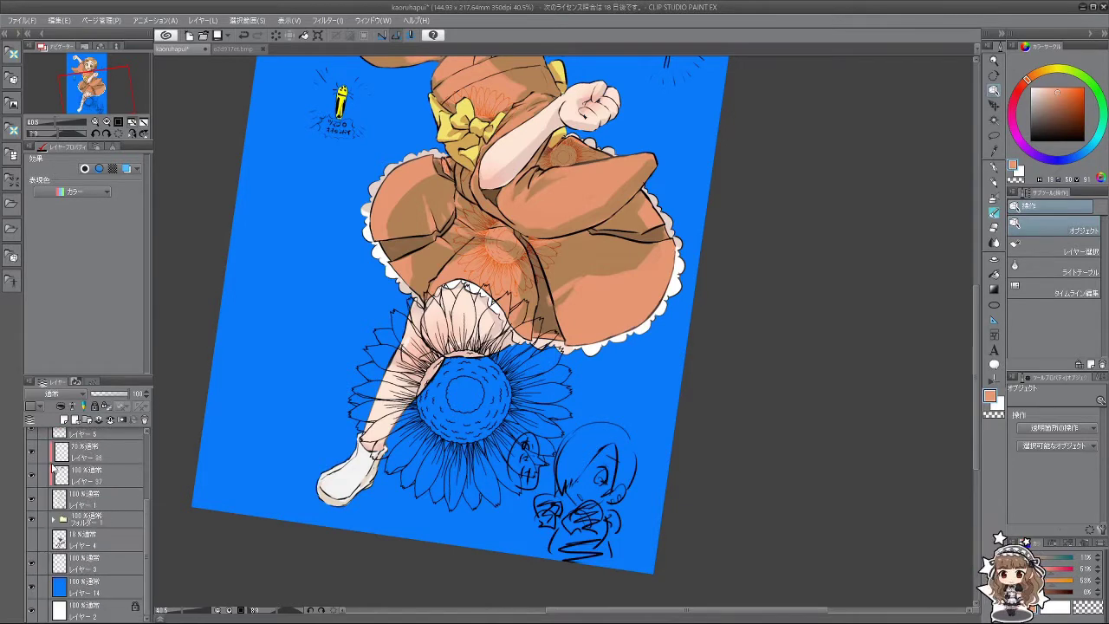
pyautogui.moveTo(35, 520); pyautogui.dragTo(35, 477)
pyautogui.scroll(2, 71, 465)
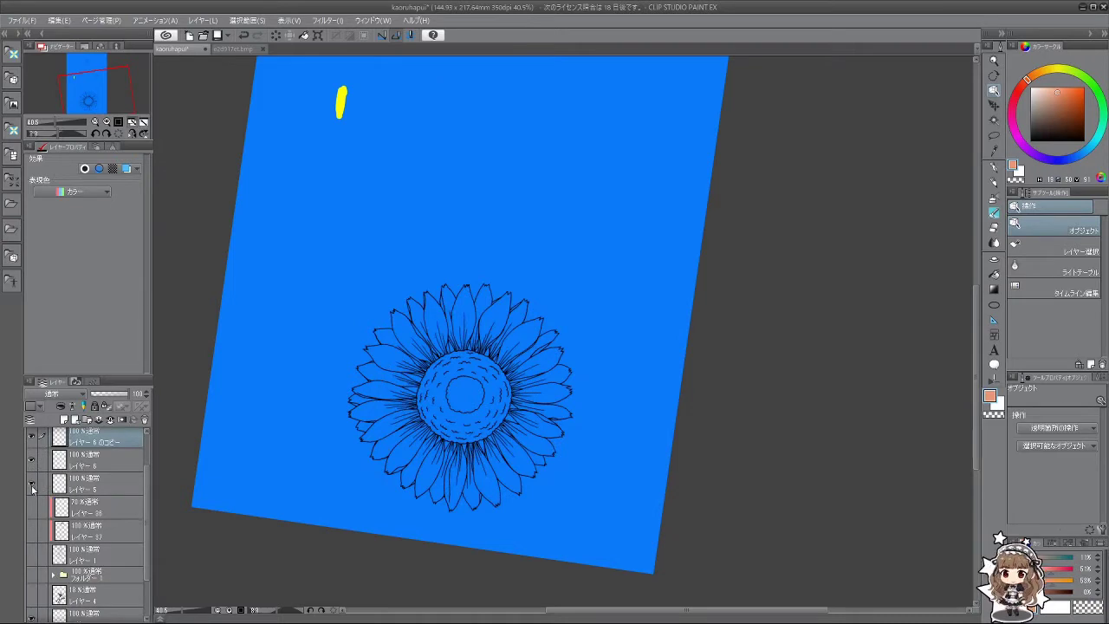
pyautogui.scroll(2, 60, 468)
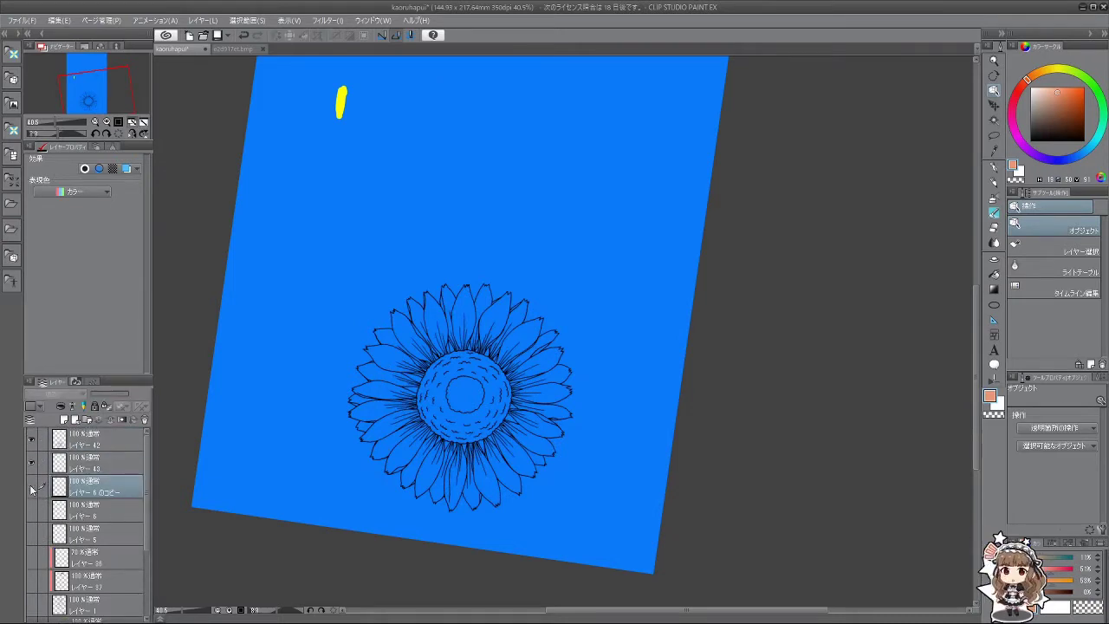
pyautogui.click(31, 488)
# Step: Make レイヤー 43 the working layer and set the drawing colour to pure yellow
pyautogui.click(91, 462)
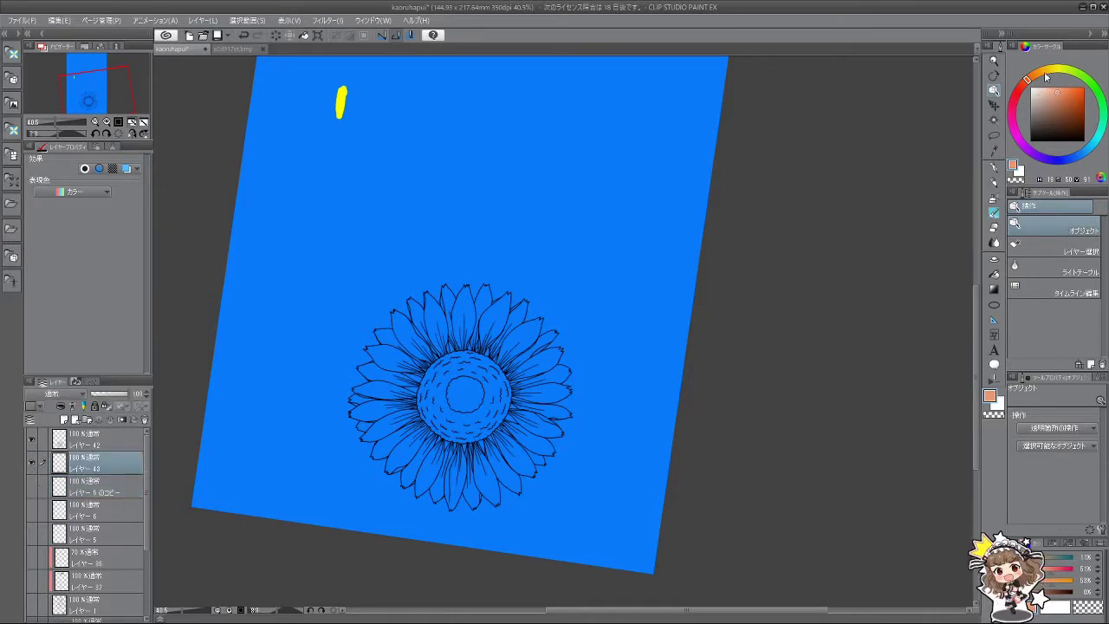
pyautogui.click(1056, 70)
pyautogui.click(1084, 88)
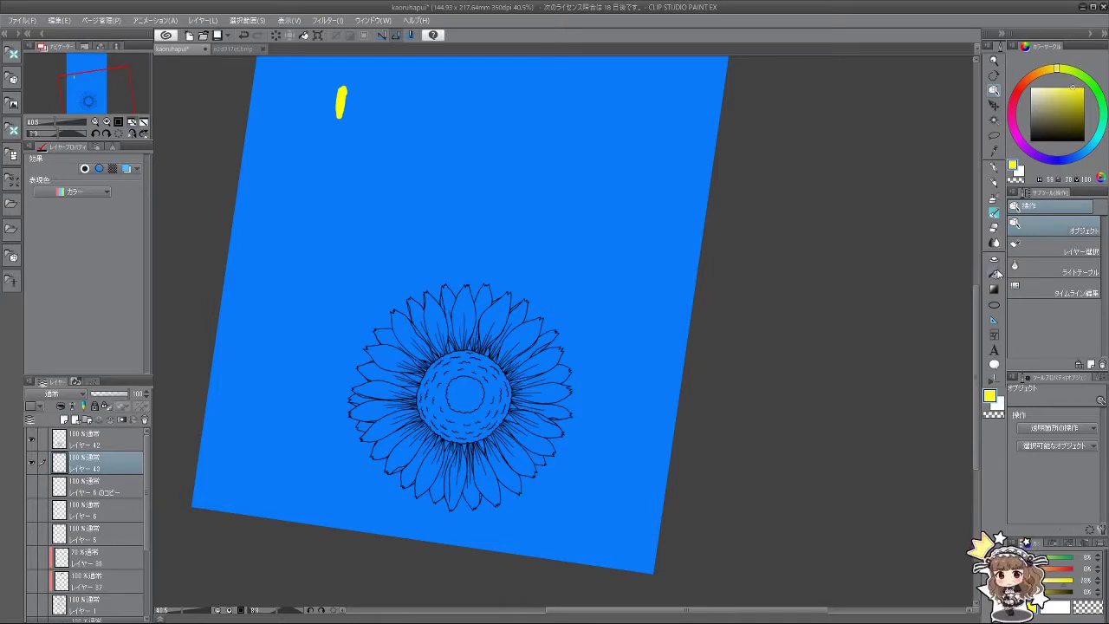
pyautogui.click(994, 273)
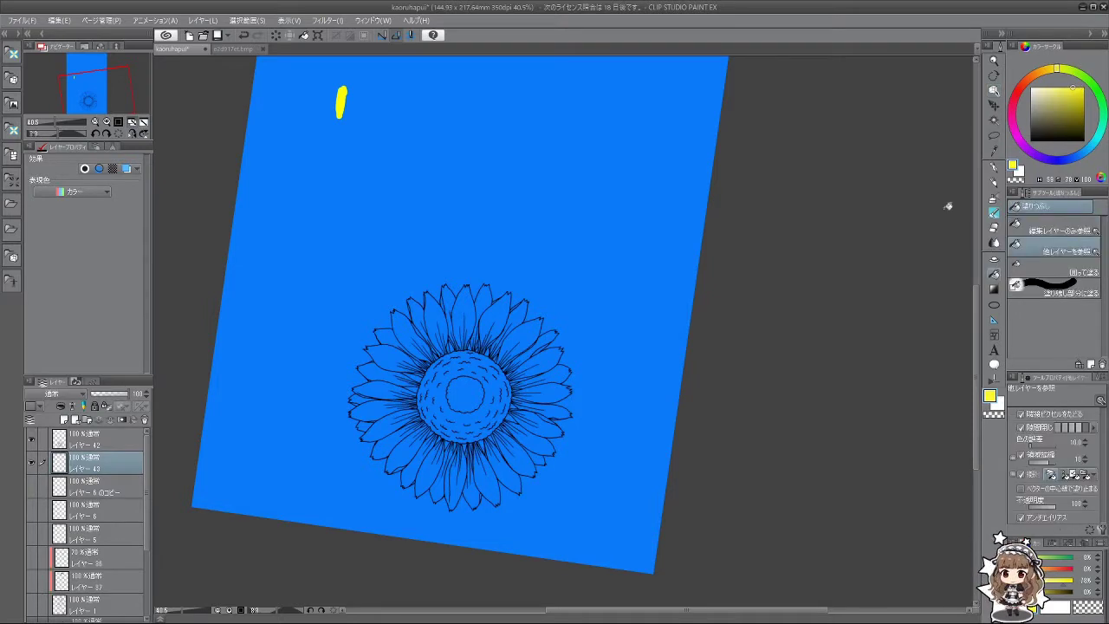
# Step: Fill the sunflower's right-side and bottom petals with yellow
pyautogui.click(534, 345)
pyautogui.click(542, 345)
pyautogui.click(549, 364)
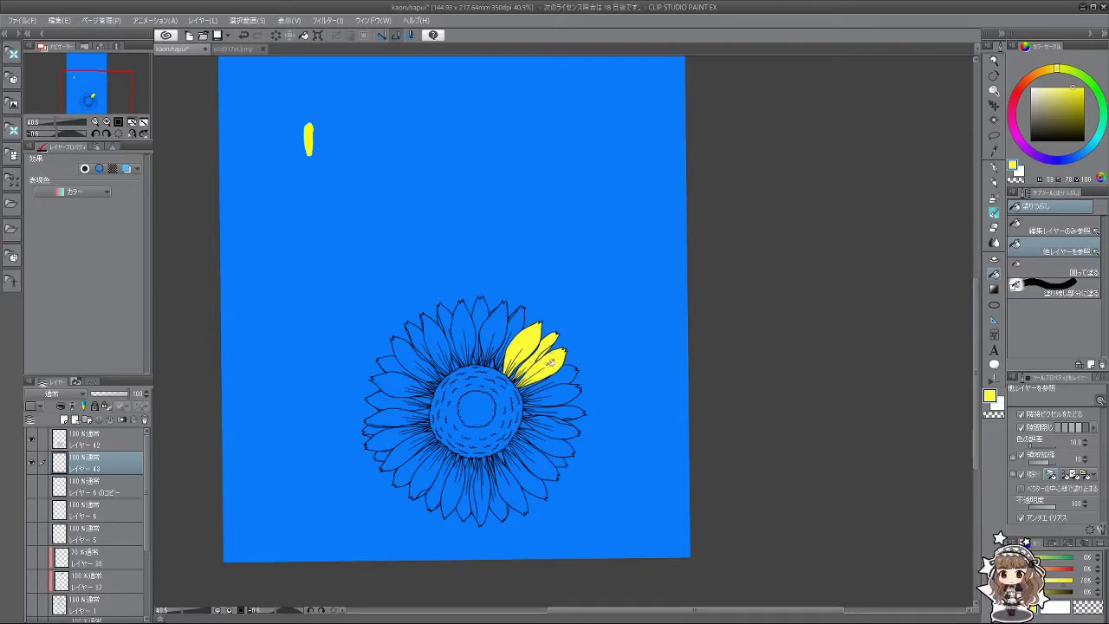
pyautogui.click(561, 390)
pyautogui.click(564, 379)
pyautogui.click(562, 411)
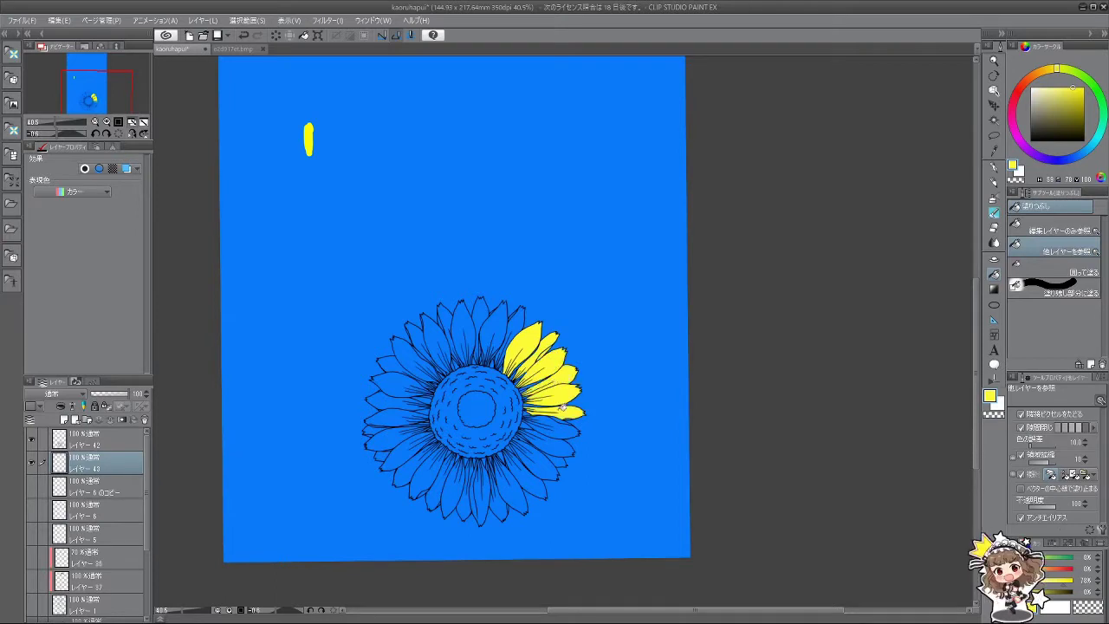
pyautogui.click(557, 429)
pyautogui.click(550, 444)
pyautogui.click(540, 453)
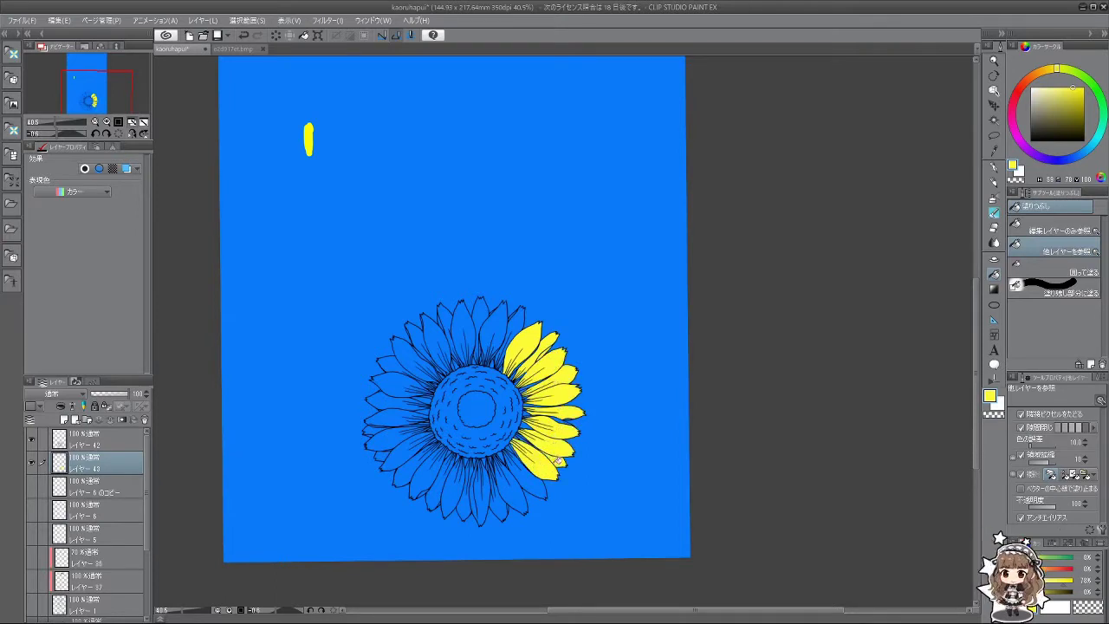
pyautogui.click(532, 474)
pyautogui.click(516, 490)
pyautogui.click(500, 496)
pyautogui.click(482, 494)
pyautogui.click(466, 496)
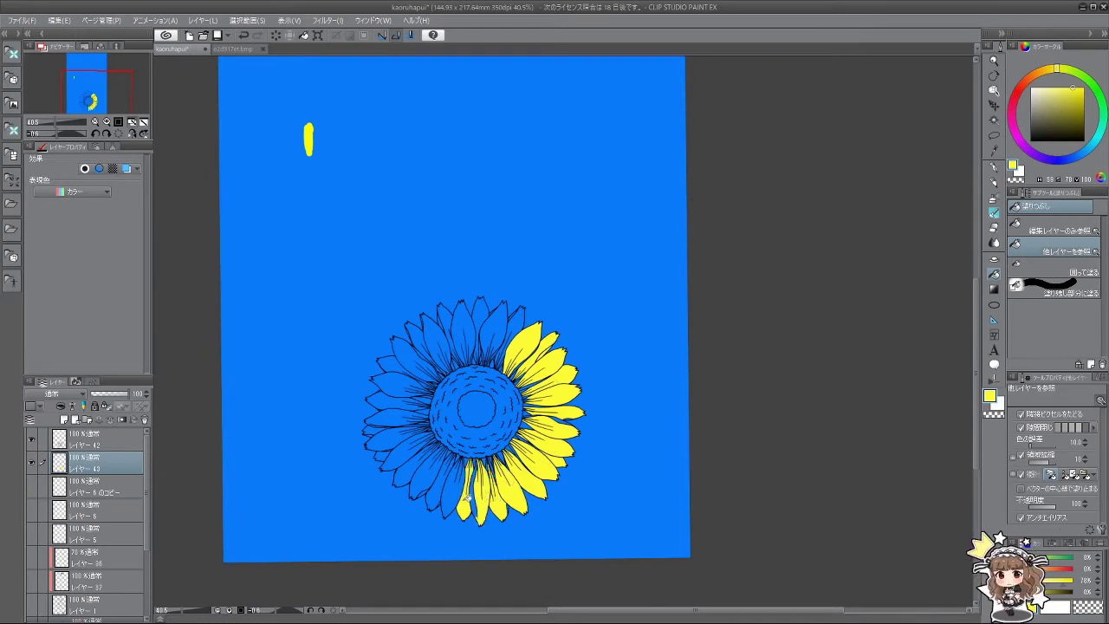
pyautogui.click(452, 490)
pyautogui.click(439, 484)
pyautogui.click(428, 472)
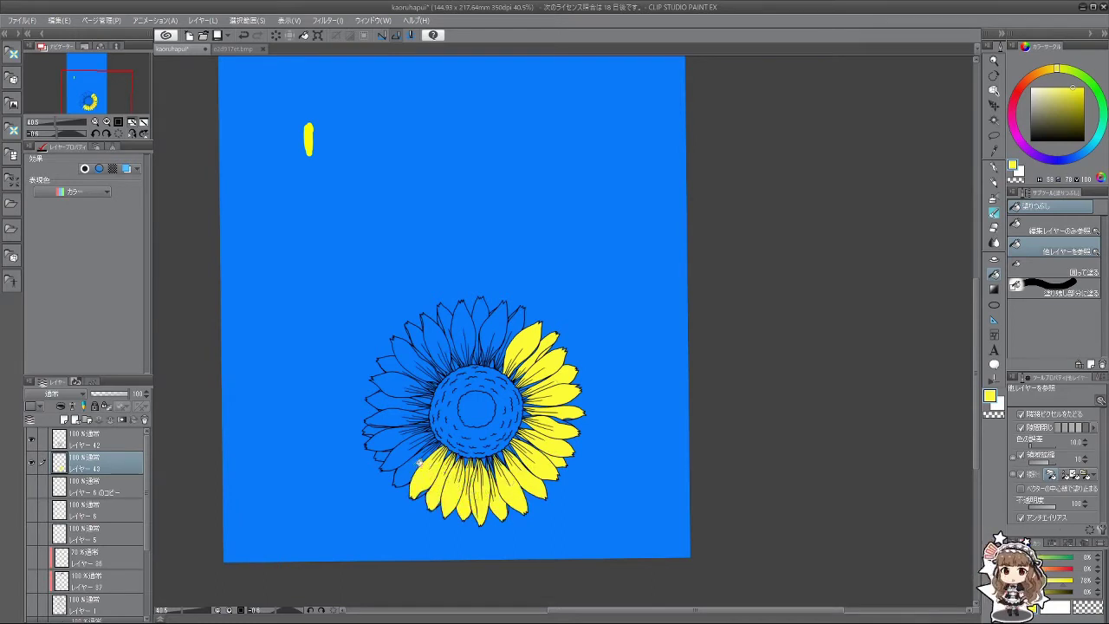
pyautogui.click(418, 461)
pyautogui.click(411, 444)
# Step: Fill the remaining left-side and top sunflower petals with yellow
pyautogui.click(390, 450)
pyautogui.click(400, 440)
pyautogui.click(380, 429)
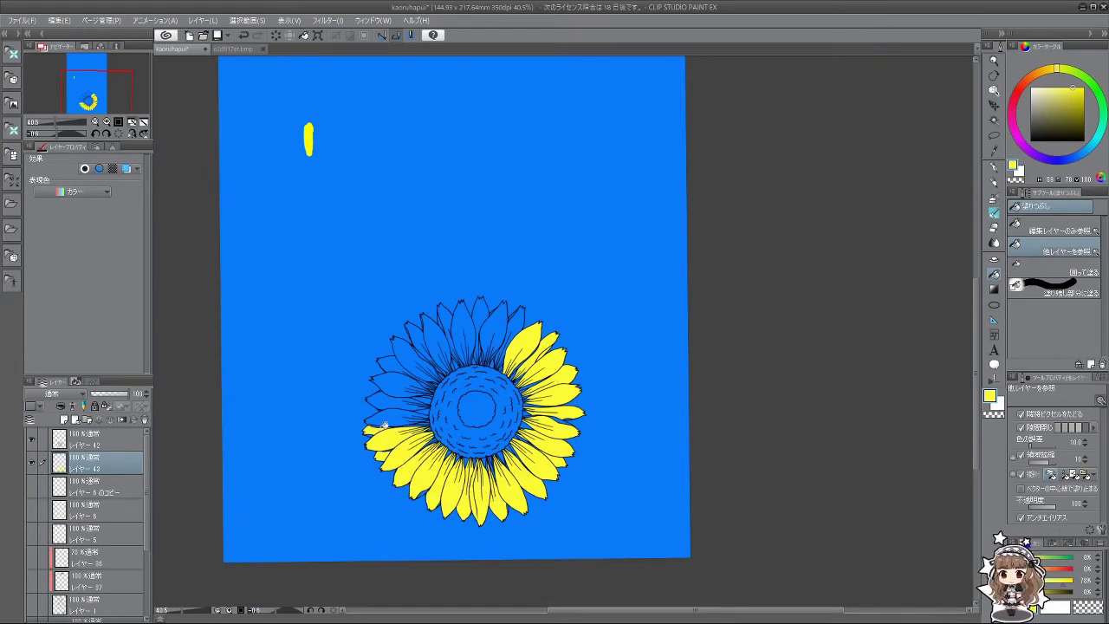
pyautogui.click(394, 419)
pyautogui.click(396, 402)
pyautogui.click(381, 386)
pyautogui.click(397, 374)
pyautogui.click(394, 362)
pyautogui.click(411, 346)
pyautogui.click(429, 333)
pyautogui.click(441, 325)
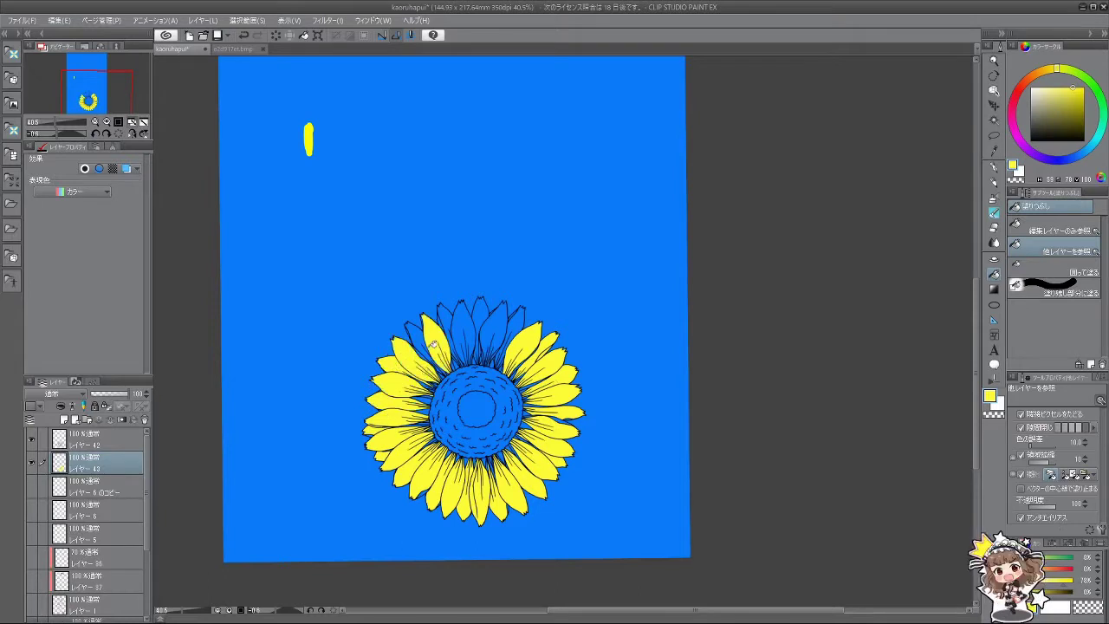
pyautogui.click(418, 343)
pyautogui.click(447, 328)
pyautogui.click(463, 322)
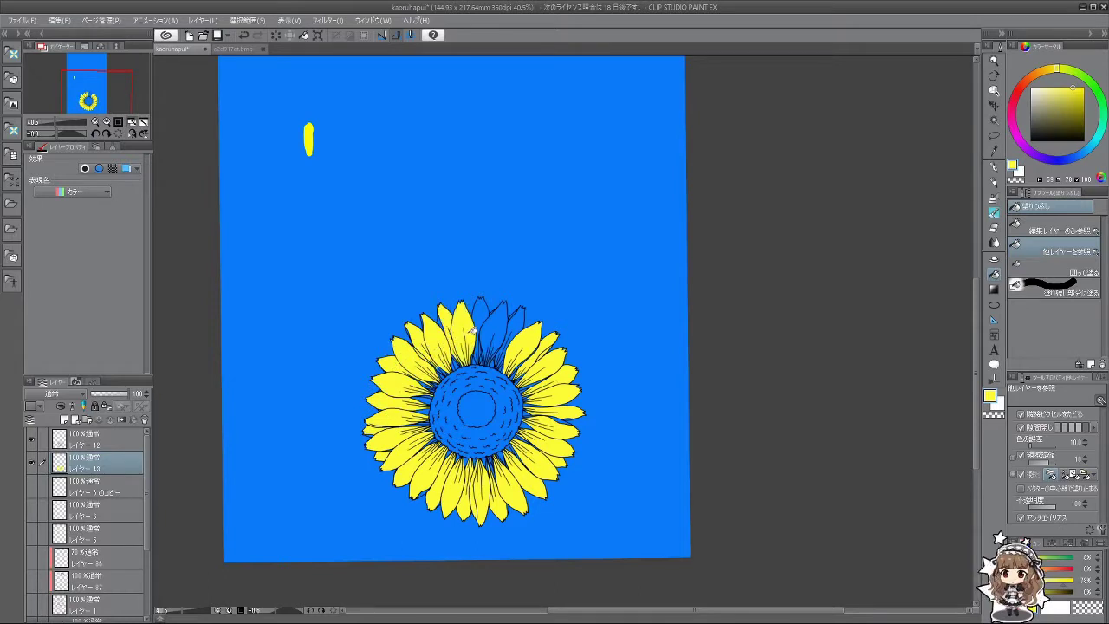
pyautogui.click(481, 317)
pyautogui.click(491, 327)
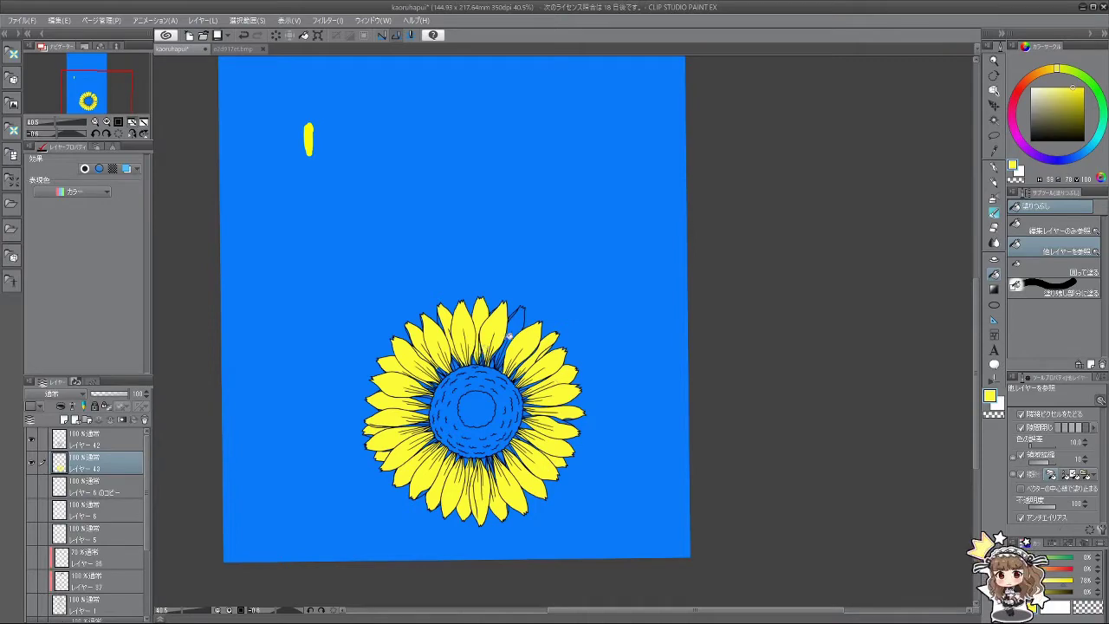
pyautogui.click(511, 336)
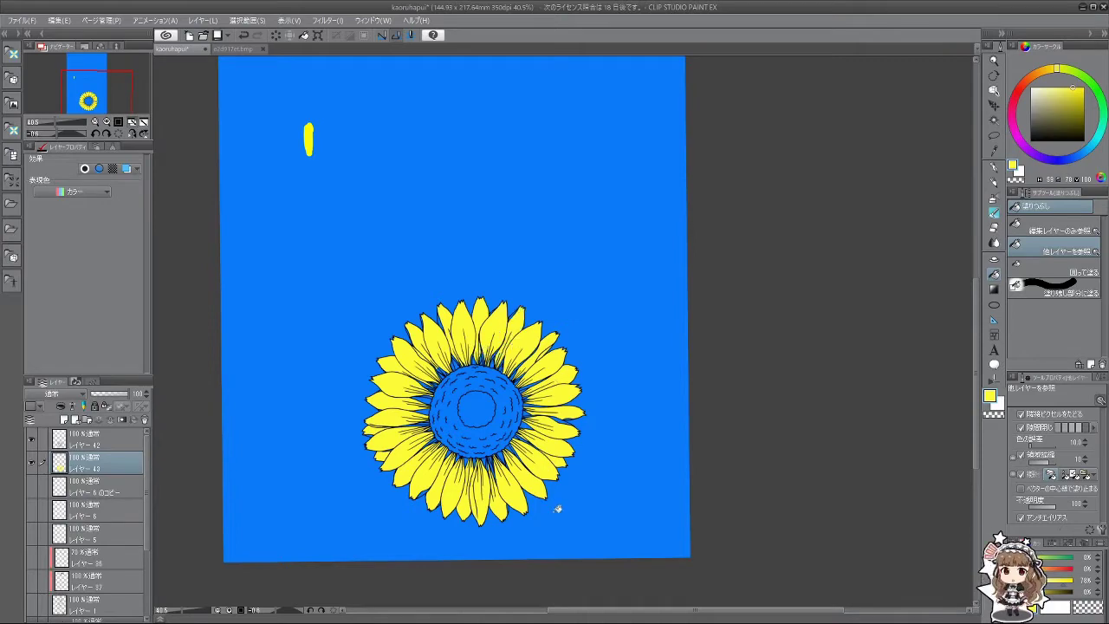
pyautogui.click(994, 227)
pyautogui.scroll(4, 518, 337)
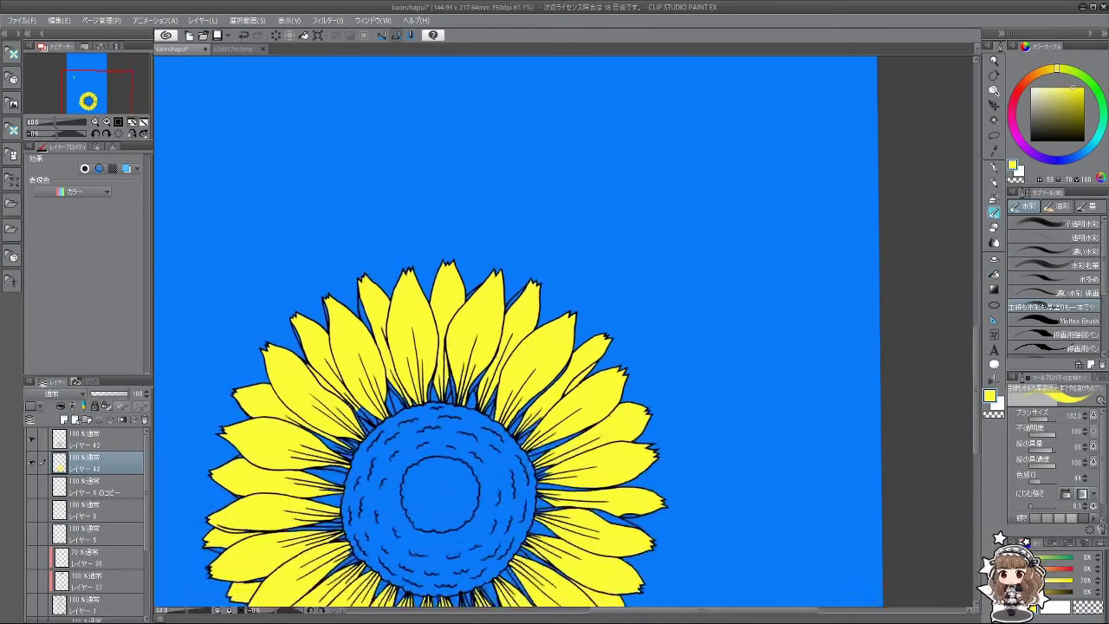
# Step: Reduce the watercolour brush size to about 22, then one notch smaller
pyautogui.moveTo(512, 319); pyautogui.dragTo(501, 322)
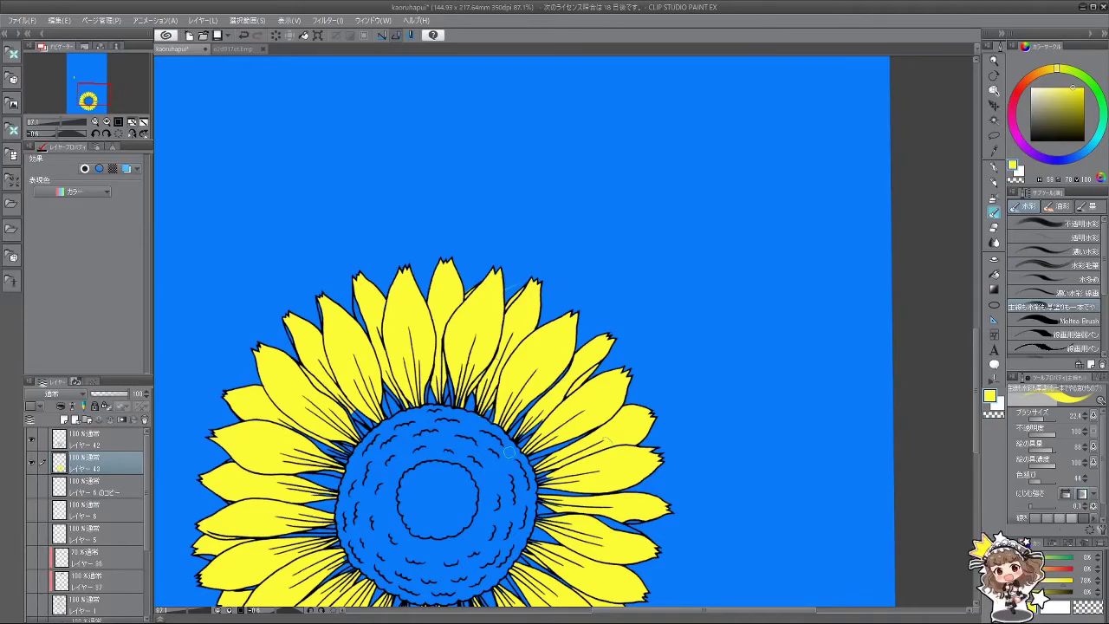
pyautogui.moveTo(510, 452)
pyautogui.mouseDown()
pyautogui.moveTo(598, 407)
pyautogui.moveTo(624, 338)
pyautogui.moveTo(546, 381)
pyautogui.moveTo(517, 418)
pyautogui.moveTo(548, 394)
pyautogui.mouseUp()
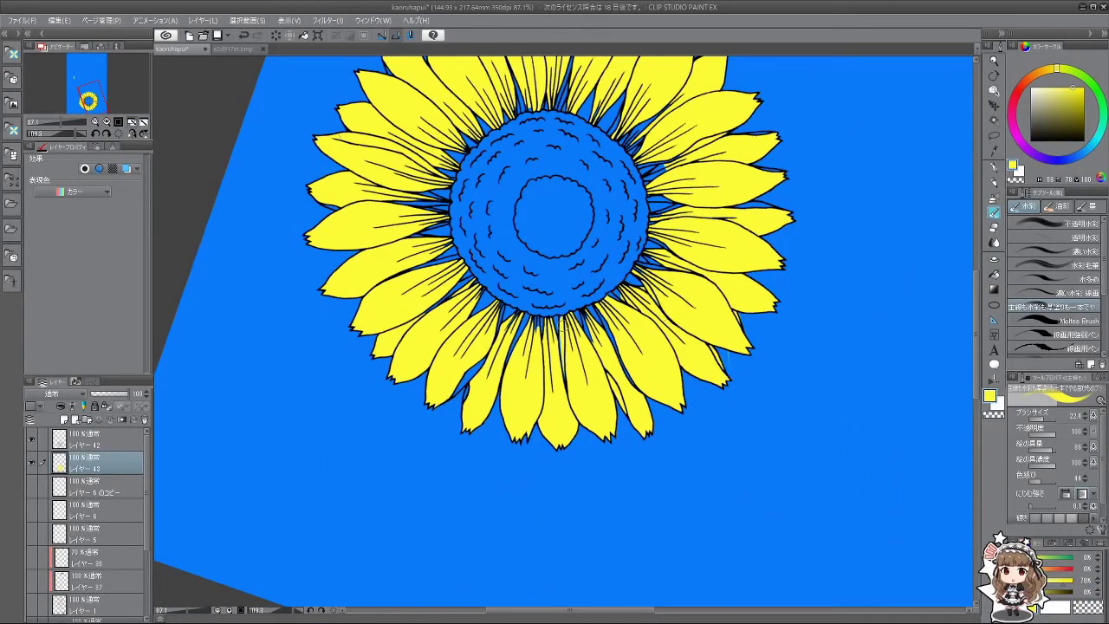
pyautogui.press('[')
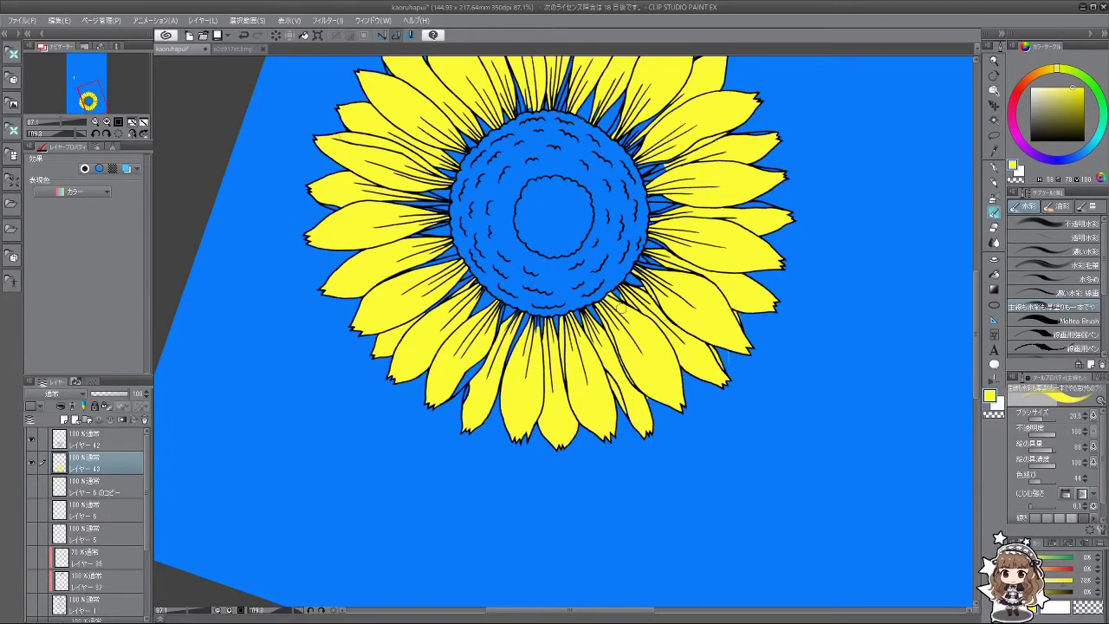
# Step: Rotate and pan the view around the sunflower to inspect its yellow petals
pyautogui.moveTo(630, 363); pyautogui.dragTo(466, 318)
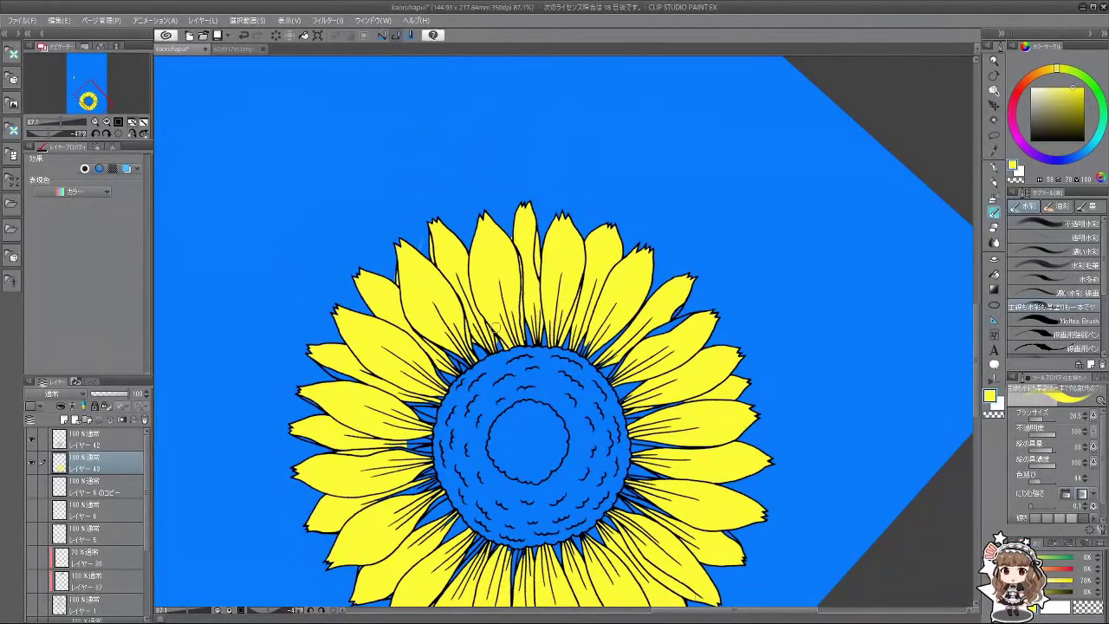
pyautogui.moveTo(467, 456); pyautogui.dragTo(497, 348)
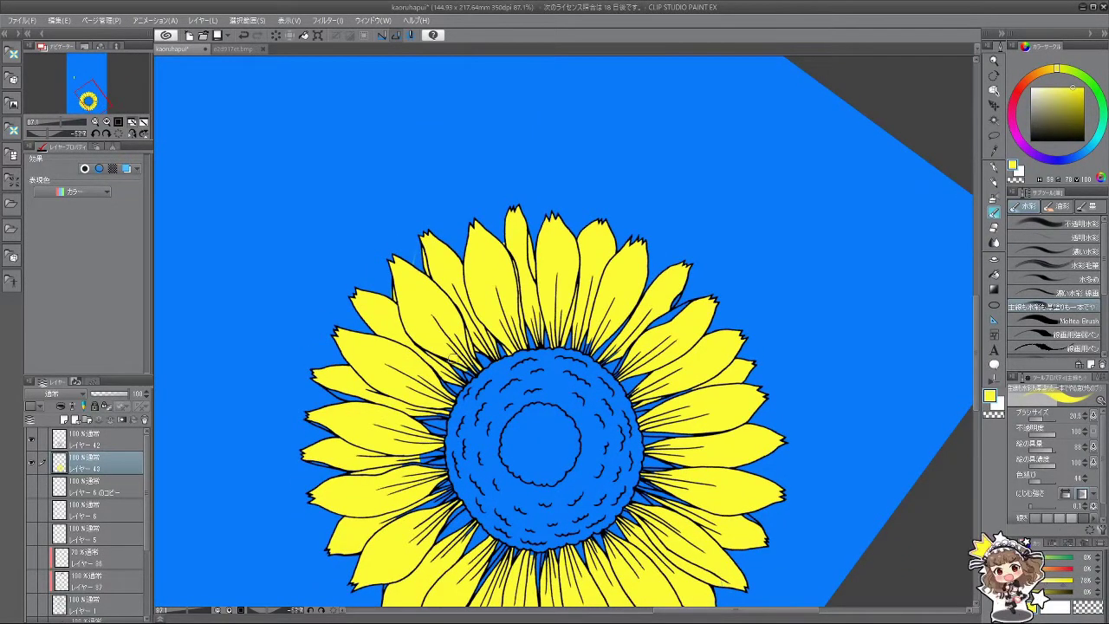
pyautogui.moveTo(481, 372); pyautogui.dragTo(719, 307)
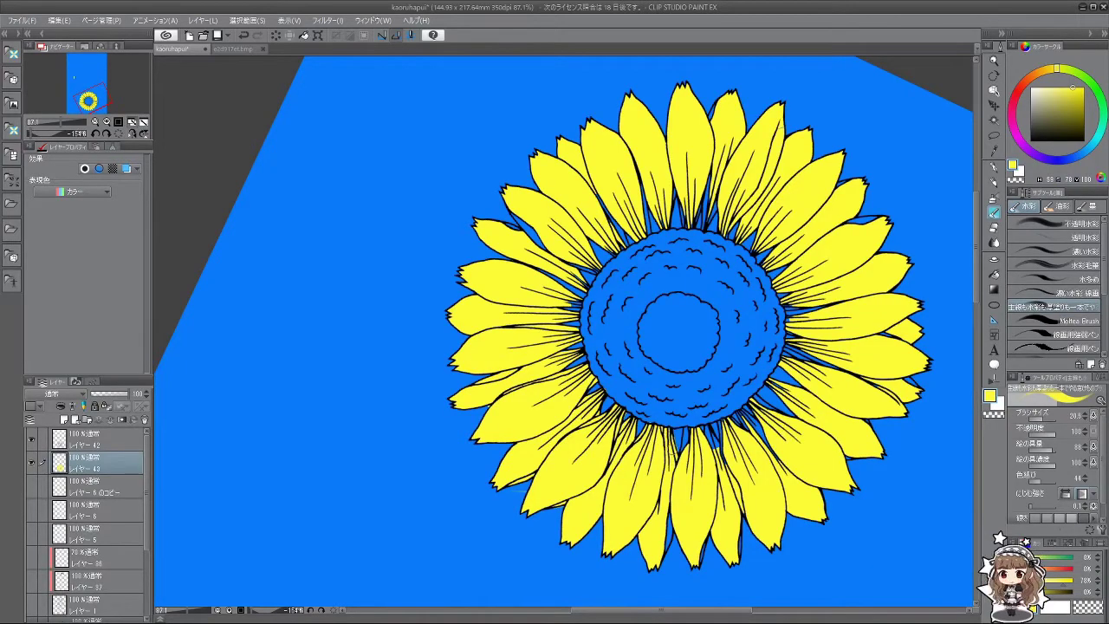
pyautogui.moveTo(669, 526); pyautogui.dragTo(573, 346)
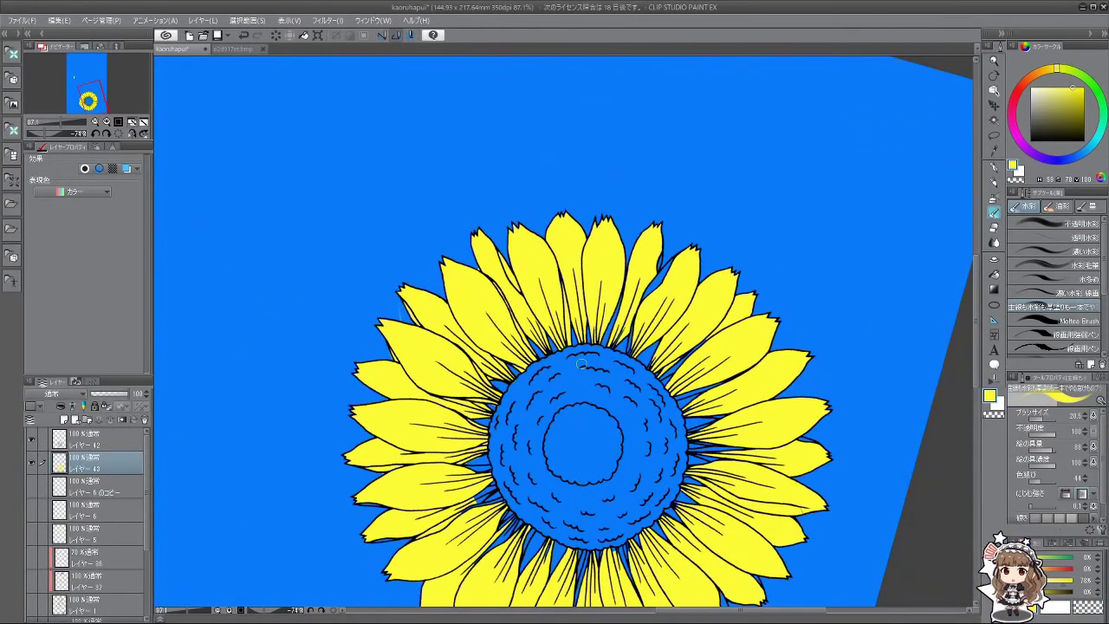
pyautogui.moveTo(442, 440); pyautogui.dragTo(520, 336)
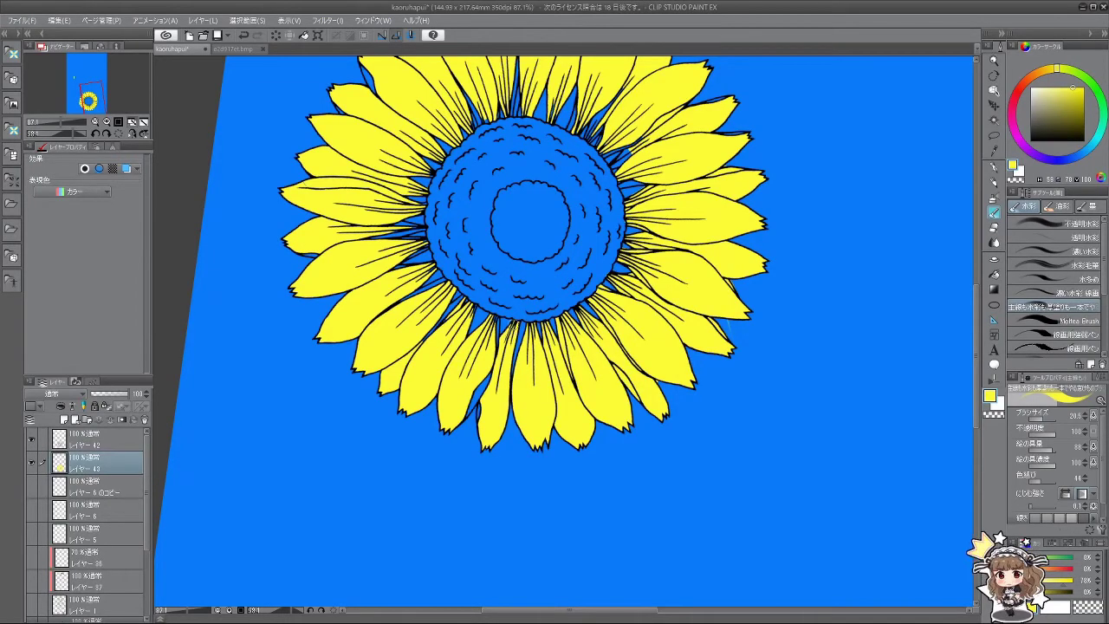
pyautogui.moveTo(503, 481)
pyautogui.mouseDown()
pyautogui.moveTo(668, 459)
pyautogui.moveTo(663, 409)
pyautogui.moveTo(639, 463)
pyautogui.moveTo(537, 356)
pyautogui.mouseUp()
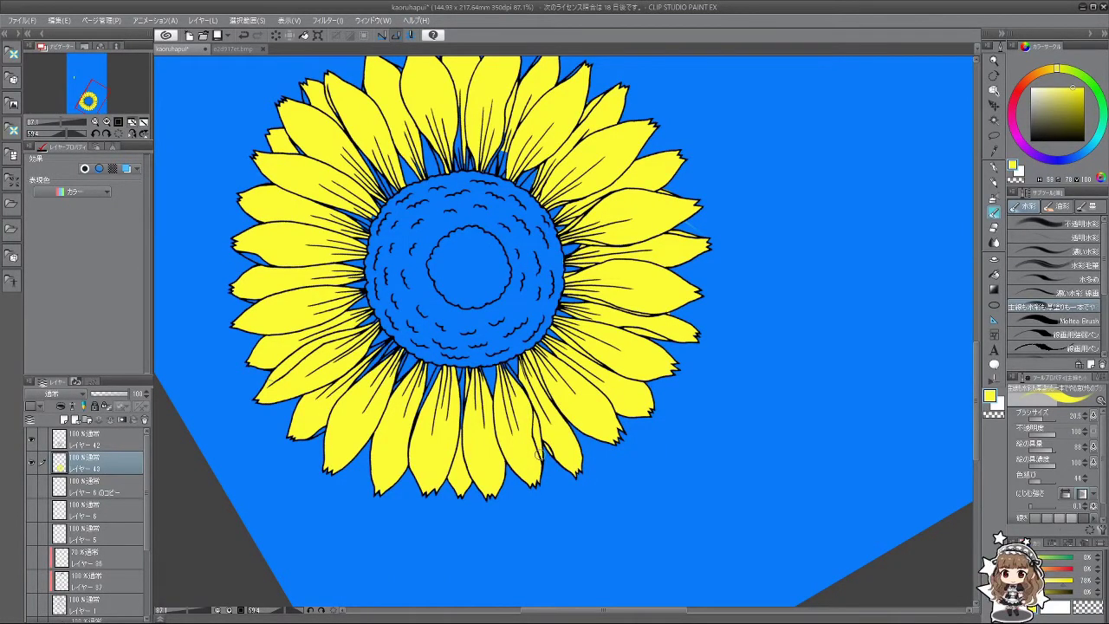
pyautogui.moveTo(539, 453)
pyautogui.mouseDown()
pyautogui.moveTo(528, 485)
pyautogui.moveTo(520, 386)
pyautogui.mouseUp()
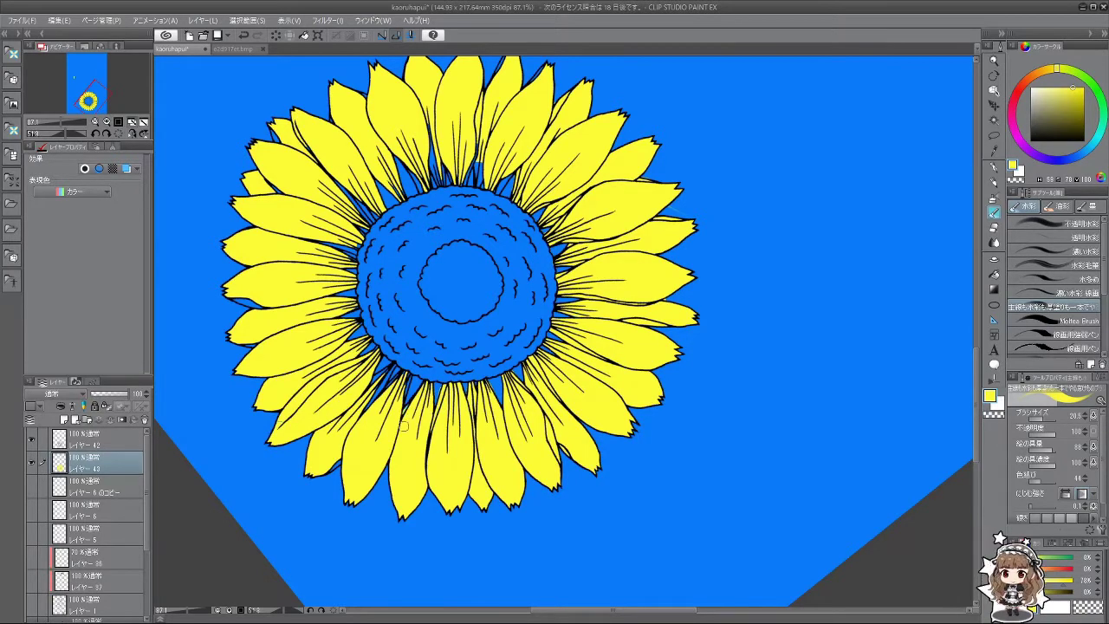
pyautogui.press('-')
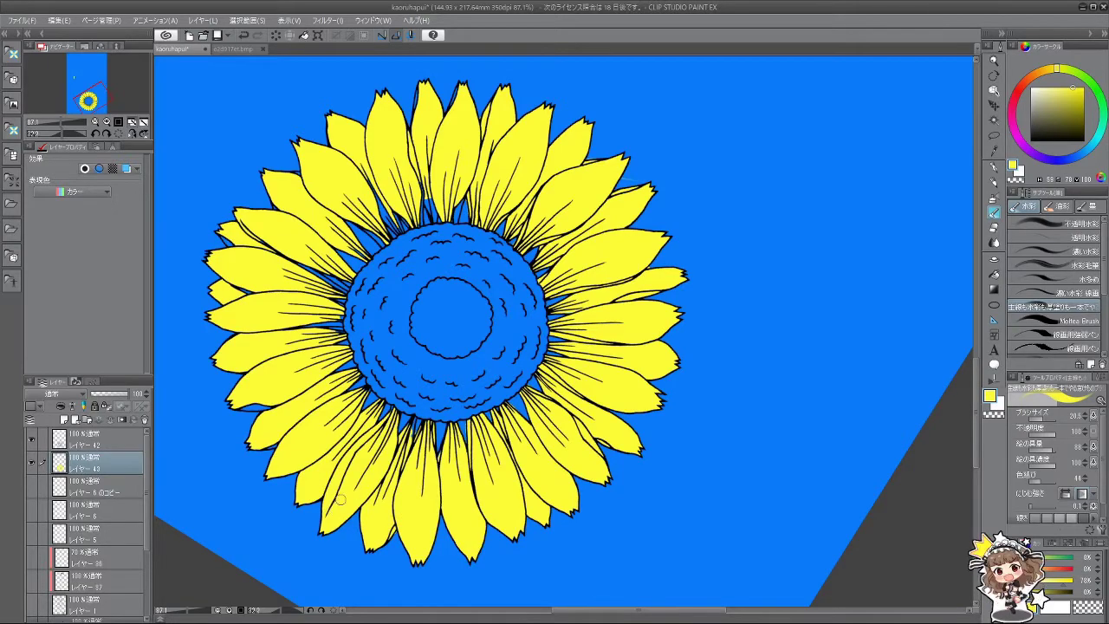
pyautogui.moveTo(367, 493)
pyautogui.mouseDown()
pyautogui.moveTo(563, 521)
pyautogui.moveTo(529, 502)
pyautogui.moveTo(507, 516)
pyautogui.moveTo(499, 486)
pyautogui.mouseUp()
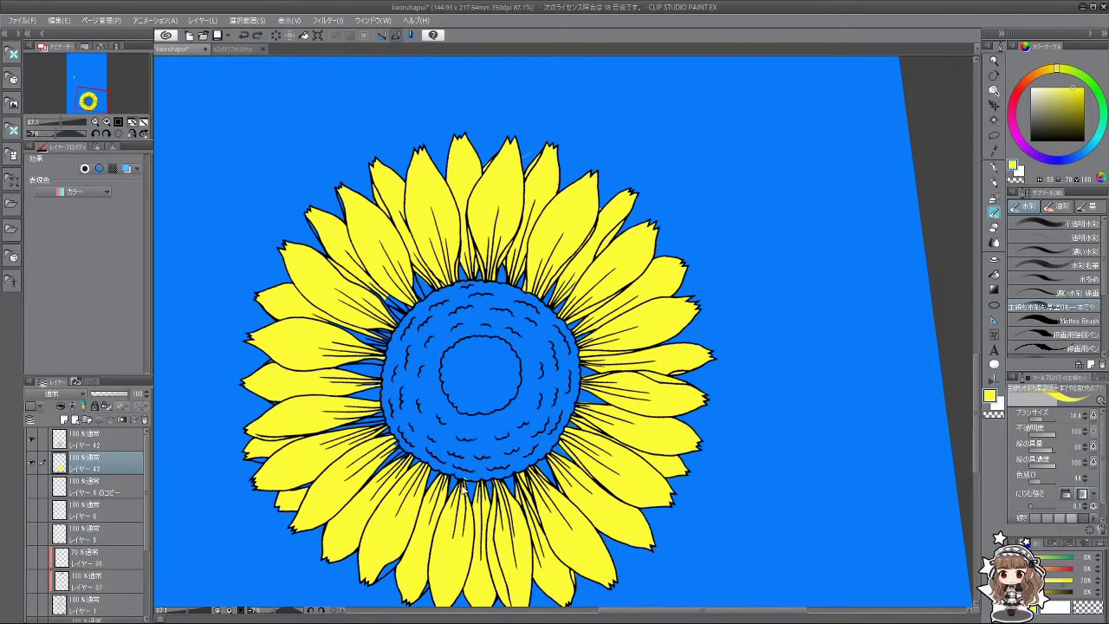
pyautogui.moveTo(411, 536); pyautogui.dragTo(540, 464)
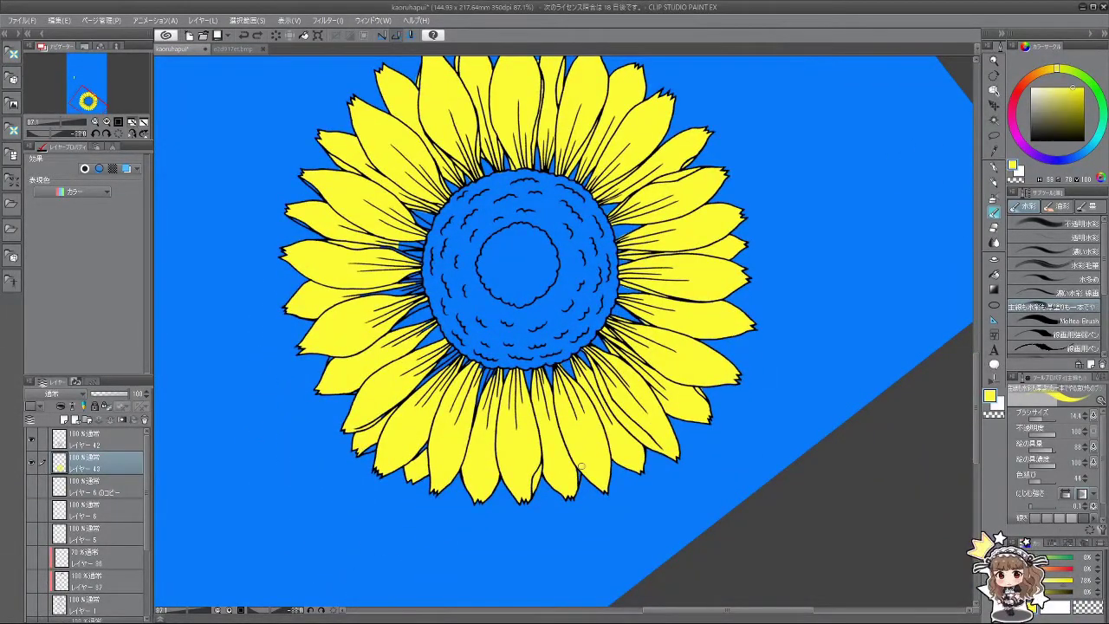
pyautogui.moveTo(555, 530); pyautogui.dragTo(496, 430)
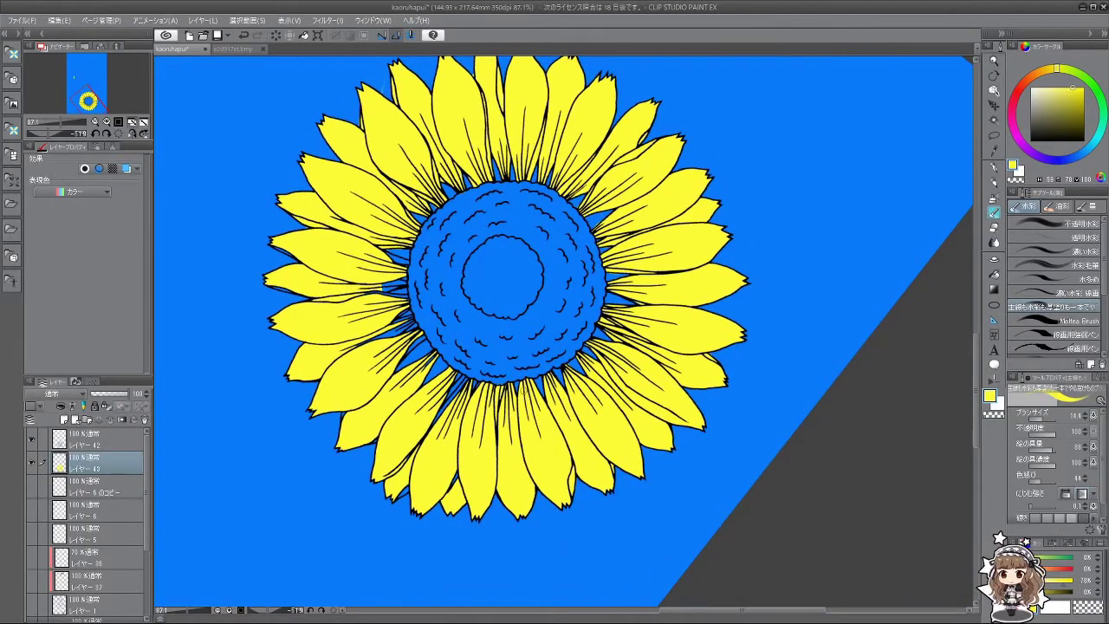
pyautogui.moveTo(538, 538); pyautogui.dragTo(486, 494)
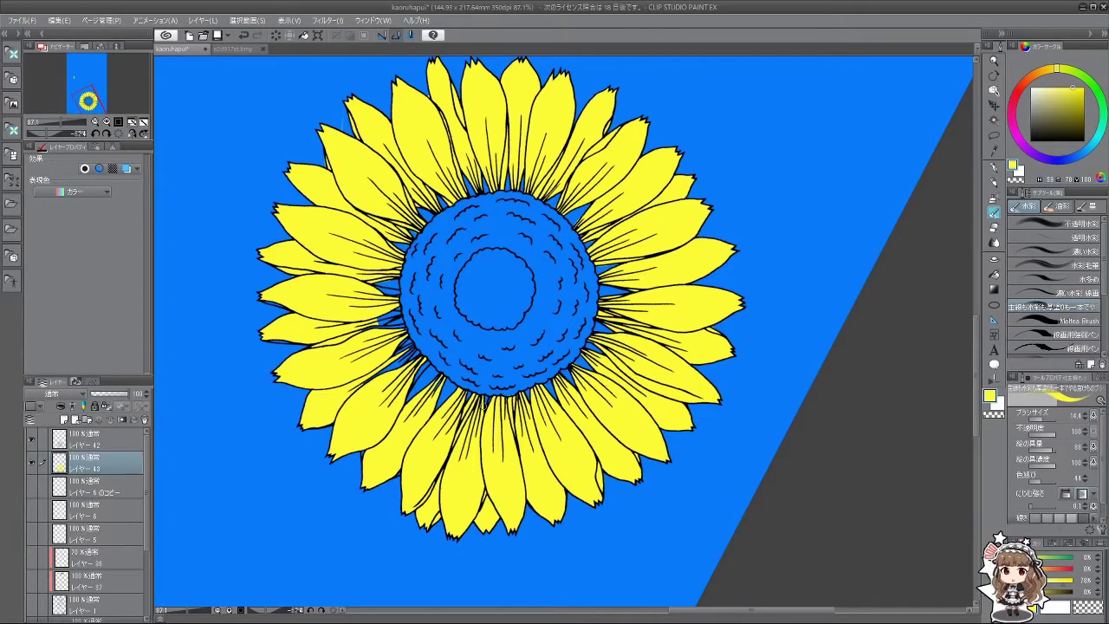
pyautogui.moveTo(442, 473); pyautogui.dragTo(489, 427)
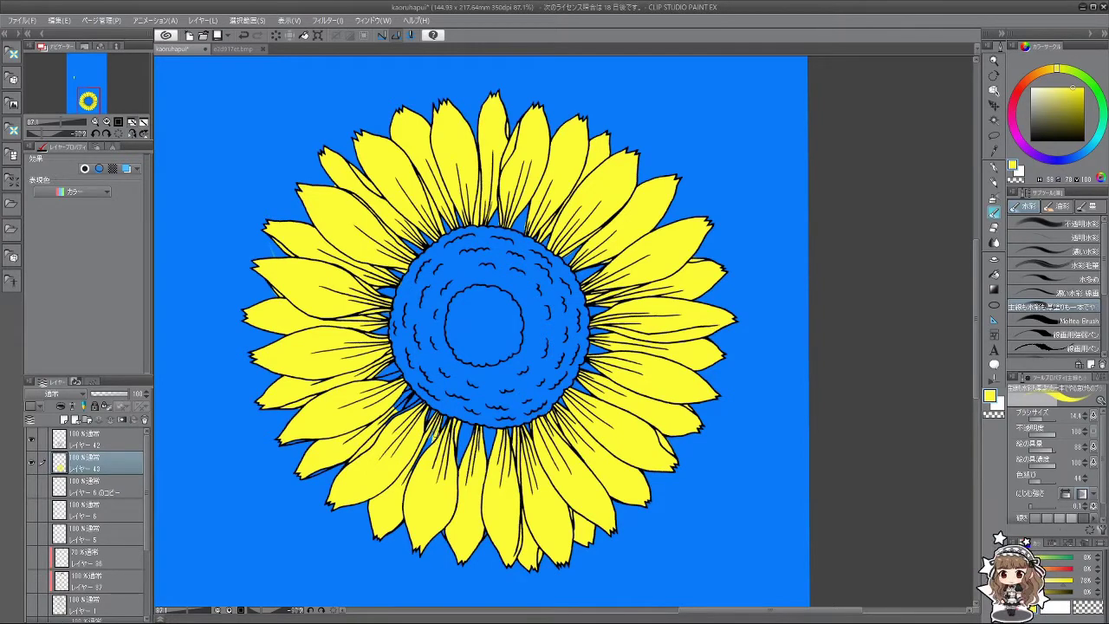
pyautogui.press('-')
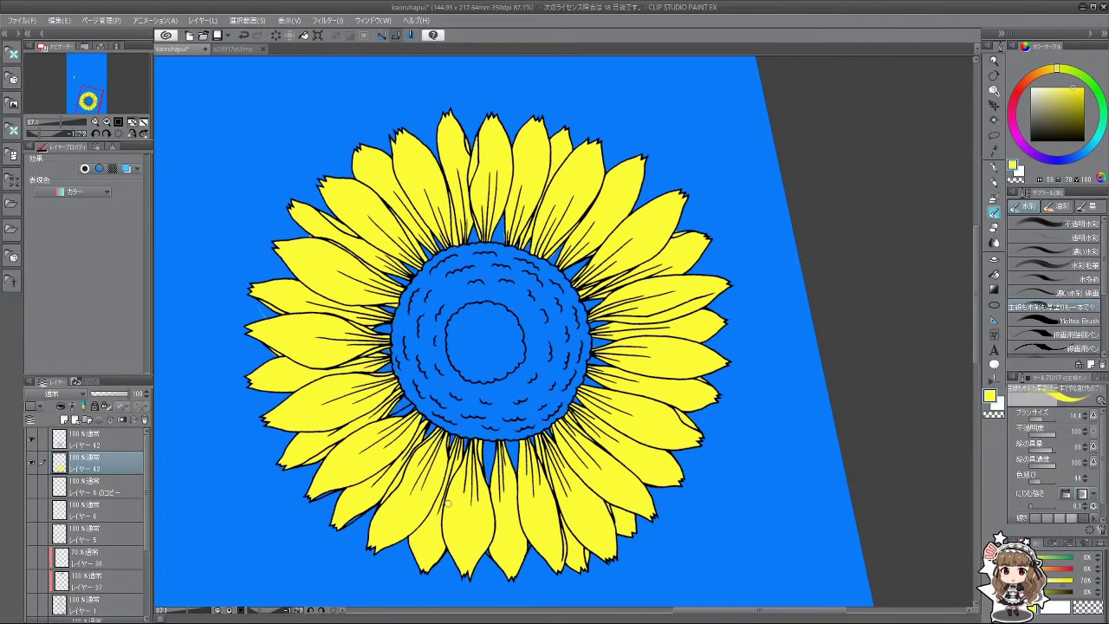
pyautogui.moveTo(435, 488); pyautogui.dragTo(479, 473)
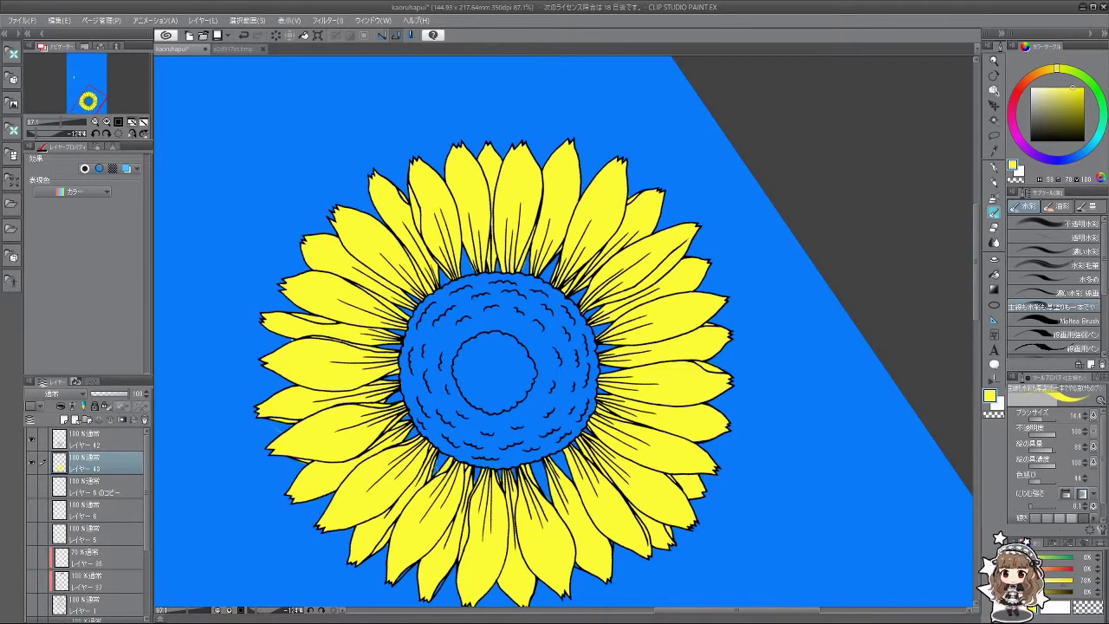
pyautogui.moveTo(415, 503); pyautogui.dragTo(520, 551)
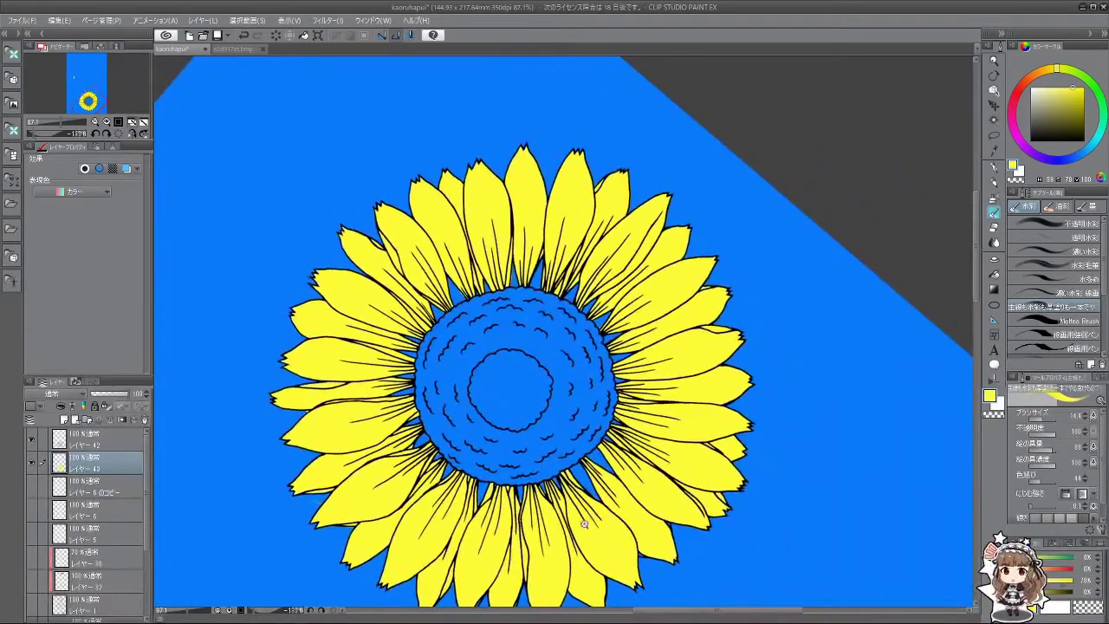
pyautogui.scroll(-5, 539, 324)
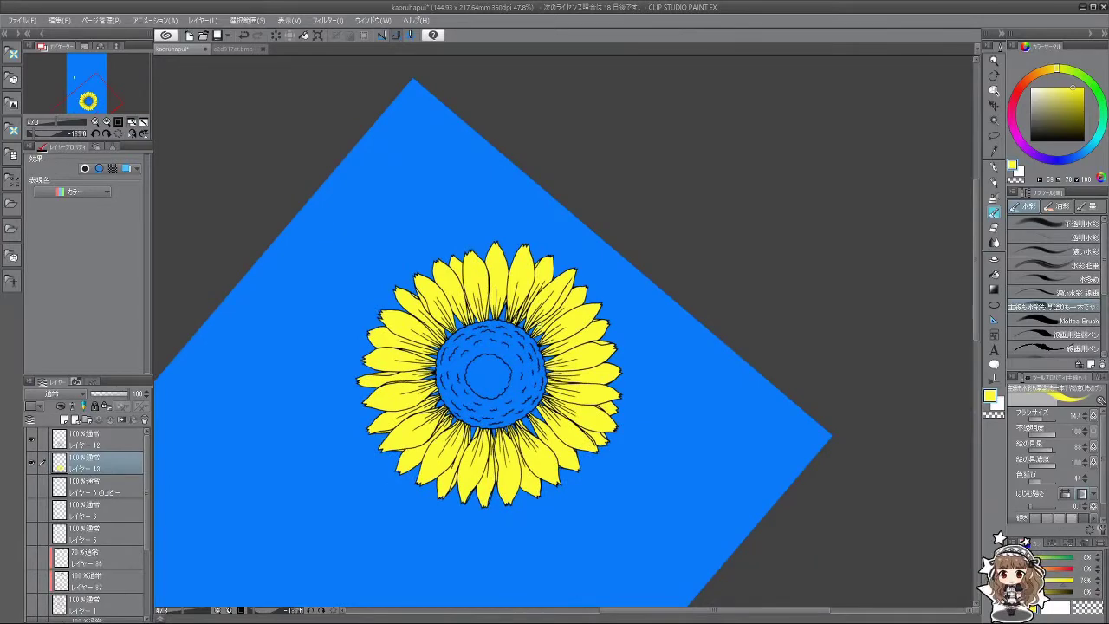
# Step: Fill the sunflower centre and its surrounding ring with a brownish orange
pyautogui.moveTo(711, 485); pyautogui.dragTo(743, 425)
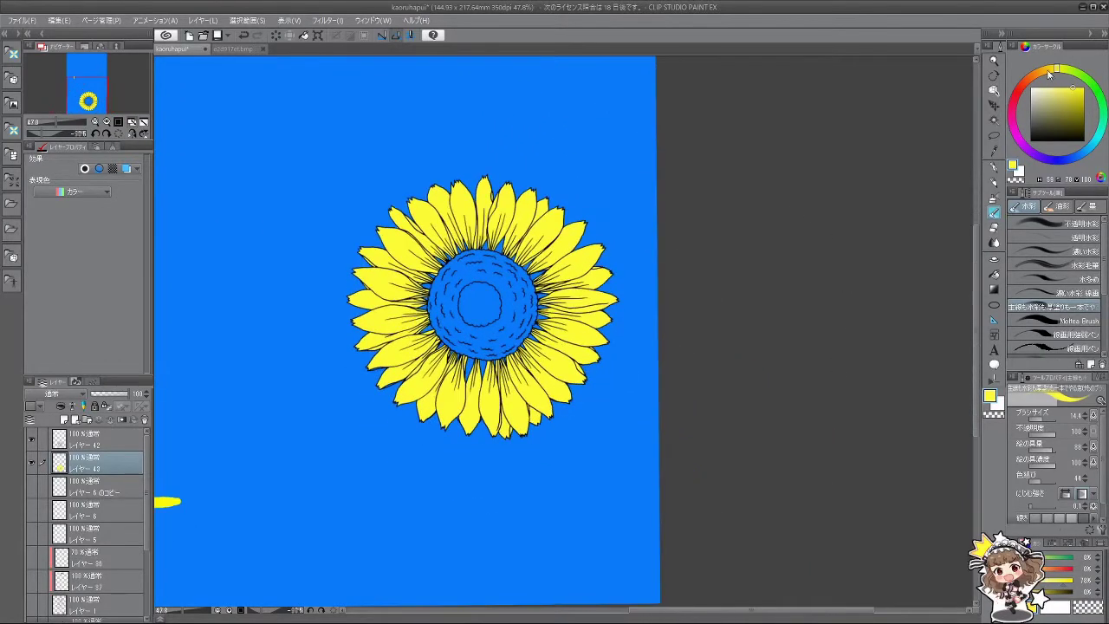
pyautogui.click(1031, 80)
pyautogui.moveTo(1071, 90); pyautogui.dragTo(1072, 104)
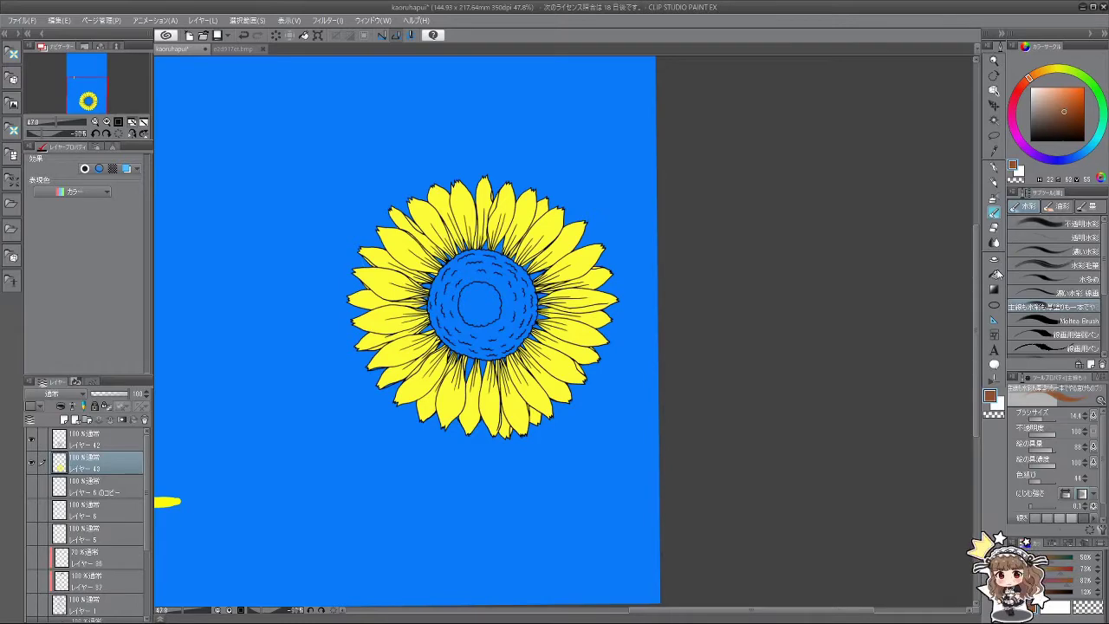
pyautogui.click(997, 274)
pyautogui.click(485, 301)
pyautogui.click(512, 303)
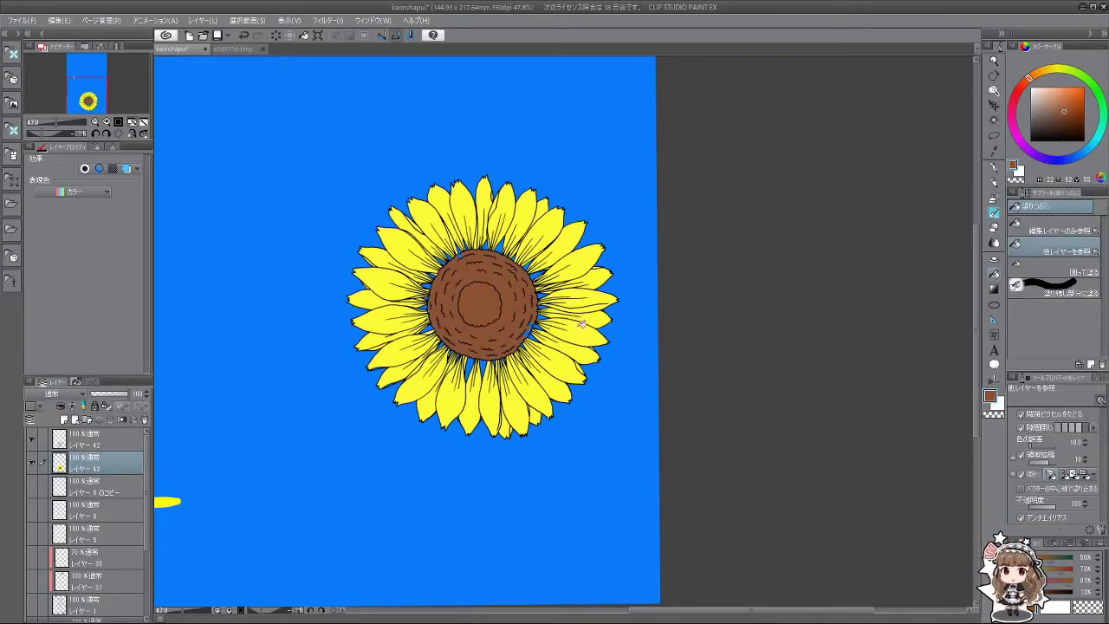
# Step: Refill the sunflower centre and ring with a darker brown and straighten the view
pyautogui.moveTo(582, 324); pyautogui.dragTo(704, 347)
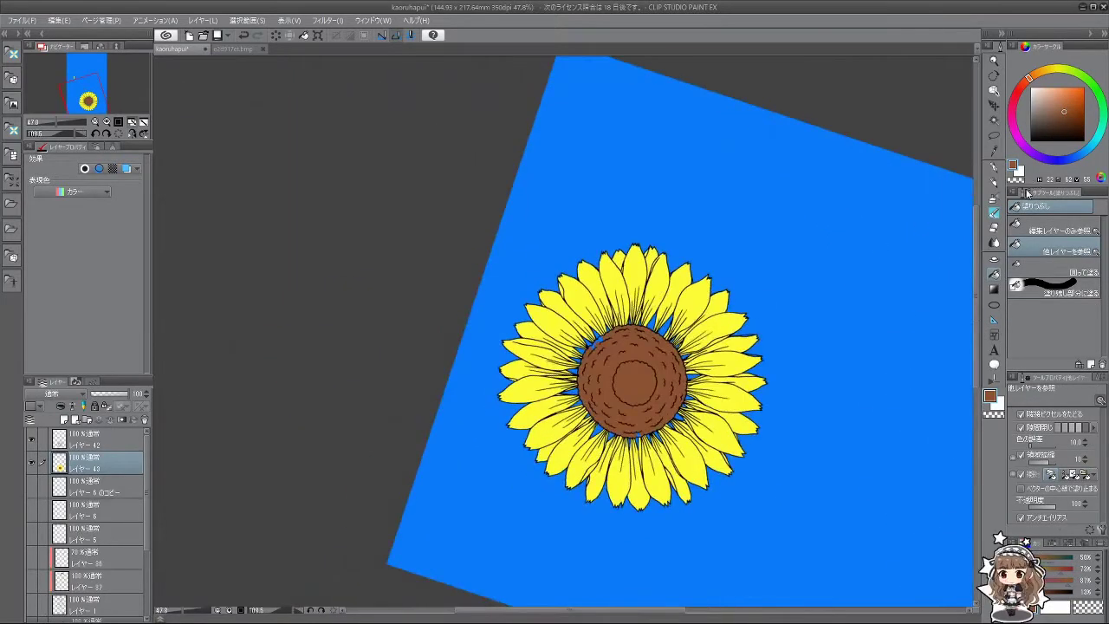
pyautogui.moveTo(1067, 112); pyautogui.dragTo(1064, 119)
pyautogui.click(637, 375)
pyautogui.click(667, 365)
pyautogui.moveTo(655, 427); pyautogui.dragTo(841, 294)
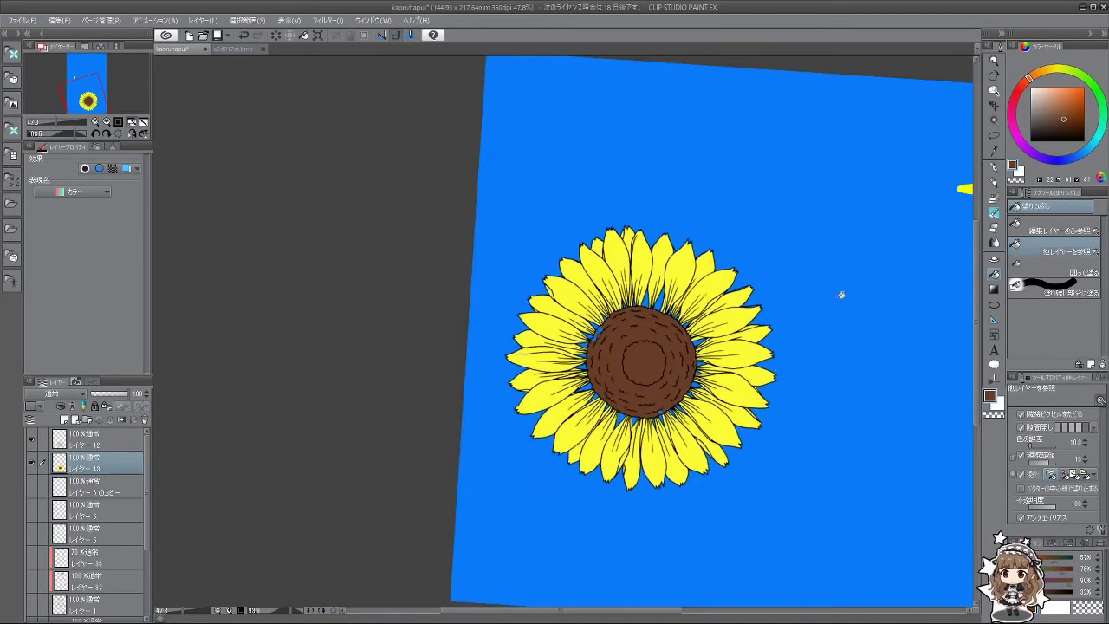
pyautogui.click(995, 211)
pyautogui.scroll(3, 616, 333)
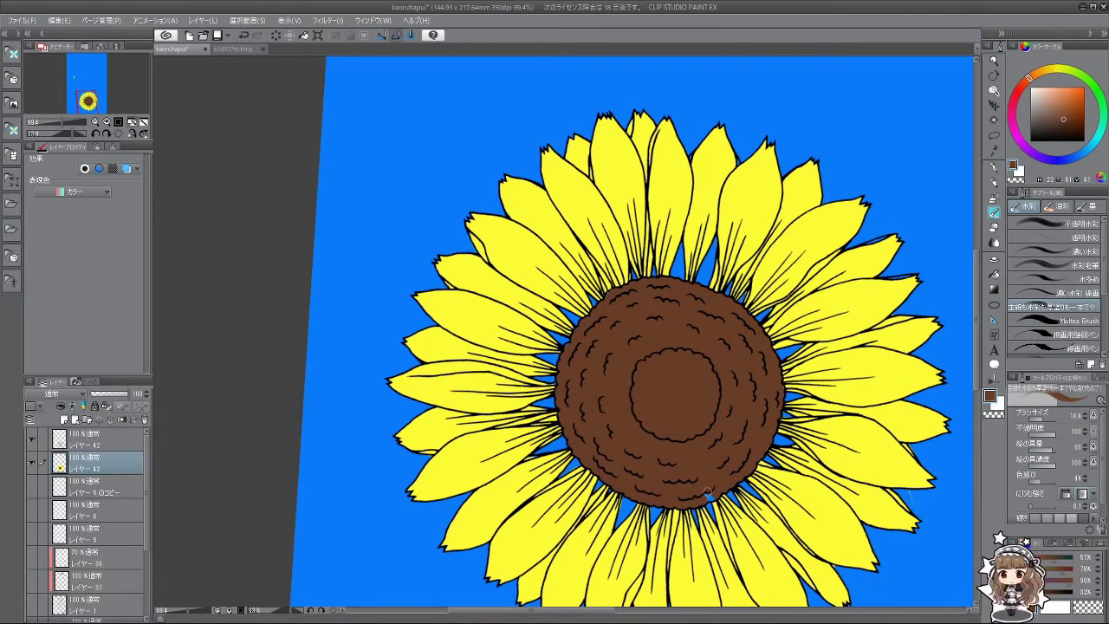
pyautogui.scroll(-5, 760, 477)
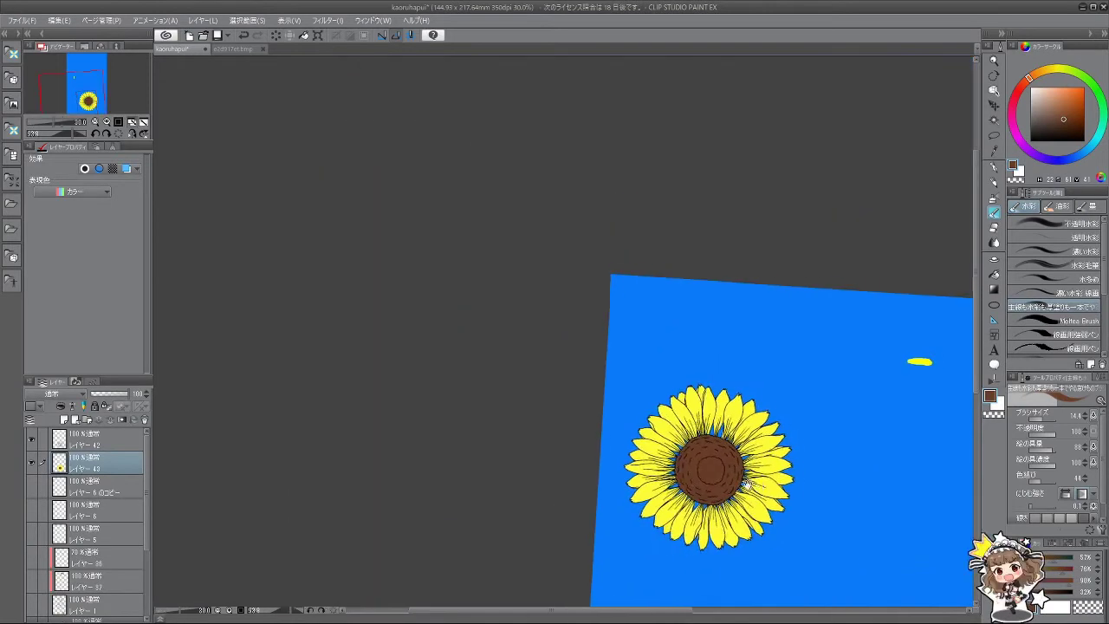
pyautogui.moveTo(444, 512); pyautogui.dragTo(690, 455)
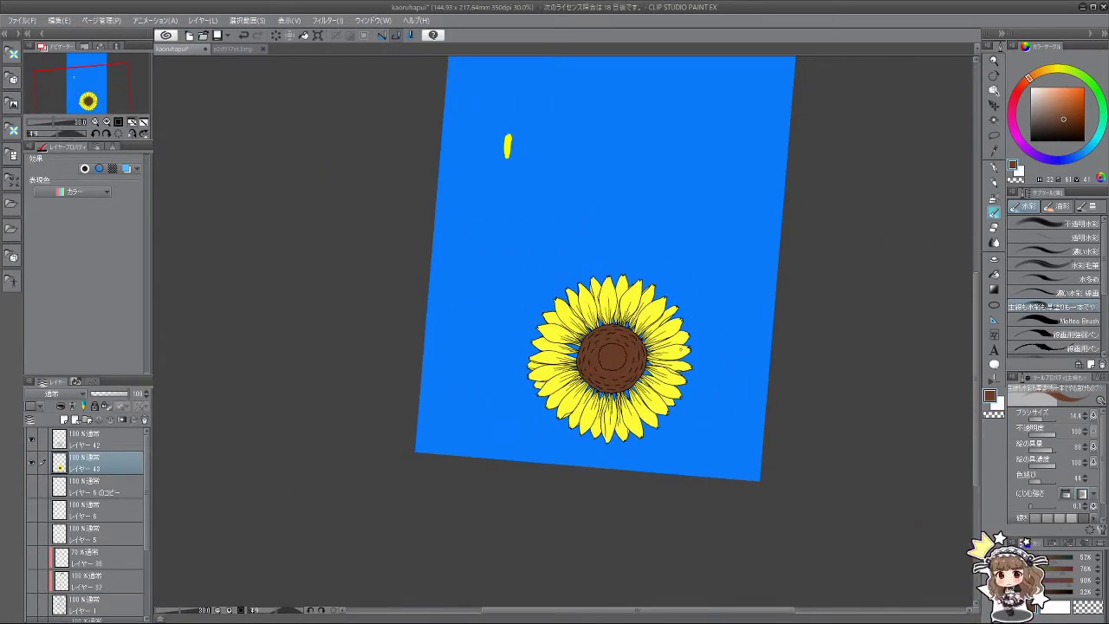
# Step: Delete レイヤー42 and hide the original sunflower layer 43
pyautogui.click(111, 440)
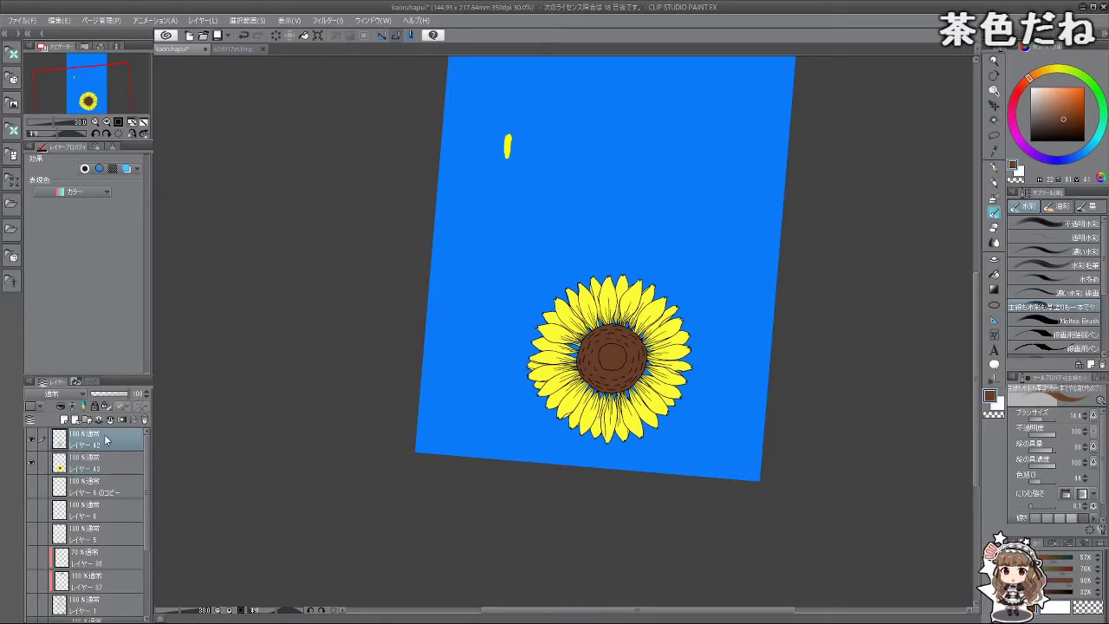
pyautogui.click(110, 420)
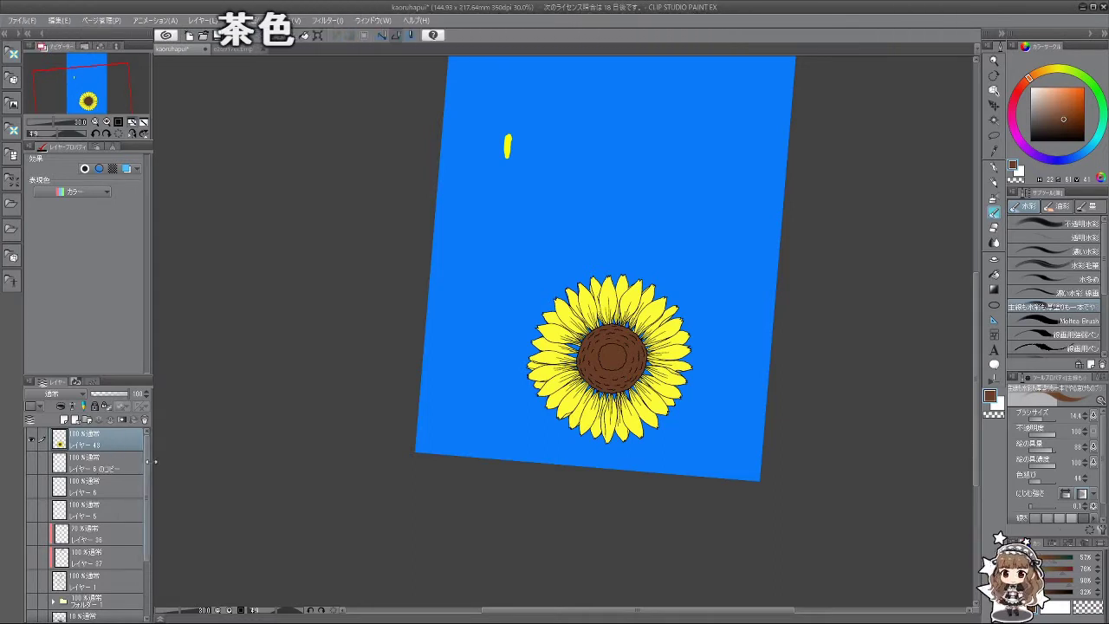
pyautogui.click(33, 440)
# Step: Show the character folder with its line art and shading layers
pyautogui.scroll(-3, 134, 563)
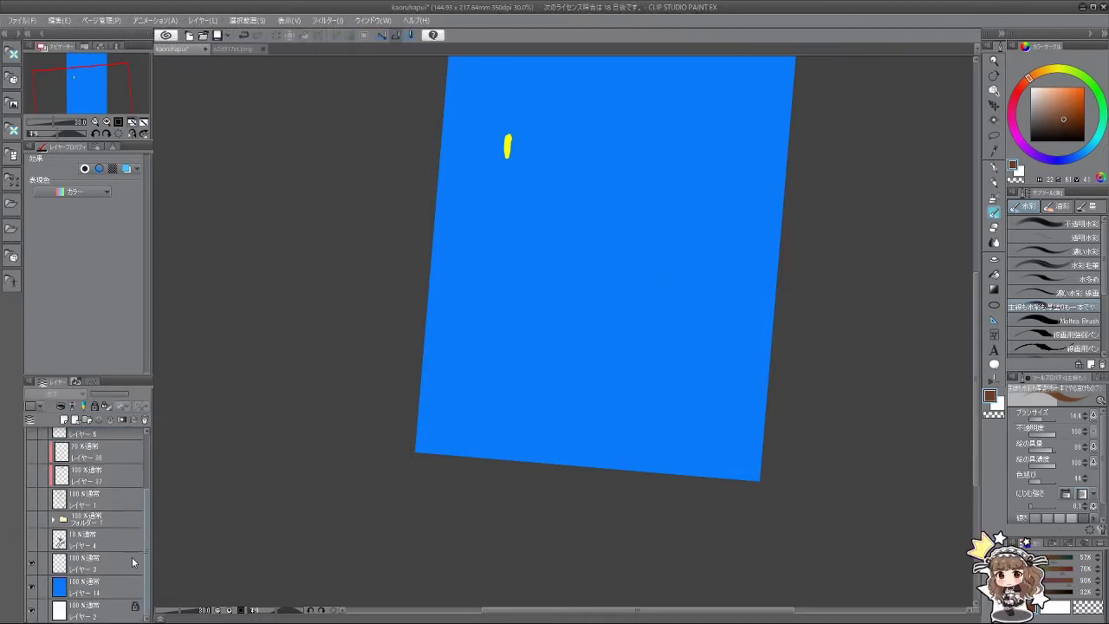
pyautogui.click(53, 519)
pyautogui.click(32, 519)
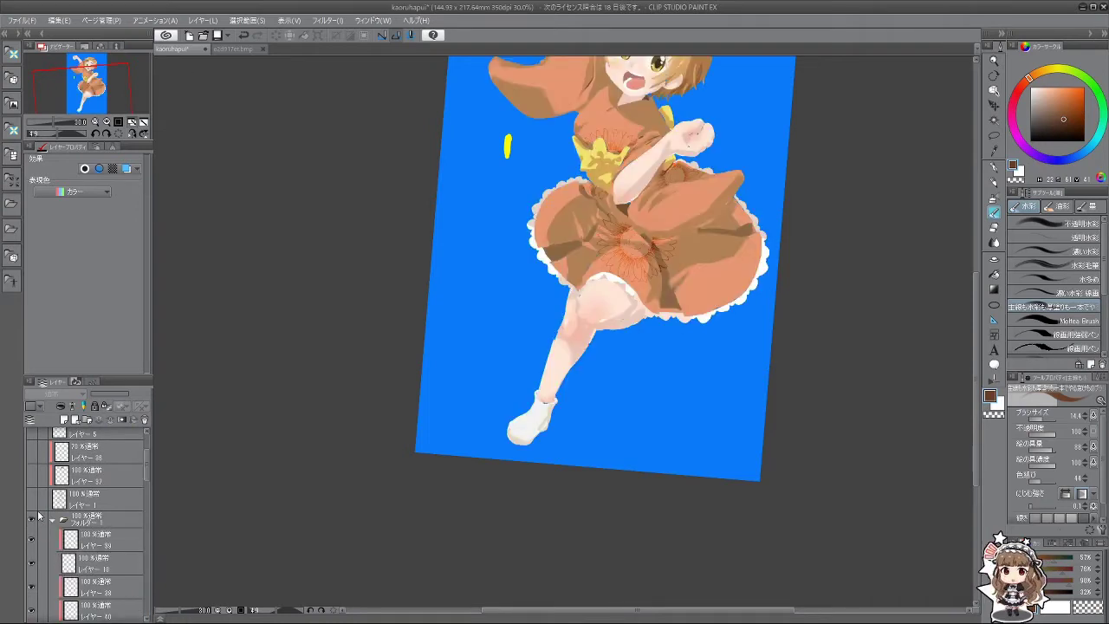
pyautogui.click(32, 499)
pyautogui.click(32, 476)
pyautogui.scroll(3, 35, 477)
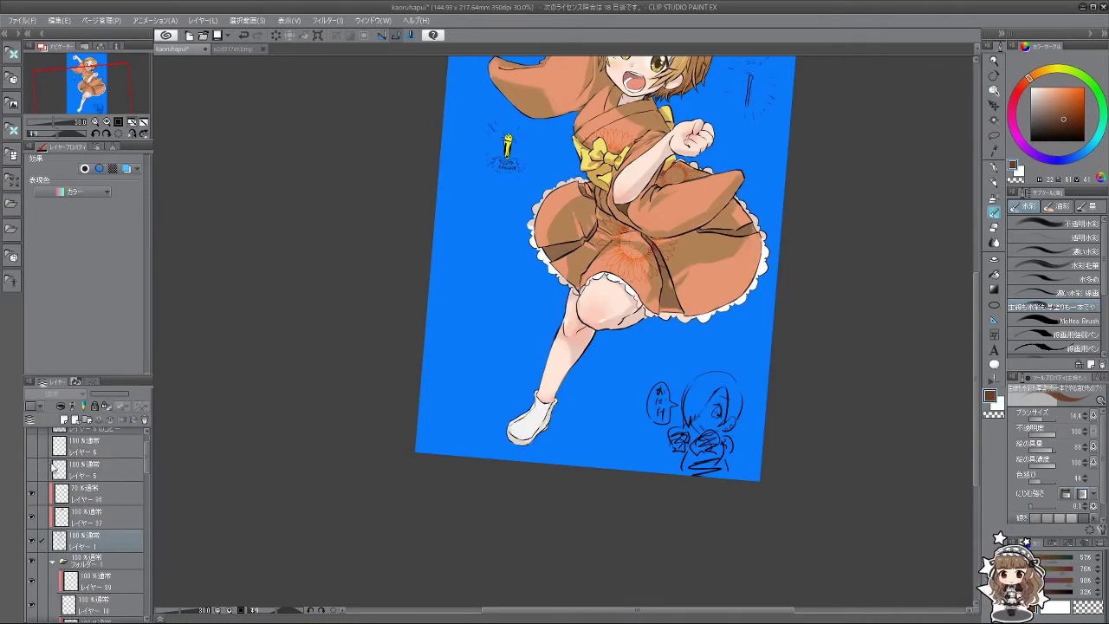
pyautogui.moveTo(35, 493); pyautogui.dragTo(35, 450)
# Step: Paste a sunflower copy above レイヤー24
pyautogui.scroll(1, 35, 451)
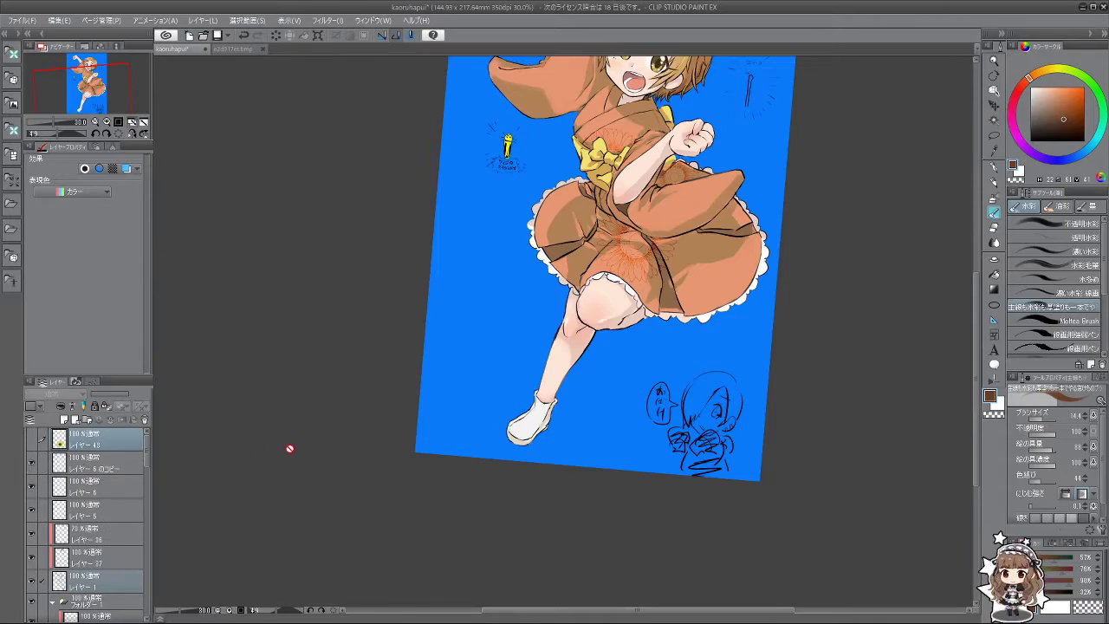
pyautogui.scroll(-3, 290, 448)
pyautogui.scroll(2, 375, 364)
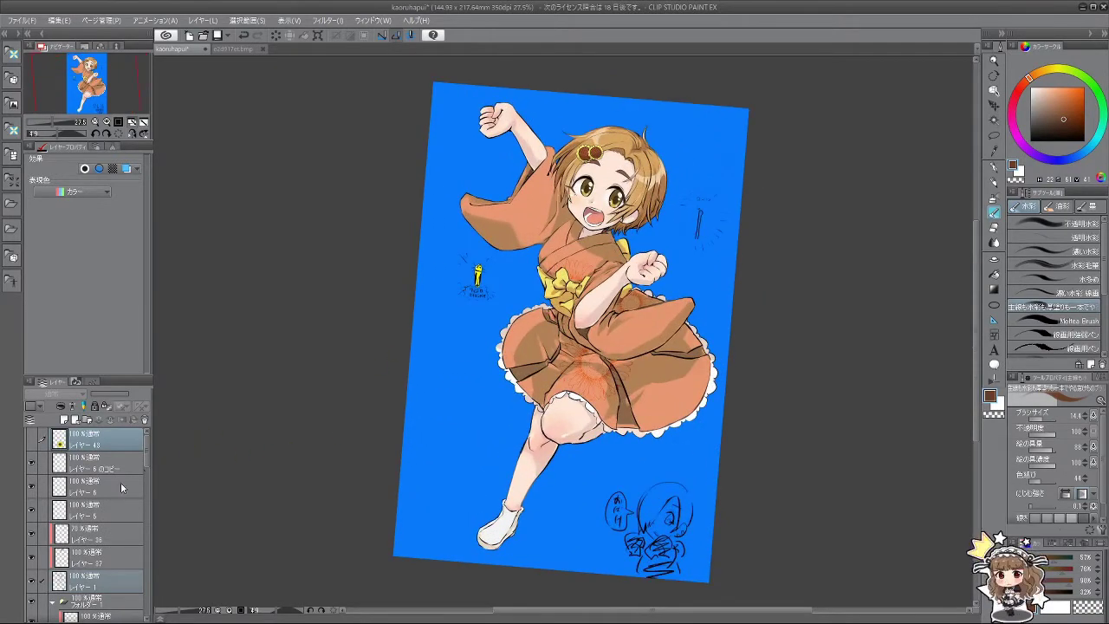
pyautogui.scroll(-6, 122, 487)
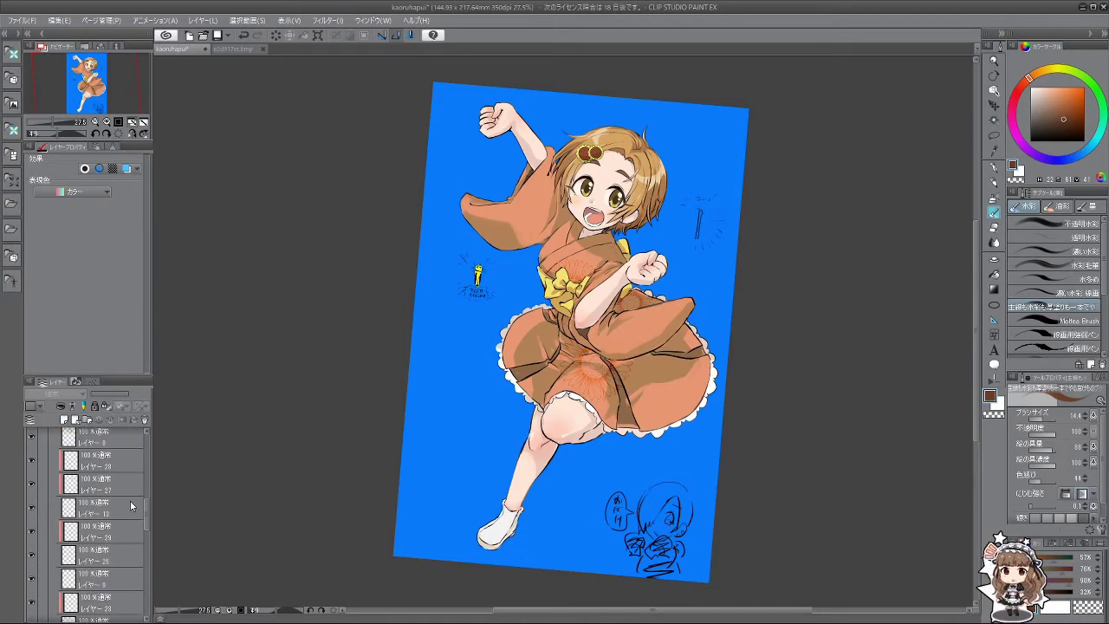
pyautogui.scroll(-5, 130, 505)
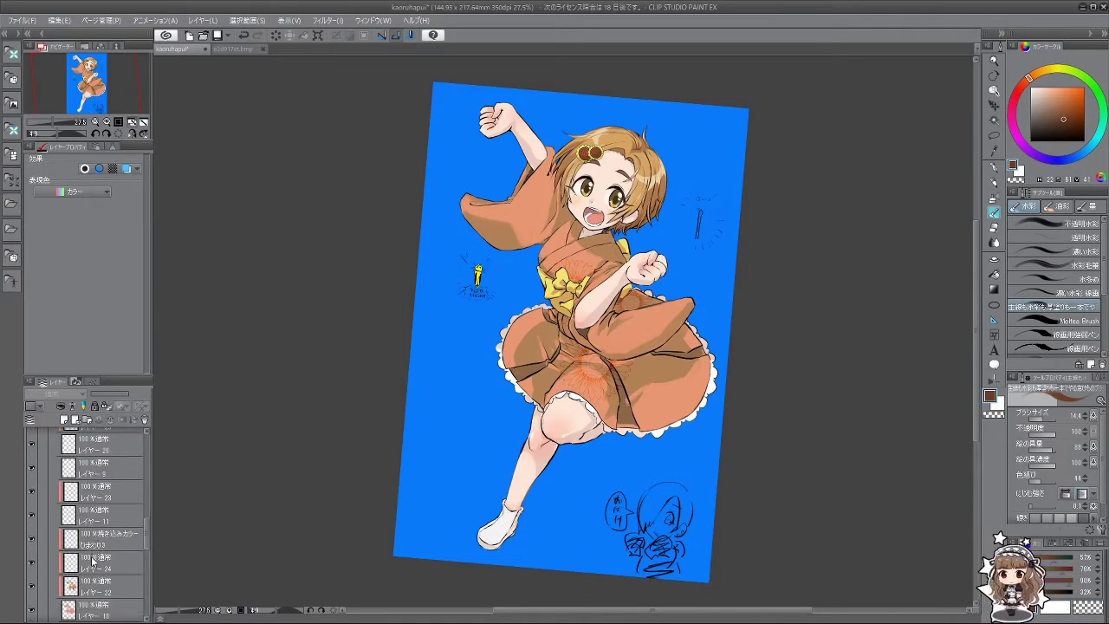
pyautogui.click(93, 561)
pyautogui.hotkey('ctrl', 'v')
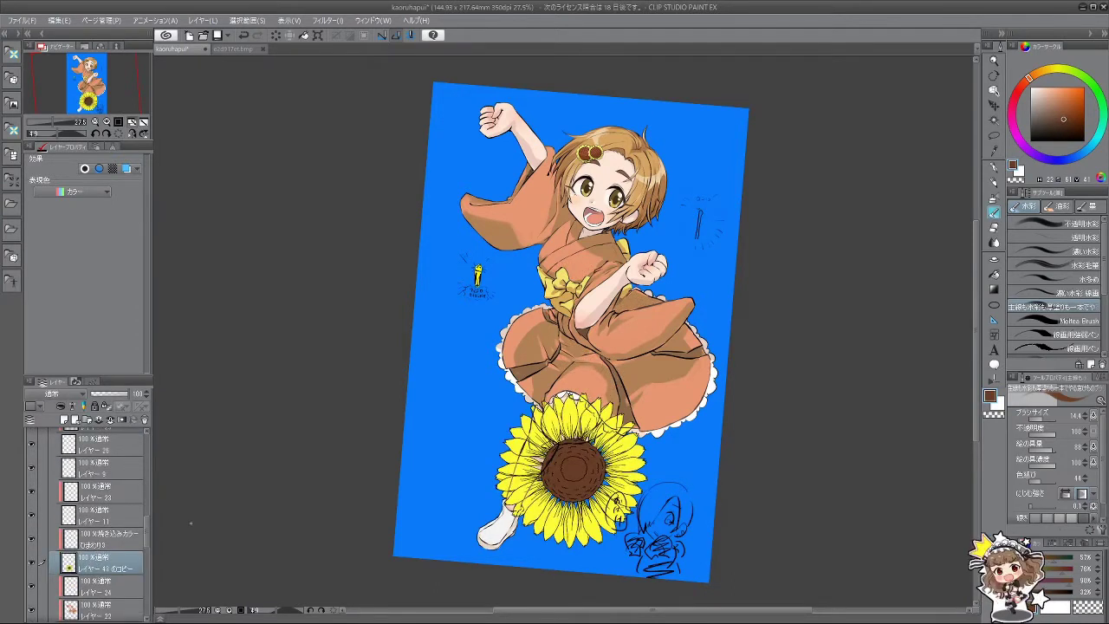
# Step: Clip the sunflower copy to the layer below, move it beside the face and scale it to about 45%
pyautogui.click(60, 405)
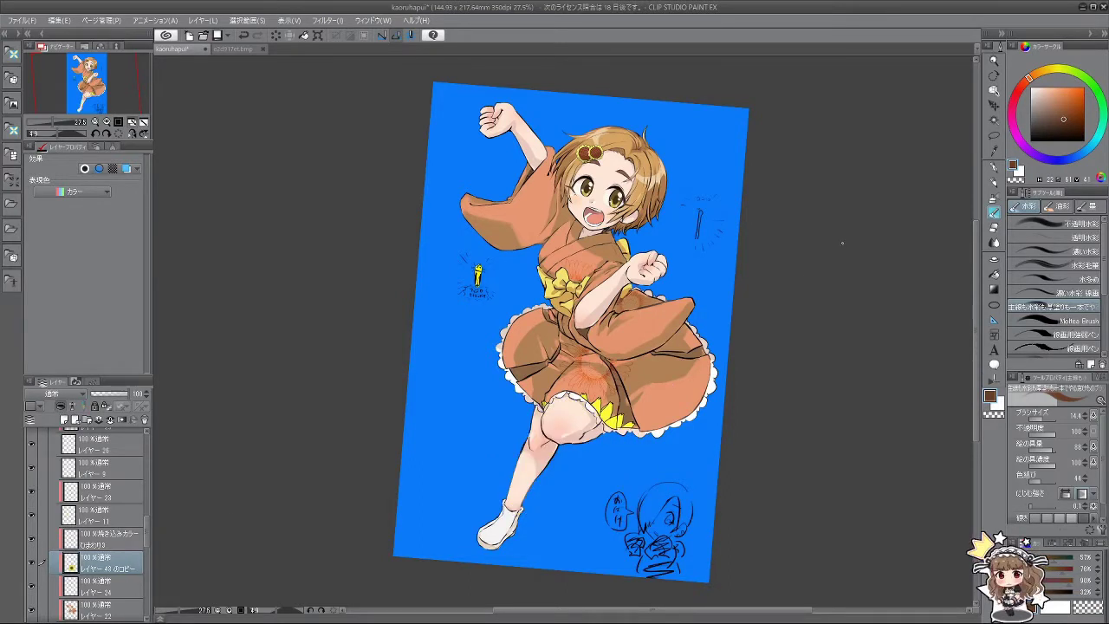
pyautogui.click(994, 105)
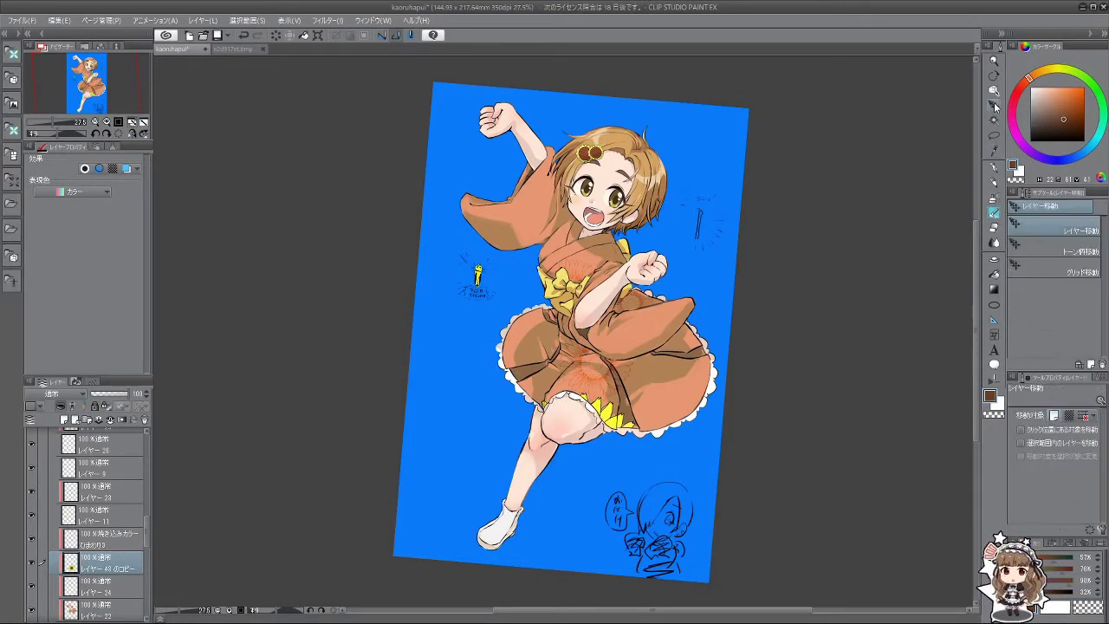
pyautogui.moveTo(681, 444); pyautogui.dragTo(640, 275)
pyautogui.hotkey('ctrl', 't')
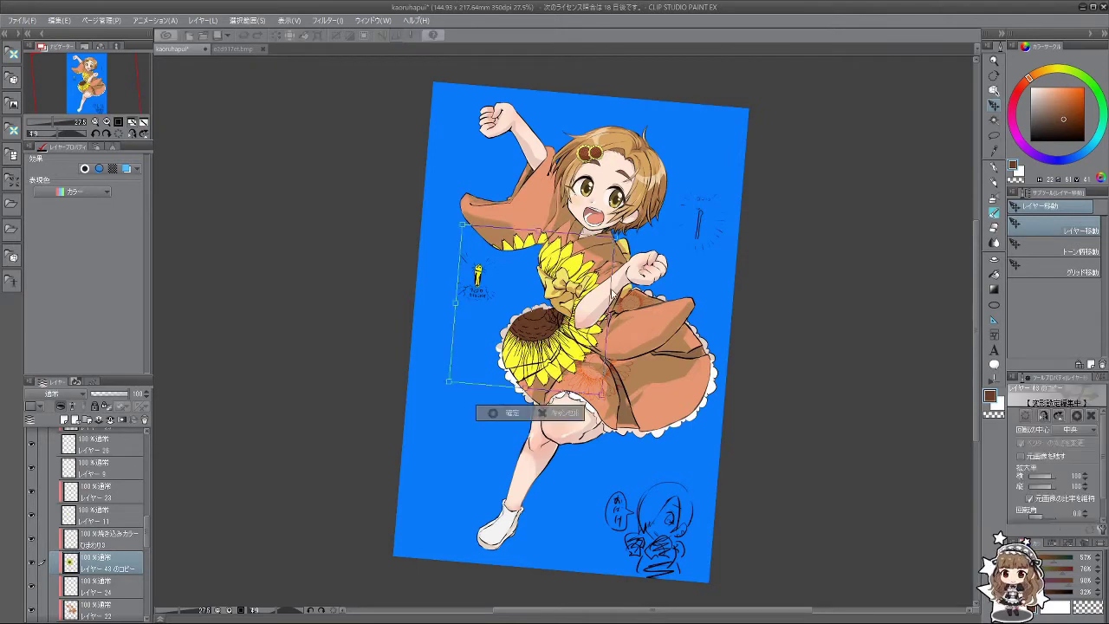
pyautogui.moveTo(617, 233); pyautogui.dragTo(567, 229)
pyautogui.click(540, 258)
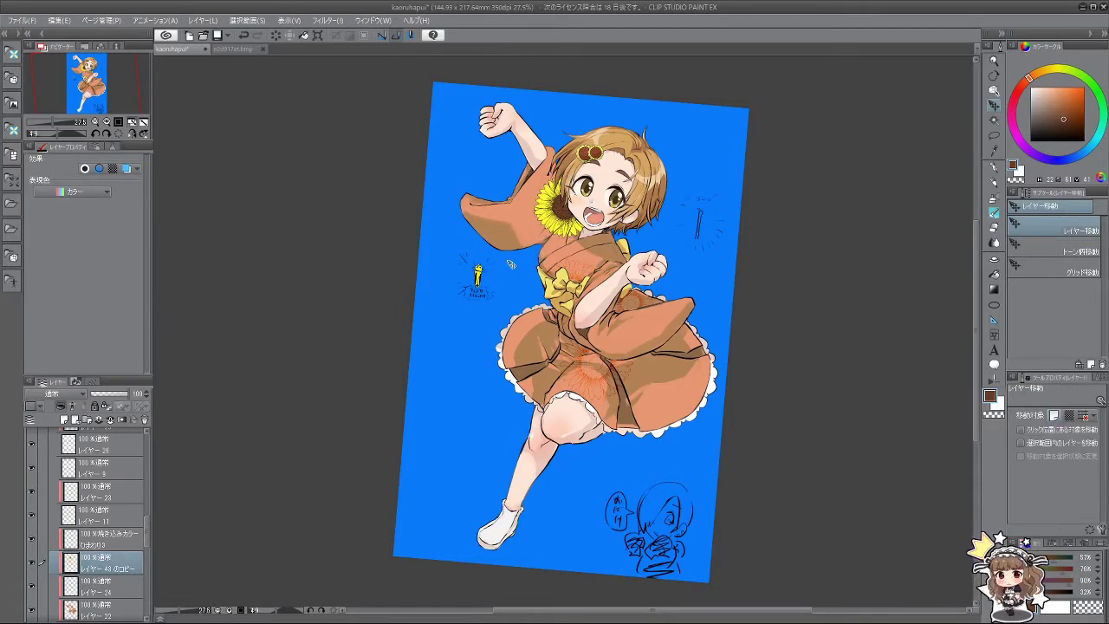
# Step: Cycle through the layer blend modes until the small sunflower blends in faintly
pyautogui.scroll(1, 542, 223)
pyautogui.scroll(2, 539, 223)
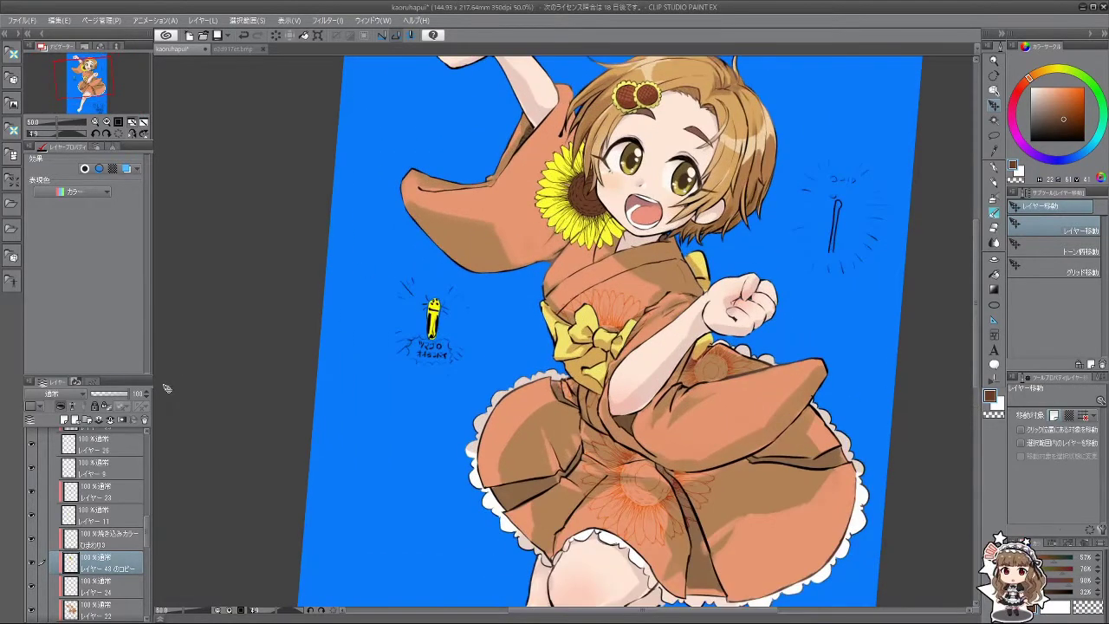
pyautogui.click(63, 394)
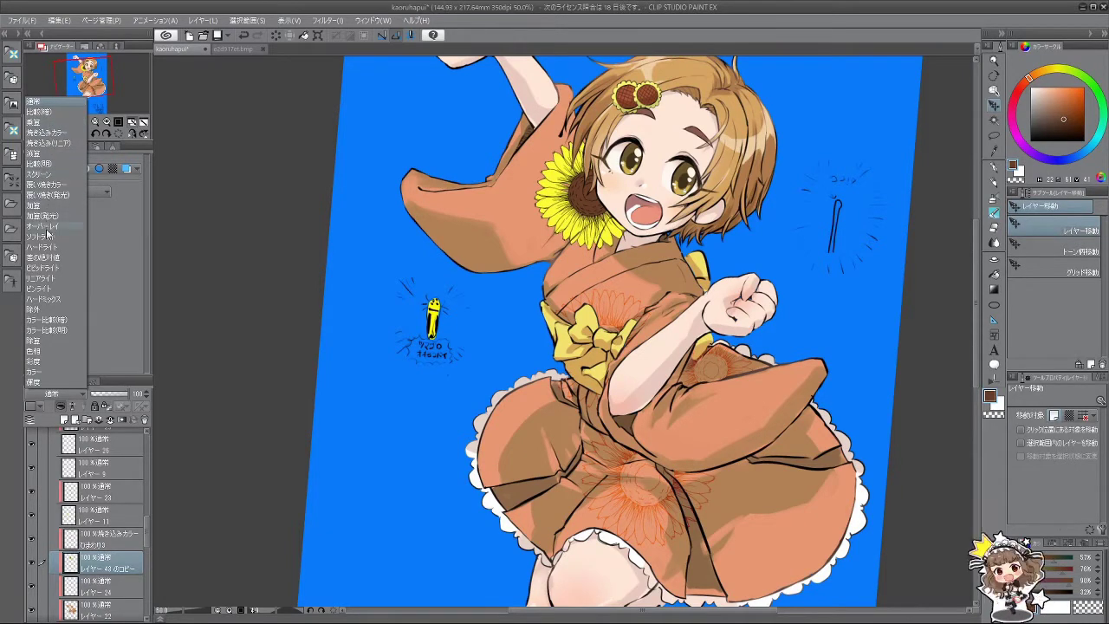
pyautogui.press('Escape')
pyautogui.scroll(-2, 587, 213)
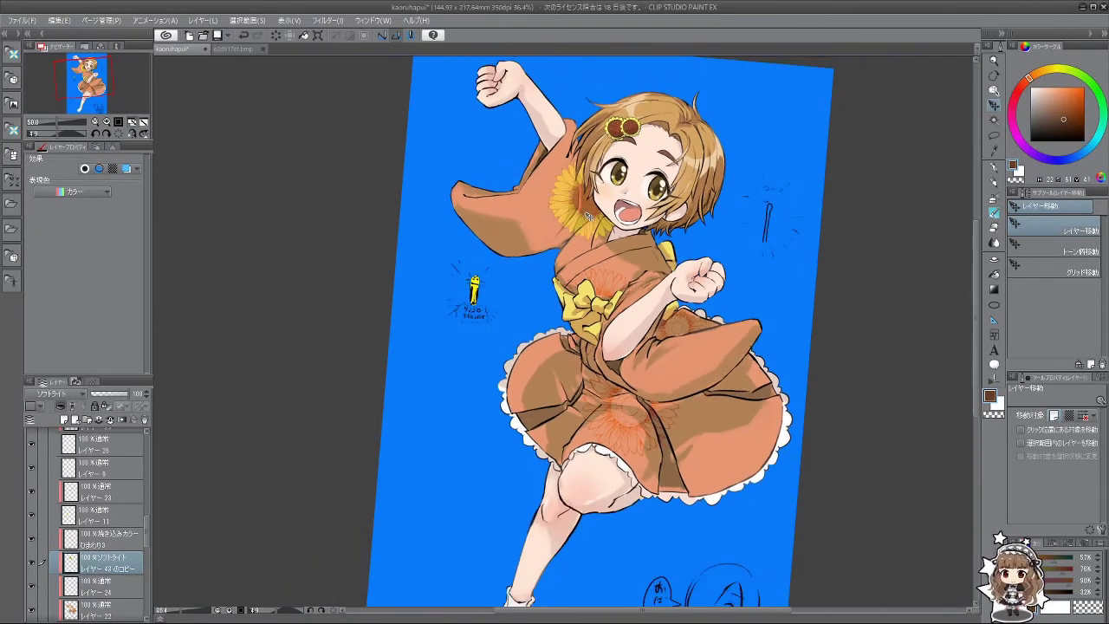
pyautogui.scroll(3, 607, 227)
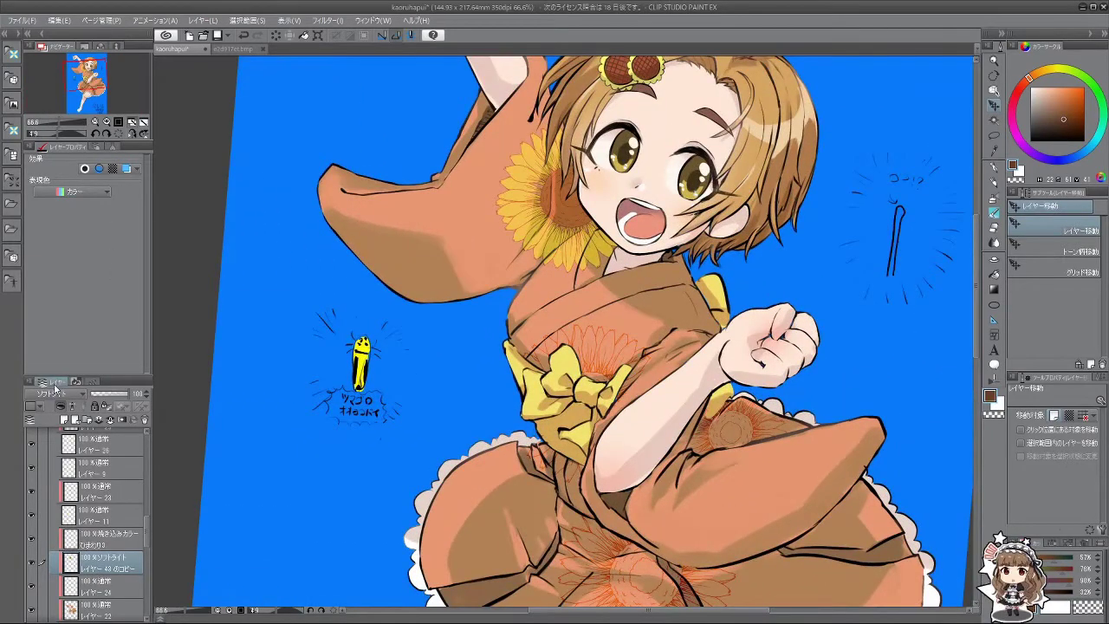
pyautogui.scroll(-1, 58, 394)
pyautogui.scroll(-2, 58, 394)
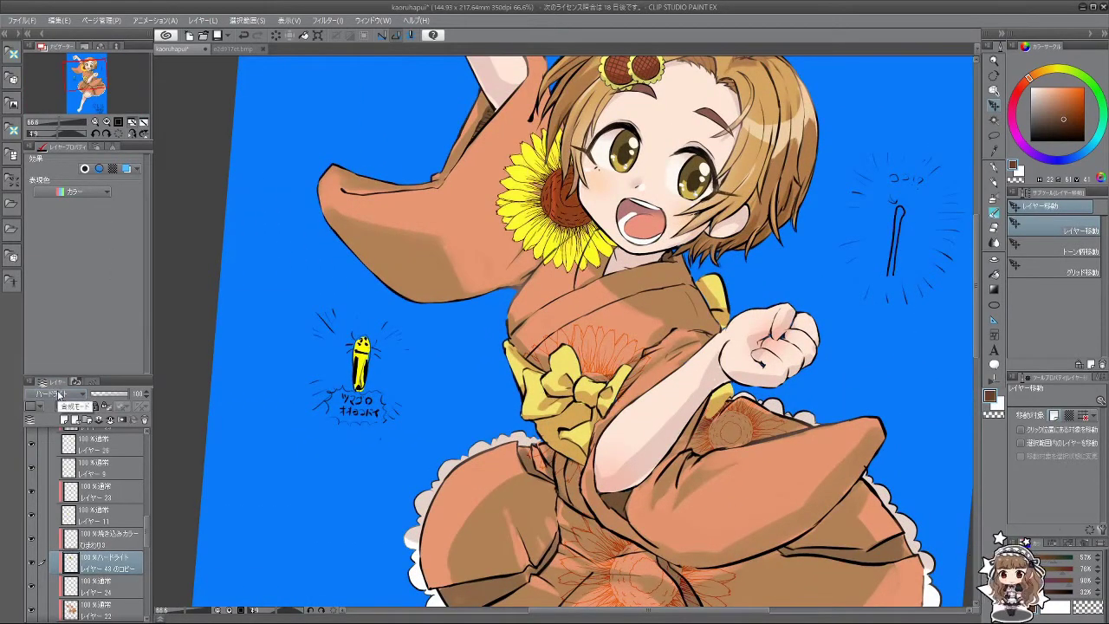
pyautogui.scroll(-3, 58, 394)
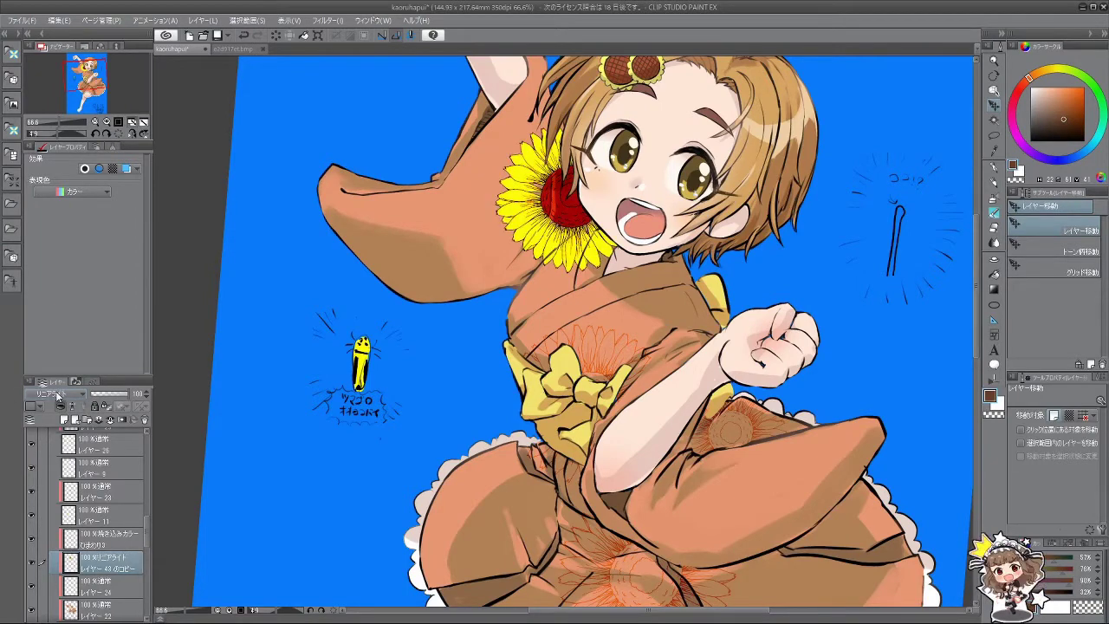
pyautogui.scroll(-4, 57, 395)
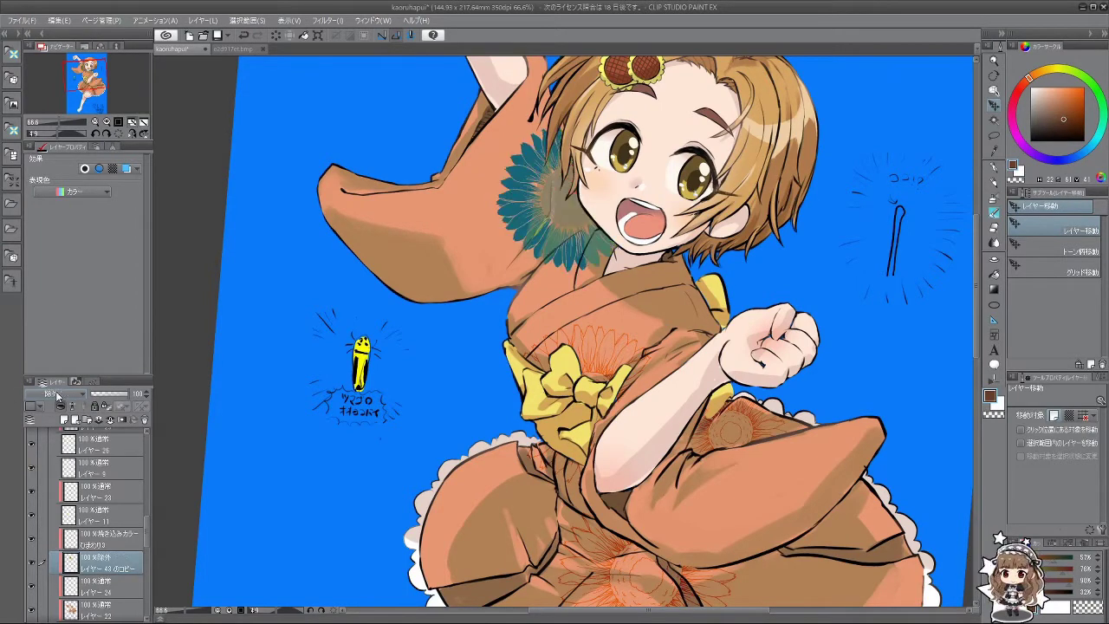
pyautogui.scroll(-1, 57, 395)
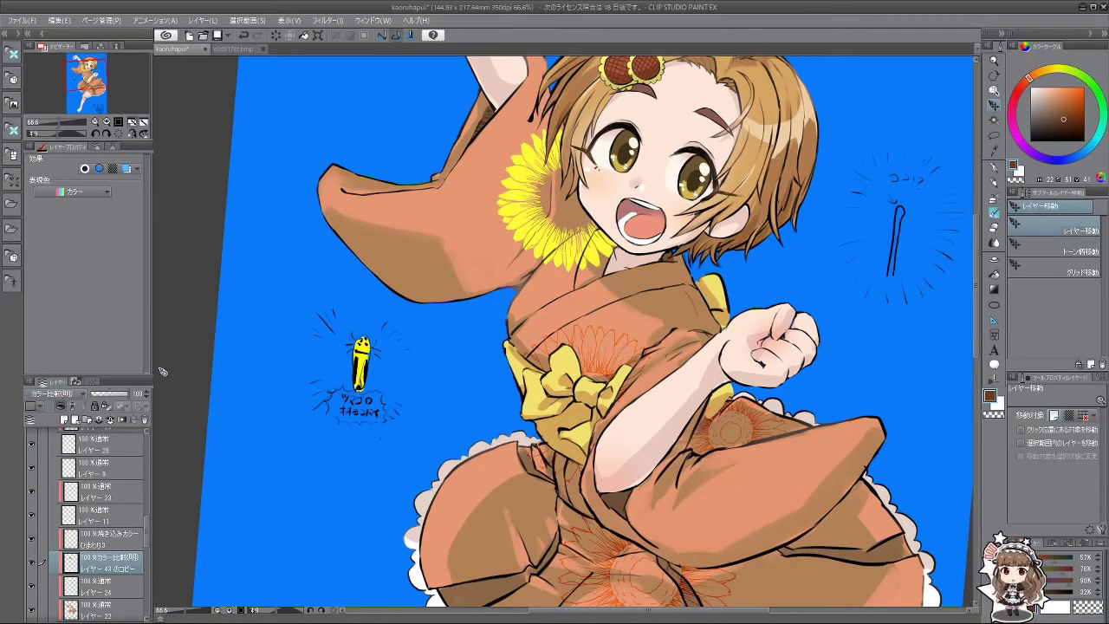
pyautogui.scroll(-3, 262, 350)
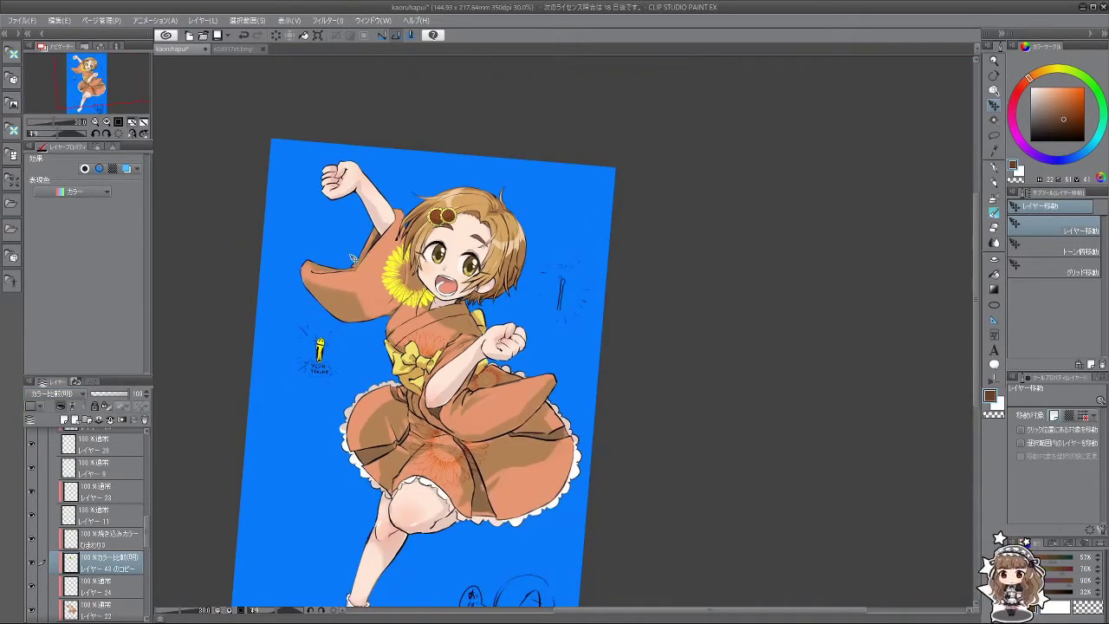
pyautogui.scroll(3, 356, 260)
pyautogui.scroll(2, 357, 272)
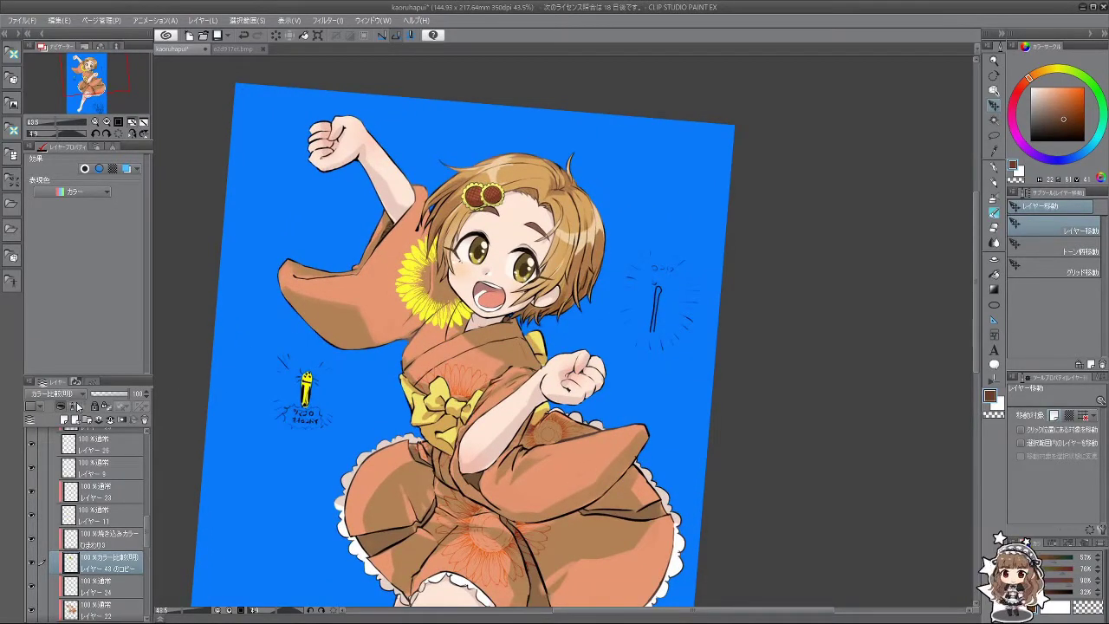
pyautogui.scroll(-6, 69, 396)
pyautogui.scroll(-1, 69, 395)
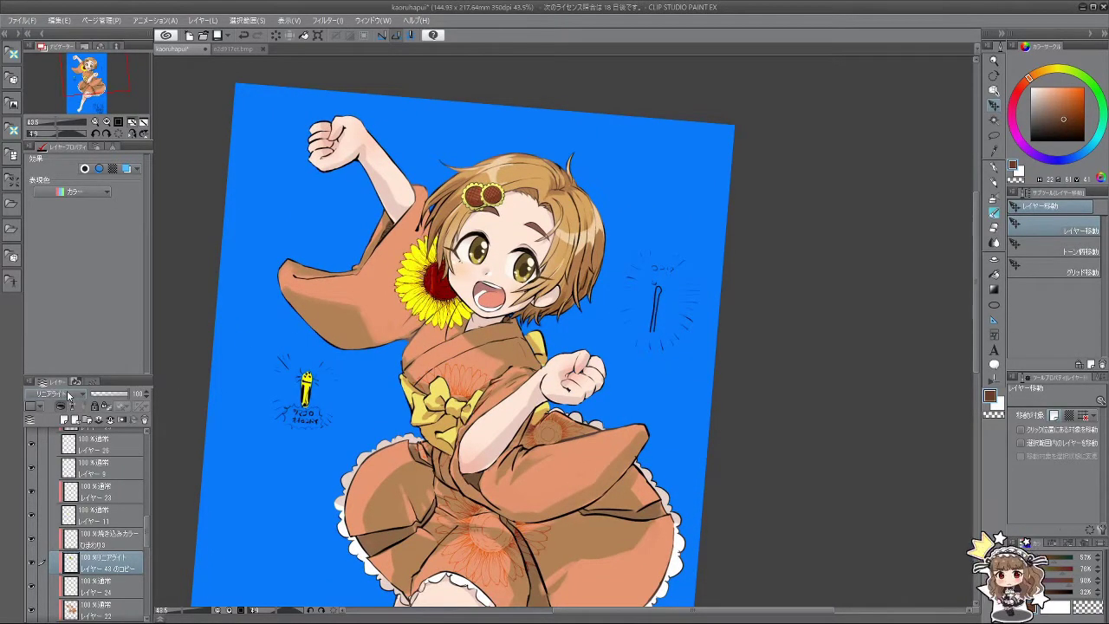
pyautogui.scroll(1, 70, 395)
pyautogui.scroll(-5, 70, 395)
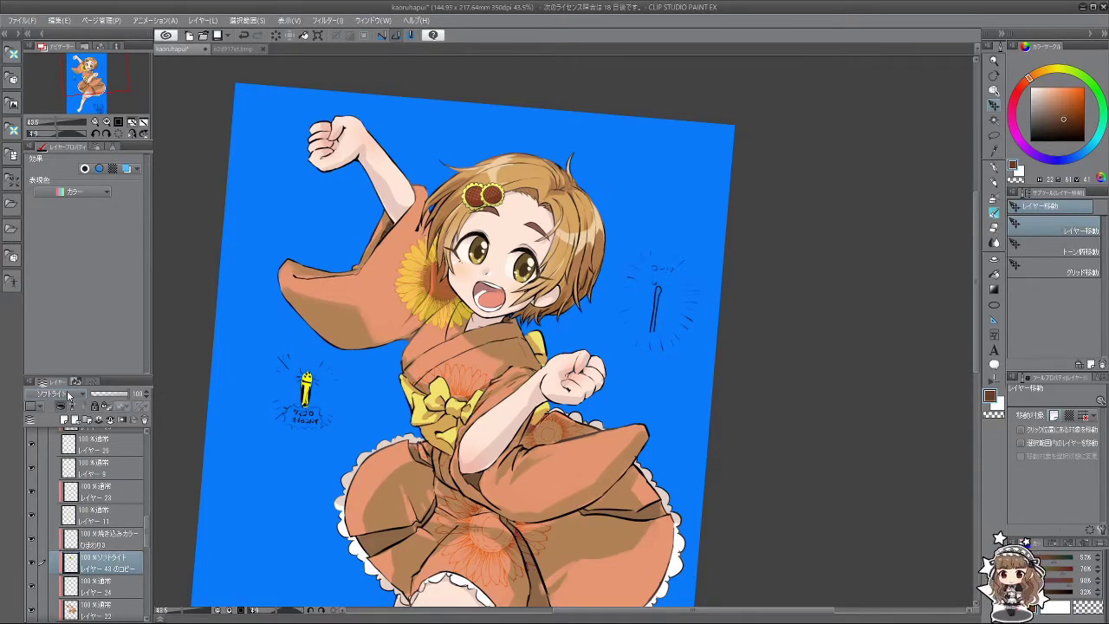
pyautogui.scroll(1, 69, 395)
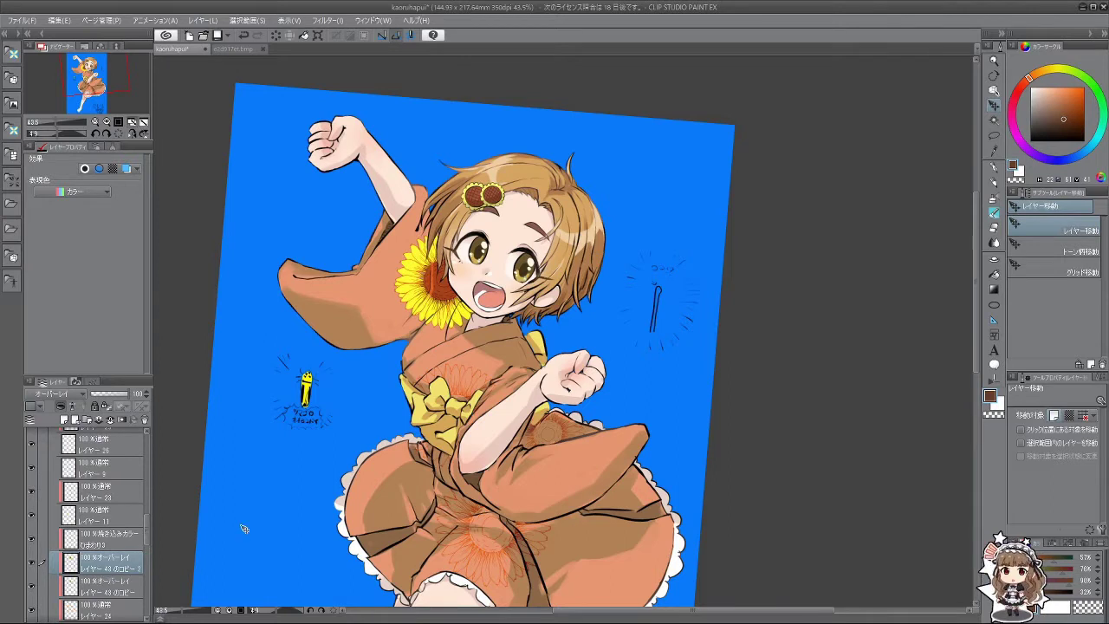
# Step: Duplicate the sunflower layer and move the copy down onto the kimono
pyautogui.hotkey('ctrl', 'j')
pyautogui.moveTo(449, 297); pyautogui.dragTo(522, 479)
pyautogui.scroll(-2, 520, 420)
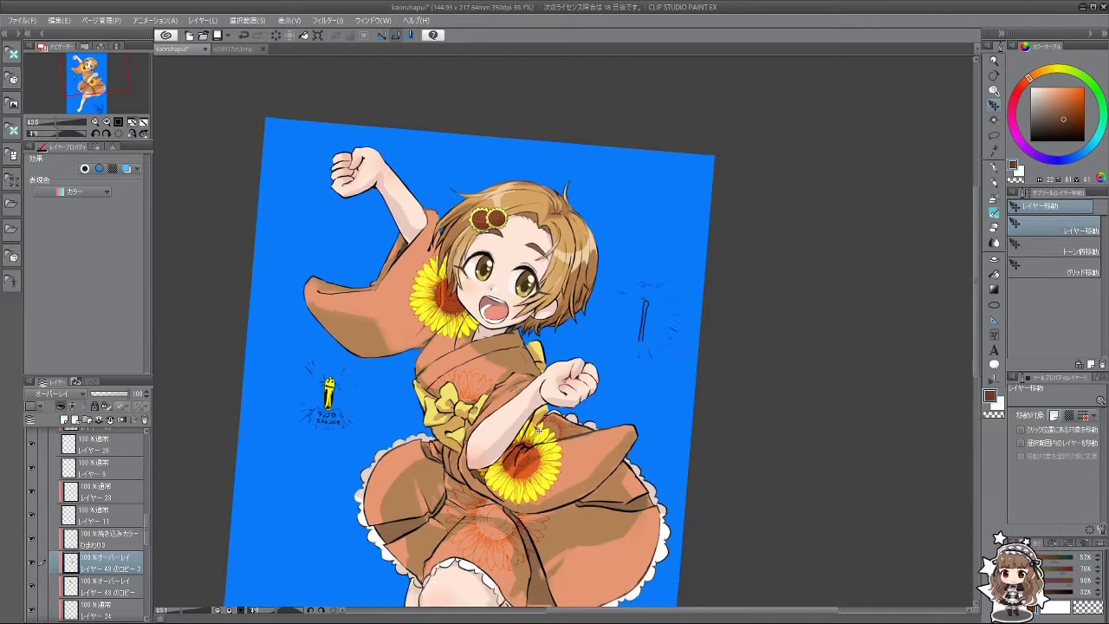
# Step: Add another sunflower copy on the skirt's left, rotated about 12.5° and scaled to 115%
pyautogui.hotkey('ctrl', 'v')
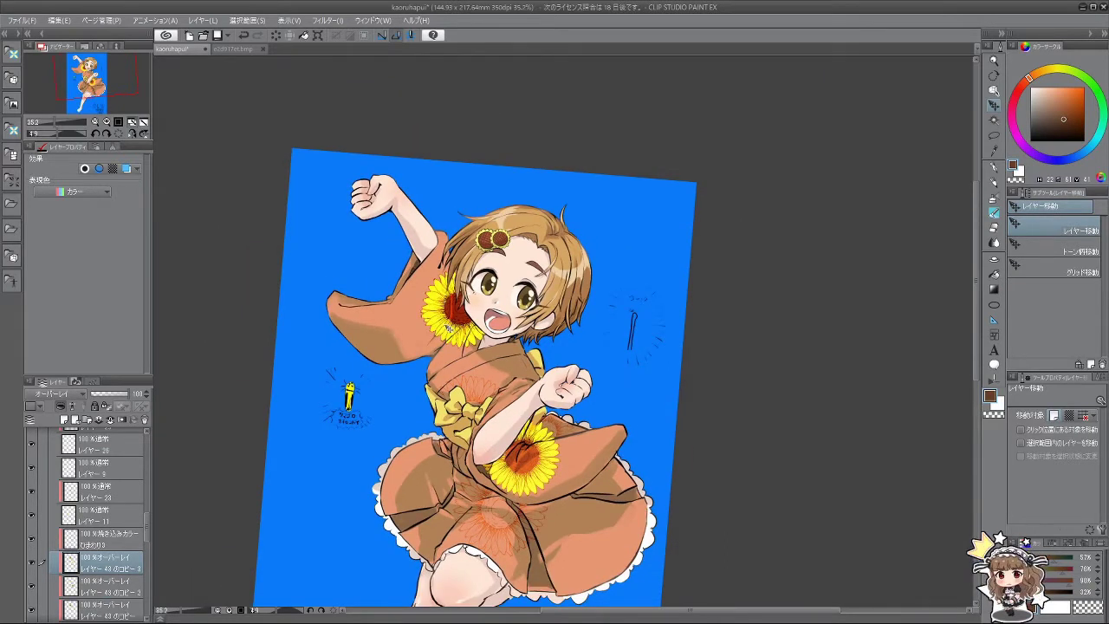
pyautogui.moveTo(448, 328); pyautogui.dragTo(321, 347)
pyautogui.hotkey('ctrl', 't')
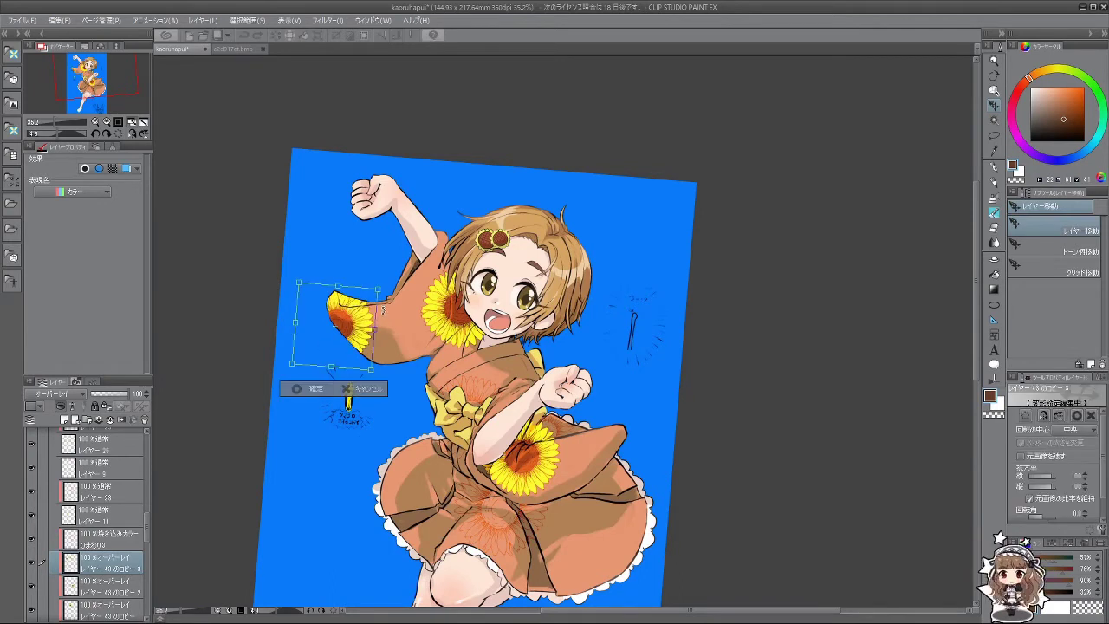
pyautogui.moveTo(383, 282); pyautogui.dragTo(429, 277)
pyautogui.moveTo(355, 305); pyautogui.dragTo(429, 454)
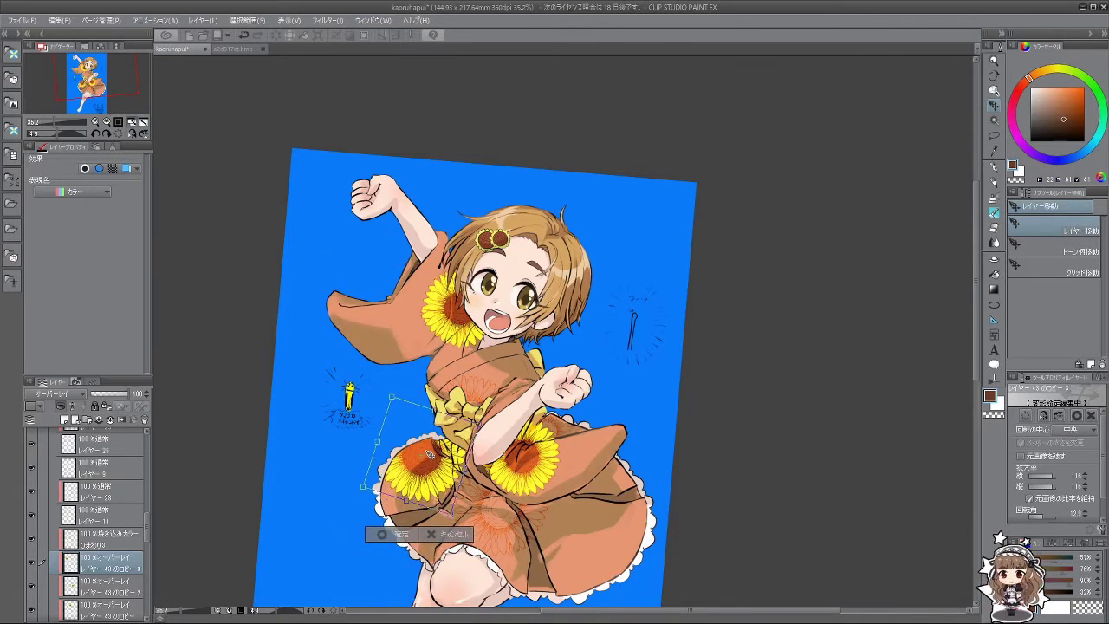
pyautogui.click(398, 535)
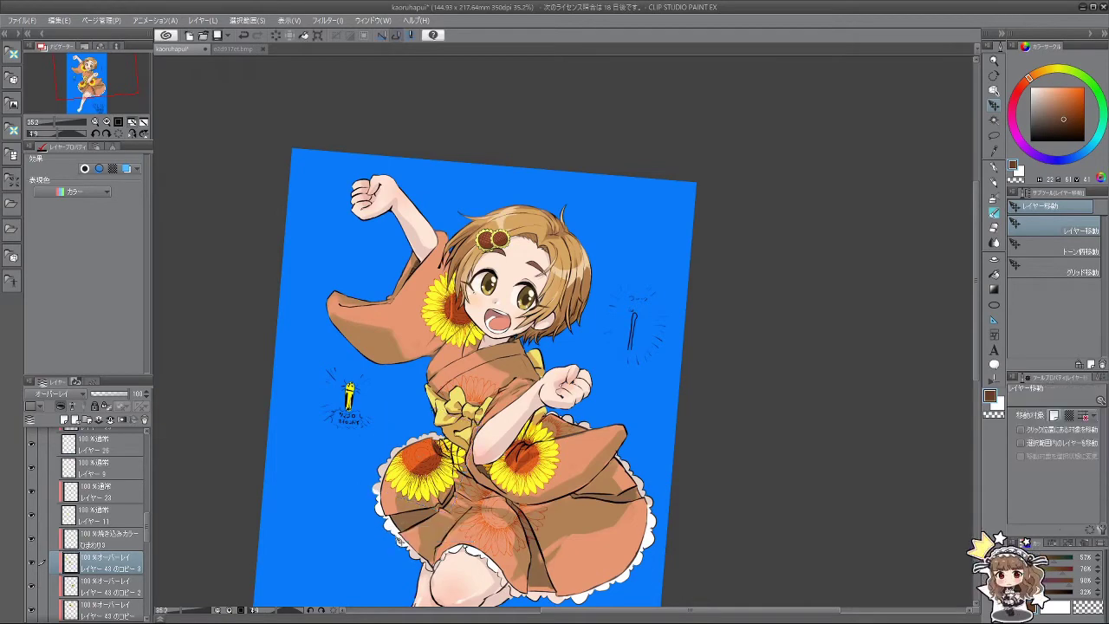
pyautogui.click(994, 213)
# Step: Select the second sunflower copy layer and shrink the eraser from 47.8 to 24.8
pyautogui.scroll(4, 488, 459)
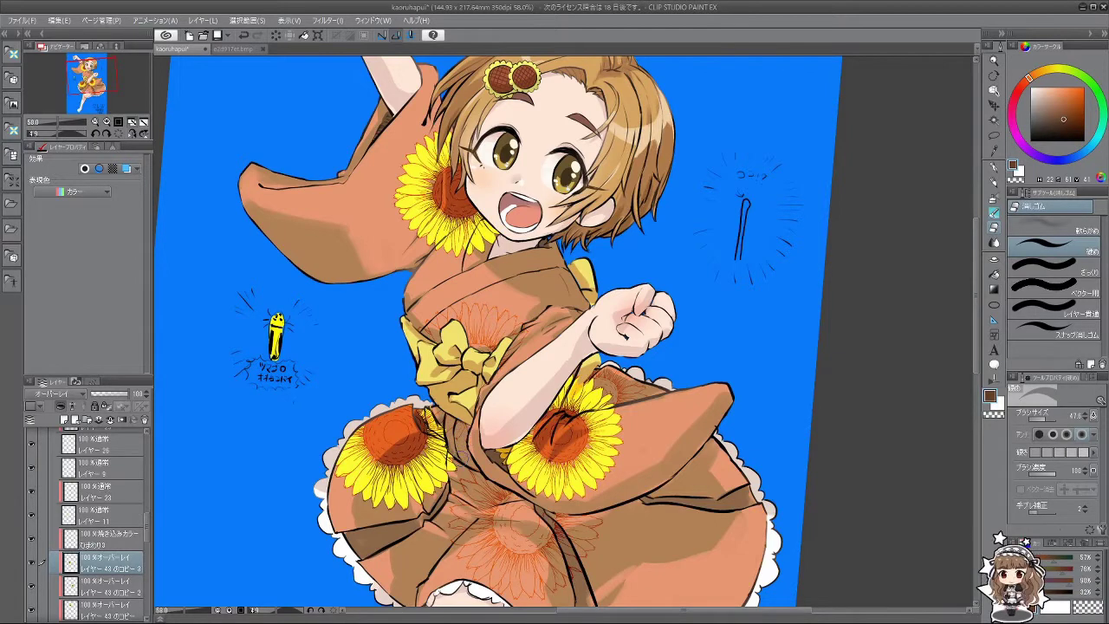
pyautogui.moveTo(574, 521); pyautogui.dragTo(560, 512)
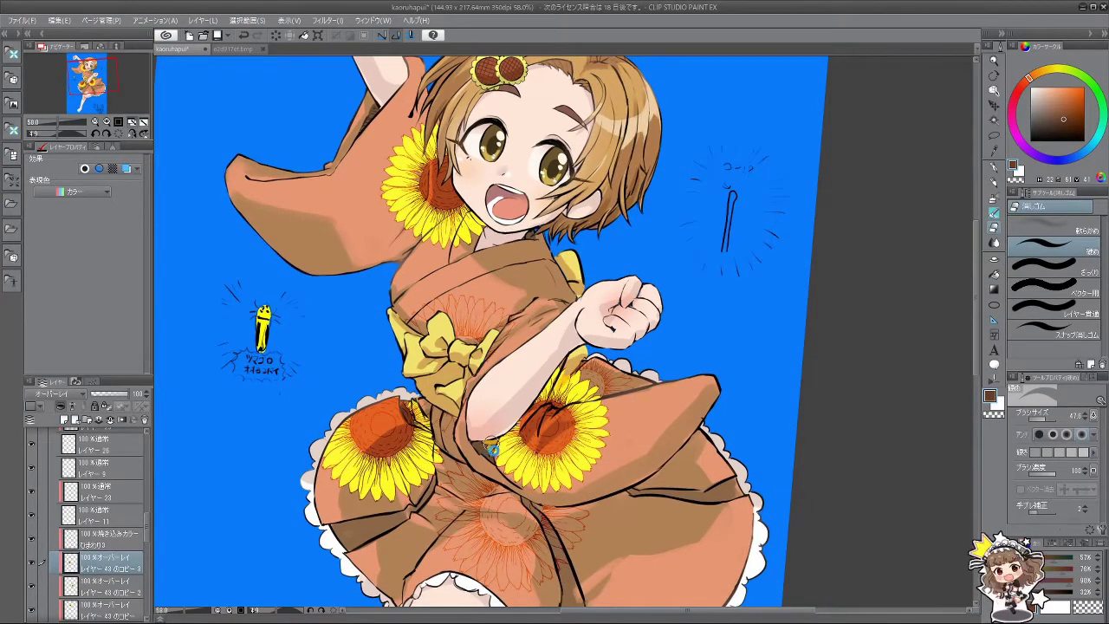
pyautogui.click(124, 587)
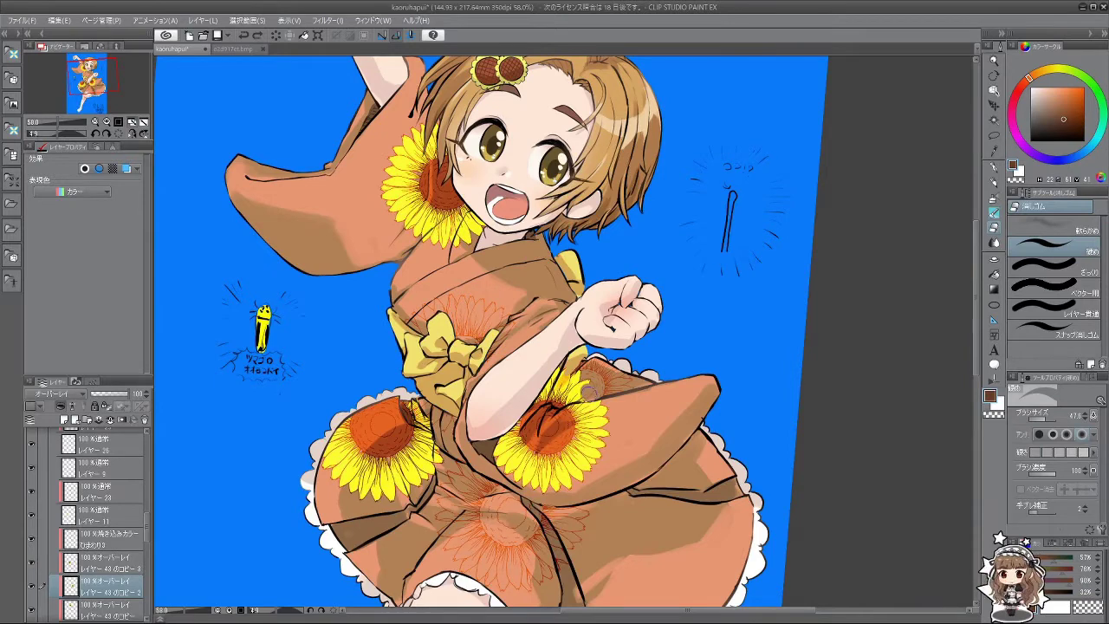
pyautogui.press('[')
pyautogui.press('[')
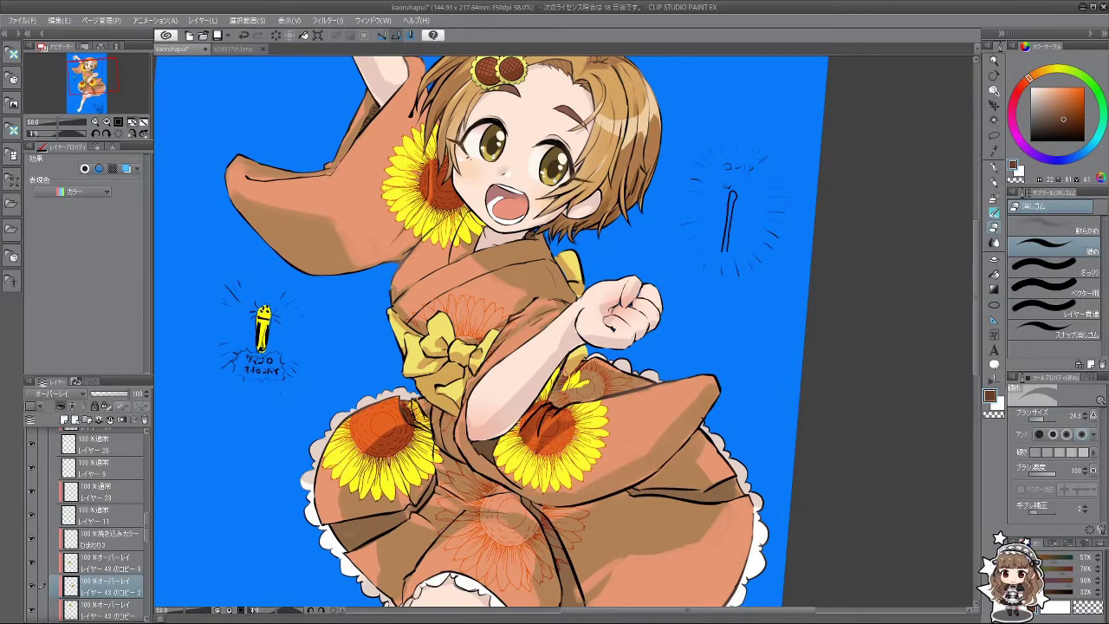
pyautogui.scroll(-4, 628, 381)
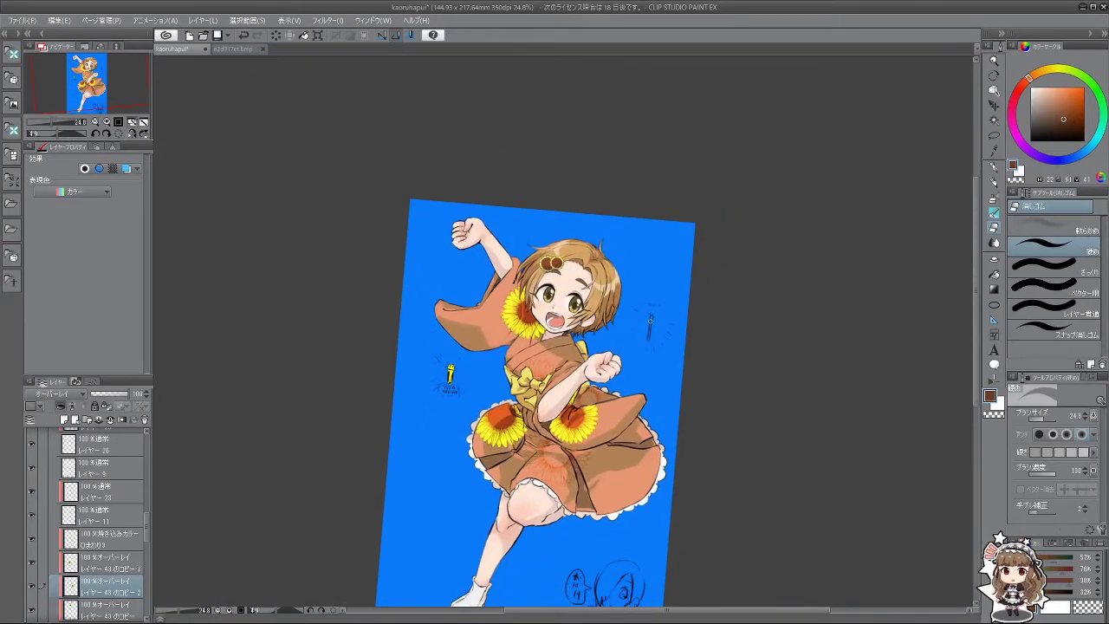
pyautogui.scroll(3, 564, 310)
pyautogui.scroll(-4, 564, 310)
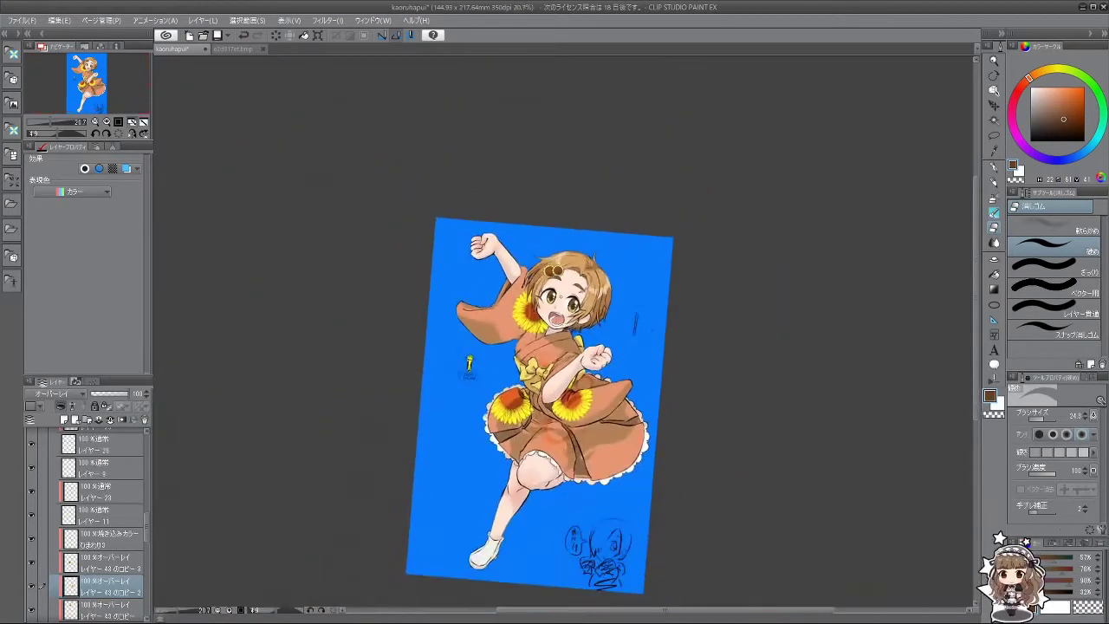
pyautogui.scroll(-2, 542, 403)
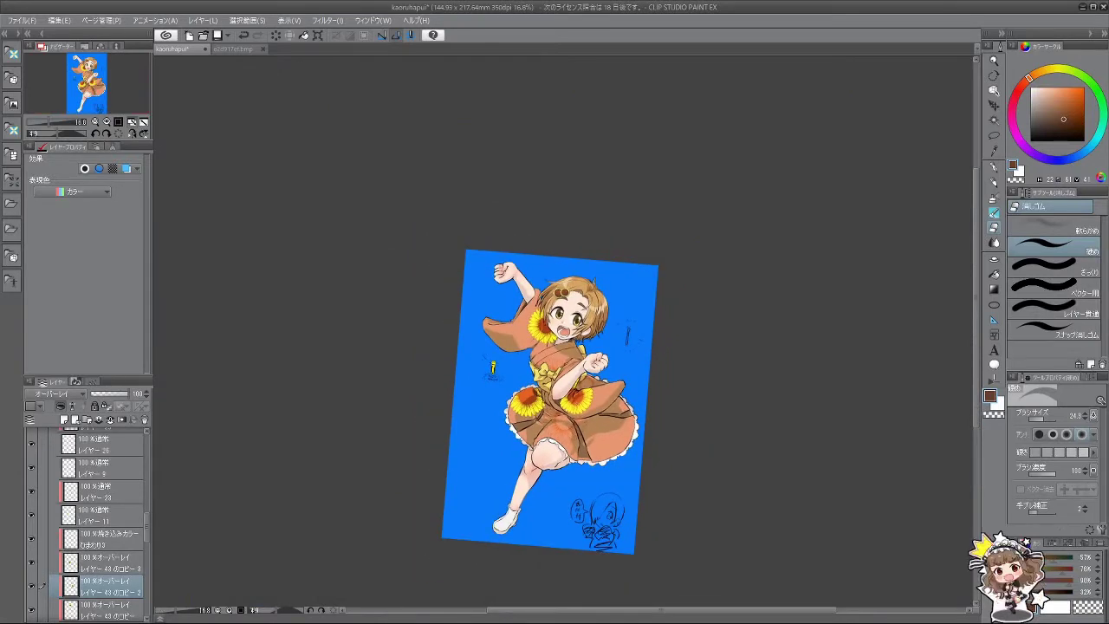
pyautogui.scroll(3, 542, 403)
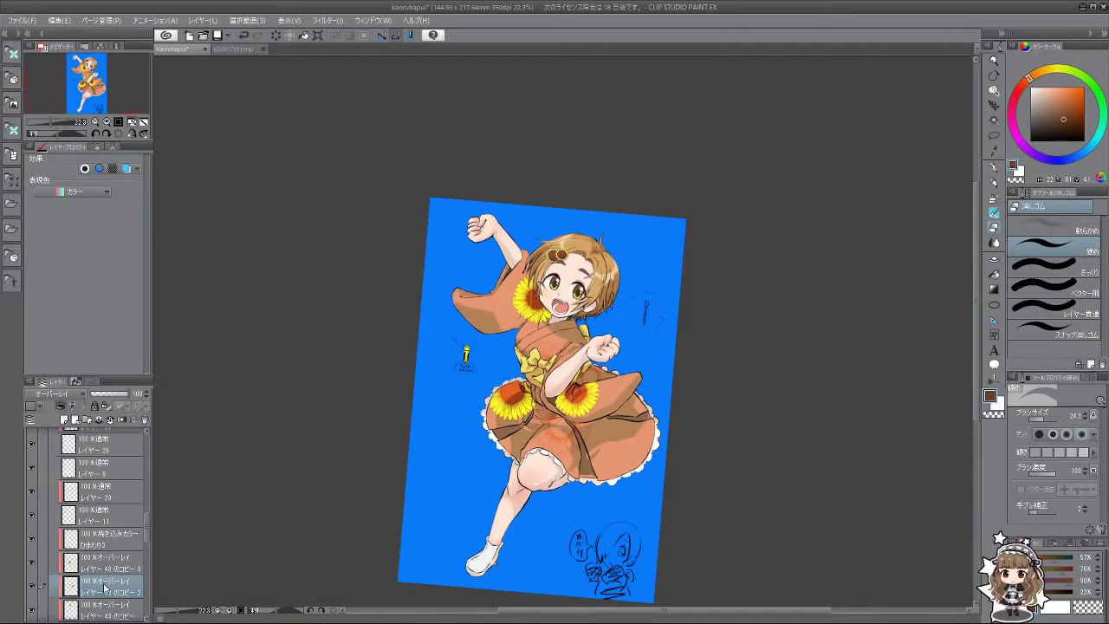
# Step: Place a sunflower copy on the lower right skirt, scaled to 157% and rotated 27°
pyautogui.hotkey('ctrl', 'j')
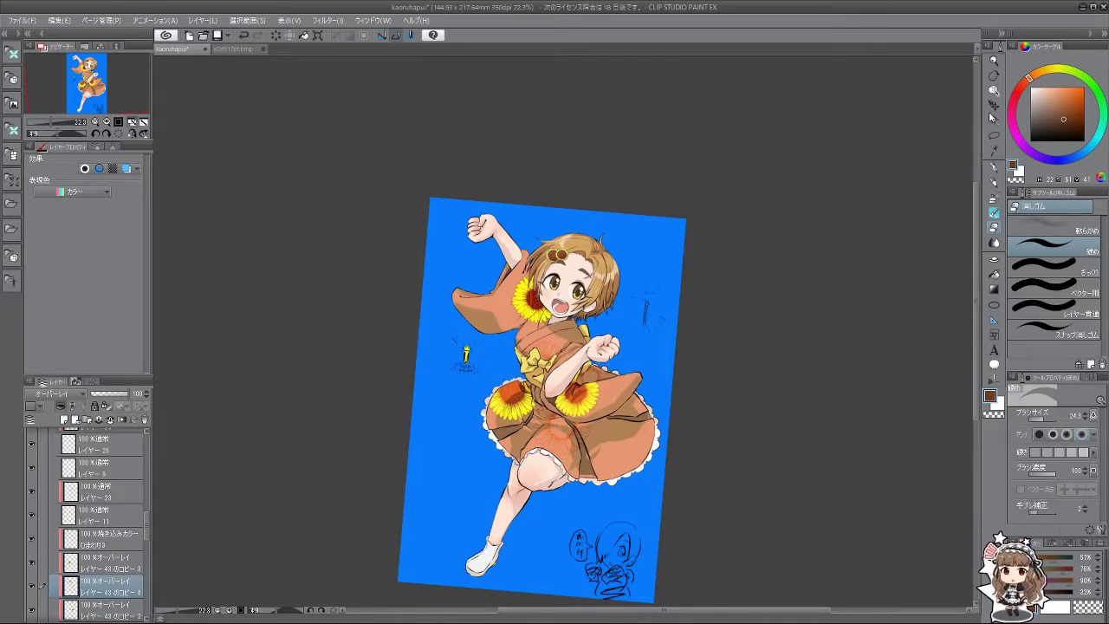
pyautogui.click(993, 106)
pyautogui.moveTo(534, 313); pyautogui.dragTo(619, 459)
pyautogui.hotkey('ctrl', 't')
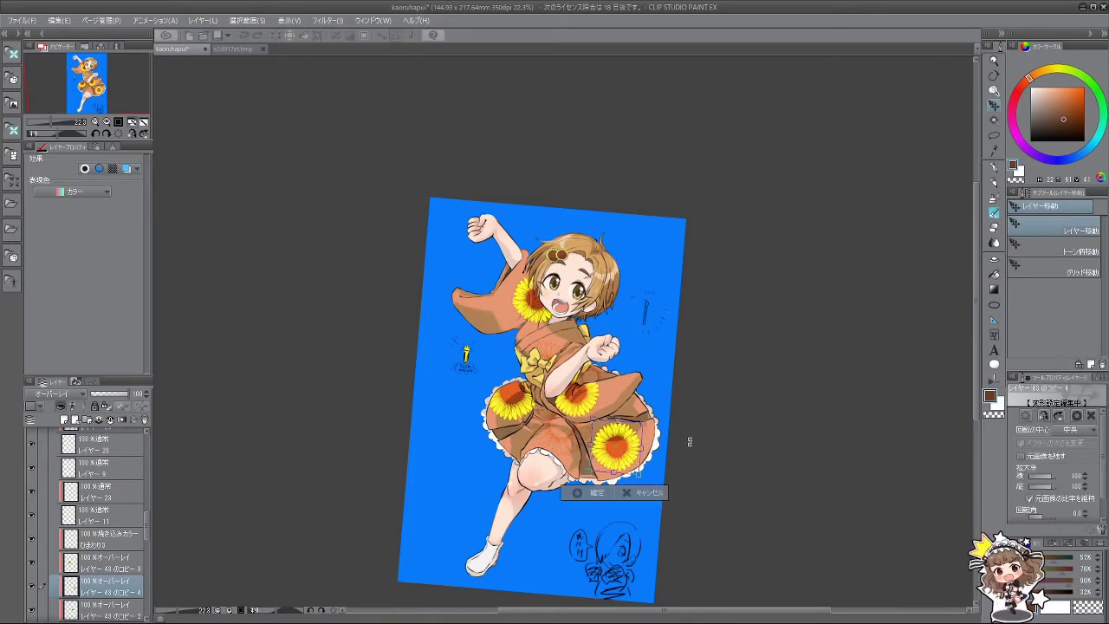
pyautogui.moveTo(639, 423); pyautogui.dragTo(685, 478)
pyautogui.moveTo(662, 443); pyautogui.dragTo(668, 444)
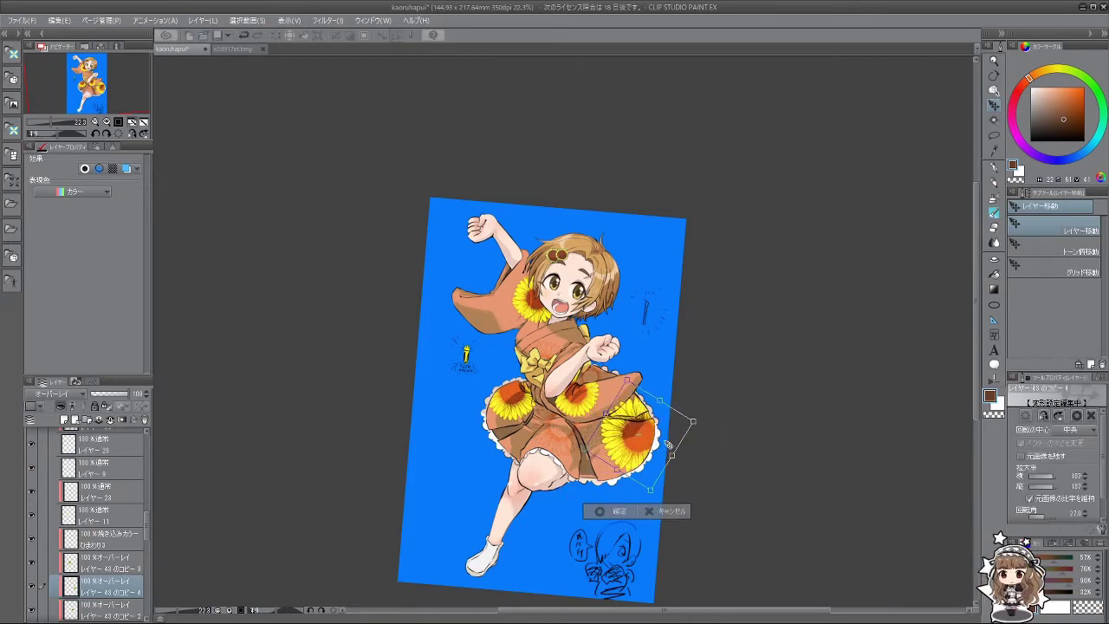
pyautogui.click(602, 511)
# Step: Set the skirt sunflower layer's blend mode to Lighter Color
pyautogui.click(71, 395)
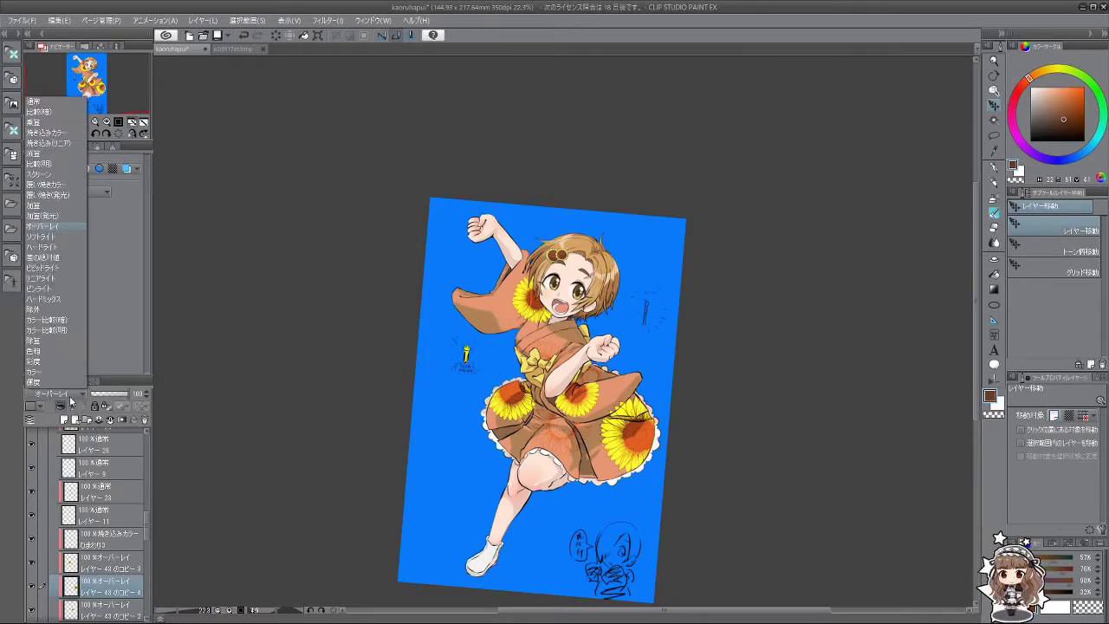
pyautogui.click(52, 247)
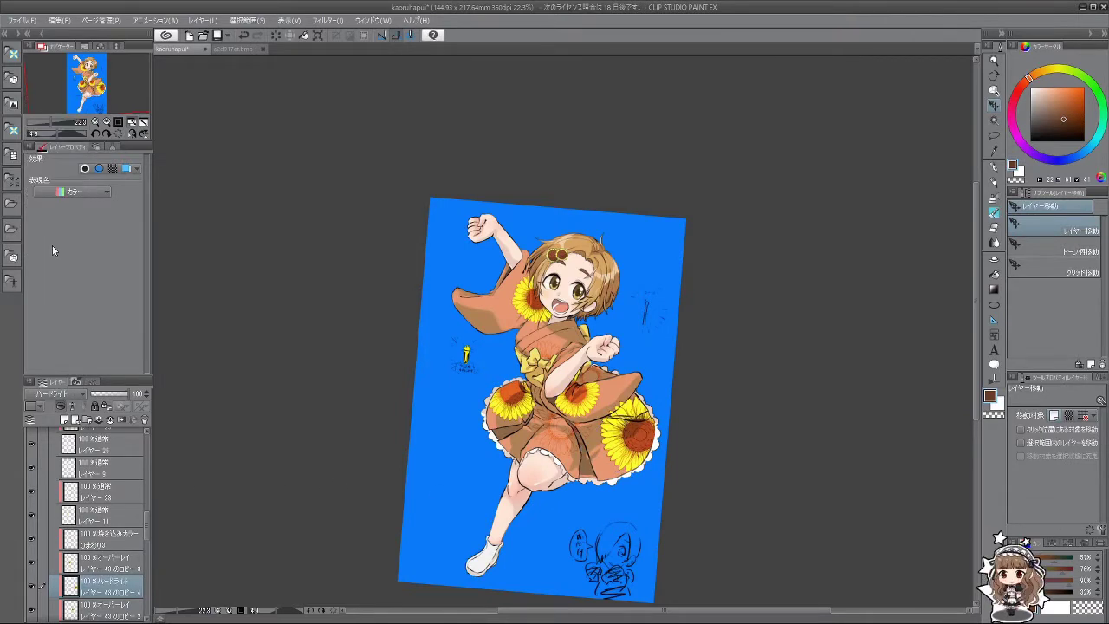
pyautogui.scroll(-2, 45, 396)
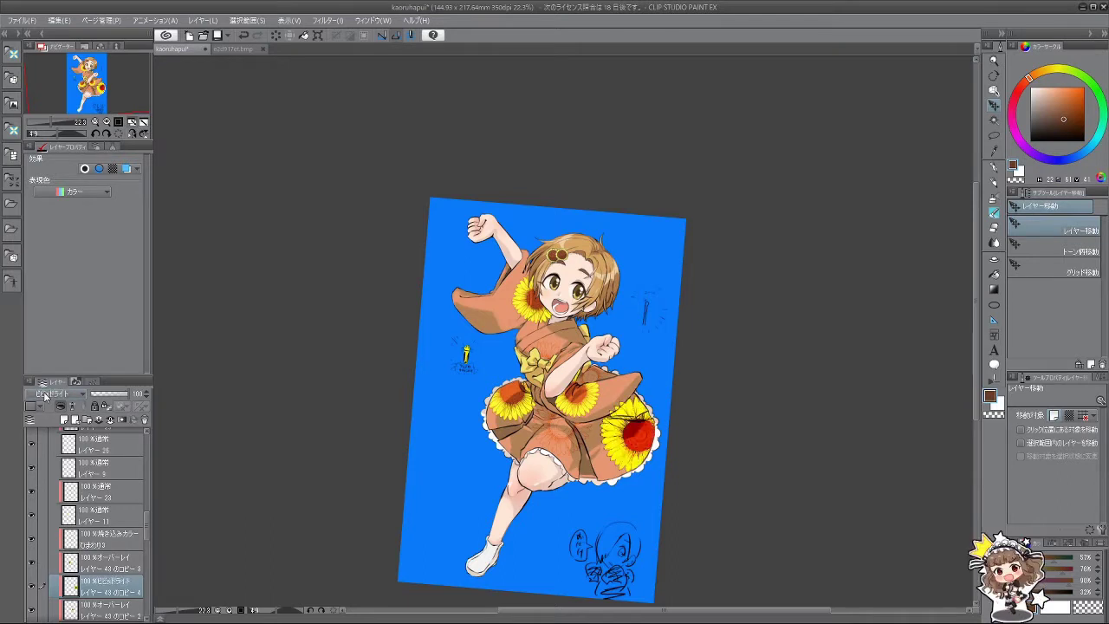
pyautogui.scroll(-2, 45, 396)
pyautogui.scroll(-4, 45, 396)
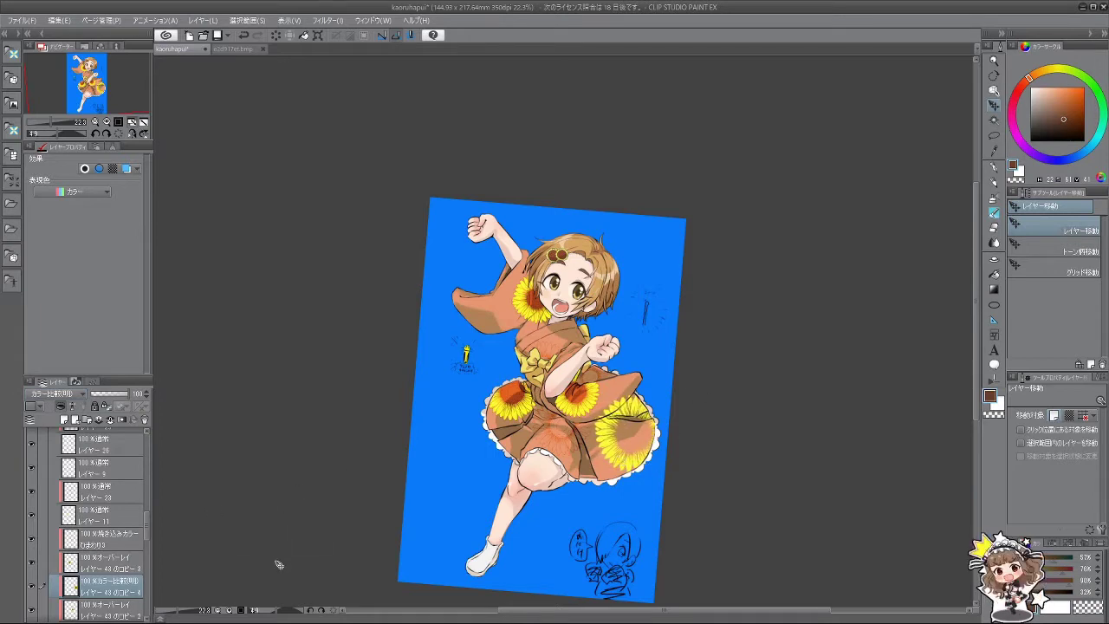
# Step: Duplicate the skirt sunflower and move the copy up onto the left sleeve
pyautogui.hotkey('ctrl', 'j')
pyautogui.moveTo(638, 448); pyautogui.dragTo(440, 315)
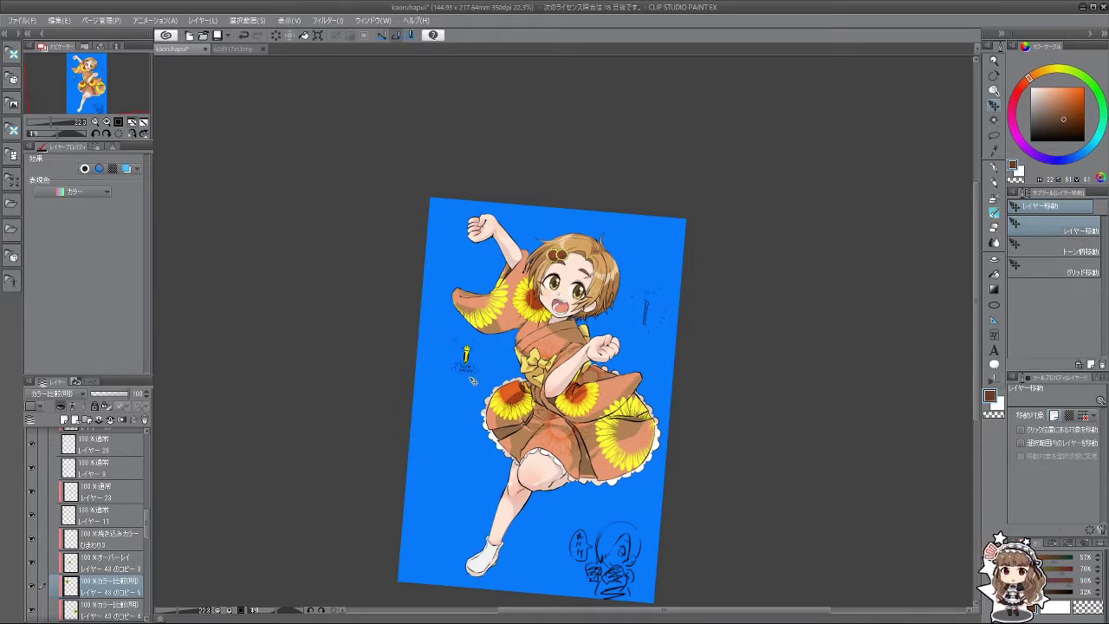
pyautogui.moveTo(641, 391); pyautogui.dragTo(600, 324)
pyautogui.hotkey('ctrl', 't')
pyautogui.click(555, 383)
# Step: Select overlay sunflower copy 3 and toggle the skirt overlay off and on to compare
pyautogui.scroll(-2, 471, 360)
pyautogui.scroll(1, 564, 354)
pyautogui.scroll(-1, 108, 524)
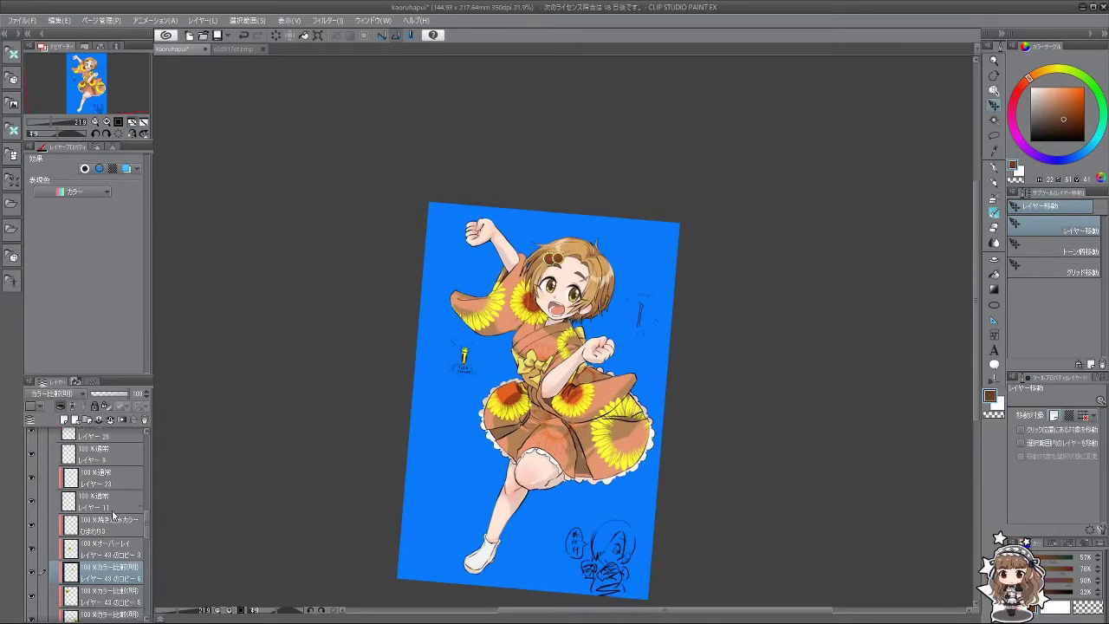
pyautogui.click(112, 516)
pyautogui.scroll(-4, 113, 517)
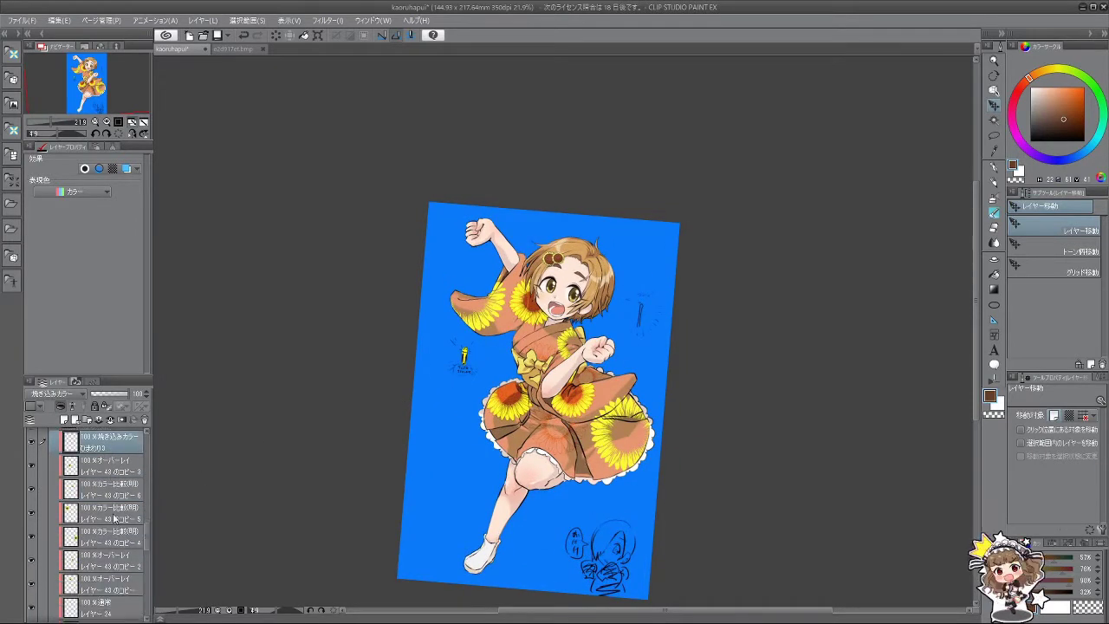
pyautogui.scroll(4, 112, 517)
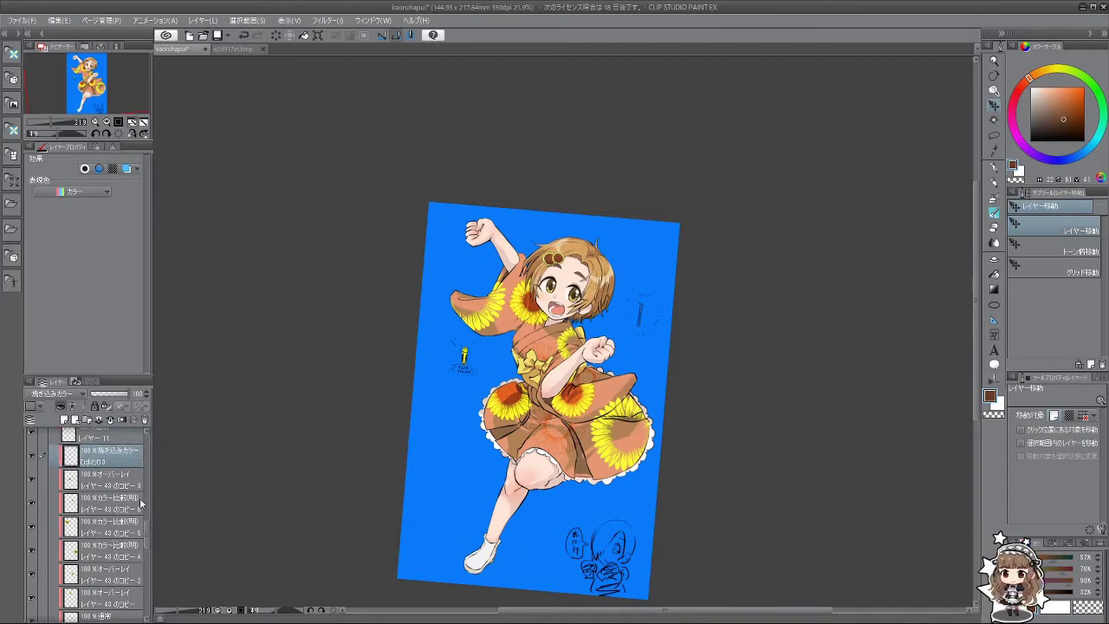
pyautogui.scroll(2, 516, 415)
pyautogui.scroll(2, 515, 415)
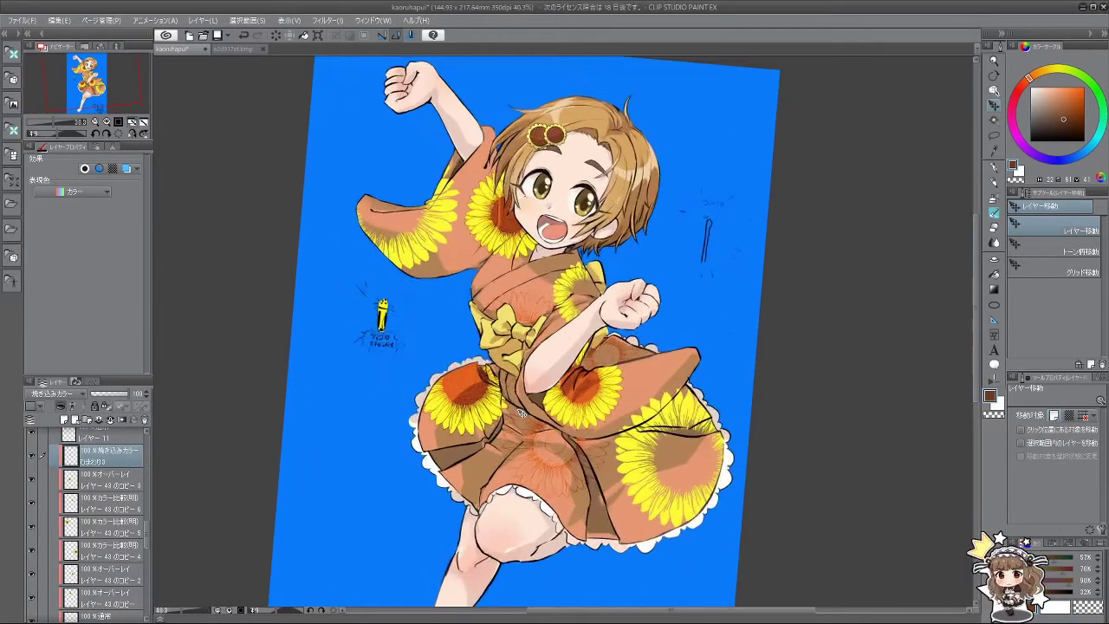
pyautogui.scroll(-2, 396, 421)
pyautogui.click(104, 484)
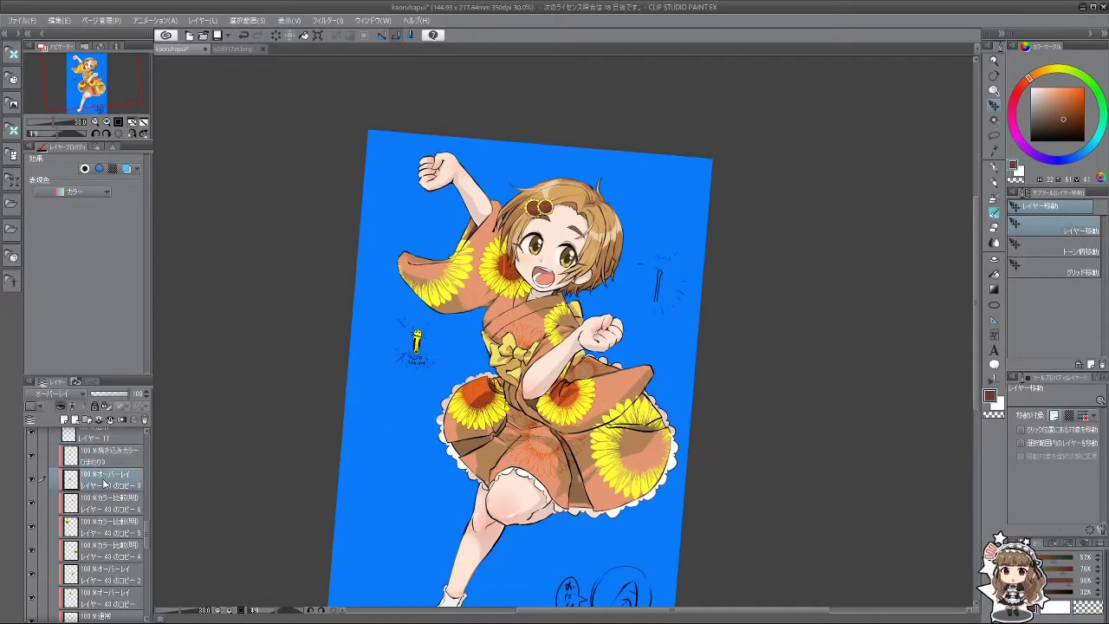
pyautogui.click(119, 464)
pyautogui.click(111, 488)
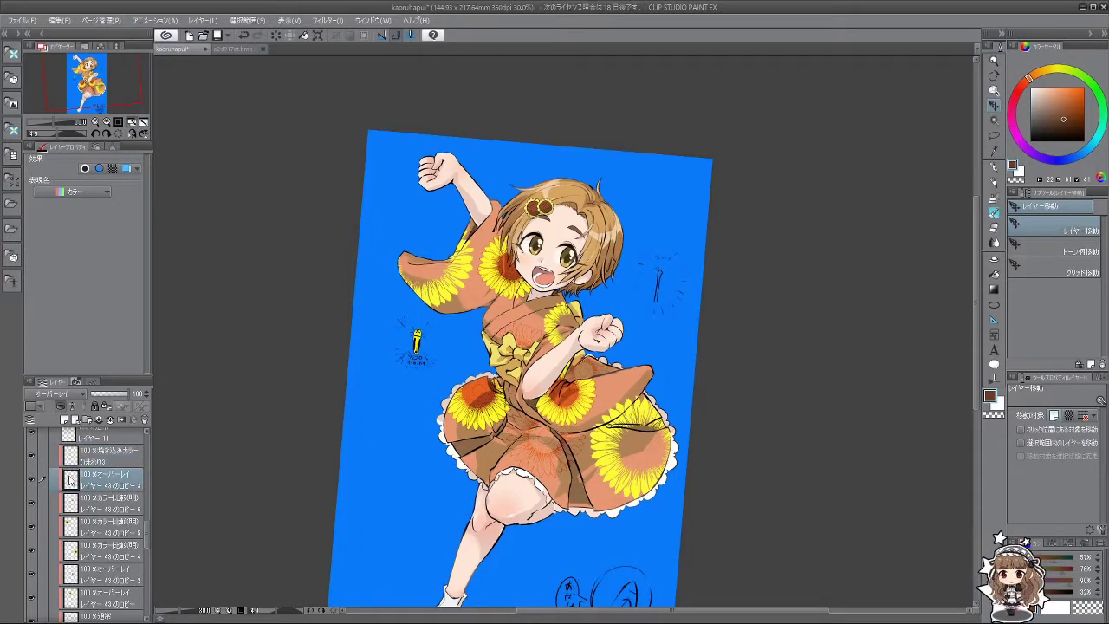
pyautogui.click(33, 481)
pyautogui.click(33, 481)
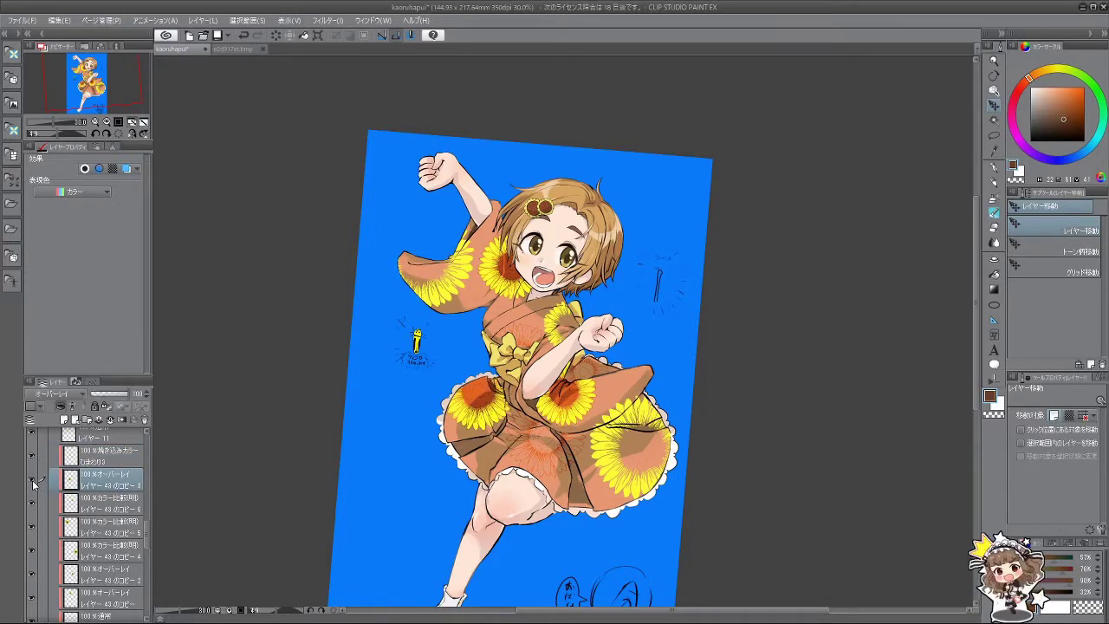
# Step: Make ひまわり3 visible again and drag the three Lighter Color copies together in the stack
pyautogui.click(119, 463)
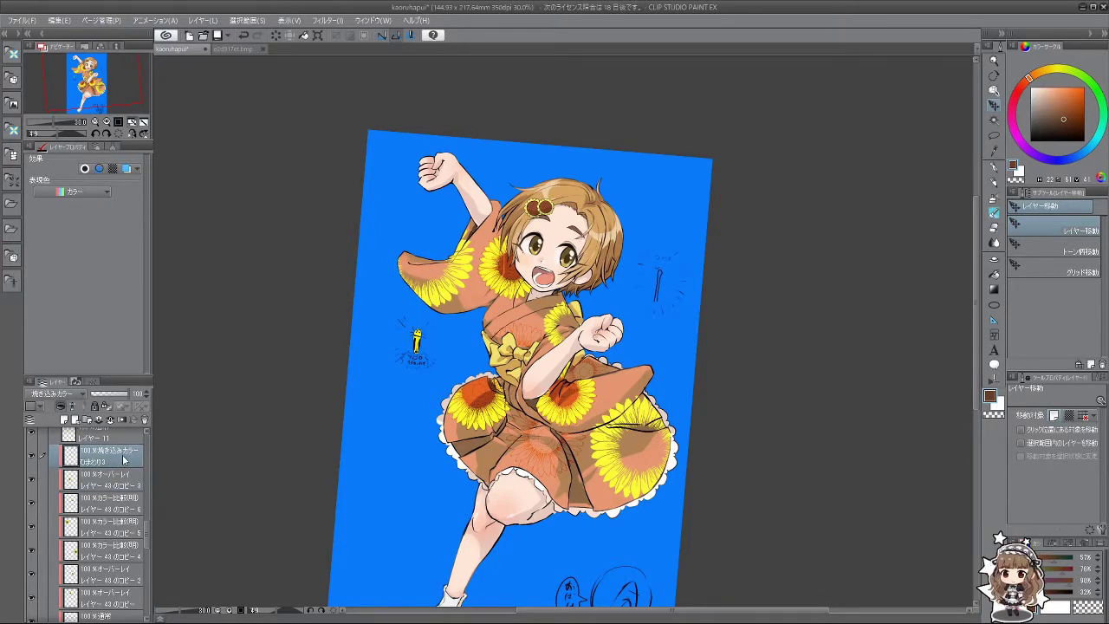
pyautogui.click(33, 455)
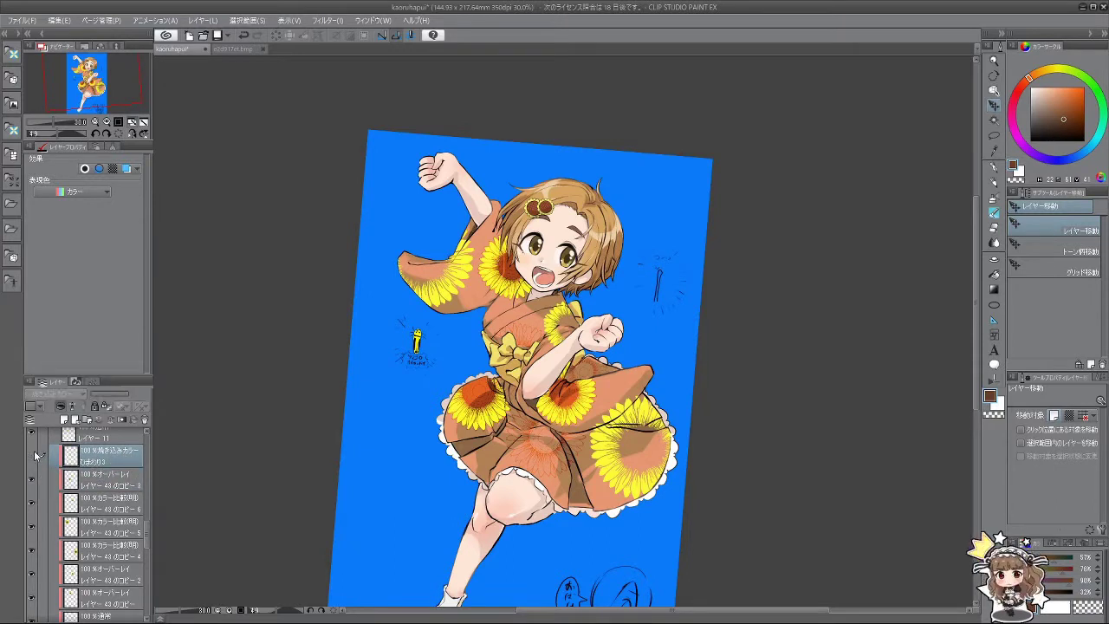
pyautogui.click(33, 455)
pyautogui.click(114, 485)
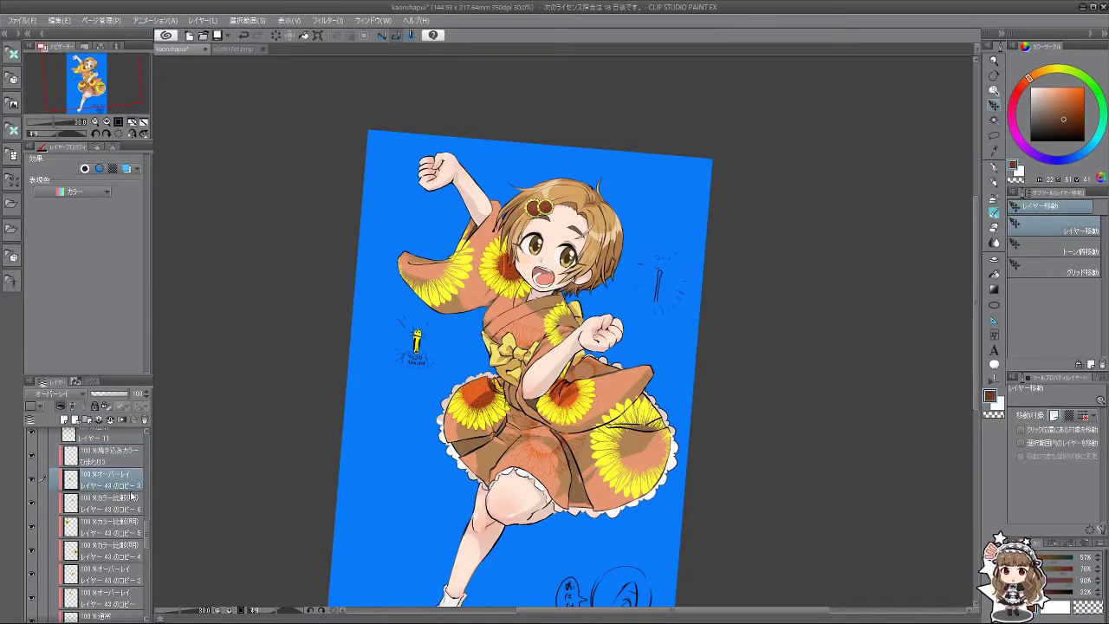
pyautogui.keyDown('shift'); pyautogui.click(110, 526); pyautogui.keyUp('shift')
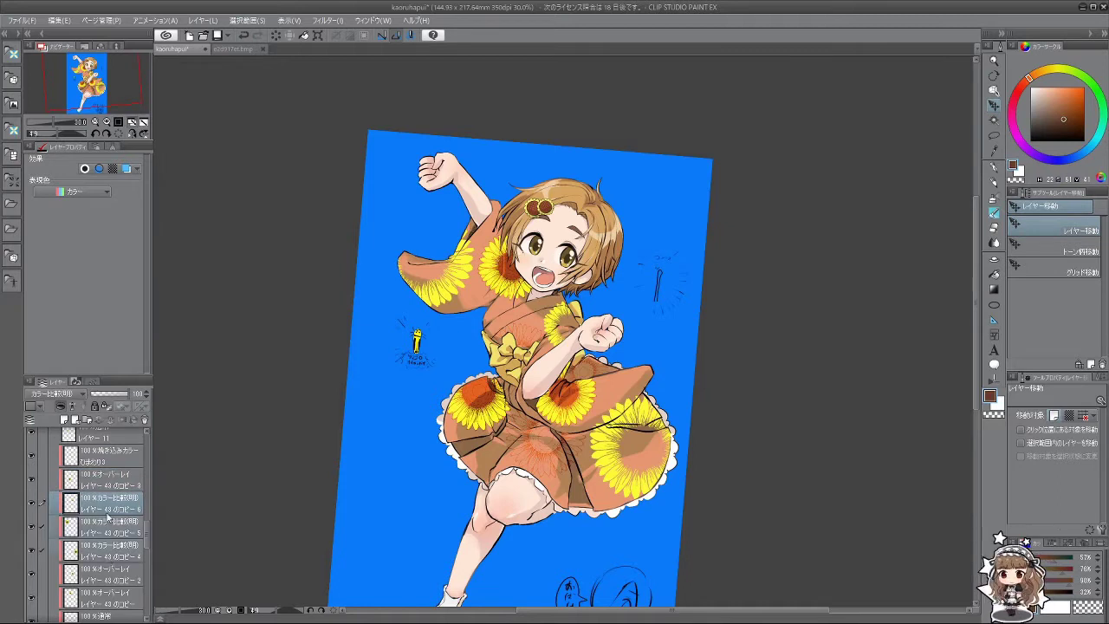
pyautogui.moveTo(113, 520); pyautogui.dragTo(117, 482)
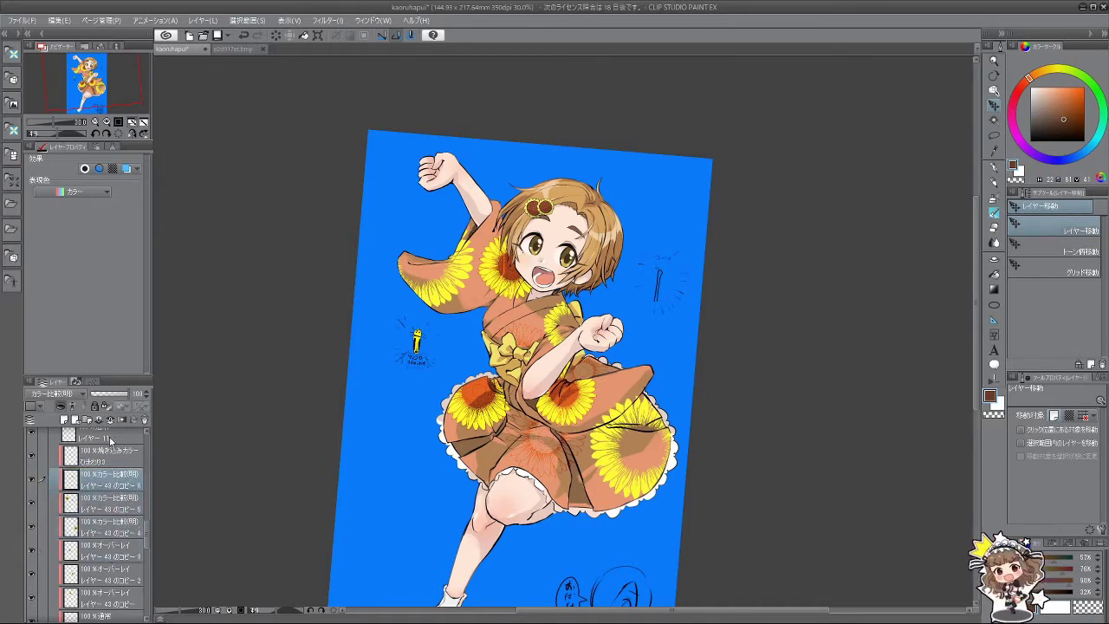
# Step: Delete the two surplus sunflower copies, copies 6 and 5
pyautogui.click(111, 420)
pyautogui.click(111, 420)
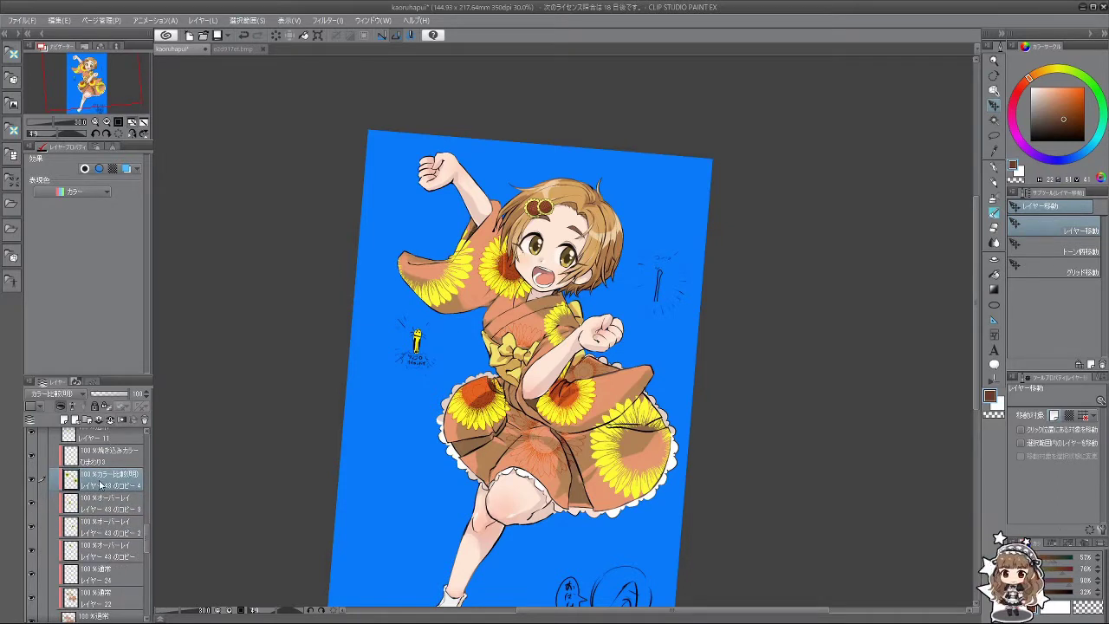
pyautogui.click(59, 20)
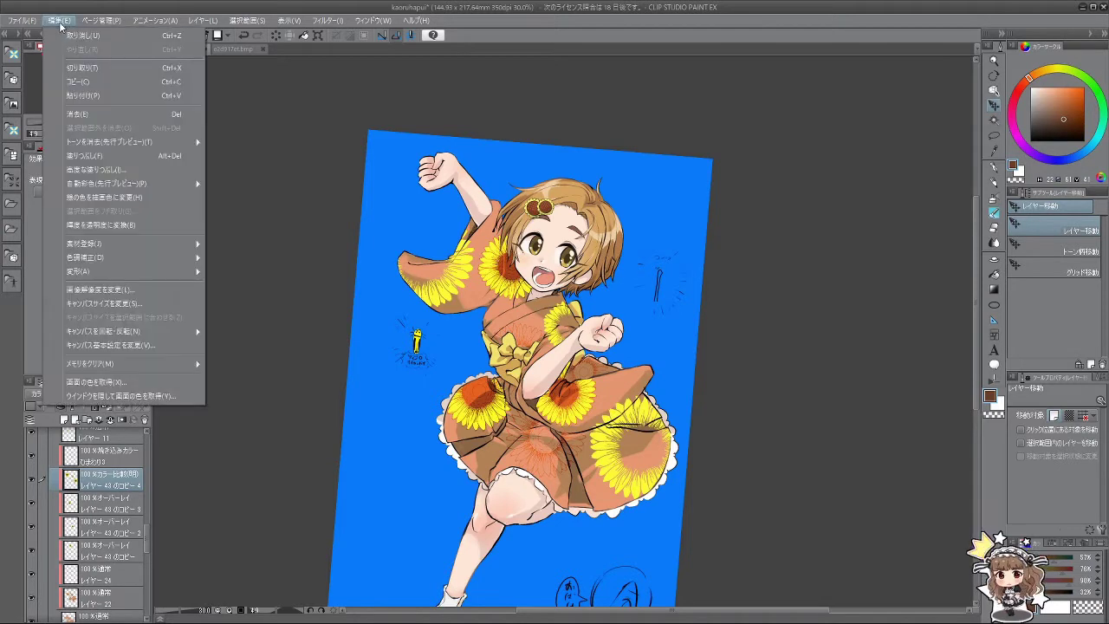
pyautogui.moveTo(102, 264)
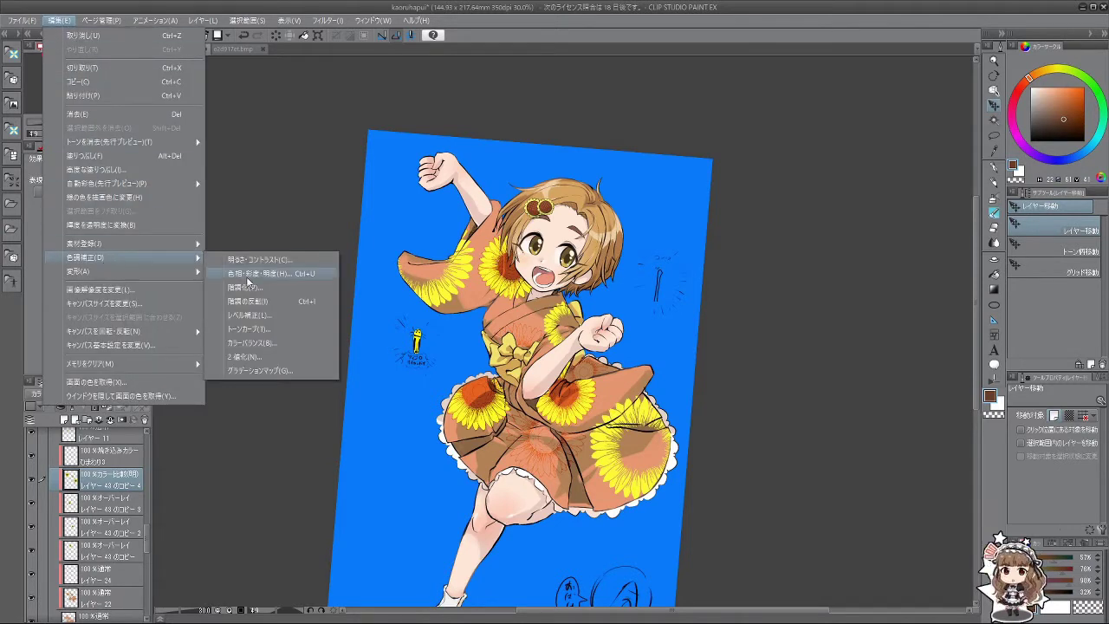
pyautogui.click(252, 273)
# Step: Shift the remaining sunflower toward orange, saturation −26, luminosity −11, and blend it as Soft Light
pyautogui.moveTo(175, 178); pyautogui.dragTo(152, 203)
pyautogui.moveTo(159, 174); pyautogui.dragTo(167, 175)
pyautogui.moveTo(169, 230)
pyautogui.mouseDown()
pyautogui.moveTo(155, 233)
pyautogui.moveTo(178, 232)
pyautogui.mouseUp()
pyautogui.click(308, 154)
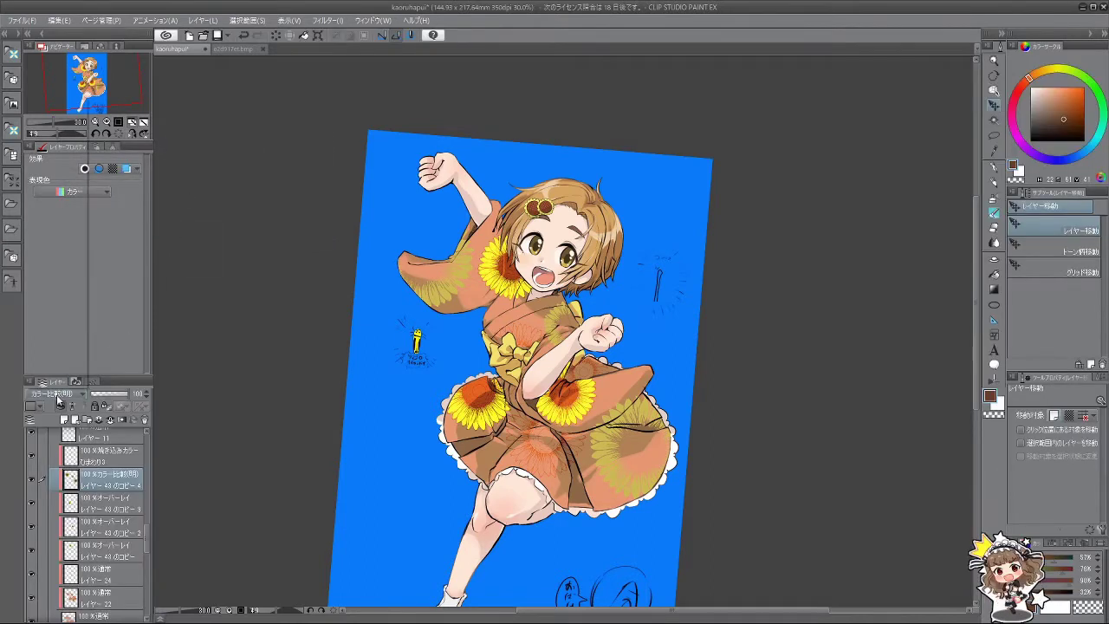
pyautogui.click(58, 400)
pyautogui.click(56, 236)
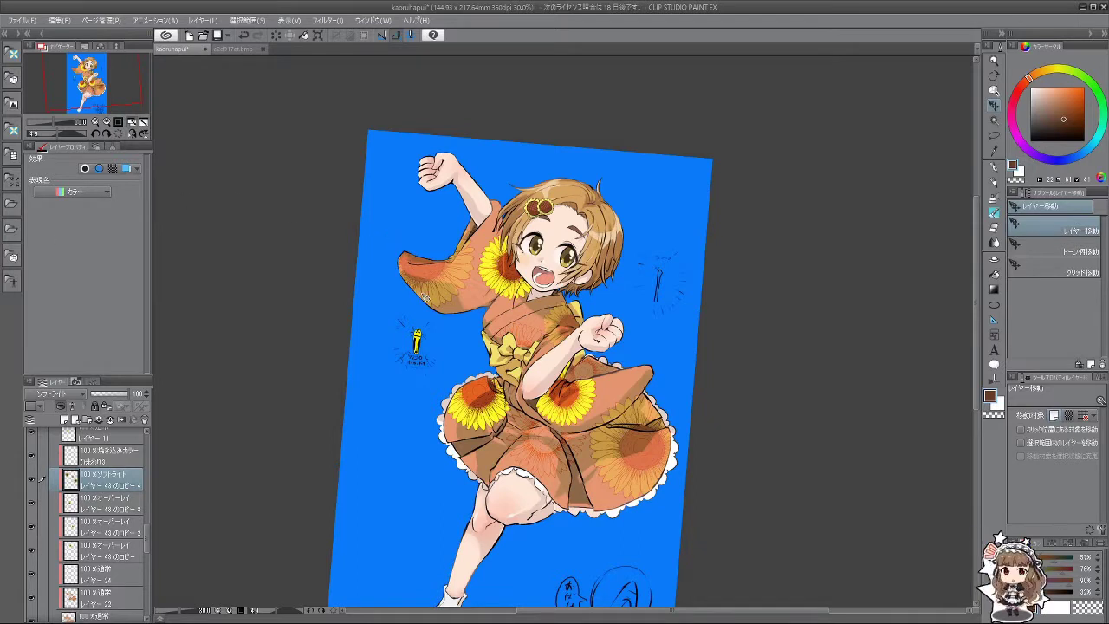
# Step: Duplicate overlay sunflower copy 3 and place it, shrunk and rotated, on the chest above the bow
pyautogui.click(97, 508)
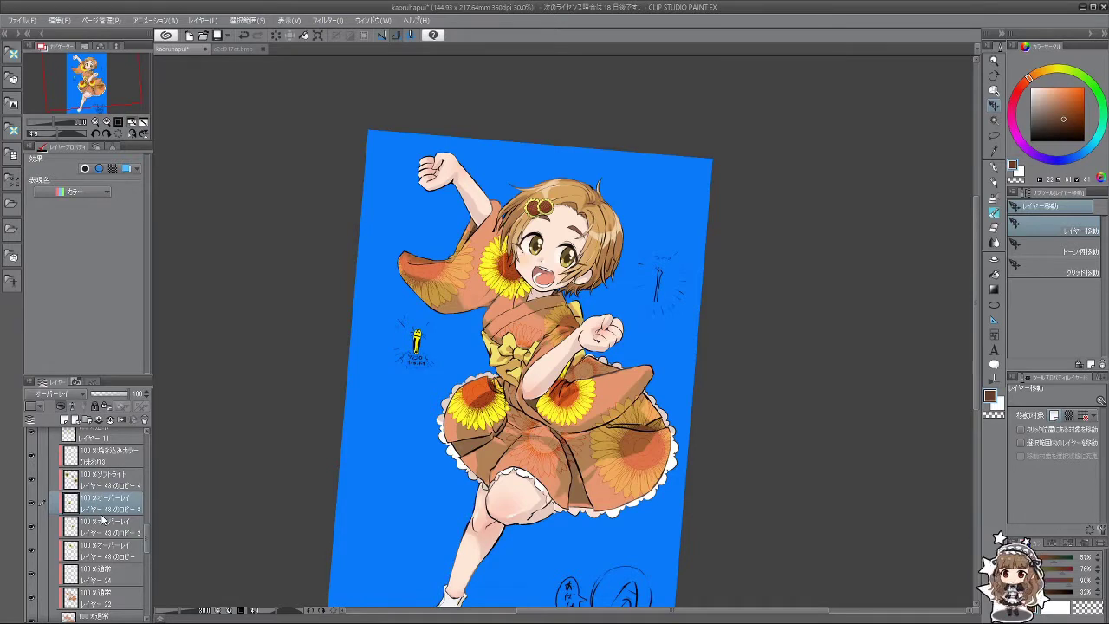
pyautogui.hotkey('ctrl', 'c')
pyautogui.hotkey('ctrl', 'v')
pyautogui.moveTo(418, 439); pyautogui.dragTo(485, 354)
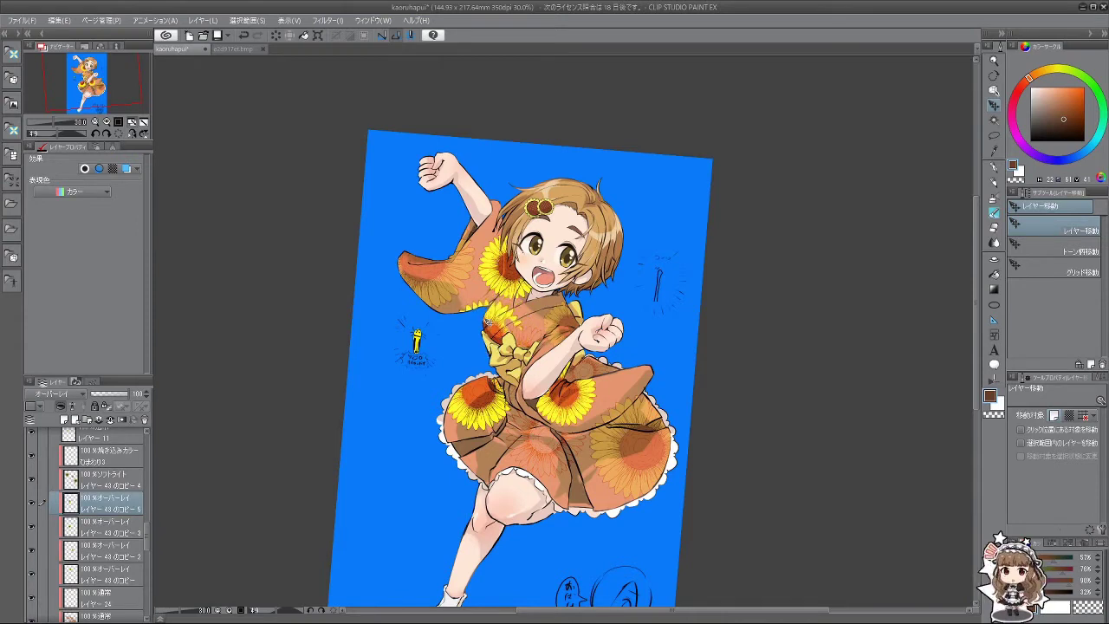
pyautogui.hotkey('ctrl', 't')
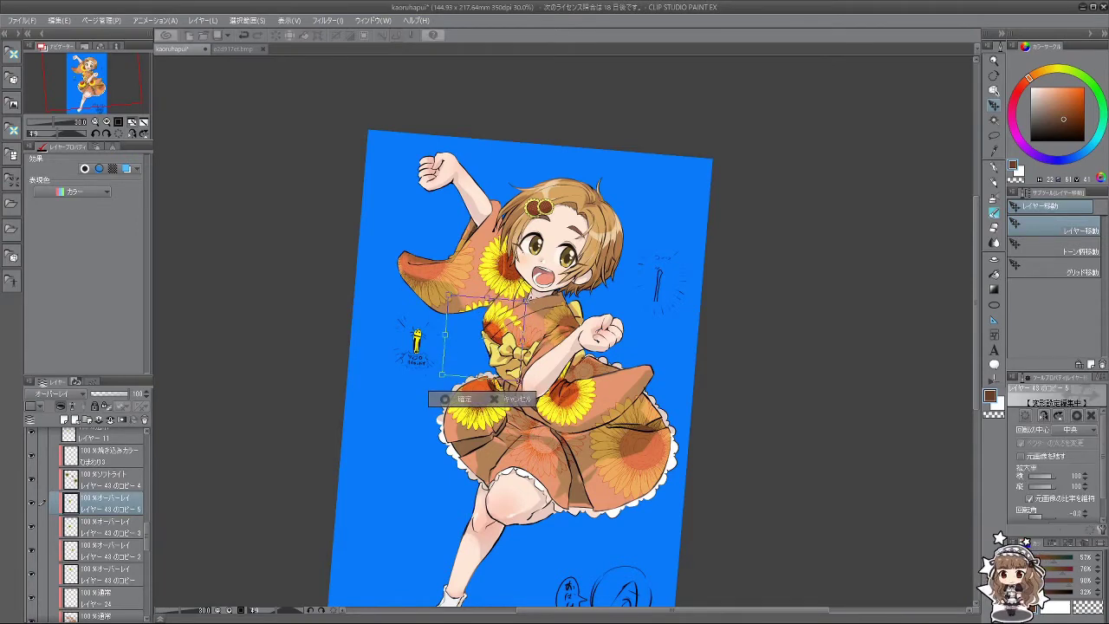
pyautogui.moveTo(529, 299)
pyautogui.mouseDown()
pyautogui.moveTo(504, 324)
pyautogui.moveTo(523, 310)
pyautogui.mouseUp()
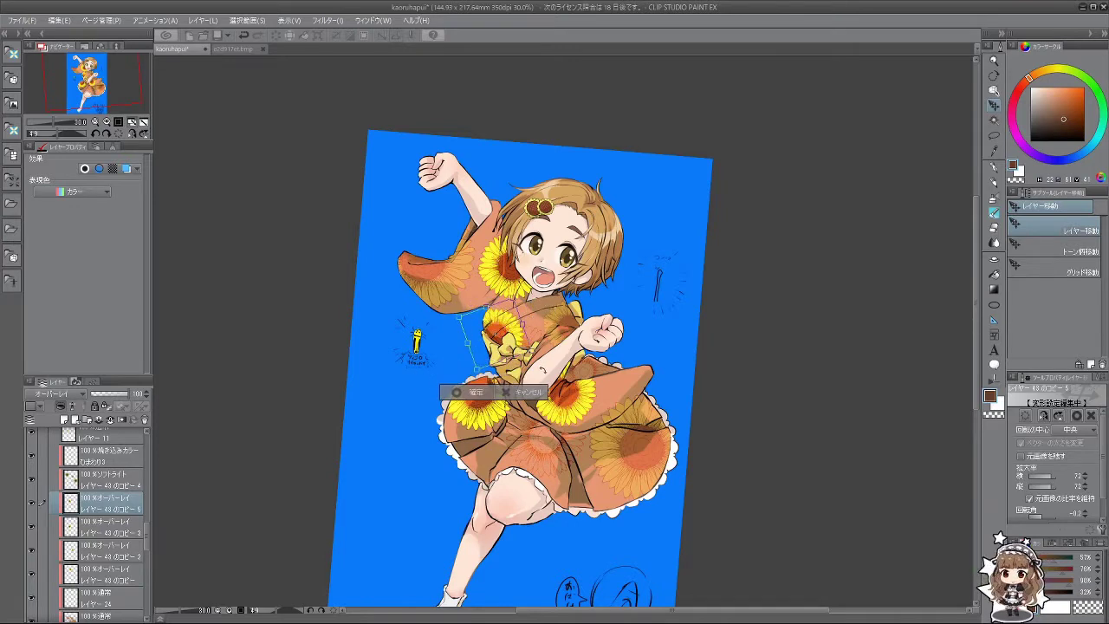
pyautogui.moveTo(532, 348); pyautogui.dragTo(518, 329)
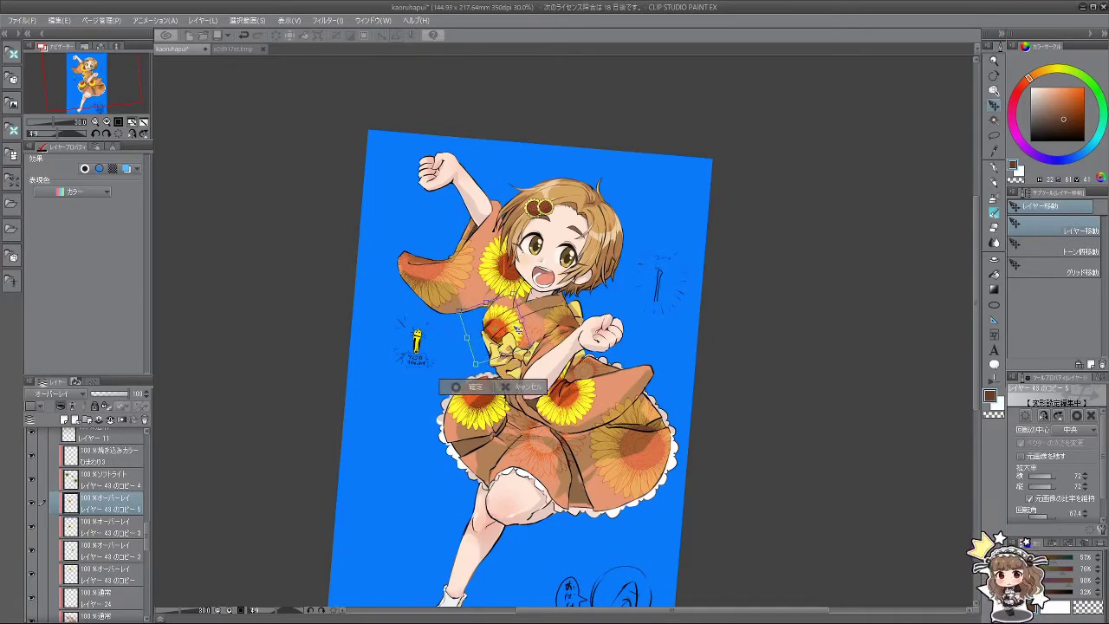
pyautogui.moveTo(524, 344); pyautogui.dragTo(474, 379)
pyautogui.click(472, 379)
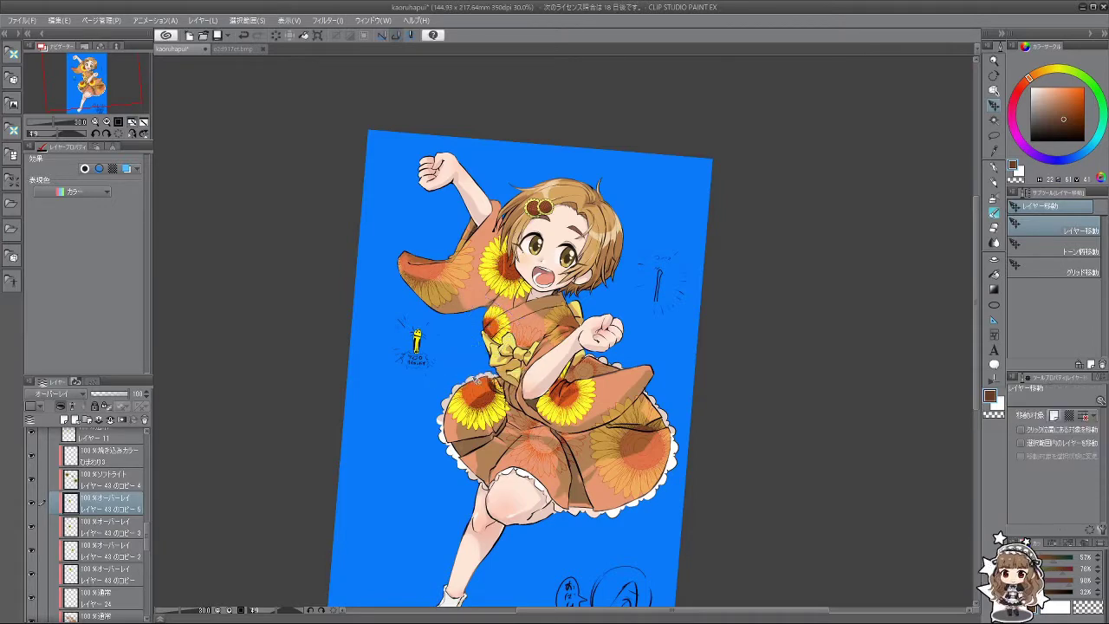
# Step: Merge the overlay sunflower copies into one layer and set its opacity to 77%
pyautogui.scroll(-3, 394, 346)
pyautogui.scroll(2, 394, 346)
pyautogui.scroll(-2, 419, 361)
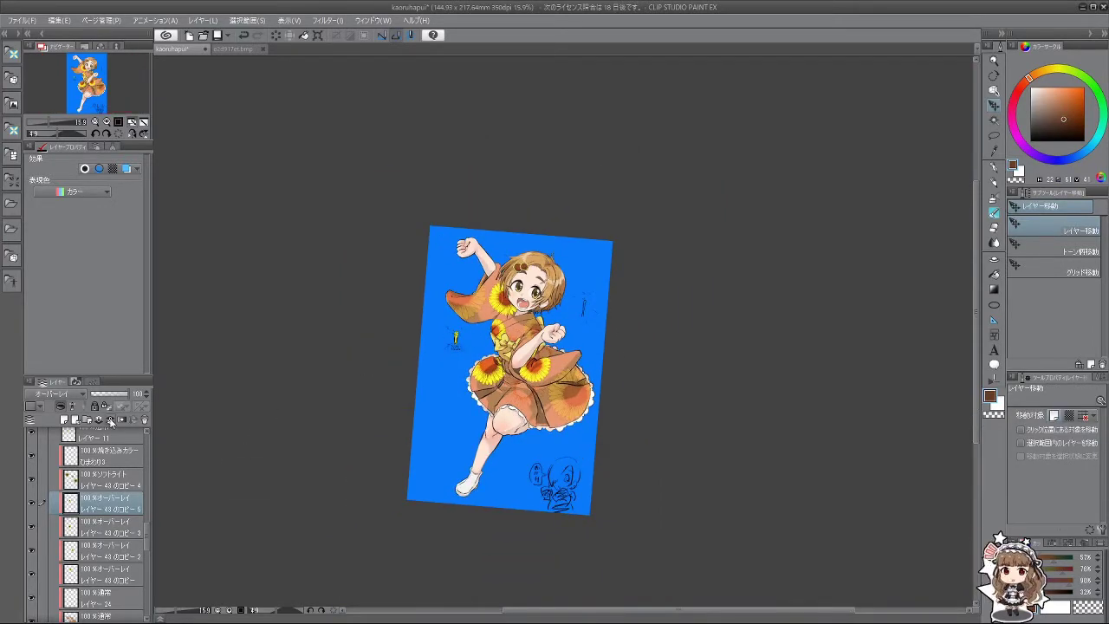
pyautogui.click(108, 420)
pyautogui.click(108, 419)
pyautogui.click(108, 419)
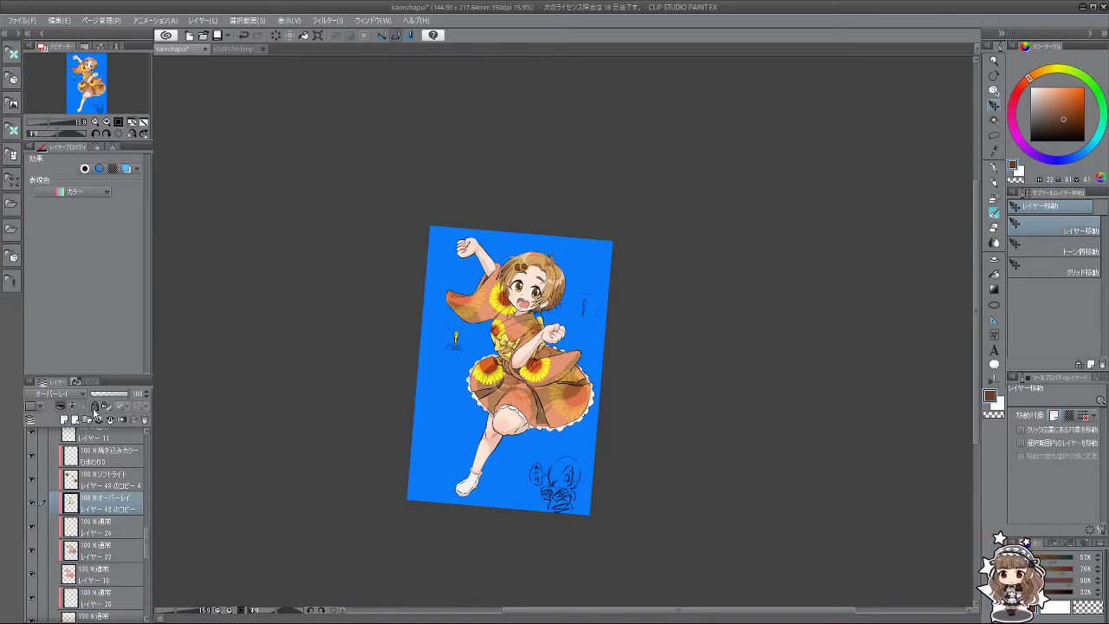
pyautogui.moveTo(112, 395); pyautogui.dragTo(138, 398)
pyautogui.scroll(4, 500, 340)
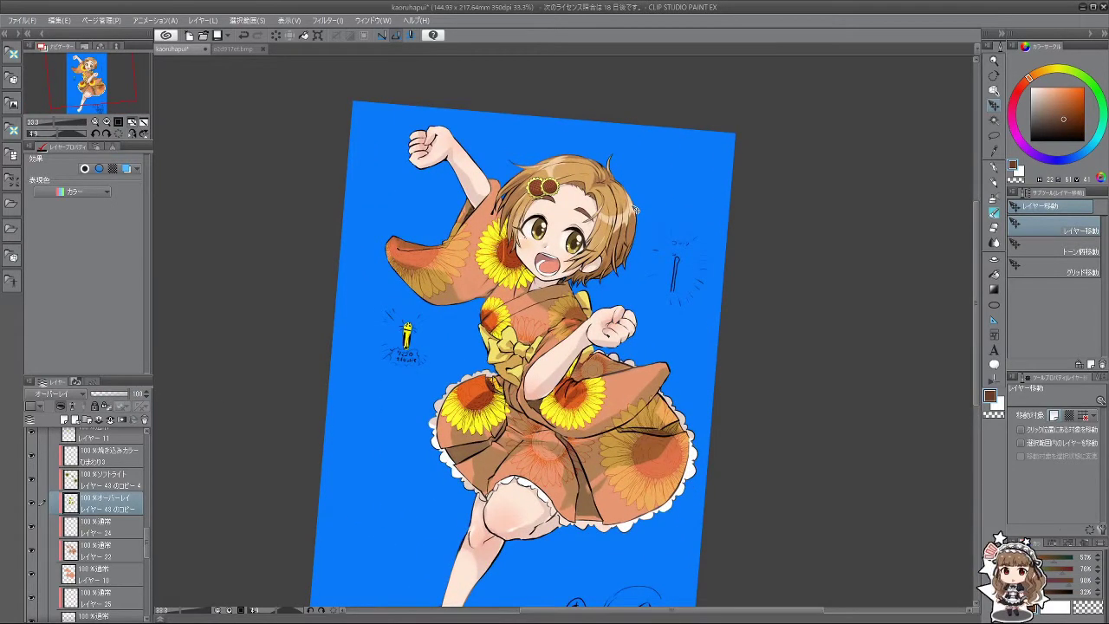
pyautogui.moveTo(125, 398); pyautogui.dragTo(120, 398)
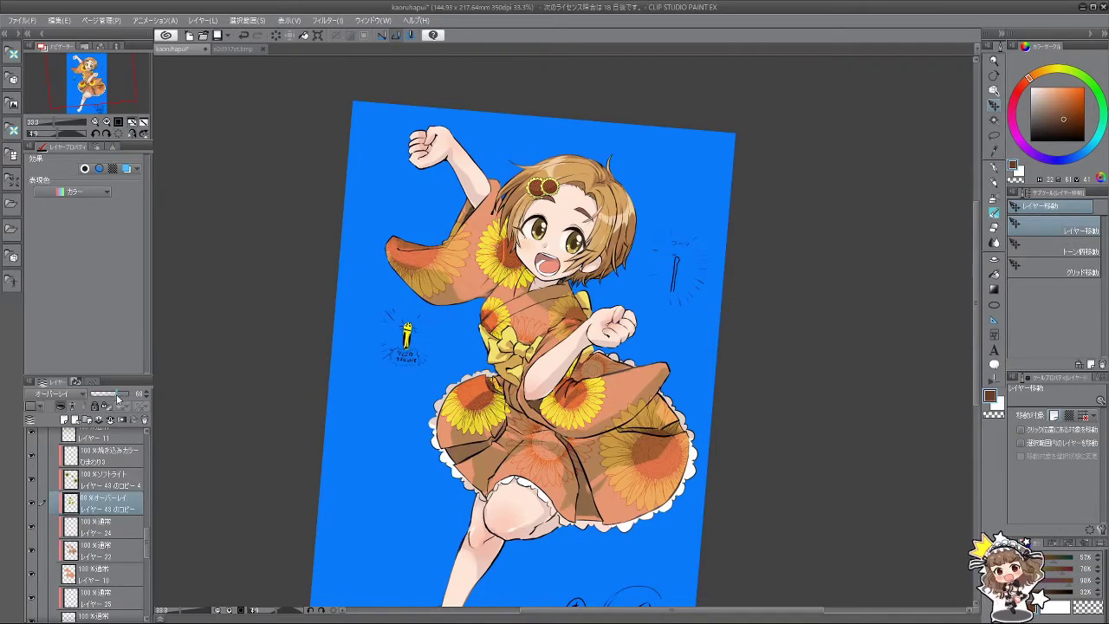
# Step: Zoom and rotate the canvas to review the sunflower layers across the kimono
pyautogui.scroll(-4, 265, 349)
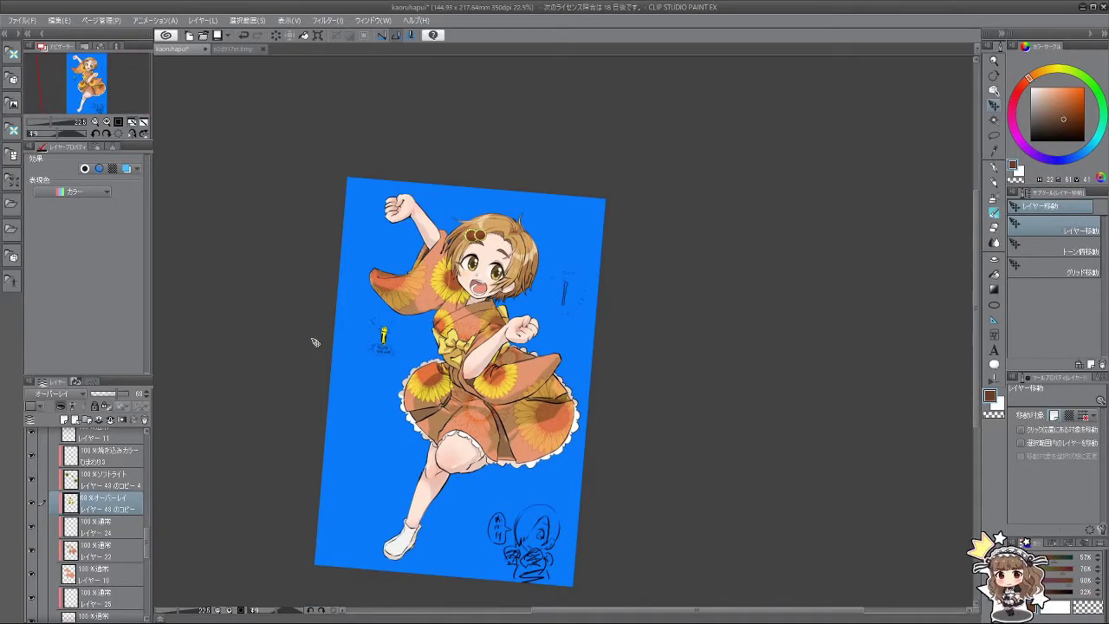
pyautogui.scroll(-2, 321, 344)
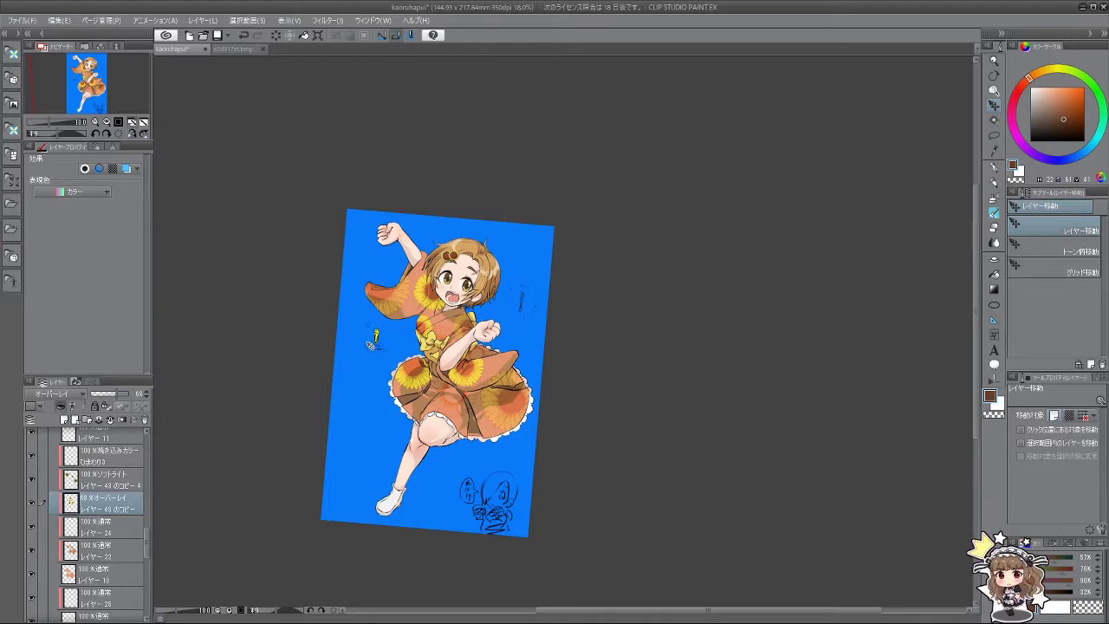
pyautogui.scroll(2, 381, 340)
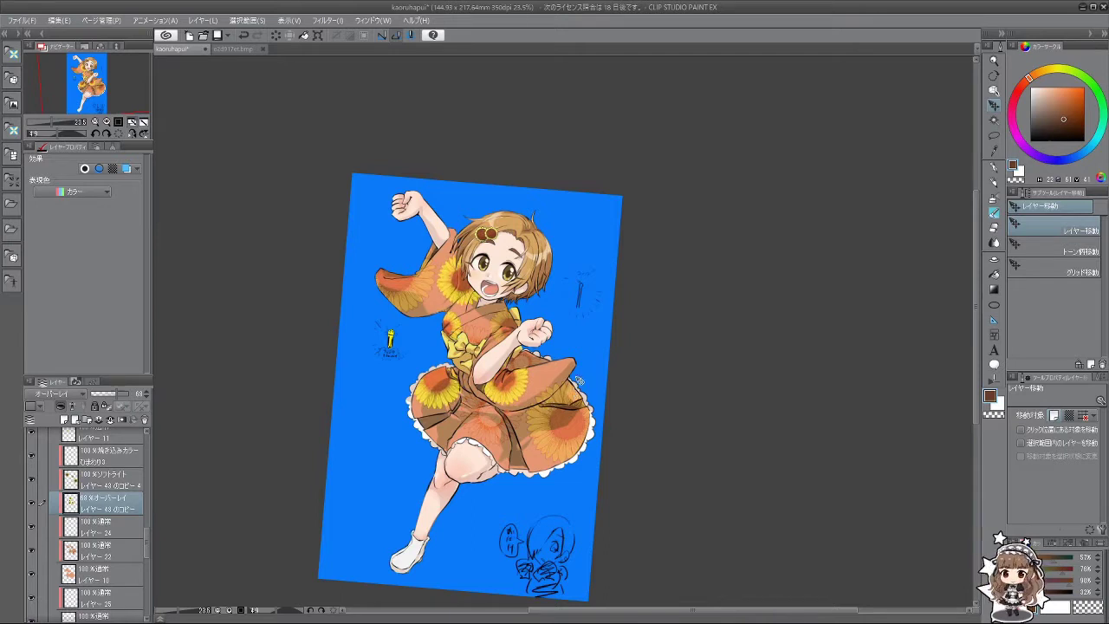
pyautogui.scroll(2, 579, 381)
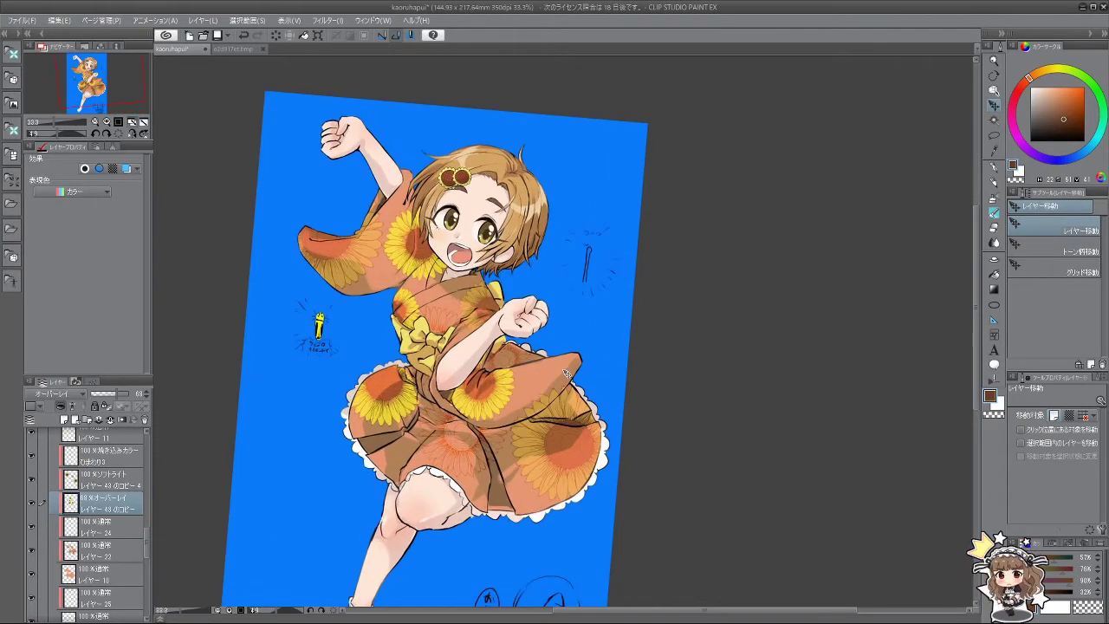
pyautogui.click(111, 482)
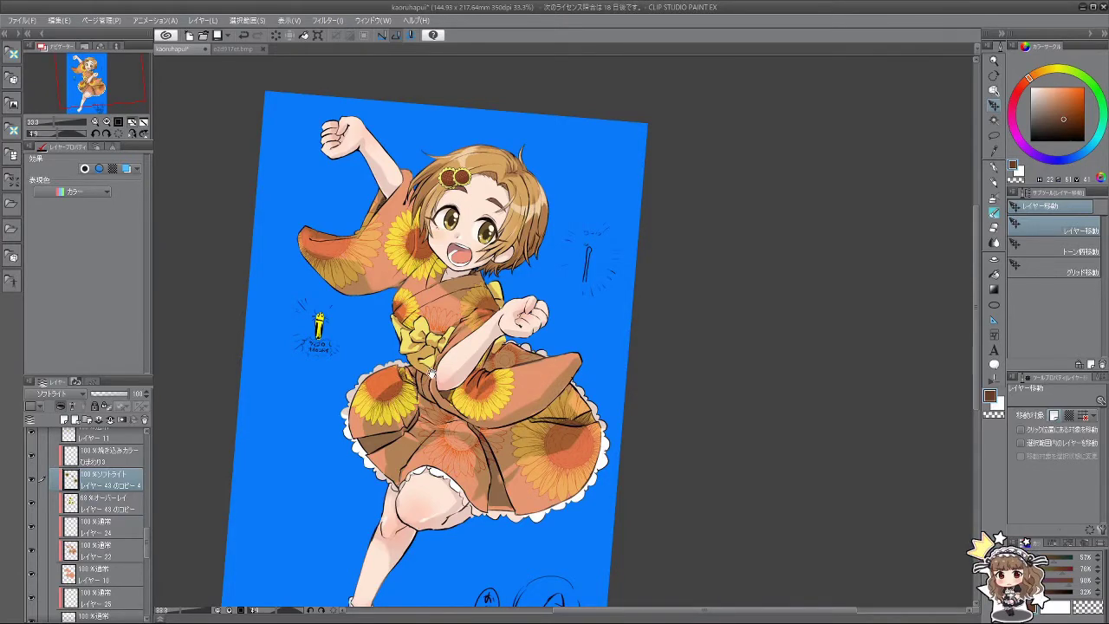
pyautogui.scroll(2, 431, 373)
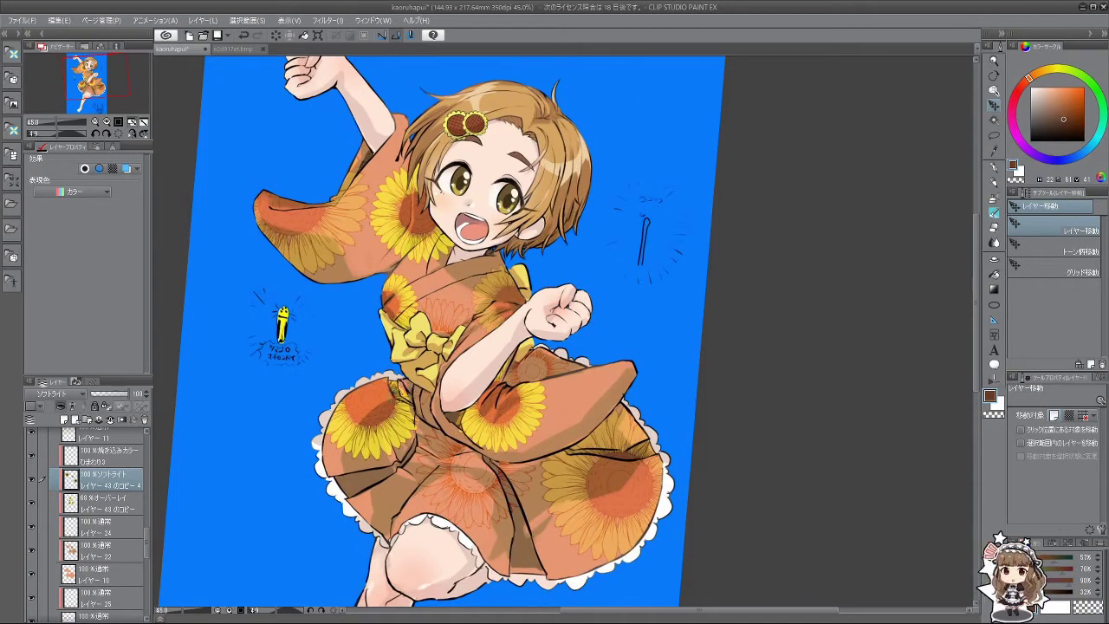
pyautogui.click(121, 507)
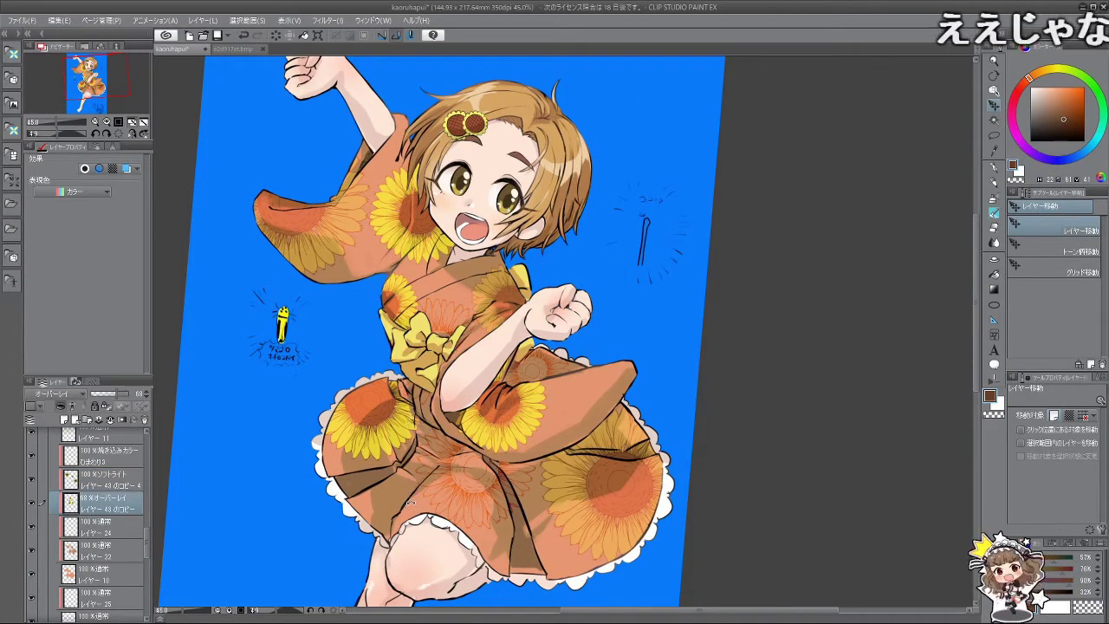
pyautogui.moveTo(409, 475); pyautogui.dragTo(442, 517)
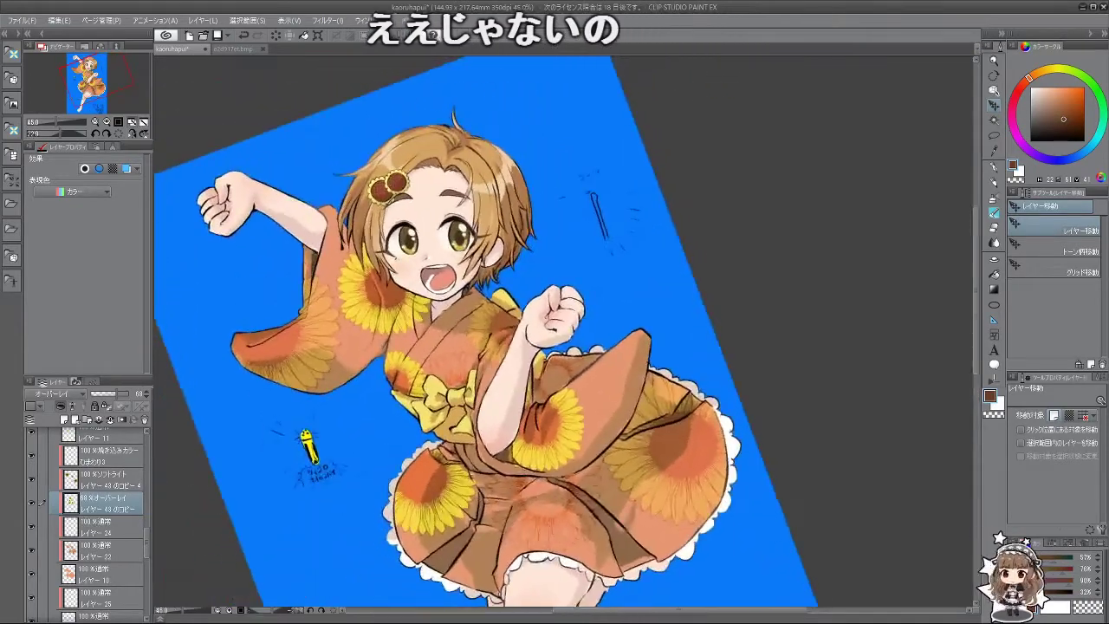
pyautogui.scroll(-3, 442, 517)
pyautogui.scroll(-2, 560, 424)
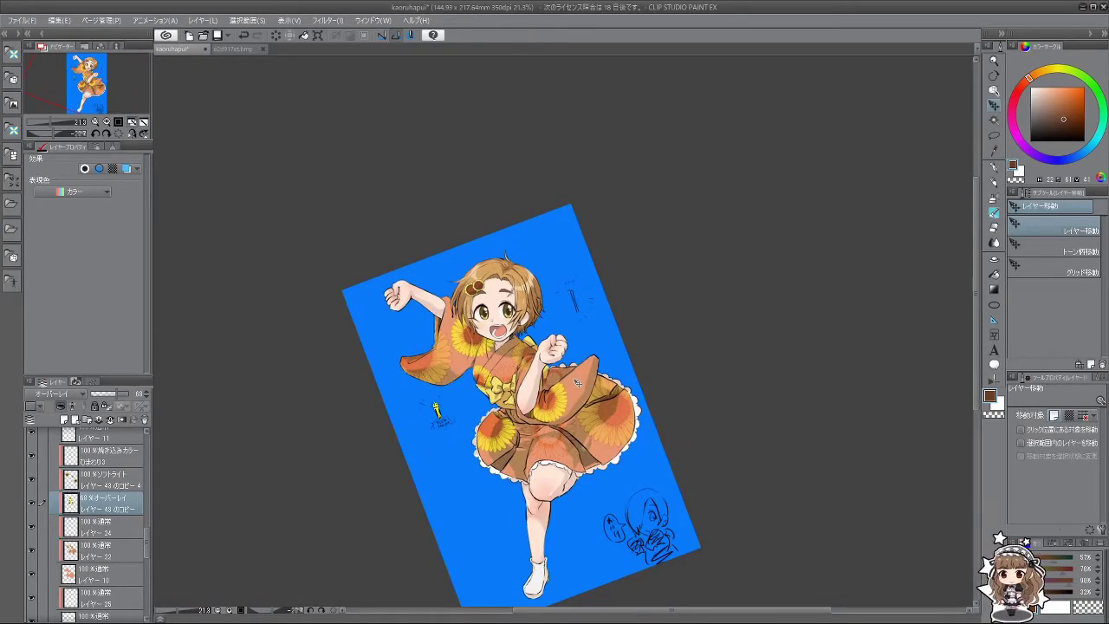
pyautogui.scroll(-1, 576, 381)
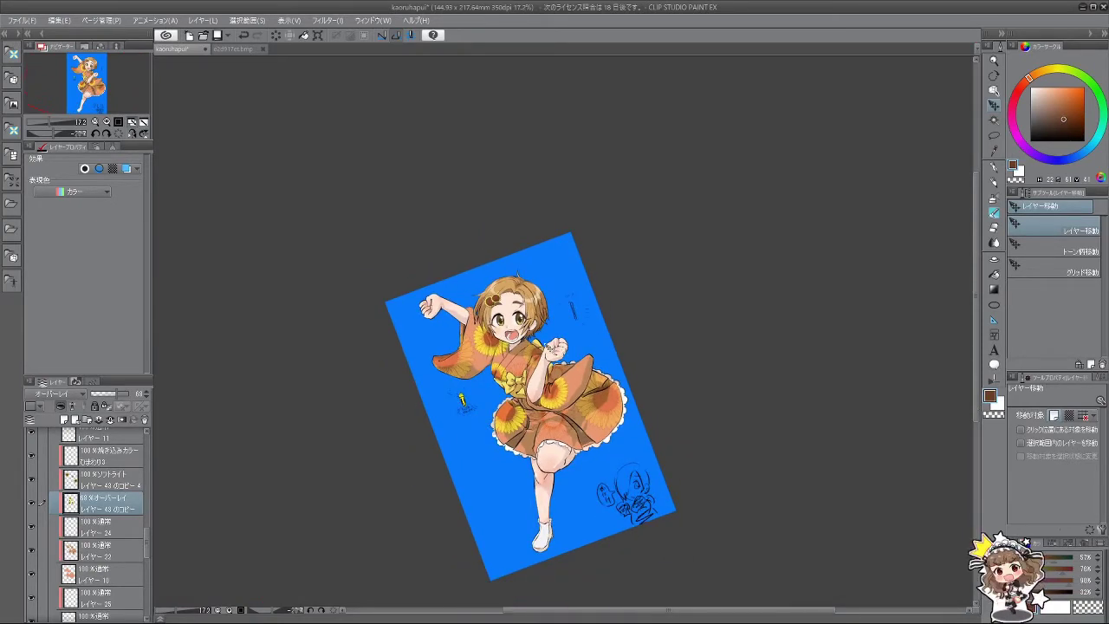
pyautogui.scroll(5, 518, 333)
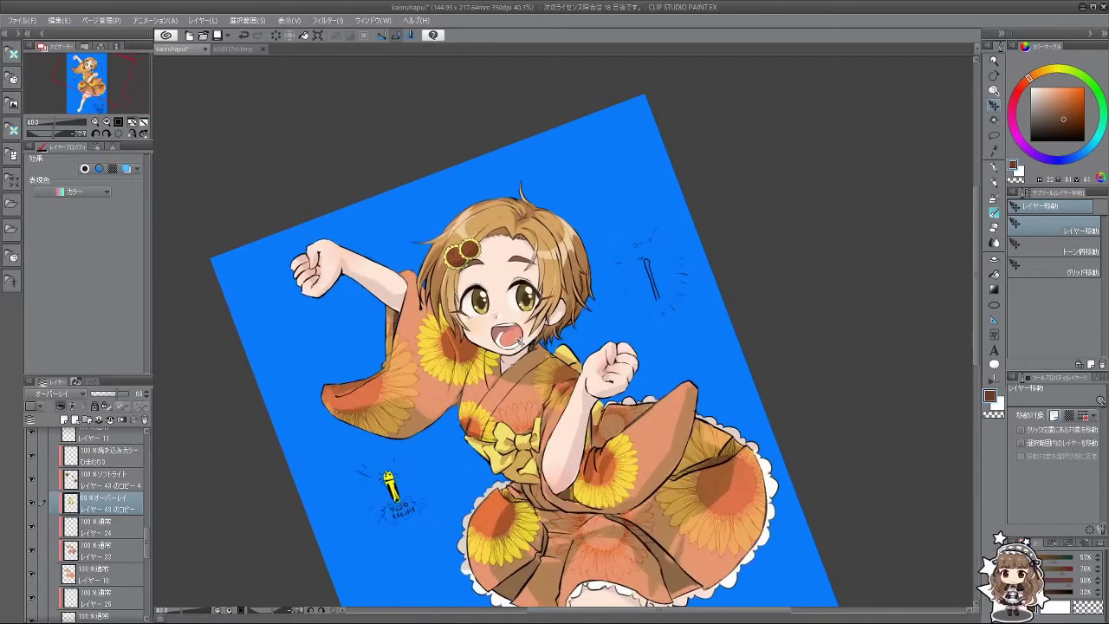
pyautogui.scroll(1, 519, 341)
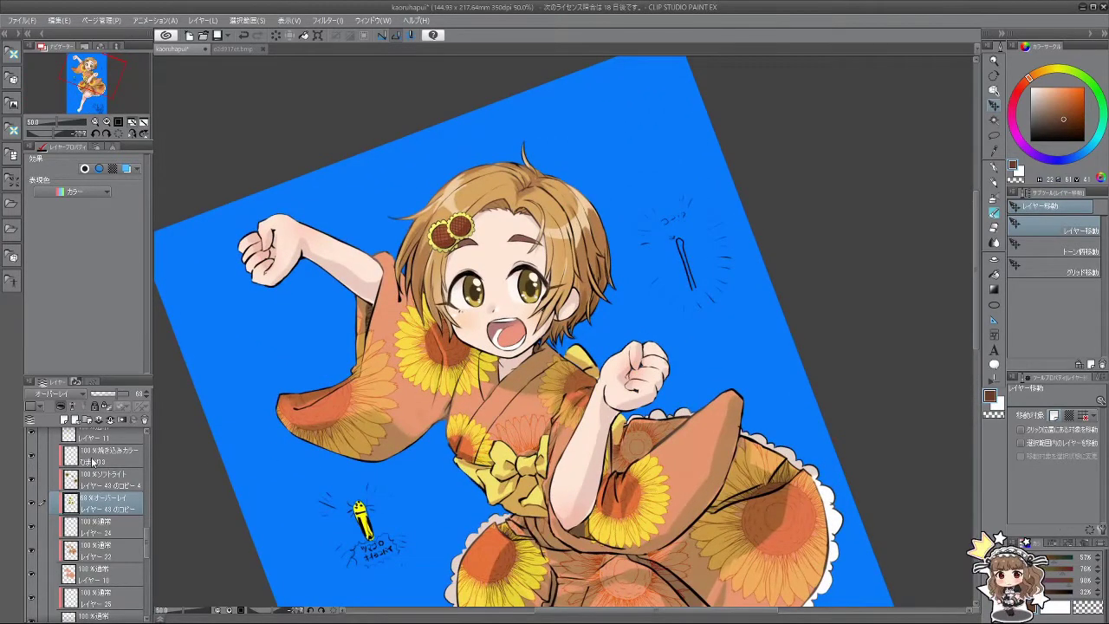
pyautogui.click(93, 462)
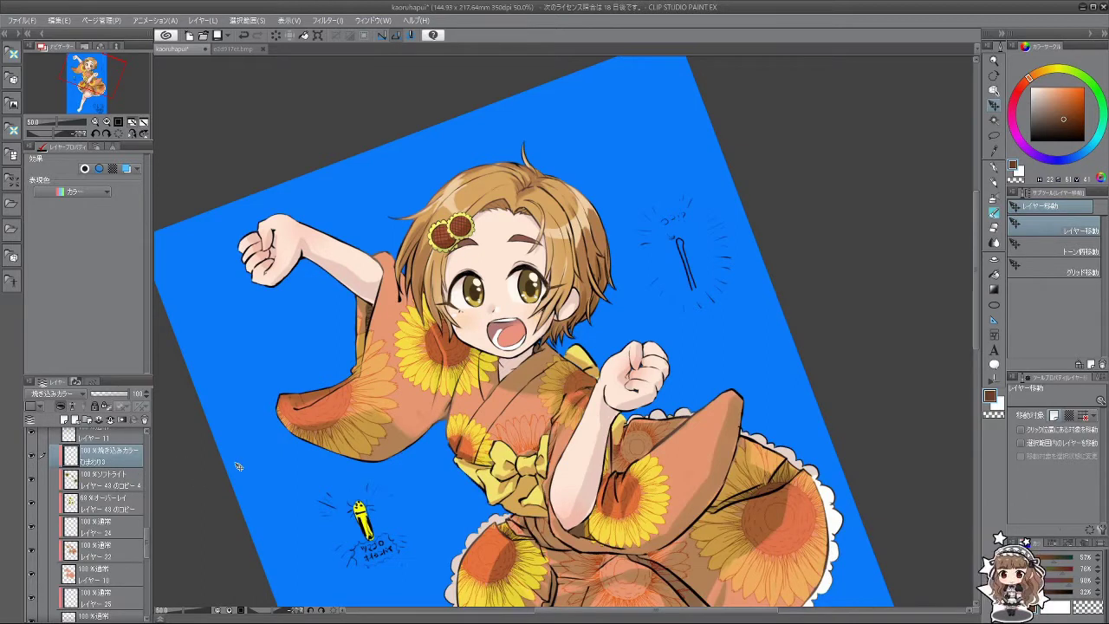
# Step: Duplicate the Colour Burn ひまわり3 shading layer and shift the copy left on the kimono
pyautogui.hotkey('ctrl', 'c')
pyautogui.hotkey('ctrl', 'v')
pyautogui.moveTo(568, 420)
pyautogui.mouseDown()
pyautogui.moveTo(329, 450)
pyautogui.moveTo(312, 429)
pyautogui.moveTo(412, 421)
pyautogui.moveTo(404, 433)
pyautogui.moveTo(518, 394)
pyautogui.moveTo(477, 382)
pyautogui.moveTo(429, 416)
pyautogui.moveTo(466, 426)
pyautogui.moveTo(442, 416)
pyautogui.mouseUp()
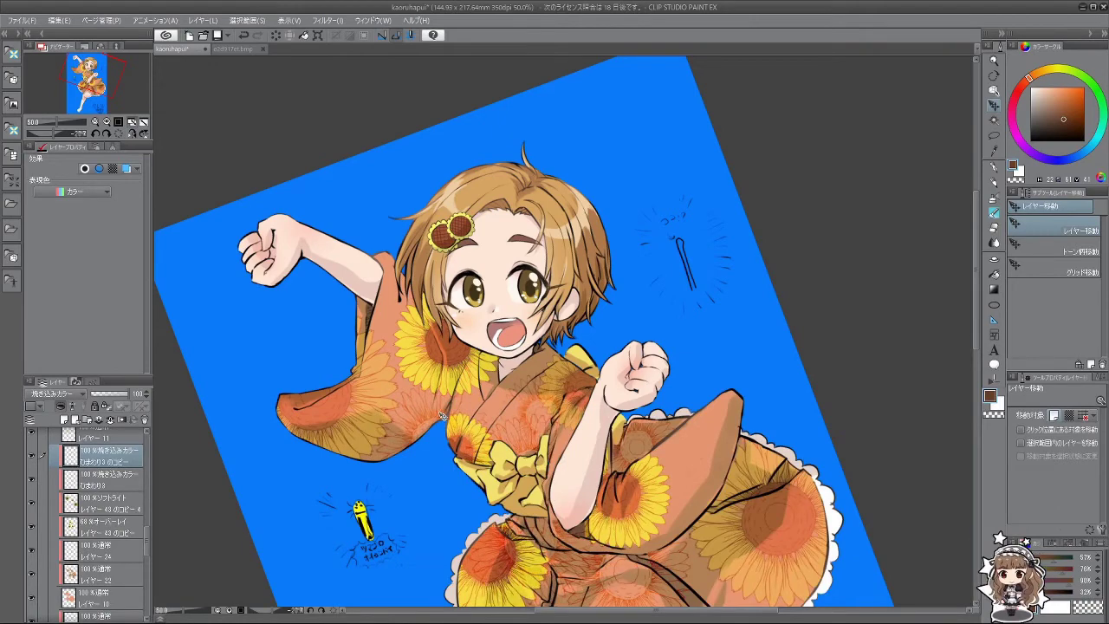
pyautogui.scroll(-1, 460, 387)
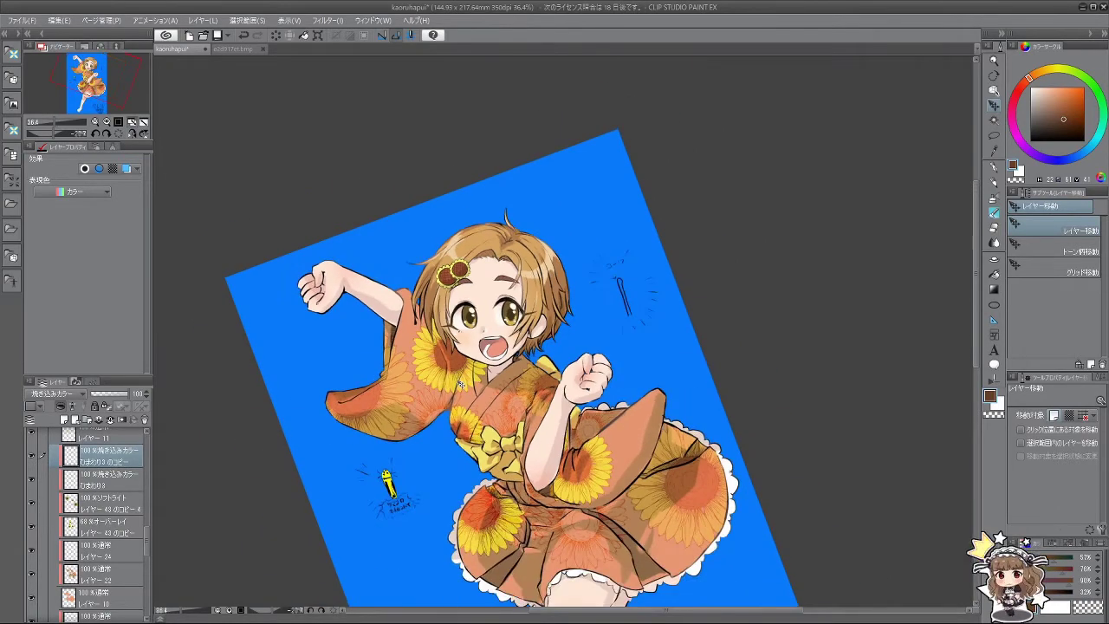
pyautogui.click(998, 228)
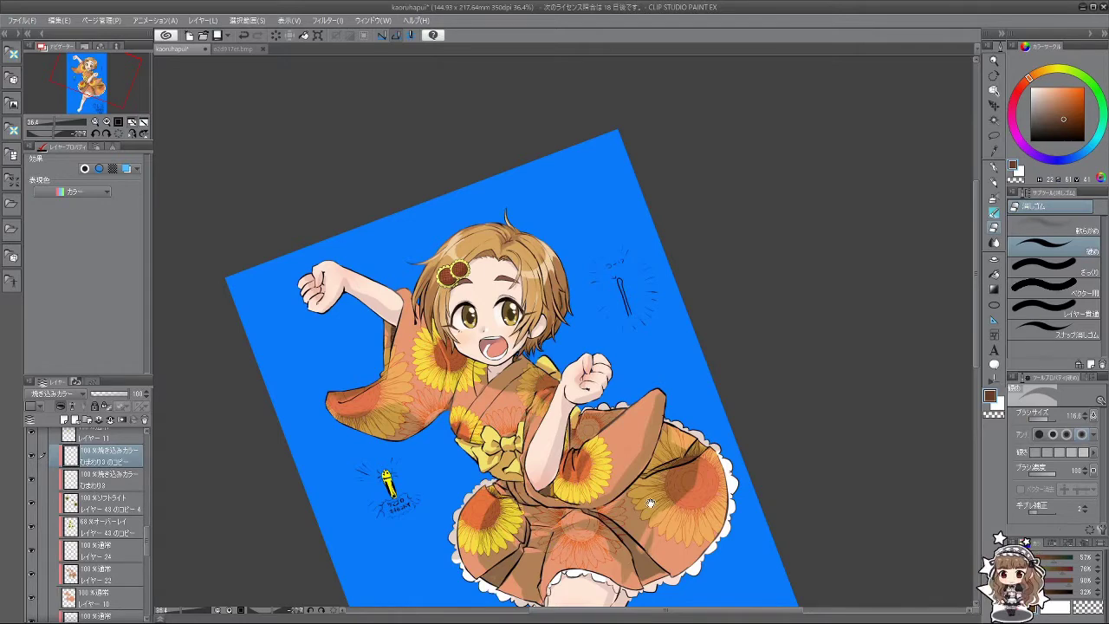
pyautogui.scroll(-3, 651, 502)
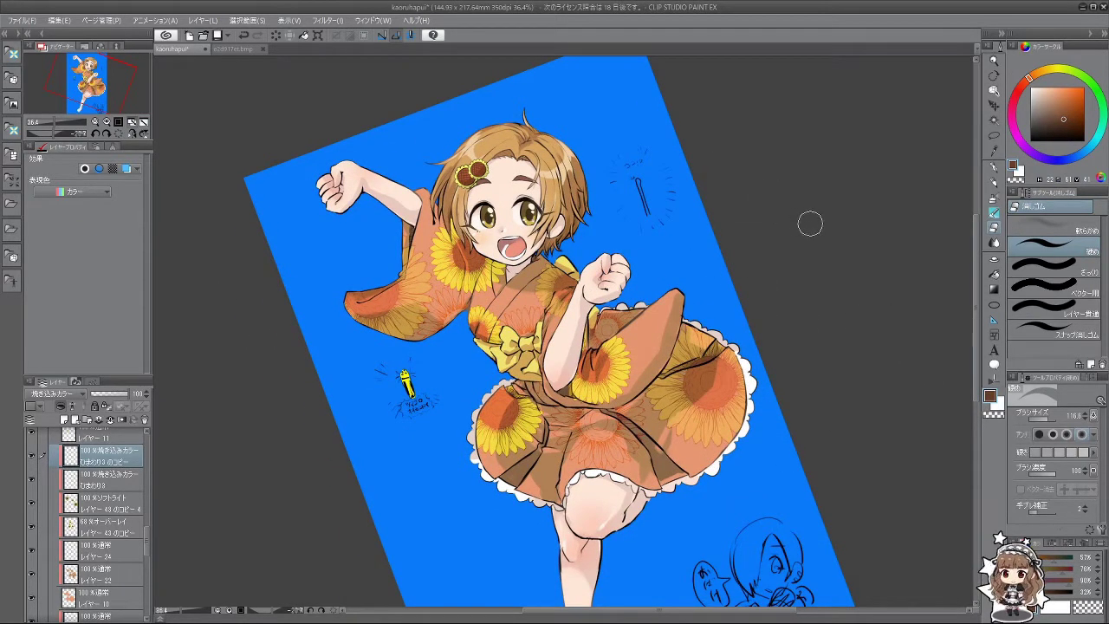
pyautogui.scroll(1, 743, 241)
pyautogui.scroll(-3, 743, 241)
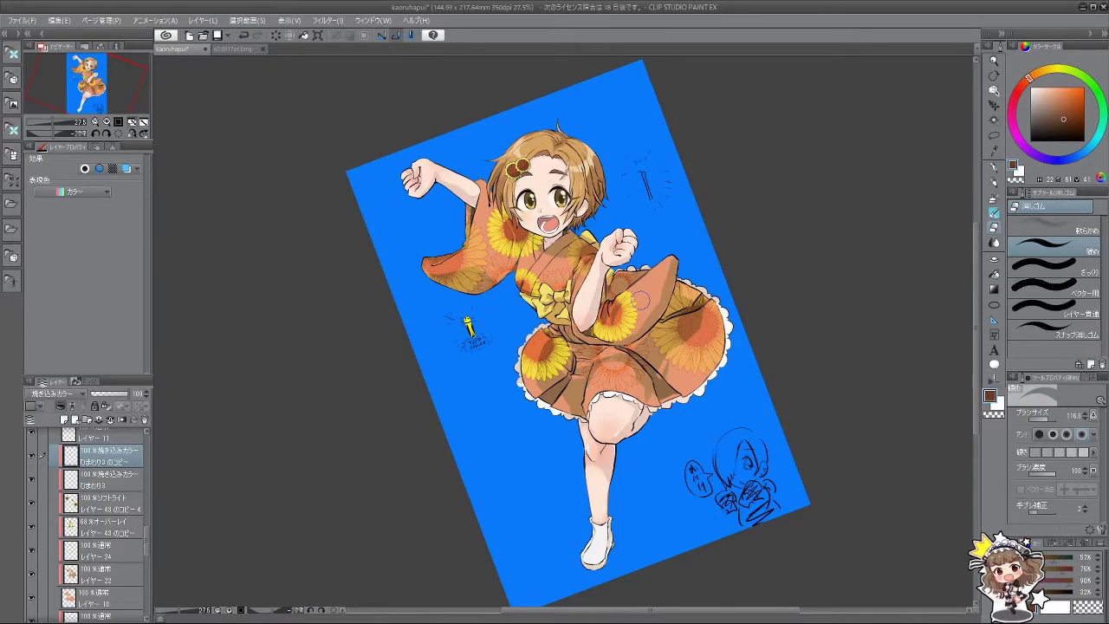
pyautogui.scroll(5, 485, 160)
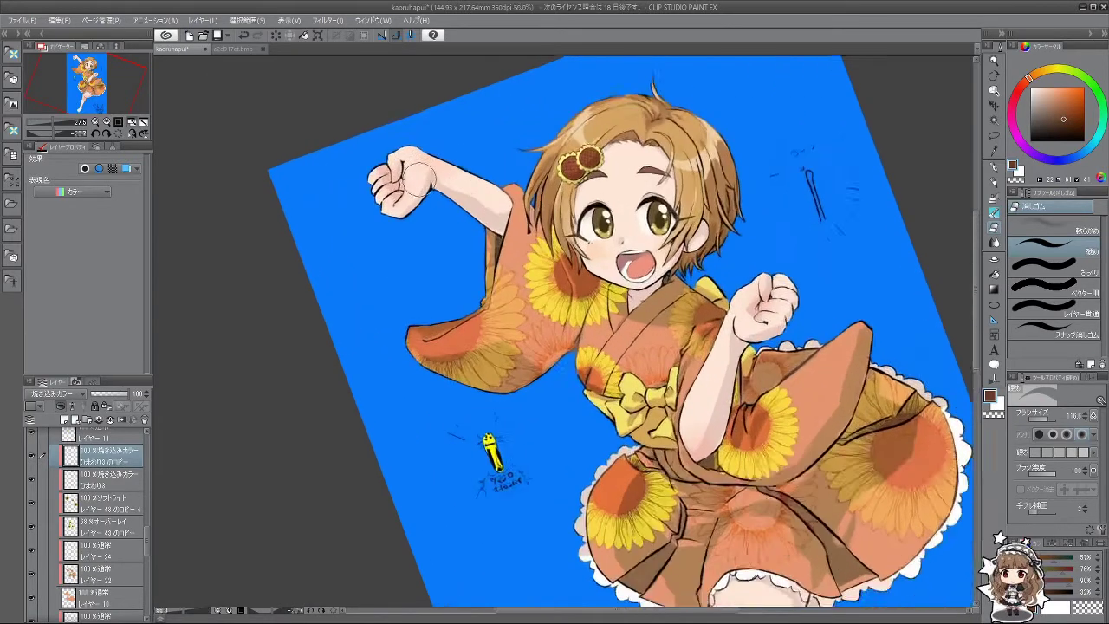
pyautogui.scroll(3, 416, 178)
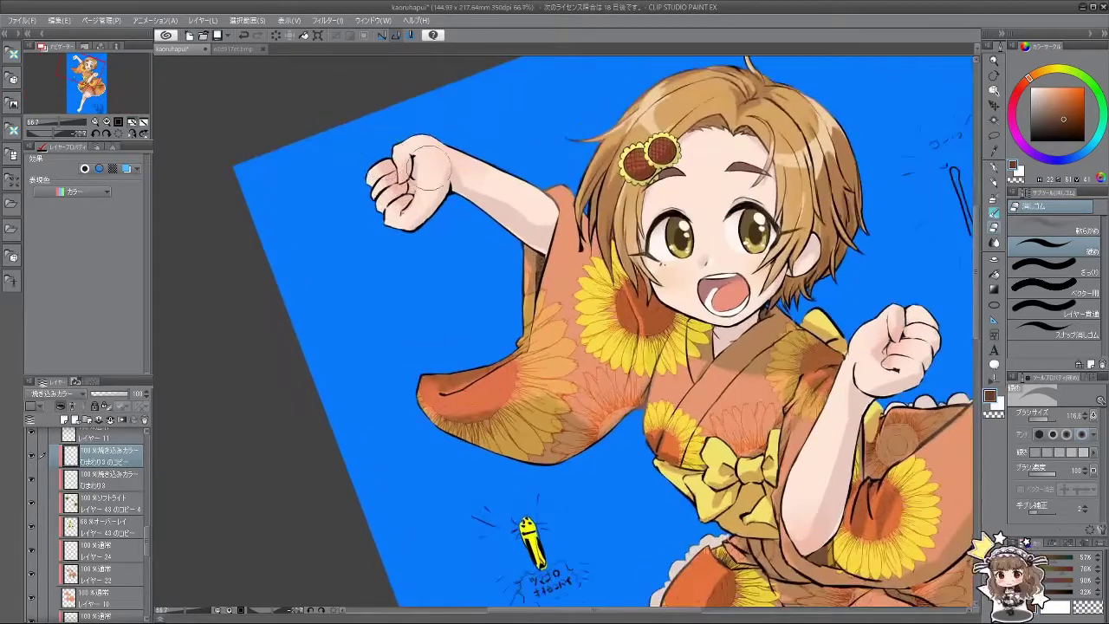
pyautogui.scroll(2, 424, 174)
pyautogui.scroll(-4, 421, 165)
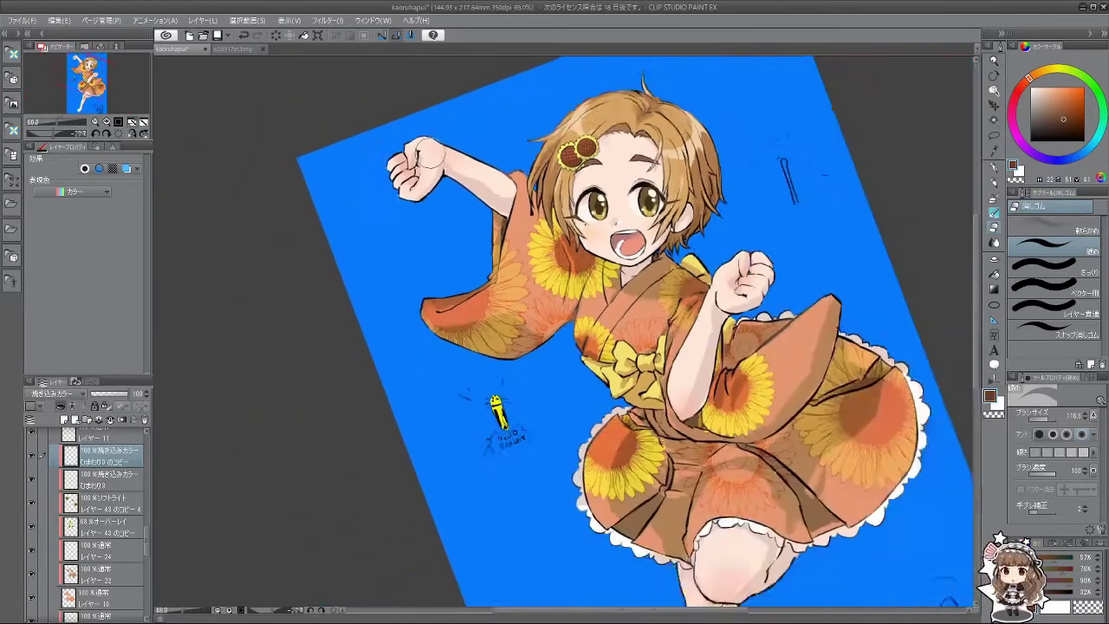
pyautogui.scroll(-2, 420, 163)
pyautogui.scroll(-2, 424, 161)
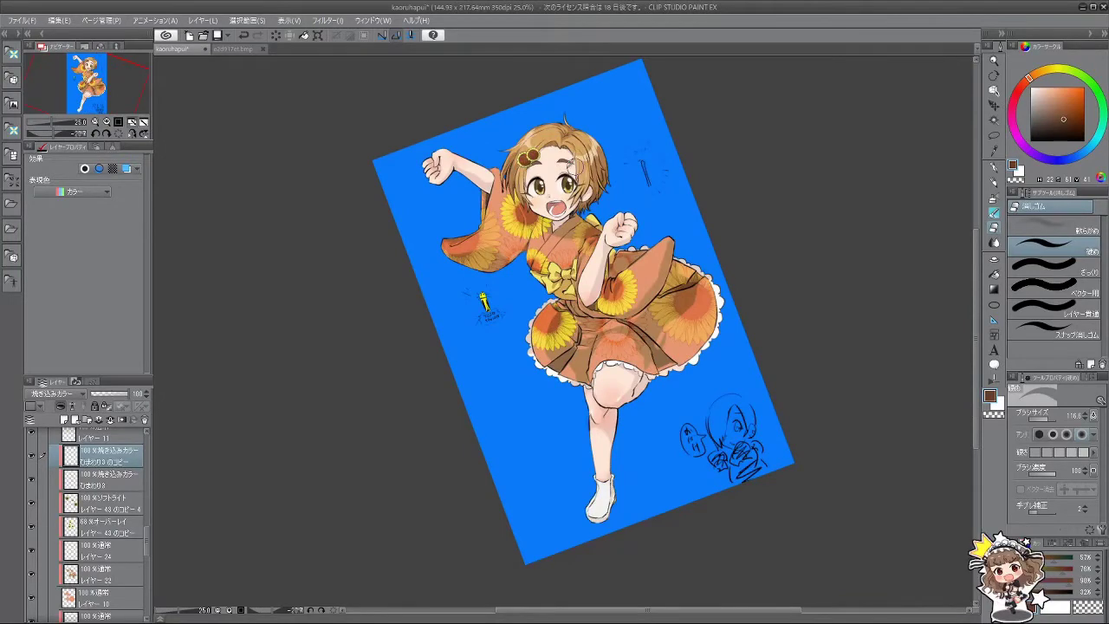
pyautogui.scroll(3, 484, 301)
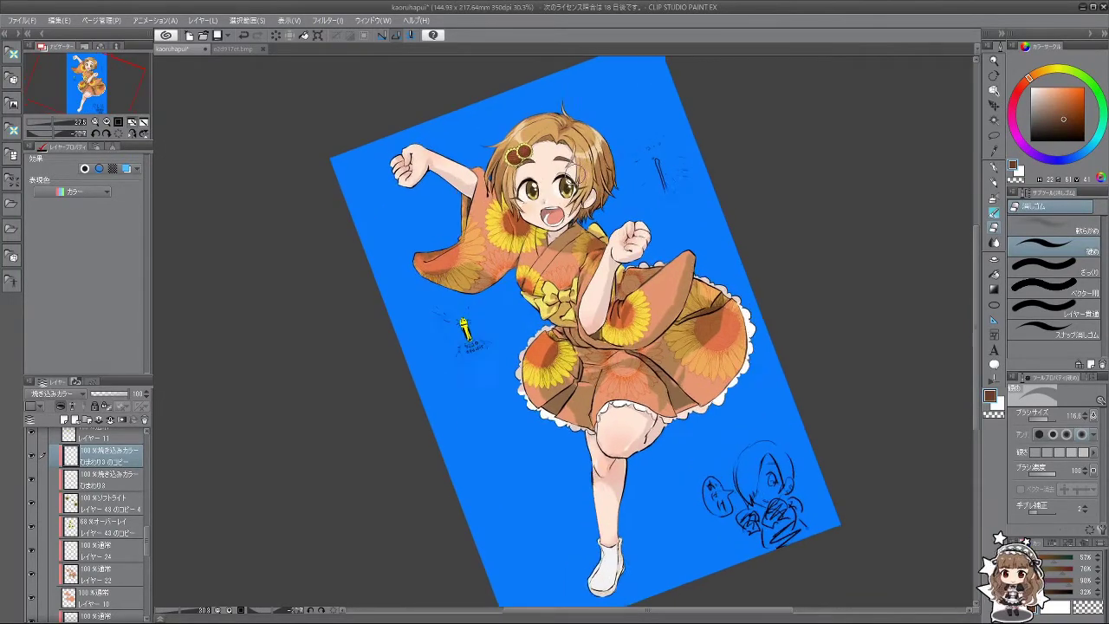
pyautogui.scroll(-2, 489, 303)
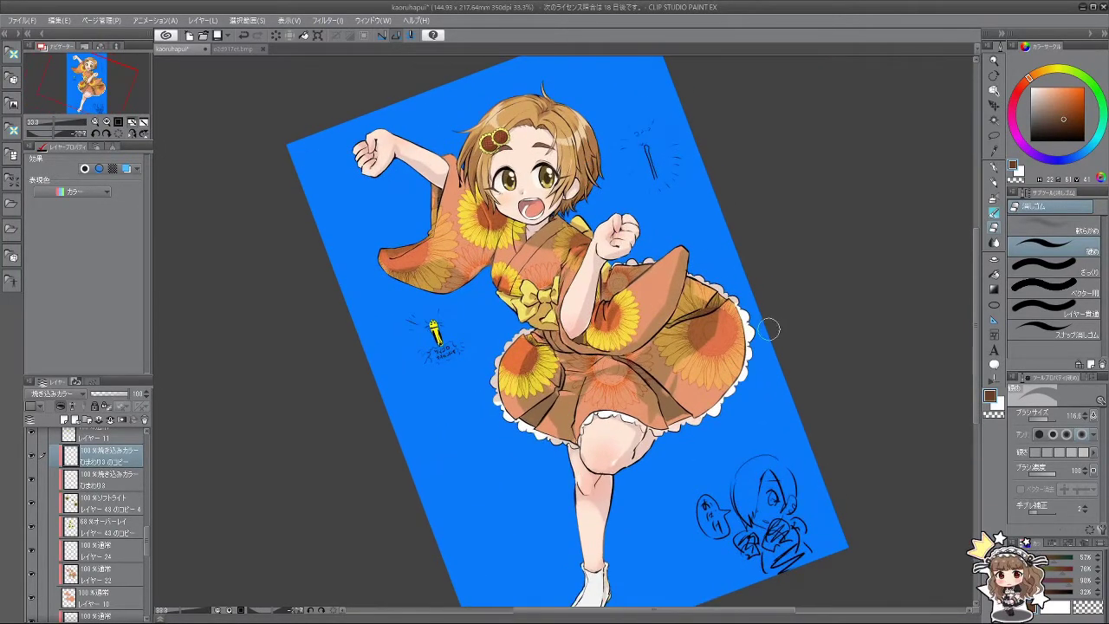
pyautogui.scroll(10, 134, 531)
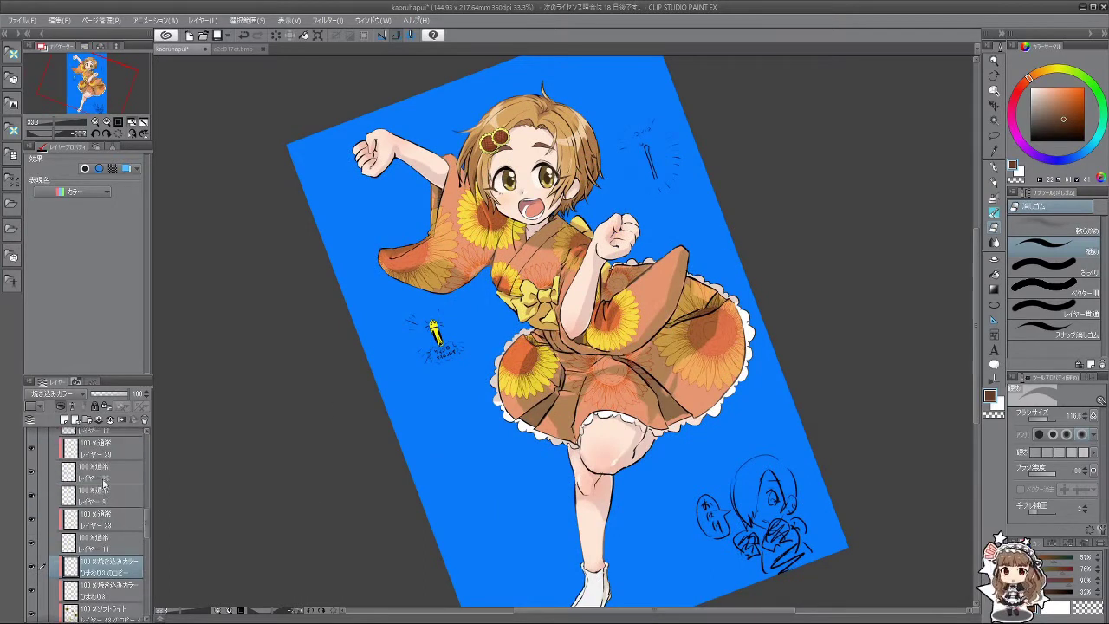
pyautogui.scroll(-5, 104, 482)
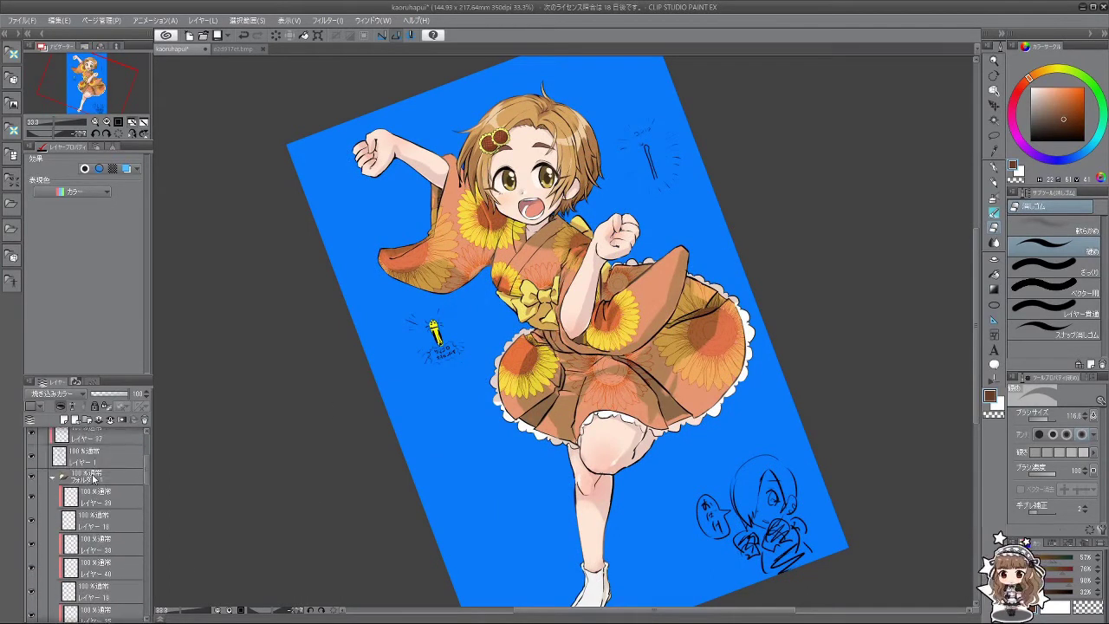
pyautogui.click(56, 512)
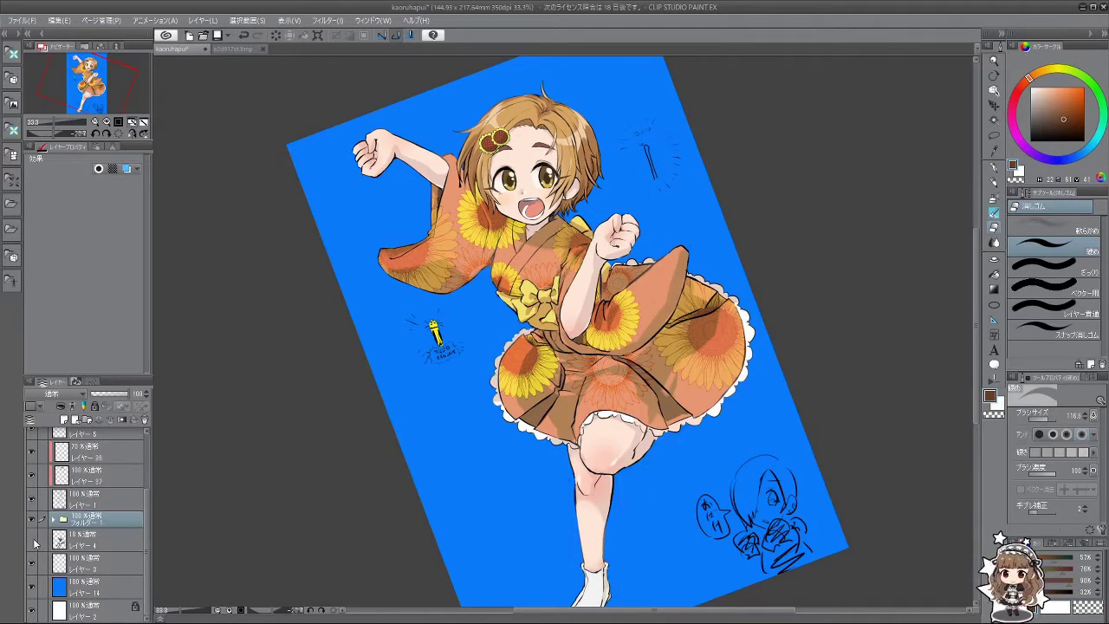
# Step: Delete Layer 4, then delete Layer 3 with the yellow marker doodle after checking it
pyautogui.click(82, 543)
pyautogui.click(144, 420)
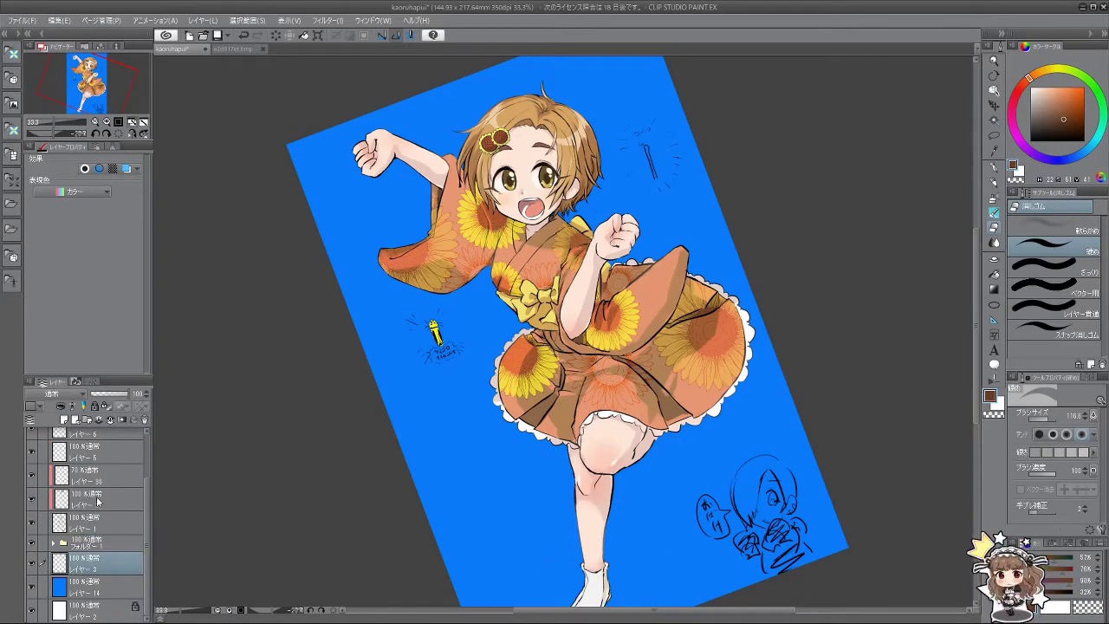
pyautogui.click(32, 563)
pyautogui.click(32, 563)
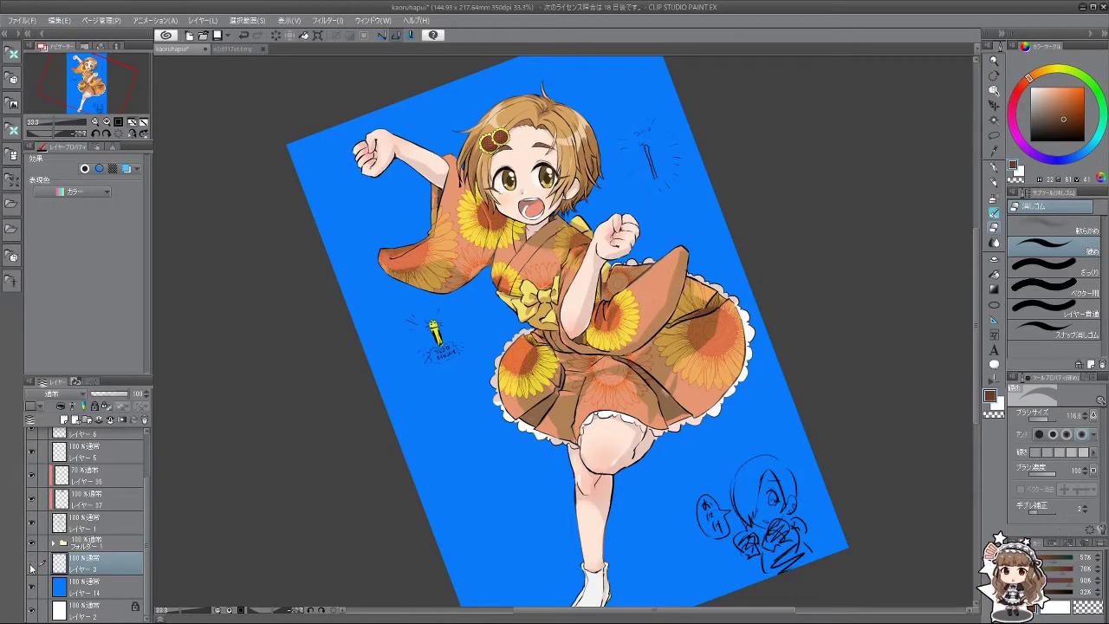
pyautogui.click(32, 564)
pyautogui.click(31, 565)
pyautogui.click(31, 565)
pyautogui.click(31, 565)
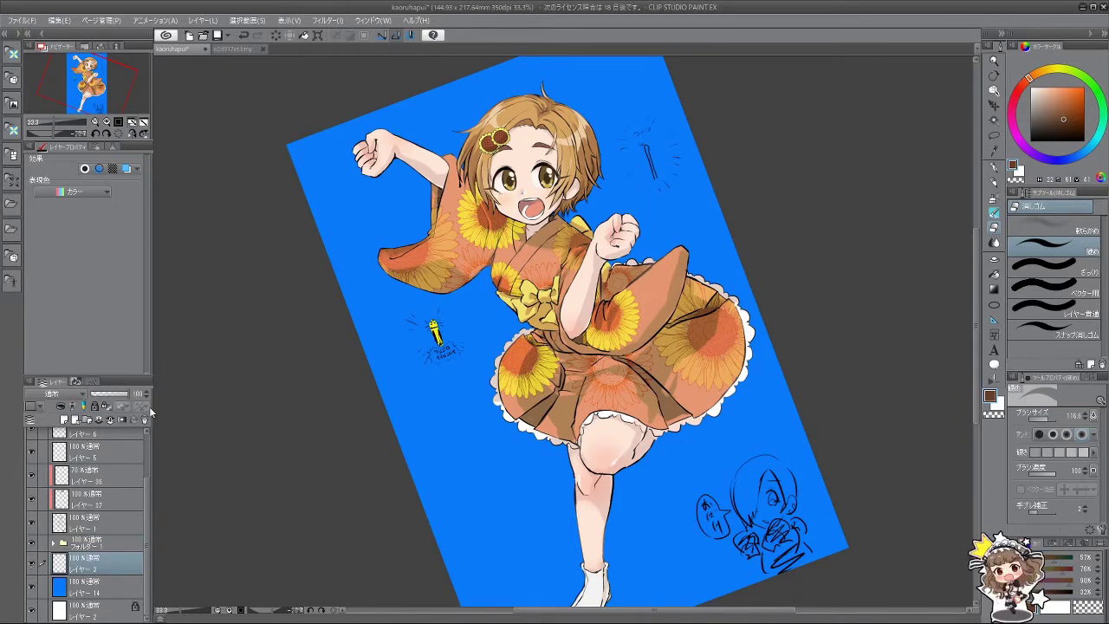
pyautogui.click(144, 420)
# Step: On Layer 1, erase the pencil sketches left of the skirt, right of the head and bottom-right
pyautogui.click(103, 546)
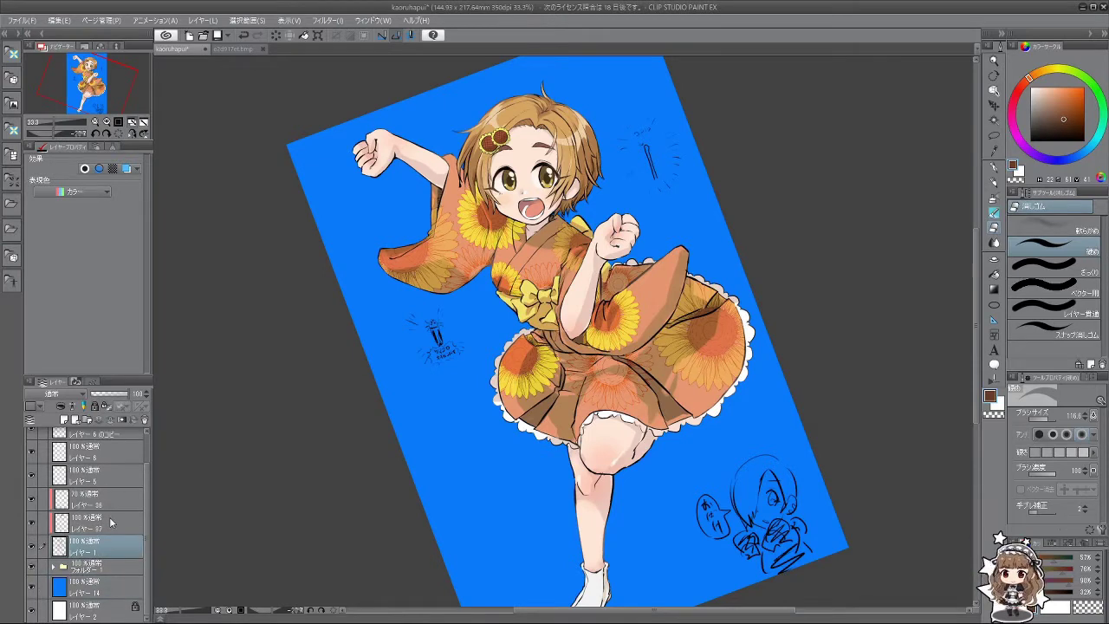
pyautogui.moveTo(429, 364)
pyautogui.mouseDown()
pyautogui.moveTo(437, 337)
pyautogui.moveTo(411, 320)
pyautogui.moveTo(462, 335)
pyautogui.mouseUp()
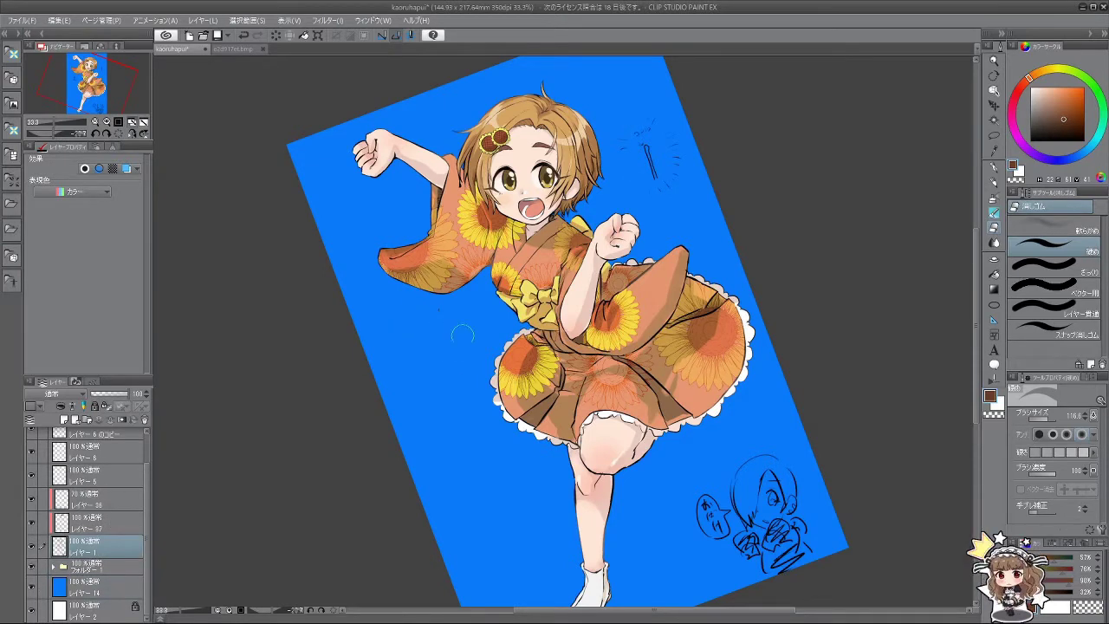
pyautogui.moveTo(650, 156)
pyautogui.mouseDown()
pyautogui.moveTo(625, 126)
pyautogui.moveTo(620, 146)
pyautogui.moveTo(648, 150)
pyautogui.moveTo(676, 156)
pyautogui.mouseUp()
pyautogui.moveTo(750, 476)
pyautogui.mouseDown()
pyautogui.moveTo(724, 494)
pyautogui.moveTo(757, 496)
pyautogui.moveTo(790, 567)
pyautogui.moveTo(812, 564)
pyautogui.mouseUp()
pyautogui.moveTo(879, 439)
pyautogui.mouseDown()
pyautogui.moveTo(857, 537)
pyautogui.moveTo(832, 574)
pyautogui.mouseUp()
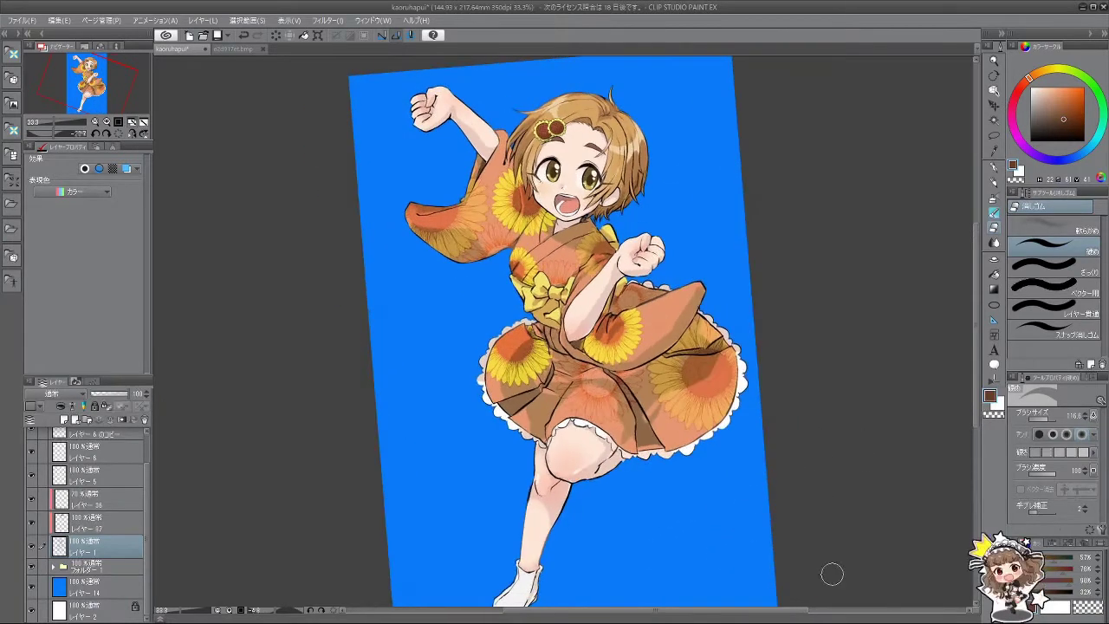
# Step: Turn the view upright, delete the blue background Layer 14, and pick light orange
pyautogui.scroll(-3, 784, 494)
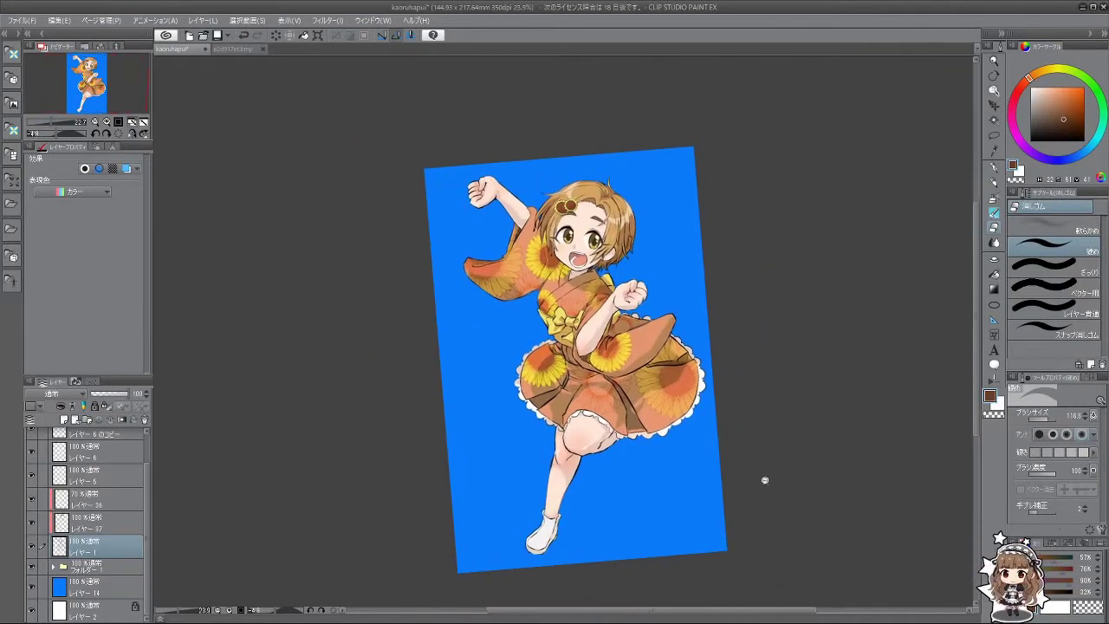
pyautogui.press('^')
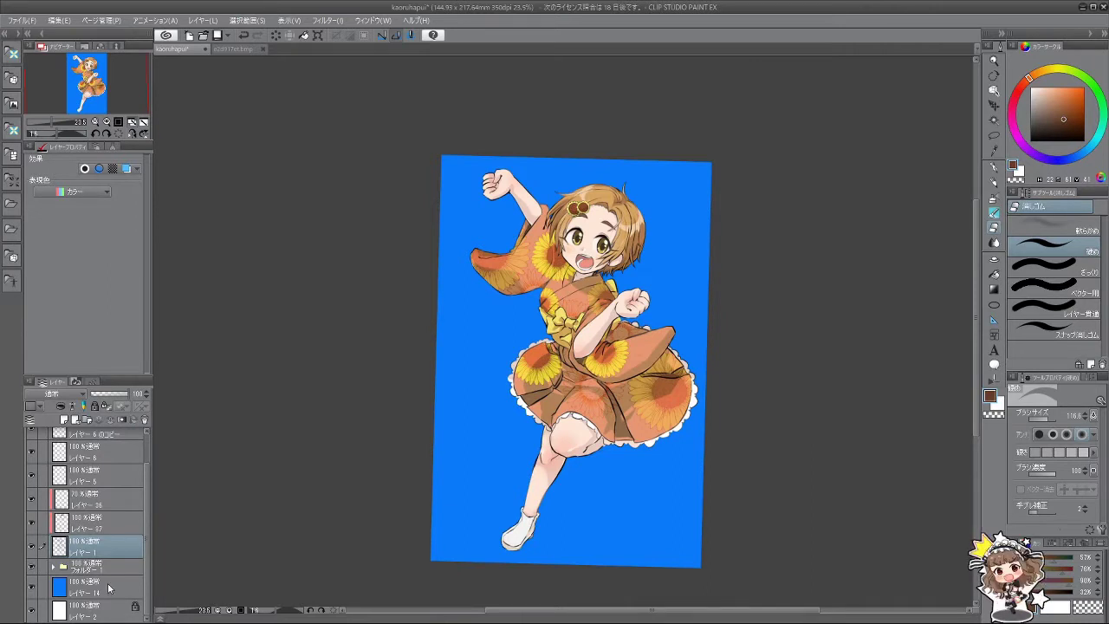
pyautogui.click(109, 592)
pyautogui.click(143, 421)
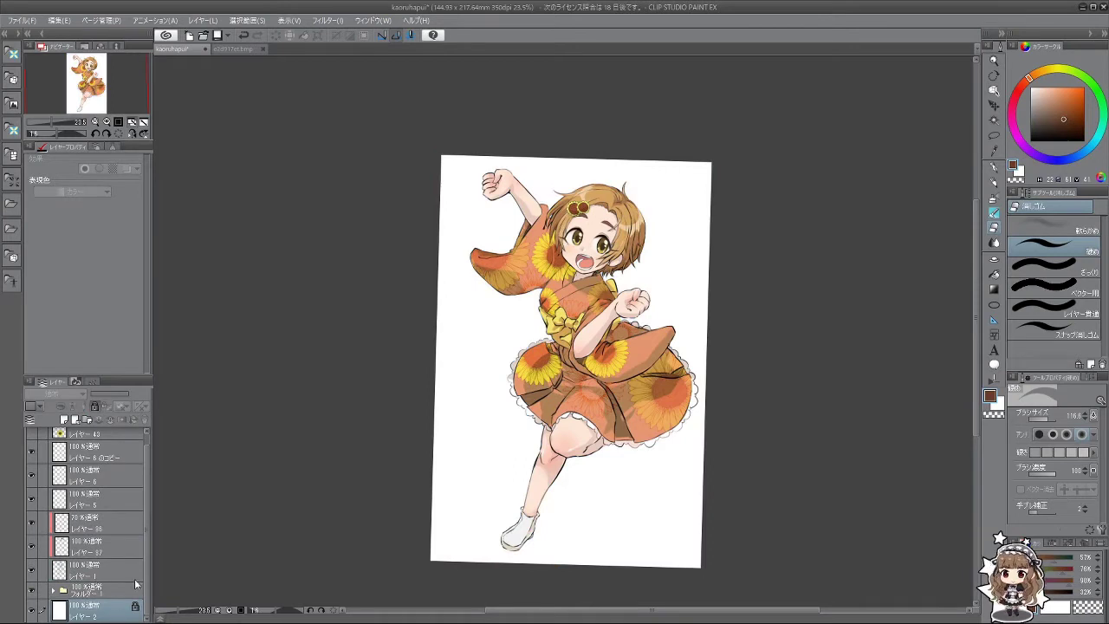
pyautogui.moveTo(96, 610); pyautogui.dragTo(117, 597)
pyautogui.moveTo(1027, 87); pyautogui.dragTo(1039, 71)
# Step: Fill the new layer with light orange using the Fill tool set to Refer editing layer only
pyautogui.click(1062, 81)
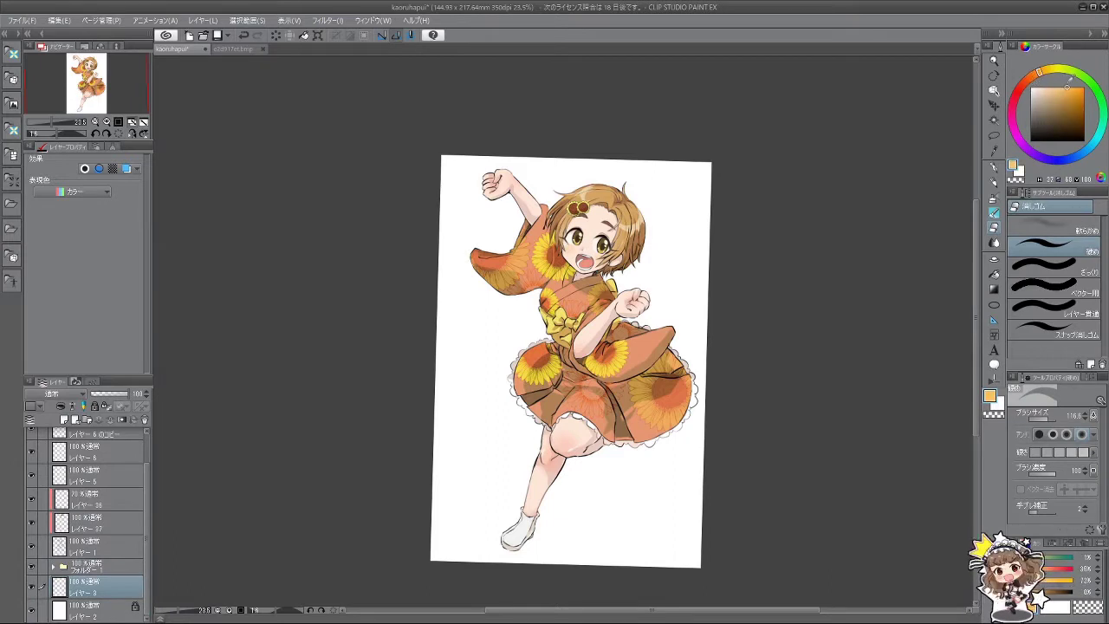
pyautogui.click(994, 273)
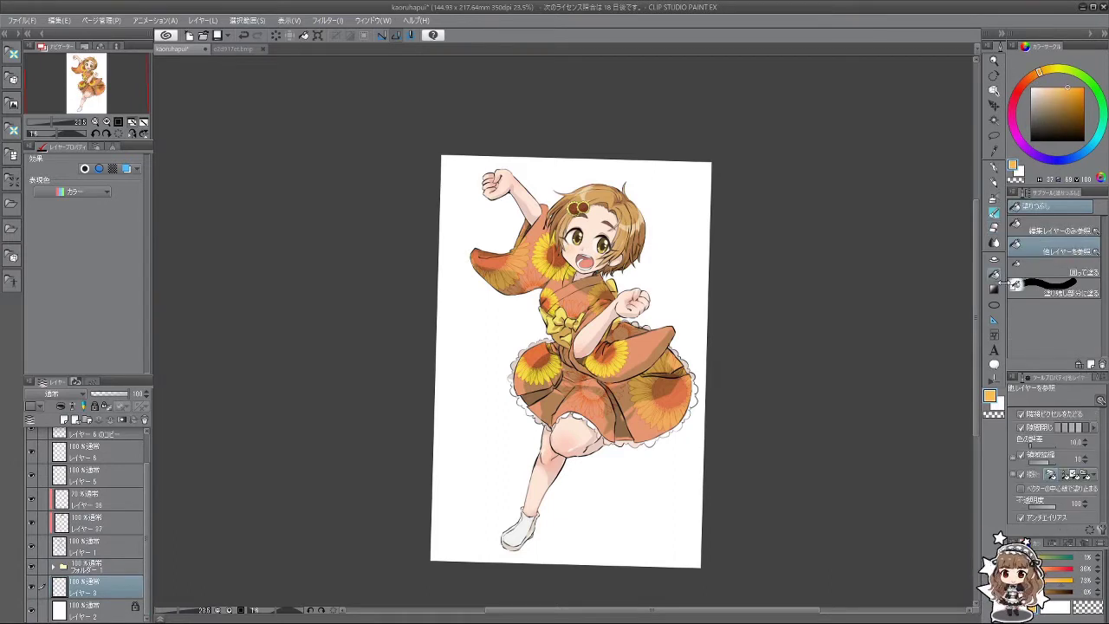
pyautogui.click(698, 339)
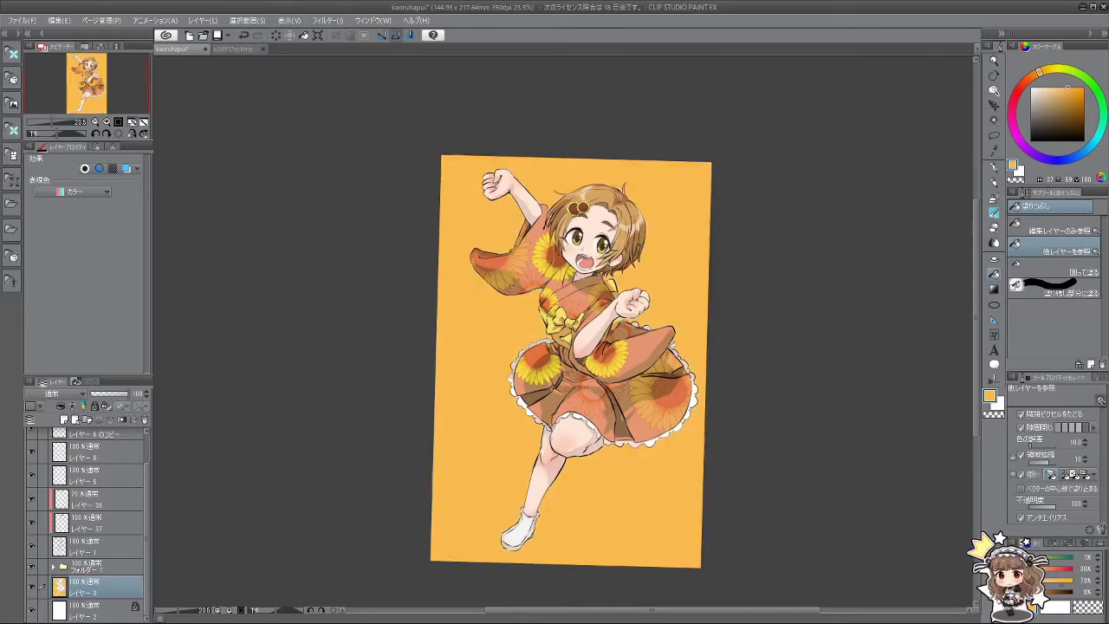
pyautogui.hotkey('ctrl', 'z')
pyautogui.click(1048, 230)
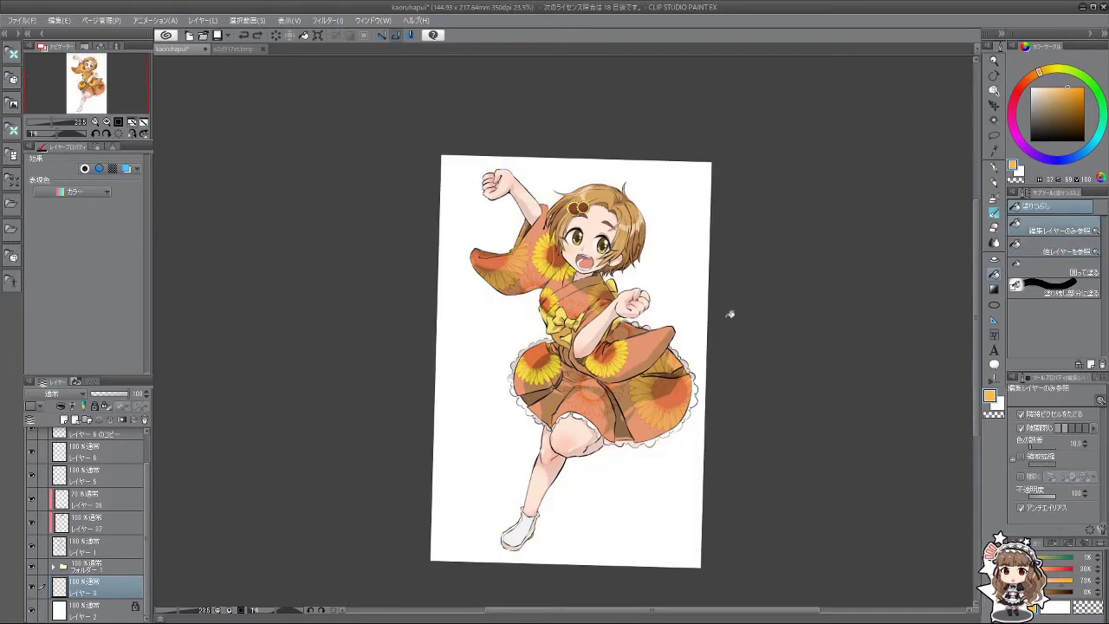
pyautogui.click(715, 292)
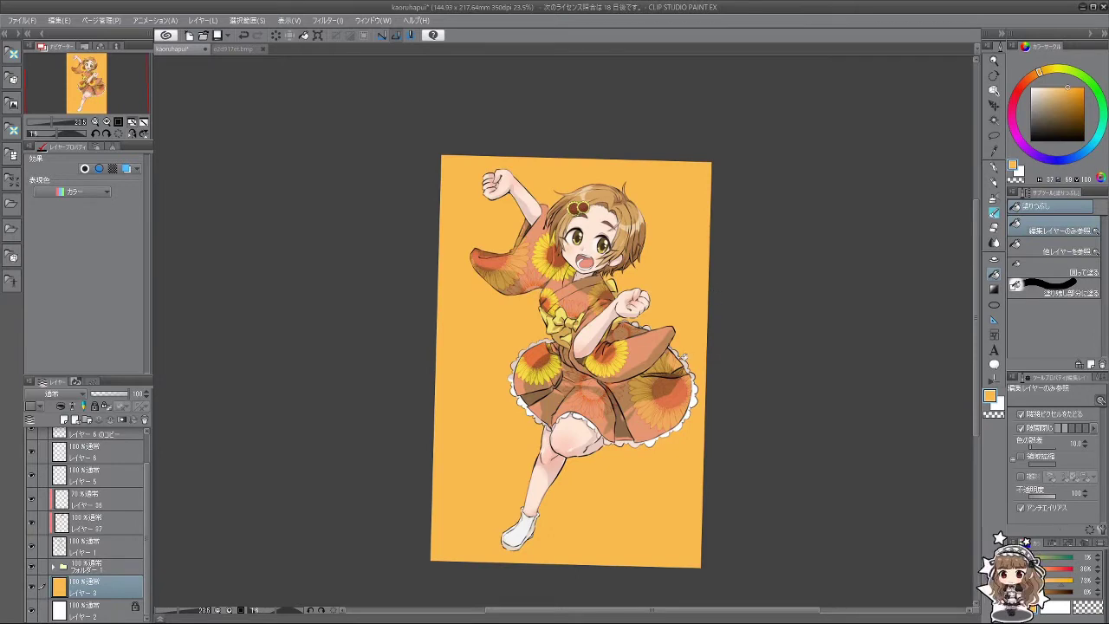
pyautogui.hotkey('ctrl', 't')
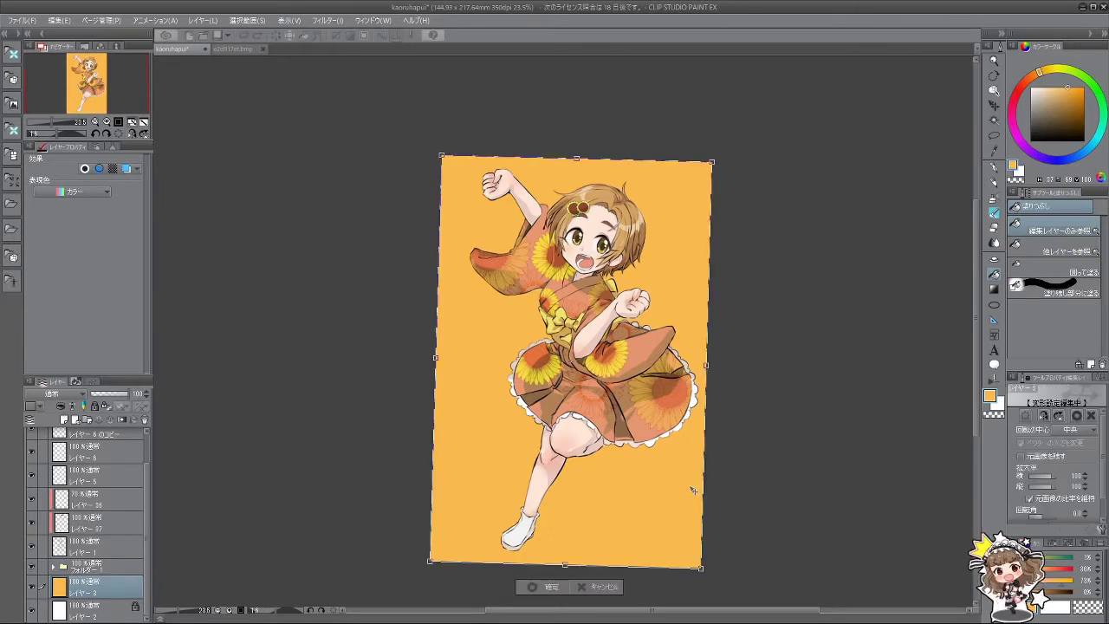
pyautogui.moveTo(565, 564); pyautogui.dragTo(603, 542)
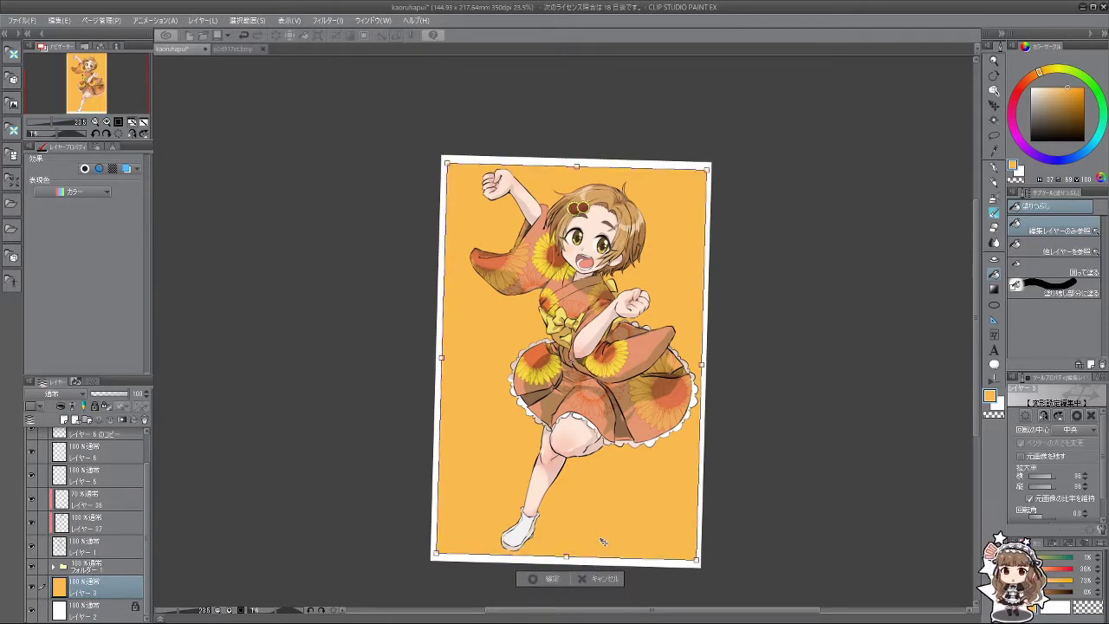
pyautogui.press('Return')
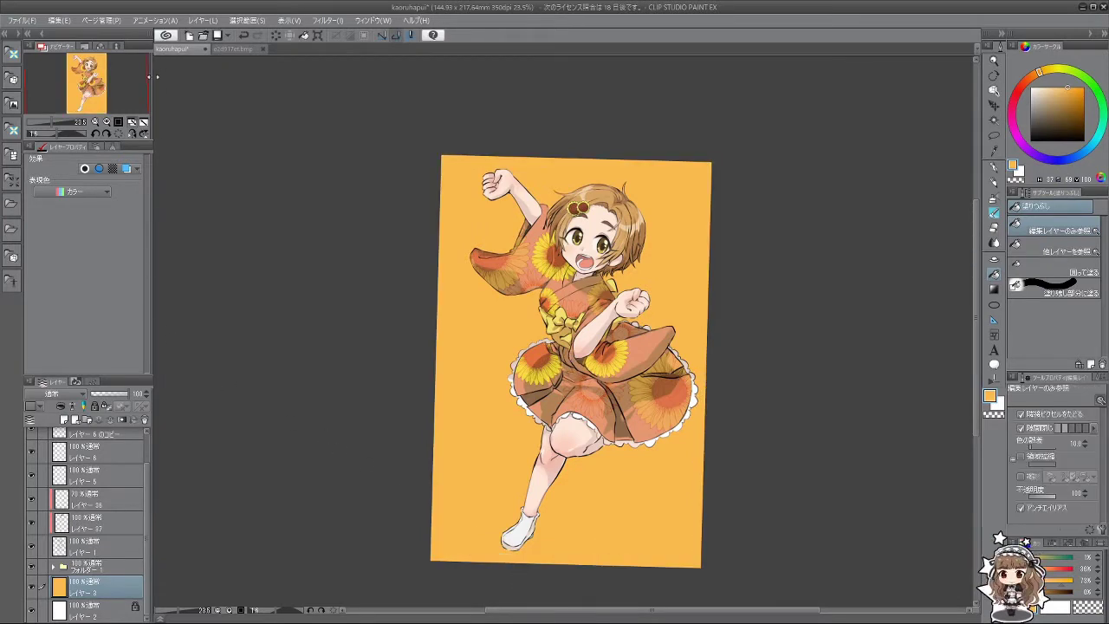
pyautogui.click(120, 134)
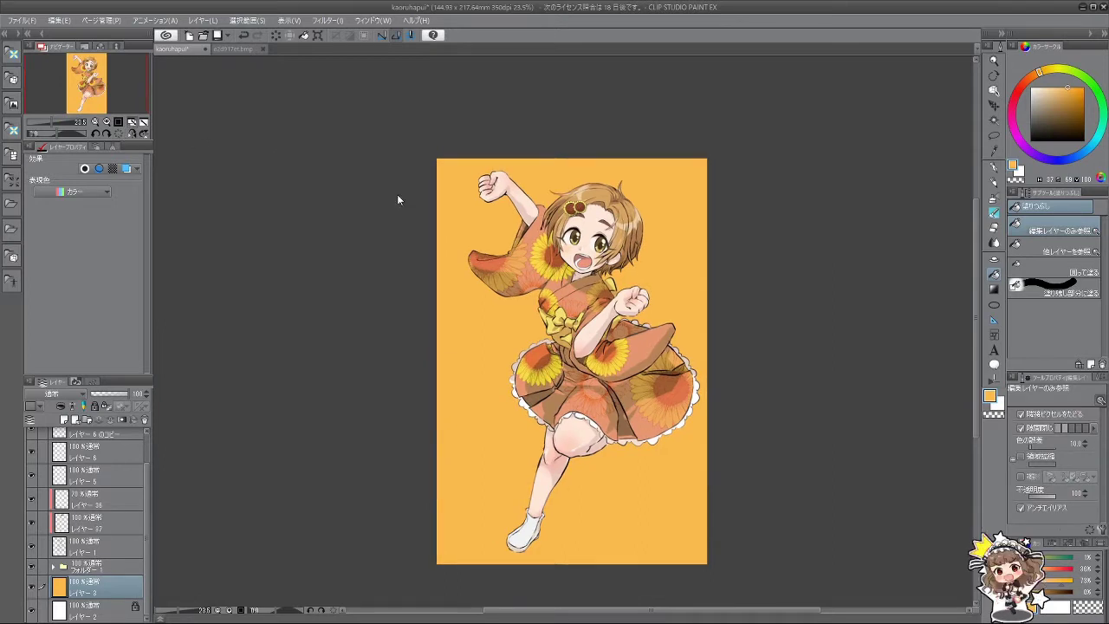
pyautogui.hotkey('ctrl', 't')
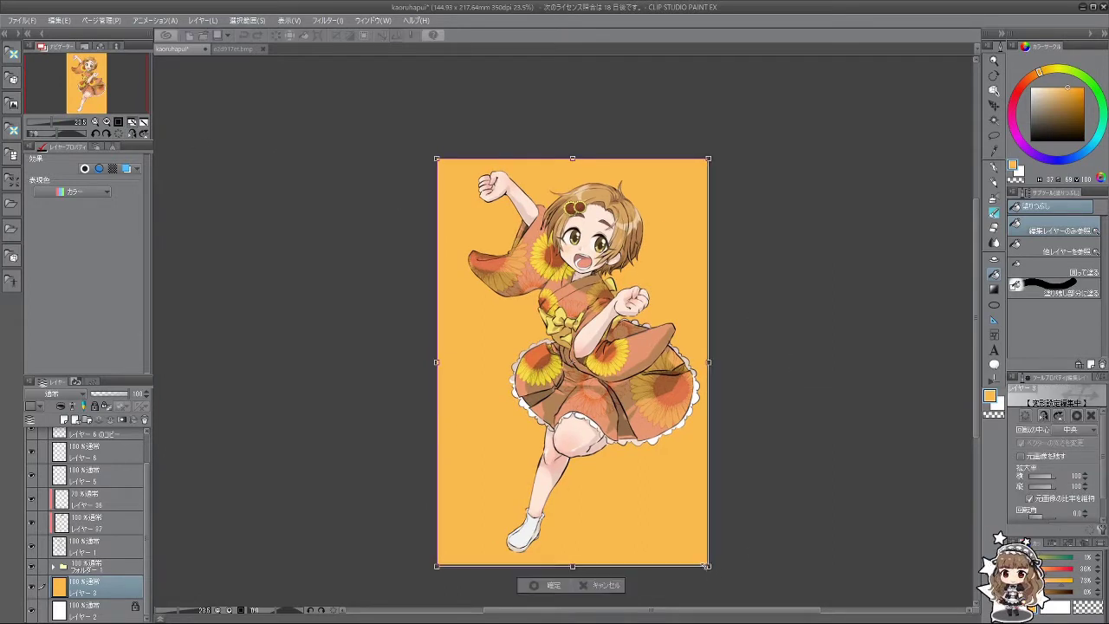
pyautogui.moveTo(714, 575); pyautogui.dragTo(660, 514)
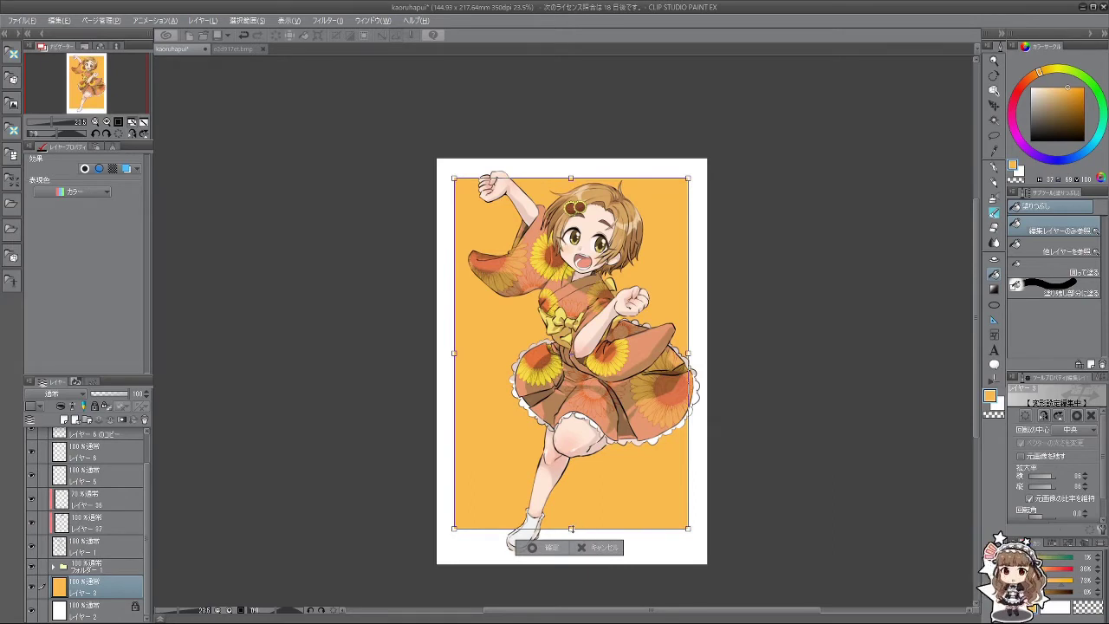
pyautogui.moveTo(571, 529); pyautogui.dragTo(582, 556)
pyautogui.press('Return')
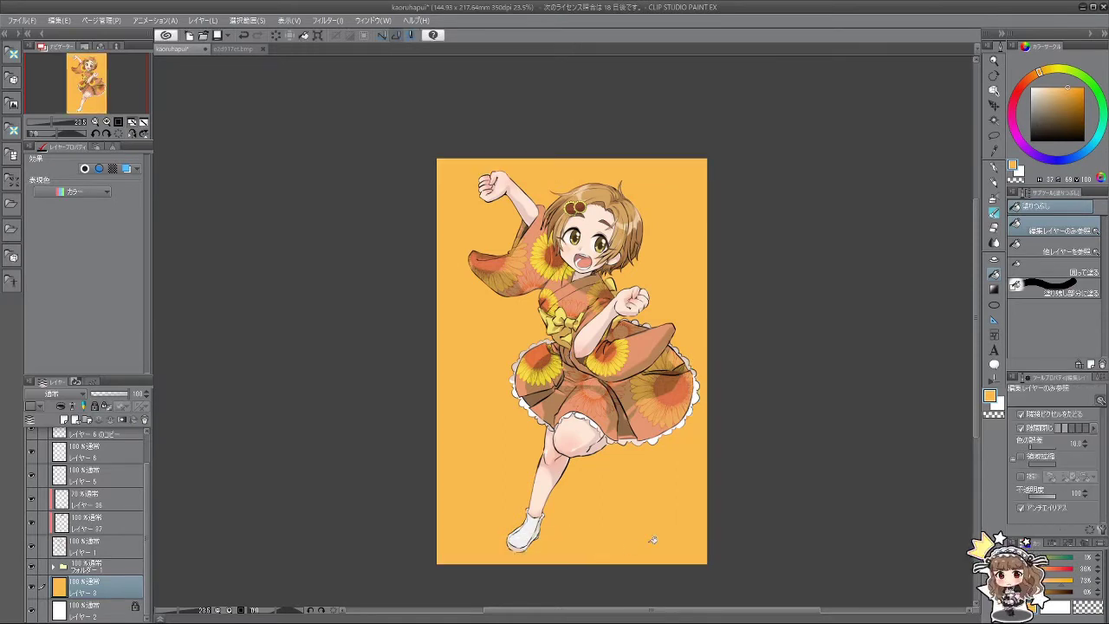
pyautogui.hotkey('ctrl', 't')
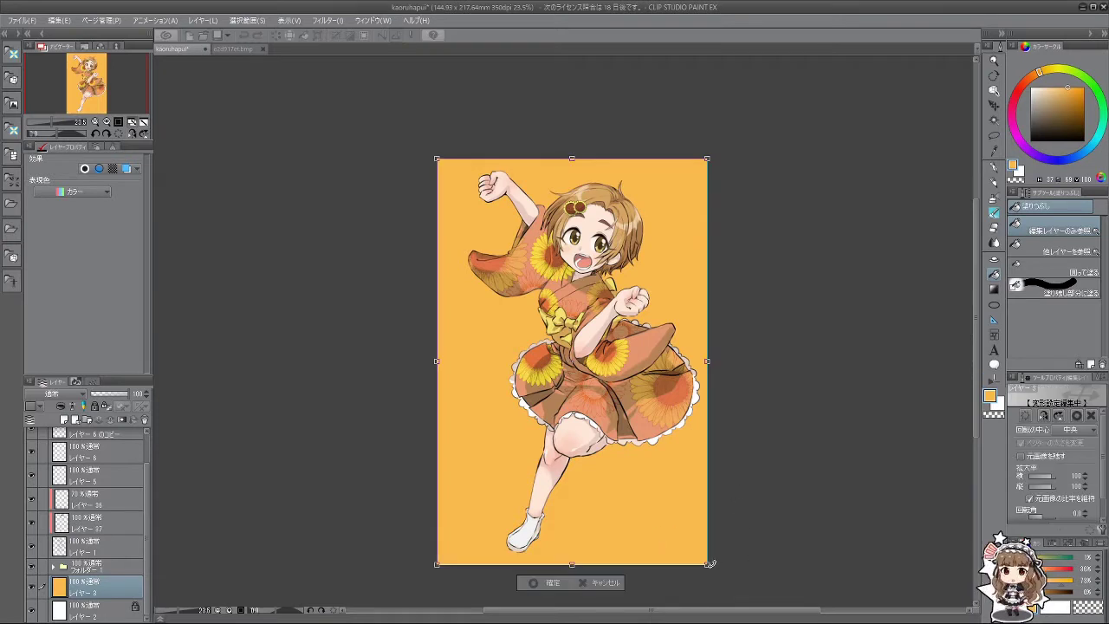
pyautogui.moveTo(708, 564); pyautogui.dragTo(657, 511)
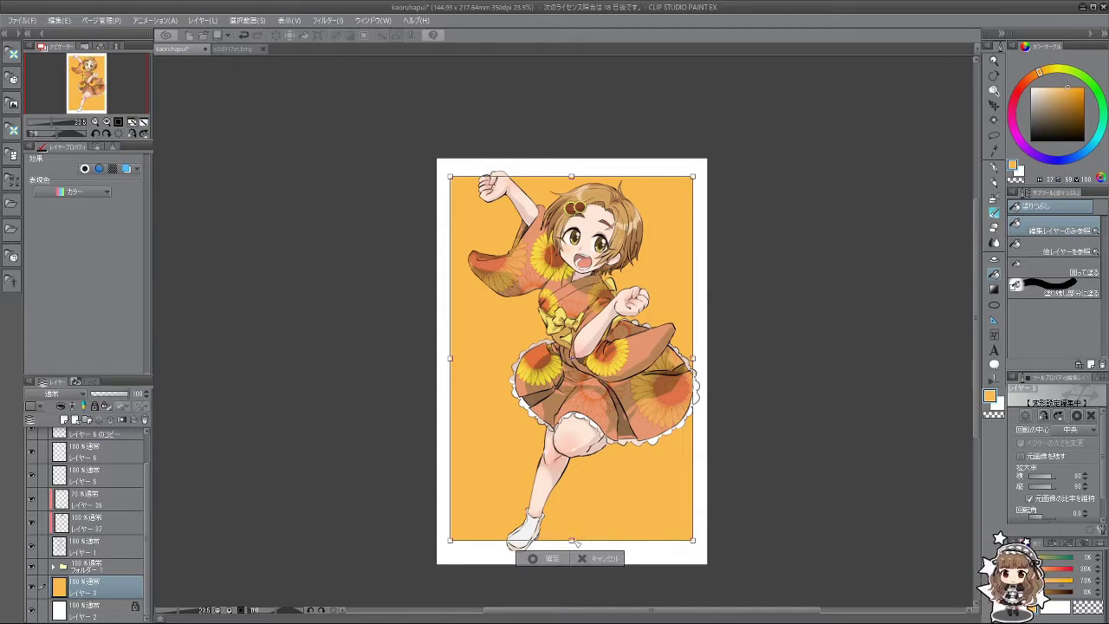
pyautogui.moveTo(576, 542)
pyautogui.mouseDown()
pyautogui.moveTo(574, 559)
pyautogui.moveTo(571, 548)
pyautogui.mouseUp()
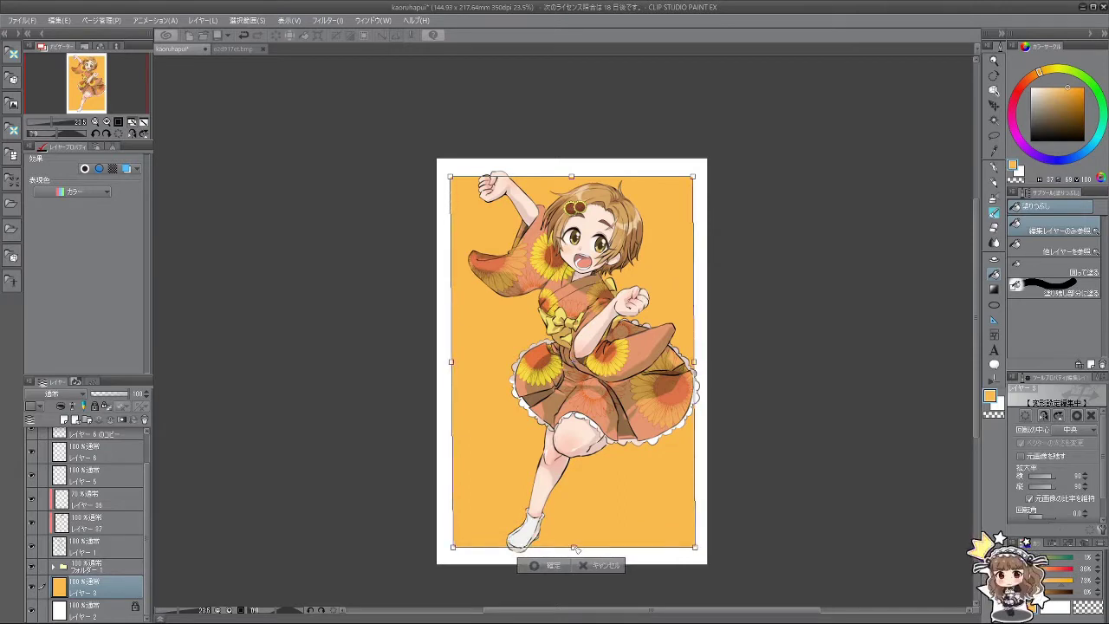
pyautogui.click(586, 565)
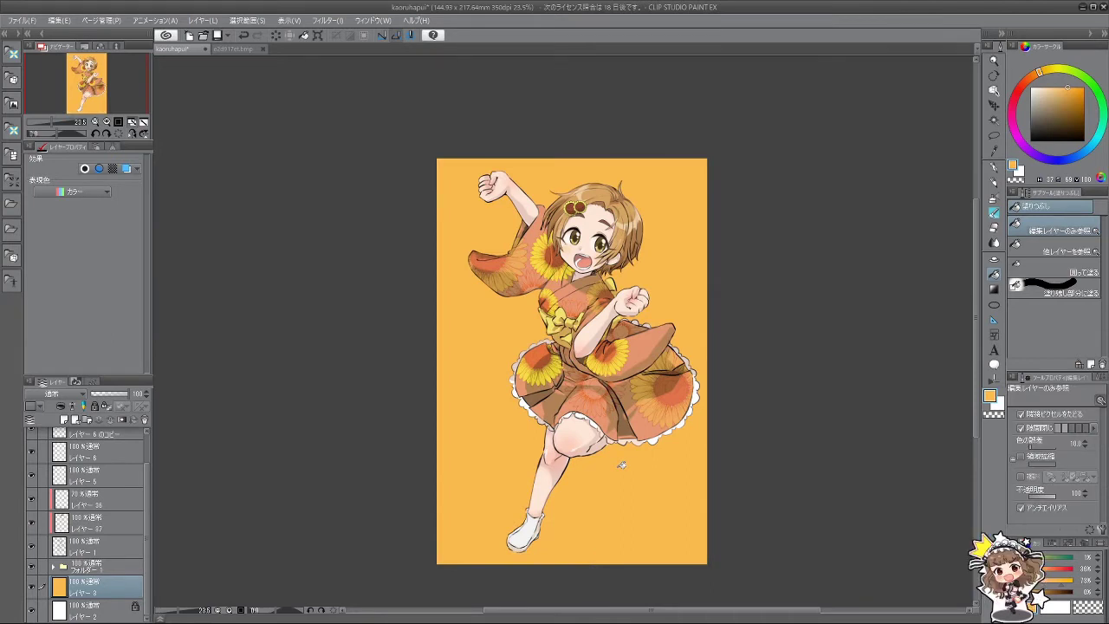
# Step: Clear the orange layer and draw a filled Figure rectangle inset from the canvas edges
pyautogui.click(997, 303)
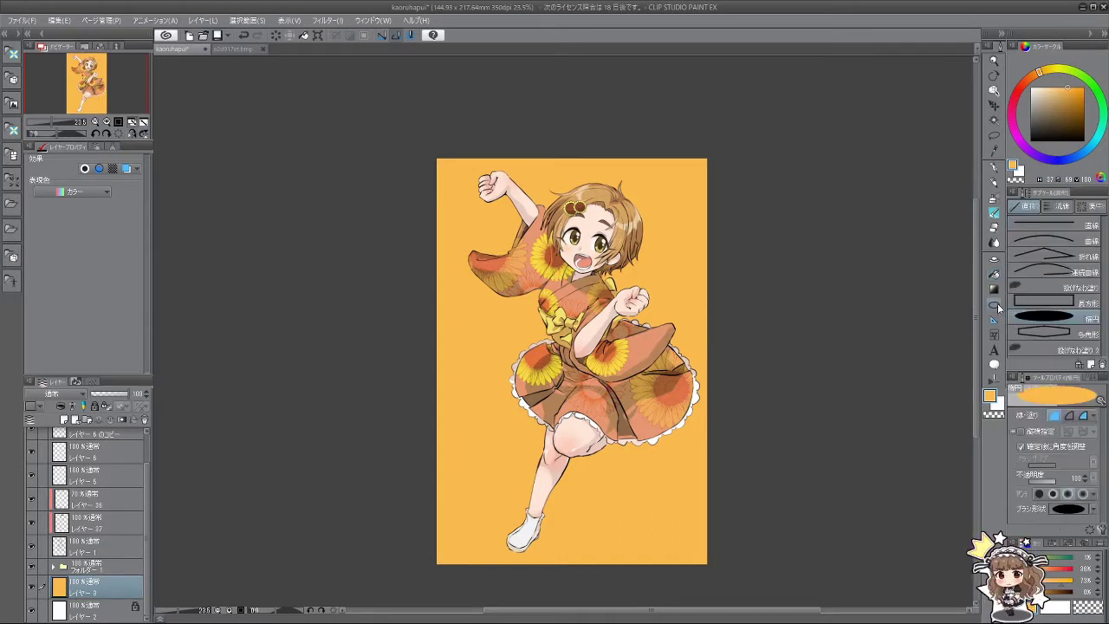
pyautogui.click(1044, 301)
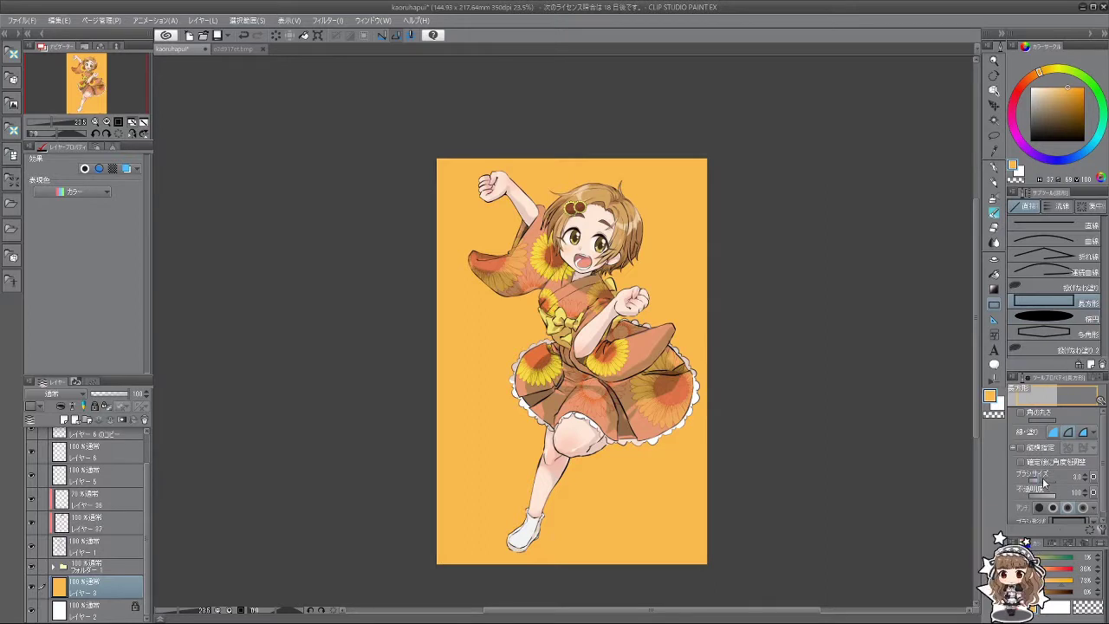
pyautogui.click(1055, 433)
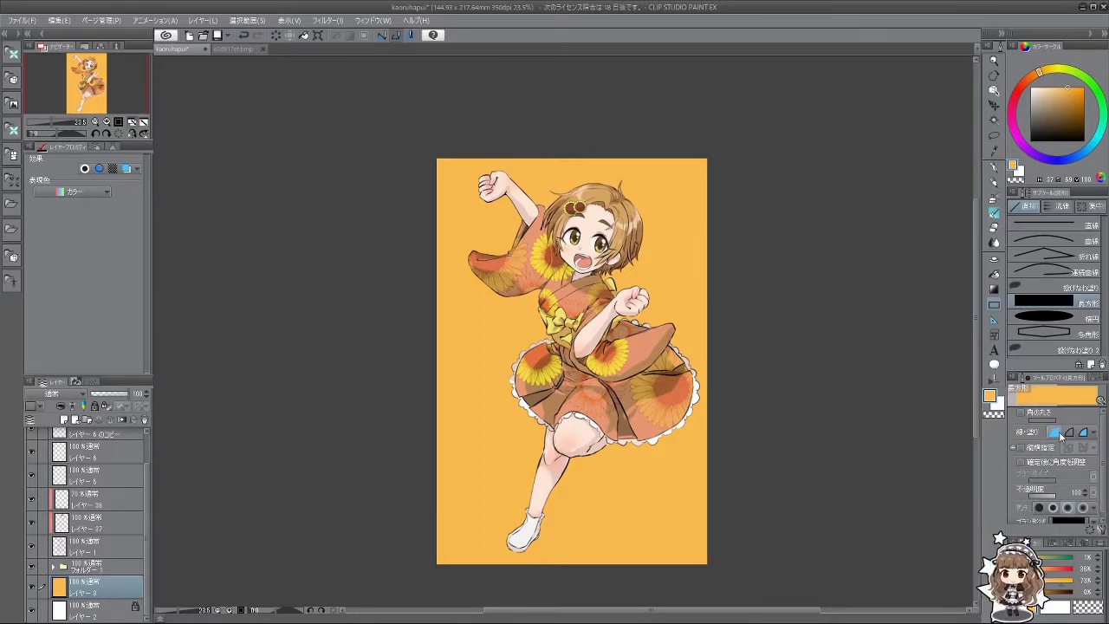
pyautogui.press('Delete')
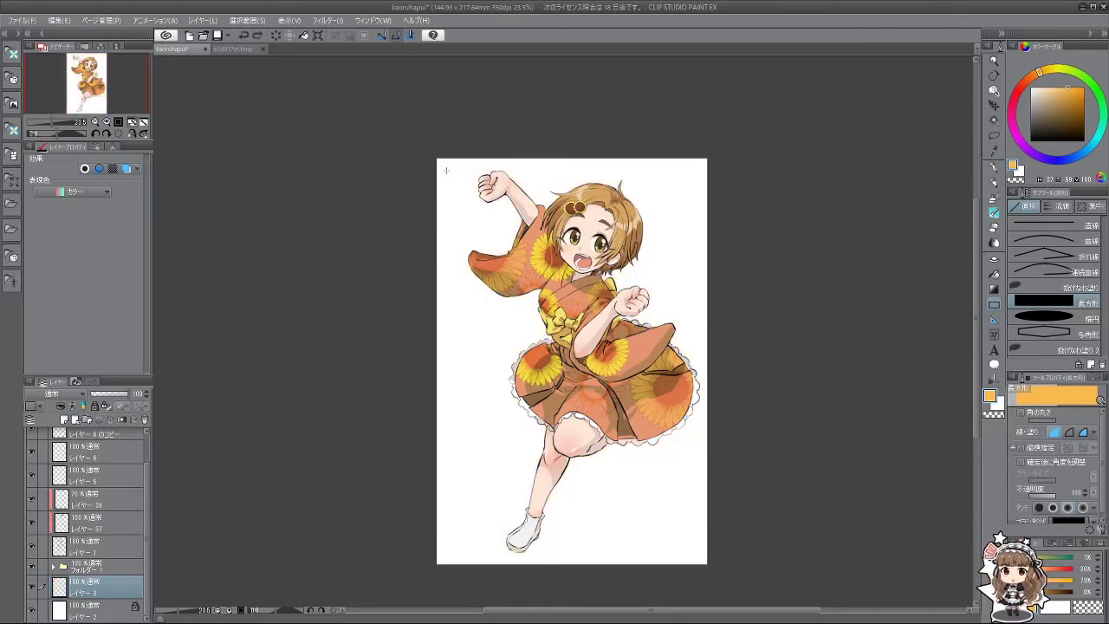
pyautogui.moveTo(447, 169); pyautogui.dragTo(693, 549)
pyautogui.hotkey('ctrl', 'z')
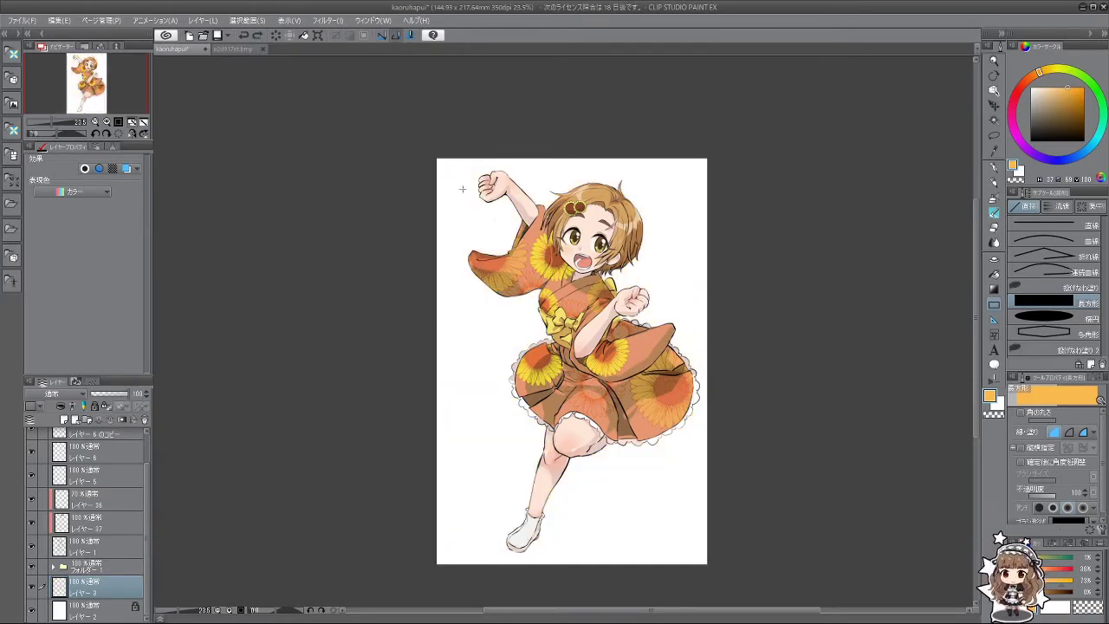
pyautogui.moveTo(462, 184); pyautogui.dragTo(685, 533)
# Step: Delete Layer 43 and add a new blank raster layer at the top of the stack
pyautogui.scroll(-3, 660, 440)
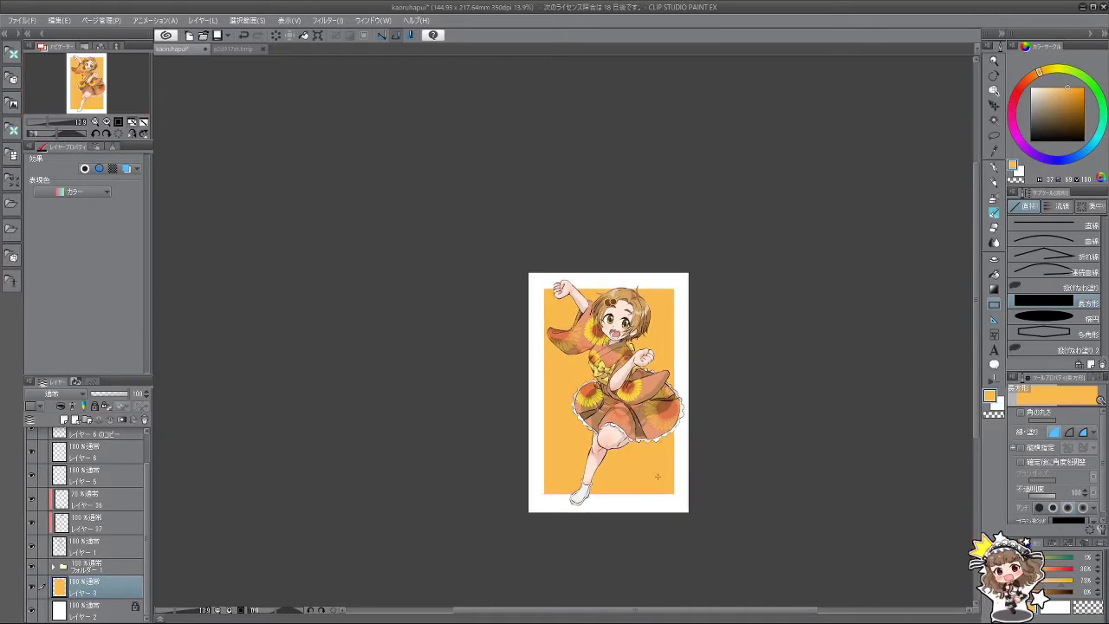
pyautogui.scroll(3, 652, 390)
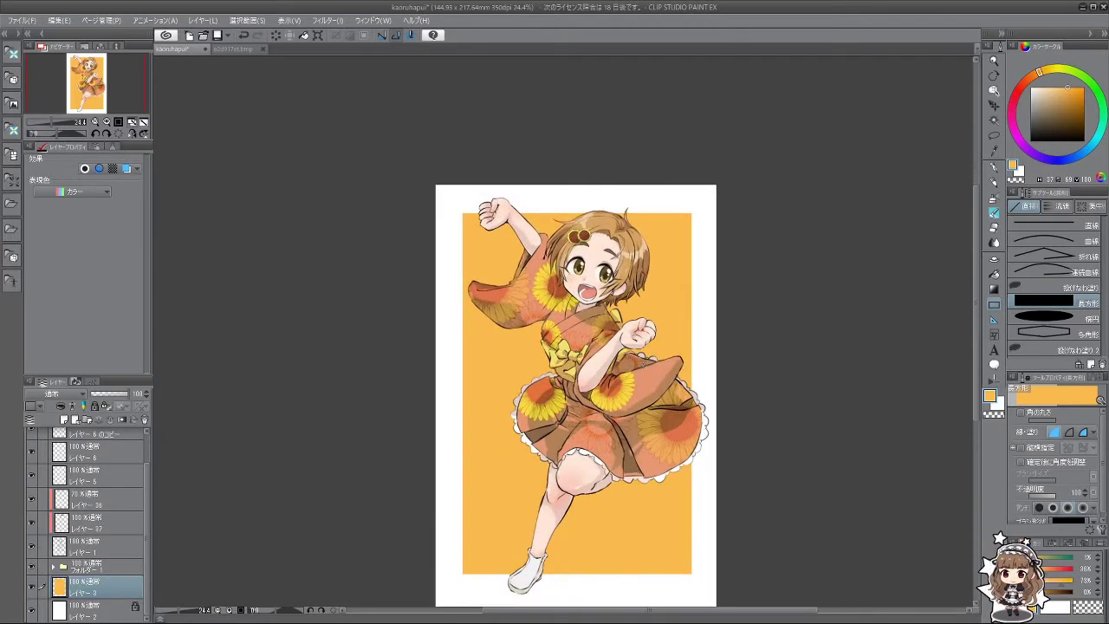
pyautogui.scroll(-1, 637, 368)
pyautogui.scroll(1, 622, 364)
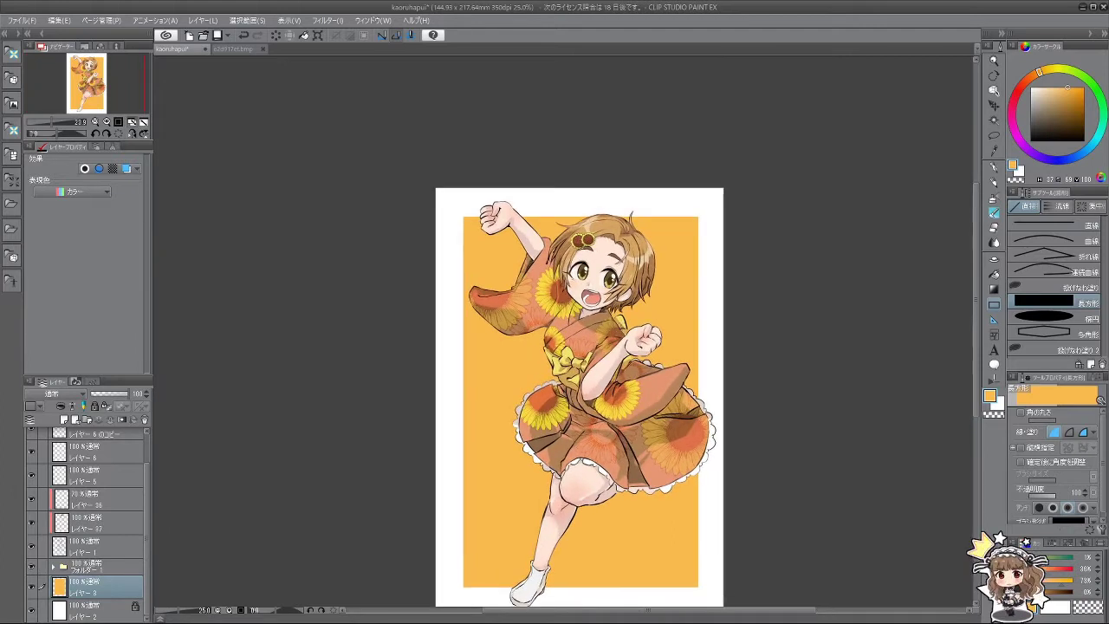
pyautogui.scroll(-2, 622, 364)
pyautogui.scroll(1, 624, 321)
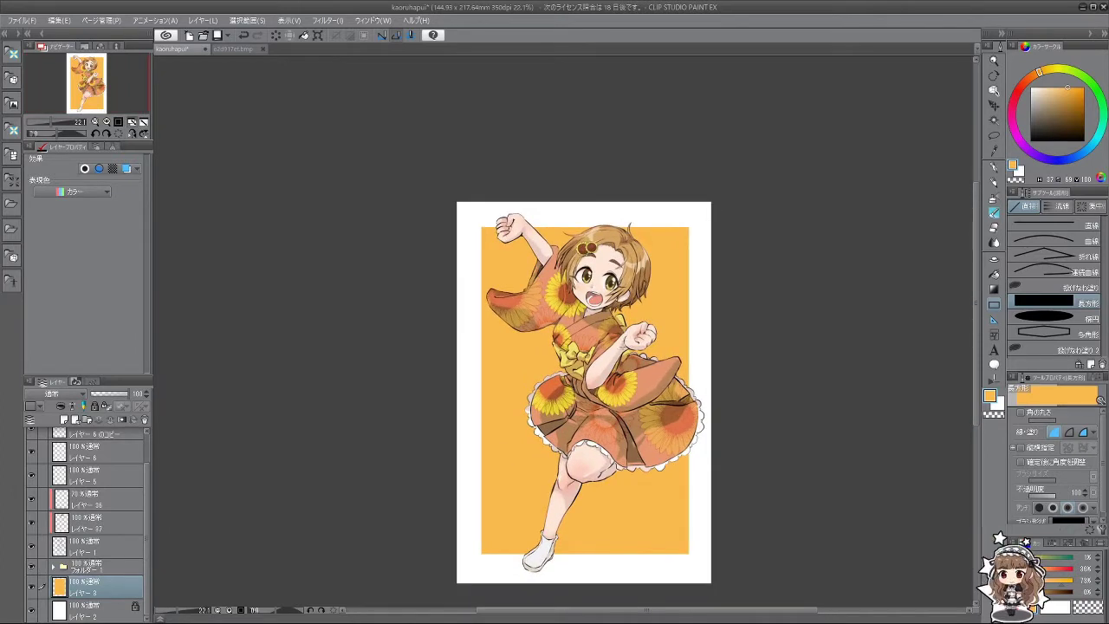
pyautogui.scroll(2, 622, 346)
pyautogui.scroll(-4, 622, 347)
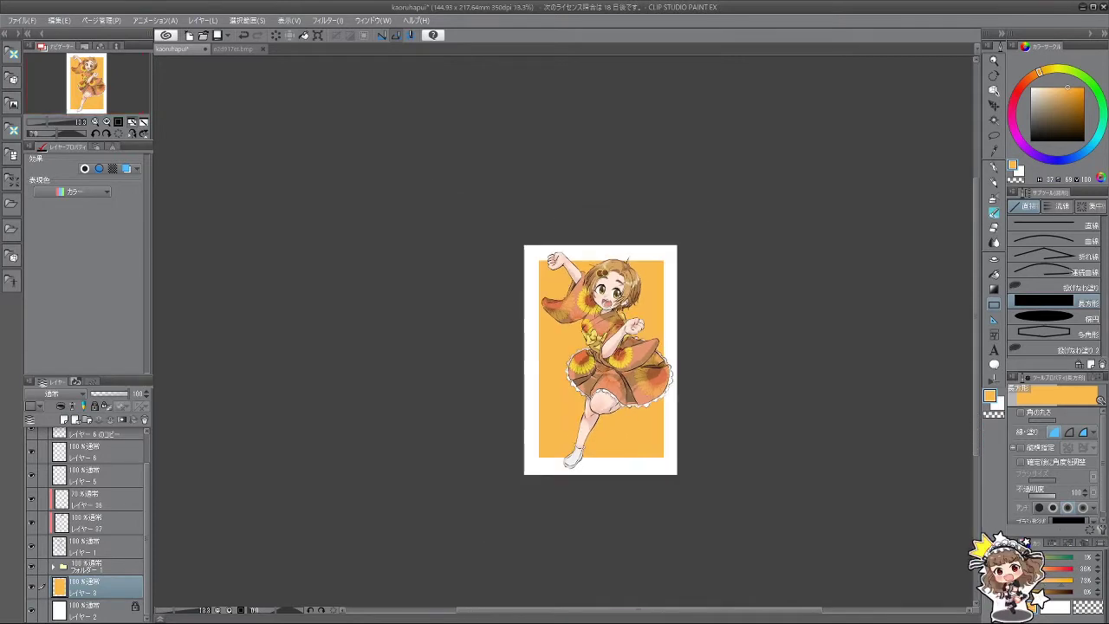
pyautogui.scroll(2, 630, 310)
pyautogui.scroll(1, 71, 474)
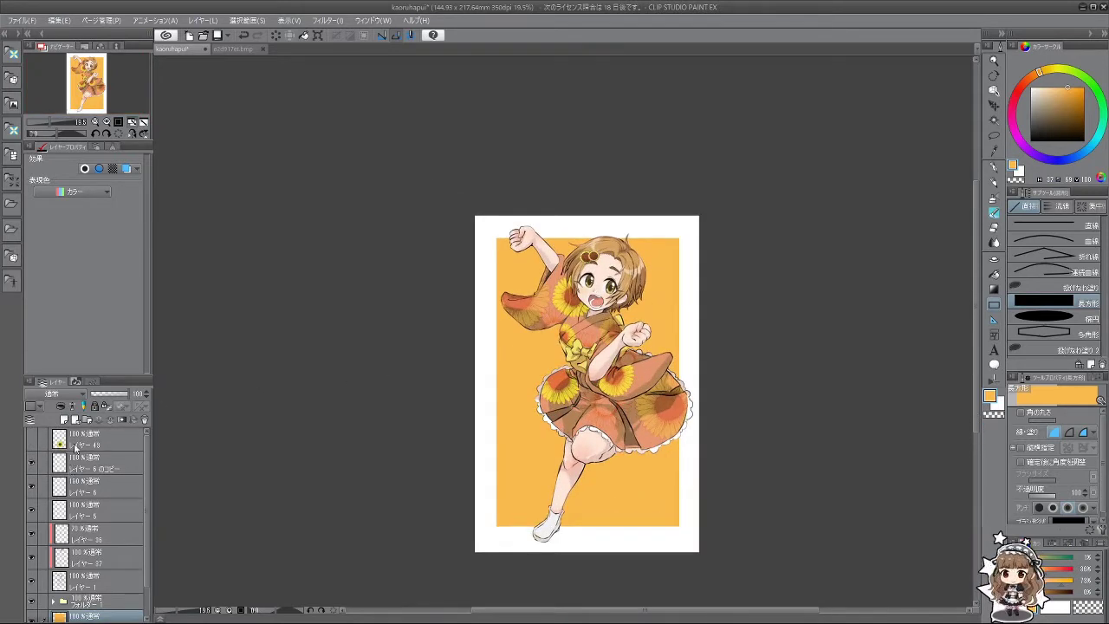
pyautogui.click(74, 447)
pyautogui.click(144, 421)
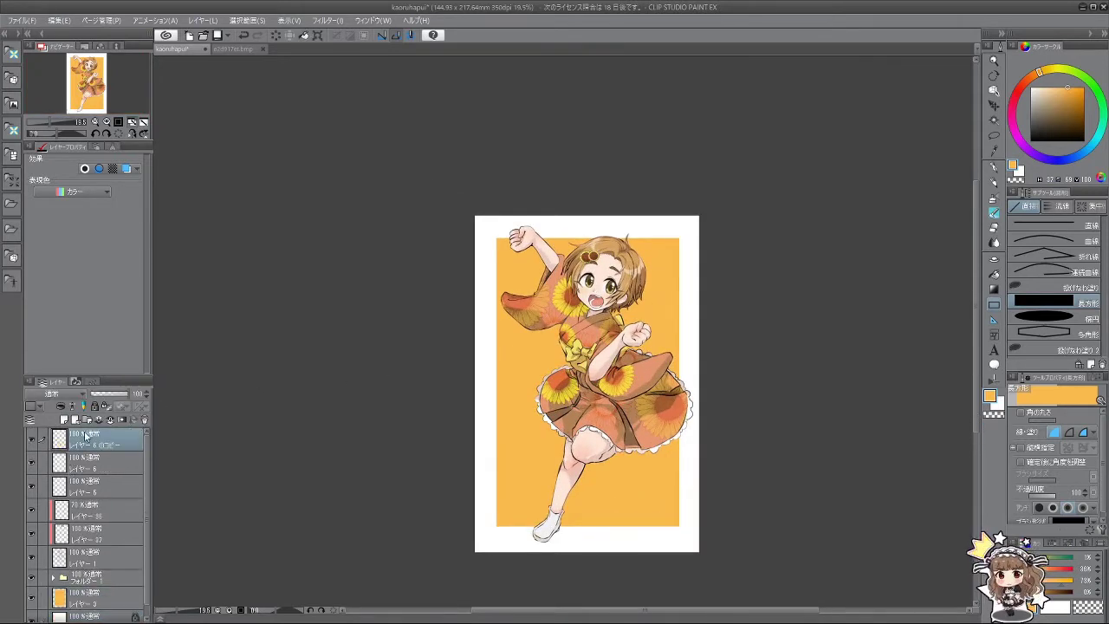
pyautogui.click(64, 420)
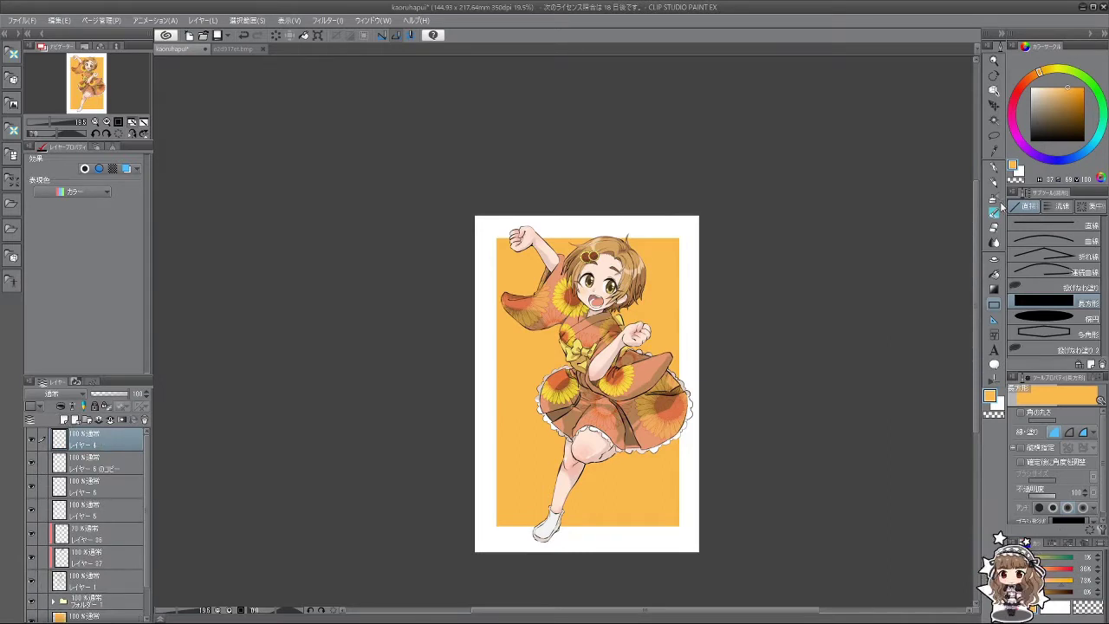
# Step: Set the main colour to black and choose the Pen tool's Marker variants
pyautogui.click(1015, 171)
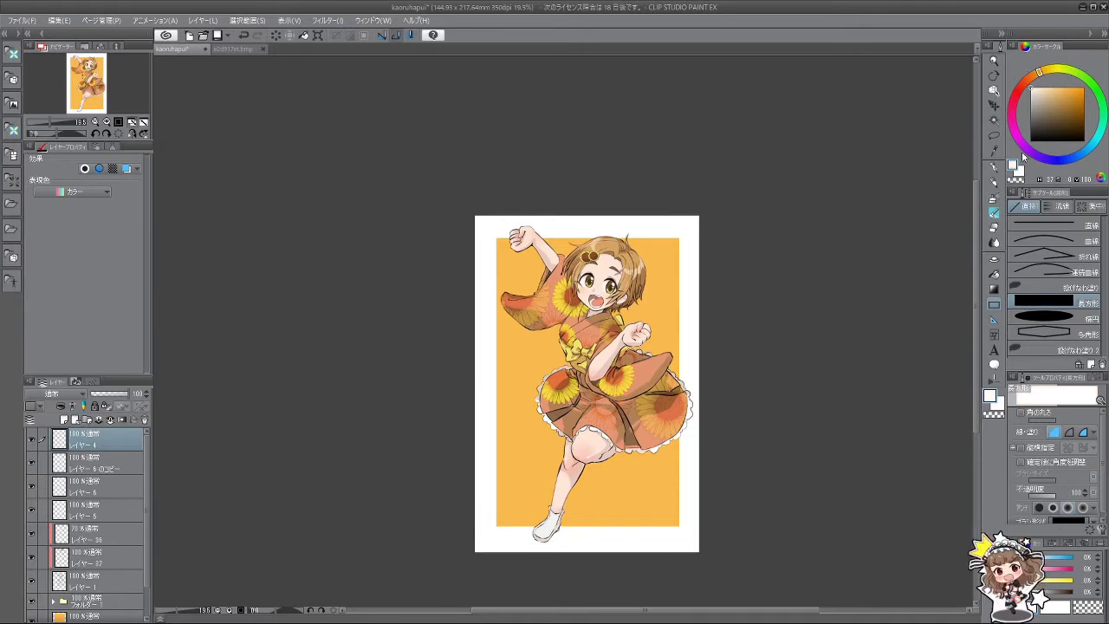
pyautogui.press('x')
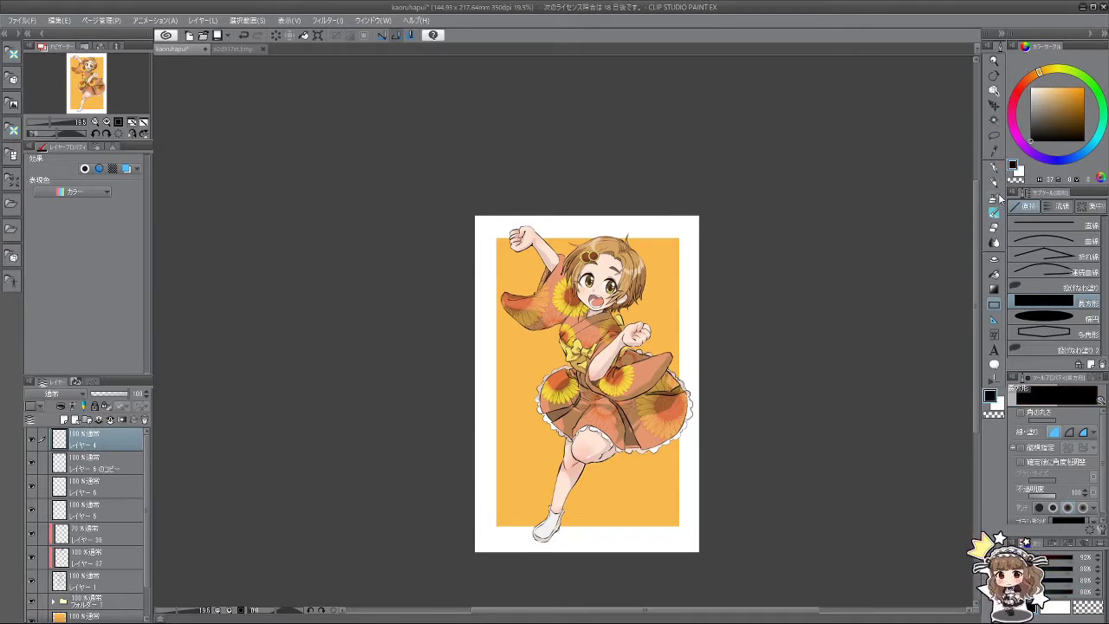
pyautogui.click(995, 169)
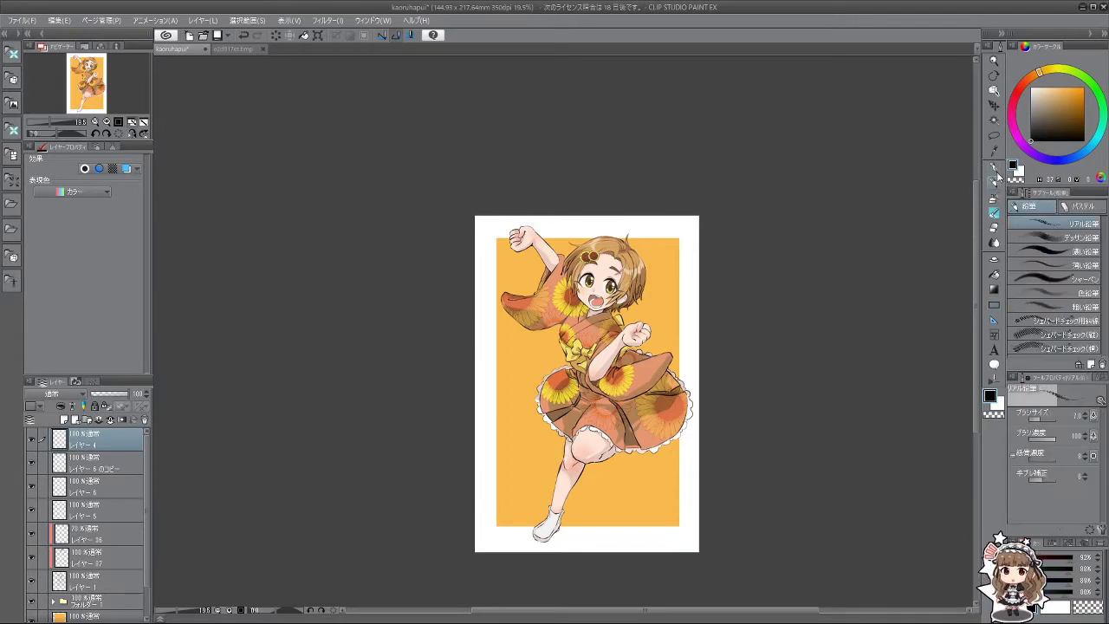
pyautogui.click(1079, 208)
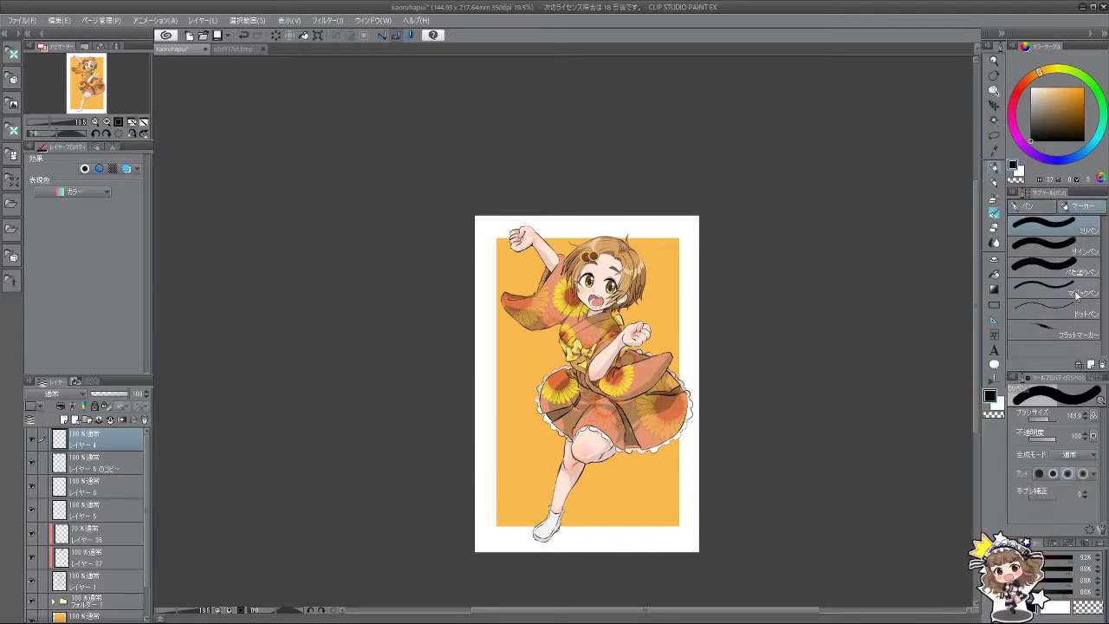
# Step: Pick the sign pen marker and hand-letter 'Happy' left of the figure, redoing bad strokes
pyautogui.click(1073, 251)
pyautogui.moveTo(641, 435); pyautogui.dragTo(586, 477)
pyautogui.hotkey('ctrl', 'z')
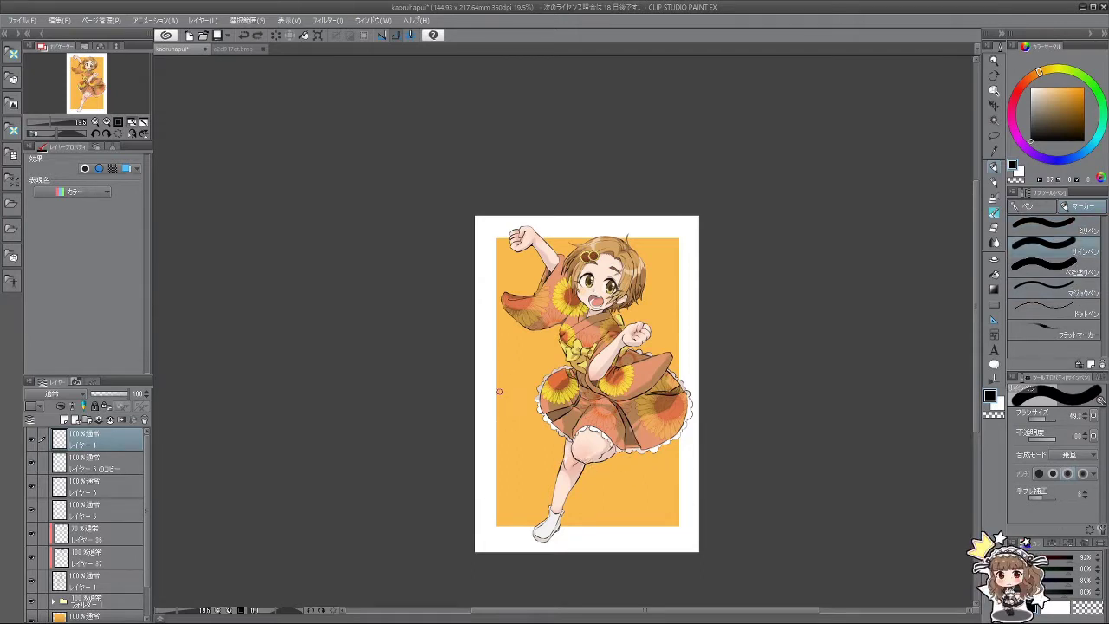
pyautogui.moveTo(501, 379)
pyautogui.mouseDown()
pyautogui.moveTo(487, 440)
pyautogui.moveTo(500, 440)
pyautogui.moveTo(488, 431)
pyautogui.moveTo(504, 409)
pyautogui.mouseUp()
pyautogui.hotkey('ctrl', 'z')
pyautogui.hotkey('ctrl', 'z')
pyautogui.moveTo(501, 387); pyautogui.dragTo(501, 426)
pyautogui.hotkey('ctrl', 'z')
pyautogui.hotkey('ctrl', 'z')
pyautogui.hotkey('ctrl', 'z')
pyautogui.moveTo(491, 380); pyautogui.dragTo(487, 435)
pyautogui.moveTo(489, 413)
pyautogui.mouseDown()
pyautogui.moveTo(503, 411)
pyautogui.moveTo(506, 433)
pyautogui.moveTo(538, 421)
pyautogui.mouseUp()
pyautogui.hotkey('ctrl', 'z')
pyautogui.hotkey('ctrl', 'z')
pyautogui.moveTo(526, 416); pyautogui.dragTo(527, 440)
pyautogui.hotkey('ctrl', 'z')
pyautogui.hotkey('ctrl', 'z')
pyautogui.moveTo(527, 416)
pyautogui.mouseDown()
pyautogui.moveTo(532, 437)
pyautogui.moveTo(549, 409)
pyautogui.moveTo(527, 443)
pyautogui.moveTo(548, 416)
pyautogui.moveTo(542, 448)
pyautogui.moveTo(563, 428)
pyautogui.mouseUp()
pyautogui.hotkey('ctrl', 'z')
pyautogui.hotkey('ctrl', 'z')
pyautogui.hotkey('ctrl', 'z')
pyautogui.hotkey('ctrl', 'z')
pyautogui.hotkey('ctrl', 'z')
pyautogui.moveTo(569, 412)
pyautogui.mouseDown()
pyautogui.moveTo(545, 449)
pyautogui.moveTo(491, 472)
pyautogui.moveTo(502, 488)
pyautogui.moveTo(488, 496)
pyautogui.moveTo(509, 454)
pyautogui.moveTo(488, 490)
pyautogui.mouseUp()
pyautogui.hotkey('ctrl', 'z')
pyautogui.hotkey('ctrl', 'z')
pyautogui.hotkey('ctrl', 'z')
# Step: Letter 'Birth' beneath 'Happy', redrawing the B, the i's dot and the h
pyautogui.moveTo(487, 449)
pyautogui.mouseDown()
pyautogui.moveTo(510, 466)
pyautogui.moveTo(489, 483)
pyautogui.mouseUp()
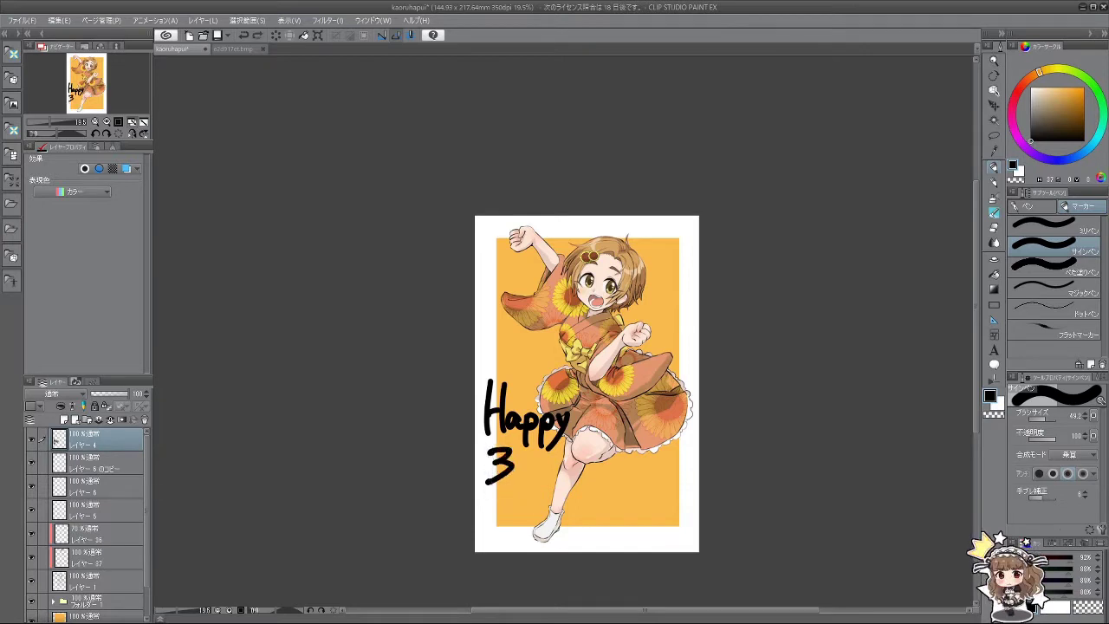
pyautogui.hotkey('ctrl', 'z')
pyautogui.moveTo(488, 445); pyautogui.dragTo(494, 497)
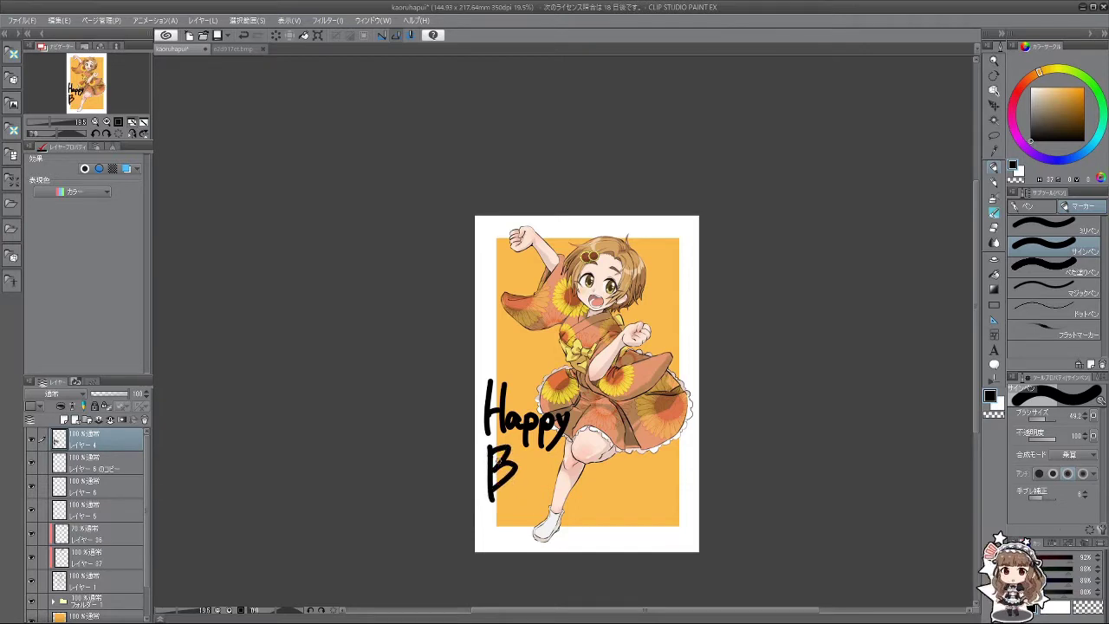
pyautogui.hotkey('ctrl', 'z')
pyautogui.moveTo(487, 451)
pyautogui.mouseDown()
pyautogui.moveTo(509, 464)
pyautogui.moveTo(487, 492)
pyautogui.mouseUp()
pyautogui.moveTo(516, 471)
pyautogui.mouseDown()
pyautogui.moveTo(518, 487)
pyautogui.moveTo(547, 464)
pyautogui.moveTo(555, 488)
pyautogui.mouseUp()
pyautogui.click(518, 464)
pyautogui.hotkey('ctrl', 'z')
pyautogui.click(518, 459)
pyautogui.hotkey('ctrl', 'z')
pyautogui.hotkey('ctrl', 'z')
pyautogui.moveTo(552, 447)
pyautogui.mouseDown()
pyautogui.moveTo(555, 489)
pyautogui.moveTo(574, 489)
pyautogui.mouseUp()
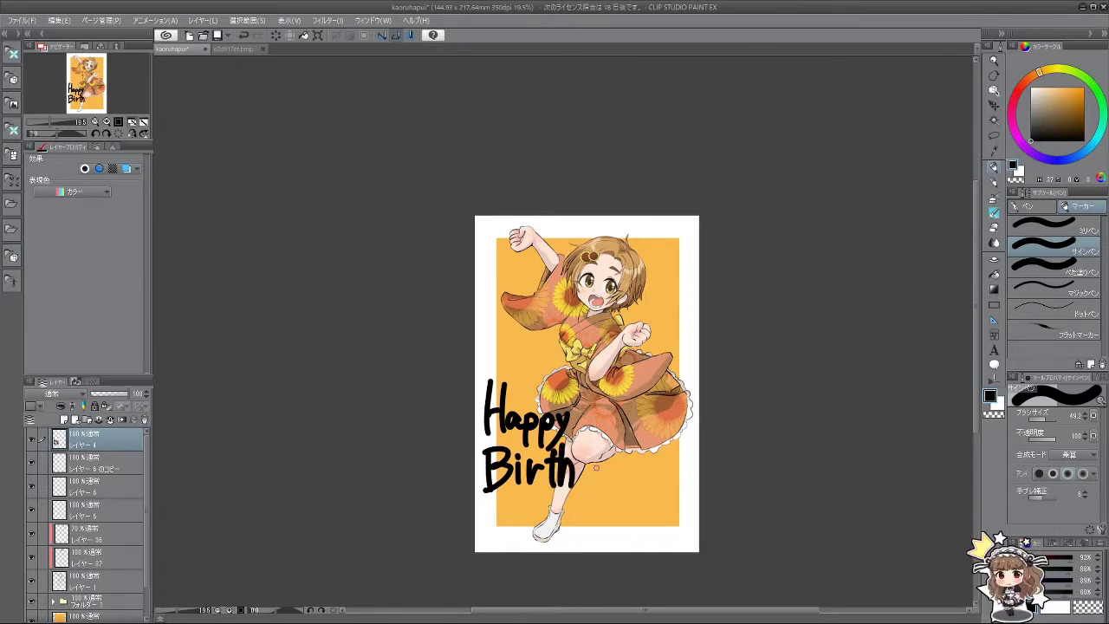
pyautogui.hotkey('ctrl', 'z')
pyautogui.hotkey('ctrl', 'z')
pyautogui.moveTo(561, 443)
pyautogui.mouseDown()
pyautogui.moveTo(560, 489)
pyautogui.moveTo(575, 489)
pyautogui.mouseUp()
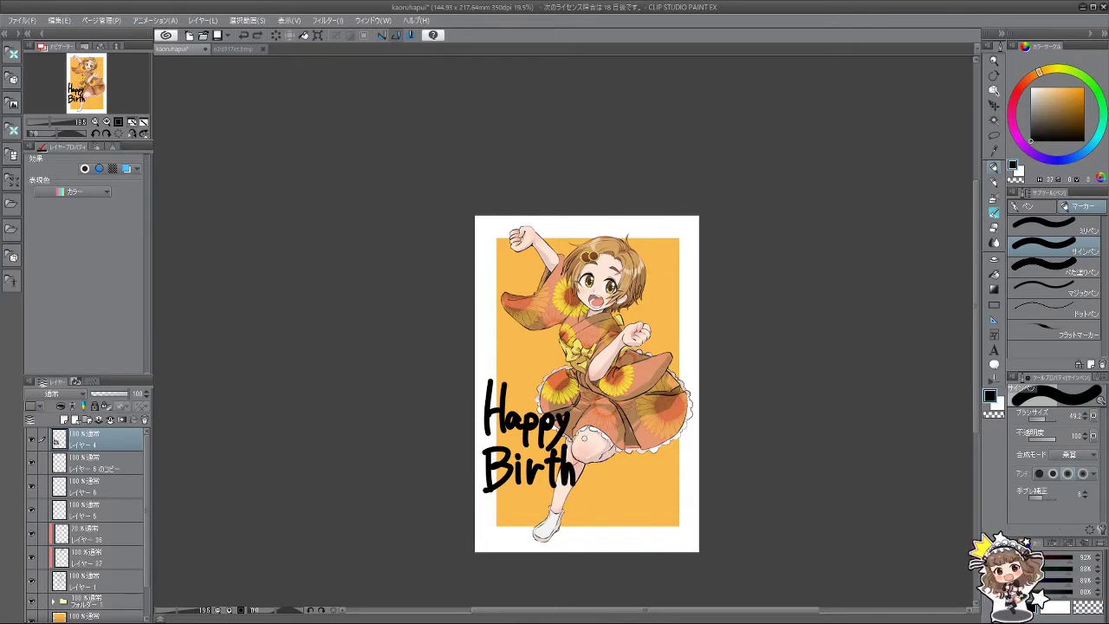
# Step: Add 'Day' after 'Birth', trying a swooping underline then a short diagonal tail on the y
pyautogui.moveTo(584, 434); pyautogui.dragTo(582, 485)
pyautogui.moveTo(584, 461)
pyautogui.mouseDown()
pyautogui.moveTo(586, 481)
pyautogui.moveTo(622, 485)
pyautogui.mouseUp()
pyautogui.hotkey('ctrl', 'z')
pyautogui.hotkey('ctrl', 'z')
pyautogui.hotkey('ctrl', 'z')
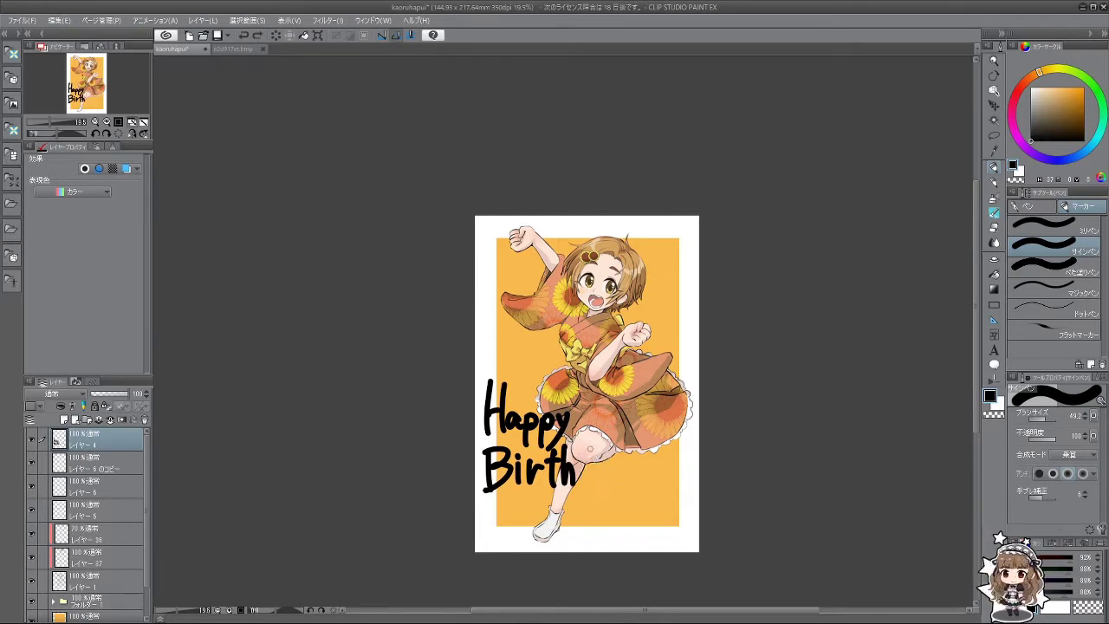
pyautogui.moveTo(582, 431)
pyautogui.mouseDown()
pyautogui.moveTo(584, 482)
pyautogui.moveTo(619, 477)
pyautogui.moveTo(612, 455)
pyautogui.moveTo(627, 480)
pyautogui.mouseUp()
pyautogui.hotkey('ctrl', 'z')
pyautogui.hotkey('ctrl', 'z')
pyautogui.hotkey('ctrl', 'z')
pyautogui.moveTo(617, 462); pyautogui.dragTo(624, 481)
pyautogui.moveTo(639, 461); pyautogui.dragTo(612, 495)
pyautogui.hotkey('ctrl', 'z')
pyautogui.moveTo(639, 461)
pyautogui.mouseDown()
pyautogui.moveTo(616, 491)
pyautogui.moveTo(488, 494)
pyautogui.mouseUp()
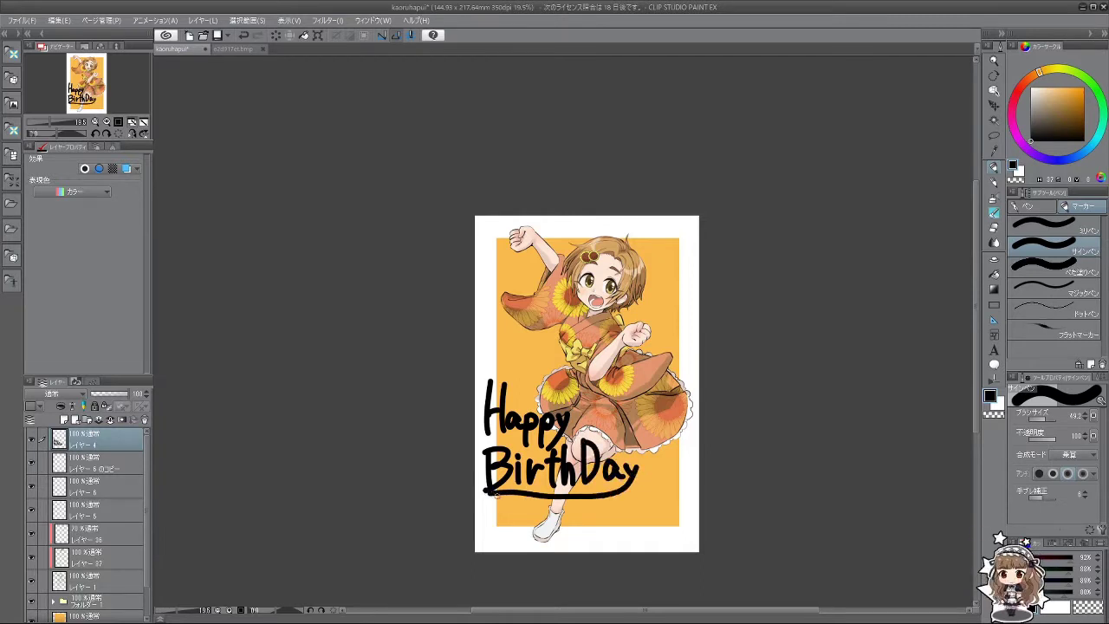
pyautogui.hotkey('ctrl', 'z')
pyautogui.moveTo(640, 462); pyautogui.dragTo(618, 493)
pyautogui.hotkey('ctrl', 'z')
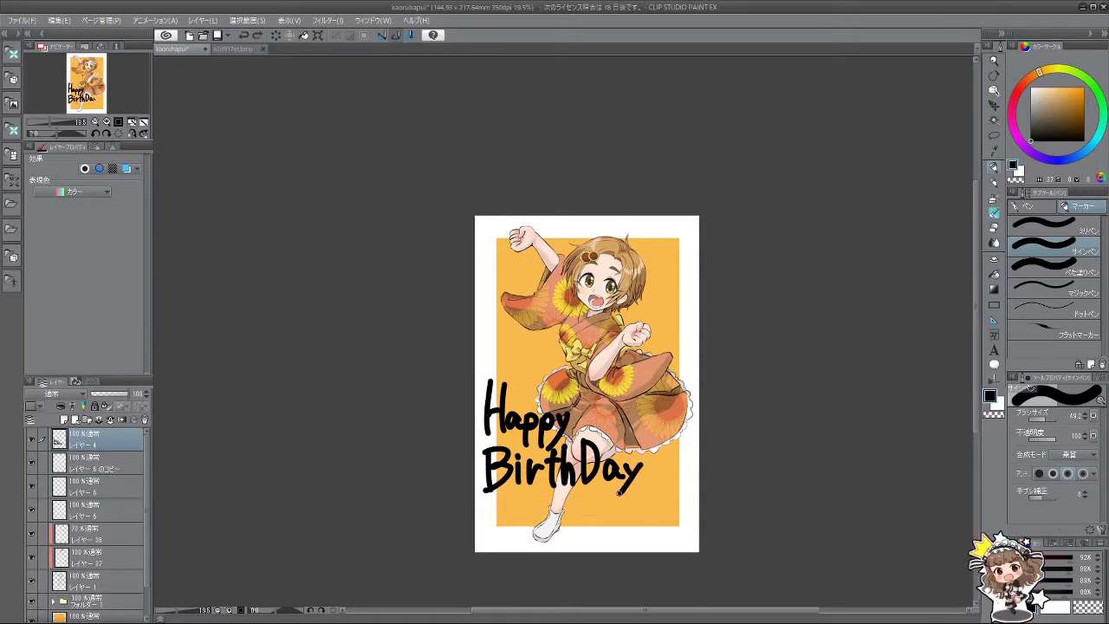
pyautogui.moveTo(570, 531); pyautogui.dragTo(559, 561)
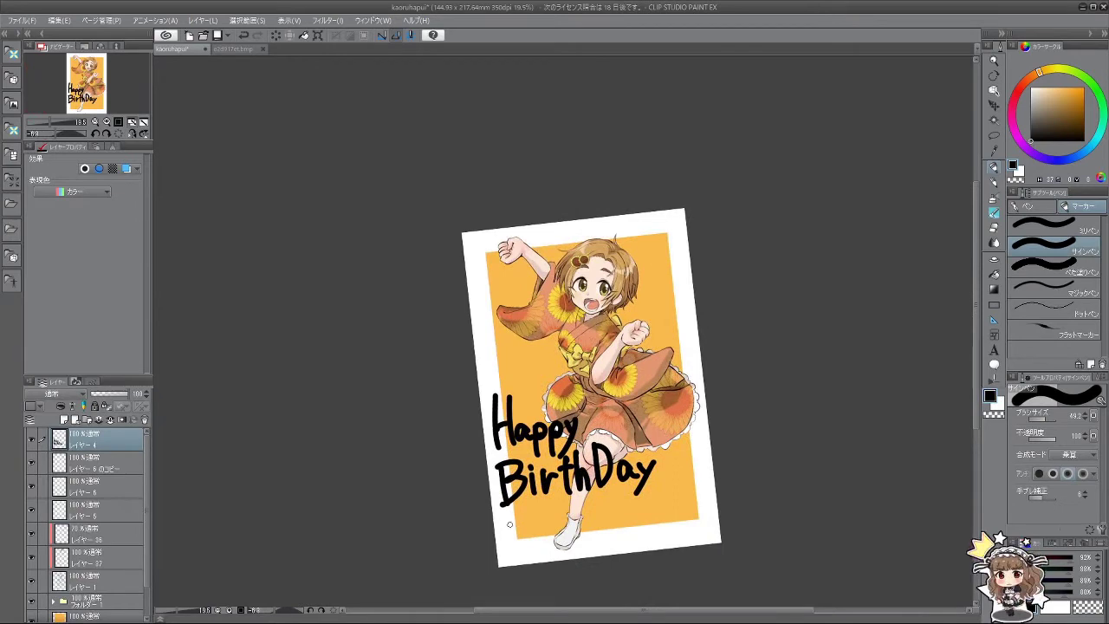
# Step: Hand-letter the date 2020.07.20 below 'BirthDay', redrawing the year's first 2
pyautogui.moveTo(510, 524)
pyautogui.mouseDown()
pyautogui.moveTo(524, 544)
pyautogui.moveTo(537, 519)
pyautogui.moveTo(563, 542)
pyautogui.moveTo(570, 518)
pyautogui.mouseUp()
pyautogui.hotkey('ctrl', 'z')
pyautogui.hotkey('ctrl', 'z')
pyautogui.hotkey('ctrl', 'z')
pyautogui.hotkey('ctrl', 'z')
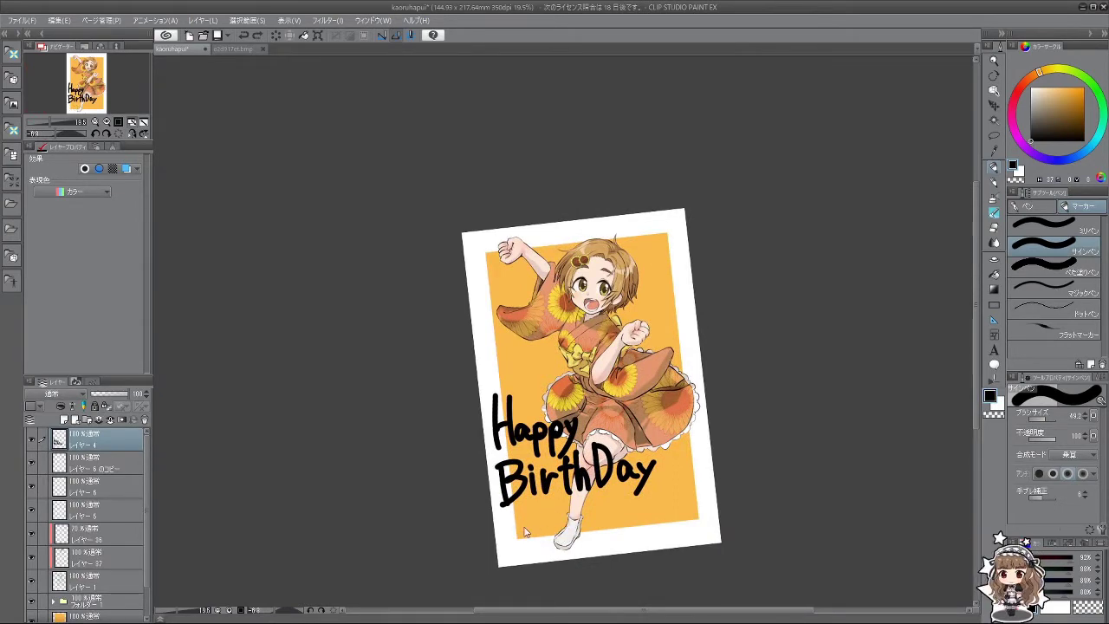
pyautogui.scroll(4, 545, 450)
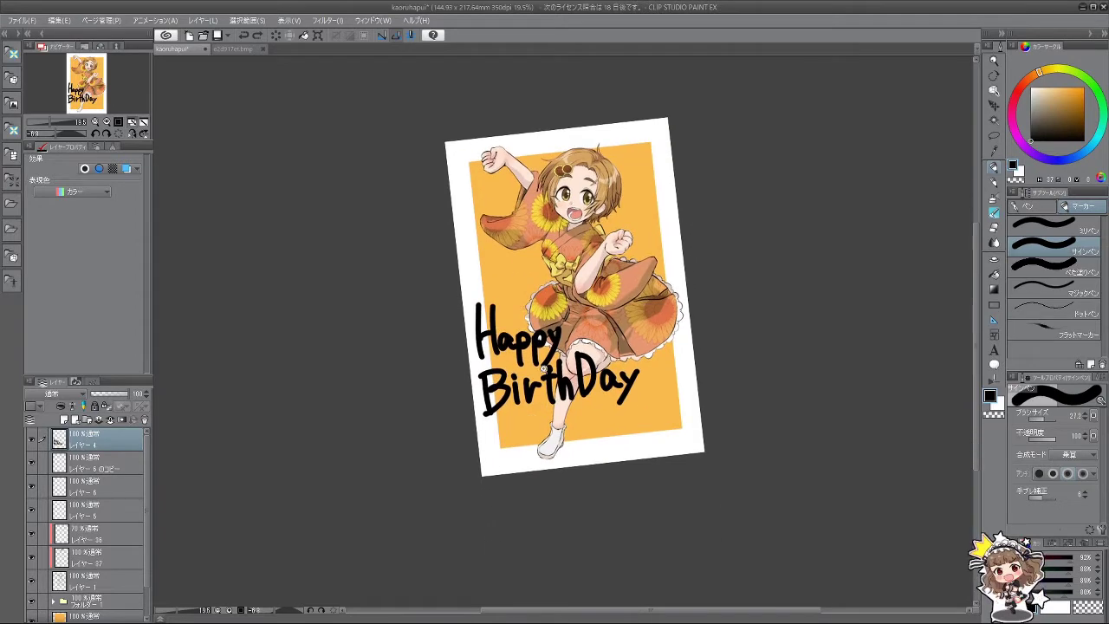
pyautogui.moveTo(404, 459)
pyautogui.mouseDown()
pyautogui.moveTo(444, 492)
pyautogui.moveTo(417, 459)
pyautogui.moveTo(436, 487)
pyautogui.moveTo(443, 460)
pyautogui.moveTo(480, 486)
pyautogui.moveTo(493, 457)
pyautogui.moveTo(465, 476)
pyautogui.moveTo(490, 474)
pyautogui.moveTo(494, 455)
pyautogui.moveTo(525, 476)
pyautogui.moveTo(538, 451)
pyautogui.mouseUp()
pyautogui.hotkey('ctrl', 'z')
pyautogui.hotkey('ctrl', 'z')
pyautogui.hotkey('ctrl', 'z')
pyautogui.hotkey('ctrl', 'z')
pyautogui.click(511, 475)
pyautogui.moveTo(535, 445)
pyautogui.mouseDown()
pyautogui.moveTo(559, 442)
pyautogui.moveTo(550, 482)
pyautogui.moveTo(596, 455)
pyautogui.moveTo(599, 472)
pyautogui.mouseUp()
pyautogui.moveTo(615, 447)
pyautogui.mouseDown()
pyautogui.moveTo(610, 465)
pyautogui.moveTo(617, 443)
pyautogui.mouseUp()
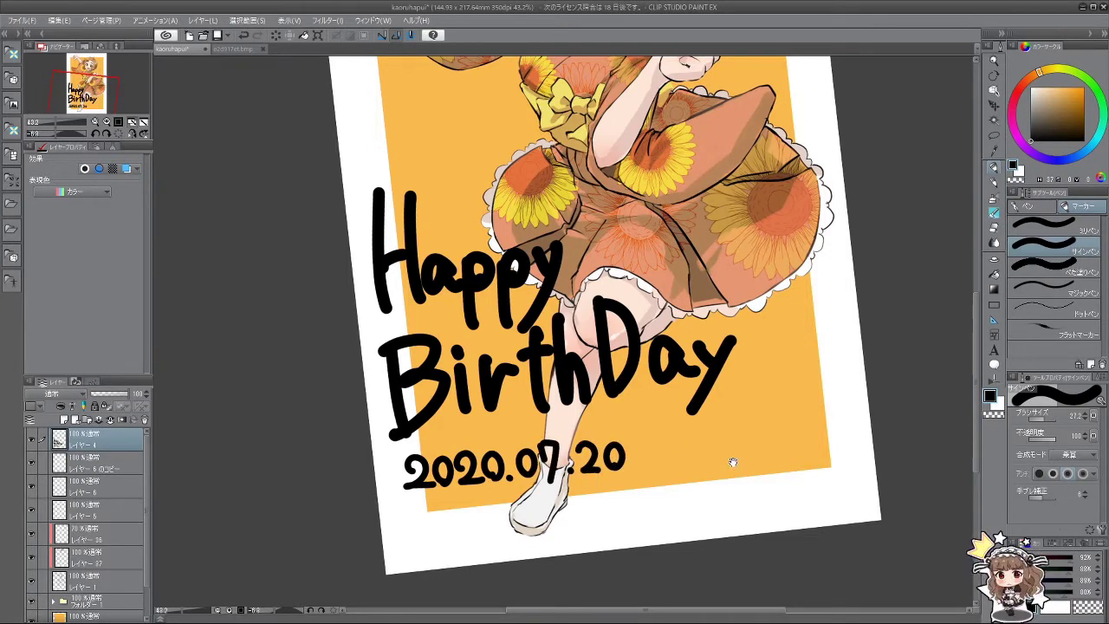
pyautogui.scroll(-5, 733, 463)
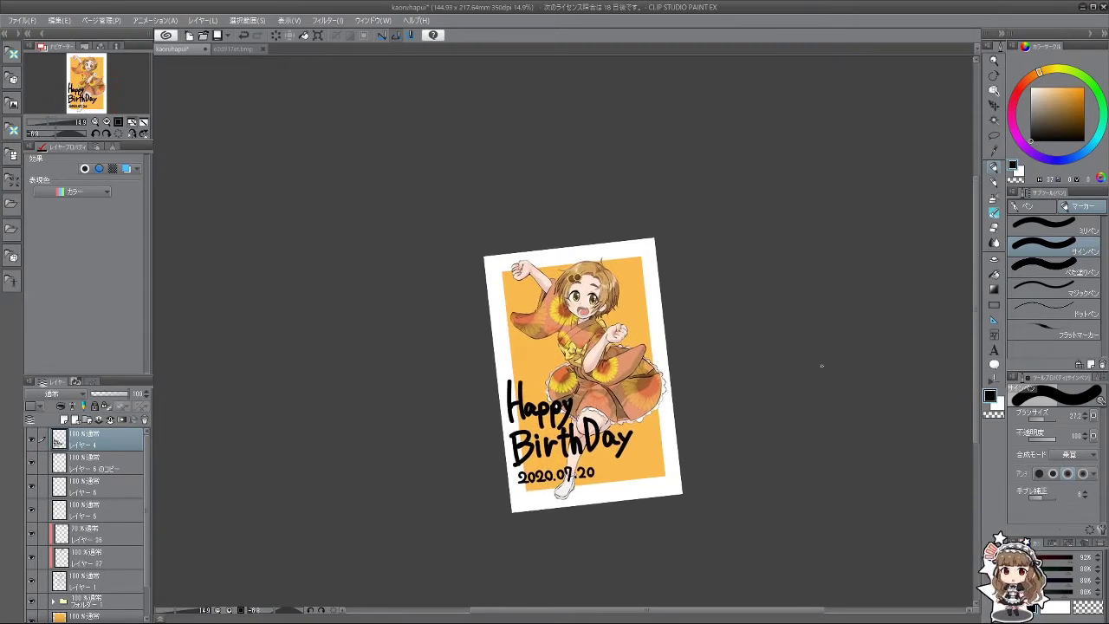
# Step: Give the lettering layer a white Border effect of width 26.2 and nudge it slightly lower
pyautogui.click(84, 169)
pyautogui.moveTo(73, 205); pyautogui.dragTo(79, 206)
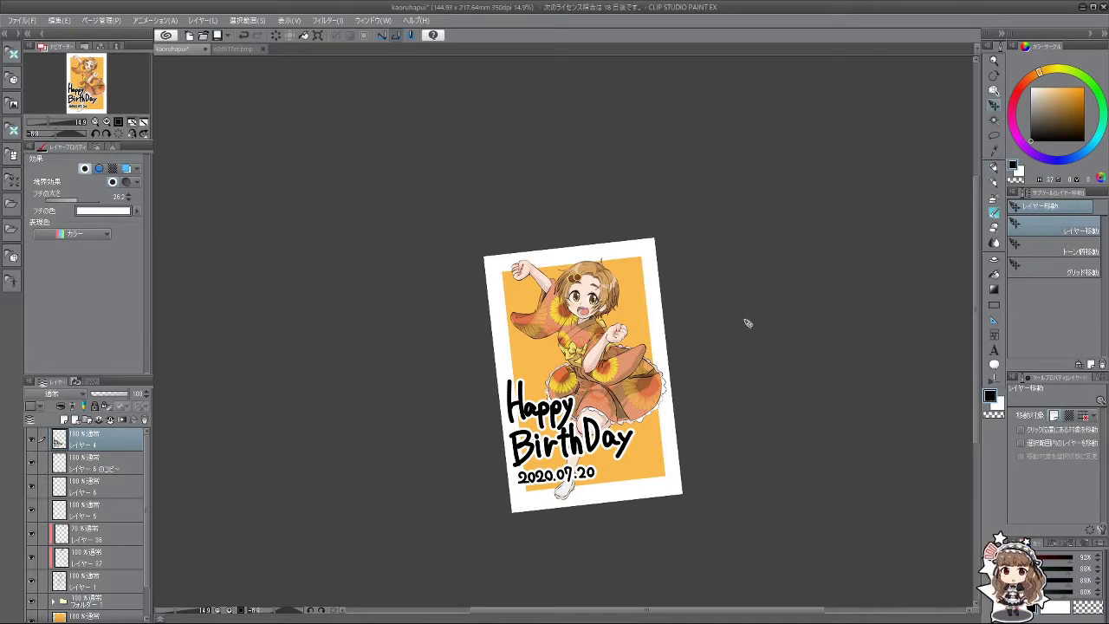
pyautogui.moveTo(581, 443); pyautogui.dragTo(579, 465)
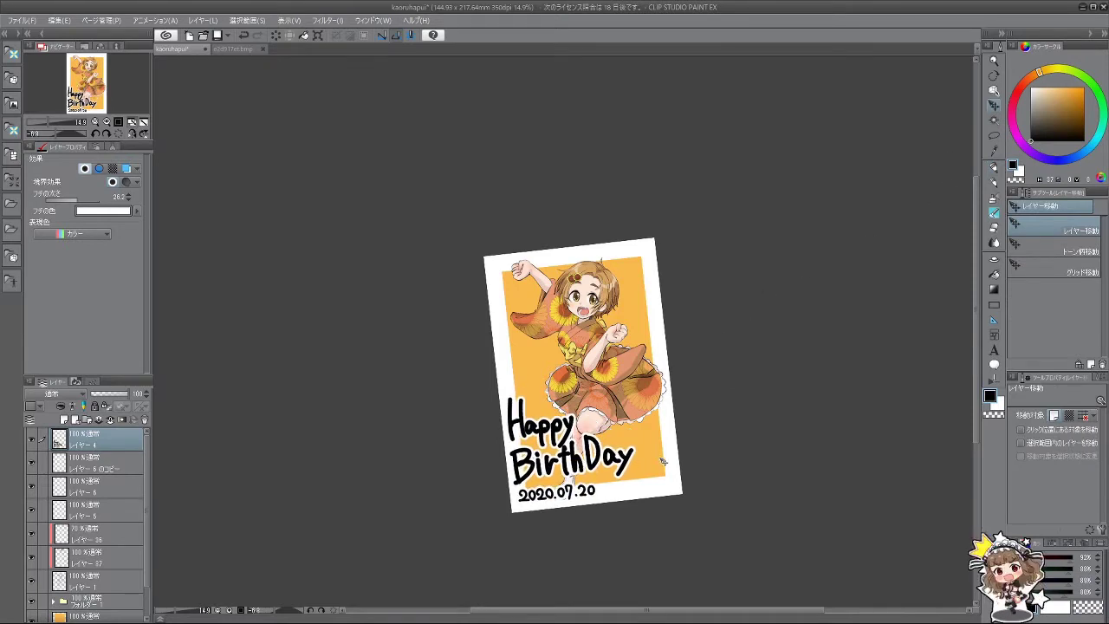
pyautogui.scroll(3, 632, 446)
pyautogui.scroll(1, 645, 451)
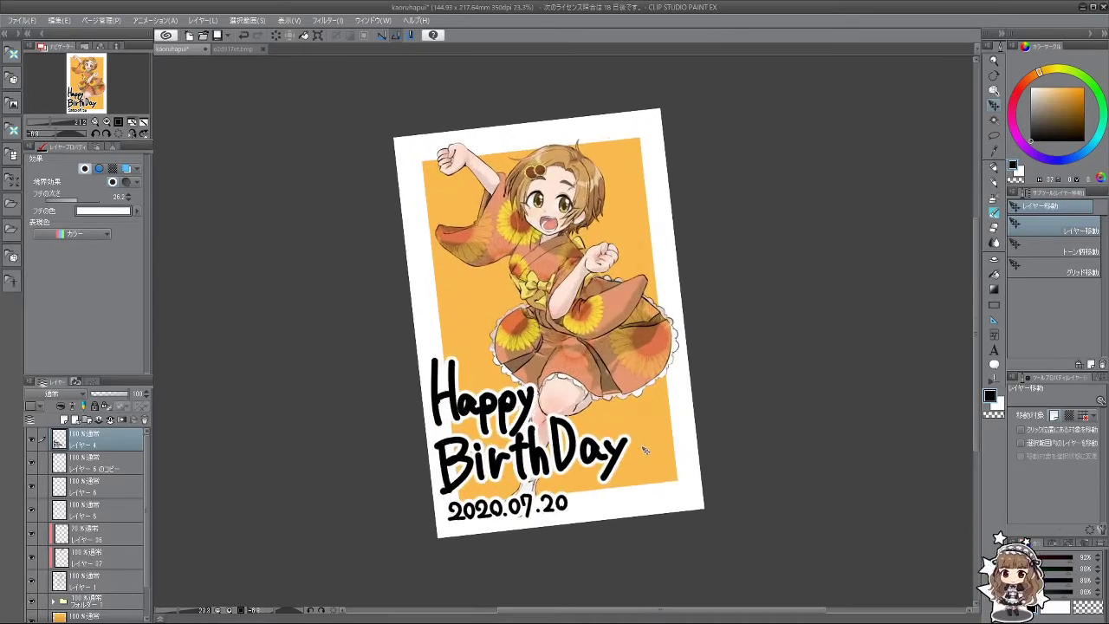
pyautogui.scroll(-1, 649, 437)
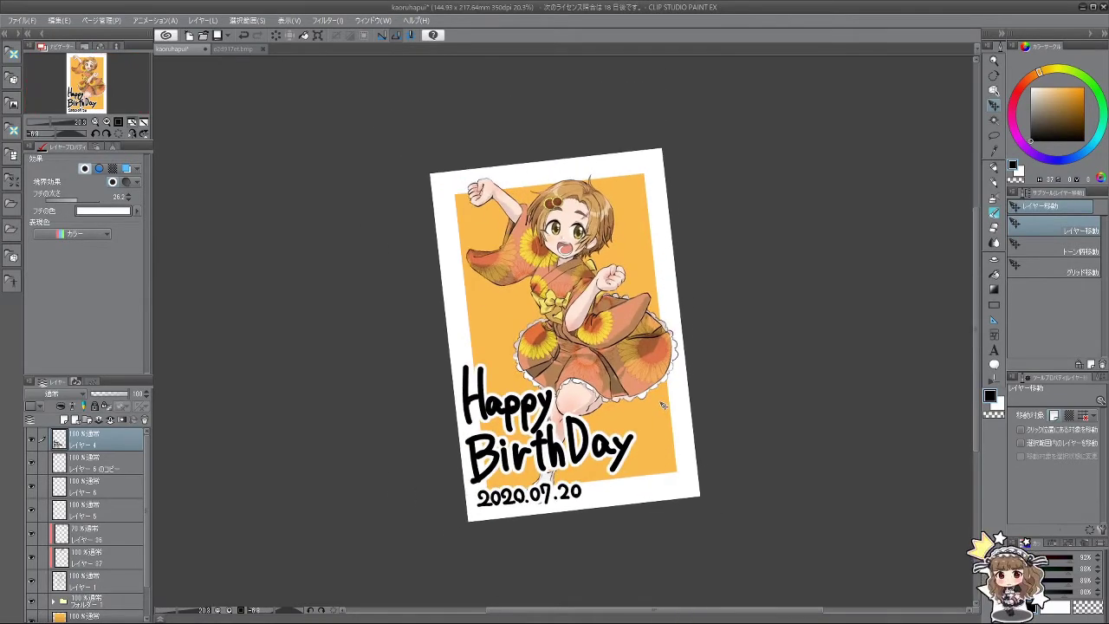
pyautogui.scroll(-1, 458, 301)
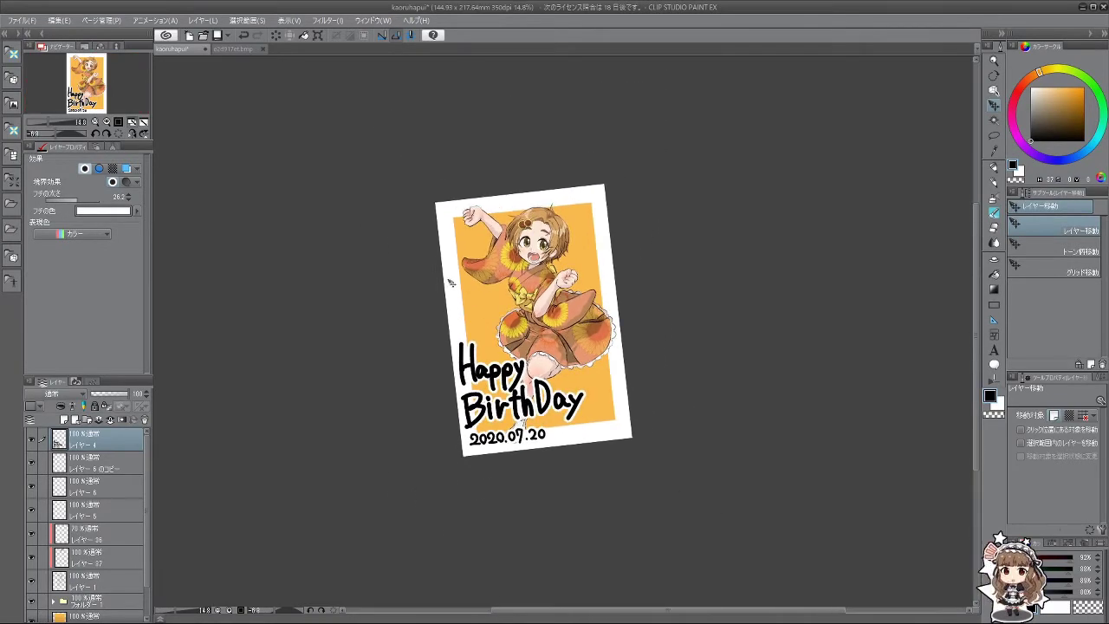
pyautogui.scroll(3, 453, 283)
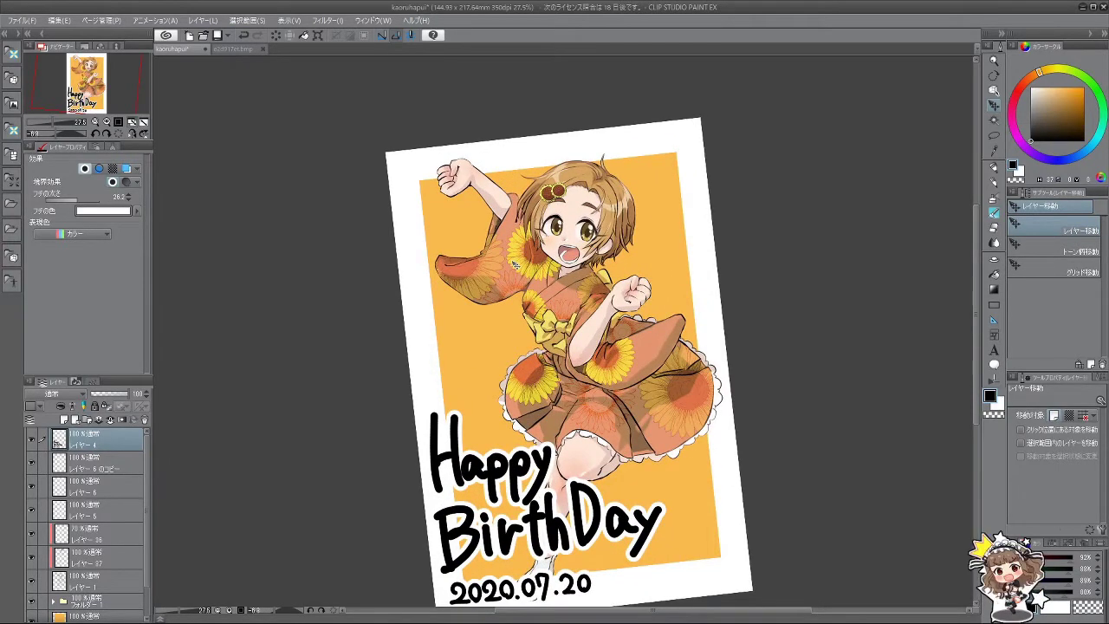
pyautogui.scroll(-1, 505, 280)
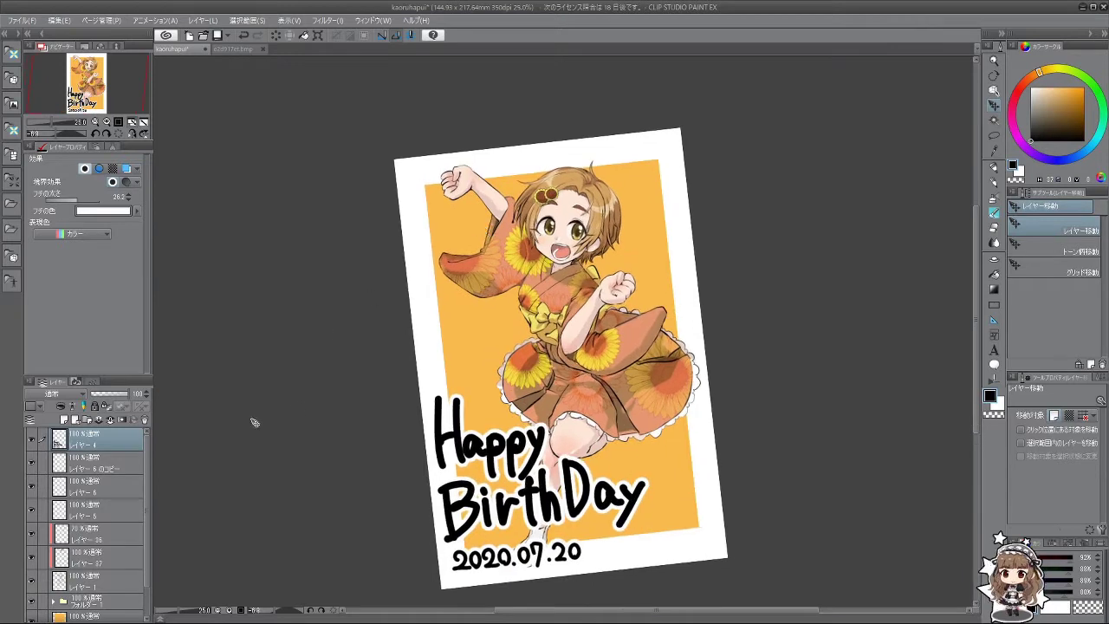
pyautogui.scroll(-2, 101, 490)
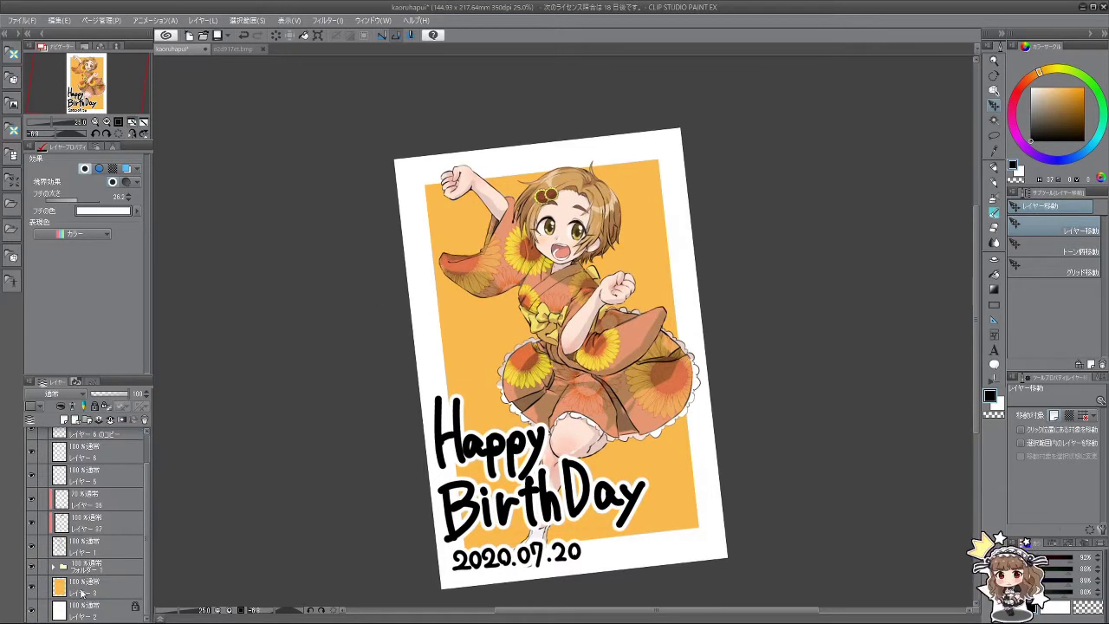
# Step: Add a new layer above the orange background with a black border effect, drawing in white
pyautogui.click(84, 592)
pyautogui.click(63, 420)
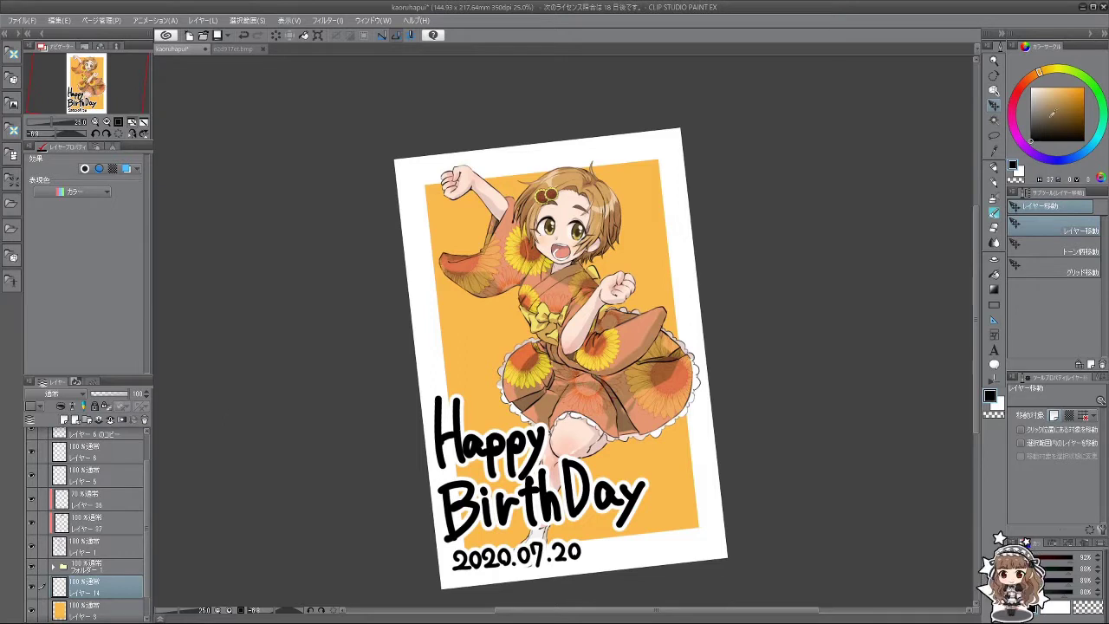
pyautogui.press('x')
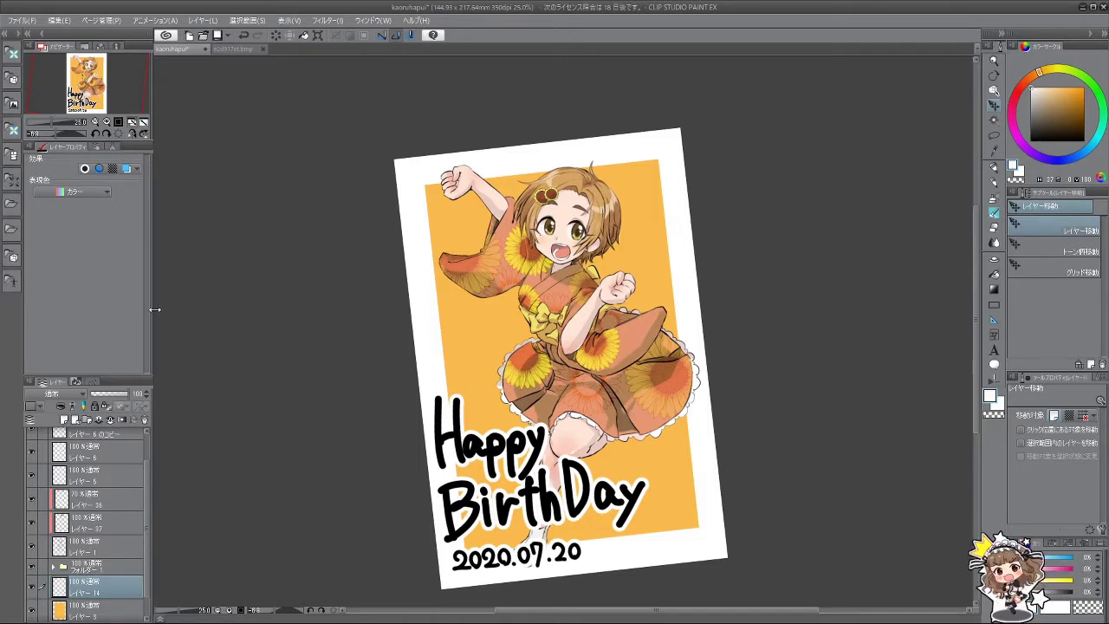
pyautogui.click(84, 168)
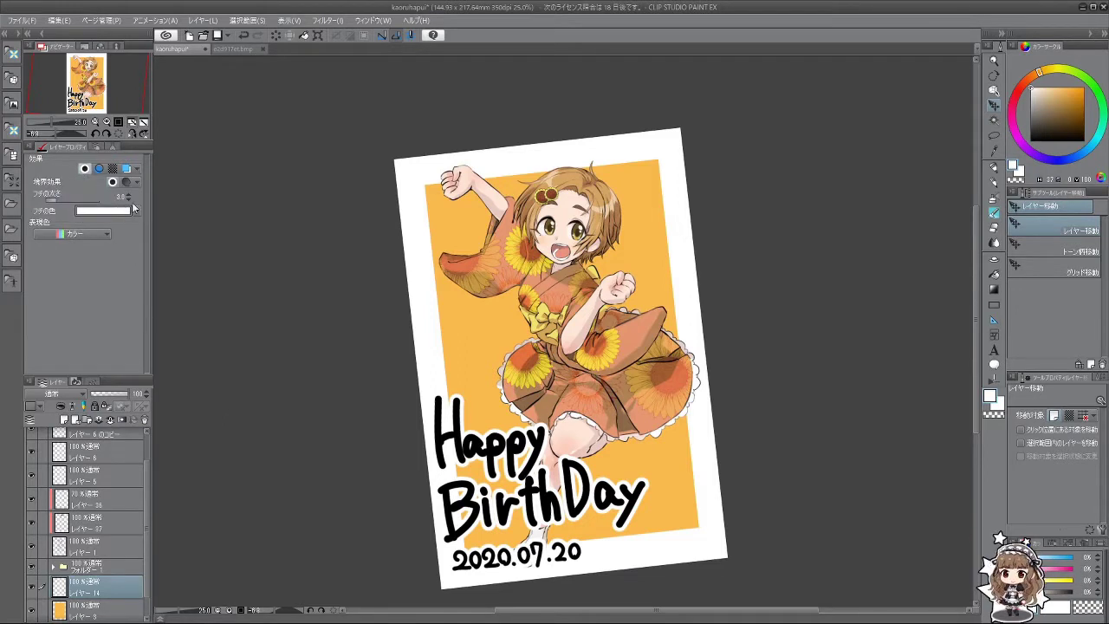
pyautogui.press('x')
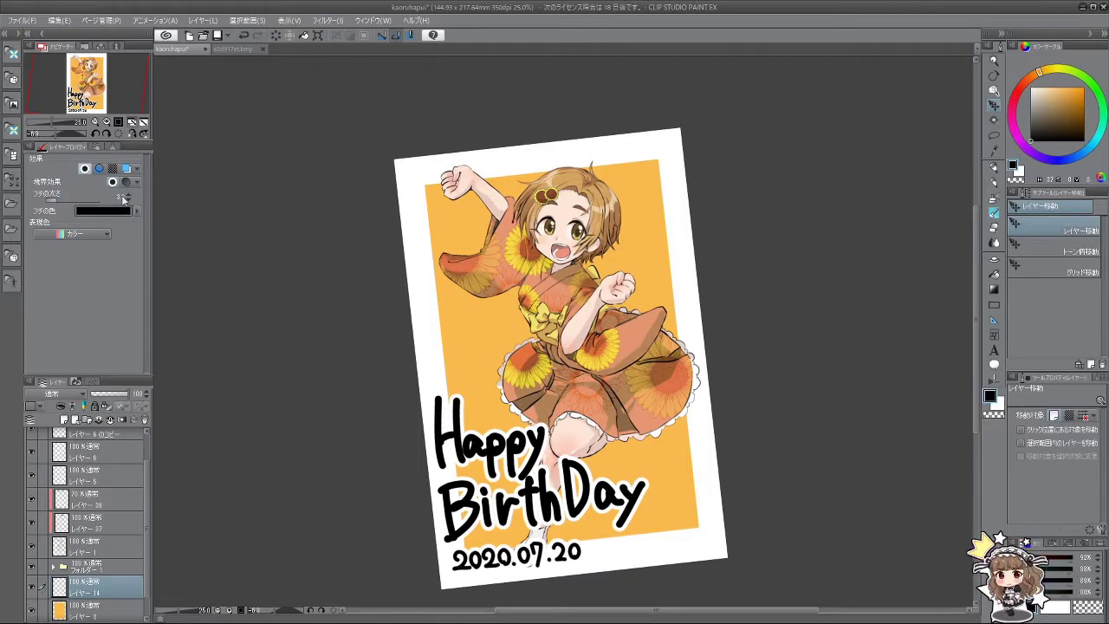
pyautogui.press('x')
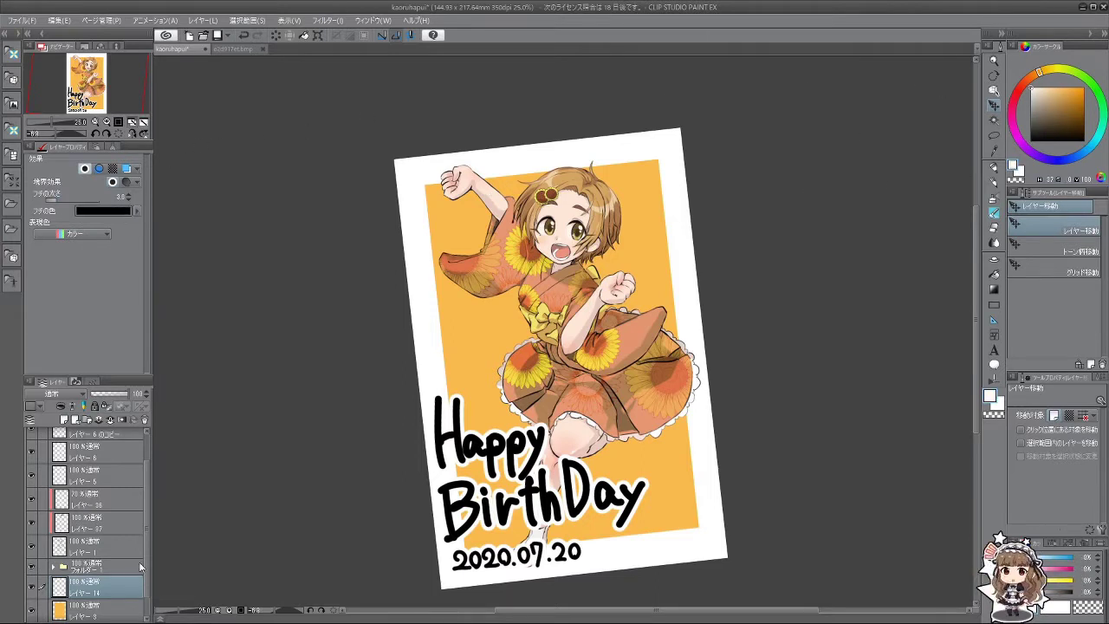
# Step: Select the Calligraphy pen from the Pen tools
pyautogui.click(995, 212)
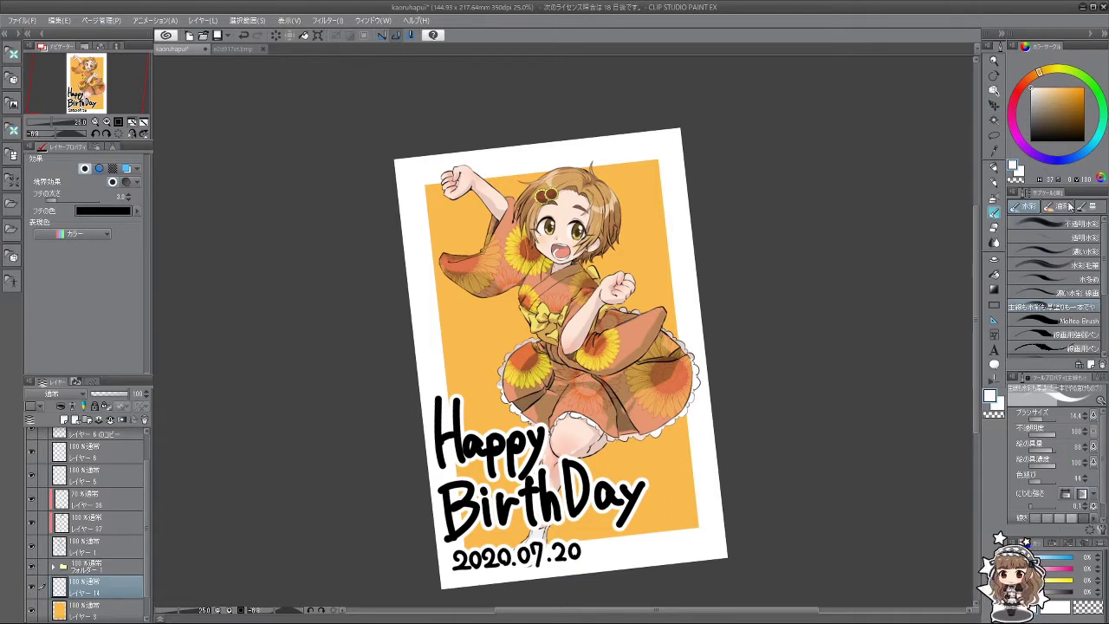
pyautogui.click(994, 182)
pyautogui.click(994, 166)
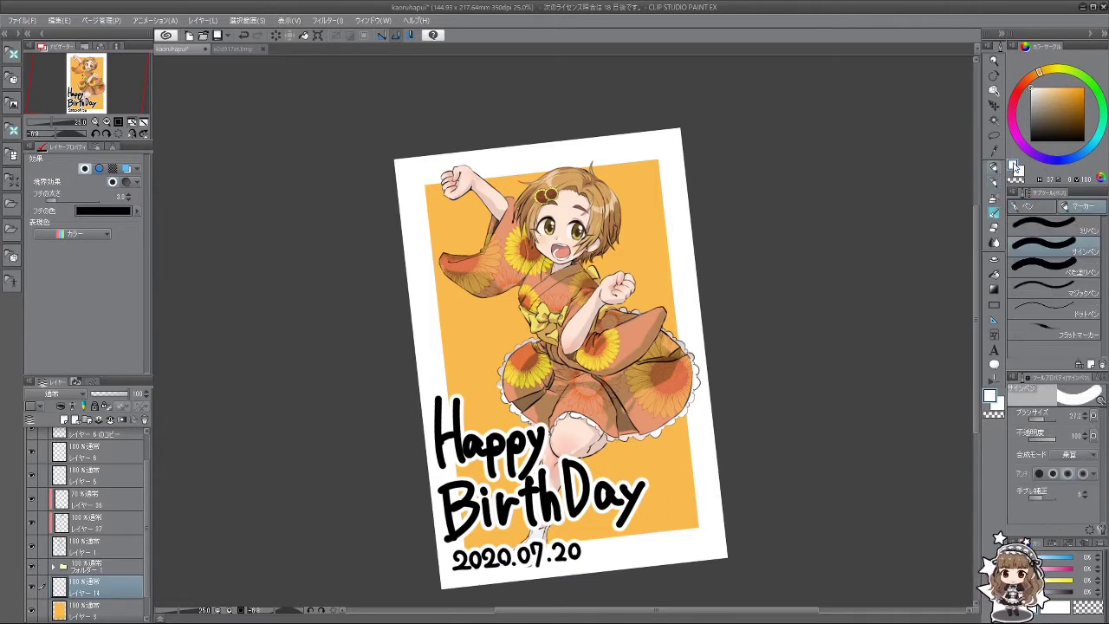
pyautogui.click(1047, 211)
pyautogui.click(1081, 280)
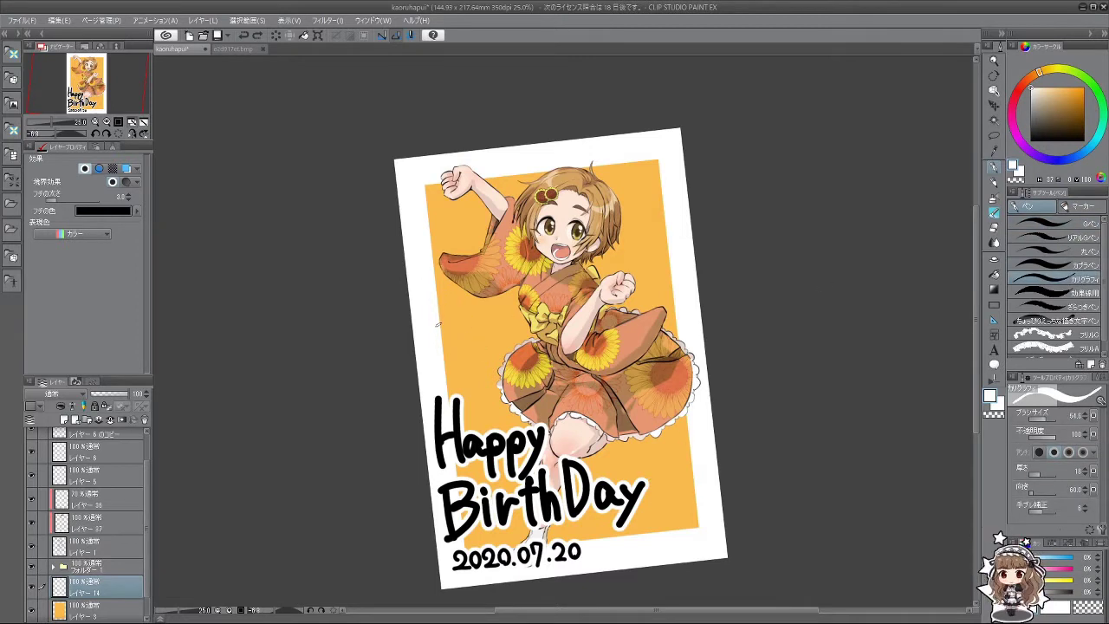
# Step: Try lettering KAO in white on the card's left, then undo all the strokes
pyautogui.moveTo(420, 306)
pyautogui.mouseDown()
pyautogui.moveTo(424, 335)
pyautogui.moveTo(428, 319)
pyautogui.moveTo(452, 321)
pyautogui.moveTo(452, 298)
pyautogui.moveTo(463, 326)
pyautogui.moveTo(477, 296)
pyautogui.moveTo(466, 314)
pyautogui.mouseUp()
pyautogui.hotkey('ctrl', 'z')
pyautogui.hotkey('ctrl', 'y')
pyautogui.hotkey('ctrl', 'z')
pyautogui.moveTo(465, 318); pyautogui.dragTo(482, 312)
pyautogui.hotkey('ctrl', 'z')
pyautogui.hotkey('ctrl', 'z')
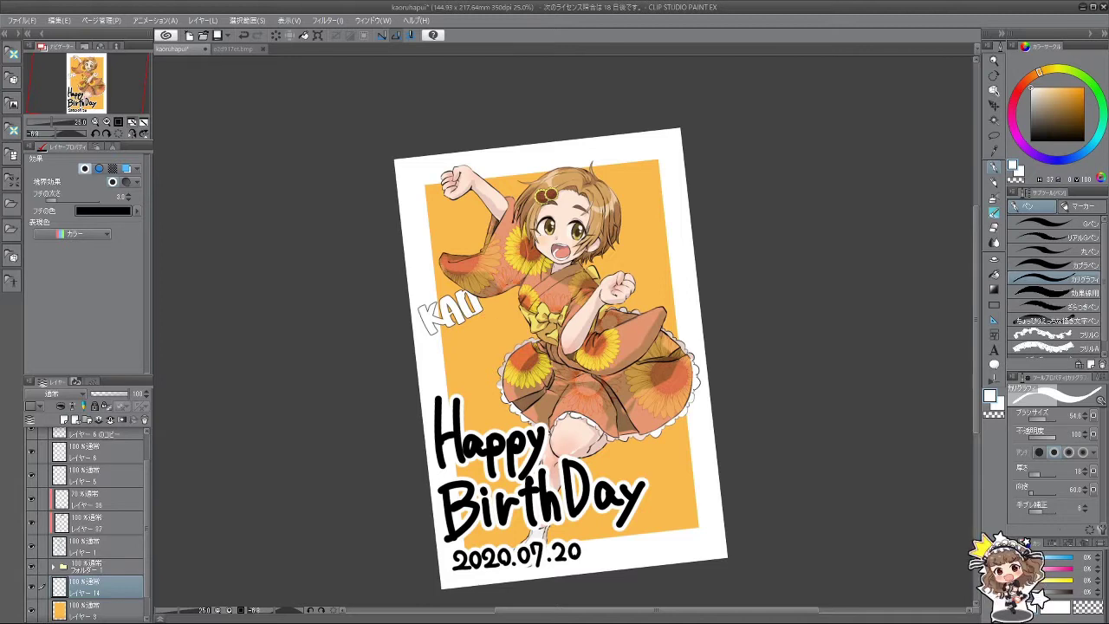
pyautogui.scroll(1, 501, 315)
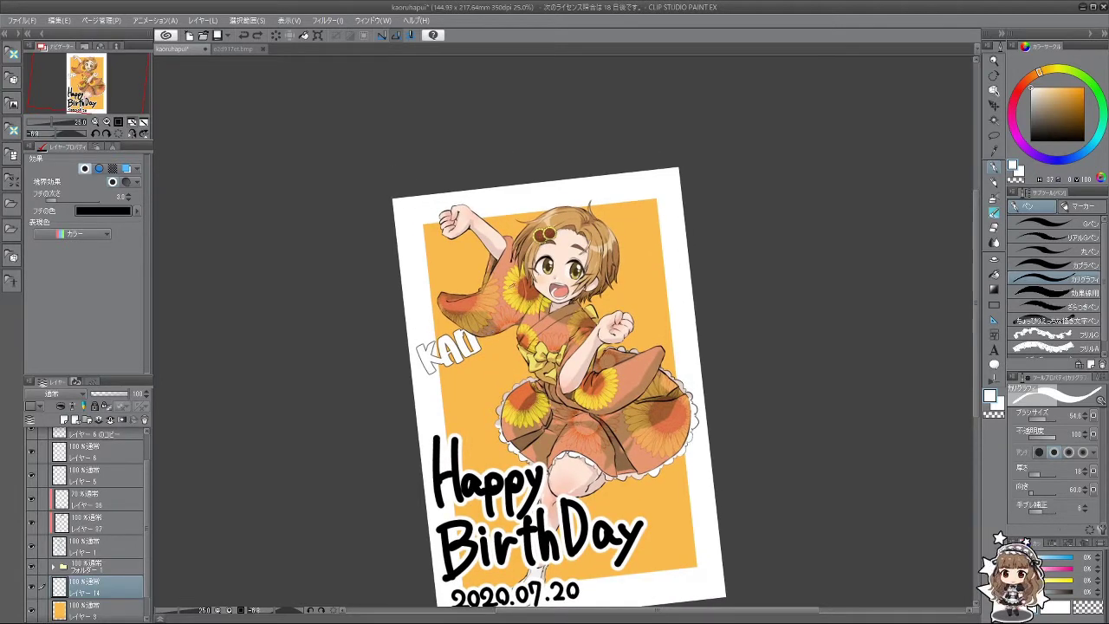
pyautogui.hotkey('ctrl', 'z')
pyautogui.hotkey('ctrl', 'z')
pyautogui.hotkey('ctrl', 'z')
pyautogui.hotkey('ctrl', 'z')
pyautogui.hotkey('ctrl', 'z')
pyautogui.hotkey('ctrl', 'z')
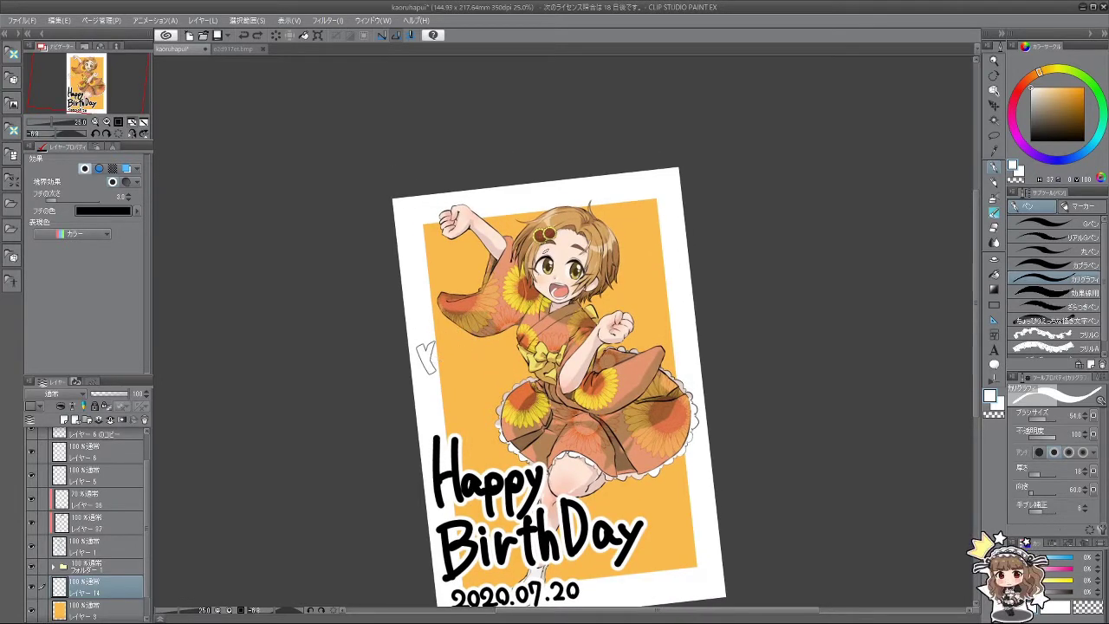
pyautogui.hotkey('ctrl', 'z')
pyautogui.hotkey('ctrl', 'z')
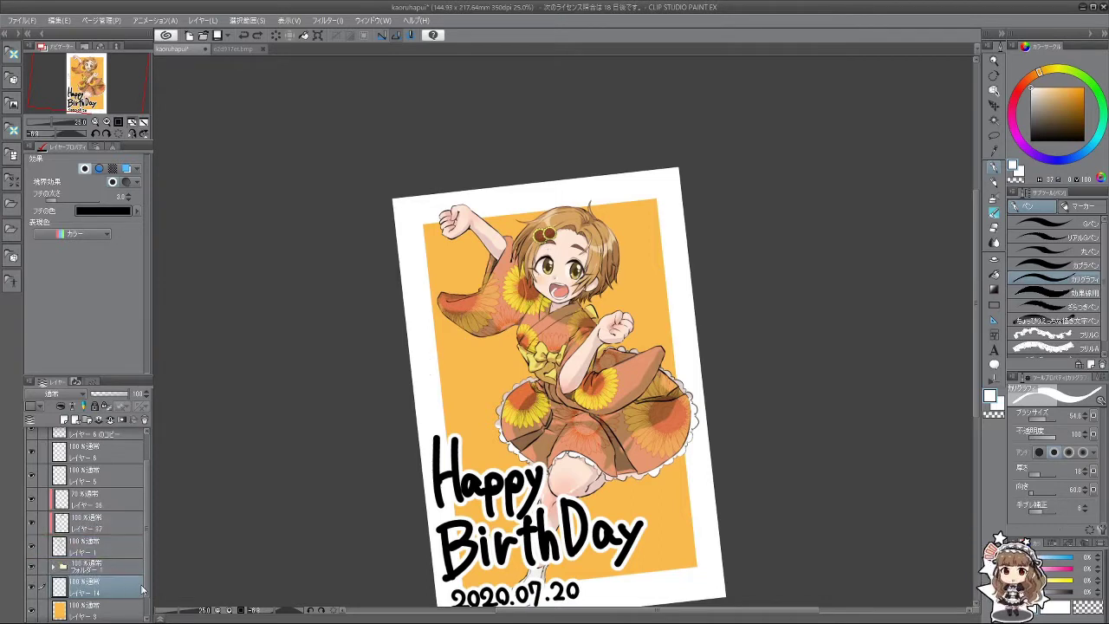
# Step: Move the name layer higher in the stack and redraw the K, A and O
pyautogui.moveTo(130, 583); pyautogui.dragTo(135, 435)
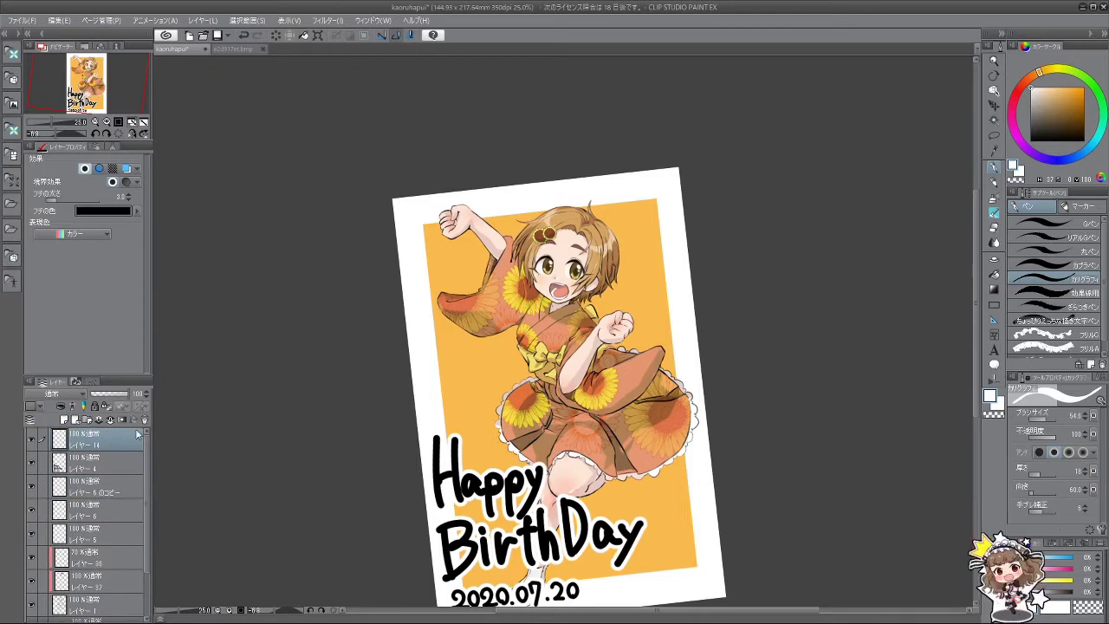
pyautogui.moveTo(409, 281); pyautogui.dragTo(431, 329)
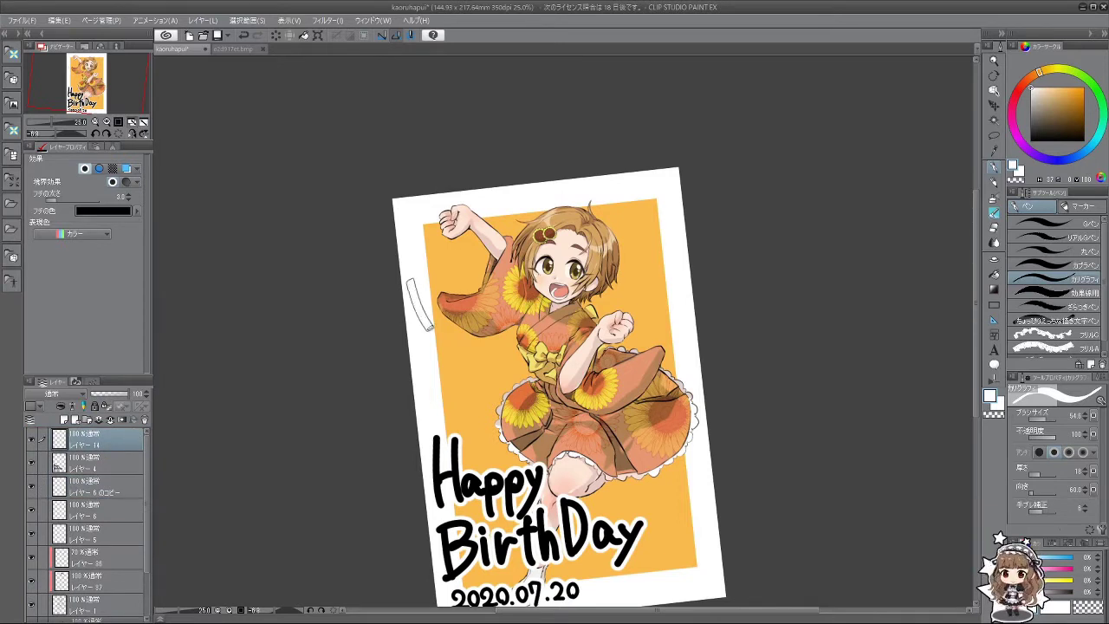
pyautogui.hotkey('ctrl', 'z')
pyautogui.moveTo(409, 281)
pyautogui.mouseDown()
pyautogui.moveTo(433, 329)
pyautogui.moveTo(428, 308)
pyautogui.moveTo(444, 318)
pyautogui.mouseUp()
pyautogui.hotkey('ctrl', 'z')
pyautogui.moveTo(457, 274)
pyautogui.mouseDown()
pyautogui.moveTo(438, 314)
pyautogui.moveTo(473, 305)
pyautogui.moveTo(462, 288)
pyautogui.moveTo(471, 308)
pyautogui.mouseUp()
pyautogui.hotkey('ctrl', 'z')
pyautogui.hotkey('ctrl', 'z')
pyautogui.hotkey('ctrl', 'z')
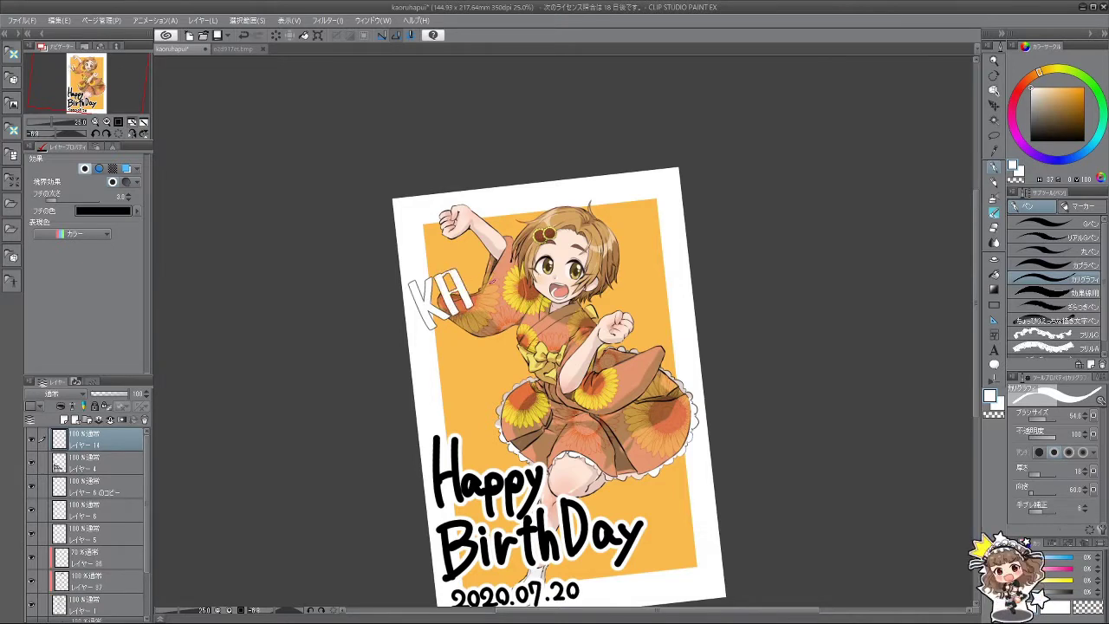
pyautogui.moveTo(466, 265); pyautogui.dragTo(480, 301)
pyautogui.hotkey('ctrl', 'z')
pyautogui.moveTo(461, 260)
pyautogui.mouseDown()
pyautogui.moveTo(495, 291)
pyautogui.moveTo(481, 300)
pyautogui.moveTo(509, 257)
pyautogui.moveTo(525, 279)
pyautogui.moveTo(549, 232)
pyautogui.mouseUp()
pyautogui.hotkey('ctrl', 'z')
pyautogui.hotkey('ctrl', 'z')
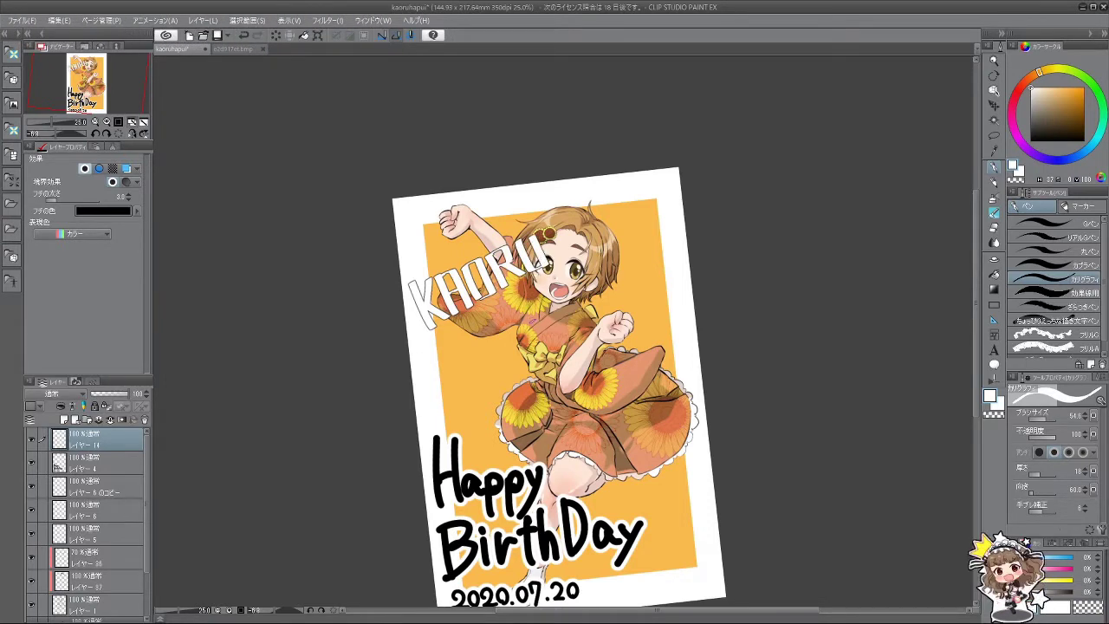
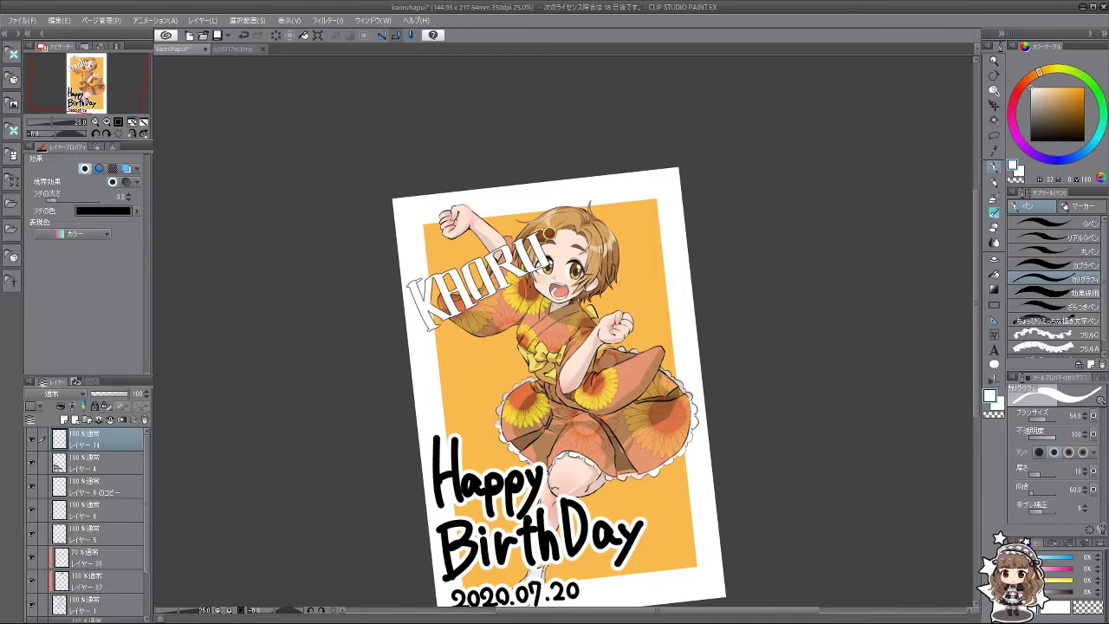
# Step: Straighten the view and hand-letter a white R, Y and U beneath KAORU
pyautogui.moveTo(559, 173)
pyautogui.mouseDown()
pyautogui.moveTo(471, 193)
pyautogui.moveTo(600, 178)
pyautogui.moveTo(570, 173)
pyautogui.mouseUp()
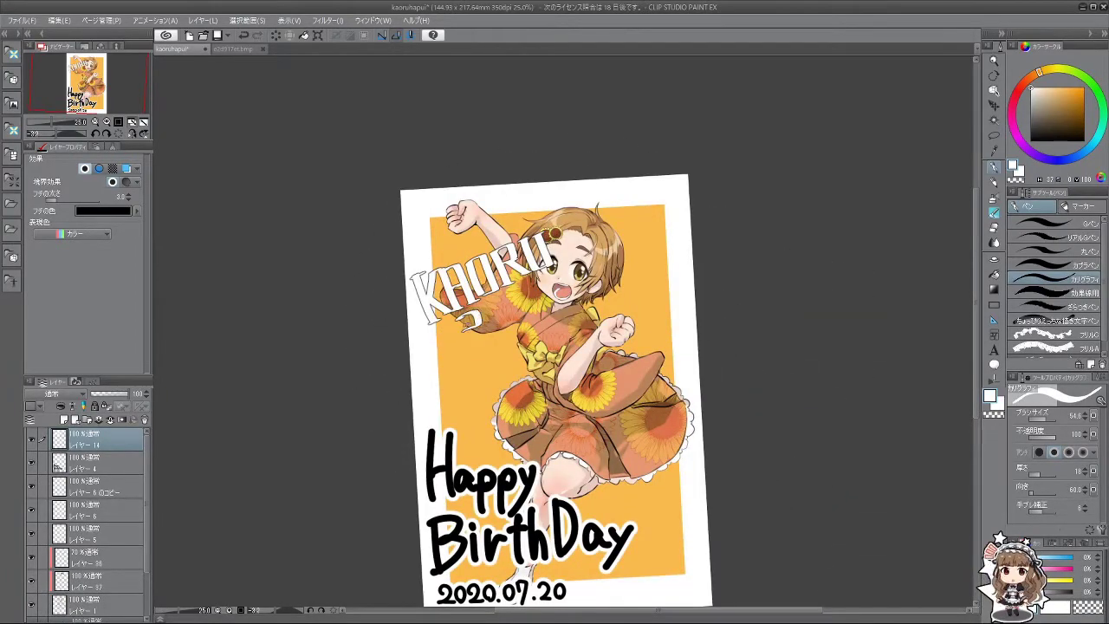
pyautogui.moveTo(471, 310)
pyautogui.mouseDown()
pyautogui.moveTo(466, 350)
pyautogui.moveTo(498, 345)
pyautogui.moveTo(501, 321)
pyautogui.mouseUp()
pyautogui.hotkey('ctrl', 'z')
pyautogui.moveTo(509, 302)
pyautogui.mouseDown()
pyautogui.moveTo(499, 322)
pyautogui.moveTo(509, 336)
pyautogui.moveTo(535, 319)
pyautogui.moveTo(537, 293)
pyautogui.mouseUp()
pyautogui.hotkey('ctrl', 'z')
pyautogui.hotkey('ctrl', 'z')
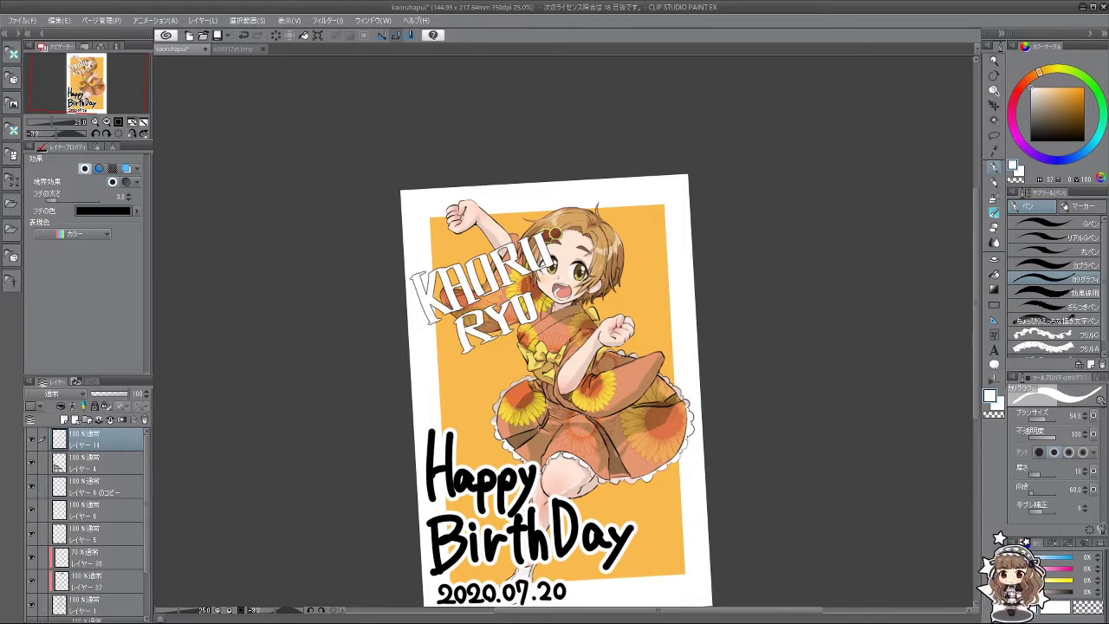
pyautogui.hotkey('ctrl', 'z')
pyautogui.hotkey('ctrl', 'z')
pyautogui.hotkey('ctrl', 'z')
pyautogui.hotkey('ctrl', 'y')
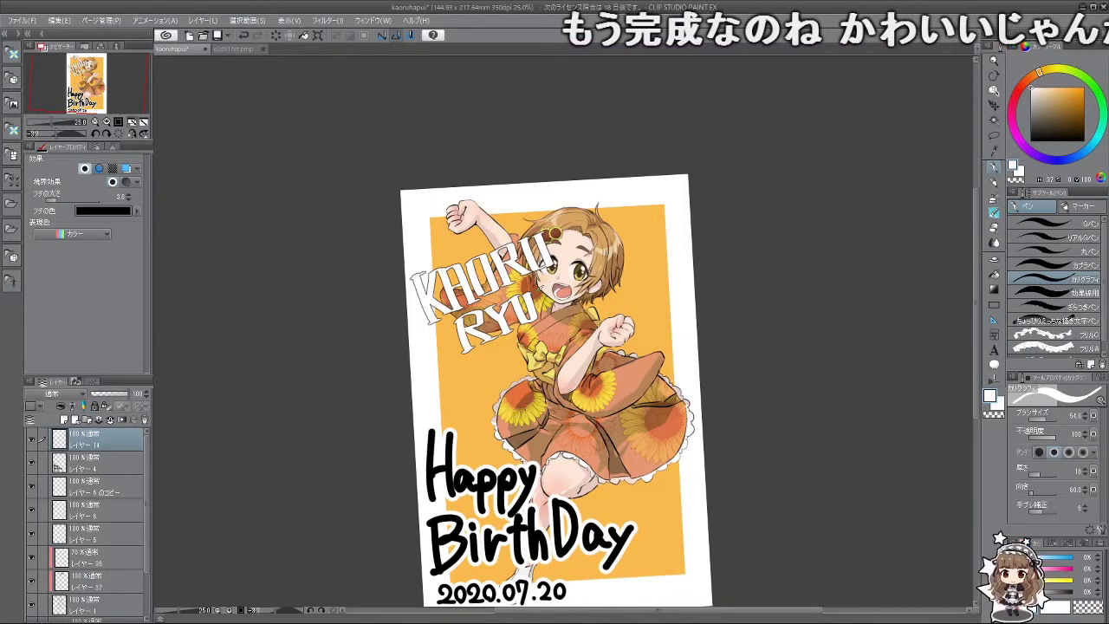
# Step: Letter Z, A, K and I to finish RYUZAKI, redoing the K strokes
pyautogui.moveTo(540, 291)
pyautogui.mouseDown()
pyautogui.moveTo(546, 314)
pyautogui.moveTo(542, 293)
pyautogui.moveTo(591, 297)
pyautogui.moveTo(596, 278)
pyautogui.mouseUp()
pyautogui.hotkey('ctrl', 'z')
pyautogui.hotkey('ctrl', 'z')
pyautogui.moveTo(598, 277); pyautogui.dragTo(615, 285)
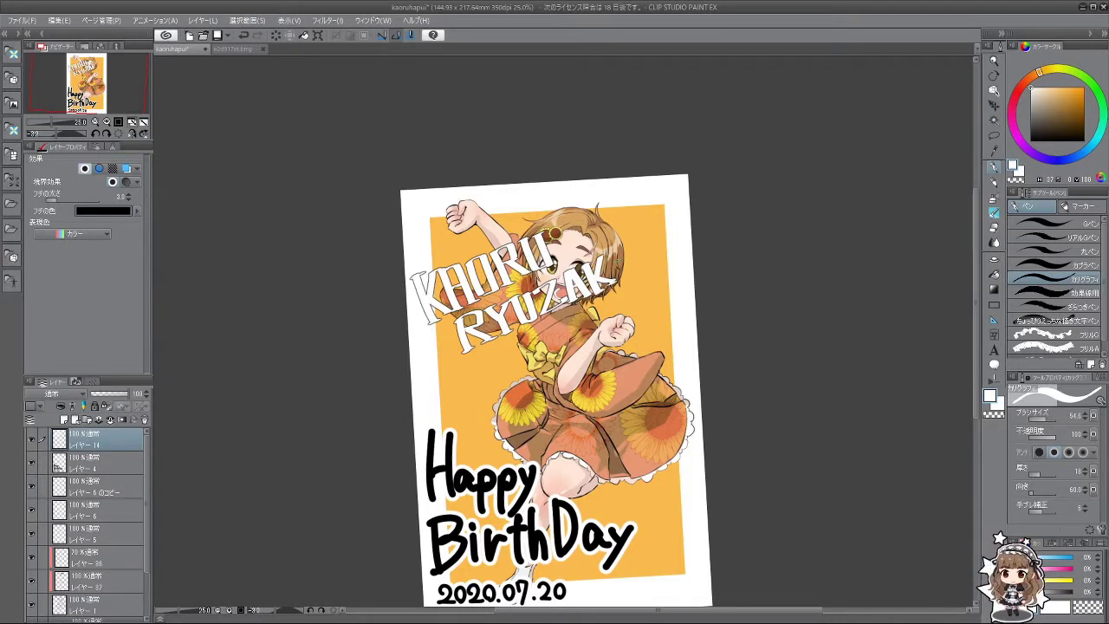
pyautogui.hotkey('ctrl', 'z')
pyautogui.hotkey('ctrl', 'z')
pyautogui.hotkey('ctrl', 'z')
pyautogui.hotkey('ctrl', 'z')
pyautogui.moveTo(596, 265)
pyautogui.mouseDown()
pyautogui.moveTo(591, 295)
pyautogui.moveTo(596, 277)
pyautogui.moveTo(615, 281)
pyautogui.mouseUp()
pyautogui.hotkey('ctrl', 'z')
pyautogui.hotkey('ctrl', 'z')
pyautogui.hotkey('ctrl', 'z')
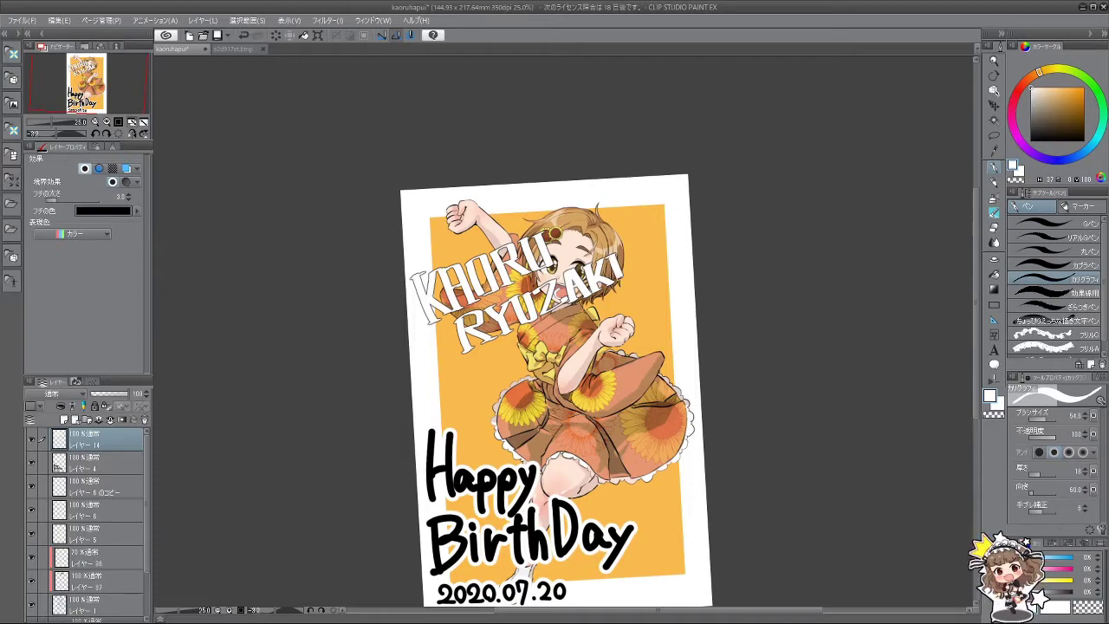
pyautogui.moveTo(661, 499); pyautogui.dragTo(681, 479)
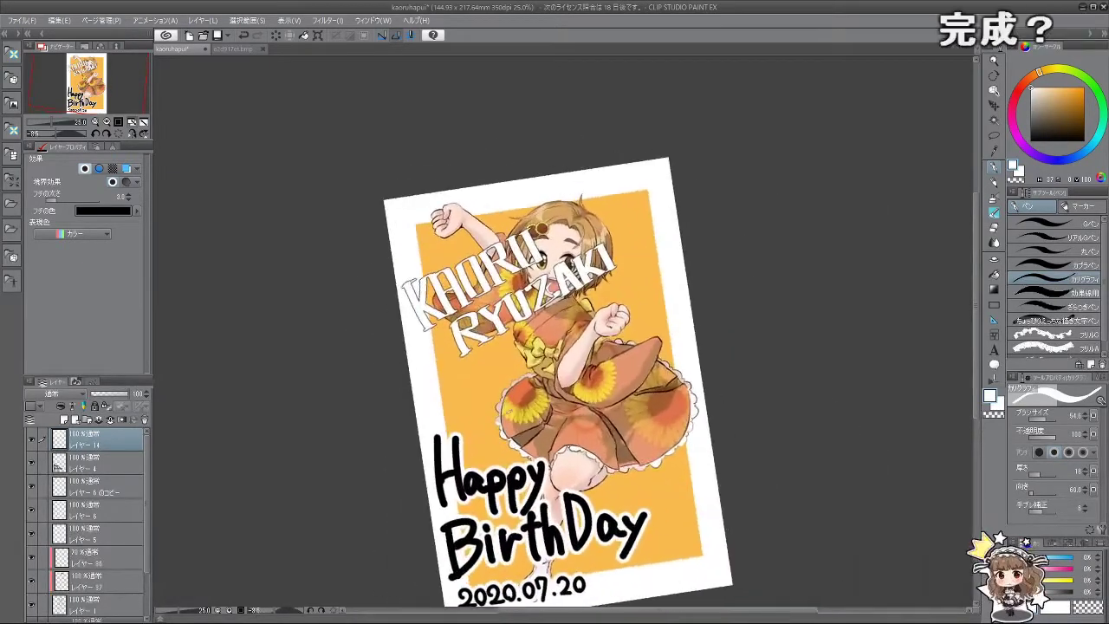
# Step: Widen the name's white border to 5.0, then shrink it into the bottom-right corner, slightly rotated
pyautogui.click(62, 200)
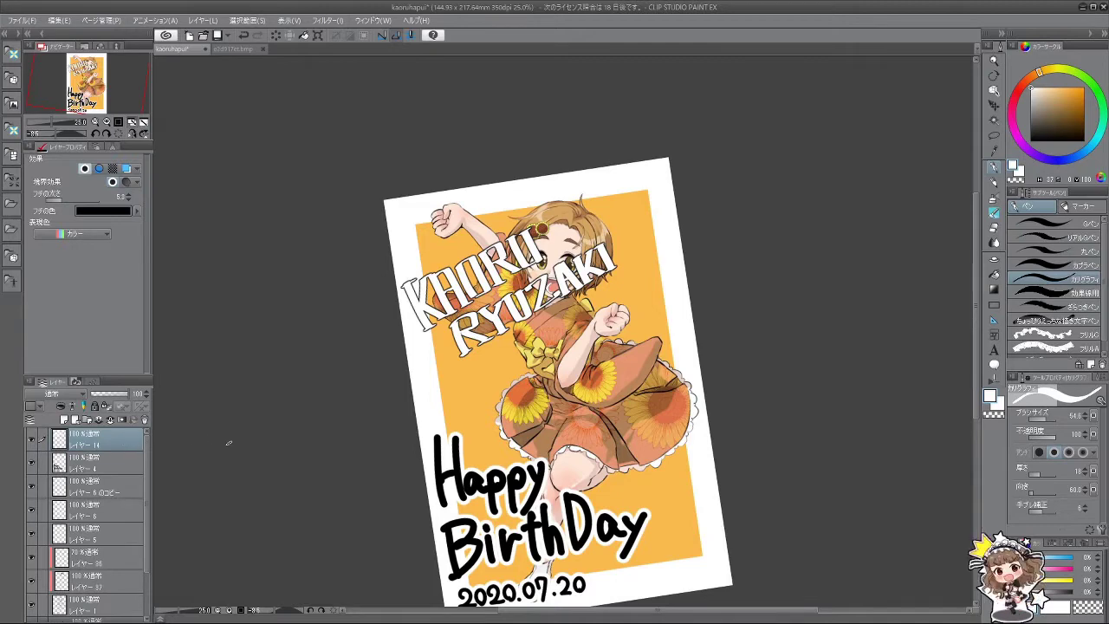
pyautogui.hotkey('ctrl', 't')
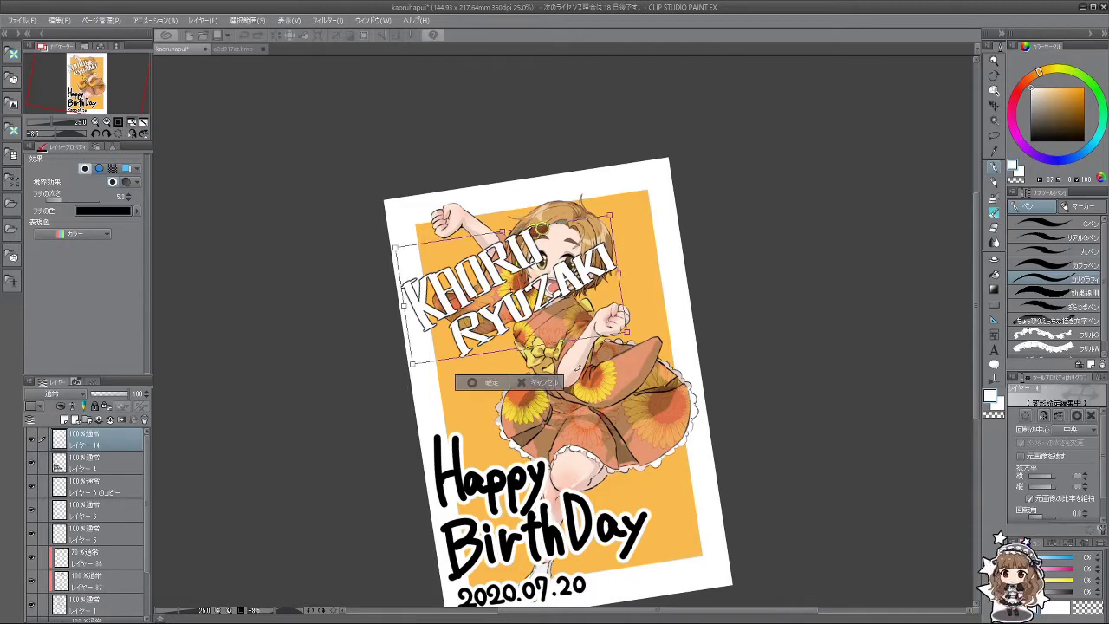
pyautogui.moveTo(626, 331); pyautogui.dragTo(576, 294)
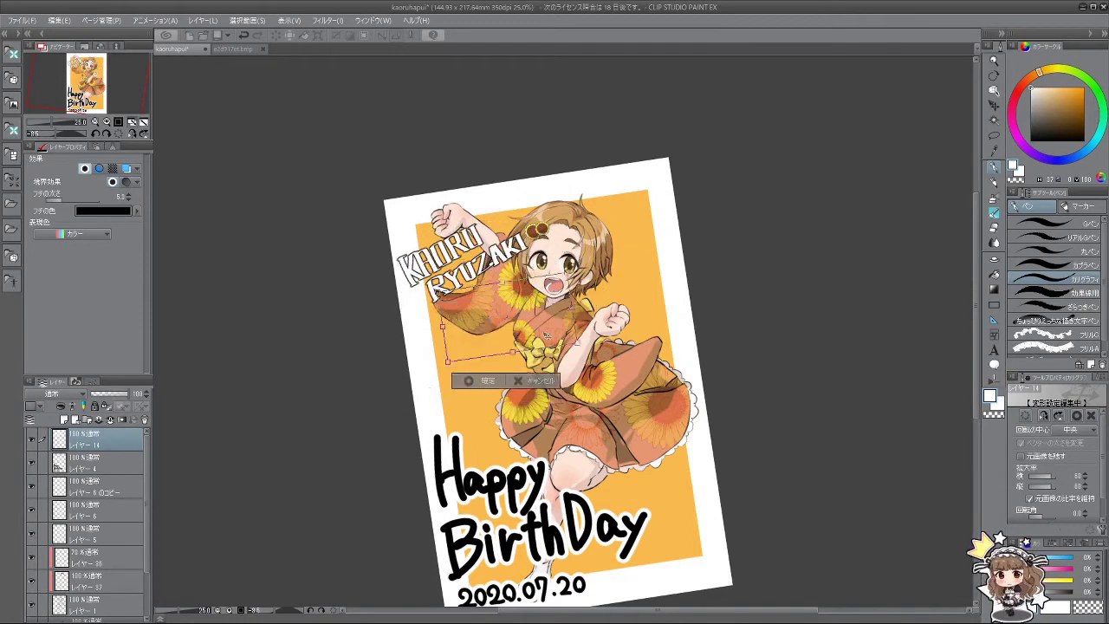
pyautogui.moveTo(511, 277); pyautogui.dragTo(698, 466)
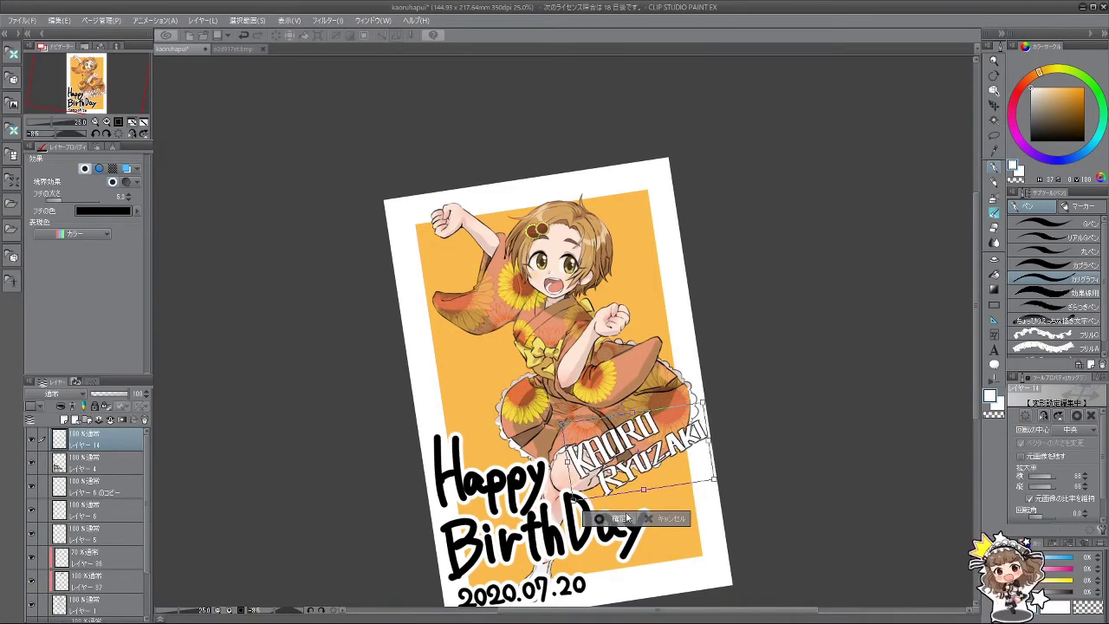
pyautogui.click(619, 519)
pyautogui.scroll(-1, 669, 427)
pyautogui.scroll(-2, 648, 435)
pyautogui.scroll(2, 648, 435)
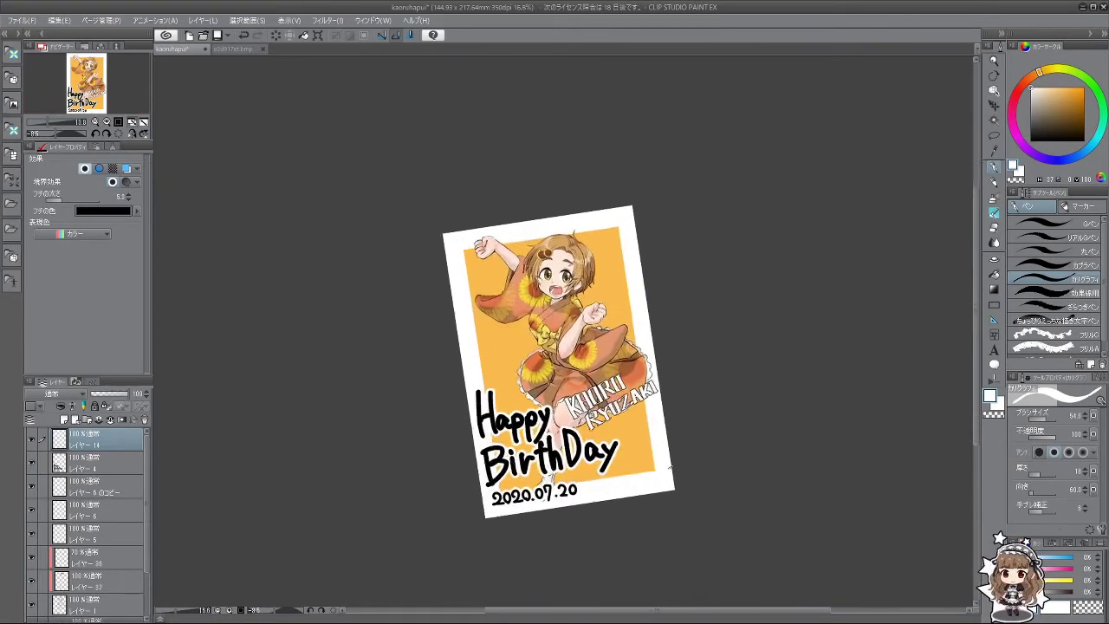
pyautogui.scroll(1, 648, 435)
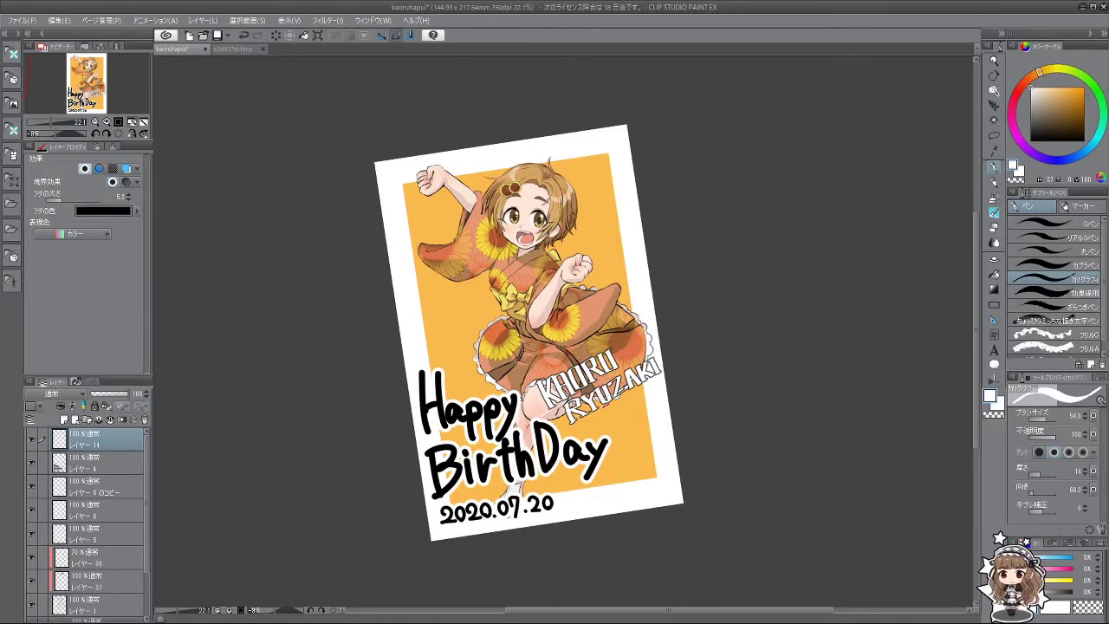
pyautogui.scroll(1, 620, 433)
pyautogui.scroll(-3, 620, 433)
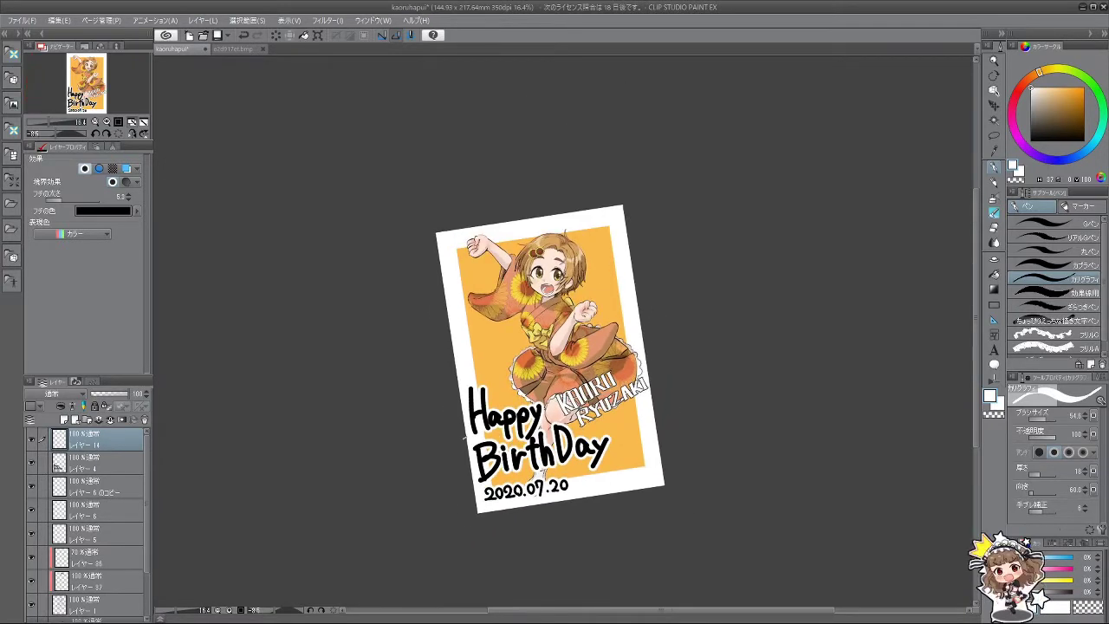
# Step: Delete the Happy BirthDay and date text layers, keeping layer レイヤー6のコピー
pyautogui.click(124, 468)
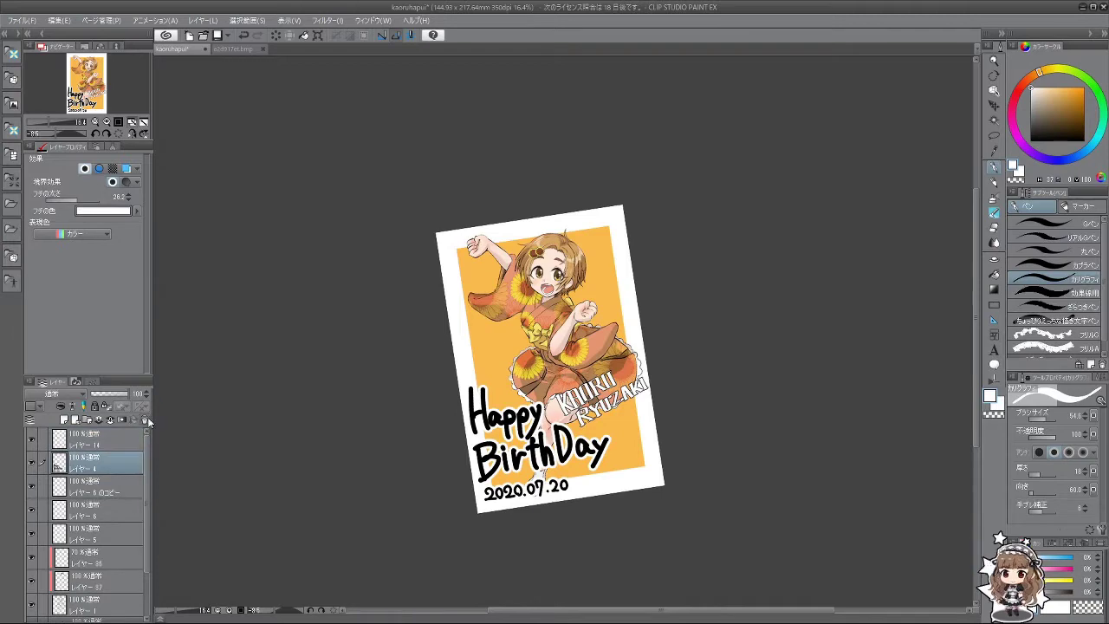
pyautogui.click(144, 420)
pyautogui.click(144, 419)
pyautogui.hotkey('ctrl', 'a')
pyautogui.hotkey('ctrl', 'z')
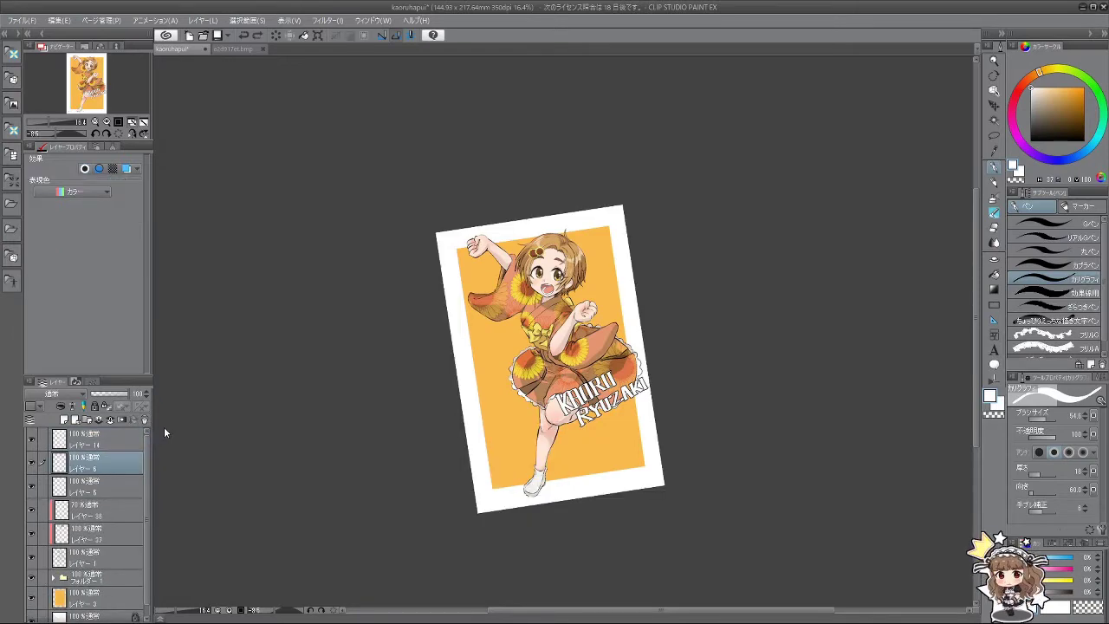
pyautogui.hotkey('ctrl', 'z')
pyautogui.scroll(2, 369, 391)
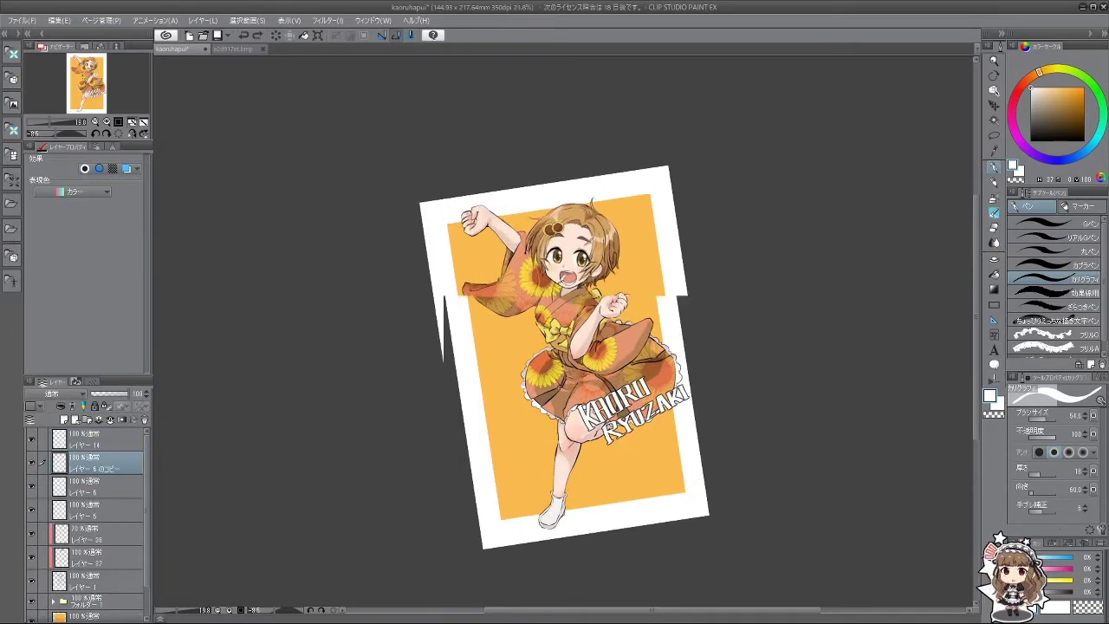
pyautogui.scroll(-2, 369, 390)
pyautogui.scroll(1, 369, 391)
pyautogui.scroll(1, 586, 245)
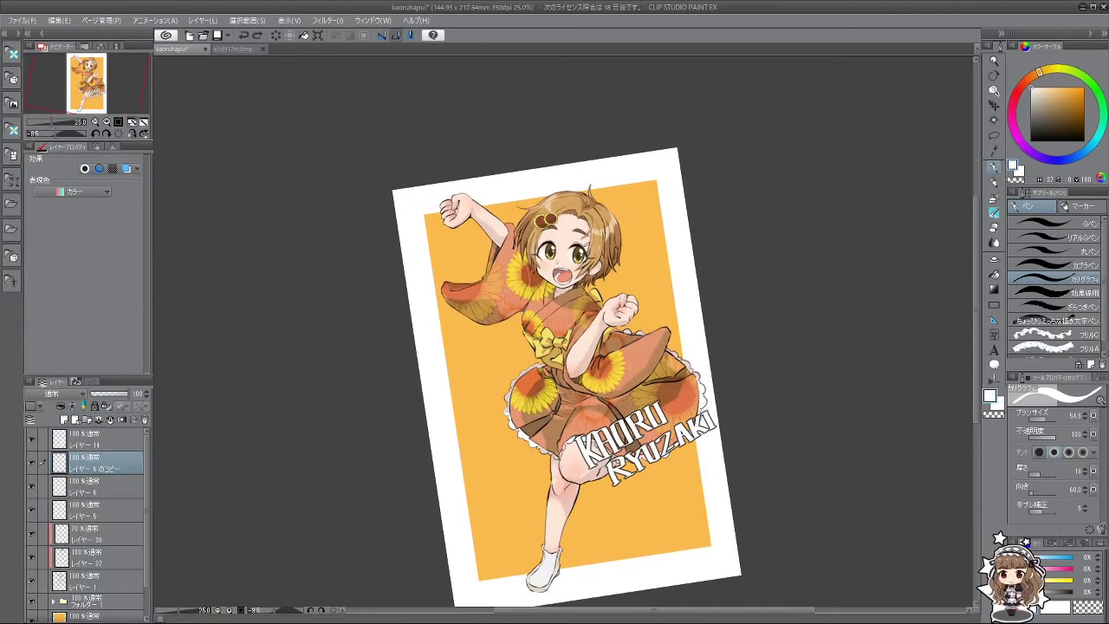
pyautogui.scroll(-2, 605, 292)
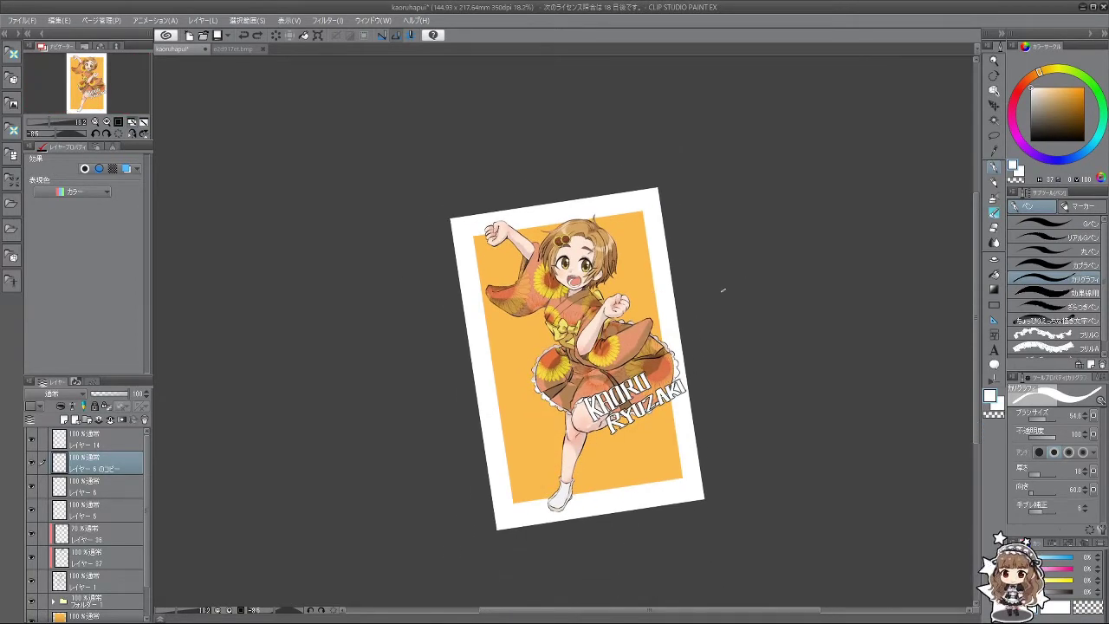
pyautogui.scroll(2, 662, 325)
pyautogui.scroll(-1, 663, 325)
pyautogui.scroll(2, 663, 325)
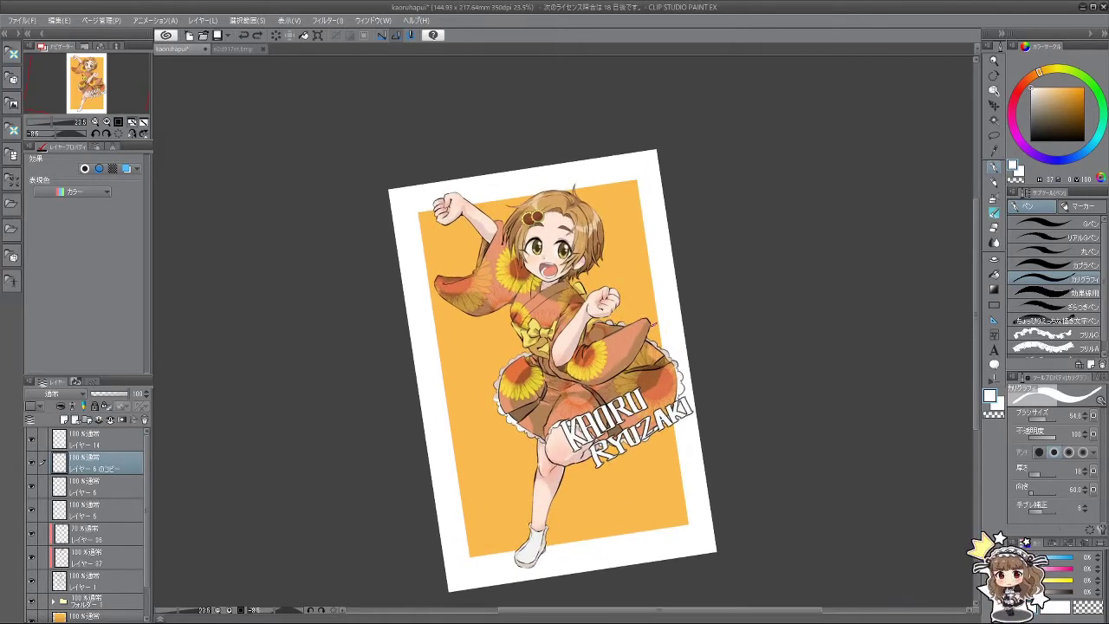
pyautogui.scroll(-1, 87, 520)
# Step: Add a blank layer above orange Layer 3 and start a white stroke with an 80.7 brush
pyautogui.click(99, 587)
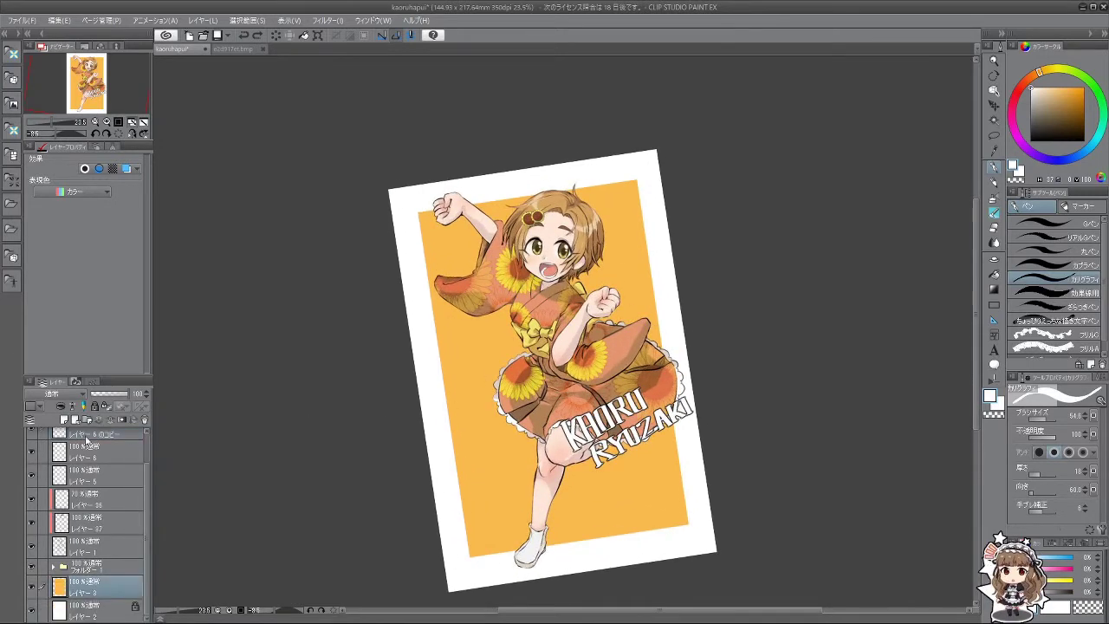
pyautogui.click(64, 419)
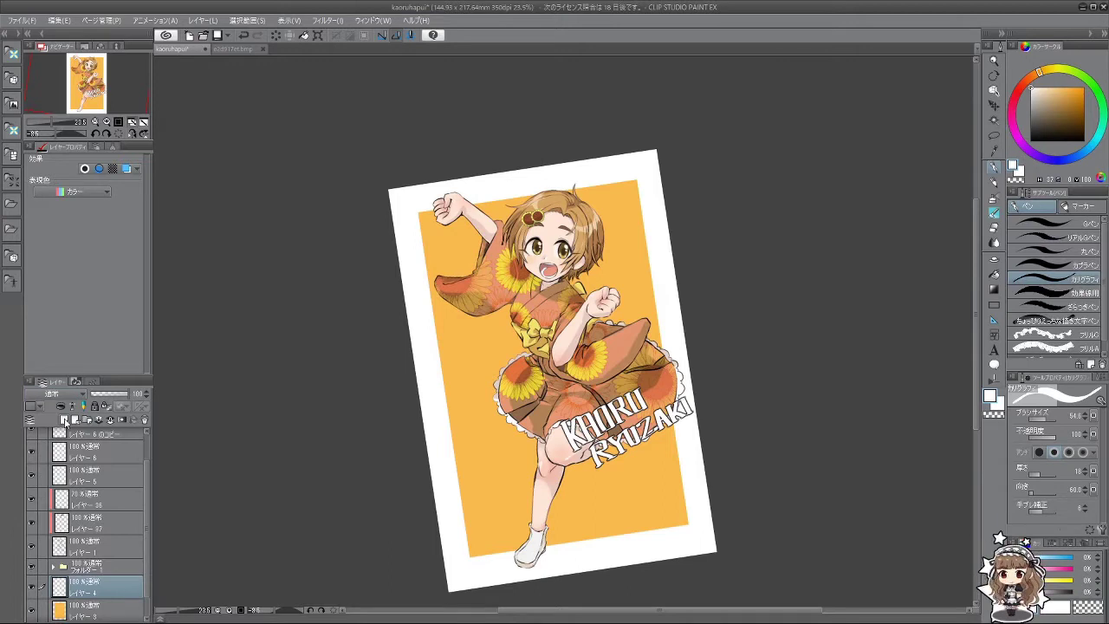
pyautogui.scroll(2, 520, 396)
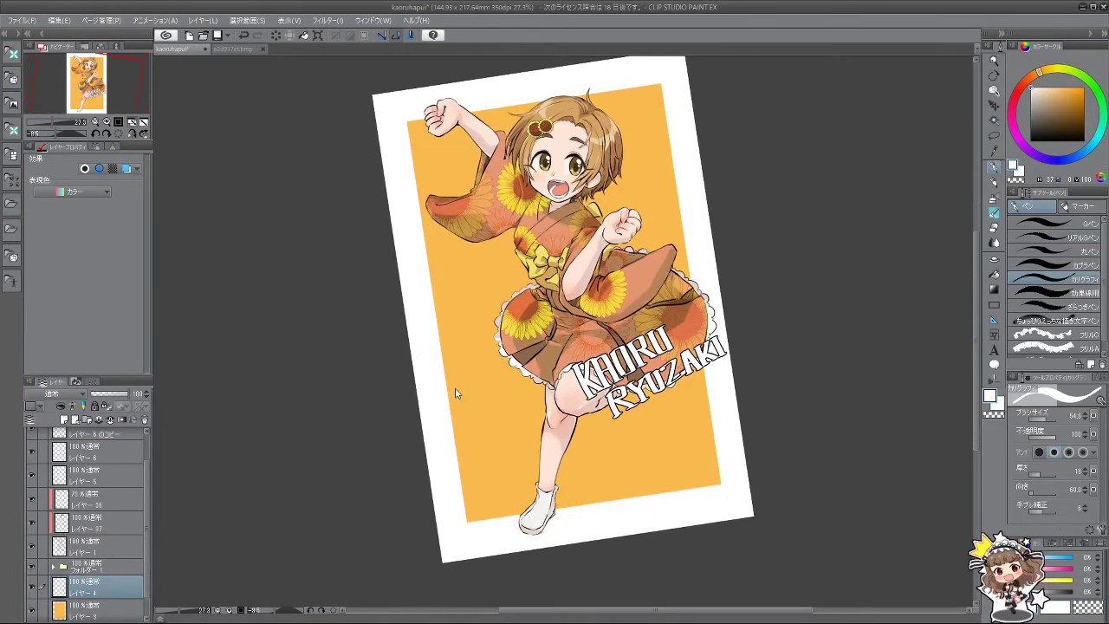
pyautogui.press(']')
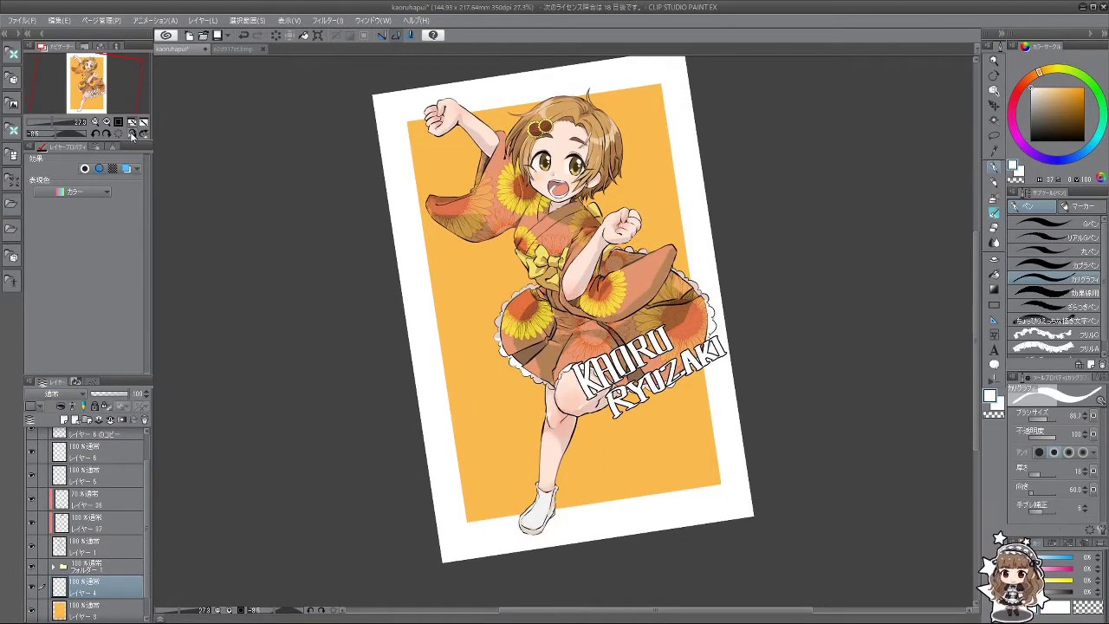
pyautogui.click(121, 134)
pyautogui.moveTo(447, 355); pyautogui.dragTo(445, 413)
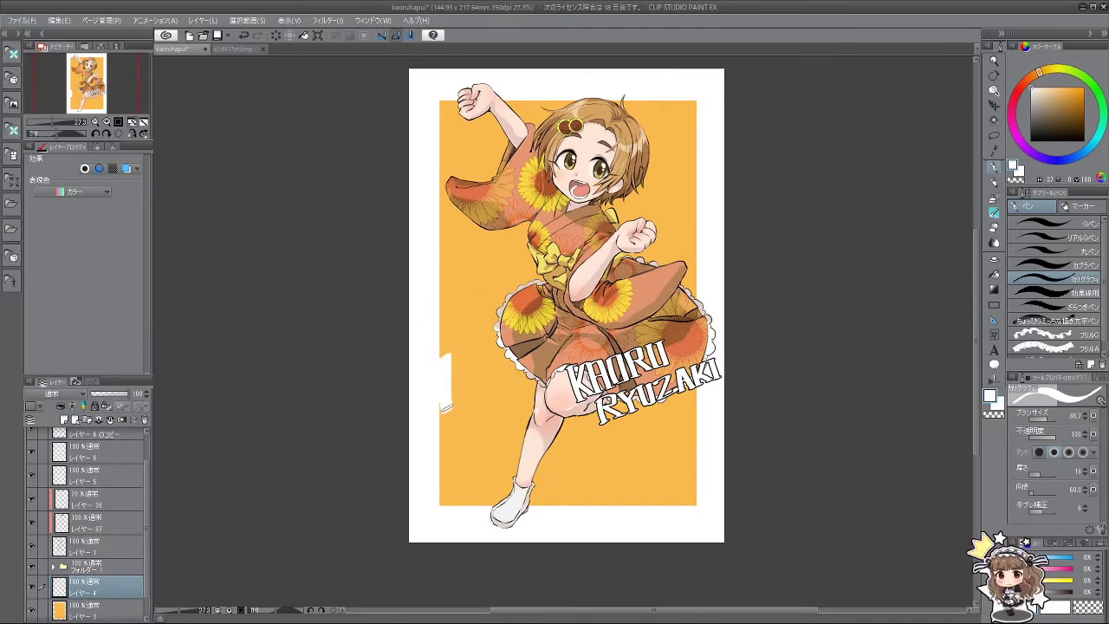
# Step: Hand-letter a large white 'Hap' on the orange panel's lower left
pyautogui.hotkey('ctrl', 'z')
pyautogui.moveTo(450, 357); pyautogui.dragTo(452, 419)
pyautogui.moveTo(473, 352)
pyautogui.mouseDown()
pyautogui.moveTo(489, 410)
pyautogui.moveTo(495, 386)
pyautogui.moveTo(505, 403)
pyautogui.moveTo(501, 393)
pyautogui.moveTo(496, 414)
pyautogui.moveTo(528, 417)
pyautogui.moveTo(523, 388)
pyautogui.moveTo(520, 428)
pyautogui.mouseUp()
pyautogui.hotkey('ctrl', 'z')
pyautogui.hotkey('ctrl', 'z')
pyautogui.hotkey('ctrl', 'z')
pyautogui.moveTo(520, 389)
pyautogui.mouseDown()
pyautogui.moveTo(520, 429)
pyautogui.moveTo(523, 405)
pyautogui.mouseUp()
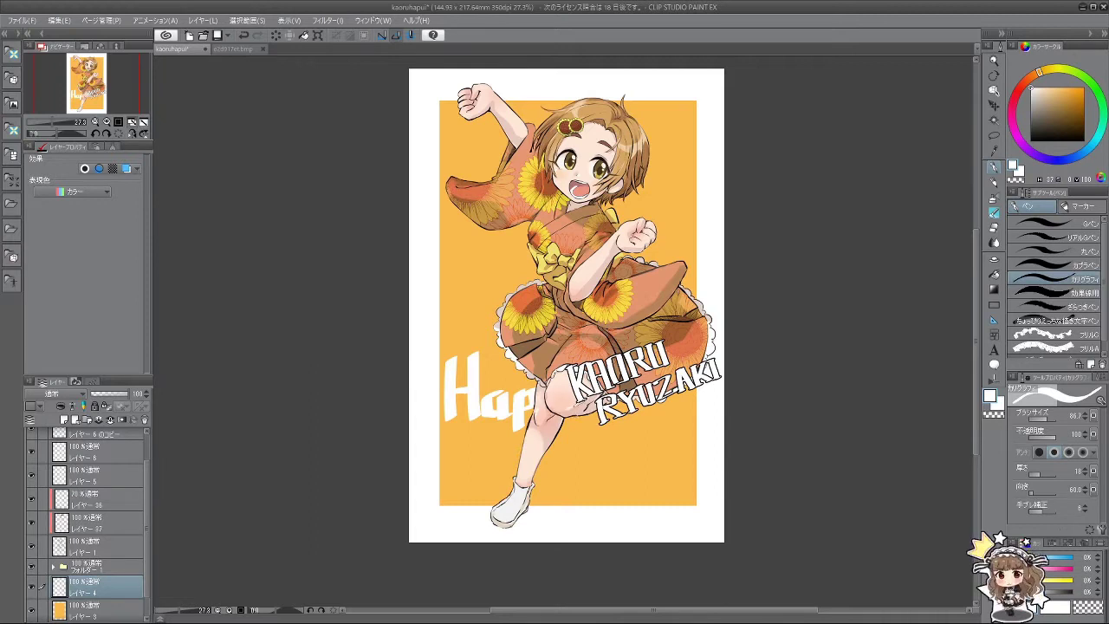
pyautogui.hotkey('ctrl', 'z')
pyautogui.moveTo(589, 404); pyautogui.dragTo(565, 436)
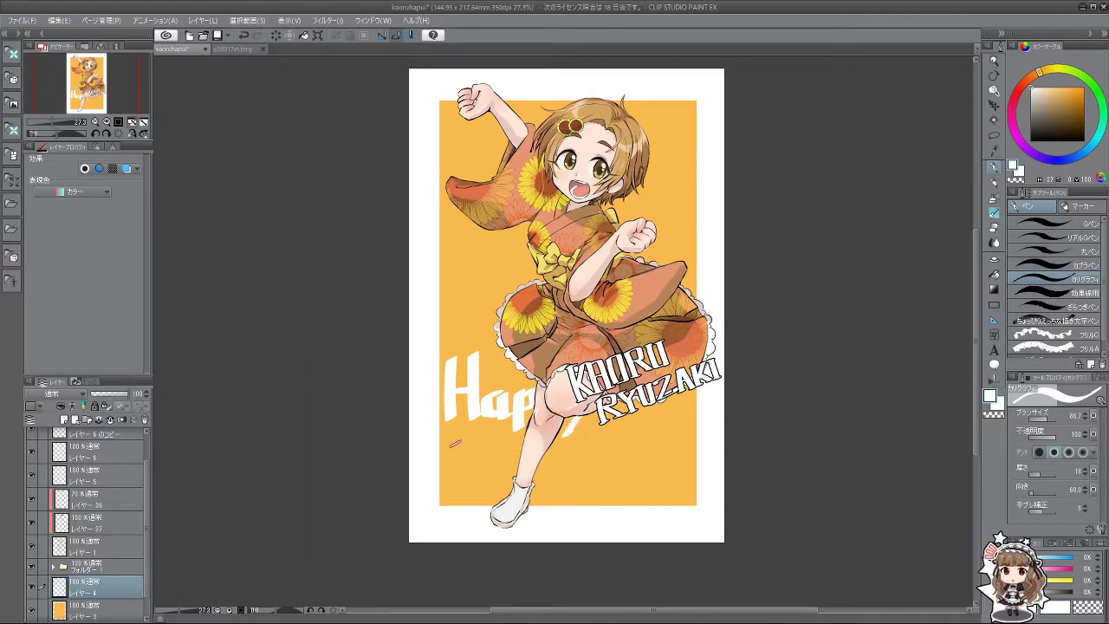
# Step: Letter 'Bi' under 'Hap', redrawing the B several times
pyautogui.moveTo(450, 438)
pyautogui.mouseDown()
pyautogui.moveTo(475, 450)
pyautogui.moveTo(453, 460)
pyautogui.moveTo(479, 458)
pyautogui.moveTo(459, 482)
pyautogui.mouseUp()
pyautogui.hotkey('ctrl', 'z')
pyautogui.hotkey('ctrl', 'z')
pyautogui.moveTo(454, 440); pyautogui.dragTo(466, 479)
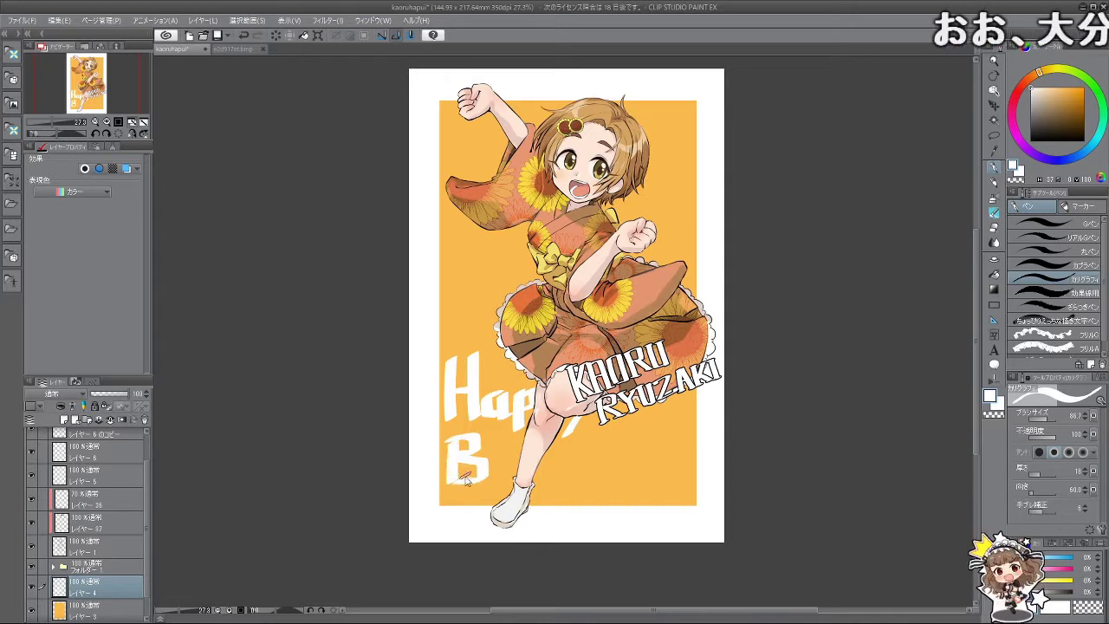
pyautogui.hotkey('ctrl', 'z')
pyautogui.hotkey('ctrl', 'z')
pyautogui.hotkey('ctrl', 'z')
pyautogui.moveTo(447, 436)
pyautogui.mouseDown()
pyautogui.moveTo(474, 435)
pyautogui.moveTo(462, 454)
pyautogui.moveTo(457, 440)
pyautogui.moveTo(483, 435)
pyautogui.moveTo(454, 452)
pyautogui.moveTo(451, 481)
pyautogui.mouseUp()
pyautogui.hotkey('ctrl', 'z')
pyautogui.hotkey('ctrl', 'z')
pyautogui.moveTo(448, 438)
pyautogui.mouseDown()
pyautogui.moveTo(454, 480)
pyautogui.moveTo(461, 458)
pyautogui.moveTo(488, 486)
pyautogui.mouseUp()
pyautogui.hotkey('ctrl', 'z')
pyautogui.hotkey('ctrl', 'z')
pyautogui.hotkey('ctrl', 'z')
pyautogui.moveTo(447, 443)
pyautogui.mouseDown()
pyautogui.moveTo(482, 440)
pyautogui.moveTo(454, 482)
pyautogui.moveTo(455, 465)
pyautogui.moveTo(487, 467)
pyautogui.moveTo(458, 483)
pyautogui.moveTo(463, 465)
pyautogui.moveTo(487, 465)
pyautogui.moveTo(459, 486)
pyautogui.mouseUp()
pyautogui.hotkey('ctrl', 'z')
pyautogui.hotkey('ctrl', 'z')
pyautogui.moveTo(505, 458)
pyautogui.mouseDown()
pyautogui.moveTo(533, 468)
pyautogui.moveTo(522, 454)
pyautogui.moveTo(537, 440)
pyautogui.moveTo(544, 474)
pyautogui.moveTo(556, 451)
pyautogui.moveTo(574, 481)
pyautogui.mouseUp()
pyautogui.hotkey('ctrl', 'z')
pyautogui.hotkey('ctrl', 'z')
pyautogui.hotkey('ctrl', 'z')
pyautogui.moveTo(545, 446)
pyautogui.mouseDown()
pyautogui.moveTo(546, 487)
pyautogui.moveTo(564, 452)
pyautogui.moveTo(563, 484)
pyautogui.mouseUp()
pyautogui.hotkey('ctrl', 'z')
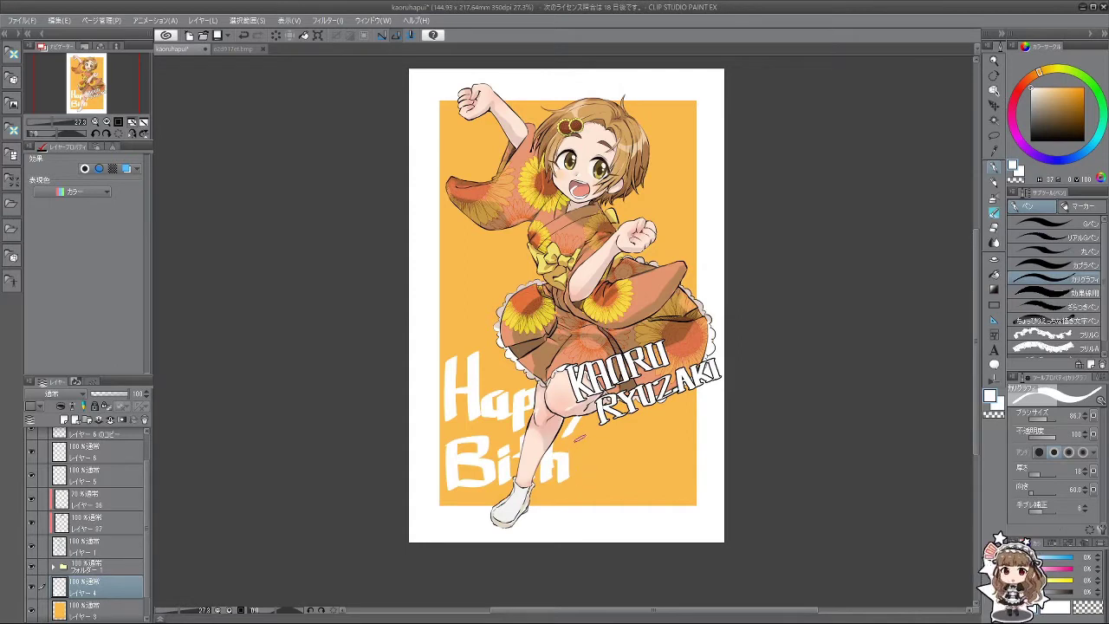
# Step: Brush the letters after 'Bi', retrying the D and adding an a
pyautogui.hotkey('ctrl', 'z')
pyautogui.moveTo(579, 431); pyautogui.dragTo(585, 478)
pyautogui.hotkey('ctrl', 'z')
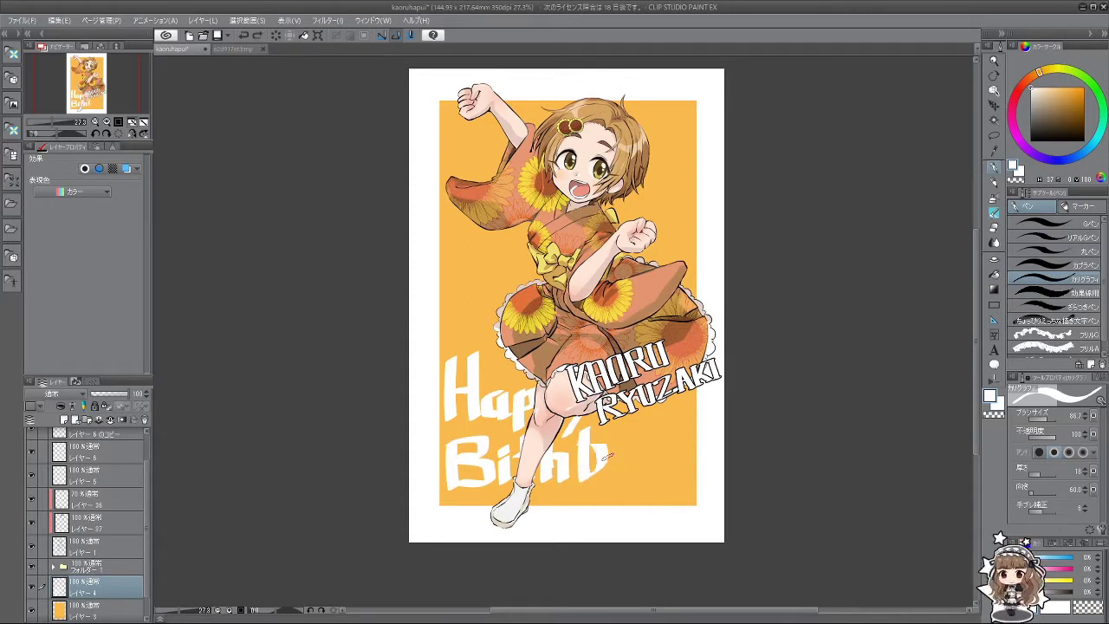
pyautogui.hotkey('ctrl', 'z')
pyautogui.moveTo(582, 431); pyautogui.dragTo(617, 470)
pyautogui.hotkey('ctrl', 'z')
pyautogui.hotkey('ctrl', 'z')
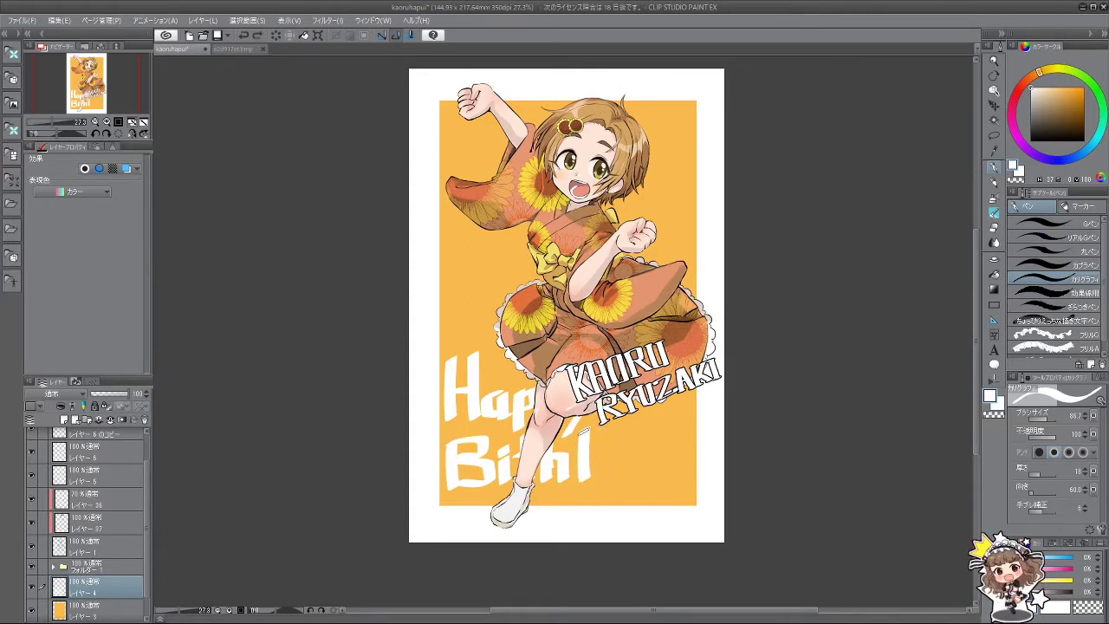
pyautogui.moveTo(581, 433); pyautogui.dragTo(610, 473)
pyautogui.hotkey('ctrl', 'z')
pyautogui.hotkey('ctrl', 'z')
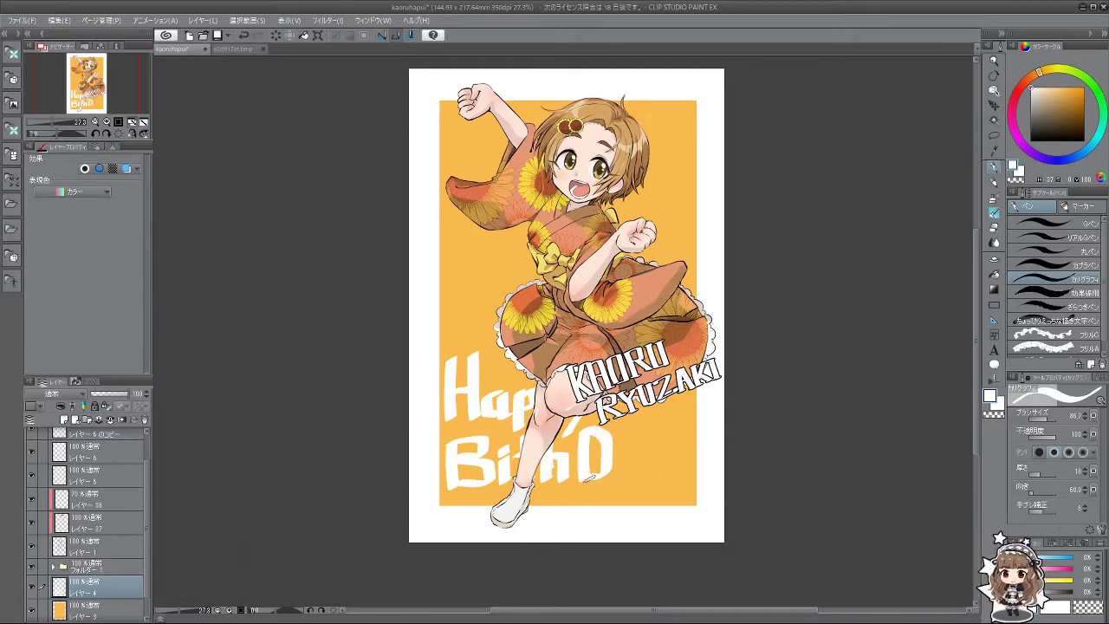
pyautogui.hotkey('ctrl', 'z')
pyautogui.moveTo(579, 430)
pyautogui.mouseDown()
pyautogui.moveTo(578, 464)
pyautogui.moveTo(583, 433)
pyautogui.moveTo(607, 478)
pyautogui.mouseUp()
pyautogui.hotkey('ctrl', 'z')
pyautogui.moveTo(579, 430); pyautogui.dragTo(605, 474)
pyautogui.moveTo(583, 465); pyautogui.dragTo(603, 481)
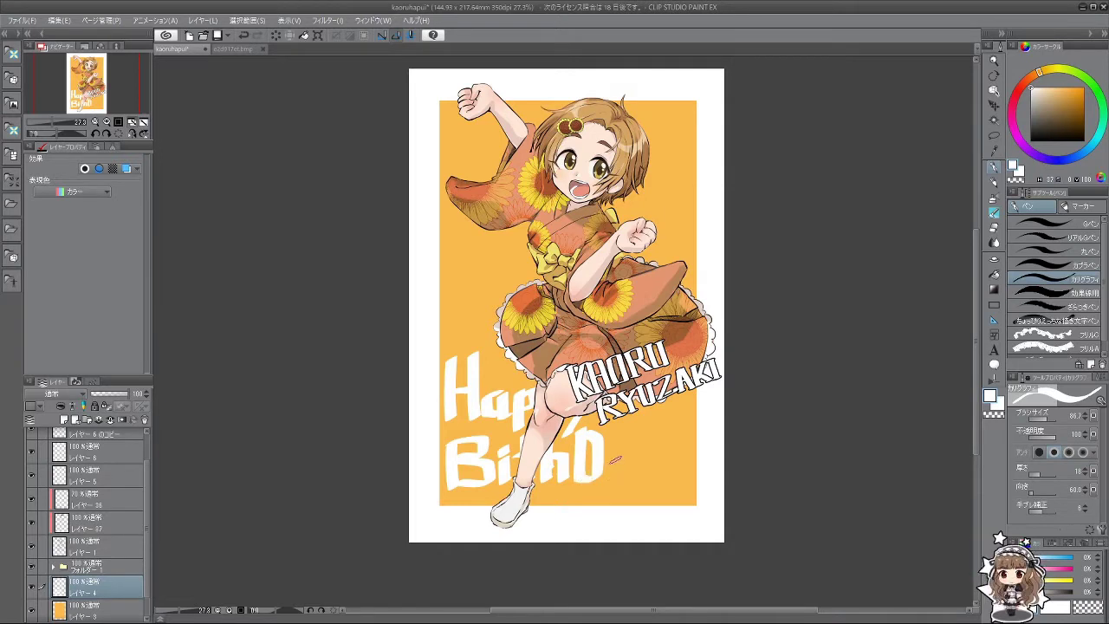
pyautogui.moveTo(622, 459)
pyautogui.mouseDown()
pyautogui.moveTo(611, 478)
pyautogui.moveTo(617, 462)
pyautogui.moveTo(615, 478)
pyautogui.moveTo(645, 470)
pyautogui.moveTo(640, 501)
pyautogui.mouseUp()
pyautogui.hotkey('ctrl', 'z')
pyautogui.hotkey('ctrl', 'z')
pyautogui.hotkey('ctrl', 'z')
pyautogui.hotkey('ctrl', 'z')
pyautogui.hotkey('ctrl', 'z')
pyautogui.hotkey('ctrl', 'z')
pyautogui.hotkey('ctrl', 'z')
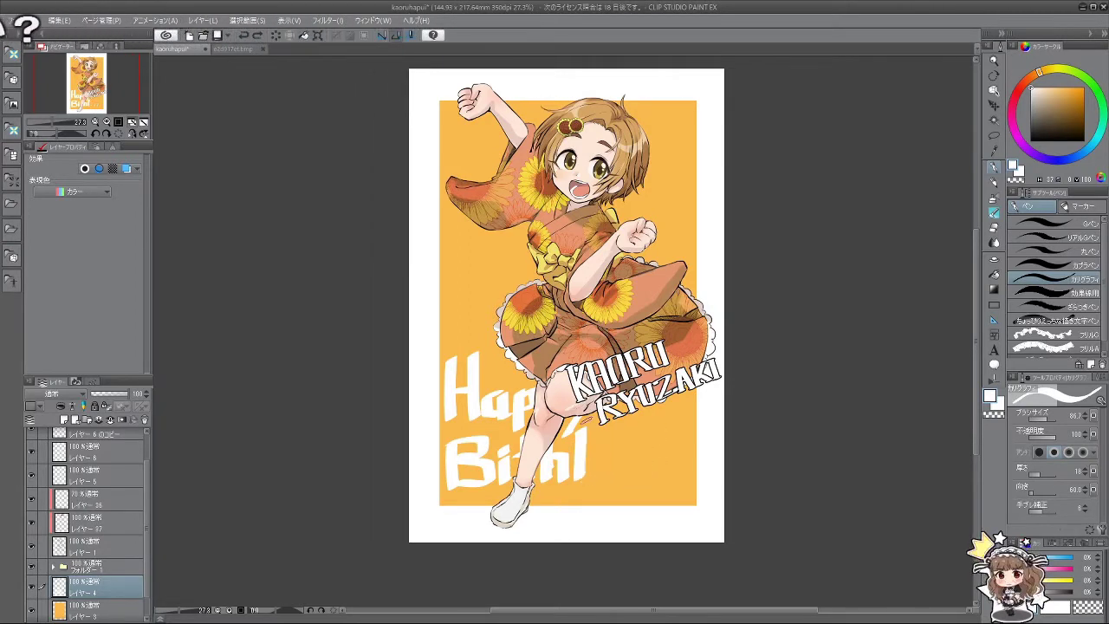
# Step: Undo back to 'Bi' and reletter 'rth' so the word reads Birth
pyautogui.hotkey('ctrl', 'z')
pyautogui.hotkey('ctrl', 'z')
pyautogui.hotkey('ctrl', 'z')
pyautogui.hotkey('ctrl', 'z')
pyautogui.hotkey('ctrl', 'z')
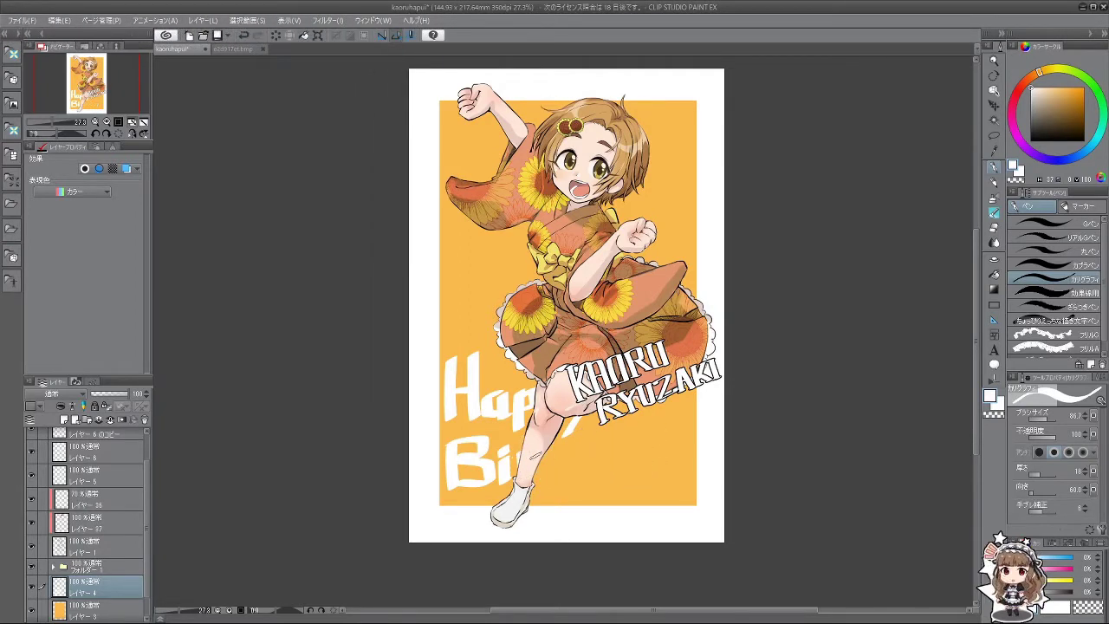
pyautogui.moveTo(521, 456); pyautogui.dragTo(535, 467)
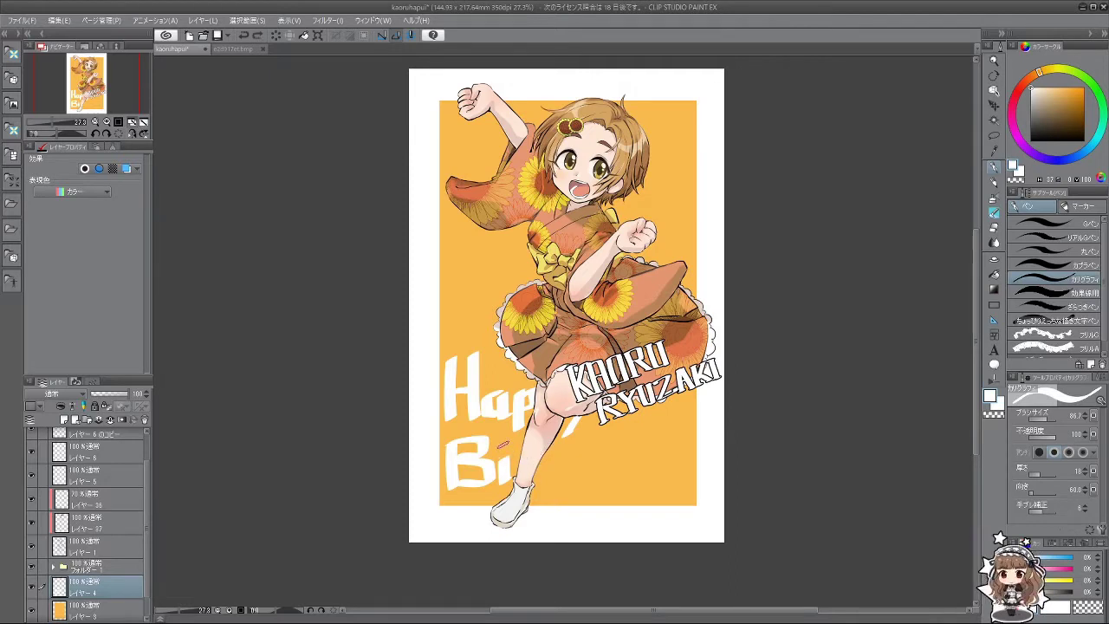
pyautogui.hotkey('ctrl', 'z')
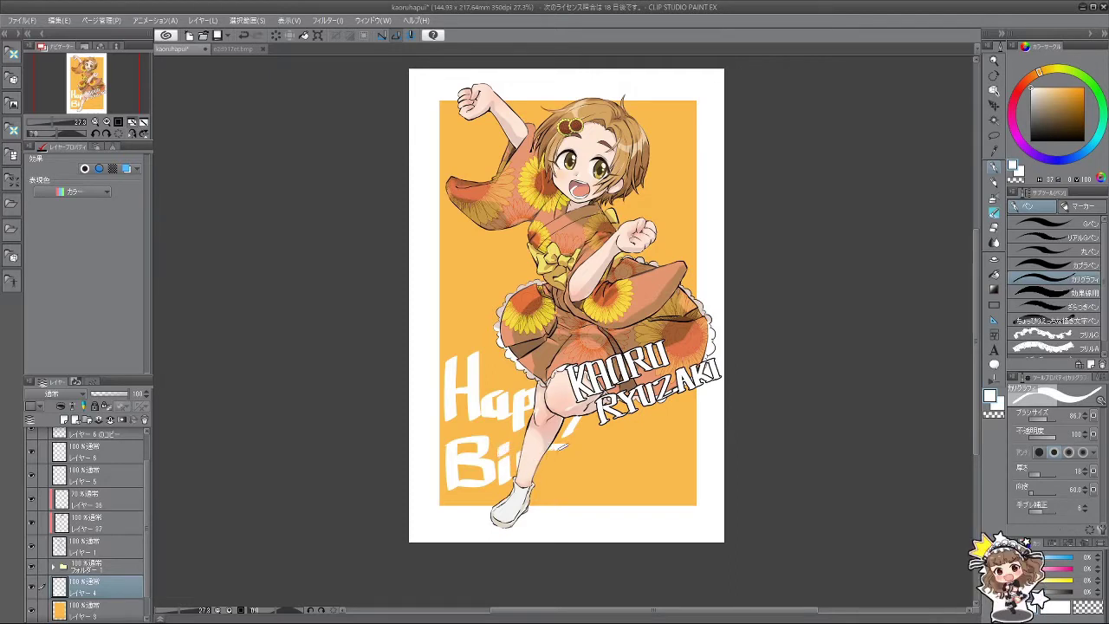
pyautogui.moveTo(547, 450)
pyautogui.mouseDown()
pyautogui.moveTo(555, 482)
pyautogui.moveTo(571, 479)
pyautogui.moveTo(551, 468)
pyautogui.moveTo(555, 483)
pyautogui.mouseUp()
pyautogui.hotkey('ctrl', 'z')
pyautogui.hotkey('ctrl', 'z')
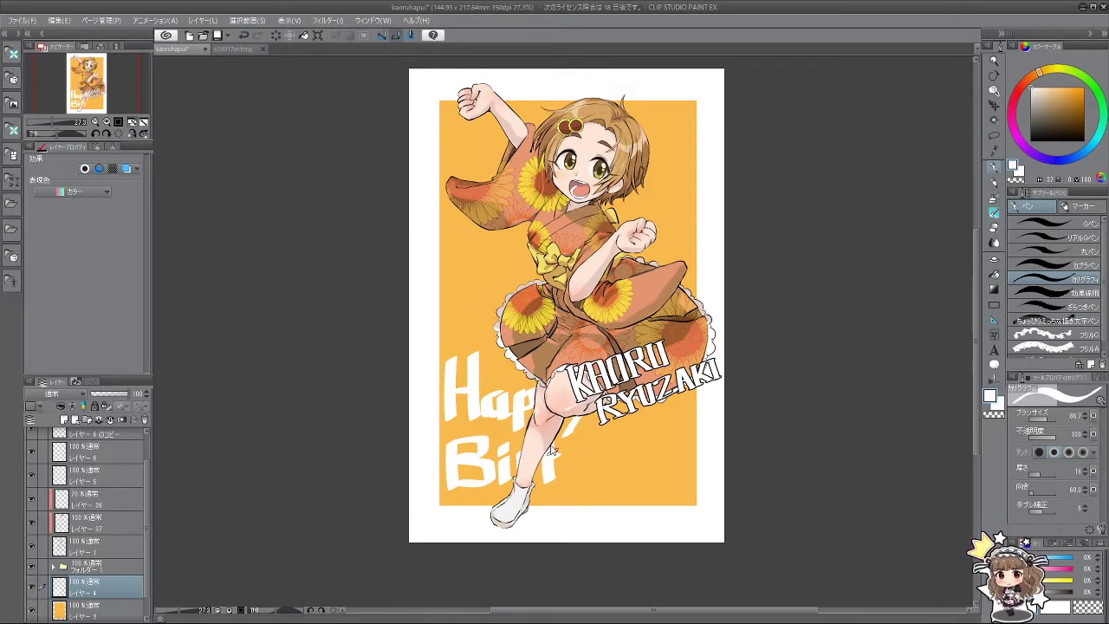
pyautogui.hotkey('ctrl', 'z')
pyautogui.moveTo(546, 439); pyautogui.dragTo(552, 480)
pyautogui.hotkey('ctrl', 'z')
pyautogui.moveTo(560, 433)
pyautogui.mouseDown()
pyautogui.moveTo(568, 482)
pyautogui.moveTo(575, 452)
pyautogui.mouseUp()
pyautogui.moveTo(579, 433); pyautogui.dragTo(587, 482)
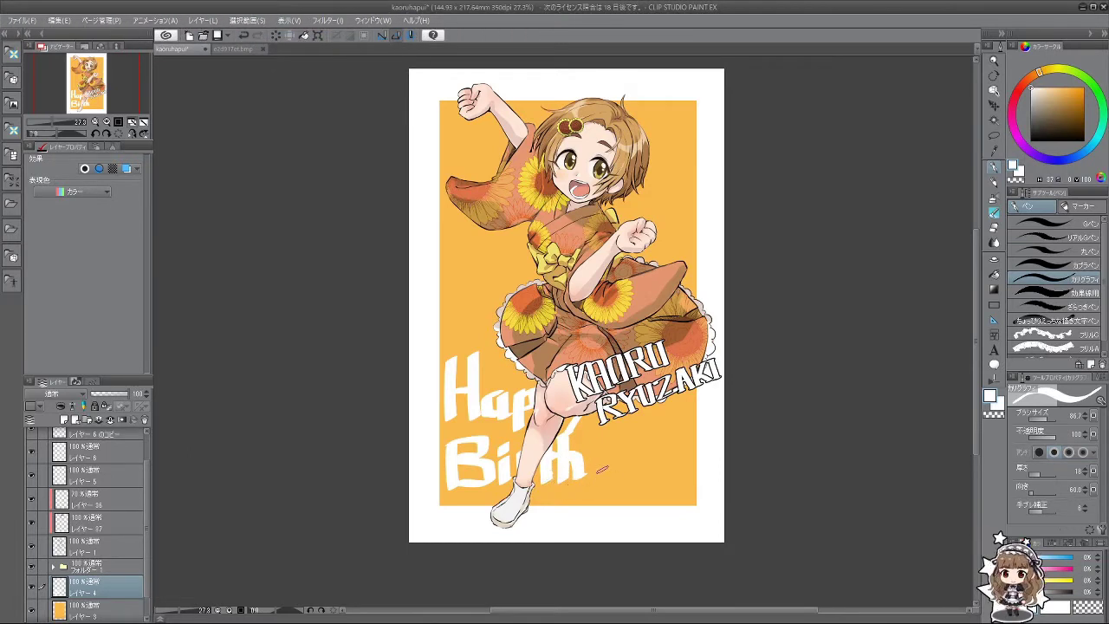
# Step: Brush 'Day' after Birth to complete BirthDay
pyautogui.moveTo(599, 428)
pyautogui.mouseDown()
pyautogui.moveTo(640, 456)
pyautogui.moveTo(617, 545)
pyautogui.moveTo(795, 444)
pyautogui.moveTo(779, 283)
pyautogui.moveTo(680, 409)
pyautogui.moveTo(665, 453)
pyautogui.moveTo(676, 517)
pyautogui.moveTo(689, 495)
pyautogui.moveTo(665, 535)
pyautogui.mouseUp()
pyautogui.hotkey('ctrl', 'z')
pyautogui.hotkey('ctrl', 'z')
pyautogui.hotkey('ctrl', 'z')
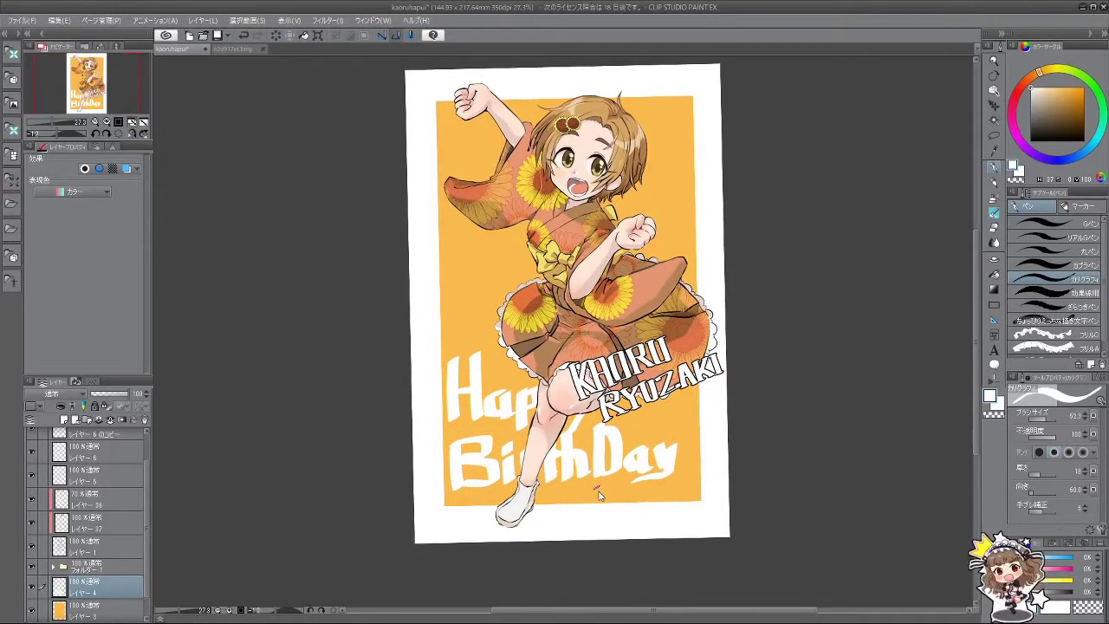
pyautogui.moveTo(563, 513); pyautogui.dragTo(556, 548)
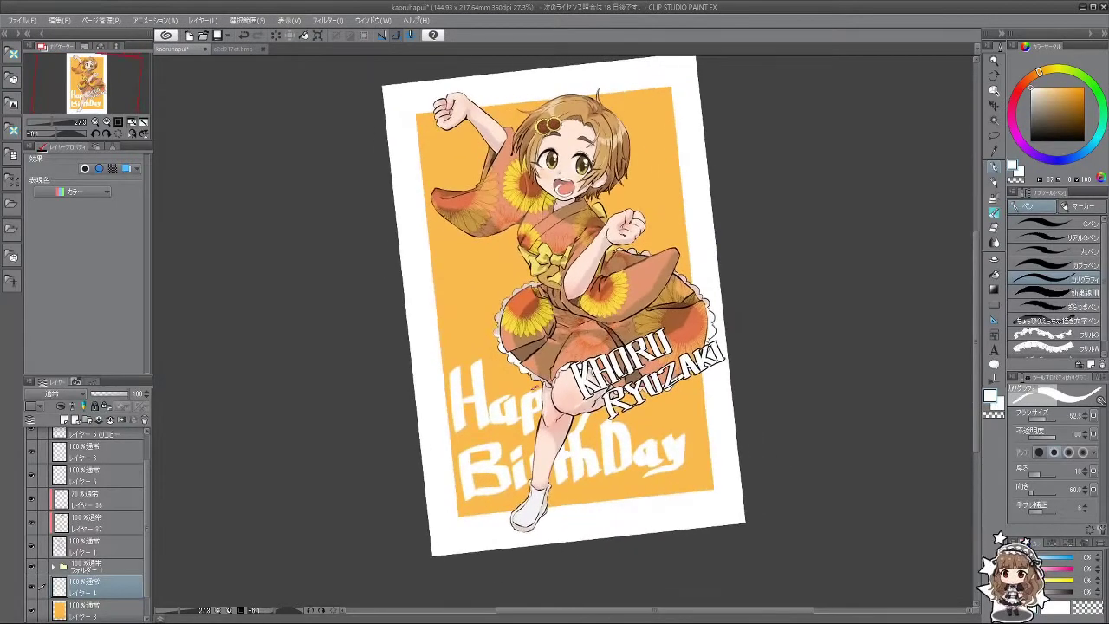
pyautogui.hotkey('ctrl', 'z')
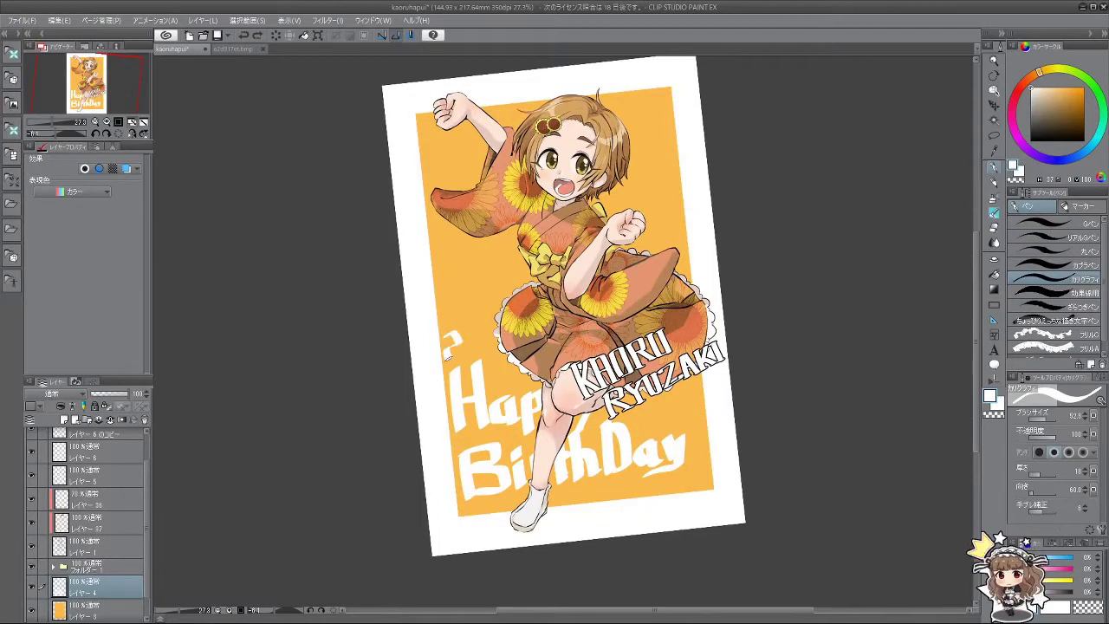
pyautogui.hotkey('ctrl', 'z')
pyautogui.hotkey('ctrl', 'z')
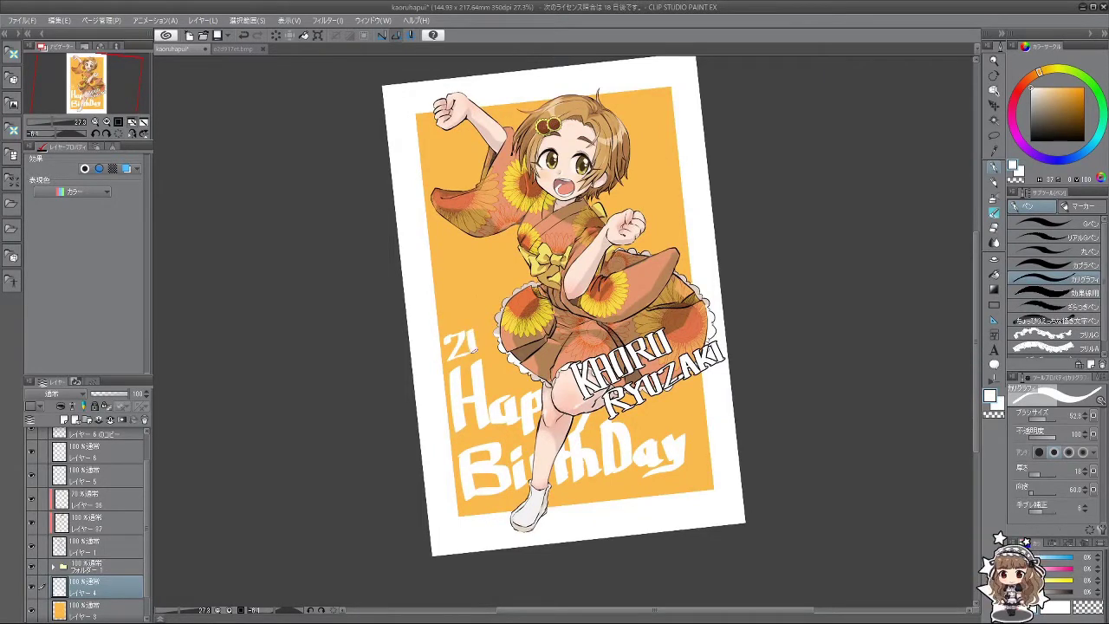
pyautogui.moveTo(472, 350); pyautogui.dragTo(485, 345)
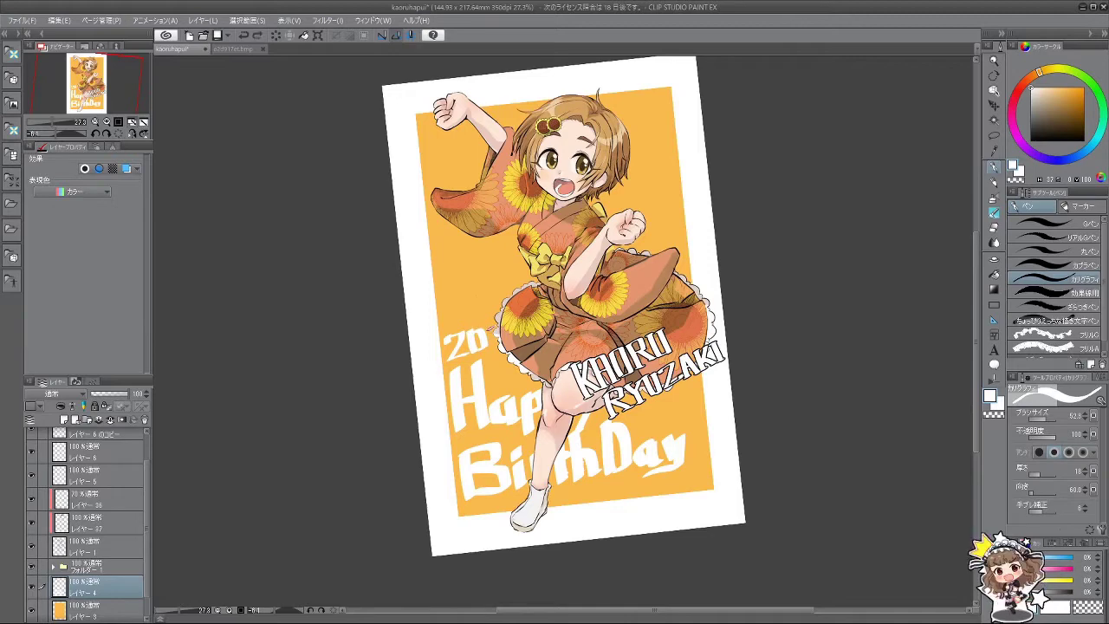
pyautogui.hotkey('ctrl', 'z')
pyautogui.hotkey('ctrl', 'z')
pyautogui.hotkey('ctrl', 'z')
pyautogui.hotkey('ctrl', 'z')
pyautogui.hotkey('ctrl', 'z')
pyautogui.hotkey('ctrl', 'z')
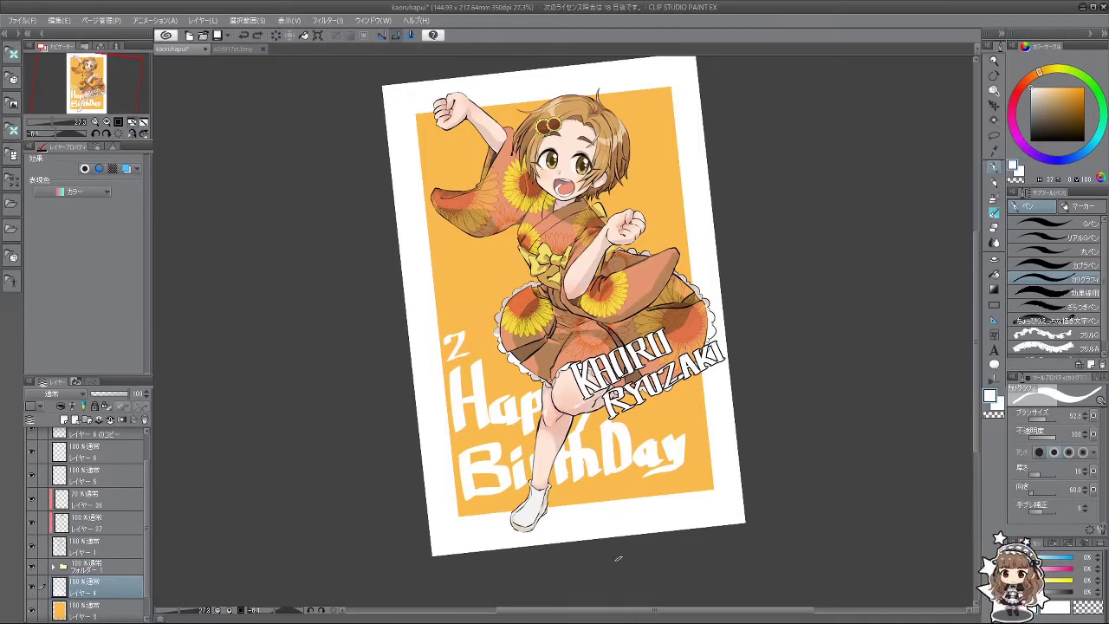
pyautogui.moveTo(609, 550); pyautogui.dragTo(591, 472)
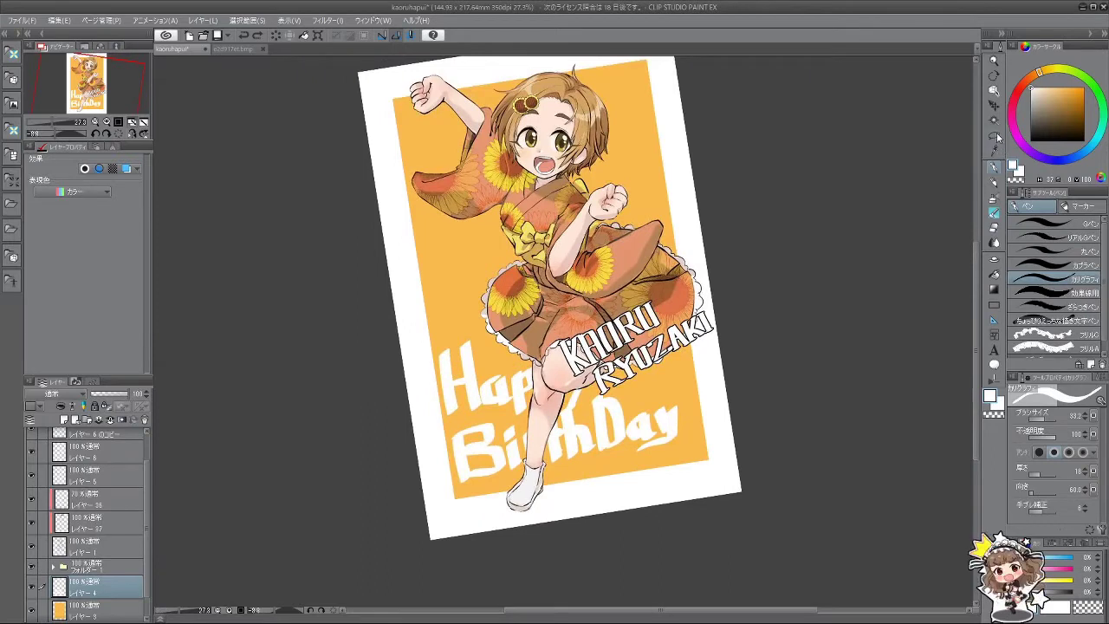
# Step: Move the whole Happy BirthDay lettering layer up and toward the lower left
pyautogui.click(994, 105)
pyautogui.moveTo(832, 206); pyautogui.dragTo(827, 169)
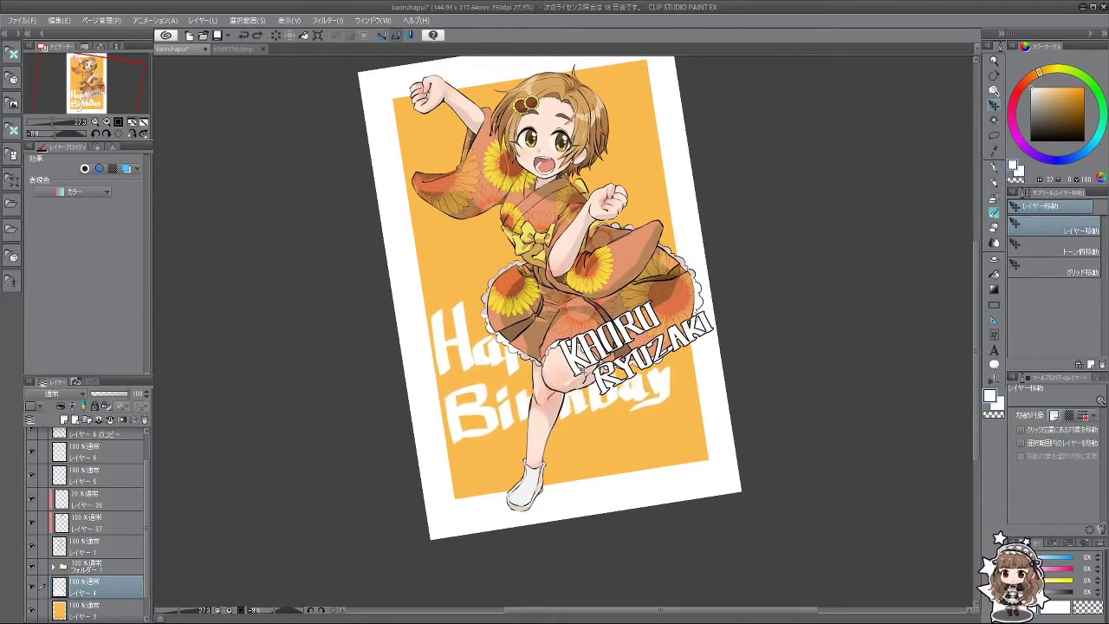
pyautogui.moveTo(590, 379); pyautogui.dragTo(618, 436)
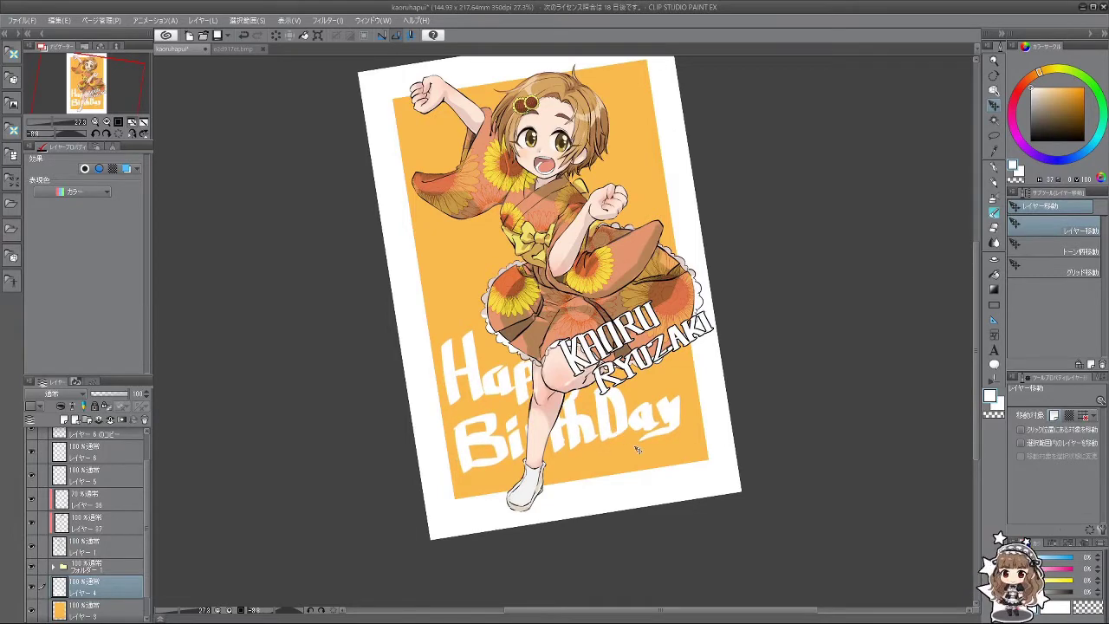
pyautogui.scroll(-3, 779, 399)
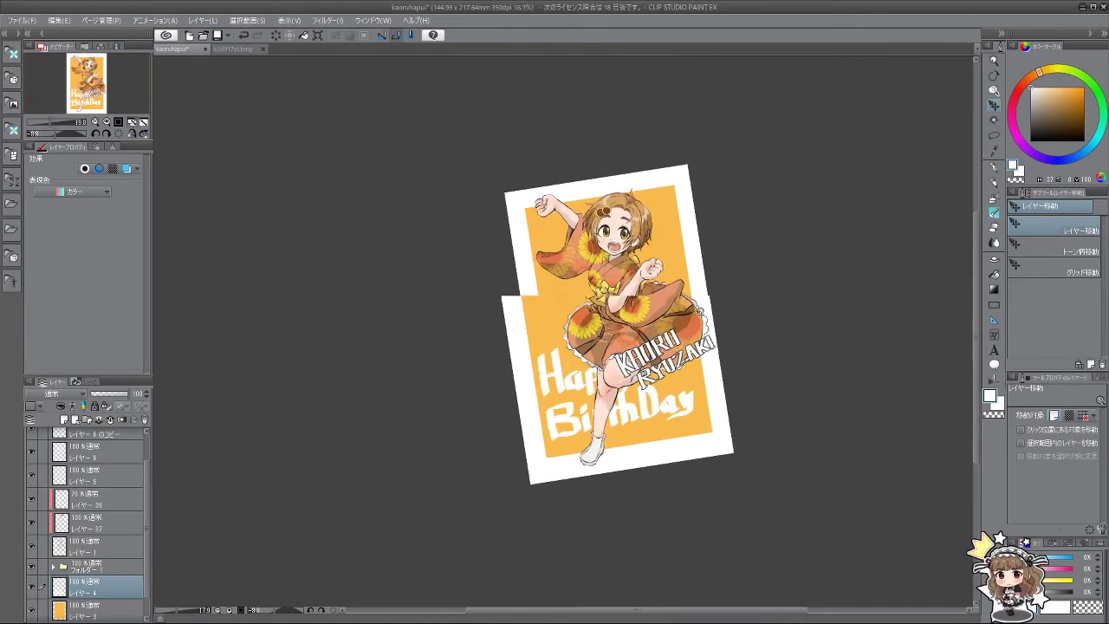
# Step: Scale the orange background panel up slightly and commit the resize
pyautogui.click(127, 606)
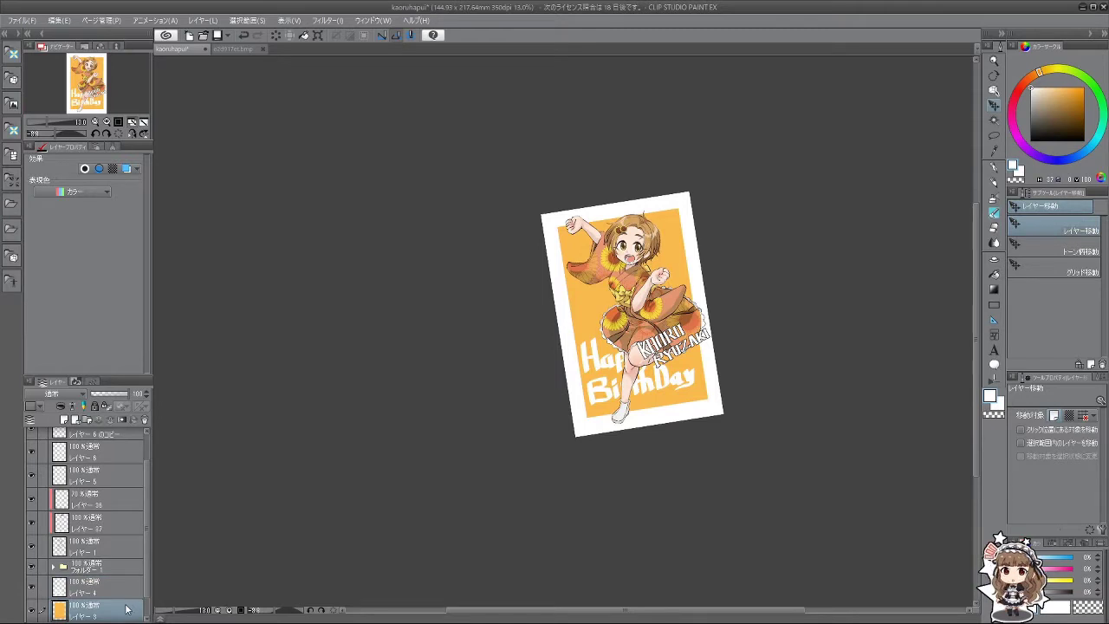
pyautogui.hotkey('ctrl', 't')
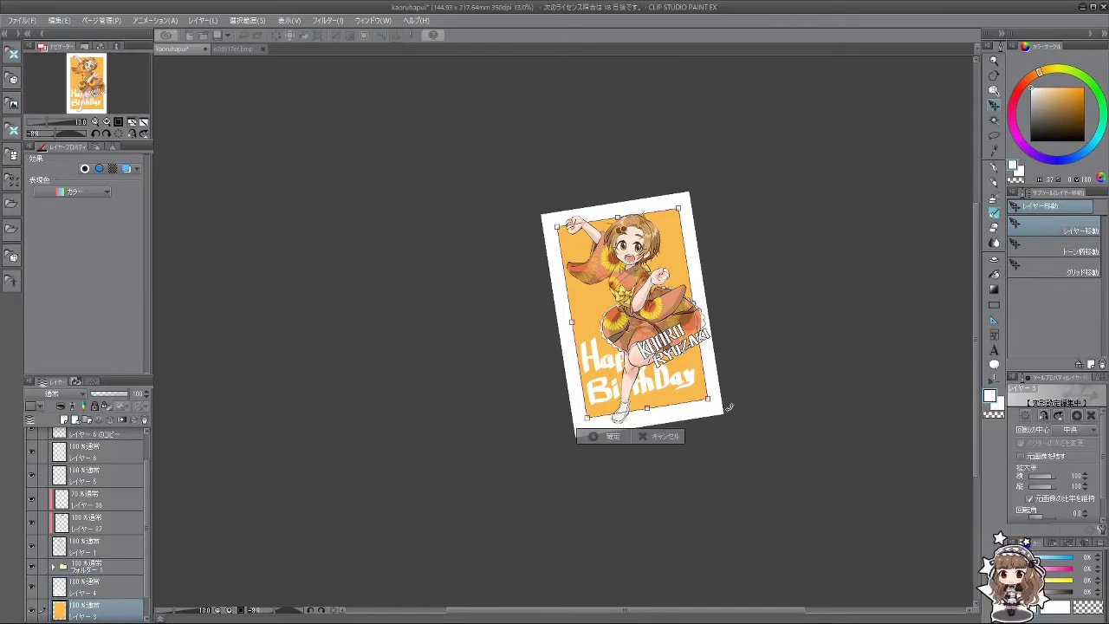
pyautogui.moveTo(691, 385); pyautogui.dragTo(697, 393)
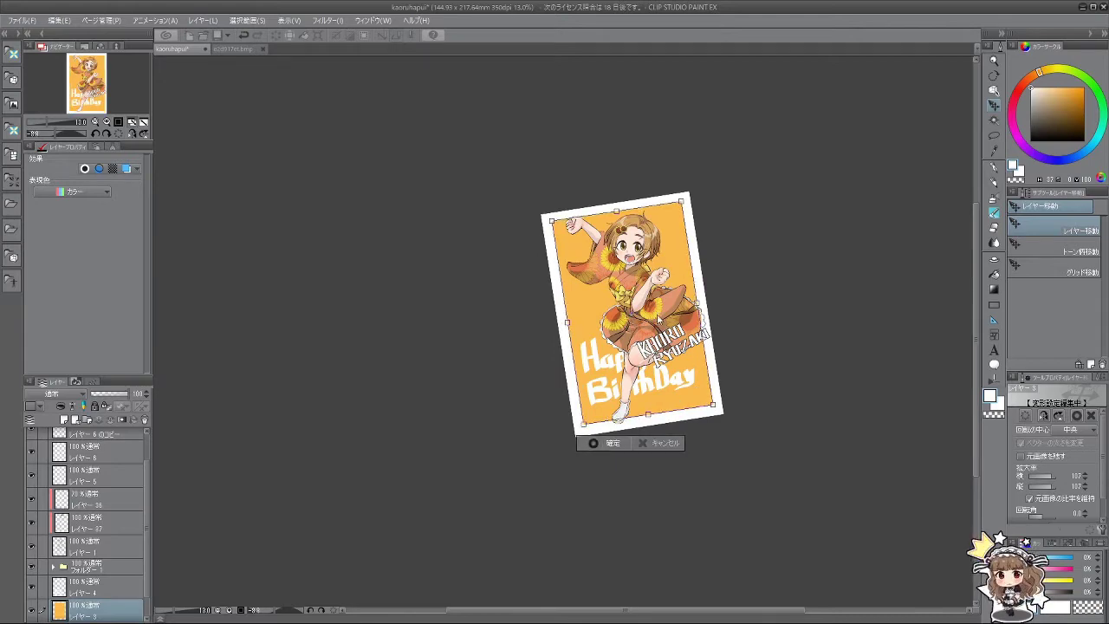
pyautogui.press('Return')
pyautogui.hotkey('ctrl', '0')
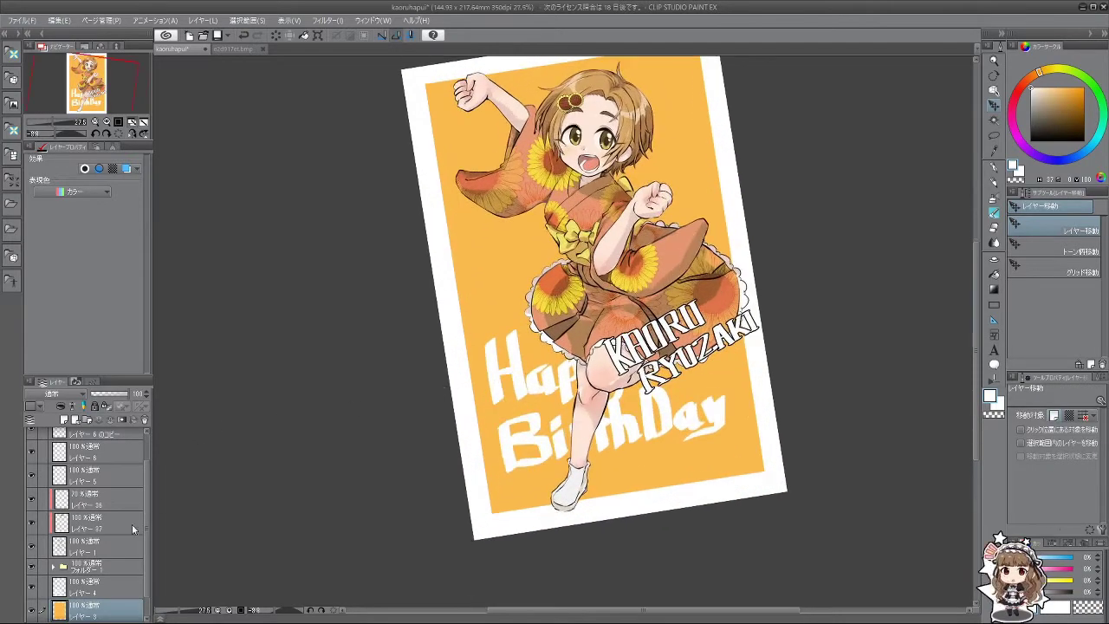
# Step: Nudge the Happy BirthDay lettering up and left, then reset the view upright
pyautogui.click(90, 591)
pyautogui.moveTo(503, 387); pyautogui.dragTo(489, 382)
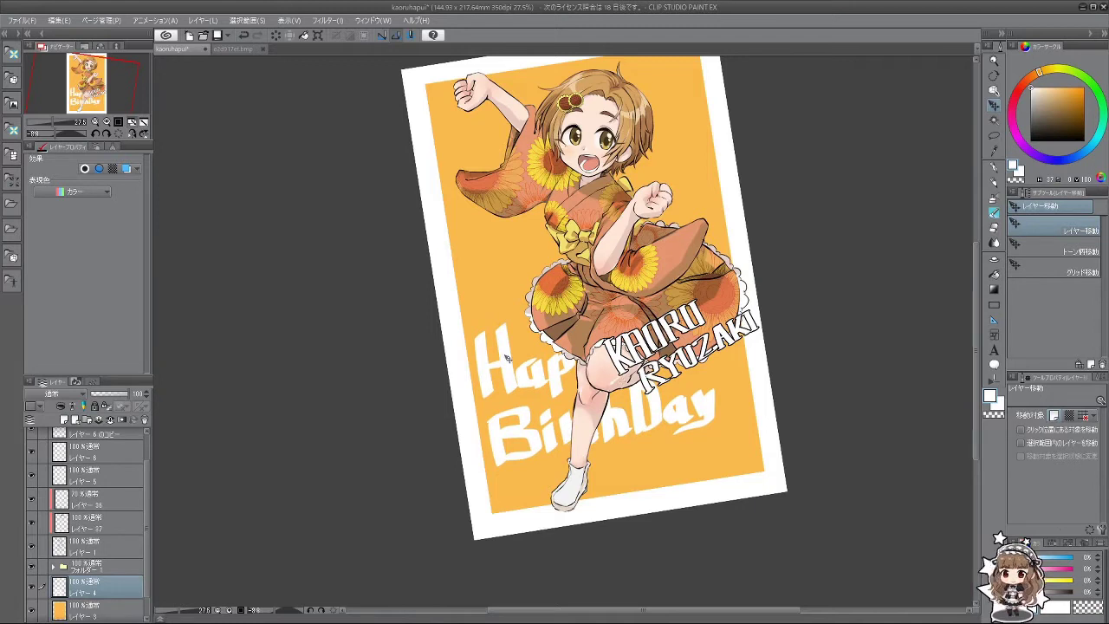
pyautogui.click(118, 136)
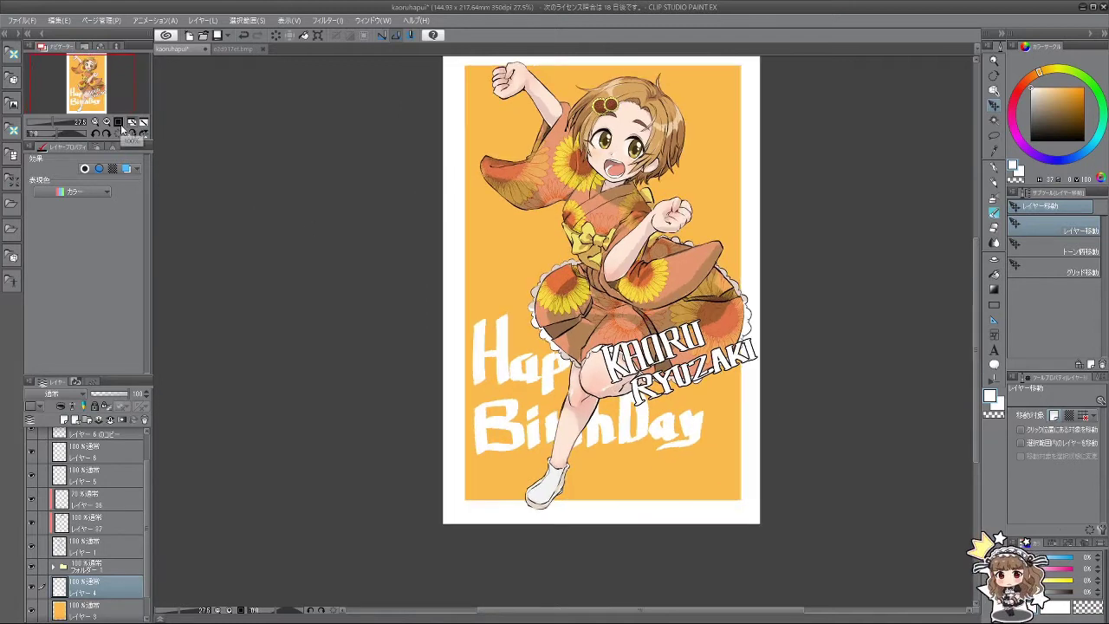
# Step: Switch to the pen and start the date with 2 and 0 below Birth
pyautogui.click(995, 227)
pyautogui.click(994, 168)
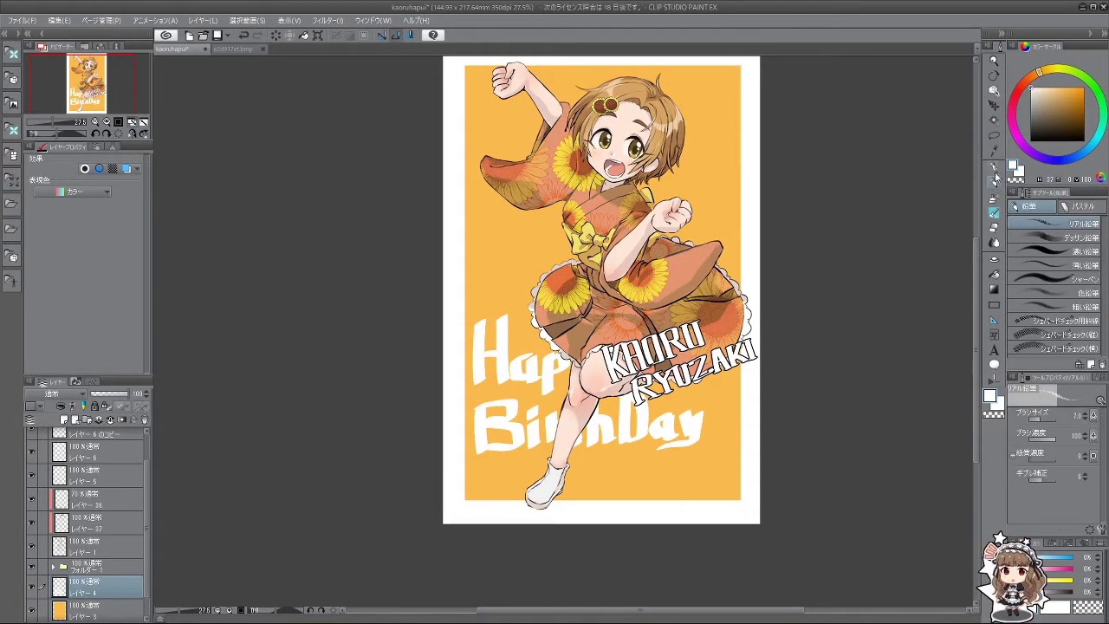
pyautogui.moveTo(570, 449); pyautogui.dragTo(581, 440)
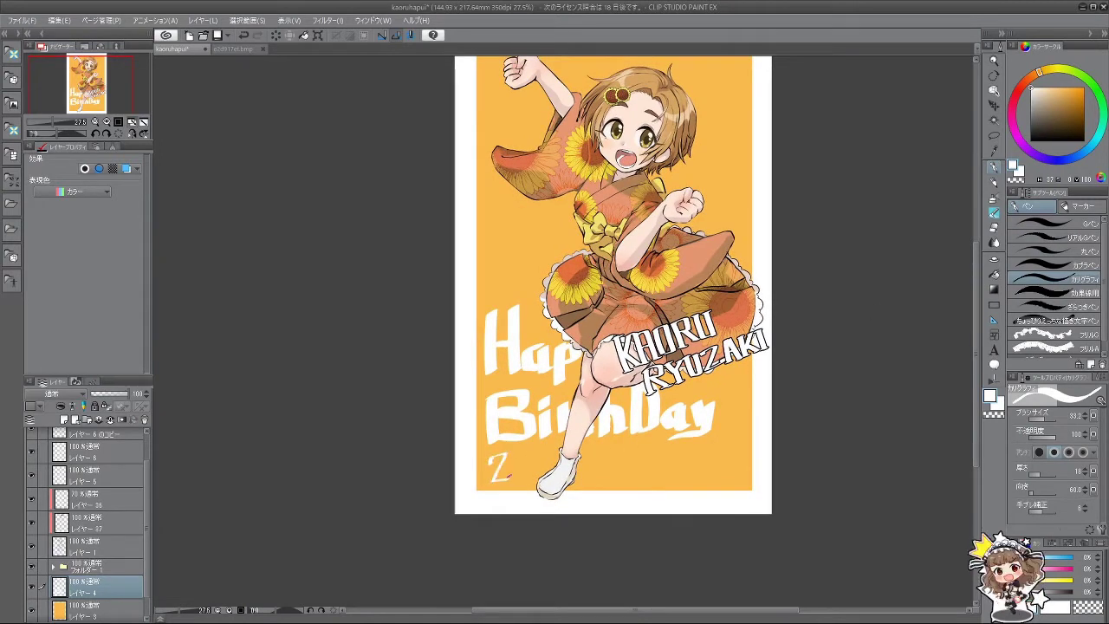
pyautogui.hotkey('ctrl', 'z')
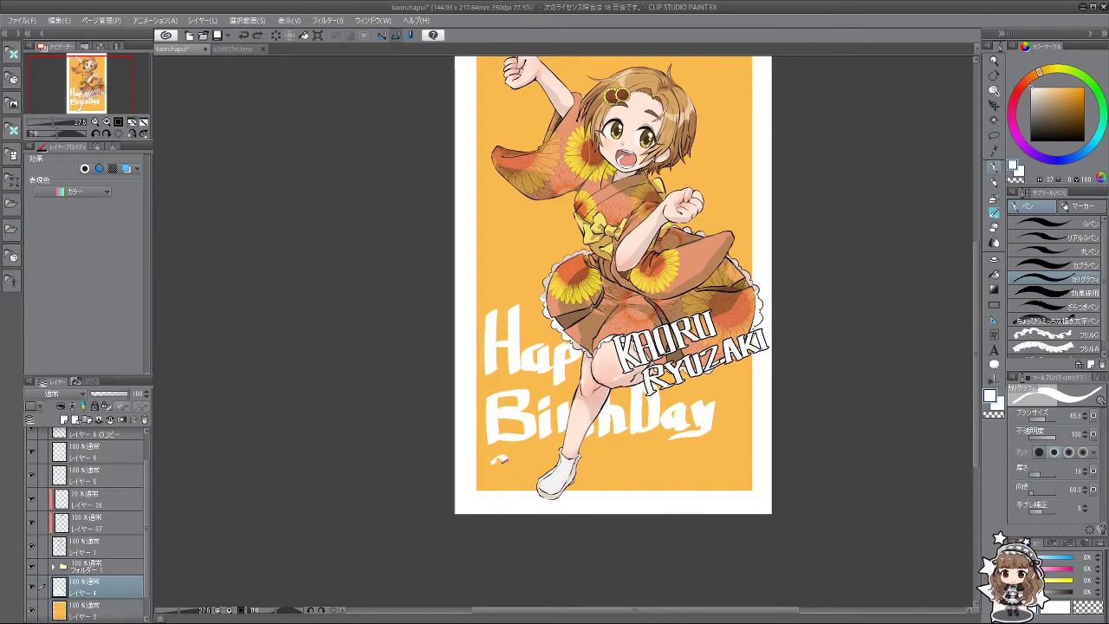
pyautogui.moveTo(499, 460)
pyautogui.mouseDown()
pyautogui.moveTo(490, 478)
pyautogui.moveTo(516, 481)
pyautogui.mouseUp()
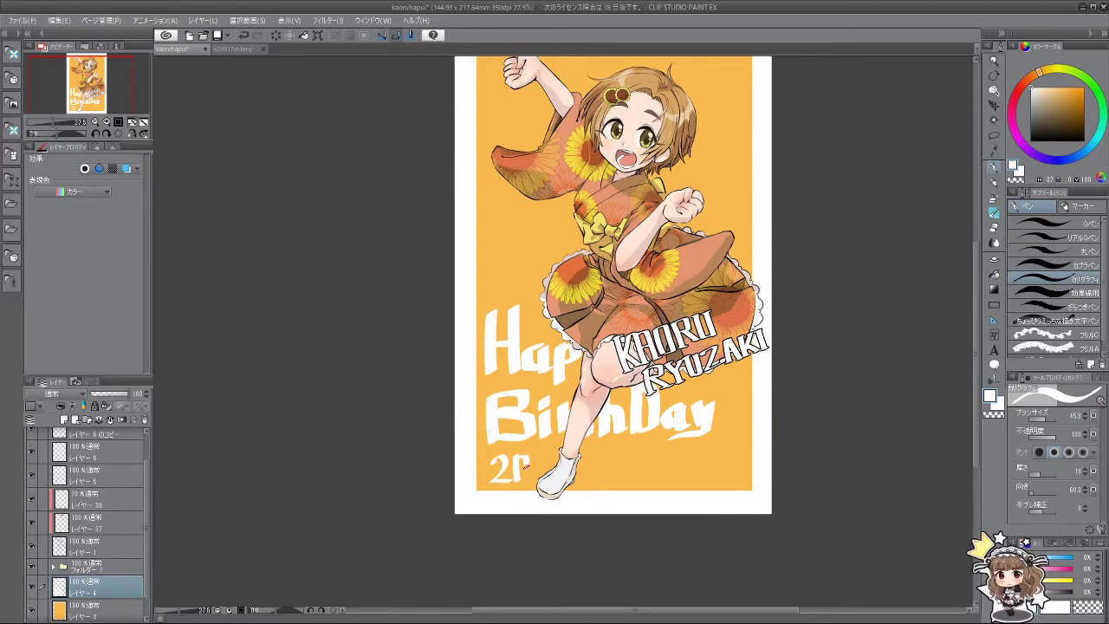
pyautogui.hotkey('ctrl', 'z')
pyautogui.hotkey('ctrl', 'z')
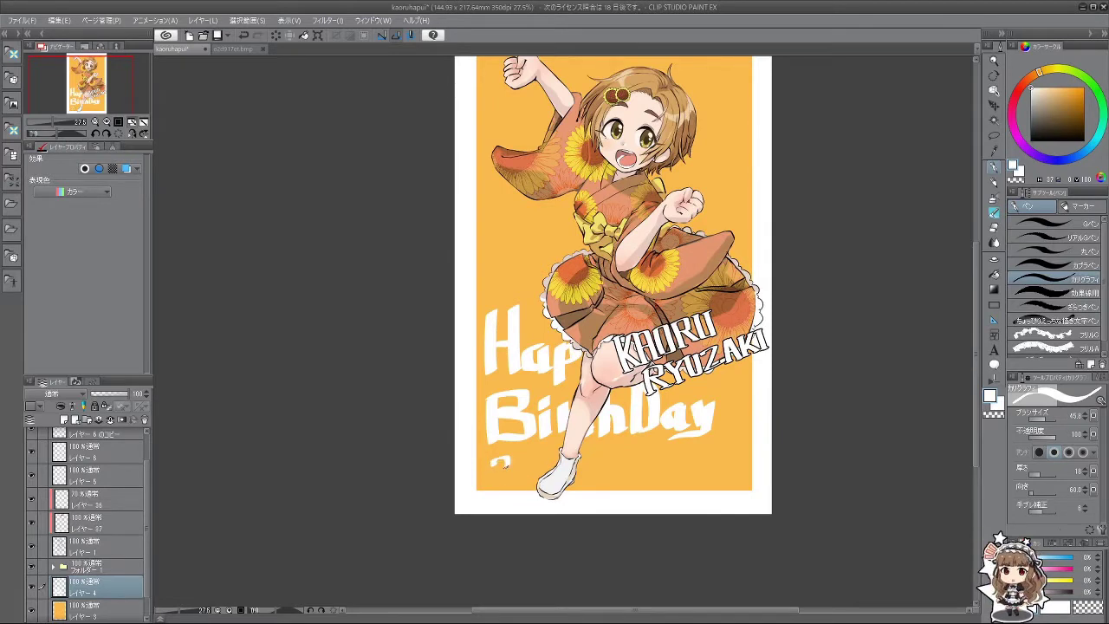
pyautogui.hotkey('ctrl', 'z')
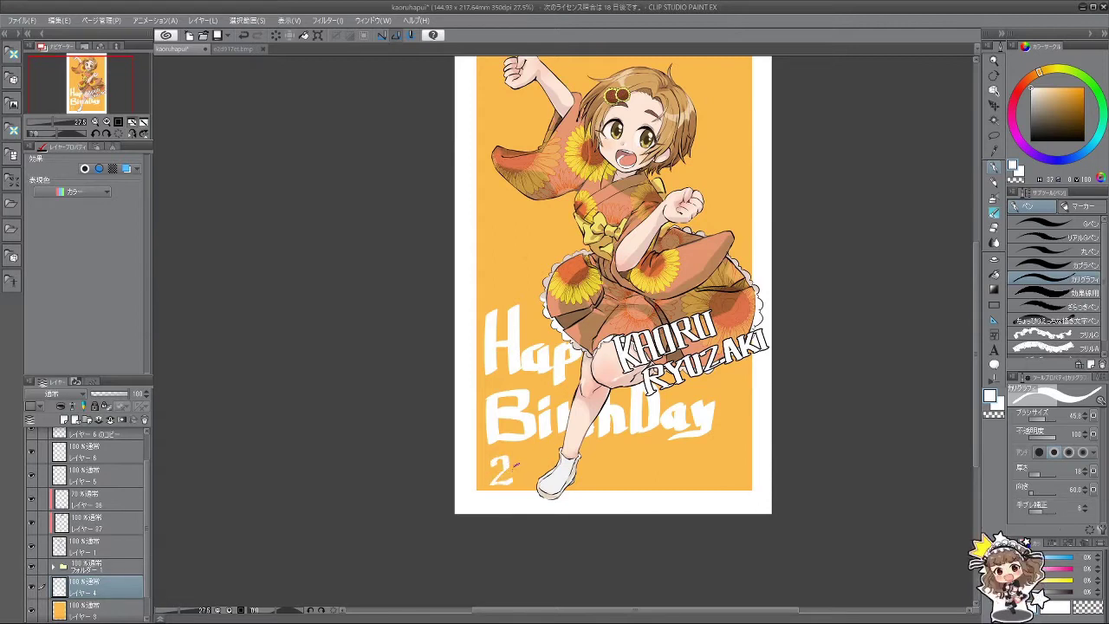
pyautogui.moveTo(517, 457)
pyautogui.mouseDown()
pyautogui.moveTo(516, 482)
pyautogui.moveTo(526, 460)
pyautogui.mouseUp()
pyautogui.hotkey('ctrl', 'z')
pyautogui.hotkey('ctrl', 'z')
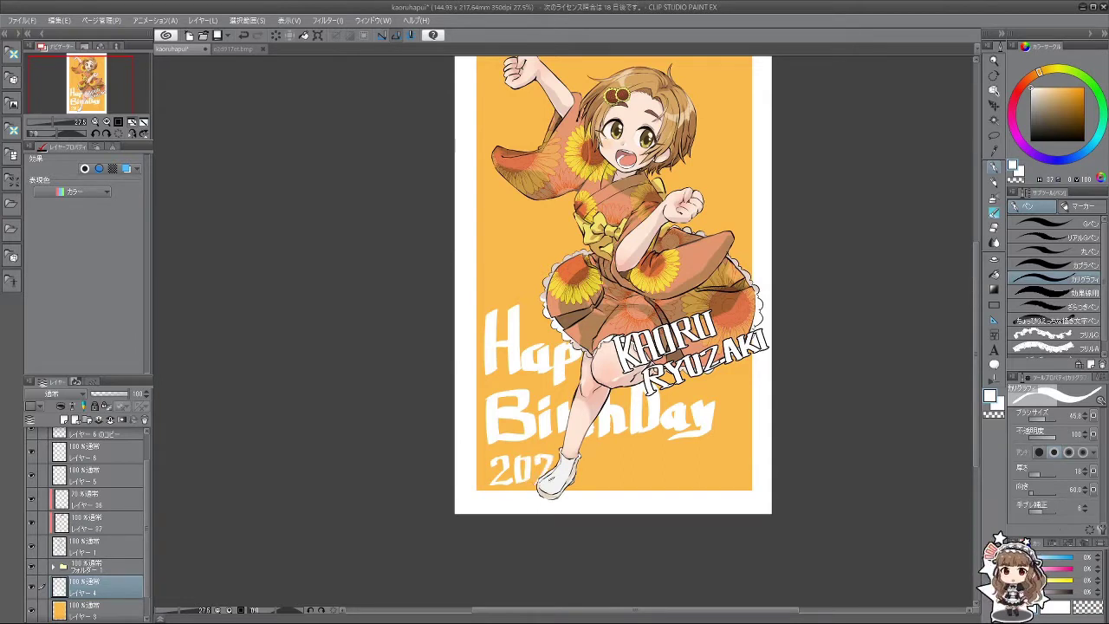
pyautogui.hotkey('ctrl', 'z')
pyautogui.hotkey('ctrl', 'z')
pyautogui.moveTo(537, 456); pyautogui.dragTo(540, 464)
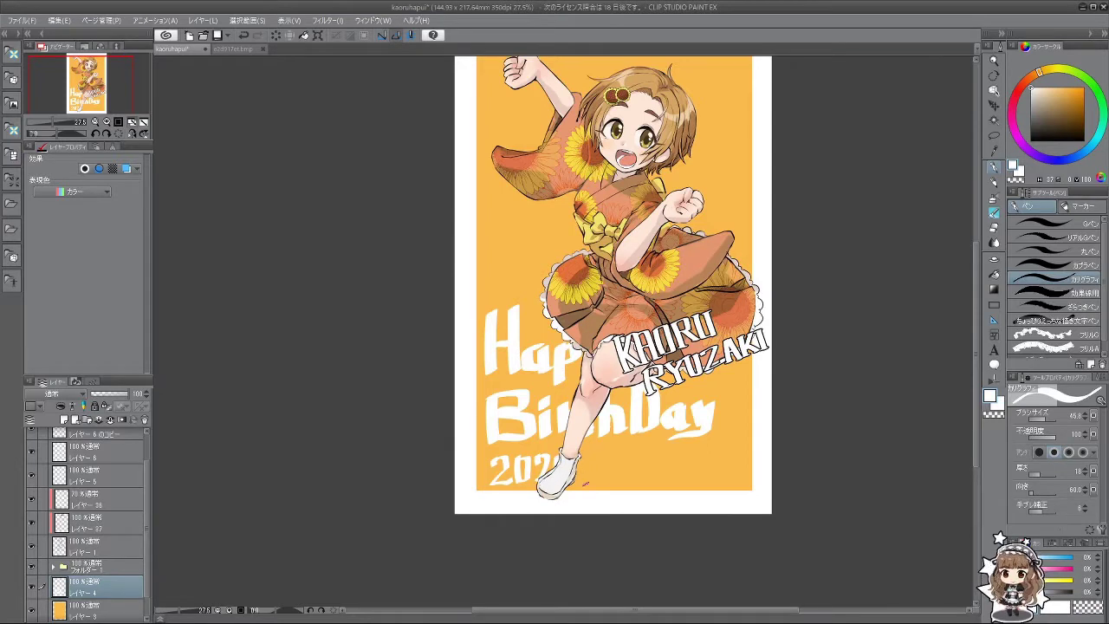
# Step: Continue the date 2021.07.21 after 202, retrying the 1 and 7 strokes
pyautogui.moveTo(582, 456); pyautogui.dragTo(586, 480)
pyautogui.hotkey('ctrl', 'z')
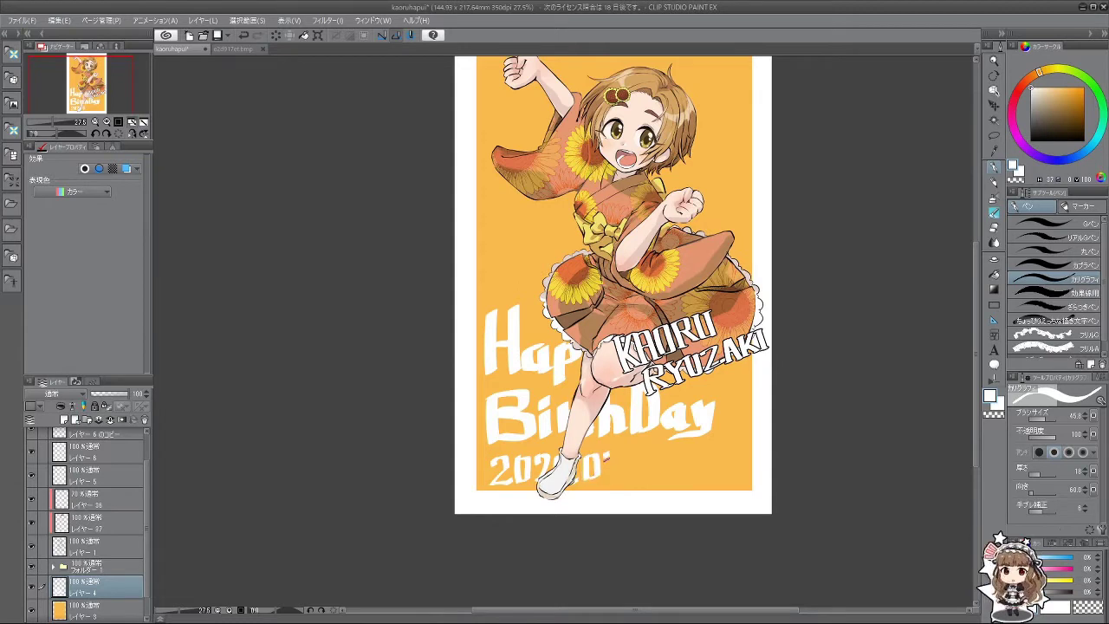
pyautogui.hotkey('ctrl', 'z')
pyautogui.moveTo(609, 453); pyautogui.dragTo(614, 475)
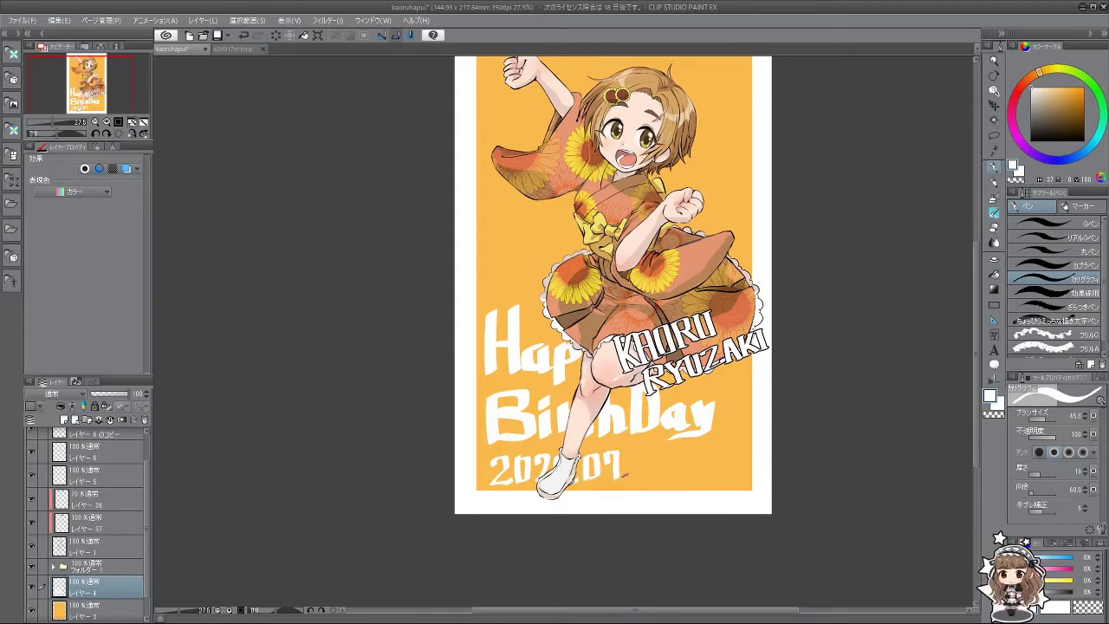
pyautogui.hotkey('ctrl', 'z')
pyautogui.hotkey('ctrl', 'z')
pyautogui.hotkey('ctrl', 'z')
pyautogui.hotkey('ctrl', 'z')
pyautogui.moveTo(607, 518)
pyautogui.mouseDown()
pyautogui.moveTo(584, 522)
pyautogui.moveTo(637, 513)
pyautogui.mouseUp()
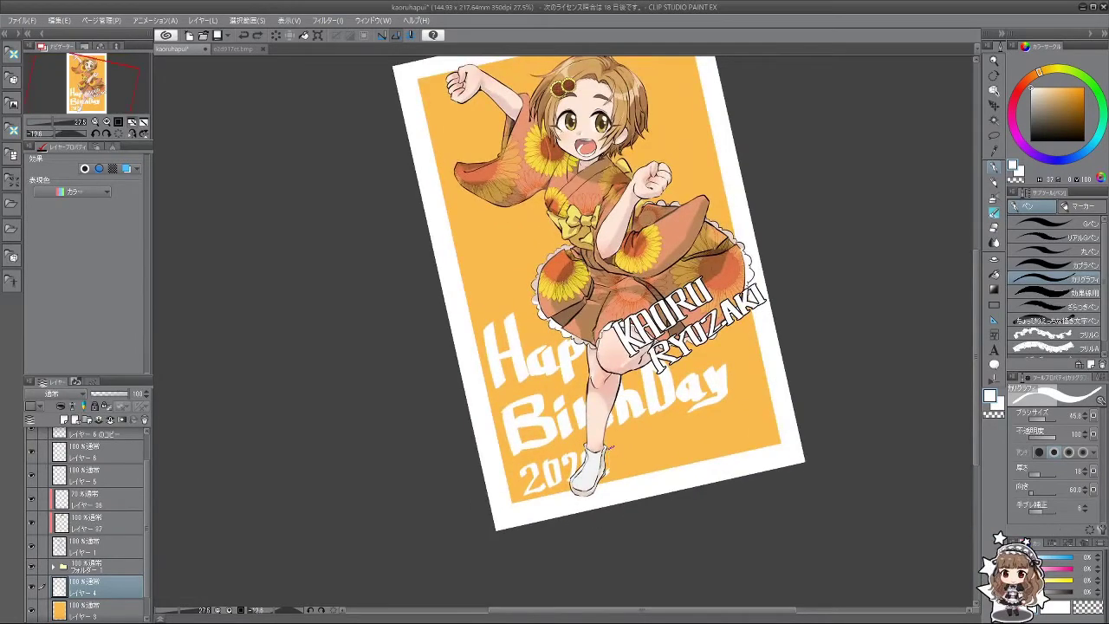
pyautogui.moveTo(610, 446); pyautogui.dragTo(615, 469)
pyautogui.hotkey('ctrl', 'z')
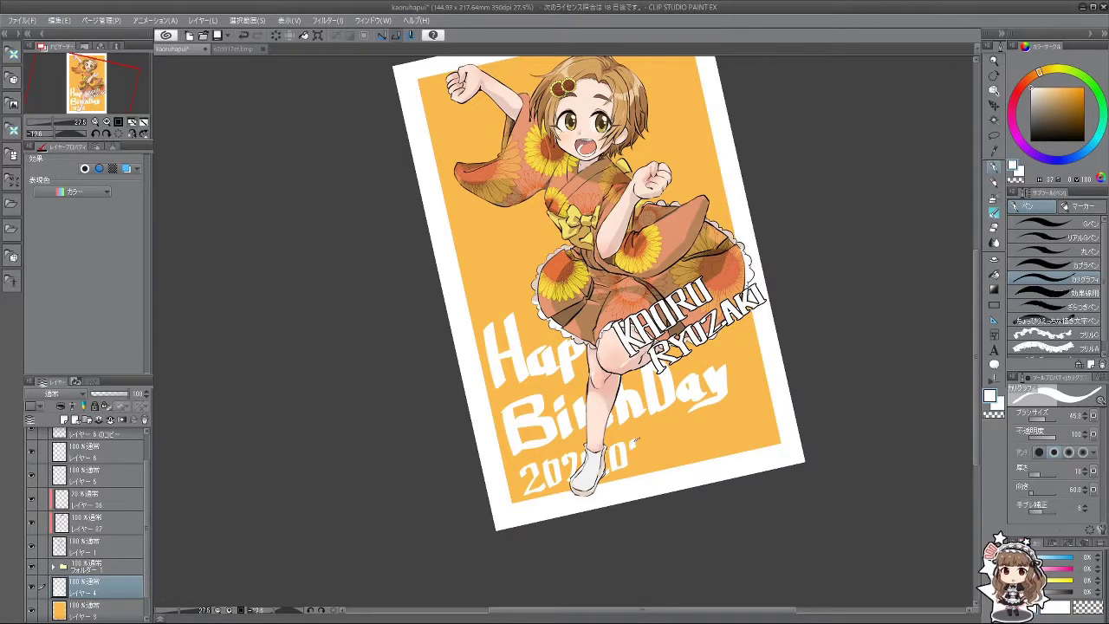
pyautogui.hotkey('ctrl', 'z')
pyautogui.moveTo(644, 440)
pyautogui.mouseDown()
pyautogui.moveTo(638, 464)
pyautogui.moveTo(691, 464)
pyautogui.moveTo(638, 466)
pyautogui.moveTo(671, 439)
pyautogui.moveTo(681, 466)
pyautogui.mouseUp()
pyautogui.hotkey('ctrl', 'z')
# Step: Undo all the date strokes so no date remains, and retouch BirthDay's final y
pyautogui.hotkey('ctrl', 'z')
pyautogui.hotkey('ctrl', 'z')
pyautogui.moveTo(720, 542)
pyautogui.mouseDown()
pyautogui.moveTo(861, 322)
pyautogui.moveTo(416, 121)
pyautogui.moveTo(459, 554)
pyautogui.moveTo(717, 383)
pyautogui.mouseUp()
pyautogui.hotkey('ctrl', 'z')
pyautogui.hotkey('ctrl', 'z')
pyautogui.hotkey('ctrl', 'z')
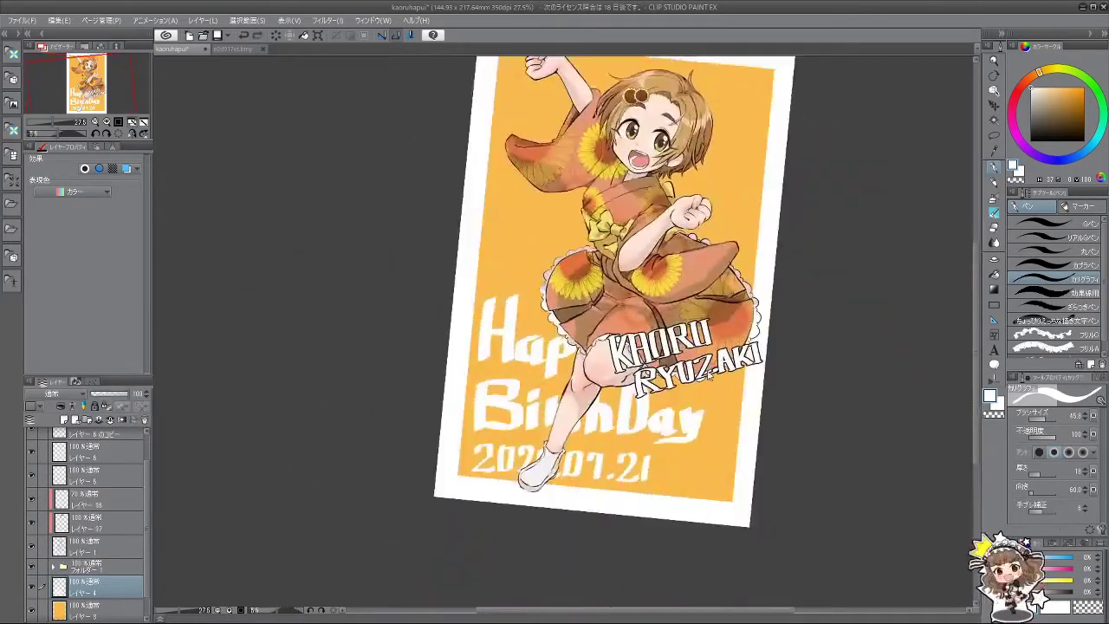
pyautogui.hotkey('ctrl', 'z')
pyautogui.hotkey('ctrl', 'z')
pyautogui.hotkey('ctrl', 'z')
pyautogui.hotkey('ctrl', 'z')
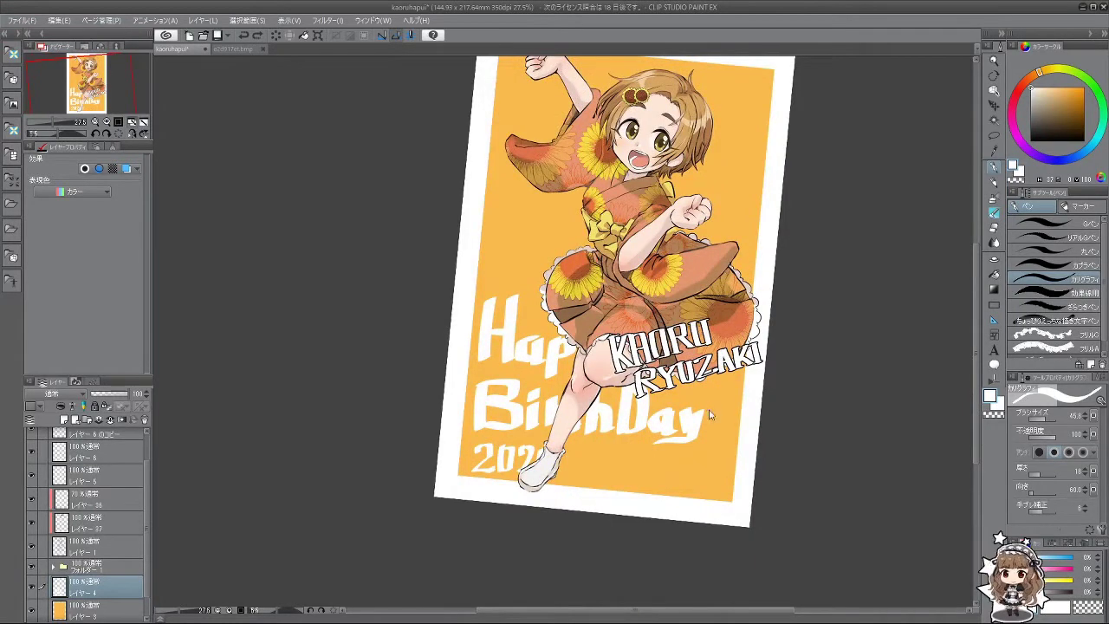
pyautogui.hotkey('ctrl', 'z')
pyautogui.hotkey('ctrl', 'z')
pyautogui.hotkey('ctrl', 'z')
pyautogui.hotkey('ctrl', 'z')
pyautogui.hotkey('ctrl', 'z')
pyautogui.hotkey('ctrl', 'z')
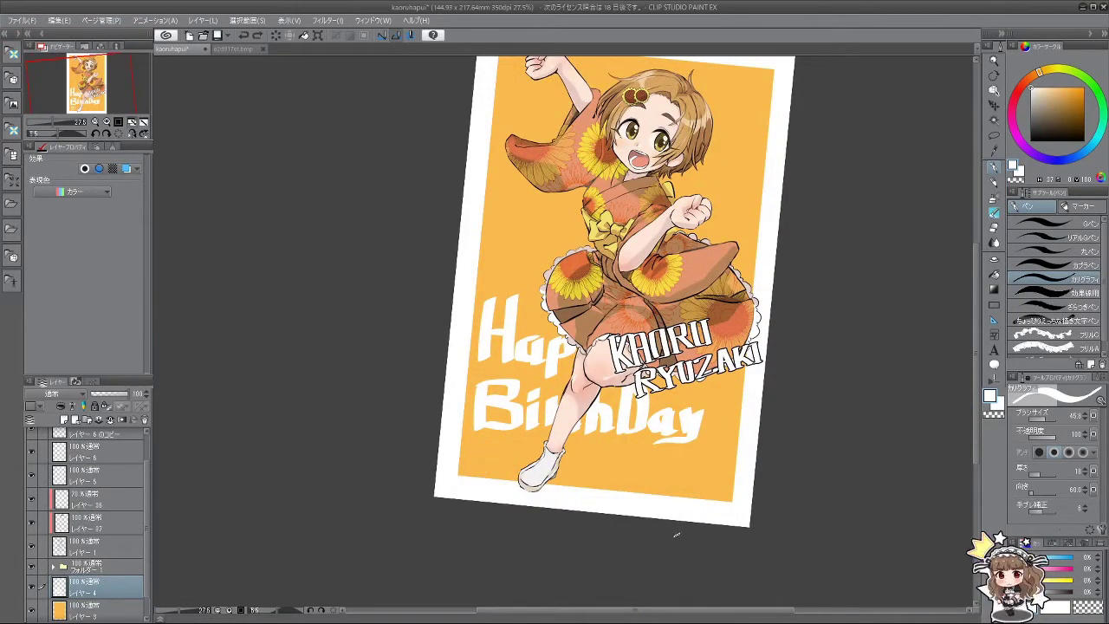
pyautogui.hotkey('ctrl', 'z')
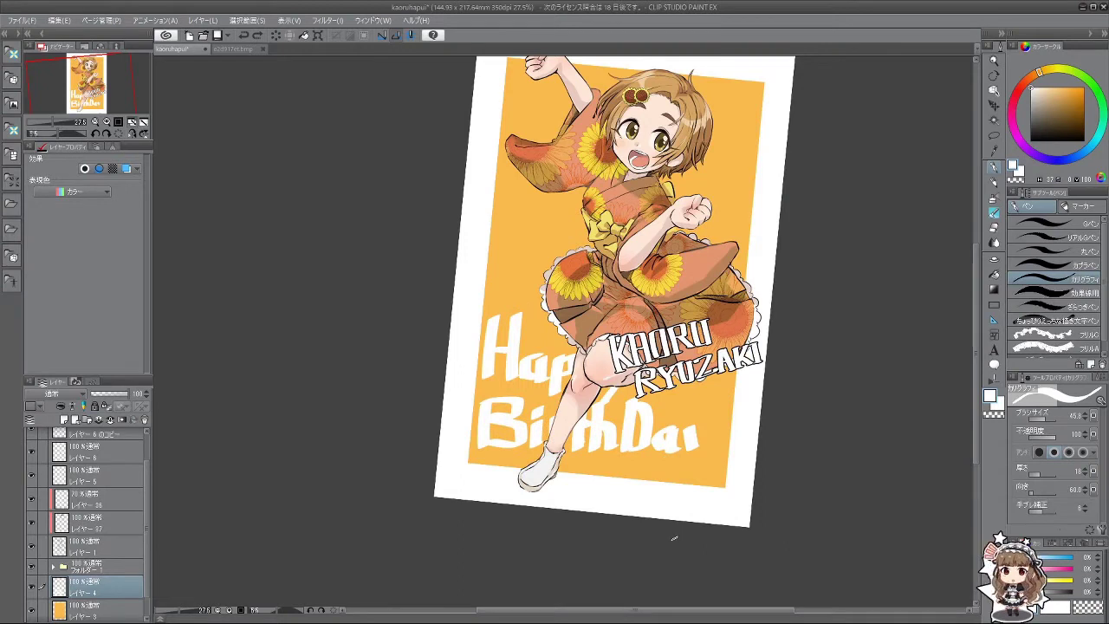
pyautogui.moveTo(690, 428)
pyautogui.mouseDown()
pyautogui.moveTo(698, 465)
pyautogui.moveTo(676, 470)
pyautogui.moveTo(732, 354)
pyautogui.moveTo(732, 275)
pyautogui.mouseUp()
pyautogui.hotkey('ctrl', 'z')
pyautogui.hotkey('ctrl', 'z')
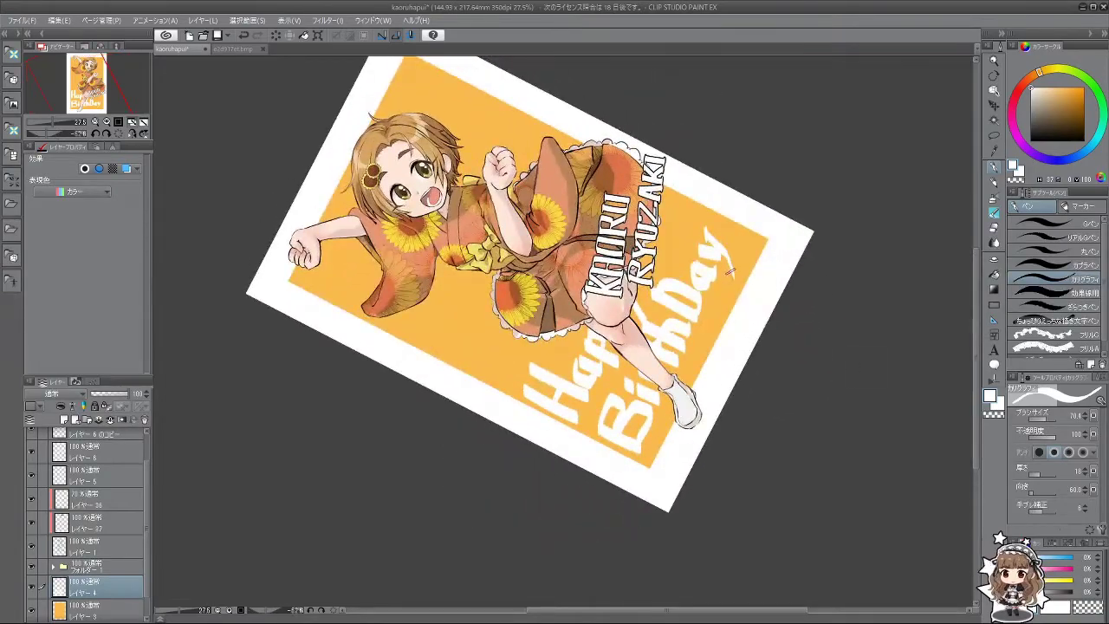
# Step: Recolour the Happy BirthDay lines with the orange picked from the background
pyautogui.moveTo(630, 518); pyautogui.dragTo(815, 448)
pyautogui.scroll(-3, 751, 403)
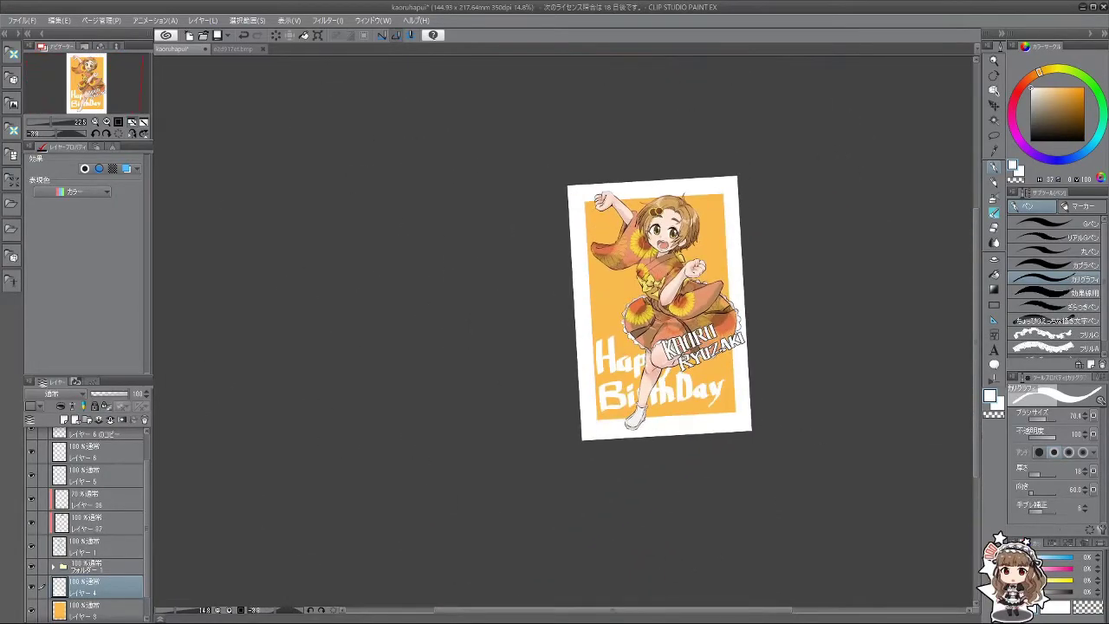
pyautogui.scroll(3, 723, 352)
pyautogui.scroll(-1, 715, 347)
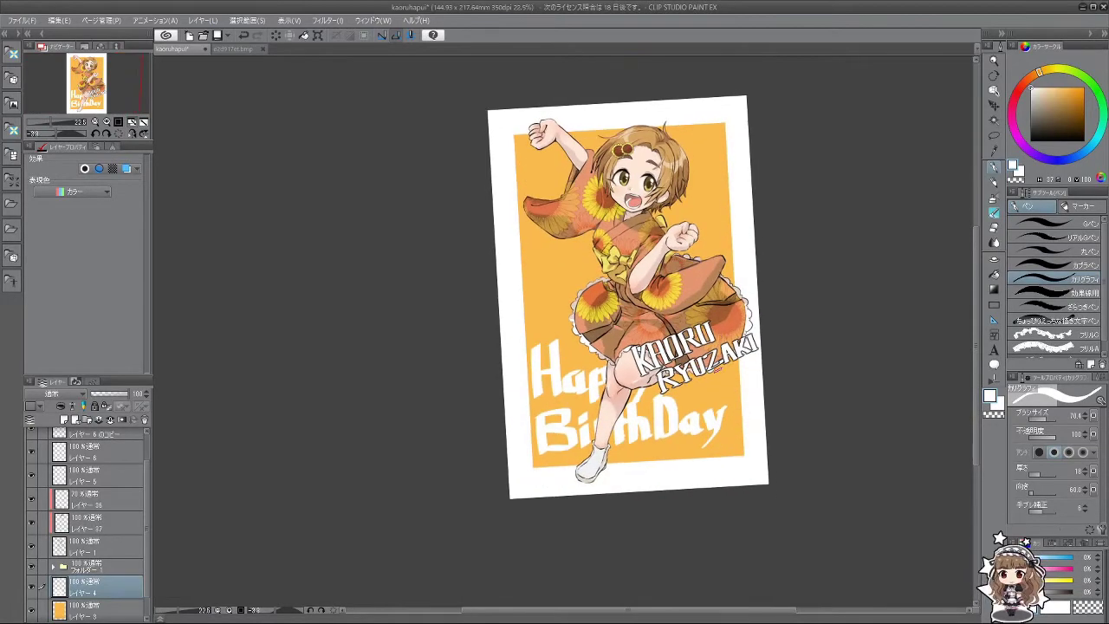
pyautogui.scroll(1, 716, 372)
pyautogui.scroll(-3, 715, 372)
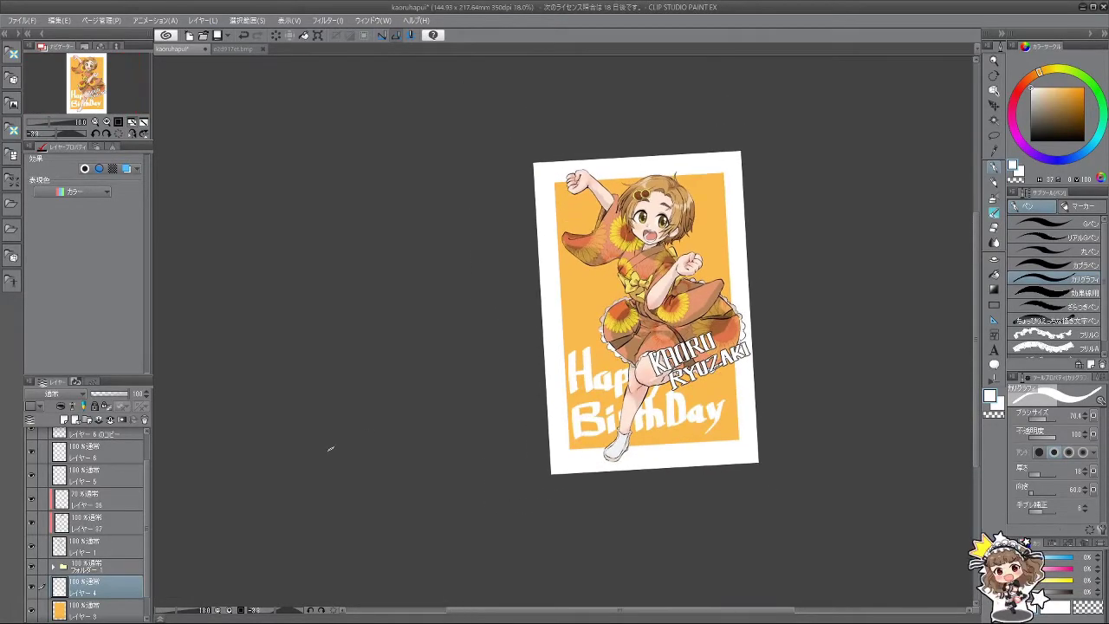
pyautogui.keyDown('alt'); pyautogui.click(720, 230); pyautogui.keyUp('alt')
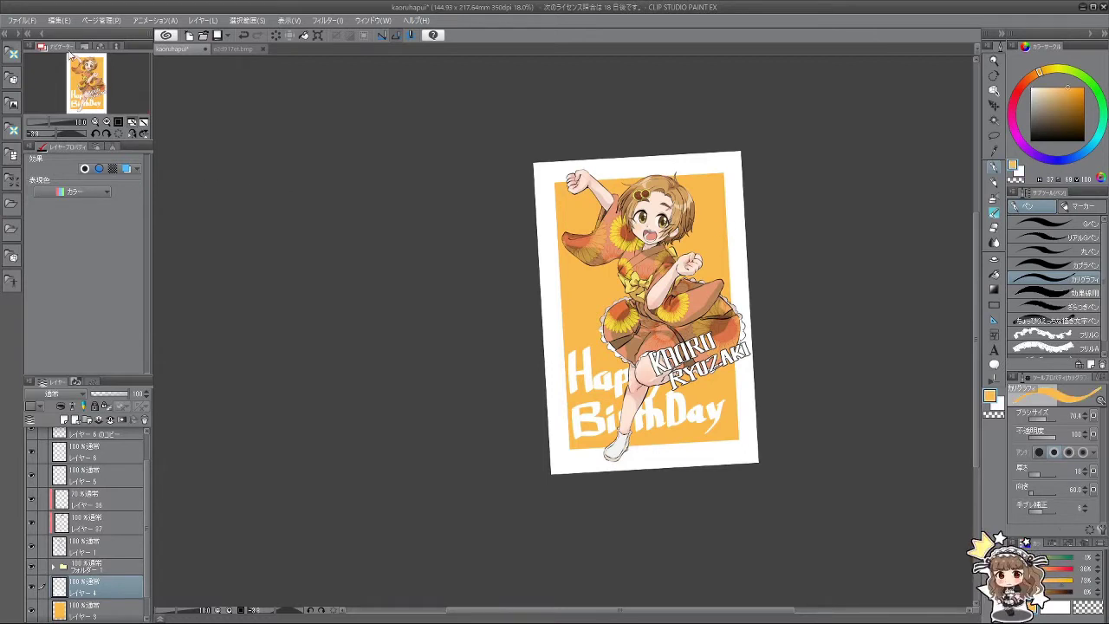
pyautogui.click(58, 20)
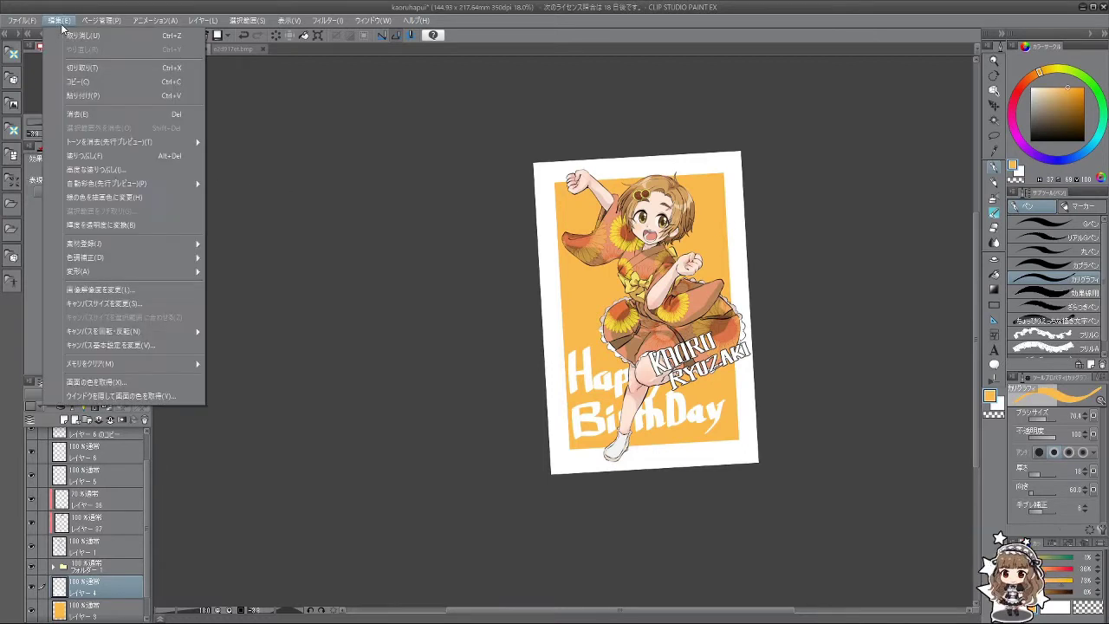
pyautogui.click(103, 197)
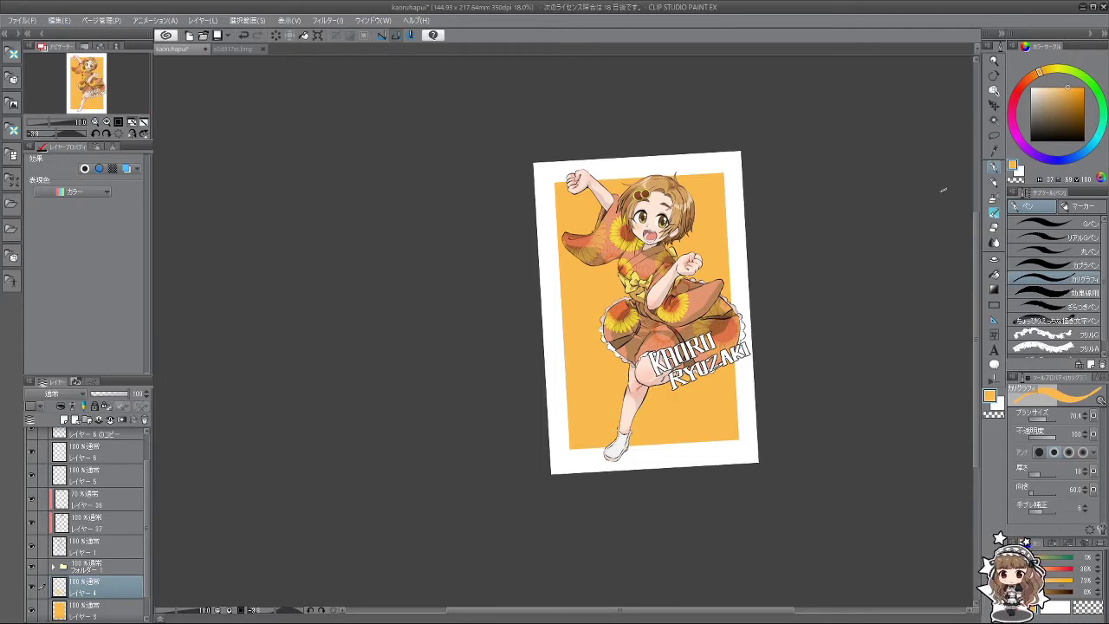
# Step: Give the lettering a white border of width 60 and nudge it slightly right
pyautogui.press('x')
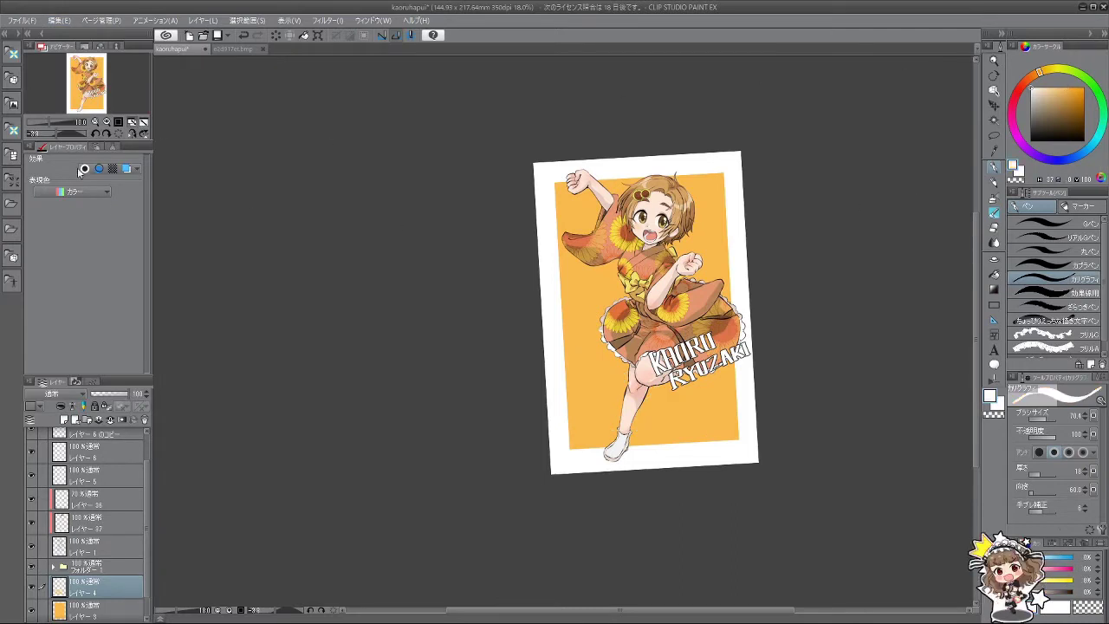
pyautogui.click(84, 168)
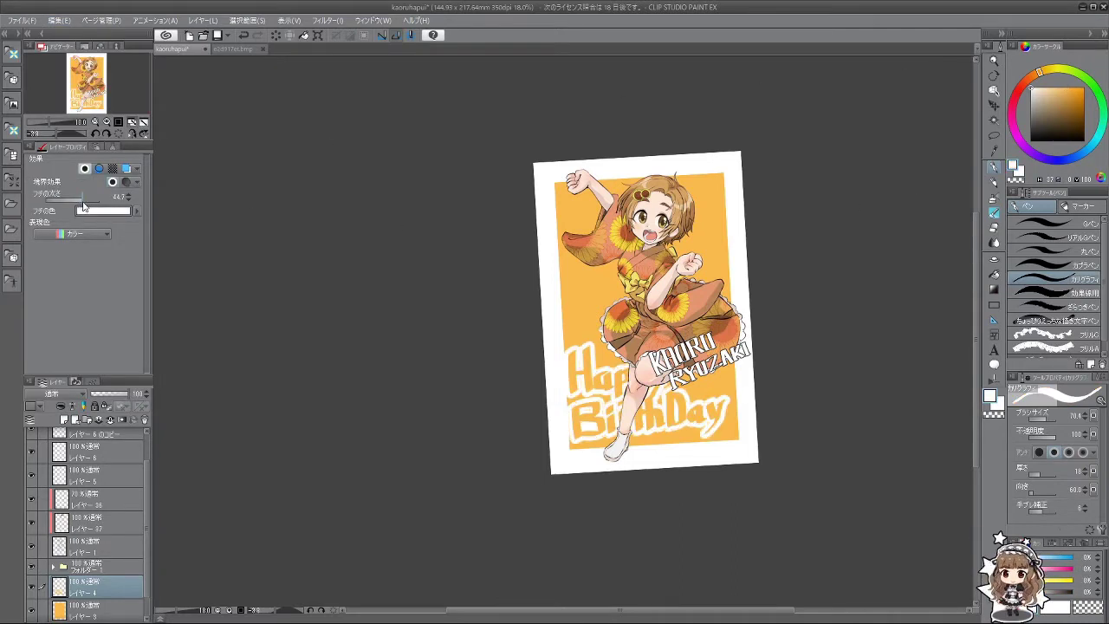
pyautogui.moveTo(84, 206); pyautogui.dragTo(86, 206)
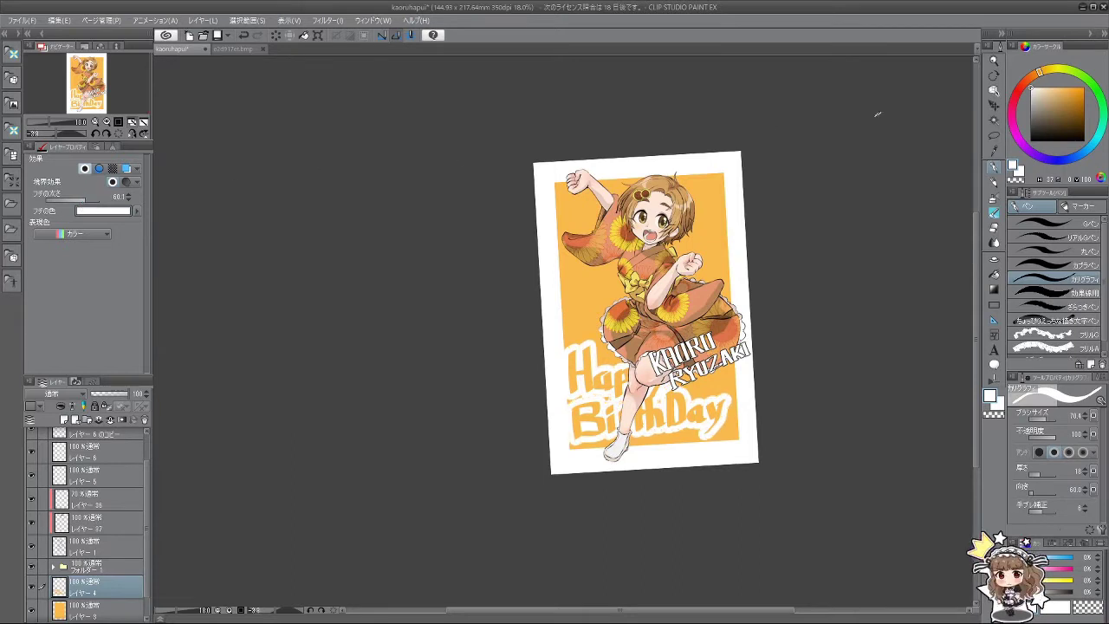
pyautogui.click(993, 109)
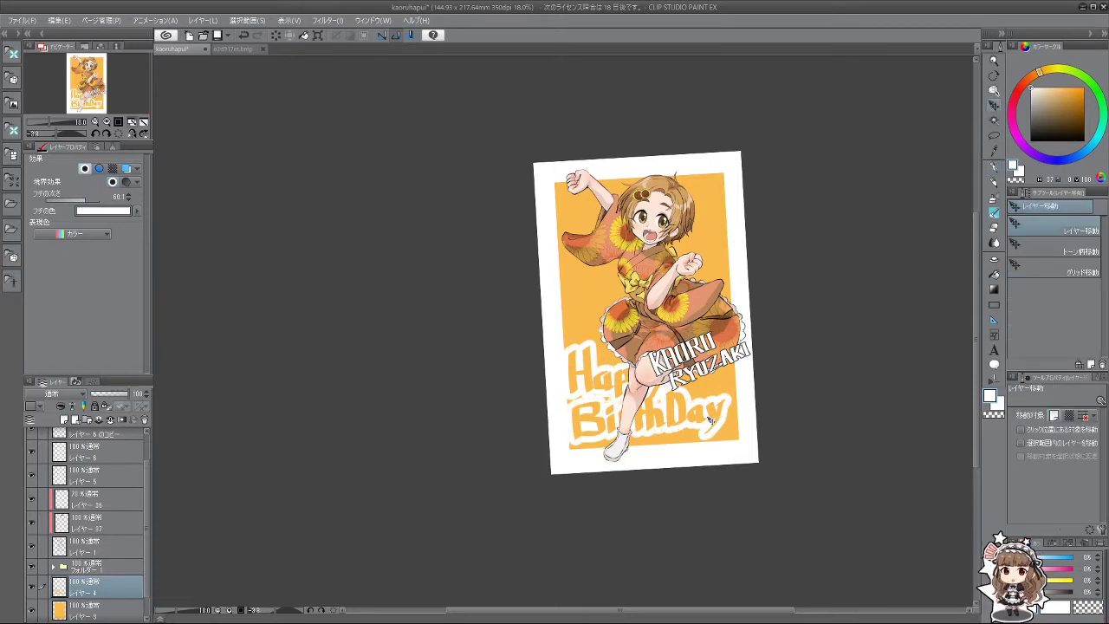
pyautogui.moveTo(709, 421); pyautogui.dragTo(717, 420)
# Step: Move the name layer (Layer 11) above the lettering layer (Layer 4), then select Layer 37
pyautogui.scroll(-3, 716, 419)
pyautogui.scroll(2, 694, 292)
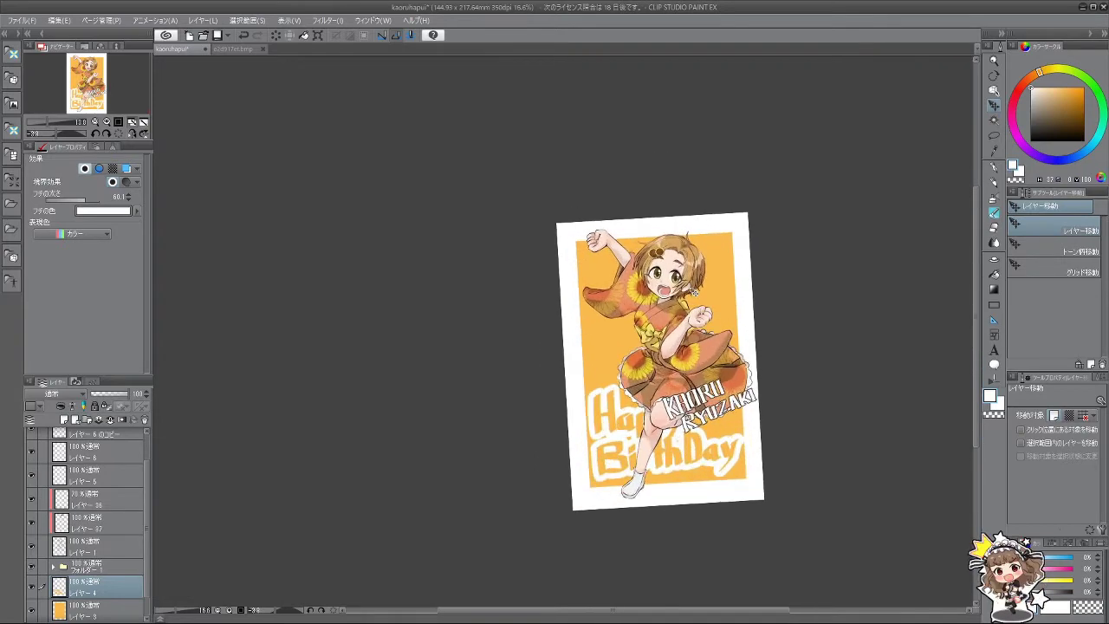
pyautogui.scroll(3, 694, 291)
pyautogui.scroll(-1, 696, 299)
pyautogui.scroll(1, 698, 309)
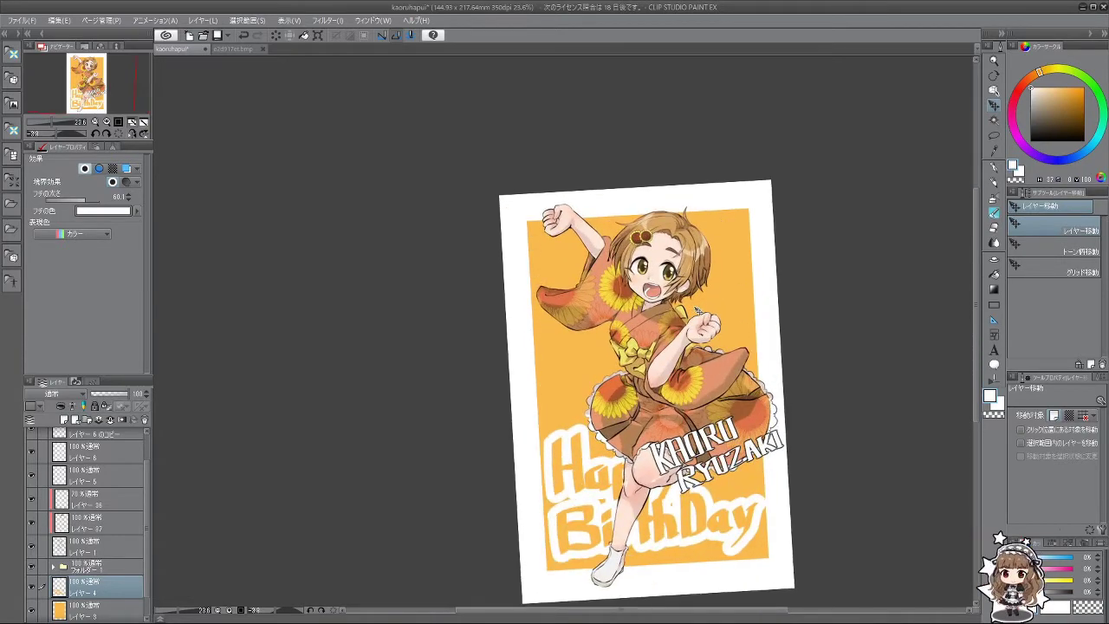
pyautogui.scroll(-2, 697, 311)
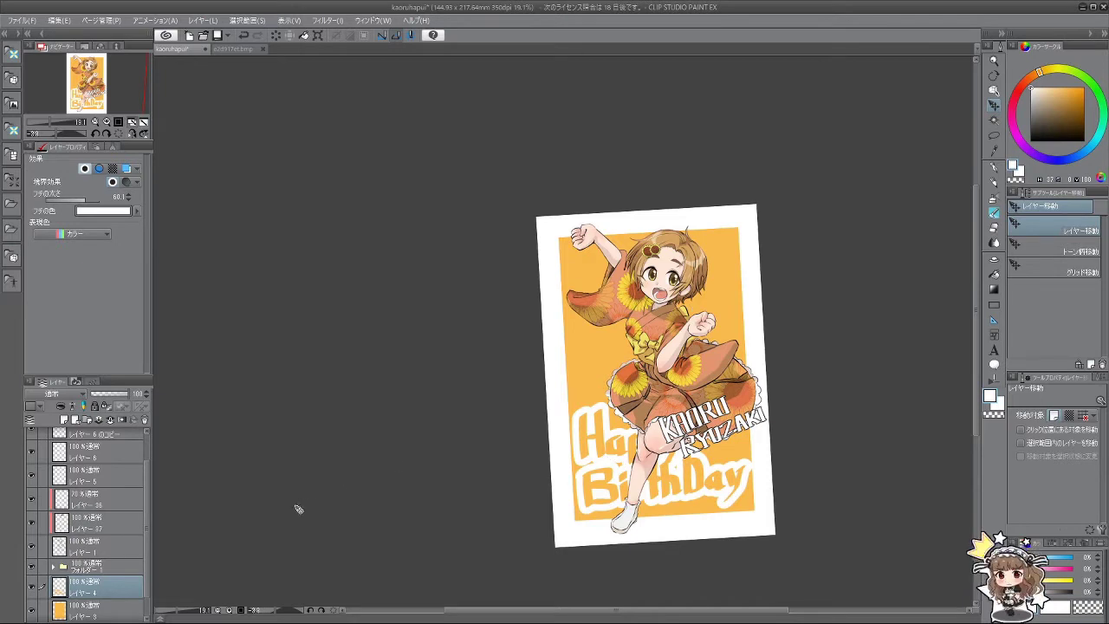
pyautogui.moveTo(108, 594); pyautogui.dragTo(116, 442)
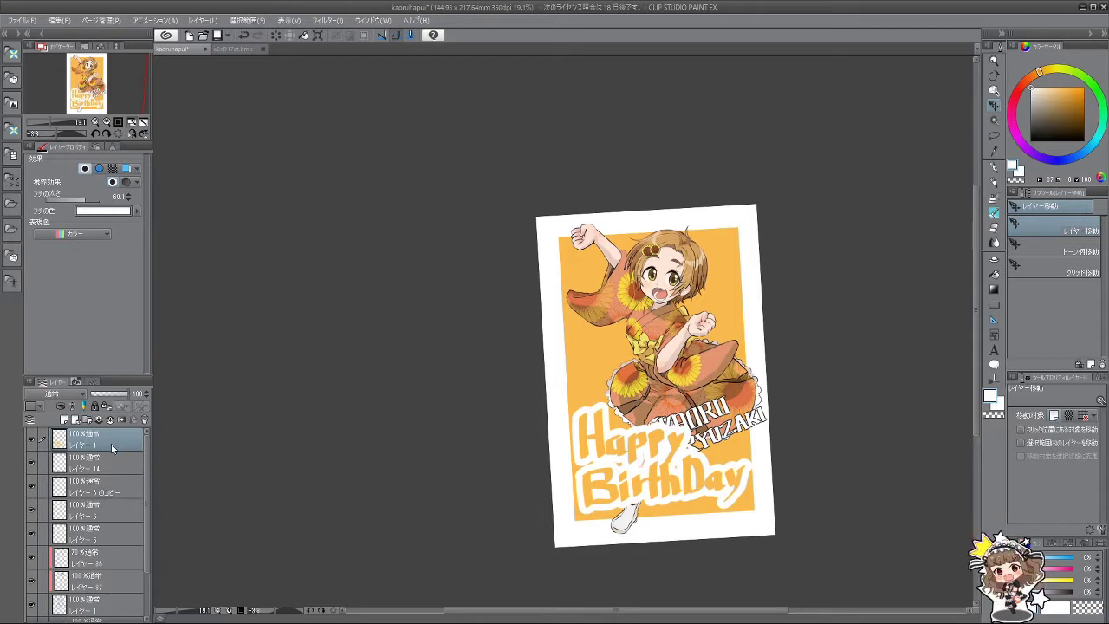
pyautogui.moveTo(110, 463)
pyautogui.mouseDown()
pyautogui.moveTo(112, 438)
pyautogui.moveTo(99, 616)
pyautogui.moveTo(97, 598)
pyautogui.mouseUp()
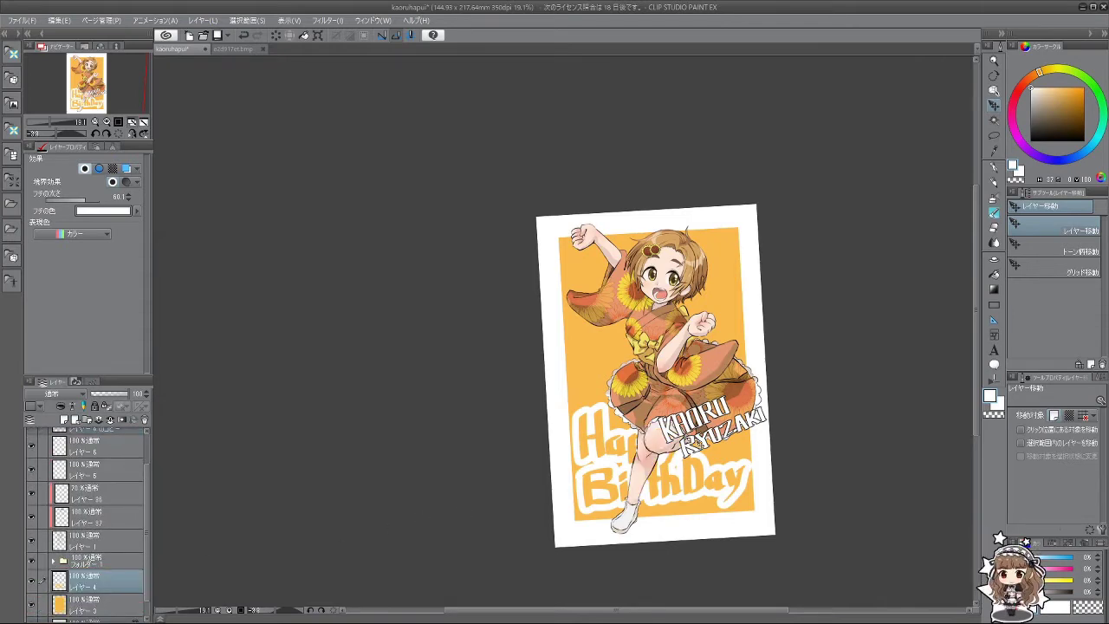
pyautogui.scroll(4, 741, 436)
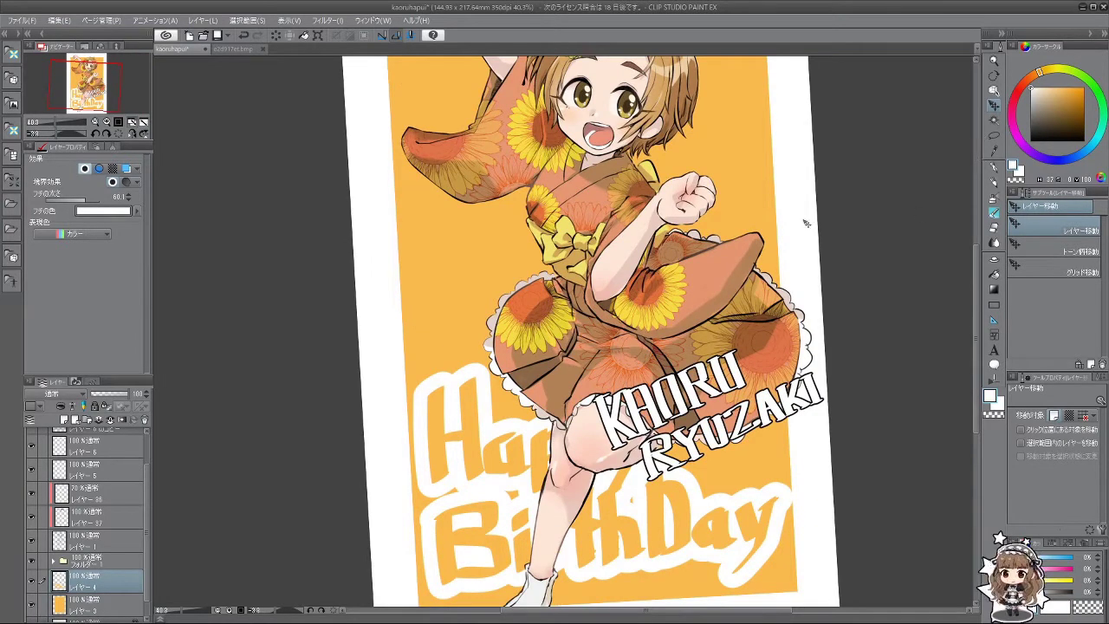
pyautogui.click(95, 523)
pyautogui.scroll(1, 143, 468)
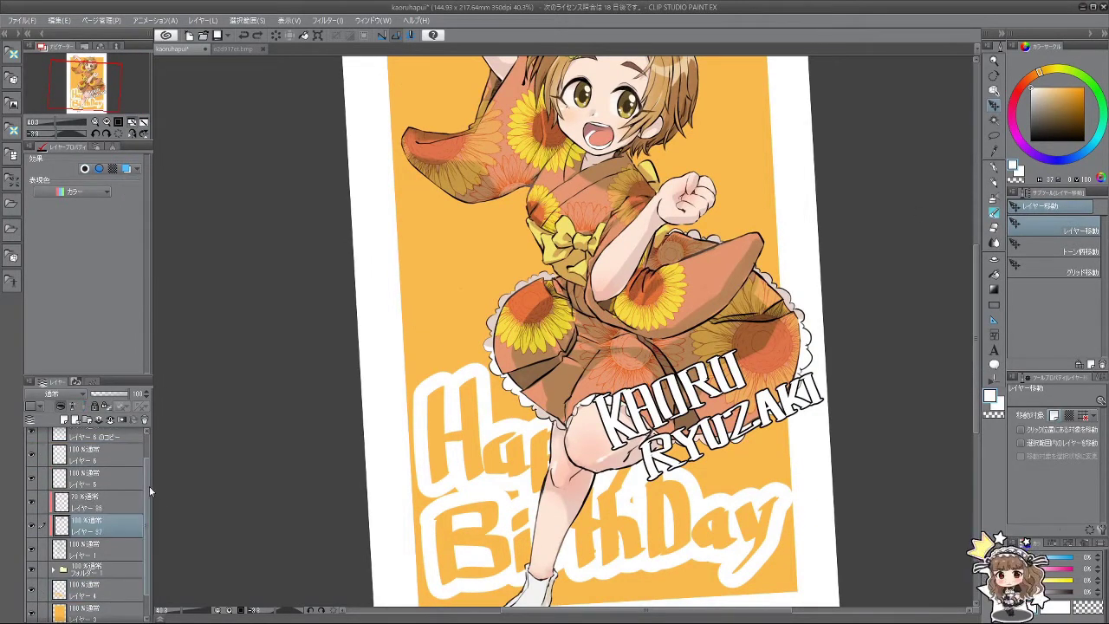
pyautogui.scroll(1, 146, 481)
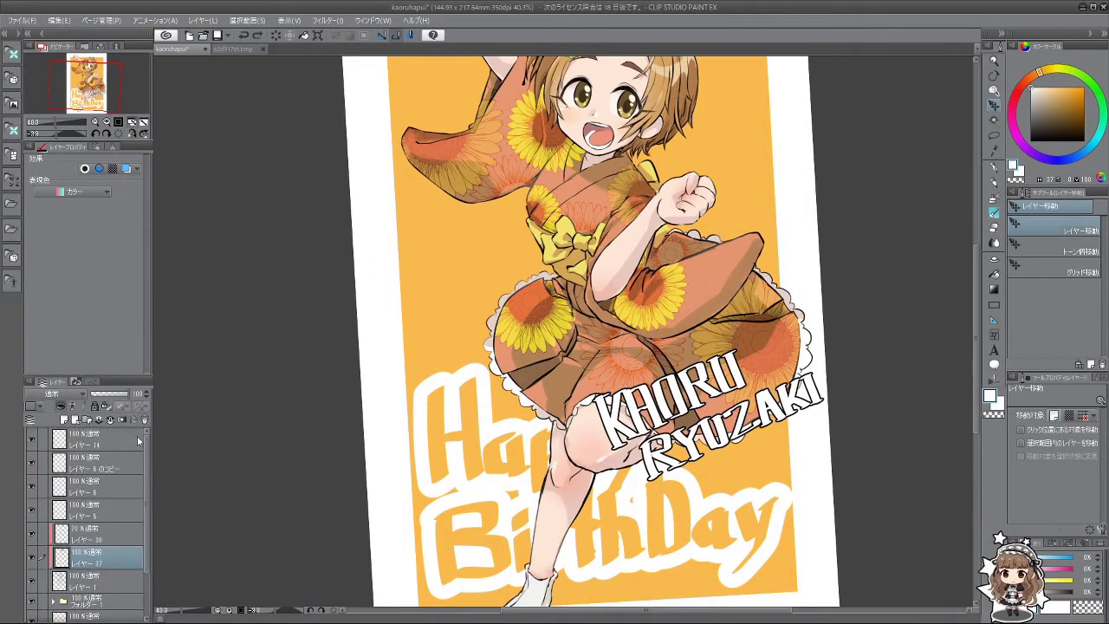
# Step: On layer 14, lasso the surname lettering, stretch it taller, and commit the tilted placement
pyautogui.click(73, 433)
pyautogui.click(993, 136)
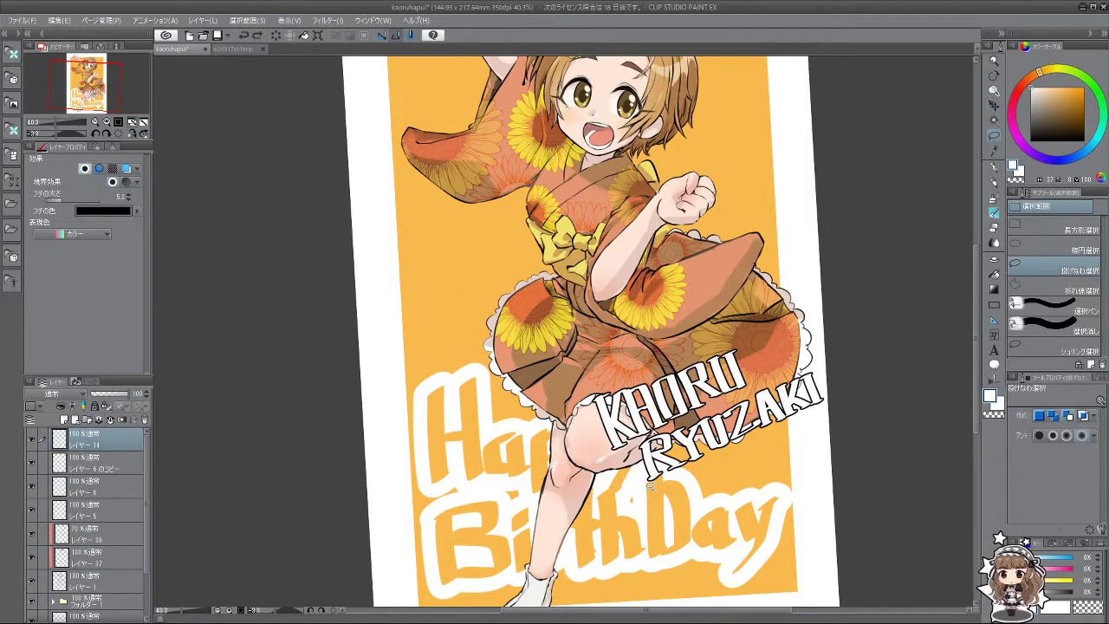
pyautogui.moveTo(650, 488)
pyautogui.mouseDown()
pyautogui.moveTo(638, 444)
pyautogui.moveTo(802, 364)
pyautogui.moveTo(775, 464)
pyautogui.mouseUp()
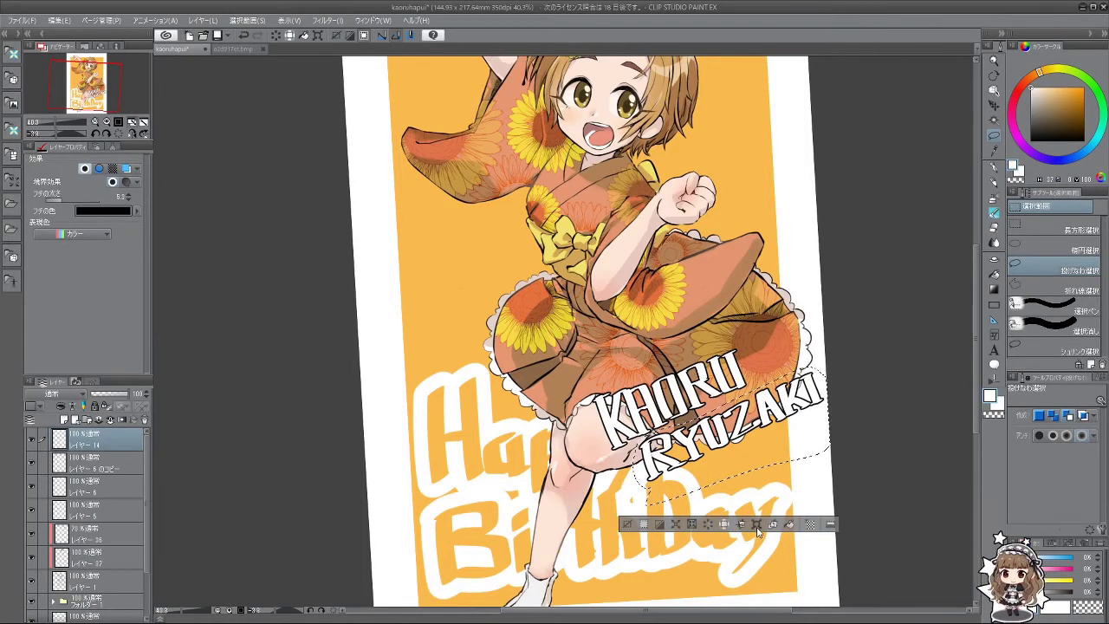
pyautogui.click(756, 523)
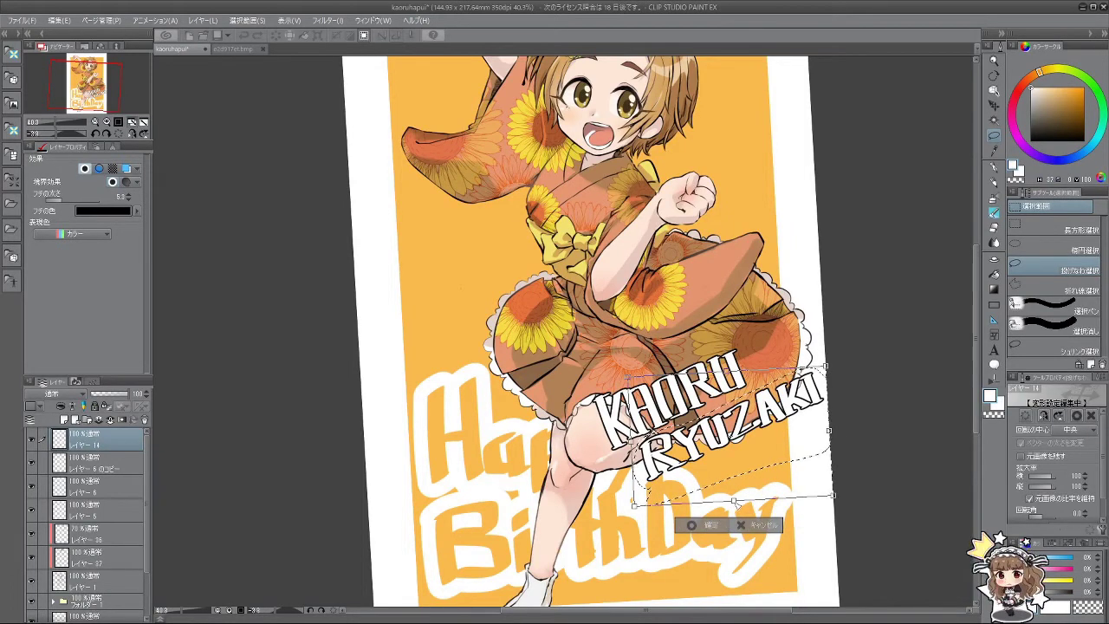
pyautogui.moveTo(733, 500); pyautogui.dragTo(740, 478)
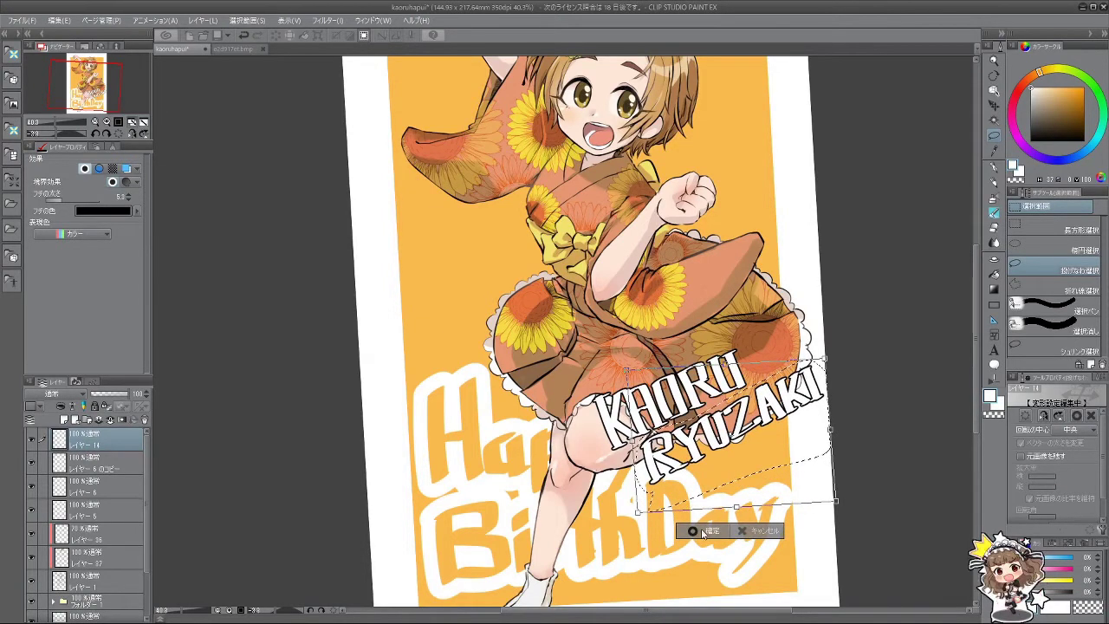
pyautogui.click(703, 531)
# Step: Zoom in and out to review the whole card
pyautogui.scroll(-6, 658, 490)
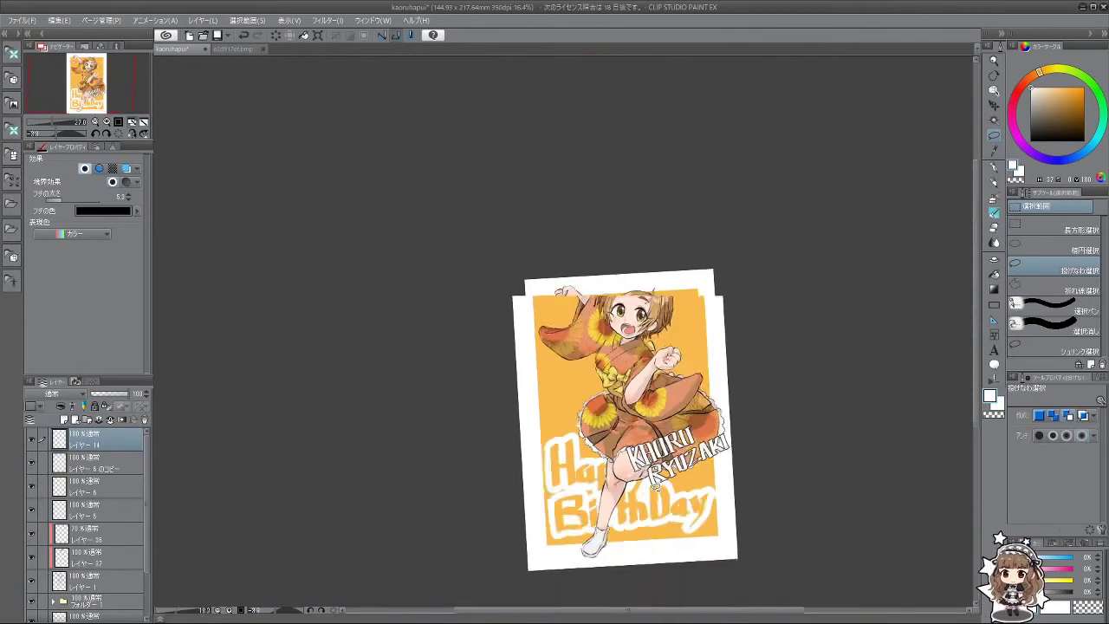
pyautogui.scroll(3, 679, 491)
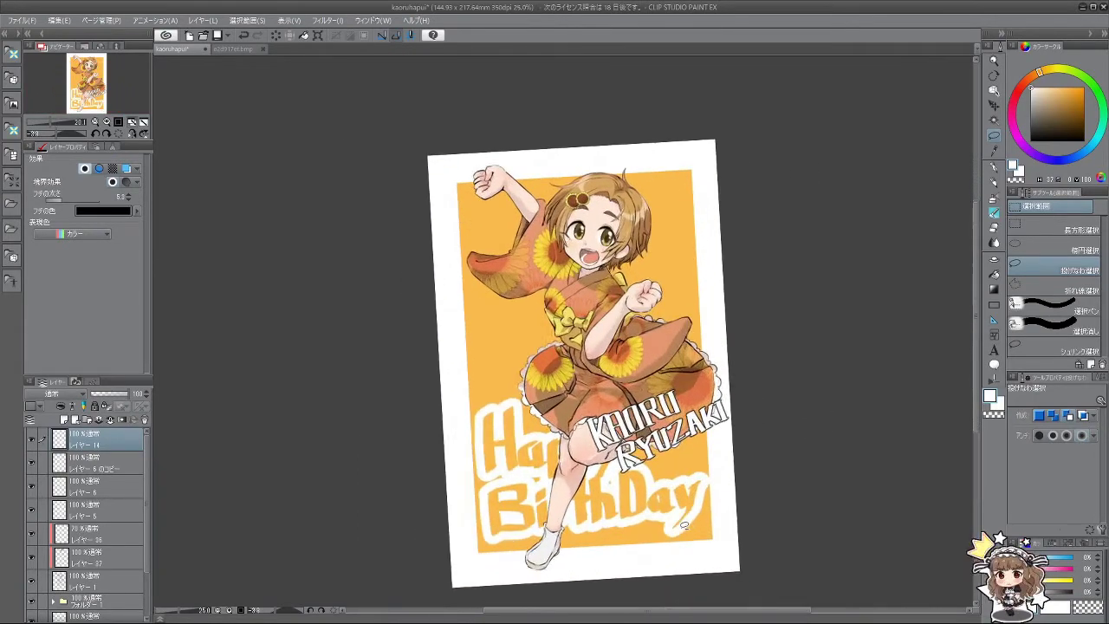
pyautogui.scroll(3, 695, 475)
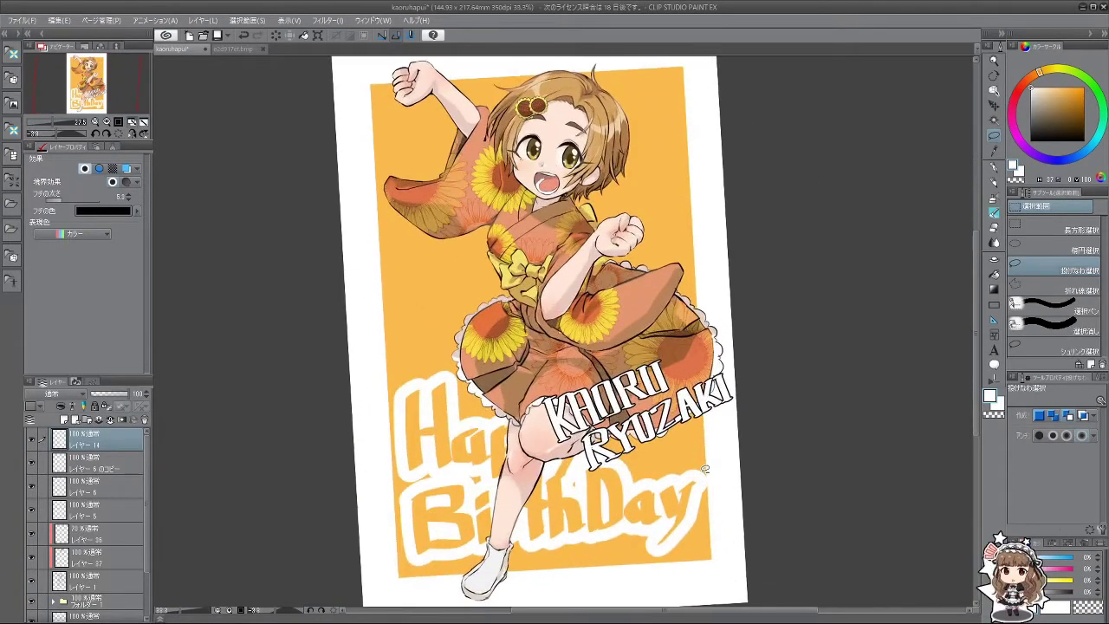
pyautogui.scroll(-5, 702, 471)
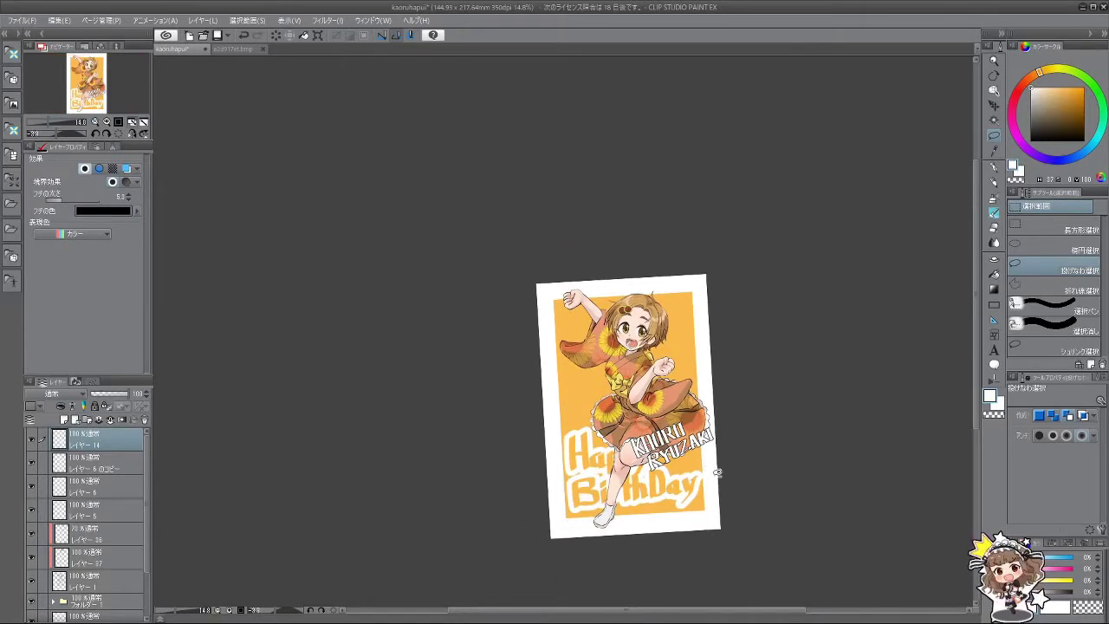
pyautogui.scroll(3, 716, 476)
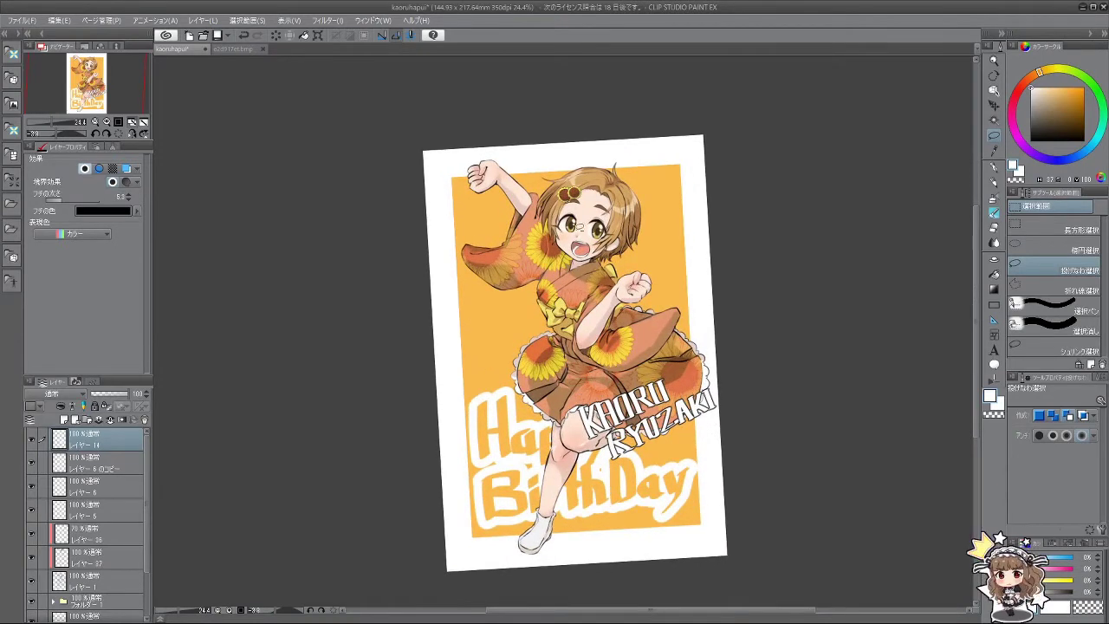
pyautogui.scroll(-3, 552, 338)
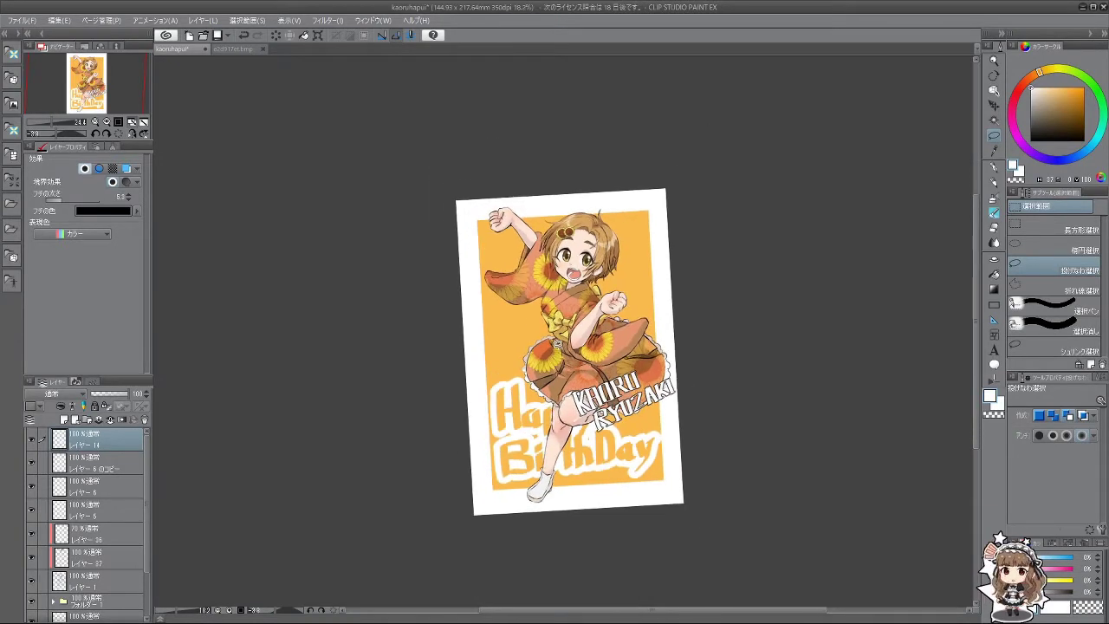
pyautogui.scroll(1, 566, 347)
pyautogui.scroll(1, 570, 306)
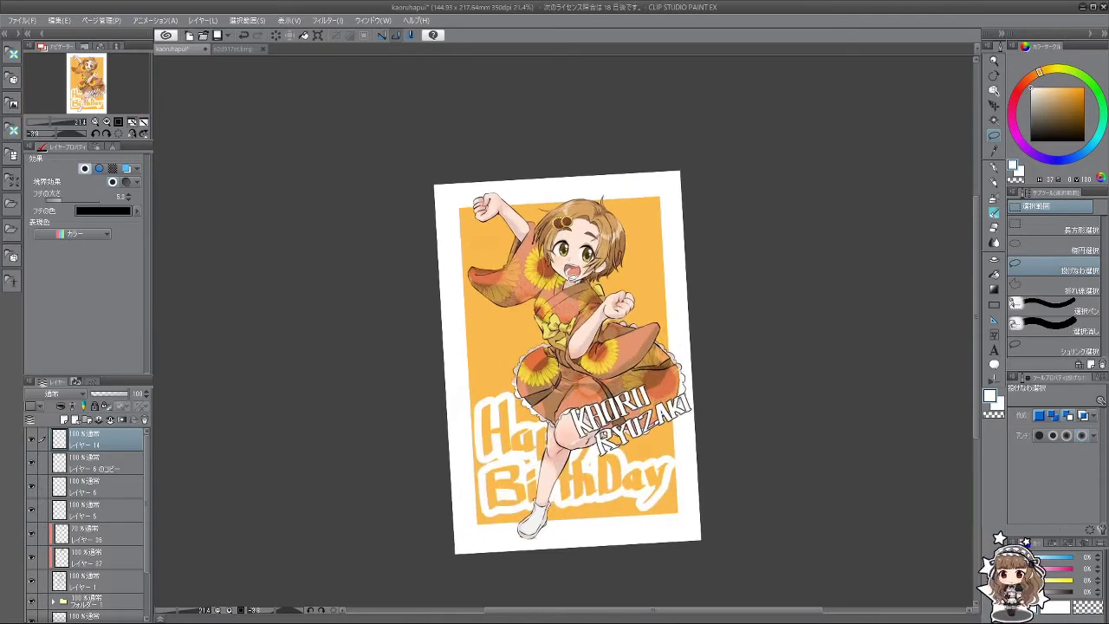
pyautogui.scroll(-2, 568, 295)
pyautogui.scroll(1, 526, 345)
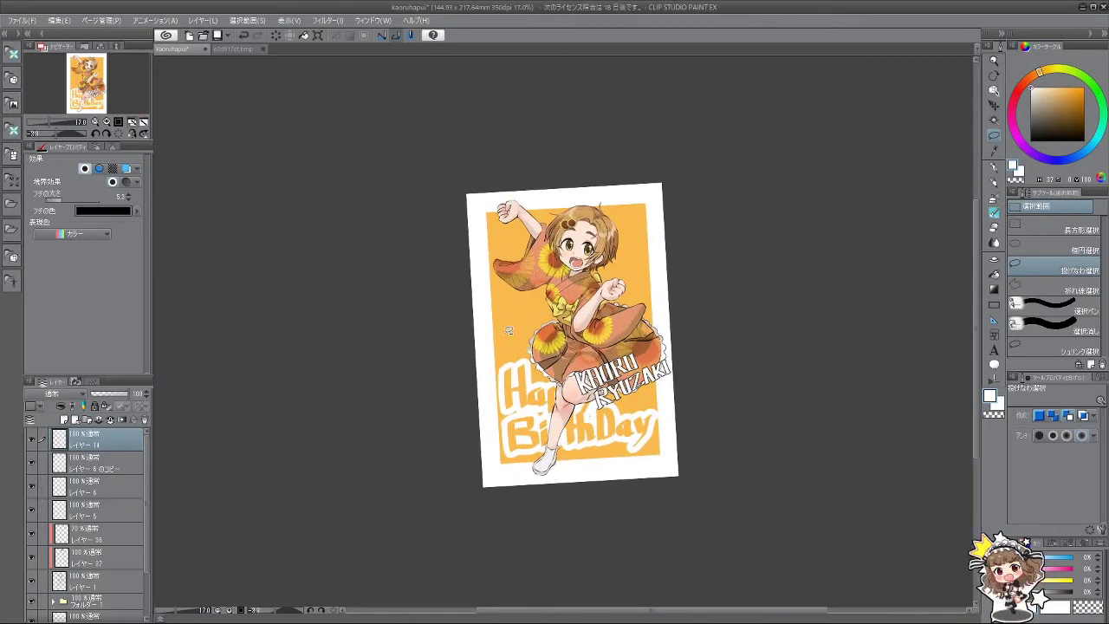
pyautogui.scroll(2, 505, 324)
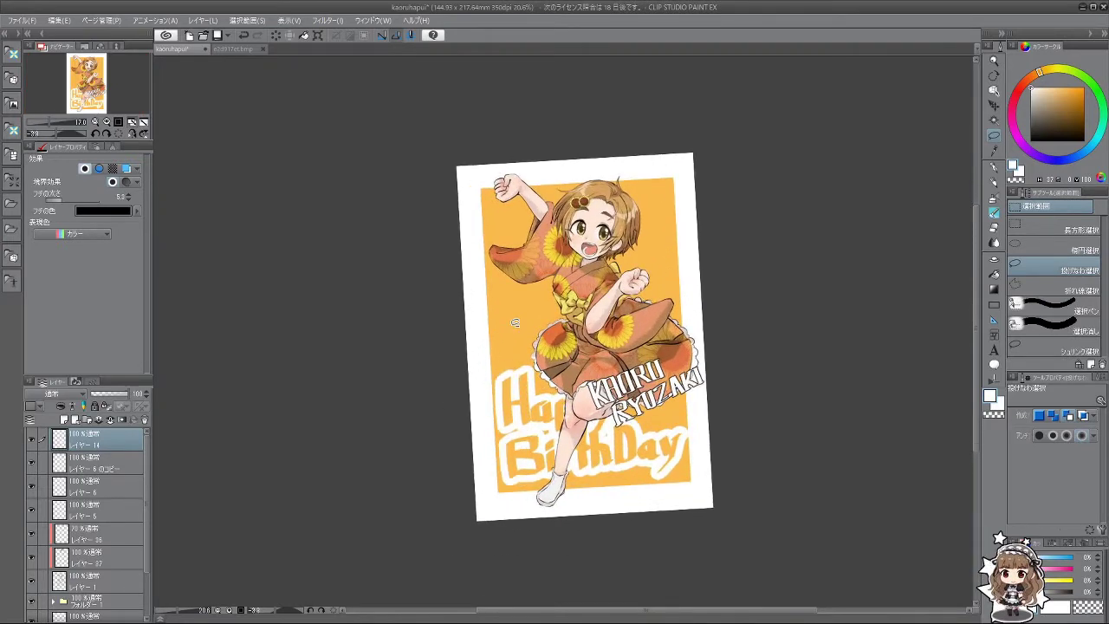
pyautogui.scroll(-2, 133, 500)
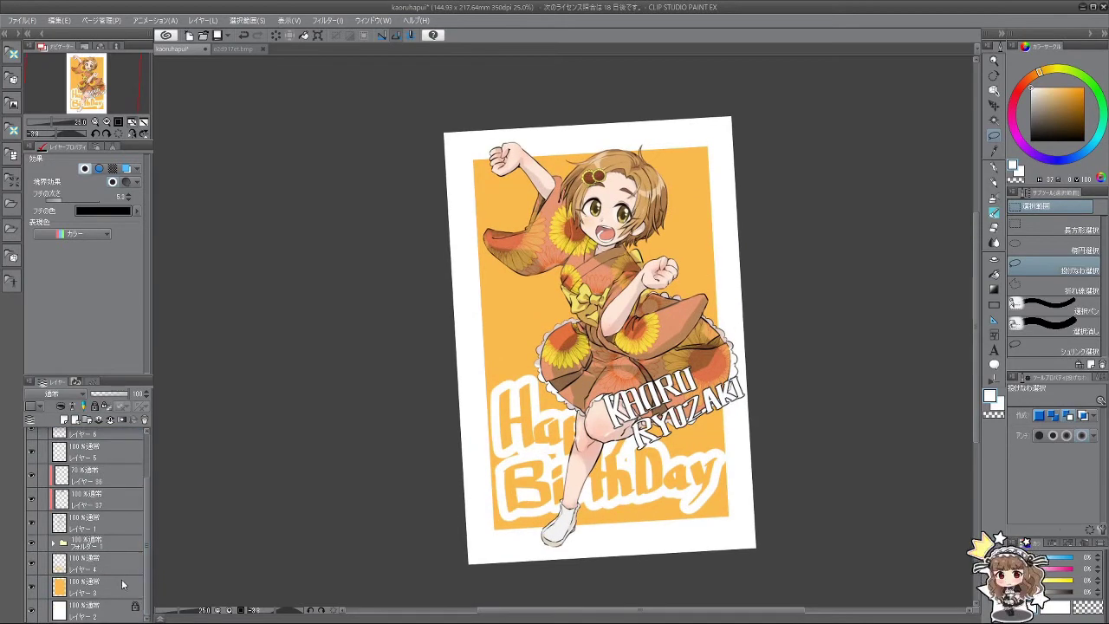
# Step: Select the Happy BirthDay layer, pick the pen, and sketch then undo a trial '2'
pyautogui.click(116, 563)
pyautogui.click(995, 212)
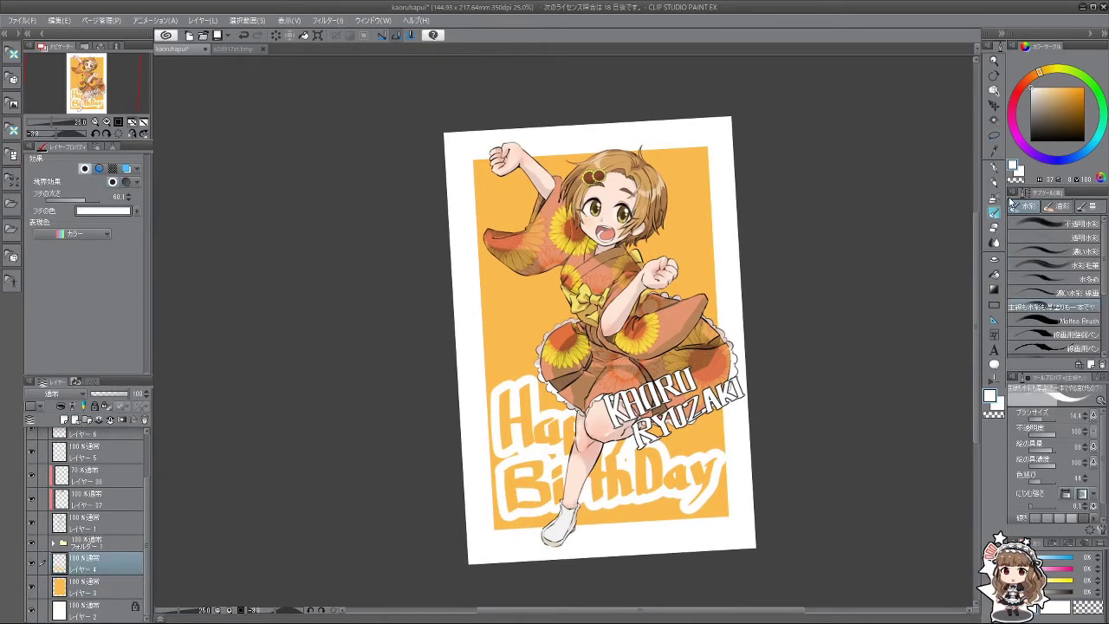
pyautogui.scroll(2, 523, 341)
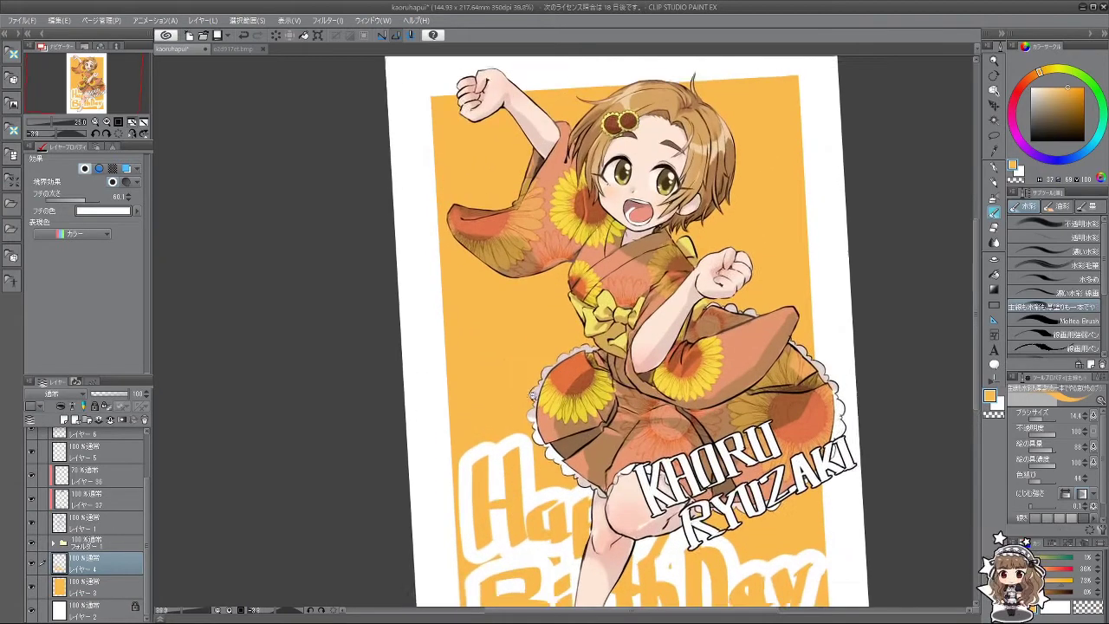
pyautogui.click(995, 179)
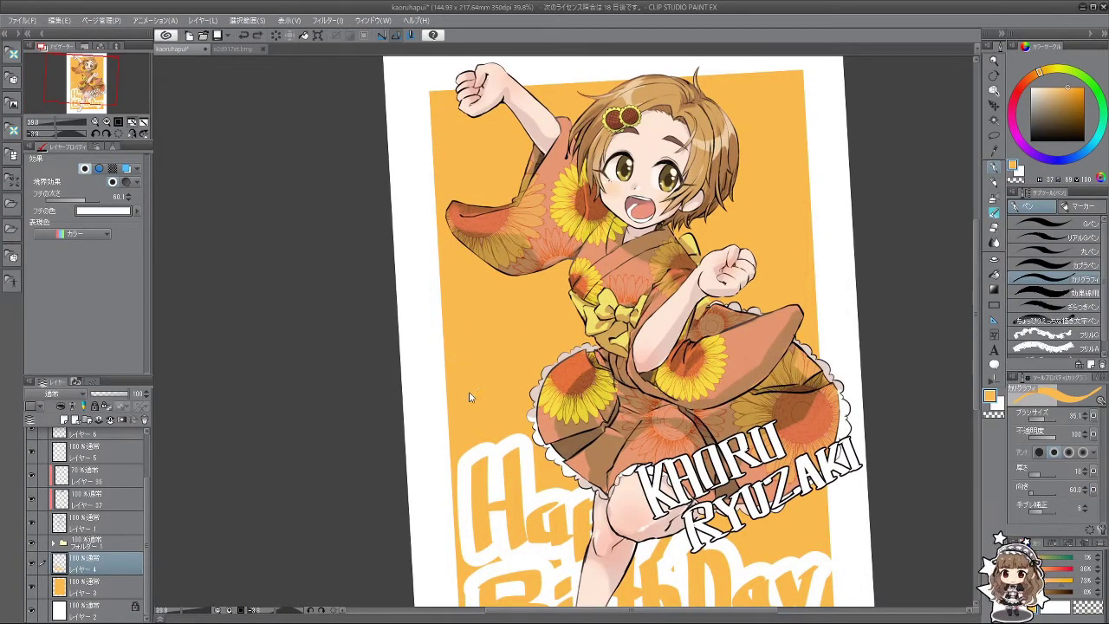
pyautogui.moveTo(452, 363); pyautogui.dragTo(496, 409)
pyautogui.hotkey('ctrl', 'z')
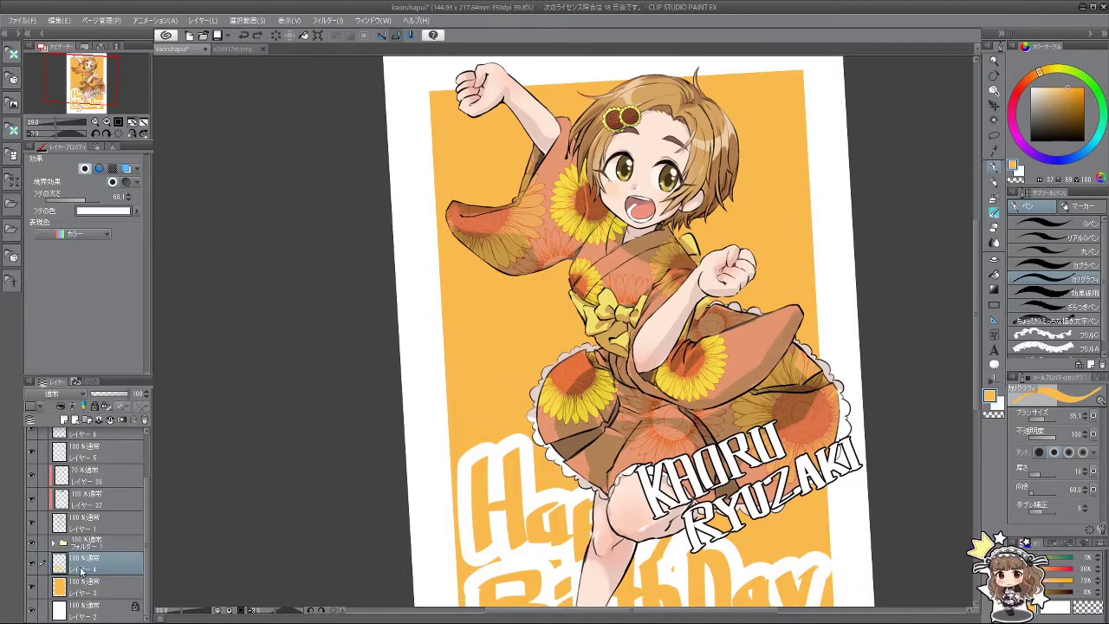
# Step: On a new white-bordered layer, draw the year's first digits at pen size 50 and move them up
pyautogui.click(64, 419)
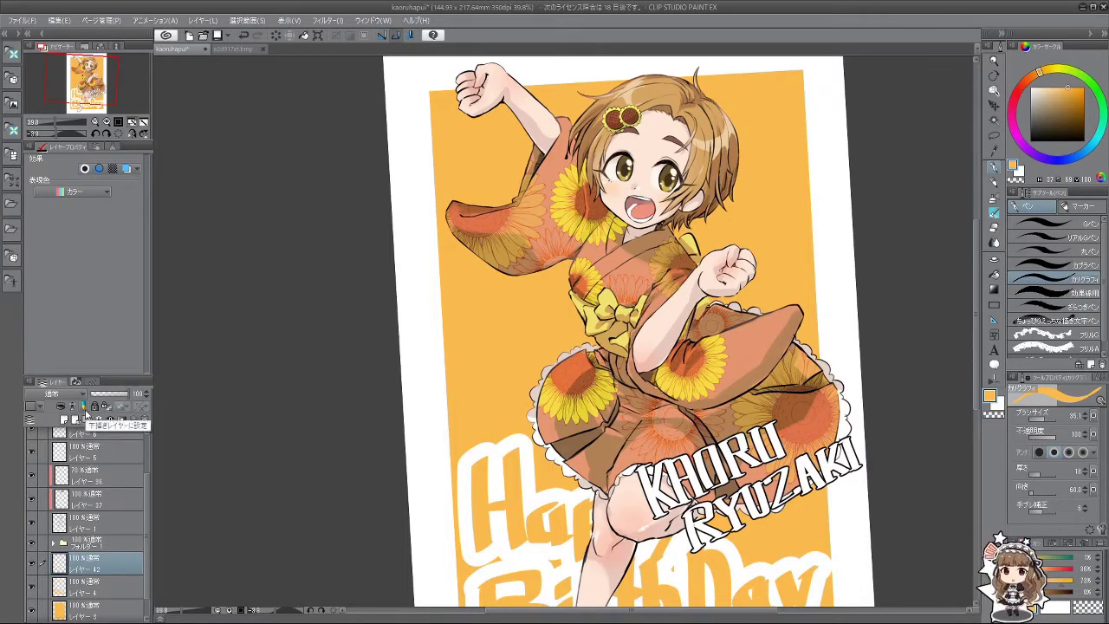
pyautogui.click(84, 168)
pyautogui.press(']')
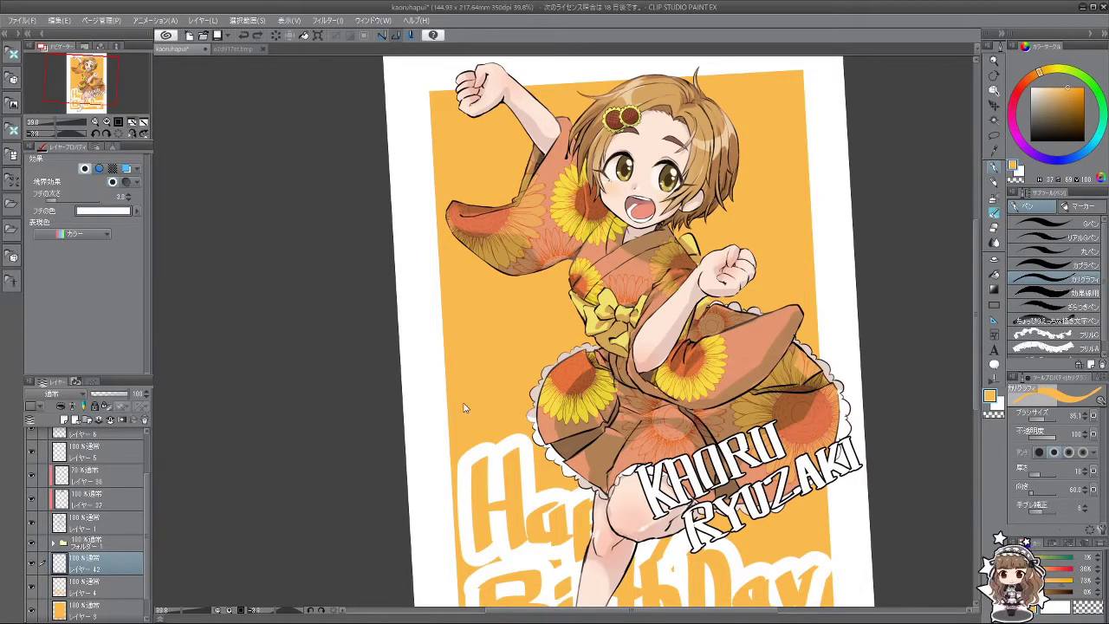
pyautogui.moveTo(461, 409)
pyautogui.mouseDown()
pyautogui.moveTo(451, 394)
pyautogui.moveTo(473, 389)
pyautogui.moveTo(456, 427)
pyautogui.mouseUp()
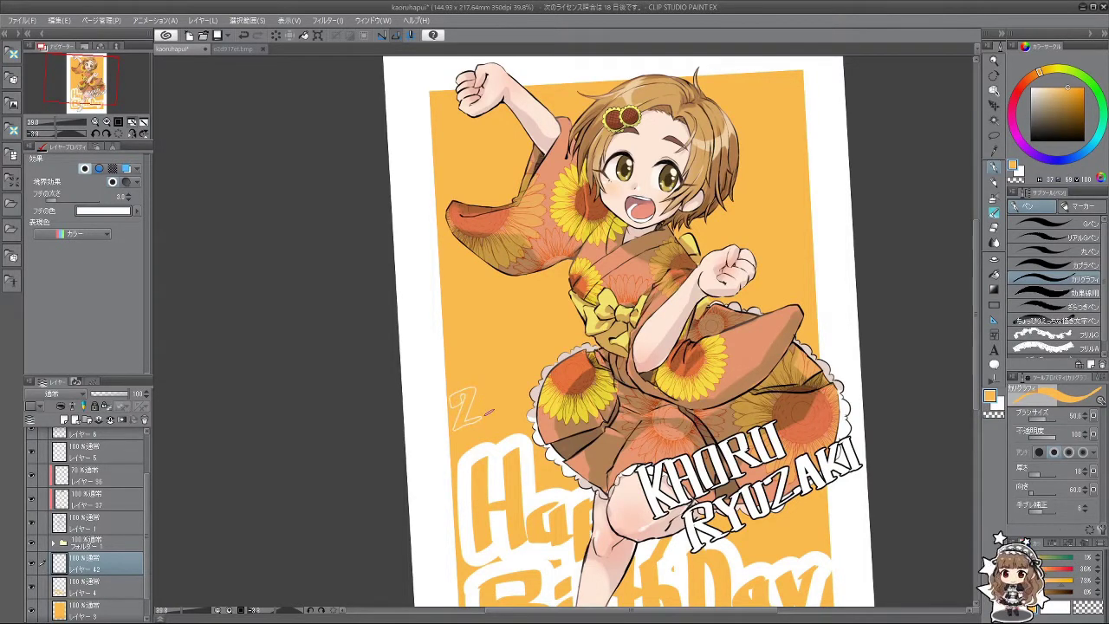
pyautogui.moveTo(496, 388)
pyautogui.mouseDown()
pyautogui.moveTo(491, 420)
pyautogui.moveTo(526, 384)
pyautogui.moveTo(509, 381)
pyautogui.moveTo(534, 404)
pyautogui.mouseUp()
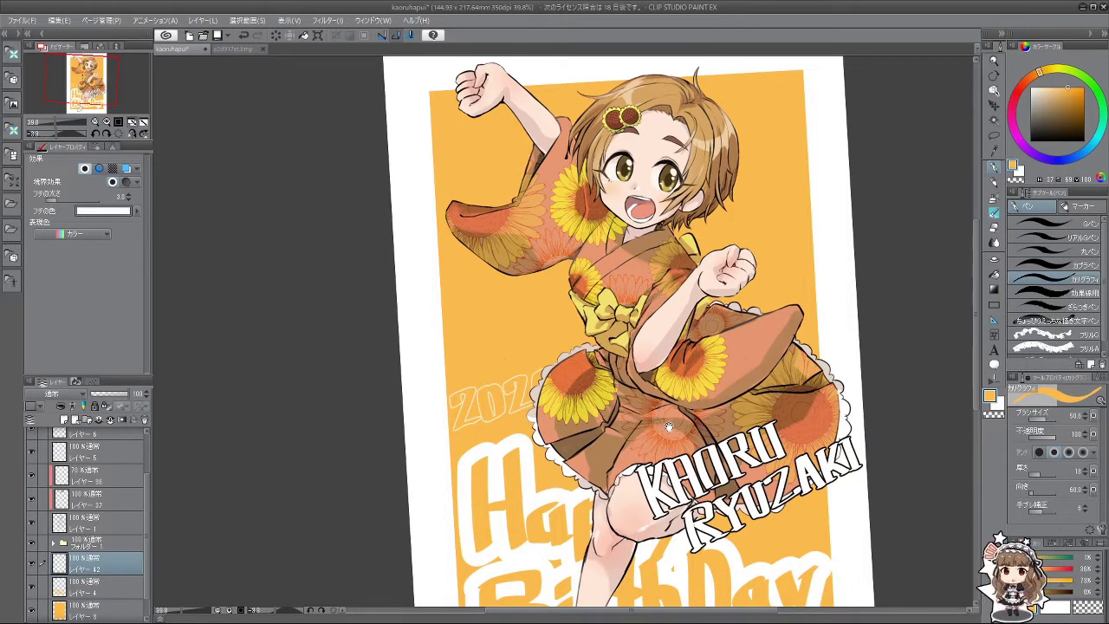
pyautogui.scroll(-5, 668, 426)
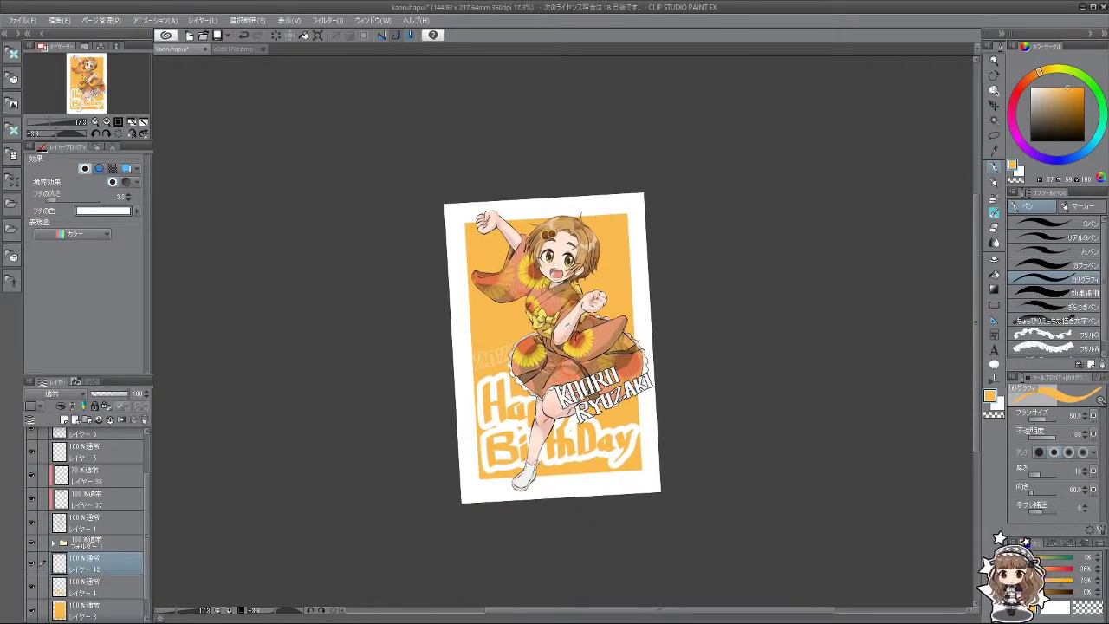
pyautogui.scroll(2, 543, 247)
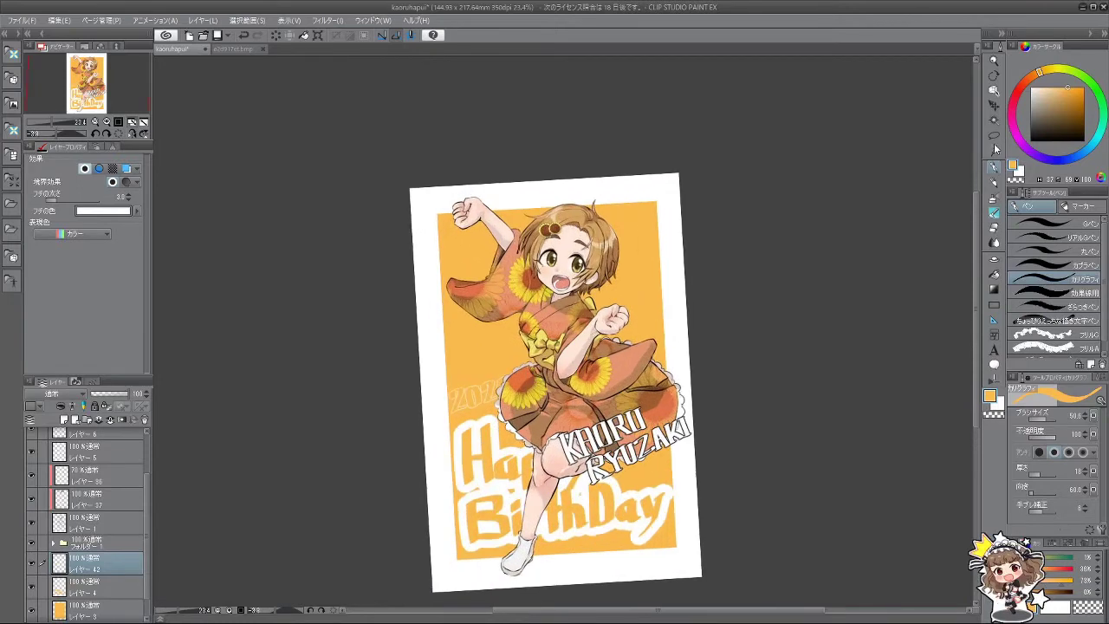
pyautogui.click(994, 105)
pyautogui.moveTo(511, 391); pyautogui.dragTo(510, 342)
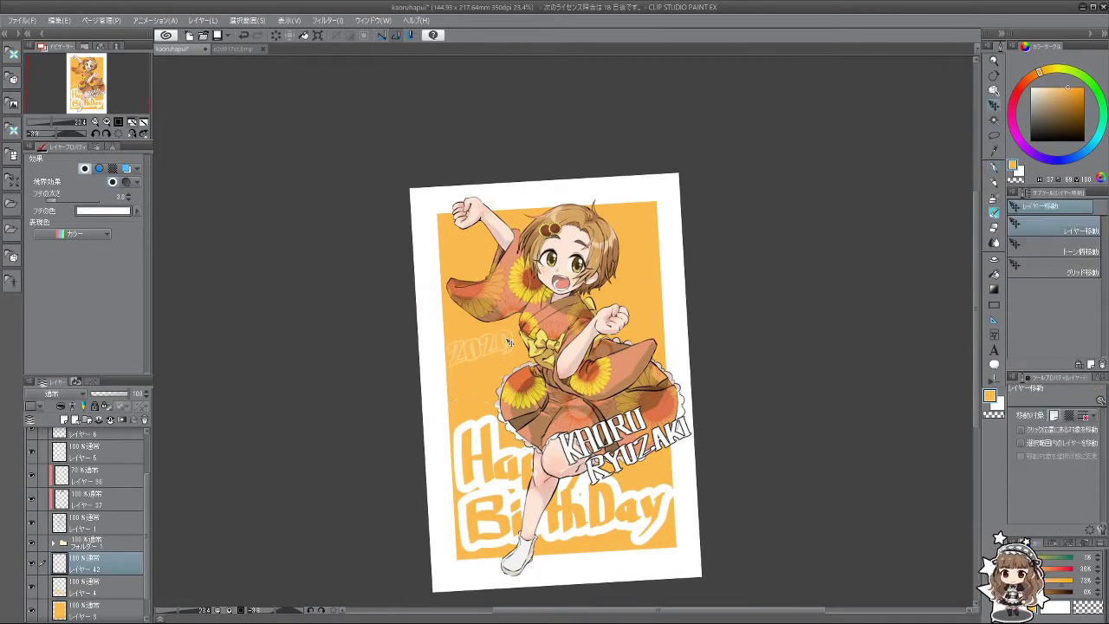
pyautogui.hotkey('ctrl', 'z')
pyautogui.moveTo(497, 395); pyautogui.dragTo(494, 345)
# Step: Finish the year 2020 and letter 07.20 below it, redrawing rough strokes
pyautogui.click(995, 213)
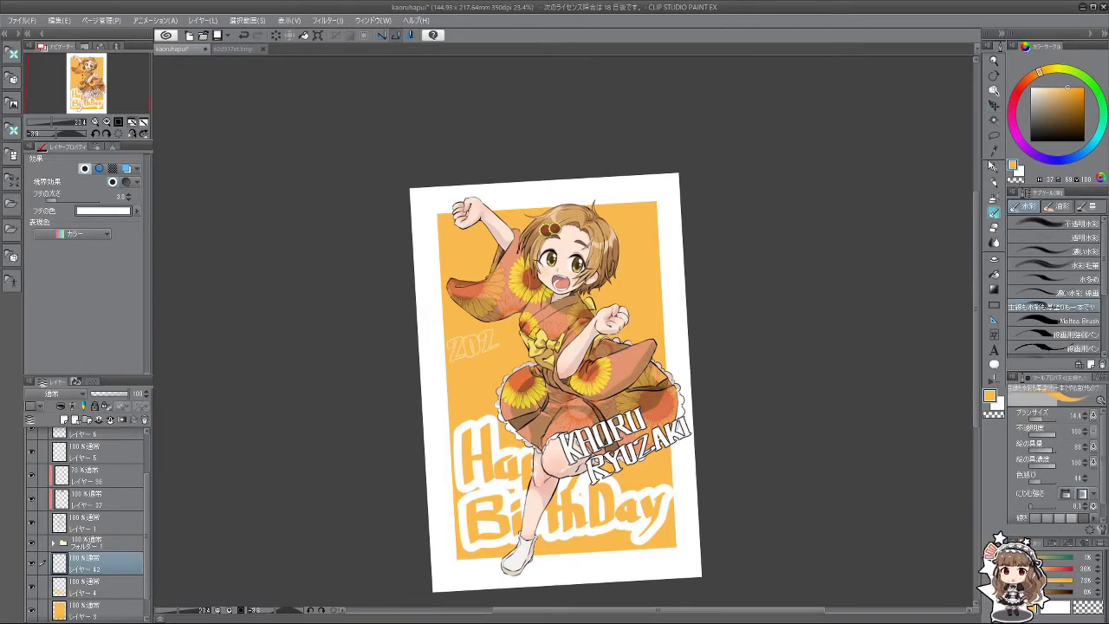
pyautogui.scroll(2, 524, 342)
pyautogui.moveTo(482, 322)
pyautogui.mouseDown()
pyautogui.moveTo(473, 334)
pyautogui.moveTo(485, 346)
pyautogui.moveTo(499, 315)
pyautogui.moveTo(494, 341)
pyautogui.moveTo(476, 336)
pyautogui.moveTo(498, 321)
pyautogui.mouseUp()
pyautogui.hotkey('ctrl', 'z')
pyautogui.moveTo(480, 502)
pyautogui.mouseDown()
pyautogui.moveTo(449, 392)
pyautogui.moveTo(393, 438)
pyautogui.mouseUp()
pyautogui.hotkey('ctrl', 'z')
pyautogui.moveTo(401, 398)
pyautogui.mouseDown()
pyautogui.moveTo(412, 431)
pyautogui.moveTo(423, 393)
pyautogui.moveTo(441, 416)
pyautogui.moveTo(438, 392)
pyautogui.moveTo(435, 425)
pyautogui.mouseUp()
pyautogui.hotkey('ctrl', 'z')
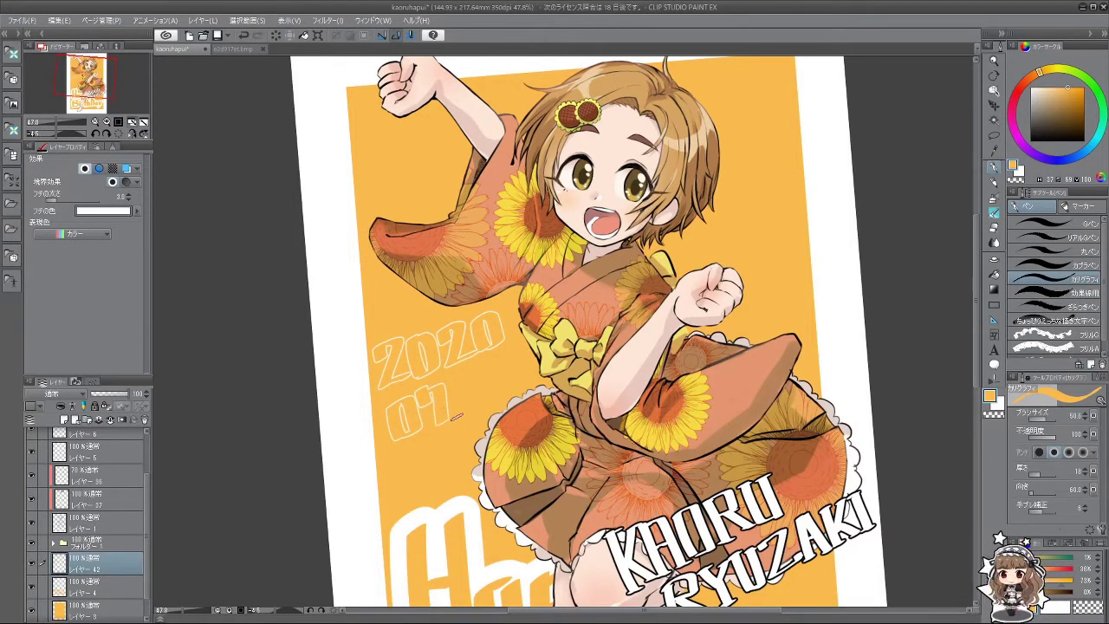
pyautogui.click(455, 415)
pyautogui.hotkey('ctrl', 'z')
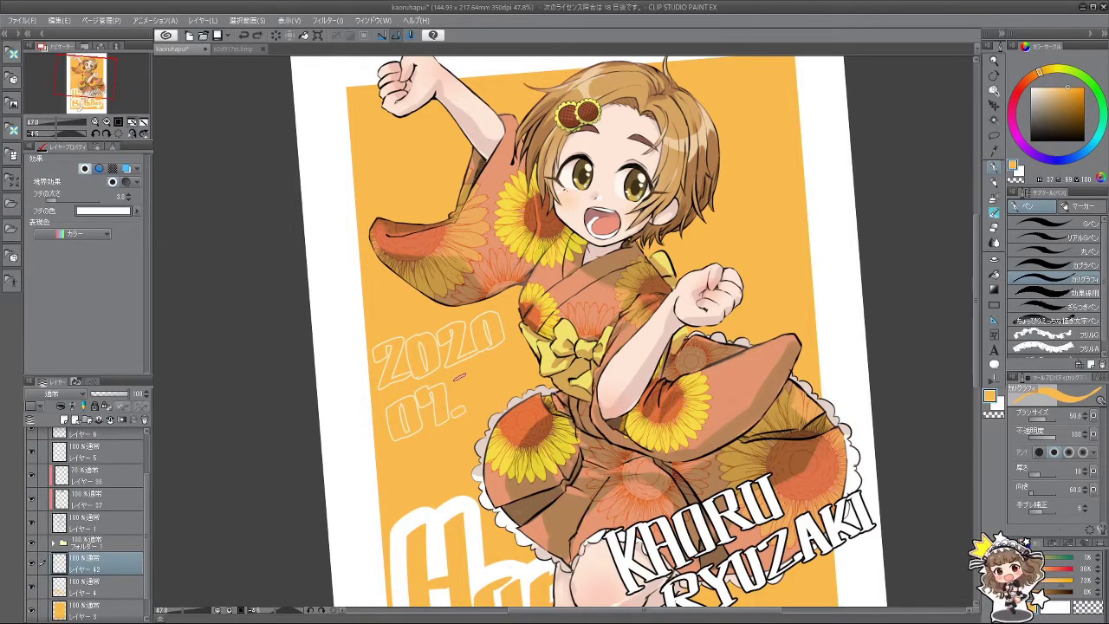
pyautogui.moveTo(457, 376)
pyautogui.mouseDown()
pyautogui.moveTo(494, 414)
pyautogui.moveTo(478, 390)
pyautogui.moveTo(475, 412)
pyautogui.moveTo(495, 407)
pyautogui.mouseUp()
pyautogui.hotkey('ctrl', 'z')
pyautogui.moveTo(501, 364)
pyautogui.mouseDown()
pyautogui.moveTo(506, 397)
pyautogui.moveTo(513, 371)
pyautogui.moveTo(450, 485)
pyautogui.moveTo(519, 381)
pyautogui.moveTo(702, 243)
pyautogui.mouseUp()
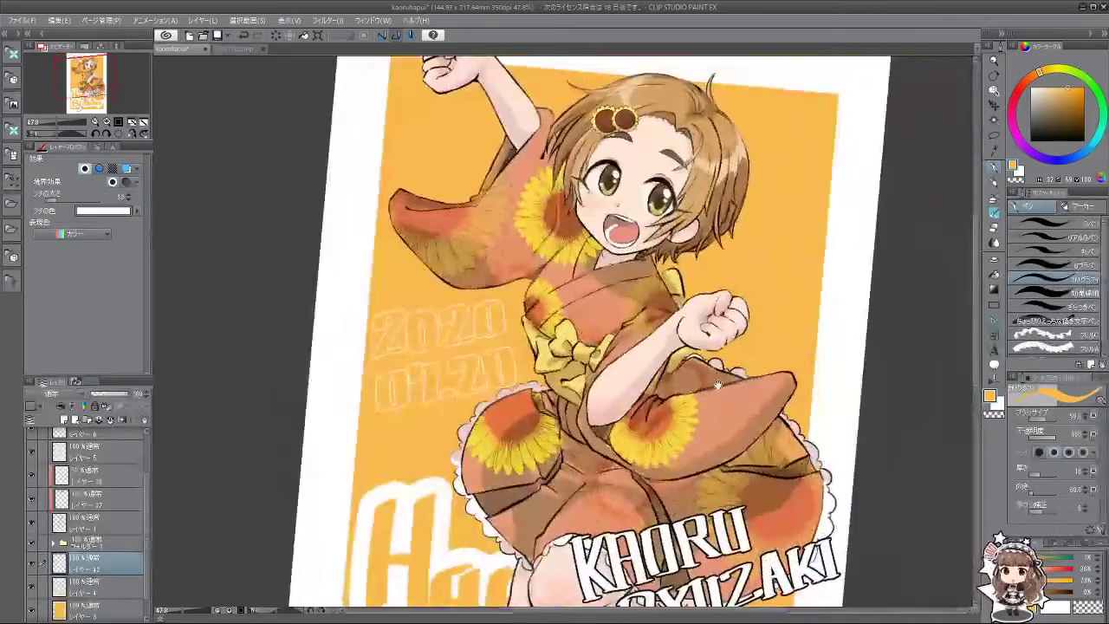
# Step: Thin the Happy BirthDay border width, then return to the date layer
pyautogui.scroll(-2, 719, 385)
pyautogui.moveTo(758, 411); pyautogui.dragTo(698, 381)
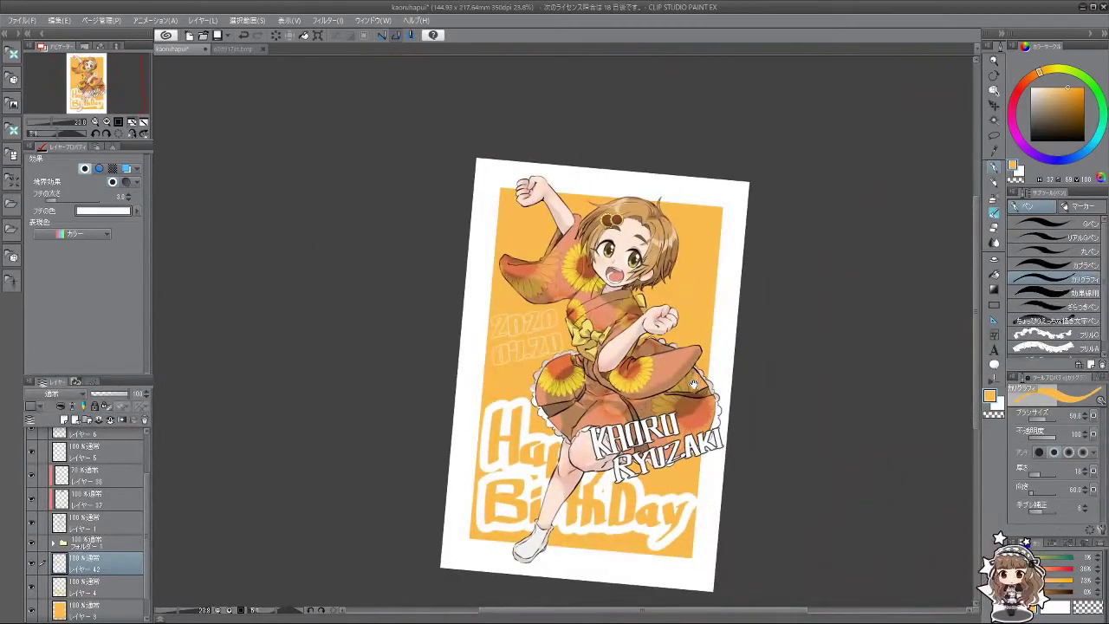
pyautogui.moveTo(721, 441); pyautogui.dragTo(666, 424)
pyautogui.scroll(1, 663, 420)
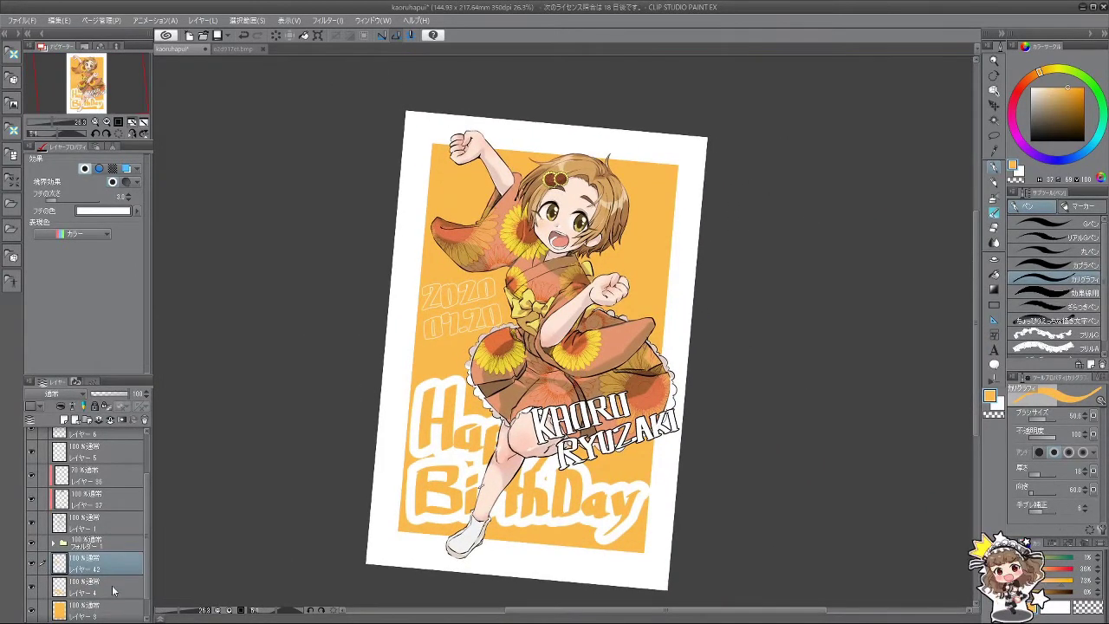
pyautogui.click(112, 590)
pyautogui.click(75, 203)
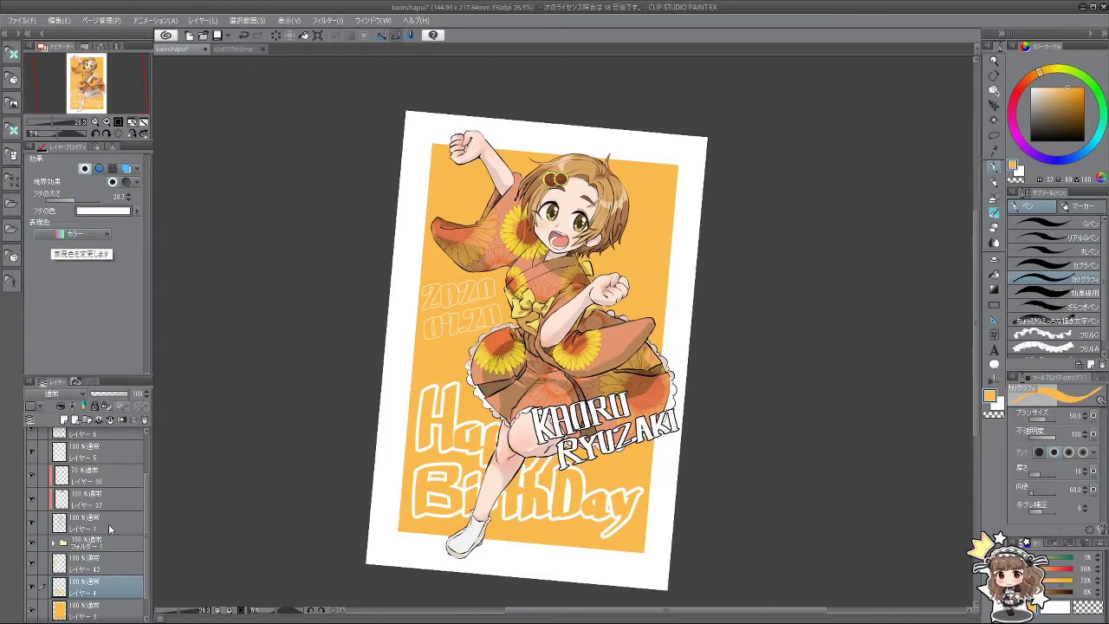
pyautogui.click(110, 565)
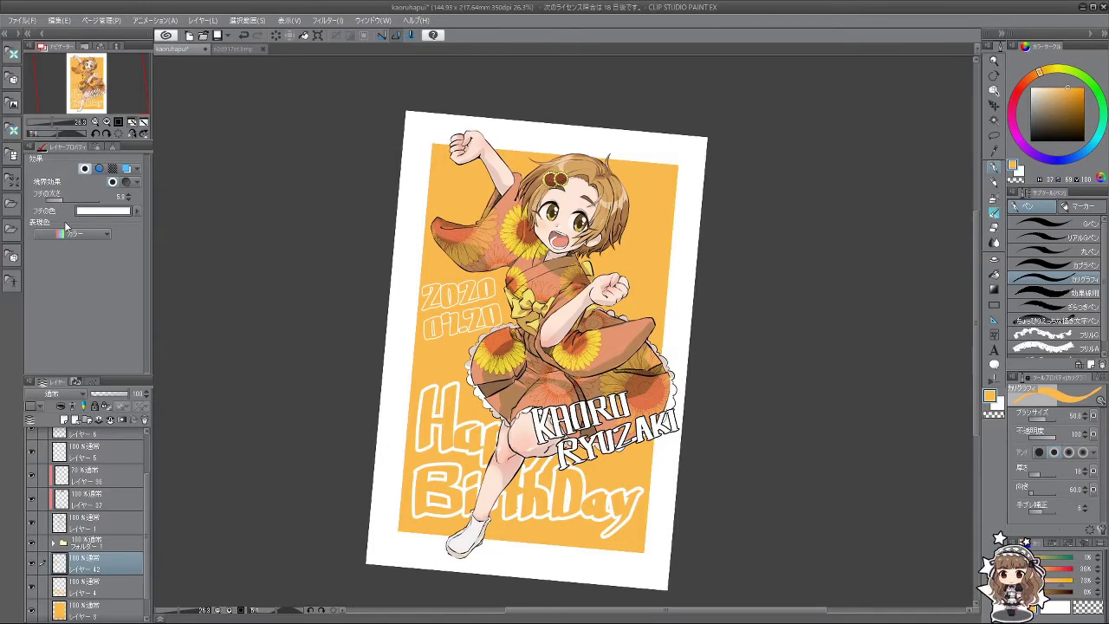
pyautogui.moveTo(609, 546); pyautogui.dragTo(750, 546)
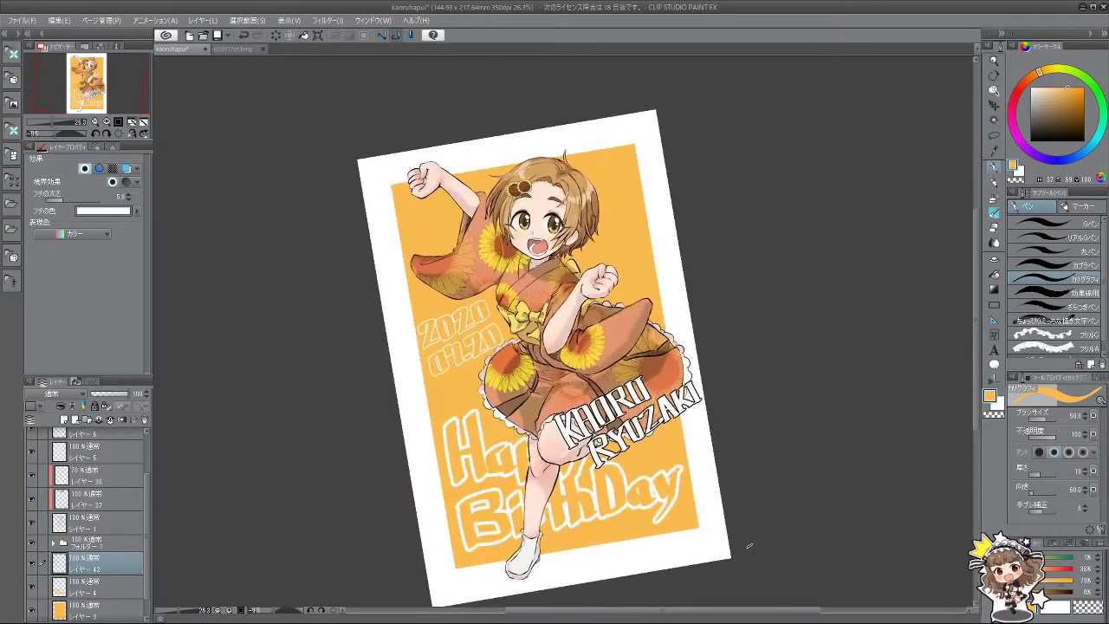
# Step: Pick an orange hue and apply Convert brightness to opacity to the Happy BirthDay layer
pyautogui.click(129, 591)
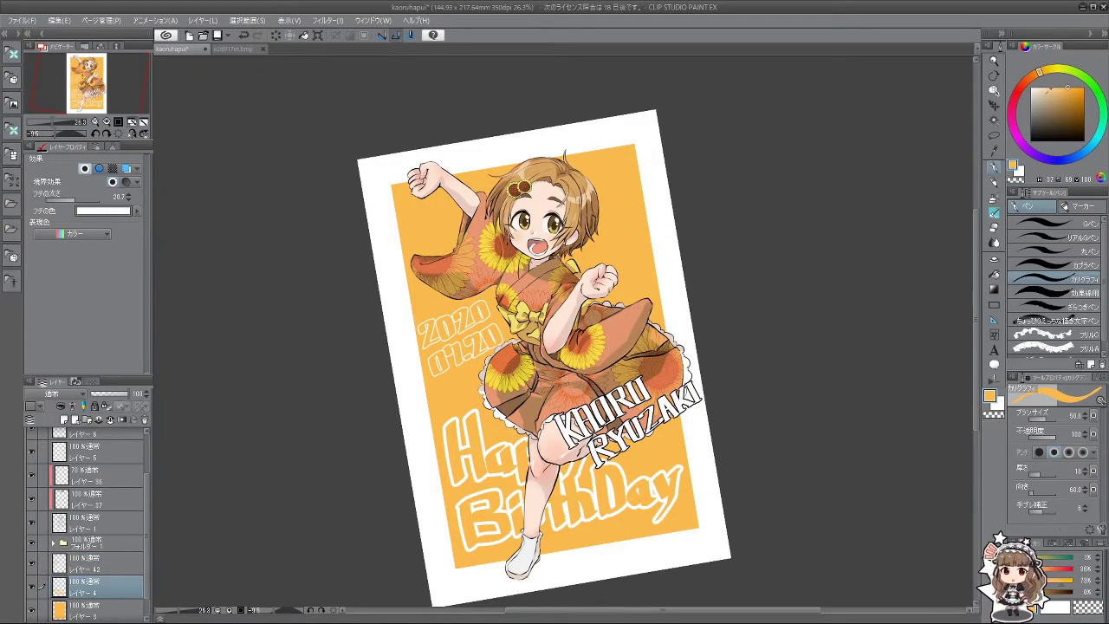
pyautogui.moveTo(1048, 76)
pyautogui.mouseDown()
pyautogui.moveTo(1034, 78)
pyautogui.moveTo(1073, 91)
pyautogui.mouseUp()
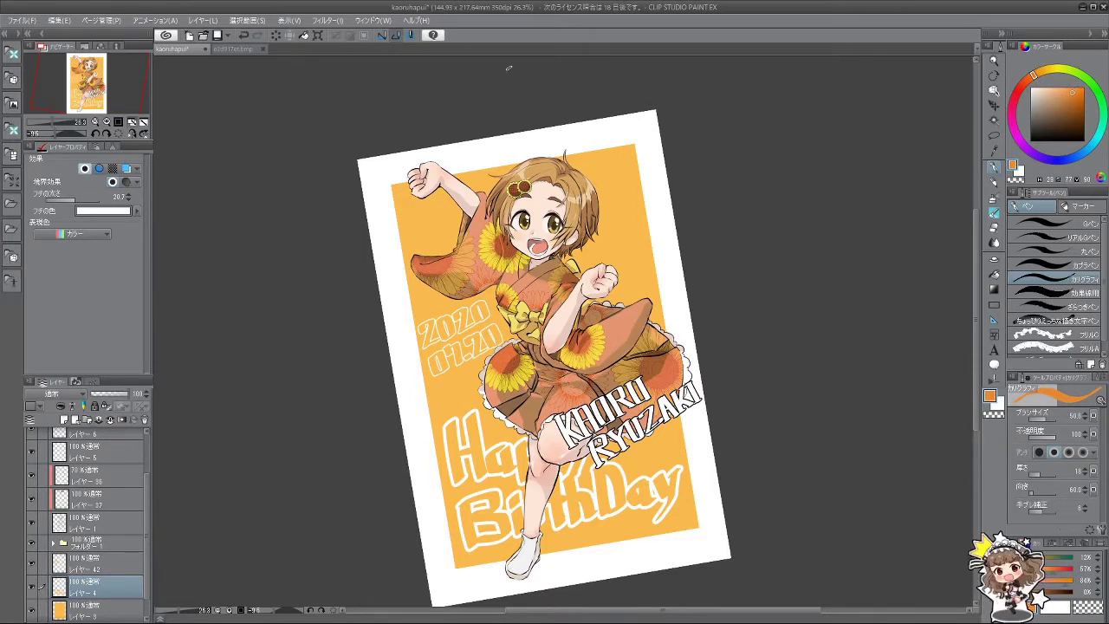
pyautogui.click(59, 20)
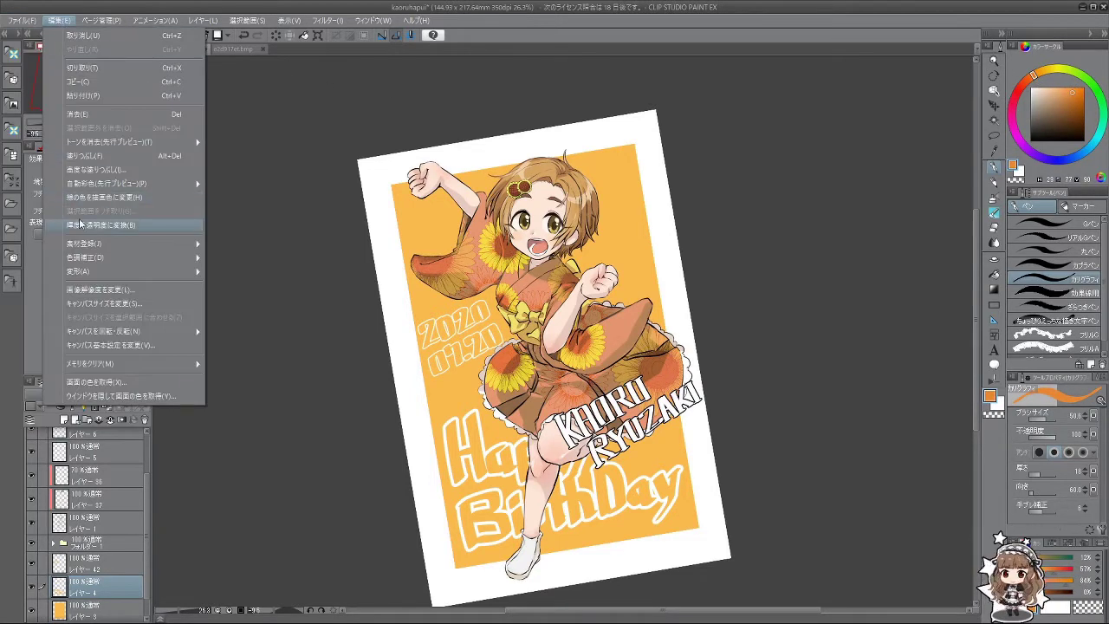
pyautogui.click(80, 225)
pyautogui.scroll(1, 366, 358)
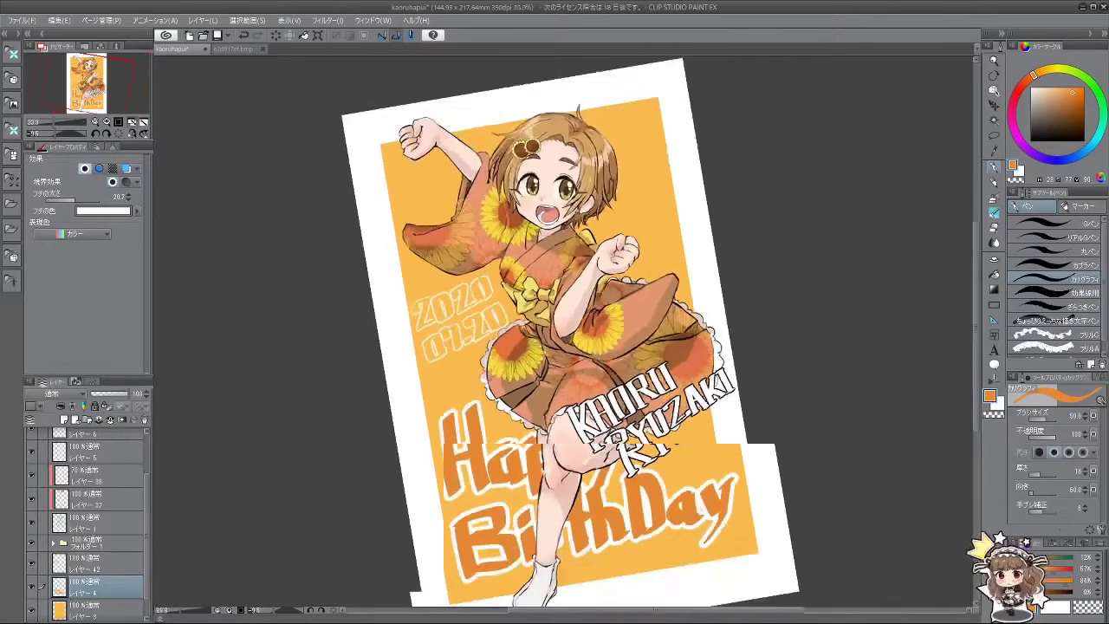
pyautogui.scroll(-3, 509, 406)
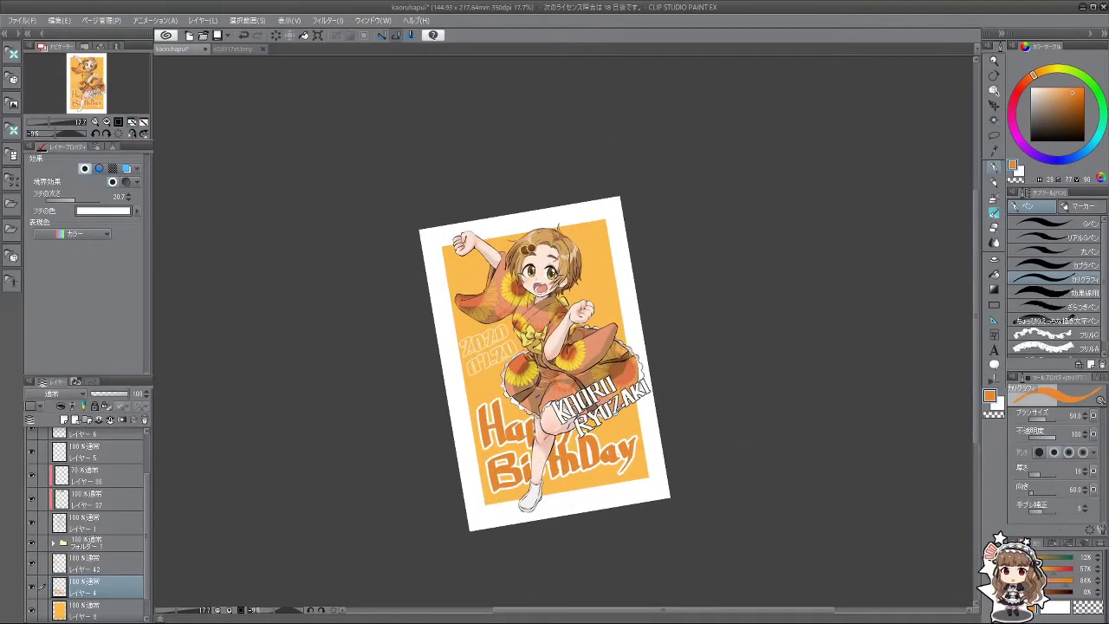
pyautogui.scroll(2, 565, 411)
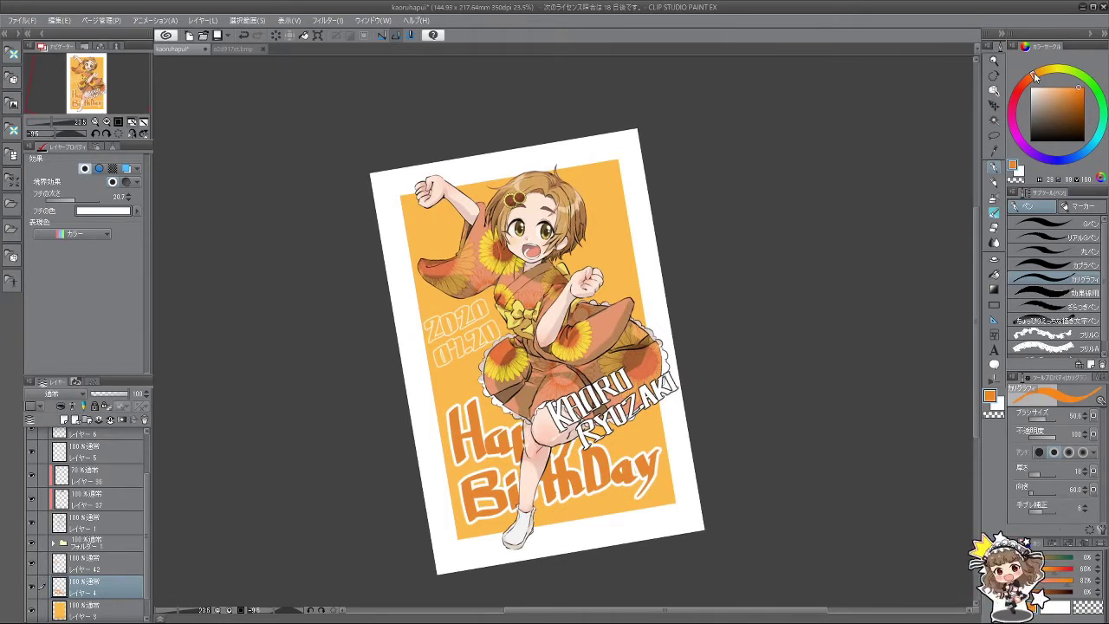
pyautogui.click(1032, 79)
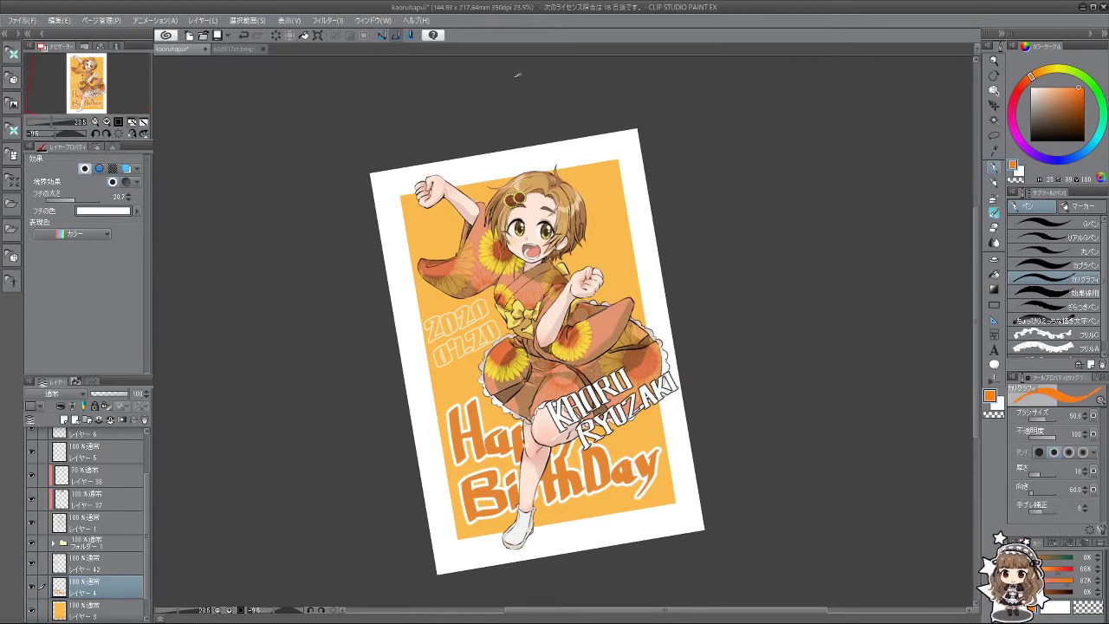
pyautogui.click(59, 20)
pyautogui.press('Escape')
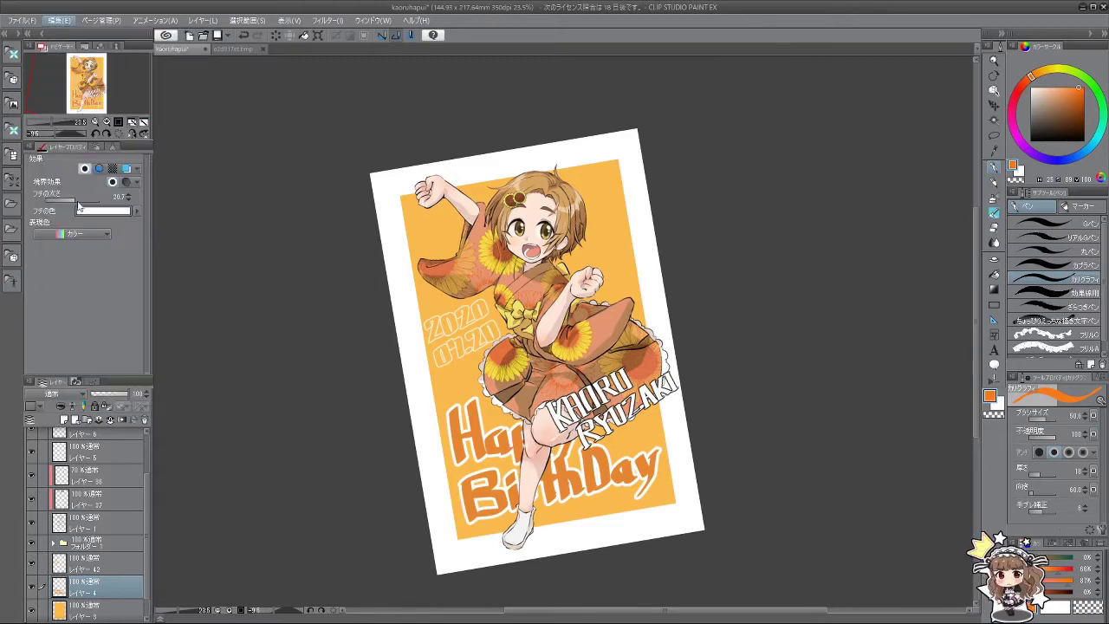
pyautogui.scroll(-1, 464, 378)
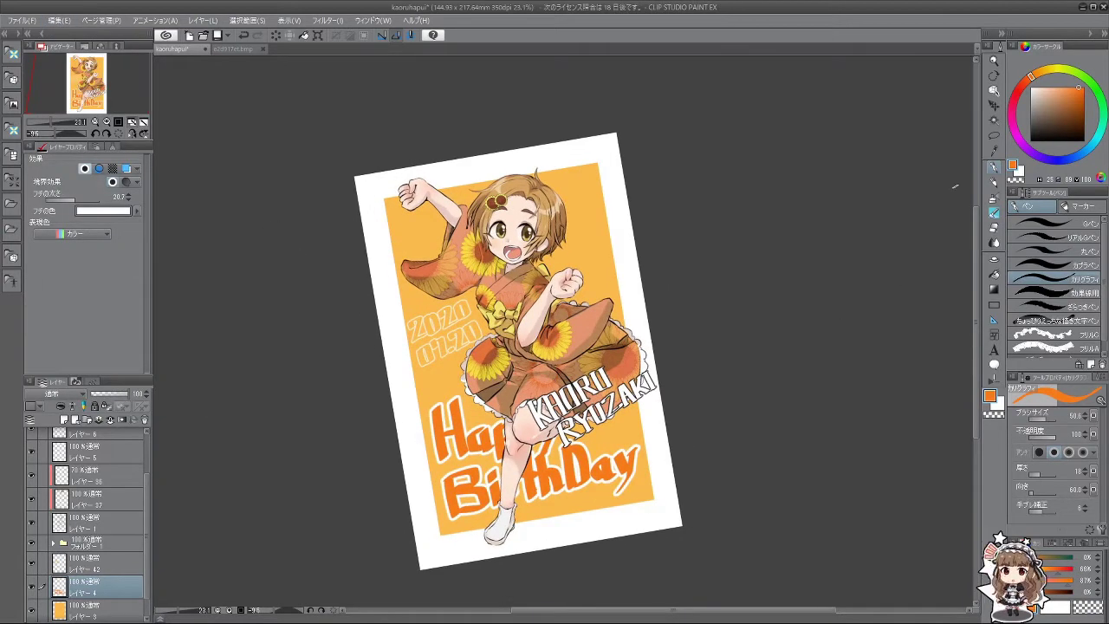
# Step: Shift the orange Happy BirthDay lettering slightly with Move Layer
pyautogui.click(994, 105)
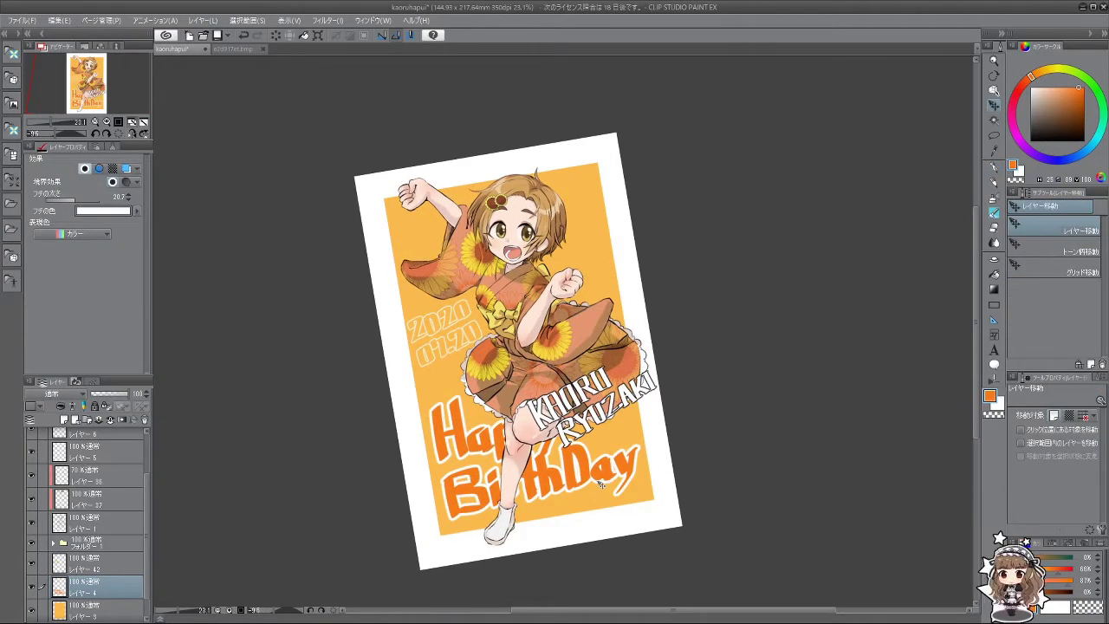
pyautogui.moveTo(600, 483); pyautogui.dragTo(610, 488)
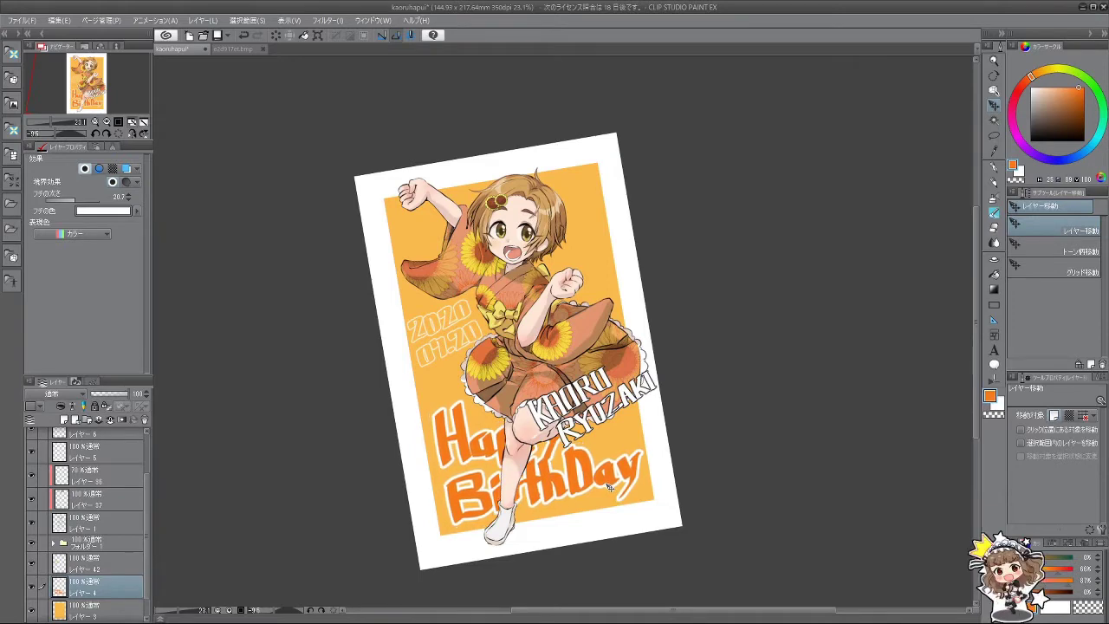
pyautogui.scroll(-2, 632, 447)
pyautogui.scroll(3, 632, 449)
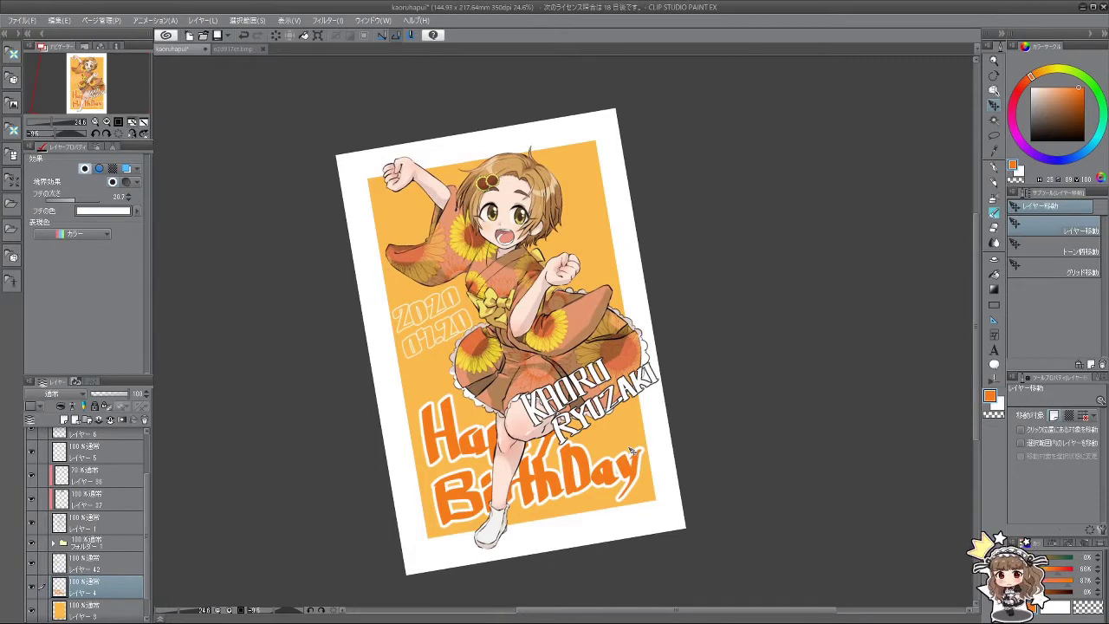
# Step: Switch to the pen in black and select レイヤー 14 at the top of the stack
pyautogui.press('p')
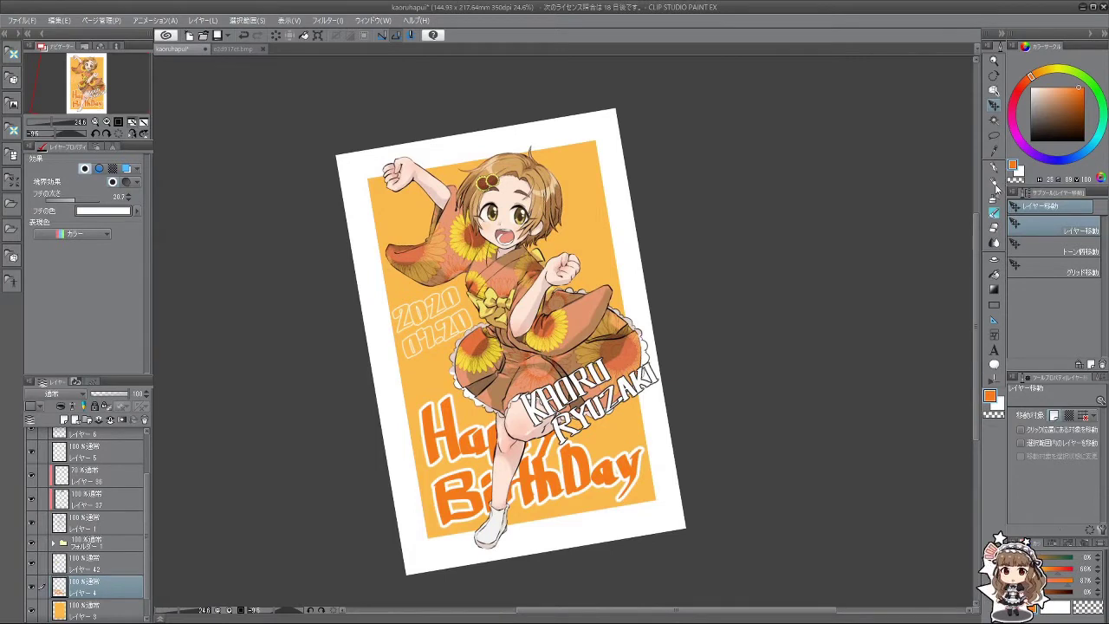
pyautogui.moveTo(856, 187); pyautogui.dragTo(853, 135)
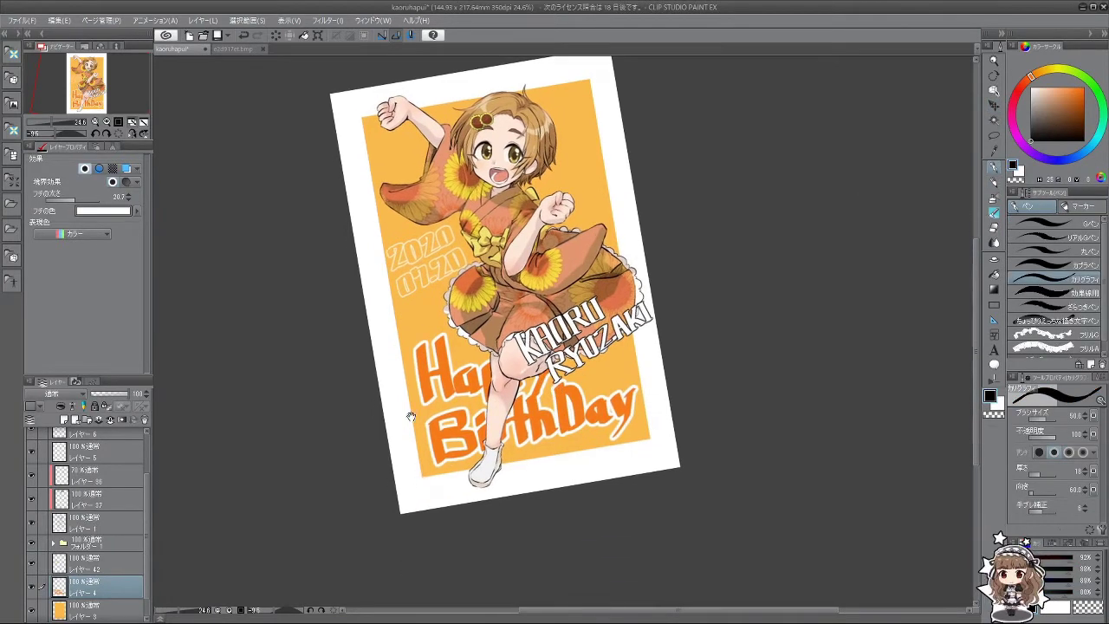
pyautogui.scroll(3, 147, 437)
pyautogui.click(98, 444)
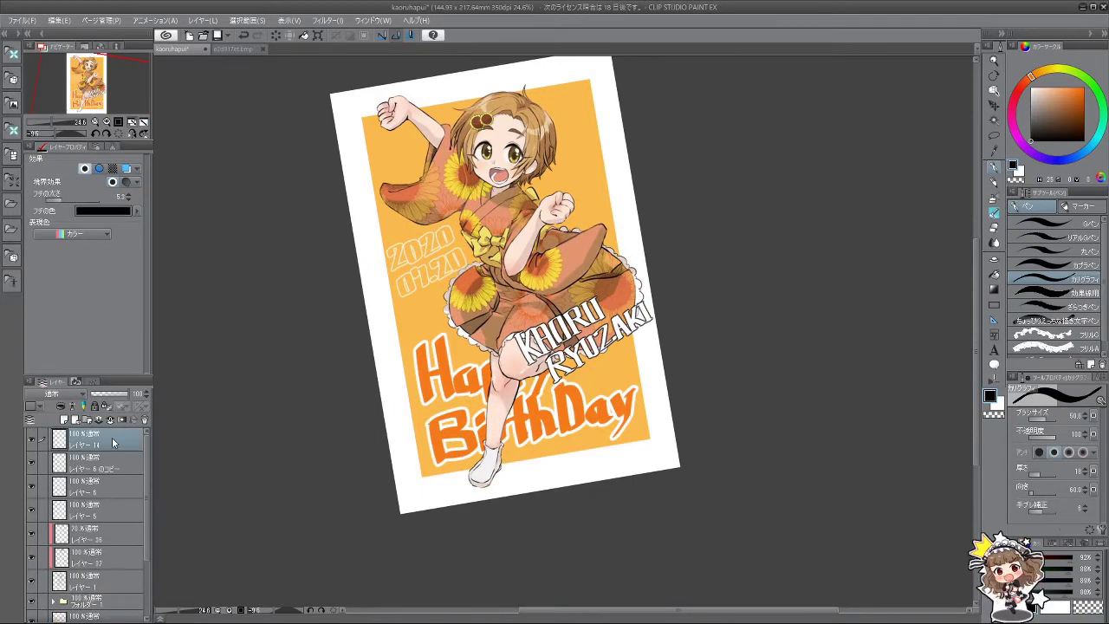
# Step: On a new layer, write the black signature in the lower-right border and underline it
pyautogui.click(64, 419)
pyautogui.scroll(3, 537, 442)
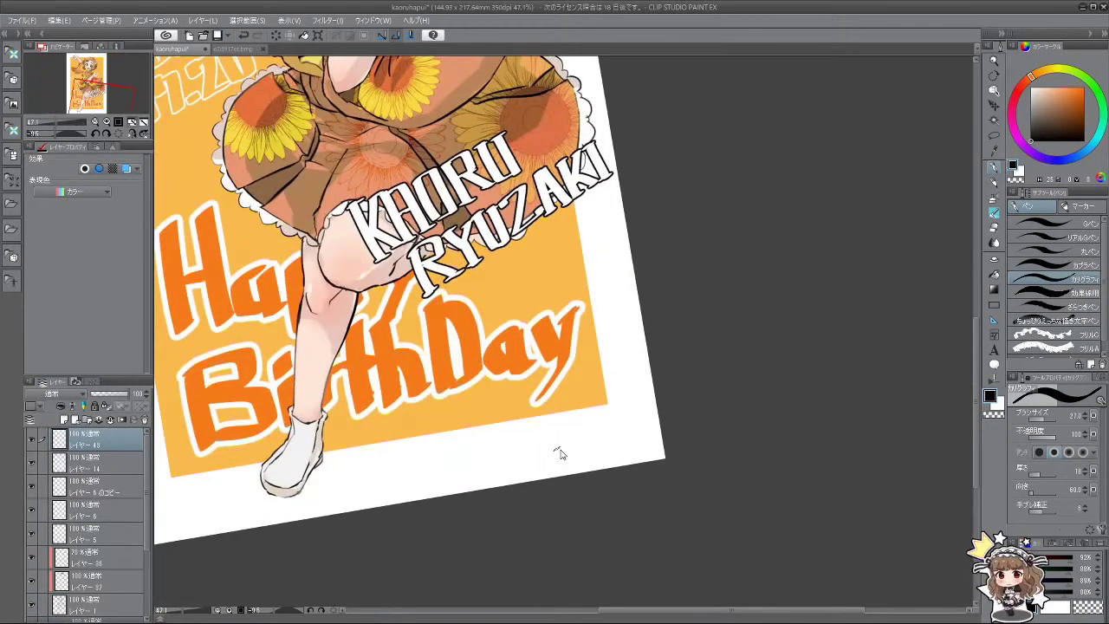
pyautogui.moveTo(548, 435)
pyautogui.mouseDown()
pyautogui.moveTo(539, 462)
pyautogui.moveTo(550, 448)
pyautogui.moveTo(550, 459)
pyautogui.moveTo(552, 447)
pyautogui.moveTo(533, 470)
pyautogui.moveTo(556, 452)
pyautogui.mouseUp()
pyautogui.hotkey('ctrl', 'z')
pyautogui.hotkey('ctrl', 'z')
pyautogui.press('[')
pyautogui.hotkey('ctrl', 'z')
pyautogui.moveTo(560, 454)
pyautogui.mouseDown()
pyautogui.moveTo(560, 464)
pyautogui.moveTo(568, 447)
pyautogui.moveTo(569, 466)
pyautogui.mouseUp()
pyautogui.hotkey('ctrl', 'z')
pyautogui.hotkey('ctrl', 'z')
pyautogui.hotkey('ctrl', 'z')
pyautogui.hotkey('ctrl', 'z')
pyautogui.hotkey('ctrl', 'z')
pyautogui.hotkey('ctrl', 'z')
pyautogui.hotkey('ctrl', 'z')
pyautogui.hotkey('ctrl', 'z')
pyautogui.hotkey('ctrl', 'z')
pyautogui.moveTo(570, 454); pyautogui.dragTo(593, 461)
pyautogui.moveTo(592, 452); pyautogui.dragTo(613, 457)
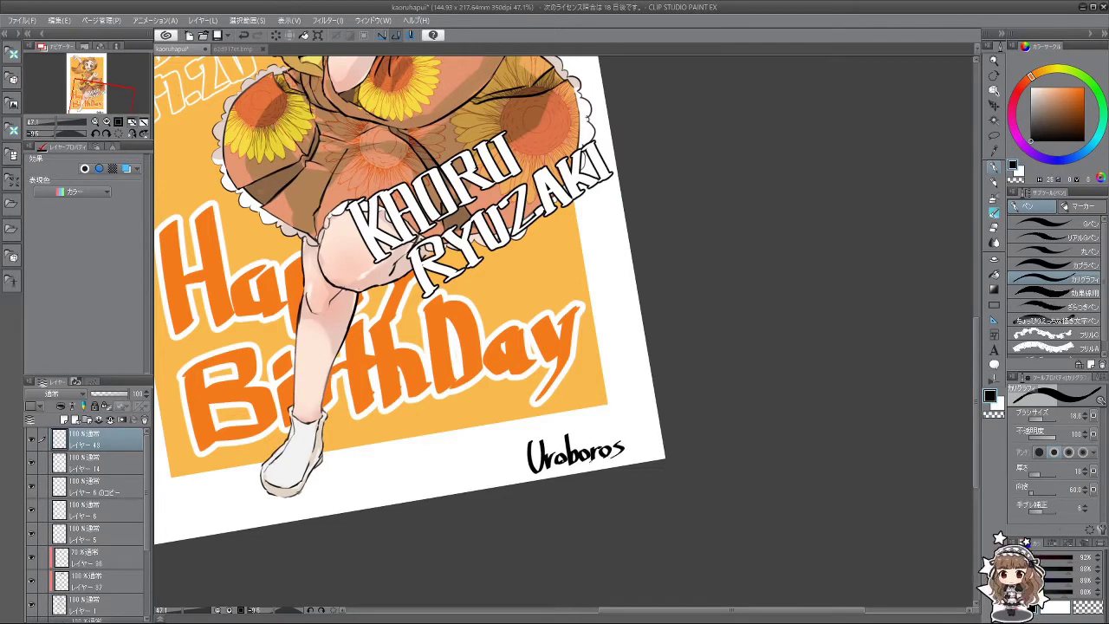
pyautogui.moveTo(508, 450)
pyautogui.mouseDown()
pyautogui.moveTo(655, 411)
pyautogui.moveTo(625, 457)
pyautogui.mouseUp()
# Step: Add an initial and a short dot stroke after the signature
pyautogui.hotkey('ctrl', 'z')
pyautogui.moveTo(629, 420); pyautogui.dragTo(627, 455)
pyautogui.moveTo(627, 454); pyautogui.dragTo(638, 456)
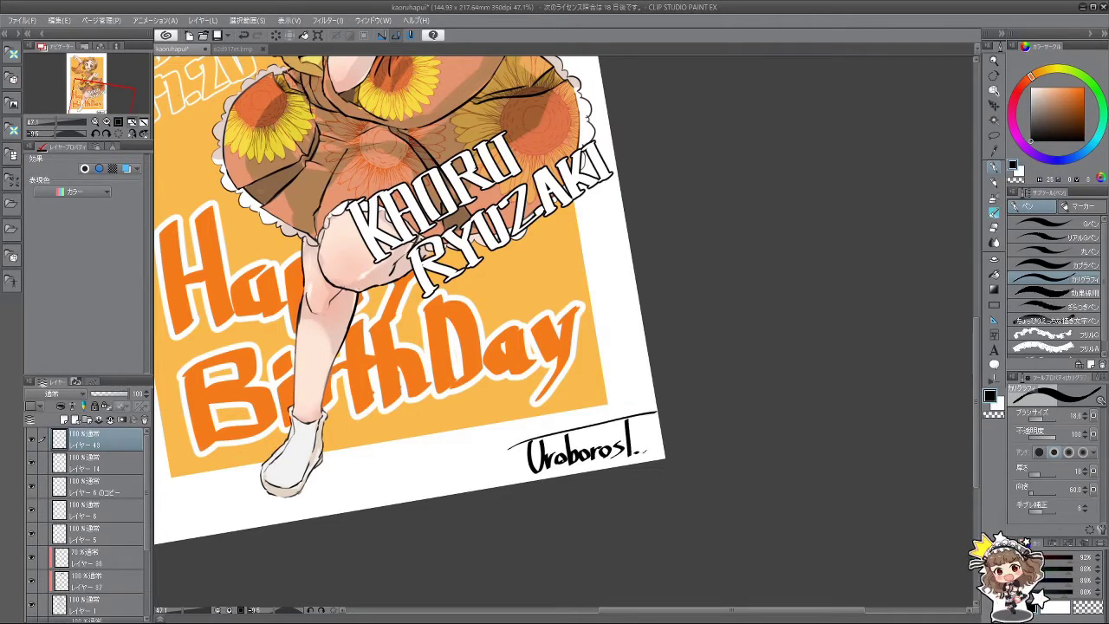
pyautogui.scroll(-8, 649, 424)
pyautogui.scroll(4, 648, 423)
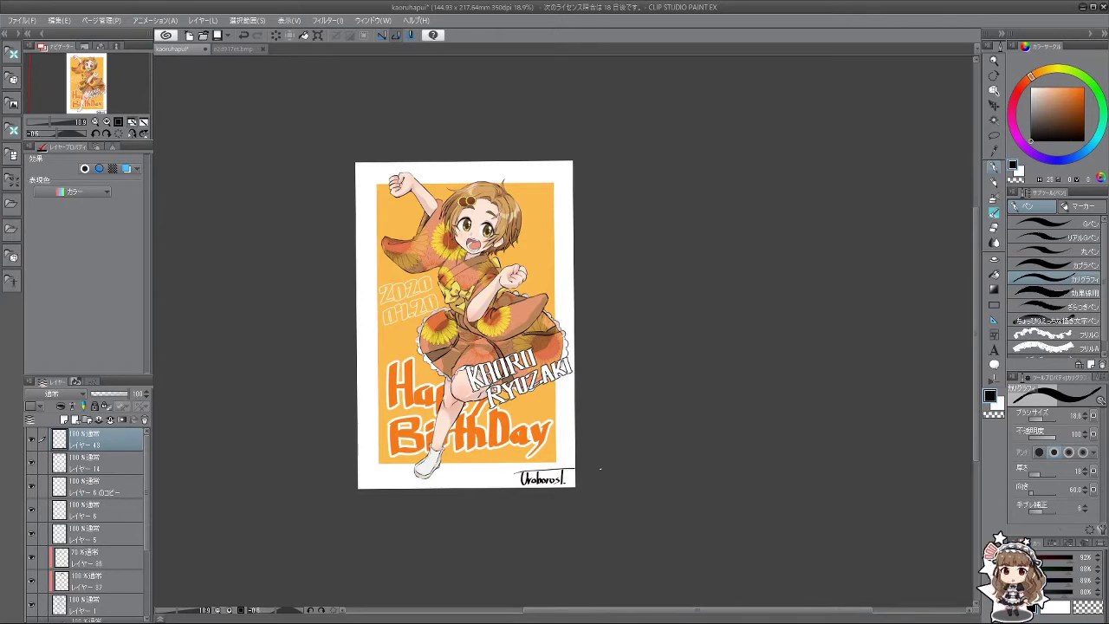
pyautogui.click(995, 105)
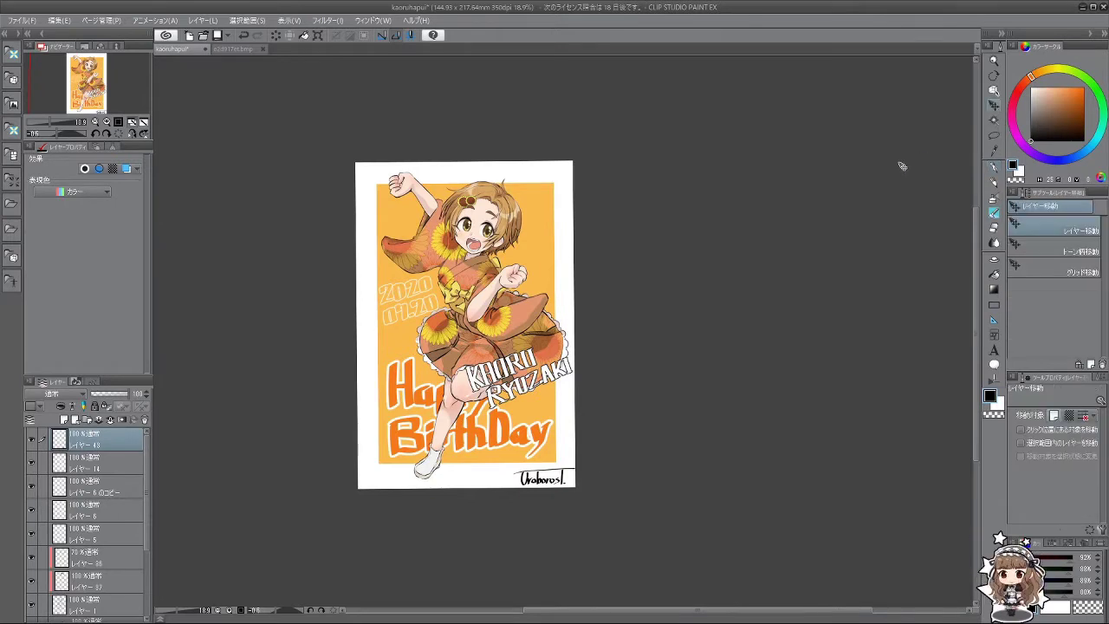
# Step: Drag the signature layer from the lower-right to the lower-left white margin
pyautogui.moveTo(556, 482); pyautogui.dragTo(387, 474)
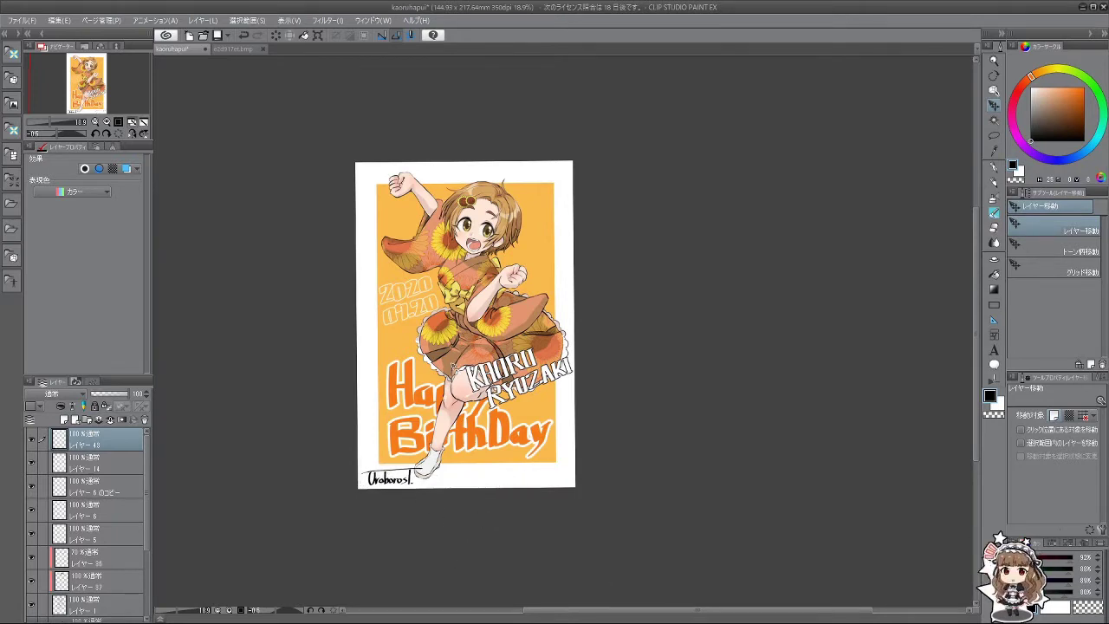
pyautogui.scroll(-1, 438, 320)
pyautogui.scroll(3, 433, 264)
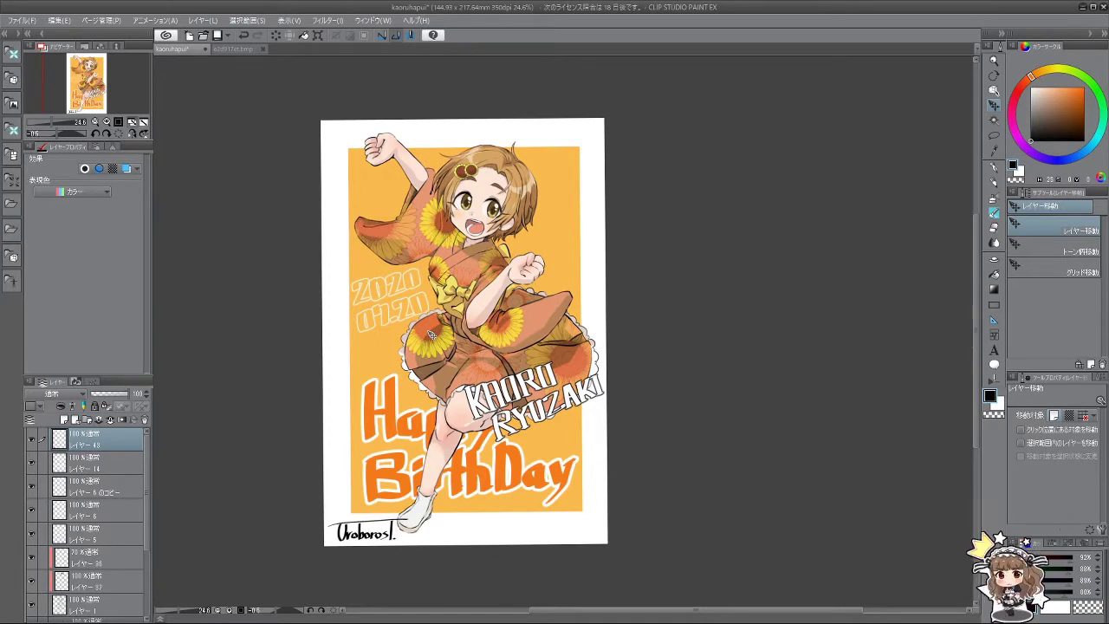
pyautogui.scroll(3, 374, 372)
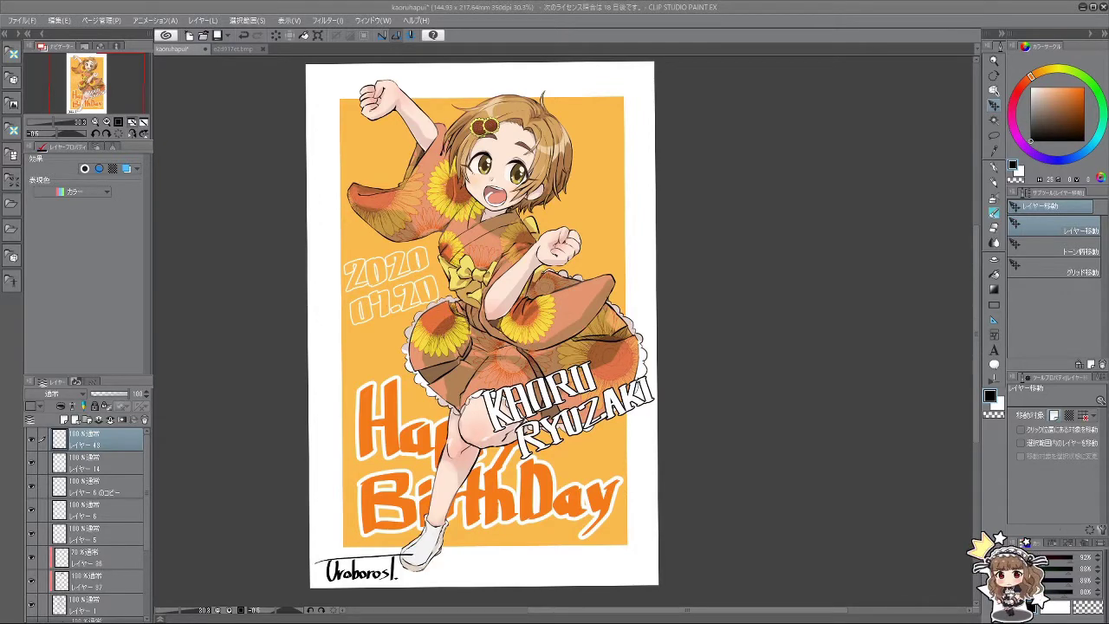
pyautogui.scroll(-2, 601, 261)
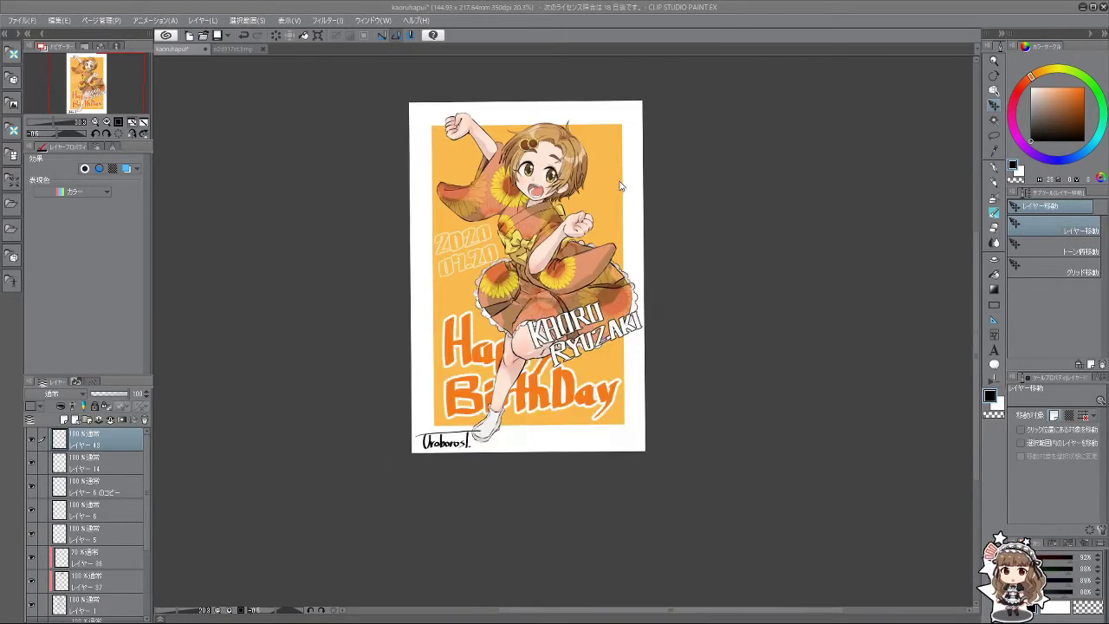
pyautogui.scroll(3, 477, 125)
pyautogui.scroll(2, 477, 125)
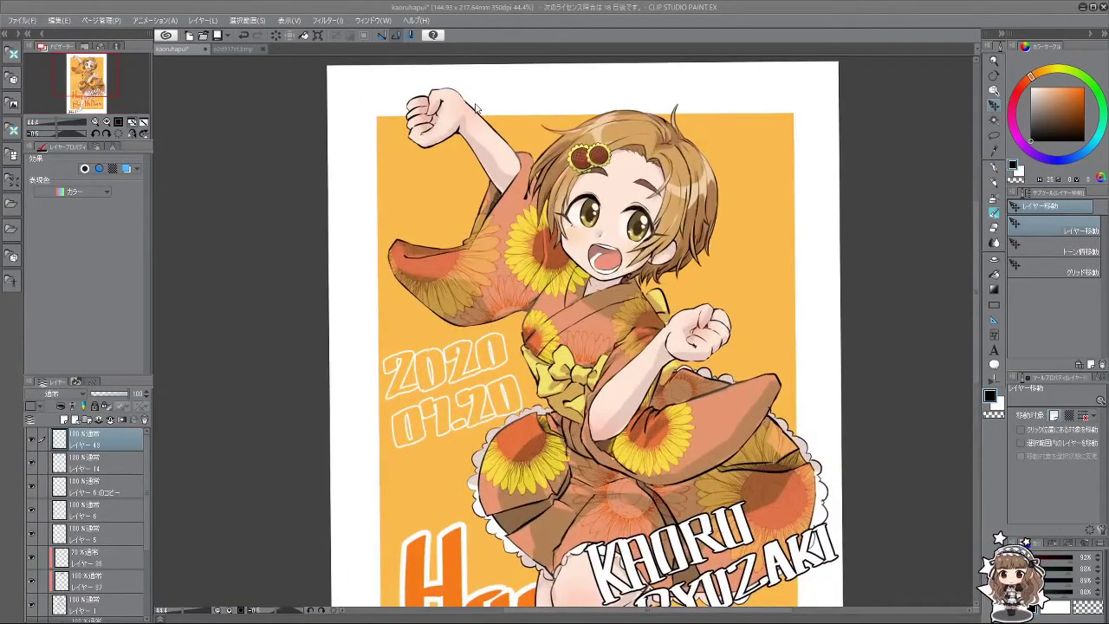
pyautogui.scroll(3, 394, 91)
pyautogui.scroll(-1, 418, 99)
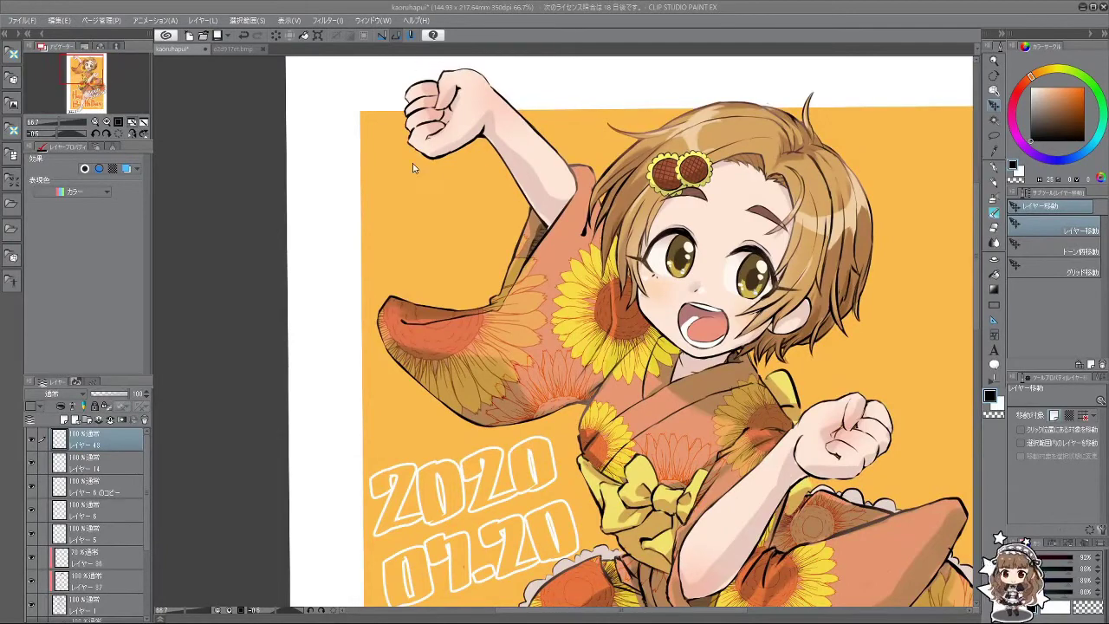
pyautogui.scroll(-1, 470, 98)
pyautogui.scroll(-2, 470, 98)
pyautogui.scroll(-1, 589, 253)
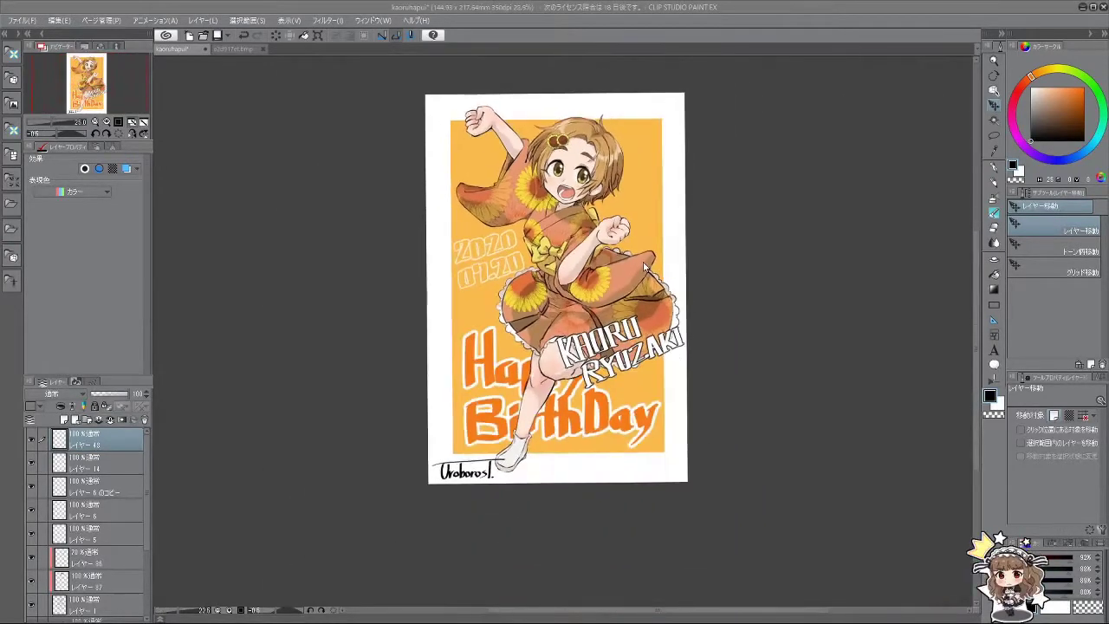
pyautogui.scroll(-1, 632, 264)
pyautogui.scroll(3, 488, 136)
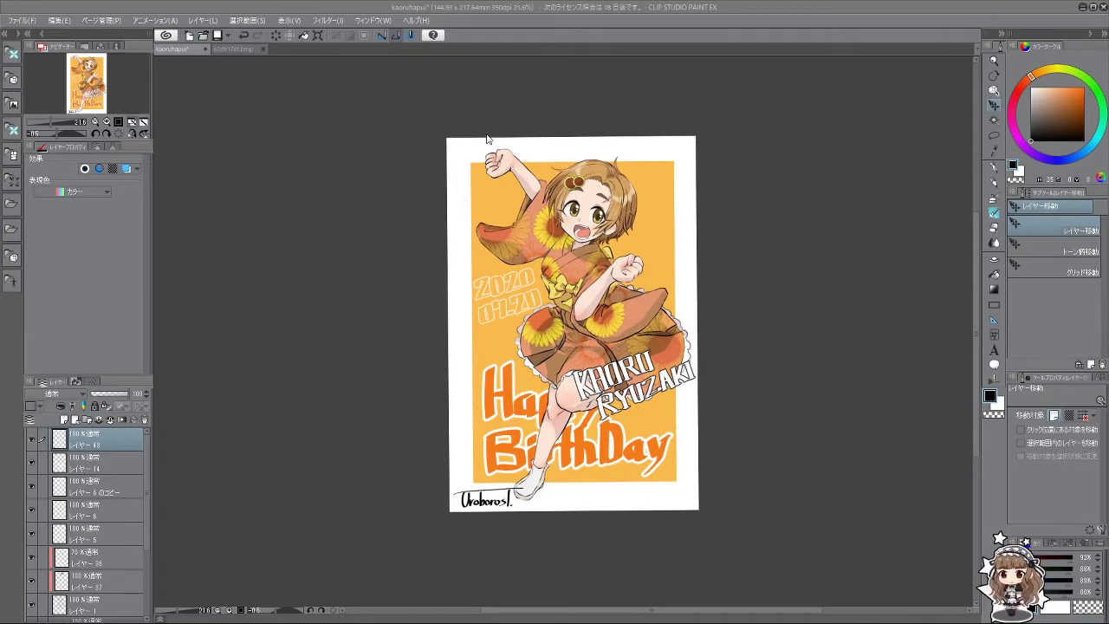
pyautogui.scroll(1, 501, 156)
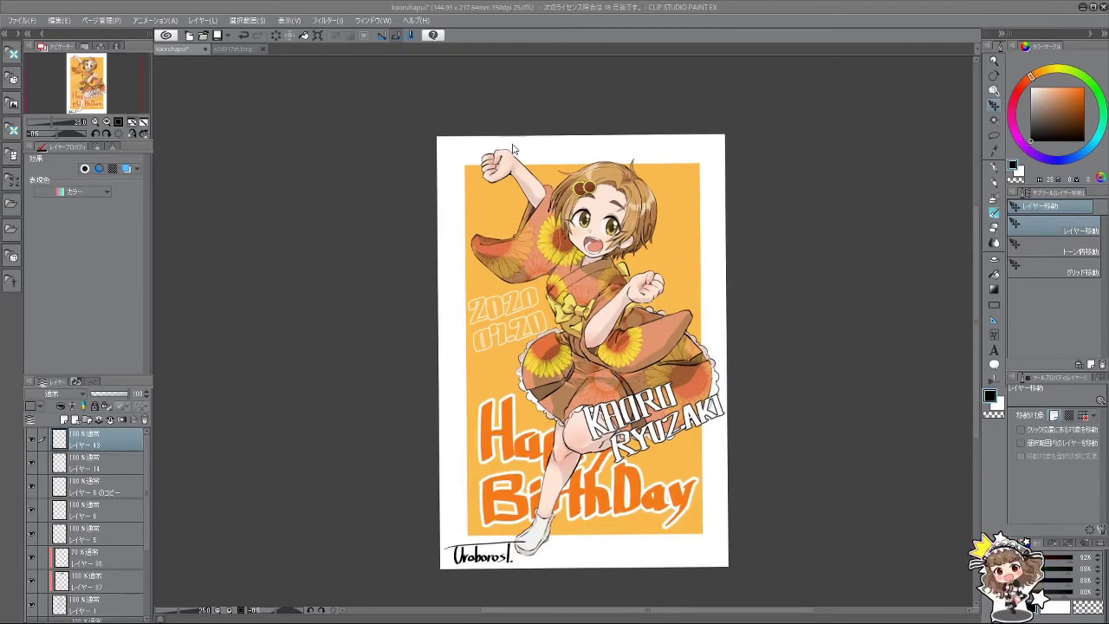
pyautogui.scroll(1, 520, 165)
pyautogui.scroll(-1, 563, 216)
pyautogui.scroll(1, 615, 268)
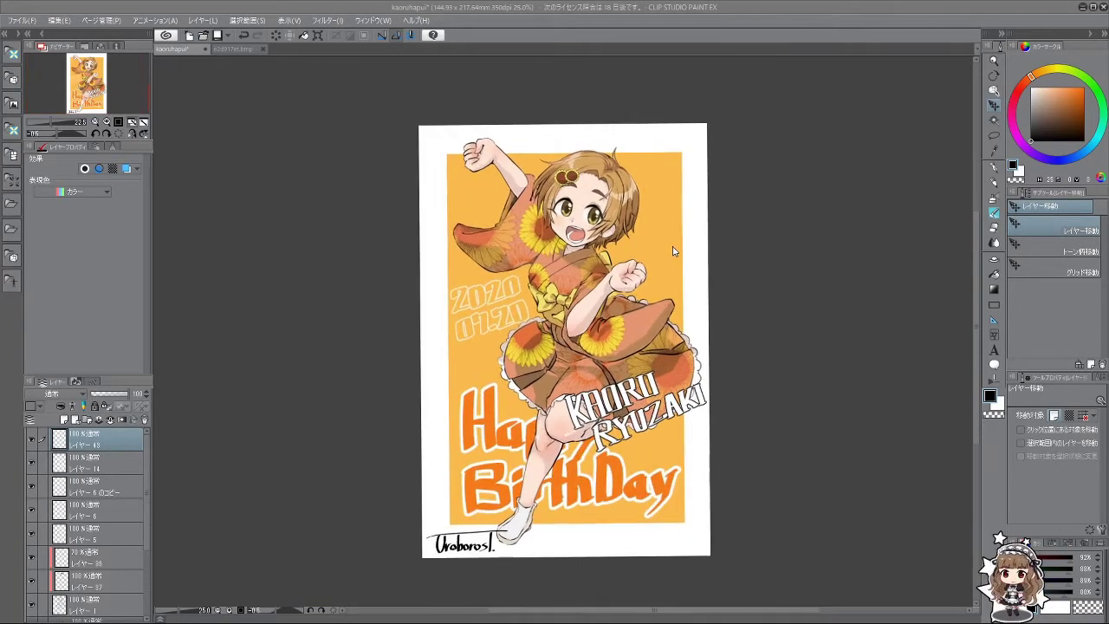
pyautogui.scroll(2, 565, 312)
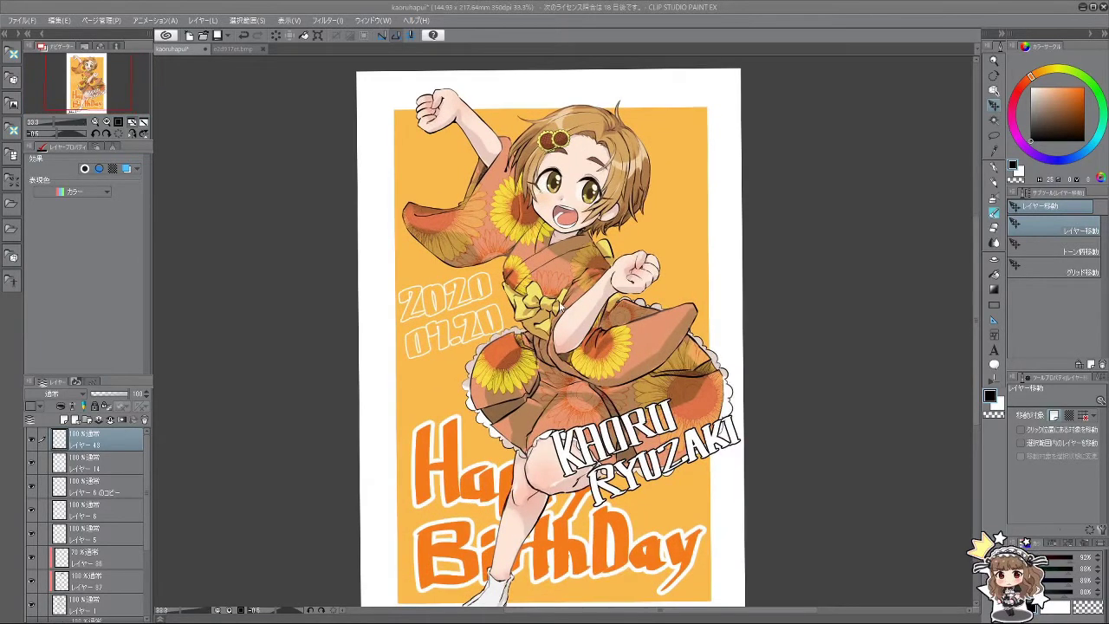
pyautogui.scroll(-2, 561, 314)
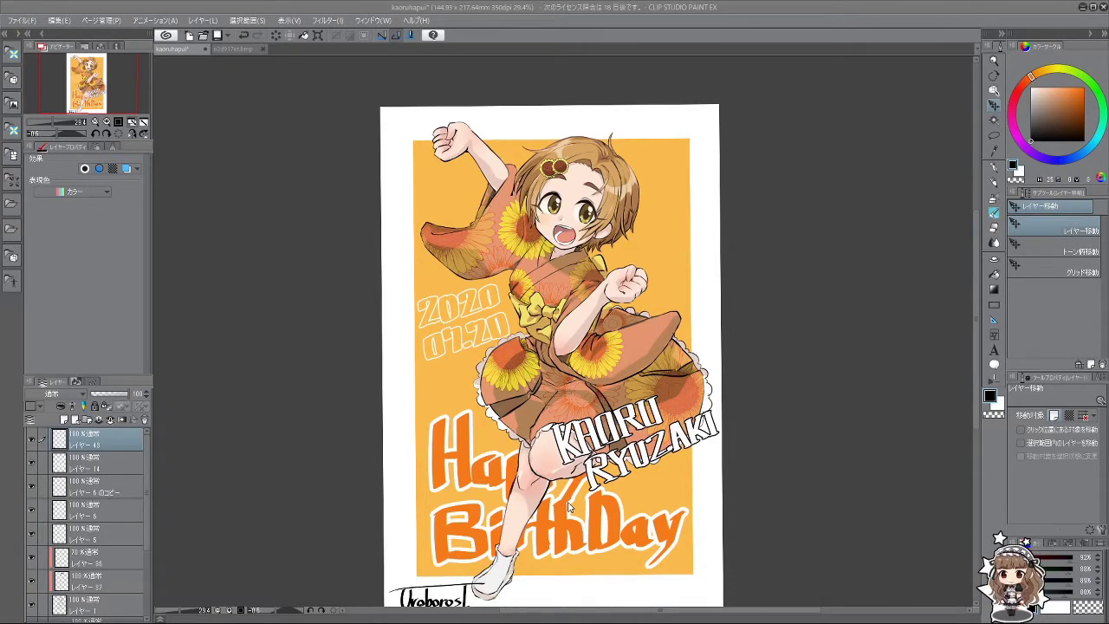
pyautogui.click(236, 48)
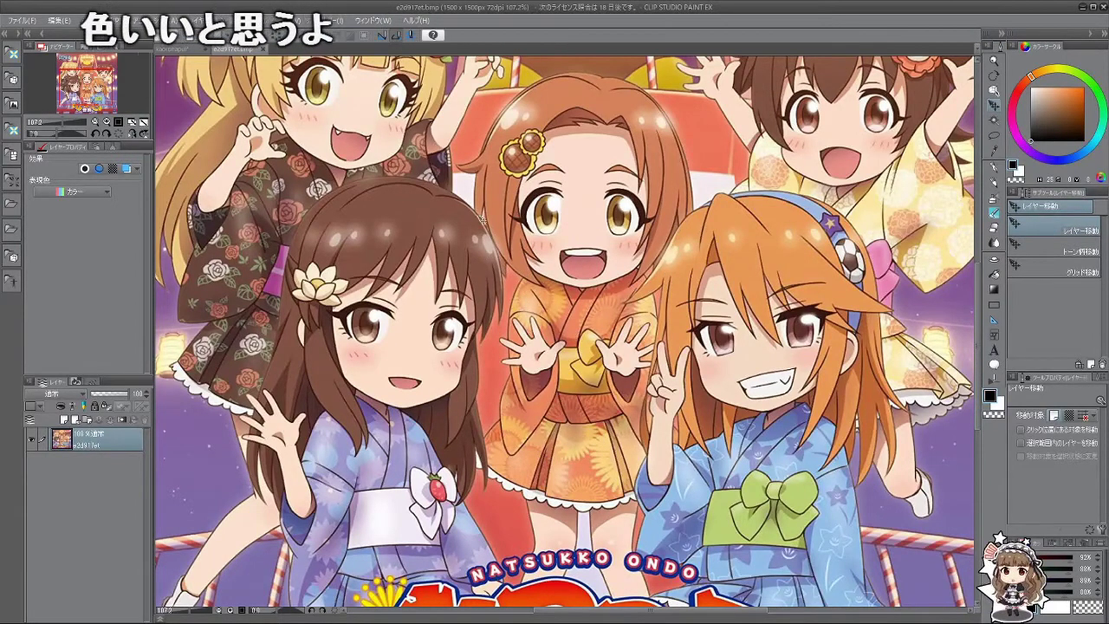
pyautogui.click(182, 51)
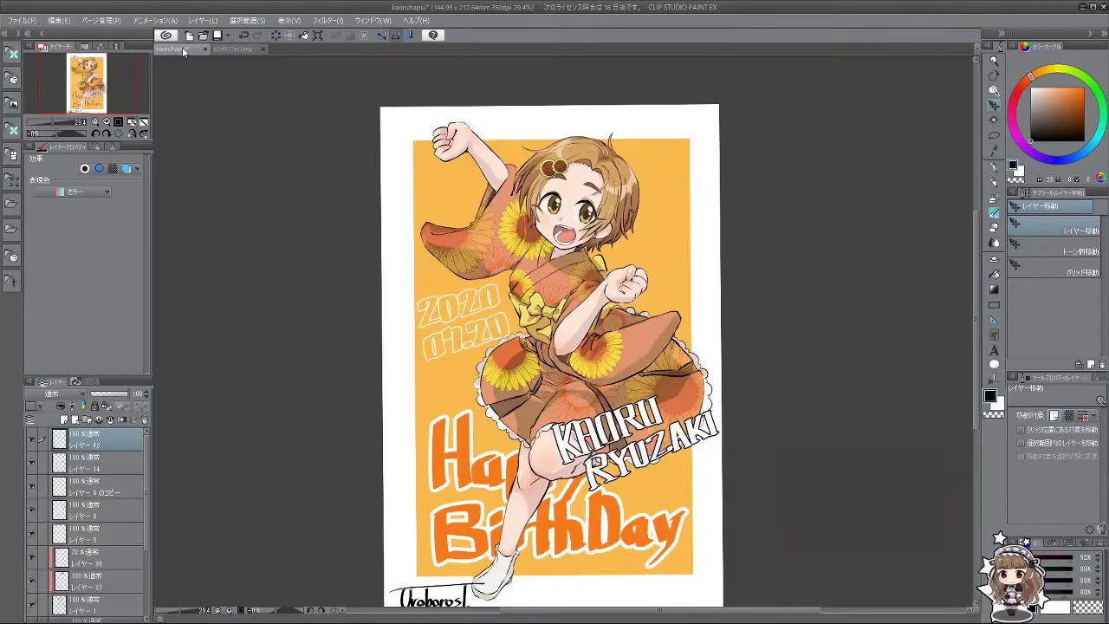
pyautogui.scroll(2, 564, 177)
pyautogui.scroll(-1, 564, 154)
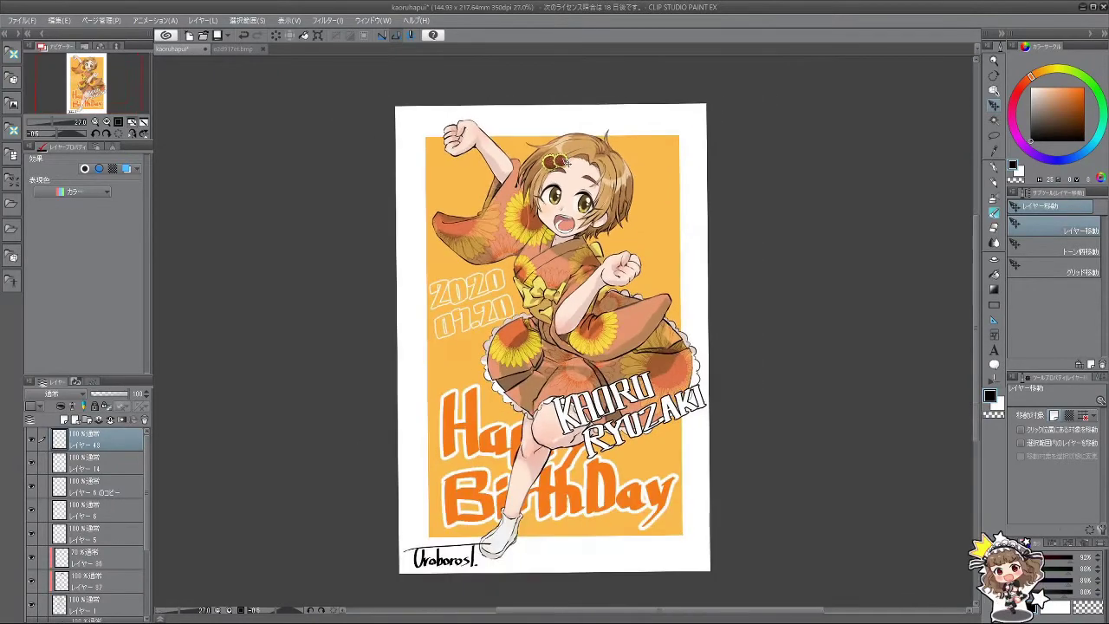
pyautogui.scroll(1, 564, 165)
pyautogui.scroll(-2, 565, 177)
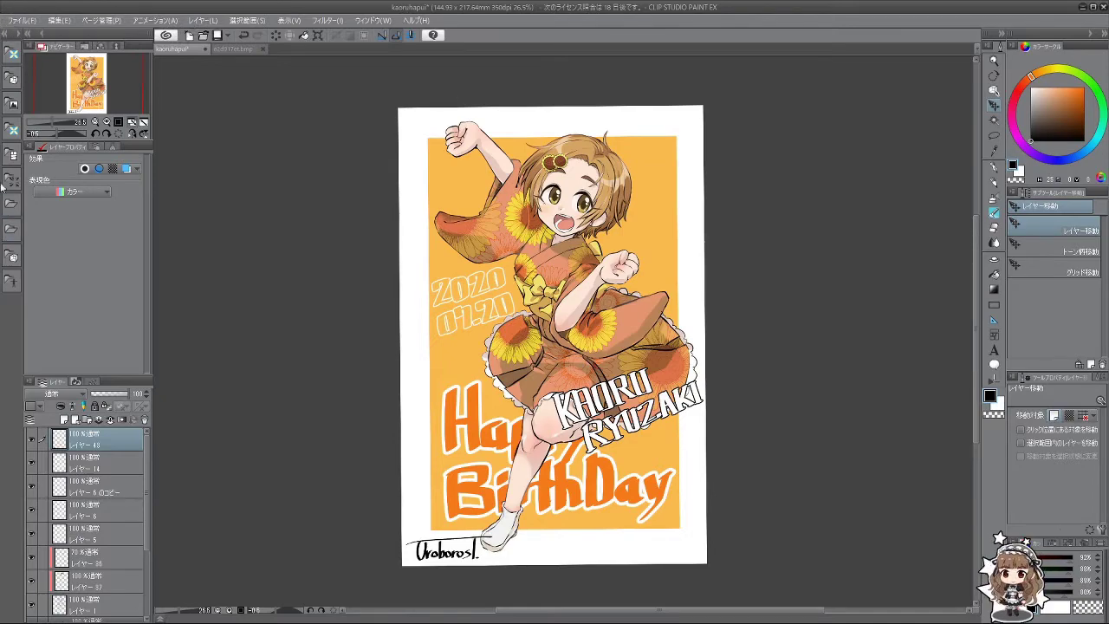
pyautogui.scroll(3, 221, 304)
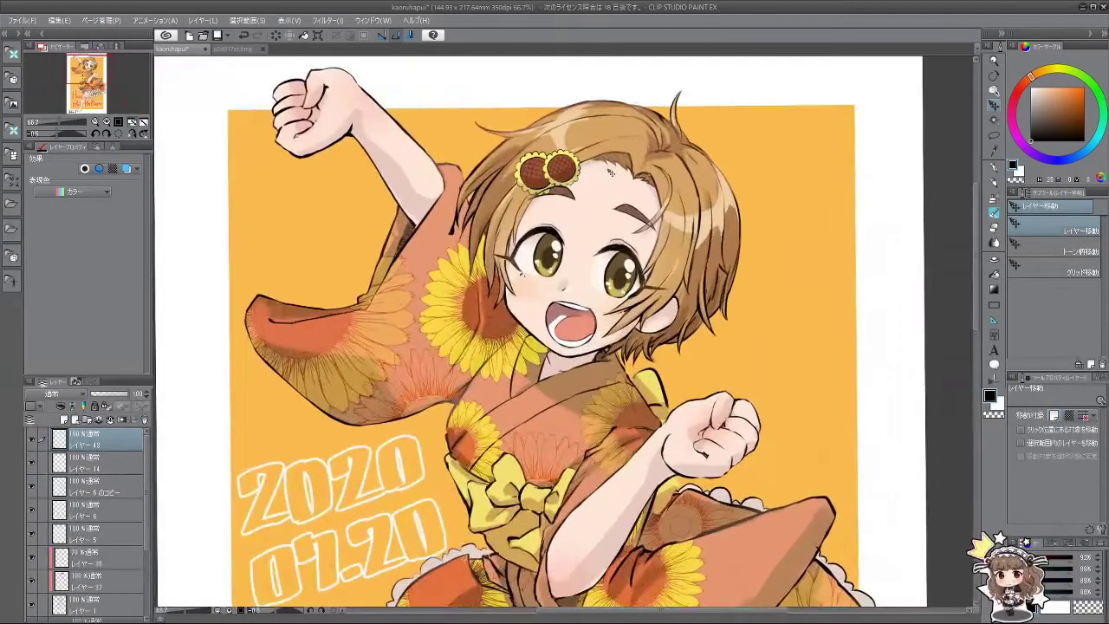
pyautogui.scroll(3, 600, 227)
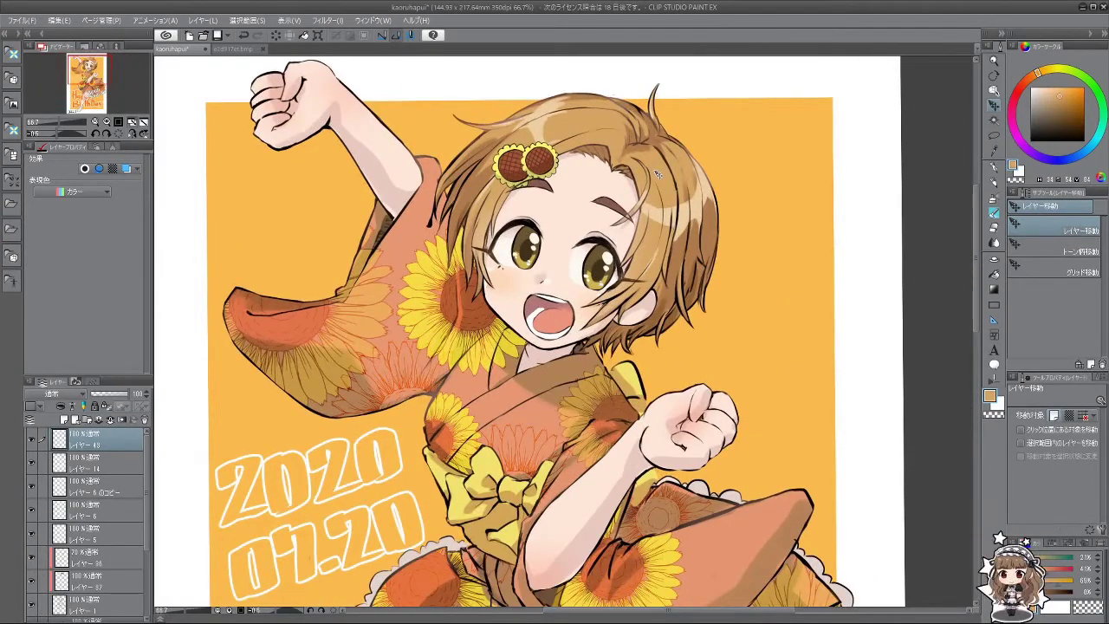
pyautogui.scroll(-4, 765, 171)
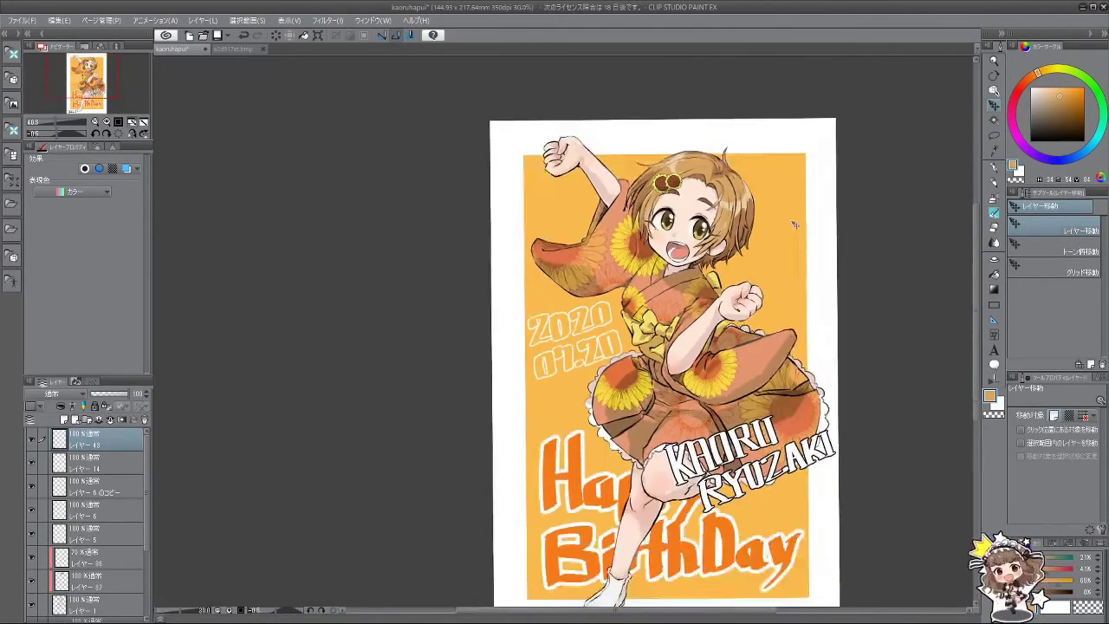
pyautogui.scroll(-2, 671, 382)
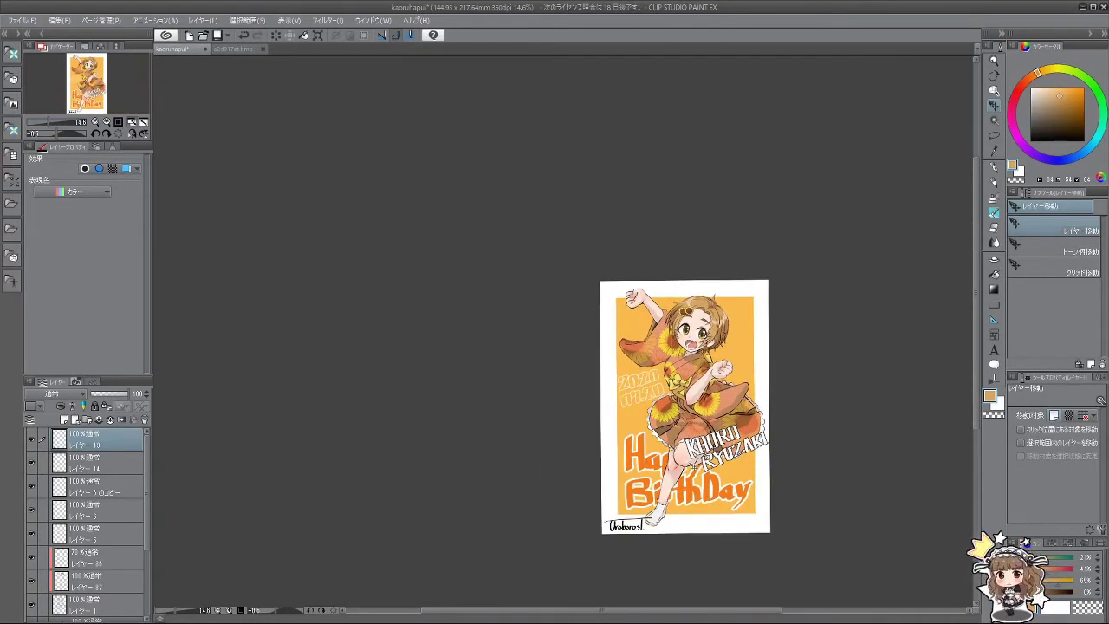
pyautogui.scroll(1, 704, 510)
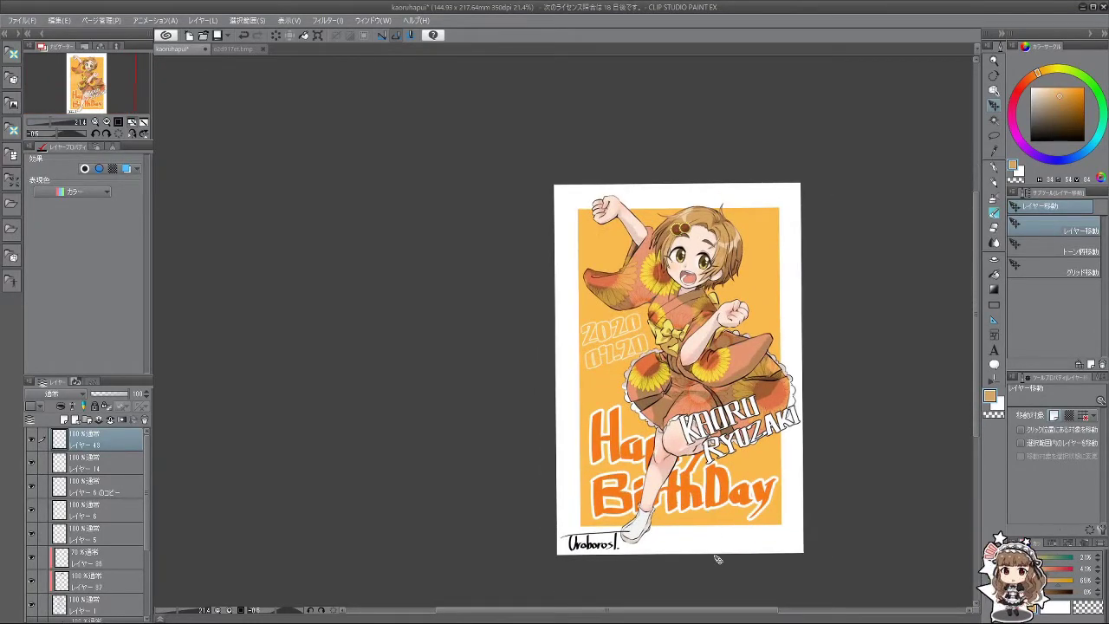
# Step: Rotate the name lettering on layer 14 about 1.4° further and confirm
pyautogui.click(31, 466)
pyautogui.click(31, 466)
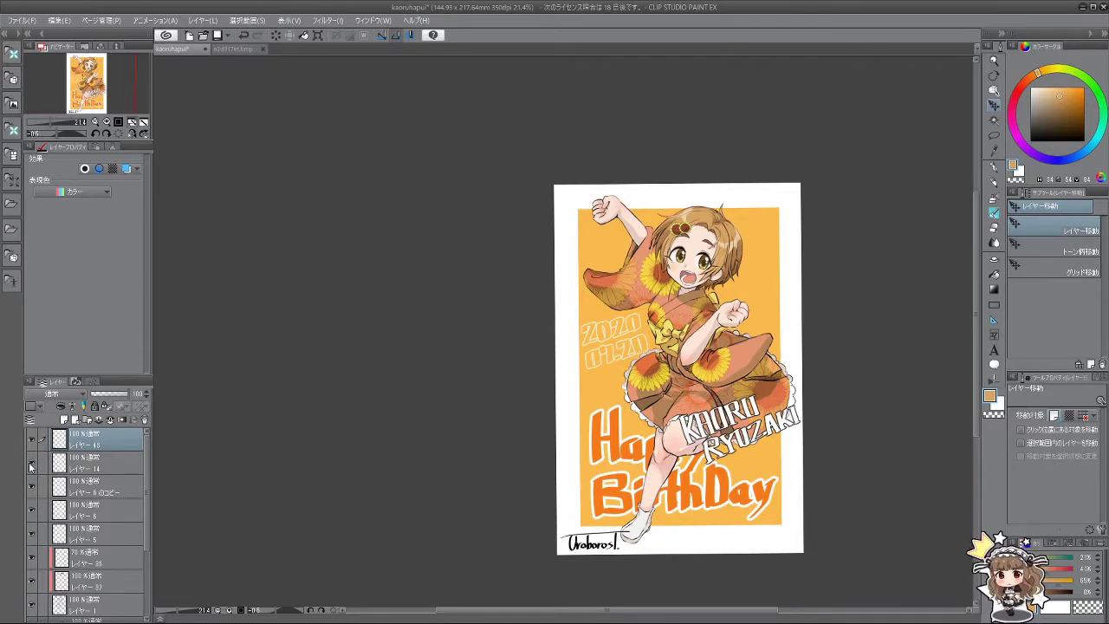
pyautogui.click(83, 466)
pyautogui.hotkey('ctrl', 't')
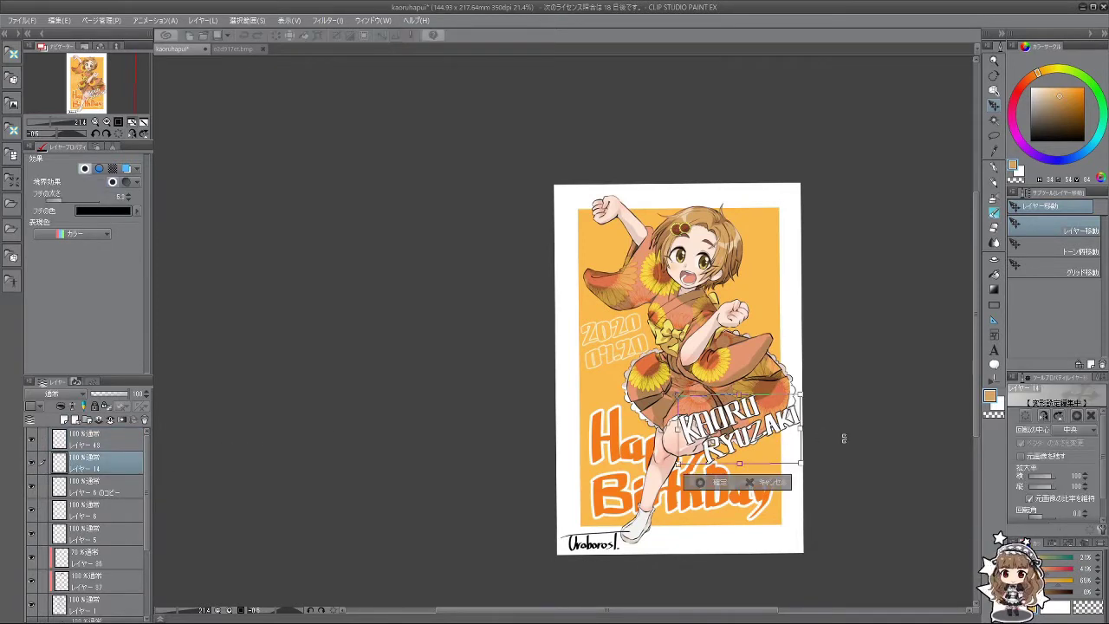
pyautogui.moveTo(844, 439); pyautogui.dragTo(832, 454)
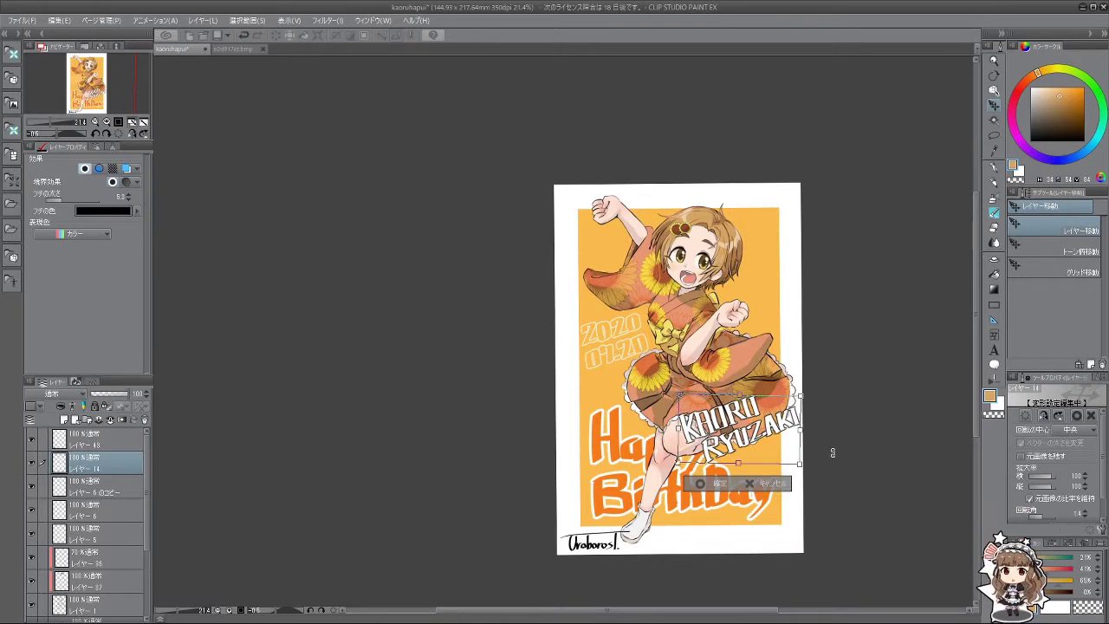
pyautogui.click(719, 483)
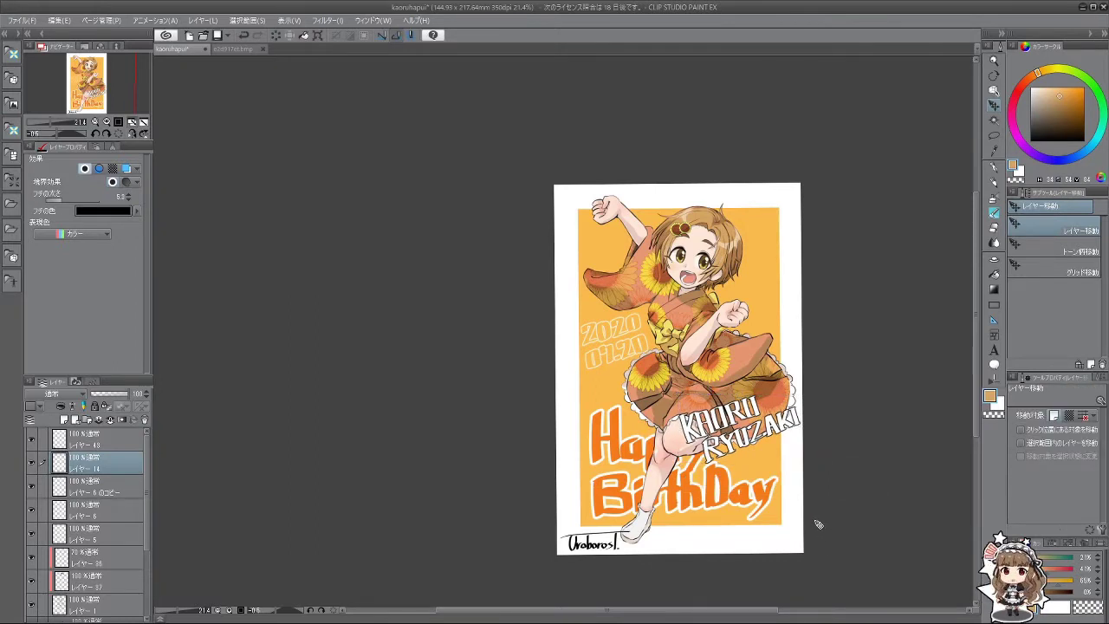
pyautogui.scroll(2, 861, 324)
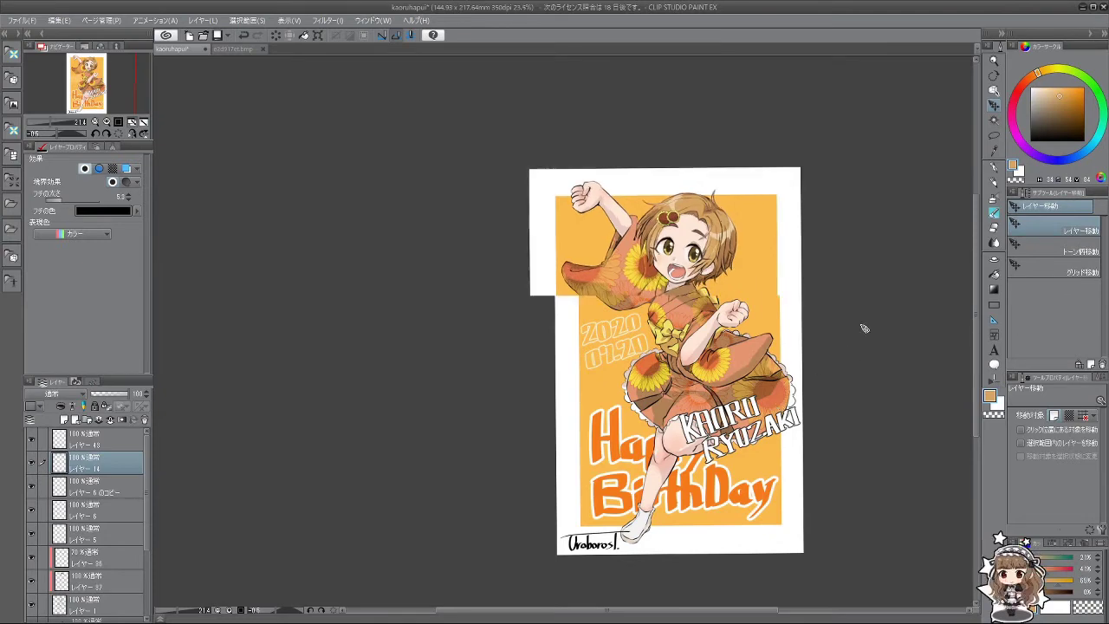
pyautogui.scroll(-1, 830, 478)
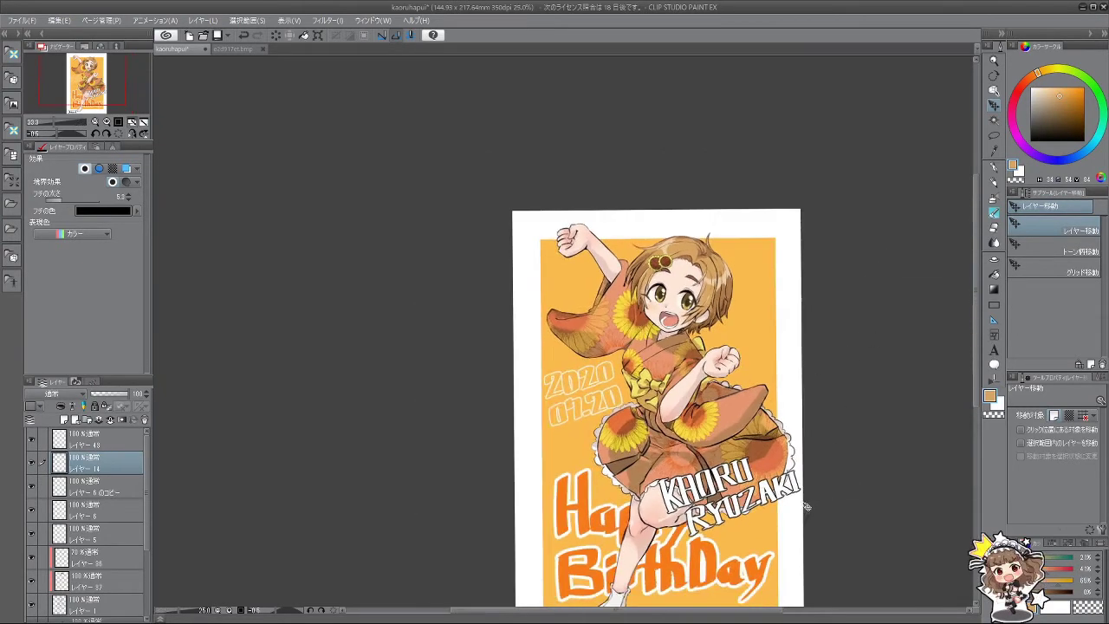
pyautogui.scroll(-1, 788, 564)
pyautogui.scroll(-1, 782, 610)
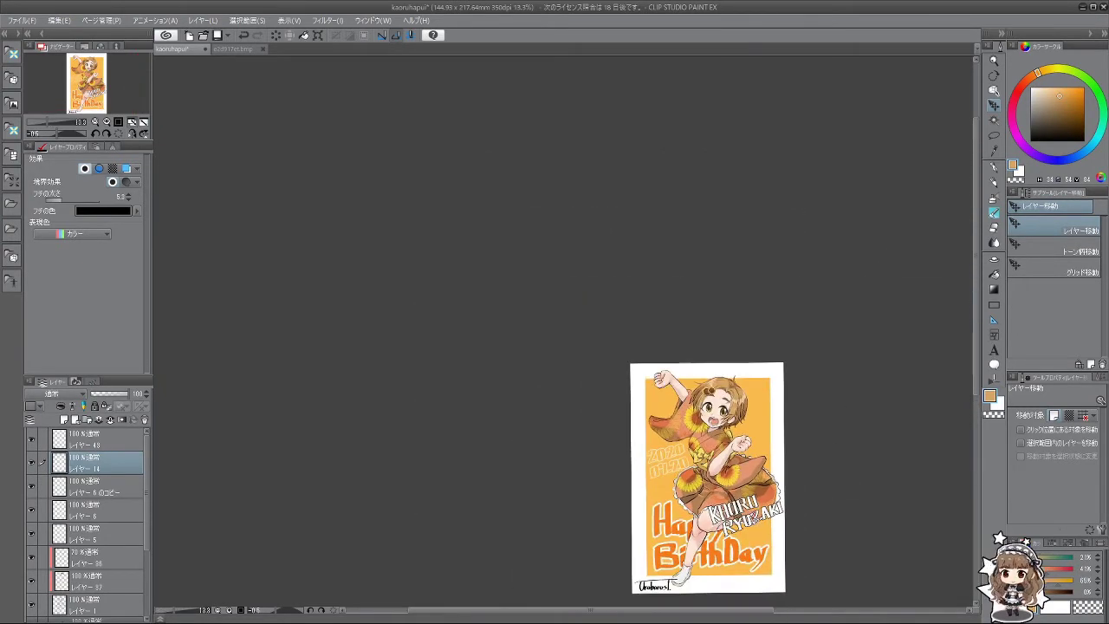
pyautogui.scroll(1, 766, 569)
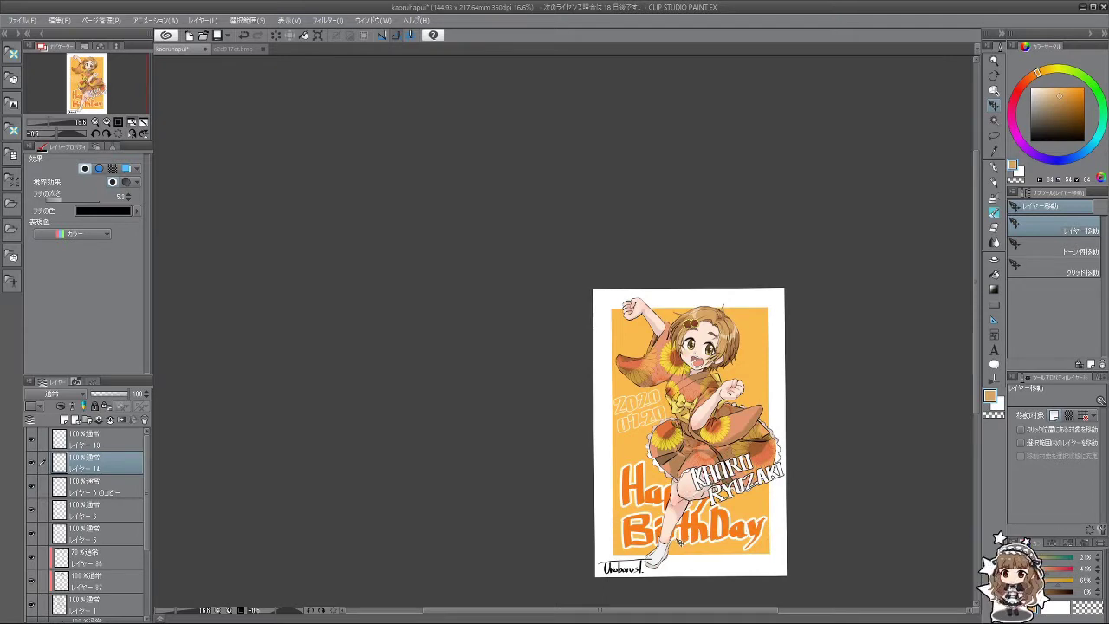
pyautogui.scroll(-4, 86, 520)
# Step: Try tilting the Happy BirthDay lettering, then cancel the rotation
pyautogui.click(140, 569)
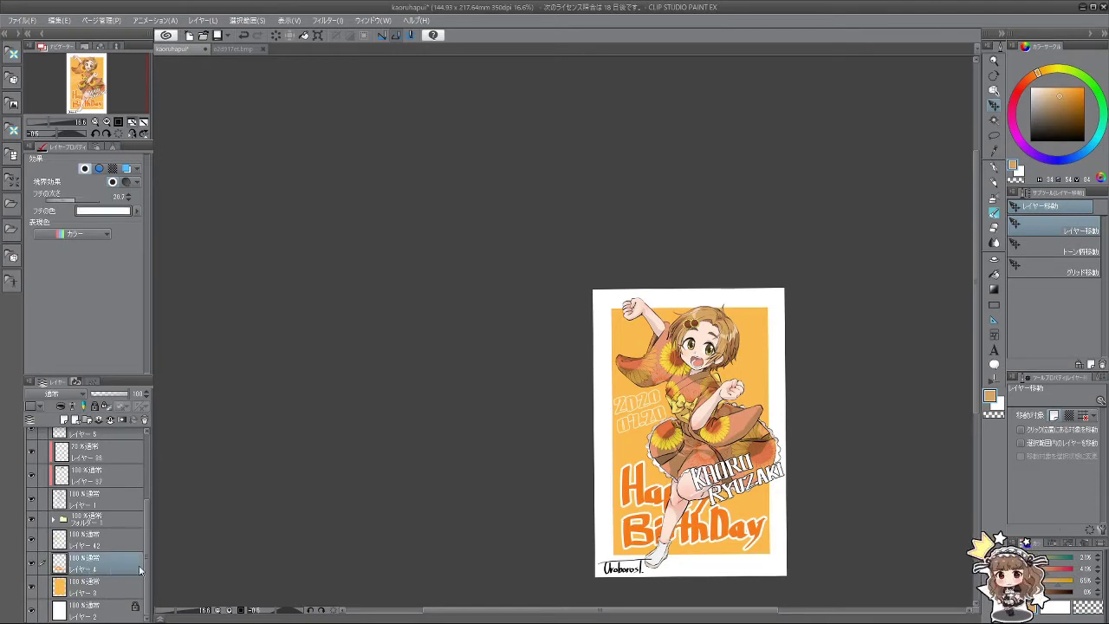
pyautogui.hotkey('ctrl', 't')
pyautogui.moveTo(782, 560); pyautogui.dragTo(745, 506)
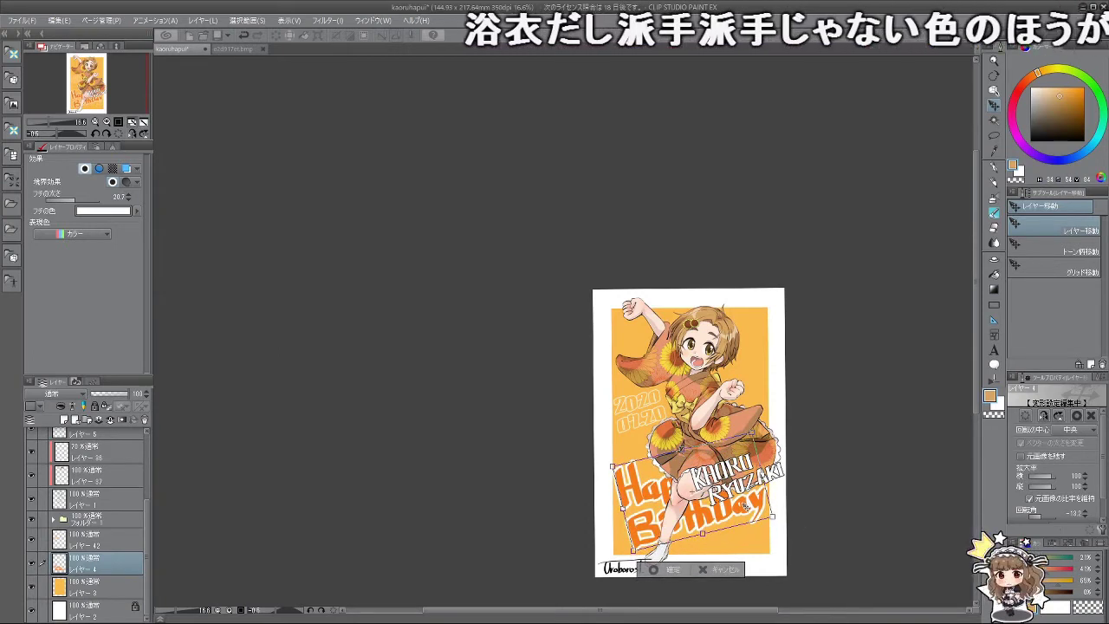
pyautogui.click(728, 571)
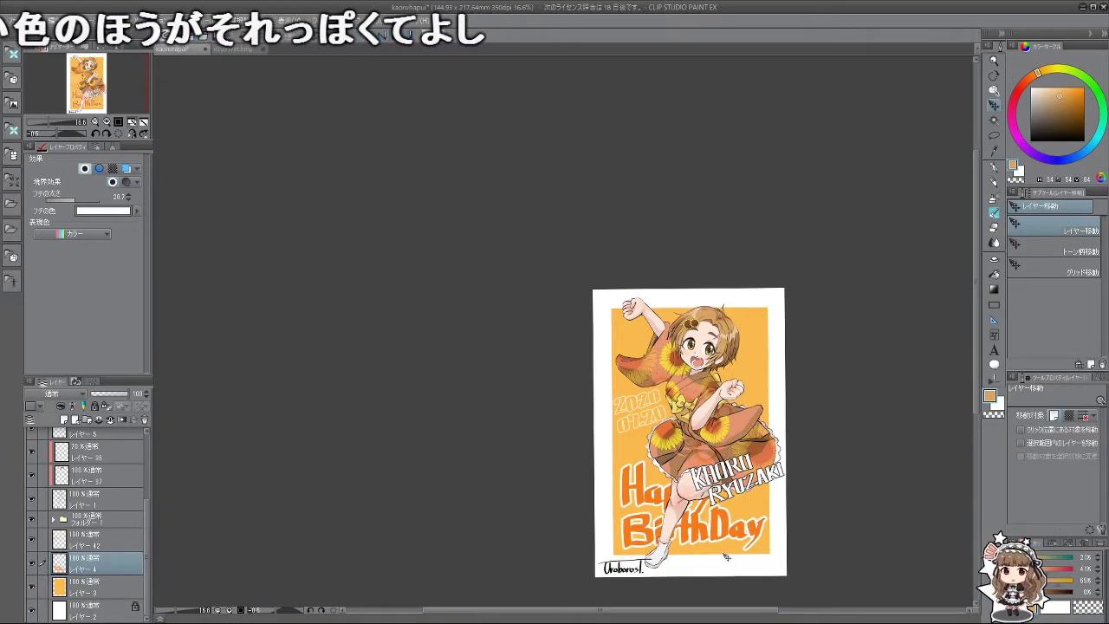
pyautogui.scroll(-1, 662, 437)
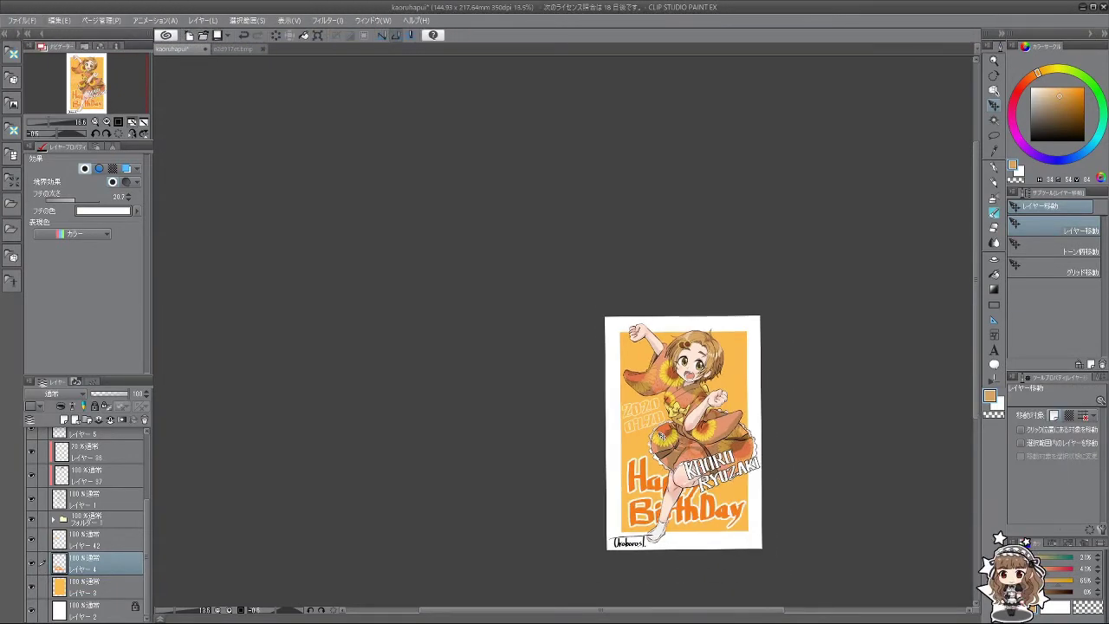
pyautogui.scroll(3, 661, 437)
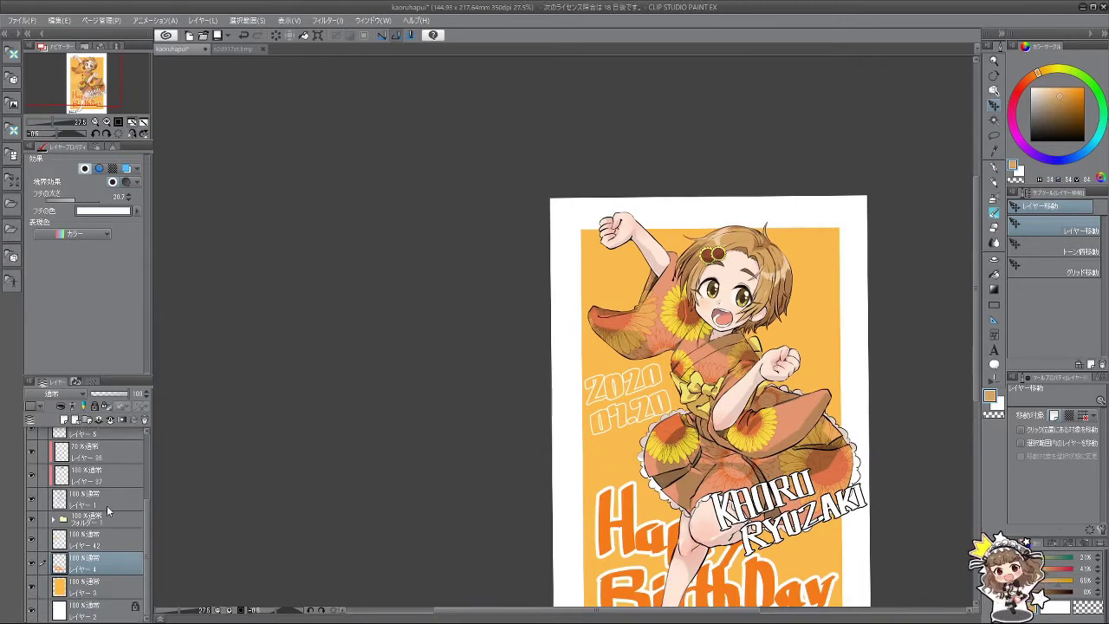
# Step: Rotate the 2020 07.20 date 11.3°, shift it lower, and toggle Happy BirthDay to compare
pyautogui.click(95, 538)
pyautogui.hotkey('ctrl', 't')
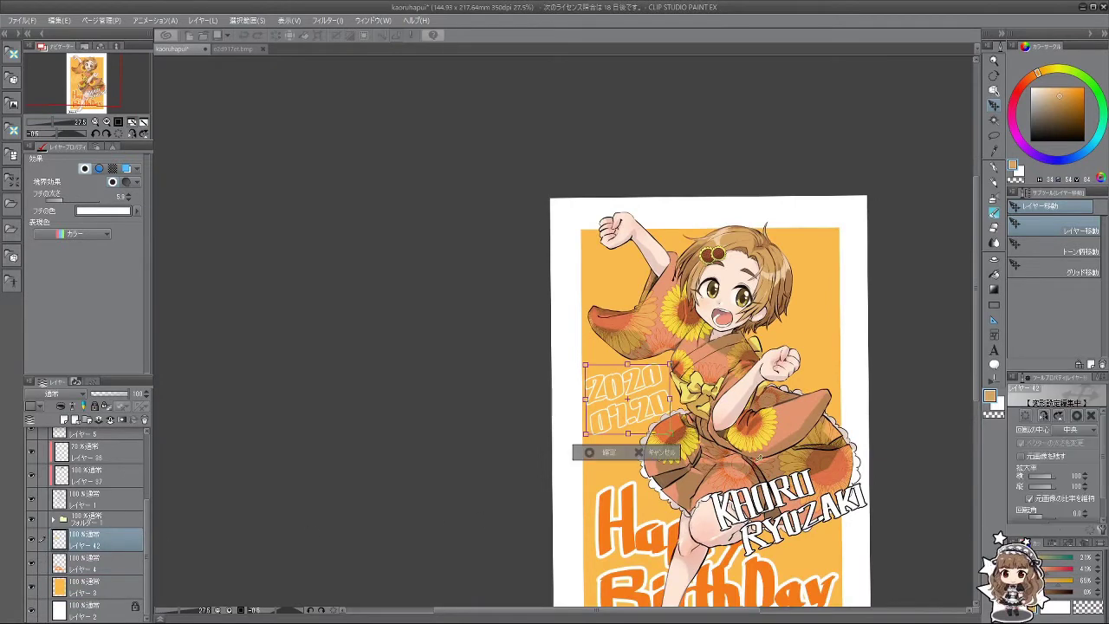
pyautogui.moveTo(626, 470); pyautogui.dragTo(608, 469)
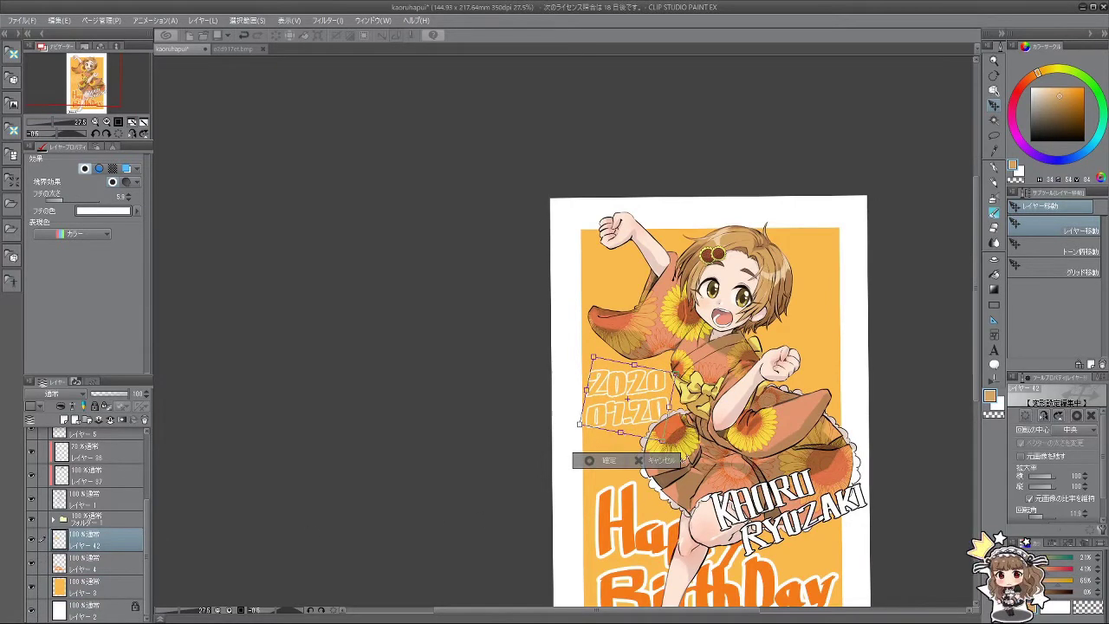
pyautogui.click(608, 465)
pyautogui.scroll(-3, 609, 469)
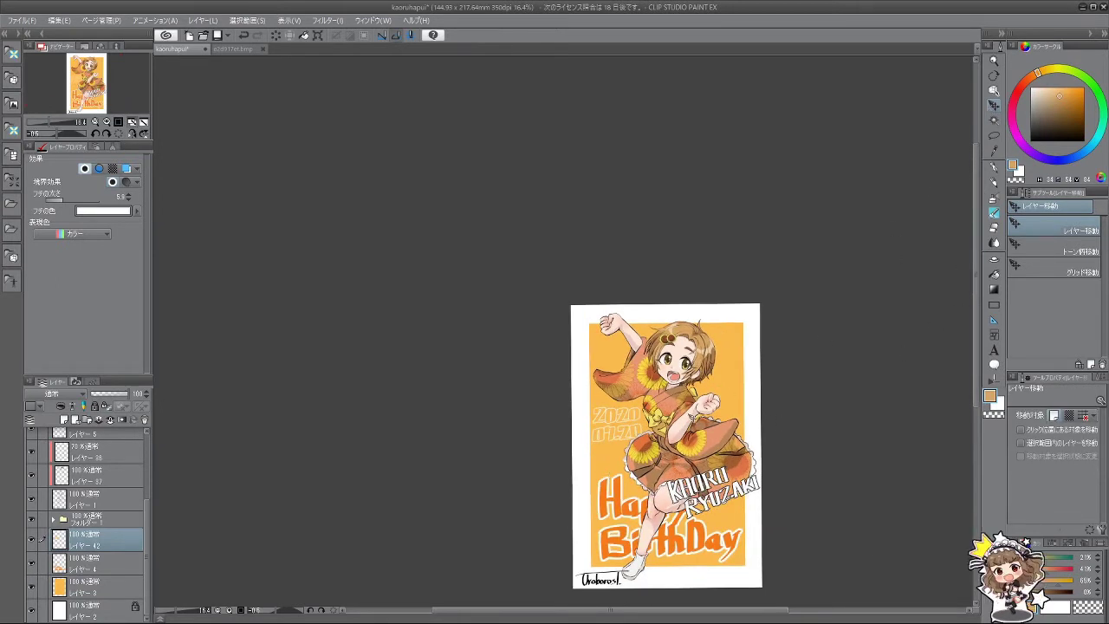
pyautogui.moveTo(618, 436)
pyautogui.mouseDown()
pyautogui.moveTo(620, 466)
pyautogui.moveTo(620, 436)
pyautogui.moveTo(638, 442)
pyautogui.mouseUp()
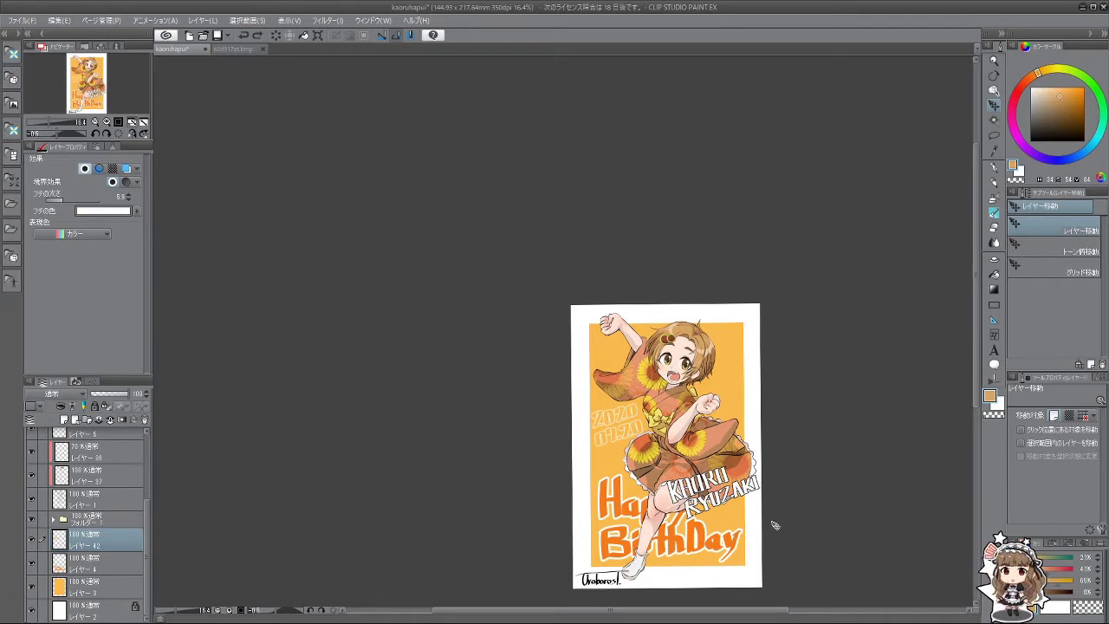
pyautogui.click(30, 564)
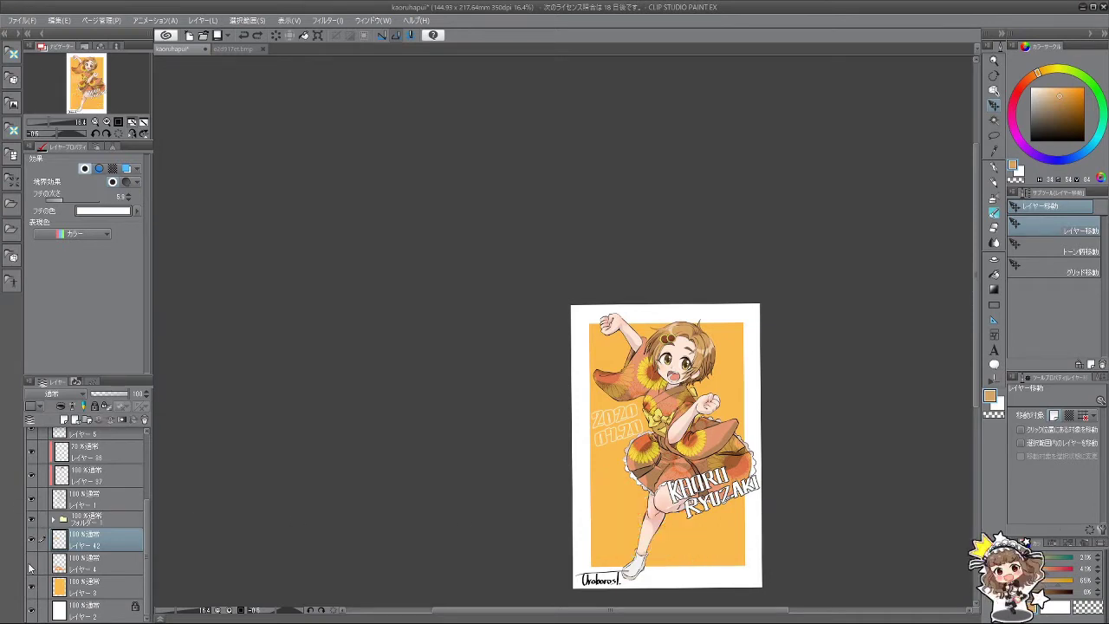
pyautogui.click(30, 564)
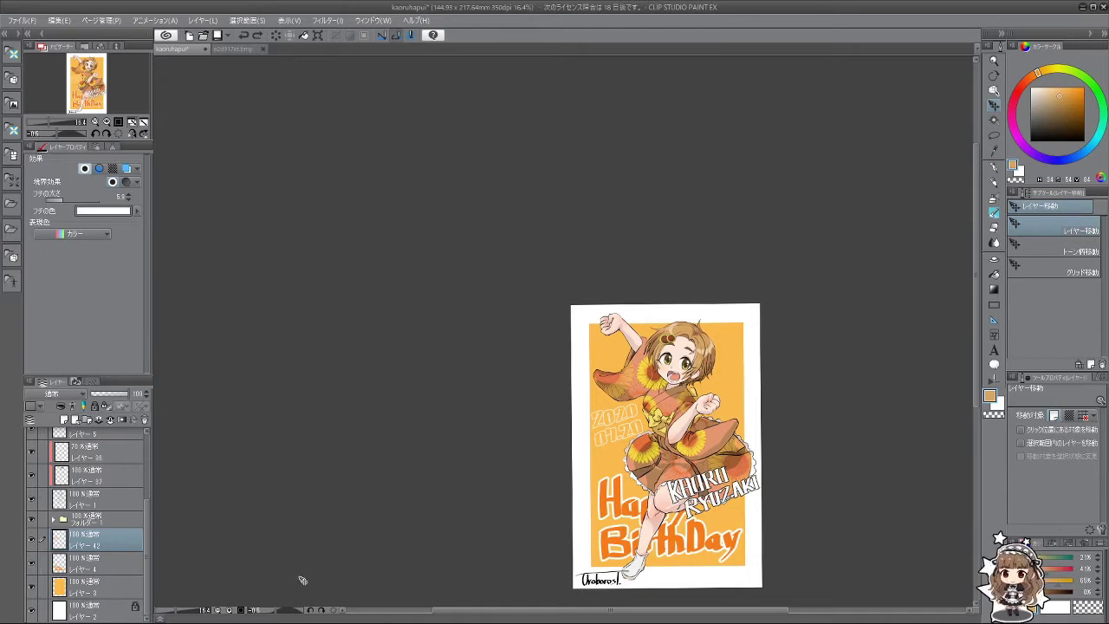
pyautogui.hotkey('ctrl', 't')
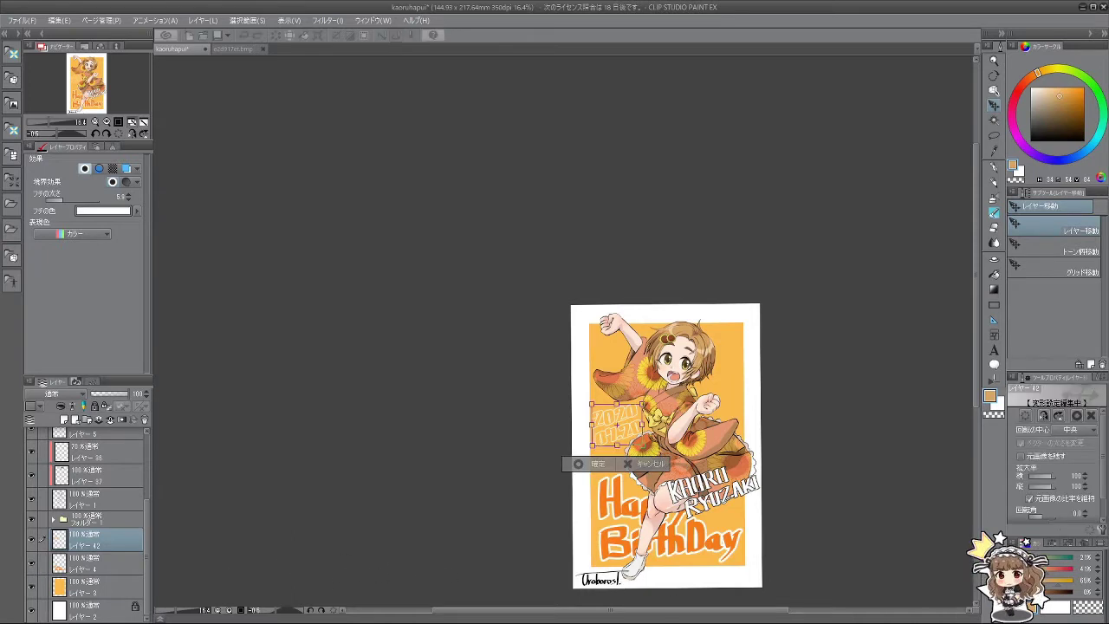
pyautogui.click(580, 464)
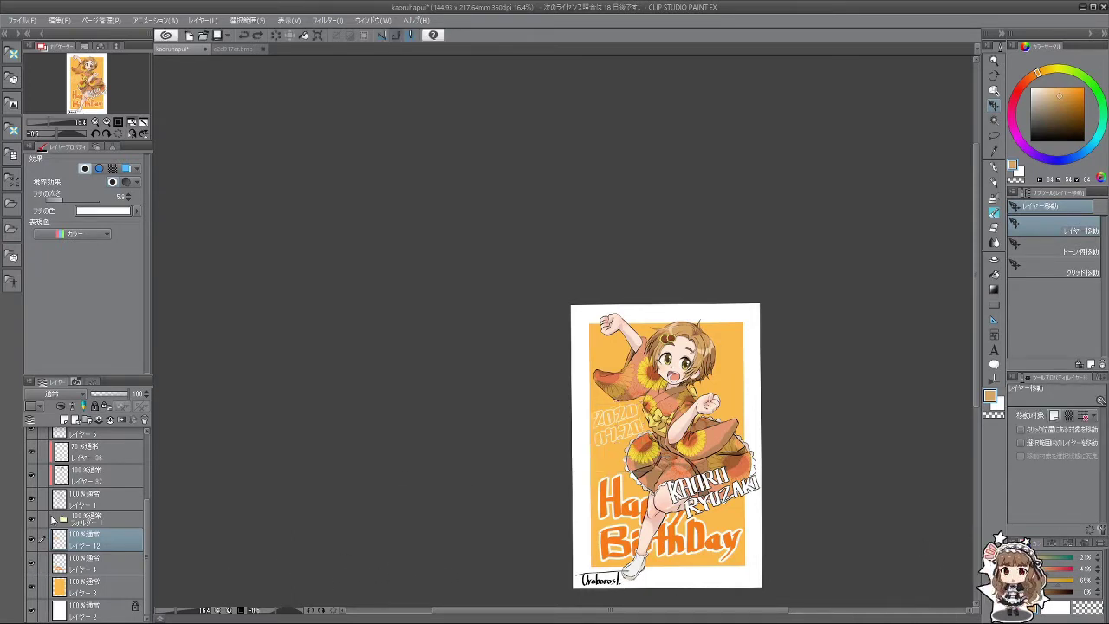
pyautogui.click(89, 563)
pyautogui.hotkey('ctrl', 't')
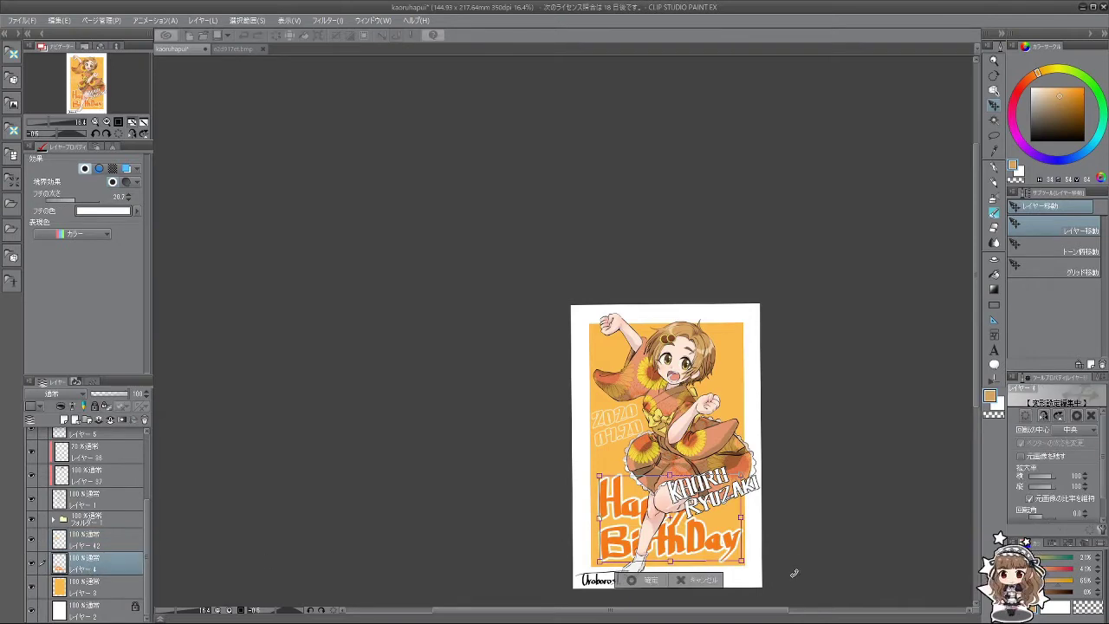
pyautogui.moveTo(794, 573); pyautogui.dragTo(797, 527)
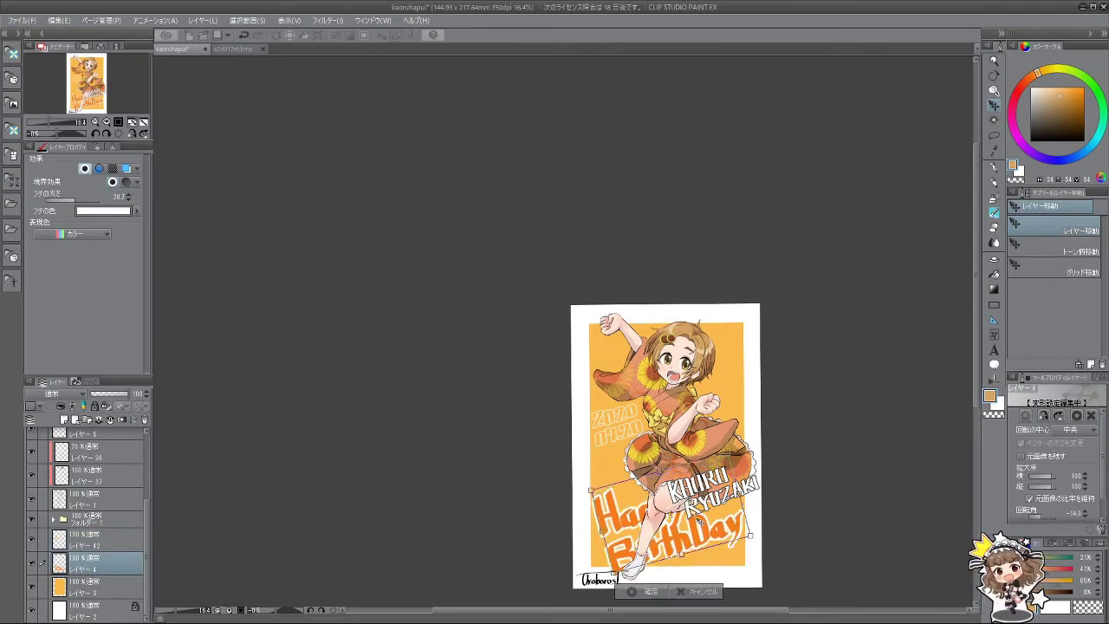
pyautogui.moveTo(700, 520); pyautogui.dragTo(697, 513)
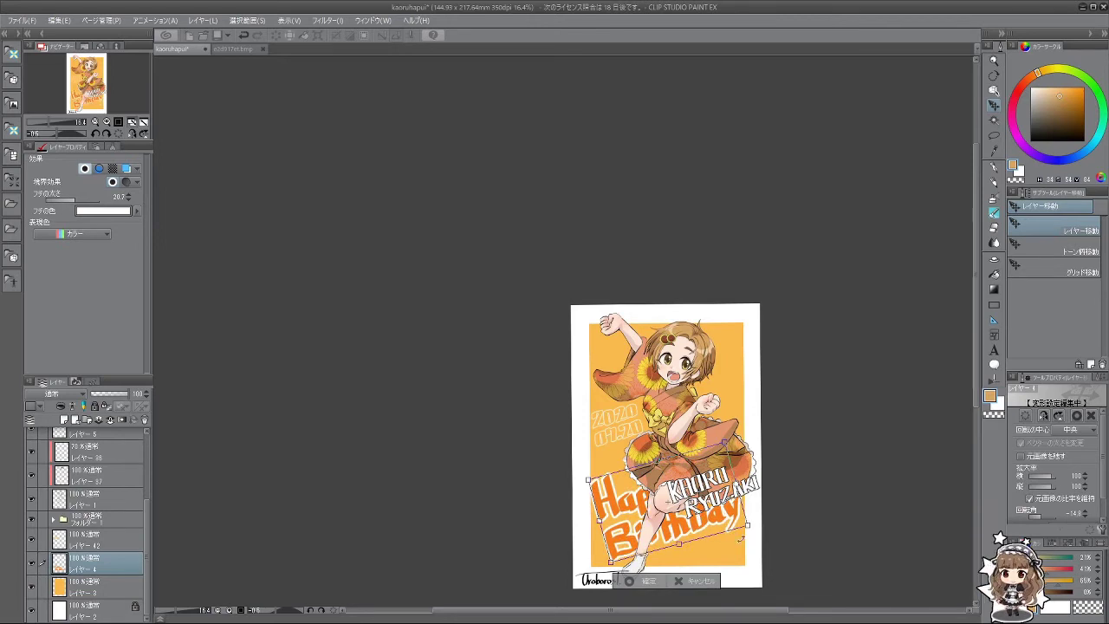
pyautogui.moveTo(725, 442)
pyautogui.mouseDown()
pyautogui.moveTo(689, 467)
pyautogui.moveTo(647, 579)
pyautogui.moveTo(730, 541)
pyautogui.moveTo(723, 547)
pyautogui.moveTo(756, 561)
pyautogui.moveTo(598, 582)
pyautogui.moveTo(643, 493)
pyautogui.moveTo(756, 422)
pyautogui.moveTo(706, 364)
pyautogui.moveTo(738, 407)
pyautogui.moveTo(696, 491)
pyautogui.moveTo(648, 531)
pyautogui.moveTo(633, 528)
pyautogui.mouseUp()
pyautogui.click(658, 580)
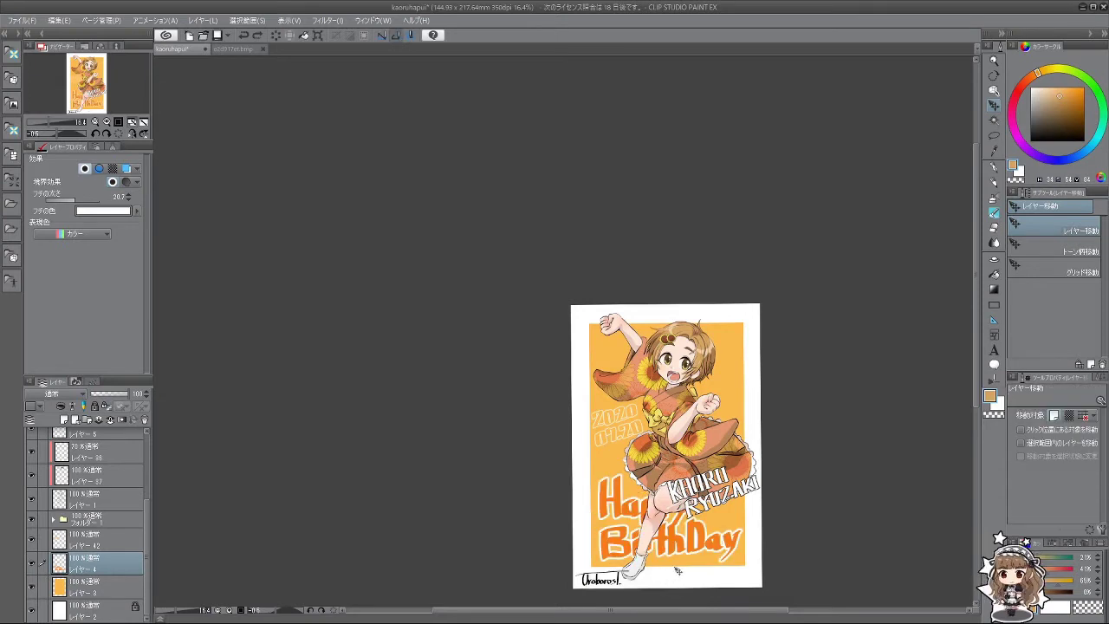
pyautogui.hotkey('ctrl', 't')
pyautogui.moveTo(805, 552)
pyautogui.mouseDown()
pyautogui.moveTo(797, 564)
pyautogui.moveTo(803, 537)
pyautogui.moveTo(792, 560)
pyautogui.mouseUp()
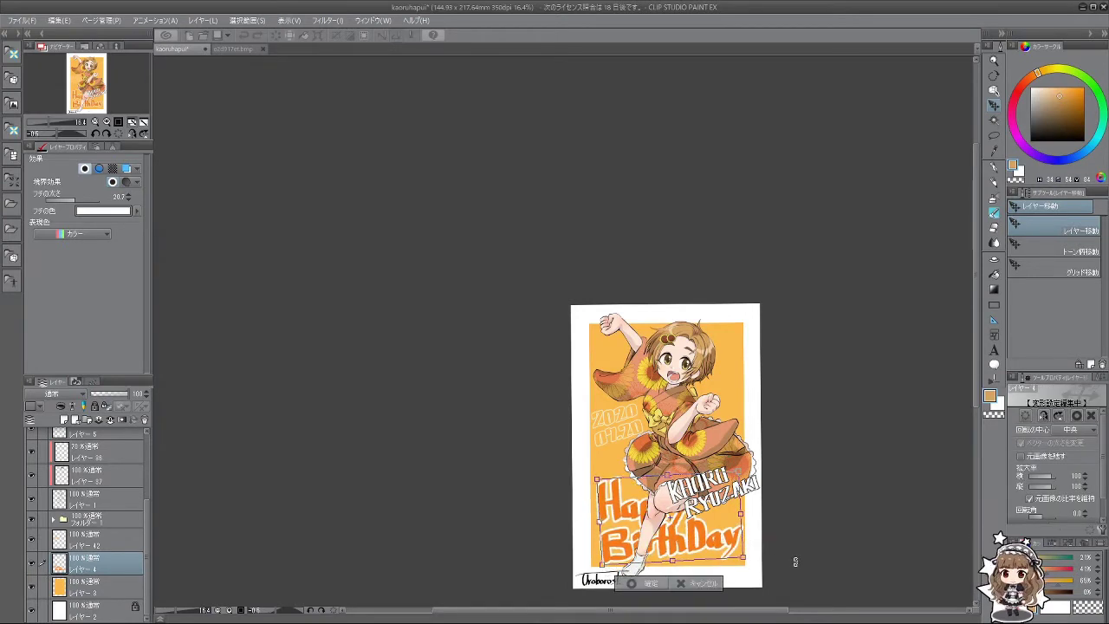
pyautogui.click(701, 595)
pyautogui.scroll(-2, 723, 482)
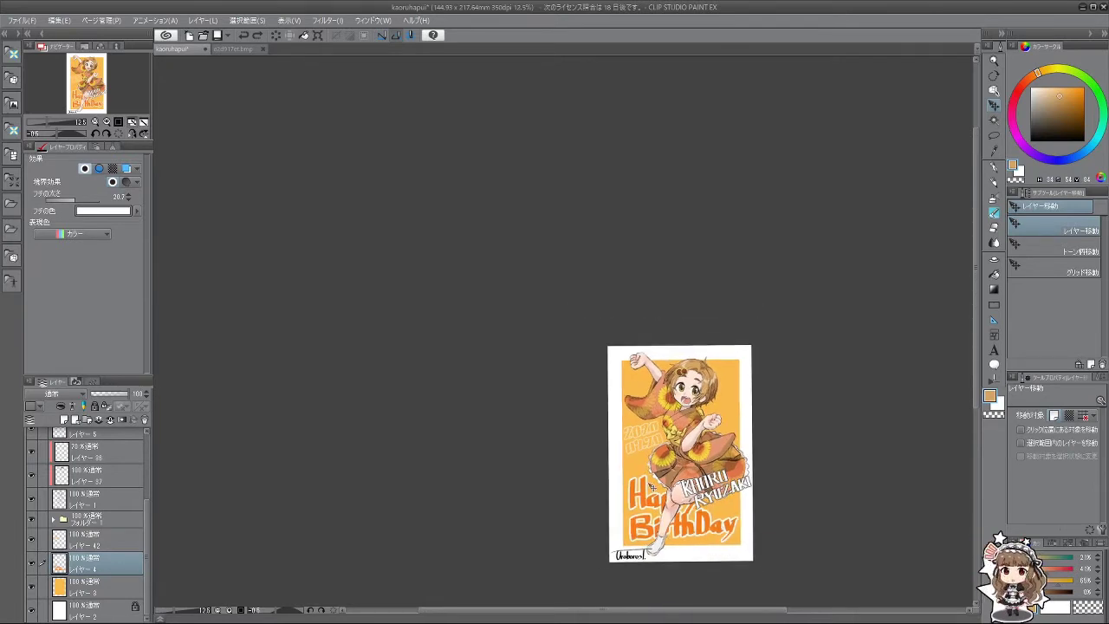
pyautogui.scroll(2, 652, 487)
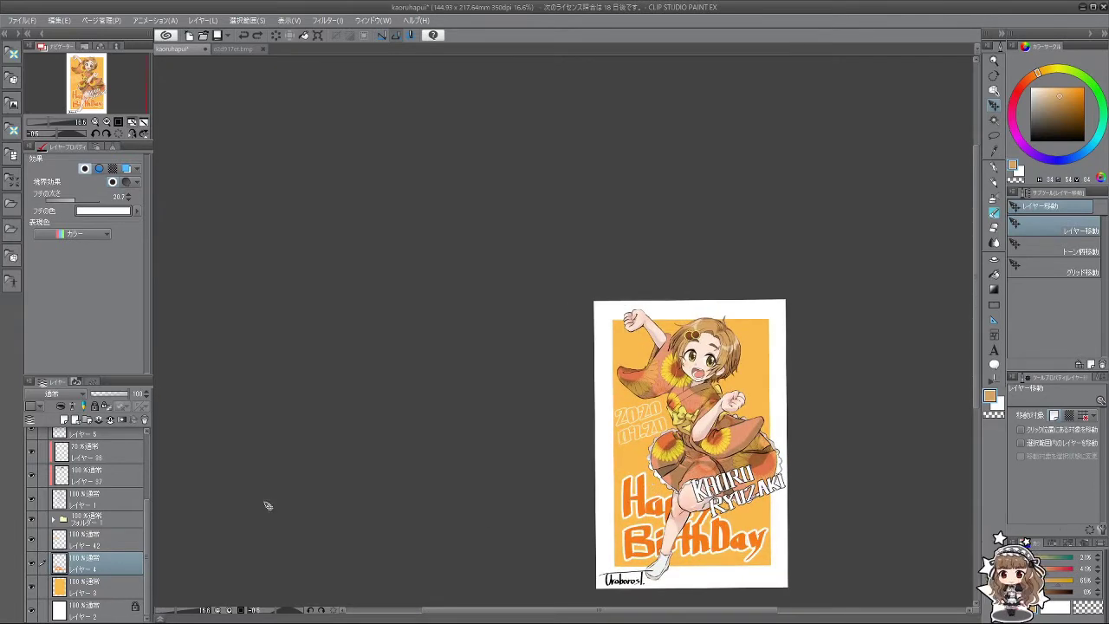
# Step: Hide the Happy BirthDay layer and decline the cut-layer prompt
pyautogui.click(33, 563)
pyautogui.scroll(2, 686, 542)
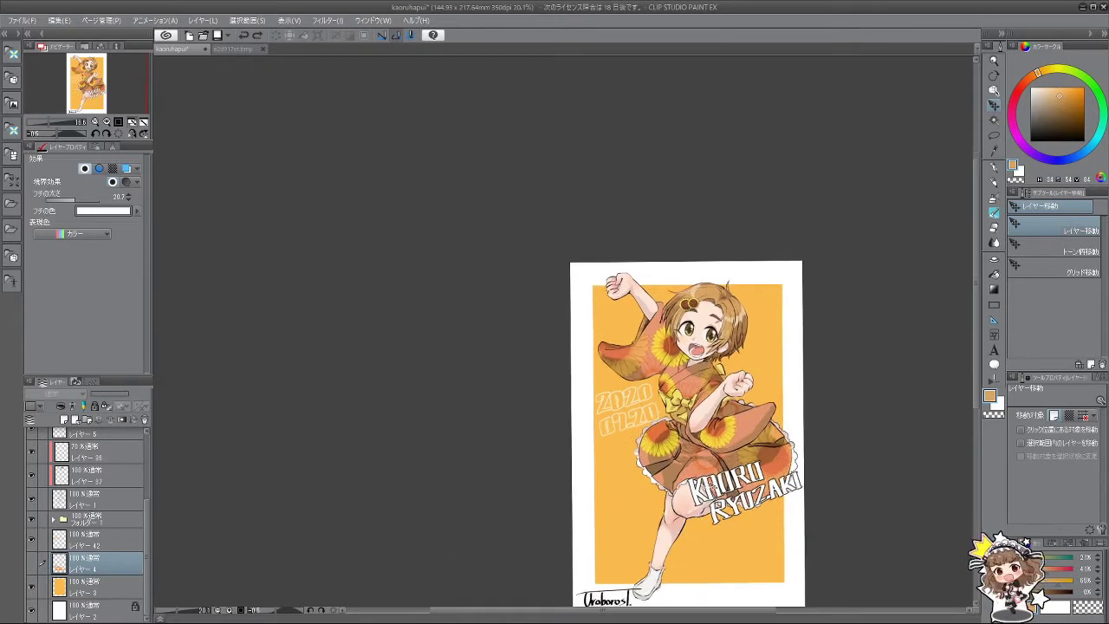
pyautogui.scroll(-2, 686, 542)
pyautogui.scroll(1, 708, 487)
pyautogui.scroll(1, 709, 496)
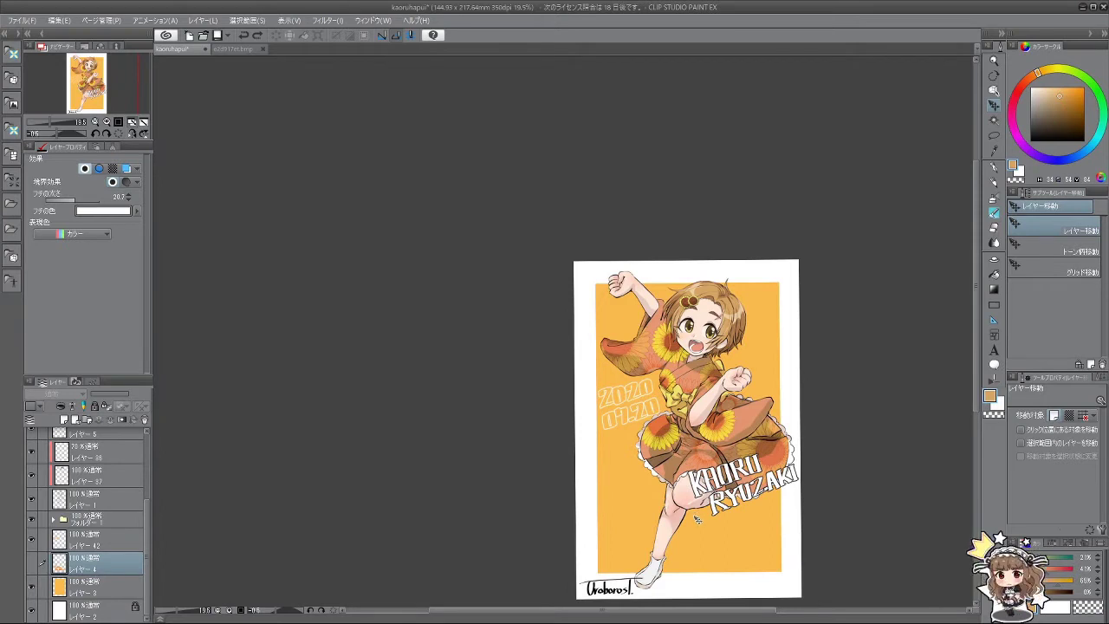
pyautogui.hotkey('ctrl', 'x')
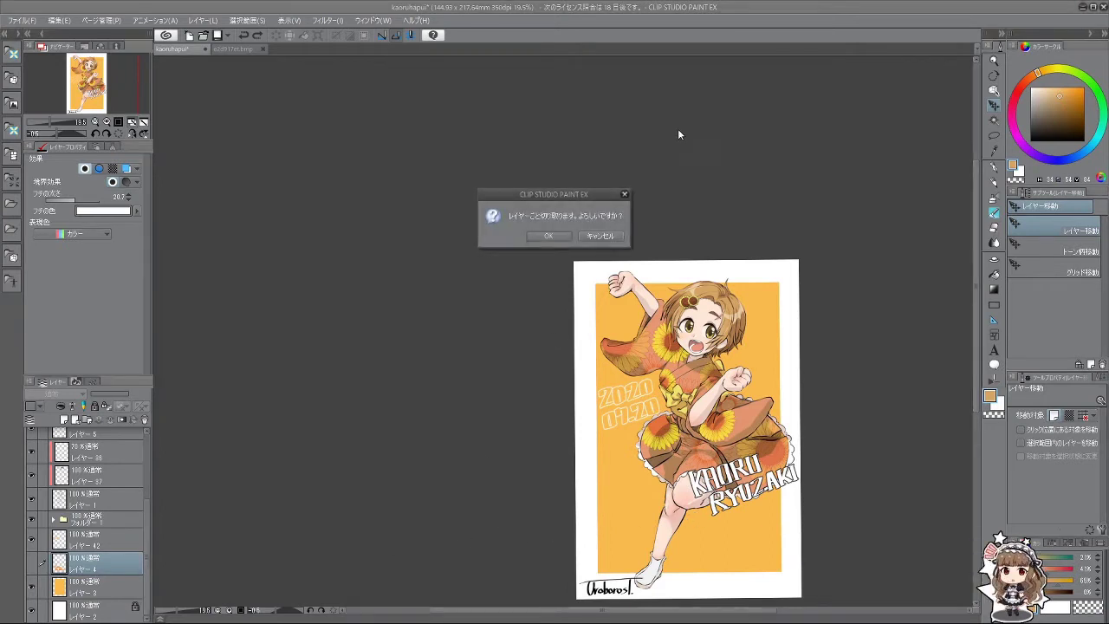
pyautogui.click(602, 236)
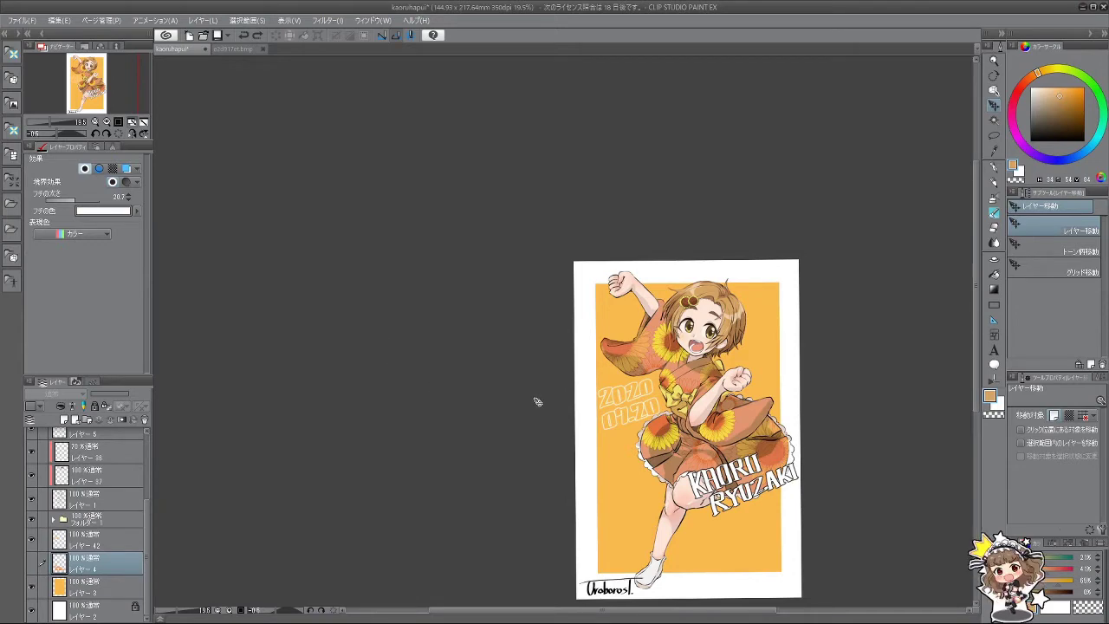
# Step: Lasso-select the lower part of the white name lettering
pyautogui.scroll(4, 771, 504)
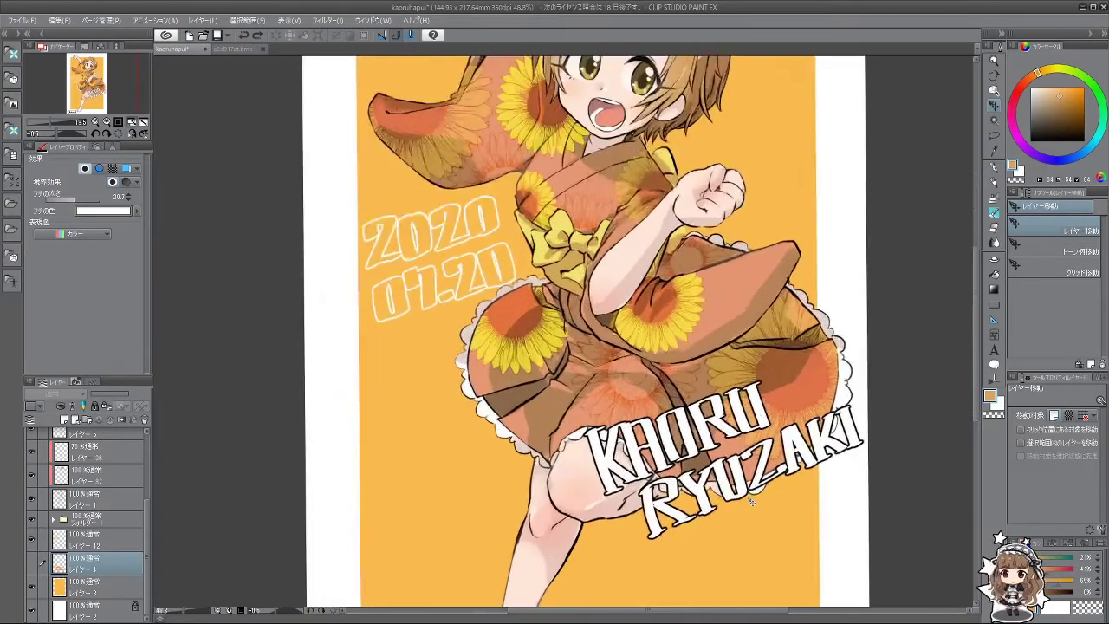
pyautogui.click(994, 135)
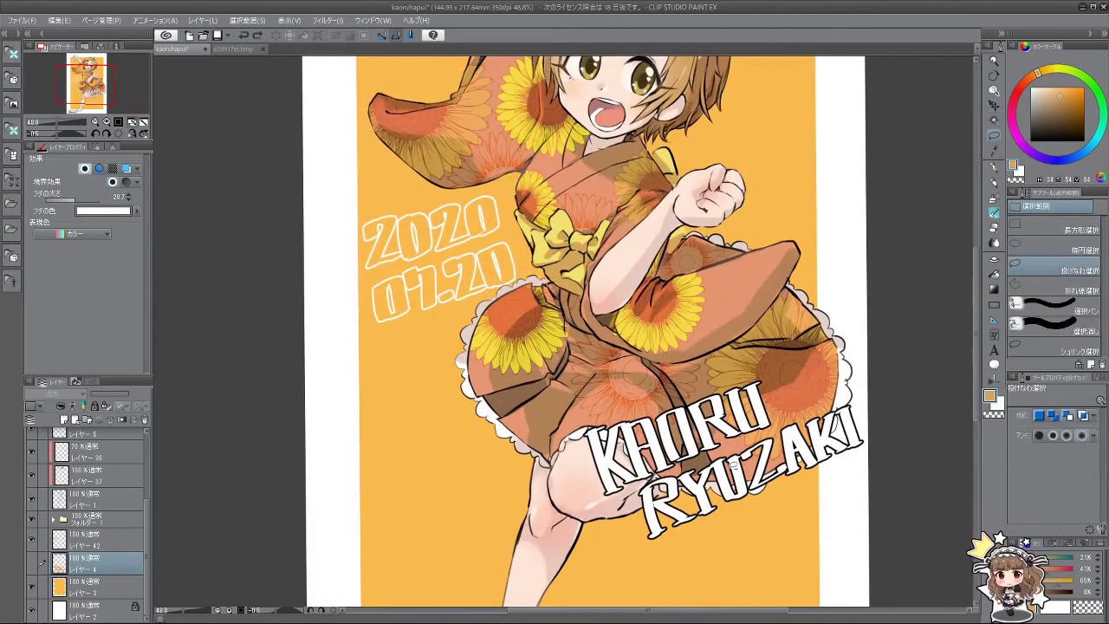
pyautogui.moveTo(647, 559)
pyautogui.mouseDown()
pyautogui.moveTo(636, 482)
pyautogui.moveTo(869, 395)
pyautogui.mouseUp()
pyautogui.scroll(3, 615, 469)
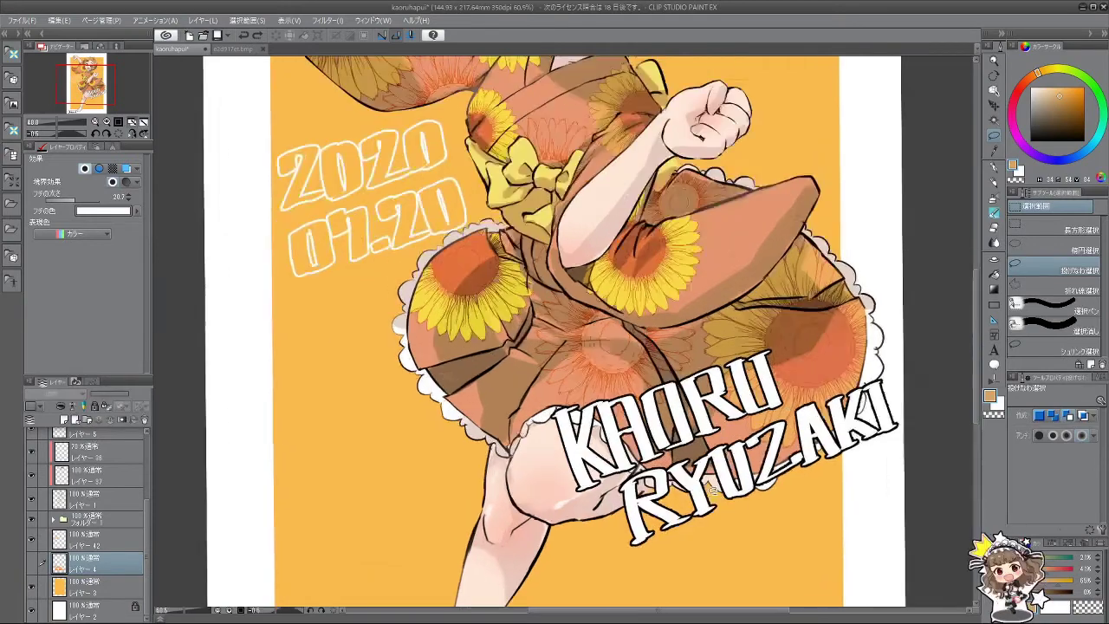
pyautogui.moveTo(586, 471)
pyautogui.mouseDown()
pyautogui.moveTo(719, 415)
pyautogui.moveTo(727, 431)
pyautogui.moveTo(789, 414)
pyautogui.moveTo(818, 399)
pyautogui.moveTo(818, 375)
pyautogui.moveTo(867, 331)
pyautogui.moveTo(985, 294)
pyautogui.moveTo(954, 457)
pyautogui.moveTo(632, 571)
pyautogui.moveTo(526, 585)
pyautogui.moveTo(527, 475)
pyautogui.mouseUp()
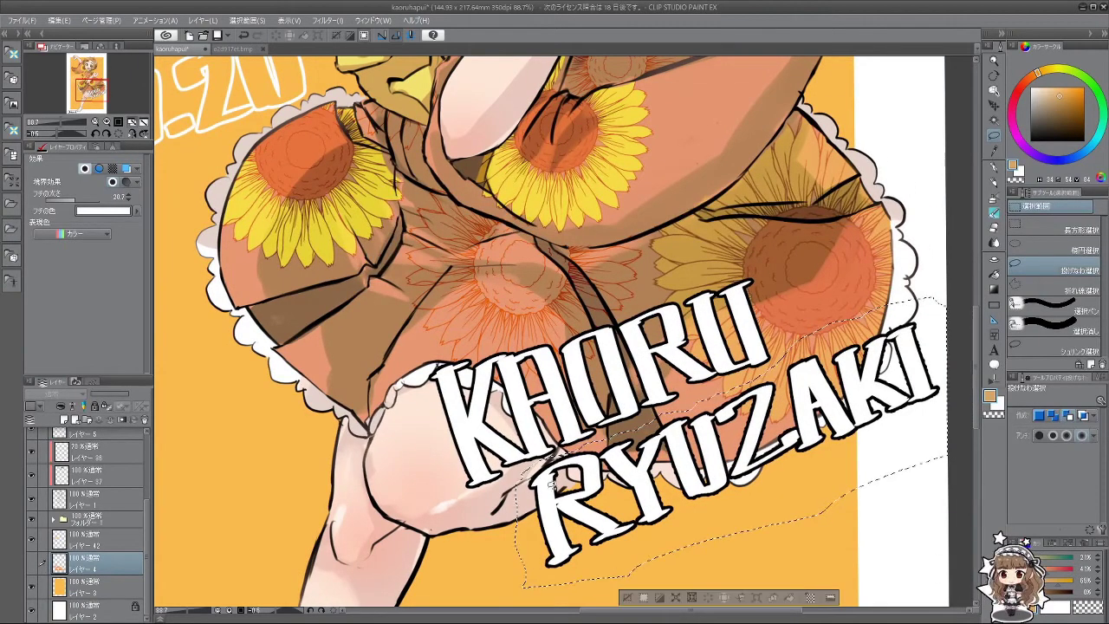
pyautogui.scroll(-2, 745, 539)
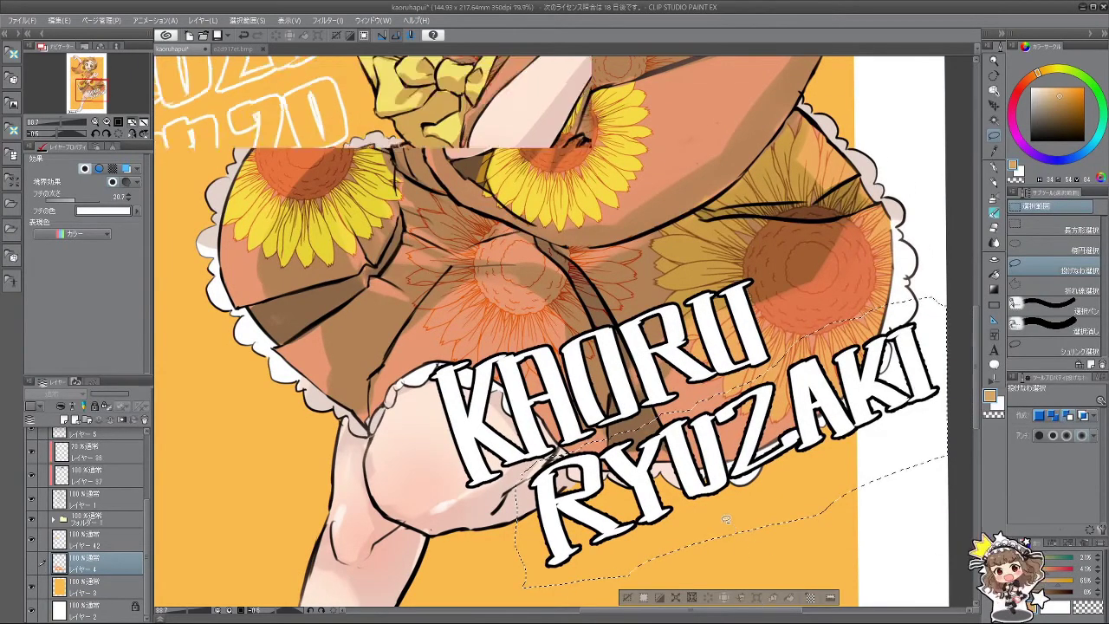
pyautogui.scroll(3, 95, 520)
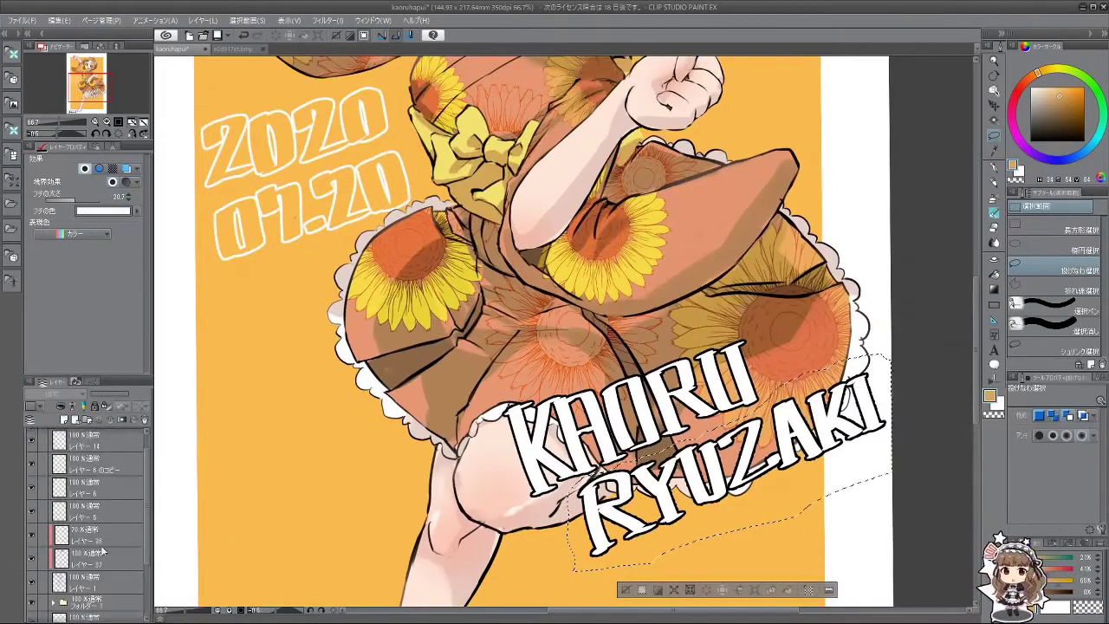
# Step: On Layer 14, stretch the selected lettering downward and nudge it slightly left
pyautogui.click(99, 464)
pyautogui.hotkey('ctrl', 't')
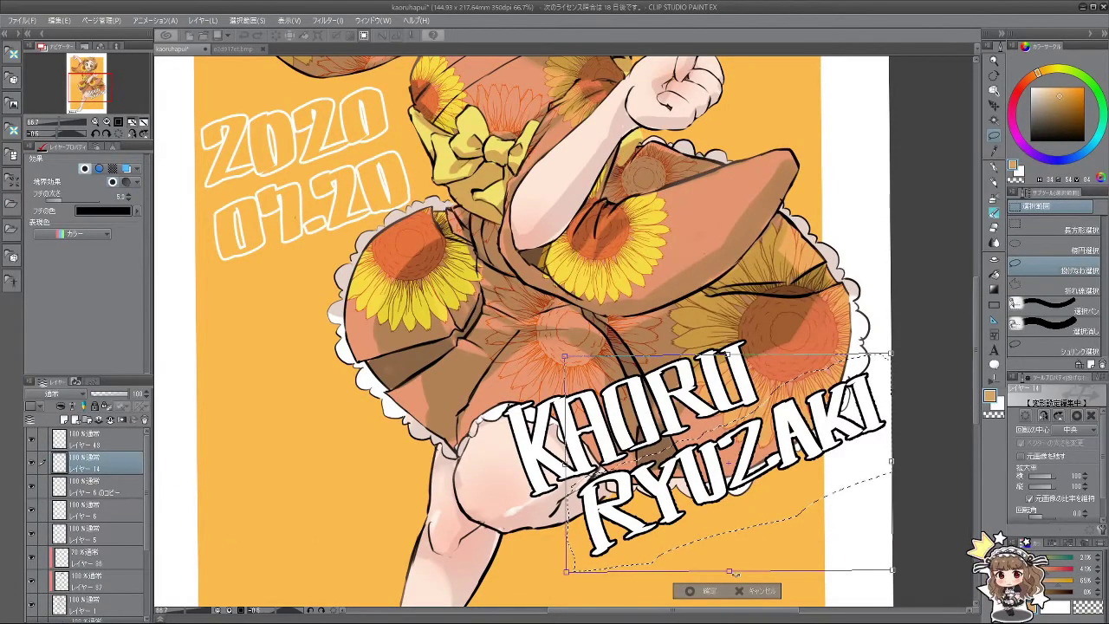
pyautogui.press('alt')
pyautogui.moveTo(730, 573); pyautogui.dragTo(739, 593)
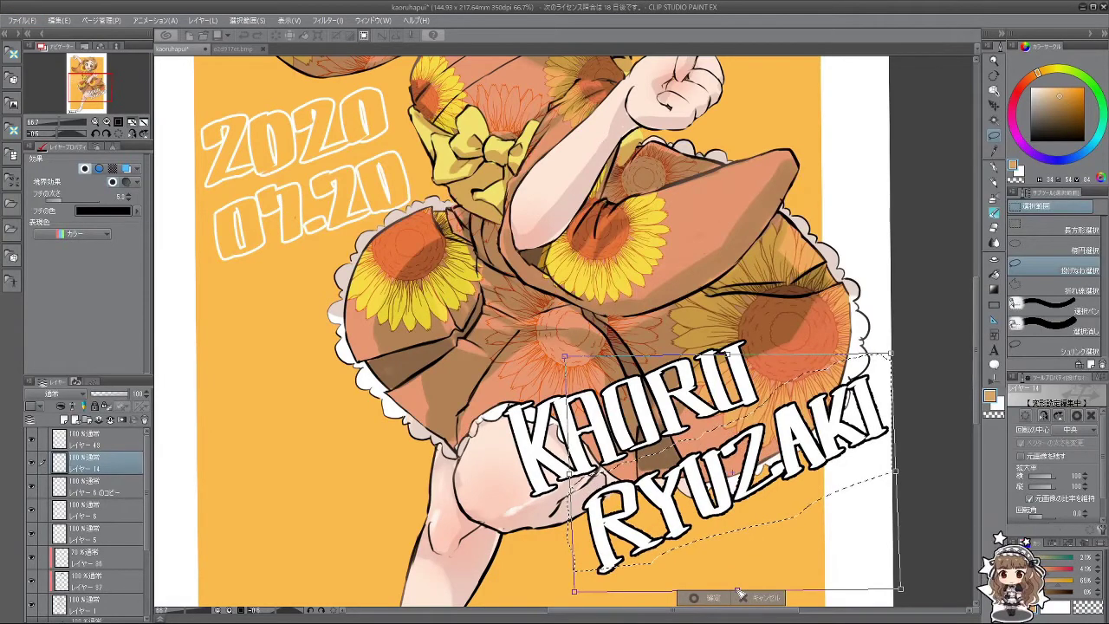
pyautogui.scroll(3, 758, 496)
pyautogui.scroll(-5, 758, 503)
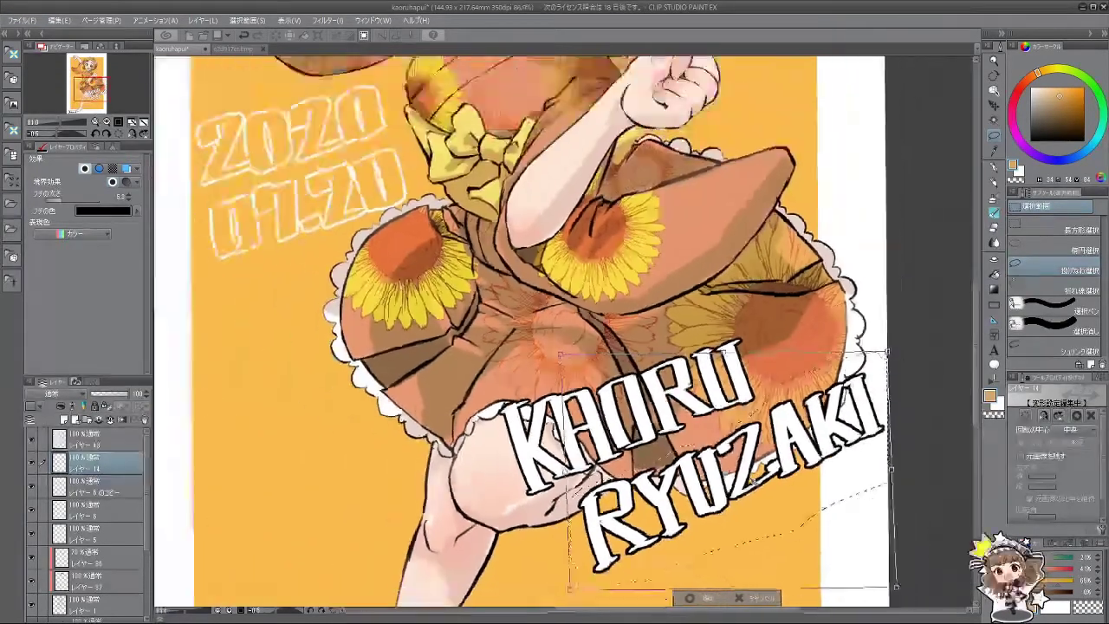
pyautogui.scroll(-2, 756, 517)
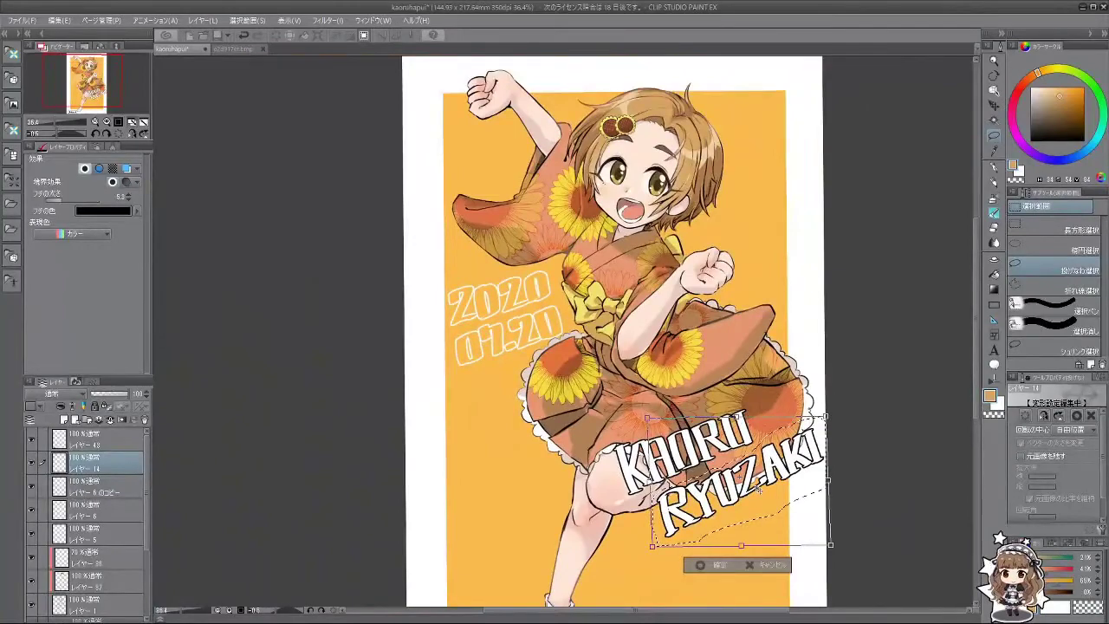
pyautogui.moveTo(759, 488); pyautogui.dragTo(752, 486)
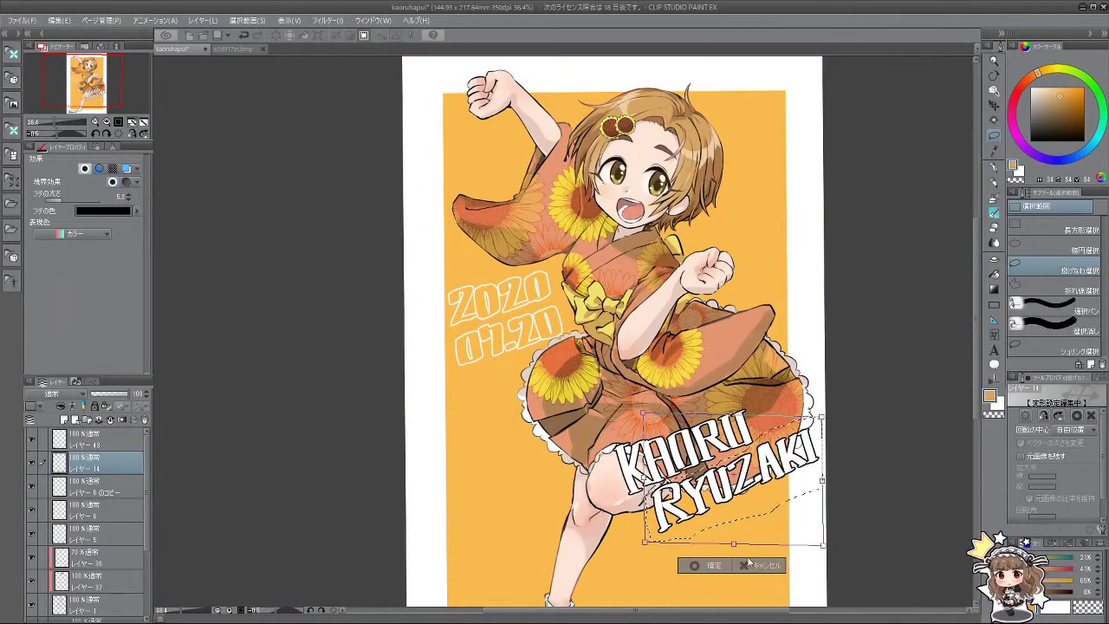
pyautogui.click(715, 566)
pyautogui.scroll(5, 732, 490)
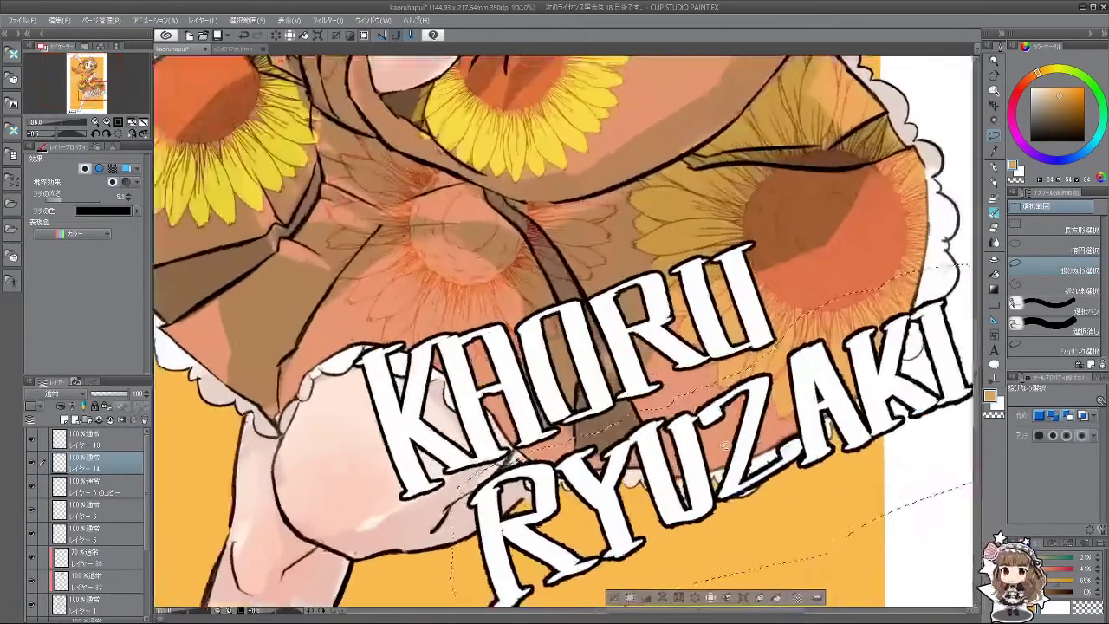
pyautogui.scroll(-1, 672, 453)
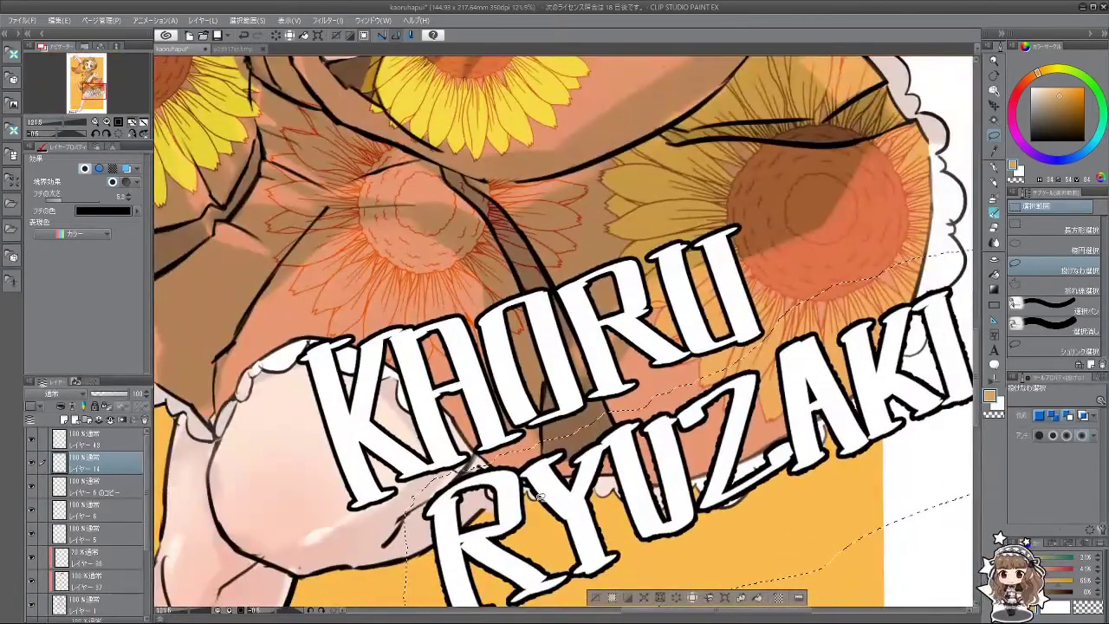
pyautogui.scroll(-4, 526, 496)
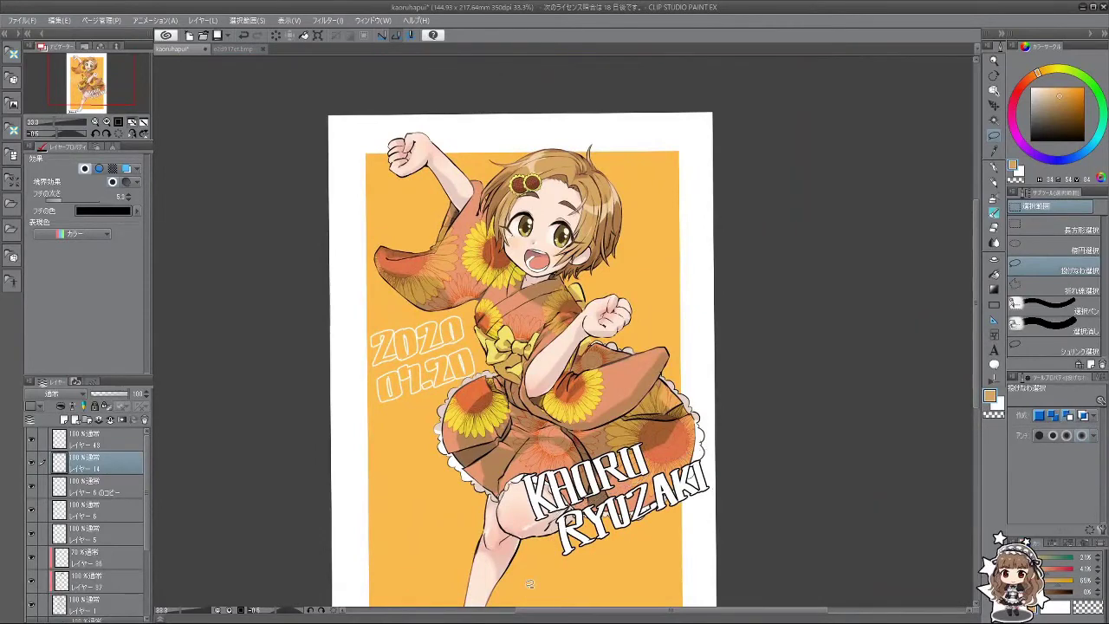
pyautogui.scroll(1, 626, 499)
pyautogui.scroll(-4, 643, 521)
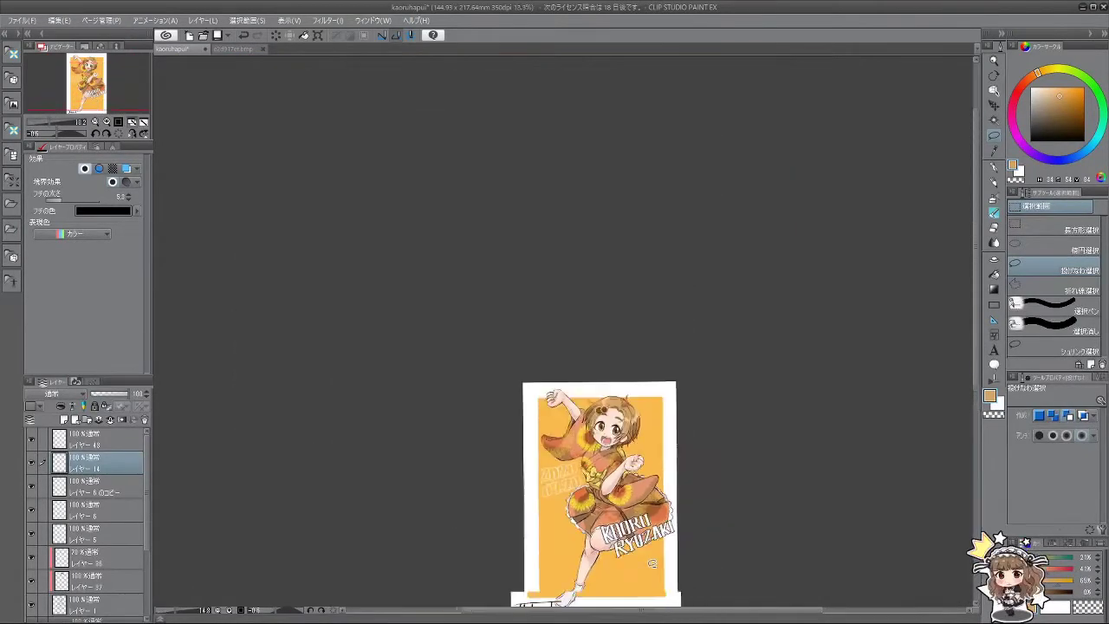
pyautogui.scroll(2, 645, 565)
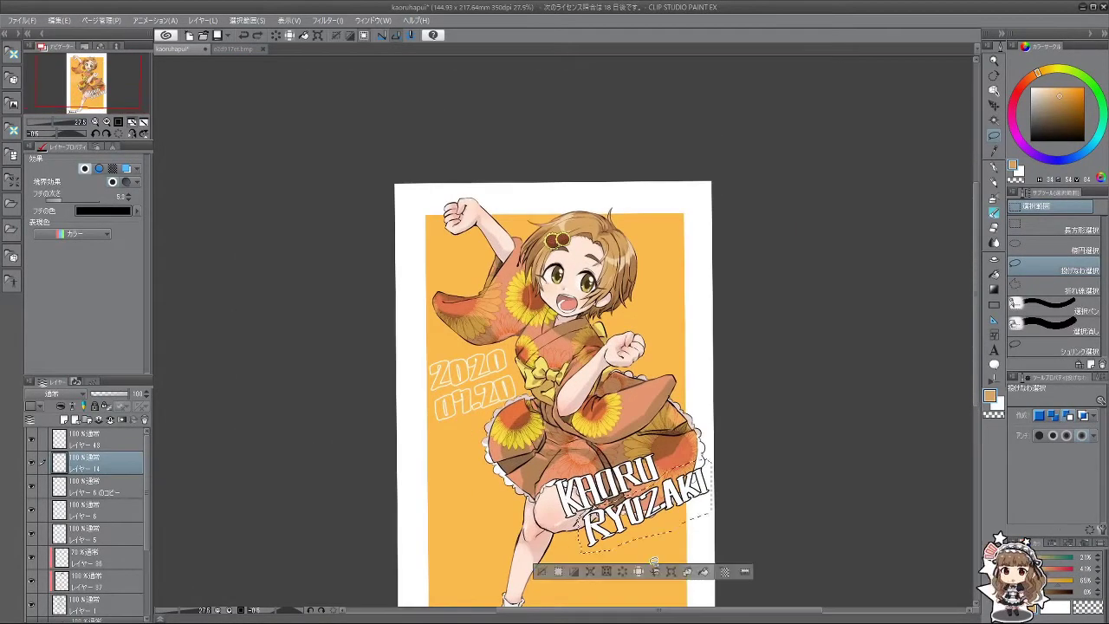
pyautogui.scroll(-1, 619, 508)
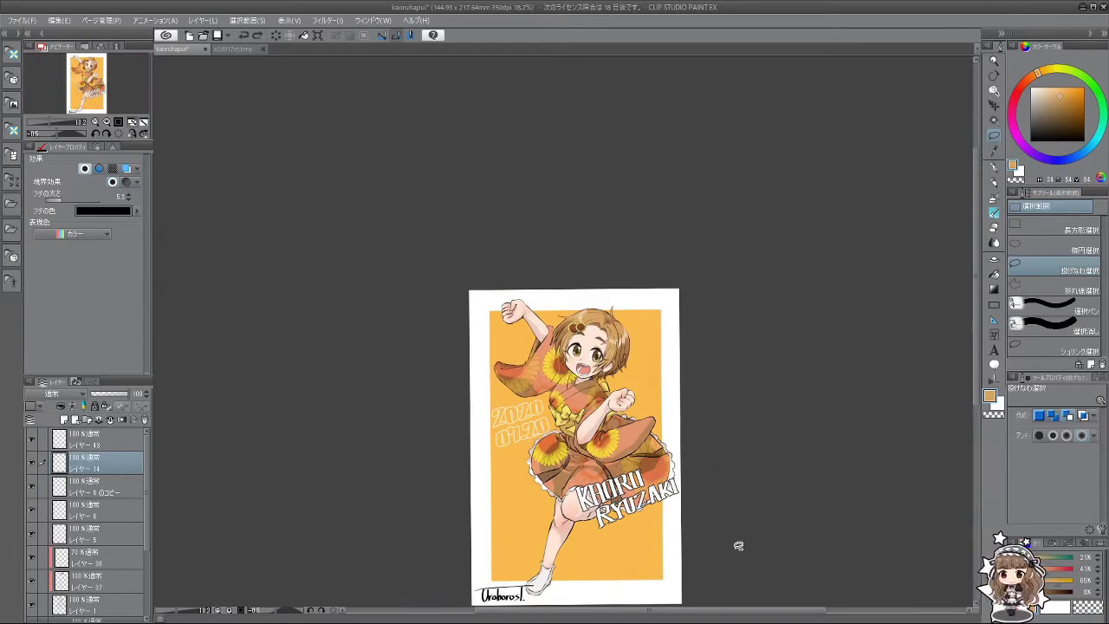
# Step: Scroll the Layers panel down to reach the lower layers
pyautogui.scroll(-1, 656, 550)
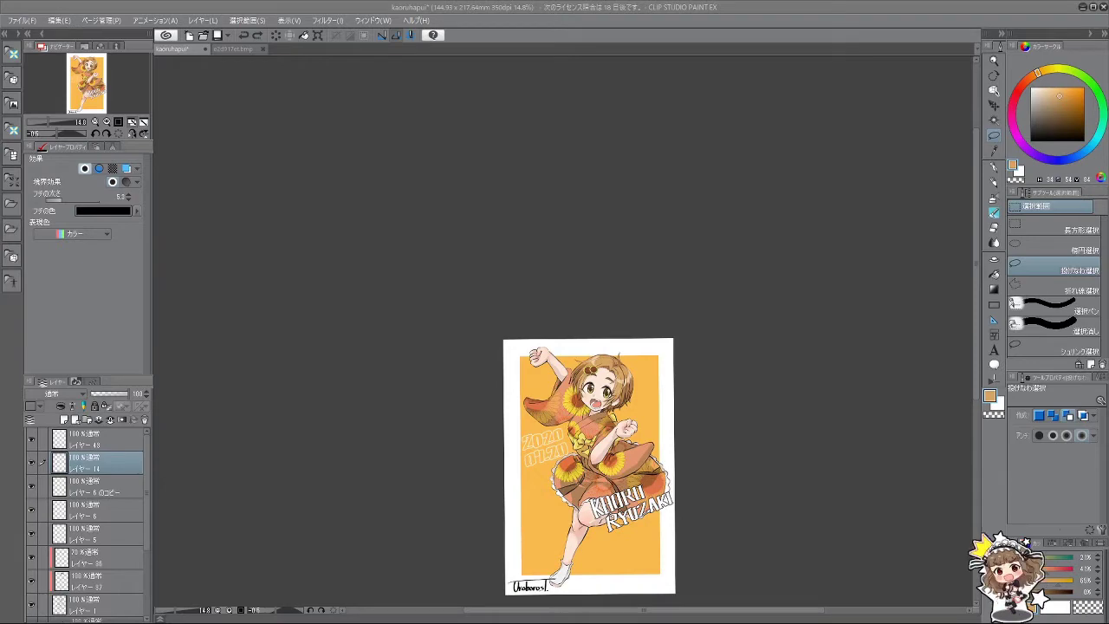
pyautogui.scroll(5, 567, 544)
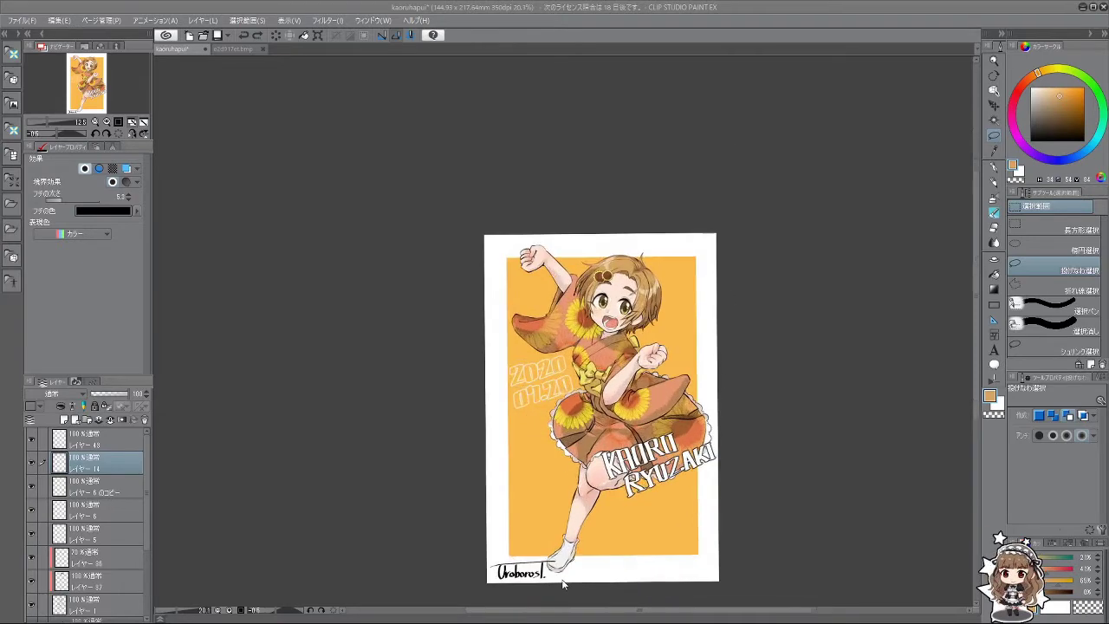
pyautogui.scroll(-2, 580, 515)
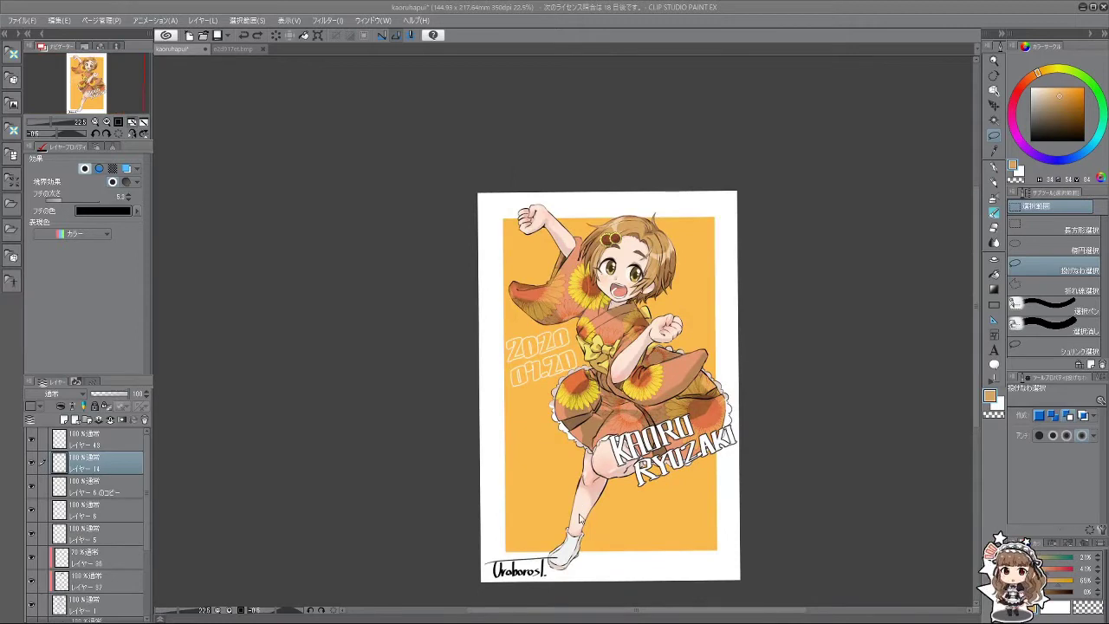
pyautogui.scroll(-1, 551, 561)
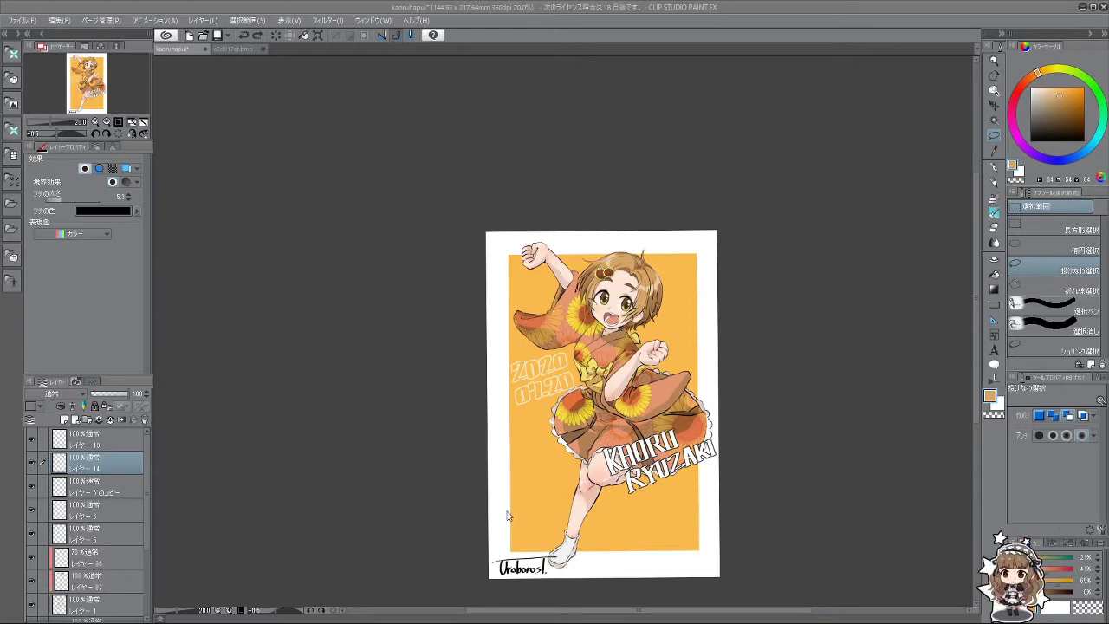
pyautogui.scroll(-3, 77, 565)
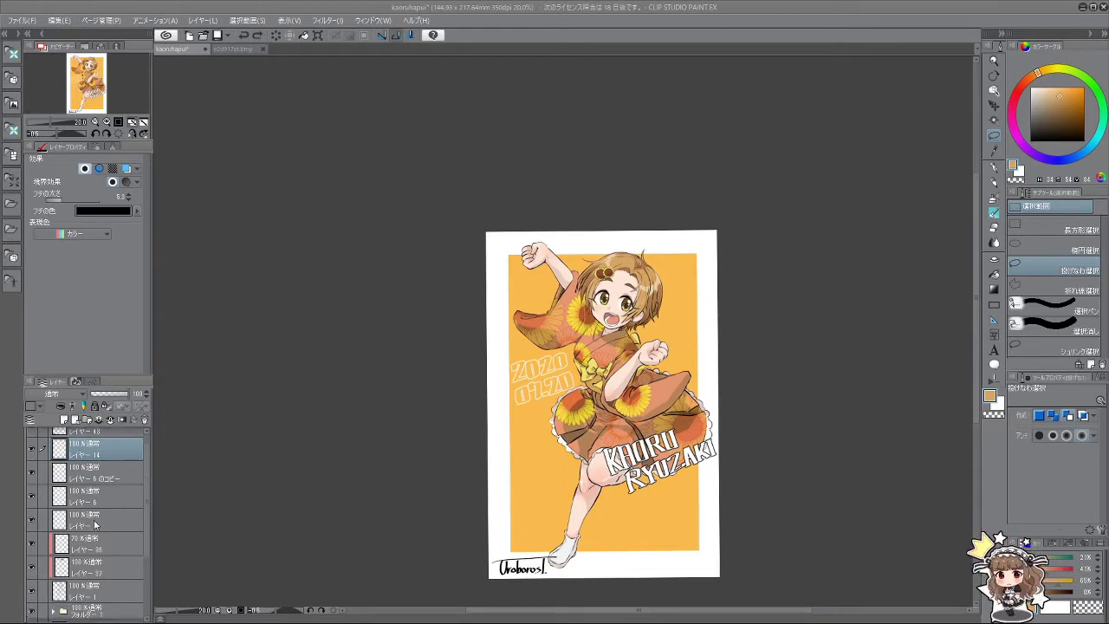
# Step: Show the Happy BirthDay layer, raise it in the stack, and thin its white border
pyautogui.click(33, 564)
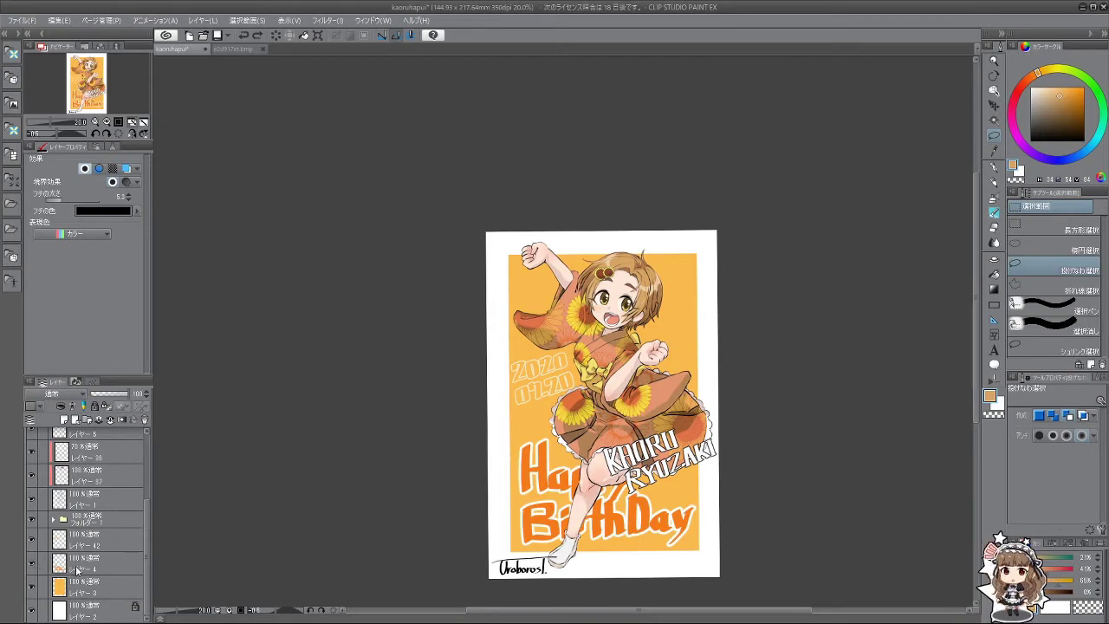
pyautogui.moveTo(95, 572)
pyautogui.mouseDown()
pyautogui.moveTo(107, 422)
pyautogui.moveTo(113, 447)
pyautogui.mouseUp()
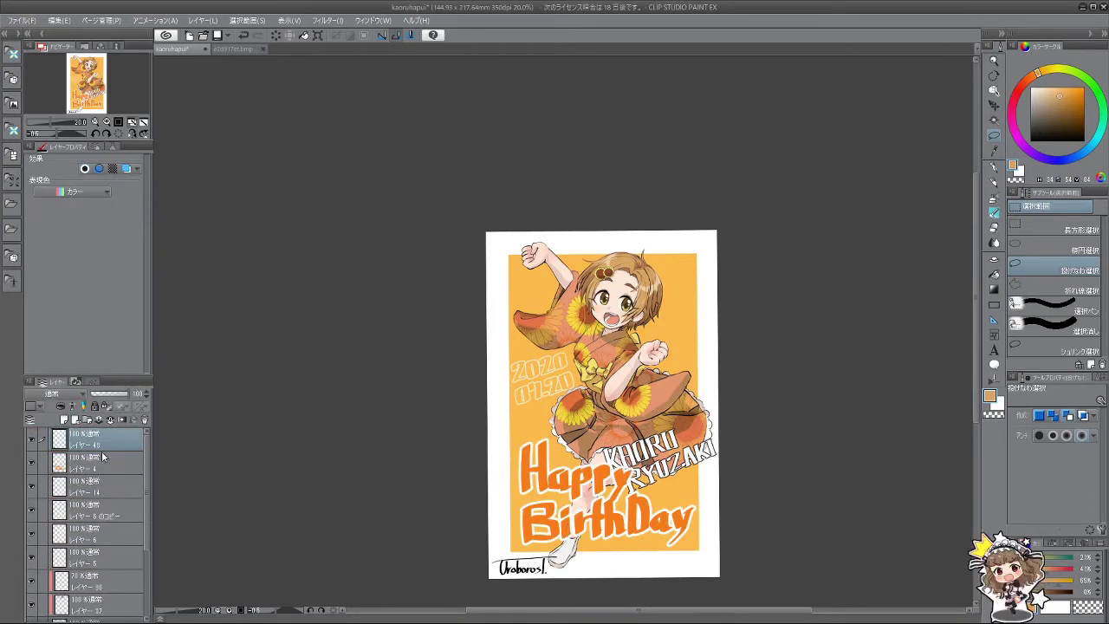
pyautogui.moveTo(90, 200); pyautogui.dragTo(69, 203)
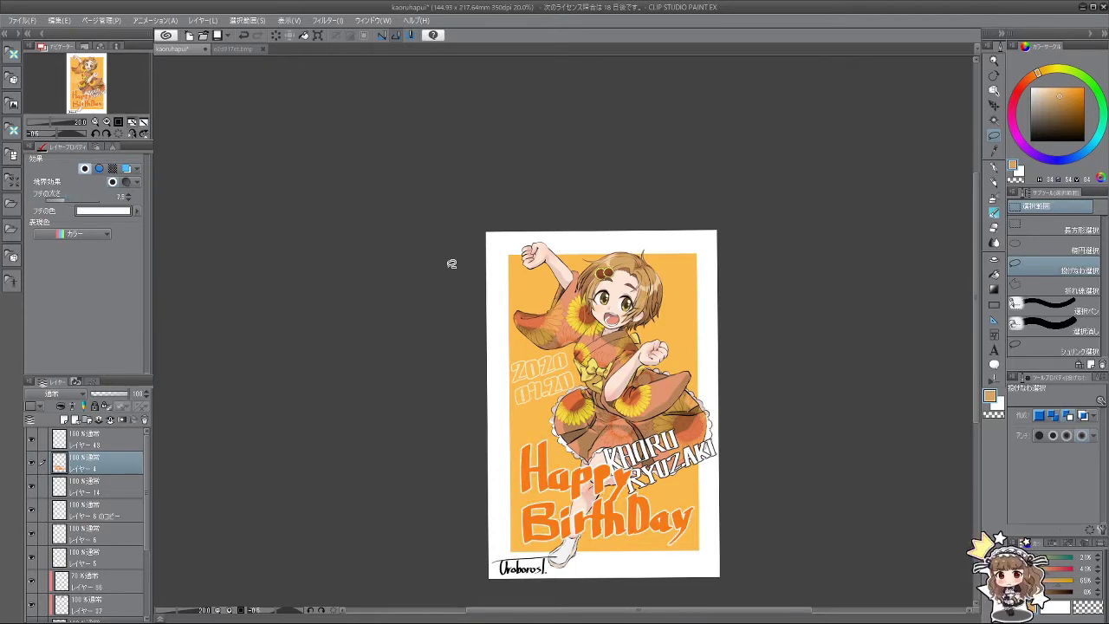
# Step: Tilt Happy BirthDay about -16° and place its layer just below Layer 14
pyautogui.hotkey('ctrl', 't')
pyautogui.moveTo(722, 560); pyautogui.dragTo(616, 440)
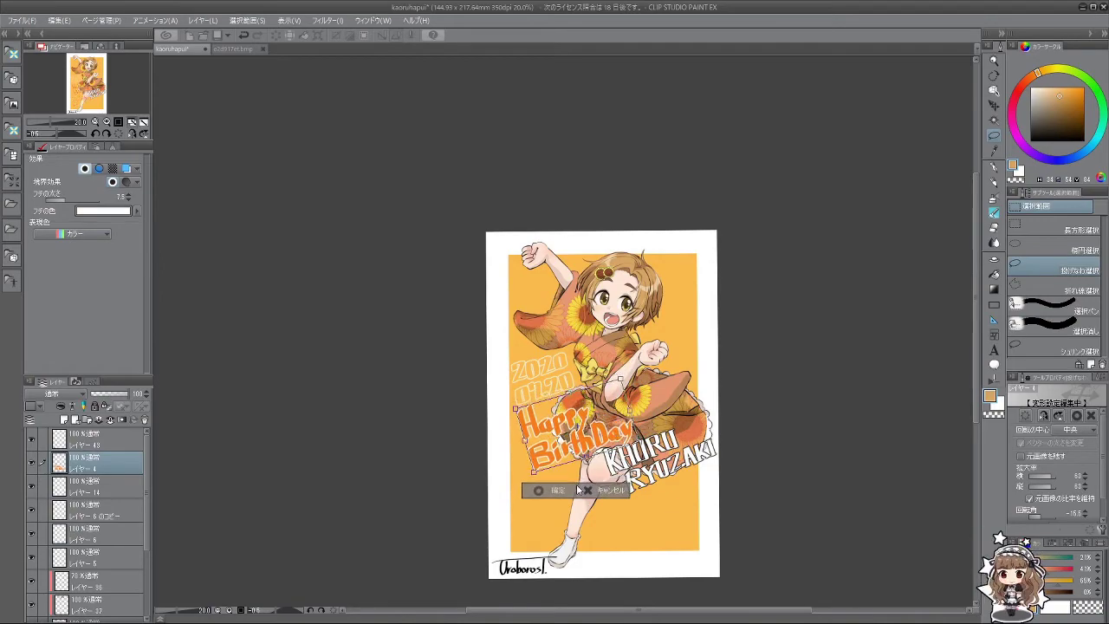
pyautogui.click(548, 487)
pyautogui.scroll(2, 601, 447)
pyautogui.scroll(3, 602, 447)
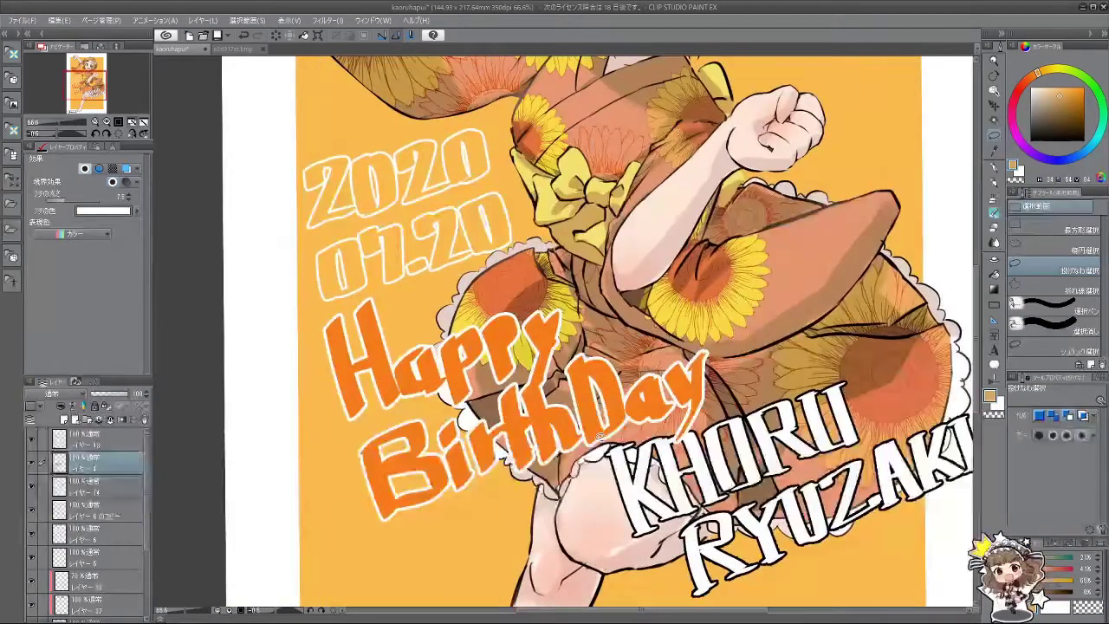
pyautogui.scroll(-5, 602, 447)
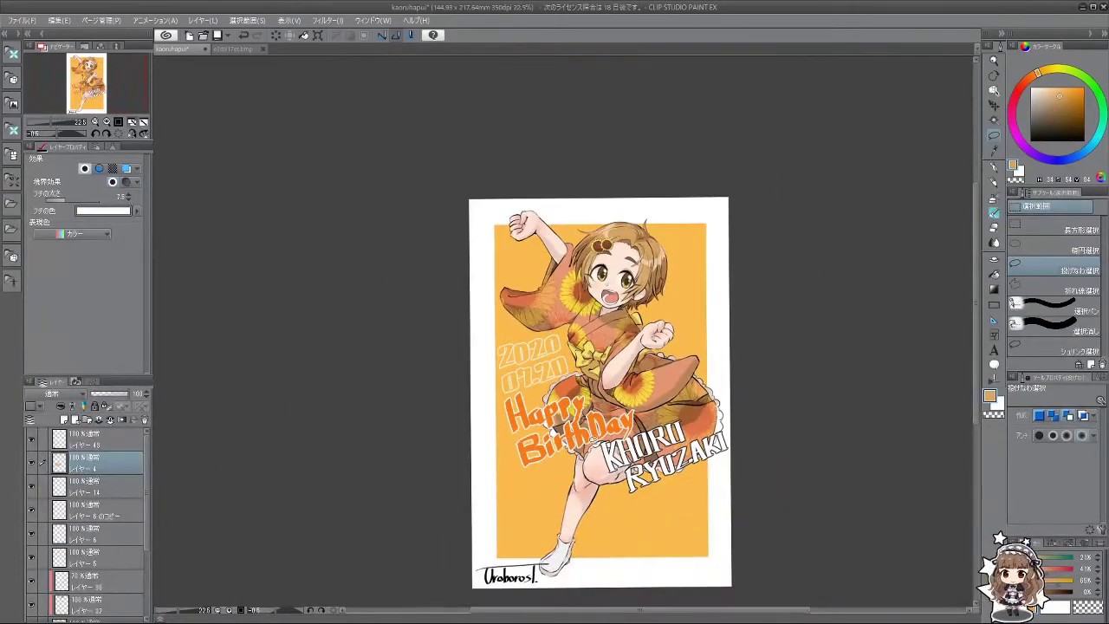
pyautogui.scroll(-1, 598, 442)
pyautogui.moveTo(94, 468); pyautogui.dragTo(91, 492)
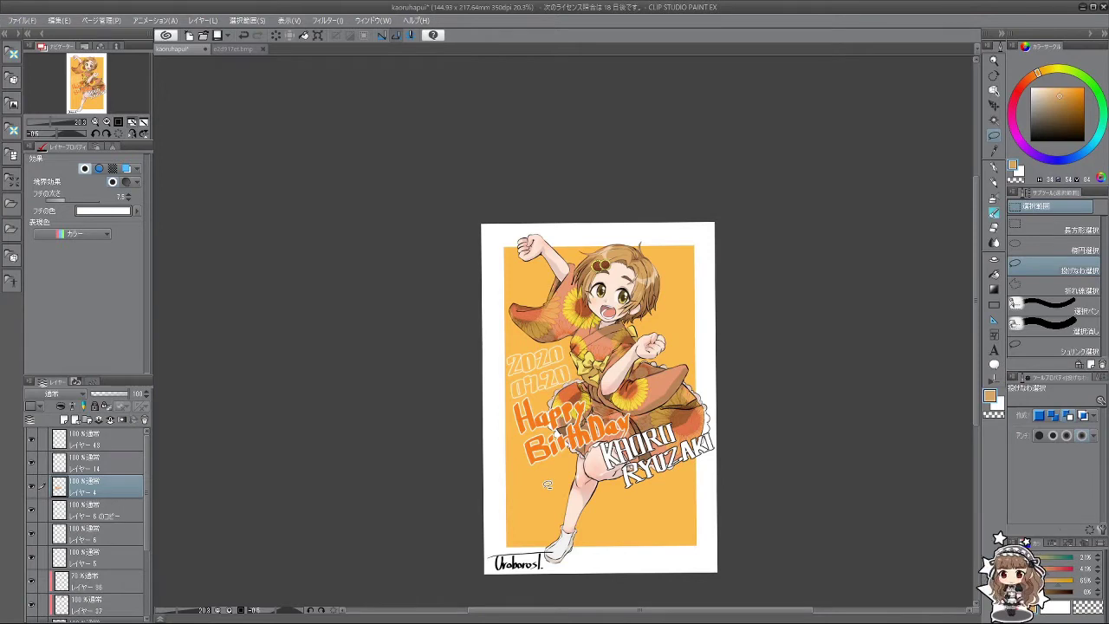
# Step: Recolour Happy BirthDay with the panel's orange picked by the eyedropper
pyautogui.click(995, 213)
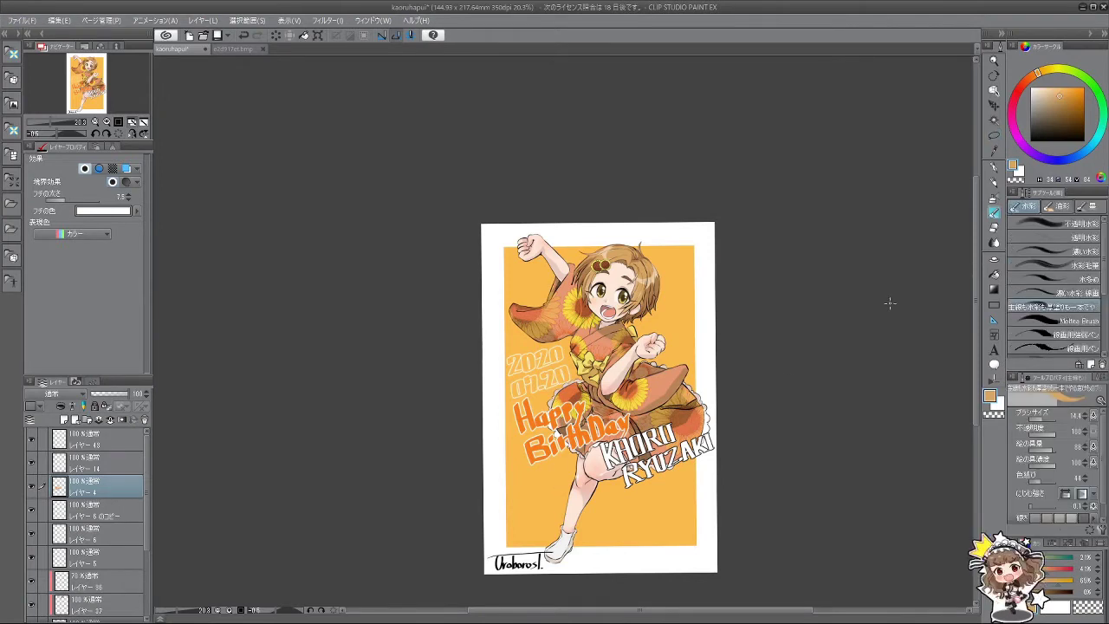
pyautogui.keyDown('alt'); pyautogui.click(656, 503); pyautogui.keyUp('alt')
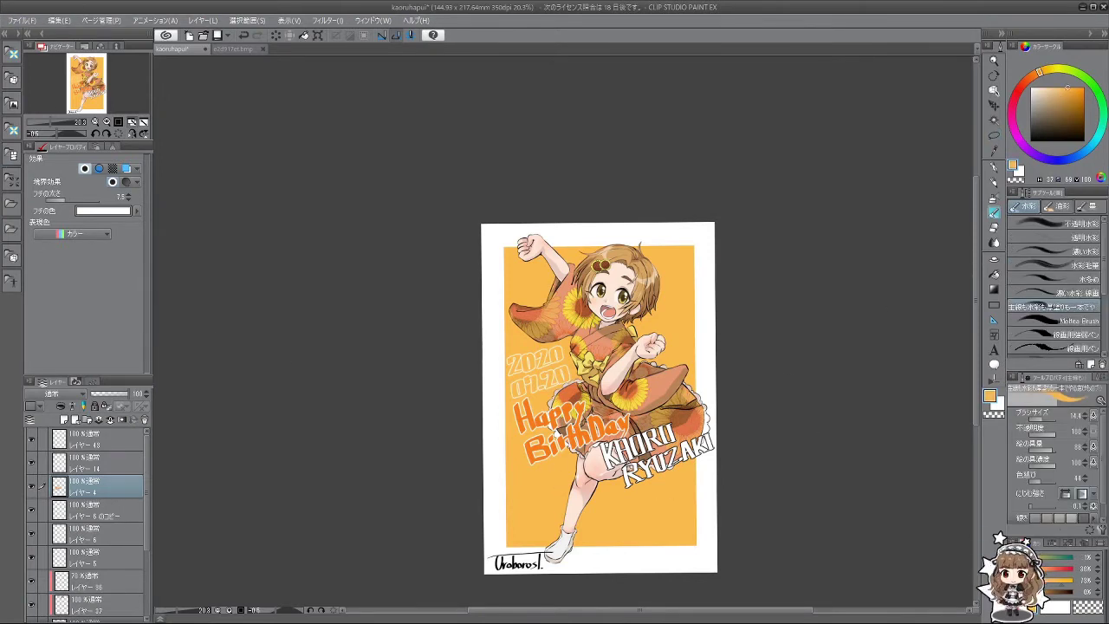
pyautogui.click(59, 19)
pyautogui.press('Escape')
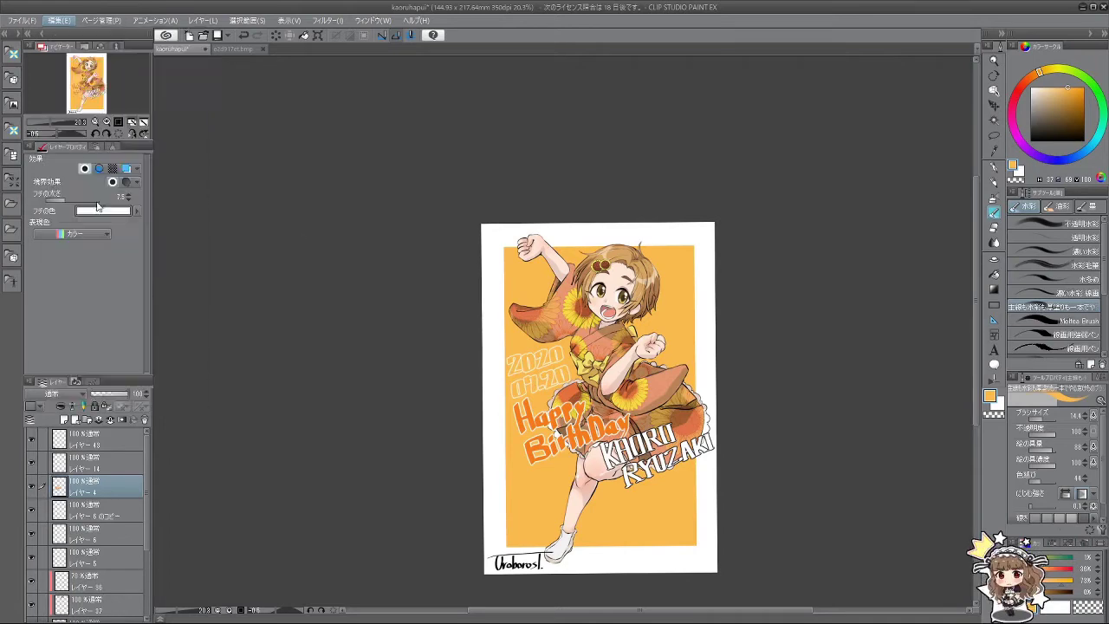
pyautogui.scroll(1, 457, 364)
pyautogui.scroll(-2, 458, 364)
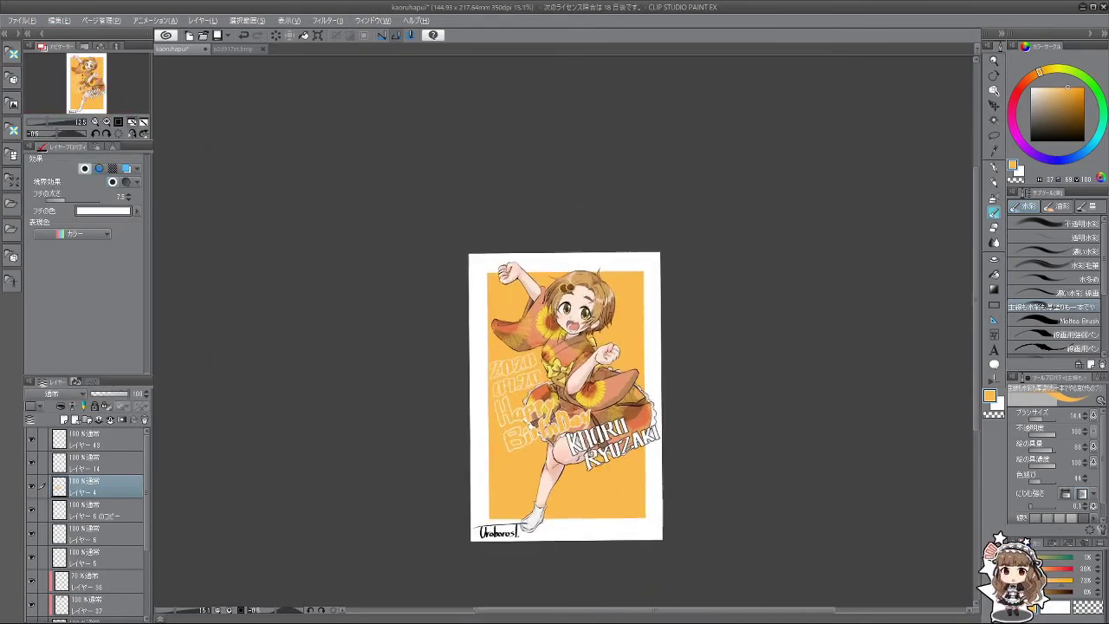
pyautogui.scroll(4, 539, 389)
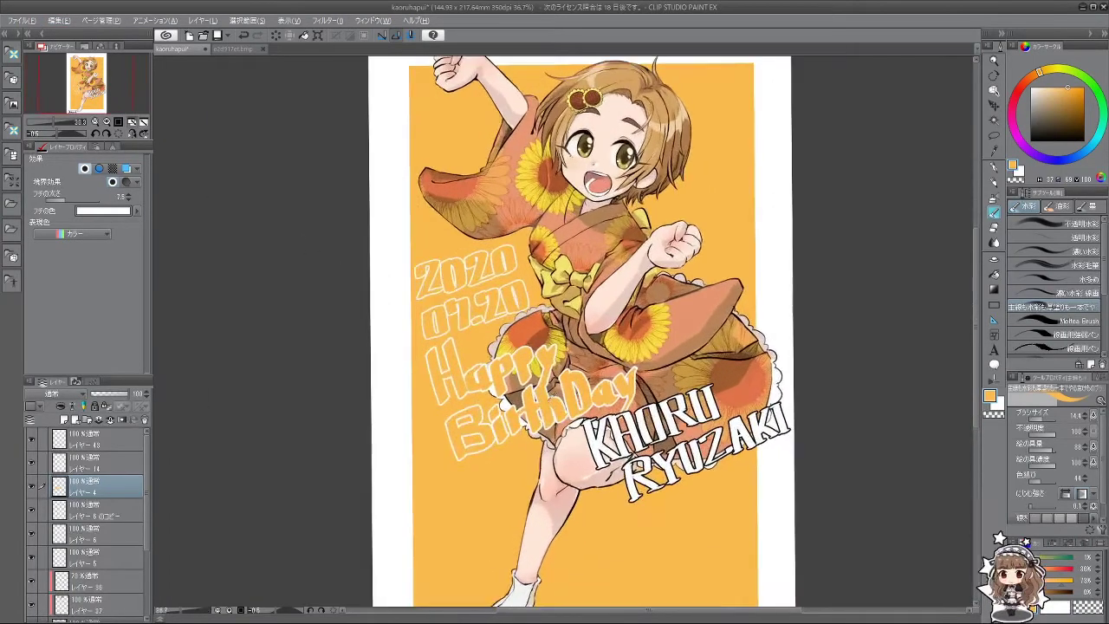
pyautogui.scroll(-2, 573, 357)
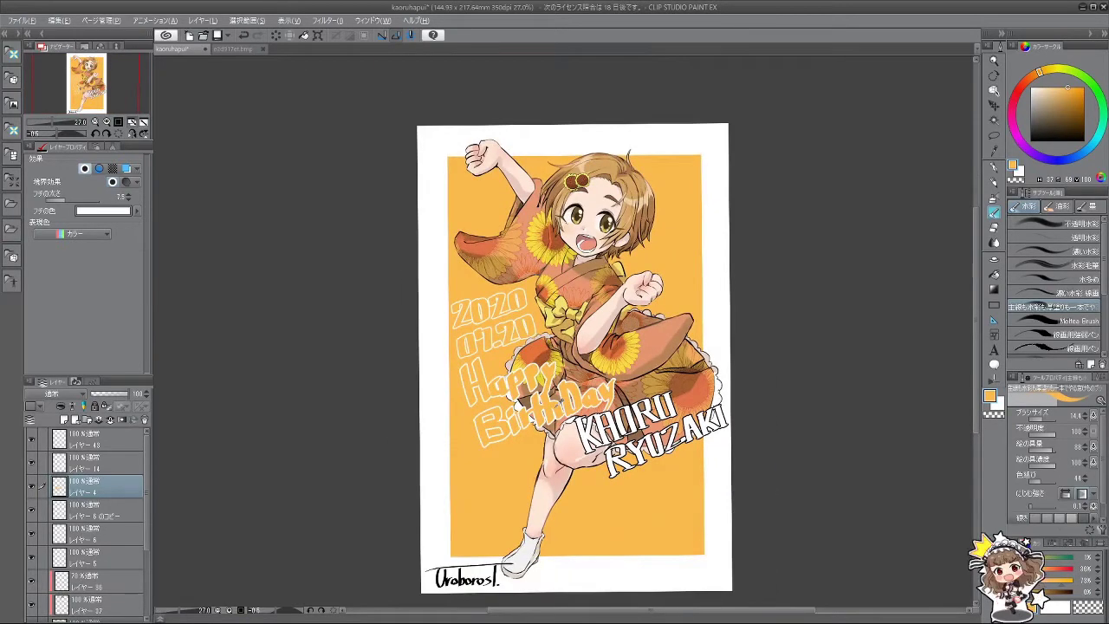
# Step: Tilt Happy BirthDay and move it to the orange panel's lower right
pyautogui.press('alt')
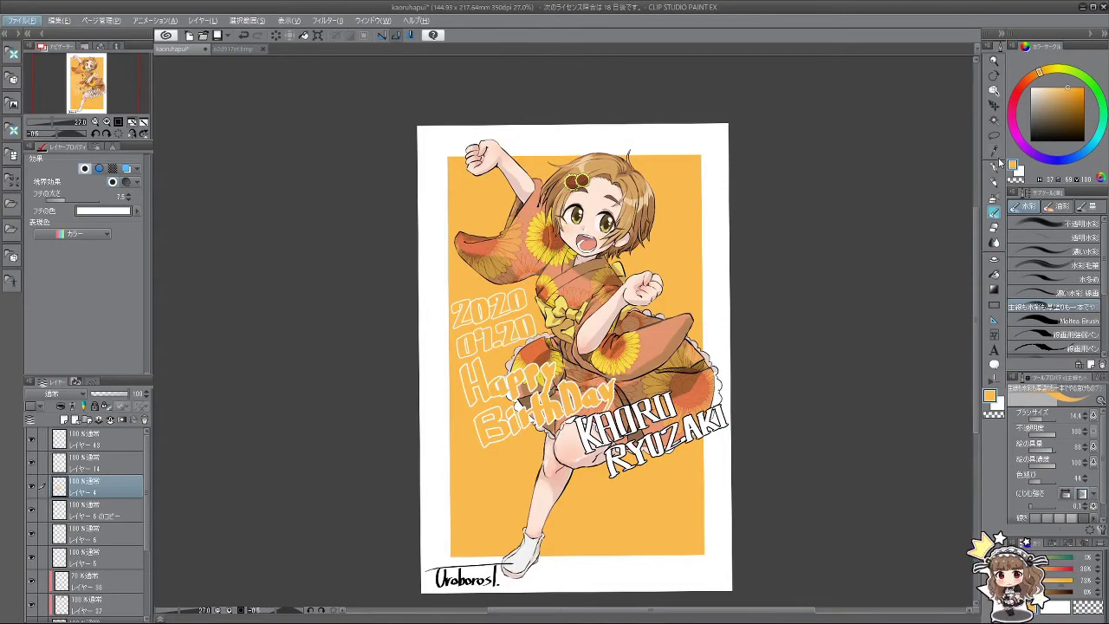
pyautogui.click(994, 104)
pyautogui.hotkey('ctrl', 't')
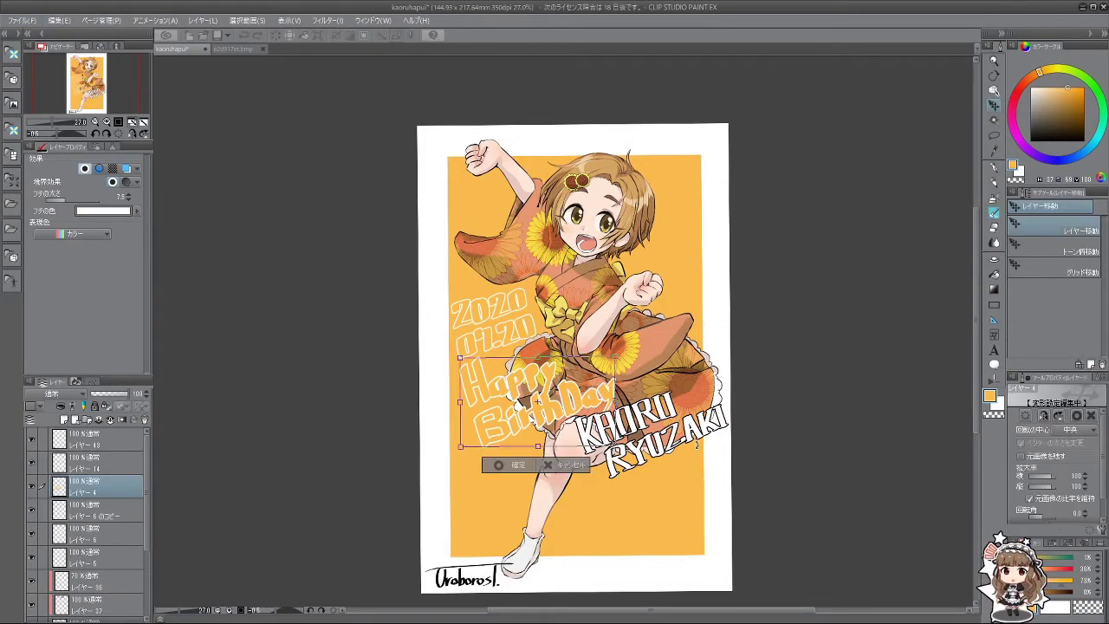
pyautogui.moveTo(696, 443); pyautogui.dragTo(529, 503)
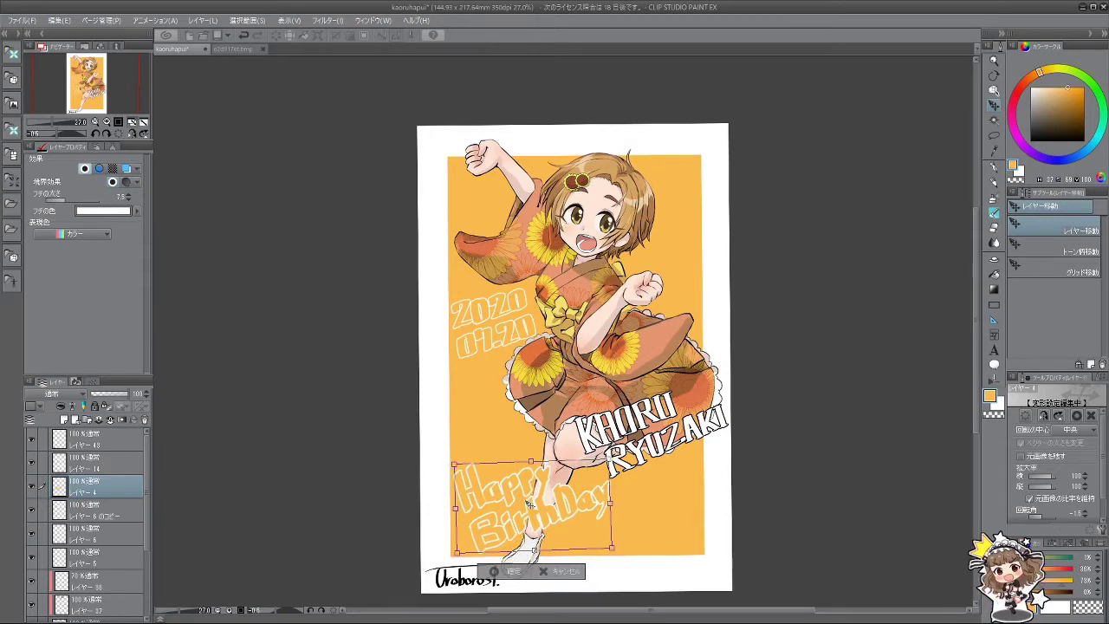
pyautogui.moveTo(620, 542); pyautogui.dragTo(592, 591)
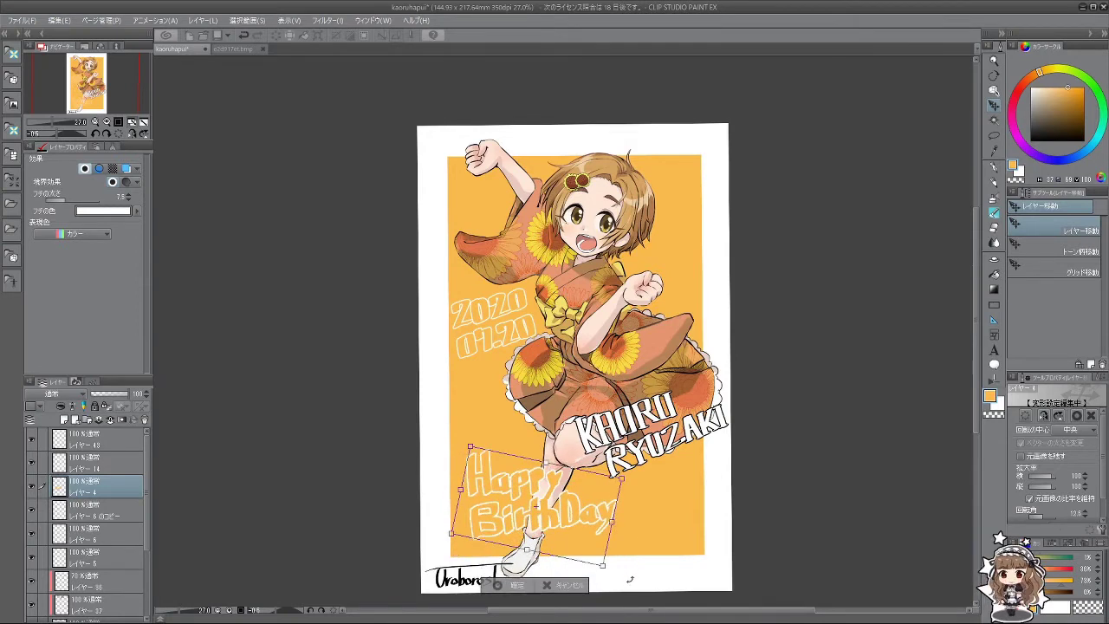
pyautogui.click(516, 587)
pyautogui.scroll(-2, 236, 487)
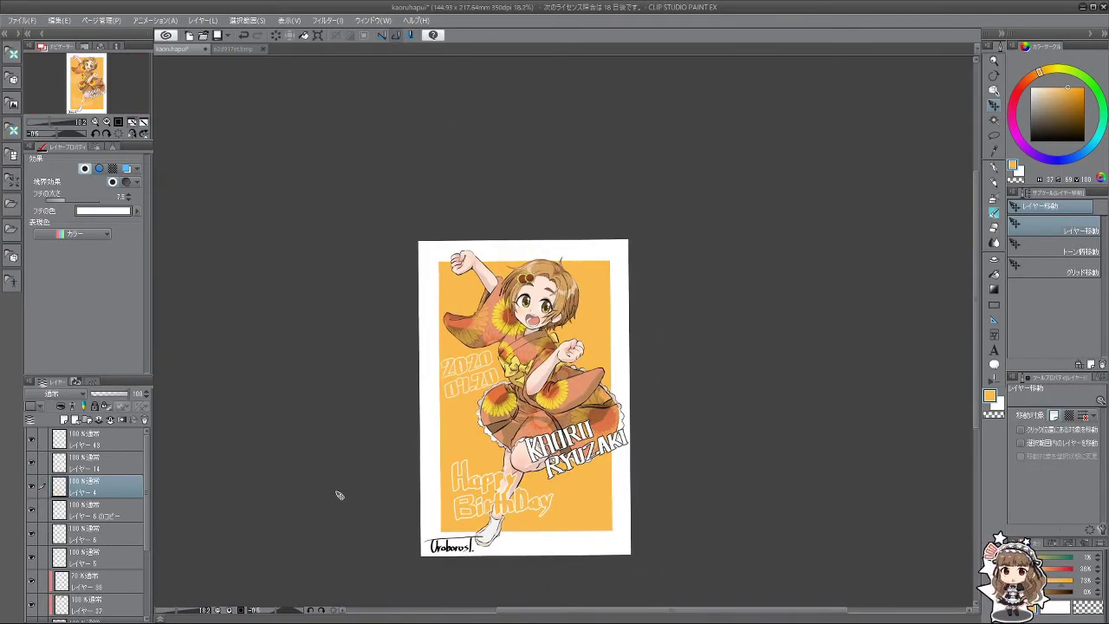
pyautogui.scroll(-2, 142, 496)
pyautogui.moveTo(95, 475); pyautogui.dragTo(128, 550)
pyautogui.scroll(2, 290, 490)
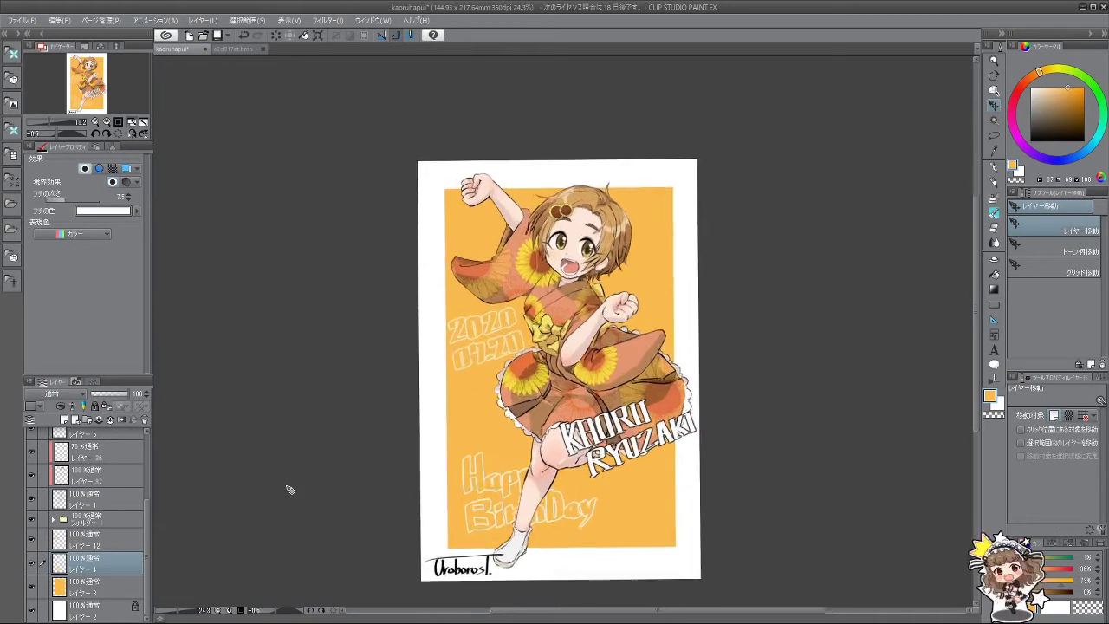
pyautogui.scroll(-2, 290, 489)
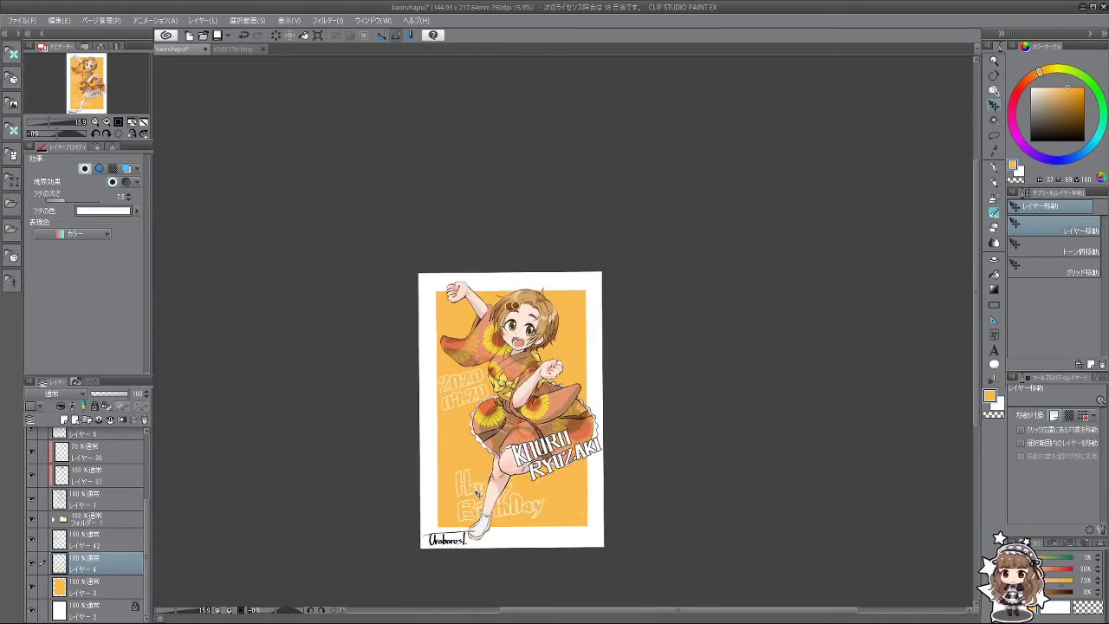
pyautogui.moveTo(475, 493); pyautogui.dragTo(534, 506)
# Step: Try shrinking the lettering to about 85%, then cancel the resize
pyautogui.hotkey('ctrl', 't')
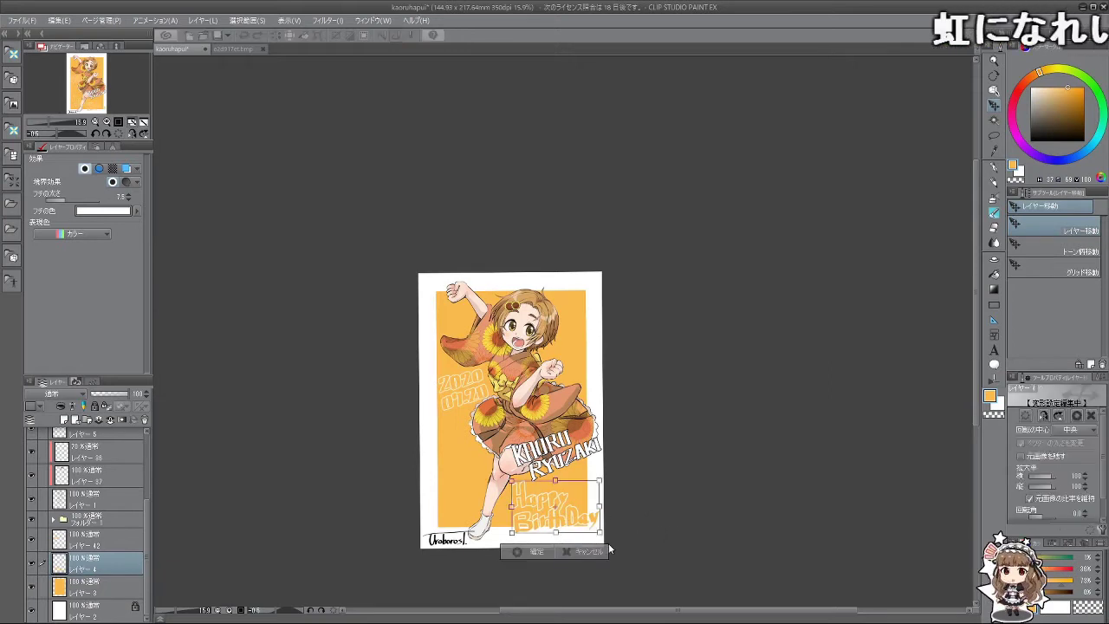
pyautogui.moveTo(600, 532); pyautogui.dragTo(503, 511)
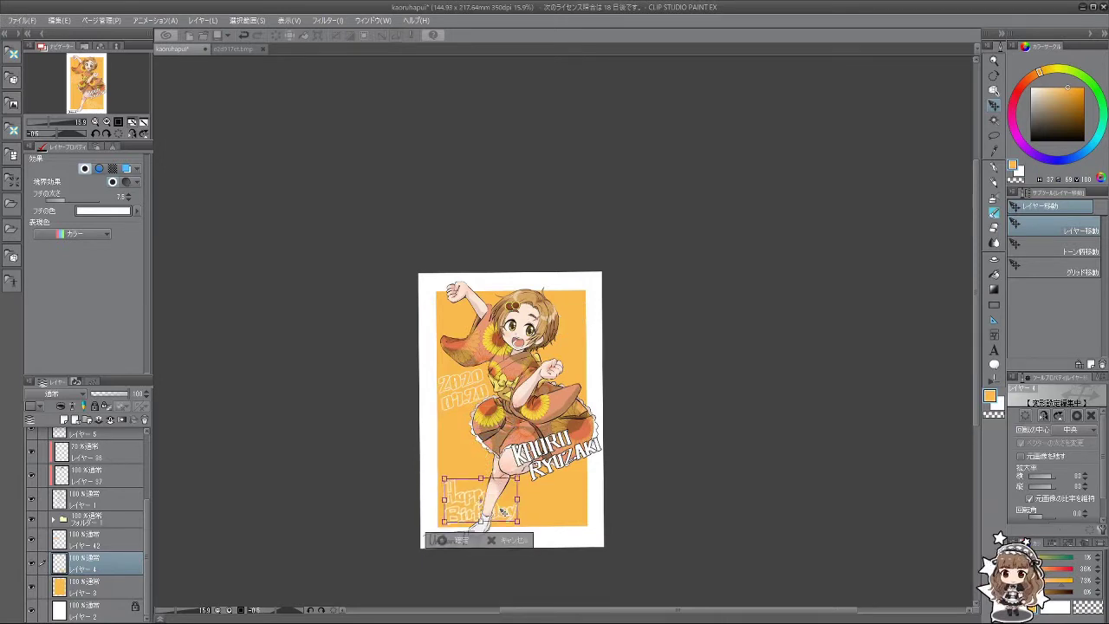
pyautogui.click(512, 540)
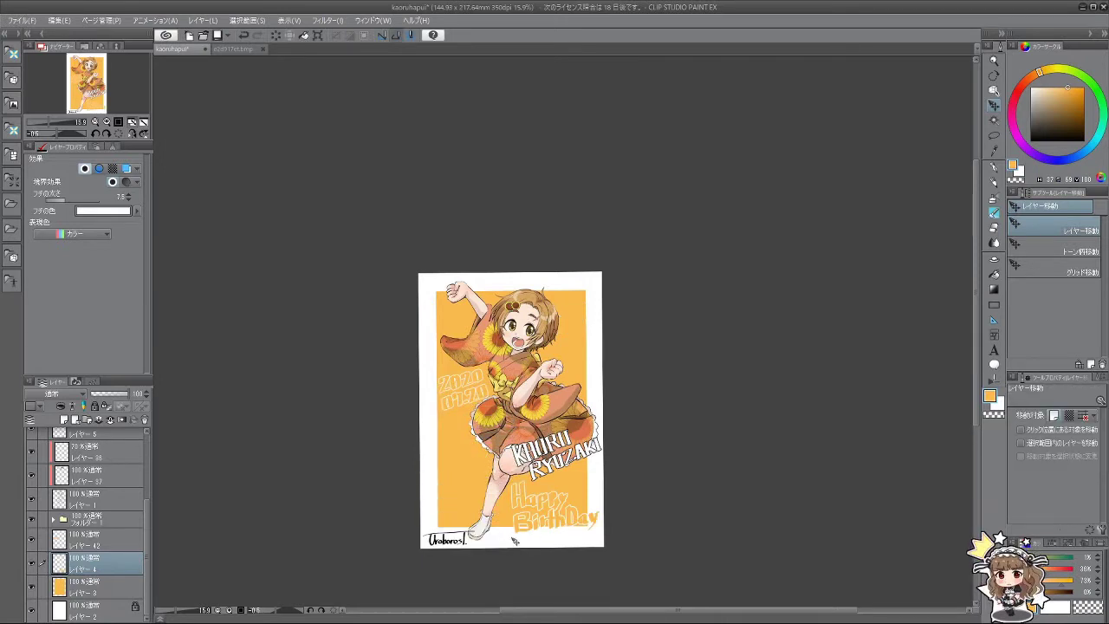
# Step: Delete Layer 4 holding the Happy BirthDay lettering
pyautogui.click(145, 419)
pyautogui.scroll(2, 608, 418)
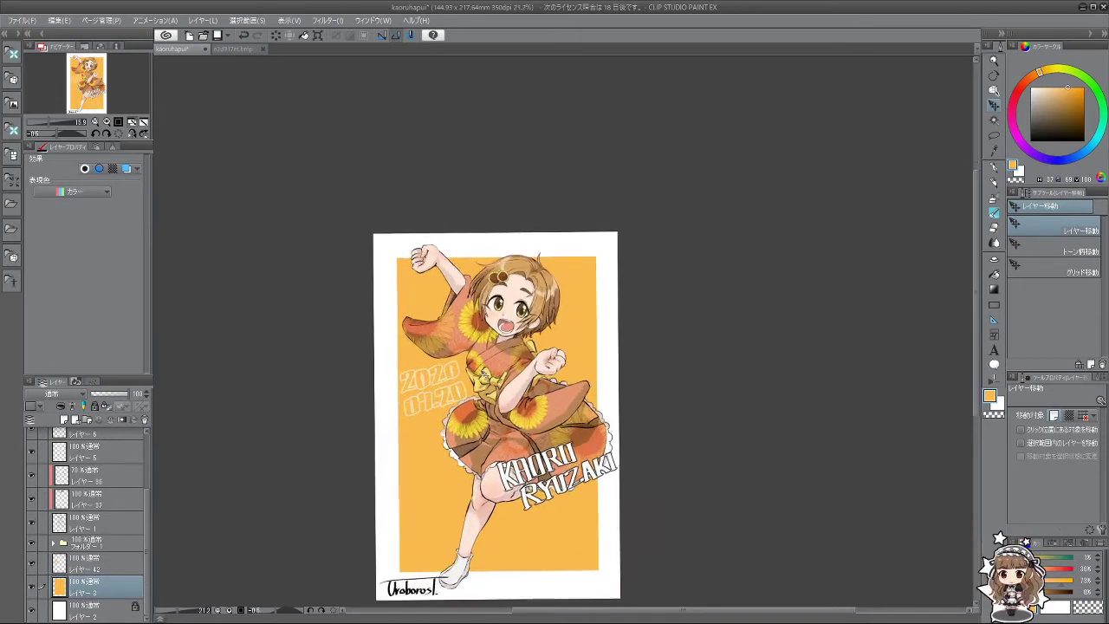
pyautogui.scroll(-3, 446, 368)
pyautogui.scroll(3, 446, 368)
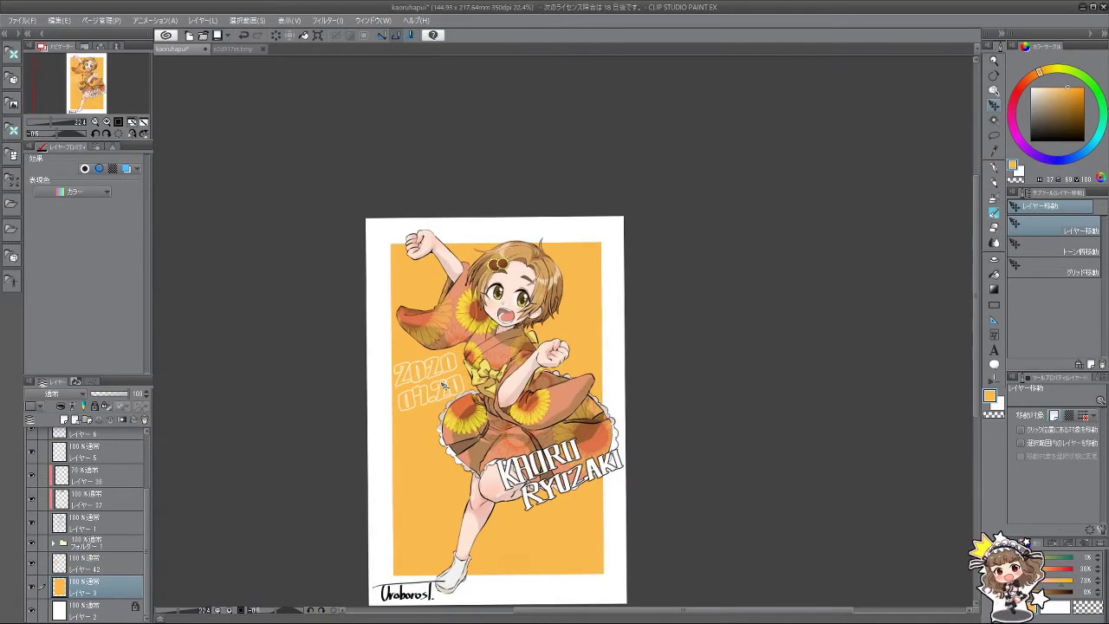
pyautogui.scroll(1, 445, 394)
pyautogui.scroll(1, 445, 422)
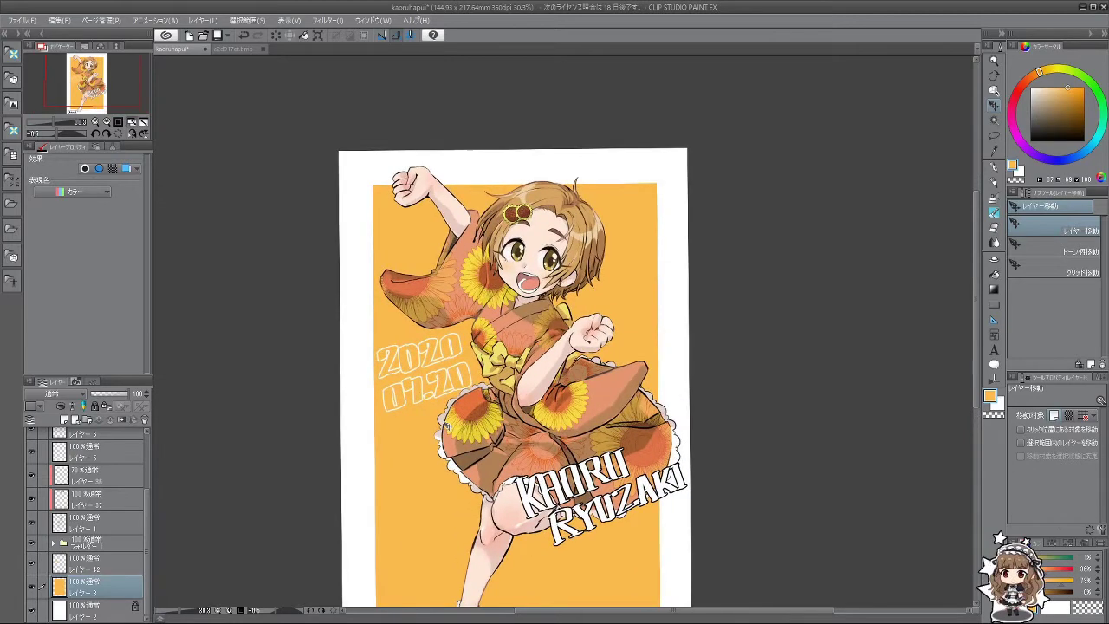
pyautogui.scroll(-2, 446, 424)
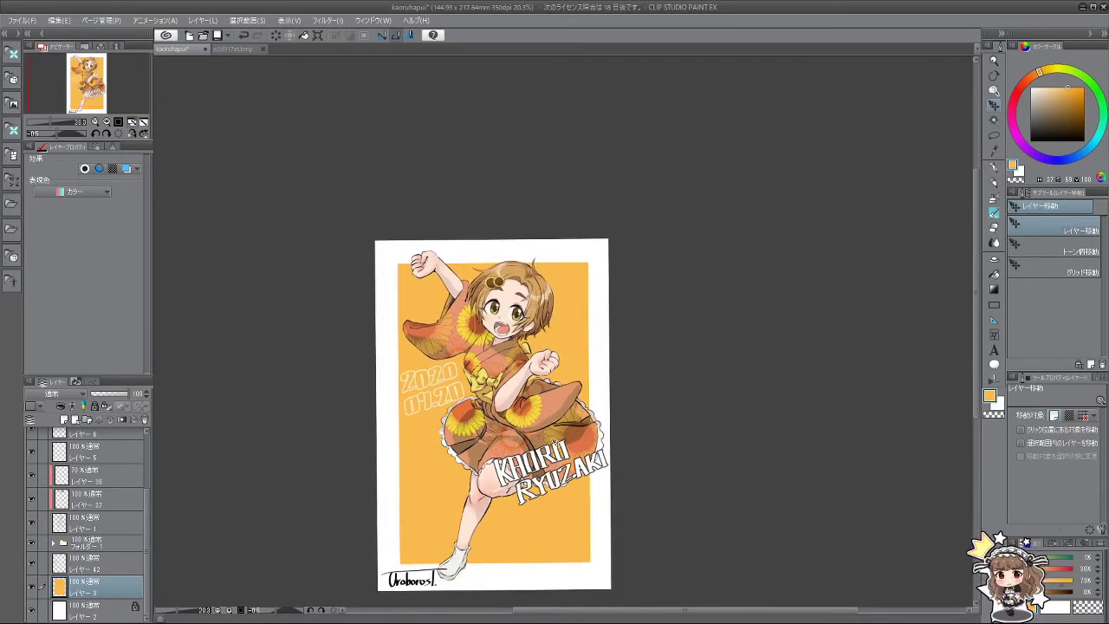
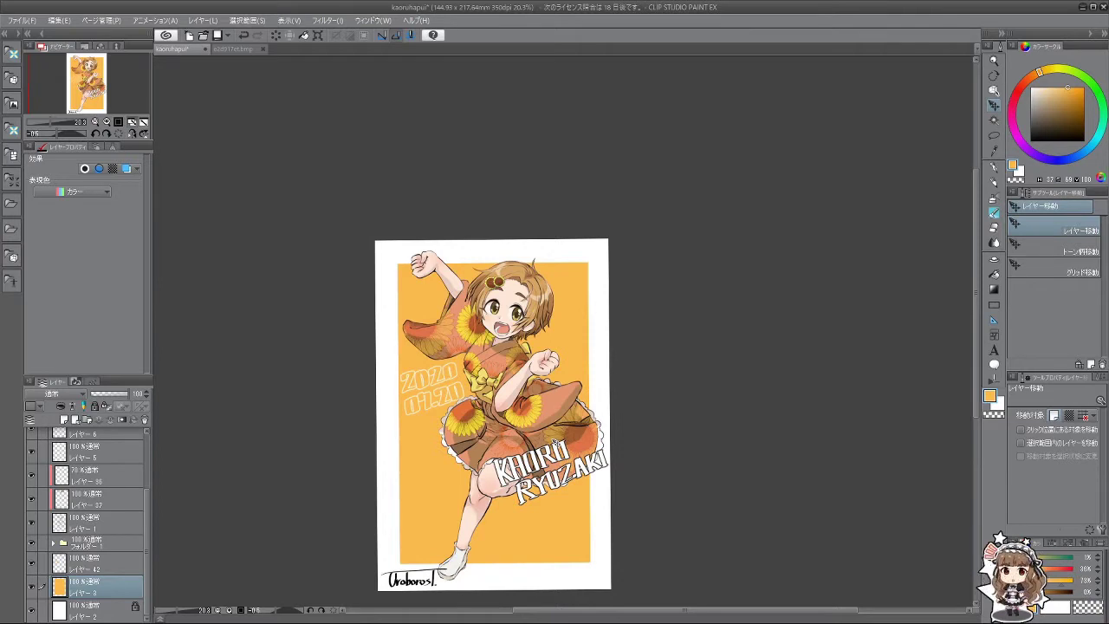
pyautogui.scroll(1, 431, 428)
pyautogui.scroll(-2, 355, 486)
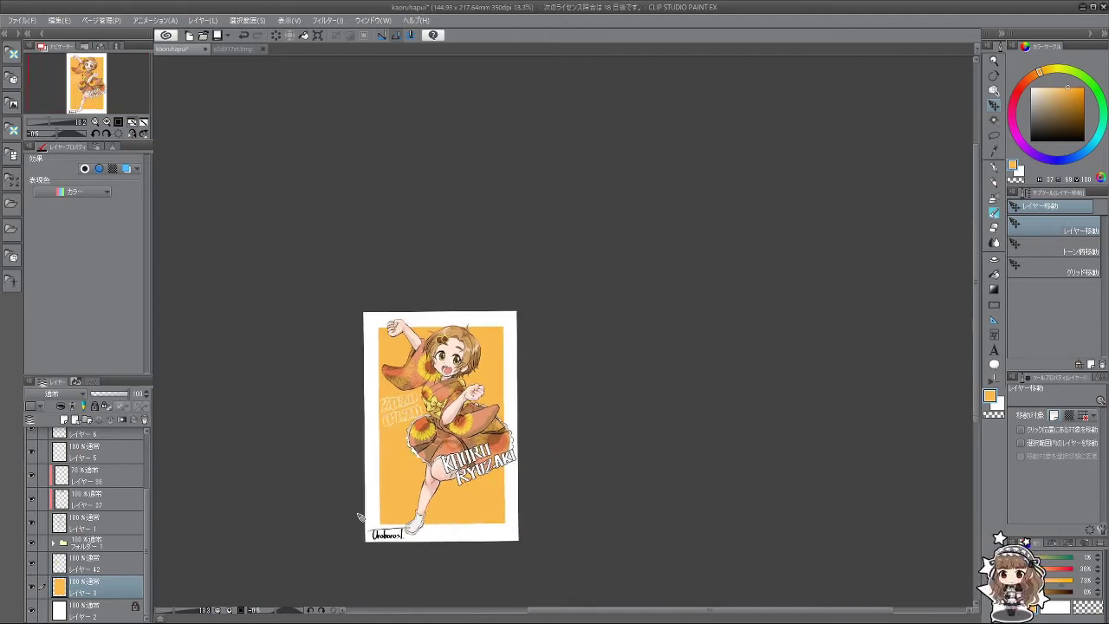
pyautogui.scroll(3, 351, 511)
pyautogui.scroll(2, 347, 500)
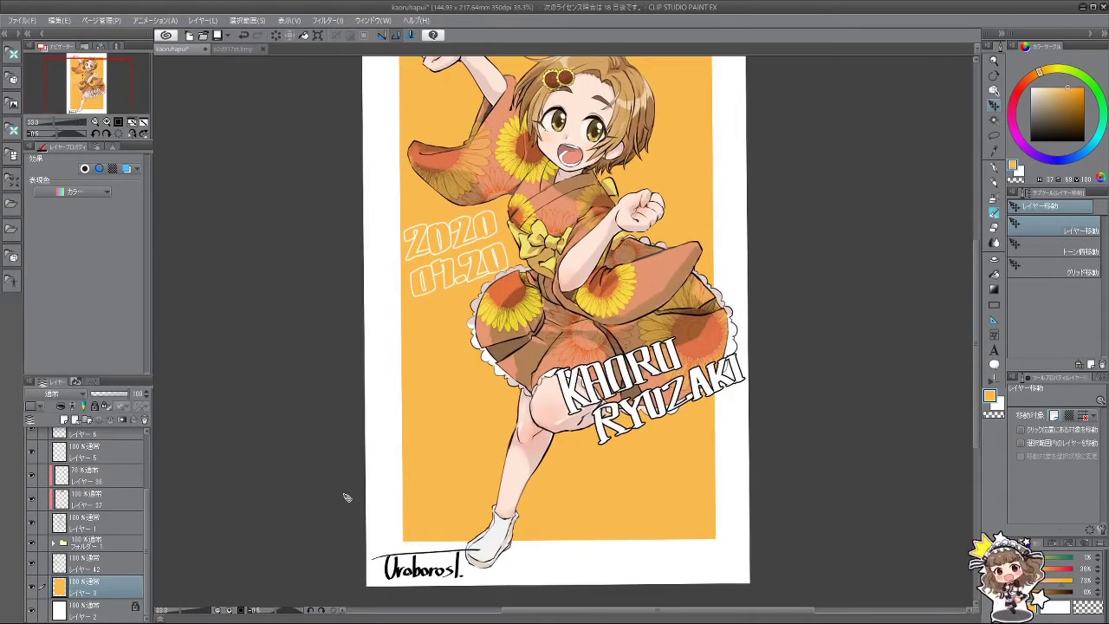
pyautogui.scroll(-2, 348, 496)
pyautogui.scroll(2, 339, 453)
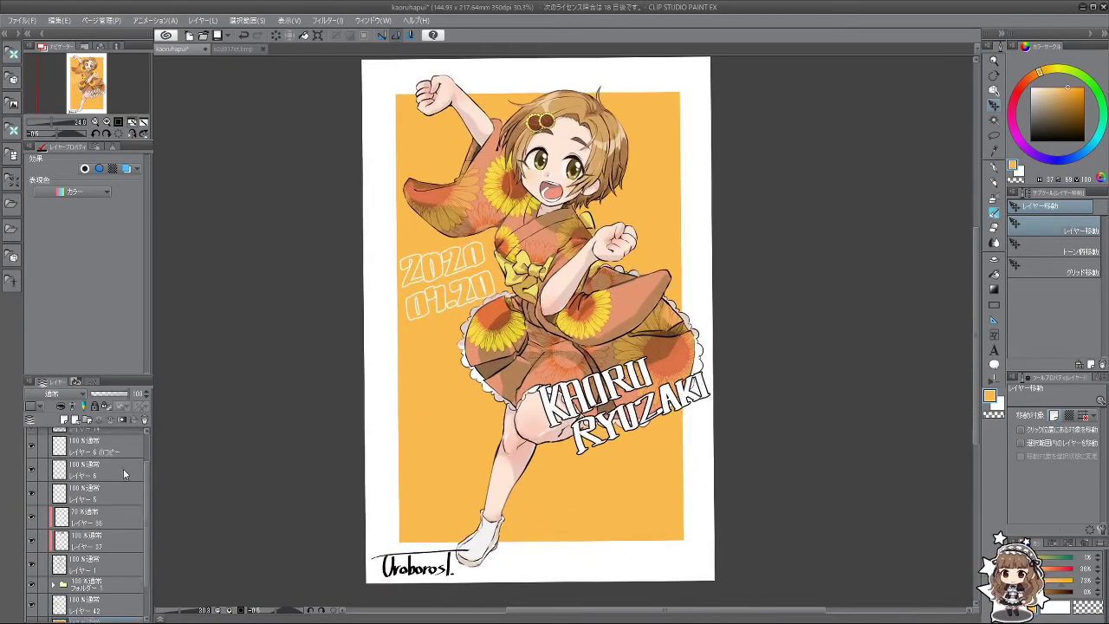
pyautogui.scroll(-3, 437, 334)
pyautogui.scroll(2, 556, 363)
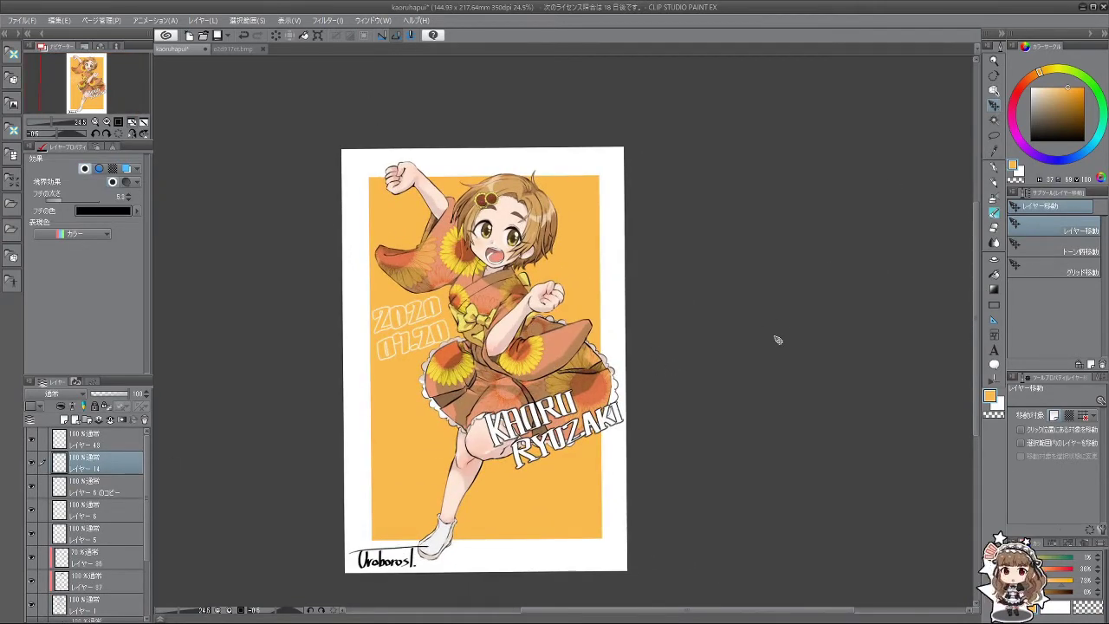
pyautogui.moveTo(575, 441); pyautogui.dragTo(568, 503)
# Step: Start a free transform on the lettering, cancel it, and zoom to check its placement
pyautogui.hotkey('ctrl', 't')
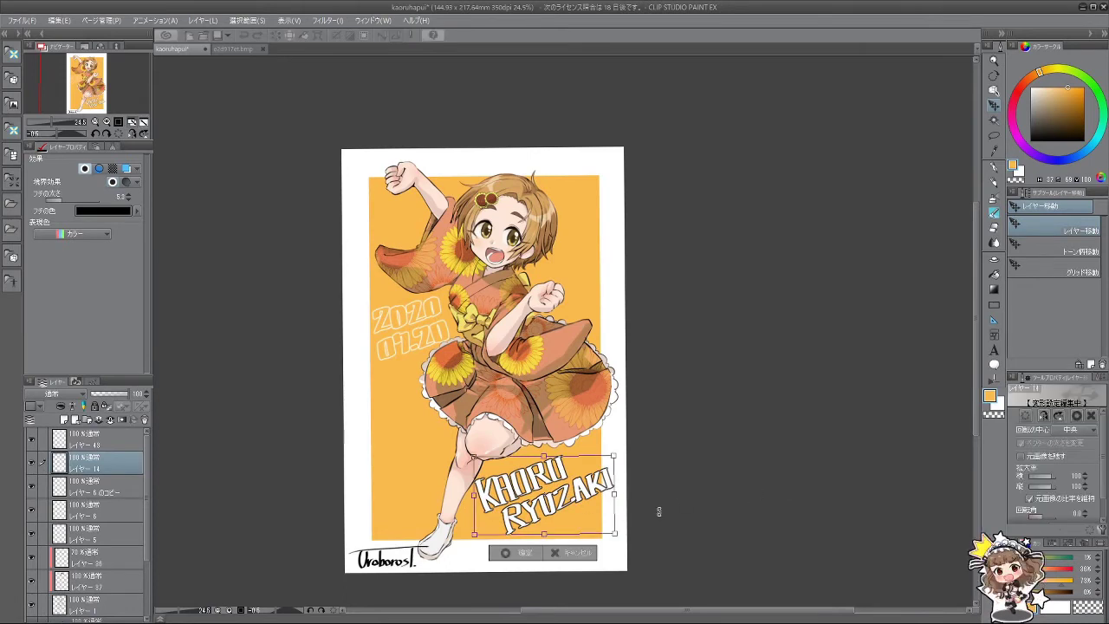
pyautogui.press('Return')
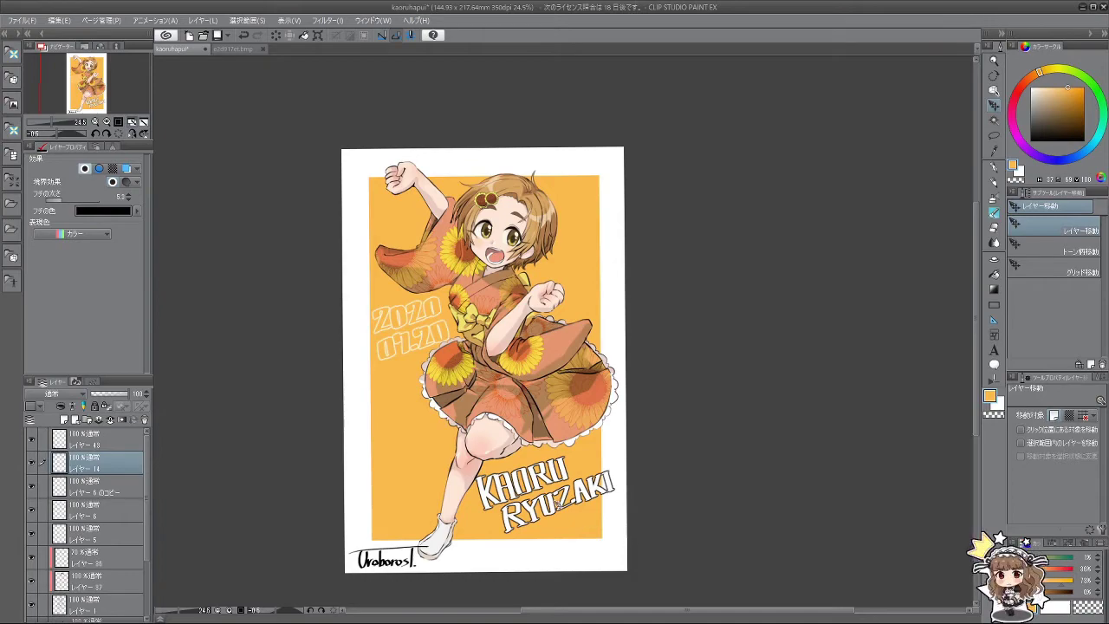
pyautogui.scroll(5, 551, 512)
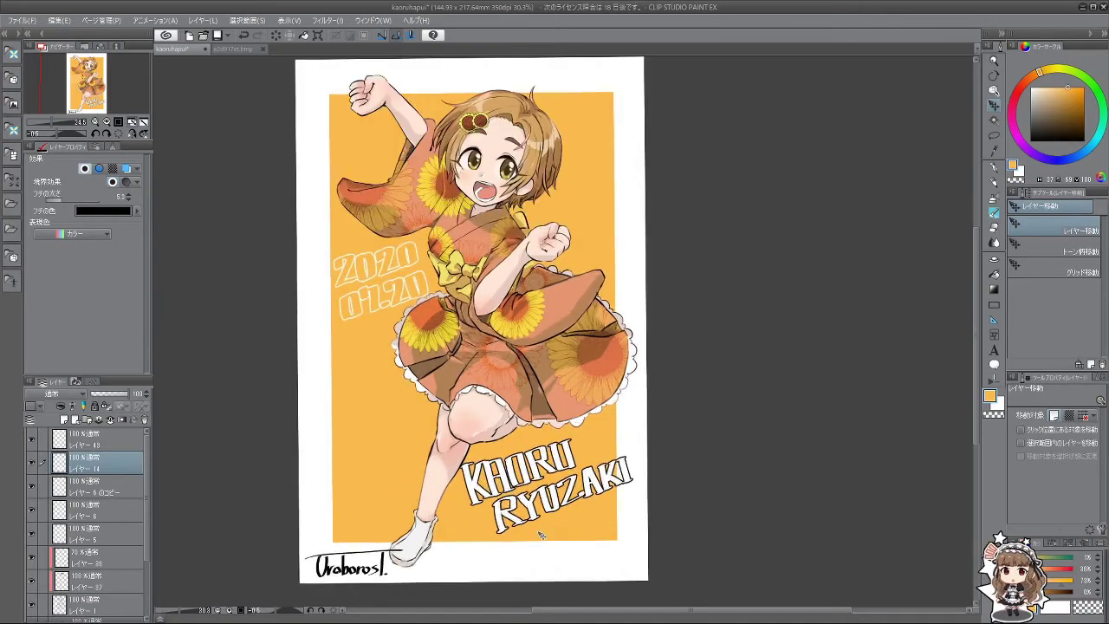
pyautogui.scroll(2, 543, 526)
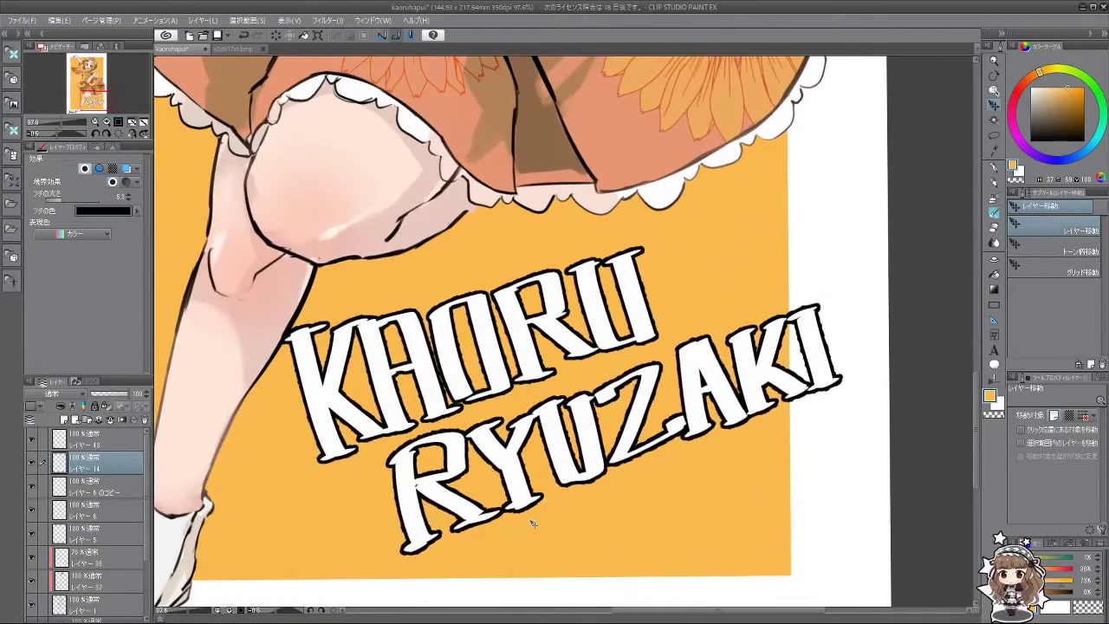
pyautogui.scroll(-4, 486, 476)
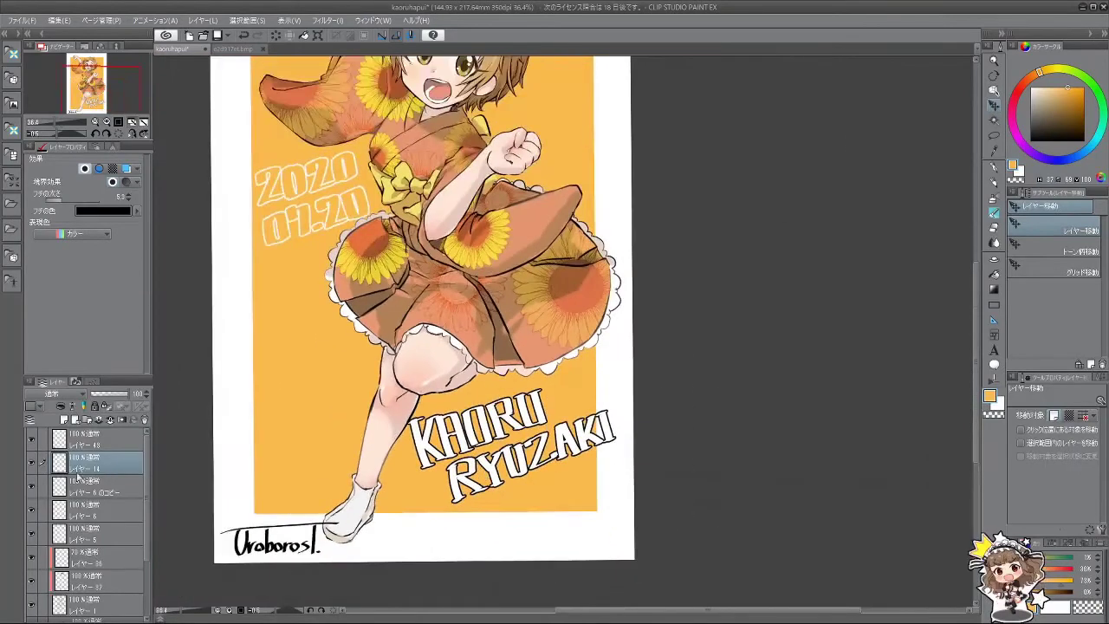
# Step: Delete and restore the lettering layer, then paint out the old title with a white pen
pyautogui.click(143, 421)
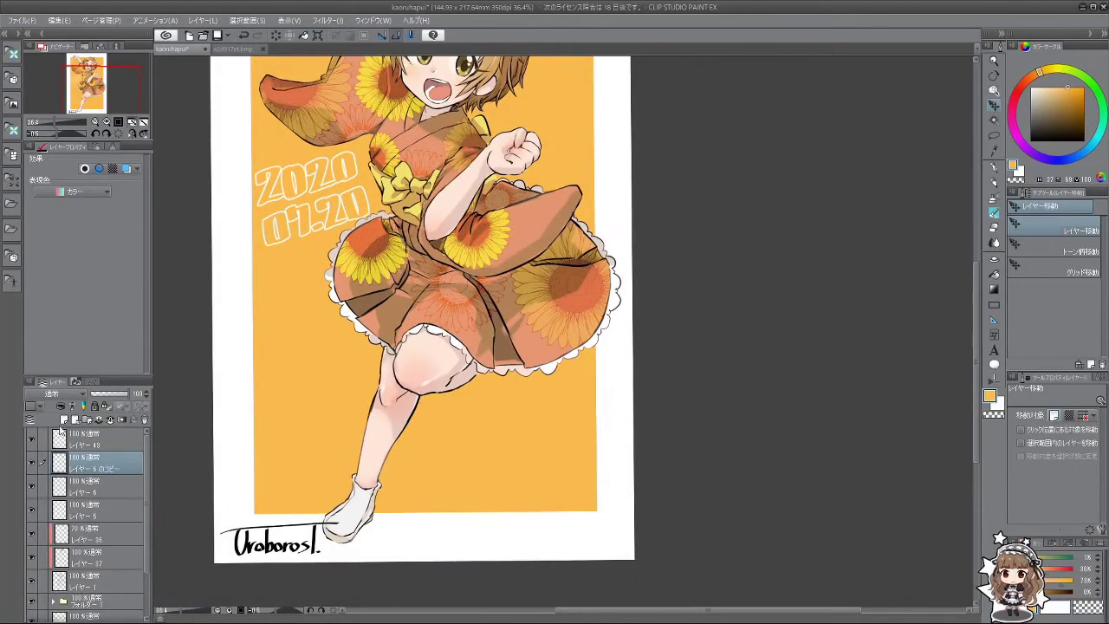
pyautogui.hotkey('ctrl', 'z')
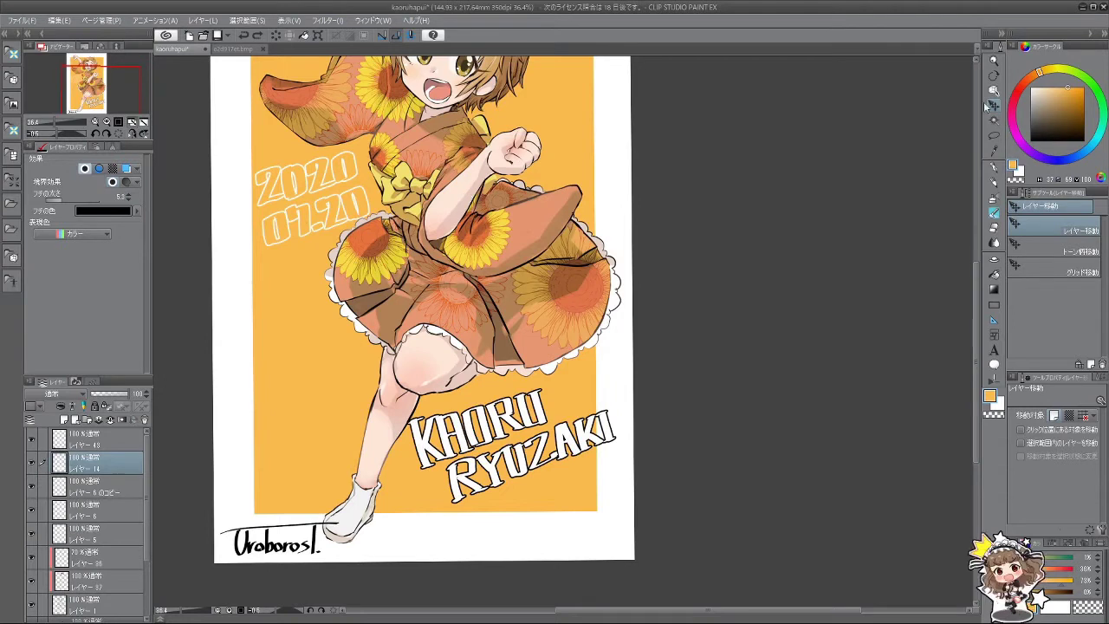
pyautogui.press('p')
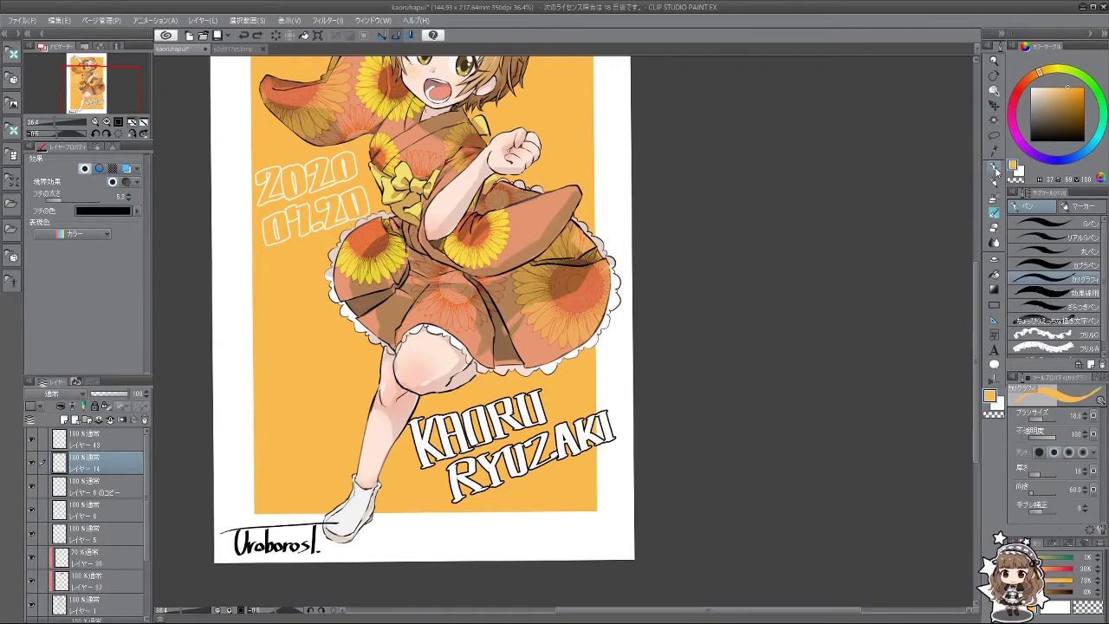
pyautogui.press('x')
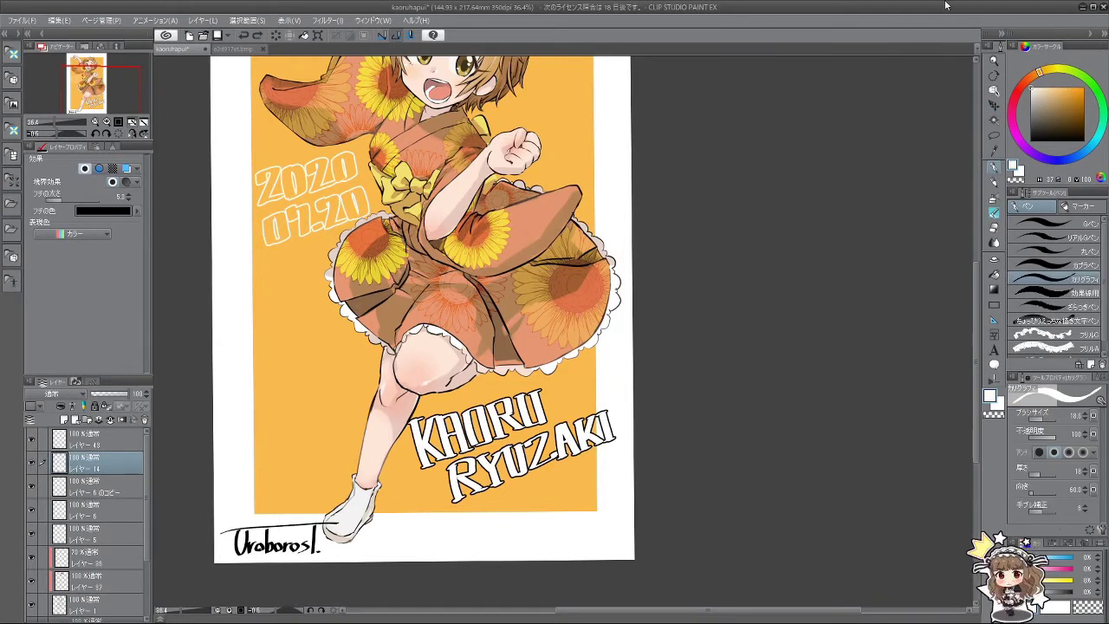
pyautogui.moveTo(490, 475)
pyautogui.mouseDown()
pyautogui.moveTo(477, 485)
pyautogui.moveTo(396, 463)
pyautogui.moveTo(451, 515)
pyautogui.moveTo(520, 451)
pyautogui.moveTo(568, 433)
pyautogui.moveTo(621, 445)
pyautogui.mouseUp()
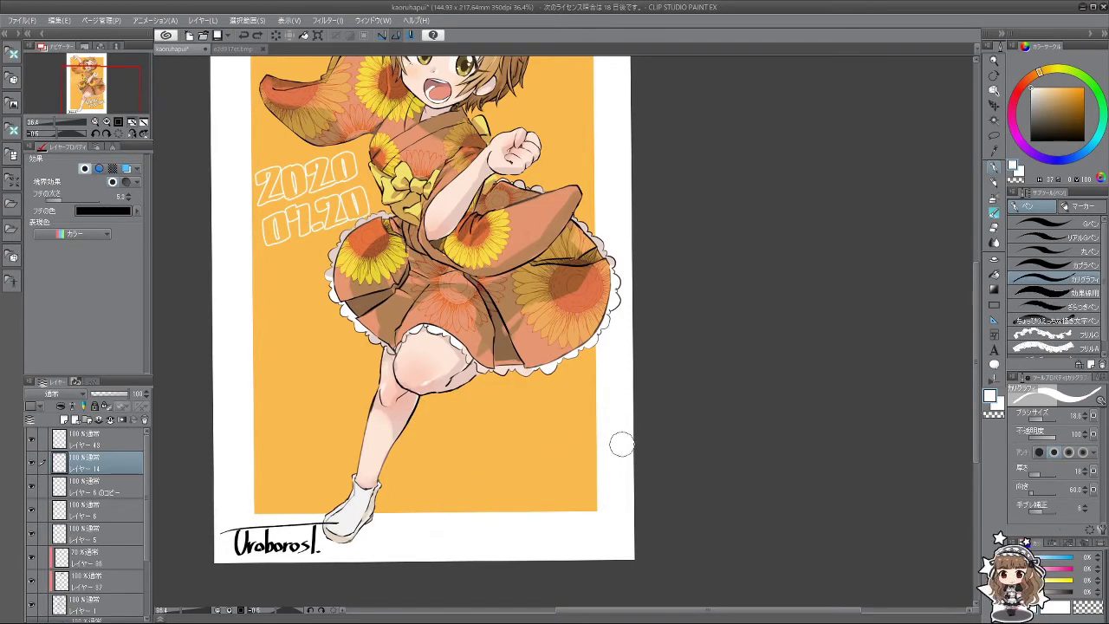
# Step: Test white pen strokes on the leg at a thicker size, undoing them
pyautogui.press(']')
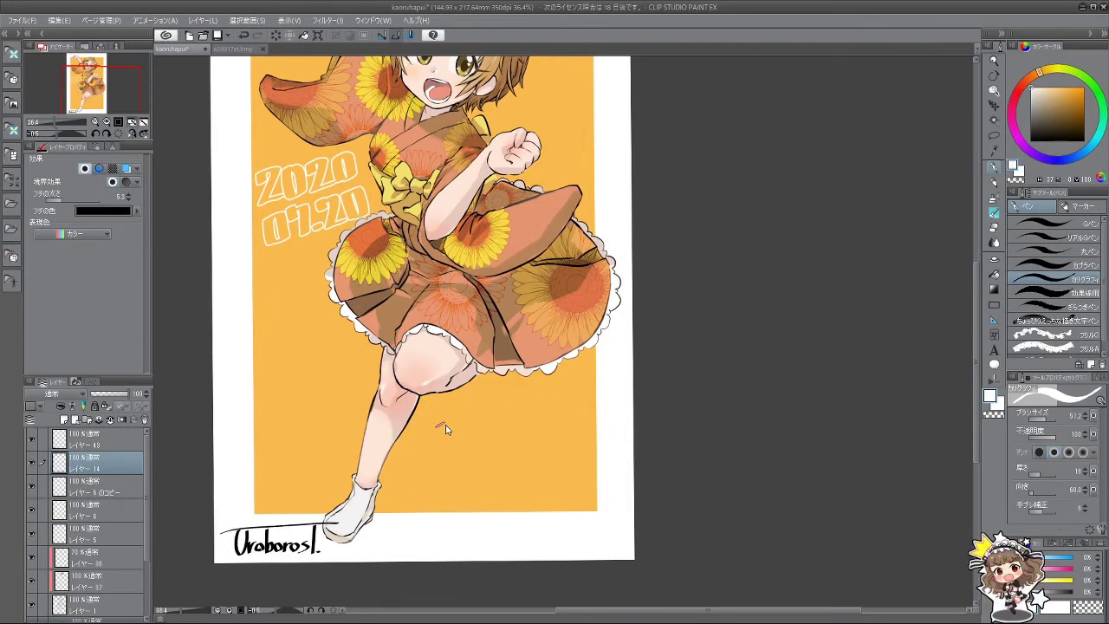
pyautogui.moveTo(417, 414); pyautogui.dragTo(432, 472)
pyautogui.hotkey('ctrl', 'z')
pyautogui.press('[')
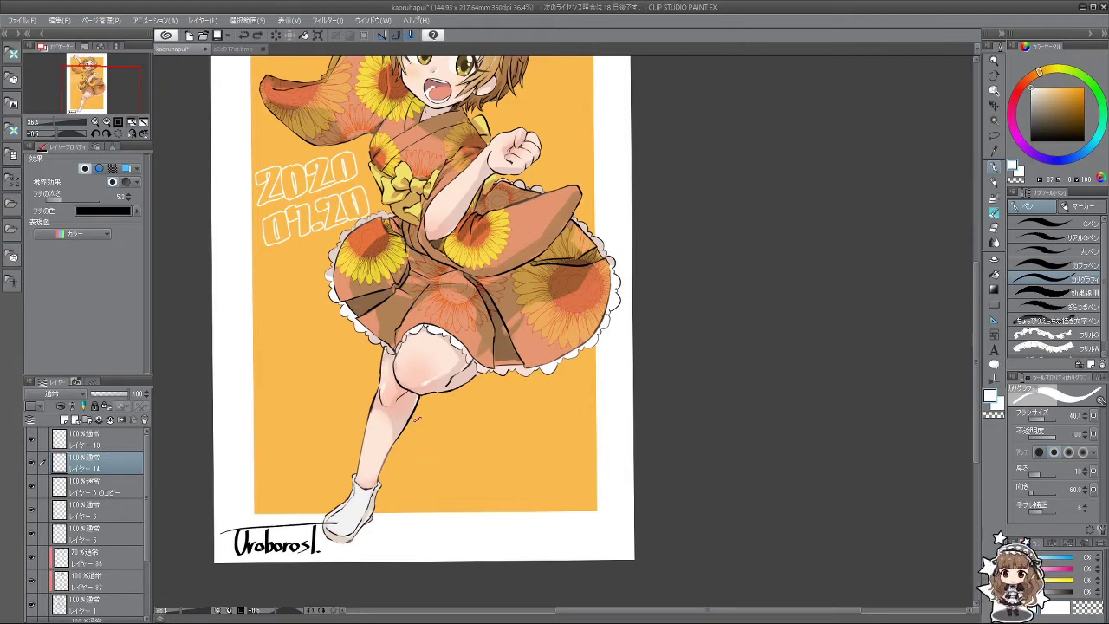
pyautogui.moveTo(417, 419)
pyautogui.mouseDown()
pyautogui.moveTo(408, 459)
pyautogui.moveTo(397, 390)
pyautogui.moveTo(408, 435)
pyautogui.mouseUp()
pyautogui.hotkey('ctrl', 'z')
# Step: Hand-letter the white K and A across the raised leg
pyautogui.moveTo(416, 386)
pyautogui.mouseDown()
pyautogui.moveTo(408, 433)
pyautogui.moveTo(437, 444)
pyautogui.mouseUp()
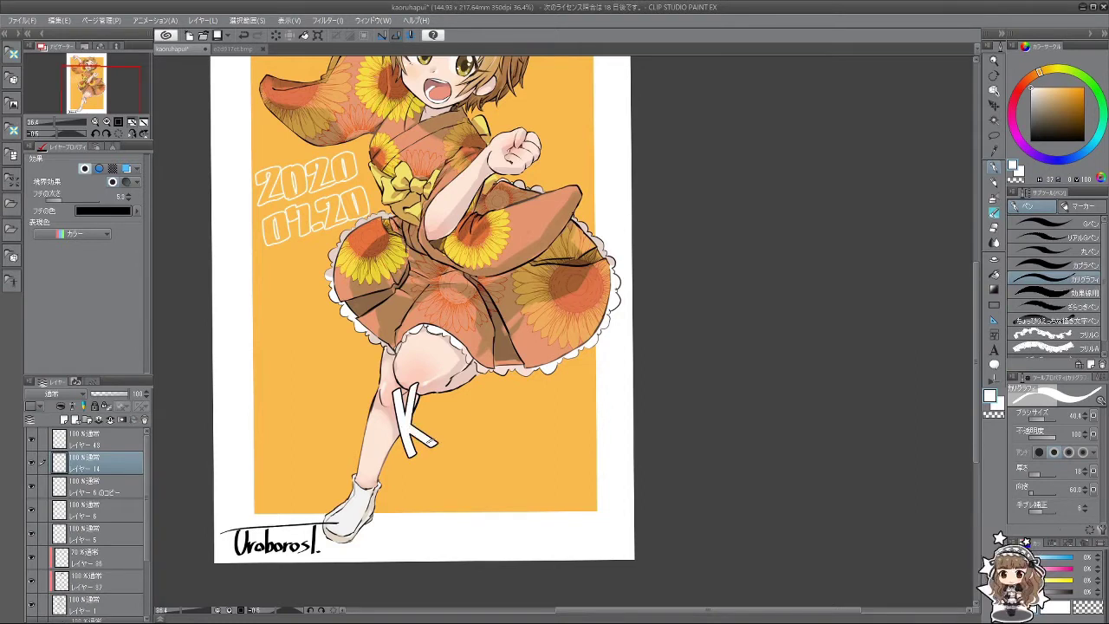
pyautogui.moveTo(425, 384); pyautogui.dragTo(435, 440)
pyautogui.hotkey('ctrl', 'z')
pyautogui.moveTo(427, 385); pyautogui.dragTo(440, 441)
pyautogui.hotkey('ctrl', 'z')
pyautogui.moveTo(437, 388); pyautogui.dragTo(468, 431)
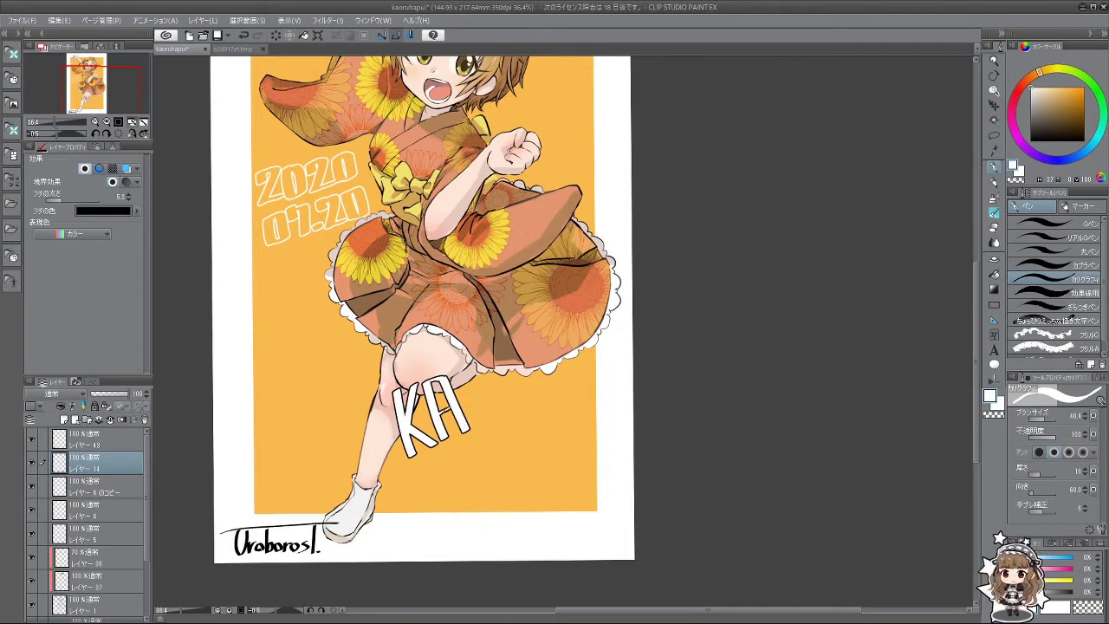
# Step: Retry the stroke after KA several times, then draw the letter O
pyautogui.moveTo(468, 382); pyautogui.dragTo(473, 425)
pyautogui.hotkey('ctrl', 'z')
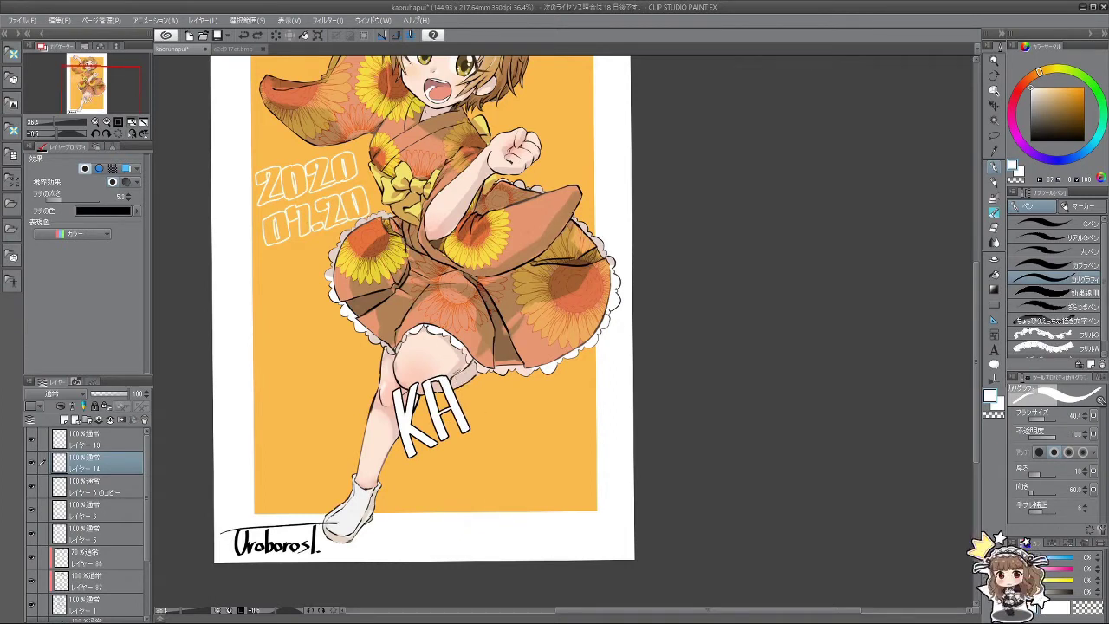
pyautogui.moveTo(469, 381); pyautogui.dragTo(475, 425)
pyautogui.hotkey('ctrl', 'z')
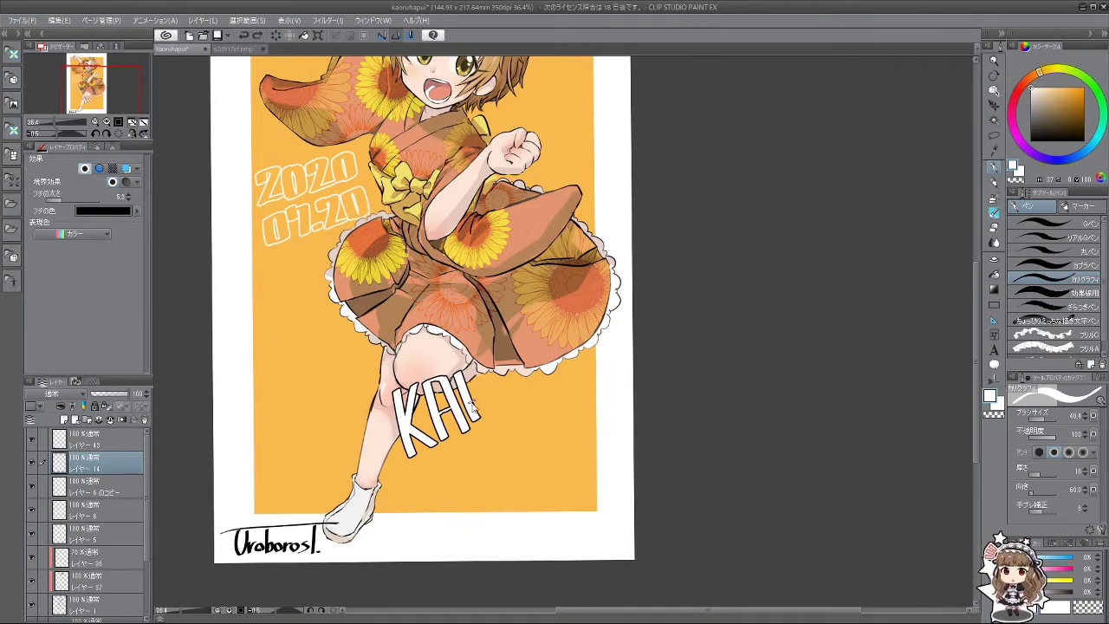
pyautogui.hotkey('ctrl', 'z')
pyautogui.moveTo(472, 381); pyautogui.dragTo(481, 428)
pyautogui.hotkey('ctrl', 'z')
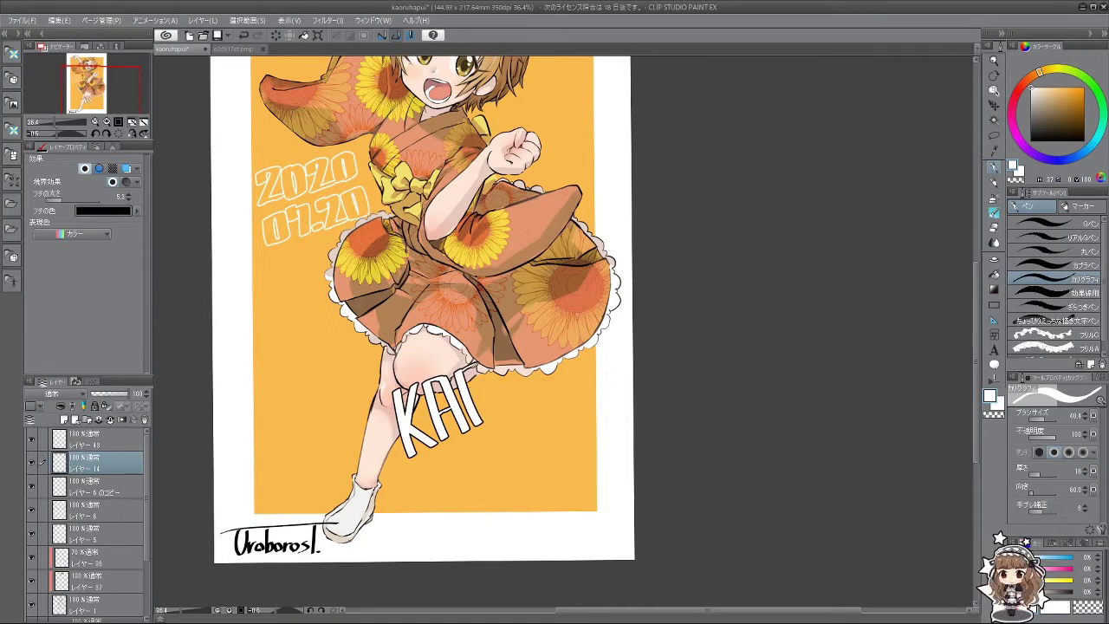
pyautogui.moveTo(472, 363); pyautogui.dragTo(499, 419)
# Step: Begin the R and U after KAO, undoing trial strokes, and rotate the canvas view
pyautogui.moveTo(502, 353)
pyautogui.mouseDown()
pyautogui.moveTo(518, 371)
pyautogui.moveTo(503, 381)
pyautogui.moveTo(511, 414)
pyautogui.moveTo(537, 395)
pyautogui.mouseUp()
pyautogui.hotkey('ctrl', 'z')
pyautogui.hotkey('ctrl', 'z')
pyautogui.hotkey('ctrl', 'z')
pyautogui.hotkey('ctrl', 'z')
pyautogui.hotkey('ctrl', 'z')
pyautogui.hotkey('ctrl', 'z')
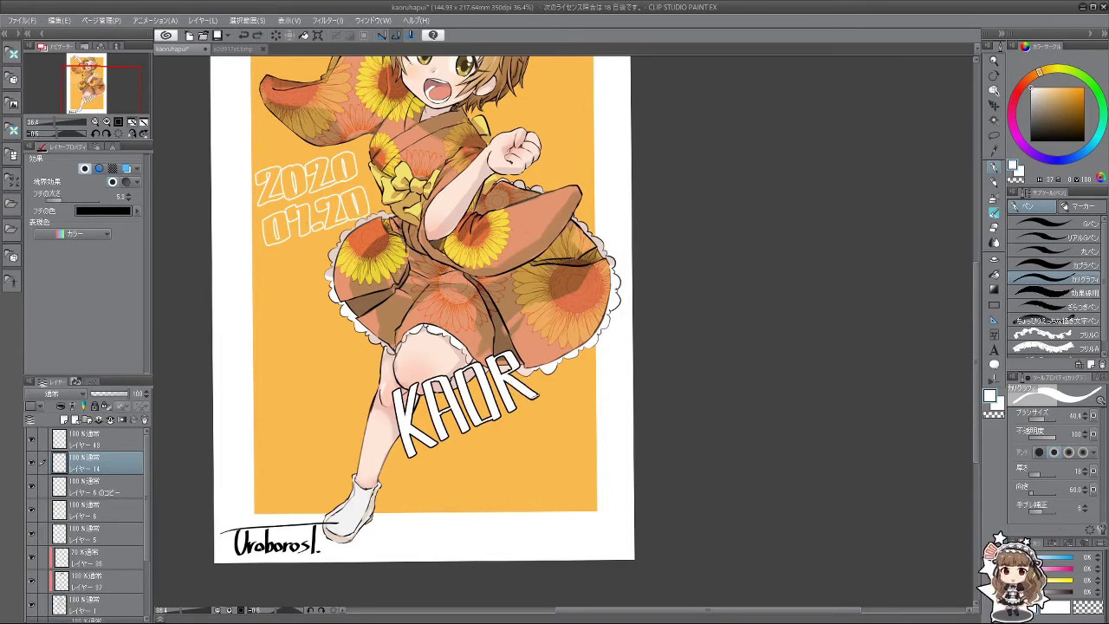
pyautogui.moveTo(520, 345)
pyautogui.mouseDown()
pyautogui.moveTo(548, 395)
pyautogui.moveTo(565, 345)
pyautogui.mouseUp()
pyautogui.hotkey('ctrl', 'z')
pyautogui.hotkey('ctrl', 'z')
pyautogui.hotkey('ctrl', 'z')
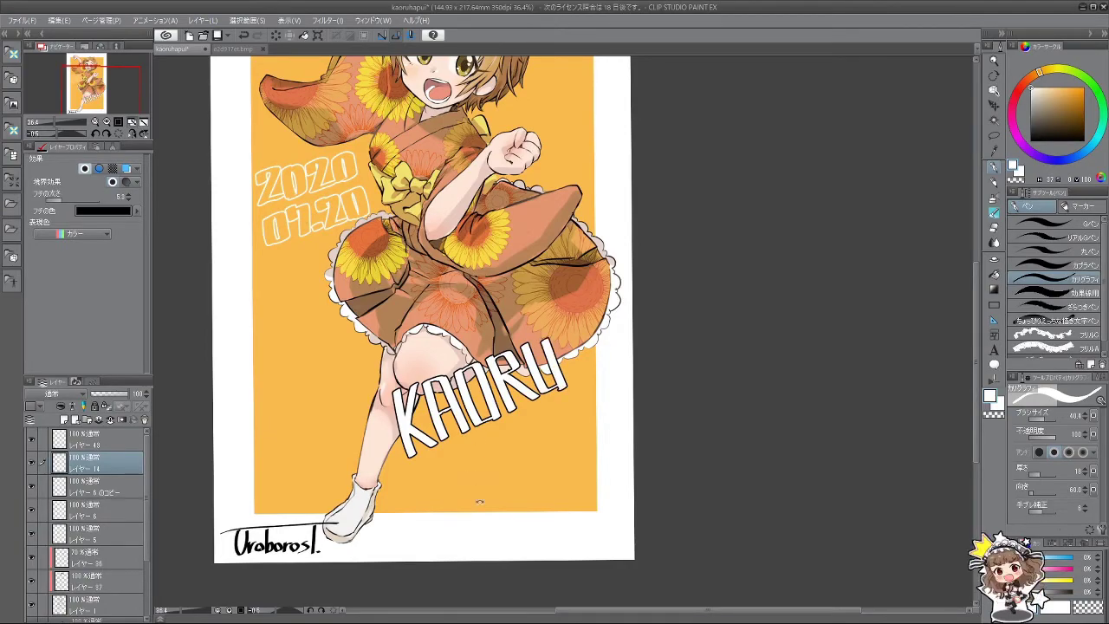
pyautogui.moveTo(479, 501); pyautogui.dragTo(646, 470)
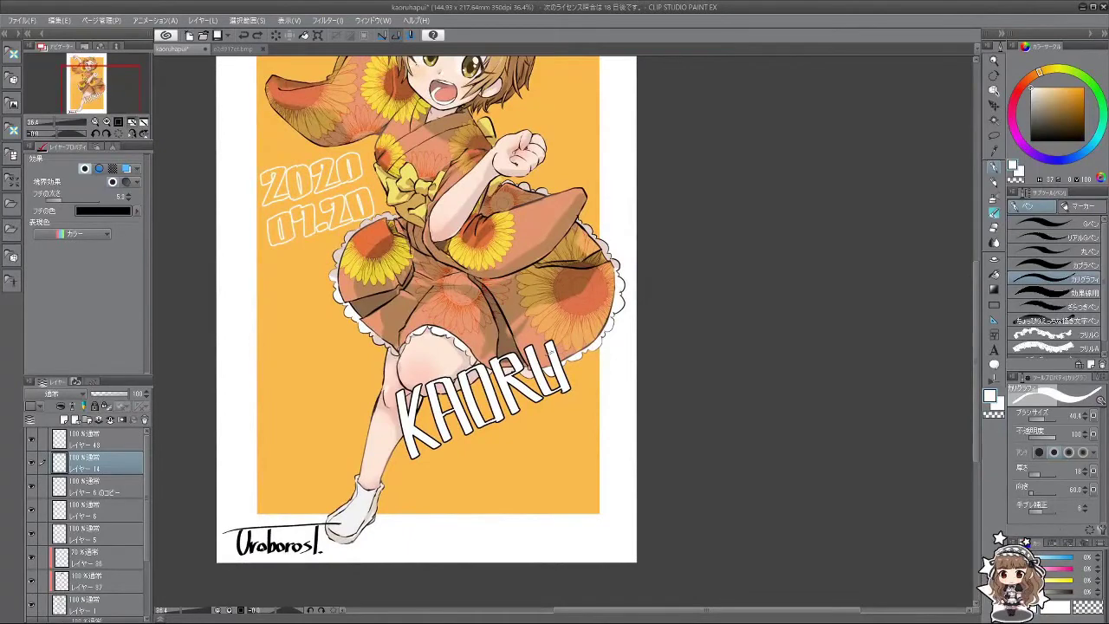
# Step: Toggle undo and redo on the U's right stroke to compare, then tilt the view
pyautogui.hotkey('ctrl', 'z')
pyautogui.hotkey('ctrl', 'y')
pyautogui.hotkey('ctrl', 'z')
pyautogui.hotkey('ctrl', 'y')
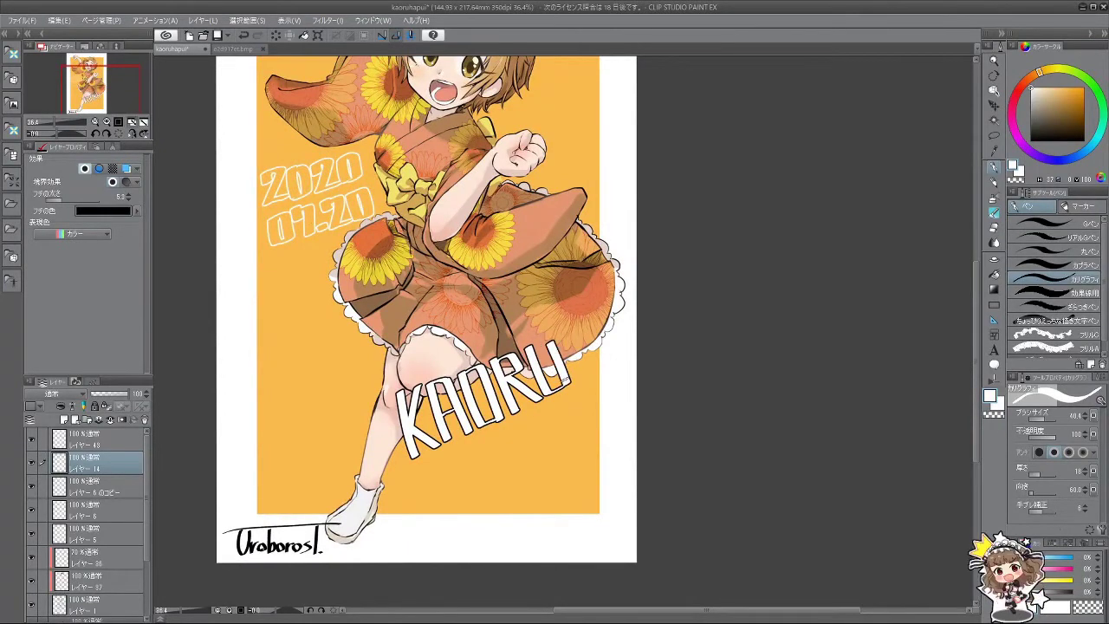
pyautogui.hotkey('ctrl', 'z')
pyautogui.hotkey('ctrl', 'y')
pyautogui.hotkey('ctrl', 'z')
pyautogui.hotkey('ctrl', 'y')
pyautogui.hotkey('ctrl', 'z')
pyautogui.hotkey('ctrl', 'y')
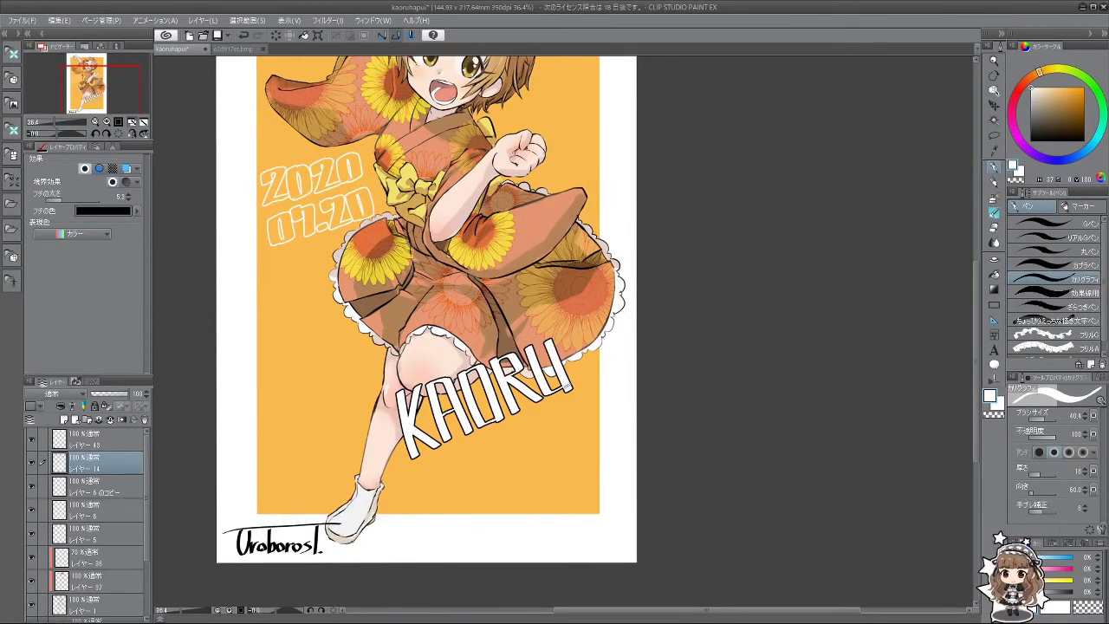
pyautogui.hotkey('ctrl', 'z')
pyautogui.hotkey('ctrl', 'y')
pyautogui.moveTo(549, 344)
pyautogui.mouseDown()
pyautogui.moveTo(589, 508)
pyautogui.moveTo(559, 577)
pyautogui.moveTo(568, 564)
pyautogui.mouseUp()
# Step: Undo and redo through the R and final U strokes, back to KAO
pyautogui.hotkey('ctrl', 'z')
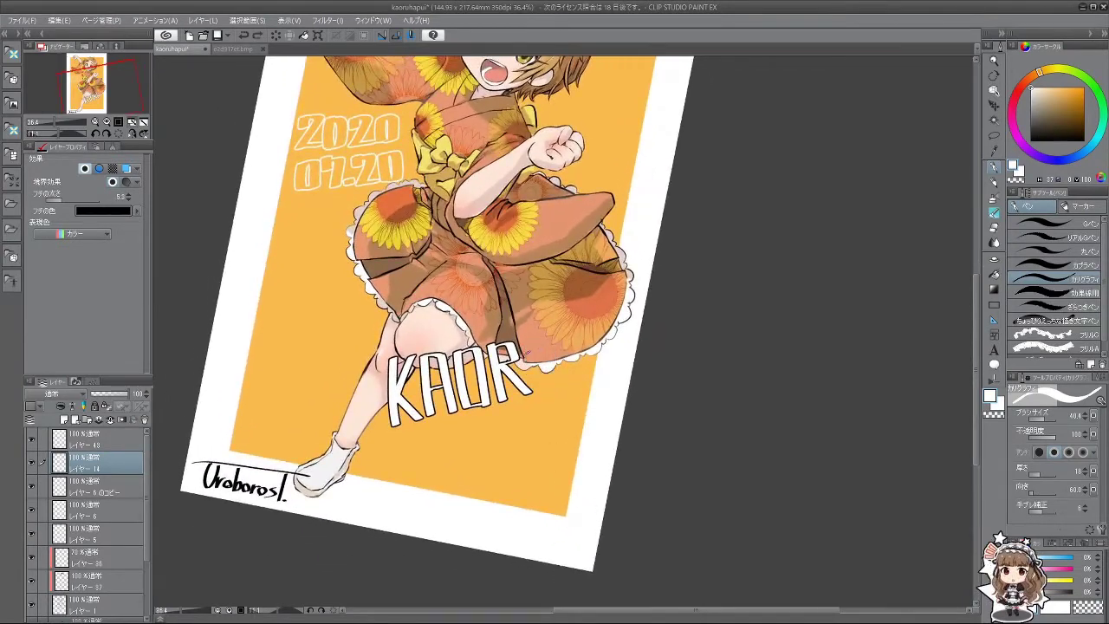
pyautogui.hotkey('ctrl', 'z')
pyautogui.hotkey('ctrl', 'z')
pyautogui.hotkey('ctrl', 'y')
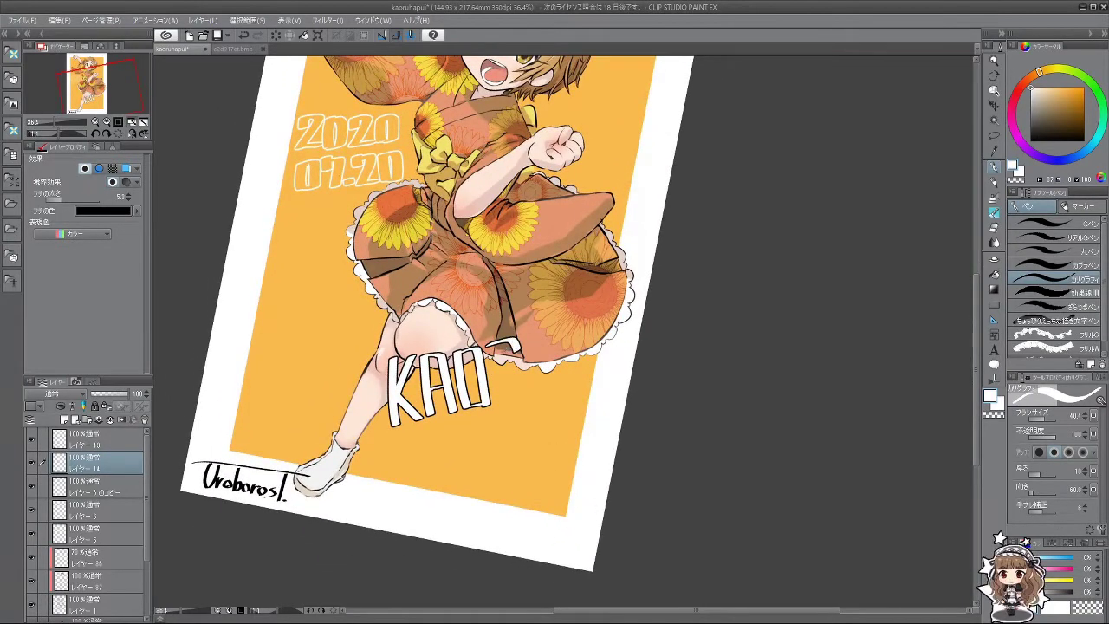
pyautogui.hotkey('ctrl', 'z')
pyautogui.hotkey('ctrl', 'y')
pyautogui.hotkey('ctrl', 'z')
pyautogui.hotkey('ctrl', 'y')
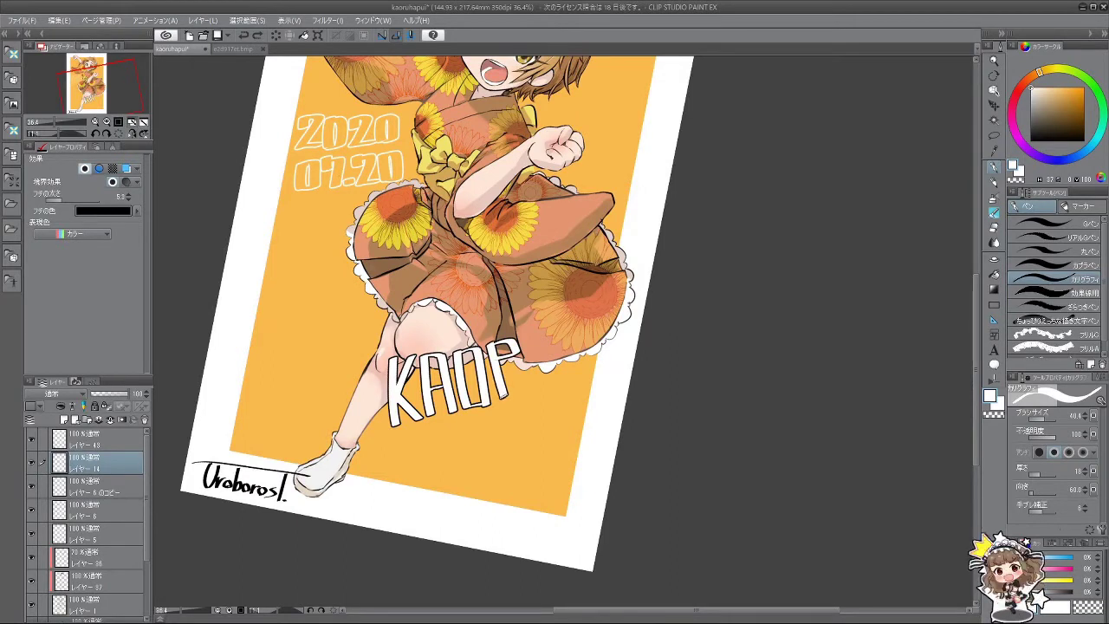
pyautogui.hotkey('ctrl', 'y')
pyautogui.hotkey('ctrl', 'z')
pyautogui.hotkey('ctrl', 'y')
pyautogui.hotkey('ctrl', 'z')
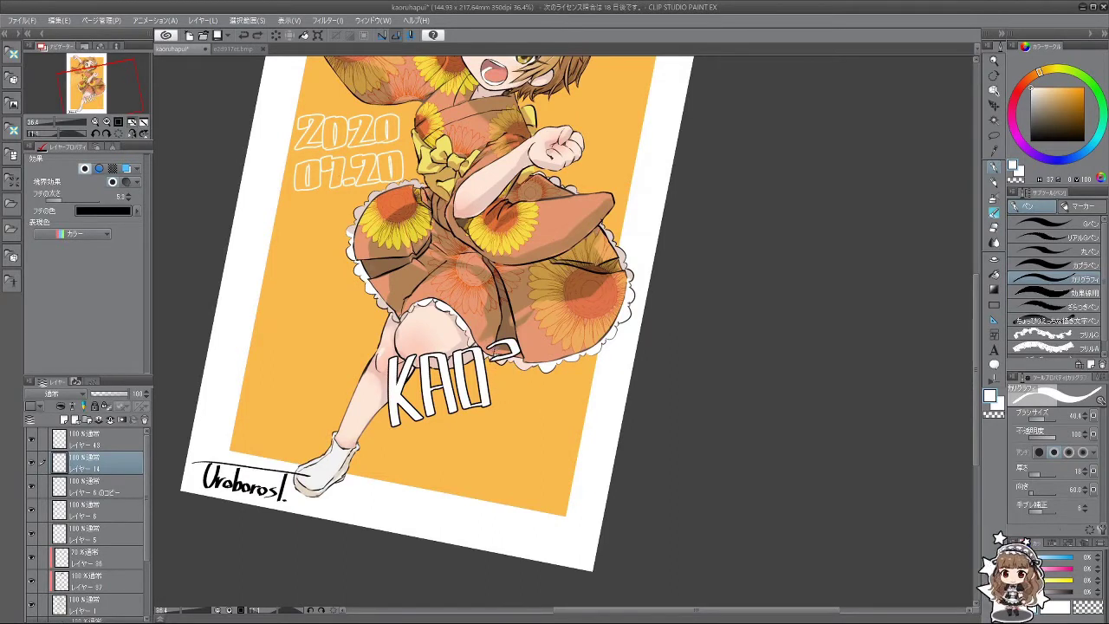
# Step: Step through undo/redo to keep the P-shaped bowl and the letter's upright leg
pyautogui.hotkey('ctrl', 'z')
pyautogui.hotkey('ctrl', 'z')
pyautogui.hotkey('ctrl', 'y')
pyautogui.hotkey('ctrl', 'z')
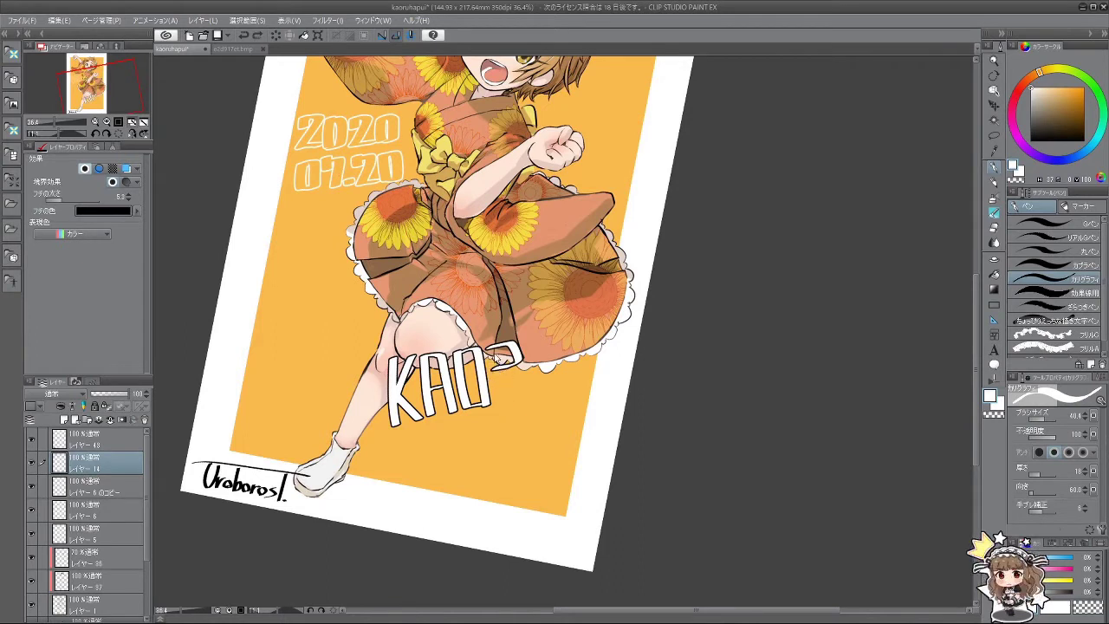
pyautogui.hotkey('ctrl', 'y')
pyautogui.hotkey('ctrl', 'y')
pyautogui.hotkey('ctrl', 'z')
pyautogui.hotkey('ctrl', 'y')
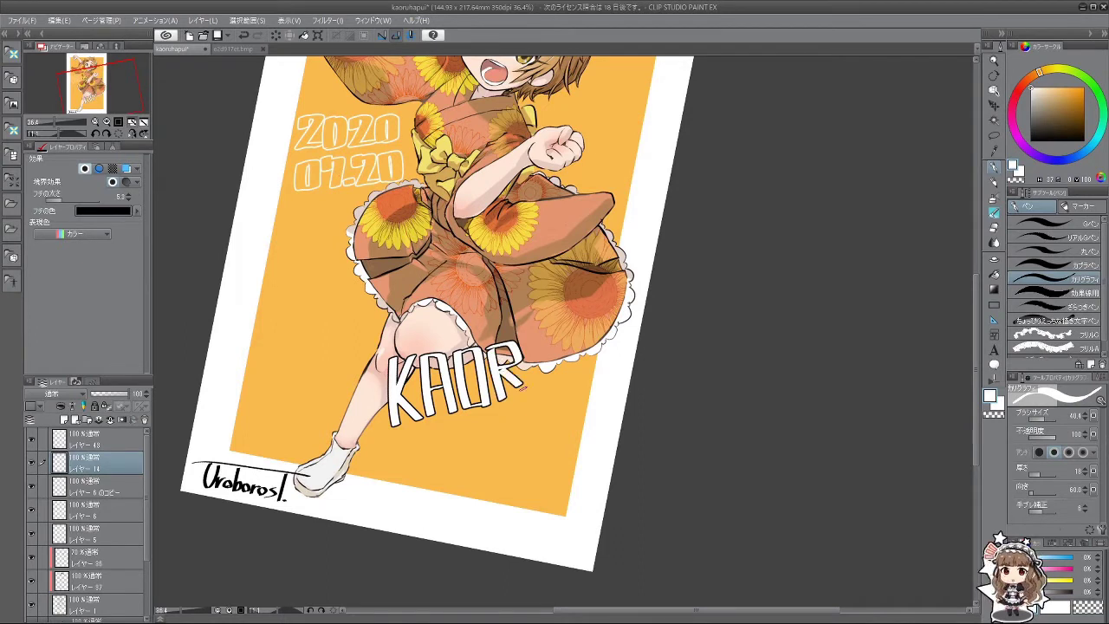
pyautogui.hotkey('ctrl', 'y')
pyautogui.hotkey('ctrl', 'z')
pyautogui.hotkey('ctrl', 'y')
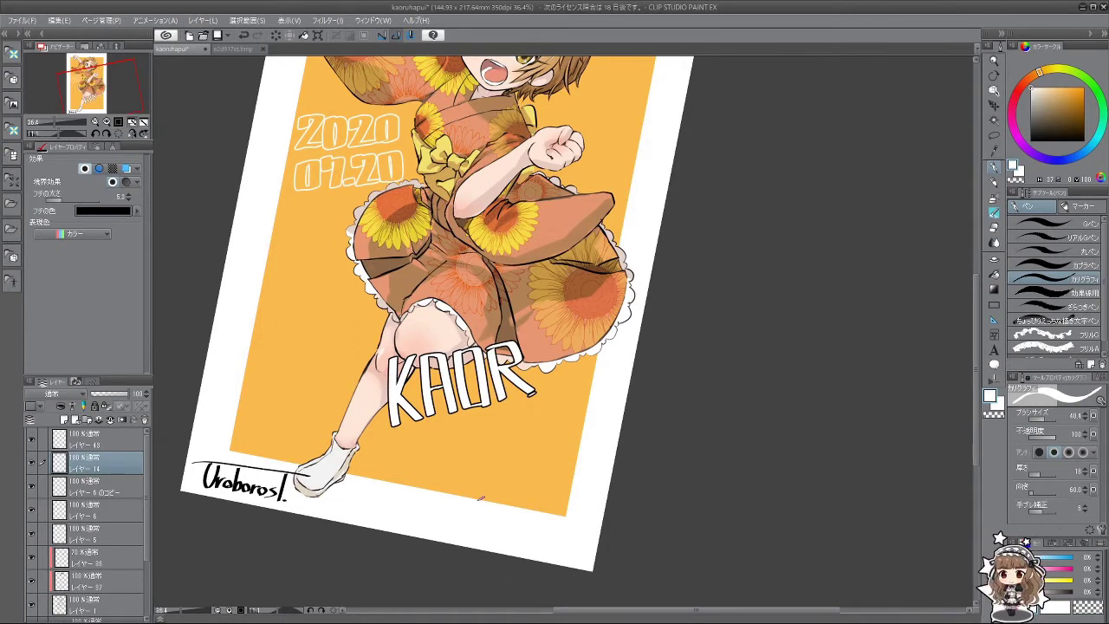
pyautogui.hotkey('ctrl', 'z')
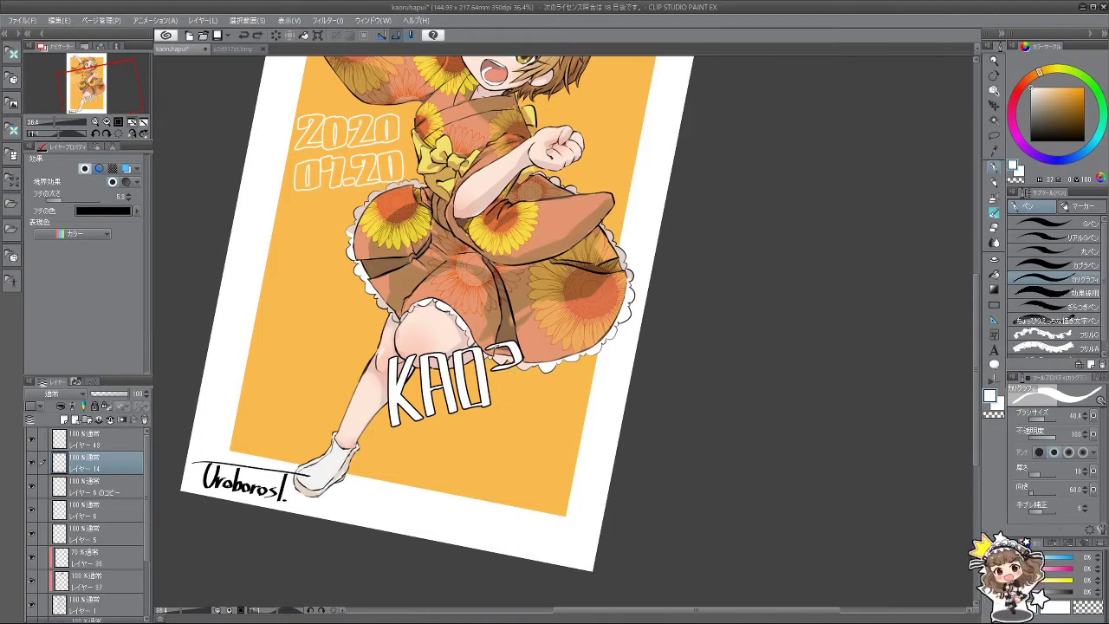
pyautogui.hotkey('ctrl', 'z')
pyautogui.hotkey('ctrl', 'y')
pyautogui.hotkey('ctrl', 'y')
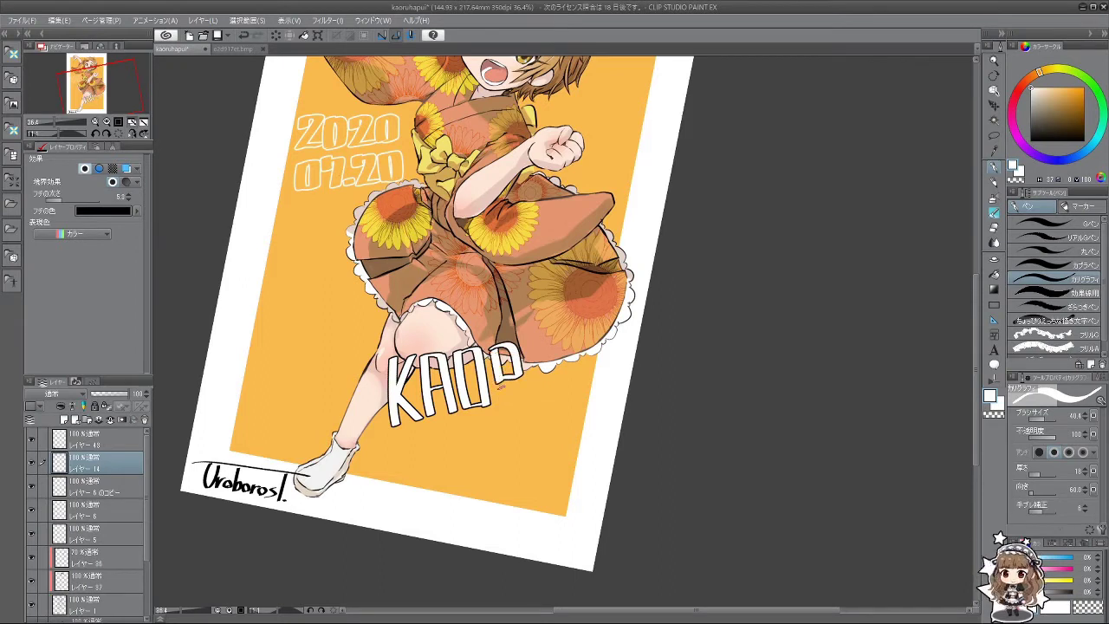
pyautogui.hotkey('ctrl', 'y')
pyautogui.hotkey('ctrl', 'z')
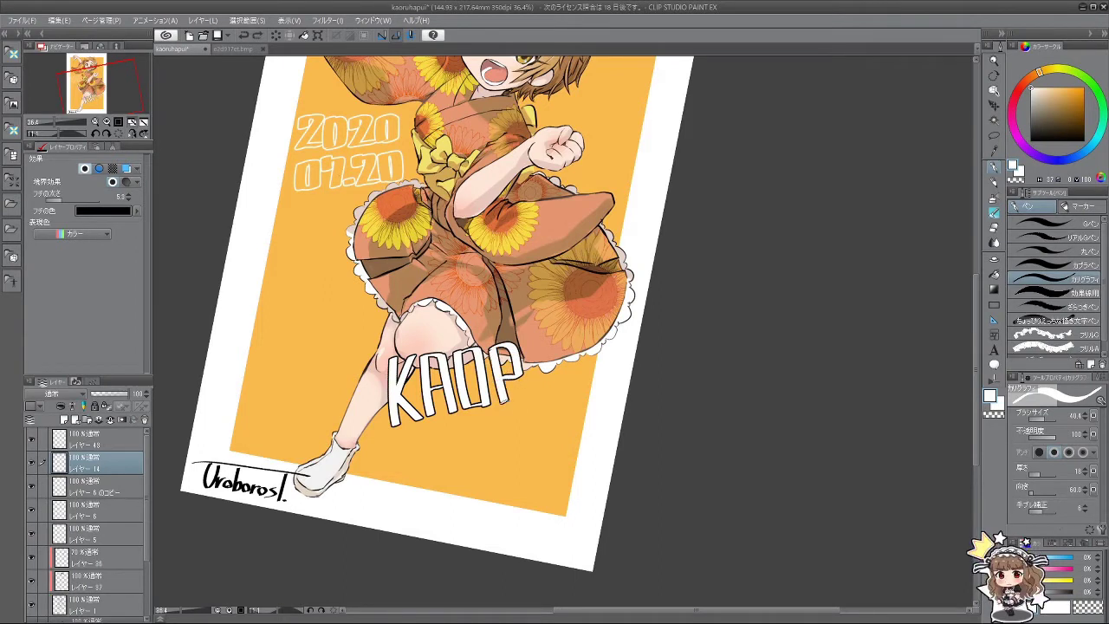
# Step: Add the R's diagonal leg and redraw the final U to complete KAORU
pyautogui.moveTo(506, 381); pyautogui.dragTo(534, 397)
pyautogui.moveTo(529, 348)
pyautogui.mouseDown()
pyautogui.moveTo(545, 395)
pyautogui.moveTo(556, 395)
pyautogui.mouseUp()
pyautogui.hotkey('ctrl', 'z')
pyautogui.moveTo(528, 343); pyautogui.dragTo(543, 394)
pyautogui.moveTo(539, 392); pyautogui.dragTo(546, 395)
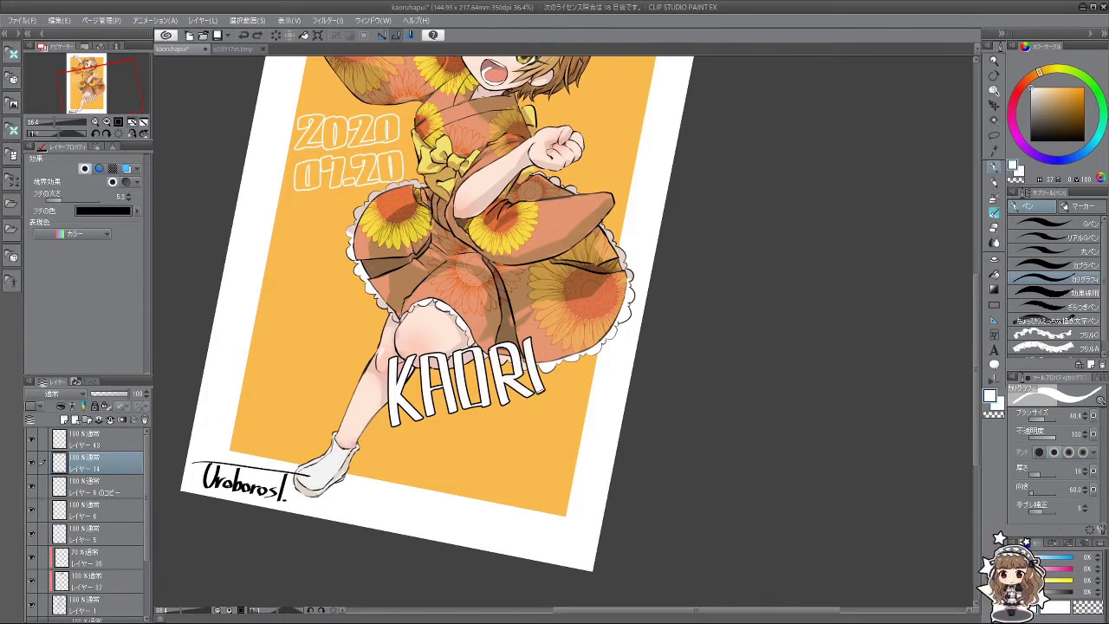
pyautogui.hotkey('ctrl', 'z')
pyautogui.hotkey('ctrl', 'z')
pyautogui.moveTo(528, 343); pyautogui.dragTo(543, 394)
pyautogui.moveTo(539, 391); pyautogui.dragTo(558, 397)
pyautogui.hotkey('ctrl', 'z')
pyautogui.hotkey('ctrl', 'z')
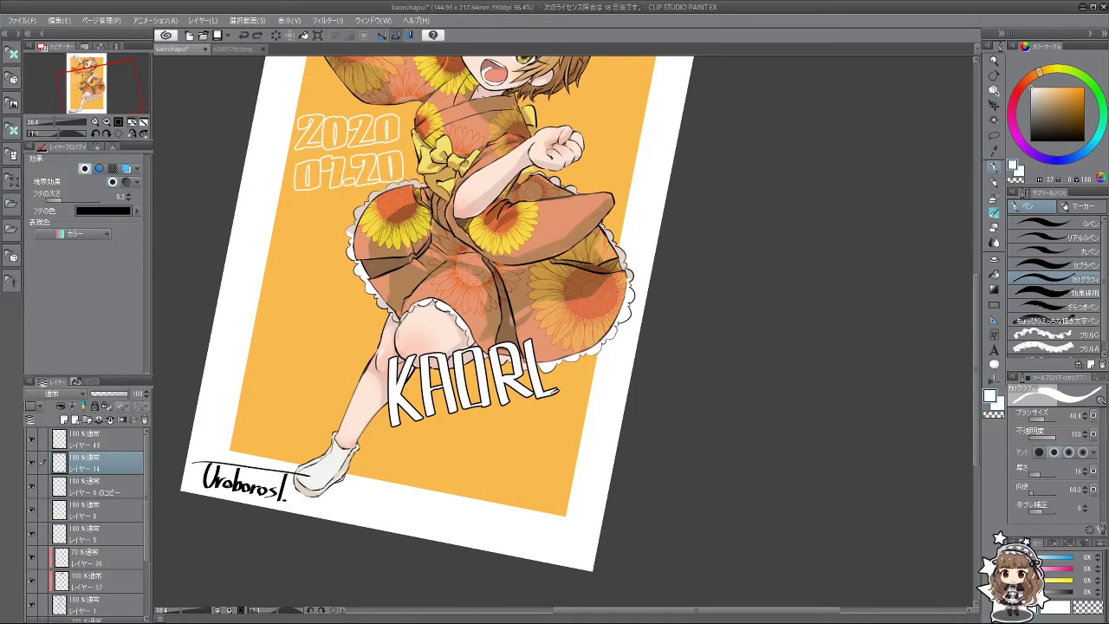
pyautogui.moveTo(555, 338); pyautogui.dragTo(563, 395)
pyautogui.hotkey('ctrl', 'z')
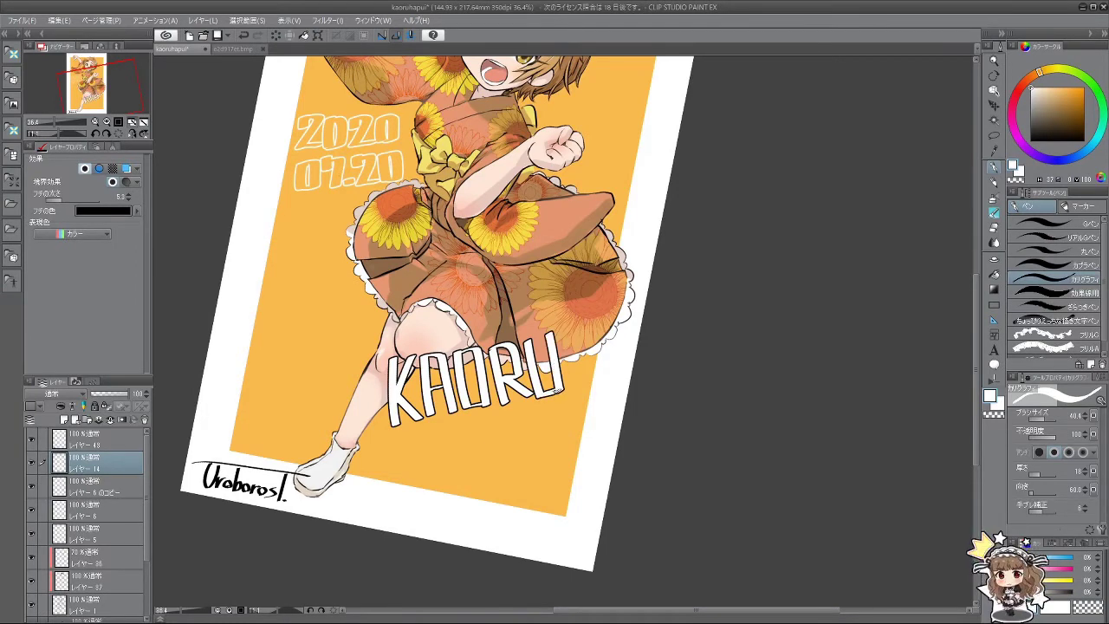
pyautogui.moveTo(606, 364)
pyautogui.mouseDown()
pyautogui.moveTo(675, 455)
pyautogui.moveTo(787, 255)
pyautogui.moveTo(658, 408)
pyautogui.moveTo(461, 435)
pyautogui.moveTo(457, 507)
pyautogui.mouseUp()
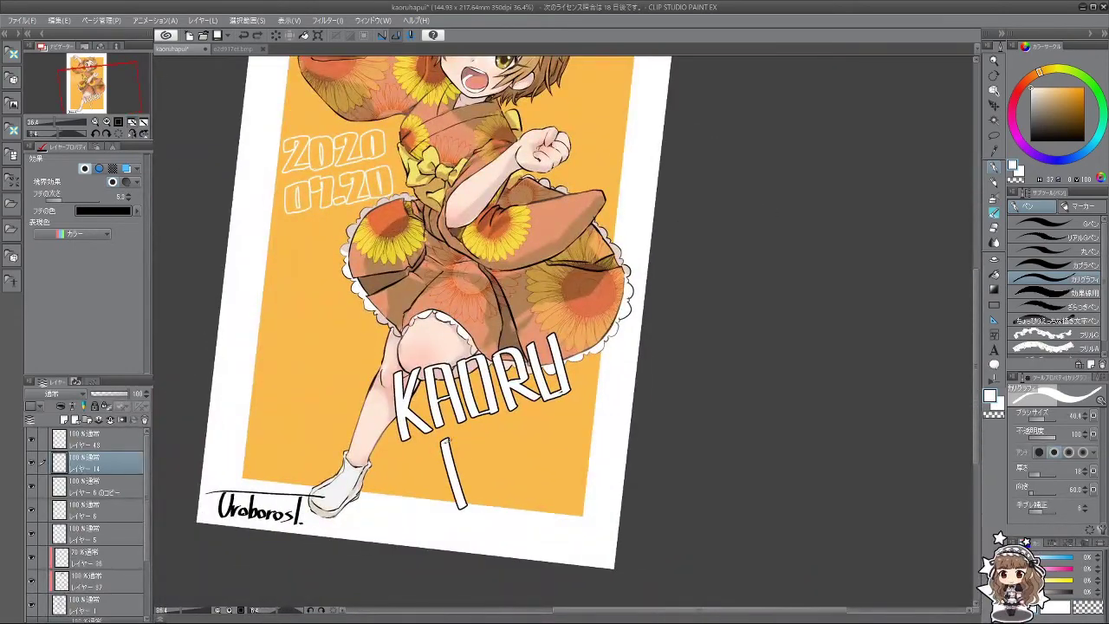
# Step: Start the second line beneath KAORU with an R and a V stroke
pyautogui.moveTo(446, 438)
pyautogui.mouseDown()
pyautogui.moveTo(475, 476)
pyautogui.moveTo(466, 467)
pyautogui.moveTo(490, 495)
pyautogui.moveTo(483, 445)
pyautogui.moveTo(489, 496)
pyautogui.mouseUp()
pyautogui.hotkey('ctrl', 'z')
pyautogui.hotkey('ctrl', 'z')
pyautogui.hotkey('ctrl', 'z')
pyautogui.hotkey('ctrl', 'z')
pyautogui.moveTo(488, 432)
pyautogui.mouseDown()
pyautogui.moveTo(490, 476)
pyautogui.moveTo(513, 490)
pyautogui.moveTo(501, 494)
pyautogui.mouseUp()
pyautogui.hotkey('ctrl', 'z')
pyautogui.hotkey('ctrl', 'z')
pyautogui.hotkey('ctrl', 'z')
pyautogui.moveTo(475, 436); pyautogui.dragTo(485, 464)
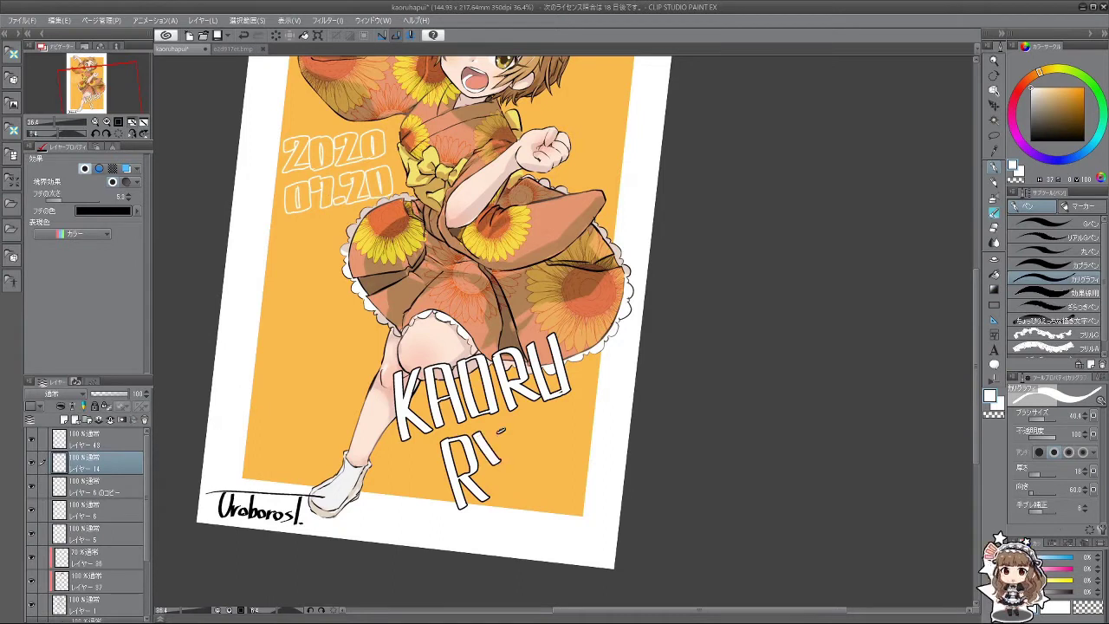
pyautogui.hotkey('ctrl', 'z')
pyautogui.moveTo(504, 426)
pyautogui.mouseDown()
pyautogui.moveTo(494, 461)
pyautogui.moveTo(504, 494)
pyautogui.mouseUp()
# Step: Turn the V into a Y and draw the U, forming RYU
pyautogui.hotkey('ctrl', 'z')
pyautogui.hotkey('ctrl', 'z')
pyautogui.moveTo(520, 421)
pyautogui.mouseDown()
pyautogui.moveTo(516, 454)
pyautogui.moveTo(529, 481)
pyautogui.mouseUp()
pyautogui.hotkey('ctrl', 'z')
pyautogui.hotkey('ctrl', 'z')
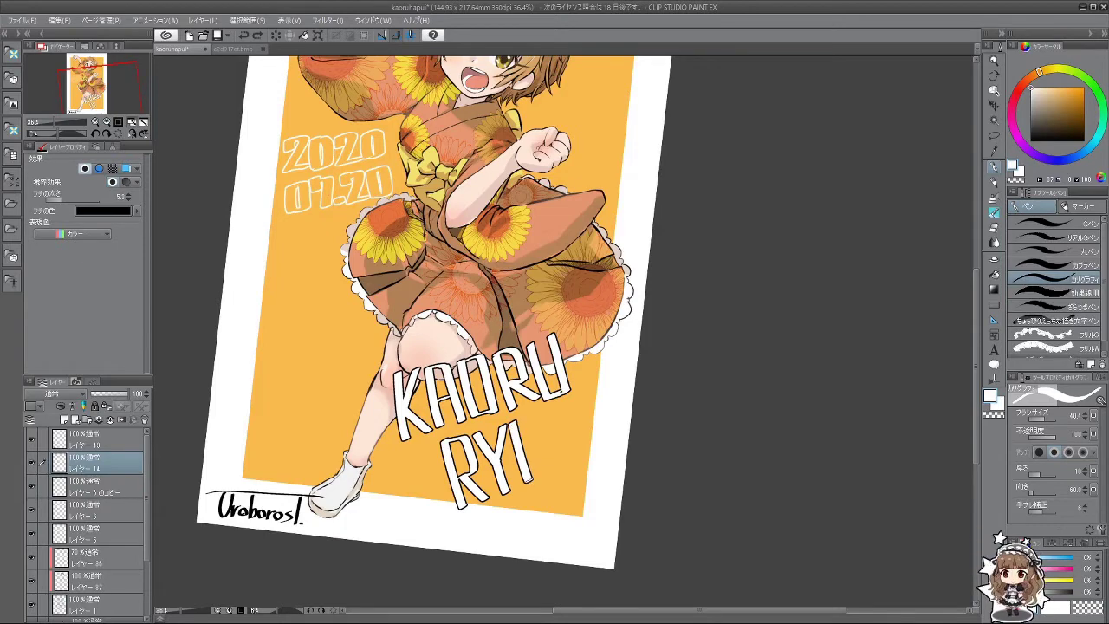
pyautogui.moveTo(536, 431); pyautogui.dragTo(544, 478)
pyautogui.hotkey('ctrl', 'z')
pyautogui.moveTo(536, 431); pyautogui.dragTo(543, 479)
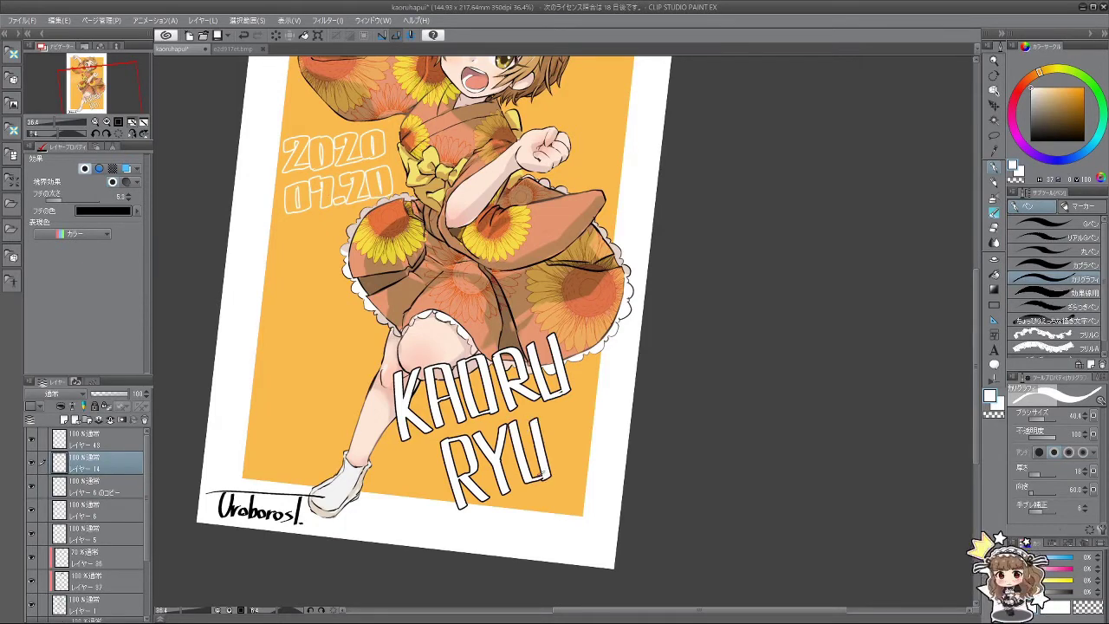
pyautogui.hotkey('ctrl', 'z')
pyautogui.moveTo(536, 422); pyautogui.dragTo(543, 476)
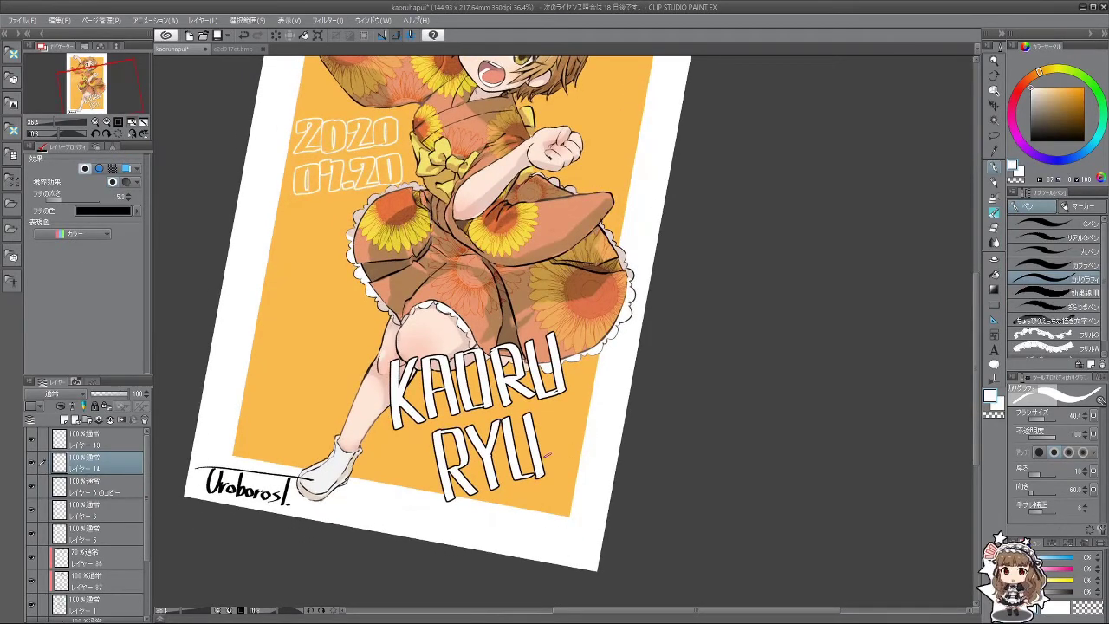
# Step: Try a Z after RYU, tilt the canvas, then remove the unfinished Z
pyautogui.hotkey('ctrl', 'z')
pyautogui.moveTo(545, 414)
pyautogui.mouseDown()
pyautogui.moveTo(570, 407)
pyautogui.moveTo(554, 468)
pyautogui.moveTo(584, 463)
pyautogui.mouseUp()
pyautogui.hotkey('ctrl', 'z')
pyautogui.hotkey('ctrl', 'z')
pyautogui.hotkey('ctrl', 'z')
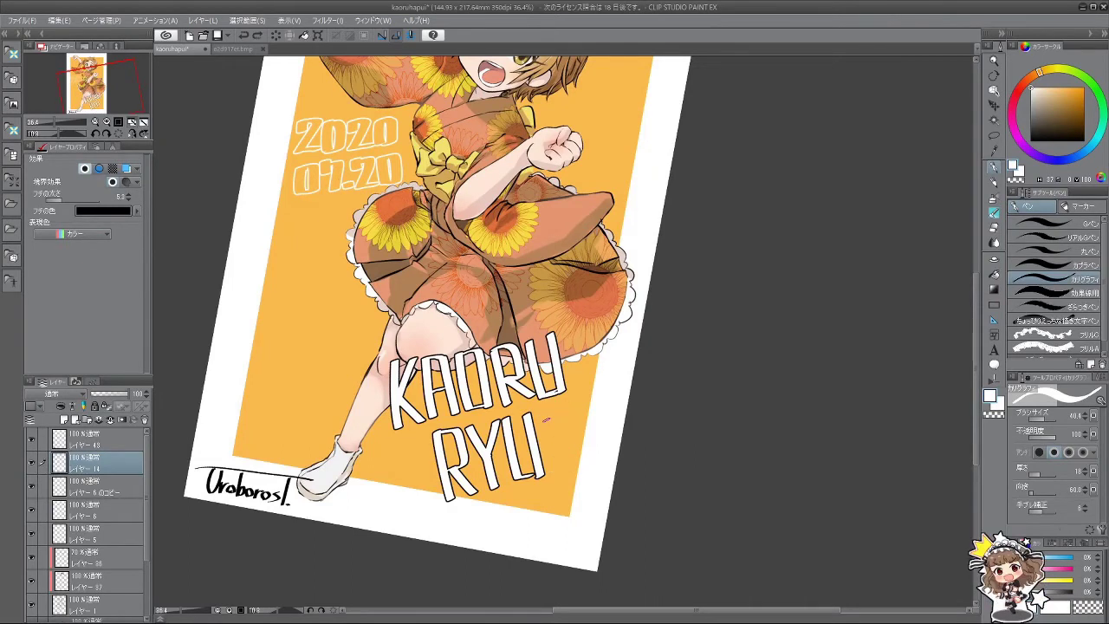
pyautogui.moveTo(544, 416)
pyautogui.mouseDown()
pyautogui.moveTo(570, 409)
pyautogui.moveTo(554, 470)
pyautogui.moveTo(582, 463)
pyautogui.moveTo(544, 411)
pyautogui.moveTo(572, 407)
pyautogui.moveTo(555, 469)
pyautogui.moveTo(584, 465)
pyautogui.mouseUp()
pyautogui.hotkey('ctrl', 'z')
pyautogui.hotkey('ctrl', 'z')
pyautogui.hotkey('ctrl', 'z')
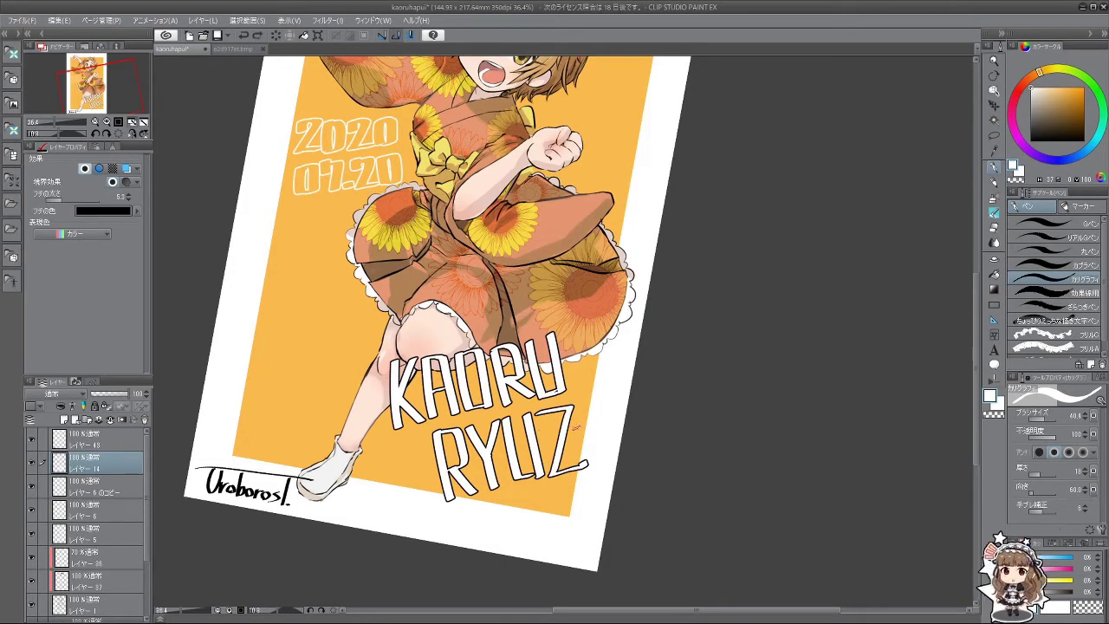
pyautogui.moveTo(592, 431); pyautogui.dragTo(535, 526)
pyautogui.hotkey('ctrl', 'z')
pyautogui.hotkey('ctrl', 'z')
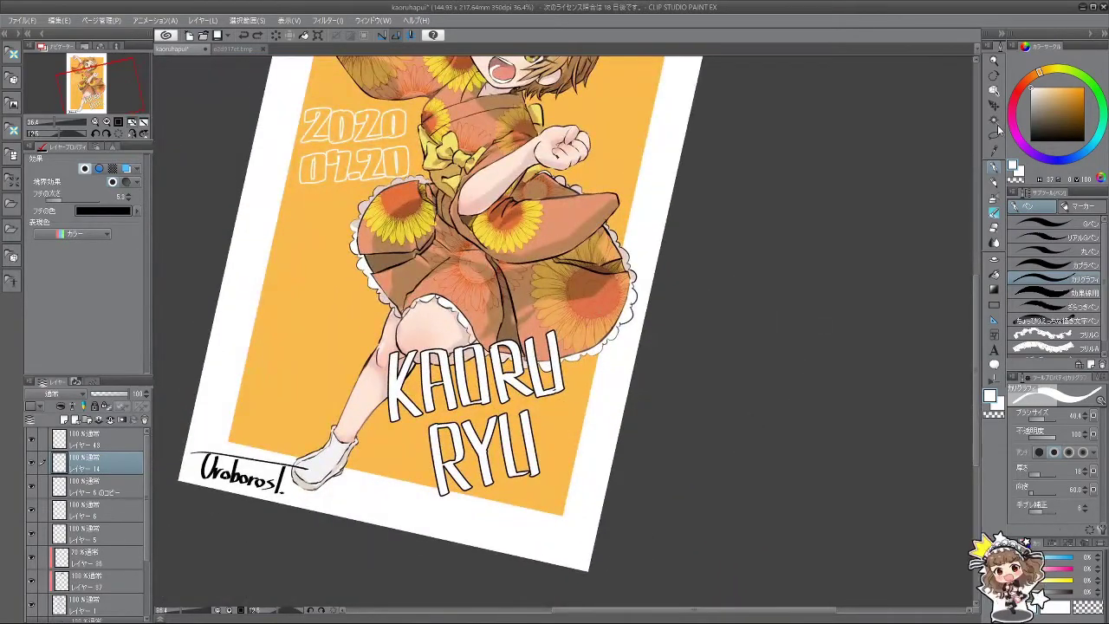
pyautogui.click(994, 105)
pyautogui.moveTo(590, 387); pyautogui.dragTo(492, 315)
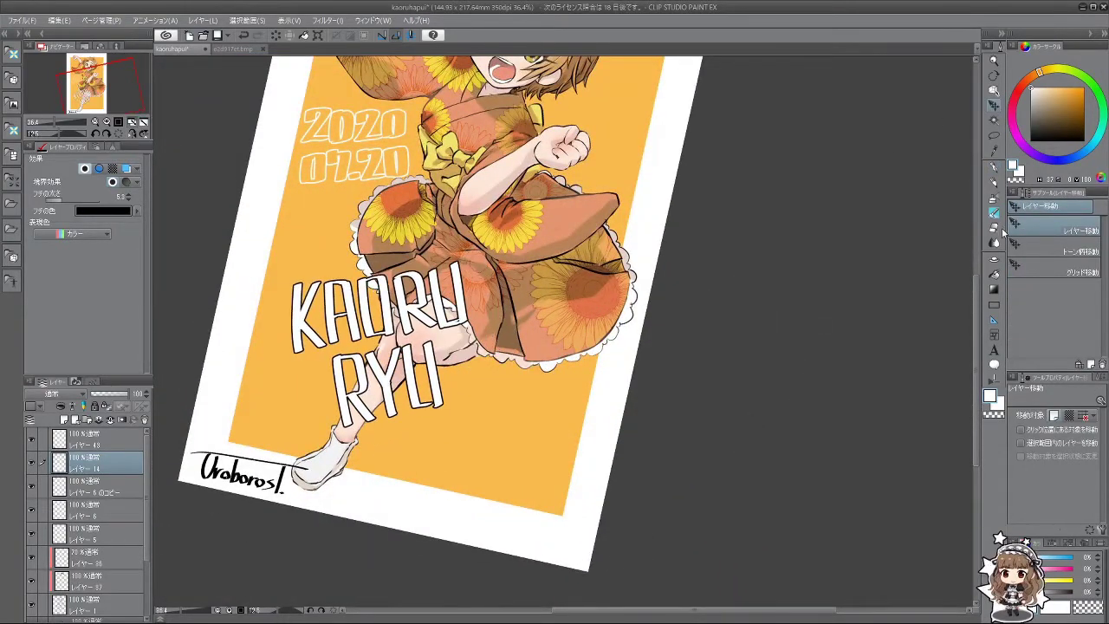
pyautogui.click(994, 169)
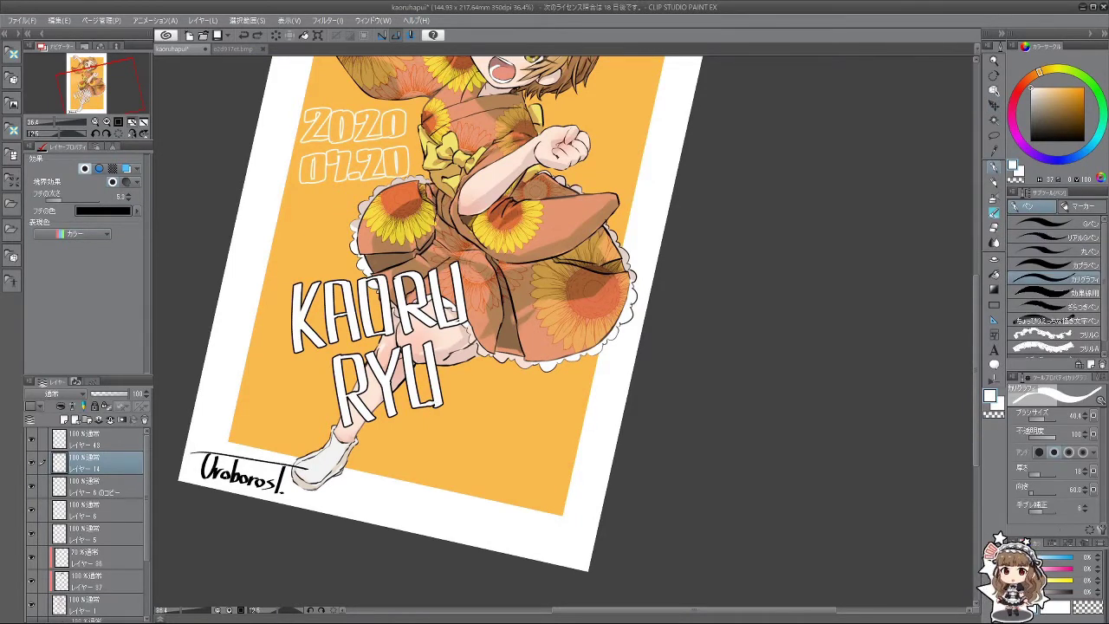
# Step: Letter the Z after RYU, undoing stray and failed attempts
pyautogui.hotkey('ctrl', 'z')
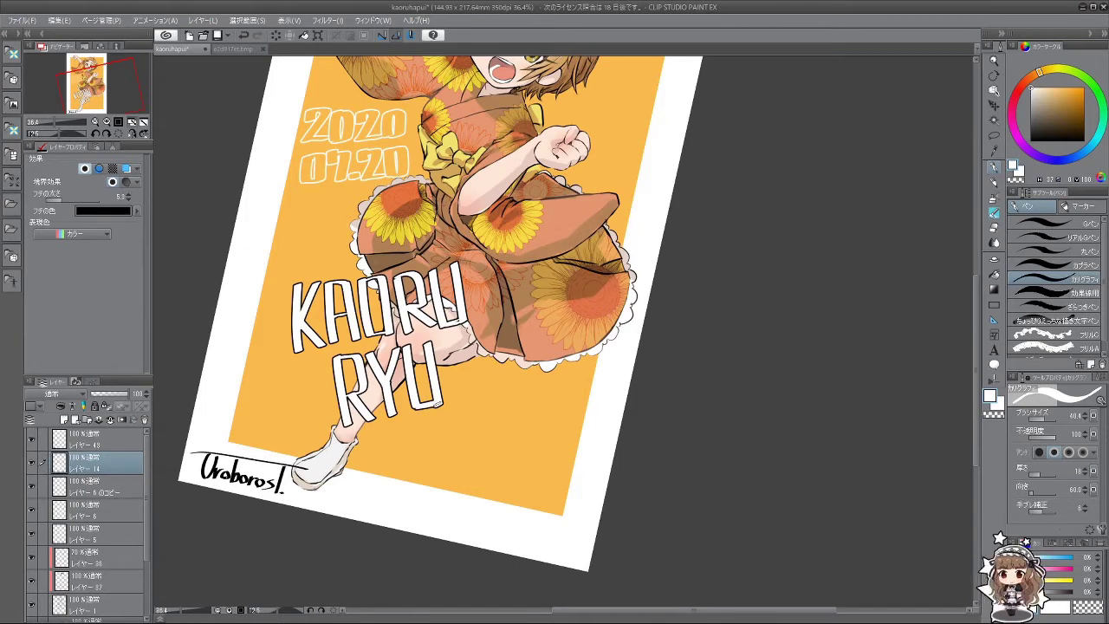
pyautogui.moveTo(437, 344)
pyautogui.mouseDown()
pyautogui.moveTo(468, 340)
pyautogui.moveTo(452, 396)
pyautogui.mouseUp()
pyautogui.hotkey('ctrl', 'z')
pyautogui.hotkey('ctrl', 'z')
pyautogui.moveTo(438, 340)
pyautogui.mouseDown()
pyautogui.moveTo(473, 354)
pyautogui.moveTo(450, 404)
pyautogui.moveTo(492, 391)
pyautogui.mouseUp()
pyautogui.hotkey('ctrl', 'z')
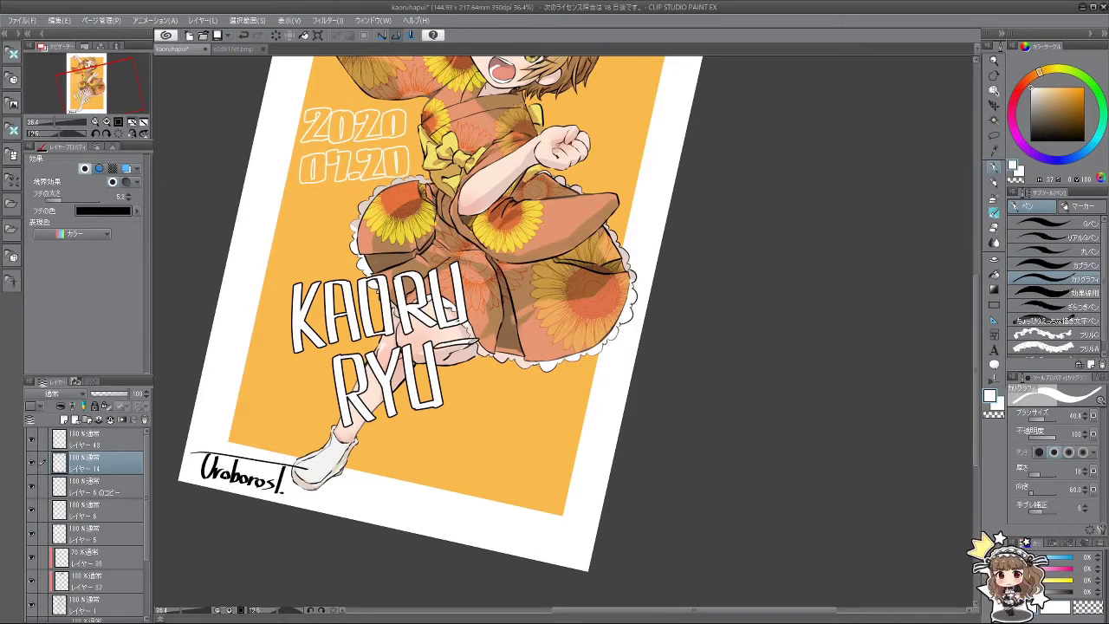
pyautogui.moveTo(458, 346)
pyautogui.mouseDown()
pyautogui.moveTo(461, 382)
pyautogui.moveTo(494, 397)
pyautogui.mouseUp()
pyautogui.hotkey('ctrl', 'z')
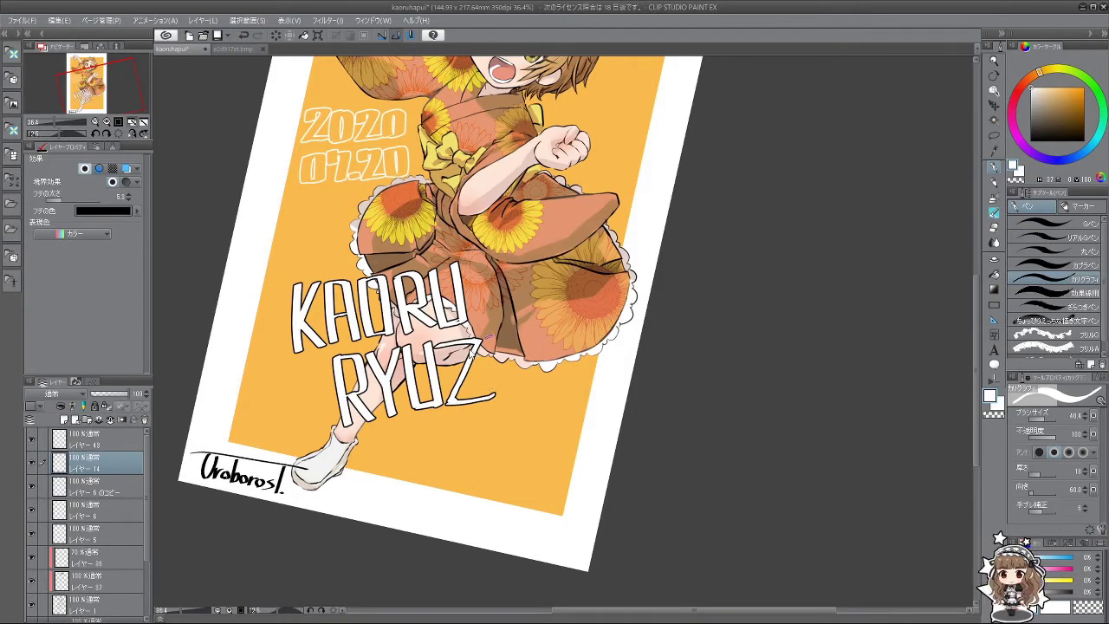
pyautogui.hotkey('ctrl', 'z')
pyautogui.hotkey('ctrl', 'z')
pyautogui.moveTo(438, 340)
pyautogui.mouseDown()
pyautogui.moveTo(476, 342)
pyautogui.moveTo(456, 397)
pyautogui.moveTo(487, 395)
pyautogui.mouseUp()
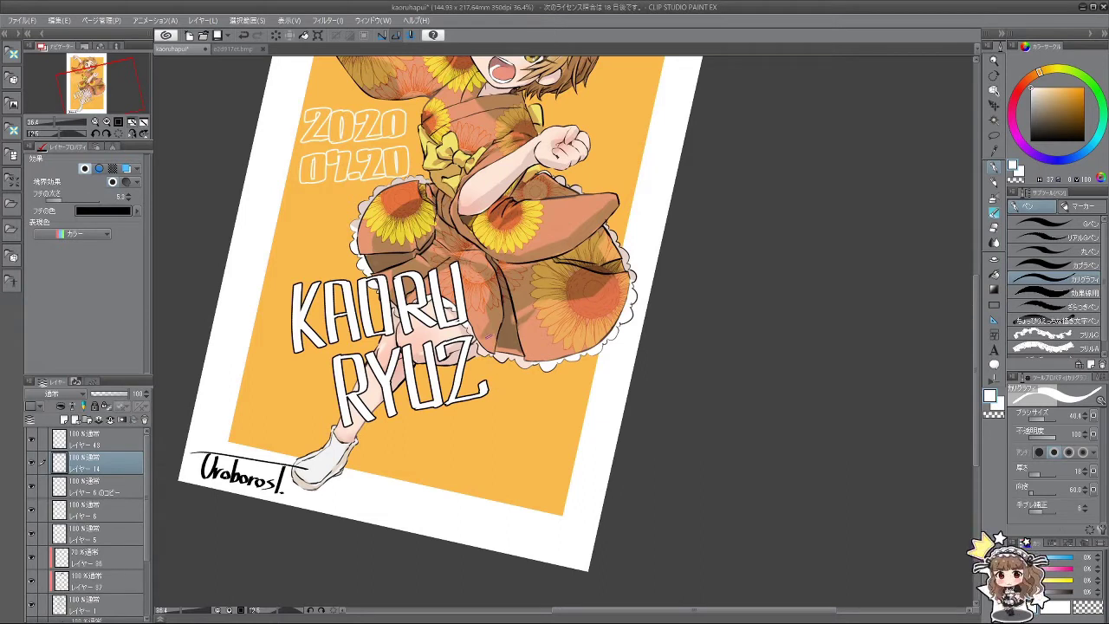
# Step: Draw the A after RYUZ from an upright and a diagonal stroke
pyautogui.moveTo(490, 334); pyautogui.dragTo(497, 394)
pyautogui.moveTo(499, 329); pyautogui.dragTo(523, 395)
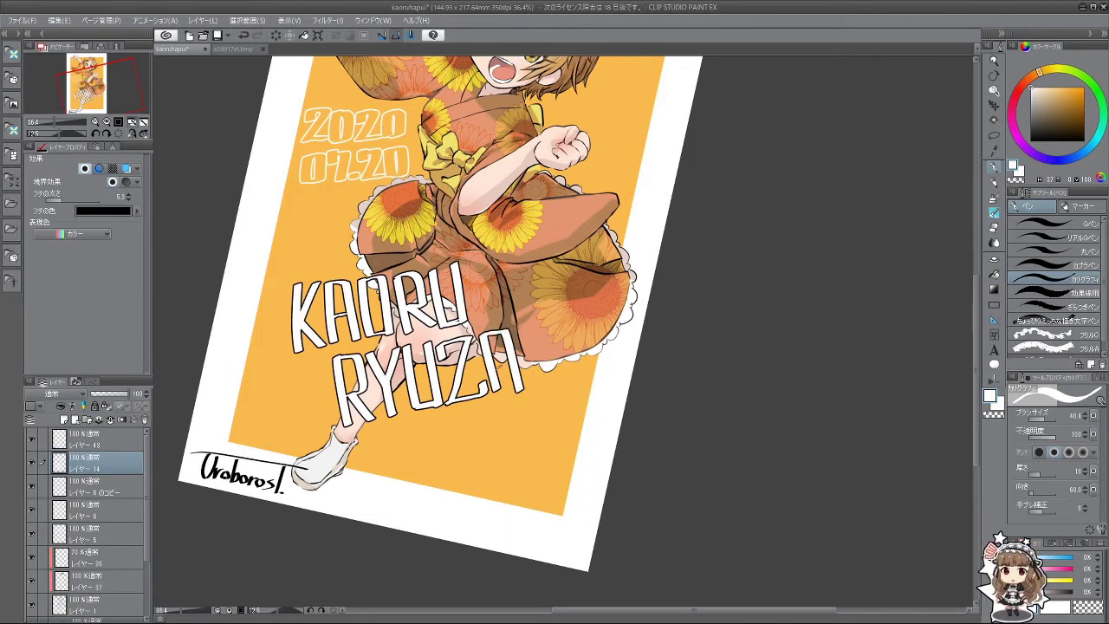
pyautogui.hotkey('ctrl', 'z')
pyautogui.hotkey('ctrl', 'z')
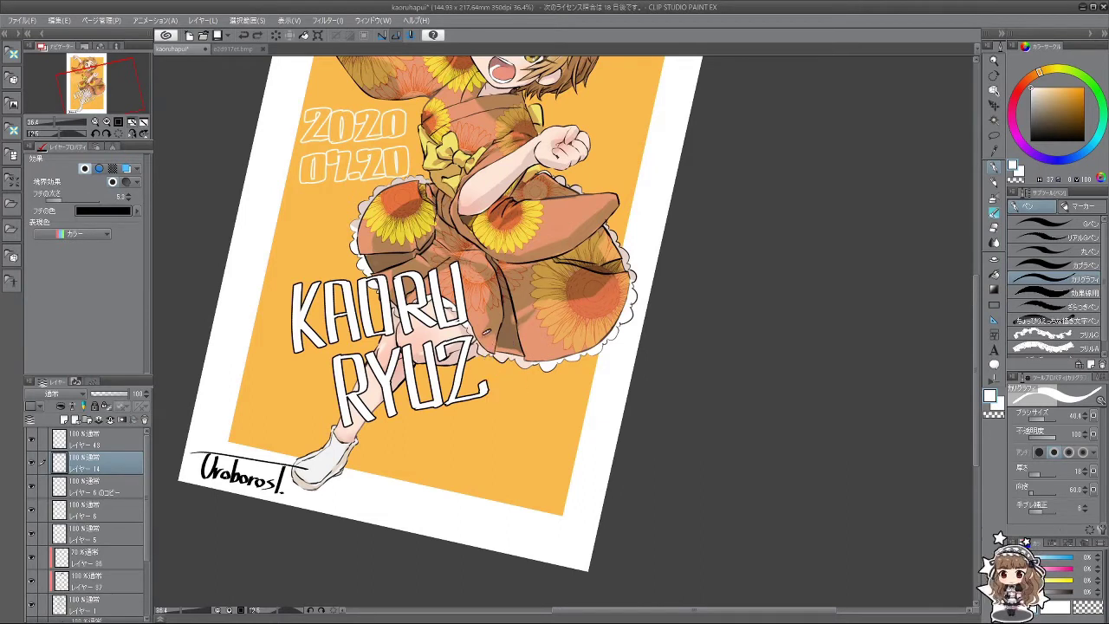
pyautogui.moveTo(491, 332); pyautogui.dragTo(497, 395)
pyautogui.hotkey('ctrl', 'z')
pyautogui.moveTo(503, 329)
pyautogui.mouseDown()
pyautogui.moveTo(525, 390)
pyautogui.moveTo(516, 367)
pyautogui.mouseUp()
pyautogui.hotkey('ctrl', 'z')
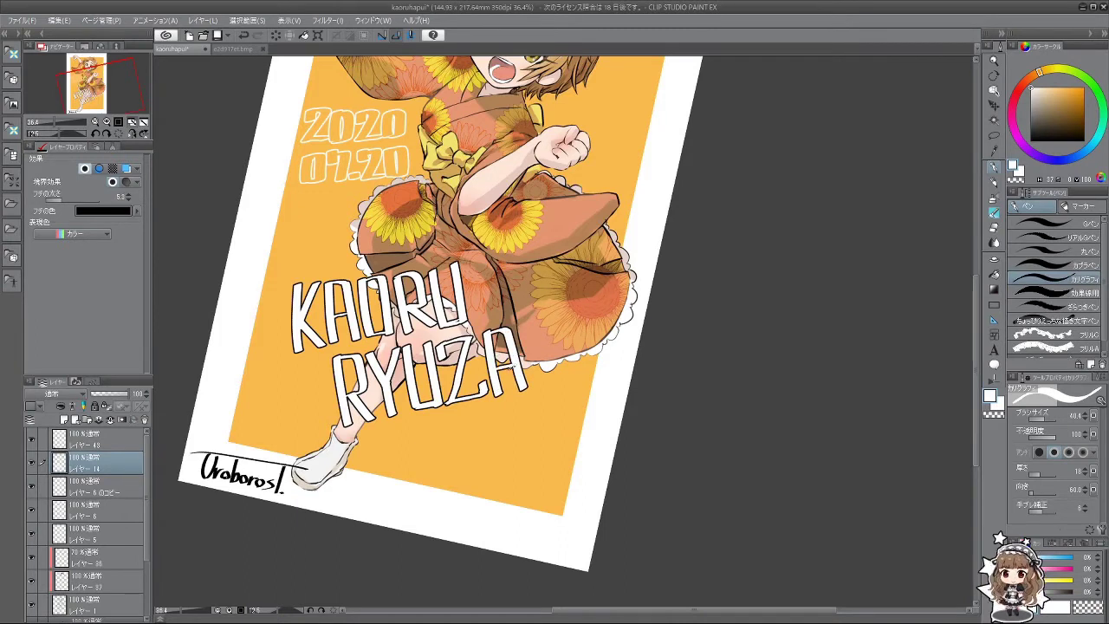
# Step: Letter the K after RYUZA, redrawing its upright and diagonals
pyautogui.moveTo(519, 324); pyautogui.dragTo(535, 387)
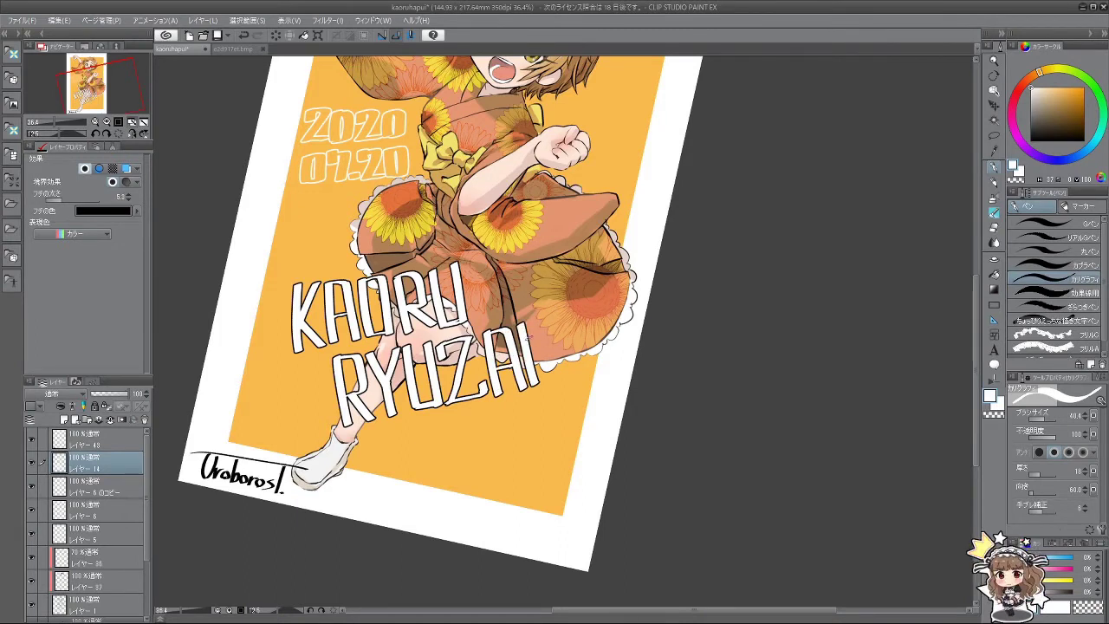
pyautogui.moveTo(547, 322)
pyautogui.mouseDown()
pyautogui.moveTo(531, 370)
pyautogui.moveTo(559, 386)
pyautogui.mouseUp()
pyautogui.hotkey('ctrl', 'z')
pyautogui.hotkey('ctrl', 'z')
pyautogui.hotkey('ctrl', 'z')
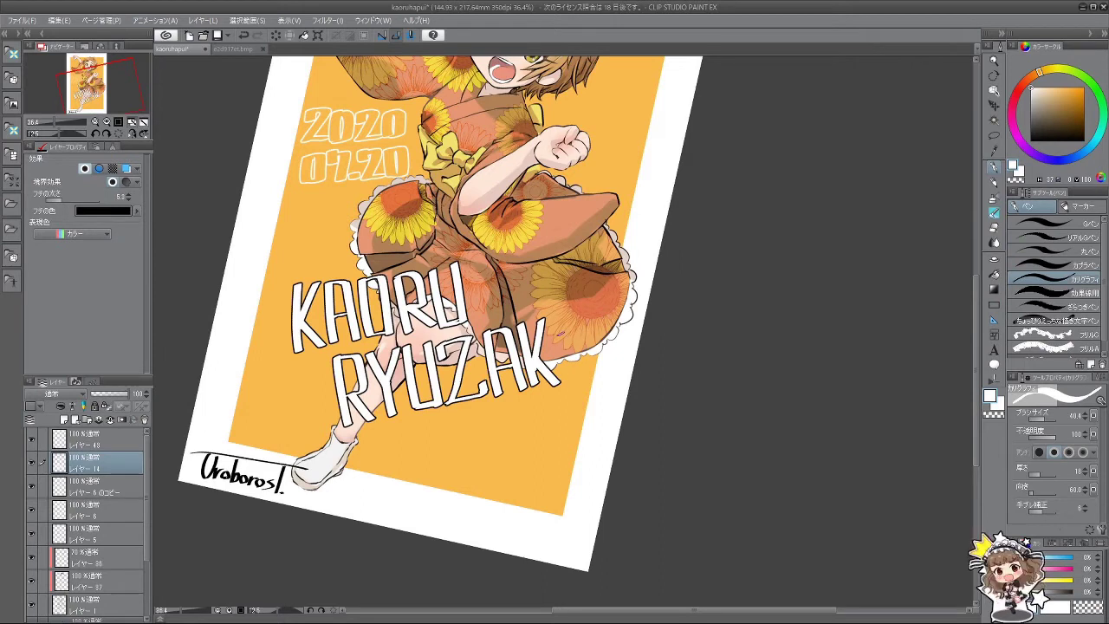
pyautogui.hotkey('ctrl', 'z')
pyautogui.hotkey('ctrl', 'z')
pyautogui.hotkey('ctrl', 'z')
pyautogui.moveTo(521, 326); pyautogui.dragTo(539, 390)
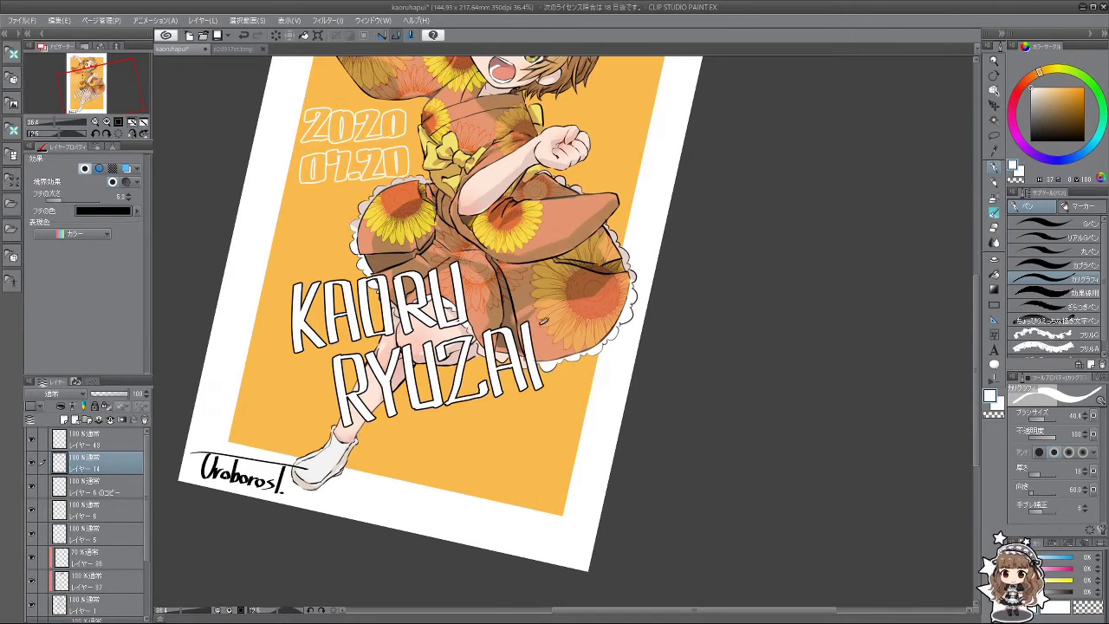
pyautogui.hotkey('ctrl', 'z')
pyautogui.moveTo(549, 315)
pyautogui.mouseDown()
pyautogui.moveTo(532, 367)
pyautogui.moveTo(567, 380)
pyautogui.mouseUp()
pyautogui.hotkey('ctrl', 'z')
pyautogui.hotkey('ctrl', 'z')
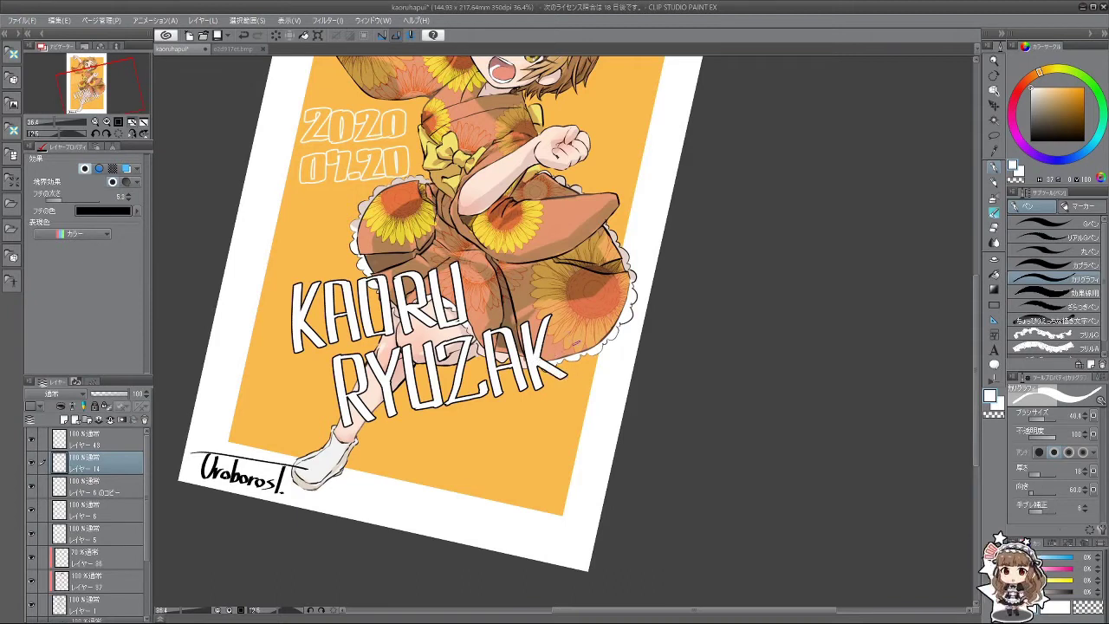
pyautogui.moveTo(574, 315); pyautogui.dragTo(581, 371)
pyautogui.hotkey('ctrl', 'z')
pyautogui.hotkey('ctrl', 'z')
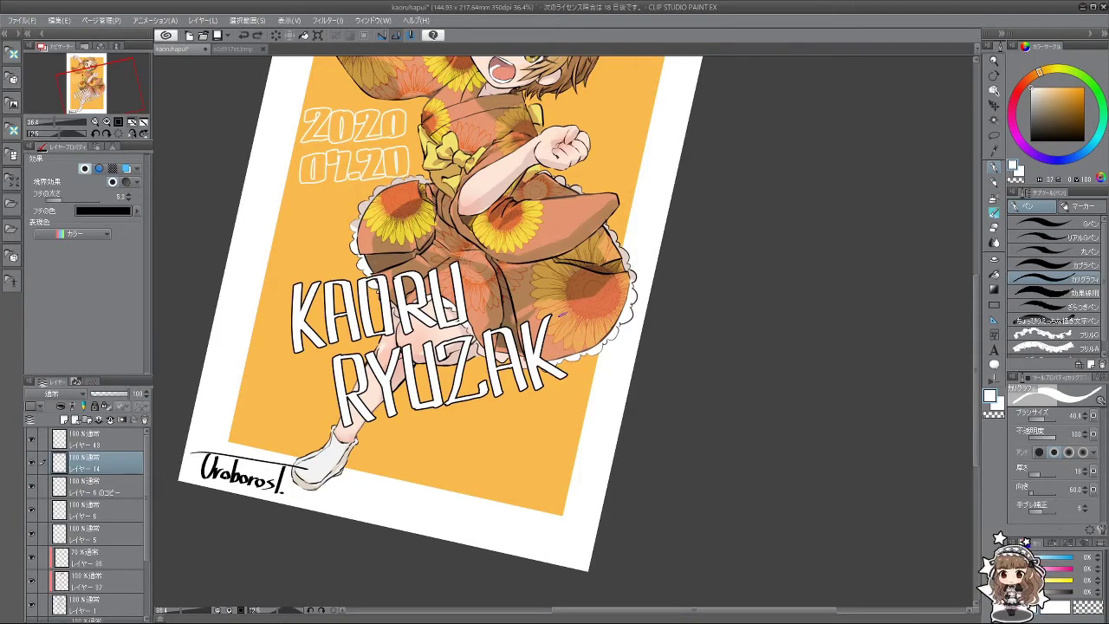
pyautogui.moveTo(558, 315)
pyautogui.mouseDown()
pyautogui.moveTo(577, 312)
pyautogui.moveTo(585, 375)
pyautogui.mouseUp()
pyautogui.hotkey('ctrl', 'z')
pyautogui.moveTo(576, 312); pyautogui.dragTo(554, 459)
pyautogui.hotkey('ctrl', 'z')
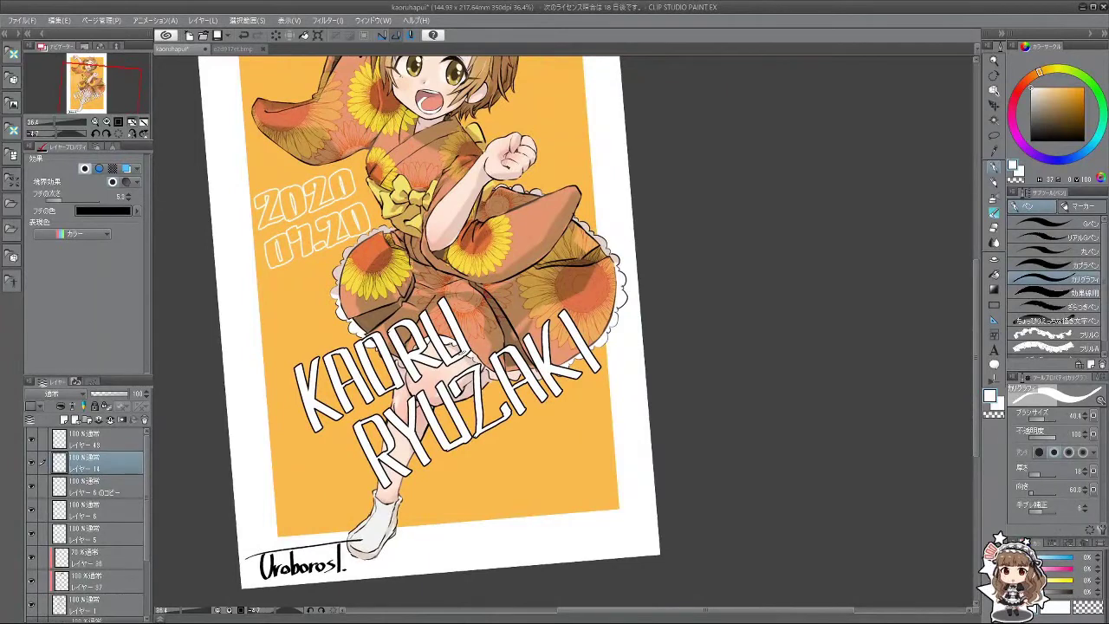
pyautogui.hotkey('ctrl', '-')
pyautogui.hotkey('ctrl', '-')
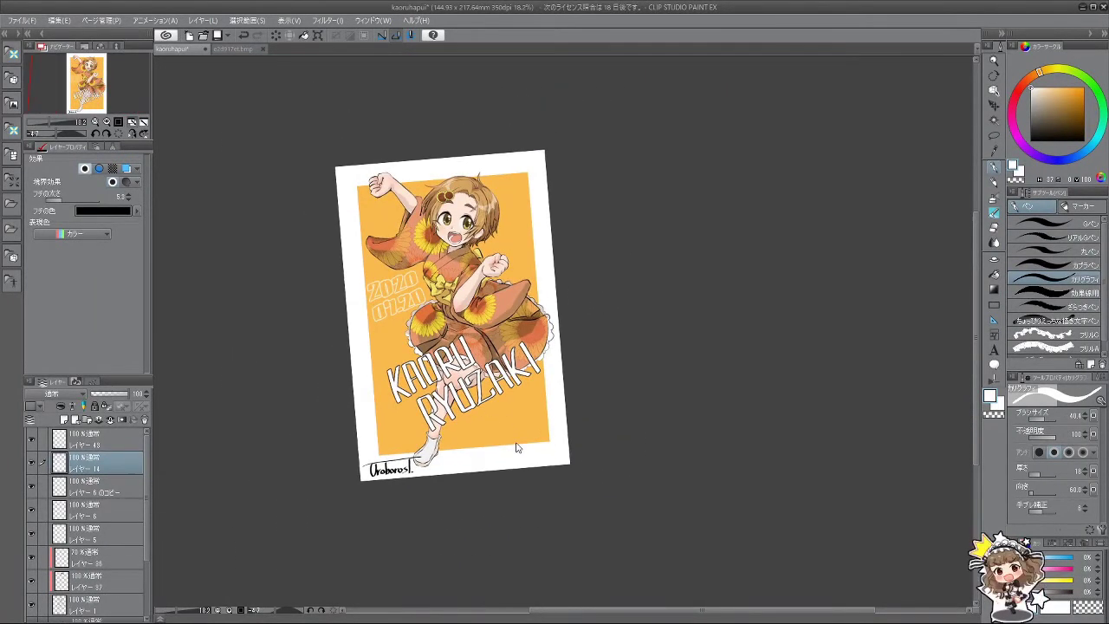
pyautogui.hotkey('ctrl', 't')
pyautogui.moveTo(540, 421)
pyautogui.mouseDown()
pyautogui.moveTo(485, 390)
pyautogui.moveTo(542, 428)
pyautogui.mouseUp()
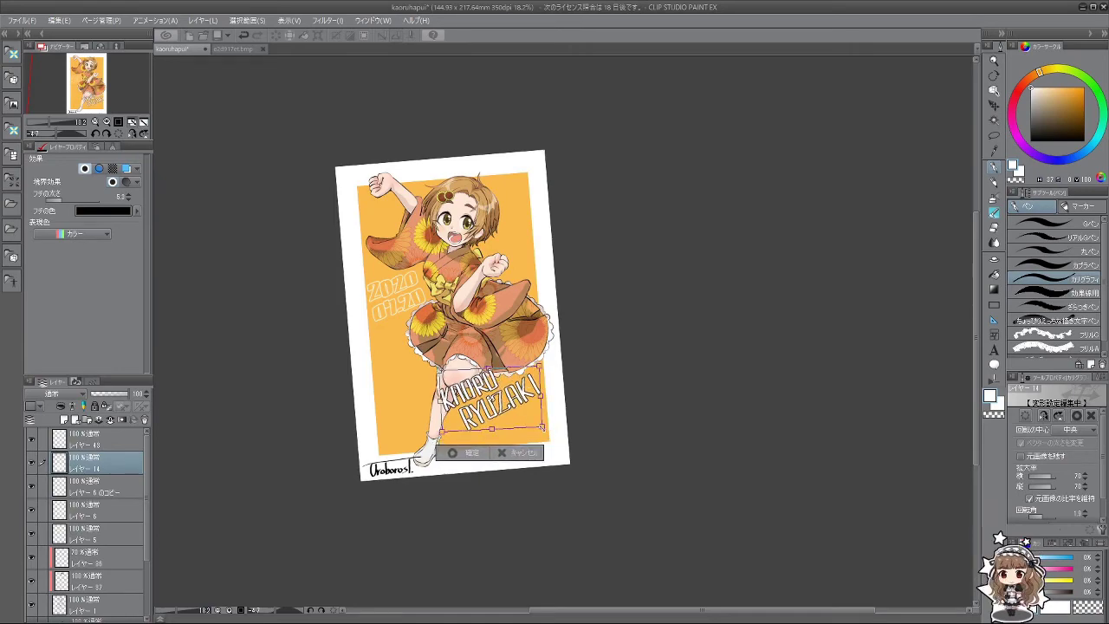
pyautogui.click(465, 452)
pyautogui.scroll(2, 510, 336)
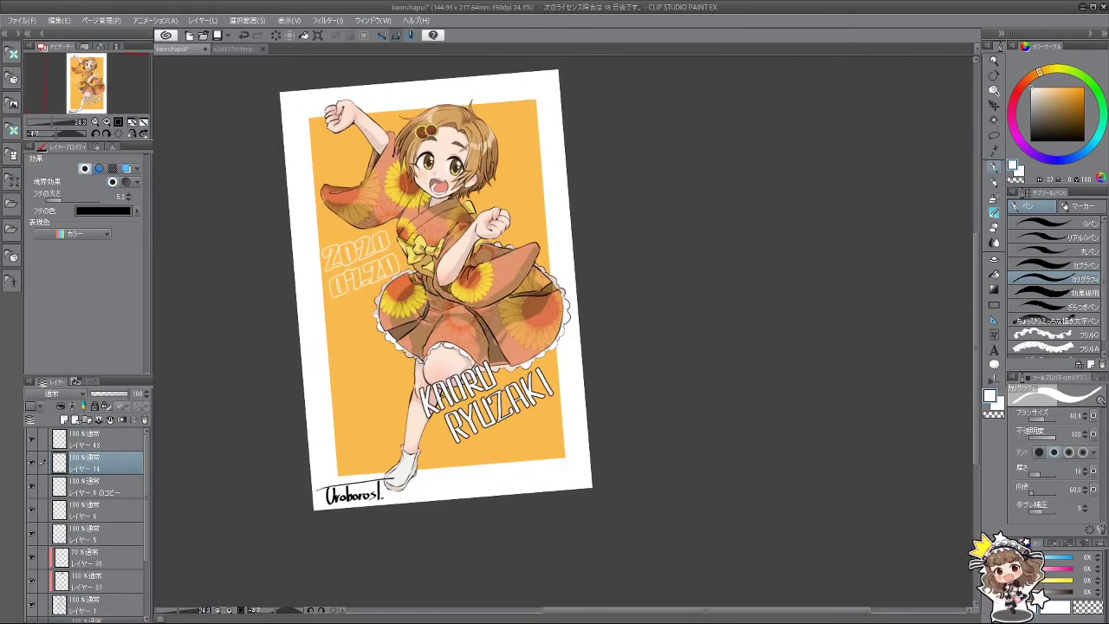
pyautogui.scroll(4, 520, 333)
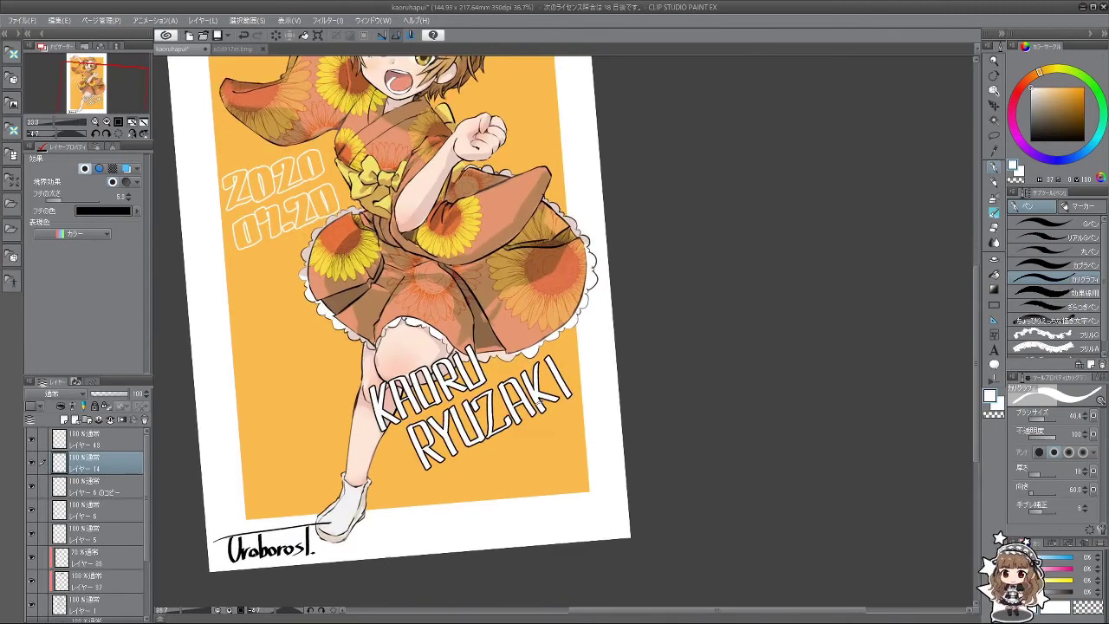
pyautogui.scroll(4, 482, 401)
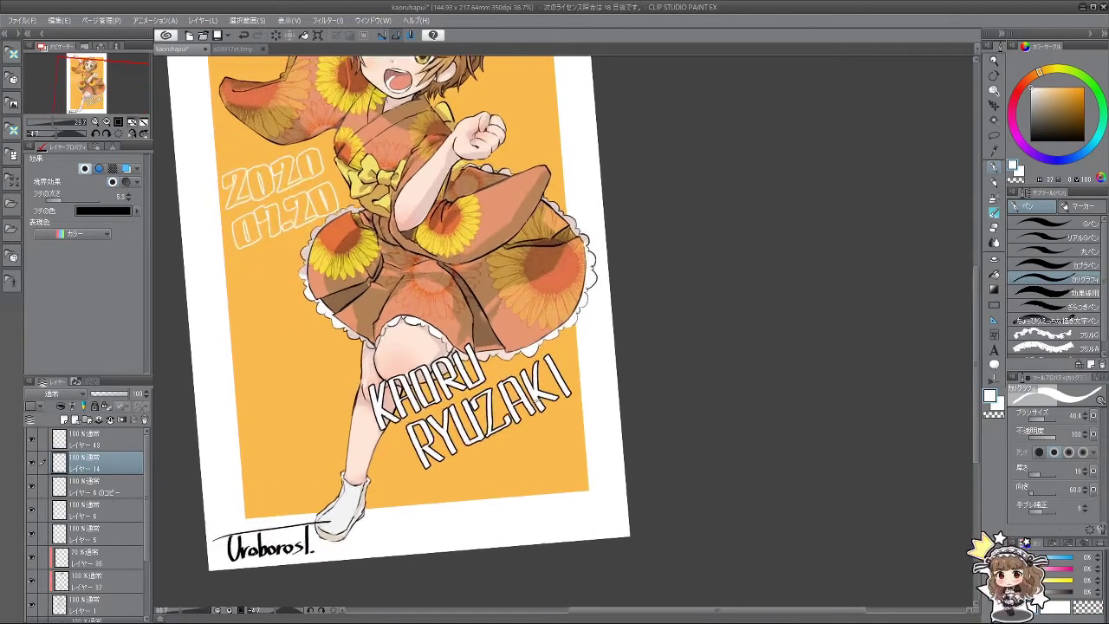
pyautogui.scroll(-6, 482, 401)
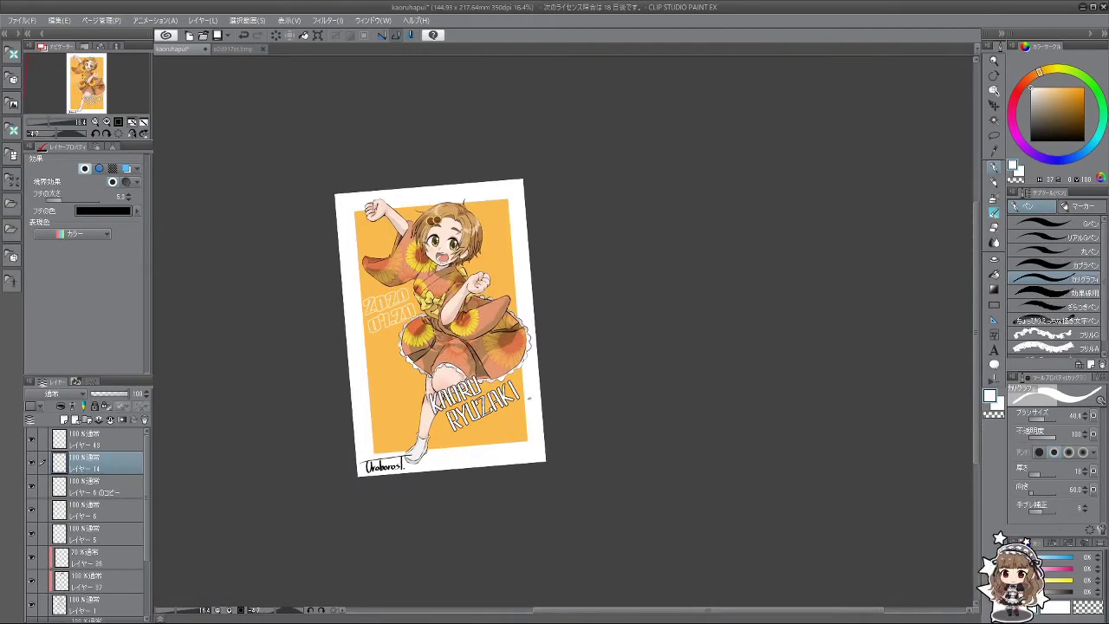
# Step: Undo the lettering resize and strokes until only a lone white K stroke remains
pyautogui.hotkey('ctrl', 'z')
pyautogui.hotkey('ctrl', 'z')
pyautogui.hotkey('ctrl', 'z')
pyautogui.hotkey('ctrl', 'z')
pyautogui.hotkey('ctrl', 'z')
pyautogui.hotkey('ctrl', 'z')
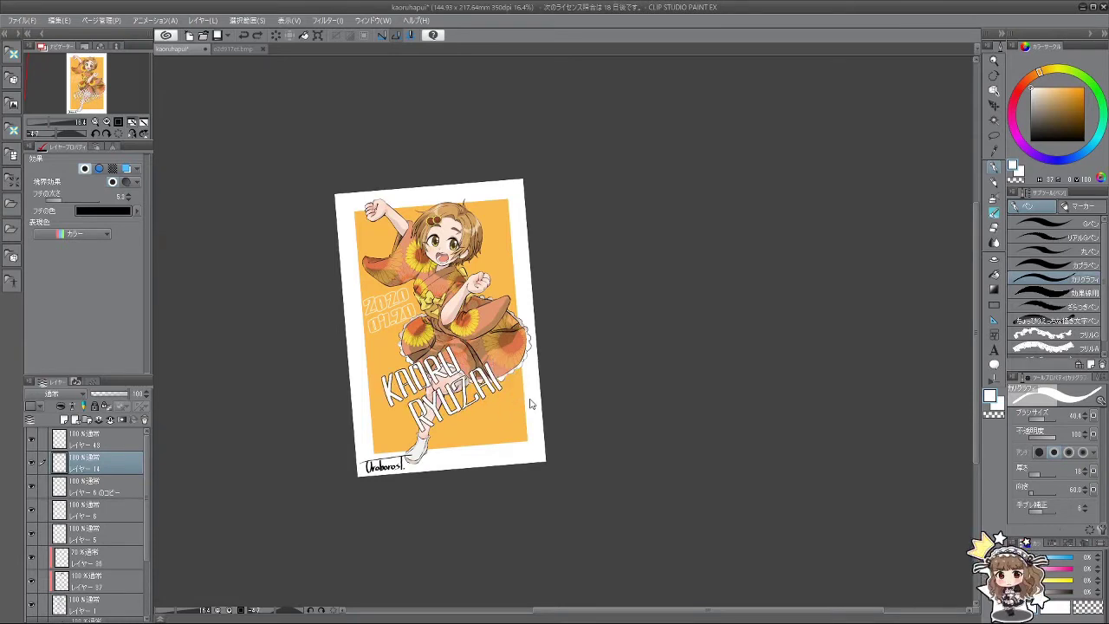
pyautogui.hotkey('ctrl', 'z')
pyautogui.hotkey('ctrl', 'z')
pyautogui.hotkey('ctrl', 'z')
pyautogui.hotkey('ctrl', 'z')
pyautogui.hotkey('ctrl', 'z')
pyautogui.hotkey('ctrl', 'z')
pyautogui.hotkey('ctrl', 'z')
pyautogui.hotkey('ctrl', 'z')
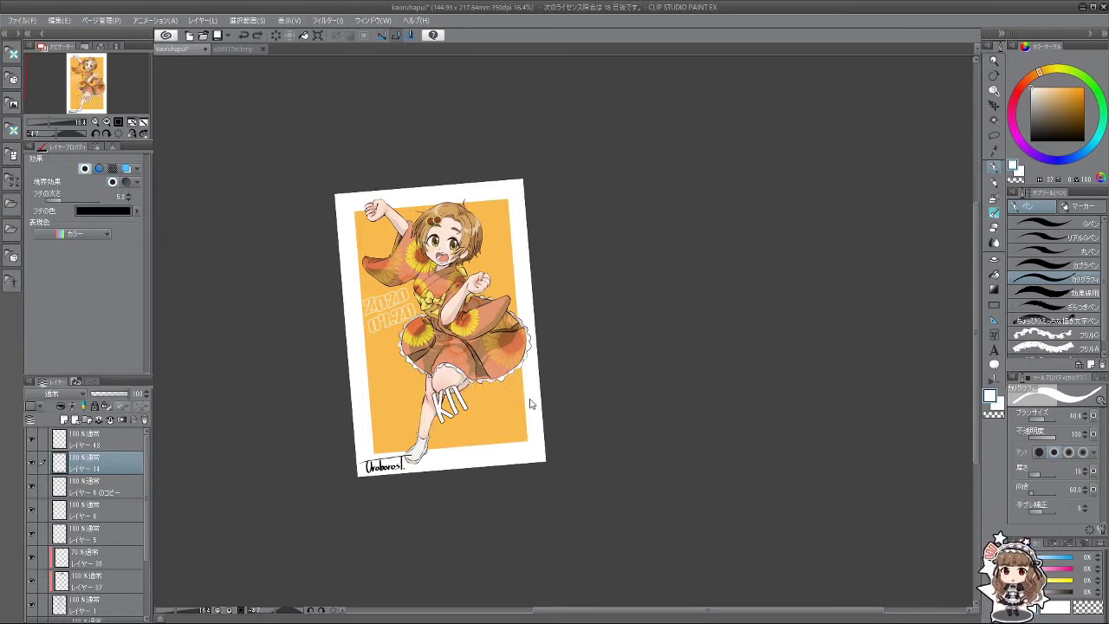
pyautogui.hotkey('ctrl', 'y')
pyautogui.hotkey('ctrl', 'y')
pyautogui.hotkey('ctrl', 'y')
pyautogui.hotkey('ctrl', 'y')
pyautogui.hotkey('ctrl', 'y')
pyautogui.hotkey('ctrl', 'y')
pyautogui.hotkey('ctrl', 'y')
pyautogui.hotkey('ctrl', 'y')
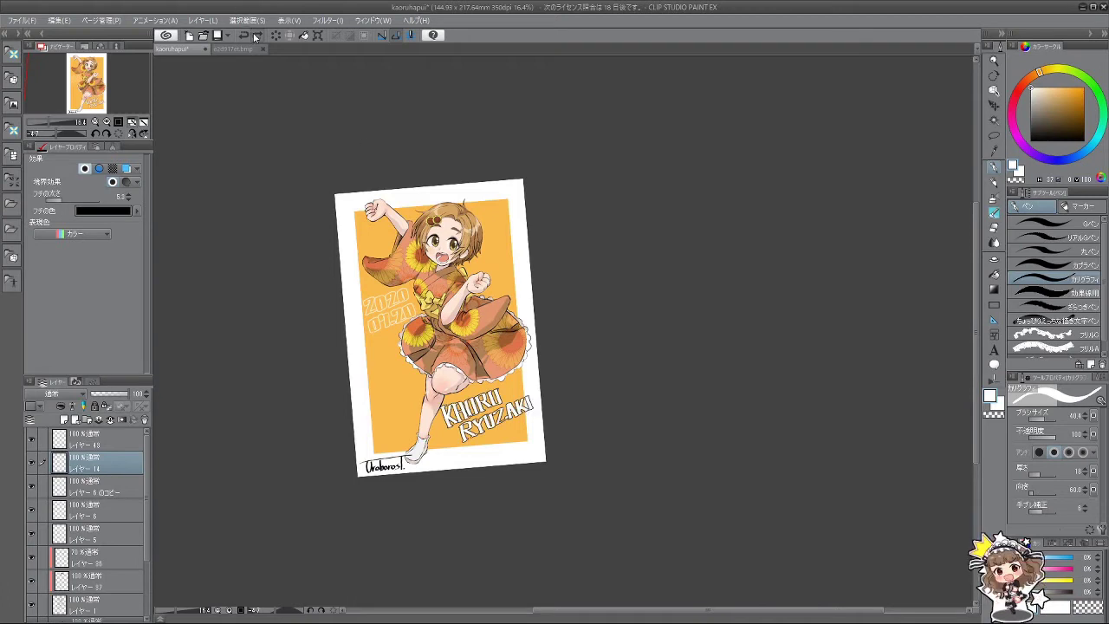
pyautogui.hotkey('ctrl', 'z')
pyautogui.hotkey('ctrl', 'z')
pyautogui.hotkey('ctrl', 'z')
pyautogui.hotkey('ctrl', 'z')
pyautogui.hotkey('ctrl', 'z')
pyautogui.hotkey('ctrl', 'z')
pyautogui.hotkey('ctrl', 'y')
pyautogui.hotkey('ctrl', 'y')
pyautogui.hotkey('ctrl', 'y')
pyautogui.hotkey('ctrl', 'y')
pyautogui.hotkey('ctrl', 'y')
pyautogui.hotkey('ctrl', 'y')
pyautogui.hotkey('ctrl', 'y')
pyautogui.hotkey('ctrl', 'y')
pyautogui.hotkey('ctrl', 'y')
pyautogui.hotkey('ctrl', 'y')
pyautogui.hotkey('ctrl', 'y')
pyautogui.hotkey('ctrl', 'y')
pyautogui.hotkey('ctrl', 'y')
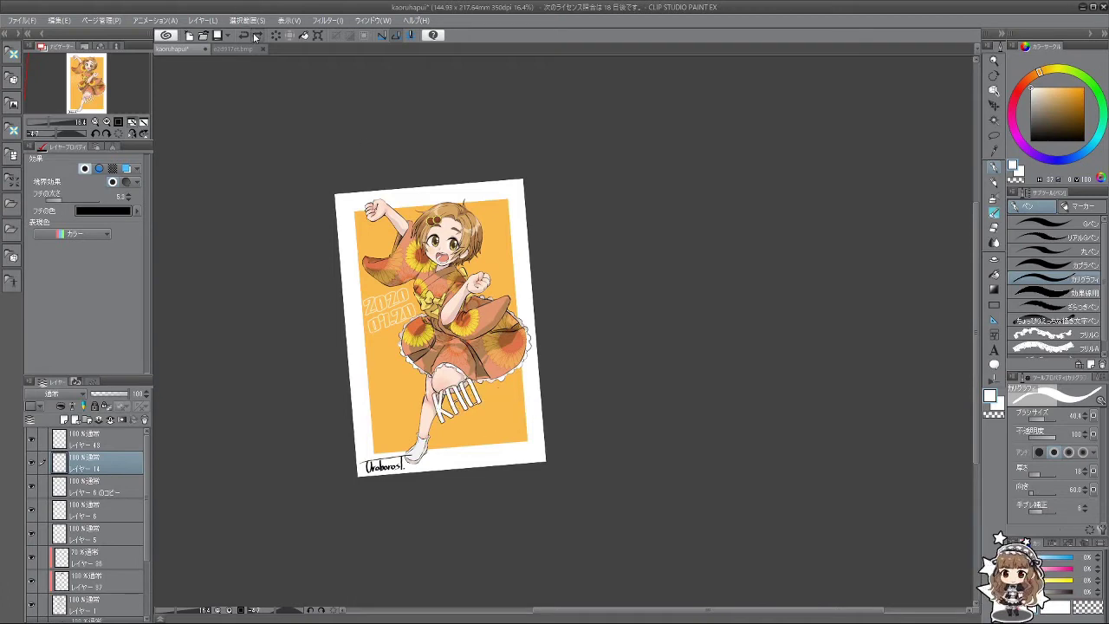
pyautogui.hotkey('ctrl', 'y')
pyautogui.hotkey('ctrl', 'y')
pyautogui.hotkey('ctrl', 'y')
pyautogui.hotkey('ctrl', 'y')
pyautogui.hotkey('ctrl', 'y')
pyautogui.hotkey('ctrl', 'y')
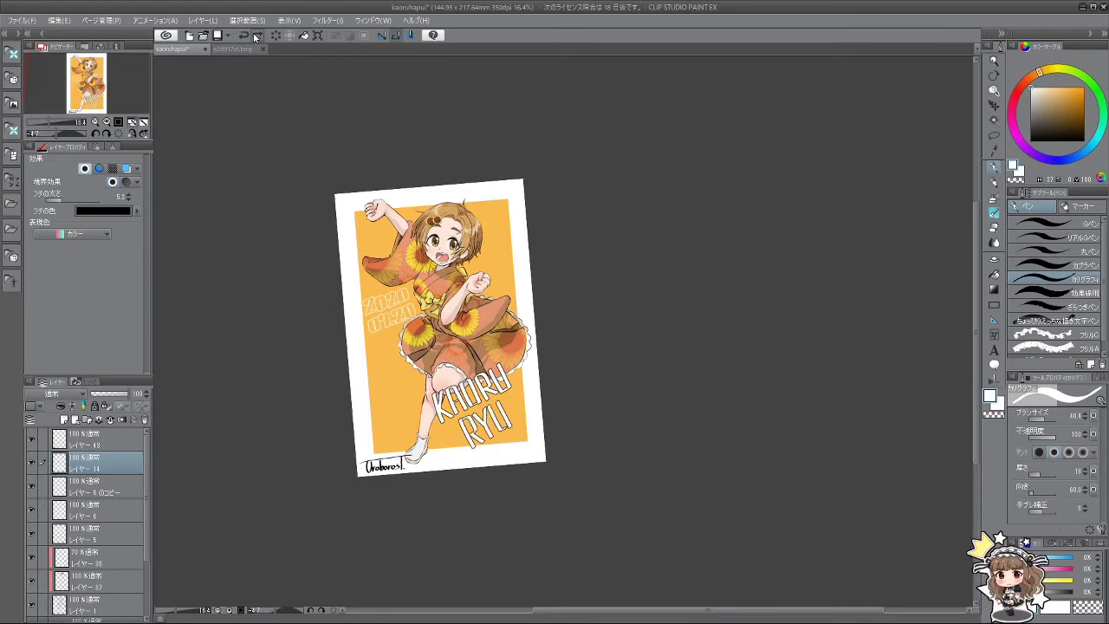
pyautogui.moveTo(484, 368); pyautogui.dragTo(474, 392)
pyautogui.moveTo(492, 357); pyautogui.dragTo(501, 390)
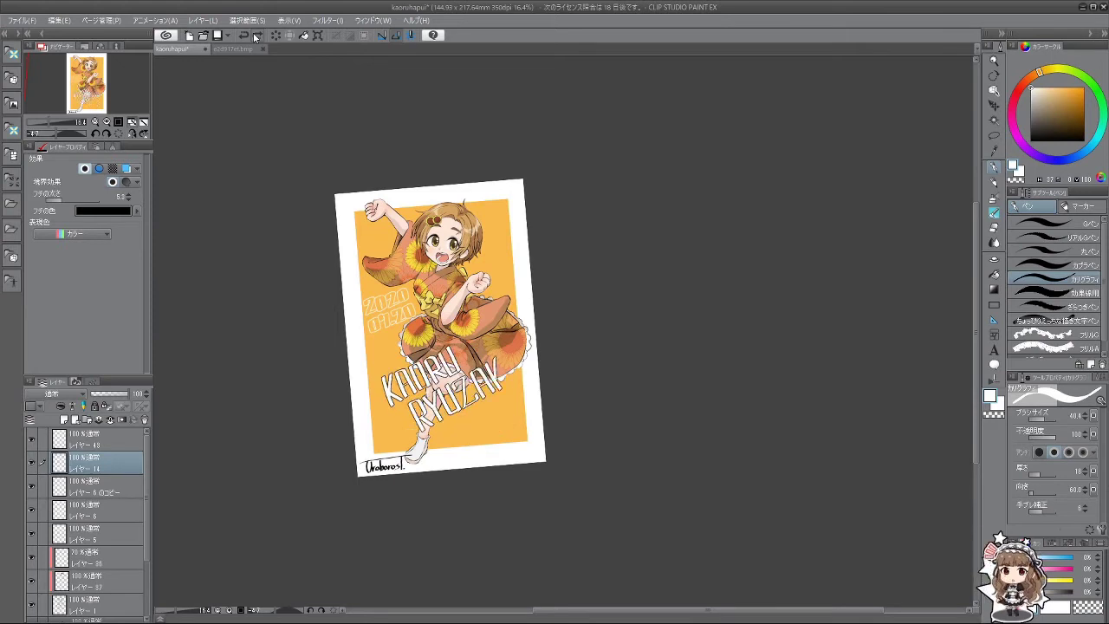
pyautogui.moveTo(517, 353)
pyautogui.mouseDown()
pyautogui.moveTo(509, 379)
pyautogui.moveTo(475, 406)
pyautogui.mouseUp()
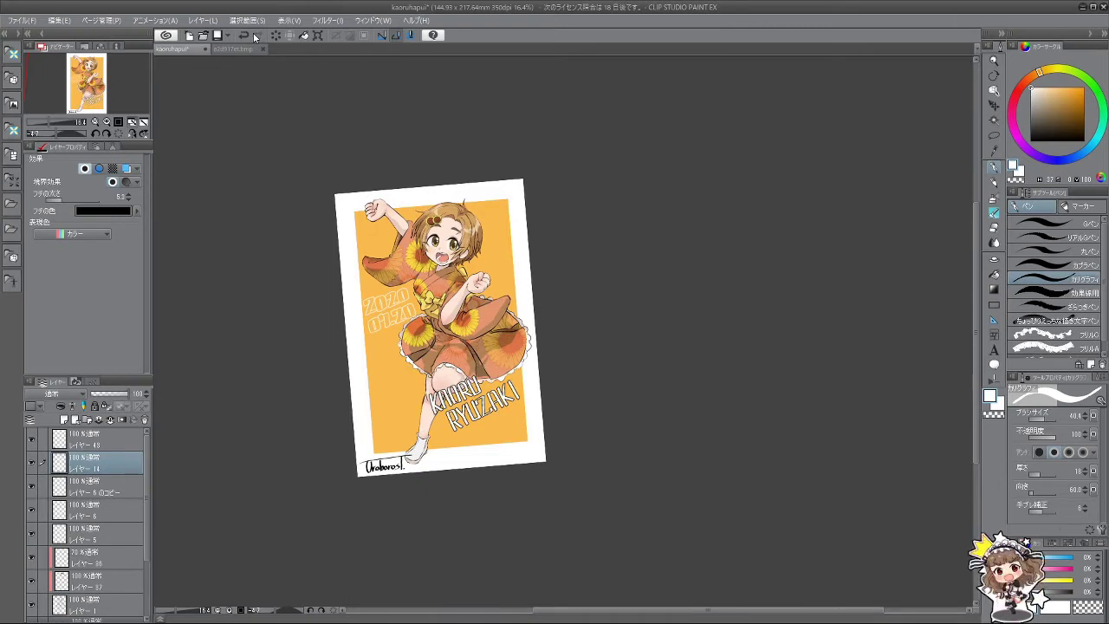
pyautogui.hotkey('ctrl', 'z')
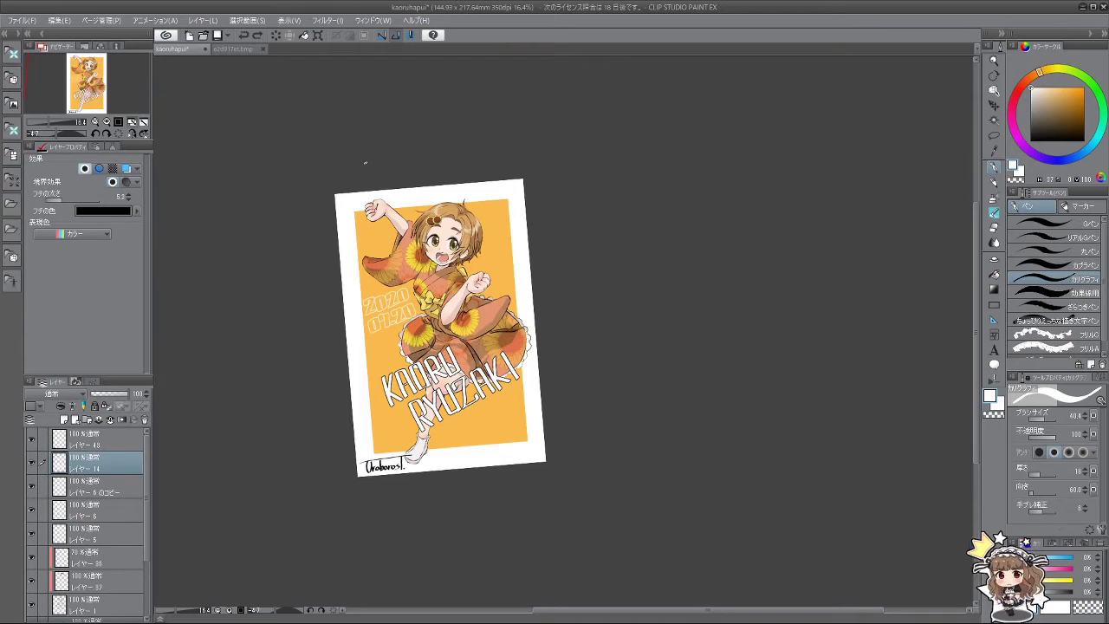
pyautogui.hotkey('ctrl', 'z')
pyautogui.hotkey('ctrl', 'z')
pyautogui.hotkey('ctrl', 'z')
pyautogui.hotkey('ctrl', 'z')
pyautogui.hotkey('ctrl', 'z')
pyautogui.hotkey('ctrl', 'z')
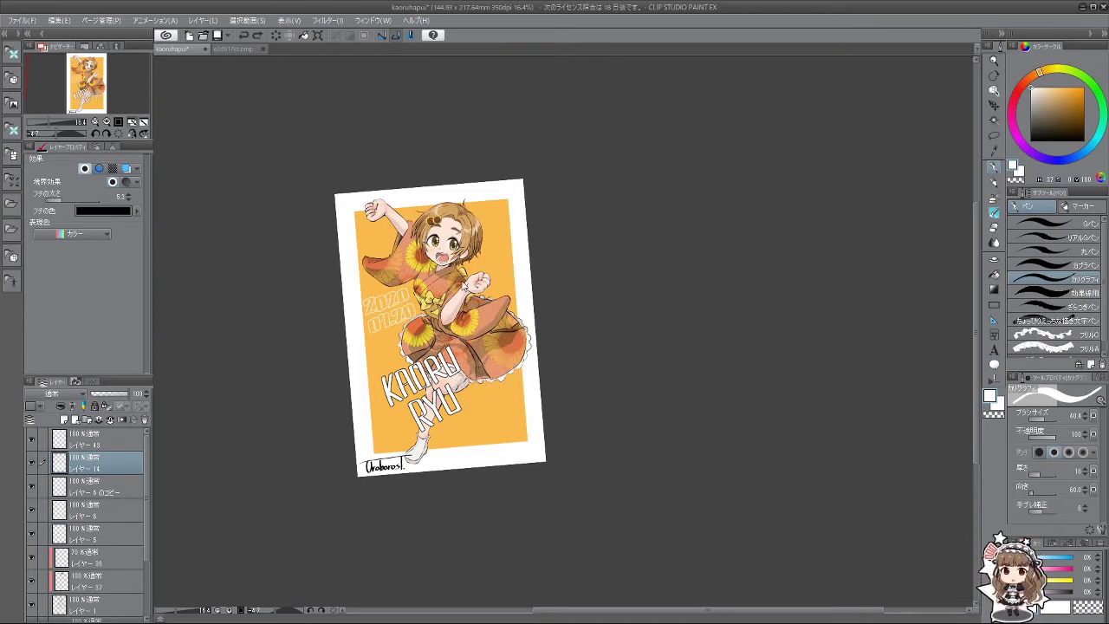
pyautogui.hotkey('ctrl', 'z')
pyautogui.hotkey('ctrl', 'z')
pyautogui.hotkey('ctrl', 'z')
pyautogui.hotkey('ctrl', 'z')
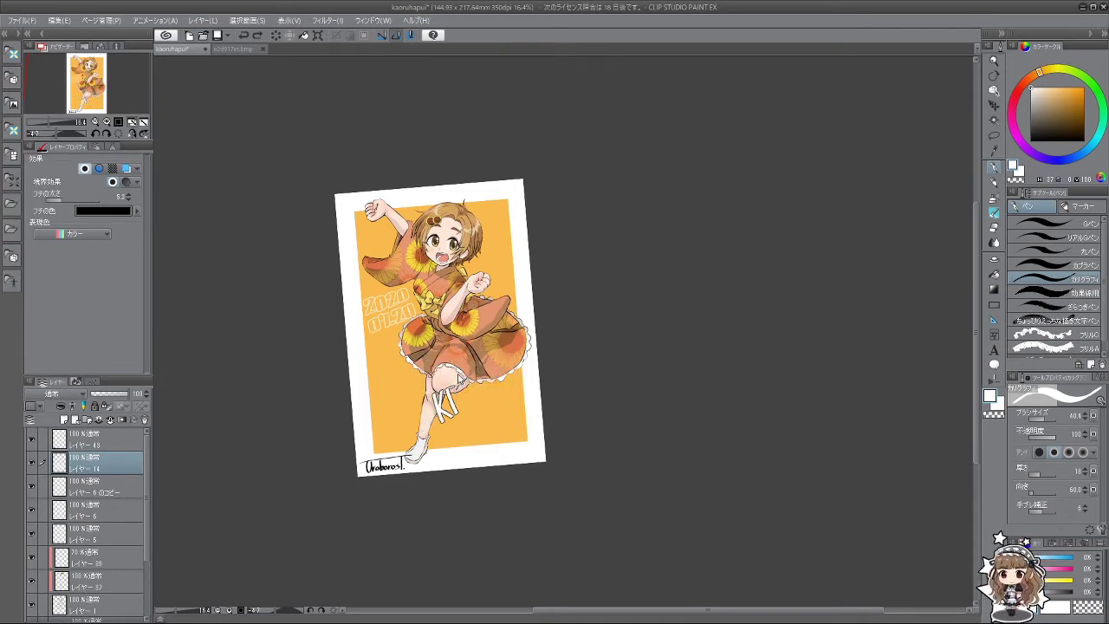
# Step: Redraw a bold white K on the text layer over the leg
pyautogui.scroll(3, 411, 378)
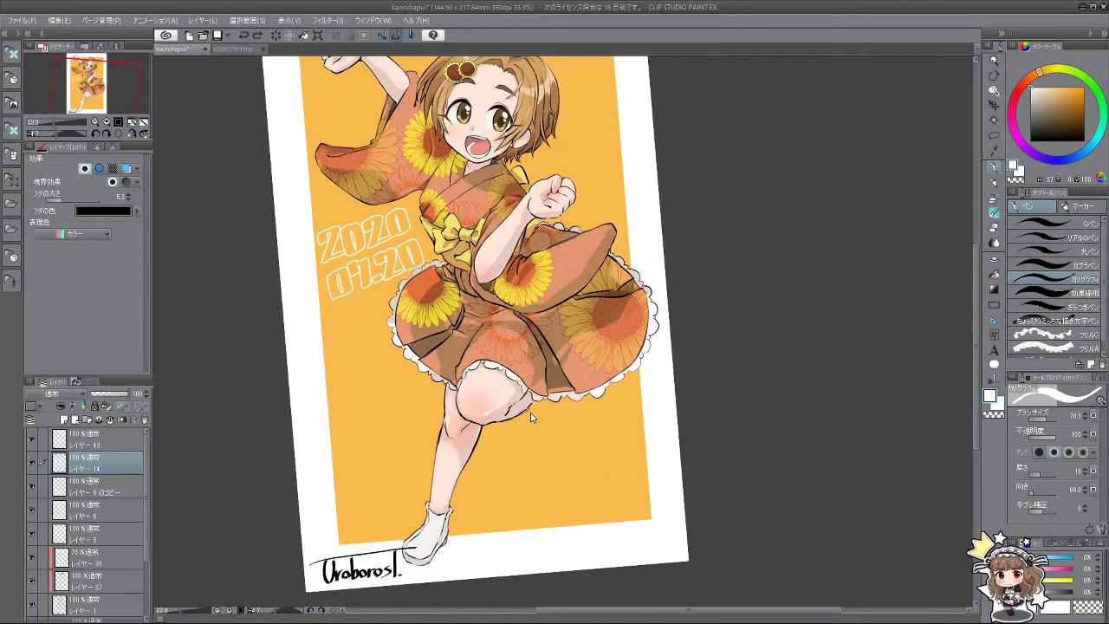
pyautogui.moveTo(355, 361)
pyautogui.mouseDown()
pyautogui.moveTo(368, 357)
pyautogui.moveTo(387, 418)
pyautogui.moveTo(353, 363)
pyautogui.moveTo(386, 420)
pyautogui.moveTo(381, 400)
pyautogui.mouseUp()
pyautogui.moveTo(381, 390); pyautogui.dragTo(409, 400)
pyautogui.hotkey('ctrl', 'z')
pyautogui.hotkey('ctrl', 'y')
pyautogui.hotkey('ctrl', 'z')
pyautogui.hotkey('ctrl', 'y')
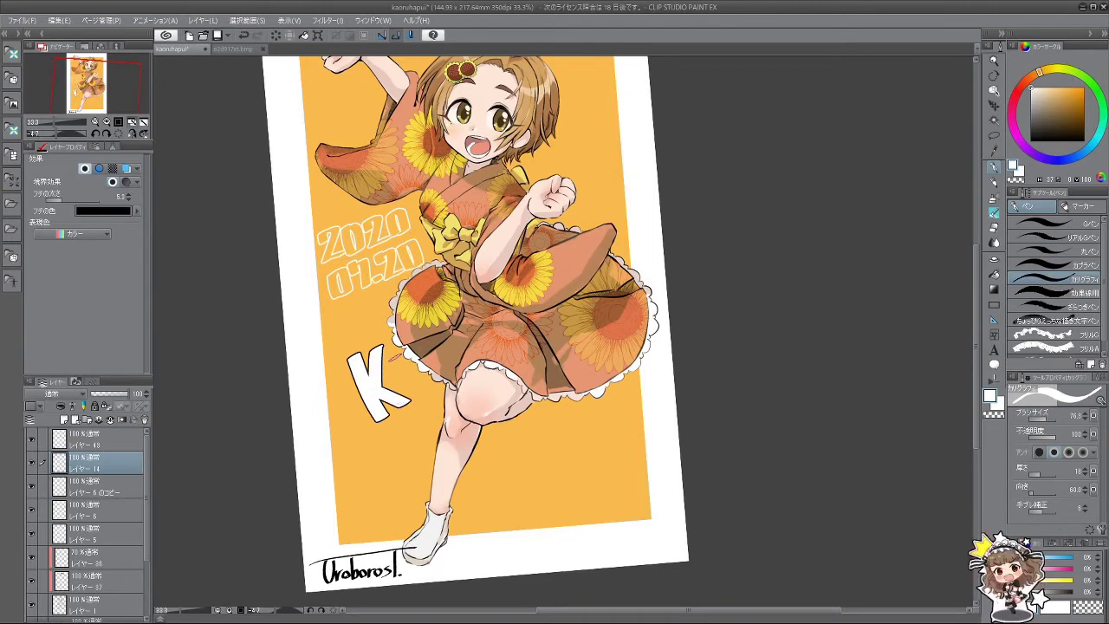
# Step: Add the A's strokes after the K
pyautogui.moveTo(409, 342); pyautogui.dragTo(414, 399)
pyautogui.moveTo(421, 336); pyautogui.dragTo(431, 386)
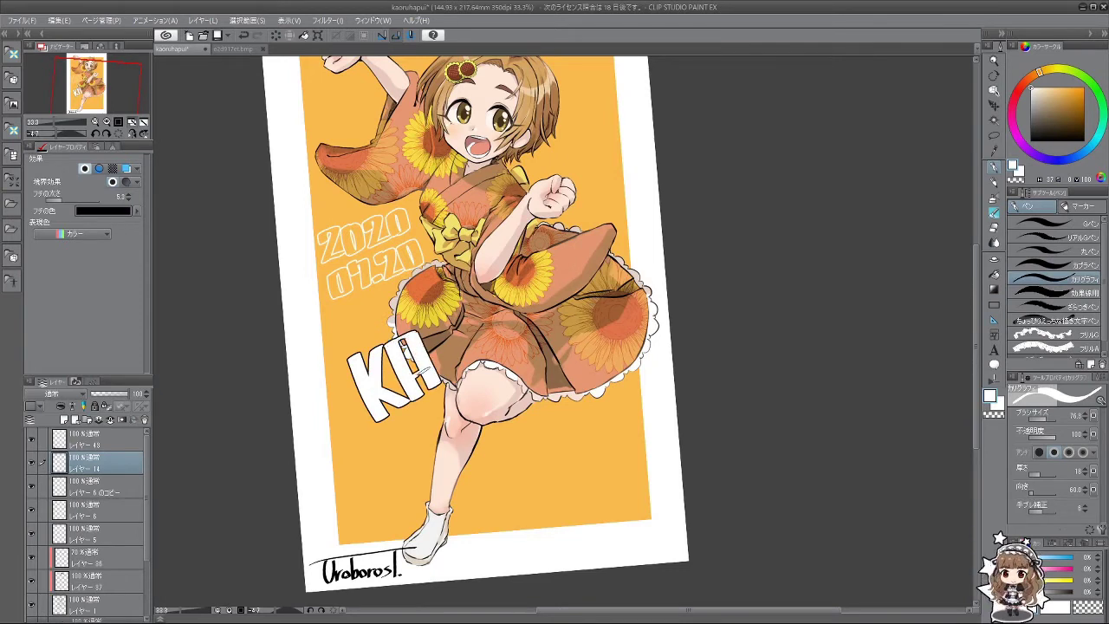
pyautogui.moveTo(439, 335); pyautogui.dragTo(447, 381)
pyautogui.hotkey('ctrl', 'z')
pyautogui.hotkey('ctrl', 'y')
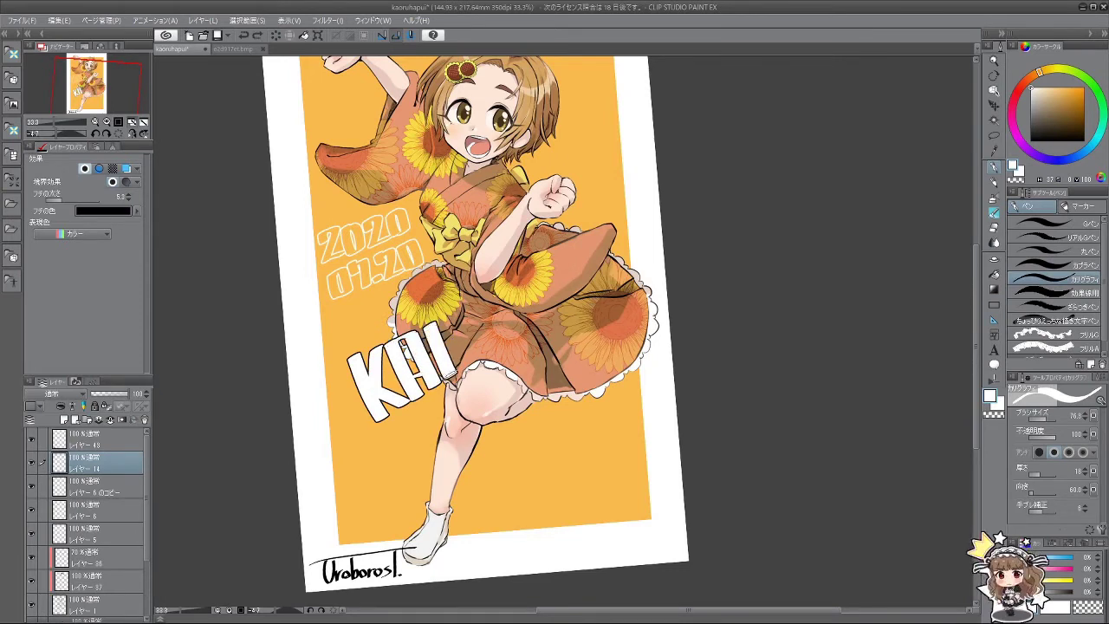
# Step: Draw the O after KA, undoing misdrawn strokes
pyautogui.moveTo(440, 317); pyautogui.dragTo(473, 366)
pyautogui.hotkey('ctrl', 'z')
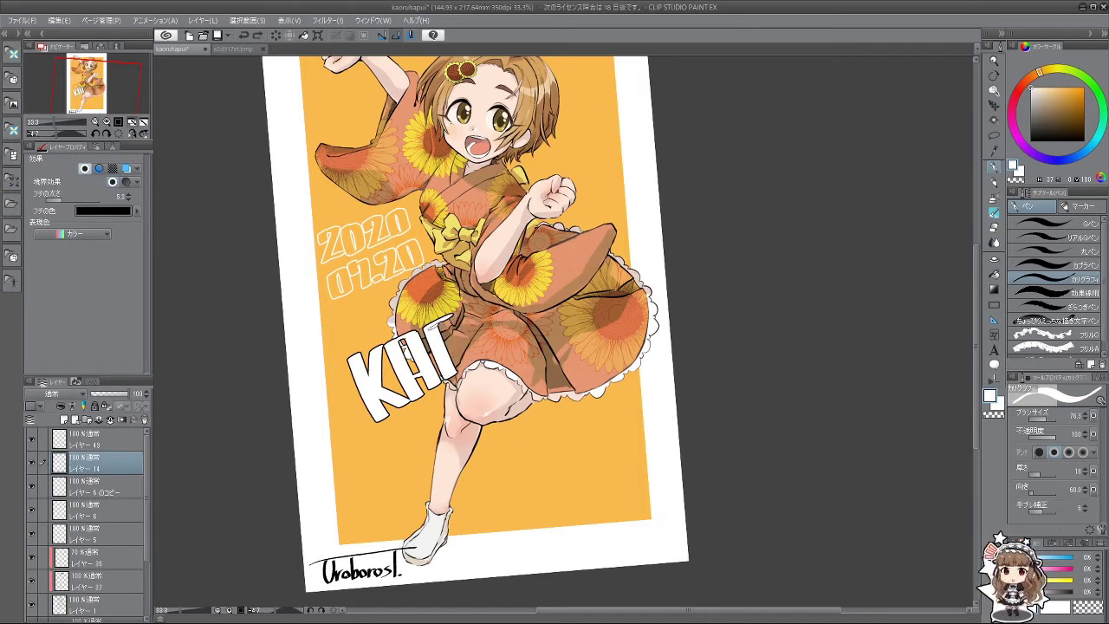
pyautogui.hotkey('ctrl', 'z')
pyautogui.moveTo(425, 316)
pyautogui.mouseDown()
pyautogui.moveTo(451, 330)
pyautogui.moveTo(451, 380)
pyautogui.mouseUp()
pyautogui.hotkey('ctrl', 'z')
pyautogui.hotkey('ctrl', 'z')
pyautogui.moveTo(456, 316)
pyautogui.mouseDown()
pyautogui.moveTo(428, 326)
pyautogui.moveTo(475, 352)
pyautogui.moveTo(454, 375)
pyautogui.mouseUp()
# Step: Letter the R and U so the first line reads KAORU
pyautogui.hotkey('ctrl', 'z')
pyautogui.moveTo(467, 297)
pyautogui.mouseDown()
pyautogui.moveTo(500, 318)
pyautogui.moveTo(471, 310)
pyautogui.moveTo(496, 300)
pyautogui.moveTo(492, 361)
pyautogui.mouseUp()
pyautogui.hotkey('ctrl', 'z')
pyautogui.hotkey('ctrl', 'z')
pyautogui.hotkey('ctrl', 'z')
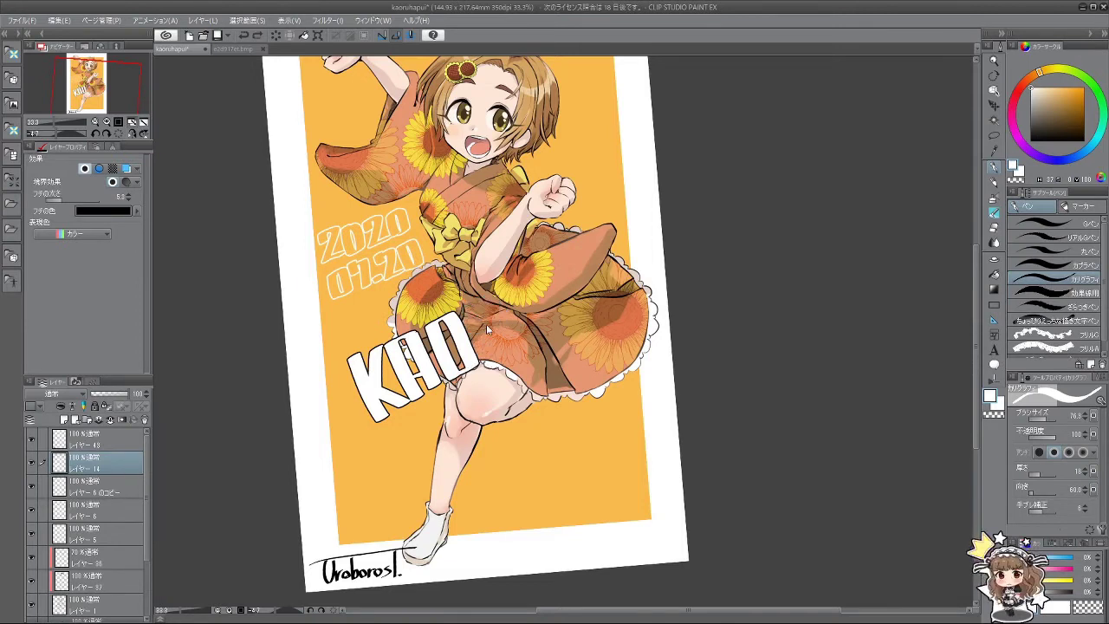
pyautogui.hotkey('ctrl', 'z')
pyautogui.moveTo(467, 310)
pyautogui.mouseDown()
pyautogui.moveTo(497, 362)
pyautogui.moveTo(487, 360)
pyautogui.mouseUp()
pyautogui.hotkey('ctrl', 'z')
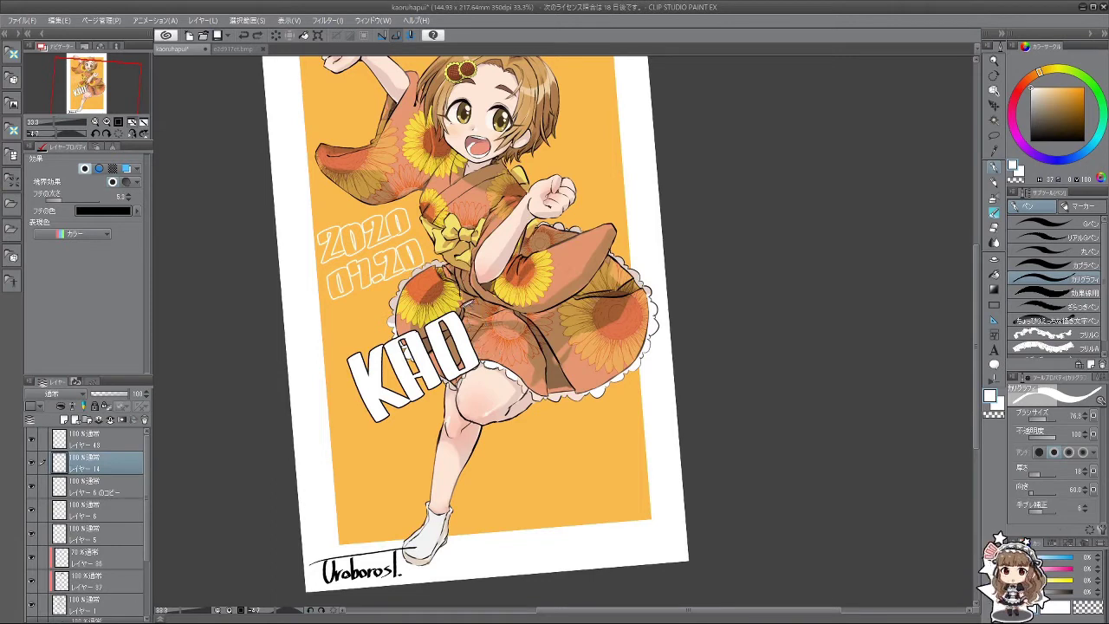
pyautogui.moveTo(467, 299); pyautogui.dragTo(488, 360)
pyautogui.hotkey('ctrl', 'z')
pyautogui.moveTo(472, 296)
pyautogui.mouseDown()
pyautogui.moveTo(499, 303)
pyautogui.moveTo(512, 322)
pyautogui.moveTo(485, 338)
pyautogui.moveTo(523, 350)
pyautogui.mouseUp()
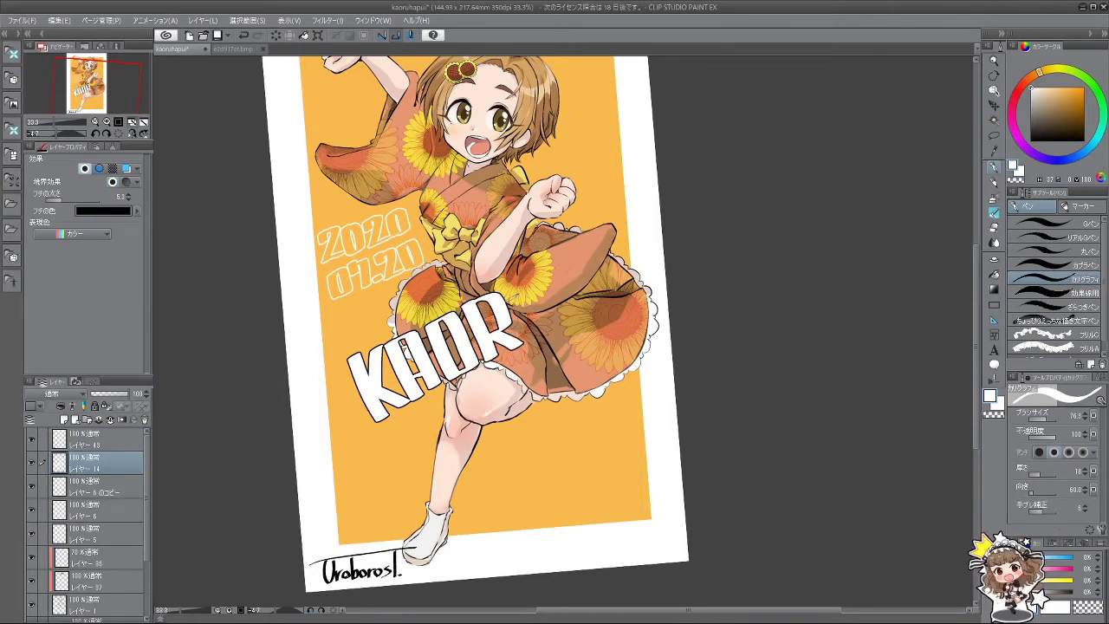
pyautogui.moveTo(509, 287)
pyautogui.mouseDown()
pyautogui.moveTo(525, 338)
pyautogui.moveTo(555, 330)
pyautogui.mouseUp()
pyautogui.hotkey('ctrl', 'z')
pyautogui.moveTo(554, 274)
pyautogui.mouseDown()
pyautogui.moveTo(562, 327)
pyautogui.moveTo(520, 381)
pyautogui.moveTo(416, 364)
pyautogui.moveTo(478, 461)
pyautogui.mouseUp()
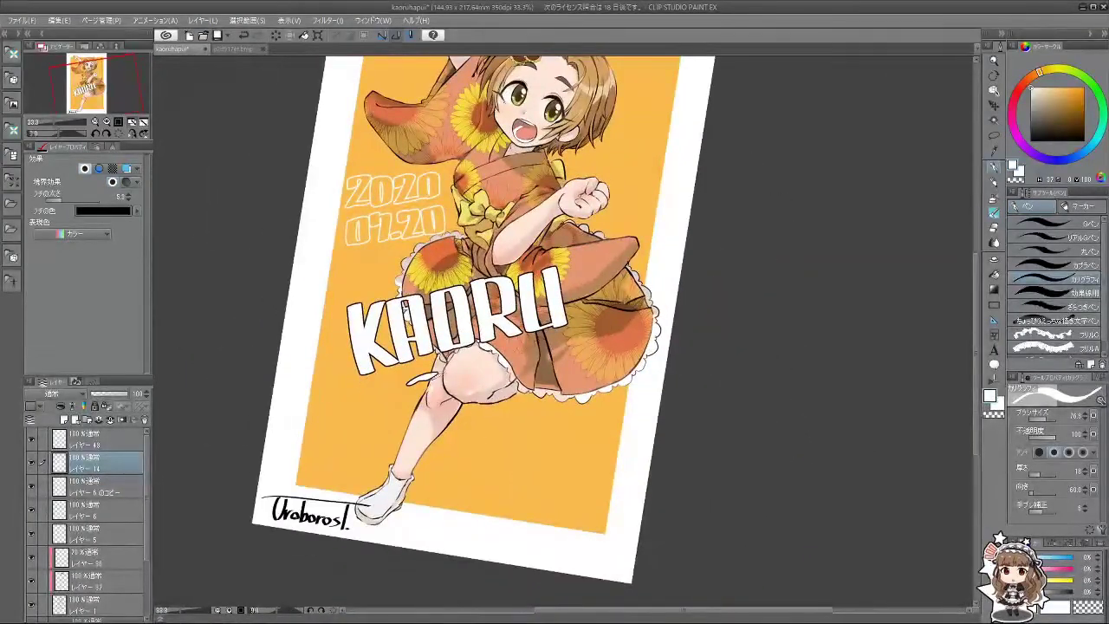
# Step: Start an R below KAORU, trying P-shaped and bent strokes
pyautogui.moveTo(433, 378)
pyautogui.mouseDown()
pyautogui.moveTo(431, 412)
pyautogui.moveTo(417, 418)
pyautogui.moveTo(426, 446)
pyautogui.mouseUp()
pyautogui.hotkey('ctrl', 'z')
pyautogui.moveTo(416, 381); pyautogui.dragTo(430, 444)
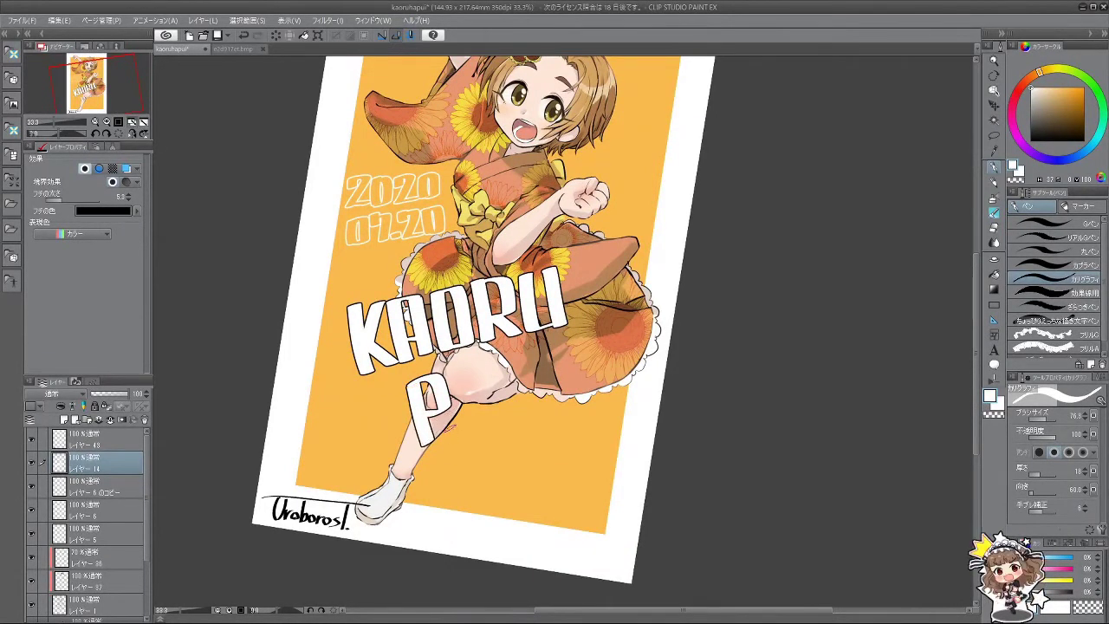
pyautogui.moveTo(433, 405); pyautogui.dragTo(456, 431)
pyautogui.hotkey('ctrl', 'z')
pyautogui.hotkey('ctrl', 'z')
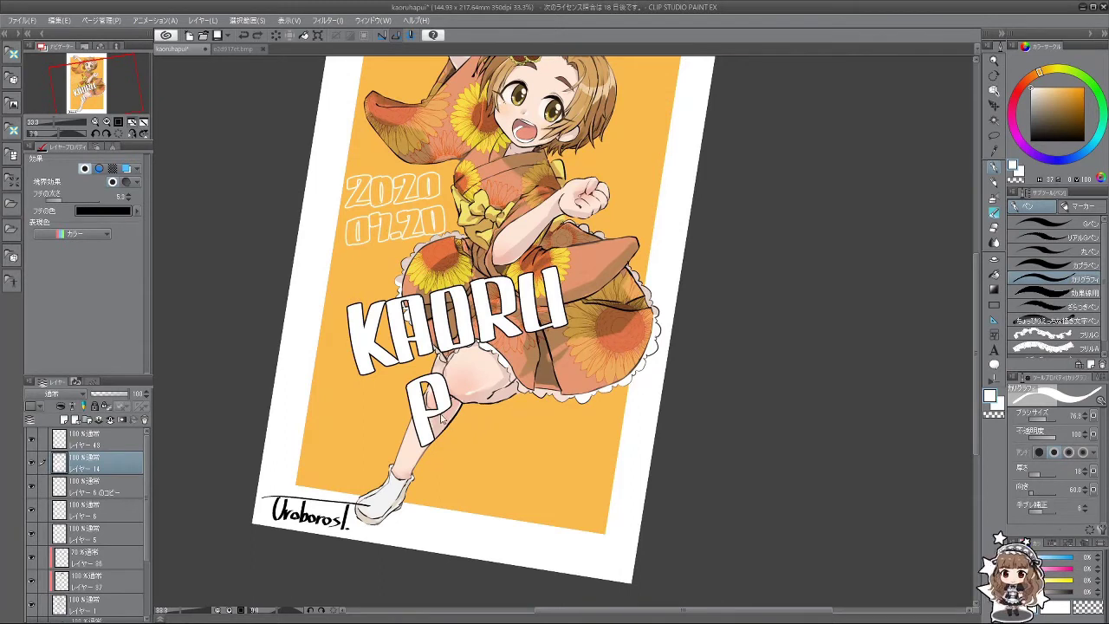
pyautogui.hotkey('ctrl', 'z')
pyautogui.moveTo(403, 390)
pyautogui.mouseDown()
pyautogui.moveTo(448, 381)
pyautogui.moveTo(423, 424)
pyautogui.moveTo(433, 426)
pyautogui.moveTo(448, 390)
pyautogui.mouseUp()
pyautogui.hotkey('ctrl', 'z')
pyautogui.moveTo(443, 386)
pyautogui.mouseDown()
pyautogui.moveTo(448, 422)
pyautogui.moveTo(421, 403)
pyautogui.moveTo(435, 451)
pyautogui.mouseUp()
# Step: Redraw the R's stem, bowl and leg beneath KAORU until it looks right
pyautogui.hotkey('ctrl', 'z')
pyautogui.moveTo(414, 397)
pyautogui.mouseDown()
pyautogui.moveTo(437, 454)
pyautogui.moveTo(470, 447)
pyautogui.mouseUp()
pyautogui.hotkey('ctrl', 'z')
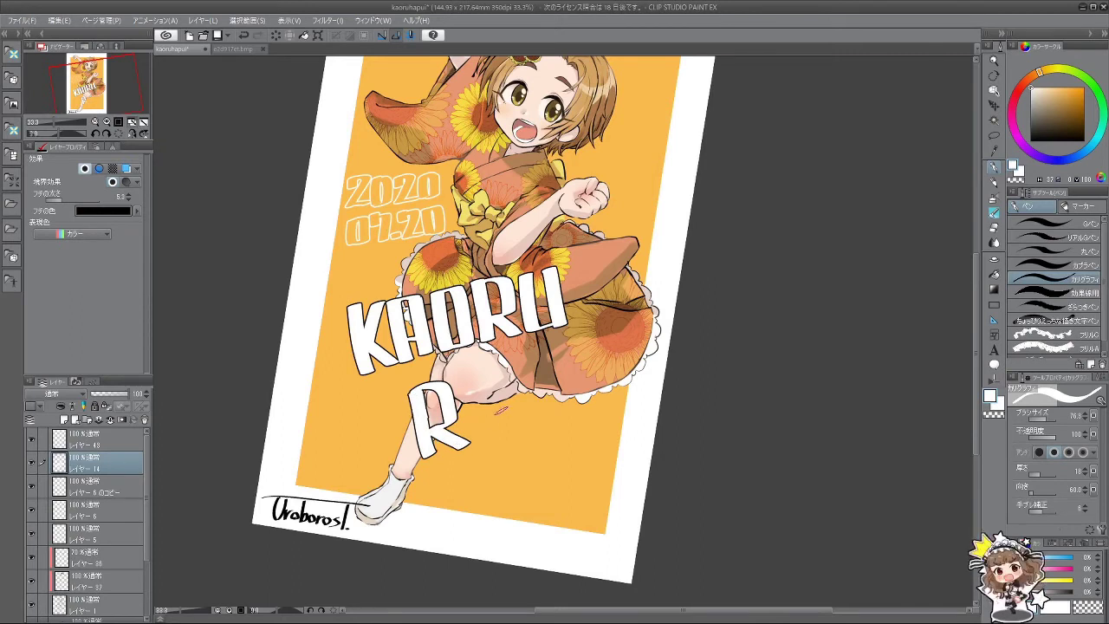
pyautogui.hotkey('ctrl', 'z')
pyautogui.hotkey('ctrl', 'z')
pyautogui.hotkey('ctrl', 'z')
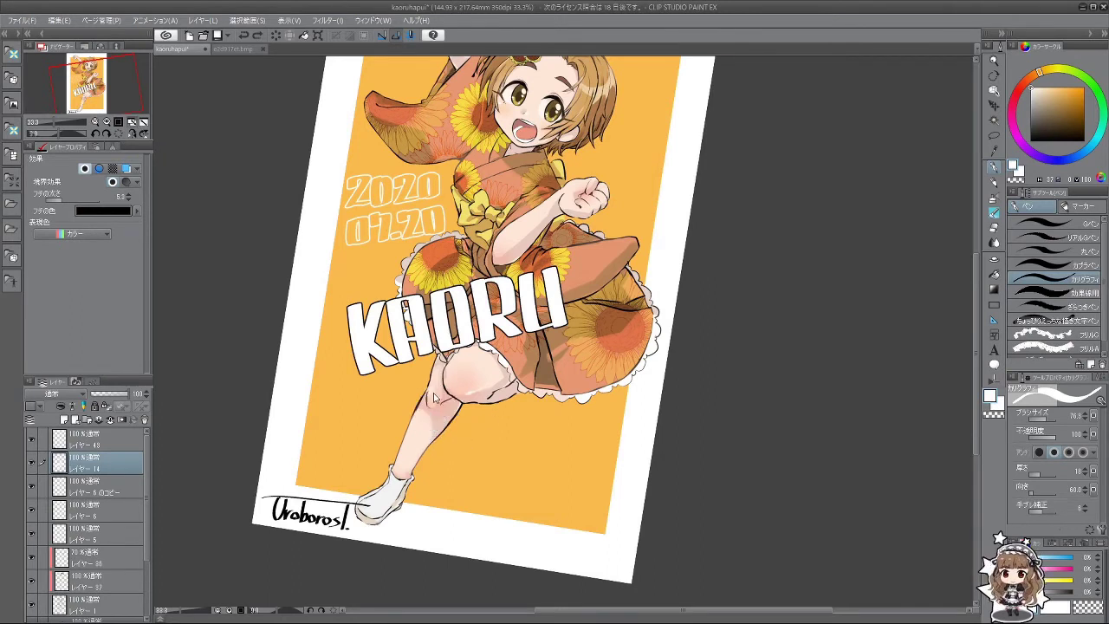
pyautogui.moveTo(418, 387); pyautogui.dragTo(453, 424)
pyautogui.hotkey('ctrl', 'z')
pyautogui.moveTo(414, 392); pyautogui.dragTo(433, 454)
pyautogui.hotkey('ctrl', 'z')
pyautogui.hotkey('ctrl', 'z')
pyautogui.moveTo(414, 392)
pyautogui.mouseDown()
pyautogui.moveTo(433, 454)
pyautogui.moveTo(466, 448)
pyautogui.mouseUp()
pyautogui.hotkey('ctrl', 'z')
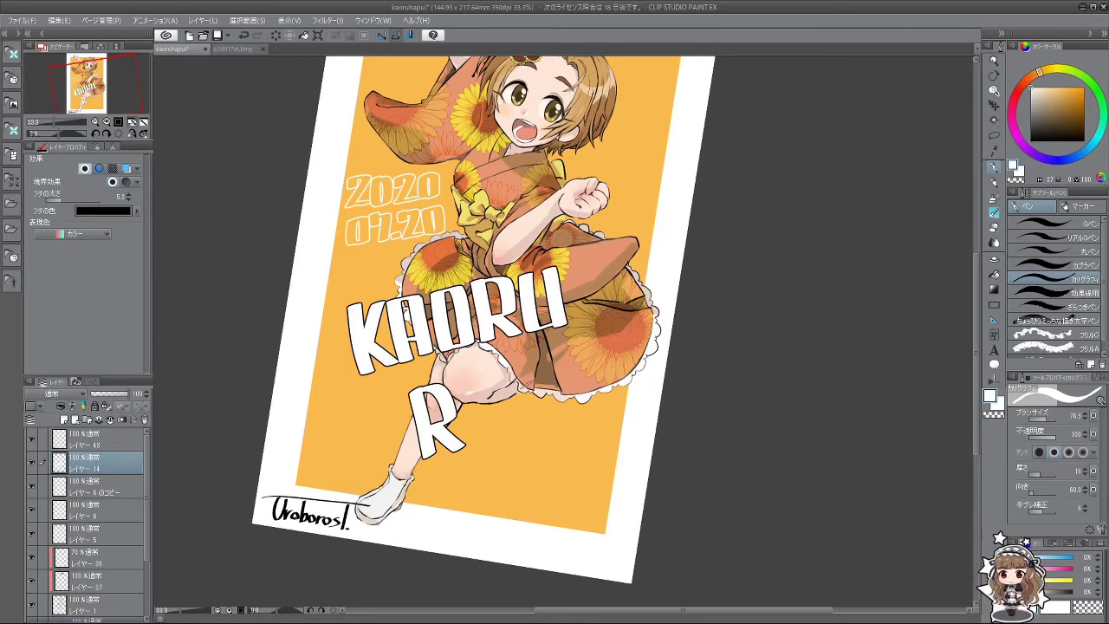
# Step: Letter the Y after the R so the second line reads RY
pyautogui.scroll(-3, 467, 377)
pyautogui.scroll(4, 485, 381)
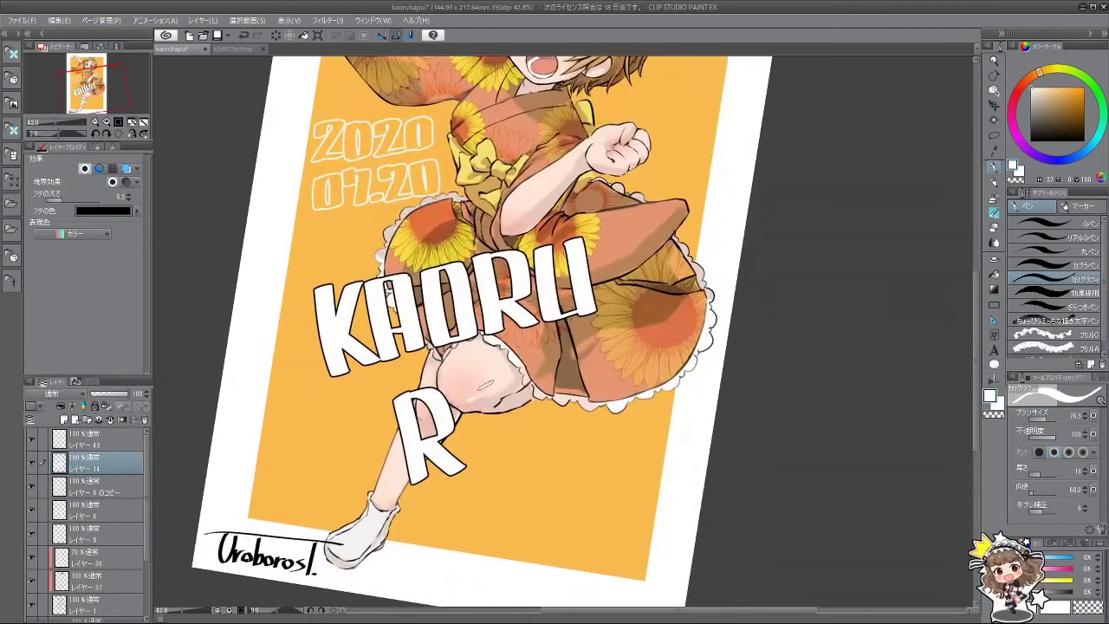
pyautogui.moveTo(449, 385); pyautogui.dragTo(482, 424)
pyautogui.hotkey('ctrl', 'z')
pyautogui.hotkey('ctrl', 'z')
pyautogui.moveTo(502, 378)
pyautogui.mouseDown()
pyautogui.moveTo(496, 409)
pyautogui.moveTo(475, 426)
pyautogui.moveTo(491, 391)
pyautogui.moveTo(475, 425)
pyautogui.moveTo(493, 464)
pyautogui.moveTo(499, 392)
pyautogui.moveTo(469, 421)
pyautogui.moveTo(474, 466)
pyautogui.mouseUp()
pyautogui.hotkey('ctrl', 'z')
pyautogui.hotkey('ctrl', 'z')
pyautogui.hotkey('ctrl', 'z')
pyautogui.hotkey('ctrl', 'z')
pyautogui.hotkey('ctrl', 'z')
pyautogui.hotkey('ctrl', 'z')
pyautogui.hotkey('ctrl', 'z')
pyautogui.hotkey('ctrl', 'z')
pyautogui.hotkey('ctrl', 'z')
pyautogui.hotkey('ctrl', 'z')
pyautogui.moveTo(493, 414); pyautogui.dragTo(475, 469)
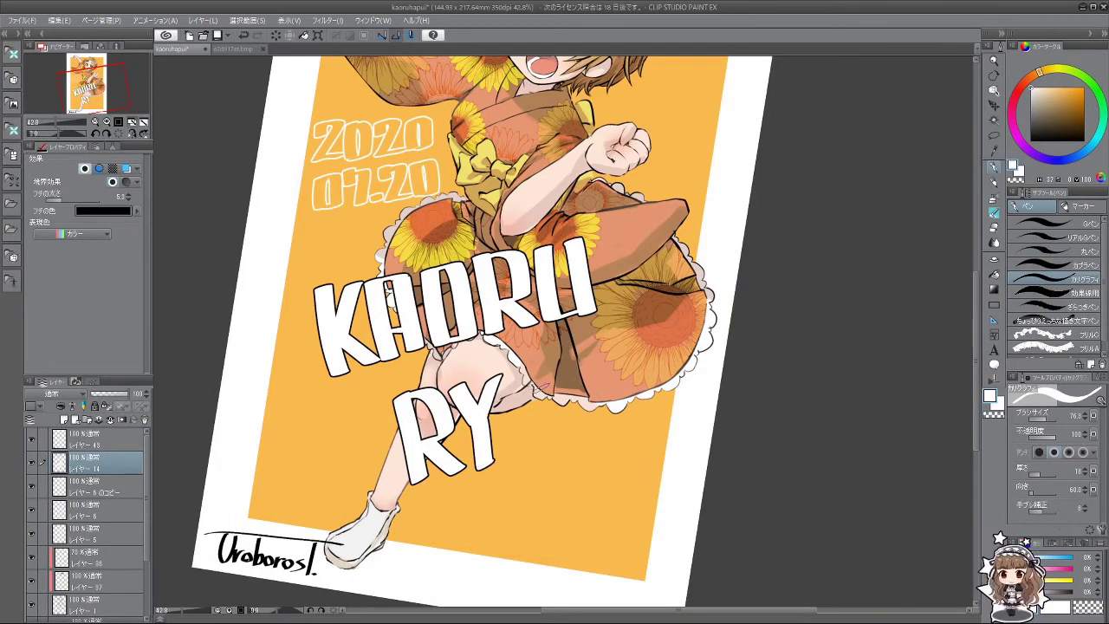
# Step: Add U, Z and A so the second line reads RYUZA
pyautogui.moveTo(515, 372); pyautogui.dragTo(523, 449)
pyautogui.hotkey('ctrl', 'z')
pyautogui.moveTo(514, 372)
pyautogui.mouseDown()
pyautogui.moveTo(525, 448)
pyautogui.moveTo(549, 438)
pyautogui.moveTo(556, 365)
pyautogui.mouseUp()
pyautogui.hotkey('ctrl', 'z')
pyautogui.moveTo(525, 447)
pyautogui.mouseDown()
pyautogui.moveTo(550, 439)
pyautogui.moveTo(556, 365)
pyautogui.mouseUp()
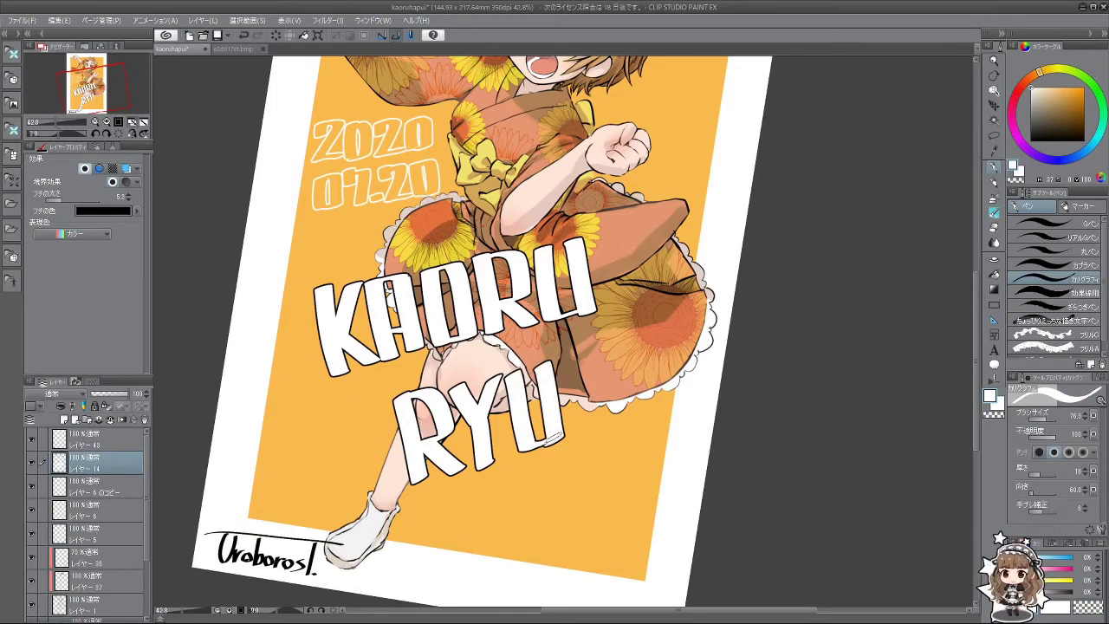
pyautogui.scroll(-5, 555, 437)
pyautogui.scroll(3, 559, 398)
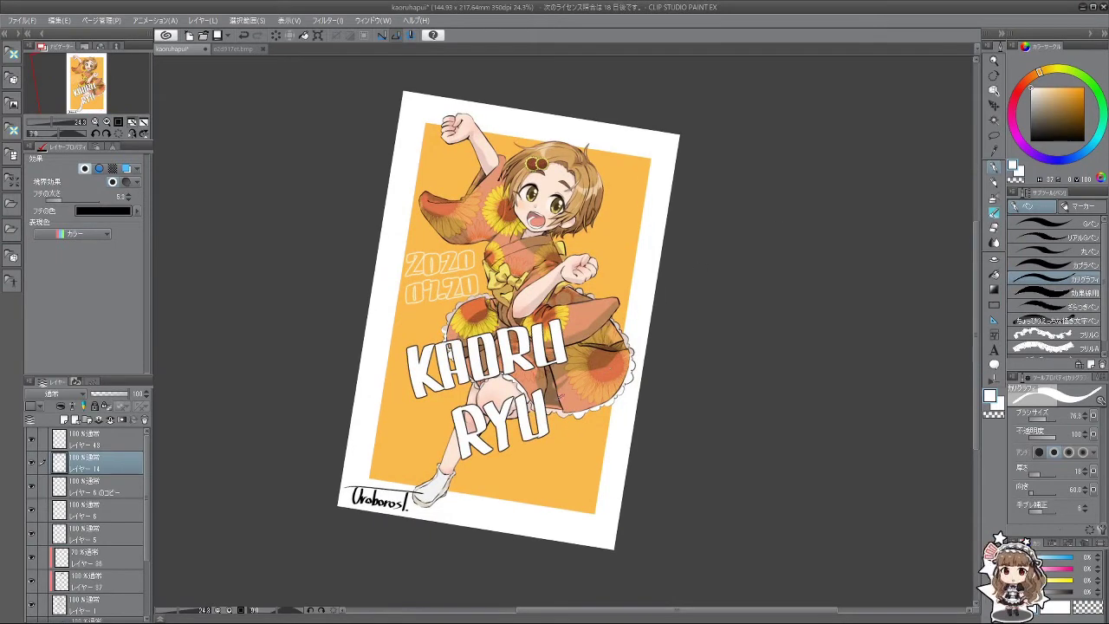
pyautogui.hotkey('ctrl', 'z')
pyautogui.moveTo(546, 384); pyautogui.dragTo(561, 428)
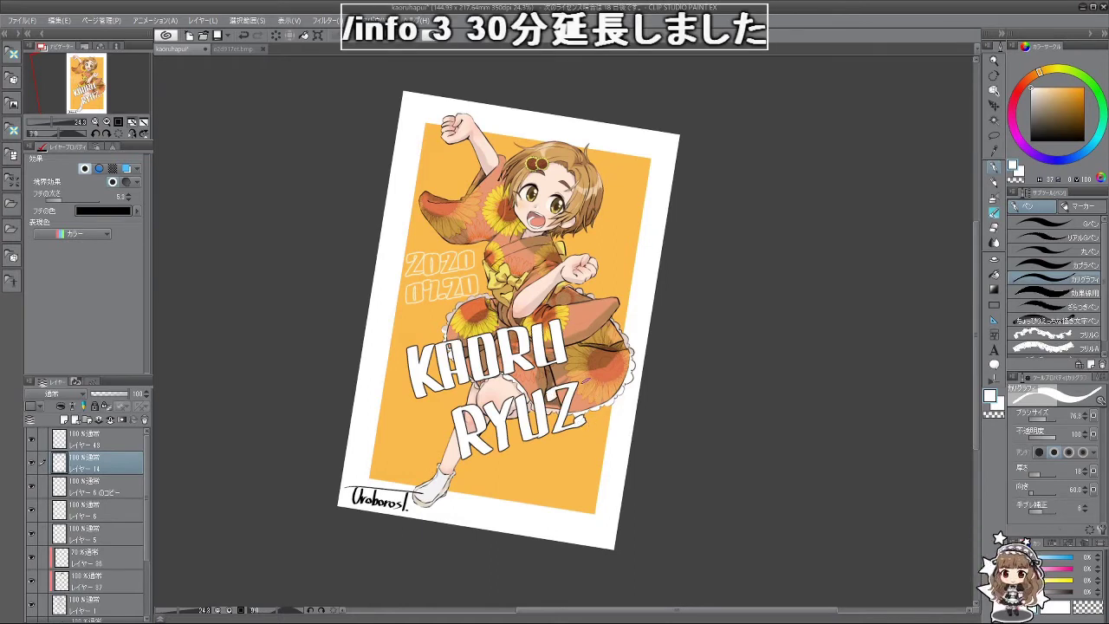
pyautogui.moveTo(593, 379); pyautogui.dragTo(588, 426)
pyautogui.moveTo(598, 381); pyautogui.dragTo(617, 421)
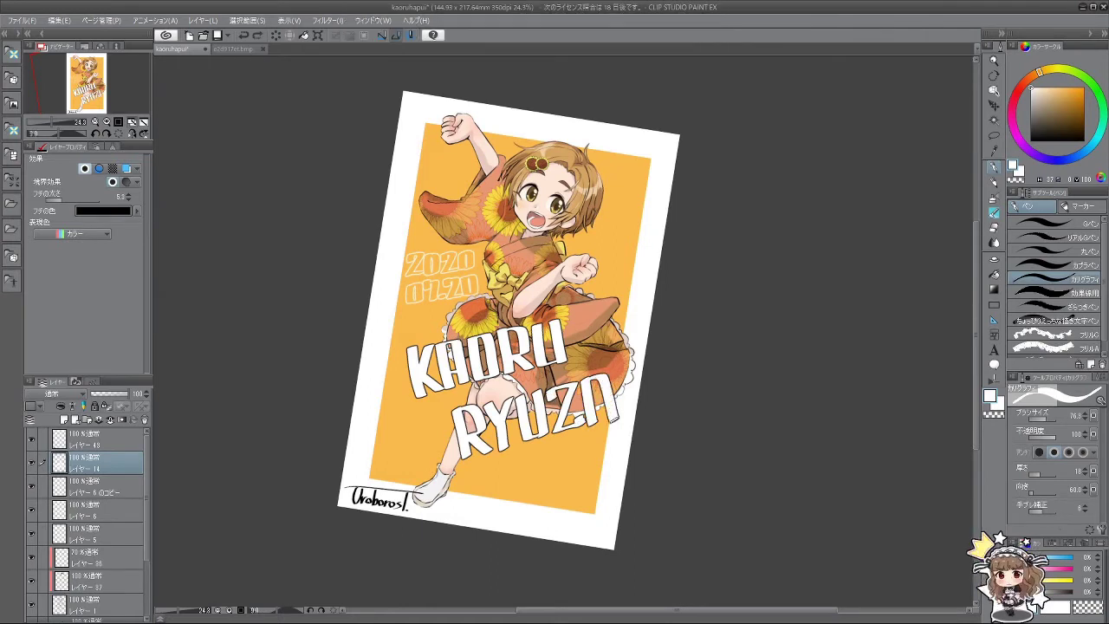
# Step: Move the name lettering layer up and left over the kimono
pyautogui.moveTo(563, 503)
pyautogui.mouseDown()
pyautogui.moveTo(658, 408)
pyautogui.moveTo(1002, 151)
pyautogui.mouseUp()
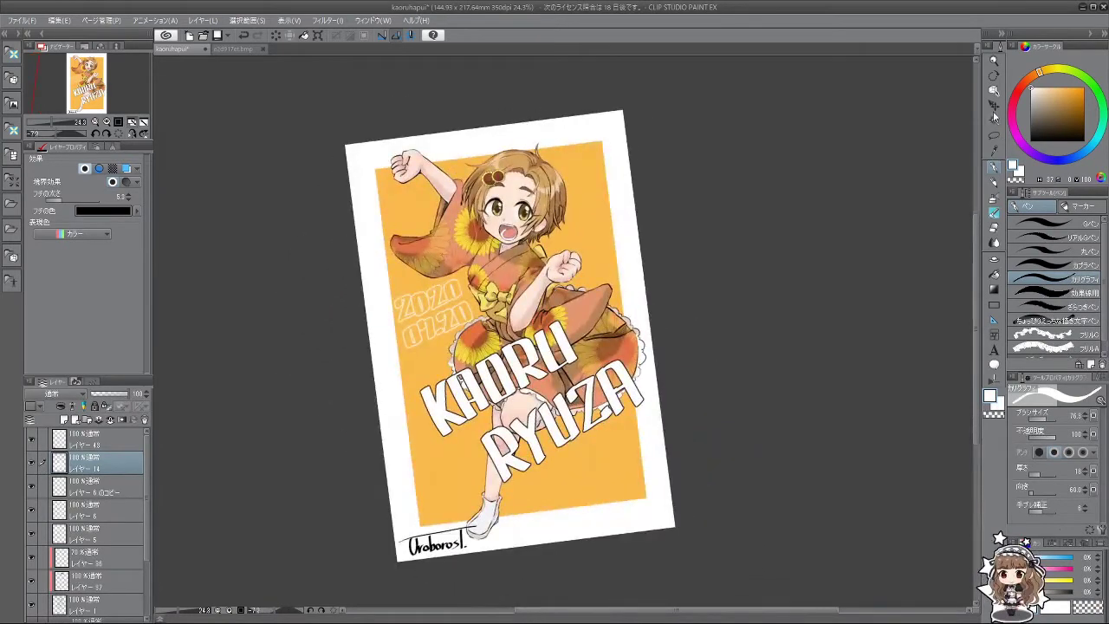
pyautogui.click(994, 106)
pyautogui.moveTo(538, 407); pyautogui.dragTo(520, 329)
pyautogui.press('^')
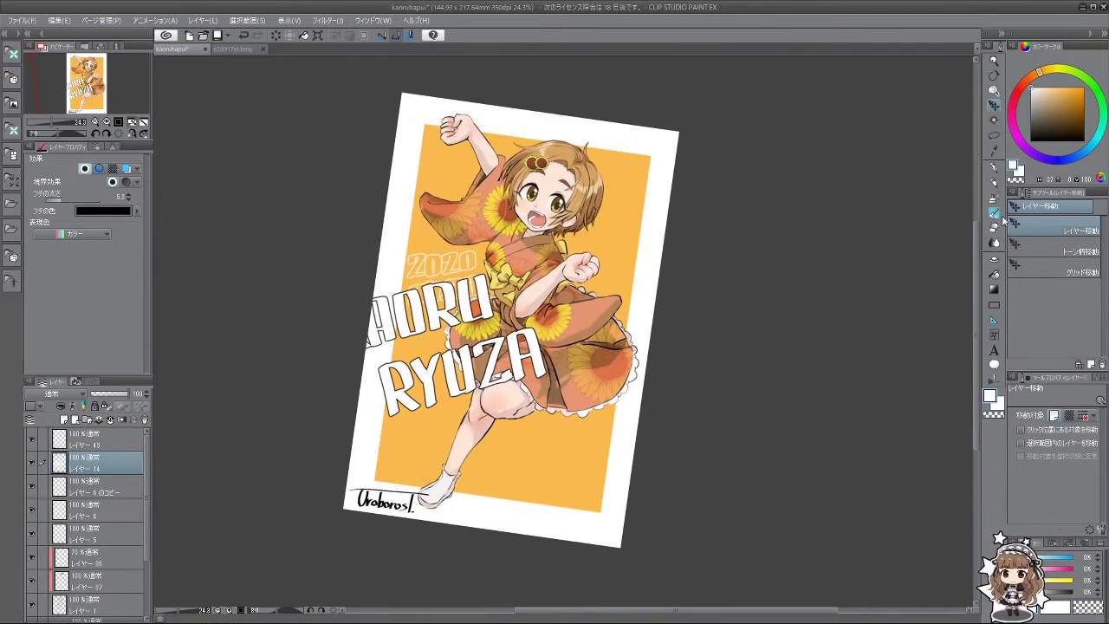
pyautogui.click(995, 167)
pyautogui.scroll(2, 544, 286)
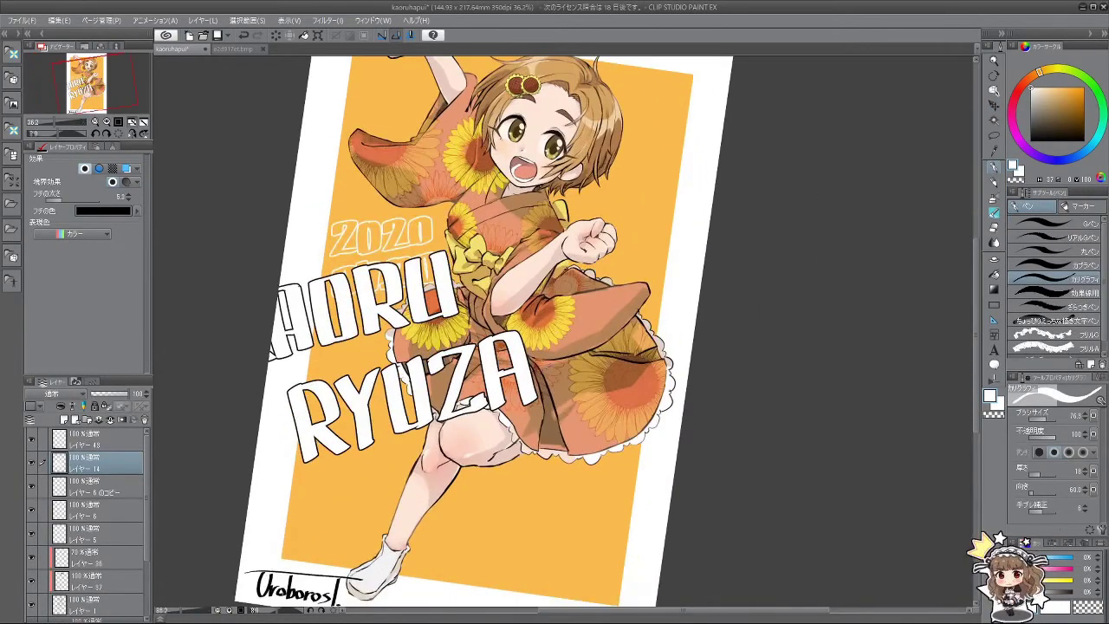
pyautogui.moveTo(544, 343); pyautogui.dragTo(554, 399)
pyautogui.moveTo(565, 322); pyautogui.dragTo(551, 369)
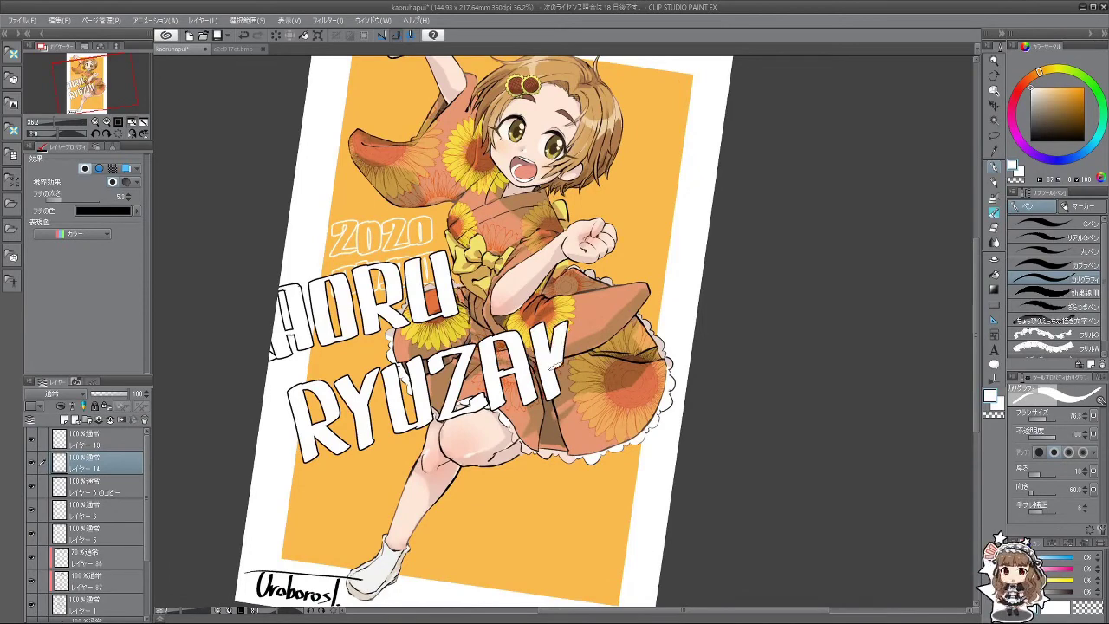
pyautogui.hotkey('ctrl', 'z')
pyautogui.moveTo(565, 322)
pyautogui.mouseDown()
pyautogui.moveTo(551, 369)
pyautogui.moveTo(551, 359)
pyautogui.moveTo(589, 390)
pyautogui.mouseUp()
pyautogui.hotkey('ctrl', 'z')
pyautogui.hotkey('ctrl', 'z')
pyautogui.moveTo(594, 310)
pyautogui.mouseDown()
pyautogui.moveTo(601, 381)
pyautogui.moveTo(680, 482)
pyautogui.mouseUp()
pyautogui.hotkey('ctrl', 'z')
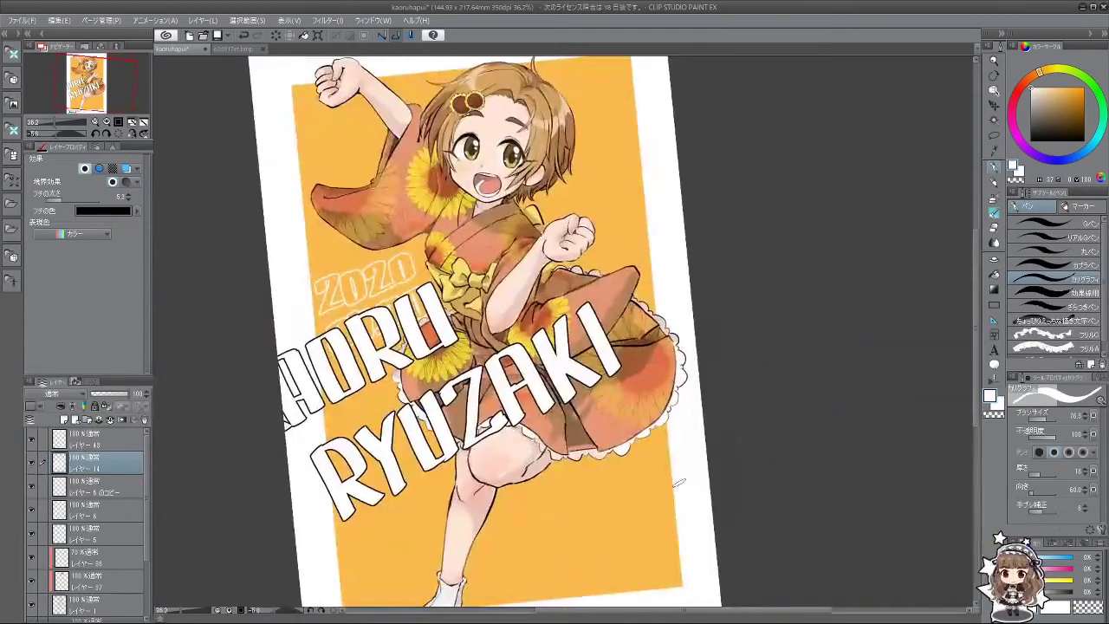
pyautogui.scroll(-2, 501, 462)
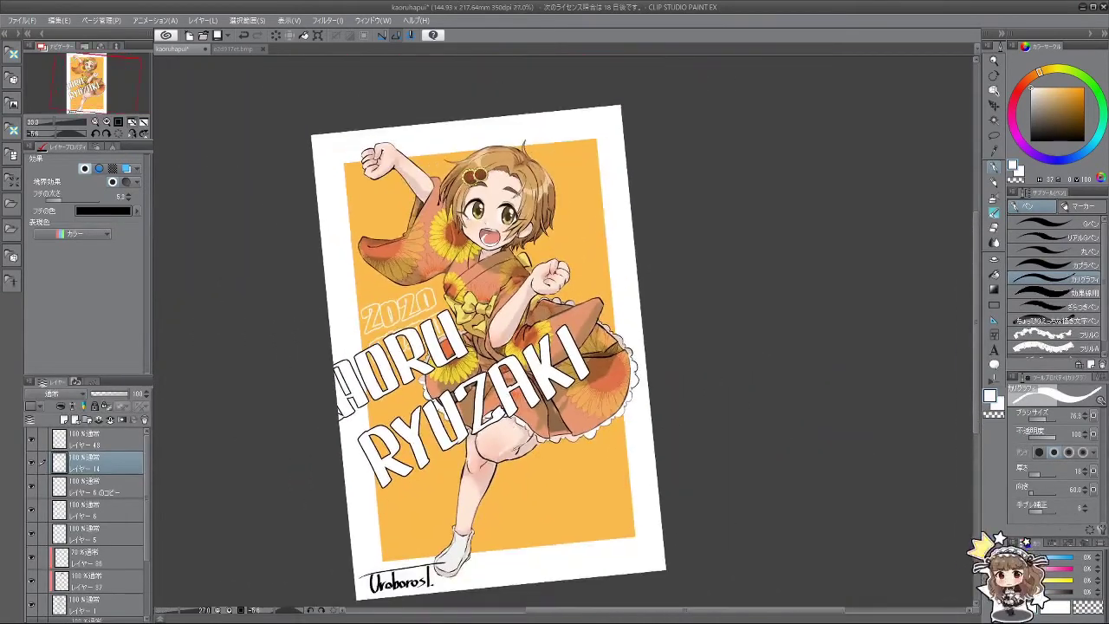
pyautogui.hotkey('ctrl', 't')
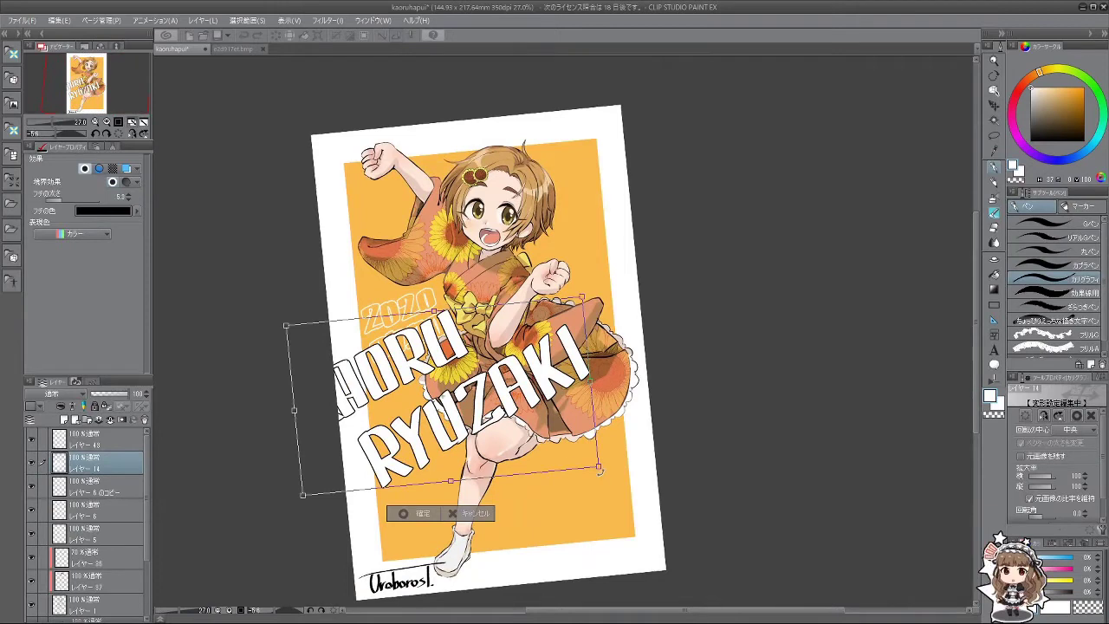
pyautogui.moveTo(599, 471); pyautogui.dragTo(605, 501)
pyautogui.moveTo(642, 532); pyautogui.dragTo(646, 530)
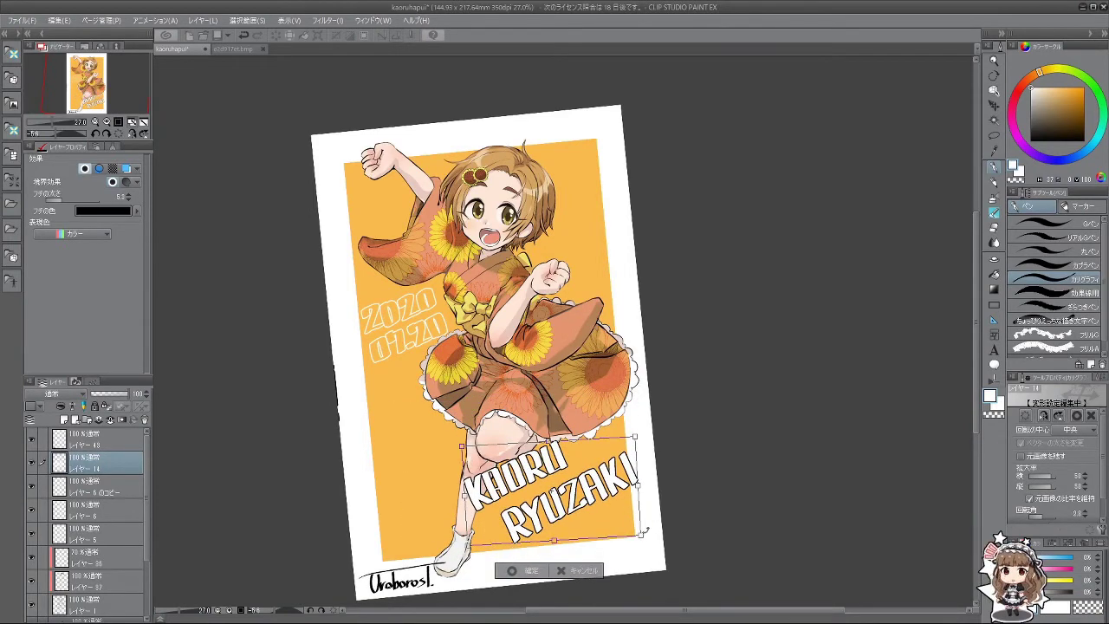
pyautogui.click(518, 570)
pyautogui.scroll(4, 516, 485)
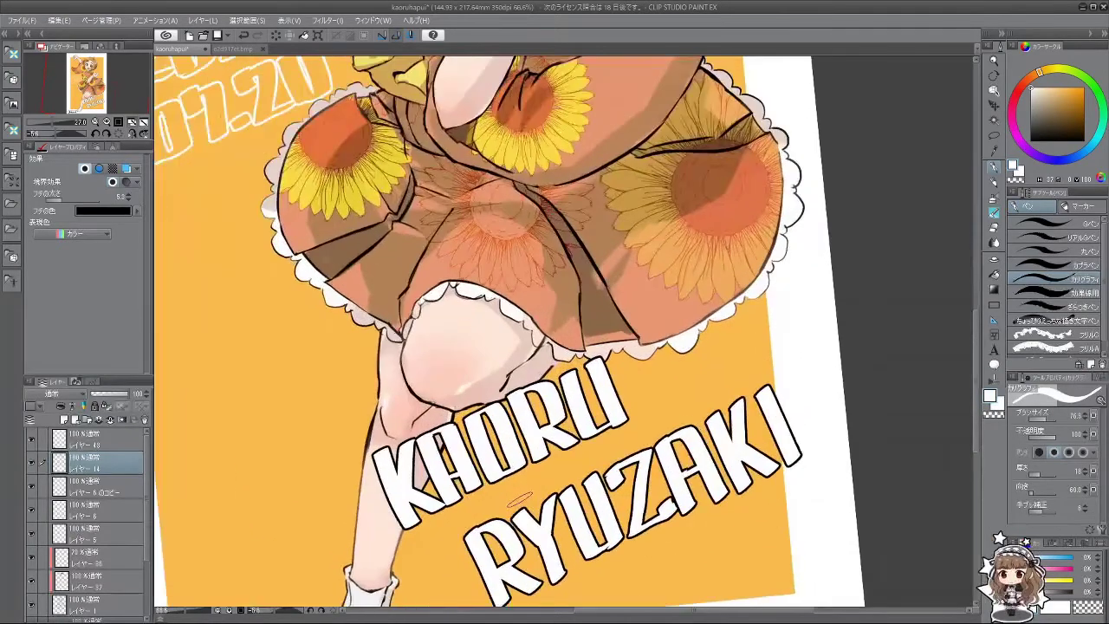
pyautogui.scroll(-3, 485, 329)
pyautogui.scroll(2, 486, 329)
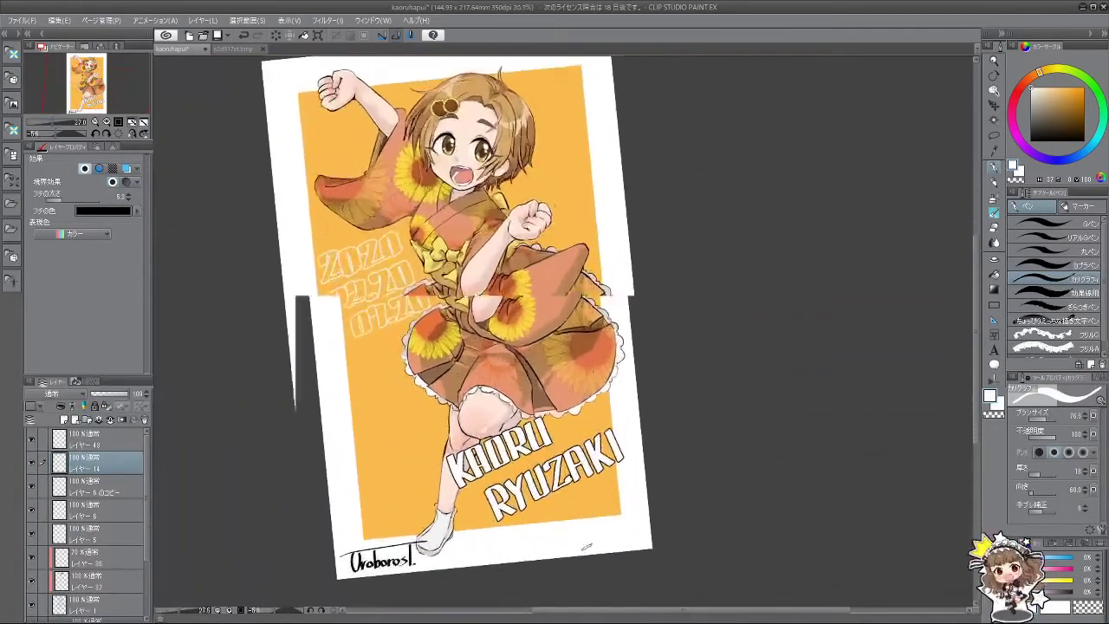
pyautogui.click(994, 135)
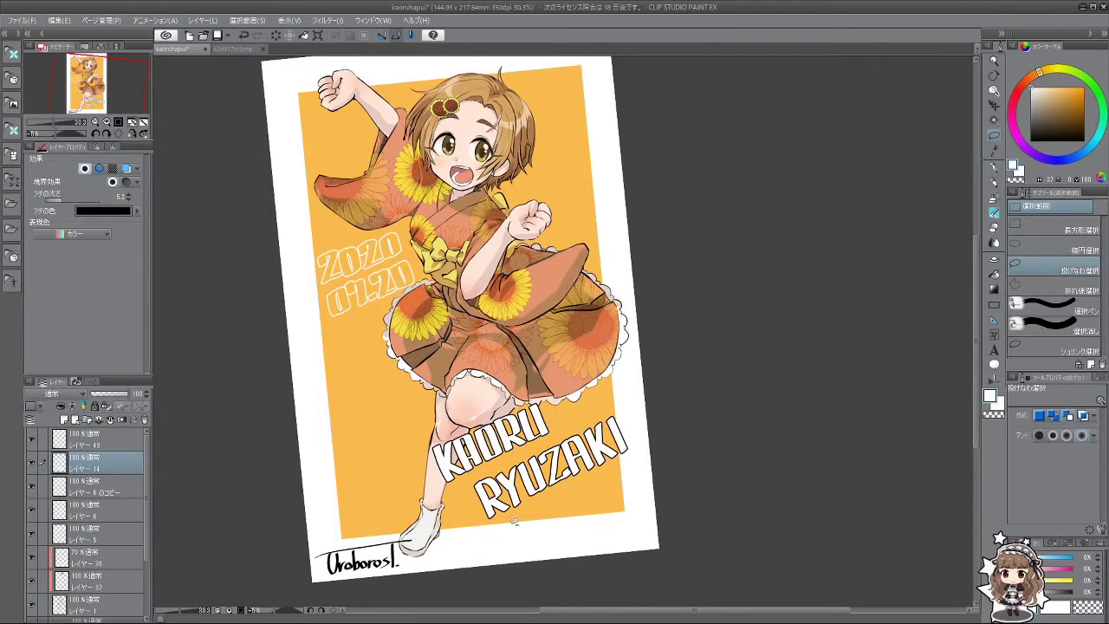
pyautogui.moveTo(645, 453); pyautogui.dragTo(641, 520)
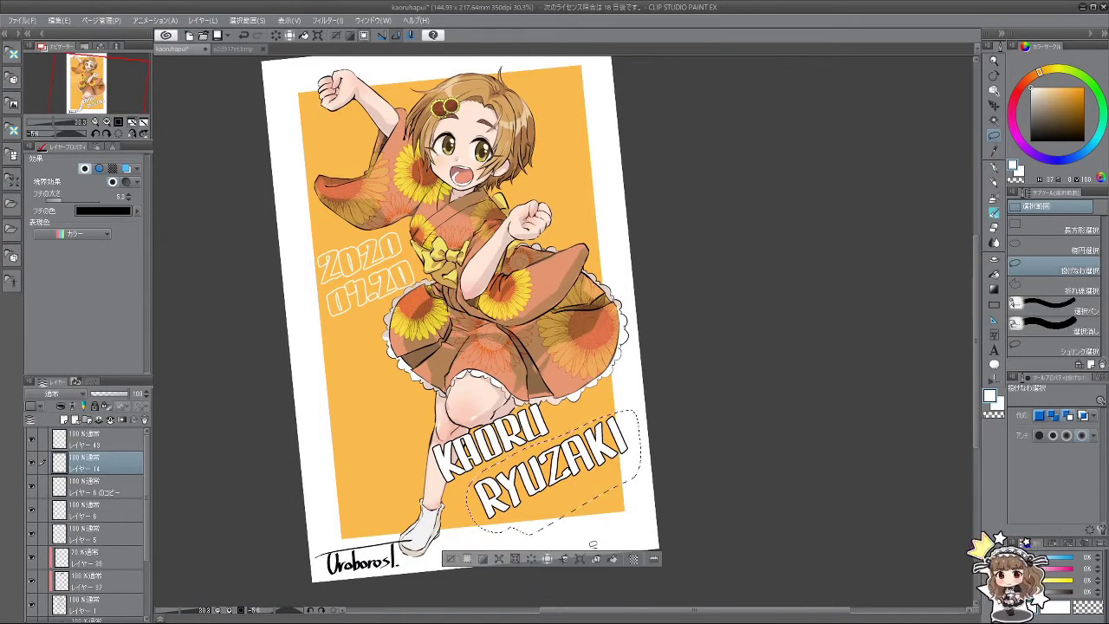
pyautogui.hotkey('ctrl', 't')
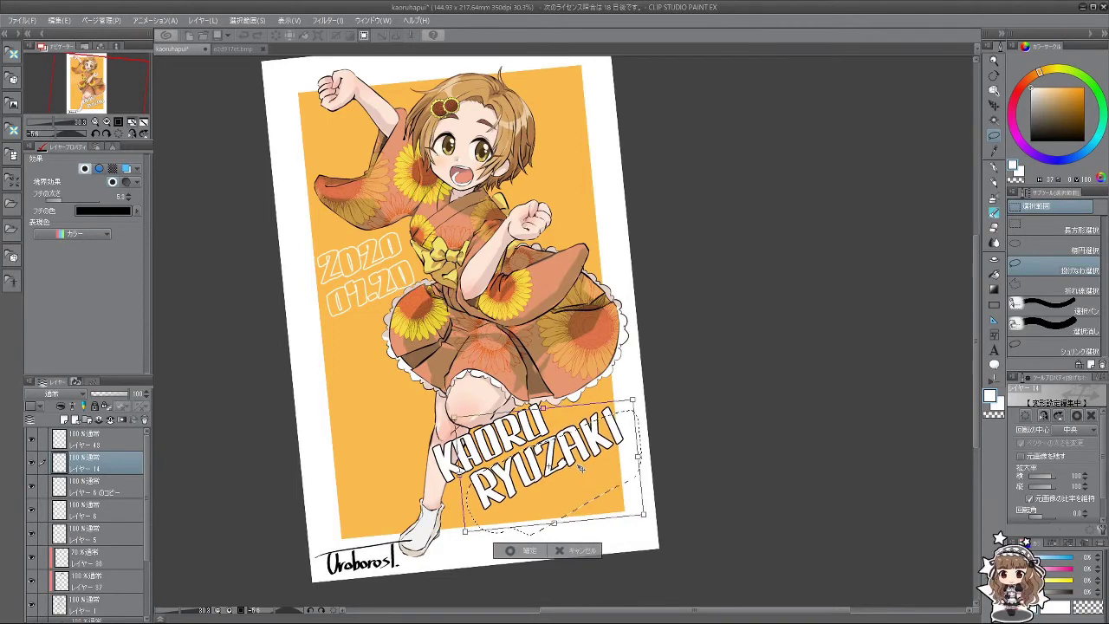
pyautogui.click(532, 546)
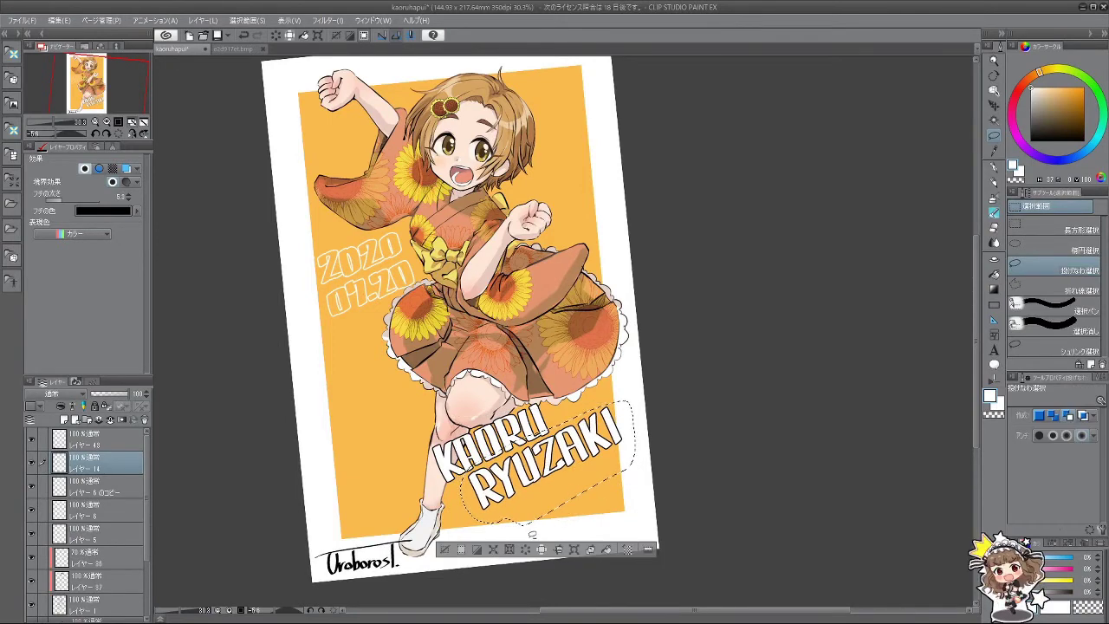
pyautogui.scroll(-5, 613, 476)
pyautogui.scroll(6, 612, 475)
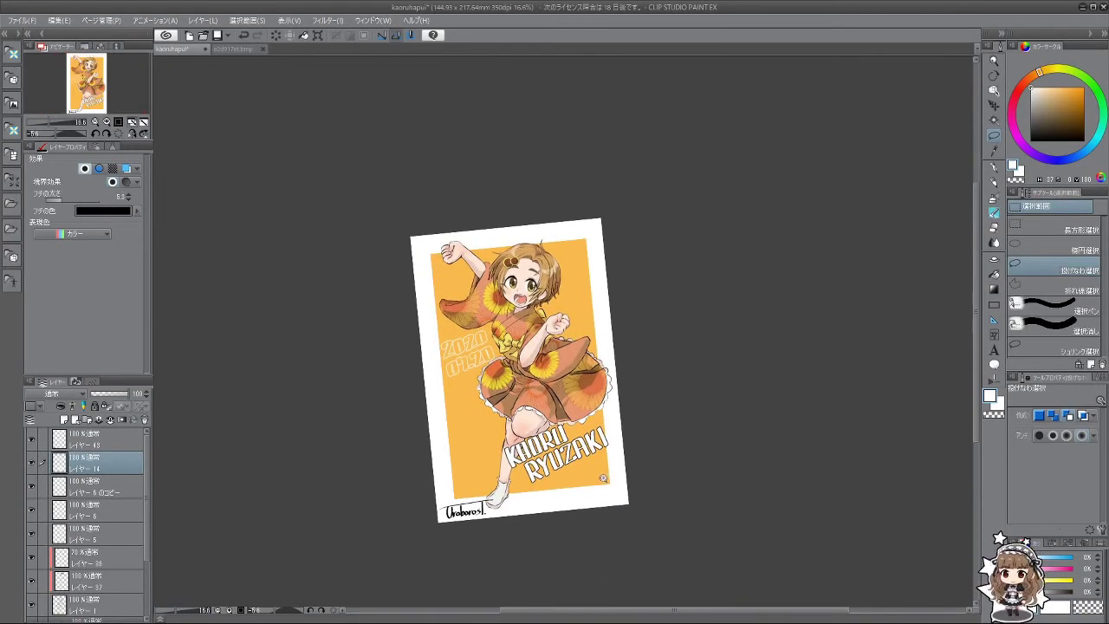
pyautogui.click(561, 531)
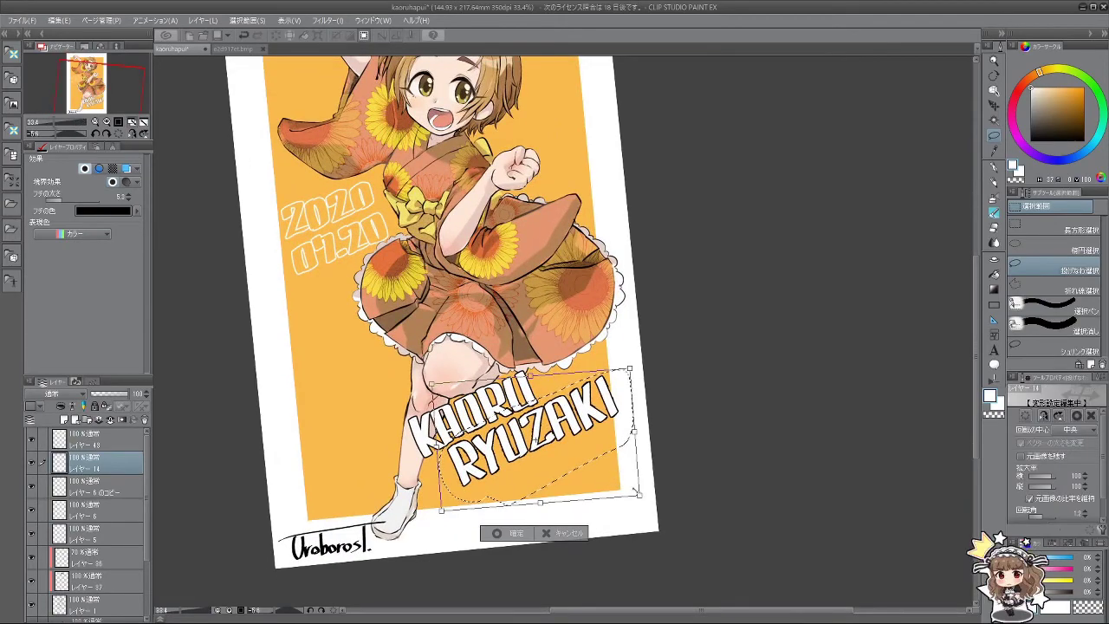
pyautogui.click(515, 532)
pyautogui.scroll(4, 546, 476)
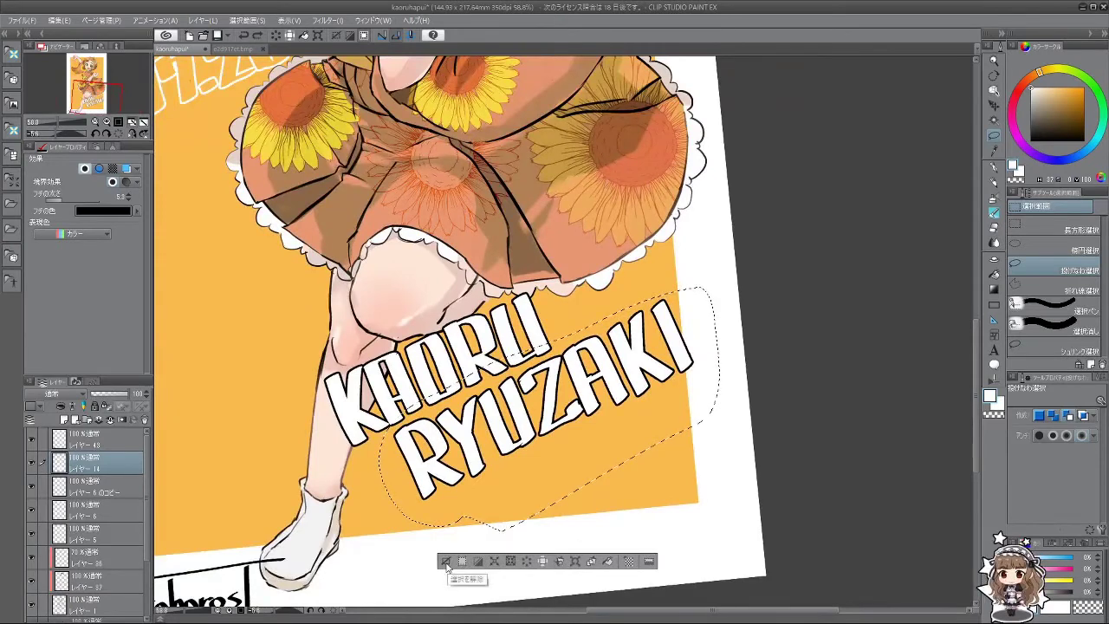
# Step: Clear the selection around the name and zoom to review the lettering
pyautogui.click(446, 561)
pyautogui.scroll(-4, 573, 512)
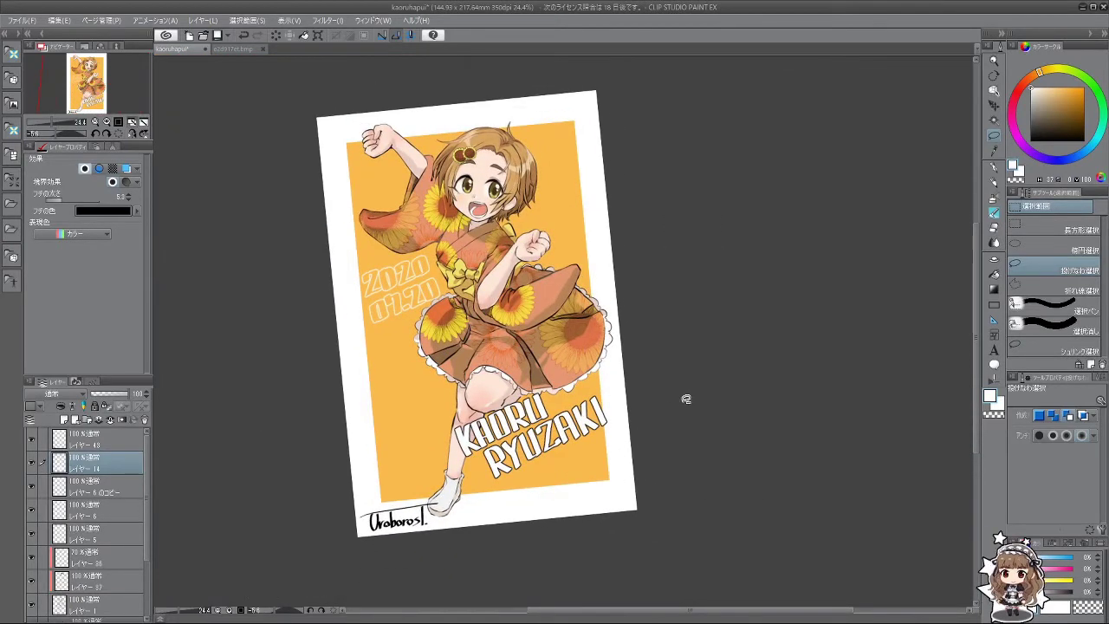
pyautogui.scroll(-3, 613, 417)
pyautogui.scroll(2, 613, 417)
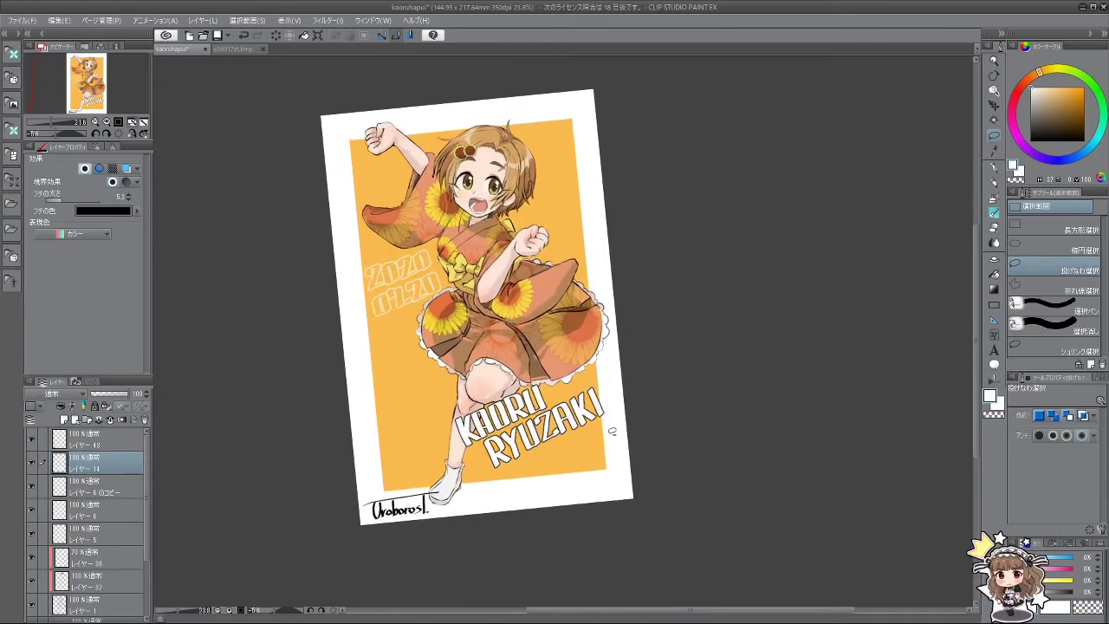
pyautogui.scroll(-3, 613, 416)
pyautogui.scroll(2, 607, 423)
pyautogui.scroll(2, 604, 425)
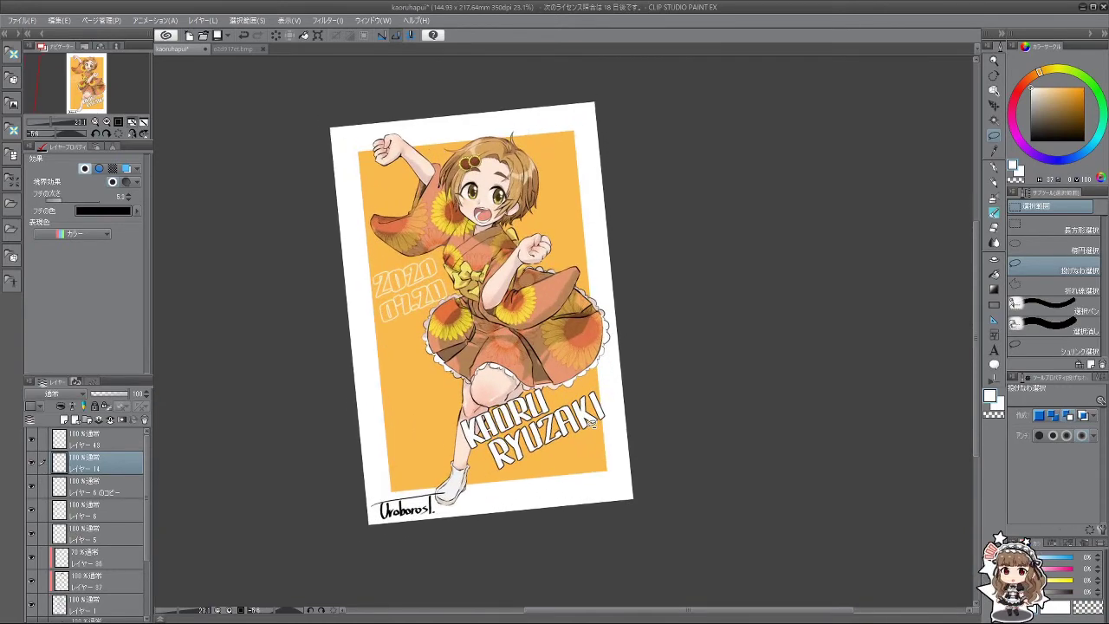
pyautogui.scroll(-2, 620, 429)
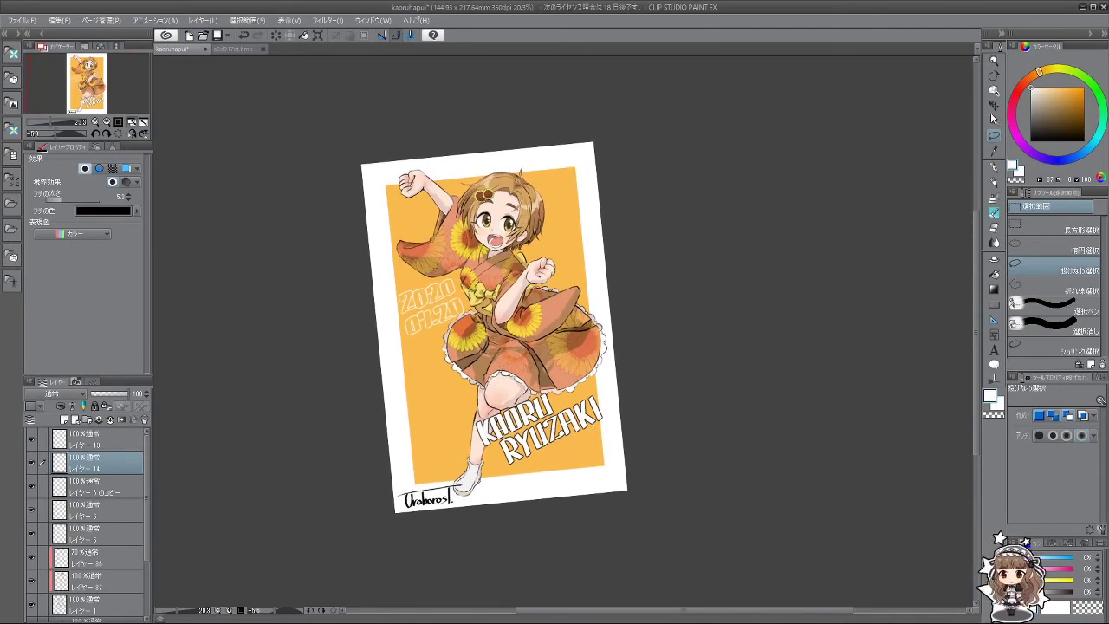
pyautogui.press('k')
pyautogui.moveTo(544, 439); pyautogui.dragTo(560, 430)
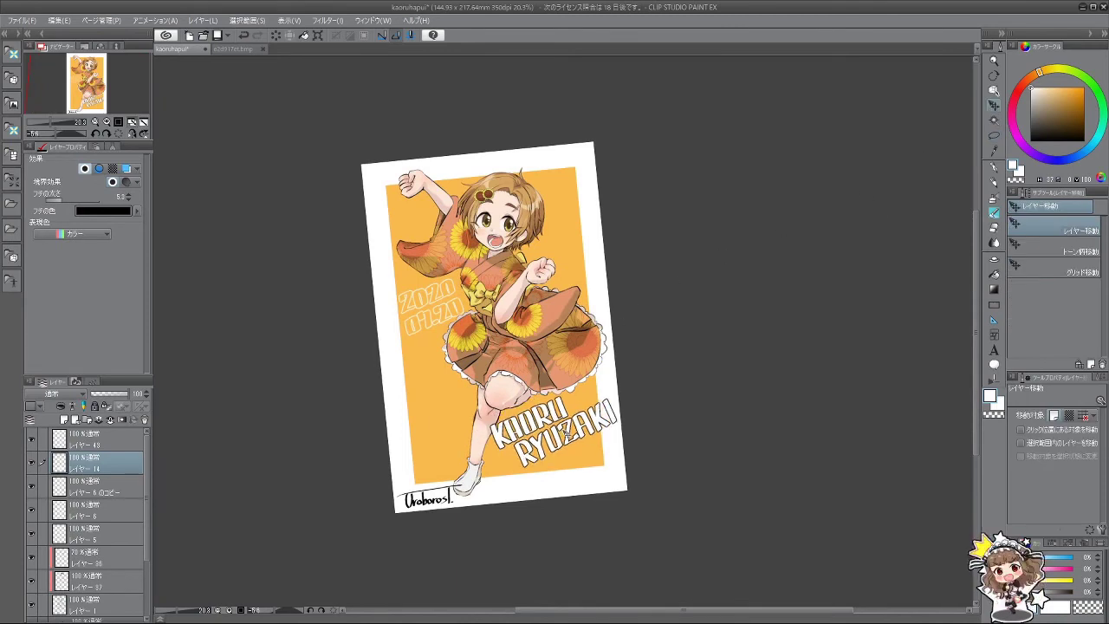
pyautogui.scroll(-3, 506, 409)
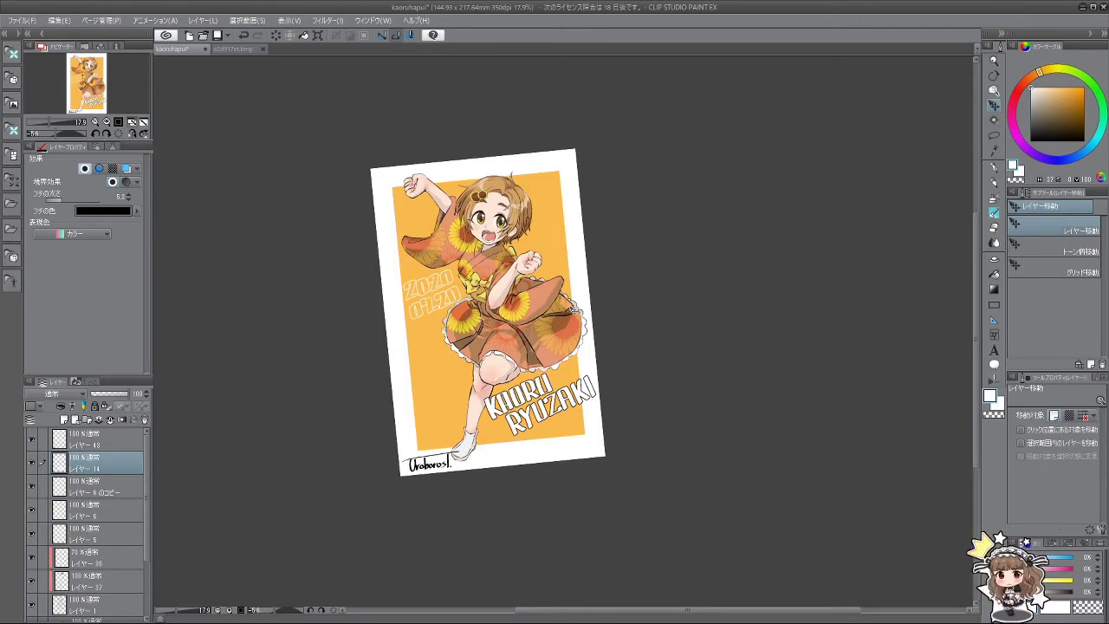
pyautogui.scroll(-2, 602, 384)
pyautogui.scroll(3, 555, 372)
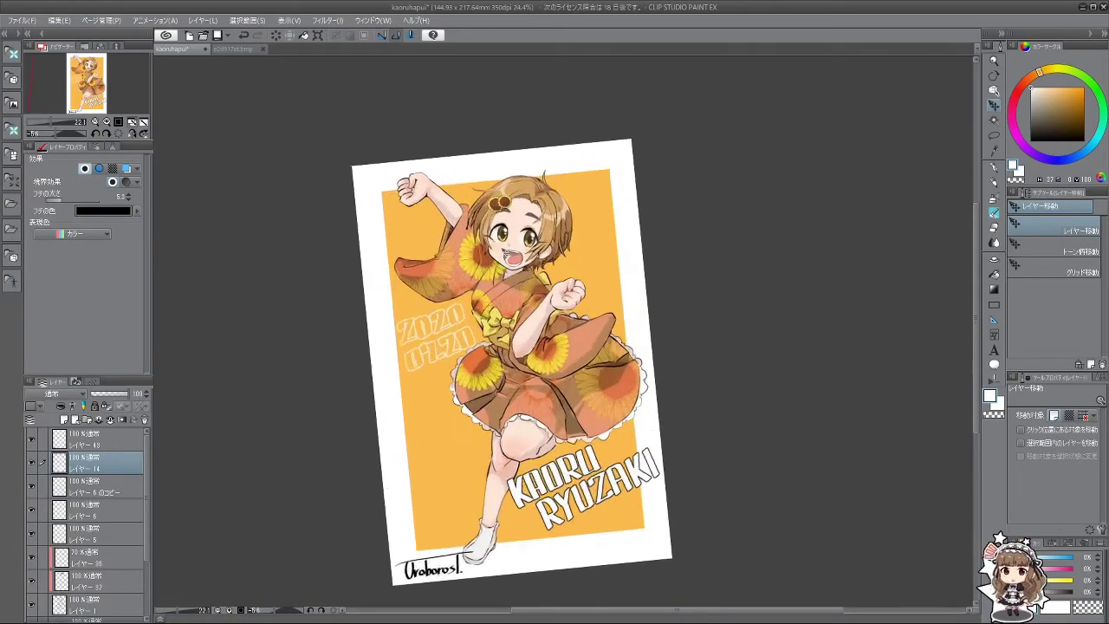
pyautogui.scroll(1, 508, 251)
pyautogui.scroll(-2, 508, 253)
pyautogui.scroll(1, 507, 258)
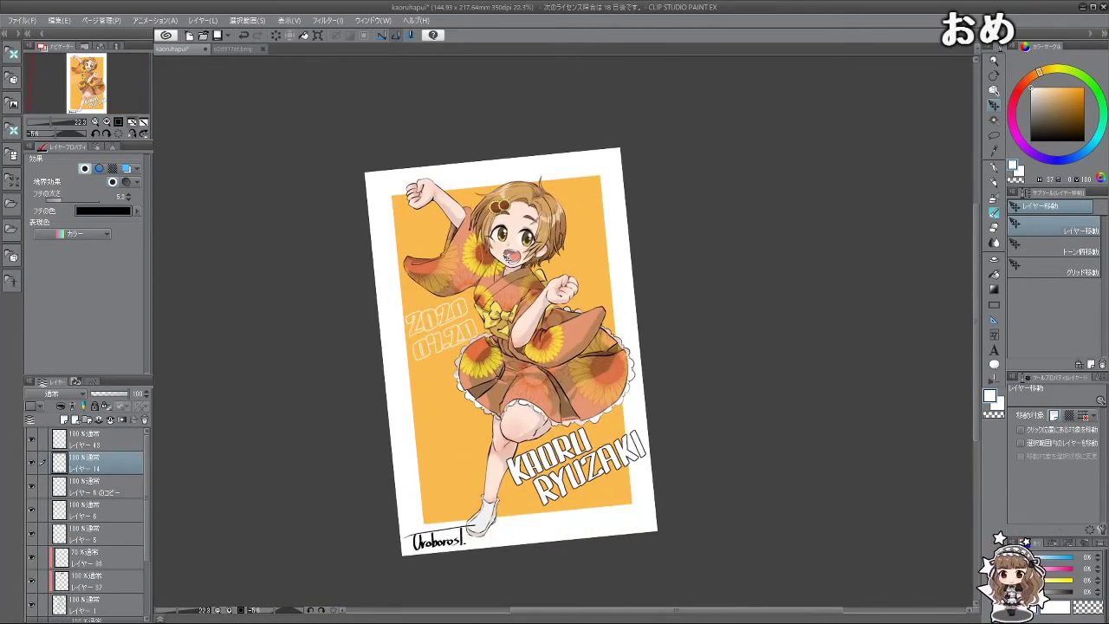
pyautogui.scroll(3, 551, 260)
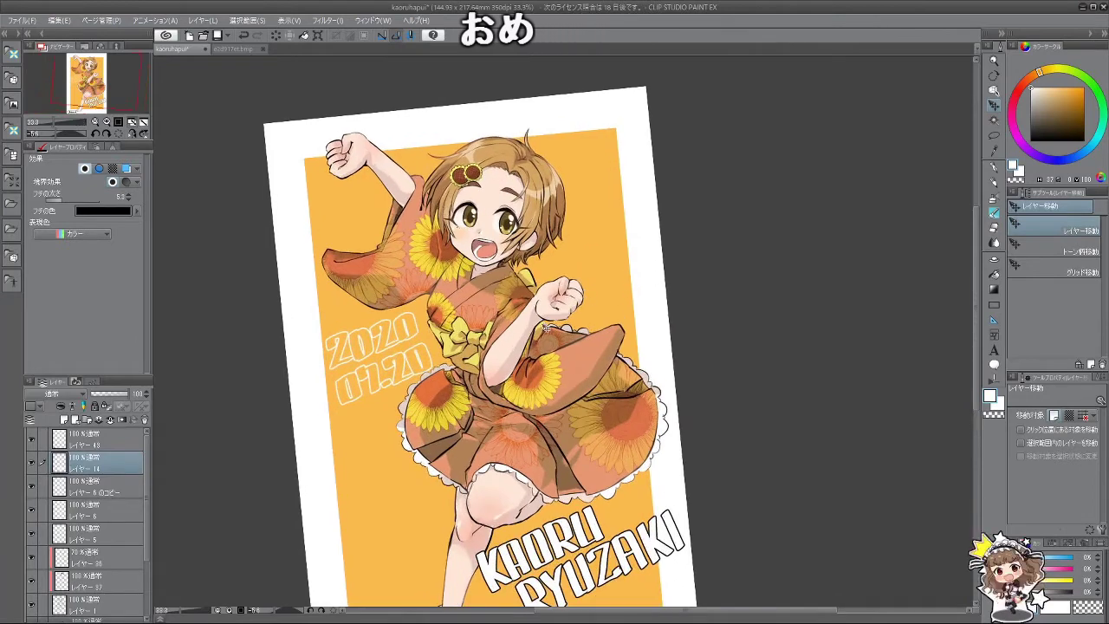
pyautogui.scroll(2, 546, 327)
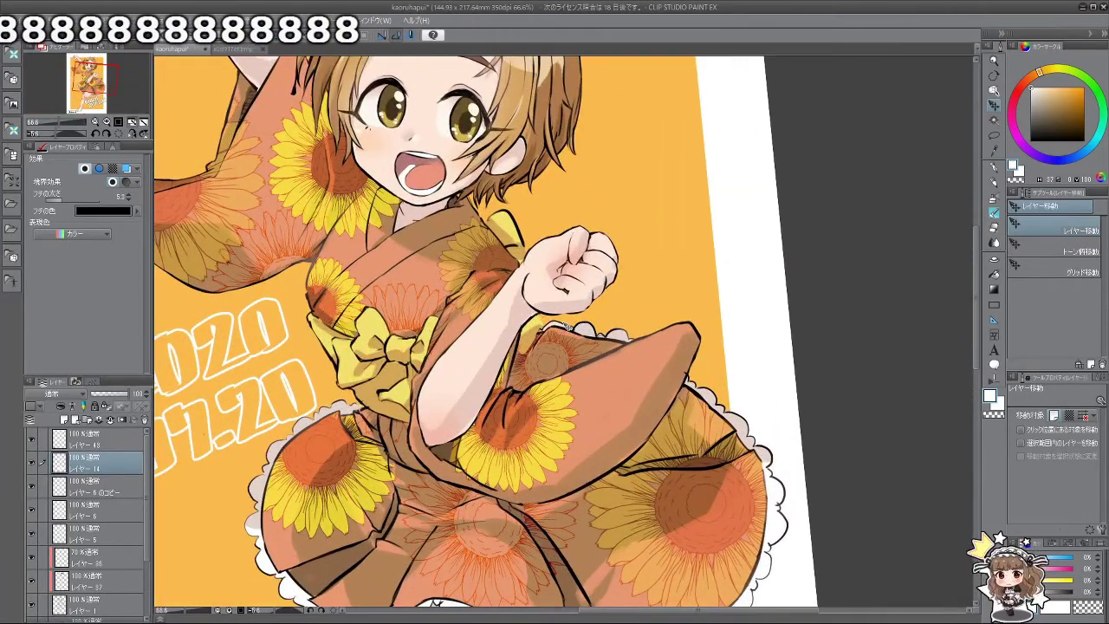
# Step: Select Layer 1, swap the main colour to black, and choose the Watercolor brush
pyautogui.click(95, 602)
pyautogui.press('x')
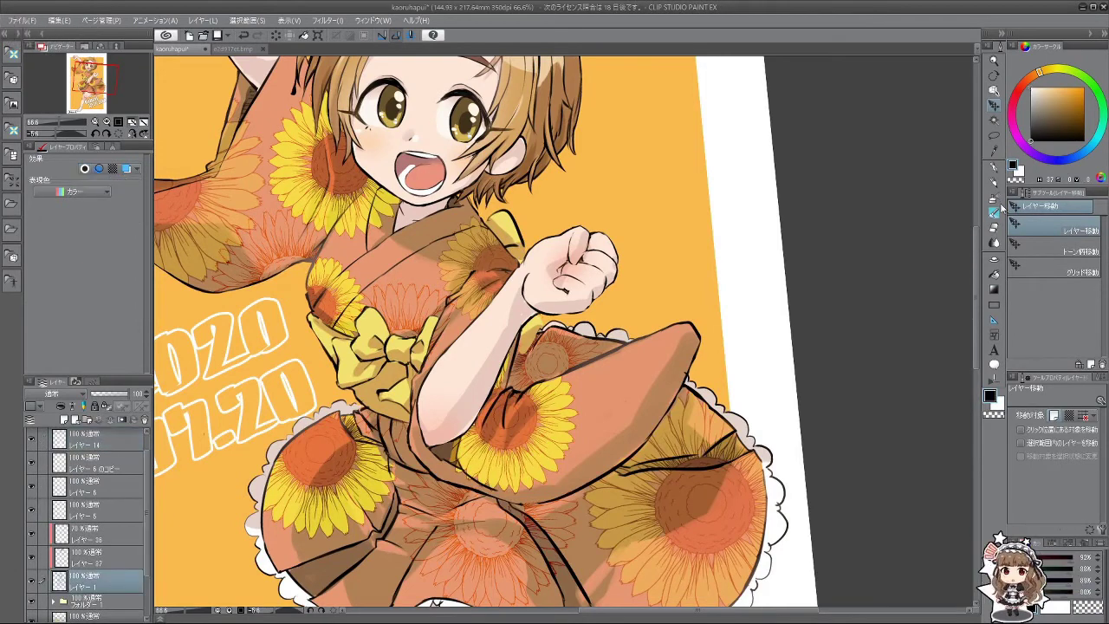
pyautogui.click(995, 210)
pyautogui.scroll(2, 539, 333)
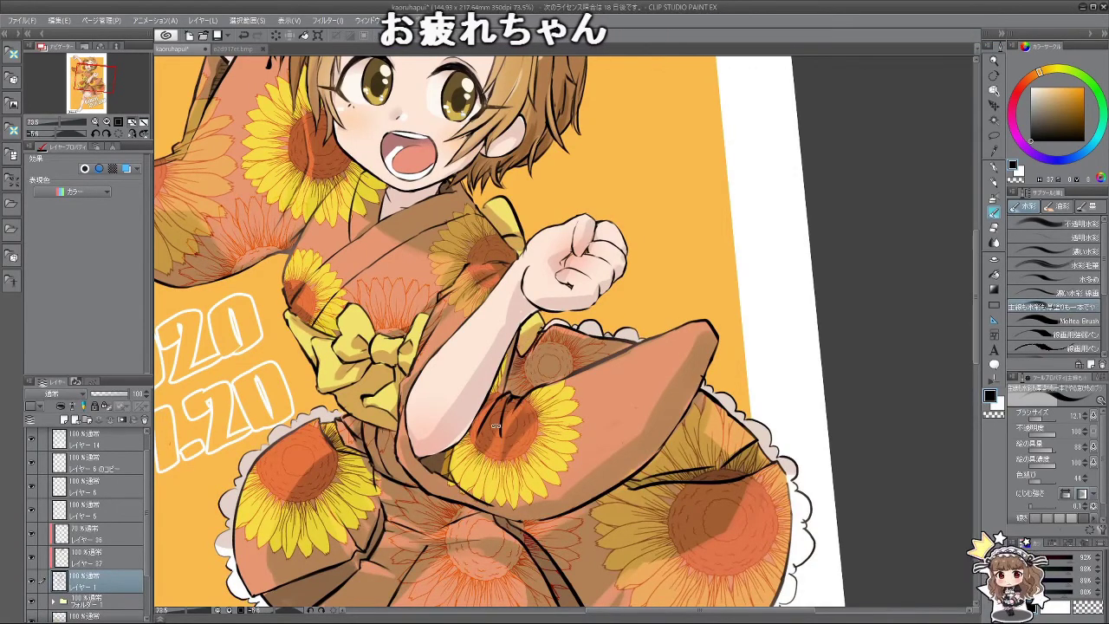
# Step: Rotate the canvas view counter-clockwise about 30° and fit the whole image on screen
pyautogui.moveTo(497, 426); pyautogui.dragTo(668, 584)
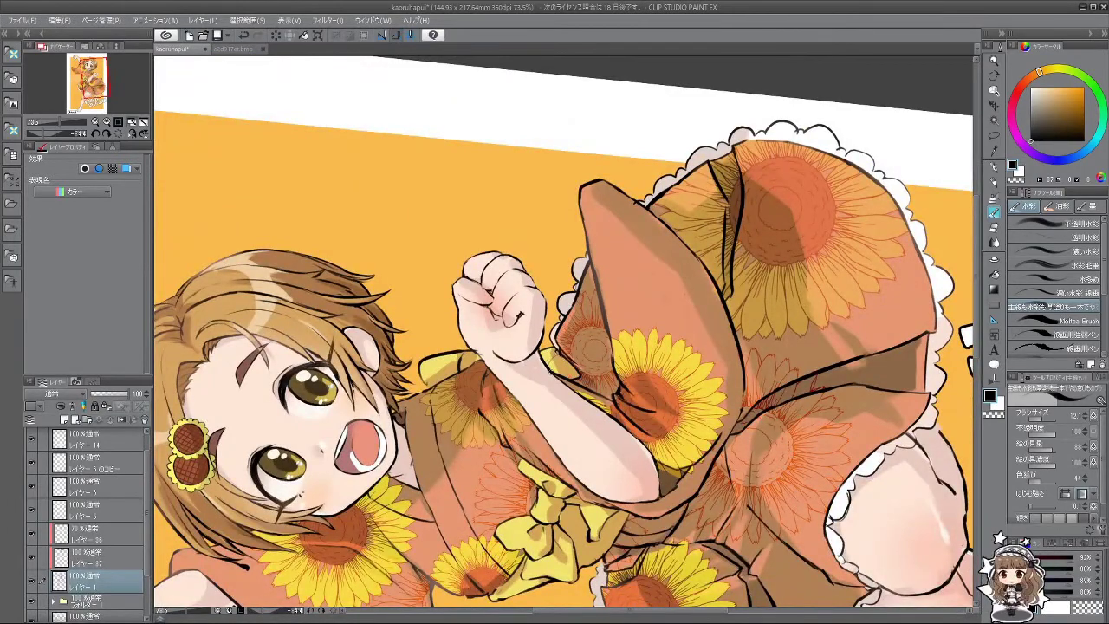
pyautogui.press('-')
pyautogui.press('-')
pyautogui.press('-')
pyautogui.press('-')
pyautogui.press('-')
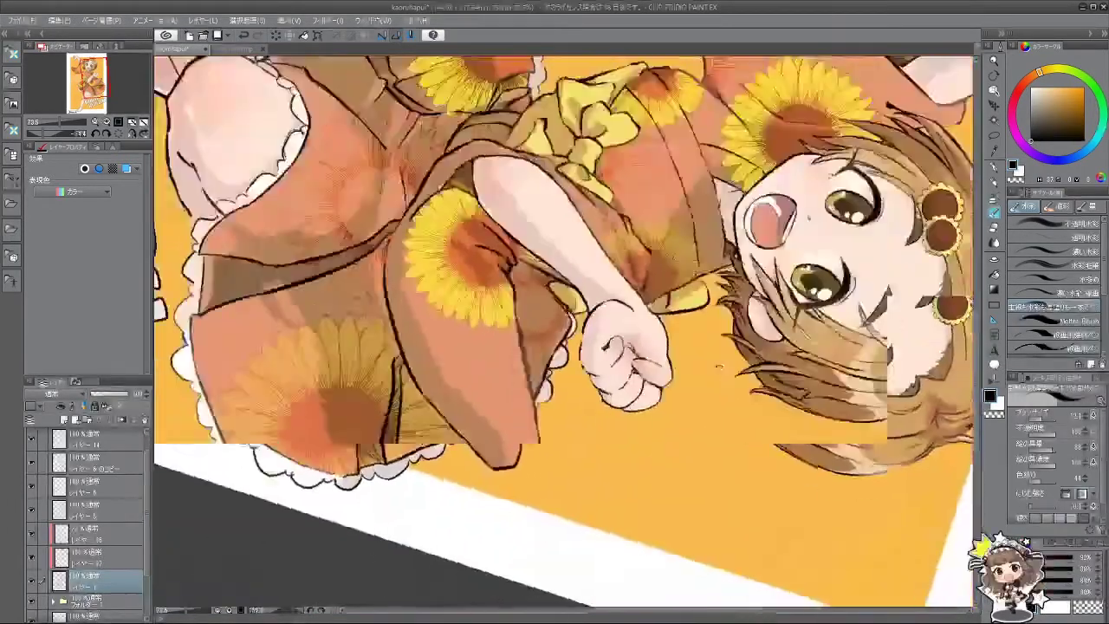
pyautogui.hotkey('ctrl', '0')
pyautogui.press('-')
pyautogui.press('-')
pyautogui.press('-')
pyautogui.press('-')
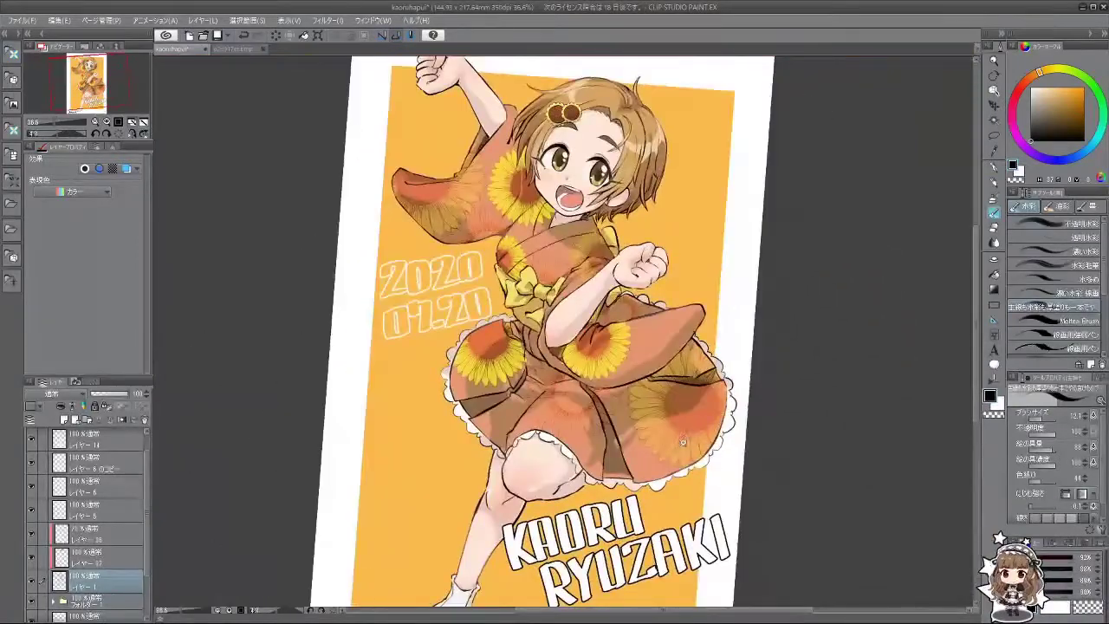
pyautogui.scroll(-1, 554, 390)
pyautogui.scroll(1, 592, 438)
pyautogui.scroll(-1, 592, 438)
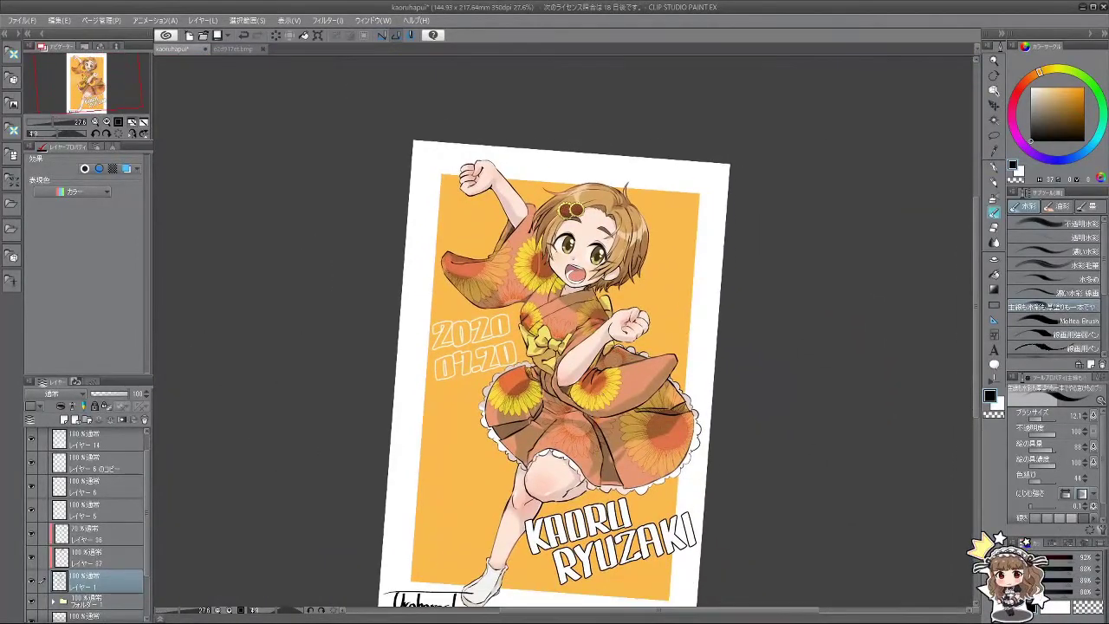
pyautogui.scroll(-1, 604, 395)
pyautogui.scroll(1, 604, 395)
pyautogui.scroll(1, 602, 484)
pyautogui.scroll(-1, 607, 472)
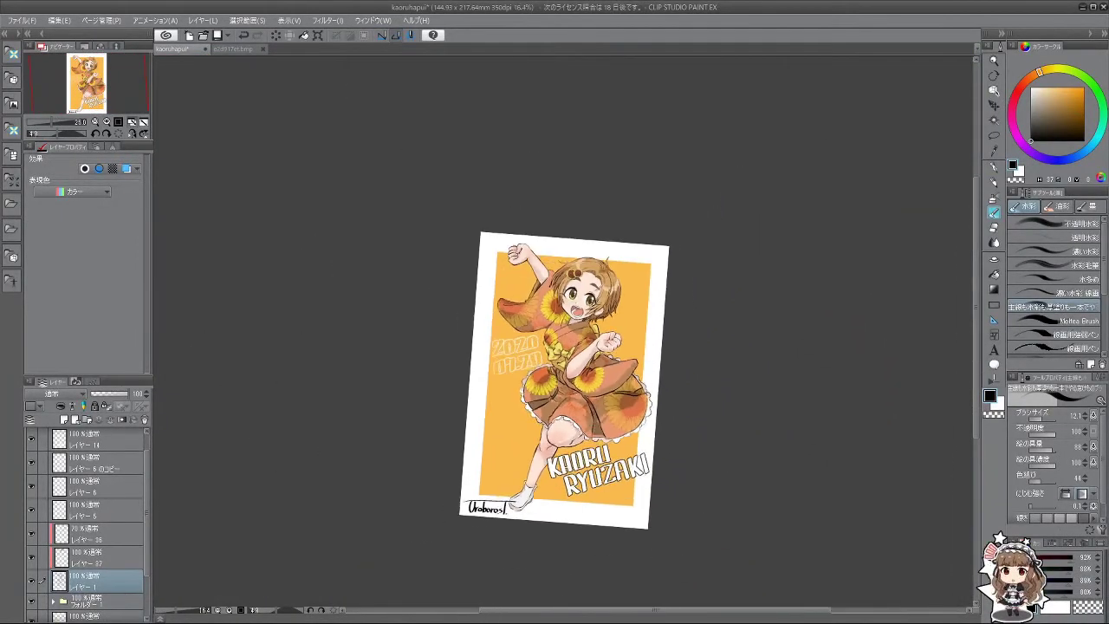
pyautogui.scroll(1, 610, 459)
pyautogui.scroll(2, 604, 450)
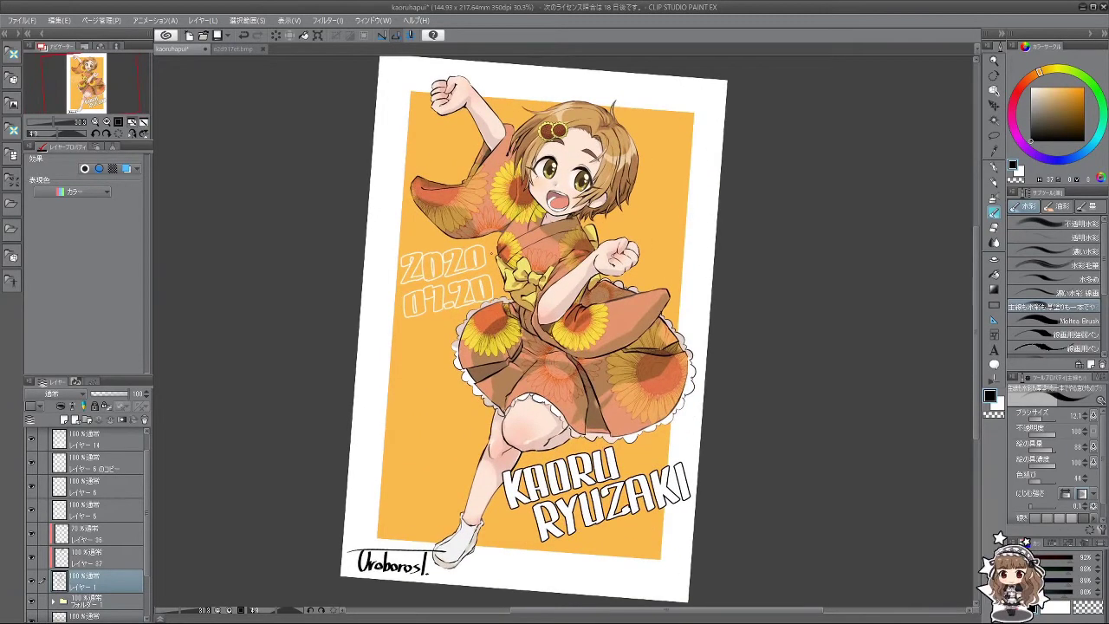
# Step: Reset the Navigator rotation to upright and zoom in and out to review the card
pyautogui.click(118, 132)
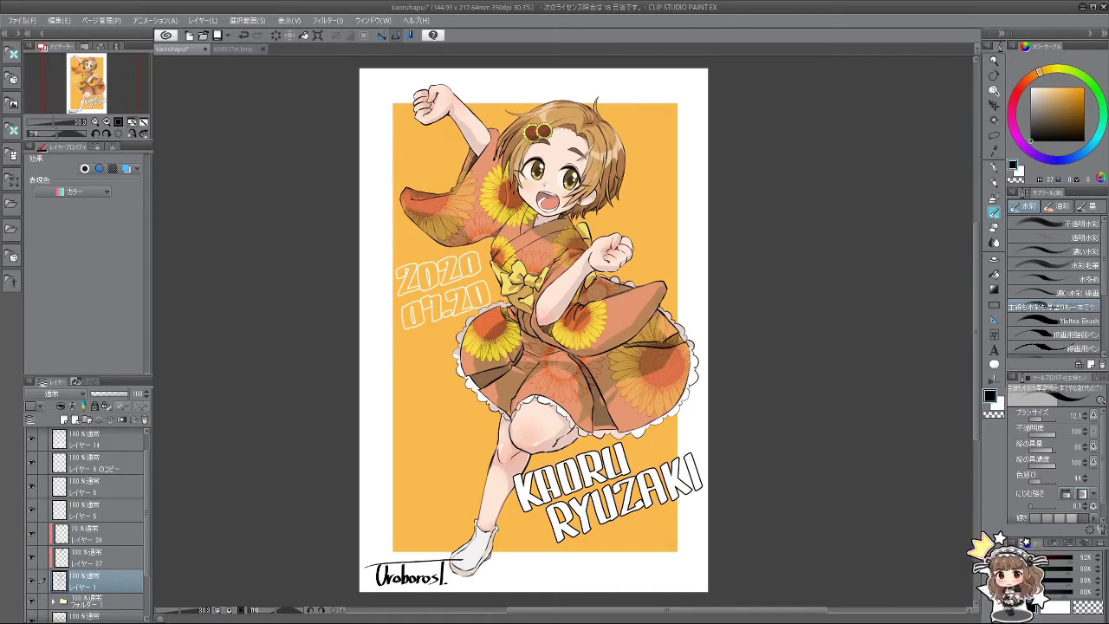
pyautogui.scroll(3, 533, 329)
pyautogui.scroll(-3, 533, 330)
pyautogui.scroll(2, 533, 329)
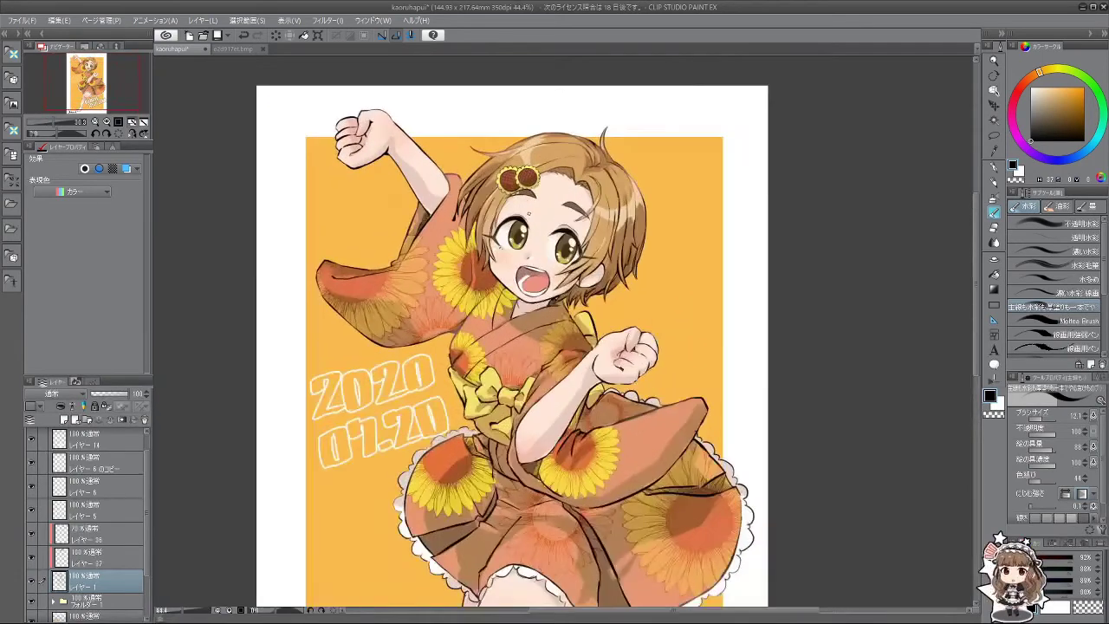
pyautogui.scroll(-3, 514, 346)
pyautogui.scroll(2, 515, 346)
pyautogui.scroll(-3, 514, 346)
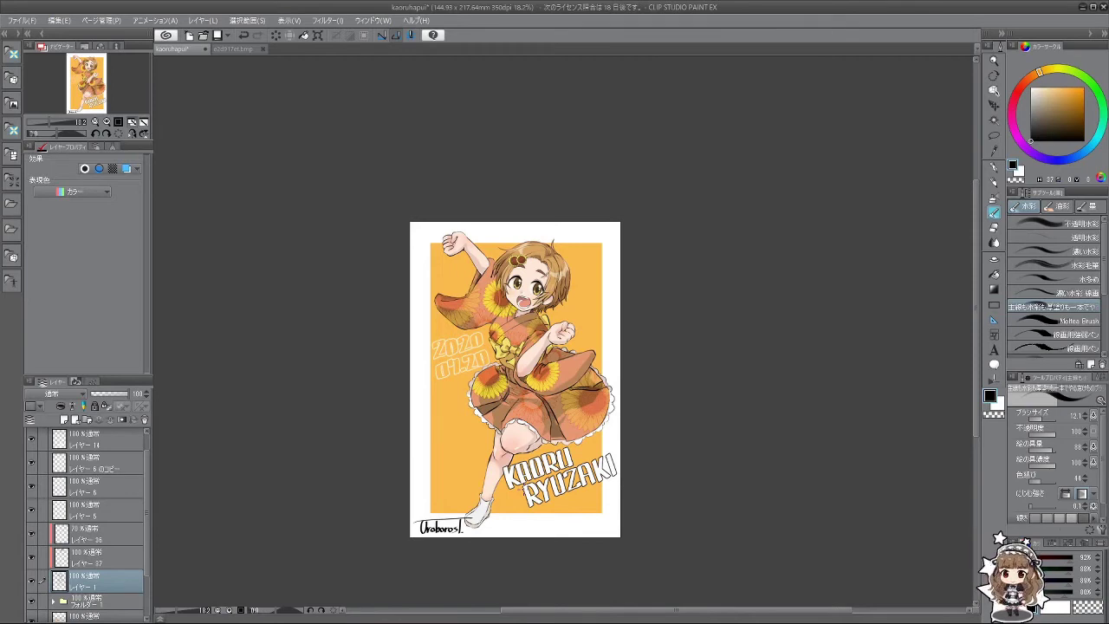
pyautogui.scroll(3, 520, 482)
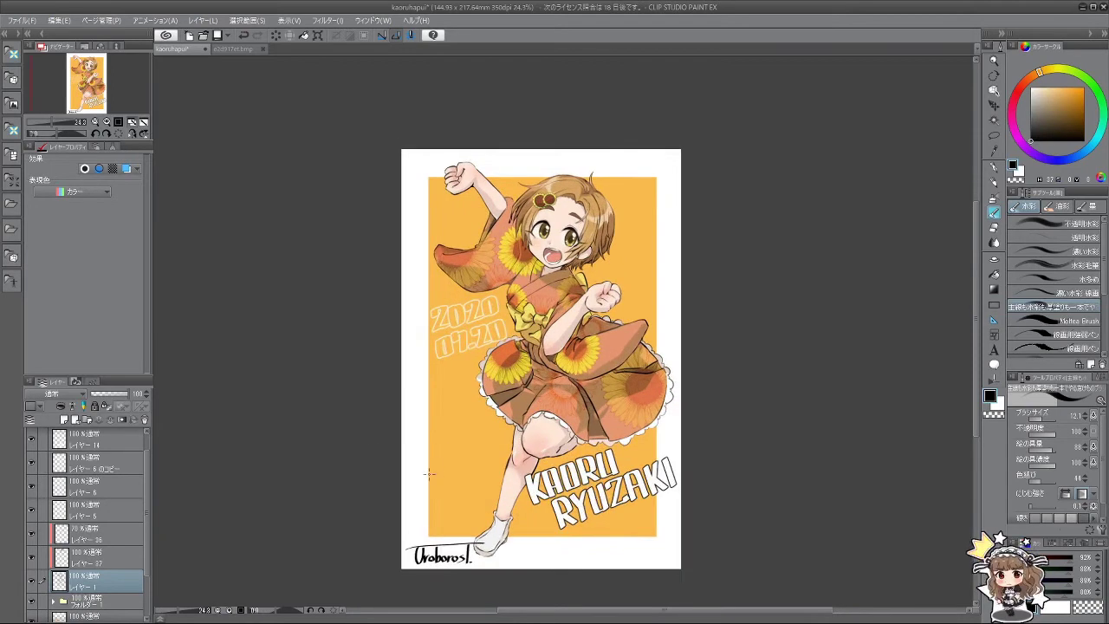
pyautogui.scroll(2, 524, 345)
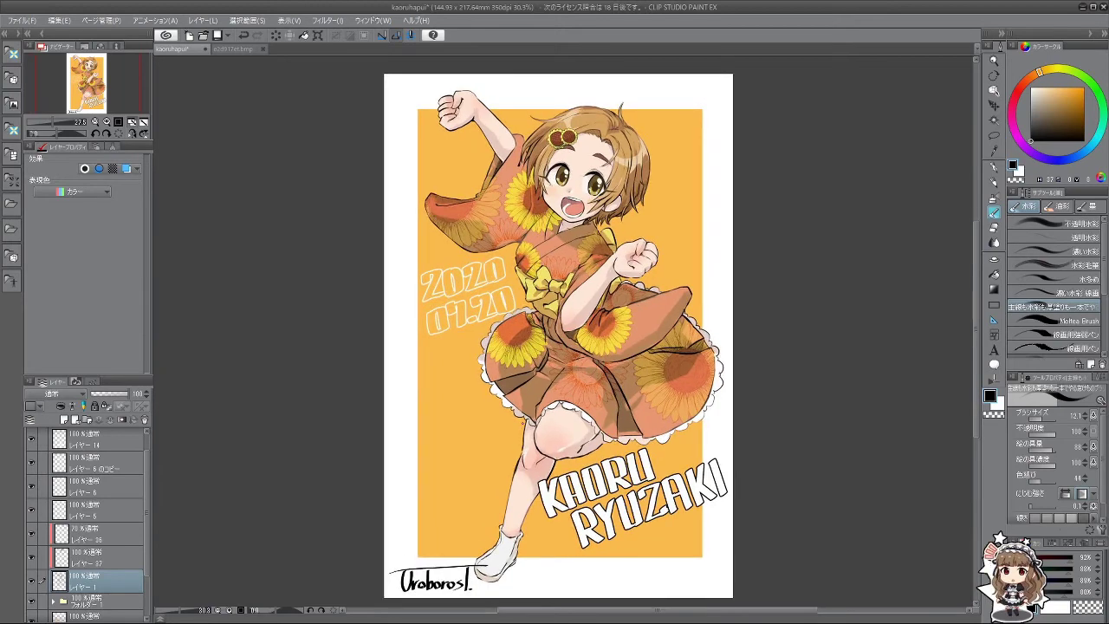
pyautogui.scroll(-2, 562, 334)
pyautogui.scroll(1, 561, 333)
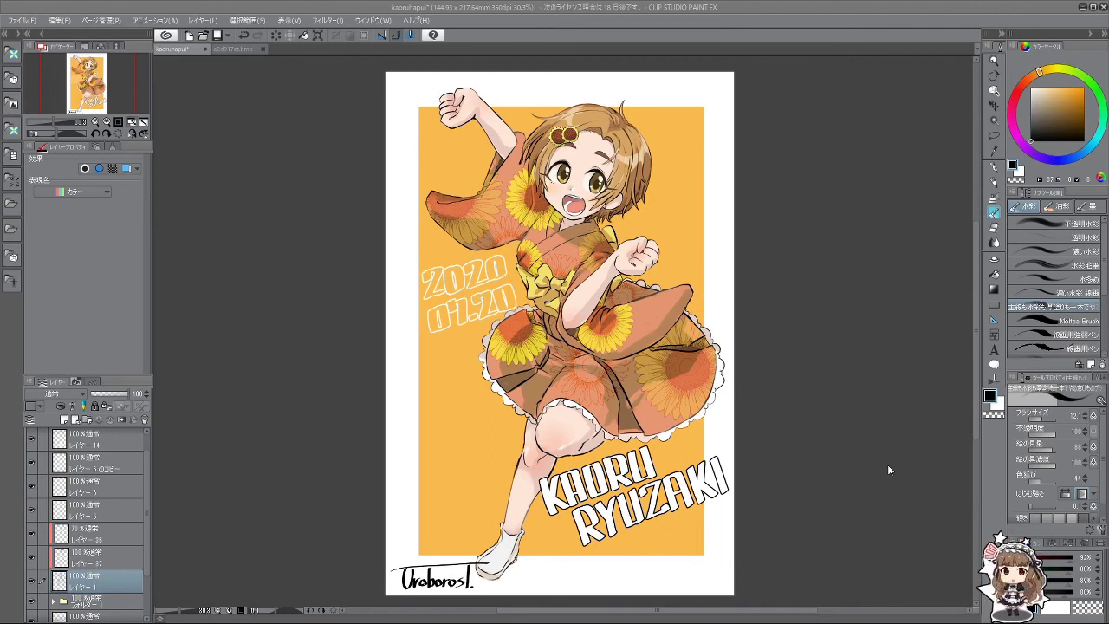
pyautogui.scroll(3, 633, 347)
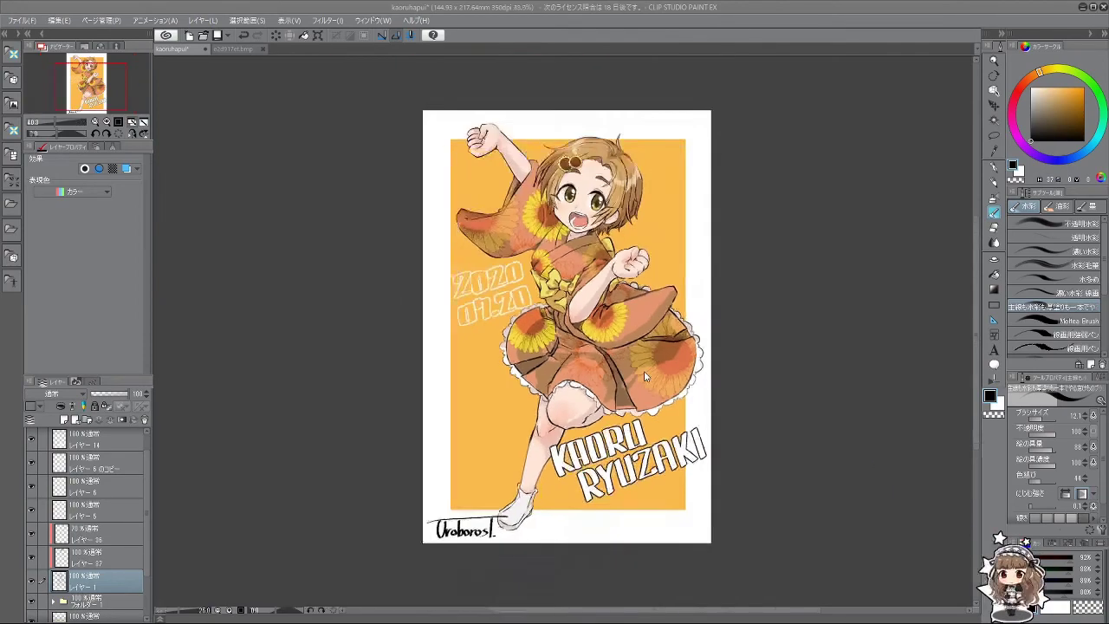
pyautogui.scroll(-4, 628, 298)
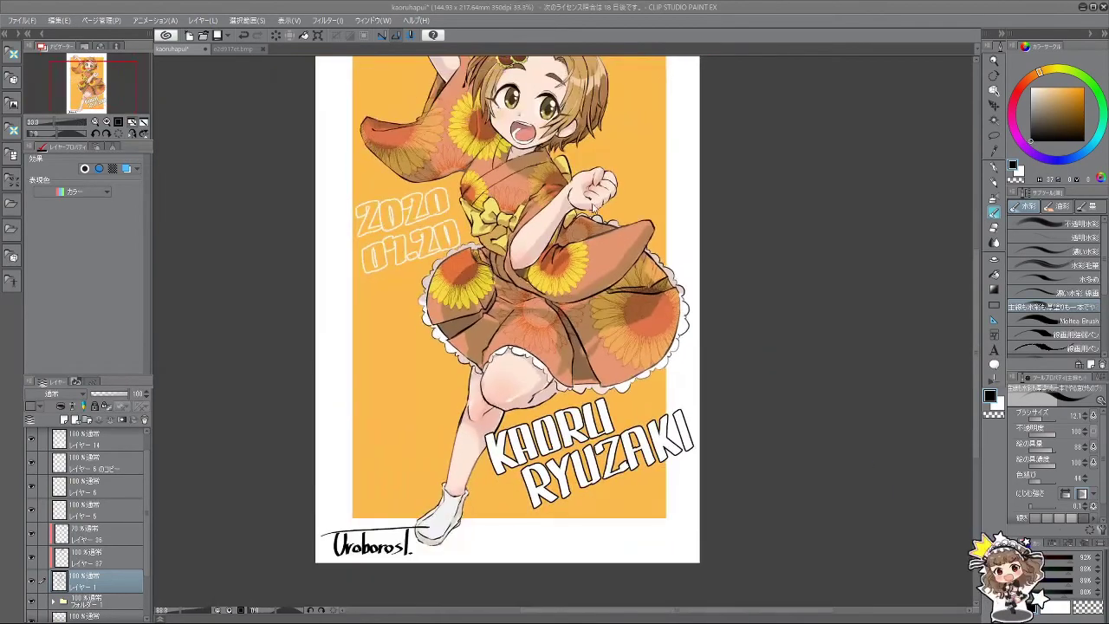
pyautogui.scroll(4, 538, 164)
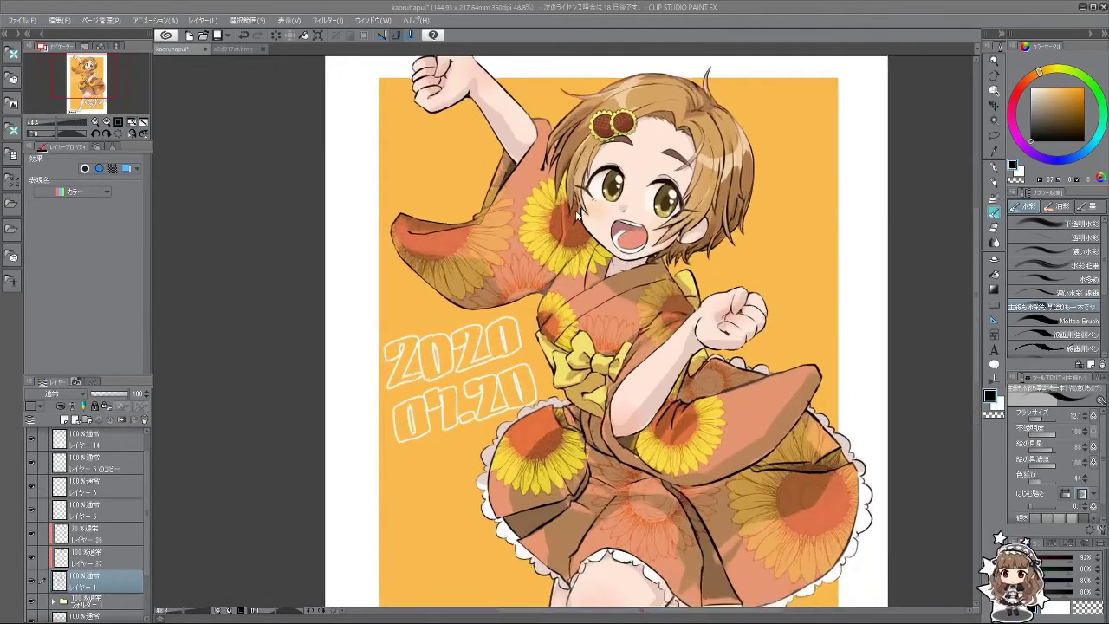
pyautogui.scroll(-2, 603, 279)
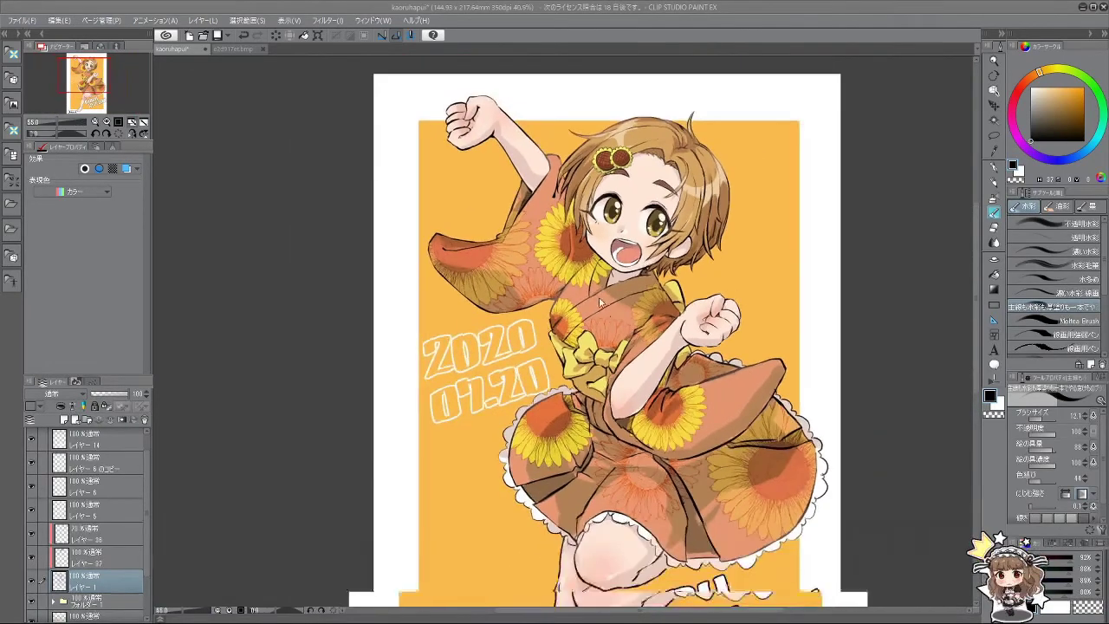
pyautogui.scroll(-1, 606, 330)
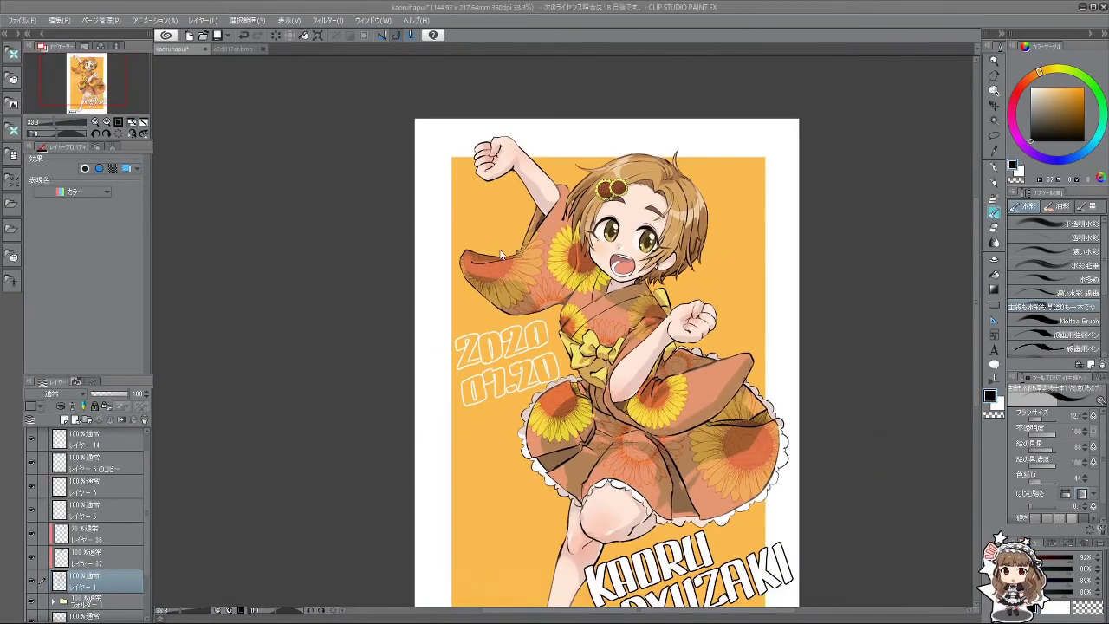